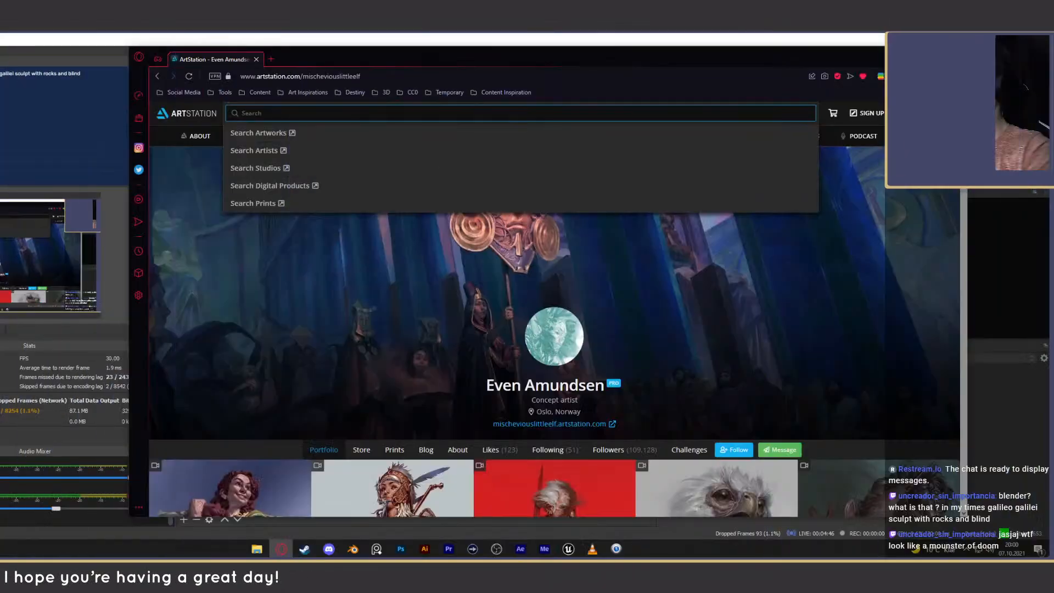
Search the artworks for the chosen concept artist's name and browse the results.
{"action": "type", "text": "rudy siswanto"}
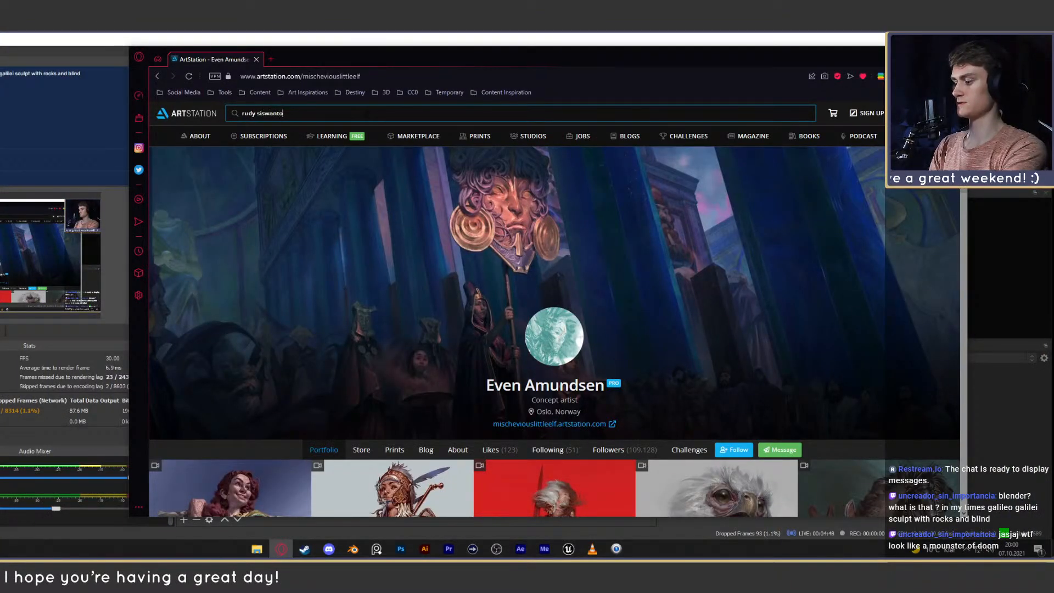
{"action": "key", "text": "Return"}
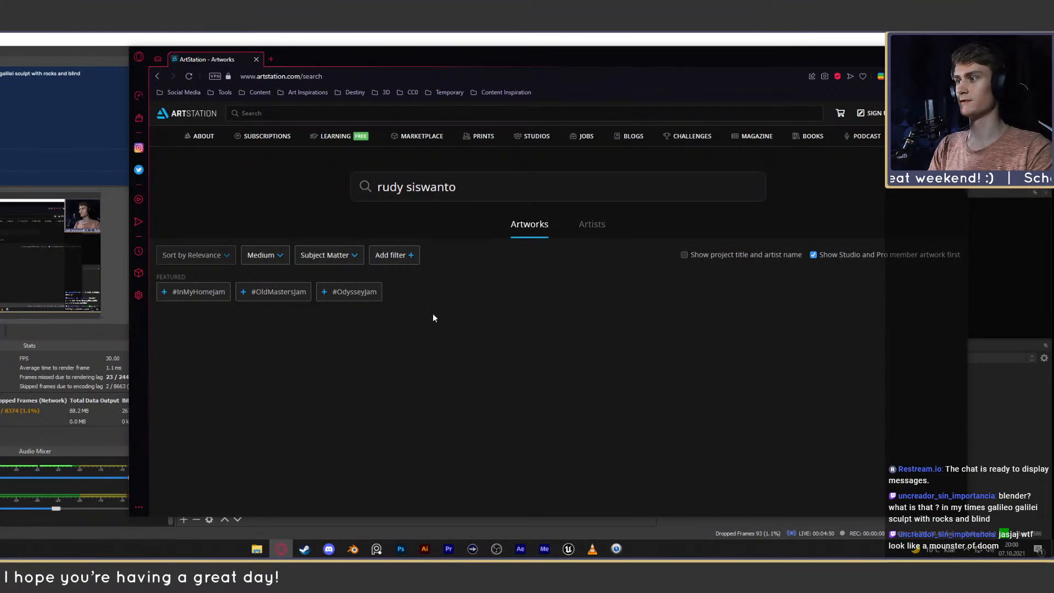
{"action": "scroll", "coordinate": [476, 318], "scroll_direction": "down", "scroll_amount": 2}
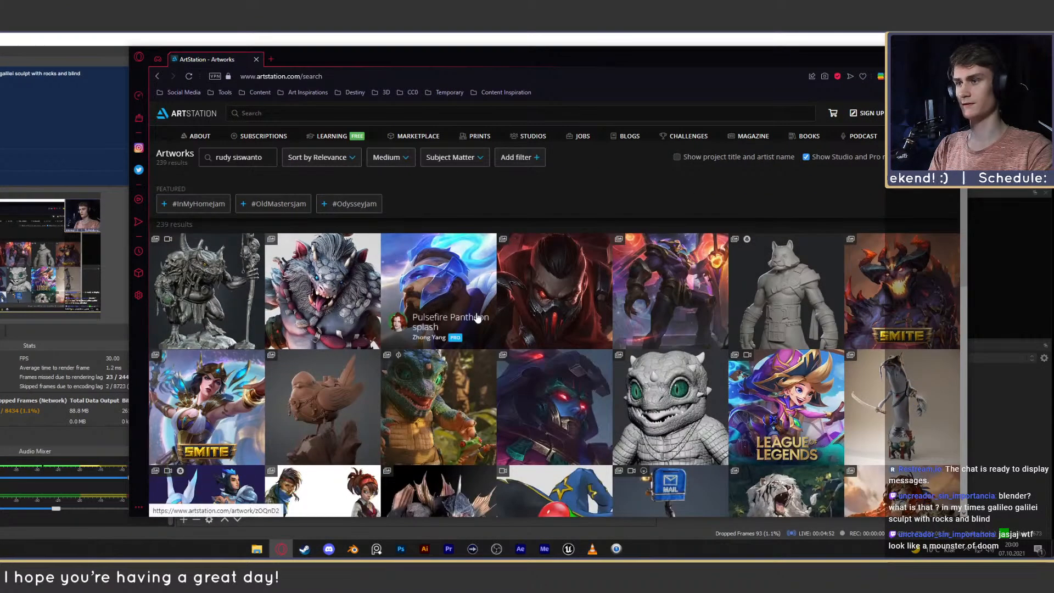
{"action": "scroll", "coordinate": [476, 317], "scroll_direction": "down", "scroll_amount": 2}
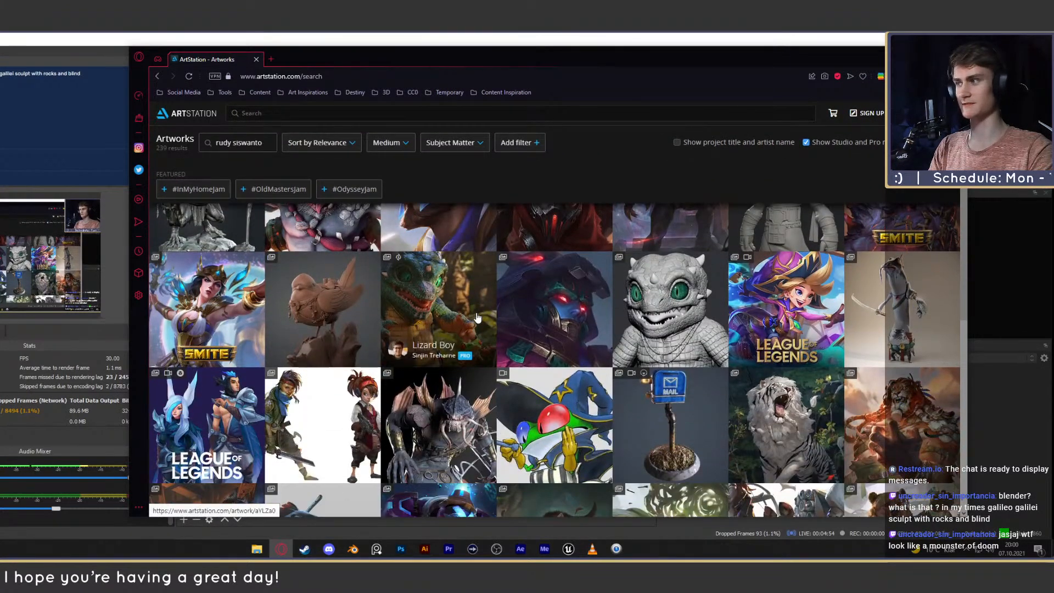
{"action": "scroll", "coordinate": [477, 317], "scroll_direction": "up", "scroll_amount": 4}
Search for the concept artist's name again and open the artist's portfolio page.
{"action": "left_click", "coordinate": [412, 114]}
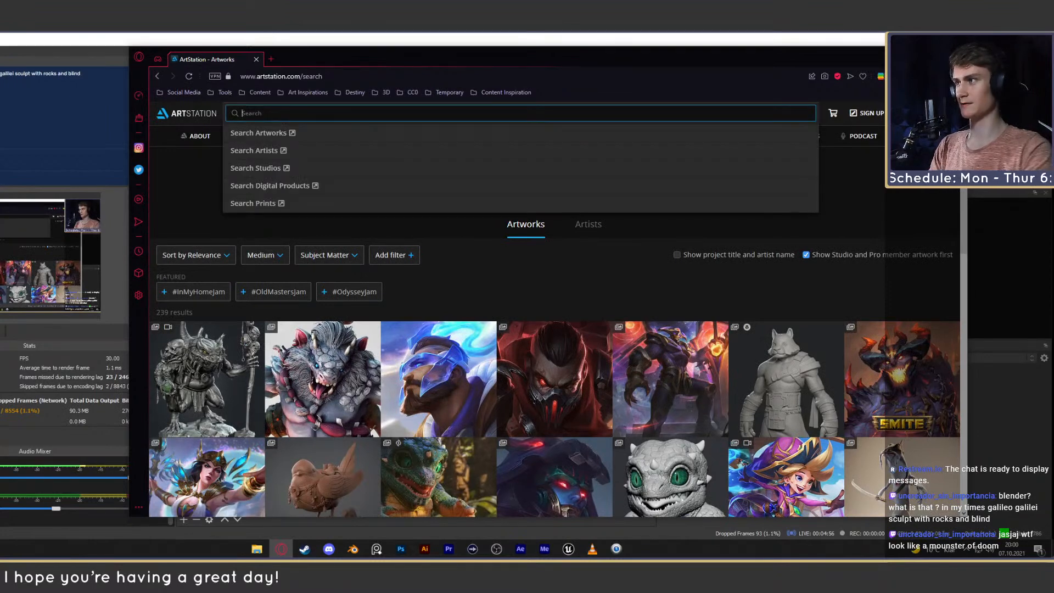
{"action": "type", "text": "rudy si"}
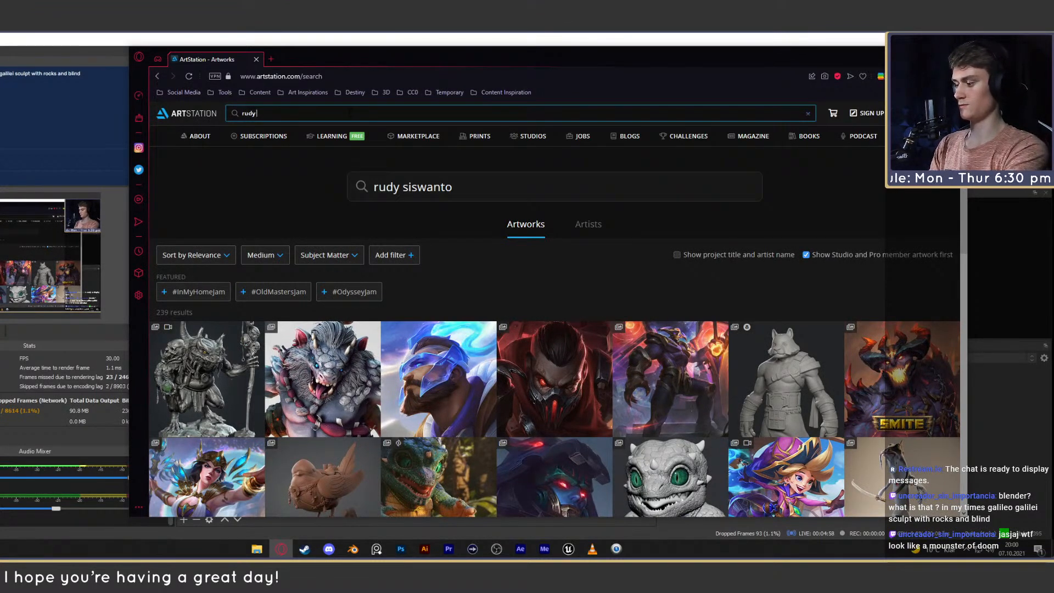
{"action": "type", "text": "s"}
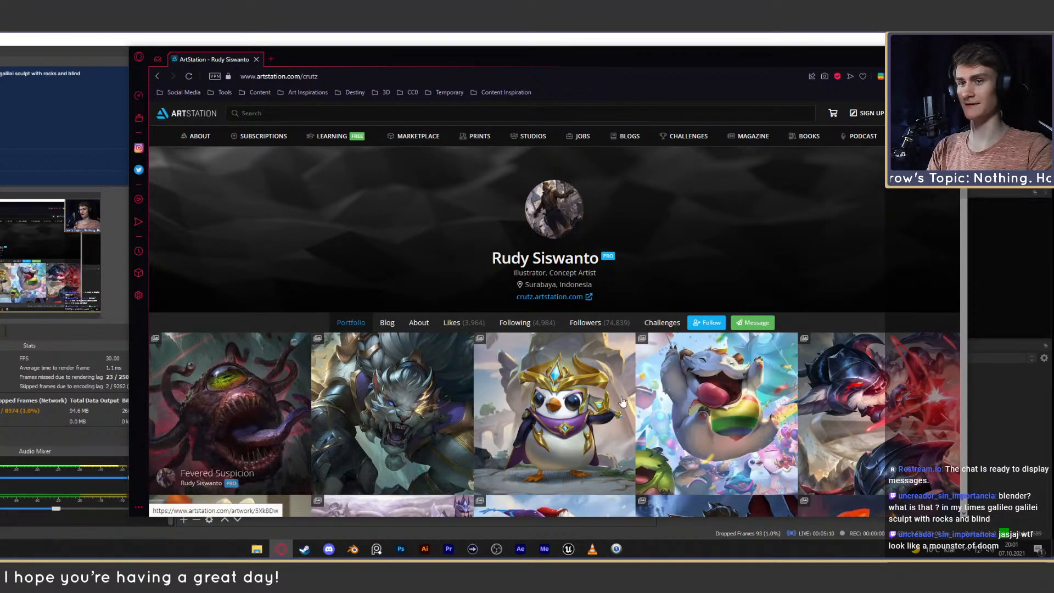
Browse the artist's portfolio and open the artwork "Fevered Suspicion" to view its images.
{"action": "scroll", "coordinate": [548, 392], "scroll_direction": "down", "scroll_amount": 3}
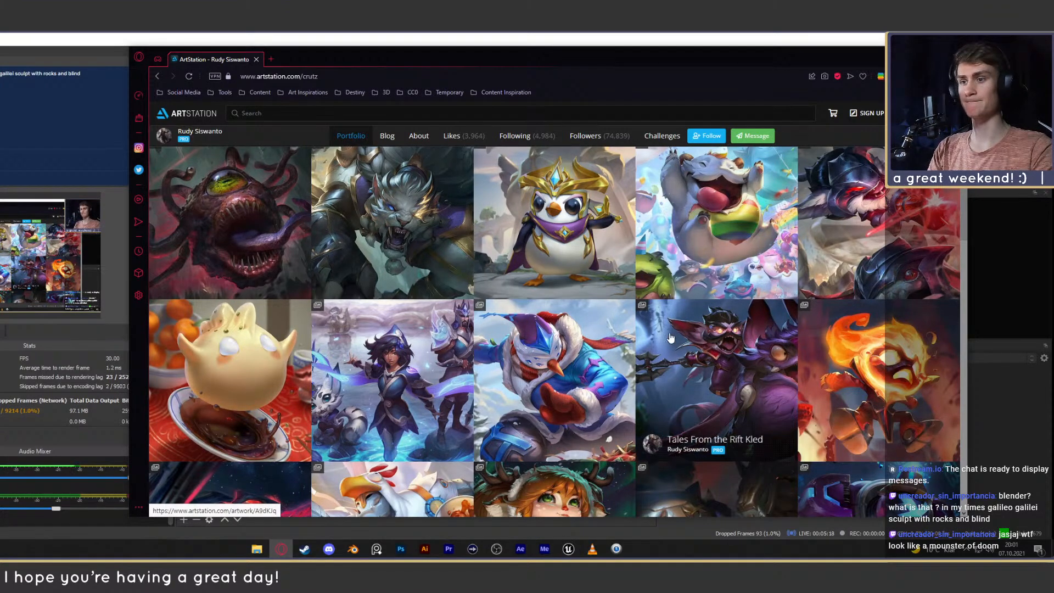
{"action": "scroll", "coordinate": [574, 250], "scroll_direction": "up", "scroll_amount": 3}
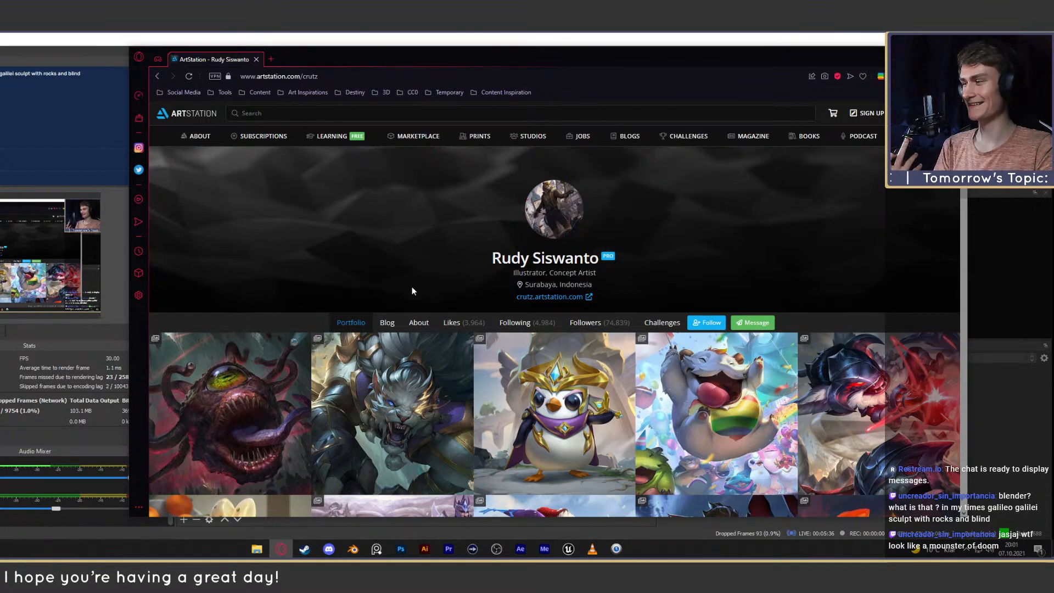
{"action": "left_click", "coordinate": [224, 413]}
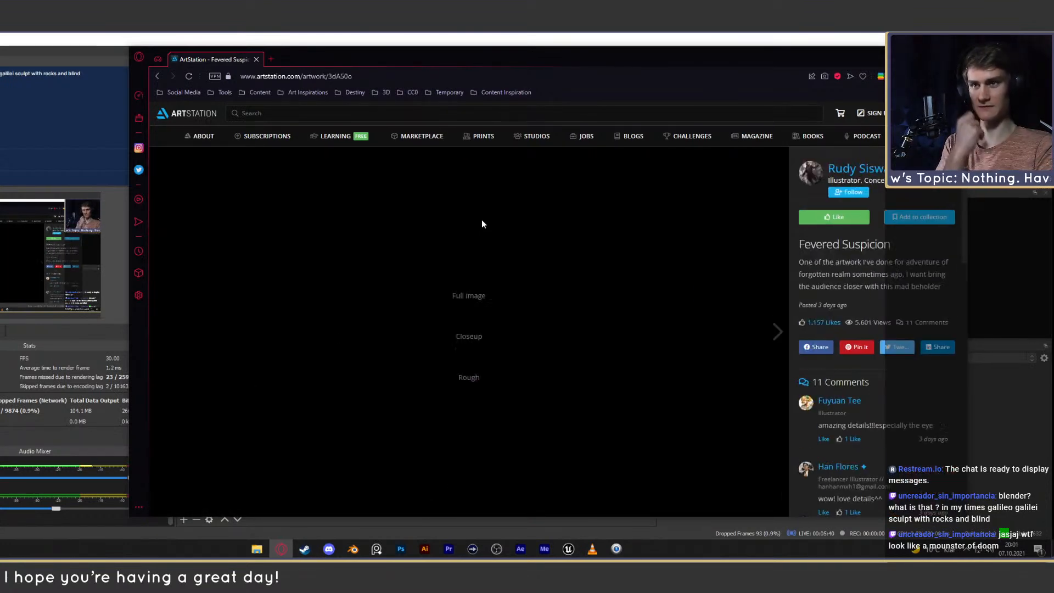
{"action": "scroll", "coordinate": [889, 337], "scroll_direction": "down", "scroll_amount": 2}
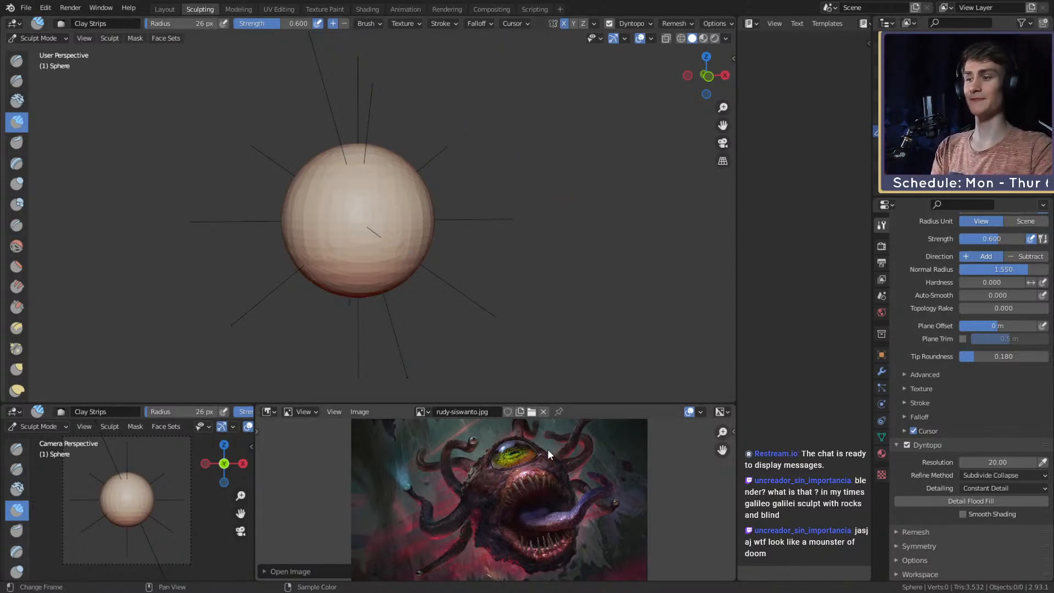
Switch to Blender and frame the whole creature painting in the reference image view.
{"action": "scroll", "coordinate": [519, 515], "scroll_direction": "down", "scroll_amount": 1}
{"action": "middle_click_drag", "start_coordinate": [519, 514], "coordinate": [518, 526]}
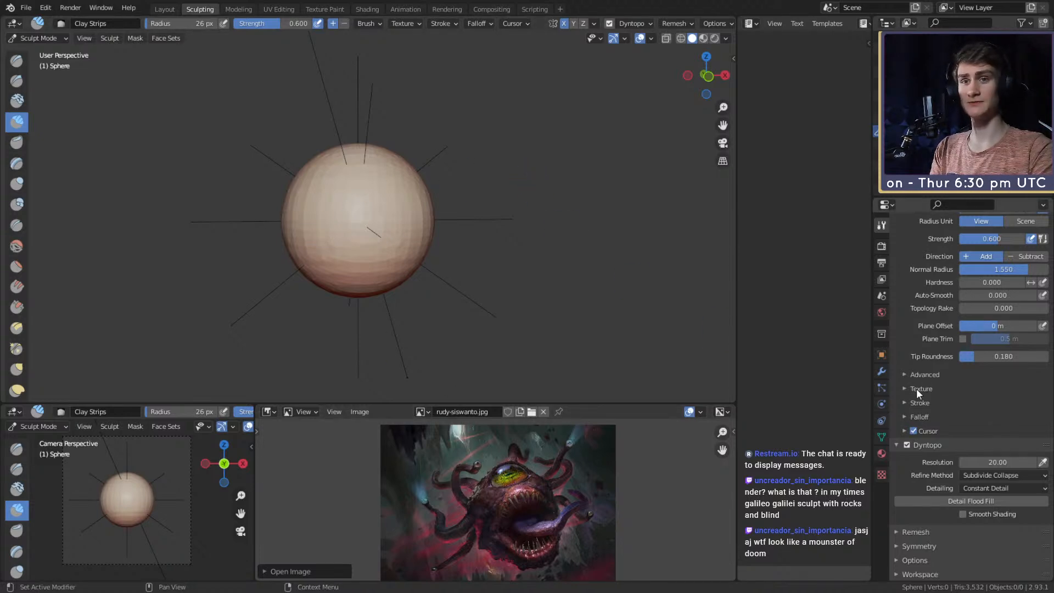
{"action": "scroll", "coordinate": [916, 379], "scroll_direction": "up", "scroll_amount": 5}
{"action": "scroll", "coordinate": [916, 379], "scroll_direction": "down", "scroll_amount": 5}
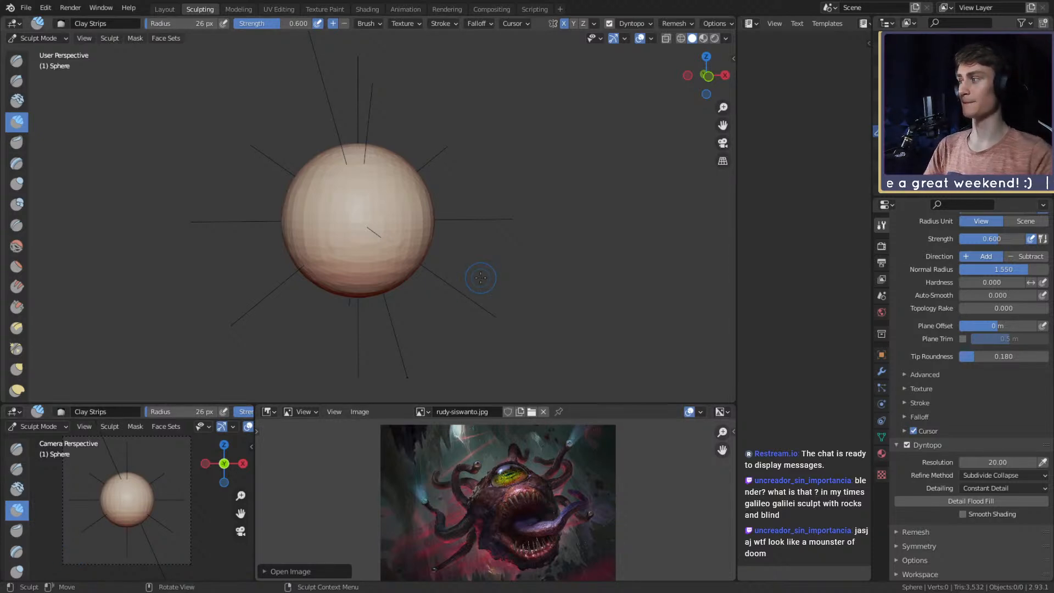
Choose the Clay Strips brush and set its radius to 45 px for the sphere.
{"action": "key", "text": "k"}
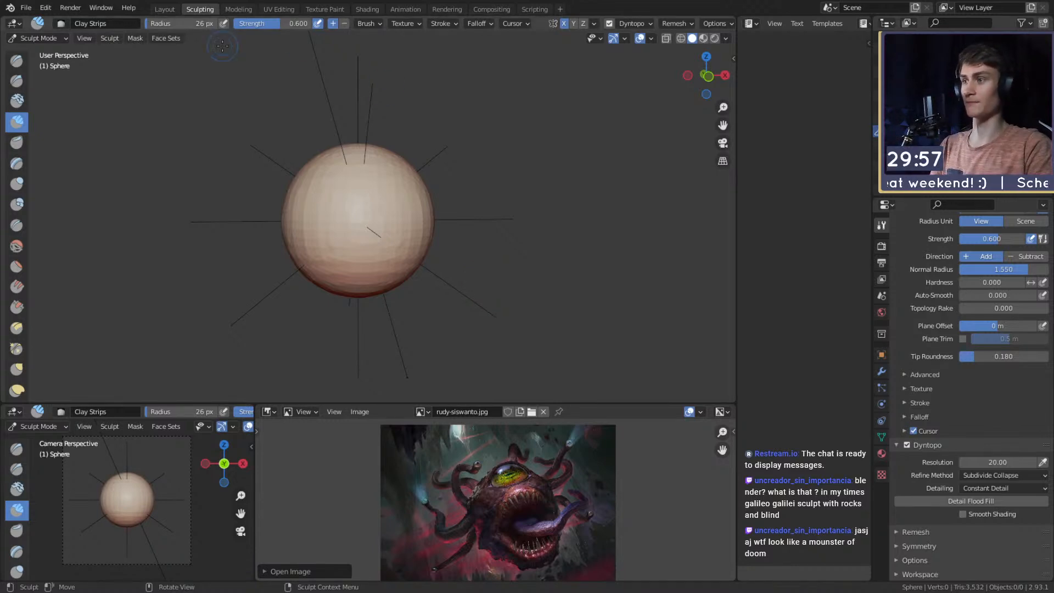
{"action": "key", "text": "c"}
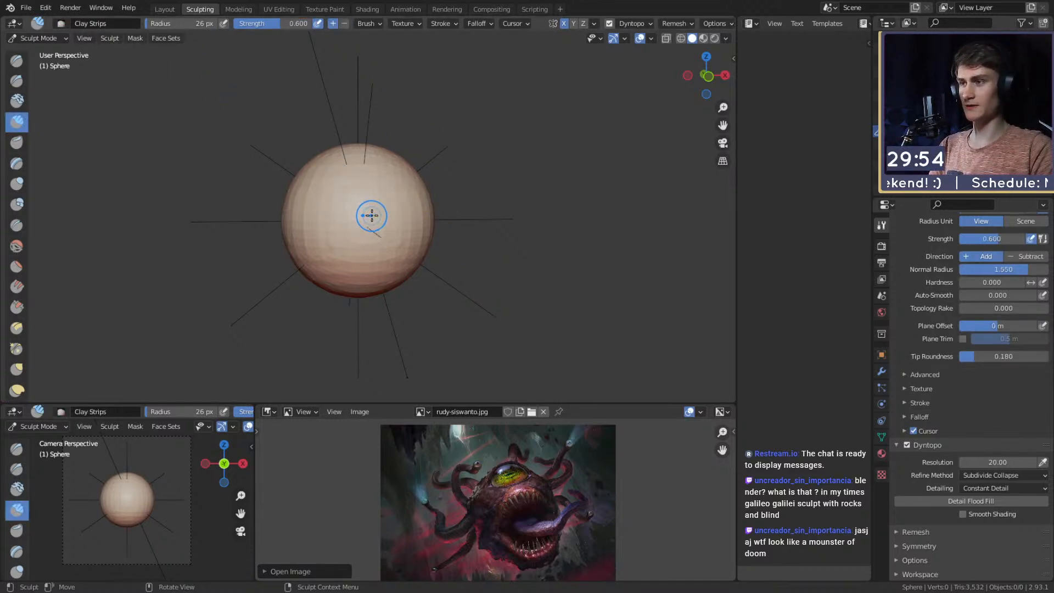
{"action": "scroll", "coordinate": [369, 239], "scroll_direction": "up", "scroll_amount": 2}
{"action": "key", "text": "f"}
{"action": "left_click", "coordinate": [377, 186]}
{"action": "mouse_move", "coordinate": [377, 186]}
{"action": "left_mouse_down", "text": "alt"}
{"action": "mouse_move", "coordinate": [369, 181]}
{"action": "mouse_move", "coordinate": [460, 182]}
{"action": "mouse_move", "coordinate": [317, 152]}
{"action": "left_mouse_up", "text": "alt"}
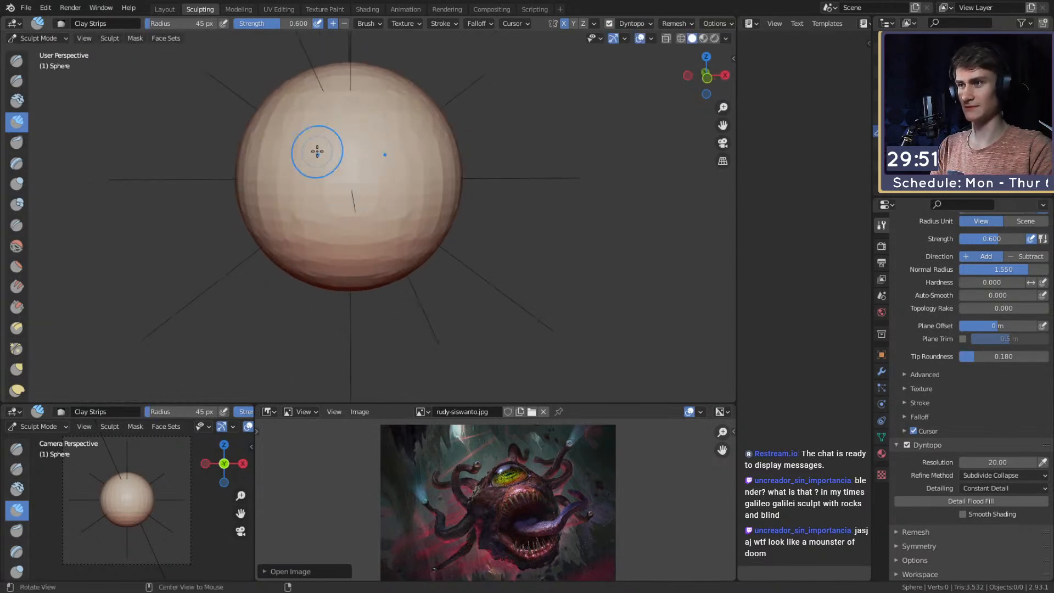
Carve a first groove across the front of the sphere with the Crease brush at a 49 px radius.
{"action": "key", "text": "shift+c"}
{"action": "key", "text": "f"}
{"action": "left_click", "coordinate": [376, 183]}
{"action": "mouse_move", "coordinate": [385, 177]}
{"action": "left_mouse_down", "text": "alt"}
{"action": "mouse_move", "coordinate": [397, 190]}
{"action": "mouse_move", "coordinate": [352, 159]}
{"action": "mouse_move", "coordinate": [390, 134]}
{"action": "mouse_move", "coordinate": [383, 143]}
{"action": "left_mouse_up", "text": "alt"}
{"action": "scroll", "coordinate": [392, 178], "scroll_direction": "up", "scroll_amount": 1}
{"action": "key", "text": "f"}
{"action": "left_click", "coordinate": [383, 184]}
{"action": "scroll", "coordinate": [359, 183], "scroll_direction": "up", "scroll_amount": 1}
{"action": "key", "text": "f"}
{"action": "left_click", "coordinate": [362, 174]}
{"action": "left_click_drag", "start_coordinate": [327, 162], "coordinate": [285, 167]}
Set the Crease brush strength to 0.612 and its pinch to 0.25.
{"action": "key", "text": "shift+f"}
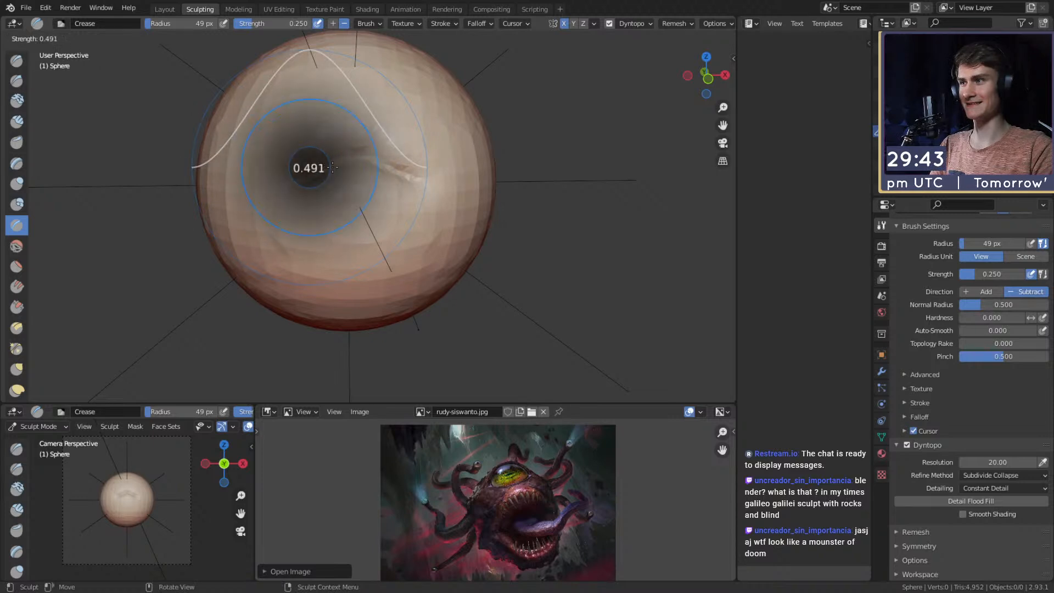
{"action": "left_click", "coordinate": [419, 212]}
{"action": "double_click", "coordinate": [1013, 357]}
{"action": "key", "text": "BackSpace"}
{"action": "type", "text": ".25"}
{"action": "key", "text": "Return"}
Carve an arched upper crease and a shallow hollow beneath it on the sphere's front with a 44 px Crease brush.
{"action": "mouse_move", "coordinate": [327, 189]}
{"action": "left_mouse_down"}
{"action": "mouse_move", "coordinate": [263, 205]}
{"action": "mouse_move", "coordinate": [362, 163]}
{"action": "mouse_move", "coordinate": [289, 177]}
{"action": "mouse_move", "coordinate": [355, 186]}
{"action": "mouse_move", "coordinate": [308, 203]}
{"action": "mouse_move", "coordinate": [329, 194]}
{"action": "left_mouse_up"}
{"action": "key", "text": "bracketleft"}
{"action": "left_click_drag", "start_coordinate": [321, 233], "coordinate": [359, 201]}
{"action": "middle_click_drag", "start_coordinate": [390, 203], "coordinate": [352, 195]}
{"action": "mouse_move", "coordinate": [329, 158]}
{"action": "left_mouse_down"}
{"action": "mouse_move", "coordinate": [396, 183]}
{"action": "mouse_move", "coordinate": [405, 209]}
{"action": "mouse_move", "coordinate": [307, 144]}
{"action": "mouse_move", "coordinate": [378, 196]}
{"action": "mouse_move", "coordinate": [388, 191]}
{"action": "mouse_move", "coordinate": [341, 245]}
{"action": "mouse_move", "coordinate": [388, 240]}
{"action": "mouse_move", "coordinate": [357, 198]}
{"action": "mouse_move", "coordinate": [291, 171]}
{"action": "mouse_move", "coordinate": [313, 214]}
{"action": "mouse_move", "coordinate": [376, 205]}
{"action": "mouse_move", "coordinate": [306, 176]}
{"action": "mouse_move", "coordinate": [372, 183]}
{"action": "left_mouse_up"}
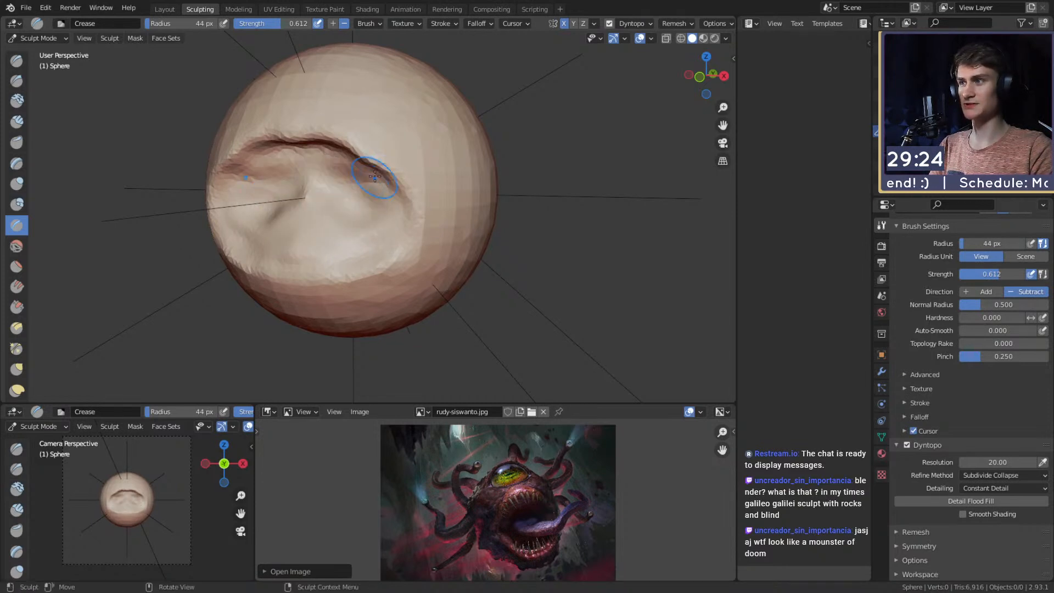
Deepen the eye hollow beneath the arched ridge with the Crease brush at 75 px and 58 px.
{"action": "middle_click_drag", "start_coordinate": [372, 183], "coordinate": [386, 155]}
{"action": "key", "text": "f"}
{"action": "left_click", "coordinate": [402, 154]}
{"action": "mouse_move", "coordinate": [396, 153]}
{"action": "left_mouse_down"}
{"action": "mouse_move", "coordinate": [335, 148]}
{"action": "mouse_move", "coordinate": [295, 164]}
{"action": "mouse_move", "coordinate": [329, 183]}
{"action": "left_mouse_up"}
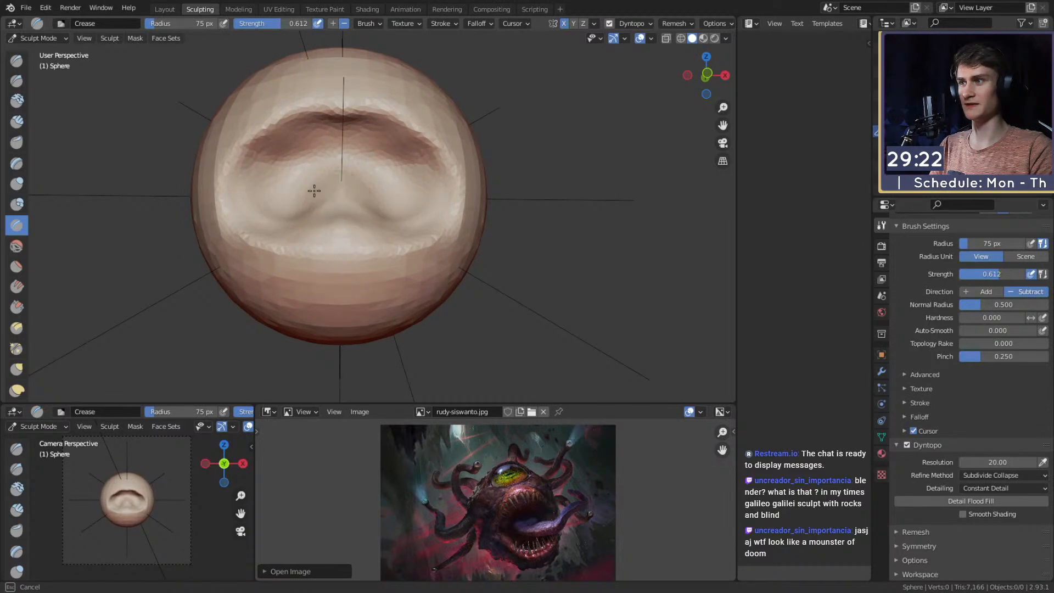
{"action": "middle_click_drag", "start_coordinate": [331, 214], "coordinate": [339, 226]}
{"action": "key", "text": "f"}
{"action": "left_click", "coordinate": [329, 225]}
{"action": "mouse_move", "coordinate": [329, 224]}
{"action": "left_mouse_down"}
{"action": "mouse_move", "coordinate": [346, 192]}
{"action": "mouse_move", "coordinate": [339, 233]}
{"action": "left_mouse_up"}
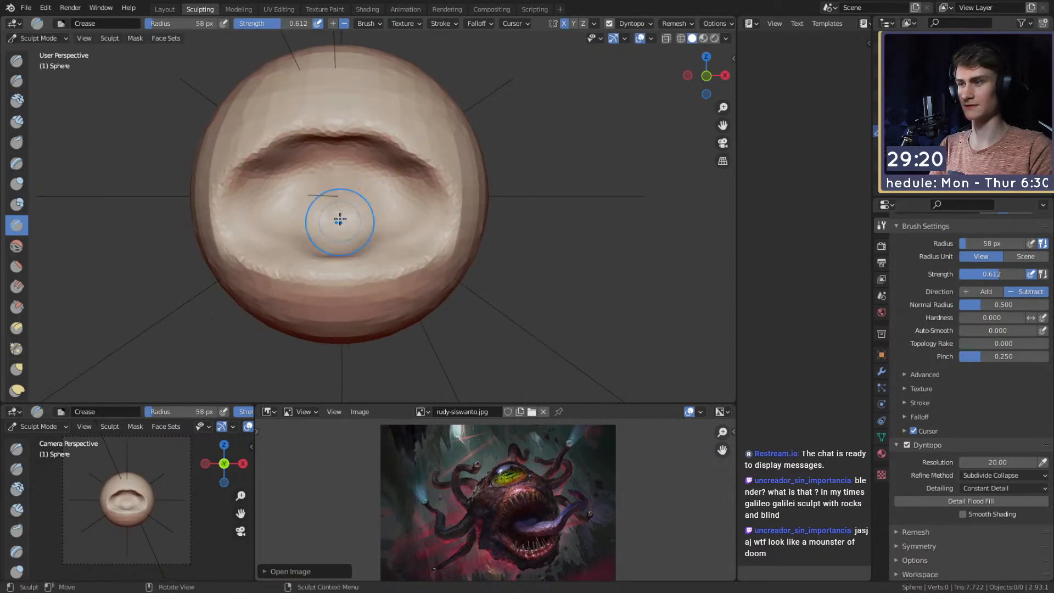
Carve the lower rim and outer side of the eye socket with the Crease brush, adjusting its radius.
{"action": "middle_click_drag", "start_coordinate": [335, 203], "coordinate": [330, 209]}
{"action": "key", "text": "f"}
{"action": "left_click", "coordinate": [343, 210]}
{"action": "mouse_move", "coordinate": [305, 247]}
{"action": "left_mouse_down"}
{"action": "mouse_move", "coordinate": [346, 275]}
{"action": "mouse_move", "coordinate": [423, 255]}
{"action": "mouse_move", "coordinate": [338, 262]}
{"action": "mouse_move", "coordinate": [362, 264]}
{"action": "left_mouse_up"}
{"action": "middle_click_drag", "start_coordinate": [403, 237], "coordinate": [439, 224]}
{"action": "key", "text": "f"}
{"action": "left_click", "coordinate": [431, 225]}
{"action": "mouse_move", "coordinate": [429, 223]}
{"action": "left_mouse_down"}
{"action": "mouse_move", "coordinate": [393, 190]}
{"action": "mouse_move", "coordinate": [387, 216]}
{"action": "left_mouse_up"}
{"action": "mouse_move", "coordinate": [387, 217]}
{"action": "middle_mouse_down"}
{"action": "mouse_move", "coordinate": [369, 212]}
{"action": "mouse_move", "coordinate": [338, 235]}
{"action": "mouse_move", "coordinate": [362, 207]}
{"action": "mouse_move", "coordinate": [345, 189]}
{"action": "middle_mouse_up"}
Carve a ring inside the socket to define the rounded eyeball with the Crease brush.
{"action": "key", "text": "f"}
{"action": "left_click", "coordinate": [355, 207]}
{"action": "mouse_move", "coordinate": [345, 189]}
{"action": "left_mouse_down"}
{"action": "mouse_move", "coordinate": [314, 170]}
{"action": "mouse_move", "coordinate": [366, 225]}
{"action": "left_mouse_up"}
{"action": "key", "text": "f"}
{"action": "left_click", "coordinate": [399, 196]}
{"action": "middle_click_drag", "start_coordinate": [373, 225], "coordinate": [377, 238]}
{"action": "mouse_move", "coordinate": [376, 238]}
{"action": "left_mouse_down"}
{"action": "mouse_move", "coordinate": [343, 221]}
{"action": "mouse_move", "coordinate": [376, 214]}
{"action": "left_mouse_up"}
{"action": "mouse_move", "coordinate": [376, 213]}
{"action": "middle_mouse_down"}
{"action": "mouse_move", "coordinate": [365, 208]}
{"action": "mouse_move", "coordinate": [348, 234]}
{"action": "middle_mouse_up"}
{"action": "left_click_drag", "start_coordinate": [329, 250], "coordinate": [336, 251]}
Switch to the Grab brush with a 64 px radius for the eye area.
{"action": "mouse_move", "coordinate": [371, 196]}
{"action": "left_mouse_down", "text": "ctrl+alt"}
{"action": "mouse_move", "coordinate": [390, 249]}
{"action": "mouse_move", "coordinate": [352, 247]}
{"action": "left_mouse_up", "text": "ctrl+alt"}
{"action": "mouse_move", "coordinate": [352, 247]}
{"action": "left_mouse_down", "text": "ctrl+alt"}
{"action": "mouse_move", "coordinate": [365, 222]}
{"action": "mouse_move", "coordinate": [395, 242]}
{"action": "mouse_move", "coordinate": [367, 233]}
{"action": "mouse_move", "coordinate": [378, 233]}
{"action": "left_mouse_up", "text": "ctrl+alt"}
{"action": "mouse_move", "coordinate": [378, 232]}
{"action": "left_mouse_down", "text": "ctrl+alt"}
{"action": "mouse_move", "coordinate": [366, 198]}
{"action": "mouse_move", "coordinate": [363, 206]}
{"action": "left_mouse_up", "text": "ctrl+alt"}
{"action": "key", "text": "g"}
{"action": "key", "text": "f"}
{"action": "left_click", "coordinate": [359, 221]}
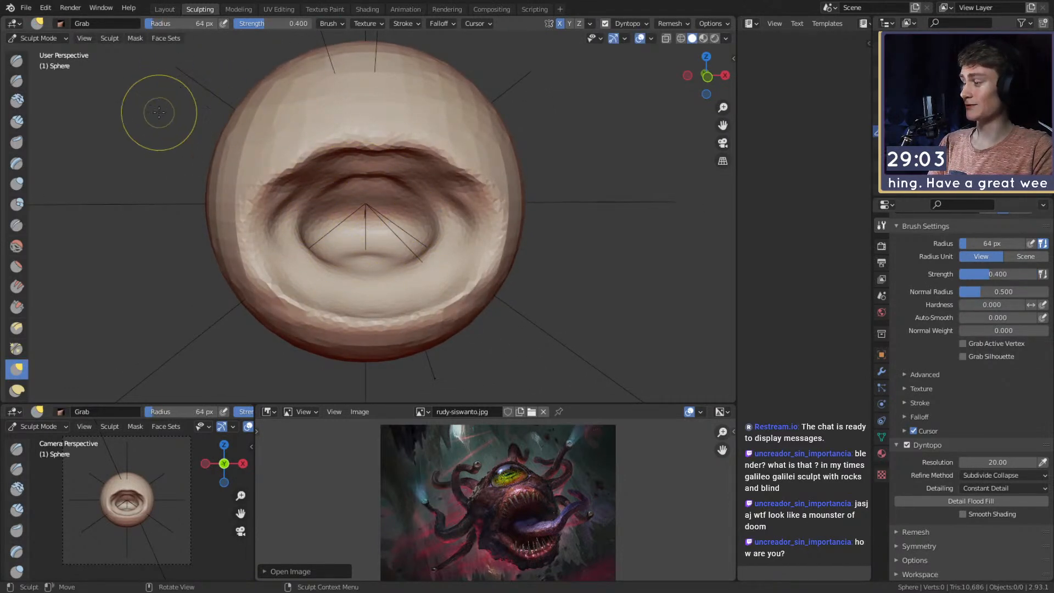
Deepen the outer corners of the eye socket with the Crease brush at a 72 px radius.
{"action": "key", "text": "c"}
{"action": "mouse_move", "coordinate": [364, 216]}
{"action": "left_mouse_down", "text": "alt"}
{"action": "mouse_move", "coordinate": [501, 185]}
{"action": "mouse_move", "coordinate": [357, 222]}
{"action": "mouse_move", "coordinate": [402, 248]}
{"action": "left_mouse_up", "text": "alt"}
{"action": "key", "text": "shift+c"}
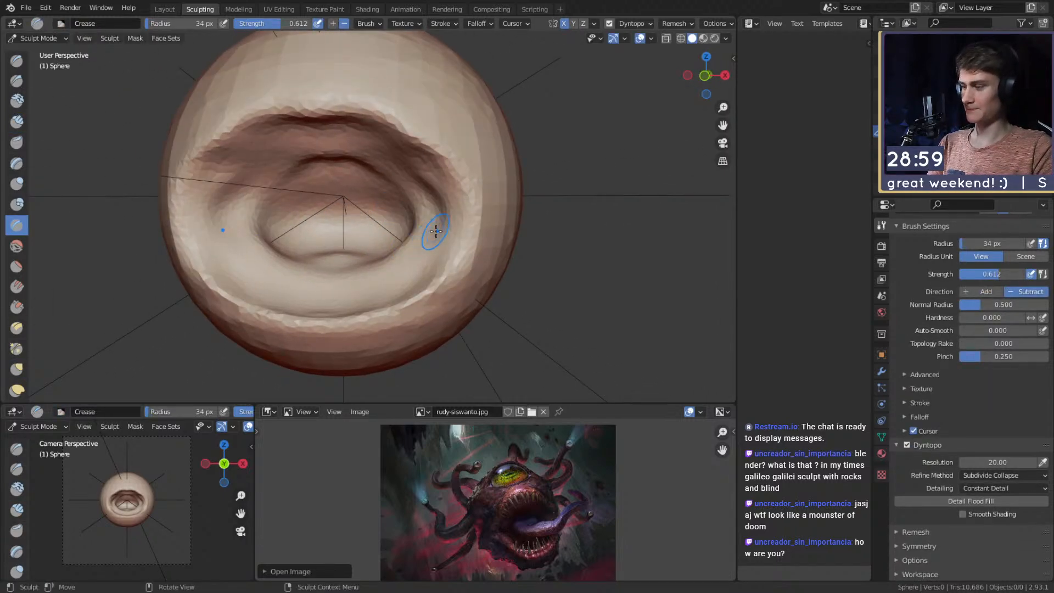
{"action": "middle_click_drag", "start_coordinate": [443, 221], "coordinate": [410, 195], "text": "shift"}
{"action": "key", "text": "f"}
{"action": "left_click", "coordinate": [423, 195]}
{"action": "left_click_drag", "start_coordinate": [386, 173], "coordinate": [412, 211]}
{"action": "middle_click_drag", "start_coordinate": [435, 209], "coordinate": [406, 216]}
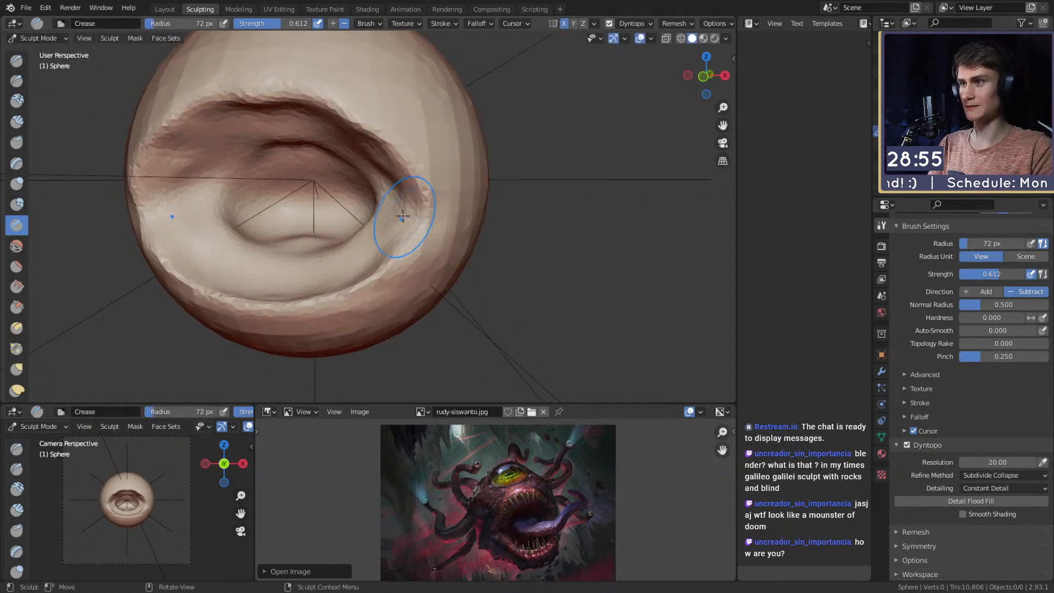
{"action": "left_click_drag", "start_coordinate": [428, 217], "coordinate": [430, 213]}
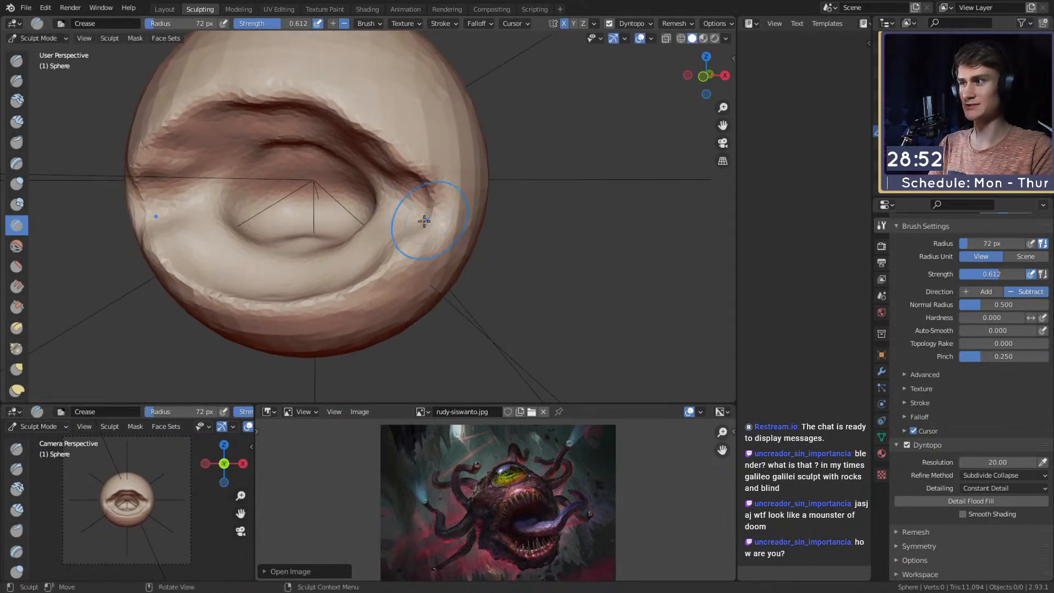
Refine the fold of the lower eyelid out to its corner, starting with the Crease brush at a 39 px radius.
{"action": "scroll", "coordinate": [363, 232], "scroll_direction": "down", "scroll_amount": 6}
{"action": "middle_click_drag", "start_coordinate": [379, 228], "coordinate": [387, 227]}
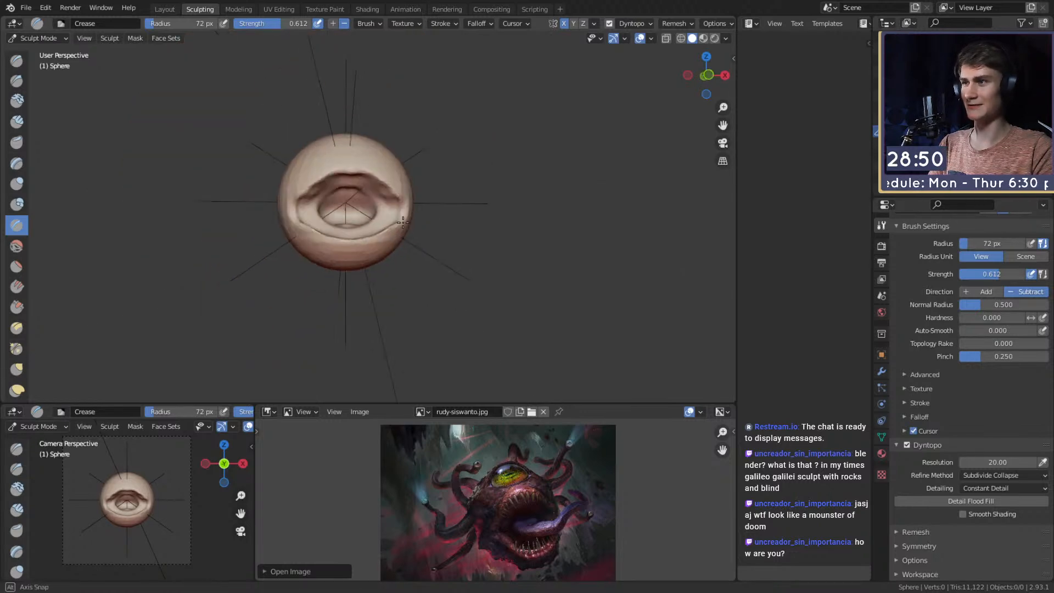
{"action": "scroll", "coordinate": [484, 245], "scroll_direction": "up", "scroll_amount": 5}
{"action": "middle_click_drag", "start_coordinate": [484, 244], "coordinate": [336, 231]}
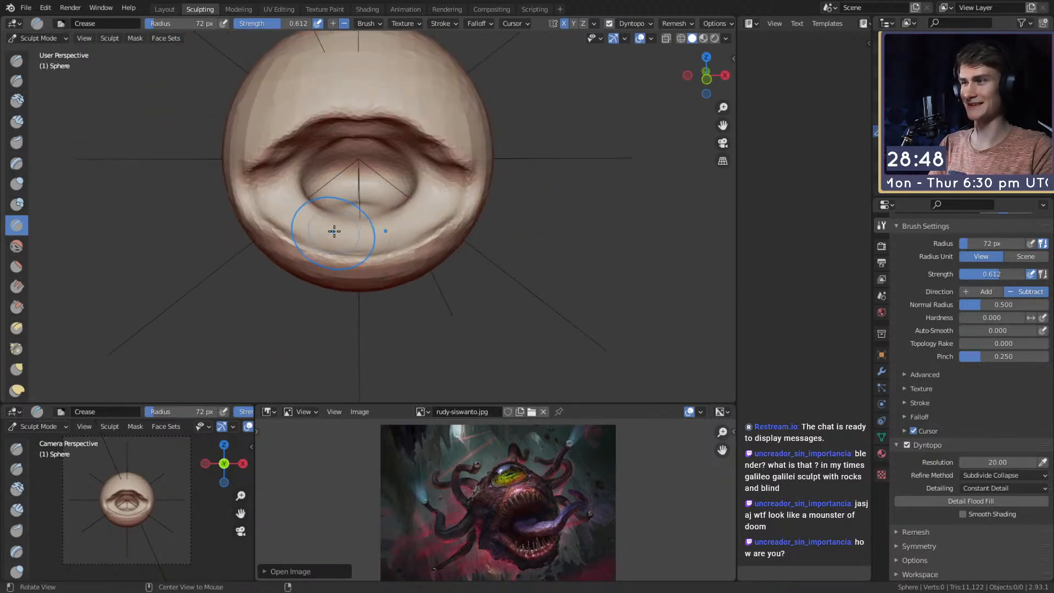
{"action": "mouse_move", "coordinate": [325, 235]}
{"action": "left_mouse_down", "text": "ctrl+alt"}
{"action": "mouse_move", "coordinate": [316, 269]}
{"action": "mouse_move", "coordinate": [361, 291]}
{"action": "left_mouse_up", "text": "ctrl+alt"}
{"action": "key", "text": "f"}
{"action": "left_click", "coordinate": [337, 274]}
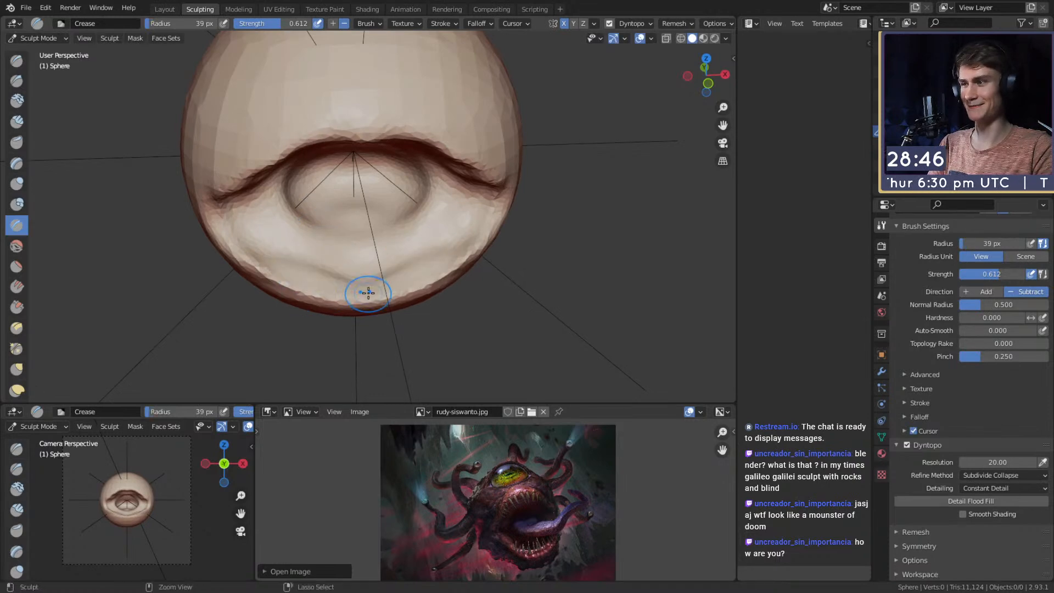
{"action": "left_click_drag", "start_coordinate": [288, 240], "coordinate": [265, 225], "text": "alt+shift"}
{"action": "key", "text": "f"}
{"action": "left_click", "coordinate": [267, 226]}
{"action": "mouse_move", "coordinate": [242, 189]}
{"action": "left_mouse_down", "text": "alt+shift"}
{"action": "mouse_move", "coordinate": [271, 266]}
{"action": "mouse_move", "coordinate": [262, 222]}
{"action": "mouse_move", "coordinate": [368, 219]}
{"action": "mouse_move", "coordinate": [291, 223]}
{"action": "mouse_move", "coordinate": [205, 203]}
{"action": "mouse_move", "coordinate": [229, 184]}
{"action": "left_mouse_up", "text": "alt+shift"}
Carve more depth around the eyeball's edge inside the eyelids with the Crease brush at a 72 px radius.
{"action": "key", "text": "f"}
{"action": "left_click", "coordinate": [218, 202]}
{"action": "mouse_move", "coordinate": [296, 202]}
{"action": "left_mouse_down", "text": "alt+shift"}
{"action": "mouse_move", "coordinate": [316, 208]}
{"action": "mouse_move", "coordinate": [317, 193]}
{"action": "left_mouse_up", "text": "alt+shift"}
{"action": "mouse_move", "coordinate": [317, 193]}
{"action": "left_mouse_down"}
{"action": "mouse_move", "coordinate": [358, 189]}
{"action": "mouse_move", "coordinate": [300, 219]}
{"action": "mouse_move", "coordinate": [305, 250]}
{"action": "left_mouse_up"}
{"action": "key", "text": "f"}
{"action": "left_click", "coordinate": [357, 214]}
{"action": "key", "text": "f"}
{"action": "left_click", "coordinate": [297, 250]}
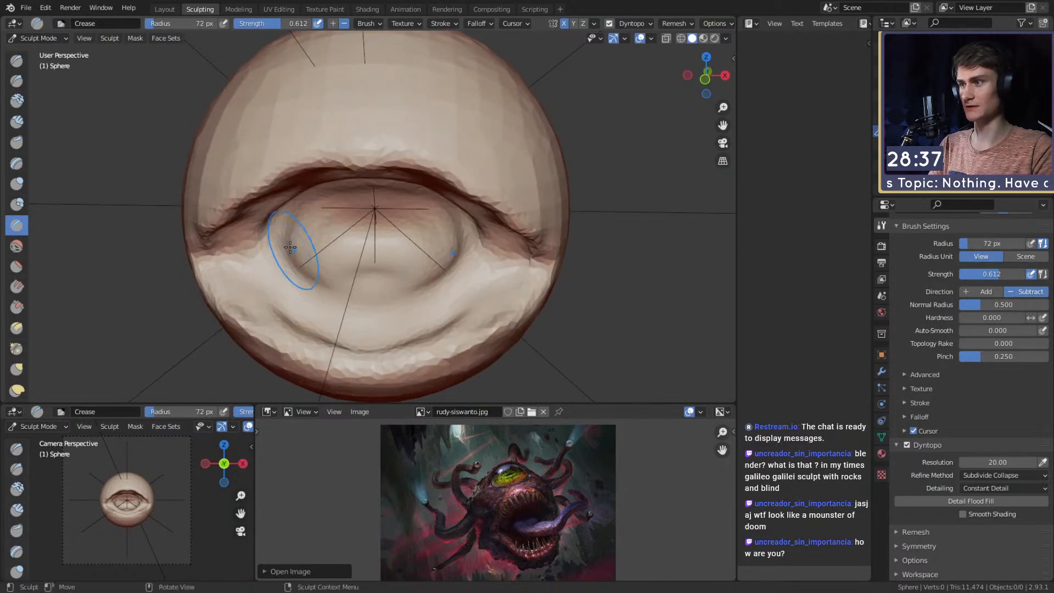
{"action": "left_click_drag", "start_coordinate": [400, 315], "coordinate": [285, 279], "text": "alt"}
{"action": "mouse_move", "coordinate": [336, 262]}
{"action": "left_mouse_down", "text": "alt"}
{"action": "mouse_move", "coordinate": [365, 224]}
{"action": "mouse_move", "coordinate": [361, 257]}
{"action": "left_mouse_up", "text": "alt"}
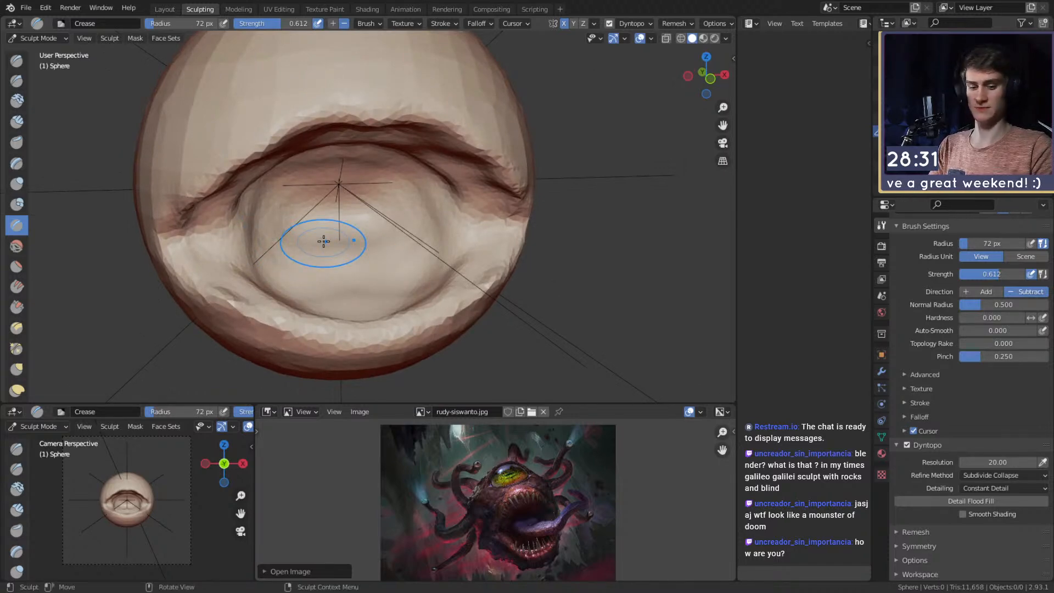
Pull the top of the sphere upward with the Snake Hook brush at up to 208 px radius, undoing the last pulls.
{"action": "scroll", "coordinate": [391, 203], "scroll_direction": "down", "scroll_amount": 5}
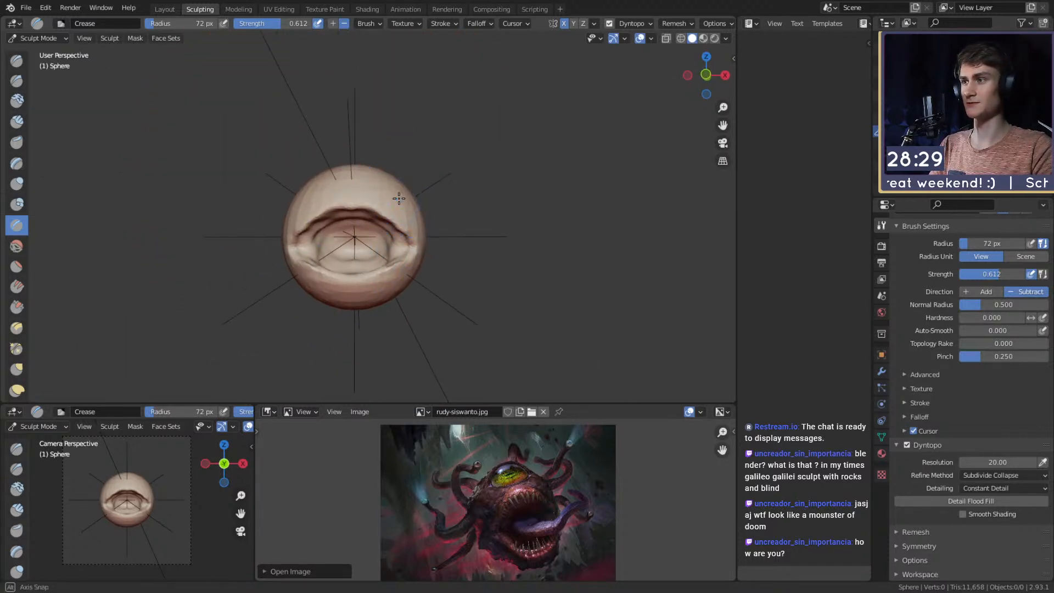
{"action": "scroll", "coordinate": [384, 171], "scroll_direction": "up", "scroll_amount": 4}
{"action": "key", "text": "k"}
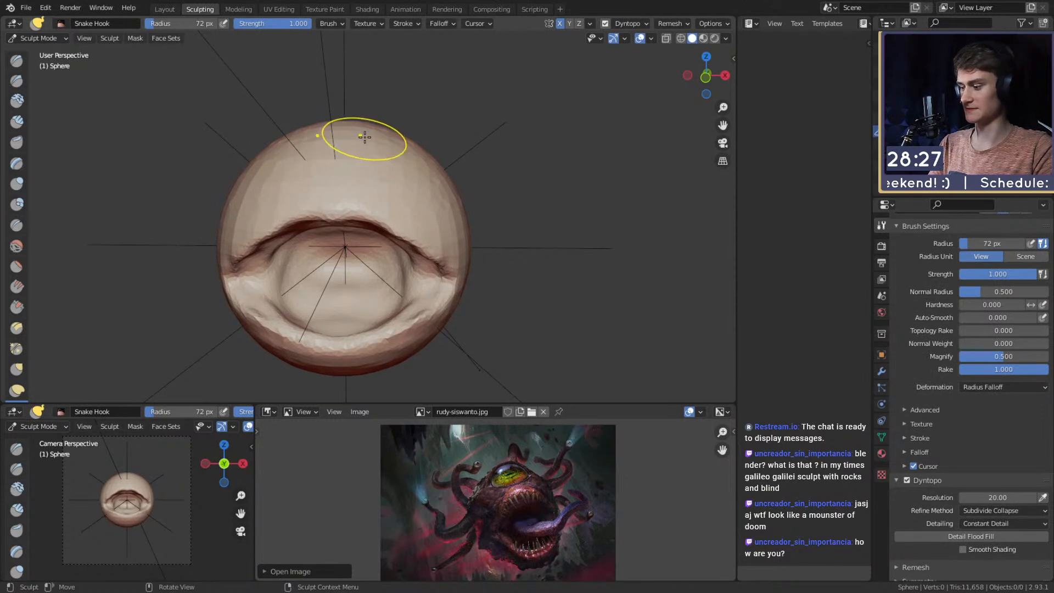
{"action": "key", "text": "p"}
{"action": "mouse_move", "coordinate": [377, 112]}
{"action": "middle_mouse_down", "text": "shift"}
{"action": "mouse_move", "coordinate": [371, 145]}
{"action": "mouse_move", "coordinate": [356, 160]}
{"action": "mouse_move", "coordinate": [330, 147]}
{"action": "mouse_move", "coordinate": [331, 165]}
{"action": "middle_mouse_up", "text": "shift"}
{"action": "key", "text": "k"}
{"action": "left_click_drag", "start_coordinate": [317, 161], "coordinate": [307, 166]}
{"action": "key", "text": "f"}
{"action": "left_click", "coordinate": [431, 165]}
{"action": "mouse_move", "coordinate": [294, 171]}
{"action": "middle_mouse_down"}
{"action": "mouse_move", "coordinate": [352, 157]}
{"action": "mouse_move", "coordinate": [386, 177]}
{"action": "middle_mouse_up"}
{"action": "scroll", "coordinate": [383, 173], "scroll_direction": "up", "scroll_amount": 1}
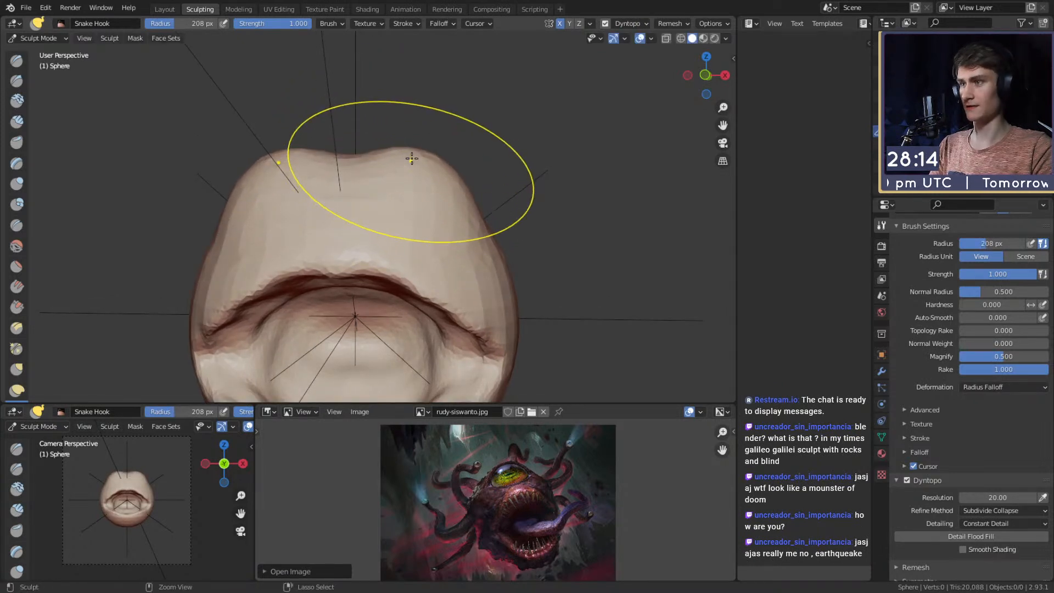
{"action": "key", "text": "ctrl+z"}
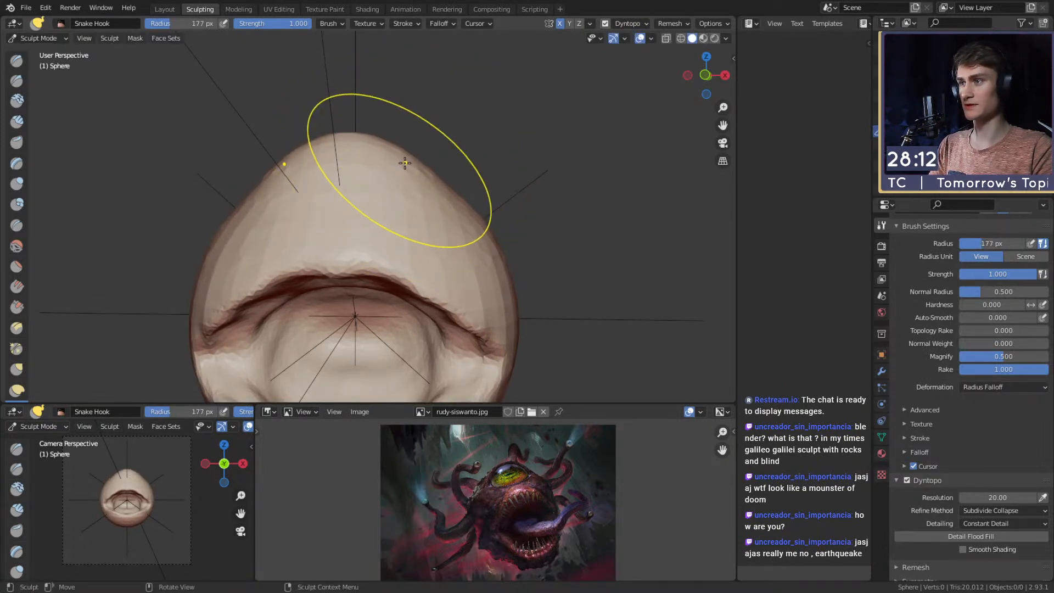
{"action": "key", "text": "ctrl+z"}
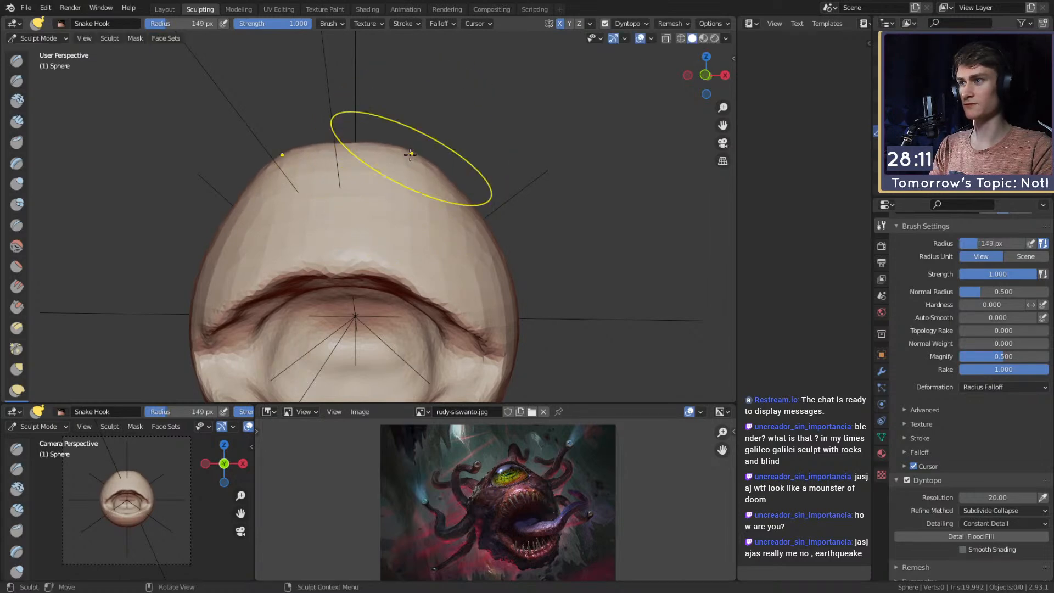
Carve a sharper fold along the upper edge of the mouth with the Crease brush at a 64 px radius.
{"action": "mouse_move", "coordinate": [364, 182]}
{"action": "middle_mouse_down"}
{"action": "mouse_move", "coordinate": [461, 165]}
{"action": "mouse_move", "coordinate": [412, 148]}
{"action": "mouse_move", "coordinate": [364, 169]}
{"action": "mouse_move", "coordinate": [407, 174]}
{"action": "mouse_move", "coordinate": [426, 155]}
{"action": "mouse_move", "coordinate": [375, 142]}
{"action": "mouse_move", "coordinate": [498, 130]}
{"action": "mouse_move", "coordinate": [288, 141]}
{"action": "mouse_move", "coordinate": [370, 111]}
{"action": "mouse_move", "coordinate": [483, 122]}
{"action": "mouse_move", "coordinate": [571, 110]}
{"action": "middle_mouse_up"}
{"action": "key", "text": "shift+c"}
{"action": "key", "text": "f"}
{"action": "left_click", "coordinate": [371, 190]}
{"action": "mouse_move", "coordinate": [371, 190]}
{"action": "middle_mouse_down"}
{"action": "mouse_move", "coordinate": [405, 165]}
{"action": "mouse_move", "coordinate": [386, 160]}
{"action": "mouse_move", "coordinate": [388, 172]}
{"action": "mouse_move", "coordinate": [397, 155]}
{"action": "middle_mouse_up"}
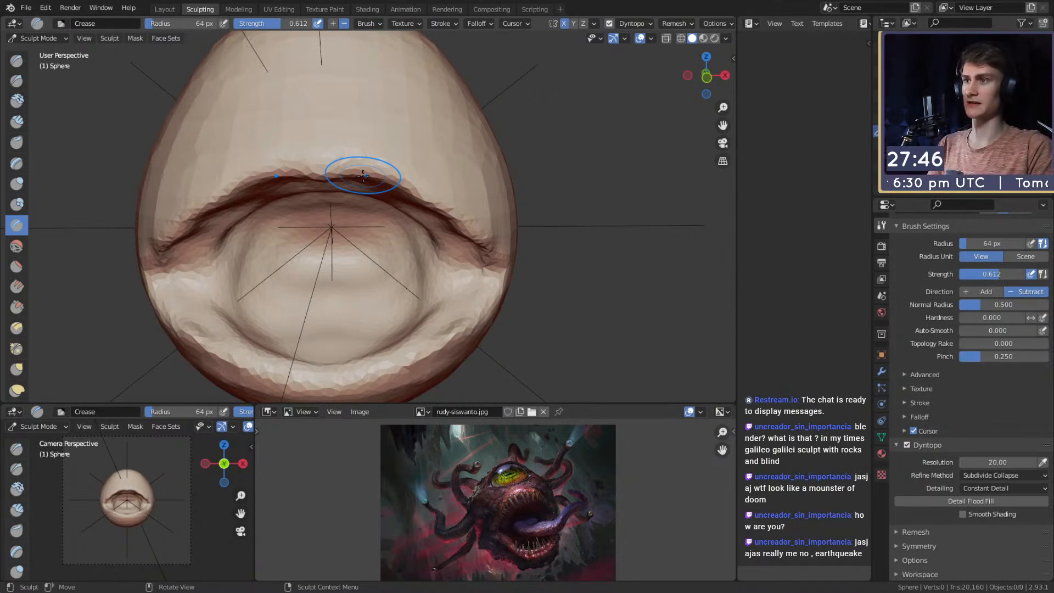
Reshape the top of the head from the side with the Grab brush.
{"action": "mouse_move", "coordinate": [434, 144]}
{"action": "middle_mouse_down"}
{"action": "mouse_move", "coordinate": [370, 170]}
{"action": "mouse_move", "coordinate": [383, 151]}
{"action": "mouse_move", "coordinate": [423, 164]}
{"action": "mouse_move", "coordinate": [255, 164]}
{"action": "mouse_move", "coordinate": [304, 144]}
{"action": "middle_mouse_up"}
{"action": "key", "text": "m"}
{"action": "key", "text": "f"}
{"action": "left_click", "coordinate": [346, 145]}
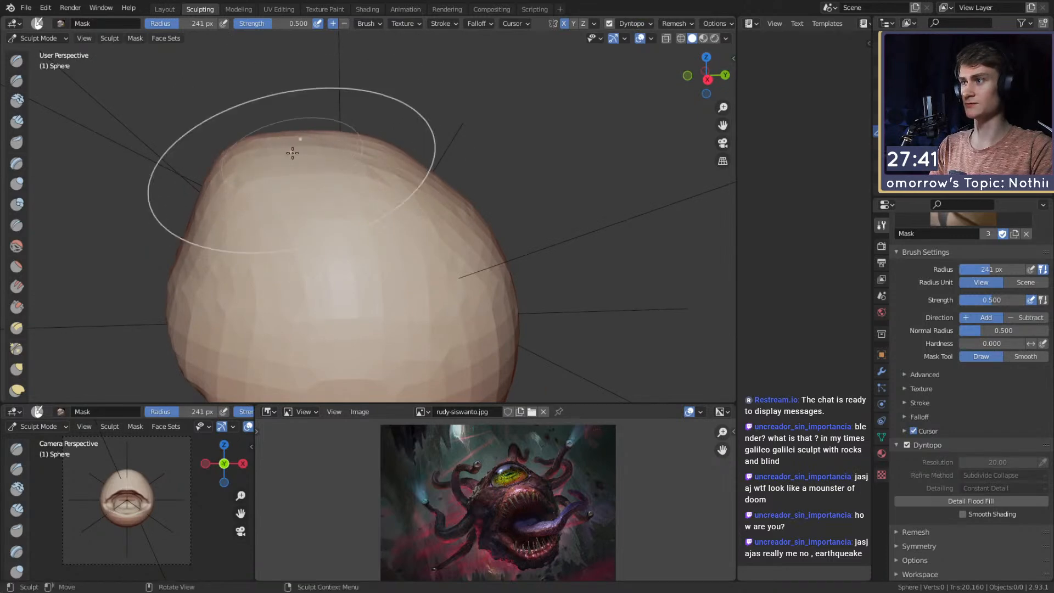
{"action": "key", "text": "g"}
{"action": "middle_click_drag", "start_coordinate": [343, 169], "coordinate": [402, 128]}
{"action": "key", "text": "f"}
{"action": "mouse_move", "coordinate": [398, 148]}
{"action": "left_mouse_down", "text": "alt"}
{"action": "mouse_move", "coordinate": [388, 118]}
{"action": "mouse_move", "coordinate": [384, 154]}
{"action": "left_mouse_up", "text": "alt"}
{"action": "left_click", "coordinate": [362, 143]}
Adjust the brow over the mouth with the Grab brush at a 162 px radius.
{"action": "mouse_move", "coordinate": [375, 215]}
{"action": "left_mouse_down", "text": "ctrl+alt"}
{"action": "mouse_move", "coordinate": [393, 135]}
{"action": "mouse_move", "coordinate": [378, 185]}
{"action": "left_mouse_up", "text": "ctrl+alt"}
{"action": "key", "text": "f"}
{"action": "left_click", "coordinate": [362, 134]}
{"action": "left_click_drag", "start_coordinate": [379, 179], "coordinate": [382, 187]}
{"action": "left_click_drag", "start_coordinate": [389, 193], "coordinate": [387, 168], "text": "alt"}
{"action": "key", "text": "f"}
{"action": "left_click", "coordinate": [382, 129]}
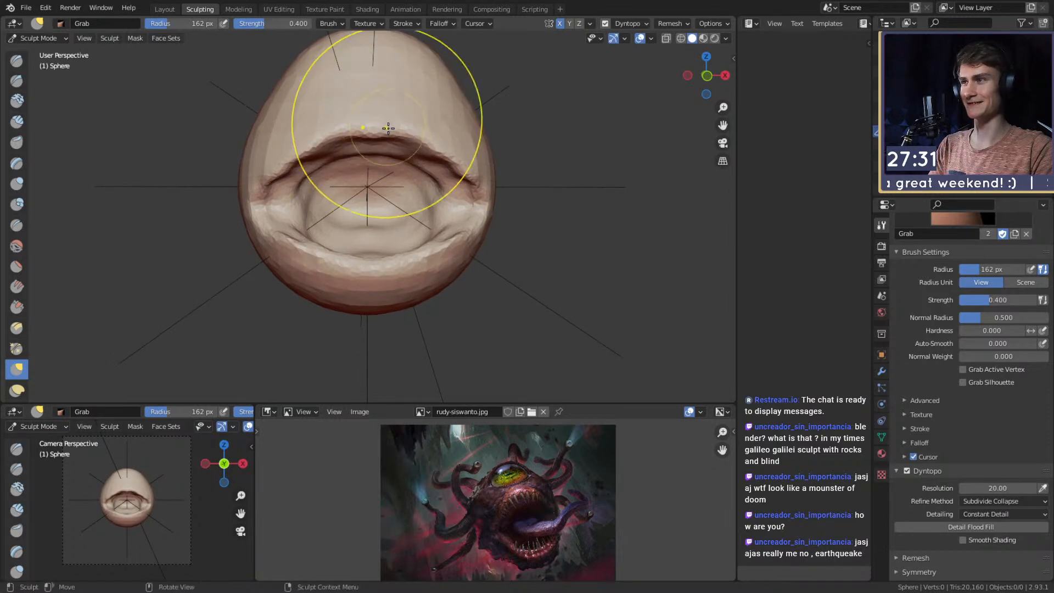
Open the mouth wider by pulling the lower jaw down with the Grab brush.
{"action": "left_click_drag", "start_coordinate": [370, 128], "coordinate": [379, 196], "text": "alt+shift"}
{"action": "key", "text": "f"}
{"action": "mouse_move", "coordinate": [380, 196]}
{"action": "left_mouse_down", "text": "alt"}
{"action": "mouse_move", "coordinate": [379, 180]}
{"action": "mouse_move", "coordinate": [374, 189]}
{"action": "mouse_move", "coordinate": [404, 176]}
{"action": "mouse_move", "coordinate": [392, 198]}
{"action": "mouse_move", "coordinate": [375, 191]}
{"action": "mouse_move", "coordinate": [316, 246]}
{"action": "mouse_move", "coordinate": [389, 184]}
{"action": "mouse_move", "coordinate": [387, 175]}
{"action": "left_mouse_up", "text": "alt"}
{"action": "left_click", "coordinate": [444, 194]}
{"action": "key", "text": "f"}
{"action": "left_click", "coordinate": [386, 217]}
{"action": "key", "text": "f"}
{"action": "left_click", "coordinate": [473, 205]}
{"action": "mouse_move", "coordinate": [390, 264]}
{"action": "left_mouse_down", "text": "alt+shift"}
{"action": "mouse_move", "coordinate": [401, 190]}
{"action": "mouse_move", "coordinate": [354, 207]}
{"action": "left_mouse_up", "text": "alt+shift"}
{"action": "key", "text": "f"}
{"action": "left_click", "coordinate": [305, 233]}
Adjust the middle of the upper lip with the Grab brush at a 177 px radius.
{"action": "mouse_move", "coordinate": [388, 146]}
{"action": "left_mouse_down", "text": "ctrl+alt"}
{"action": "mouse_move", "coordinate": [388, 220]}
{"action": "mouse_move", "coordinate": [411, 188]}
{"action": "mouse_move", "coordinate": [378, 211]}
{"action": "left_mouse_up", "text": "ctrl+alt"}
{"action": "key", "text": "f"}
{"action": "middle_click_drag", "start_coordinate": [411, 209], "coordinate": [427, 209]}
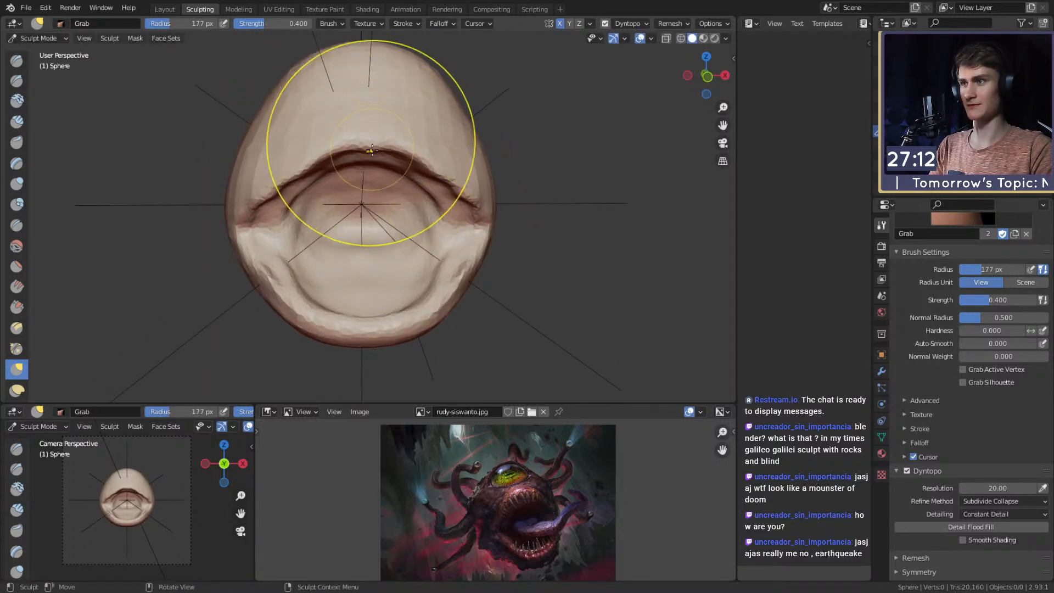
{"action": "mouse_move", "coordinate": [444, 172]}
{"action": "left_mouse_down", "text": "alt"}
{"action": "mouse_move", "coordinate": [431, 216]}
{"action": "mouse_move", "coordinate": [400, 223]}
{"action": "mouse_move", "coordinate": [412, 147]}
{"action": "mouse_move", "coordinate": [406, 157]}
{"action": "mouse_move", "coordinate": [339, 147]}
{"action": "mouse_move", "coordinate": [357, 122]}
{"action": "mouse_move", "coordinate": [392, 143]}
{"action": "mouse_move", "coordinate": [407, 163]}
{"action": "mouse_move", "coordinate": [381, 196]}
{"action": "mouse_move", "coordinate": [417, 152]}
{"action": "left_mouse_up", "text": "alt"}
{"action": "key", "text": "f"}
{"action": "key", "text": "f"}
{"action": "left_click", "coordinate": [412, 147]}
Sketch the eye's outline above the mouth with the Crease brush at a 57 px radius and 0.667 strength.
{"action": "key", "text": "shift+c"}
{"action": "key", "text": "f"}
{"action": "left_click", "coordinate": [371, 168]}
{"action": "key", "text": "f"}
{"action": "left_click", "coordinate": [374, 169]}
{"action": "left_click_drag", "start_coordinate": [418, 152], "coordinate": [421, 152]}
{"action": "key", "text": "shift+f"}
{"action": "left_click", "coordinate": [398, 164]}
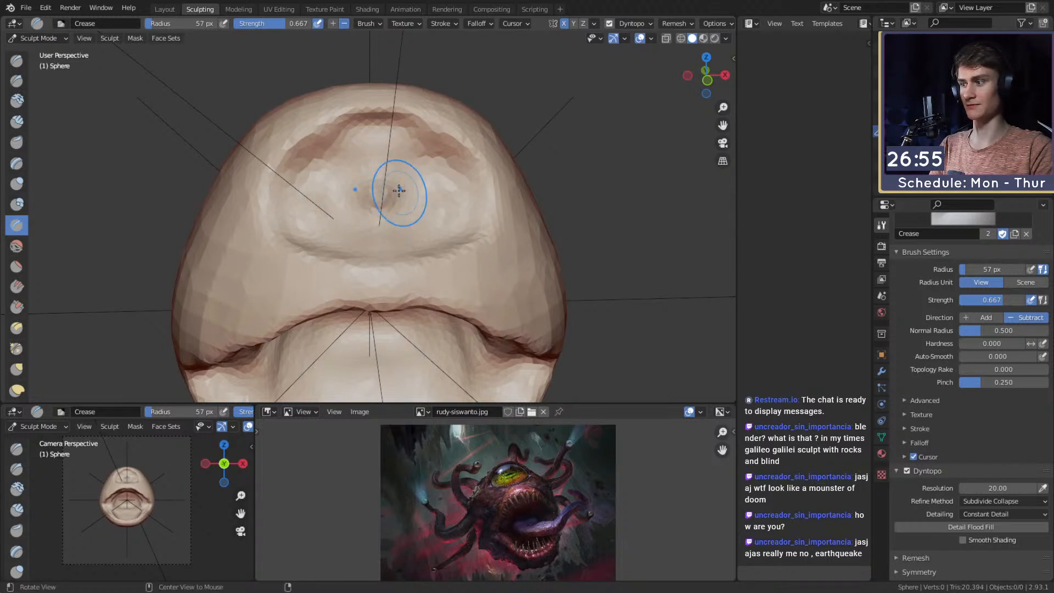
Deepen the groove all around the eyeball with the Crease brush at a 64 px radius.
{"action": "left_click_drag", "start_coordinate": [403, 197], "coordinate": [409, 189], "text": "alt"}
{"action": "key", "text": "f"}
{"action": "left_click", "coordinate": [415, 189]}
{"action": "left_click_drag", "start_coordinate": [376, 151], "coordinate": [389, 163]}
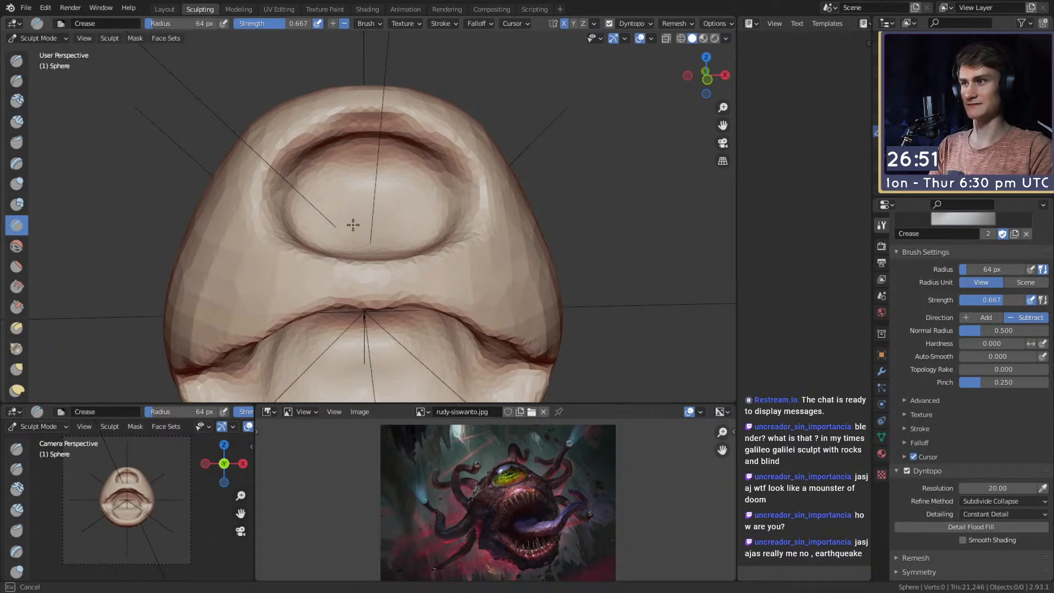
{"action": "mouse_move", "coordinate": [358, 234]}
{"action": "left_mouse_down"}
{"action": "mouse_move", "coordinate": [429, 202]}
{"action": "mouse_move", "coordinate": [377, 202]}
{"action": "mouse_move", "coordinate": [312, 129]}
{"action": "left_mouse_up"}
Sharpen the edge between the eyeball and its socket with the Crease brush at a 47 px radius, smoothing the lower rim.
{"action": "key", "text": "f"}
{"action": "left_click", "coordinate": [351, 177]}
{"action": "mouse_move", "coordinate": [394, 131]}
{"action": "middle_mouse_down"}
{"action": "mouse_move", "coordinate": [393, 196]}
{"action": "mouse_move", "coordinate": [321, 274]}
{"action": "middle_mouse_up"}
{"action": "middle_click_drag", "start_coordinate": [396, 183], "coordinate": [415, 241], "text": "shift"}
{"action": "middle_click_drag", "start_coordinate": [394, 228], "coordinate": [393, 191]}
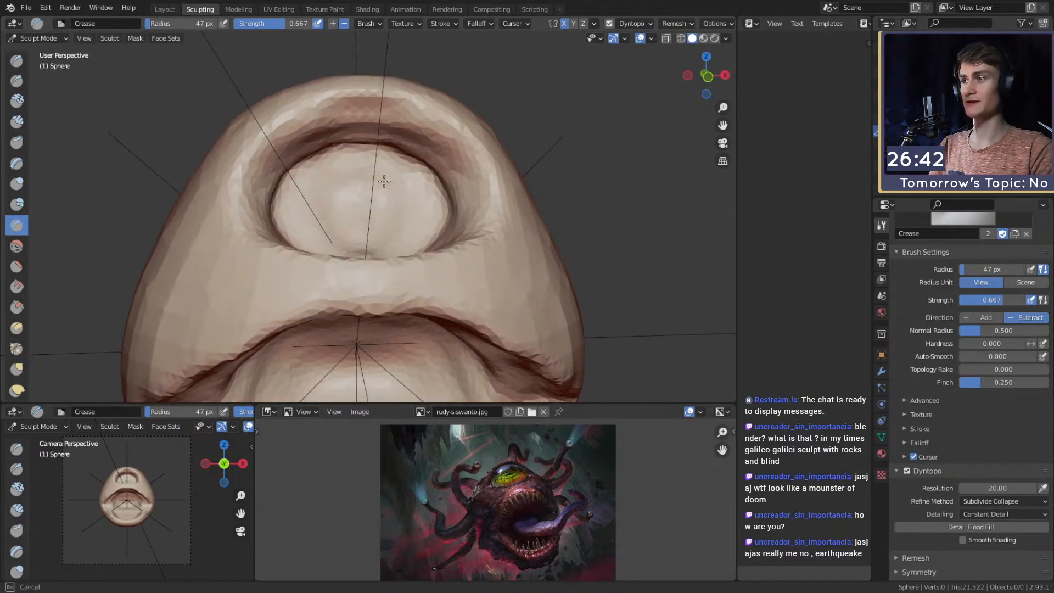
{"action": "mouse_move", "coordinate": [390, 232]}
{"action": "left_mouse_down", "text": "shift"}
{"action": "mouse_move", "coordinate": [351, 231]}
{"action": "mouse_move", "coordinate": [398, 241]}
{"action": "mouse_move", "coordinate": [356, 280]}
{"action": "left_mouse_up", "text": "shift"}
Examine the mouth and eye shapes from the side and the front, with the Clay Strips brush at a 111 px radius.
{"action": "key", "text": "f"}
{"action": "left_click", "coordinate": [465, 170]}
{"action": "mouse_move", "coordinate": [349, 225]}
{"action": "left_mouse_down", "text": "alt"}
{"action": "mouse_move", "coordinate": [417, 228]}
{"action": "mouse_move", "coordinate": [481, 190]}
{"action": "mouse_move", "coordinate": [376, 224]}
{"action": "mouse_move", "coordinate": [396, 221]}
{"action": "mouse_move", "coordinate": [346, 202]}
{"action": "mouse_move", "coordinate": [343, 148]}
{"action": "mouse_move", "coordinate": [286, 147]}
{"action": "left_mouse_up", "text": "alt"}
{"action": "key", "text": "c"}
{"action": "mouse_move", "coordinate": [322, 181]}
{"action": "left_mouse_down", "text": "alt"}
{"action": "mouse_move", "coordinate": [412, 225]}
{"action": "mouse_move", "coordinate": [373, 250]}
{"action": "left_mouse_up", "text": "alt"}
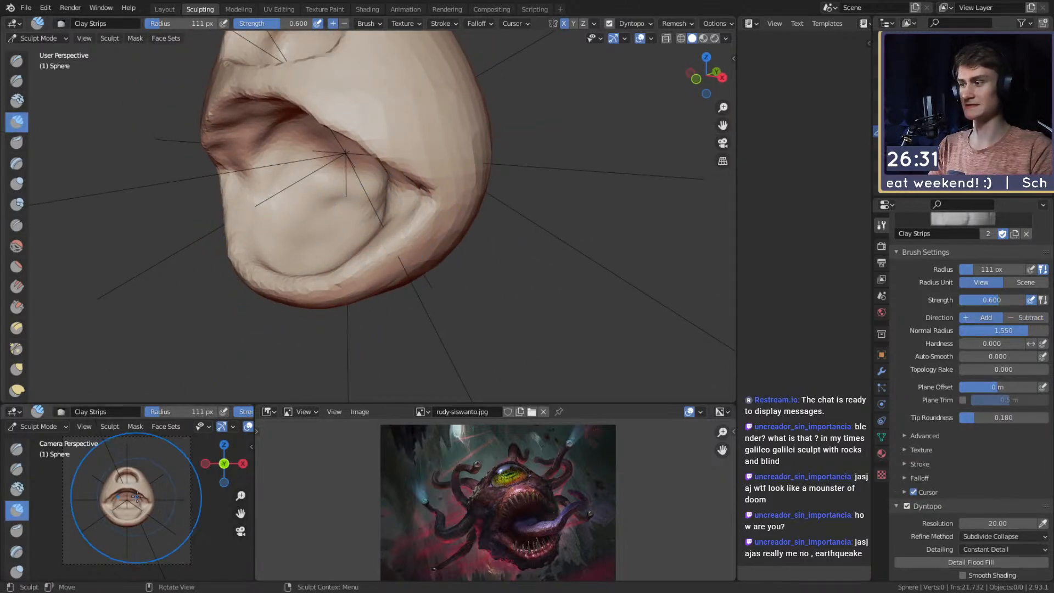
{"action": "mouse_move", "coordinate": [357, 132]}
{"action": "left_mouse_down", "text": "ctrl+alt"}
{"action": "mouse_move", "coordinate": [361, 187]}
{"action": "mouse_move", "coordinate": [476, 225]}
{"action": "mouse_move", "coordinate": [482, 207]}
{"action": "left_mouse_up", "text": "ctrl+alt"}
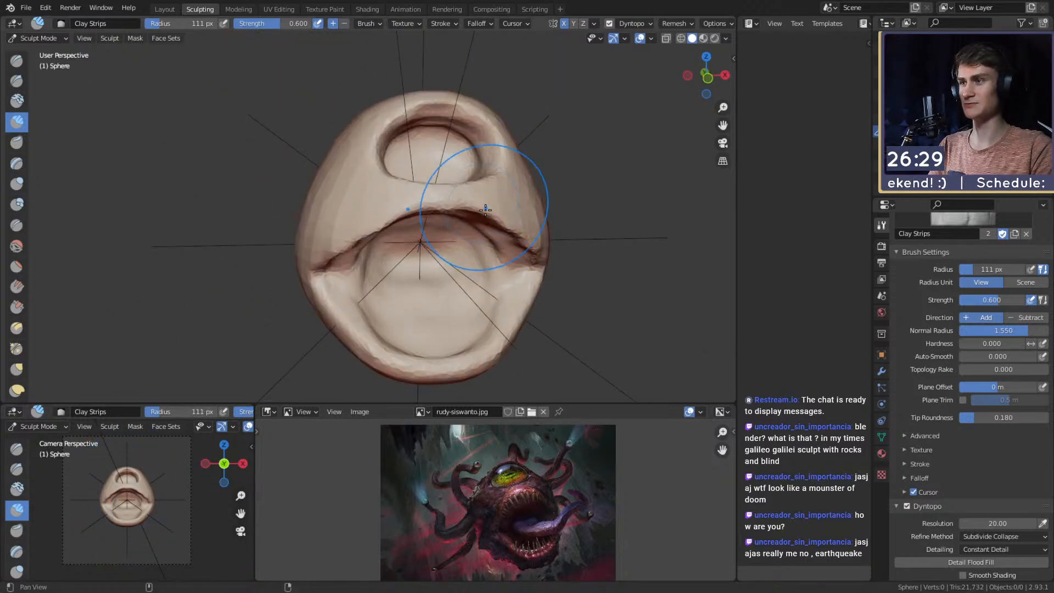
{"action": "left_click_drag", "start_coordinate": [453, 241], "coordinate": [374, 207], "text": "alt+shift"}
Reshape the face between the eye and the mouth with the Grab brush at a 152 px radius.
{"action": "key", "text": "g"}
{"action": "middle_click_drag", "start_coordinate": [430, 220], "coordinate": [330, 204]}
{"action": "key", "text": "f"}
{"action": "left_click", "coordinate": [341, 197]}
{"action": "left_click_drag", "start_coordinate": [340, 198], "coordinate": [348, 192]}
{"action": "middle_click_drag", "start_coordinate": [384, 199], "coordinate": [387, 253], "text": "shift"}
{"action": "middle_click_drag", "start_coordinate": [387, 198], "coordinate": [431, 189]}
{"action": "middle_click_drag", "start_coordinate": [431, 189], "coordinate": [423, 238], "text": "ctrl"}
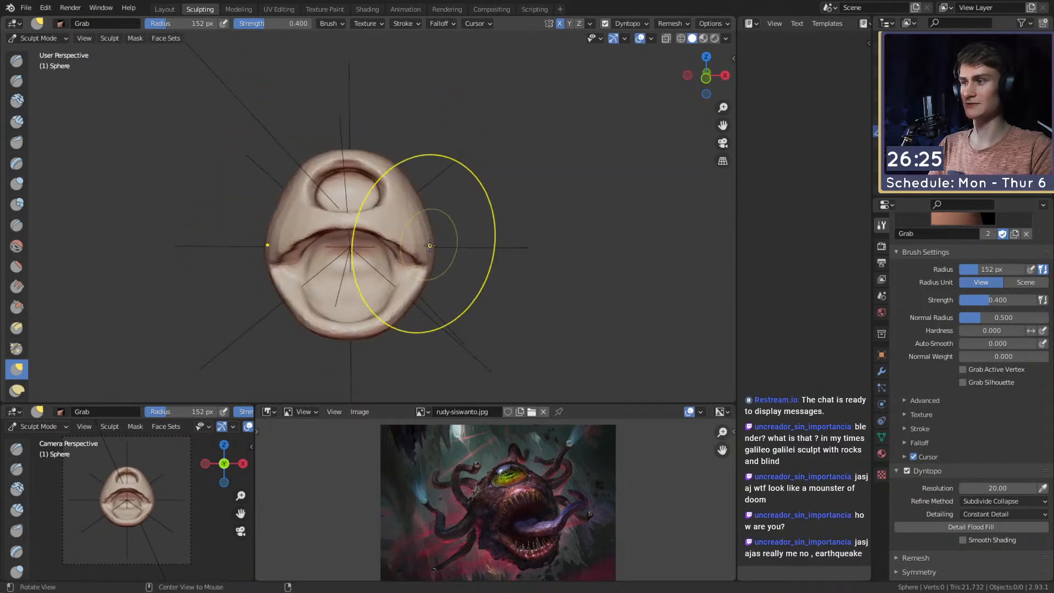
Adjust the head's sides around the mouth corners with the Grab brush from several angles.
{"action": "middle_click_drag", "start_coordinate": [336, 216], "coordinate": [412, 223]}
{"action": "key", "text": "f"}
{"action": "left_click", "coordinate": [443, 249]}
{"action": "left_click_drag", "start_coordinate": [431, 249], "coordinate": [407, 254]}
{"action": "mouse_move", "coordinate": [441, 227]}
{"action": "middle_mouse_down"}
{"action": "mouse_move", "coordinate": [323, 206]}
{"action": "mouse_move", "coordinate": [321, 219]}
{"action": "mouse_move", "coordinate": [424, 226]}
{"action": "mouse_move", "coordinate": [387, 228]}
{"action": "mouse_move", "coordinate": [427, 199]}
{"action": "mouse_move", "coordinate": [400, 252]}
{"action": "middle_mouse_up"}
{"action": "key", "text": "f"}
{"action": "left_click", "coordinate": [405, 219]}
{"action": "key", "text": "f"}
{"action": "left_click", "coordinate": [314, 224]}
Carve a groove along the inner edge of the lower lip with the Crease brush at a 58 px radius.
{"action": "scroll", "coordinate": [423, 225], "scroll_direction": "down", "scroll_amount": 1}
{"action": "key", "text": "shift+c"}
{"action": "key", "text": "f"}
{"action": "left_click", "coordinate": [386, 225]}
{"action": "scroll", "coordinate": [401, 252], "scroll_direction": "up", "scroll_amount": 2}
{"action": "key", "text": "f"}
{"action": "left_click", "coordinate": [426, 228]}
{"action": "mouse_move", "coordinate": [426, 229]}
{"action": "left_mouse_down"}
{"action": "mouse_move", "coordinate": [444, 238]}
{"action": "mouse_move", "coordinate": [450, 195]}
{"action": "mouse_move", "coordinate": [438, 253]}
{"action": "mouse_move", "coordinate": [412, 271]}
{"action": "mouse_move", "coordinate": [289, 270]}
{"action": "left_mouse_up"}
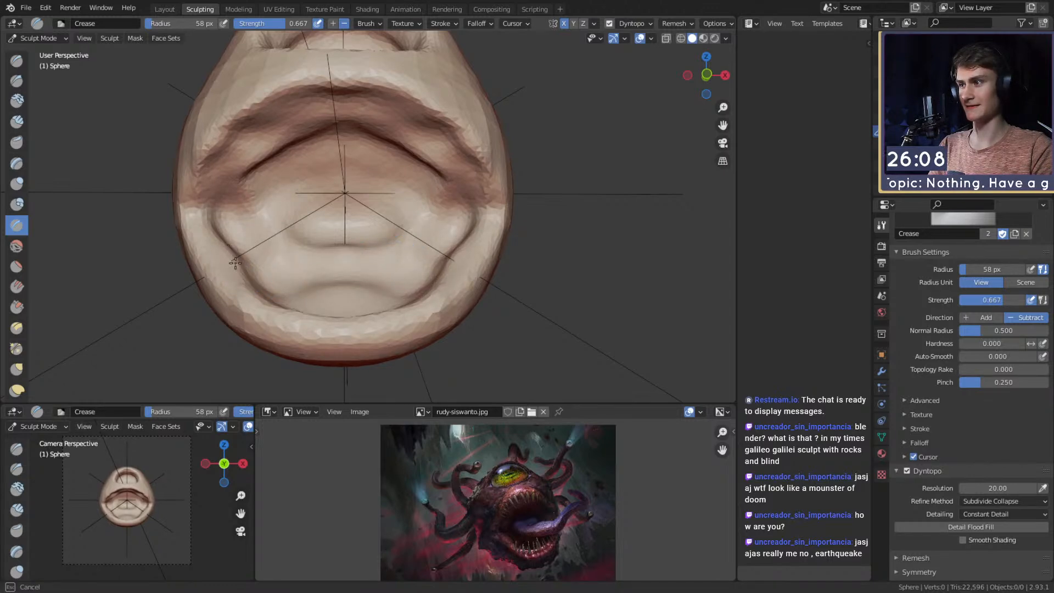
{"action": "middle_click_drag", "start_coordinate": [344, 168], "coordinate": [443, 201]}
Build up strokes of clay over the back and side of the head with the Clay Strips brush at a 58 px radius.
{"action": "mouse_move", "coordinate": [400, 190]}
{"action": "left_mouse_down", "text": "alt"}
{"action": "mouse_move", "coordinate": [430, 233]}
{"action": "mouse_move", "coordinate": [418, 241]}
{"action": "left_mouse_up", "text": "alt"}
{"action": "key", "text": "c"}
{"action": "left_click_drag", "start_coordinate": [442, 165], "coordinate": [427, 205], "text": "alt"}
{"action": "left_click_drag", "start_coordinate": [423, 162], "coordinate": [420, 157], "text": "alt"}
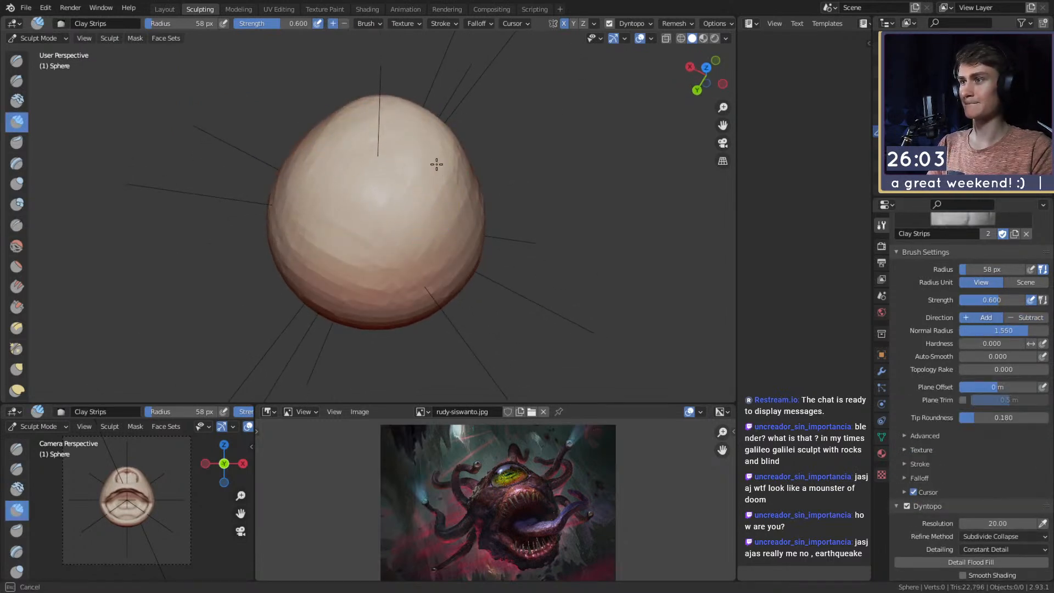
{"action": "left_click_drag", "start_coordinate": [339, 246], "coordinate": [361, 224], "text": "alt"}
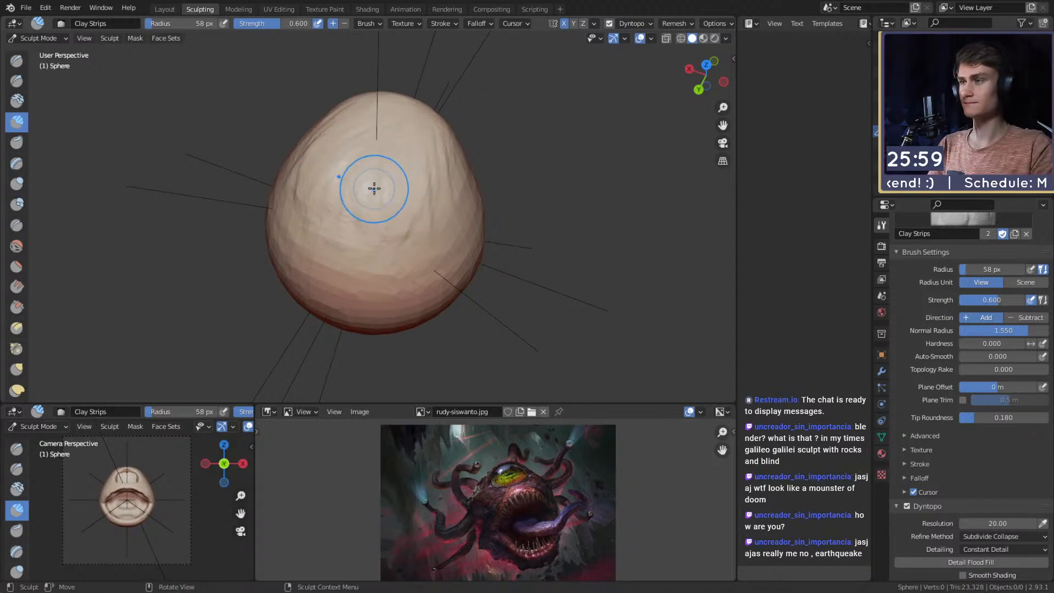
{"action": "mouse_move", "coordinate": [430, 117]}
{"action": "left_mouse_down", "text": "alt"}
{"action": "mouse_move", "coordinate": [325, 138]}
{"action": "mouse_move", "coordinate": [384, 165]}
{"action": "mouse_move", "coordinate": [318, 219]}
{"action": "mouse_move", "coordinate": [400, 199]}
{"action": "left_mouse_up", "text": "alt"}
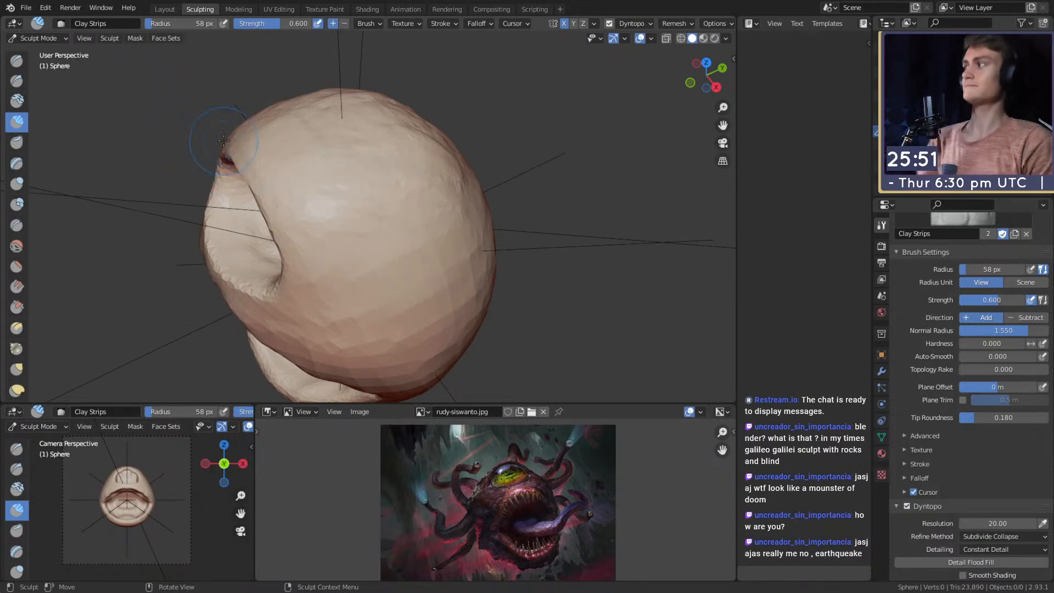
Pull the cheek beside the mouth corner forward with the Snake Hook brush at a 155 px radius.
{"action": "key", "text": "k"}
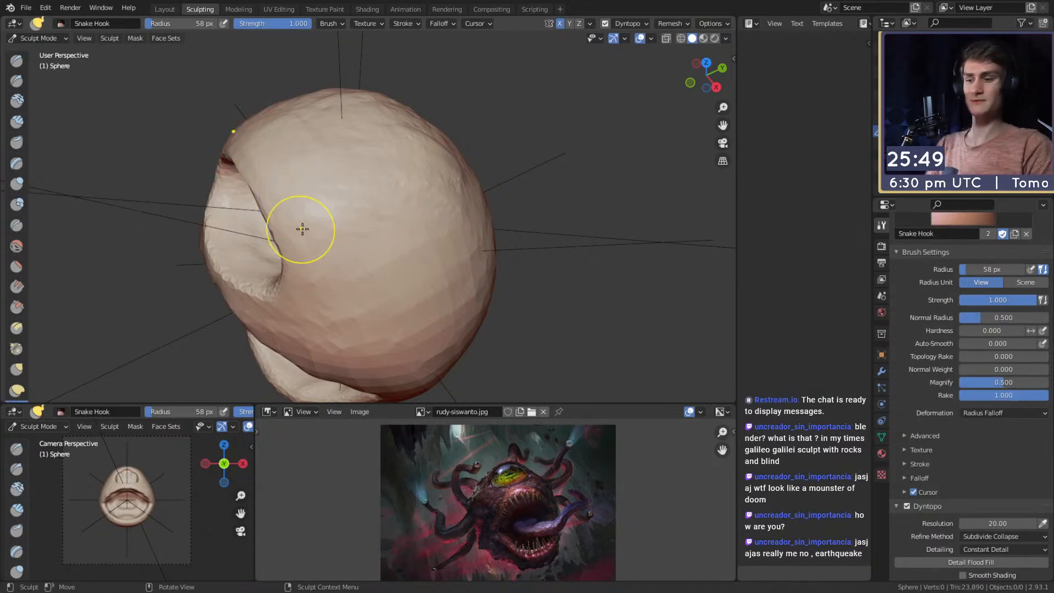
{"action": "mouse_move", "coordinate": [313, 223]}
{"action": "left_mouse_down", "text": "alt"}
{"action": "mouse_move", "coordinate": [299, 164]}
{"action": "mouse_move", "coordinate": [333, 231]}
{"action": "left_mouse_up", "text": "alt"}
{"action": "key", "text": "f"}
{"action": "left_click", "coordinate": [314, 190]}
{"action": "mouse_move", "coordinate": [324, 194]}
{"action": "left_mouse_down"}
{"action": "mouse_move", "coordinate": [310, 188]}
{"action": "mouse_move", "coordinate": [379, 185]}
{"action": "mouse_move", "coordinate": [300, 200]}
{"action": "left_mouse_up"}
{"action": "key", "text": "f"}
{"action": "left_click", "coordinate": [292, 209]}
{"action": "middle_click_drag", "start_coordinate": [301, 201], "coordinate": [292, 204]}
{"action": "left_click_drag", "start_coordinate": [298, 193], "coordinate": [314, 186]}
{"action": "middle_click_drag", "start_coordinate": [333, 177], "coordinate": [304, 184], "text": "shift"}
{"action": "middle_click_drag", "start_coordinate": [419, 180], "coordinate": [348, 169], "text": "shift"}
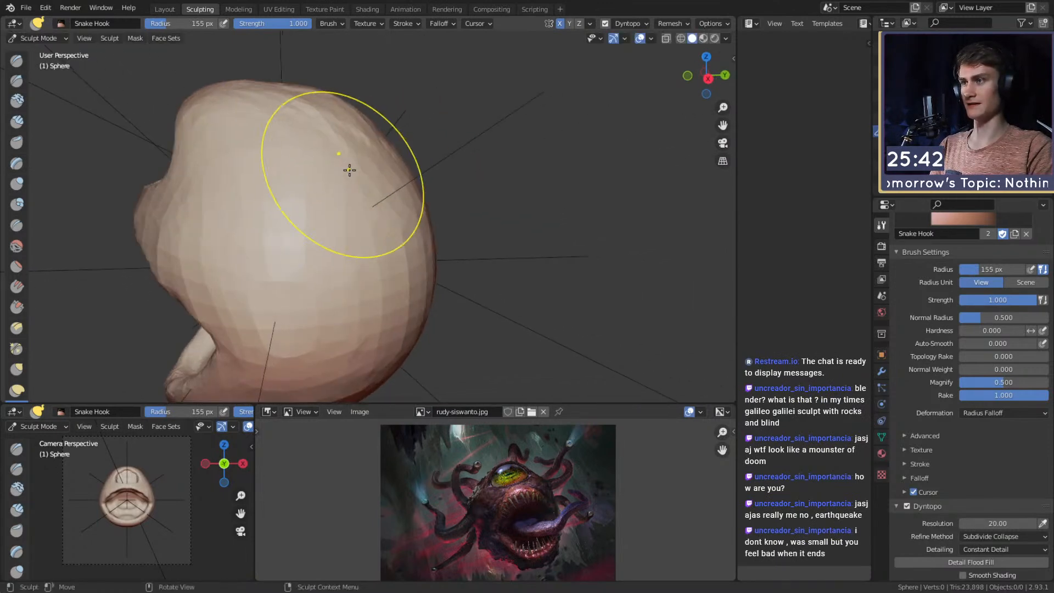
Pull the back of the head outward with the Snake Hook brush, enlarging its radius up to 208 px.
{"action": "key", "text": "f"}
{"action": "left_click", "coordinate": [514, 170]}
{"action": "left_click_drag", "start_coordinate": [391, 165], "coordinate": [400, 191]}
{"action": "middle_click_drag", "start_coordinate": [401, 190], "coordinate": [389, 150], "text": "shift"}
{"action": "key", "text": "f"}
{"action": "left_click", "coordinate": [567, 216]}
{"action": "left_click_drag", "start_coordinate": [418, 239], "coordinate": [438, 250]}
{"action": "scroll", "coordinate": [423, 250], "scroll_direction": "down", "scroll_amount": 3}
{"action": "left_click_drag", "start_coordinate": [384, 172], "coordinate": [407, 172]}
{"action": "middle_click_drag", "start_coordinate": [408, 172], "coordinate": [407, 152], "text": "shift"}
{"action": "key", "text": "f"}
{"action": "left_click", "coordinate": [374, 241]}
{"action": "middle_click_drag", "start_coordinate": [374, 242], "coordinate": [320, 324]}
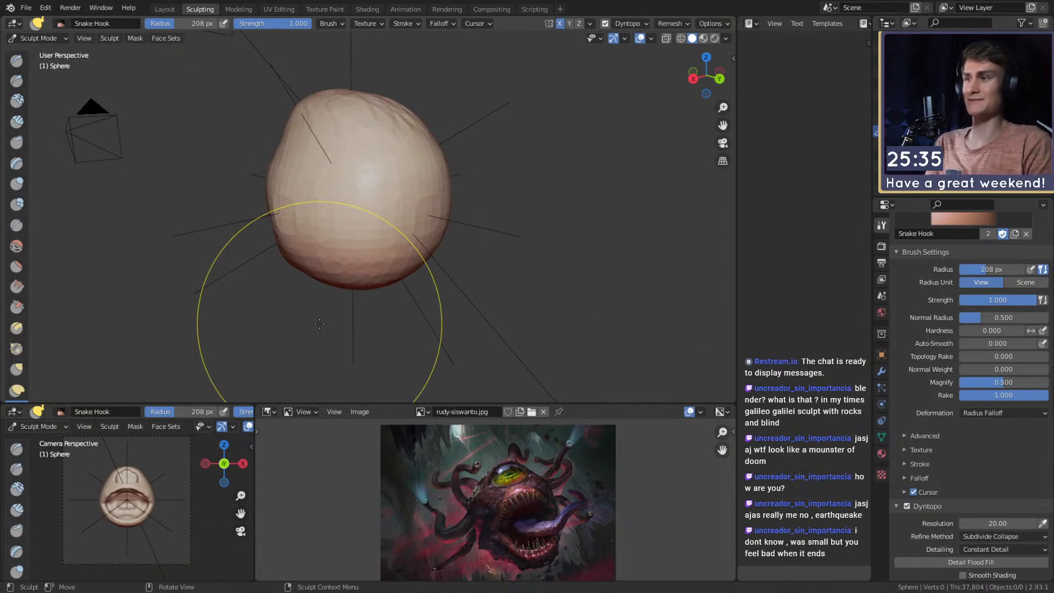
Add volume to the back and sides of the head with the Clay Strips brush at a 50 px radius.
{"action": "key", "text": "c"}
{"action": "key", "text": "f"}
{"action": "left_click", "coordinate": [390, 169]}
{"action": "middle_click_drag", "start_coordinate": [395, 170], "coordinate": [337, 205]}
{"action": "scroll", "coordinate": [337, 204], "scroll_direction": "up", "scroll_amount": 2}
{"action": "mouse_move", "coordinate": [332, 225]}
{"action": "left_mouse_down"}
{"action": "mouse_move", "coordinate": [340, 191]}
{"action": "mouse_move", "coordinate": [346, 247]}
{"action": "left_mouse_up"}
{"action": "mouse_move", "coordinate": [352, 225]}
{"action": "middle_mouse_down"}
{"action": "mouse_move", "coordinate": [358, 238]}
{"action": "mouse_move", "coordinate": [371, 166]}
{"action": "middle_mouse_up"}
{"action": "left_click_drag", "start_coordinate": [339, 196], "coordinate": [316, 263]}
{"action": "middle_click_drag", "start_coordinate": [372, 240], "coordinate": [371, 206], "text": "shift"}
{"action": "mouse_move", "coordinate": [374, 165]}
{"action": "left_mouse_down"}
{"action": "mouse_move", "coordinate": [360, 245]}
{"action": "mouse_move", "coordinate": [310, 267]}
{"action": "left_mouse_up"}
{"action": "middle_click_drag", "start_coordinate": [280, 236], "coordinate": [400, 250]}
{"action": "left_click_drag", "start_coordinate": [357, 190], "coordinate": [348, 199]}
{"action": "mouse_move", "coordinate": [361, 165]}
{"action": "middle_mouse_down"}
{"action": "mouse_move", "coordinate": [416, 213]}
{"action": "mouse_move", "coordinate": [388, 216]}
{"action": "mouse_move", "coordinate": [428, 142]}
{"action": "middle_mouse_up"}
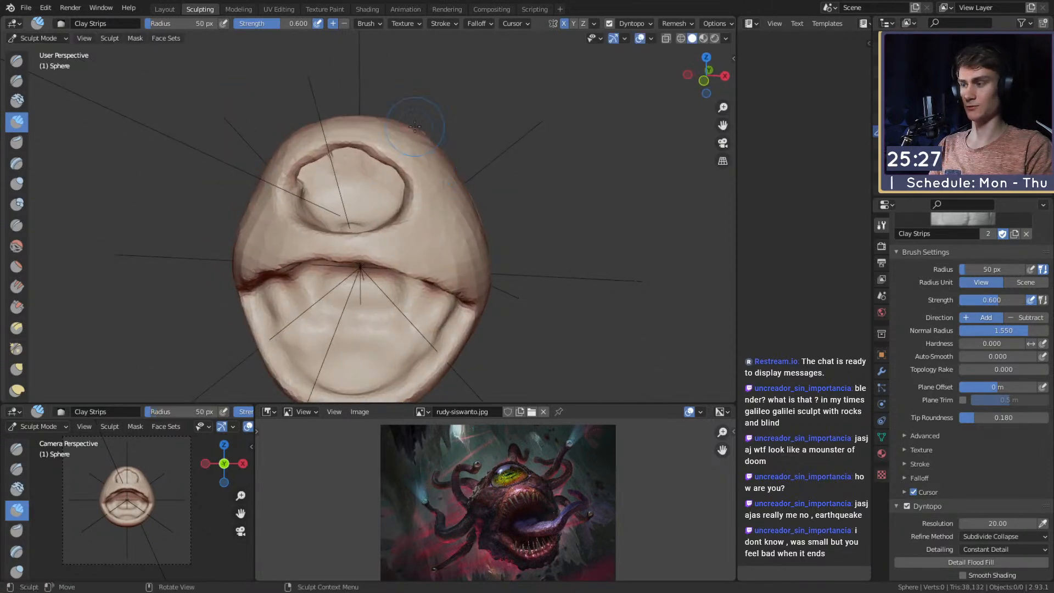
Restrict the Clay Strips brush to front faces only in its advanced settings.
{"action": "middle_click_drag", "start_coordinate": [387, 100], "coordinate": [414, 159]}
{"action": "left_click", "coordinate": [905, 436]}
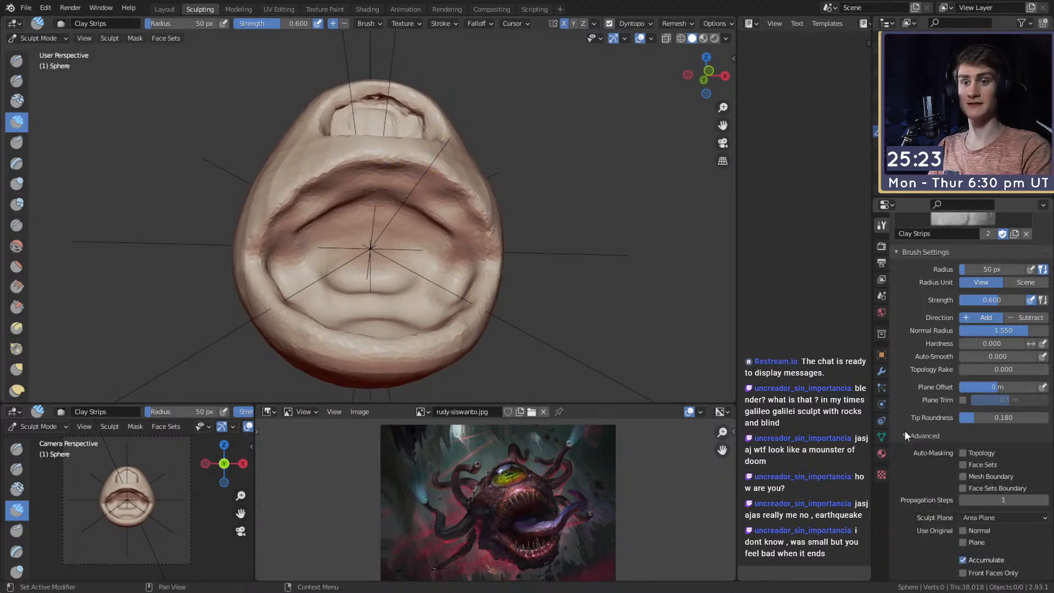
{"action": "left_click", "coordinate": [975, 572]}
Rework the eye socket's inner walls and nearby surface with the Clay Strips brush at a 50 px radius.
{"action": "middle_click_drag", "start_coordinate": [431, 247], "coordinate": [412, 202]}
{"action": "scroll", "coordinate": [403, 202], "scroll_direction": "up", "scroll_amount": 4}
{"action": "mouse_move", "coordinate": [343, 176]}
{"action": "middle_mouse_down", "text": "shift"}
{"action": "mouse_move", "coordinate": [351, 162]}
{"action": "mouse_move", "coordinate": [354, 192]}
{"action": "middle_mouse_up", "text": "shift"}
{"action": "left_click_drag", "start_coordinate": [385, 198], "coordinate": [414, 206]}
{"action": "middle_click_drag", "start_coordinate": [390, 220], "coordinate": [437, 254]}
{"action": "left_click_drag", "start_coordinate": [436, 253], "coordinate": [437, 257]}
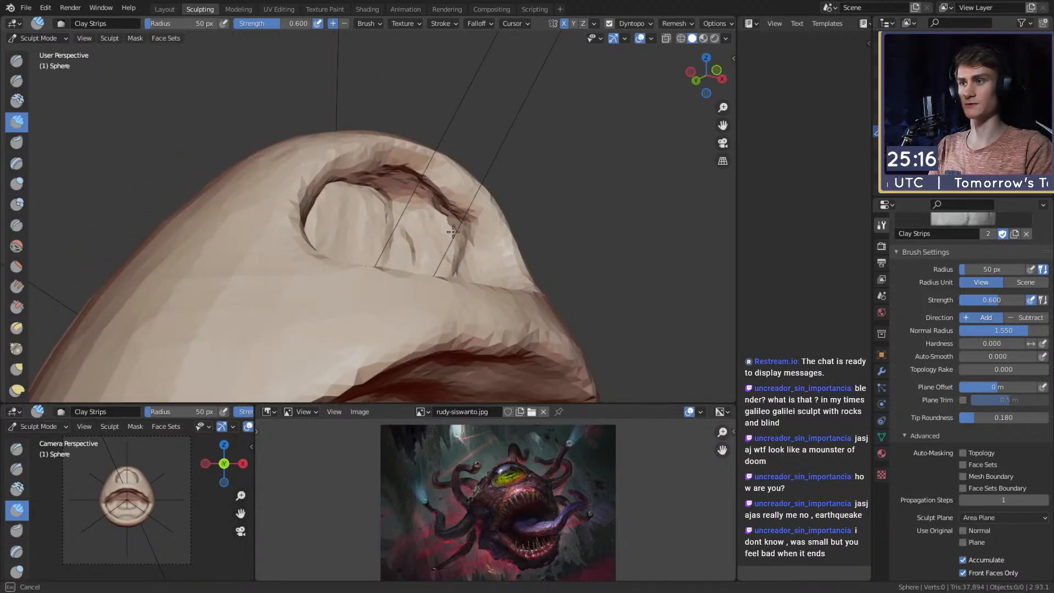
{"action": "middle_click_drag", "start_coordinate": [415, 194], "coordinate": [348, 205]}
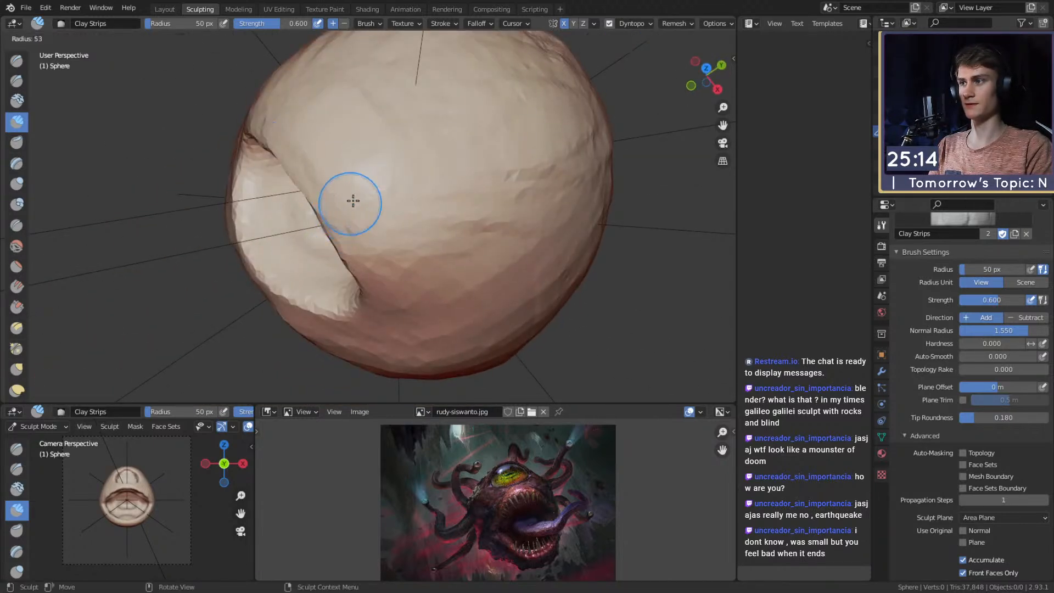
{"action": "left_click_drag", "start_coordinate": [411, 122], "coordinate": [459, 145]}
Reshape the top of the eyeball beneath the upper rim with the Clay Strips brush at a 63 px radius.
{"action": "mouse_move", "coordinate": [385, 193]}
{"action": "middle_mouse_down"}
{"action": "mouse_move", "coordinate": [431, 63]}
{"action": "mouse_move", "coordinate": [388, 188]}
{"action": "mouse_move", "coordinate": [338, 201]}
{"action": "mouse_move", "coordinate": [371, 202]}
{"action": "mouse_move", "coordinate": [358, 221]}
{"action": "middle_mouse_up"}
{"action": "key", "text": "bracketleft"}
{"action": "key", "text": "bracketleft"}
{"action": "key", "text": "bracketleft"}
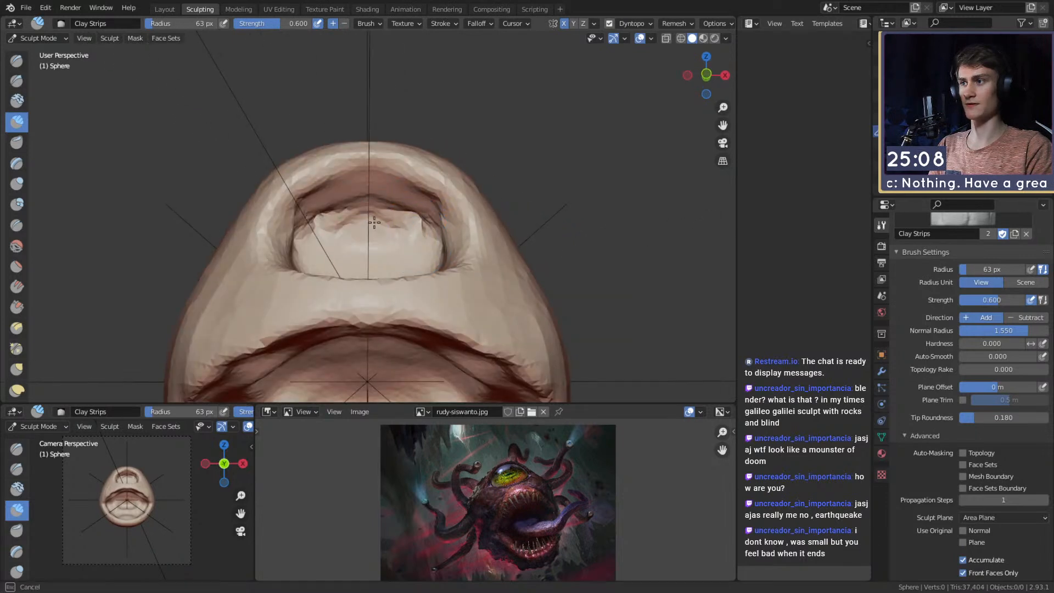
{"action": "left_click_drag", "start_coordinate": [311, 213], "coordinate": [330, 195]}
Carve a crisp fold under the upper rim of the eye socket with the Crease brush at a 38 px radius.
{"action": "middle_click_drag", "start_coordinate": [362, 159], "coordinate": [380, 214], "text": "ctrl"}
{"action": "mouse_move", "coordinate": [380, 215]}
{"action": "middle_mouse_down"}
{"action": "mouse_move", "coordinate": [386, 228]}
{"action": "mouse_move", "coordinate": [419, 237]}
{"action": "mouse_move", "coordinate": [405, 257]}
{"action": "mouse_move", "coordinate": [384, 195]}
{"action": "mouse_move", "coordinate": [377, 208]}
{"action": "mouse_move", "coordinate": [364, 177]}
{"action": "mouse_move", "coordinate": [388, 185]}
{"action": "middle_mouse_up"}
{"action": "key", "text": "shift+c"}
{"action": "key", "text": "f"}
{"action": "left_click", "coordinate": [390, 186]}
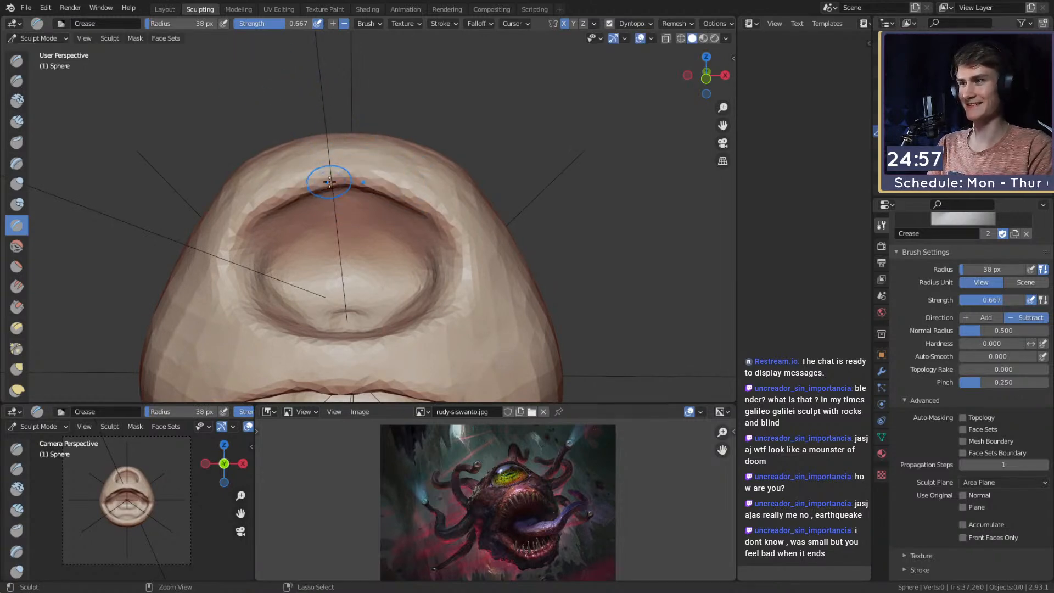
Set the Crease brush's strength to 0.370.
{"action": "mouse_move", "coordinate": [325, 181]}
{"action": "middle_mouse_down"}
{"action": "mouse_move", "coordinate": [423, 181]}
{"action": "mouse_move", "coordinate": [444, 195]}
{"action": "mouse_move", "coordinate": [369, 184]}
{"action": "middle_mouse_up"}
{"action": "key", "text": "shift+f"}
{"action": "left_click", "coordinate": [409, 179]}
Build up the side of the head behind the eye socket with the Clay Strips brush at a 76 px radius and smooth it.
{"action": "key", "text": "c"}
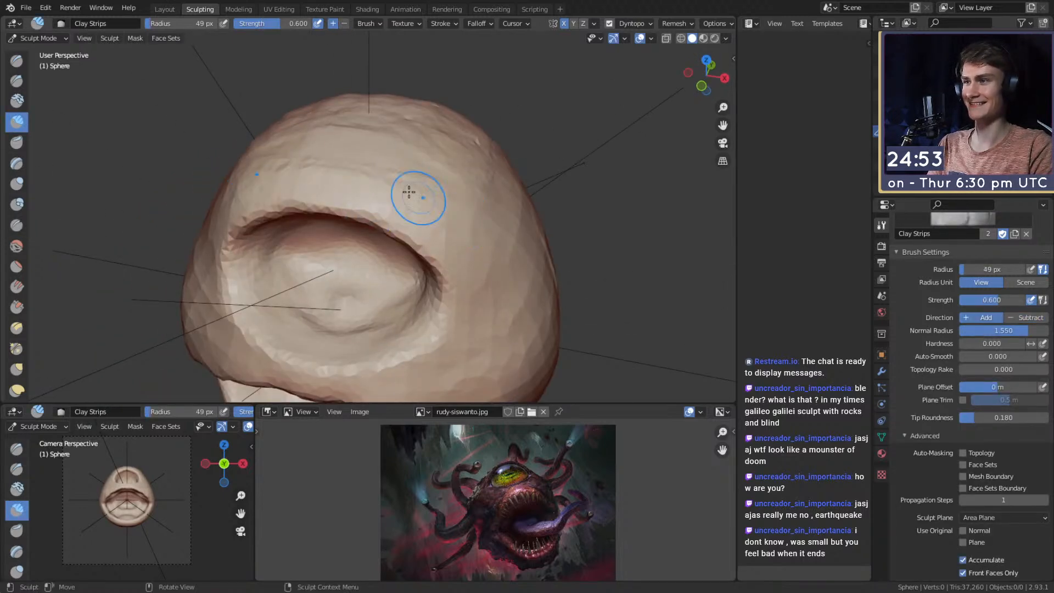
{"action": "middle_click_drag", "start_coordinate": [452, 227], "coordinate": [384, 197]}
{"action": "key", "text": "f"}
{"action": "left_click", "coordinate": [373, 196]}
{"action": "mouse_move", "coordinate": [341, 147]}
{"action": "middle_mouse_down"}
{"action": "mouse_move", "coordinate": [361, 189]}
{"action": "mouse_move", "coordinate": [430, 226]}
{"action": "mouse_move", "coordinate": [443, 149]}
{"action": "mouse_move", "coordinate": [383, 184]}
{"action": "mouse_move", "coordinate": [361, 224]}
{"action": "middle_mouse_up"}
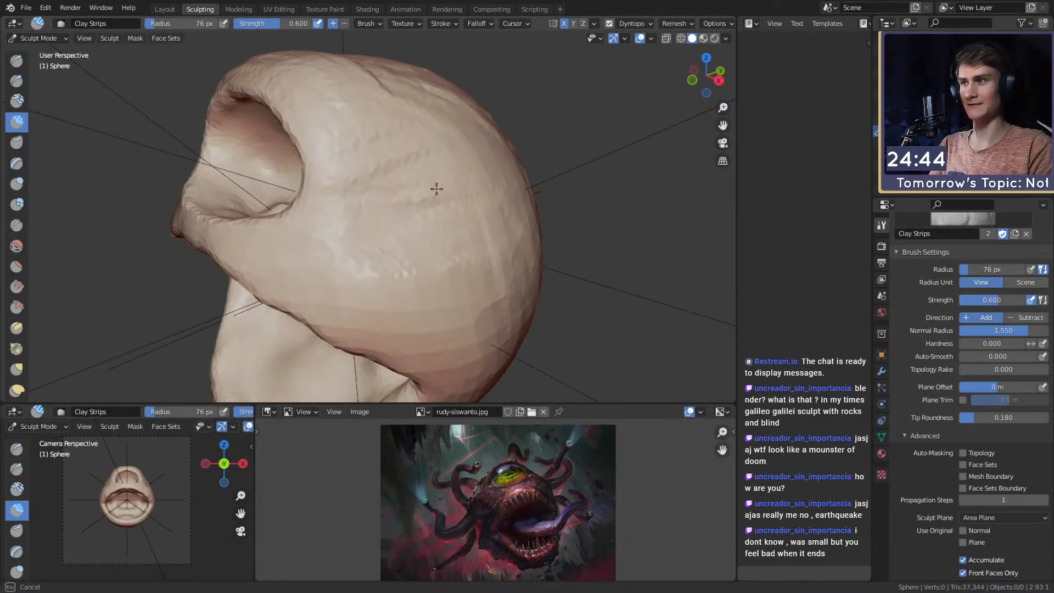
{"action": "key", "text": "f"}
{"action": "left_click", "coordinate": [377, 225]}
{"action": "left_click_drag", "start_coordinate": [370, 221], "coordinate": [428, 159], "text": "shift"}
{"action": "left_click_drag", "start_coordinate": [486, 221], "coordinate": [483, 229], "text": "shift"}
Lay vertical clay strips down the side of the head with the Clay Strips brush at a 79 px radius.
{"action": "mouse_move", "coordinate": [431, 247]}
{"action": "middle_mouse_down"}
{"action": "mouse_move", "coordinate": [492, 206]}
{"action": "mouse_move", "coordinate": [466, 219]}
{"action": "mouse_move", "coordinate": [383, 225]}
{"action": "mouse_move", "coordinate": [379, 238]}
{"action": "mouse_move", "coordinate": [282, 62]}
{"action": "middle_mouse_up"}
{"action": "scroll", "coordinate": [488, 204], "scroll_direction": "down", "scroll_amount": 1}
{"action": "key", "text": "f"}
{"action": "left_click", "coordinate": [454, 213]}
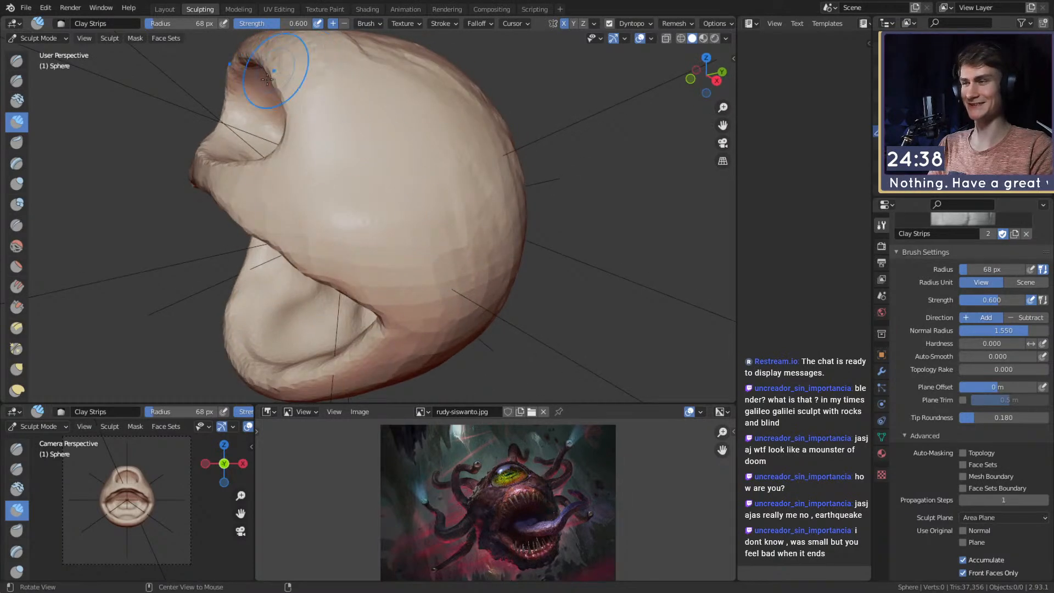
{"action": "middle_click_drag", "start_coordinate": [409, 259], "coordinate": [400, 224]}
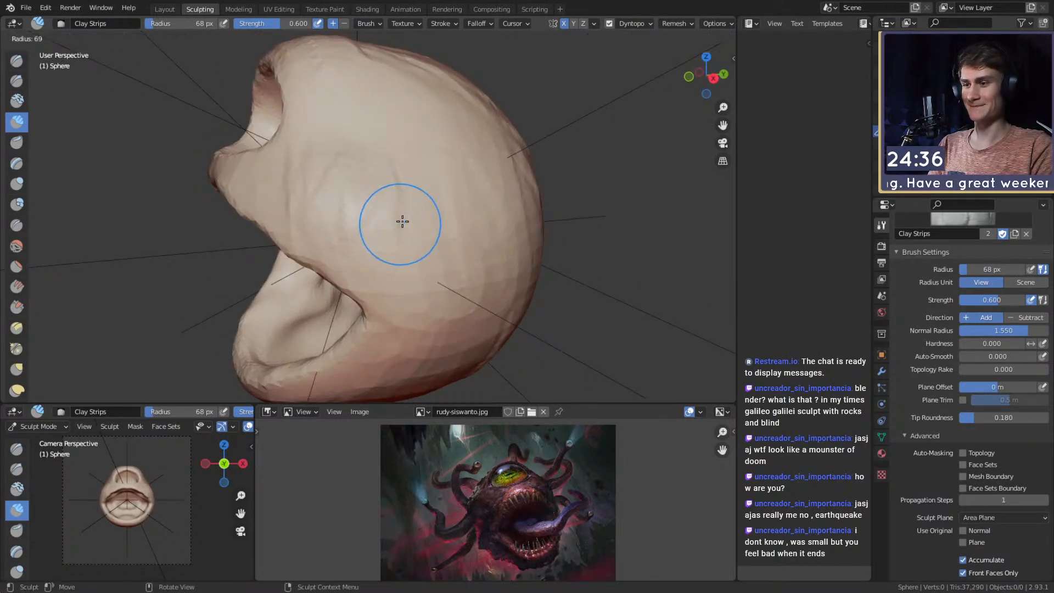
{"action": "mouse_move", "coordinate": [424, 179]}
{"action": "left_mouse_down"}
{"action": "mouse_move", "coordinate": [455, 236]}
{"action": "mouse_move", "coordinate": [421, 249]}
{"action": "mouse_move", "coordinate": [446, 181]}
{"action": "mouse_move", "coordinate": [474, 217]}
{"action": "left_mouse_up"}
{"action": "mouse_move", "coordinate": [471, 217]}
{"action": "middle_mouse_down"}
{"action": "mouse_move", "coordinate": [444, 227]}
{"action": "mouse_move", "coordinate": [364, 176]}
{"action": "middle_mouse_up"}
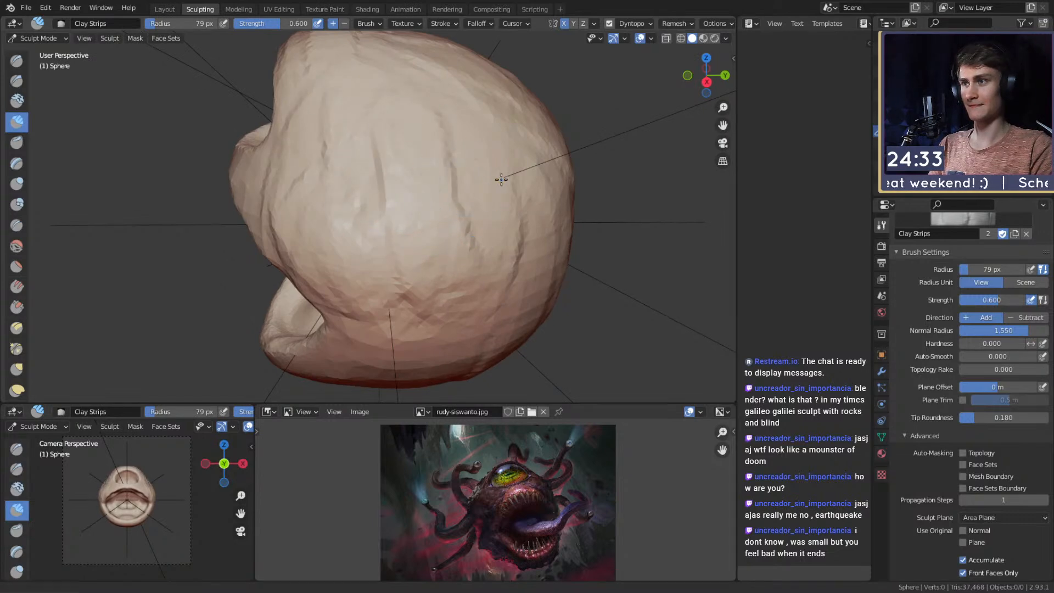
{"action": "middle_click_drag", "start_coordinate": [494, 176], "coordinate": [431, 251]}
Bulk up the rear side of the head with the Clay Strips brush at a 75 px radius.
{"action": "middle_click_drag", "start_coordinate": [489, 218], "coordinate": [444, 193]}
{"action": "key", "text": "f"}
{"action": "left_click", "coordinate": [518, 223]}
{"action": "mouse_move", "coordinate": [494, 227]}
{"action": "left_mouse_down"}
{"action": "mouse_move", "coordinate": [346, 188]}
{"action": "mouse_move", "coordinate": [463, 122]}
{"action": "left_mouse_up"}
{"action": "key", "text": "f"}
{"action": "left_click", "coordinate": [407, 188]}
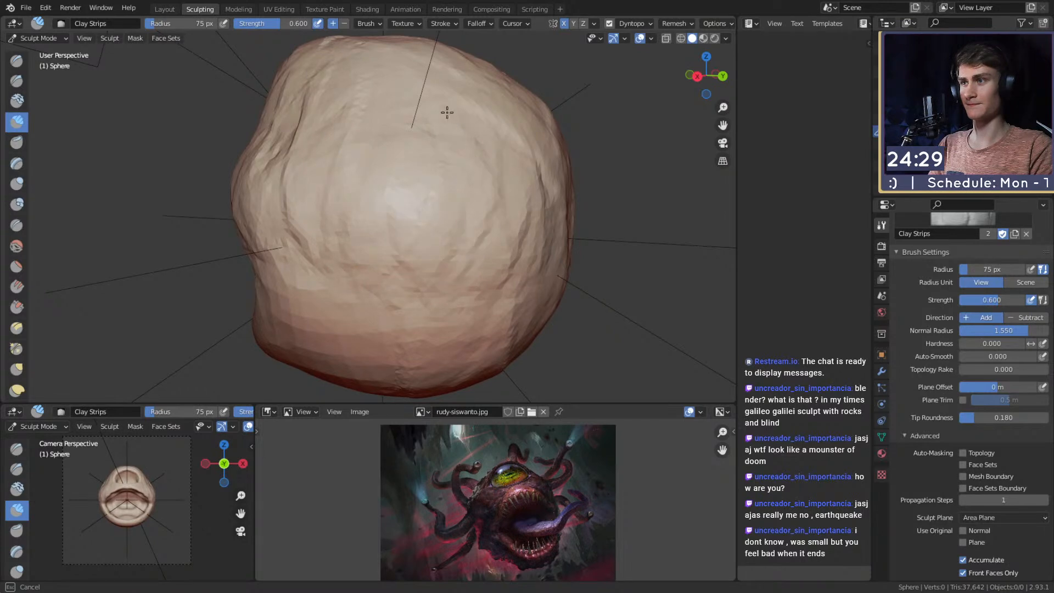
{"action": "mouse_move", "coordinate": [444, 149]}
{"action": "middle_mouse_down"}
{"action": "mouse_move", "coordinate": [360, 179]}
{"action": "mouse_move", "coordinate": [355, 159]}
{"action": "middle_mouse_up"}
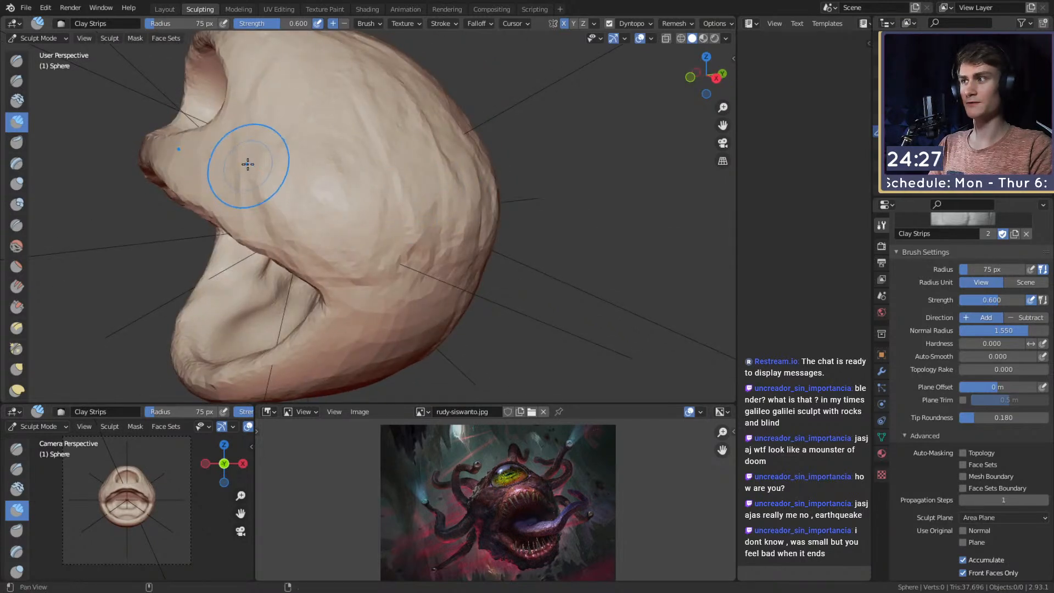
Fill the area beside the eye socket's outer corner with the Clay Strips brush at a 34 px radius.
{"action": "middle_click_drag", "start_coordinate": [247, 176], "coordinate": [378, 190]}
{"action": "key", "text": "f"}
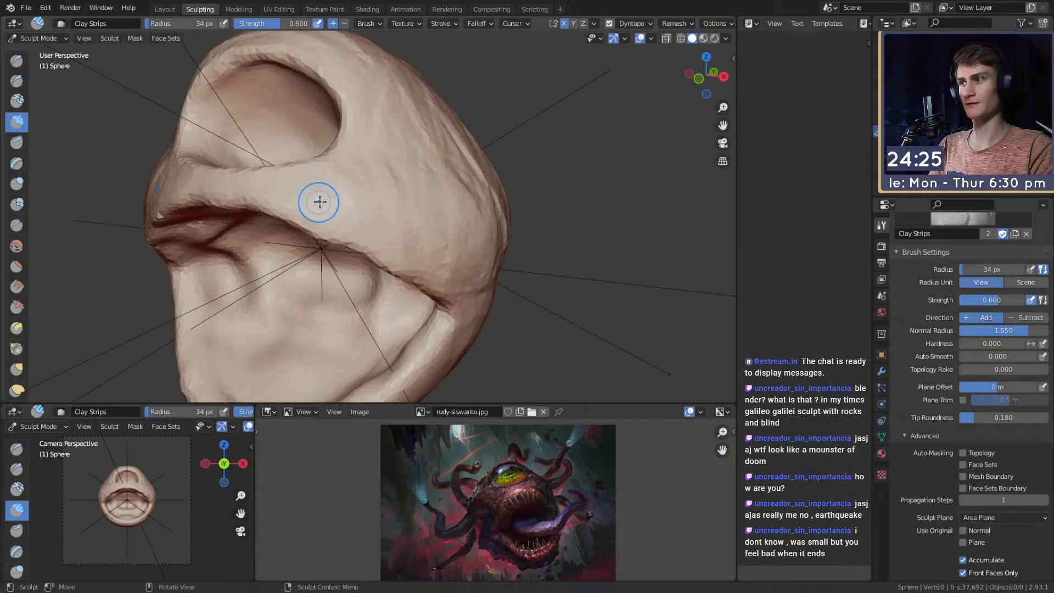
{"action": "left_click_drag", "start_coordinate": [393, 125], "coordinate": [387, 157]}
{"action": "left_click_drag", "start_coordinate": [418, 109], "coordinate": [386, 158]}
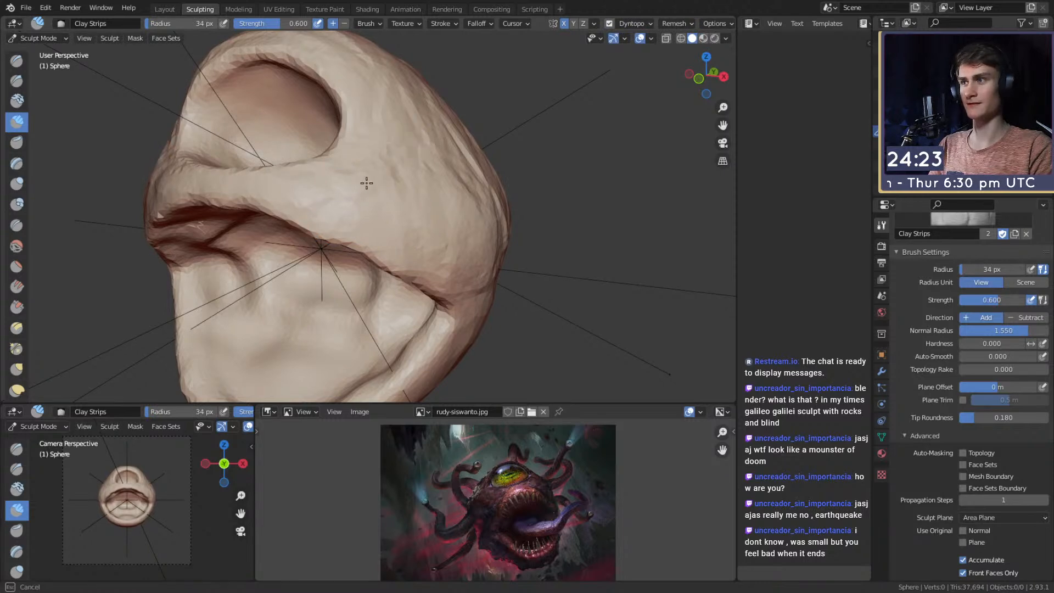
{"action": "middle_click_drag", "start_coordinate": [408, 247], "coordinate": [364, 207]}
Thicken the cheek between the eye socket and the mouth corner with the Clay Strips brush at a 76 px radius.
{"action": "key", "text": "f"}
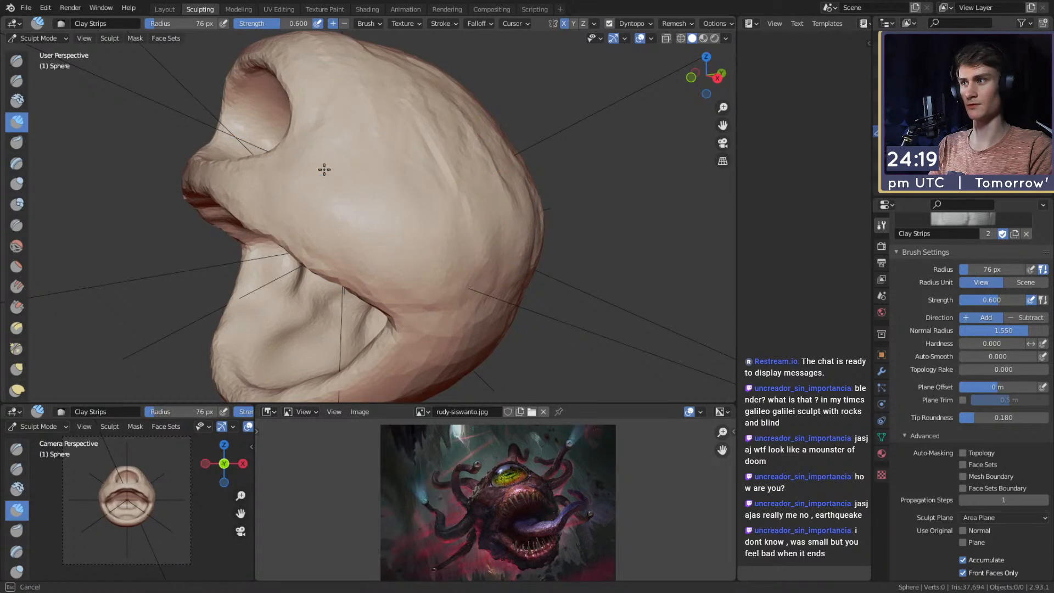
{"action": "mouse_move", "coordinate": [439, 214]}
{"action": "middle_mouse_down"}
{"action": "mouse_move", "coordinate": [454, 169]}
{"action": "mouse_move", "coordinate": [369, 170]}
{"action": "middle_mouse_up"}
{"action": "middle_click_drag", "start_coordinate": [481, 172], "coordinate": [454, 223]}
{"action": "mouse_move", "coordinate": [529, 184]}
{"action": "middle_mouse_down"}
{"action": "mouse_move", "coordinate": [435, 212]}
{"action": "mouse_move", "coordinate": [401, 178]}
{"action": "mouse_move", "coordinate": [377, 243]}
{"action": "mouse_move", "coordinate": [384, 238]}
{"action": "middle_mouse_up"}
{"action": "mouse_move", "coordinate": [460, 184]}
{"action": "middle_mouse_down"}
{"action": "mouse_move", "coordinate": [379, 153]}
{"action": "mouse_move", "coordinate": [492, 223]}
{"action": "mouse_move", "coordinate": [489, 252]}
{"action": "mouse_move", "coordinate": [488, 120]}
{"action": "middle_mouse_up"}
{"action": "left_click_drag", "start_coordinate": [488, 120], "coordinate": [488, 247], "text": "ctrl+alt"}
{"action": "left_click_drag", "start_coordinate": [346, 165], "coordinate": [469, 165], "text": "alt"}
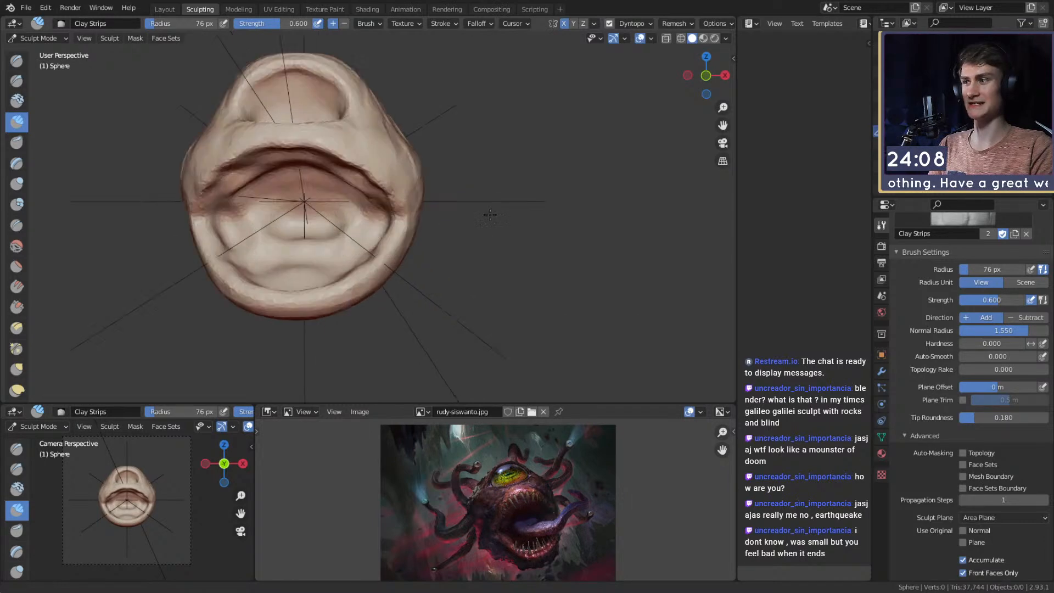
Build up the underside of the lower jaw with the Clay Strips brush at a 72 px radius.
{"action": "left_click_drag", "start_coordinate": [469, 230], "coordinate": [478, 159], "text": "ctrl+alt"}
{"action": "mouse_move", "coordinate": [489, 209]}
{"action": "left_mouse_down", "text": "alt"}
{"action": "mouse_move", "coordinate": [366, 192]}
{"action": "mouse_move", "coordinate": [395, 175]}
{"action": "mouse_move", "coordinate": [413, 193]}
{"action": "mouse_move", "coordinate": [404, 173]}
{"action": "left_mouse_up", "text": "alt"}
{"action": "key", "text": "f"}
{"action": "left_click", "coordinate": [386, 191]}
{"action": "left_click_drag", "start_coordinate": [365, 216], "coordinate": [382, 203], "text": "alt"}
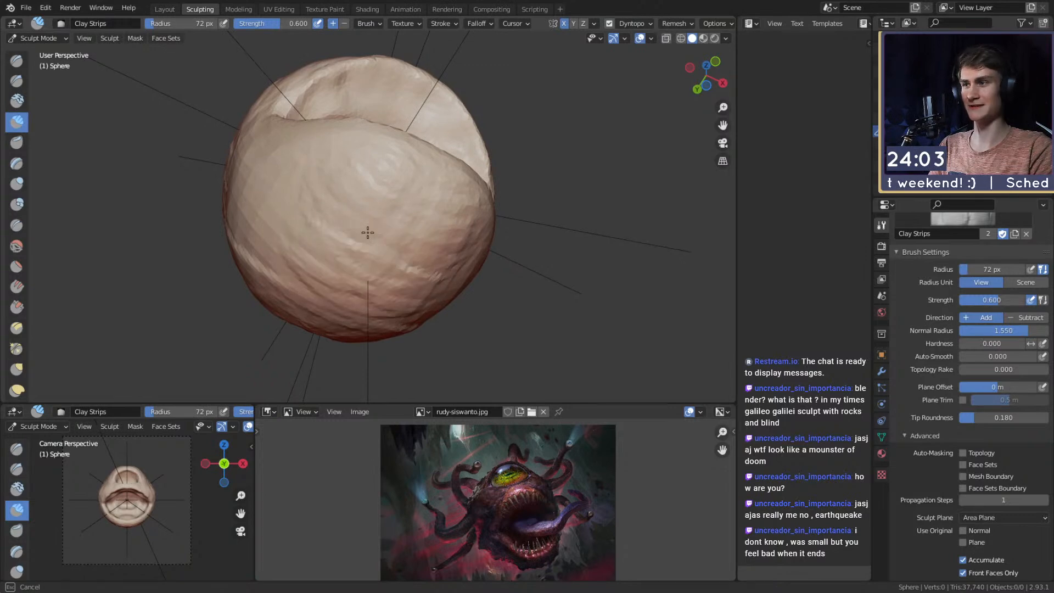
{"action": "left_click_drag", "start_coordinate": [371, 179], "coordinate": [379, 245], "text": "alt"}
{"action": "mouse_move", "coordinate": [340, 286]}
{"action": "left_mouse_down", "text": "alt"}
{"action": "mouse_move", "coordinate": [357, 252]}
{"action": "mouse_move", "coordinate": [402, 236]}
{"action": "left_mouse_up", "text": "alt"}
Extend the 72 px clay strokes over the lower side and rear underside of the head.
{"action": "left_click_drag", "start_coordinate": [275, 352], "coordinate": [342, 289], "text": "alt"}
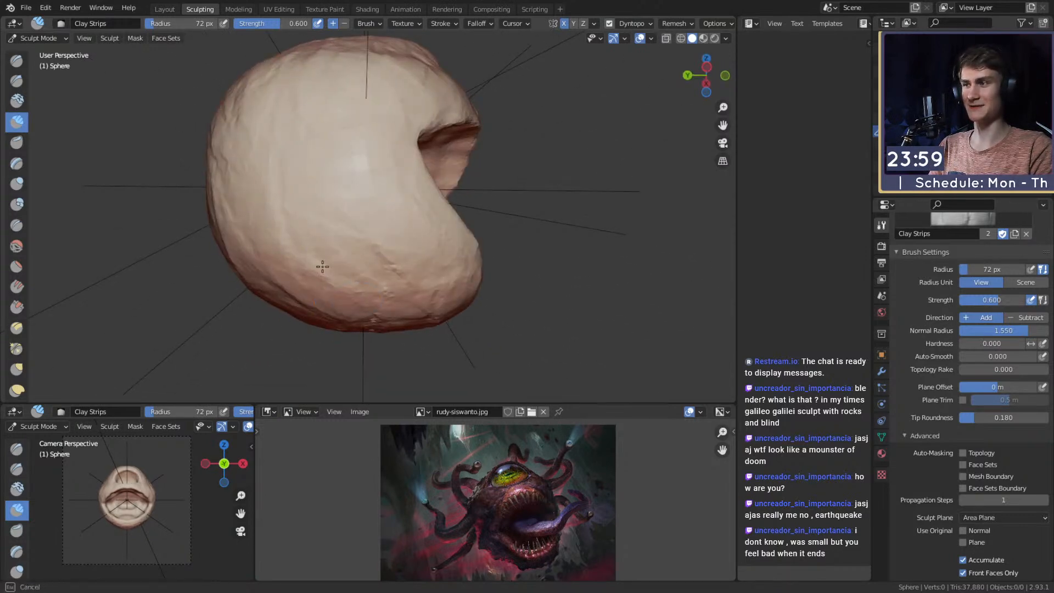
{"action": "mouse_move", "coordinate": [351, 135]}
{"action": "left_mouse_down", "text": "alt"}
{"action": "mouse_move", "coordinate": [329, 216]}
{"action": "mouse_move", "coordinate": [348, 282]}
{"action": "left_mouse_up", "text": "alt"}
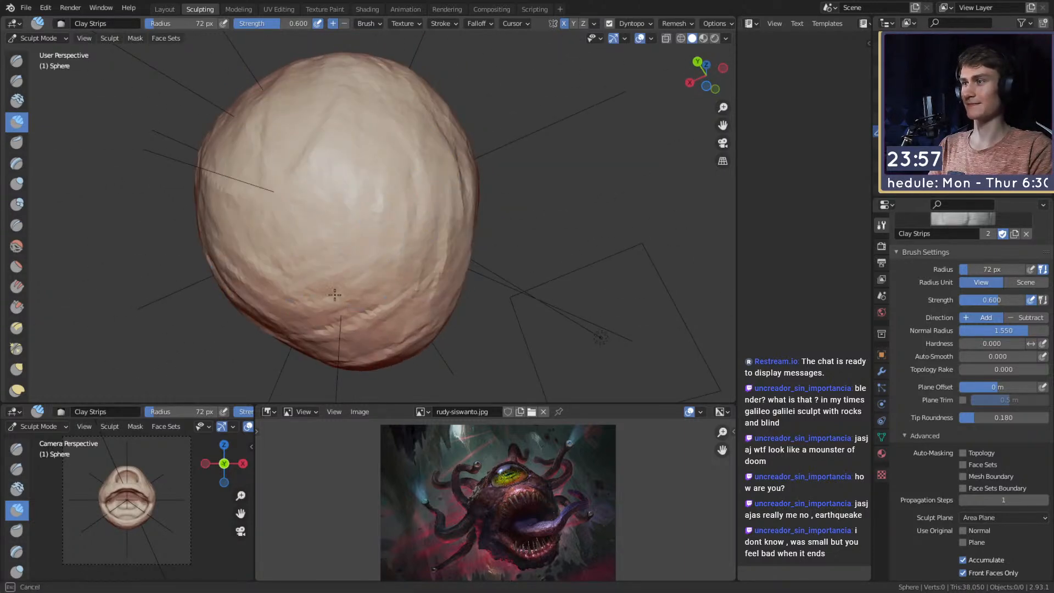
{"action": "left_click_drag", "start_coordinate": [247, 139], "coordinate": [309, 169], "text": "alt"}
{"action": "mouse_move", "coordinate": [330, 231]}
{"action": "left_mouse_down"}
{"action": "mouse_move", "coordinate": [395, 324]}
{"action": "mouse_move", "coordinate": [388, 216]}
{"action": "mouse_move", "coordinate": [357, 121]}
{"action": "mouse_move", "coordinate": [404, 252]}
{"action": "mouse_move", "coordinate": [489, 264]}
{"action": "left_mouse_up"}
{"action": "middle_click_drag", "start_coordinate": [490, 265], "coordinate": [439, 256]}
{"action": "mouse_move", "coordinate": [439, 256]}
{"action": "middle_mouse_down", "text": "ctrl"}
{"action": "mouse_move", "coordinate": [378, 216]}
{"action": "mouse_move", "coordinate": [343, 226]}
{"action": "mouse_move", "coordinate": [370, 233]}
{"action": "middle_mouse_up", "text": "ctrl"}
Sculpt fleshy vertical folds over the back of the head with the Clay Strips brush at a 57 px radius.
{"action": "key", "text": "f"}
{"action": "left_click", "coordinate": [362, 220]}
{"action": "key", "text": "f"}
{"action": "left_click", "coordinate": [355, 231]}
{"action": "mouse_move", "coordinate": [414, 240]}
{"action": "left_mouse_down"}
{"action": "mouse_move", "coordinate": [401, 259]}
{"action": "mouse_move", "coordinate": [352, 235]}
{"action": "left_mouse_up"}
{"action": "middle_click_drag", "start_coordinate": [353, 235], "coordinate": [321, 219]}
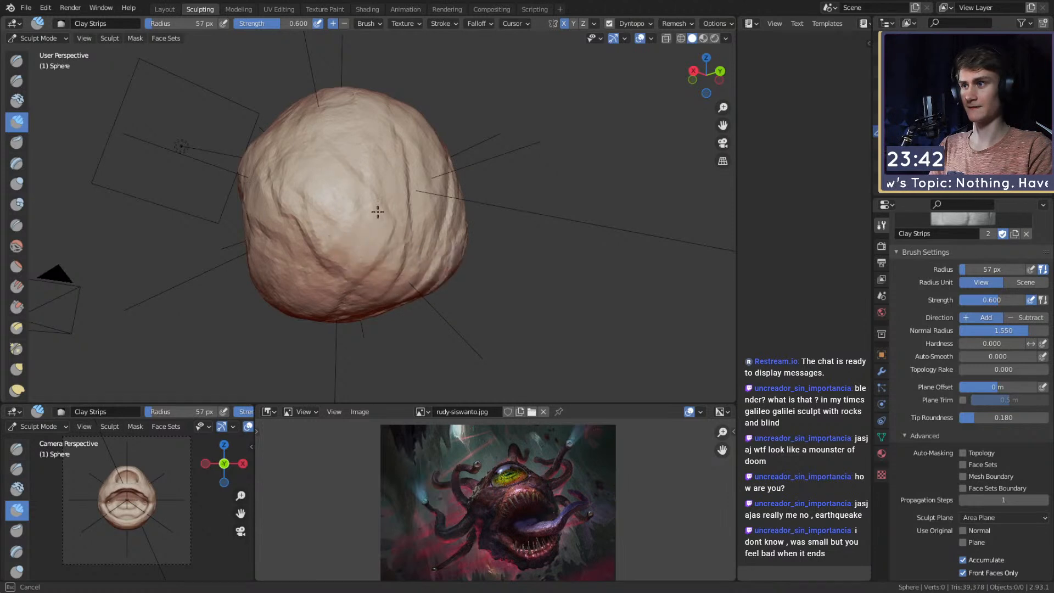
{"action": "middle_click_drag", "start_coordinate": [337, 157], "coordinate": [315, 209]}
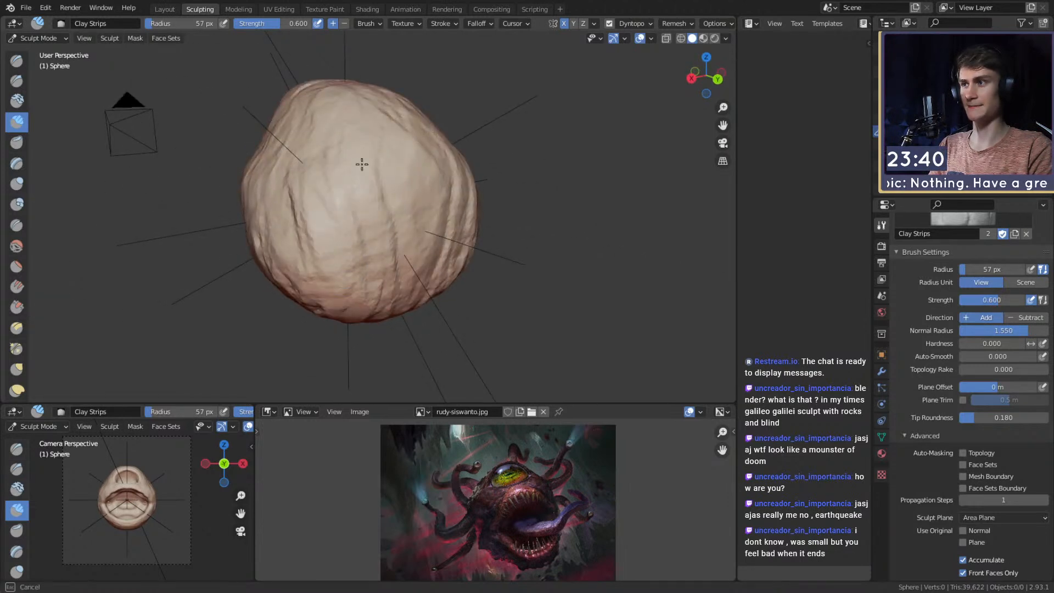
{"action": "middle_click_drag", "start_coordinate": [354, 148], "coordinate": [352, 160]}
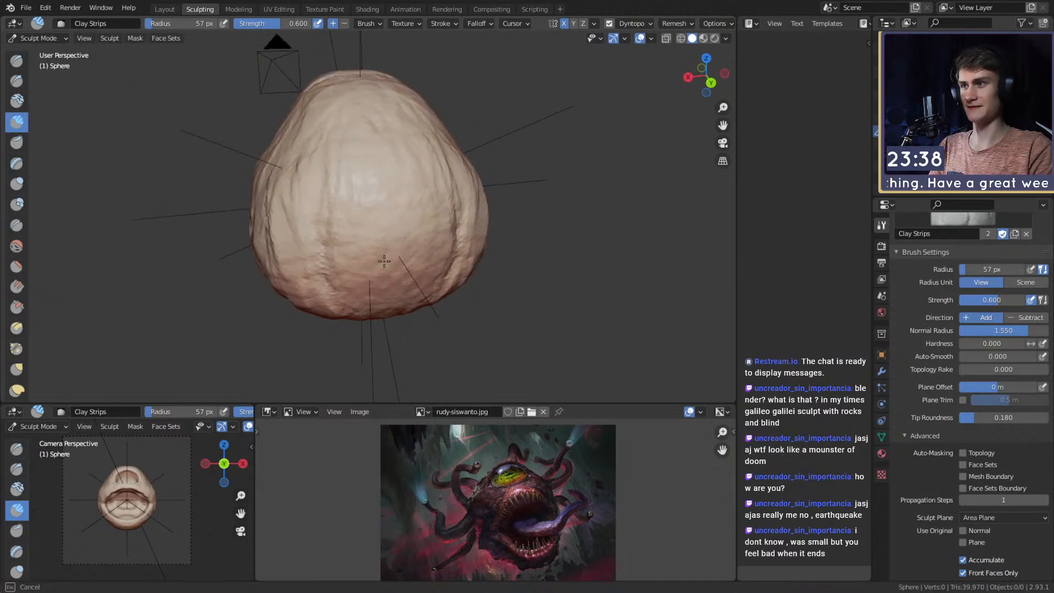
{"action": "left_click_drag", "start_coordinate": [393, 242], "coordinate": [379, 252]}
Add horizontal clay strips across the side of the head behind the mouth at a 57 px radius.
{"action": "scroll", "coordinate": [370, 257], "scroll_direction": "down", "scroll_amount": 4}
{"action": "middle_click_drag", "start_coordinate": [322, 256], "coordinate": [446, 219]}
{"action": "mouse_move", "coordinate": [509, 237]}
{"action": "middle_mouse_down", "text": "ctrl"}
{"action": "mouse_move", "coordinate": [494, 187]}
{"action": "mouse_move", "coordinate": [364, 254]}
{"action": "mouse_move", "coordinate": [379, 238]}
{"action": "mouse_move", "coordinate": [335, 217]}
{"action": "middle_mouse_up", "text": "ctrl"}
{"action": "left_click_drag", "start_coordinate": [307, 202], "coordinate": [426, 208]}
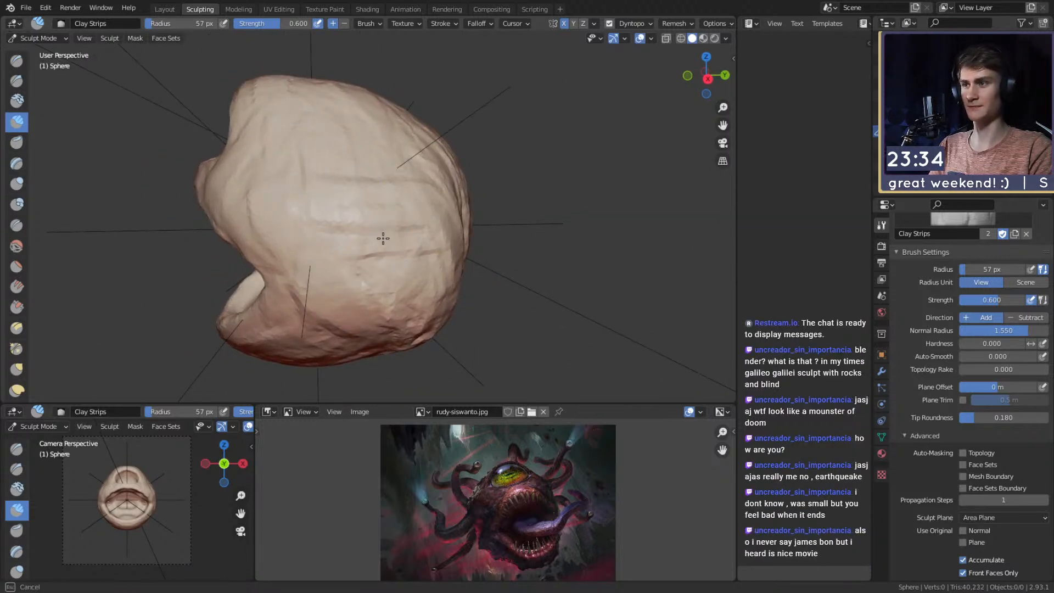
Refine the folds on the side of the head with the Clay Strips brush at a 38 px radius.
{"action": "mouse_move", "coordinate": [391, 243]}
{"action": "middle_mouse_down"}
{"action": "mouse_move", "coordinate": [335, 235]}
{"action": "mouse_move", "coordinate": [301, 188]}
{"action": "mouse_move", "coordinate": [331, 174]}
{"action": "mouse_move", "coordinate": [412, 202]}
{"action": "middle_mouse_up"}
{"action": "key", "text": "g"}
{"action": "key", "text": "c"}
{"action": "left_click_drag", "start_coordinate": [368, 205], "coordinate": [375, 221]}
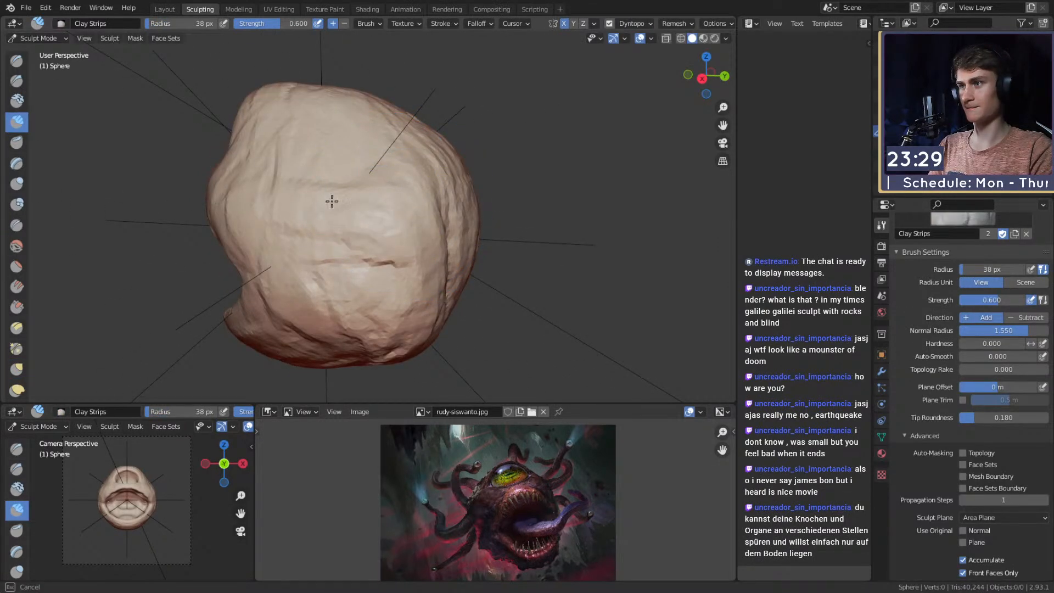
{"action": "middle_click_drag", "start_coordinate": [426, 178], "coordinate": [386, 253]}
{"action": "middle_click_drag", "start_coordinate": [423, 153], "coordinate": [430, 197]}
{"action": "scroll", "coordinate": [521, 165], "scroll_direction": "down", "scroll_amount": 4}
{"action": "scroll", "coordinate": [430, 198], "scroll_direction": "up", "scroll_amount": 4}
{"action": "left_click_drag", "start_coordinate": [385, 232], "coordinate": [384, 225]}
{"action": "mouse_move", "coordinate": [384, 225]}
{"action": "middle_mouse_down"}
{"action": "mouse_move", "coordinate": [384, 212]}
{"action": "mouse_move", "coordinate": [472, 203]}
{"action": "middle_mouse_up"}
{"action": "scroll", "coordinate": [467, 188], "scroll_direction": "down", "scroll_amount": 4}
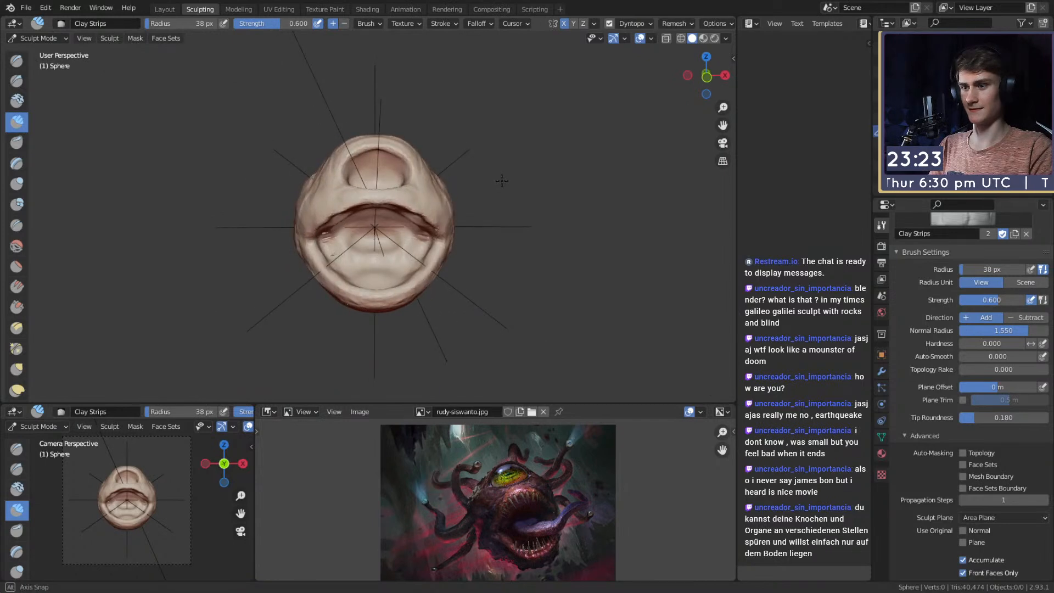
Carve creases into the corners of the eye socket with the Crease brush at a 48 px radius.
{"action": "mouse_move", "coordinate": [479, 198]}
{"action": "left_mouse_down", "text": "ctrl+alt"}
{"action": "mouse_move", "coordinate": [459, 170]}
{"action": "mouse_move", "coordinate": [378, 219]}
{"action": "mouse_move", "coordinate": [405, 185]}
{"action": "mouse_move", "coordinate": [450, 203]}
{"action": "left_mouse_up", "text": "ctrl+alt"}
{"action": "key", "text": "g"}
{"action": "key", "text": "shift+c"}
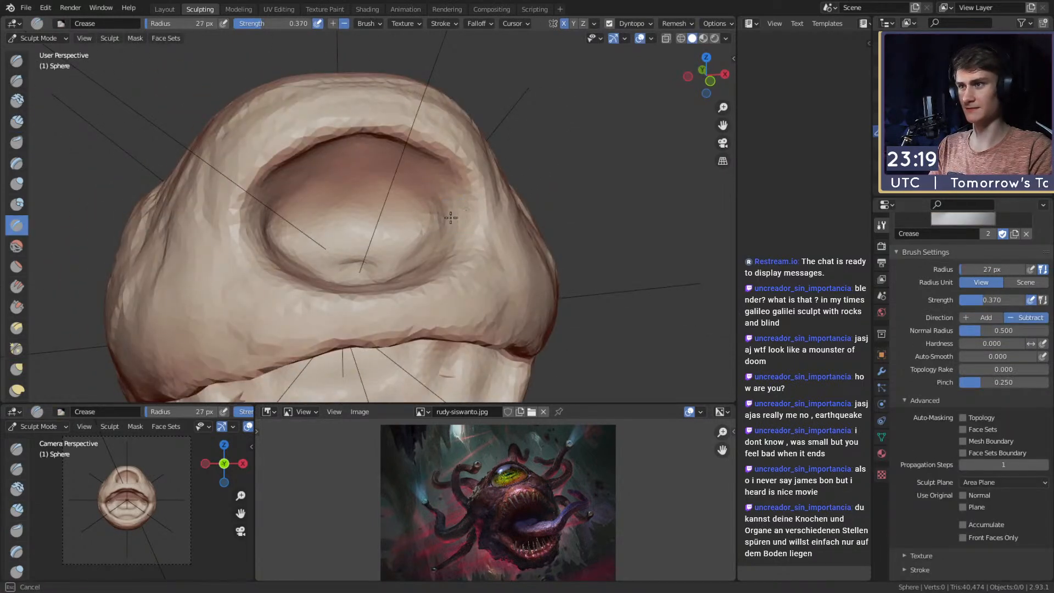
{"action": "key", "text": "f"}
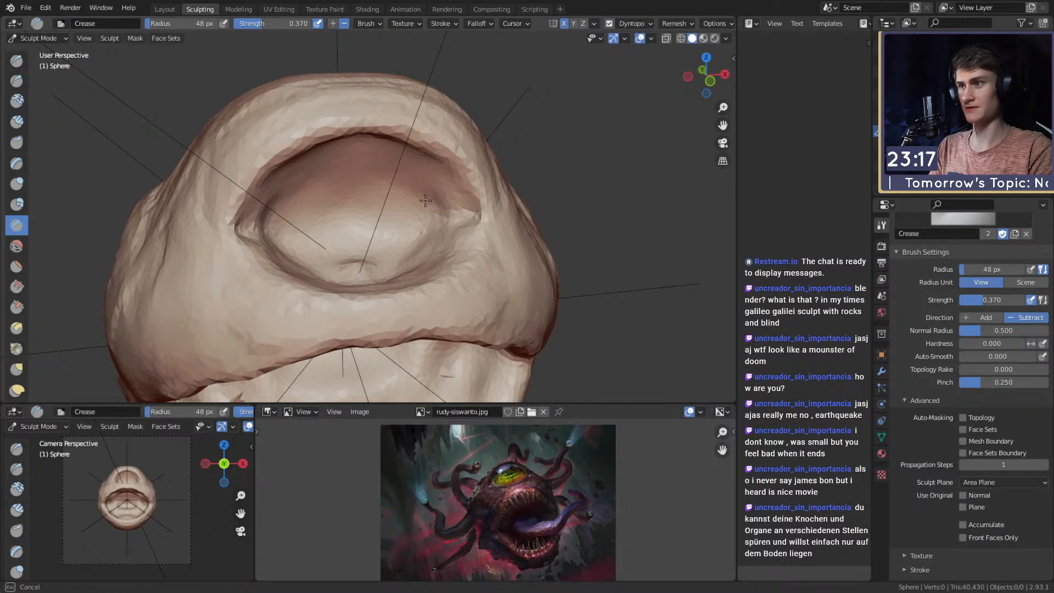
{"action": "left_click", "coordinate": [426, 200]}
{"action": "mouse_move", "coordinate": [427, 200]}
{"action": "left_mouse_down", "text": "alt"}
{"action": "mouse_move", "coordinate": [324, 157]}
{"action": "mouse_move", "coordinate": [284, 207]}
{"action": "left_mouse_up", "text": "alt"}
Build horizontal folds across the lower side and back of the head with the Clay Strips brush at a 69 px radius.
{"action": "scroll", "coordinate": [266, 214], "scroll_direction": "down", "scroll_amount": 5}
{"action": "mouse_move", "coordinate": [423, 247]}
{"action": "middle_mouse_down"}
{"action": "mouse_move", "coordinate": [353, 263]}
{"action": "mouse_move", "coordinate": [398, 238]}
{"action": "mouse_move", "coordinate": [360, 214]}
{"action": "mouse_move", "coordinate": [368, 192]}
{"action": "mouse_move", "coordinate": [134, 53]}
{"action": "middle_mouse_up"}
{"action": "scroll", "coordinate": [384, 209], "scroll_direction": "up", "scroll_amount": 4}
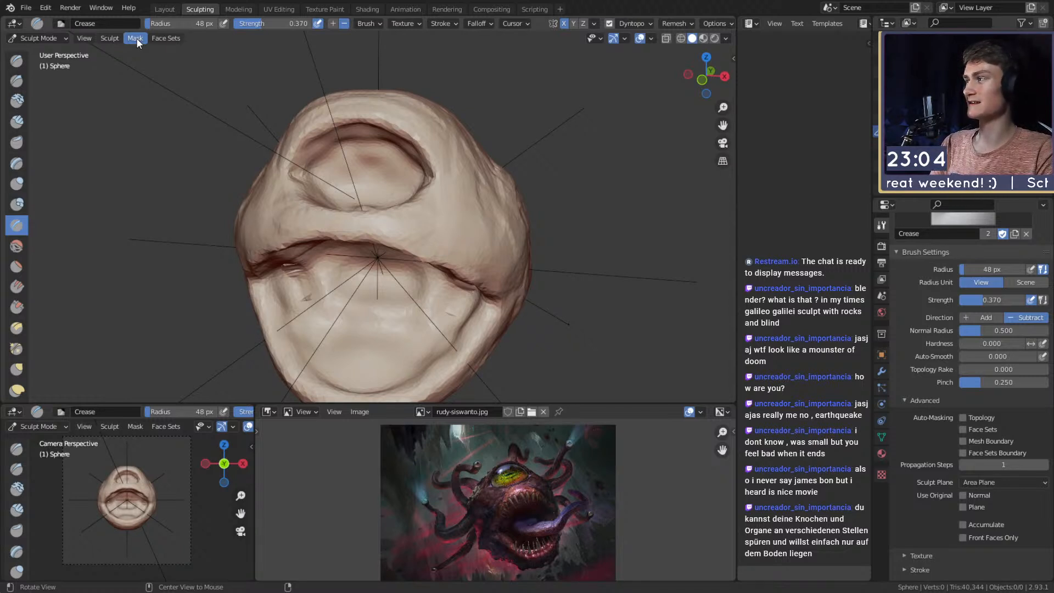
{"action": "mouse_move", "coordinate": [423, 154]}
{"action": "middle_mouse_down"}
{"action": "mouse_move", "coordinate": [423, 205]}
{"action": "mouse_move", "coordinate": [456, 201]}
{"action": "mouse_move", "coordinate": [429, 176]}
{"action": "mouse_move", "coordinate": [437, 174]}
{"action": "mouse_move", "coordinate": [399, 188]}
{"action": "mouse_move", "coordinate": [436, 93]}
{"action": "mouse_move", "coordinate": [423, 224]}
{"action": "mouse_move", "coordinate": [412, 176]}
{"action": "middle_mouse_up"}
{"action": "key", "text": "f"}
{"action": "key", "text": "c"}
{"action": "mouse_move", "coordinate": [250, 98]}
{"action": "middle_mouse_down"}
{"action": "mouse_move", "coordinate": [404, 207]}
{"action": "mouse_move", "coordinate": [356, 216]}
{"action": "mouse_move", "coordinate": [367, 177]}
{"action": "mouse_move", "coordinate": [447, 169]}
{"action": "mouse_move", "coordinate": [403, 183]}
{"action": "mouse_move", "coordinate": [422, 172]}
{"action": "mouse_move", "coordinate": [447, 184]}
{"action": "mouse_move", "coordinate": [400, 186]}
{"action": "mouse_move", "coordinate": [388, 165]}
{"action": "mouse_move", "coordinate": [439, 198]}
{"action": "mouse_move", "coordinate": [357, 195]}
{"action": "mouse_move", "coordinate": [369, 184]}
{"action": "middle_mouse_up"}
{"action": "key", "text": "f"}
{"action": "left_click", "coordinate": [446, 195]}
{"action": "left_click", "coordinate": [459, 224]}
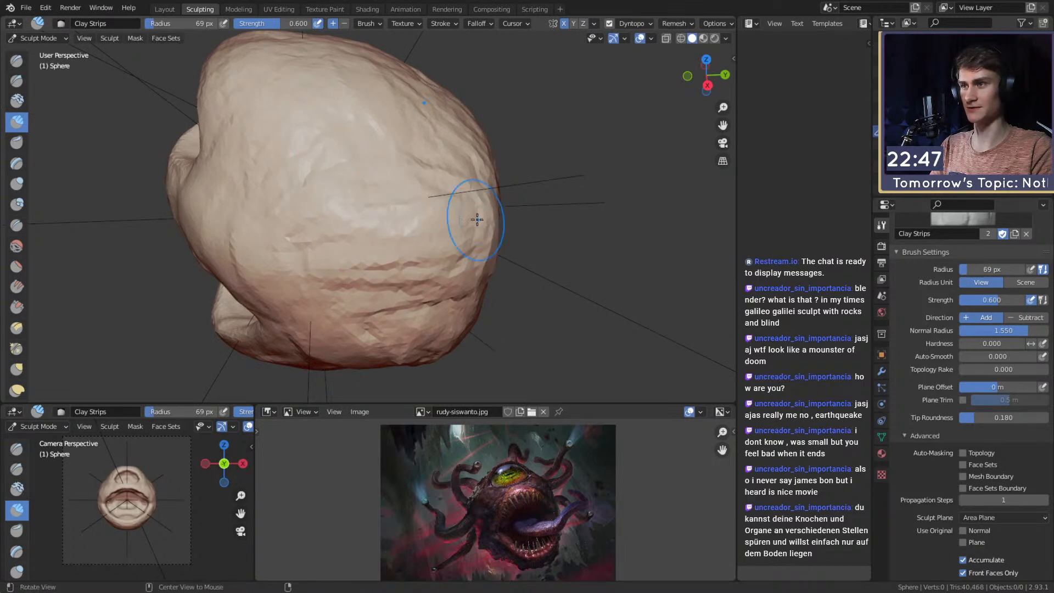
Continue refining the head's form with further Clay Strips strokes.
{"action": "middle_click_drag", "start_coordinate": [459, 224], "coordinate": [412, 213]}
{"action": "mouse_move", "coordinate": [397, 258]}
{"action": "middle_mouse_down"}
{"action": "mouse_move", "coordinate": [357, 200]}
{"action": "mouse_move", "coordinate": [405, 233]}
{"action": "mouse_move", "coordinate": [402, 211]}
{"action": "mouse_move", "coordinate": [371, 213]}
{"action": "middle_mouse_up"}
{"action": "mouse_move", "coordinate": [321, 186]}
{"action": "middle_mouse_down"}
{"action": "mouse_move", "coordinate": [324, 165]}
{"action": "mouse_move", "coordinate": [302, 193]}
{"action": "mouse_move", "coordinate": [453, 180]}
{"action": "middle_mouse_up"}
{"action": "mouse_move", "coordinate": [404, 108]}
{"action": "middle_mouse_down"}
{"action": "mouse_move", "coordinate": [371, 187]}
{"action": "mouse_move", "coordinate": [368, 148]}
{"action": "middle_mouse_up"}
{"action": "left_click_drag", "start_coordinate": [254, 189], "coordinate": [274, 235]}
{"action": "middle_click_drag", "start_coordinate": [309, 212], "coordinate": [295, 218]}
{"action": "mouse_move", "coordinate": [241, 193]}
{"action": "left_mouse_down"}
{"action": "mouse_move", "coordinate": [249, 221]}
{"action": "mouse_move", "coordinate": [248, 195]}
{"action": "mouse_move", "coordinate": [308, 188]}
{"action": "left_mouse_up"}
Carve the outline of the tongue into the mouth floor with the Crease brush at a 61 px radius.
{"action": "key", "text": "shift+c"}
{"action": "middle_click_drag", "start_coordinate": [307, 188], "coordinate": [378, 206]}
{"action": "key", "text": "f"}
{"action": "left_click", "coordinate": [383, 206]}
{"action": "left_click_drag", "start_coordinate": [404, 214], "coordinate": [357, 232]}
{"action": "key", "text": "ctrl+z"}
{"action": "mouse_move", "coordinate": [429, 234]}
{"action": "left_mouse_down"}
{"action": "mouse_move", "coordinate": [355, 245]}
{"action": "mouse_move", "coordinate": [364, 255]}
{"action": "left_mouse_up"}
{"action": "mouse_move", "coordinate": [431, 219]}
{"action": "left_mouse_down"}
{"action": "mouse_move", "coordinate": [387, 256]}
{"action": "mouse_move", "coordinate": [358, 248]}
{"action": "mouse_move", "coordinate": [335, 215]}
{"action": "left_mouse_up"}
{"action": "mouse_move", "coordinate": [387, 266]}
{"action": "left_mouse_down"}
{"action": "mouse_move", "coordinate": [443, 192]}
{"action": "mouse_move", "coordinate": [406, 164]}
{"action": "mouse_move", "coordinate": [345, 216]}
{"action": "mouse_move", "coordinate": [289, 231]}
{"action": "mouse_move", "coordinate": [305, 263]}
{"action": "left_mouse_up"}
{"action": "middle_click_drag", "start_coordinate": [306, 264], "coordinate": [377, 224]}
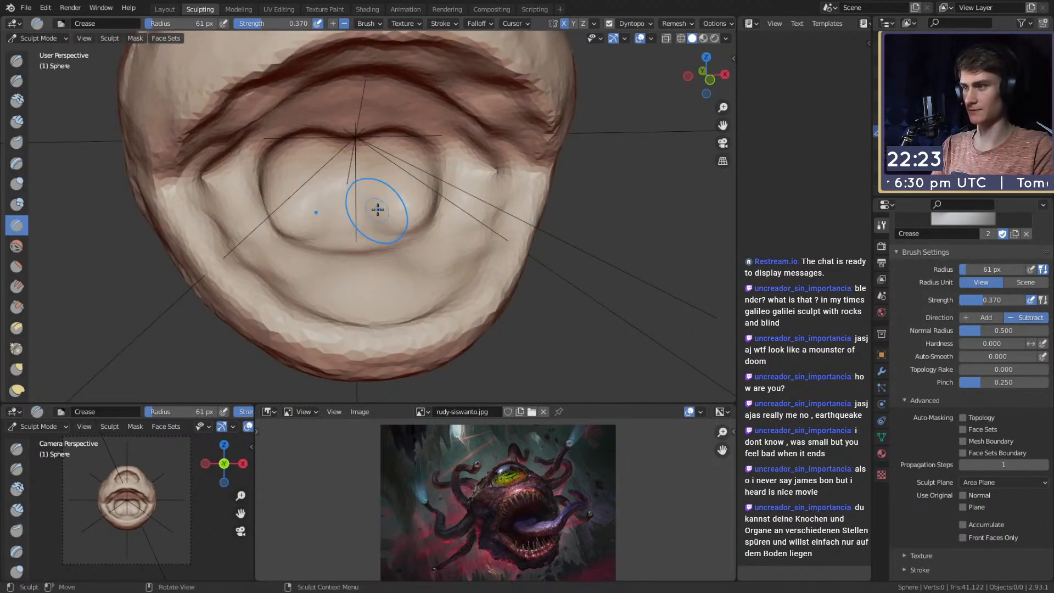
Paint a mask over the tongue mound with the Mask brush at a 33 px radius and invert the mask.
{"action": "key", "text": "m"}
{"action": "mouse_move", "coordinate": [357, 193]}
{"action": "left_mouse_down"}
{"action": "mouse_move", "coordinate": [331, 198]}
{"action": "mouse_move", "coordinate": [393, 208]}
{"action": "left_mouse_up"}
{"action": "key", "text": "shift+f"}
{"action": "left_click", "coordinate": [362, 202]}
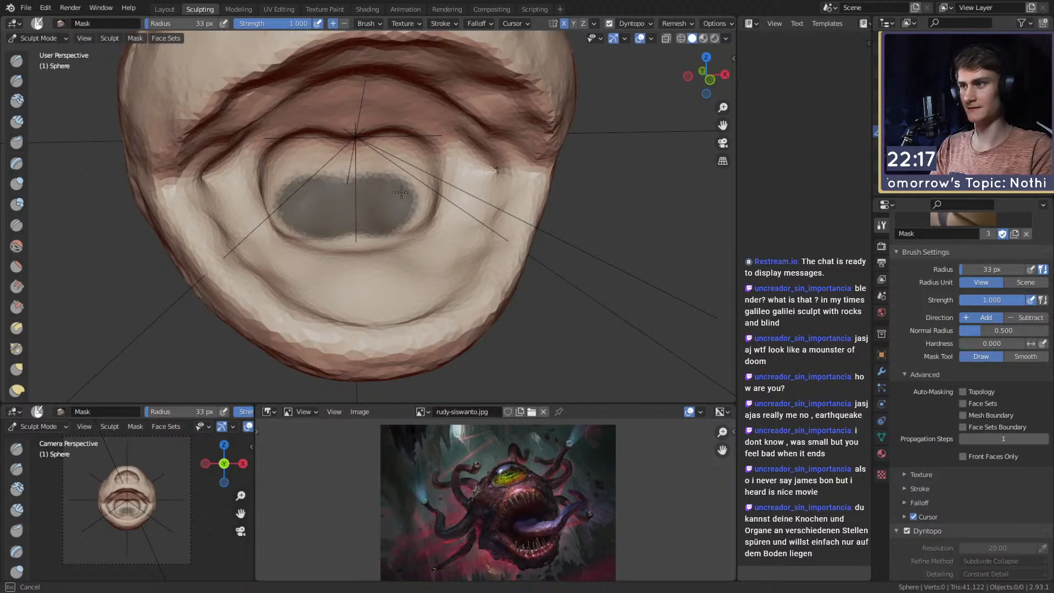
{"action": "left_click_drag", "start_coordinate": [401, 198], "coordinate": [401, 209]}
{"action": "key", "text": "ctrl+i"}
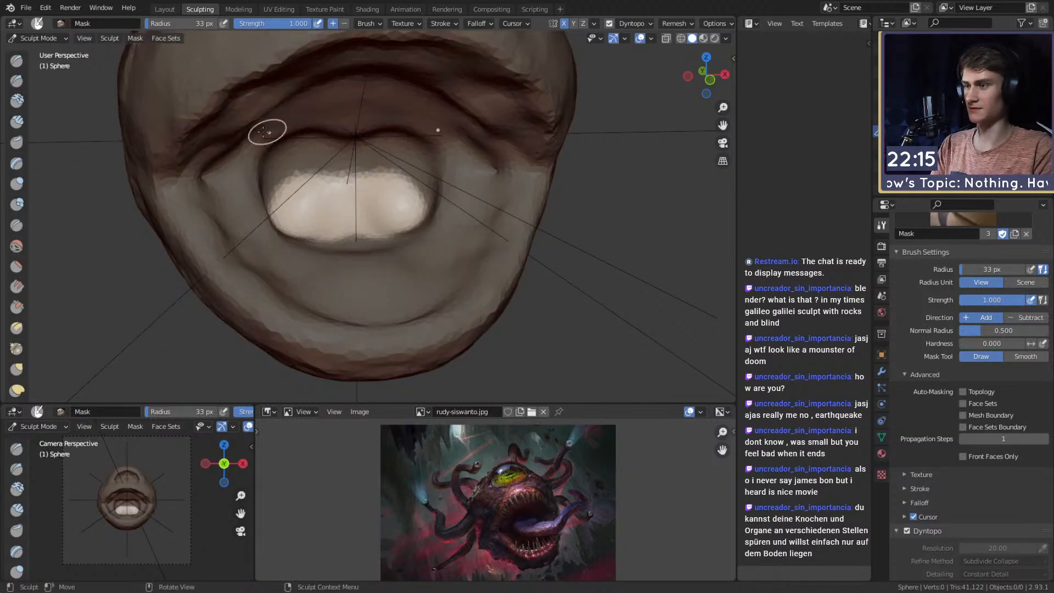
Pull the unmasked tongue forward out of the mouth with the Snake Hook brush.
{"action": "key", "text": "k"}
{"action": "mouse_move", "coordinate": [406, 225]}
{"action": "middle_mouse_down"}
{"action": "mouse_move", "coordinate": [527, 220]}
{"action": "mouse_move", "coordinate": [647, 181]}
{"action": "mouse_move", "coordinate": [420, 107]}
{"action": "mouse_move", "coordinate": [414, 203]}
{"action": "mouse_move", "coordinate": [450, 211]}
{"action": "mouse_move", "coordinate": [431, 230]}
{"action": "middle_mouse_up"}
{"action": "key", "text": "f"}
{"action": "left_click", "coordinate": [515, 201]}
{"action": "scroll", "coordinate": [426, 205], "scroll_direction": "up", "scroll_amount": 2}
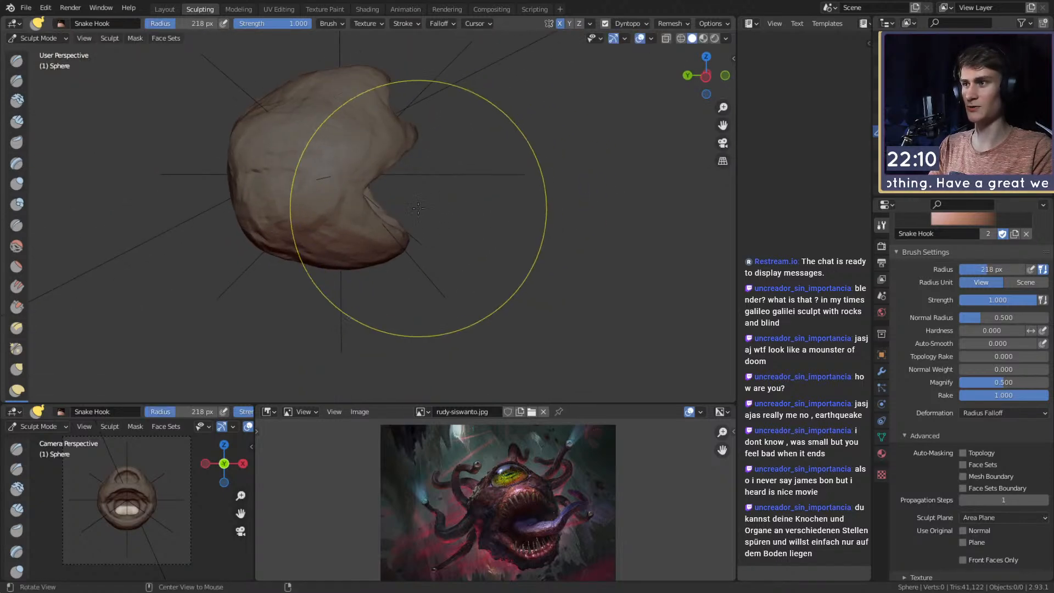
{"action": "key", "text": "f"}
{"action": "left_click", "coordinate": [548, 202]}
{"action": "left_click_drag", "start_coordinate": [389, 209], "coordinate": [349, 203]}
{"action": "middle_click_drag", "start_coordinate": [410, 202], "coordinate": [404, 204]}
{"action": "left_click_drag", "start_coordinate": [403, 208], "coordinate": [402, 216]}
{"action": "left_click_drag", "start_coordinate": [493, 207], "coordinate": [483, 205]}
Smooth the surface of the extended tongue.
{"action": "mouse_move", "coordinate": [478, 206]}
{"action": "middle_mouse_down"}
{"action": "mouse_move", "coordinate": [384, 222]}
{"action": "mouse_move", "coordinate": [420, 242]}
{"action": "middle_mouse_up"}
{"action": "scroll", "coordinate": [383, 221], "scroll_direction": "up", "scroll_amount": 2}
{"action": "key", "text": "f"}
{"action": "left_click", "coordinate": [362, 246]}
{"action": "left_click_drag", "start_coordinate": [363, 246], "coordinate": [375, 251], "text": "alt+shift"}
{"action": "mouse_move", "coordinate": [375, 251]}
{"action": "left_mouse_down", "text": "shift"}
{"action": "mouse_move", "coordinate": [340, 205]}
{"action": "mouse_move", "coordinate": [366, 285]}
{"action": "left_mouse_up", "text": "shift"}
{"action": "left_click_drag", "start_coordinate": [379, 233], "coordinate": [376, 164], "text": "alt"}
{"action": "left_click_drag", "start_coordinate": [377, 164], "coordinate": [367, 262], "text": "alt+shift"}
Undo the last tongue stroke and reshape the tongue's tip from the front with the Snake Hook brush.
{"action": "mouse_move", "coordinate": [366, 261]}
{"action": "left_mouse_down", "text": "ctrl+alt"}
{"action": "mouse_move", "coordinate": [365, 244]}
{"action": "mouse_move", "coordinate": [329, 254]}
{"action": "left_mouse_up", "text": "ctrl+alt"}
{"action": "key", "text": "f"}
{"action": "left_click", "coordinate": [349, 261]}
{"action": "key", "text": "ctrl+z"}
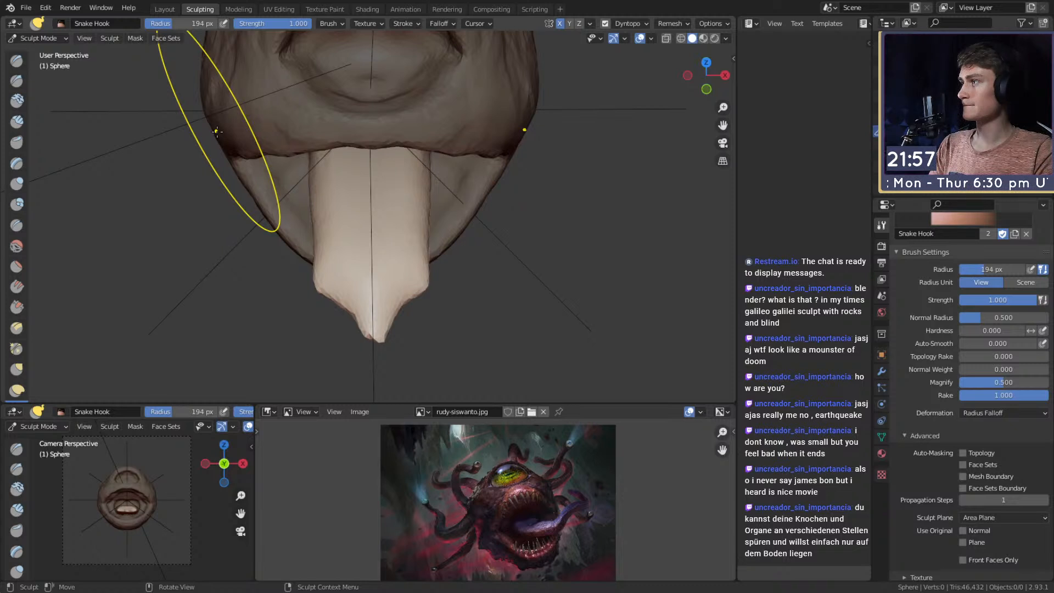
{"action": "mouse_move", "coordinate": [448, 263]}
{"action": "left_mouse_down", "text": "alt"}
{"action": "mouse_move", "coordinate": [437, 247]}
{"action": "mouse_move", "coordinate": [386, 228]}
{"action": "mouse_move", "coordinate": [351, 265]}
{"action": "mouse_move", "coordinate": [404, 234]}
{"action": "mouse_move", "coordinate": [478, 247]}
{"action": "mouse_move", "coordinate": [443, 265]}
{"action": "mouse_move", "coordinate": [431, 254]}
{"action": "mouse_move", "coordinate": [440, 159]}
{"action": "mouse_move", "coordinate": [407, 232]}
{"action": "mouse_move", "coordinate": [374, 233]}
{"action": "left_mouse_up", "text": "alt"}
{"action": "key", "text": "f"}
{"action": "left_click", "coordinate": [359, 257]}
{"action": "key", "text": "bracketright"}
{"action": "key", "text": "f"}
{"action": "left_click", "coordinate": [443, 265]}
{"action": "key", "text": "bracketleft"}
Reshape the tongue's tip and outline with the Snake Hook brush, enlarging its radius to 242 px.
{"action": "key", "text": "f"}
{"action": "left_click", "coordinate": [373, 233]}
{"action": "left_click_drag", "start_coordinate": [351, 162], "coordinate": [349, 170], "text": "alt"}
{"action": "key", "text": "bracketleft"}
{"action": "mouse_move", "coordinate": [356, 264]}
{"action": "left_mouse_down"}
{"action": "mouse_move", "coordinate": [364, 216]}
{"action": "mouse_move", "coordinate": [344, 214]}
{"action": "mouse_move", "coordinate": [373, 214]}
{"action": "mouse_move", "coordinate": [412, 263]}
{"action": "mouse_move", "coordinate": [405, 197]}
{"action": "mouse_move", "coordinate": [417, 186]}
{"action": "left_mouse_up"}
{"action": "key", "text": "f"}
{"action": "left_click", "coordinate": [343, 214]}
{"action": "mouse_move", "coordinate": [483, 193]}
{"action": "left_mouse_down", "text": "alt"}
{"action": "mouse_move", "coordinate": [458, 194]}
{"action": "mouse_move", "coordinate": [468, 195]}
{"action": "left_mouse_up", "text": "alt"}
{"action": "key", "text": "f"}
{"action": "left_click", "coordinate": [564, 202]}
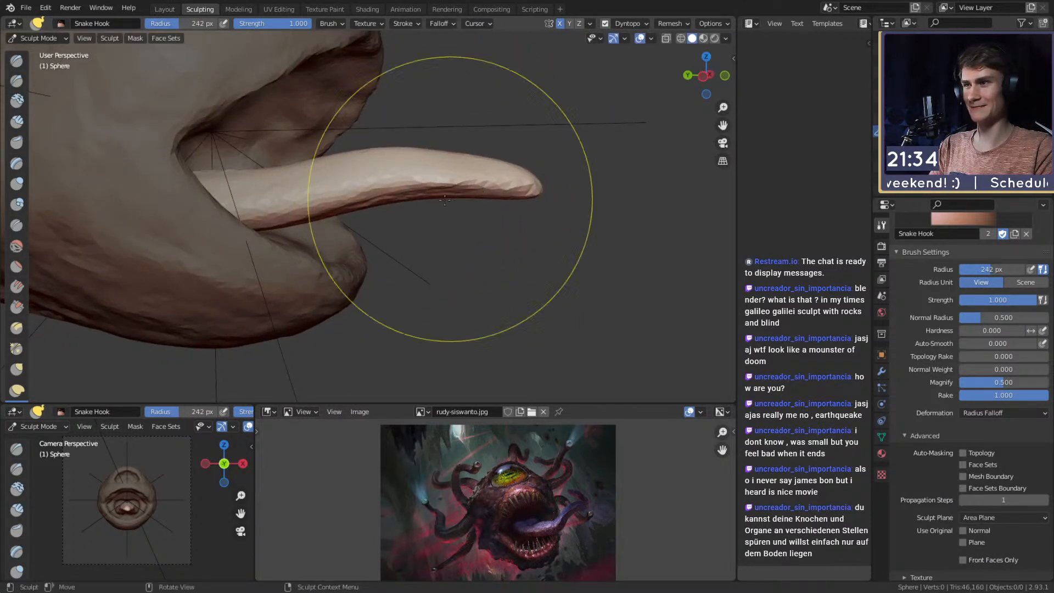
Adjust the tongue's curve from the side with the Snake Hook brush.
{"action": "left_click_drag", "start_coordinate": [279, 208], "coordinate": [270, 187]}
{"action": "left_click_drag", "start_coordinate": [269, 186], "coordinate": [165, 203], "text": "alt"}
{"action": "mouse_move", "coordinate": [274, 181]}
{"action": "left_mouse_down", "text": "ctrl+alt"}
{"action": "mouse_move", "coordinate": [279, 243]}
{"action": "mouse_move", "coordinate": [385, 257]}
{"action": "mouse_move", "coordinate": [404, 196]}
{"action": "left_mouse_up", "text": "ctrl+alt"}
{"action": "middle_click_drag", "start_coordinate": [404, 195], "coordinate": [363, 238]}
{"action": "key", "text": "f"}
{"action": "left_click", "coordinate": [341, 198]}
Build up the top surface of the tongue with the Clay Strips brush at an 88 px radius.
{"action": "key", "text": "c"}
{"action": "key", "text": "f"}
{"action": "left_click", "coordinate": [338, 235]}
{"action": "scroll", "coordinate": [363, 236], "scroll_direction": "up", "scroll_amount": 2}
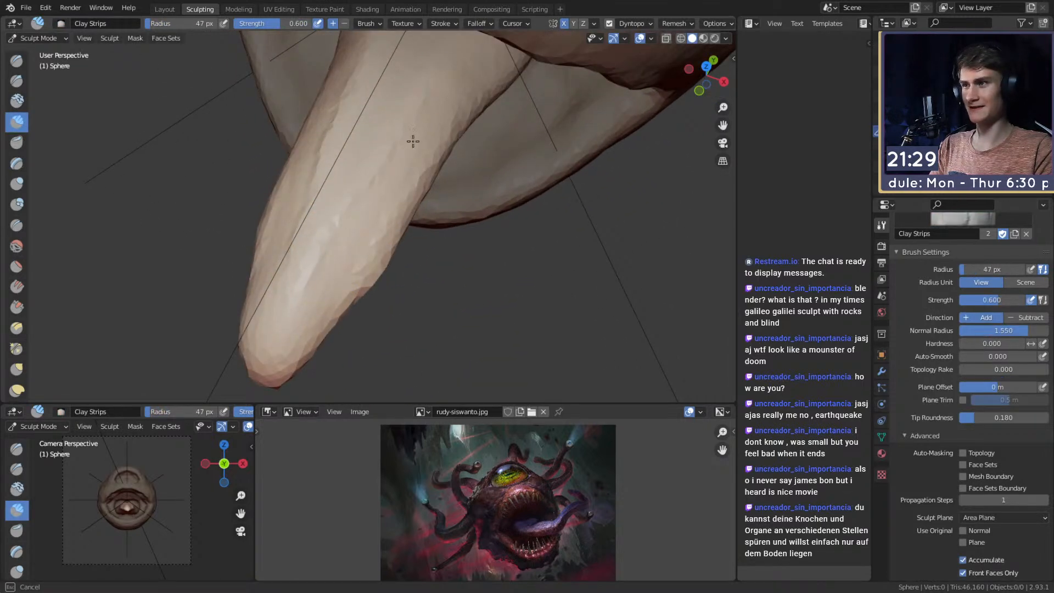
{"action": "key", "text": "f"}
{"action": "left_click", "coordinate": [437, 90]}
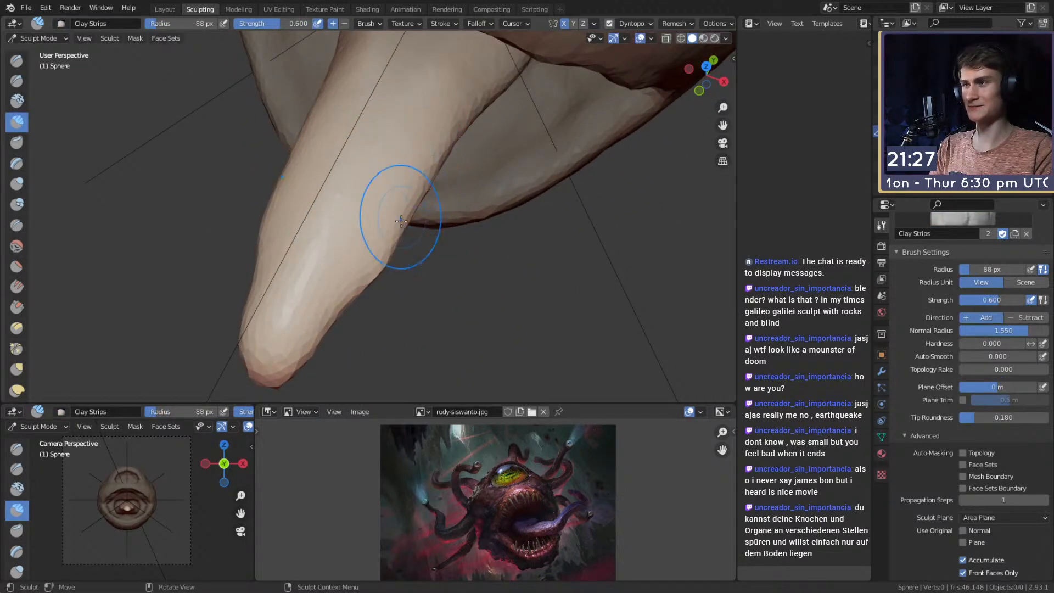
{"action": "middle_click_drag", "start_coordinate": [379, 277], "coordinate": [446, 236], "text": "ctrl"}
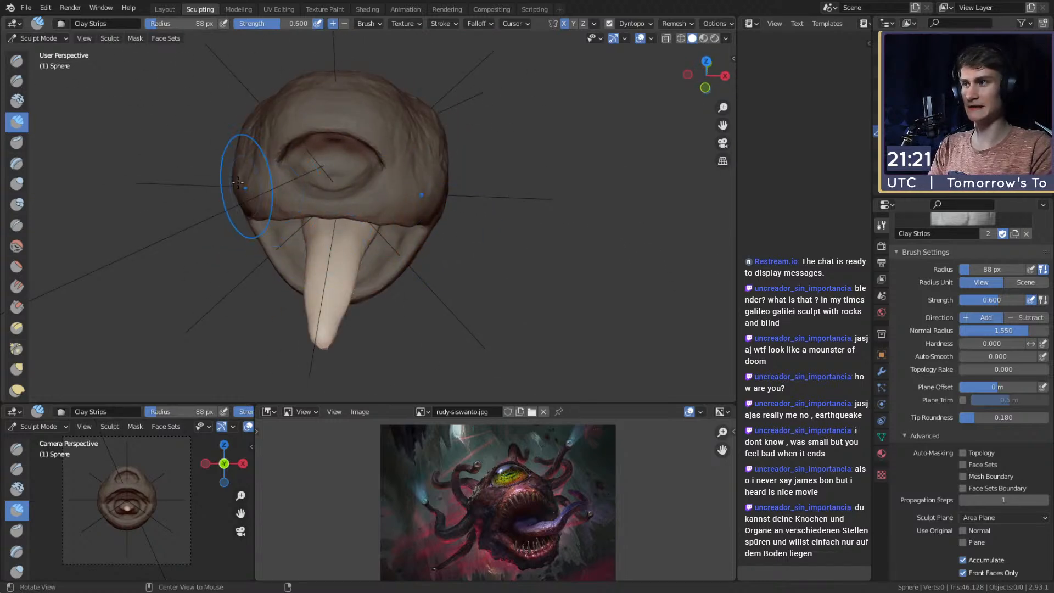
Clear the mask and carve the eyelid outline with the Crease brush at a 38 px radius.
{"action": "mouse_move", "coordinate": [398, 207]}
{"action": "middle_mouse_down"}
{"action": "mouse_move", "coordinate": [431, 181]}
{"action": "mouse_move", "coordinate": [429, 203]}
{"action": "mouse_move", "coordinate": [429, 187]}
{"action": "middle_mouse_up"}
{"action": "mouse_move", "coordinate": [425, 146]}
{"action": "middle_mouse_down", "text": "shift"}
{"action": "mouse_move", "coordinate": [435, 226]}
{"action": "mouse_move", "coordinate": [435, 170]}
{"action": "middle_mouse_up", "text": "shift"}
{"action": "key", "text": "shift+c"}
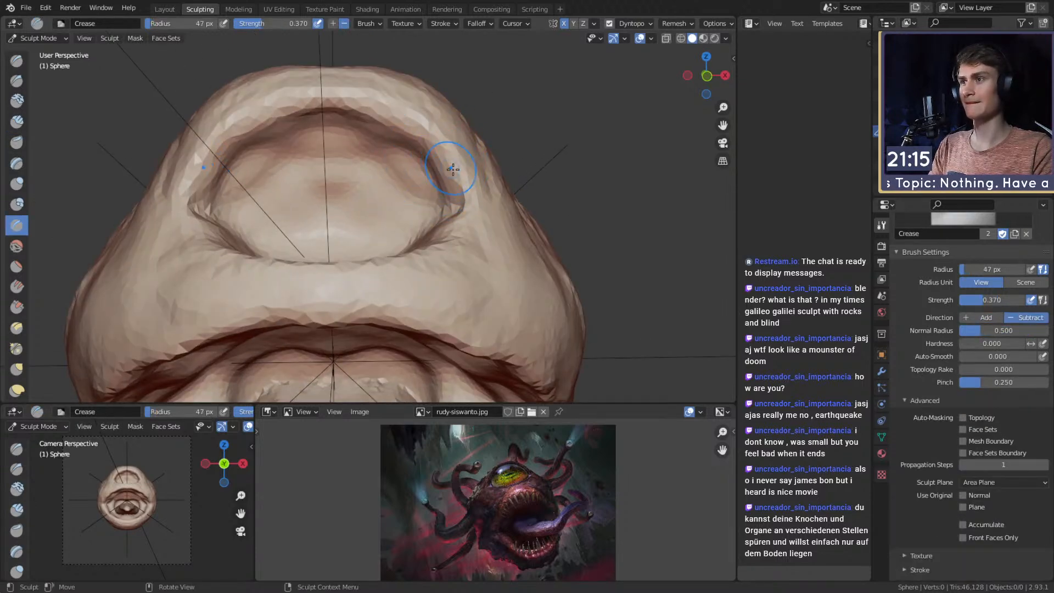
{"action": "left_click_drag", "start_coordinate": [218, 131], "coordinate": [192, 163], "text": "ctrl"}
{"action": "mouse_move", "coordinate": [305, 138]}
{"action": "left_mouse_down", "text": "alt"}
{"action": "mouse_move", "coordinate": [305, 217]}
{"action": "mouse_move", "coordinate": [334, 181]}
{"action": "left_mouse_up", "text": "alt"}
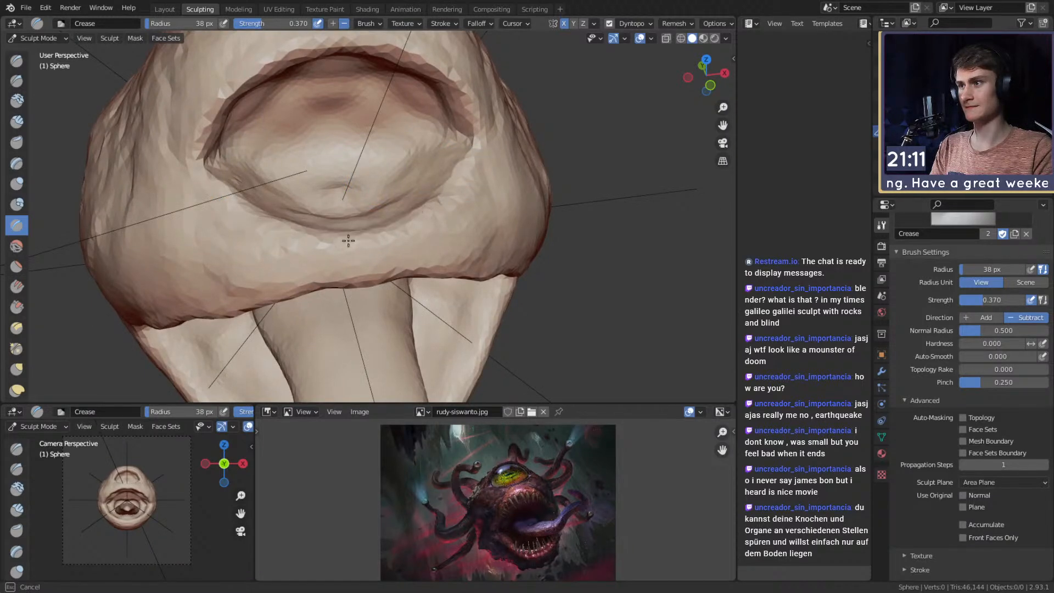
{"action": "mouse_move", "coordinate": [364, 230]}
{"action": "middle_mouse_down"}
{"action": "mouse_move", "coordinate": [391, 229]}
{"action": "mouse_move", "coordinate": [262, 235]}
{"action": "mouse_move", "coordinate": [311, 231]}
{"action": "middle_mouse_up"}
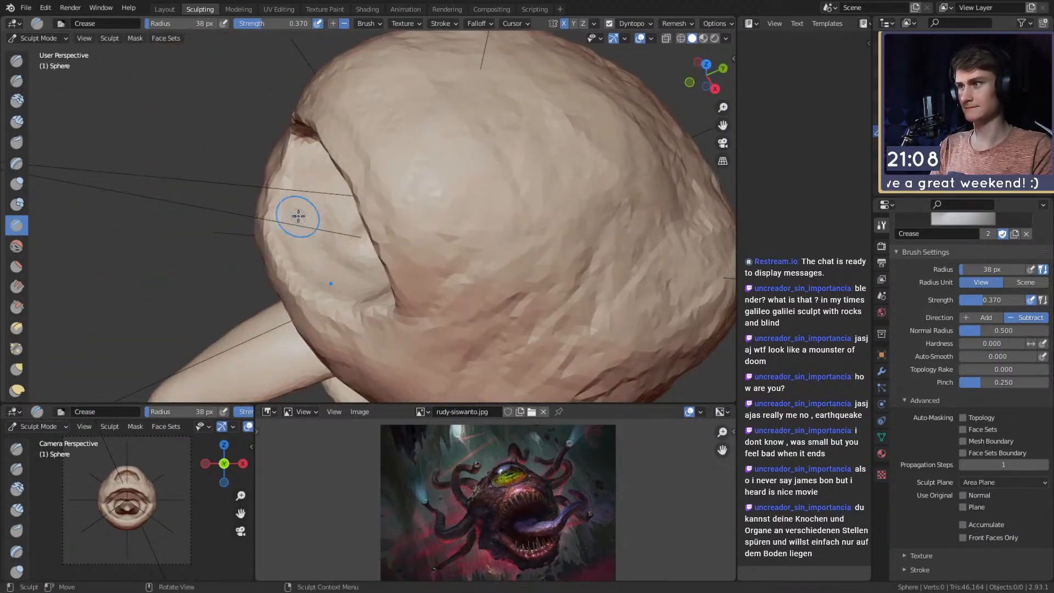
Sharpen the crease around the eye opening with the Crease brush, enlarging its radius to 55 px.
{"action": "mouse_move", "coordinate": [317, 288]}
{"action": "middle_mouse_down"}
{"action": "mouse_move", "coordinate": [468, 88]}
{"action": "mouse_move", "coordinate": [412, 154]}
{"action": "middle_mouse_up"}
{"action": "middle_click_drag", "start_coordinate": [412, 154], "coordinate": [415, 87]}
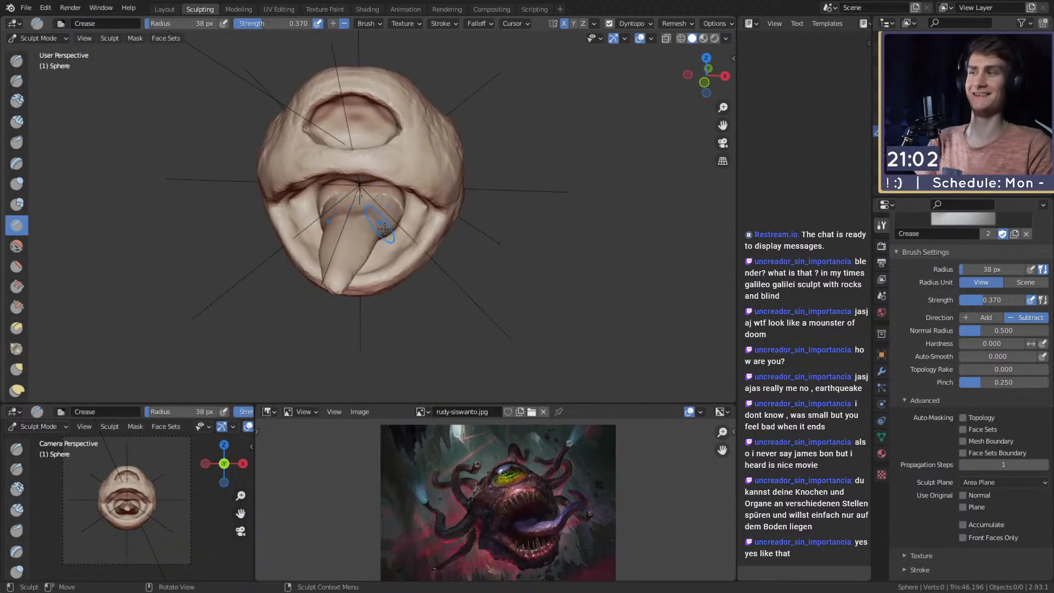
{"action": "middle_click_drag", "start_coordinate": [394, 229], "coordinate": [444, 228]}
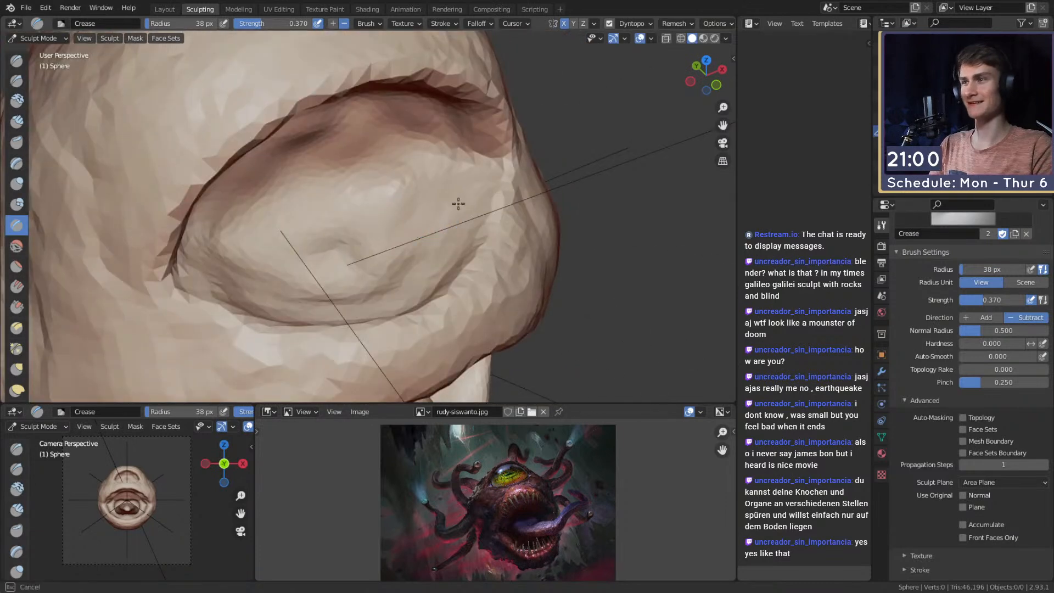
{"action": "mouse_move", "coordinate": [466, 185]}
{"action": "left_mouse_down"}
{"action": "mouse_move", "coordinate": [434, 186]}
{"action": "mouse_move", "coordinate": [376, 304]}
{"action": "mouse_move", "coordinate": [198, 258]}
{"action": "left_mouse_up"}
{"action": "mouse_move", "coordinate": [419, 214]}
{"action": "middle_mouse_down"}
{"action": "mouse_move", "coordinate": [353, 131]}
{"action": "mouse_move", "coordinate": [438, 198]}
{"action": "mouse_move", "coordinate": [417, 227]}
{"action": "mouse_move", "coordinate": [407, 209]}
{"action": "middle_mouse_up"}
{"action": "key", "text": "f"}
{"action": "left_click", "coordinate": [420, 203]}
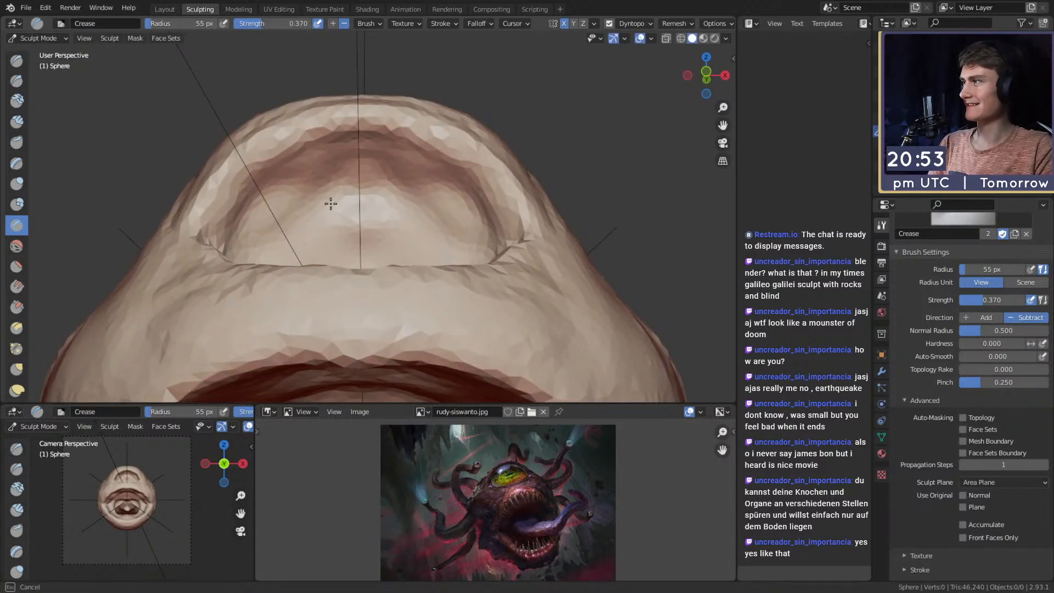
Deepen the groove between the upper eyelid and the eyeball with the Crease brush at a 66 px radius.
{"action": "mouse_move", "coordinate": [360, 209]}
{"action": "middle_mouse_down"}
{"action": "mouse_move", "coordinate": [360, 160]}
{"action": "mouse_move", "coordinate": [369, 170]}
{"action": "middle_mouse_up"}
{"action": "key", "text": "f"}
{"action": "left_click", "coordinate": [381, 135]}
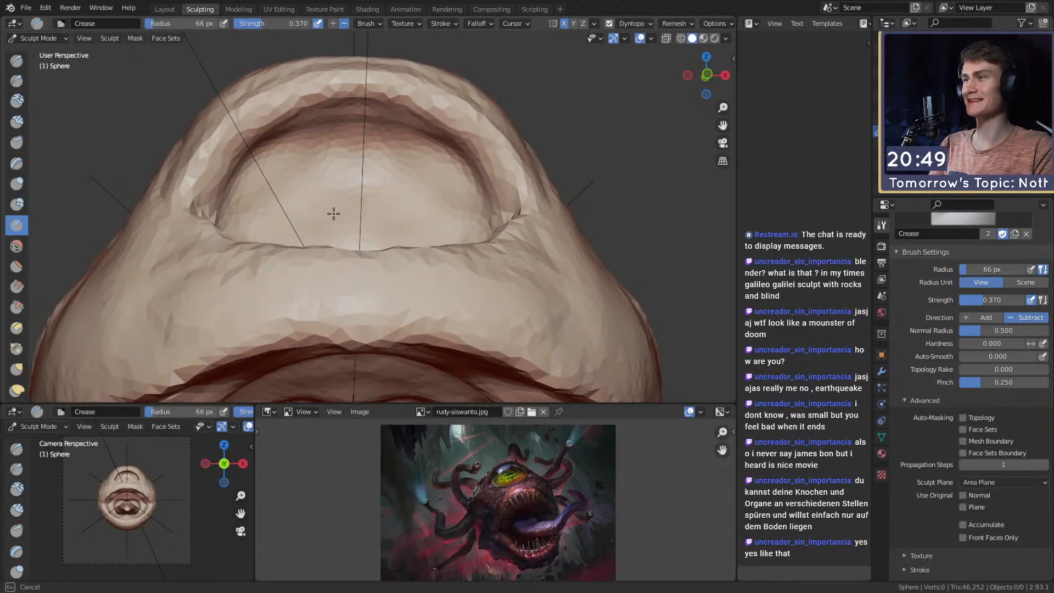
{"action": "mouse_move", "coordinate": [341, 196]}
{"action": "middle_mouse_down"}
{"action": "mouse_move", "coordinate": [242, 219]}
{"action": "mouse_move", "coordinate": [273, 174]}
{"action": "mouse_move", "coordinate": [388, 191]}
{"action": "middle_mouse_up"}
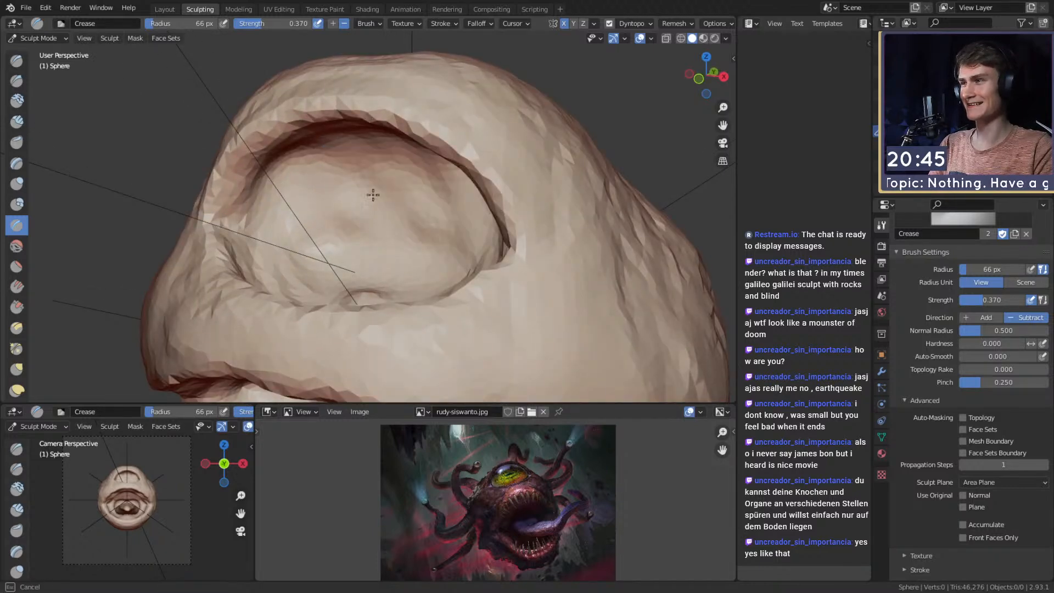
{"action": "middle_click_drag", "start_coordinate": [367, 229], "coordinate": [434, 130]}
{"action": "left_click_drag", "start_coordinate": [415, 175], "coordinate": [445, 212]}
Carve further creases around the eye's rim and corners with the Crease brush.
{"action": "middle_click_drag", "start_coordinate": [394, 203], "coordinate": [369, 209]}
{"action": "mouse_move", "coordinate": [301, 168]}
{"action": "left_mouse_down"}
{"action": "mouse_move", "coordinate": [277, 215]}
{"action": "mouse_move", "coordinate": [328, 277]}
{"action": "mouse_move", "coordinate": [417, 267]}
{"action": "left_mouse_up"}
{"action": "mouse_move", "coordinate": [417, 268]}
{"action": "left_mouse_down", "text": "alt"}
{"action": "mouse_move", "coordinate": [384, 220]}
{"action": "mouse_move", "coordinate": [367, 242]}
{"action": "left_mouse_up", "text": "alt"}
{"action": "left_click_drag", "start_coordinate": [299, 261], "coordinate": [334, 247]}
{"action": "mouse_move", "coordinate": [418, 180]}
{"action": "left_mouse_down", "text": "ctrl+alt"}
{"action": "mouse_move", "coordinate": [403, 254]}
{"action": "mouse_move", "coordinate": [424, 191]}
{"action": "mouse_move", "coordinate": [423, 207]}
{"action": "mouse_move", "coordinate": [337, 235]}
{"action": "mouse_move", "coordinate": [238, 130]}
{"action": "left_mouse_up", "text": "ctrl+alt"}
{"action": "mouse_move", "coordinate": [394, 203]}
{"action": "left_mouse_down", "text": "alt"}
{"action": "mouse_move", "coordinate": [288, 219]}
{"action": "mouse_move", "coordinate": [336, 228]}
{"action": "mouse_move", "coordinate": [247, 233]}
{"action": "left_mouse_up", "text": "alt"}
{"action": "scroll", "coordinate": [926, 404], "scroll_direction": "up", "scroll_amount": 5}
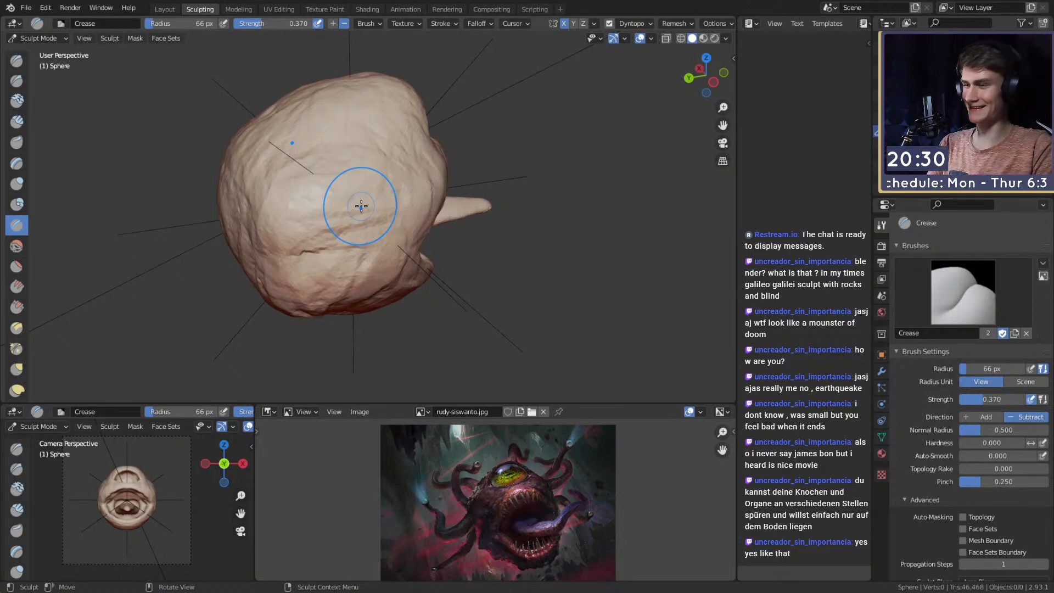
{"action": "key", "text": "k"}
{"action": "mouse_move", "coordinate": [381, 242]}
{"action": "left_mouse_down", "text": "alt"}
{"action": "mouse_move", "coordinate": [383, 204]}
{"action": "mouse_move", "coordinate": [410, 210]}
{"action": "left_mouse_up", "text": "alt"}
{"action": "middle_click_drag", "start_coordinate": [410, 211], "coordinate": [415, 213]}
{"action": "key", "text": "f"}
{"action": "left_click", "coordinate": [406, 210]}
{"action": "mouse_move", "coordinate": [379, 202]}
{"action": "left_mouse_down"}
{"action": "mouse_move", "coordinate": [379, 217]}
{"action": "mouse_move", "coordinate": [355, 216]}
{"action": "mouse_move", "coordinate": [376, 202]}
{"action": "mouse_move", "coordinate": [367, 215]}
{"action": "mouse_move", "coordinate": [372, 179]}
{"action": "left_mouse_up"}
{"action": "key", "text": "ctrl+z"}
{"action": "key", "text": "ctrl+z"}
Paint a round mask on each side of the body with the Mask brush at a 42 px radius and invert the mask.
{"action": "key", "text": "m"}
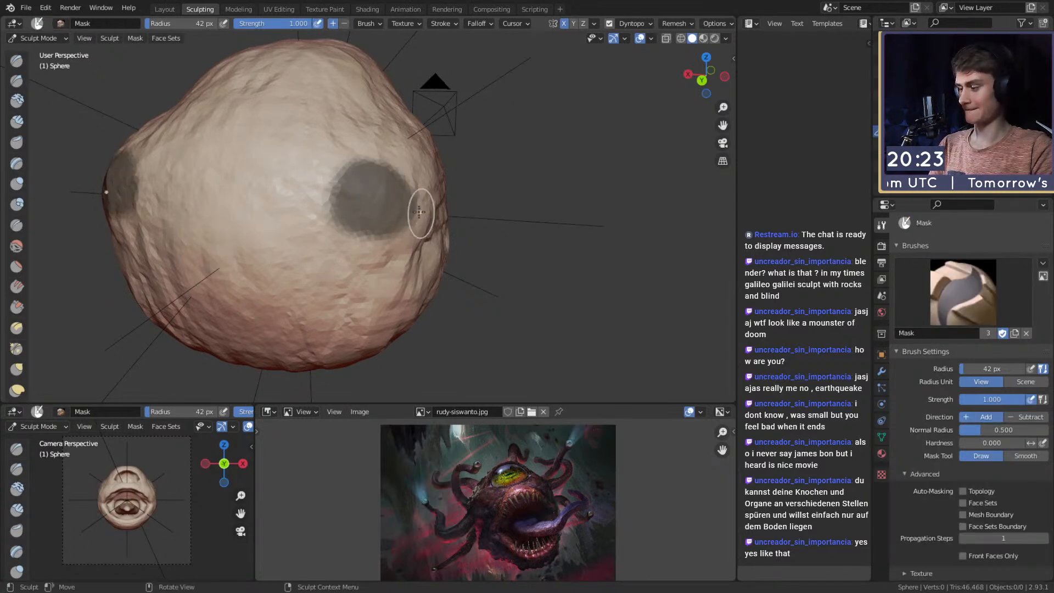
{"action": "key", "text": "k"}
{"action": "key", "text": "f"}
{"action": "left_click", "coordinate": [466, 206]}
{"action": "scroll", "coordinate": [439, 225], "scroll_direction": "down", "scroll_amount": 3}
{"action": "key", "text": "ctrl+i"}
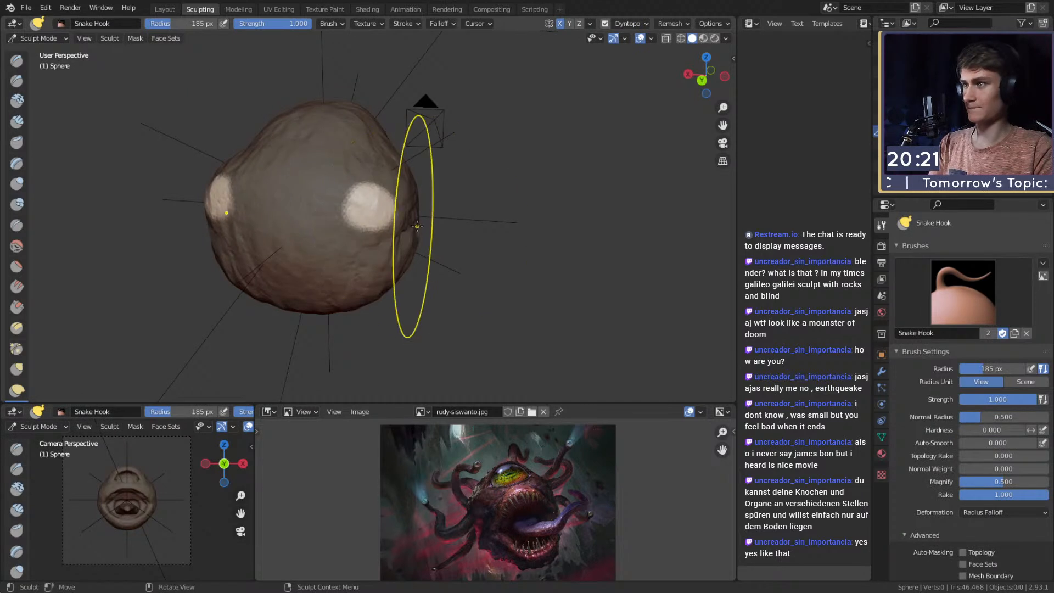
{"action": "middle_click_drag", "start_coordinate": [400, 258], "coordinate": [379, 252]}
{"action": "key", "text": "f"}
{"action": "left_click", "coordinate": [410, 262]}
{"action": "mouse_move", "coordinate": [369, 263]}
{"action": "left_mouse_down"}
{"action": "mouse_move", "coordinate": [473, 301]}
{"action": "mouse_move", "coordinate": [538, 195]}
{"action": "mouse_move", "coordinate": [461, 108]}
{"action": "left_mouse_up"}
{"action": "middle_click_drag", "start_coordinate": [479, 109], "coordinate": [469, 129], "text": "shift"}
{"action": "key", "text": "ctrl+z"}
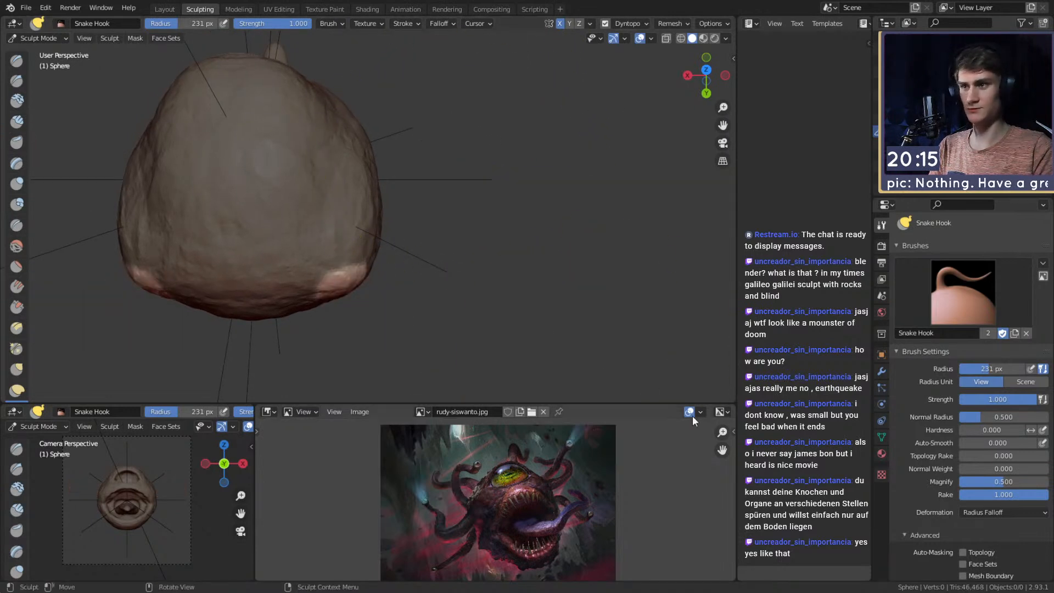
Try pulling a tentacle from the unmasked side patch with the Snake Hook brush's Magnify set to 0.750, and undo the stroke.
{"action": "scroll", "coordinate": [949, 499], "scroll_direction": "down", "scroll_amount": 4}
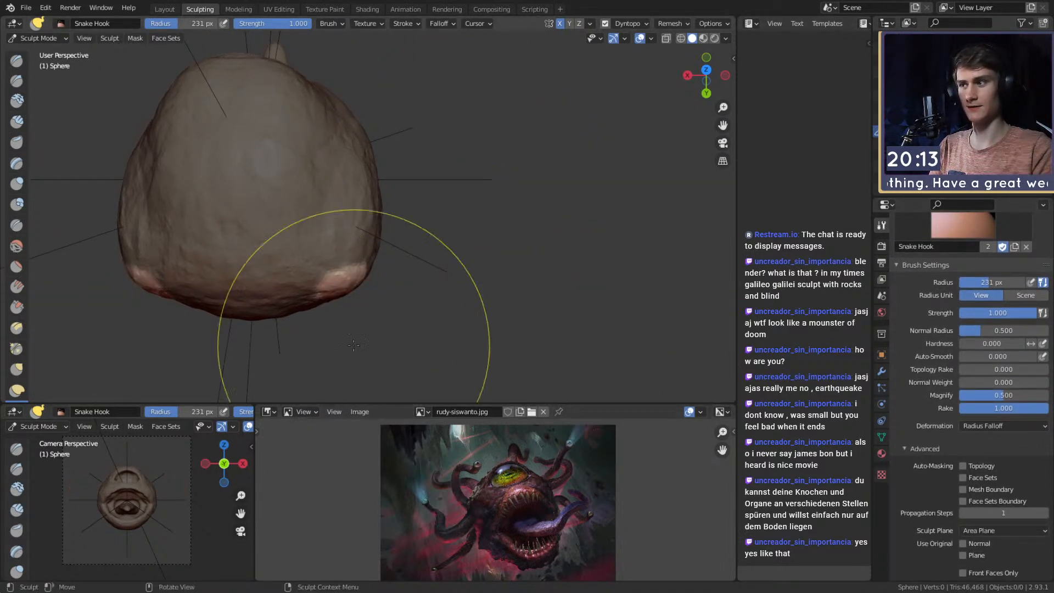
{"action": "mouse_move", "coordinate": [342, 277]}
{"action": "middle_mouse_down"}
{"action": "mouse_move", "coordinate": [377, 235]}
{"action": "mouse_move", "coordinate": [542, 282]}
{"action": "middle_mouse_up"}
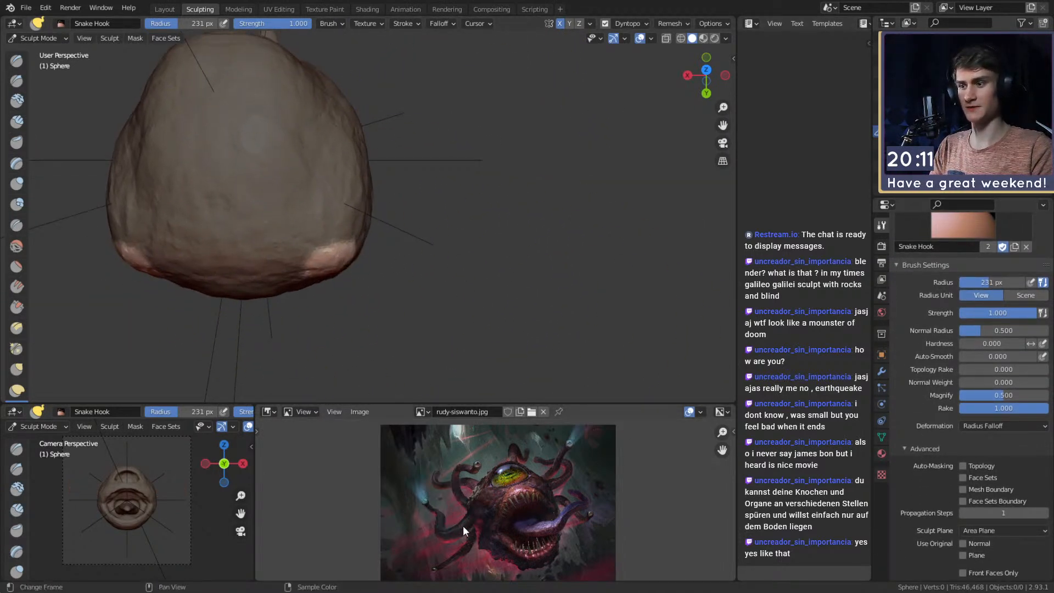
{"action": "scroll", "coordinate": [927, 373], "scroll_direction": "down", "scroll_amount": 3}
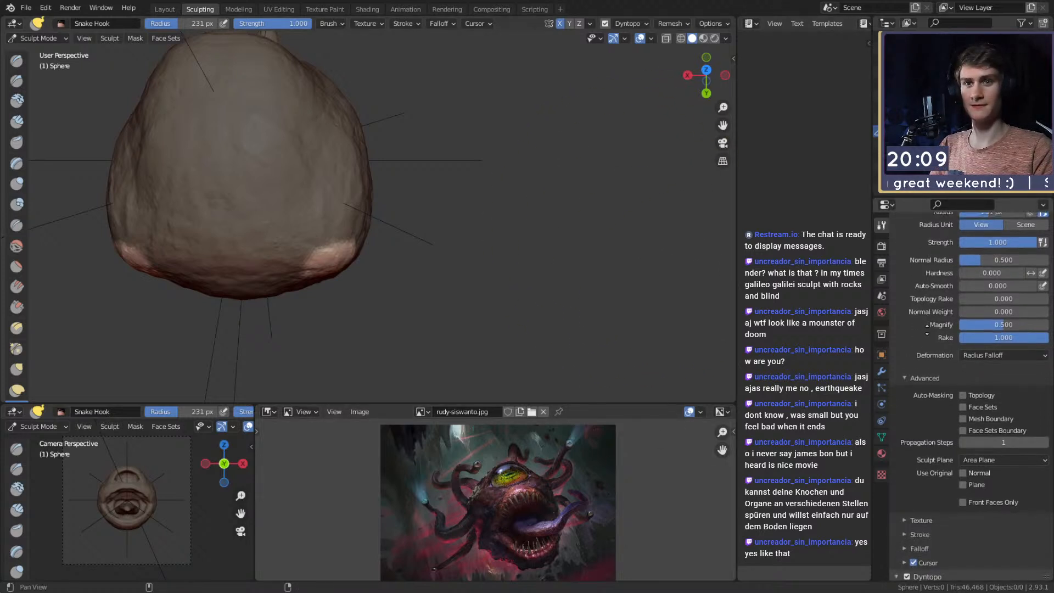
{"action": "scroll", "coordinate": [922, 379], "scroll_direction": "up", "scroll_amount": 4}
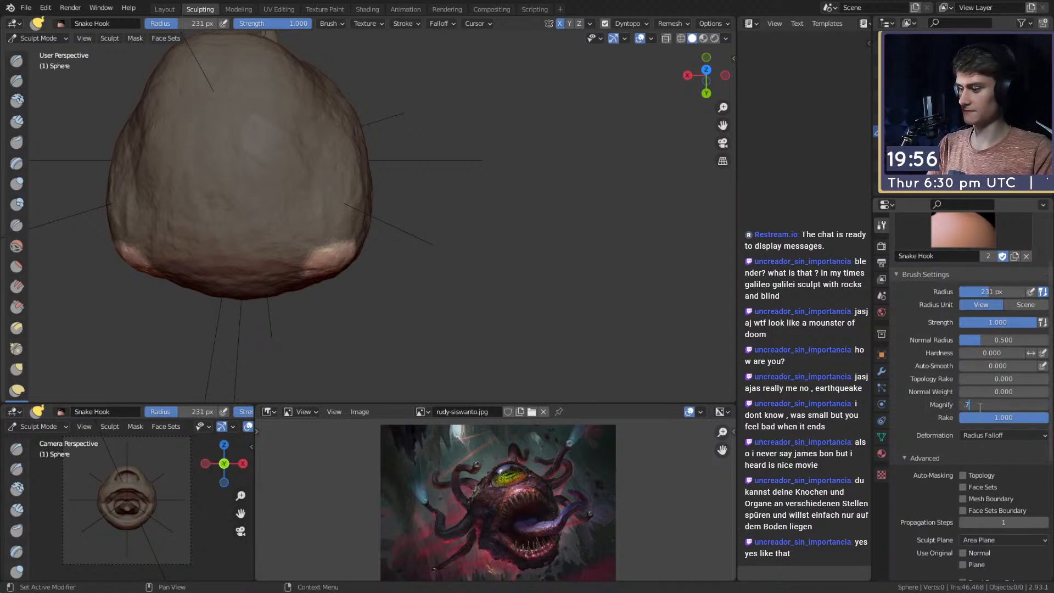
{"action": "key", "text": "Return"}
{"action": "left_click_drag", "start_coordinate": [334, 260], "coordinate": [505, 252]}
{"action": "key", "text": "ctrl+z"}
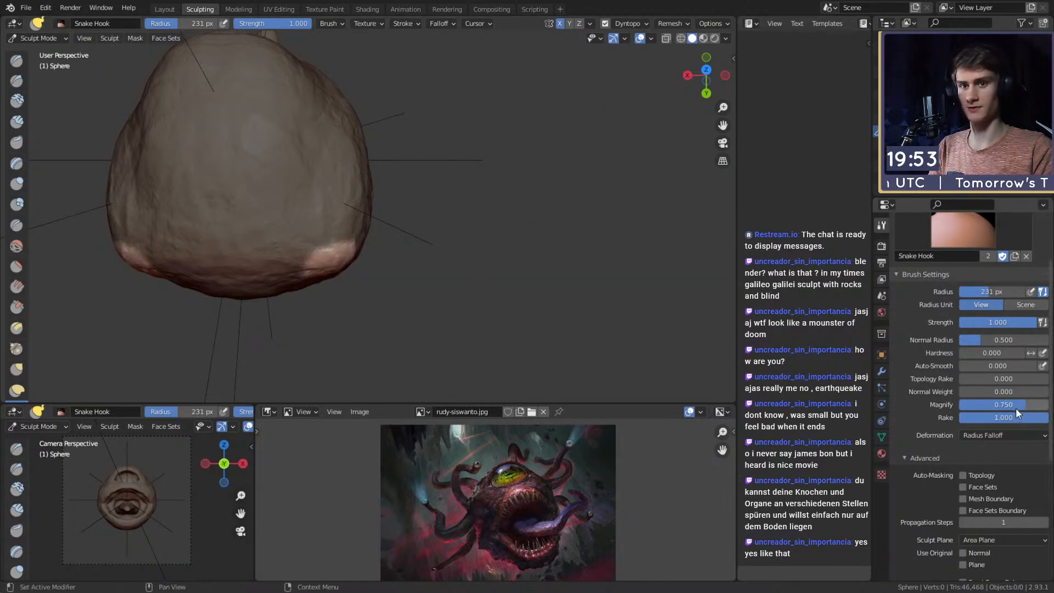
Set the Snake Hook brush's Magnify to 0.600 and pull long winding tentacles out of the unmasked side patches.
{"action": "key", "text": "Return"}
{"action": "mouse_move", "coordinate": [332, 260]}
{"action": "left_mouse_down"}
{"action": "mouse_move", "coordinate": [354, 250]}
{"action": "mouse_move", "coordinate": [459, 257]}
{"action": "mouse_move", "coordinate": [486, 223]}
{"action": "mouse_move", "coordinate": [439, 138]}
{"action": "mouse_move", "coordinate": [460, 87]}
{"action": "mouse_move", "coordinate": [522, 94]}
{"action": "mouse_move", "coordinate": [501, 54]}
{"action": "mouse_move", "coordinate": [485, 79]}
{"action": "left_mouse_up"}
{"action": "mouse_move", "coordinate": [485, 79]}
{"action": "middle_mouse_down"}
{"action": "mouse_move", "coordinate": [334, 153]}
{"action": "mouse_move", "coordinate": [340, 195]}
{"action": "mouse_move", "coordinate": [379, 214]}
{"action": "mouse_move", "coordinate": [337, 165]}
{"action": "mouse_move", "coordinate": [349, 210]}
{"action": "mouse_move", "coordinate": [329, 205]}
{"action": "mouse_move", "coordinate": [386, 272]}
{"action": "middle_mouse_up"}
{"action": "key", "text": "f"}
{"action": "left_click", "coordinate": [413, 191]}
{"action": "key", "text": "f"}
{"action": "left_click", "coordinate": [404, 247]}
{"action": "left_click_drag", "start_coordinate": [332, 237], "coordinate": [338, 232]}
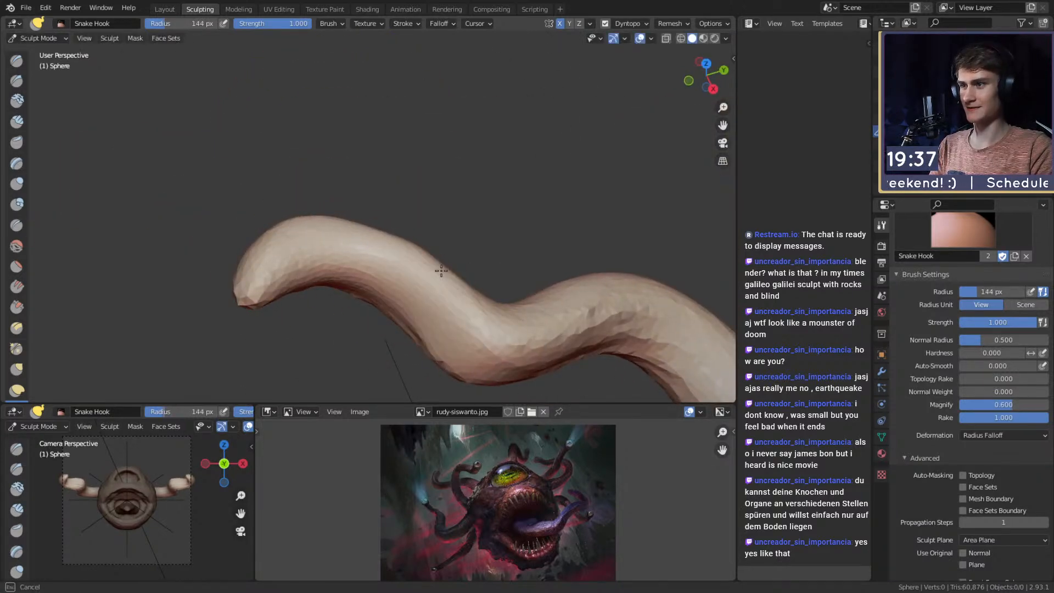
Smooth the surface of the side tentacle along its bends.
{"action": "middle_click_drag", "start_coordinate": [457, 291], "coordinate": [435, 264], "text": "shift"}
{"action": "left_click_drag", "start_coordinate": [325, 184], "coordinate": [423, 291], "text": "shift"}
{"action": "key", "text": "f"}
{"action": "left_click", "coordinate": [497, 259]}
{"action": "mouse_move", "coordinate": [499, 258]}
{"action": "middle_mouse_down"}
{"action": "mouse_move", "coordinate": [452, 167]}
{"action": "mouse_move", "coordinate": [395, 120]}
{"action": "mouse_move", "coordinate": [413, 211]}
{"action": "middle_mouse_up"}
Curl the side tentacle's end forward with the Snake Hook brush at a 161 px radius.
{"action": "key", "text": "f"}
{"action": "left_click", "coordinate": [508, 219]}
{"action": "mouse_move", "coordinate": [407, 219]}
{"action": "left_mouse_down"}
{"action": "mouse_move", "coordinate": [379, 206]}
{"action": "mouse_move", "coordinate": [468, 296]}
{"action": "mouse_move", "coordinate": [384, 158]}
{"action": "mouse_move", "coordinate": [375, 223]}
{"action": "left_mouse_up"}
{"action": "key", "text": "f"}
{"action": "left_click", "coordinate": [500, 247]}
{"action": "key", "text": "f"}
{"action": "left_click", "coordinate": [367, 158]}
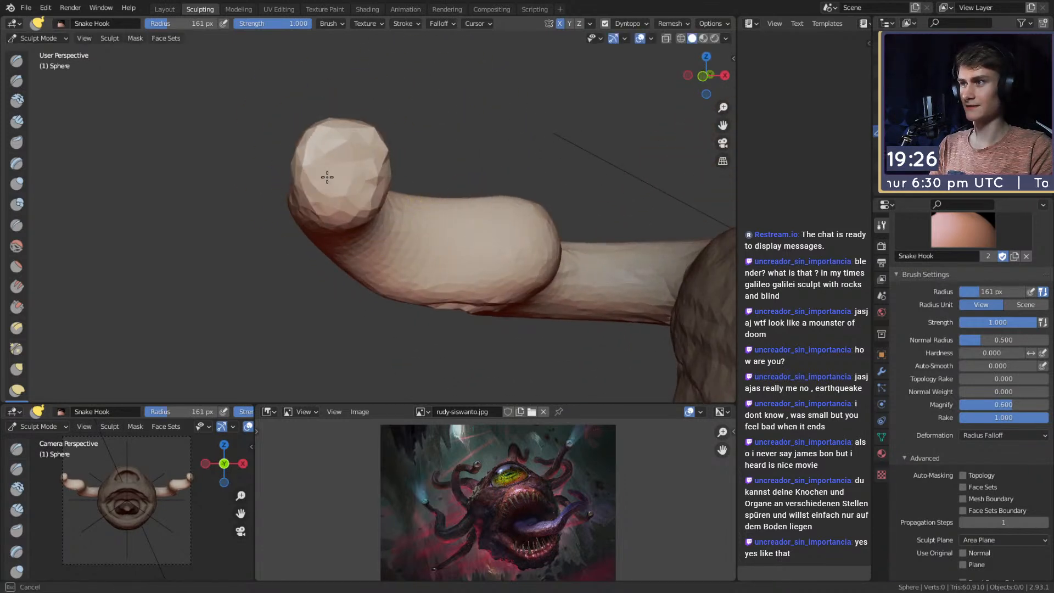
{"action": "mouse_move", "coordinate": [373, 185]}
{"action": "left_mouse_down"}
{"action": "mouse_move", "coordinate": [327, 190]}
{"action": "mouse_move", "coordinate": [329, 169]}
{"action": "left_mouse_up"}
Swell the side tentacle's tip into a round bulb with the Snake Hook brush at a 192 px radius.
{"action": "mouse_move", "coordinate": [329, 169]}
{"action": "middle_mouse_down"}
{"action": "mouse_move", "coordinate": [418, 181]}
{"action": "mouse_move", "coordinate": [341, 190]}
{"action": "mouse_move", "coordinate": [385, 174]}
{"action": "middle_mouse_up"}
{"action": "key", "text": "f"}
{"action": "left_click", "coordinate": [403, 154]}
{"action": "mouse_move", "coordinate": [404, 171]}
{"action": "left_mouse_down", "text": "alt"}
{"action": "mouse_move", "coordinate": [383, 201]}
{"action": "mouse_move", "coordinate": [323, 176]}
{"action": "mouse_move", "coordinate": [330, 142]}
{"action": "mouse_move", "coordinate": [311, 152]}
{"action": "left_mouse_up", "text": "alt"}
{"action": "key", "text": "f"}
{"action": "left_click", "coordinate": [343, 167]}
{"action": "key", "text": "f"}
{"action": "left_click", "coordinate": [313, 147]}
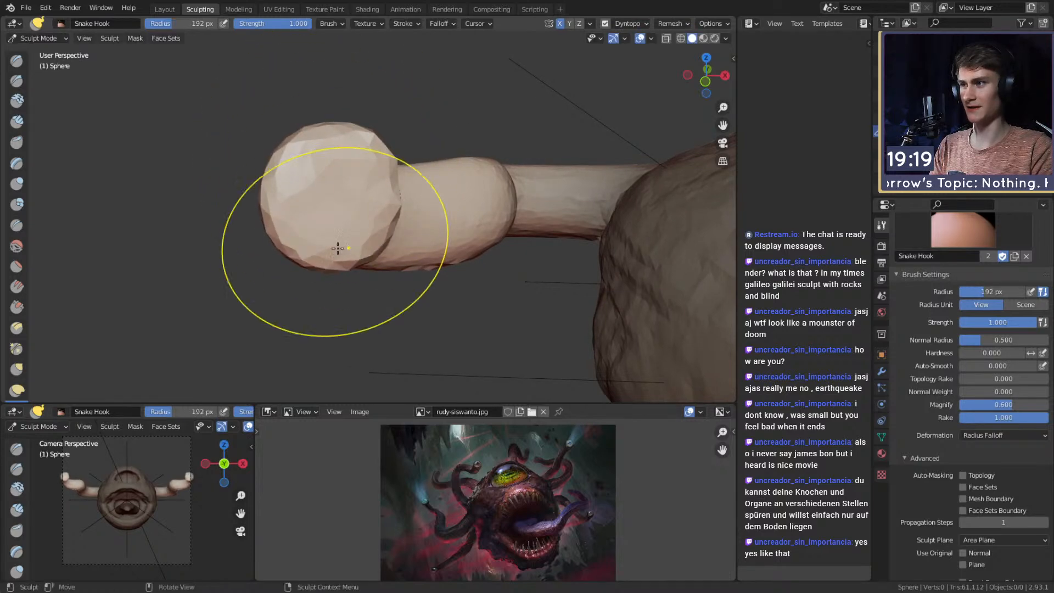
{"action": "left_click_drag", "start_coordinate": [380, 238], "coordinate": [387, 240]}
{"action": "left_click_drag", "start_coordinate": [329, 214], "coordinate": [319, 202]}
Refine the bulb at the tentacle's tip with the Snake Hook brush at a 208 px radius.
{"action": "mouse_move", "coordinate": [376, 233]}
{"action": "middle_mouse_down"}
{"action": "mouse_move", "coordinate": [357, 228]}
{"action": "mouse_move", "coordinate": [356, 210]}
{"action": "middle_mouse_up"}
{"action": "scroll", "coordinate": [357, 228], "scroll_direction": "up", "scroll_amount": 1}
{"action": "key", "text": "shift+c"}
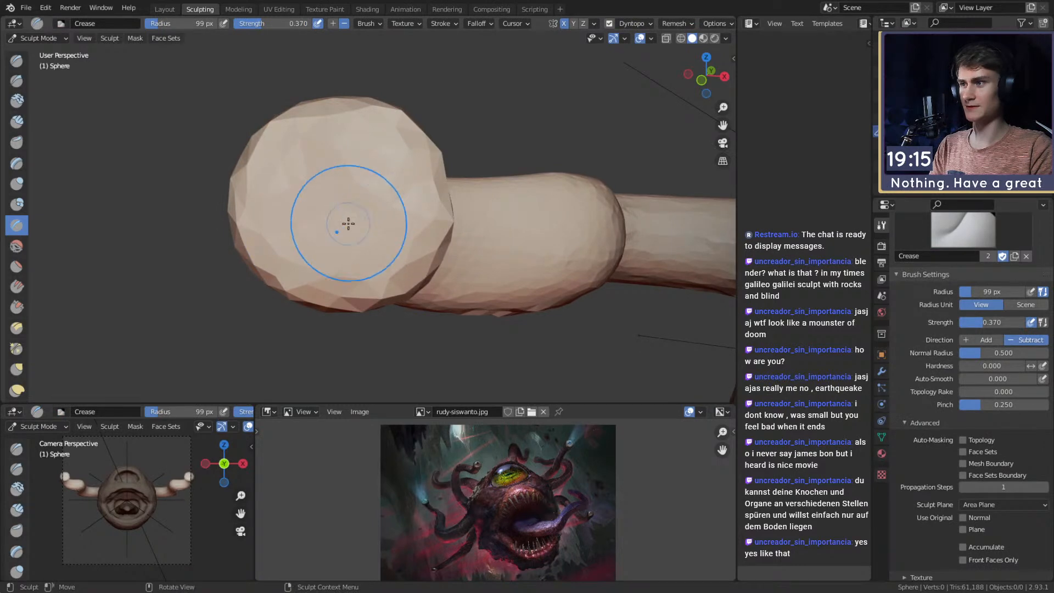
{"action": "key", "text": "k"}
{"action": "key", "text": "f"}
{"action": "left_click", "coordinate": [357, 252]}
{"action": "left_click_drag", "start_coordinate": [328, 258], "coordinate": [287, 287]}
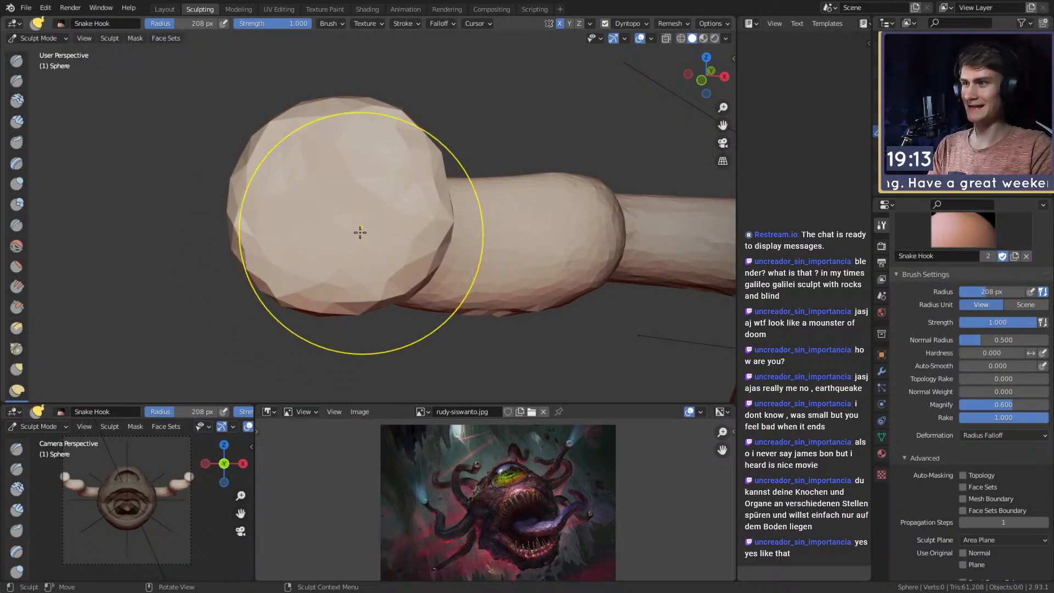
Carve a ring-shaped eye socket into the tentacle's bulb with the Crease brush at a 96 px radius and 0.758 strength.
{"action": "key", "text": "shift+c"}
{"action": "key", "text": "f"}
{"action": "left_click", "coordinate": [316, 212]}
{"action": "key", "text": "f"}
{"action": "left_click", "coordinate": [380, 216]}
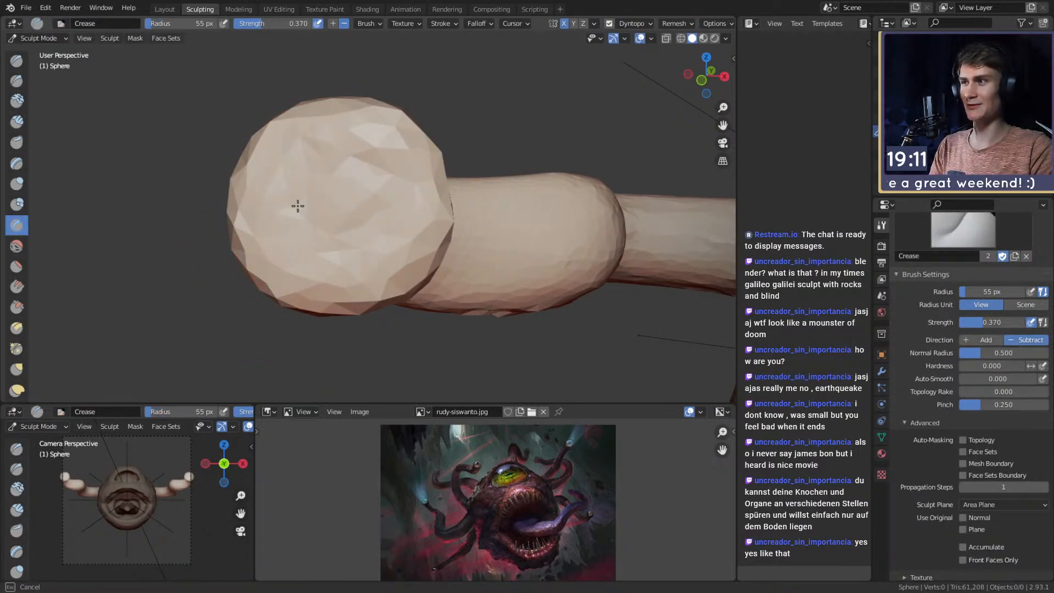
{"action": "key", "text": "shift+f"}
{"action": "left_click", "coordinate": [370, 212]}
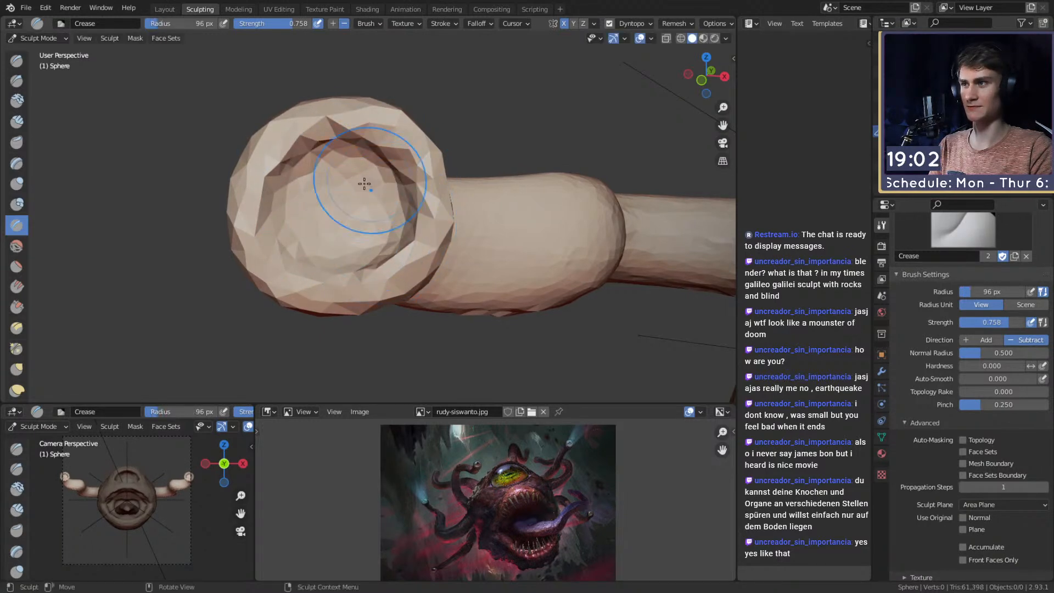
Clear the mask, paint two round masks on the body's back with the Mask brush at a 53 px radius, and invert them.
{"action": "mouse_move", "coordinate": [407, 134]}
{"action": "left_mouse_down", "text": "ctrl+alt"}
{"action": "mouse_move", "coordinate": [384, 208]}
{"action": "mouse_move", "coordinate": [428, 187]}
{"action": "mouse_move", "coordinate": [529, 181]}
{"action": "mouse_move", "coordinate": [421, 194]}
{"action": "mouse_move", "coordinate": [555, 209]}
{"action": "mouse_move", "coordinate": [438, 226]}
{"action": "left_mouse_up", "text": "ctrl+alt"}
{"action": "key", "text": "k"}
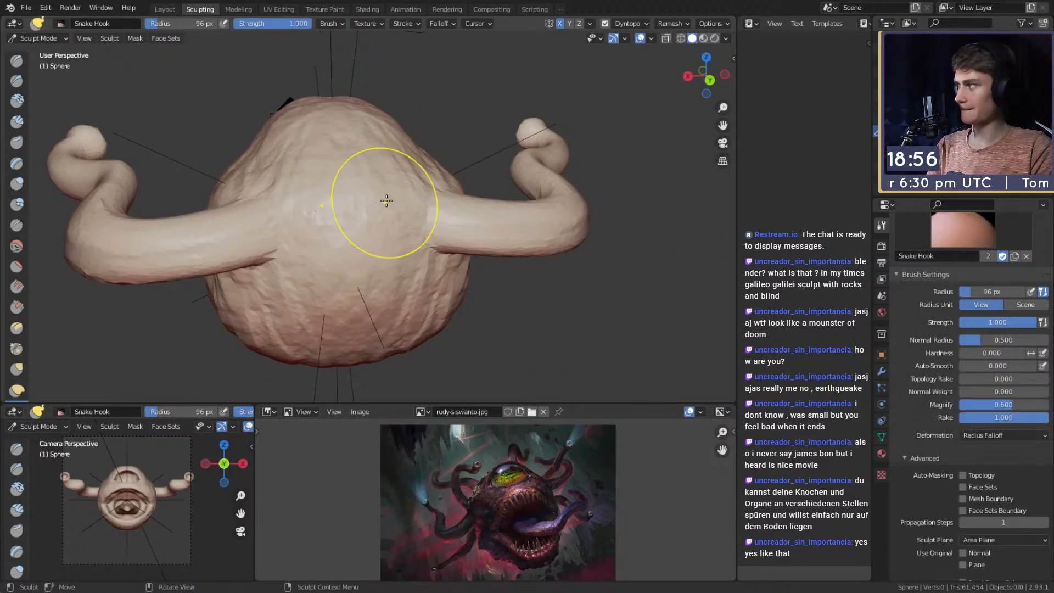
{"action": "left_click_drag", "start_coordinate": [360, 191], "coordinate": [363, 231], "text": "alt"}
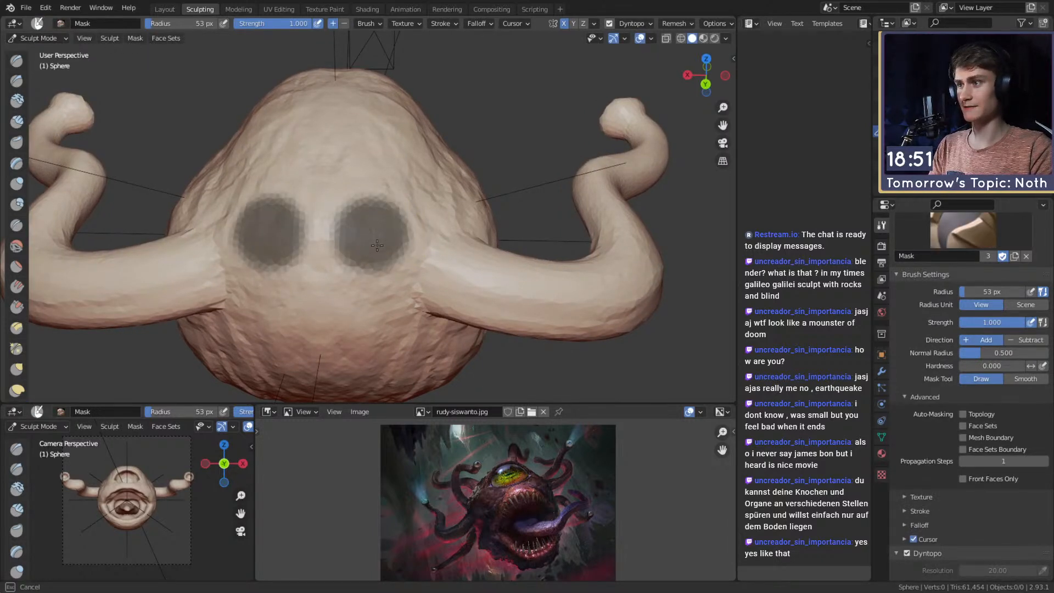
{"action": "key", "text": "ctrl+i"}
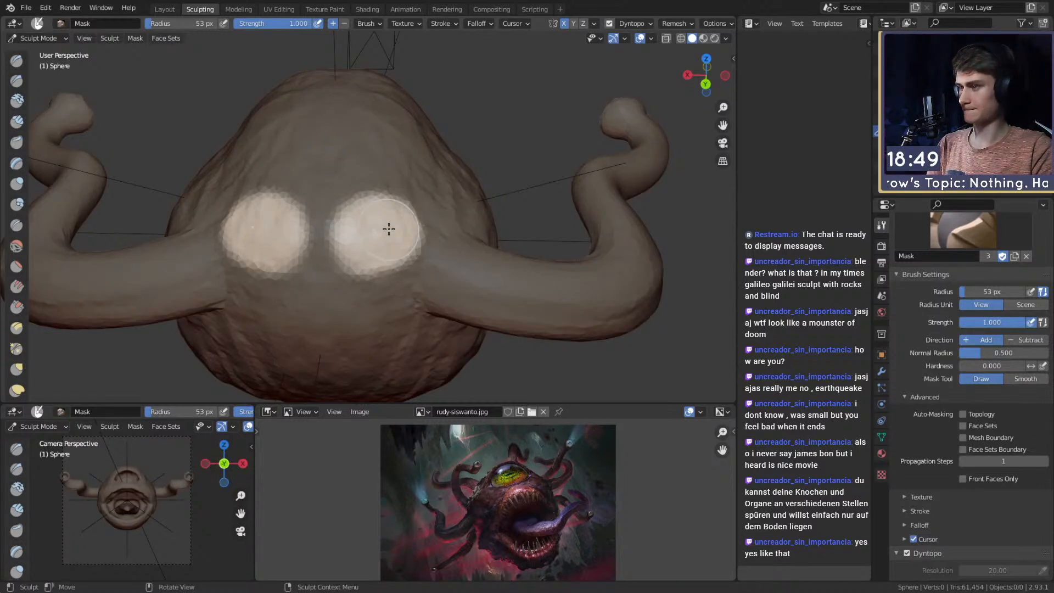
Pull a pair of upward-curving tentacles out of the unmasked back patches with the Snake Hook brush at a 216 px radius.
{"action": "key", "text": "k"}
{"action": "mouse_move", "coordinate": [390, 231]}
{"action": "middle_mouse_down"}
{"action": "mouse_move", "coordinate": [311, 214]}
{"action": "mouse_move", "coordinate": [350, 198]}
{"action": "middle_mouse_up"}
{"action": "scroll", "coordinate": [328, 205], "scroll_direction": "down", "scroll_amount": 4}
{"action": "key", "text": "f"}
{"action": "left_click", "coordinate": [424, 198]}
{"action": "mouse_move", "coordinate": [385, 177]}
{"action": "left_mouse_down", "text": "ctrl+alt"}
{"action": "mouse_move", "coordinate": [354, 207]}
{"action": "mouse_move", "coordinate": [423, 196]}
{"action": "mouse_move", "coordinate": [313, 258]}
{"action": "mouse_move", "coordinate": [330, 286]}
{"action": "left_mouse_up", "text": "ctrl+alt"}
{"action": "key", "text": "f"}
{"action": "left_click", "coordinate": [461, 233]}
{"action": "mouse_move", "coordinate": [276, 106]}
{"action": "left_mouse_down", "text": "alt"}
{"action": "mouse_move", "coordinate": [357, 180]}
{"action": "mouse_move", "coordinate": [298, 141]}
{"action": "left_mouse_up", "text": "alt"}
{"action": "mouse_move", "coordinate": [299, 220]}
{"action": "middle_mouse_down"}
{"action": "mouse_move", "coordinate": [395, 126]}
{"action": "mouse_move", "coordinate": [419, 118]}
{"action": "middle_mouse_up"}
{"action": "left_click_drag", "start_coordinate": [282, 186], "coordinate": [282, 125]}
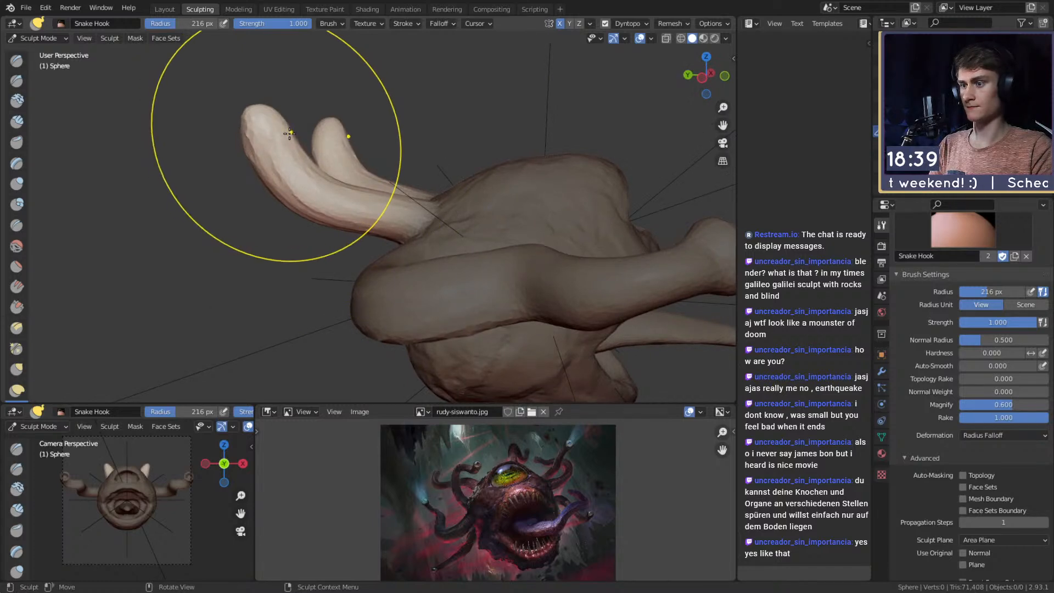
Lengthen the back tentacles and bend their ends downward with the Snake Hook brush.
{"action": "key", "text": "f"}
{"action": "left_click", "coordinate": [277, 137]}
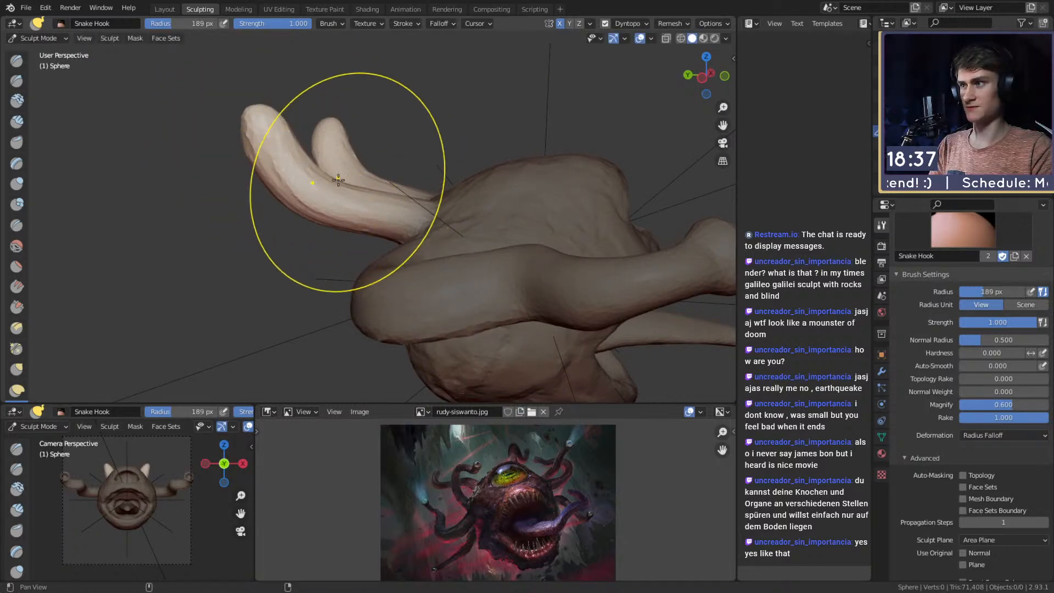
{"action": "middle_click_drag", "start_coordinate": [342, 177], "coordinate": [359, 141]}
{"action": "left_click_drag", "start_coordinate": [246, 237], "coordinate": [246, 239]}
{"action": "mouse_move", "coordinate": [275, 241]}
{"action": "middle_mouse_down"}
{"action": "mouse_move", "coordinate": [377, 264]}
{"action": "mouse_move", "coordinate": [372, 247]}
{"action": "mouse_move", "coordinate": [296, 250]}
{"action": "middle_mouse_up"}
{"action": "scroll", "coordinate": [371, 247], "scroll_direction": "up", "scroll_amount": 2}
{"action": "key", "text": "f"}
{"action": "left_click", "coordinate": [483, 247]}
{"action": "left_click_drag", "start_coordinate": [263, 243], "coordinate": [322, 347]}
Adjust the back tentacles' sideways curve with the Snake Hook brush at a 220 px radius.
{"action": "mouse_move", "coordinate": [322, 347]}
{"action": "middle_mouse_down"}
{"action": "mouse_move", "coordinate": [461, 231]}
{"action": "mouse_move", "coordinate": [511, 219]}
{"action": "middle_mouse_up"}
{"action": "key", "text": "f"}
{"action": "left_click", "coordinate": [490, 219]}
{"action": "left_click_drag", "start_coordinate": [511, 220], "coordinate": [561, 215]}
{"action": "middle_click_drag", "start_coordinate": [561, 214], "coordinate": [478, 214]}
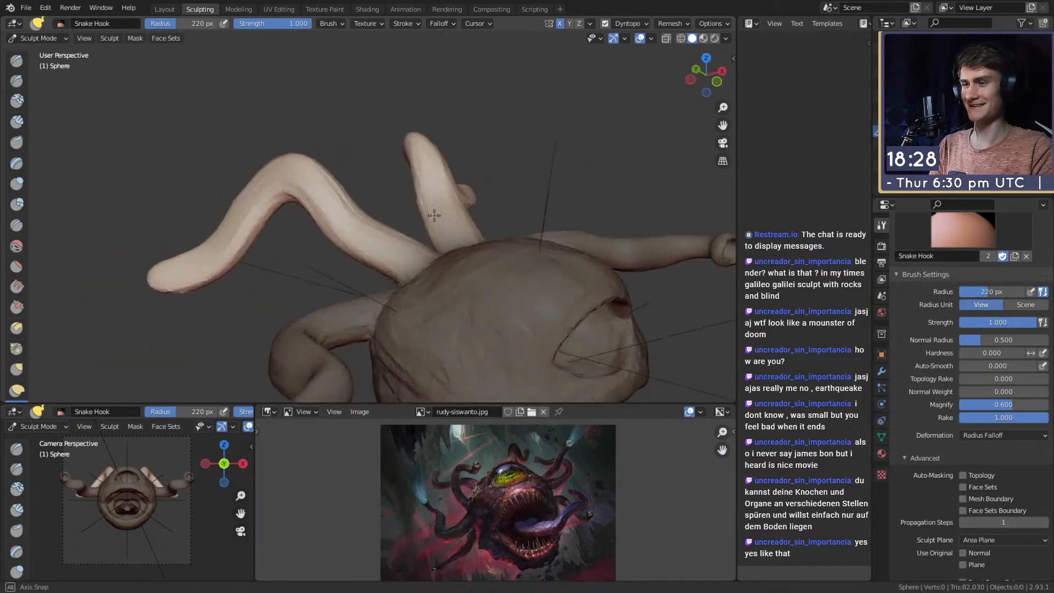
Curl the ends of the back tentacles upward with the Snake Hook brush at a 194 px radius.
{"action": "scroll", "coordinate": [307, 255], "scroll_direction": "up", "scroll_amount": 4}
{"action": "mouse_move", "coordinate": [77, 269]}
{"action": "middle_mouse_down", "text": "shift"}
{"action": "mouse_move", "coordinate": [311, 236]}
{"action": "mouse_move", "coordinate": [345, 260]}
{"action": "middle_mouse_up", "text": "shift"}
{"action": "key", "text": "f"}
{"action": "left_click", "coordinate": [331, 260]}
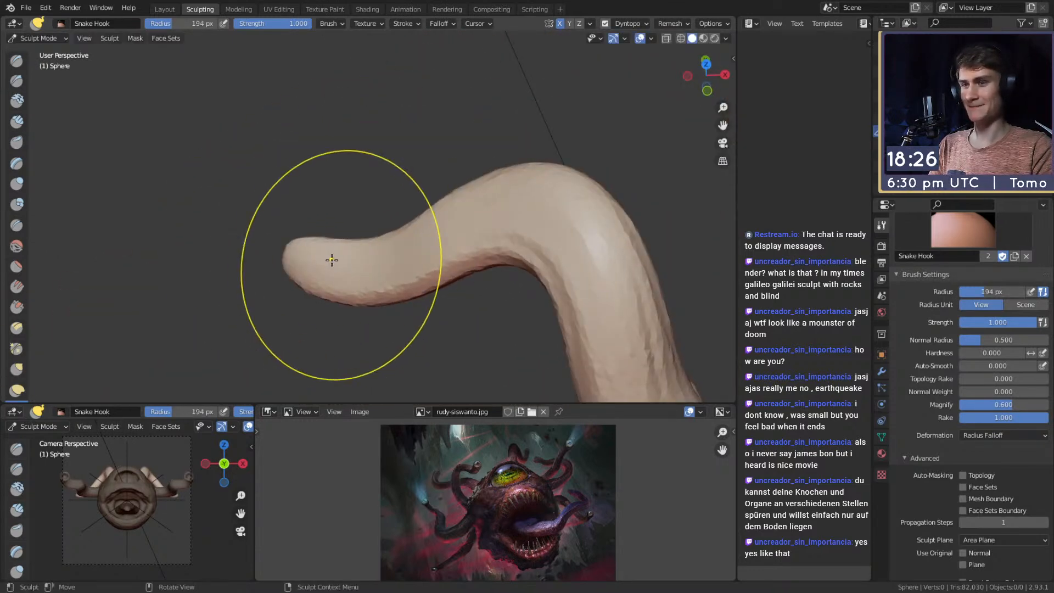
{"action": "middle_click_drag", "start_coordinate": [302, 181], "coordinate": [332, 172]}
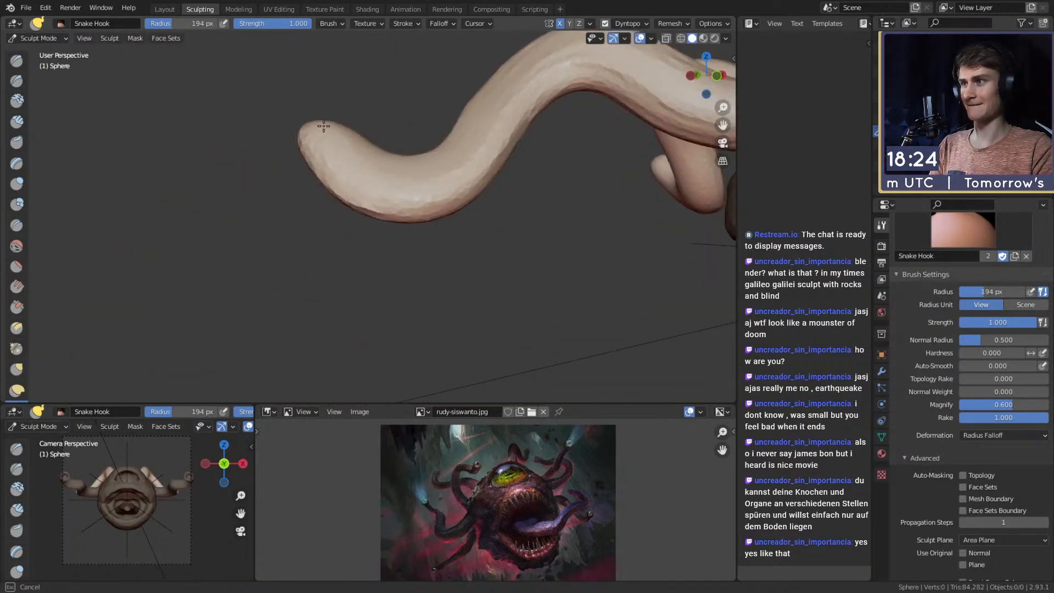
{"action": "left_click_drag", "start_coordinate": [338, 115], "coordinate": [334, 112]}
{"action": "middle_click_drag", "start_coordinate": [334, 112], "coordinate": [463, 143]}
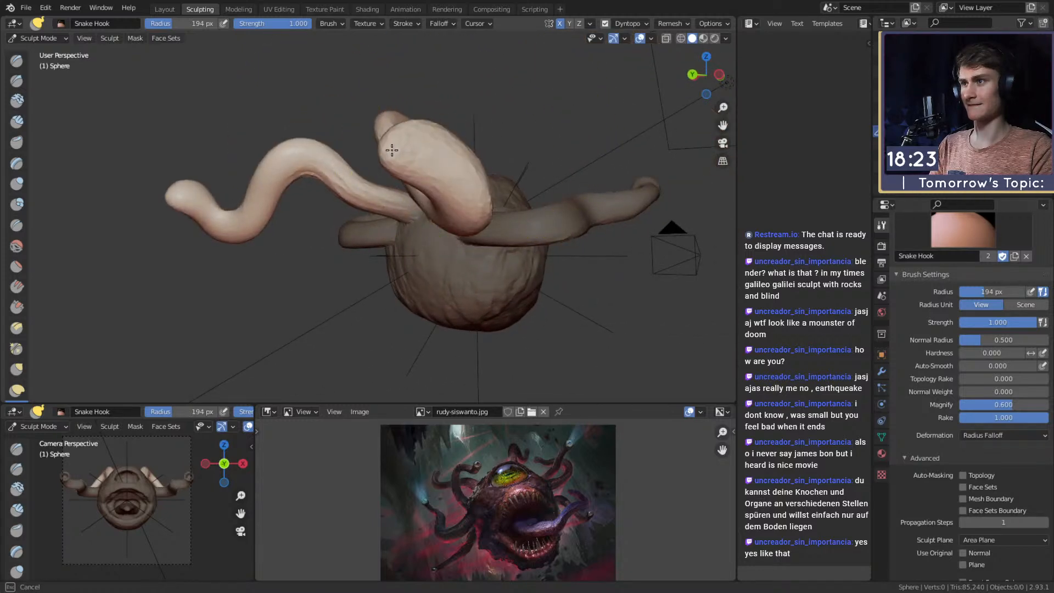
Extend the back tentacles' raised tips and bend them over with the Snake Hook brush.
{"action": "mouse_move", "coordinate": [389, 188]}
{"action": "middle_mouse_down"}
{"action": "mouse_move", "coordinate": [454, 168]}
{"action": "mouse_move", "coordinate": [285, 179]}
{"action": "middle_mouse_up"}
{"action": "scroll", "coordinate": [436, 179], "scroll_direction": "up", "scroll_amount": 4}
{"action": "mouse_move", "coordinate": [435, 179]}
{"action": "middle_mouse_down"}
{"action": "mouse_move", "coordinate": [372, 178]}
{"action": "mouse_move", "coordinate": [409, 208]}
{"action": "mouse_move", "coordinate": [369, 193]}
{"action": "middle_mouse_up"}
{"action": "key", "text": "f"}
{"action": "left_click", "coordinate": [399, 178]}
{"action": "left_click_drag", "start_coordinate": [369, 194], "coordinate": [431, 280], "text": "alt"}
{"action": "key", "text": "f"}
{"action": "left_click", "coordinate": [446, 280]}
{"action": "mouse_move", "coordinate": [293, 297]}
{"action": "left_mouse_down"}
{"action": "mouse_move", "coordinate": [270, 325]}
{"action": "mouse_move", "coordinate": [370, 300]}
{"action": "mouse_move", "coordinate": [477, 212]}
{"action": "mouse_move", "coordinate": [431, 258]}
{"action": "mouse_move", "coordinate": [376, 224]}
{"action": "left_mouse_up"}
Shift the back tentacles' outer curve toward the body with the Snake Hook brush at a 458 px radius.
{"action": "scroll", "coordinate": [478, 188], "scroll_direction": "down", "scroll_amount": 6}
{"action": "middle_click_drag", "start_coordinate": [375, 224], "coordinate": [473, 229]}
{"action": "scroll", "coordinate": [385, 214], "scroll_direction": "up", "scroll_amount": 5}
{"action": "mouse_move", "coordinate": [363, 198]}
{"action": "middle_mouse_down"}
{"action": "mouse_move", "coordinate": [407, 206]}
{"action": "mouse_move", "coordinate": [365, 235]}
{"action": "middle_mouse_up"}
{"action": "key", "text": "f"}
{"action": "left_click", "coordinate": [469, 236]}
{"action": "left_click_drag", "start_coordinate": [366, 254], "coordinate": [414, 257]}
{"action": "middle_click_drag", "start_coordinate": [414, 258], "coordinate": [419, 259]}
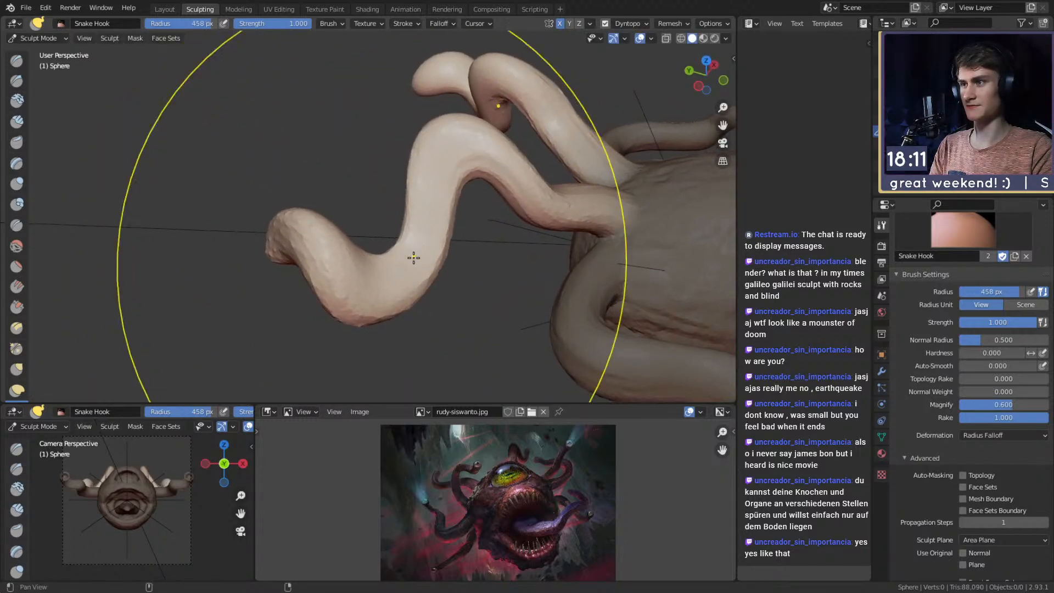
Pull the outer ends of the back tentacles inward and reshape their curve with the Snake Hook brush.
{"action": "left_click_drag", "start_coordinate": [291, 248], "coordinate": [386, 231]}
{"action": "scroll", "coordinate": [385, 214], "scroll_direction": "down", "scroll_amount": 2}
{"action": "key", "text": "f"}
{"action": "left_click", "coordinate": [311, 204]}
{"action": "mouse_move", "coordinate": [296, 195]}
{"action": "left_mouse_down"}
{"action": "mouse_move", "coordinate": [287, 199]}
{"action": "mouse_move", "coordinate": [489, 212]}
{"action": "mouse_move", "coordinate": [433, 212]}
{"action": "left_mouse_up"}
{"action": "mouse_move", "coordinate": [439, 214]}
{"action": "left_mouse_down", "text": "ctrl+alt"}
{"action": "mouse_move", "coordinate": [452, 195]}
{"action": "mouse_move", "coordinate": [407, 175]}
{"action": "mouse_move", "coordinate": [411, 182]}
{"action": "left_mouse_up", "text": "ctrl+alt"}
{"action": "key", "text": "f"}
{"action": "left_click", "coordinate": [383, 197]}
{"action": "mouse_move", "coordinate": [554, 203]}
{"action": "left_mouse_down", "text": "alt"}
{"action": "mouse_move", "coordinate": [459, 235]}
{"action": "mouse_move", "coordinate": [466, 206]}
{"action": "left_mouse_up", "text": "alt"}
{"action": "key", "text": "f"}
{"action": "left_click", "coordinate": [498, 231]}
Adjust the bend near the back tentacles' tips with the Snake Hook brush from several angles.
{"action": "mouse_move", "coordinate": [353, 219]}
{"action": "left_mouse_down", "text": "alt+shift"}
{"action": "mouse_move", "coordinate": [433, 204]}
{"action": "mouse_move", "coordinate": [437, 214]}
{"action": "mouse_move", "coordinate": [297, 242]}
{"action": "mouse_move", "coordinate": [381, 248]}
{"action": "left_mouse_up", "text": "alt+shift"}
{"action": "key", "text": "f"}
{"action": "left_click", "coordinate": [467, 242]}
{"action": "key", "text": "f"}
{"action": "mouse_move", "coordinate": [281, 234]}
{"action": "left_mouse_down"}
{"action": "mouse_move", "coordinate": [342, 223]}
{"action": "mouse_move", "coordinate": [330, 199]}
{"action": "left_mouse_up"}
{"action": "left_click", "coordinate": [337, 223]}
{"action": "mouse_move", "coordinate": [242, 231]}
{"action": "middle_mouse_down"}
{"action": "mouse_move", "coordinate": [414, 285]}
{"action": "mouse_move", "coordinate": [296, 256]}
{"action": "middle_mouse_up"}
{"action": "key", "text": "f"}
{"action": "left_click", "coordinate": [390, 256]}
Slim the back tentacles' end sections and smooth their lower bend using a 132 px brush radius.
{"action": "middle_click_drag", "start_coordinate": [384, 258], "coordinate": [311, 301]}
{"action": "scroll", "coordinate": [311, 301], "scroll_direction": "up", "scroll_amount": 1}
{"action": "key", "text": "f"}
{"action": "left_click", "coordinate": [304, 294]}
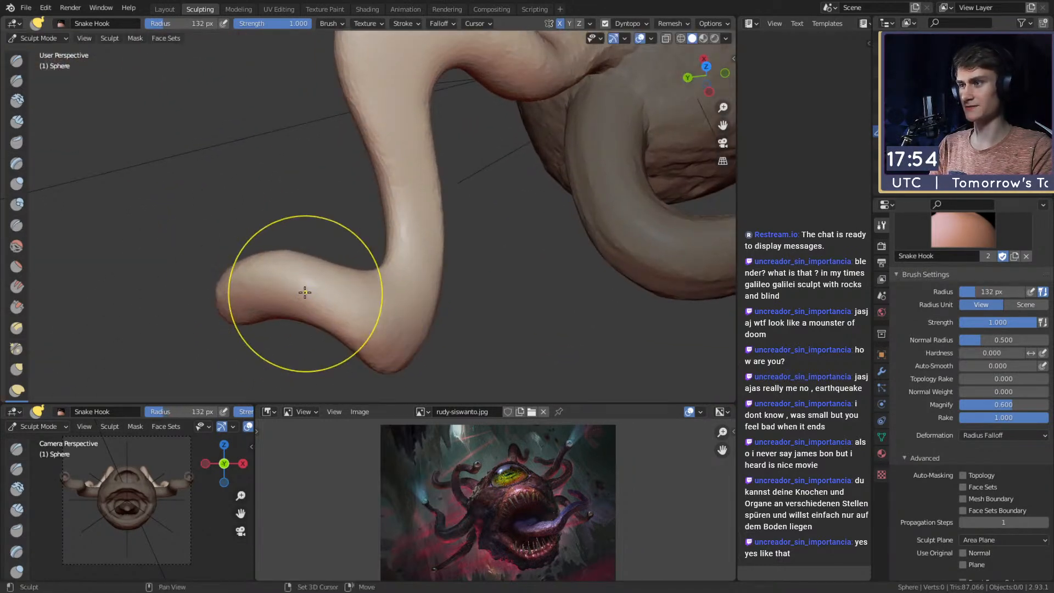
{"action": "left_click_drag", "start_coordinate": [293, 269], "coordinate": [307, 283], "text": "shift"}
{"action": "left_click_drag", "start_coordinate": [397, 381], "coordinate": [398, 375]}
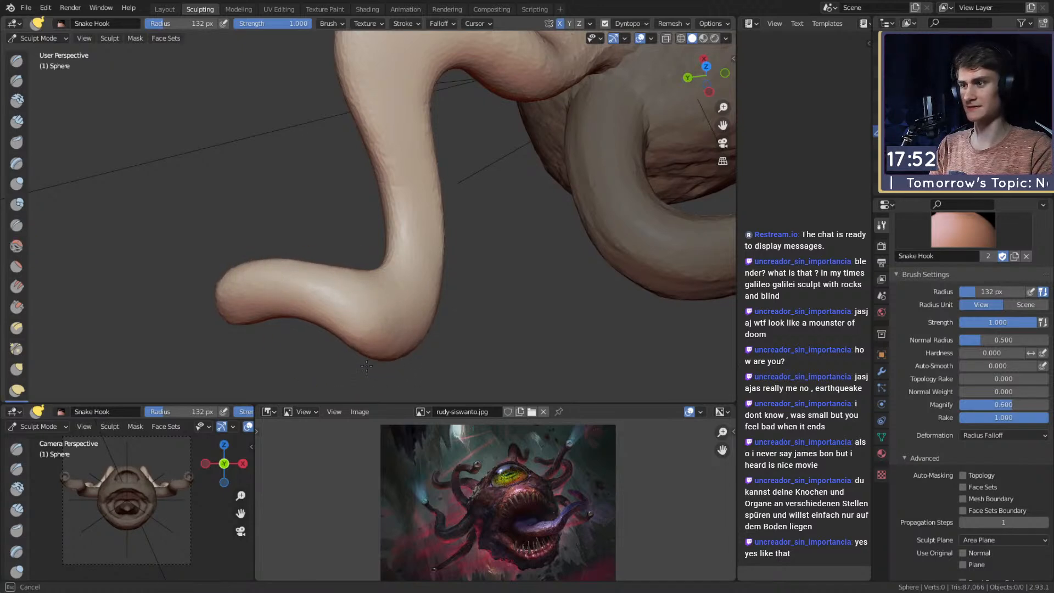
Smooth the upper bends and middle sections of the back tentacles at a 132 px radius.
{"action": "scroll", "coordinate": [363, 275], "scroll_direction": "down", "scroll_amount": 3}
{"action": "mouse_move", "coordinate": [362, 275]}
{"action": "middle_mouse_down"}
{"action": "mouse_move", "coordinate": [308, 235]}
{"action": "mouse_move", "coordinate": [379, 197]}
{"action": "middle_mouse_up"}
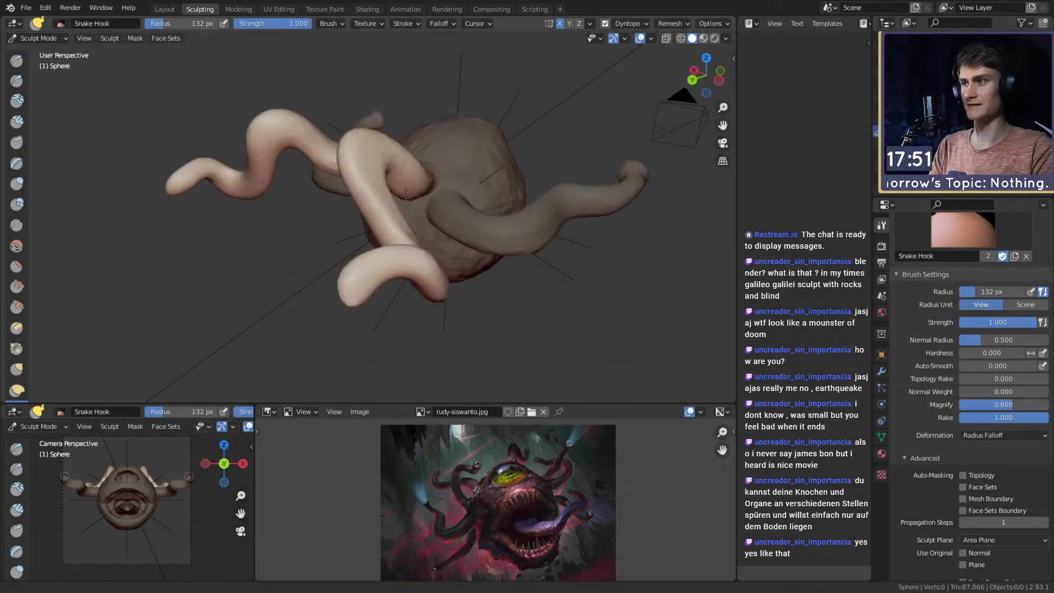
{"action": "scroll", "coordinate": [376, 197], "scroll_direction": "up", "scroll_amount": 3}
{"action": "left_click_drag", "start_coordinate": [372, 198], "coordinate": [371, 194]}
{"action": "left_click_drag", "start_coordinate": [331, 118], "coordinate": [358, 110]}
{"action": "middle_click_drag", "start_coordinate": [357, 110], "coordinate": [357, 163]}
{"action": "left_click_drag", "start_coordinate": [357, 162], "coordinate": [356, 160]}
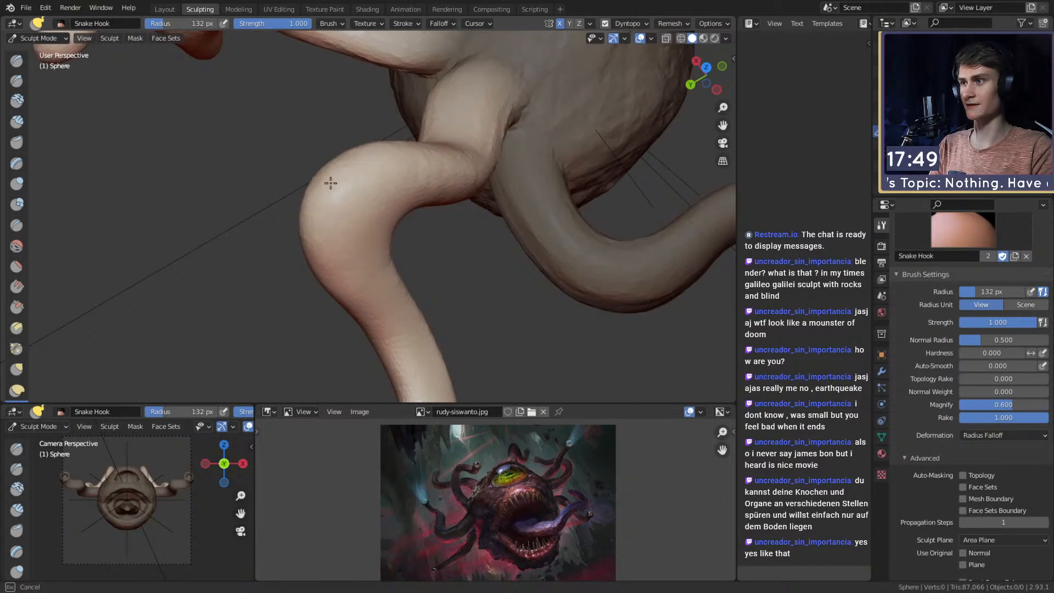
Clear the mask, paint two round masks on the body's lower back with the Mask brush at a 46 px radius, and invert them.
{"action": "mouse_move", "coordinate": [489, 150]}
{"action": "middle_mouse_down"}
{"action": "mouse_move", "coordinate": [482, 176]}
{"action": "mouse_move", "coordinate": [348, 118]}
{"action": "mouse_move", "coordinate": [387, 211]}
{"action": "middle_mouse_up"}
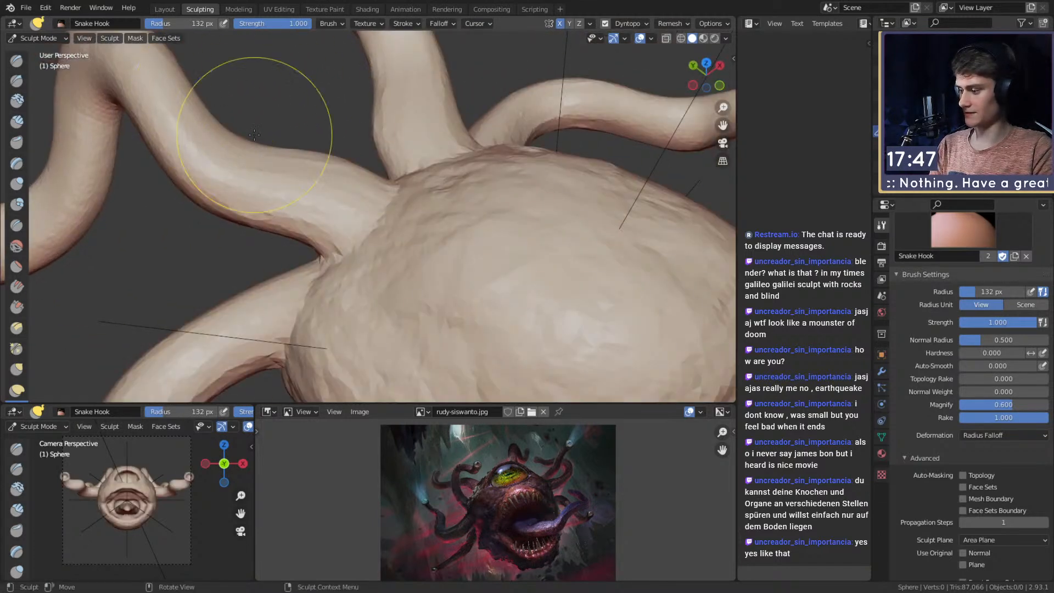
{"action": "key", "text": "m"}
{"action": "mouse_move", "coordinate": [387, 212]}
{"action": "left_mouse_down", "text": "ctrl+alt"}
{"action": "mouse_move", "coordinate": [443, 247]}
{"action": "mouse_move", "coordinate": [348, 153]}
{"action": "mouse_move", "coordinate": [369, 188]}
{"action": "mouse_move", "coordinate": [376, 252]}
{"action": "mouse_move", "coordinate": [346, 216]}
{"action": "mouse_move", "coordinate": [357, 196]}
{"action": "mouse_move", "coordinate": [254, 141]}
{"action": "mouse_move", "coordinate": [329, 176]}
{"action": "mouse_move", "coordinate": [332, 219]}
{"action": "mouse_move", "coordinate": [368, 229]}
{"action": "left_mouse_up", "text": "ctrl+alt"}
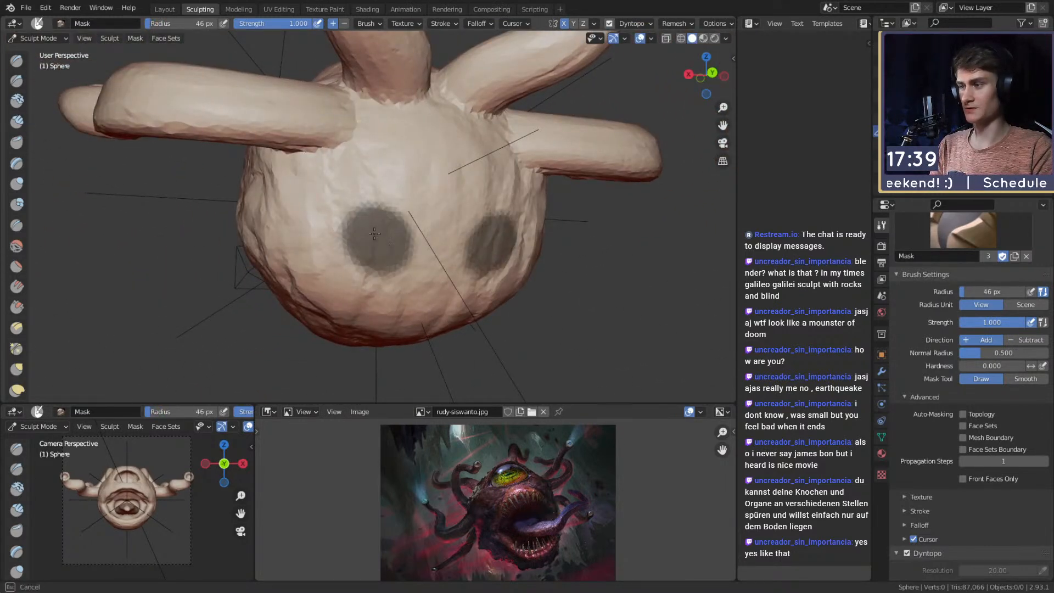
{"action": "key", "text": "ctrl+i"}
Pull a pair of downward-curving tentacles out of the unmasked lower patches with the Snake Hook brush at a 165 px radius.
{"action": "key", "text": "k"}
{"action": "mouse_move", "coordinate": [423, 238]}
{"action": "left_mouse_down", "text": "alt"}
{"action": "mouse_move", "coordinate": [417, 226]}
{"action": "mouse_move", "coordinate": [456, 236]}
{"action": "mouse_move", "coordinate": [448, 244]}
{"action": "left_mouse_up", "text": "alt"}
{"action": "key", "text": "f"}
{"action": "left_click", "coordinate": [474, 241]}
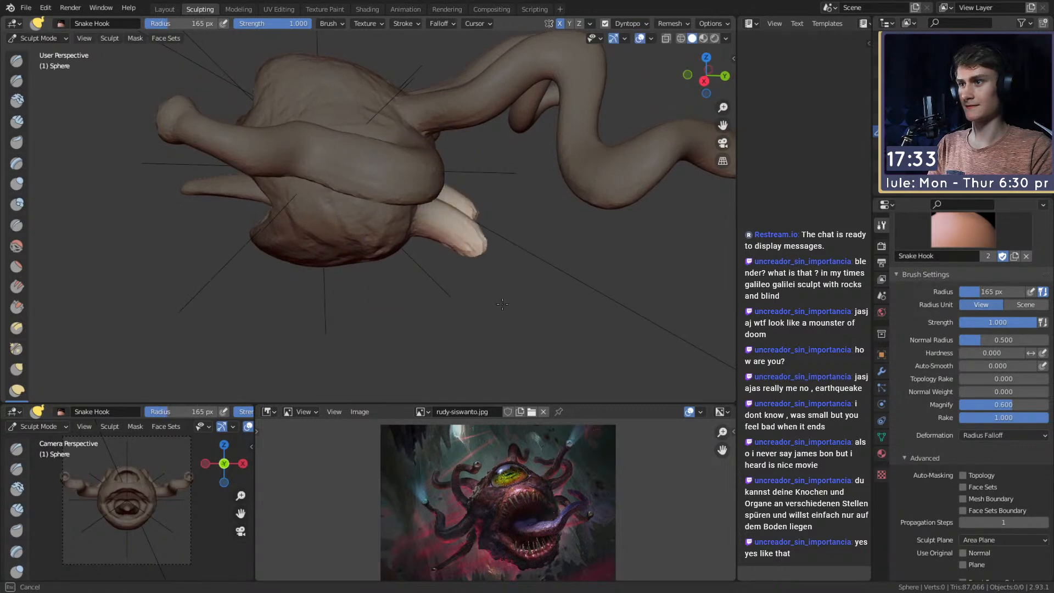
{"action": "mouse_move", "coordinate": [438, 296]}
{"action": "middle_mouse_down"}
{"action": "mouse_move", "coordinate": [380, 268]}
{"action": "mouse_move", "coordinate": [477, 282]}
{"action": "mouse_move", "coordinate": [478, 247]}
{"action": "mouse_move", "coordinate": [502, 253]}
{"action": "mouse_move", "coordinate": [263, 235]}
{"action": "mouse_move", "coordinate": [333, 227]}
{"action": "mouse_move", "coordinate": [328, 241]}
{"action": "middle_mouse_up"}
{"action": "left_click_drag", "start_coordinate": [312, 263], "coordinate": [298, 267]}
{"action": "middle_click_drag", "start_coordinate": [298, 267], "coordinate": [495, 254]}
Lengthen the lower tentacles outward and downward with the Snake Hook brush, starting at a 121 px radius.
{"action": "key", "text": "f"}
{"action": "left_click", "coordinate": [461, 254]}
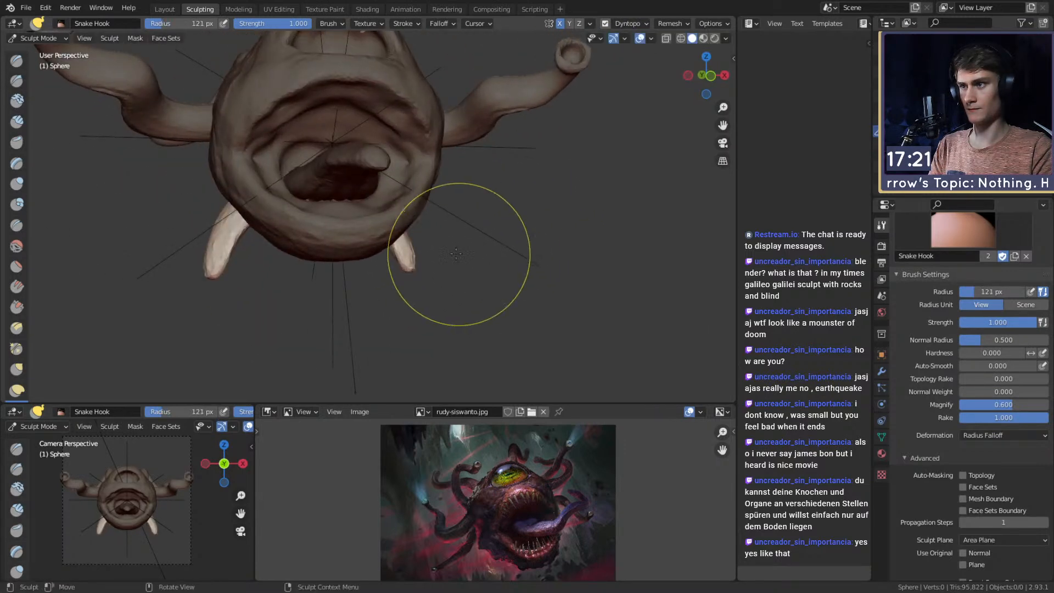
{"action": "mouse_move", "coordinate": [426, 268]}
{"action": "left_mouse_down"}
{"action": "mouse_move", "coordinate": [447, 285]}
{"action": "mouse_move", "coordinate": [497, 280]}
{"action": "left_mouse_up"}
{"action": "middle_click_drag", "start_coordinate": [497, 280], "coordinate": [360, 258]}
{"action": "key", "text": "f"}
{"action": "left_click", "coordinate": [389, 259]}
{"action": "mouse_move", "coordinate": [368, 263]}
{"action": "left_mouse_down"}
{"action": "mouse_move", "coordinate": [391, 304]}
{"action": "mouse_move", "coordinate": [475, 354]}
{"action": "left_mouse_up"}
Bend the ends of the lower tentacles upward with the Snake Hook brush.
{"action": "key", "text": "f"}
{"action": "left_click", "coordinate": [511, 357]}
{"action": "mouse_move", "coordinate": [396, 353]}
{"action": "left_mouse_down"}
{"action": "mouse_move", "coordinate": [368, 335]}
{"action": "mouse_move", "coordinate": [388, 333]}
{"action": "mouse_move", "coordinate": [502, 252]}
{"action": "mouse_move", "coordinate": [456, 268]}
{"action": "left_mouse_up"}
{"action": "key", "text": "f"}
{"action": "left_click", "coordinate": [466, 252]}
{"action": "key", "text": "f"}
{"action": "left_click", "coordinate": [452, 268]}
{"action": "left_click_drag", "start_coordinate": [386, 269], "coordinate": [390, 248], "text": "alt"}
{"action": "mouse_move", "coordinate": [329, 210]}
{"action": "middle_mouse_down"}
{"action": "mouse_move", "coordinate": [434, 181]}
{"action": "mouse_move", "coordinate": [515, 212]}
{"action": "mouse_move", "coordinate": [430, 247]}
{"action": "mouse_move", "coordinate": [462, 195]}
{"action": "middle_mouse_up"}
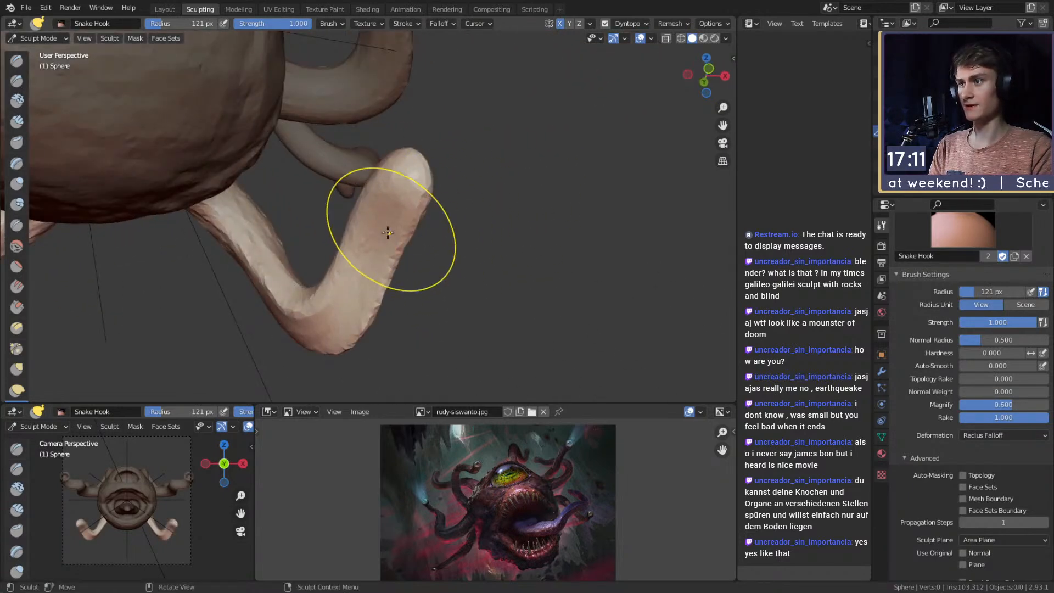
Thicken the lower tentacles along their outer side and base with the Clay Strips brush at a 52 px radius.
{"action": "key", "text": "c"}
{"action": "mouse_move", "coordinate": [365, 235]}
{"action": "middle_mouse_down"}
{"action": "mouse_move", "coordinate": [411, 230]}
{"action": "mouse_move", "coordinate": [414, 250]}
{"action": "middle_mouse_up"}
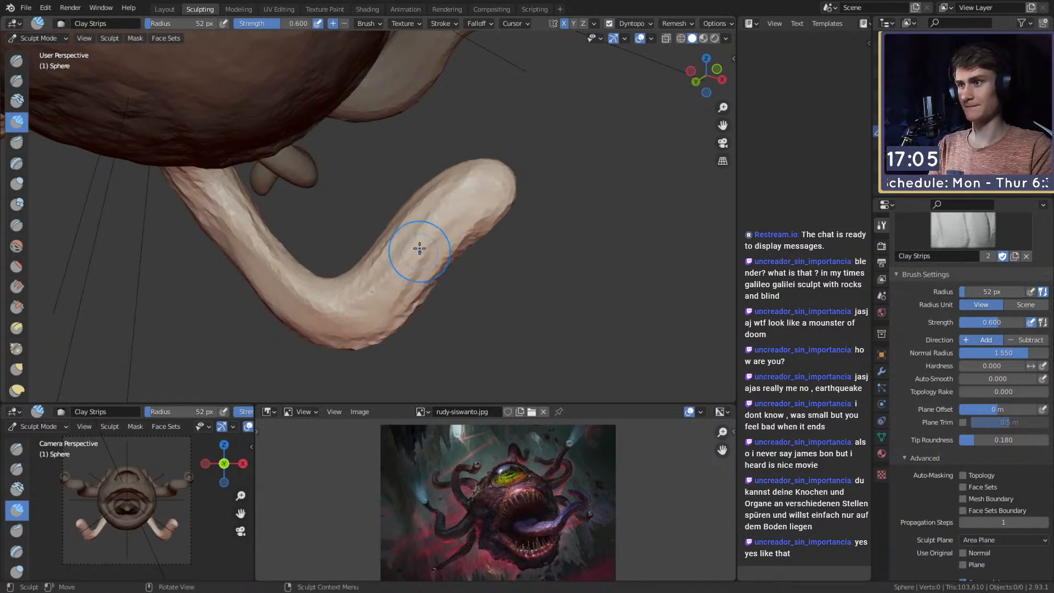
{"action": "mouse_move", "coordinate": [389, 306]}
{"action": "middle_mouse_down"}
{"action": "mouse_move", "coordinate": [482, 235]}
{"action": "mouse_move", "coordinate": [364, 287]}
{"action": "middle_mouse_up"}
{"action": "left_click_drag", "start_coordinate": [365, 287], "coordinate": [313, 177]}
{"action": "left_click_drag", "start_coordinate": [345, 90], "coordinate": [304, 196]}
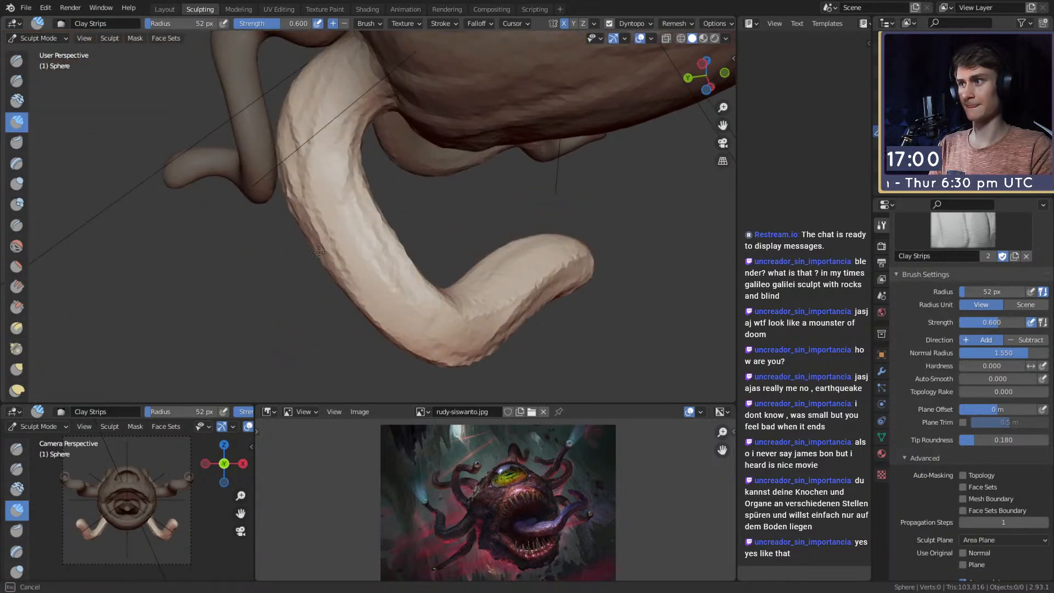
{"action": "left_click_drag", "start_coordinate": [339, 154], "coordinate": [357, 279]}
Add volume to the lower tentacles' elbows and end sections with the 52 px Clay Strips brush.
{"action": "mouse_move", "coordinate": [357, 279]}
{"action": "middle_mouse_down"}
{"action": "mouse_move", "coordinate": [275, 345]}
{"action": "mouse_move", "coordinate": [353, 242]}
{"action": "mouse_move", "coordinate": [318, 207]}
{"action": "mouse_move", "coordinate": [304, 220]}
{"action": "middle_mouse_up"}
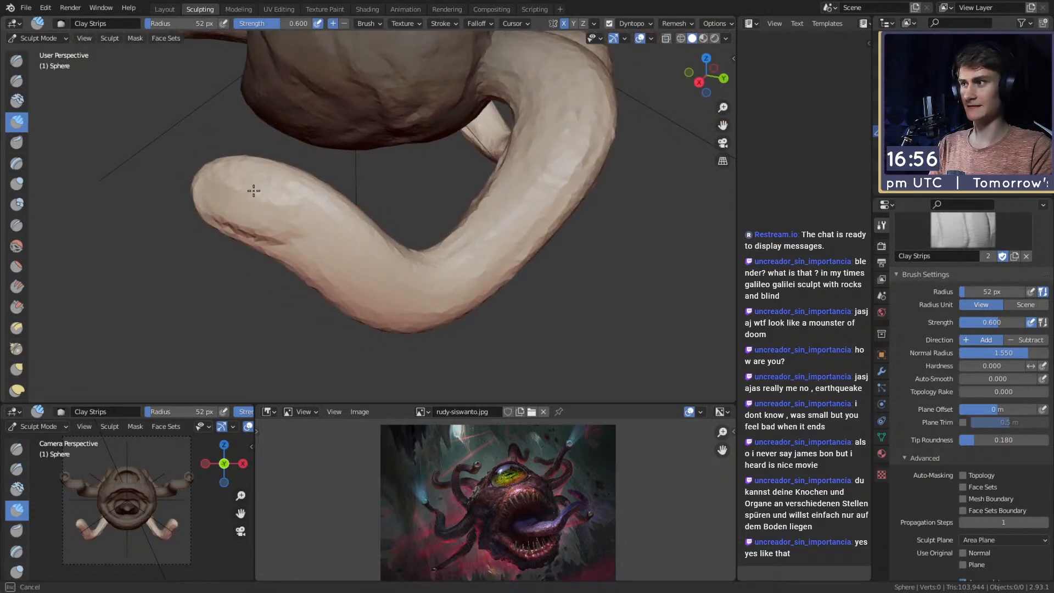
{"action": "left_click_drag", "start_coordinate": [330, 283], "coordinate": [435, 282]}
{"action": "middle_click_drag", "start_coordinate": [390, 290], "coordinate": [380, 274]}
{"action": "mouse_move", "coordinate": [380, 274]}
{"action": "left_mouse_down"}
{"action": "mouse_move", "coordinate": [451, 275]}
{"action": "mouse_move", "coordinate": [372, 285]}
{"action": "mouse_move", "coordinate": [380, 265]}
{"action": "mouse_move", "coordinate": [288, 199]}
{"action": "mouse_move", "coordinate": [334, 203]}
{"action": "left_mouse_up"}
{"action": "left_click_drag", "start_coordinate": [334, 203], "coordinate": [346, 281], "text": "alt"}
{"action": "mouse_move", "coordinate": [499, 230]}
{"action": "left_mouse_down", "text": "alt"}
{"action": "mouse_move", "coordinate": [400, 175]}
{"action": "mouse_move", "coordinate": [475, 132]}
{"action": "mouse_move", "coordinate": [456, 170]}
{"action": "mouse_move", "coordinate": [396, 149]}
{"action": "mouse_move", "coordinate": [443, 217]}
{"action": "mouse_move", "coordinate": [343, 202]}
{"action": "left_mouse_up", "text": "alt"}
Enlarge the brush and smooth the clay strokes along the lower tentacles' end sections and elbows.
{"action": "key", "text": "f"}
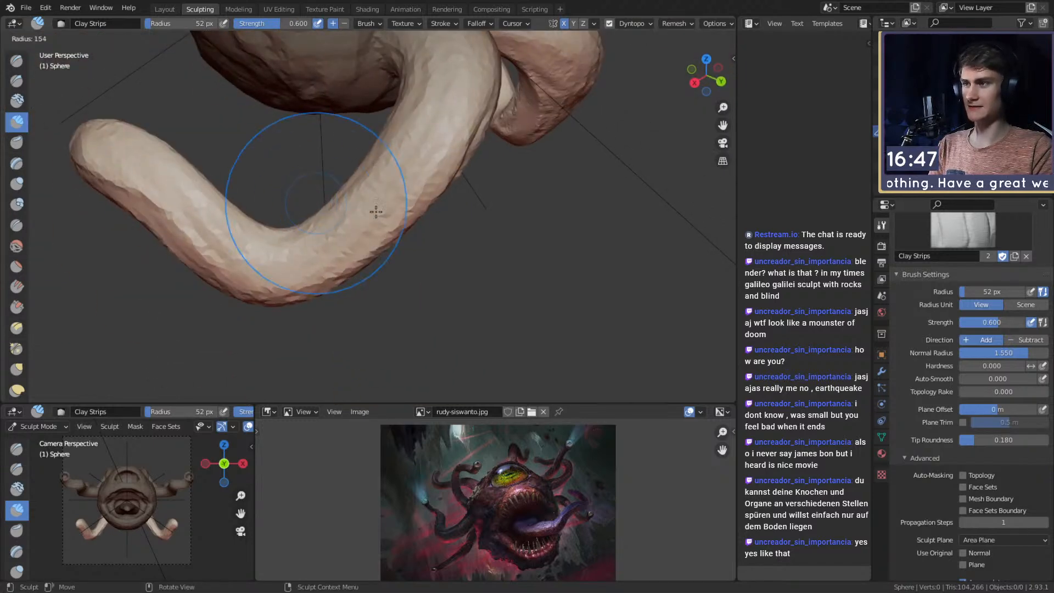
{"action": "left_click", "coordinate": [410, 202]}
{"action": "mouse_move", "coordinate": [304, 265]}
{"action": "left_mouse_down", "text": "shift"}
{"action": "mouse_move", "coordinate": [169, 219]}
{"action": "mouse_move", "coordinate": [129, 175]}
{"action": "left_mouse_up", "text": "shift"}
{"action": "mouse_move", "coordinate": [301, 169]}
{"action": "left_mouse_down", "text": "alt"}
{"action": "mouse_move", "coordinate": [428, 182]}
{"action": "mouse_move", "coordinate": [472, 132]}
{"action": "mouse_move", "coordinate": [479, 161]}
{"action": "left_mouse_up", "text": "alt"}
{"action": "key", "text": "f"}
{"action": "left_click", "coordinate": [457, 181]}
{"action": "left_click_drag", "start_coordinate": [480, 162], "coordinate": [493, 178], "text": "shift"}
{"action": "left_click_drag", "start_coordinate": [493, 178], "coordinate": [384, 161], "text": "alt"}
{"action": "key", "text": "f"}
{"action": "left_click", "coordinate": [338, 160]}
Smooth the remaining rough clay on the lower tentacles' bases and undersides, varying the brush radius.
{"action": "mouse_move", "coordinate": [287, 261]}
{"action": "left_mouse_down", "text": "alt+shift"}
{"action": "mouse_move", "coordinate": [435, 188]}
{"action": "mouse_move", "coordinate": [393, 240]}
{"action": "mouse_move", "coordinate": [401, 195]}
{"action": "left_mouse_up", "text": "alt+shift"}
{"action": "key", "text": "f"}
{"action": "left_click", "coordinate": [392, 195]}
{"action": "mouse_move", "coordinate": [261, 182]}
{"action": "left_mouse_down", "text": "alt+shift"}
{"action": "mouse_move", "coordinate": [377, 188]}
{"action": "mouse_move", "coordinate": [386, 320]}
{"action": "mouse_move", "coordinate": [397, 251]}
{"action": "mouse_move", "coordinate": [345, 282]}
{"action": "mouse_move", "coordinate": [336, 252]}
{"action": "left_mouse_up", "text": "alt+shift"}
{"action": "key", "text": "f"}
{"action": "left_click", "coordinate": [365, 251]}
{"action": "key", "text": "f"}
{"action": "left_click", "coordinate": [423, 236]}
{"action": "left_click_drag", "start_coordinate": [423, 235], "coordinate": [353, 236], "text": "alt"}
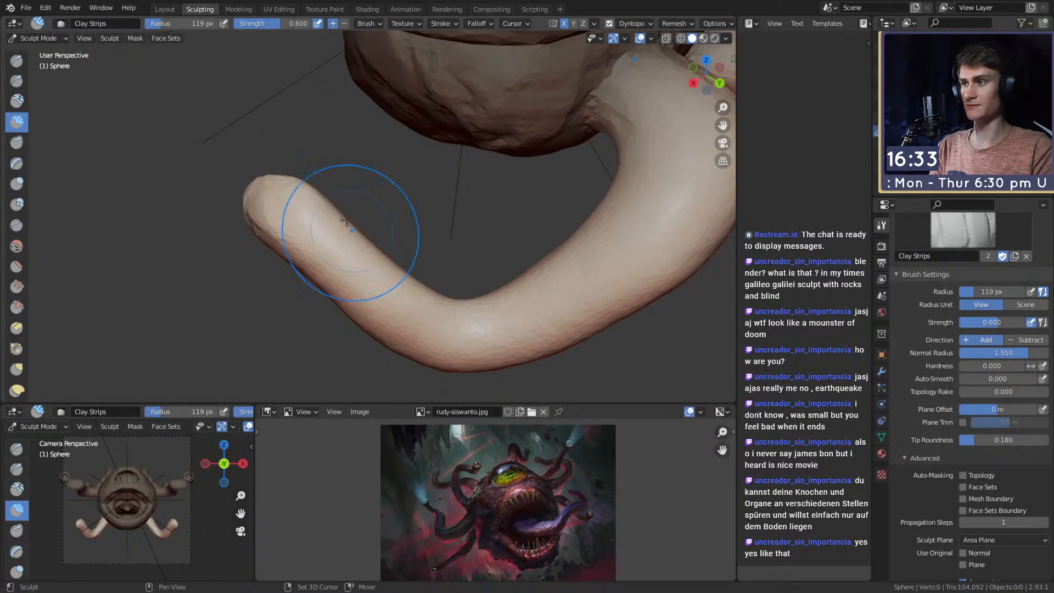
Smooth the lower tentacles' tips and full length at a 122 px radius until their surface is even.
{"action": "left_click_drag", "start_coordinate": [343, 280], "coordinate": [386, 264], "text": "alt"}
{"action": "key", "text": "f"}
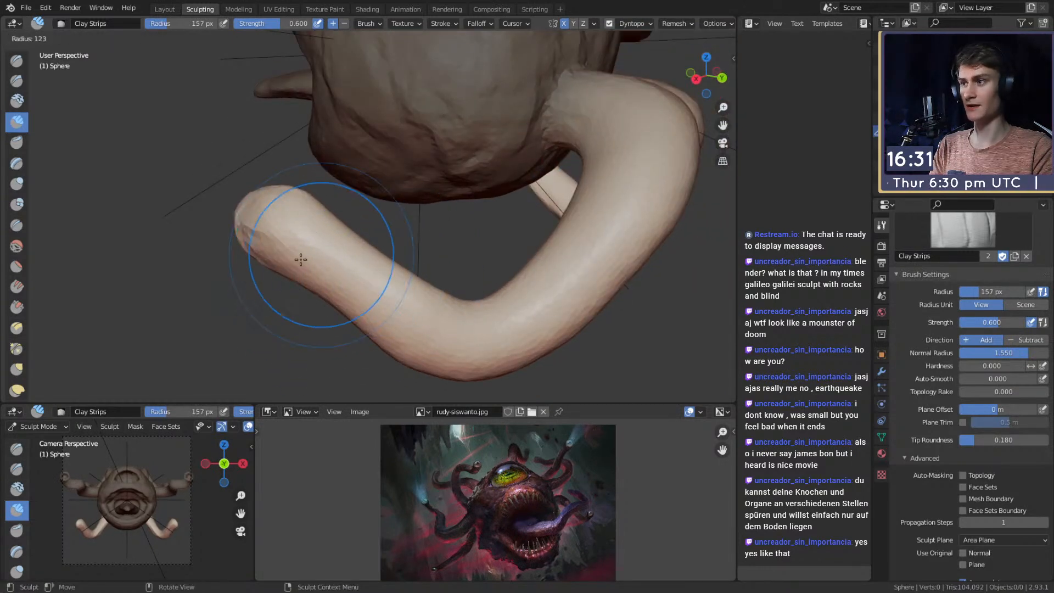
{"action": "left_click", "coordinate": [272, 264]}
{"action": "middle_click_drag", "start_coordinate": [413, 317], "coordinate": [401, 200]}
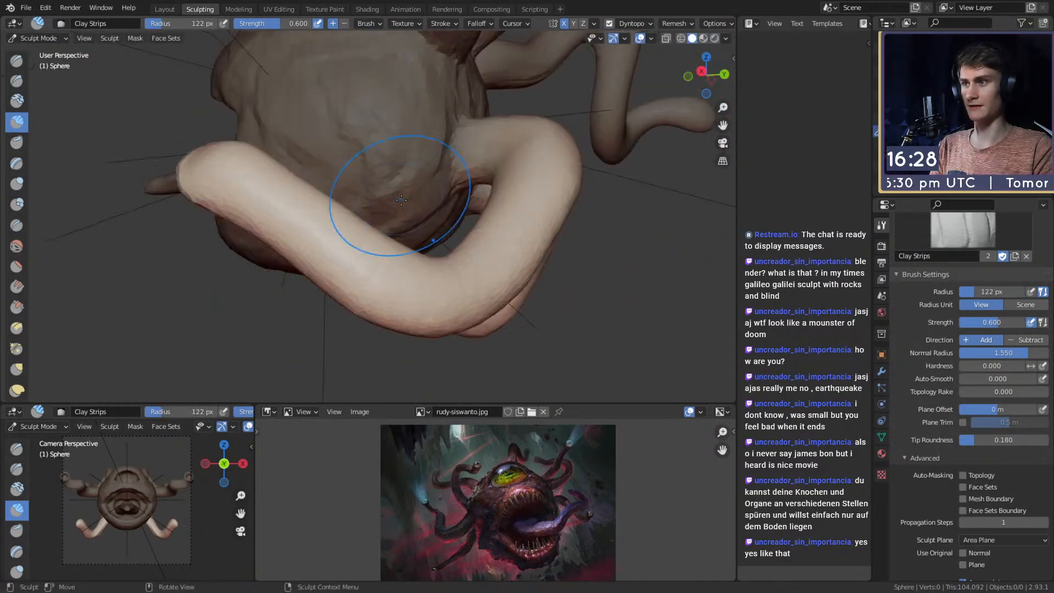
{"action": "mouse_move", "coordinate": [379, 268]}
{"action": "left_mouse_down", "text": "alt+shift"}
{"action": "mouse_move", "coordinate": [465, 157]}
{"action": "mouse_move", "coordinate": [494, 143]}
{"action": "mouse_move", "coordinate": [472, 165]}
{"action": "left_mouse_up", "text": "alt+shift"}
{"action": "key", "text": "f"}
{"action": "left_click", "coordinate": [404, 164]}
{"action": "key", "text": "f"}
{"action": "mouse_move", "coordinate": [404, 164]}
{"action": "left_mouse_down", "text": "alt"}
{"action": "mouse_move", "coordinate": [452, 224]}
{"action": "mouse_move", "coordinate": [513, 258]}
{"action": "left_mouse_up", "text": "alt"}
{"action": "left_click", "coordinate": [485, 224]}
Widen and round the lower tentacle's blunt tip with the Grab brush at a 198 px radius.
{"action": "left_click_drag", "start_coordinate": [527, 162], "coordinate": [188, 74], "text": "alt"}
{"action": "left_click_drag", "start_coordinate": [427, 242], "coordinate": [234, 78], "text": "alt"}
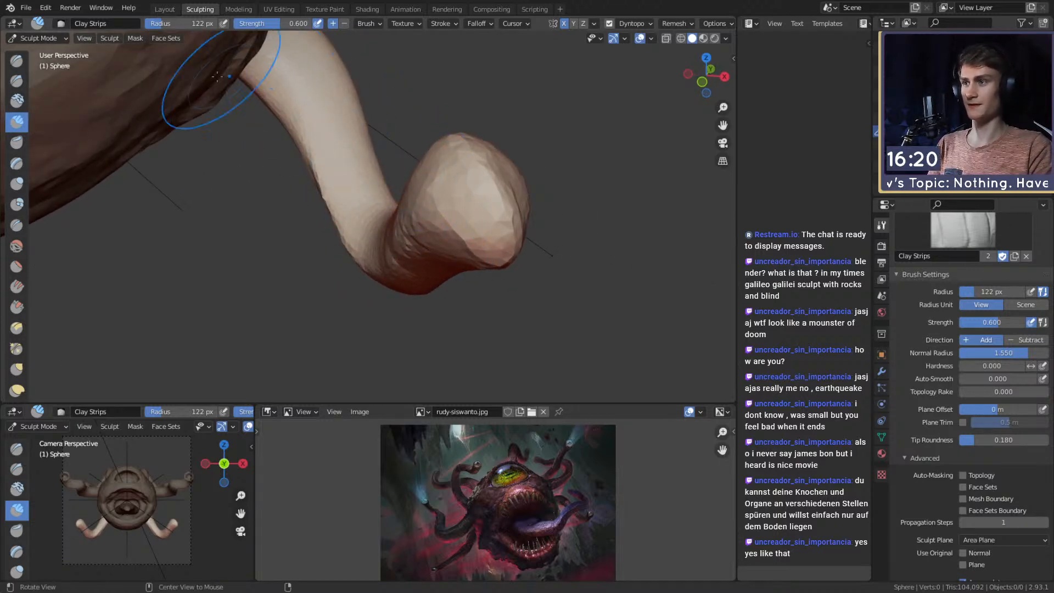
{"action": "key", "text": "shift+c"}
{"action": "left_click_drag", "start_coordinate": [447, 204], "coordinate": [430, 241], "text": "alt"}
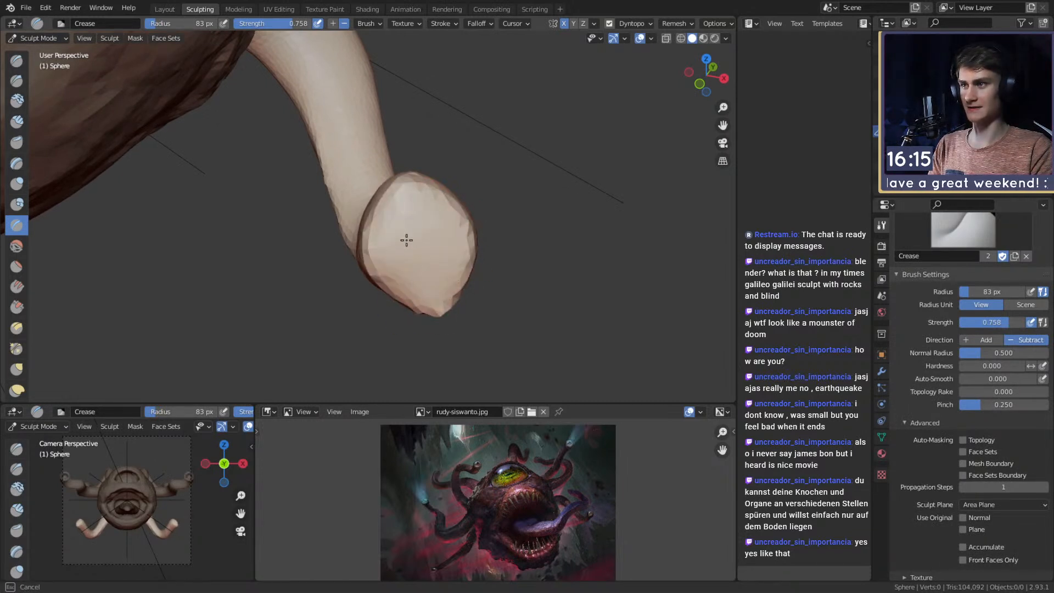
{"action": "key", "text": "m"}
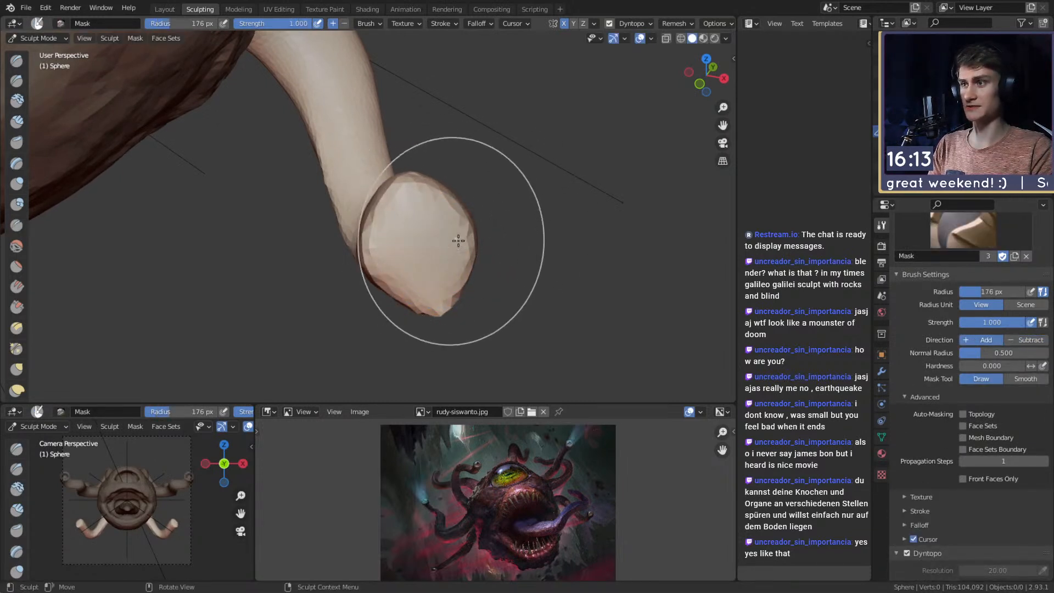
{"action": "key", "text": "g"}
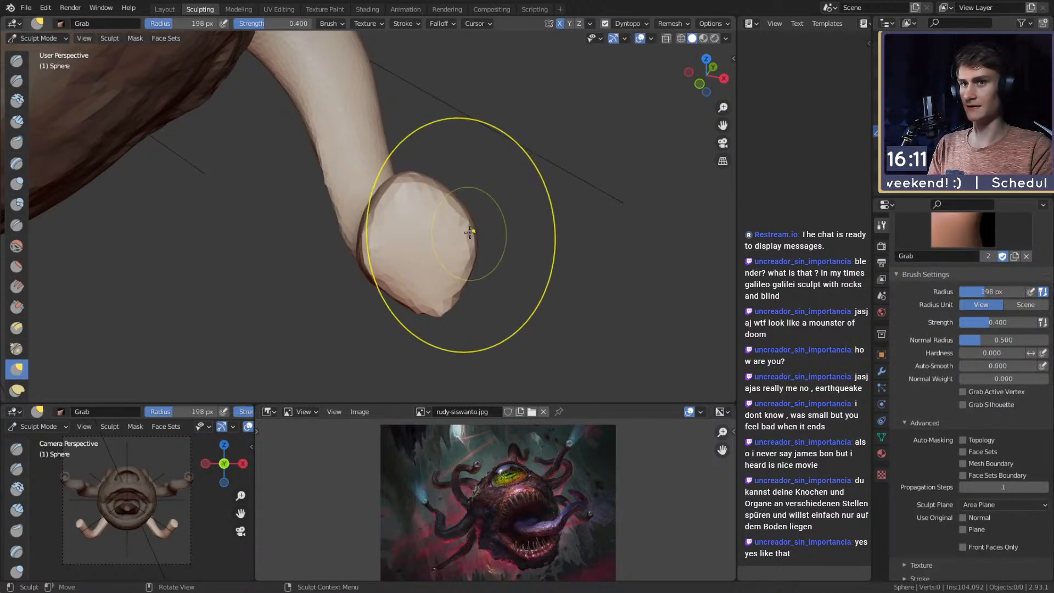
{"action": "left_click_drag", "start_coordinate": [468, 232], "coordinate": [484, 236]}
{"action": "mouse_move", "coordinate": [400, 257]}
{"action": "left_mouse_down"}
{"action": "mouse_move", "coordinate": [383, 261]}
{"action": "mouse_move", "coordinate": [438, 239]}
{"action": "left_mouse_up"}
Carve a circular eye groove into the lower tentacle's end face with the Crease brush at a 61 px radius.
{"action": "key", "text": "shift+c"}
{"action": "key", "text": "f"}
{"action": "left_click", "coordinate": [392, 246]}
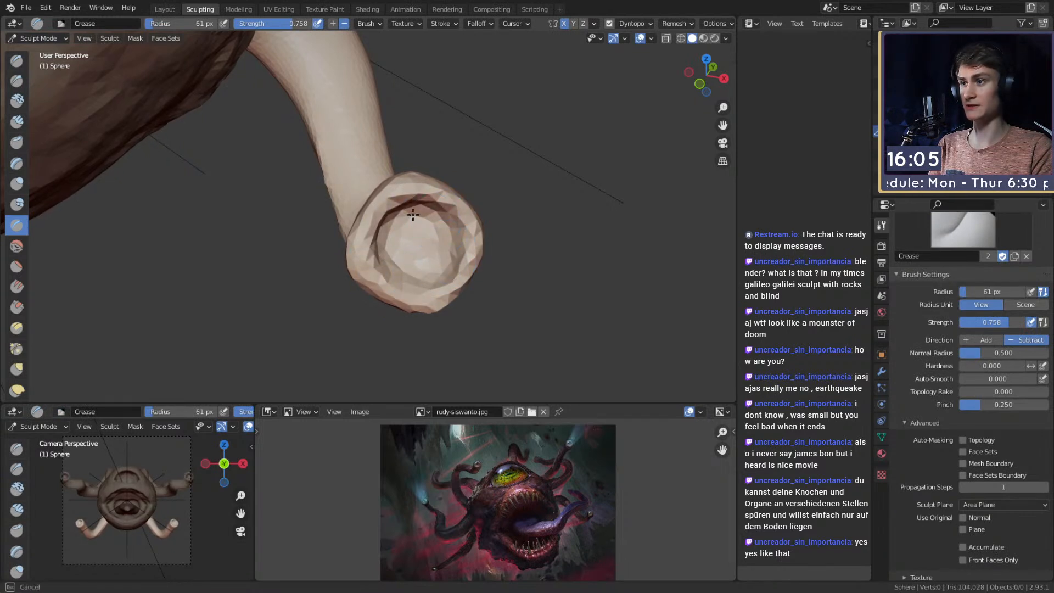
{"action": "middle_click_drag", "start_coordinate": [401, 211], "coordinate": [417, 171]}
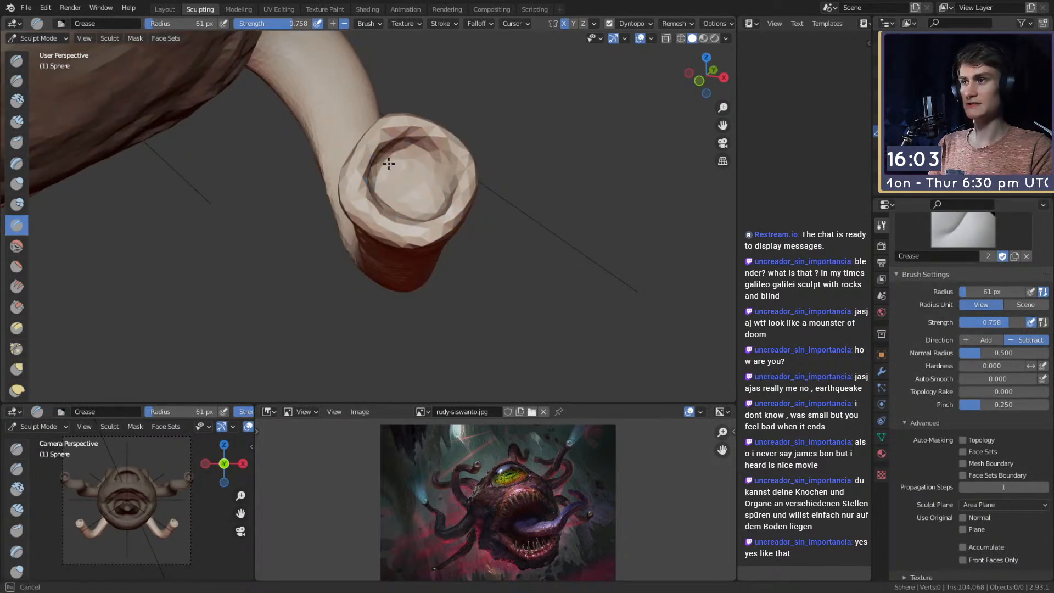
Deepen and refine the ring around the tentacle-tip eye with the Crease brush at 39 px and 80 px radii.
{"action": "key", "text": "f"}
{"action": "left_click", "coordinate": [401, 150]}
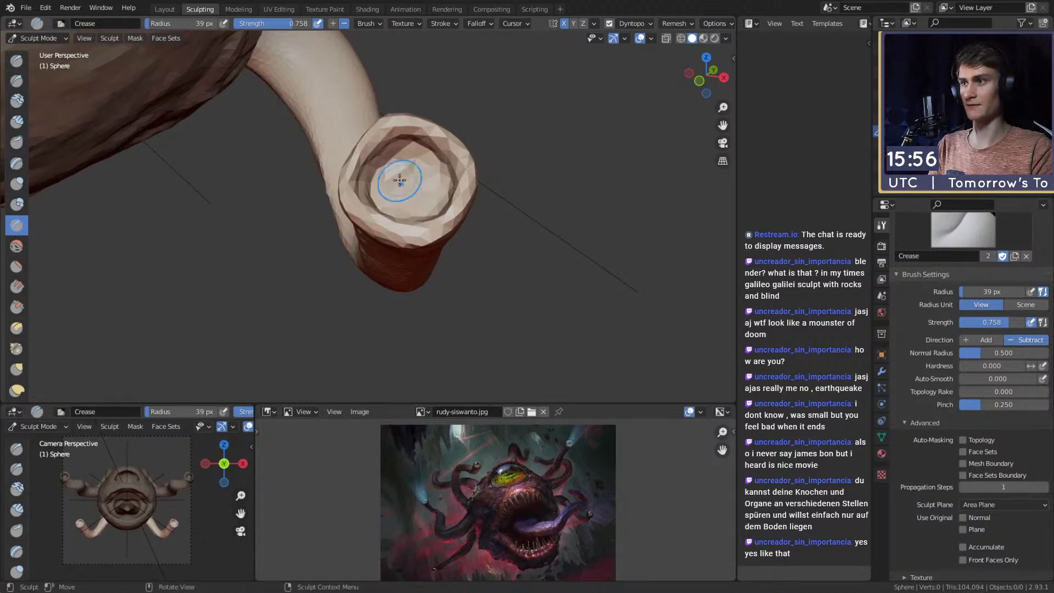
{"action": "middle_click_drag", "start_coordinate": [385, 183], "coordinate": [392, 219]}
{"action": "key", "text": "f"}
{"action": "left_click", "coordinate": [413, 219]}
{"action": "left_click_drag", "start_coordinate": [401, 248], "coordinate": [400, 253]}
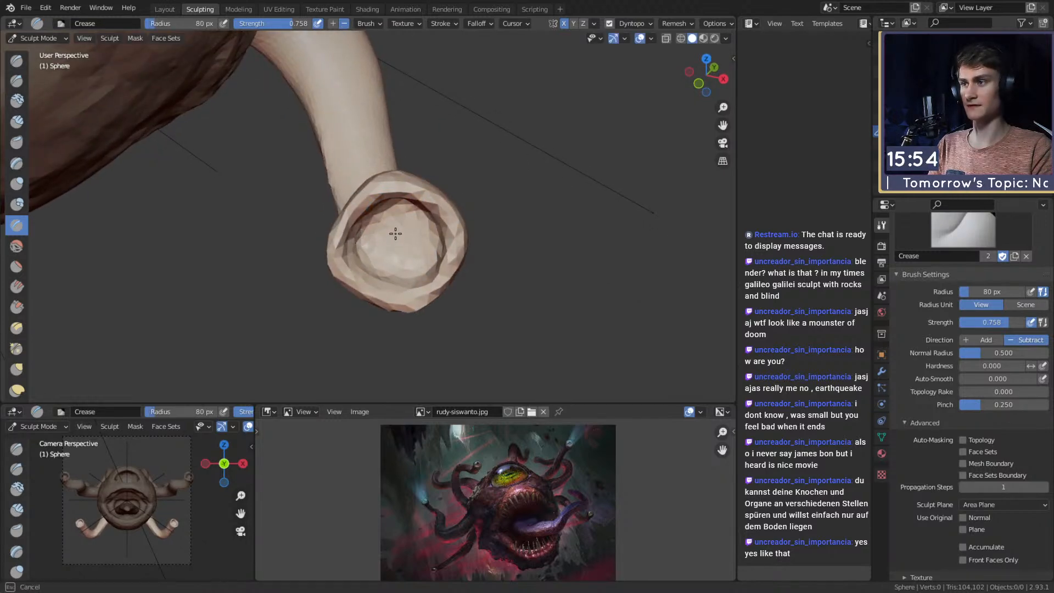
Clear the sculpt mask from the whole model and select the Mask brush.
{"action": "mouse_move", "coordinate": [410, 242]}
{"action": "middle_mouse_down"}
{"action": "mouse_move", "coordinate": [447, 235]}
{"action": "mouse_move", "coordinate": [200, 61]}
{"action": "middle_mouse_up"}
{"action": "key", "text": "alt+m"}
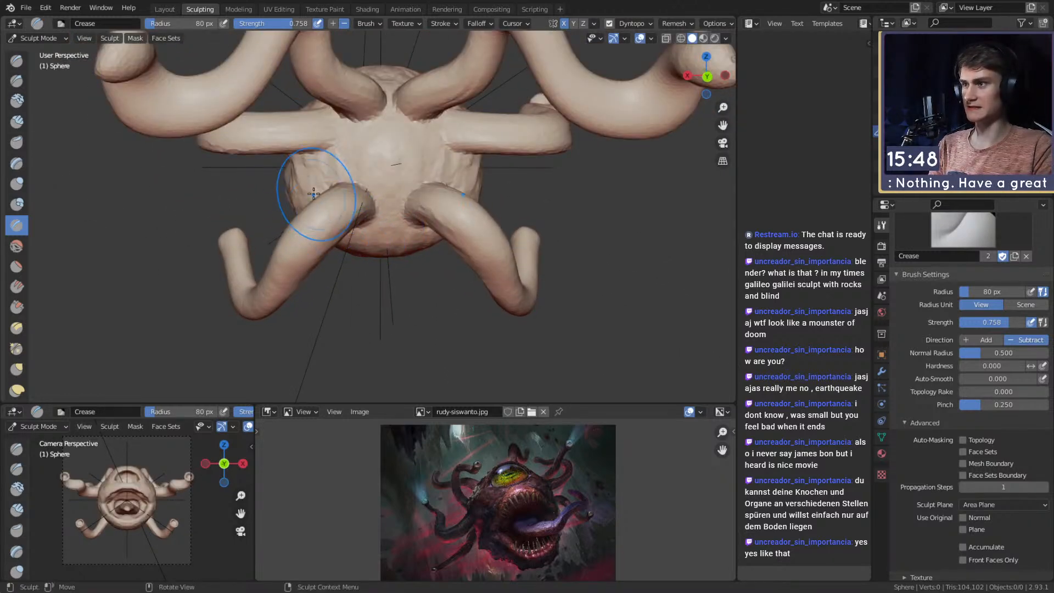
{"action": "key", "text": "m"}
{"action": "mouse_move", "coordinate": [378, 245]}
{"action": "middle_mouse_down"}
{"action": "mouse_move", "coordinate": [556, 193]}
{"action": "mouse_move", "coordinate": [529, 188]}
{"action": "mouse_move", "coordinate": [383, 219]}
{"action": "middle_mouse_up"}
{"action": "scroll", "coordinate": [384, 208], "scroll_direction": "up", "scroll_amount": 2}
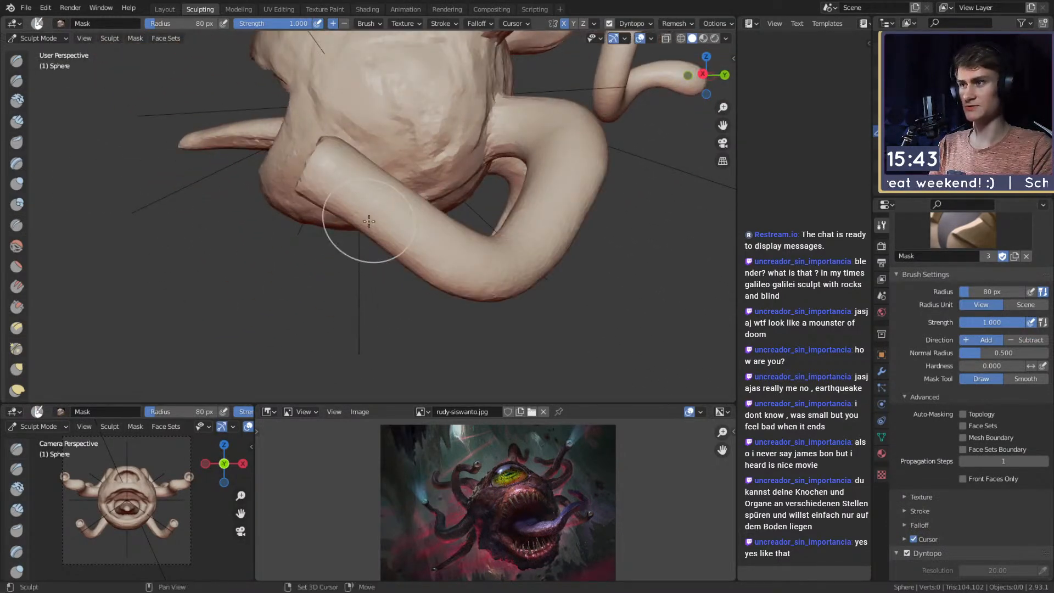
Smooth and slim the lower tentacle behind its flared tip at a 91 px brush radius.
{"action": "key", "text": "c"}
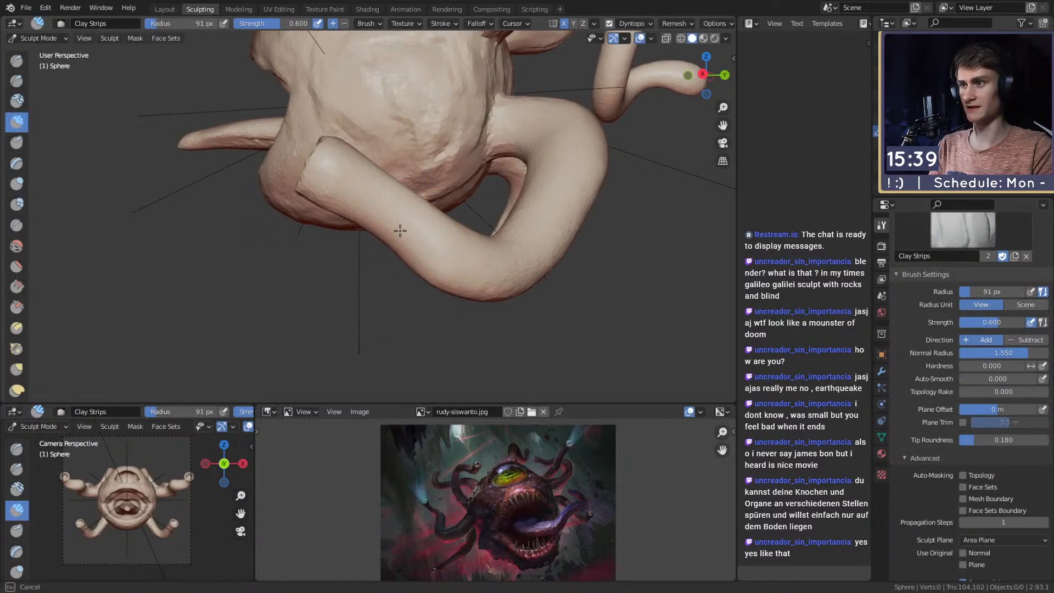
{"action": "left_click_drag", "start_coordinate": [449, 285], "coordinate": [477, 290]}
{"action": "middle_click_drag", "start_coordinate": [503, 132], "coordinate": [428, 193]}
{"action": "scroll", "coordinate": [385, 200], "scroll_direction": "up", "scroll_amount": 3}
{"action": "left_click_drag", "start_coordinate": [363, 203], "coordinate": [348, 202]}
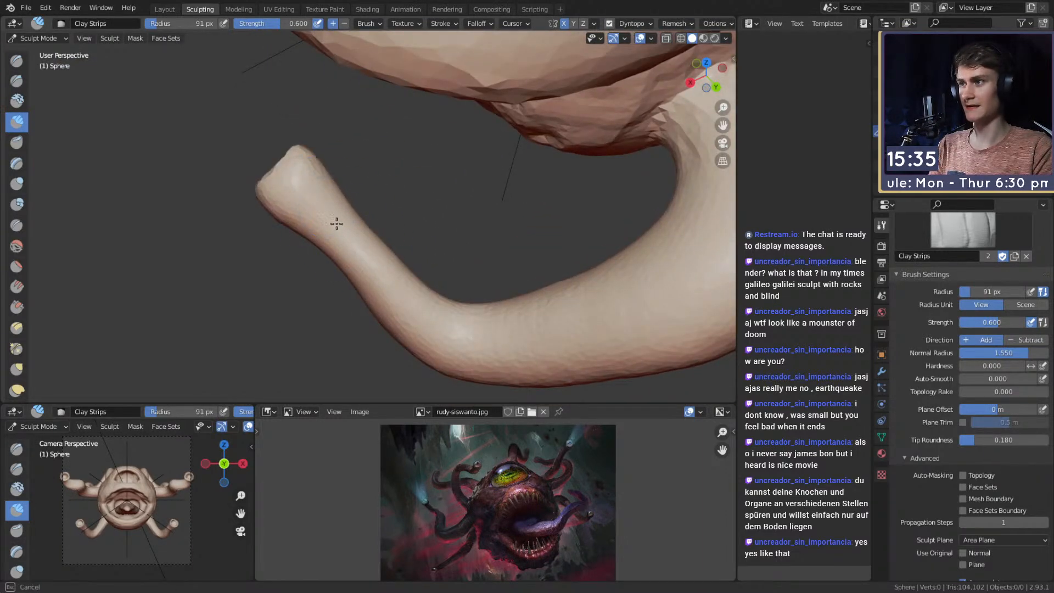
Smooth the lower tentacle's neck and outer elbow at a 108 px brush radius.
{"action": "mouse_move", "coordinate": [413, 290]}
{"action": "middle_mouse_down"}
{"action": "mouse_move", "coordinate": [482, 176]}
{"action": "mouse_move", "coordinate": [411, 235]}
{"action": "mouse_move", "coordinate": [465, 187]}
{"action": "mouse_move", "coordinate": [508, 230]}
{"action": "middle_mouse_up"}
{"action": "scroll", "coordinate": [508, 231], "scroll_direction": "up", "scroll_amount": 2}
{"action": "key", "text": "f"}
{"action": "left_click", "coordinate": [556, 218]}
{"action": "left_click_drag", "start_coordinate": [502, 215], "coordinate": [497, 212]}
{"action": "middle_click_drag", "start_coordinate": [465, 240], "coordinate": [483, 296]}
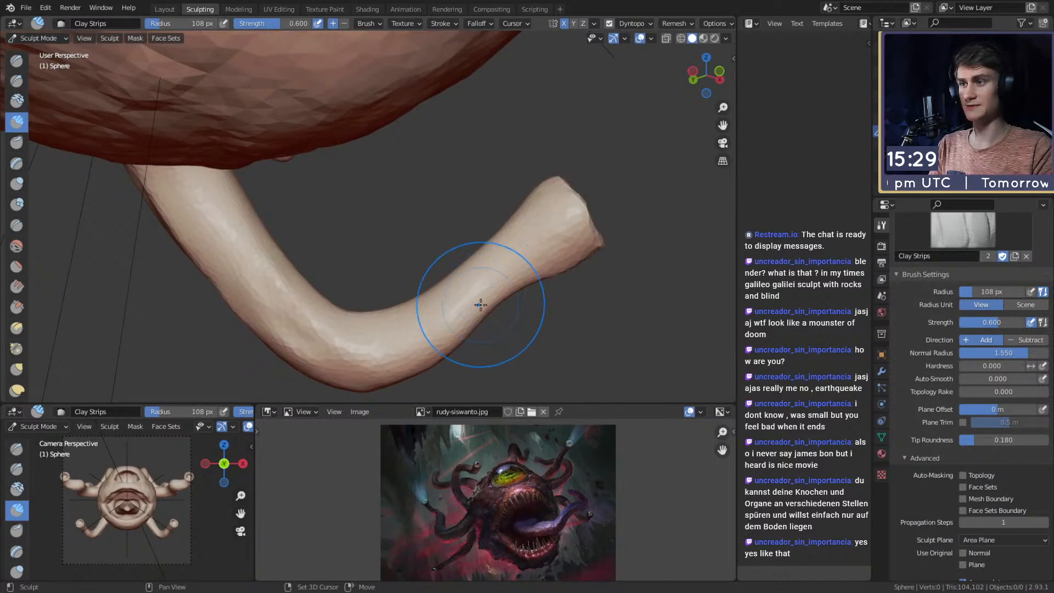
{"action": "left_click_drag", "start_coordinate": [358, 393], "coordinate": [296, 370]}
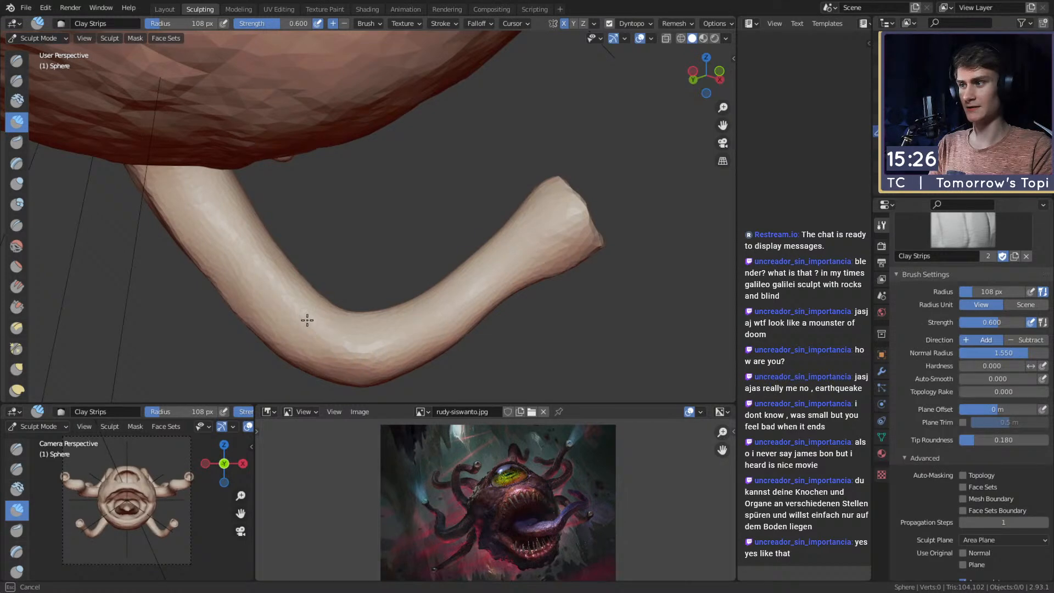
Smooth the tentacles and their joints behind the body at 67 px and 109 px brush radii.
{"action": "mouse_move", "coordinate": [349, 237]}
{"action": "middle_mouse_down"}
{"action": "mouse_move", "coordinate": [271, 281]}
{"action": "mouse_move", "coordinate": [366, 254]}
{"action": "mouse_move", "coordinate": [404, 214]}
{"action": "mouse_move", "coordinate": [432, 229]}
{"action": "mouse_move", "coordinate": [294, 247]}
{"action": "mouse_move", "coordinate": [477, 113]}
{"action": "mouse_move", "coordinate": [439, 165]}
{"action": "middle_mouse_up"}
{"action": "key", "text": "bracketleft"}
{"action": "key", "text": "bracketleft"}
{"action": "mouse_move", "coordinate": [439, 164]}
{"action": "middle_mouse_down"}
{"action": "mouse_move", "coordinate": [412, 225]}
{"action": "mouse_move", "coordinate": [412, 174]}
{"action": "middle_mouse_up"}
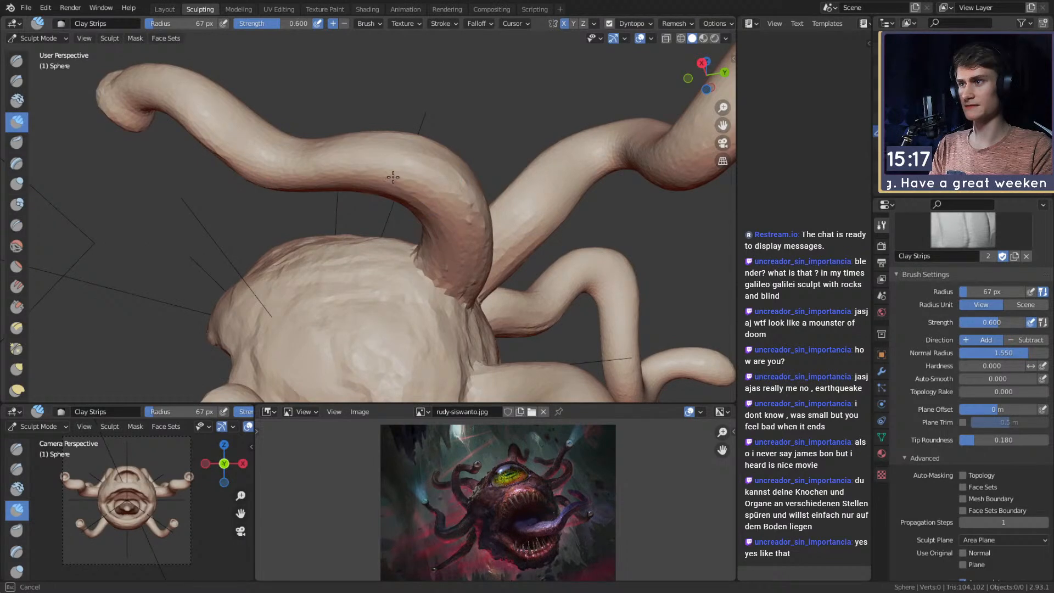
{"action": "middle_click_drag", "start_coordinate": [489, 258], "coordinate": [391, 258]}
{"action": "key", "text": "f"}
{"action": "left_click", "coordinate": [336, 259]}
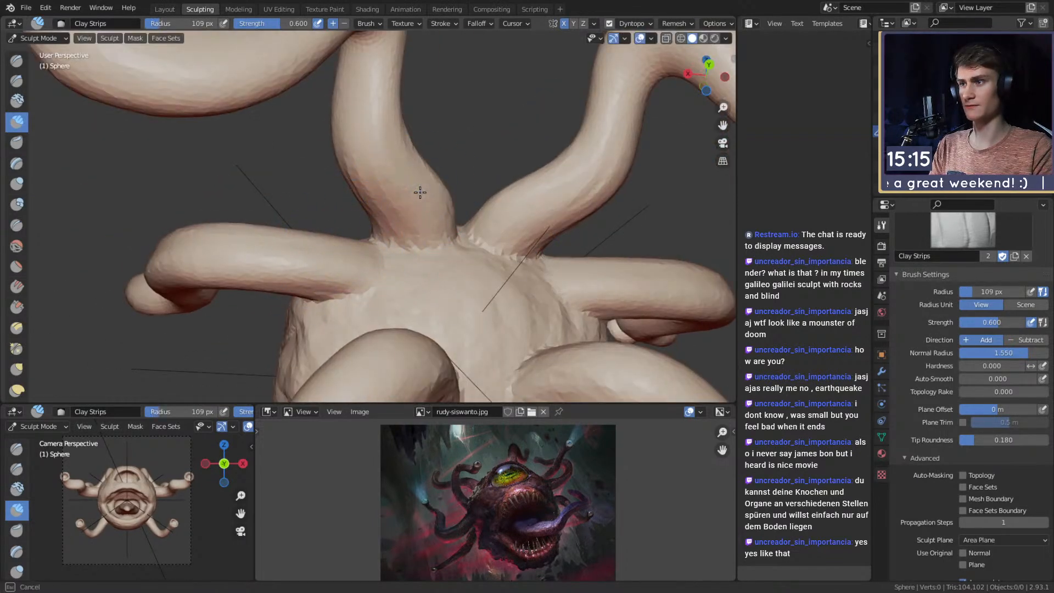
Adjust the bends of the rear tentacles with the Grab brush at a 97 px radius.
{"action": "mouse_move", "coordinate": [440, 196]}
{"action": "middle_mouse_down"}
{"action": "mouse_move", "coordinate": [395, 208]}
{"action": "mouse_move", "coordinate": [439, 194]}
{"action": "mouse_move", "coordinate": [366, 190]}
{"action": "mouse_move", "coordinate": [404, 176]}
{"action": "mouse_move", "coordinate": [377, 278]}
{"action": "mouse_move", "coordinate": [362, 247]}
{"action": "mouse_move", "coordinate": [369, 205]}
{"action": "middle_mouse_up"}
{"action": "key", "text": "g"}
{"action": "key", "text": "f"}
{"action": "left_click", "coordinate": [340, 205]}
{"action": "left_click_drag", "start_coordinate": [340, 204], "coordinate": [340, 204]}
{"action": "mouse_move", "coordinate": [324, 194]}
{"action": "middle_mouse_down"}
{"action": "mouse_move", "coordinate": [417, 183]}
{"action": "mouse_move", "coordinate": [565, 106]}
{"action": "mouse_move", "coordinate": [459, 177]}
{"action": "mouse_move", "coordinate": [491, 149]}
{"action": "middle_mouse_up"}
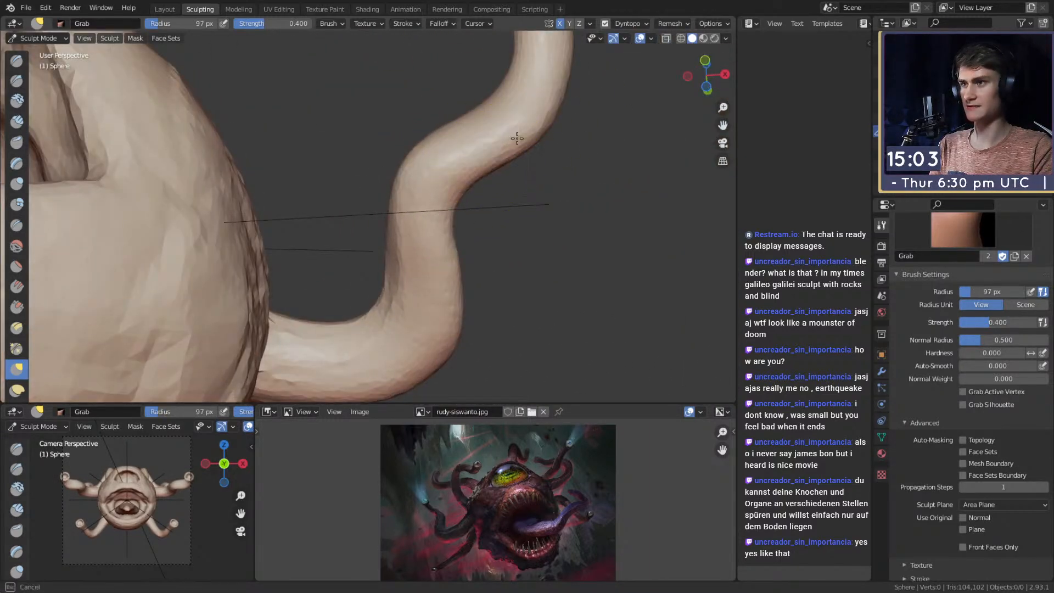
{"action": "mouse_move", "coordinate": [455, 151]}
{"action": "left_mouse_down", "text": "ctrl+alt"}
{"action": "mouse_move", "coordinate": [423, 278]}
{"action": "mouse_move", "coordinate": [360, 141]}
{"action": "left_mouse_up", "text": "ctrl+alt"}
{"action": "mouse_move", "coordinate": [350, 228]}
{"action": "middle_mouse_down"}
{"action": "mouse_move", "coordinate": [417, 230]}
{"action": "mouse_move", "coordinate": [223, 164]}
{"action": "mouse_move", "coordinate": [318, 236]}
{"action": "mouse_move", "coordinate": [501, 173]}
{"action": "mouse_move", "coordinate": [420, 177]}
{"action": "middle_mouse_up"}
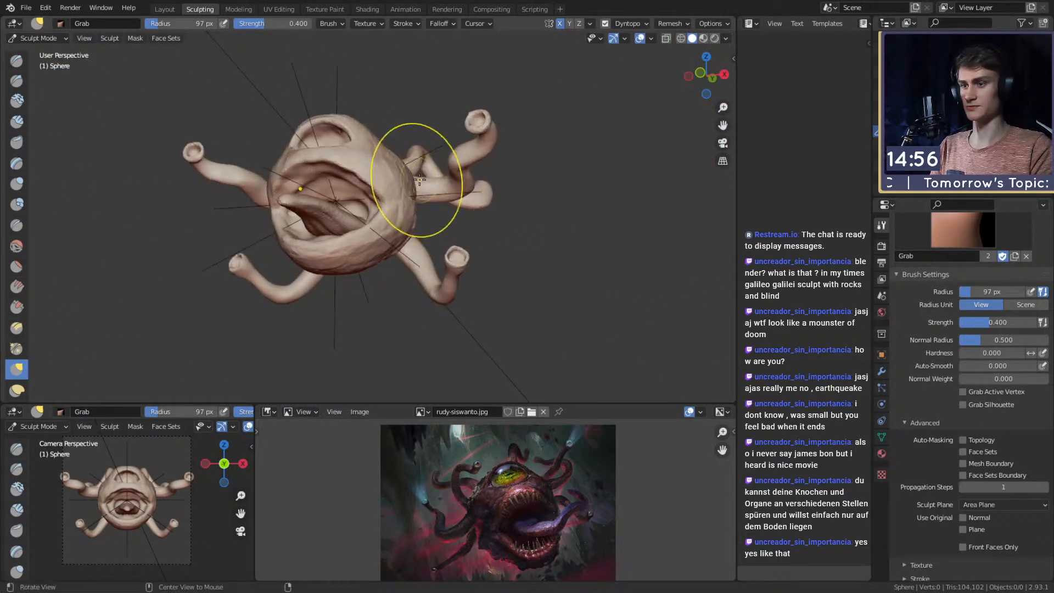
{"action": "mouse_move", "coordinate": [444, 216]}
{"action": "left_mouse_down", "text": "ctrl+alt"}
{"action": "mouse_move", "coordinate": [435, 200]}
{"action": "mouse_move", "coordinate": [415, 201]}
{"action": "mouse_move", "coordinate": [466, 166]}
{"action": "mouse_move", "coordinate": [472, 173]}
{"action": "left_mouse_up", "text": "ctrl+alt"}
{"action": "scroll", "coordinate": [426, 234], "scroll_direction": "down", "scroll_amount": 4}
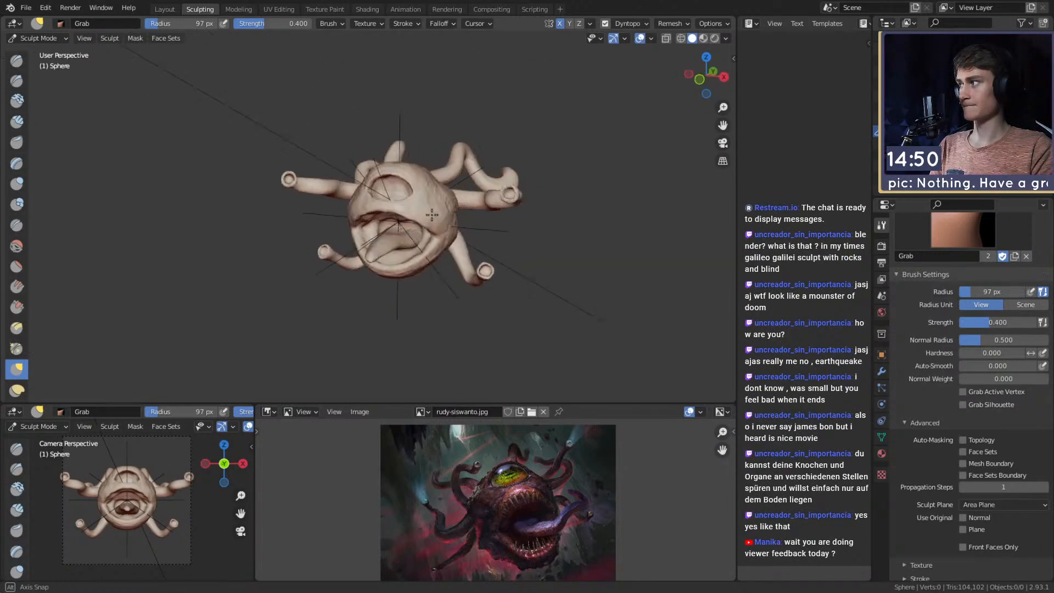
Reduce the Grab brush radius to 40 px and turn off X-axis mirror symmetry.
{"action": "mouse_move", "coordinate": [345, 218]}
{"action": "left_mouse_down", "text": "alt"}
{"action": "mouse_move", "coordinate": [463, 182]}
{"action": "mouse_move", "coordinate": [404, 197]}
{"action": "mouse_move", "coordinate": [252, 50]}
{"action": "left_mouse_up", "text": "alt"}
{"action": "key", "text": "f"}
{"action": "left_click", "coordinate": [437, 183]}
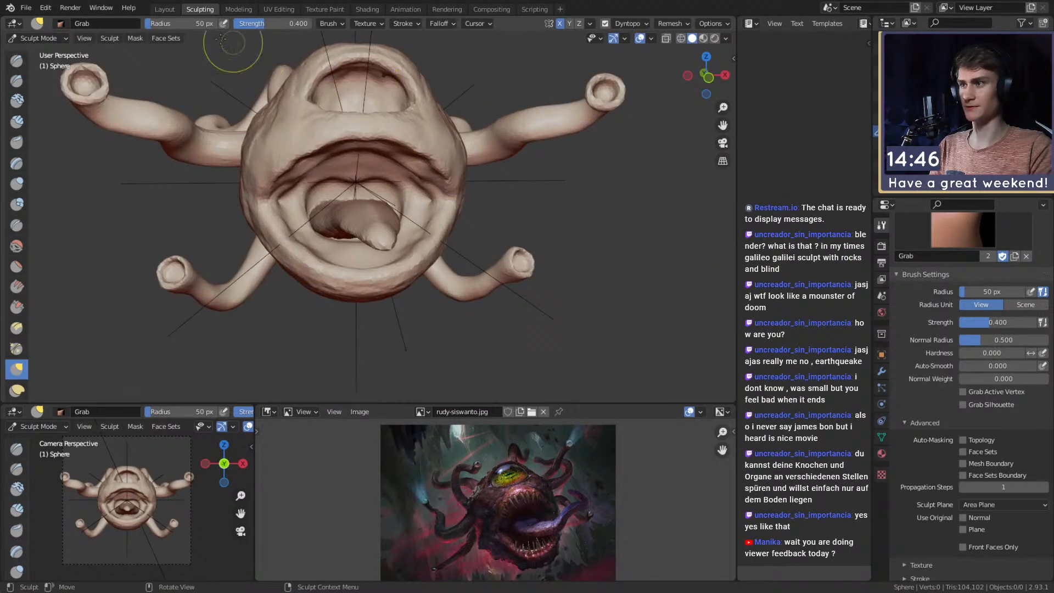
{"action": "key", "text": "f"}
{"action": "left_click", "coordinate": [389, 174]}
{"action": "mouse_move", "coordinate": [389, 167]}
{"action": "left_mouse_down", "text": "alt+shift"}
{"action": "mouse_move", "coordinate": [417, 179]}
{"action": "mouse_move", "coordinate": [287, 183]}
{"action": "mouse_move", "coordinate": [346, 186]}
{"action": "mouse_move", "coordinate": [328, 165]}
{"action": "left_mouse_up", "text": "alt+shift"}
{"action": "left_click_drag", "start_coordinate": [328, 164], "coordinate": [332, 151], "text": "ctrl+alt"}
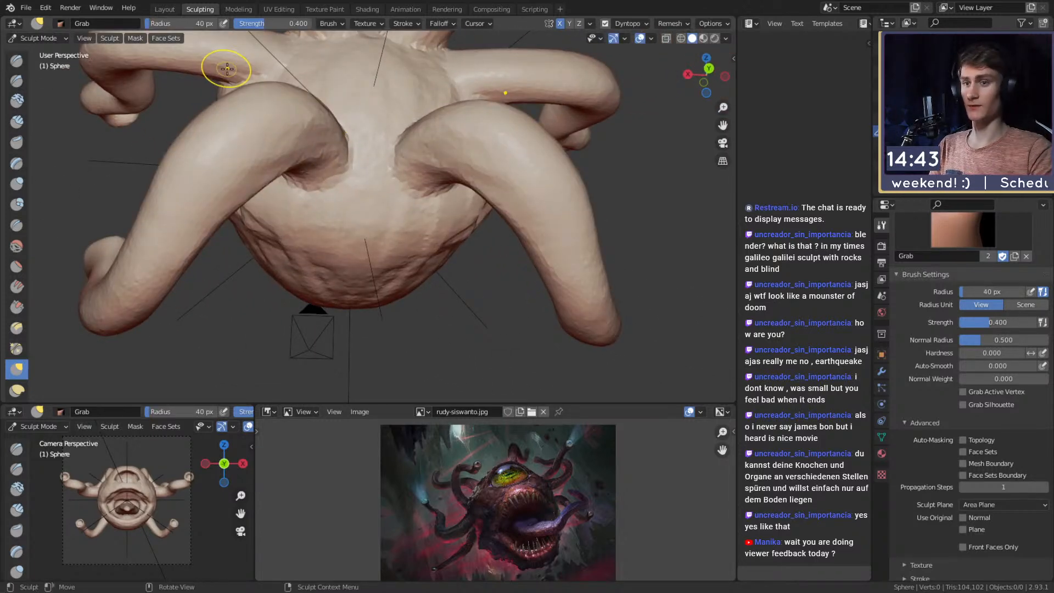
{"action": "scroll", "coordinate": [921, 372], "scroll_direction": "down", "scroll_amount": 5}
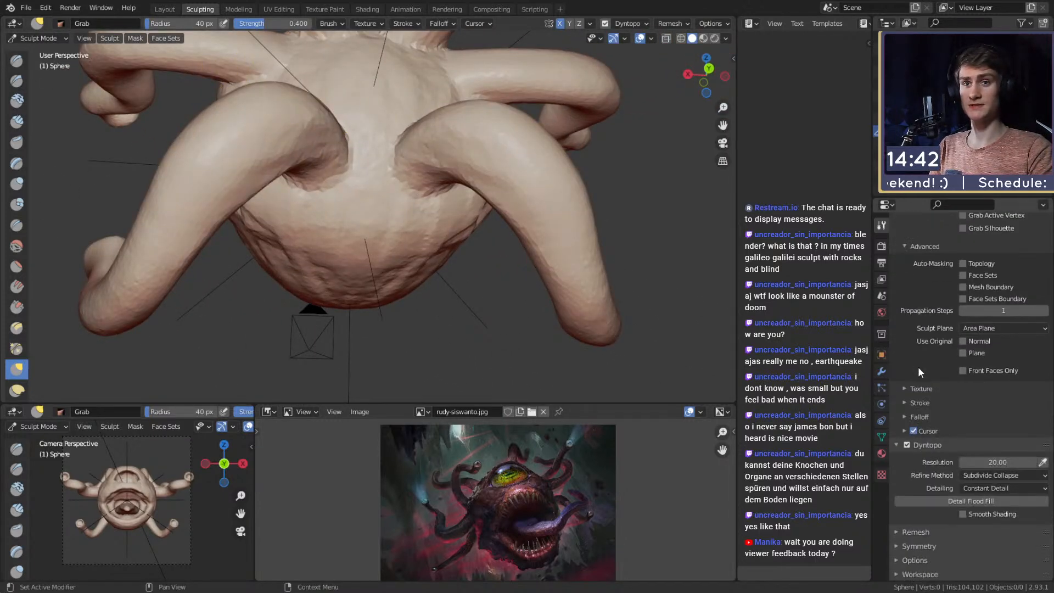
{"action": "left_click", "coordinate": [909, 548]}
{"action": "scroll", "coordinate": [955, 510], "scroll_direction": "down", "scroll_amount": 5}
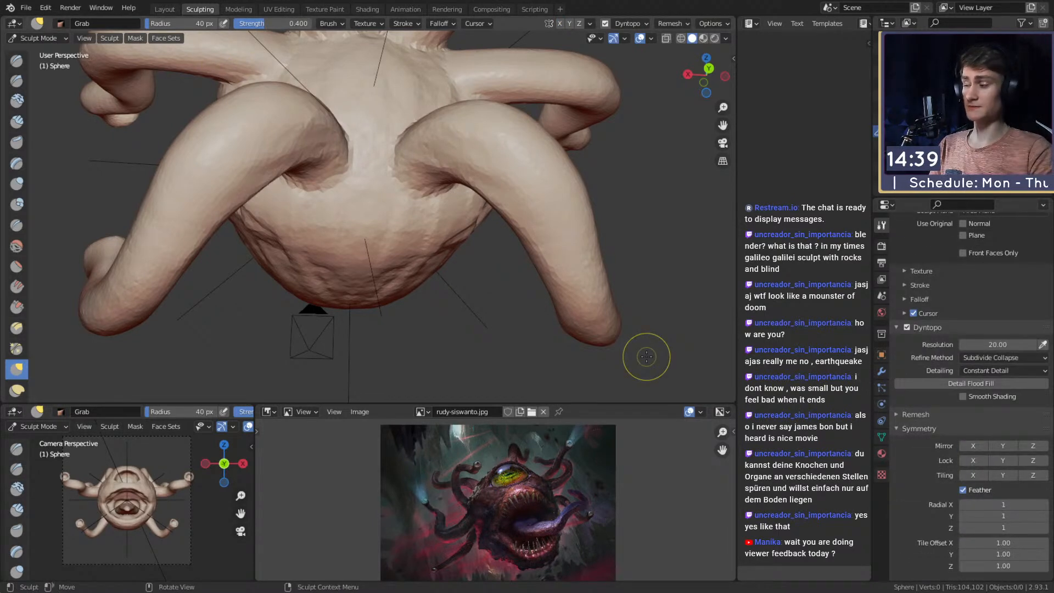
Mask a round patch on the centre of the creature's back with the 44 px Mask brush and invert the mask.
{"action": "key", "text": "m"}
{"action": "mouse_move", "coordinate": [377, 152]}
{"action": "middle_mouse_down"}
{"action": "mouse_move", "coordinate": [394, 176]}
{"action": "mouse_move", "coordinate": [383, 191]}
{"action": "mouse_move", "coordinate": [425, 256]}
{"action": "middle_mouse_up"}
{"action": "scroll", "coordinate": [416, 162], "scroll_direction": "up", "scroll_amount": 2}
{"action": "mouse_move", "coordinate": [417, 162]}
{"action": "middle_mouse_down"}
{"action": "mouse_move", "coordinate": [264, 178]}
{"action": "mouse_move", "coordinate": [313, 191]}
{"action": "mouse_move", "coordinate": [357, 181]}
{"action": "mouse_move", "coordinate": [365, 217]}
{"action": "mouse_move", "coordinate": [382, 228]}
{"action": "middle_mouse_up"}
{"action": "scroll", "coordinate": [356, 211], "scroll_direction": "up", "scroll_amount": 2}
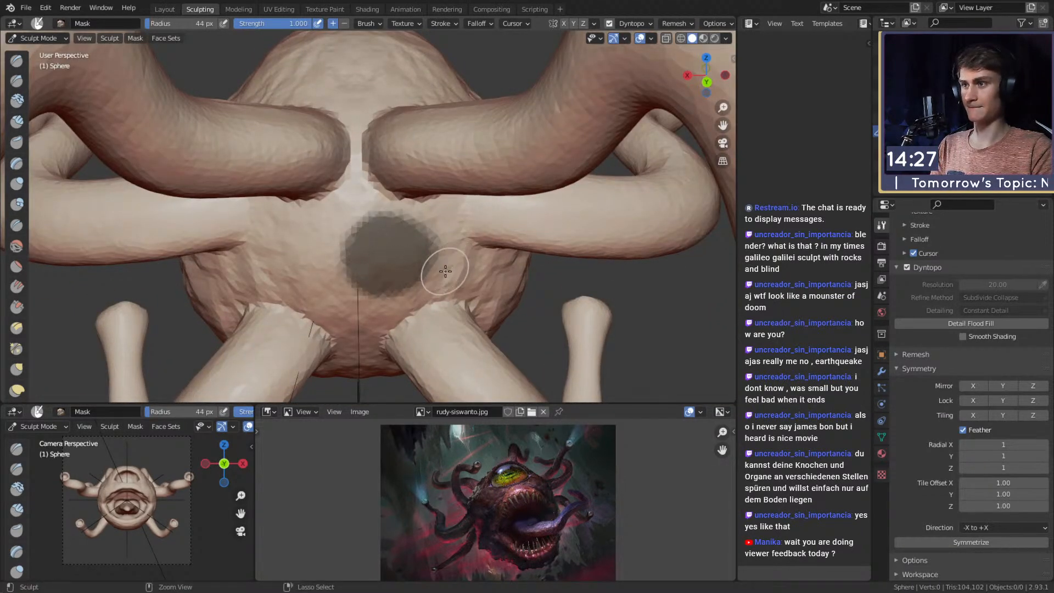
{"action": "key", "text": "ctrl+i"}
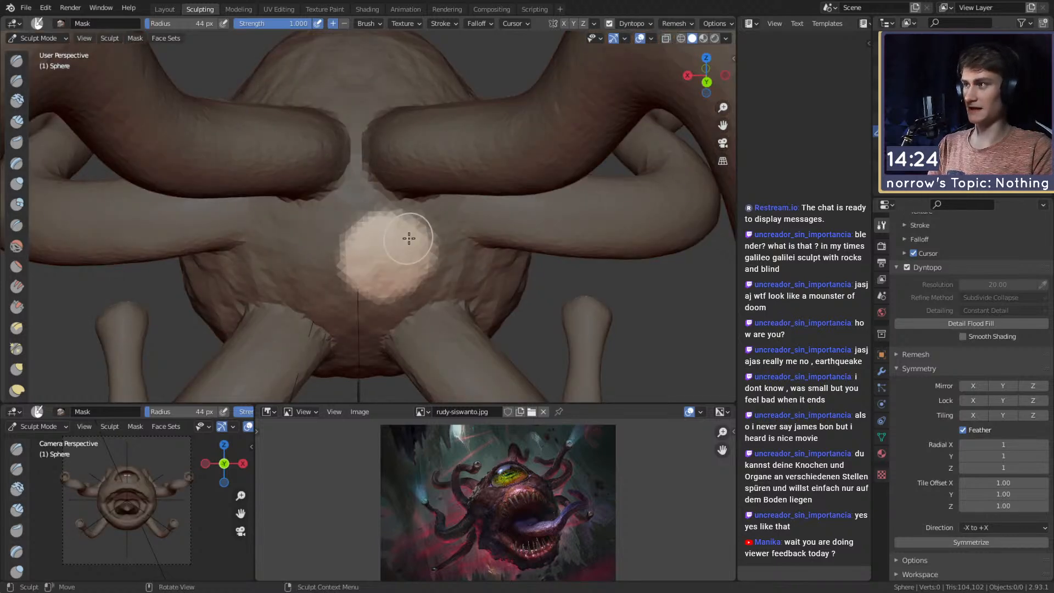
Pull a new tentacle out of the unmasked back patch using the Snake Hook brush, starting at a 170 px radius.
{"action": "key", "text": "m"}
{"action": "key", "text": "k"}
{"action": "mouse_move", "coordinate": [412, 223]}
{"action": "middle_mouse_down"}
{"action": "mouse_move", "coordinate": [472, 146]}
{"action": "mouse_move", "coordinate": [421, 210]}
{"action": "mouse_move", "coordinate": [421, 195]}
{"action": "middle_mouse_up"}
{"action": "key", "text": "f"}
{"action": "left_click", "coordinate": [442, 195]}
{"action": "mouse_move", "coordinate": [371, 258]}
{"action": "middle_mouse_down"}
{"action": "mouse_move", "coordinate": [407, 243]}
{"action": "mouse_move", "coordinate": [383, 246]}
{"action": "middle_mouse_up"}
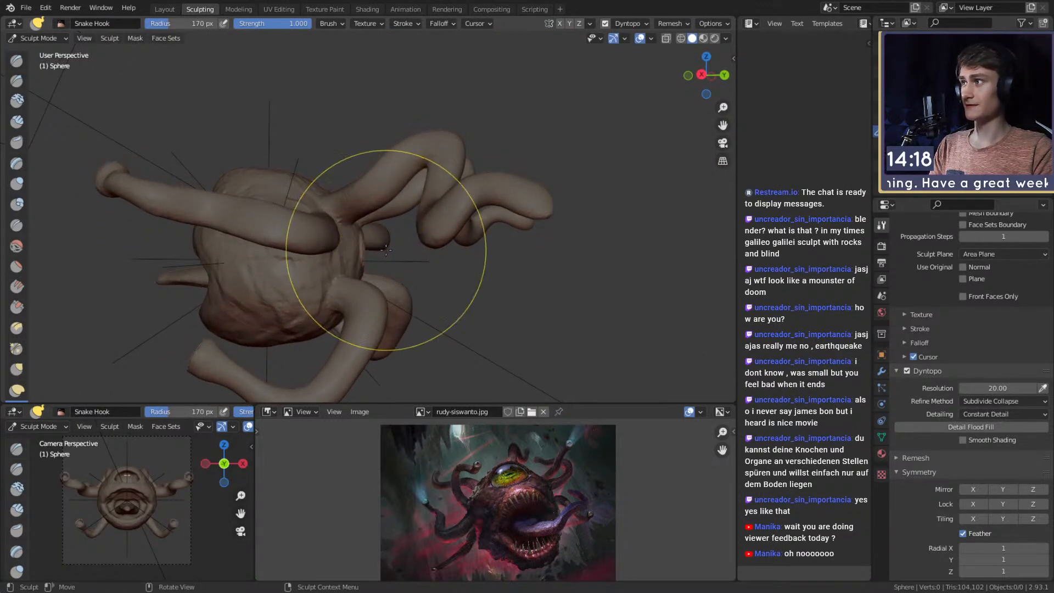
{"action": "mouse_move", "coordinate": [348, 129]}
{"action": "middle_mouse_down"}
{"action": "mouse_move", "coordinate": [330, 165]}
{"action": "mouse_move", "coordinate": [358, 223]}
{"action": "mouse_move", "coordinate": [346, 250]}
{"action": "middle_mouse_up"}
{"action": "key", "text": "f"}
{"action": "key", "text": "f"}
{"action": "left_click", "coordinate": [384, 200]}
Extend the new back tentacle and bend it upward with the Snake Hook brush.
{"action": "middle_click_drag", "start_coordinate": [380, 202], "coordinate": [279, 126]}
{"action": "key", "text": "f"}
{"action": "left_click", "coordinate": [363, 158]}
{"action": "mouse_move", "coordinate": [357, 162]}
{"action": "left_mouse_down"}
{"action": "mouse_move", "coordinate": [343, 168]}
{"action": "mouse_move", "coordinate": [353, 174]}
{"action": "left_mouse_up"}
{"action": "mouse_move", "coordinate": [353, 176]}
{"action": "middle_mouse_down"}
{"action": "mouse_move", "coordinate": [331, 203]}
{"action": "mouse_move", "coordinate": [383, 183]}
{"action": "mouse_move", "coordinate": [362, 197]}
{"action": "middle_mouse_up"}
{"action": "key", "text": "f"}
{"action": "left_click", "coordinate": [330, 212]}
{"action": "left_click_drag", "start_coordinate": [314, 211], "coordinate": [291, 210]}
{"action": "mouse_move", "coordinate": [325, 200]}
{"action": "middle_mouse_down"}
{"action": "mouse_move", "coordinate": [348, 193]}
{"action": "mouse_move", "coordinate": [354, 241]}
{"action": "mouse_move", "coordinate": [329, 200]}
{"action": "mouse_move", "coordinate": [380, 194]}
{"action": "mouse_move", "coordinate": [354, 207]}
{"action": "middle_mouse_up"}
Refine the new tentacle's arch above the body with the Snake Hook brush at a 138 px radius.
{"action": "key", "text": "f"}
{"action": "left_click", "coordinate": [361, 250]}
{"action": "mouse_move", "coordinate": [369, 148]}
{"action": "middle_mouse_down"}
{"action": "mouse_move", "coordinate": [381, 273]}
{"action": "mouse_move", "coordinate": [389, 247]}
{"action": "mouse_move", "coordinate": [378, 243]}
{"action": "mouse_move", "coordinate": [381, 272]}
{"action": "mouse_move", "coordinate": [369, 188]}
{"action": "middle_mouse_up"}
{"action": "key", "text": "f"}
{"action": "left_click", "coordinate": [384, 255]}
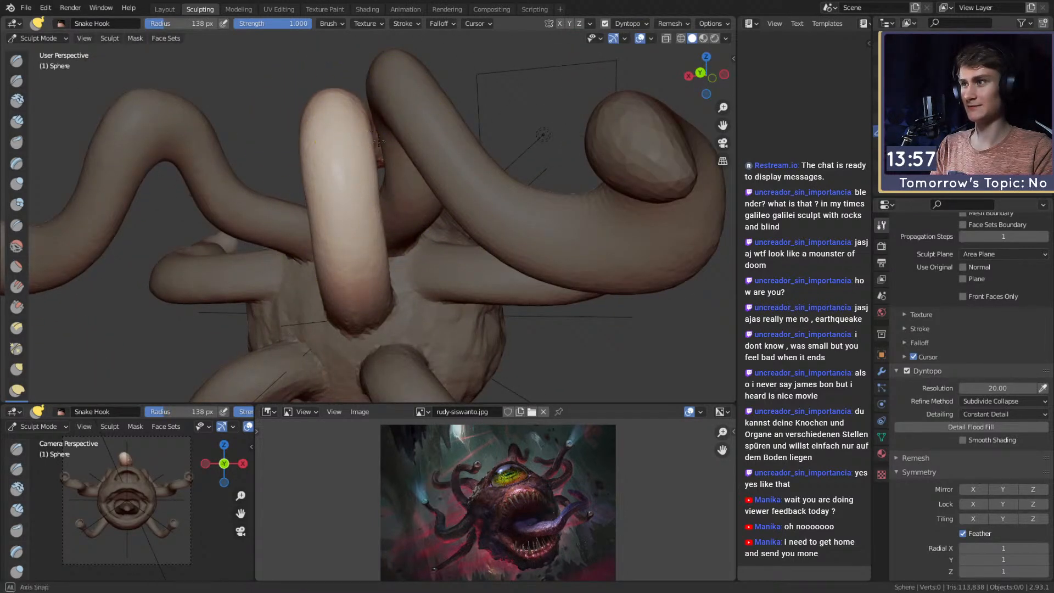
{"action": "middle_click_drag", "start_coordinate": [373, 132], "coordinate": [362, 299]}
{"action": "middle_click_drag", "start_coordinate": [357, 118], "coordinate": [405, 228]}
Shape the top tentacle's forward-facing end into a broad blunt tip at 107 px and 100 px brush radii.
{"action": "key", "text": "f"}
{"action": "left_click", "coordinate": [348, 214]}
{"action": "key", "text": "f"}
{"action": "left_click", "coordinate": [416, 225]}
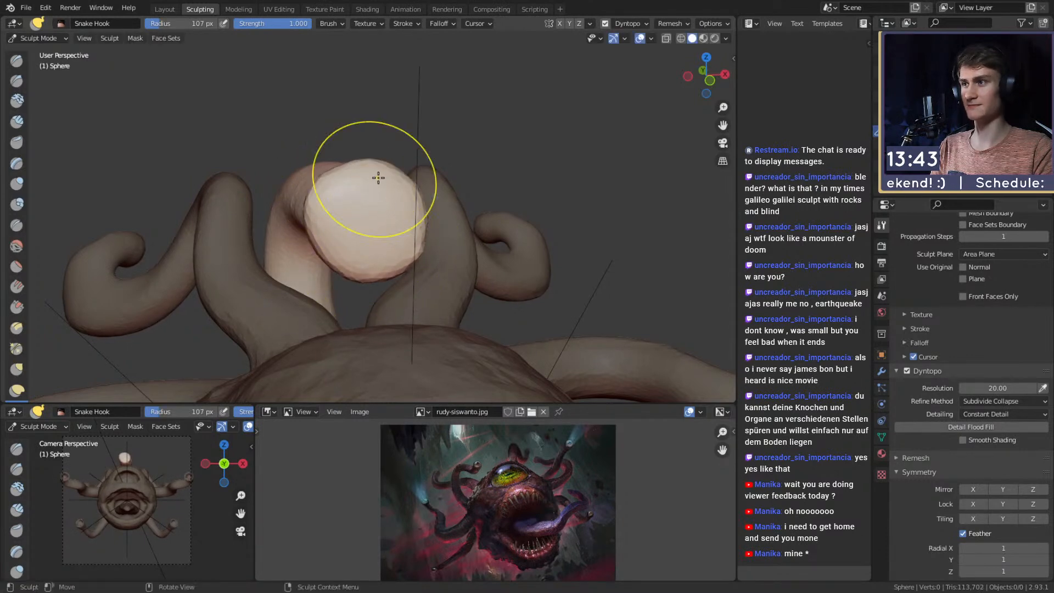
{"action": "middle_click_drag", "start_coordinate": [415, 204], "coordinate": [390, 210]}
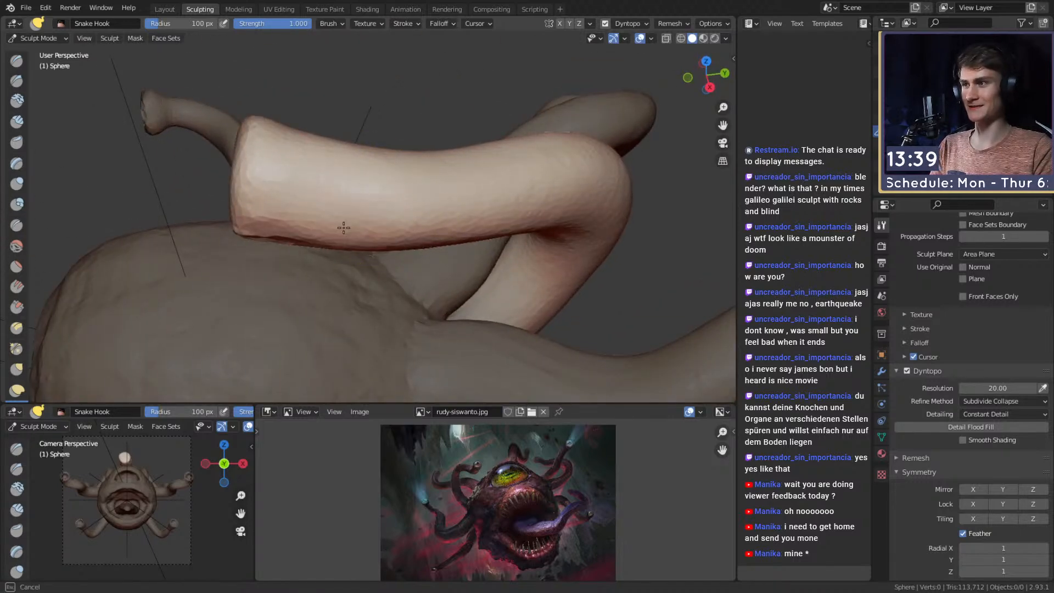
Smooth and slim the top tentacle behind its tip at 185 px and 127 px brush radii.
{"action": "middle_click_drag", "start_coordinate": [335, 169], "coordinate": [392, 197]}
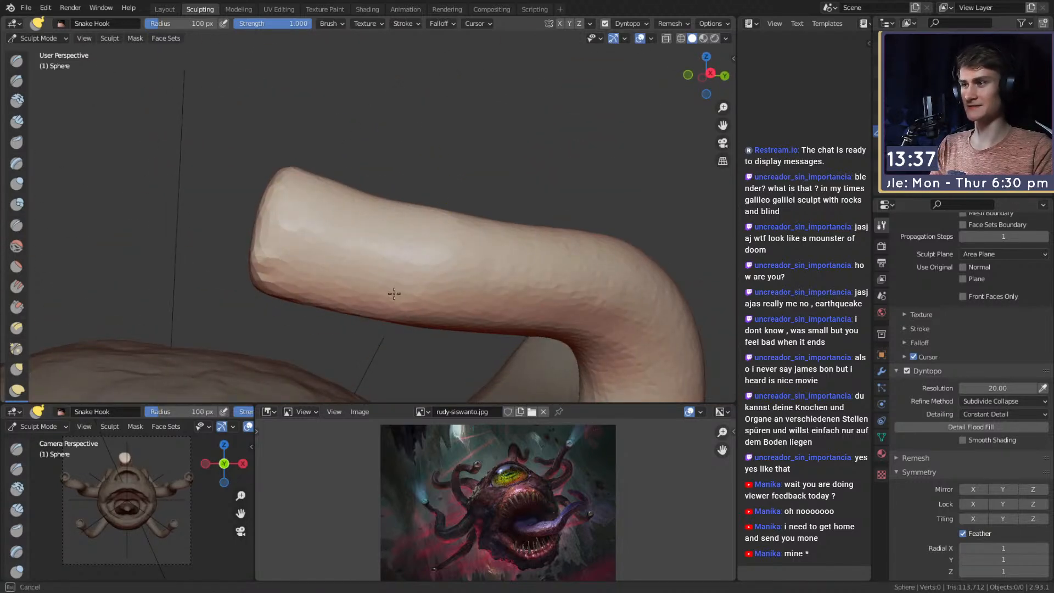
{"action": "key", "text": "f"}
{"action": "left_click", "coordinate": [430, 246]}
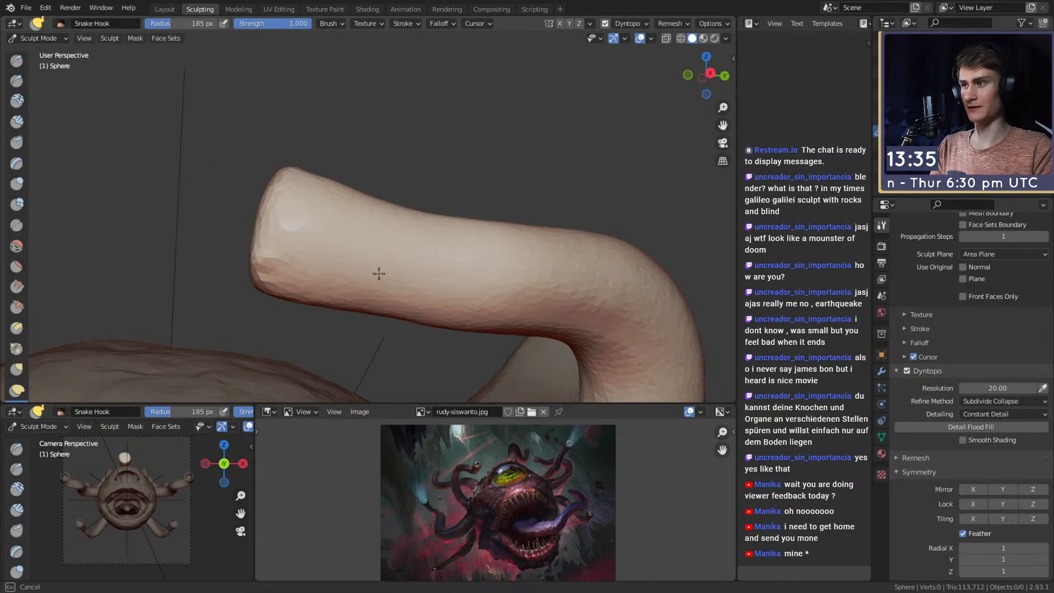
{"action": "middle_click_drag", "start_coordinate": [386, 269], "coordinate": [430, 235]}
{"action": "key", "text": "f"}
{"action": "left_click", "coordinate": [394, 269]}
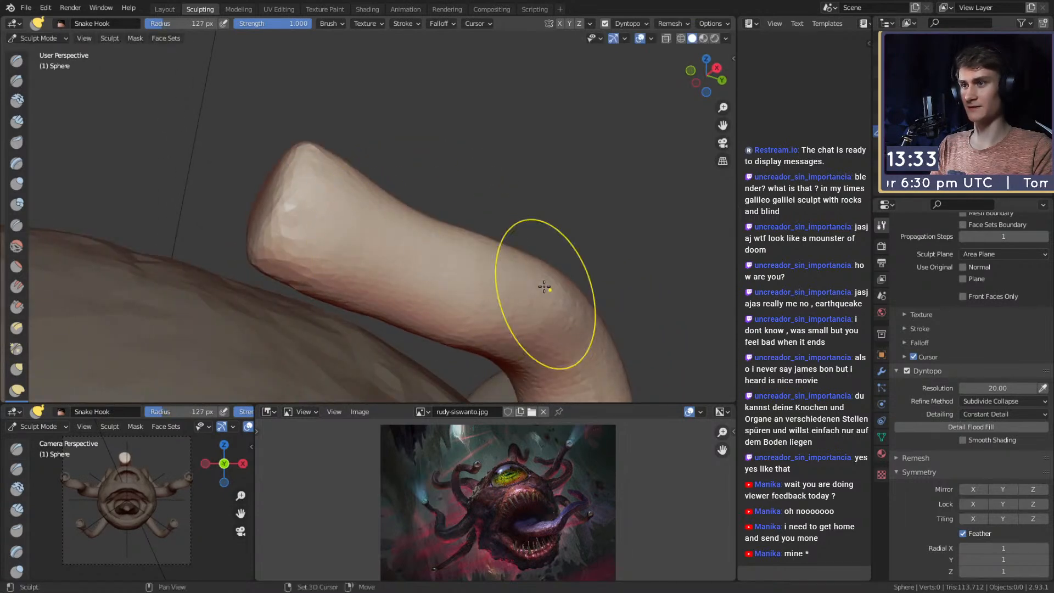
{"action": "mouse_move", "coordinate": [439, 197]}
{"action": "middle_mouse_down"}
{"action": "mouse_move", "coordinate": [412, 266]}
{"action": "mouse_move", "coordinate": [380, 248]}
{"action": "middle_mouse_up"}
{"action": "mouse_move", "coordinate": [323, 288]}
{"action": "middle_mouse_down"}
{"action": "mouse_move", "coordinate": [379, 252]}
{"action": "mouse_move", "coordinate": [390, 284]}
{"action": "middle_mouse_up"}
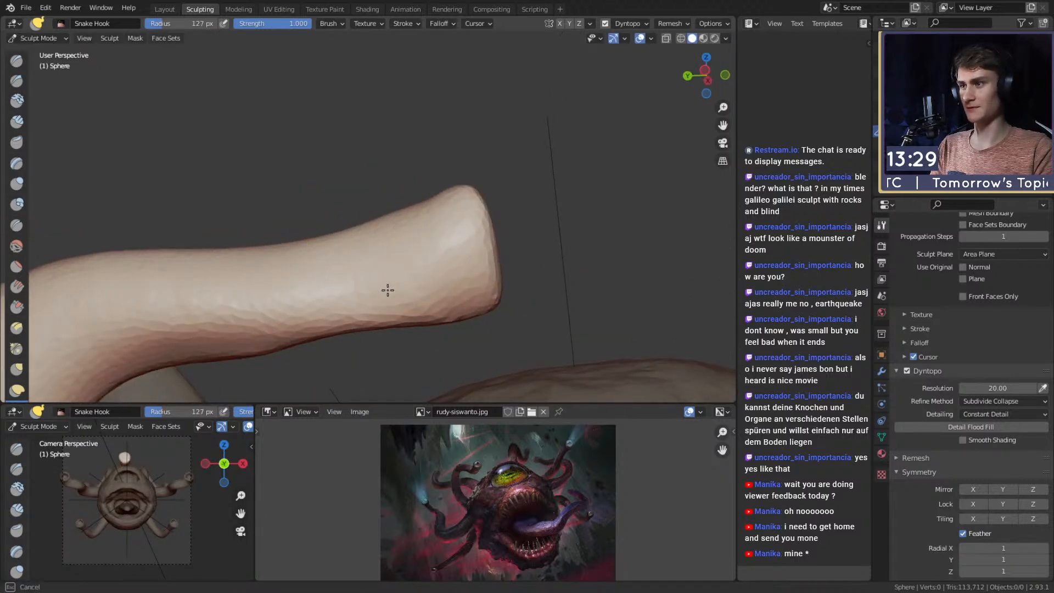
{"action": "mouse_move", "coordinate": [373, 320]}
{"action": "left_mouse_down", "text": "shift"}
{"action": "mouse_move", "coordinate": [237, 302]}
{"action": "mouse_move", "coordinate": [239, 356]}
{"action": "left_mouse_up", "text": "shift"}
Refine the top tentacle's neck and flared, rounded end at 165 px and 126 px brush radii.
{"action": "mouse_move", "coordinate": [347, 312]}
{"action": "middle_mouse_down"}
{"action": "mouse_move", "coordinate": [400, 282]}
{"action": "mouse_move", "coordinate": [388, 288]}
{"action": "mouse_move", "coordinate": [346, 245]}
{"action": "mouse_move", "coordinate": [398, 197]}
{"action": "middle_mouse_up"}
{"action": "key", "text": "f"}
{"action": "left_click", "coordinate": [642, 237]}
{"action": "mouse_move", "coordinate": [404, 244]}
{"action": "left_mouse_down", "text": "alt"}
{"action": "mouse_move", "coordinate": [385, 220]}
{"action": "mouse_move", "coordinate": [383, 238]}
{"action": "left_mouse_up", "text": "alt"}
{"action": "key", "text": "f"}
{"action": "left_click", "coordinate": [332, 254]}
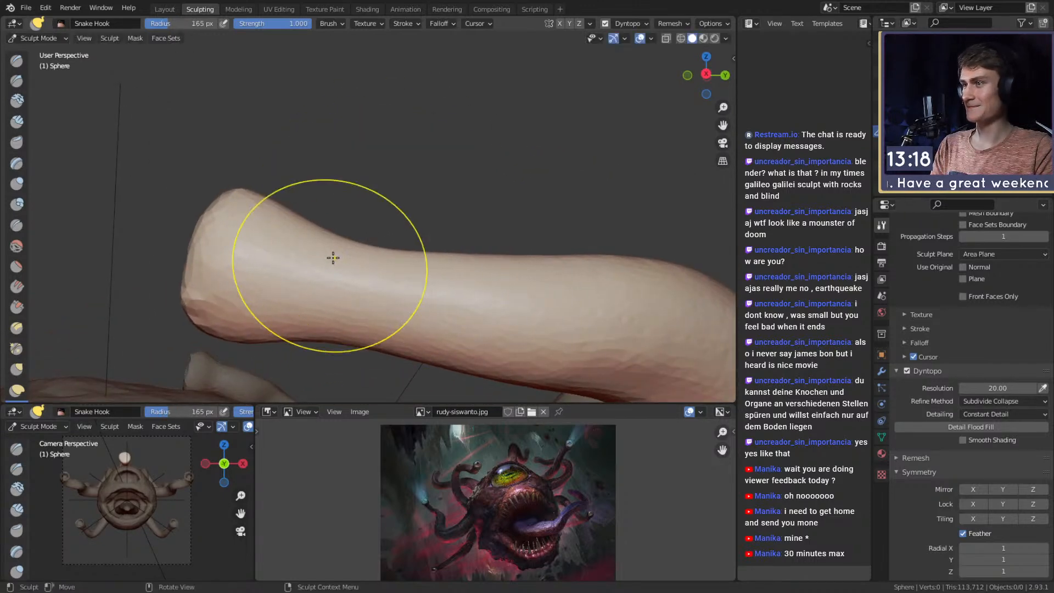
{"action": "mouse_move", "coordinate": [272, 340]}
{"action": "middle_mouse_down"}
{"action": "mouse_move", "coordinate": [357, 218]}
{"action": "mouse_move", "coordinate": [370, 179]}
{"action": "mouse_move", "coordinate": [271, 148]}
{"action": "mouse_move", "coordinate": [240, 76]}
{"action": "middle_mouse_up"}
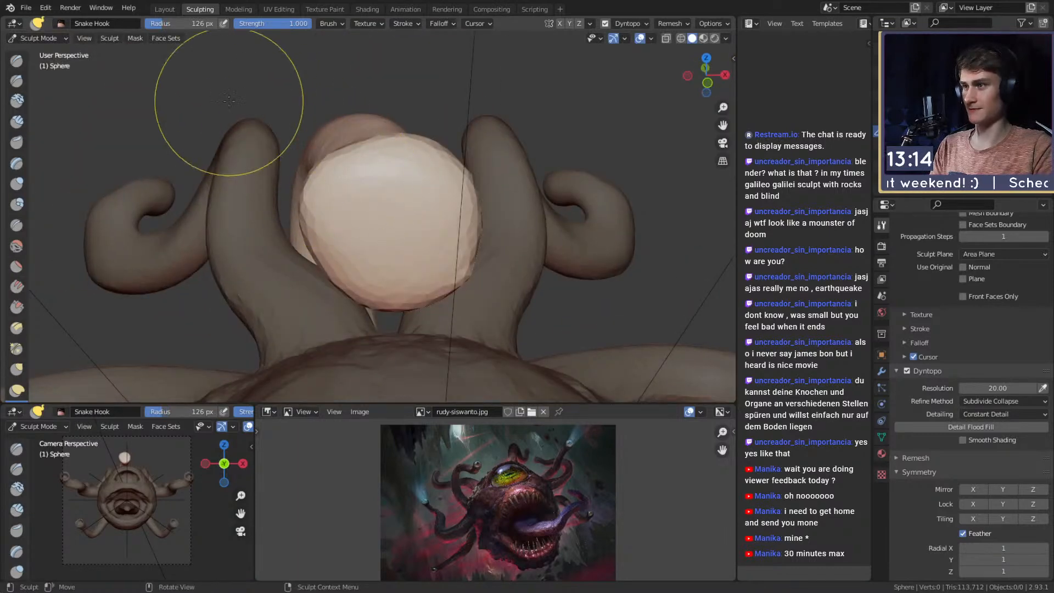
Carve a recessed eye ring into the top tentacle's tip with the Crease brush at 69 px and 137 px radii.
{"action": "key", "text": "shift+c"}
{"action": "middle_click_drag", "start_coordinate": [424, 195], "coordinate": [417, 181]}
{"action": "middle_click_drag", "start_coordinate": [417, 181], "coordinate": [383, 219], "text": "shift"}
{"action": "key", "text": "f"}
{"action": "left_click", "coordinate": [371, 232]}
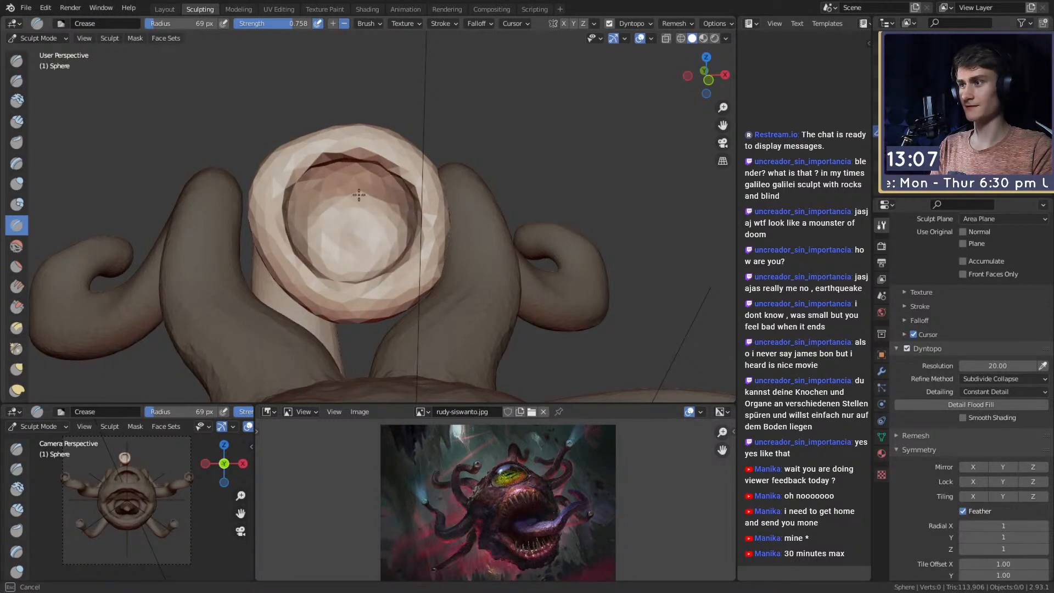
{"action": "key", "text": "f"}
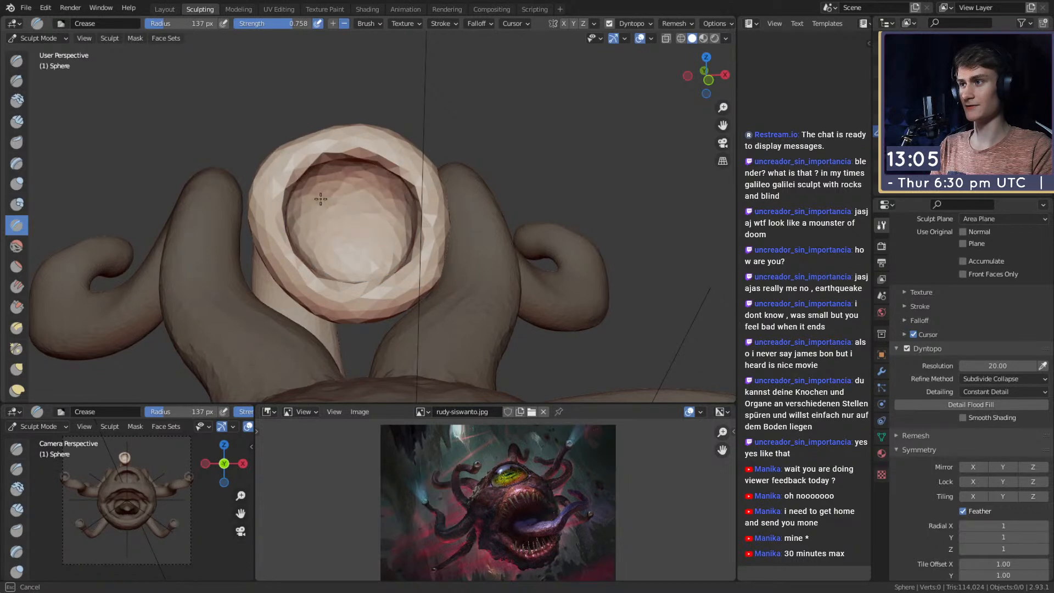
{"action": "key", "text": "f"}
{"action": "left_click", "coordinate": [331, 187]}
{"action": "mouse_move", "coordinate": [332, 220]}
{"action": "left_mouse_down", "text": "ctrl+alt"}
{"action": "mouse_move", "coordinate": [348, 258]}
{"action": "mouse_move", "coordinate": [401, 233]}
{"action": "mouse_move", "coordinate": [377, 231]}
{"action": "mouse_move", "coordinate": [345, 178]}
{"action": "mouse_move", "coordinate": [386, 237]}
{"action": "mouse_move", "coordinate": [332, 200]}
{"action": "mouse_move", "coordinate": [353, 219]}
{"action": "left_mouse_up", "text": "ctrl+alt"}
Replace the mask with an inverted spot on the body's lower rear, painted with the Mask brush at 44 px.
{"action": "key", "text": "k"}
{"action": "key", "text": "m"}
{"action": "mouse_move", "coordinate": [464, 255]}
{"action": "left_mouse_down", "text": "alt"}
{"action": "mouse_move", "coordinate": [405, 254]}
{"action": "mouse_move", "coordinate": [390, 226]}
{"action": "mouse_move", "coordinate": [429, 211]}
{"action": "left_mouse_up", "text": "alt"}
{"action": "key", "text": "f"}
{"action": "left_click", "coordinate": [412, 211]}
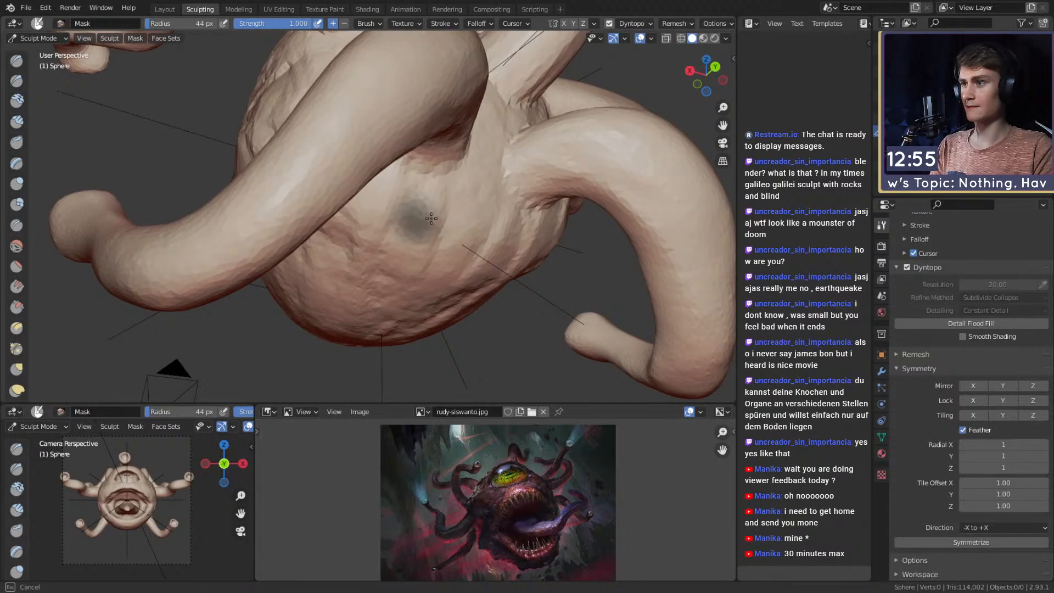
{"action": "key", "text": "ctrl+i"}
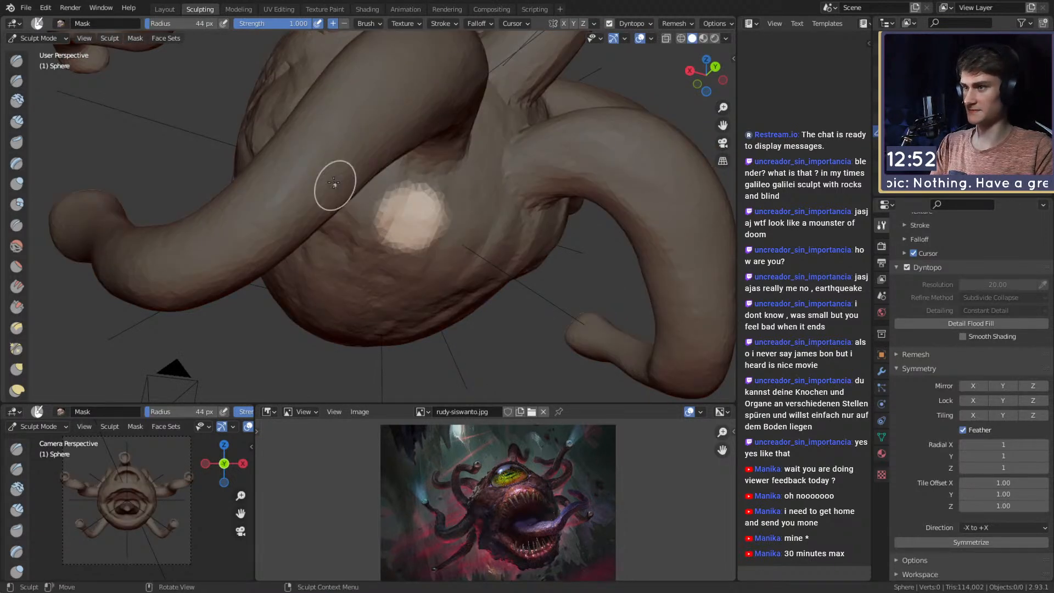
Pull a tentacle from the lower unmasked spot and curl it forward beneath the body with the 172 px Snake Hook brush.
{"action": "mouse_move", "coordinate": [430, 235]}
{"action": "left_mouse_down", "text": "alt"}
{"action": "mouse_move", "coordinate": [430, 209]}
{"action": "mouse_move", "coordinate": [425, 218]}
{"action": "left_mouse_up", "text": "alt"}
{"action": "key", "text": "k"}
{"action": "mouse_move", "coordinate": [486, 277]}
{"action": "left_mouse_down", "text": "alt"}
{"action": "mouse_move", "coordinate": [438, 249]}
{"action": "mouse_move", "coordinate": [546, 246]}
{"action": "mouse_move", "coordinate": [450, 309]}
{"action": "mouse_move", "coordinate": [361, 304]}
{"action": "left_mouse_up", "text": "alt"}
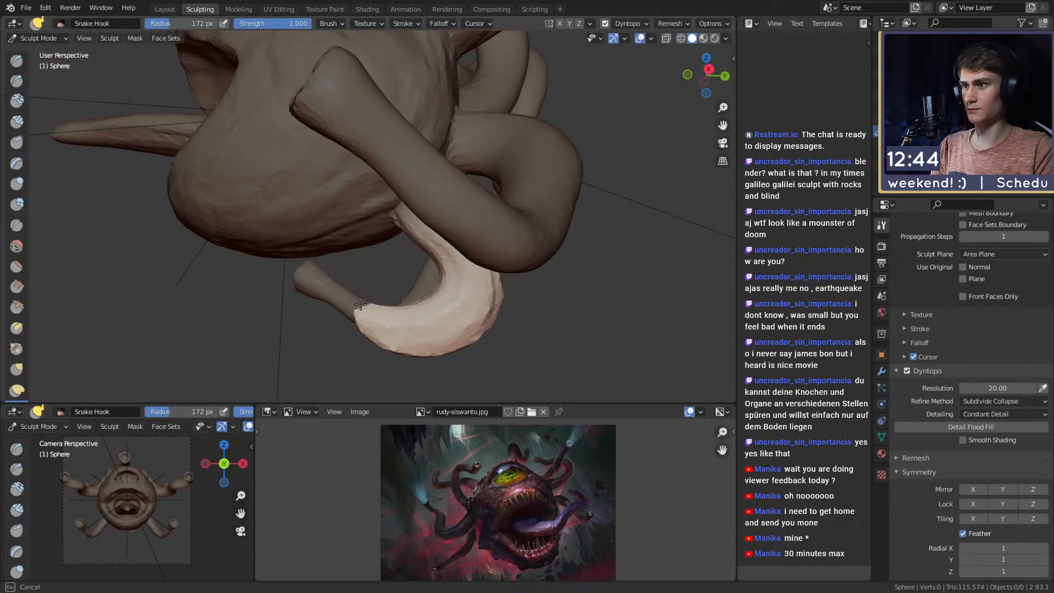
{"action": "middle_click_drag", "start_coordinate": [397, 317], "coordinate": [422, 259]}
{"action": "middle_click_drag", "start_coordinate": [553, 267], "coordinate": [344, 256]}
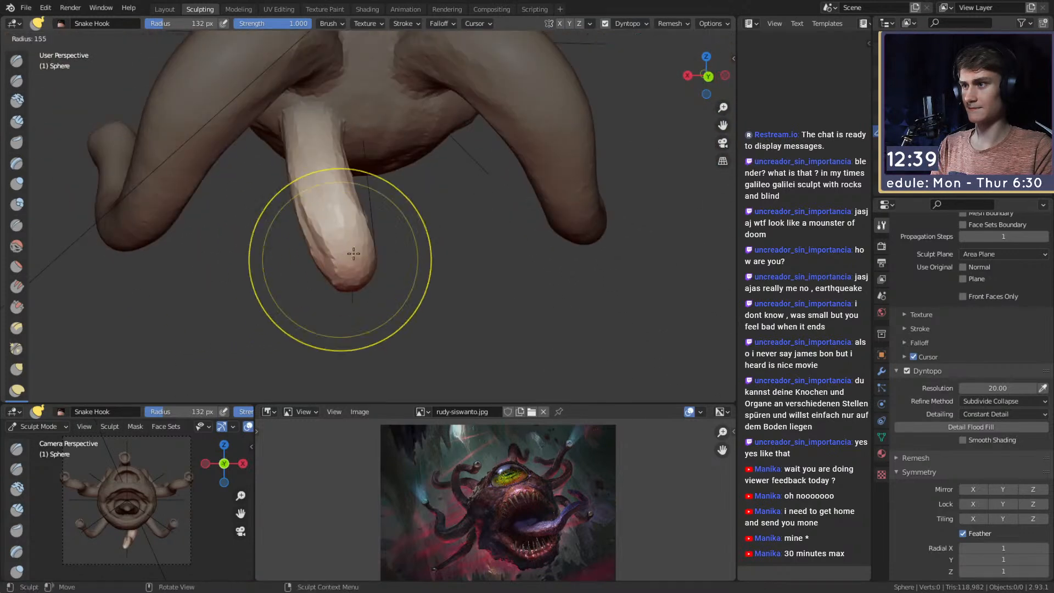
Reshape the bottom tentacle's curve from the rear and side with the Snake Hook brush.
{"action": "left_click", "coordinate": [418, 255]}
{"action": "left_click_drag", "start_coordinate": [402, 224], "coordinate": [395, 218]}
{"action": "middle_click_drag", "start_coordinate": [483, 231], "coordinate": [537, 223]}
{"action": "key", "text": "f"}
{"action": "left_click", "coordinate": [465, 222]}
{"action": "mouse_move", "coordinate": [372, 209]}
{"action": "middle_mouse_down"}
{"action": "mouse_move", "coordinate": [405, 214]}
{"action": "mouse_move", "coordinate": [437, 280]}
{"action": "mouse_move", "coordinate": [400, 214]}
{"action": "mouse_move", "coordinate": [471, 186]}
{"action": "mouse_move", "coordinate": [429, 223]}
{"action": "mouse_move", "coordinate": [446, 236]}
{"action": "mouse_move", "coordinate": [443, 247]}
{"action": "mouse_move", "coordinate": [409, 160]}
{"action": "middle_mouse_up"}
{"action": "key", "text": "f"}
{"action": "left_click", "coordinate": [447, 235]}
Align the bottom tentacle's forward end beneath the mouth with the Snake Hook brush.
{"action": "key", "text": "f"}
{"action": "left_click", "coordinate": [442, 247]}
{"action": "mouse_move", "coordinate": [442, 269]}
{"action": "middle_mouse_down"}
{"action": "mouse_move", "coordinate": [388, 231]}
{"action": "mouse_move", "coordinate": [407, 252]}
{"action": "mouse_move", "coordinate": [349, 262]}
{"action": "mouse_move", "coordinate": [544, 253]}
{"action": "mouse_move", "coordinate": [476, 207]}
{"action": "mouse_move", "coordinate": [365, 235]}
{"action": "mouse_move", "coordinate": [404, 216]}
{"action": "mouse_move", "coordinate": [436, 234]}
{"action": "middle_mouse_up"}
{"action": "scroll", "coordinate": [546, 252], "scroll_direction": "up", "scroll_amount": 2}
{"action": "key", "text": "f"}
{"action": "left_click", "coordinate": [456, 229]}
{"action": "key", "text": "f"}
{"action": "left_click", "coordinate": [396, 233]}
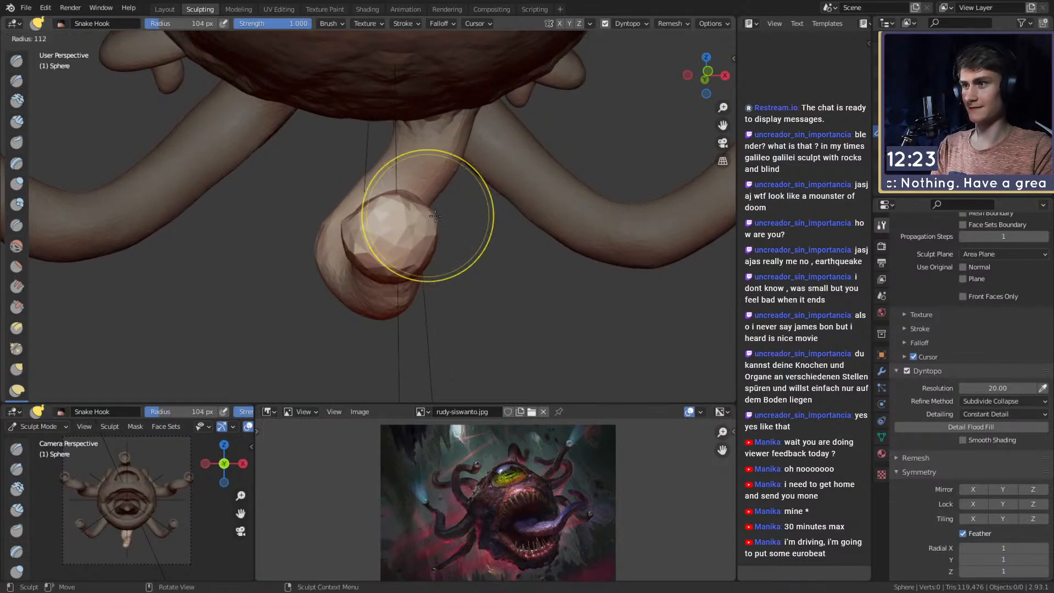
Refine the bottom tentacle's neck and round out its forward end with the Snake Hook brush.
{"action": "mouse_move", "coordinate": [430, 261]}
{"action": "middle_mouse_down"}
{"action": "mouse_move", "coordinate": [376, 235]}
{"action": "mouse_move", "coordinate": [399, 257]}
{"action": "mouse_move", "coordinate": [365, 270]}
{"action": "mouse_move", "coordinate": [416, 225]}
{"action": "middle_mouse_up"}
{"action": "key", "text": "f"}
{"action": "middle_click_drag", "start_coordinate": [389, 219], "coordinate": [430, 202]}
{"action": "left_click_drag", "start_coordinate": [430, 203], "coordinate": [410, 215]}
{"action": "key", "text": "f"}
{"action": "left_click", "coordinate": [384, 216]}
{"action": "mouse_move", "coordinate": [384, 217]}
{"action": "middle_mouse_down"}
{"action": "mouse_move", "coordinate": [384, 228]}
{"action": "mouse_move", "coordinate": [446, 198]}
{"action": "middle_mouse_up"}
Widen the bottom tentacle's tip into a flat round disc with the Snake Hook brush at a 135 px radius.
{"action": "middle_click_drag", "start_coordinate": [373, 201], "coordinate": [505, 207], "text": "shift"}
{"action": "middle_click_drag", "start_coordinate": [412, 236], "coordinate": [439, 235]}
{"action": "key", "text": "f"}
{"action": "left_click", "coordinate": [426, 236]}
{"action": "key", "text": "f"}
{"action": "left_click", "coordinate": [462, 267]}
{"action": "left_click_drag", "start_coordinate": [395, 272], "coordinate": [390, 289]}
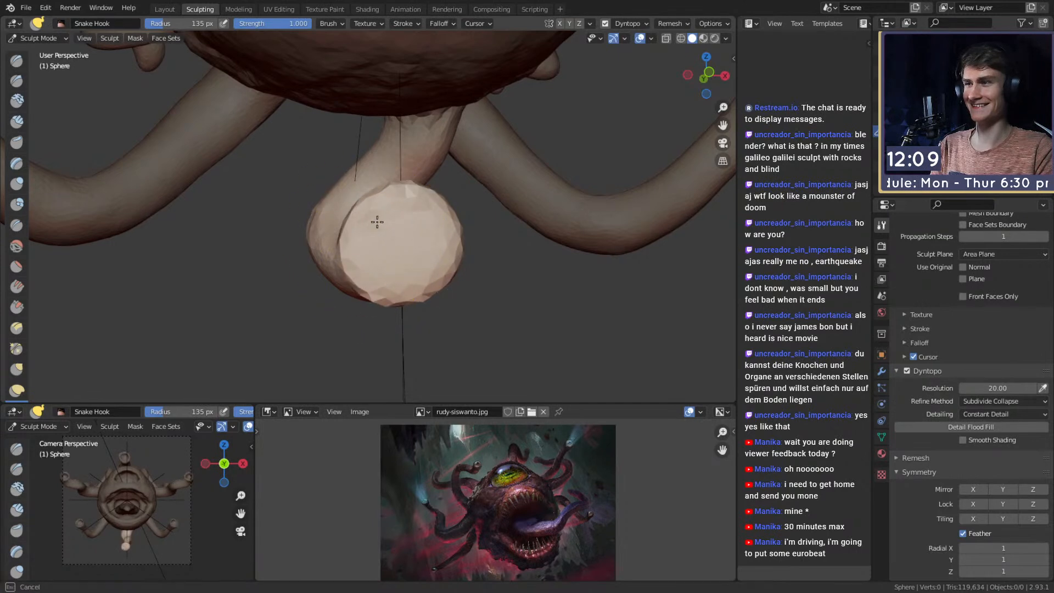
{"action": "left_click_drag", "start_coordinate": [463, 262], "coordinate": [420, 278]}
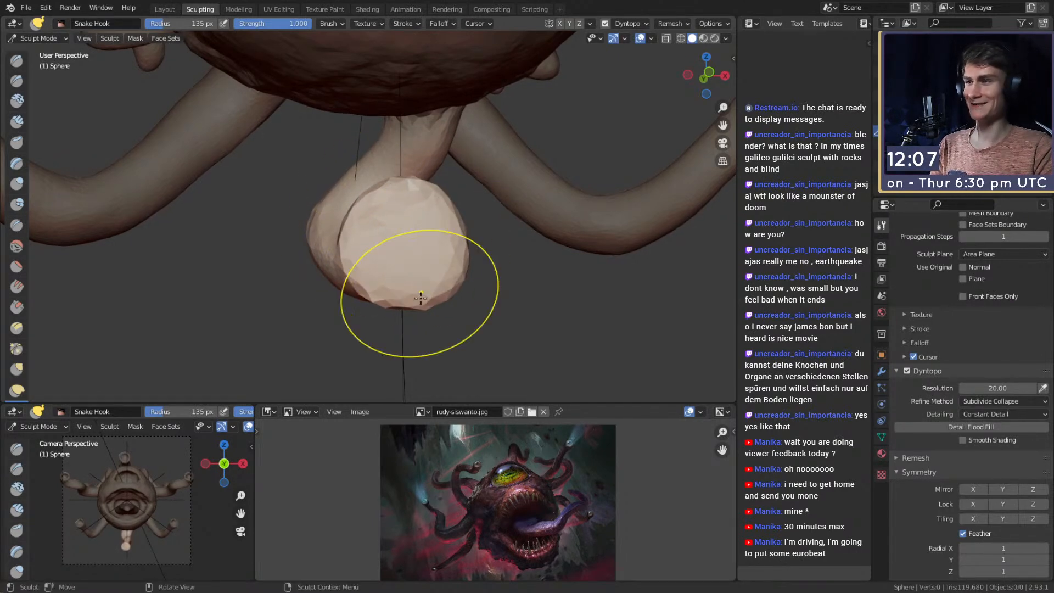
Carve an eye ring into the bottom tentacle's tip with the Crease brush at 76 px and clear the mask.
{"action": "key", "text": "shift+c"}
{"action": "mouse_move", "coordinate": [419, 243]}
{"action": "middle_mouse_down"}
{"action": "mouse_move", "coordinate": [402, 237]}
{"action": "mouse_move", "coordinate": [506, 235]}
{"action": "mouse_move", "coordinate": [384, 239]}
{"action": "mouse_move", "coordinate": [403, 250]}
{"action": "middle_mouse_up"}
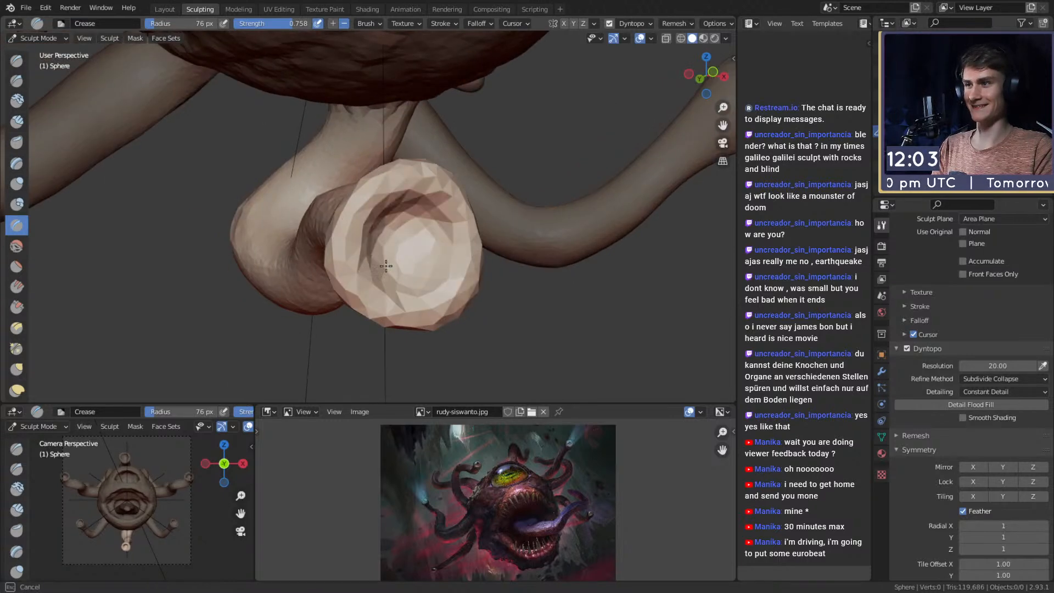
{"action": "scroll", "coordinate": [458, 253], "scroll_direction": "down", "scroll_amount": 8}
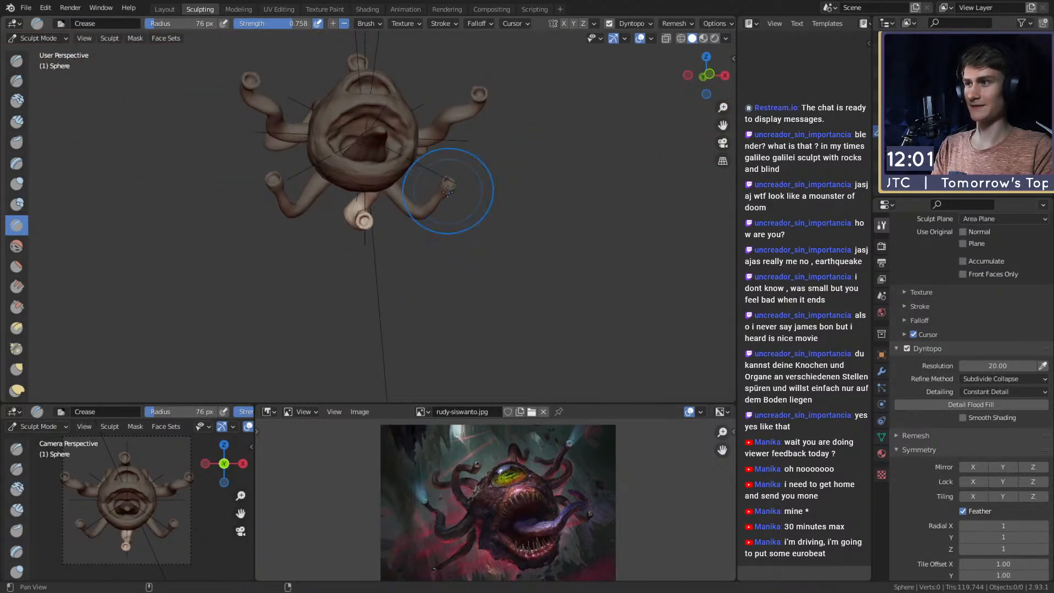
{"action": "key", "text": "alt+m"}
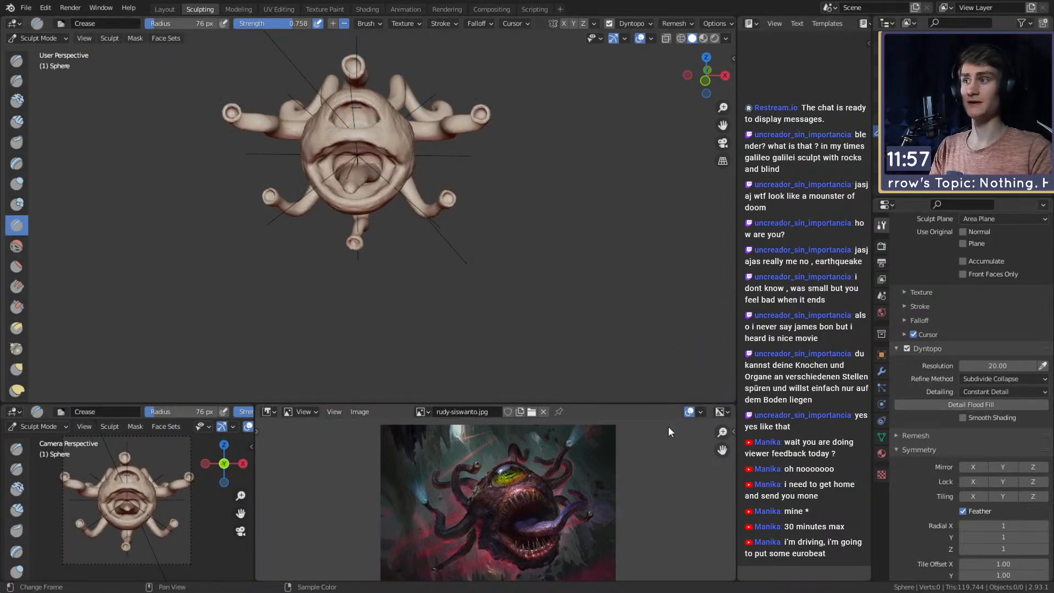
Mask the body around the tongue with Expand Mask, leaving the tongue unmasked.
{"action": "scroll", "coordinate": [442, 225], "scroll_direction": "up", "scroll_amount": 6}
{"action": "middle_click_drag", "start_coordinate": [425, 217], "coordinate": [456, 250]}
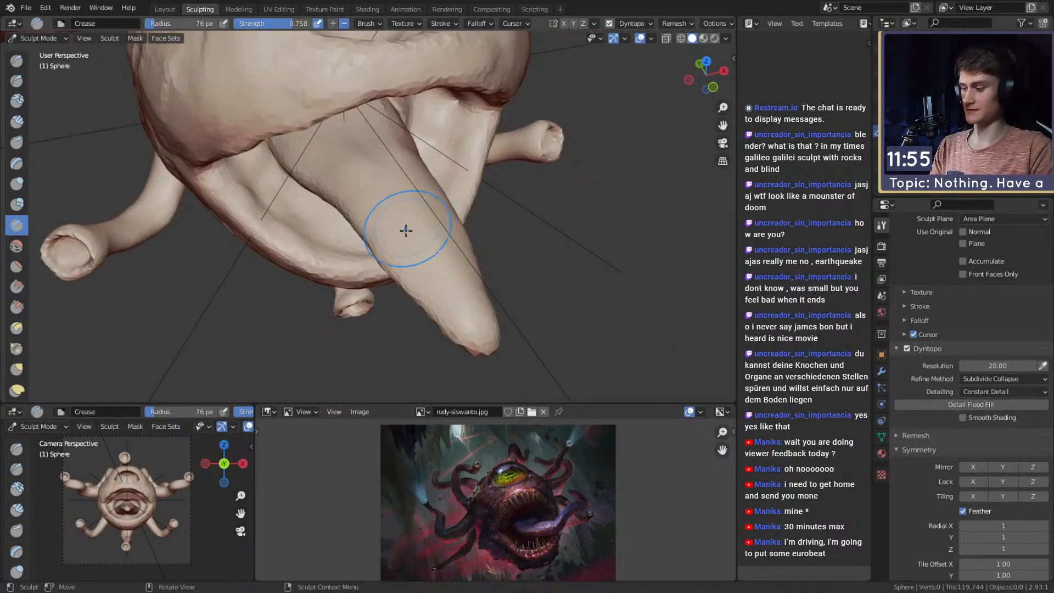
{"action": "key", "text": "k"}
{"action": "key", "text": "m"}
{"action": "key", "text": "shift+a"}
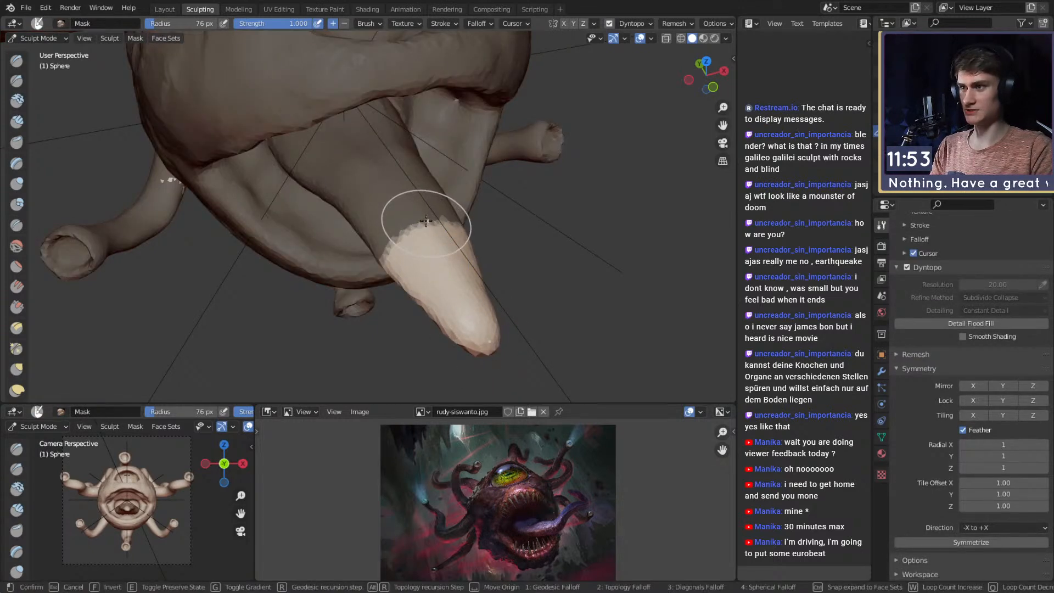
{"action": "left_click", "coordinate": [378, 142]}
Mask the inner mouth and lower lip beside the tongue with the Mask brush at a 50 px radius.
{"action": "key", "text": "f"}
{"action": "left_click", "coordinate": [367, 145]}
{"action": "middle_click_drag", "start_coordinate": [369, 147], "coordinate": [391, 210]}
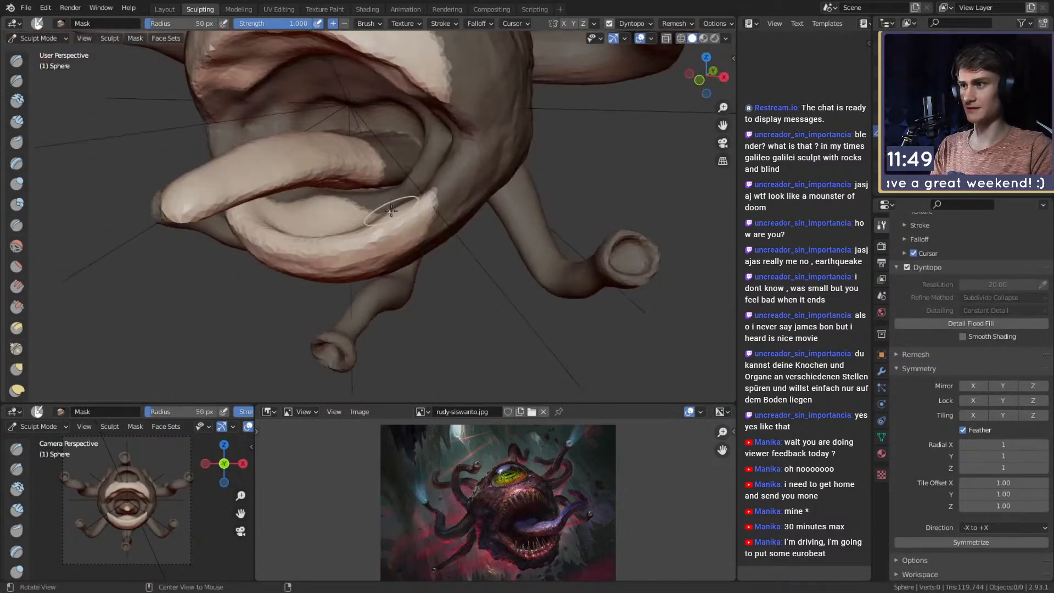
{"action": "mouse_move", "coordinate": [364, 214]}
{"action": "left_mouse_down"}
{"action": "mouse_move", "coordinate": [382, 208]}
{"action": "mouse_move", "coordinate": [332, 237]}
{"action": "mouse_move", "coordinate": [360, 240]}
{"action": "left_mouse_up"}
{"action": "left_click", "coordinate": [348, 207]}
{"action": "middle_click_drag", "start_coordinate": [354, 231], "coordinate": [369, 263]}
{"action": "left_click_drag", "start_coordinate": [369, 263], "coordinate": [343, 267]}
{"action": "mouse_move", "coordinate": [412, 232]}
{"action": "left_mouse_down"}
{"action": "mouse_move", "coordinate": [412, 248]}
{"action": "mouse_move", "coordinate": [418, 193]}
{"action": "mouse_move", "coordinate": [341, 230]}
{"action": "mouse_move", "coordinate": [356, 233]}
{"action": "left_mouse_up"}
Extend the mask across the front of the lower lip with the Mask brush, starting at a 52 px radius.
{"action": "key", "text": "f"}
{"action": "left_click", "coordinate": [428, 193]}
{"action": "left_click_drag", "start_coordinate": [355, 233], "coordinate": [404, 263], "text": "alt"}
{"action": "middle_click_drag", "start_coordinate": [404, 263], "coordinate": [456, 237]}
{"action": "mouse_move", "coordinate": [387, 236]}
{"action": "left_mouse_down"}
{"action": "mouse_move", "coordinate": [323, 229]}
{"action": "mouse_move", "coordinate": [351, 217]}
{"action": "left_mouse_up"}
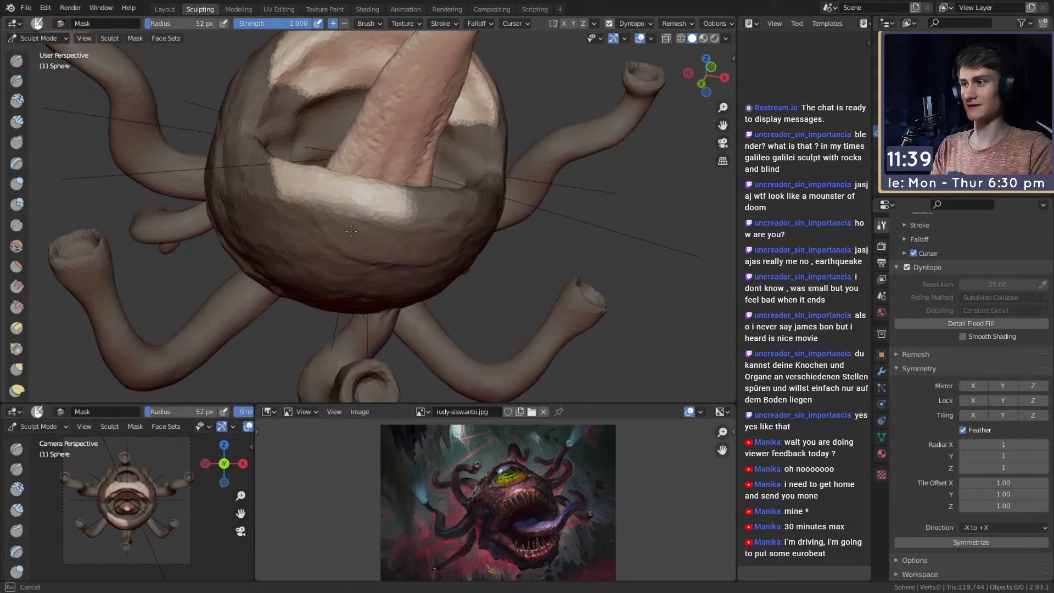
{"action": "middle_click_drag", "start_coordinate": [351, 217], "coordinate": [379, 311]}
{"action": "key", "text": "f"}
{"action": "left_click", "coordinate": [428, 283]}
{"action": "mouse_move", "coordinate": [415, 282]}
{"action": "left_mouse_down"}
{"action": "mouse_move", "coordinate": [288, 244]}
{"action": "mouse_move", "coordinate": [330, 274]}
{"action": "mouse_move", "coordinate": [382, 239]}
{"action": "left_mouse_up"}
Fill in the remaining unmasked areas along the side of the mouth with the Mask brush.
{"action": "mouse_move", "coordinate": [331, 249]}
{"action": "middle_mouse_down"}
{"action": "mouse_move", "coordinate": [428, 256]}
{"action": "mouse_move", "coordinate": [367, 299]}
{"action": "middle_mouse_up"}
{"action": "key", "text": "f"}
{"action": "left_click", "coordinate": [381, 286]}
{"action": "left_click_drag", "start_coordinate": [379, 284], "coordinate": [361, 277]}
{"action": "mouse_move", "coordinate": [342, 254]}
{"action": "middle_mouse_down"}
{"action": "mouse_move", "coordinate": [403, 276]}
{"action": "mouse_move", "coordinate": [357, 195]}
{"action": "middle_mouse_up"}
{"action": "mouse_move", "coordinate": [318, 220]}
{"action": "left_mouse_down"}
{"action": "mouse_move", "coordinate": [275, 230]}
{"action": "mouse_move", "coordinate": [311, 188]}
{"action": "mouse_move", "coordinate": [264, 204]}
{"action": "mouse_move", "coordinate": [275, 198]}
{"action": "left_mouse_up"}
{"action": "key", "text": "f"}
{"action": "left_click", "coordinate": [307, 200]}
{"action": "middle_click_drag", "start_coordinate": [283, 210], "coordinate": [275, 244]}
Mask the entire upper lip with the Mask brush, finishing at a 49 px radius.
{"action": "mouse_move", "coordinate": [275, 245]}
{"action": "left_mouse_down"}
{"action": "mouse_move", "coordinate": [313, 251]}
{"action": "mouse_move", "coordinate": [483, 223]}
{"action": "mouse_move", "coordinate": [478, 259]}
{"action": "left_mouse_up"}
{"action": "middle_click_drag", "start_coordinate": [477, 259], "coordinate": [481, 236]}
{"action": "key", "text": "f"}
{"action": "left_click", "coordinate": [462, 235]}
{"action": "left_click_drag", "start_coordinate": [417, 247], "coordinate": [465, 288]}
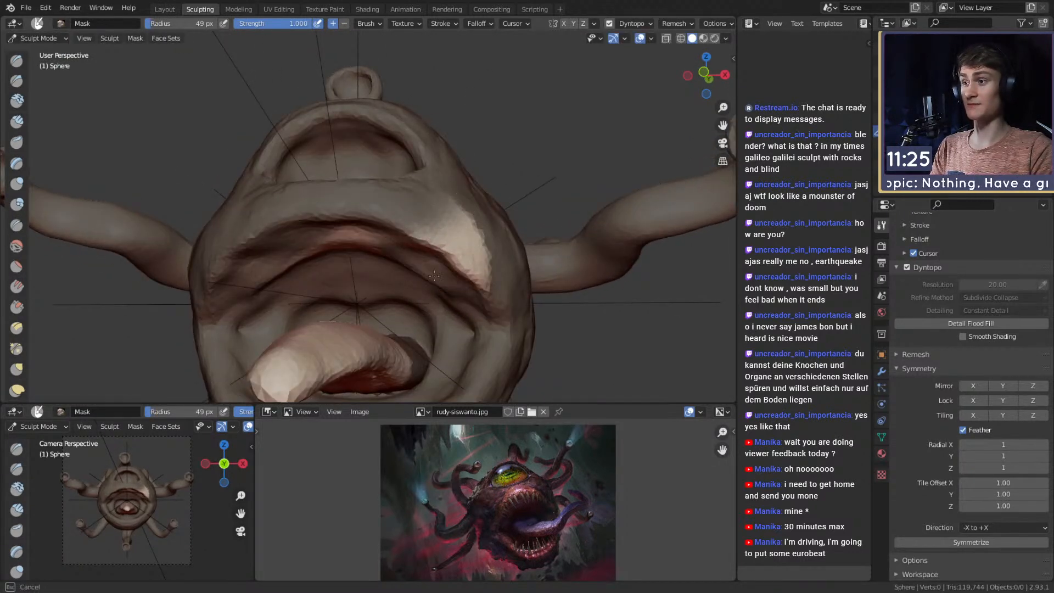
{"action": "middle_click_drag", "start_coordinate": [414, 259], "coordinate": [405, 230]}
{"action": "mouse_move", "coordinate": [405, 230]}
{"action": "left_mouse_down"}
{"action": "mouse_move", "coordinate": [354, 200]}
{"action": "mouse_move", "coordinate": [365, 206]}
{"action": "left_mouse_up"}
{"action": "middle_click_drag", "start_coordinate": [365, 206], "coordinate": [353, 219]}
{"action": "left_click_drag", "start_coordinate": [353, 219], "coordinate": [291, 211]}
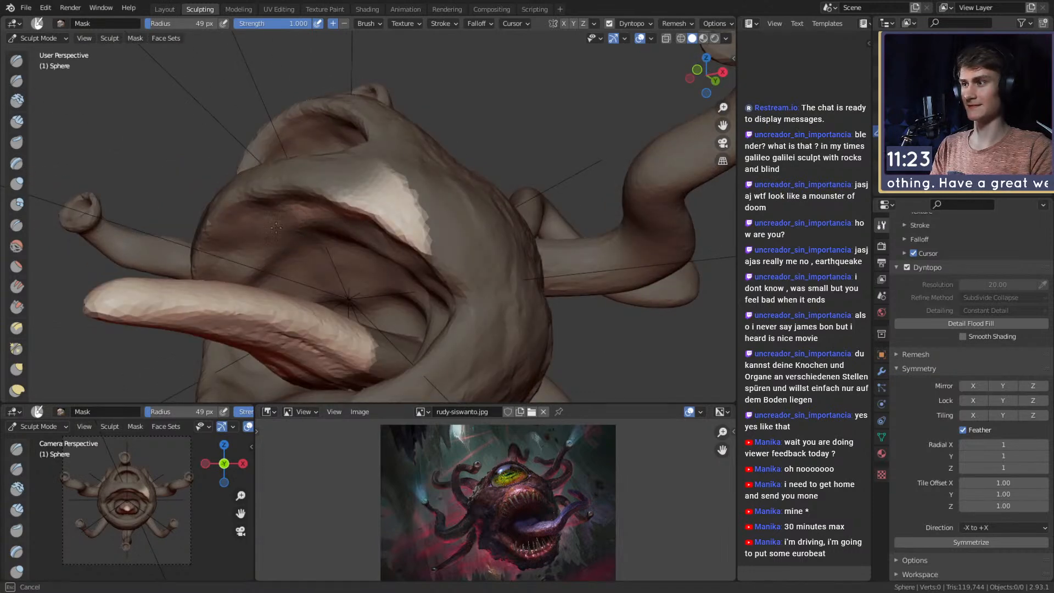
{"action": "middle_click_drag", "start_coordinate": [340, 201], "coordinate": [453, 234]}
{"action": "mouse_move", "coordinate": [458, 237]}
{"action": "left_mouse_down"}
{"action": "mouse_move", "coordinate": [473, 271]}
{"action": "mouse_move", "coordinate": [384, 269]}
{"action": "mouse_move", "coordinate": [509, 170]}
{"action": "mouse_move", "coordinate": [500, 282]}
{"action": "mouse_move", "coordinate": [473, 291]}
{"action": "mouse_move", "coordinate": [465, 190]}
{"action": "left_mouse_up"}
Refine the mask edge around the tongue's root with the Mask brush at a 38 px radius.
{"action": "scroll", "coordinate": [508, 169], "scroll_direction": "down", "scroll_amount": 6}
{"action": "key", "text": "f"}
{"action": "left_click", "coordinate": [358, 207]}
{"action": "mouse_move", "coordinate": [358, 207]}
{"action": "left_mouse_down", "text": "alt"}
{"action": "mouse_move", "coordinate": [404, 214]}
{"action": "mouse_move", "coordinate": [401, 193]}
{"action": "left_mouse_up", "text": "alt"}
{"action": "mouse_move", "coordinate": [401, 195]}
{"action": "left_mouse_down", "text": "ctrl"}
{"action": "mouse_move", "coordinate": [307, 217]}
{"action": "mouse_move", "coordinate": [333, 269]}
{"action": "mouse_move", "coordinate": [347, 220]}
{"action": "left_mouse_up", "text": "ctrl"}
{"action": "middle_click_drag", "start_coordinate": [398, 254], "coordinate": [416, 209]}
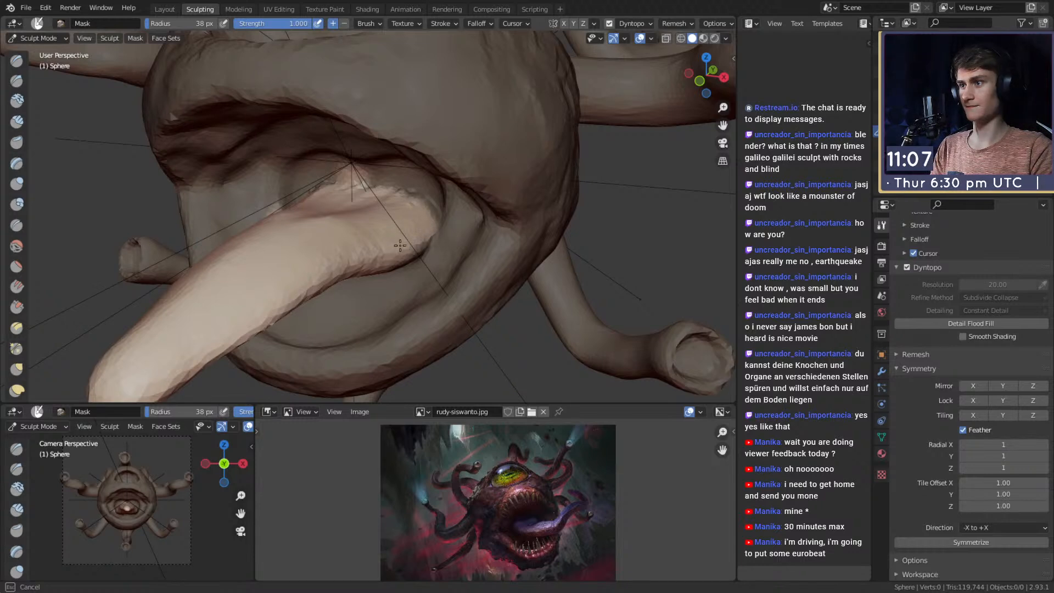
{"action": "middle_click_drag", "start_coordinate": [397, 247], "coordinate": [440, 187], "text": "alt"}
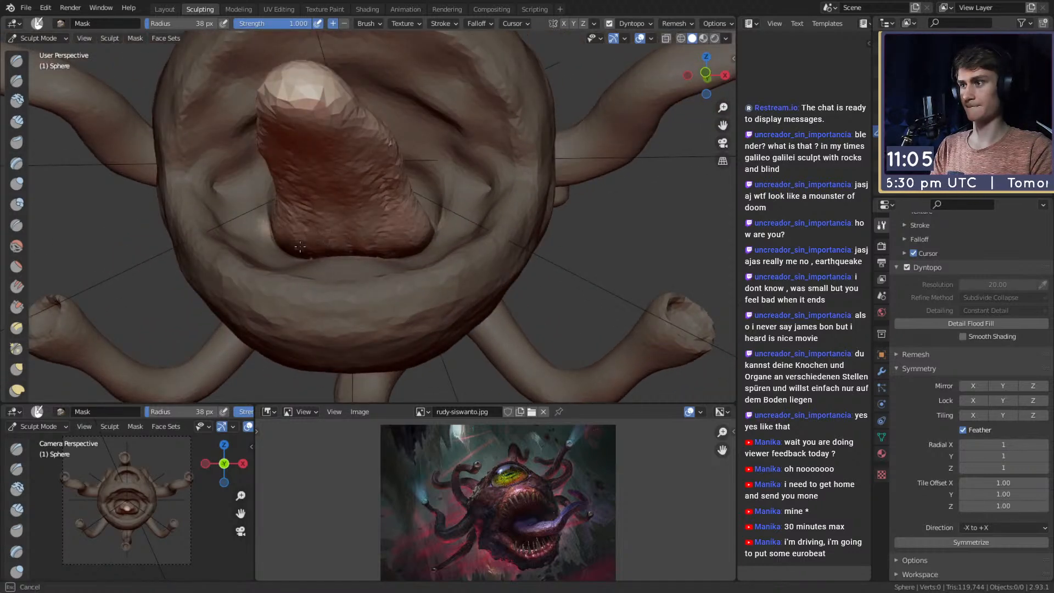
Mask the mouth floor beneath the tongue with the Mask brush at a 21 px radius.
{"action": "key", "text": "f"}
{"action": "left_click", "coordinate": [341, 244]}
{"action": "middle_click_drag", "start_coordinate": [330, 245], "coordinate": [378, 282]}
{"action": "key", "text": "f"}
{"action": "left_click", "coordinate": [369, 282]}
{"action": "left_click_drag", "start_coordinate": [337, 277], "coordinate": [386, 278]}
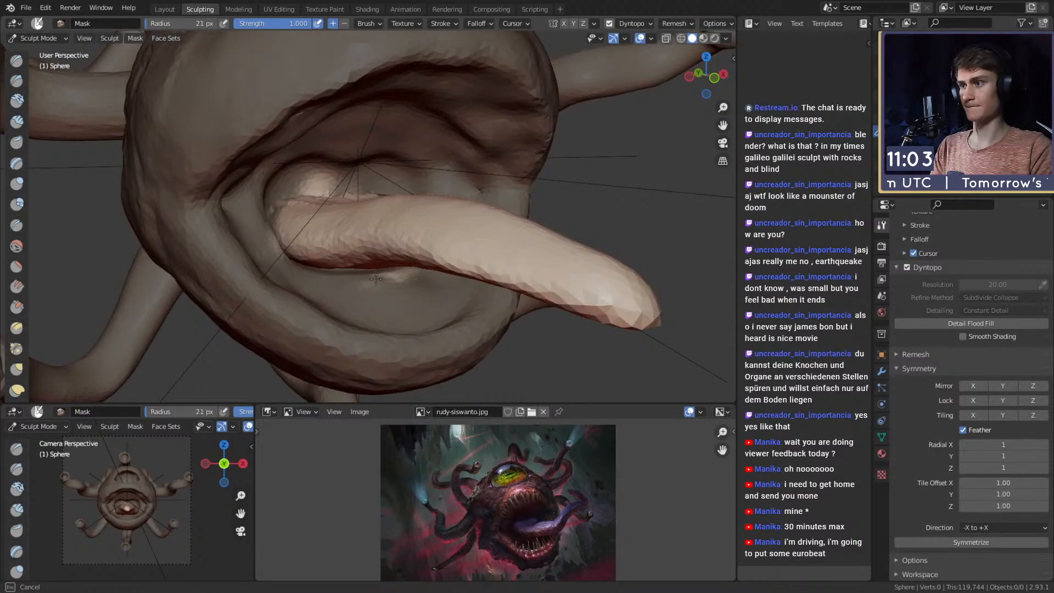
{"action": "middle_click_drag", "start_coordinate": [370, 209], "coordinate": [228, 57], "text": "ctrl"}
Mask the leftover area inside the mouth behind the tongue and switch to the Snake Hook brush.
{"action": "key", "text": "k"}
{"action": "mouse_move", "coordinate": [403, 211]}
{"action": "middle_mouse_down", "text": "shift"}
{"action": "mouse_move", "coordinate": [413, 267]}
{"action": "mouse_move", "coordinate": [401, 246]}
{"action": "middle_mouse_up", "text": "shift"}
{"action": "key", "text": "m"}
{"action": "key", "text": "f"}
{"action": "left_click", "coordinate": [397, 261]}
{"action": "left_click_drag", "start_coordinate": [395, 258], "coordinate": [280, 258]}
{"action": "key", "text": "k"}
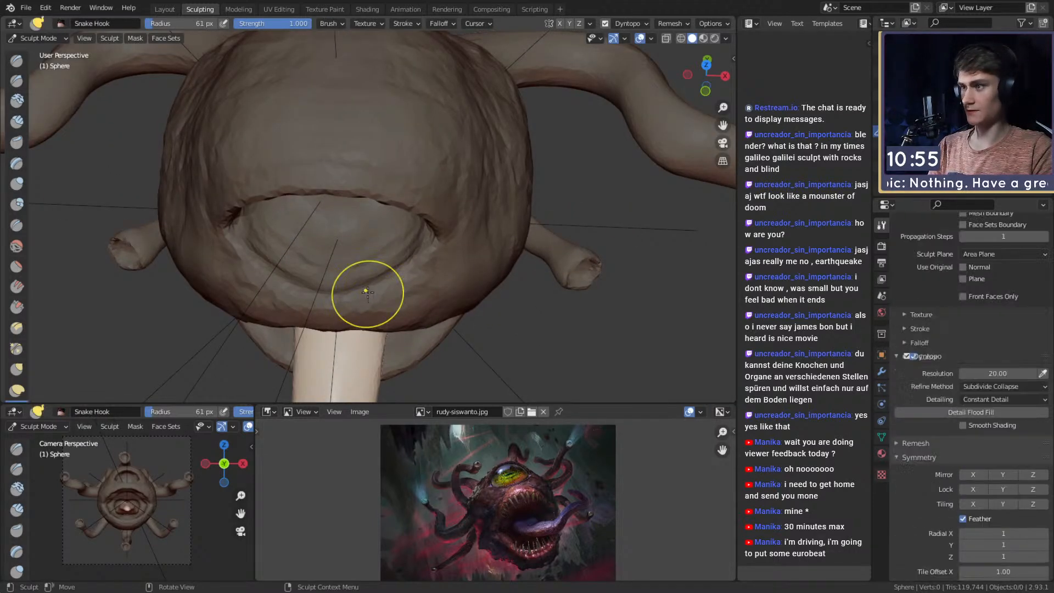
Swing the tongue sideways out of the mouth with the Snake Hook brush.
{"action": "mouse_move", "coordinate": [364, 289]}
{"action": "middle_mouse_down"}
{"action": "mouse_move", "coordinate": [352, 241]}
{"action": "mouse_move", "coordinate": [363, 281]}
{"action": "middle_mouse_up"}
{"action": "key", "text": "f"}
{"action": "left_click", "coordinate": [413, 262]}
{"action": "key", "text": "f"}
{"action": "left_click", "coordinate": [438, 281]}
{"action": "mouse_move", "coordinate": [331, 312]}
{"action": "left_mouse_down"}
{"action": "mouse_move", "coordinate": [391, 321]}
{"action": "mouse_move", "coordinate": [472, 277]}
{"action": "left_mouse_up"}
{"action": "key", "text": "f"}
Adjust the length and direction of the sideways tongue with the Snake Hook brush.
{"action": "left_click", "coordinate": [393, 278]}
{"action": "key", "text": "f"}
{"action": "left_click", "coordinate": [528, 279]}
{"action": "left_click_drag", "start_coordinate": [404, 295], "coordinate": [438, 248]}
{"action": "key", "text": "f"}
{"action": "left_click", "coordinate": [363, 246]}
{"action": "left_click_drag", "start_coordinate": [348, 236], "coordinate": [360, 225]}
{"action": "mouse_move", "coordinate": [422, 228]}
{"action": "left_mouse_down", "text": "alt"}
{"action": "mouse_move", "coordinate": [378, 250]}
{"action": "mouse_move", "coordinate": [384, 285]}
{"action": "left_mouse_up", "text": "alt"}
{"action": "key", "text": "f"}
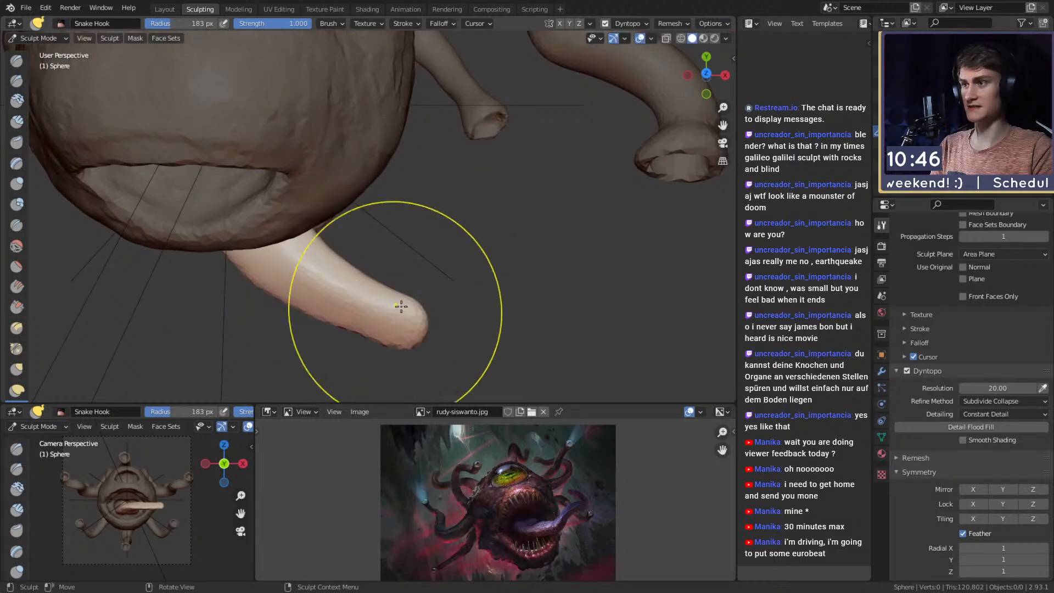
{"action": "left_click", "coordinate": [430, 322]}
{"action": "mouse_move", "coordinate": [418, 323]}
{"action": "left_mouse_down"}
{"action": "mouse_move", "coordinate": [442, 290]}
{"action": "mouse_move", "coordinate": [430, 274]}
{"action": "mouse_move", "coordinate": [447, 246]}
{"action": "left_mouse_up"}
{"action": "key", "text": "ctrl+z"}
Bend the outer end of the tongue upward with the Snake Hook brush.
{"action": "key", "text": "f"}
{"action": "left_click", "coordinate": [446, 269]}
{"action": "middle_click_drag", "start_coordinate": [475, 202], "coordinate": [400, 151]}
{"action": "mouse_move", "coordinate": [462, 93]}
{"action": "middle_mouse_down"}
{"action": "mouse_move", "coordinate": [369, 190]}
{"action": "mouse_move", "coordinate": [446, 283]}
{"action": "middle_mouse_up"}
{"action": "key", "text": "f"}
{"action": "left_click", "coordinate": [371, 179]}
{"action": "key", "text": "f"}
{"action": "left_click", "coordinate": [461, 273]}
{"action": "left_click_drag", "start_coordinate": [459, 271], "coordinate": [460, 246]}
{"action": "middle_click_drag", "start_coordinate": [460, 247], "coordinate": [476, 246]}
Adjust the upward curl near the tongue's tip with the Snake Hook brush.
{"action": "middle_click_drag", "start_coordinate": [472, 181], "coordinate": [443, 153]}
{"action": "key", "text": "f"}
{"action": "left_click", "coordinate": [478, 155]}
{"action": "middle_click_drag", "start_coordinate": [367, 169], "coordinate": [373, 177]}
{"action": "key", "text": "f"}
{"action": "left_click", "coordinate": [390, 177]}
{"action": "left_click_drag", "start_coordinate": [387, 179], "coordinate": [351, 184]}
Shape the tongue's curve between the mouth and the raised tip with the Snake Hook brush.
{"action": "mouse_move", "coordinate": [343, 184]}
{"action": "middle_mouse_down"}
{"action": "mouse_move", "coordinate": [391, 195]}
{"action": "mouse_move", "coordinate": [345, 204]}
{"action": "middle_mouse_up"}
{"action": "key", "text": "f"}
{"action": "left_click", "coordinate": [373, 200]}
{"action": "key", "text": "f"}
{"action": "left_click", "coordinate": [357, 198]}
{"action": "left_click_drag", "start_coordinate": [258, 211], "coordinate": [280, 198]}
{"action": "middle_click_drag", "start_coordinate": [307, 206], "coordinate": [392, 211]}
{"action": "key", "text": "f"}
{"action": "left_click", "coordinate": [363, 212]}
{"action": "mouse_move", "coordinate": [335, 217]}
{"action": "left_mouse_down"}
{"action": "mouse_move", "coordinate": [321, 220]}
{"action": "mouse_move", "coordinate": [330, 225]}
{"action": "left_mouse_up"}
{"action": "mouse_move", "coordinate": [420, 224]}
{"action": "middle_mouse_down"}
{"action": "mouse_move", "coordinate": [380, 234]}
{"action": "mouse_move", "coordinate": [438, 279]}
{"action": "mouse_move", "coordinate": [440, 299]}
{"action": "middle_mouse_up"}
Smooth the raised outer bend of the tongue at a 179 px radius.
{"action": "scroll", "coordinate": [384, 236], "scroll_direction": "down", "scroll_amount": 4}
{"action": "scroll", "coordinate": [492, 249], "scroll_direction": "up", "scroll_amount": 2}
{"action": "middle_click_drag", "start_coordinate": [491, 249], "coordinate": [425, 263], "text": "ctrl"}
{"action": "key", "text": "f"}
{"action": "left_click", "coordinate": [429, 260]}
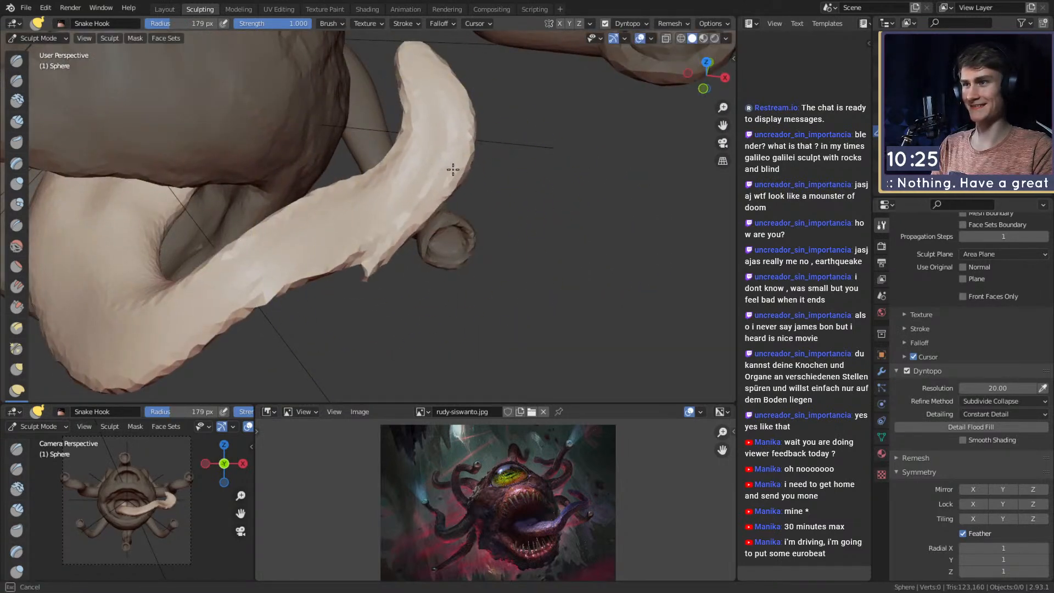
{"action": "left_click_drag", "start_coordinate": [449, 173], "coordinate": [461, 139], "text": "shift"}
{"action": "key", "text": "f"}
{"action": "left_click", "coordinate": [503, 195]}
Build up volume along the outer part of the tongue with the Clay Strips brush at a 38 px radius.
{"action": "key", "text": "c"}
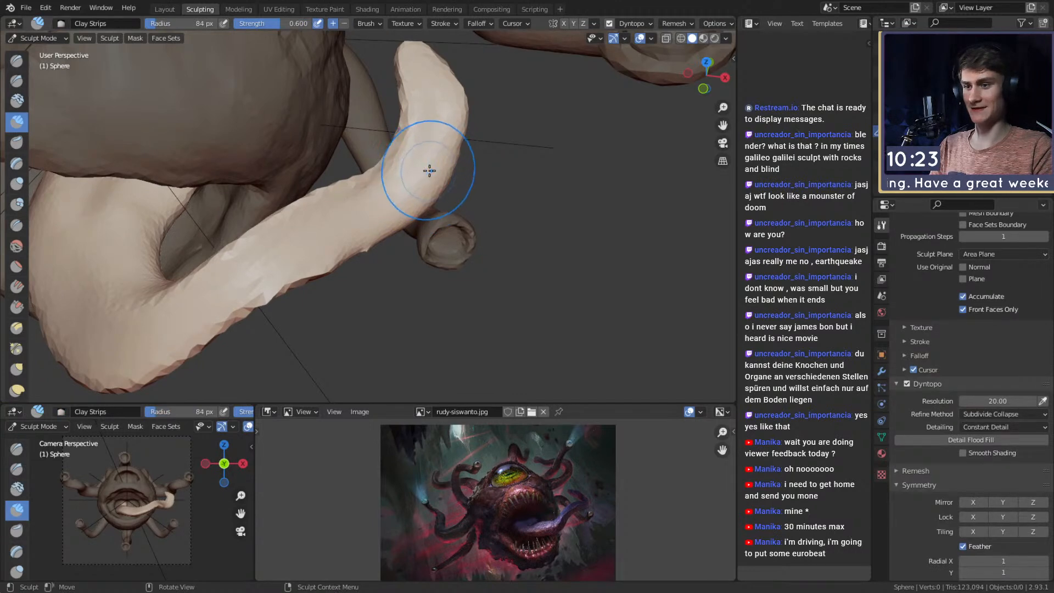
{"action": "middle_click_drag", "start_coordinate": [423, 169], "coordinate": [430, 161]}
{"action": "middle_click_drag", "start_coordinate": [373, 214], "coordinate": [450, 168]}
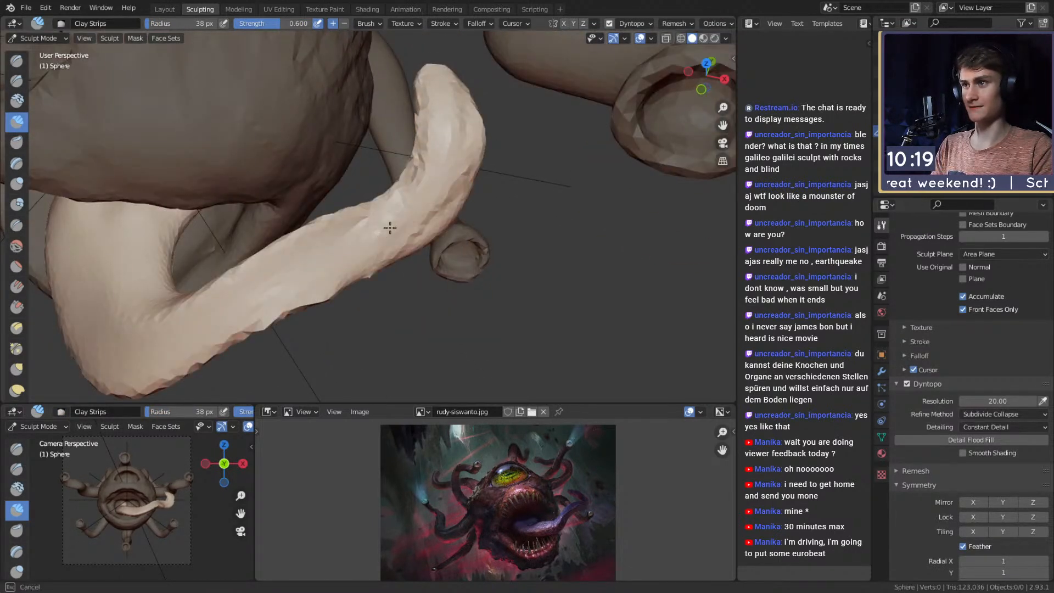
{"action": "middle_click_drag", "start_coordinate": [382, 236], "coordinate": [399, 214]}
{"action": "left_click_drag", "start_coordinate": [281, 283], "coordinate": [247, 319]}
{"action": "mouse_move", "coordinate": [258, 302]}
{"action": "middle_mouse_down"}
{"action": "mouse_move", "coordinate": [305, 282]}
{"action": "mouse_move", "coordinate": [305, 245]}
{"action": "middle_mouse_up"}
Thicken the tongue's base and main bend with the Clay Strips brush, starting at a 67 px radius.
{"action": "key", "text": "f"}
{"action": "left_click", "coordinate": [315, 244]}
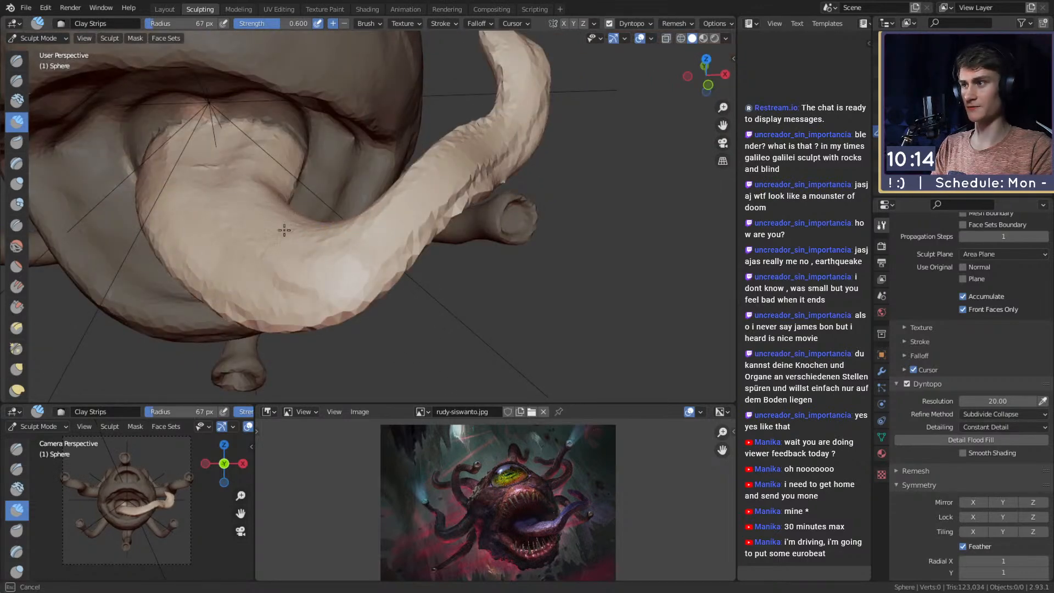
{"action": "mouse_move", "coordinate": [254, 202]}
{"action": "middle_mouse_down"}
{"action": "mouse_move", "coordinate": [388, 259]}
{"action": "mouse_move", "coordinate": [464, 176]}
{"action": "mouse_move", "coordinate": [439, 245]}
{"action": "mouse_move", "coordinate": [388, 247]}
{"action": "middle_mouse_up"}
{"action": "key", "text": "f"}
{"action": "left_click", "coordinate": [426, 245]}
{"action": "mouse_move", "coordinate": [351, 284]}
{"action": "left_mouse_down"}
{"action": "mouse_move", "coordinate": [468, 221]}
{"action": "mouse_move", "coordinate": [495, 181]}
{"action": "left_mouse_up"}
Smooth the whole tongue from its tip to its base and clear the mask.
{"action": "key", "text": "f"}
{"action": "left_click", "coordinate": [516, 209]}
{"action": "mouse_move", "coordinate": [509, 121]}
{"action": "left_mouse_down", "text": "shift"}
{"action": "mouse_move", "coordinate": [341, 271]}
{"action": "mouse_move", "coordinate": [217, 334]}
{"action": "mouse_move", "coordinate": [146, 301]}
{"action": "left_mouse_up", "text": "shift"}
{"action": "mouse_move", "coordinate": [146, 301]}
{"action": "middle_mouse_down"}
{"action": "mouse_move", "coordinate": [284, 255]}
{"action": "mouse_move", "coordinate": [306, 228]}
{"action": "mouse_move", "coordinate": [298, 140]}
{"action": "mouse_move", "coordinate": [354, 192]}
{"action": "mouse_move", "coordinate": [435, 205]}
{"action": "middle_mouse_up"}
Build up folds along the upper lip with the Clay Strips brush at radii of 39 and 51 px.
{"action": "key", "text": "shift+c"}
{"action": "scroll", "coordinate": [355, 193], "scroll_direction": "up", "scroll_amount": 3}
{"action": "key", "text": "c"}
{"action": "scroll", "coordinate": [428, 202], "scroll_direction": "up", "scroll_amount": 3}
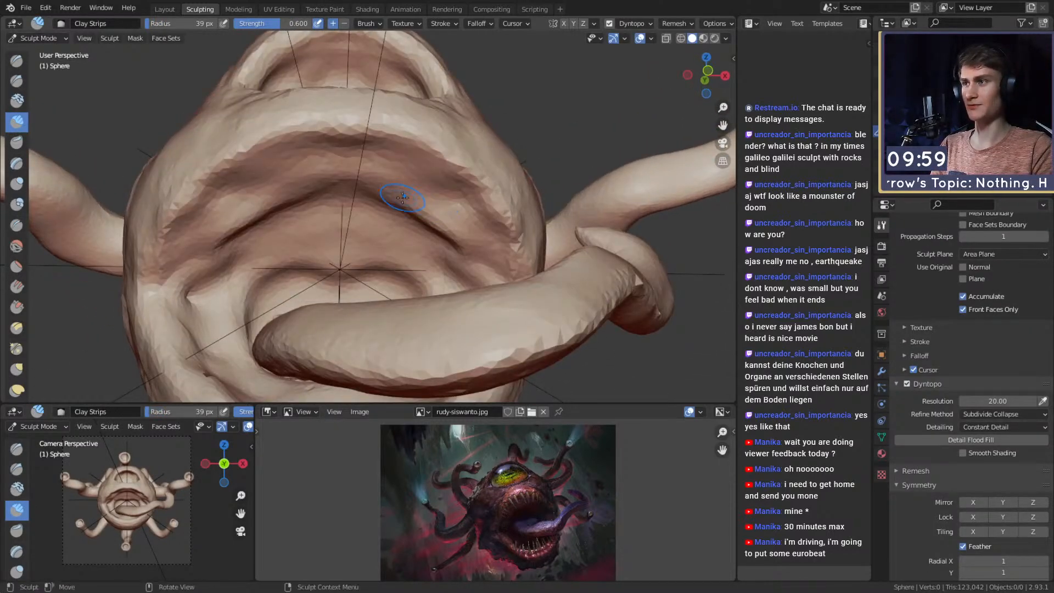
{"action": "mouse_move", "coordinate": [252, 217]}
{"action": "left_mouse_down"}
{"action": "mouse_move", "coordinate": [285, 171]}
{"action": "mouse_move", "coordinate": [217, 235]}
{"action": "mouse_move", "coordinate": [203, 211]}
{"action": "mouse_move", "coordinate": [247, 233]}
{"action": "left_mouse_up"}
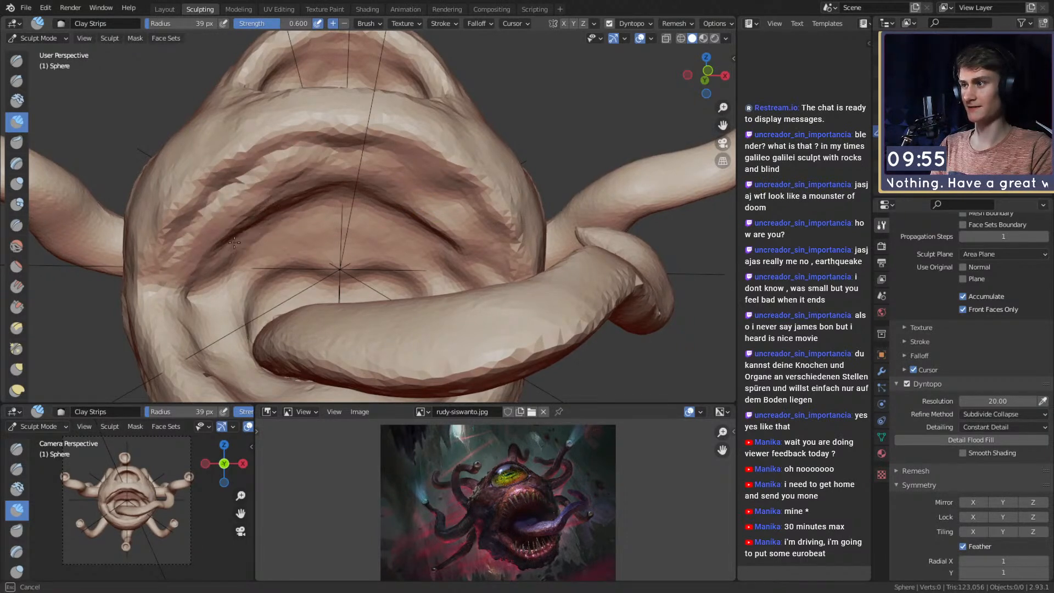
{"action": "mouse_move", "coordinate": [394, 176]}
{"action": "left_mouse_down"}
{"action": "mouse_move", "coordinate": [492, 266]}
{"action": "mouse_move", "coordinate": [395, 182]}
{"action": "mouse_move", "coordinate": [427, 168]}
{"action": "left_mouse_up"}
{"action": "middle_click_drag", "start_coordinate": [428, 168], "coordinate": [420, 162]}
{"action": "key", "text": "f"}
{"action": "mouse_move", "coordinate": [368, 179]}
{"action": "left_mouse_down"}
{"action": "mouse_move", "coordinate": [451, 190]}
{"action": "mouse_move", "coordinate": [524, 252]}
{"action": "mouse_move", "coordinate": [511, 240]}
{"action": "left_mouse_up"}
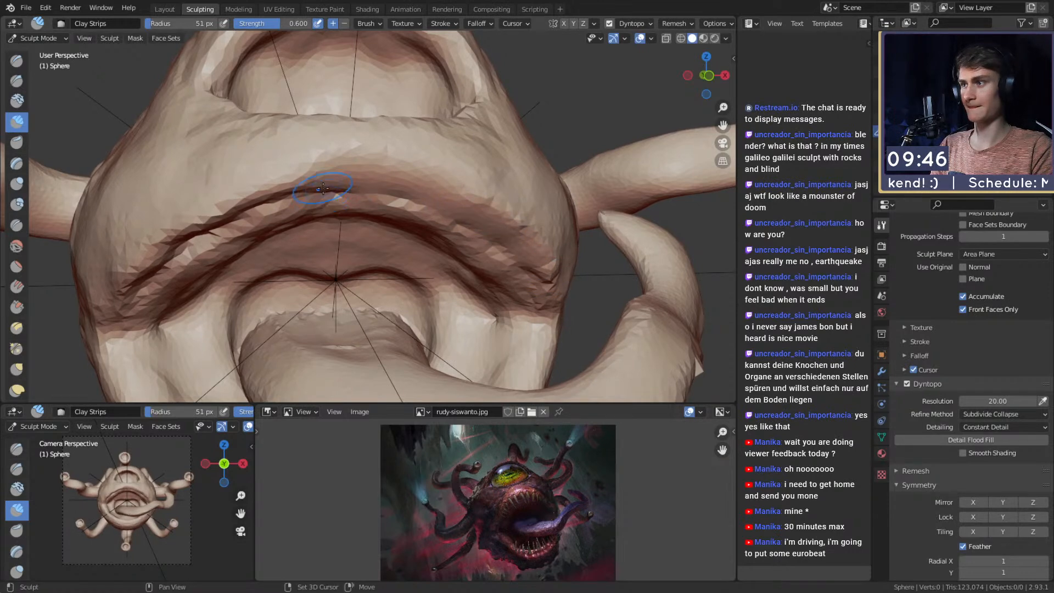
Refine and smooth the upper lip's folds using the Crease brush with its strength lowered to 0.267.
{"action": "key", "text": "shift+c"}
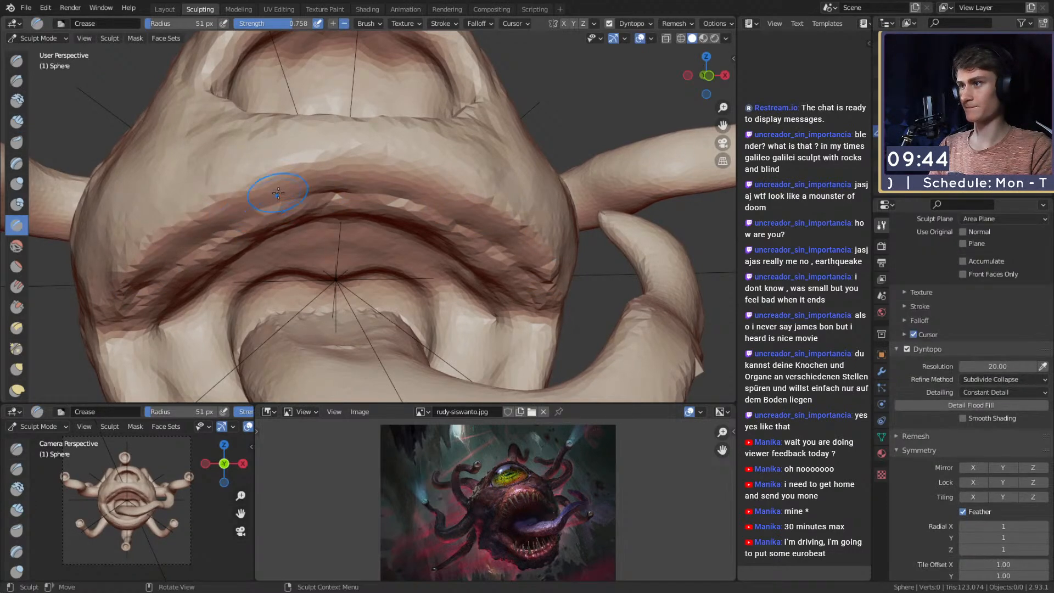
{"action": "mouse_move", "coordinate": [336, 169]}
{"action": "left_mouse_down"}
{"action": "mouse_move", "coordinate": [264, 165]}
{"action": "mouse_move", "coordinate": [188, 200]}
{"action": "mouse_move", "coordinate": [185, 191]}
{"action": "mouse_move", "coordinate": [327, 148]}
{"action": "mouse_move", "coordinate": [417, 171]}
{"action": "left_mouse_up"}
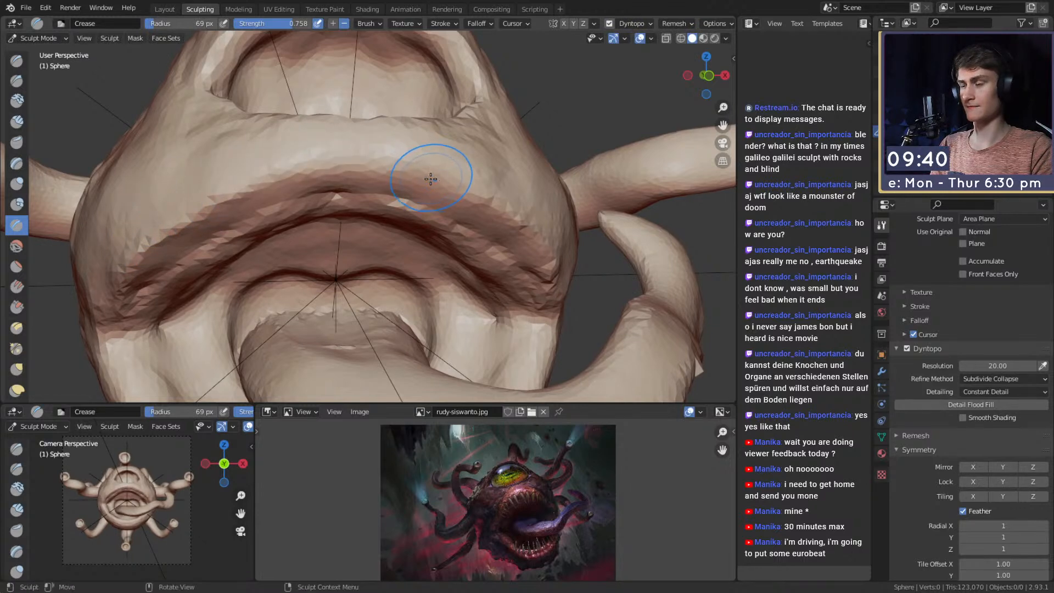
{"action": "key", "text": "shift+f"}
{"action": "left_click", "coordinate": [382, 198]}
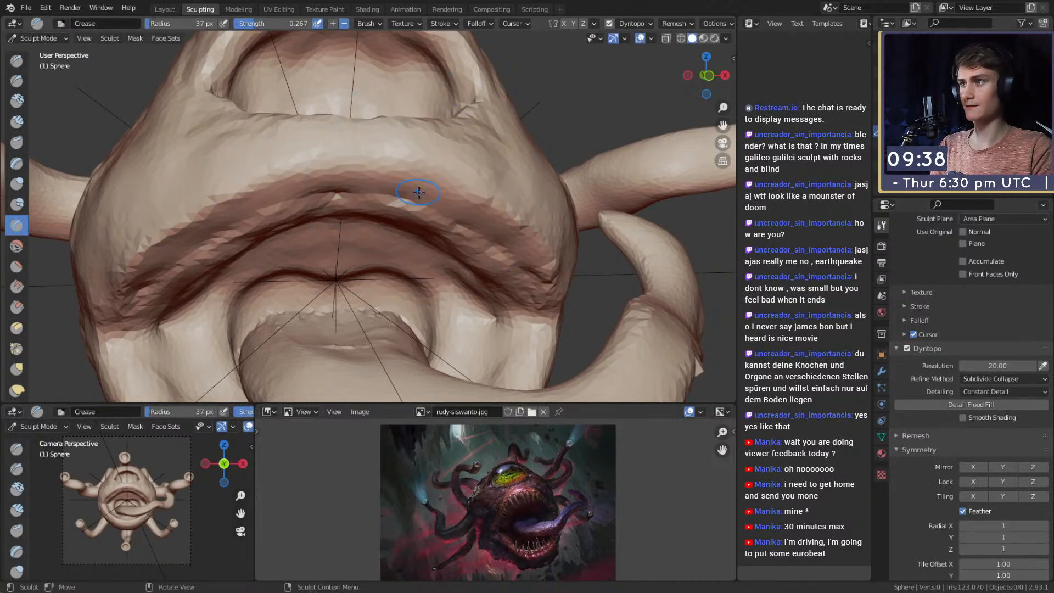
{"action": "key", "text": "f"}
{"action": "mouse_move", "coordinate": [367, 193]}
{"action": "left_mouse_down", "text": "shift"}
{"action": "mouse_move", "coordinate": [310, 200]}
{"action": "mouse_move", "coordinate": [192, 258]}
{"action": "mouse_move", "coordinate": [305, 211]}
{"action": "left_mouse_up", "text": "shift"}
{"action": "left_click", "coordinate": [384, 205]}
Smooth the lower lip and the corner of the mouth at a 40 px radius.
{"action": "middle_click_drag", "start_coordinate": [488, 231], "coordinate": [395, 211]}
{"action": "key", "text": "f"}
{"action": "left_click", "coordinate": [364, 248]}
{"action": "mouse_move", "coordinate": [312, 237]}
{"action": "left_mouse_down", "text": "shift"}
{"action": "mouse_move", "coordinate": [429, 237]}
{"action": "mouse_move", "coordinate": [322, 216]}
{"action": "mouse_move", "coordinate": [263, 220]}
{"action": "left_mouse_up", "text": "shift"}
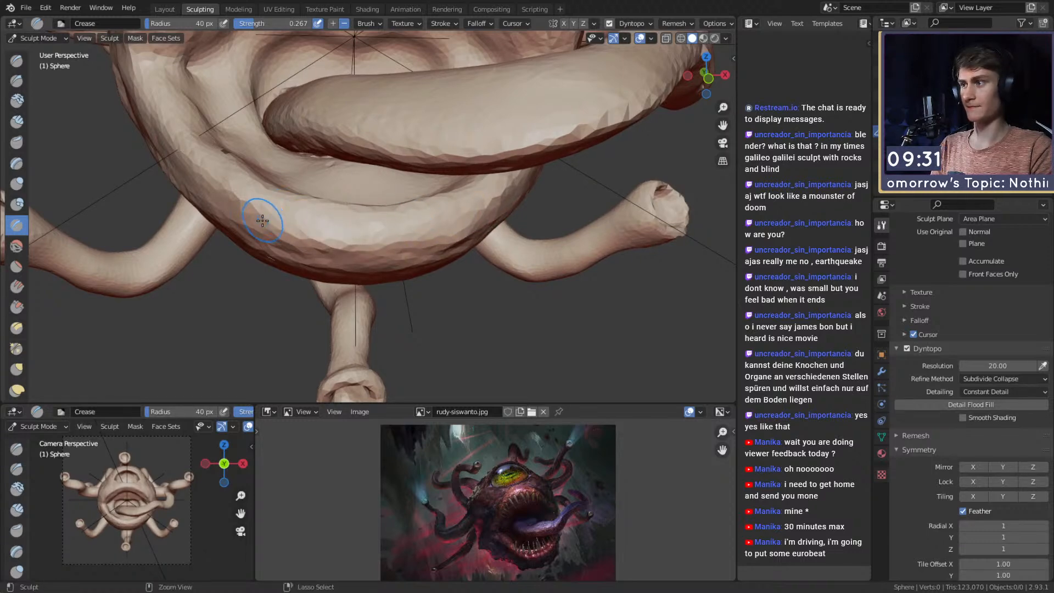
{"action": "left_click_drag", "start_coordinate": [205, 174], "coordinate": [215, 159], "text": "shift"}
Refine the folds of the lower lip and its far side with the Crease brush at radii of 59 and 46 px.
{"action": "mouse_move", "coordinate": [247, 172]}
{"action": "middle_mouse_down", "text": "shift"}
{"action": "mouse_move", "coordinate": [274, 241]}
{"action": "mouse_move", "coordinate": [305, 242]}
{"action": "middle_mouse_up", "text": "shift"}
{"action": "left_click_drag", "start_coordinate": [327, 279], "coordinate": [278, 254]}
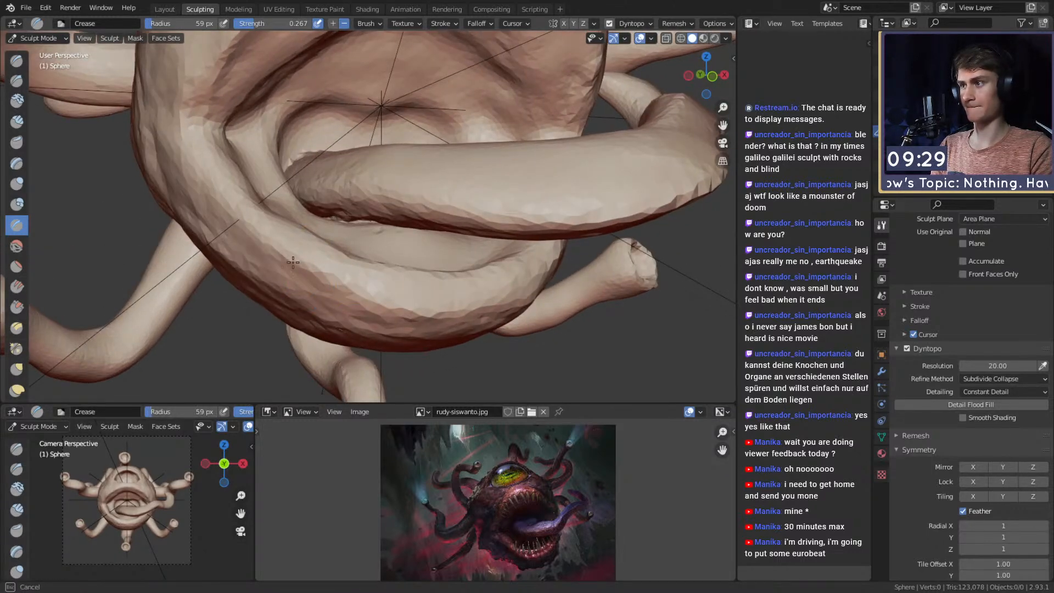
{"action": "key", "text": "f"}
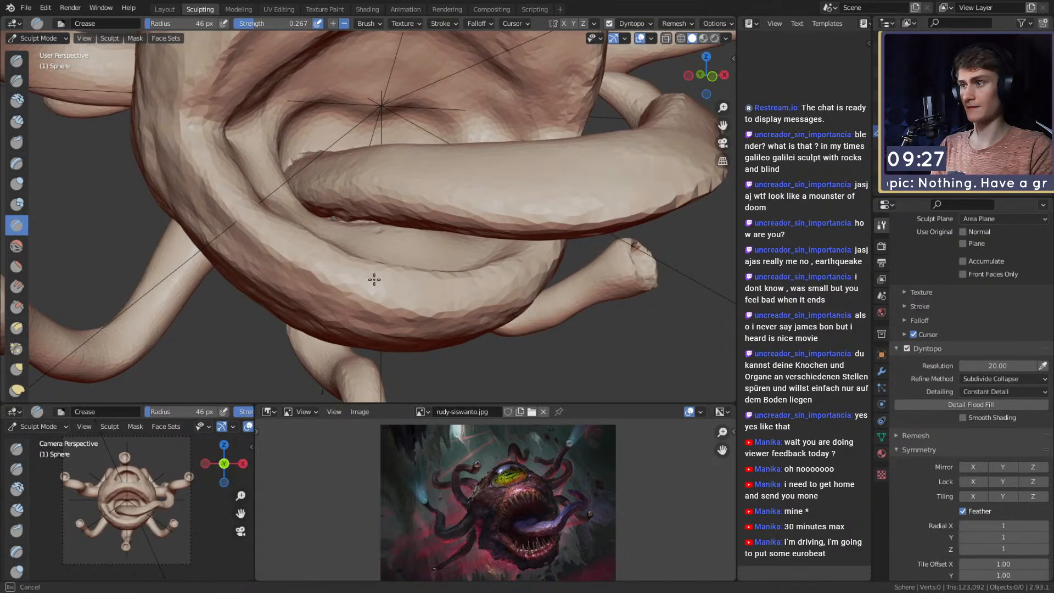
{"action": "middle_click_drag", "start_coordinate": [415, 290], "coordinate": [427, 249]}
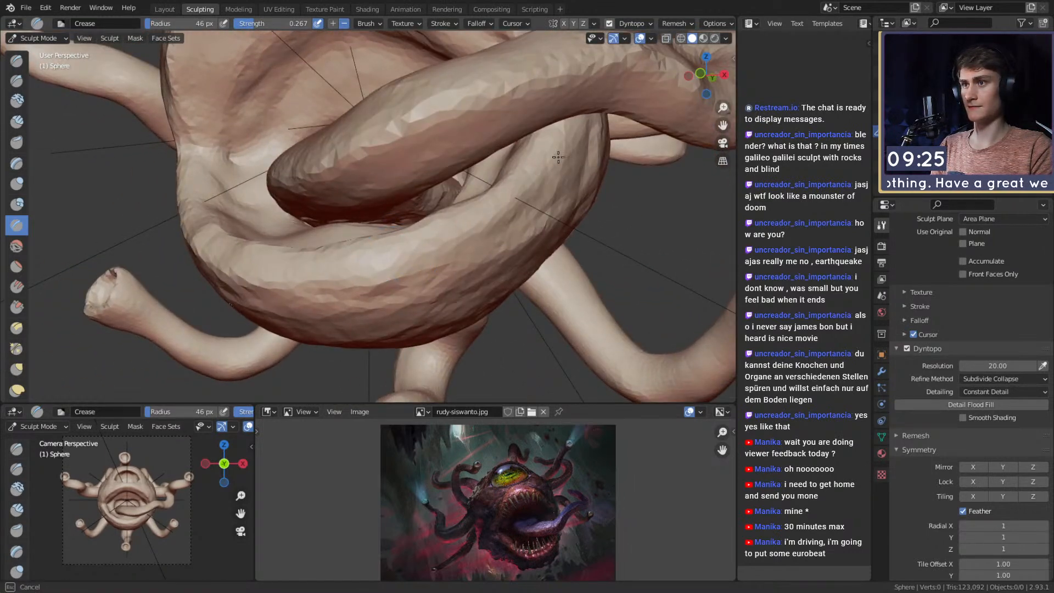
{"action": "middle_click_drag", "start_coordinate": [553, 160], "coordinate": [520, 160]}
{"action": "left_click_drag", "start_coordinate": [488, 186], "coordinate": [447, 224]}
{"action": "left_click_drag", "start_coordinate": [439, 230], "coordinate": [477, 266], "text": "alt"}
{"action": "key", "text": "f"}
{"action": "left_click", "coordinate": [475, 254]}
{"action": "mouse_move", "coordinate": [490, 175]}
{"action": "left_mouse_down", "text": "ctrl+alt"}
{"action": "mouse_move", "coordinate": [477, 249]}
{"action": "mouse_move", "coordinate": [503, 247]}
{"action": "mouse_move", "coordinate": [459, 184]}
{"action": "left_mouse_up", "text": "ctrl+alt"}
{"action": "mouse_move", "coordinate": [409, 121]}
{"action": "left_mouse_down", "text": "alt+shift"}
{"action": "mouse_move", "coordinate": [398, 194]}
{"action": "mouse_move", "coordinate": [389, 135]}
{"action": "left_mouse_up", "text": "alt+shift"}
Fill out and smooth the upper lip's surface using the Clay Strips brush, enlarging its radius to 103 px.
{"action": "key", "text": "k"}
{"action": "left_click_drag", "start_coordinate": [411, 209], "coordinate": [421, 151], "text": "ctrl+alt"}
{"action": "key", "text": "c"}
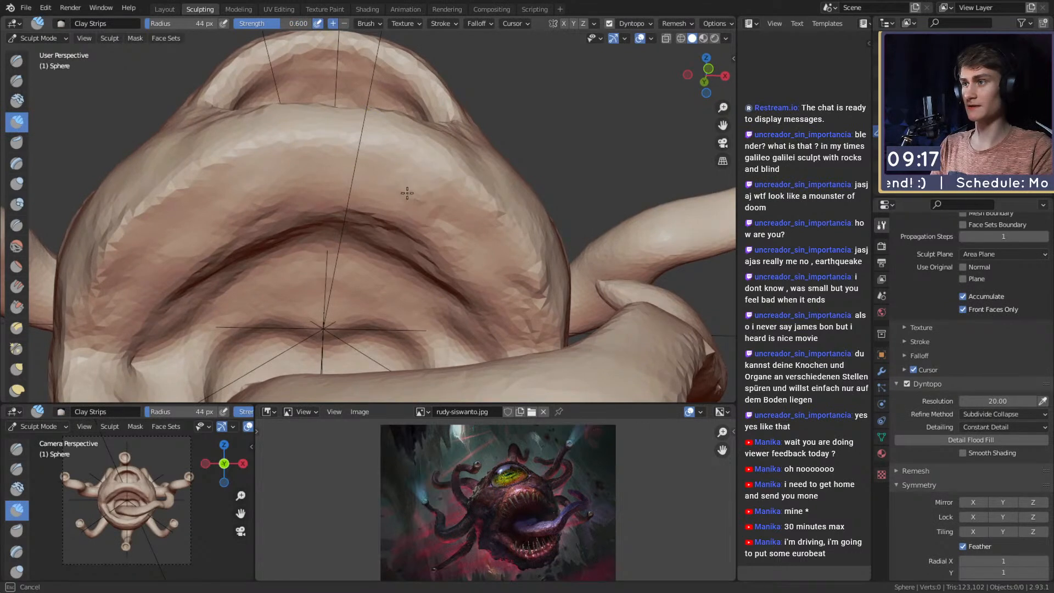
{"action": "mouse_move", "coordinate": [360, 184]}
{"action": "left_mouse_down"}
{"action": "mouse_move", "coordinate": [299, 178]}
{"action": "mouse_move", "coordinate": [220, 212]}
{"action": "mouse_move", "coordinate": [151, 263]}
{"action": "mouse_move", "coordinate": [125, 300]}
{"action": "mouse_move", "coordinate": [290, 176]}
{"action": "mouse_move", "coordinate": [467, 203]}
{"action": "mouse_move", "coordinate": [483, 258]}
{"action": "mouse_move", "coordinate": [530, 316]}
{"action": "mouse_move", "coordinate": [330, 173]}
{"action": "left_mouse_up"}
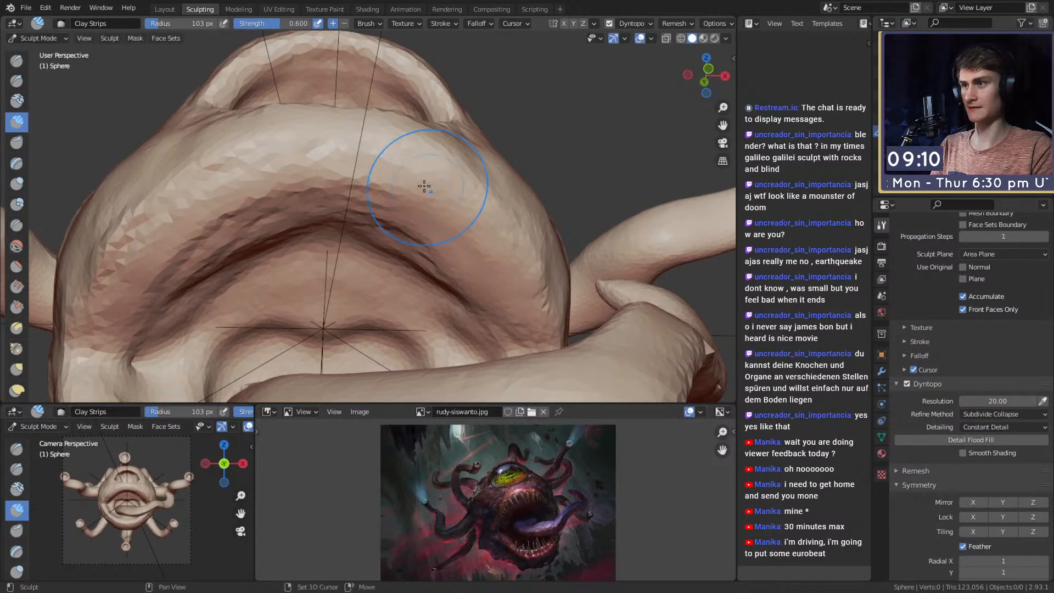
Even out the lower lip from one mouth corner to the other with the brush radius at 35 px.
{"action": "middle_click_drag", "start_coordinate": [389, 145], "coordinate": [396, 245]}
{"action": "middle_click_drag", "start_coordinate": [359, 309], "coordinate": [270, 298], "text": "ctrl"}
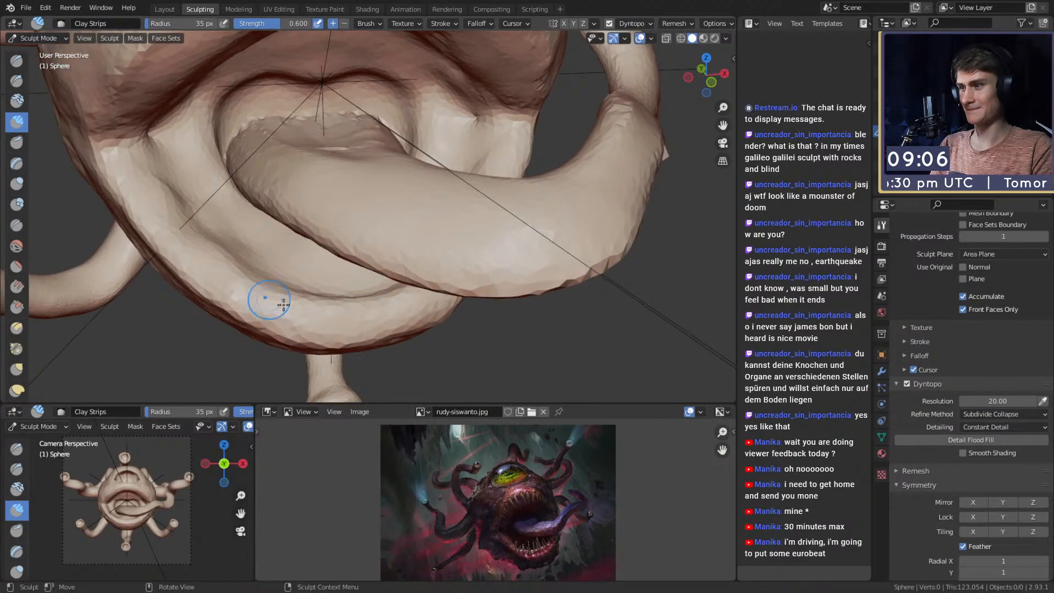
{"action": "middle_click_drag", "start_coordinate": [399, 310], "coordinate": [387, 248]}
{"action": "middle_click_drag", "start_coordinate": [347, 158], "coordinate": [419, 247]}
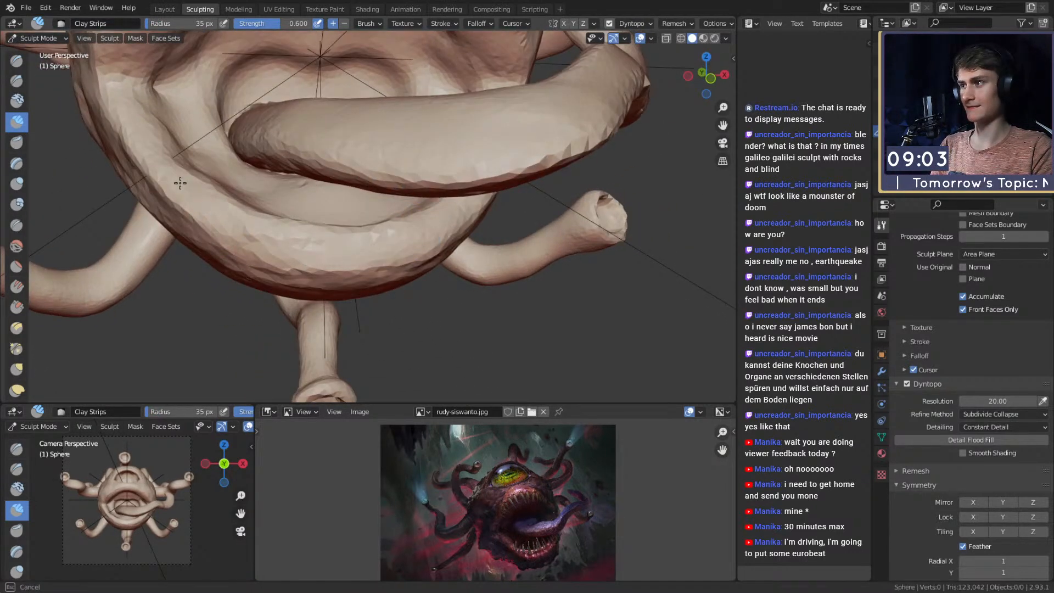
{"action": "middle_click_drag", "start_coordinate": [473, 213], "coordinate": [399, 161]}
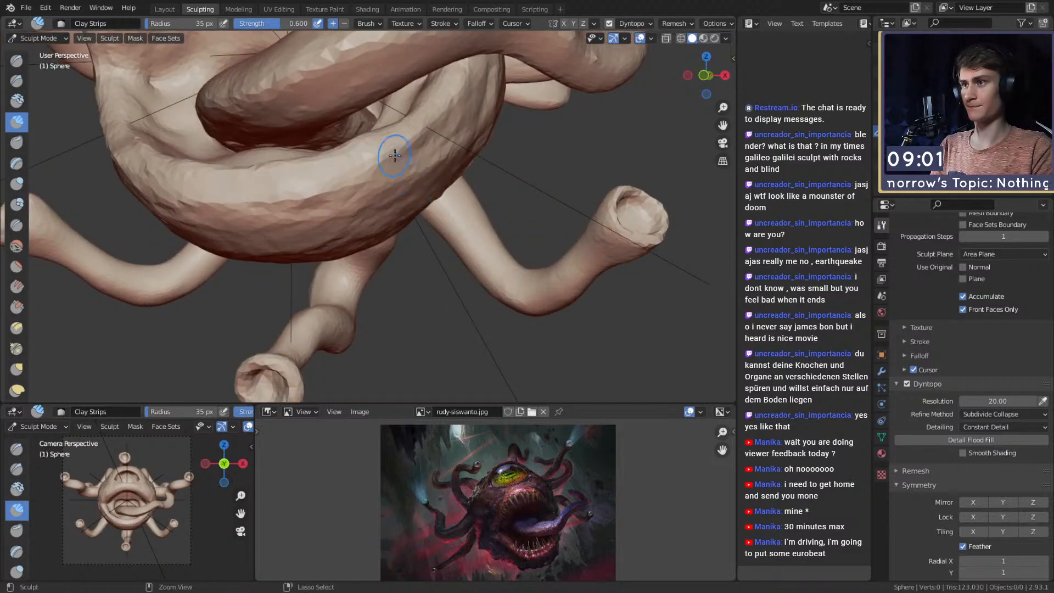
{"action": "mouse_move", "coordinate": [453, 86]}
{"action": "left_mouse_down", "text": "ctrl+alt"}
{"action": "mouse_move", "coordinate": [352, 110]}
{"action": "mouse_move", "coordinate": [307, 70]}
{"action": "left_mouse_up", "text": "ctrl+alt"}
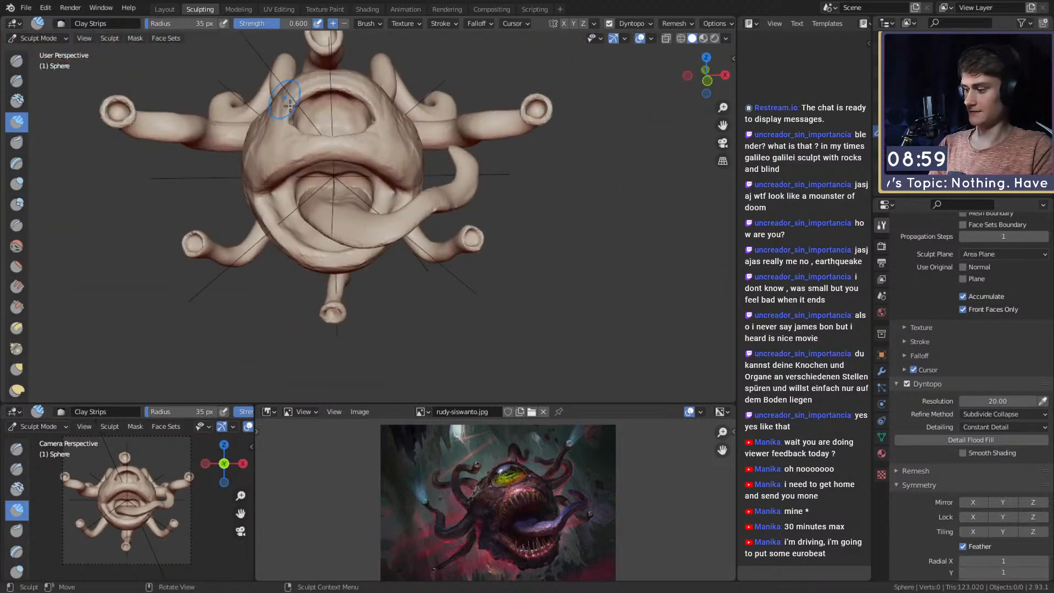
Mask evenly spaced round tooth spots across the middle of the upper lip with a 36 px Mask brush.
{"action": "key", "text": "k"}
{"action": "left_click_drag", "start_coordinate": [391, 146], "coordinate": [411, 173], "text": "alt"}
{"action": "scroll", "coordinate": [411, 173], "scroll_direction": "up", "scroll_amount": 4}
{"action": "mouse_move", "coordinate": [382, 110]}
{"action": "middle_mouse_down", "text": "shift"}
{"action": "mouse_move", "coordinate": [386, 182]}
{"action": "mouse_move", "coordinate": [373, 158]}
{"action": "middle_mouse_up", "text": "shift"}
{"action": "scroll", "coordinate": [386, 181], "scroll_direction": "up", "scroll_amount": 2}
{"action": "key", "text": "m"}
{"action": "mouse_move", "coordinate": [369, 187]}
{"action": "middle_mouse_down"}
{"action": "mouse_move", "coordinate": [384, 171]}
{"action": "mouse_move", "coordinate": [373, 152]}
{"action": "middle_mouse_up"}
{"action": "key", "text": "f"}
{"action": "left_click", "coordinate": [373, 151]}
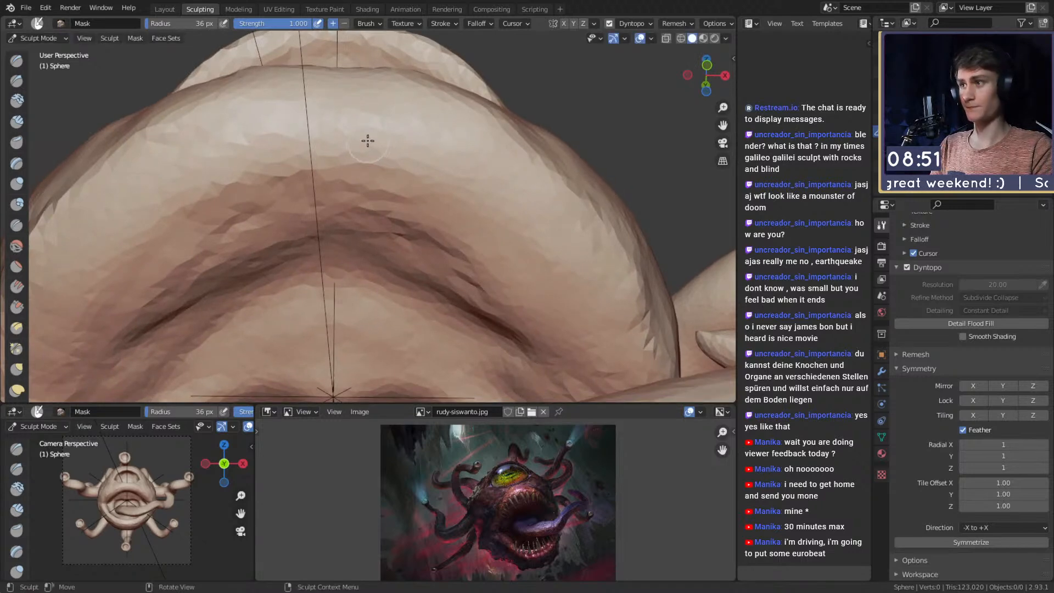
{"action": "left_click", "coordinate": [281, 137]}
{"action": "mouse_move", "coordinate": [280, 138]}
{"action": "middle_mouse_down"}
{"action": "mouse_move", "coordinate": [464, 146]}
{"action": "mouse_move", "coordinate": [380, 141]}
{"action": "middle_mouse_up"}
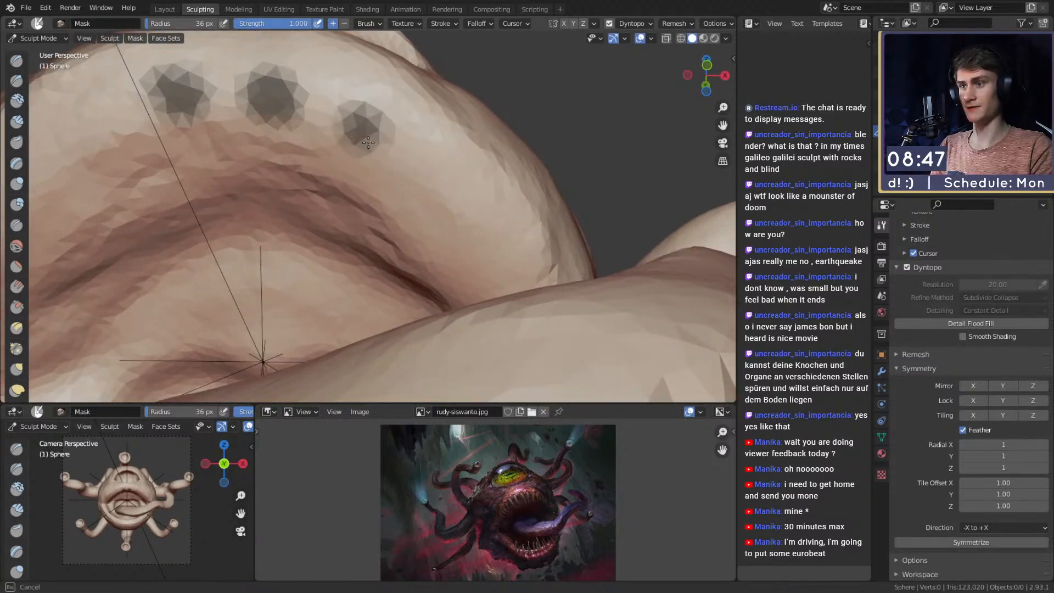
Extend the row of mask spots down both sides of the upper lip at a 38 px radius.
{"action": "mouse_move", "coordinate": [422, 181]}
{"action": "middle_mouse_down"}
{"action": "mouse_move", "coordinate": [471, 195]}
{"action": "mouse_move", "coordinate": [454, 130]}
{"action": "mouse_move", "coordinate": [454, 148]}
{"action": "mouse_move", "coordinate": [429, 135]}
{"action": "mouse_move", "coordinate": [454, 169]}
{"action": "mouse_move", "coordinate": [414, 148]}
{"action": "mouse_move", "coordinate": [362, 163]}
{"action": "mouse_move", "coordinate": [353, 146]}
{"action": "mouse_move", "coordinate": [310, 186]}
{"action": "mouse_move", "coordinate": [342, 195]}
{"action": "middle_mouse_up"}
{"action": "left_click", "coordinate": [457, 174]}
{"action": "scroll", "coordinate": [452, 137], "scroll_direction": "down", "scroll_amount": 6}
{"action": "scroll", "coordinate": [452, 138], "scroll_direction": "up", "scroll_amount": 6}
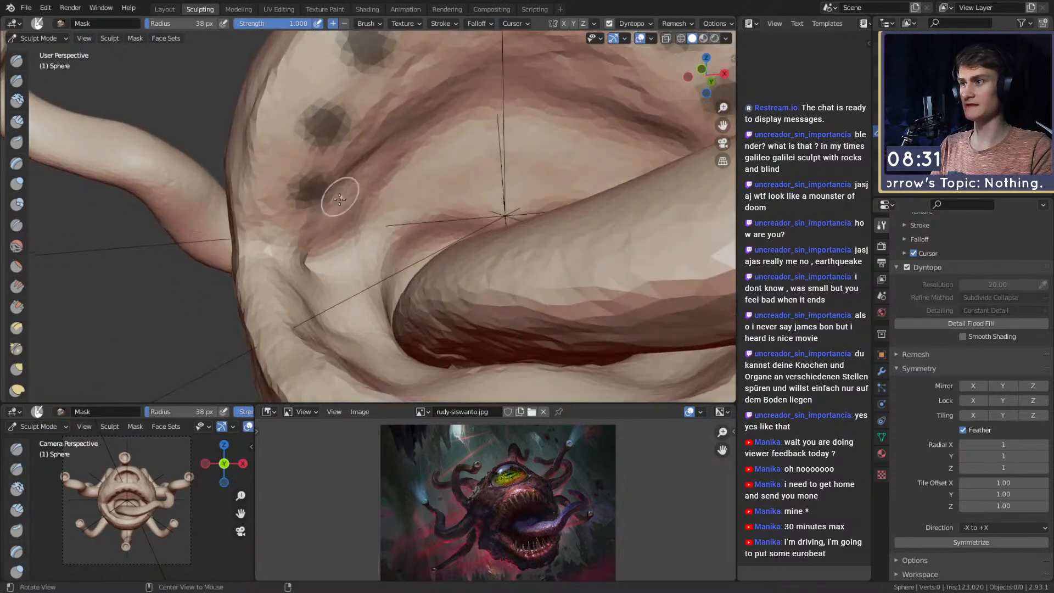
{"action": "mouse_move", "coordinate": [367, 156]}
{"action": "middle_mouse_down", "text": "ctrl"}
{"action": "mouse_move", "coordinate": [378, 225]}
{"action": "mouse_move", "coordinate": [409, 208]}
{"action": "mouse_move", "coordinate": [416, 219]}
{"action": "mouse_move", "coordinate": [396, 191]}
{"action": "mouse_move", "coordinate": [342, 256]}
{"action": "mouse_move", "coordinate": [319, 225]}
{"action": "mouse_move", "coordinate": [295, 263]}
{"action": "mouse_move", "coordinate": [305, 218]}
{"action": "middle_mouse_up", "text": "ctrl"}
Mask a matching row of round spots along the lower lip at a 32 px radius.
{"action": "left_click_drag", "start_coordinate": [208, 86], "coordinate": [212, 208], "text": "ctrl+alt"}
{"action": "mouse_move", "coordinate": [259, 237]}
{"action": "left_mouse_down", "text": "alt"}
{"action": "mouse_move", "coordinate": [398, 172]}
{"action": "mouse_move", "coordinate": [421, 204]}
{"action": "mouse_move", "coordinate": [410, 229]}
{"action": "left_mouse_up", "text": "alt"}
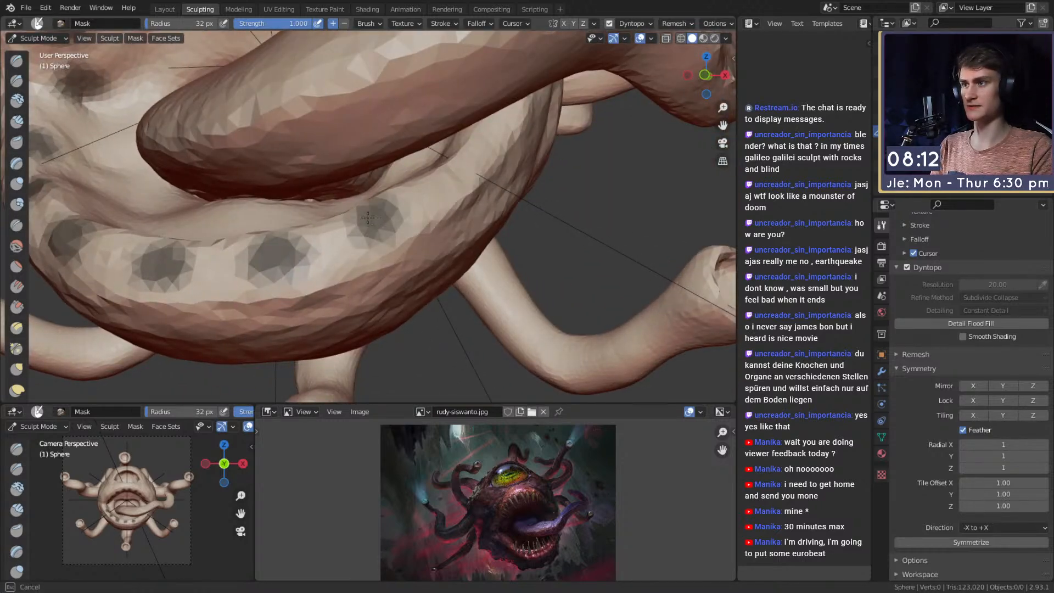
{"action": "middle_click_drag", "start_coordinate": [377, 232], "coordinate": [363, 230]}
{"action": "left_click_drag", "start_coordinate": [372, 193], "coordinate": [381, 188]}
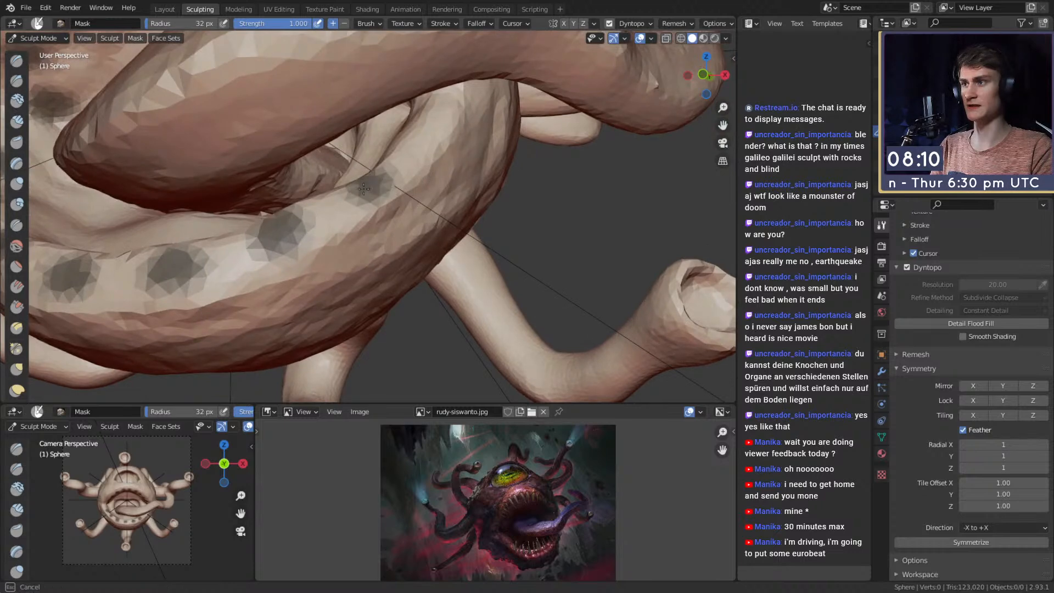
{"action": "mouse_move", "coordinate": [433, 117]}
{"action": "left_mouse_down", "text": "alt"}
{"action": "mouse_move", "coordinate": [439, 203]}
{"action": "mouse_move", "coordinate": [442, 142]}
{"action": "mouse_move", "coordinate": [438, 212]}
{"action": "mouse_move", "coordinate": [395, 164]}
{"action": "left_mouse_up", "text": "alt"}
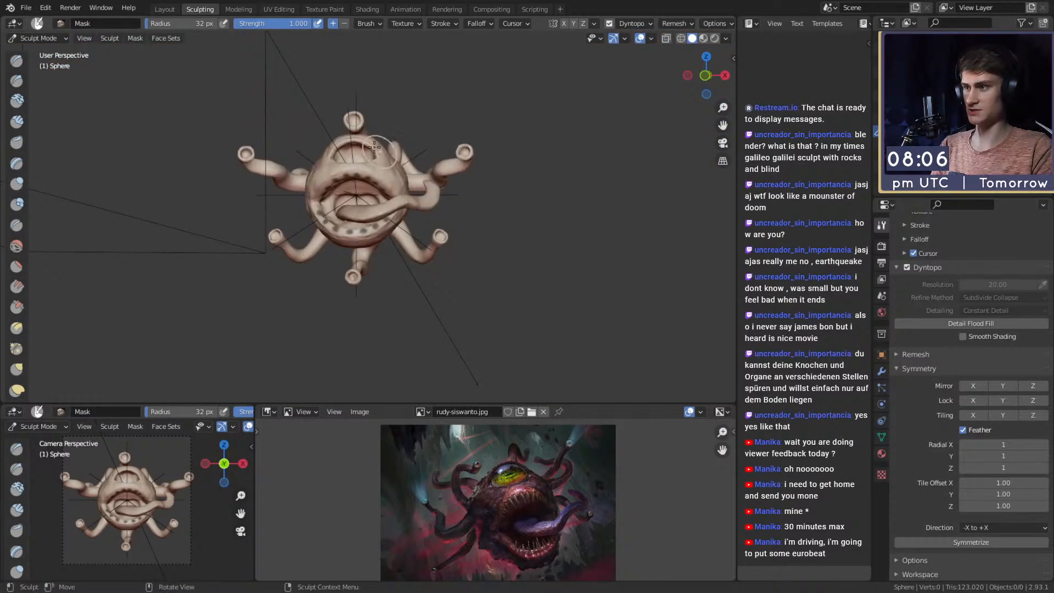
Remove the mask spots from the lower lip, keeping only those on the upper lip.
{"action": "left_click_drag", "start_coordinate": [415, 202], "coordinate": [418, 170], "text": "ctrl+alt"}
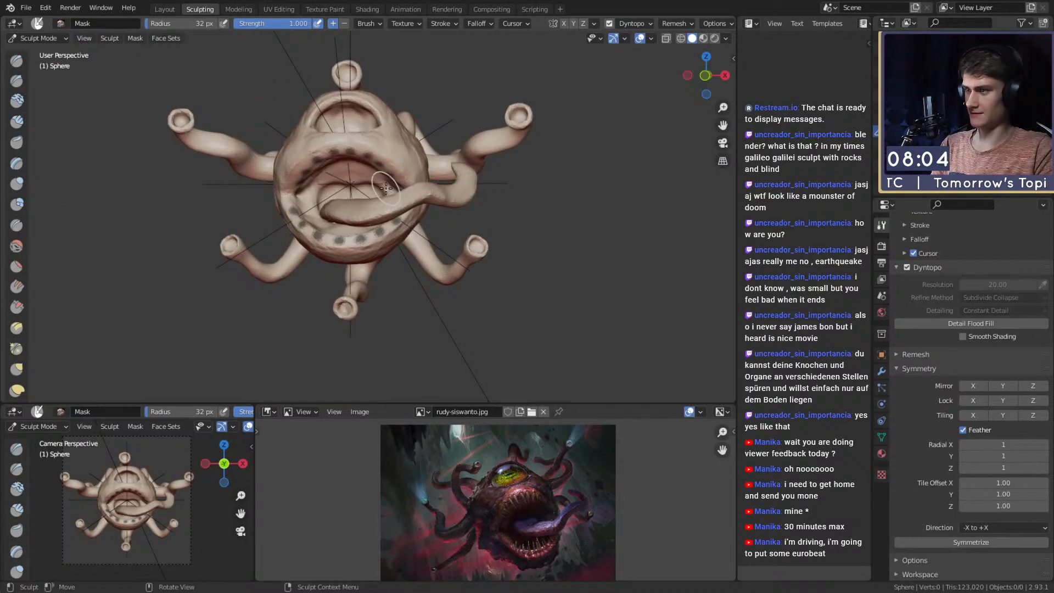
{"action": "left_click_drag", "start_coordinate": [427, 228], "coordinate": [440, 195], "text": "ctrl+alt"}
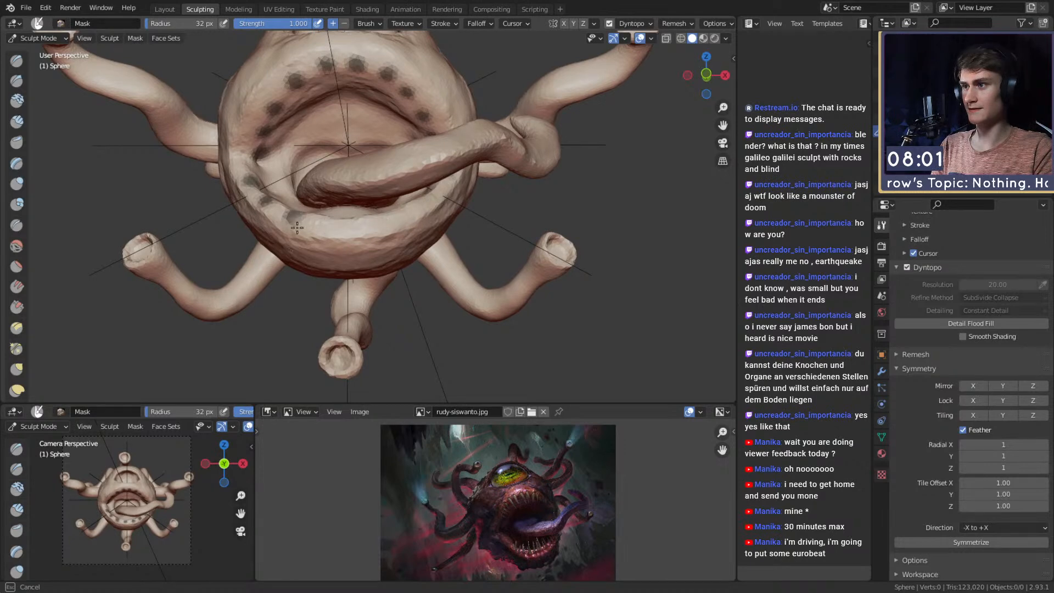
{"action": "mouse_move", "coordinate": [387, 217]}
{"action": "left_mouse_down", "text": "alt"}
{"action": "mouse_move", "coordinate": [386, 198]}
{"action": "mouse_move", "coordinate": [370, 256]}
{"action": "mouse_move", "coordinate": [368, 233]}
{"action": "mouse_move", "coordinate": [397, 261]}
{"action": "mouse_move", "coordinate": [541, 243]}
{"action": "mouse_move", "coordinate": [489, 209]}
{"action": "mouse_move", "coordinate": [471, 172]}
{"action": "mouse_move", "coordinate": [377, 139]}
{"action": "left_mouse_up", "text": "alt"}
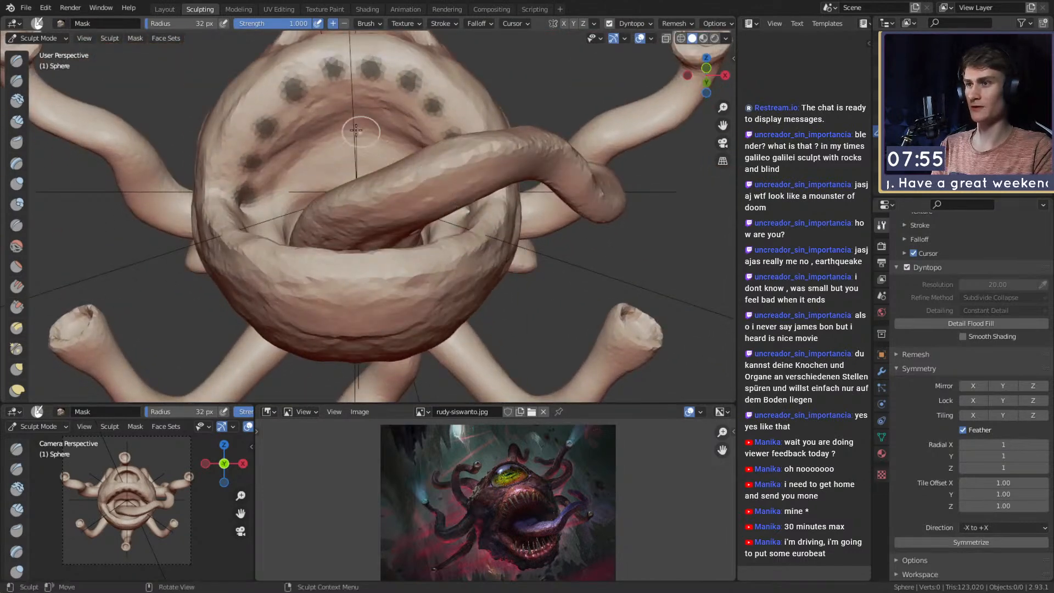
Invert the mask and pull the exposed upper-lip spots down into teeth with a 284 px Snake Hook brush.
{"action": "key", "text": "ctrl+i"}
{"action": "key", "text": "k"}
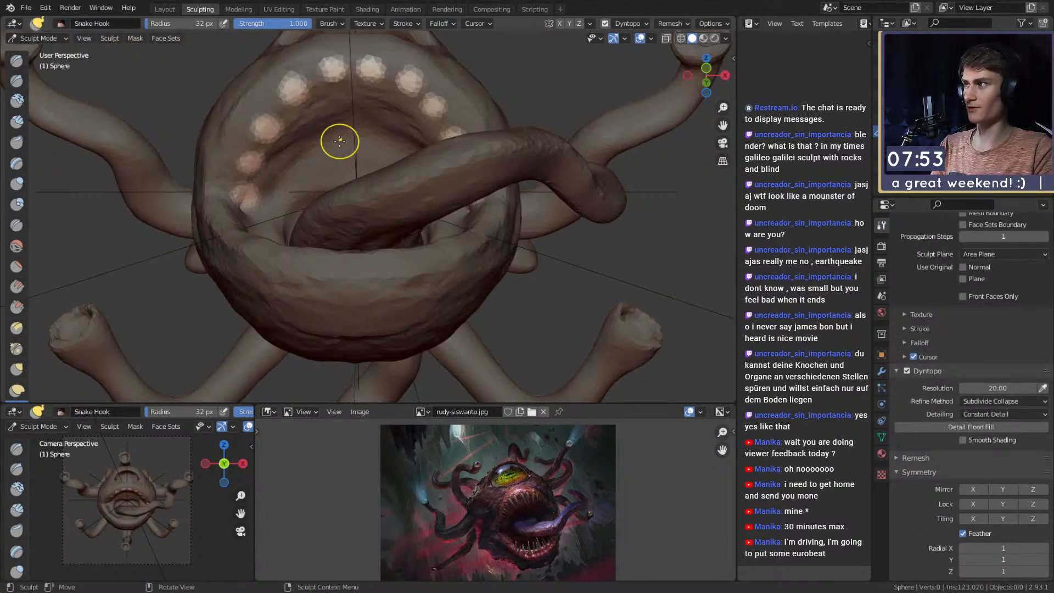
{"action": "key", "text": "f"}
{"action": "left_click", "coordinate": [483, 142]}
{"action": "scroll", "coordinate": [393, 141], "scroll_direction": "down", "scroll_amount": 2}
{"action": "mouse_move", "coordinate": [387, 178]}
{"action": "middle_mouse_down"}
{"action": "mouse_move", "coordinate": [377, 211]}
{"action": "mouse_move", "coordinate": [402, 241]}
{"action": "mouse_move", "coordinate": [384, 235]}
{"action": "middle_mouse_up"}
{"action": "key", "text": "f"}
{"action": "left_click", "coordinate": [384, 233]}
{"action": "left_click_drag", "start_coordinate": [364, 228], "coordinate": [364, 231]}
Lengthen and reposition the upper teeth individually with the Snake Hook brush, adjusting its radius between pulls.
{"action": "key", "text": "f"}
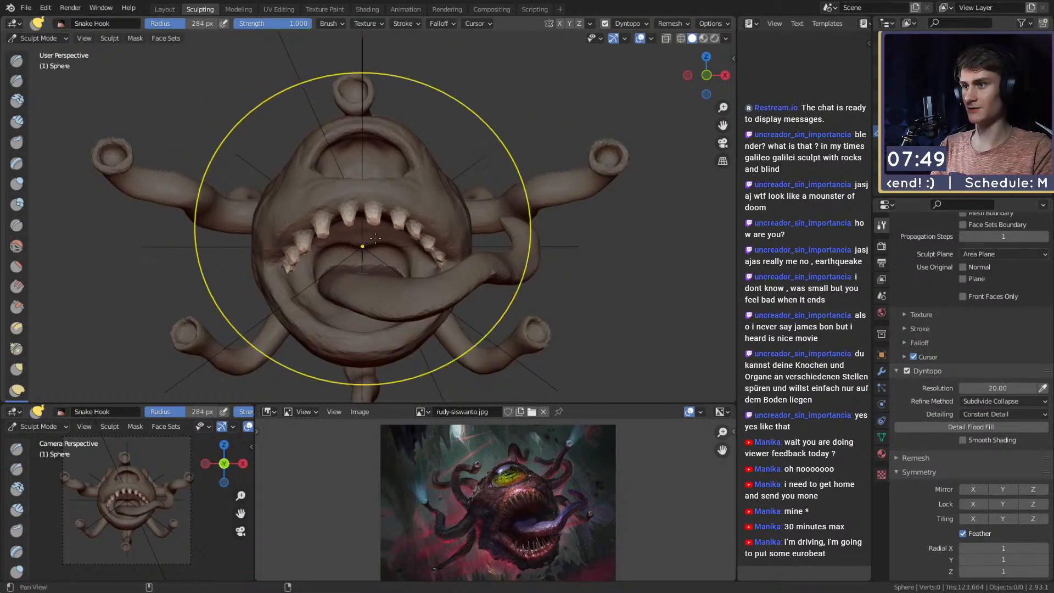
{"action": "left_click", "coordinate": [348, 230]}
{"action": "middle_click_drag", "start_coordinate": [357, 231], "coordinate": [360, 237]}
{"action": "scroll", "coordinate": [380, 247], "scroll_direction": "up", "scroll_amount": 1}
{"action": "key", "text": "f"}
{"action": "left_click", "coordinate": [394, 224]}
{"action": "mouse_move", "coordinate": [390, 225]}
{"action": "left_mouse_down"}
{"action": "mouse_move", "coordinate": [380, 245]}
{"action": "mouse_move", "coordinate": [373, 221]}
{"action": "left_mouse_up"}
{"action": "key", "text": "f"}
{"action": "left_click", "coordinate": [439, 227]}
{"action": "key", "text": "f"}
{"action": "left_click", "coordinate": [413, 231]}
{"action": "mouse_move", "coordinate": [338, 226]}
{"action": "left_mouse_down"}
{"action": "mouse_move", "coordinate": [308, 237]}
{"action": "mouse_move", "coordinate": [265, 280]}
{"action": "left_mouse_up"}
{"action": "left_click_drag", "start_coordinate": [404, 237], "coordinate": [406, 227]}
Reduce the Snake Hook radius to 46 px and change the brush falloff to Linear.
{"action": "middle_click_drag", "start_coordinate": [453, 267], "coordinate": [417, 181]}
{"action": "scroll", "coordinate": [303, 205], "scroll_direction": "up", "scroll_amount": 2}
{"action": "key", "text": "f"}
{"action": "left_click", "coordinate": [403, 181]}
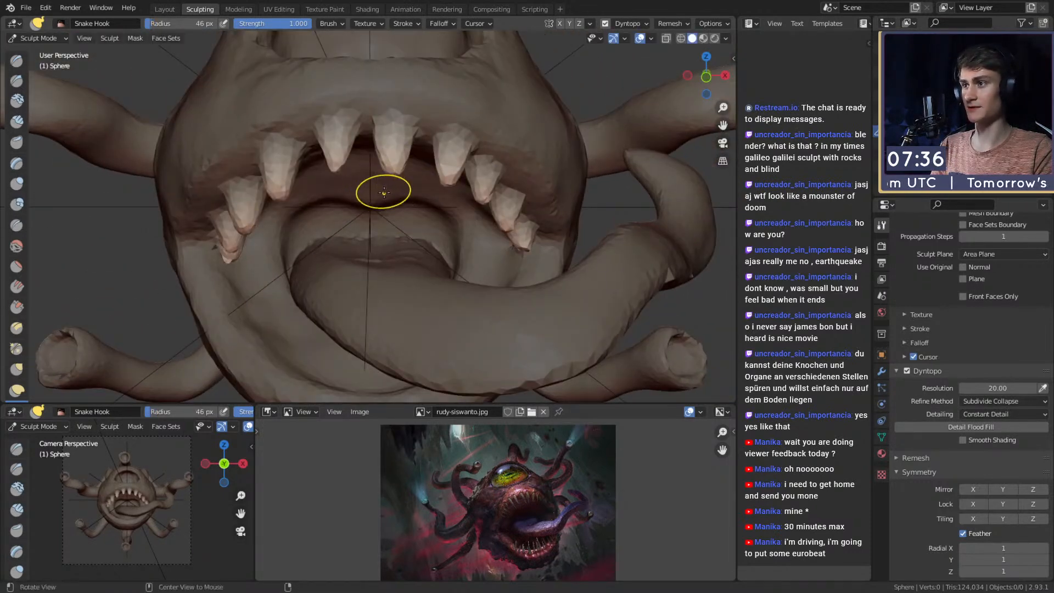
{"action": "scroll", "coordinate": [378, 186], "scroll_direction": "up", "scroll_amount": 1}
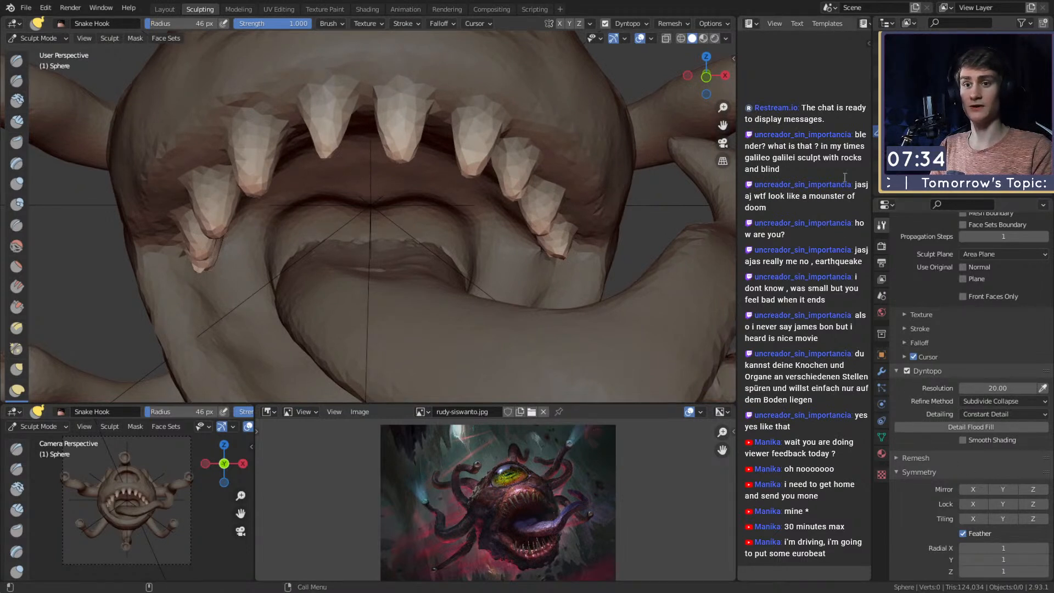
{"action": "left_click", "coordinate": [915, 343]}
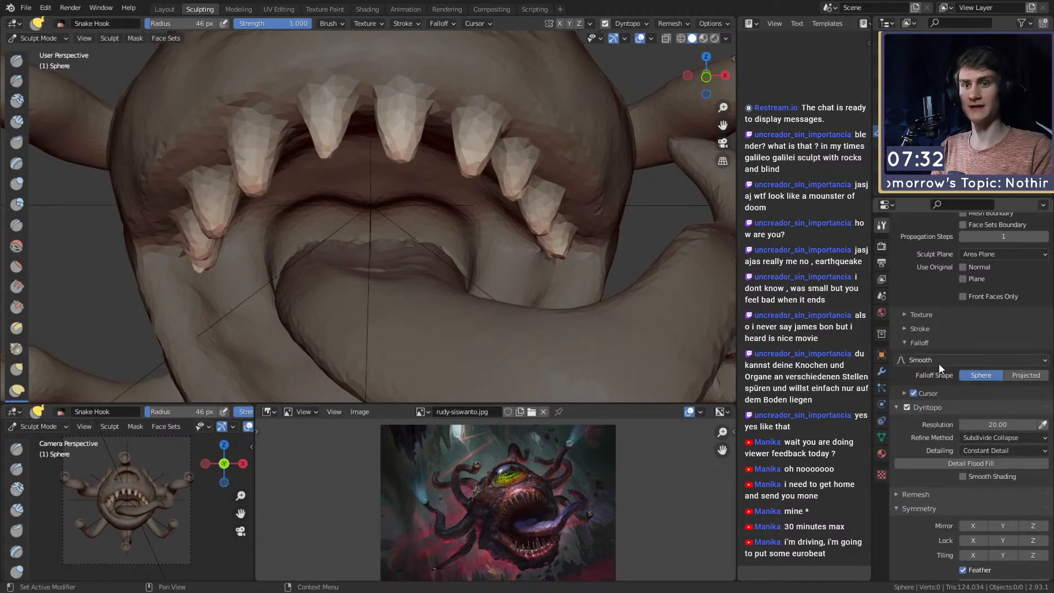
{"action": "left_click", "coordinate": [916, 360]}
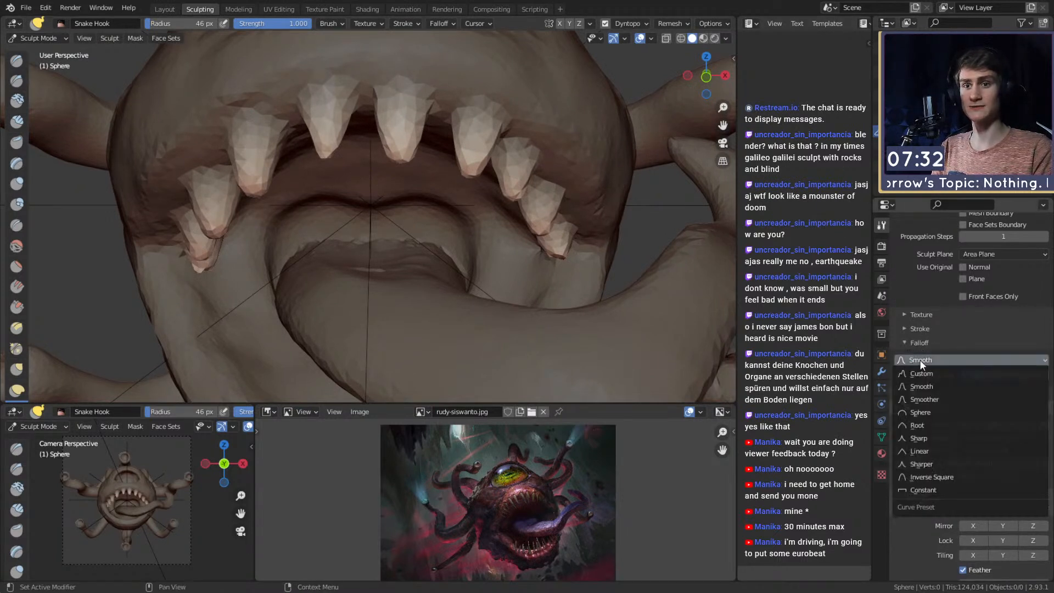
{"action": "left_click", "coordinate": [931, 452]}
Pull the tips of the front and side upper teeth into longer points with the Snake Hook brush at 90 px.
{"action": "scroll", "coordinate": [581, 248], "scroll_direction": "up", "scroll_amount": 3}
{"action": "key", "text": "f"}
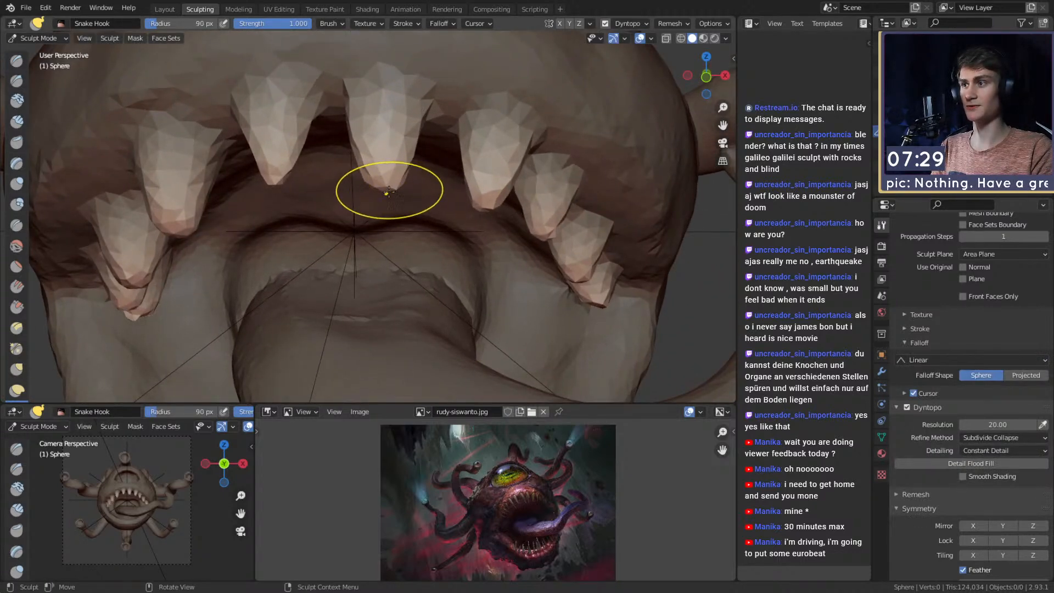
{"action": "left_click_drag", "start_coordinate": [386, 216], "coordinate": [388, 220]}
{"action": "left_click_drag", "start_coordinate": [481, 207], "coordinate": [488, 229]}
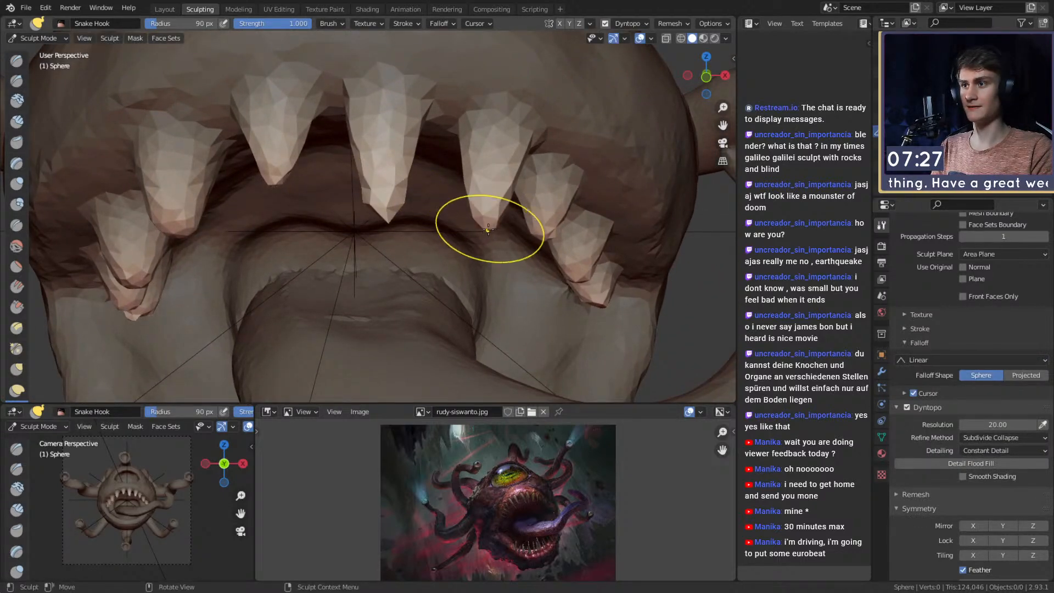
{"action": "left_click_drag", "start_coordinate": [274, 179], "coordinate": [279, 218]}
{"action": "middle_click_drag", "start_coordinate": [279, 218], "coordinate": [347, 199]}
{"action": "left_click_drag", "start_coordinate": [347, 199], "coordinate": [344, 215]}
{"action": "left_click_drag", "start_coordinate": [329, 176], "coordinate": [340, 193]}
{"action": "middle_click_drag", "start_coordinate": [318, 207], "coordinate": [364, 187]}
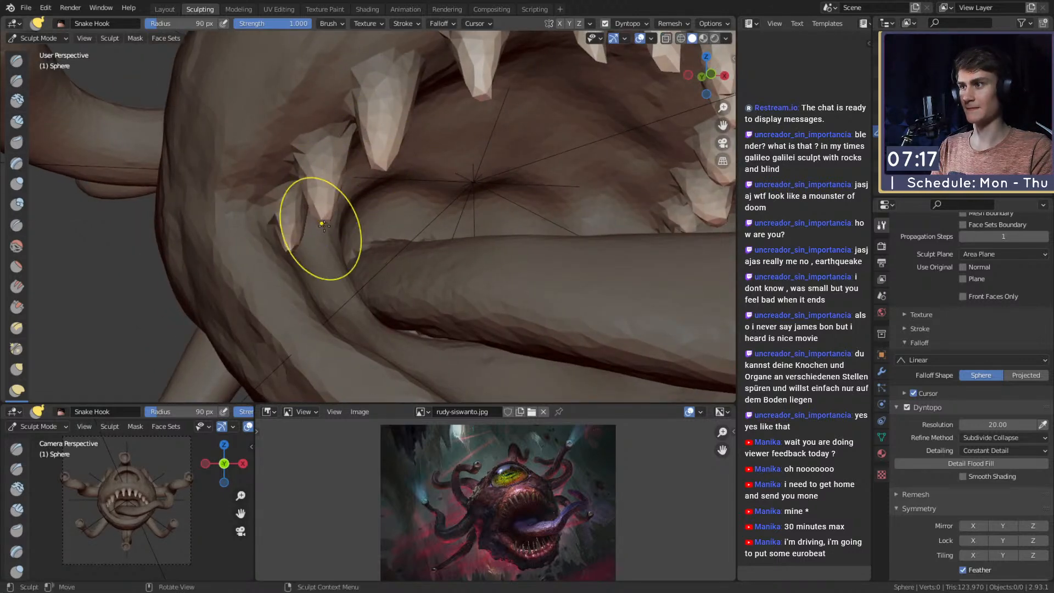
Draw out the small teeth near the mouth corners into points, reducing the Snake Hook radius to 65 px.
{"action": "middle_click_drag", "start_coordinate": [286, 234], "coordinate": [379, 212]}
{"action": "key", "text": "f"}
{"action": "middle_click_drag", "start_coordinate": [428, 256], "coordinate": [441, 211]}
{"action": "left_click", "coordinate": [468, 240]}
{"action": "left_click_drag", "start_coordinate": [455, 205], "coordinate": [463, 223]}
{"action": "key", "text": "f"}
{"action": "left_click", "coordinate": [475, 188]}
{"action": "middle_click_drag", "start_coordinate": [475, 188], "coordinate": [462, 192]}
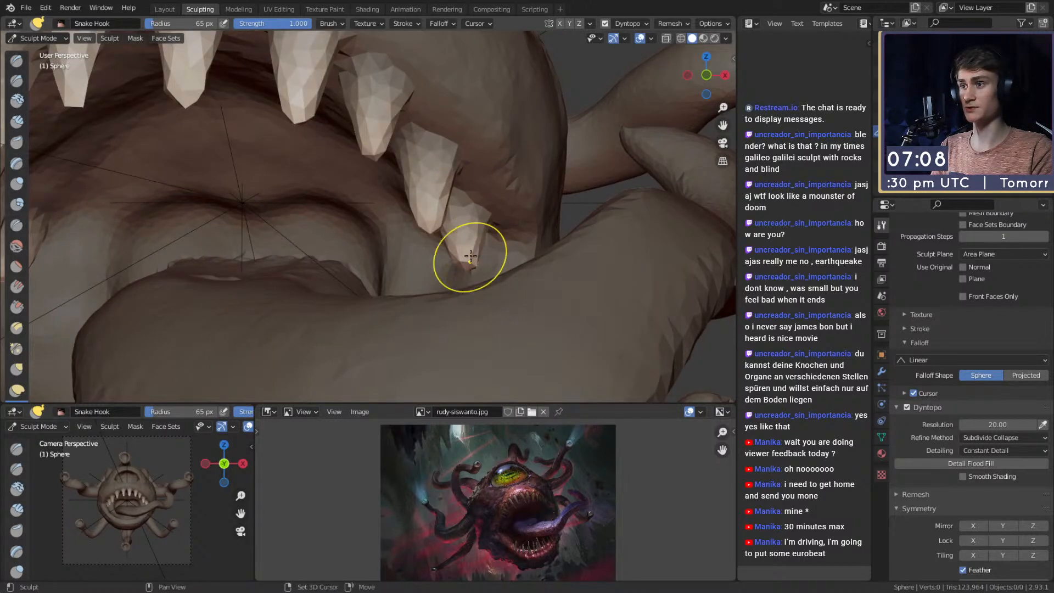
Clear the mask and paint round tooth spots along the lower lip's front and one side with a 27 px Mask brush.
{"action": "scroll", "coordinate": [460, 206], "scroll_direction": "down", "scroll_amount": 6}
{"action": "middle_click_drag", "start_coordinate": [357, 137], "coordinate": [437, 179]}
{"action": "scroll", "coordinate": [447, 193], "scroll_direction": "up", "scroll_amount": 6}
{"action": "key", "text": "m"}
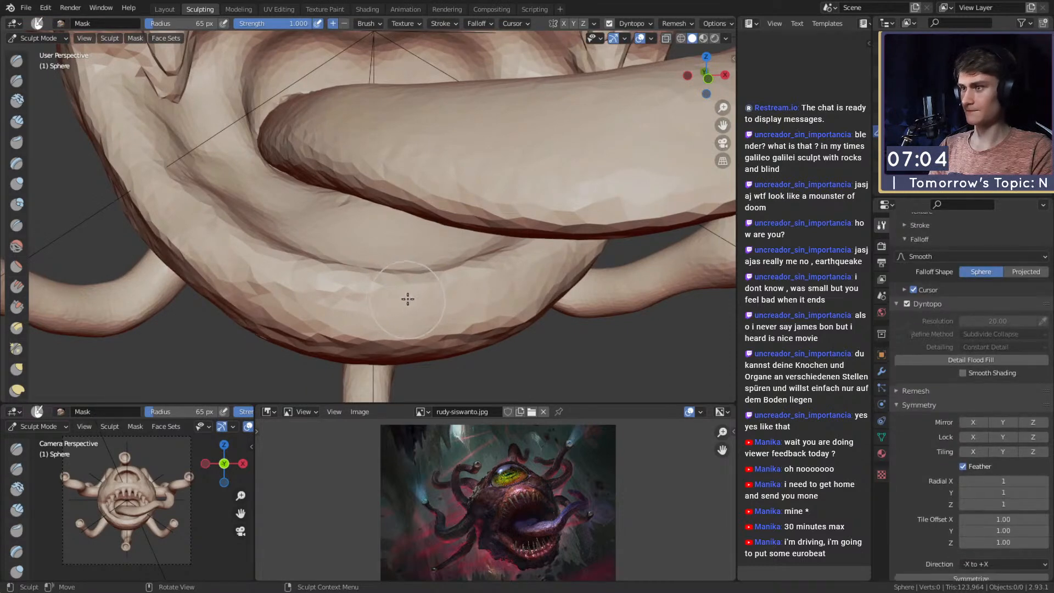
{"action": "mouse_move", "coordinate": [386, 317]}
{"action": "middle_mouse_down"}
{"action": "mouse_move", "coordinate": [404, 289]}
{"action": "mouse_move", "coordinate": [335, 304]}
{"action": "middle_mouse_up"}
{"action": "left_click", "coordinate": [340, 302]}
{"action": "middle_click_drag", "start_coordinate": [446, 336], "coordinate": [354, 307]}
{"action": "left_click", "coordinate": [349, 307]}
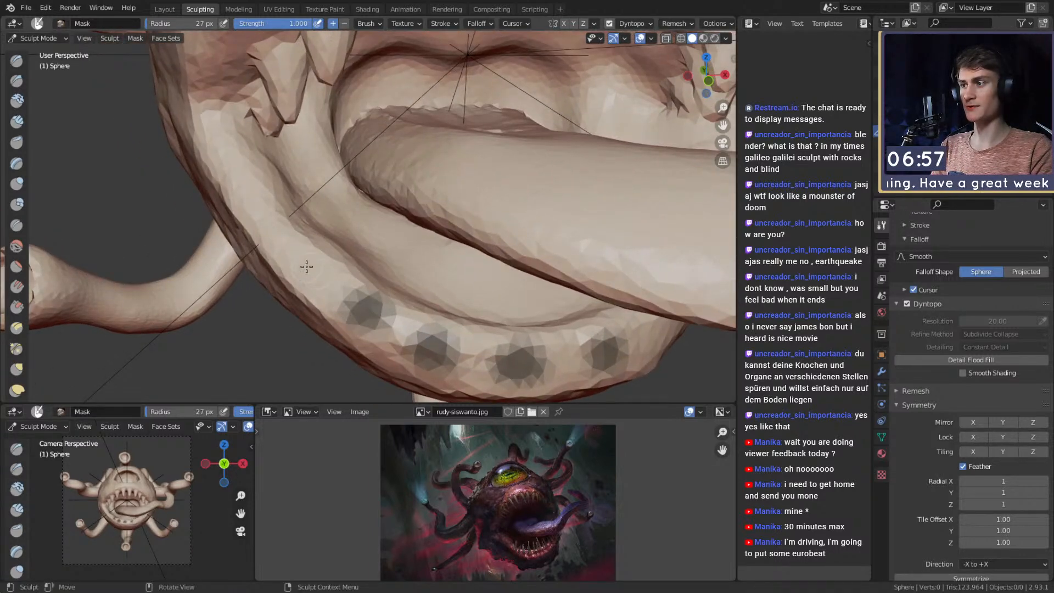
{"action": "left_click_drag", "start_coordinate": [310, 268], "coordinate": [310, 253]}
{"action": "middle_click_drag", "start_coordinate": [315, 255], "coordinate": [296, 243]}
{"action": "left_click", "coordinate": [295, 241]}
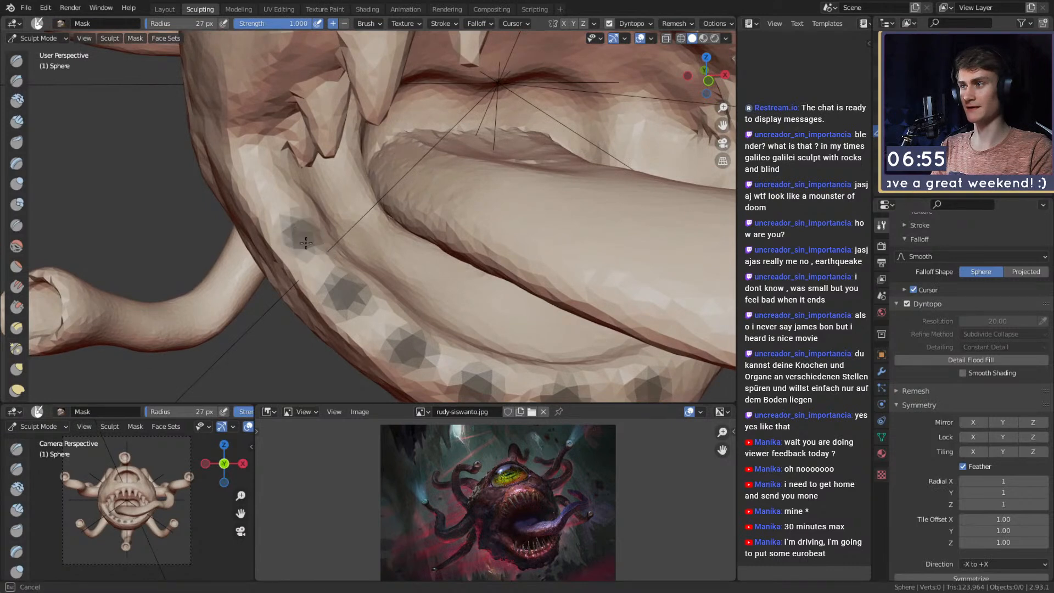
Continue the lower lip's mask spots behind the tongue up to the opposite mouth corner.
{"action": "scroll", "coordinate": [323, 196], "scroll_direction": "down", "scroll_amount": 6}
{"action": "mouse_move", "coordinate": [642, 203]}
{"action": "middle_mouse_down"}
{"action": "mouse_move", "coordinate": [607, 221]}
{"action": "mouse_move", "coordinate": [388, 228]}
{"action": "mouse_move", "coordinate": [411, 198]}
{"action": "mouse_move", "coordinate": [441, 252]}
{"action": "mouse_move", "coordinate": [414, 235]}
{"action": "middle_mouse_up"}
{"action": "scroll", "coordinate": [414, 234], "scroll_direction": "up", "scroll_amount": 2}
{"action": "left_click", "coordinate": [355, 226]}
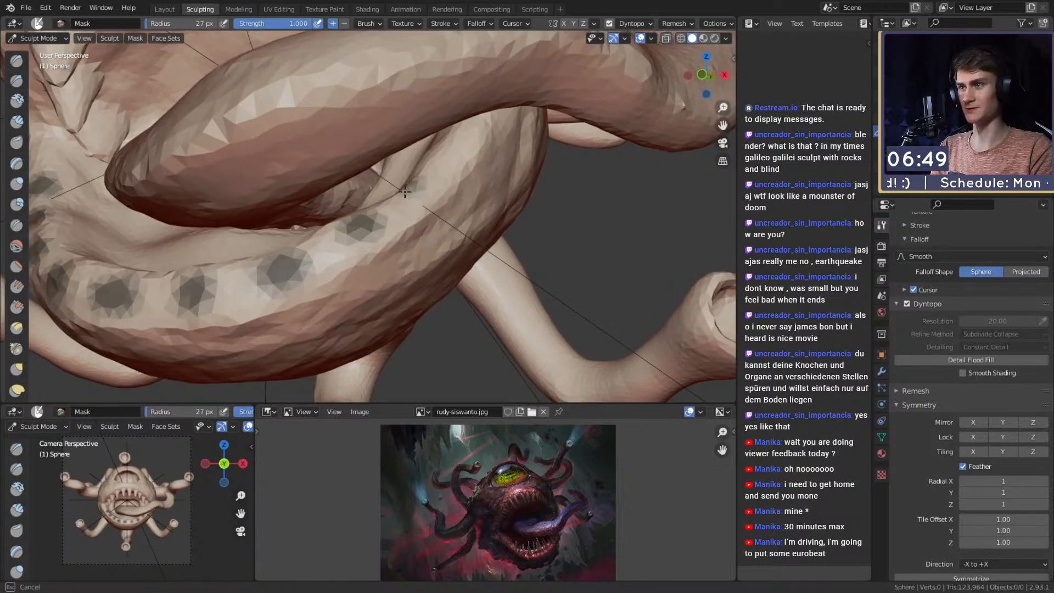
{"action": "middle_click_drag", "start_coordinate": [431, 167], "coordinate": [488, 187]}
{"action": "left_click", "coordinate": [556, 280]}
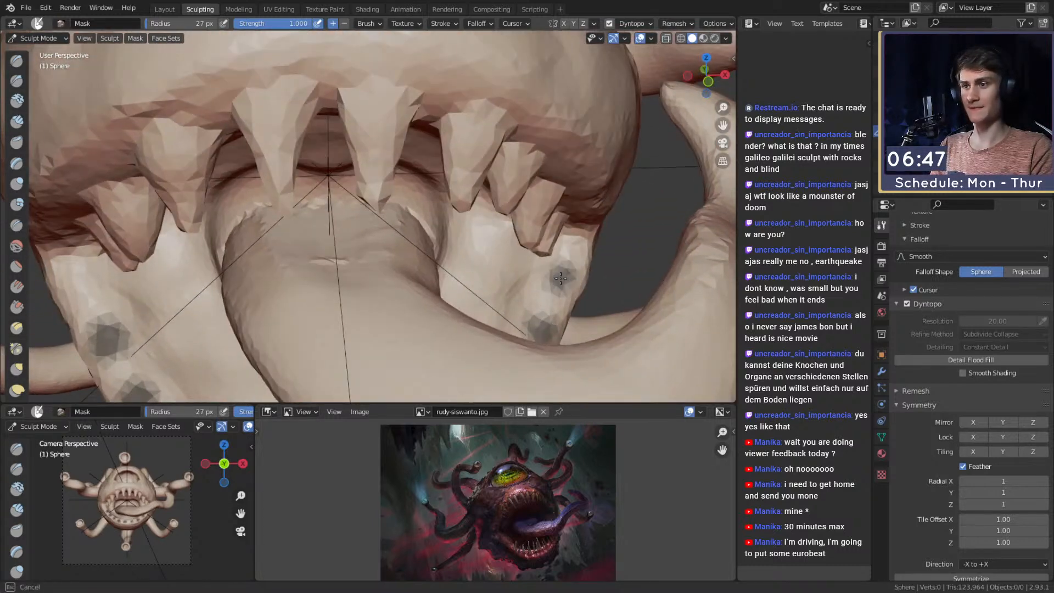
Invert the mask and pull the masked-out tooth spots up from the lower lip with a 292 px Snake Hook brush.
{"action": "key", "text": "ctrl+i"}
{"action": "key", "text": "k"}
{"action": "scroll", "coordinate": [450, 247], "scroll_direction": "down", "scroll_amount": 8}
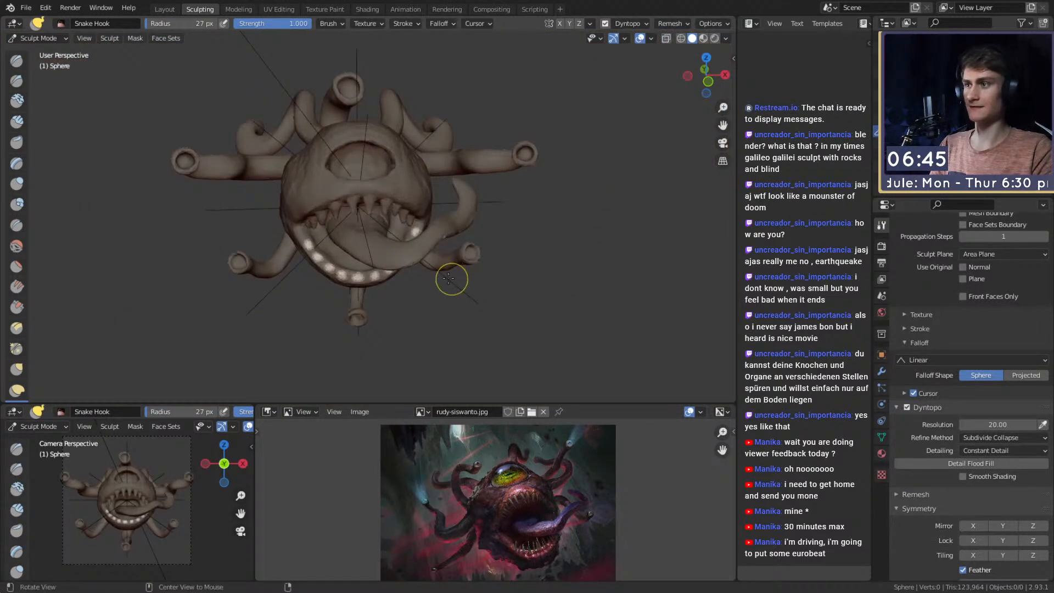
{"action": "key", "text": "f"}
{"action": "left_click", "coordinate": [513, 207]}
{"action": "scroll", "coordinate": [417, 205], "scroll_direction": "up", "scroll_amount": 2}
{"action": "mouse_move", "coordinate": [384, 200]}
{"action": "middle_mouse_down"}
{"action": "mouse_move", "coordinate": [378, 217]}
{"action": "mouse_move", "coordinate": [358, 183]}
{"action": "middle_mouse_up"}
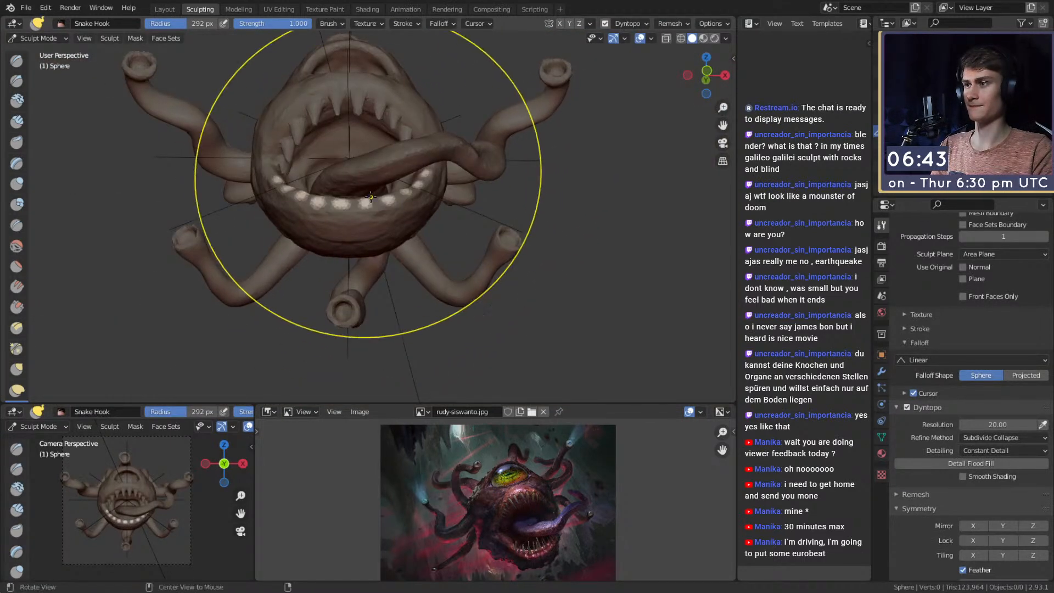
{"action": "left_click_drag", "start_coordinate": [357, 204], "coordinate": [358, 191]}
{"action": "middle_click_drag", "start_coordinate": [359, 193], "coordinate": [368, 232]}
{"action": "left_click_drag", "start_coordinate": [358, 252], "coordinate": [356, 244]}
Pull the tips of the lower teeth on the near side into points, reducing the Snake Hook radius to 75 px.
{"action": "scroll", "coordinate": [429, 247], "scroll_direction": "up", "scroll_amount": 3}
{"action": "key", "text": "f"}
{"action": "left_click", "coordinate": [442, 241]}
{"action": "middle_click_drag", "start_coordinate": [428, 241], "coordinate": [456, 214]}
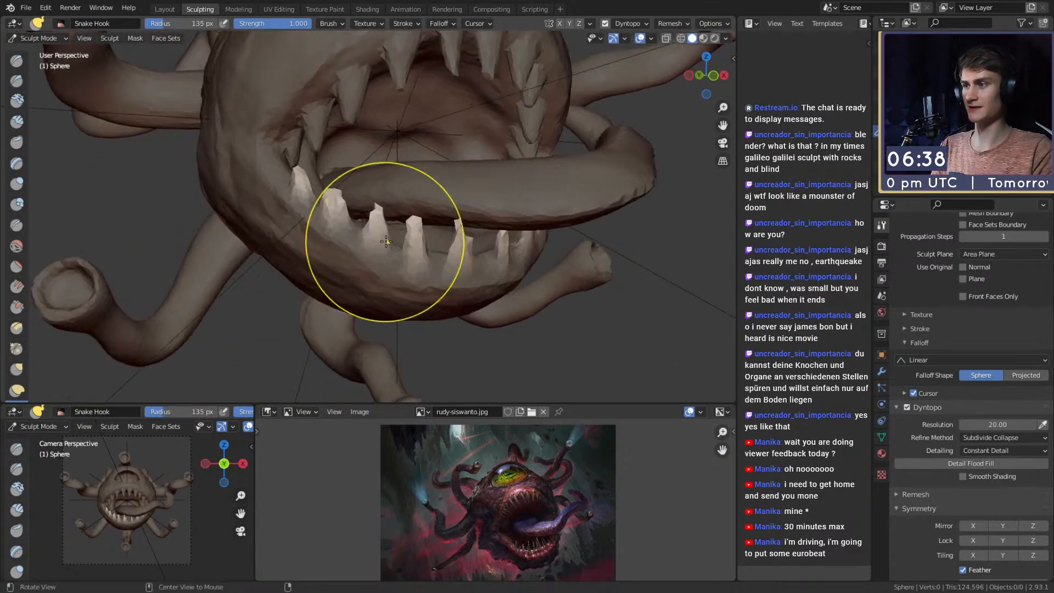
{"action": "scroll", "coordinate": [448, 208], "scroll_direction": "up", "scroll_amount": 5}
{"action": "key", "text": "f"}
{"action": "left_click", "coordinate": [415, 207]}
{"action": "left_click_drag", "start_coordinate": [389, 220], "coordinate": [384, 224]}
{"action": "mouse_move", "coordinate": [302, 187]}
{"action": "left_mouse_down"}
{"action": "mouse_move", "coordinate": [255, 193]}
{"action": "mouse_move", "coordinate": [197, 131]}
{"action": "left_mouse_up"}
{"action": "mouse_move", "coordinate": [198, 132]}
{"action": "middle_mouse_down"}
{"action": "mouse_move", "coordinate": [312, 192]}
{"action": "mouse_move", "coordinate": [358, 249]}
{"action": "middle_mouse_up"}
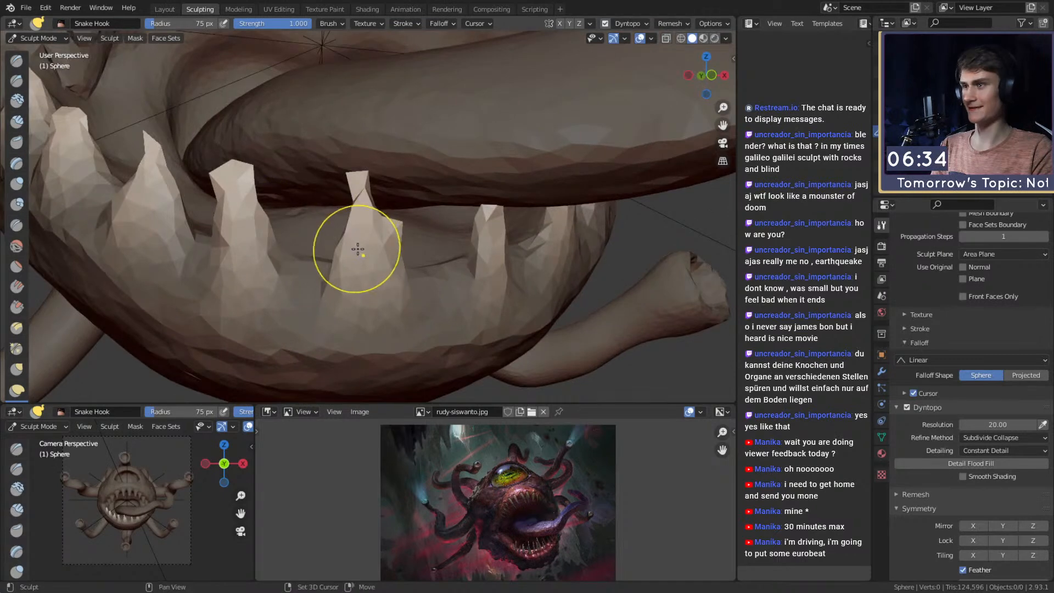
Draw the tips of the lower teeth beneath the tongue upward into points with the 75 px Snake Hook brush.
{"action": "middle_click_drag", "start_coordinate": [455, 211], "coordinate": [327, 205]}
{"action": "left_click_drag", "start_coordinate": [205, 177], "coordinate": [210, 171]}
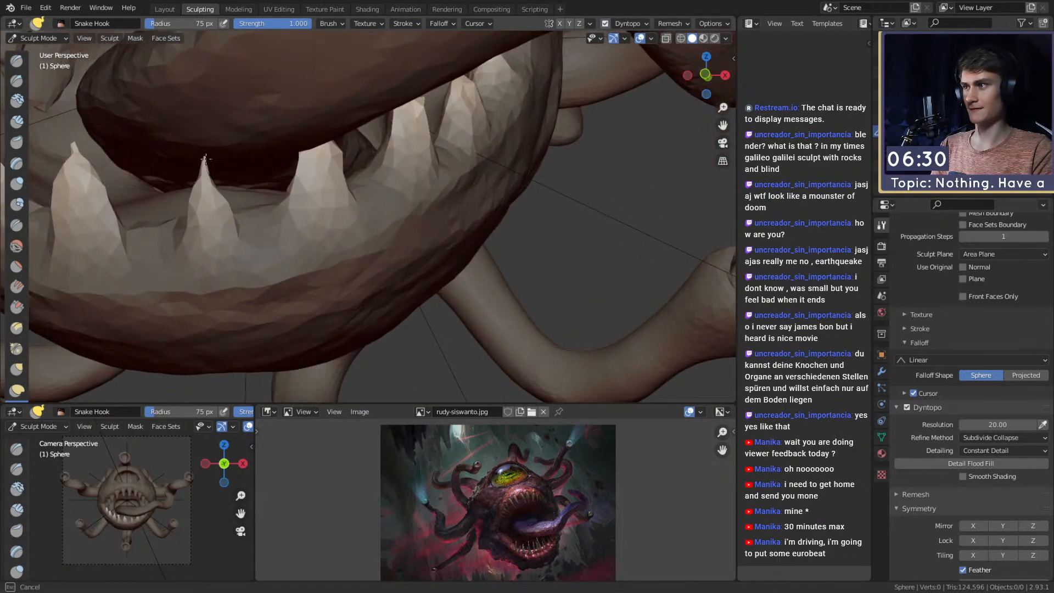
{"action": "left_click_drag", "start_coordinate": [324, 152], "coordinate": [353, 129]}
{"action": "mouse_move", "coordinate": [353, 129]}
{"action": "middle_mouse_down"}
{"action": "mouse_move", "coordinate": [346, 208]}
{"action": "mouse_move", "coordinate": [334, 174]}
{"action": "middle_mouse_up"}
Sharpen the lower teeth toward the far mouth corner with the Snake Hook brush, adjusting its radius to the tooth size.
{"action": "key", "text": "f"}
{"action": "left_click", "coordinate": [335, 165]}
{"action": "key", "text": "f"}
{"action": "left_click", "coordinate": [419, 151]}
{"action": "left_click", "coordinate": [411, 156]}
{"action": "mouse_move", "coordinate": [409, 155]}
{"action": "middle_mouse_down"}
{"action": "mouse_move", "coordinate": [391, 148]}
{"action": "mouse_move", "coordinate": [418, 125]}
{"action": "middle_mouse_up"}
{"action": "mouse_move", "coordinate": [450, 117]}
{"action": "left_mouse_down"}
{"action": "mouse_move", "coordinate": [472, 110]}
{"action": "mouse_move", "coordinate": [430, 88]}
{"action": "left_mouse_up"}
{"action": "key", "text": "f"}
{"action": "left_click", "coordinate": [471, 108]}
Refine the blunt tip of a front lower tooth with the Snake Hook brush at 20 px.
{"action": "scroll", "coordinate": [431, 110], "scroll_direction": "down", "scroll_amount": 12}
{"action": "mouse_move", "coordinate": [418, 168]}
{"action": "middle_mouse_down"}
{"action": "mouse_move", "coordinate": [450, 197]}
{"action": "mouse_move", "coordinate": [393, 193]}
{"action": "middle_mouse_up"}
{"action": "scroll", "coordinate": [314, 103], "scroll_direction": "up", "scroll_amount": 4}
{"action": "middle_click_drag", "start_coordinate": [384, 239], "coordinate": [375, 179], "text": "ctrl"}
{"action": "key", "text": "f"}
{"action": "left_click", "coordinate": [358, 179]}
{"action": "left_click_drag", "start_coordinate": [336, 179], "coordinate": [333, 179]}
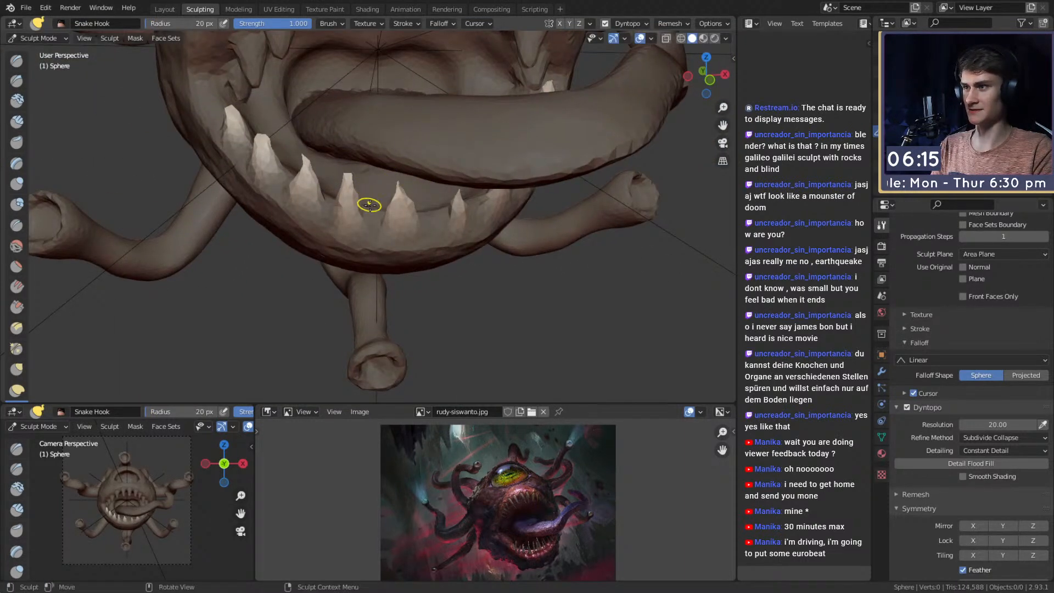
{"action": "middle_click_drag", "start_coordinate": [395, 135], "coordinate": [385, 214], "text": "ctrl"}
{"action": "mouse_move", "coordinate": [422, 150]}
{"action": "middle_mouse_down", "text": "shift"}
{"action": "mouse_move", "coordinate": [414, 174]}
{"action": "mouse_move", "coordinate": [394, 168]}
{"action": "mouse_move", "coordinate": [358, 202]}
{"action": "mouse_move", "coordinate": [357, 170]}
{"action": "mouse_move", "coordinate": [395, 155]}
{"action": "middle_mouse_up", "text": "shift"}
Clear the mask and start a crease along the tongue's length with the Crease brush at 29 px and strength 0.364.
{"action": "key", "text": "alt+m"}
{"action": "key", "text": "shift+c"}
{"action": "mouse_move", "coordinate": [353, 184]}
{"action": "middle_mouse_down"}
{"action": "mouse_move", "coordinate": [386, 181]}
{"action": "mouse_move", "coordinate": [331, 193]}
{"action": "mouse_move", "coordinate": [275, 223]}
{"action": "middle_mouse_up"}
{"action": "key", "text": "f"}
{"action": "left_click", "coordinate": [201, 253]}
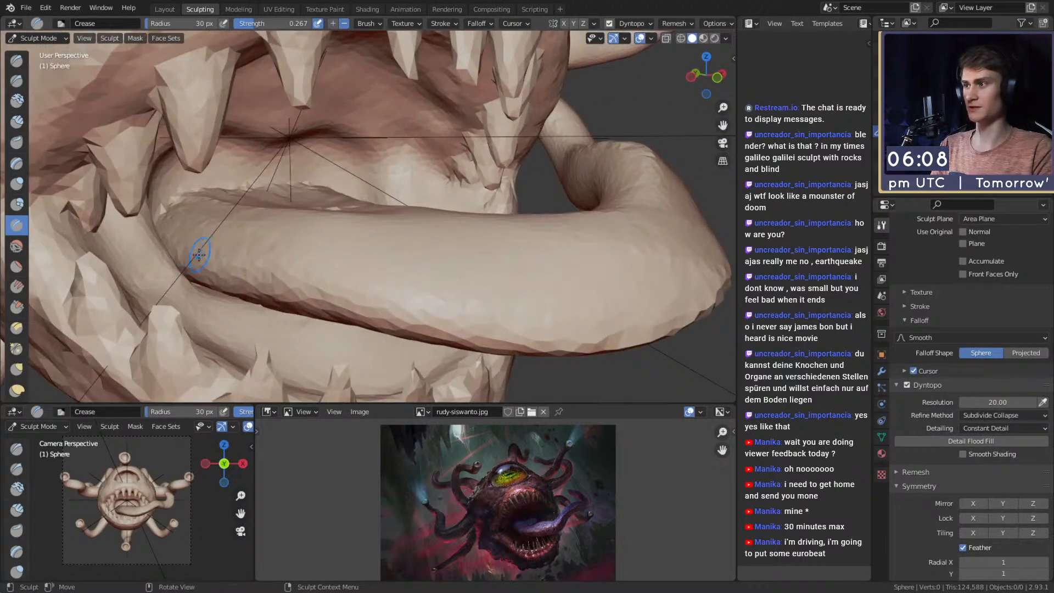
{"action": "key", "text": "shift+f"}
{"action": "left_click", "coordinate": [254, 266]}
{"action": "key", "text": "shift+f"}
{"action": "left_click", "coordinate": [242, 276]}
{"action": "left_click_drag", "start_coordinate": [241, 276], "coordinate": [349, 290]}
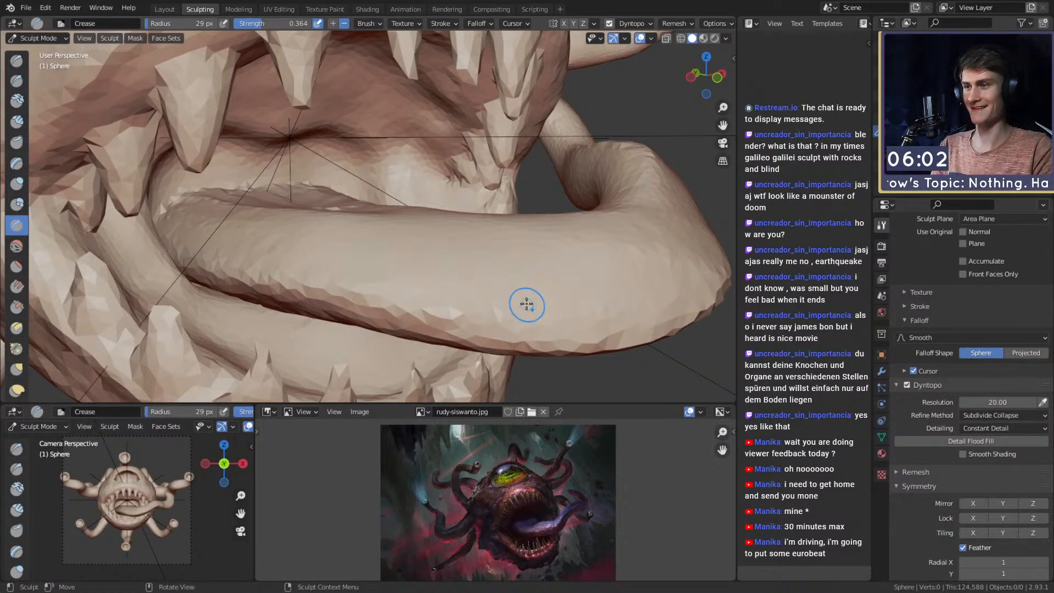
Extend the tongue crease outward through the bend outside the mouth, setting the Crease radius to 28 px.
{"action": "middle_click_drag", "start_coordinate": [533, 306], "coordinate": [426, 244], "text": "shift"}
{"action": "key", "text": "f"}
{"action": "left_click", "coordinate": [397, 273]}
{"action": "left_click_drag", "start_coordinate": [445, 296], "coordinate": [595, 250]}
{"action": "mouse_move", "coordinate": [596, 250]}
{"action": "middle_mouse_down"}
{"action": "mouse_move", "coordinate": [352, 208]}
{"action": "mouse_move", "coordinate": [431, 231]}
{"action": "mouse_move", "coordinate": [439, 219]}
{"action": "middle_mouse_up"}
{"action": "key", "text": "f"}
{"action": "left_click", "coordinate": [430, 219]}
{"action": "key", "text": "f"}
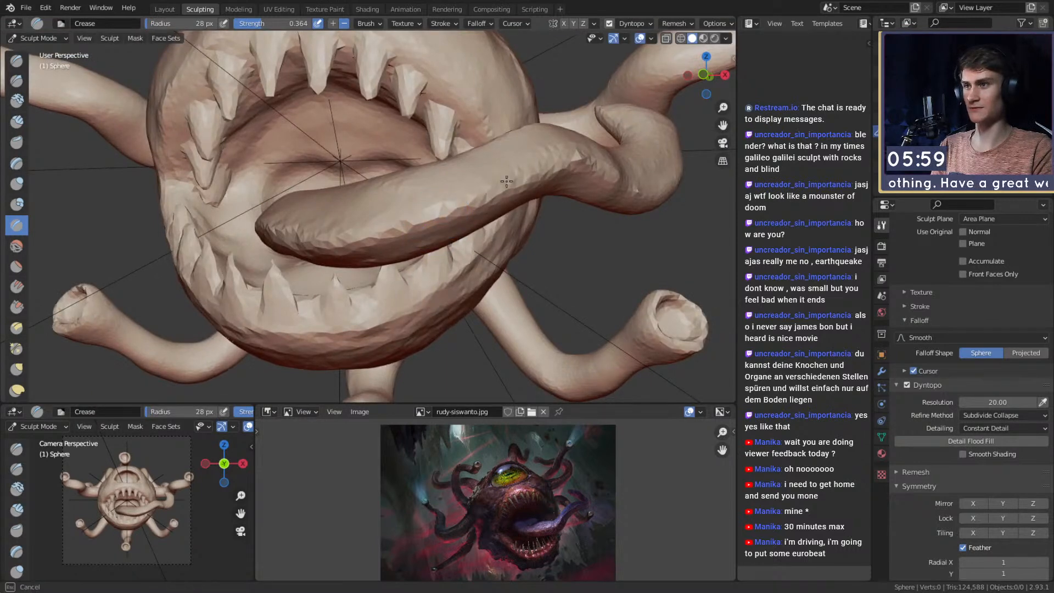
Continue the crease along the tongue's outer side toward its curled end with the 28 px Crease brush.
{"action": "middle_click_drag", "start_coordinate": [571, 152], "coordinate": [471, 172]}
{"action": "middle_click_drag", "start_coordinate": [566, 192], "coordinate": [329, 212]}
{"action": "middle_click_drag", "start_coordinate": [393, 174], "coordinate": [364, 151]}
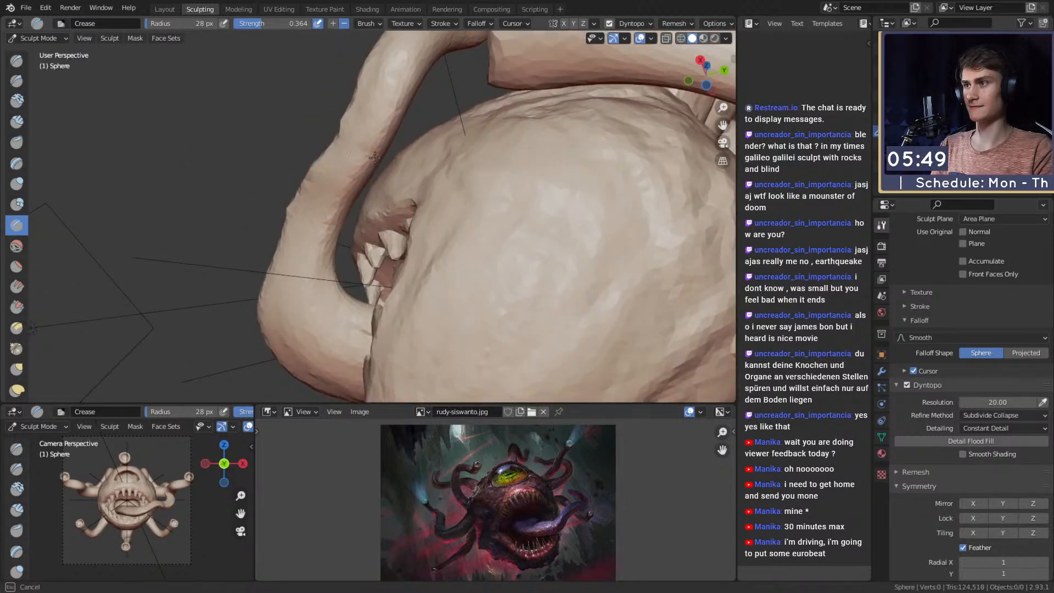
{"action": "middle_click_drag", "start_coordinate": [346, 199], "coordinate": [372, 184]}
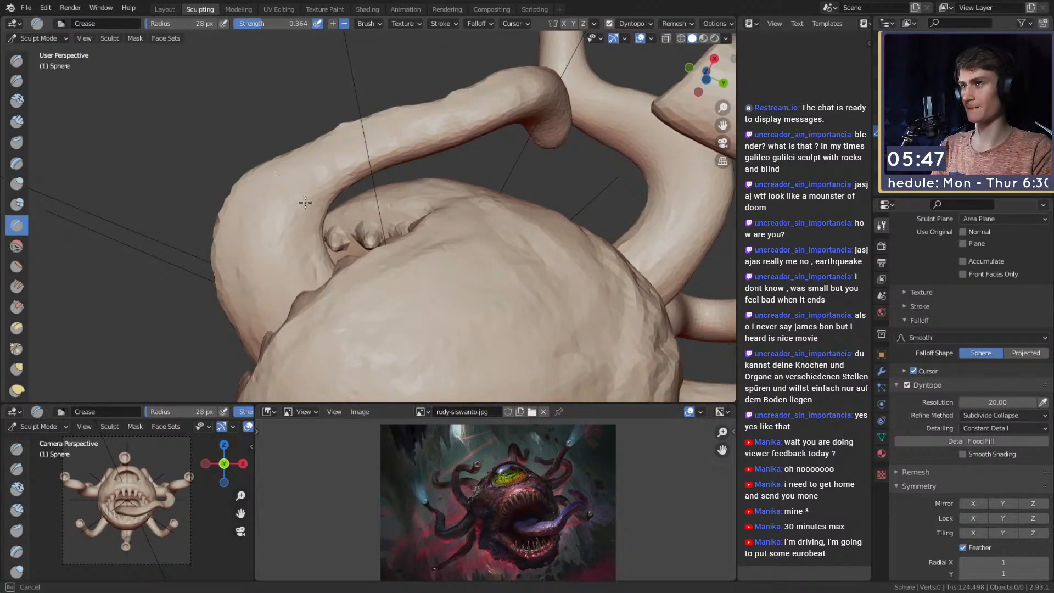
Crease the tongue's upper surface from inside the mouth out to its bend with the Crease brush at 39 and 35 px.
{"action": "mouse_move", "coordinate": [340, 286]}
{"action": "middle_mouse_down"}
{"action": "mouse_move", "coordinate": [357, 277]}
{"action": "mouse_move", "coordinate": [371, 302]}
{"action": "mouse_move", "coordinate": [346, 318]}
{"action": "mouse_move", "coordinate": [347, 289]}
{"action": "mouse_move", "coordinate": [309, 196]}
{"action": "middle_mouse_up"}
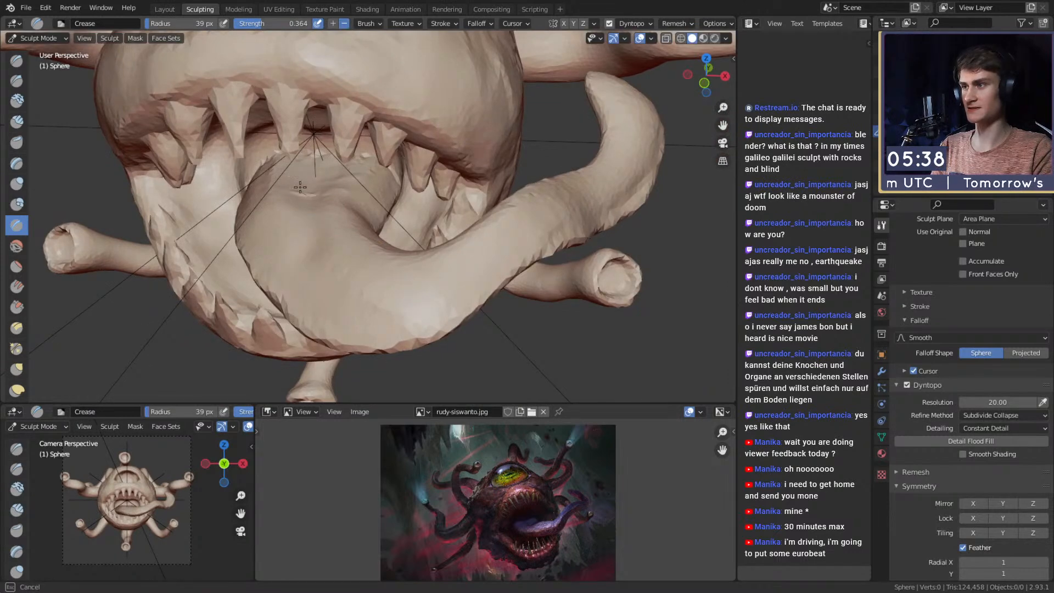
{"action": "middle_click_drag", "start_coordinate": [364, 288], "coordinate": [361, 274]}
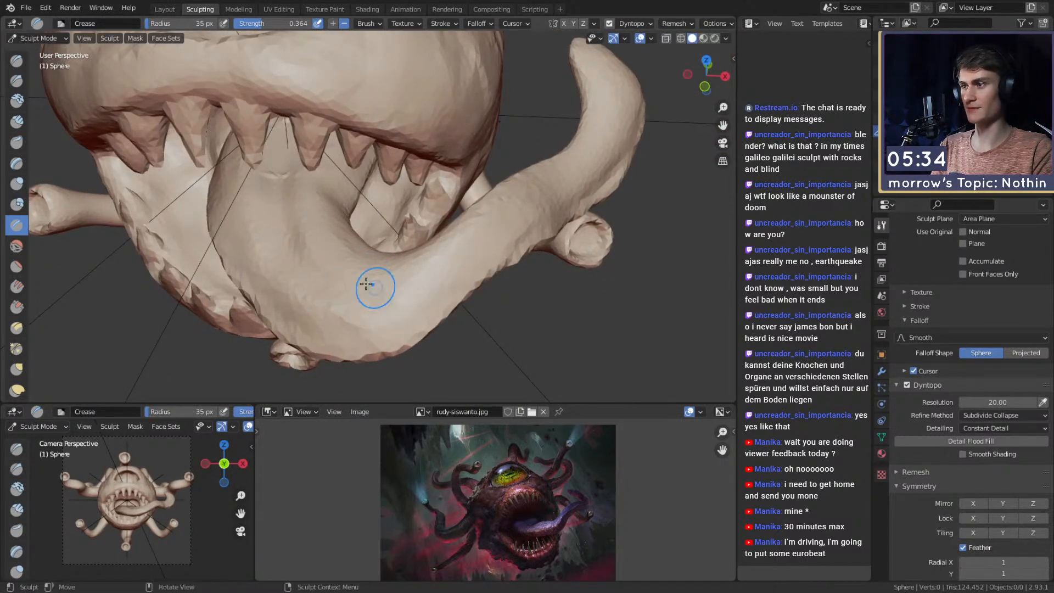
{"action": "middle_click_drag", "start_coordinate": [472, 246], "coordinate": [460, 268]}
Finish creasing the tongue around its raised tip with the Crease brush at 57 px, enlarging the radius to 75 px.
{"action": "mouse_move", "coordinate": [487, 214]}
{"action": "middle_mouse_down"}
{"action": "mouse_move", "coordinate": [511, 204]}
{"action": "mouse_move", "coordinate": [435, 273]}
{"action": "mouse_move", "coordinate": [522, 233]}
{"action": "mouse_move", "coordinate": [316, 221]}
{"action": "mouse_move", "coordinate": [450, 247]}
{"action": "mouse_move", "coordinate": [354, 216]}
{"action": "mouse_move", "coordinate": [403, 203]}
{"action": "mouse_move", "coordinate": [270, 254]}
{"action": "middle_mouse_up"}
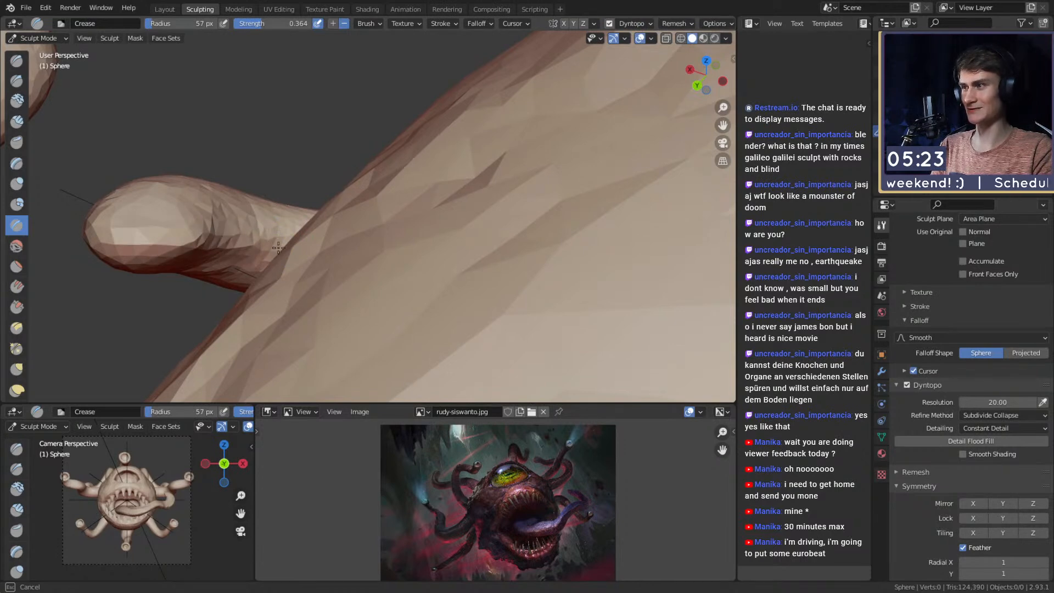
{"action": "mouse_move", "coordinate": [117, 241]}
{"action": "middle_mouse_down"}
{"action": "mouse_move", "coordinate": [236, 266]}
{"action": "mouse_move", "coordinate": [415, 236]}
{"action": "middle_mouse_up"}
{"action": "mouse_move", "coordinate": [415, 236]}
{"action": "left_mouse_down", "text": "ctrl+alt"}
{"action": "mouse_move", "coordinate": [329, 231]}
{"action": "mouse_move", "coordinate": [384, 198]}
{"action": "mouse_move", "coordinate": [504, 196]}
{"action": "mouse_move", "coordinate": [476, 183]}
{"action": "mouse_move", "coordinate": [503, 275]}
{"action": "left_mouse_up", "text": "ctrl+alt"}
{"action": "key", "text": "f"}
{"action": "left_click", "coordinate": [470, 168]}
{"action": "mouse_move", "coordinate": [461, 175]}
{"action": "left_mouse_down"}
{"action": "mouse_move", "coordinate": [451, 167]}
{"action": "mouse_move", "coordinate": [450, 192]}
{"action": "left_mouse_up"}
{"action": "mouse_move", "coordinate": [414, 141]}
{"action": "left_mouse_down", "text": "alt"}
{"action": "mouse_move", "coordinate": [307, 164]}
{"action": "mouse_move", "coordinate": [337, 231]}
{"action": "mouse_move", "coordinate": [373, 193]}
{"action": "left_mouse_up", "text": "alt"}
{"action": "mouse_move", "coordinate": [309, 148]}
{"action": "left_mouse_down", "text": "alt"}
{"action": "mouse_move", "coordinate": [415, 196]}
{"action": "mouse_move", "coordinate": [466, 198]}
{"action": "mouse_move", "coordinate": [484, 219]}
{"action": "mouse_move", "coordinate": [417, 181]}
{"action": "mouse_move", "coordinate": [386, 200]}
{"action": "left_mouse_up", "text": "alt"}
Switch to the Clay Strips brush and save the sculpt file.
{"action": "key", "text": "c"}
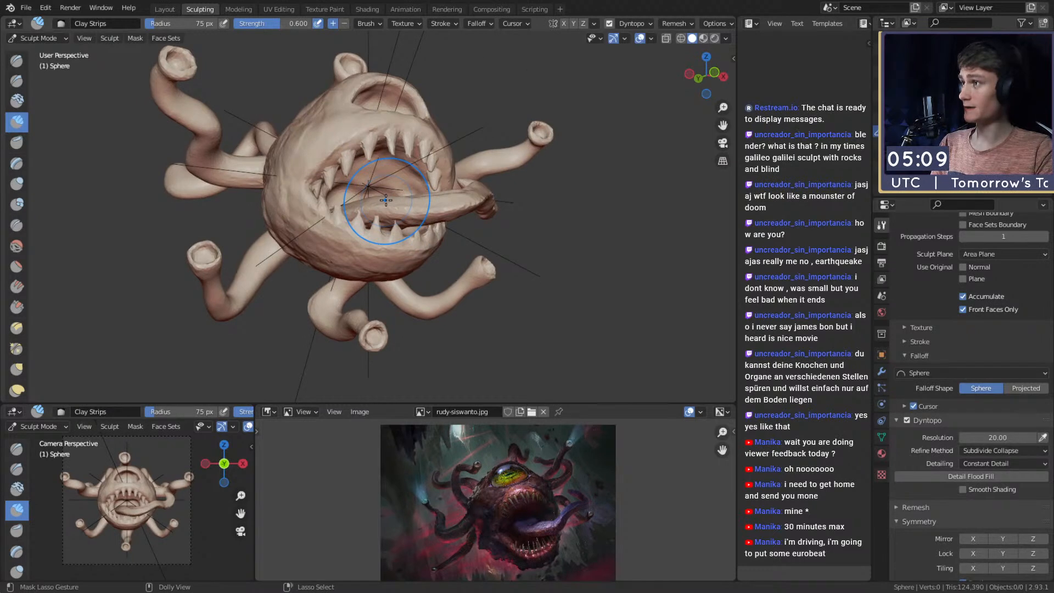
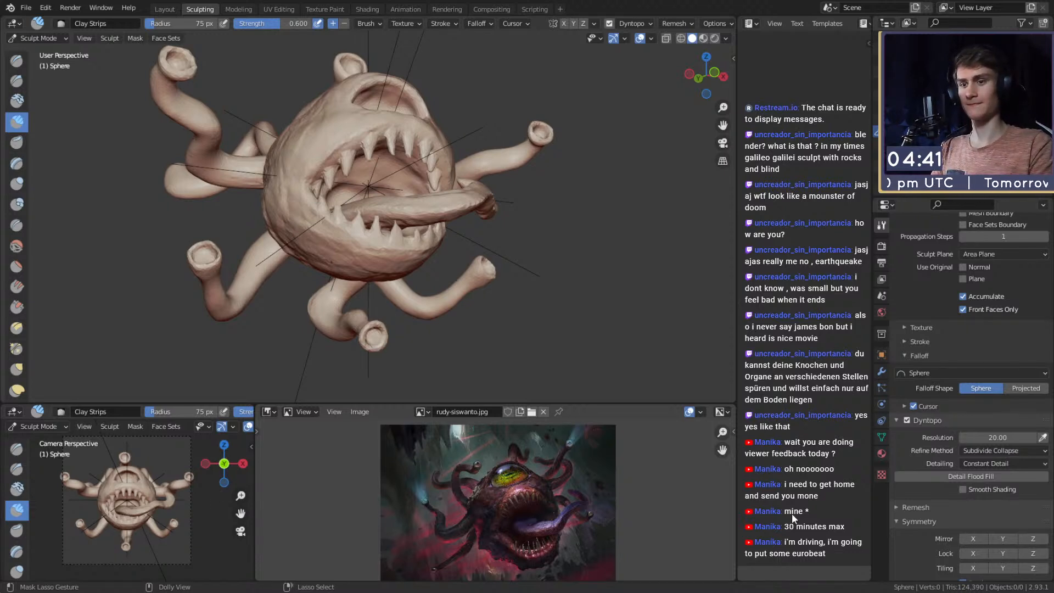
{"action": "key", "text": "ctrl+s"}
{"action": "middle_click_drag", "start_coordinate": [450, 164], "coordinate": [379, 184]}
{"action": "scroll", "coordinate": [379, 186], "scroll_direction": "up", "scroll_amount": 2}
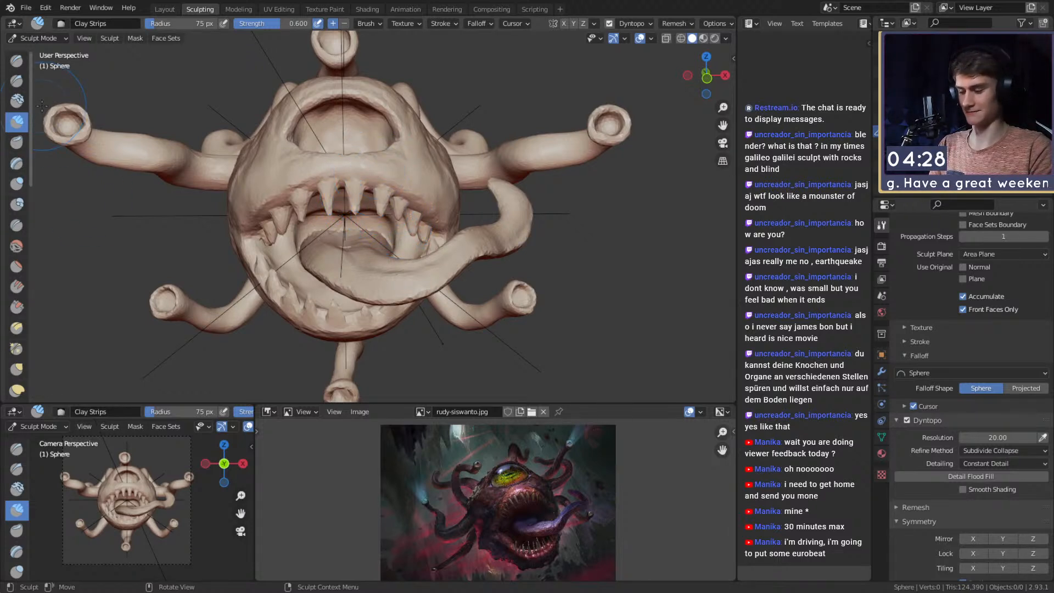
Expand a mask from the long side tentacle's tip so that the tentacle and nearby body stay unmasked.
{"action": "left_click_drag", "start_coordinate": [299, 168], "coordinate": [137, 177], "text": "alt"}
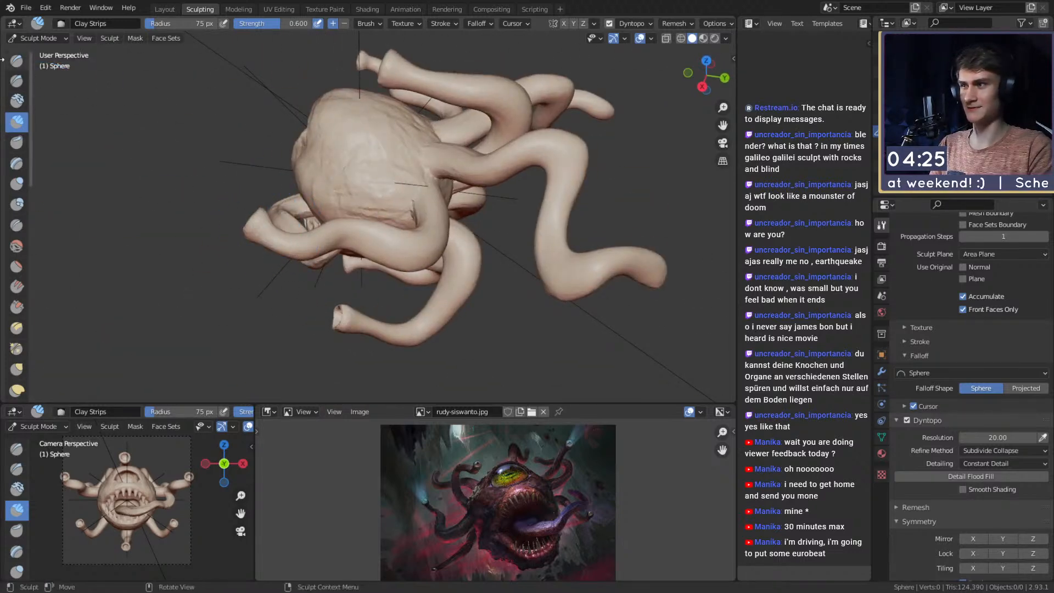
{"action": "scroll", "coordinate": [16, 248], "scroll_direction": "down", "scroll_amount": 5}
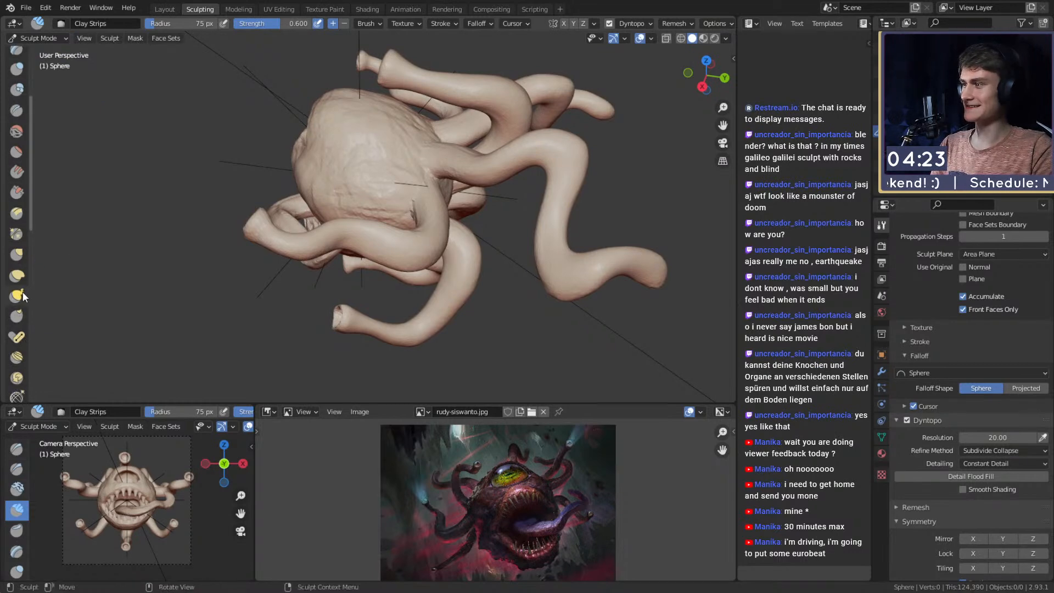
{"action": "left_click", "coordinate": [17, 275]}
{"action": "left_click_drag", "start_coordinate": [263, 209], "coordinate": [359, 152], "text": "alt"}
{"action": "left_click_drag", "start_coordinate": [335, 188], "coordinate": [242, 195], "text": "alt"}
{"action": "left_click_drag", "start_coordinate": [242, 181], "coordinate": [338, 164], "text": "alt+shift"}
{"action": "mouse_move", "coordinate": [338, 164]}
{"action": "middle_mouse_down"}
{"action": "mouse_move", "coordinate": [275, 215]}
{"action": "mouse_move", "coordinate": [359, 202]}
{"action": "middle_mouse_up"}
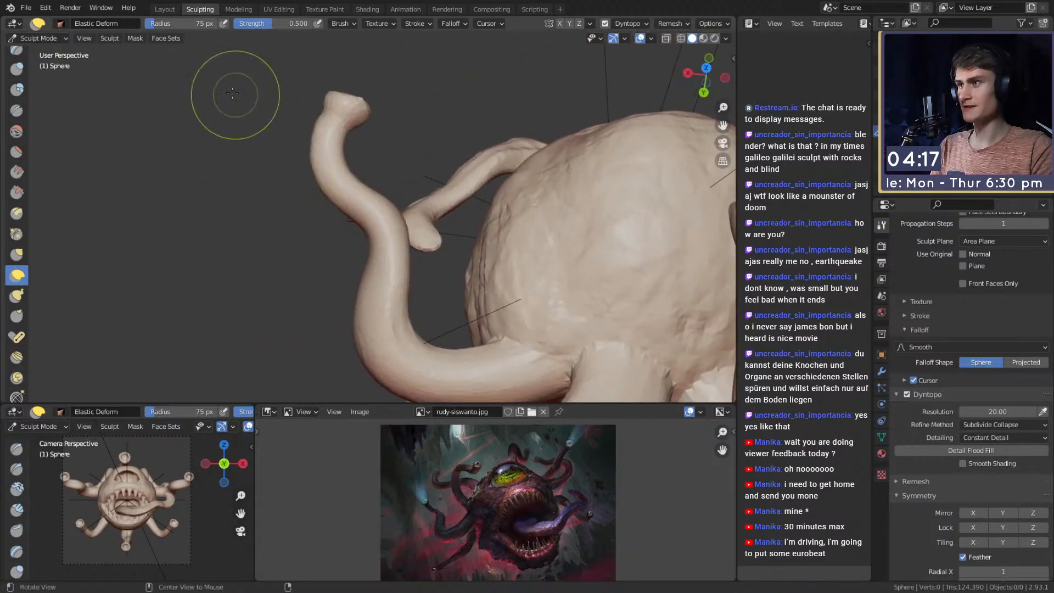
{"action": "key", "text": "m"}
{"action": "key", "text": "f"}
{"action": "left_click", "coordinate": [327, 140]}
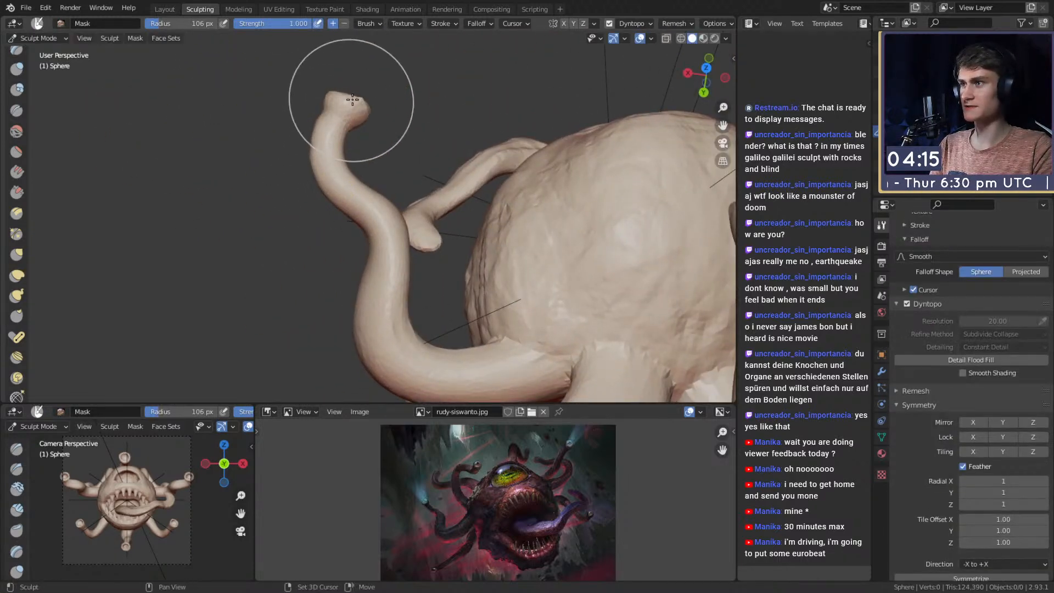
{"action": "key", "text": "shift+a"}
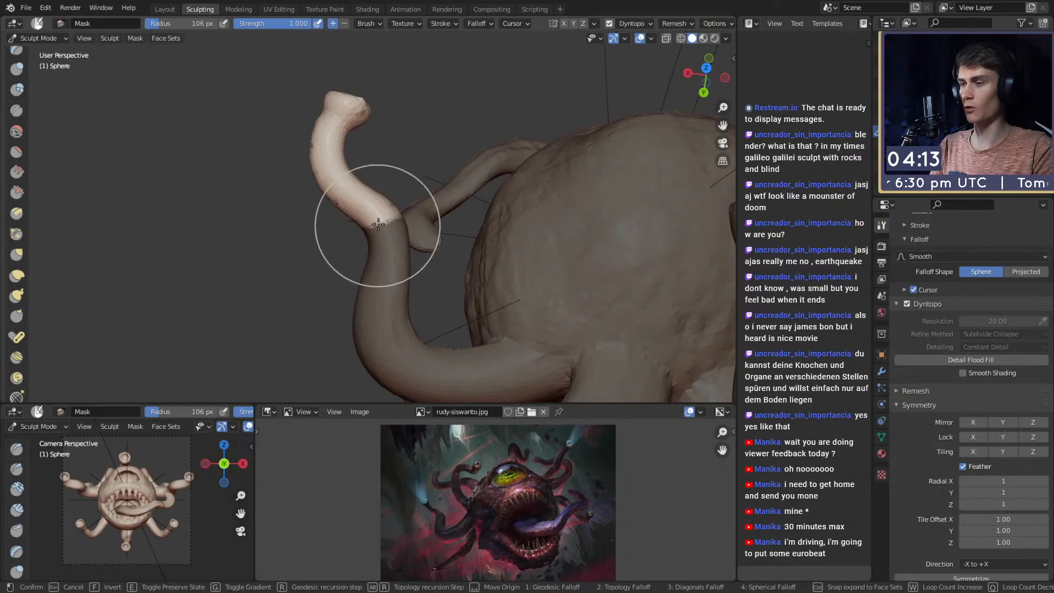
{"action": "left_click", "coordinate": [434, 379]}
Mask the body surface around the side tentacle's base with the Mask brush at 41 px.
{"action": "mouse_move", "coordinate": [451, 357]}
{"action": "middle_mouse_down"}
{"action": "mouse_move", "coordinate": [461, 275]}
{"action": "mouse_move", "coordinate": [449, 231]}
{"action": "mouse_move", "coordinate": [422, 224]}
{"action": "mouse_move", "coordinate": [453, 214]}
{"action": "mouse_move", "coordinate": [459, 188]}
{"action": "middle_mouse_up"}
{"action": "key", "text": "f"}
{"action": "left_click", "coordinate": [409, 225]}
{"action": "key", "text": "f"}
{"action": "left_click", "coordinate": [462, 188]}
{"action": "mouse_move", "coordinate": [422, 189]}
{"action": "left_mouse_down"}
{"action": "mouse_move", "coordinate": [427, 151]}
{"action": "mouse_move", "coordinate": [431, 162]}
{"action": "left_mouse_up"}
{"action": "mouse_move", "coordinate": [423, 164]}
{"action": "middle_mouse_down"}
{"action": "mouse_move", "coordinate": [425, 245]}
{"action": "mouse_move", "coordinate": [438, 251]}
{"action": "middle_mouse_up"}
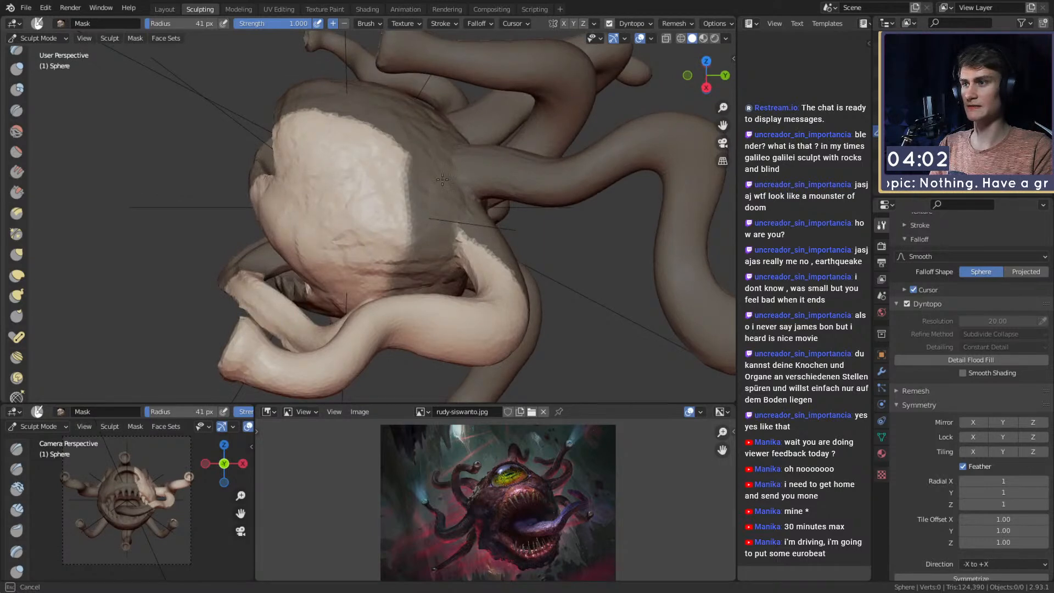
Extend the mask over the body's side toward the eye socket, enlarging the Mask brush radius to 69 px.
{"action": "key", "text": "f"}
{"action": "left_click", "coordinate": [442, 157]}
{"action": "mouse_move", "coordinate": [394, 207]}
{"action": "left_mouse_down", "text": "alt"}
{"action": "mouse_move", "coordinate": [423, 157]}
{"action": "mouse_move", "coordinate": [379, 176]}
{"action": "mouse_move", "coordinate": [513, 123]}
{"action": "mouse_move", "coordinate": [437, 188]}
{"action": "mouse_move", "coordinate": [378, 191]}
{"action": "mouse_move", "coordinate": [392, 218]}
{"action": "mouse_move", "coordinate": [384, 189]}
{"action": "left_mouse_up", "text": "alt"}
{"action": "key", "text": "f"}
{"action": "left_click", "coordinate": [414, 189]}
{"action": "mouse_move", "coordinate": [384, 190]}
{"action": "left_mouse_down", "text": "ctrl+alt"}
{"action": "mouse_move", "coordinate": [379, 168]}
{"action": "mouse_move", "coordinate": [405, 263]}
{"action": "mouse_move", "coordinate": [414, 254]}
{"action": "mouse_move", "coordinate": [442, 274]}
{"action": "mouse_move", "coordinate": [384, 245]}
{"action": "mouse_move", "coordinate": [329, 262]}
{"action": "left_mouse_up", "text": "ctrl+alt"}
{"action": "key", "text": "f"}
{"action": "left_click", "coordinate": [363, 245]}
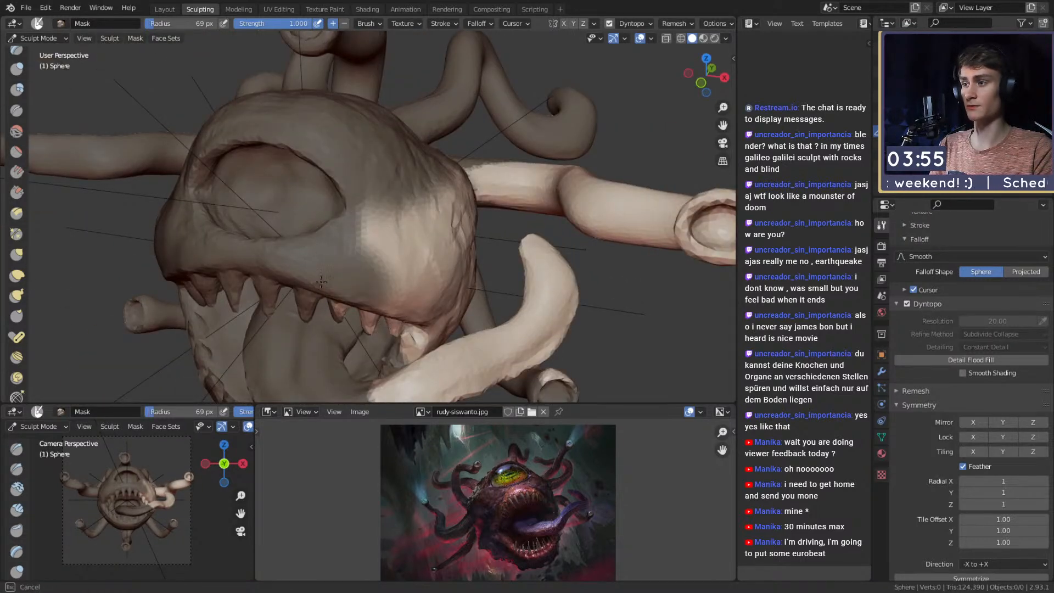
Paint the mask over the teeth, the tongue and the lower part of the body's side with a 70 px Mask brush.
{"action": "mouse_move", "coordinate": [358, 325]}
{"action": "left_mouse_down"}
{"action": "mouse_move", "coordinate": [387, 307]}
{"action": "mouse_move", "coordinate": [411, 330]}
{"action": "left_mouse_up"}
{"action": "mouse_move", "coordinate": [412, 329]}
{"action": "left_mouse_down", "text": "alt"}
{"action": "mouse_move", "coordinate": [411, 188]}
{"action": "mouse_move", "coordinate": [400, 231]}
{"action": "left_mouse_up", "text": "alt"}
{"action": "mouse_move", "coordinate": [379, 283]}
{"action": "left_mouse_down"}
{"action": "mouse_move", "coordinate": [409, 274]}
{"action": "mouse_move", "coordinate": [440, 239]}
{"action": "mouse_move", "coordinate": [531, 233]}
{"action": "left_mouse_up"}
{"action": "middle_click_drag", "start_coordinate": [530, 233], "coordinate": [478, 258]}
{"action": "key", "text": "f"}
{"action": "left_click", "coordinate": [467, 285]}
{"action": "mouse_move", "coordinate": [461, 287]}
{"action": "left_mouse_down"}
{"action": "mouse_move", "coordinate": [501, 253]}
{"action": "mouse_move", "coordinate": [497, 279]}
{"action": "left_mouse_up"}
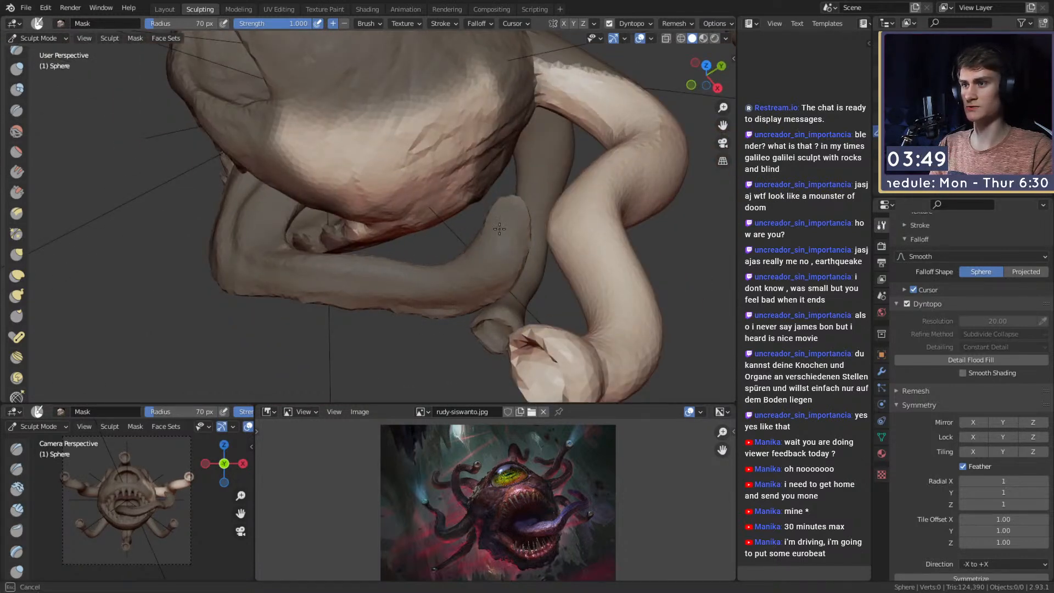
{"action": "mouse_move", "coordinate": [496, 150]}
{"action": "left_mouse_down"}
{"action": "mouse_move", "coordinate": [401, 181]}
{"action": "mouse_move", "coordinate": [483, 66]}
{"action": "left_mouse_up"}
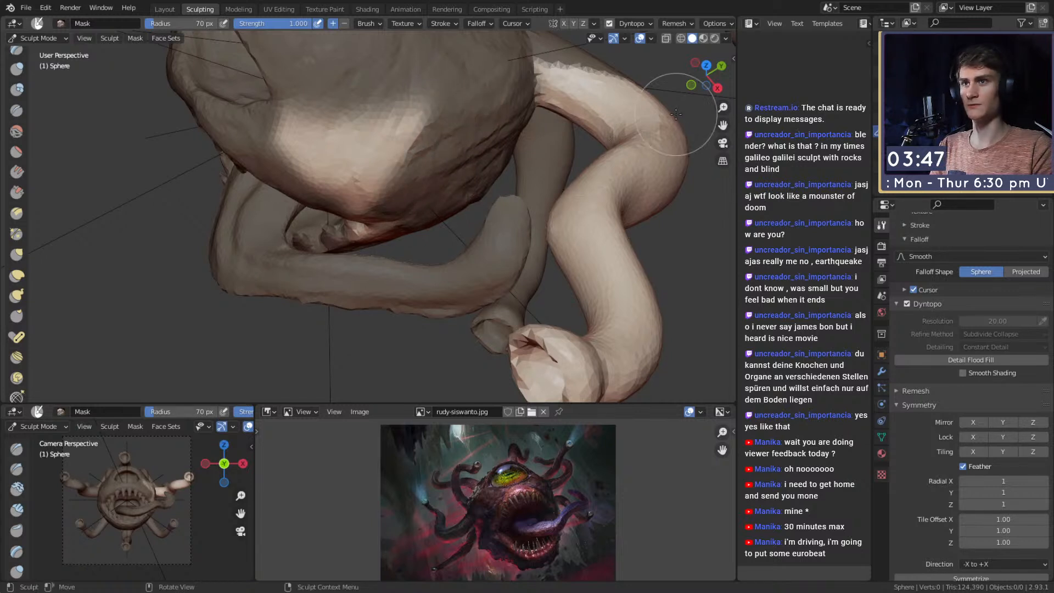
Turn on the Screencast Keys overlay.
{"action": "key", "text": "n"}
{"action": "left_click", "coordinate": [729, 217]}
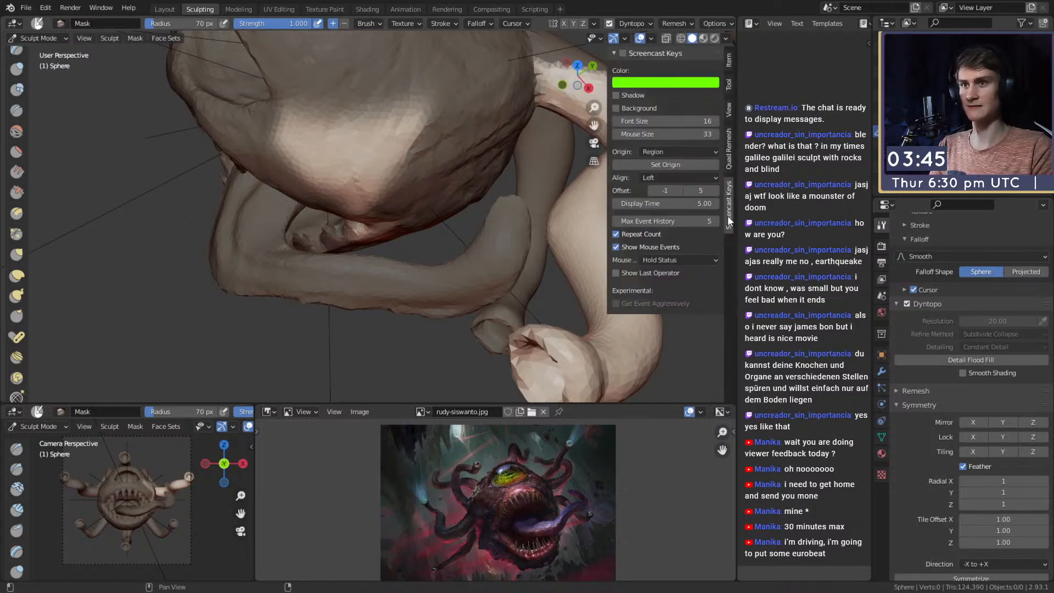
{"action": "key", "text": "n"}
Mask the remaining bare patch on the upper lip and cheek beside the side tentacle.
{"action": "key", "text": "f"}
{"action": "left_click", "coordinate": [431, 184]}
{"action": "mouse_move", "coordinate": [400, 154]}
{"action": "left_mouse_down"}
{"action": "mouse_move", "coordinate": [351, 165]}
{"action": "mouse_move", "coordinate": [340, 215]}
{"action": "left_mouse_up"}
{"action": "mouse_move", "coordinate": [379, 224]}
{"action": "middle_mouse_down"}
{"action": "mouse_move", "coordinate": [377, 106]}
{"action": "mouse_move", "coordinate": [282, 188]}
{"action": "mouse_move", "coordinate": [435, 222]}
{"action": "middle_mouse_up"}
{"action": "key", "text": "f"}
{"action": "left_click", "coordinate": [432, 201]}
{"action": "mouse_move", "coordinate": [451, 187]}
{"action": "left_mouse_down"}
{"action": "mouse_move", "coordinate": [464, 185]}
{"action": "mouse_move", "coordinate": [437, 186]}
{"action": "left_mouse_up"}
Mask the leftover bare areas under the body and tongue behind the side tentacle with a 61 px Mask brush.
{"action": "left_click_drag", "start_coordinate": [435, 187], "coordinate": [352, 192], "text": "alt"}
{"action": "mouse_move", "coordinate": [214, 181]}
{"action": "left_mouse_down", "text": "alt+shift"}
{"action": "mouse_move", "coordinate": [393, 216]}
{"action": "mouse_move", "coordinate": [384, 242]}
{"action": "mouse_move", "coordinate": [407, 275]}
{"action": "left_mouse_up", "text": "alt+shift"}
{"action": "mouse_move", "coordinate": [407, 275]}
{"action": "left_mouse_down"}
{"action": "mouse_move", "coordinate": [435, 298]}
{"action": "mouse_move", "coordinate": [380, 281]}
{"action": "mouse_move", "coordinate": [395, 264]}
{"action": "left_mouse_up"}
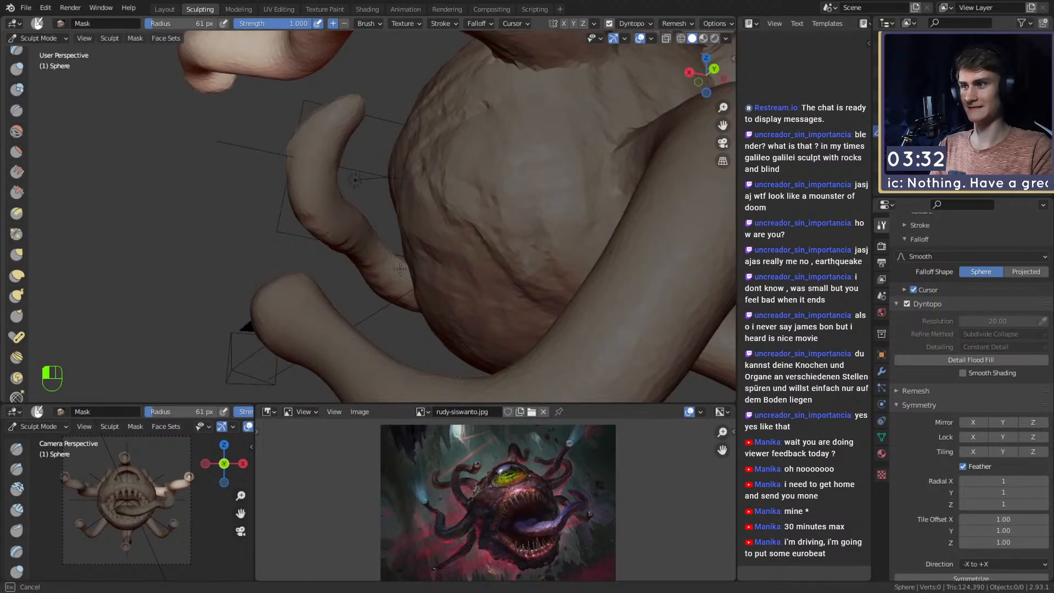
{"action": "mouse_move", "coordinate": [367, 140]}
{"action": "left_mouse_down", "text": "alt"}
{"action": "mouse_move", "coordinate": [435, 219]}
{"action": "mouse_move", "coordinate": [437, 242]}
{"action": "mouse_move", "coordinate": [473, 221]}
{"action": "mouse_move", "coordinate": [304, 272]}
{"action": "mouse_move", "coordinate": [376, 181]}
{"action": "mouse_move", "coordinate": [371, 202]}
{"action": "left_mouse_up", "text": "alt"}
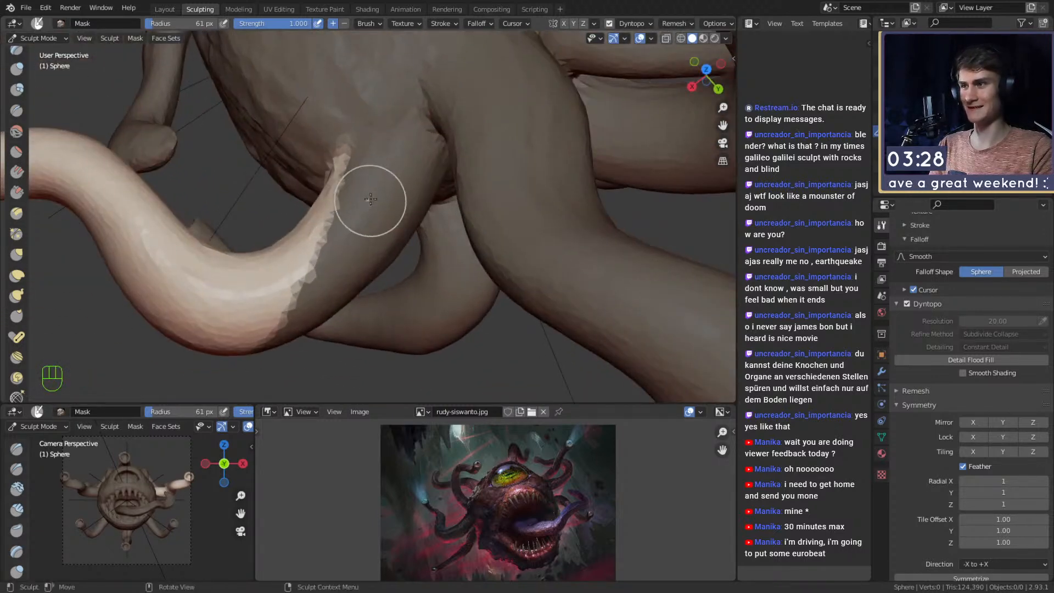
Unmask the side tentacle's root up to where it joins the body with the Mask brush at 45 px.
{"action": "left_click_drag", "start_coordinate": [409, 156], "coordinate": [413, 152], "text": "ctrl"}
{"action": "mouse_move", "coordinate": [413, 152]}
{"action": "left_mouse_down", "text": "alt"}
{"action": "mouse_move", "coordinate": [421, 136]}
{"action": "mouse_move", "coordinate": [426, 166]}
{"action": "mouse_move", "coordinate": [409, 148]}
{"action": "mouse_move", "coordinate": [412, 164]}
{"action": "left_mouse_up", "text": "alt"}
{"action": "left_click_drag", "start_coordinate": [412, 164], "coordinate": [419, 237], "text": "alt+shift"}
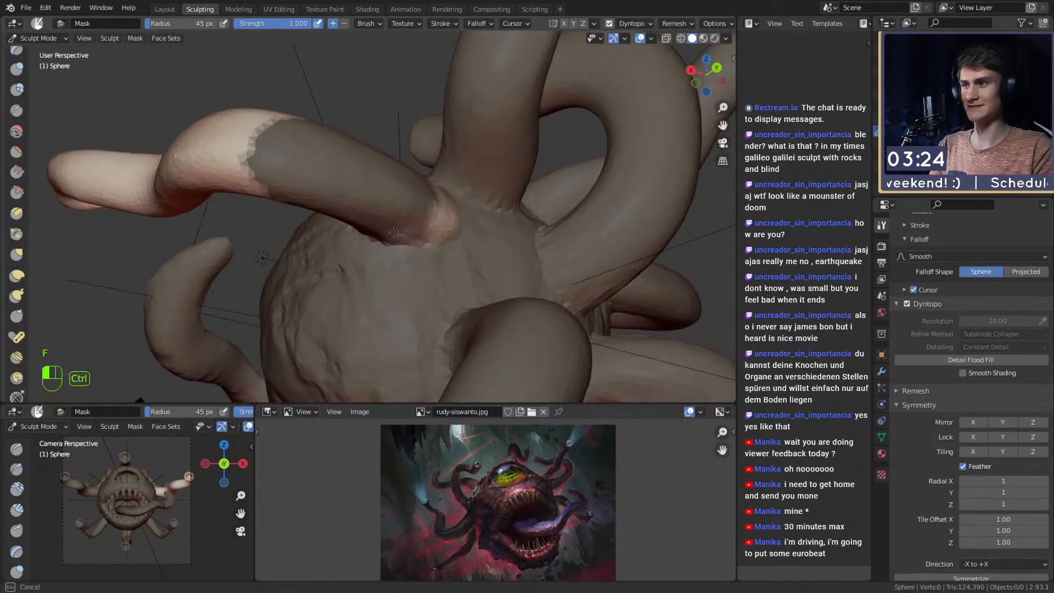
{"action": "mouse_move", "coordinate": [347, 193]}
{"action": "left_mouse_down", "text": "ctrl"}
{"action": "mouse_move", "coordinate": [269, 176]}
{"action": "mouse_move", "coordinate": [336, 173]}
{"action": "left_mouse_up", "text": "ctrl"}
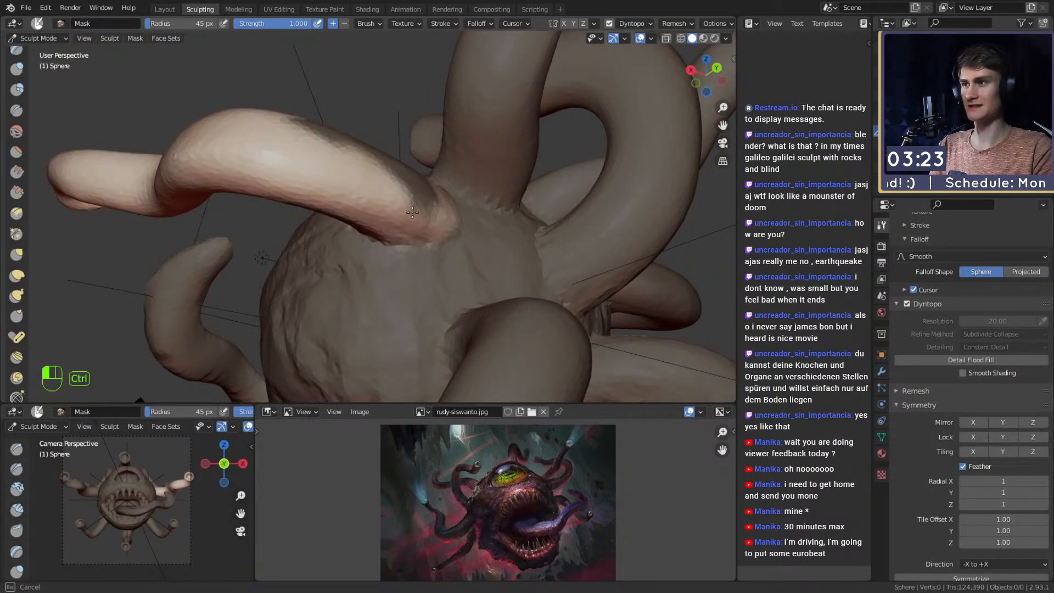
{"action": "left_click_drag", "start_coordinate": [429, 170], "coordinate": [435, 209], "text": "alt"}
{"action": "left_click_drag", "start_coordinate": [435, 209], "coordinate": [436, 209], "text": "ctrl"}
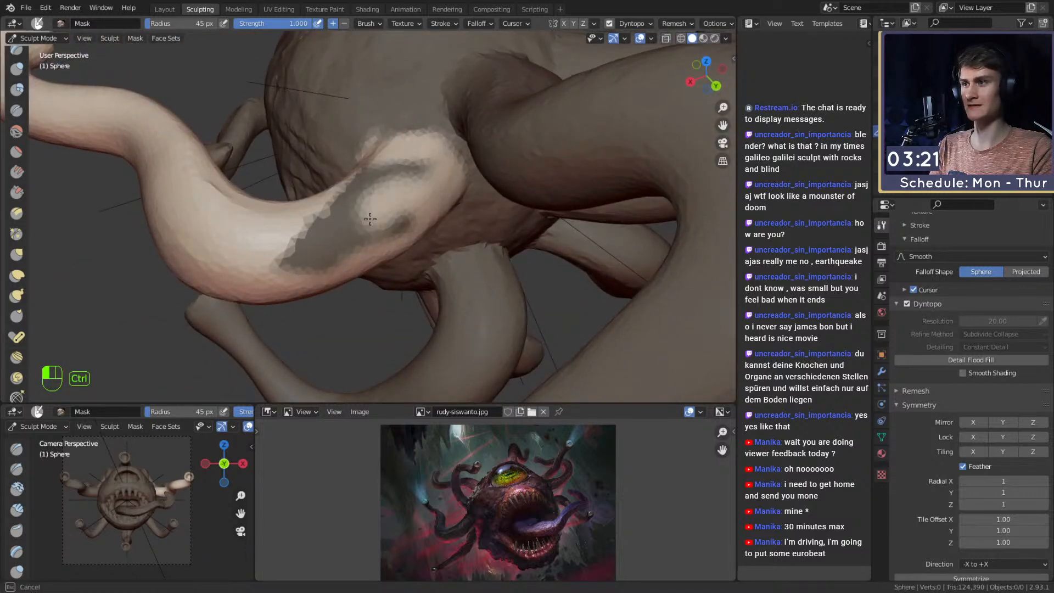
{"action": "left_click_drag", "start_coordinate": [346, 197], "coordinate": [296, 269], "text": "ctrl"}
{"action": "mouse_move", "coordinate": [433, 193]}
{"action": "left_mouse_down", "text": "alt"}
{"action": "mouse_move", "coordinate": [360, 181]}
{"action": "mouse_move", "coordinate": [397, 179]}
{"action": "mouse_move", "coordinate": [466, 229]}
{"action": "left_mouse_up", "text": "alt"}
Erase the last mask patches on the tentacle's root at 36 px, and set the brush radius back to 61 px.
{"action": "key", "text": "f"}
{"action": "left_click", "coordinate": [461, 228]}
{"action": "left_click_drag", "start_coordinate": [375, 223], "coordinate": [375, 224], "text": "ctrl"}
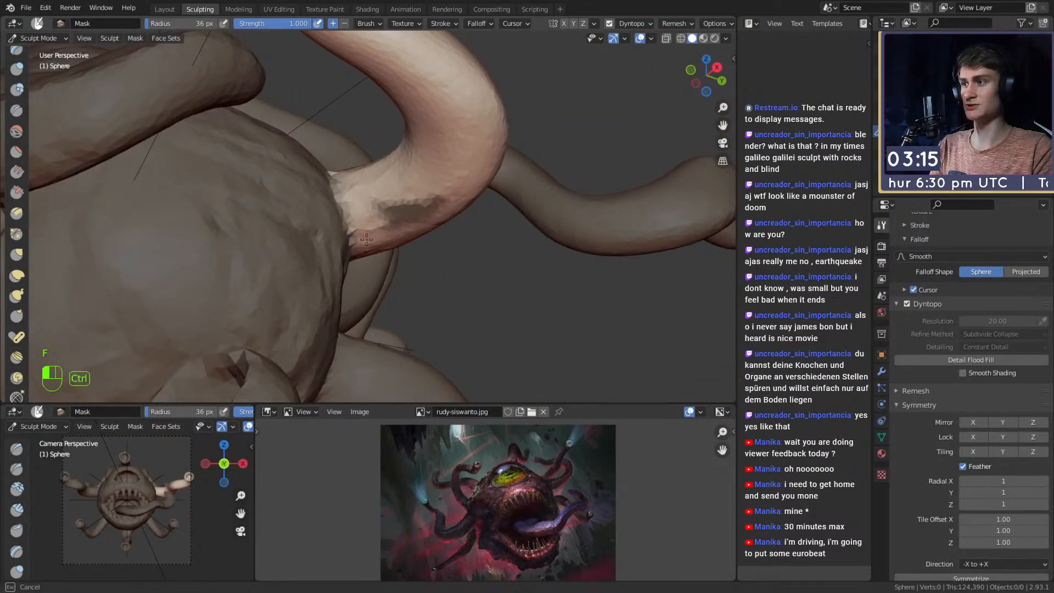
{"action": "mouse_move", "coordinate": [439, 197]}
{"action": "left_mouse_down", "text": "ctrl"}
{"action": "mouse_move", "coordinate": [447, 131]}
{"action": "mouse_move", "coordinate": [324, 257]}
{"action": "mouse_move", "coordinate": [264, 242]}
{"action": "mouse_move", "coordinate": [220, 165]}
{"action": "left_mouse_up", "text": "ctrl"}
{"action": "left_click_drag", "start_coordinate": [365, 181], "coordinate": [334, 243], "text": "alt"}
{"action": "key", "text": "f"}
{"action": "left_click", "coordinate": [347, 240]}
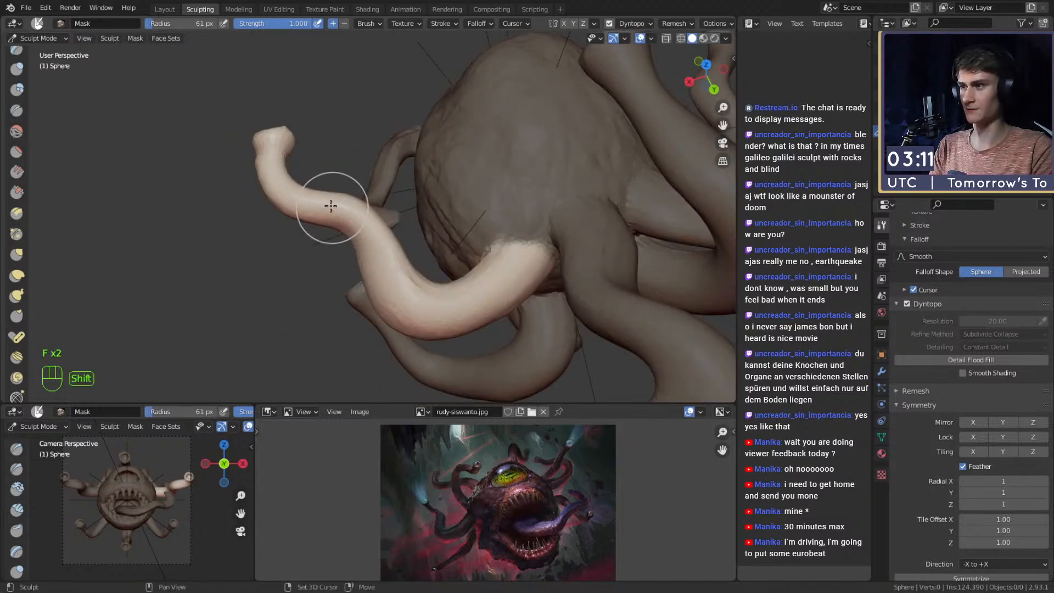
Switch to the Clay Strips brush and smooth over the lower bend of the unmasked side tentacle.
{"action": "key", "text": "1"}
{"action": "left_click_drag", "start_coordinate": [402, 287], "coordinate": [402, 284], "text": "shift"}
{"action": "left_click_drag", "start_coordinate": [403, 284], "coordinate": [447, 160], "text": "alt"}
{"action": "left_click_drag", "start_coordinate": [447, 160], "coordinate": [423, 223], "text": "ctrl+alt"}
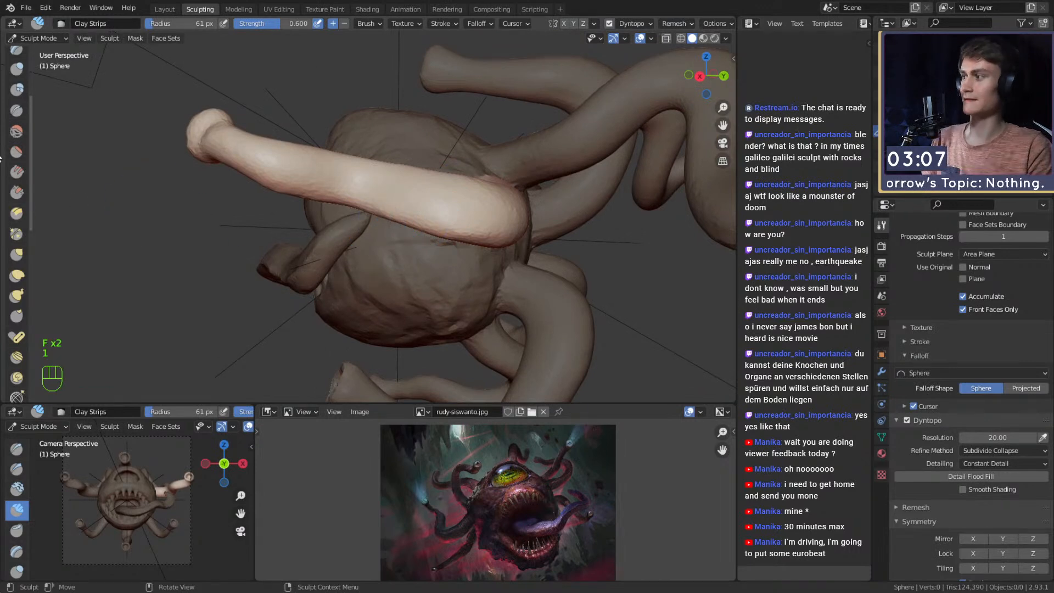
Switch to the Elastic Deform brush at 167 px and bend the root and middle of the unmasked side tentacle.
{"action": "left_click", "coordinate": [17, 276]}
{"action": "key", "text": "f"}
{"action": "key", "text": "f"}
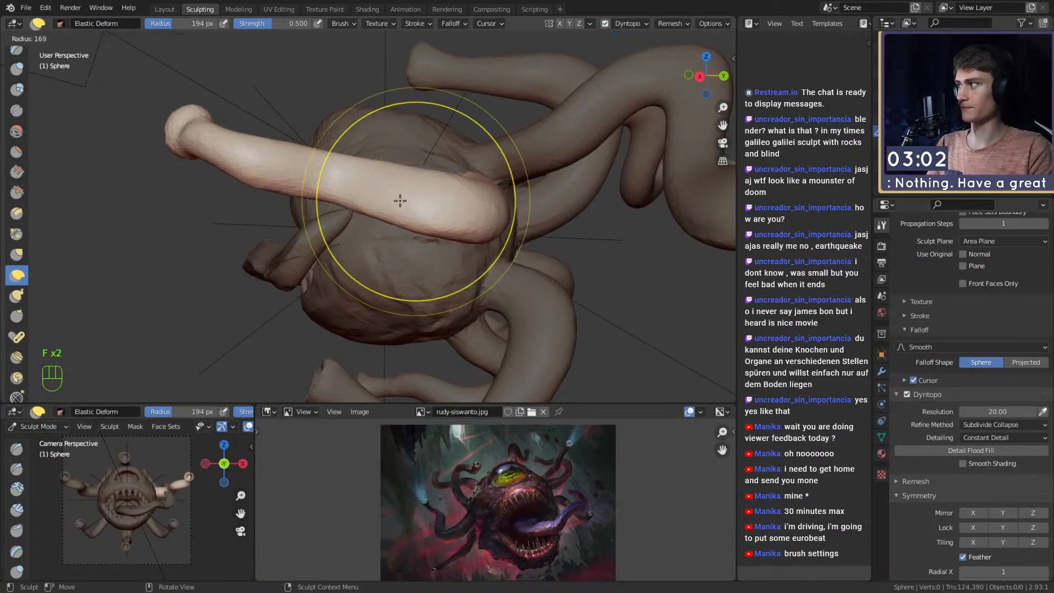
{"action": "left_click", "coordinate": [409, 216]}
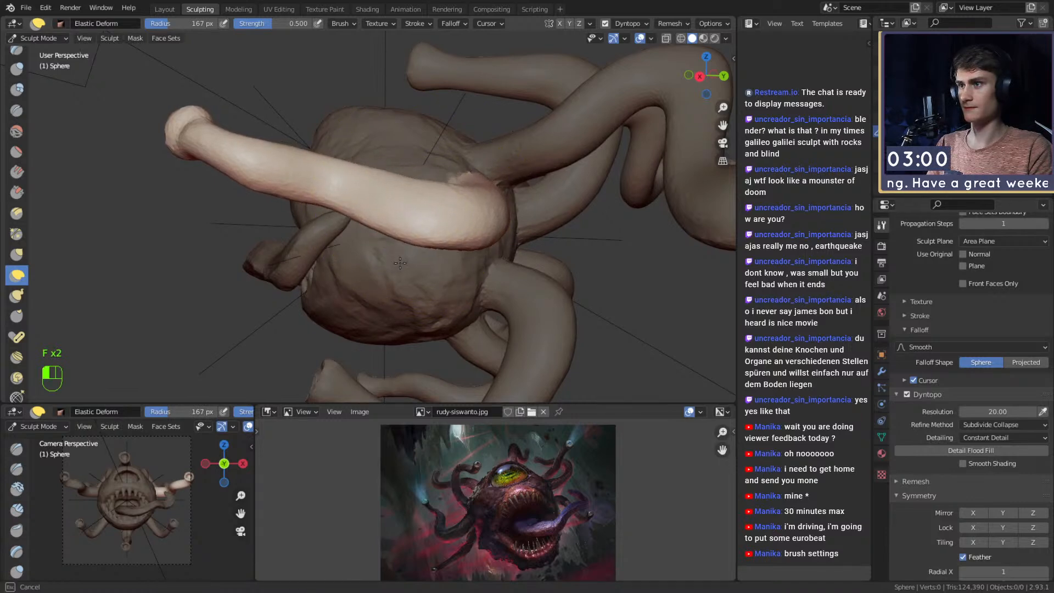
{"action": "mouse_move", "coordinate": [394, 285]}
{"action": "left_mouse_down"}
{"action": "mouse_move", "coordinate": [407, 266]}
{"action": "mouse_move", "coordinate": [393, 212]}
{"action": "mouse_move", "coordinate": [424, 207]}
{"action": "left_mouse_up"}
{"action": "mouse_move", "coordinate": [323, 153]}
{"action": "left_mouse_down"}
{"action": "mouse_move", "coordinate": [346, 109]}
{"action": "mouse_move", "coordinate": [470, 159]}
{"action": "mouse_move", "coordinate": [494, 149]}
{"action": "mouse_move", "coordinate": [460, 162]}
{"action": "mouse_move", "coordinate": [466, 197]}
{"action": "left_mouse_up"}
Resize the Elastic Deform brush and push the side tentacle's middle section outward.
{"action": "key", "text": "f"}
{"action": "left_click", "coordinate": [459, 149]}
{"action": "key", "text": "f"}
{"action": "left_click", "coordinate": [533, 169]}
{"action": "mouse_move", "coordinate": [443, 164]}
{"action": "left_mouse_down"}
{"action": "mouse_move", "coordinate": [441, 223]}
{"action": "mouse_move", "coordinate": [348, 200]}
{"action": "mouse_move", "coordinate": [439, 195]}
{"action": "mouse_move", "coordinate": [387, 192]}
{"action": "mouse_move", "coordinate": [401, 135]}
{"action": "left_mouse_up"}
{"action": "key", "text": "f"}
{"action": "left_click", "coordinate": [455, 195]}
Set the Elastic Deform radius to 206 px and examine the bent tentacle from behind, the side and its tip.
{"action": "left_click_drag", "start_coordinate": [426, 181], "coordinate": [351, 186], "text": "alt"}
{"action": "left_click_drag", "start_coordinate": [413, 205], "coordinate": [357, 199], "text": "alt"}
{"action": "left_click_drag", "start_coordinate": [356, 198], "coordinate": [423, 219], "text": "alt+shift"}
{"action": "key", "text": "f"}
{"action": "left_click", "coordinate": [434, 214]}
{"action": "left_click_drag", "start_coordinate": [378, 223], "coordinate": [439, 230], "text": "alt"}
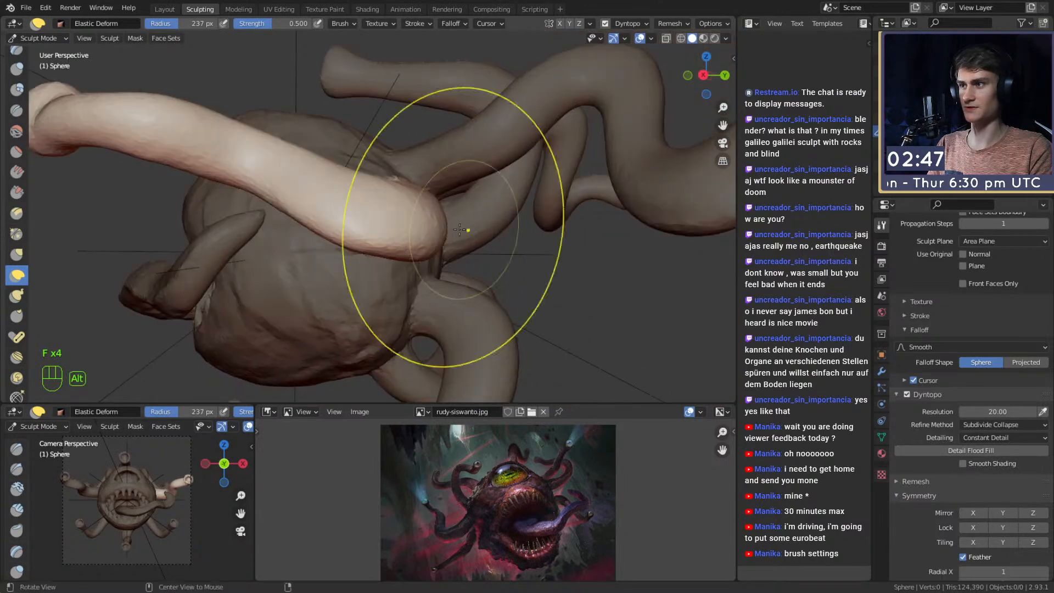
{"action": "left_click_drag", "start_coordinate": [362, 192], "coordinate": [486, 235], "text": "alt+shift"}
{"action": "mouse_move", "coordinate": [337, 179]}
{"action": "left_mouse_down", "text": "alt"}
{"action": "mouse_move", "coordinate": [525, 181]}
{"action": "mouse_move", "coordinate": [323, 204]}
{"action": "left_mouse_up", "text": "alt"}
{"action": "key", "text": "f"}
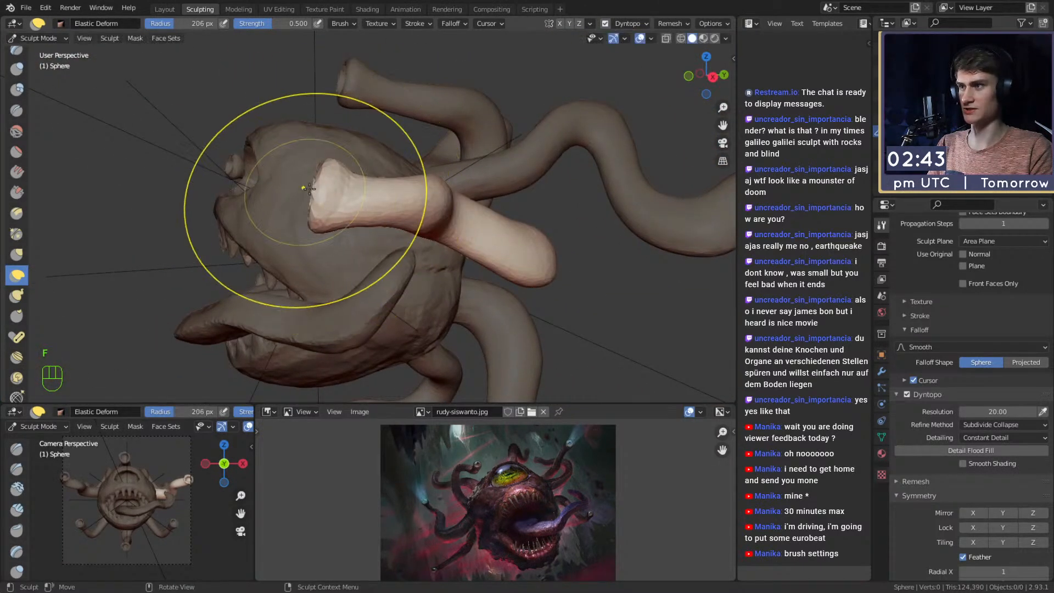
{"action": "left_click_drag", "start_coordinate": [331, 289], "coordinate": [340, 189], "text": "alt"}
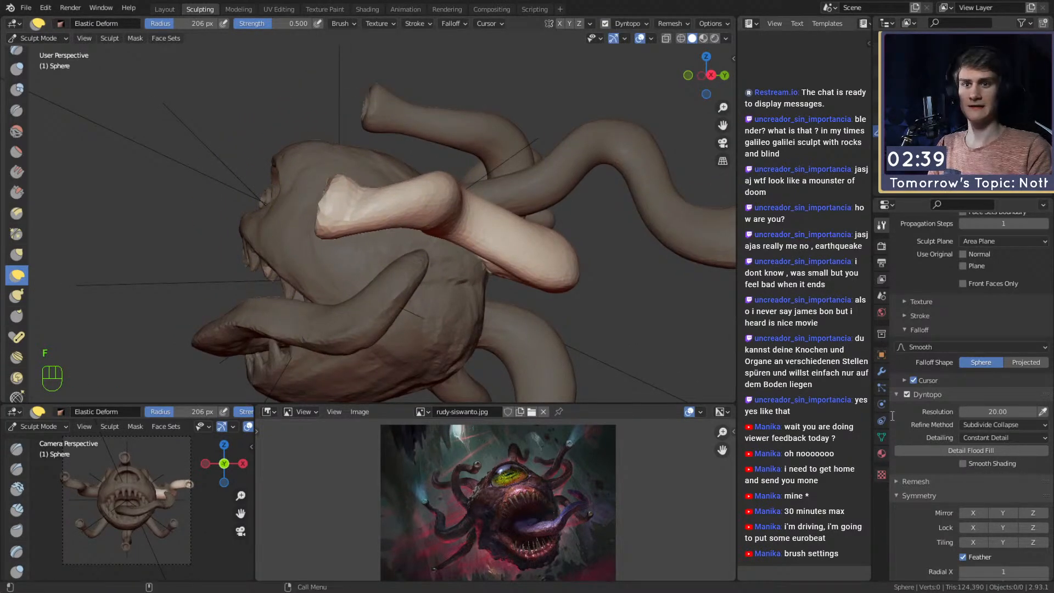
Open the brush's Topology Rake value and try a small Elastic Deform pull on the side tentacle's tip.
{"action": "scroll", "coordinate": [948, 401], "scroll_direction": "up", "scroll_amount": 10}
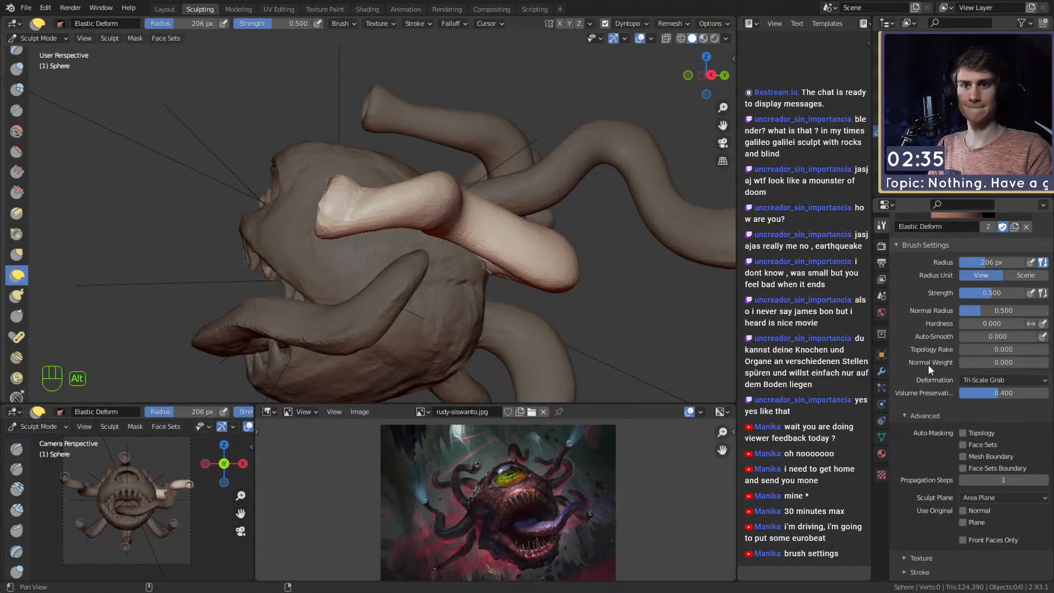
{"action": "left_click", "coordinate": [982, 348]}
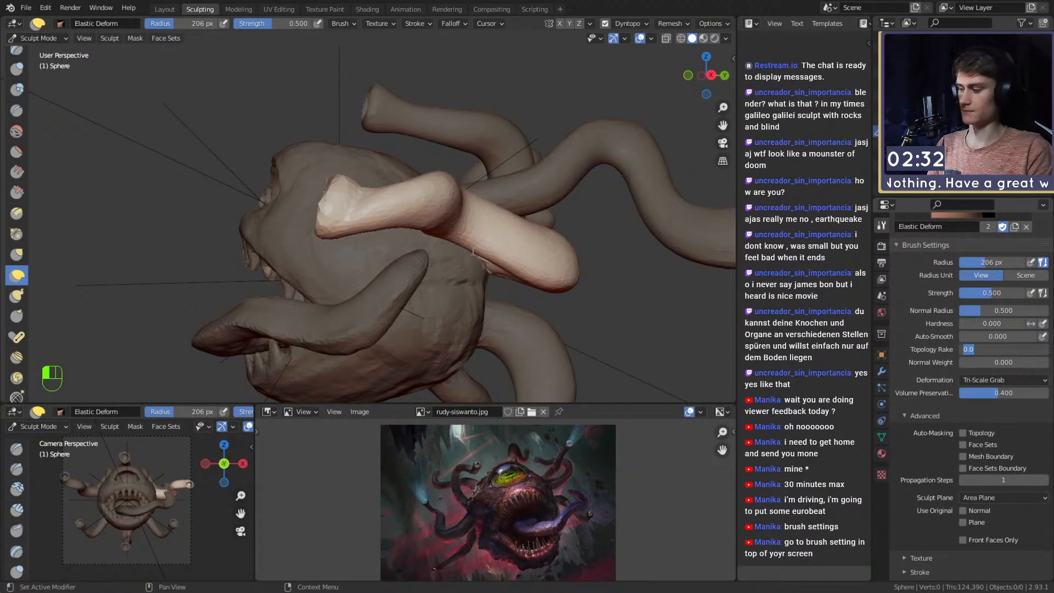
{"action": "left_click", "coordinate": [458, 255]}
{"action": "left_click_drag", "start_coordinate": [311, 190], "coordinate": [319, 191]}
{"action": "key", "text": "ctrl+z"}
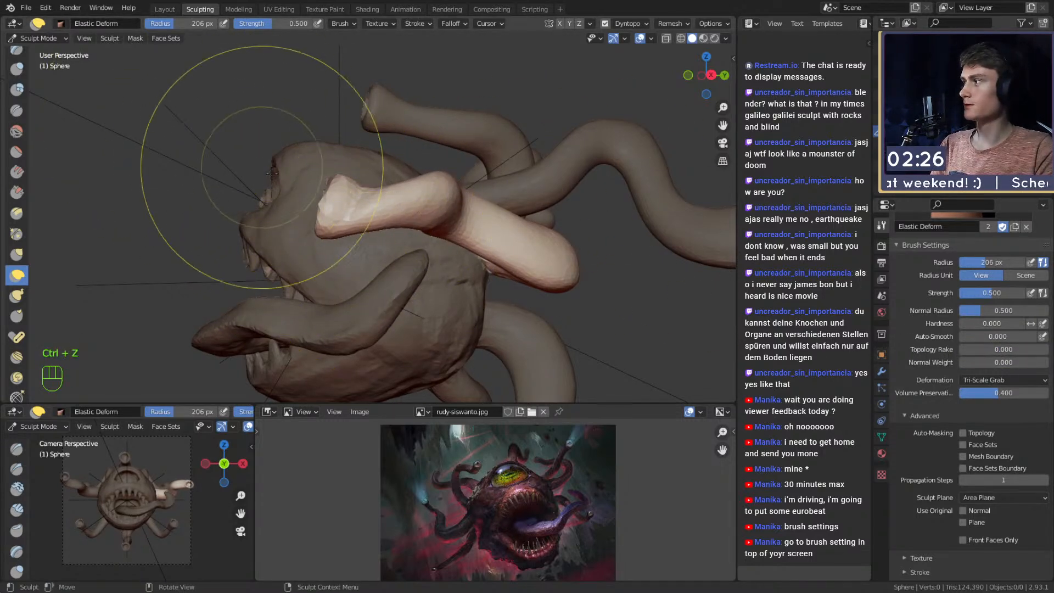
Enable Topology auto-masking on the Mask brush and try expanding a mask by topology from the side tentacle's tip.
{"action": "mouse_move", "coordinate": [316, 217]}
{"action": "left_mouse_down", "text": "alt+shift"}
{"action": "mouse_move", "coordinate": [255, 208]}
{"action": "mouse_move", "coordinate": [333, 229]}
{"action": "mouse_move", "coordinate": [359, 215]}
{"action": "left_mouse_up", "text": "alt+shift"}
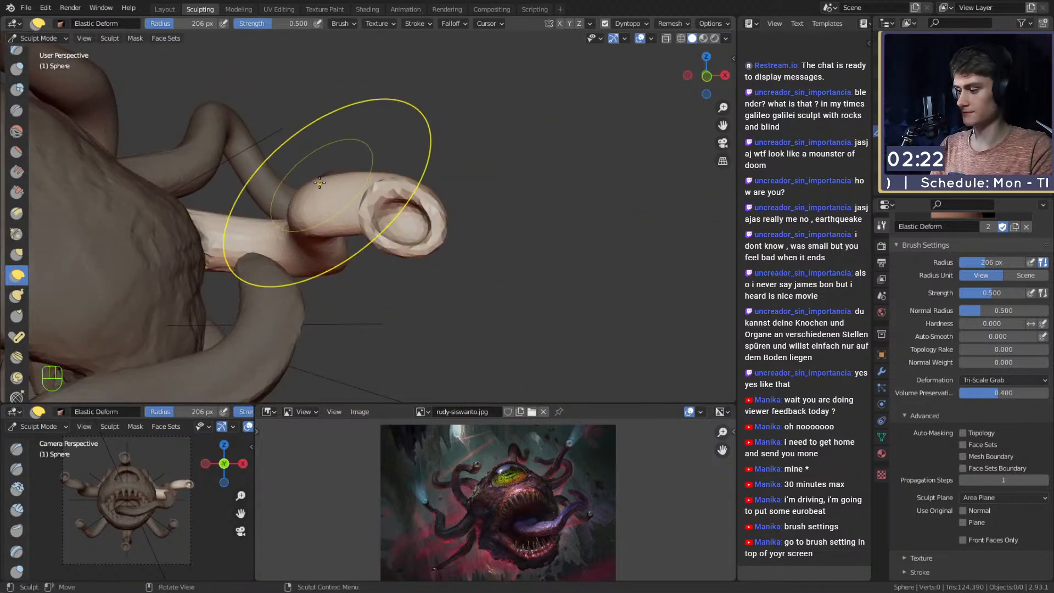
{"action": "key", "text": "4"}
{"action": "left_click", "coordinate": [364, 24]}
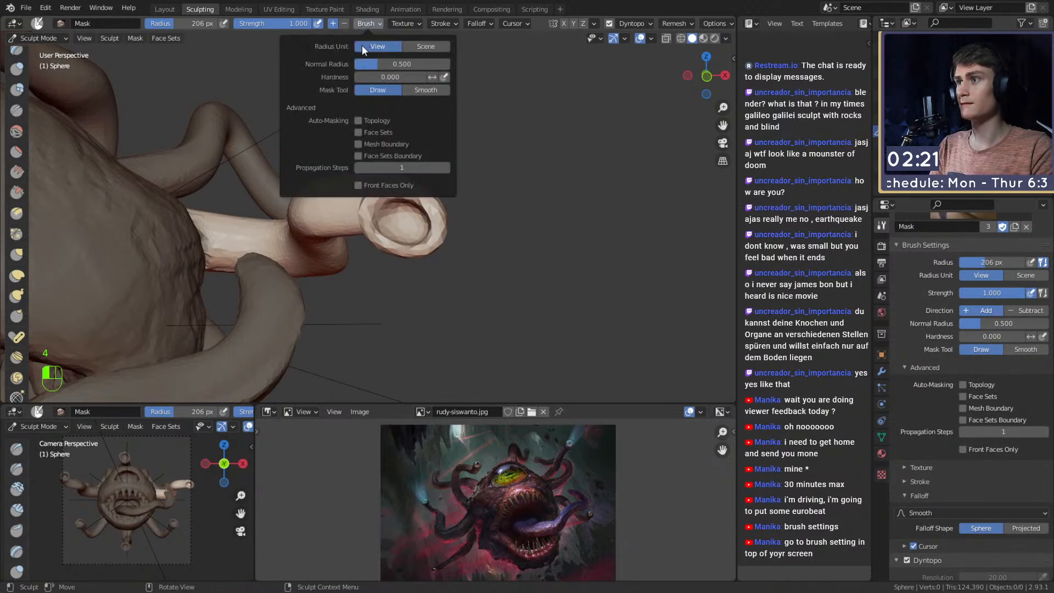
{"action": "left_click", "coordinate": [358, 121]}
{"action": "mouse_move", "coordinate": [371, 121]}
{"action": "left_mouse_down", "text": "alt"}
{"action": "mouse_move", "coordinate": [536, 177]}
{"action": "mouse_move", "coordinate": [314, 238]}
{"action": "left_mouse_up", "text": "alt"}
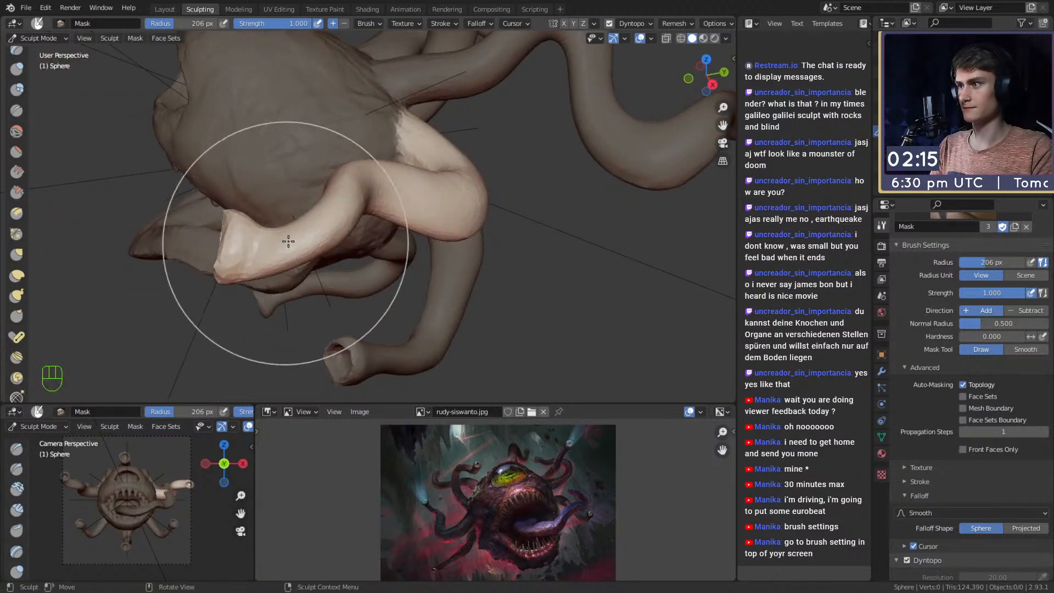
{"action": "key", "text": "shift+a"}
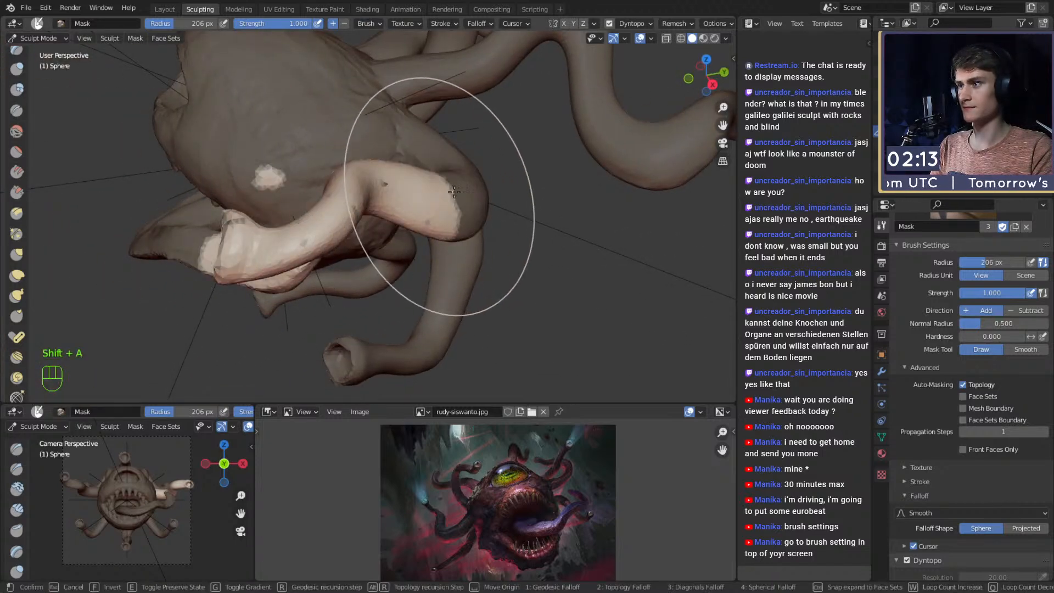
{"action": "right_click", "coordinate": [377, 34]}
Replace Topology auto-masking with Mesh Boundary and try expanding the mask along the side tentacle again.
{"action": "left_click", "coordinate": [378, 26]}
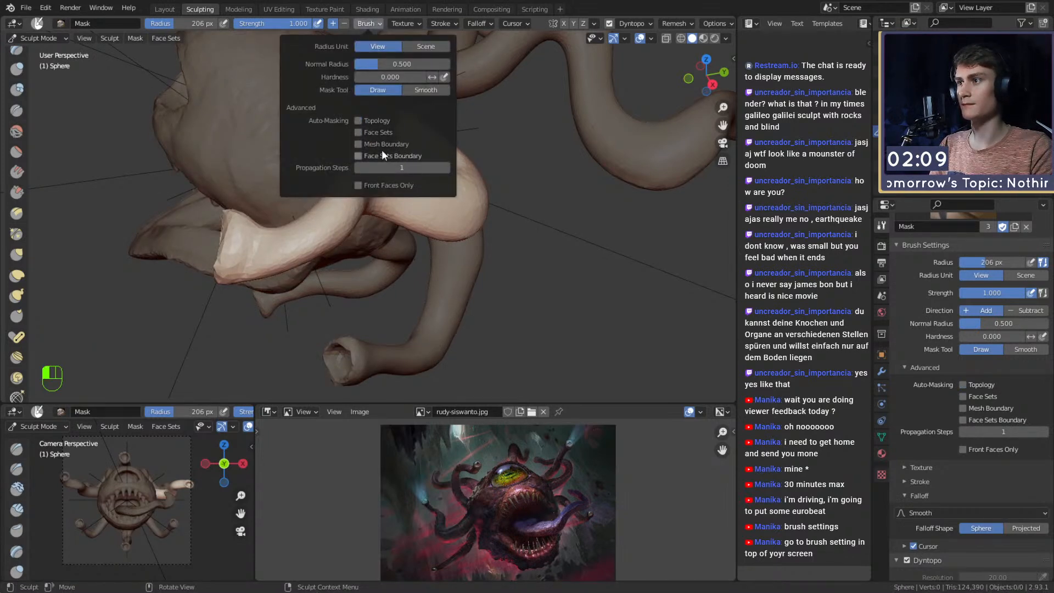
{"action": "key", "text": "shift+a"}
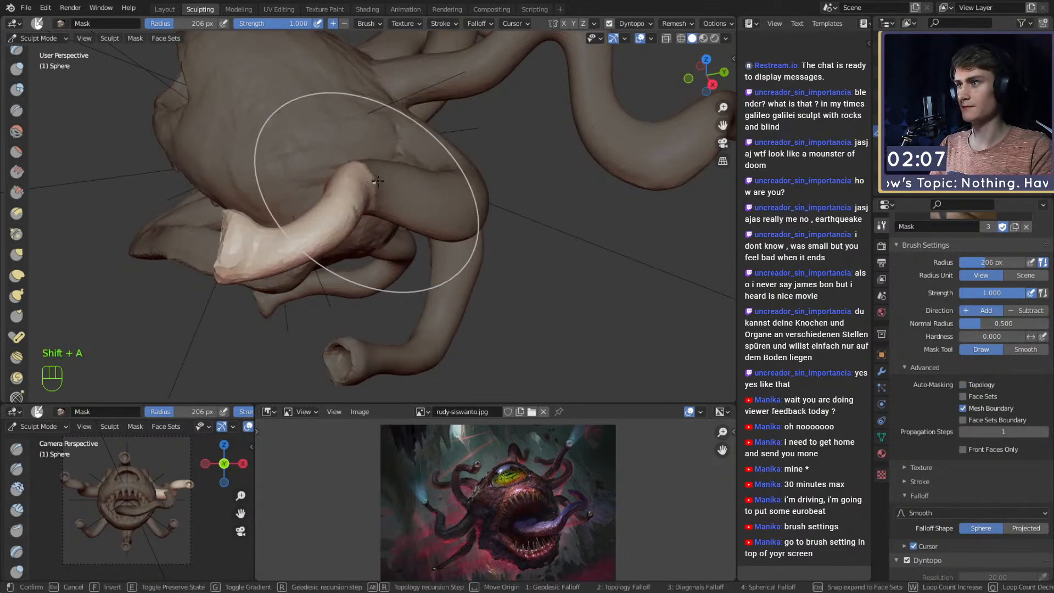
{"action": "right_click", "coordinate": [382, 165]}
Turn off Mesh Boundary auto-masking, try the mask expansion with a Normal Radius of 2.000, and reset that value to 0.5.
{"action": "left_click", "coordinate": [375, 24]}
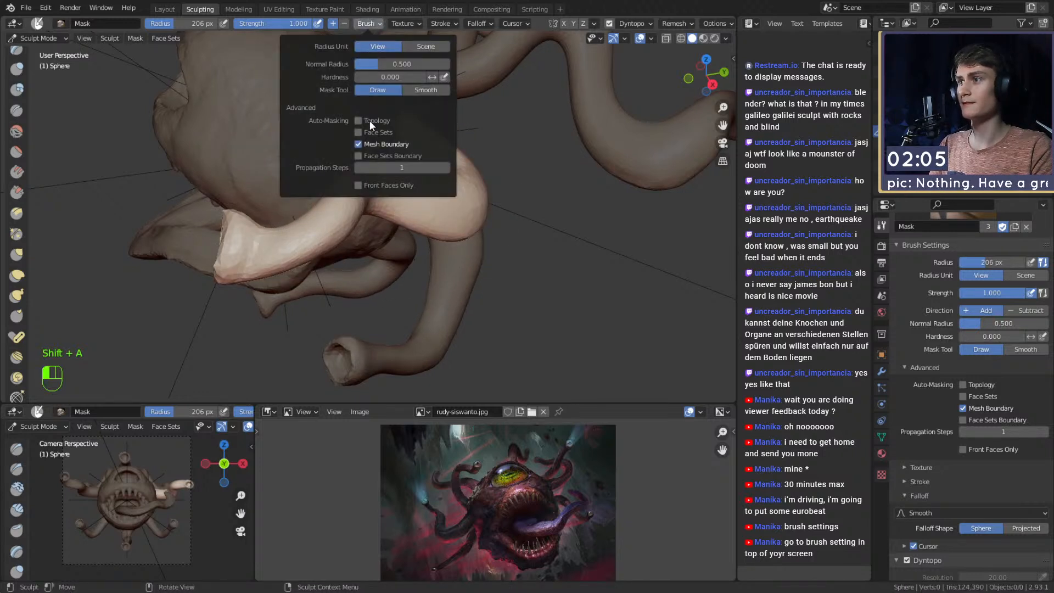
{"action": "left_click", "coordinate": [358, 145]}
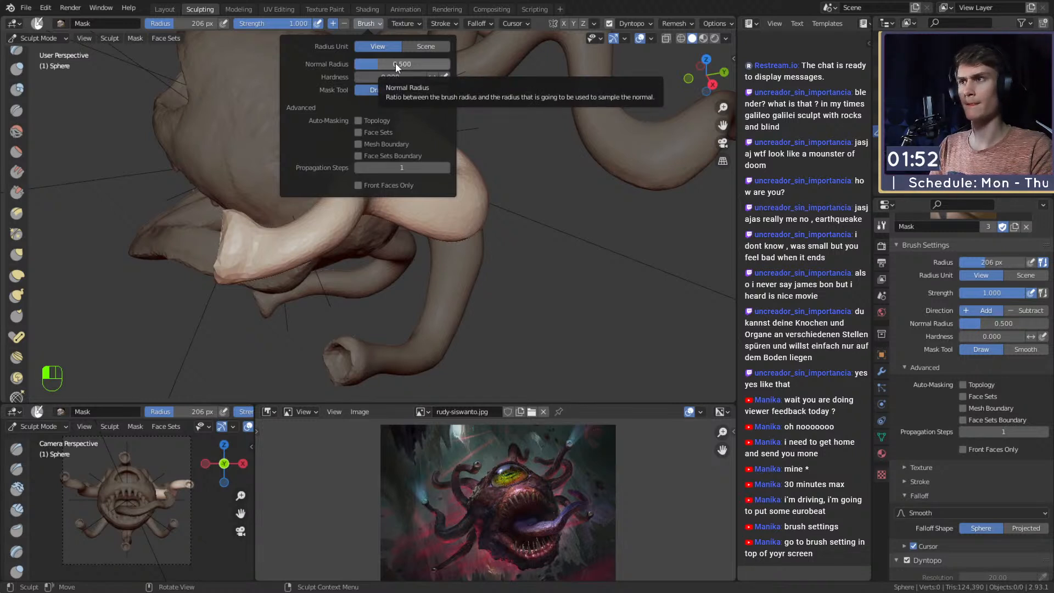
{"action": "left_click_drag", "start_coordinate": [395, 62], "coordinate": [445, 65]}
{"action": "key", "text": "shift+a"}
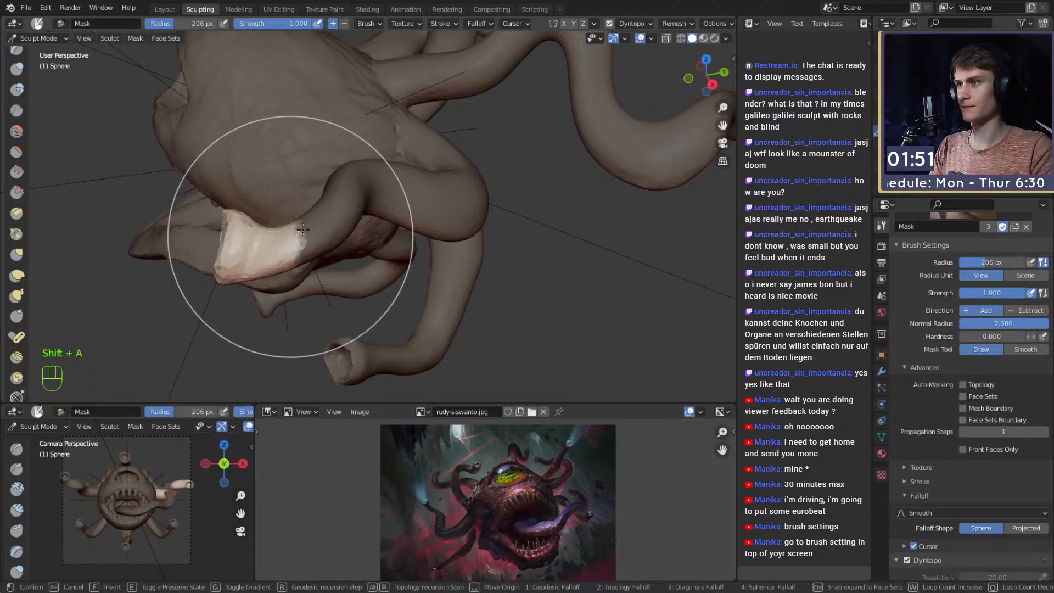
{"action": "left_click", "coordinate": [394, 67]}
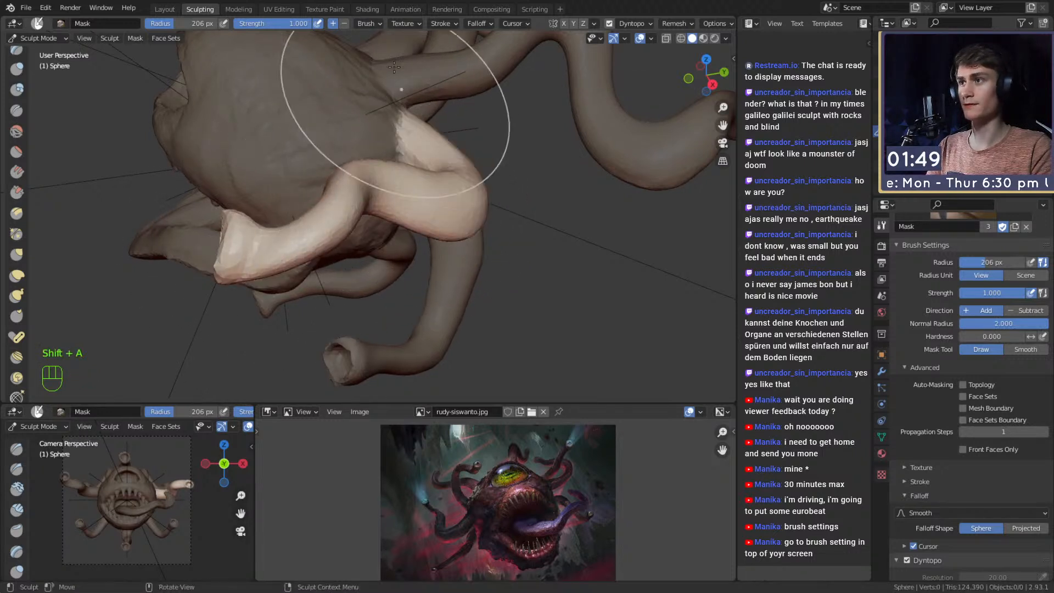
{"action": "left_click", "coordinate": [377, 23]}
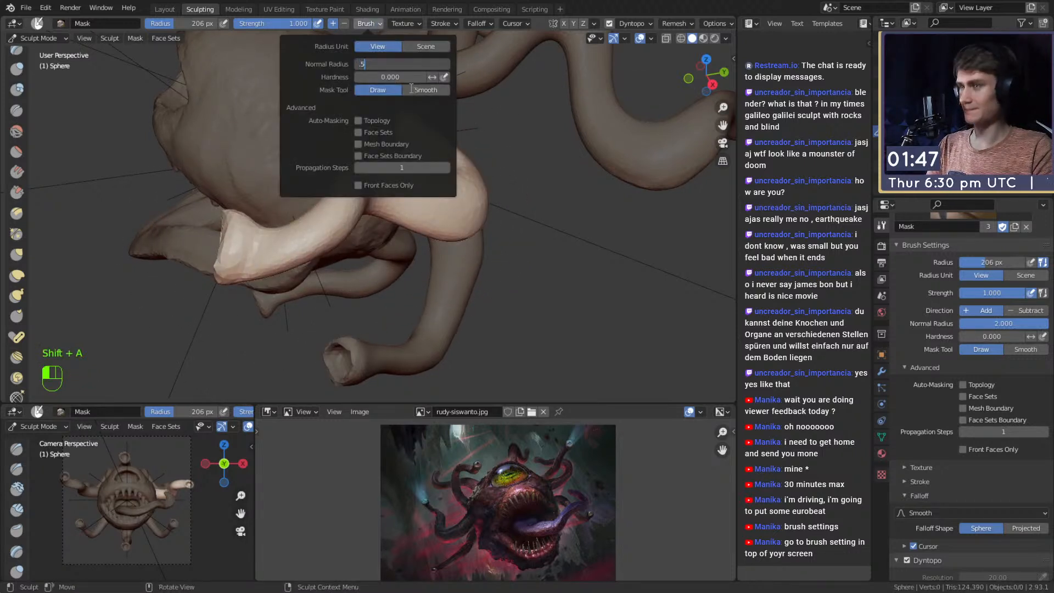
Switch to the Snake Hook brush, adjust its radius and pull the unmasked side tentacle into a new curve.
{"action": "key", "text": "f"}
{"action": "left_click", "coordinate": [418, 195]}
{"action": "mouse_move", "coordinate": [336, 204]}
{"action": "left_mouse_down", "text": "alt"}
{"action": "mouse_move", "coordinate": [315, 170]}
{"action": "mouse_move", "coordinate": [301, 181]}
{"action": "mouse_move", "coordinate": [265, 178]}
{"action": "mouse_move", "coordinate": [280, 195]}
{"action": "left_mouse_up", "text": "alt"}
{"action": "key", "text": "5"}
{"action": "key", "text": "f"}
{"action": "key", "text": "f"}
{"action": "left_click", "coordinate": [301, 195]}
{"action": "key", "text": "f"}
{"action": "left_click", "coordinate": [289, 181]}
{"action": "mouse_move", "coordinate": [280, 195]}
{"action": "left_mouse_down", "text": "alt"}
{"action": "mouse_move", "coordinate": [315, 190]}
{"action": "mouse_move", "coordinate": [270, 186]}
{"action": "mouse_move", "coordinate": [437, 199]}
{"action": "mouse_move", "coordinate": [413, 220]}
{"action": "left_mouse_up", "text": "alt"}
{"action": "key", "text": "f"}
{"action": "left_click", "coordinate": [264, 204]}
{"action": "mouse_move", "coordinate": [413, 221]}
{"action": "left_mouse_down", "text": "alt+shift"}
{"action": "mouse_move", "coordinate": [423, 208]}
{"action": "mouse_move", "coordinate": [308, 207]}
{"action": "mouse_move", "coordinate": [432, 179]}
{"action": "left_mouse_up", "text": "alt+shift"}
{"action": "key", "text": "f"}
{"action": "left_click", "coordinate": [380, 179]}
{"action": "mouse_move", "coordinate": [306, 179]}
{"action": "left_mouse_down", "text": "alt"}
{"action": "mouse_move", "coordinate": [387, 163]}
{"action": "mouse_move", "coordinate": [488, 170]}
{"action": "left_mouse_up", "text": "alt"}
{"action": "key", "text": "f"}
{"action": "left_click", "coordinate": [515, 168]}
{"action": "left_click_drag", "start_coordinate": [411, 131], "coordinate": [386, 144]}
{"action": "mouse_move", "coordinate": [296, 138]}
{"action": "left_mouse_down"}
{"action": "mouse_move", "coordinate": [387, 144]}
{"action": "mouse_move", "coordinate": [231, 159]}
{"action": "left_mouse_up"}
Refine the side tentacle's curve from another angle with a resized Snake Hook brush.
{"action": "left_click_drag", "start_coordinate": [343, 176], "coordinate": [460, 186], "text": "alt"}
{"action": "key", "text": "f"}
{"action": "left_click", "coordinate": [423, 207]}
{"action": "left_click_drag", "start_coordinate": [392, 218], "coordinate": [378, 203]}
Set the Snake Hook radius to 222 px and clear the mask from the whole sculpt.
{"action": "mouse_move", "coordinate": [343, 200]}
{"action": "left_mouse_down", "text": "alt+shift"}
{"action": "mouse_move", "coordinate": [449, 198]}
{"action": "mouse_move", "coordinate": [384, 189]}
{"action": "mouse_move", "coordinate": [369, 207]}
{"action": "mouse_move", "coordinate": [369, 189]}
{"action": "mouse_move", "coordinate": [388, 184]}
{"action": "mouse_move", "coordinate": [247, 219]}
{"action": "mouse_move", "coordinate": [289, 181]}
{"action": "left_mouse_up", "text": "alt+shift"}
{"action": "key", "text": "f"}
{"action": "left_click", "coordinate": [411, 197]}
{"action": "key", "text": "f"}
{"action": "key", "text": "f"}
{"action": "left_click", "coordinate": [379, 192]}
{"action": "key", "text": "f"}
{"action": "left_click", "coordinate": [331, 153]}
{"action": "left_click_drag", "start_coordinate": [331, 153], "coordinate": [336, 220], "text": "ctrl+alt"}
{"action": "left_click_drag", "start_coordinate": [340, 220], "coordinate": [464, 220], "text": "alt"}
{"action": "left_click_drag", "start_coordinate": [324, 203], "coordinate": [351, 203], "text": "alt"}
{"action": "left_click_drag", "start_coordinate": [351, 203], "coordinate": [295, 217], "text": "alt+shift"}
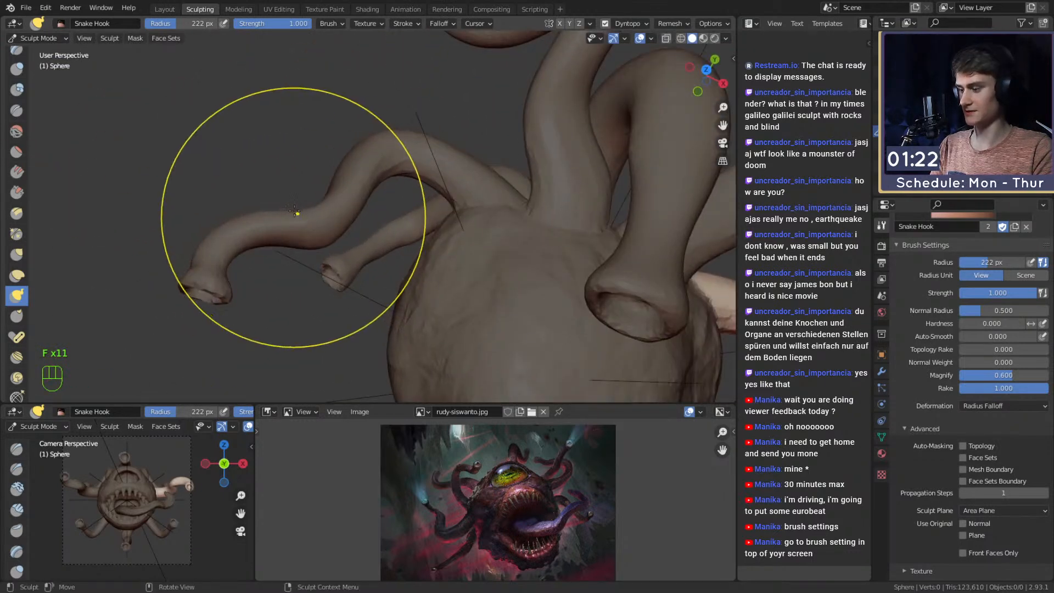
{"action": "key", "text": "alt+m"}
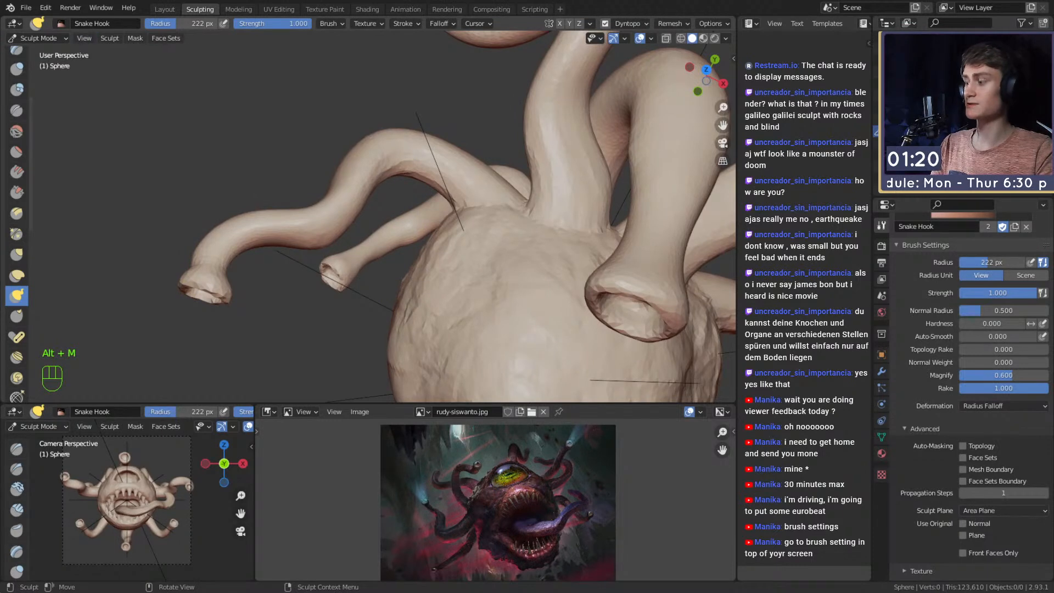
Select the Mask brush and try Expand Mask by Topology, including a start from the long wavy tentacle's tip.
{"action": "key", "text": "4"}
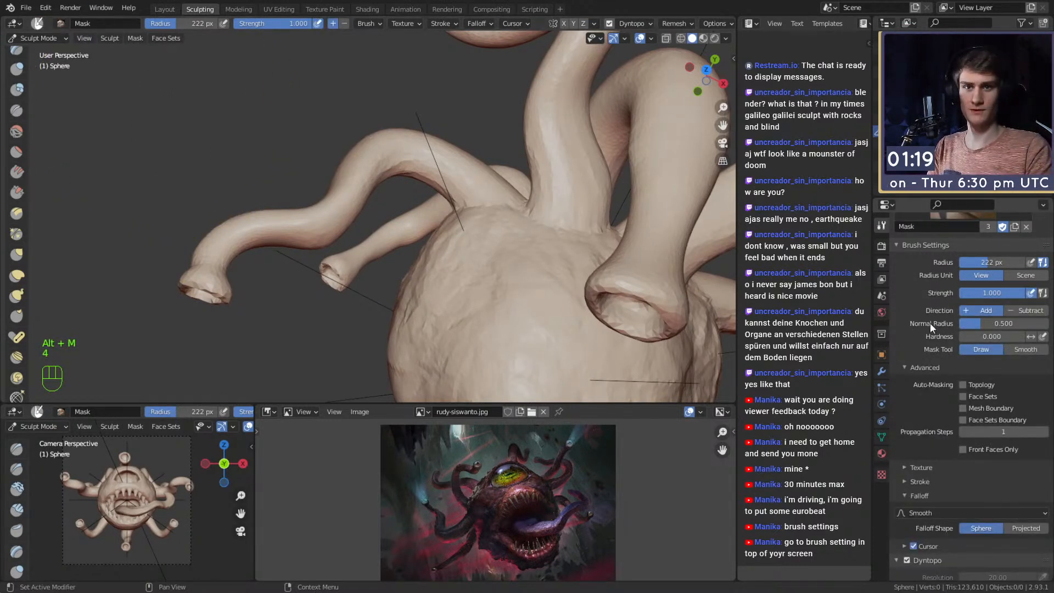
{"action": "scroll", "coordinate": [935, 338], "scroll_direction": "up", "scroll_amount": 3}
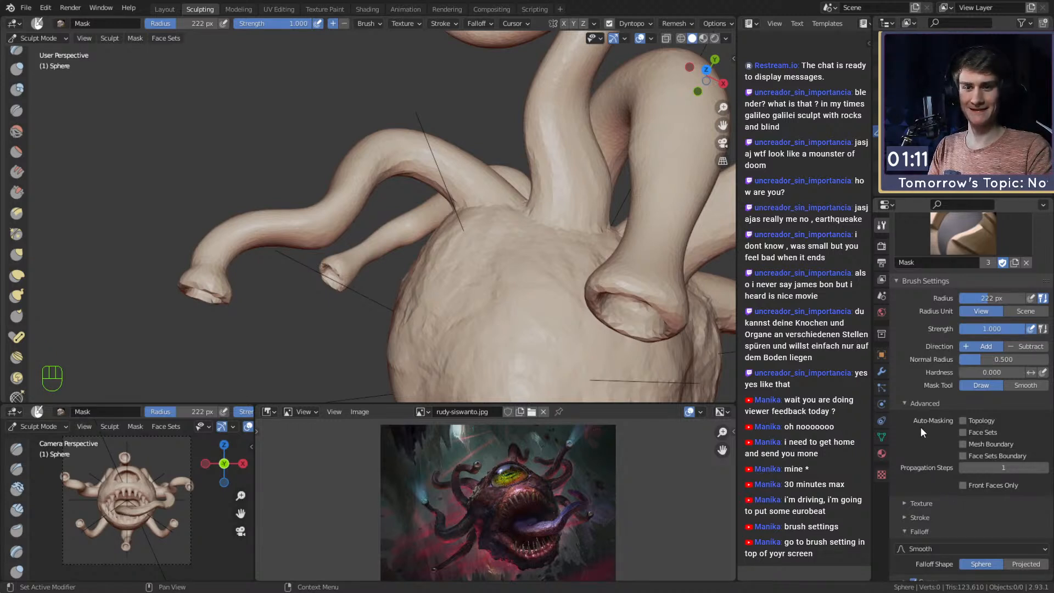
{"action": "left_click", "coordinate": [125, 38]}
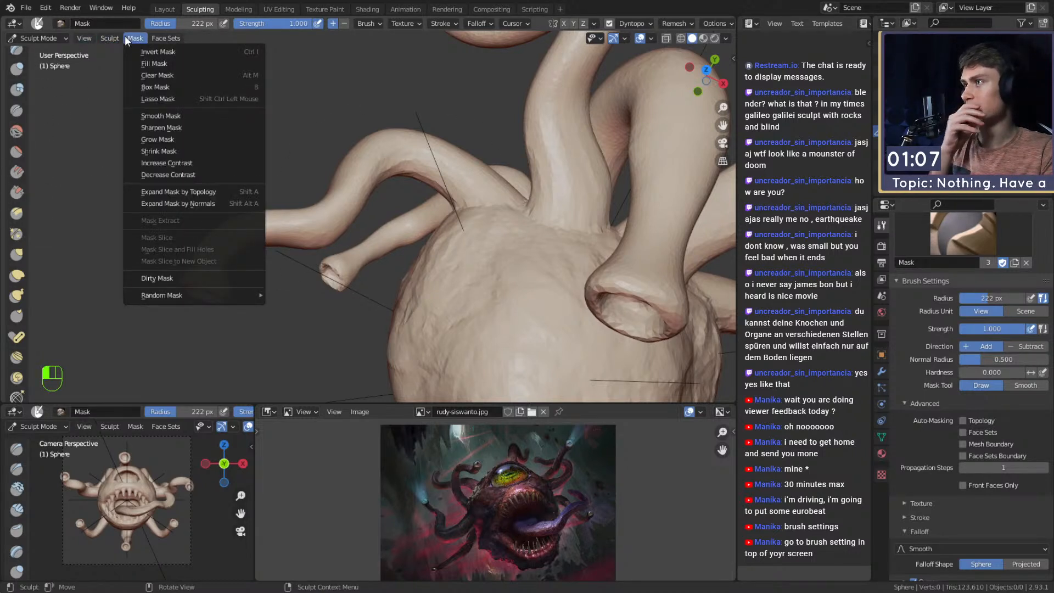
{"action": "left_click", "coordinate": [205, 190]}
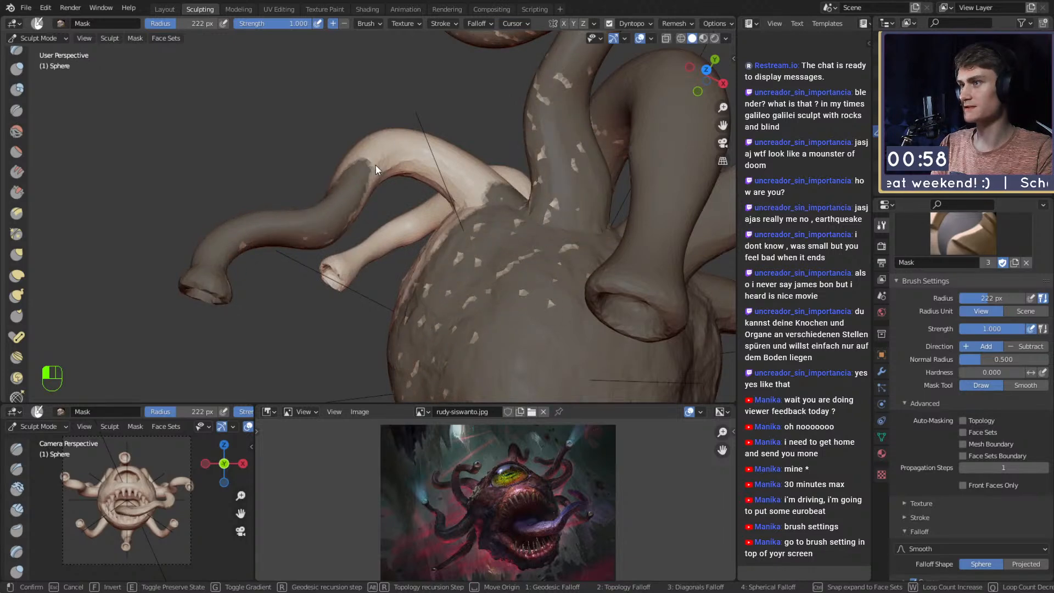
{"action": "key", "text": "Escape"}
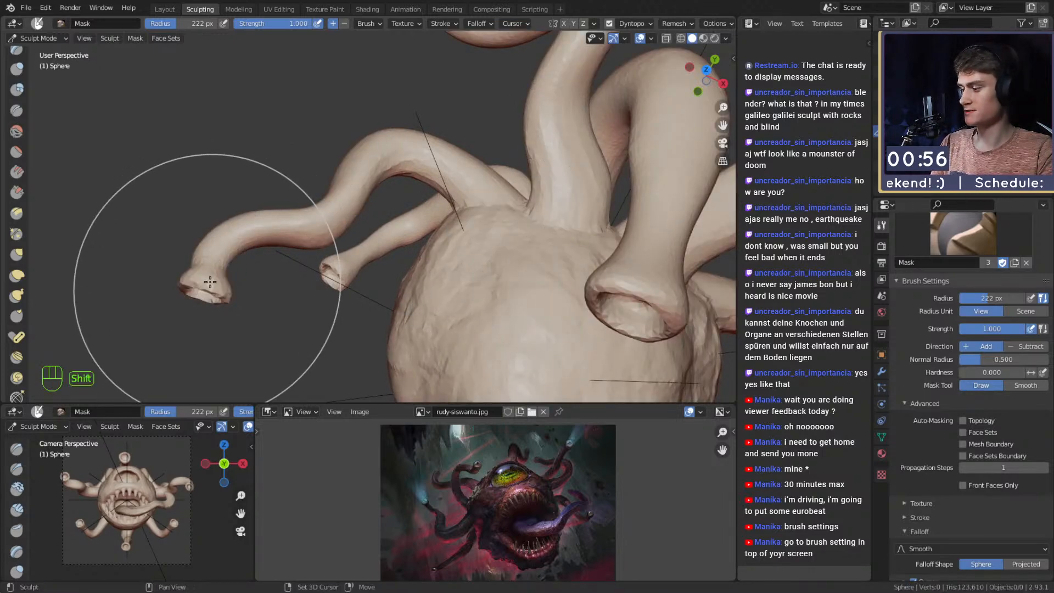
{"action": "key", "text": "shift+a"}
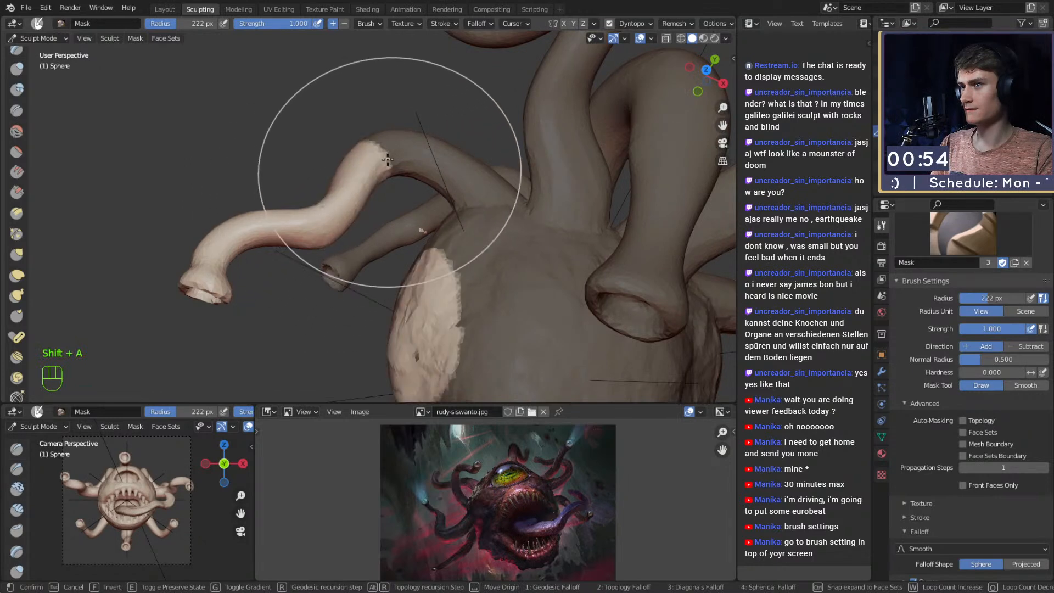
{"action": "key", "text": "Escape"}
Try Expand Mask by Normals from the flared tip of the long wavy tentacle.
{"action": "left_click", "coordinate": [136, 39]}
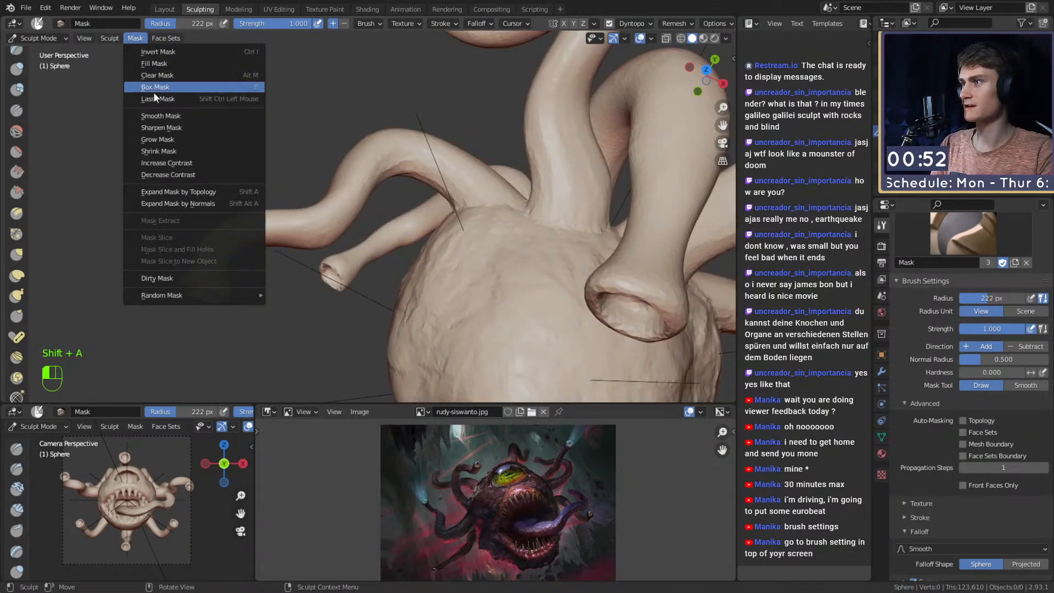
{"action": "left_click", "coordinate": [173, 203]}
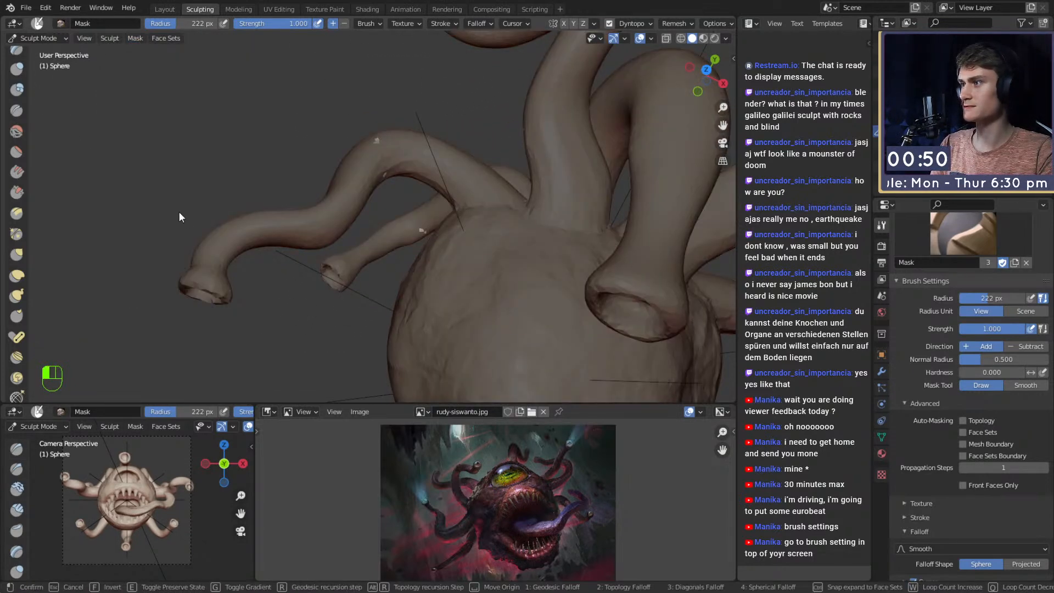
{"action": "key", "text": "Escape"}
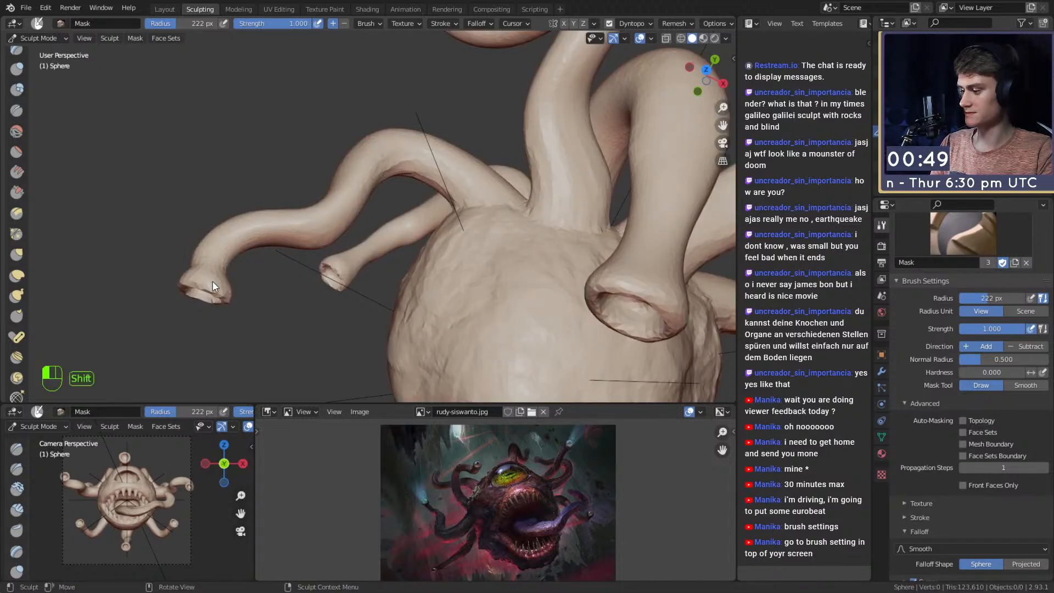
{"action": "key", "text": "shift+alt+a"}
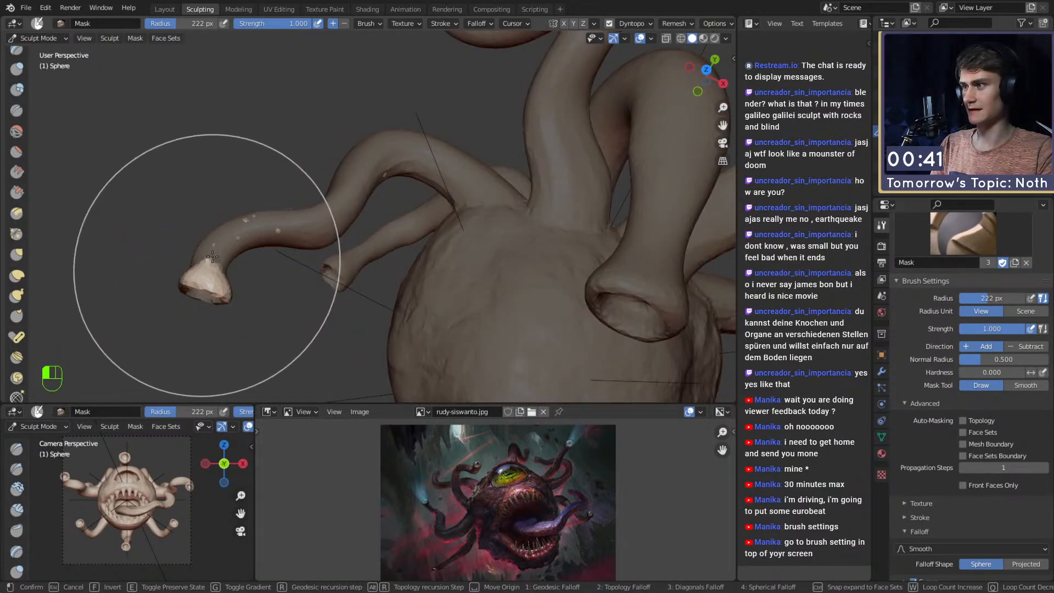
{"action": "key", "text": "Escape"}
Try Expand Mask by Normals from the bare body surface beside the mouth.
{"action": "mouse_move", "coordinate": [307, 224]}
{"action": "middle_mouse_down"}
{"action": "mouse_move", "coordinate": [433, 188]}
{"action": "mouse_move", "coordinate": [377, 208]}
{"action": "mouse_move", "coordinate": [400, 216]}
{"action": "mouse_move", "coordinate": [437, 170]}
{"action": "mouse_move", "coordinate": [430, 207]}
{"action": "middle_mouse_up"}
{"action": "key", "text": "alt+a"}
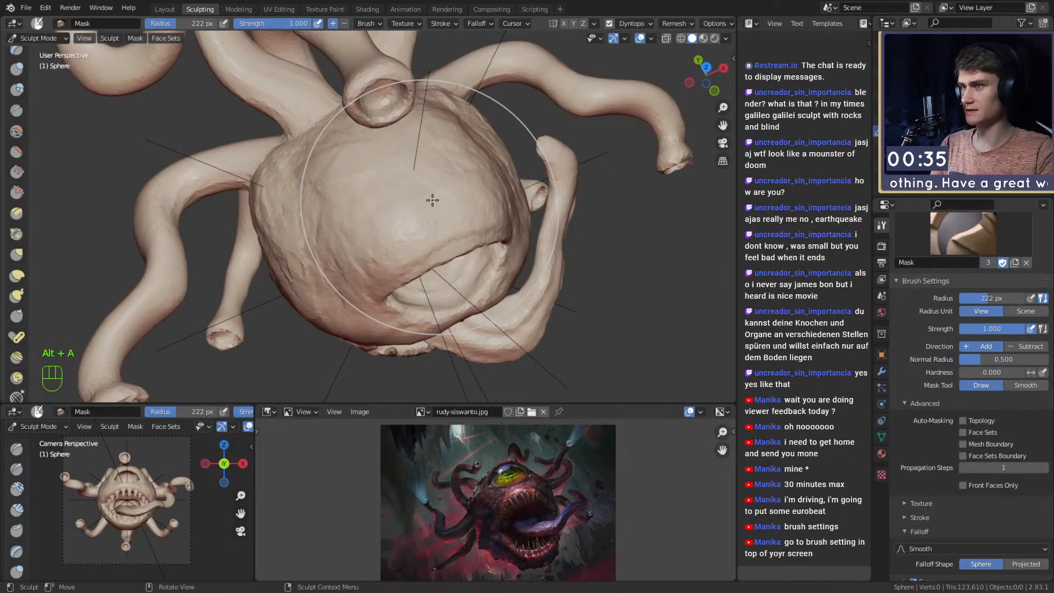
{"action": "key", "text": "shift+alt+a"}
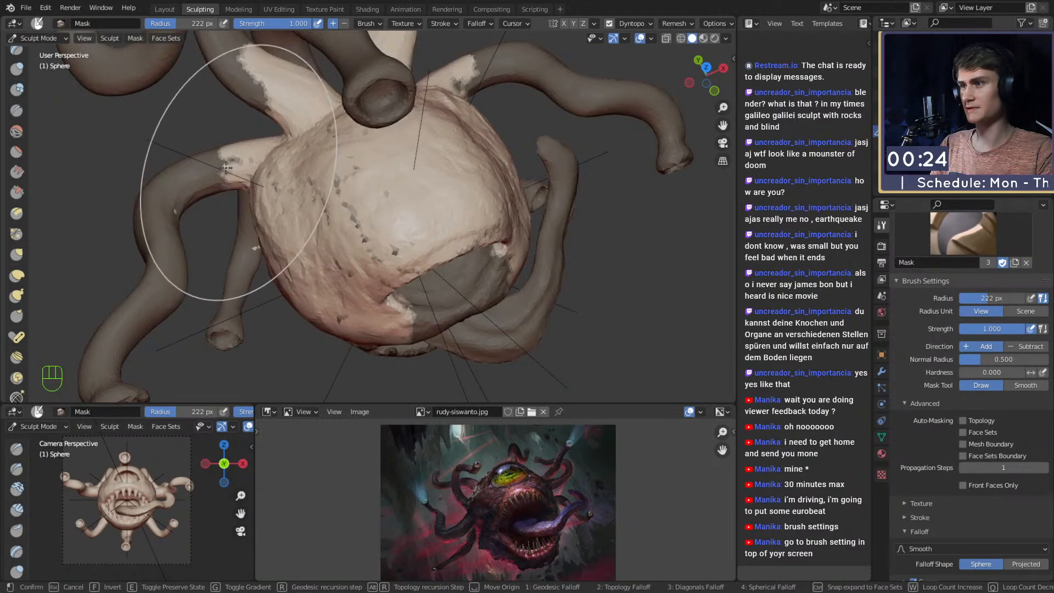
{"action": "key", "text": "Escape"}
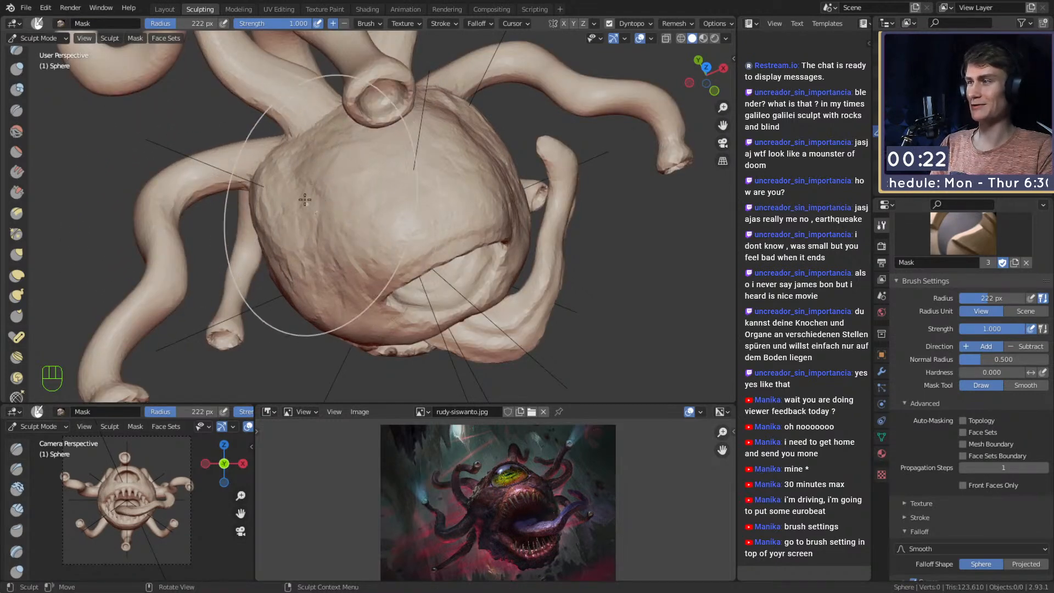
Mask the flared tip and outer length of the long side tentacle with a 97 px Mask brush.
{"action": "middle_click_drag", "start_coordinate": [313, 205], "coordinate": [280, 149]}
{"action": "mouse_move", "coordinate": [280, 219]}
{"action": "left_mouse_down", "text": "alt+shift"}
{"action": "mouse_move", "coordinate": [321, 187]}
{"action": "mouse_move", "coordinate": [526, 164]}
{"action": "left_mouse_up", "text": "alt+shift"}
{"action": "mouse_move", "coordinate": [439, 230]}
{"action": "left_mouse_down", "text": "ctrl+alt"}
{"action": "mouse_move", "coordinate": [450, 181]}
{"action": "mouse_move", "coordinate": [466, 203]}
{"action": "left_mouse_up", "text": "ctrl+alt"}
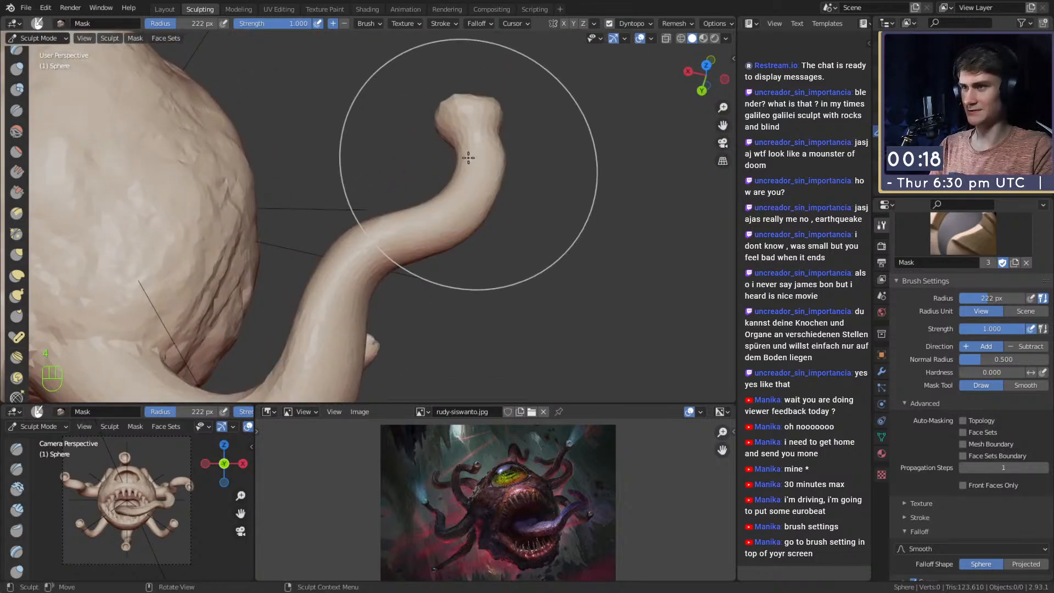
{"action": "mouse_move", "coordinate": [455, 163]}
{"action": "left_mouse_down", "text": "alt"}
{"action": "mouse_move", "coordinate": [468, 170]}
{"action": "mouse_move", "coordinate": [458, 163]}
{"action": "left_mouse_up", "text": "alt"}
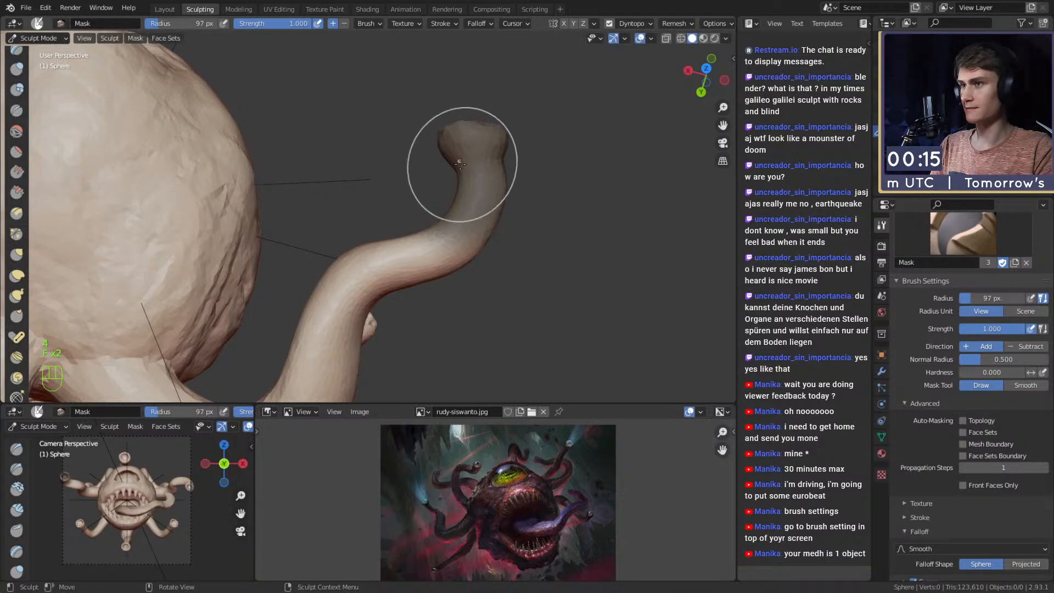
{"action": "middle_click_drag", "start_coordinate": [459, 209], "coordinate": [256, 180]}
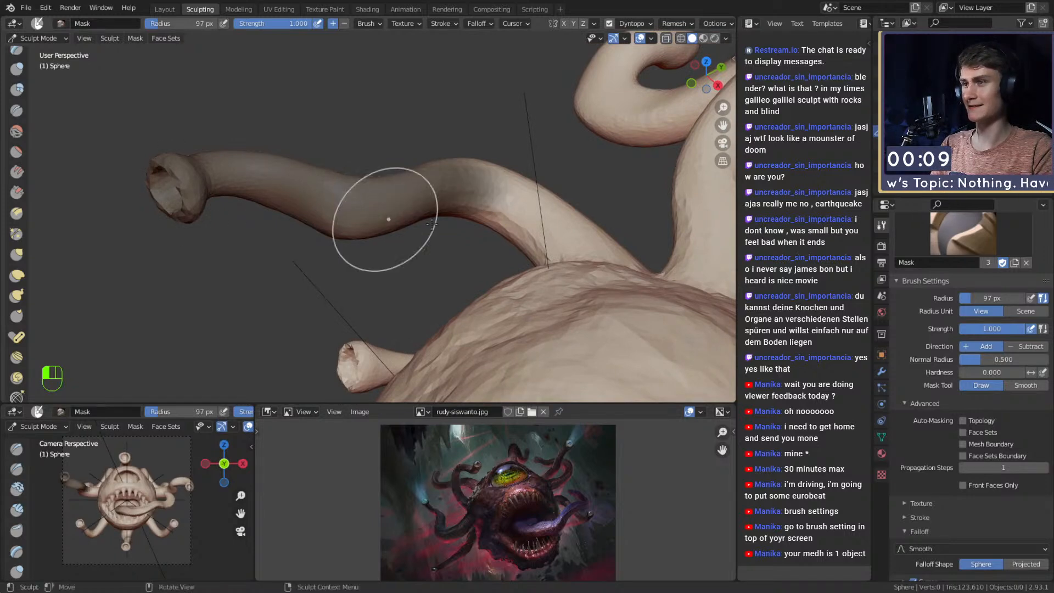
{"action": "middle_click_drag", "start_coordinate": [408, 223], "coordinate": [381, 213]}
{"action": "middle_click_drag", "start_coordinate": [419, 175], "coordinate": [335, 151]}
{"action": "mouse_move", "coordinate": [428, 48]}
{"action": "middle_mouse_down"}
{"action": "mouse_move", "coordinate": [318, 188]}
{"action": "mouse_move", "coordinate": [244, 209]}
{"action": "mouse_move", "coordinate": [347, 89]}
{"action": "mouse_move", "coordinate": [420, 177]}
{"action": "mouse_move", "coordinate": [411, 189]}
{"action": "middle_mouse_up"}
Extend the tentacle's mask down to its base with brush radii of 87 and 86 px and invert the mask.
{"action": "key", "text": "f"}
{"action": "left_click", "coordinate": [404, 229]}
{"action": "middle_click_drag", "start_coordinate": [398, 145], "coordinate": [387, 190]}
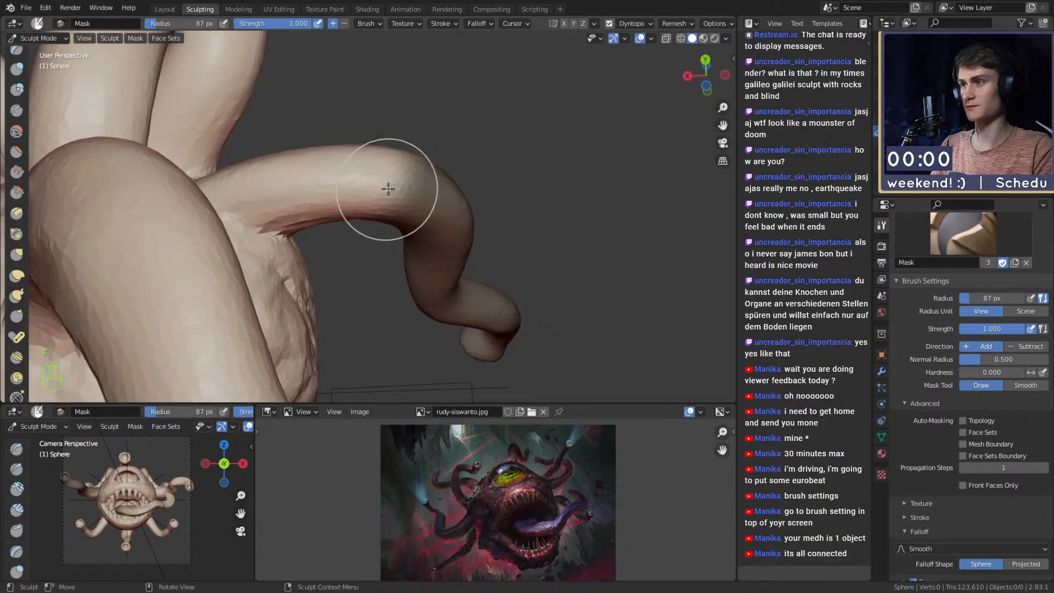
{"action": "middle_click_drag", "start_coordinate": [349, 157], "coordinate": [331, 221]}
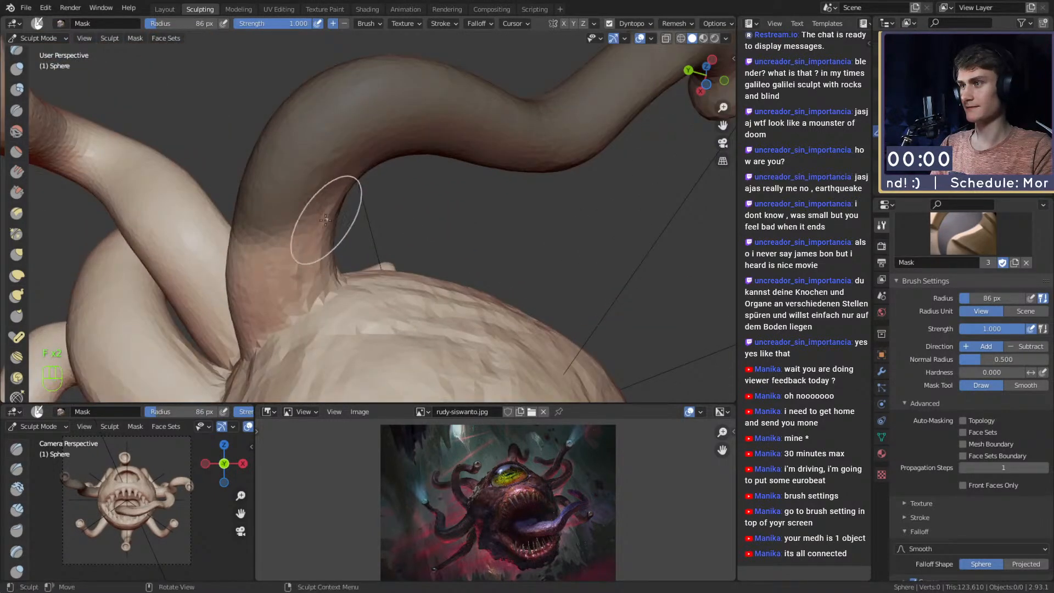
{"action": "middle_click_drag", "start_coordinate": [348, 180], "coordinate": [347, 266]}
{"action": "middle_click_drag", "start_coordinate": [432, 310], "coordinate": [329, 283]}
{"action": "left_click_drag", "start_coordinate": [377, 262], "coordinate": [385, 210], "text": "alt"}
{"action": "key", "text": "ctrl+i"}
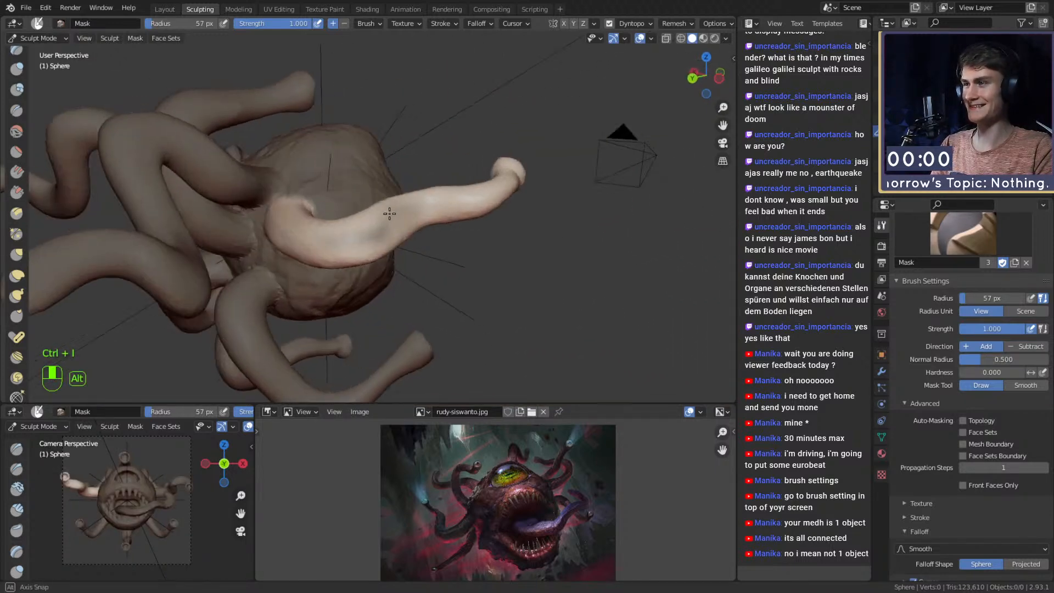
Pull the outstretched unmasked tentacle back alongside the body with the Snake Hook brush at 286 px radius.
{"action": "scroll", "coordinate": [383, 267], "scroll_direction": "up", "scroll_amount": 2}
{"action": "mouse_move", "coordinate": [519, 201]}
{"action": "left_mouse_down", "text": "alt"}
{"action": "mouse_move", "coordinate": [461, 181]}
{"action": "mouse_move", "coordinate": [423, 138]}
{"action": "left_mouse_up", "text": "alt"}
{"action": "scroll", "coordinate": [290, 155], "scroll_direction": "down", "scroll_amount": 3}
{"action": "key", "text": "5"}
{"action": "mouse_move", "coordinate": [378, 193]}
{"action": "left_mouse_down", "text": "ctrl+alt"}
{"action": "mouse_move", "coordinate": [442, 140]}
{"action": "mouse_move", "coordinate": [448, 101]}
{"action": "left_mouse_up", "text": "ctrl+alt"}
{"action": "key", "text": "f"}
{"action": "left_click", "coordinate": [406, 140]}
{"action": "mouse_move", "coordinate": [394, 152]}
{"action": "left_mouse_down", "text": "ctrl+alt"}
{"action": "mouse_move", "coordinate": [346, 228]}
{"action": "mouse_move", "coordinate": [322, 236]}
{"action": "left_mouse_up", "text": "ctrl+alt"}
{"action": "key", "text": "f"}
{"action": "left_click", "coordinate": [446, 224]}
{"action": "key", "text": "f"}
{"action": "left_click", "coordinate": [543, 204]}
{"action": "left_click_drag", "start_coordinate": [390, 204], "coordinate": [392, 217]}
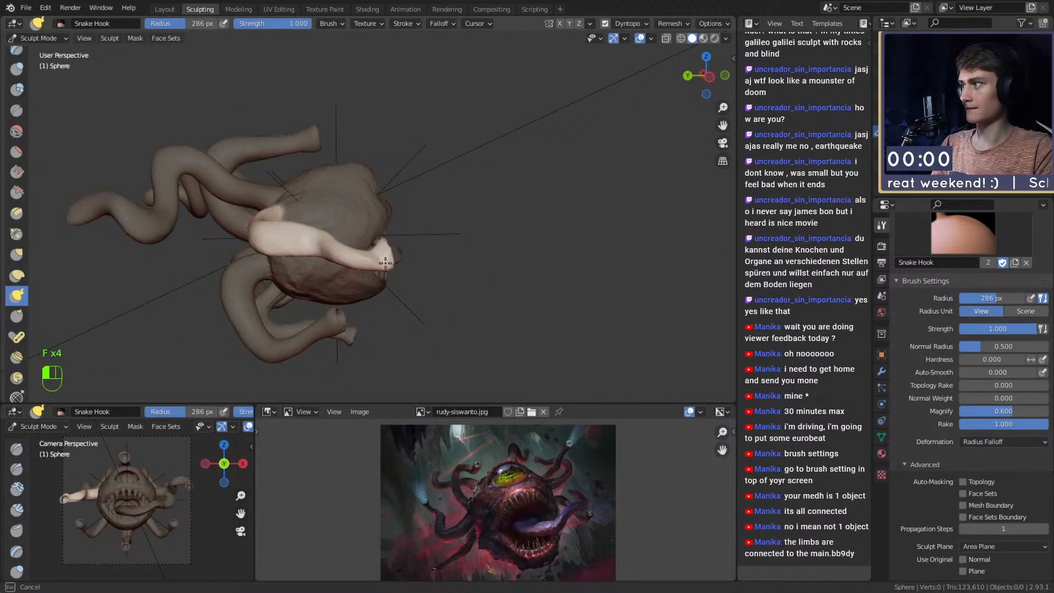
Reshape the same tentacle's hollow flared tip with the Snake Hook radius set to 198 px.
{"action": "mouse_move", "coordinate": [379, 240]}
{"action": "left_mouse_down", "text": "alt+shift"}
{"action": "mouse_move", "coordinate": [444, 223]}
{"action": "mouse_move", "coordinate": [325, 227]}
{"action": "mouse_move", "coordinate": [351, 189]}
{"action": "mouse_move", "coordinate": [411, 196]}
{"action": "mouse_move", "coordinate": [374, 206]}
{"action": "left_mouse_up", "text": "alt+shift"}
{"action": "mouse_move", "coordinate": [373, 205]}
{"action": "left_mouse_down", "text": "alt"}
{"action": "mouse_move", "coordinate": [497, 209]}
{"action": "mouse_move", "coordinate": [330, 231]}
{"action": "mouse_move", "coordinate": [414, 249]}
{"action": "mouse_move", "coordinate": [368, 247]}
{"action": "left_mouse_up", "text": "alt"}
{"action": "mouse_move", "coordinate": [368, 247]}
{"action": "left_mouse_down", "text": "ctrl+alt"}
{"action": "mouse_move", "coordinate": [343, 212]}
{"action": "mouse_move", "coordinate": [296, 207]}
{"action": "mouse_move", "coordinate": [304, 203]}
{"action": "left_mouse_up", "text": "ctrl+alt"}
{"action": "key", "text": "f"}
{"action": "left_click", "coordinate": [284, 214]}
{"action": "key", "text": "f"}
{"action": "left_click", "coordinate": [313, 203]}
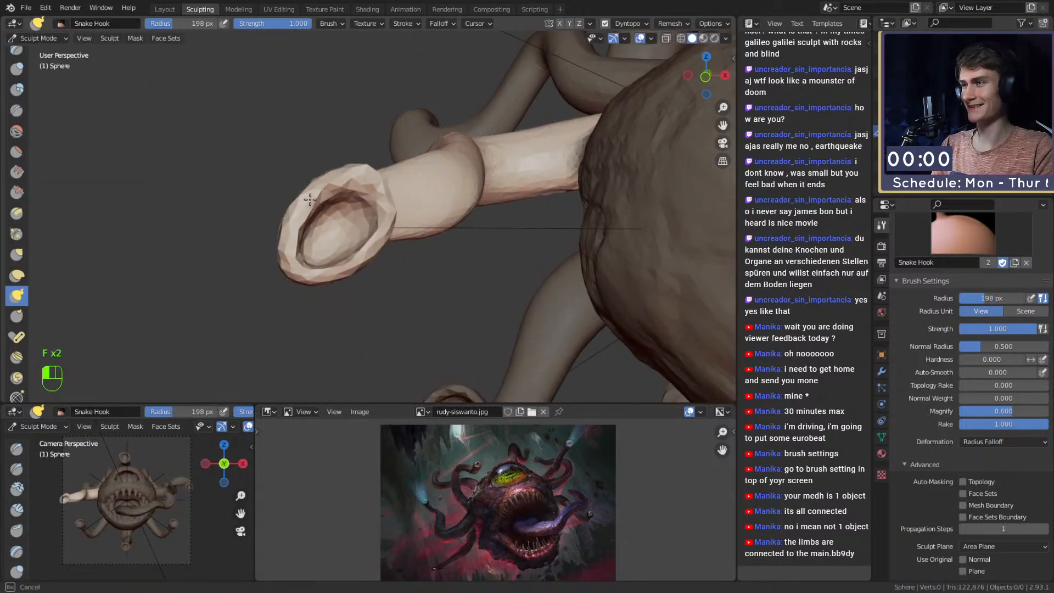
{"action": "left_click_drag", "start_coordinate": [359, 260], "coordinate": [379, 255]}
Set the Snake Hook radius to 202 px and smooth the tentacle's thick section near its base.
{"action": "mouse_move", "coordinate": [356, 200]}
{"action": "left_mouse_down", "text": "alt"}
{"action": "mouse_move", "coordinate": [379, 196]}
{"action": "mouse_move", "coordinate": [402, 216]}
{"action": "mouse_move", "coordinate": [442, 219]}
{"action": "left_mouse_up", "text": "alt"}
{"action": "left_click_drag", "start_coordinate": [442, 220], "coordinate": [453, 207], "text": "ctrl+alt"}
{"action": "mouse_move", "coordinate": [487, 242]}
{"action": "left_mouse_down", "text": "alt"}
{"action": "mouse_move", "coordinate": [494, 216]}
{"action": "mouse_move", "coordinate": [544, 311]}
{"action": "left_mouse_up", "text": "alt"}
{"action": "left_click_drag", "start_coordinate": [505, 279], "coordinate": [393, 225], "text": "alt"}
{"action": "key", "text": "f"}
{"action": "left_click", "coordinate": [344, 177]}
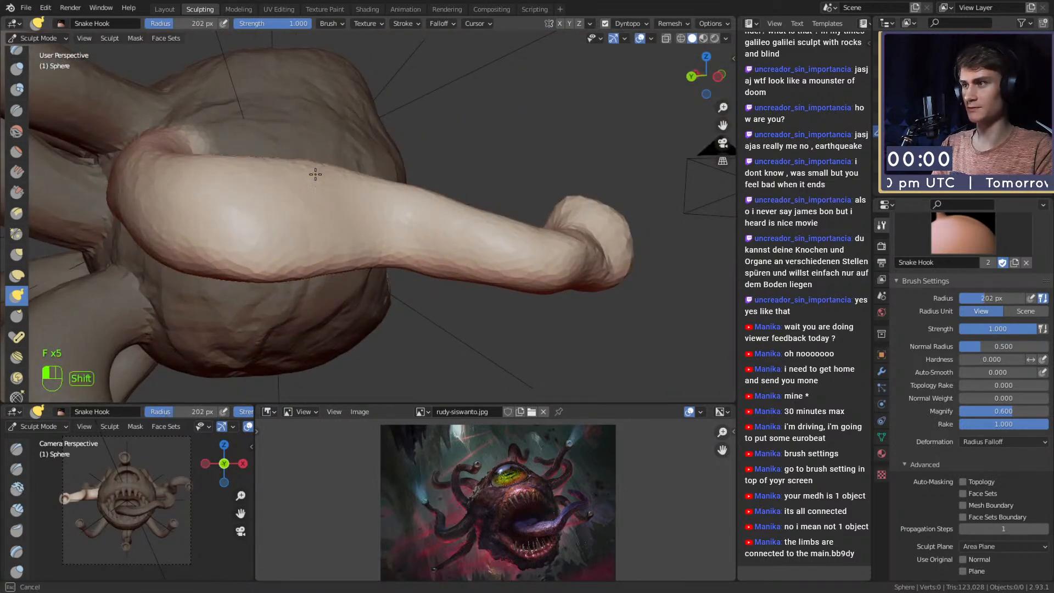
{"action": "left_click_drag", "start_coordinate": [335, 174], "coordinate": [317, 178], "text": "shift"}
{"action": "mouse_move", "coordinate": [318, 178]}
{"action": "left_mouse_down", "text": "alt"}
{"action": "mouse_move", "coordinate": [391, 241]}
{"action": "mouse_move", "coordinate": [345, 286]}
{"action": "left_mouse_up", "text": "alt"}
{"action": "mouse_move", "coordinate": [345, 285]}
{"action": "left_mouse_down", "text": "shift"}
{"action": "mouse_move", "coordinate": [373, 219]}
{"action": "mouse_move", "coordinate": [408, 203]}
{"action": "left_mouse_up", "text": "shift"}
Refine the unmasked tentacle's curve with the Snake Hook brush at 236 px radius.
{"action": "mouse_move", "coordinate": [492, 196]}
{"action": "left_mouse_down", "text": "alt"}
{"action": "mouse_move", "coordinate": [360, 158]}
{"action": "mouse_move", "coordinate": [436, 268]}
{"action": "mouse_move", "coordinate": [465, 289]}
{"action": "mouse_move", "coordinate": [483, 285]}
{"action": "left_mouse_up", "text": "alt"}
{"action": "key", "text": "f"}
{"action": "left_click", "coordinate": [412, 272]}
{"action": "left_click_drag", "start_coordinate": [508, 277], "coordinate": [384, 236], "text": "alt"}
{"action": "left_click_drag", "start_coordinate": [385, 236], "coordinate": [417, 217], "text": "alt+shift"}
{"action": "key", "text": "f"}
{"action": "left_click", "coordinate": [461, 218]}
{"action": "mouse_move", "coordinate": [343, 239]}
{"action": "left_mouse_down"}
{"action": "mouse_move", "coordinate": [397, 280]}
{"action": "mouse_move", "coordinate": [399, 258]}
{"action": "left_mouse_up"}
{"action": "mouse_move", "coordinate": [401, 237]}
{"action": "left_mouse_down", "text": "alt"}
{"action": "mouse_move", "coordinate": [440, 270]}
{"action": "mouse_move", "coordinate": [374, 186]}
{"action": "mouse_move", "coordinate": [456, 269]}
{"action": "mouse_move", "coordinate": [313, 199]}
{"action": "mouse_move", "coordinate": [357, 313]}
{"action": "mouse_move", "coordinate": [392, 323]}
{"action": "left_mouse_up", "text": "alt"}
Save the file from the Layout workspace and try Expand Mask by Topology in the Sculpting workspace.
{"action": "left_click", "coordinate": [167, 10]}
{"action": "left_click_drag", "start_coordinate": [392, 324], "coordinate": [371, 294], "text": "ctrl+alt"}
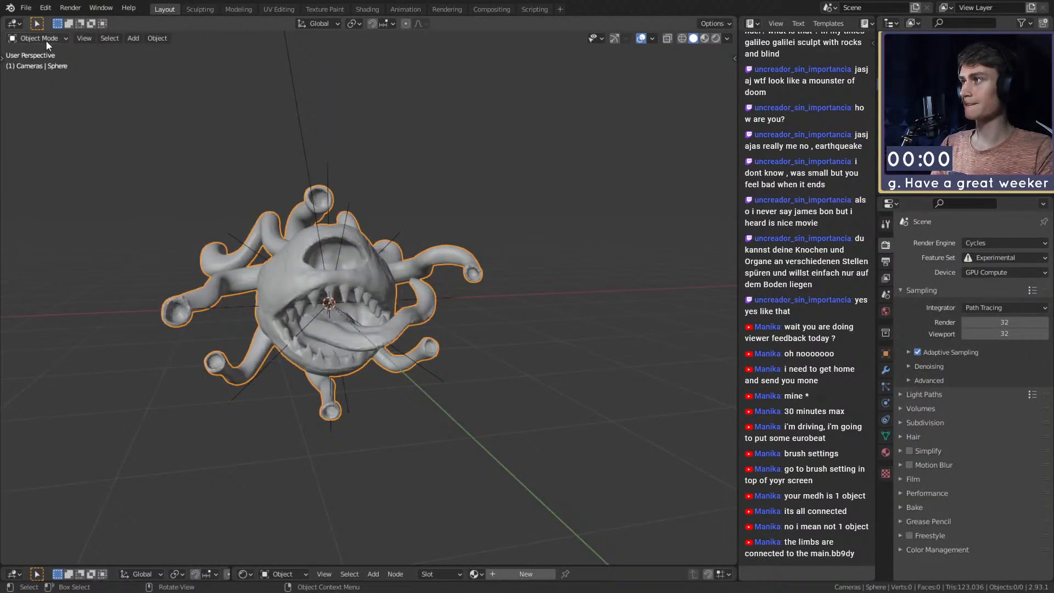
{"action": "left_click", "coordinate": [26, 8]}
{"action": "left_click", "coordinate": [58, 87]}
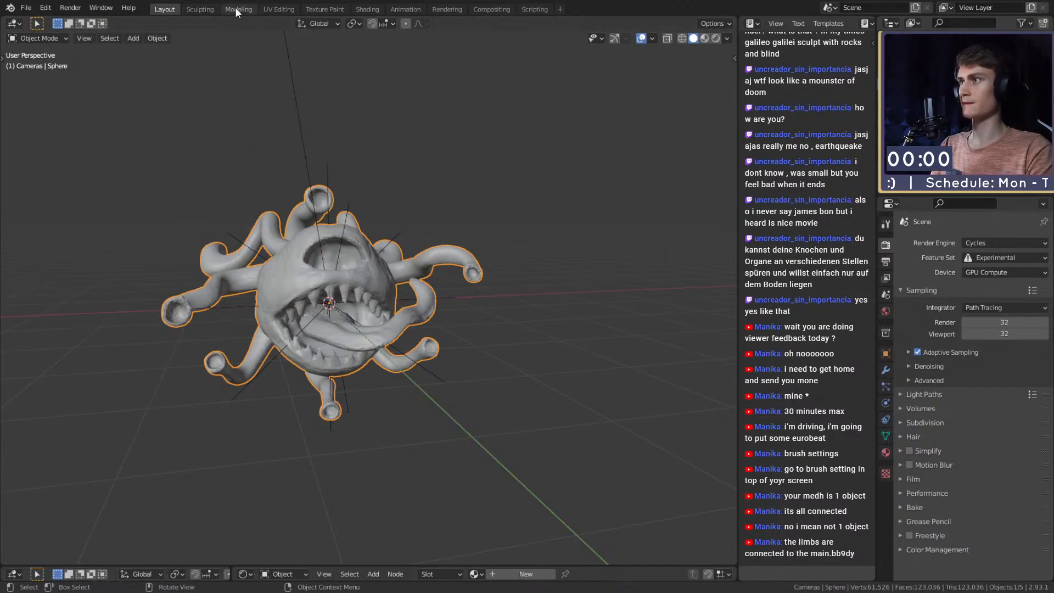
{"action": "key", "text": "ctrl+Page_Down"}
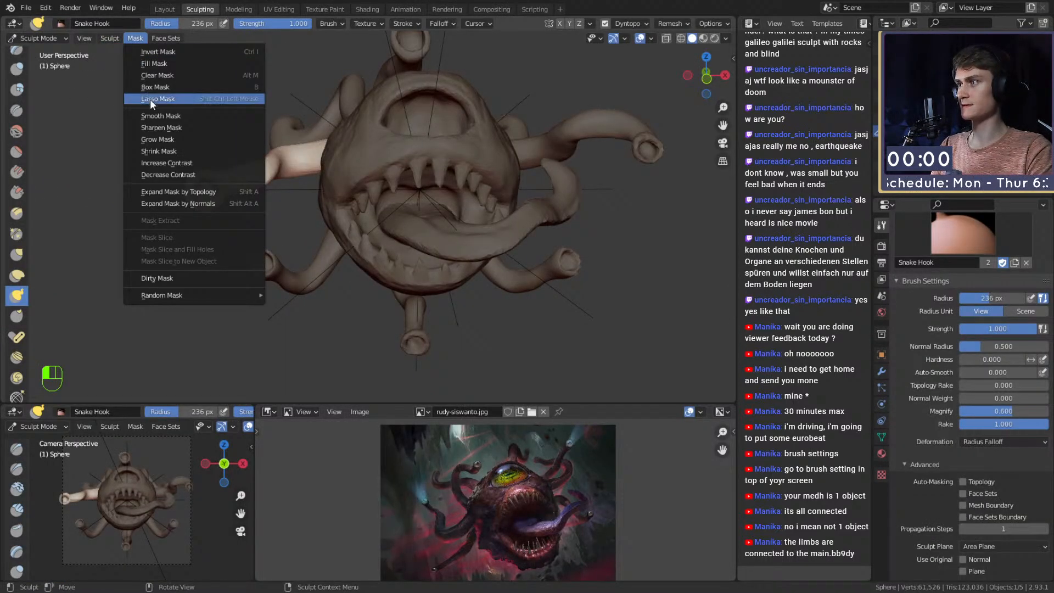
{"action": "left_click", "coordinate": [176, 192]}
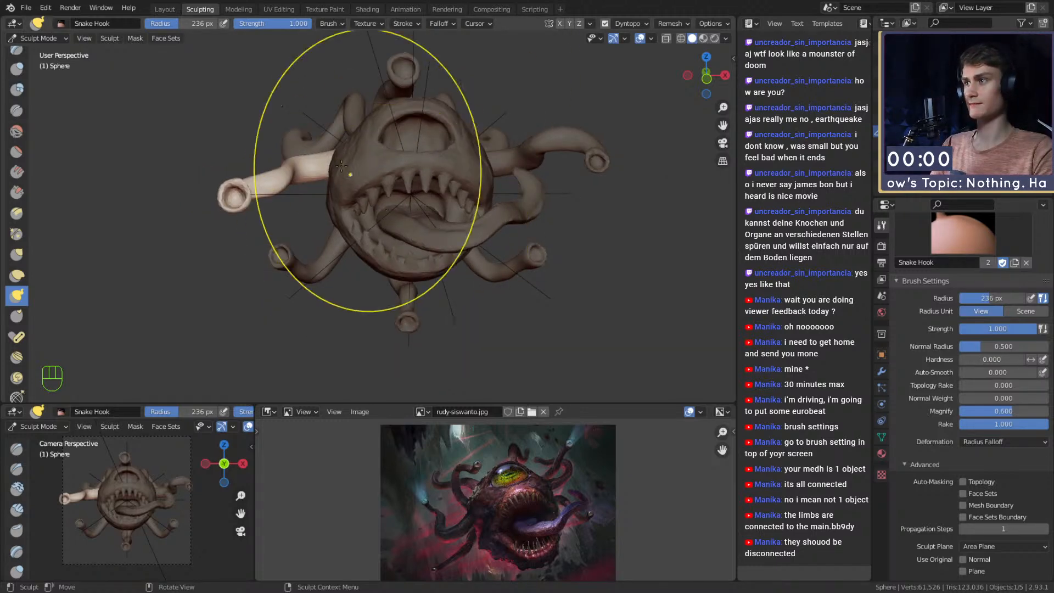
In the Layout workspace's Edit Mode, select all vertices of the curved outer end of the opposite side tentacle.
{"action": "left_click", "coordinate": [165, 9]}
{"action": "middle_click_drag", "start_coordinate": [273, 191], "coordinate": [323, 268]}
{"action": "scroll", "coordinate": [324, 268], "scroll_direction": "up", "scroll_amount": 4}
{"action": "middle_click_drag", "start_coordinate": [439, 286], "coordinate": [475, 271]}
{"action": "key", "text": "Tab"}
{"action": "scroll", "coordinate": [430, 285], "scroll_direction": "up", "scroll_amount": 4}
{"action": "key", "text": "a"}
{"action": "key", "text": "alt+a"}
{"action": "left_click_drag", "start_coordinate": [455, 334], "coordinate": [361, 174]}
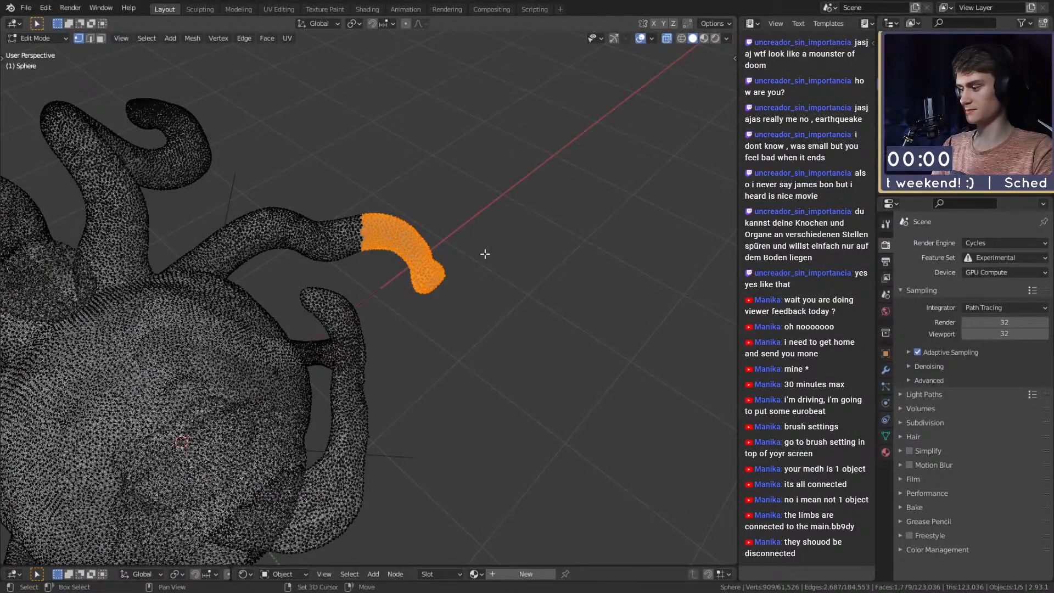
Duplicate the selected tentacle end, place the copy clear of the original and return to the Sculpting workspace.
{"action": "key", "text": "g"}
{"action": "left_click", "coordinate": [515, 213]}
{"action": "middle_click_drag", "start_coordinate": [515, 212], "coordinate": [504, 244]}
{"action": "key", "text": "Tab"}
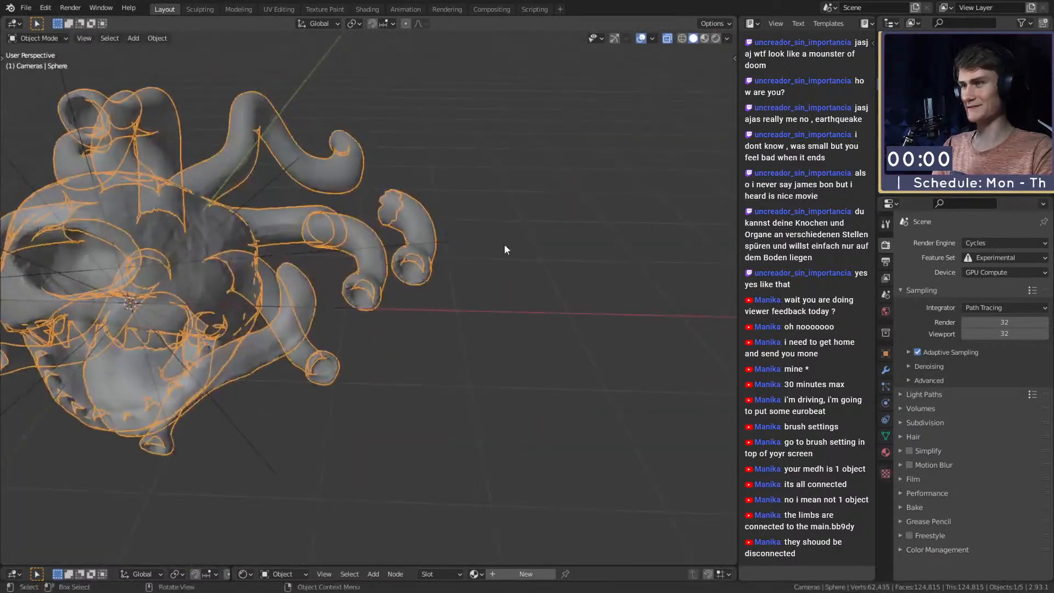
{"action": "left_click", "coordinate": [200, 10]}
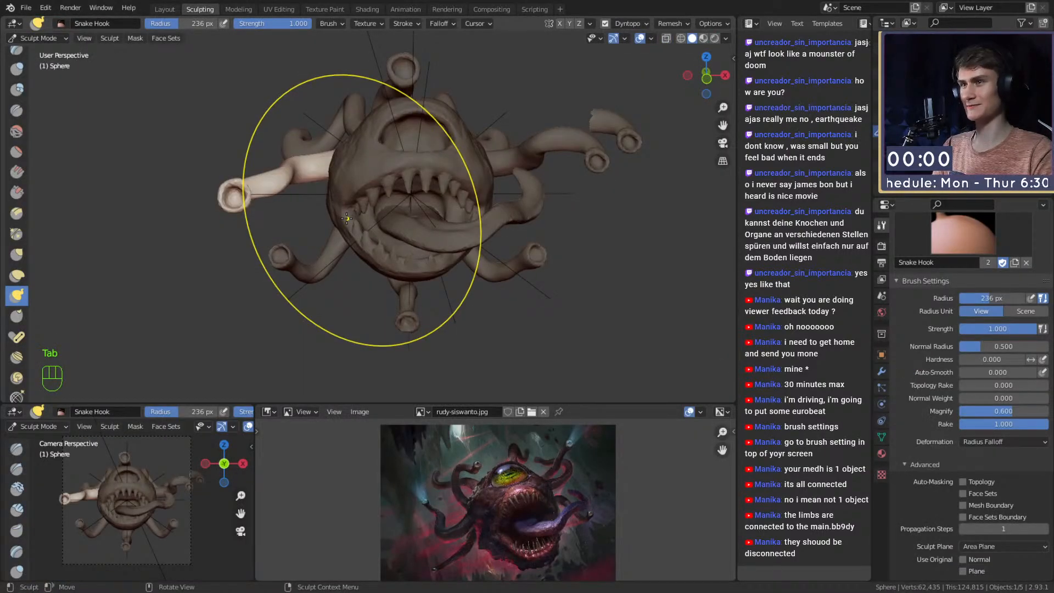
Clear the mask from the whole sculpt, with the detached tentacle piece in view.
{"action": "key", "text": "alt+m"}
{"action": "left_click_drag", "start_coordinate": [505, 176], "coordinate": [334, 213], "text": "alt+shift"}
{"action": "mouse_move", "coordinate": [424, 187]}
{"action": "left_mouse_down", "text": "alt"}
{"action": "mouse_move", "coordinate": [379, 231]}
{"action": "mouse_move", "coordinate": [370, 216]}
{"action": "left_mouse_up", "text": "alt"}
With the Mask brush, try Expand Mask by Topology on the detached tentacle piece and on the connected tentacle.
{"action": "key", "text": "4"}
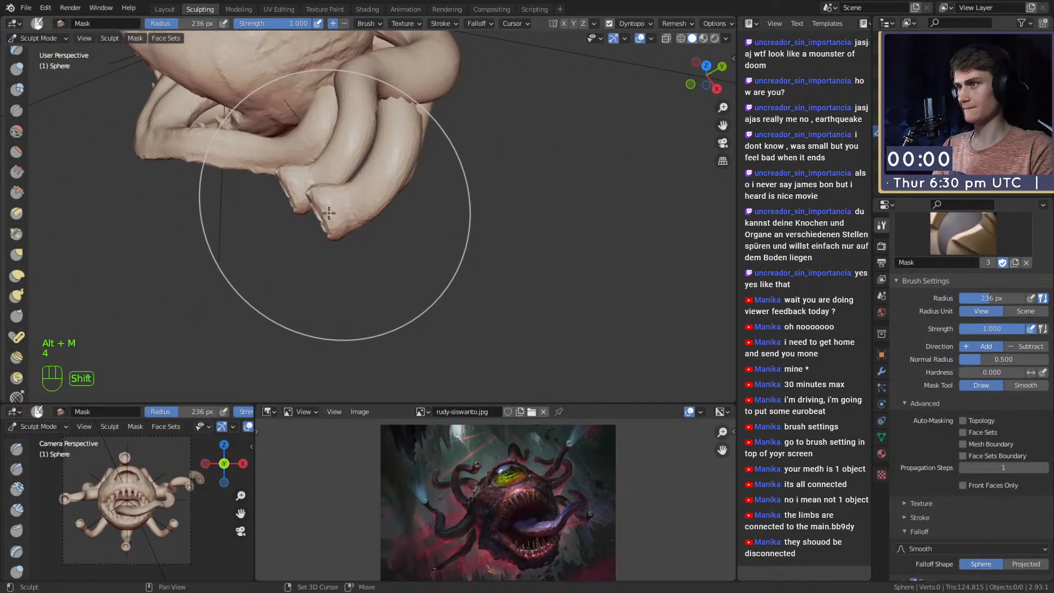
{"action": "key", "text": "shift+a"}
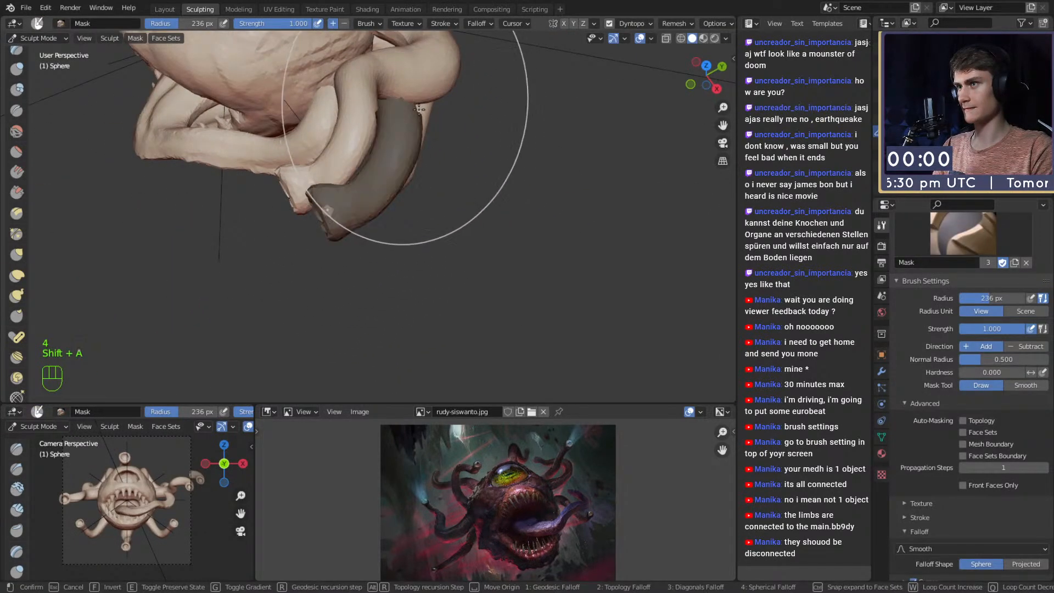
{"action": "right_click", "coordinate": [425, 164]}
{"action": "left_click_drag", "start_coordinate": [428, 183], "coordinate": [351, 184], "text": "alt+shift"}
{"action": "left_click_drag", "start_coordinate": [351, 184], "coordinate": [483, 177], "text": "alt"}
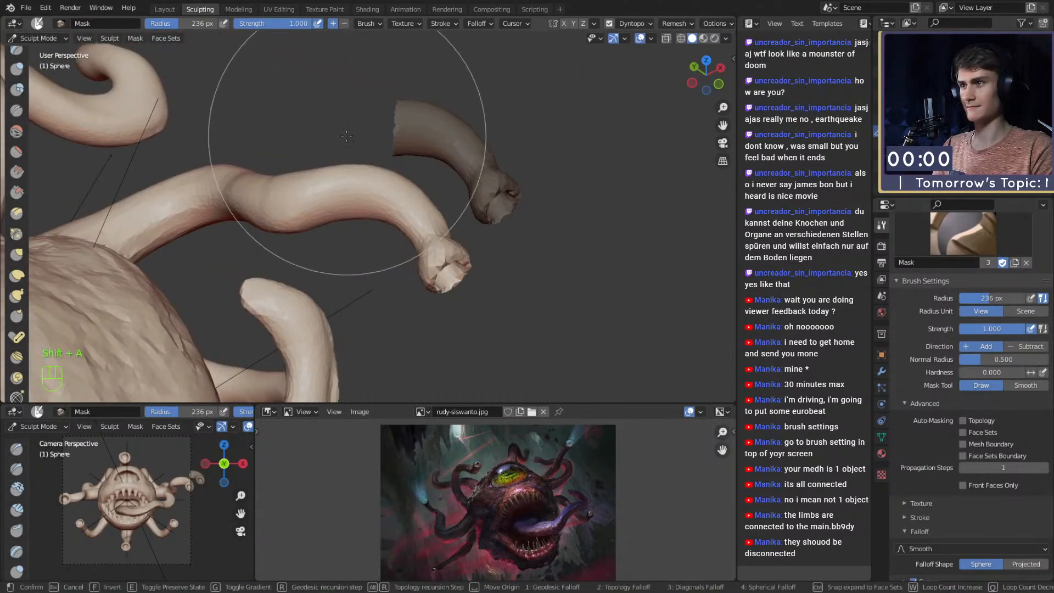
{"action": "key", "text": "shift+a"}
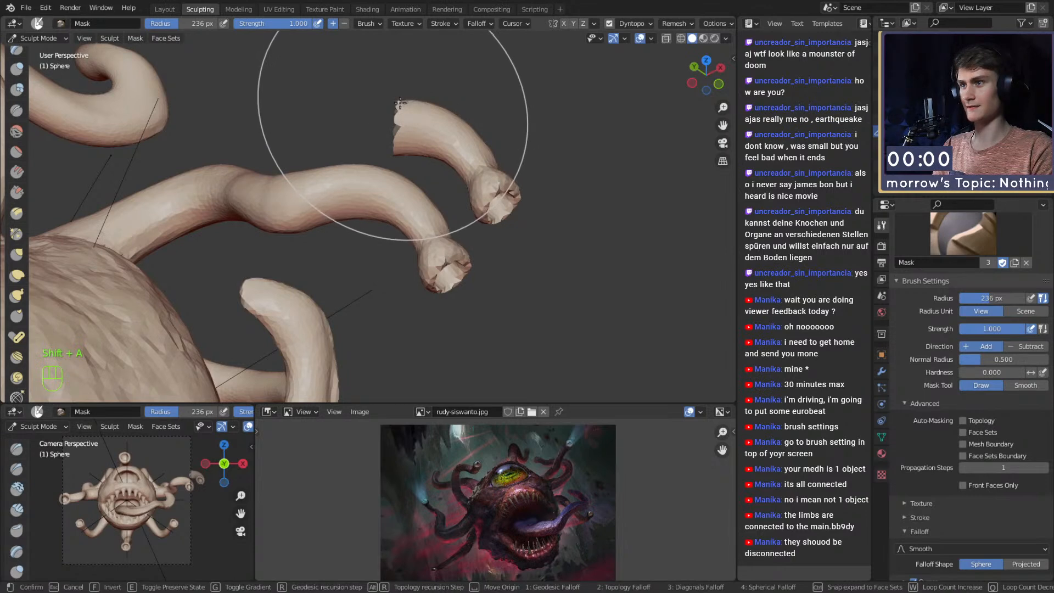
{"action": "key", "text": "Escape"}
{"action": "key", "text": "shift+a"}
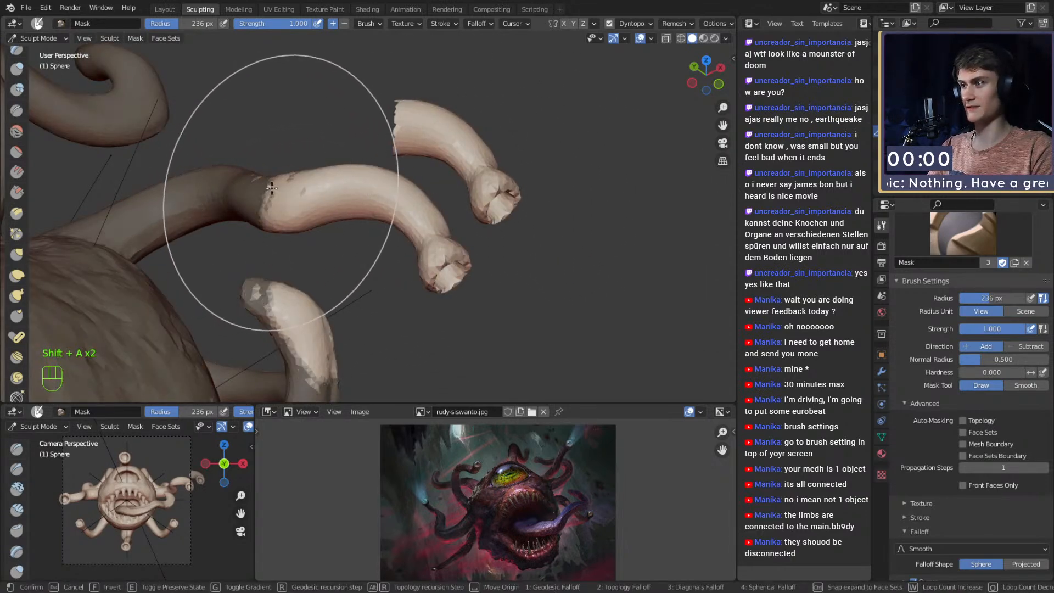
{"action": "key", "text": "Escape"}
Delete the duplicated tentacle piece in Edit Mode and turn off X-ray in Object Mode.
{"action": "left_click", "coordinate": [165, 9]}
{"action": "middle_click_drag", "start_coordinate": [488, 178], "coordinate": [437, 202]}
{"action": "key", "text": "Tab"}
{"action": "middle_click_drag", "start_coordinate": [506, 169], "coordinate": [443, 168]}
{"action": "key", "text": "x"}
{"action": "left_click", "coordinate": [435, 199]}
{"action": "scroll", "coordinate": [445, 245], "scroll_direction": "down", "scroll_amount": 6}
{"action": "scroll", "coordinate": [442, 168], "scroll_direction": "up", "scroll_amount": 2}
{"action": "key", "text": "Tab"}
{"action": "scroll", "coordinate": [400, 204], "scroll_direction": "down", "scroll_amount": 3}
{"action": "middle_click_drag", "start_coordinate": [371, 213], "coordinate": [421, 219], "text": "shift"}
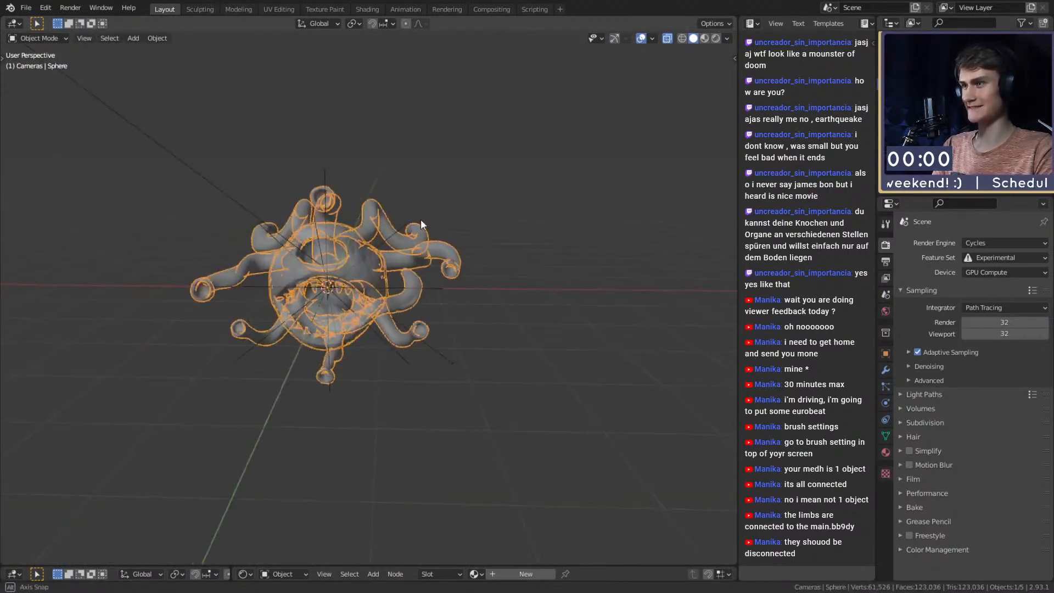
{"action": "key", "text": "alt+z"}
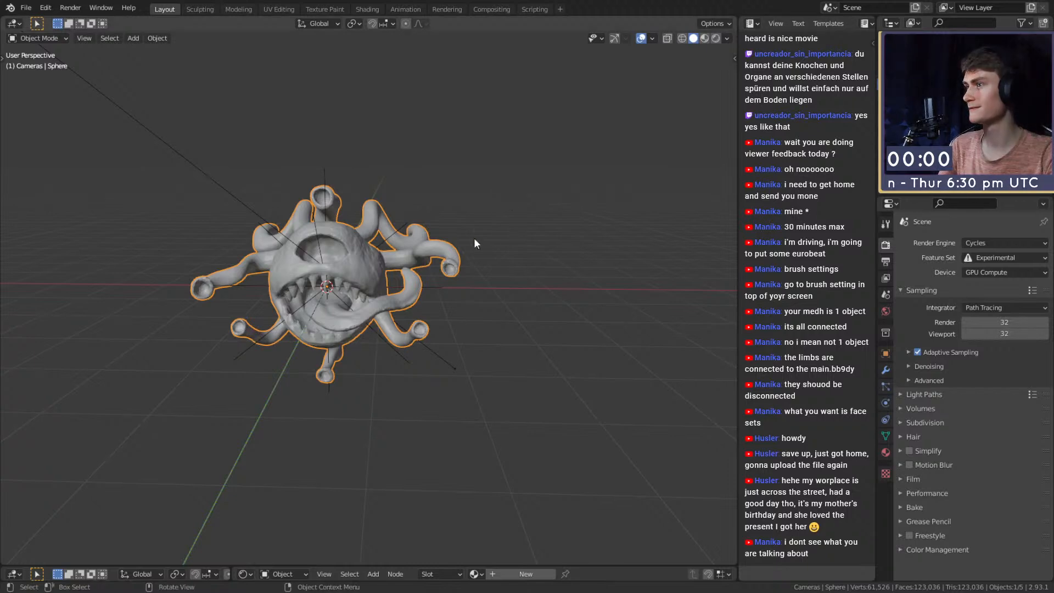
In the Sculpting workspace, apply Expand Mask by Topology from the flared end of the long side tentacle.
{"action": "middle_click_drag", "start_coordinate": [439, 295], "coordinate": [338, 311]}
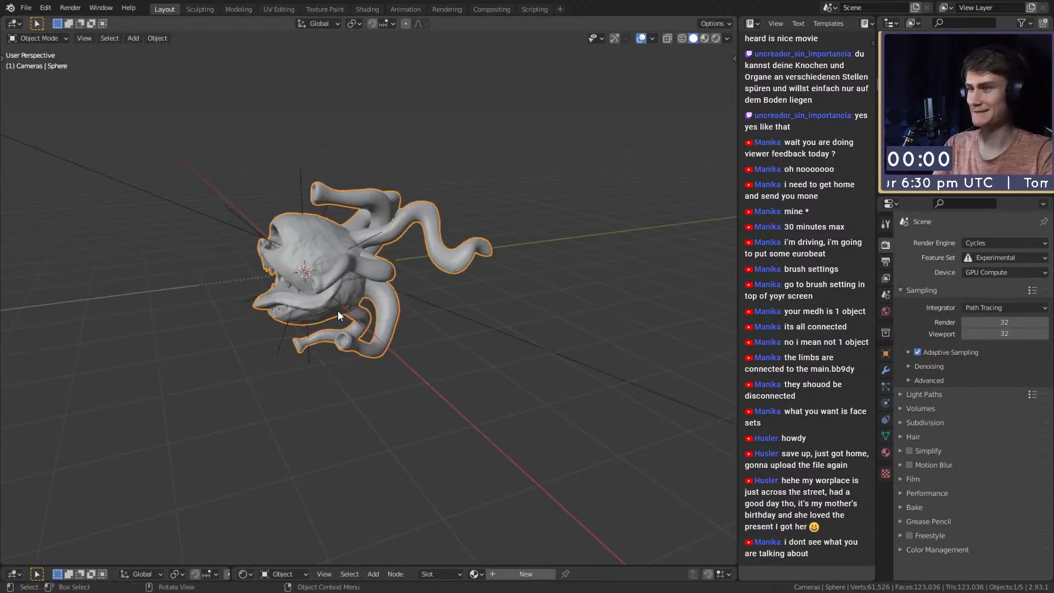
{"action": "left_click", "coordinate": [199, 9]}
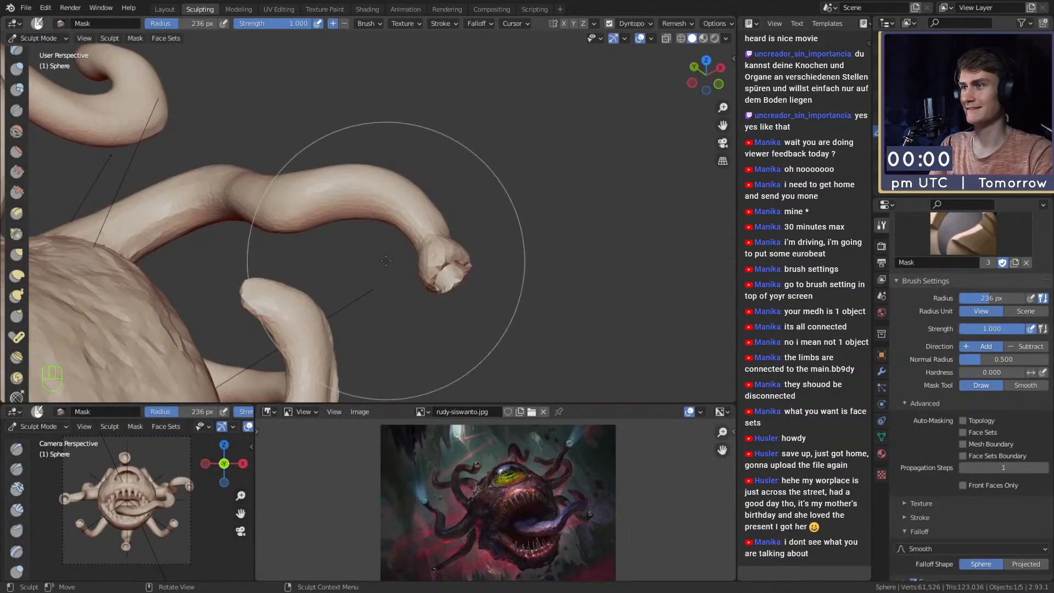
{"action": "scroll", "coordinate": [355, 265], "scroll_direction": "down", "scroll_amount": 7}
{"action": "middle_click_drag", "start_coordinate": [395, 153], "coordinate": [316, 235]}
{"action": "scroll", "coordinate": [329, 233], "scroll_direction": "down", "scroll_amount": 1}
{"action": "mouse_move", "coordinate": [417, 238]}
{"action": "middle_mouse_down", "text": "shift"}
{"action": "mouse_move", "coordinate": [413, 188]}
{"action": "mouse_move", "coordinate": [469, 200]}
{"action": "mouse_move", "coordinate": [483, 245]}
{"action": "middle_mouse_up", "text": "shift"}
{"action": "scroll", "coordinate": [477, 219], "scroll_direction": "up", "scroll_amount": 2}
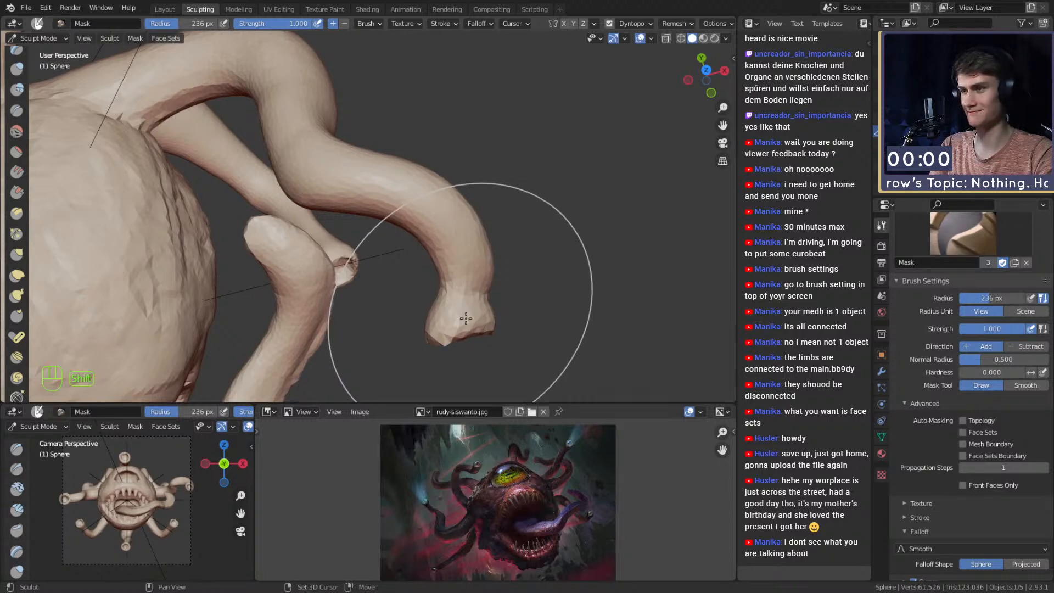
{"action": "key", "text": "shift+a"}
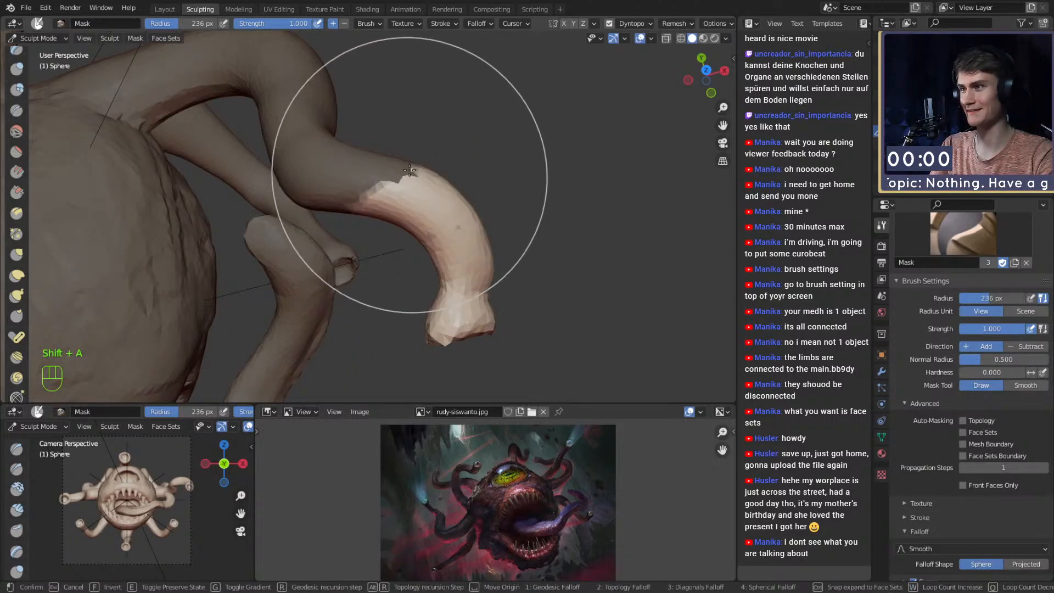
{"action": "left_click", "coordinate": [310, 156]}
{"action": "mouse_move", "coordinate": [310, 156]}
{"action": "middle_mouse_down"}
{"action": "mouse_move", "coordinate": [419, 208]}
{"action": "mouse_move", "coordinate": [318, 146]}
{"action": "middle_mouse_up"}
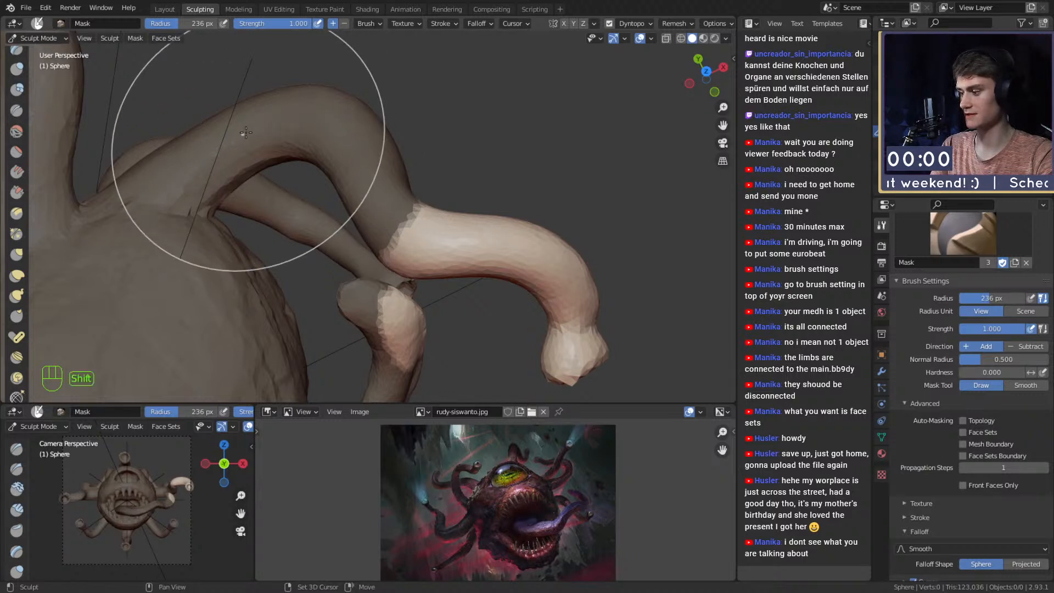
Run Expand Mask by Topology again from the tentacle's section near the body, trying the Preserve State toggle.
{"action": "key", "text": "shift+a"}
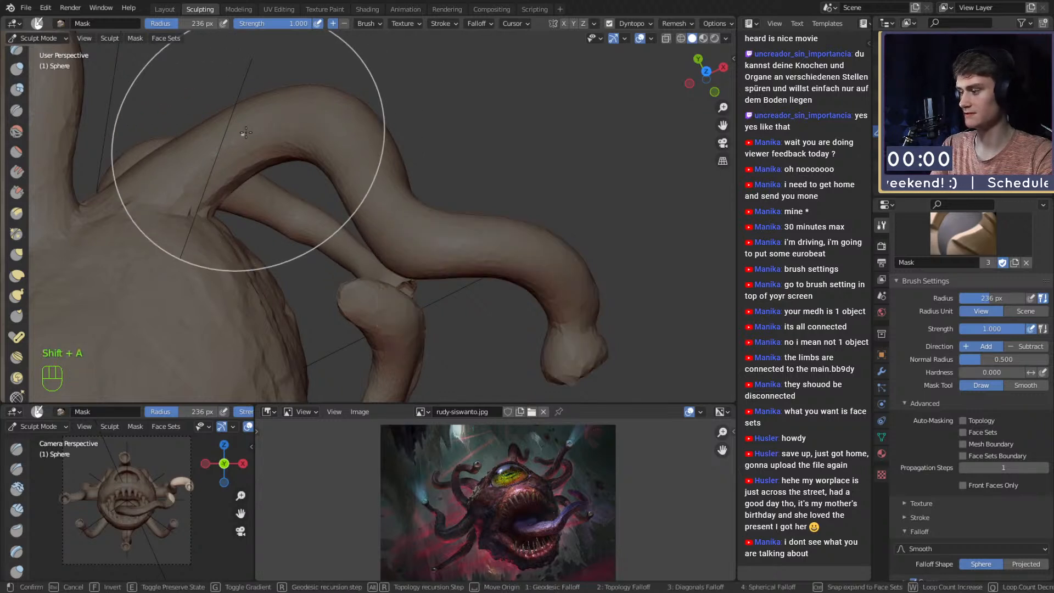
{"action": "left_click", "coordinate": [279, 129]}
{"action": "key", "text": "e"}
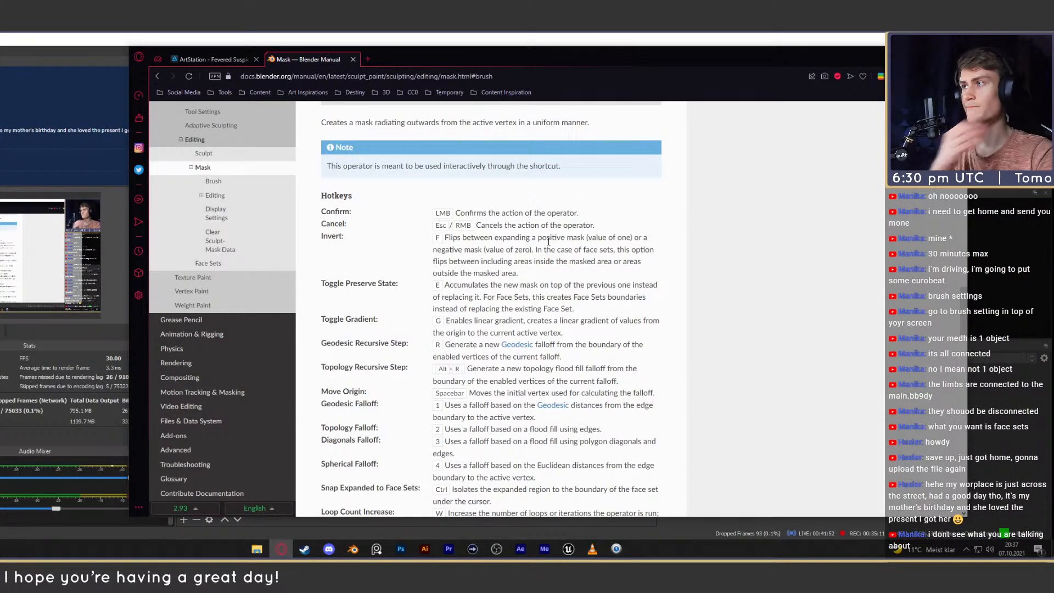
Read the Expand Mask by Topology section of the Blender Manual, including its note and the Confirm, Cancel and Invert hotkeys.
{"action": "scroll", "coordinate": [478, 230], "scroll_direction": "up", "scroll_amount": 3}
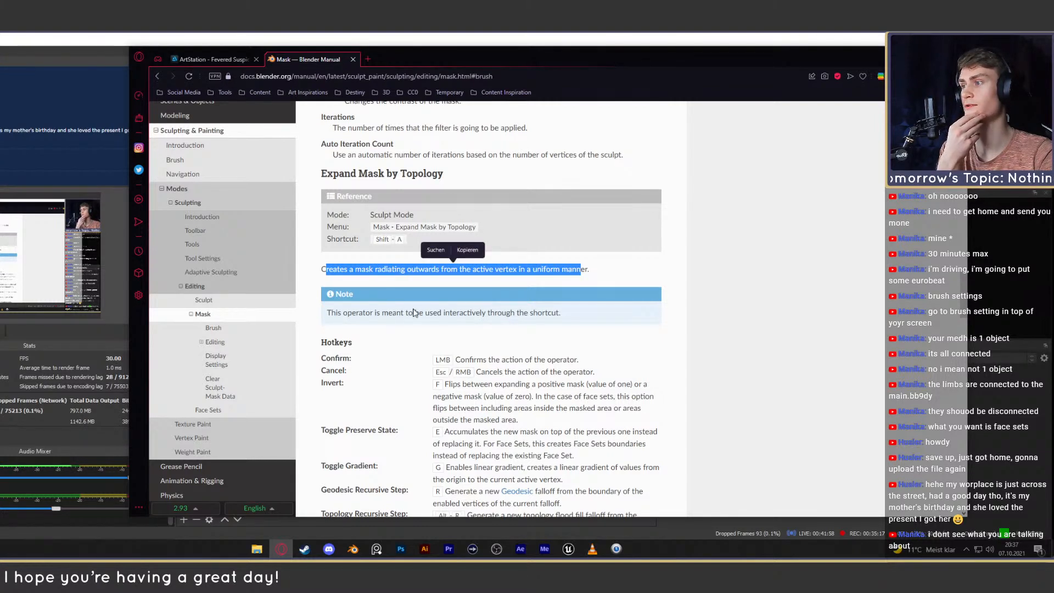
{"action": "left_click_drag", "start_coordinate": [332, 312], "coordinate": [419, 317]}
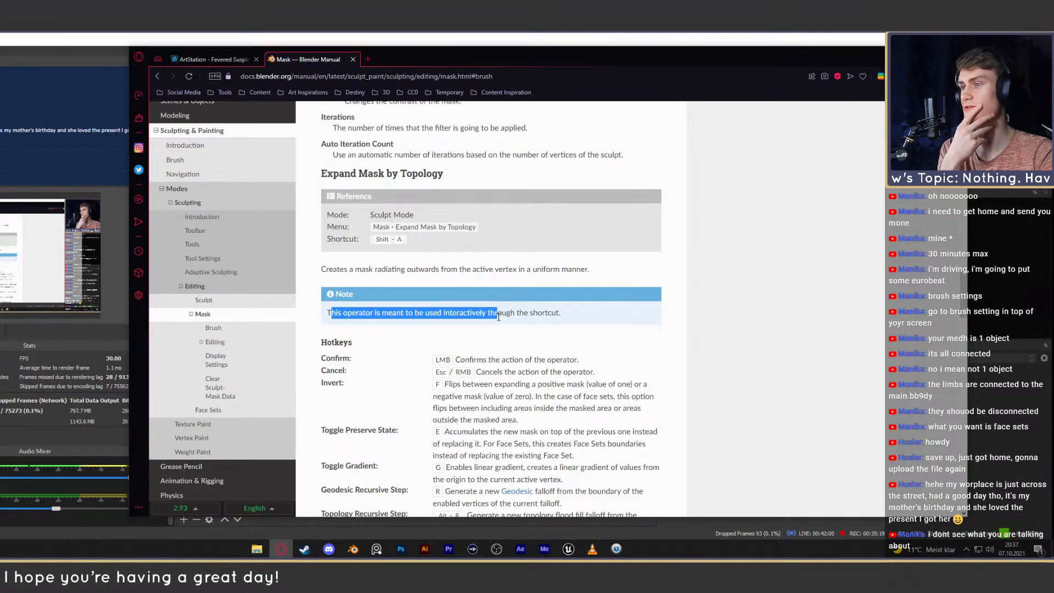
{"action": "scroll", "coordinate": [615, 247], "scroll_direction": "down", "scroll_amount": 3}
{"action": "left_click", "coordinate": [591, 222]}
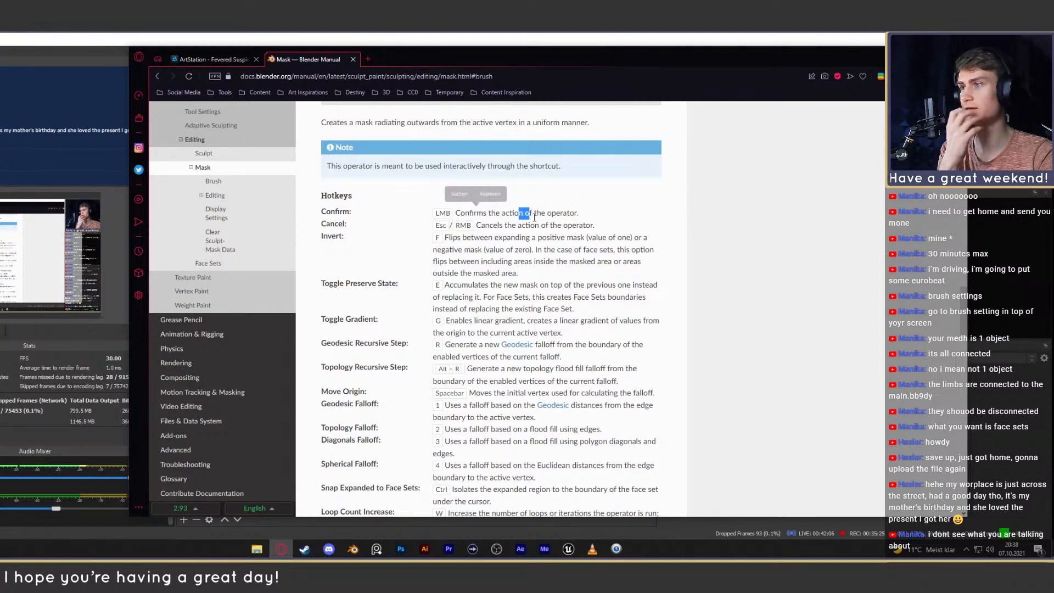
{"action": "left_click_drag", "start_coordinate": [481, 225], "coordinate": [529, 225]}
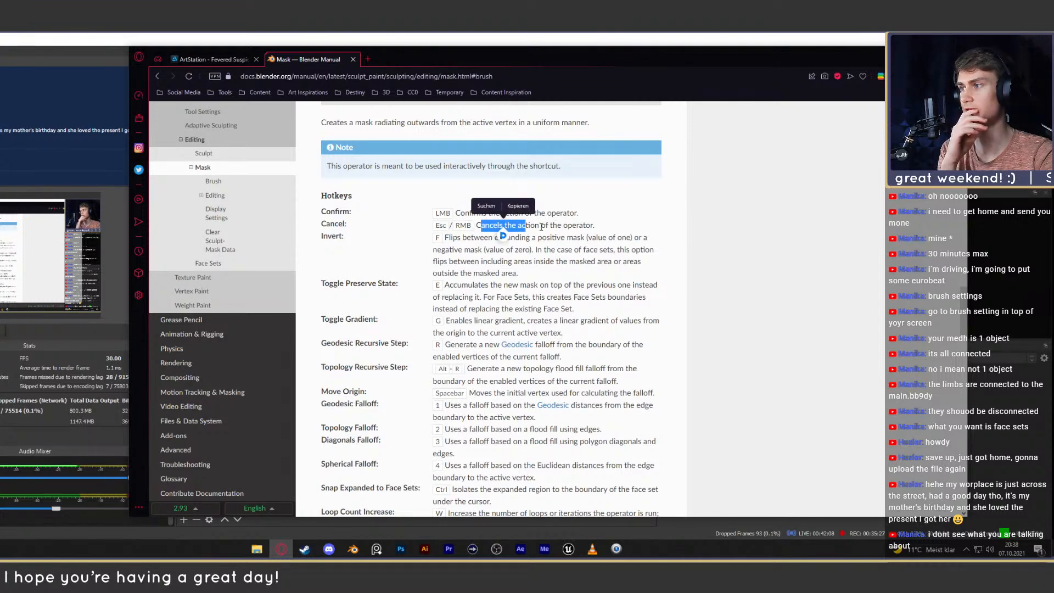
{"action": "left_click", "coordinate": [454, 239]}
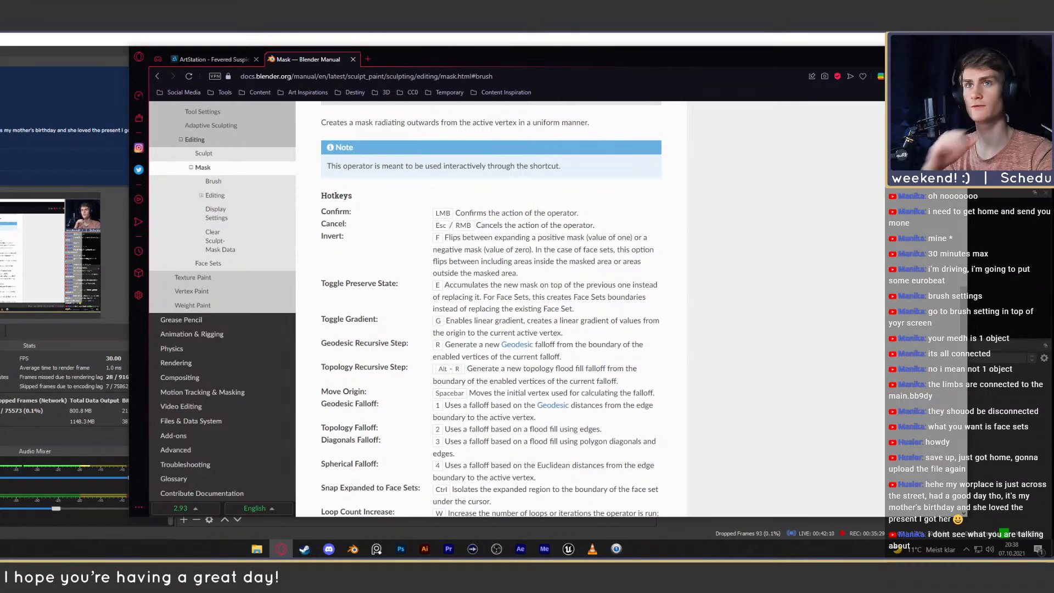
Switch to Blender, clear the mask and try Expand Mask by Topology with Invert from the long side tentacle's flared end.
{"action": "key", "text": "alt+Tab"}
{"action": "left_click", "coordinate": [351, 551]}
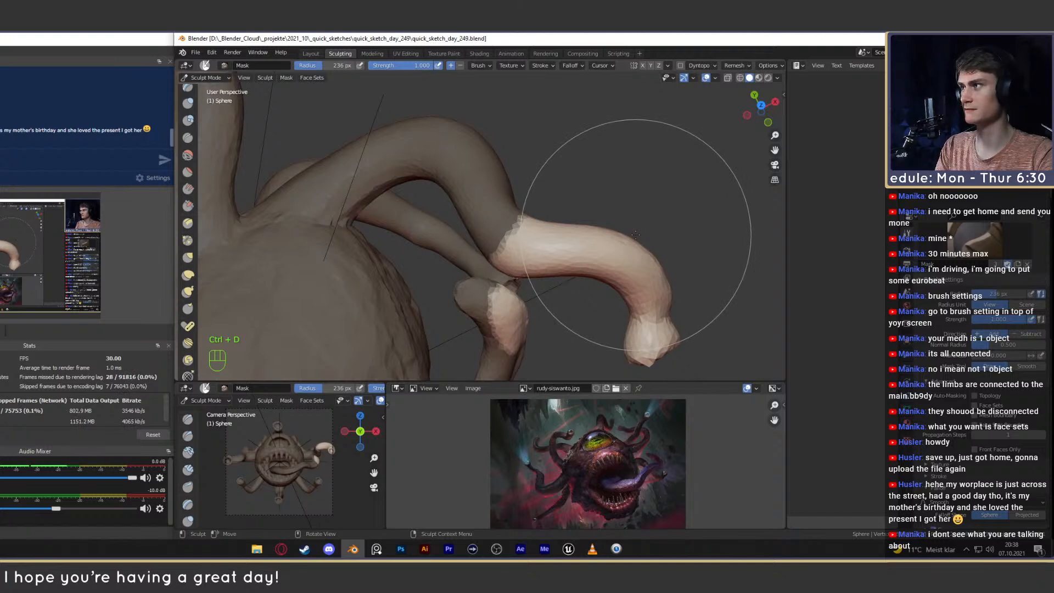
{"action": "middle_click_drag", "start_coordinate": [616, 252], "coordinate": [571, 238]}
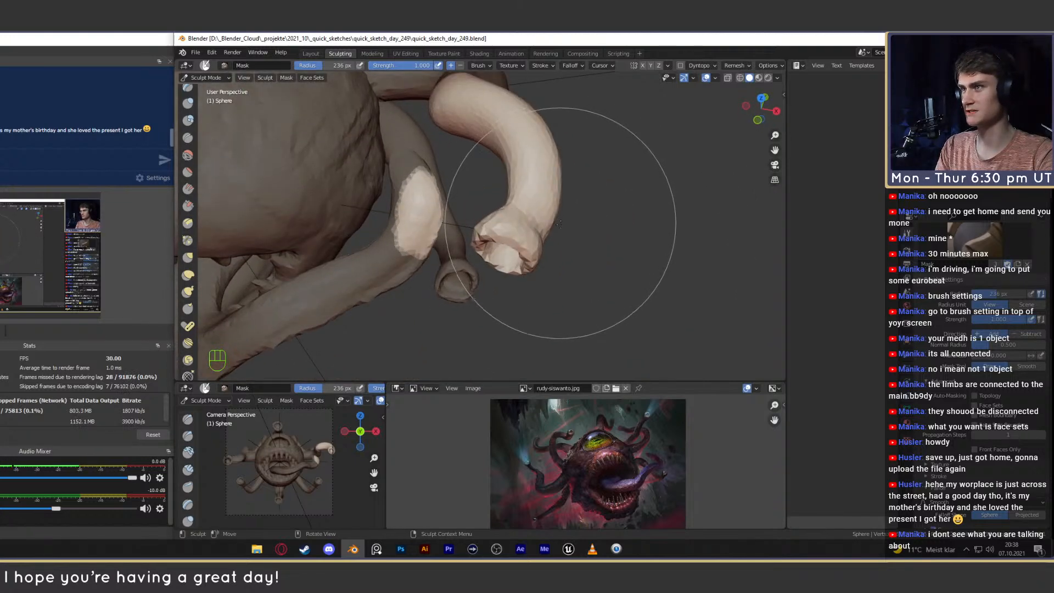
{"action": "key", "text": "alt+m"}
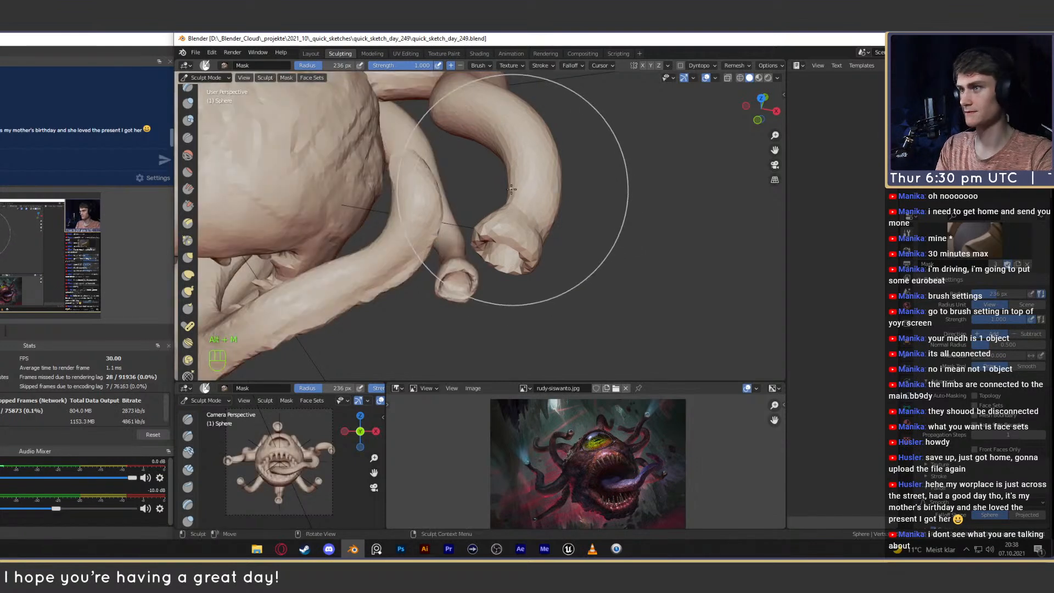
{"action": "middle_click_drag", "start_coordinate": [551, 184], "coordinate": [546, 223]}
{"action": "key", "text": "shift+a"}
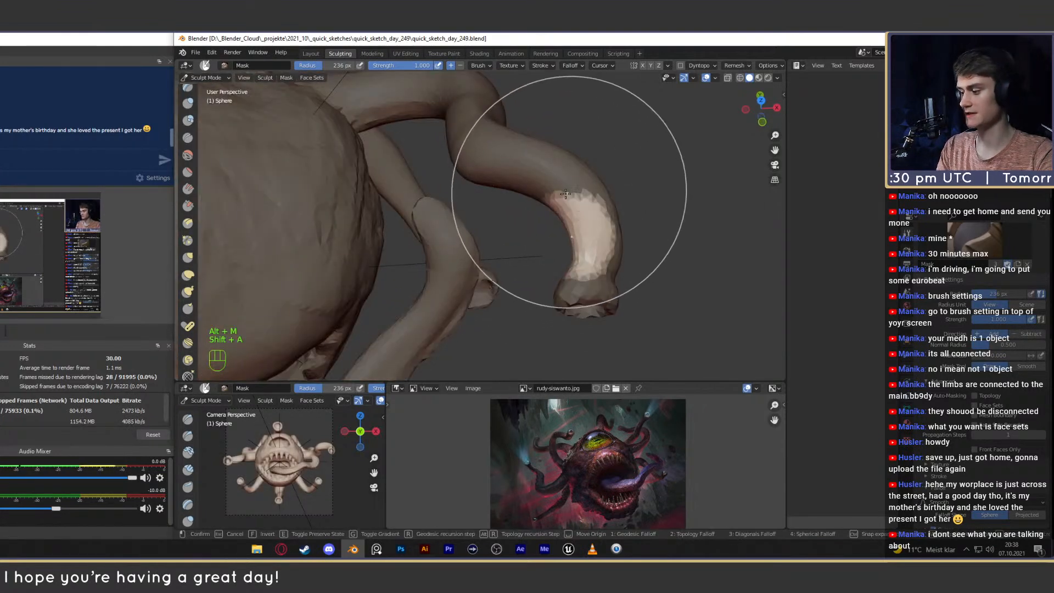
{"action": "key", "text": "f"}
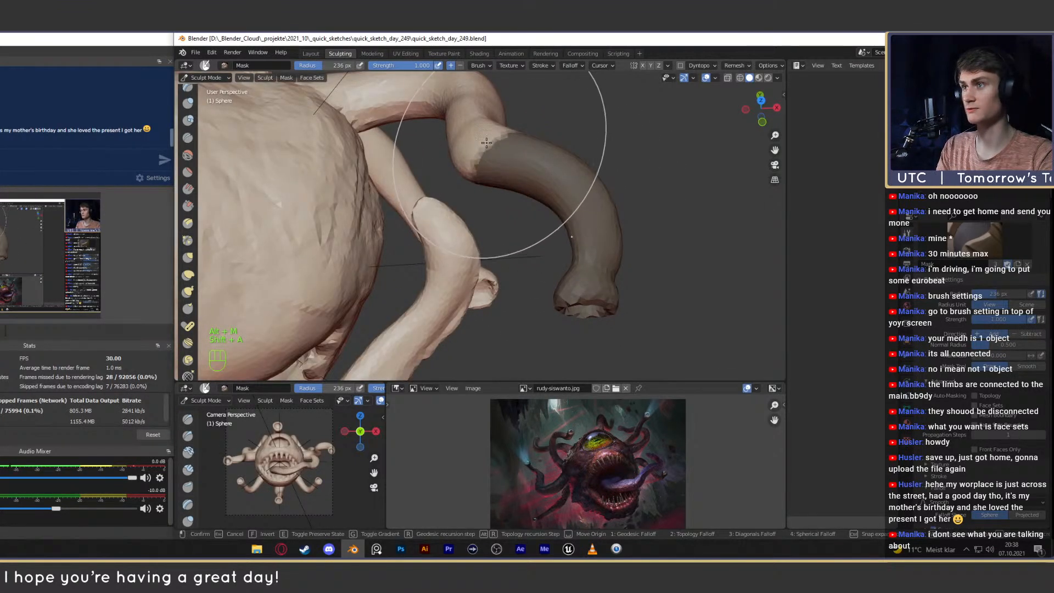
{"action": "right_click", "coordinate": [535, 175]}
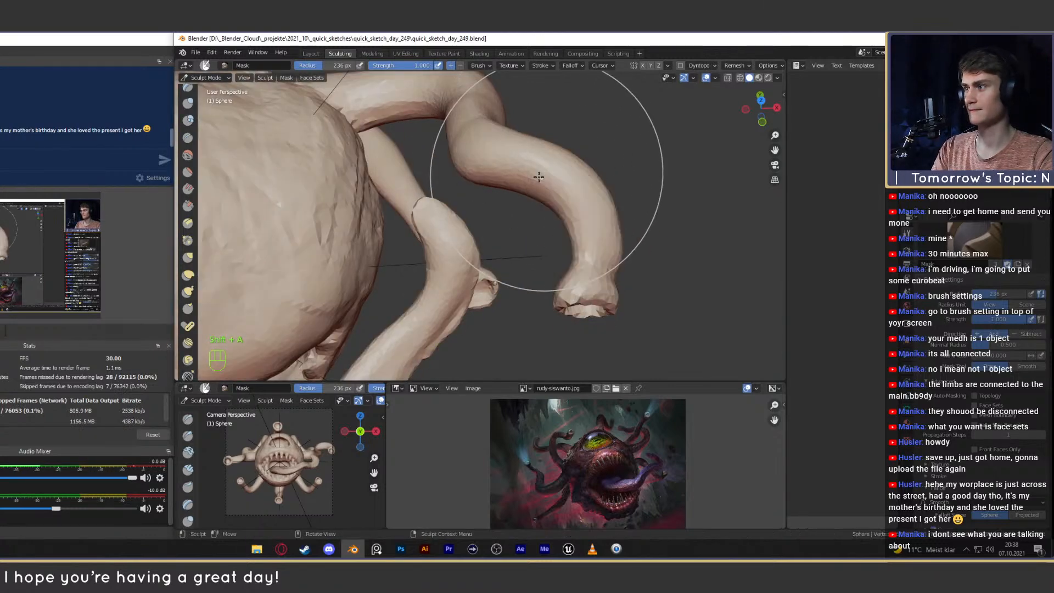
Check Toggle Preserve State in the manual, then in Blender expand the mask from the side tentacle's end and again from nearer the body.
{"action": "left_click", "coordinate": [280, 549]}
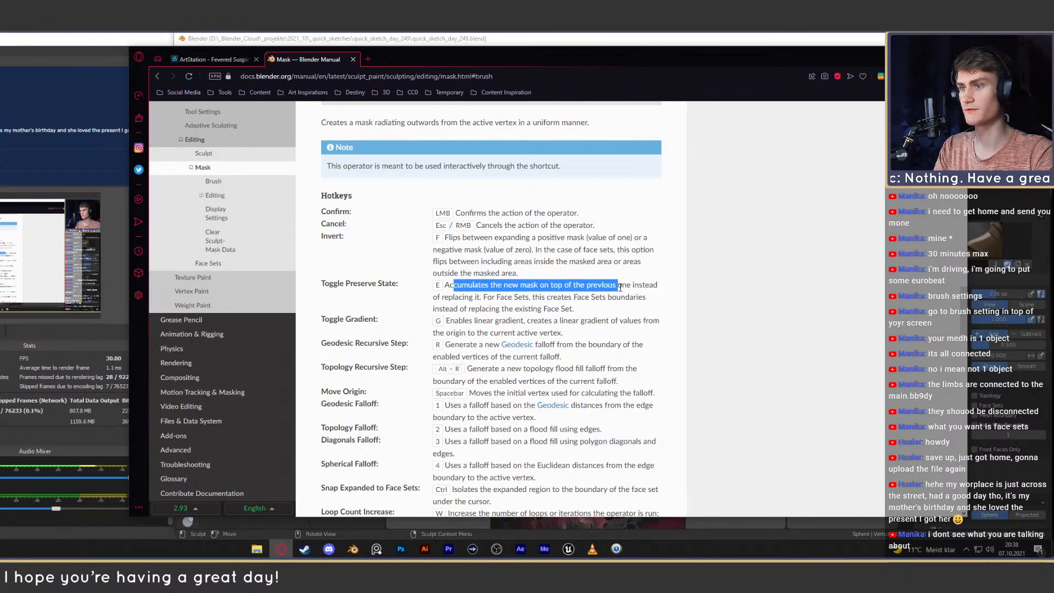
{"action": "left_click_drag", "start_coordinate": [501, 293], "coordinate": [525, 295]}
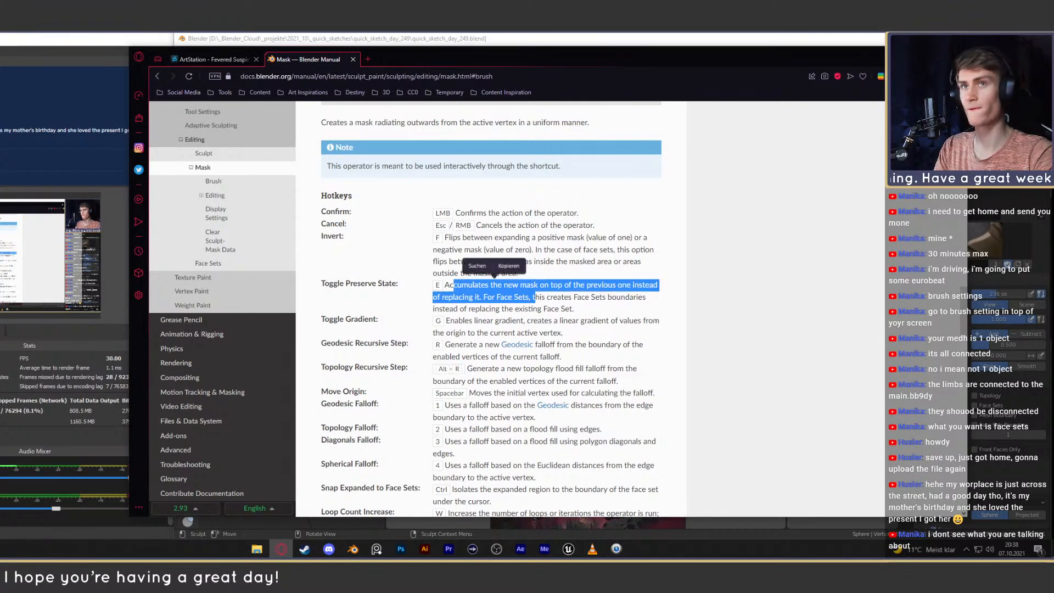
{"action": "key", "text": "alt+Tab"}
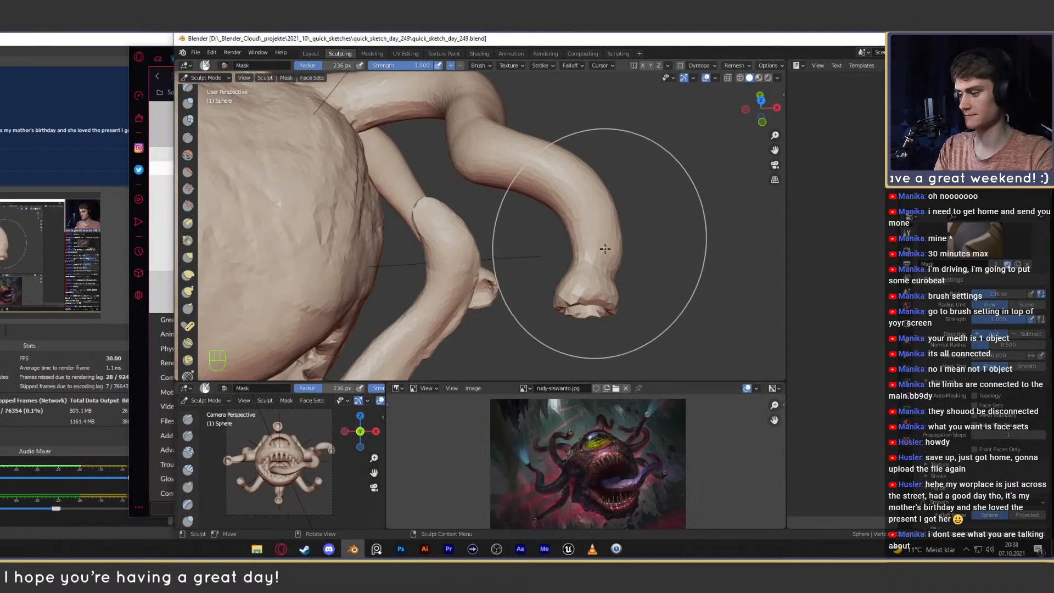
{"action": "key", "text": "shift+a"}
{"action": "left_click", "coordinate": [512, 145]}
{"action": "middle_click_drag", "start_coordinate": [522, 128], "coordinate": [540, 140]}
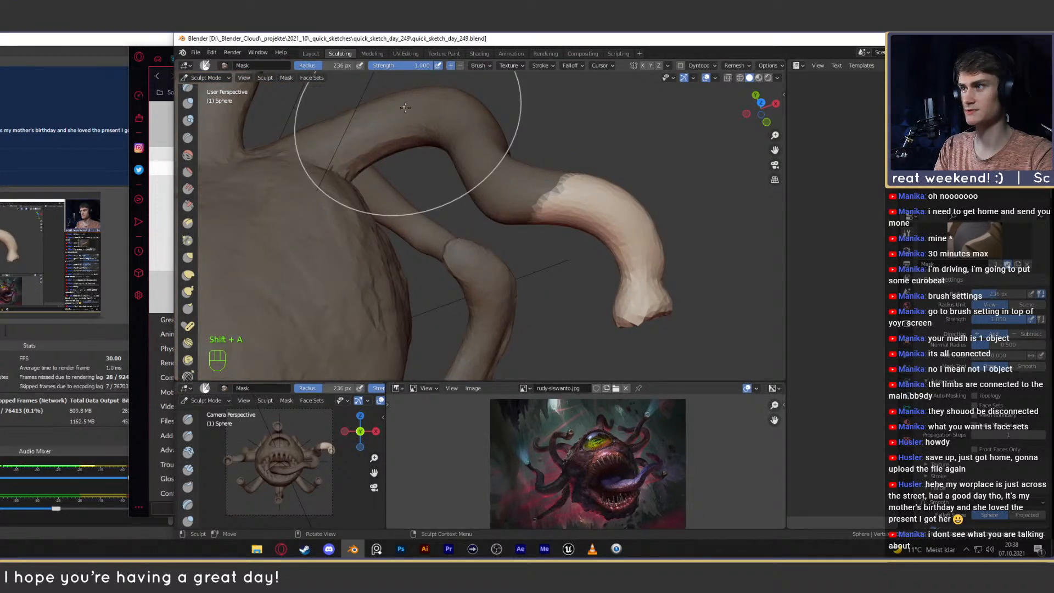
{"action": "key", "text": "shift+a"}
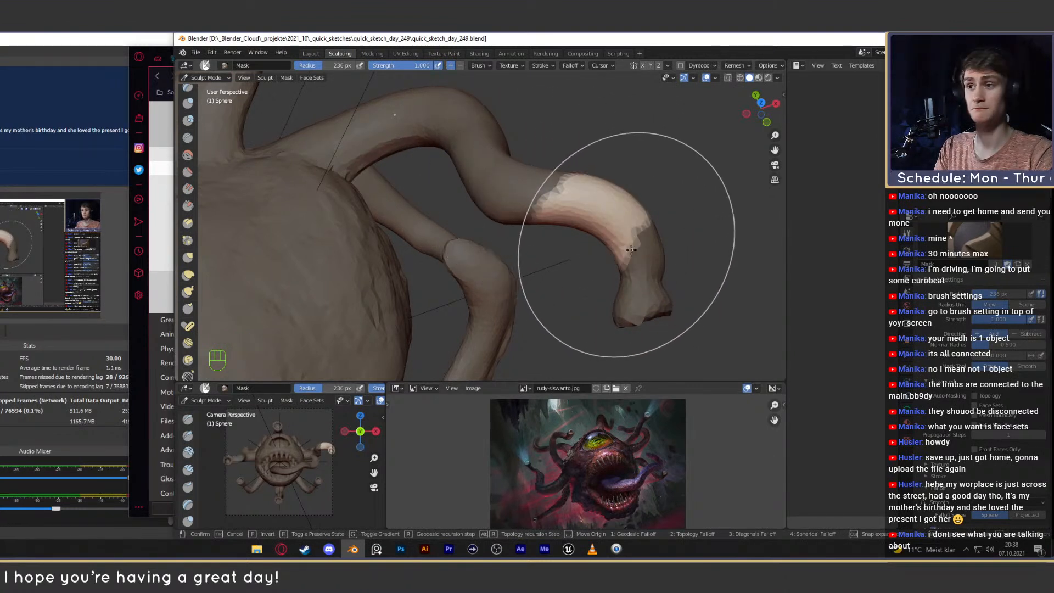
{"action": "left_click", "coordinate": [513, 165]}
Clear the mask, try overlapping Expand Mask by Topology operations on the body above the eye, and clear the mask again.
{"action": "middle_click_drag", "start_coordinate": [508, 157], "coordinate": [542, 218]}
{"action": "key", "text": "alt+m"}
{"action": "key", "text": "shift+a"}
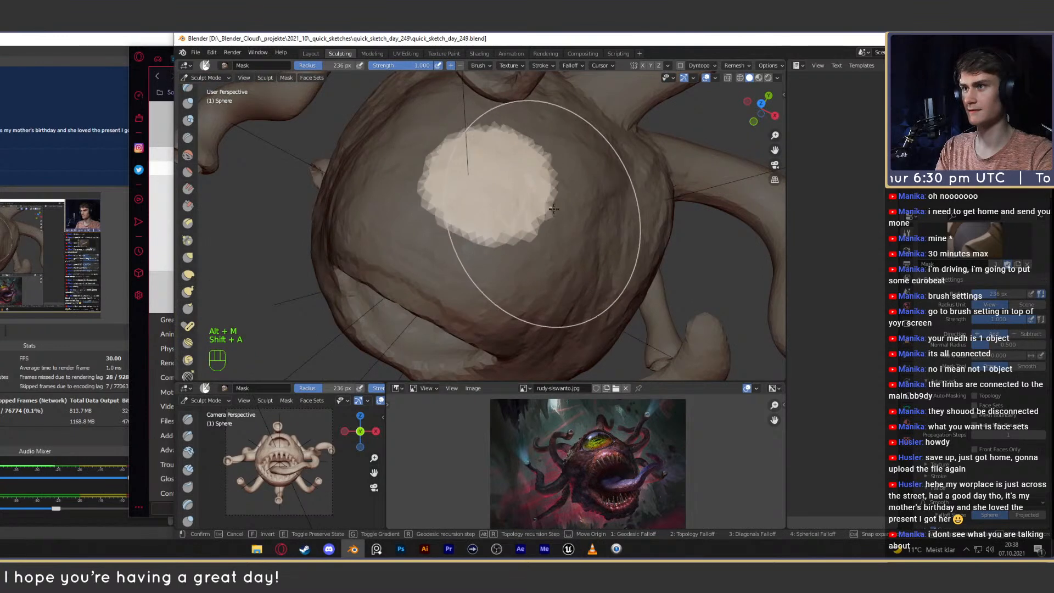
{"action": "key", "text": "shift+e"}
{"action": "key", "text": "shift+a"}
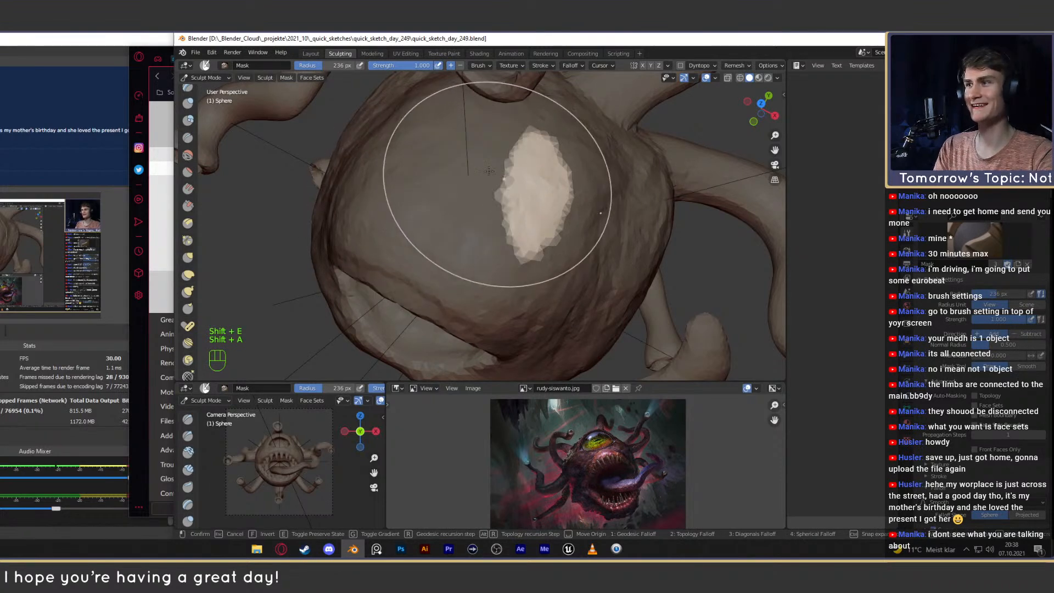
{"action": "right_click", "coordinate": [489, 204]}
{"action": "scroll", "coordinate": [540, 205], "scroll_direction": "down", "scroll_amount": 4}
{"action": "scroll", "coordinate": [529, 208], "scroll_direction": "up", "scroll_amount": 2}
{"action": "mouse_move", "coordinate": [540, 204]}
{"action": "middle_mouse_down"}
{"action": "mouse_move", "coordinate": [529, 181]}
{"action": "mouse_move", "coordinate": [530, 234]}
{"action": "mouse_move", "coordinate": [521, 197]}
{"action": "middle_mouse_up"}
{"action": "key", "text": "alt+m"}
{"action": "scroll", "coordinate": [508, 208], "scroll_direction": "down", "scroll_amount": 2}
{"action": "scroll", "coordinate": [521, 198], "scroll_direction": "up", "scroll_amount": 2}
Switch to the Blender Manual, read the Toggle Gradient and Geodesic Recursive Step entries, and return to Blender.
{"action": "left_click", "coordinate": [148, 350]}
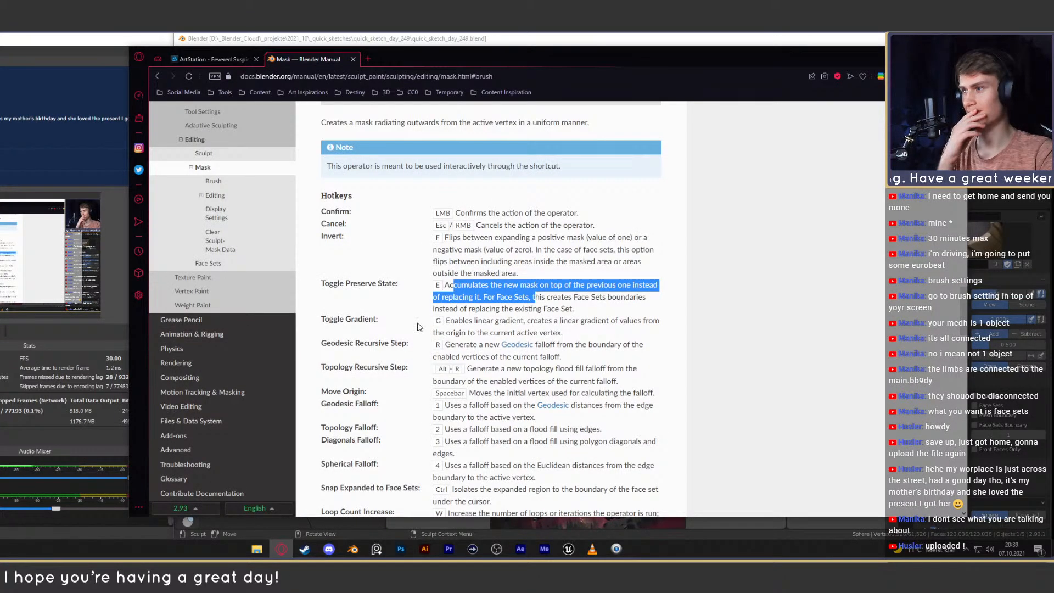
{"action": "left_click", "coordinate": [460, 318]}
{"action": "scroll", "coordinate": [527, 259], "scroll_direction": "down", "scroll_amount": 1}
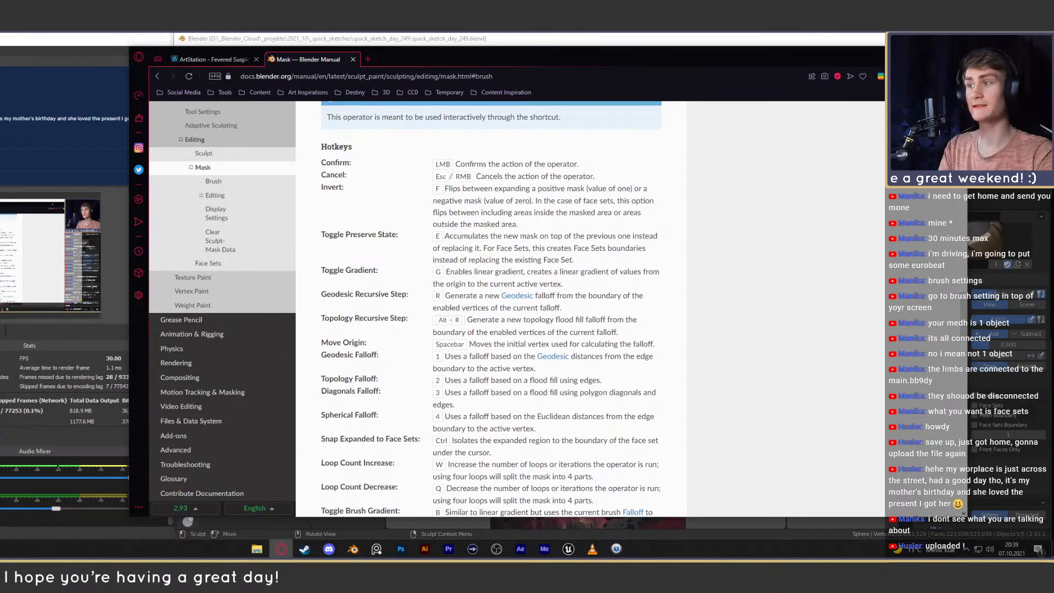
{"action": "left_click", "coordinate": [782, 43]}
{"action": "mouse_move", "coordinate": [535, 225]}
{"action": "middle_mouse_down"}
{"action": "mouse_move", "coordinate": [497, 241]}
{"action": "mouse_move", "coordinate": [393, 142]}
{"action": "mouse_move", "coordinate": [444, 191]}
{"action": "mouse_move", "coordinate": [508, 218]}
{"action": "mouse_move", "coordinate": [489, 198]}
{"action": "middle_mouse_up"}
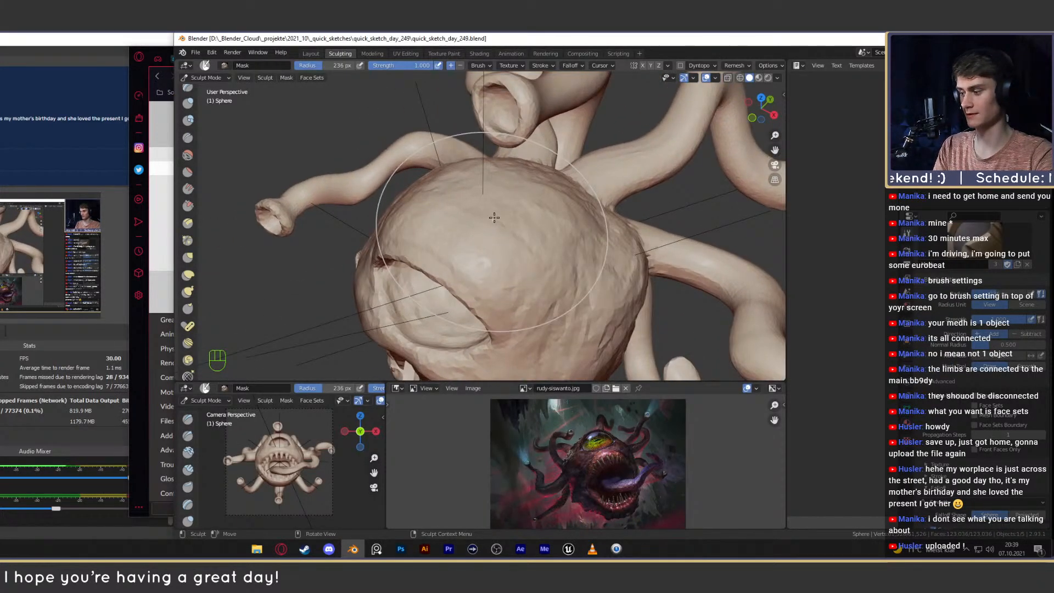
{"action": "left_click", "coordinate": [137, 457]}
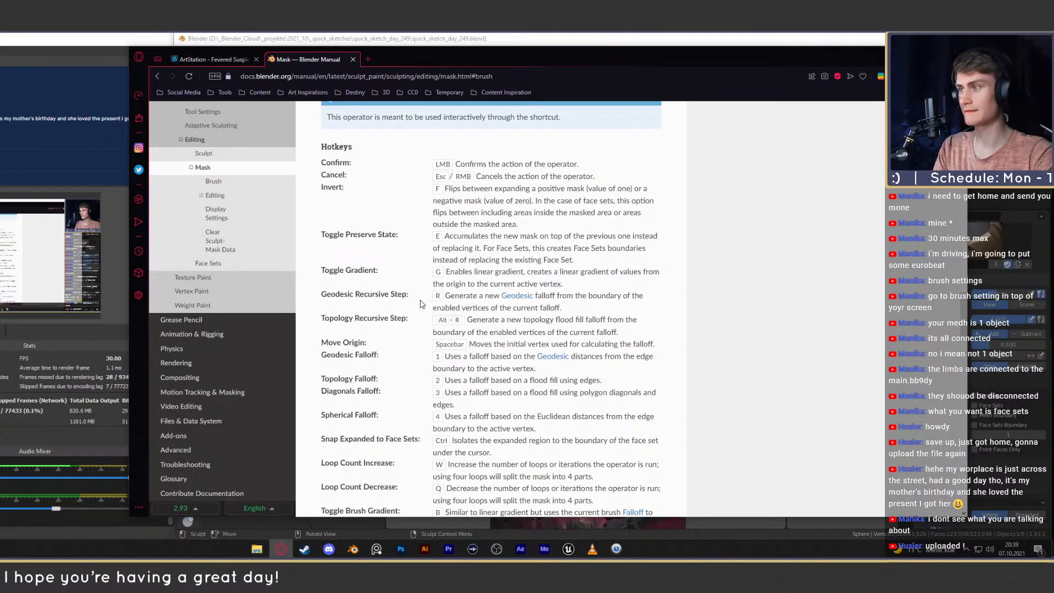
{"action": "key", "text": "alt+Tab"}
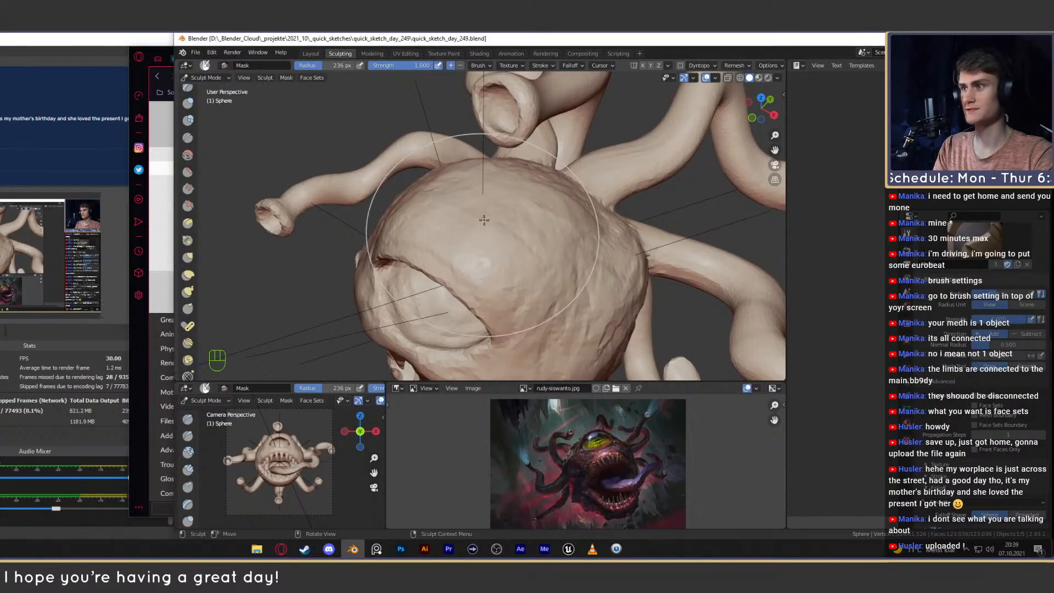
Try Expand Mask by Topology with Toggle Gradient from the body above the eye, then clear the mask.
{"action": "key", "text": "shift+a"}
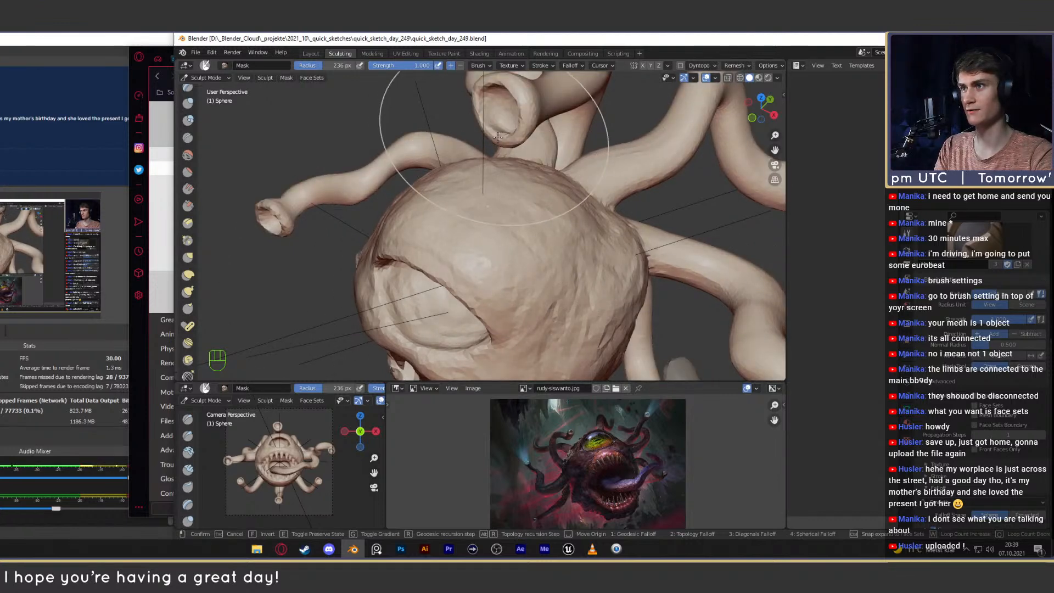
{"action": "left_click", "coordinate": [515, 237]}
{"action": "scroll", "coordinate": [524, 247], "scroll_direction": "down", "scroll_amount": 4}
{"action": "left_click_drag", "start_coordinate": [529, 256], "coordinate": [568, 244], "text": "alt"}
{"action": "key", "text": "alt+m"}
Try a gradient mask expansion from the tip of the S-shaped tentacle, then clear the mask.
{"action": "middle_click_drag", "start_coordinate": [557, 238], "coordinate": [459, 242]}
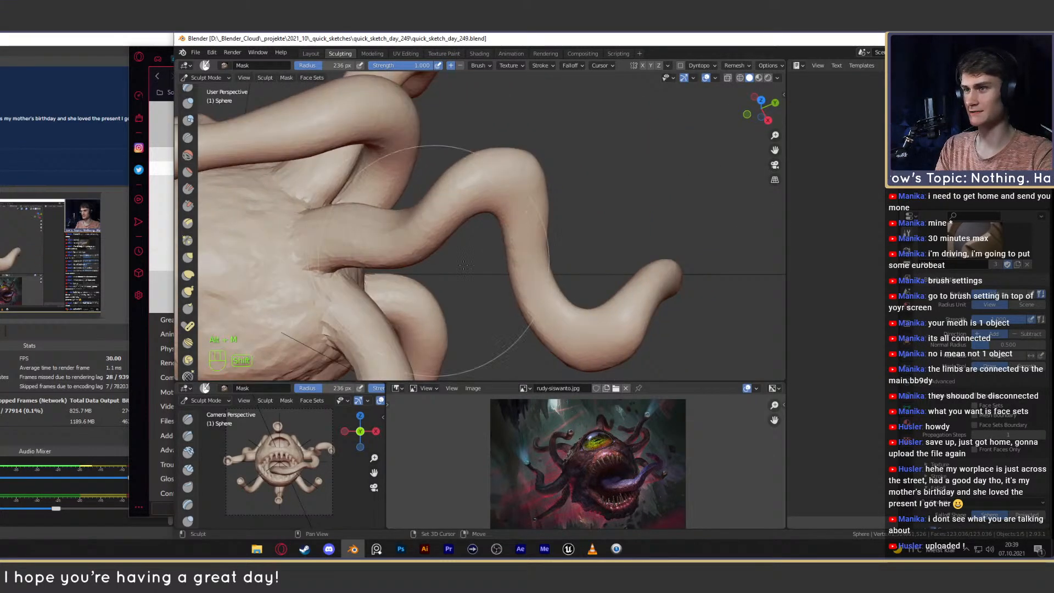
{"action": "scroll", "coordinate": [552, 288], "scroll_direction": "up", "scroll_amount": 3}
{"action": "middle_click_drag", "start_coordinate": [632, 291], "coordinate": [670, 240], "text": "shift"}
{"action": "key", "text": "shift+a"}
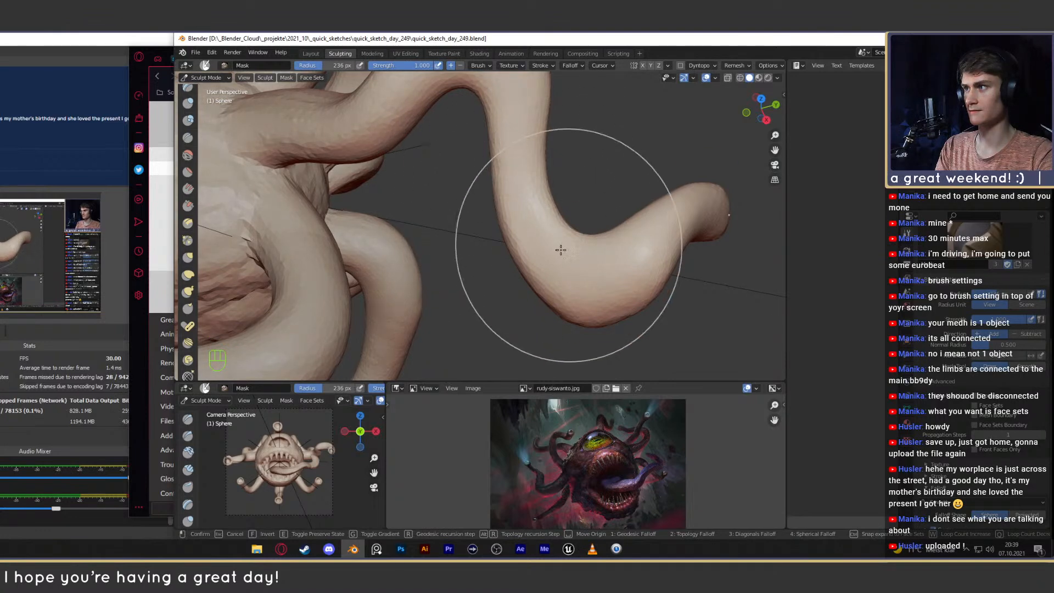
{"action": "left_click", "coordinate": [660, 226]}
{"action": "scroll", "coordinate": [549, 230], "scroll_direction": "down", "scroll_amount": 5}
{"action": "middle_click_drag", "start_coordinate": [487, 232], "coordinate": [569, 324]}
{"action": "key", "text": "alt+m"}
In the browser, look up the definition of Geodesic in the Blender Manual glossary, then close the glossary page.
{"action": "left_click", "coordinate": [279, 549]}
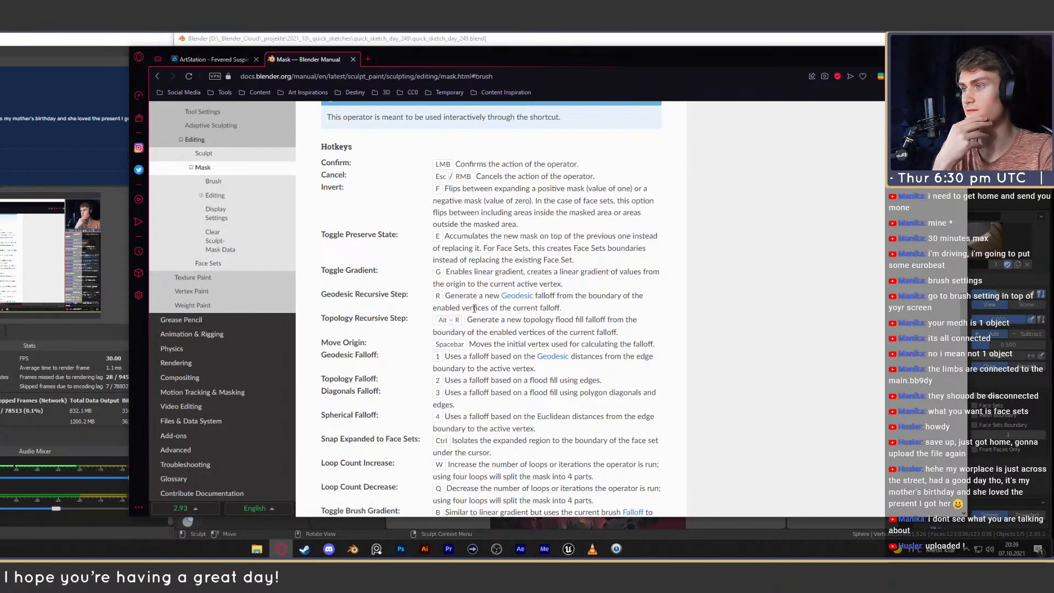
{"action": "middle_click", "coordinate": [517, 295]}
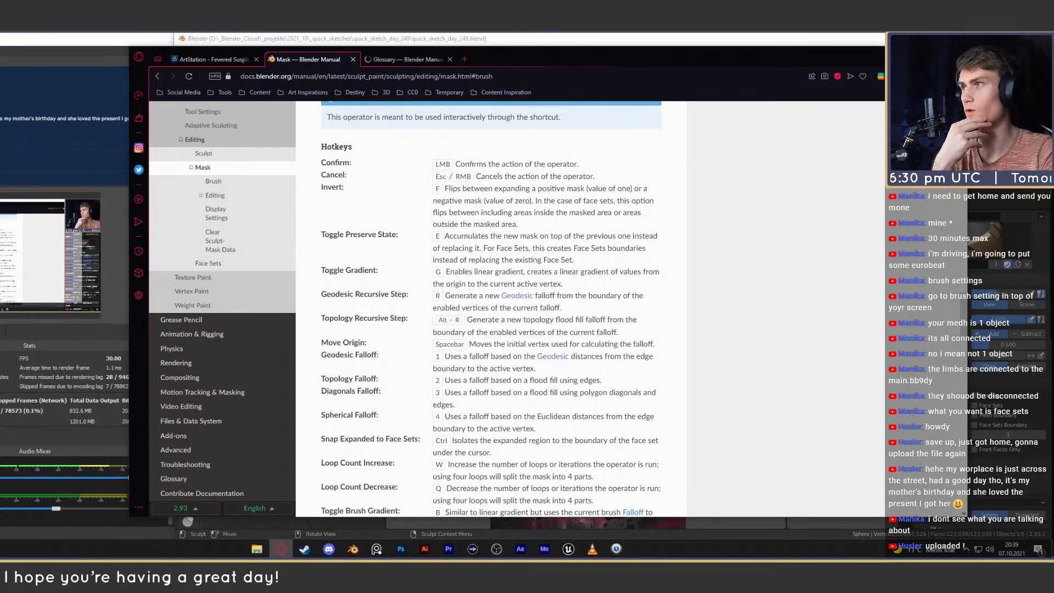
{"action": "left_click", "coordinate": [409, 61]}
{"action": "scroll", "coordinate": [488, 268], "scroll_direction": "up", "scroll_amount": 3}
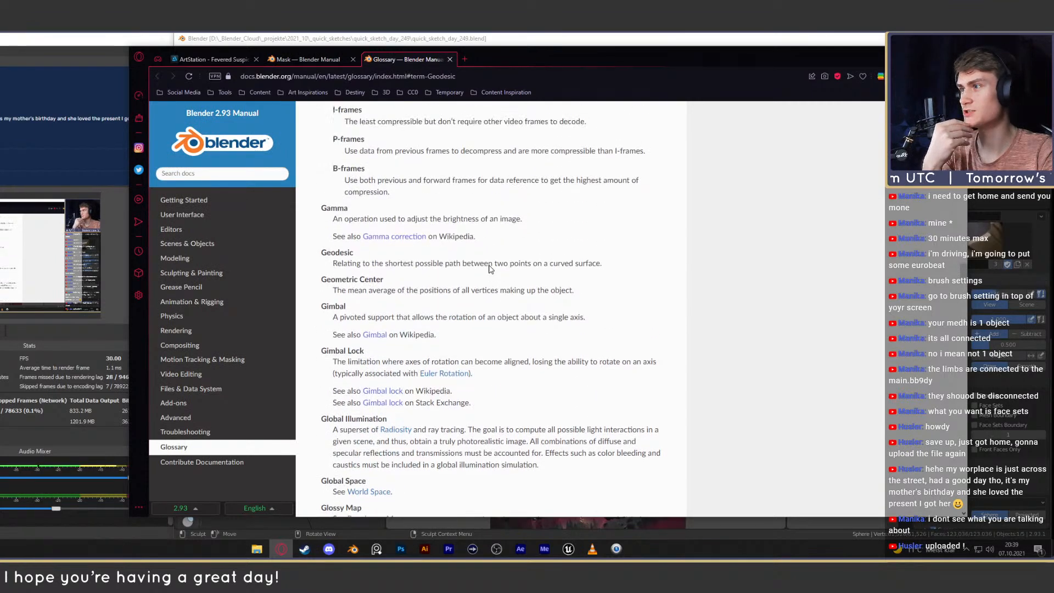
{"action": "scroll", "coordinate": [494, 269], "scroll_direction": "down", "scroll_amount": 3}
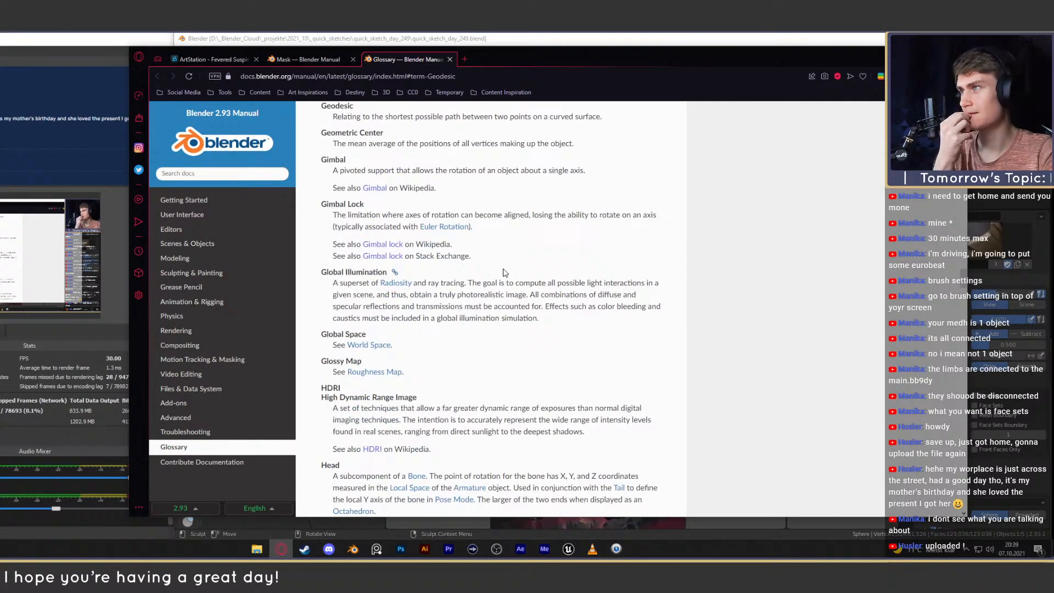
{"action": "scroll", "coordinate": [504, 273], "scroll_direction": "up", "scroll_amount": 1}
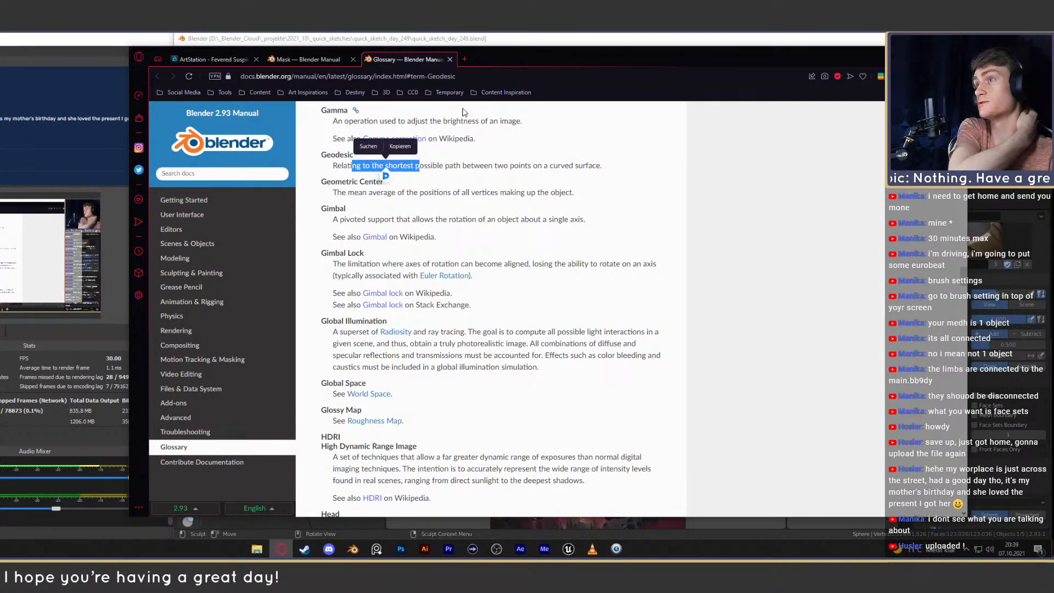
{"action": "left_click", "coordinate": [449, 61]}
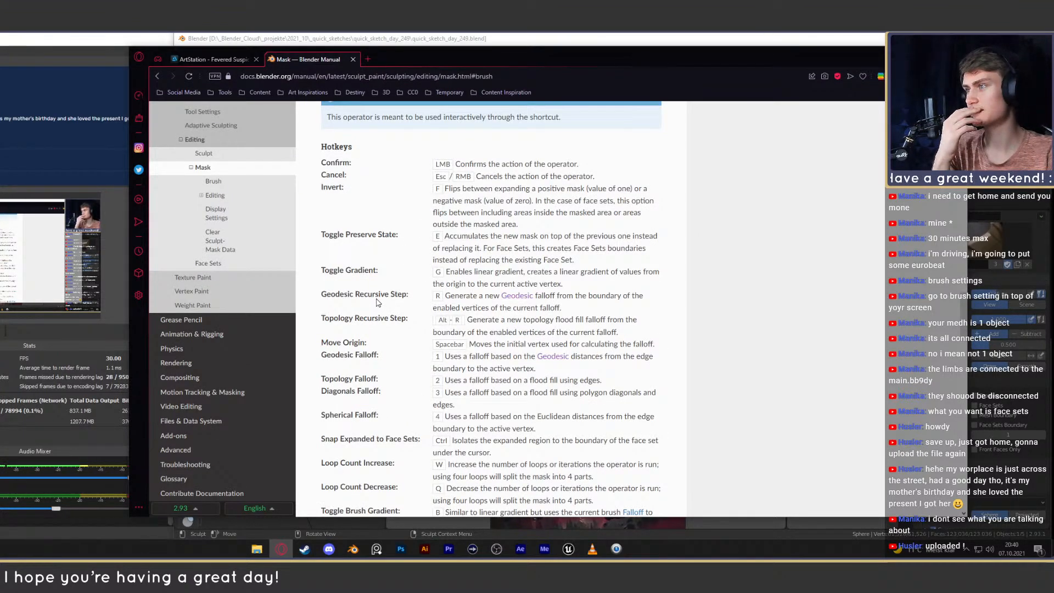
Switch to Blender and try Expand Mask by Topology with repeated Geodesic Recursive Steps from the side tentacle's flared end.
{"action": "left_click", "coordinate": [849, 40]}
{"action": "mouse_move", "coordinate": [472, 236]}
{"action": "middle_mouse_down"}
{"action": "mouse_move", "coordinate": [504, 279]}
{"action": "mouse_move", "coordinate": [527, 189]}
{"action": "mouse_move", "coordinate": [542, 219]}
{"action": "middle_mouse_up"}
{"action": "scroll", "coordinate": [503, 279], "scroll_direction": "up", "scroll_amount": 2}
{"action": "key", "text": "shift+a"}
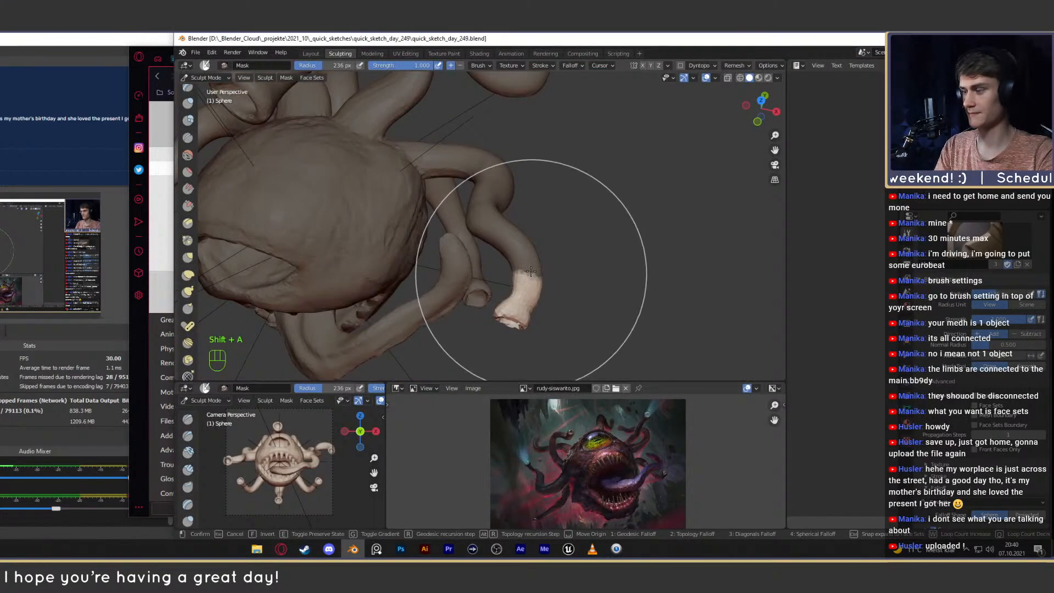
{"action": "key", "text": "r"}
{"action": "key", "text": "r"}
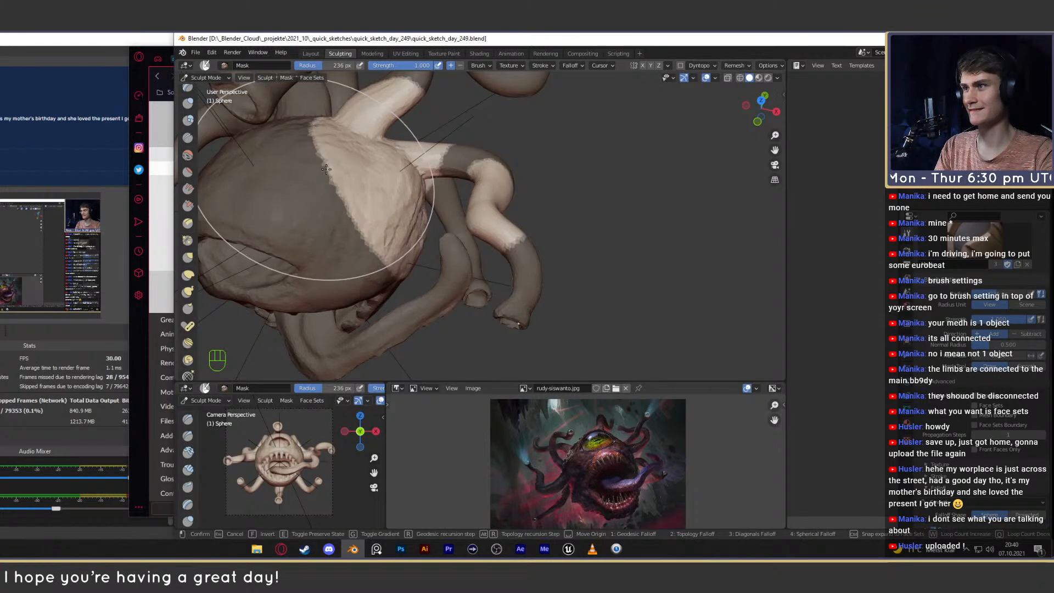
{"action": "key", "text": "Escape"}
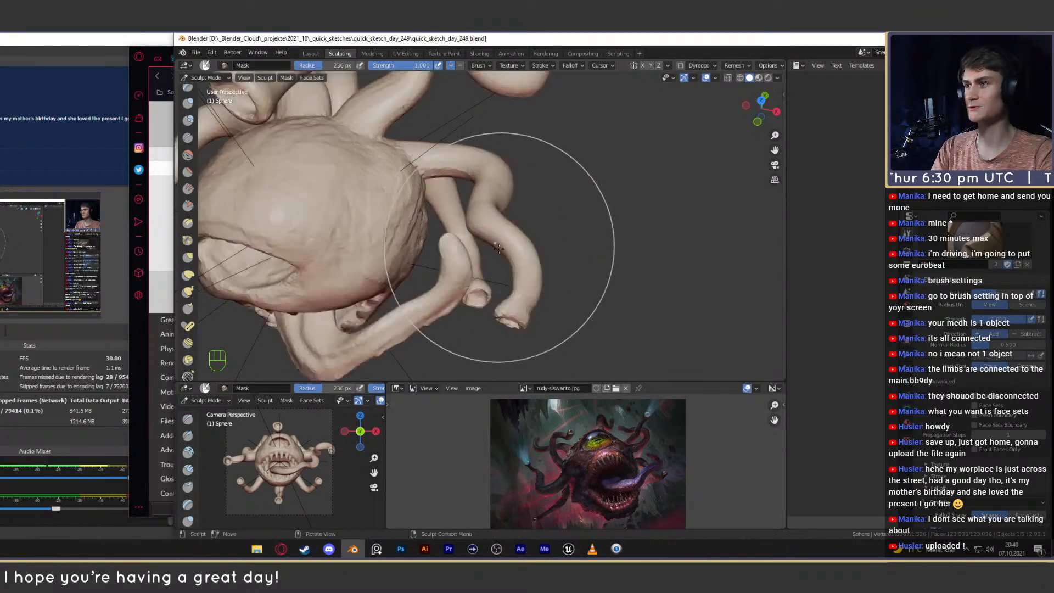
Try Expand Mask by Topology from the side tentacle's flared end past its base and across the body, then cancel the expansion.
{"action": "key", "text": "shift+a"}
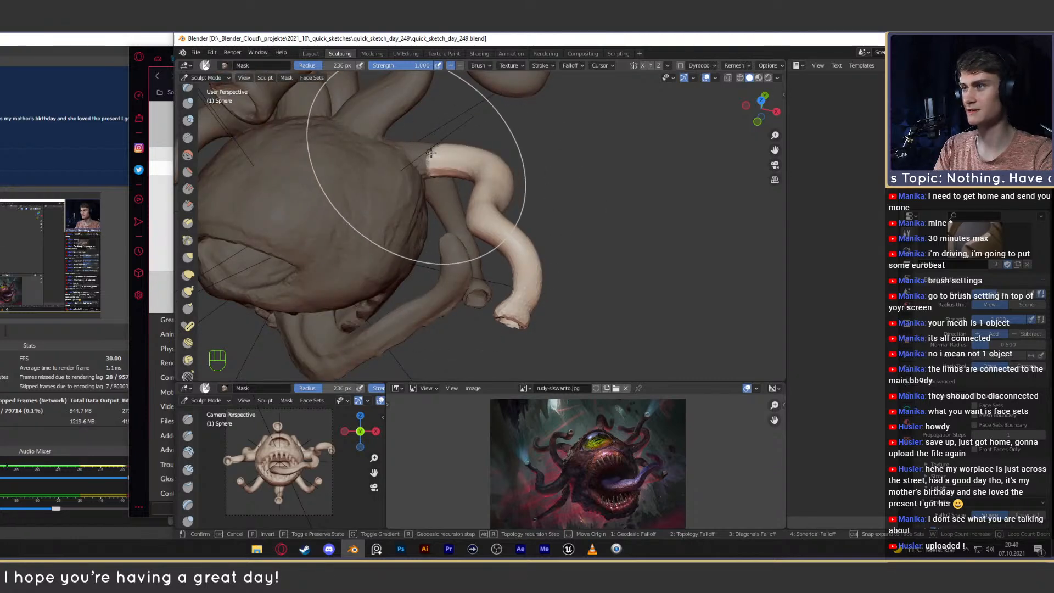
{"action": "mouse_move", "coordinate": [428, 157]}
{"action": "left_mouse_down"}
{"action": "mouse_move", "coordinate": [310, 156]}
{"action": "mouse_move", "coordinate": [328, 163]}
{"action": "left_mouse_up"}
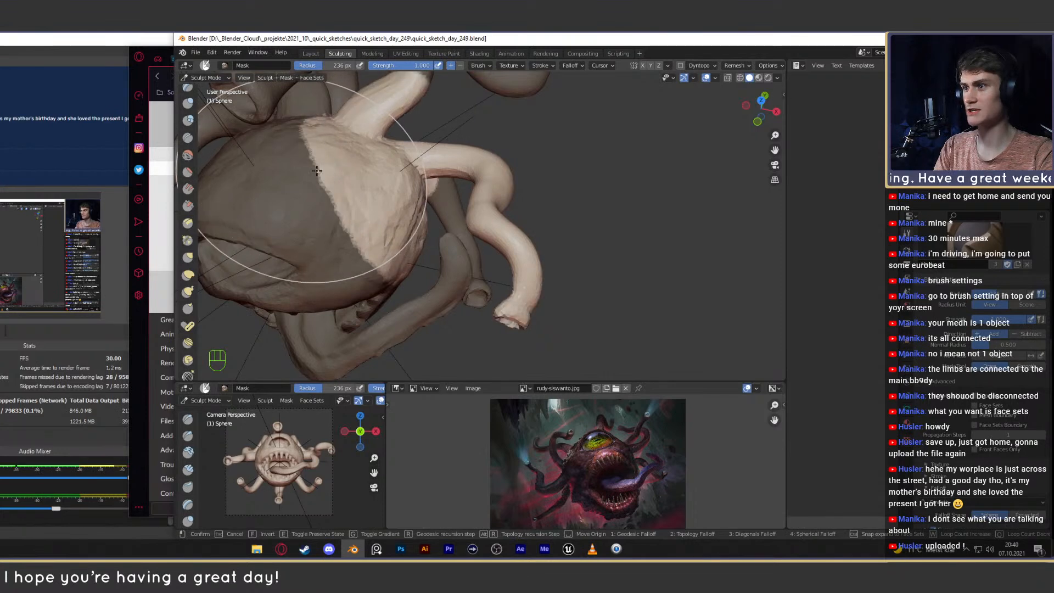
{"action": "key", "text": "shift+a"}
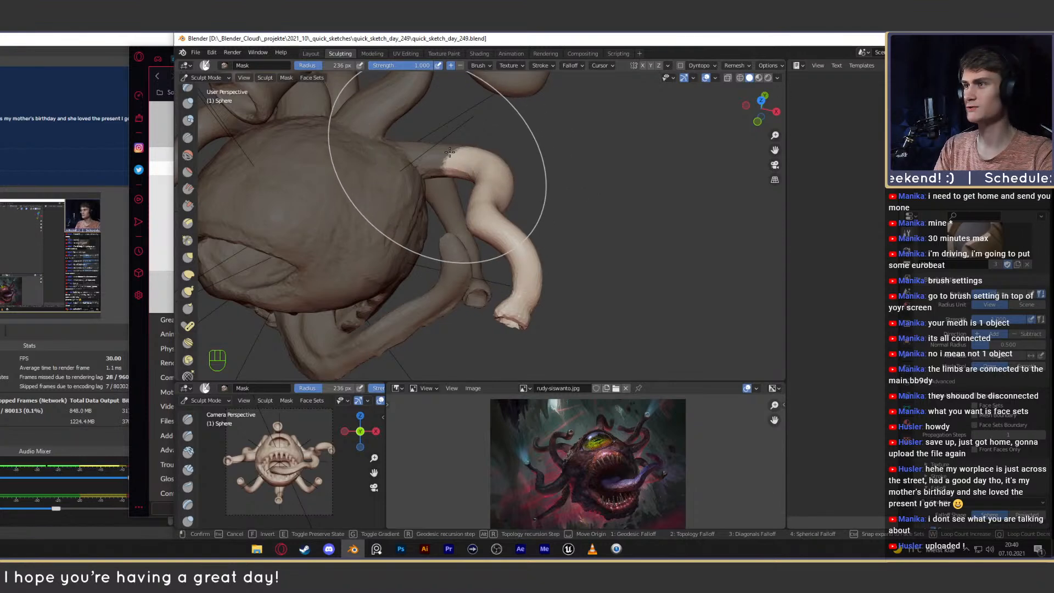
{"action": "key", "text": "Escape"}
Isolate the S-shaped tentacle with Expand Mask by Topology and inspect the mask from the front and sides.
{"action": "mouse_move", "coordinate": [483, 290]}
{"action": "middle_mouse_down"}
{"action": "mouse_move", "coordinate": [558, 270]}
{"action": "mouse_move", "coordinate": [532, 240]}
{"action": "mouse_move", "coordinate": [617, 282]}
{"action": "middle_mouse_up"}
{"action": "key", "text": "shift+a"}
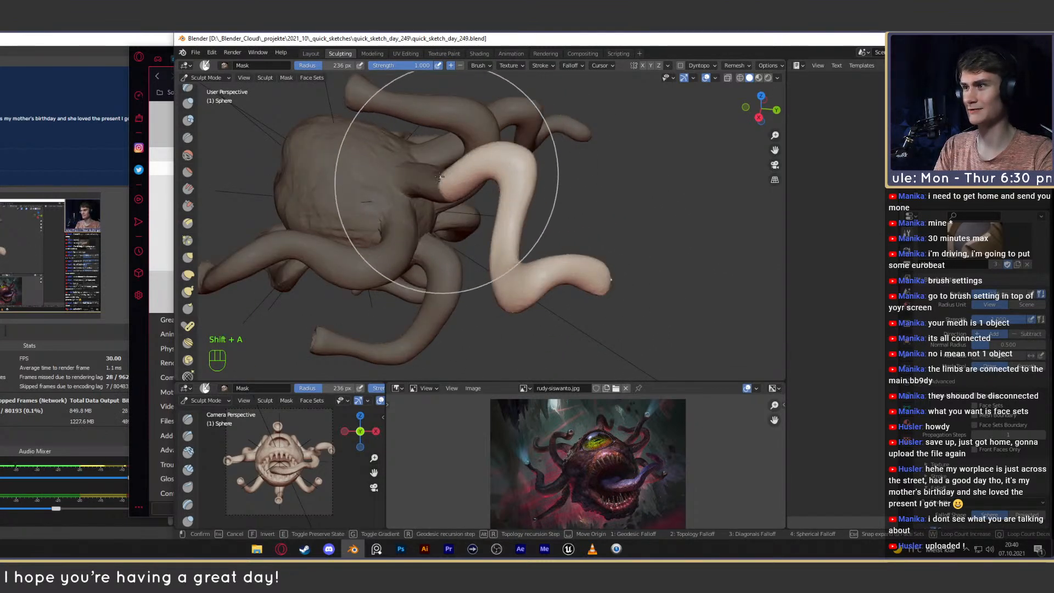
{"action": "left_click", "coordinate": [408, 170]}
{"action": "mouse_move", "coordinate": [499, 241]}
{"action": "middle_mouse_down"}
{"action": "mouse_move", "coordinate": [510, 230]}
{"action": "mouse_move", "coordinate": [387, 220]}
{"action": "mouse_move", "coordinate": [512, 220]}
{"action": "mouse_move", "coordinate": [610, 247]}
{"action": "middle_mouse_up"}
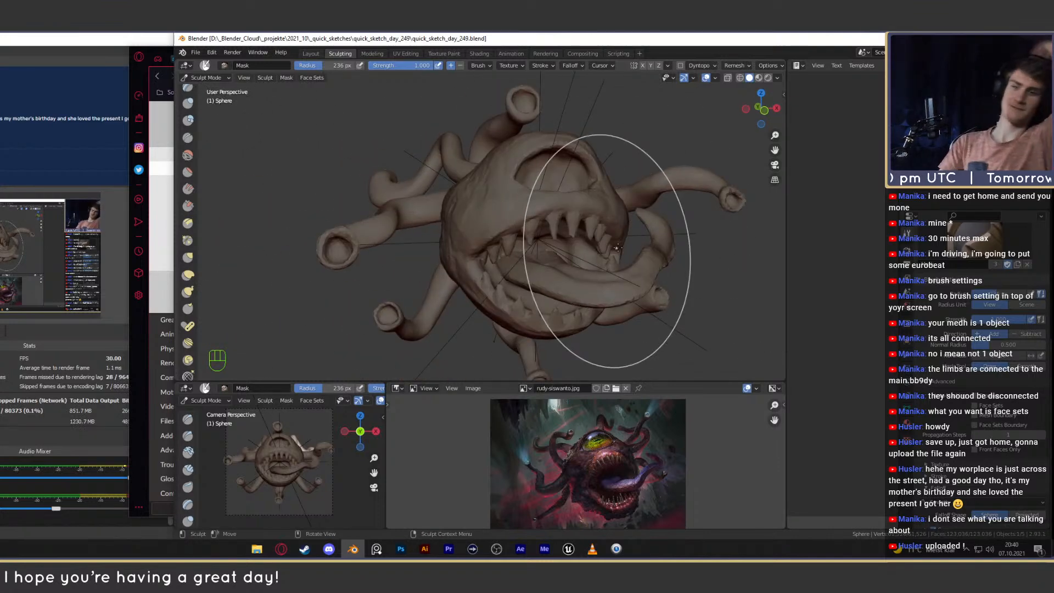
{"action": "mouse_move", "coordinate": [545, 353]}
{"action": "middle_mouse_down"}
{"action": "mouse_move", "coordinate": [435, 353]}
{"action": "mouse_move", "coordinate": [476, 276]}
{"action": "mouse_move", "coordinate": [529, 256]}
{"action": "middle_mouse_up"}
Toggle dynamic topology on and off repeatedly while the S-shaped tentacle is isolated by the mask.
{"action": "key", "text": "ctrl+d"}
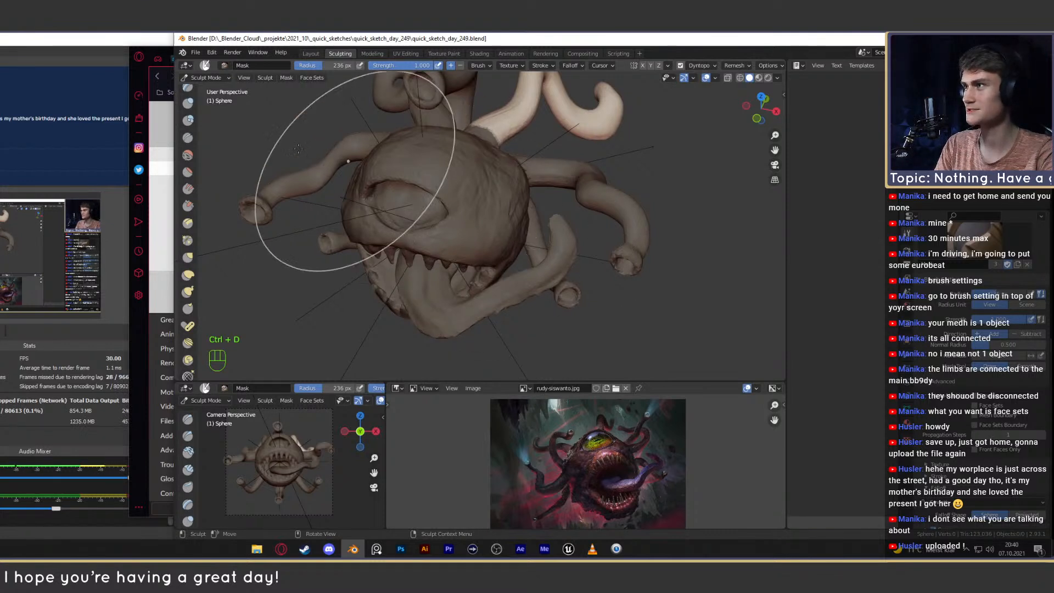
{"action": "key", "text": "space"}
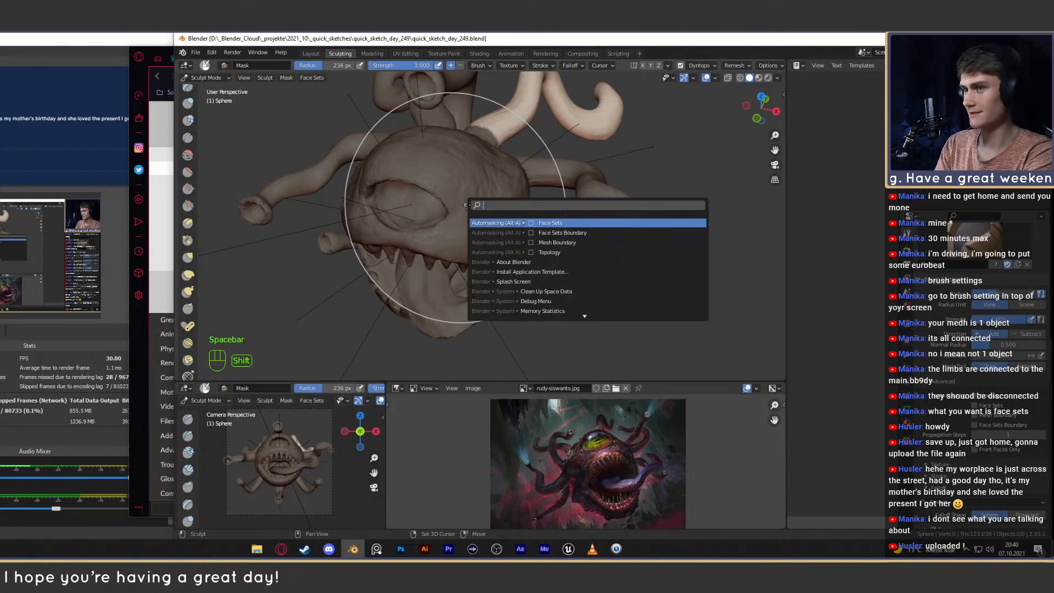
{"action": "middle_click_drag", "start_coordinate": [465, 204], "coordinate": [514, 231]}
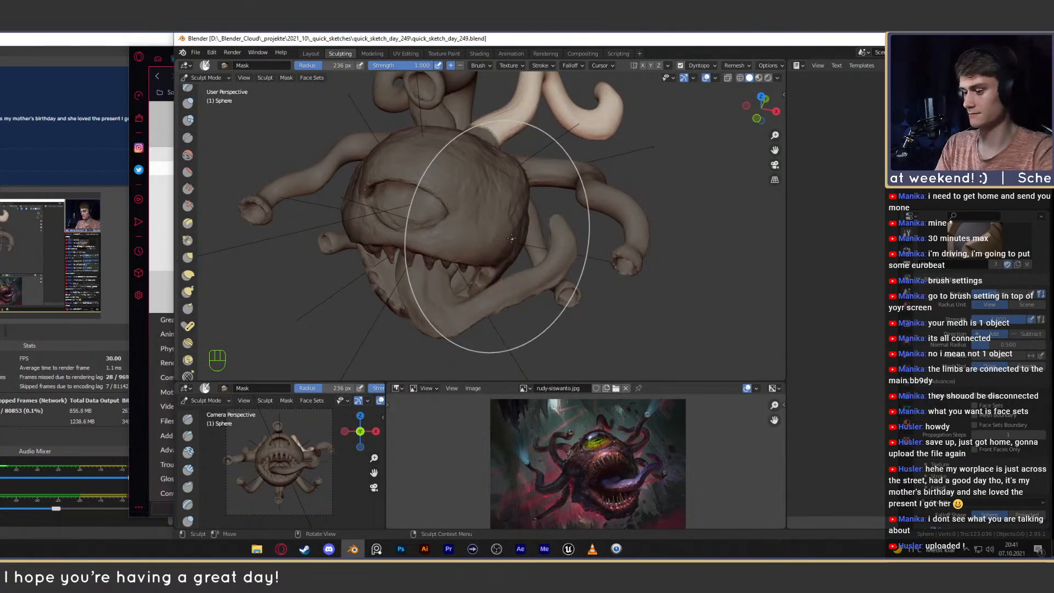
{"action": "key", "text": "space"}
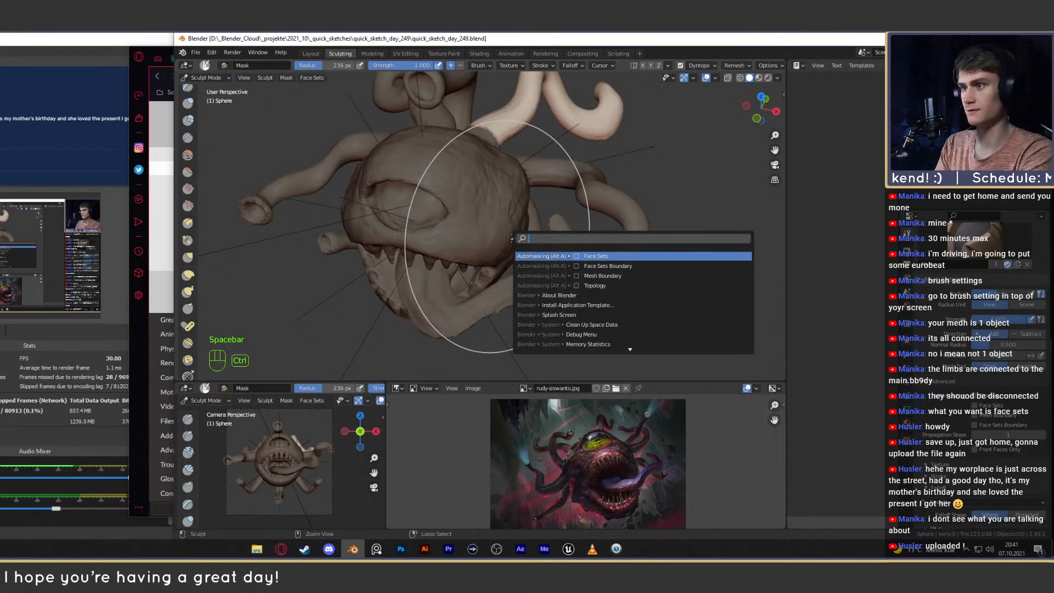
{"action": "key", "text": "Escape"}
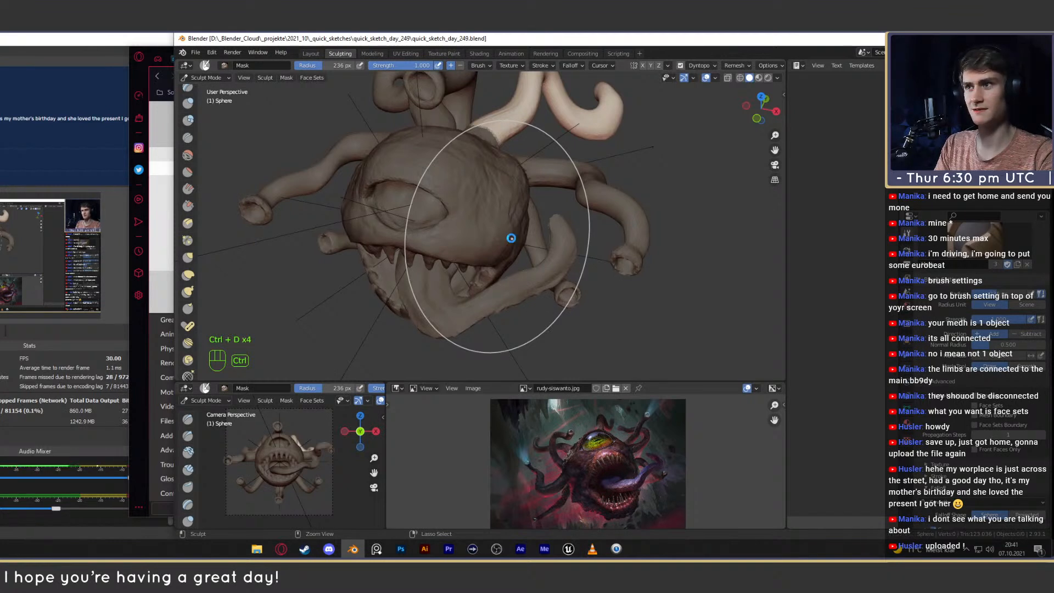
{"action": "key", "text": "ctrl+d"}
{"action": "key", "text": "ctrl+d"}
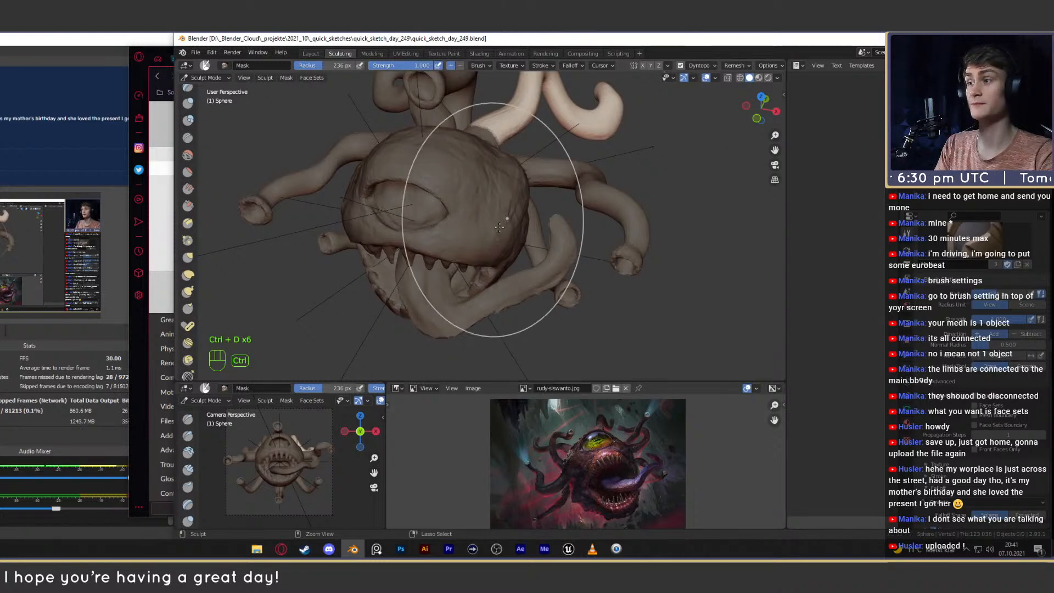
Clear the mask and try another Expand Mask by Topology from the side tentacle's flared end.
{"action": "mouse_move", "coordinate": [549, 231]}
{"action": "middle_mouse_down"}
{"action": "mouse_move", "coordinate": [501, 248]}
{"action": "mouse_move", "coordinate": [513, 250]}
{"action": "middle_mouse_up"}
{"action": "key", "text": "alt+m"}
{"action": "key", "text": "shift+a"}
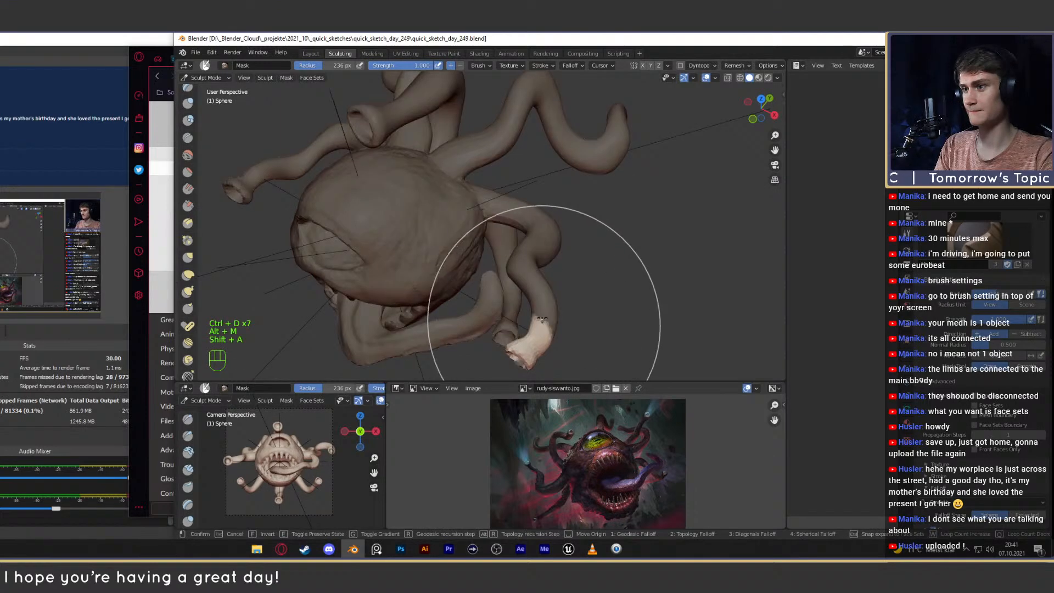
{"action": "key", "text": "Escape"}
Switch to the browser to read the Expand Mask hotkeys on the Blender Manual's Mask page, then return to Blender.
{"action": "left_click", "coordinate": [137, 366]}
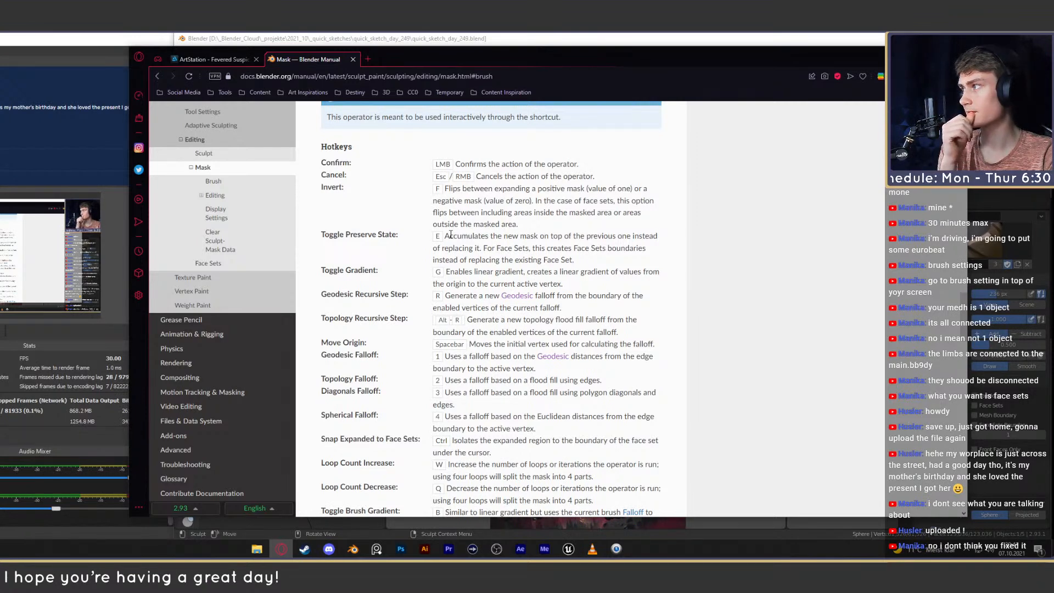
{"action": "left_click", "coordinate": [789, 45]}
Try isolating the tongue with Expand Mask by Topology, then clear the mask.
{"action": "mouse_move", "coordinate": [550, 267]}
{"action": "middle_mouse_down"}
{"action": "mouse_move", "coordinate": [503, 249]}
{"action": "mouse_move", "coordinate": [546, 214]}
{"action": "mouse_move", "coordinate": [476, 249]}
{"action": "mouse_move", "coordinate": [576, 236]}
{"action": "middle_mouse_up"}
{"action": "key", "text": "shift+a"}
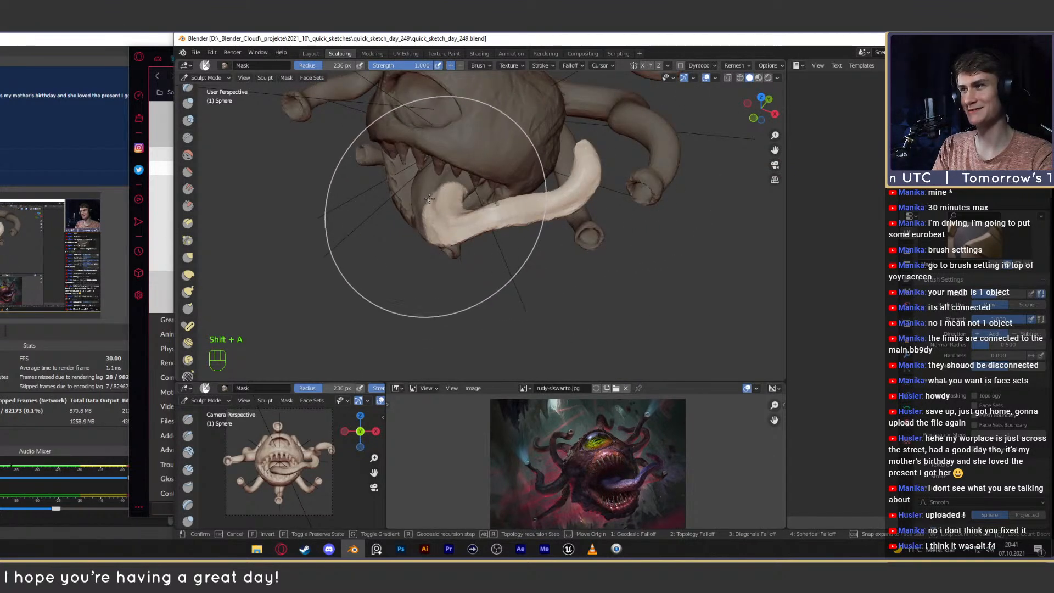
{"action": "left_click", "coordinate": [429, 167]}
{"action": "mouse_move", "coordinate": [429, 167]}
{"action": "middle_mouse_down"}
{"action": "mouse_move", "coordinate": [532, 218]}
{"action": "mouse_move", "coordinate": [587, 226]}
{"action": "mouse_move", "coordinate": [598, 247]}
{"action": "mouse_move", "coordinate": [529, 244]}
{"action": "mouse_move", "coordinate": [545, 247]}
{"action": "mouse_move", "coordinate": [552, 178]}
{"action": "middle_mouse_up"}
{"action": "key", "text": "alt+m"}
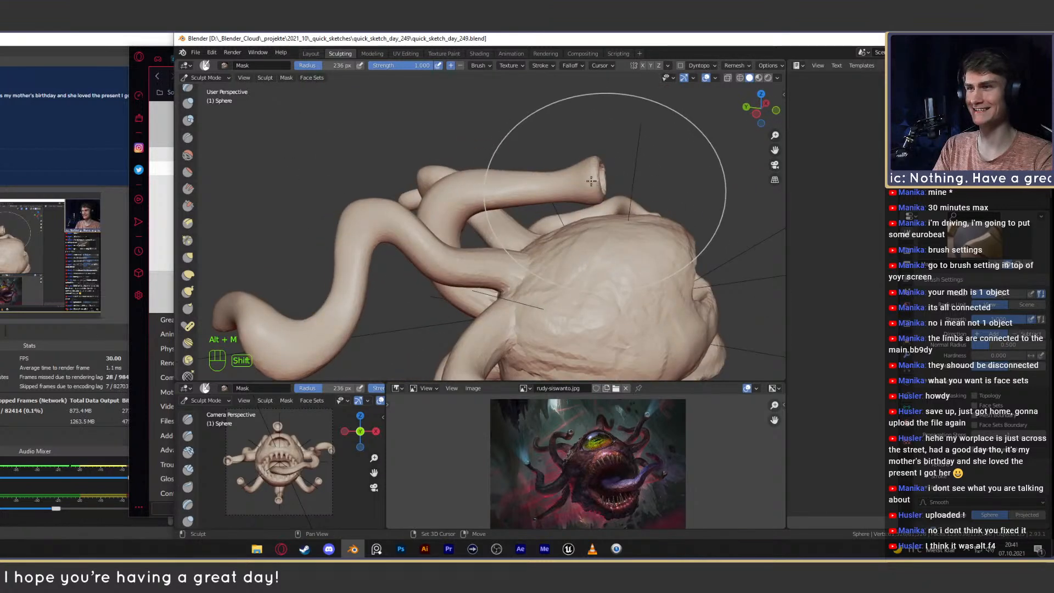
Try Expand Mask by Topology from an upper tentacle's flared end, clear the mask, and try it again from an upper tentacle's bend.
{"action": "key", "text": "shift+a"}
{"action": "left_click", "coordinate": [435, 206]}
{"action": "mouse_move", "coordinate": [435, 206]}
{"action": "middle_mouse_down"}
{"action": "mouse_move", "coordinate": [575, 272]}
{"action": "mouse_move", "coordinate": [490, 204]}
{"action": "mouse_move", "coordinate": [524, 133]}
{"action": "middle_mouse_up"}
{"action": "key", "text": "alt+m"}
{"action": "key", "text": "shift+a"}
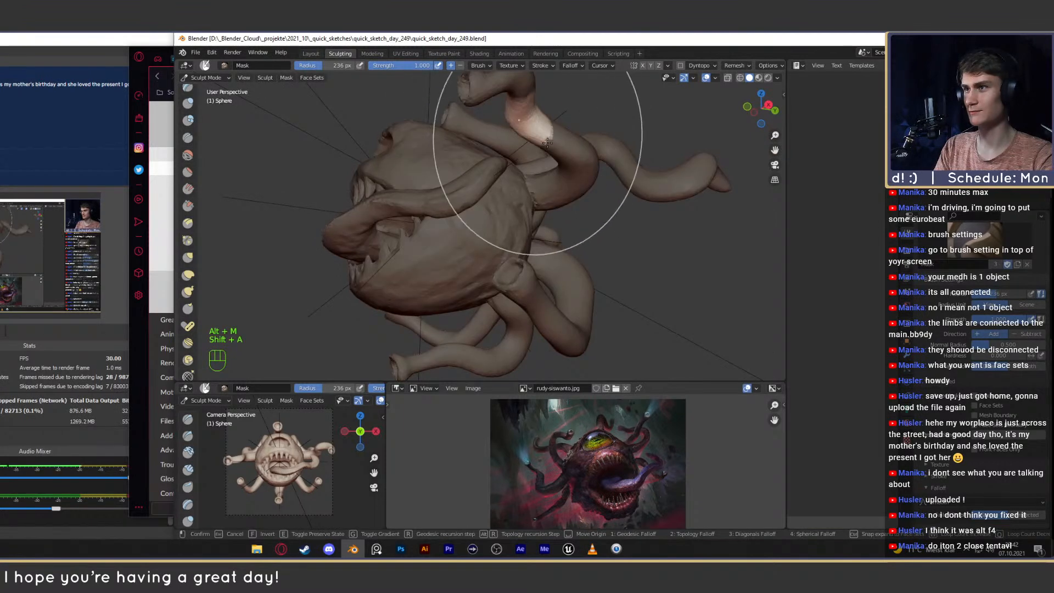
{"action": "key", "text": "Escape"}
Expand the mask by topology outward from the body along the tentacles toward their tips.
{"action": "mouse_move", "coordinate": [519, 207]}
{"action": "middle_mouse_down"}
{"action": "mouse_move", "coordinate": [451, 221]}
{"action": "mouse_move", "coordinate": [510, 224]}
{"action": "mouse_move", "coordinate": [556, 285]}
{"action": "middle_mouse_up"}
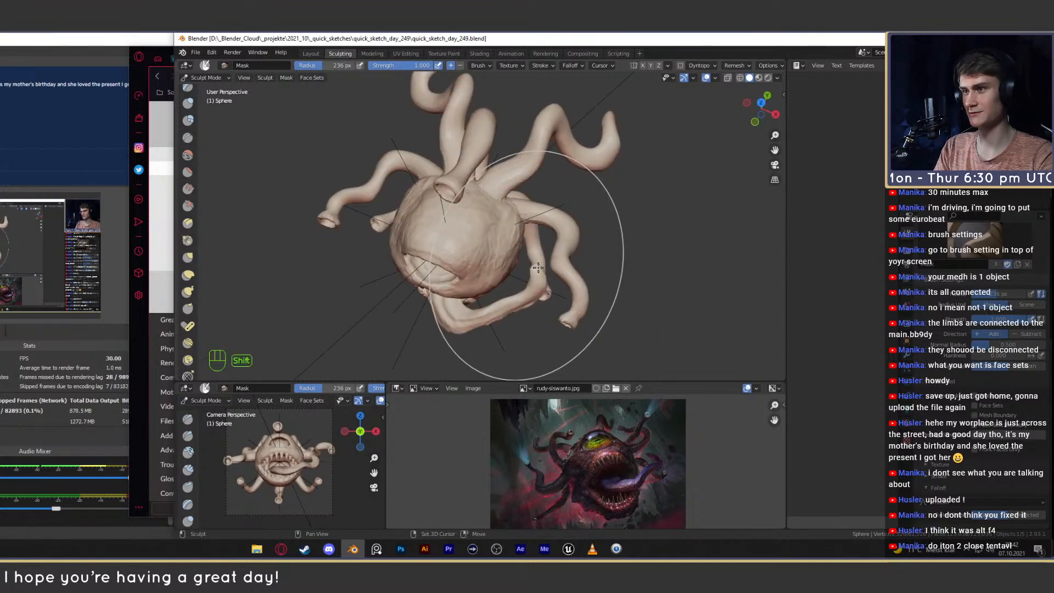
{"action": "key", "text": "shift+a"}
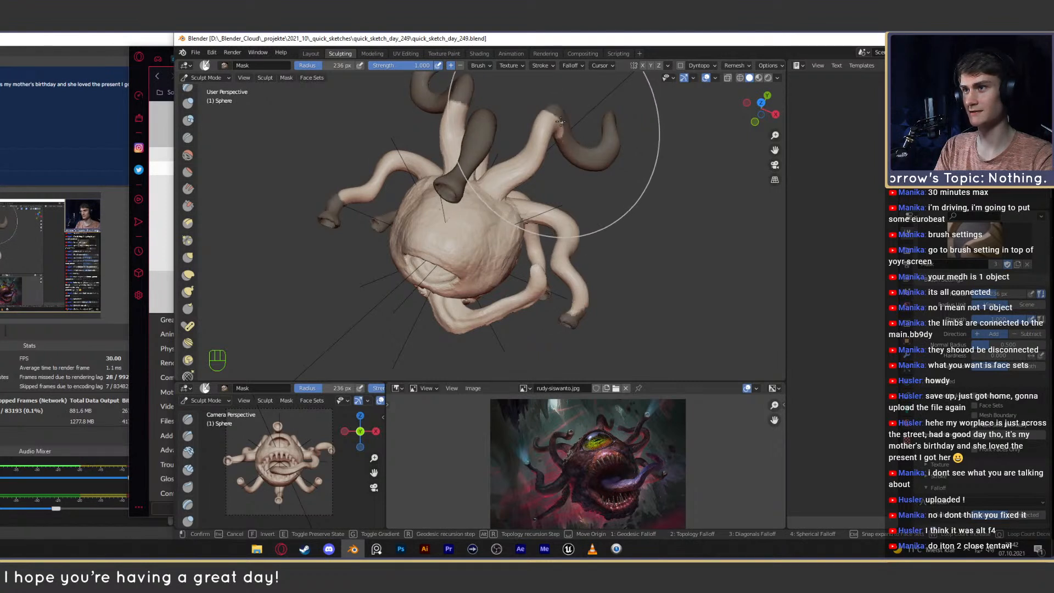
Cancel the running mask expansion and save the sculpt file from the front view of the creature.
{"action": "key", "text": "Escape"}
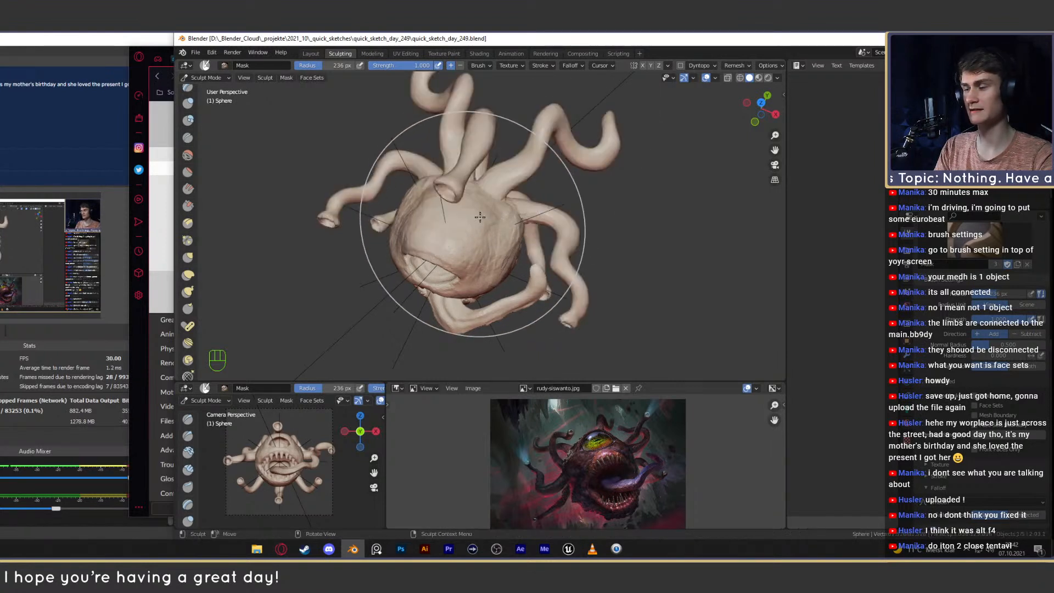
{"action": "middle_click_drag", "start_coordinate": [470, 324], "coordinate": [497, 234]}
{"action": "scroll", "coordinate": [467, 259], "scroll_direction": "up", "scroll_amount": 2}
{"action": "middle_click_drag", "start_coordinate": [496, 234], "coordinate": [439, 252]}
{"action": "scroll", "coordinate": [546, 233], "scroll_direction": "down", "scroll_amount": 2}
{"action": "left_click", "coordinate": [196, 52]}
{"action": "left_click", "coordinate": [211, 116]}
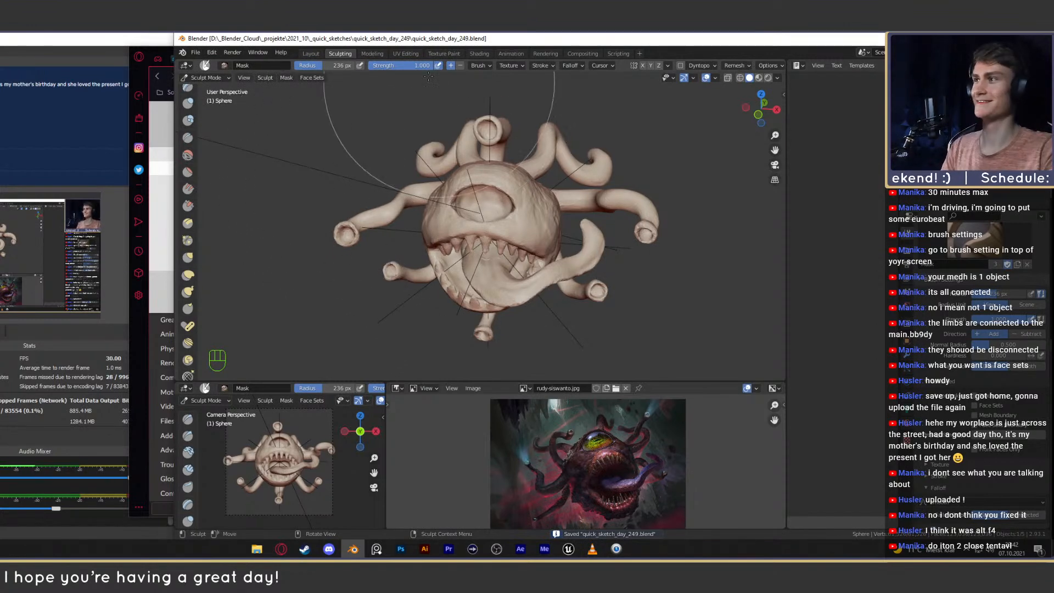
Switch to the browser and read the mask Expand hotkeys in the Blender manual.
{"action": "middle_click_drag", "start_coordinate": [576, 226], "coordinate": [494, 220]}
{"action": "scroll", "coordinate": [472, 247], "scroll_direction": "up", "scroll_amount": 3}
{"action": "scroll", "coordinate": [557, 207], "scroll_direction": "down", "scroll_amount": 3}
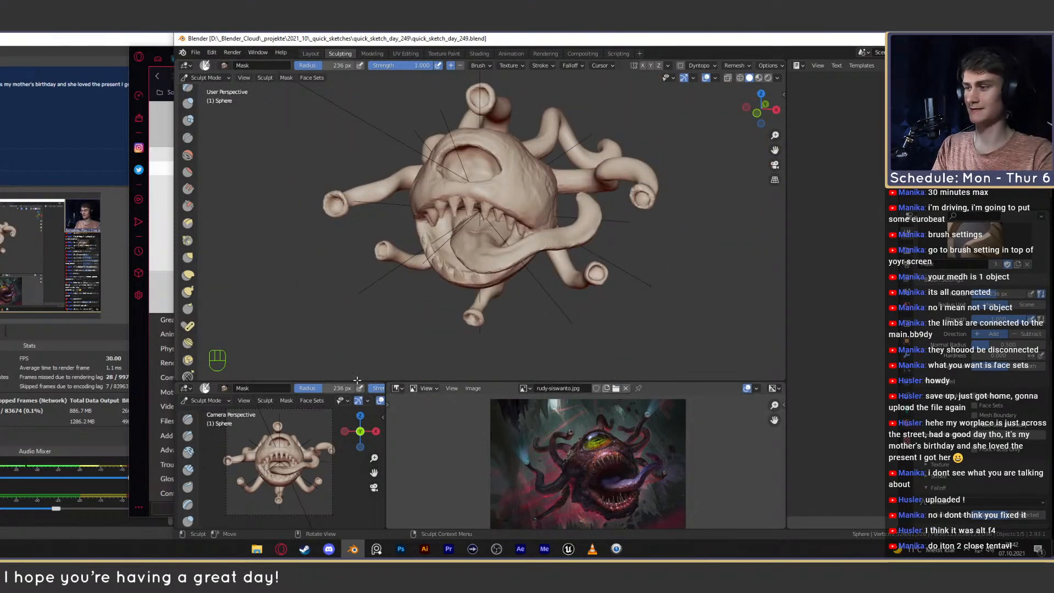
{"action": "left_click", "coordinate": [146, 385]}
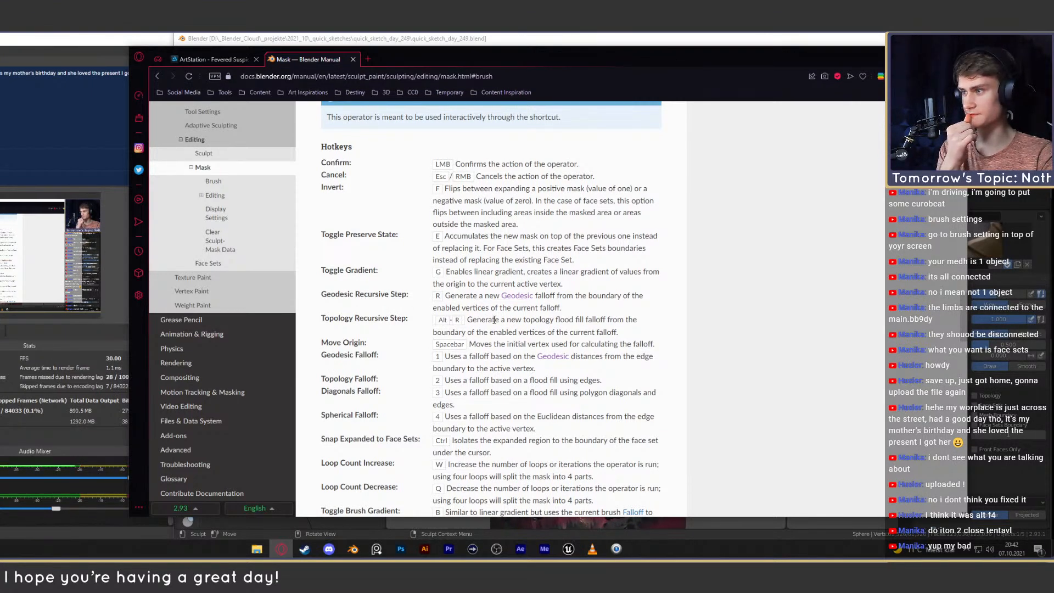
{"action": "key", "text": "alt+Tab"}
{"action": "middle_click_drag", "start_coordinate": [657, 216], "coordinate": [557, 311], "text": "shift"}
{"action": "key", "text": "shift+a"}
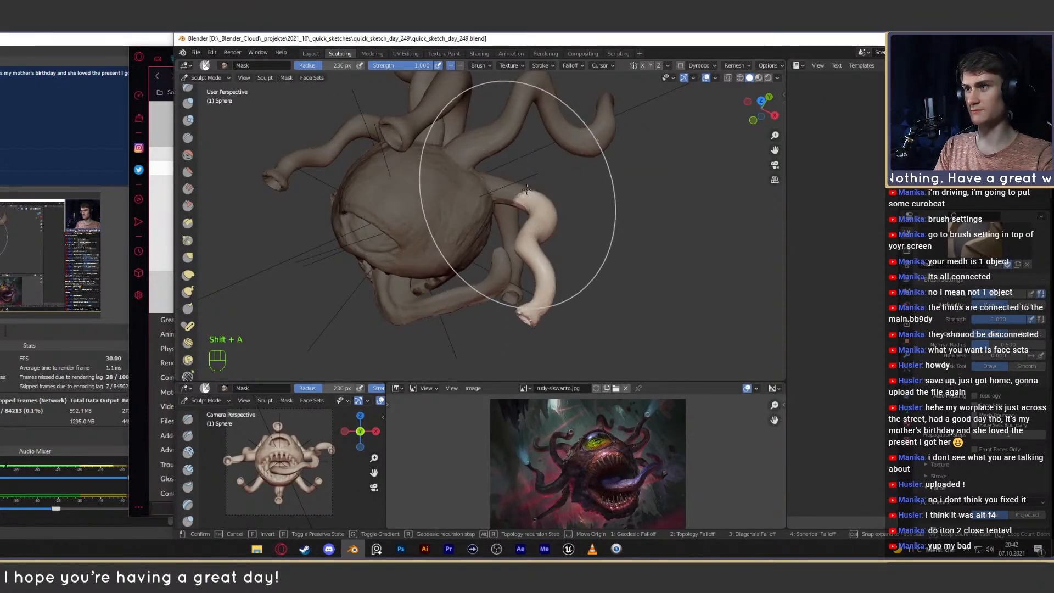
{"action": "key", "text": "Escape"}
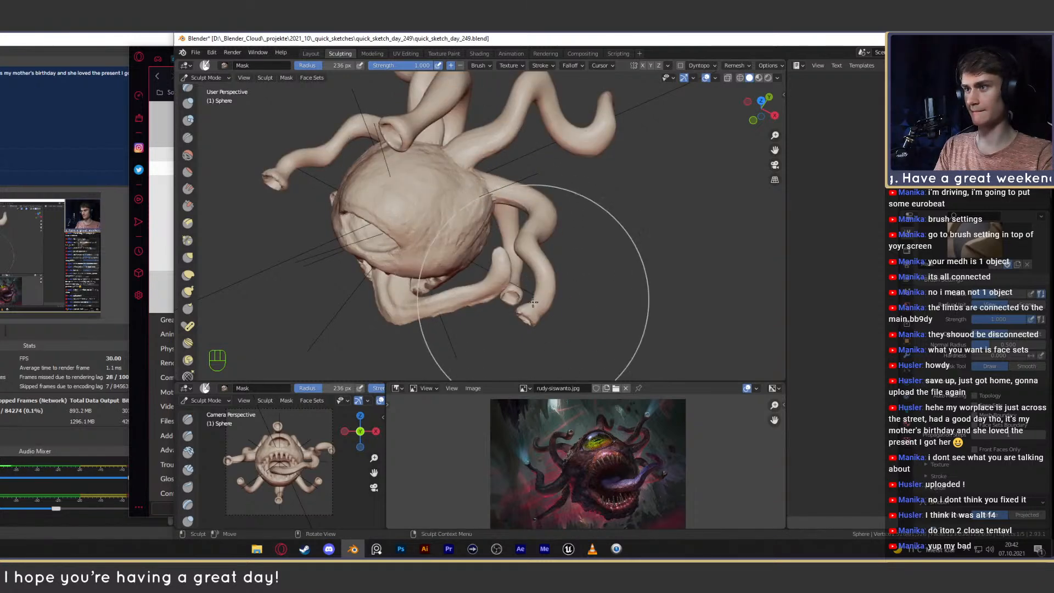
{"action": "key", "text": "shift+a"}
{"action": "key", "text": "Escape"}
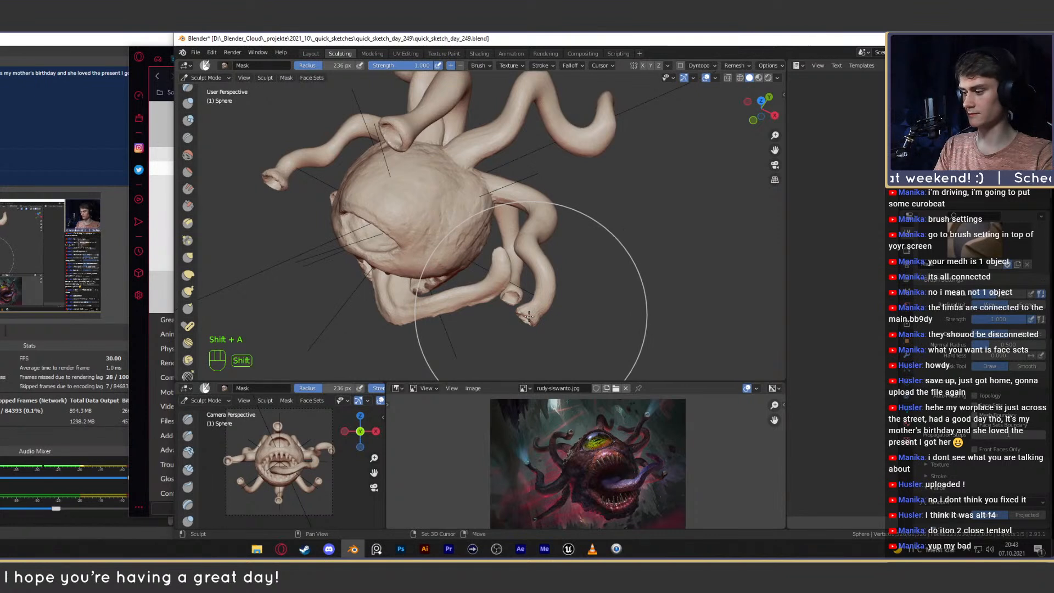
{"action": "key", "text": "shift+a"}
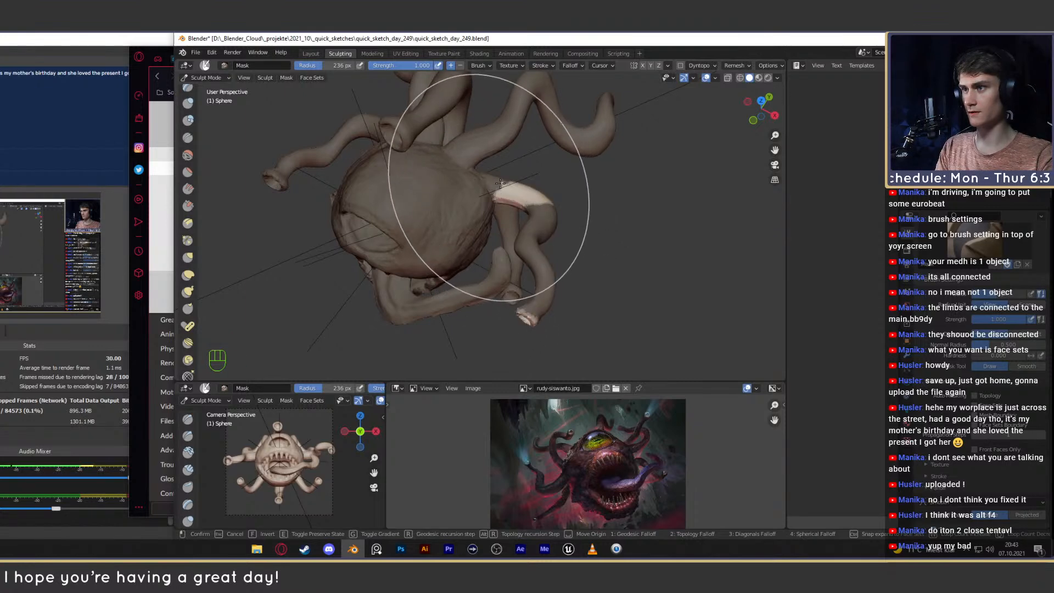
{"action": "right_click", "coordinate": [464, 204]}
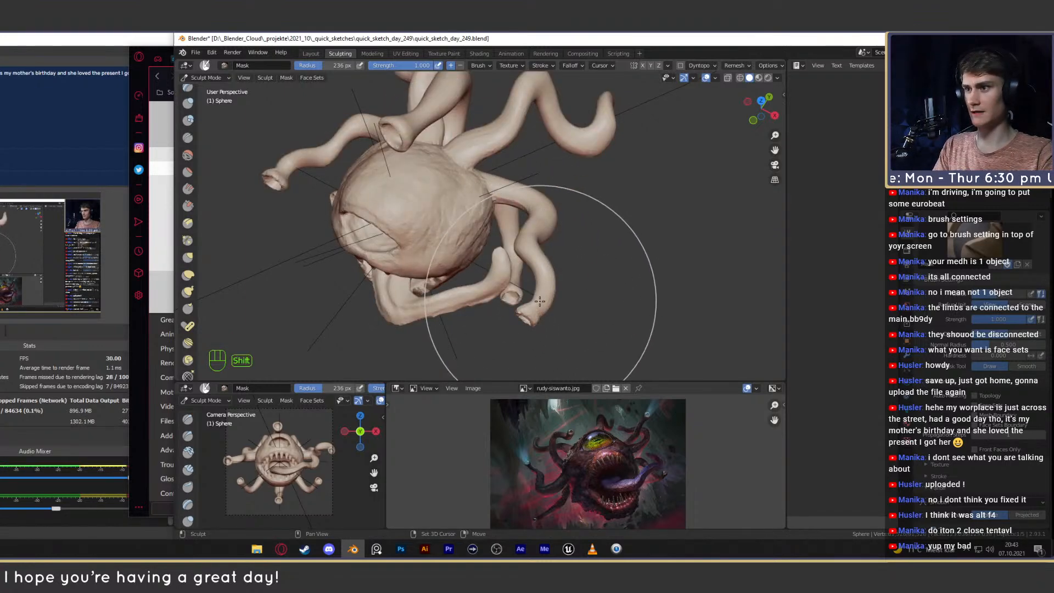
Expand a mask from the drooping tentacle's tip with an increased loop count, leaving repeating unmasked bands.
{"action": "key", "text": "shift+a"}
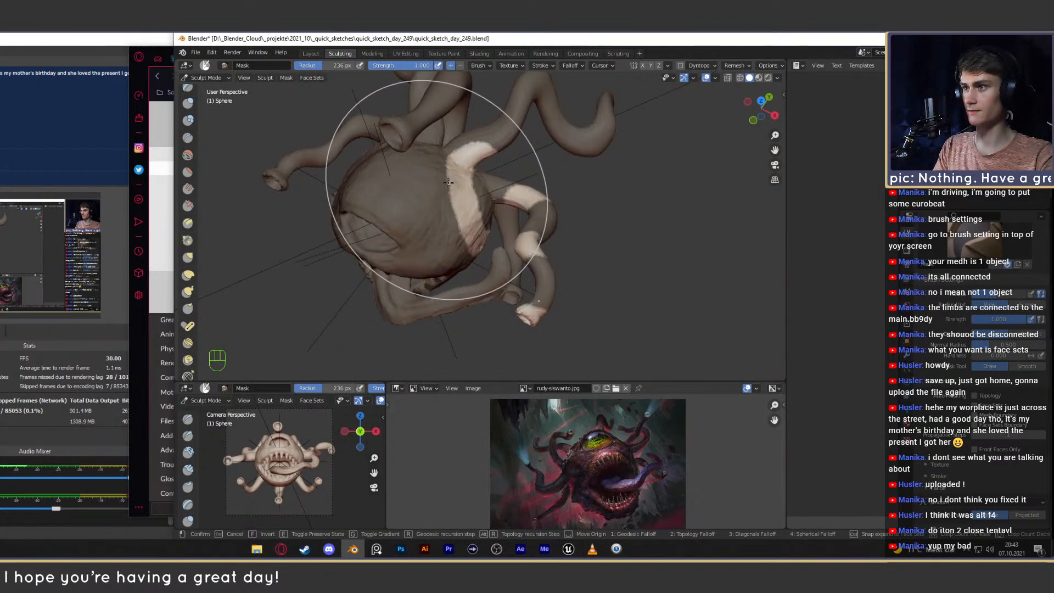
{"action": "key", "text": "w"}
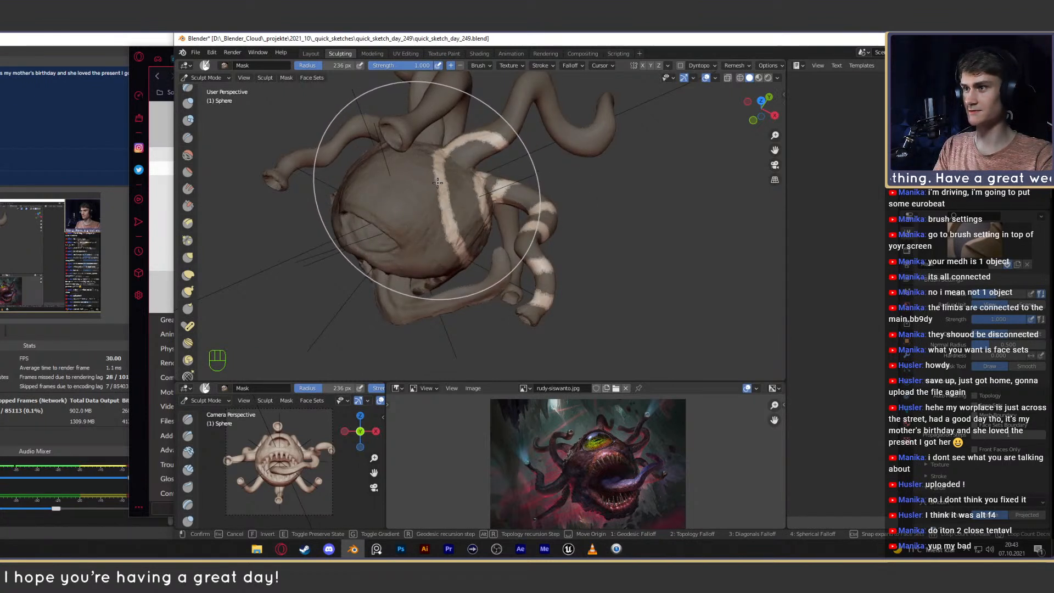
{"action": "left_click", "coordinate": [437, 182]}
{"action": "mouse_move", "coordinate": [437, 183]}
{"action": "middle_mouse_down"}
{"action": "mouse_move", "coordinate": [555, 219]}
{"action": "mouse_move", "coordinate": [548, 278]}
{"action": "mouse_move", "coordinate": [565, 242]}
{"action": "mouse_move", "coordinate": [447, 282]}
{"action": "middle_mouse_up"}
{"action": "scroll", "coordinate": [548, 278], "scroll_direction": "up", "scroll_amount": 3}
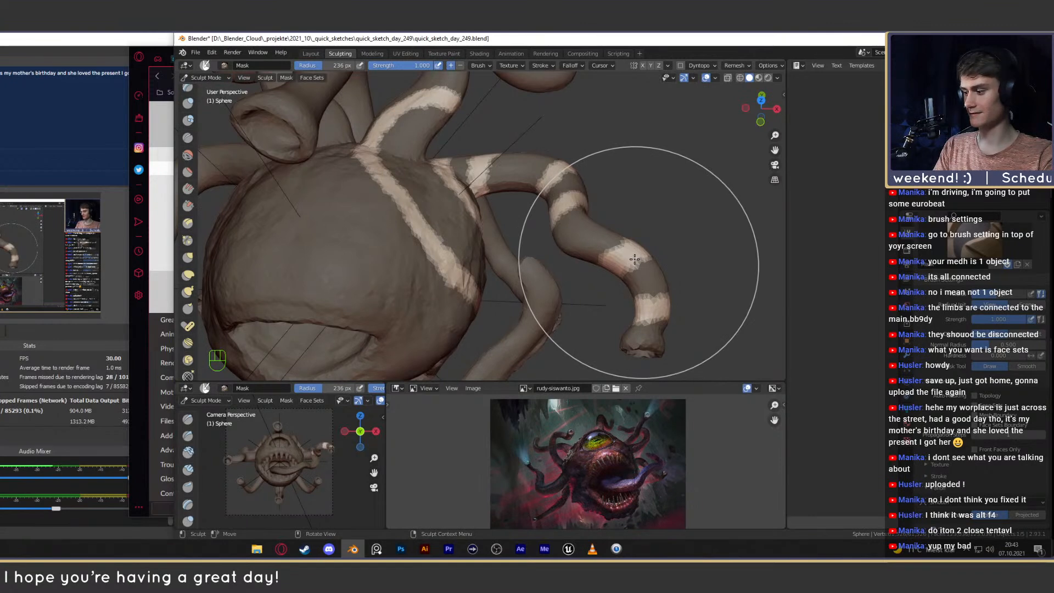
{"action": "key", "text": "g"}
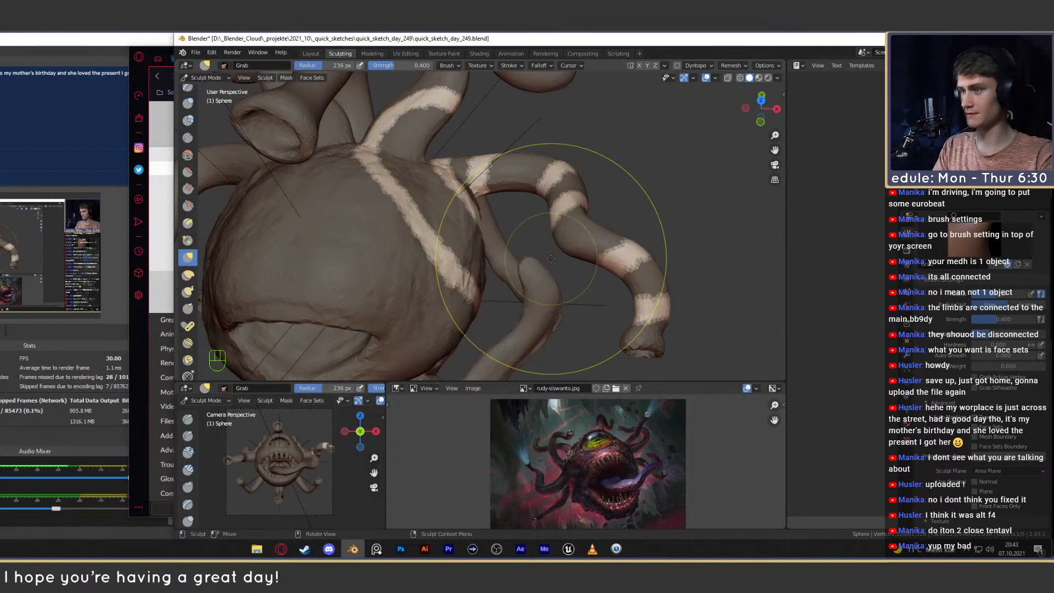
{"action": "key", "text": "m"}
Switch to the browser and read the falloff and loop count hotkeys on the manual's Mask page.
{"action": "left_click", "coordinate": [140, 347]}
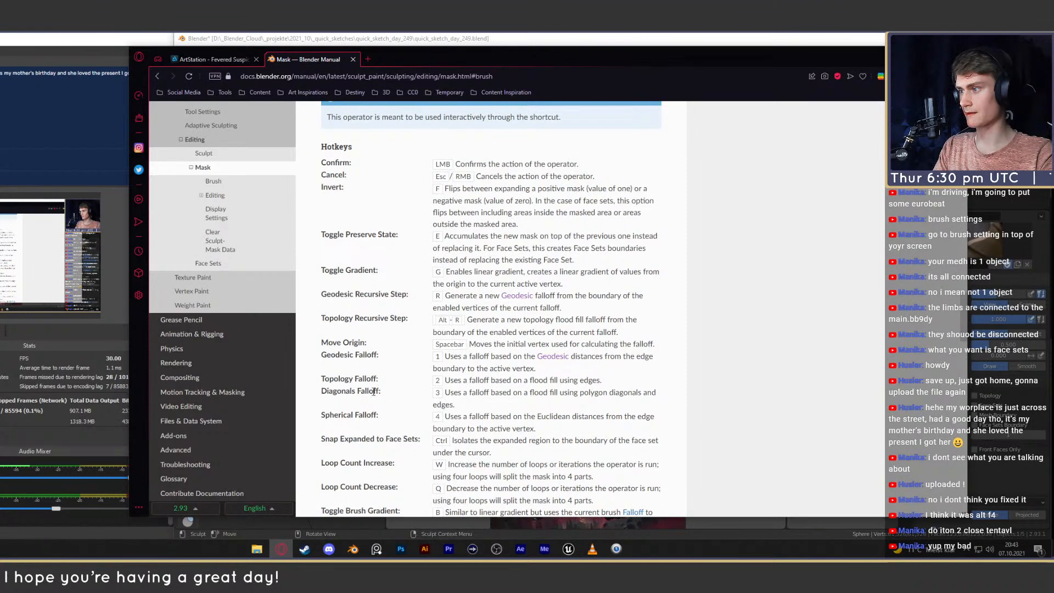
{"action": "scroll", "coordinate": [375, 390], "scroll_direction": "down", "scroll_amount": 1}
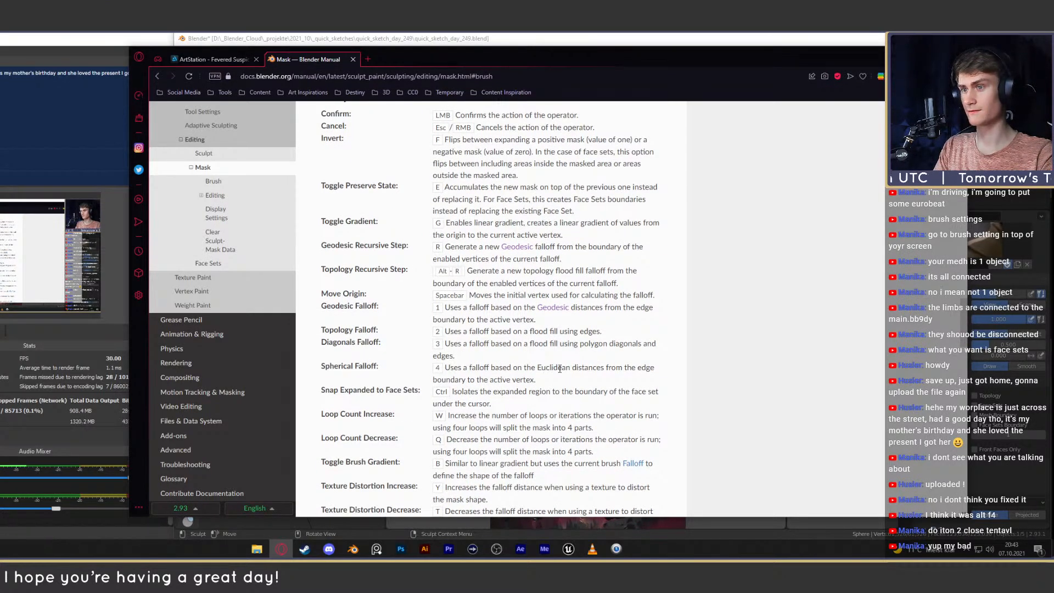
{"action": "left_click", "coordinate": [637, 43]}
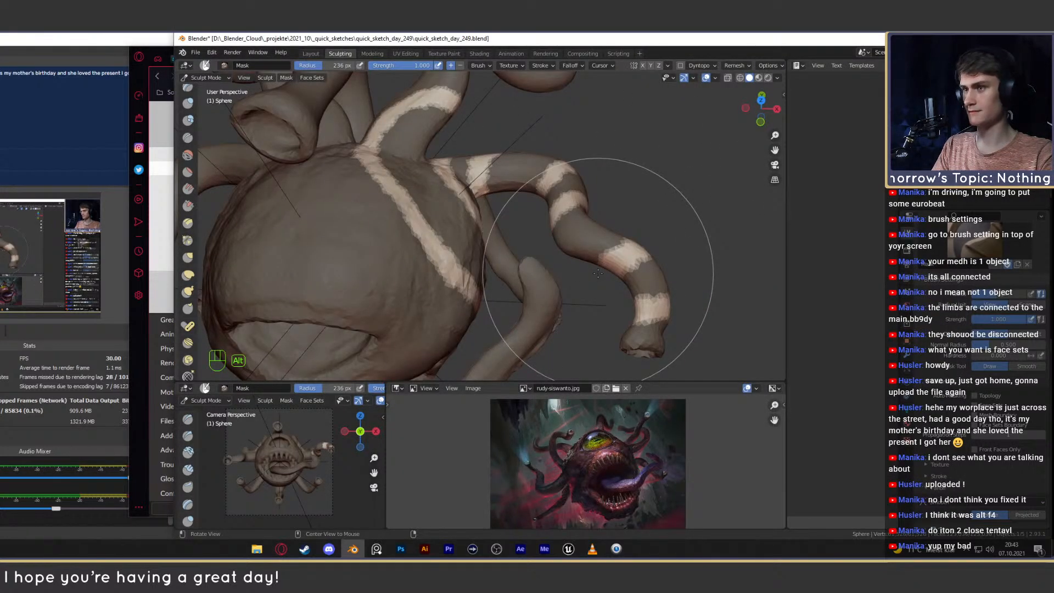
Clear the banded mask and try expanding a new one upward from the drooping tentacle's tip.
{"action": "key", "text": "alt+m"}
{"action": "key", "text": "shift+a"}
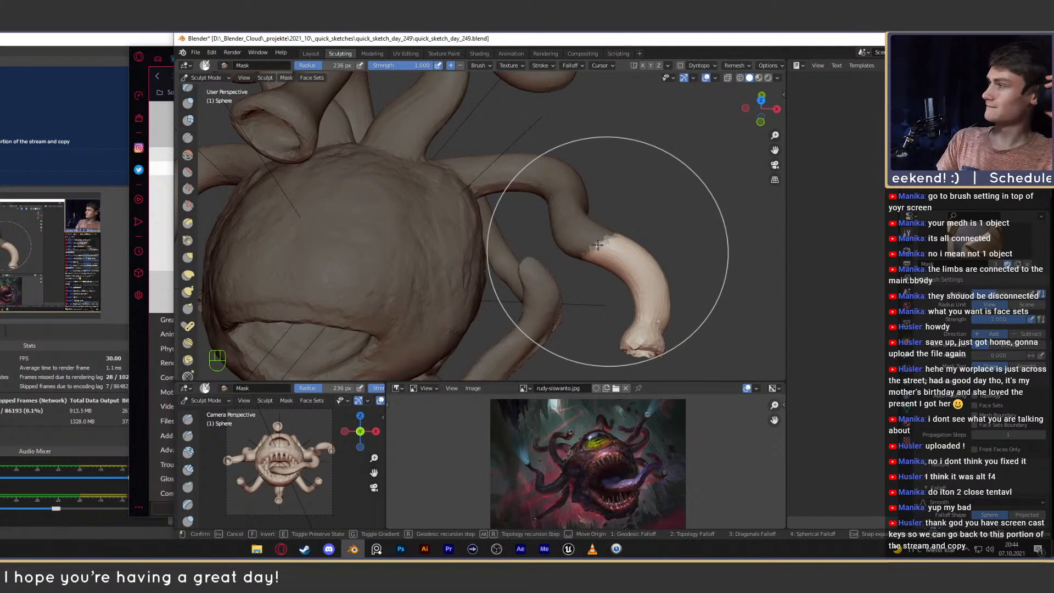
{"action": "right_click", "coordinate": [626, 266]}
{"action": "scroll", "coordinate": [610, 269], "scroll_direction": "down", "scroll_amount": 6}
{"action": "middle_click_drag", "start_coordinate": [594, 263], "coordinate": [585, 256]}
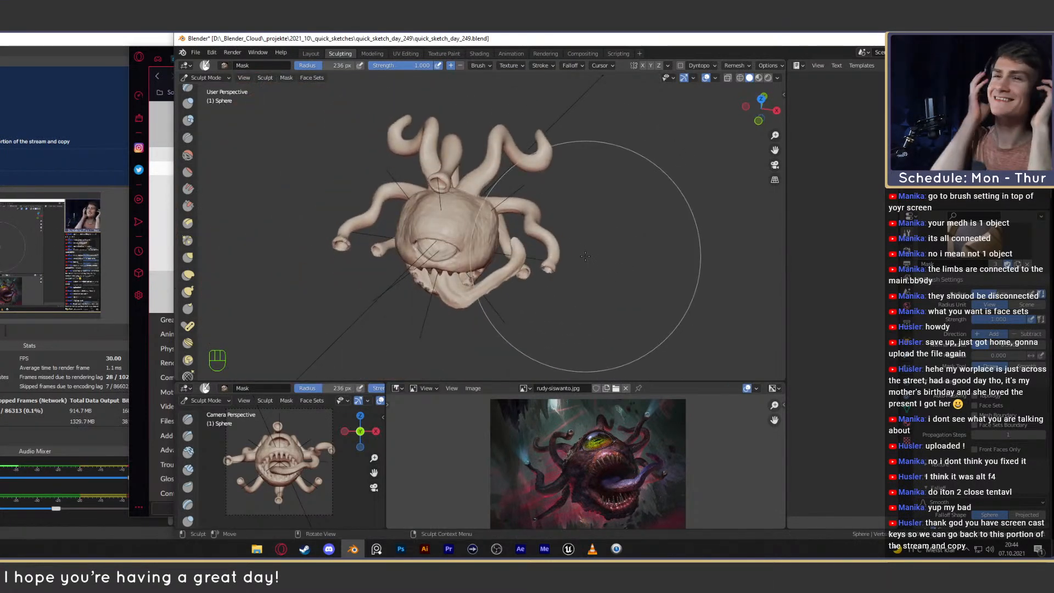
Try expanding the mask along the drooping tentacle, starting from its tip and from its bend.
{"action": "scroll", "coordinate": [551, 246], "scroll_direction": "up", "scroll_amount": 7}
{"action": "scroll", "coordinate": [599, 261], "scroll_direction": "down", "scroll_amount": 6}
{"action": "middle_click_drag", "start_coordinate": [599, 260], "coordinate": [503, 232]}
{"action": "middle_click_drag", "start_coordinate": [503, 232], "coordinate": [615, 288], "text": "shift"}
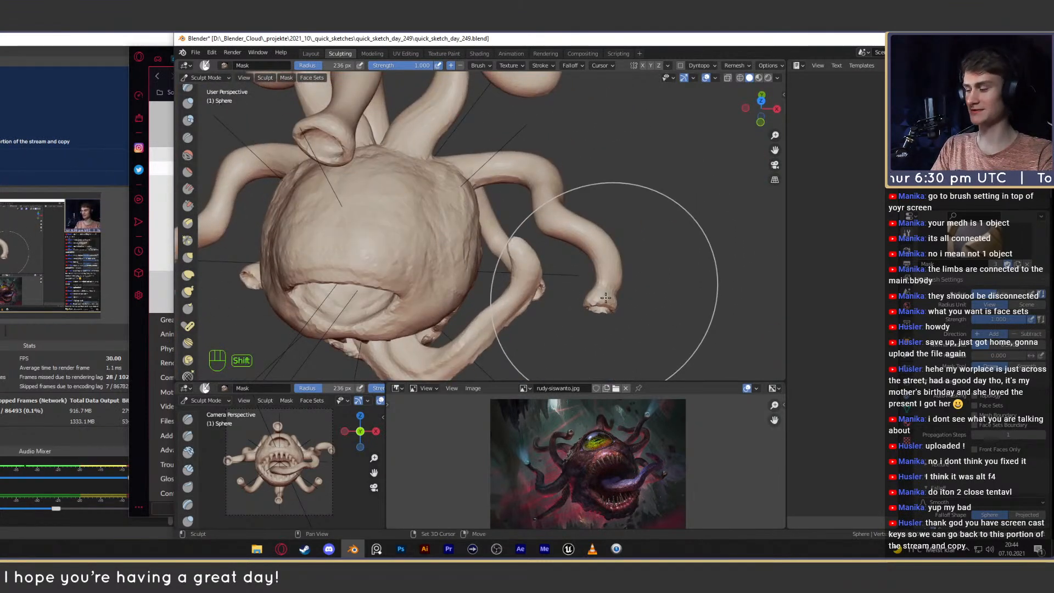
{"action": "key", "text": "shift+a"}
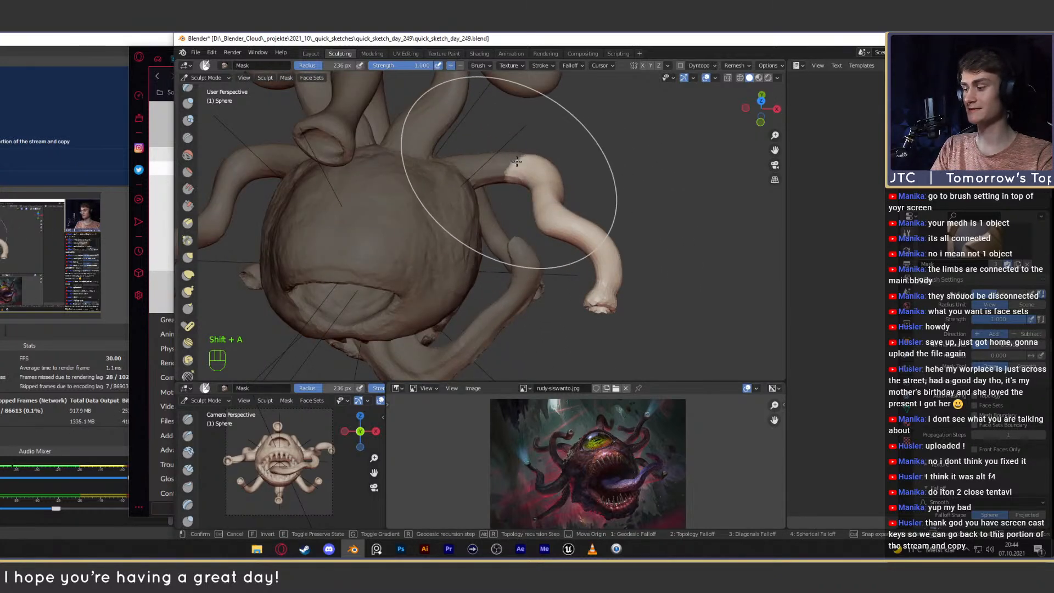
{"action": "key", "text": "Escape"}
{"action": "key", "text": "shift+a"}
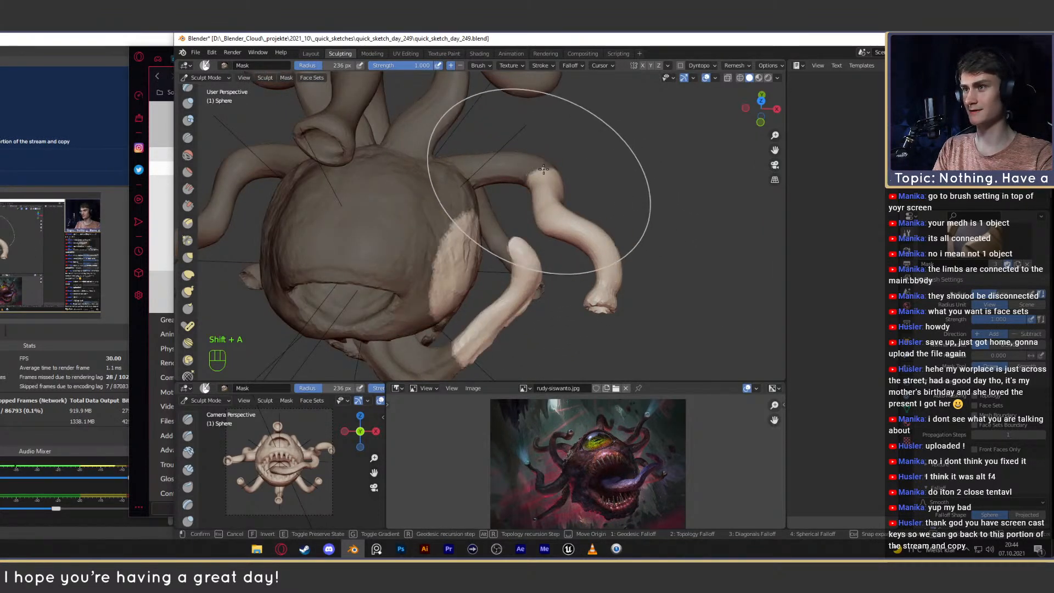
{"action": "key", "text": "Escape"}
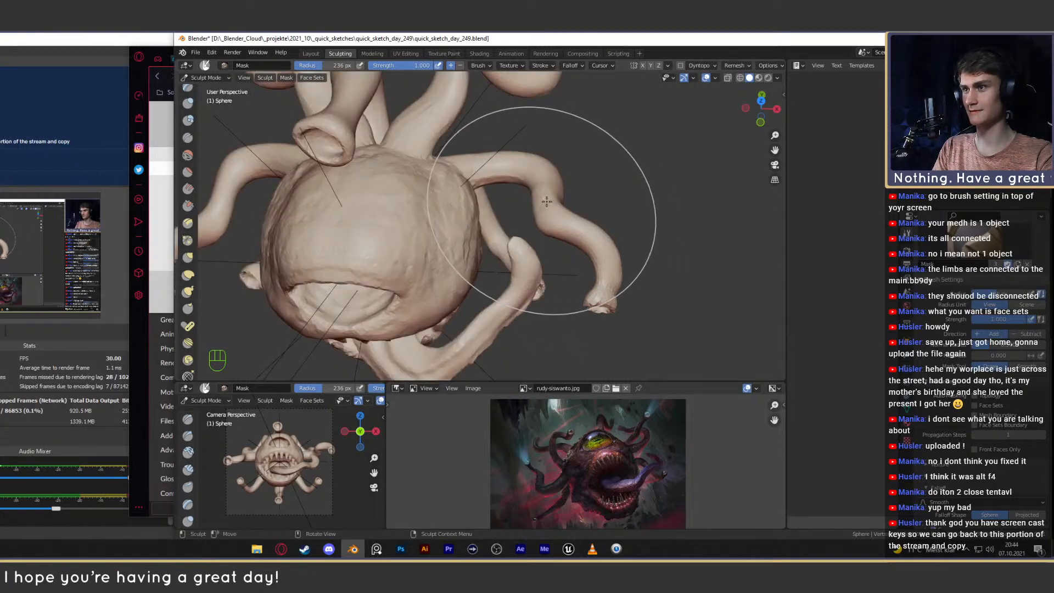
{"action": "key", "text": "shift+a"}
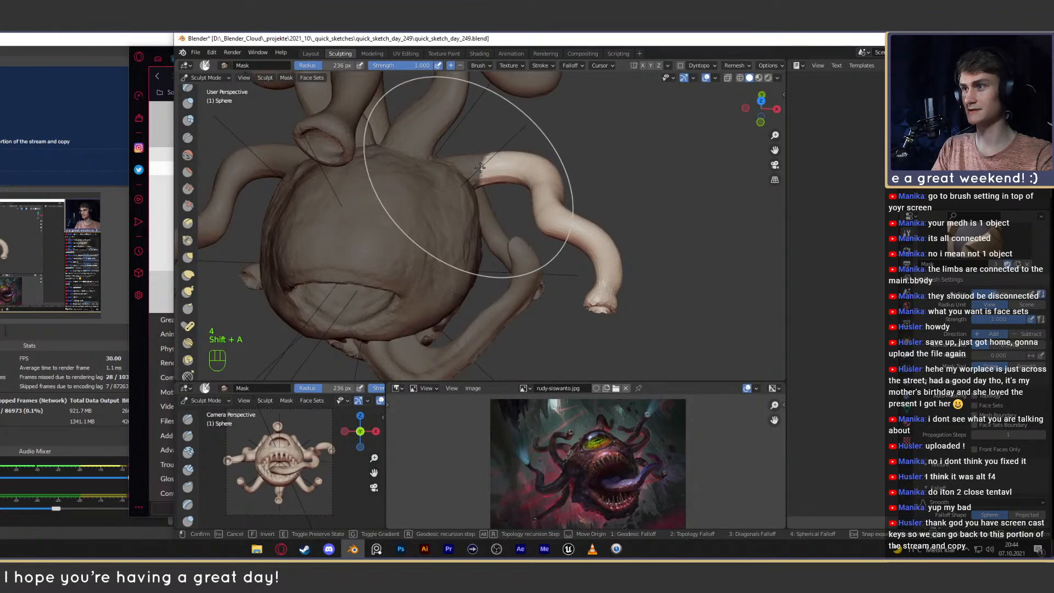
{"action": "key", "text": "Escape"}
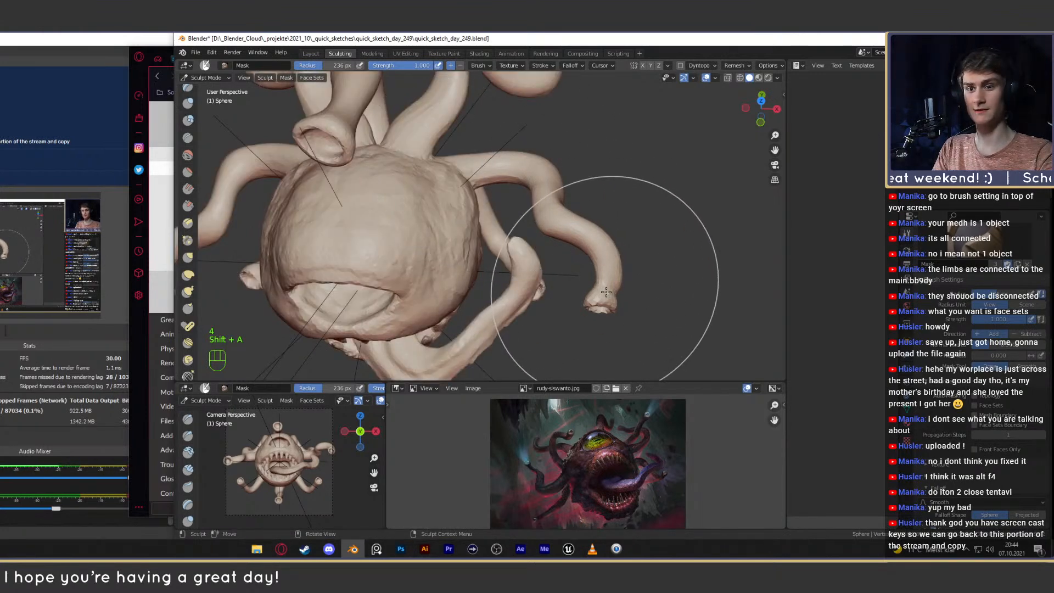
Select the Mask brush and try the mask expansion again from the end of the drooping tentacle.
{"action": "scroll", "coordinate": [938, 346], "scroll_direction": "down", "scroll_amount": 4}
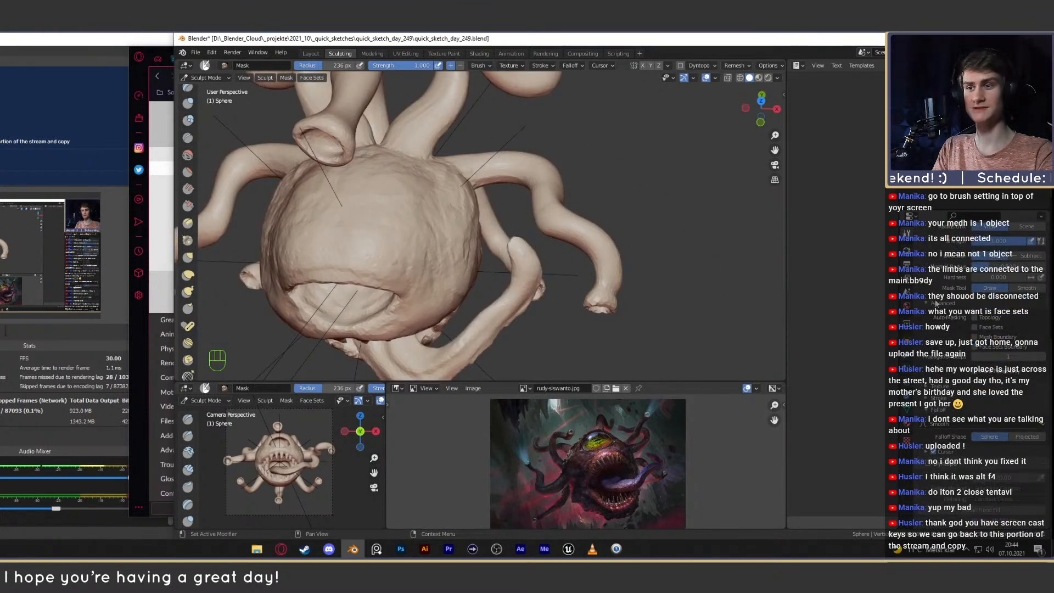
{"action": "scroll", "coordinate": [941, 299], "scroll_direction": "up", "scroll_amount": 5}
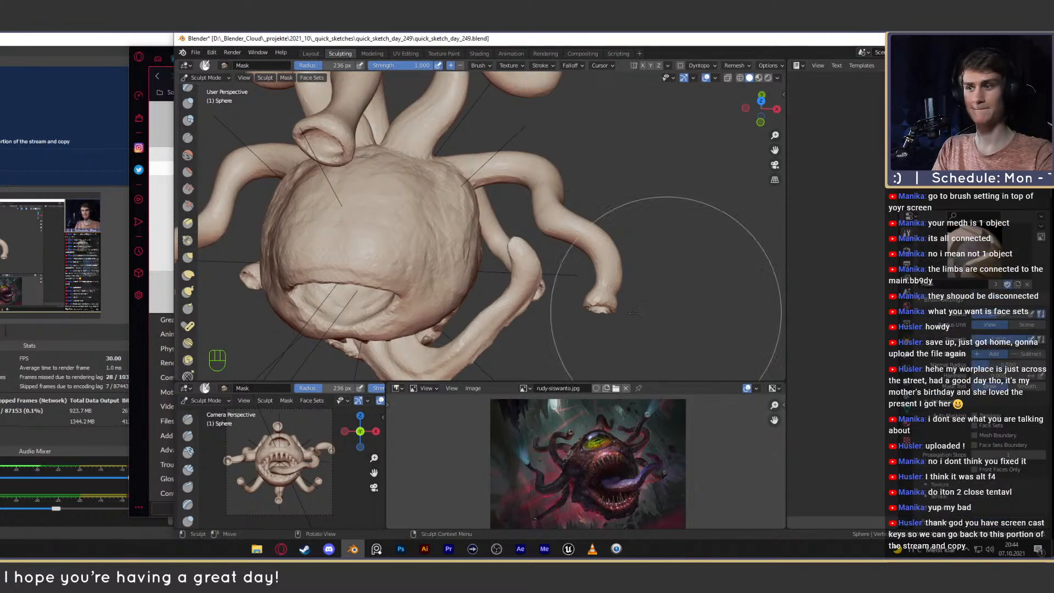
{"action": "key", "text": "shift+a"}
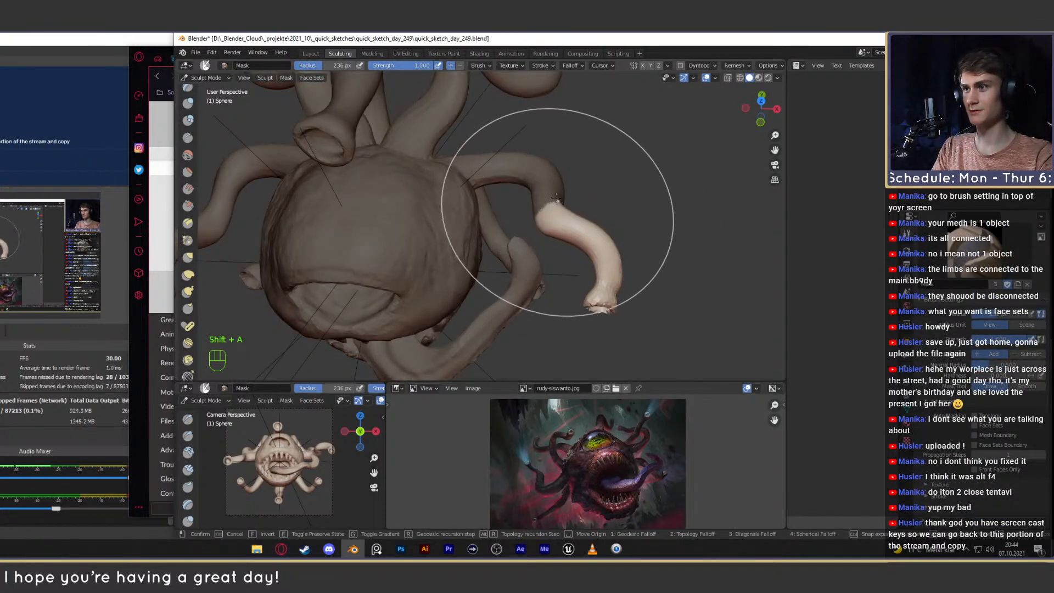
{"action": "right_click", "coordinate": [516, 187]}
{"action": "key", "text": "4"}
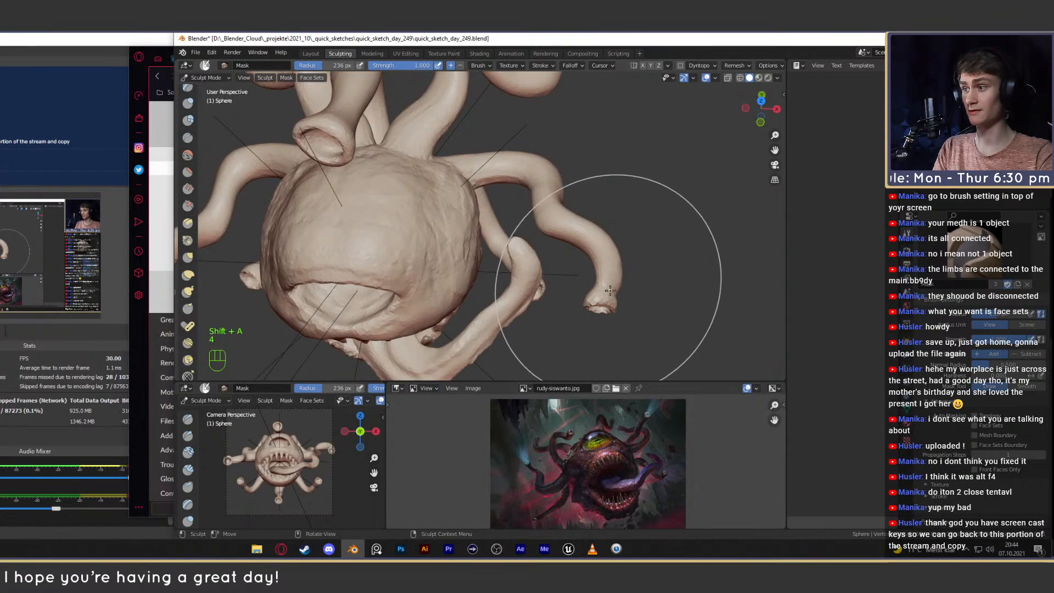
{"action": "key", "text": "shift+a"}
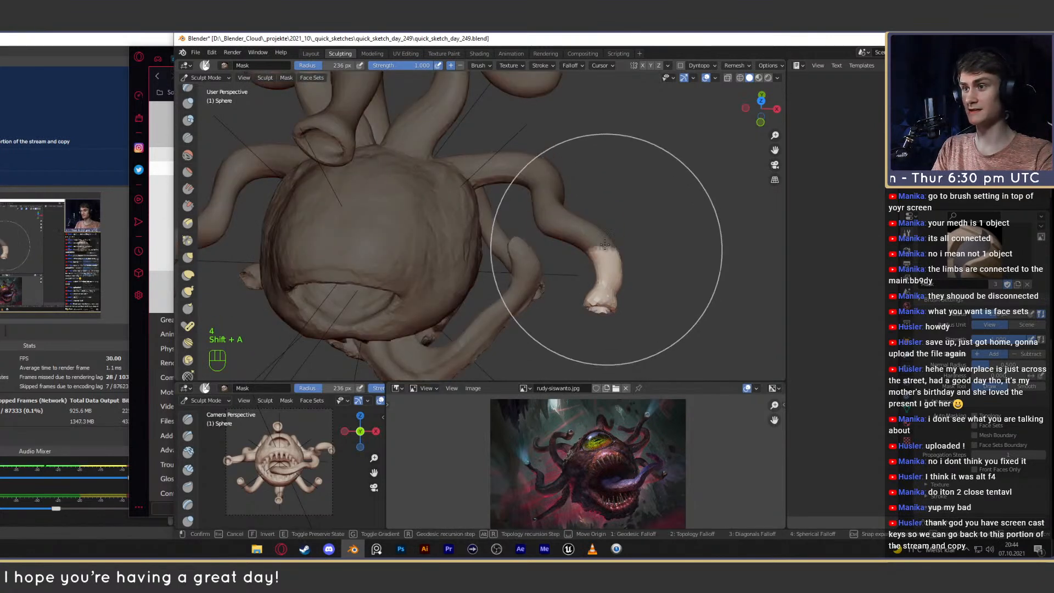
{"action": "right_click", "coordinate": [492, 164]}
Cycle through the assigned sculpt brushes, including Clay Strips and Grab, and return to the Mask brush.
{"action": "middle_click_drag", "start_coordinate": [497, 168], "coordinate": [522, 219]}
{"action": "mouse_move", "coordinate": [522, 220]}
{"action": "middle_mouse_down"}
{"action": "mouse_move", "coordinate": [574, 268]}
{"action": "mouse_move", "coordinate": [621, 236]}
{"action": "mouse_move", "coordinate": [590, 240]}
{"action": "mouse_move", "coordinate": [613, 240]}
{"action": "middle_mouse_up"}
{"action": "key", "text": "1"}
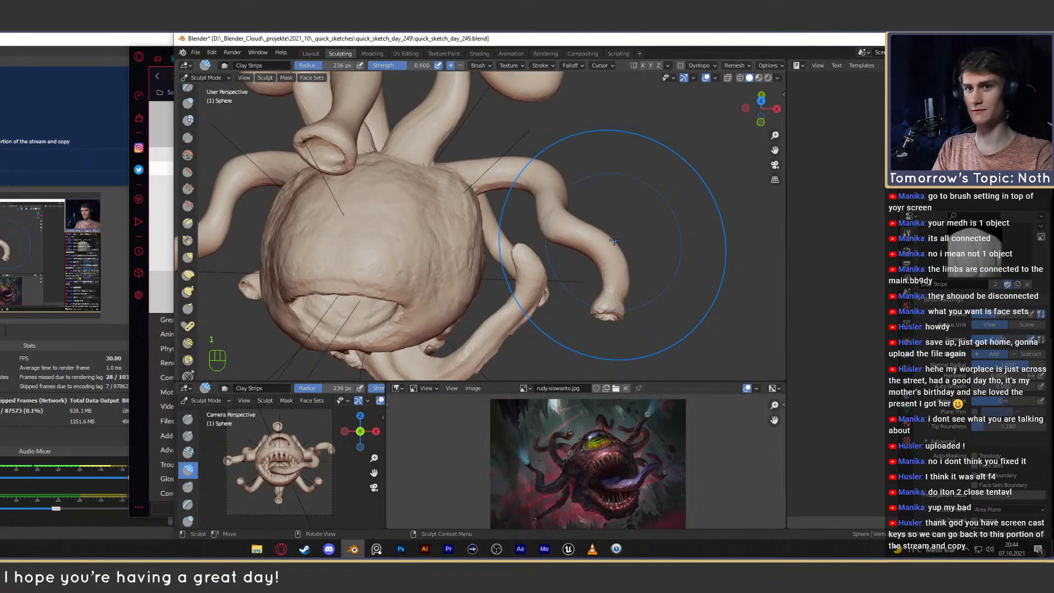
{"action": "key", "text": "2"}
{"action": "key", "text": "3"}
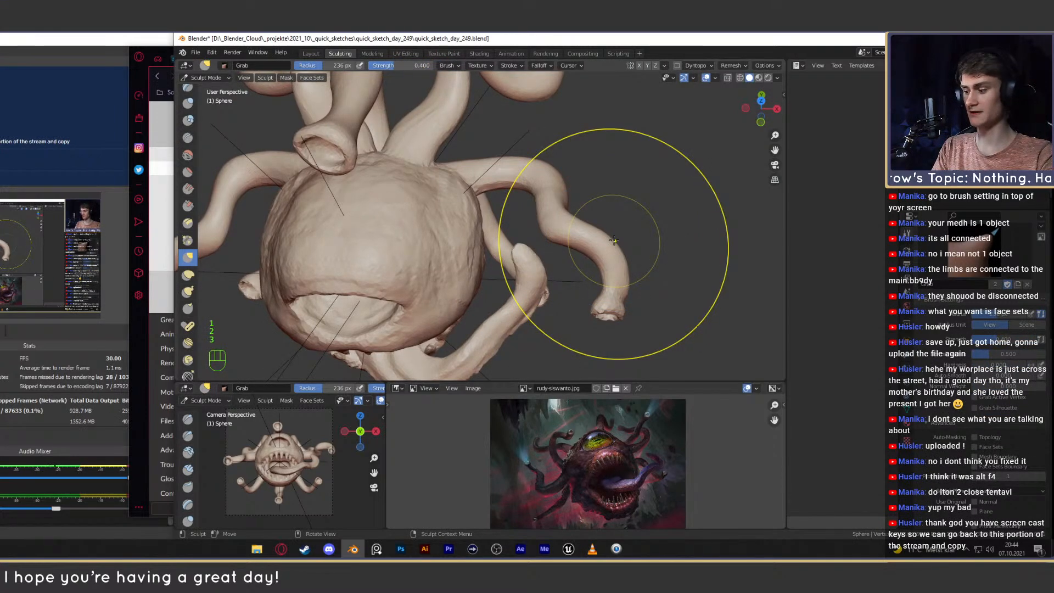
{"action": "key", "text": "4"}
Try expanding the mask from the drooping tentacle's tip almost up to the body.
{"action": "middle_click_drag", "start_coordinate": [618, 240], "coordinate": [635, 242]}
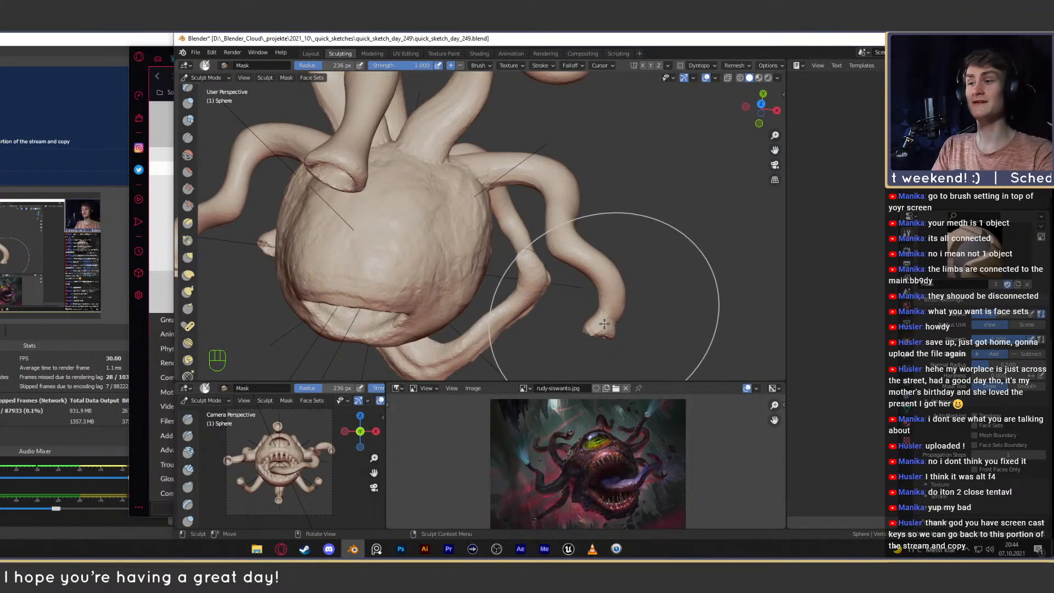
{"action": "key", "text": "shift+a"}
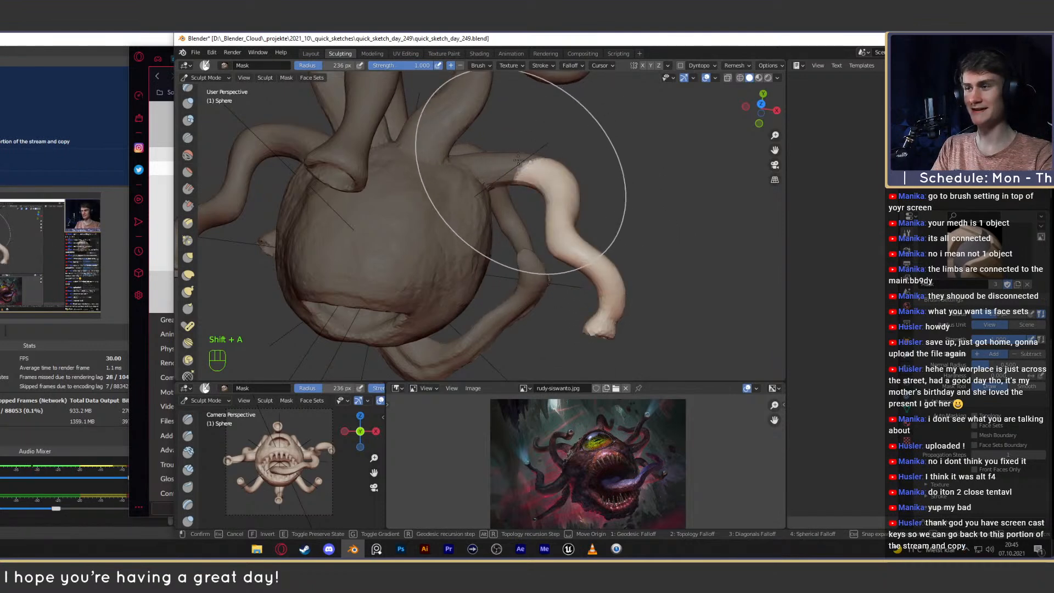
{"action": "right_click", "coordinate": [505, 174]}
Switch to Clay Strips and back to the Mask brush, and try expanding the mask over the drooping tentacle's lower half.
{"action": "middle_click_drag", "start_coordinate": [516, 203], "coordinate": [543, 177]}
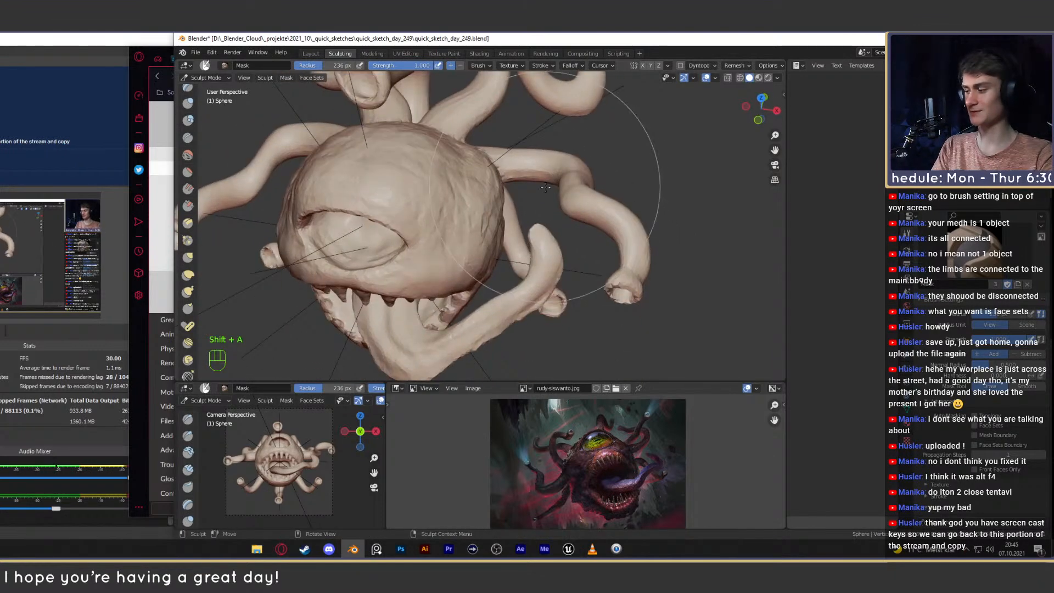
{"action": "key", "text": "1"}
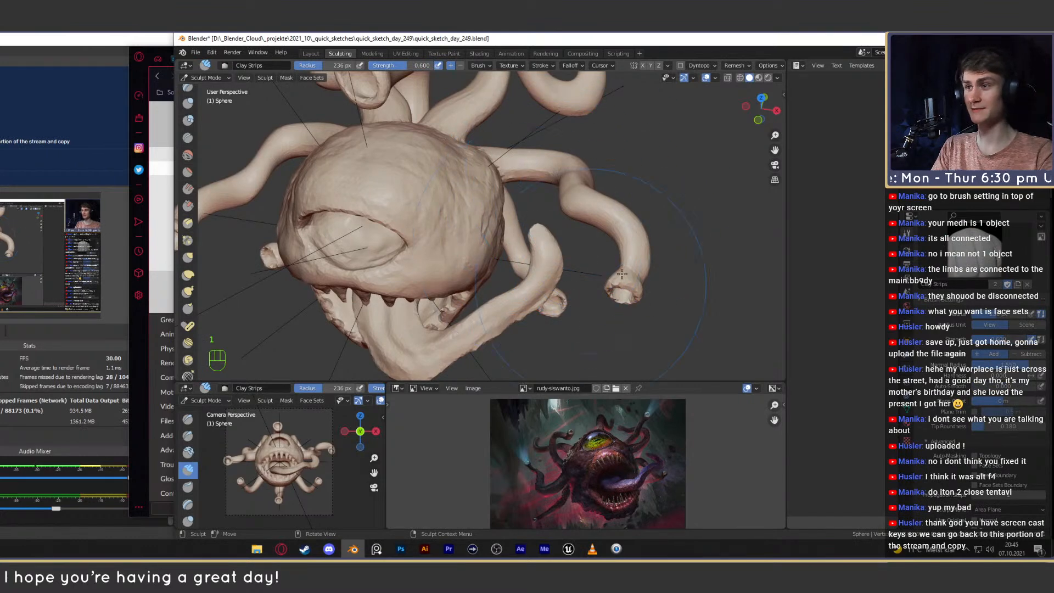
{"action": "key", "text": "4"}
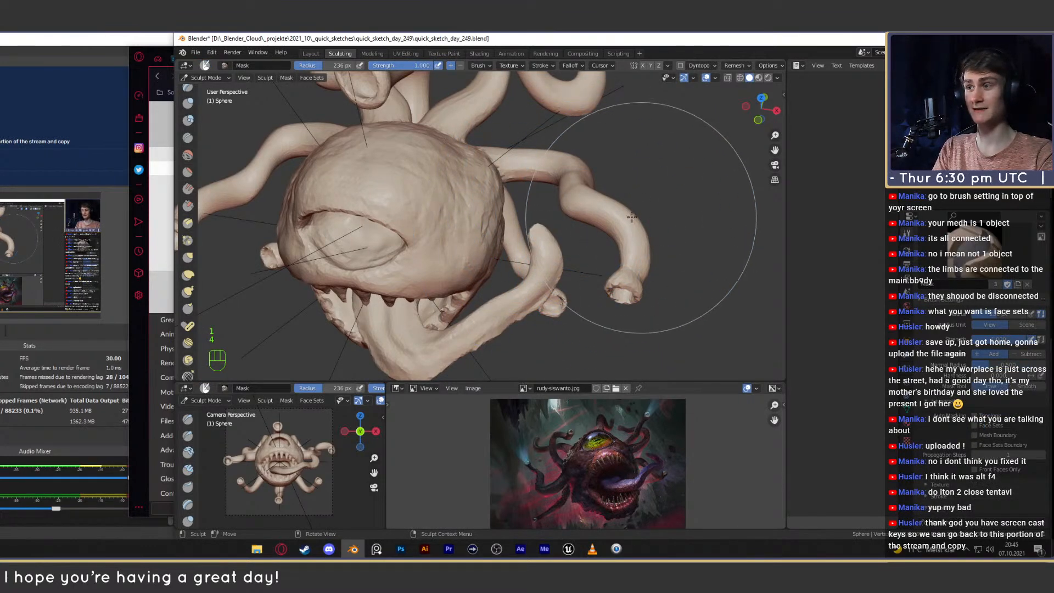
{"action": "middle_click_drag", "start_coordinate": [587, 208], "coordinate": [562, 203]}
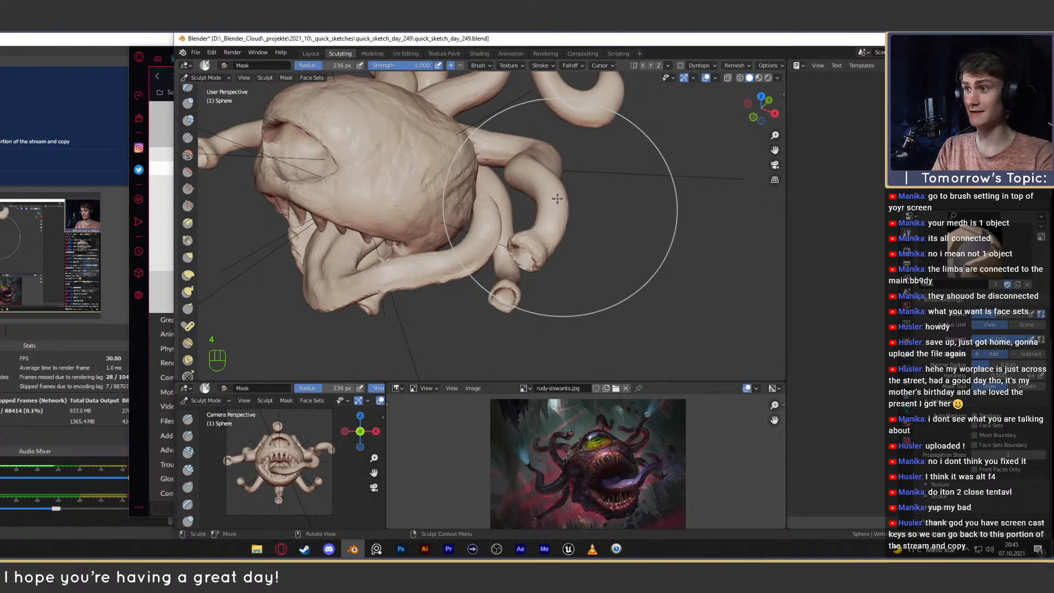
{"action": "middle_click_drag", "start_coordinate": [557, 199], "coordinate": [554, 214]}
{"action": "key", "text": "shift+a"}
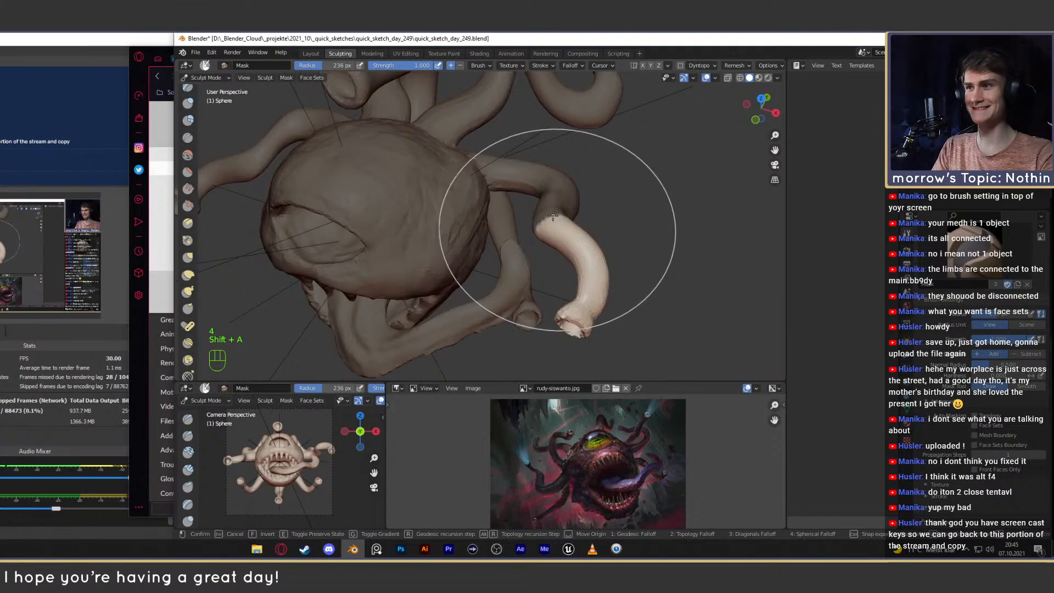
{"action": "key", "text": "Escape"}
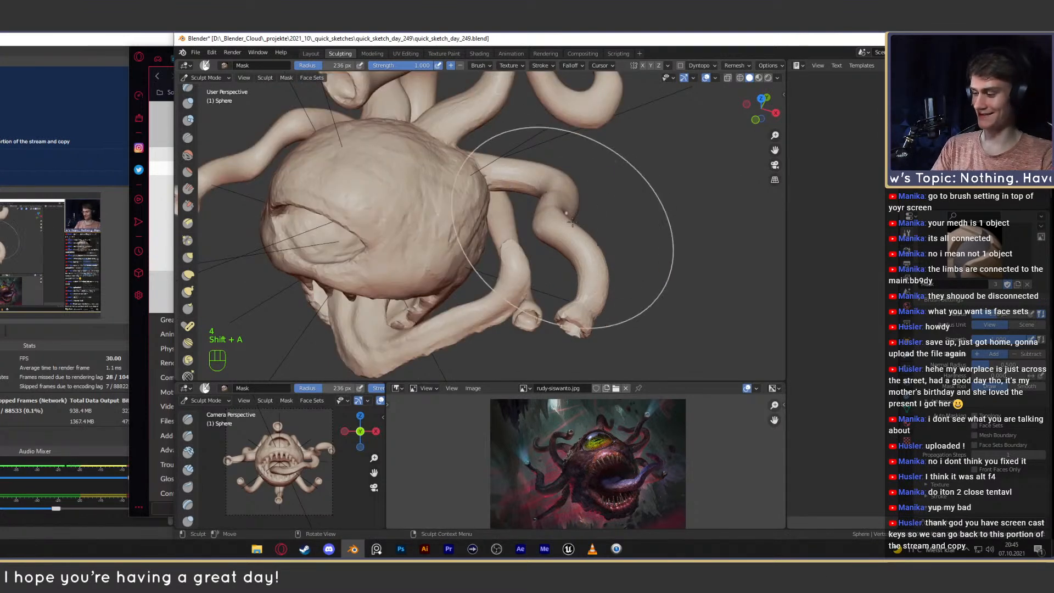
Try expanding the mask past the drooping tentacle's upper bend, and start another expansion from a different viewing angle.
{"action": "key", "text": "shift+a"}
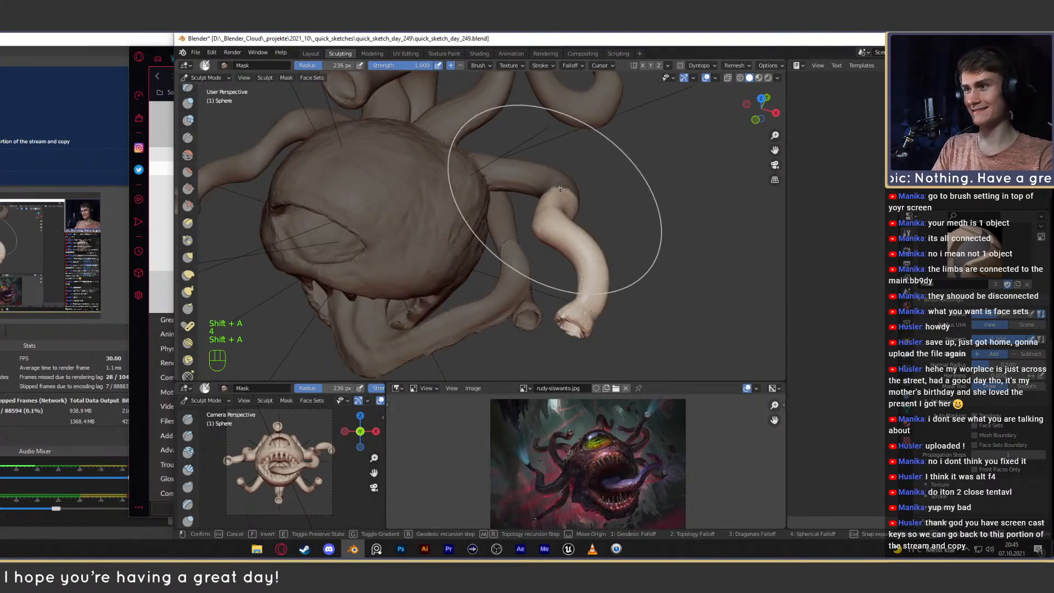
{"action": "right_click", "coordinate": [519, 181]}
{"action": "middle_click_drag", "start_coordinate": [544, 201], "coordinate": [594, 259]}
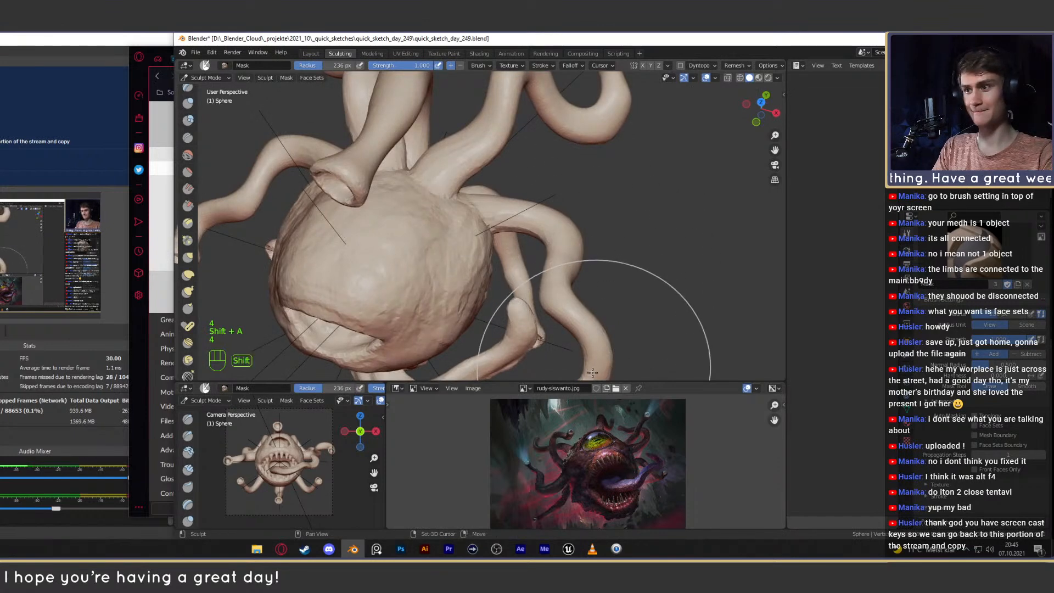
{"action": "key", "text": "shift+a"}
{"action": "right_click", "coordinate": [543, 235]}
{"action": "middle_click_drag", "start_coordinate": [544, 235], "coordinate": [574, 248]}
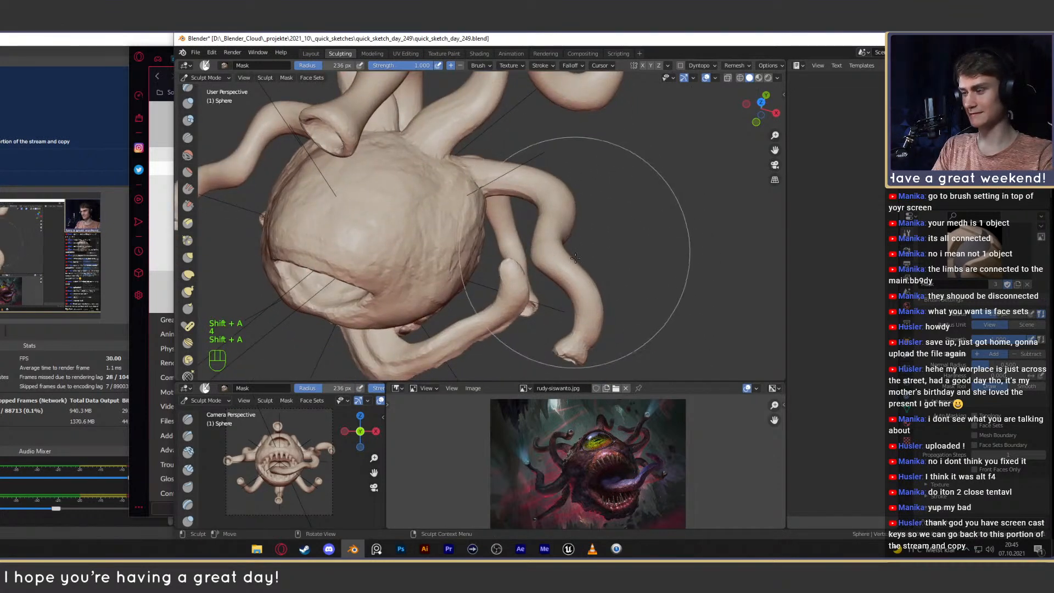
Try three more mask expansions from the drooping tentacle's tip, varying how far they reach towards the body.
{"action": "key", "text": "shift+a"}
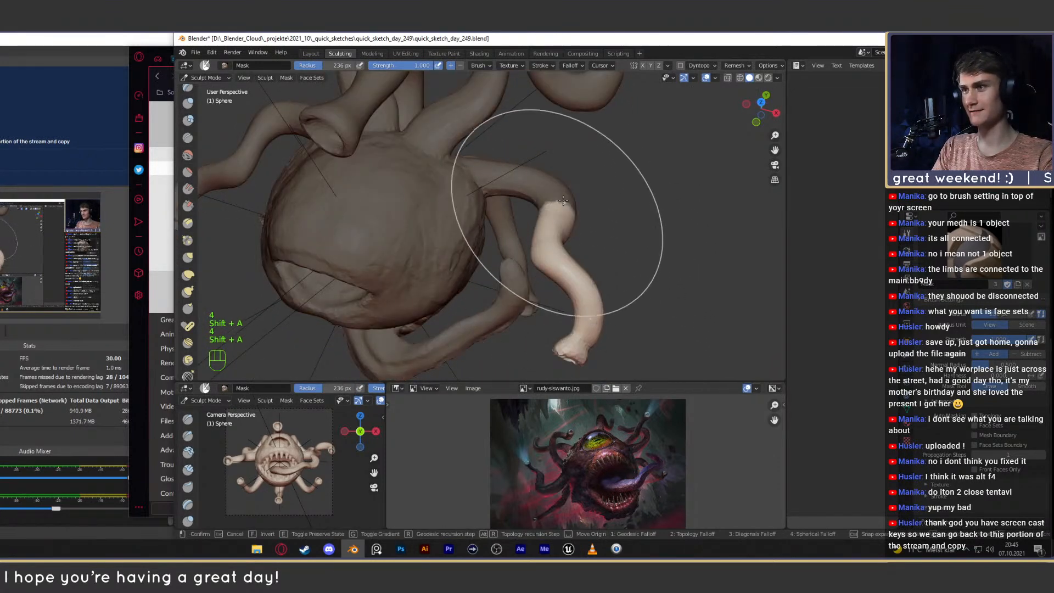
{"action": "right_click", "coordinate": [579, 297]}
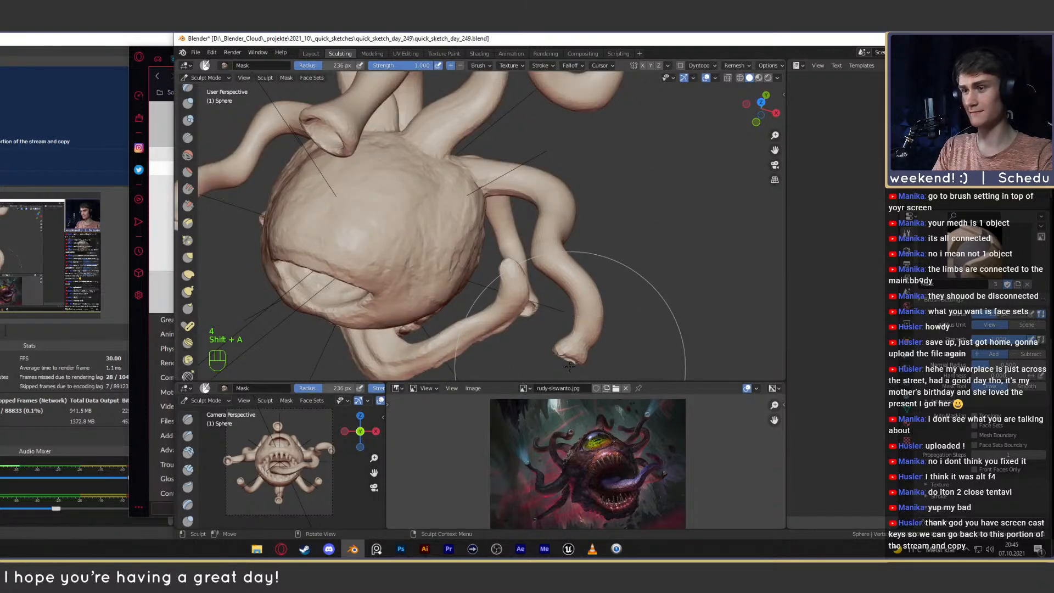
{"action": "key", "text": "shift+a"}
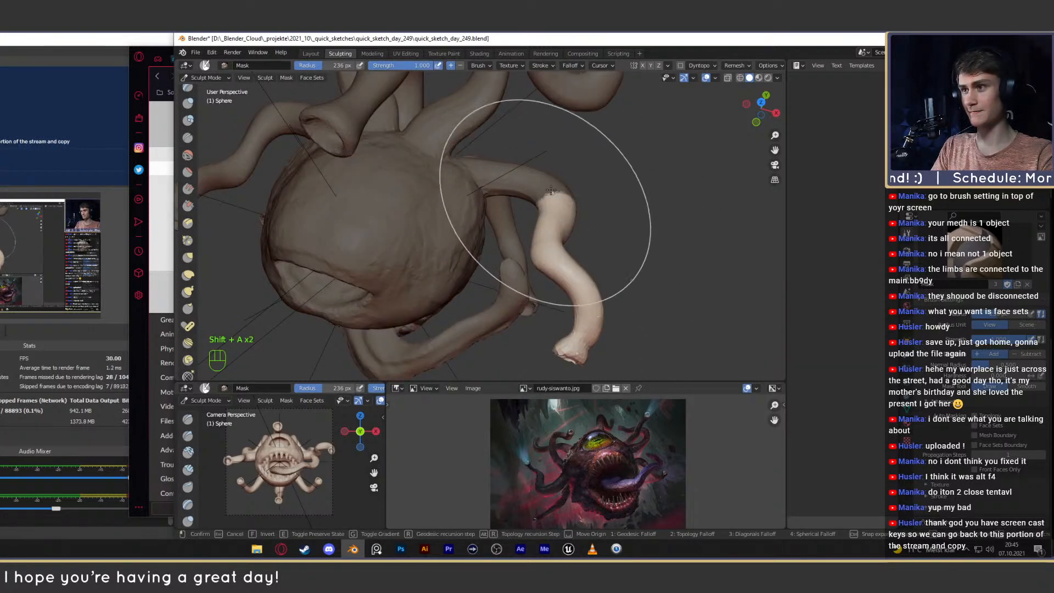
{"action": "right_click", "coordinate": [528, 176]}
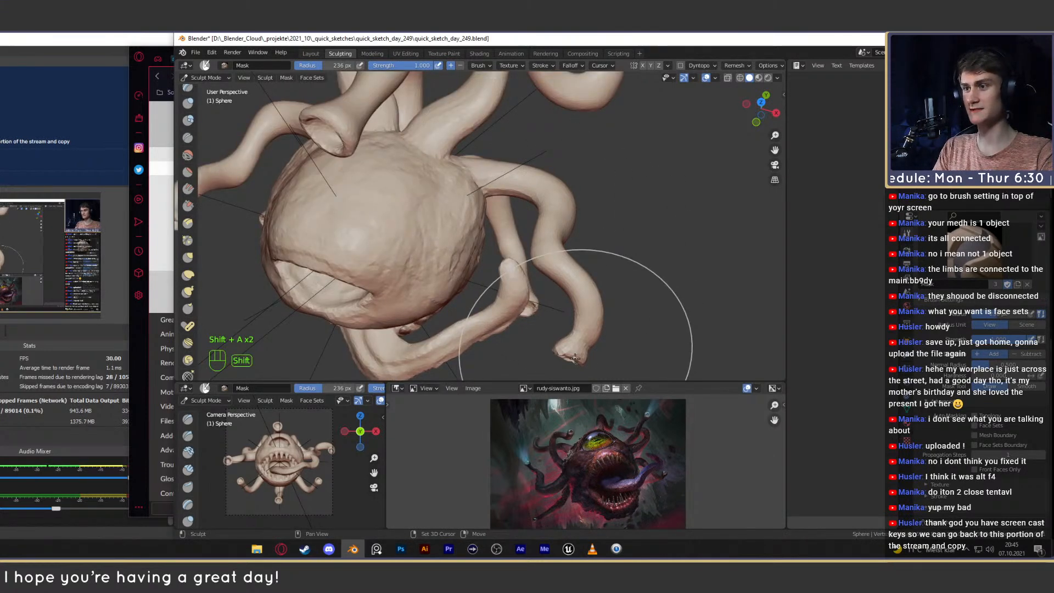
{"action": "key", "text": "shift+a"}
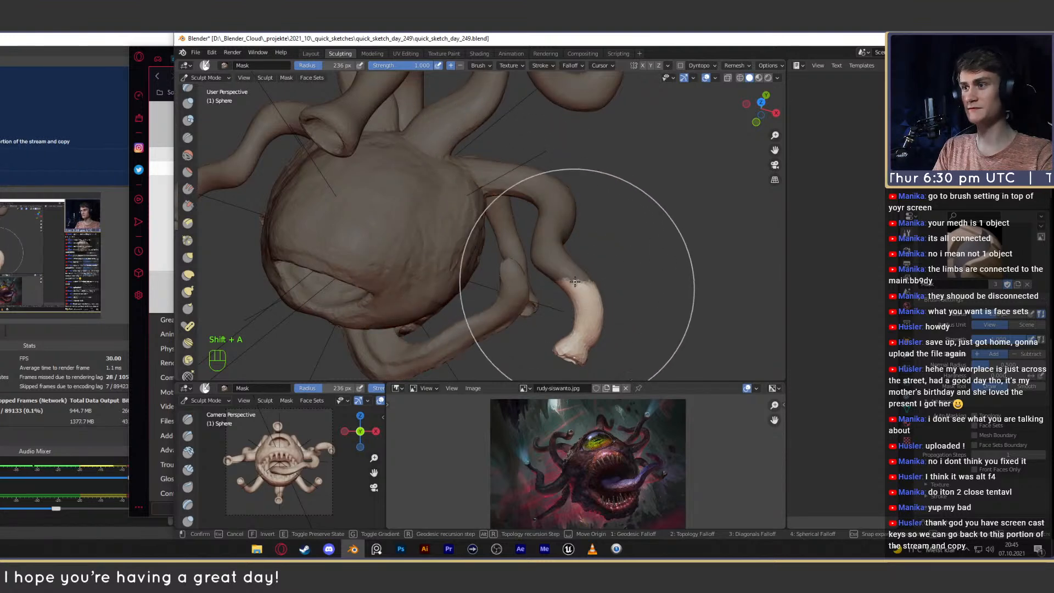
{"action": "right_click", "coordinate": [540, 176]}
{"action": "middle_click_drag", "start_coordinate": [540, 176], "coordinate": [599, 240]}
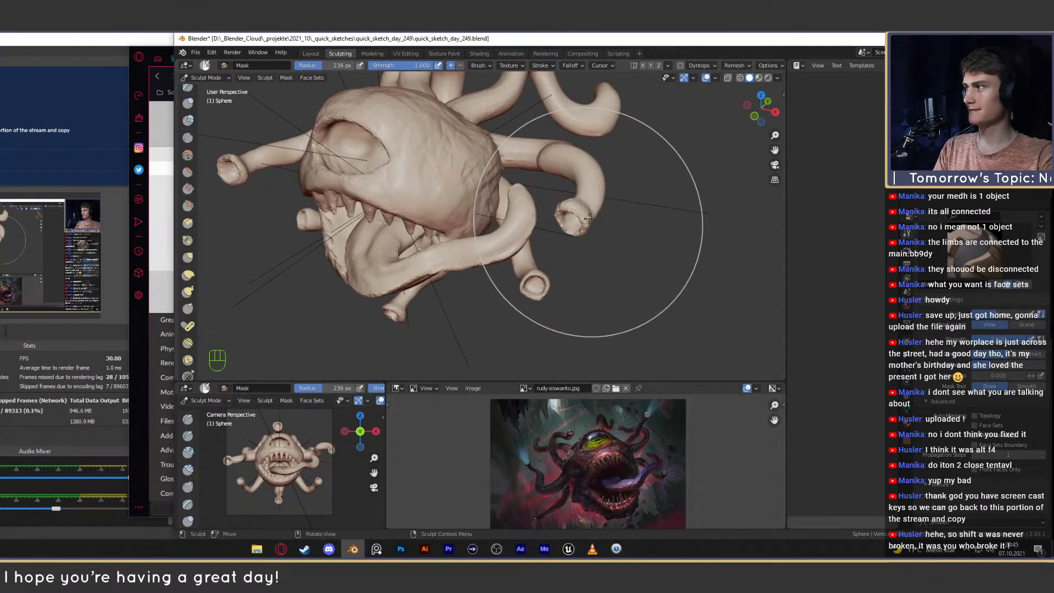
Switch to the Blender Manual's Mask page in the browser and read the mask expansion options before returning to Blender.
{"action": "left_click", "coordinate": [140, 413]}
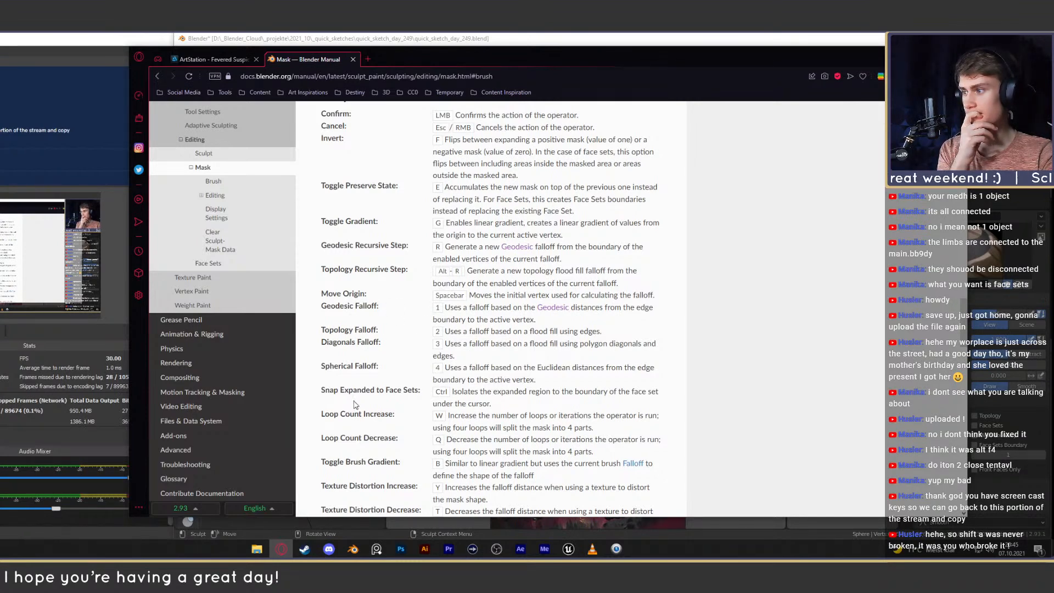
{"action": "scroll", "coordinate": [381, 382], "scroll_direction": "down", "scroll_amount": 3}
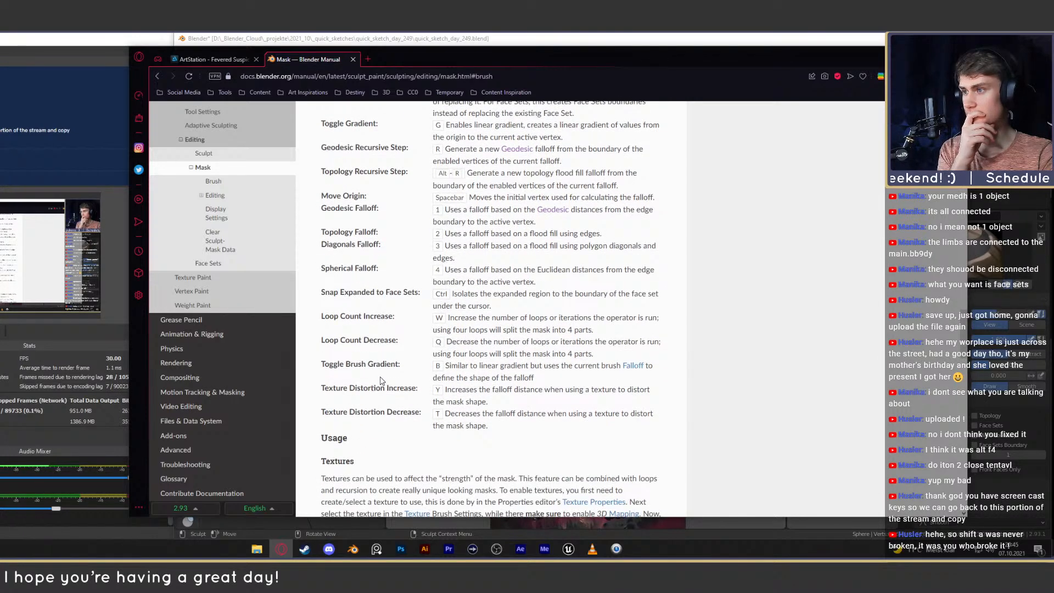
{"action": "left_click", "coordinate": [692, 40]}
Expand a mask from the tip of the tentacle above the body, inspect it around the model, and clear the mask.
{"action": "mouse_move", "coordinate": [649, 183]}
{"action": "middle_mouse_down"}
{"action": "mouse_move", "coordinate": [600, 346]}
{"action": "mouse_move", "coordinate": [606, 279]}
{"action": "mouse_move", "coordinate": [503, 205]}
{"action": "middle_mouse_up"}
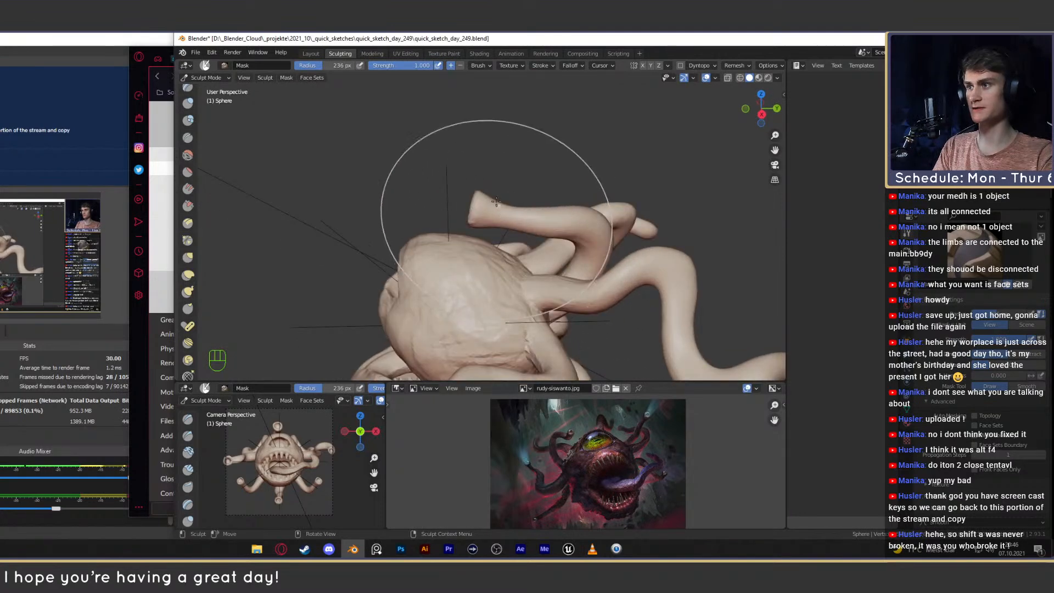
{"action": "key", "text": "shift+a"}
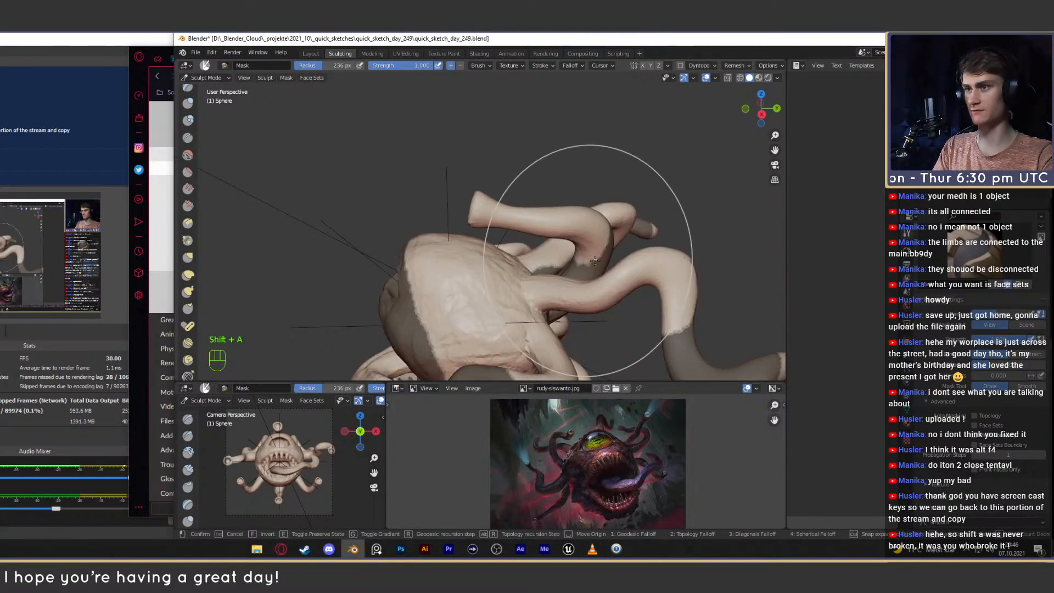
{"action": "left_click", "coordinate": [579, 220]}
{"action": "middle_click_drag", "start_coordinate": [466, 230], "coordinate": [587, 252]}
{"action": "middle_click_drag", "start_coordinate": [588, 251], "coordinate": [487, 208], "text": "shift"}
{"action": "scroll", "coordinate": [529, 290], "scroll_direction": "up", "scroll_amount": 2}
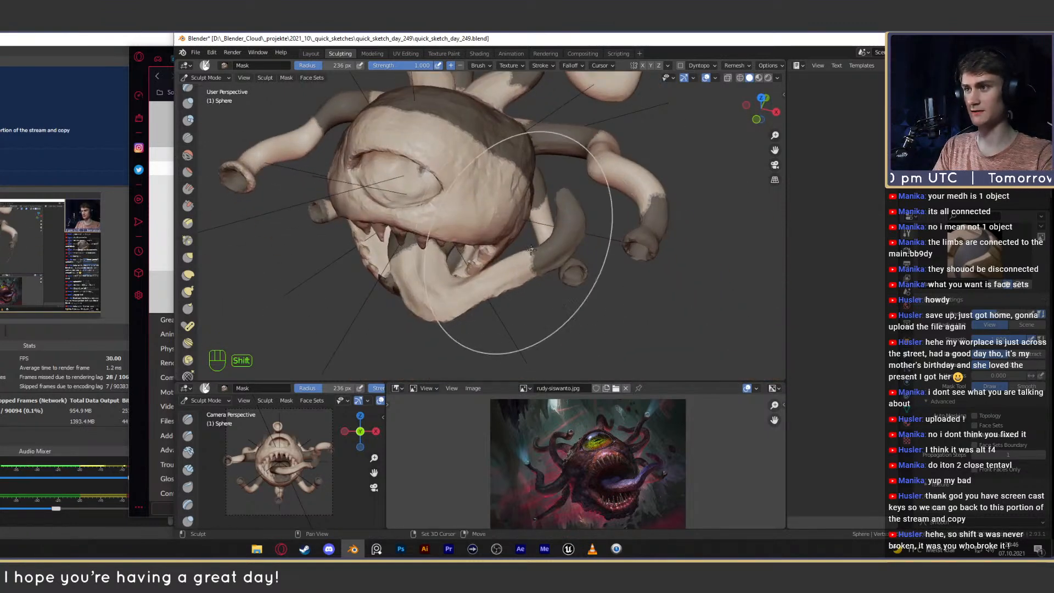
{"action": "key", "text": "alt+m"}
Try expanding the mask over only the lower end of the drooping tentacle.
{"action": "middle_click_drag", "start_coordinate": [531, 251], "coordinate": [574, 228]}
{"action": "key", "text": "shift+a"}
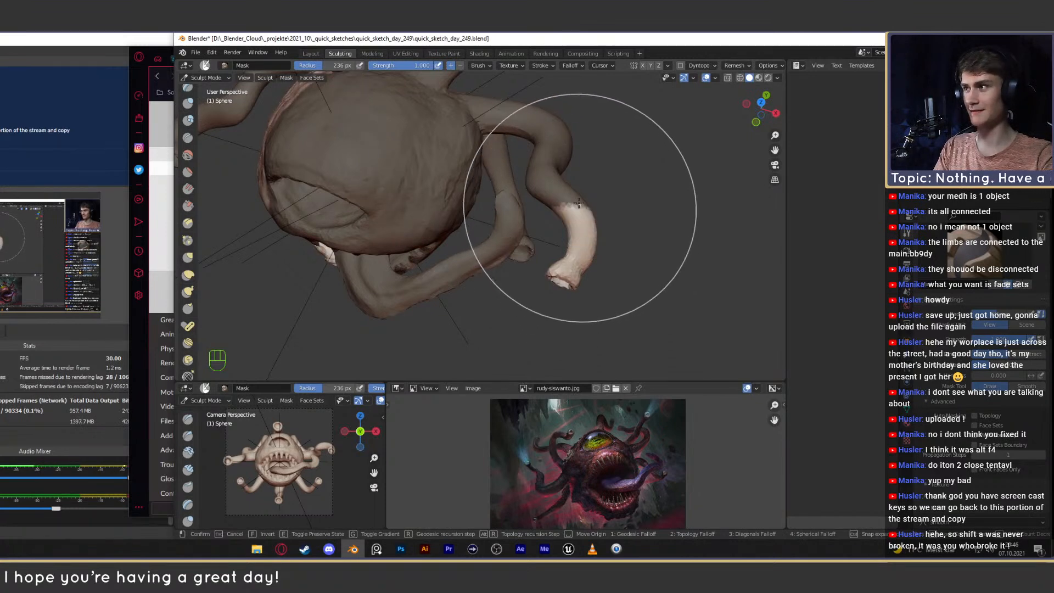
{"action": "right_click", "coordinate": [577, 229]}
{"action": "middle_click_drag", "start_coordinate": [577, 230], "coordinate": [576, 201]}
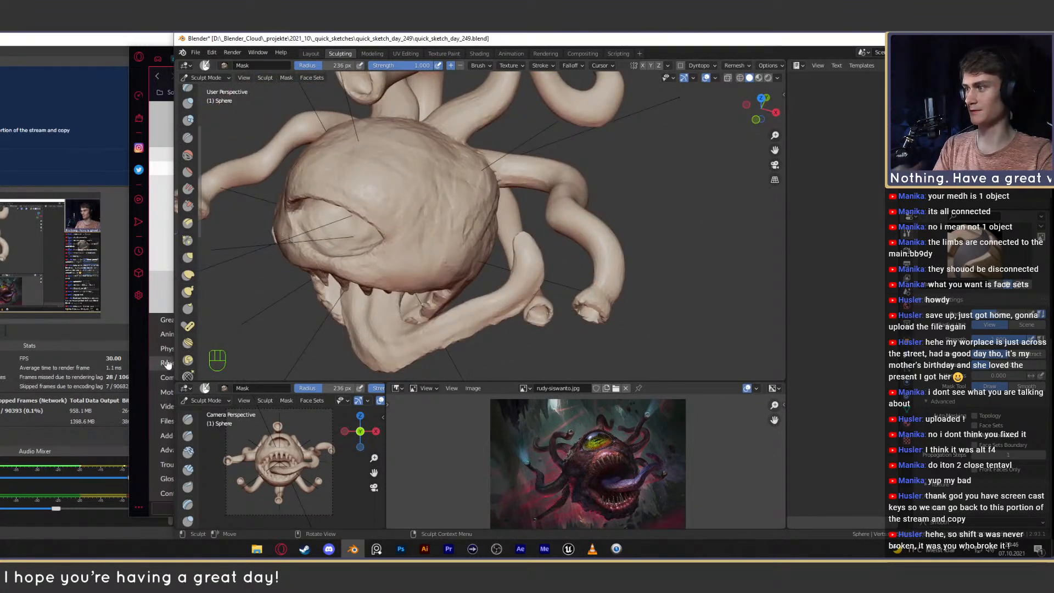
Check the loop count options in the Blender Manual, and try a looped, inverted mask expansion along the drooping tentacle.
{"action": "left_click", "coordinate": [144, 354]}
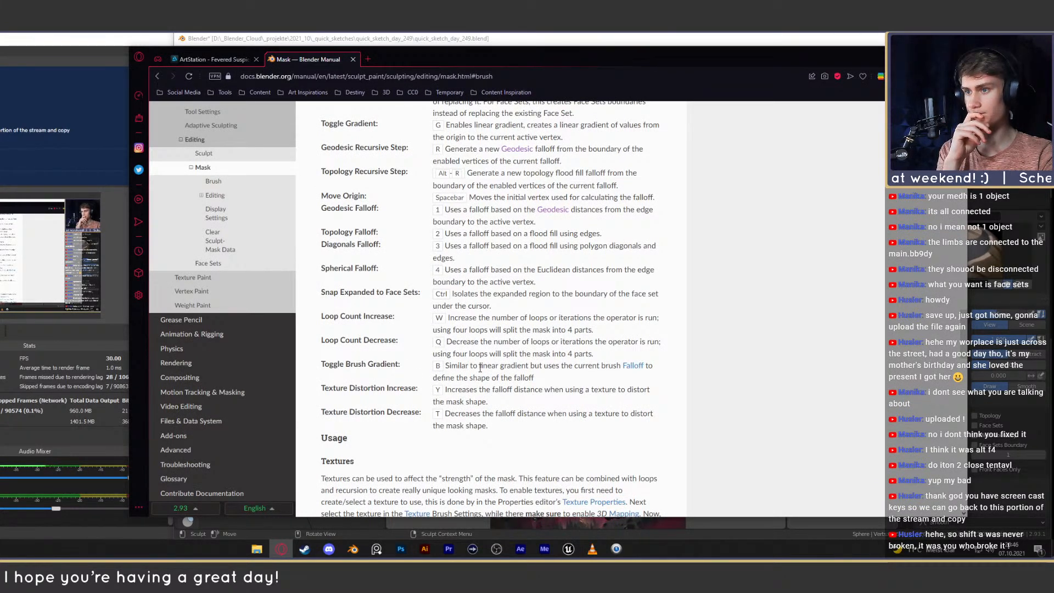
{"action": "left_click", "coordinate": [550, 41]}
{"action": "mouse_move", "coordinate": [624, 263]}
{"action": "middle_mouse_down"}
{"action": "mouse_move", "coordinate": [565, 306]}
{"action": "mouse_move", "coordinate": [588, 308]}
{"action": "mouse_move", "coordinate": [577, 269]}
{"action": "middle_mouse_up"}
{"action": "key", "text": "shift+a"}
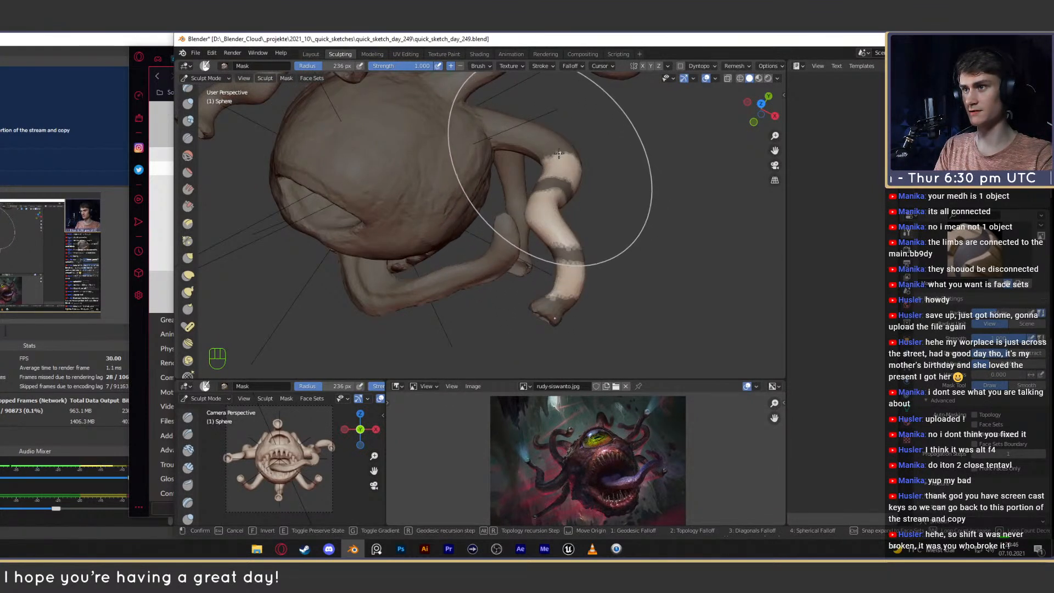
{"action": "key", "text": "f"}
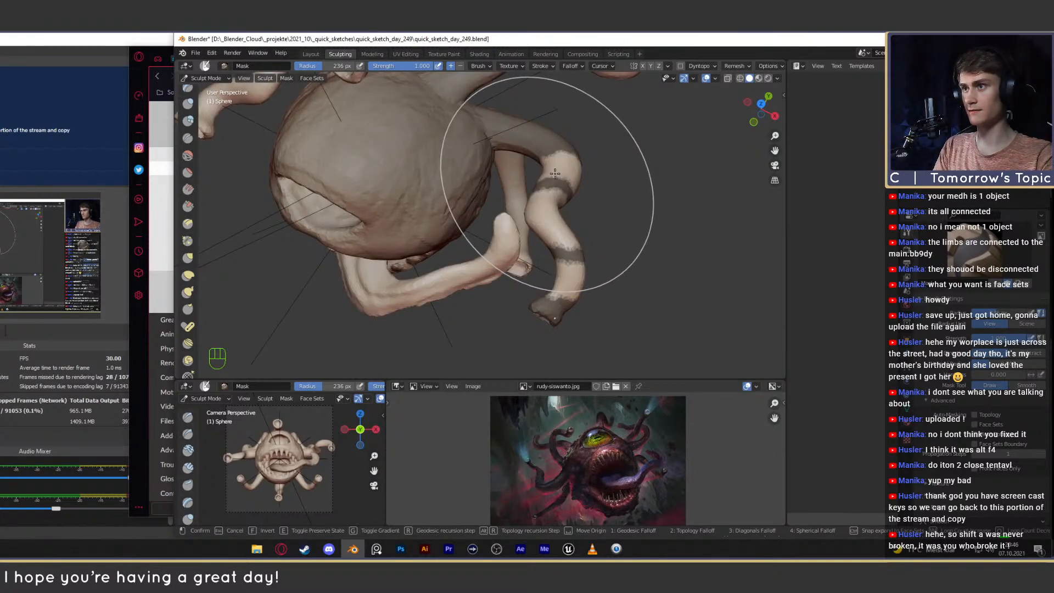
{"action": "key", "text": "Escape"}
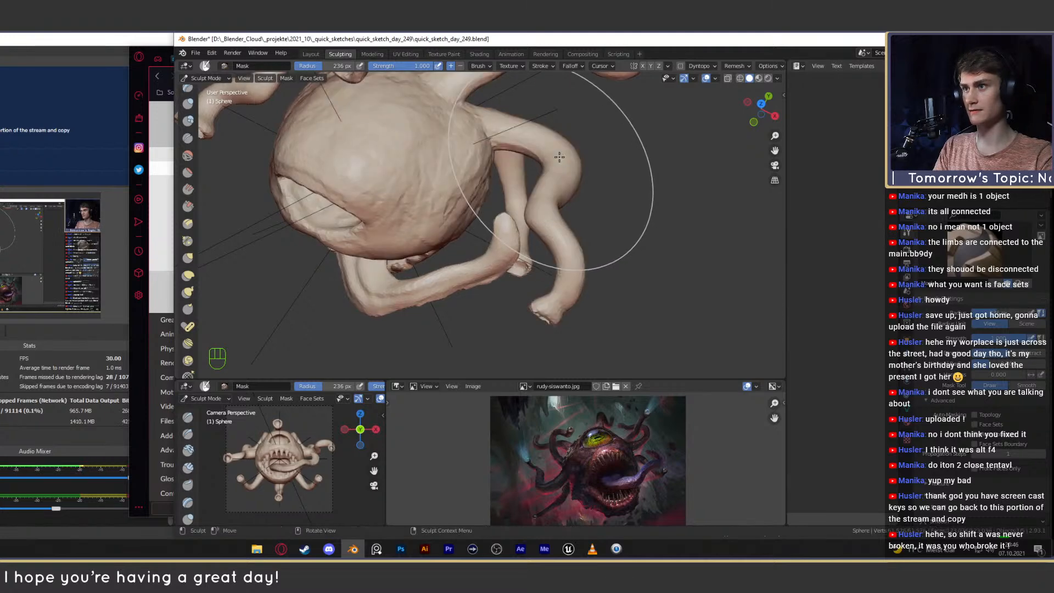
Reread the falloff and loop options in the Blender Manual, and try the banded mask expansion on the drooping tentacle again.
{"action": "left_click", "coordinate": [134, 466]}
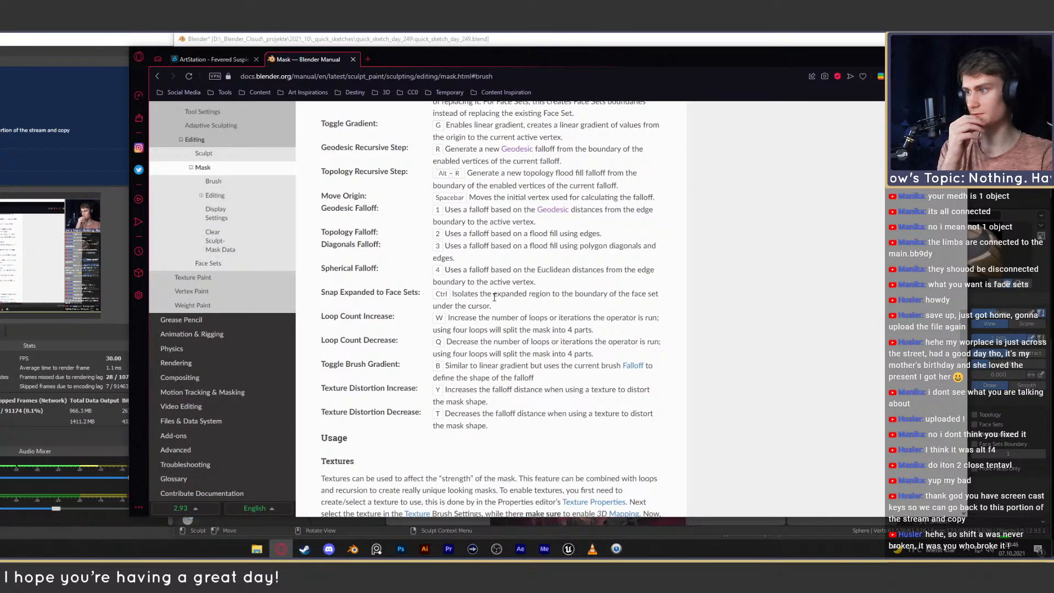
{"action": "scroll", "coordinate": [493, 305], "scroll_direction": "up", "scroll_amount": 3}
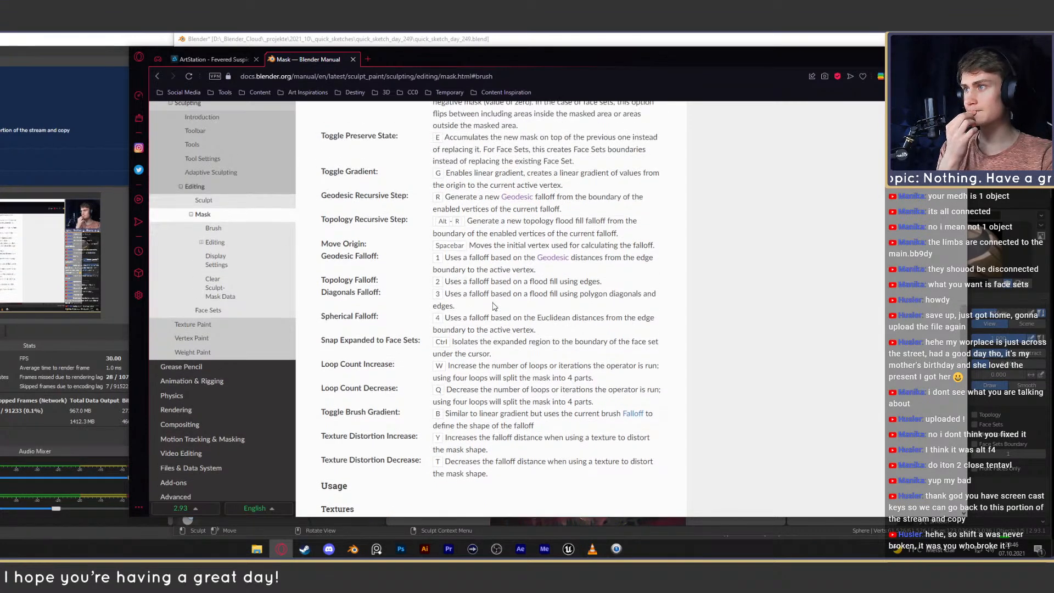
{"action": "left_click", "coordinate": [569, 46]}
{"action": "key", "text": "shift+a"}
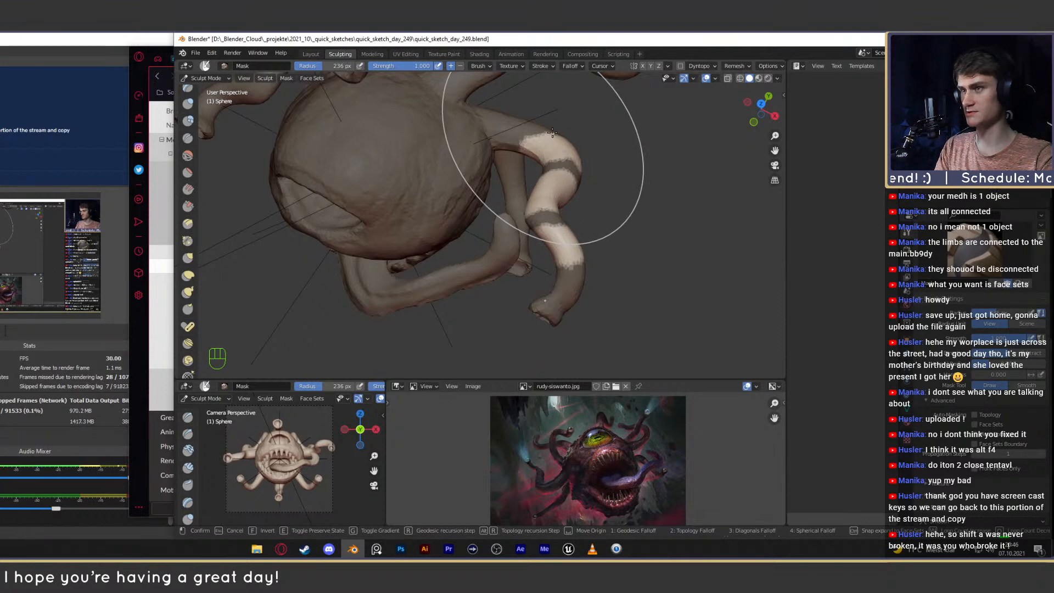
{"action": "key", "text": "Escape"}
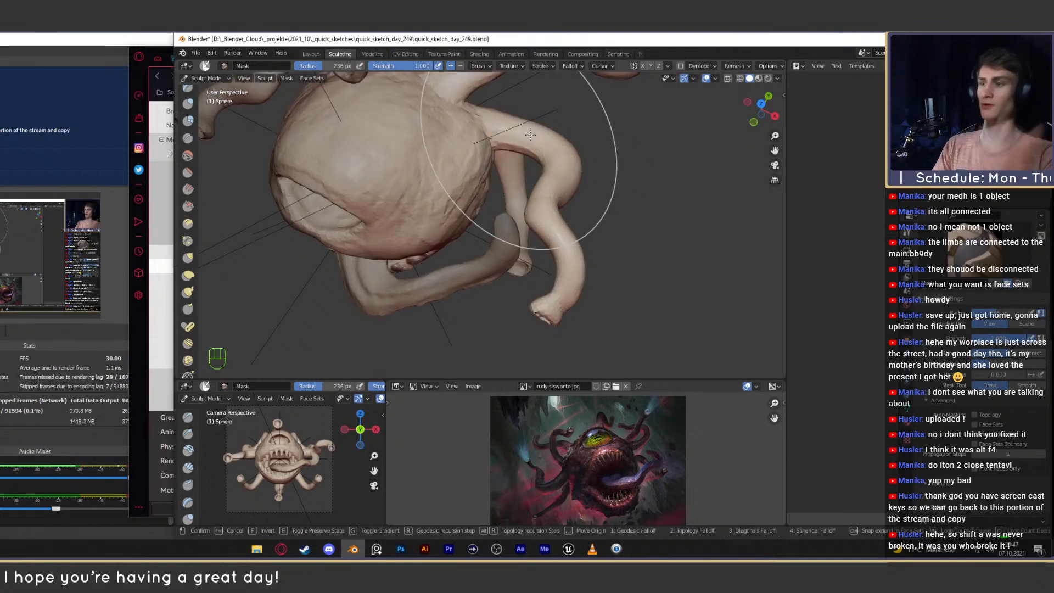
{"action": "right_click", "coordinate": [528, 134]}
Frame the whole creature and switch to the Layout workspace in Object Mode.
{"action": "middle_click_drag", "start_coordinate": [528, 134], "coordinate": [579, 209], "text": "ctrl"}
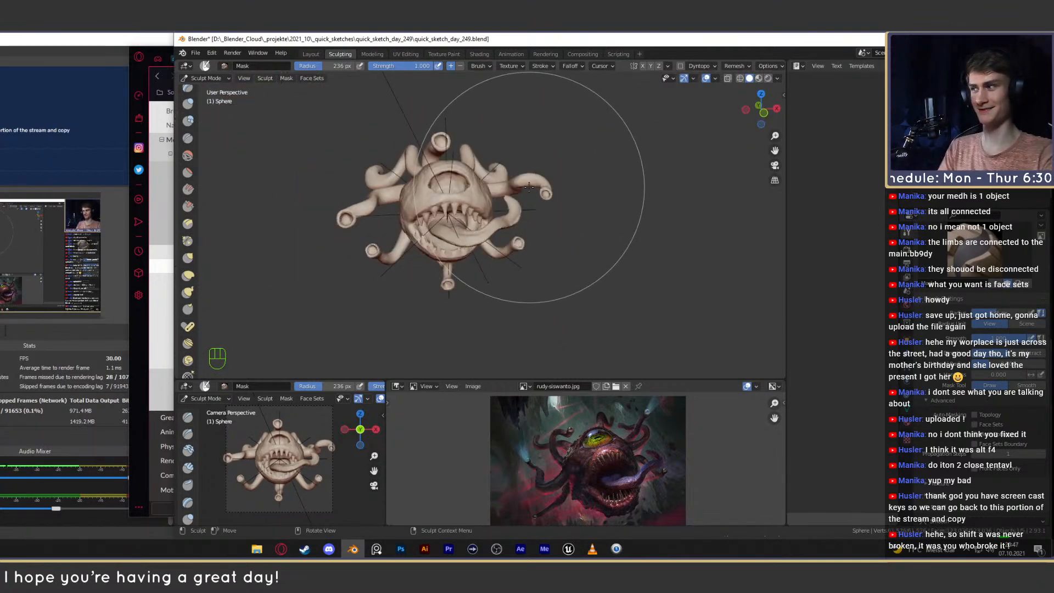
{"action": "scroll", "coordinate": [507, 197], "scroll_direction": "up", "scroll_amount": 2}
{"action": "middle_click_drag", "start_coordinate": [497, 199], "coordinate": [541, 218], "text": "shift"}
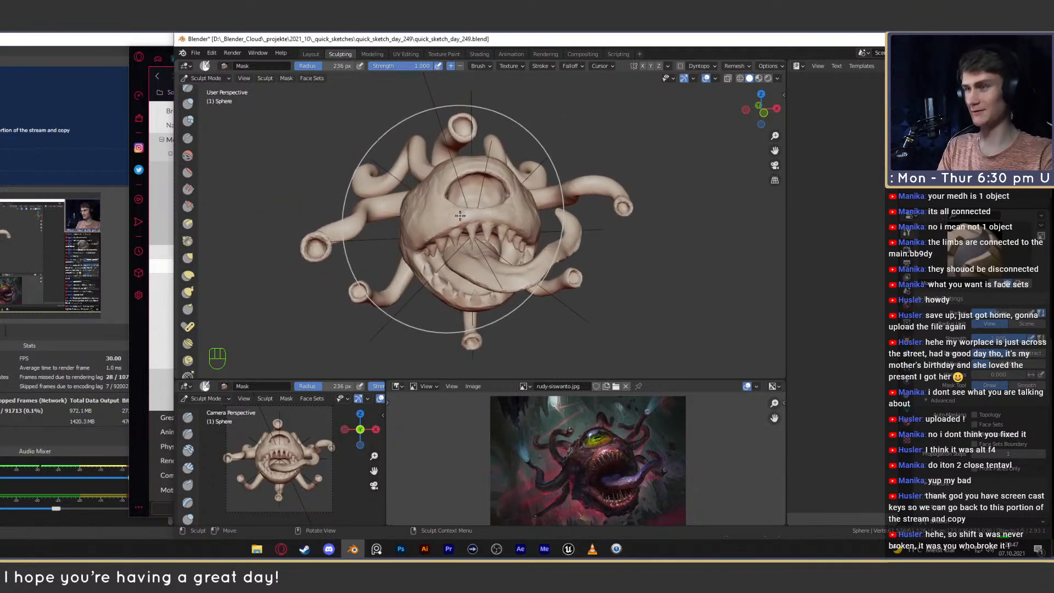
{"action": "left_click", "coordinate": [311, 55]}
{"action": "middle_click_drag", "start_coordinate": [464, 275], "coordinate": [568, 268]}
{"action": "scroll", "coordinate": [608, 283], "scroll_direction": "down", "scroll_amount": 4}
{"action": "scroll", "coordinate": [564, 296], "scroll_direction": "up", "scroll_amount": 5}
Add a UV sphere to the scene as the base for the creature's eyeball.
{"action": "key", "text": "shift+a"}
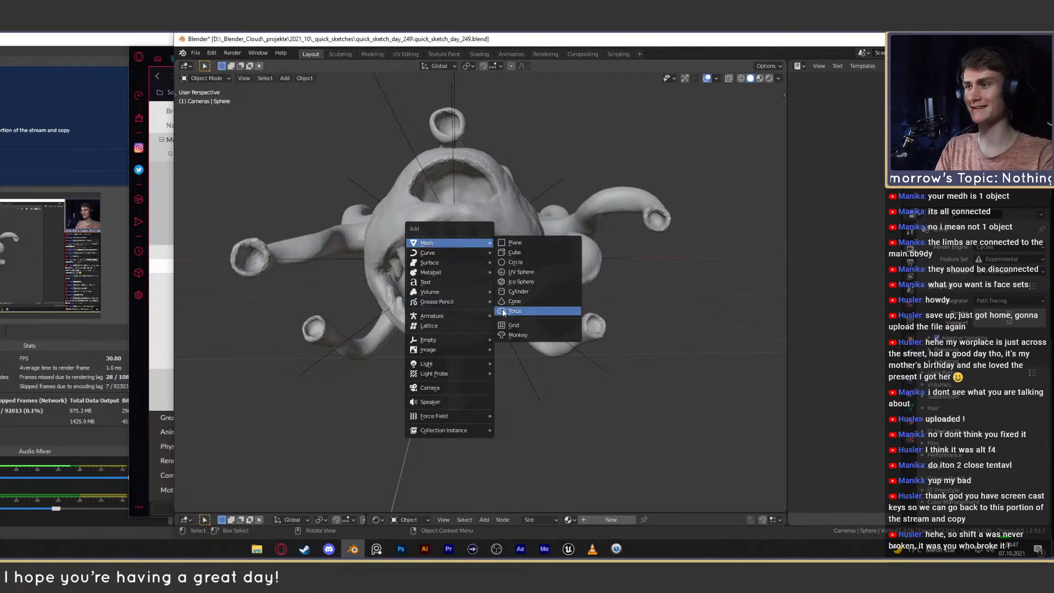
{"action": "middle_click_drag", "start_coordinate": [497, 209], "coordinate": [480, 235]}
{"action": "scroll", "coordinate": [505, 273], "scroll_direction": "down", "scroll_amount": 3}
{"action": "key", "text": "shift+a"}
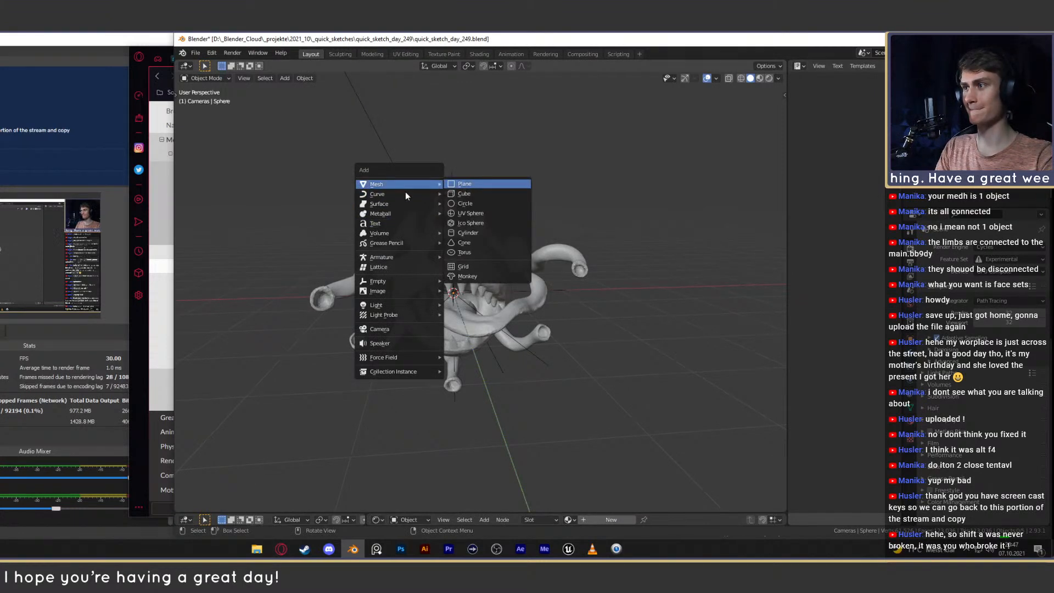
{"action": "key", "text": "Escape"}
{"action": "key", "text": "shift+a"}
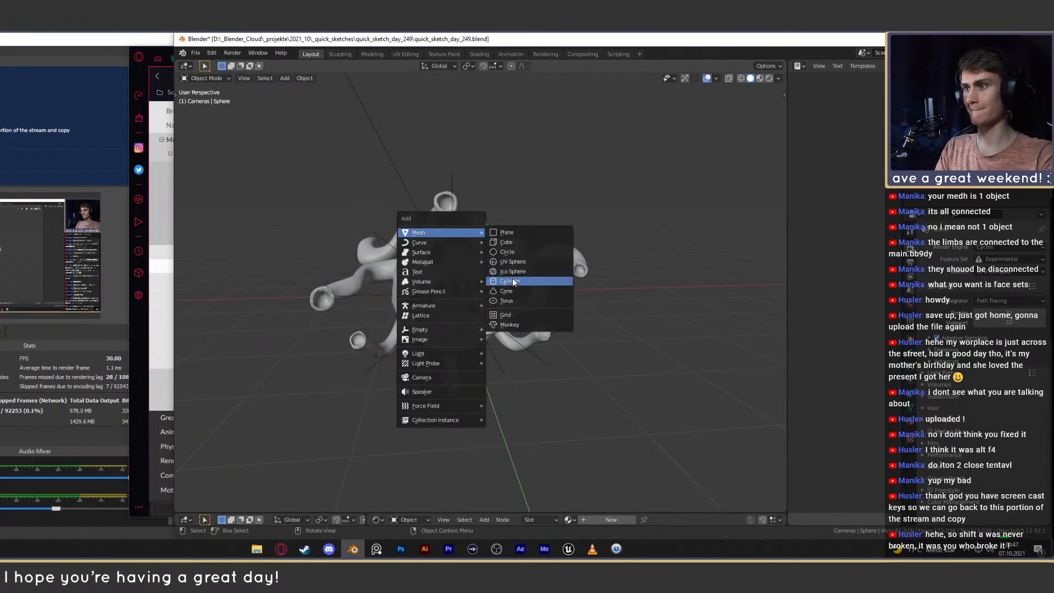
{"action": "left_click", "coordinate": [512, 261]}
Raise the sphere along the Z axis to eye height and scale it down to about 0.33.
{"action": "middle_click_drag", "start_coordinate": [604, 255], "coordinate": [681, 259]}
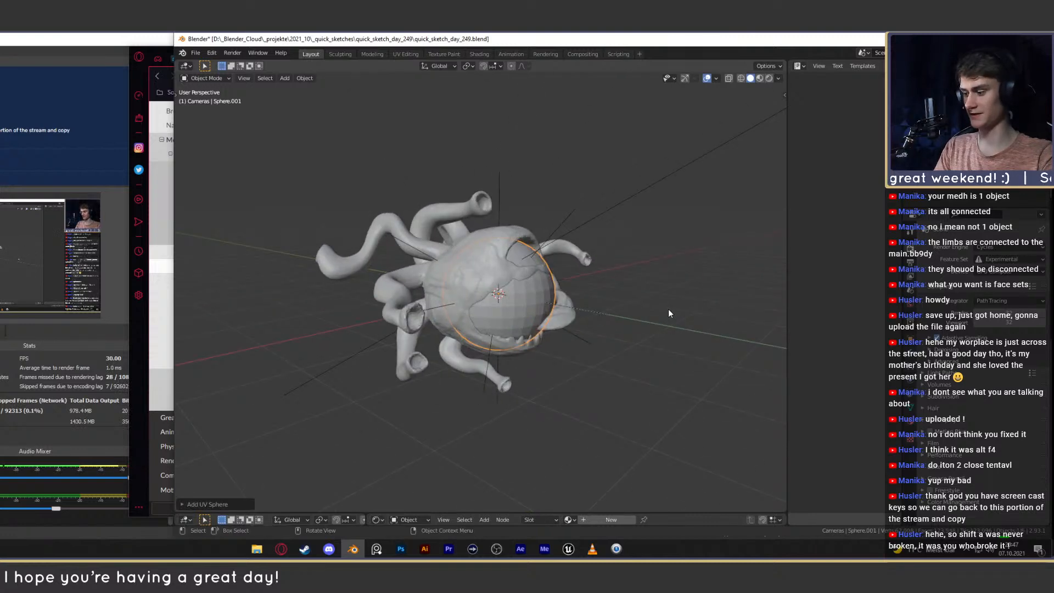
{"action": "key", "text": "g"}
{"action": "key", "text": "z"}
{"action": "left_click", "coordinate": [727, 302]}
{"action": "key", "text": "s"}
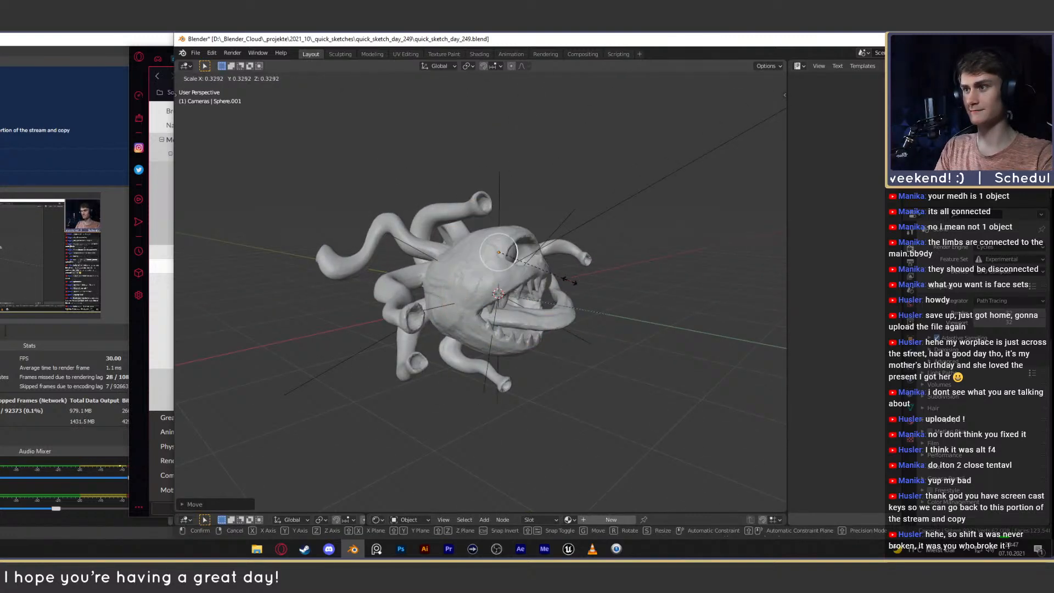
{"action": "left_click", "coordinate": [563, 276]}
Rotate the sphere about the X axis and move it forward into the eye socket.
{"action": "key", "text": "r"}
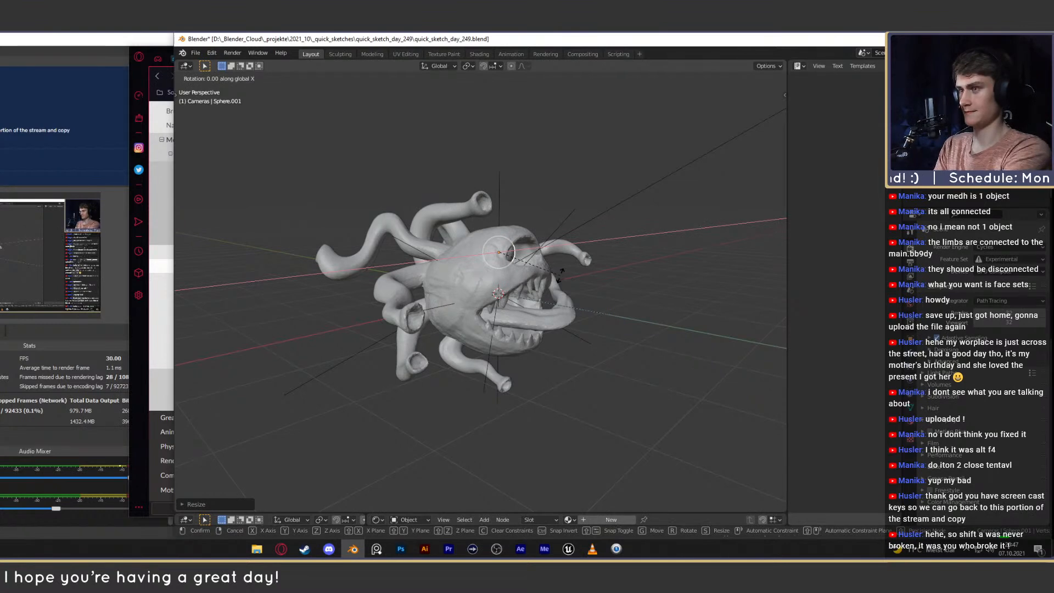
{"action": "key", "text": "Return"}
{"action": "scroll", "coordinate": [562, 274], "scroll_direction": "up", "scroll_amount": 5}
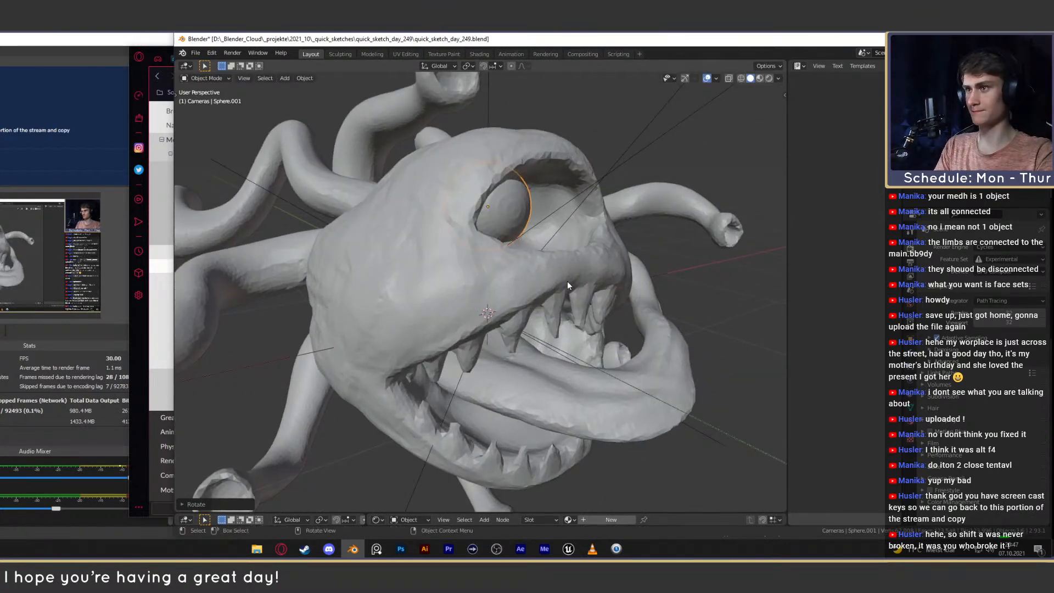
{"action": "key", "text": "g"}
{"action": "key", "text": "x"}
{"action": "left_click", "coordinate": [627, 295]}
Enlarge the eyeball by a factor of about 1.7 and adjust its height along the Z axis.
{"action": "middle_click_drag", "start_coordinate": [627, 295], "coordinate": [594, 277]}
{"action": "key", "text": "s"}
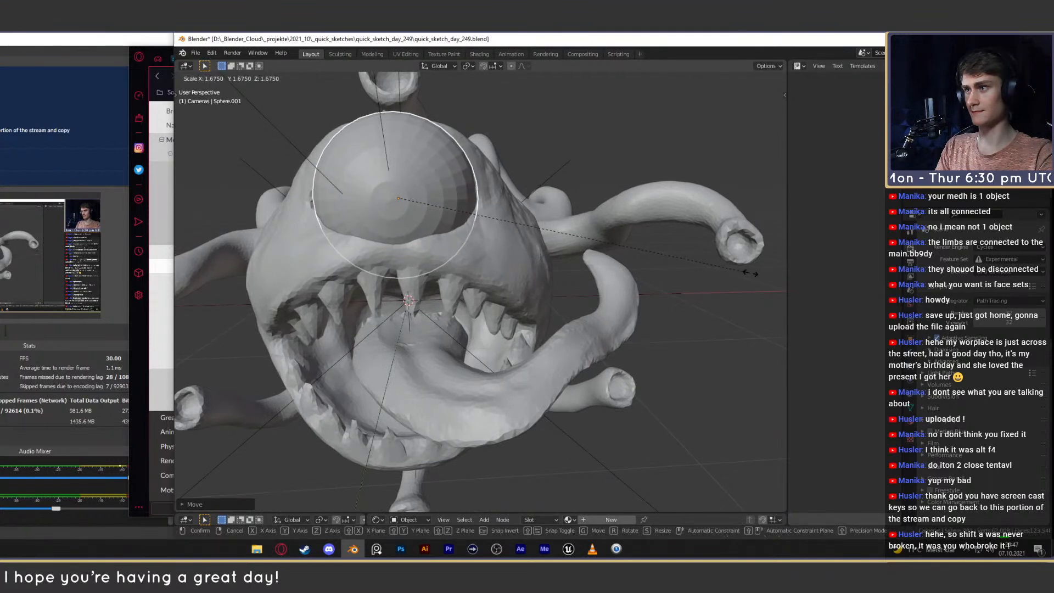
{"action": "left_click", "coordinate": [759, 273]}
{"action": "middle_click_drag", "start_coordinate": [759, 272], "coordinate": [654, 245]}
{"action": "key", "text": "g"}
{"action": "key", "text": "z"}
{"action": "left_click", "coordinate": [638, 265]}
Refine the eyeball's depth and height so it fills the opening of the socket.
{"action": "key", "text": "g"}
{"action": "key", "text": "x"}
{"action": "left_click", "coordinate": [677, 265]}
{"action": "key", "text": "g"}
{"action": "key", "text": "z"}
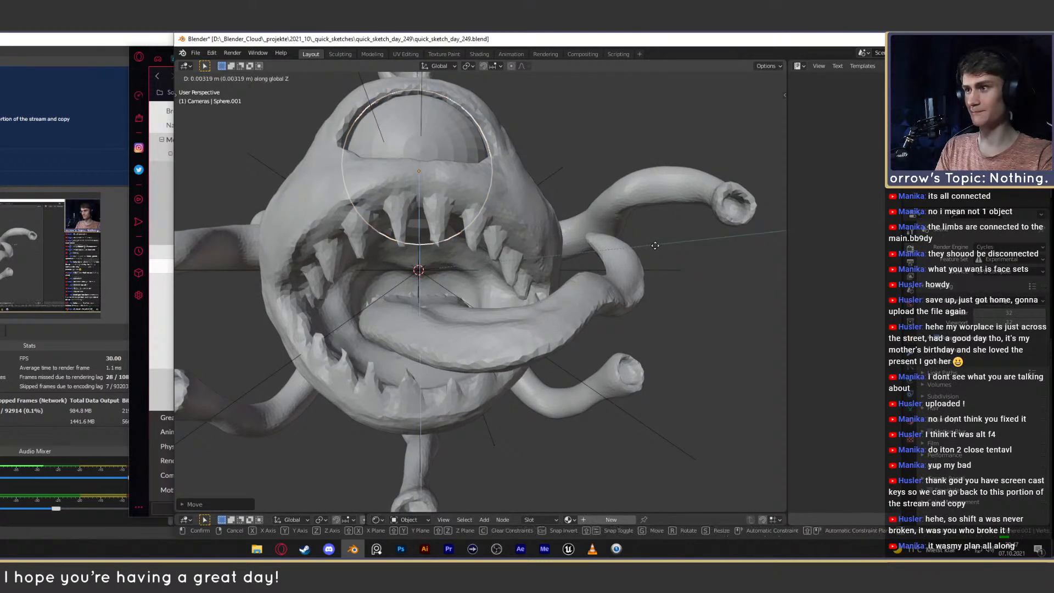
{"action": "left_click", "coordinate": [658, 240]}
{"action": "middle_click_drag", "start_coordinate": [657, 239], "coordinate": [634, 245]}
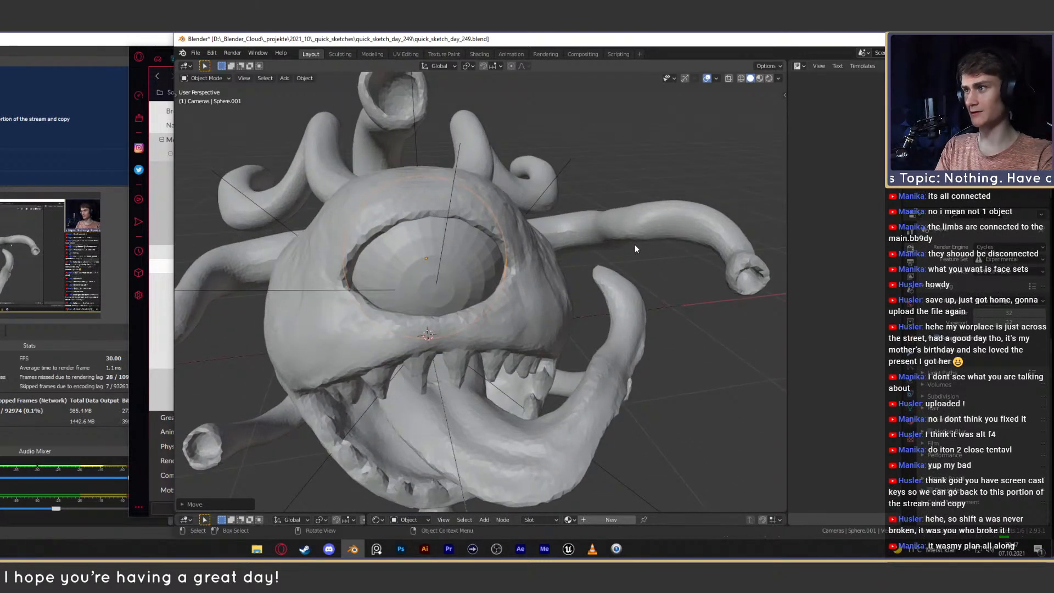
{"action": "key", "text": "g"}
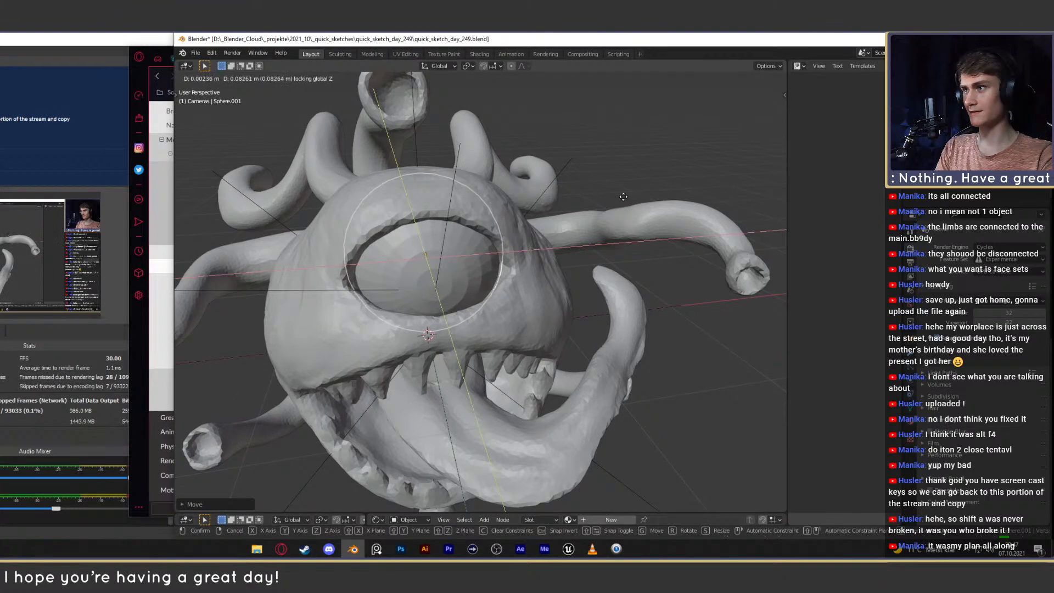
{"action": "right_click", "coordinate": [622, 194]}
{"action": "key", "text": "g"}
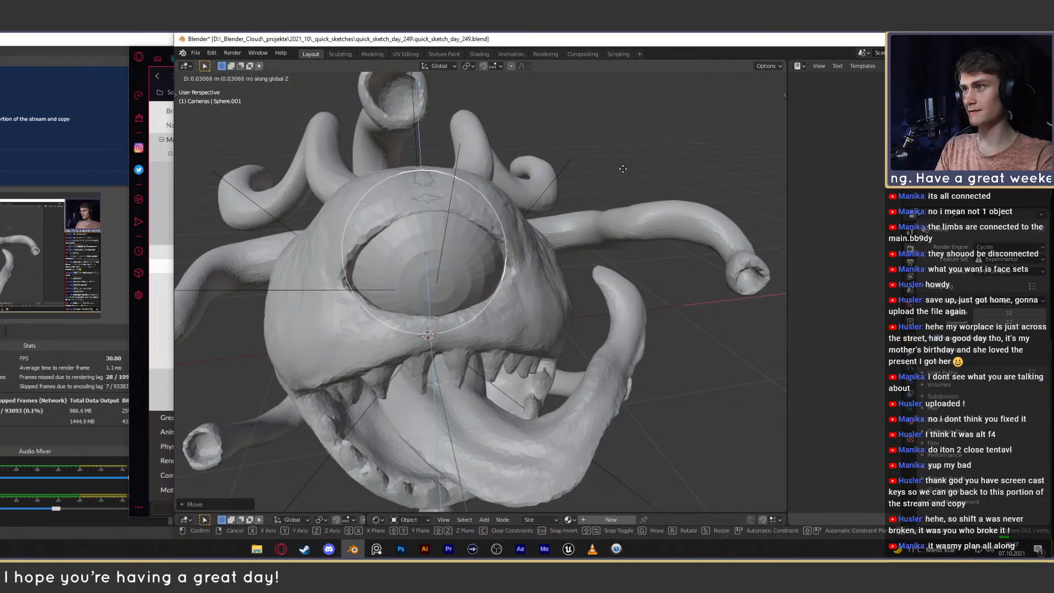
{"action": "left_click", "coordinate": [620, 187]}
Examine how the eyeball sits in the socket from several angles and distances.
{"action": "middle_click_drag", "start_coordinate": [594, 260], "coordinate": [568, 234]}
{"action": "scroll", "coordinate": [497, 271], "scroll_direction": "down", "scroll_amount": 7}
{"action": "scroll", "coordinate": [493, 265], "scroll_direction": "up", "scroll_amount": 3}
{"action": "scroll", "coordinate": [506, 291], "scroll_direction": "down", "scroll_amount": 2}
{"action": "scroll", "coordinate": [485, 292], "scroll_direction": "down", "scroll_amount": 2}
{"action": "middle_click_drag", "start_coordinate": [485, 292], "coordinate": [539, 295]}
{"action": "scroll", "coordinate": [549, 294], "scroll_direction": "up", "scroll_amount": 2}
{"action": "scroll", "coordinate": [565, 291], "scroll_direction": "up", "scroll_amount": 3}
In the Sculpting workspace, build up the creature's palate with Clay Strips at an 86 px radius to cover the protruding eyeball.
{"action": "left_click", "coordinate": [539, 295]}
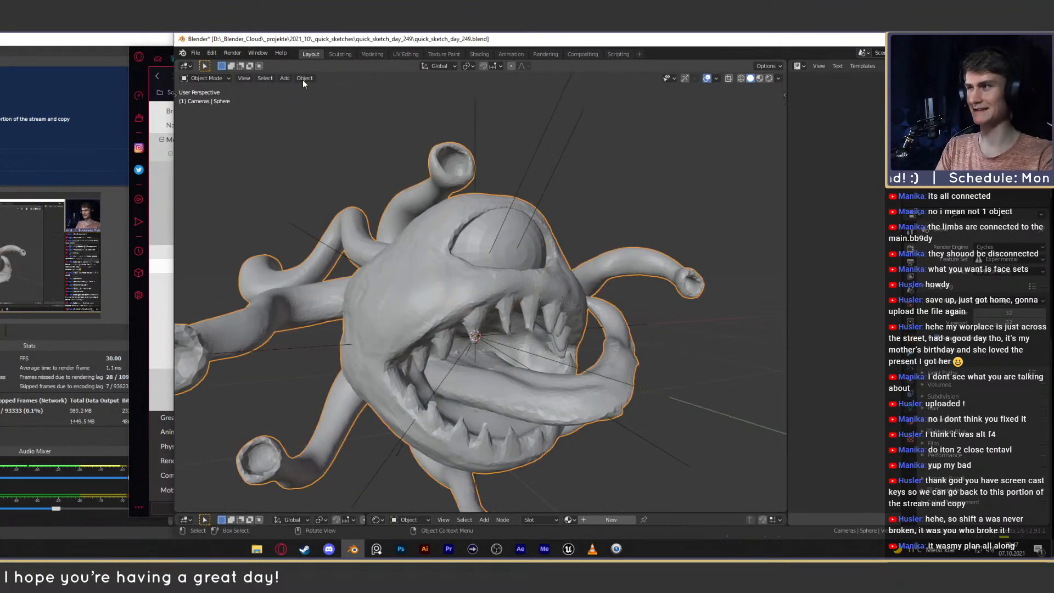
{"action": "left_click", "coordinate": [339, 53]}
{"action": "scroll", "coordinate": [494, 275], "scroll_direction": "up", "scroll_amount": 5}
{"action": "middle_click_drag", "start_coordinate": [514, 193], "coordinate": [499, 206], "text": "shift"}
{"action": "key", "text": "3"}
{"action": "key", "text": "f"}
{"action": "left_click", "coordinate": [507, 194]}
{"action": "key", "text": "1"}
{"action": "key", "text": "f"}
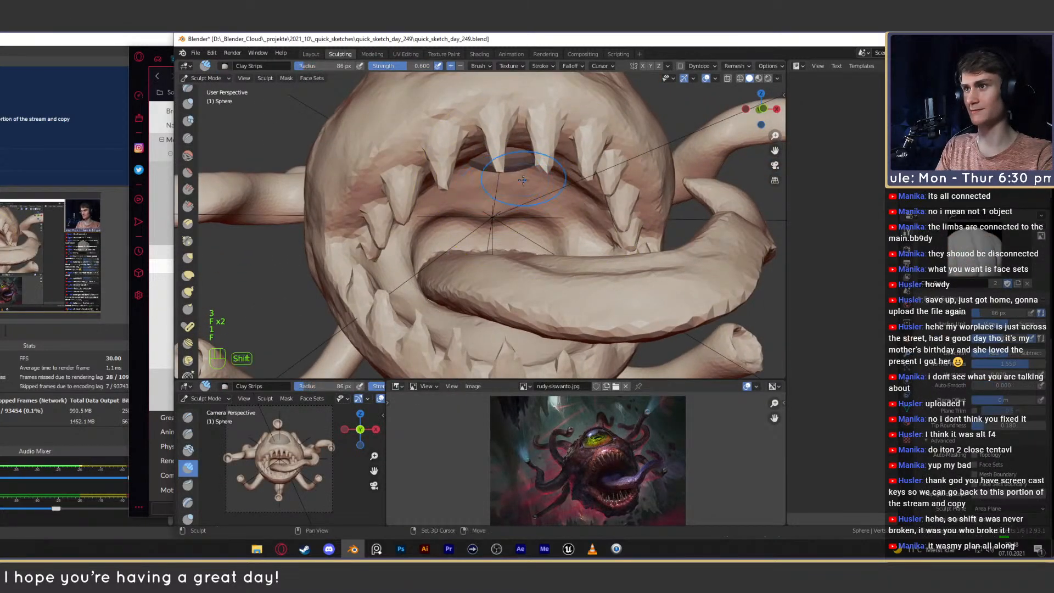
{"action": "left_click", "coordinate": [496, 190]}
{"action": "middle_click_drag", "start_coordinate": [511, 241], "coordinate": [515, 217]}
{"action": "left_click_drag", "start_coordinate": [501, 199], "coordinate": [497, 202]}
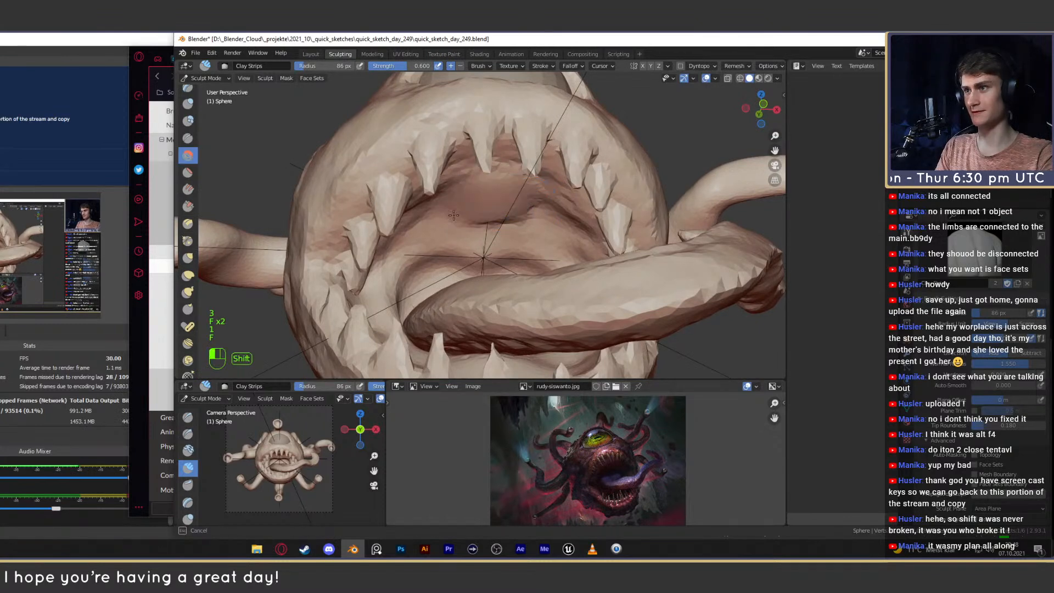
Back in the Layout workspace, tilt the eyeball slightly about the X axis to aim its pole out of the socket.
{"action": "left_click", "coordinate": [311, 54]}
{"action": "scroll", "coordinate": [492, 235], "scroll_direction": "down", "scroll_amount": 4}
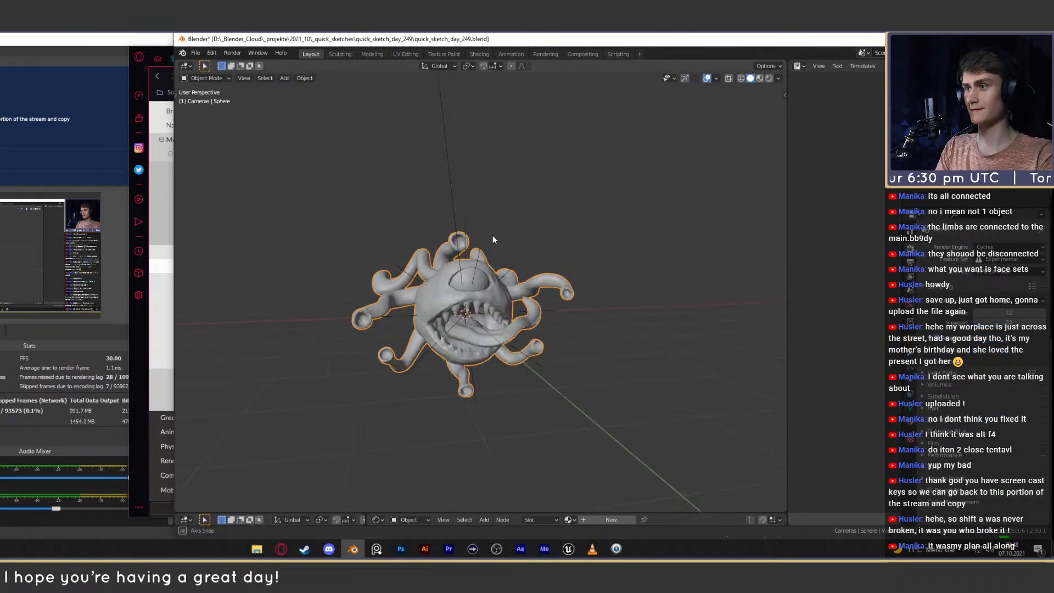
{"action": "scroll", "coordinate": [502, 255], "scroll_direction": "up", "scroll_amount": 2}
{"action": "middle_click_drag", "start_coordinate": [504, 255], "coordinate": [516, 242]}
{"action": "left_click", "coordinate": [581, 236]}
{"action": "scroll", "coordinate": [580, 236], "scroll_direction": "down", "scroll_amount": 2}
{"action": "middle_click_drag", "start_coordinate": [512, 279], "coordinate": [655, 266]}
{"action": "scroll", "coordinate": [579, 281], "scroll_direction": "up", "scroll_amount": 4}
{"action": "left_click", "coordinate": [592, 256]}
{"action": "key", "text": "r"}
{"action": "key", "text": "x"}
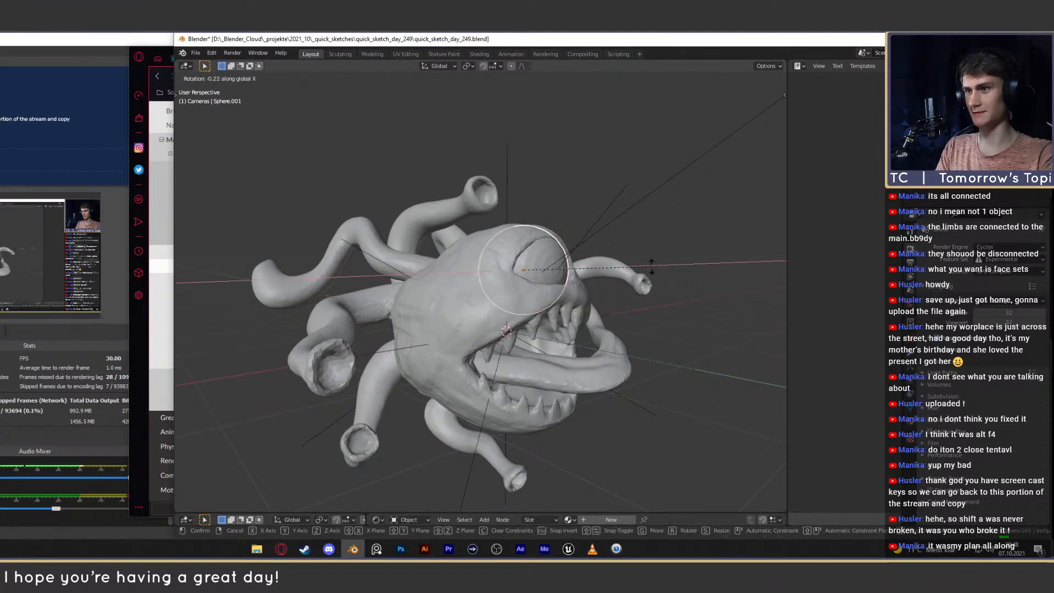
{"action": "left_click", "coordinate": [649, 251]}
Enter Edit Mode on the eyeball and select the circle of faces around its front pole for the pupil.
{"action": "scroll", "coordinate": [607, 278], "scroll_direction": "down", "scroll_amount": 4}
{"action": "middle_click_drag", "start_coordinate": [607, 278], "coordinate": [524, 312]}
{"action": "scroll", "coordinate": [472, 249], "scroll_direction": "up", "scroll_amount": 7}
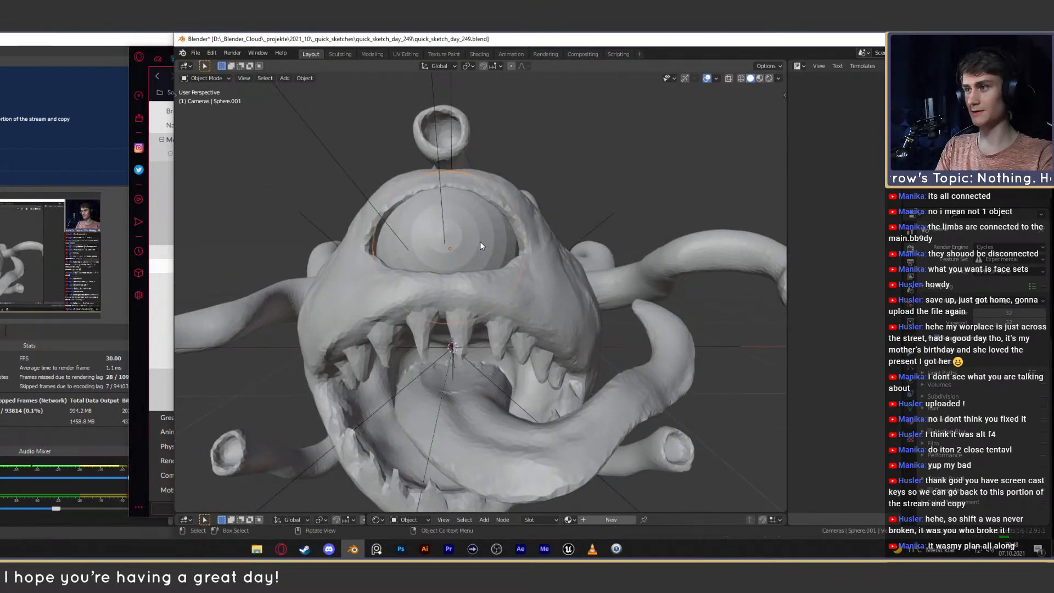
{"action": "key", "text": "Tab"}
{"action": "scroll", "coordinate": [480, 241], "scroll_direction": "up", "scroll_amount": 3}
{"action": "scroll", "coordinate": [480, 241], "scroll_direction": "down", "scroll_amount": 5}
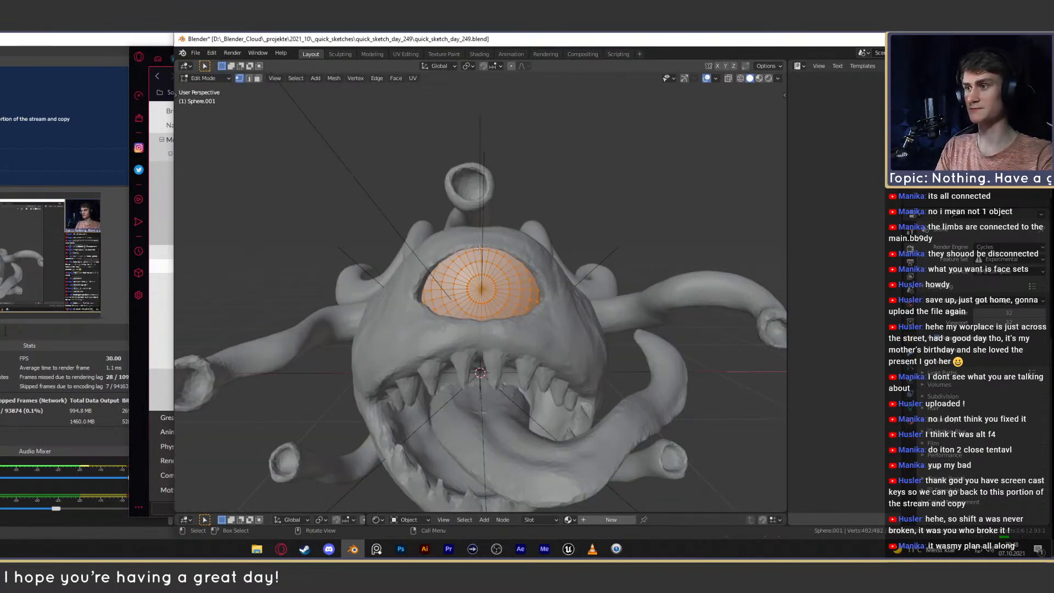
{"action": "scroll", "coordinate": [476, 240], "scroll_direction": "up", "scroll_amount": 3}
{"action": "scroll", "coordinate": [502, 312], "scroll_direction": "up", "scroll_amount": 2}
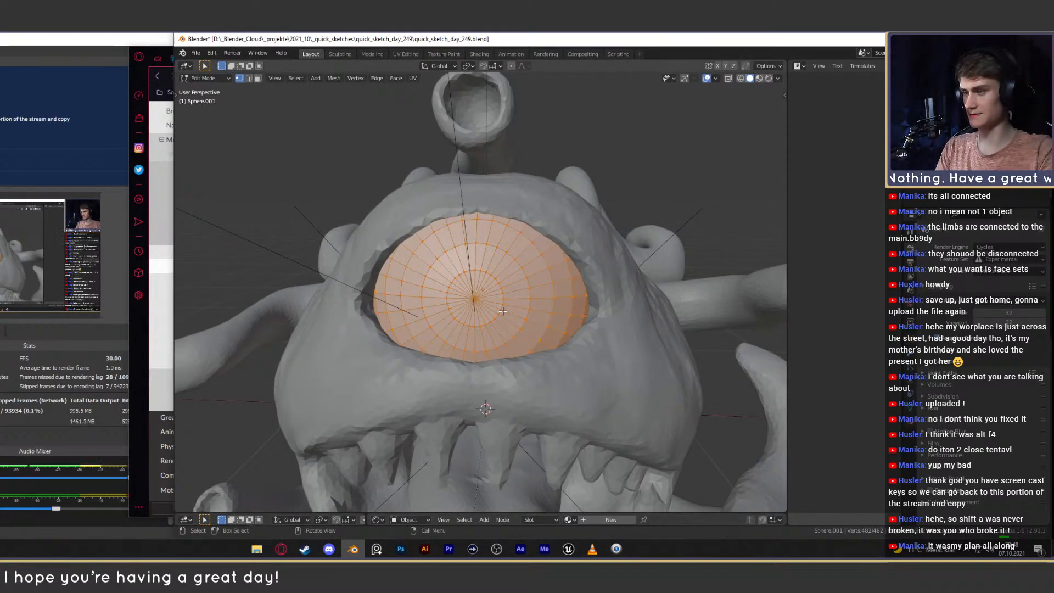
{"action": "key", "text": "3"}
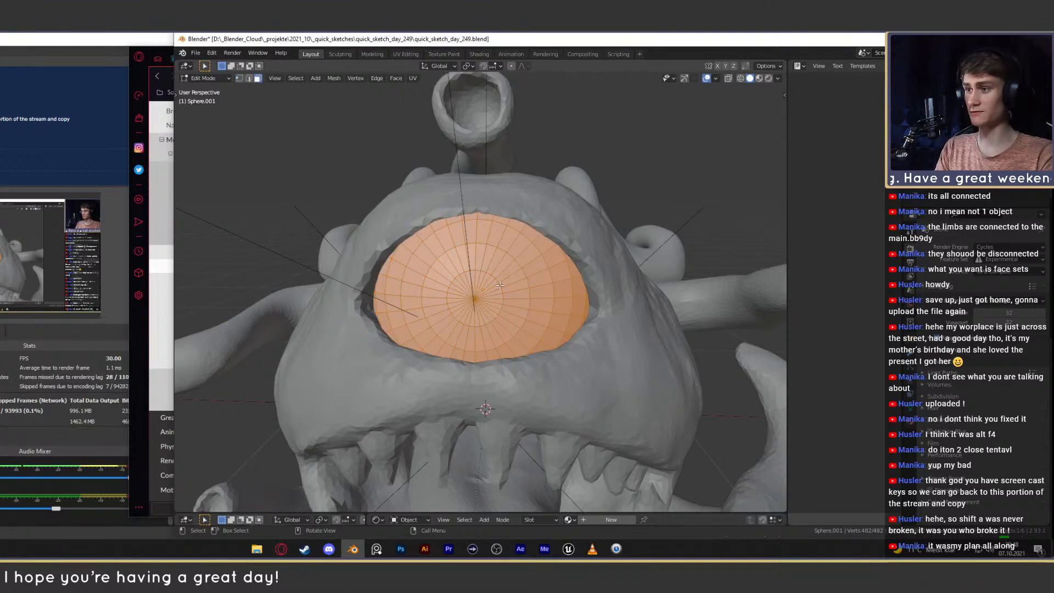
{"action": "middle_click_drag", "start_coordinate": [503, 311], "coordinate": [516, 288]}
{"action": "scroll", "coordinate": [527, 242], "scroll_direction": "up", "scroll_amount": 1}
{"action": "left_click", "coordinate": [535, 246], "text": "alt"}
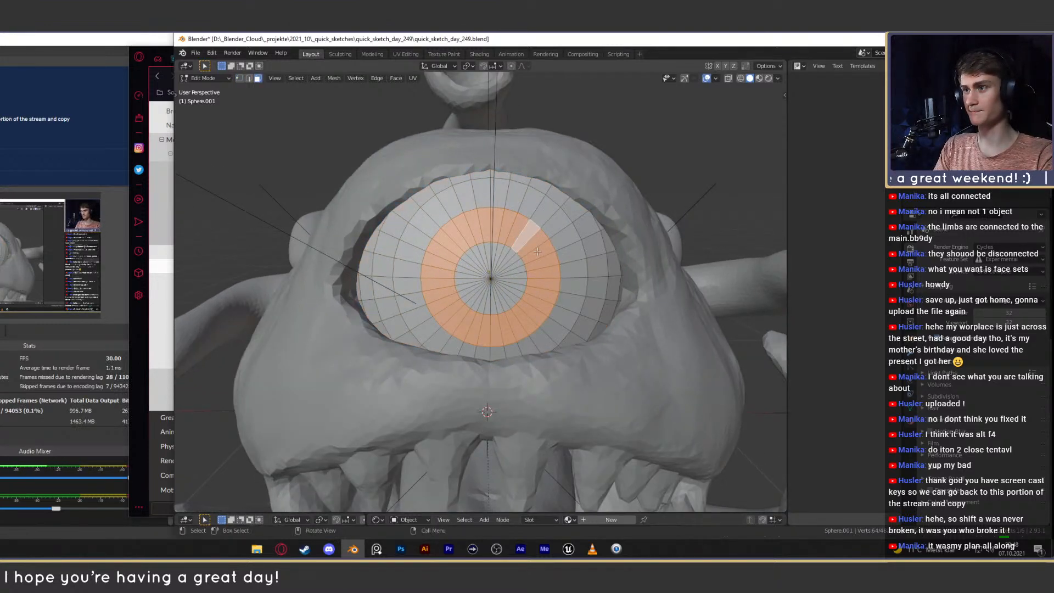
{"action": "key", "text": "Escape"}
{"action": "middle_click_drag", "start_coordinate": [488, 276], "coordinate": [712, 314]}
Try extruding the pupil faces about 0.15 m inward along their normals and insetting them.
{"action": "key", "text": "alt+e"}
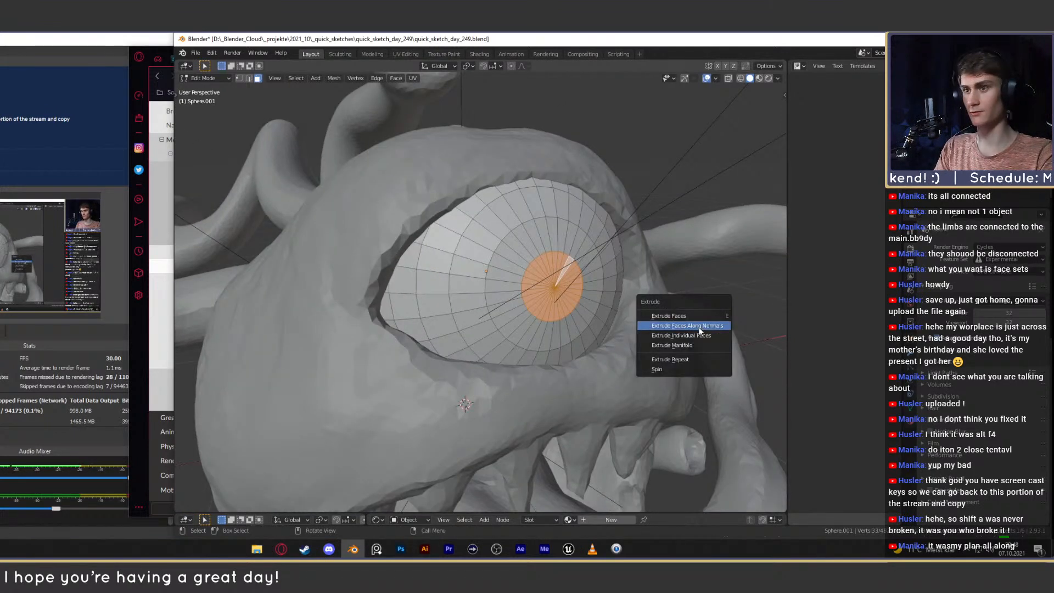
{"action": "left_click", "coordinate": [693, 323]}
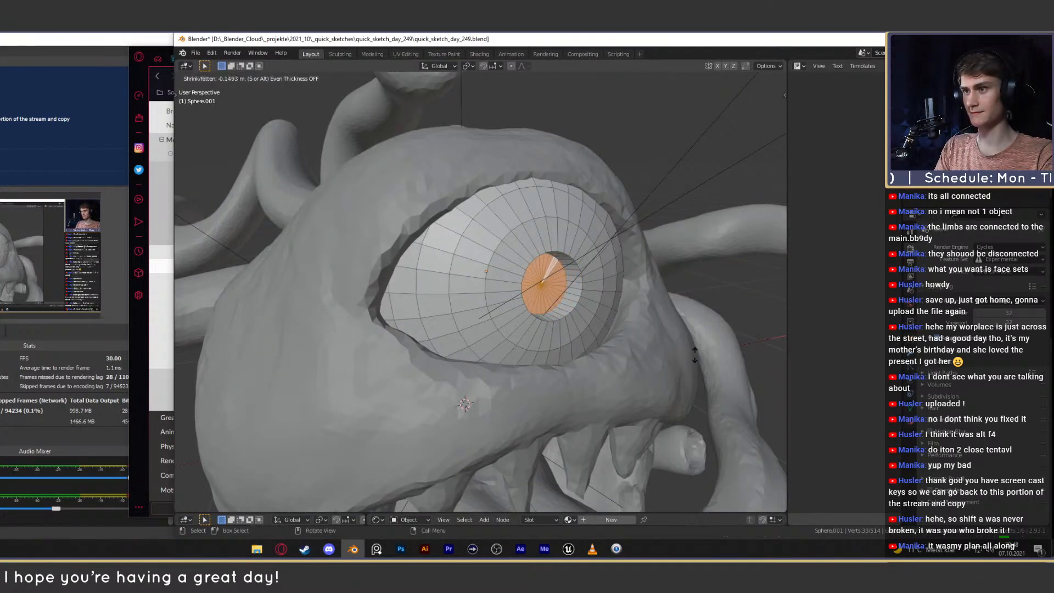
{"action": "left_click", "coordinate": [694, 354]}
{"action": "middle_click_drag", "start_coordinate": [695, 355], "coordinate": [648, 302]}
{"action": "key", "text": "i"}
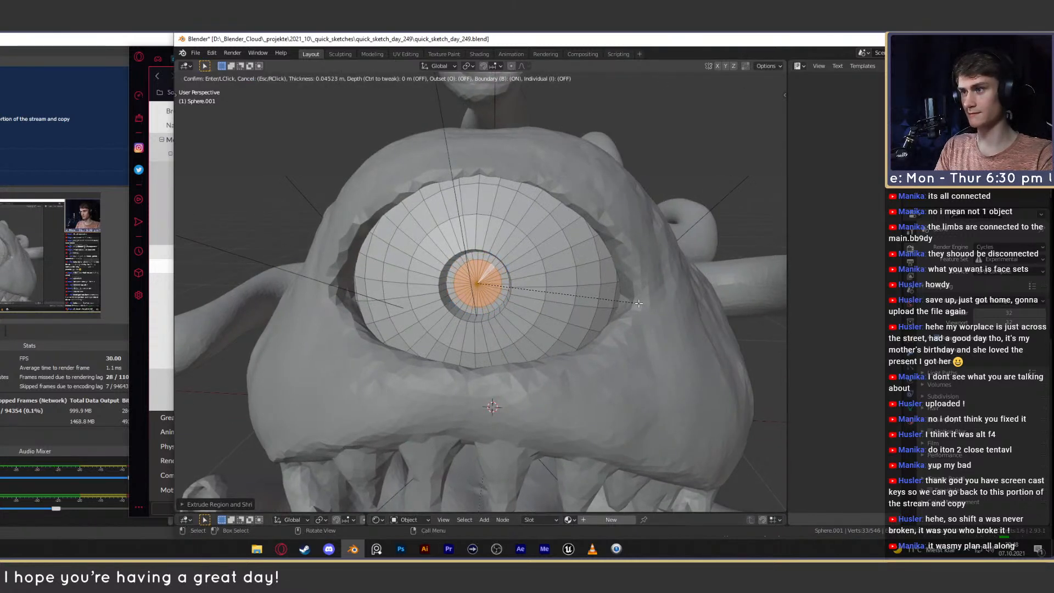
{"action": "key", "text": "Escape"}
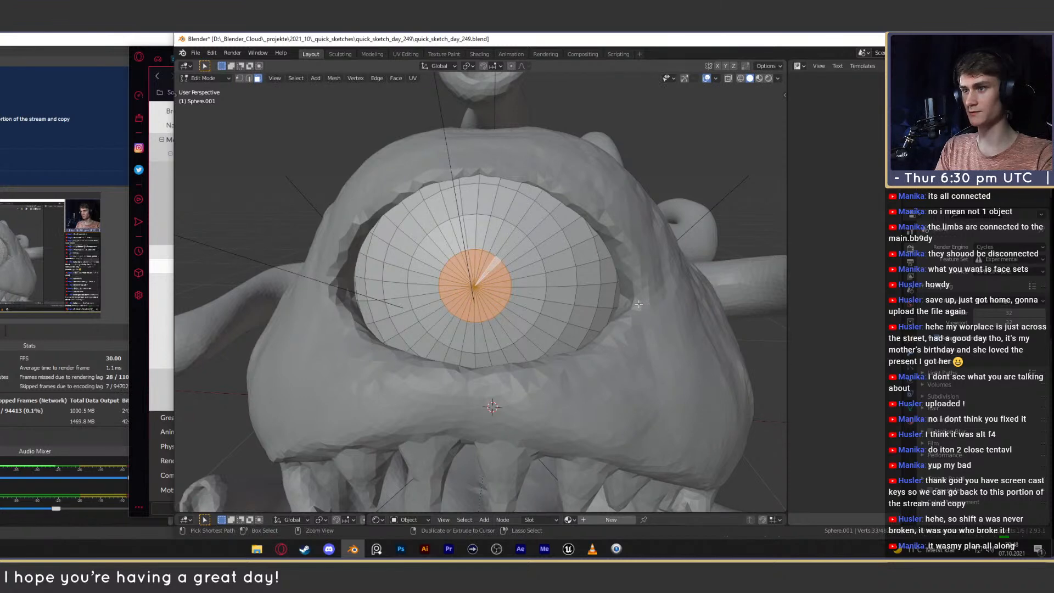
{"action": "middle_click_drag", "start_coordinate": [639, 303], "coordinate": [564, 251]}
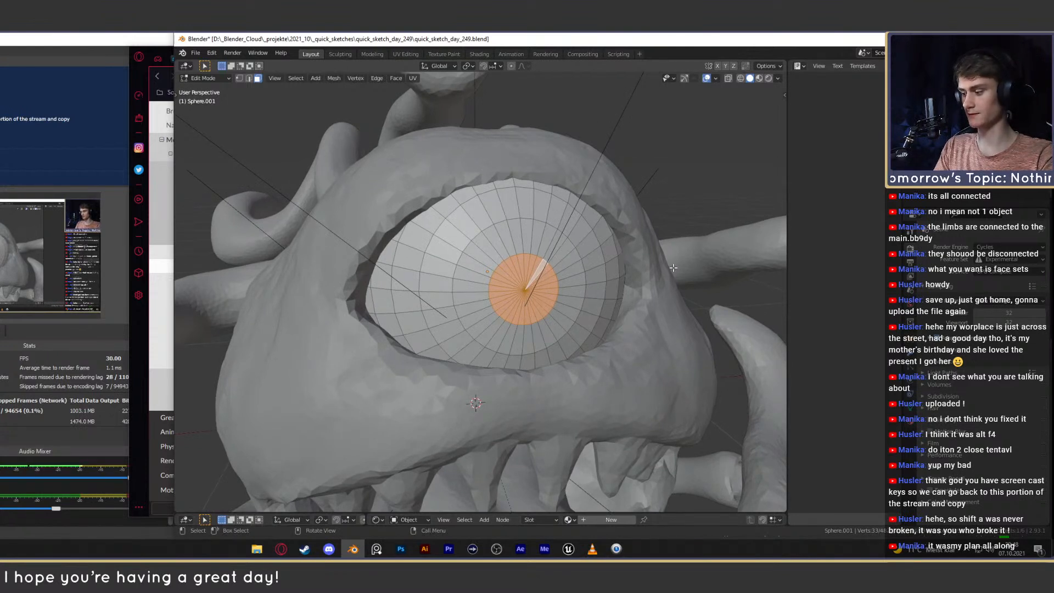
Extrude the pupil faces inward along their normals and inset them by about 0.05 m.
{"action": "key", "text": "alt+e"}
{"action": "left_click", "coordinate": [666, 277]}
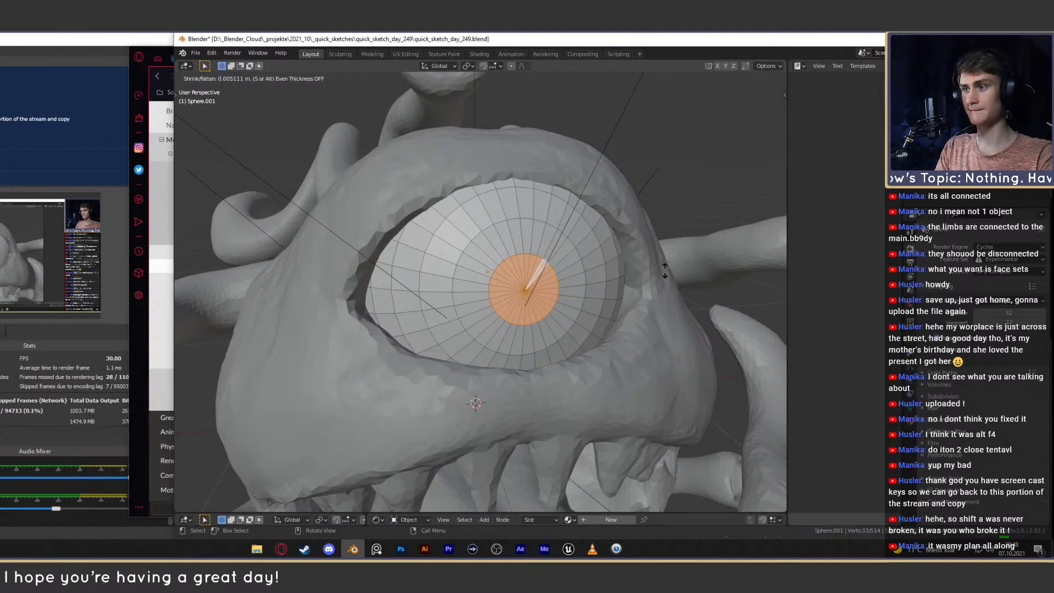
{"action": "key", "text": "i"}
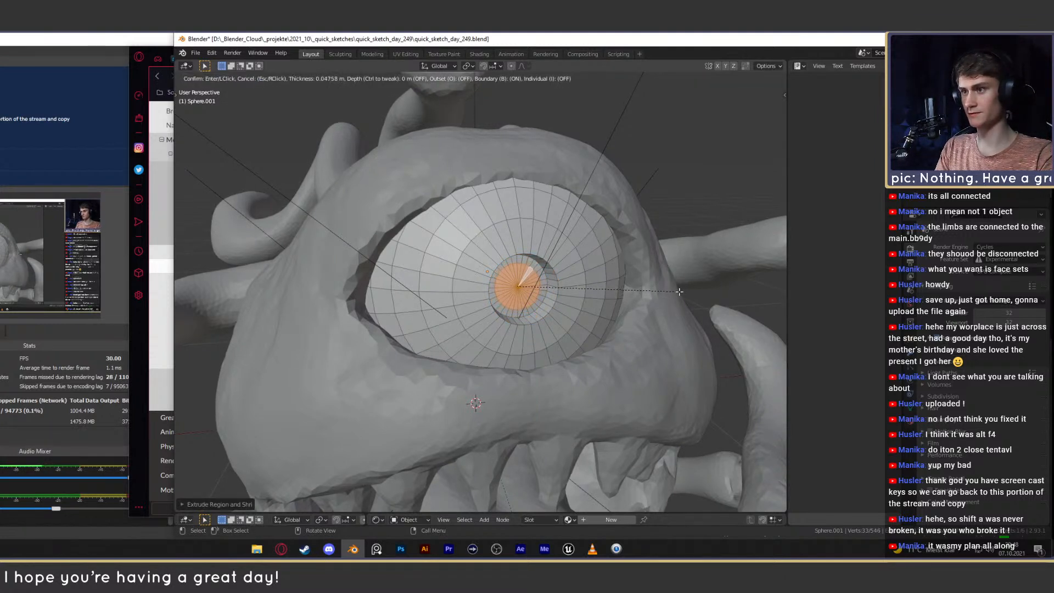
Extrude the inset pupil faces further inward along their normals, and delete them to open the pupil.
{"action": "key", "text": "alt+e"}
{"action": "left_click", "coordinate": [658, 319]}
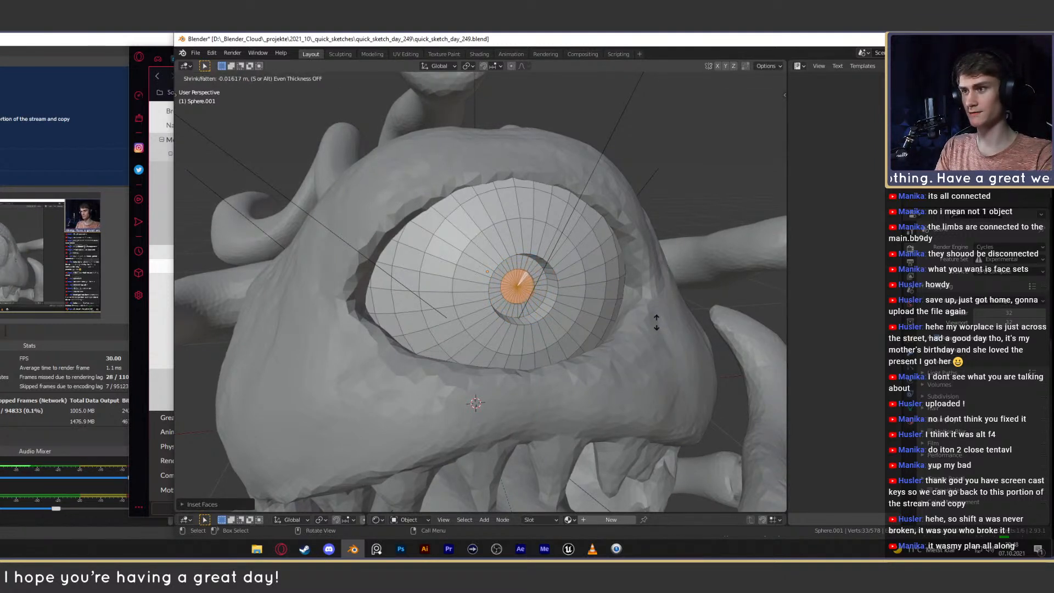
{"action": "left_click", "coordinate": [628, 324]}
{"action": "key", "text": "x"}
{"action": "left_click", "coordinate": [596, 347]}
{"action": "scroll", "coordinate": [588, 304], "scroll_direction": "down", "scroll_amount": 5}
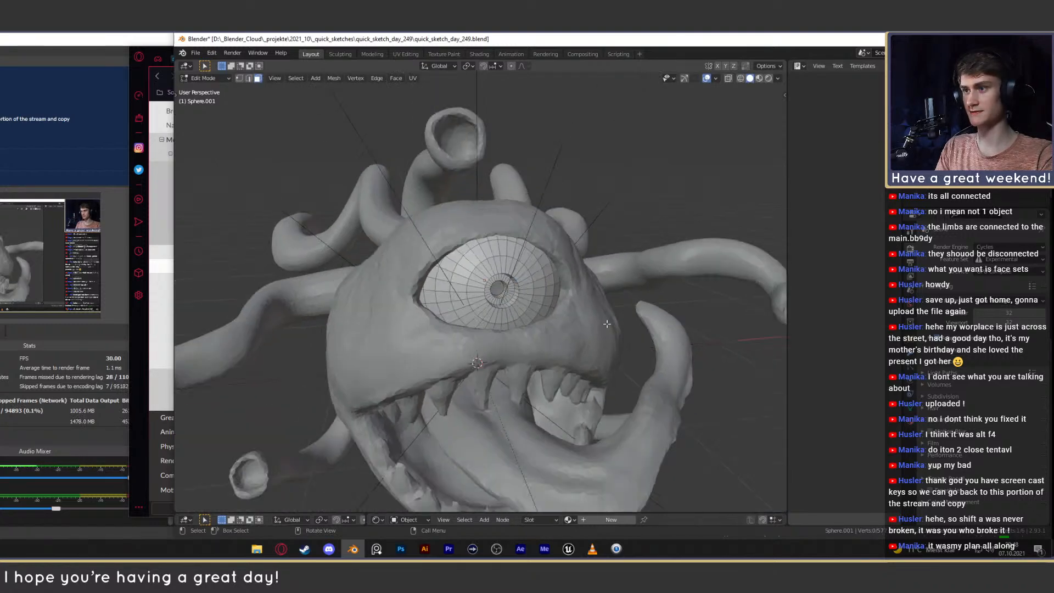
Return to Object Mode and save the Blender file.
{"action": "key", "text": "Tab"}
{"action": "scroll", "coordinate": [591, 304], "scroll_direction": "down", "scroll_amount": 1}
{"action": "middle_click_drag", "start_coordinate": [588, 305], "coordinate": [549, 321]}
{"action": "scroll", "coordinate": [591, 307], "scroll_direction": "down", "scroll_amount": 4}
{"action": "scroll", "coordinate": [560, 316], "scroll_direction": "up", "scroll_amount": 8}
{"action": "scroll", "coordinate": [556, 327], "scroll_direction": "down", "scroll_amount": 7}
{"action": "scroll", "coordinate": [556, 324], "scroll_direction": "up", "scroll_amount": 4}
{"action": "scroll", "coordinate": [496, 329], "scroll_direction": "down", "scroll_amount": 6}
{"action": "left_click", "coordinate": [195, 53]}
{"action": "left_click", "coordinate": [211, 103]}
Delete the distant object whose long line extends to the creature.
{"action": "scroll", "coordinate": [498, 288], "scroll_direction": "up", "scroll_amount": 2}
{"action": "middle_click_drag", "start_coordinate": [496, 292], "coordinate": [478, 295]}
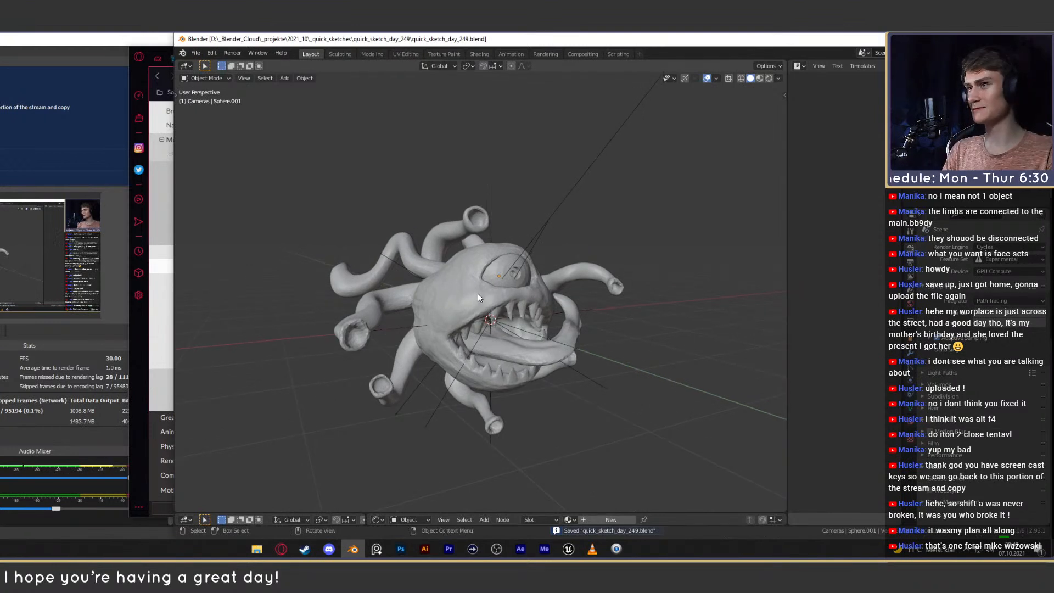
{"action": "scroll", "coordinate": [474, 293], "scroll_direction": "down", "scroll_amount": 5}
{"action": "mouse_move", "coordinate": [562, 295]}
{"action": "middle_mouse_down"}
{"action": "mouse_move", "coordinate": [516, 311]}
{"action": "mouse_move", "coordinate": [484, 288]}
{"action": "mouse_move", "coordinate": [545, 275]}
{"action": "mouse_move", "coordinate": [562, 287]}
{"action": "middle_mouse_up"}
{"action": "left_click", "coordinate": [404, 166]}
{"action": "scroll", "coordinate": [475, 281], "scroll_direction": "up", "scroll_amount": 2}
{"action": "key", "text": "Delete"}
Shade the eyeball smooth.
{"action": "scroll", "coordinate": [522, 304], "scroll_direction": "up", "scroll_amount": 5}
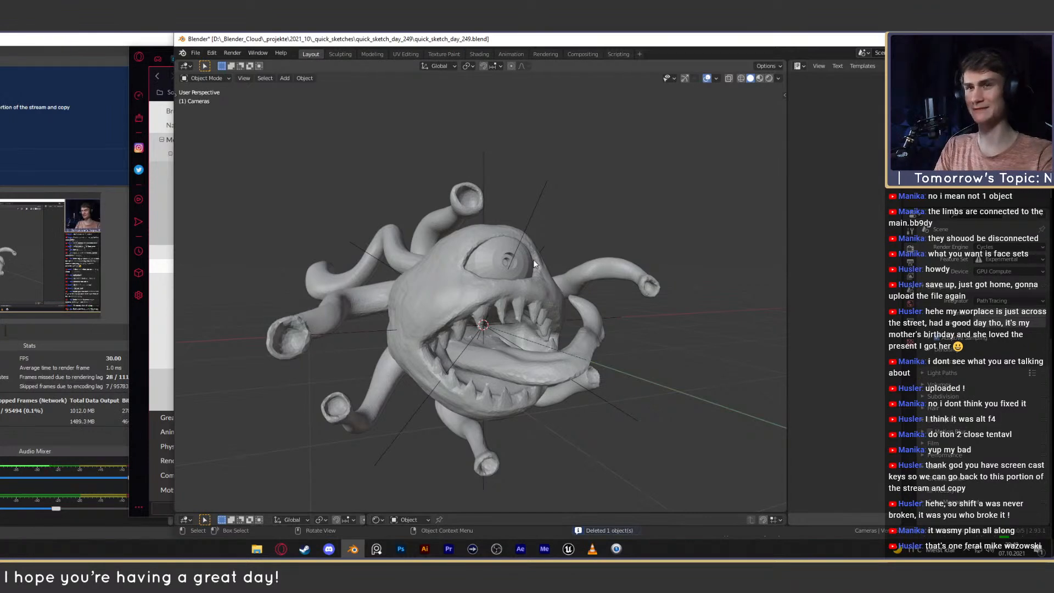
{"action": "scroll", "coordinate": [537, 280], "scroll_direction": "down", "scroll_amount": 3}
{"action": "scroll", "coordinate": [528, 287], "scroll_direction": "up", "scroll_amount": 3}
{"action": "middle_click_drag", "start_coordinate": [525, 303], "coordinate": [541, 312]}
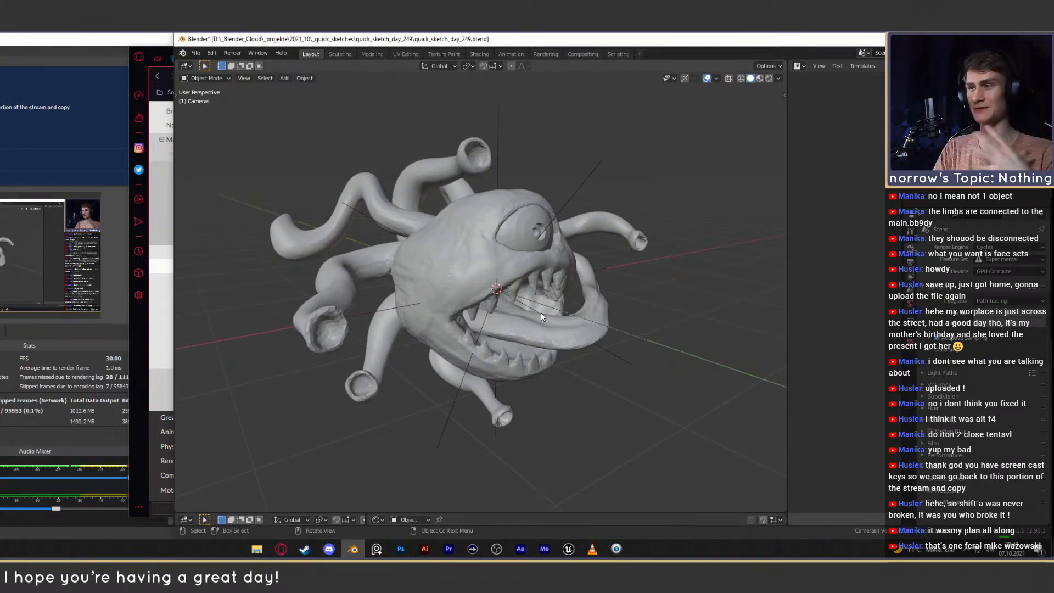
{"action": "left_click", "coordinate": [526, 234]}
{"action": "right_click", "coordinate": [524, 235]}
Add supporting edge loops around the eyeball's pupil rim and inside the pupil hole, and return to Object Mode.
{"action": "middle_click_drag", "start_coordinate": [524, 235], "coordinate": [542, 270]}
{"action": "key", "text": "KP_Decimal"}
{"action": "key", "text": "Tab"}
{"action": "left_click", "coordinate": [530, 263]}
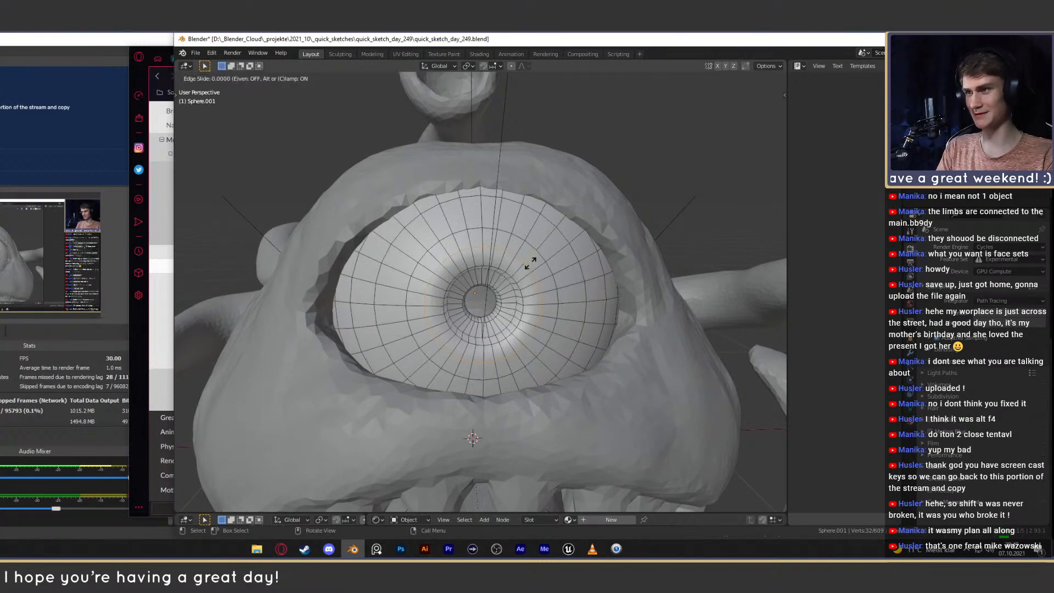
{"action": "middle_click_drag", "start_coordinate": [534, 278], "coordinate": [546, 247]}
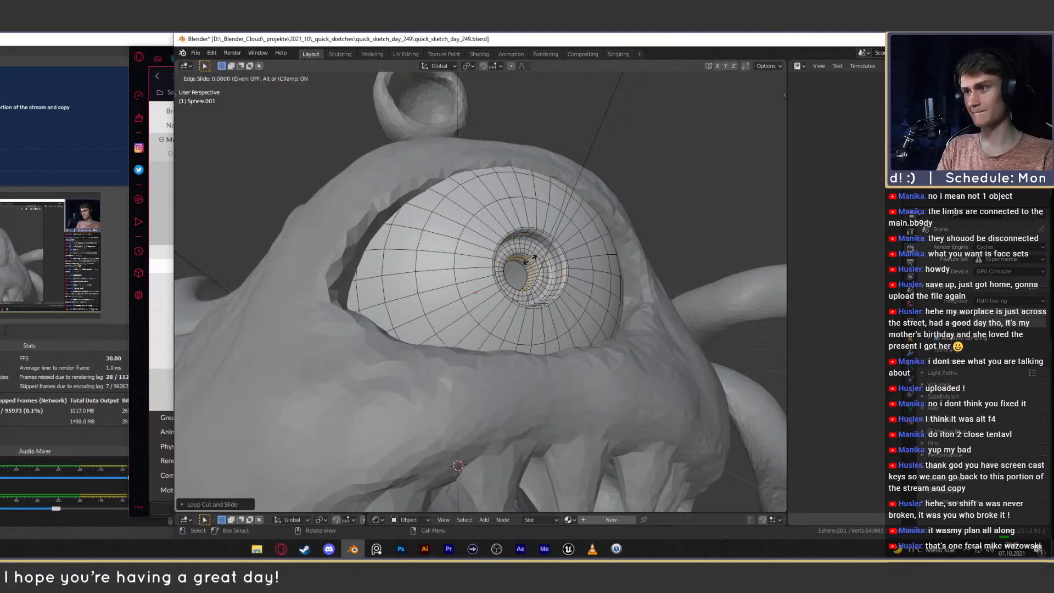
{"action": "key", "text": "Tab"}
{"action": "scroll", "coordinate": [551, 302], "scroll_direction": "down", "scroll_amount": 5}
{"action": "middle_click_drag", "start_coordinate": [551, 302], "coordinate": [469, 275]}
{"action": "scroll", "coordinate": [608, 236], "scroll_direction": "down", "scroll_amount": 4}
{"action": "scroll", "coordinate": [499, 322], "scroll_direction": "up", "scroll_amount": 3}
{"action": "key", "text": "shift+a"}
{"action": "mouse_move", "coordinate": [472, 277]}
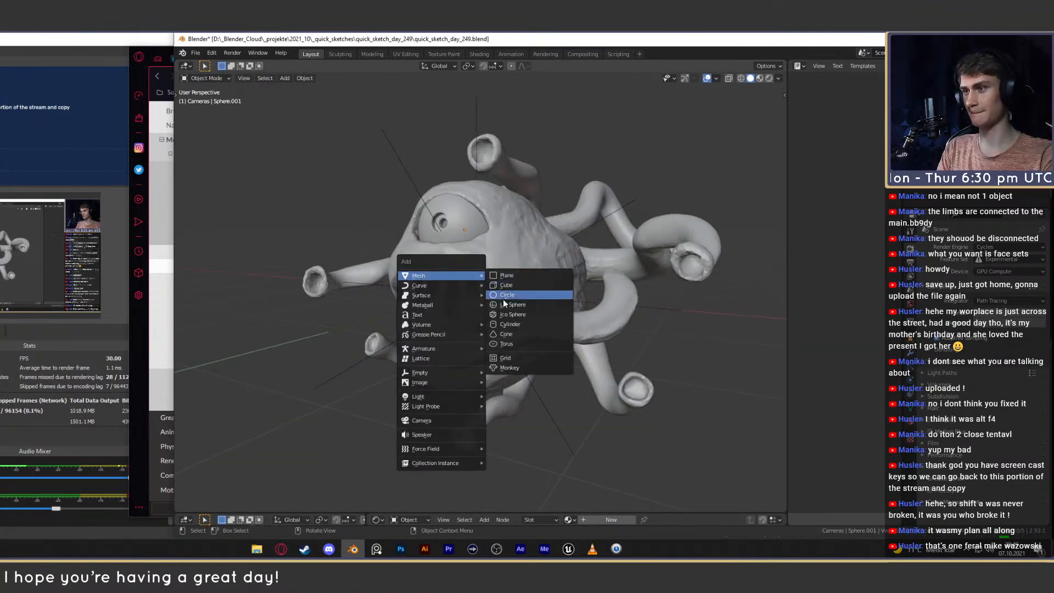
Duplicate the main eyeball, scale the copy down, and move it to the open end of the creature's left tentacle.
{"action": "middle_click_drag", "start_coordinate": [452, 209], "coordinate": [457, 239]}
{"action": "middle_click_drag", "start_coordinate": [457, 240], "coordinate": [671, 215], "text": "shift"}
{"action": "key", "text": "shift+d"}
{"action": "left_click", "coordinate": [461, 284]}
{"action": "key", "text": "s"}
{"action": "left_click", "coordinate": [463, 289]}
{"action": "middle_click_drag", "start_coordinate": [457, 289], "coordinate": [561, 271]}
{"action": "key", "text": "g"}
{"action": "left_click", "coordinate": [600, 270]}
Rotate the small eyeball so its pupil faces outward, and resize and reposition it to fit the left tentacle's socket.
{"action": "key", "text": "r"}
{"action": "key", "text": "r"}
{"action": "left_click", "coordinate": [488, 276]}
{"action": "key", "text": "s"}
{"action": "left_click", "coordinate": [522, 276]}
{"action": "key", "text": "g"}
{"action": "left_click", "coordinate": [522, 279]}
{"action": "key", "text": "g"}
{"action": "left_click", "coordinate": [607, 269]}
{"action": "key", "text": "r"}
{"action": "key", "text": "r"}
{"action": "left_click", "coordinate": [514, 271]}
{"action": "key", "text": "g"}
Duplicate the small eyeball onto the lower-left tentacle's open end and rotate the copy so its pupil faces outward.
{"action": "key", "text": "shift+d"}
{"action": "left_click", "coordinate": [499, 451]}
{"action": "middle_click_drag", "start_coordinate": [498, 451], "coordinate": [555, 313], "text": "shift"}
{"action": "middle_click_drag", "start_coordinate": [554, 312], "coordinate": [615, 299]}
{"action": "key", "text": "g"}
{"action": "left_click", "coordinate": [479, 357]}
{"action": "middle_click_drag", "start_coordinate": [479, 357], "coordinate": [551, 325], "text": "shift"}
{"action": "key", "text": "g"}
{"action": "key", "text": "r"}
{"action": "key", "text": "r"}
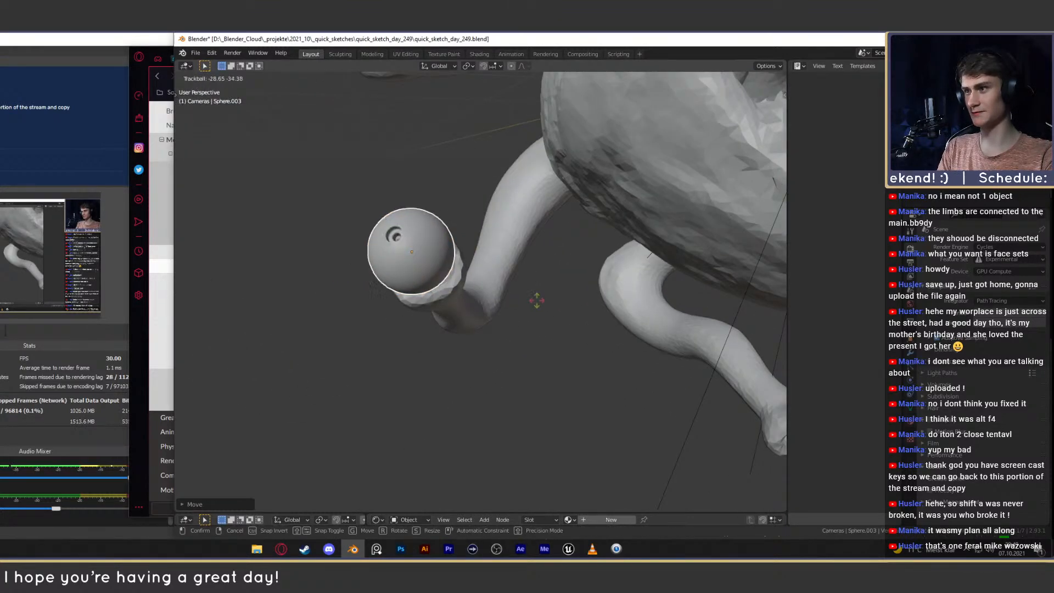
{"action": "left_click", "coordinate": [550, 312]}
Scale and reposition the lower-left tentacle's eyeball so it sits inside the socket.
{"action": "middle_click_drag", "start_coordinate": [509, 286], "coordinate": [473, 349], "text": "shift"}
{"action": "key", "text": "s"}
{"action": "left_click", "coordinate": [532, 314]}
{"action": "key", "text": "g"}
{"action": "left_click", "coordinate": [490, 304]}
{"action": "key", "text": "s"}
{"action": "left_click", "coordinate": [547, 333]}
{"action": "scroll", "coordinate": [530, 278], "scroll_direction": "down", "scroll_amount": 4}
{"action": "scroll", "coordinate": [565, 332], "scroll_direction": "up", "scroll_amount": 4}
{"action": "key", "text": "s"}
{"action": "left_click", "coordinate": [554, 330]}
Duplicate the tentacle eyeball and move the copy into the open end of the top tentacle.
{"action": "scroll", "coordinate": [555, 329], "scroll_direction": "down", "scroll_amount": 4}
{"action": "scroll", "coordinate": [458, 331], "scroll_direction": "down", "scroll_amount": 3}
{"action": "left_click", "coordinate": [386, 312]}
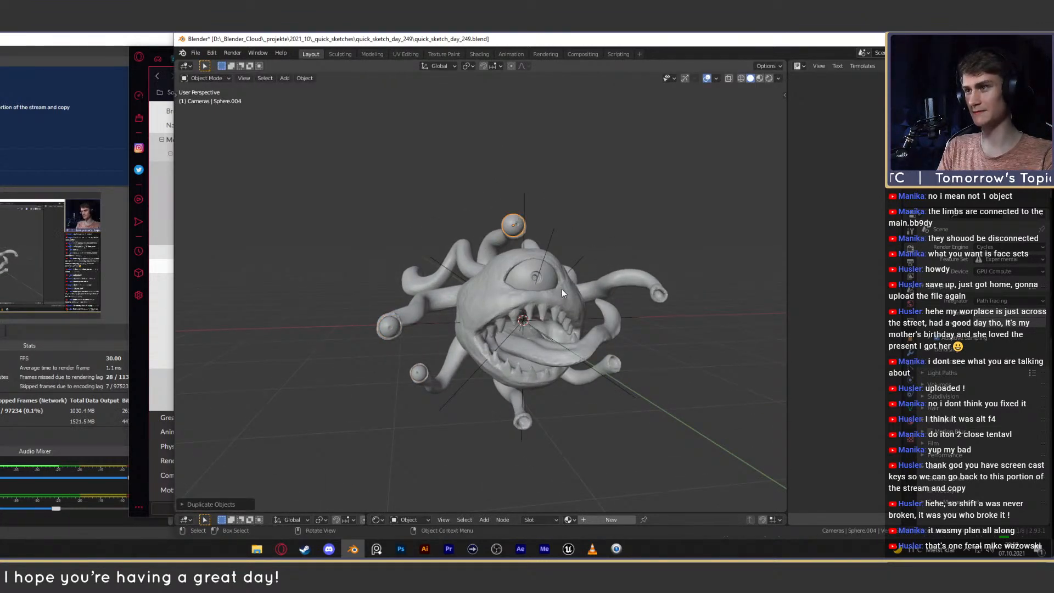
{"action": "key", "text": "KP_Decimal"}
{"action": "scroll", "coordinate": [564, 292], "scroll_direction": "down", "scroll_amount": 3}
{"action": "middle_click_drag", "start_coordinate": [564, 292], "coordinate": [469, 343]}
{"action": "key", "text": "g"}
{"action": "left_click", "coordinate": [562, 337]}
Rotate the top tentacle's eyeball so its pupil faces outward, and adjust its position in the socket.
{"action": "middle_click_drag", "start_coordinate": [563, 337], "coordinate": [574, 388]}
{"action": "key", "text": "KP_Decimal"}
{"action": "scroll", "coordinate": [578, 337], "scroll_direction": "down", "scroll_amount": 4}
{"action": "key", "text": "r"}
{"action": "key", "text": "r"}
{"action": "left_click", "coordinate": [559, 337]}
{"action": "key", "text": "g"}
{"action": "left_click", "coordinate": [475, 341]}
{"action": "key", "text": "r"}
{"action": "key", "text": "r"}
{"action": "scroll", "coordinate": [557, 337], "scroll_direction": "down", "scroll_amount": 3}
Duplicate the tentacle eyeball and move the copy to the open end of the upper-right tentacle.
{"action": "key", "text": "shift+d"}
{"action": "left_click", "coordinate": [548, 330]}
{"action": "left_click", "coordinate": [479, 381]}
{"action": "middle_click_drag", "start_coordinate": [479, 381], "coordinate": [608, 354]}
{"action": "key", "text": "g"}
{"action": "left_click", "coordinate": [519, 394]}
{"action": "key", "text": "g"}
{"action": "left_click", "coordinate": [607, 377]}
Scale and rotate the upper-right tentacle's eyeball to match the socket, and move it into the opening.
{"action": "key", "text": "KP_Decimal"}
{"action": "key", "text": "s"}
{"action": "left_click", "coordinate": [595, 379]}
{"action": "key", "text": "r"}
{"action": "key", "text": "r"}
{"action": "key", "text": "g"}
{"action": "left_click", "coordinate": [515, 361]}
Fine-tune the size and position of the upper-right tentacle's eyeball until it is seated in the socket.
{"action": "key", "text": "g"}
{"action": "left_click", "coordinate": [609, 355]}
{"action": "key", "text": "s"}
{"action": "left_click", "coordinate": [644, 380]}
{"action": "key", "text": "g"}
{"action": "left_click", "coordinate": [644, 379]}
{"action": "middle_click_drag", "start_coordinate": [554, 373], "coordinate": [625, 293]}
{"action": "key", "text": "g"}
{"action": "left_click", "coordinate": [656, 364]}
Duplicate the tentacle eyeball and move the copy to the open end of the lower-right tentacle.
{"action": "scroll", "coordinate": [545, 376], "scroll_direction": "down", "scroll_amount": 6}
{"action": "key", "text": "shift+d"}
{"action": "left_click", "coordinate": [558, 470]}
{"action": "middle_click_drag", "start_coordinate": [557, 470], "coordinate": [680, 313]}
{"action": "key", "text": "g"}
{"action": "left_click", "coordinate": [544, 387]}
{"action": "key", "text": "g"}
{"action": "left_click", "coordinate": [495, 384]}
Rotate, reposition and scale the lower-right tentacle's eyeball to fit its socket with the pupil facing outward.
{"action": "key", "text": "r"}
{"action": "key", "text": "r"}
{"action": "left_click", "coordinate": [585, 376]}
{"action": "key", "text": "g"}
{"action": "left_click", "coordinate": [610, 385]}
{"action": "key", "text": "g"}
{"action": "key", "text": "s"}
{"action": "left_click", "coordinate": [585, 361]}
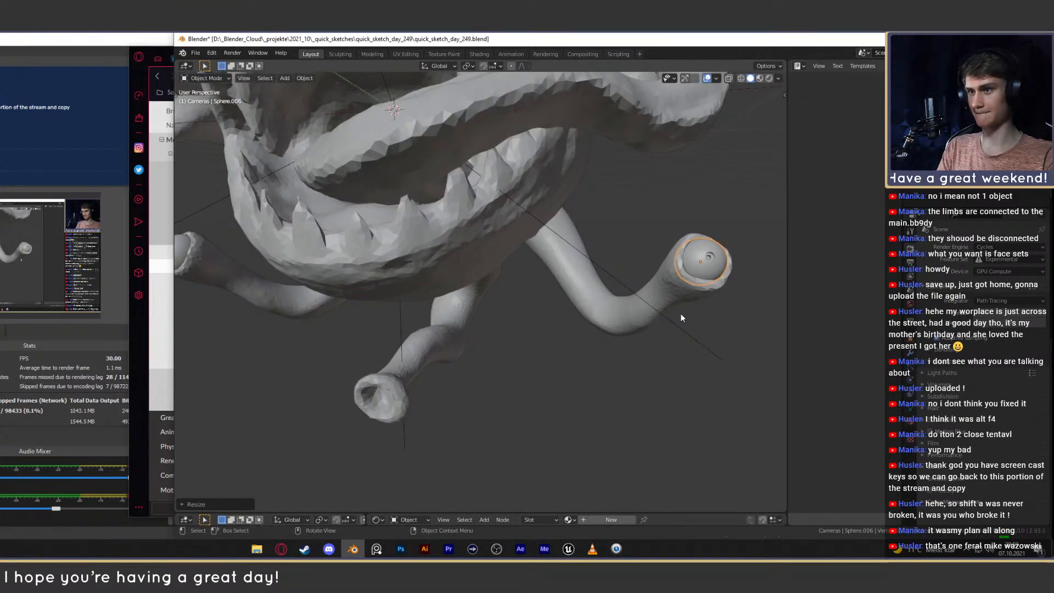
Duplicate the tentacle eyeball into the bottom tentacle's open end and scale the copy to fit the socket.
{"action": "key", "text": "shift+d"}
{"action": "left_click", "coordinate": [387, 451]}
{"action": "middle_click_drag", "start_coordinate": [489, 393], "coordinate": [538, 364]}
{"action": "key", "text": "g"}
{"action": "left_click", "coordinate": [500, 374]}
{"action": "key", "text": "s"}
{"action": "left_click", "coordinate": [590, 367]}
Rotate the bottom tentacle's eyeball so its pupil points out of the socket.
{"action": "middle_click_drag", "start_coordinate": [604, 368], "coordinate": [583, 359]}
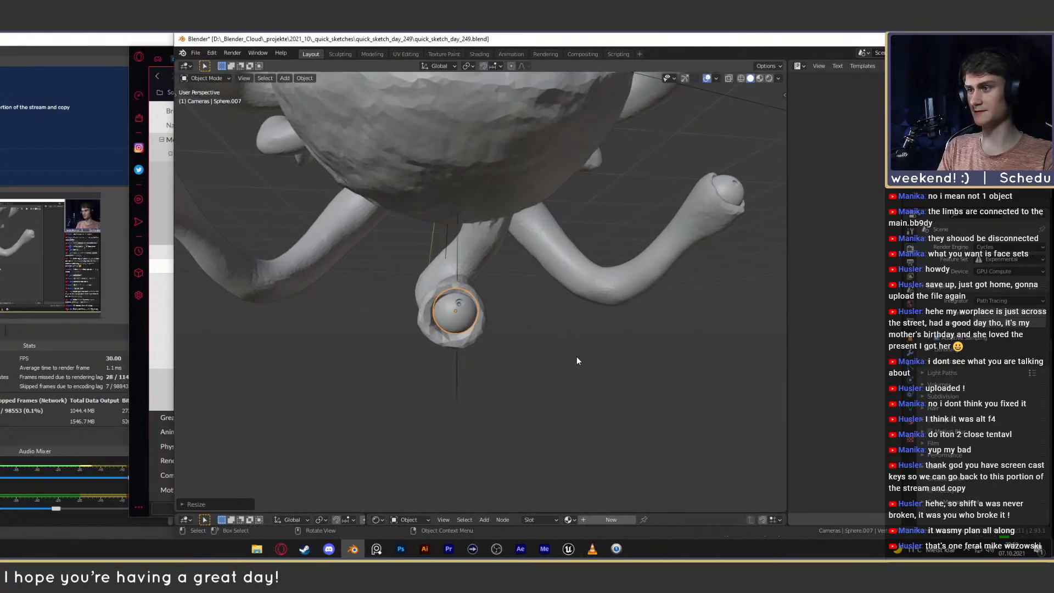
{"action": "key", "text": "r"}
{"action": "key", "text": "r"}
{"action": "left_click", "coordinate": [559, 386]}
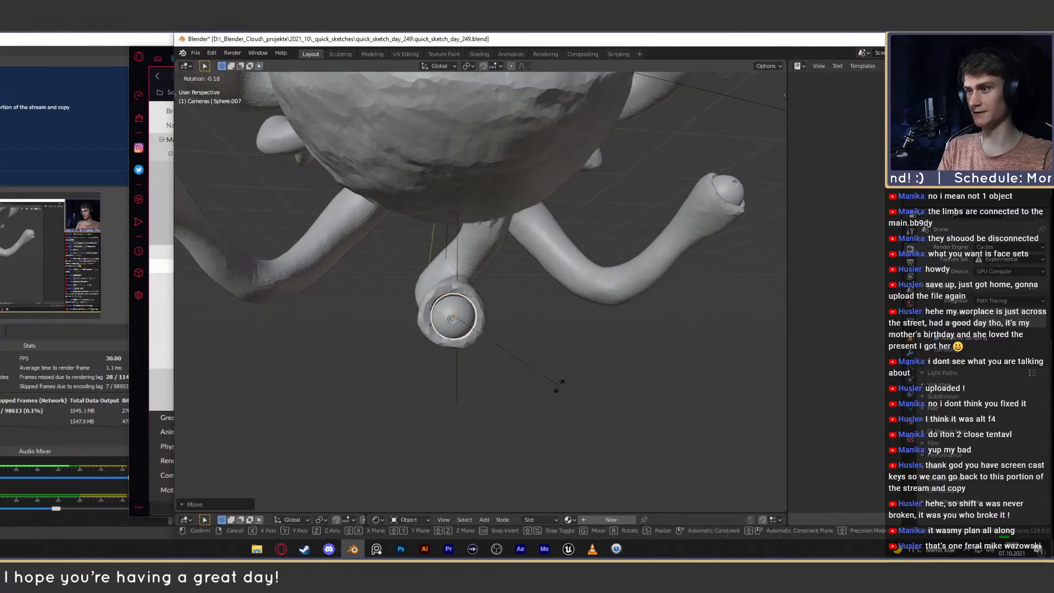
Save the Blender file with the tentacle eyeballs in place.
{"action": "scroll", "coordinate": [554, 290], "scroll_direction": "down", "scroll_amount": 7}
{"action": "middle_click_drag", "start_coordinate": [553, 291], "coordinate": [576, 318]}
{"action": "left_click", "coordinate": [195, 53]}
{"action": "left_click", "coordinate": [220, 120]}
Select the creature's body and enlarge the lower editor area to expose the camera preview and node editor.
{"action": "middle_click_drag", "start_coordinate": [501, 301], "coordinate": [446, 255]}
{"action": "left_click", "coordinate": [462, 252]}
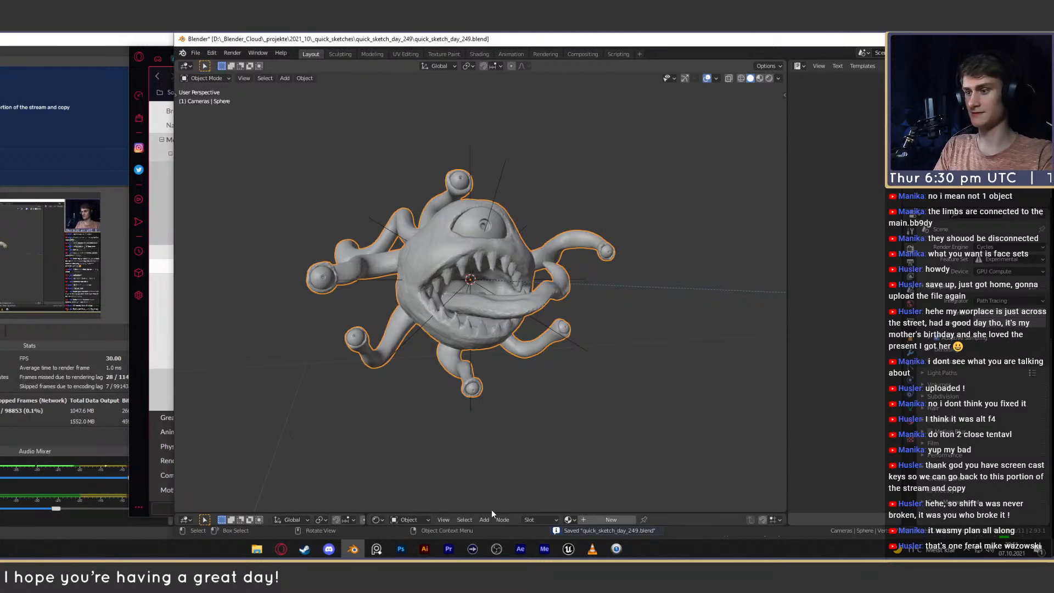
{"action": "left_click_drag", "start_coordinate": [491, 513], "coordinate": [481, 336]}
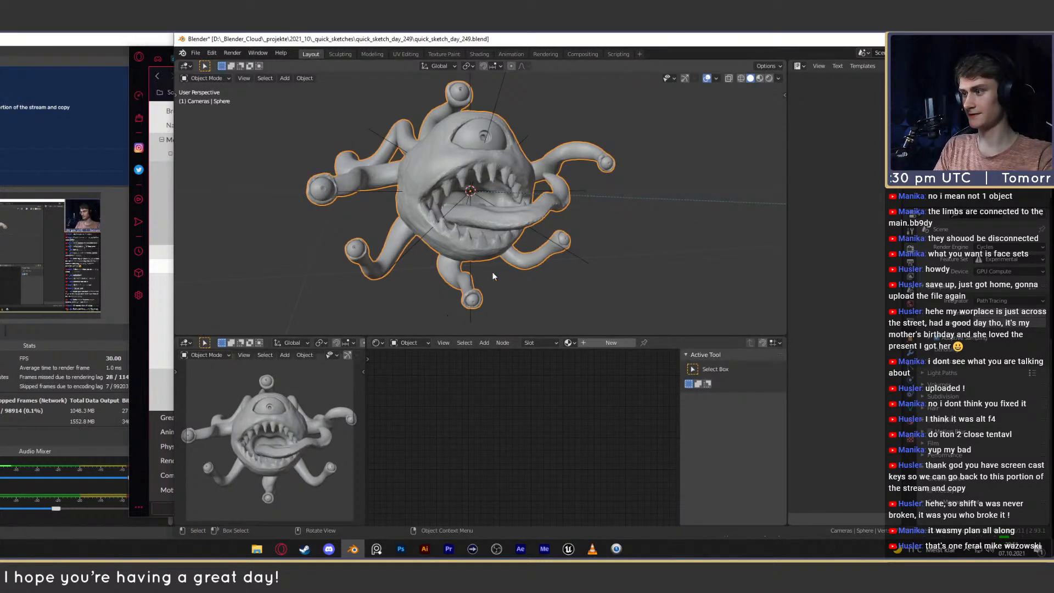
Move the camera around the creature to frame it from an angled, low side view in the camera preview.
{"action": "scroll", "coordinate": [478, 290], "scroll_direction": "down", "scroll_amount": 8}
{"action": "left_click", "coordinate": [407, 233]}
{"action": "key", "text": "g"}
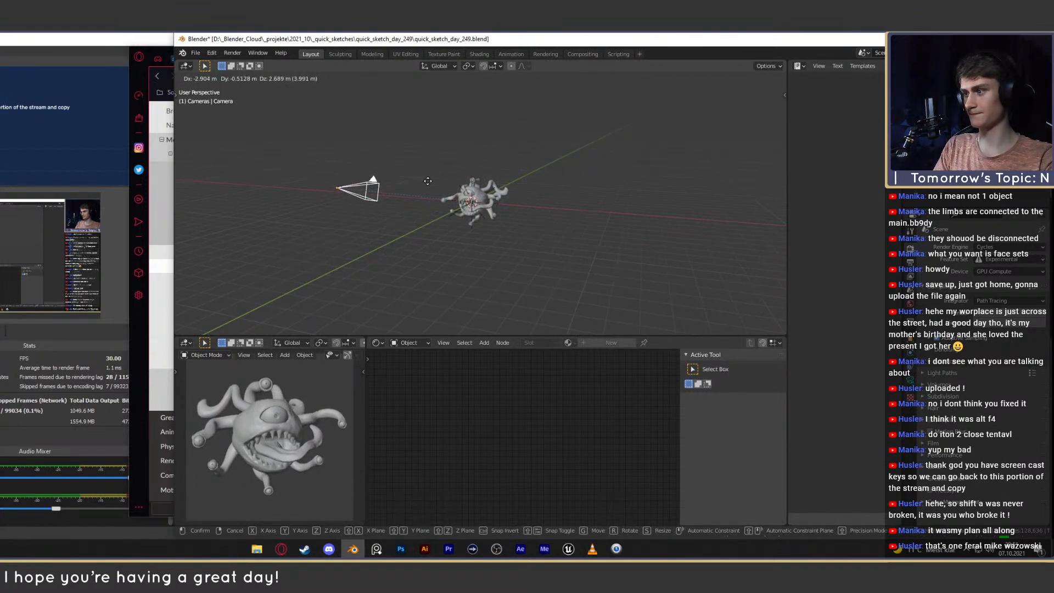
{"action": "left_click", "coordinate": [429, 278]}
{"action": "middle_click_drag", "start_coordinate": [478, 266], "coordinate": [556, 257]}
{"action": "key", "text": "g"}
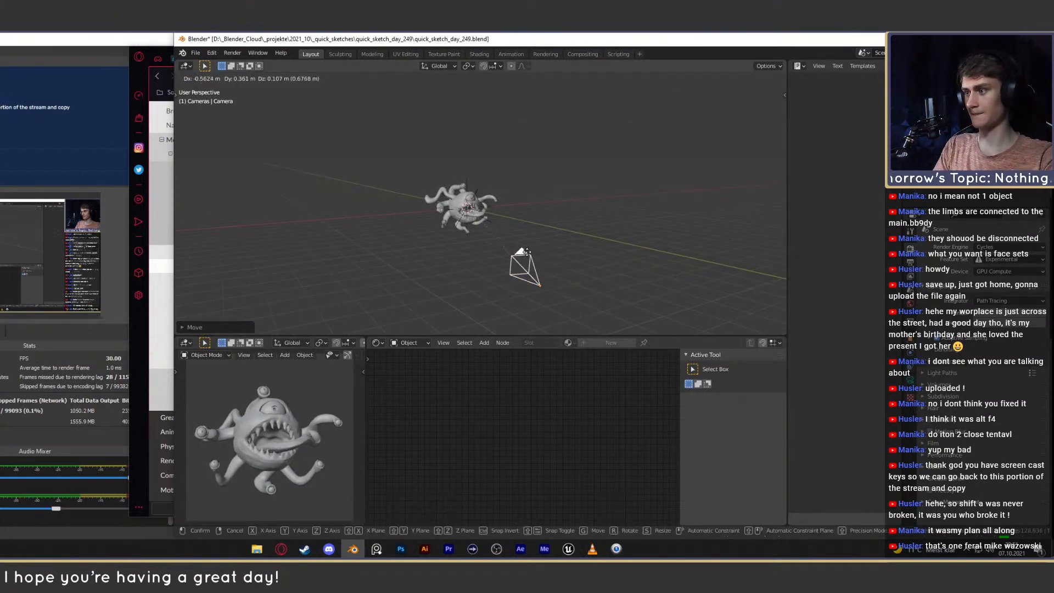
{"action": "left_click", "coordinate": [485, 248]}
{"action": "key", "text": "g"}
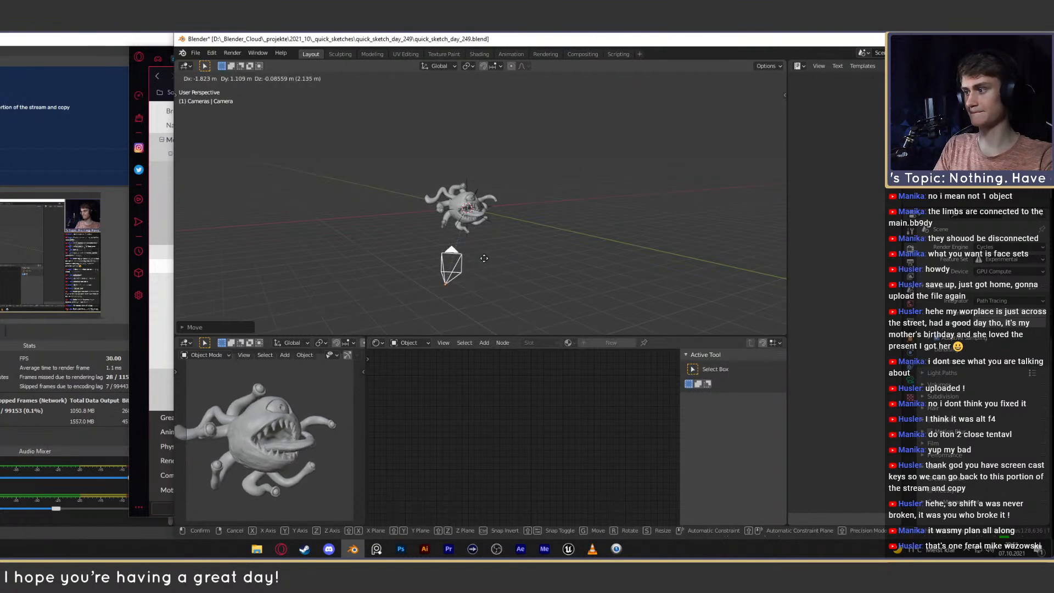
{"action": "left_click", "coordinate": [489, 250]}
Move the camera's Focus empty along the global X axis to reframe the creature.
{"action": "middle_click_drag", "start_coordinate": [492, 253], "coordinate": [614, 245]}
{"action": "left_click", "coordinate": [556, 205]}
{"action": "key", "text": "g"}
{"action": "key", "text": "x"}
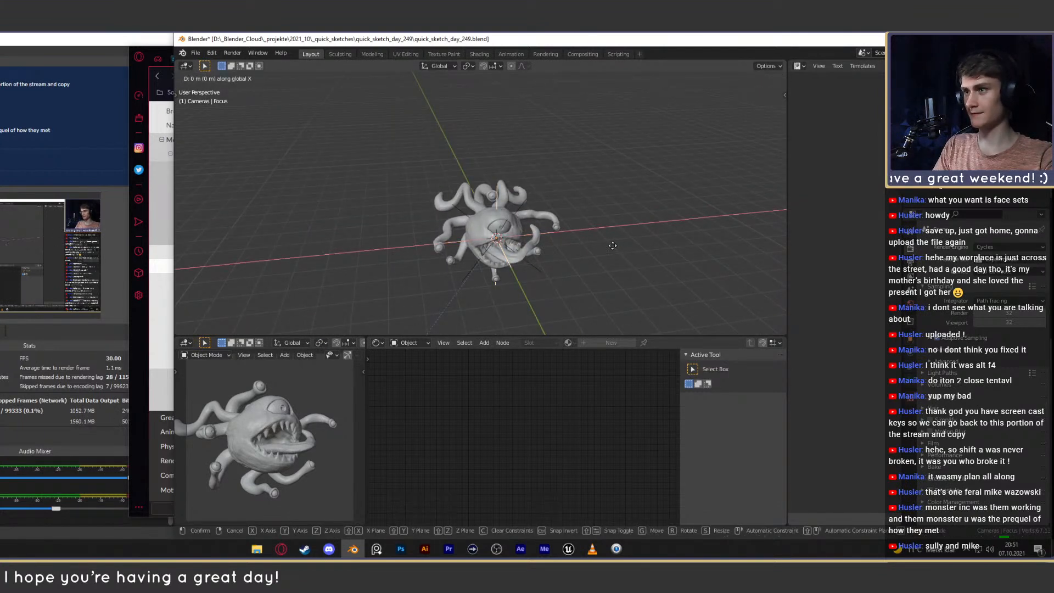
{"action": "left_click", "coordinate": [602, 249]}
{"action": "scroll", "coordinate": [323, 439], "scroll_direction": "up", "scroll_amount": 1}
{"action": "scroll", "coordinate": [322, 438], "scroll_direction": "down", "scroll_amount": 1}
Set the transform pivot point to the 3D Cursor and rotate the camera around the creature on the global Z axis.
{"action": "middle_click_drag", "start_coordinate": [566, 309], "coordinate": [555, 226], "text": "shift"}
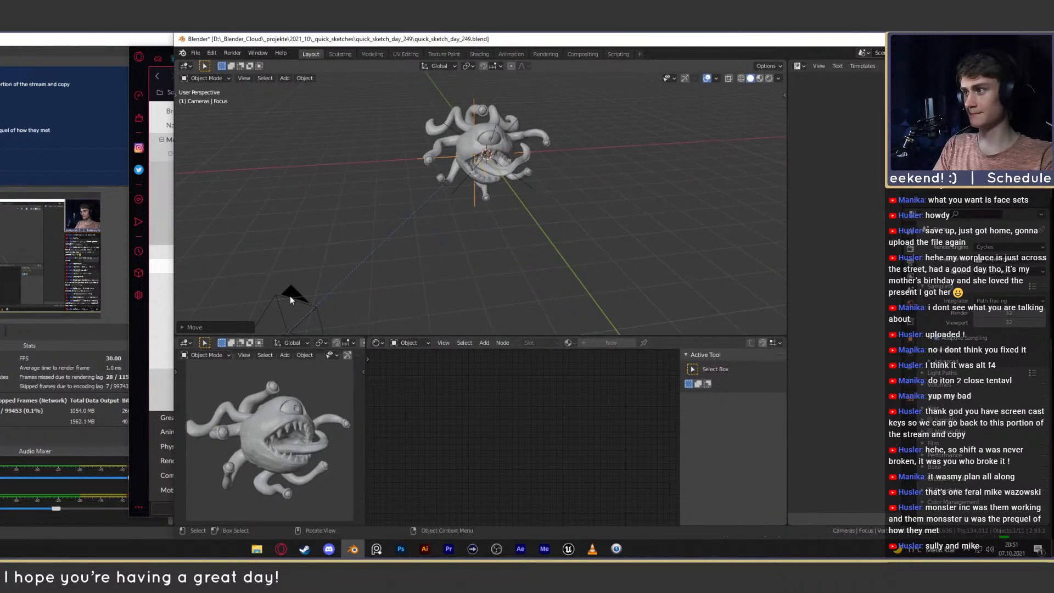
{"action": "left_click", "coordinate": [468, 66]}
{"action": "left_click", "coordinate": [491, 99]}
{"action": "key", "text": "r"}
{"action": "key", "text": "z"}
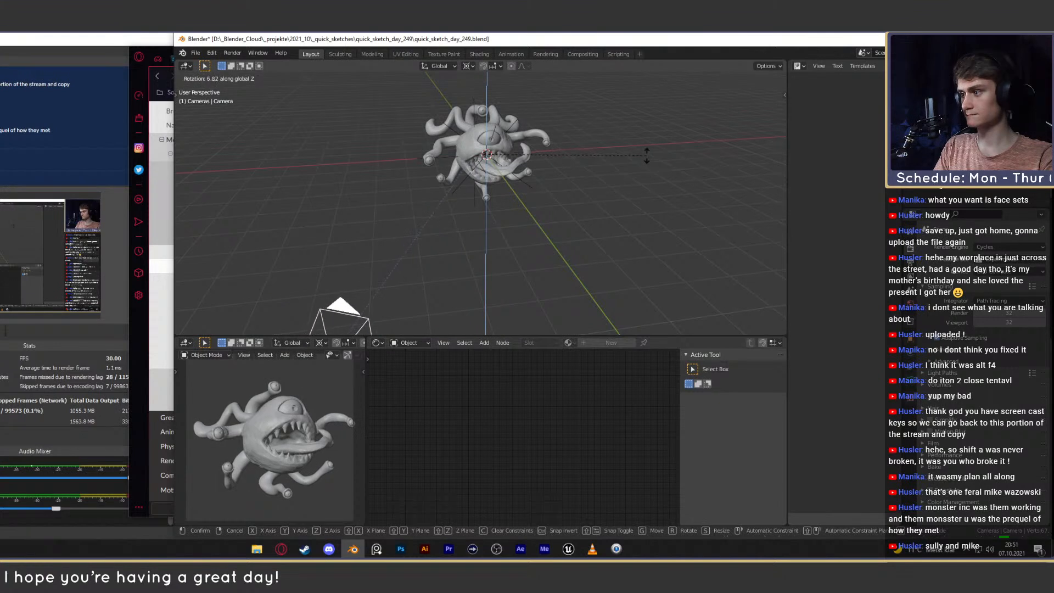
{"action": "left_click", "coordinate": [645, 136]}
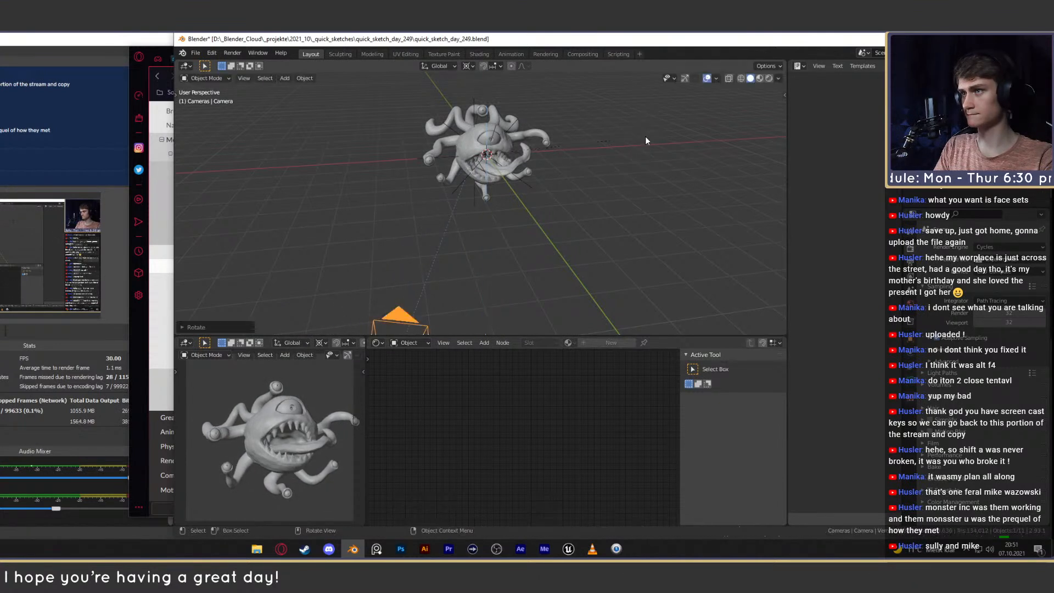
Move the camera's Focus empty about 0.32 m along the global X axis to shift the creature within the frame.
{"action": "left_click", "coordinate": [532, 163]}
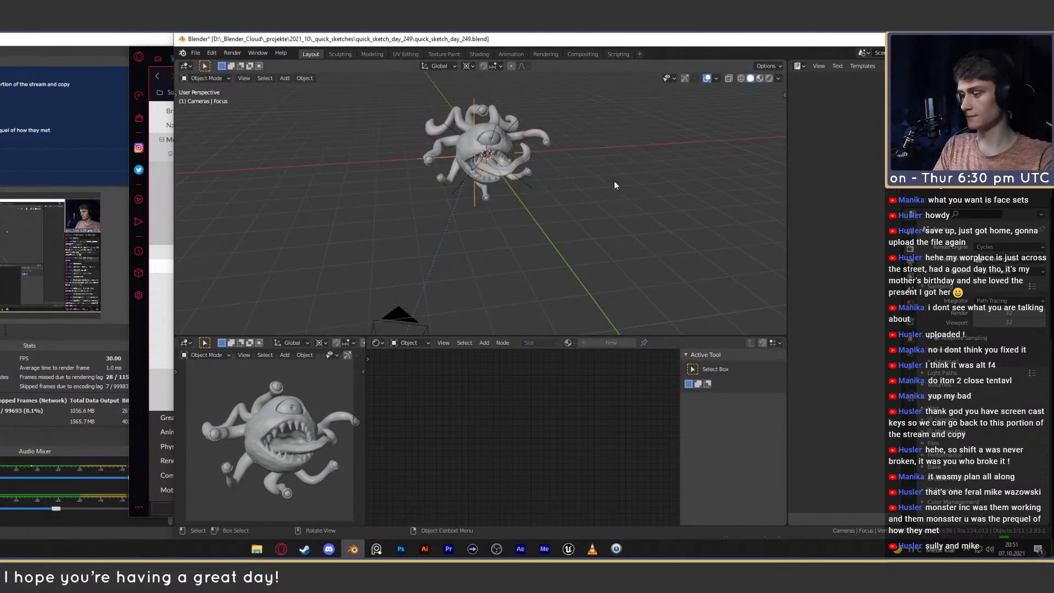
{"action": "key", "text": "g"}
{"action": "key", "text": "x"}
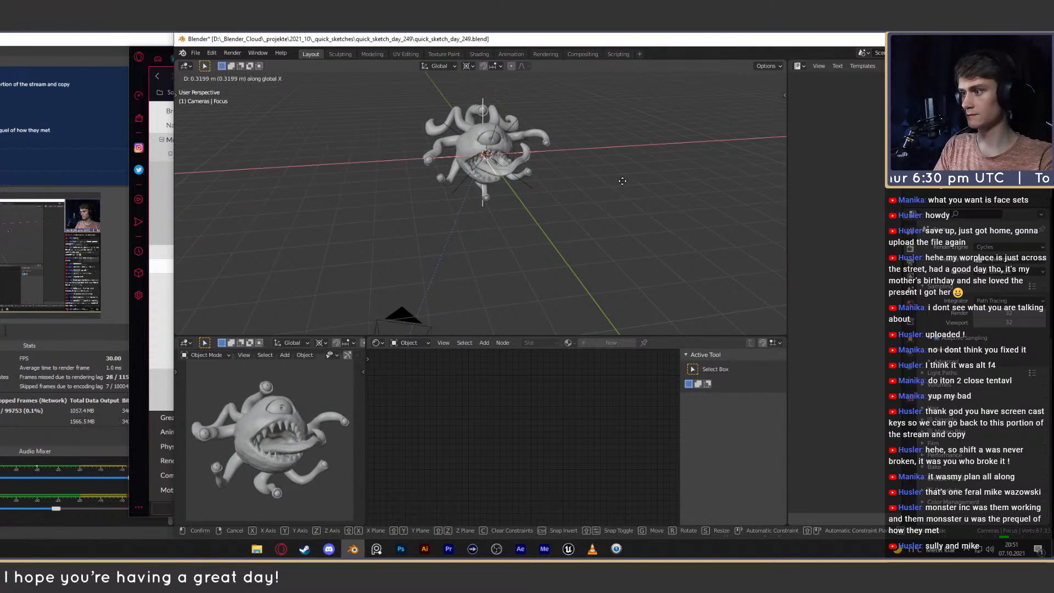
{"action": "left_click", "coordinate": [622, 181]}
Select the camera and move it along its local Z axis to adjust its distance from the creature.
{"action": "scroll", "coordinate": [256, 462], "scroll_direction": "down", "scroll_amount": 2}
{"action": "scroll", "coordinate": [256, 463], "scroll_direction": "up", "scroll_amount": 2}
{"action": "middle_click_drag", "start_coordinate": [519, 252], "coordinate": [500, 222], "text": "shift"}
{"action": "left_click", "coordinate": [394, 184]}
{"action": "middle_click_drag", "start_coordinate": [445, 171], "coordinate": [427, 188]}
{"action": "key", "text": "g"}
{"action": "key", "text": "z"}
{"action": "key", "text": "z"}
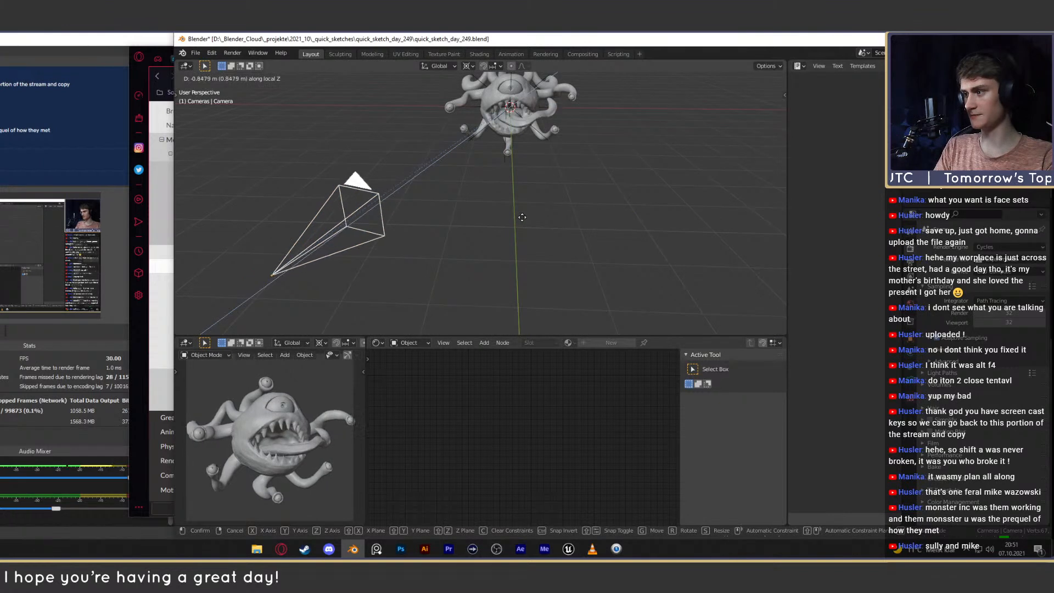
{"action": "left_click", "coordinate": [592, 216]}
Roll the camera around its local Z axis to tilt the framing, and readjust its distance along local Z.
{"action": "key", "text": "r"}
{"action": "key", "text": "z"}
{"action": "key", "text": "z"}
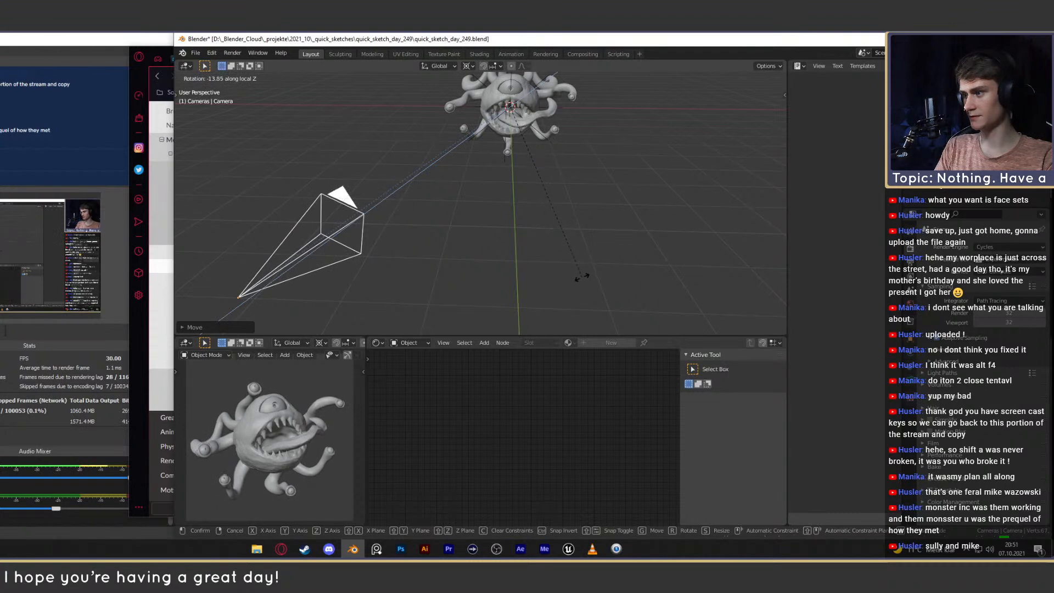
{"action": "left_click", "coordinate": [581, 269]}
{"action": "key", "text": "g"}
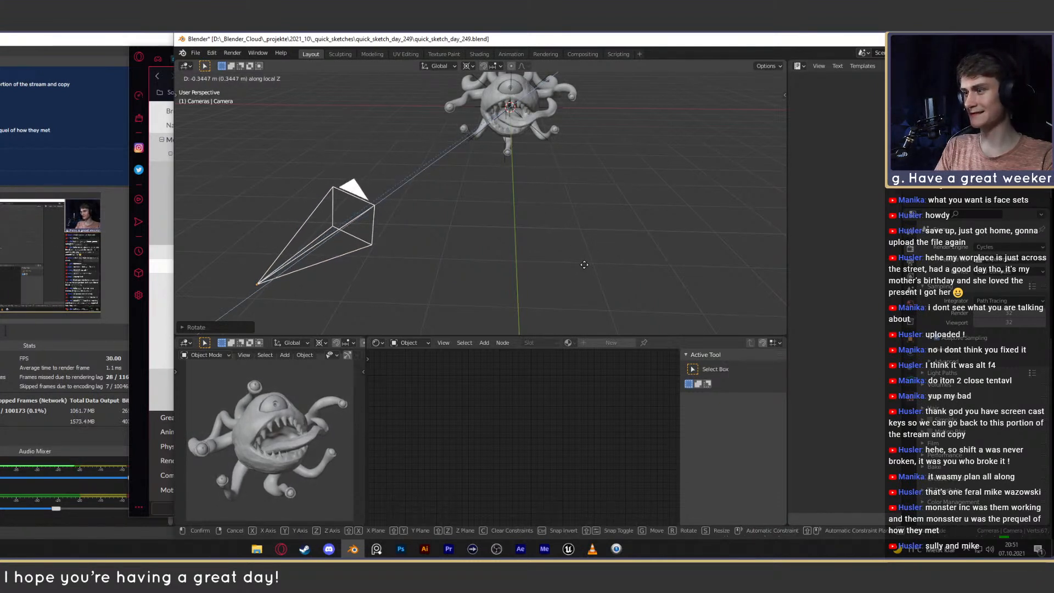
{"action": "left_click", "coordinate": [560, 282]}
Save the file and switch the camera preview to Rendered shading.
{"action": "middle_click_drag", "start_coordinate": [384, 318], "coordinate": [364, 169]}
{"action": "left_click", "coordinate": [196, 52]}
{"action": "left_click", "coordinate": [212, 126]}
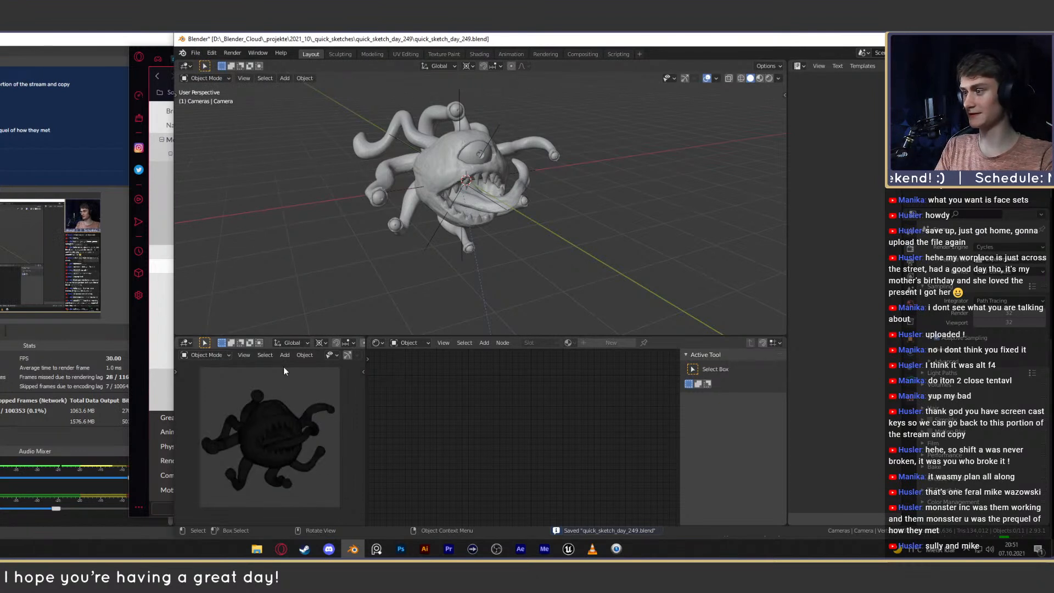
{"action": "scroll", "coordinate": [289, 422], "scroll_direction": "up", "scroll_amount": 2}
{"action": "key", "text": "z"}
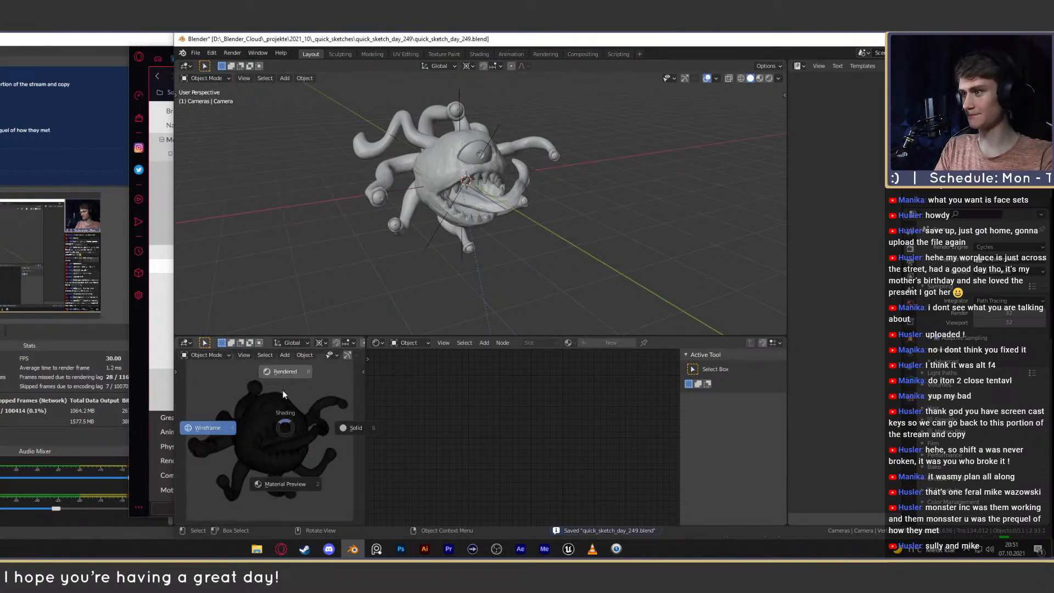
{"action": "key", "text": "8"}
Append the lighting collection from quick_sketch_day_248.blend in the quick_sketch_day_248 folder.
{"action": "left_click", "coordinate": [196, 53]}
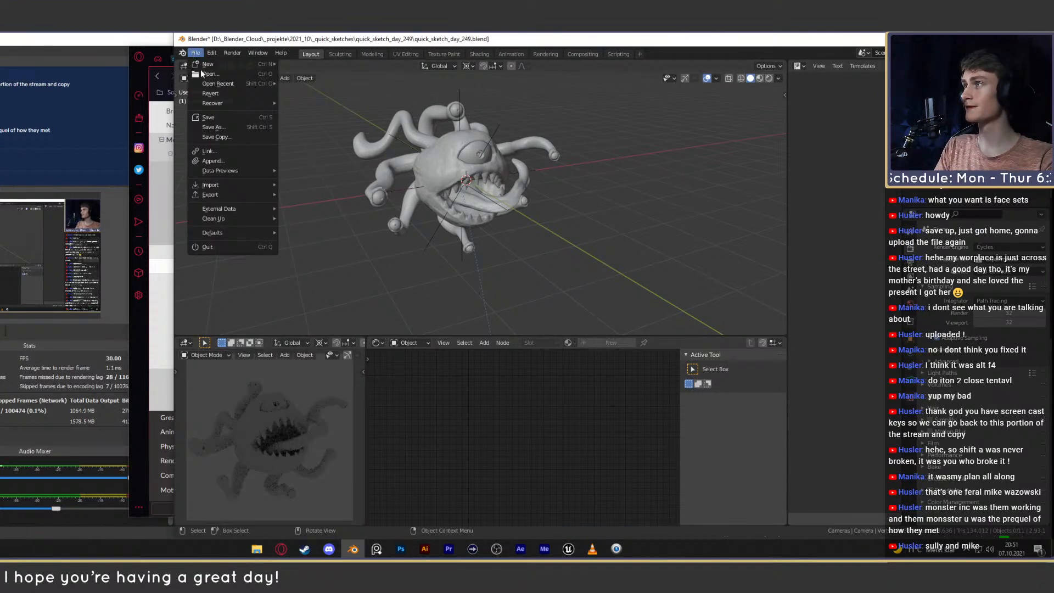
{"action": "left_click", "coordinate": [221, 160]}
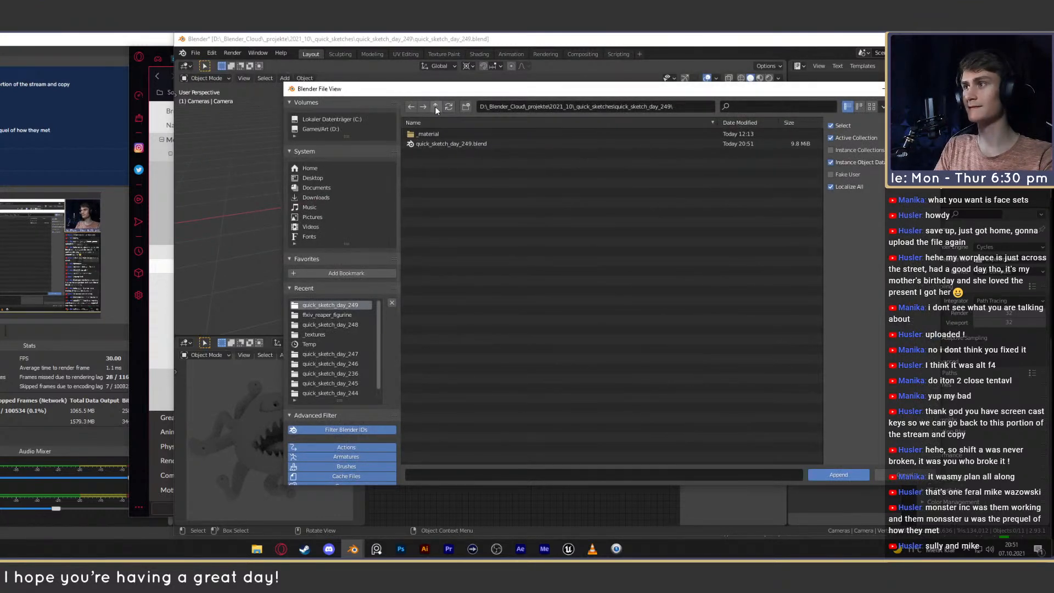
{"action": "left_click", "coordinate": [435, 107]}
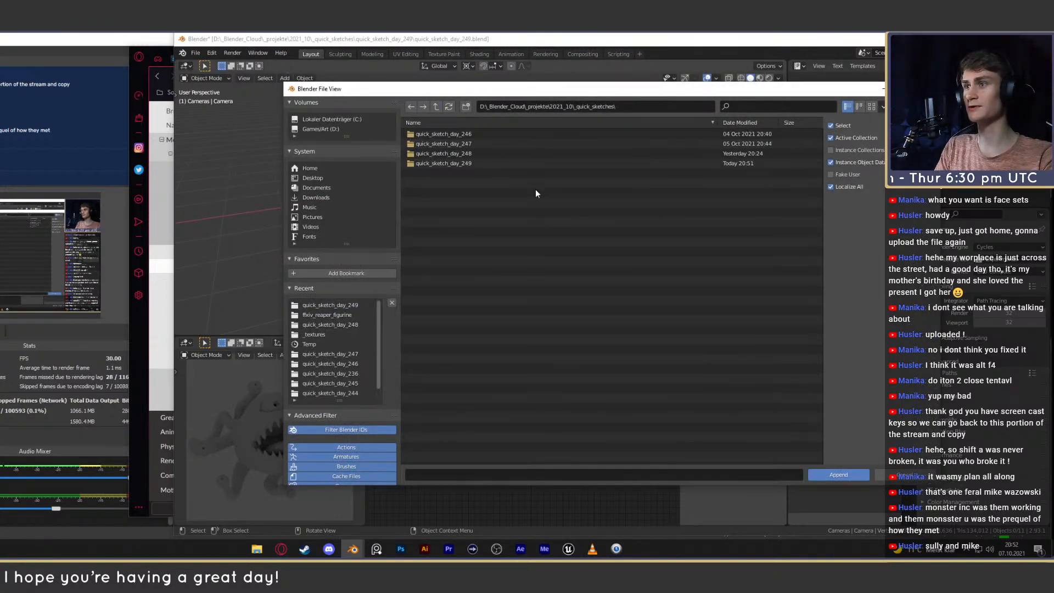
{"action": "left_click_drag", "start_coordinate": [610, 89], "coordinate": [608, 71]}
{"action": "left_click", "coordinate": [470, 137]}
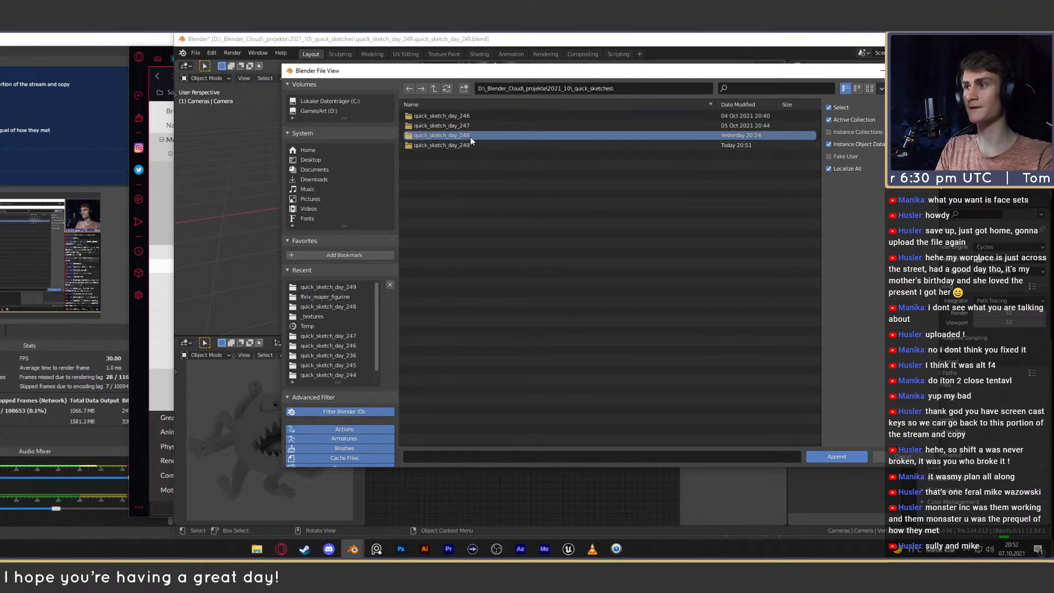
{"action": "double_click", "coordinate": [470, 137]}
{"action": "double_click", "coordinate": [423, 125]}
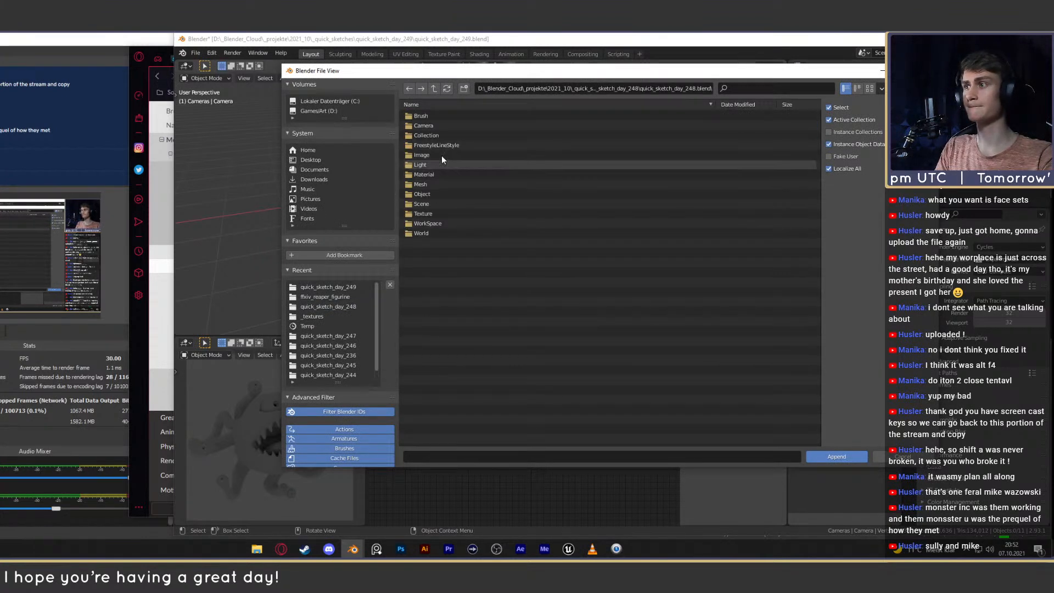
{"action": "double_click", "coordinate": [436, 135]}
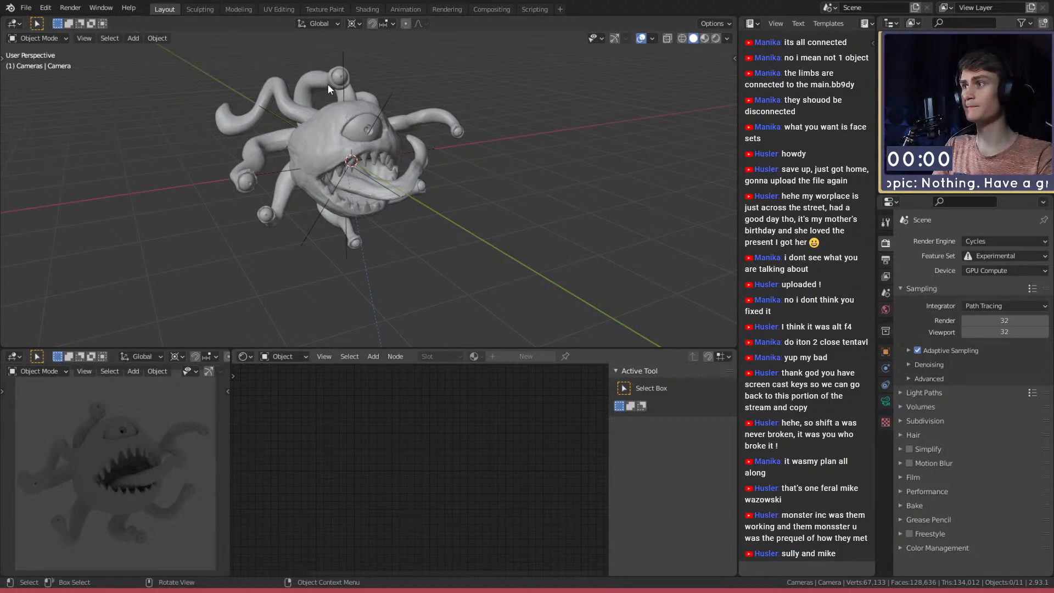
Reveal the hidden area lights around the creature and deselect everything.
{"action": "key", "text": "alt+h"}
{"action": "middle_click_drag", "start_coordinate": [420, 124], "coordinate": [387, 177]}
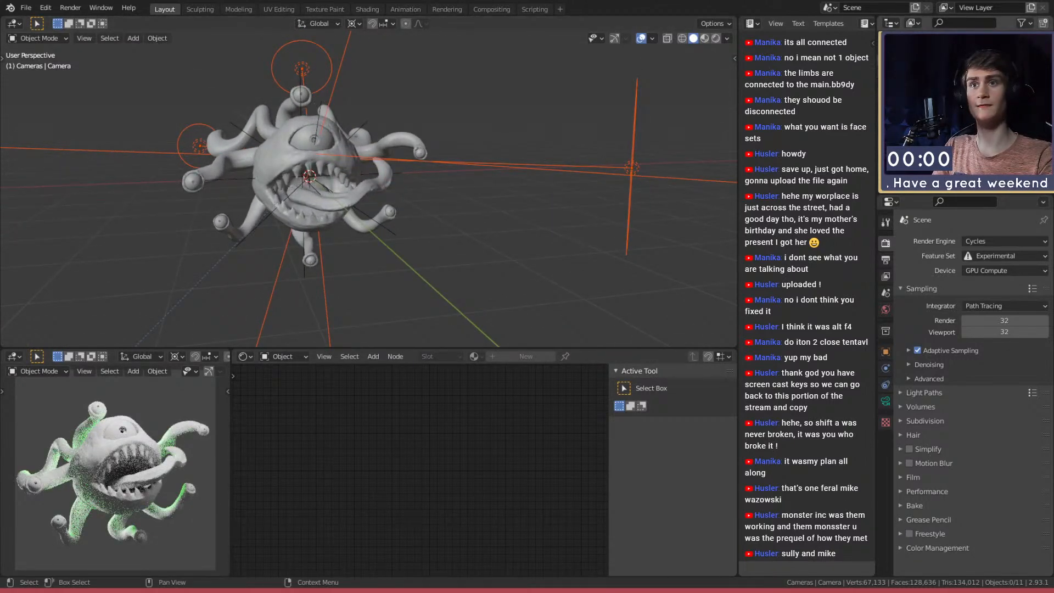
{"action": "key", "text": "alt+a"}
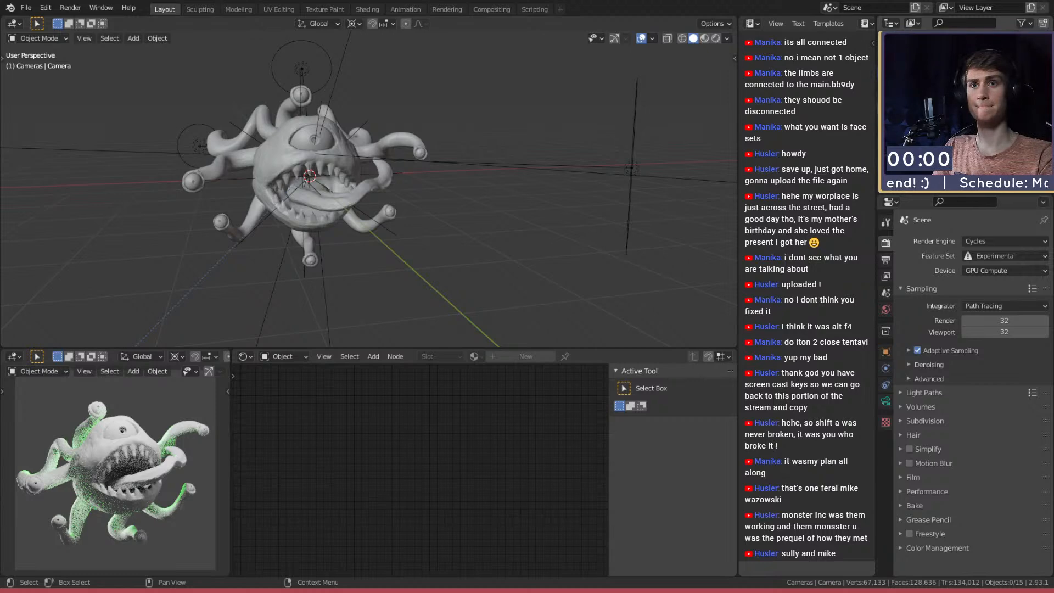
Hide the other lights and trackball-rotate Area.001 around the creature so it shines from above.
{"action": "left_click", "coordinate": [933, 83]}
{"action": "middle_click_drag", "start_coordinate": [524, 136], "coordinate": [454, 120]}
{"action": "scroll", "coordinate": [453, 121], "scroll_direction": "down", "scroll_amount": 3}
{"action": "left_click", "coordinate": [401, 103]}
{"action": "key", "text": "r"}
{"action": "key", "text": "r"}
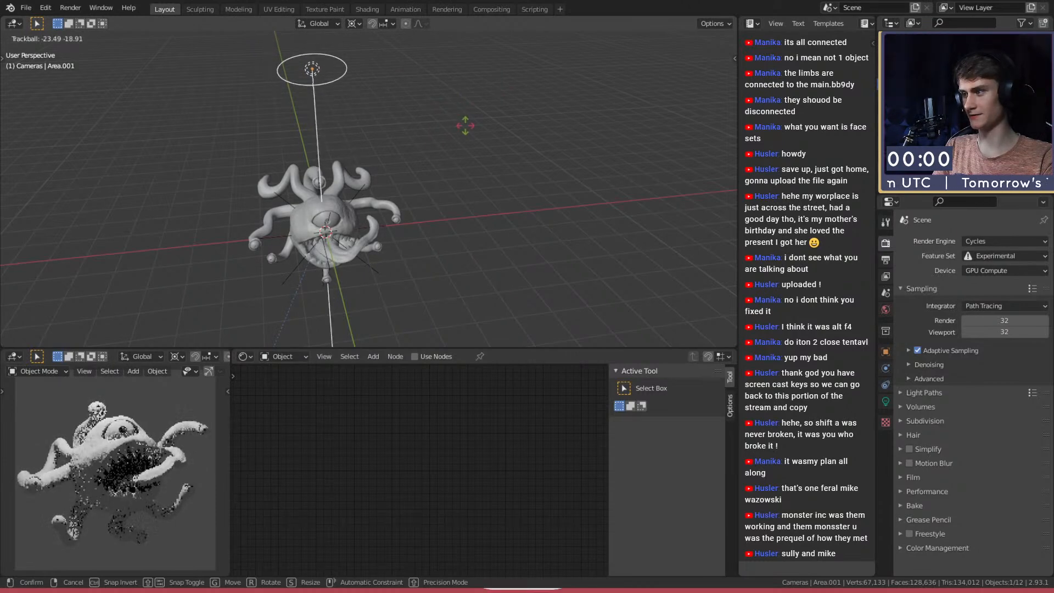
{"action": "left_click", "coordinate": [465, 126]}
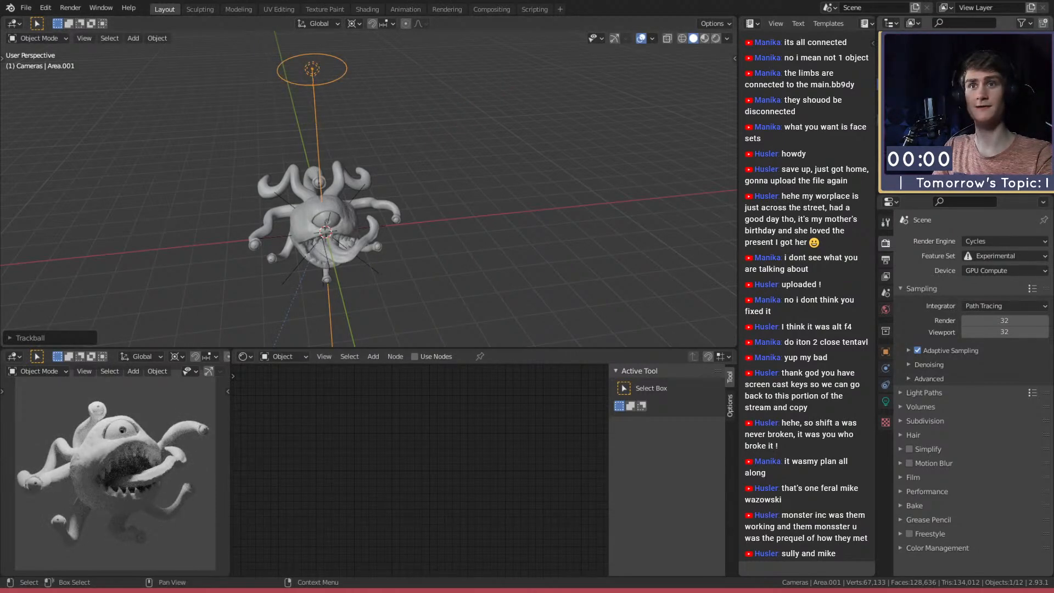
Bring in the Area.002 light and trackball-rotate it around the creature to light it from the side.
{"action": "left_click", "coordinate": [510, 266]}
{"action": "middle_click_drag", "start_coordinate": [583, 165], "coordinate": [470, 132]}
{"action": "scroll", "coordinate": [554, 182], "scroll_direction": "up", "scroll_amount": 1}
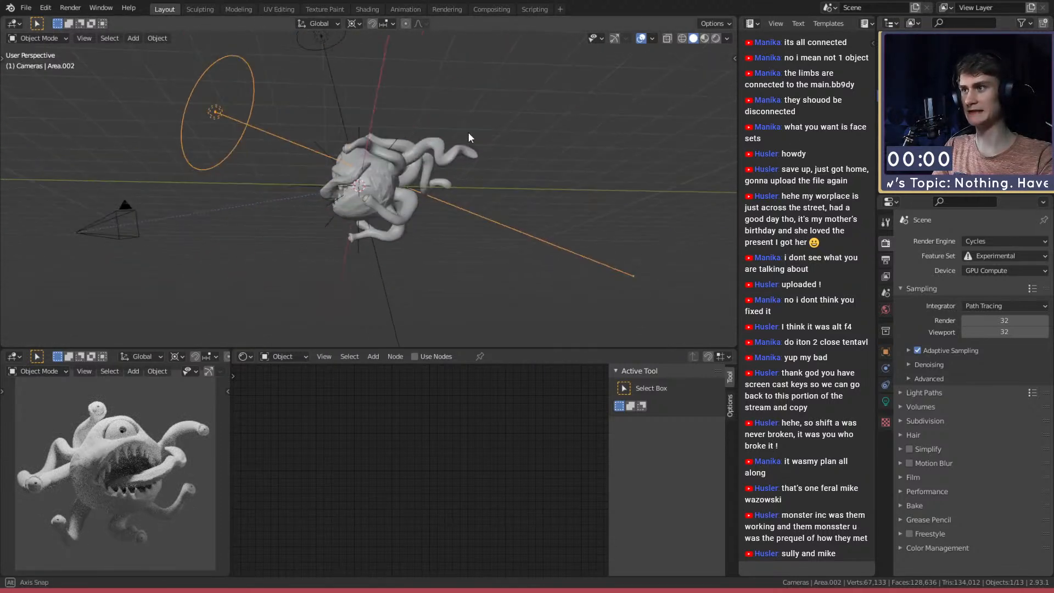
{"action": "key", "text": "r"}
{"action": "key", "text": "r"}
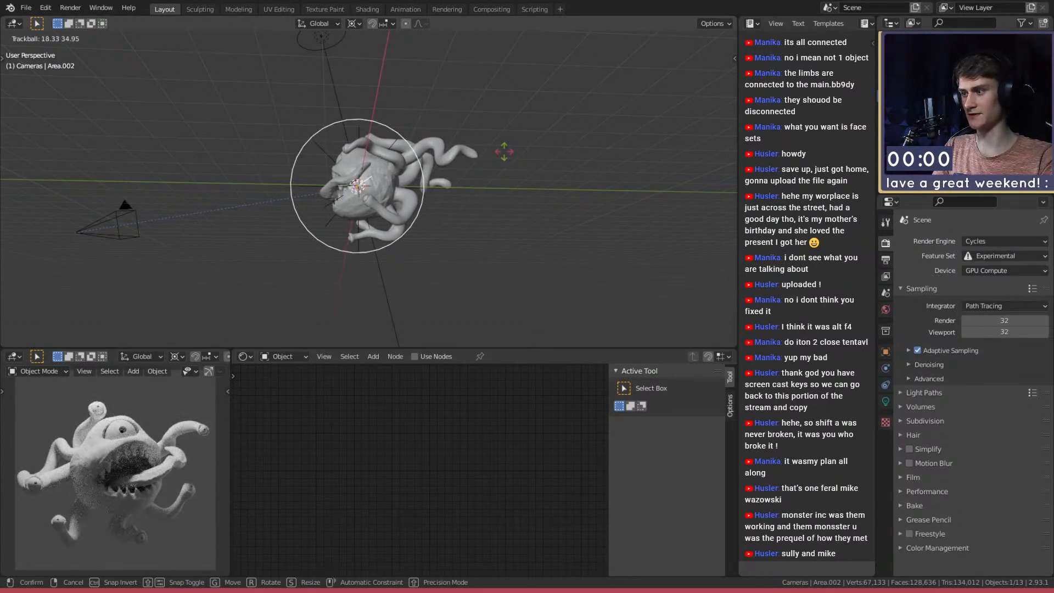
{"action": "left_click", "coordinate": [504, 151]}
Bring in the green Area.003 light and trackball-rotate it behind and below the creature as a rim light.
{"action": "left_click", "coordinate": [519, 111]}
{"action": "middle_click_drag", "start_coordinate": [351, 187], "coordinate": [555, 186]}
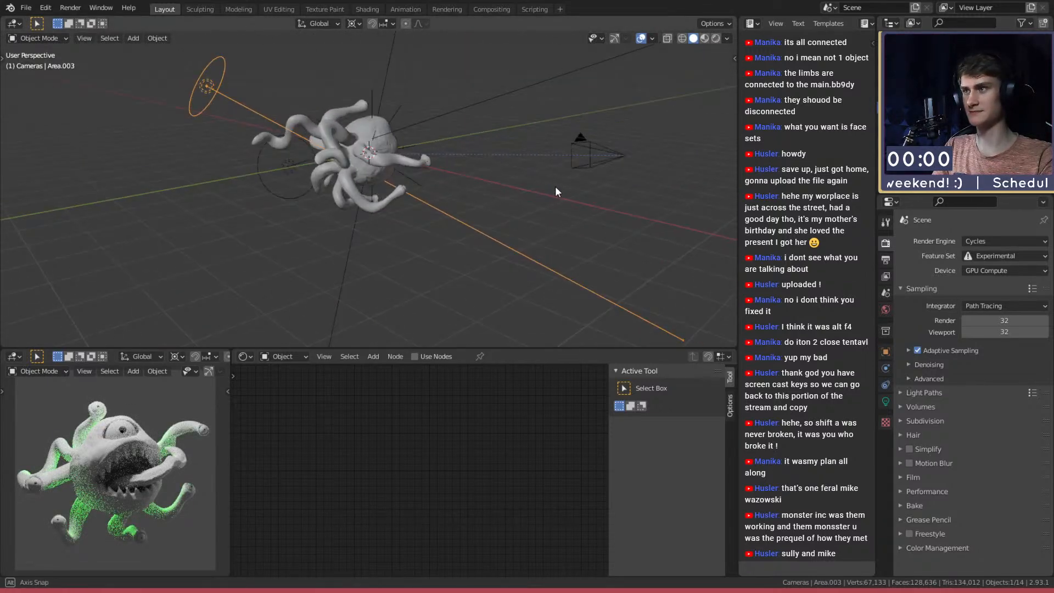
{"action": "key", "text": "r"}
{"action": "key", "text": "r"}
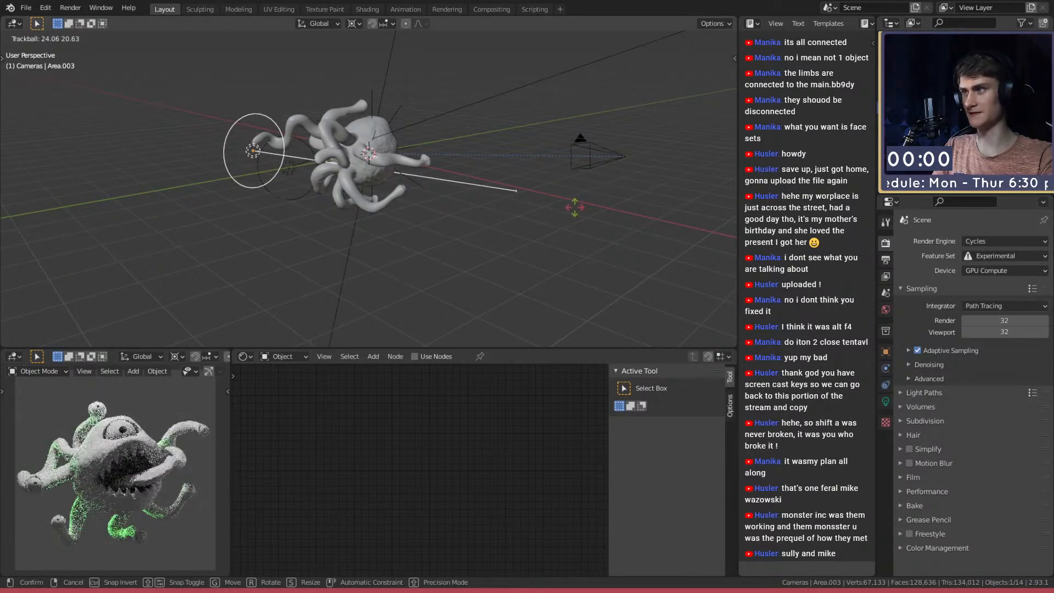
{"action": "left_click", "coordinate": [476, 183]}
{"action": "middle_click_drag", "start_coordinate": [477, 182], "coordinate": [472, 203]}
{"action": "scroll", "coordinate": [494, 195], "scroll_direction": "up", "scroll_amount": 2}
{"action": "key", "text": "r"}
{"action": "key", "text": "r"}
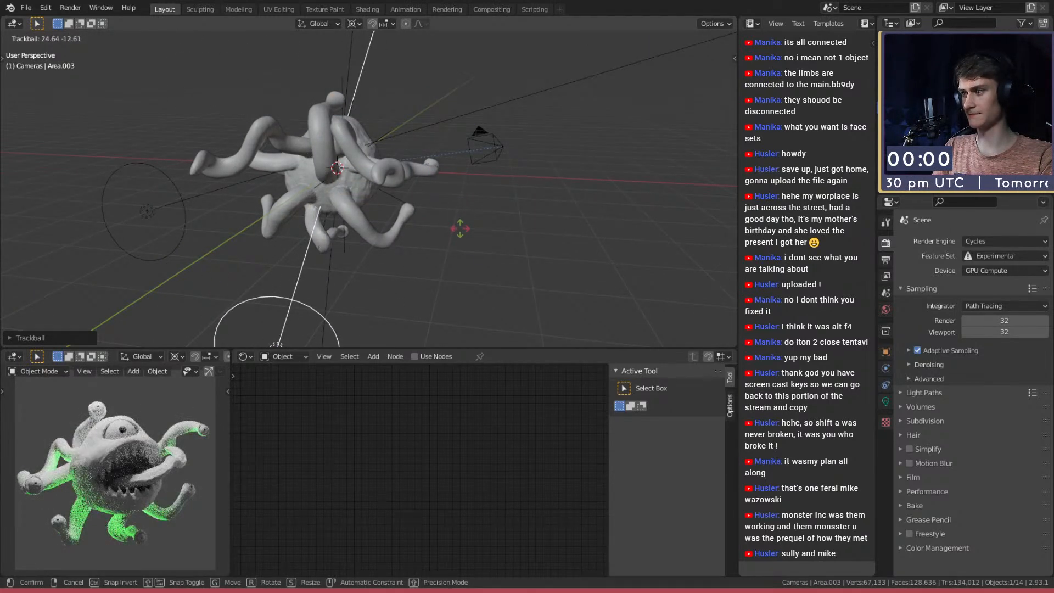
{"action": "left_click", "coordinate": [456, 219]}
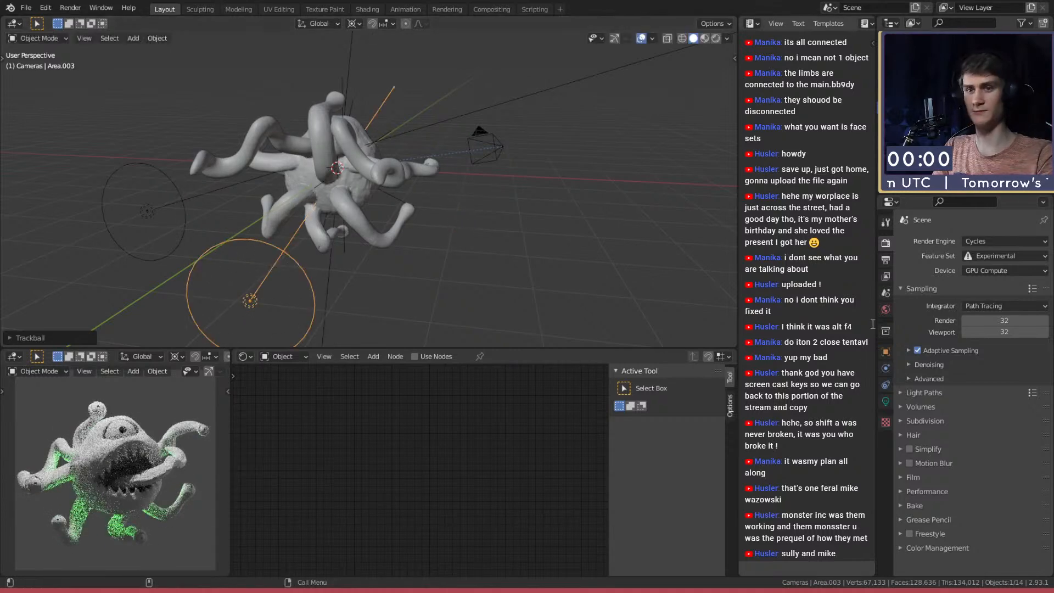
Show the World node tree and darken the color of the upper Background node.
{"action": "left_click", "coordinate": [885, 402]}
{"action": "left_click", "coordinate": [284, 382]}
{"action": "scroll", "coordinate": [403, 476], "scroll_direction": "down", "scroll_amount": 4}
{"action": "middle_click_drag", "start_coordinate": [330, 535], "coordinate": [515, 450]}
{"action": "scroll", "coordinate": [414, 473], "scroll_direction": "up", "scroll_amount": 8}
{"action": "left_click", "coordinate": [411, 468]}
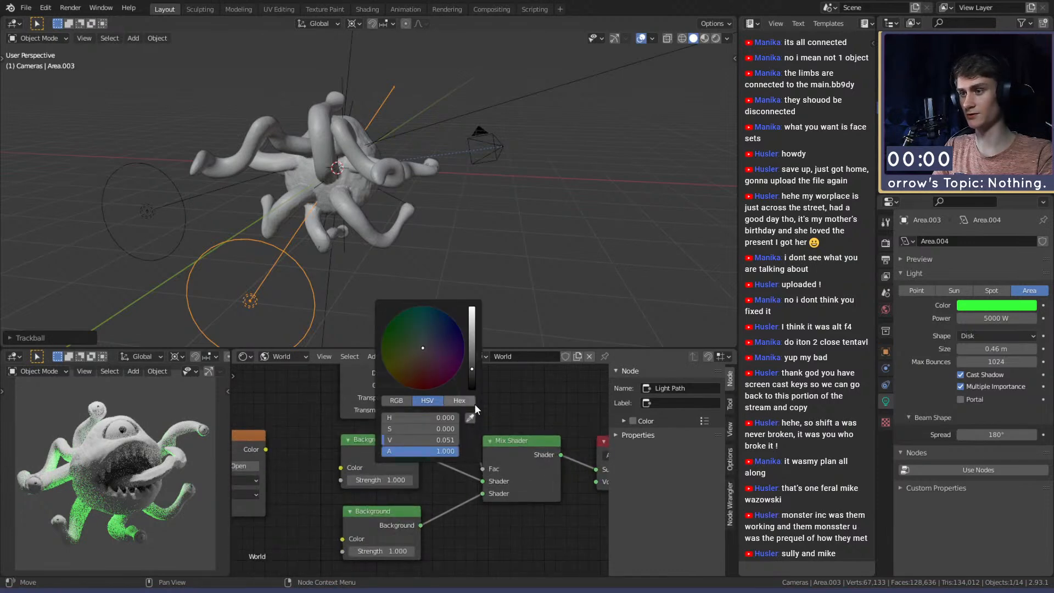
{"action": "left_click_drag", "start_coordinate": [471, 367], "coordinate": [471, 375]}
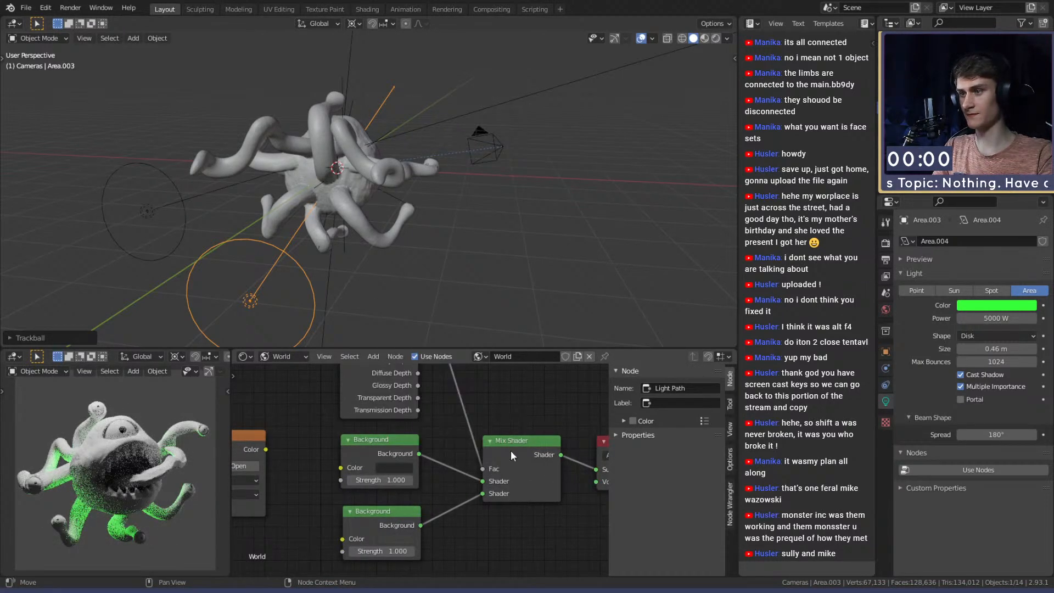
Darken the lower Background node's color to a value of 0.008 and save the file.
{"action": "left_click", "coordinate": [395, 538]}
{"action": "left_click_drag", "start_coordinate": [475, 446], "coordinate": [475, 453]}
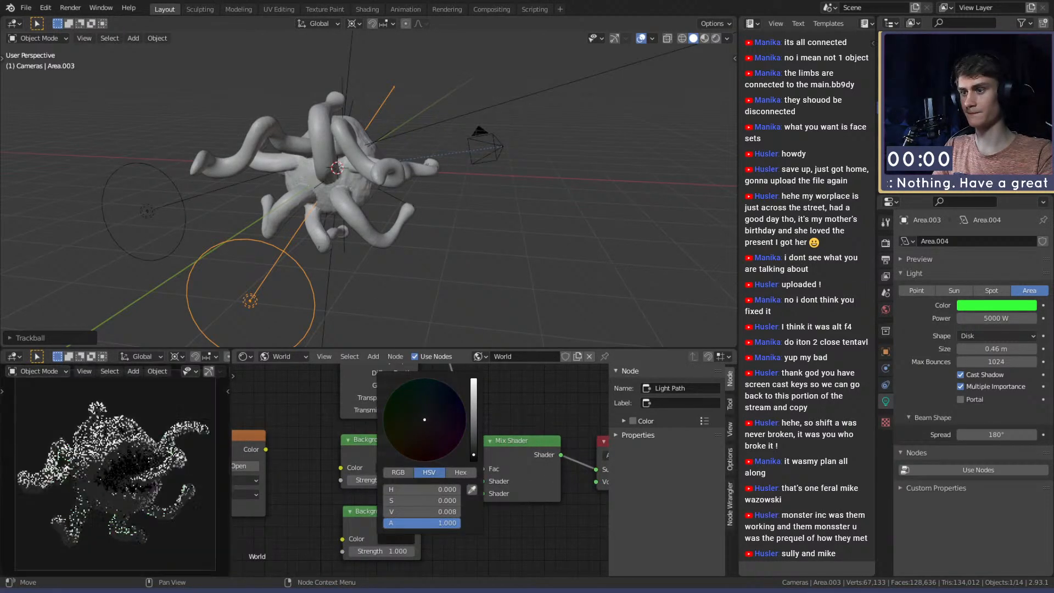
{"action": "scroll", "coordinate": [357, 191], "scroll_direction": "down", "scroll_amount": 3}
{"action": "left_click", "coordinate": [26, 8]}
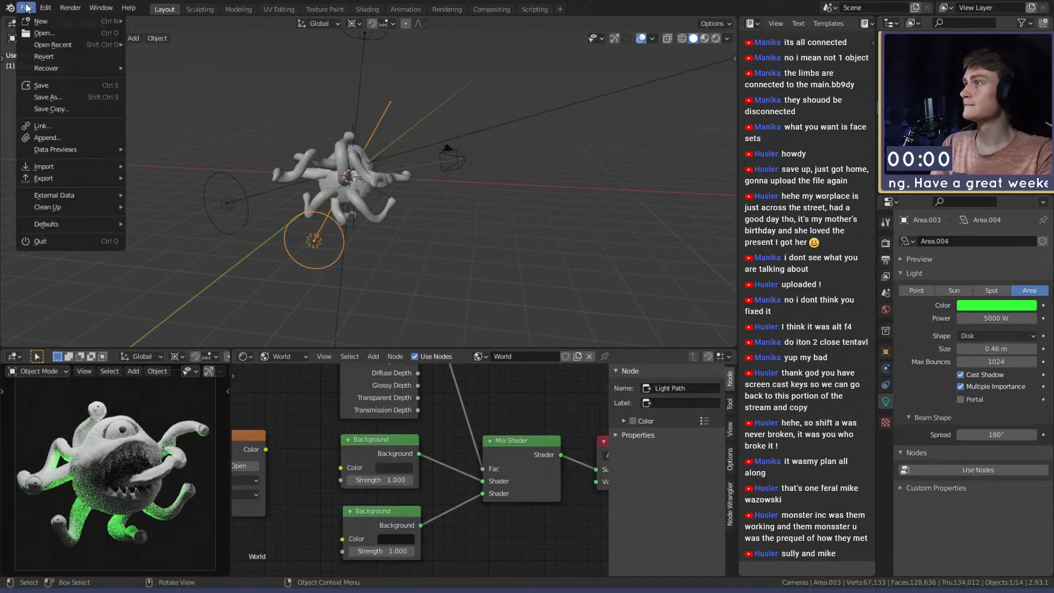
{"action": "left_click", "coordinate": [44, 83]}
Change the Area.003 light's color from green to a saturated pinkish red.
{"action": "middle_click_drag", "start_coordinate": [181, 231], "coordinate": [308, 228]}
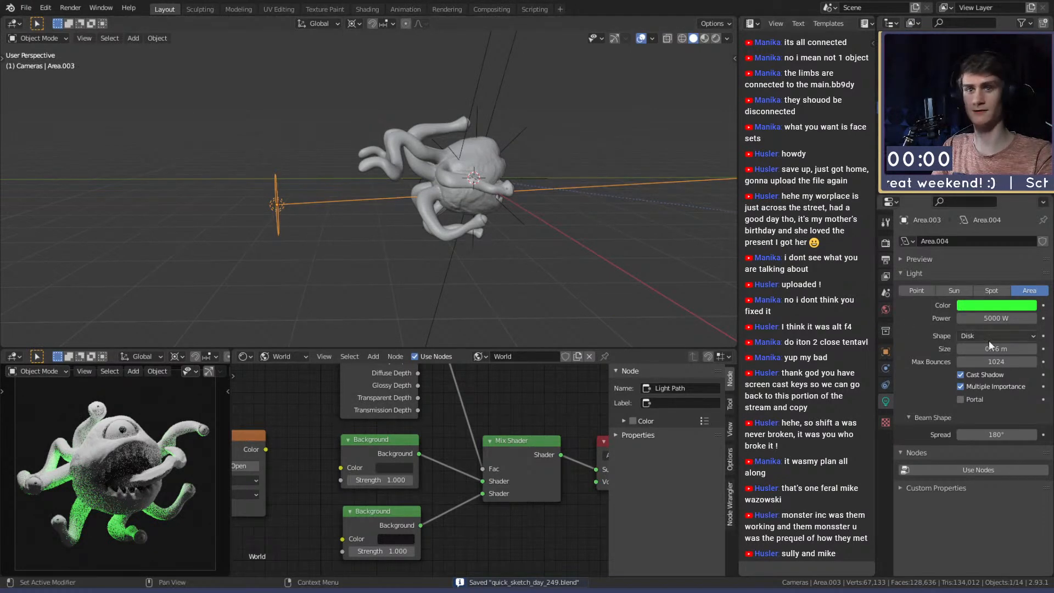
{"action": "left_click", "coordinate": [1011, 308]}
{"action": "left_click_drag", "start_coordinate": [991, 213], "coordinate": [982, 220]}
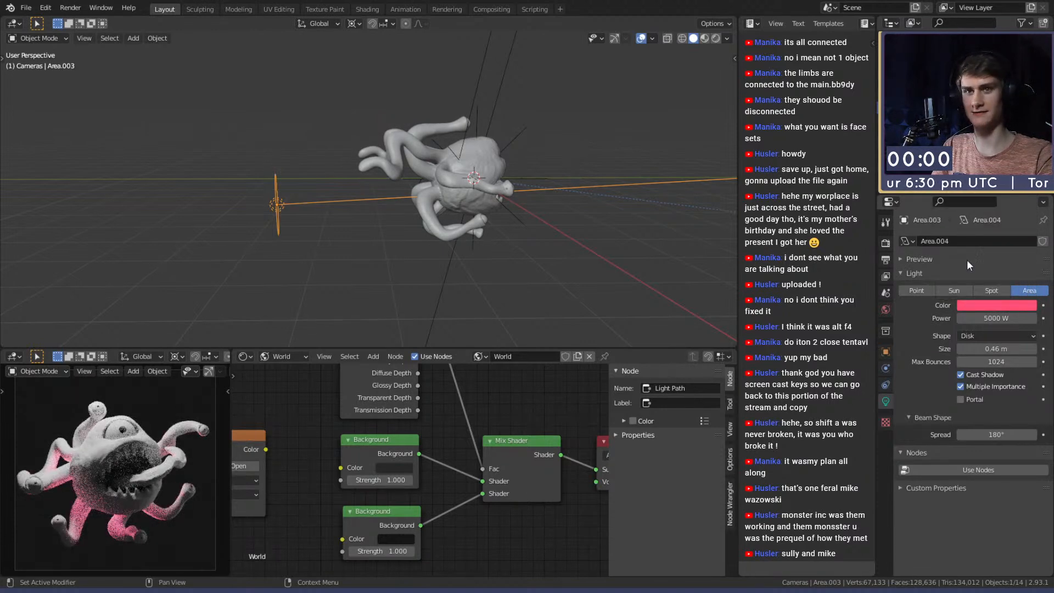
{"action": "left_click", "coordinate": [990, 302]}
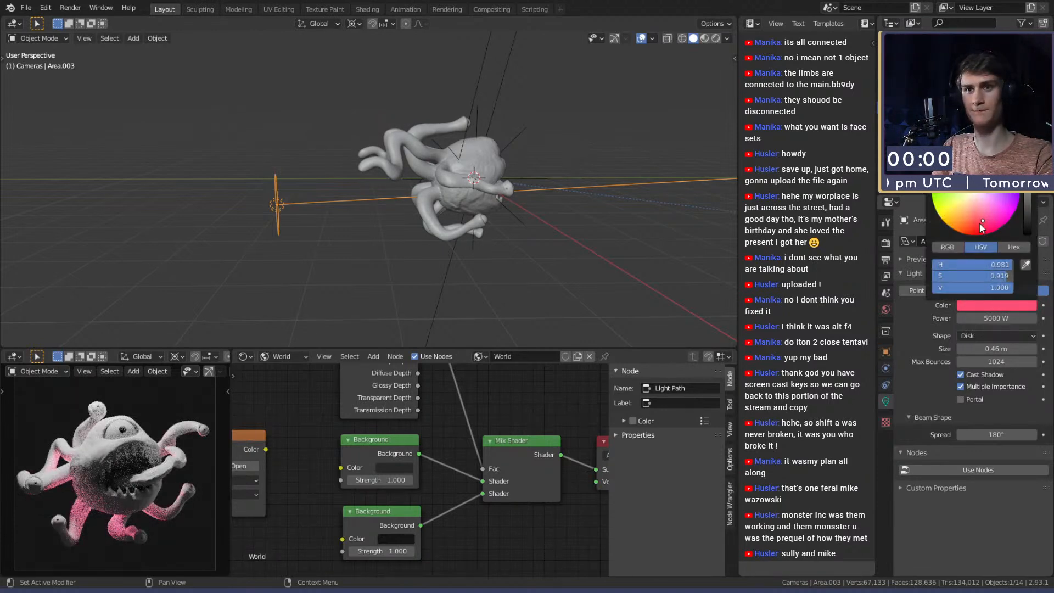
{"action": "left_click_drag", "start_coordinate": [981, 220], "coordinate": [983, 224]}
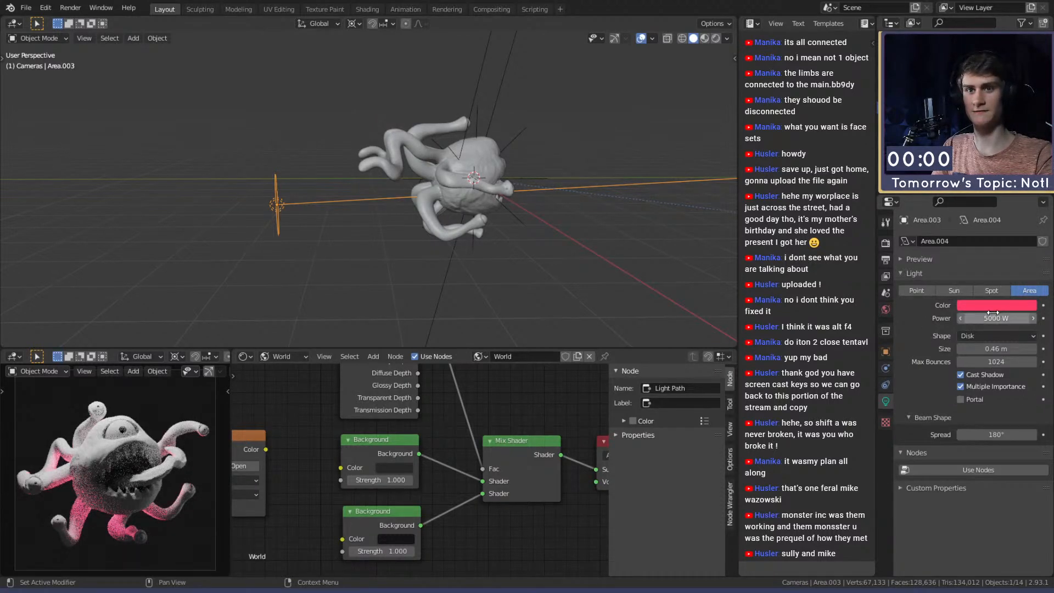
Try a power of 1000 W on the Area.003 light, settle on 2500 W, and save the file.
{"action": "type", "text": "1000"}
{"action": "key", "text": "Return"}
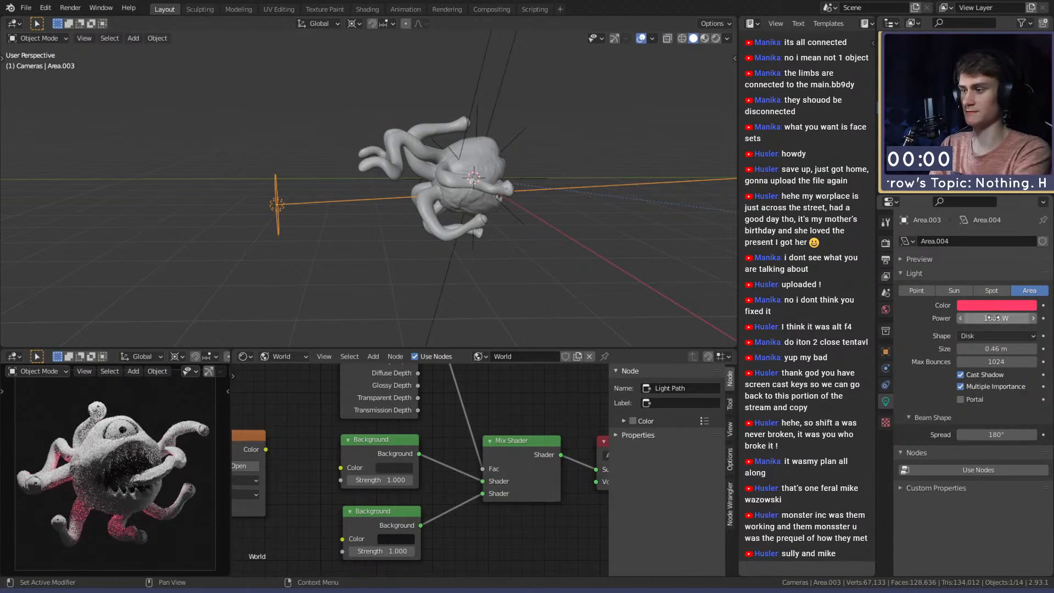
{"action": "left_click", "coordinate": [993, 319]}
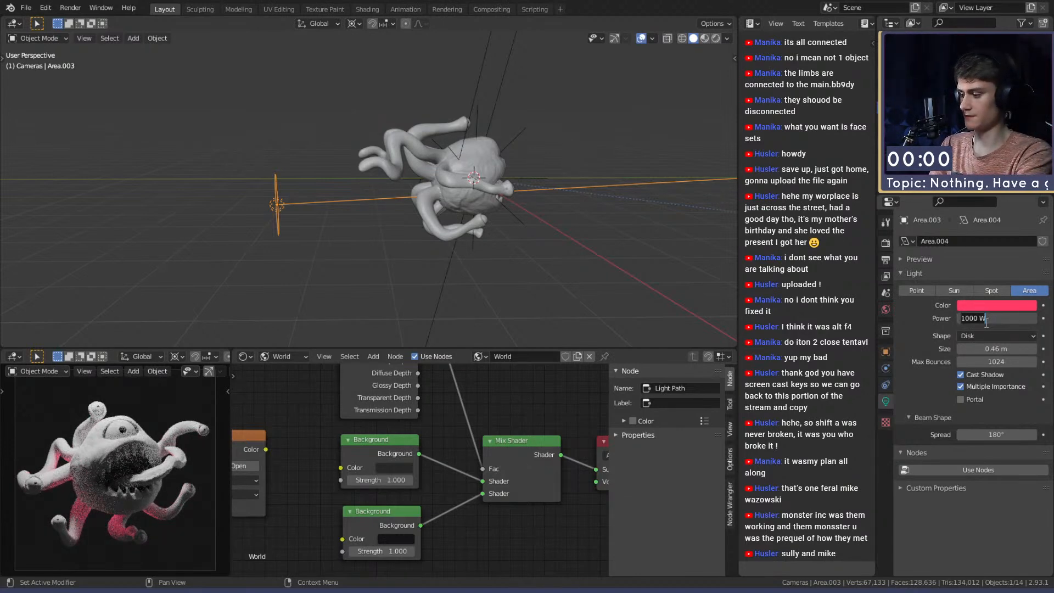
{"action": "type", "text": "2500"}
{"action": "key", "text": "Return"}
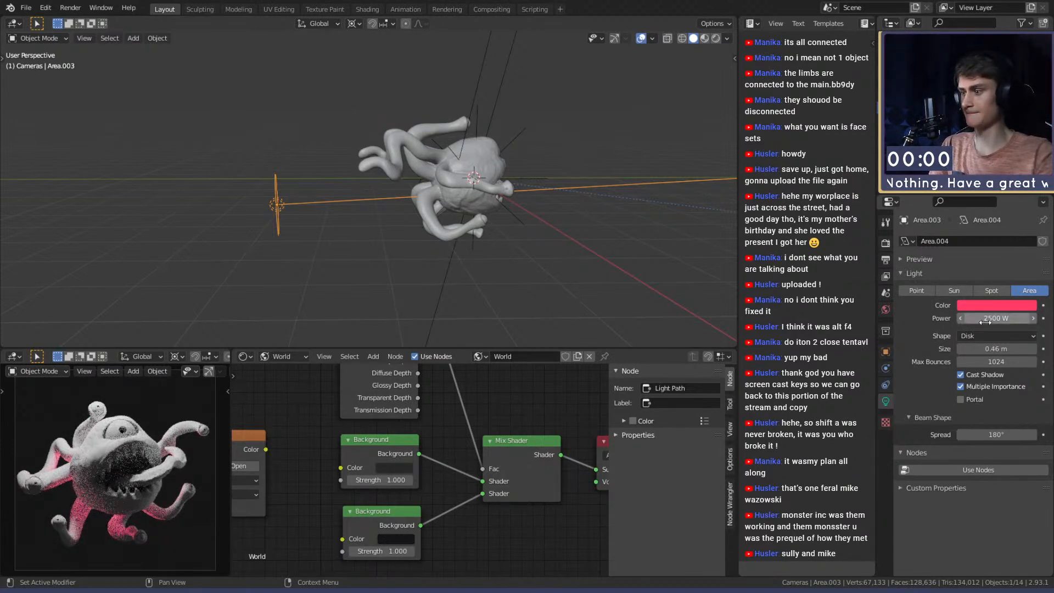
{"action": "left_click", "coordinate": [26, 8]}
{"action": "left_click", "coordinate": [44, 85]}
{"action": "middle_click_drag", "start_coordinate": [459, 175], "coordinate": [426, 204]}
{"action": "scroll", "coordinate": [406, 172], "scroll_direction": "up", "scroll_amount": 5}
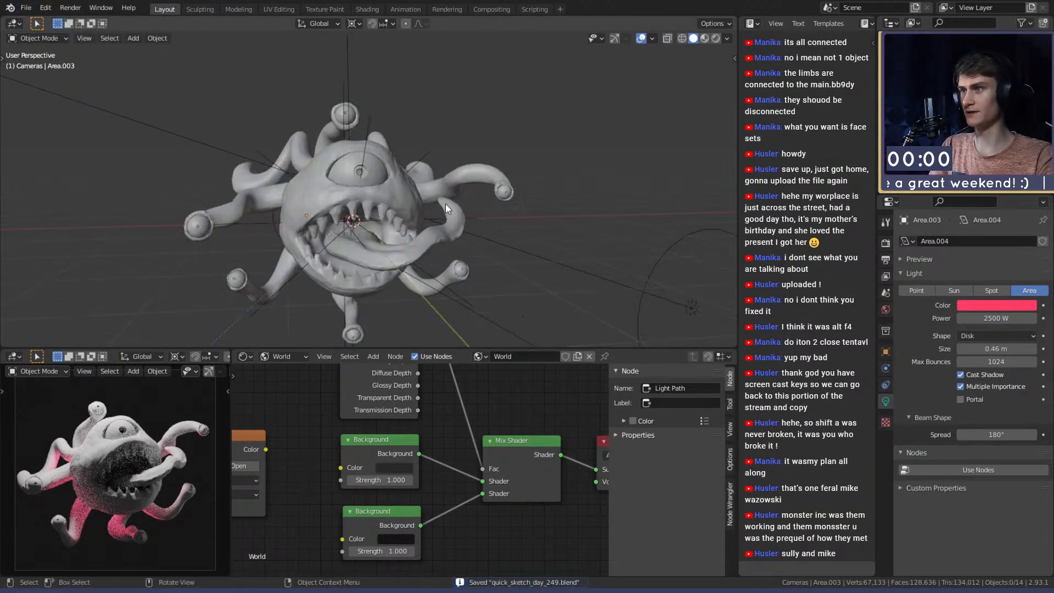
Append the QuickSculpt material and assign it to the beholder's body, with the node editor showing object shaders.
{"action": "left_click", "coordinate": [26, 8]}
{"action": "left_click", "coordinate": [53, 137]}
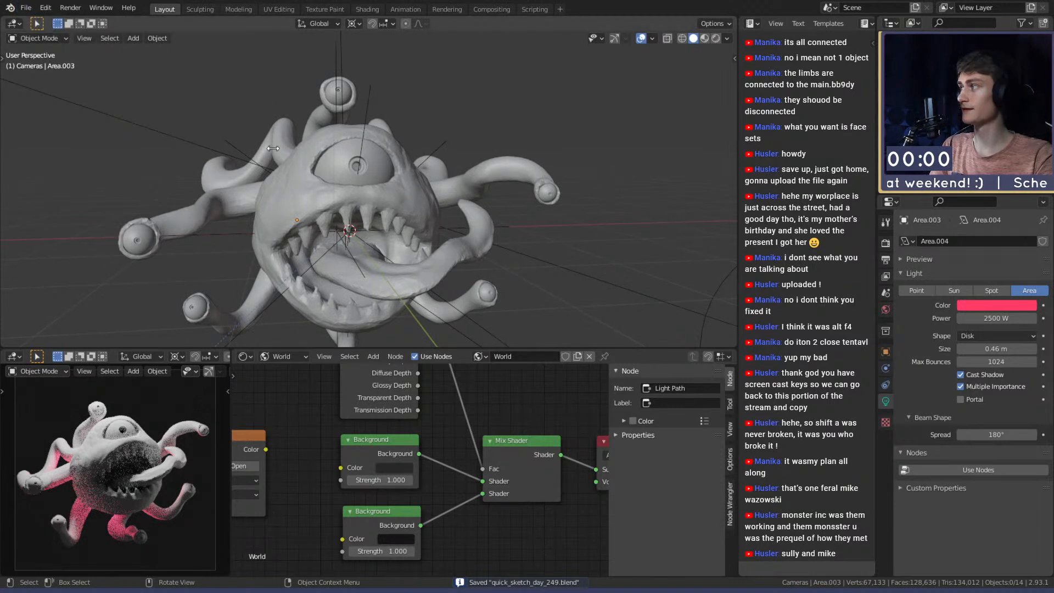
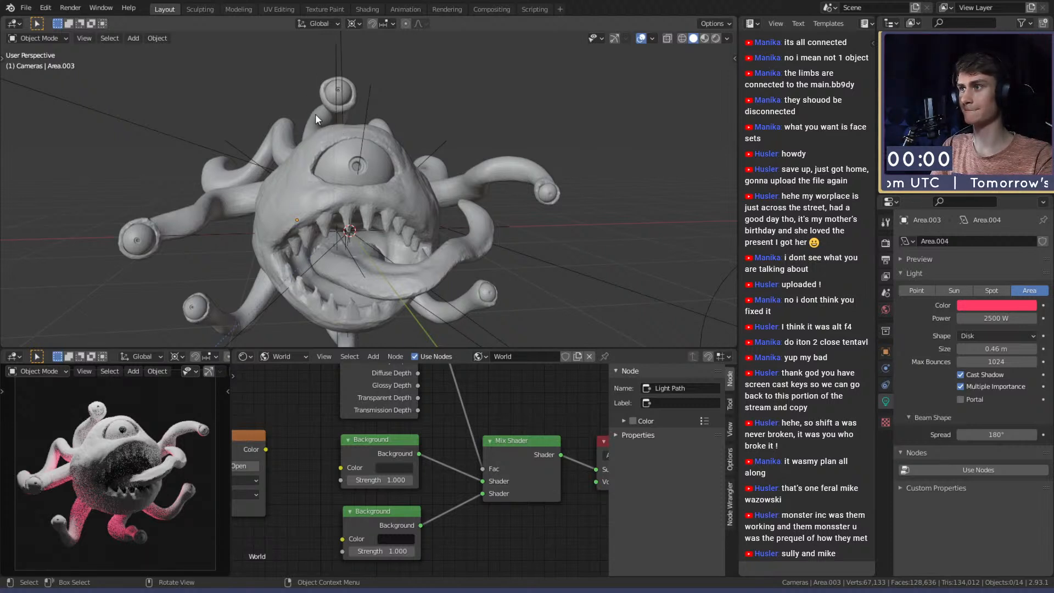
{"action": "left_click", "coordinate": [395, 231]}
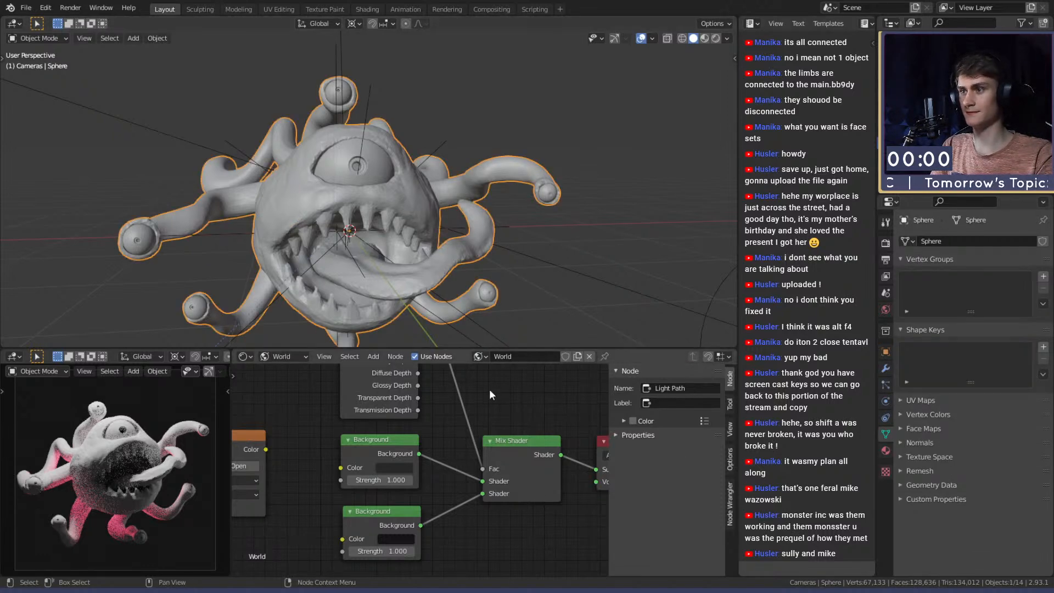
{"action": "left_click", "coordinate": [282, 356]}
{"action": "left_click", "coordinate": [284, 371]}
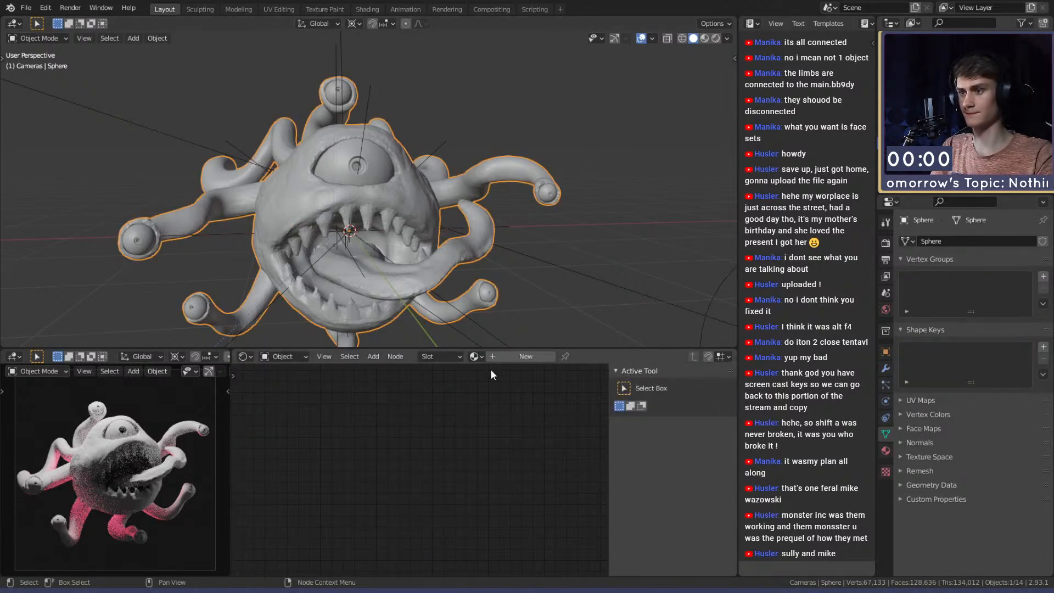
{"action": "left_click", "coordinate": [476, 356]}
{"action": "left_click", "coordinate": [485, 375]}
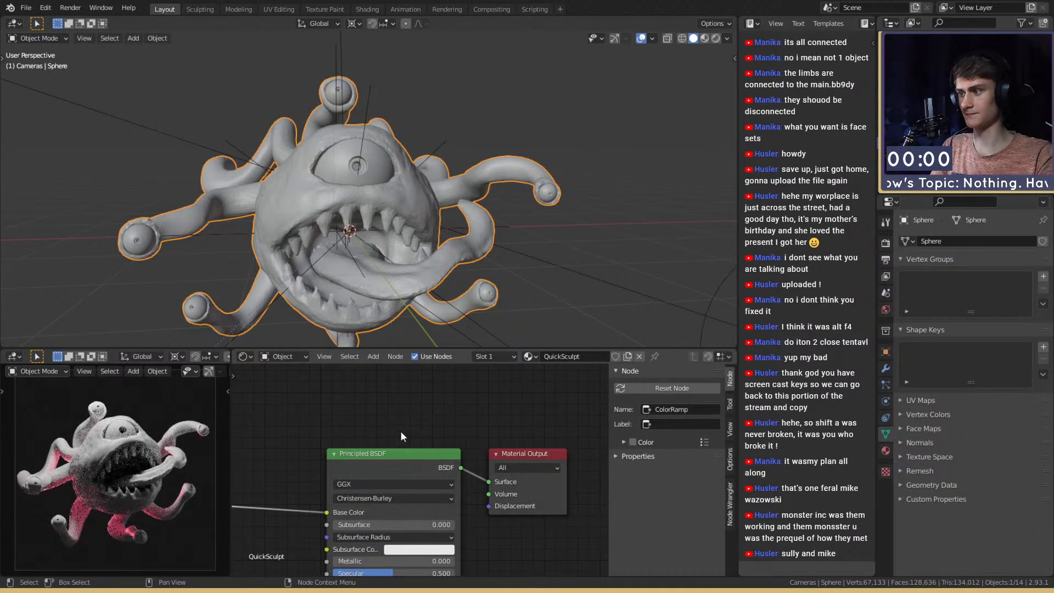
Move the black stop of the ColorRamp feeding the body material's Base Color to about 0.486.
{"action": "scroll", "coordinate": [498, 522], "scroll_direction": "down", "scroll_amount": 4}
{"action": "scroll", "coordinate": [497, 522], "scroll_direction": "up", "scroll_amount": 5}
{"action": "middle_click_drag", "start_coordinate": [497, 522], "coordinate": [509, 464]}
{"action": "scroll", "coordinate": [513, 466], "scroll_direction": "up", "scroll_amount": 4}
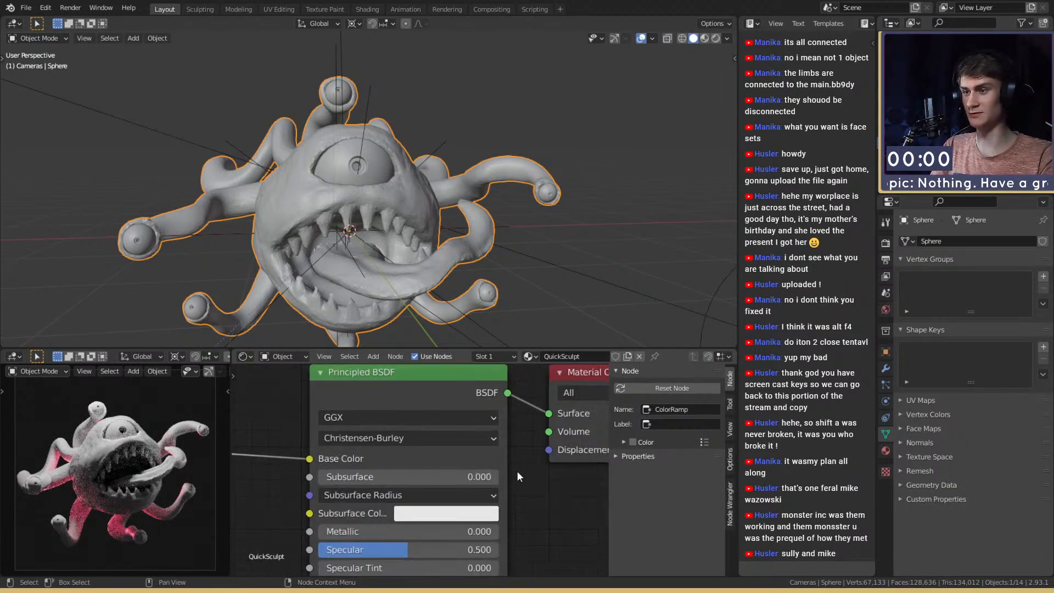
{"action": "scroll", "coordinate": [506, 418], "scroll_direction": "down", "scroll_amount": 5}
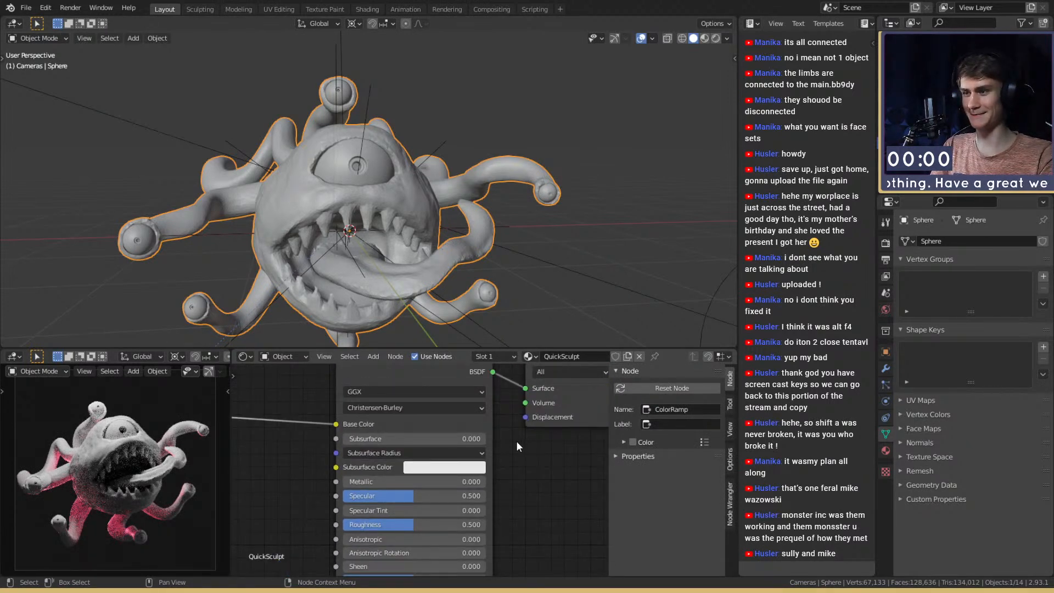
{"action": "middle_click_drag", "start_coordinate": [497, 475], "coordinate": [690, 467]}
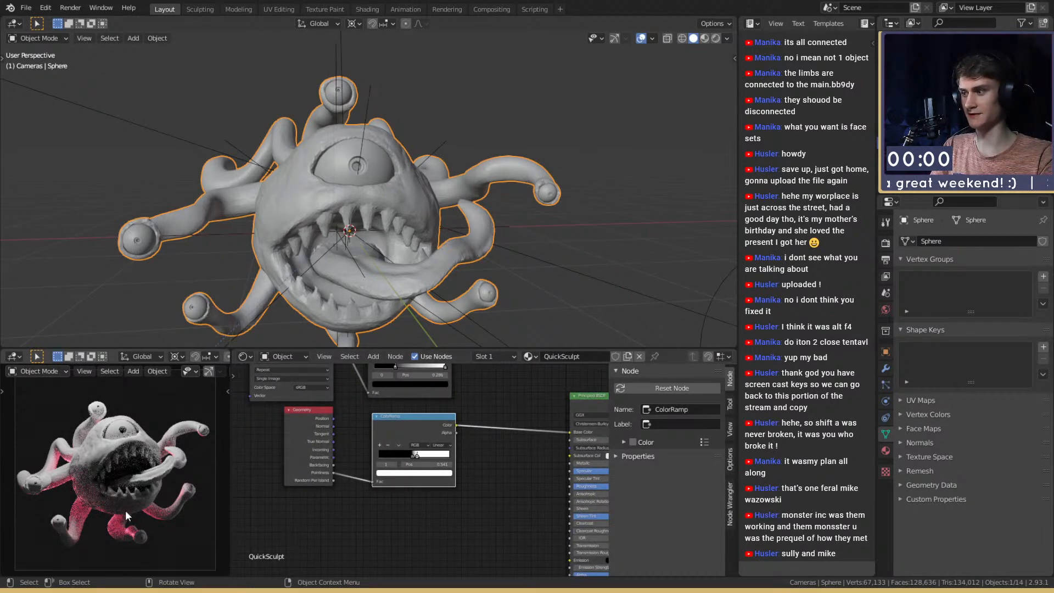
{"action": "scroll", "coordinate": [87, 476], "scroll_direction": "up", "scroll_amount": 5}
{"action": "scroll", "coordinate": [470, 488], "scroll_direction": "down", "scroll_amount": 8}
{"action": "scroll", "coordinate": [470, 479], "scroll_direction": "up", "scroll_amount": 9}
{"action": "middle_click_drag", "start_coordinate": [469, 480], "coordinate": [509, 484]}
{"action": "scroll", "coordinate": [428, 477], "scroll_direction": "up", "scroll_amount": 5}
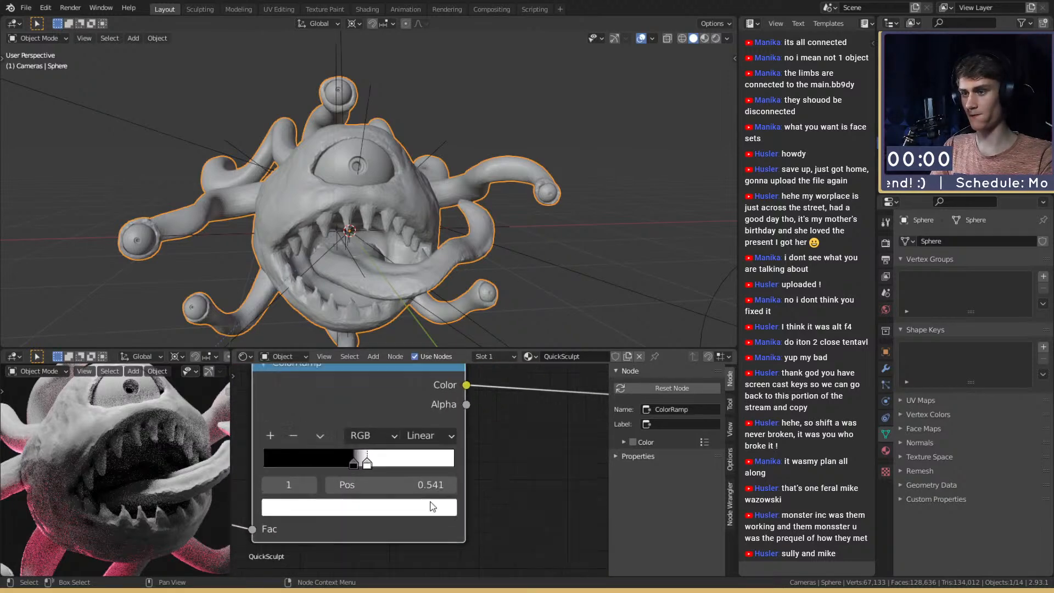
{"action": "left_click_drag", "start_coordinate": [337, 462], "coordinate": [340, 463]}
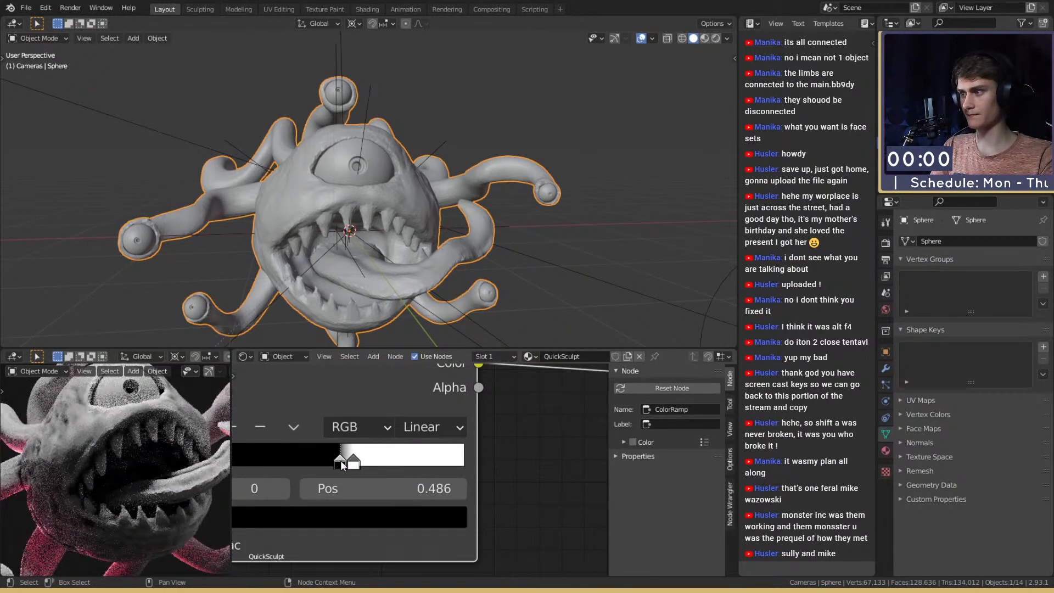
Duplicate the 50 W area light beside the beholder and rotate the copy around the Z axis to the creature's other side.
{"action": "scroll", "coordinate": [415, 186], "scroll_direction": "down", "scroll_amount": 6}
{"action": "middle_click_drag", "start_coordinate": [414, 185], "coordinate": [439, 200]}
{"action": "left_click", "coordinate": [519, 213]}
{"action": "middle_click_drag", "start_coordinate": [582, 231], "coordinate": [600, 254]}
{"action": "key", "text": "shift+d"}
{"action": "key", "text": "r"}
{"action": "key", "text": "z"}
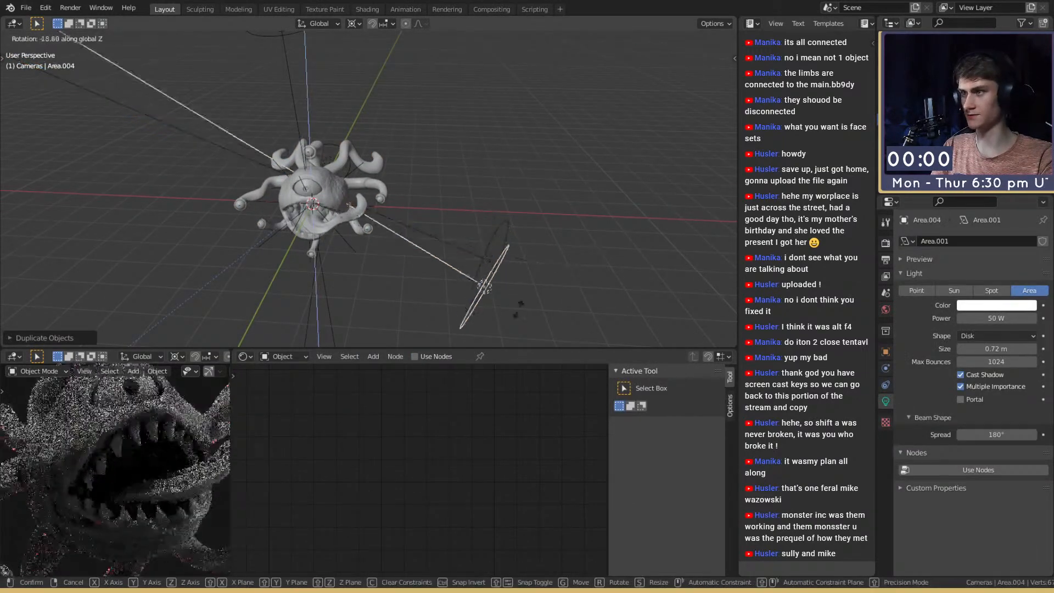
{"action": "left_click", "coordinate": [203, 313]}
Rotate the duplicated area light freely until it shines down on the beholder diagonally from above.
{"action": "middle_click_drag", "start_coordinate": [346, 296], "coordinate": [432, 209]}
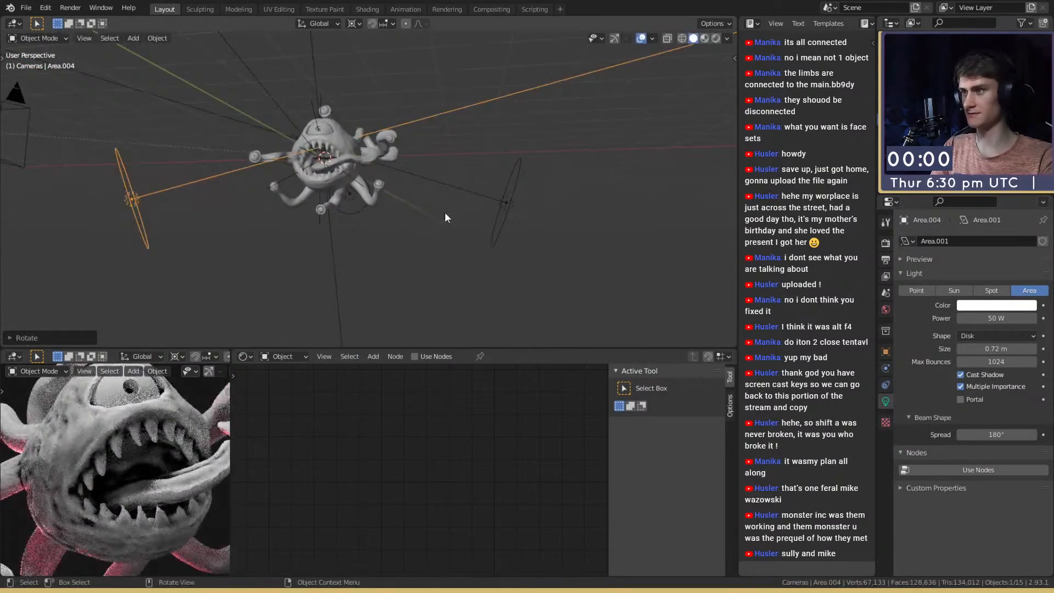
{"action": "key", "text": "r"}
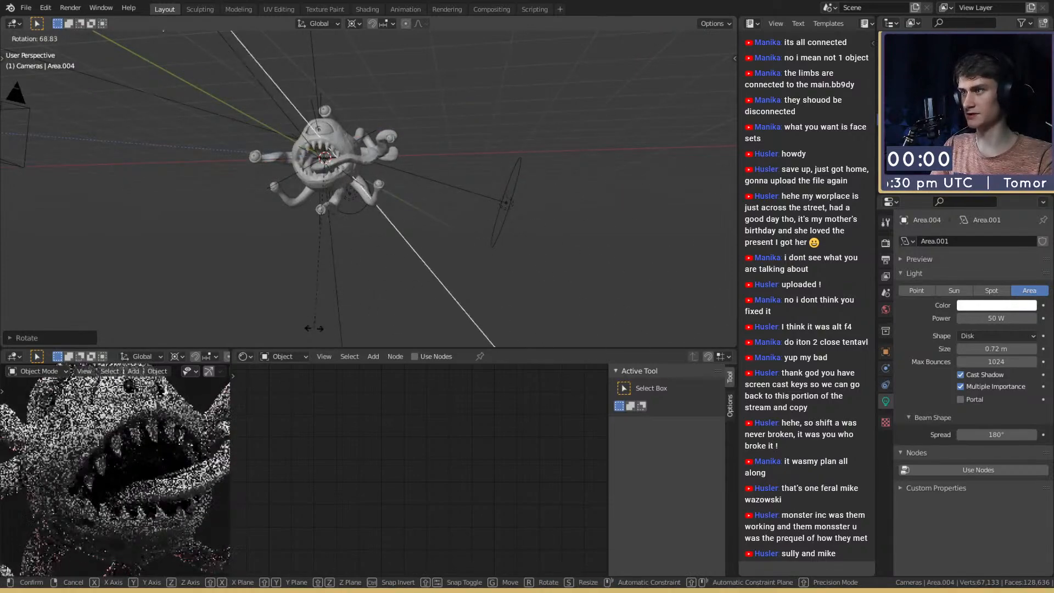
{"action": "left_click", "coordinate": [347, 321]}
{"action": "middle_click_drag", "start_coordinate": [326, 238], "coordinate": [473, 323], "text": "shift"}
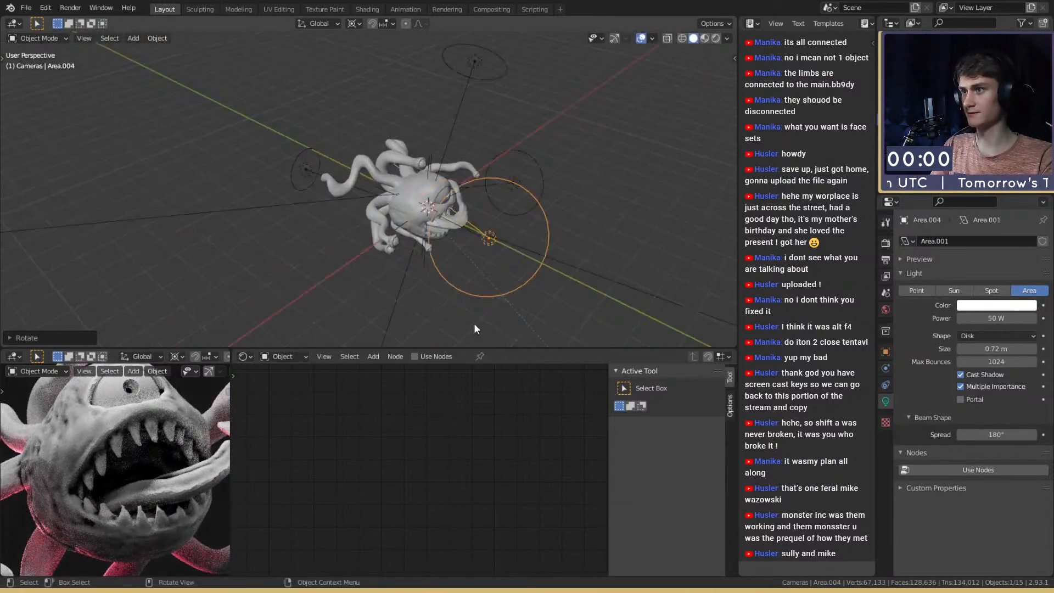
{"action": "key", "text": "r"}
{"action": "key", "text": "r"}
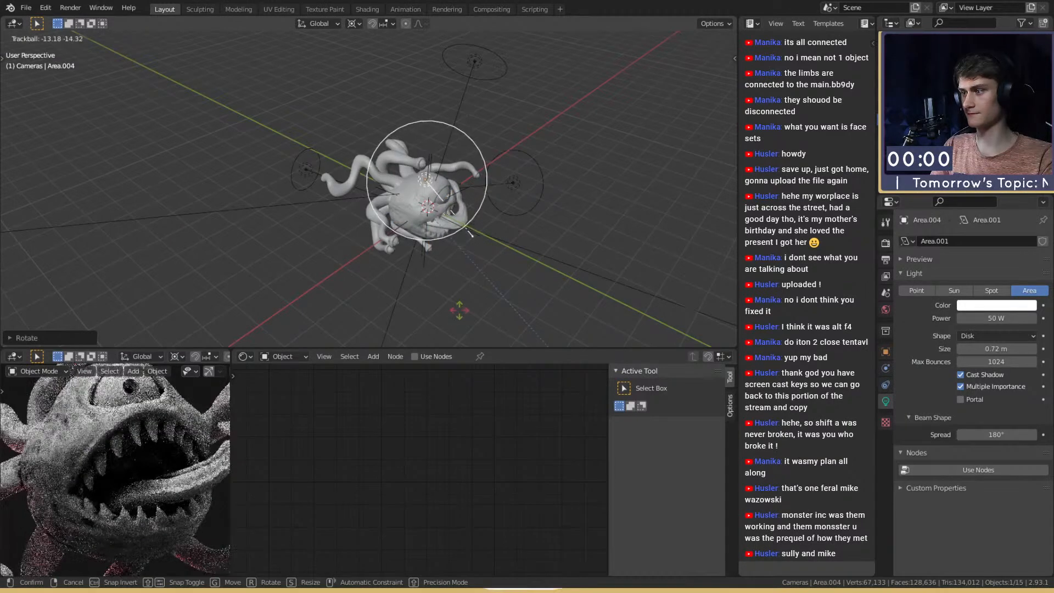
{"action": "left_click", "coordinate": [459, 318]}
{"action": "middle_click_drag", "start_coordinate": [458, 318], "coordinate": [459, 240]}
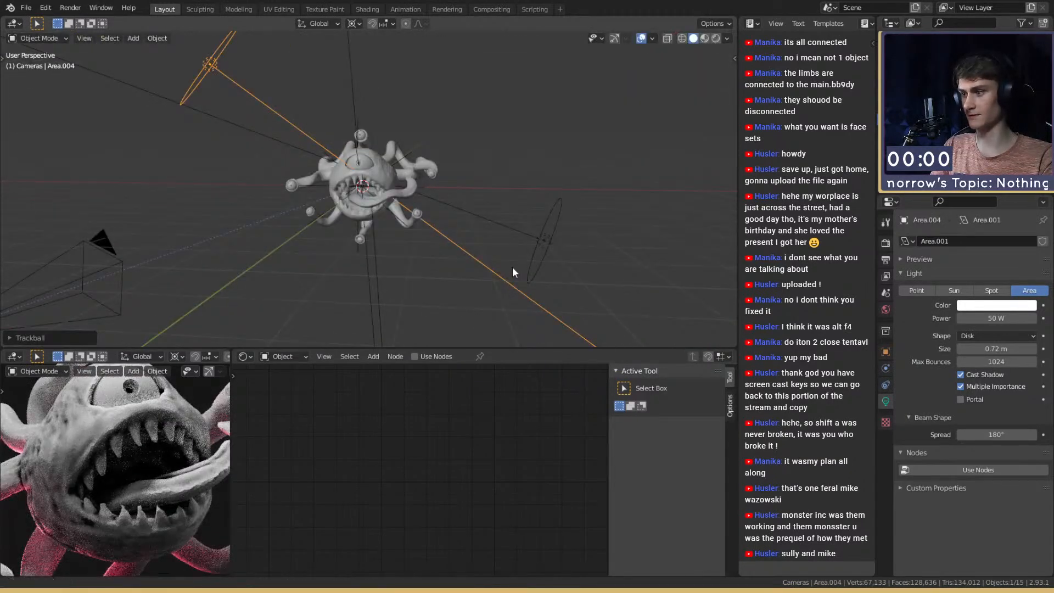
{"action": "middle_click_drag", "start_coordinate": [513, 269], "coordinate": [483, 285]}
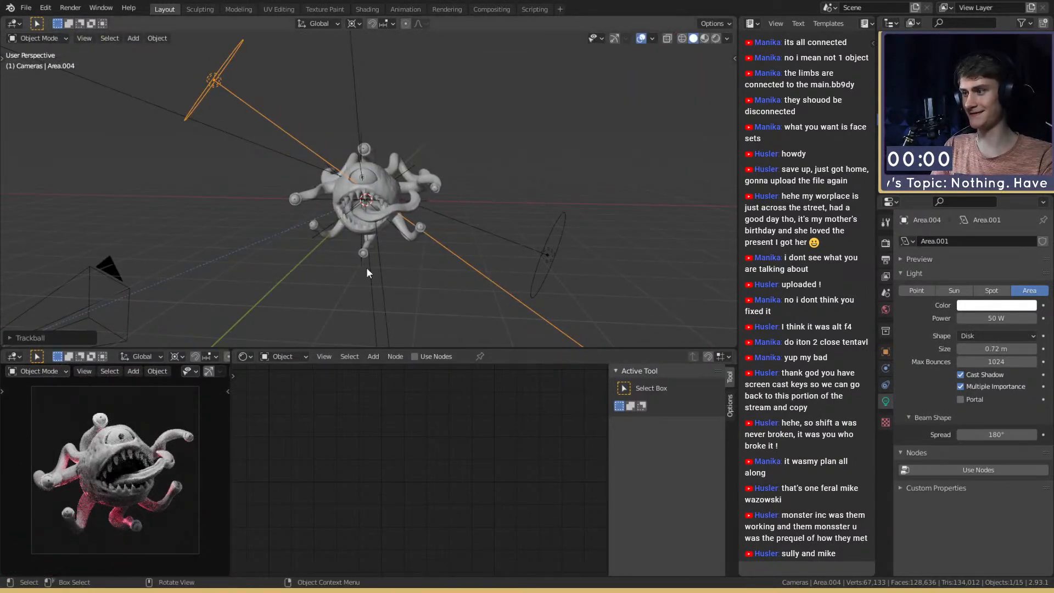
Add a new material to the beholder's large central eyeball.
{"action": "middle_click_drag", "start_coordinate": [341, 307], "coordinate": [430, 203]}
{"action": "scroll", "coordinate": [430, 203], "scroll_direction": "up", "scroll_amount": 4}
{"action": "middle_click_drag", "start_coordinate": [368, 213], "coordinate": [472, 220]}
{"action": "scroll", "coordinate": [456, 225], "scroll_direction": "up", "scroll_amount": 2}
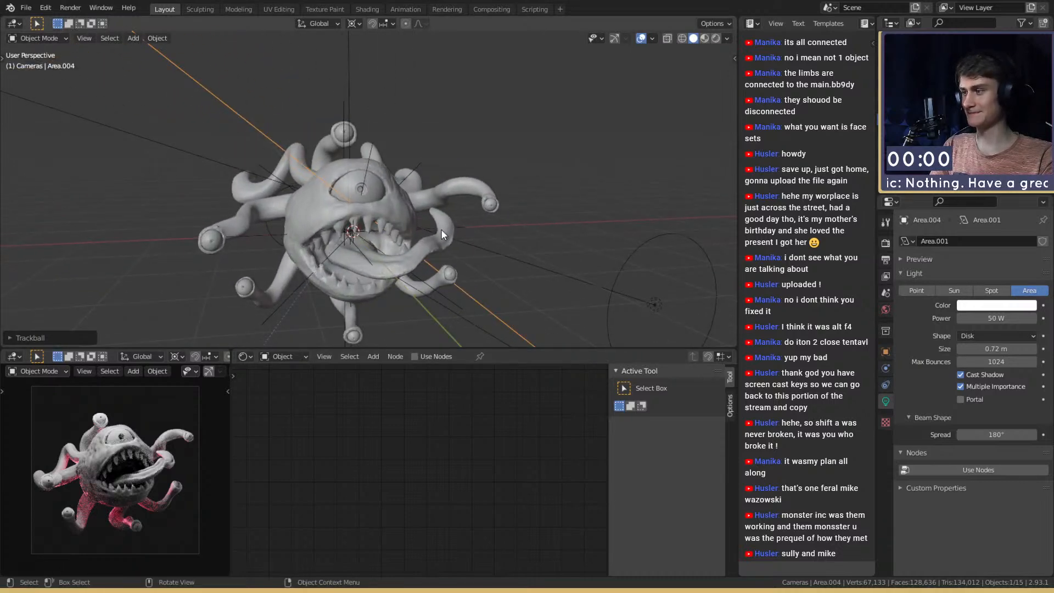
{"action": "scroll", "coordinate": [440, 230], "scroll_direction": "up", "scroll_amount": 2}
{"action": "left_click", "coordinate": [344, 176]}
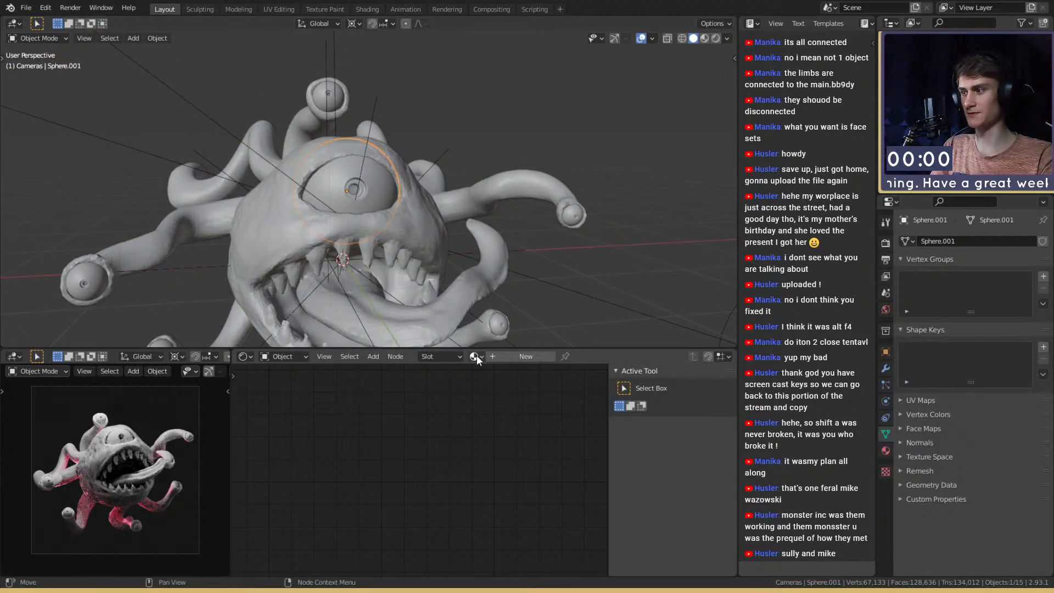
{"action": "left_click", "coordinate": [505, 357]}
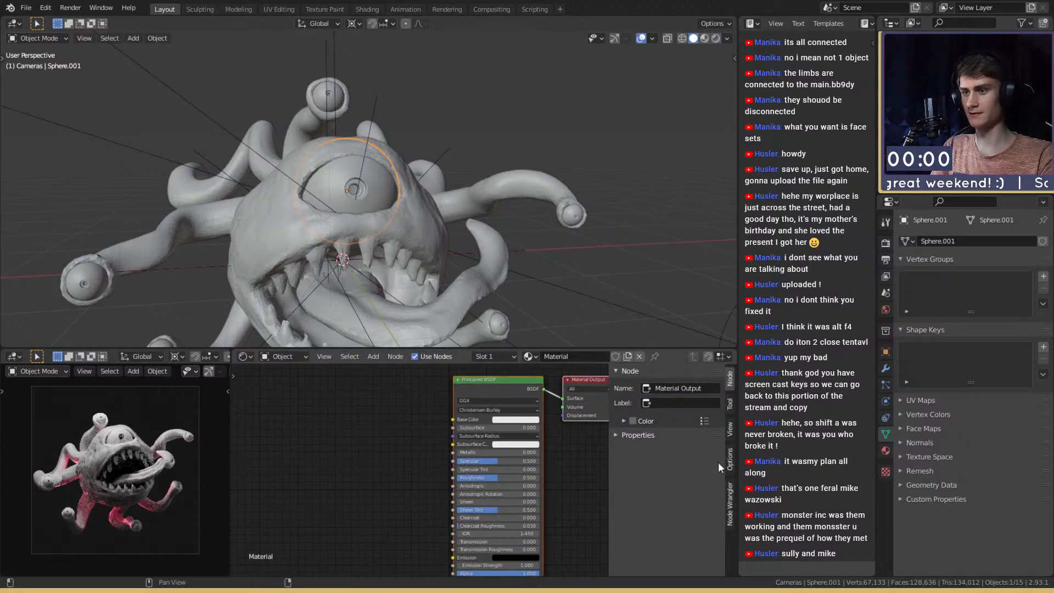
Try a black base color and a roughness of 0 on the central eyeball's material.
{"action": "scroll", "coordinate": [527, 450], "scroll_direction": "up", "scroll_amount": 2}
{"action": "left_click", "coordinate": [439, 404]}
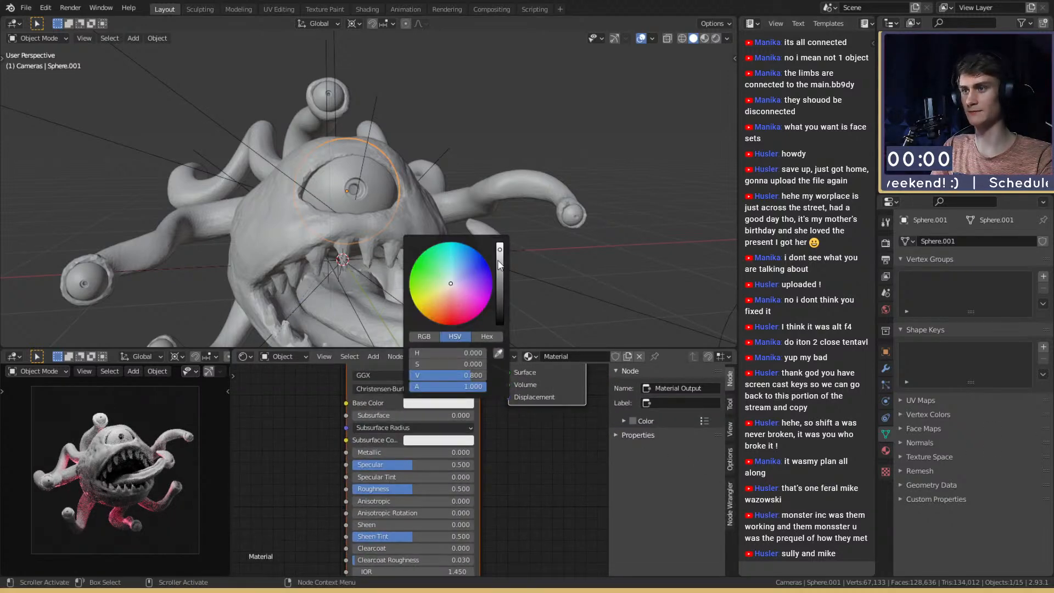
{"action": "left_click_drag", "start_coordinate": [499, 308], "coordinate": [501, 329]}
{"action": "middle_click_drag", "start_coordinate": [535, 476], "coordinate": [534, 472]}
{"action": "left_click_drag", "start_coordinate": [420, 486], "coordinate": [380, 491]}
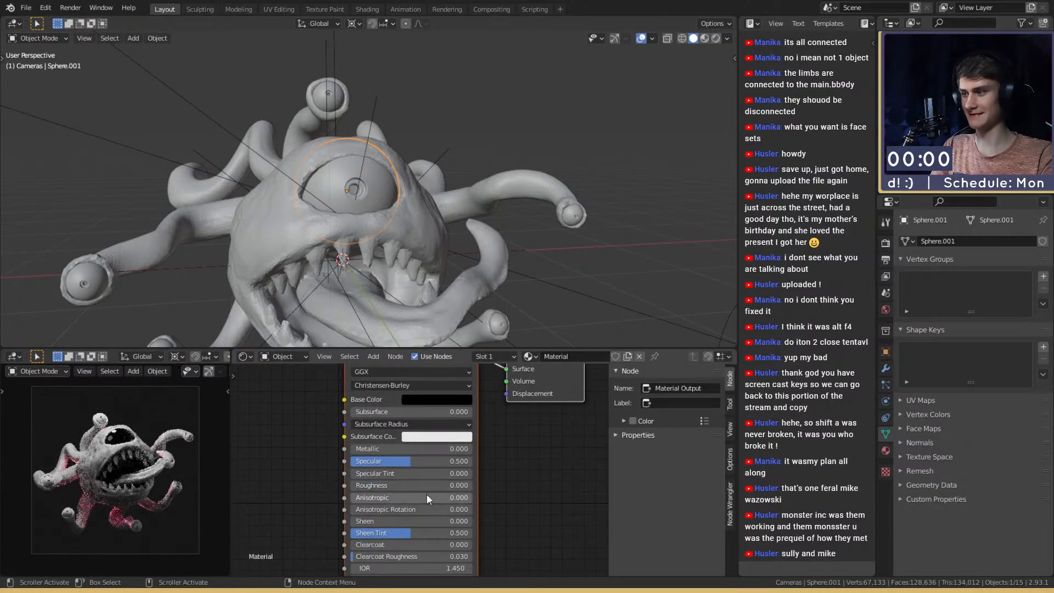
Undo the base color and roughness changes on the central eyeball's material.
{"action": "scroll", "coordinate": [173, 457], "scroll_direction": "up", "scroll_amount": 5}
{"action": "scroll", "coordinate": [119, 483], "scroll_direction": "down", "scroll_amount": 5}
{"action": "scroll", "coordinate": [116, 494], "scroll_direction": "down", "scroll_amount": 1}
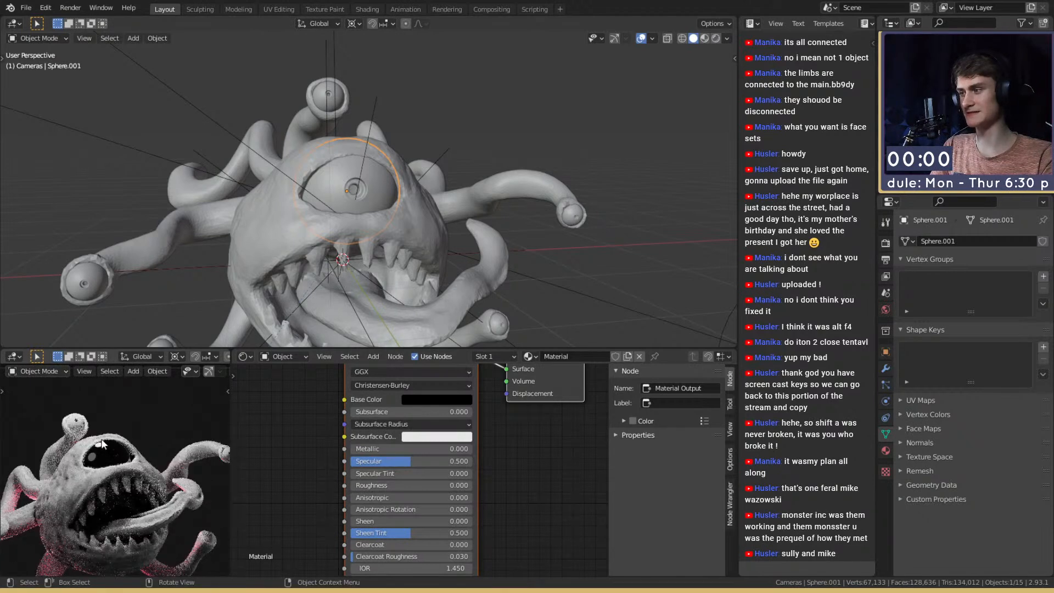
{"action": "key", "text": "ctrl+z"}
{"action": "key", "text": "ctrl+z"}
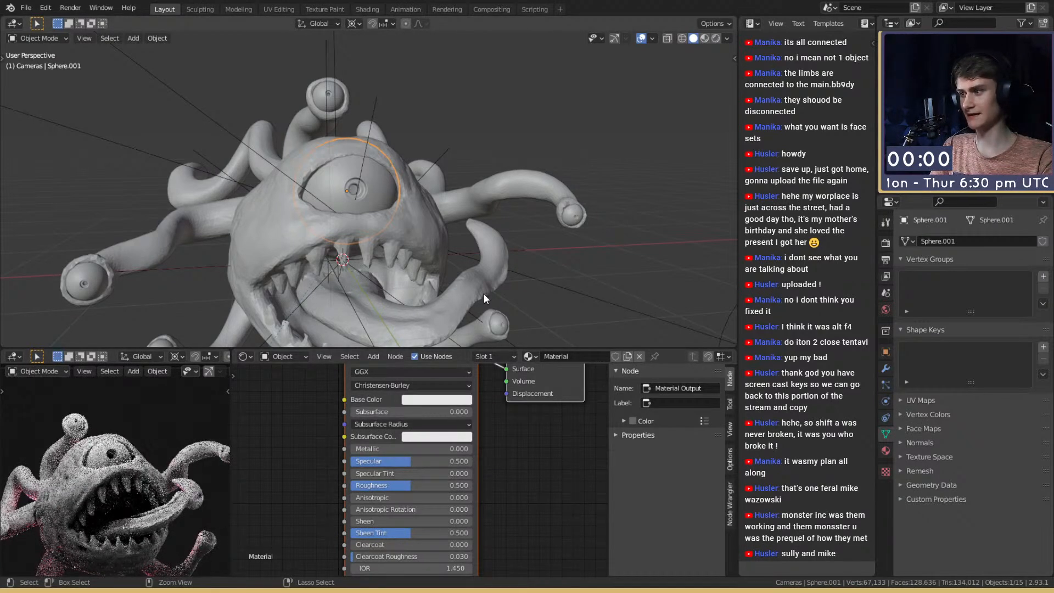
Set the central eyeball material's roughness to 0 and brighten its base color to pure white.
{"action": "scroll", "coordinate": [522, 496], "scroll_direction": "down", "scroll_amount": 3}
{"action": "scroll", "coordinate": [144, 512], "scroll_direction": "down", "scroll_amount": 2}
{"action": "scroll", "coordinate": [143, 494], "scroll_direction": "up", "scroll_amount": 4}
{"action": "left_click", "coordinate": [433, 428]}
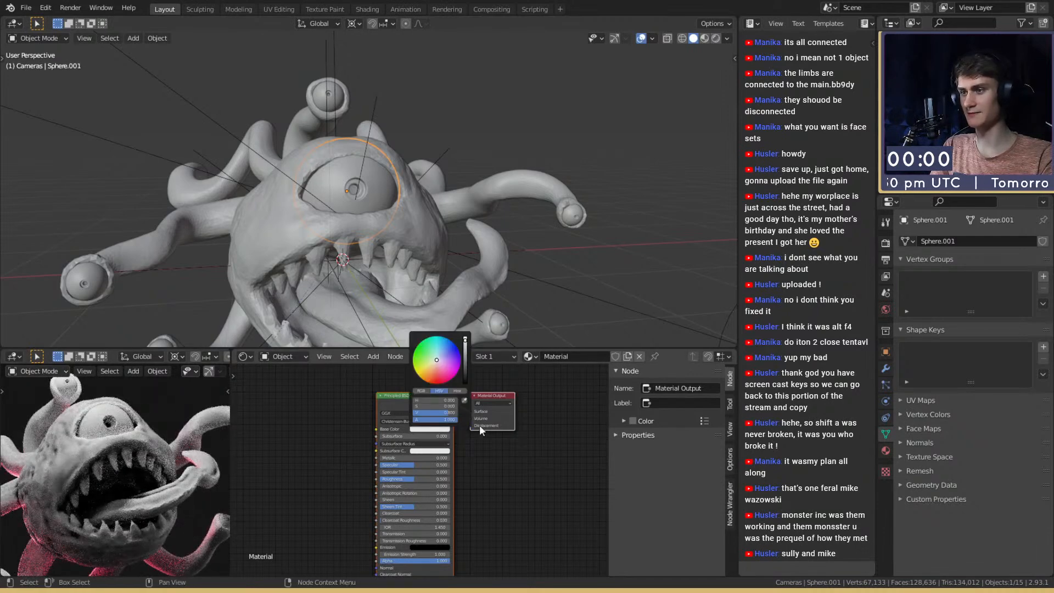
{"action": "scroll", "coordinate": [420, 472], "scroll_direction": "up", "scroll_amount": 8}
{"action": "left_click_drag", "start_coordinate": [416, 486], "coordinate": [344, 487]}
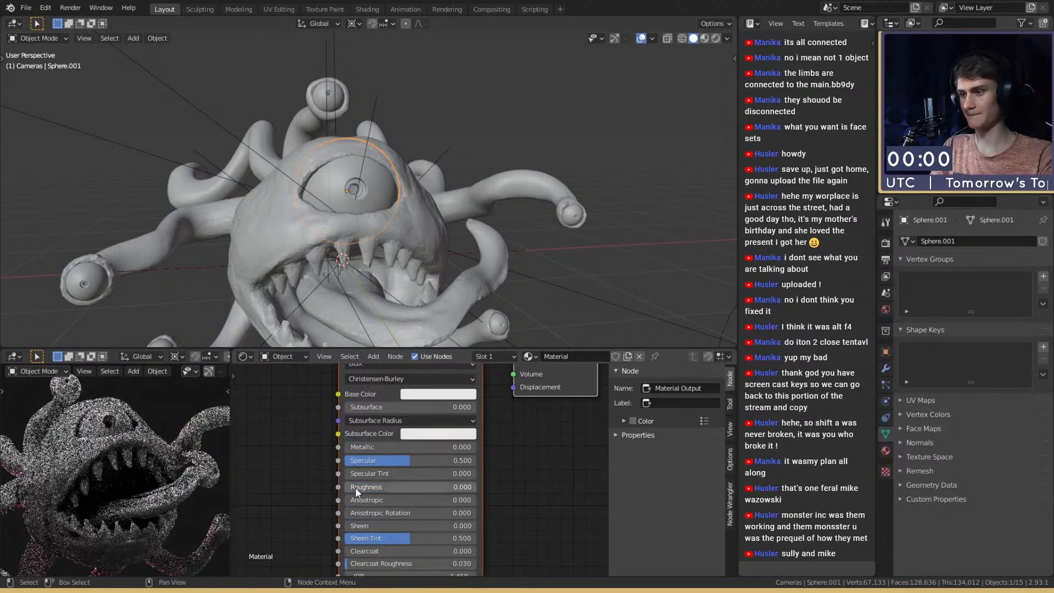
{"action": "left_click", "coordinate": [438, 393]}
{"action": "mouse_move", "coordinate": [505, 228]}
{"action": "left_mouse_down"}
{"action": "mouse_move", "coordinate": [506, 238]}
{"action": "mouse_move", "coordinate": [505, 219]}
{"action": "left_mouse_up"}
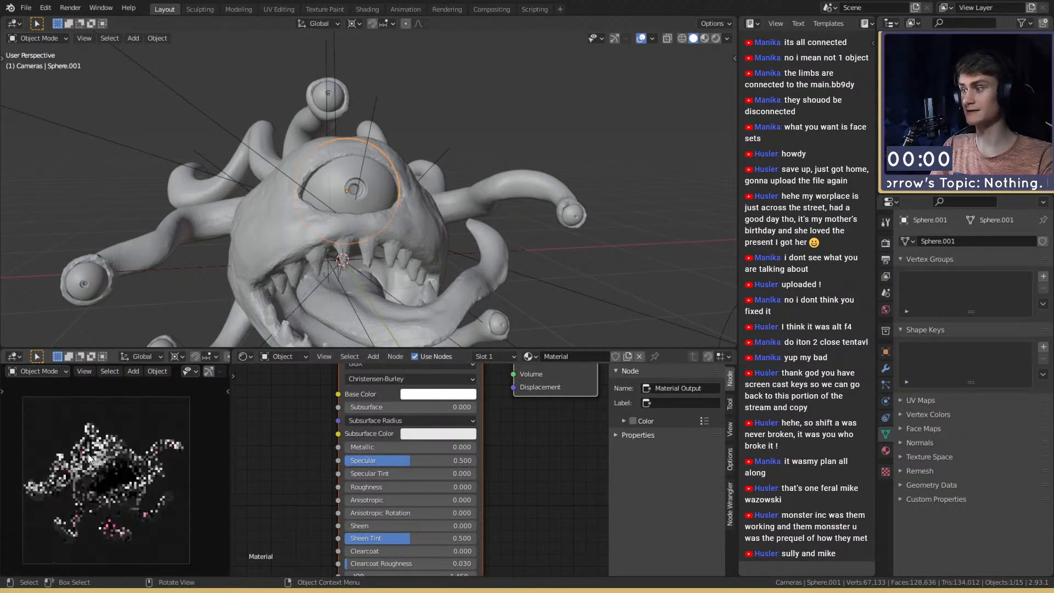
{"action": "left_click", "coordinate": [438, 394]}
{"action": "mouse_move", "coordinate": [507, 230]}
{"action": "left_mouse_down"}
{"action": "mouse_move", "coordinate": [505, 266]}
{"action": "mouse_move", "coordinate": [505, 220]}
{"action": "left_mouse_up"}
Link the central eyeball's material to the tentacle eyeballs and clear the selection.
{"action": "scroll", "coordinate": [485, 265], "scroll_direction": "down", "scroll_amount": 4}
{"action": "middle_click_drag", "start_coordinate": [485, 265], "coordinate": [490, 268]}
{"action": "scroll", "coordinate": [490, 268], "scroll_direction": "up", "scroll_amount": 4}
{"action": "left_click", "coordinate": [605, 239]}
{"action": "middle_click_drag", "start_coordinate": [550, 288], "coordinate": [541, 124], "text": "shift"}
{"action": "left_click", "coordinate": [517, 185], "text": "shift"}
{"action": "left_click", "coordinate": [356, 280], "text": "shift"}
{"action": "left_click", "coordinate": [181, 186], "text": "shift"}
{"action": "left_click", "coordinate": [114, 107], "text": "shift"}
{"action": "middle_click_drag", "start_coordinate": [276, 60], "coordinate": [301, 246], "text": "shift"}
{"action": "left_click", "coordinate": [365, 124], "text": "shift"}
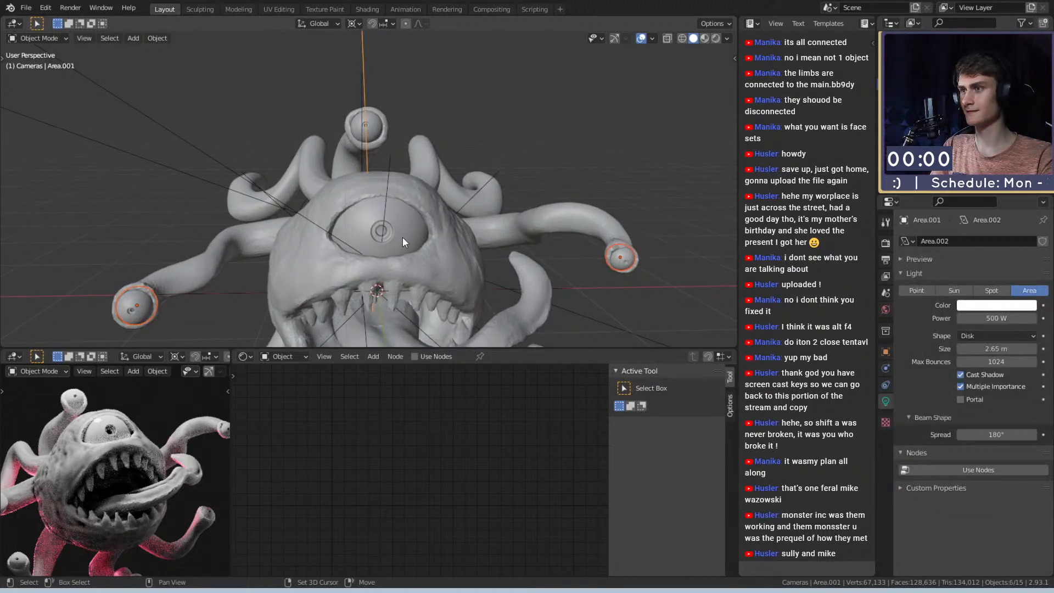
{"action": "left_click", "coordinate": [403, 238], "text": "shift"}
{"action": "key", "text": "ctrl+l"}
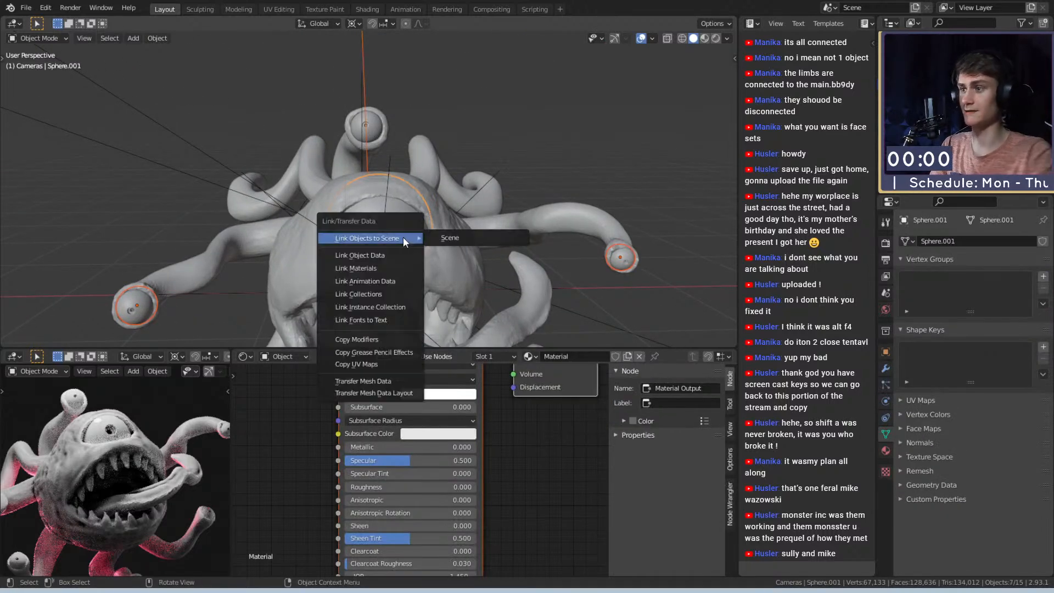
{"action": "left_click", "coordinate": [373, 267]}
{"action": "key", "text": "alt+a"}
Save the file and check the beholder's materials and lighting in the camera preview.
{"action": "scroll", "coordinate": [498, 227], "scroll_direction": "down", "scroll_amount": 4}
{"action": "middle_click_drag", "start_coordinate": [499, 227], "coordinate": [462, 197]}
{"action": "left_click", "coordinate": [26, 8]}
{"action": "left_click", "coordinate": [44, 88]}
{"action": "middle_click_drag", "start_coordinate": [400, 133], "coordinate": [418, 176]}
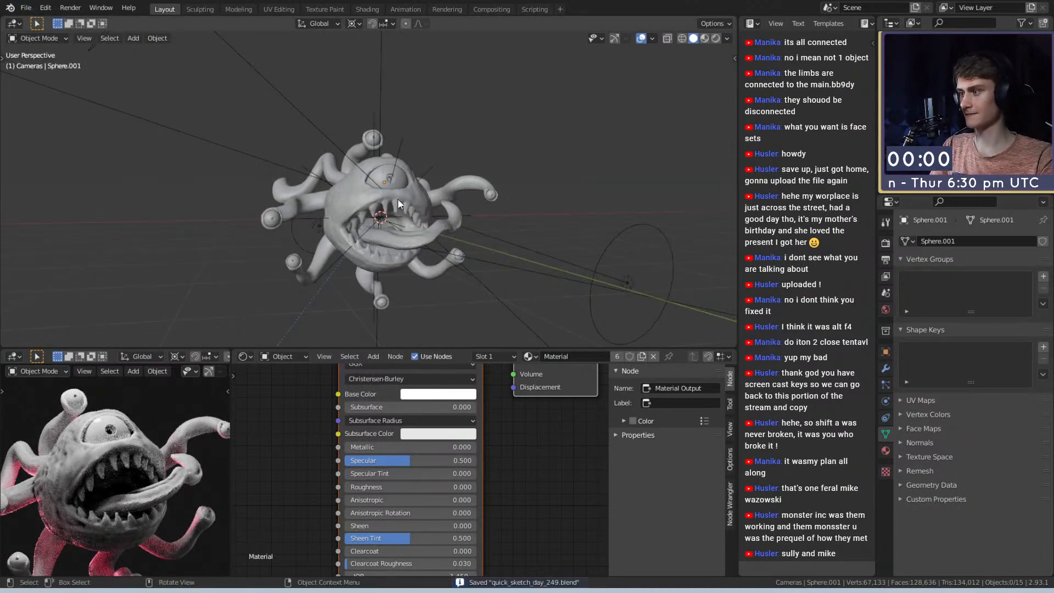
{"action": "scroll", "coordinate": [45, 437], "scroll_direction": "down", "scroll_amount": 3}
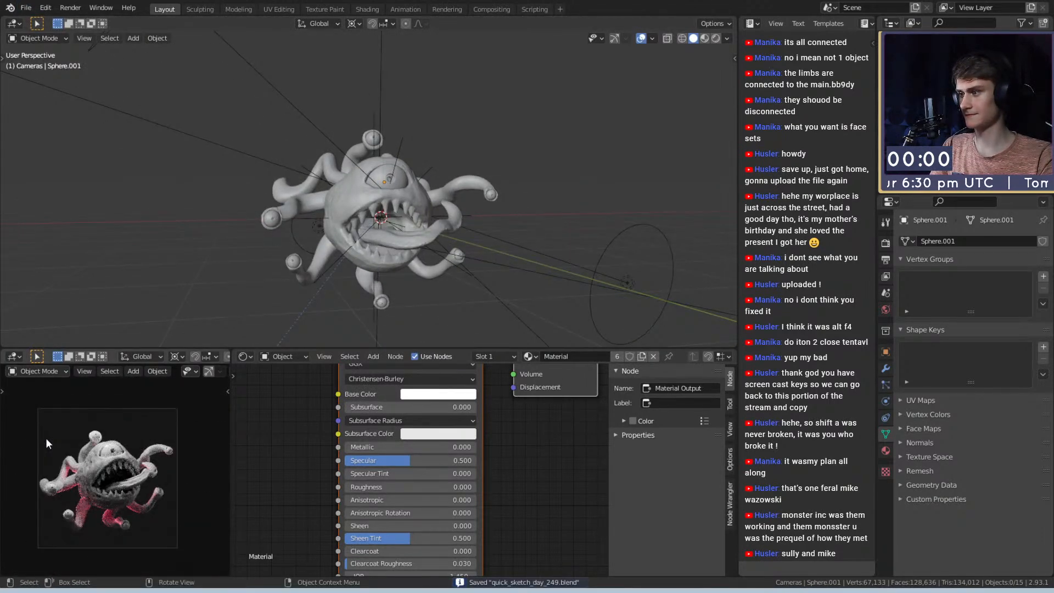
{"action": "scroll", "coordinate": [371, 271], "scroll_direction": "up", "scroll_amount": 6}
{"action": "scroll", "coordinate": [413, 173], "scroll_direction": "down", "scroll_amount": 5}
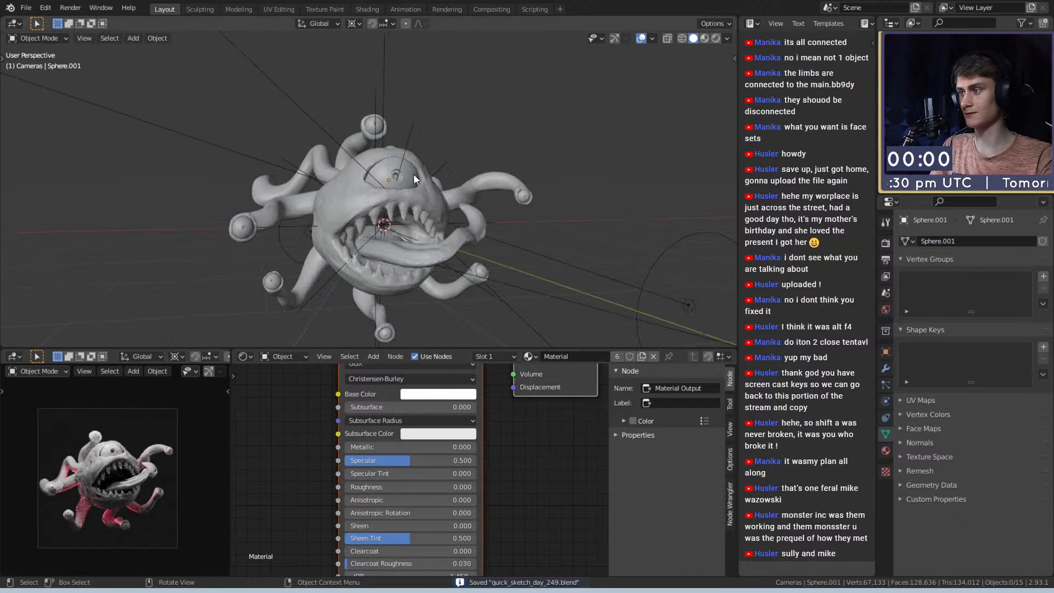
Show the scene's output properties and save the file.
{"action": "left_click", "coordinate": [886, 262]}
{"action": "left_click", "coordinate": [884, 244]}
{"action": "left_click", "coordinate": [885, 259]}
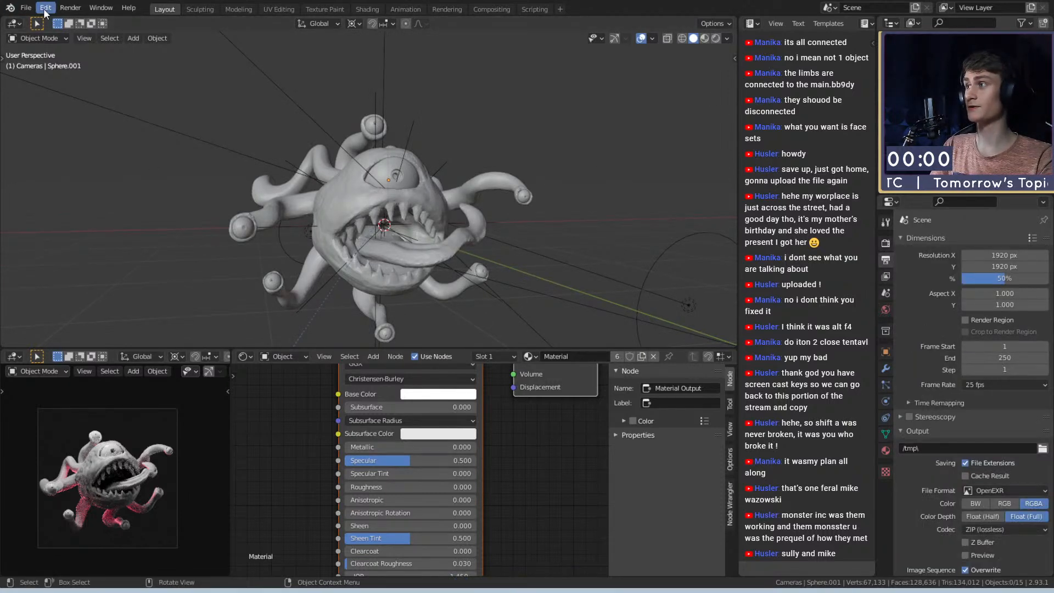
{"action": "left_click", "coordinate": [26, 8]}
{"action": "left_click", "coordinate": [34, 87]}
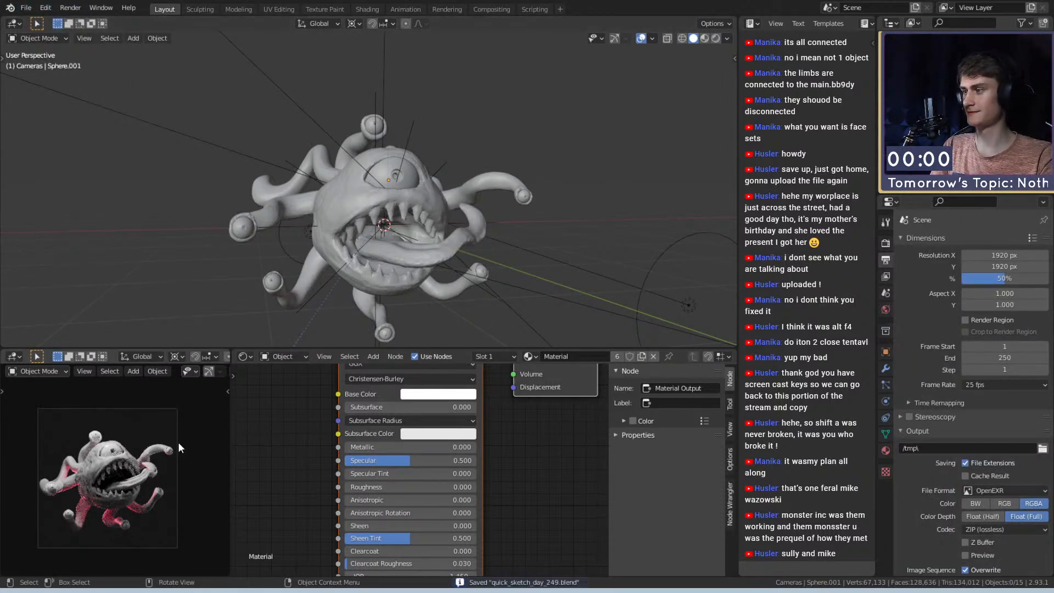
Turn the camera preview area into an image editor and show the beholder reference painting in it.
{"action": "key", "text": "shift+F10"}
{"action": "left_click", "coordinate": [136, 356]}
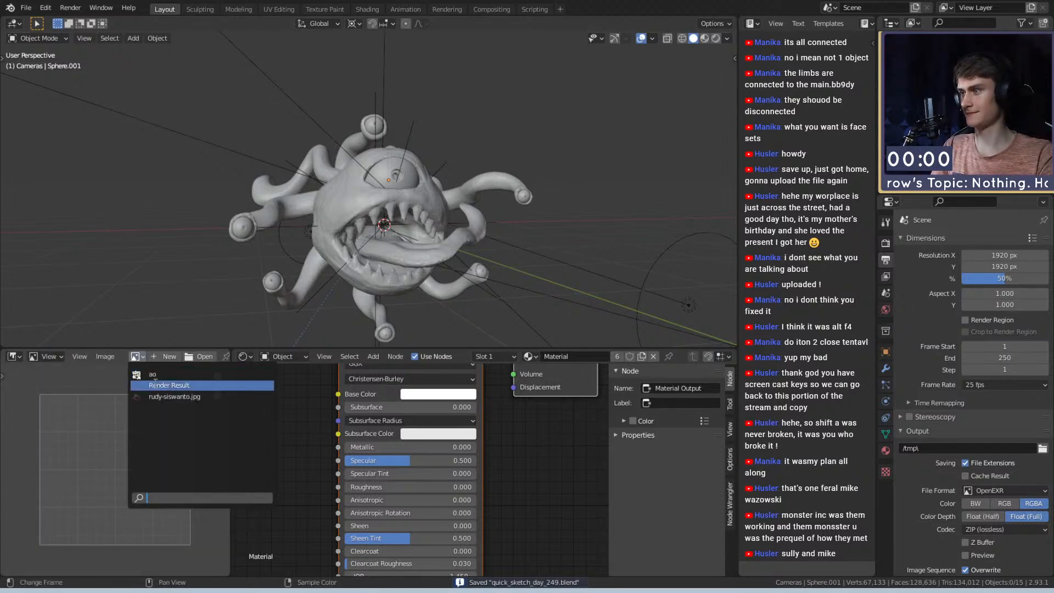
{"action": "left_click", "coordinate": [164, 396]}
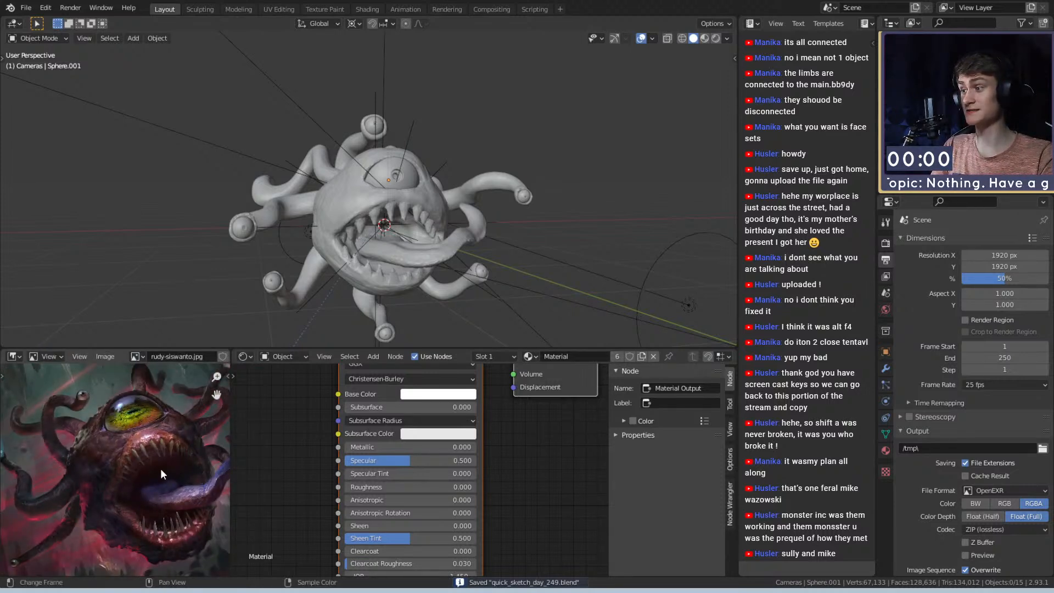
{"action": "scroll", "coordinate": [153, 469], "scroll_direction": "down", "scroll_amount": 2}
{"action": "scroll", "coordinate": [131, 420], "scroll_direction": "down", "scroll_amount": 1}
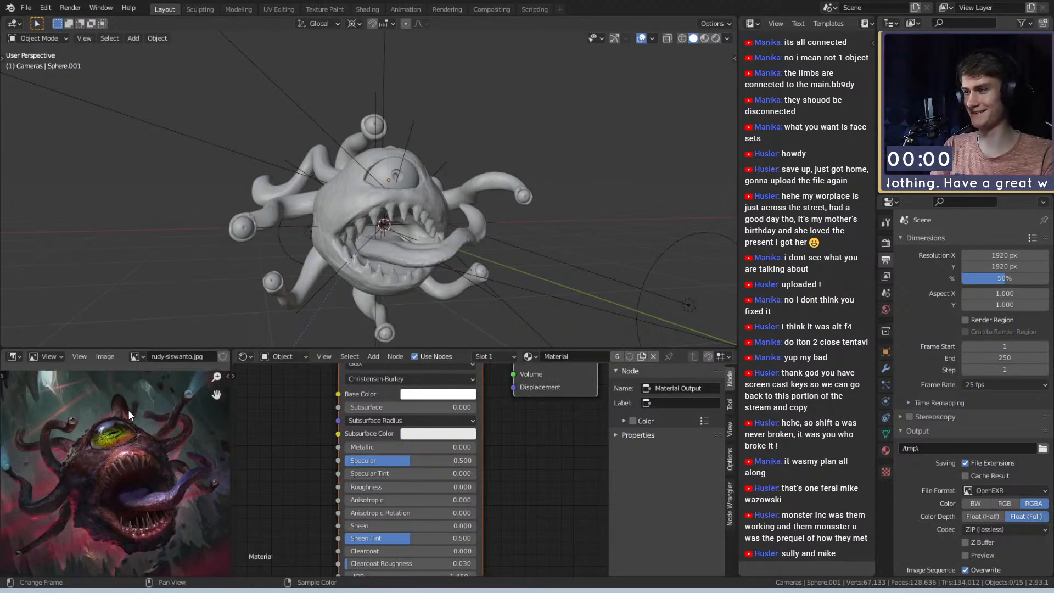
Switch the image editor to the render result, render the scene through the camera and inspect the image.
{"action": "left_click", "coordinate": [135, 356]}
{"action": "left_click", "coordinate": [159, 384]}
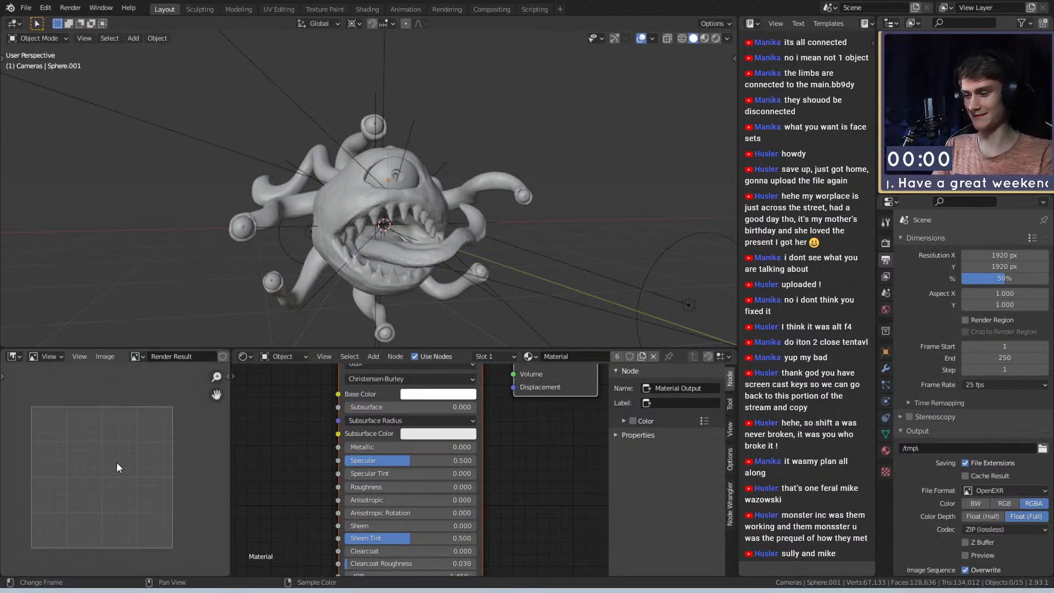
{"action": "key", "text": "F12"}
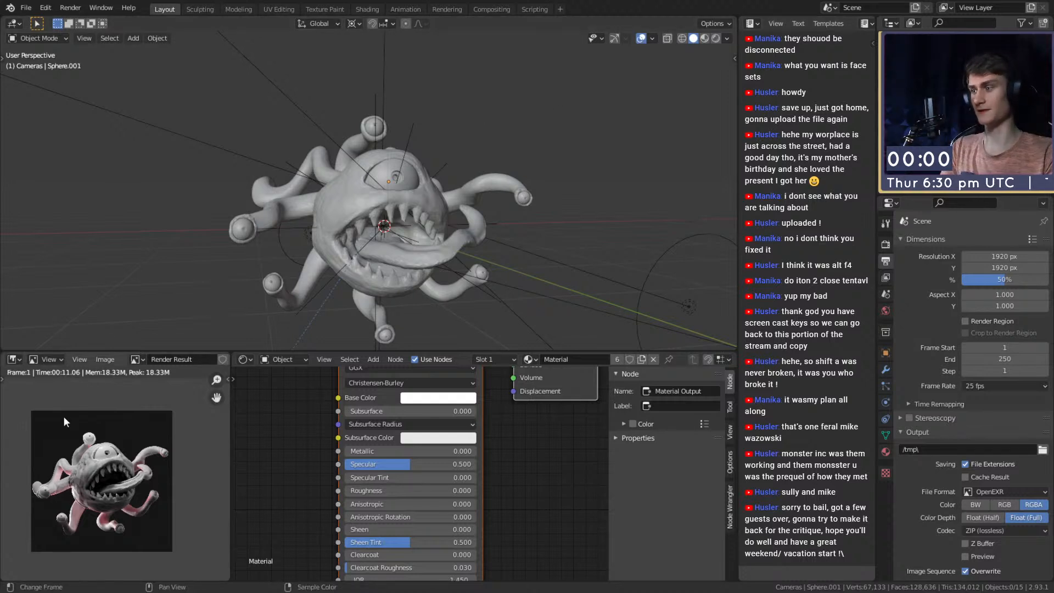
{"action": "scroll", "coordinate": [132, 487], "scroll_direction": "up", "scroll_amount": 3}
{"action": "scroll", "coordinate": [129, 485], "scroll_direction": "down", "scroll_amount": 2}
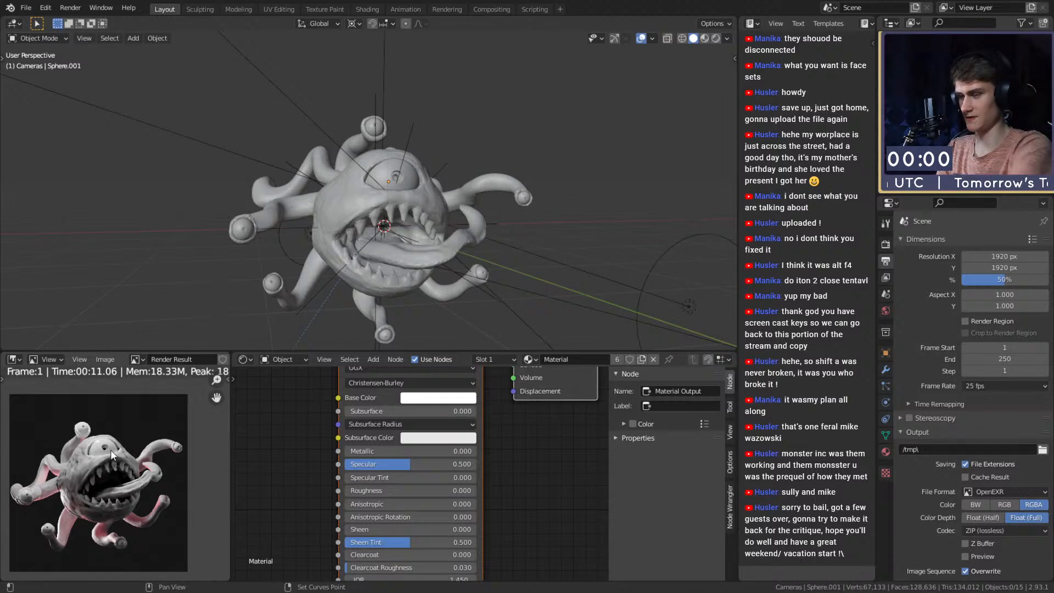
Show the scene's compositing nodes and set the Glare node's size to 7.
{"action": "key", "text": "shift+F3"}
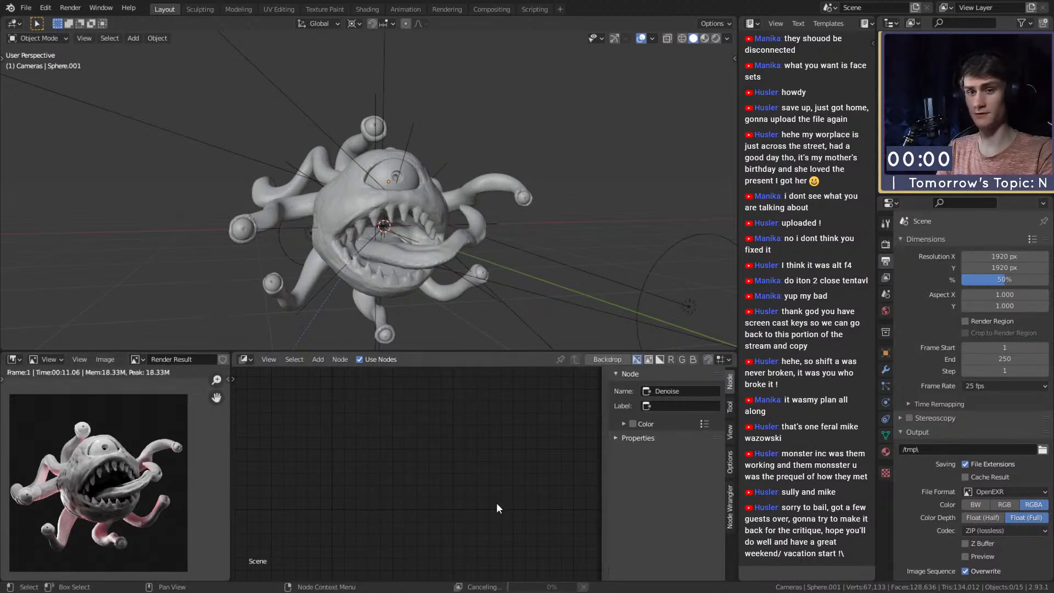
{"action": "scroll", "coordinate": [454, 475], "scroll_direction": "down", "scroll_amount": 5}
{"action": "middle_click_drag", "start_coordinate": [531, 456], "coordinate": [472, 473]}
{"action": "scroll", "coordinate": [442, 468], "scroll_direction": "up", "scroll_amount": 1}
{"action": "left_click_drag", "start_coordinate": [494, 467], "coordinate": [494, 400]}
{"action": "middle_click_drag", "start_coordinate": [537, 446], "coordinate": [495, 469]}
{"action": "scroll", "coordinate": [497, 465], "scroll_direction": "up", "scroll_amount": 11}
{"action": "middle_click_drag", "start_coordinate": [560, 436], "coordinate": [521, 470]}
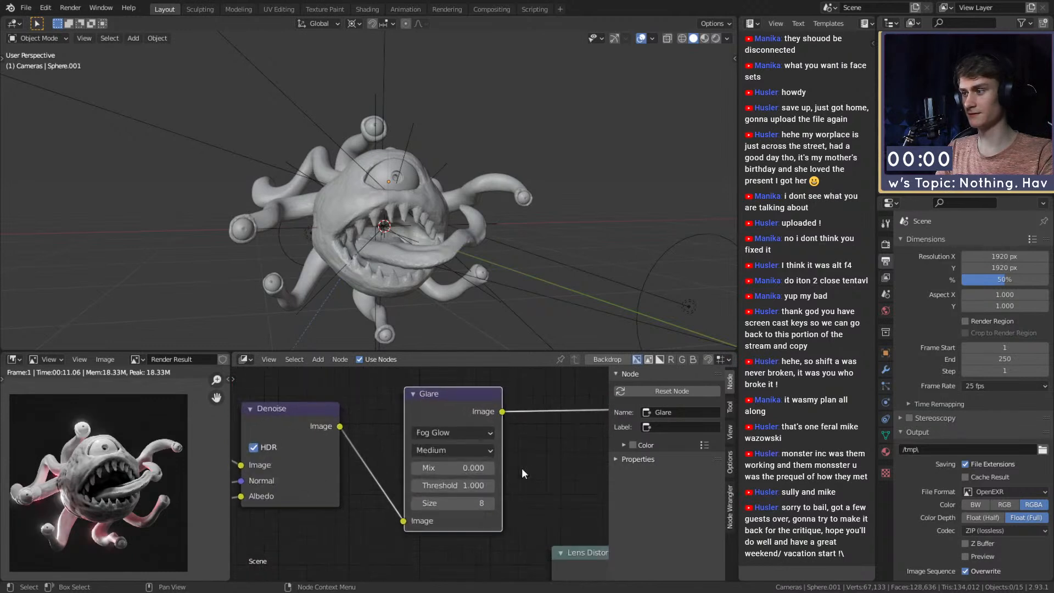
{"action": "left_click", "coordinate": [451, 487]}
{"action": "key", "text": "Return"}
{"action": "left_click", "coordinate": [449, 502]}
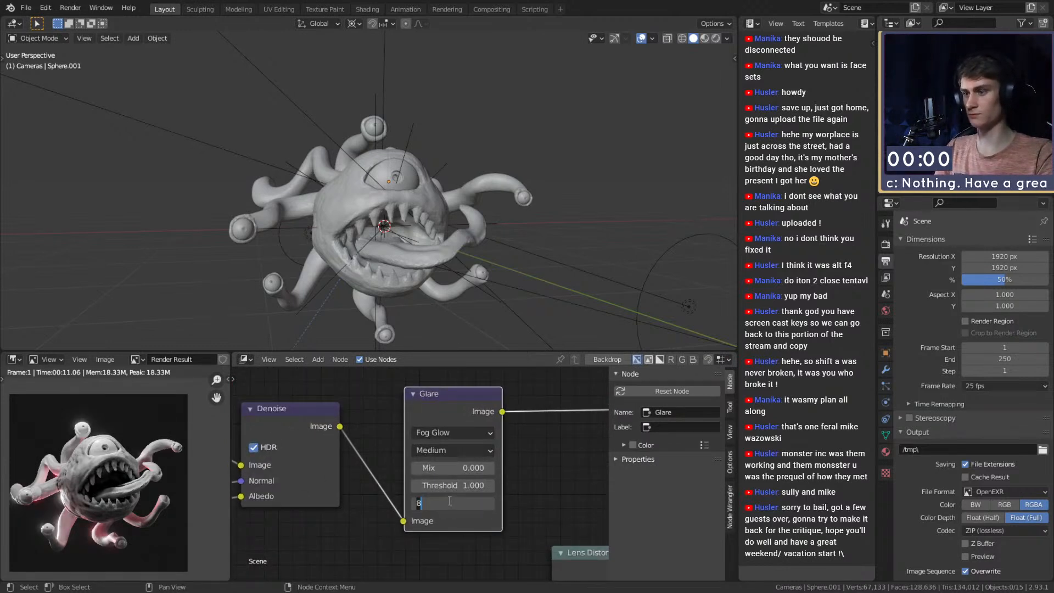
{"action": "type", "text": "7"}
{"action": "key", "text": "Return"}
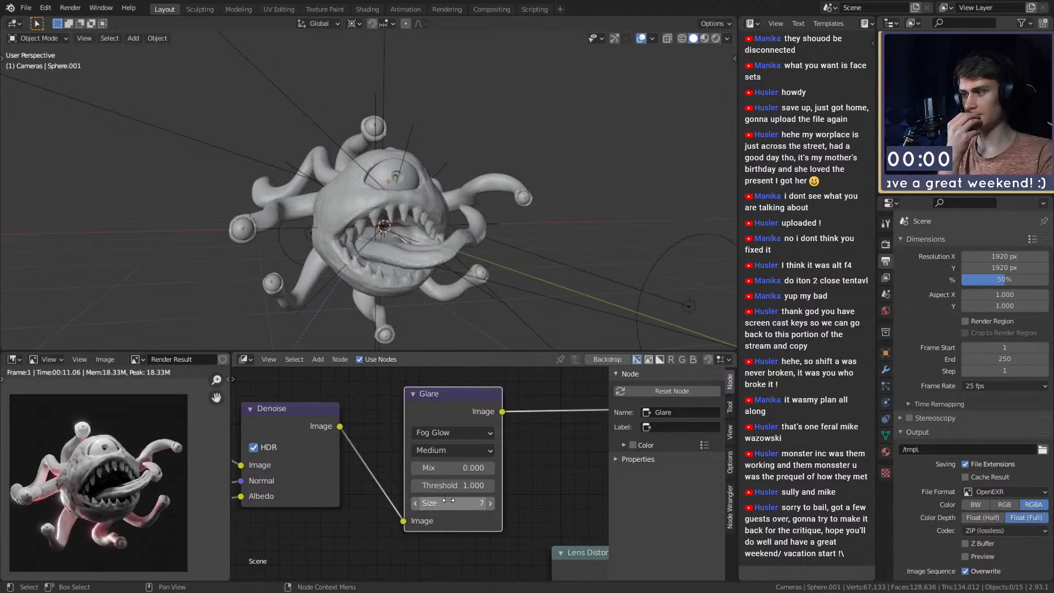
Set the Cycles render samples to 256 by multiplying the existing value by 8.
{"action": "left_click", "coordinate": [26, 8]}
{"action": "left_click", "coordinate": [98, 101]}
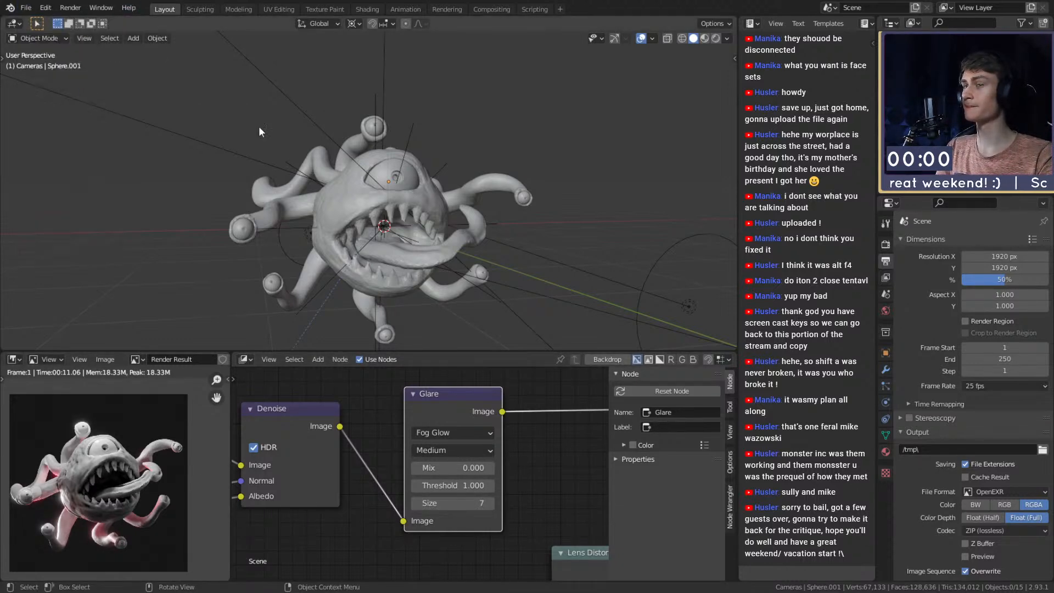
{"action": "left_click", "coordinate": [884, 246]}
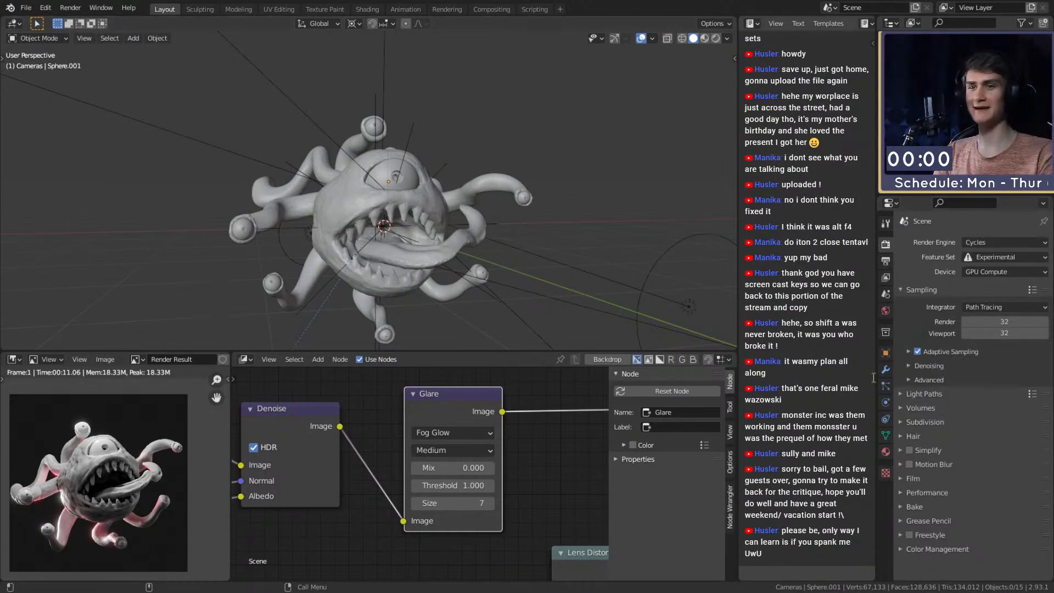
{"action": "left_click", "coordinate": [1005, 322]}
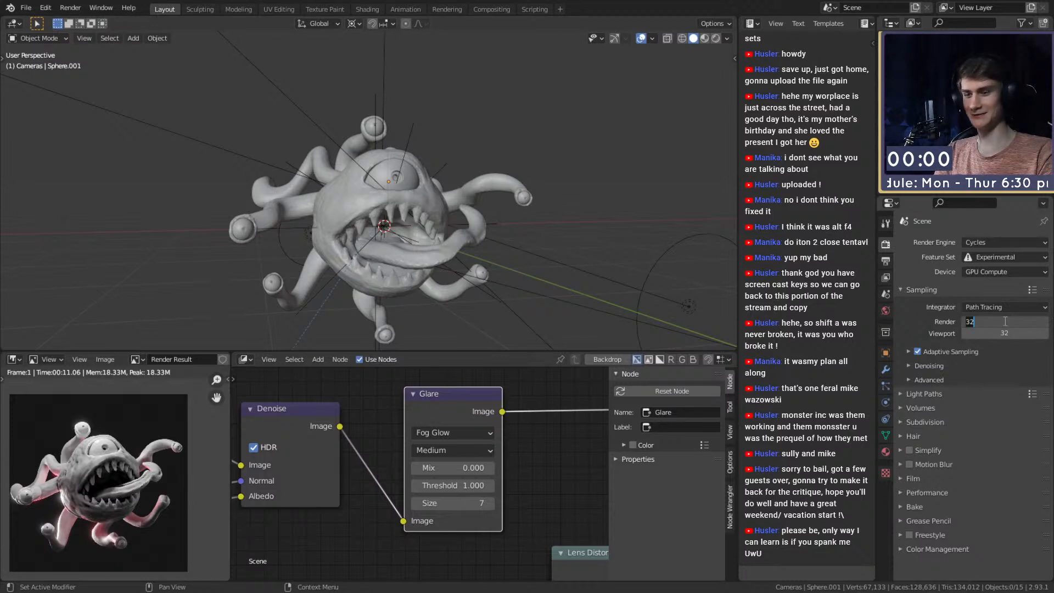
{"action": "type", "text": "*"}
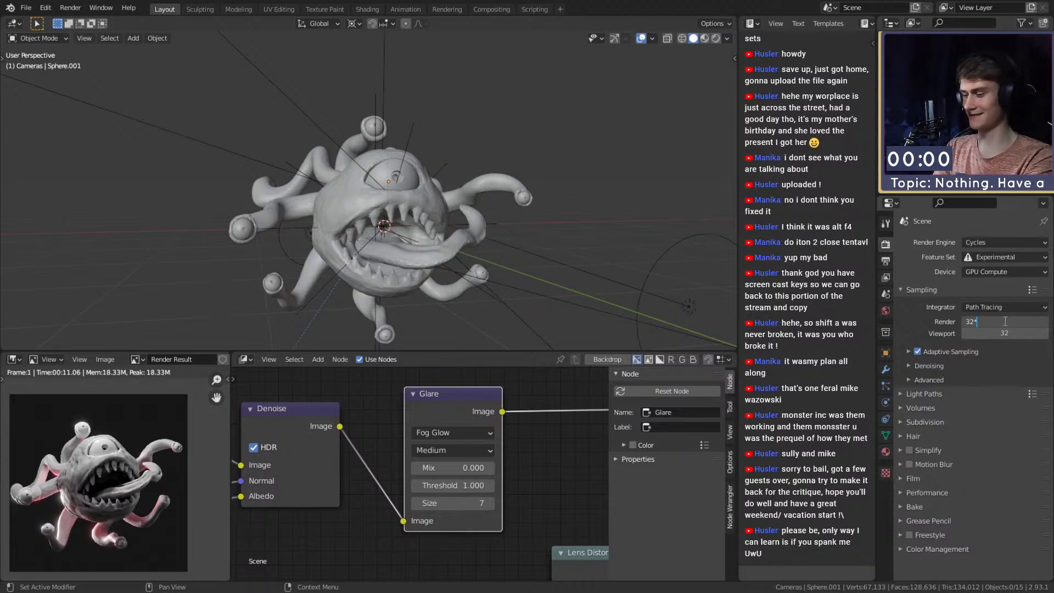
{"action": "type", "text": "8"}
{"action": "key", "text": "Return"}
Save the file, render the final image, and save the file again once rendering has finished.
{"action": "left_click", "coordinate": [29, 7]}
{"action": "left_click", "coordinate": [42, 85]}
{"action": "left_click", "coordinate": [71, 7]}
{"action": "left_click", "coordinate": [82, 21]}
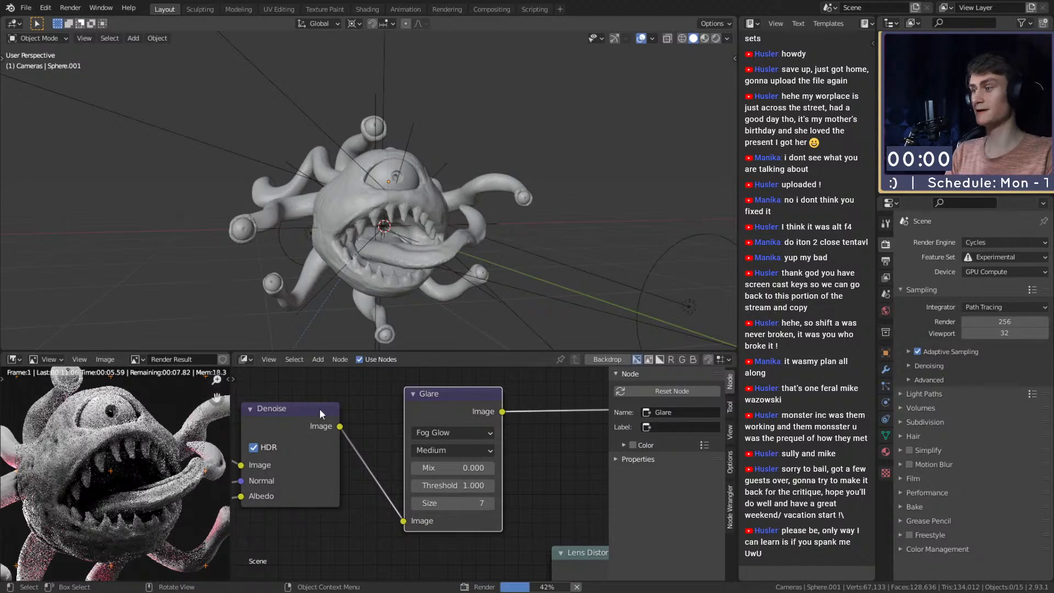
{"action": "key", "text": "Home"}
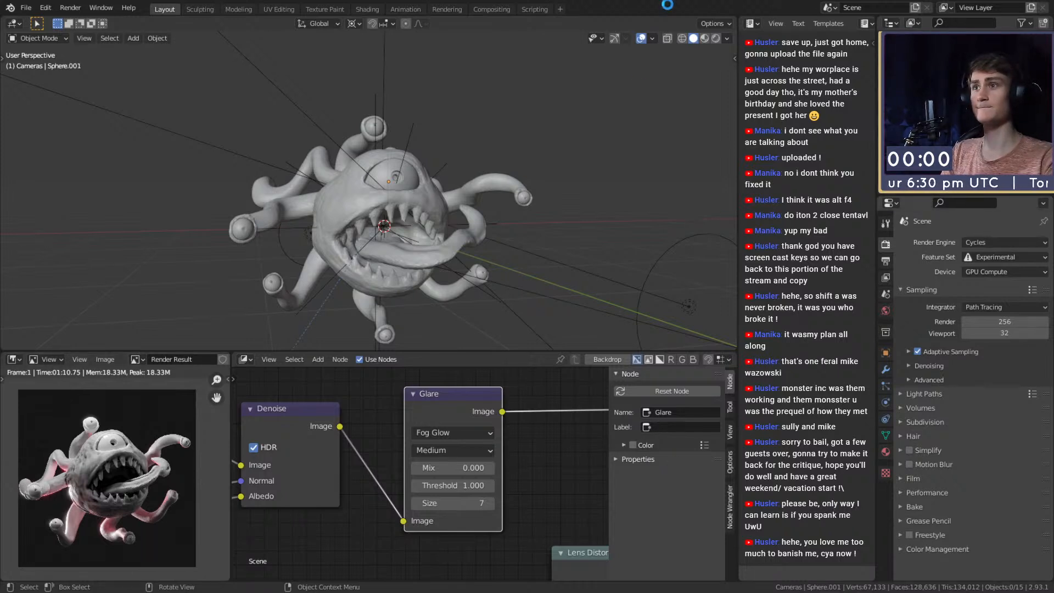
{"action": "left_click", "coordinate": [28, 10]}
{"action": "left_click", "coordinate": [45, 88]}
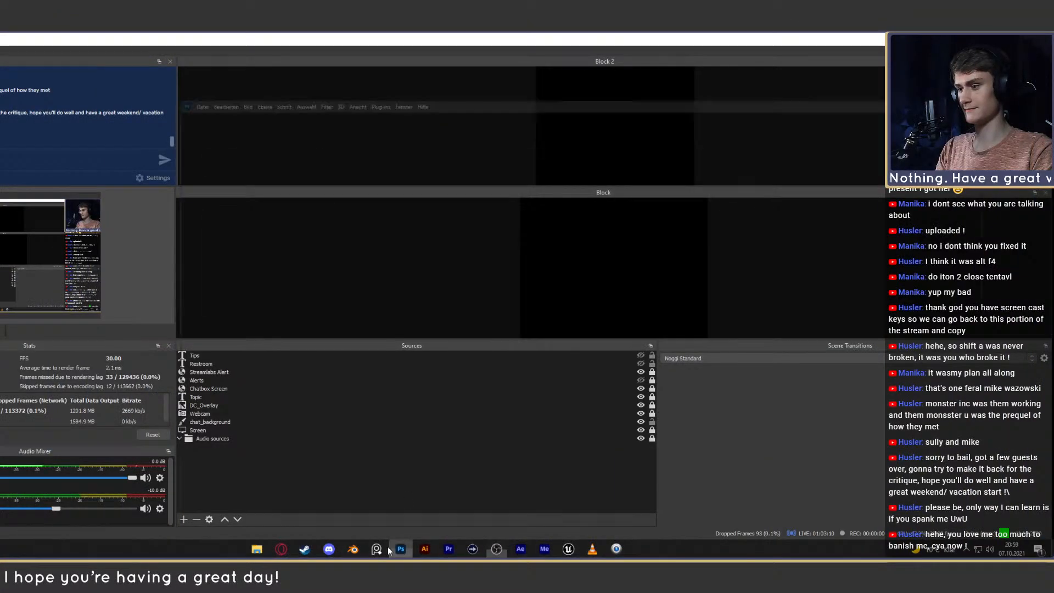
Switch to Photoshop and open quick_sketch_day_249_1920x1920.png from the quick_sketch_day_249 folder.
{"action": "left_click", "coordinate": [401, 549]}
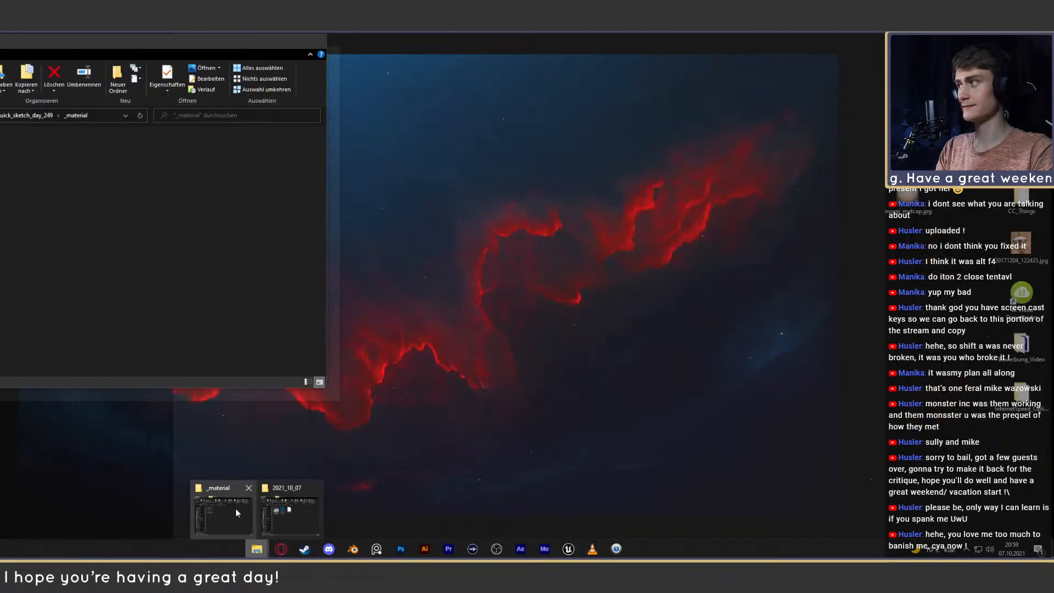
{"action": "left_click", "coordinate": [235, 508]}
{"action": "left_click", "coordinate": [26, 115]}
{"action": "left_click_drag", "start_coordinate": [33, 177], "coordinate": [589, 315]}
{"action": "left_click", "coordinate": [58, 47]}
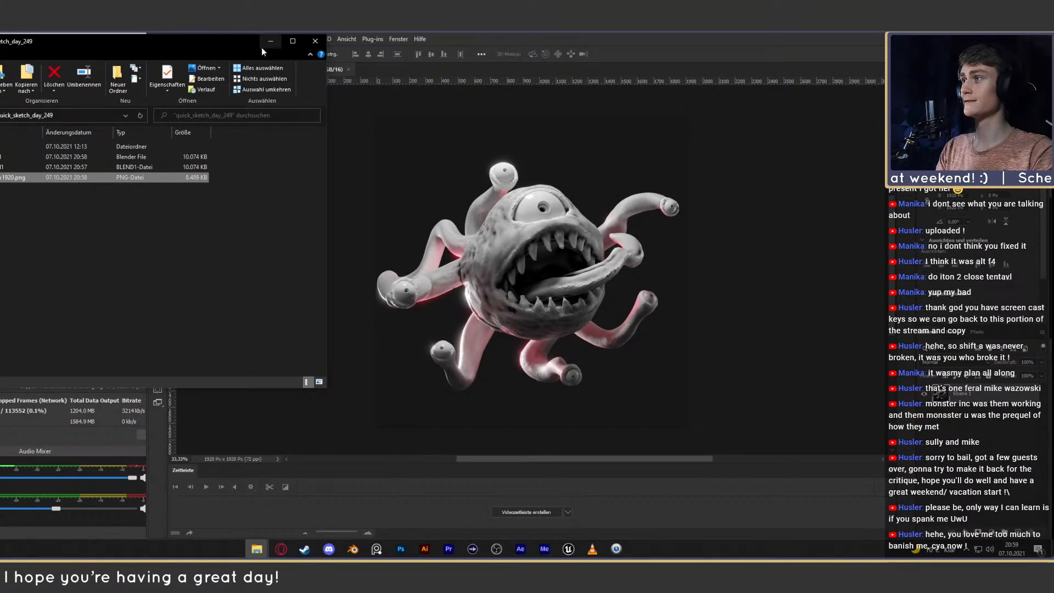
{"action": "scroll", "coordinate": [104, 195], "scroll_direction": "up", "scroll_amount": 2, "text": "ctrl"}
{"action": "scroll", "coordinate": [104, 195], "scroll_direction": "up", "scroll_amount": 3, "text": "ctrl"}
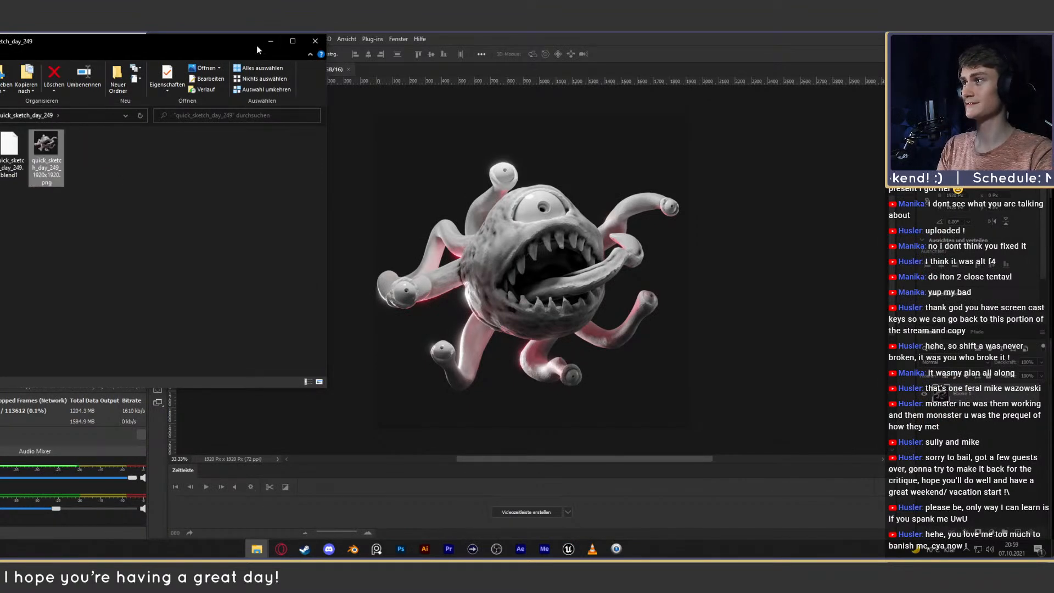
{"action": "left_click", "coordinate": [270, 40]}
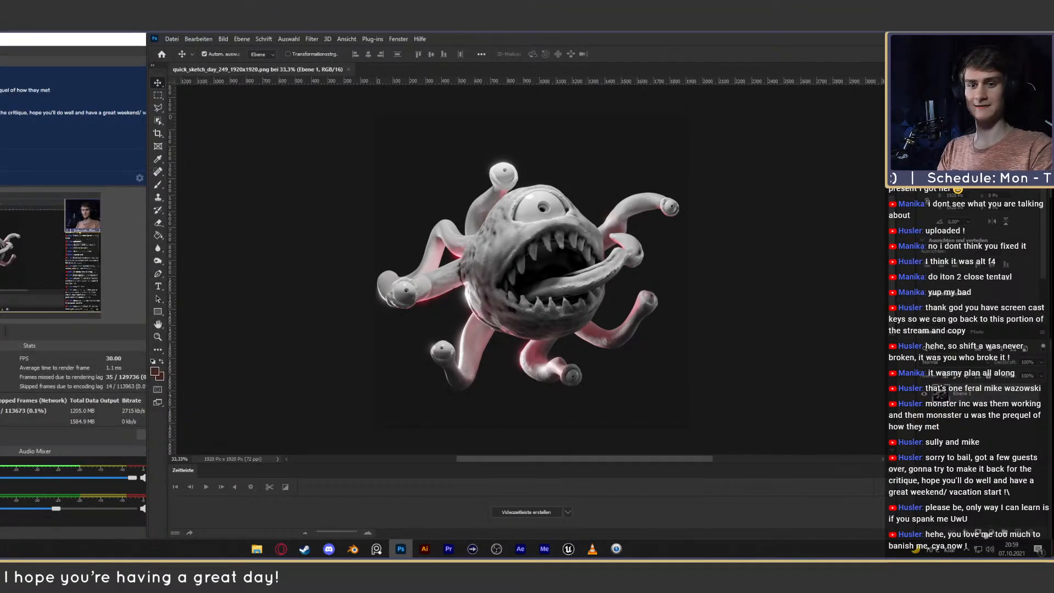
Add a Selective Color adjustment layer above the render and set its black amount to -24%.
{"action": "left_click", "coordinate": [991, 535]}
{"action": "left_click", "coordinate": [992, 525]}
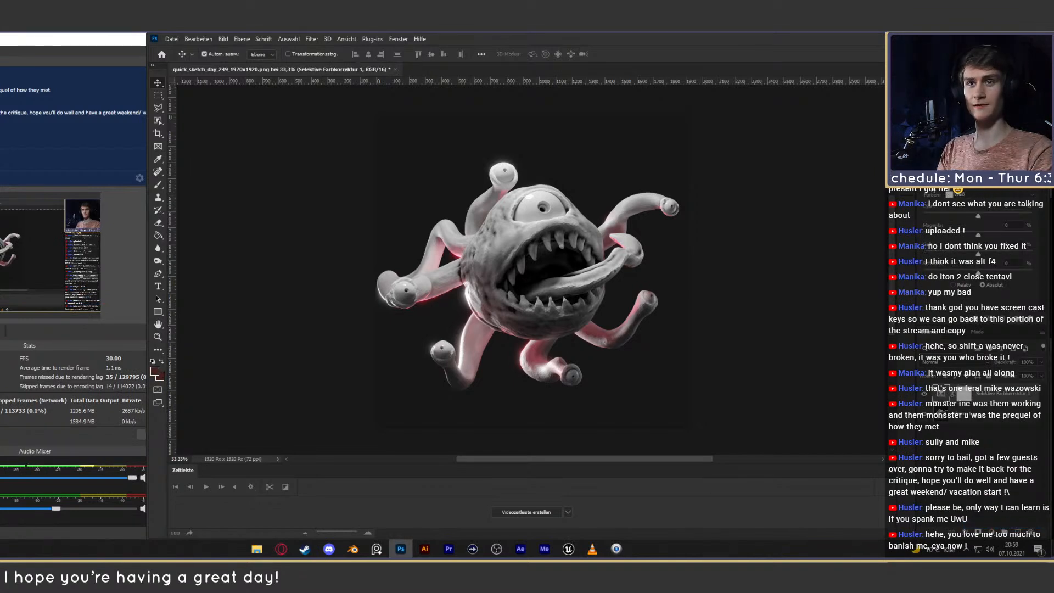
{"action": "left_click", "coordinate": [977, 260]}
{"action": "left_click_drag", "start_coordinate": [978, 274], "coordinate": [980, 276]}
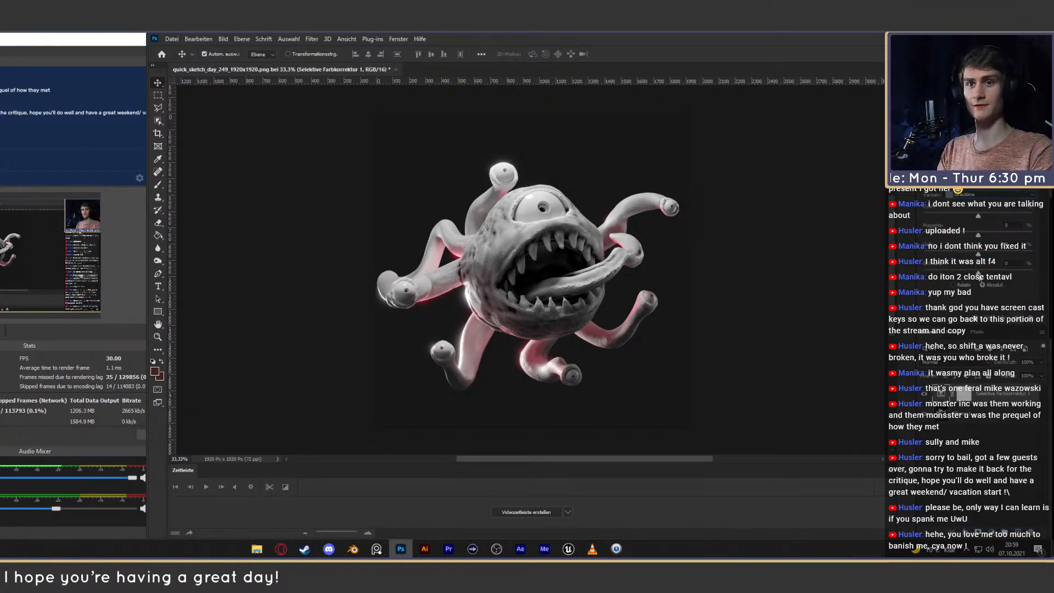
{"action": "left_click", "coordinate": [979, 195]}
{"action": "left_click", "coordinate": [978, 252]}
{"action": "left_click_drag", "start_coordinate": [978, 274], "coordinate": [964, 279]}
{"action": "left_click", "coordinate": [998, 405]}
{"action": "left_click", "coordinate": [998, 399]}
Add a Vibrance adjustment layer, increase its vibrance slightly, and clear the layer selection.
{"action": "left_click", "coordinate": [991, 531]}
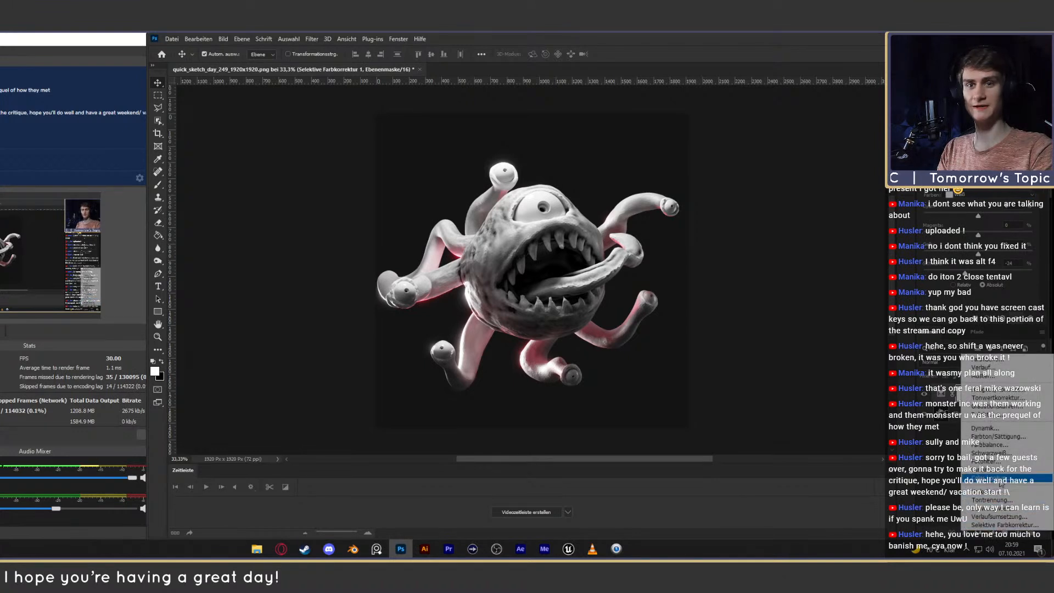
{"action": "left_click", "coordinate": [985, 428]}
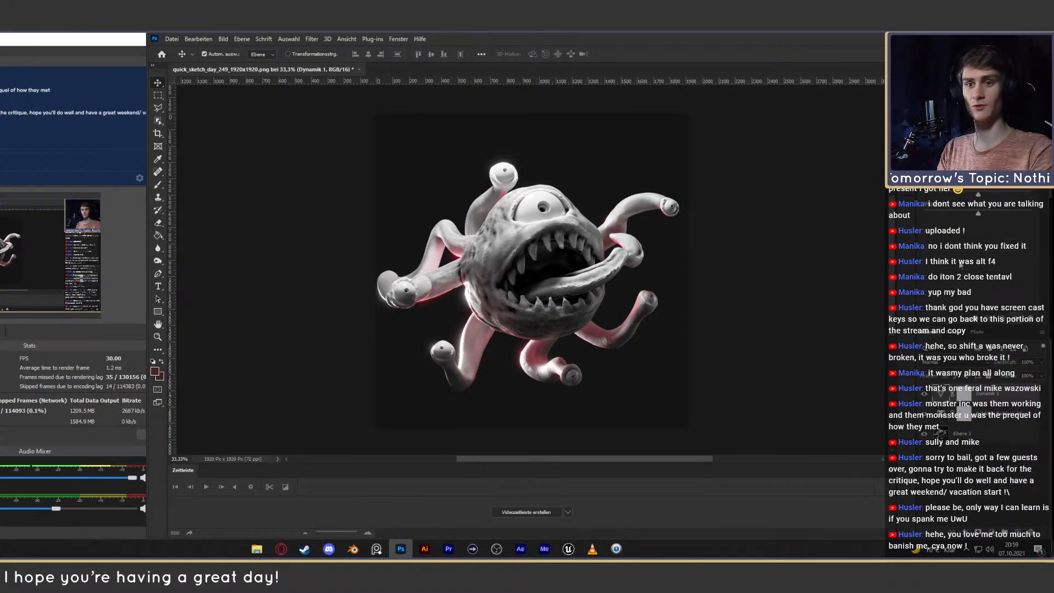
{"action": "left_click_drag", "start_coordinate": [981, 198], "coordinate": [1000, 208]}
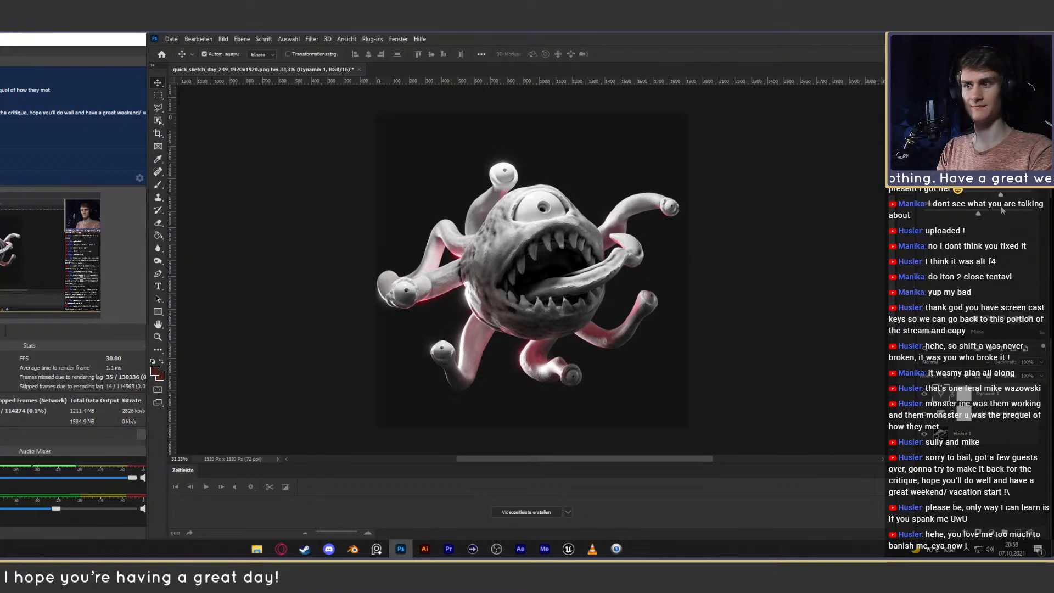
{"action": "left_click", "coordinate": [903, 430]}
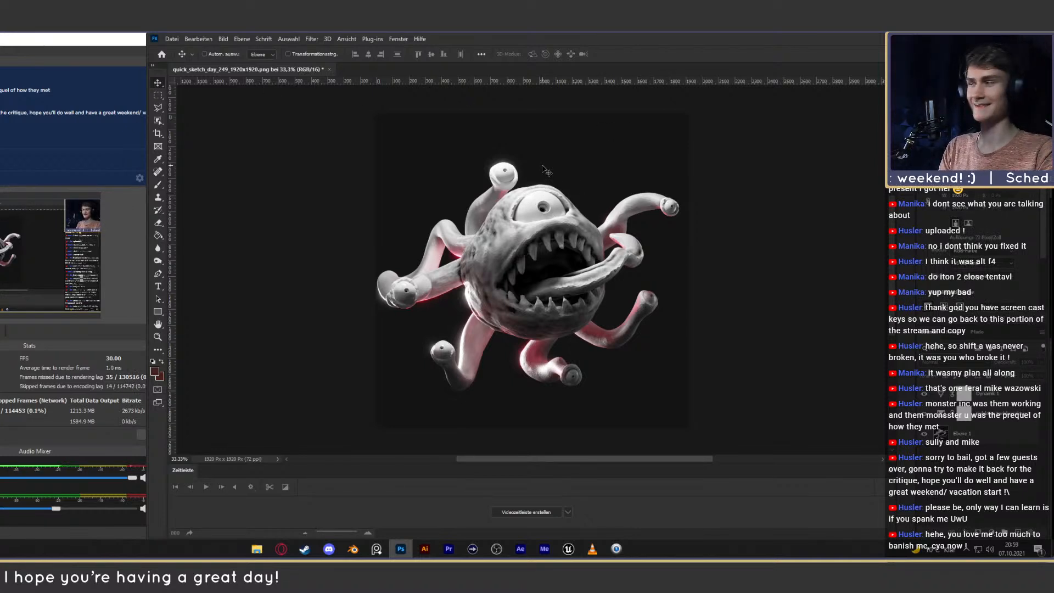
Save the document as quick_sketch_day_249_1920x1920.psd with maximized compatibility.
{"action": "key", "text": "ctrl+s"}
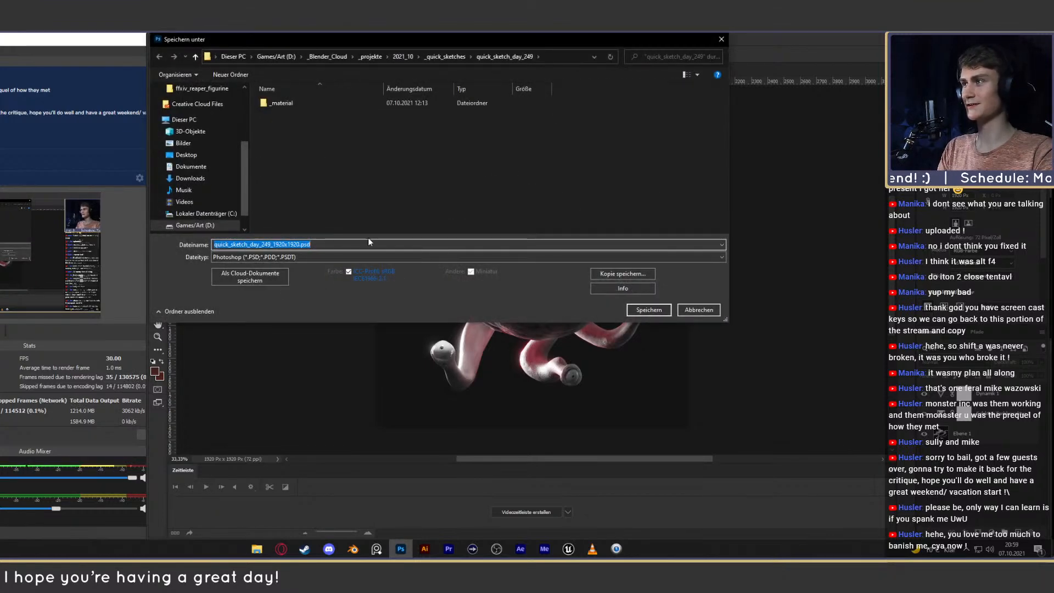
{"action": "key", "text": "Return"}
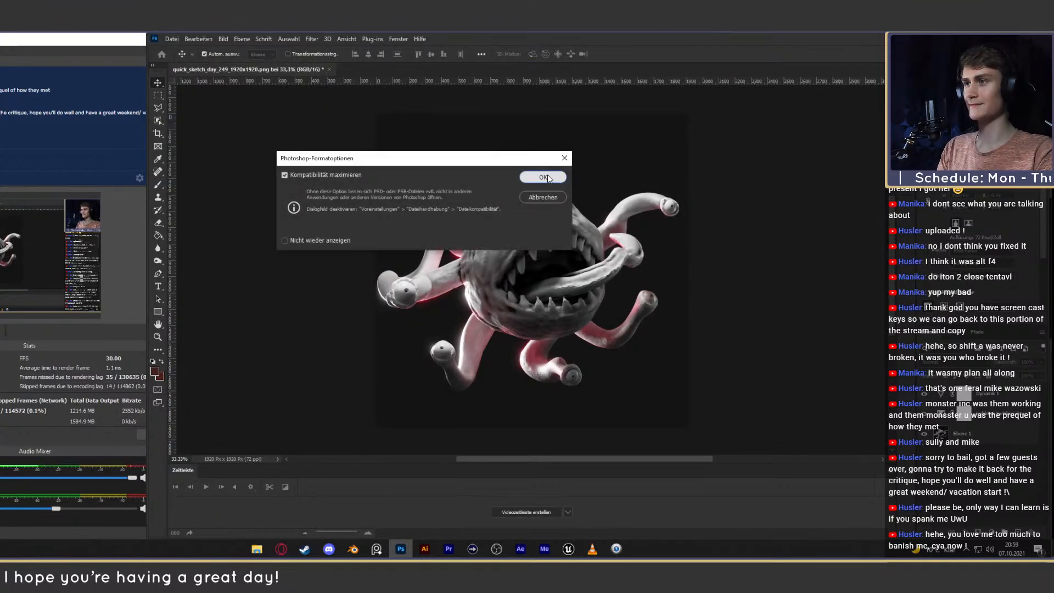
{"action": "left_click", "coordinate": [542, 177]}
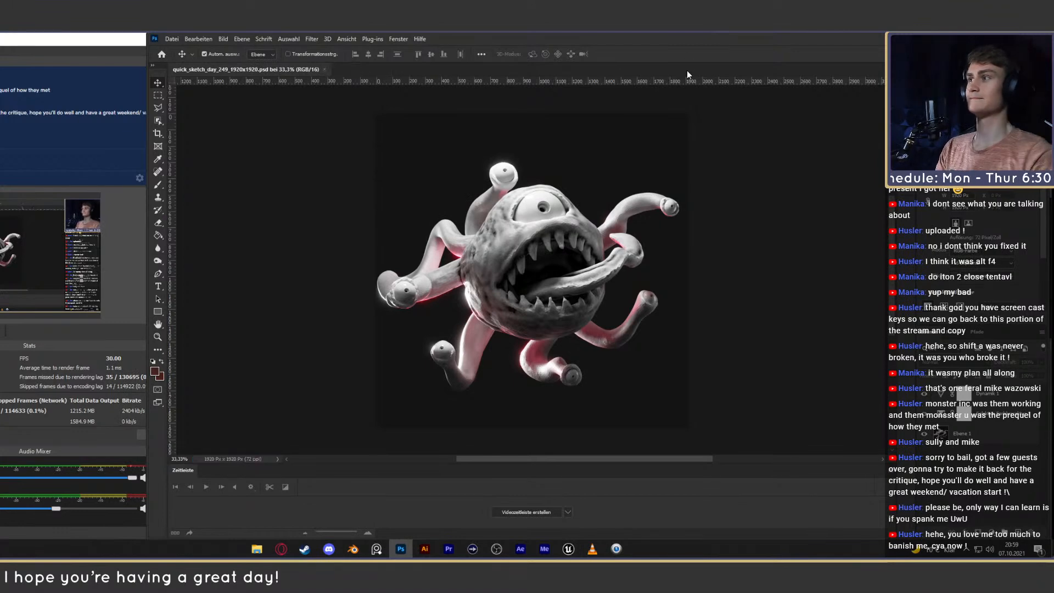
Export the document for web as quick_sketch_day_249_1920x1920.jpg into the quick_sketch_day_249 folder.
{"action": "key", "text": "ctrl+alt+shift+s"}
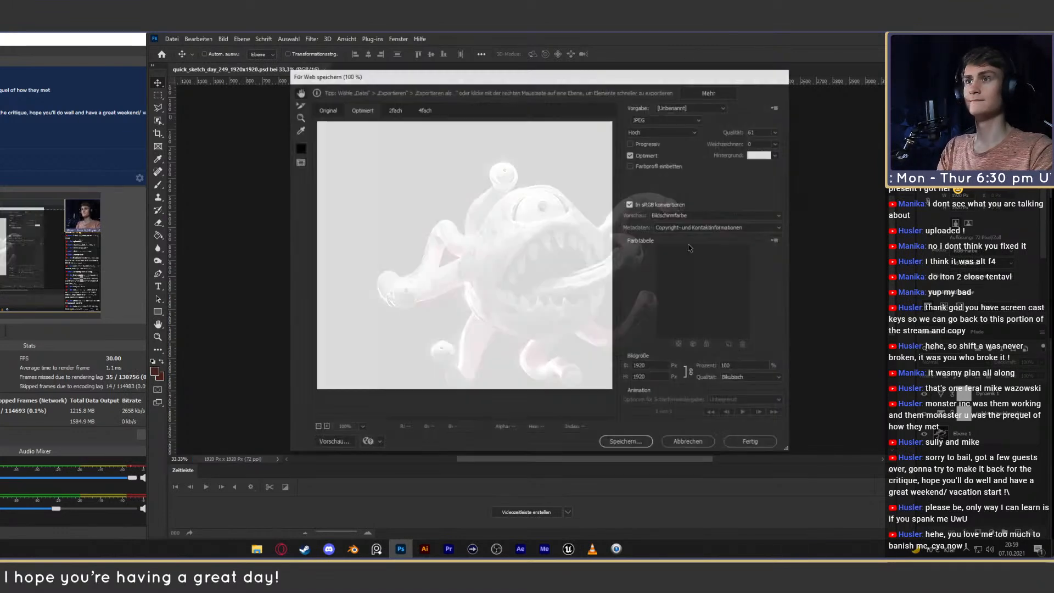
{"action": "left_click", "coordinate": [627, 440]}
{"action": "left_click", "coordinate": [491, 108]}
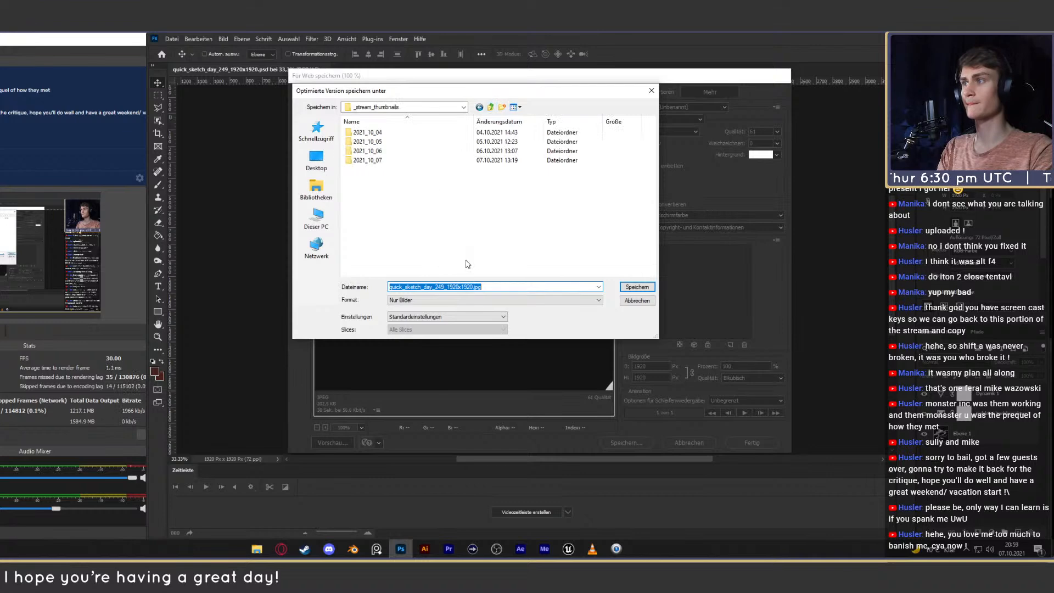
{"action": "left_click", "coordinate": [491, 108]}
{"action": "double_click", "coordinate": [379, 157]}
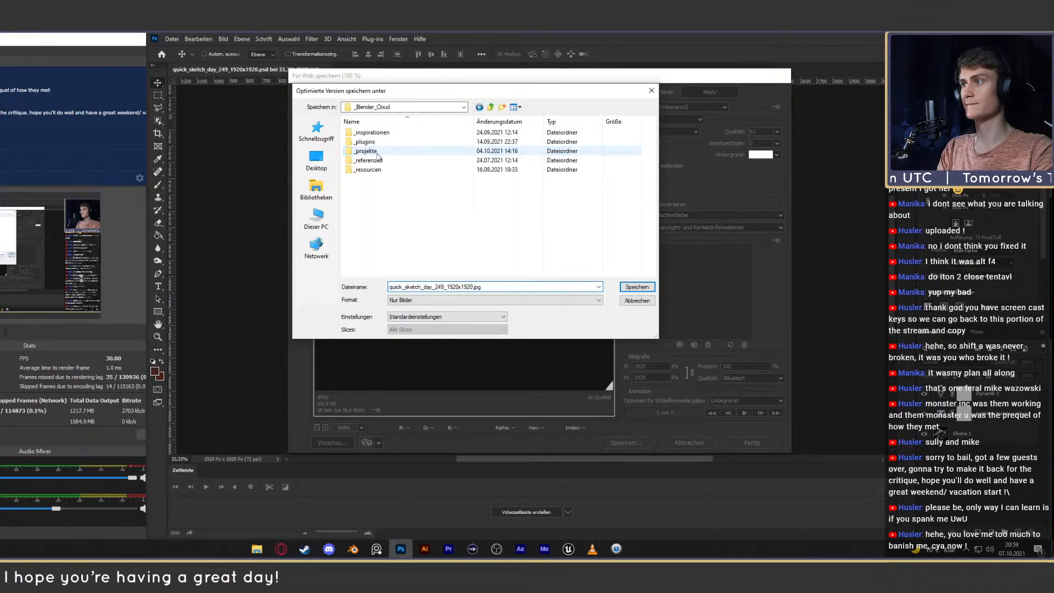
{"action": "double_click", "coordinate": [411, 271]}
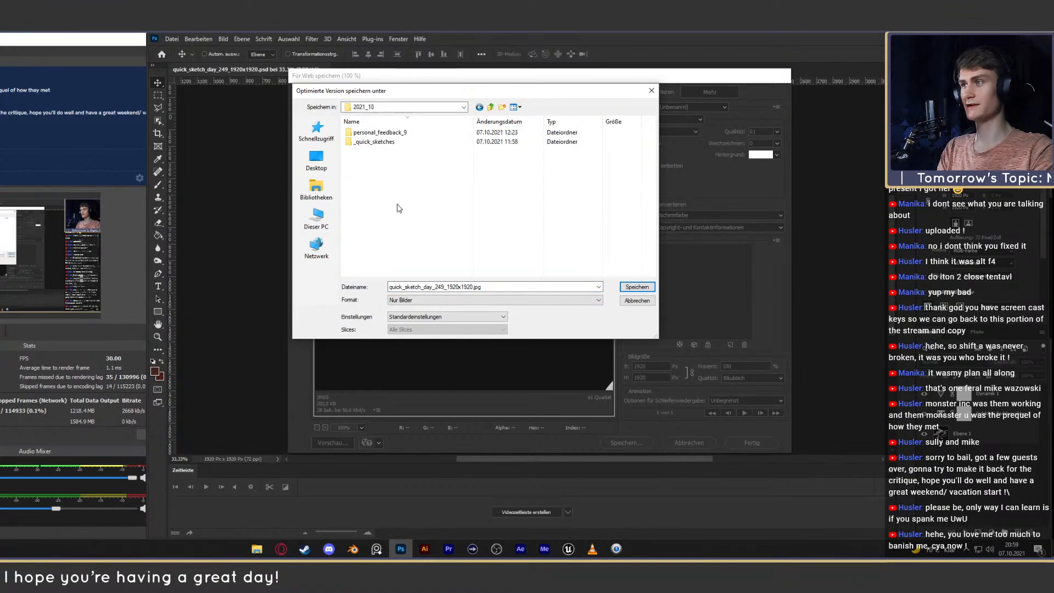
{"action": "double_click", "coordinate": [391, 137]}
{"action": "double_click", "coordinate": [403, 161]}
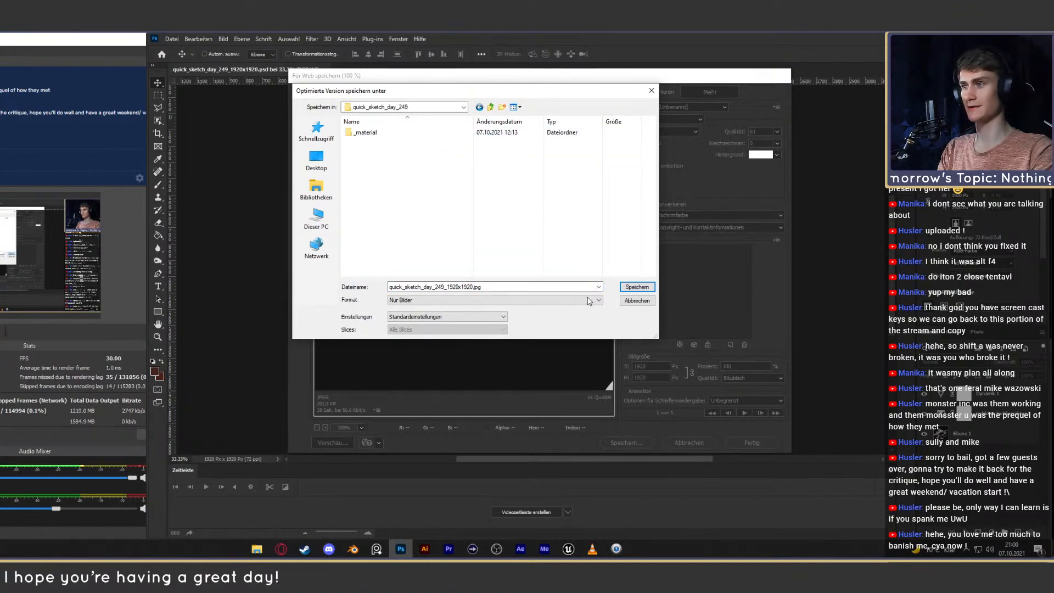
{"action": "left_click", "coordinate": [637, 287]}
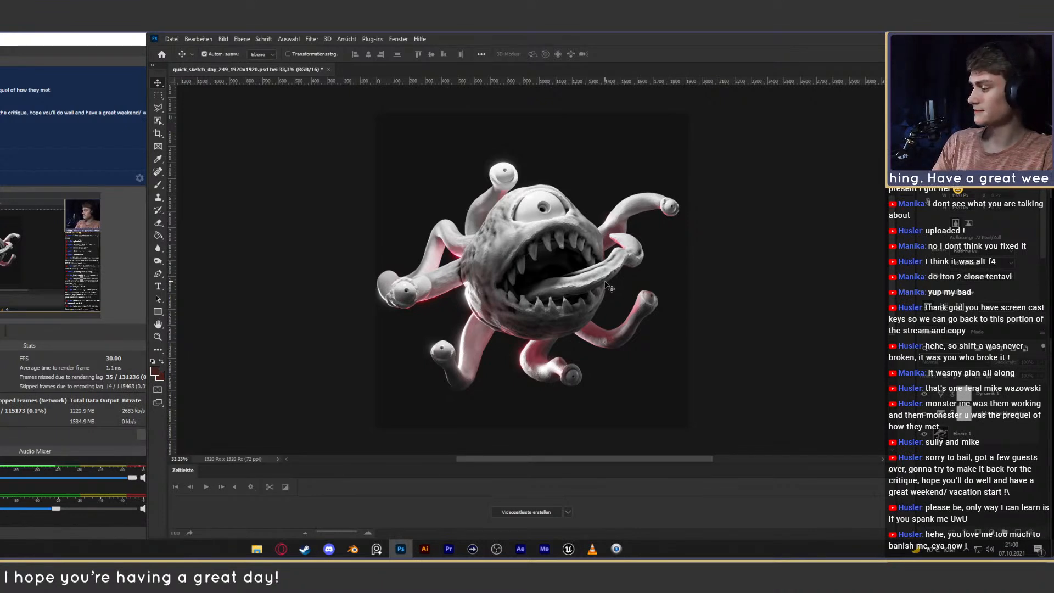
Save the changes to quick_sketch_day_249_1920x1920.psd again.
{"action": "scroll", "coordinate": [606, 284], "scroll_direction": "down", "scroll_amount": 1}
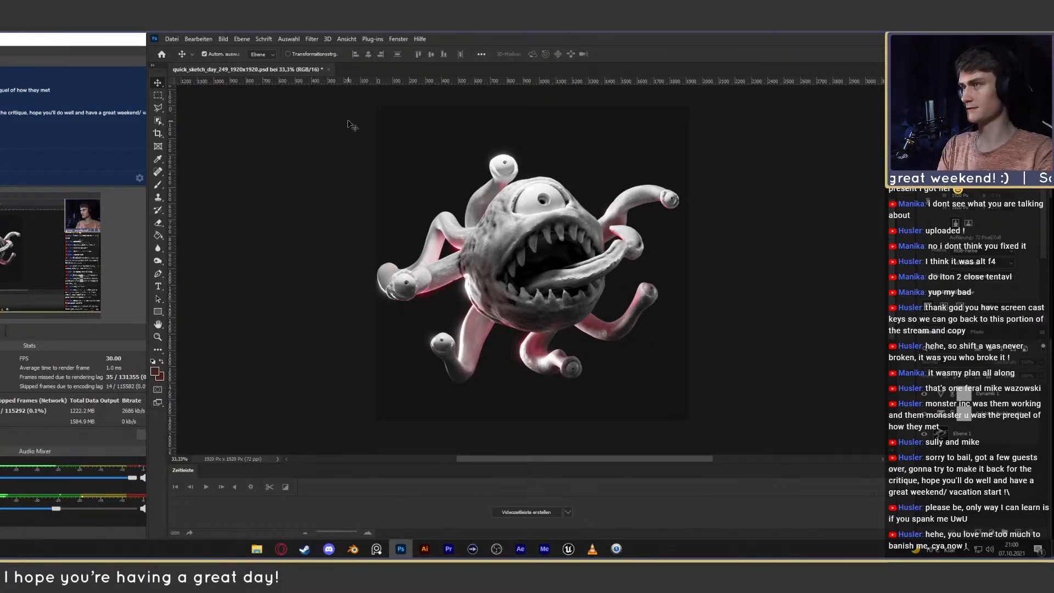
{"action": "key", "text": "ctrl+s"}
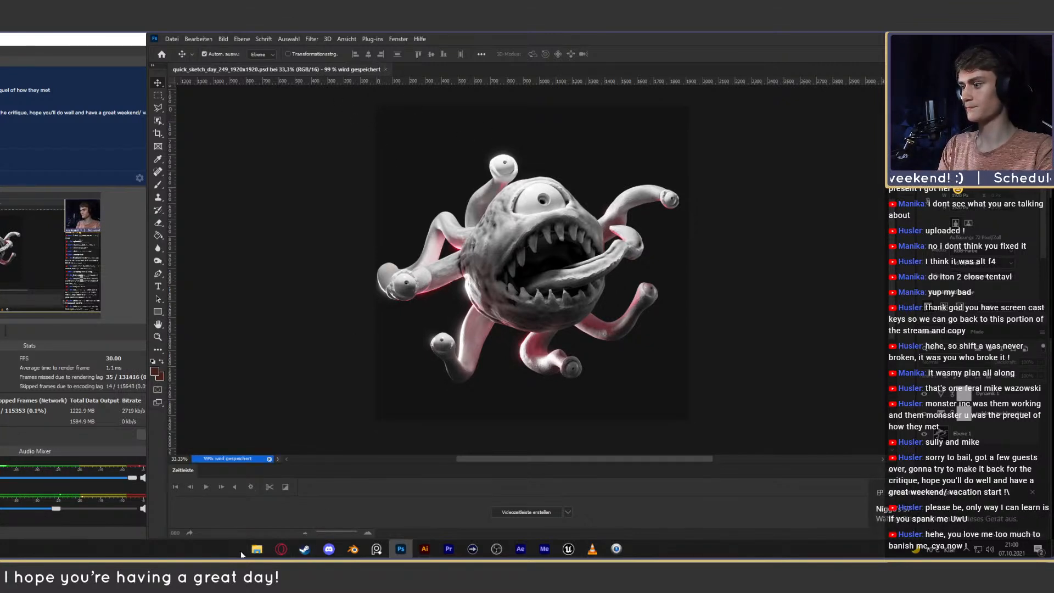
{"action": "mouse_move", "coordinate": [258, 547]}
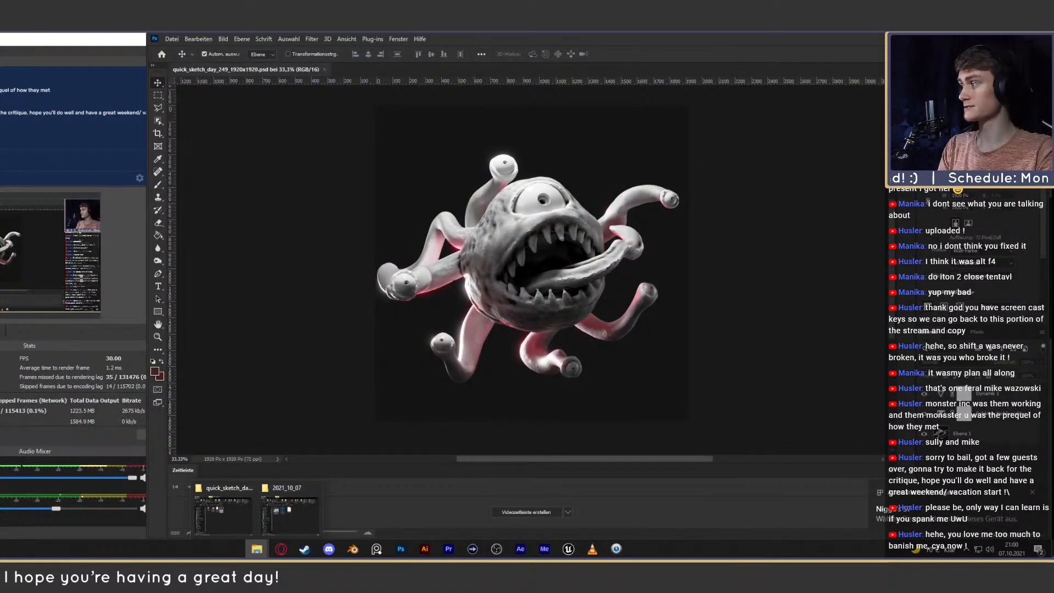
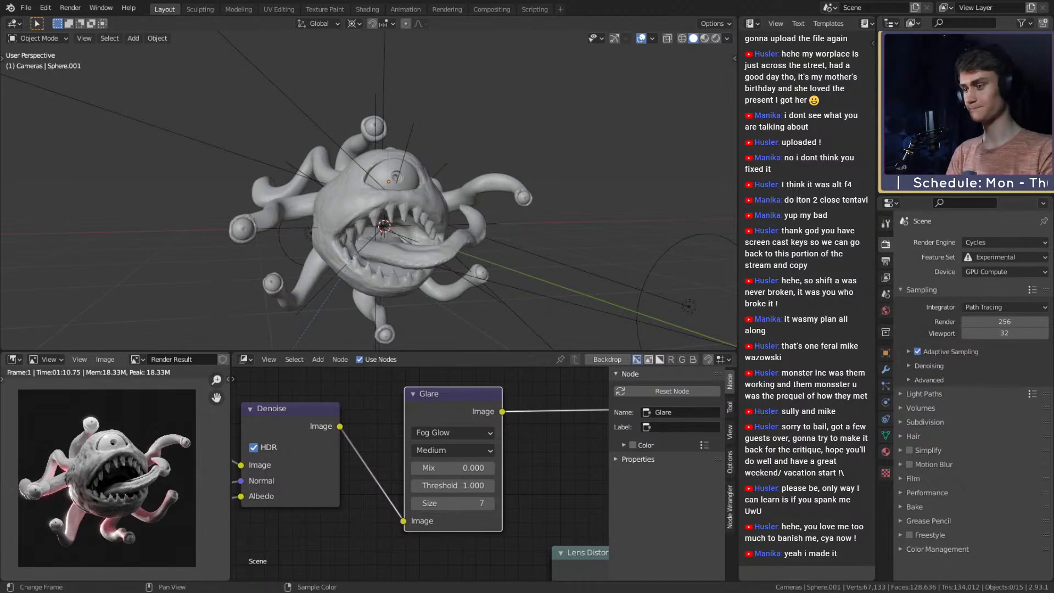
Switch to Blender and start a new file from the General template.
{"action": "left_click", "coordinate": [26, 8]}
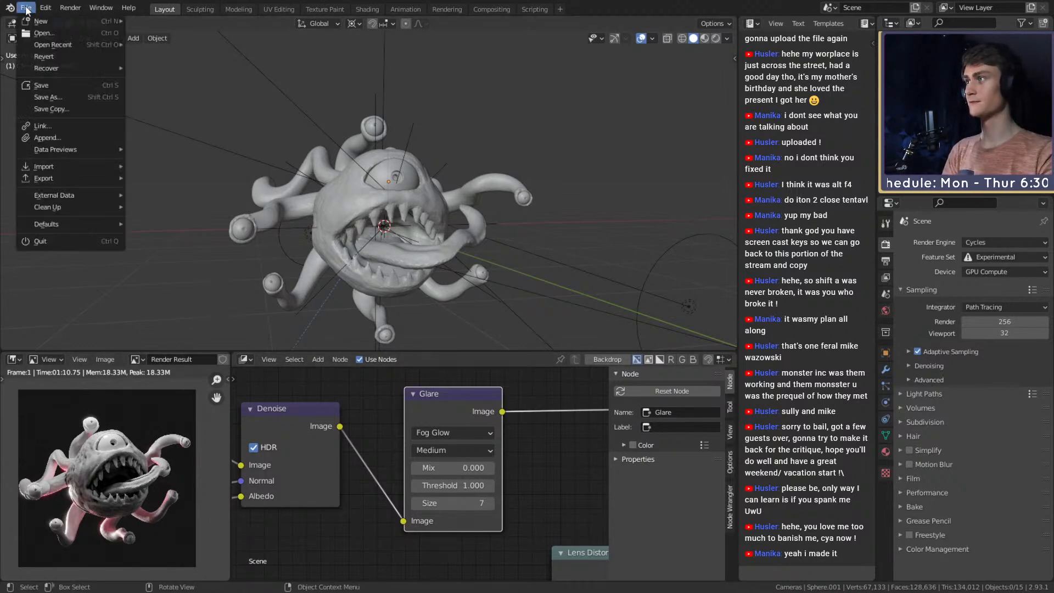
{"action": "mouse_move", "coordinate": [43, 22]}
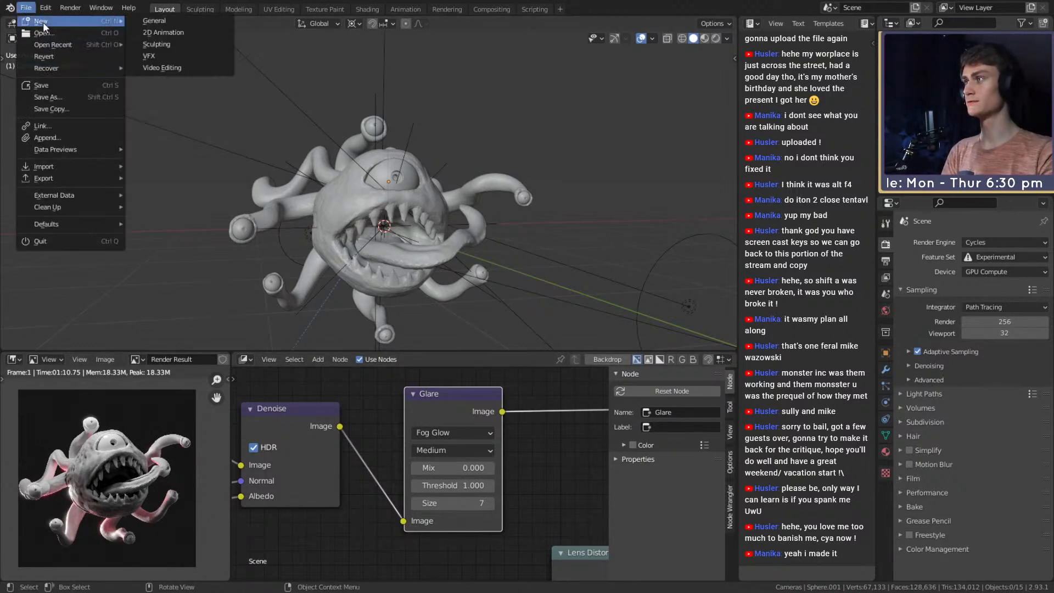
{"action": "left_click", "coordinate": [132, 22]}
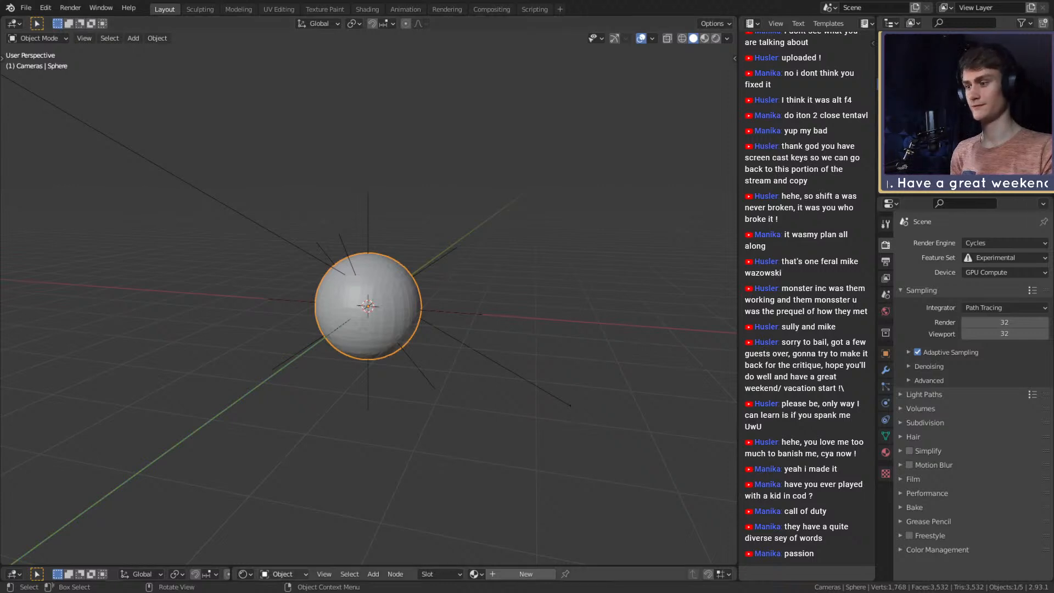
Turn the lower node editor into an enlarged Image Editor and open the bust screenshots, including unknown_2021.09.27-06.27_1.png.
{"action": "left_click_drag", "start_coordinate": [324, 566], "coordinate": [348, 399]}
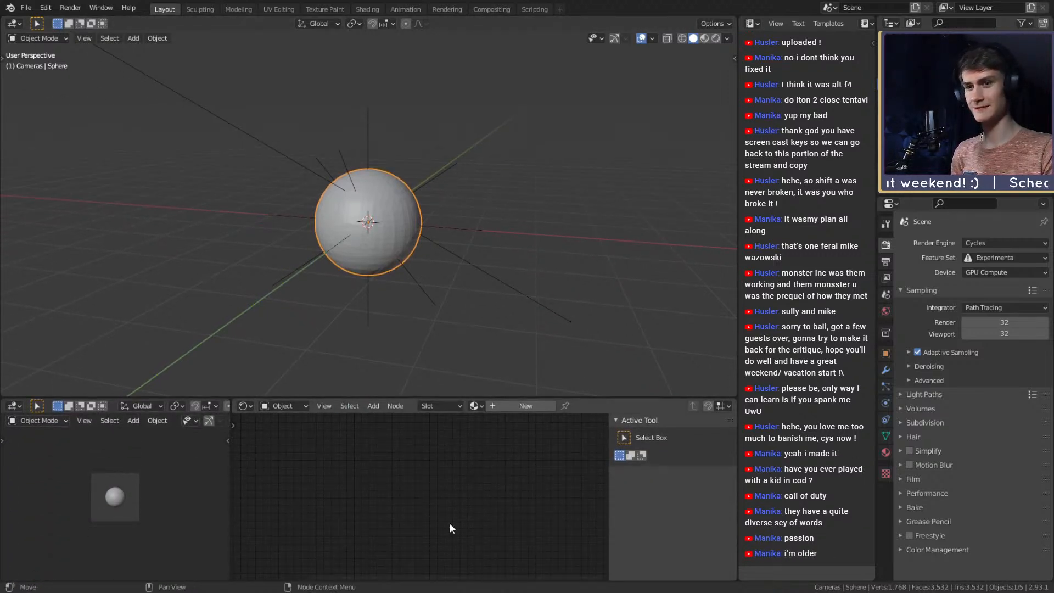
{"action": "scroll", "coordinate": [448, 525], "scroll_direction": "down", "scroll_amount": 2}
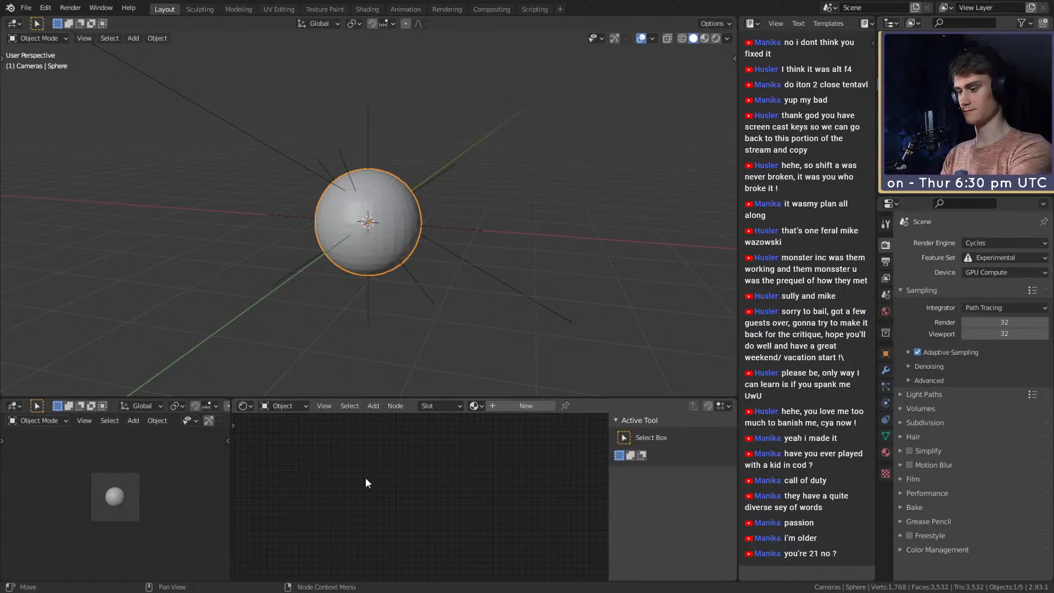
{"action": "key", "text": "shift+F10"}
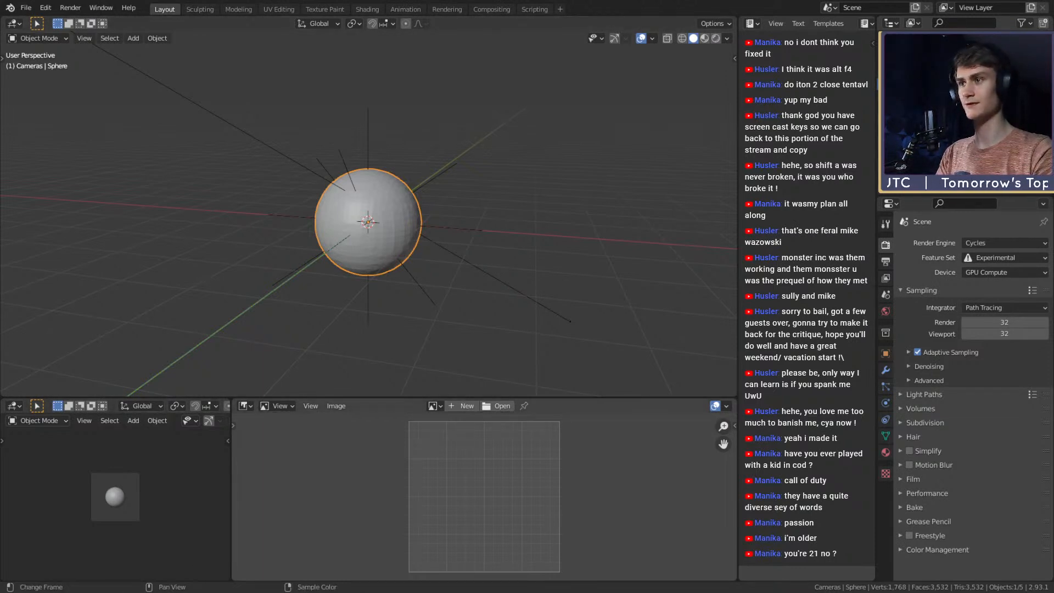
{"action": "scroll", "coordinate": [513, 512], "scroll_direction": "down", "scroll_amount": 3}
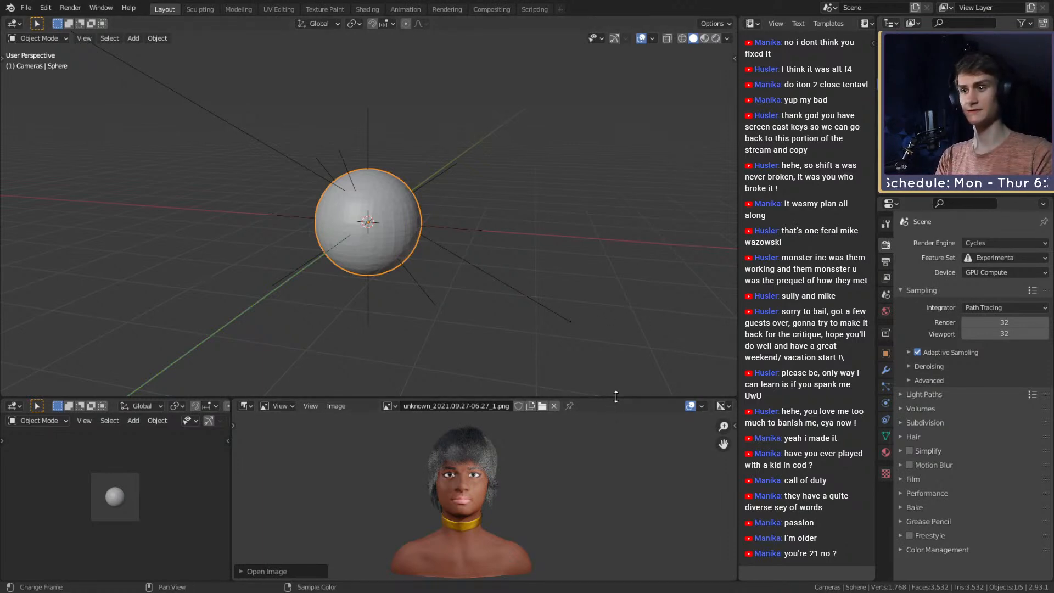
{"action": "left_click_drag", "start_coordinate": [616, 396], "coordinate": [616, 144]}
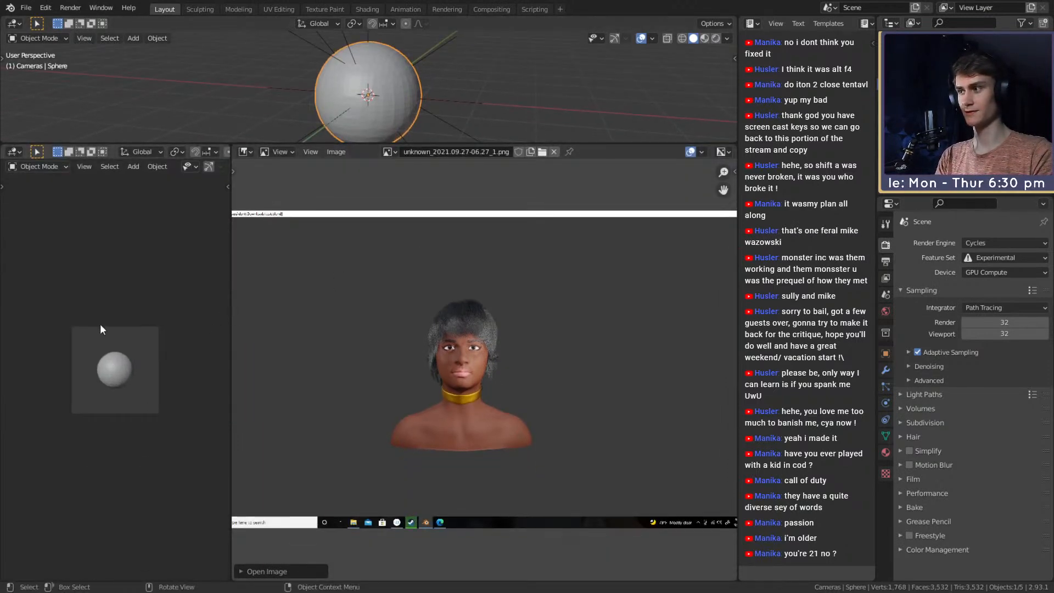
{"action": "left_click_drag", "start_coordinate": [229, 305], "coordinate": [36, 317]}
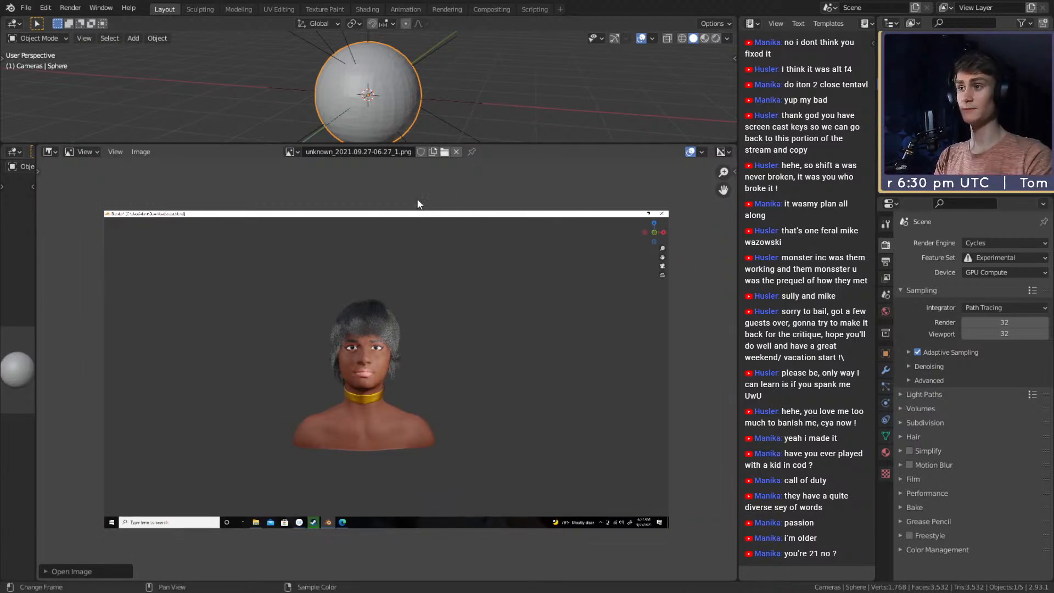
Display unknown_2021.09.27-06.26.png and examine the eyes, nose, mouth and hair of the three-quarter view up close.
{"action": "left_click", "coordinate": [293, 150]}
{"action": "left_click", "coordinate": [317, 185]}
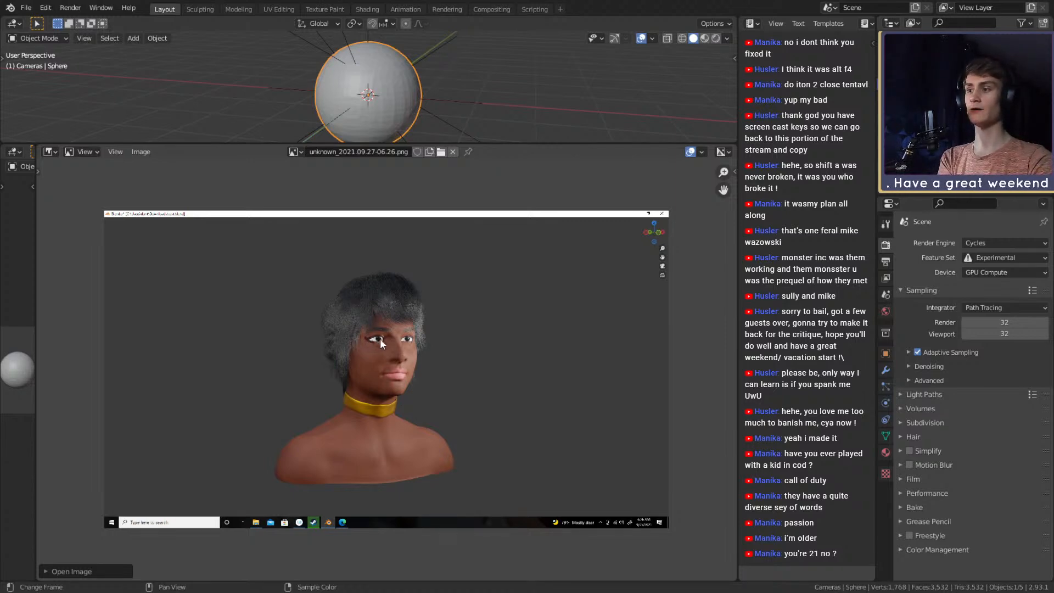
{"action": "scroll", "coordinate": [380, 338], "scroll_direction": "up", "scroll_amount": 5}
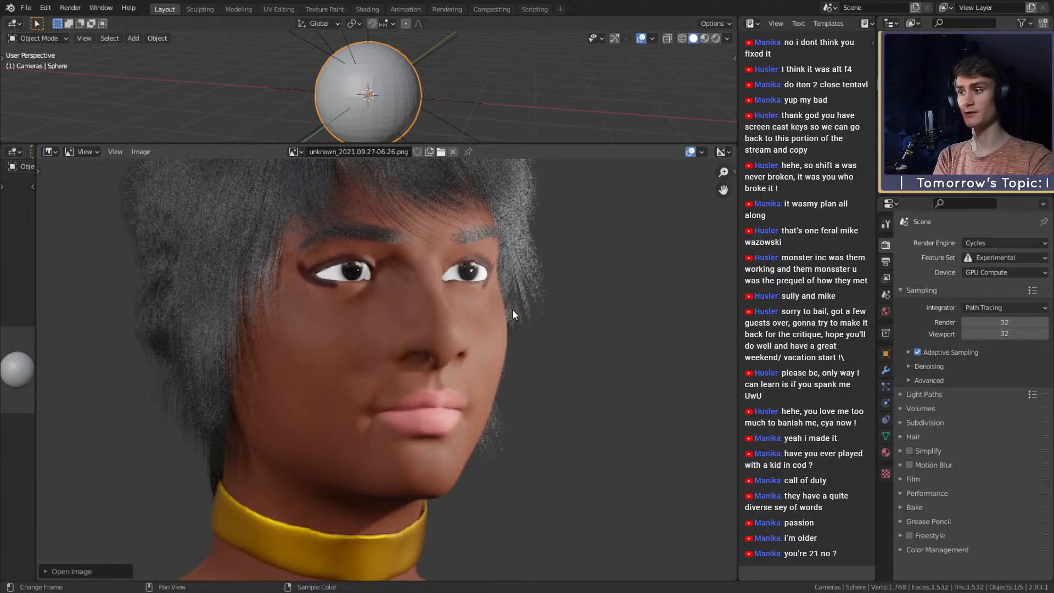
{"action": "scroll", "coordinate": [421, 399], "scroll_direction": "down", "scroll_amount": 4}
{"action": "scroll", "coordinate": [419, 401], "scroll_direction": "up", "scroll_amount": 4}
{"action": "scroll", "coordinate": [453, 344], "scroll_direction": "down", "scroll_amount": 1}
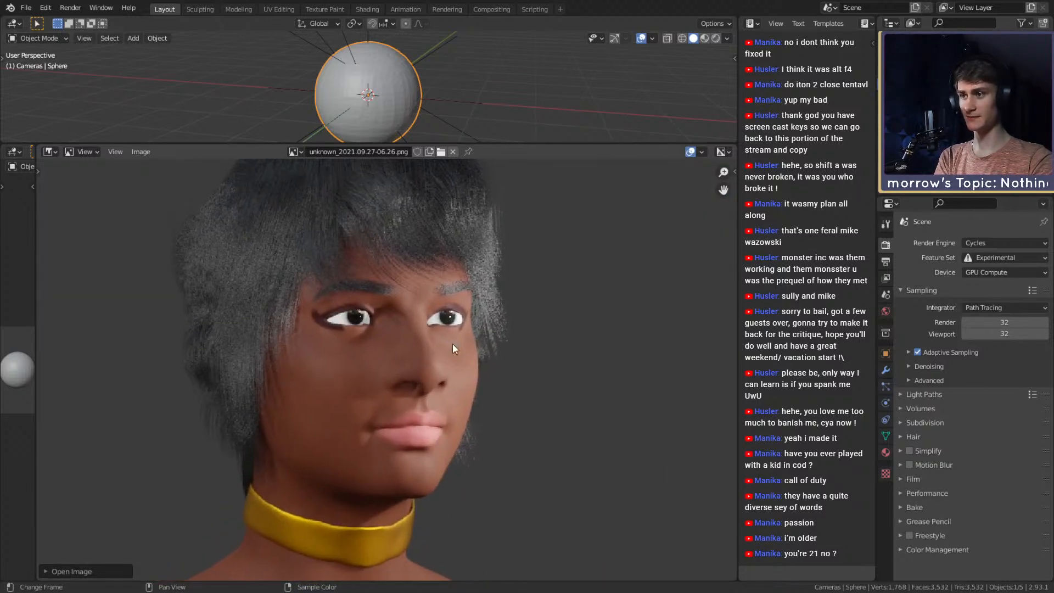
{"action": "scroll", "coordinate": [411, 413], "scroll_direction": "down", "scroll_amount": 3}
{"action": "scroll", "coordinate": [415, 381], "scroll_direction": "up", "scroll_amount": 4}
{"action": "scroll", "coordinate": [426, 371], "scroll_direction": "down", "scroll_amount": 3}
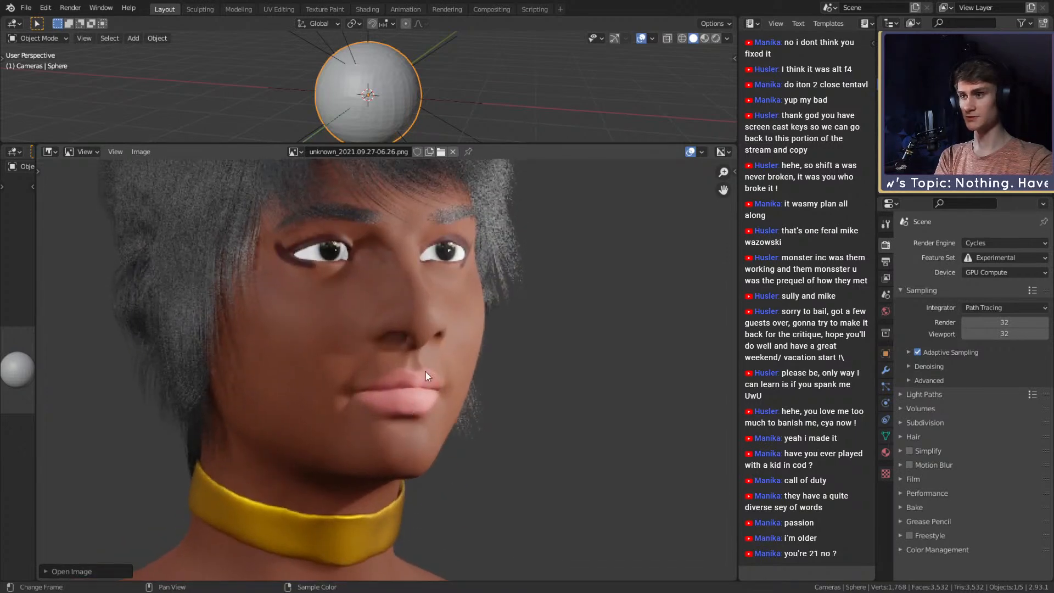
{"action": "scroll", "coordinate": [395, 387], "scroll_direction": "down", "scroll_amount": 2}
{"action": "scroll", "coordinate": [397, 384], "scroll_direction": "up", "scroll_amount": 2}
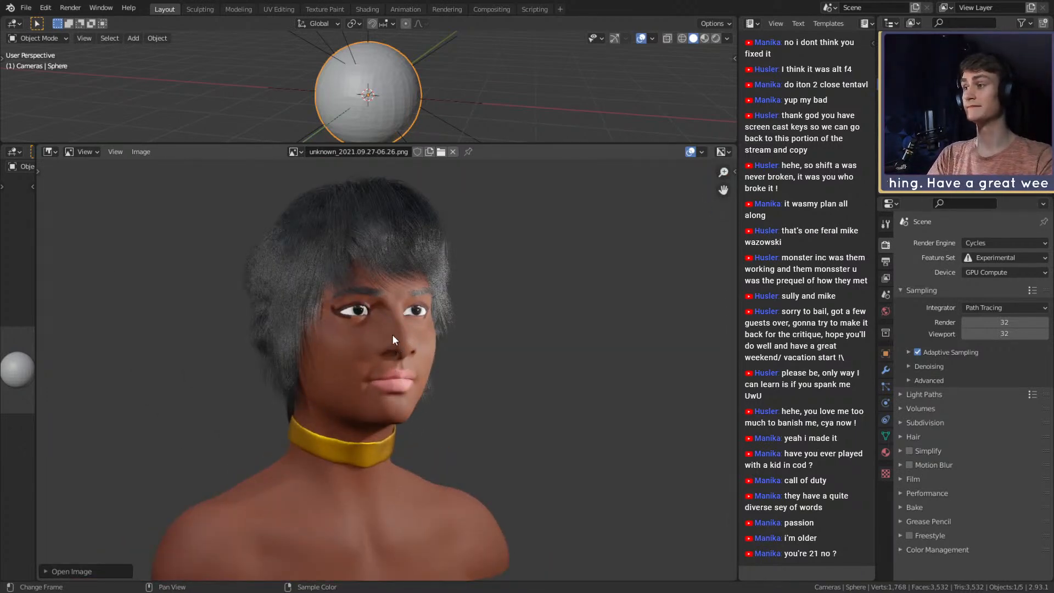
Display unknown_2021.09.27-06.27.png and examine the bust's side profile.
{"action": "left_click", "coordinate": [295, 152]}
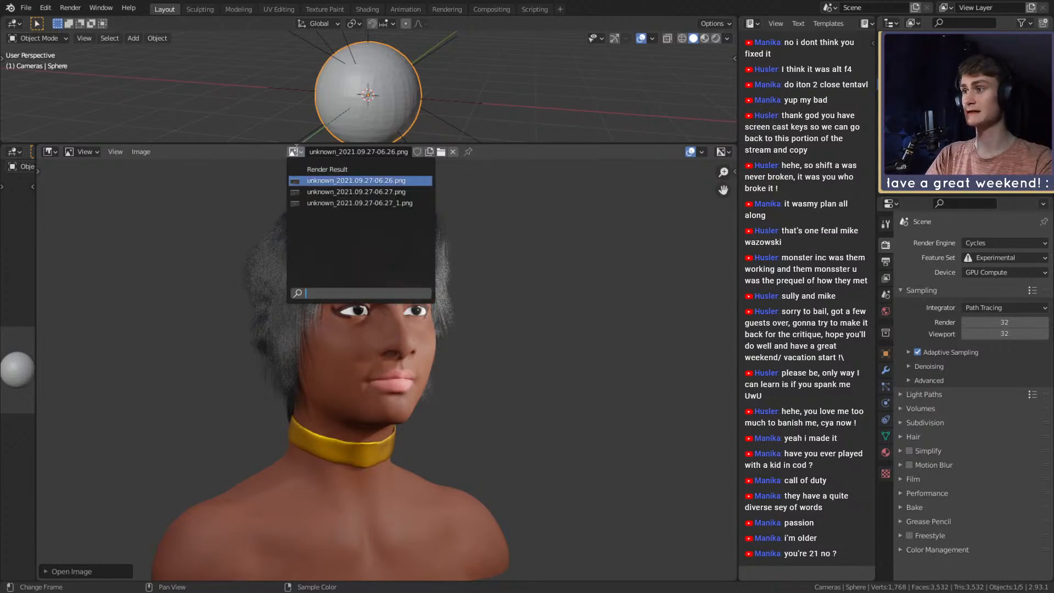
{"action": "left_click", "coordinate": [324, 196]}
{"action": "scroll", "coordinate": [378, 307], "scroll_direction": "down", "scroll_amount": 2}
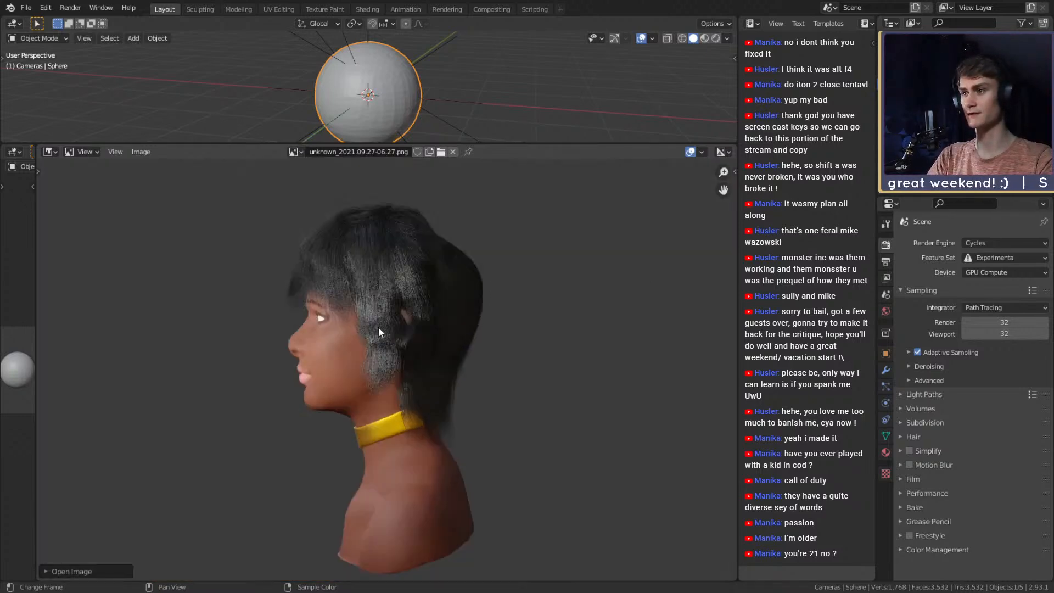
{"action": "middle_click_drag", "start_coordinate": [389, 334], "coordinate": [393, 321]}
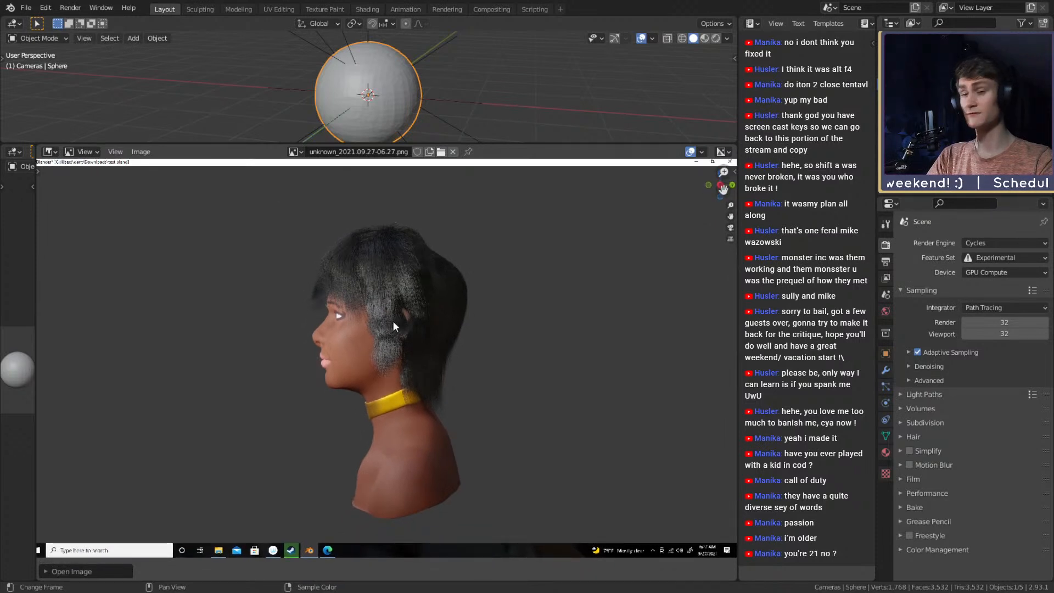
Display unknown_2021.09.27-06.27_1.png and examine the face, neck and shoulders from the front.
{"action": "left_click", "coordinate": [298, 158]}
{"action": "left_click", "coordinate": [351, 202]}
{"action": "scroll", "coordinate": [370, 357], "scroll_direction": "up", "scroll_amount": 3}
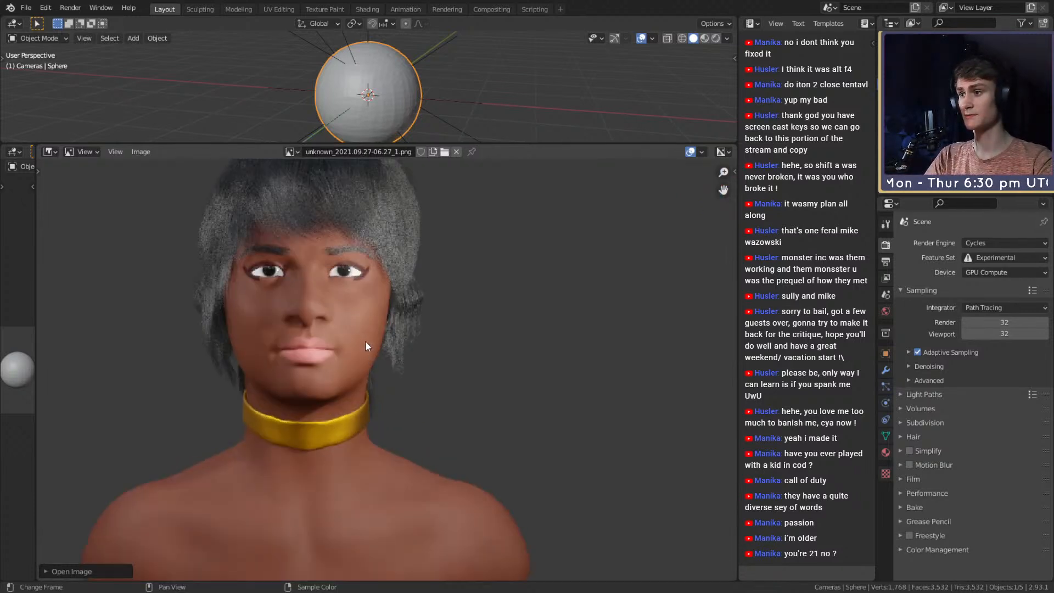
{"action": "scroll", "coordinate": [412, 322], "scroll_direction": "down", "scroll_amount": 2}
{"action": "middle_click_drag", "start_coordinate": [356, 333], "coordinate": [413, 323]}
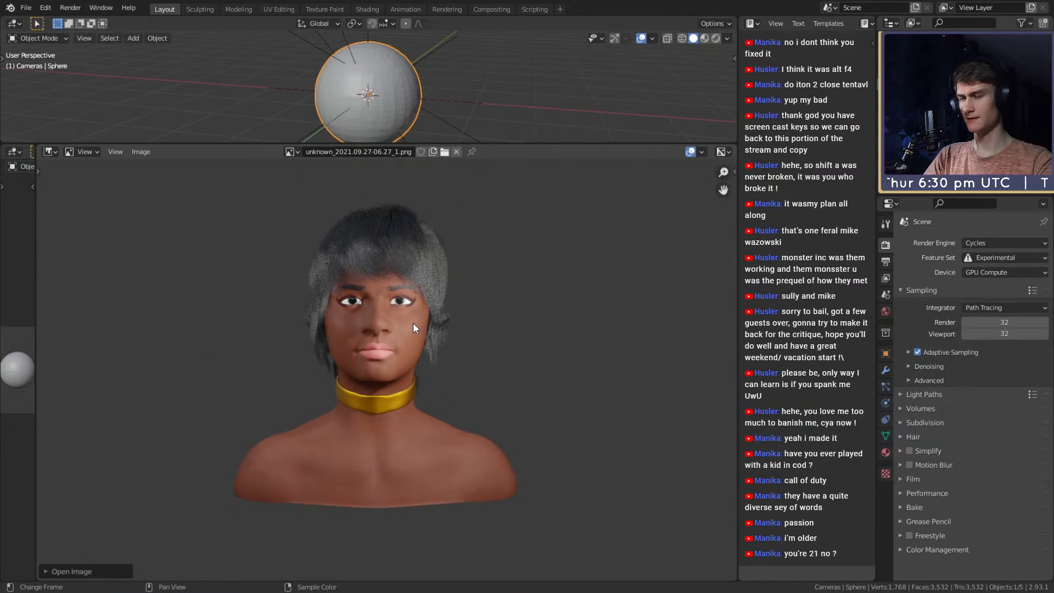
Compare the side profile in unknown_2021.09.27-06.27.png with the front view in unknown_2021.09.27-06.27_1.png, checking the head, neck and shoulders.
{"action": "left_click", "coordinate": [292, 151]}
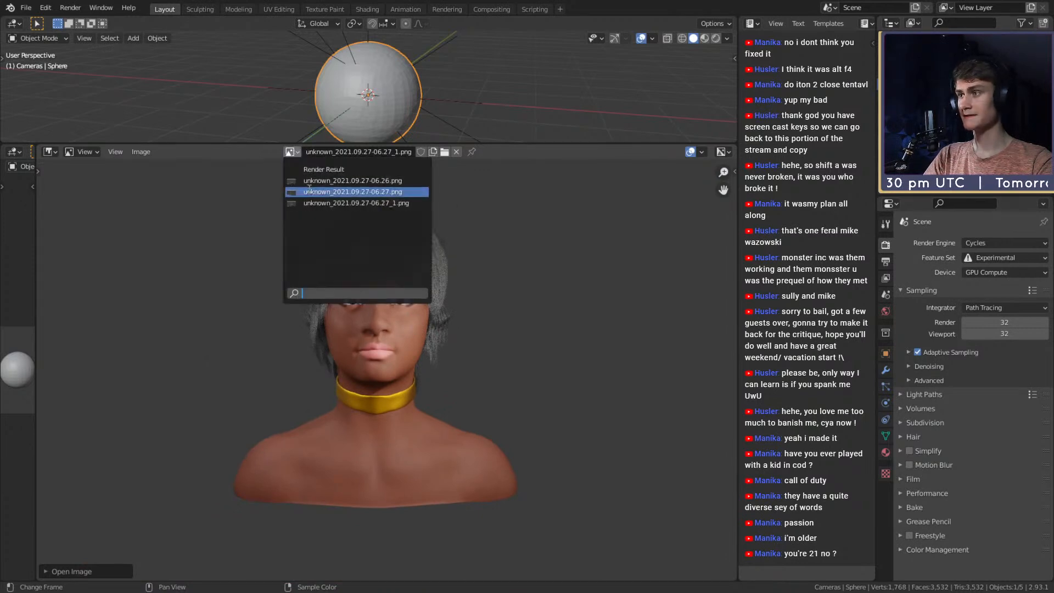
{"action": "left_click", "coordinate": [323, 191]}
{"action": "scroll", "coordinate": [413, 378], "scroll_direction": "down", "scroll_amount": 1}
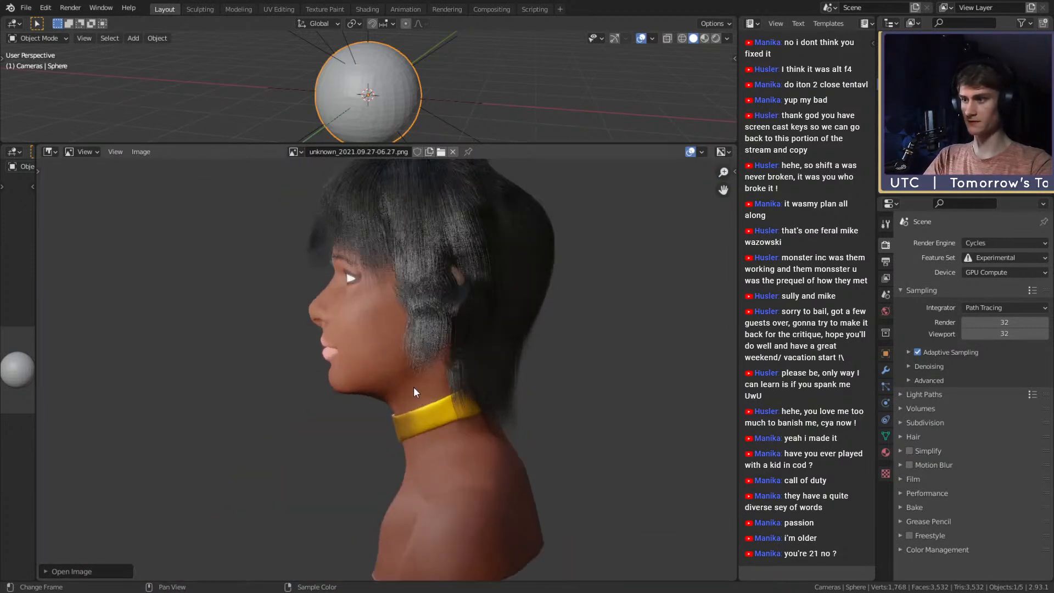
{"action": "middle_click_drag", "start_coordinate": [414, 386], "coordinate": [418, 367]}
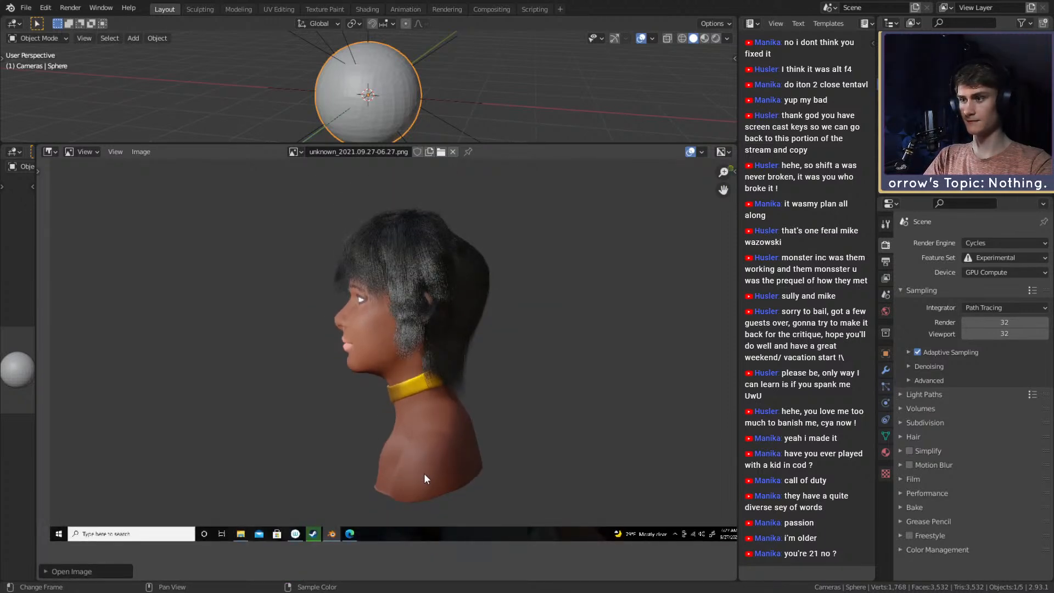
{"action": "left_click", "coordinate": [292, 154]}
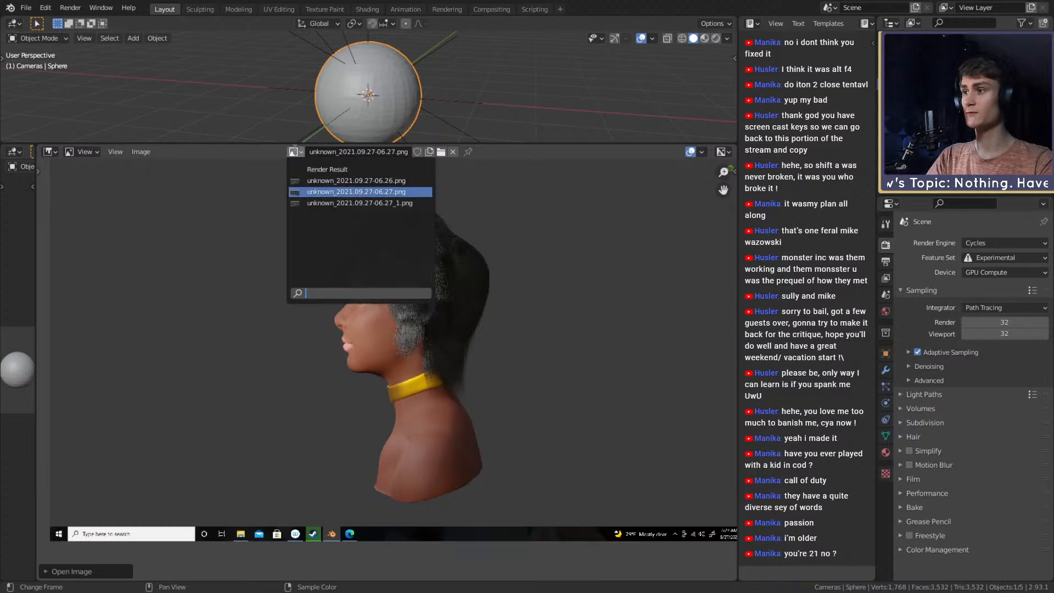
{"action": "left_click", "coordinate": [314, 202]}
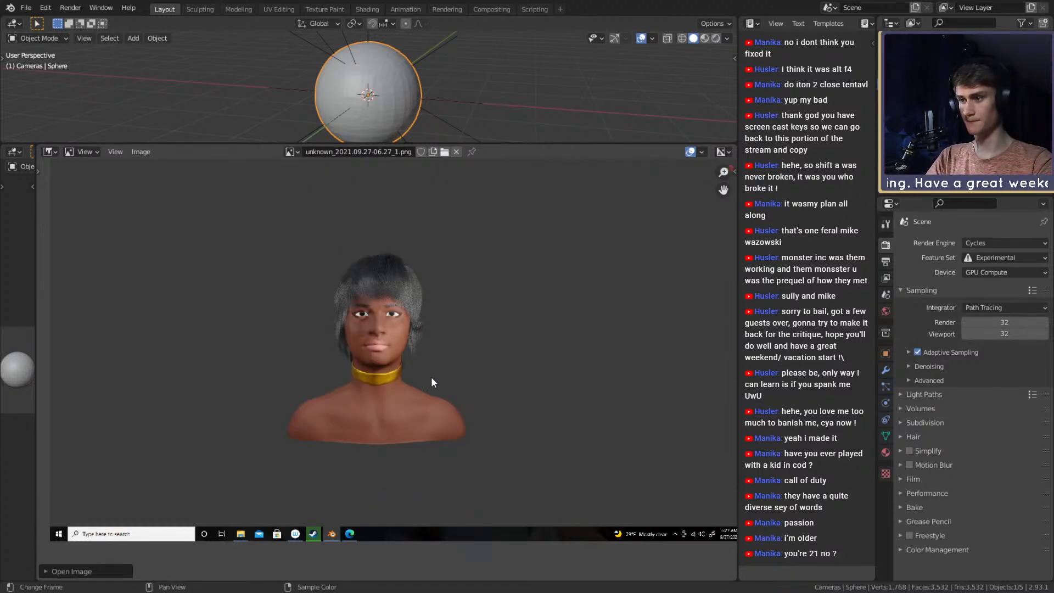
{"action": "scroll", "coordinate": [428, 385], "scroll_direction": "down", "scroll_amount": 1}
{"action": "scroll", "coordinate": [428, 386], "scroll_direction": "up", "scroll_amount": 1}
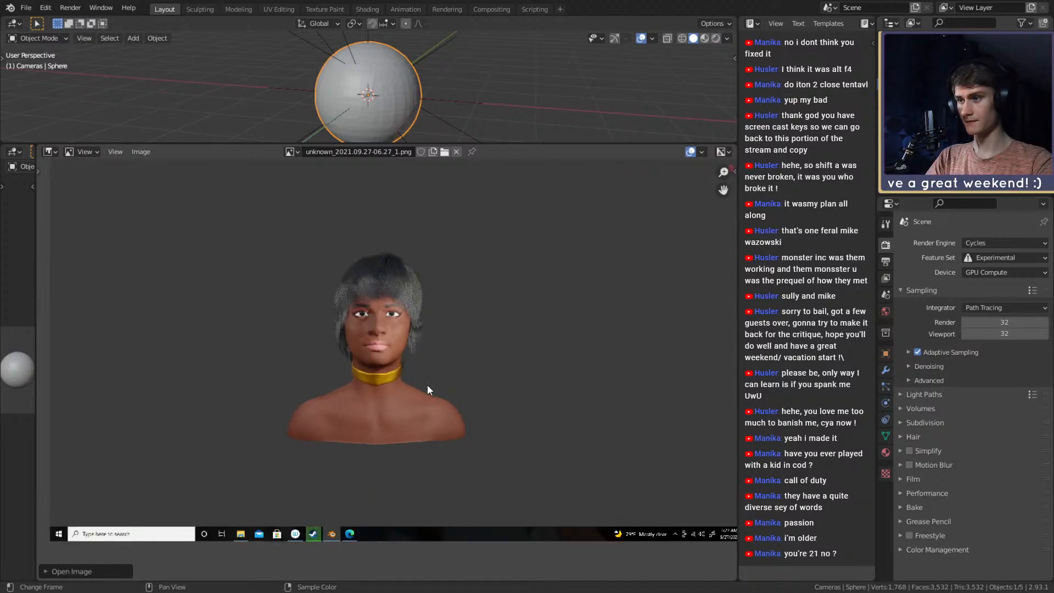
Display the reference portrait 0d93669b6118ad06b23900f9f02376b6.jpg after the bust's front view and examine its face and braided hair.
{"action": "middle_click_drag", "start_coordinate": [422, 342], "coordinate": [429, 363]}
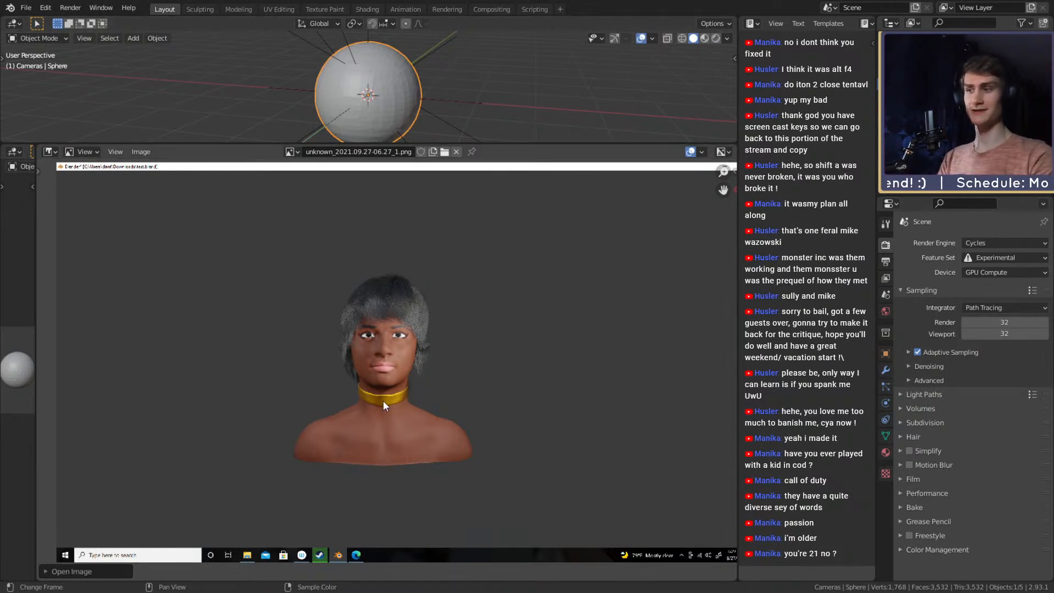
{"action": "scroll", "coordinate": [368, 367], "scroll_direction": "down", "scroll_amount": 1}
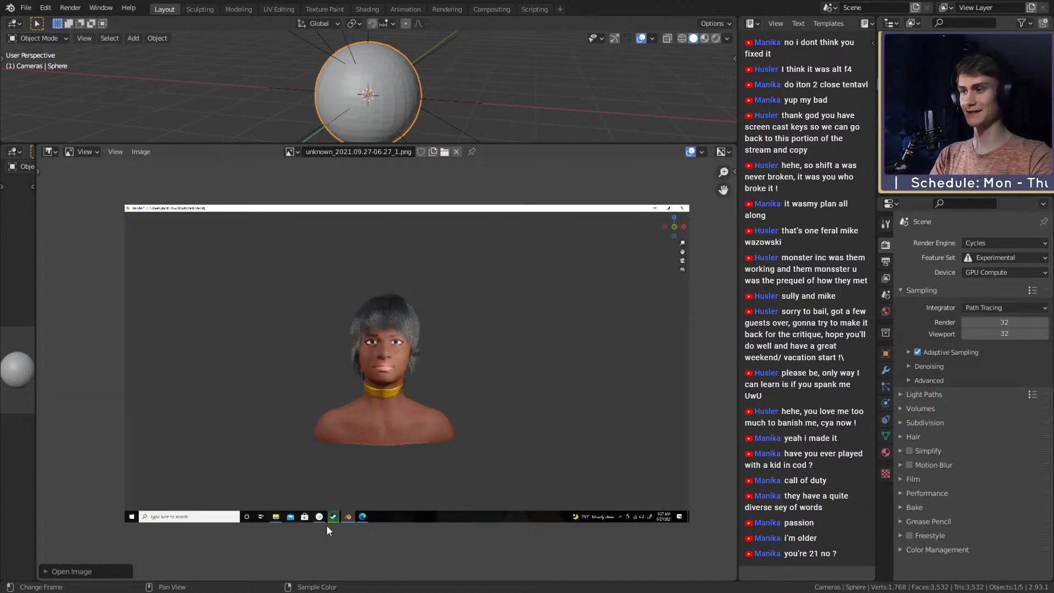
{"action": "scroll", "coordinate": [433, 430], "scroll_direction": "up", "scroll_amount": 2}
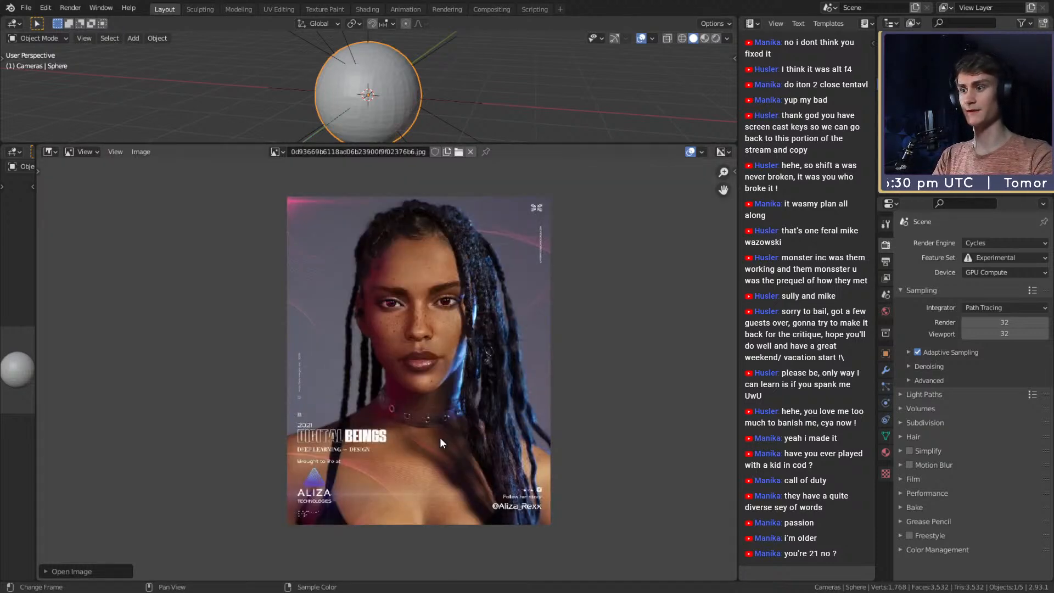
{"action": "scroll", "coordinate": [440, 433], "scroll_direction": "up", "scroll_amount": 2}
{"action": "scroll", "coordinate": [438, 423], "scroll_direction": "down", "scroll_amount": 2}
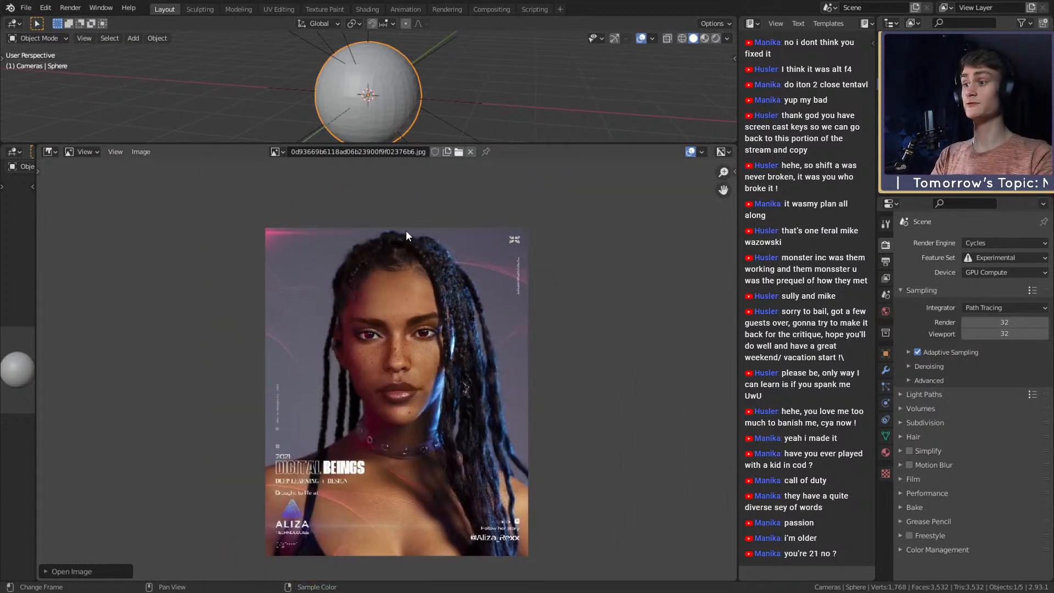
Bring back the bust screenshots, going from the three-quarter view to the front view in unknown_2021.09.27-06.27_1.png.
{"action": "left_click", "coordinate": [276, 152]}
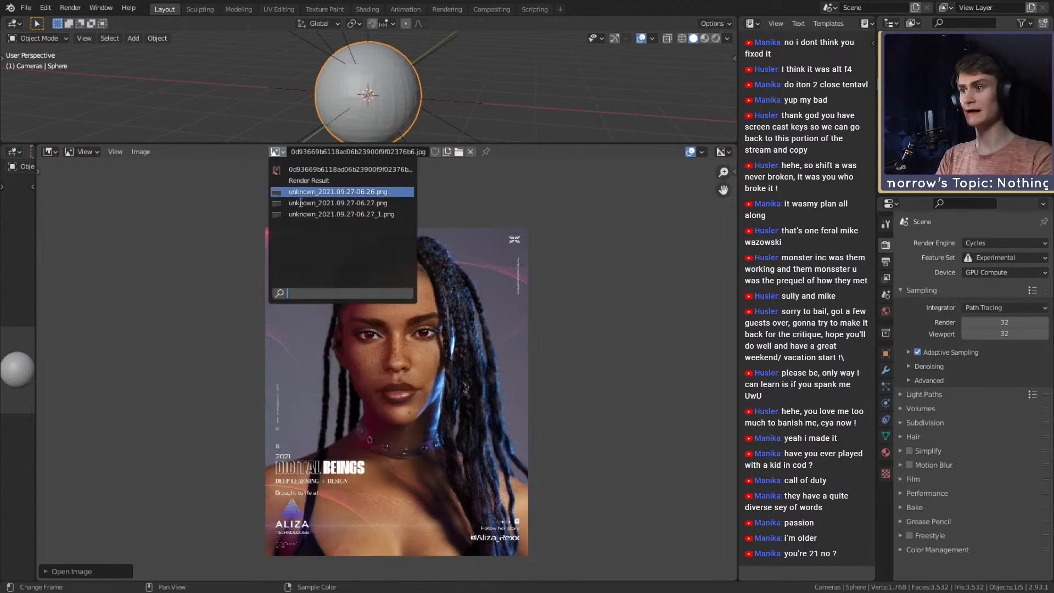
{"action": "left_click", "coordinate": [306, 181]}
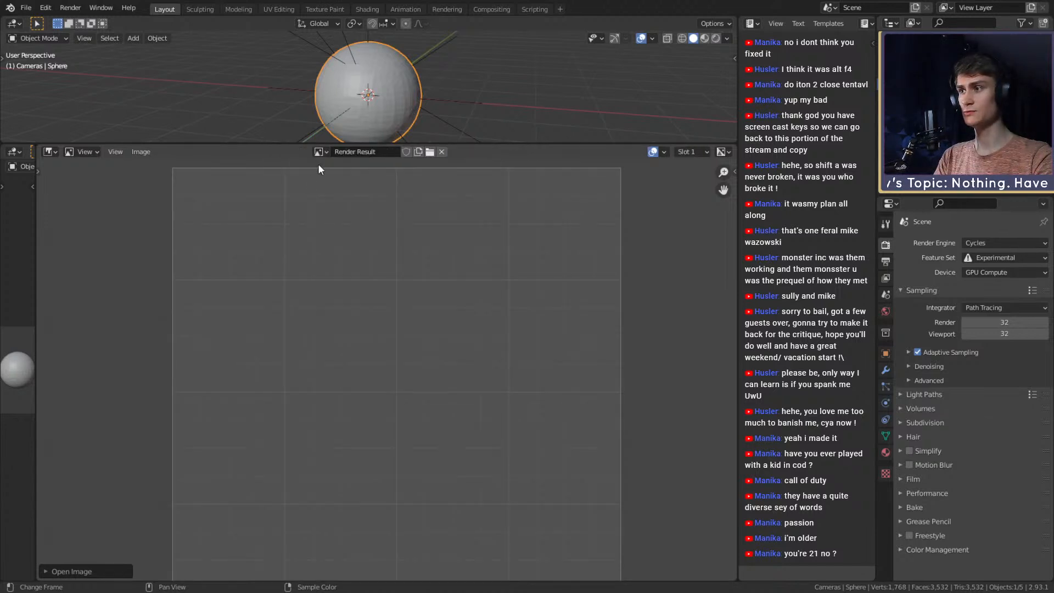
{"action": "left_click", "coordinate": [318, 152]}
{"action": "left_click", "coordinate": [323, 193]}
{"action": "left_click", "coordinate": [295, 152]}
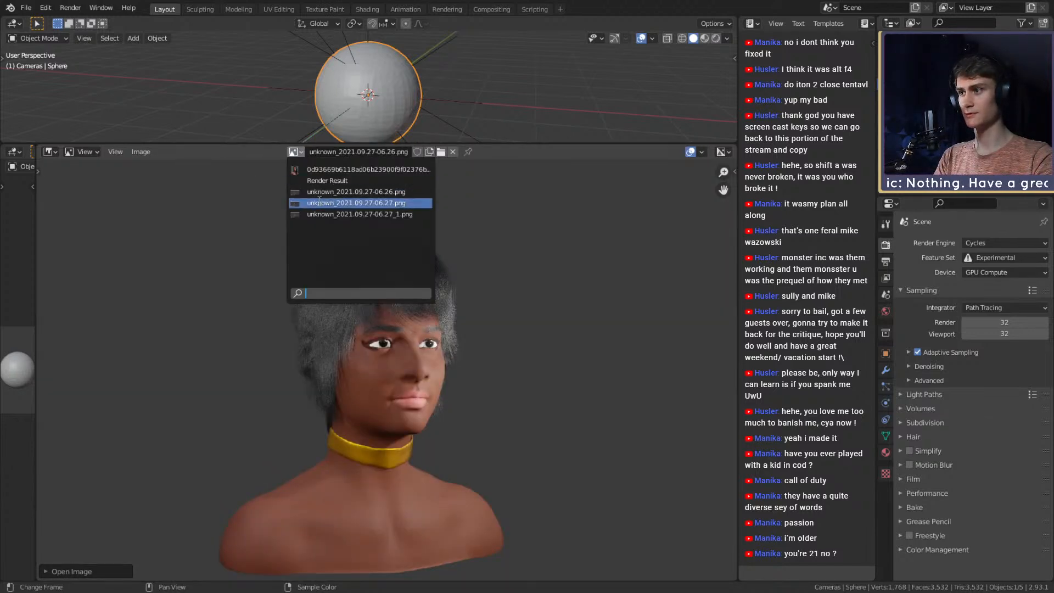
{"action": "left_click", "coordinate": [322, 214]}
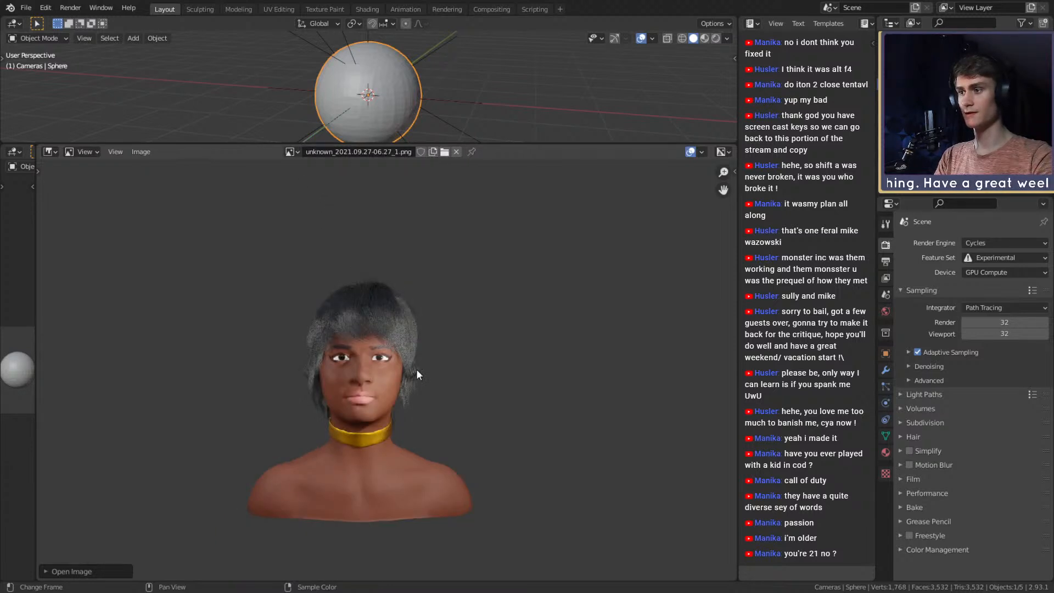
Alternate between the reference portrait and the bust's front view to compare their head shape and proportions.
{"action": "left_click", "coordinate": [292, 153]}
{"action": "left_click", "coordinate": [312, 171]}
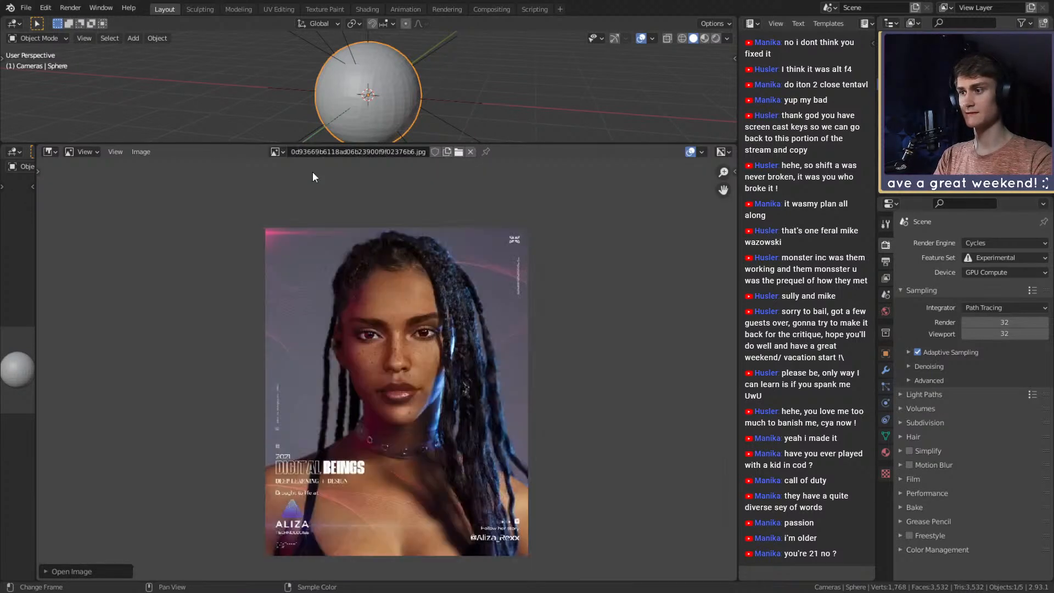
{"action": "left_click", "coordinate": [283, 155]}
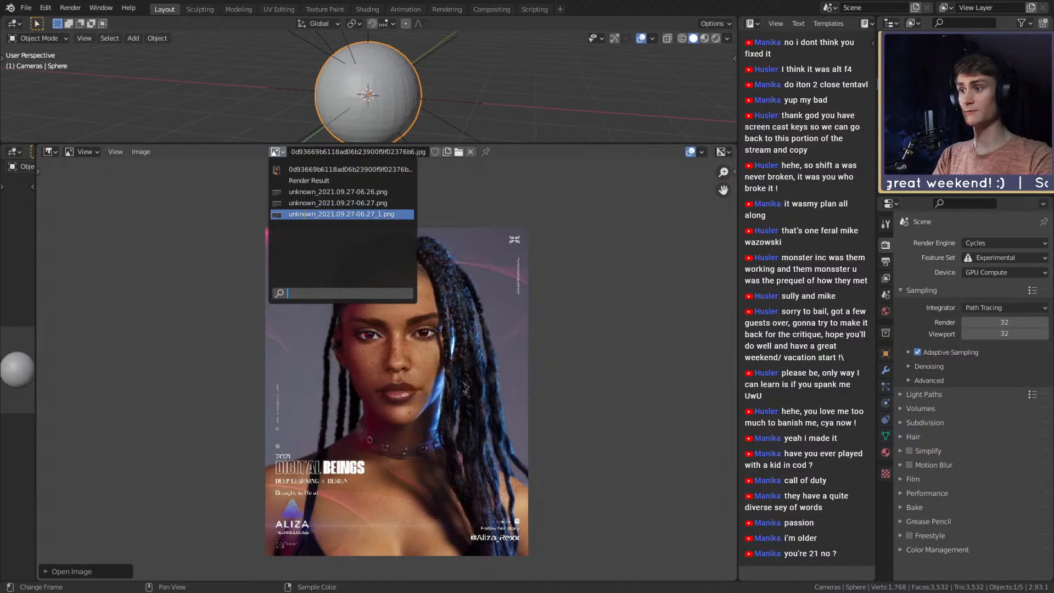
{"action": "left_click", "coordinate": [304, 216]}
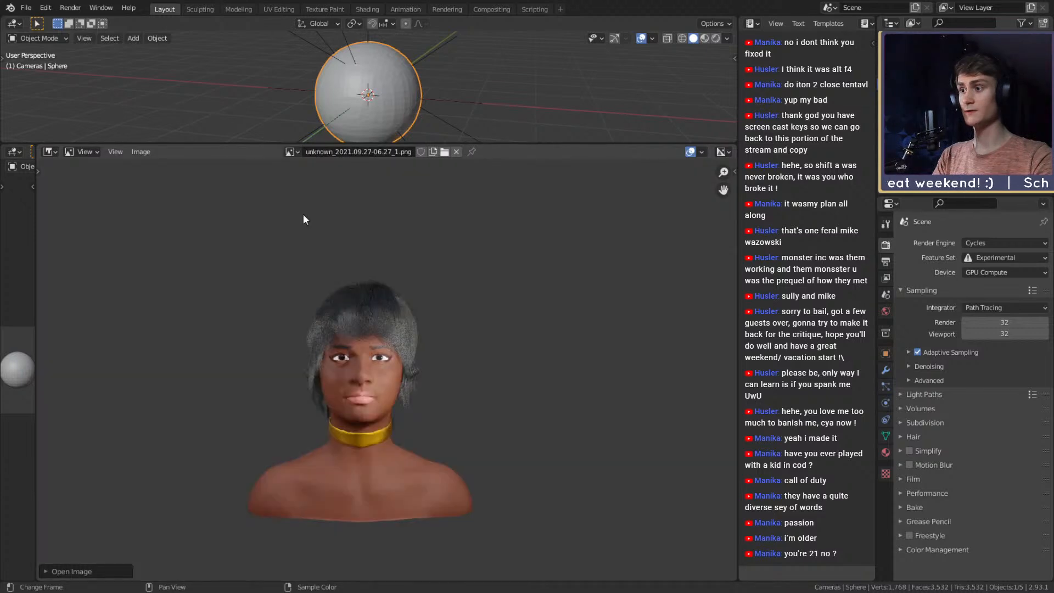
{"action": "left_click", "coordinate": [290, 153]}
{"action": "left_click", "coordinate": [321, 170]}
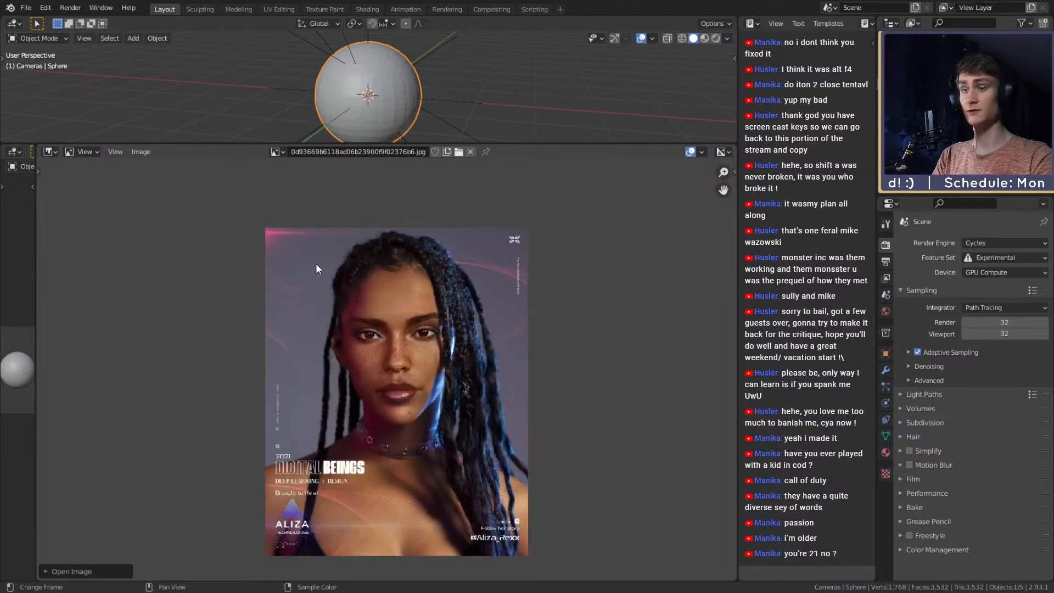
{"action": "left_click", "coordinate": [278, 154]}
{"action": "left_click", "coordinate": [304, 216]}
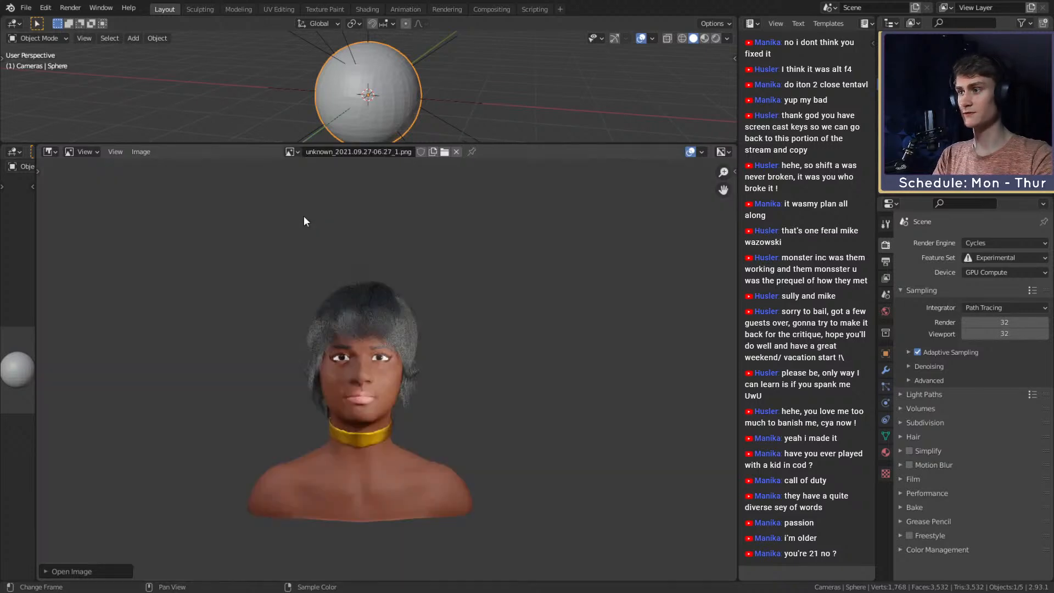
Compare the bust's eyes, nose and lips up close with the same features in the reference portrait.
{"action": "scroll", "coordinate": [401, 405], "scroll_direction": "up", "scroll_amount": 4}
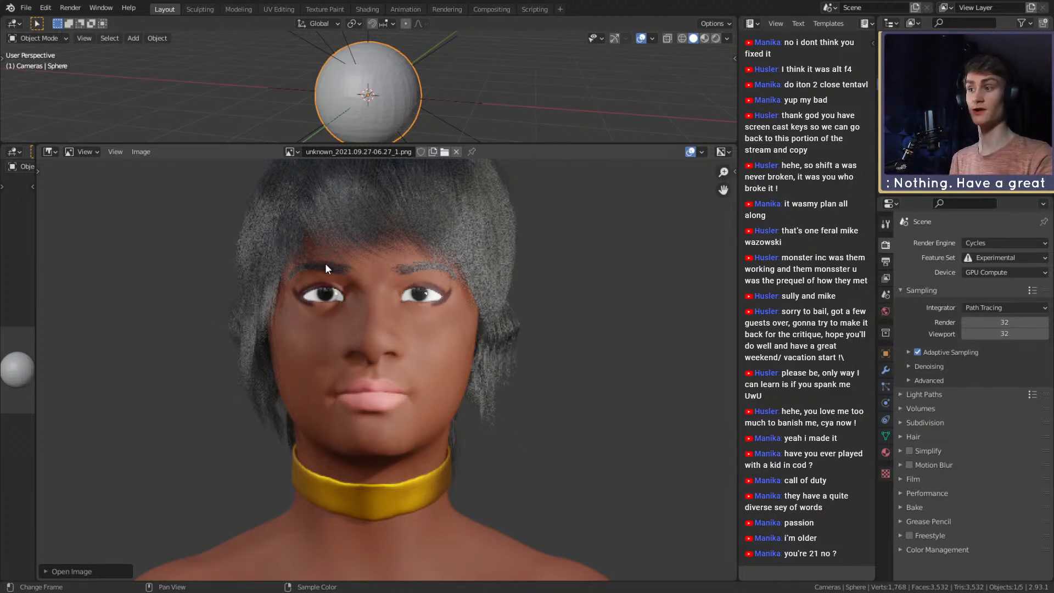
{"action": "left_click", "coordinate": [294, 153]}
{"action": "left_click", "coordinate": [305, 170]}
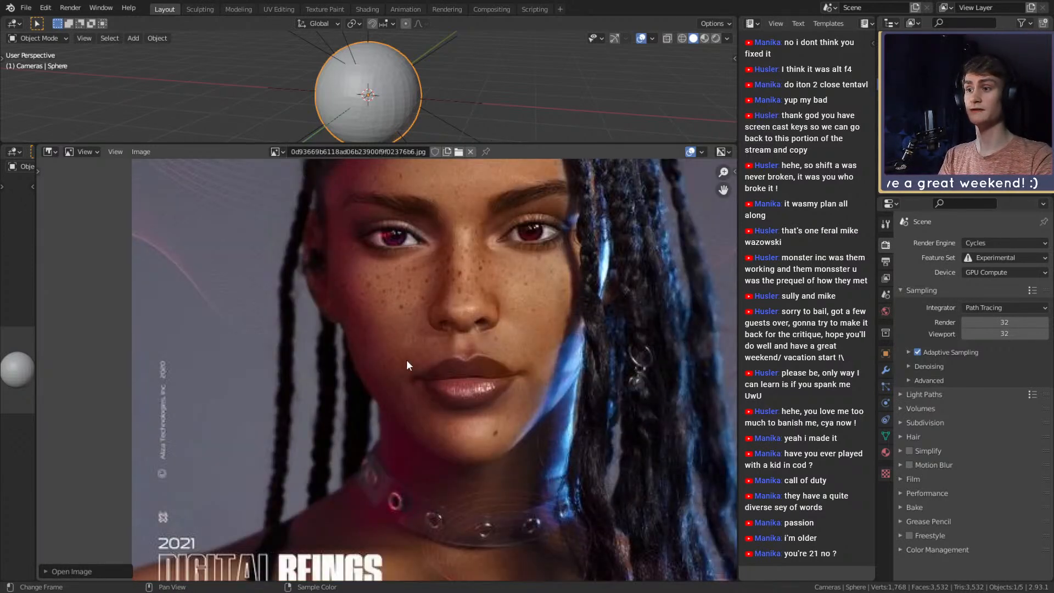
{"action": "scroll", "coordinate": [406, 360], "scroll_direction": "down", "scroll_amount": 3}
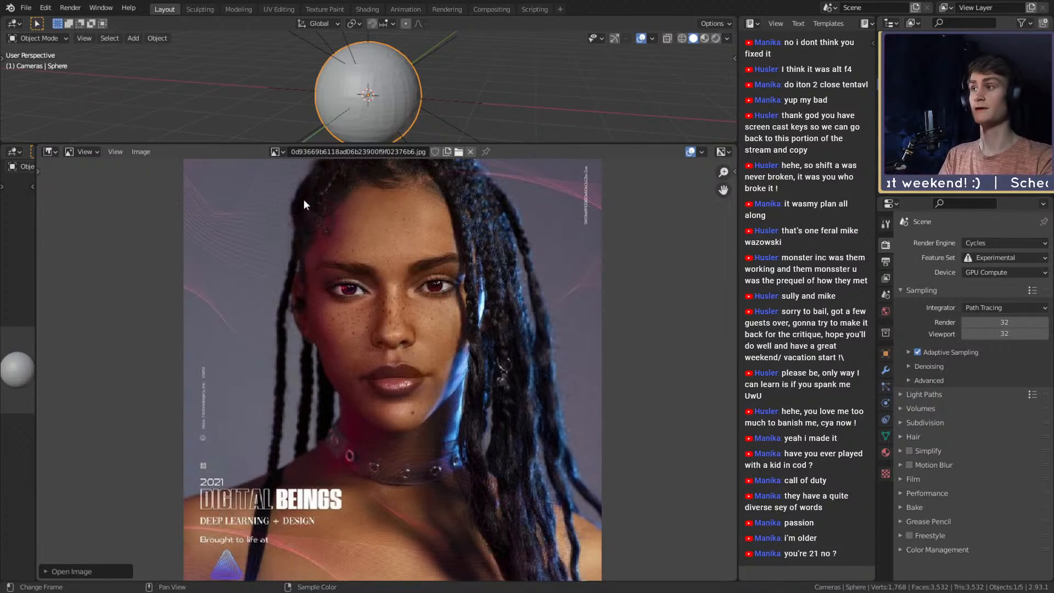
Display unknown_2021.09.27-06.27_1.png again and examine the bust's face and hair from the front, close up and at full size.
{"action": "left_click", "coordinate": [277, 151]}
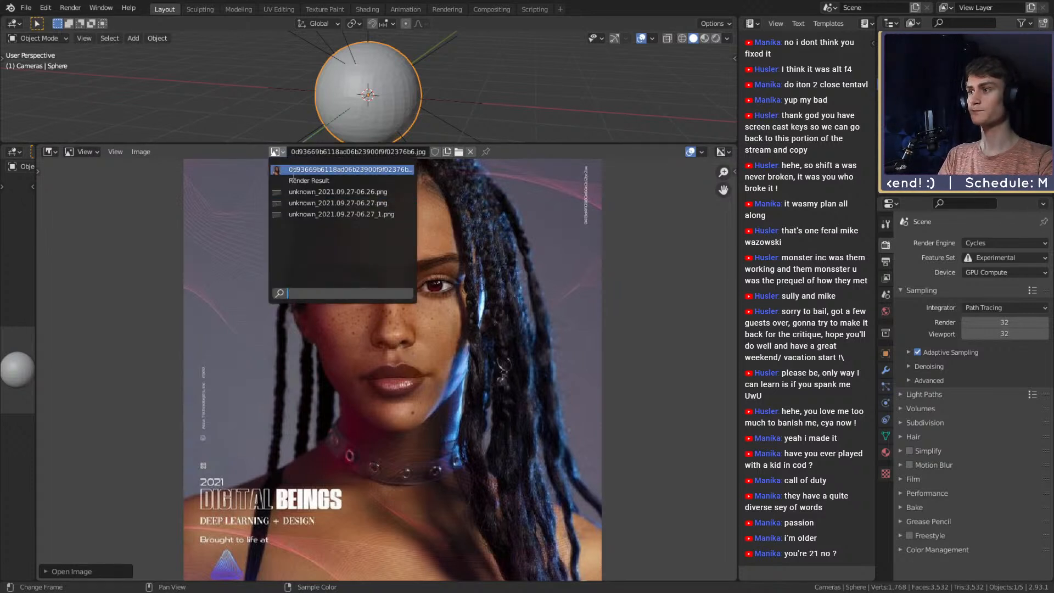
{"action": "left_click", "coordinate": [293, 180]}
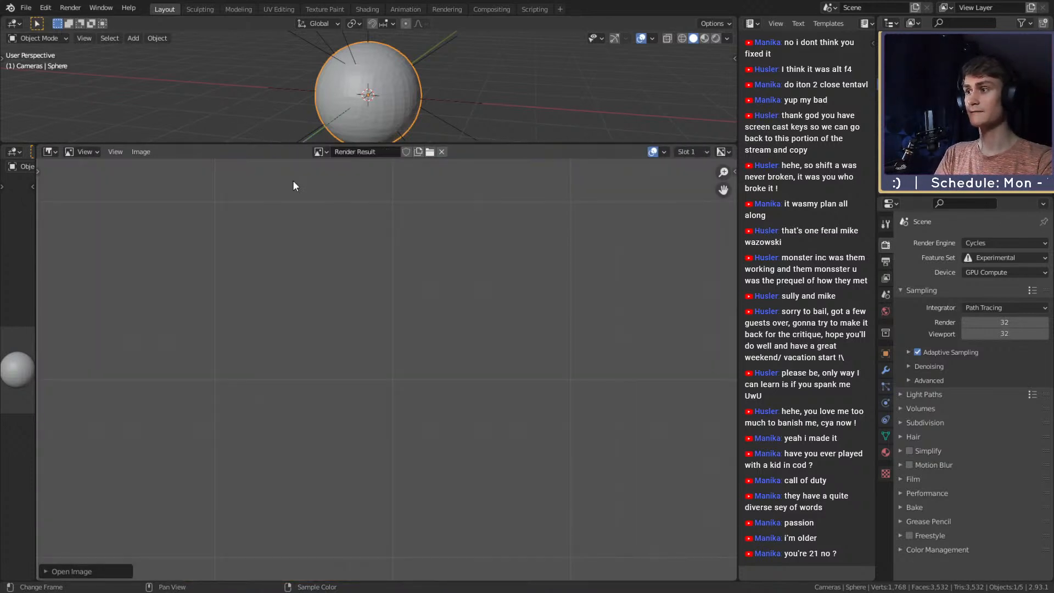
{"action": "left_click", "coordinate": [320, 152]}
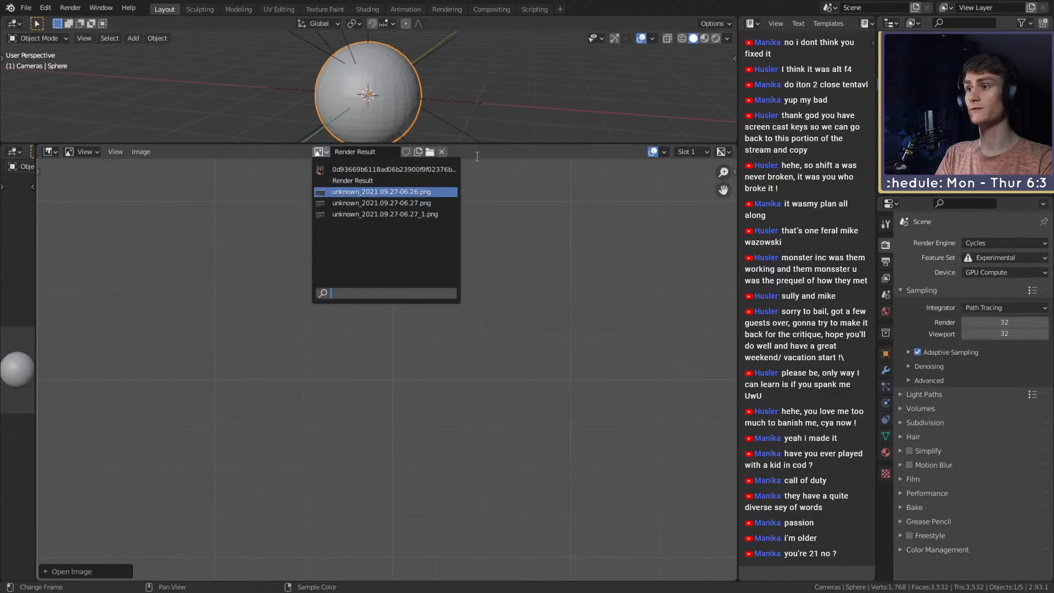
{"action": "left_click", "coordinate": [322, 150]}
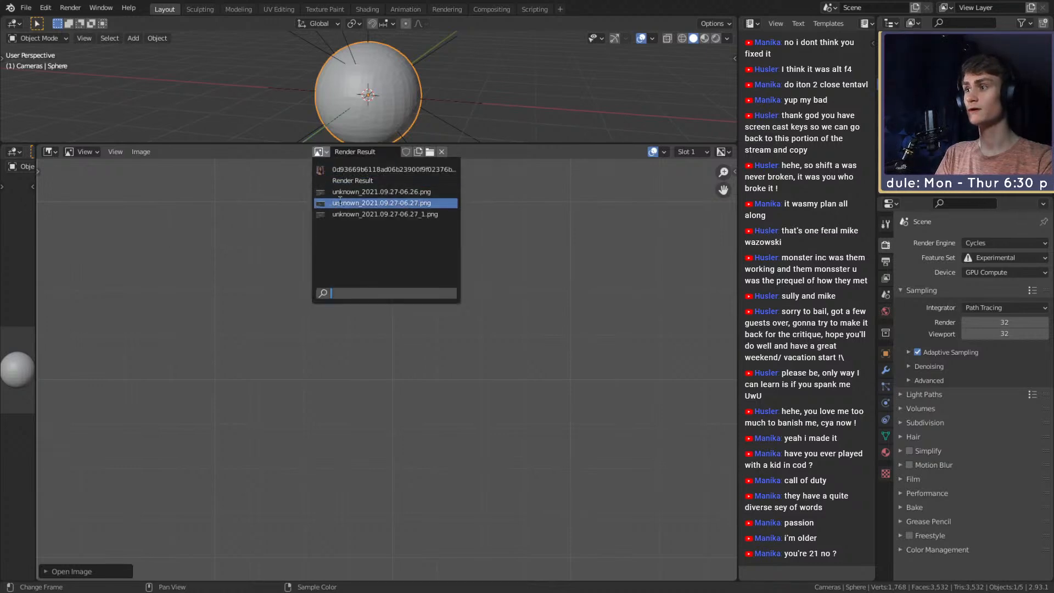
{"action": "left_click", "coordinate": [376, 214]}
{"action": "scroll", "coordinate": [337, 344], "scroll_direction": "up", "scroll_amount": 3}
{"action": "scroll", "coordinate": [403, 332], "scroll_direction": "down", "scroll_amount": 3}
{"action": "middle_click_drag", "start_coordinate": [345, 356], "coordinate": [474, 339]}
{"action": "scroll", "coordinate": [473, 339], "scroll_direction": "up", "scroll_amount": 2}
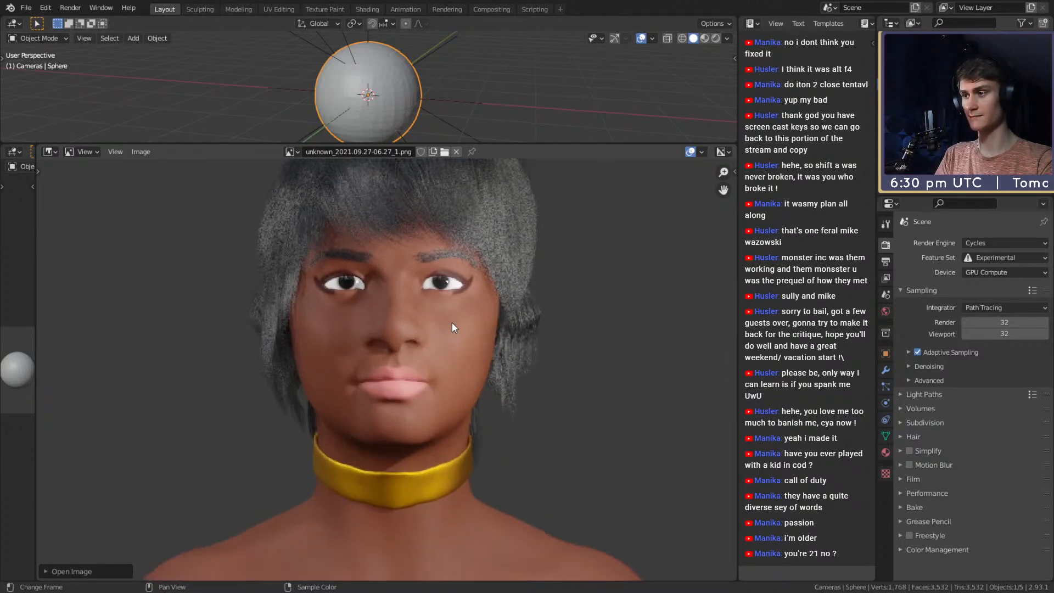
{"action": "scroll", "coordinate": [459, 330], "scroll_direction": "down", "scroll_amount": 4}
{"action": "scroll", "coordinate": [453, 331], "scroll_direction": "up", "scroll_amount": 3}
{"action": "scroll", "coordinate": [453, 327], "scroll_direction": "down", "scroll_amount": 1}
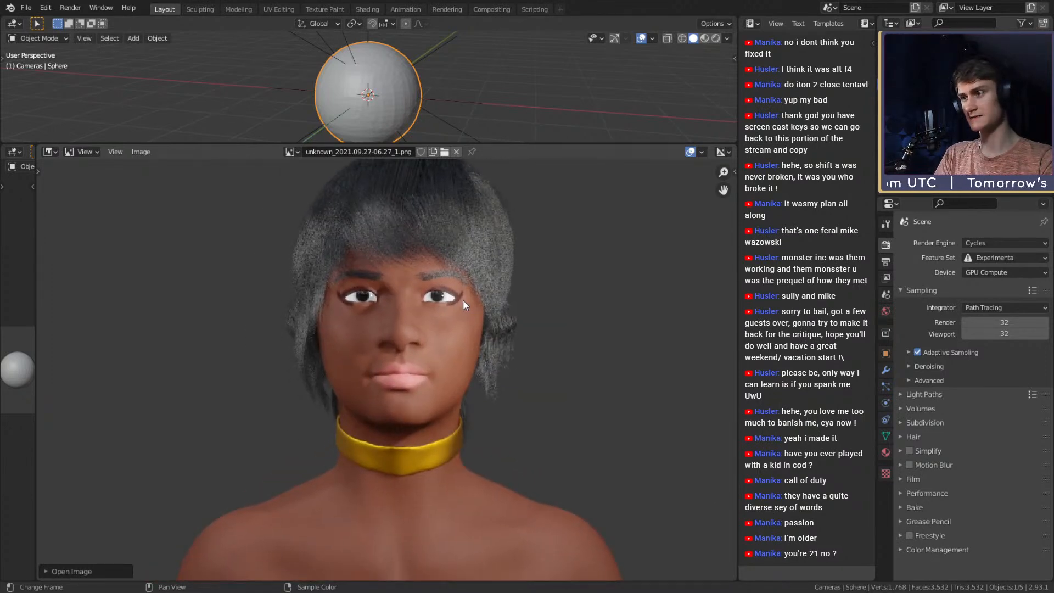
{"action": "scroll", "coordinate": [463, 300], "scroll_direction": "down", "scroll_amount": 1}
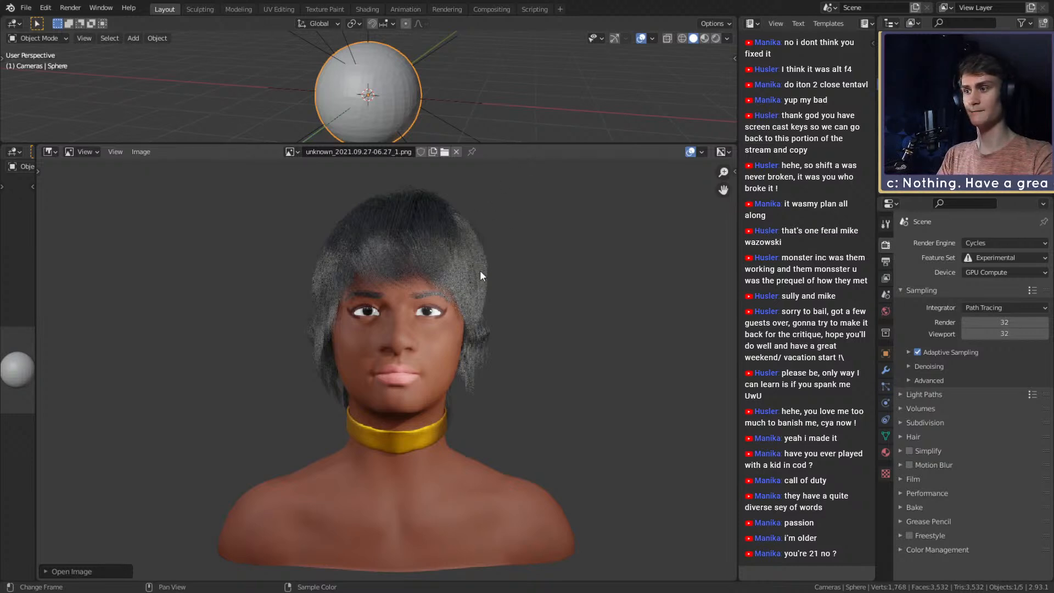
Compare the whole bust in the front view with the full reference portrait and return to unknown_2021.09.27-06.27_1.png.
{"action": "left_click", "coordinate": [289, 151]}
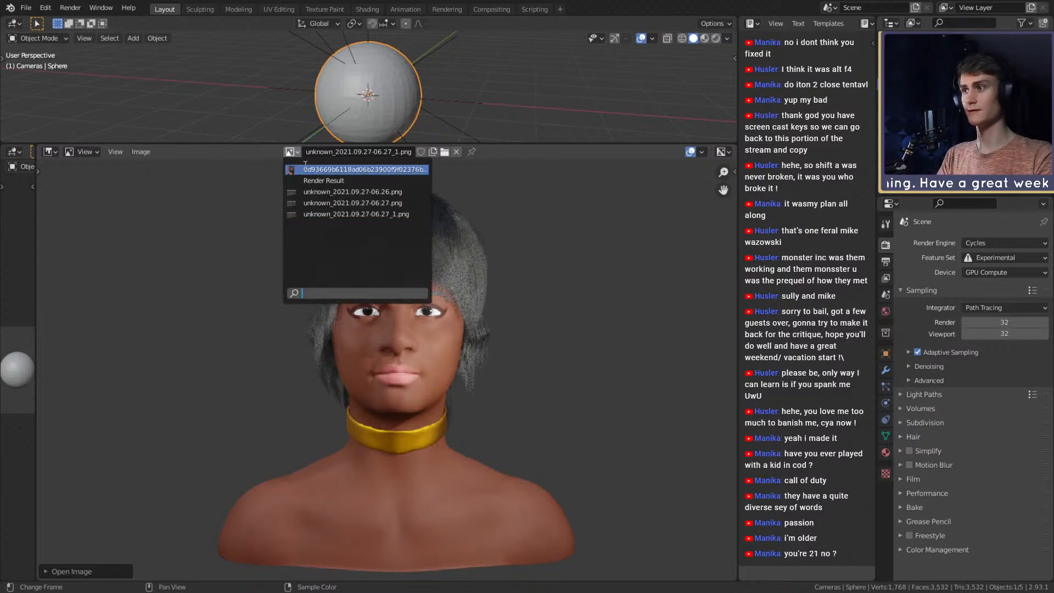
{"action": "left_click", "coordinate": [340, 167]}
{"action": "scroll", "coordinate": [488, 361], "scroll_direction": "down", "scroll_amount": 1}
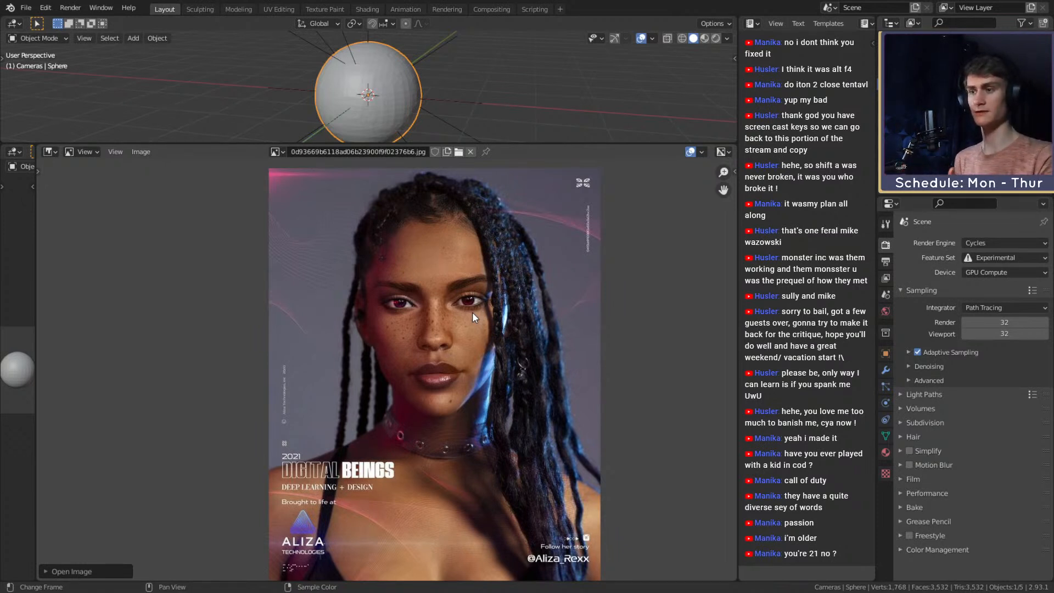
{"action": "left_click", "coordinate": [275, 152]}
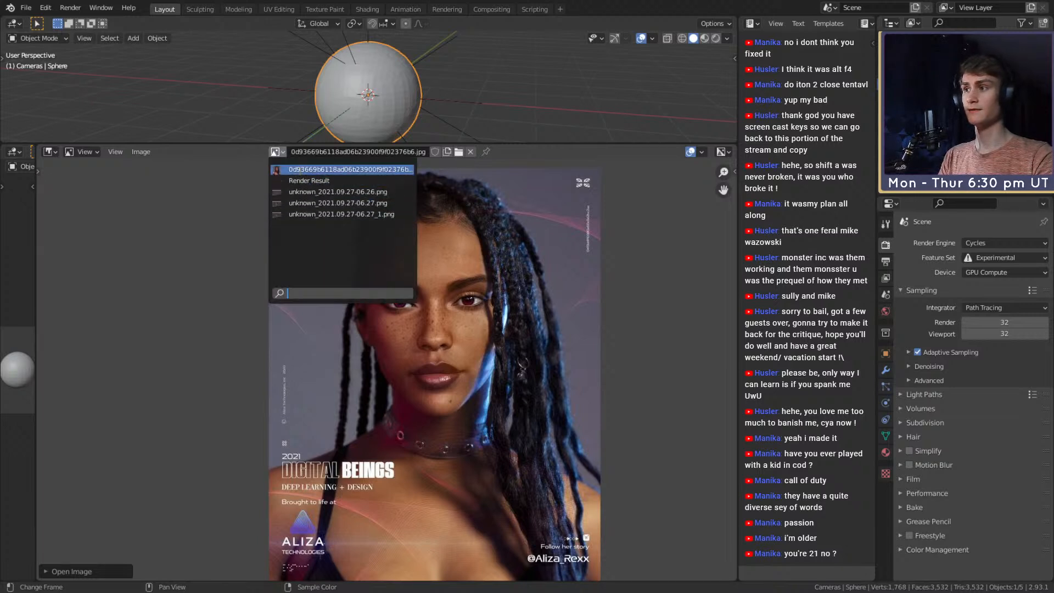
{"action": "left_click", "coordinate": [297, 215]}
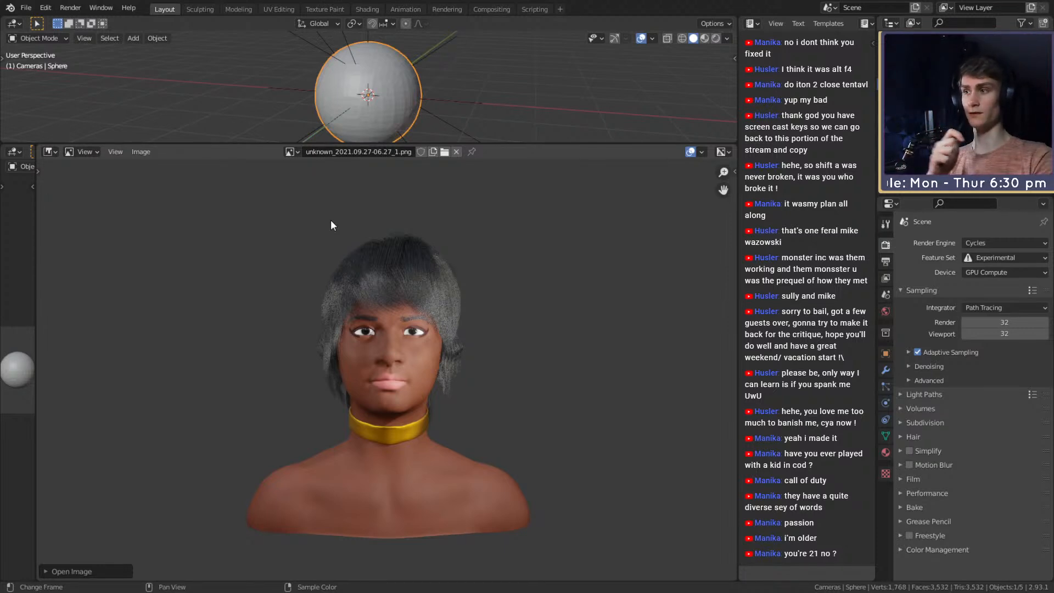
Examine the reference portrait's lips, nose and skin details up close and return to the bust's front view.
{"action": "left_click", "coordinate": [295, 151]}
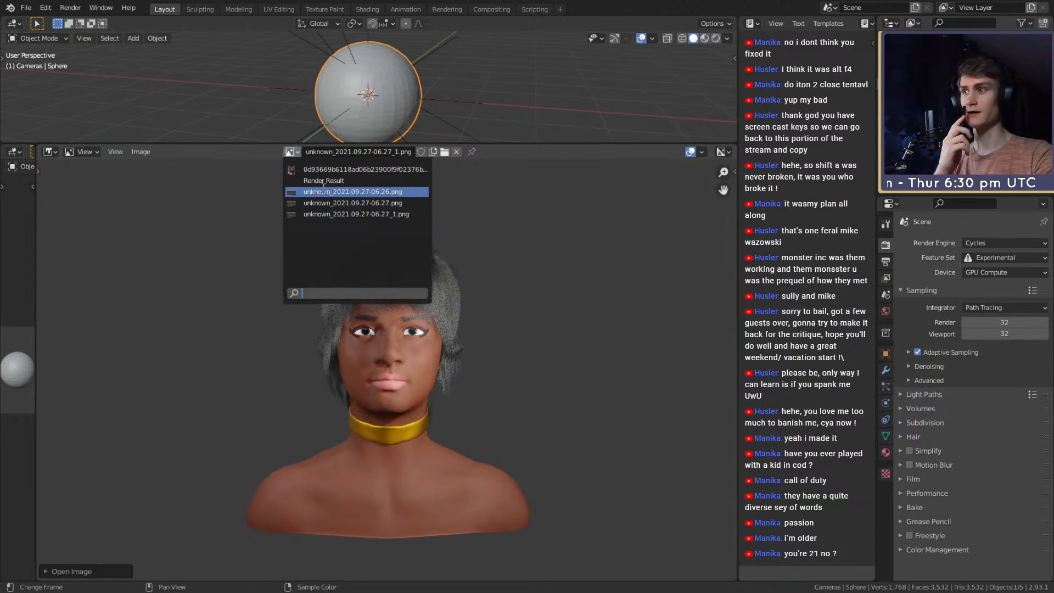
{"action": "left_click", "coordinate": [322, 174]}
{"action": "scroll", "coordinate": [472, 371], "scroll_direction": "up", "scroll_amount": 2}
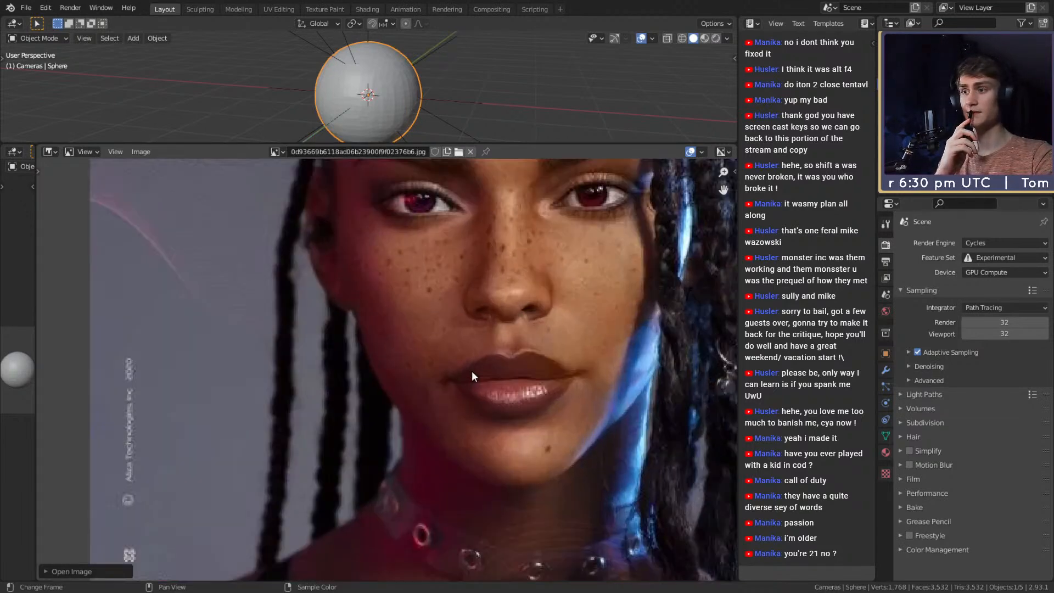
{"action": "scroll", "coordinate": [485, 357], "scroll_direction": "down", "scroll_amount": 2}
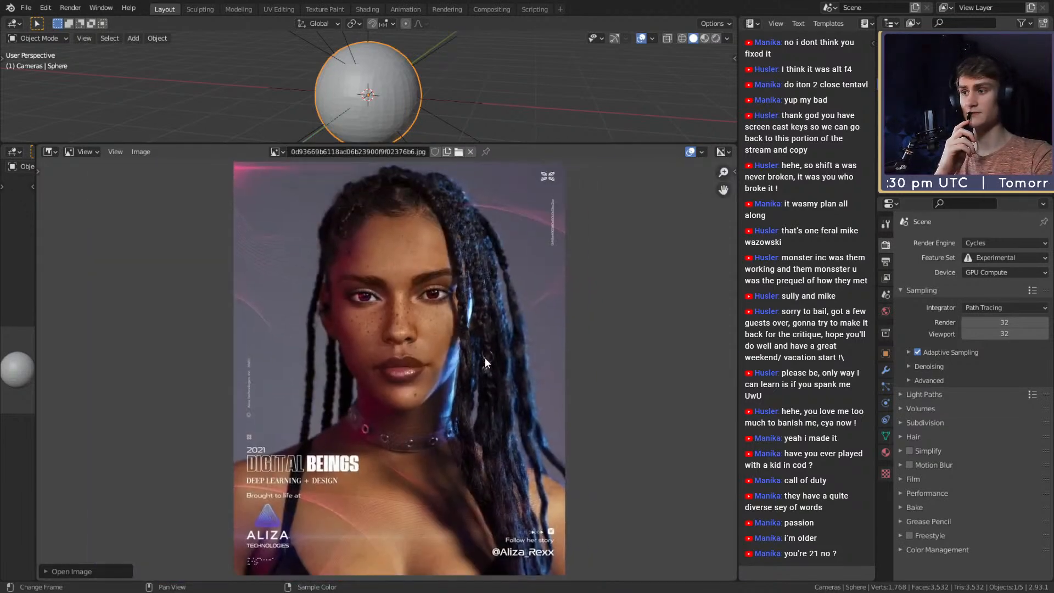
{"action": "left_click", "coordinate": [277, 151]}
{"action": "left_click", "coordinate": [301, 216]}
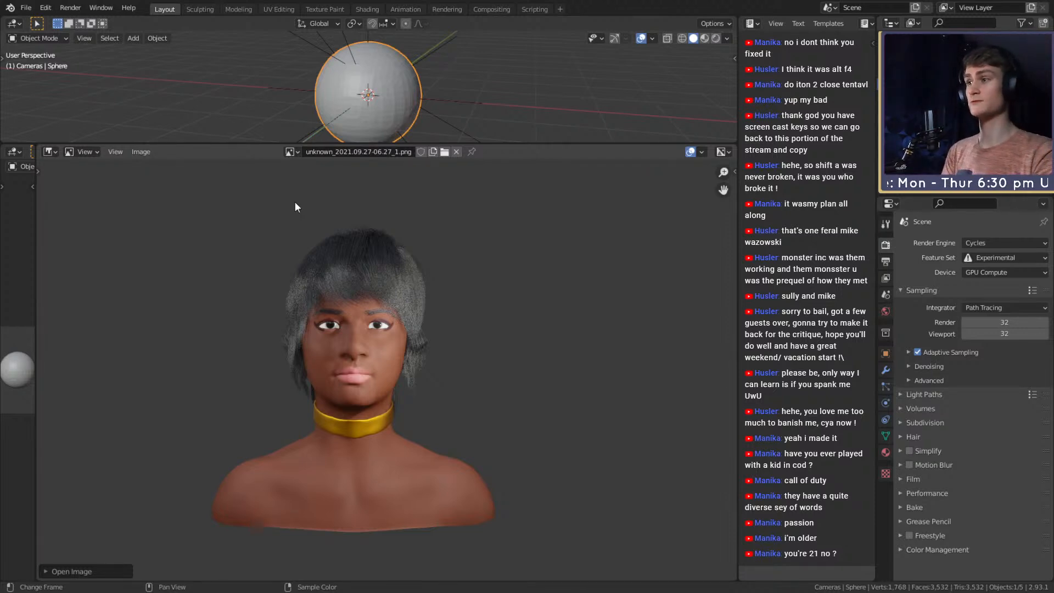
{"action": "left_click", "coordinate": [292, 150]}
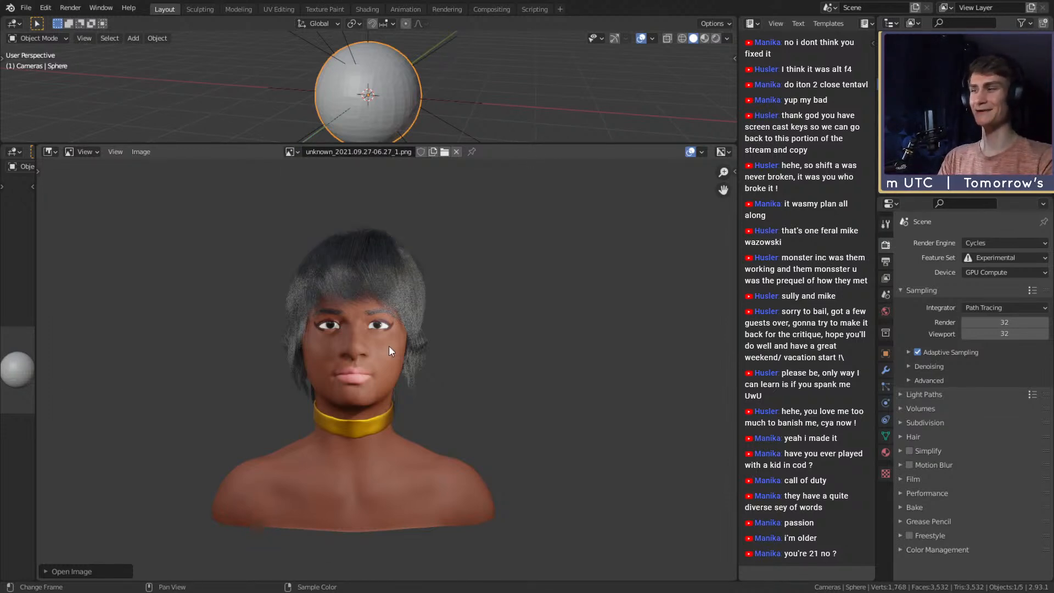
{"action": "left_click", "coordinate": [82, 151]}
{"action": "left_click", "coordinate": [83, 187]}
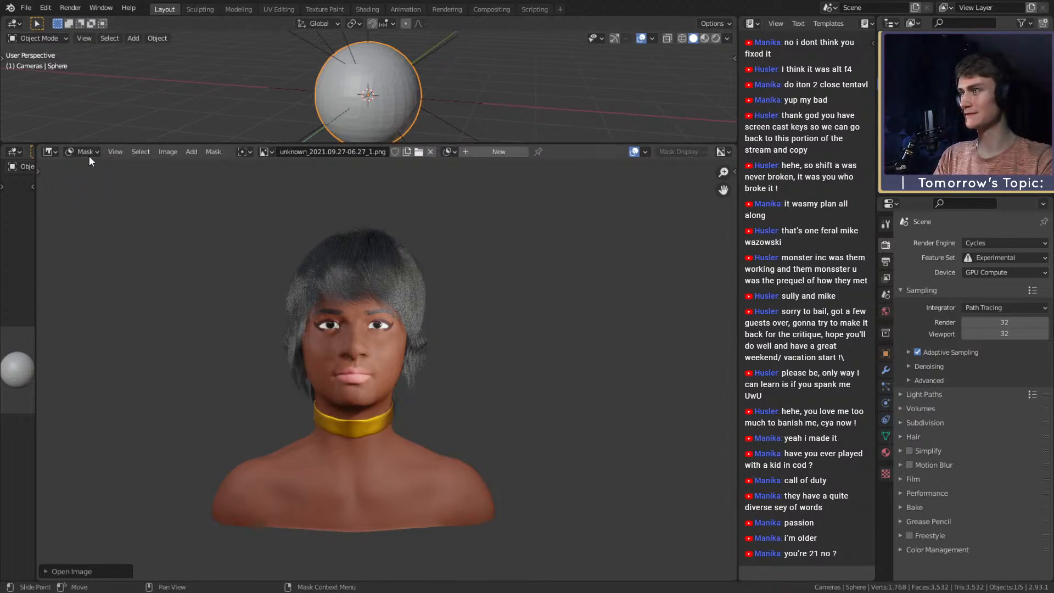
{"action": "left_click", "coordinate": [85, 151]}
{"action": "left_click", "coordinate": [87, 177]}
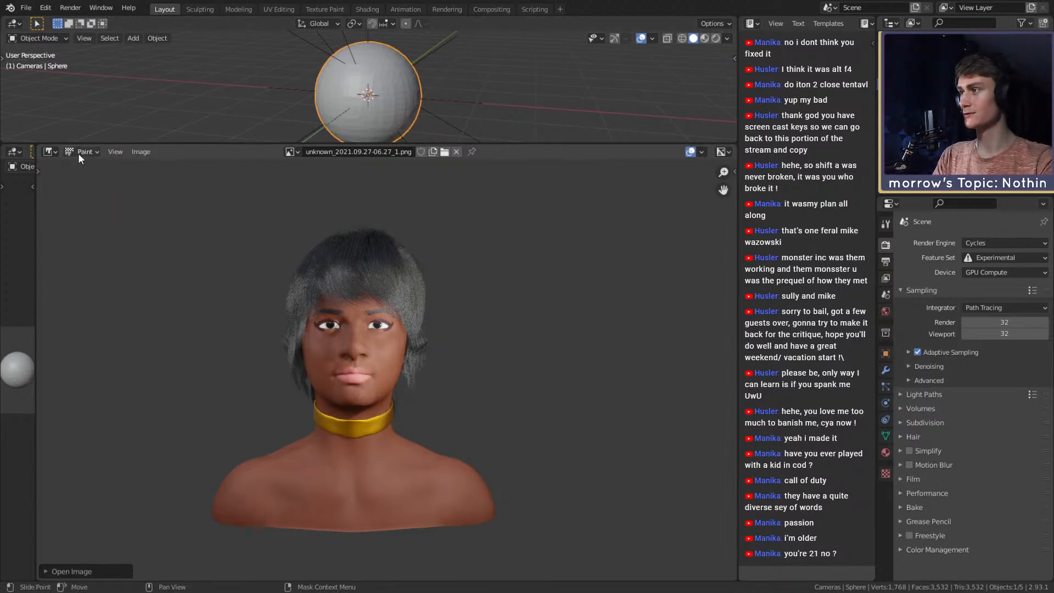
{"action": "left_click", "coordinate": [78, 153]}
{"action": "left_click", "coordinate": [80, 166]}
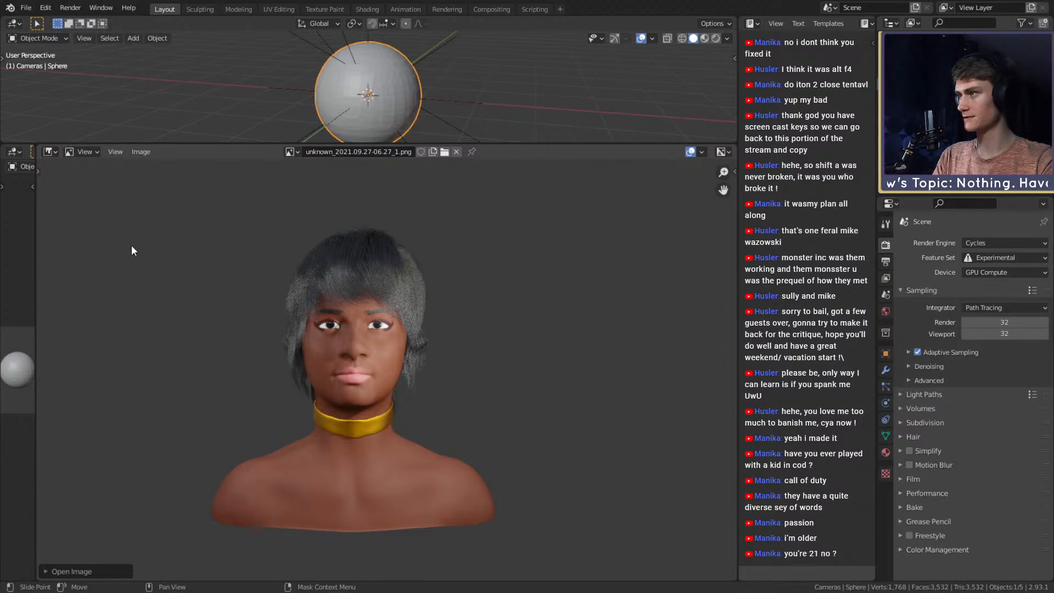
Activate the annotation tool for the bust image and examine the eyes, nose and lips up close.
{"action": "left_click", "coordinate": [61, 191]}
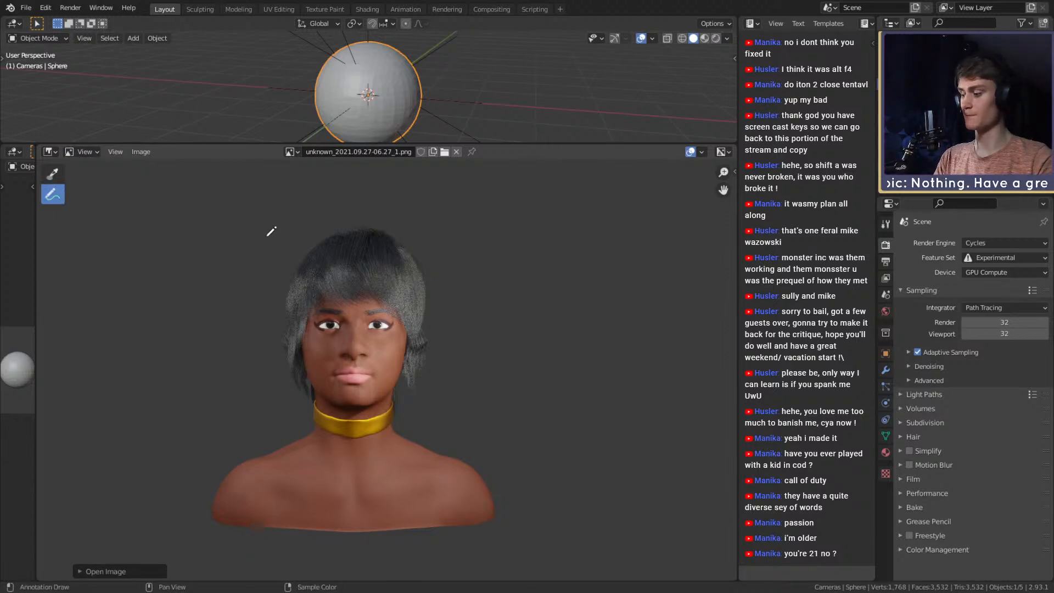
{"action": "middle_click_drag", "start_coordinate": [375, 325], "coordinate": [390, 348], "text": "ctrl"}
{"action": "middle_click_drag", "start_coordinate": [391, 348], "coordinate": [439, 319], "text": "ctrl"}
{"action": "mouse_move", "coordinate": [405, 343]}
{"action": "middle_mouse_down"}
{"action": "mouse_move", "coordinate": [407, 324]}
{"action": "mouse_move", "coordinate": [440, 320]}
{"action": "middle_mouse_up"}
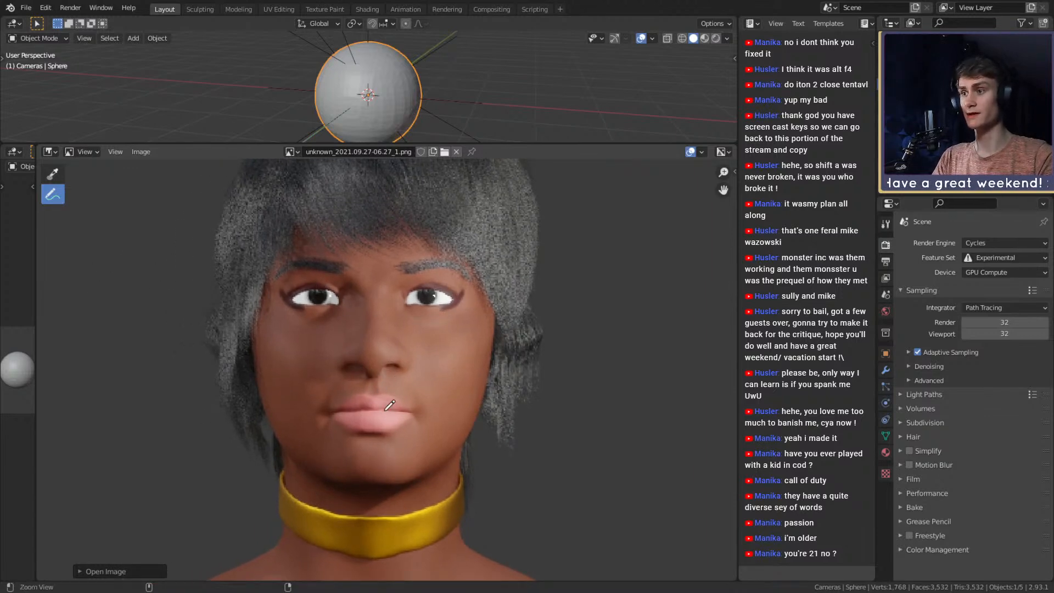
{"action": "mouse_move", "coordinate": [385, 404]}
{"action": "middle_mouse_down", "text": "ctrl"}
{"action": "mouse_move", "coordinate": [407, 336]}
{"action": "mouse_move", "coordinate": [400, 349]}
{"action": "middle_mouse_up", "text": "ctrl"}
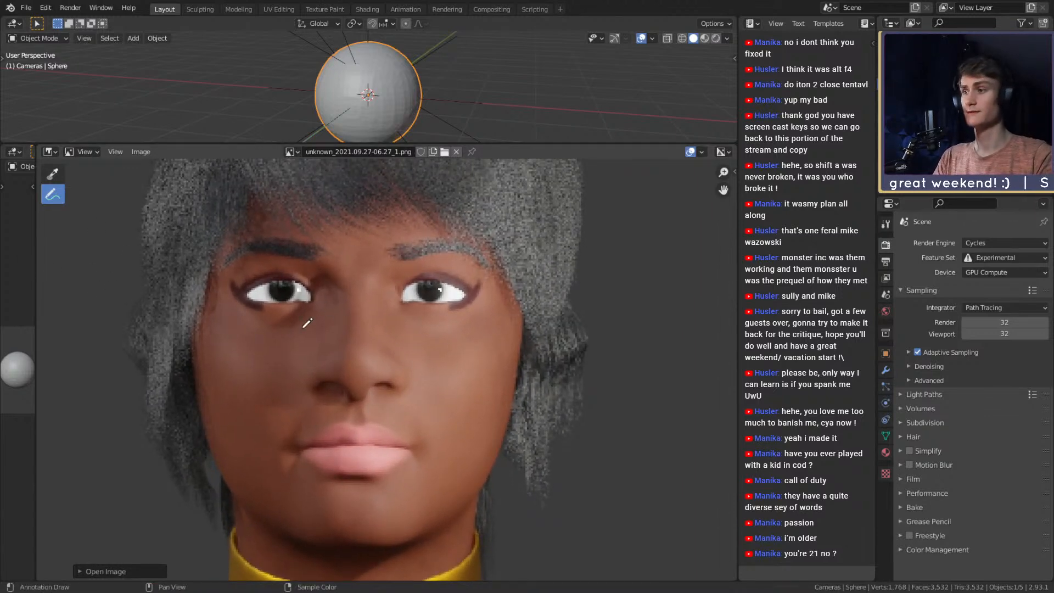
{"action": "middle_click_drag", "start_coordinate": [428, 399], "coordinate": [420, 368]}
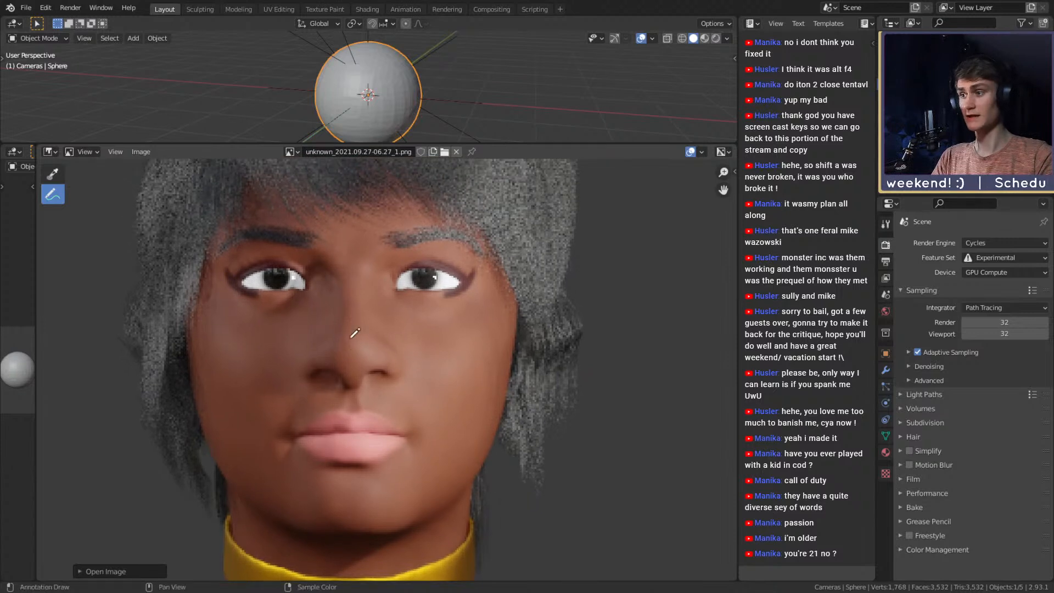
{"action": "scroll", "coordinate": [354, 324], "scroll_direction": "up", "scroll_amount": 1}
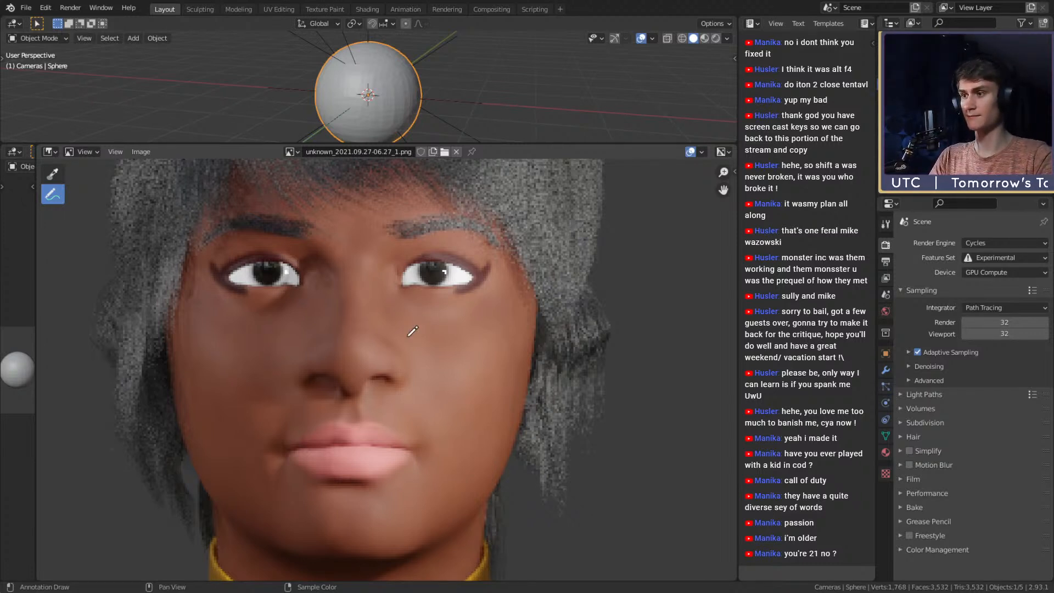
Try annotation strokes around the bust's nostril wing and along the base of its nose, undoing each one.
{"action": "left_click_drag", "start_coordinate": [393, 384], "coordinate": [400, 352]}
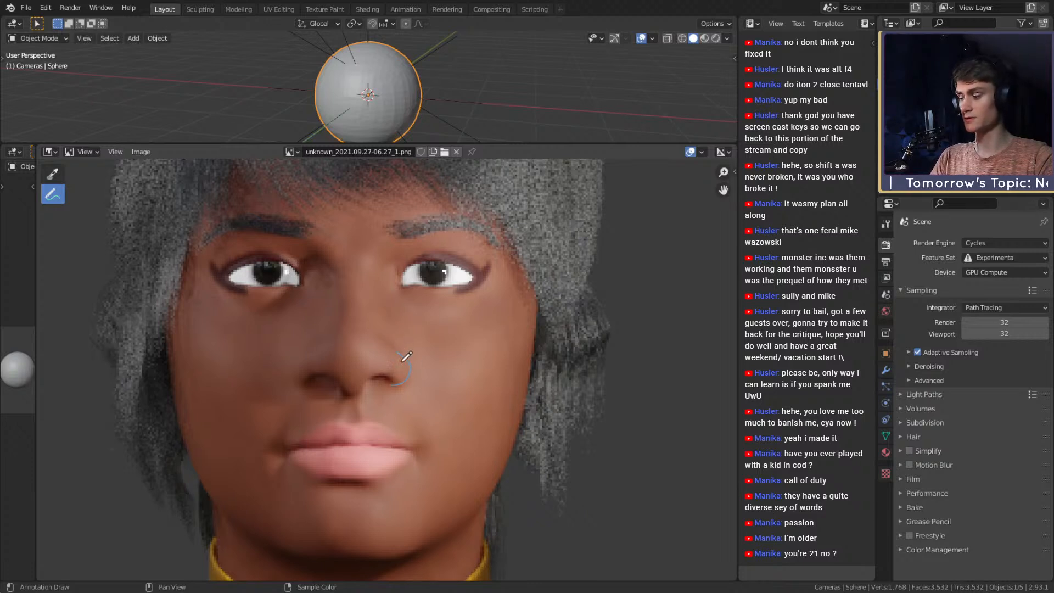
{"action": "key", "text": "ctrl+z"}
{"action": "mouse_move", "coordinate": [317, 392]}
{"action": "left_mouse_down"}
{"action": "mouse_move", "coordinate": [408, 378]}
{"action": "mouse_move", "coordinate": [281, 374]}
{"action": "mouse_move", "coordinate": [390, 384]}
{"action": "left_mouse_up"}
{"action": "key", "text": "ctrl+z"}
{"action": "key", "text": "ctrl+z"}
{"action": "key", "text": "ctrl+z"}
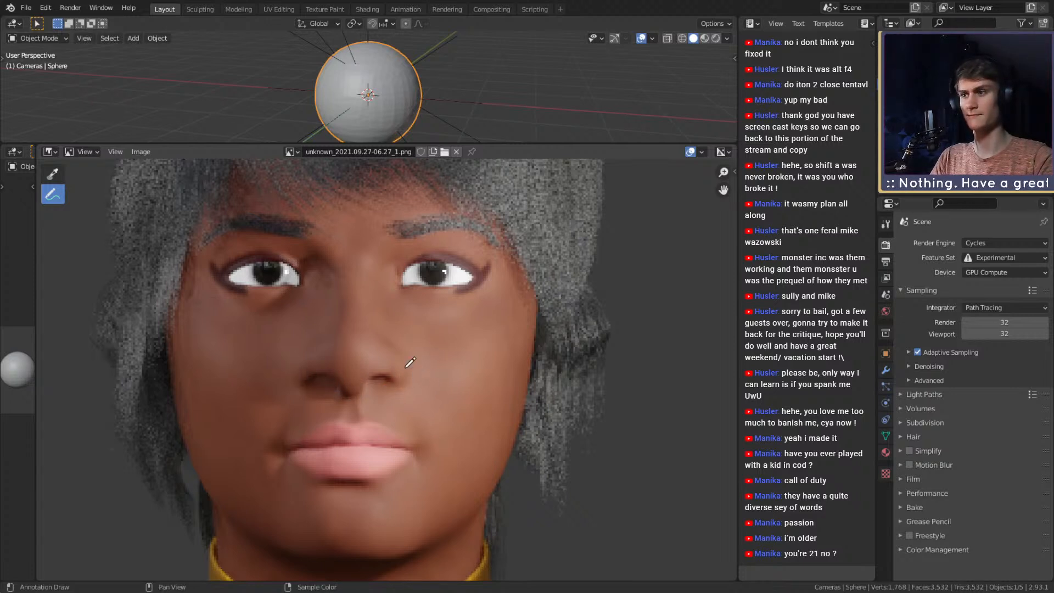
{"action": "left_click_drag", "start_coordinate": [389, 380], "coordinate": [384, 345]}
{"action": "key", "text": "ctrl+z"}
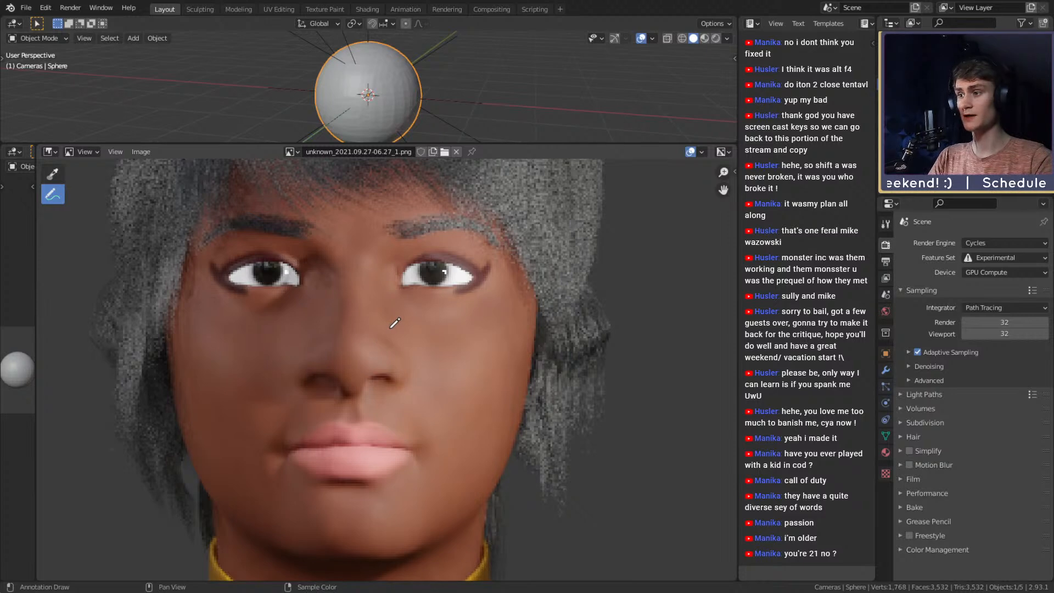
Check the bust's face from farther away and close up, then try a short annotation curve beside its nostril and undo it.
{"action": "scroll", "coordinate": [390, 375], "scroll_direction": "down", "scroll_amount": 2}
{"action": "scroll", "coordinate": [374, 385], "scroll_direction": "up", "scroll_amount": 4}
{"action": "scroll", "coordinate": [374, 385], "scroll_direction": "down", "scroll_amount": 4}
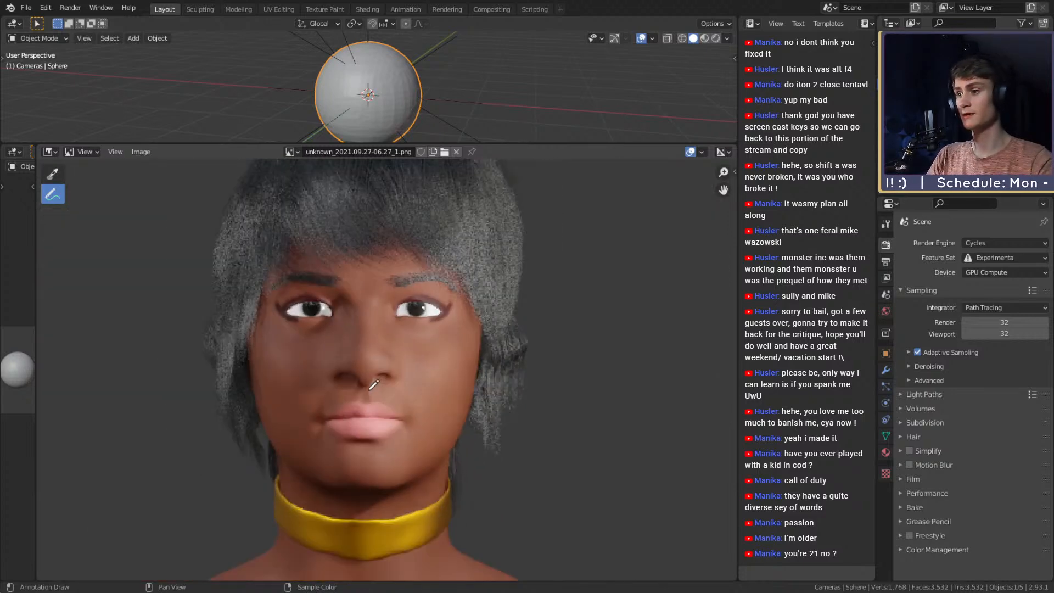
{"action": "scroll", "coordinate": [433, 343], "scroll_direction": "up", "scroll_amount": 5}
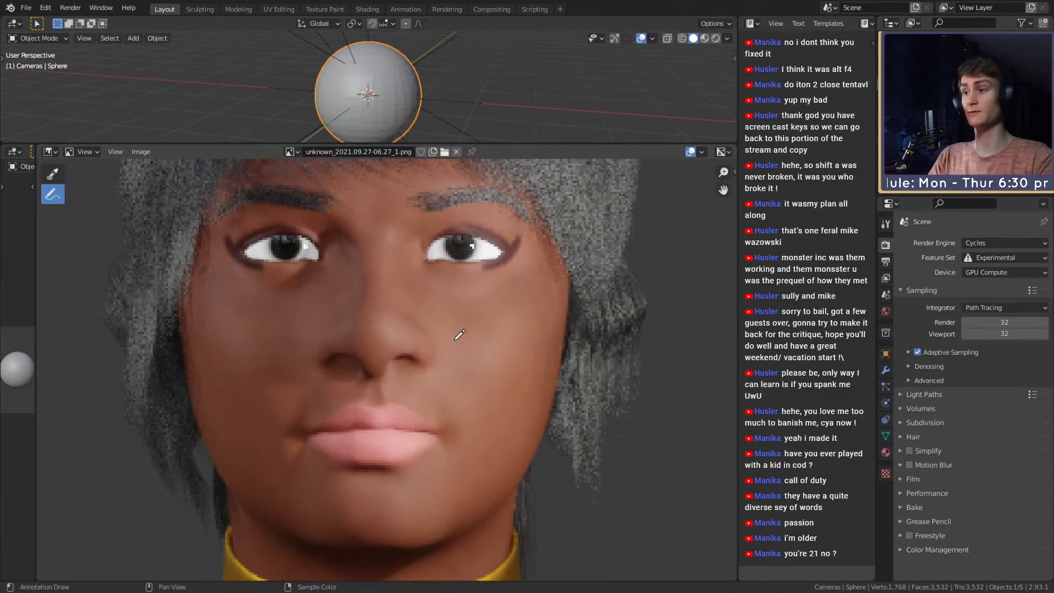
{"action": "mouse_move", "coordinate": [408, 359]}
{"action": "left_mouse_down"}
{"action": "mouse_move", "coordinate": [436, 366]}
{"action": "mouse_move", "coordinate": [442, 348]}
{"action": "left_mouse_up"}
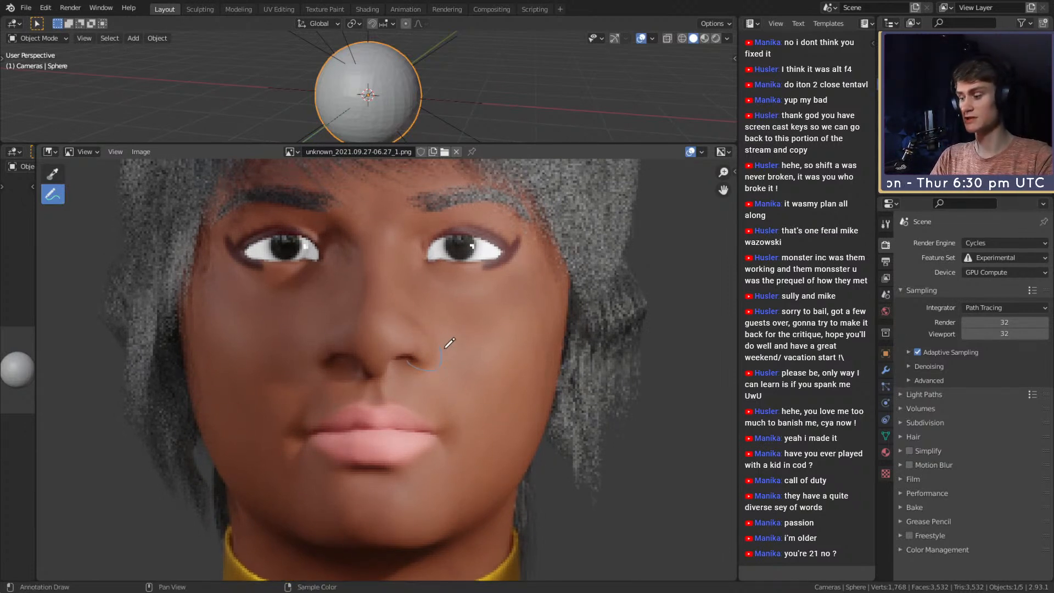
{"action": "key", "text": "ctrl+z"}
Sketch a front view of a wide nose with nostrils and bridge lines in the empty area beside the bust.
{"action": "middle_click_drag", "start_coordinate": [499, 358], "coordinate": [187, 337]}
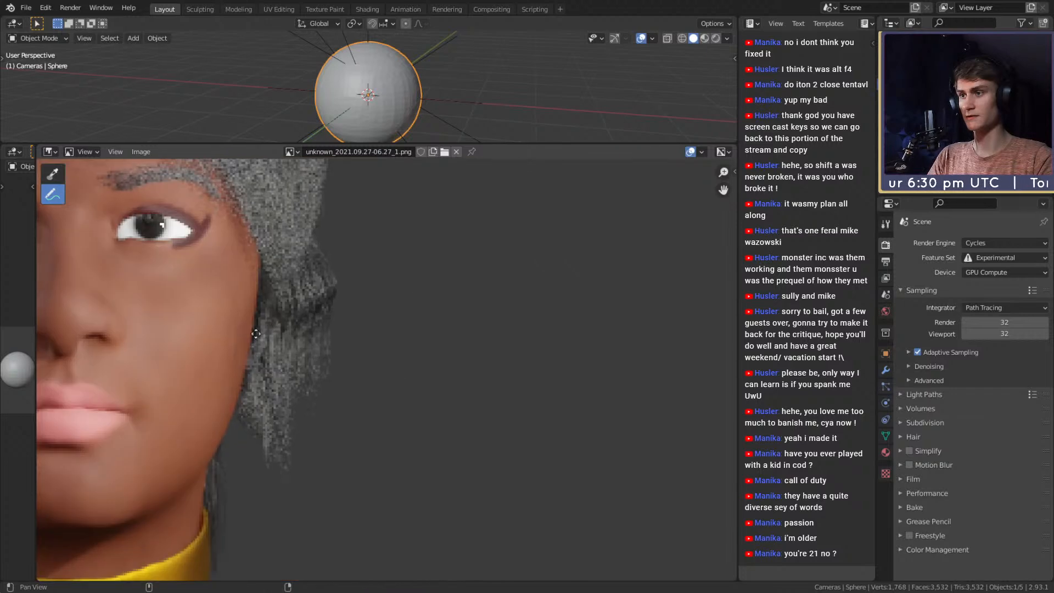
{"action": "scroll", "coordinate": [460, 358], "scroll_direction": "down", "scroll_amount": 3}
{"action": "middle_click_drag", "start_coordinate": [498, 354], "coordinate": [360, 345]}
{"action": "scroll", "coordinate": [415, 328], "scroll_direction": "up", "scroll_amount": 1}
{"action": "middle_click_drag", "start_coordinate": [269, 262], "coordinate": [377, 247]}
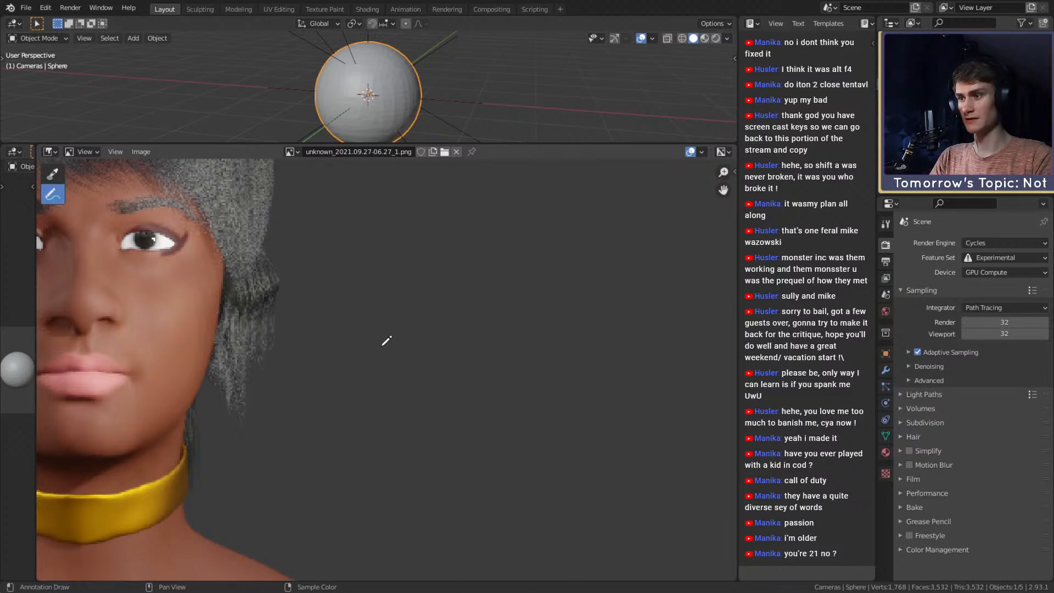
{"action": "mouse_move", "coordinate": [368, 332]}
{"action": "left_mouse_down"}
{"action": "mouse_move", "coordinate": [377, 344]}
{"action": "mouse_move", "coordinate": [448, 346]}
{"action": "mouse_move", "coordinate": [482, 330]}
{"action": "mouse_move", "coordinate": [412, 346]}
{"action": "mouse_move", "coordinate": [455, 338]}
{"action": "mouse_move", "coordinate": [385, 340]}
{"action": "left_mouse_up"}
{"action": "left_click_drag", "start_coordinate": [484, 331], "coordinate": [460, 312]}
{"action": "mouse_move", "coordinate": [369, 333]}
{"action": "left_mouse_down"}
{"action": "mouse_move", "coordinate": [412, 283]}
{"action": "mouse_move", "coordinate": [413, 258]}
{"action": "left_mouse_up"}
{"action": "left_click_drag", "start_coordinate": [441, 311], "coordinate": [434, 262]}
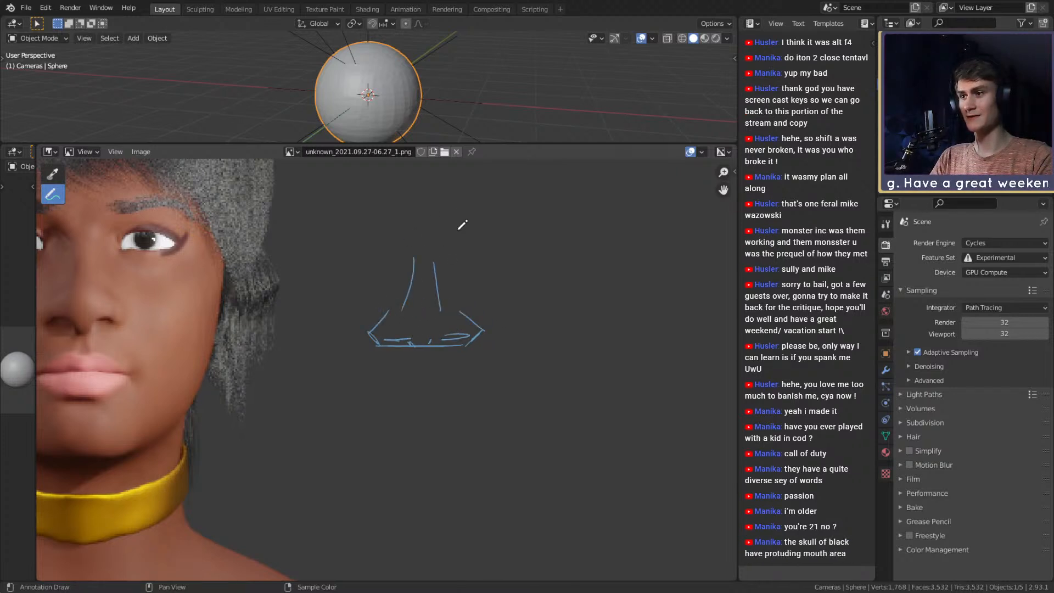
Sketch the side profile of a nose with a curved nostril wing and bridge line beside the front-view nose sketch.
{"action": "middle_click_drag", "start_coordinate": [505, 330], "coordinate": [393, 308], "text": "shift"}
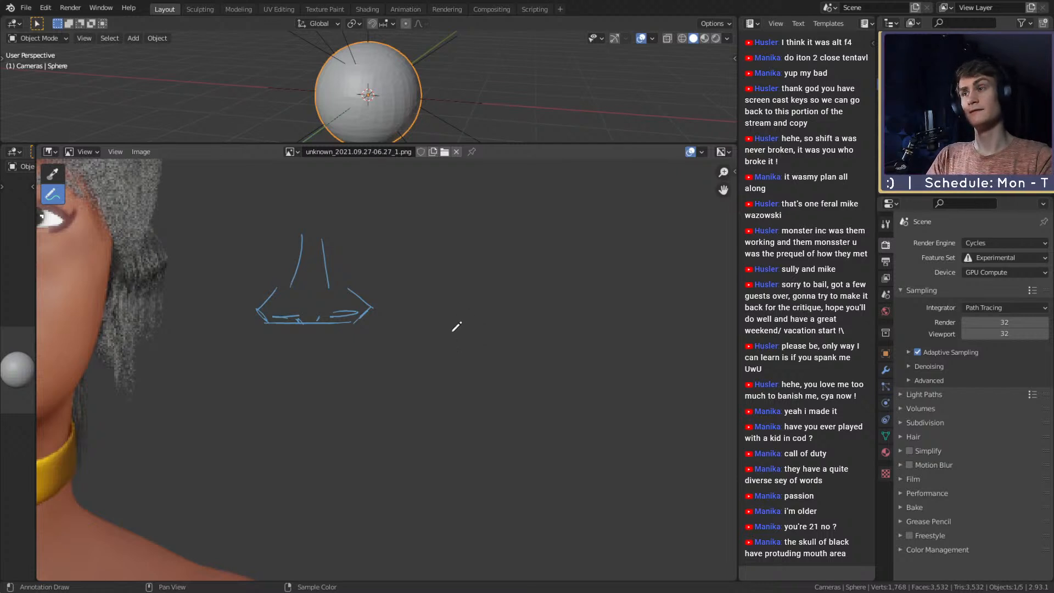
{"action": "mouse_move", "coordinate": [459, 328]}
{"action": "left_mouse_down"}
{"action": "mouse_move", "coordinate": [441, 307]}
{"action": "mouse_move", "coordinate": [446, 291]}
{"action": "mouse_move", "coordinate": [537, 232]}
{"action": "left_mouse_up"}
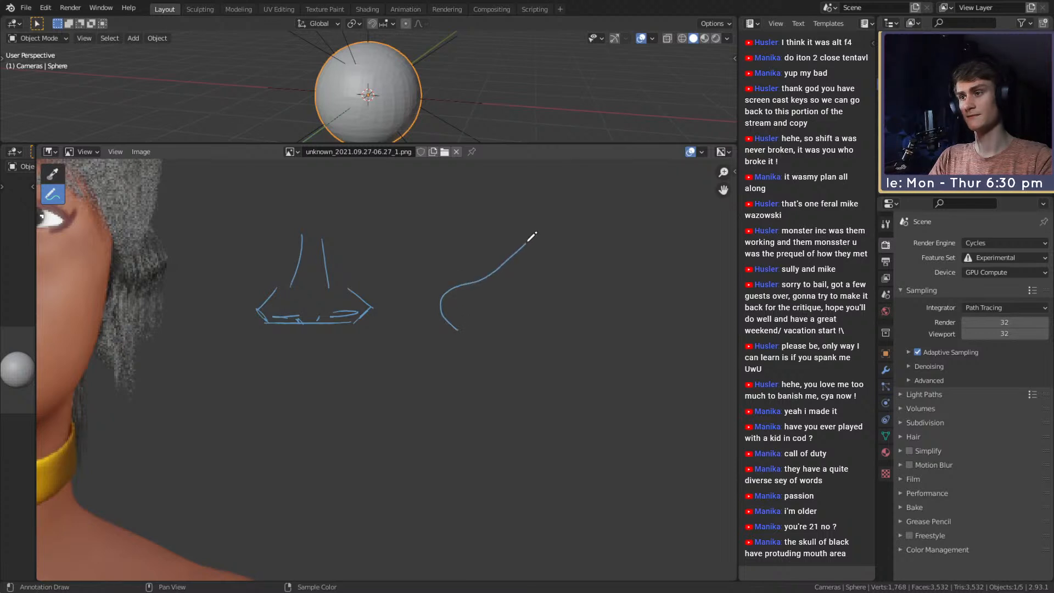
{"action": "key", "text": "ctrl+z"}
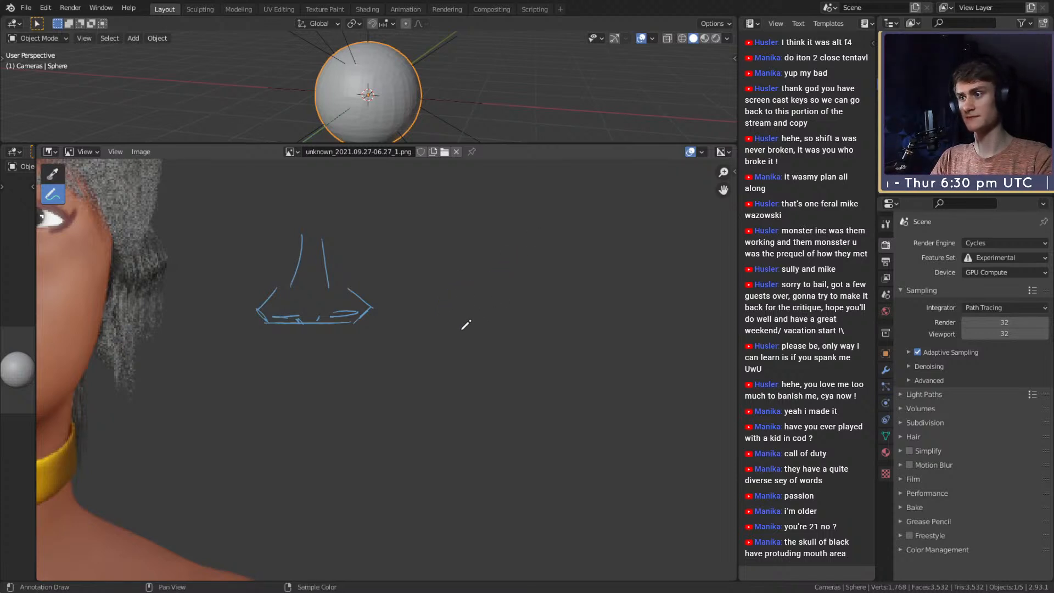
{"action": "mouse_move", "coordinate": [464, 329]}
{"action": "left_mouse_down"}
{"action": "mouse_move", "coordinate": [463, 297]}
{"action": "mouse_move", "coordinate": [451, 303]}
{"action": "mouse_move", "coordinate": [495, 285]}
{"action": "mouse_move", "coordinate": [497, 266]}
{"action": "left_mouse_up"}
{"action": "key", "text": "ctrl+z"}
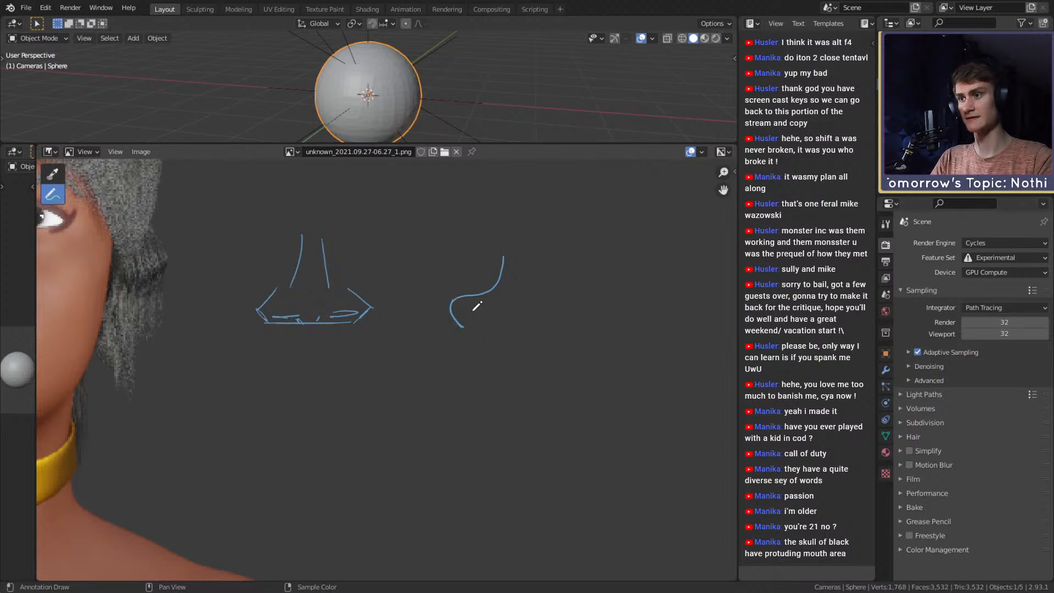
{"action": "left_click_drag", "start_coordinate": [494, 321], "coordinate": [468, 320]}
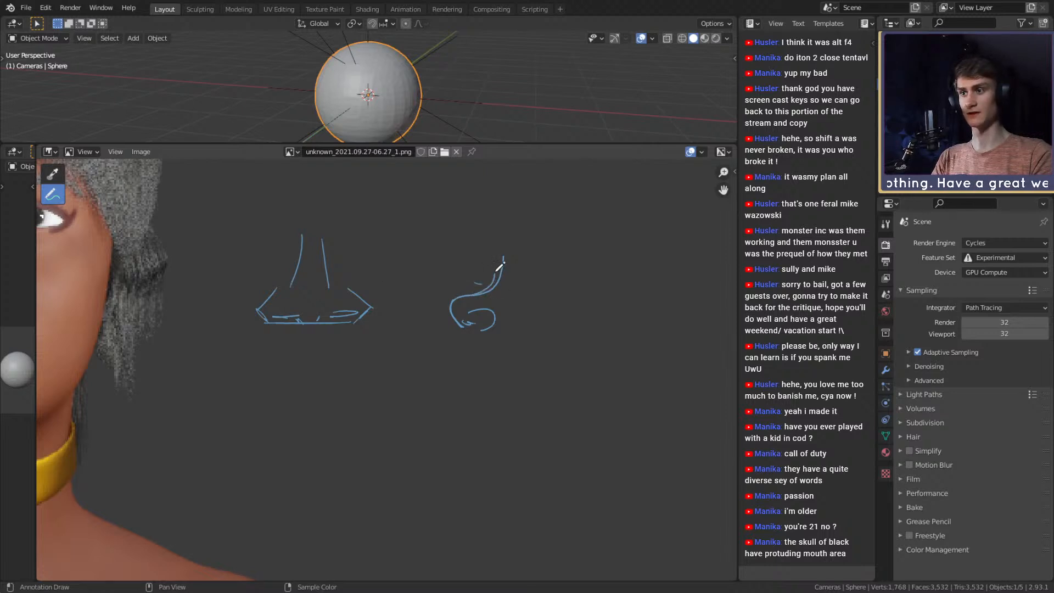
{"action": "left_click_drag", "start_coordinate": [469, 294], "coordinate": [492, 268]}
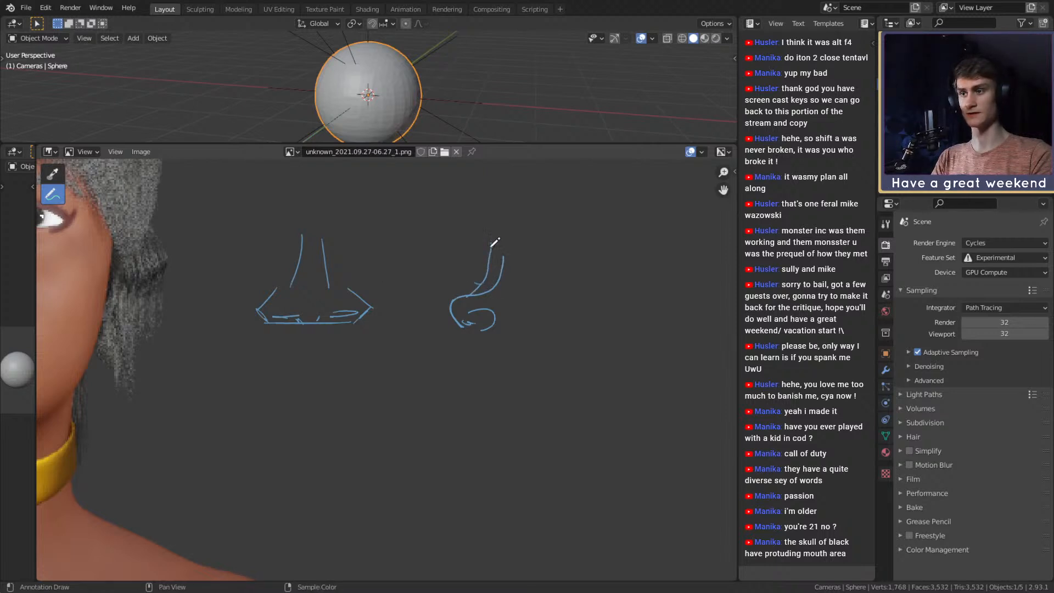
Undo all annotation strokes of the side-profile and front-view nose sketches.
{"action": "key", "text": "ctrl+z"}
{"action": "key", "text": "ctrl+z"}
{"action": "key", "text": "ctrl+z"}
{"action": "key", "text": "ctrl+z"}
{"action": "key", "text": "ctrl+z"}
{"action": "key", "text": "ctrl+z"}
{"action": "key", "text": "ctrl+z"}
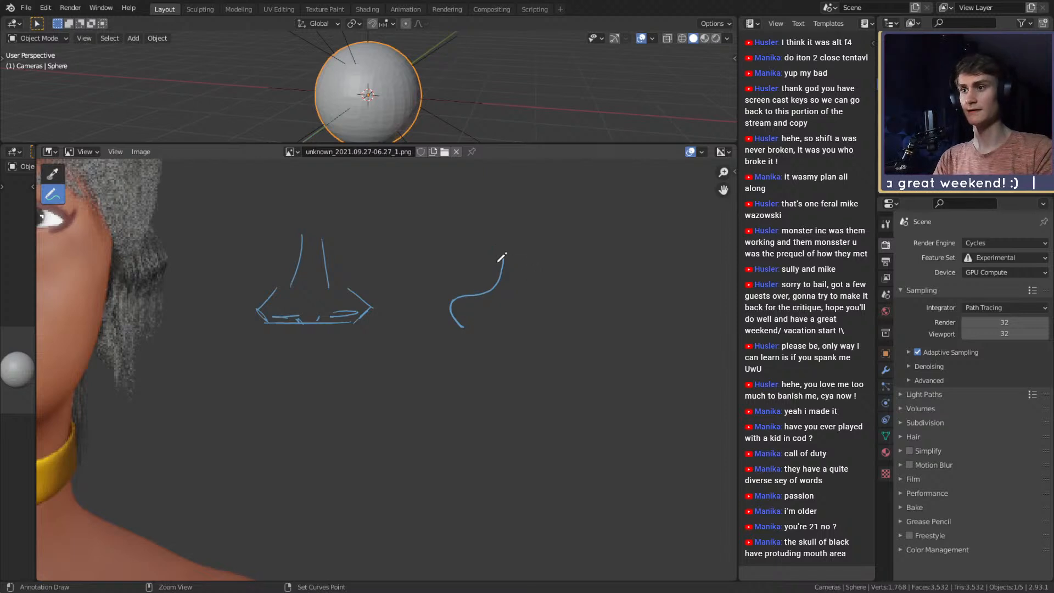
{"action": "key", "text": "ctrl+z"}
{"action": "key", "text": "ctrl+z"}
{"action": "key", "text": "ctrl+z"}
{"action": "key", "text": "ctrl+z"}
{"action": "key", "text": "ctrl+z"}
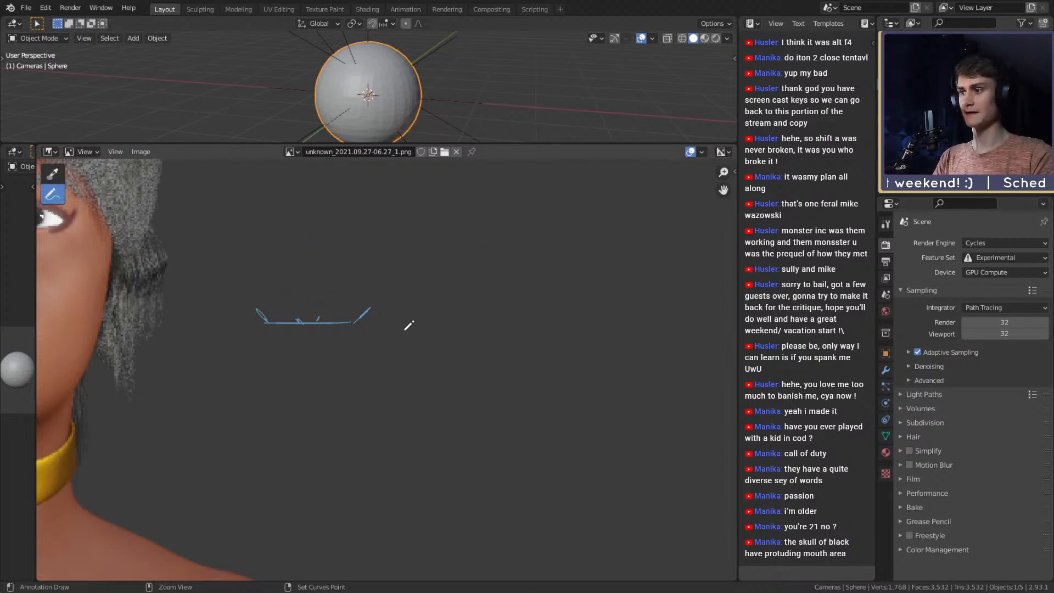
{"action": "key", "text": "ctrl+z"}
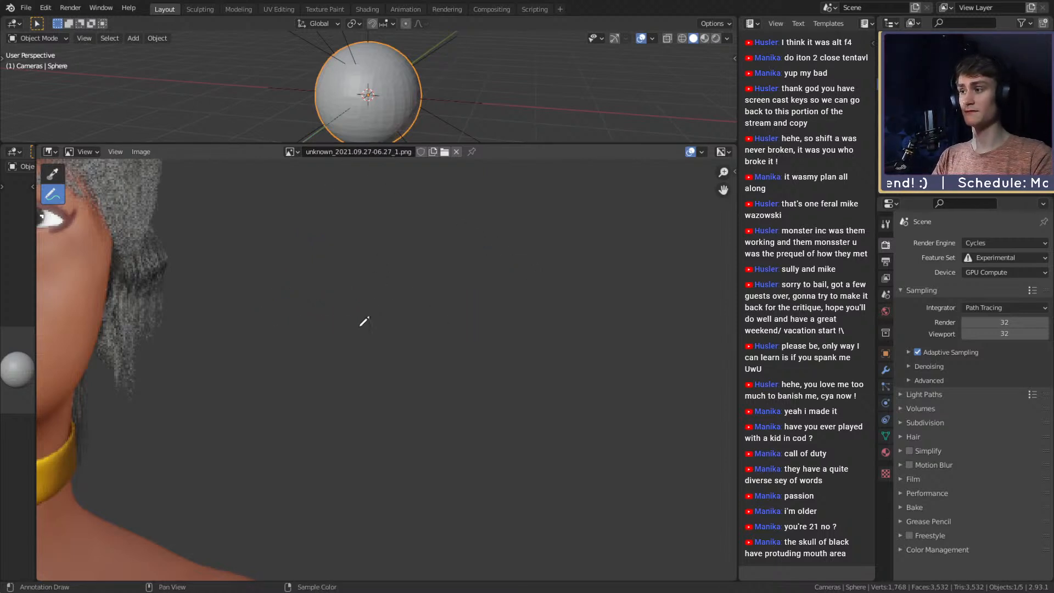
Examine the bust's nose, eyes and lips up close again.
{"action": "scroll", "coordinate": [459, 294], "scroll_direction": "down", "scroll_amount": 2}
{"action": "scroll", "coordinate": [447, 306], "scroll_direction": "up", "scroll_amount": 2}
{"action": "scroll", "coordinate": [381, 323], "scroll_direction": "up", "scroll_amount": 1}
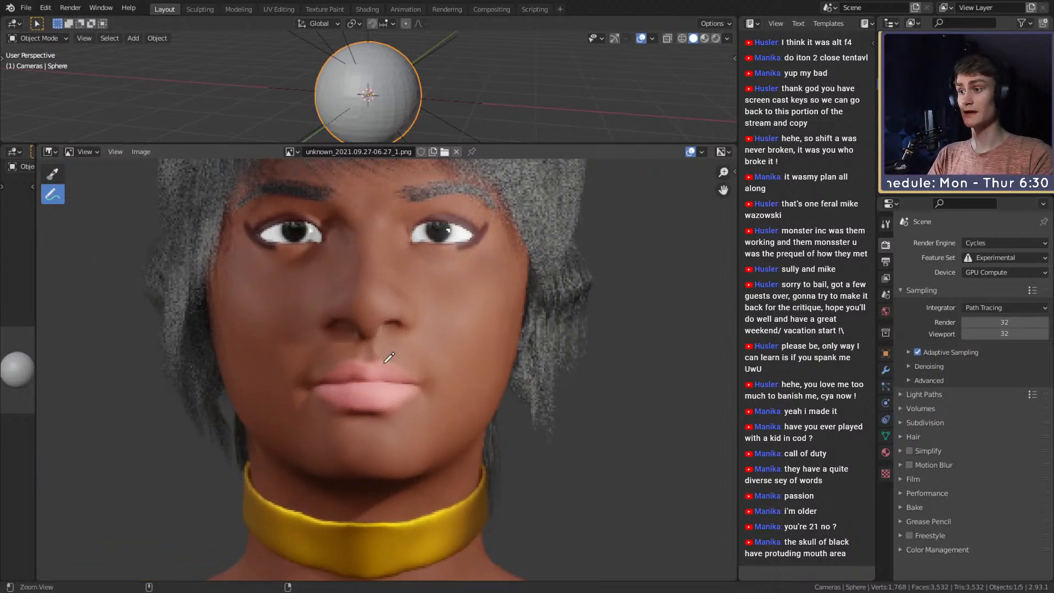
{"action": "scroll", "coordinate": [406, 308], "scroll_direction": "up", "scroll_amount": 1}
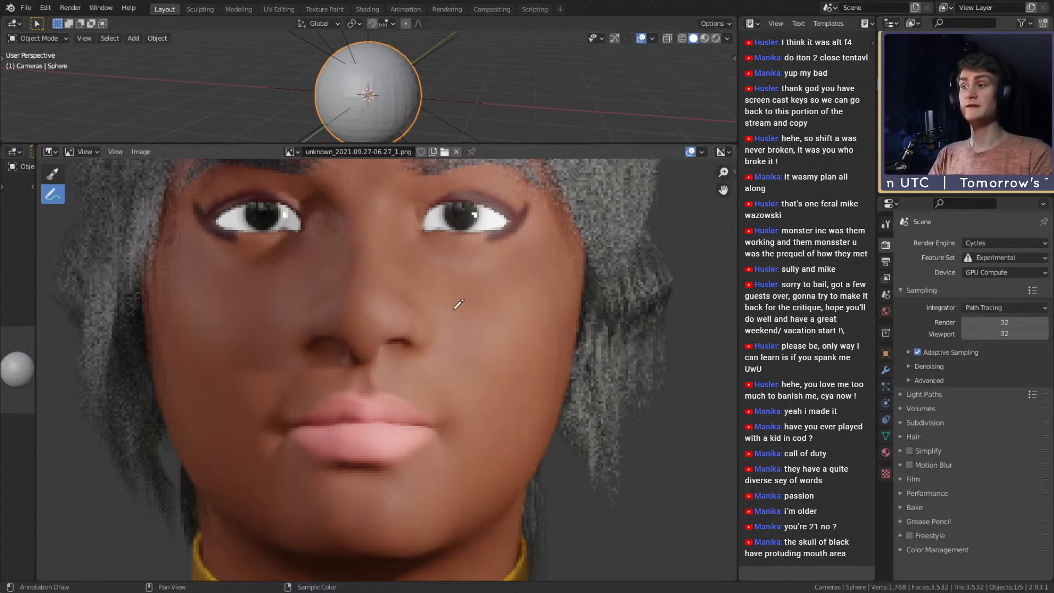
{"action": "middle_click_drag", "start_coordinate": [412, 261], "coordinate": [414, 280]}
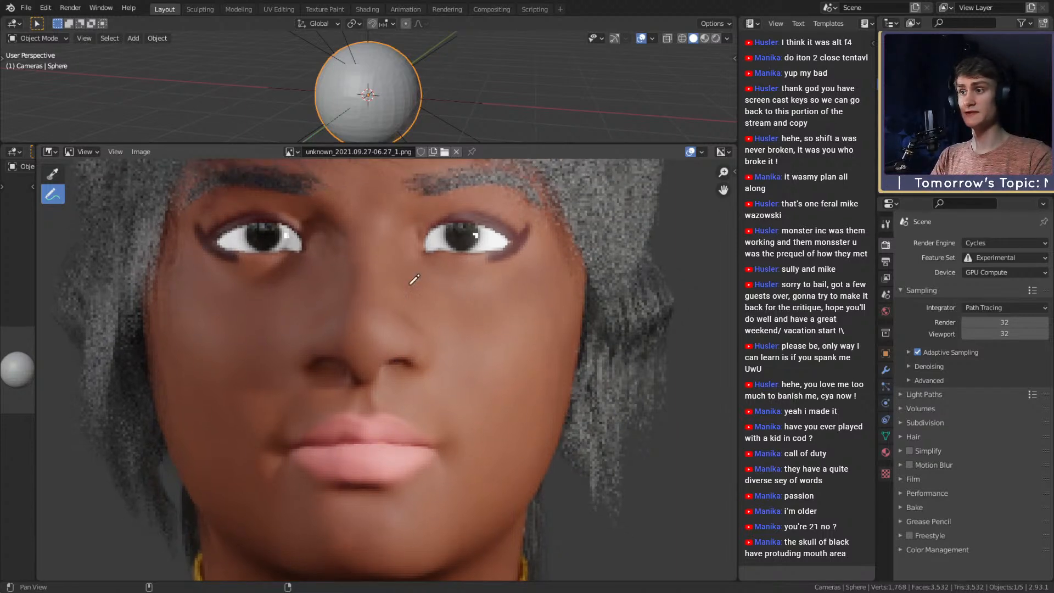
{"action": "middle_click_drag", "start_coordinate": [442, 350], "coordinate": [439, 308], "text": "ctrl"}
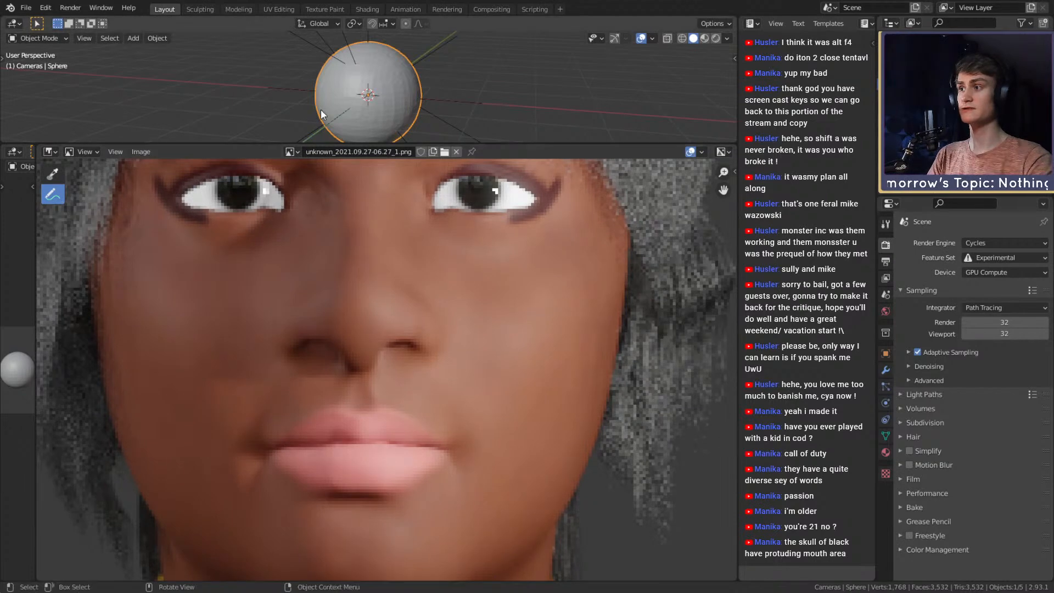
Display the reference portrait and outline both nostril wings with annotation curves, then undo the second outline.
{"action": "left_click", "coordinate": [290, 151]}
{"action": "left_click", "coordinate": [317, 166]}
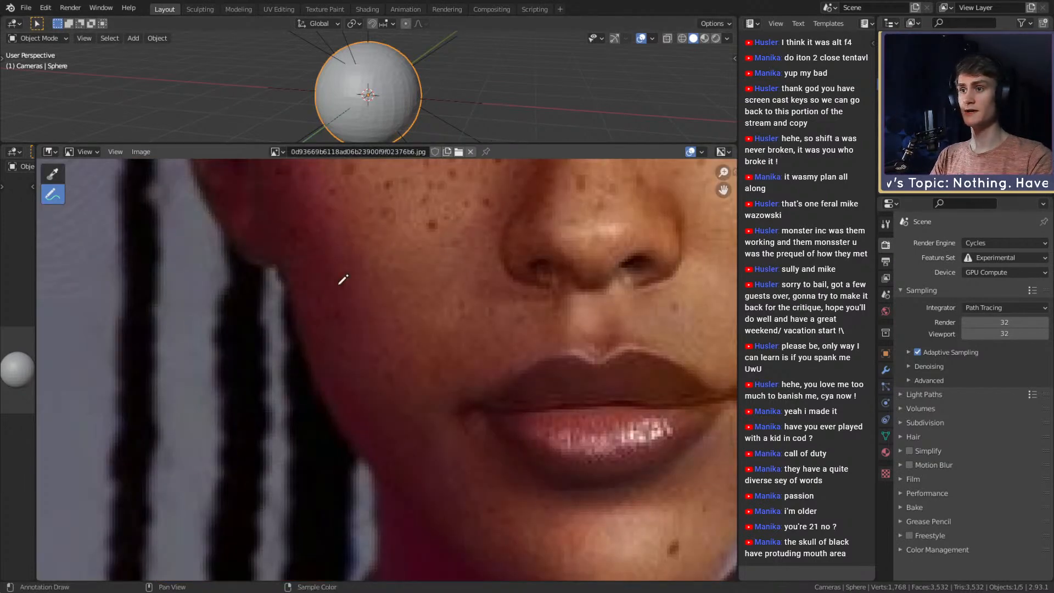
{"action": "middle_click_drag", "start_coordinate": [556, 304], "coordinate": [364, 370]}
{"action": "mouse_move", "coordinate": [442, 352]}
{"action": "left_mouse_down"}
{"action": "mouse_move", "coordinate": [488, 326]}
{"action": "mouse_move", "coordinate": [476, 262]}
{"action": "left_mouse_up"}
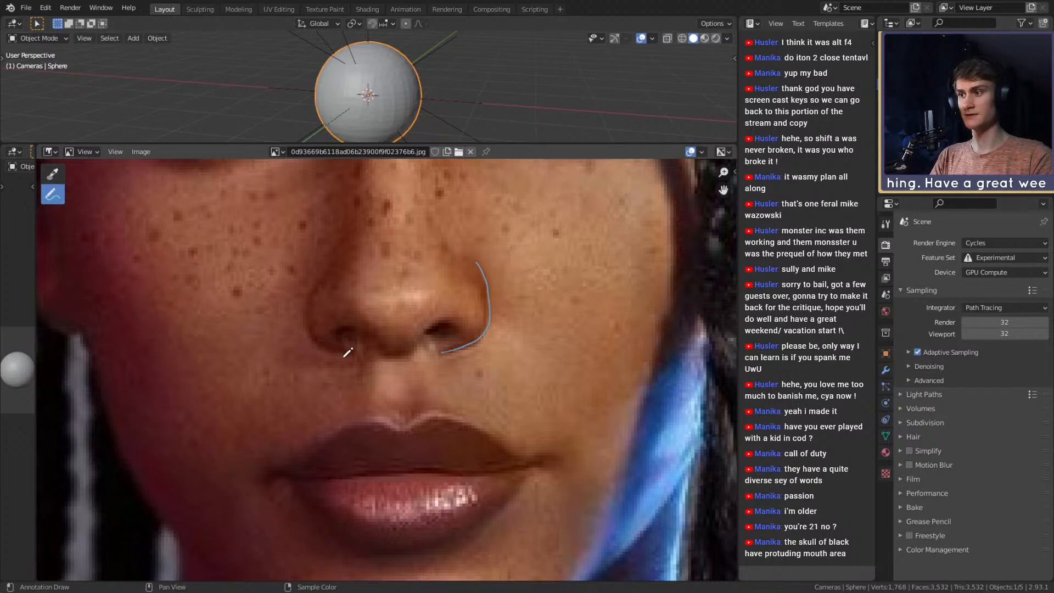
{"action": "mouse_move", "coordinate": [347, 352]}
{"action": "left_mouse_down"}
{"action": "mouse_move", "coordinate": [324, 344]}
{"action": "mouse_move", "coordinate": [310, 307]}
{"action": "mouse_move", "coordinate": [327, 277]}
{"action": "left_mouse_up"}
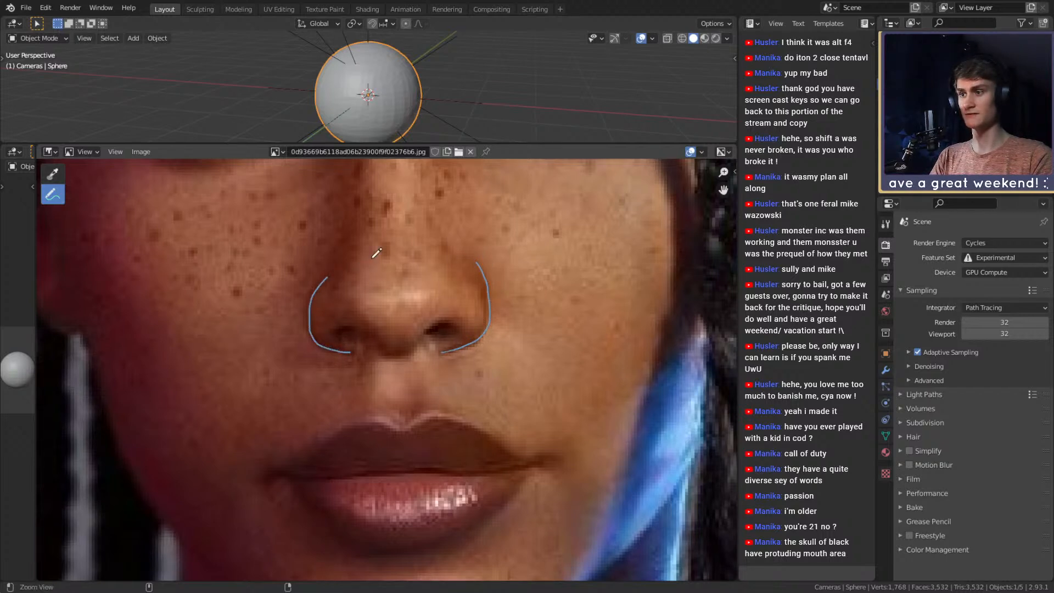
{"action": "scroll", "coordinate": [376, 252], "scroll_direction": "down", "scroll_amount": 3}
{"action": "key", "text": "ctrl+z"}
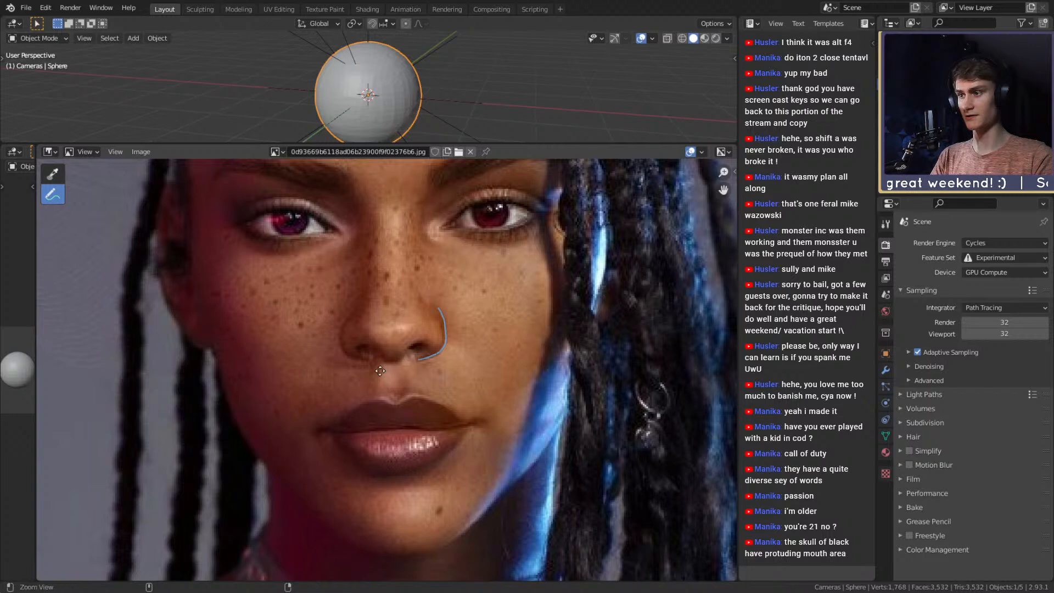
Annotate the reference portrait with a curve along one eye's upper lid and around its inner corner, then return to the nose.
{"action": "scroll", "coordinate": [380, 371], "scroll_direction": "up", "scroll_amount": 1}
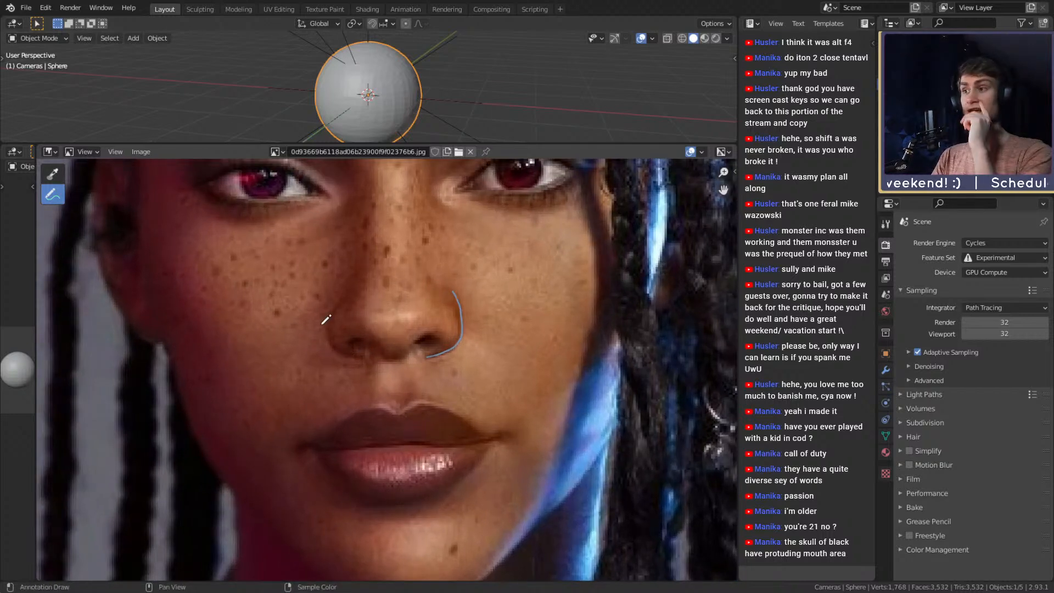
{"action": "middle_click_drag", "start_coordinate": [427, 185], "coordinate": [384, 296]}
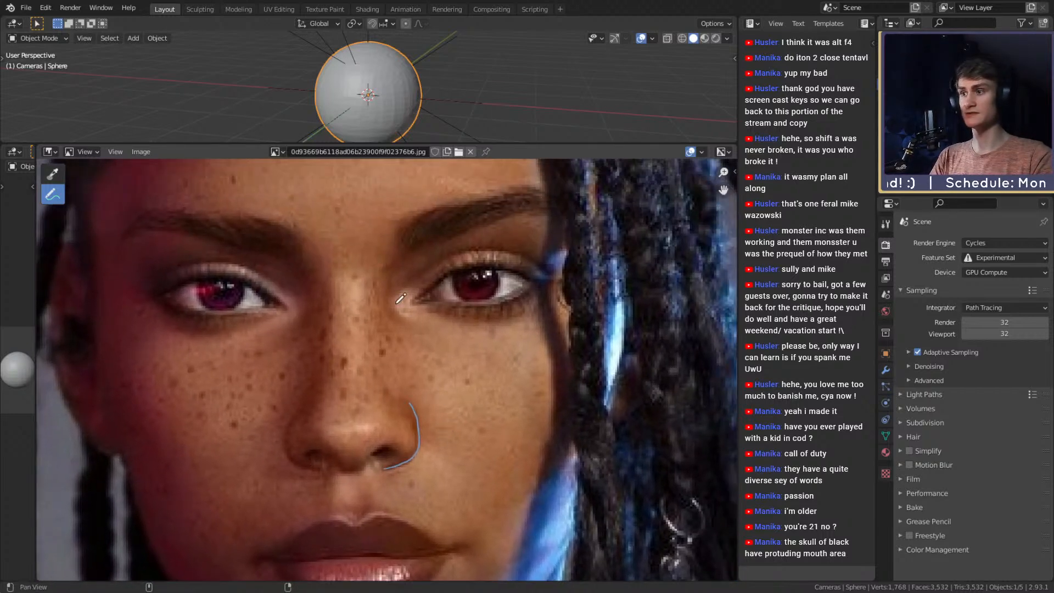
{"action": "mouse_move", "coordinate": [483, 243]}
{"action": "left_mouse_down"}
{"action": "mouse_move", "coordinate": [431, 263]}
{"action": "mouse_move", "coordinate": [391, 301]}
{"action": "mouse_move", "coordinate": [432, 323]}
{"action": "left_mouse_up"}
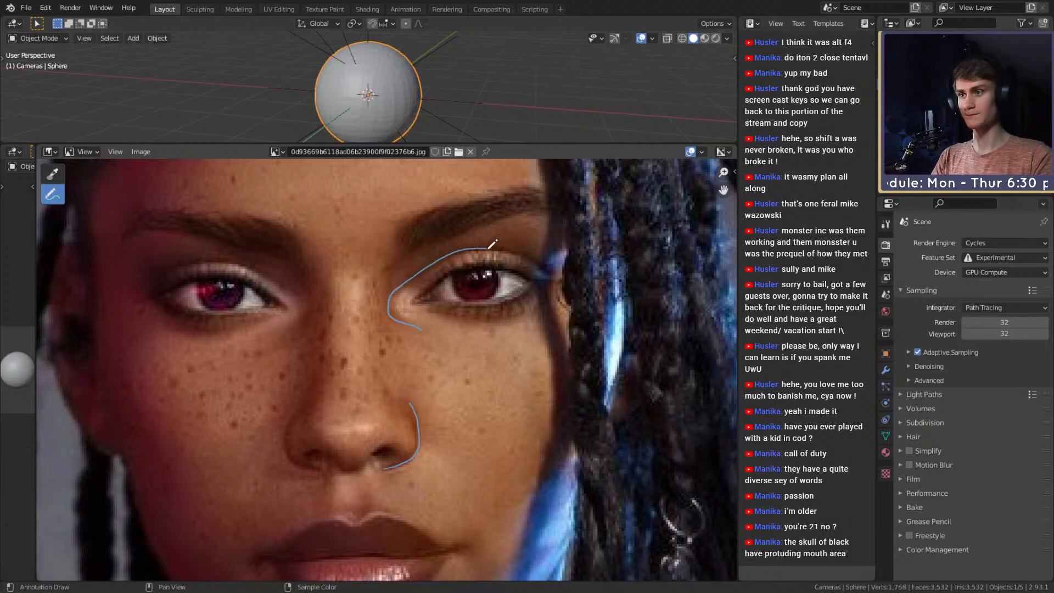
{"action": "middle_click_drag", "start_coordinate": [454, 349], "coordinate": [488, 275]}
{"action": "middle_click_drag", "start_coordinate": [495, 226], "coordinate": [496, 209]}
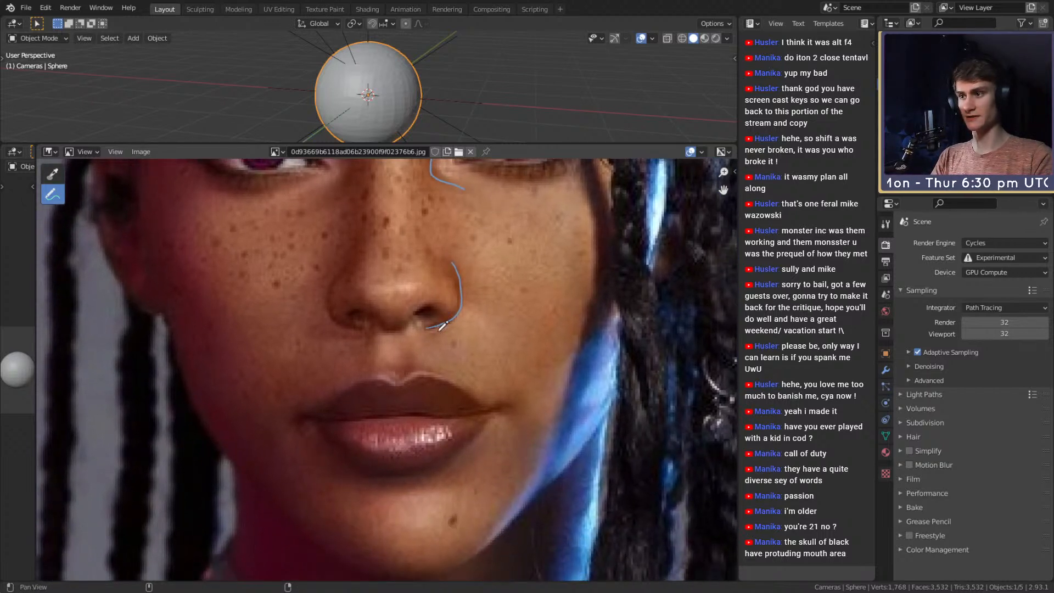
Annotate the reference portrait's cupid's bow and one half of the upper lip edge, undoing the stroke along the other half.
{"action": "mouse_move", "coordinate": [383, 365]}
{"action": "left_mouse_down"}
{"action": "mouse_move", "coordinate": [412, 362]}
{"action": "mouse_move", "coordinate": [470, 395]}
{"action": "left_mouse_up"}
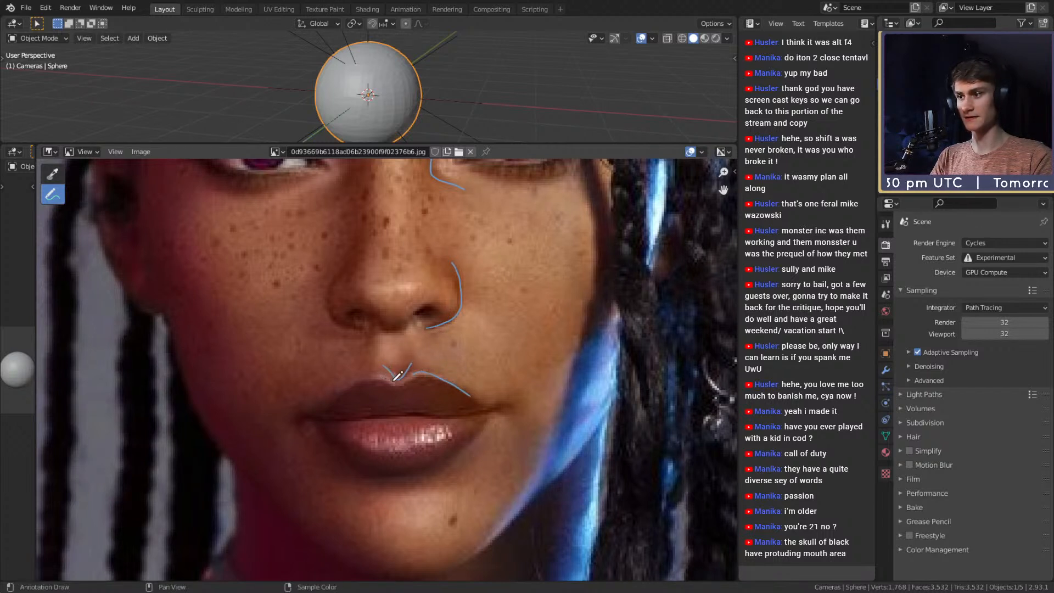
{"action": "left_click_drag", "start_coordinate": [387, 372], "coordinate": [331, 398]}
{"action": "middle_click_drag", "start_coordinate": [398, 369], "coordinate": [386, 359]}
{"action": "key", "text": "ctrl+z"}
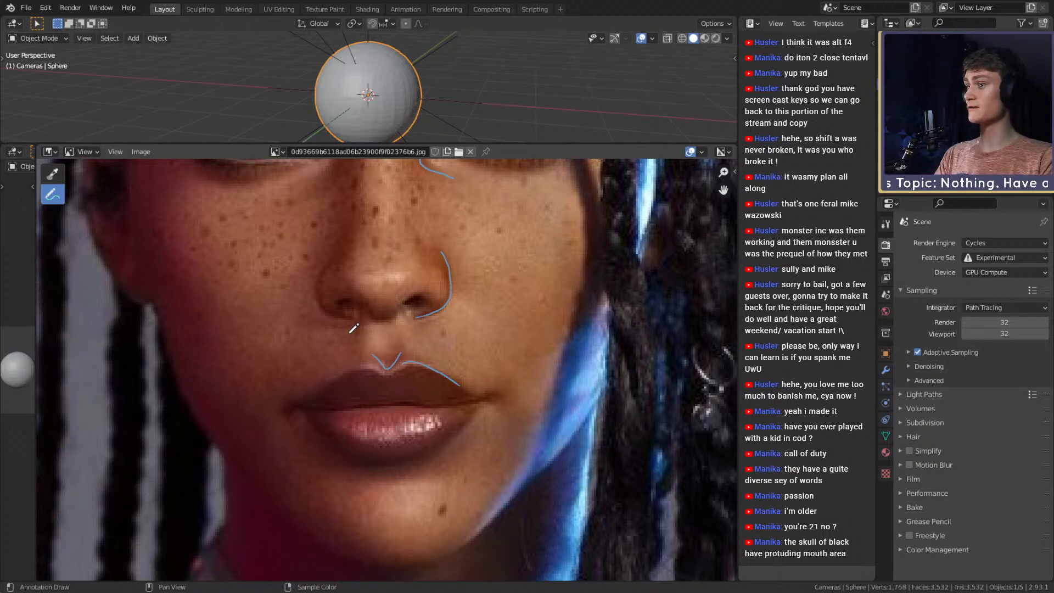
Display the bust image unknown_2021.09.27-06.27_1.png and annotate a curve over one eye's upper lid.
{"action": "middle_click_drag", "start_coordinate": [440, 383], "coordinate": [448, 368]}
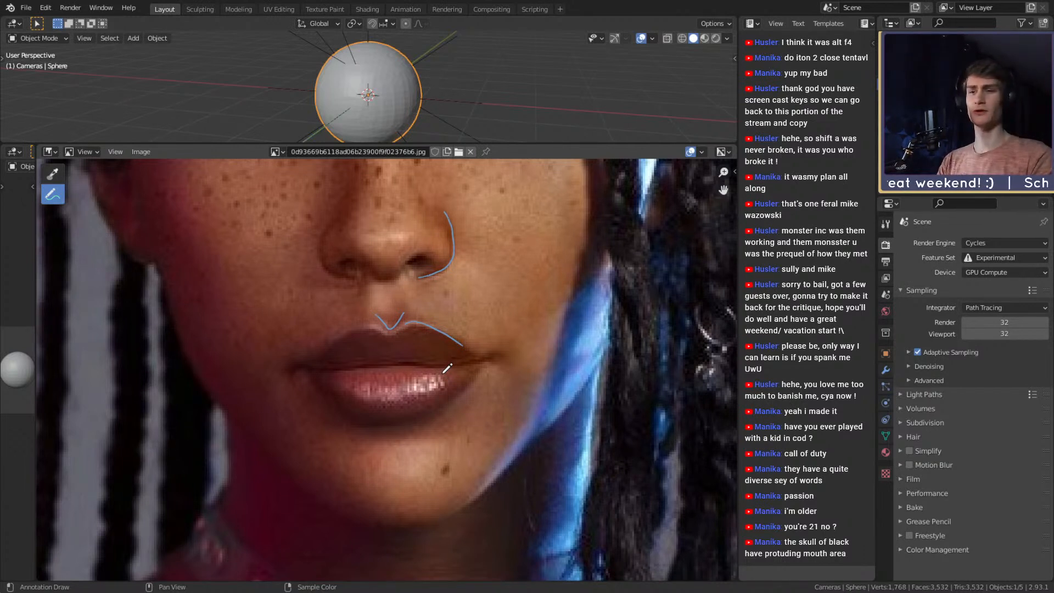
{"action": "left_click_drag", "start_coordinate": [383, 234], "coordinate": [383, 263], "text": "alt"}
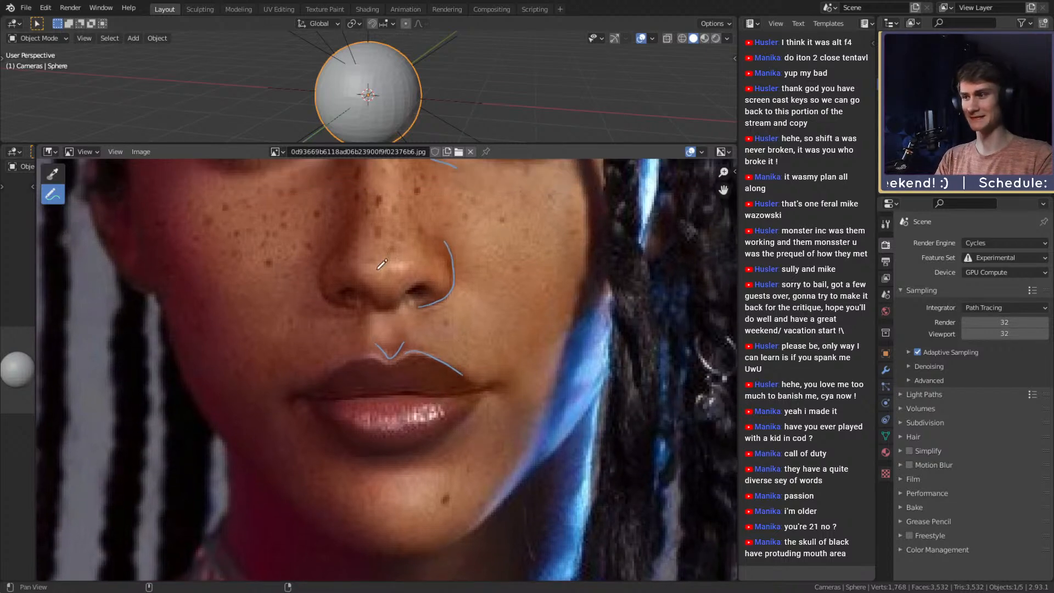
{"action": "left_click_drag", "start_coordinate": [463, 309], "coordinate": [451, 372], "text": "alt"}
{"action": "left_click_drag", "start_coordinate": [437, 292], "coordinate": [500, 358], "text": "alt"}
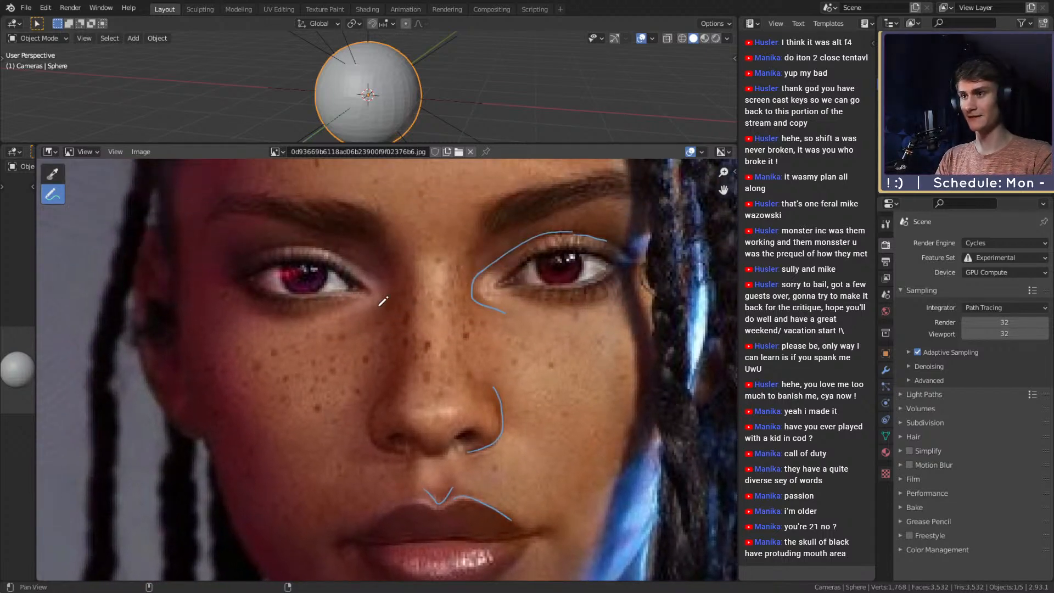
{"action": "mouse_move", "coordinate": [531, 290]}
{"action": "left_mouse_down", "text": "alt"}
{"action": "mouse_move", "coordinate": [470, 290]}
{"action": "mouse_move", "coordinate": [486, 301]}
{"action": "left_mouse_up", "text": "alt"}
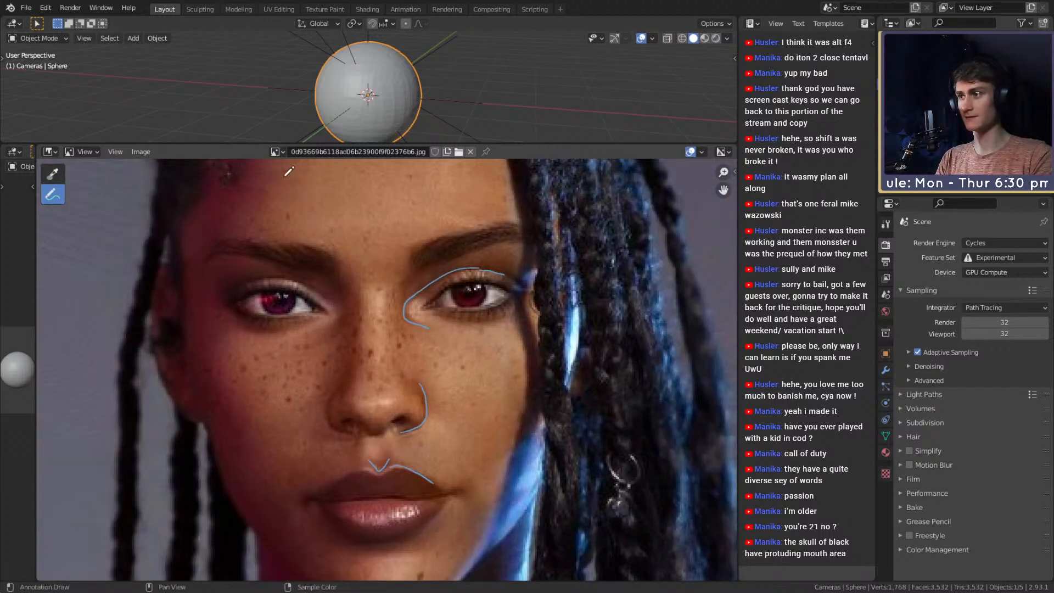
{"action": "left_click", "coordinate": [275, 152]}
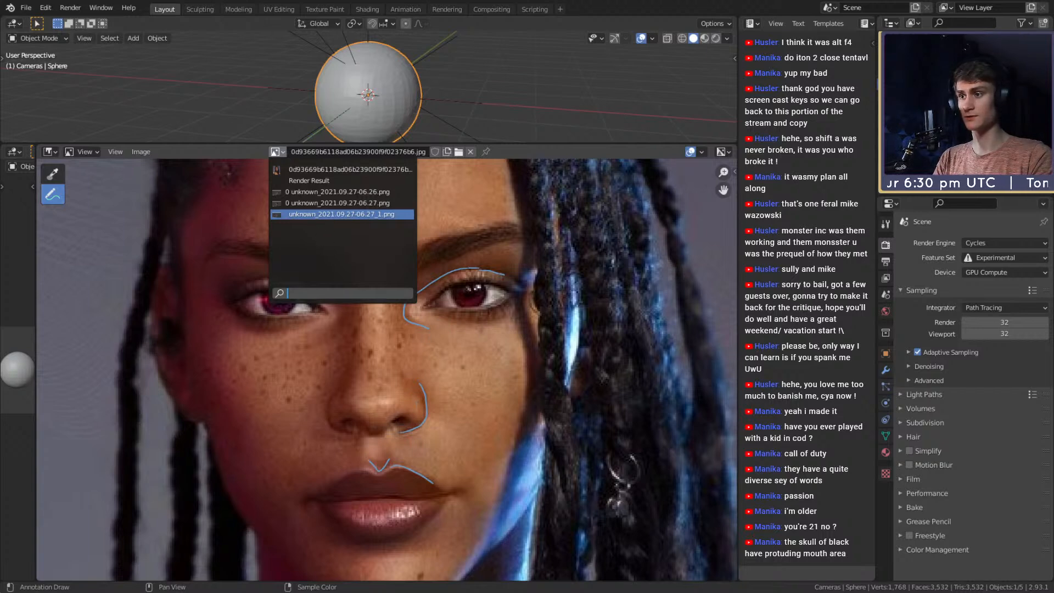
{"action": "left_click", "coordinate": [324, 213]}
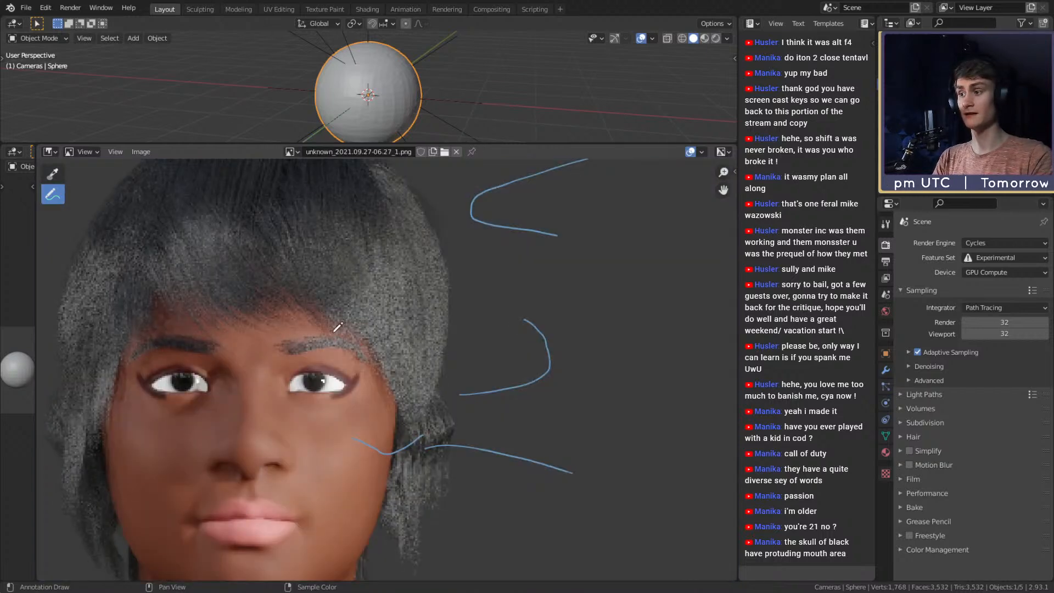
{"action": "middle_click_drag", "start_coordinate": [337, 327], "coordinate": [454, 295], "text": "ctrl"}
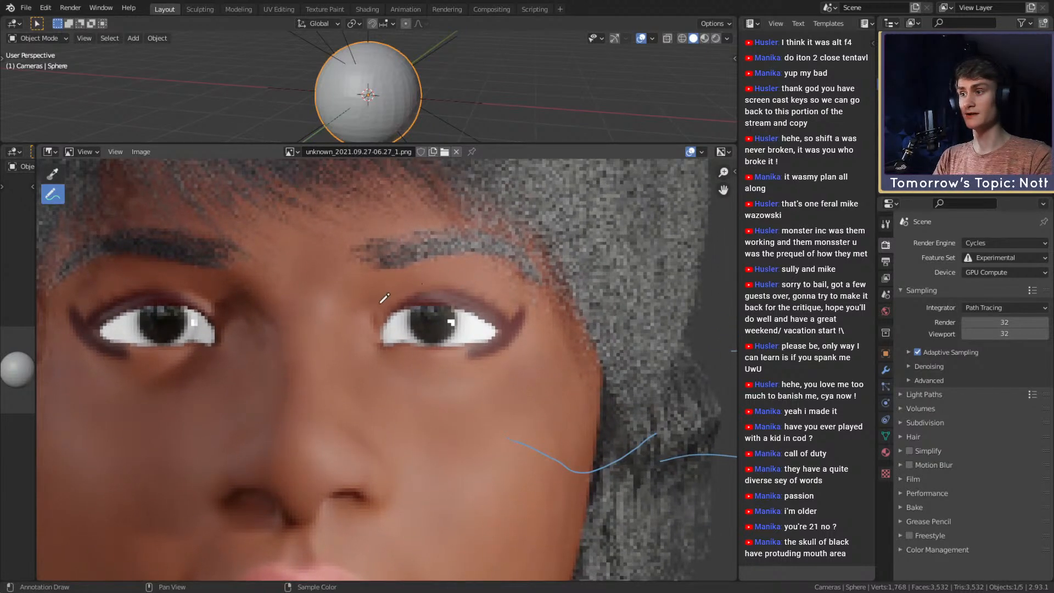
{"action": "mouse_move", "coordinate": [369, 309]}
{"action": "left_mouse_down"}
{"action": "mouse_move", "coordinate": [449, 283]}
{"action": "mouse_move", "coordinate": [486, 304]}
{"action": "left_mouse_up"}
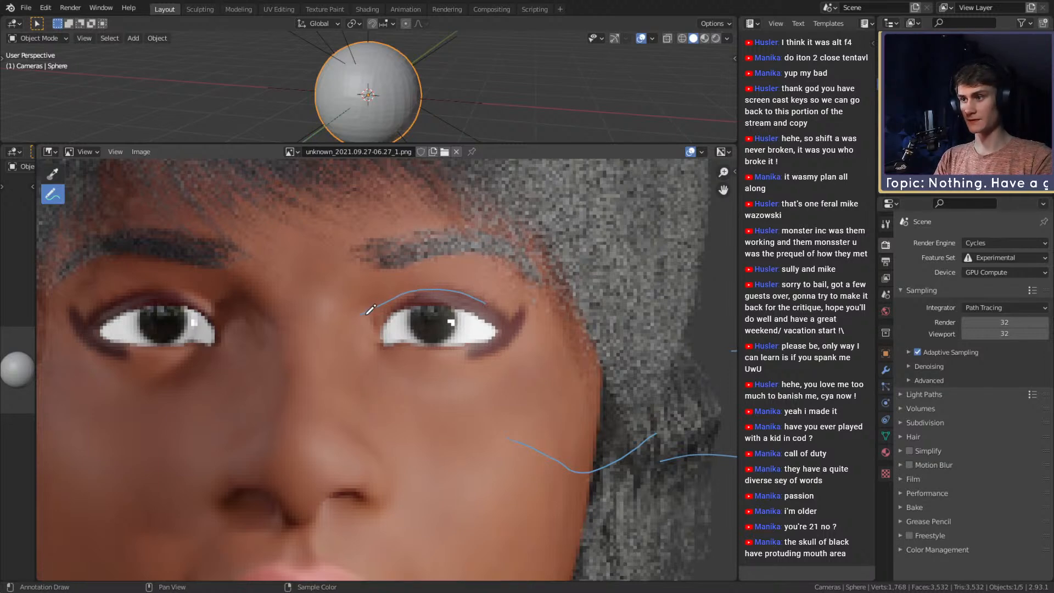
Compare with the reference portrait's eyes, then extend the bust's eyelid curve around the inner eye corner.
{"action": "left_click", "coordinate": [291, 151]}
{"action": "left_click", "coordinate": [330, 189]}
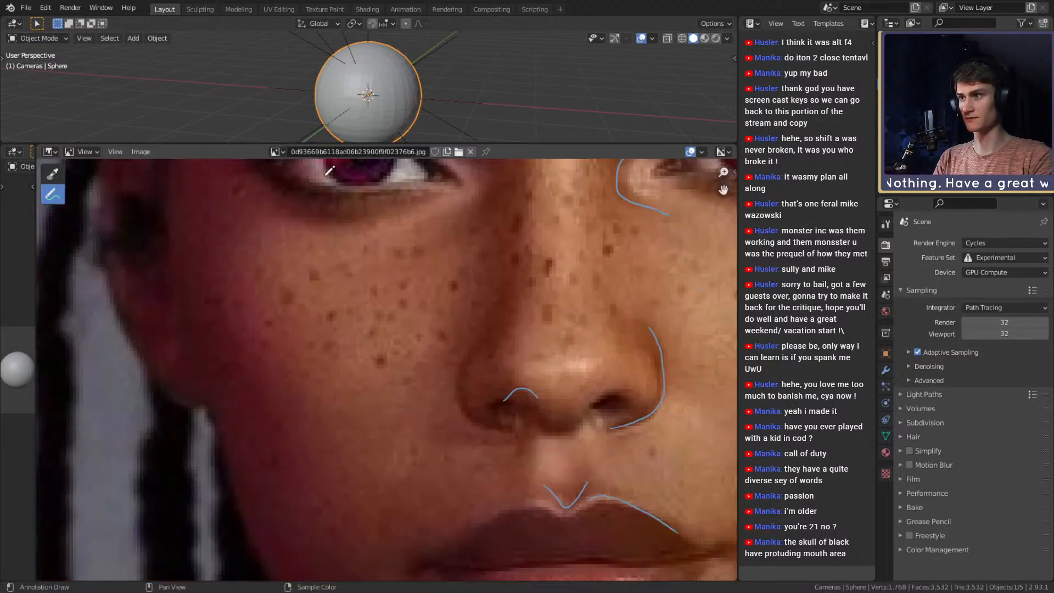
{"action": "mouse_move", "coordinate": [508, 283]}
{"action": "middle_mouse_down"}
{"action": "mouse_move", "coordinate": [369, 407]}
{"action": "mouse_move", "coordinate": [332, 405]}
{"action": "middle_mouse_up"}
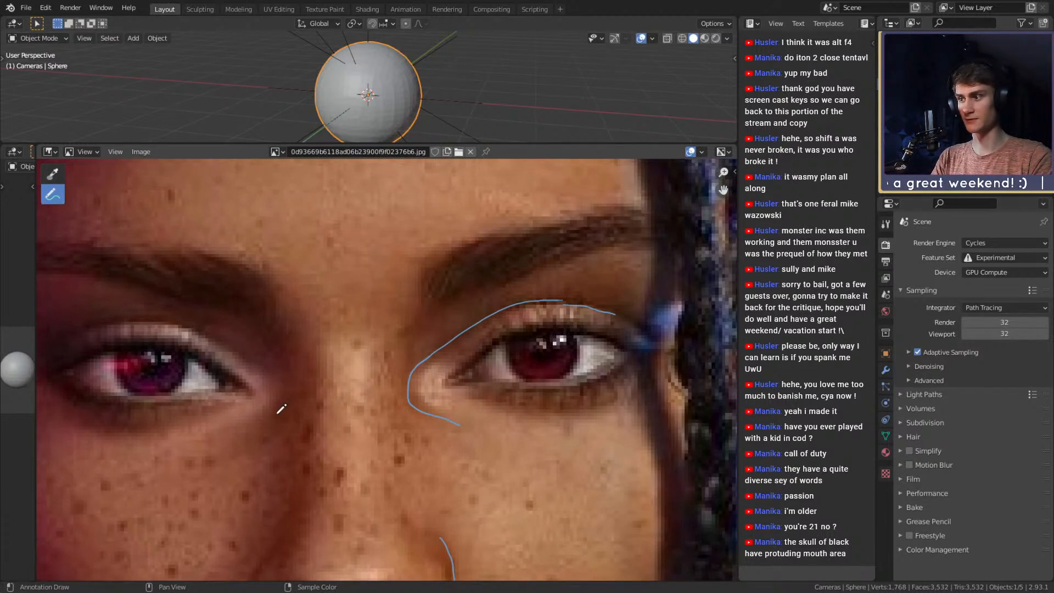
{"action": "left_click", "coordinate": [280, 151]}
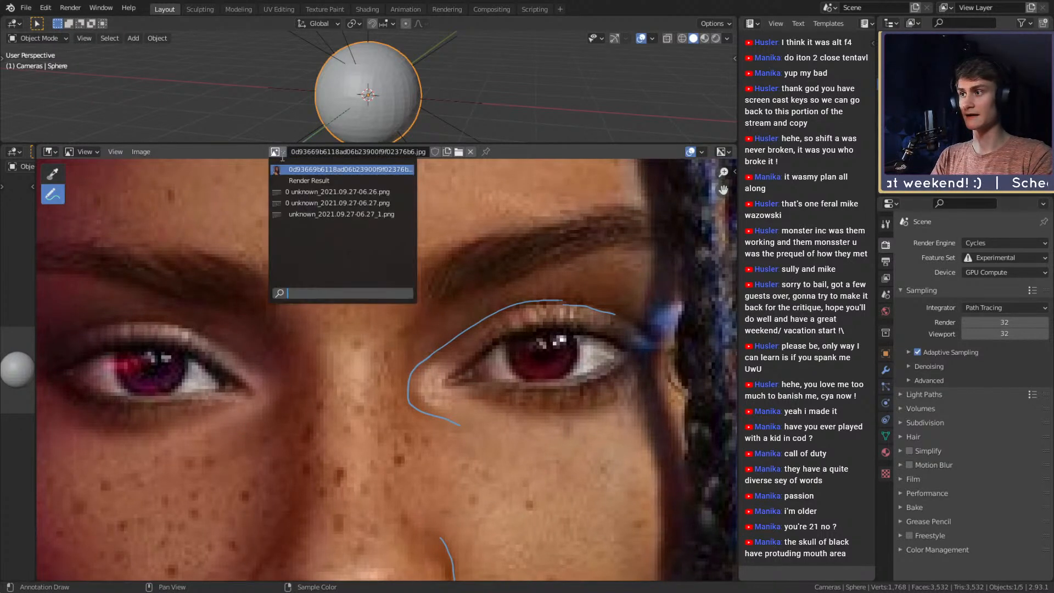
{"action": "left_click", "coordinate": [299, 214]}
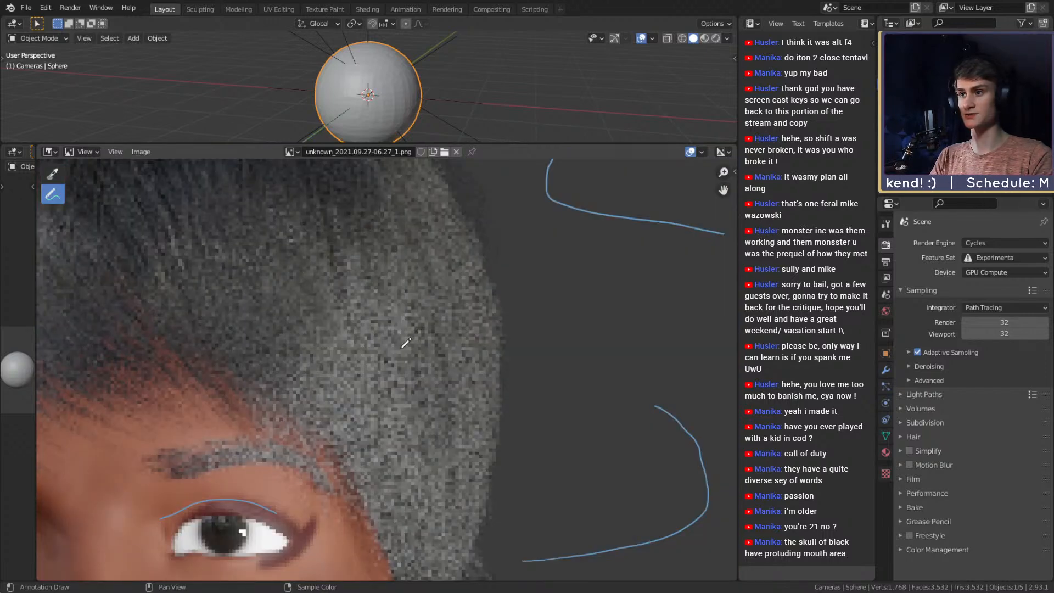
{"action": "middle_click_drag", "start_coordinate": [181, 503], "coordinate": [417, 293]}
{"action": "mouse_move", "coordinate": [421, 291]}
{"action": "left_mouse_down"}
{"action": "mouse_move", "coordinate": [385, 301]}
{"action": "mouse_move", "coordinate": [366, 321]}
{"action": "mouse_move", "coordinate": [386, 342]}
{"action": "left_mouse_up"}
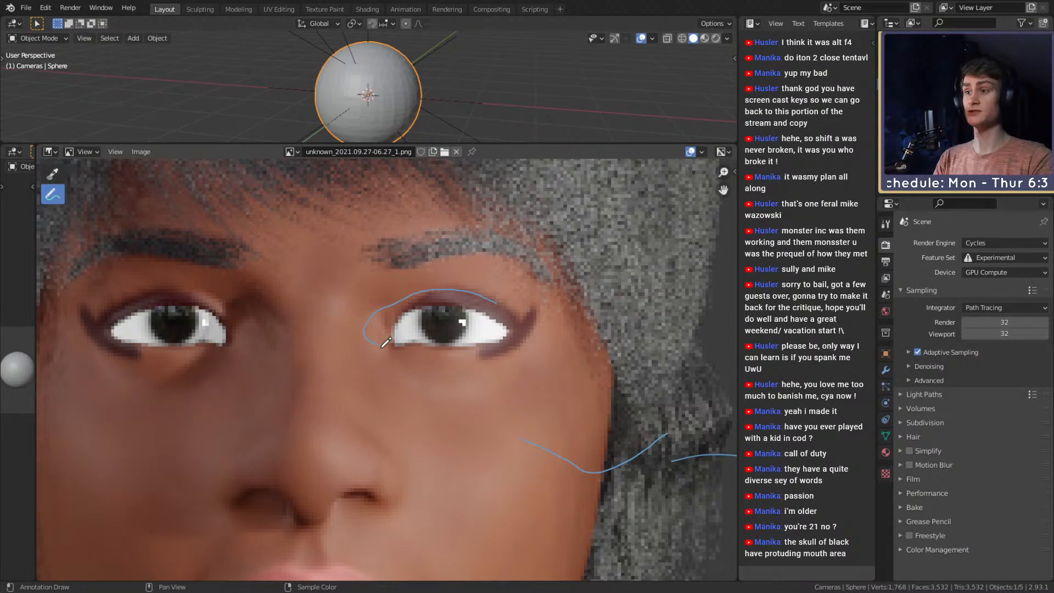
Try annotating the philtrum lines between the bust's nose and upper lip, then undo the strokes.
{"action": "mouse_move", "coordinate": [467, 304]}
{"action": "middle_mouse_down"}
{"action": "mouse_move", "coordinate": [505, 260]}
{"action": "mouse_move", "coordinate": [483, 195]}
{"action": "middle_mouse_up"}
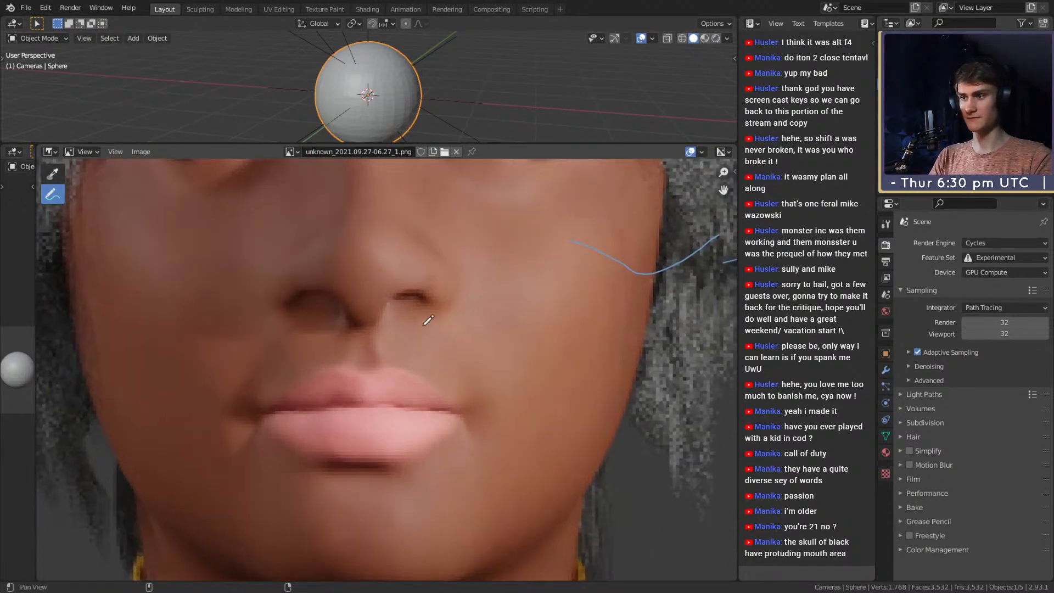
{"action": "middle_click_drag", "start_coordinate": [428, 319], "coordinate": [438, 334]}
{"action": "mouse_move", "coordinate": [377, 341]}
{"action": "left_mouse_down"}
{"action": "mouse_move", "coordinate": [388, 383]}
{"action": "mouse_move", "coordinate": [372, 345]}
{"action": "mouse_move", "coordinate": [353, 384]}
{"action": "left_mouse_up"}
{"action": "key", "text": "ctrl+z"}
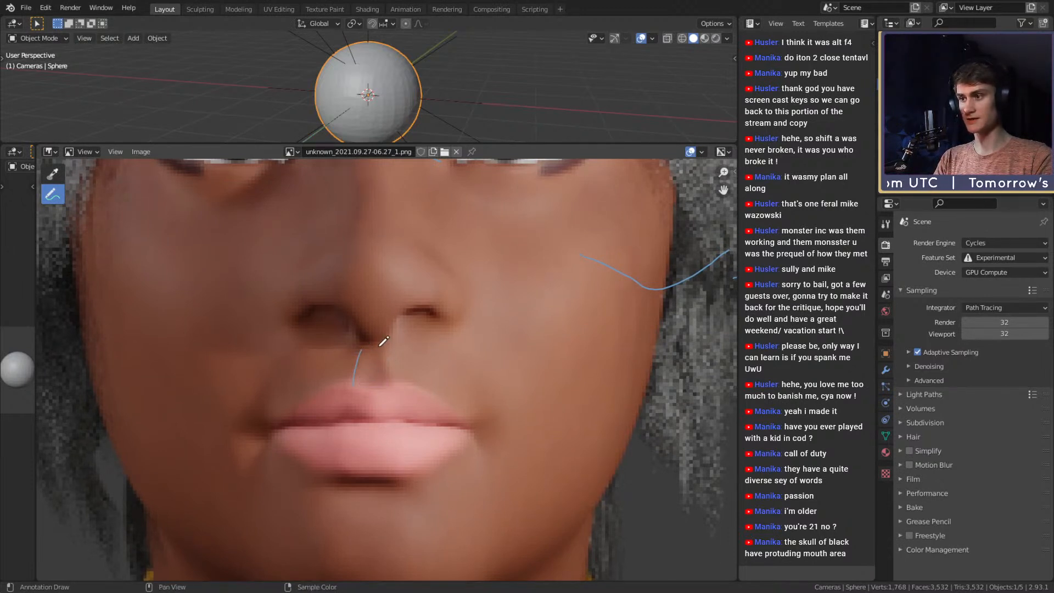
{"action": "key", "text": "ctrl+z"}
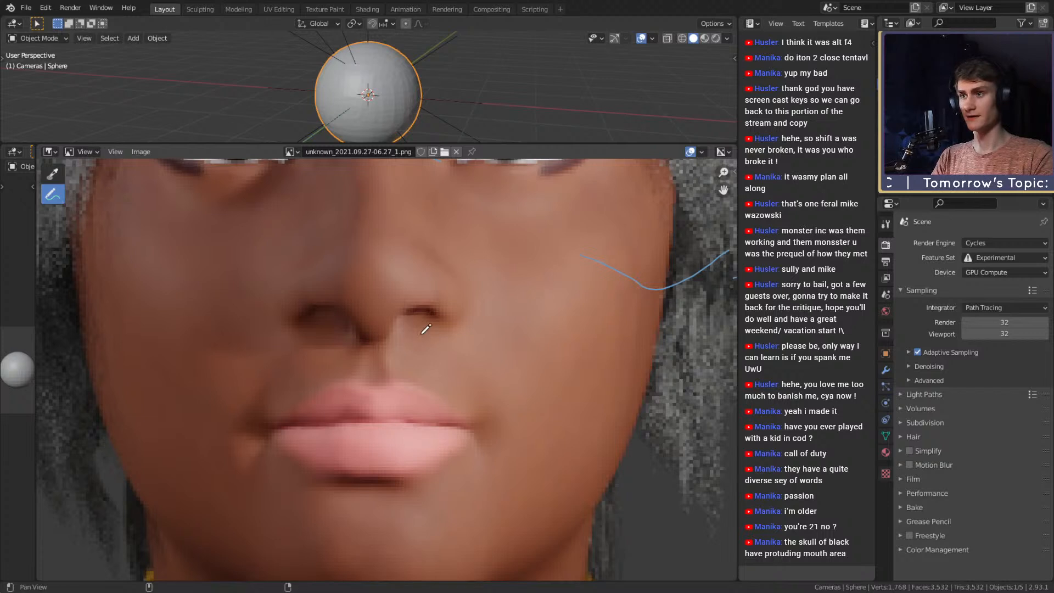
Try several annotation curves around the outer edge of one of the bust's nostrils, undoing each stroke.
{"action": "middle_click_drag", "start_coordinate": [422, 333], "coordinate": [412, 359]}
{"action": "left_click_drag", "start_coordinate": [431, 346], "coordinate": [444, 346]}
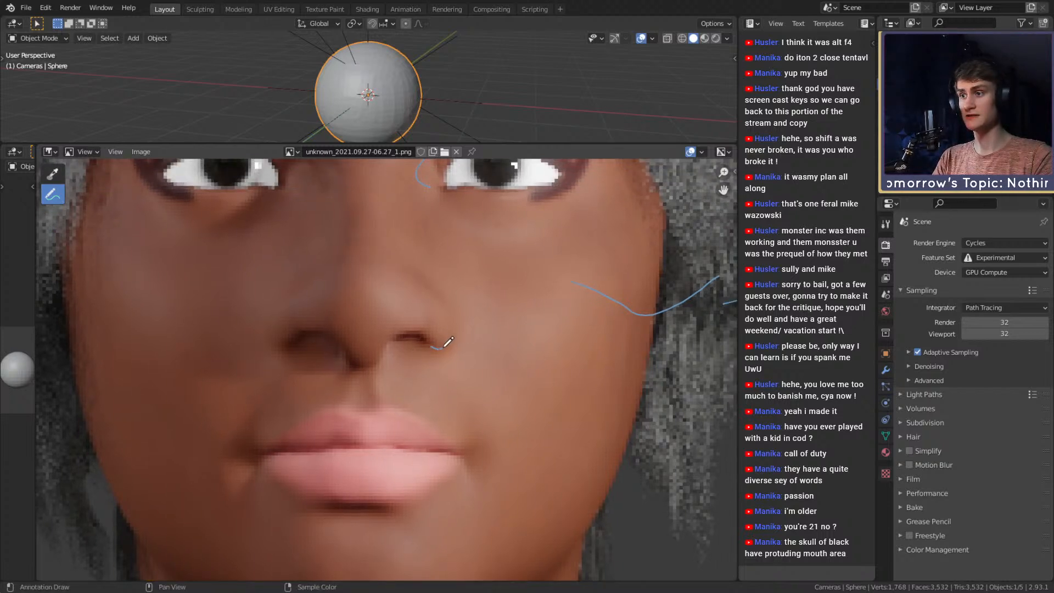
{"action": "key", "text": "ctrl+z"}
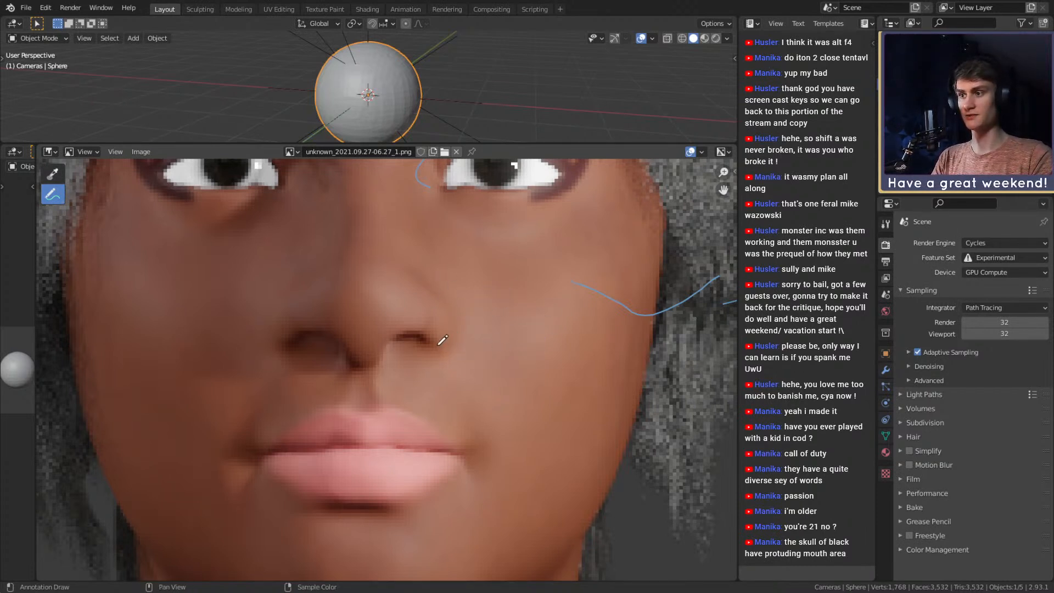
{"action": "mouse_move", "coordinate": [434, 345]}
{"action": "left_mouse_down"}
{"action": "mouse_move", "coordinate": [458, 329]}
{"action": "mouse_move", "coordinate": [445, 301]}
{"action": "left_mouse_up"}
{"action": "key", "text": "ctrl+z"}
{"action": "key", "text": "ctrl+z"}
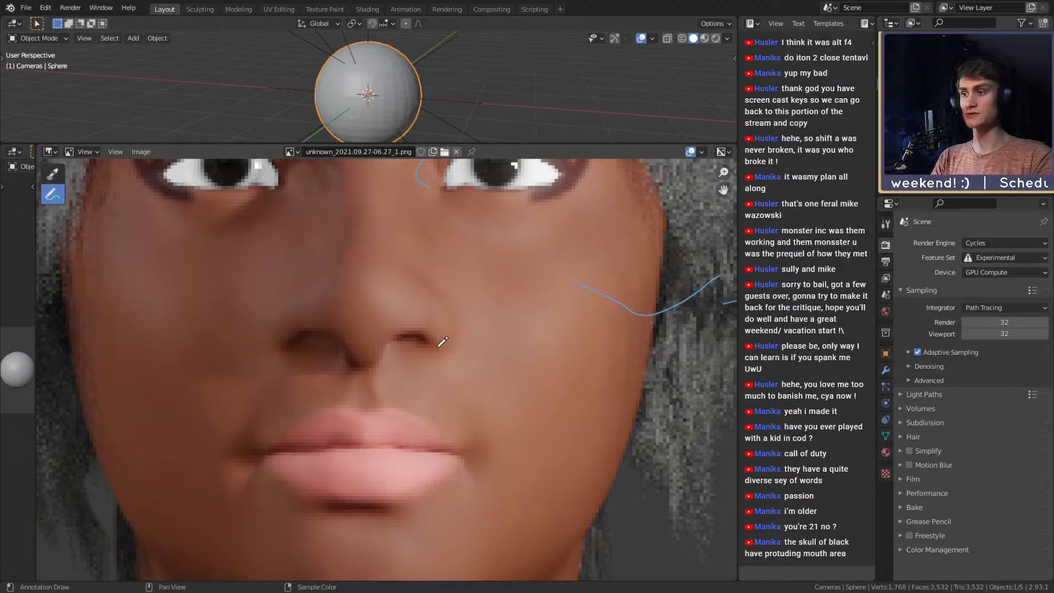
{"action": "mouse_move", "coordinate": [432, 344]}
{"action": "left_mouse_down"}
{"action": "mouse_move", "coordinate": [455, 332]}
{"action": "mouse_move", "coordinate": [438, 287]}
{"action": "left_mouse_up"}
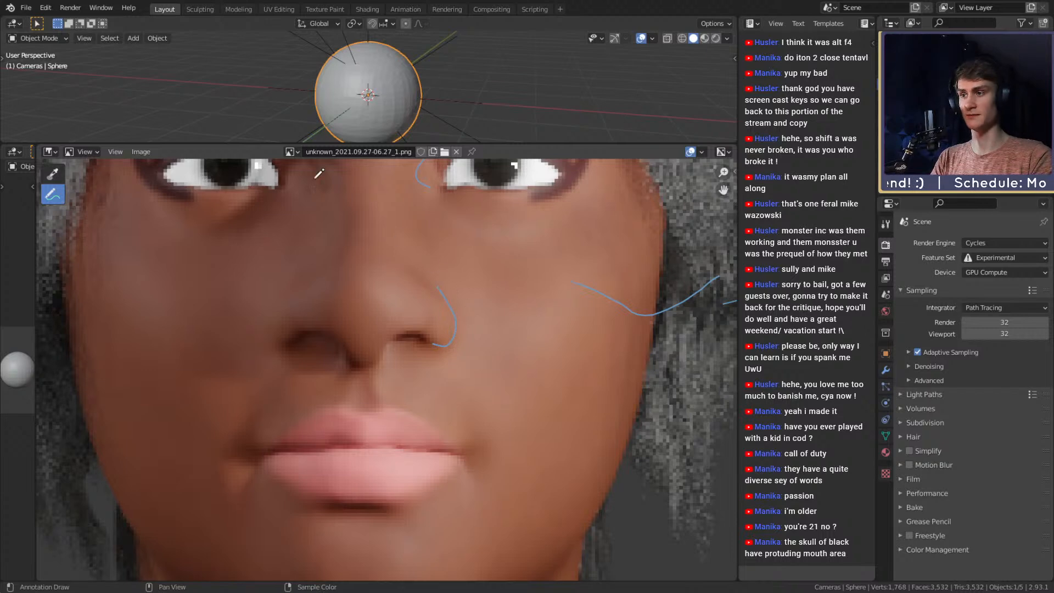
{"action": "key", "text": "ctrl+z"}
Display the reference portrait and examine the nostril shape in relation to the whole face.
{"action": "left_click", "coordinate": [291, 152]}
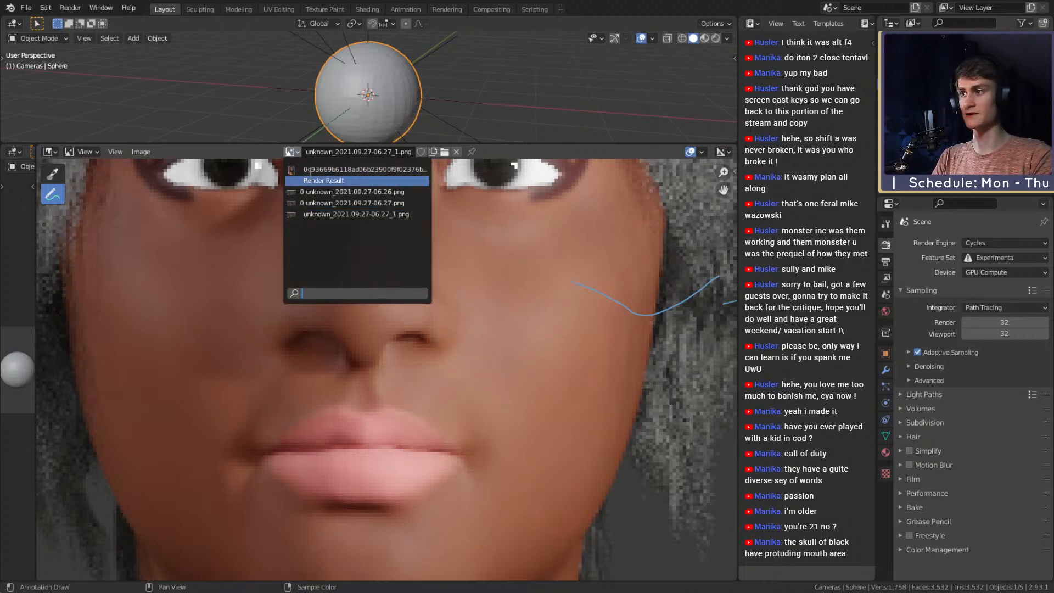
{"action": "left_click", "coordinate": [330, 172]}
{"action": "mouse_move", "coordinate": [387, 333]}
{"action": "left_mouse_down"}
{"action": "mouse_move", "coordinate": [341, 315]}
{"action": "mouse_move", "coordinate": [342, 249]}
{"action": "left_mouse_up"}
{"action": "key", "text": "ctrl+z"}
{"action": "left_click_drag", "start_coordinate": [430, 232], "coordinate": [431, 356], "text": "ctrl+alt"}
{"action": "scroll", "coordinate": [434, 351], "scroll_direction": "up", "scroll_amount": 4}
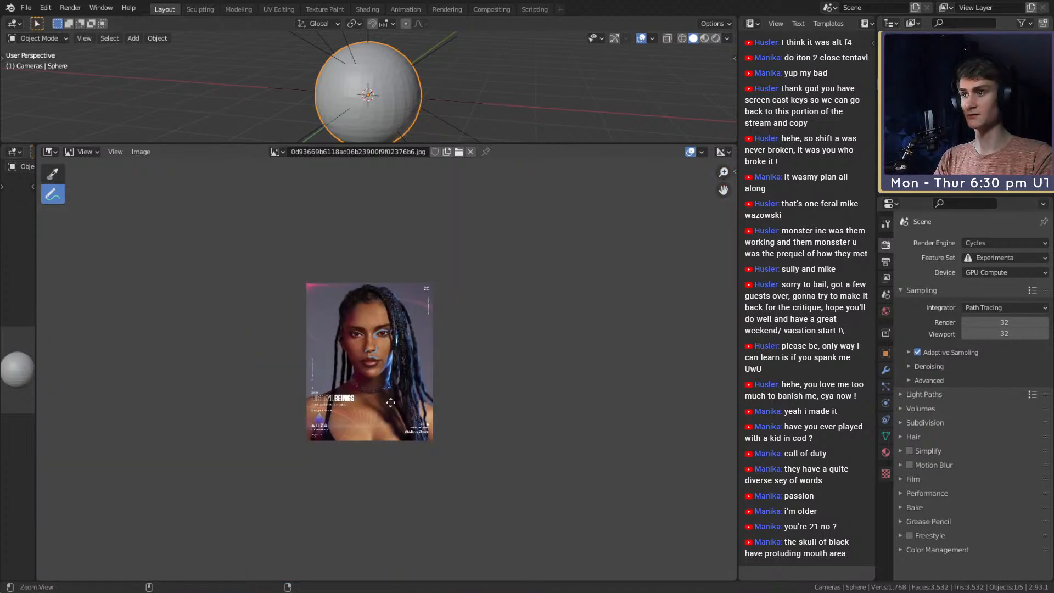
{"action": "middle_click_drag", "start_coordinate": [404, 320], "coordinate": [400, 322]}
{"action": "middle_click_drag", "start_coordinate": [400, 322], "coordinate": [430, 299], "text": "ctrl"}
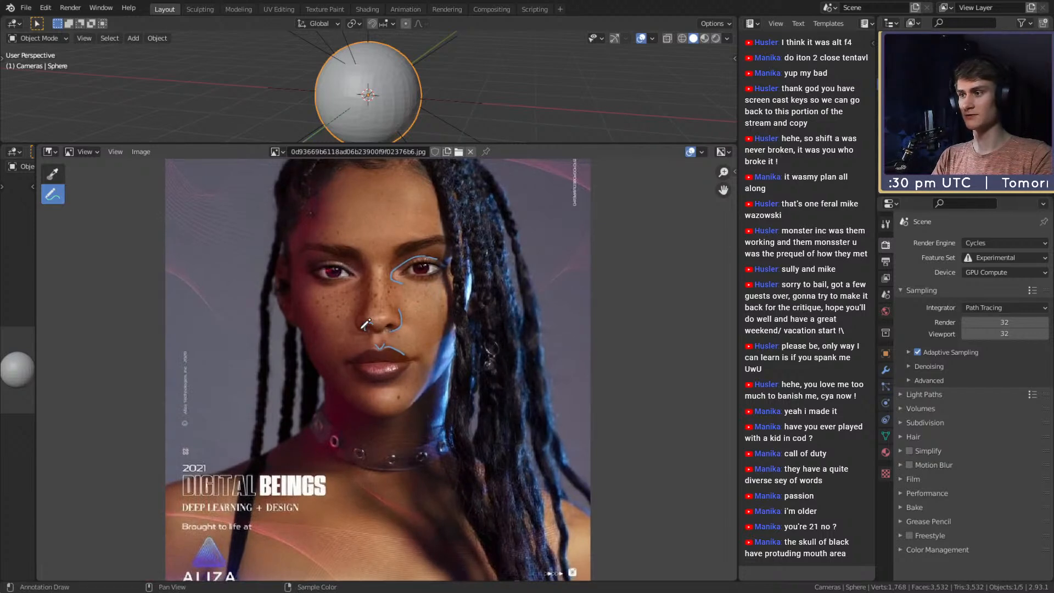
{"action": "left_click_drag", "start_coordinate": [374, 324], "coordinate": [358, 311]}
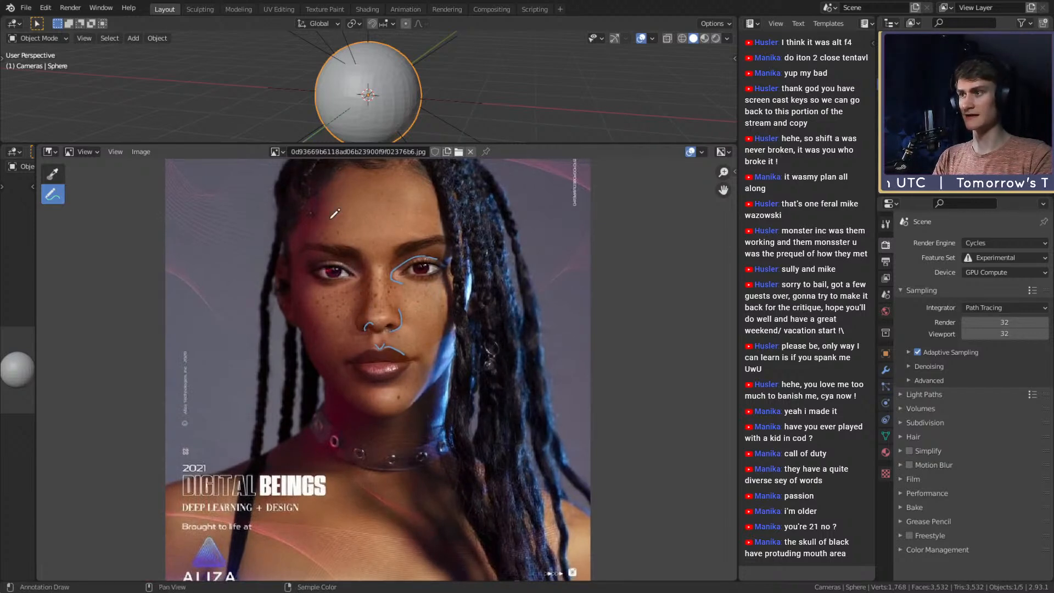
Display the bust image again and annotate a curve around one nostril wing, undoing the stroke on the opposite side.
{"action": "left_click", "coordinate": [275, 152]}
{"action": "left_click", "coordinate": [302, 212]}
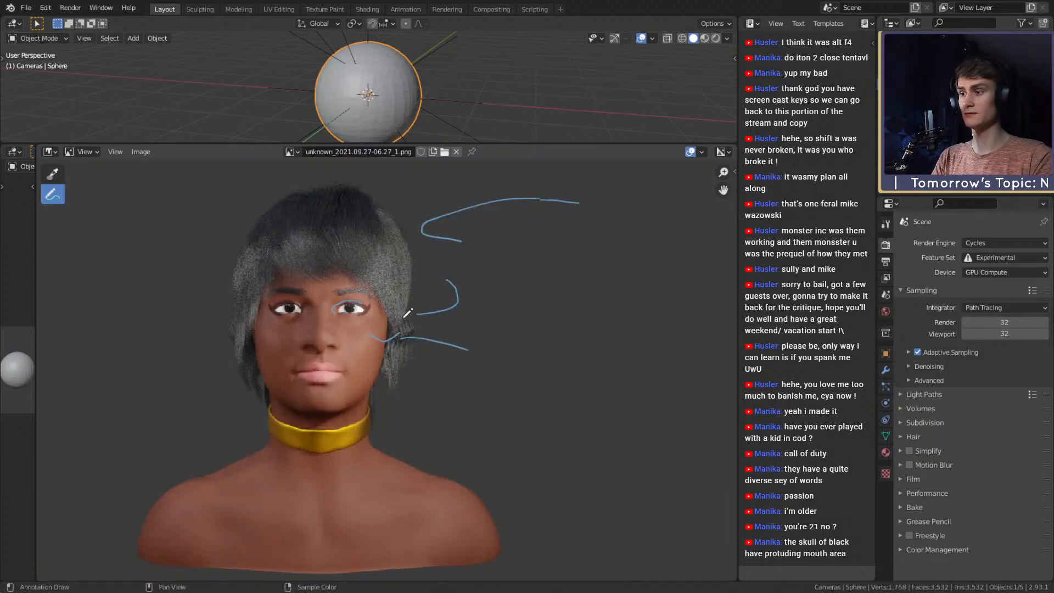
{"action": "mouse_move", "coordinate": [407, 313]}
{"action": "middle_mouse_down", "text": "ctrl"}
{"action": "mouse_move", "coordinate": [372, 357]}
{"action": "mouse_move", "coordinate": [358, 333]}
{"action": "mouse_move", "coordinate": [408, 327]}
{"action": "mouse_move", "coordinate": [401, 295]}
{"action": "middle_mouse_up", "text": "ctrl"}
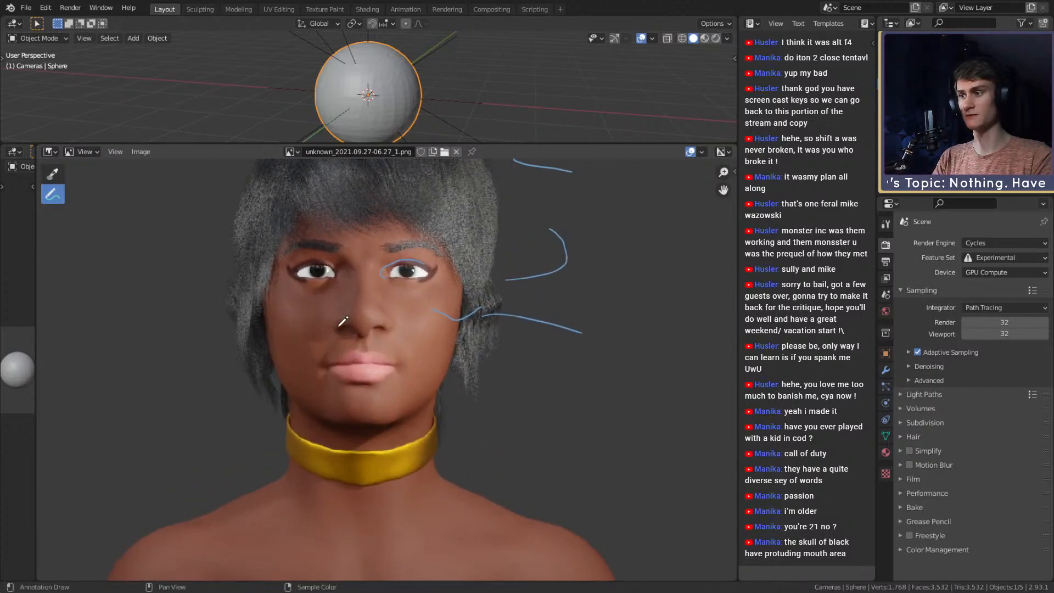
{"action": "middle_click_drag", "start_coordinate": [345, 319], "coordinate": [374, 319], "text": "ctrl"}
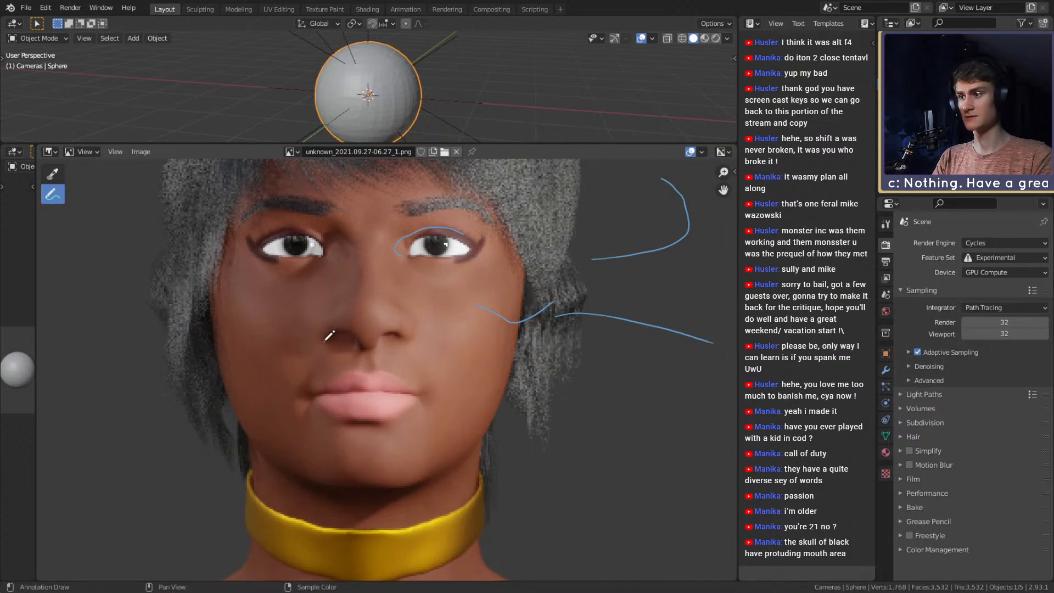
{"action": "left_click_drag", "start_coordinate": [325, 341], "coordinate": [329, 305]}
{"action": "key", "text": "ctrl+z"}
{"action": "left_click_drag", "start_coordinate": [408, 339], "coordinate": [412, 311]}
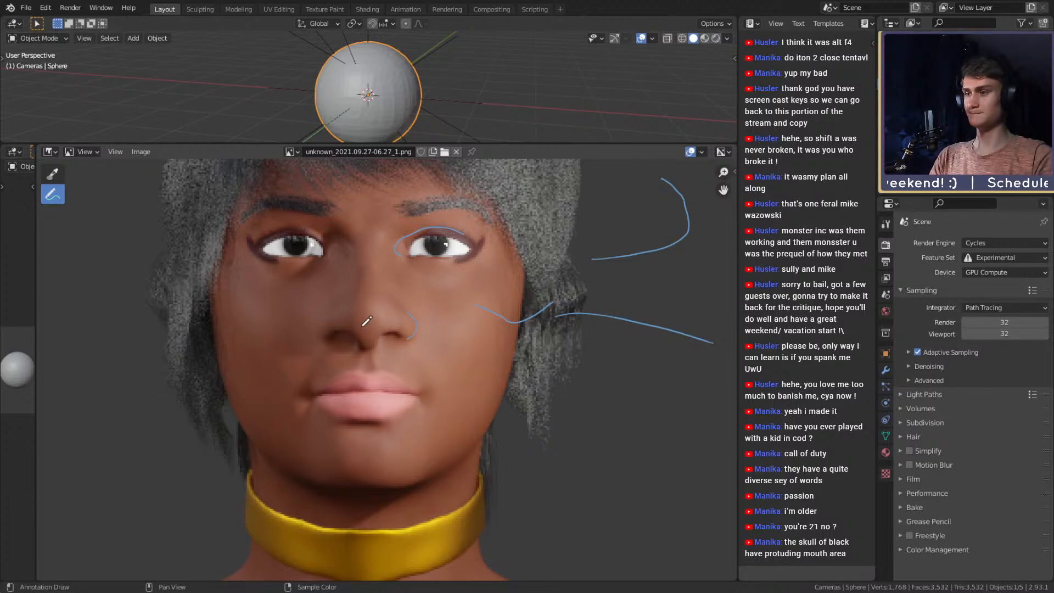
Display the reference portrait again and examine its nose and lips up close.
{"action": "scroll", "coordinate": [364, 324], "scroll_direction": "down", "scroll_amount": 2}
{"action": "middle_click_drag", "start_coordinate": [410, 377], "coordinate": [383, 293], "text": "ctrl"}
{"action": "left_click", "coordinate": [289, 152]}
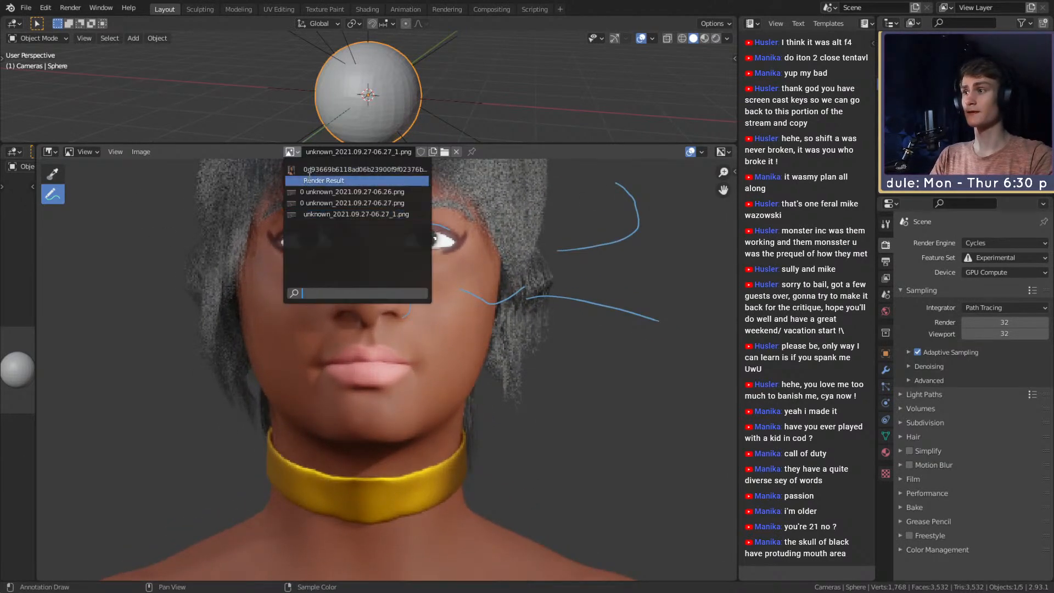
{"action": "left_click", "coordinate": [351, 179]}
{"action": "middle_click_drag", "start_coordinate": [479, 324], "coordinate": [391, 358]}
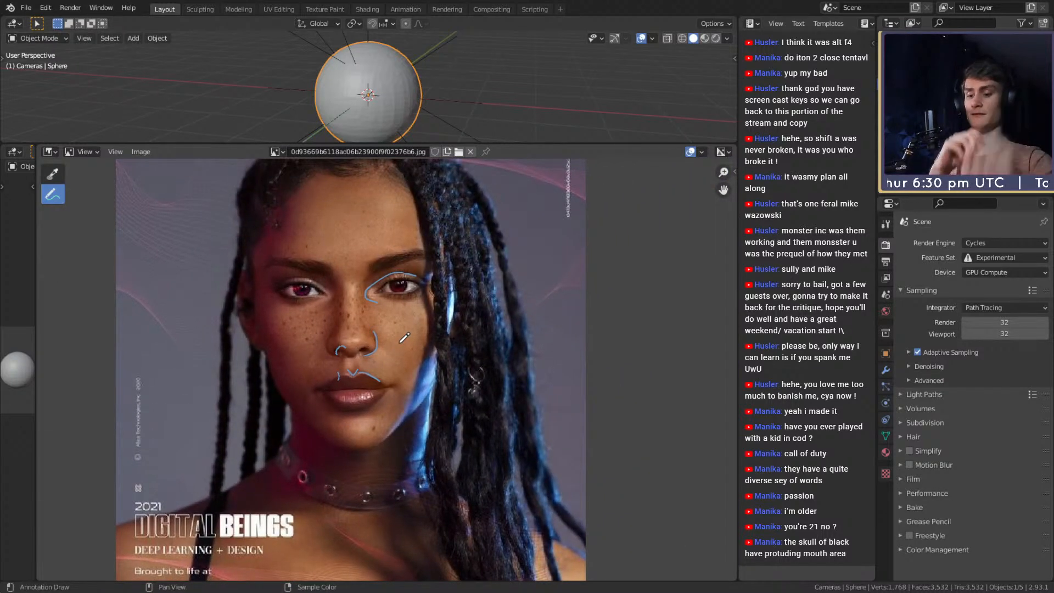
{"action": "middle_click_drag", "start_coordinate": [412, 361], "coordinate": [442, 297], "text": "ctrl"}
{"action": "middle_click_drag", "start_coordinate": [349, 423], "coordinate": [367, 344]}
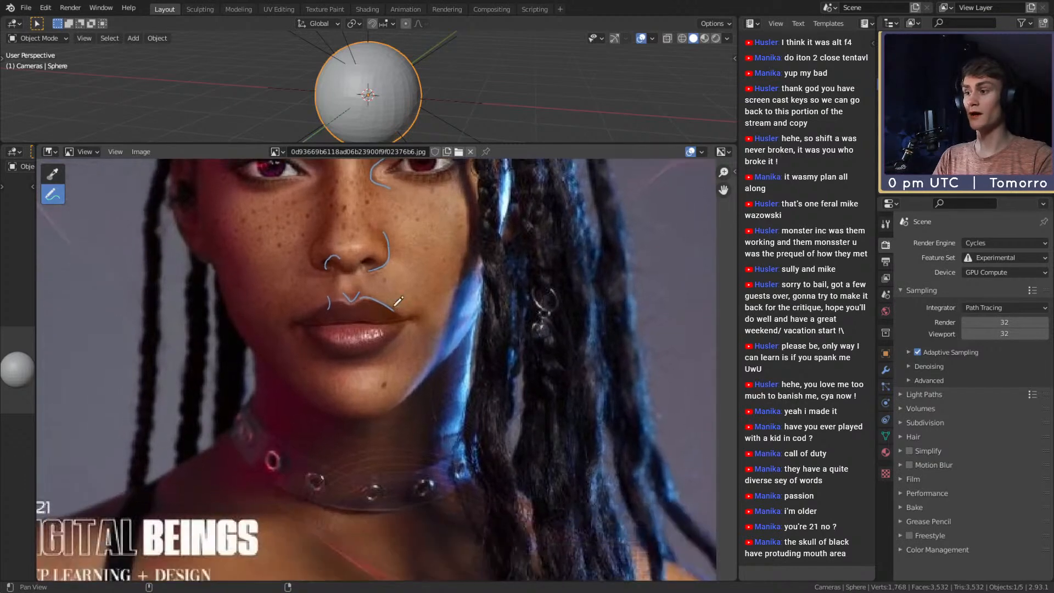
Try annotation strokes down and across the reference portrait's lips, then undo them.
{"action": "left_click_drag", "start_coordinate": [356, 356], "coordinate": [357, 302]}
{"action": "key", "text": "ctrl+z"}
{"action": "key", "text": "ctrl+z"}
{"action": "key", "text": "ctrl+z"}
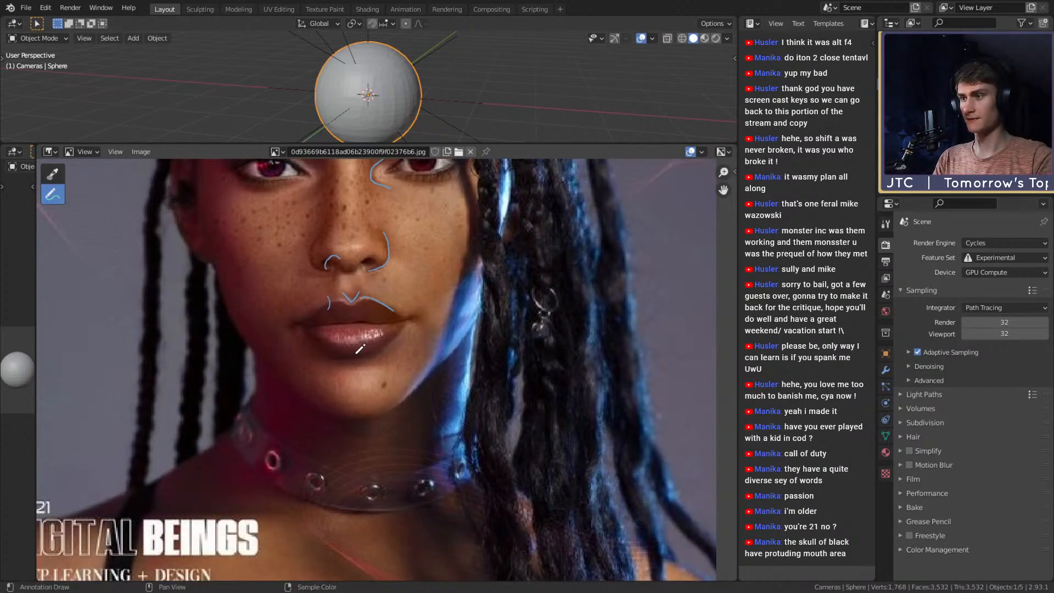
{"action": "mouse_move", "coordinate": [411, 318]}
{"action": "left_mouse_down"}
{"action": "mouse_move", "coordinate": [337, 317]}
{"action": "mouse_move", "coordinate": [325, 328]}
{"action": "left_mouse_up"}
{"action": "key", "text": "ctrl+z"}
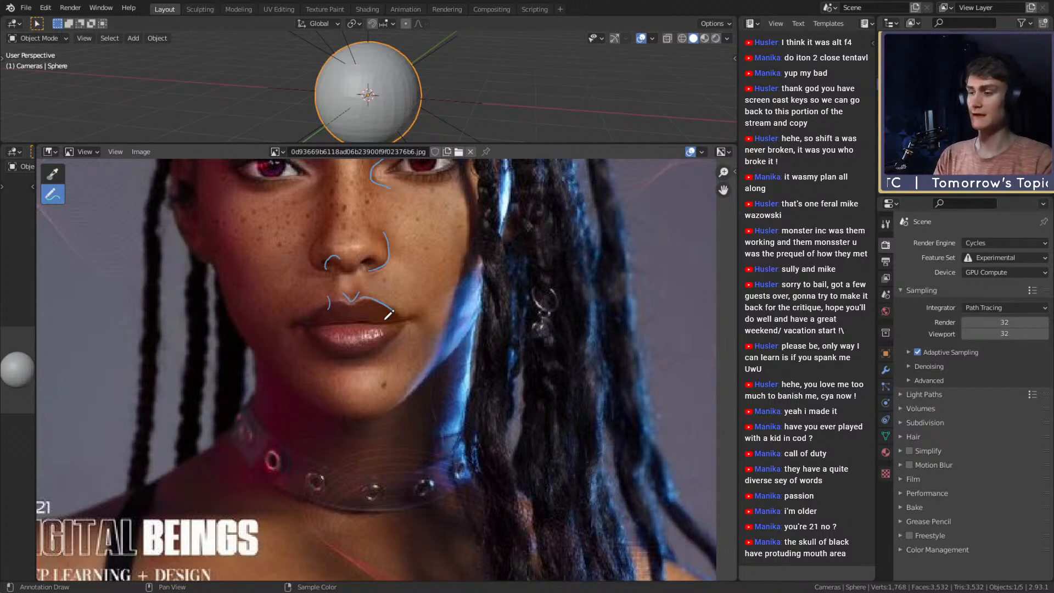
Try a straight horizontal annotation line through the mouth corners of the reference portrait, then undo it.
{"action": "left_click_drag", "start_coordinate": [411, 323], "coordinate": [271, 324]}
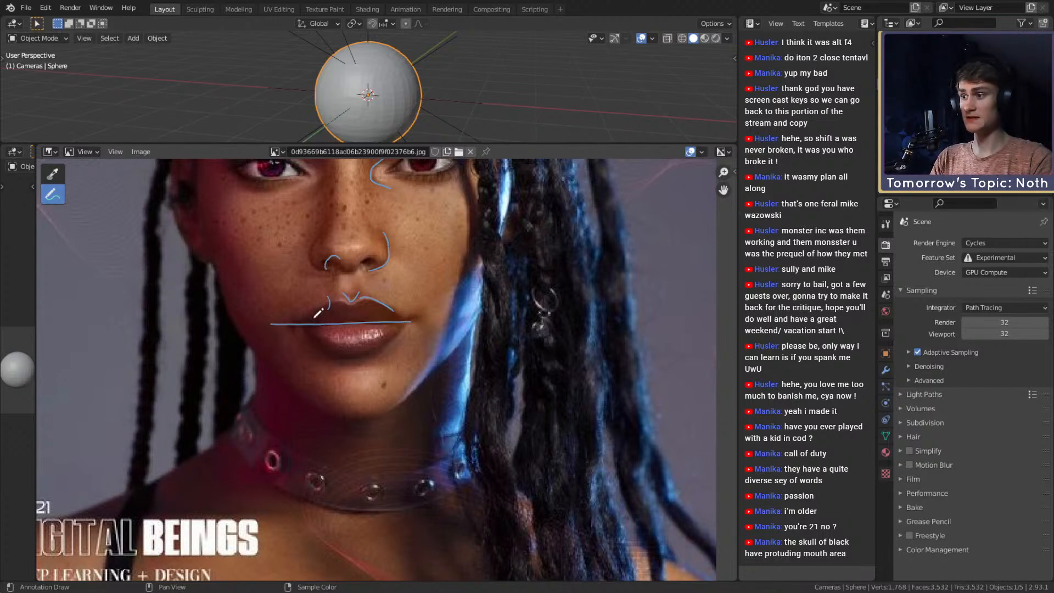
{"action": "key", "text": "ctrl+z"}
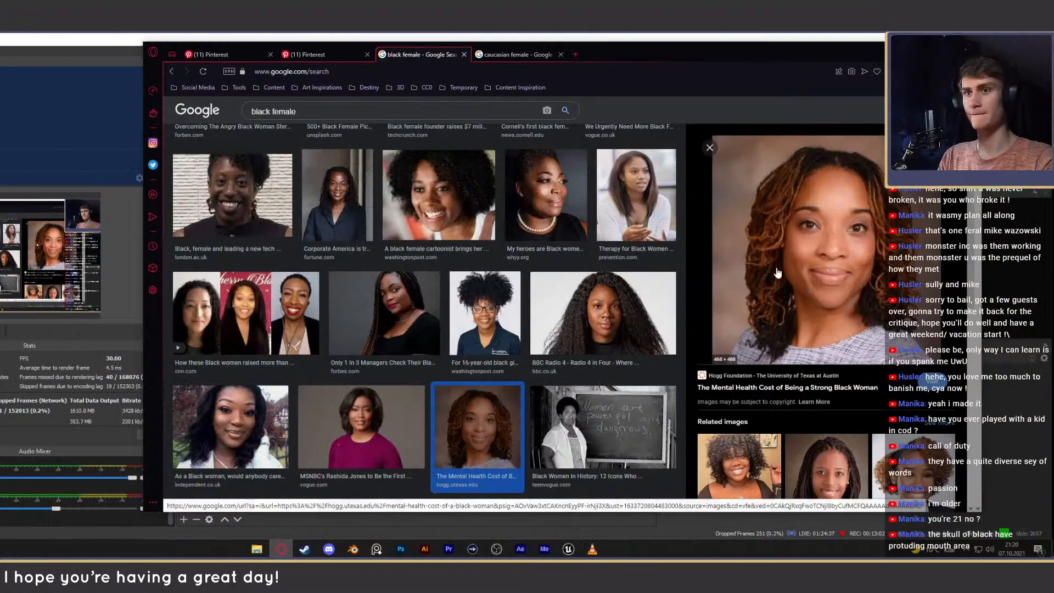
Open the selected portrait from the "black female" results and one from the "caucasian female" results in separate browser tabs.
{"action": "right_click", "coordinate": [776, 267]}
{"action": "left_click", "coordinate": [814, 351]}
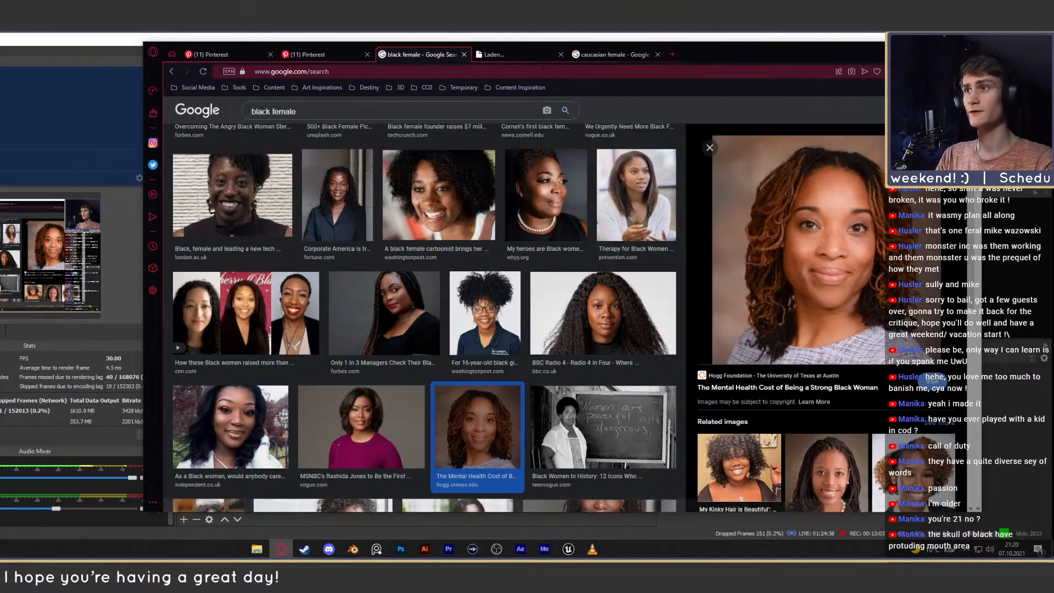
{"action": "left_click", "coordinate": [615, 54]}
{"action": "left_click", "coordinate": [848, 369]}
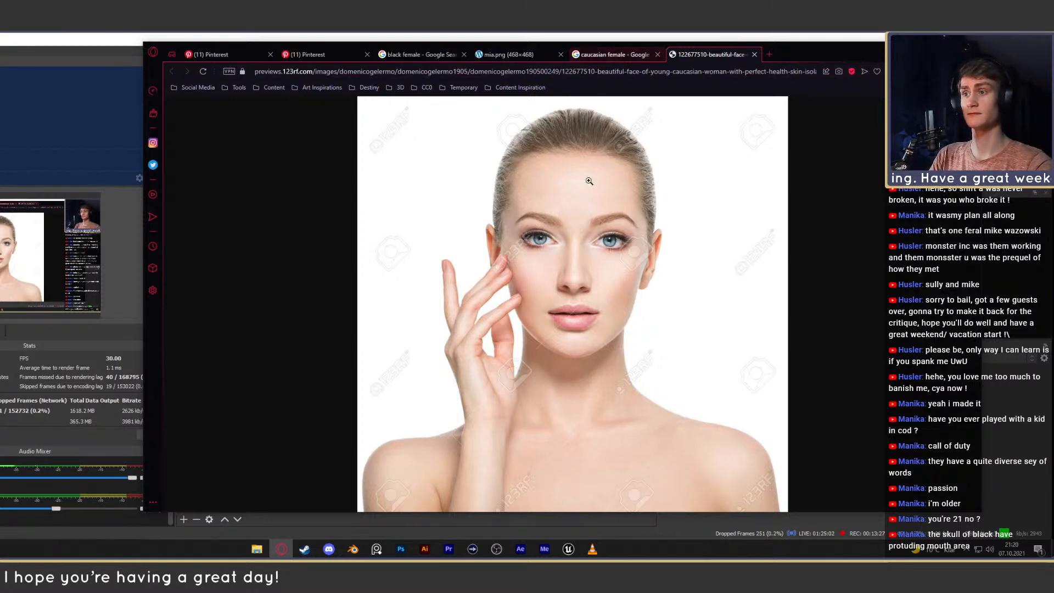
Switch between the caucasian female image results and the opened mia.png portrait to compare their facial features.
{"action": "left_click", "coordinate": [585, 54]}
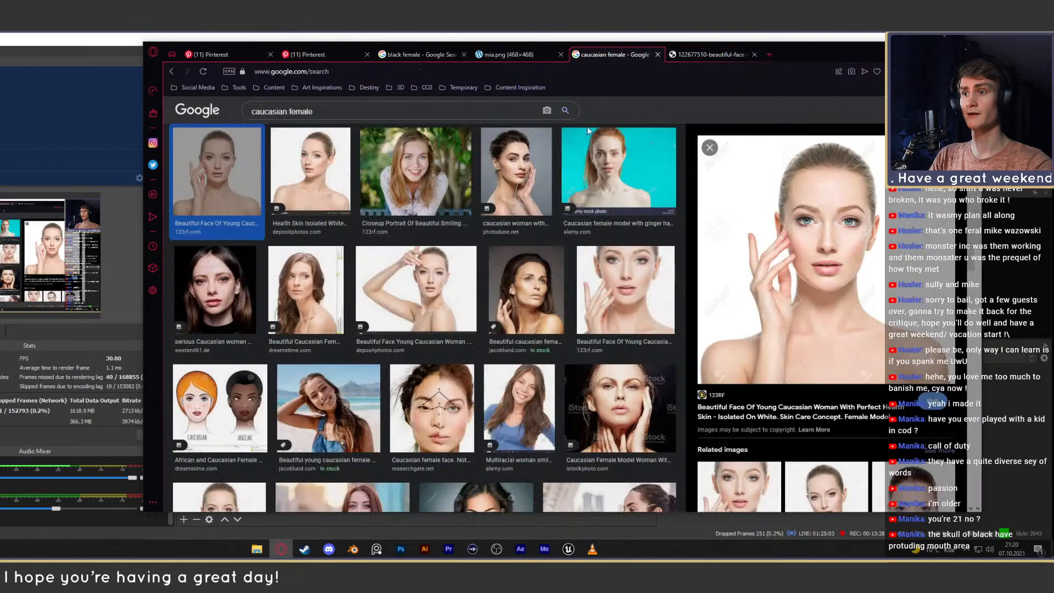
{"action": "left_click", "coordinate": [528, 56]}
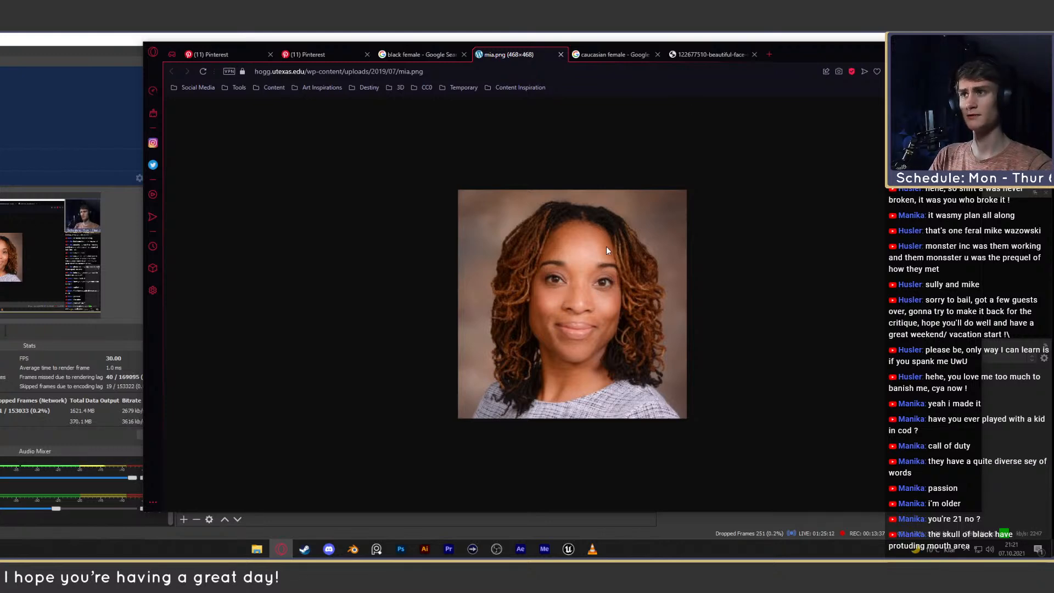
{"action": "left_click", "coordinate": [608, 53]}
{"action": "left_click", "coordinate": [511, 54]}
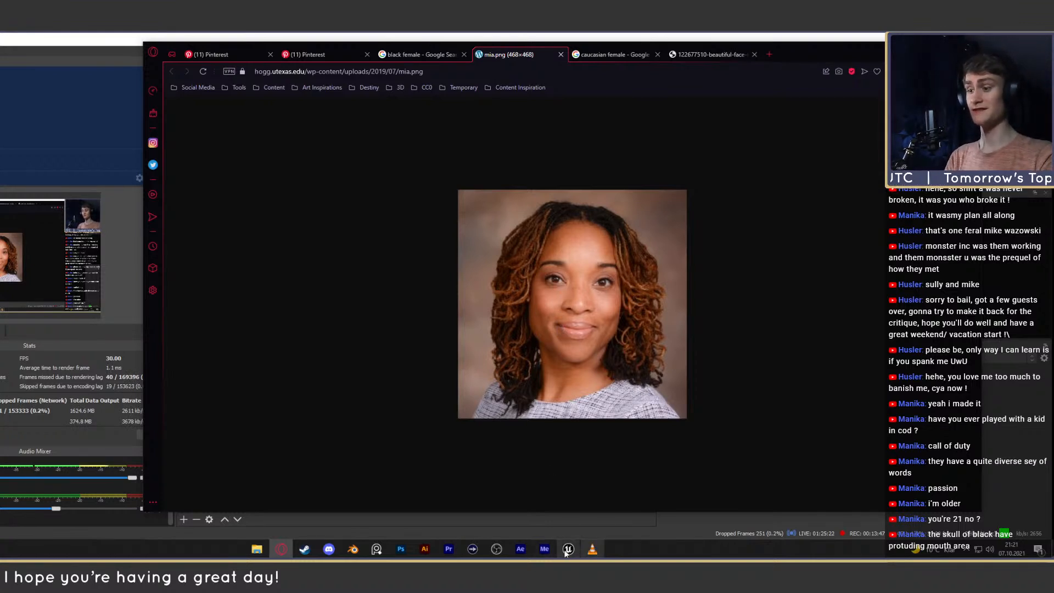
Switch back to Blender, display the bust image unknown_2021.09.27-06.27_1.png and frame its face.
{"action": "left_click", "coordinate": [353, 549]}
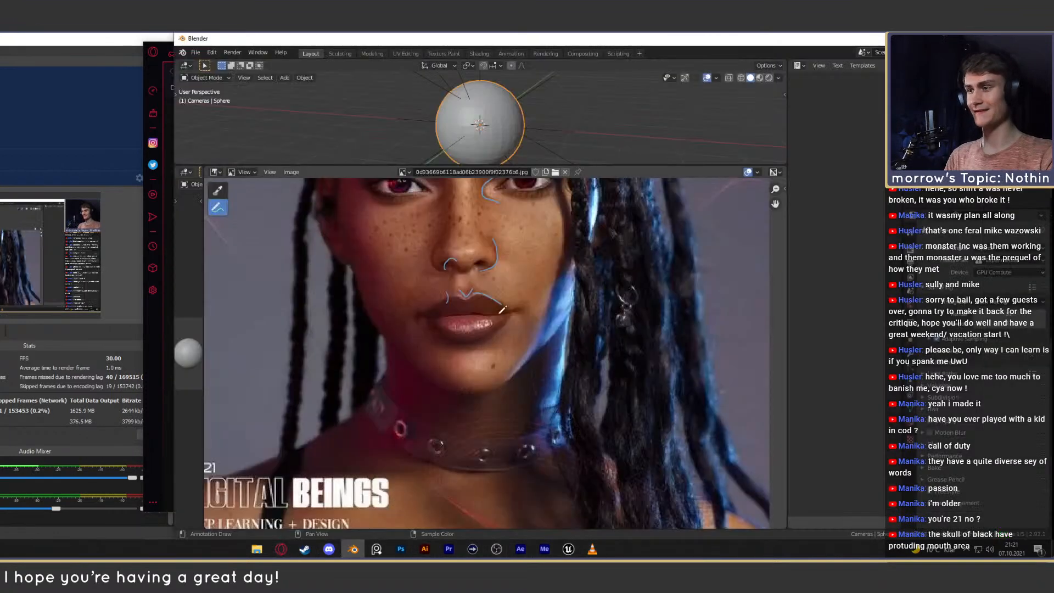
{"action": "left_click", "coordinate": [404, 172]}
{"action": "left_click", "coordinate": [446, 221]}
{"action": "middle_click_drag", "start_coordinate": [458, 294], "coordinate": [481, 326]}
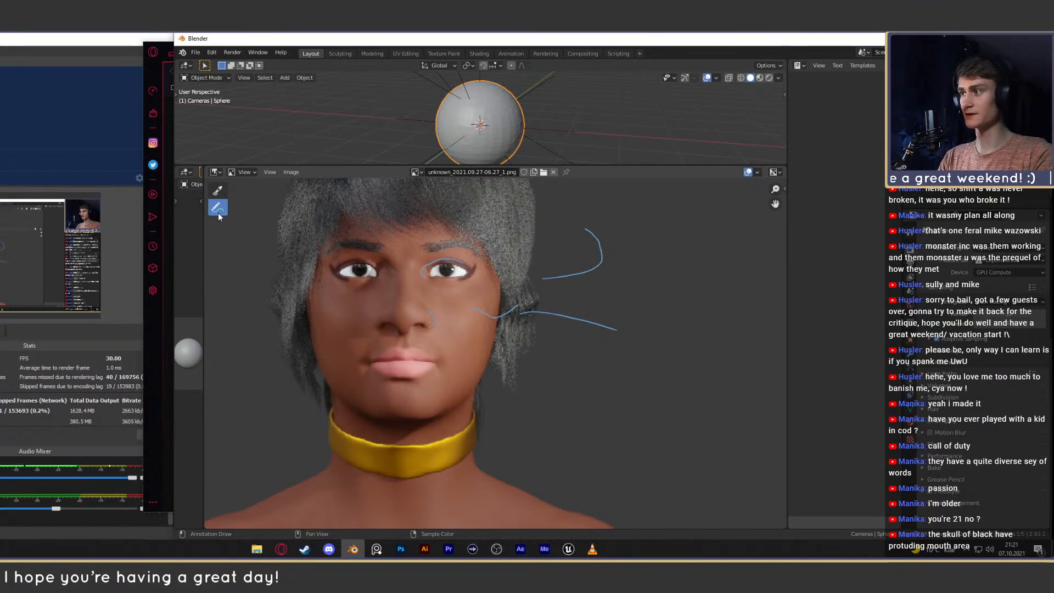
Try a straight vertical annotation line from the bust's mouth corner up to the eyebrow, then undo it.
{"action": "left_click_drag", "start_coordinate": [218, 212], "coordinate": [256, 226]}
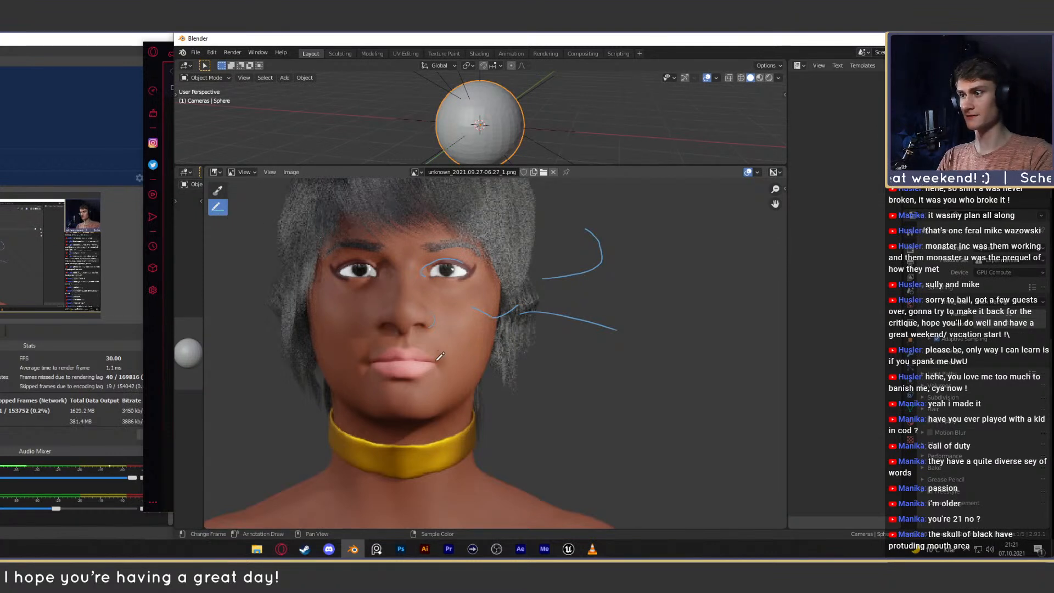
{"action": "left_click_drag", "start_coordinate": [433, 320], "coordinate": [438, 247]}
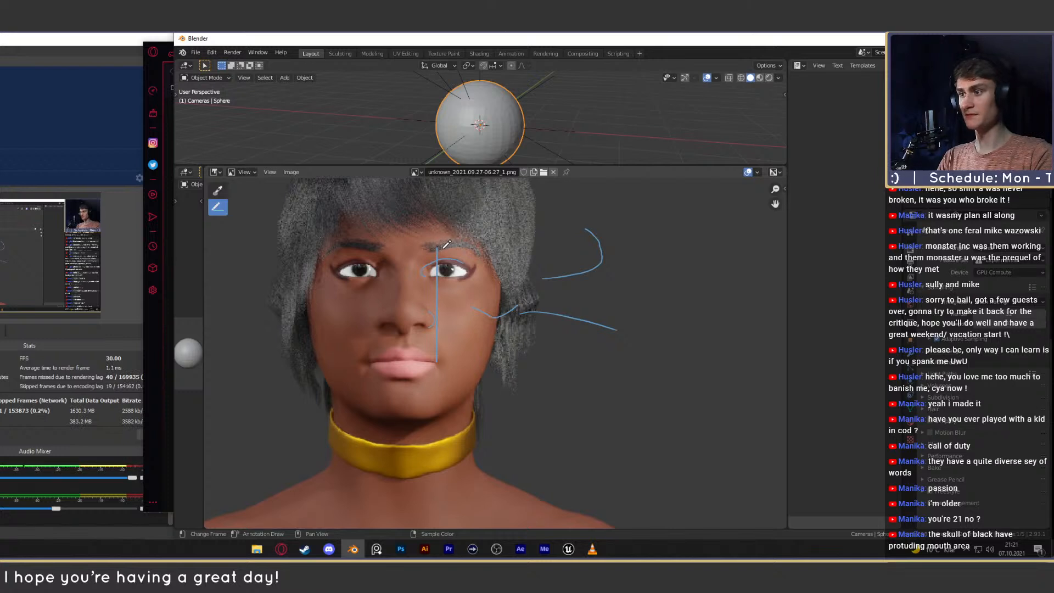
{"action": "key", "text": "ctrl+z"}
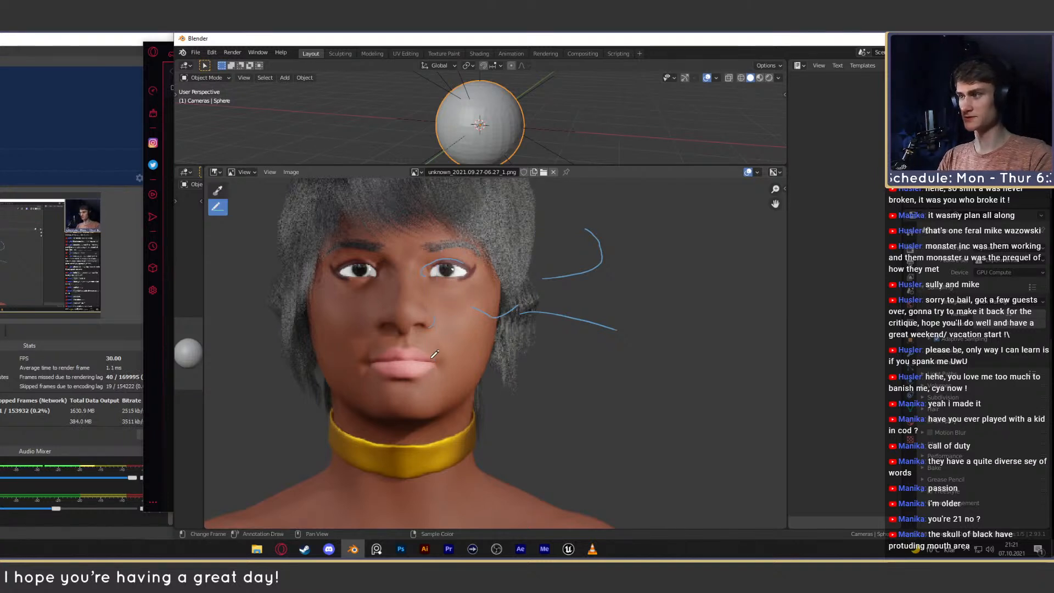
Annotate freehand outward arrows at both corners of the bust's mouth to show that the lips should be wider.
{"action": "left_click_drag", "start_coordinate": [217, 208], "coordinate": [247, 209]}
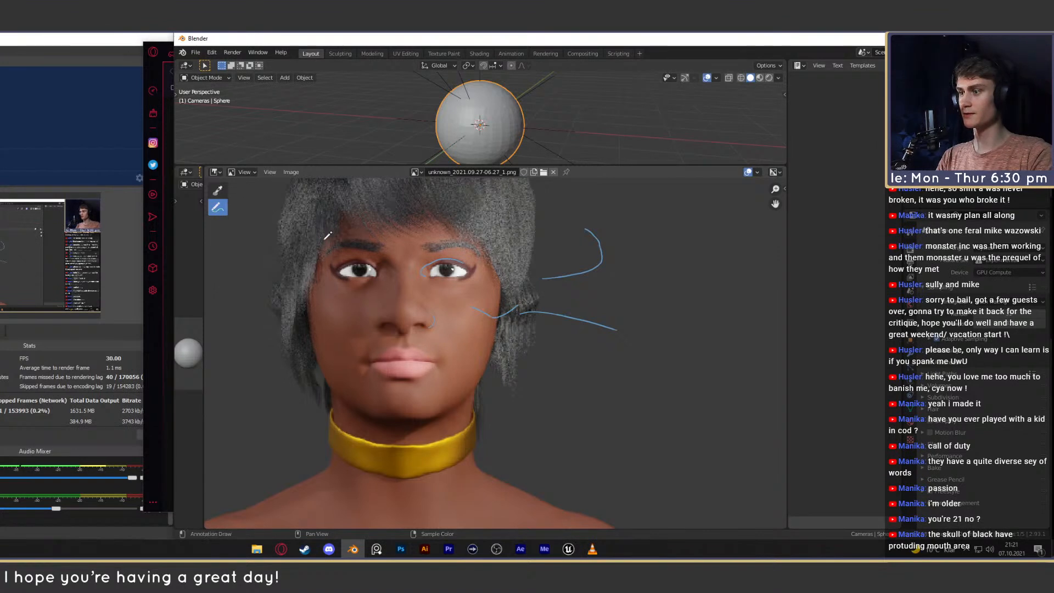
{"action": "mouse_move", "coordinate": [430, 352]}
{"action": "middle_mouse_down", "text": "ctrl"}
{"action": "mouse_move", "coordinate": [455, 321]}
{"action": "mouse_move", "coordinate": [499, 336]}
{"action": "middle_mouse_up", "text": "ctrl"}
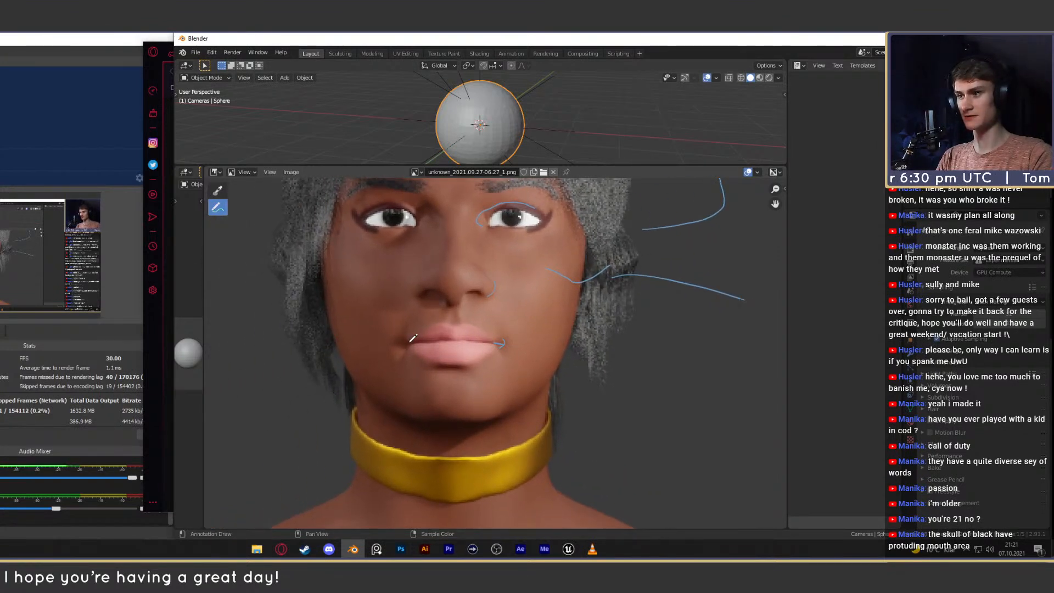
{"action": "mouse_move", "coordinate": [413, 337]}
{"action": "left_mouse_down"}
{"action": "mouse_move", "coordinate": [395, 342]}
{"action": "mouse_move", "coordinate": [409, 346]}
{"action": "left_mouse_up"}
Examine the bust's eyes, nose and lips up close, undoing a trial stroke at the mouth corner.
{"action": "middle_click_drag", "start_coordinate": [463, 236], "coordinate": [460, 274]}
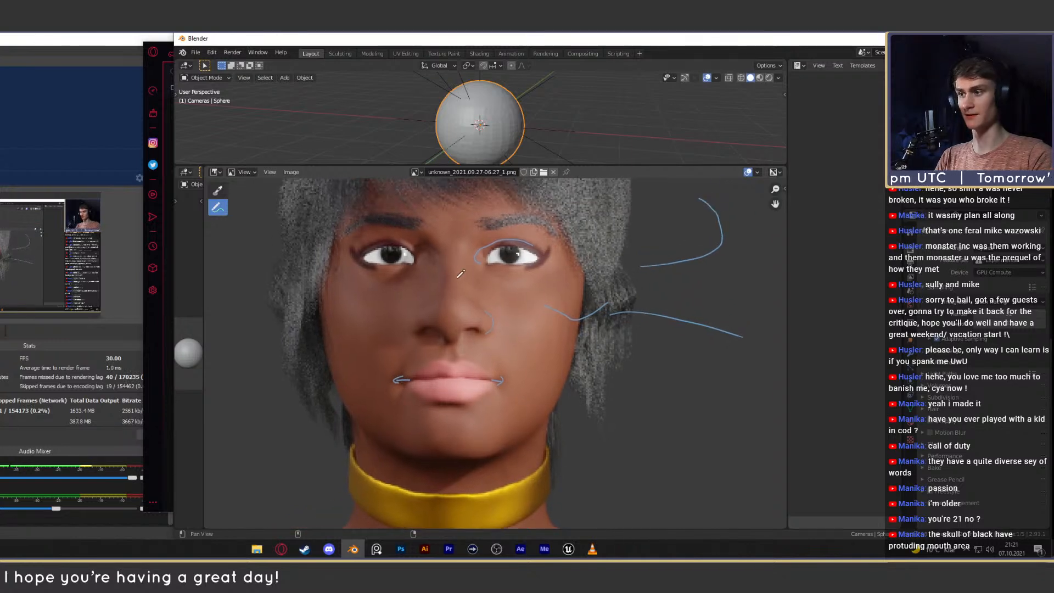
{"action": "mouse_move", "coordinate": [510, 322]}
{"action": "middle_mouse_down", "text": "ctrl"}
{"action": "mouse_move", "coordinate": [506, 367]}
{"action": "mouse_move", "coordinate": [527, 308]}
{"action": "mouse_move", "coordinate": [525, 320]}
{"action": "middle_mouse_up", "text": "ctrl"}
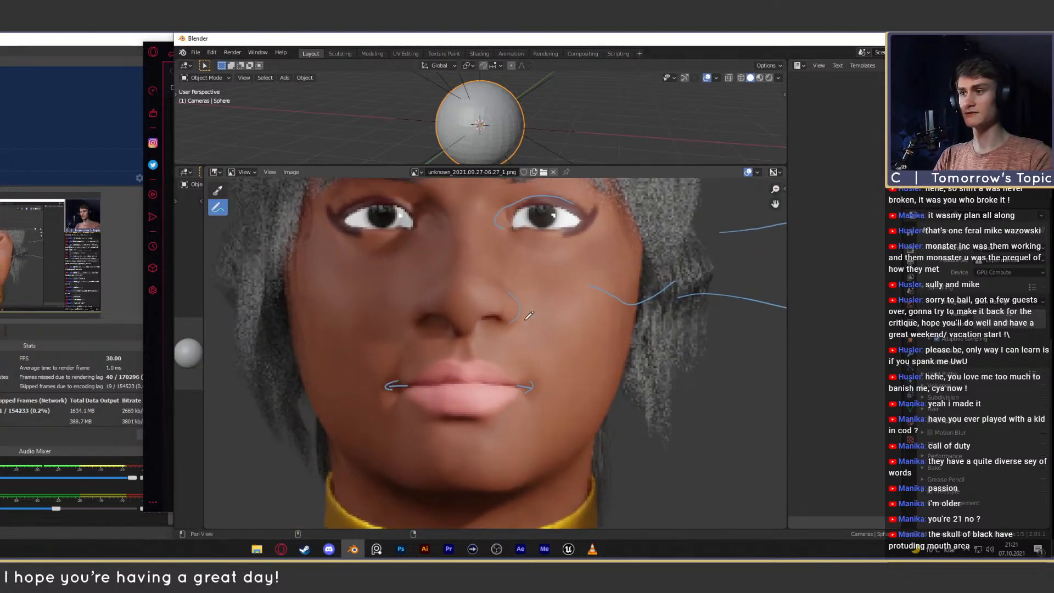
{"action": "middle_click_drag", "start_coordinate": [530, 275], "coordinate": [531, 327]}
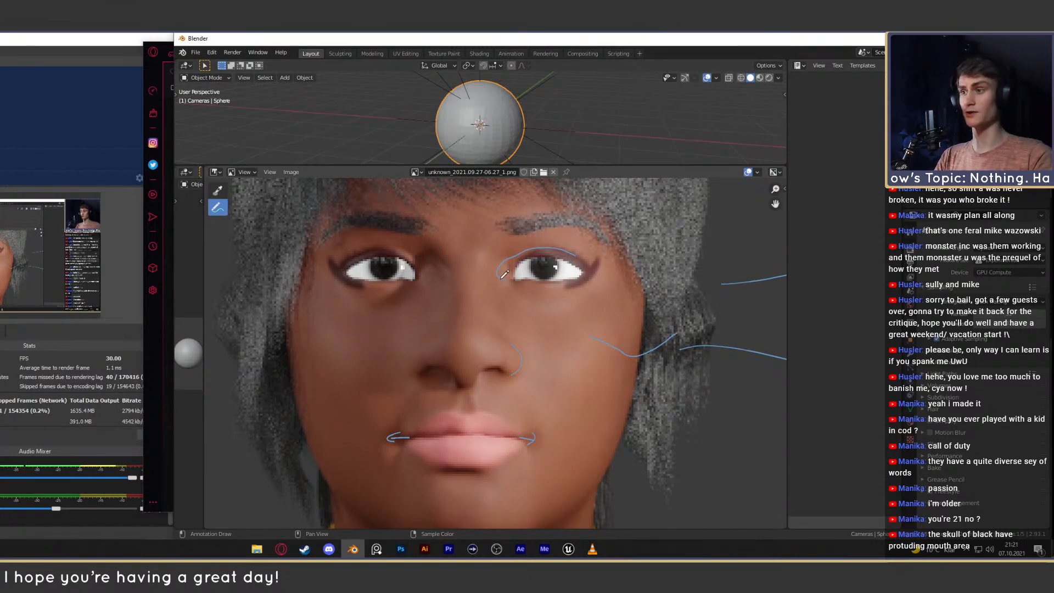
{"action": "middle_click_drag", "start_coordinate": [499, 300], "coordinate": [497, 279]}
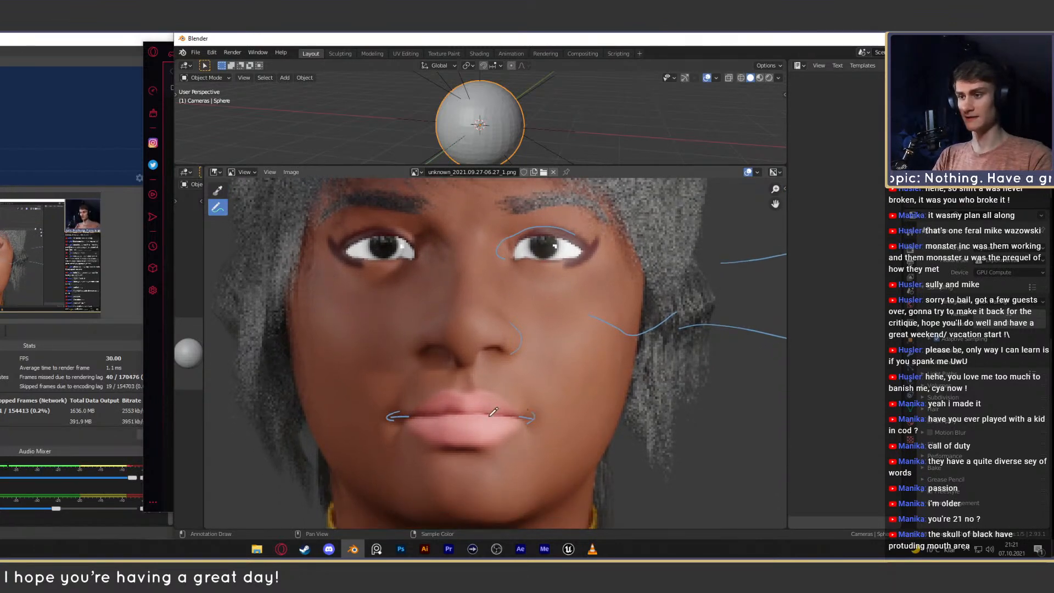
{"action": "middle_click_drag", "start_coordinate": [585, 362], "coordinate": [539, 384], "text": "ctrl"}
{"action": "middle_click_drag", "start_coordinate": [539, 384], "coordinate": [563, 325]}
{"action": "scroll", "coordinate": [563, 324], "scroll_direction": "up", "scroll_amount": 2}
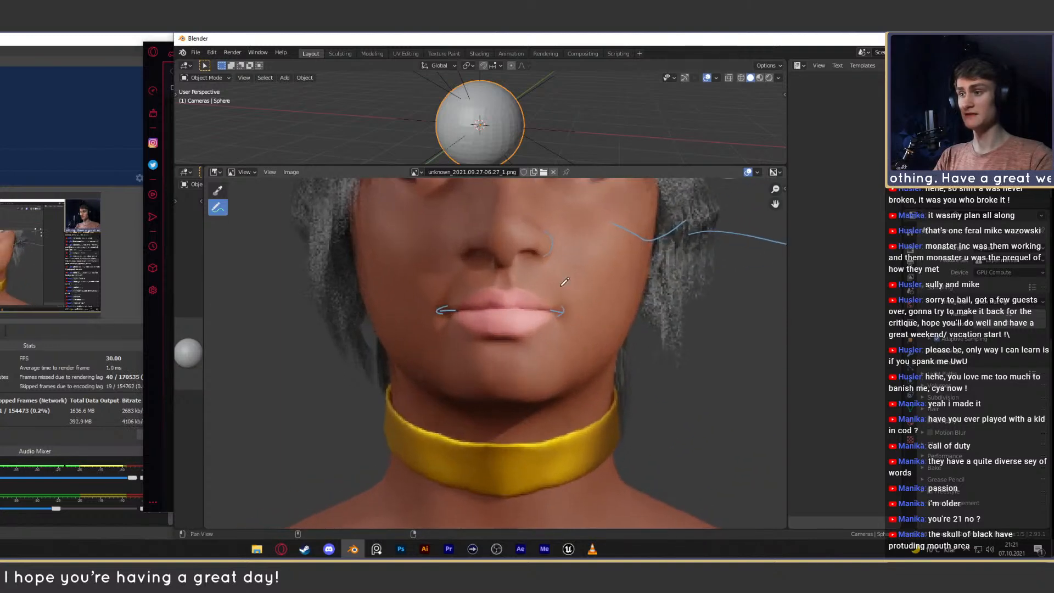
{"action": "middle_click_drag", "start_coordinate": [564, 282], "coordinate": [537, 317]}
{"action": "scroll", "coordinate": [461, 326], "scroll_direction": "up", "scroll_amount": 1}
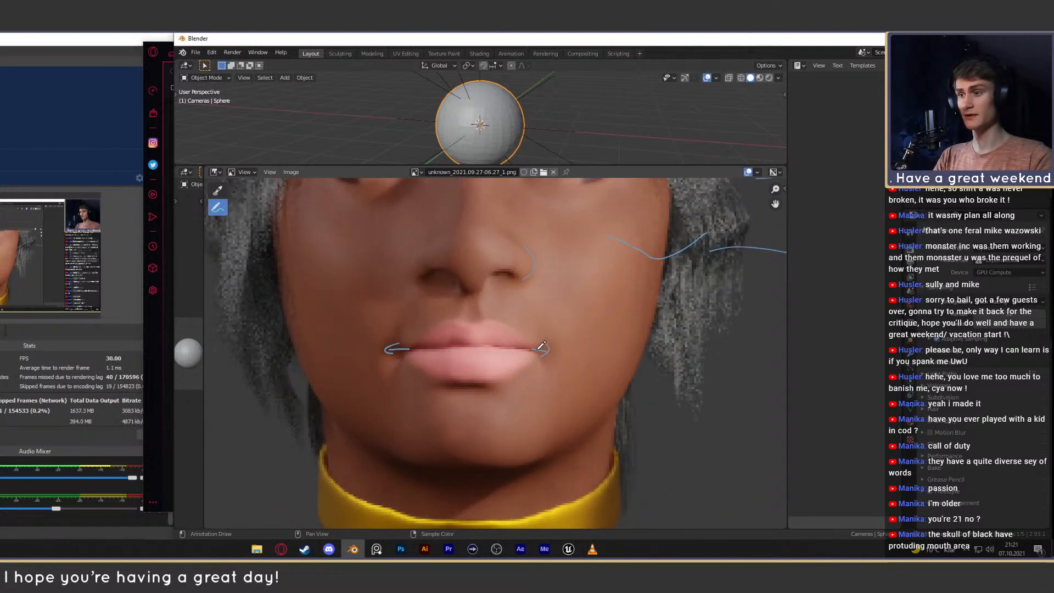
{"action": "key", "text": "ctrl+z"}
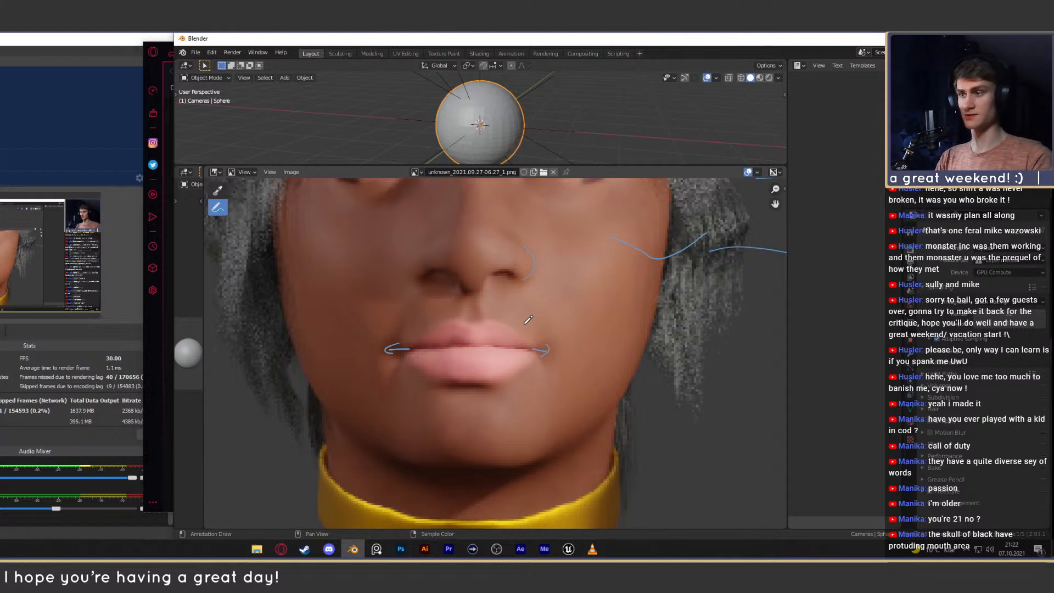
Switch to the browser and examine lip shapes in several portraits from the "black female" image results.
{"action": "left_click", "coordinate": [281, 549]}
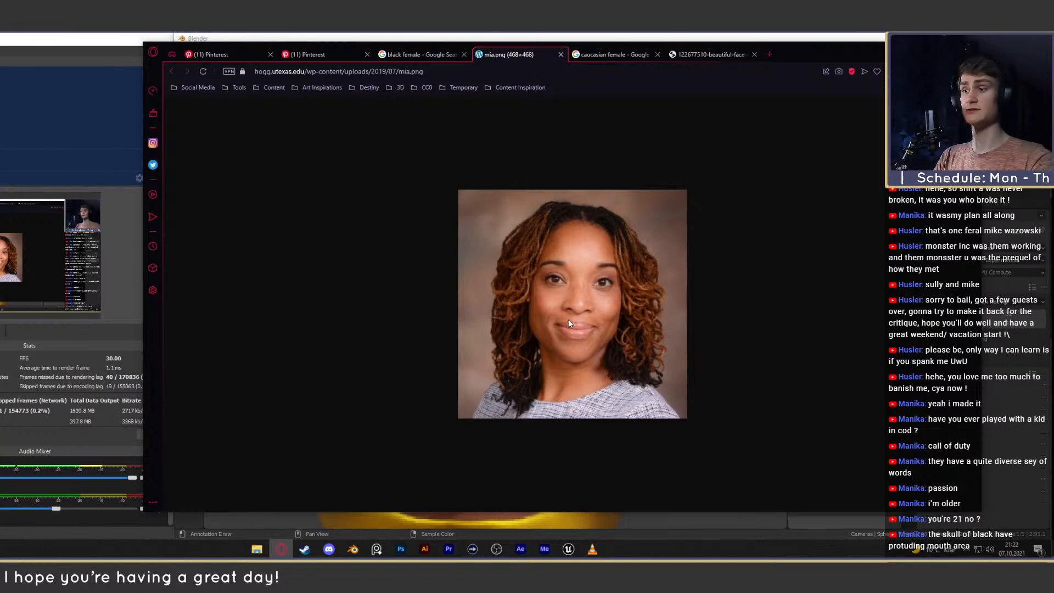
{"action": "left_click", "coordinate": [422, 54]}
{"action": "scroll", "coordinate": [613, 184], "scroll_direction": "down", "scroll_amount": 3}
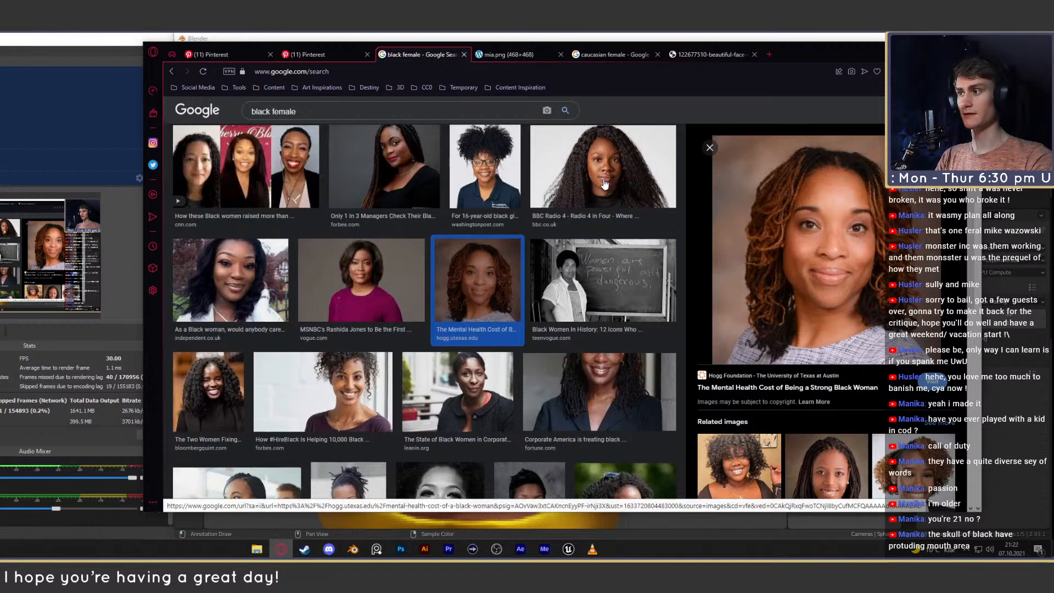
{"action": "left_click", "coordinate": [277, 258]}
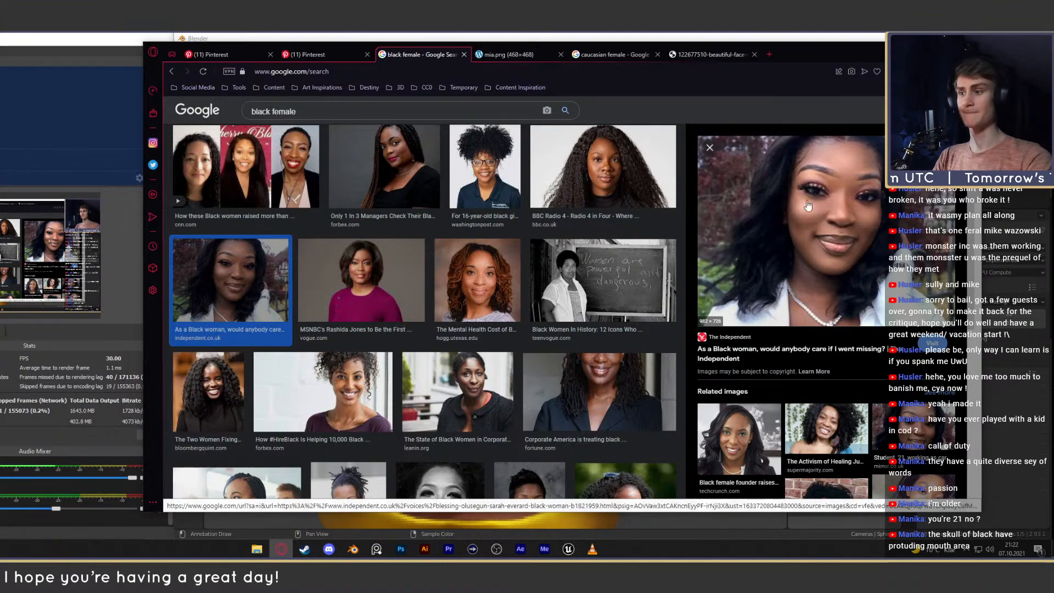
{"action": "scroll", "coordinate": [455, 307], "scroll_direction": "down", "scroll_amount": 2}
{"action": "left_click", "coordinate": [456, 297]}
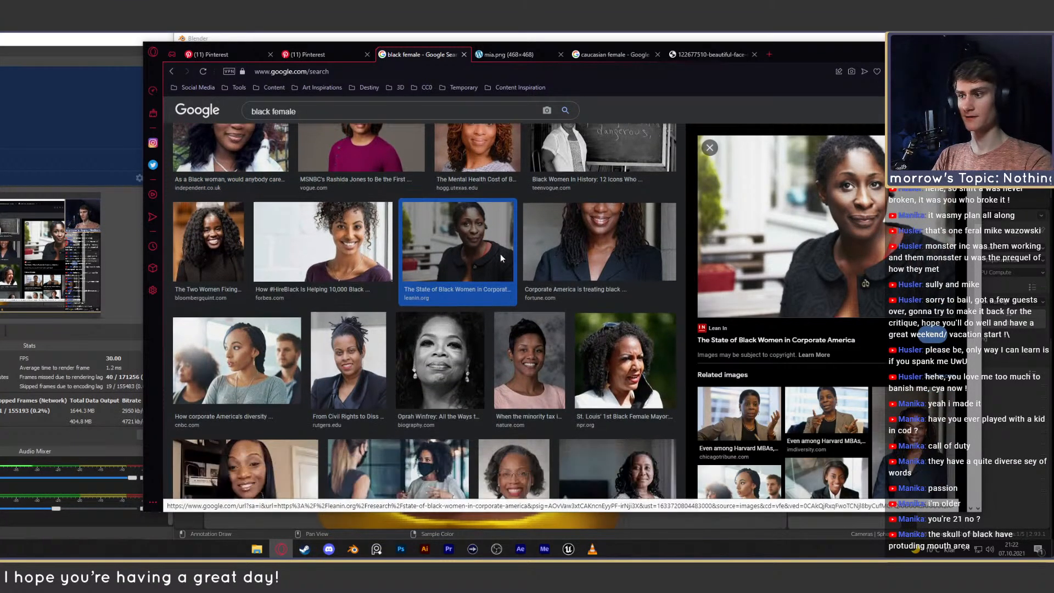
{"action": "scroll", "coordinate": [499, 254], "scroll_direction": "down", "scroll_amount": 3}
{"action": "left_click", "coordinate": [471, 260]}
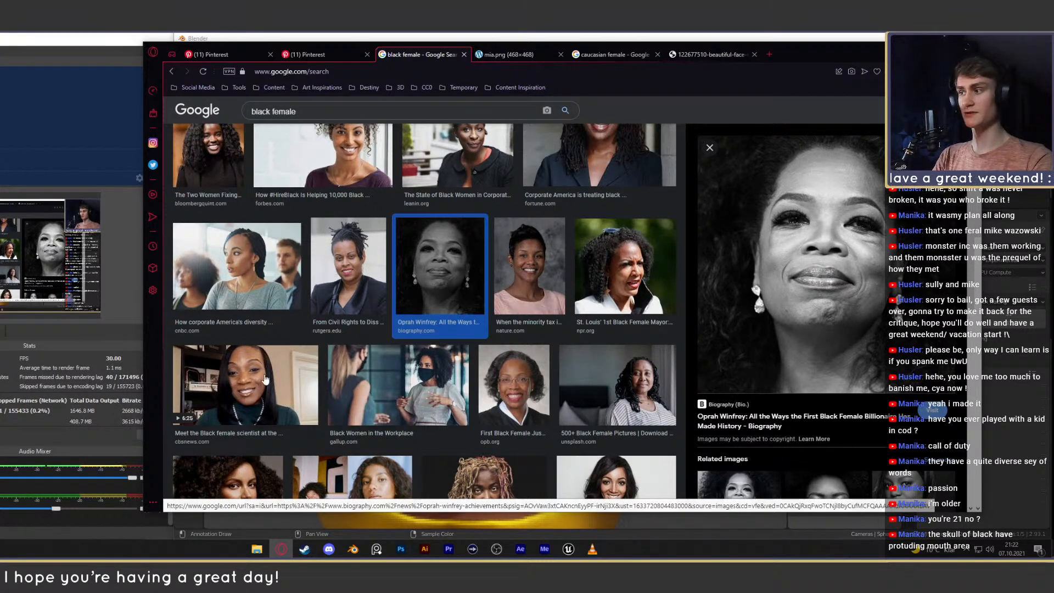
{"action": "left_click", "coordinate": [190, 416]}
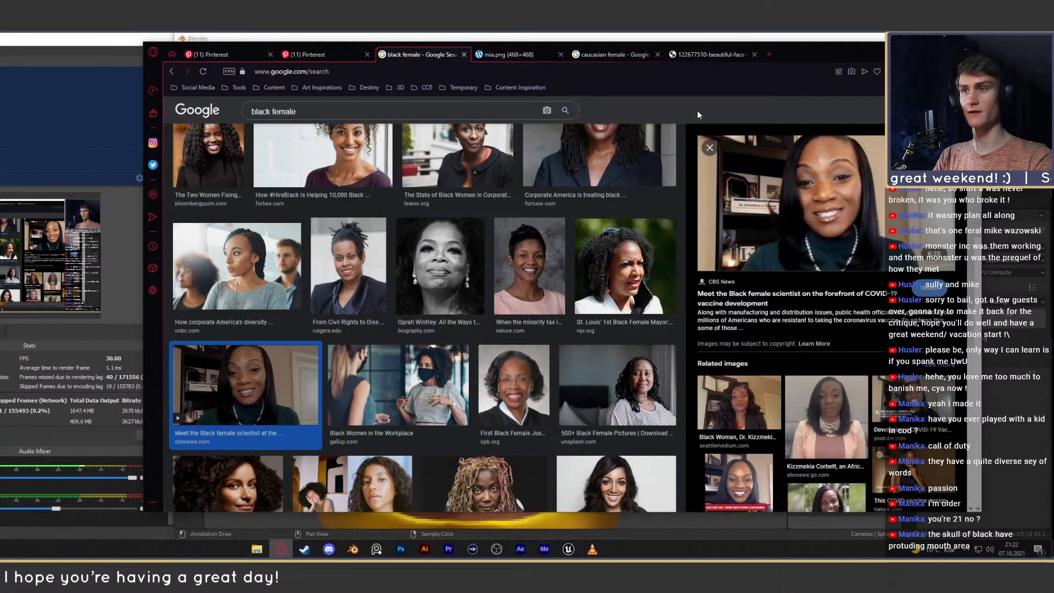
Examine lip shapes in the caucasian portraits, open the ginger-haired model's Alamy page, and close the tab of the first caucasian portrait.
{"action": "left_click", "coordinate": [709, 54]}
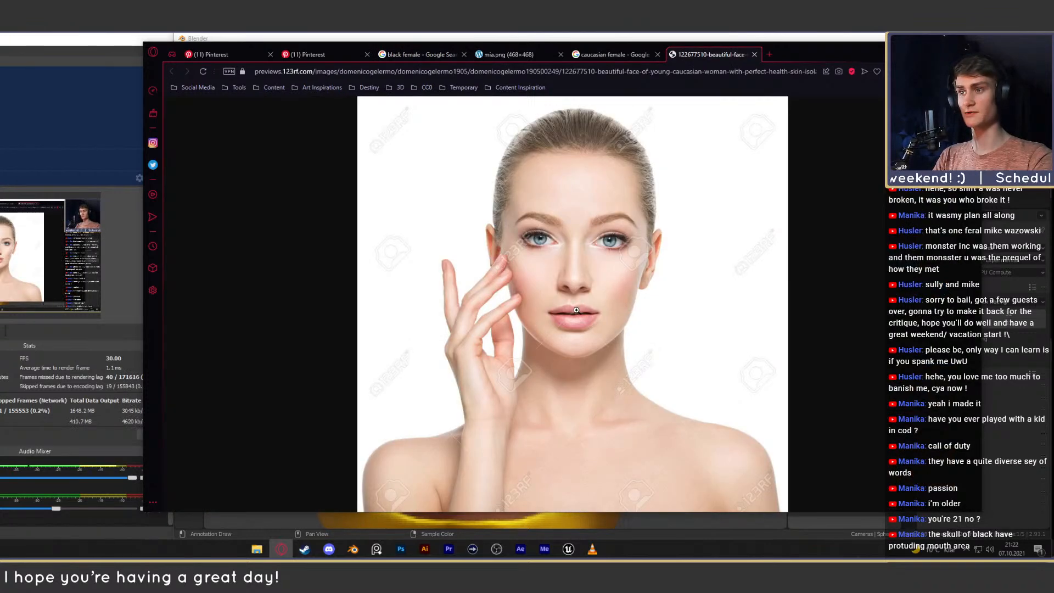
{"action": "left_click", "coordinate": [627, 56]}
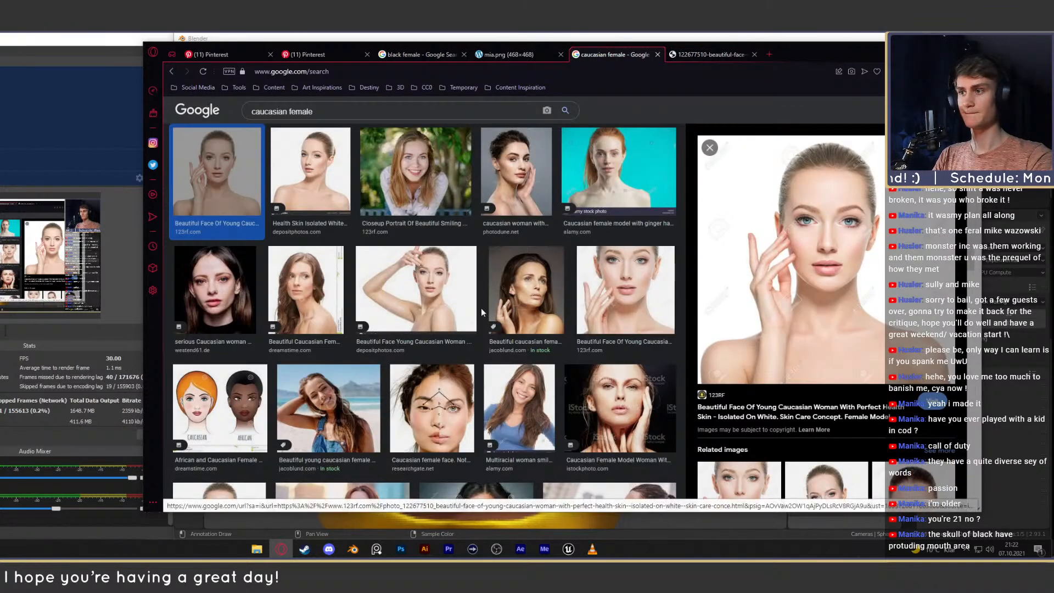
{"action": "left_click", "coordinate": [609, 176]}
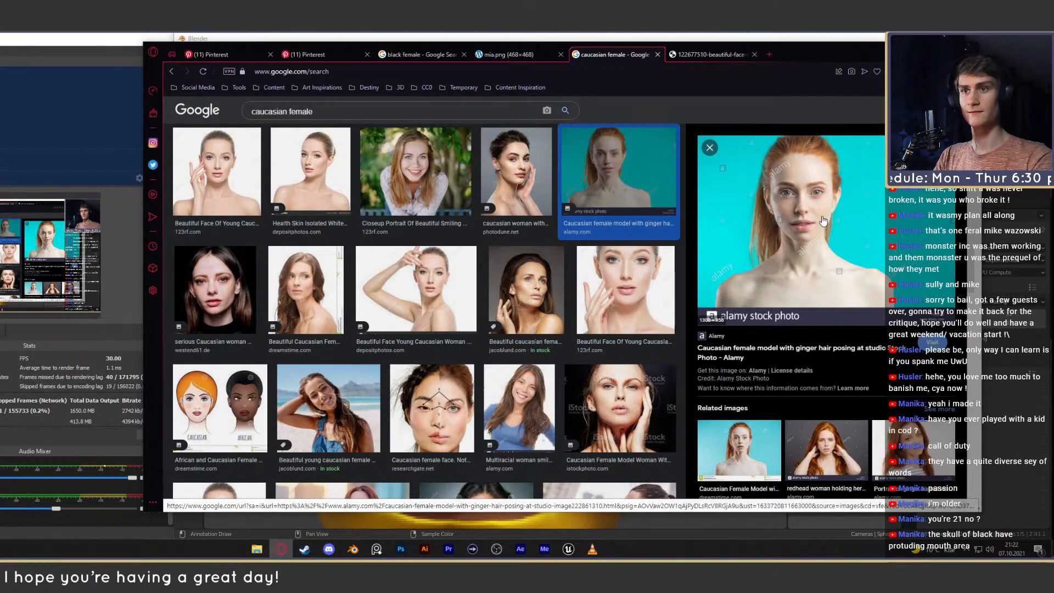
{"action": "left_click", "coordinate": [830, 237]}
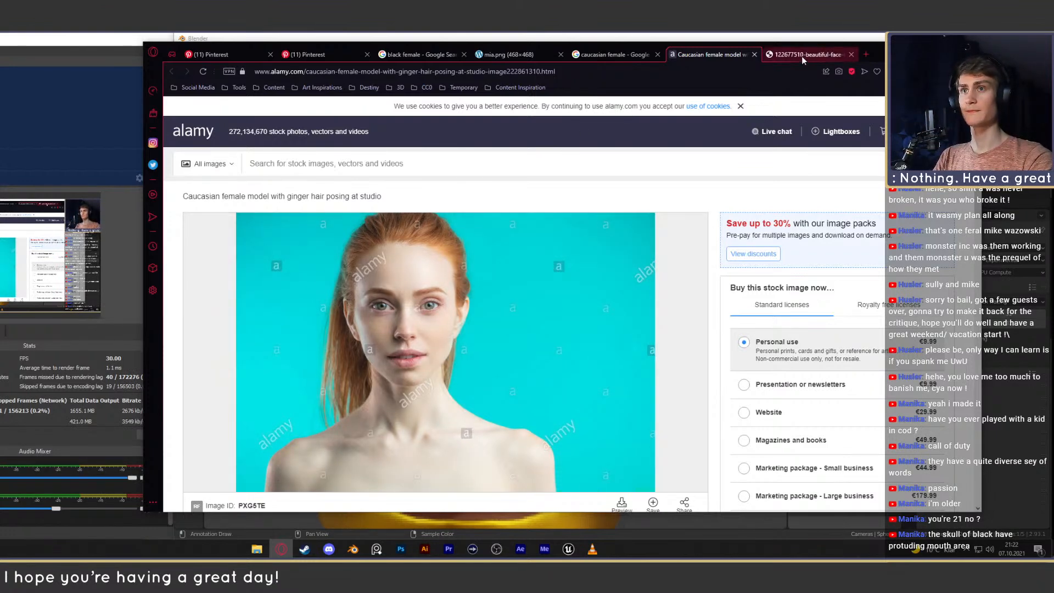
{"action": "left_click", "coordinate": [802, 56]}
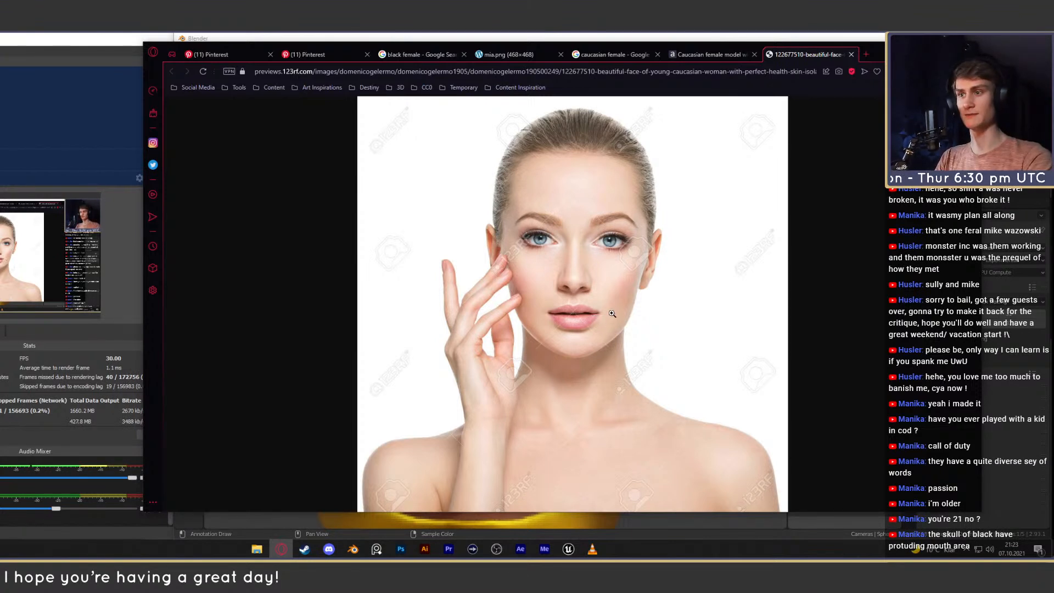
{"action": "left_click", "coordinate": [851, 54]}
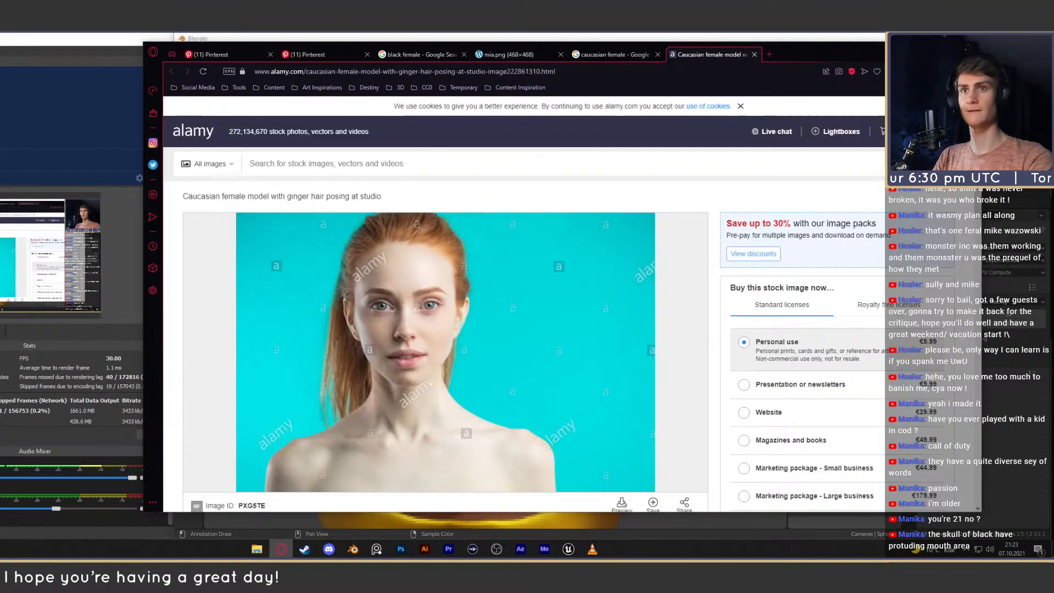
Return to Blender and annotate a curved upper-lip outline from one mouth corner of the bust to the other, redoing the first stroke.
{"action": "left_click", "coordinate": [771, 40]}
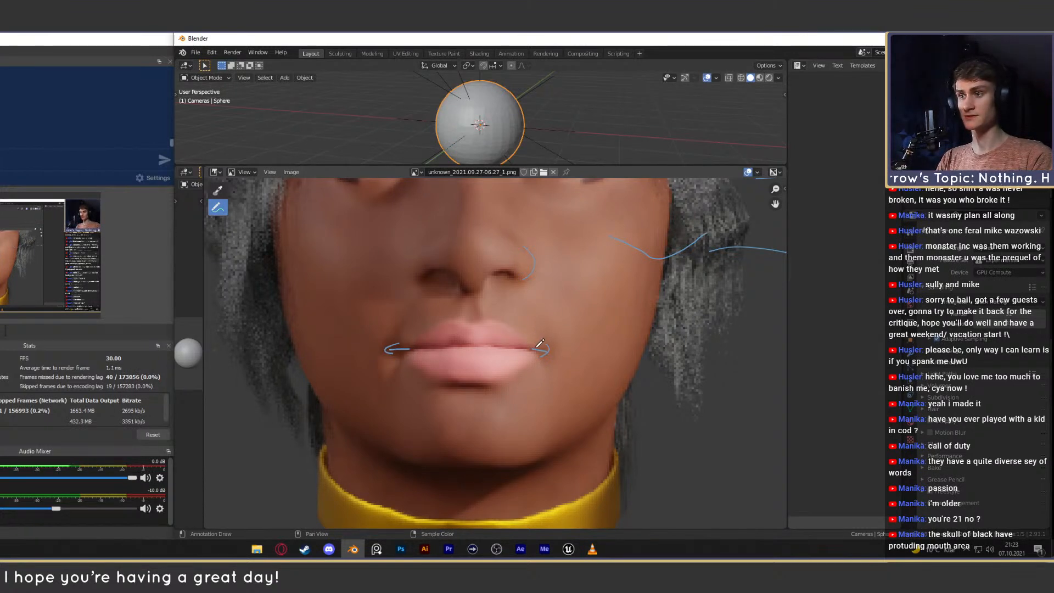
{"action": "mouse_move", "coordinate": [539, 344]}
{"action": "left_mouse_down"}
{"action": "mouse_move", "coordinate": [501, 321]}
{"action": "mouse_move", "coordinate": [535, 336]}
{"action": "mouse_move", "coordinate": [513, 322]}
{"action": "mouse_move", "coordinate": [486, 319]}
{"action": "left_mouse_up"}
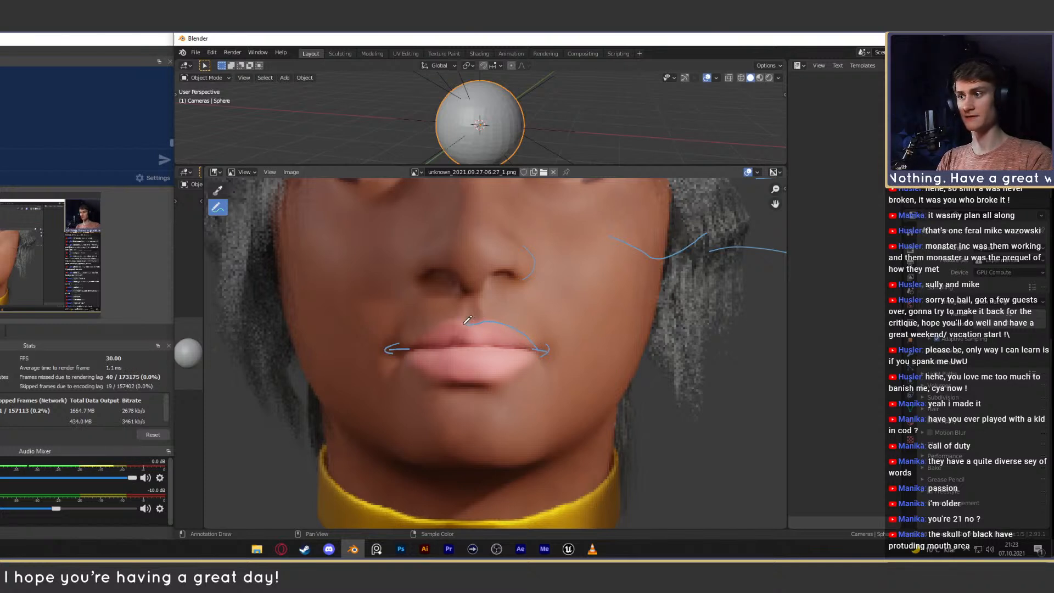
{"action": "key", "text": "ctrl+z"}
{"action": "mouse_move", "coordinate": [542, 346]}
{"action": "left_mouse_down"}
{"action": "mouse_move", "coordinate": [516, 324]}
{"action": "mouse_move", "coordinate": [465, 317]}
{"action": "mouse_move", "coordinate": [439, 320]}
{"action": "mouse_move", "coordinate": [401, 353]}
{"action": "left_mouse_up"}
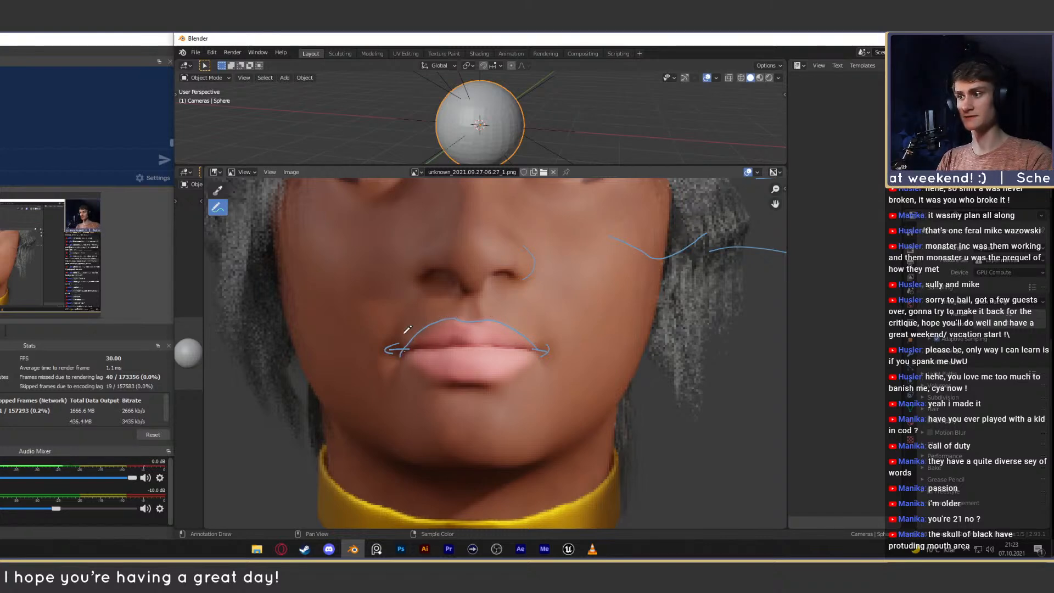
Examine the bust's whole face, then its eye and eyelid shape up close.
{"action": "mouse_move", "coordinate": [396, 351]}
{"action": "middle_mouse_down", "text": "ctrl"}
{"action": "mouse_move", "coordinate": [542, 393]}
{"action": "mouse_move", "coordinate": [567, 332]}
{"action": "mouse_move", "coordinate": [552, 288]}
{"action": "mouse_move", "coordinate": [540, 379]}
{"action": "middle_mouse_up", "text": "ctrl"}
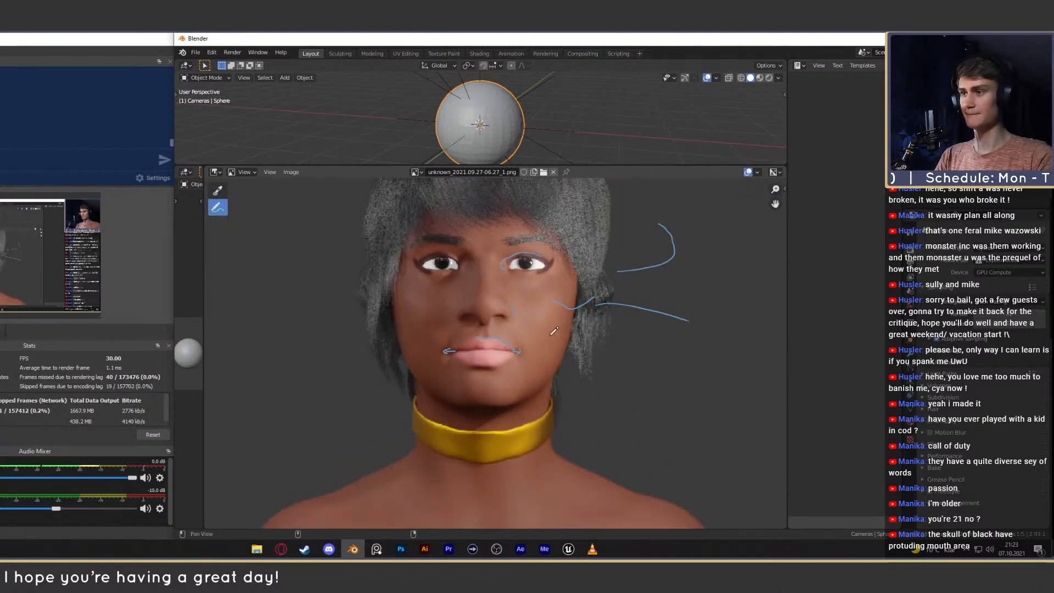
{"action": "mouse_move", "coordinate": [565, 296]}
{"action": "middle_mouse_down"}
{"action": "mouse_move", "coordinate": [565, 387]}
{"action": "mouse_move", "coordinate": [551, 345]}
{"action": "mouse_move", "coordinate": [567, 273]}
{"action": "mouse_move", "coordinate": [544, 290]}
{"action": "mouse_move", "coordinate": [557, 312]}
{"action": "middle_mouse_up"}
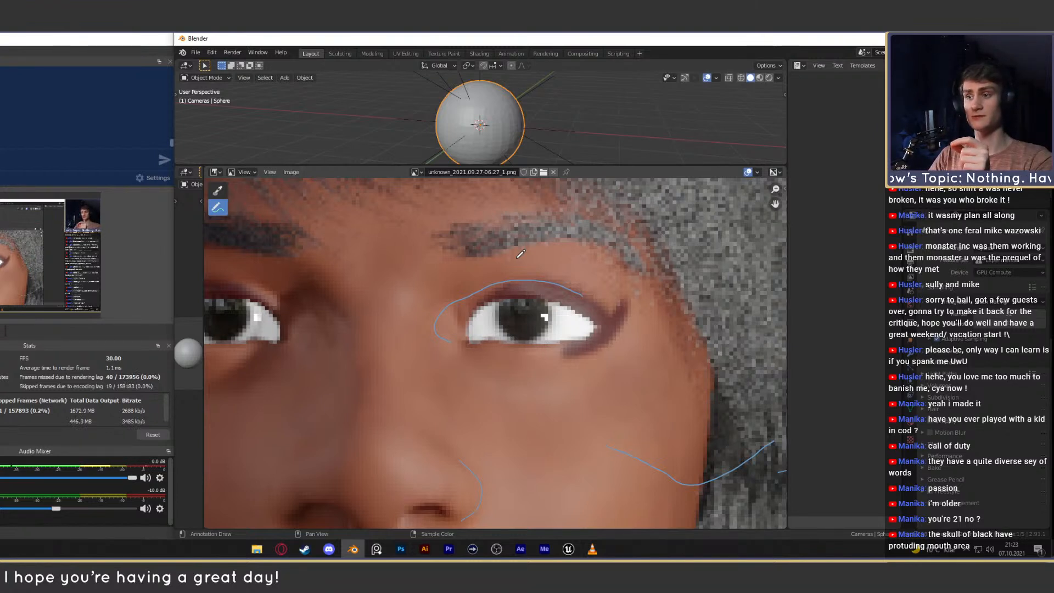
{"action": "scroll", "coordinate": [520, 253], "scroll_direction": "down", "scroll_amount": 6}
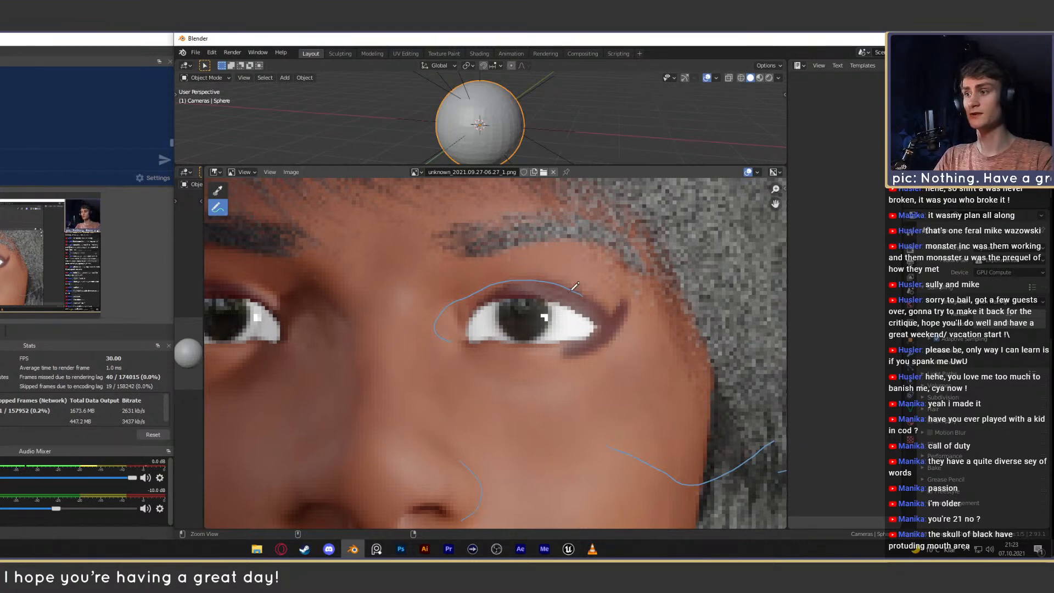
{"action": "middle_click_drag", "start_coordinate": [538, 338], "coordinate": [555, 324], "text": "ctrl"}
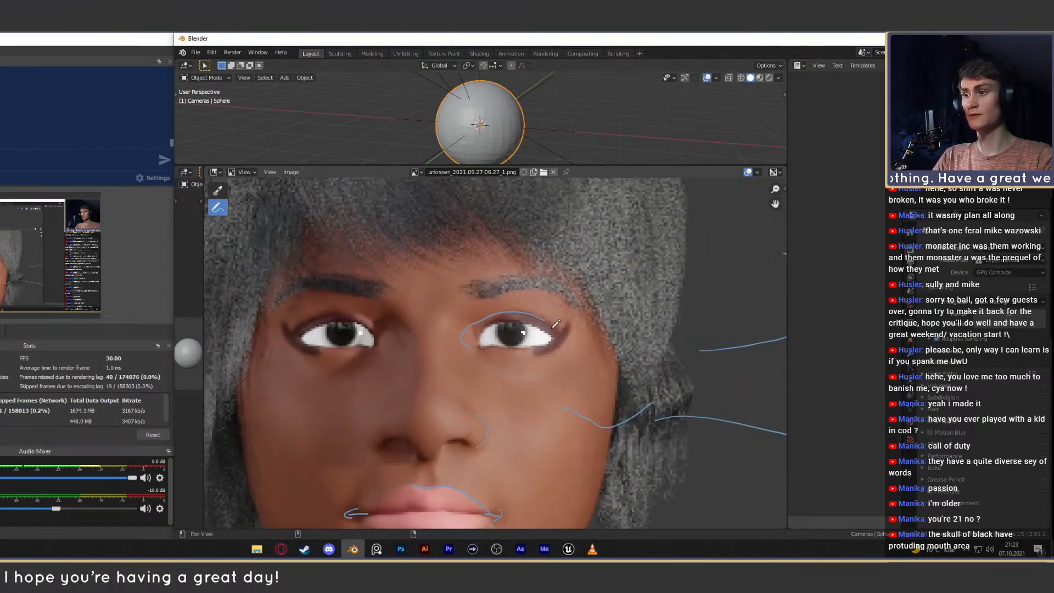
Sketch an almond-shaped eye with tear duct, iris and pupil as an annotation in the empty area beside the portrait.
{"action": "middle_click_drag", "start_coordinate": [567, 364], "coordinate": [553, 316]}
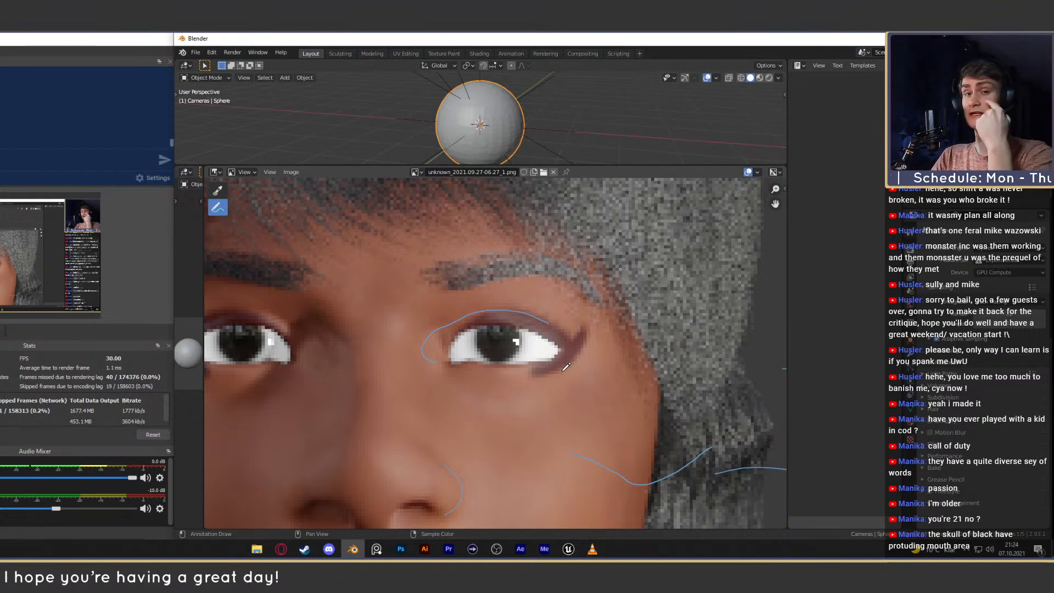
{"action": "middle_click_drag", "start_coordinate": [534, 349], "coordinate": [554, 402], "text": "ctrl"}
{"action": "middle_click_drag", "start_coordinate": [628, 353], "coordinate": [535, 355]}
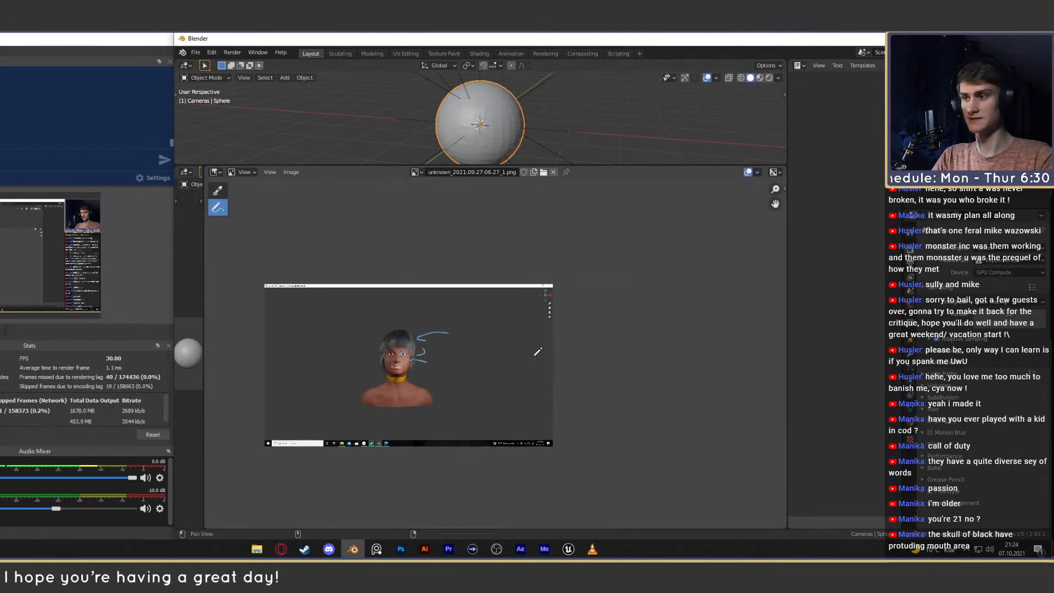
{"action": "middle_click_drag", "start_coordinate": [504, 426], "coordinate": [540, 283], "text": "ctrl"}
{"action": "middle_click_drag", "start_coordinate": [494, 445], "coordinate": [533, 294], "text": "ctrl"}
{"action": "middle_click_drag", "start_coordinate": [444, 360], "coordinate": [686, 292]}
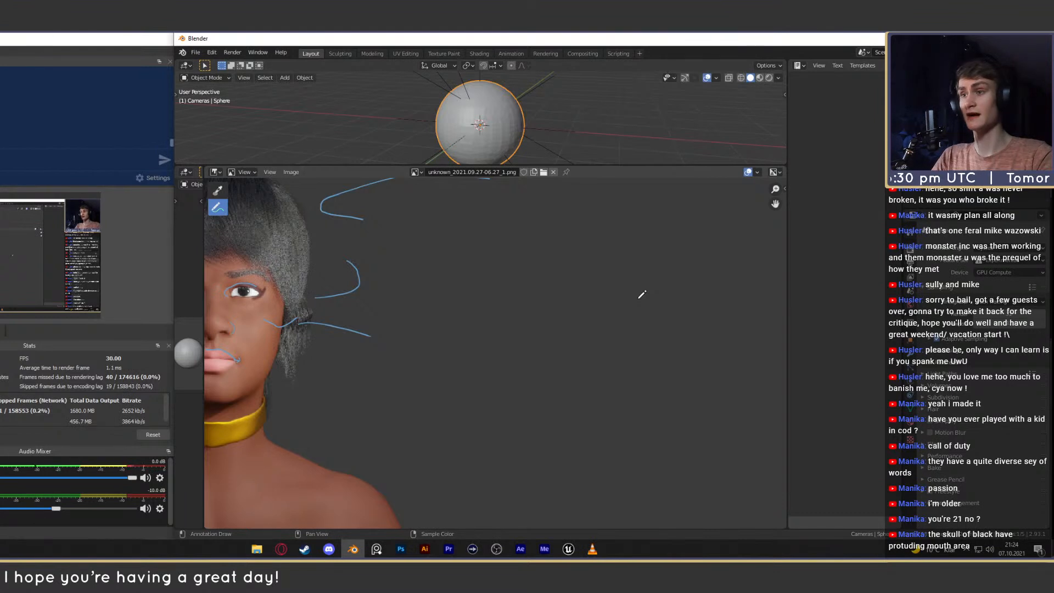
{"action": "middle_click_drag", "start_coordinate": [522, 359], "coordinate": [547, 292]}
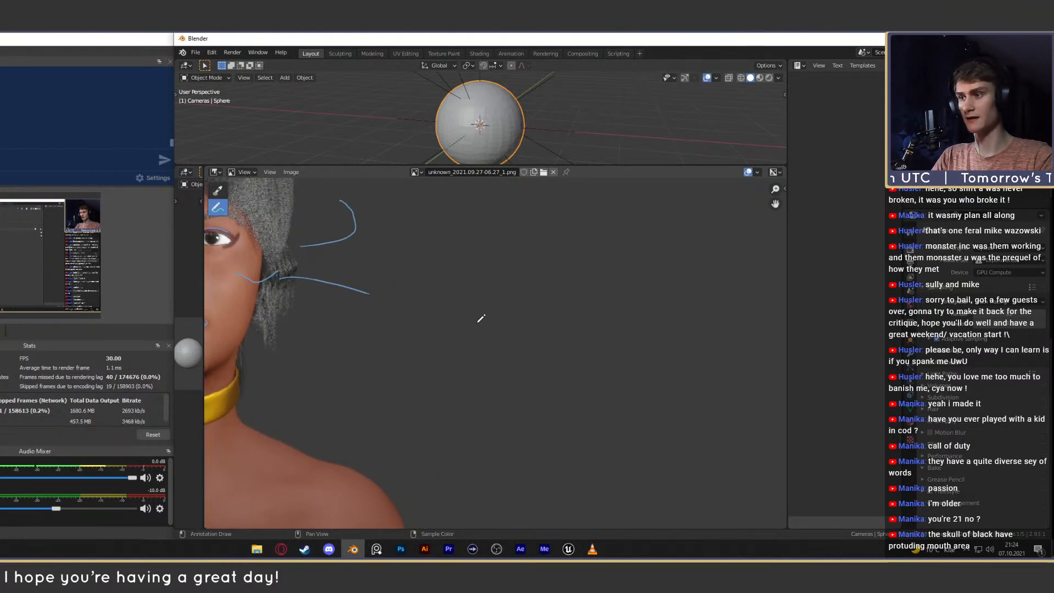
{"action": "mouse_move", "coordinate": [467, 325]}
{"action": "left_mouse_down"}
{"action": "mouse_move", "coordinate": [554, 309]}
{"action": "mouse_move", "coordinate": [574, 319]}
{"action": "left_mouse_up"}
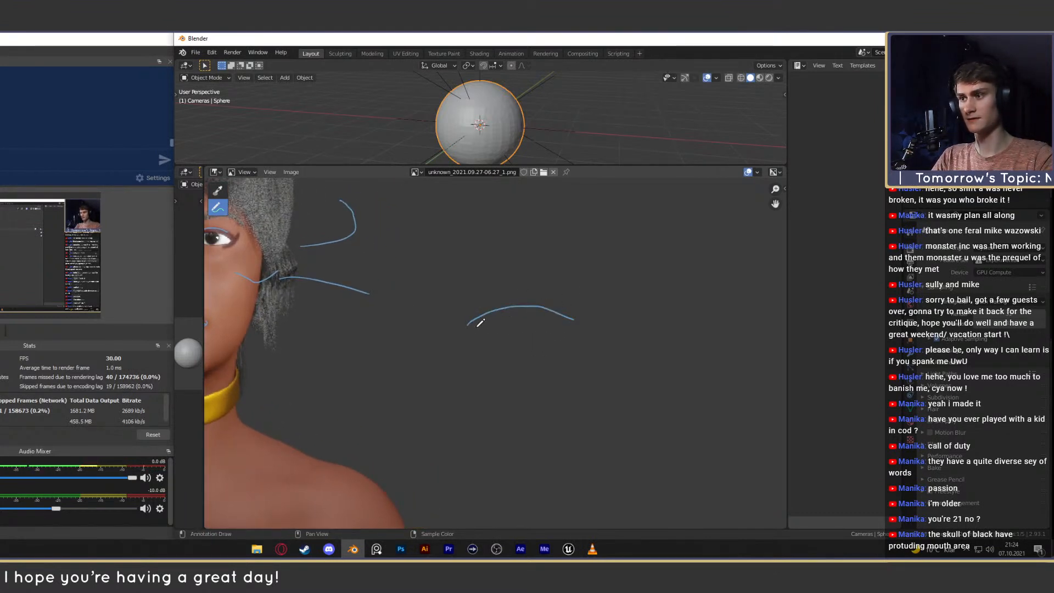
{"action": "left_click_drag", "start_coordinate": [467, 325], "coordinate": [573, 319]}
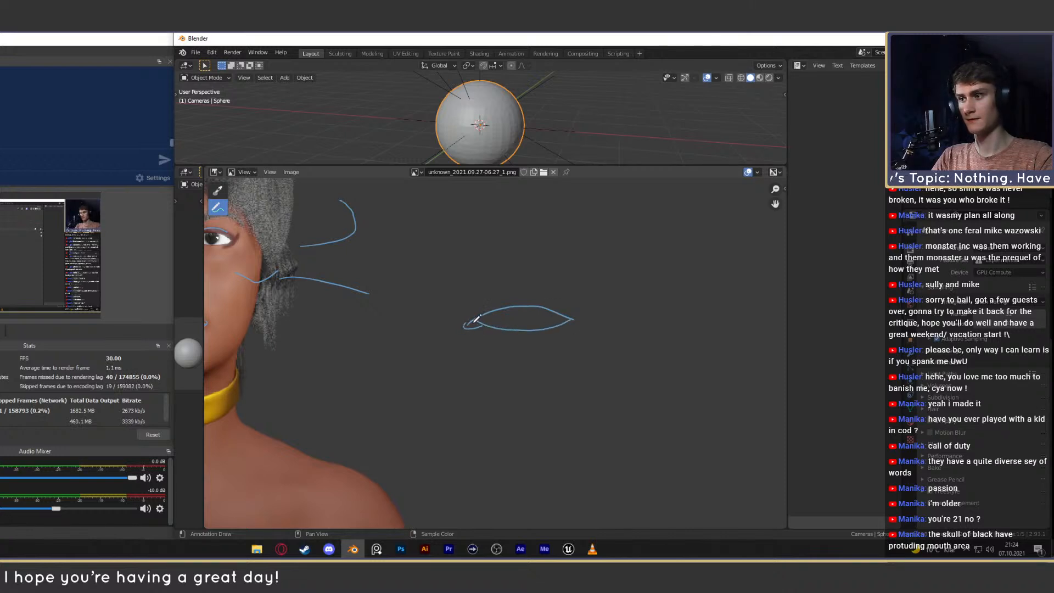
{"action": "mouse_move", "coordinate": [528, 328]}
{"action": "left_mouse_down"}
{"action": "mouse_move", "coordinate": [549, 307]}
{"action": "mouse_move", "coordinate": [541, 323]}
{"action": "mouse_move", "coordinate": [544, 310]}
{"action": "mouse_move", "coordinate": [509, 307]}
{"action": "left_mouse_up"}
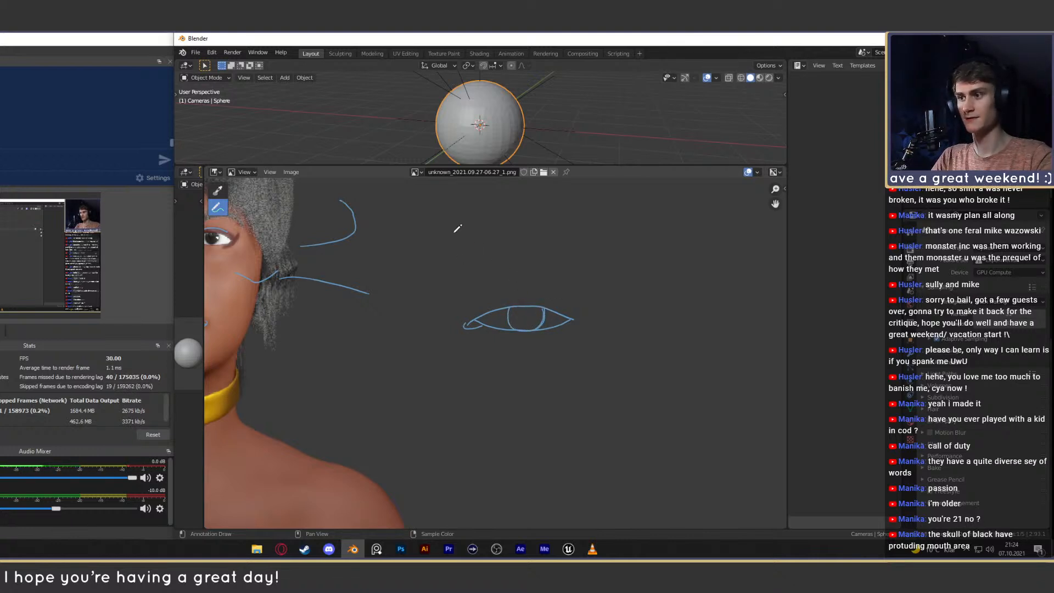
{"action": "mouse_move", "coordinate": [528, 310]}
{"action": "left_mouse_down"}
{"action": "mouse_move", "coordinate": [520, 323]}
{"action": "mouse_move", "coordinate": [527, 310]}
{"action": "left_mouse_up"}
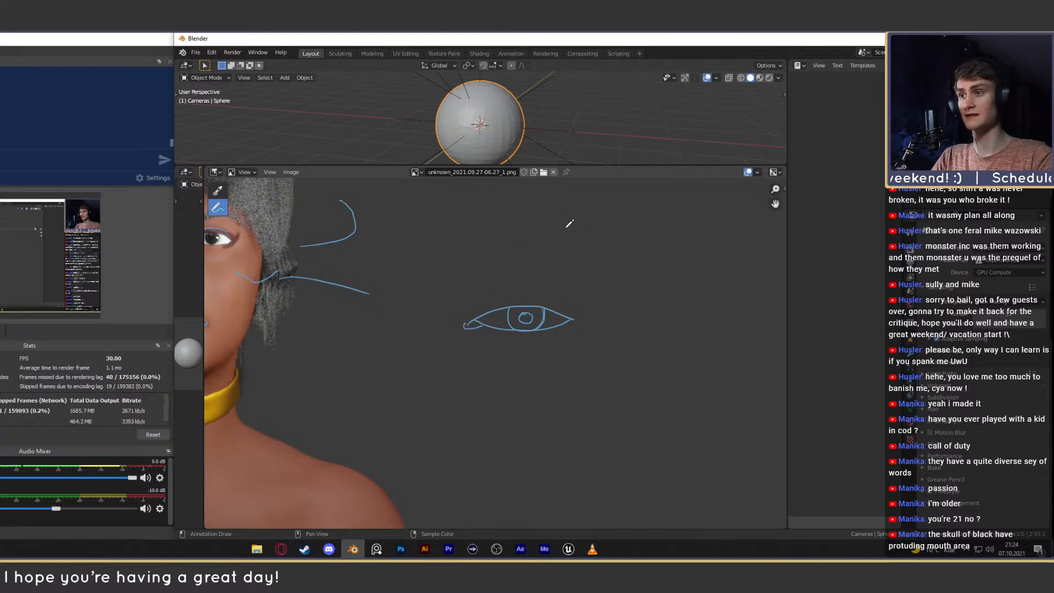
Sketch a slanted, pointed shape with short hatching strokes above the annotated eye drawing.
{"action": "left_click_drag", "start_coordinate": [625, 203], "coordinate": [581, 240]}
{"action": "mouse_move", "coordinate": [583, 219]}
{"action": "left_mouse_down"}
{"action": "mouse_move", "coordinate": [565, 248]}
{"action": "mouse_move", "coordinate": [623, 234]}
{"action": "left_mouse_up"}
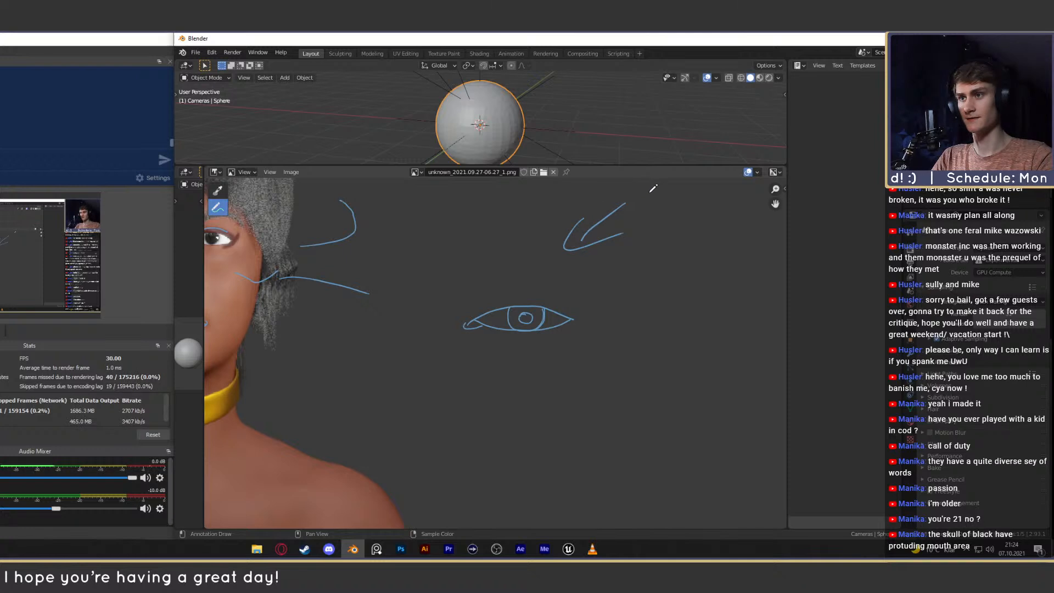
{"action": "mouse_move", "coordinate": [632, 188]}
{"action": "left_mouse_down"}
{"action": "mouse_move", "coordinate": [645, 205]}
{"action": "mouse_move", "coordinate": [660, 180]}
{"action": "left_mouse_up"}
{"action": "mouse_move", "coordinate": [645, 209]}
{"action": "left_mouse_down"}
{"action": "mouse_move", "coordinate": [657, 183]}
{"action": "mouse_move", "coordinate": [597, 206]}
{"action": "left_mouse_up"}
{"action": "mouse_move", "coordinate": [606, 212]}
{"action": "left_mouse_down"}
{"action": "mouse_move", "coordinate": [626, 198]}
{"action": "mouse_move", "coordinate": [616, 217]}
{"action": "left_mouse_up"}
{"action": "left_click_drag", "start_coordinate": [645, 208], "coordinate": [632, 230]}
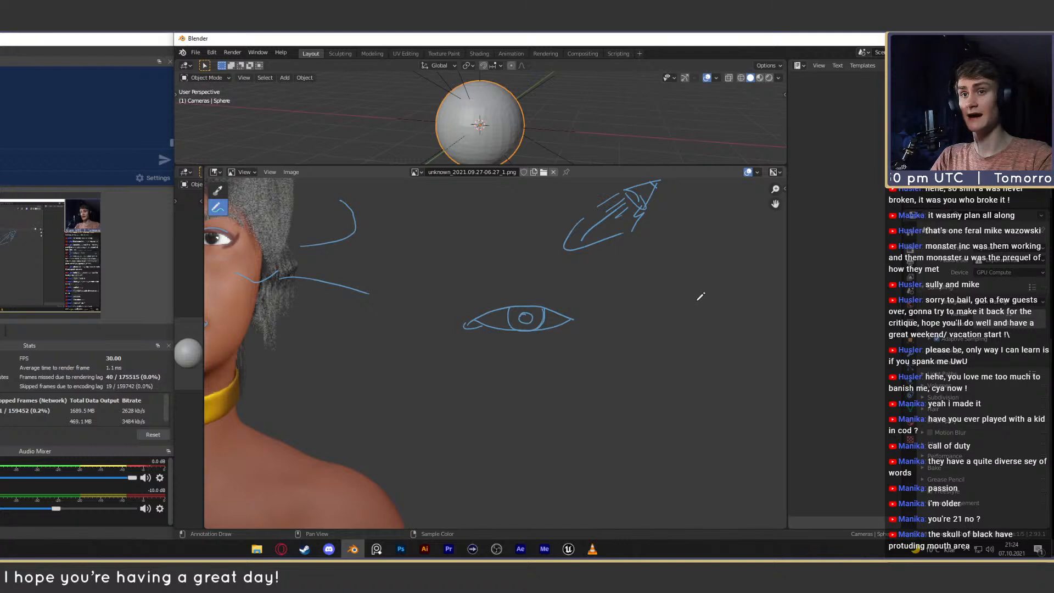
Sketch a branching line beside the eye drawing, undo its oval-closing stroke, and add a long diagonal stroke running into the fork.
{"action": "left_click_drag", "start_coordinate": [686, 297], "coordinate": [683, 263]}
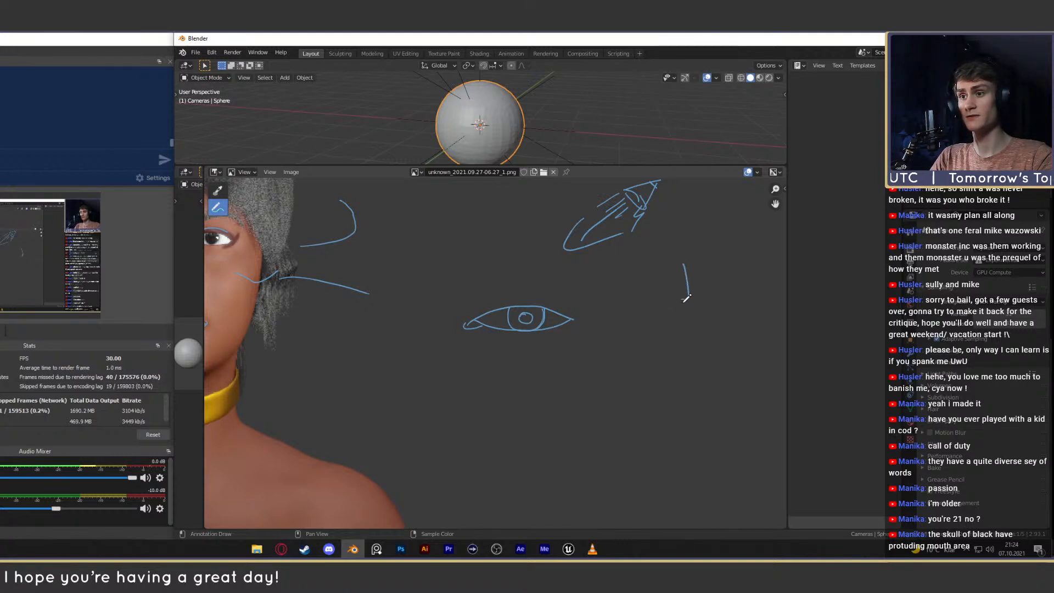
{"action": "mouse_move", "coordinate": [683, 300]}
{"action": "left_mouse_down"}
{"action": "mouse_move", "coordinate": [672, 337]}
{"action": "mouse_move", "coordinate": [678, 295]}
{"action": "mouse_move", "coordinate": [668, 269]}
{"action": "mouse_move", "coordinate": [698, 273]}
{"action": "mouse_move", "coordinate": [681, 300]}
{"action": "left_mouse_up"}
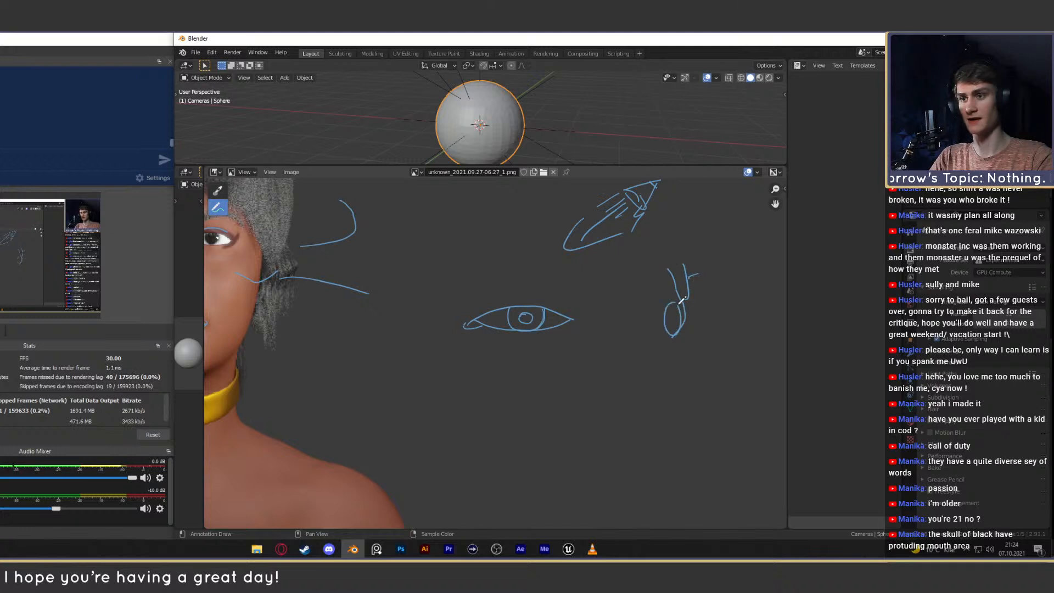
{"action": "key", "text": "ctrl+z"}
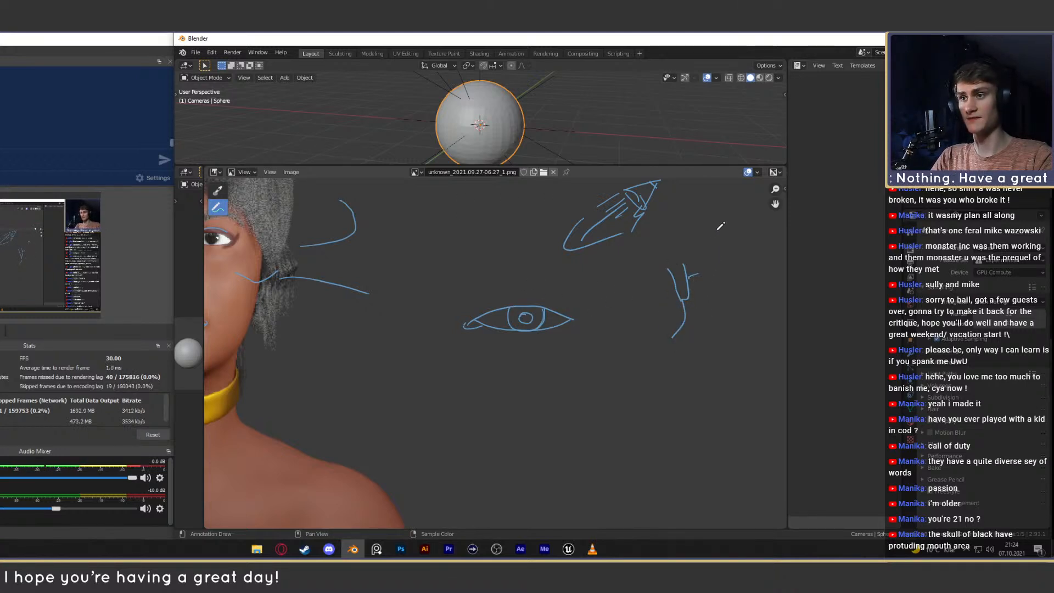
{"action": "left_click_drag", "start_coordinate": [713, 236], "coordinate": [687, 296]}
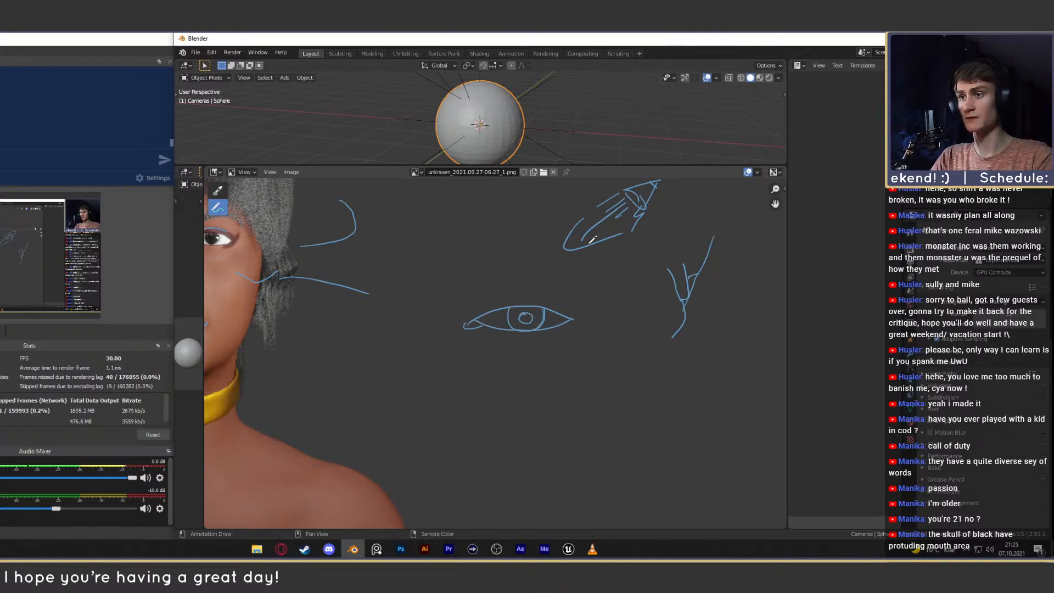
Examine the portrait's eyes, nose and mouth up close along with their annotations.
{"action": "mouse_move", "coordinate": [569, 319]}
{"action": "left_mouse_down"}
{"action": "mouse_move", "coordinate": [518, 312]}
{"action": "mouse_move", "coordinate": [472, 321]}
{"action": "mouse_move", "coordinate": [662, 339]}
{"action": "left_mouse_up"}
{"action": "left_click_drag", "start_coordinate": [531, 305], "coordinate": [649, 313], "text": "alt"}
{"action": "mouse_move", "coordinate": [586, 303]}
{"action": "left_mouse_down", "text": "ctrl+alt"}
{"action": "mouse_move", "coordinate": [619, 233]}
{"action": "mouse_move", "coordinate": [597, 303]}
{"action": "left_mouse_up", "text": "ctrl+alt"}
{"action": "left_click_drag", "start_coordinate": [555, 335], "coordinate": [549, 252], "text": "ctrl+alt"}
{"action": "mouse_move", "coordinate": [516, 346]}
{"action": "left_mouse_down", "text": "ctrl+alt"}
{"action": "mouse_move", "coordinate": [527, 274]}
{"action": "mouse_move", "coordinate": [529, 324]}
{"action": "left_mouse_up", "text": "ctrl+alt"}
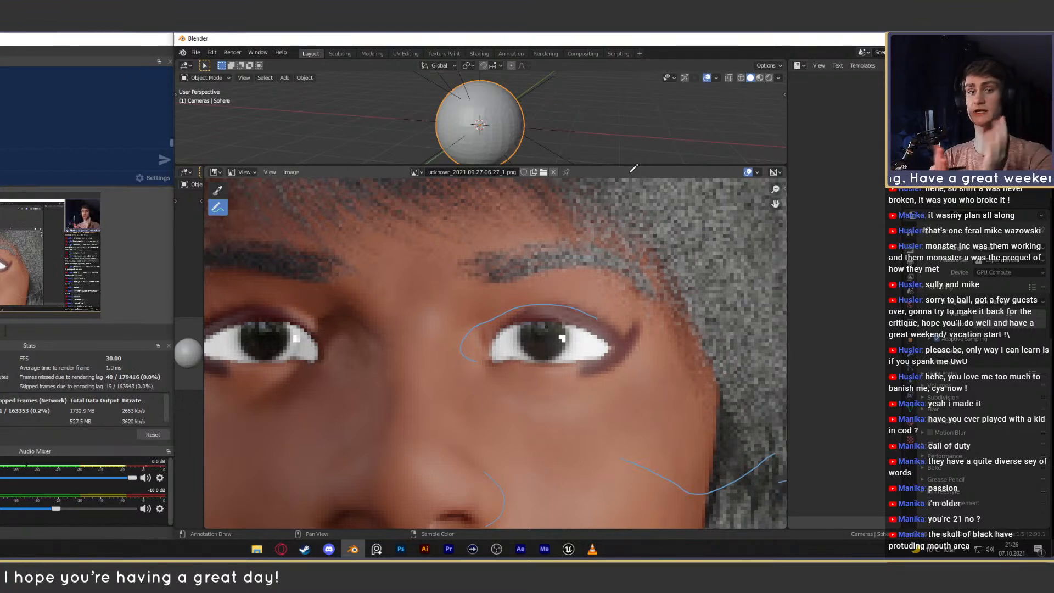
{"action": "scroll", "coordinate": [459, 400], "scroll_direction": "down", "scroll_amount": 5}
{"action": "scroll", "coordinate": [460, 401], "scroll_direction": "up", "scroll_amount": 2}
{"action": "middle_click_drag", "start_coordinate": [461, 400], "coordinate": [492, 358]}
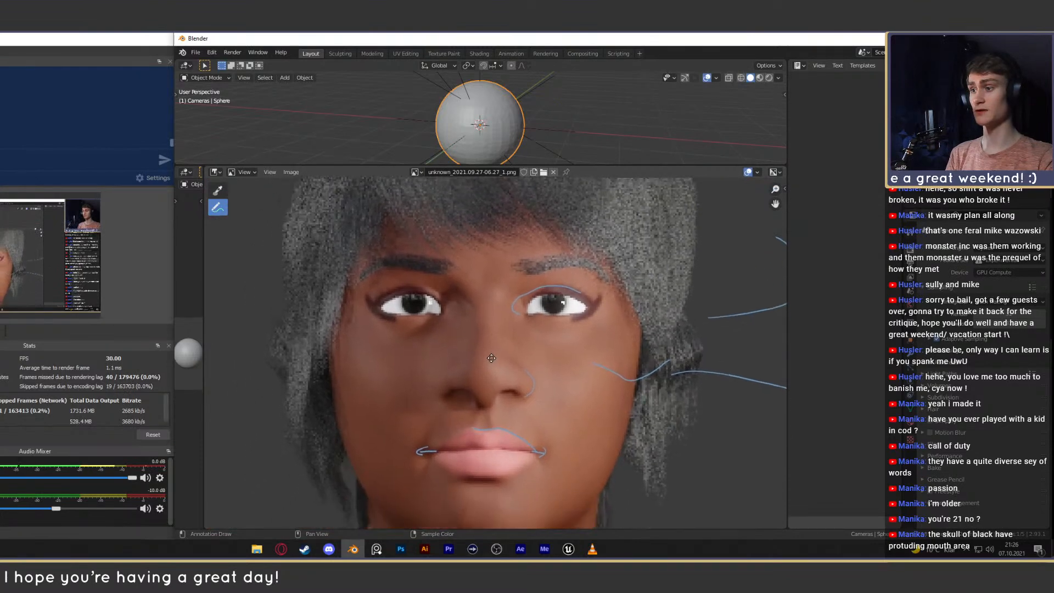
{"action": "scroll", "coordinate": [492, 358], "scroll_direction": "up", "scroll_amount": 1}
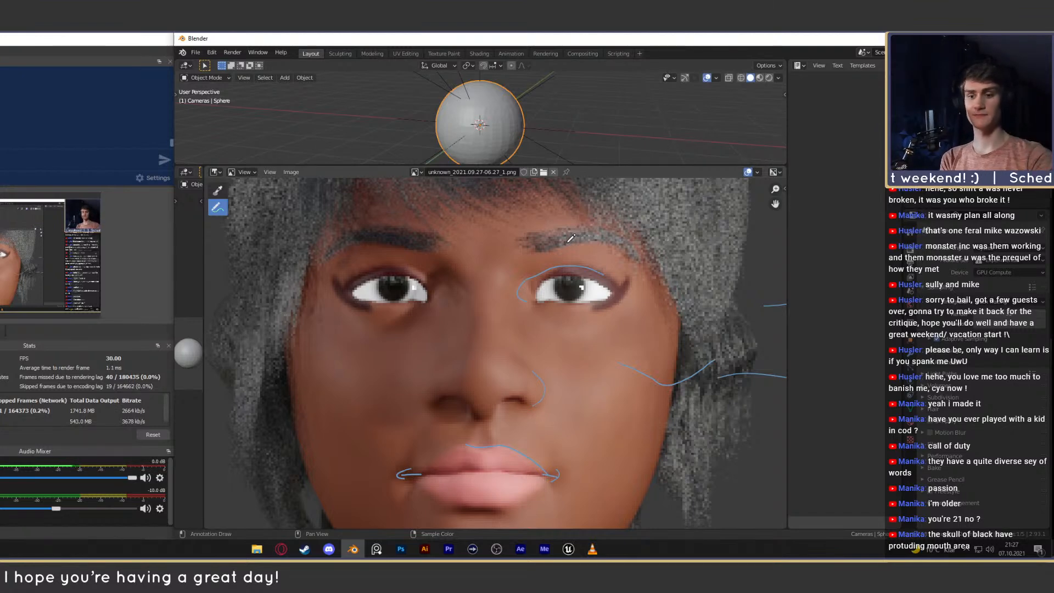
Switch to the Opera browser and search Google Images for "space station" in a new tab.
{"action": "left_click", "coordinate": [281, 548]}
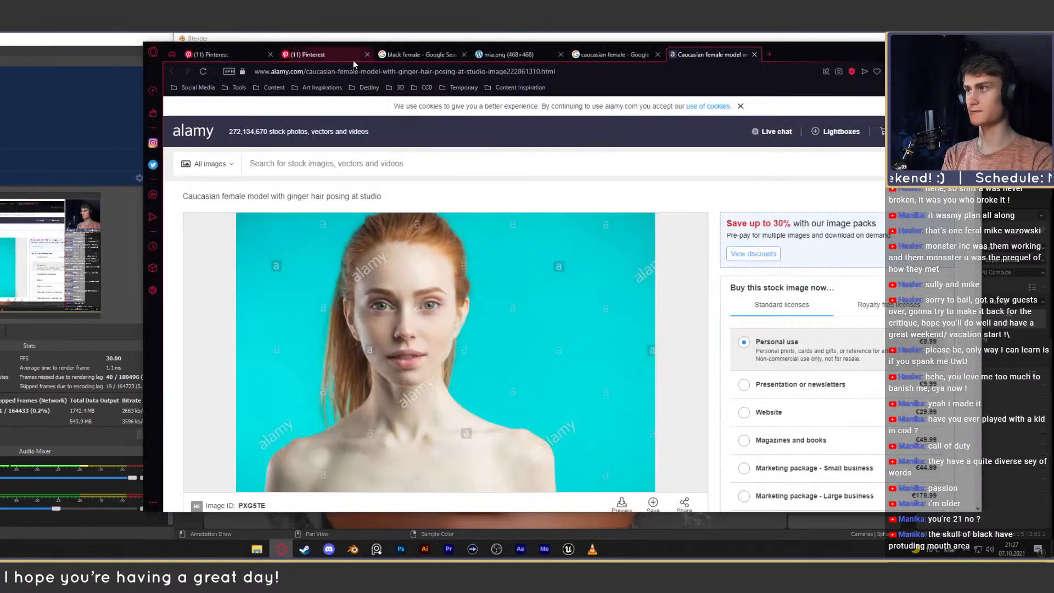
{"action": "left_click", "coordinate": [771, 55]}
{"action": "type", "text": "spa"}
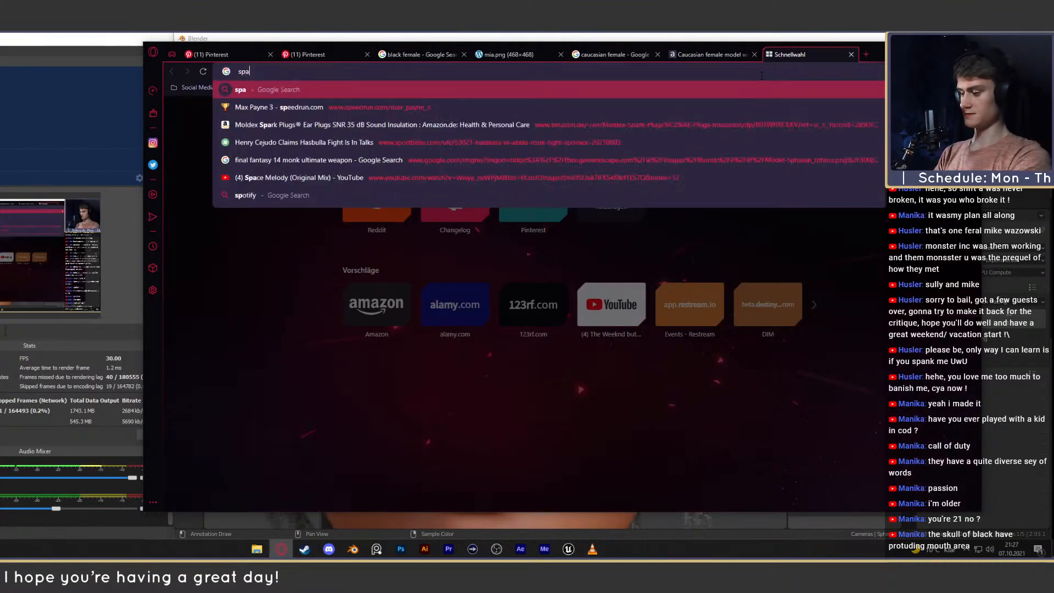
{"action": "type", "text": "ce statio"}
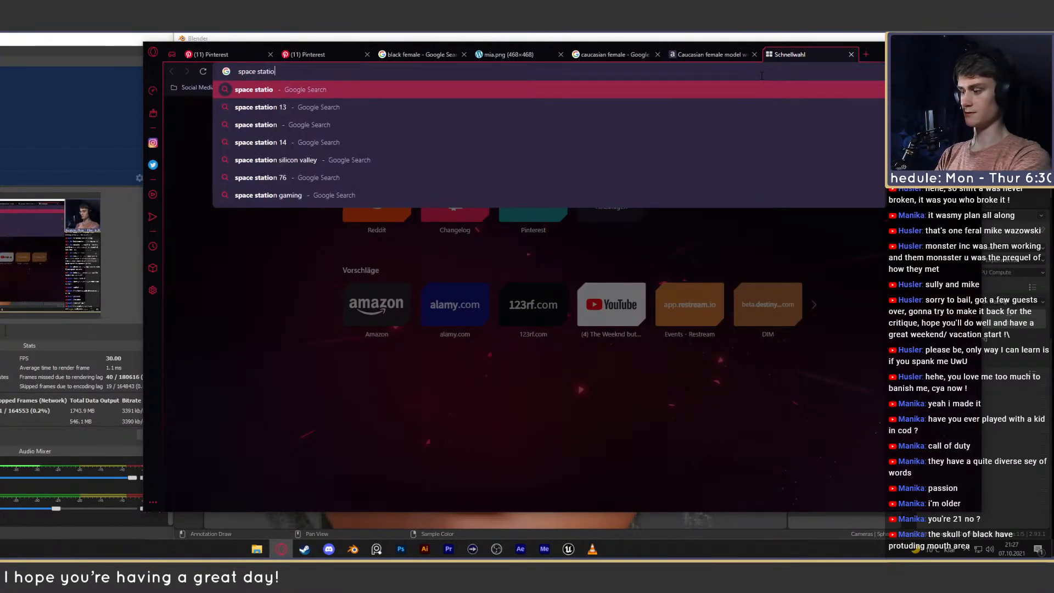
{"action": "type", "text": "n"}
{"action": "key", "text": "Return"}
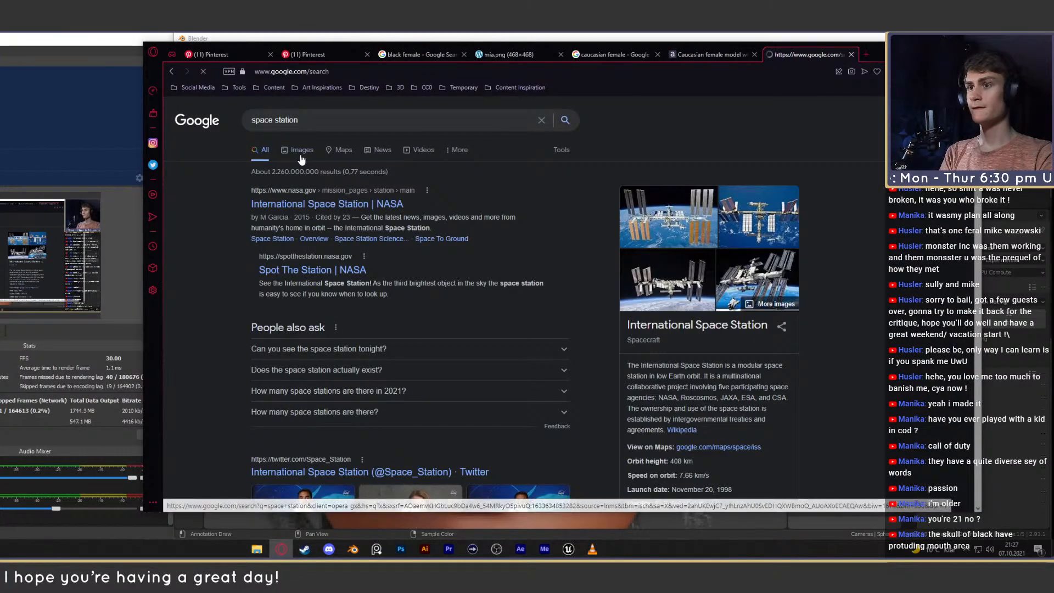
{"action": "left_click", "coordinate": [301, 157]}
Browse the space station image results and preview NASA's International Space Station photo.
{"action": "scroll", "coordinate": [699, 249], "scroll_direction": "down", "scroll_amount": 2}
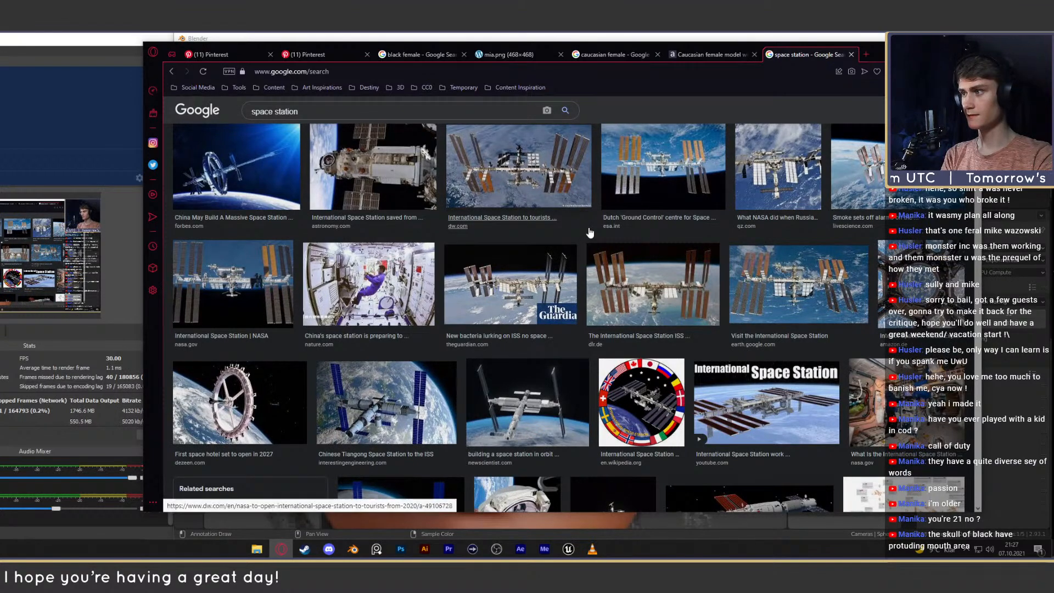
{"action": "left_click", "coordinate": [233, 284]}
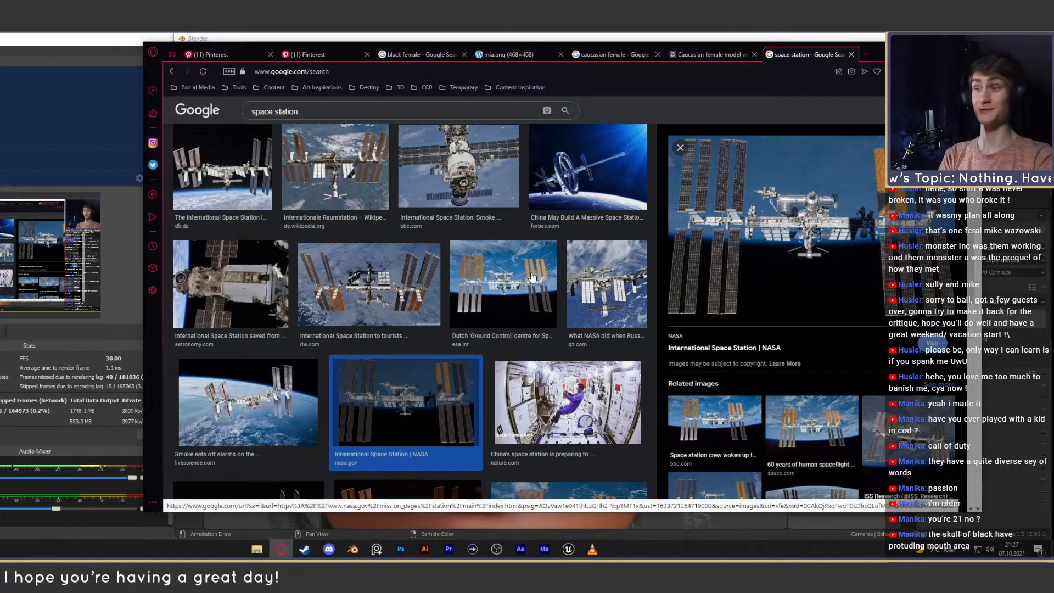
{"action": "scroll", "coordinate": [530, 275], "scroll_direction": "down", "scroll_amount": 5}
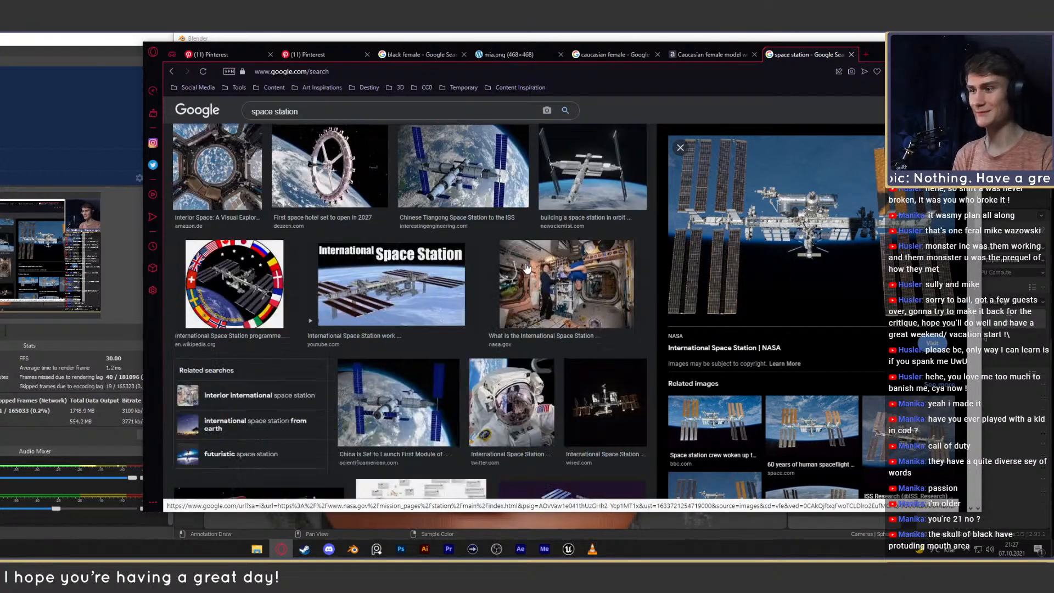
{"action": "scroll", "coordinate": [527, 268], "scroll_direction": "down", "scroll_amount": 1}
Open the WIRED photo of the space station on a black background in its own tab and enlarge it.
{"action": "right_click", "coordinate": [611, 384]}
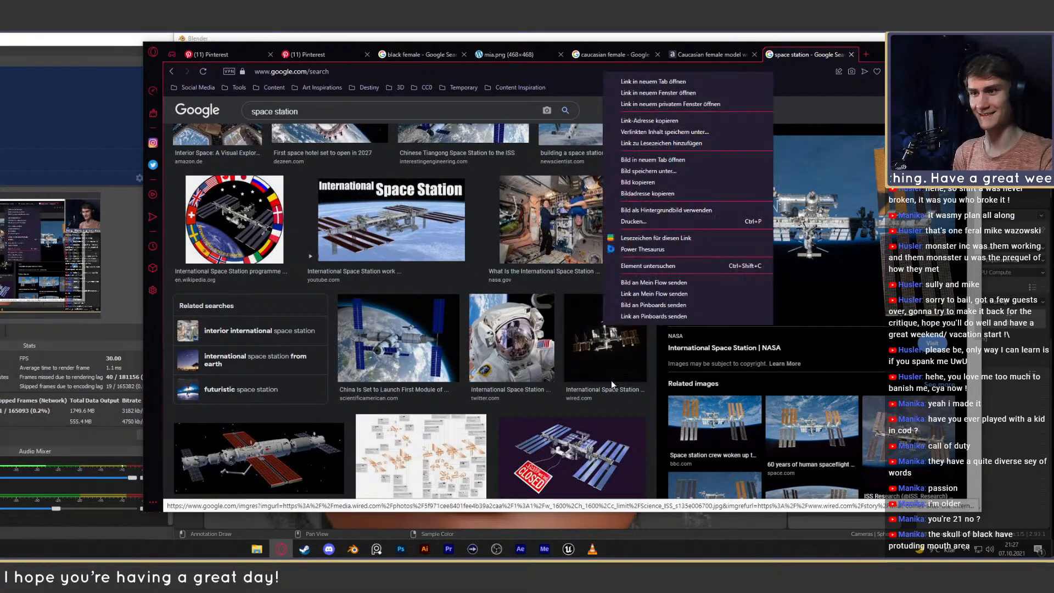
{"action": "left_click", "coordinate": [613, 359]}
{"action": "right_click", "coordinate": [767, 295]}
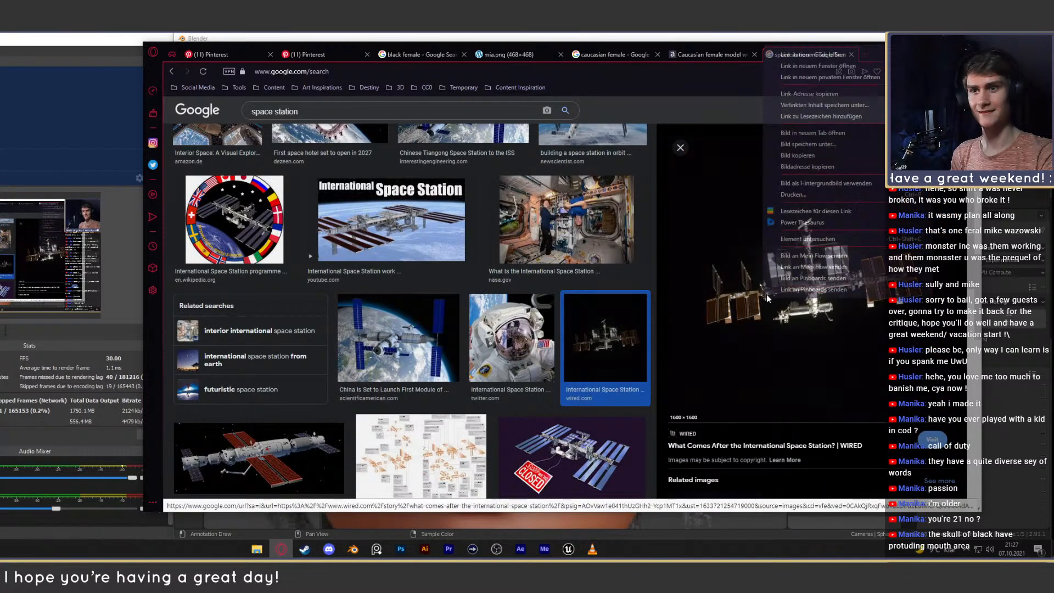
{"action": "left_click", "coordinate": [813, 133]}
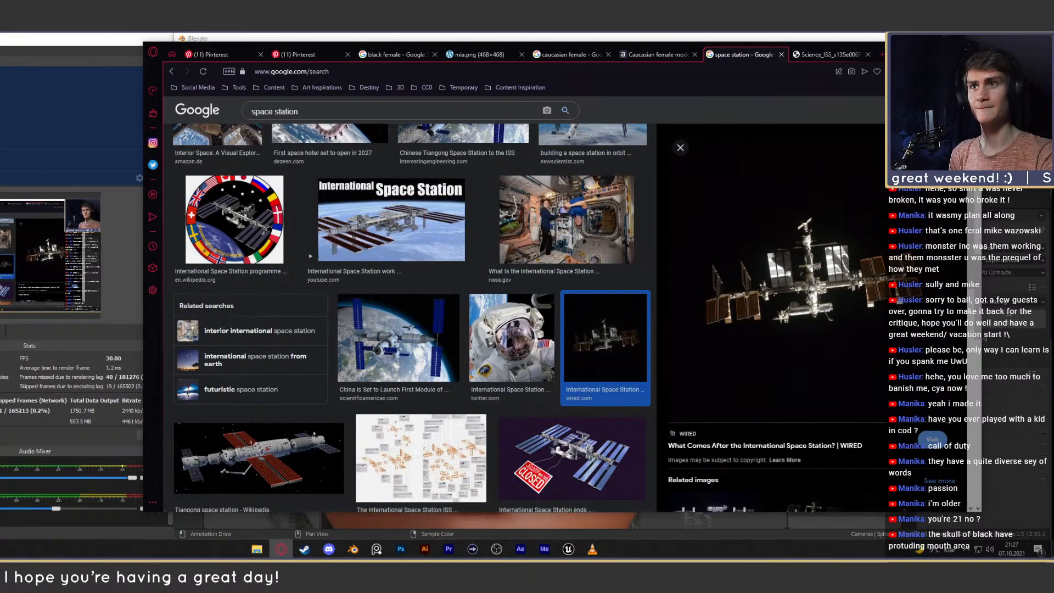
{"action": "left_click", "coordinate": [818, 54]}
{"action": "left_click", "coordinate": [641, 317]}
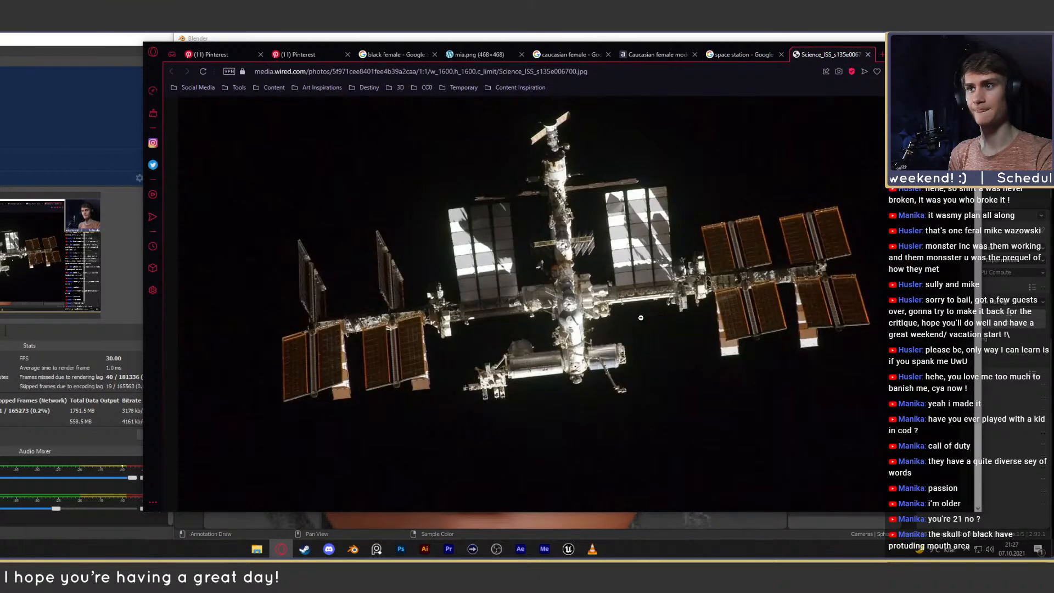
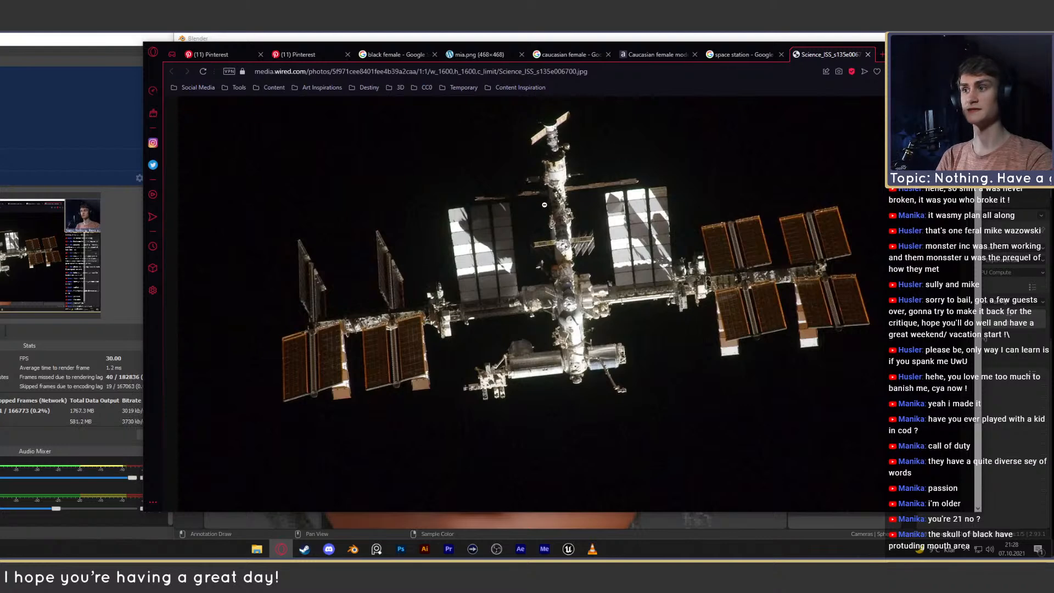
Examine the space station photo's modules and solar panels at different magnifications, going up to 175 %.
{"action": "left_click", "coordinate": [550, 203]}
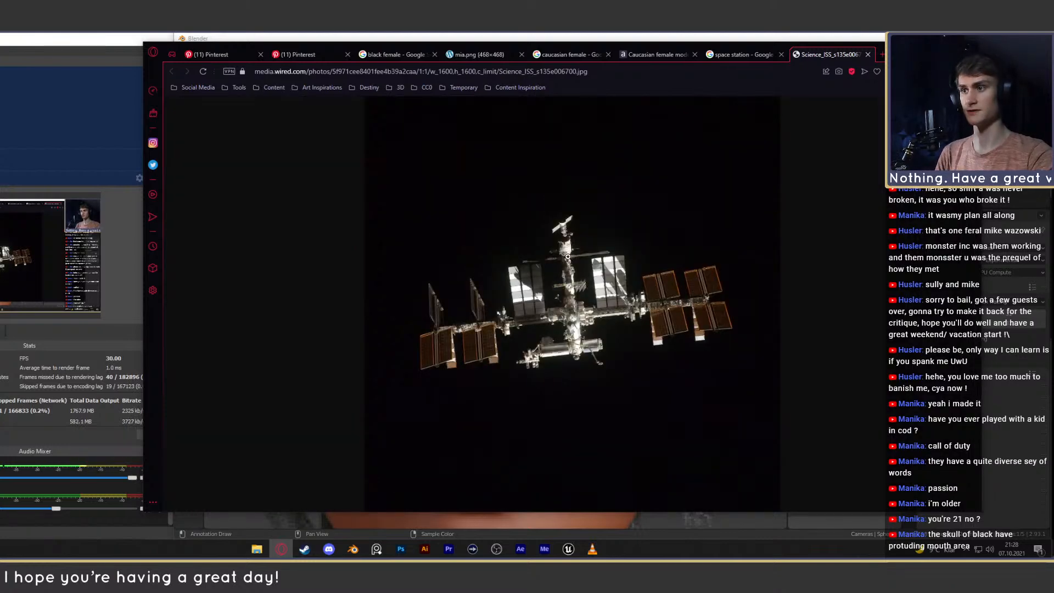
{"action": "left_click", "coordinate": [564, 269]}
{"action": "scroll", "coordinate": [564, 269], "scroll_direction": "up", "scroll_amount": 4, "text": "ctrl"}
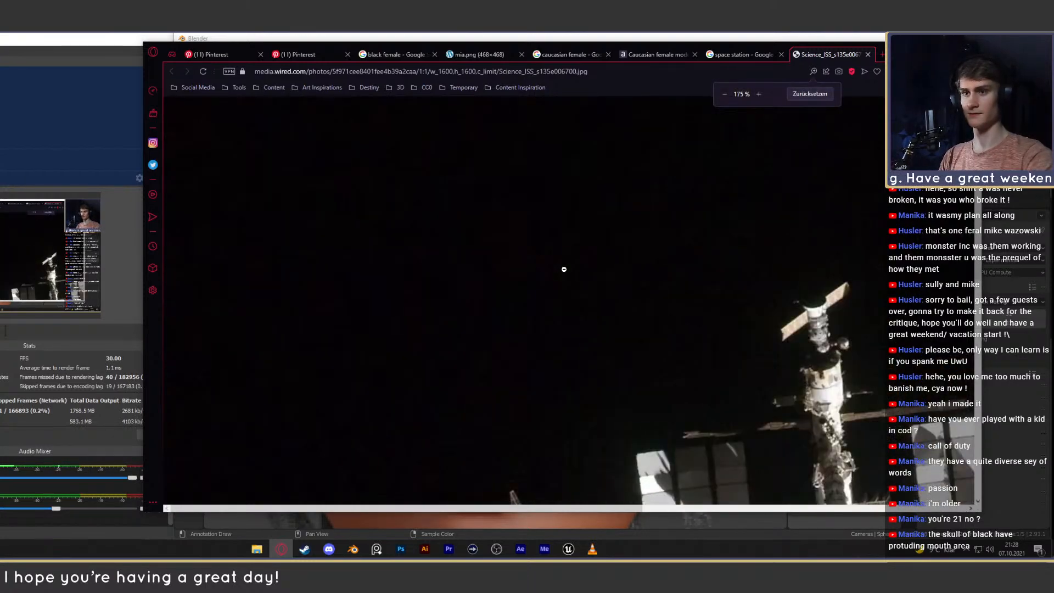
{"action": "scroll", "coordinate": [564, 269], "scroll_direction": "down", "scroll_amount": 2}
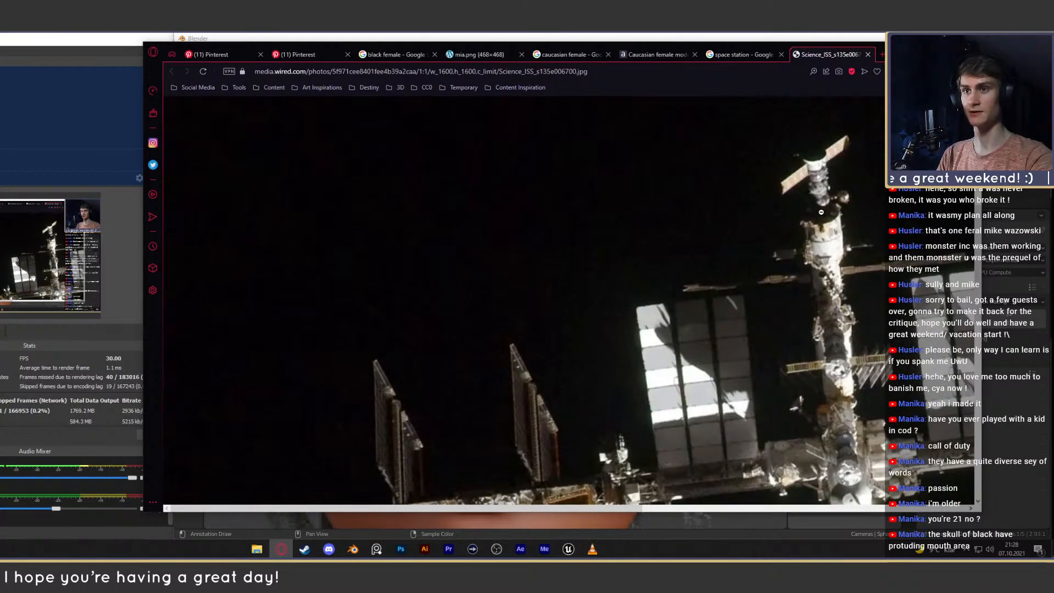
{"action": "scroll", "coordinate": [823, 231], "scroll_direction": "down", "scroll_amount": 3}
{"action": "scroll", "coordinate": [819, 272], "scroll_direction": "up", "scroll_amount": 1}
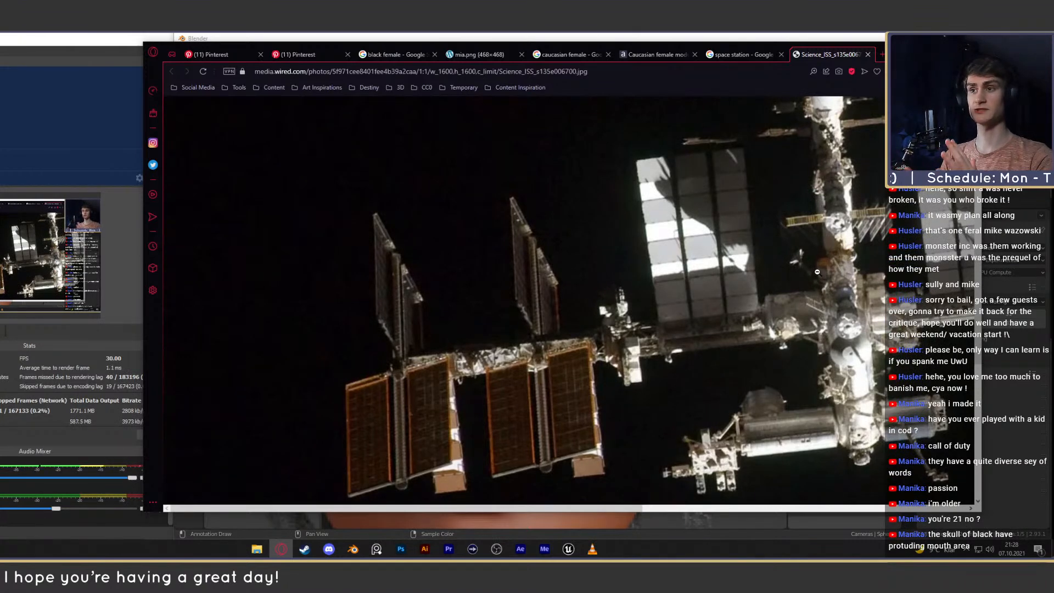
{"action": "left_click", "coordinate": [817, 257]}
{"action": "scroll", "coordinate": [773, 255], "scroll_direction": "up", "scroll_amount": 2}
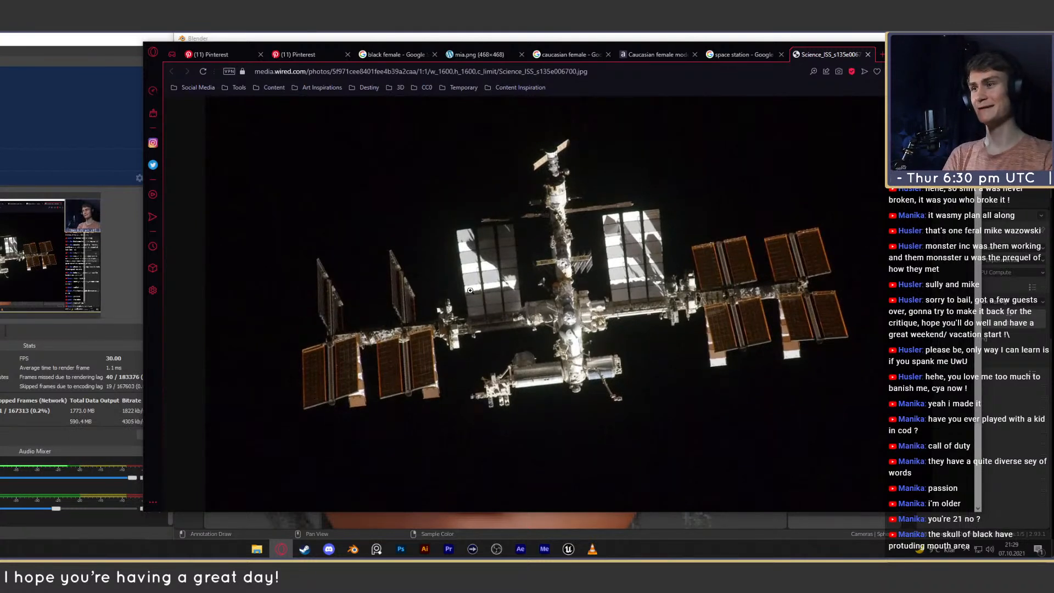
{"action": "scroll", "coordinate": [558, 186], "scroll_direction": "up", "scroll_amount": 2}
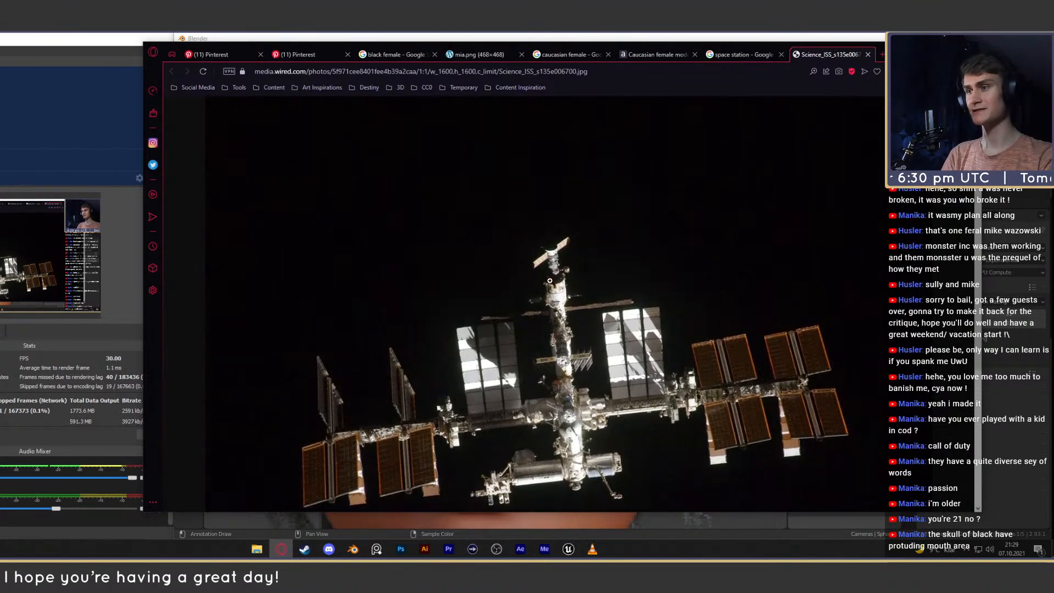
Enlarge the space station photo around its solar panels, then return to the Alamy stock photo of the ginger-haired model.
{"action": "left_click", "coordinate": [551, 296]}
{"action": "scroll", "coordinate": [604, 379], "scroll_direction": "down", "scroll_amount": 5}
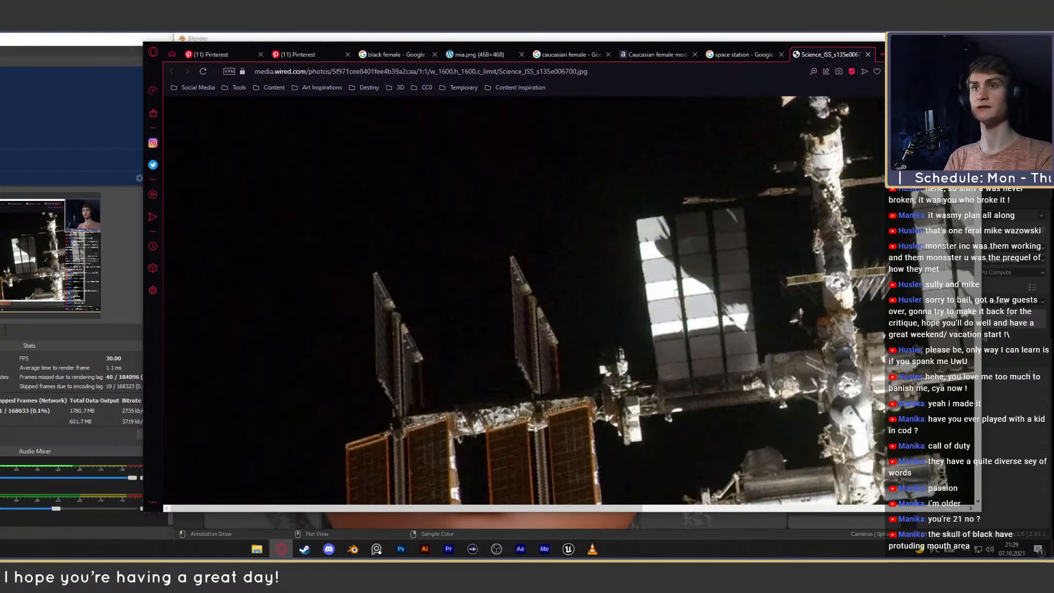
{"action": "left_click", "coordinate": [744, 54]}
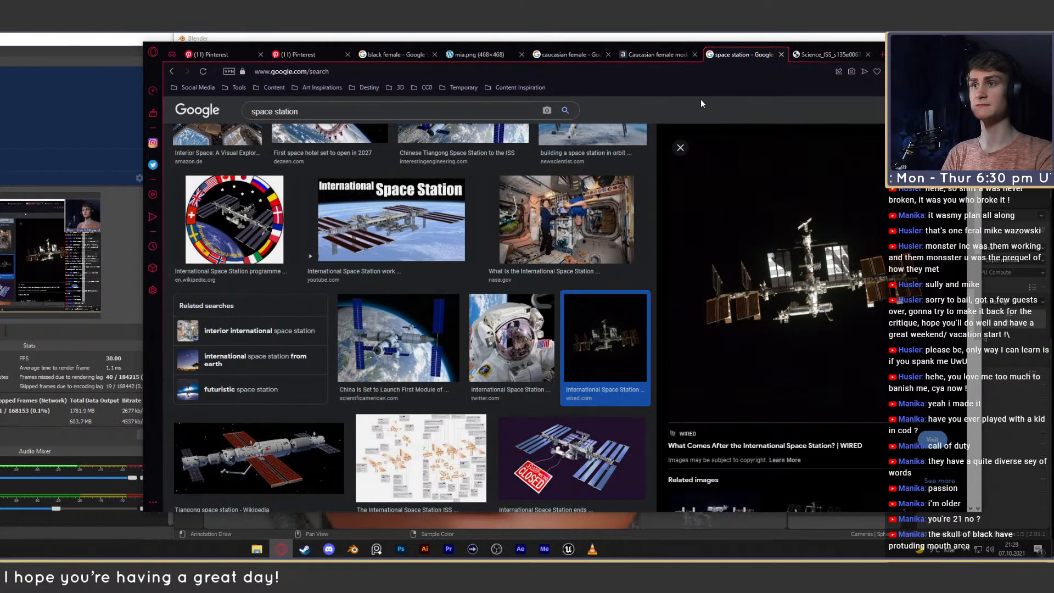
{"action": "left_click", "coordinate": [678, 53]}
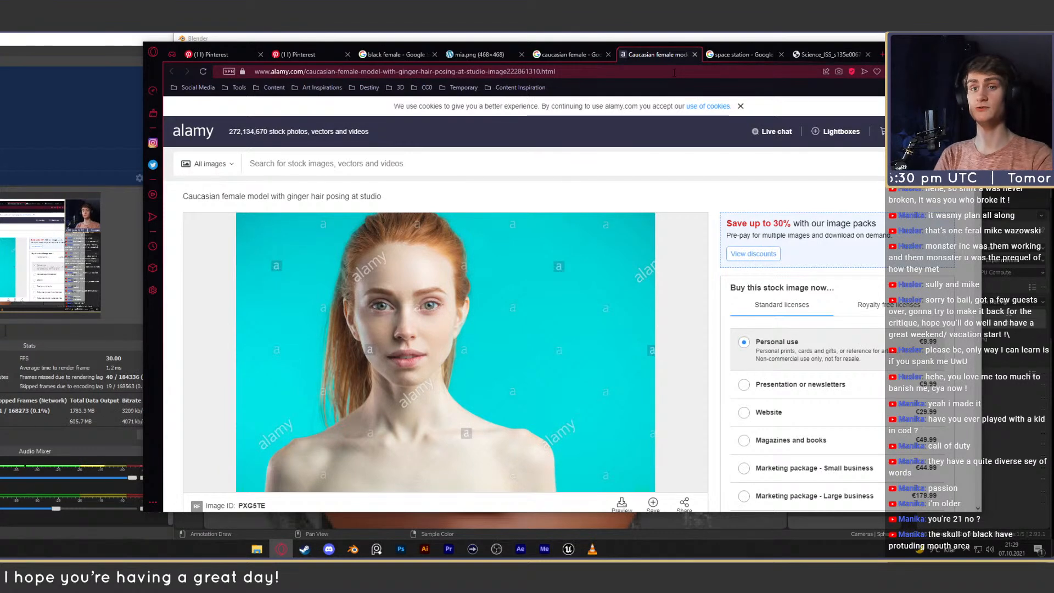
{"action": "left_click", "coordinate": [585, 58]}
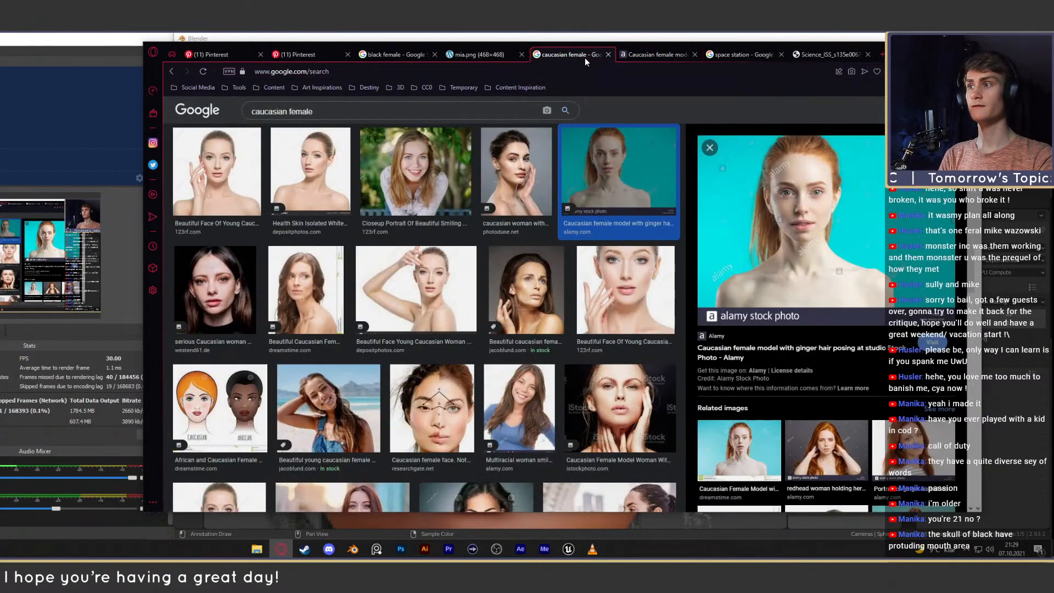
{"action": "left_click", "coordinate": [653, 63]}
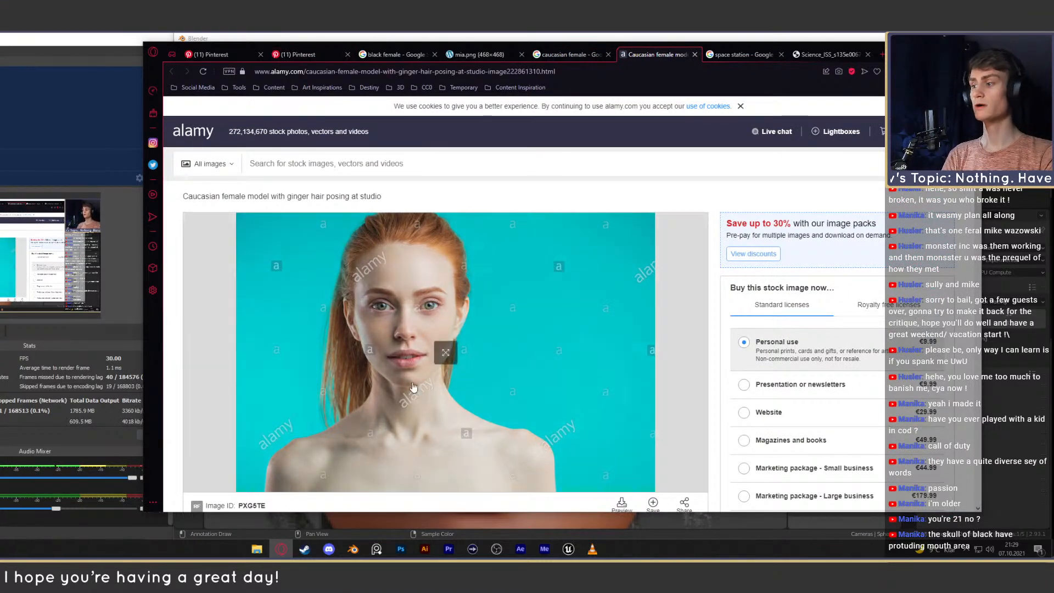
Switch to File Explorer and open the female_orc project folder under _projekte > 2021_06.
{"action": "left_click", "coordinate": [242, 521]}
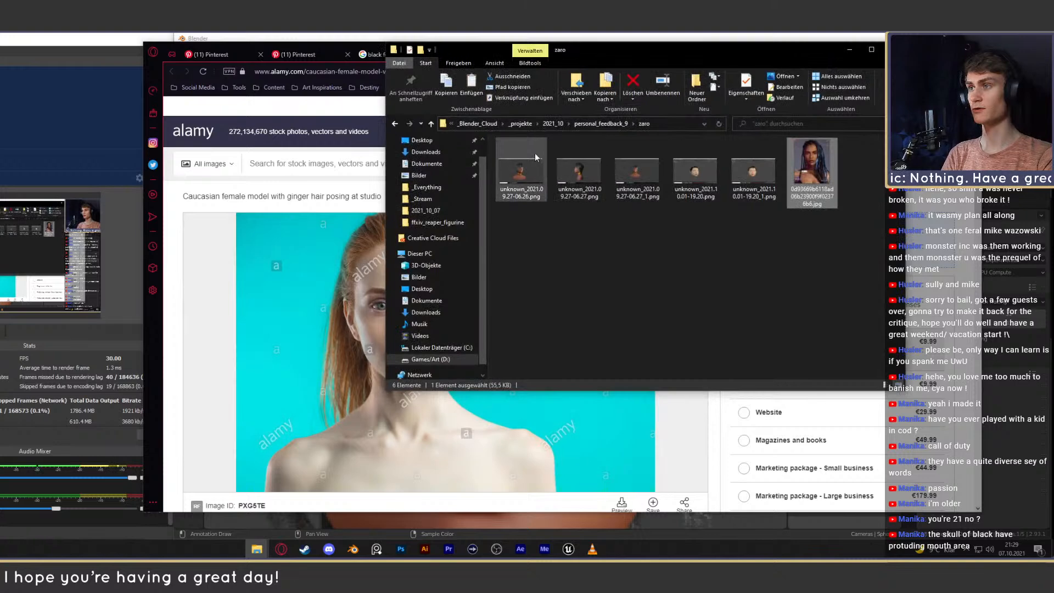
{"action": "left_click", "coordinate": [526, 124]}
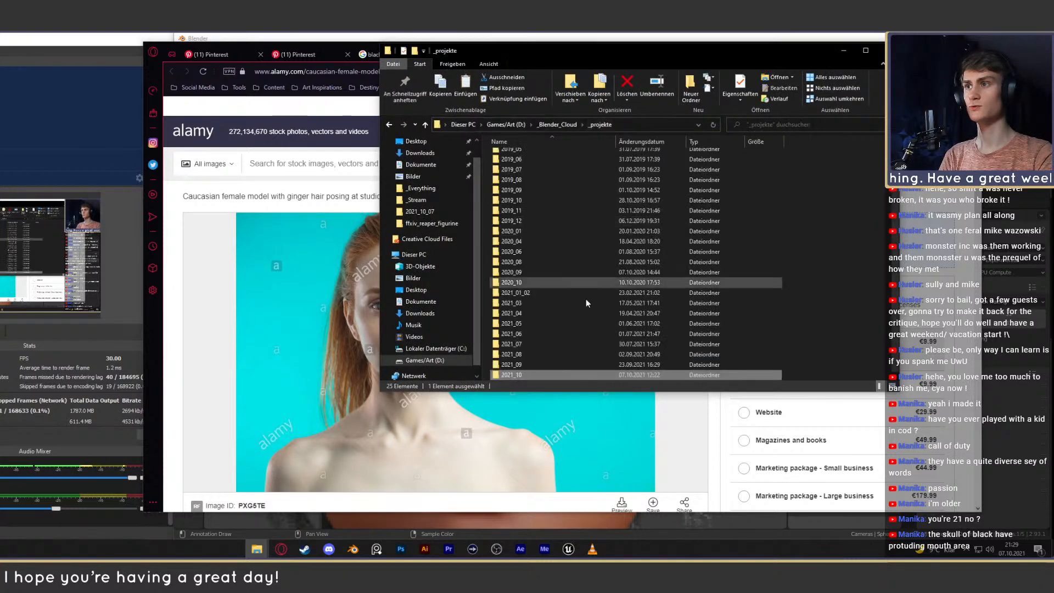
{"action": "double_click", "coordinate": [511, 344]}
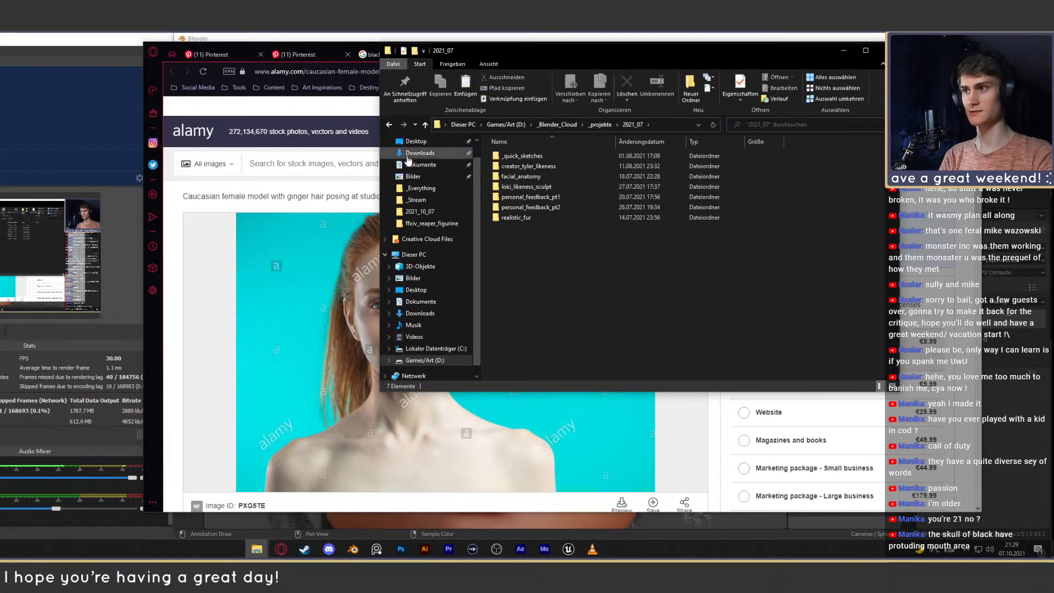
{"action": "left_click", "coordinate": [390, 126]}
{"action": "double_click", "coordinate": [521, 356]}
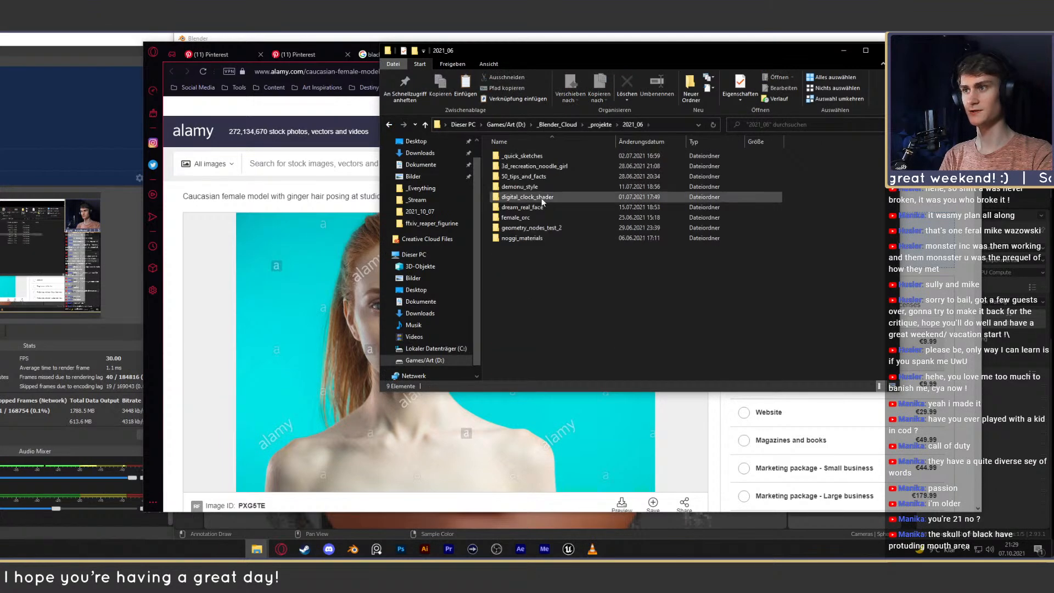
{"action": "double_click", "coordinate": [521, 217]}
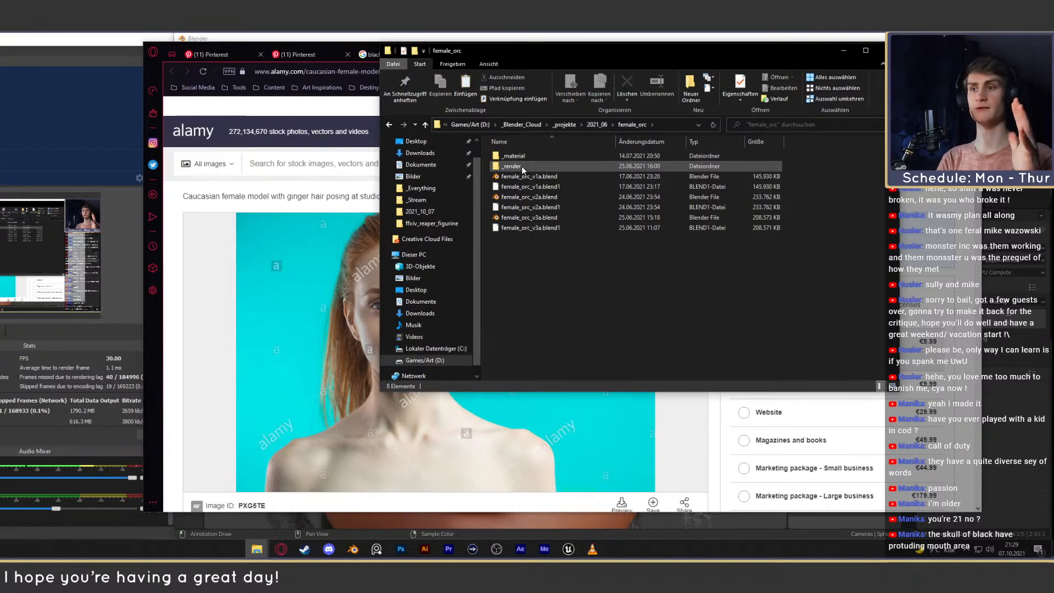
Look through the orc project's _material and _render folders and open render_final_1.jpg.
{"action": "left_click", "coordinate": [521, 157]}
{"action": "double_click", "coordinate": [520, 157]}
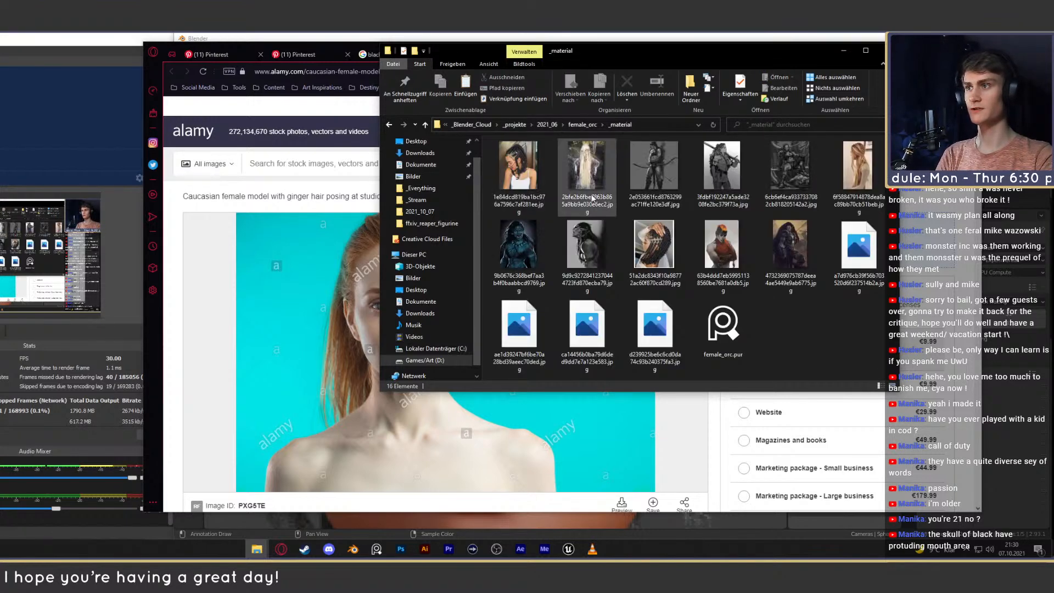
{"action": "left_click", "coordinate": [390, 125]}
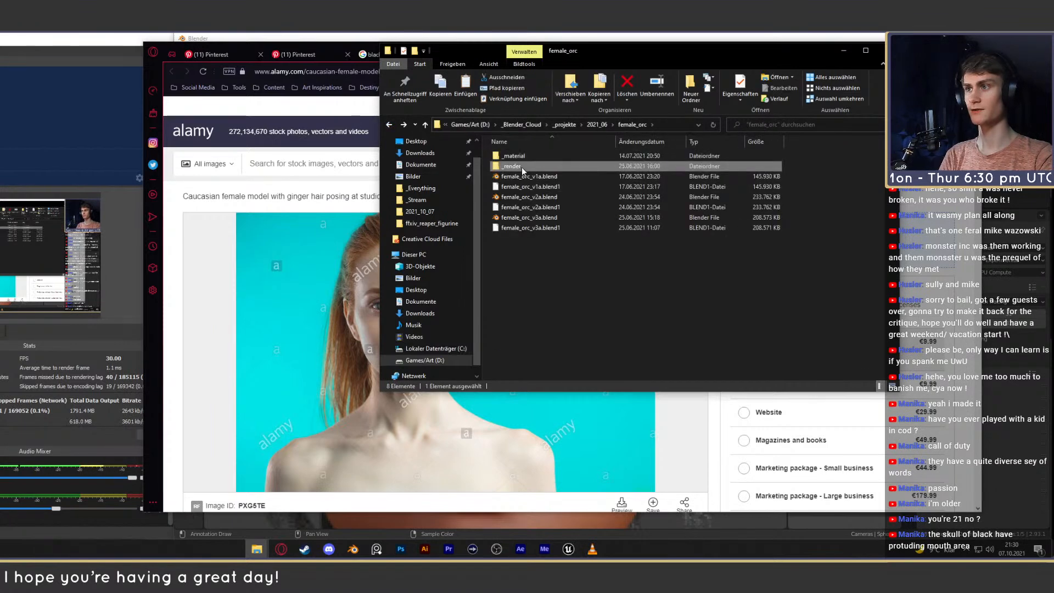
{"action": "double_click", "coordinate": [522, 167]}
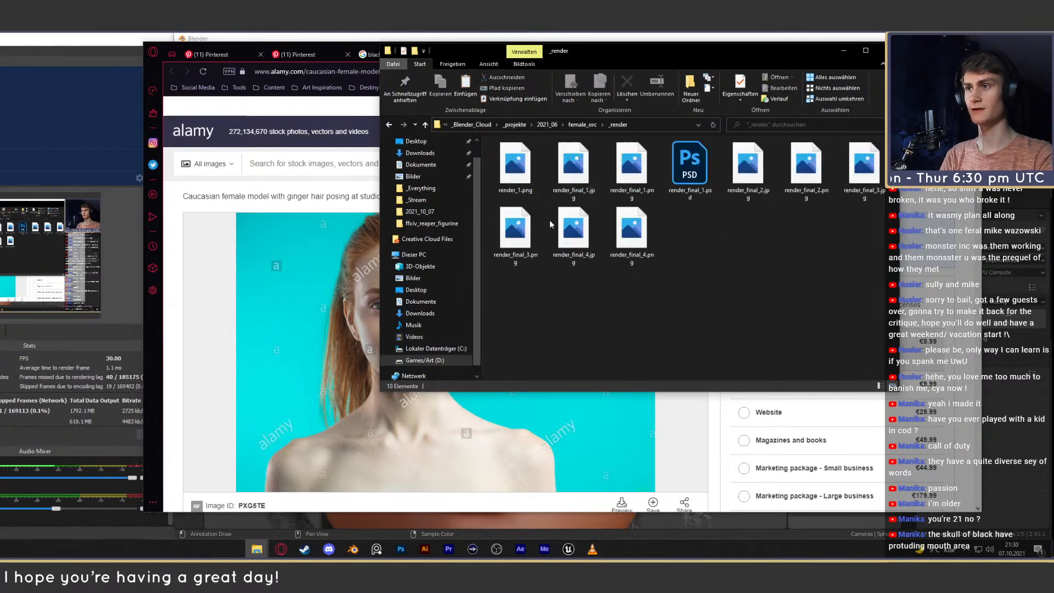
{"action": "double_click", "coordinate": [579, 171]}
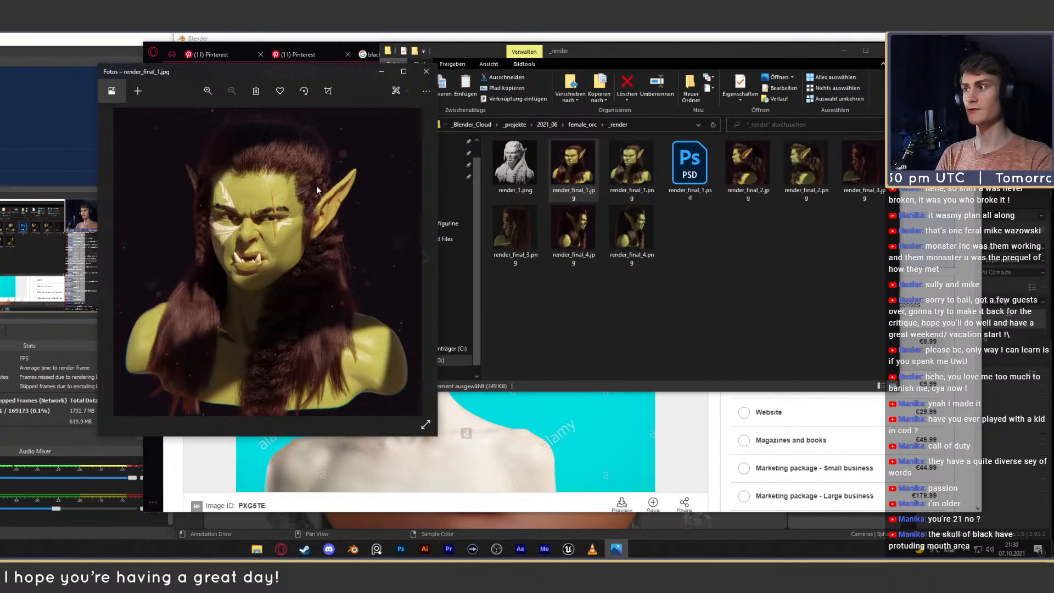
Inspect the orc render's face up close and as a whole, then close the image.
{"action": "left_click_drag", "start_coordinate": [318, 75], "coordinate": [853, 92]}
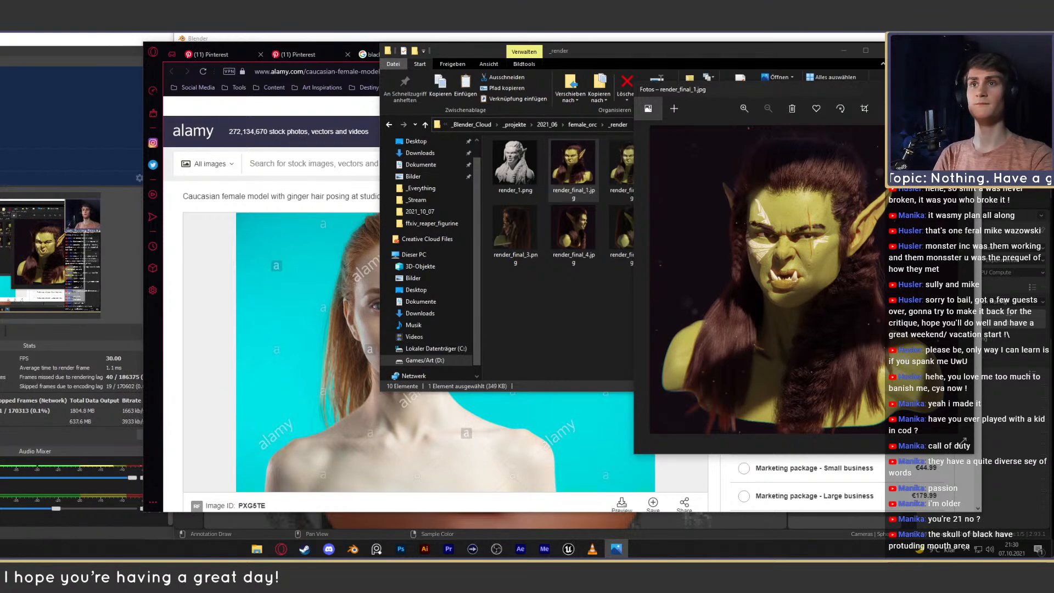
{"action": "left_click_drag", "start_coordinate": [890, 87], "coordinate": [845, 61]}
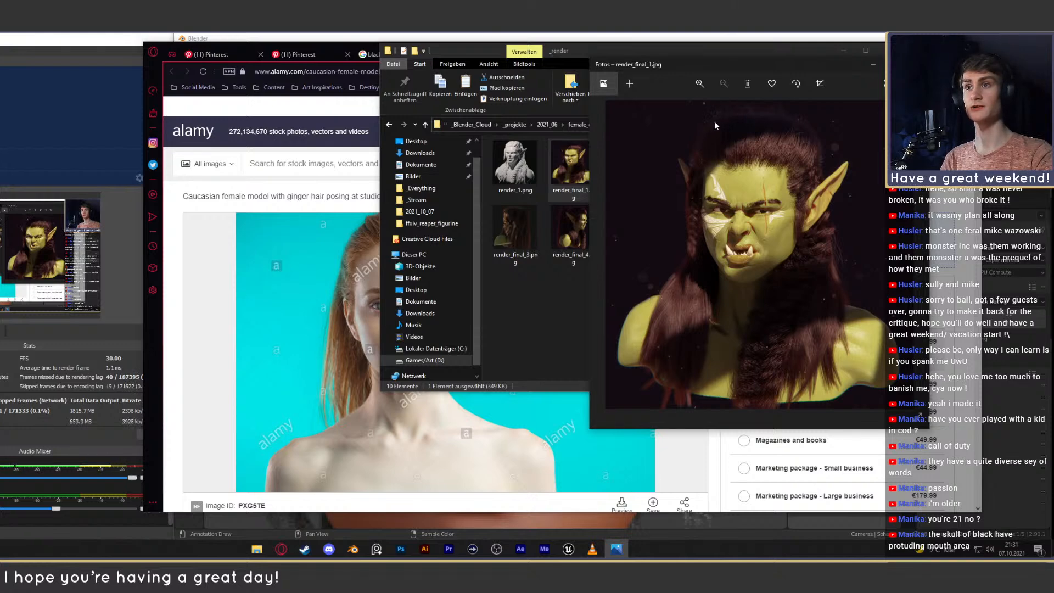
{"action": "left_click", "coordinate": [700, 83]}
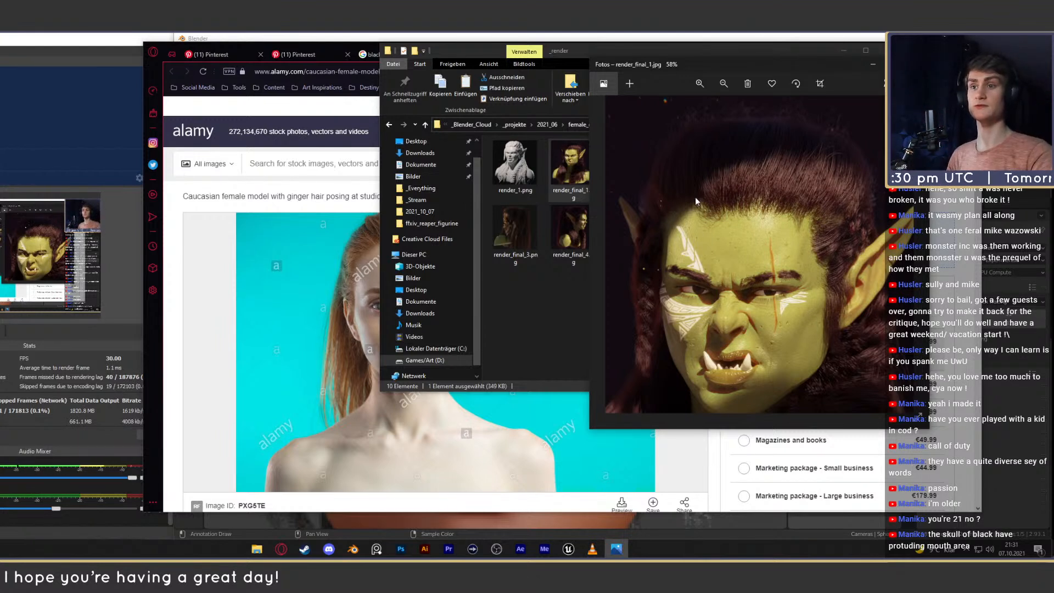
{"action": "scroll", "coordinate": [731, 130], "scroll_direction": "down", "scroll_amount": 3, "text": "ctrl"}
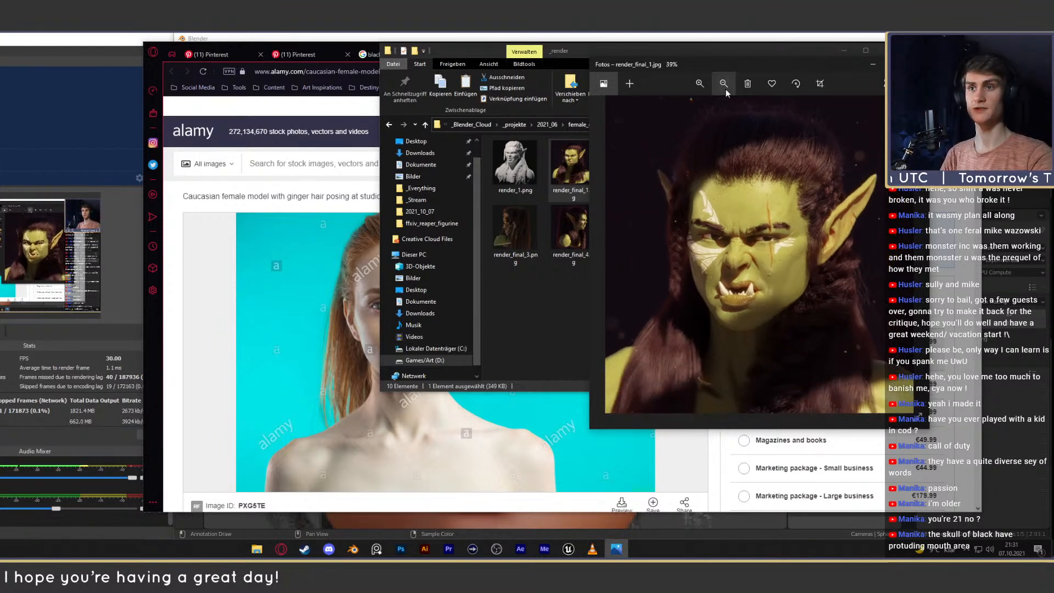
{"action": "left_click", "coordinate": [727, 87]}
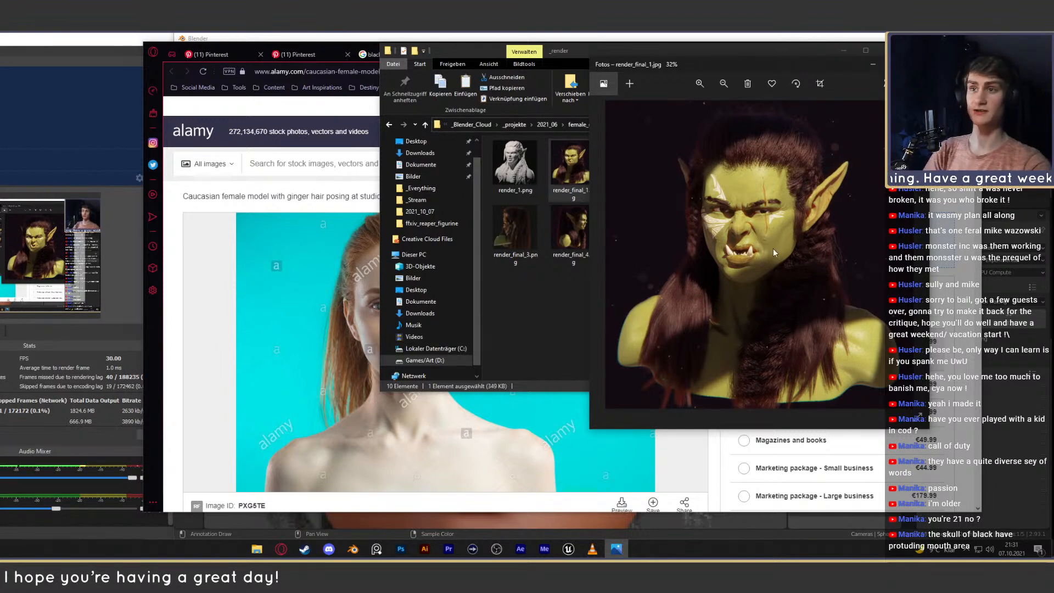
{"action": "left_click_drag", "start_coordinate": [773, 67], "coordinate": [752, 67]}
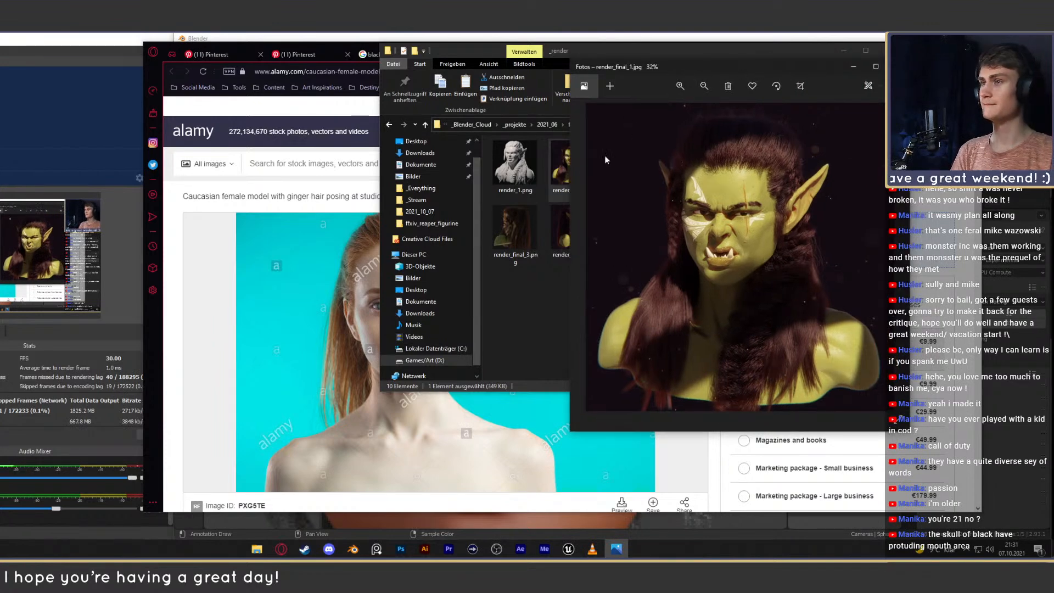
{"action": "left_click", "coordinate": [894, 64]}
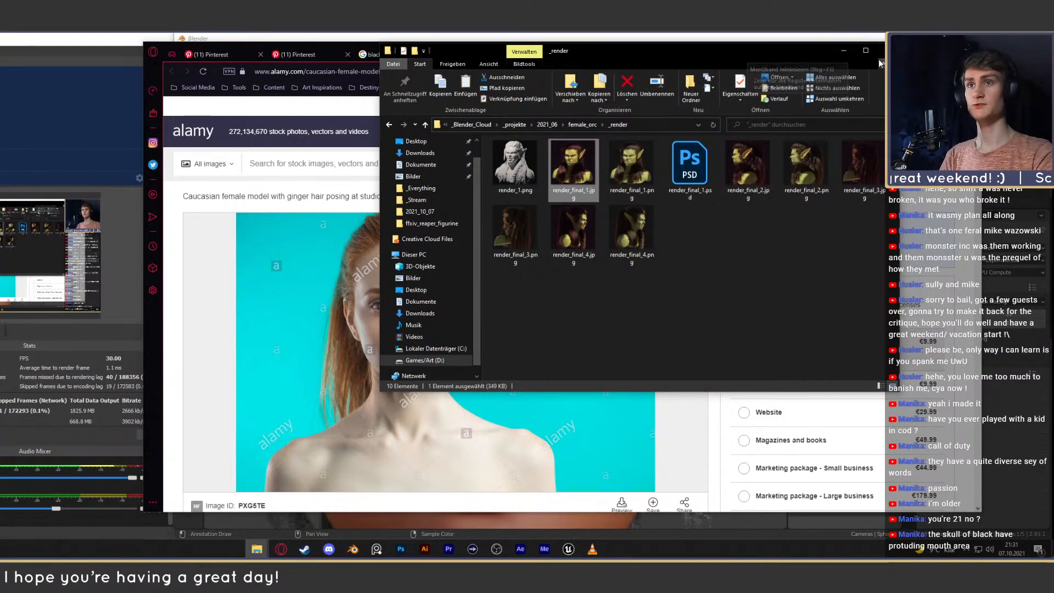
Return to Blender and examine the annotated portrait's face, ending with a close view of the eyes.
{"action": "left_click", "coordinate": [849, 57]}
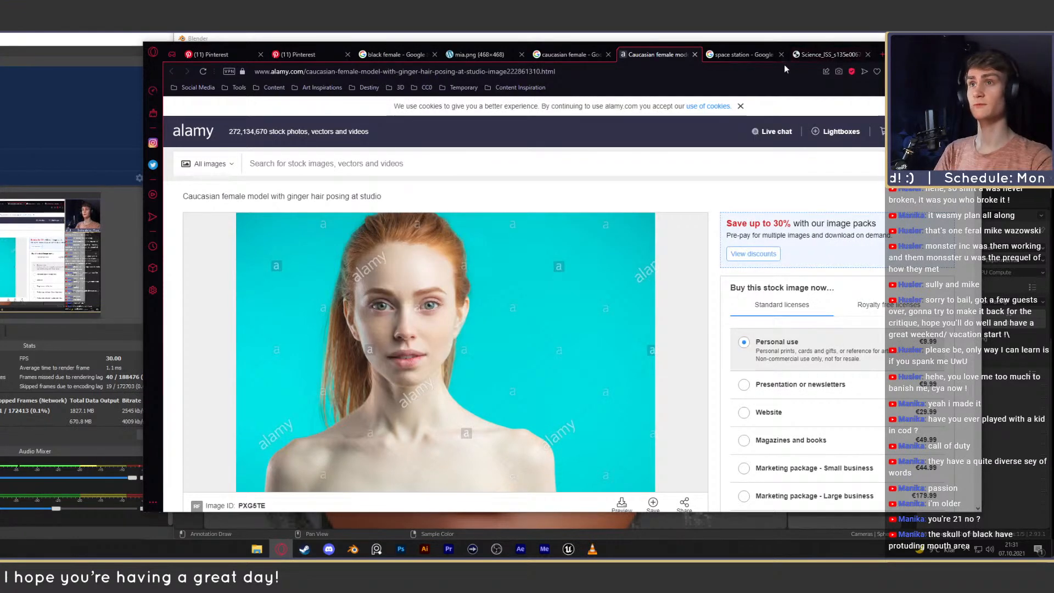
{"action": "left_click", "coordinate": [918, 48]}
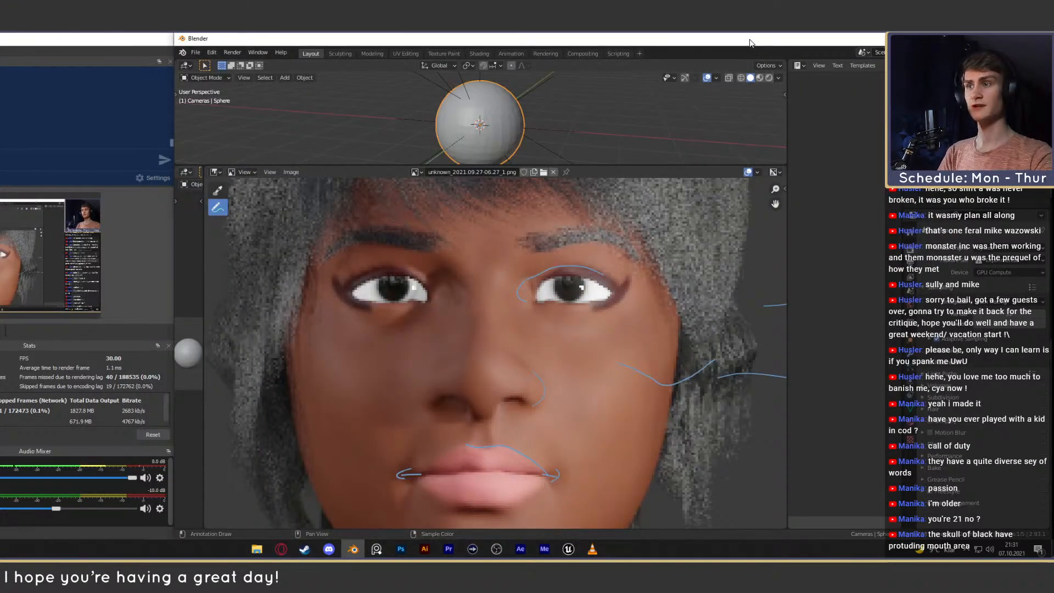
{"action": "scroll", "coordinate": [535, 387], "scroll_direction": "down", "scroll_amount": 7}
{"action": "scroll", "coordinate": [483, 351], "scroll_direction": "up", "scroll_amount": 5}
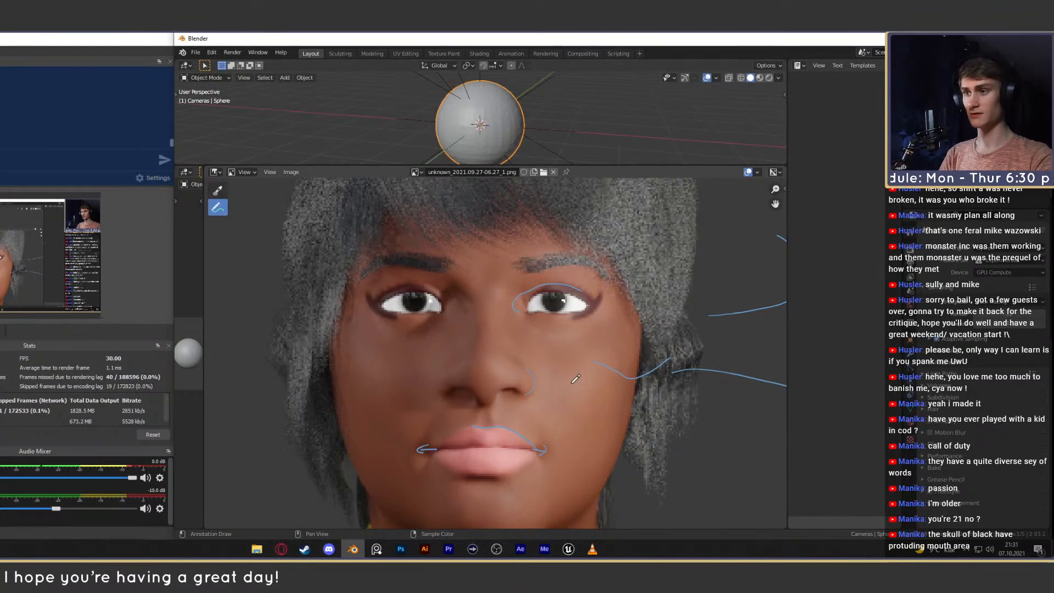
{"action": "scroll", "coordinate": [575, 379], "scroll_direction": "down", "scroll_amount": 3}
{"action": "scroll", "coordinate": [516, 362], "scroll_direction": "up", "scroll_amount": 3}
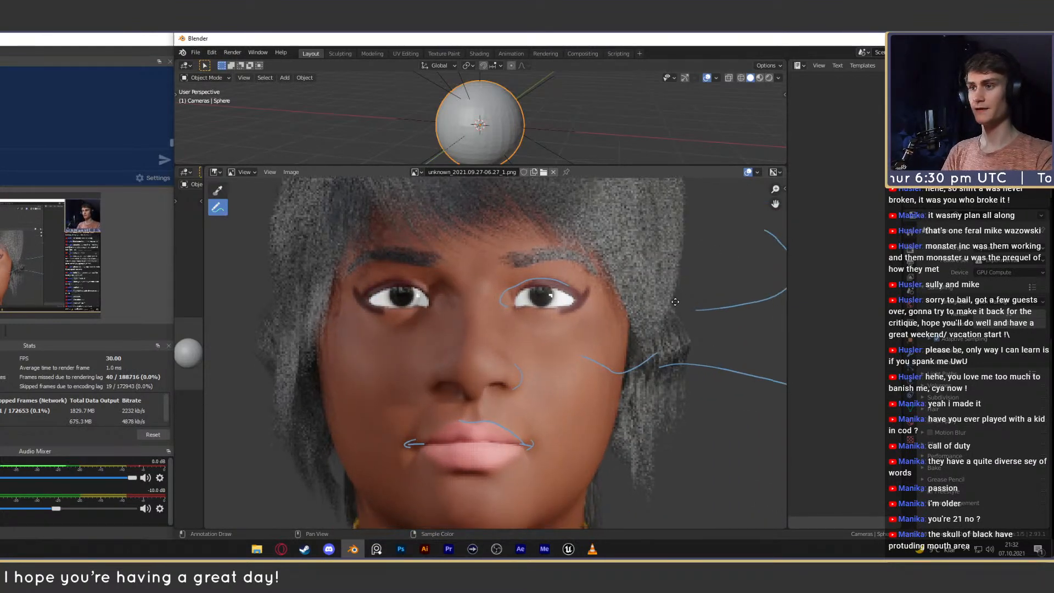
{"action": "scroll", "coordinate": [581, 301], "scroll_direction": "down", "scroll_amount": 3}
{"action": "scroll", "coordinate": [580, 301], "scroll_direction": "up", "scroll_amount": 5}
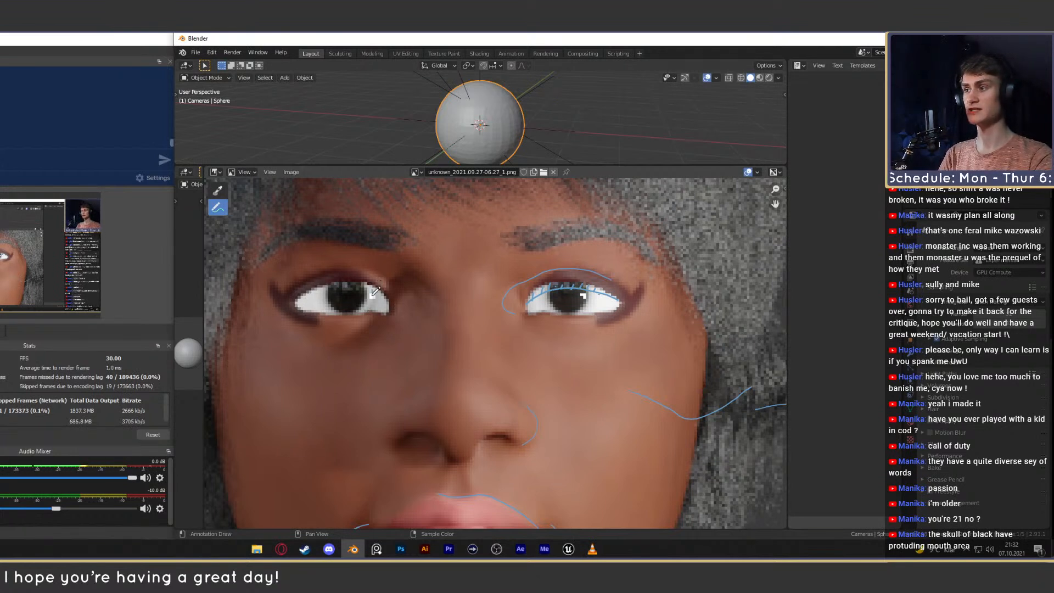
Try sketching annotation strokes over the unmarked eye of the portrait and undo them.
{"action": "left_click_drag", "start_coordinate": [376, 291], "coordinate": [387, 312]}
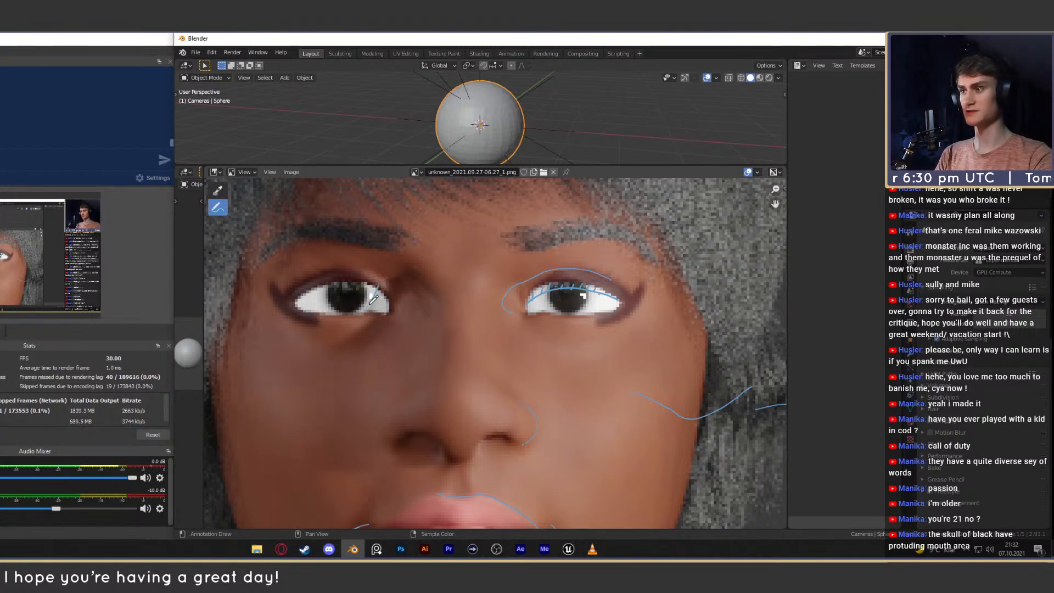
{"action": "key", "text": "ctrl+z"}
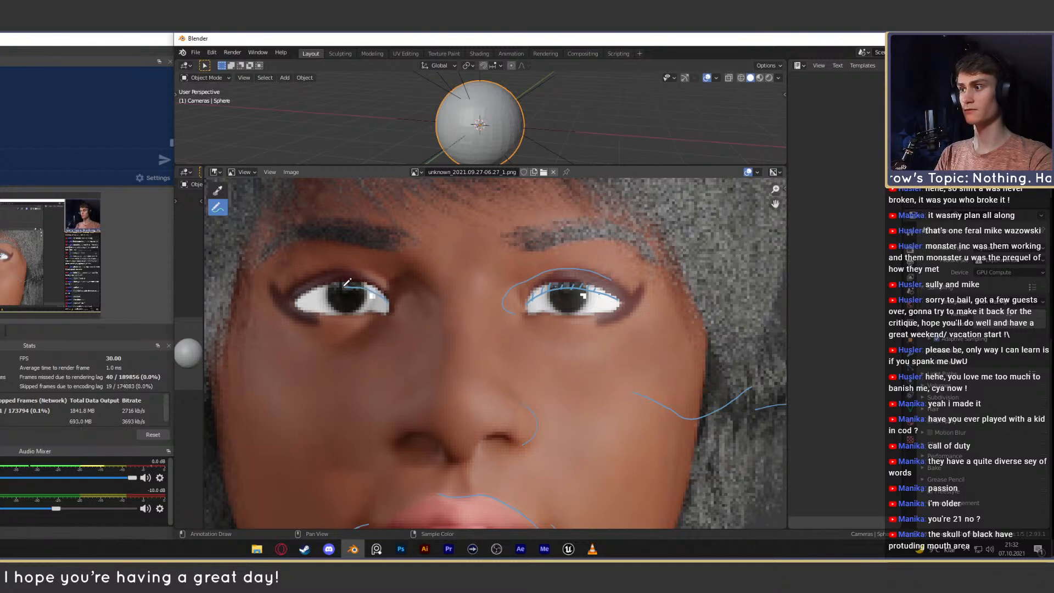
{"action": "key", "text": "ctrl+z"}
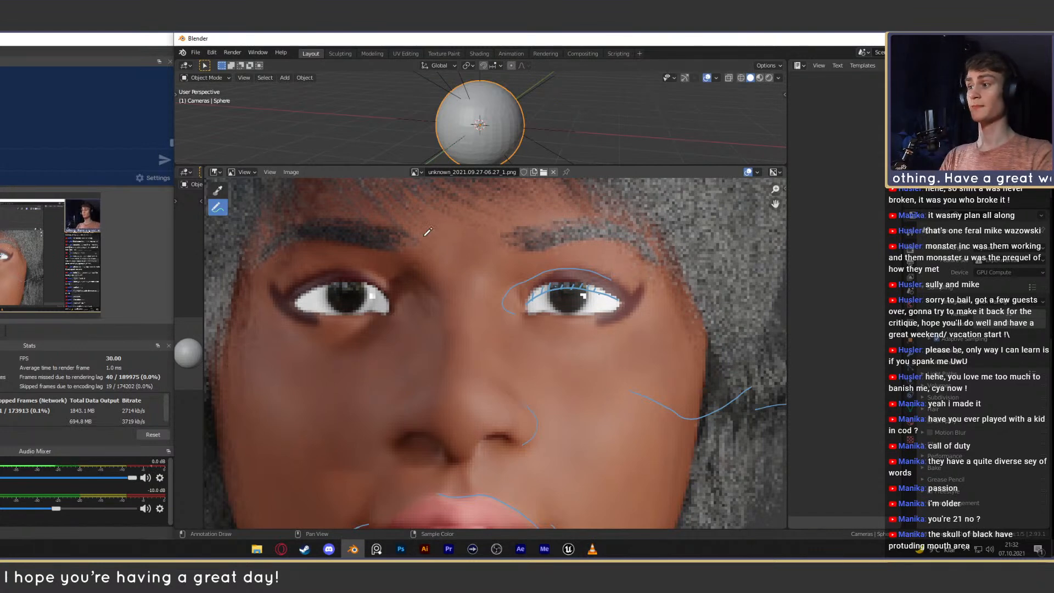
Draw an annotation loop on the dark hair above the portrait's fringe.
{"action": "scroll", "coordinate": [402, 334], "scroll_direction": "down", "scroll_amount": 6}
{"action": "scroll", "coordinate": [455, 359], "scroll_direction": "up", "scroll_amount": 4}
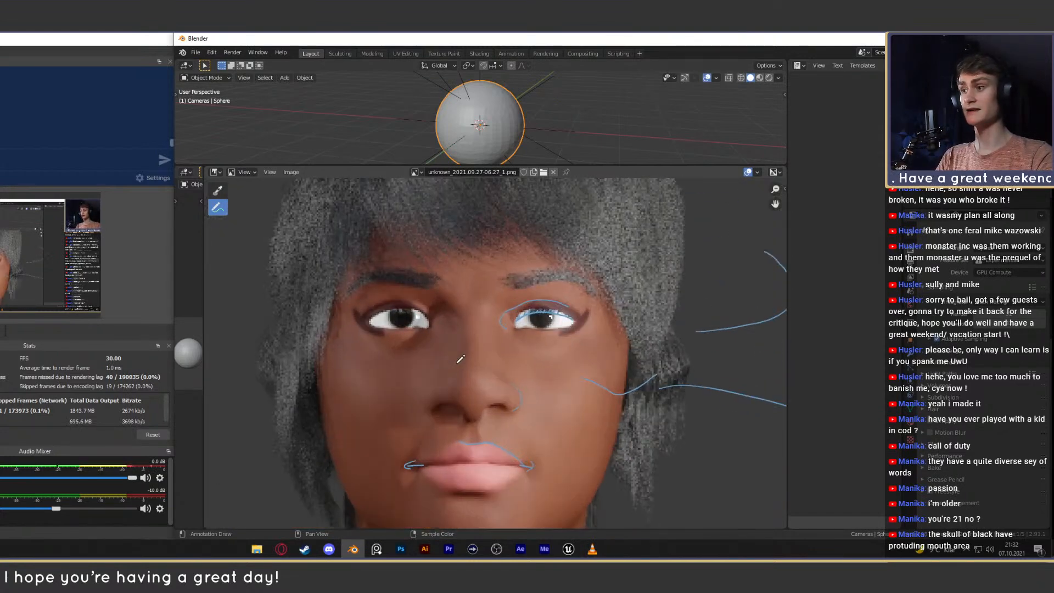
{"action": "middle_click_drag", "start_coordinate": [454, 360], "coordinate": [497, 271]}
{"action": "scroll", "coordinate": [512, 296], "scroll_direction": "down", "scroll_amount": 1}
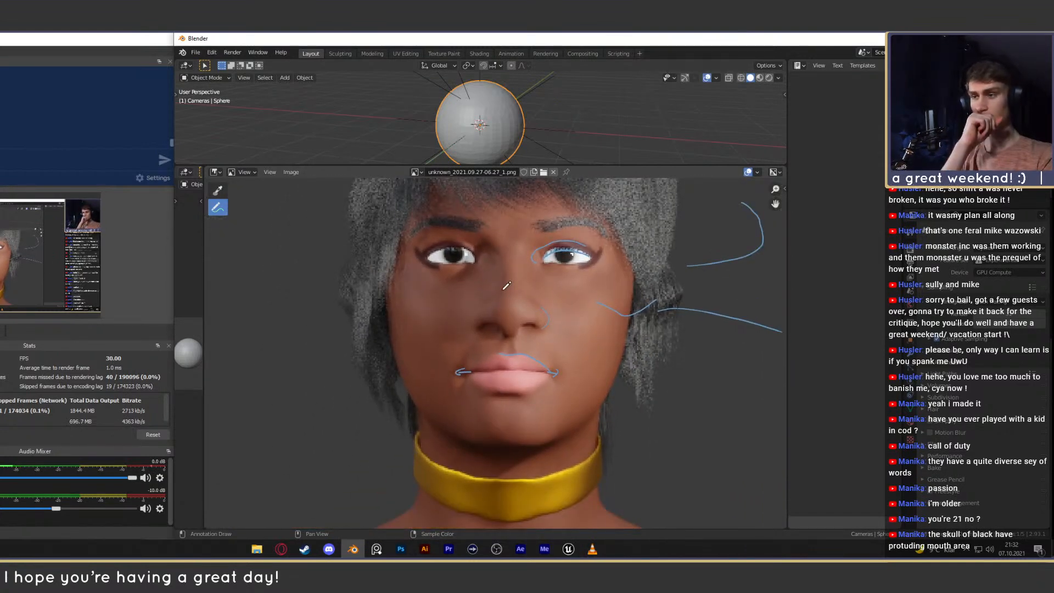
{"action": "scroll", "coordinate": [554, 241], "scroll_direction": "up", "scroll_amount": 1}
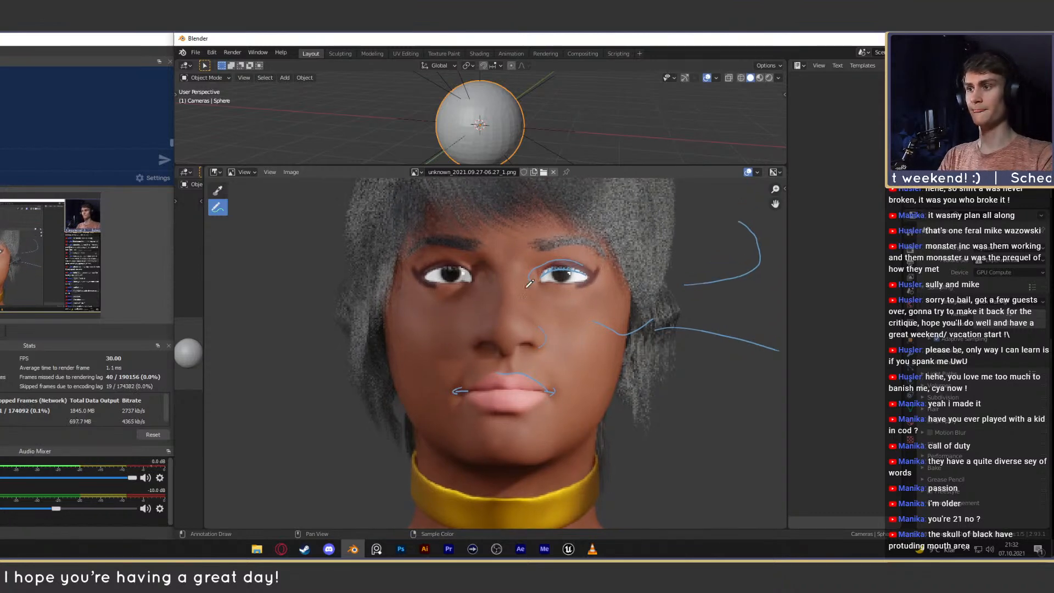
{"action": "scroll", "coordinate": [533, 274], "scroll_direction": "down", "scroll_amount": 3}
{"action": "scroll", "coordinate": [527, 281], "scroll_direction": "up", "scroll_amount": 2}
{"action": "middle_click_drag", "start_coordinate": [528, 281], "coordinate": [506, 328]}
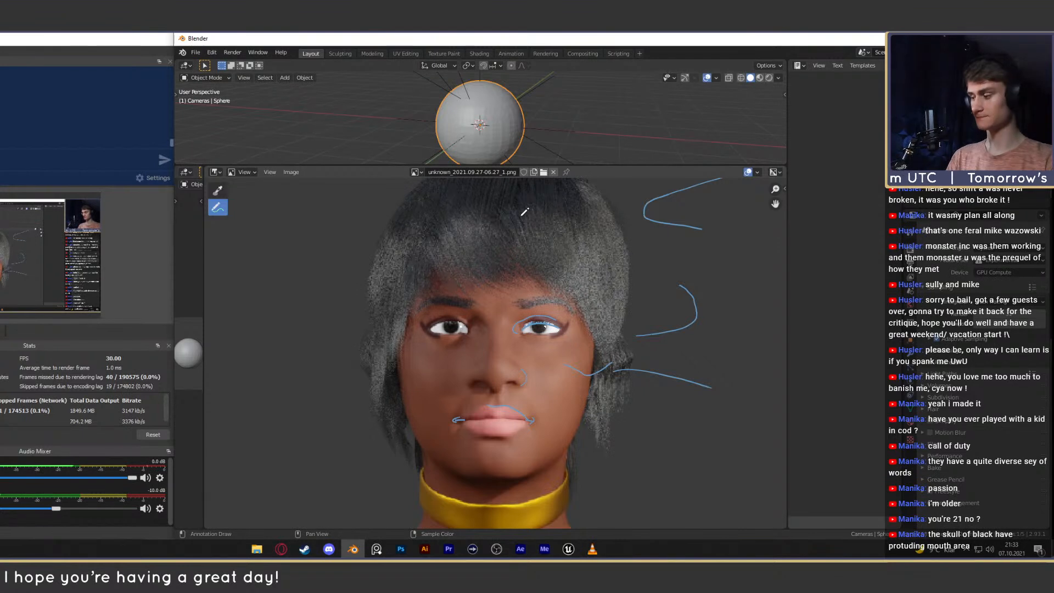
{"action": "scroll", "coordinate": [519, 198], "scroll_direction": "down", "scroll_amount": 2}
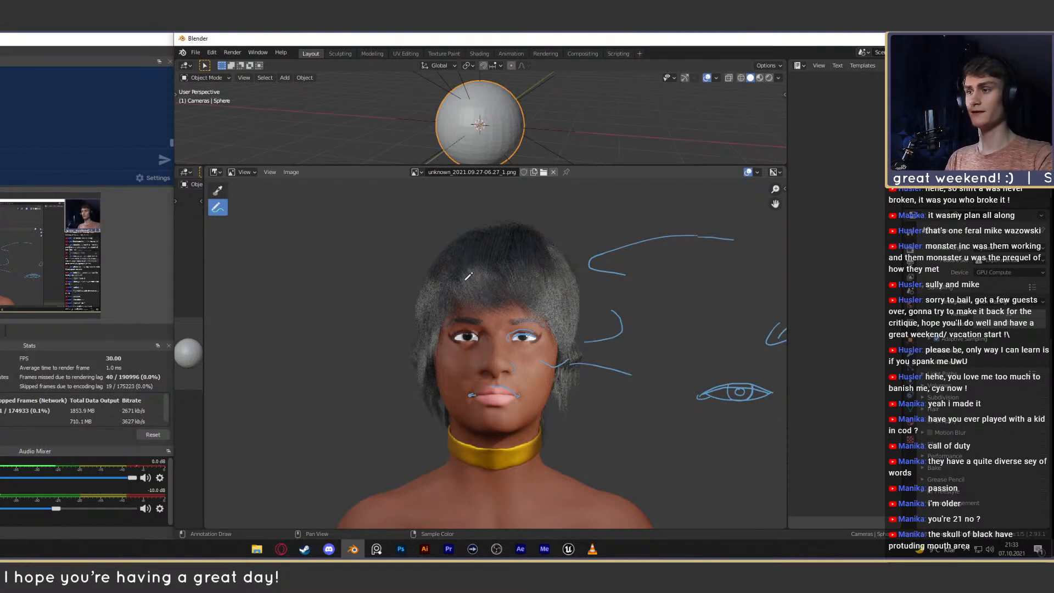
{"action": "left_click_drag", "start_coordinate": [485, 261], "coordinate": [523, 276]}
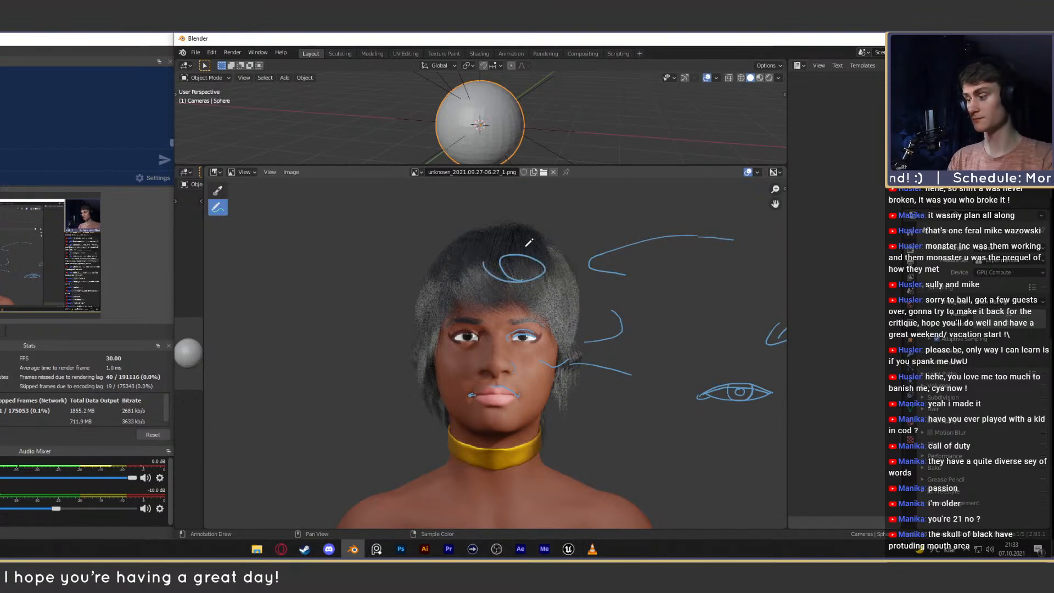
Undo the annotation loop on the portrait's hair and view the red-haired character's screenshot in Discord's personal_feedback channel.
{"action": "key", "text": "ctrl+z"}
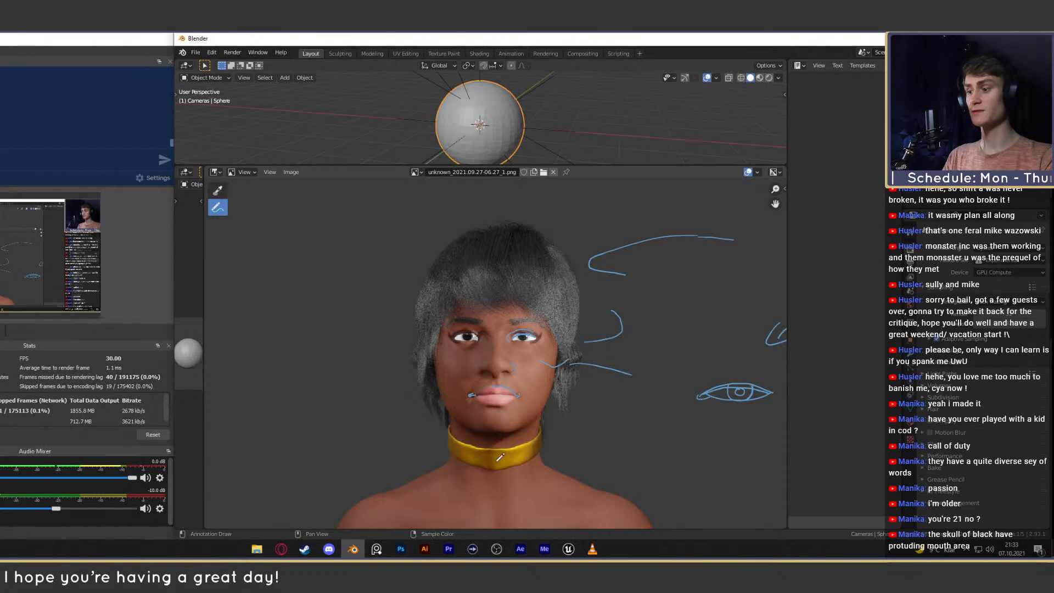
{"action": "left_click", "coordinate": [329, 549]}
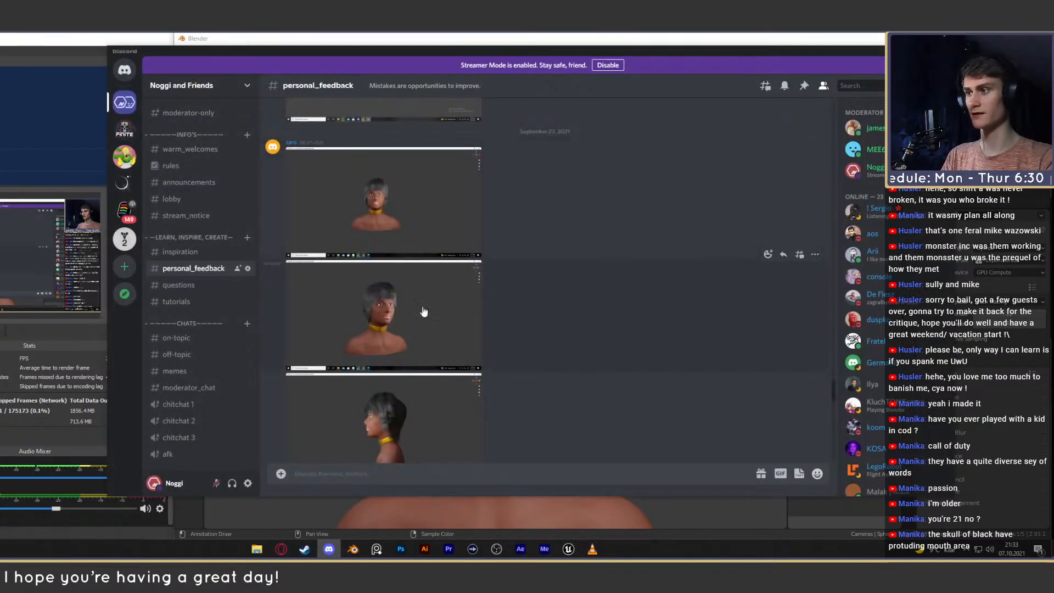
{"action": "scroll", "coordinate": [496, 280], "scroll_direction": "up", "scroll_amount": 8}
{"action": "left_click", "coordinate": [358, 235]}
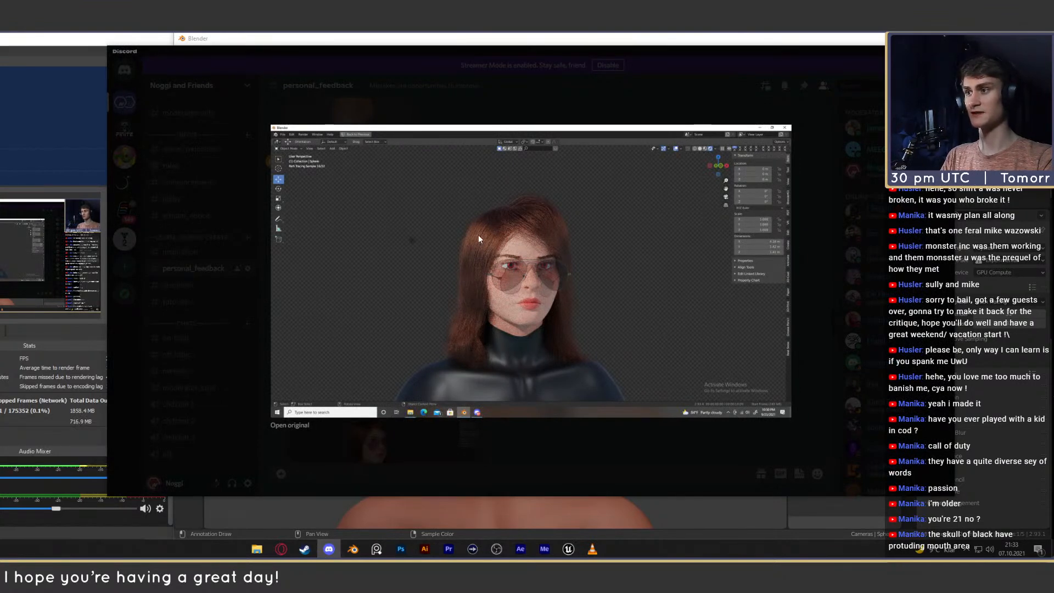
{"action": "left_click", "coordinate": [605, 103]}
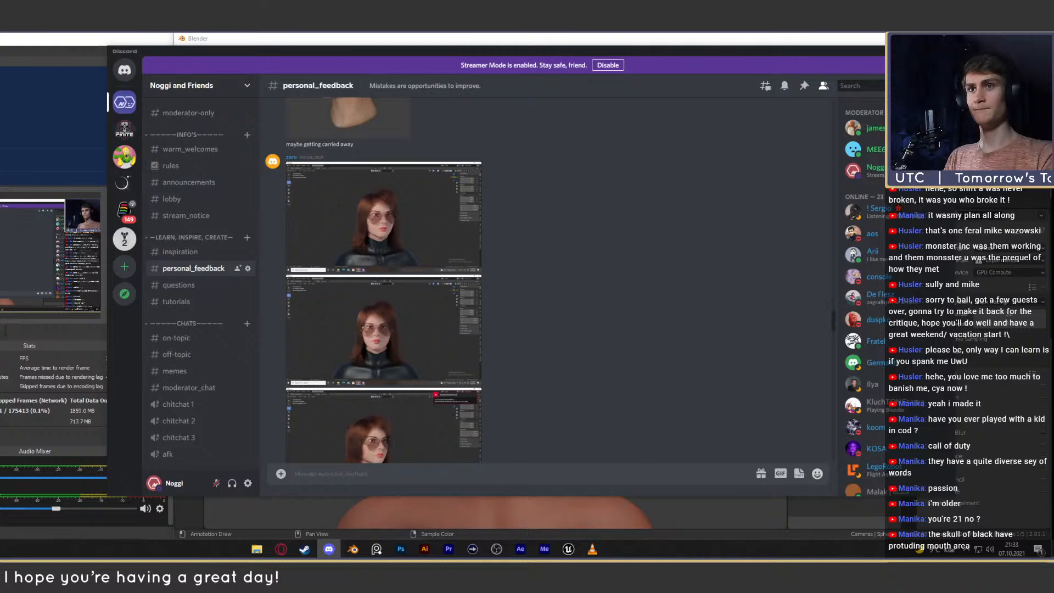
Return to Blender and display the freckled woman's reference photo in the image editor, framed closely on the unmarked eye.
{"action": "left_click", "coordinate": [823, 41]}
{"action": "mouse_move", "coordinate": [541, 357]}
{"action": "middle_mouse_down", "text": "ctrl"}
{"action": "mouse_move", "coordinate": [542, 373]}
{"action": "mouse_move", "coordinate": [532, 309]}
{"action": "middle_mouse_up", "text": "ctrl"}
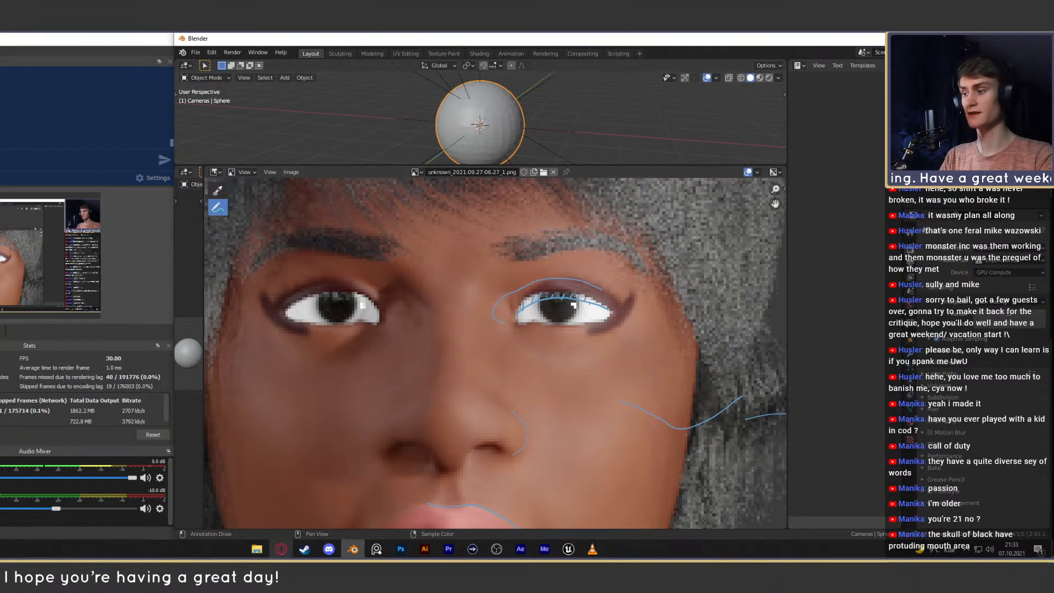
{"action": "left_click", "coordinate": [414, 172]}
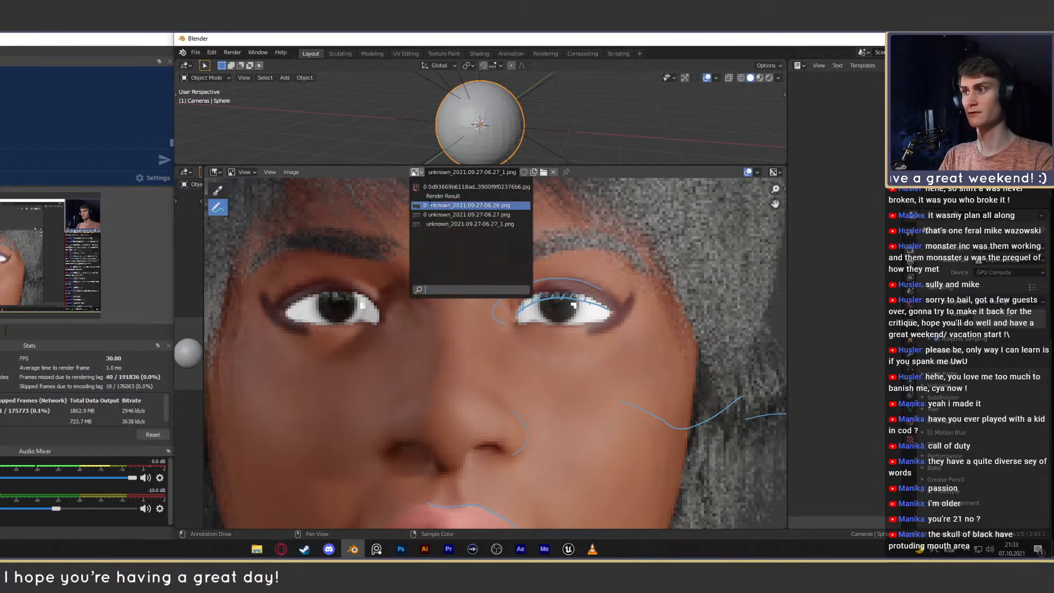
{"action": "left_click", "coordinate": [466, 189]}
{"action": "scroll", "coordinate": [513, 337], "scroll_direction": "up", "scroll_amount": 3}
{"action": "middle_click_drag", "start_coordinate": [512, 337], "coordinate": [510, 351]}
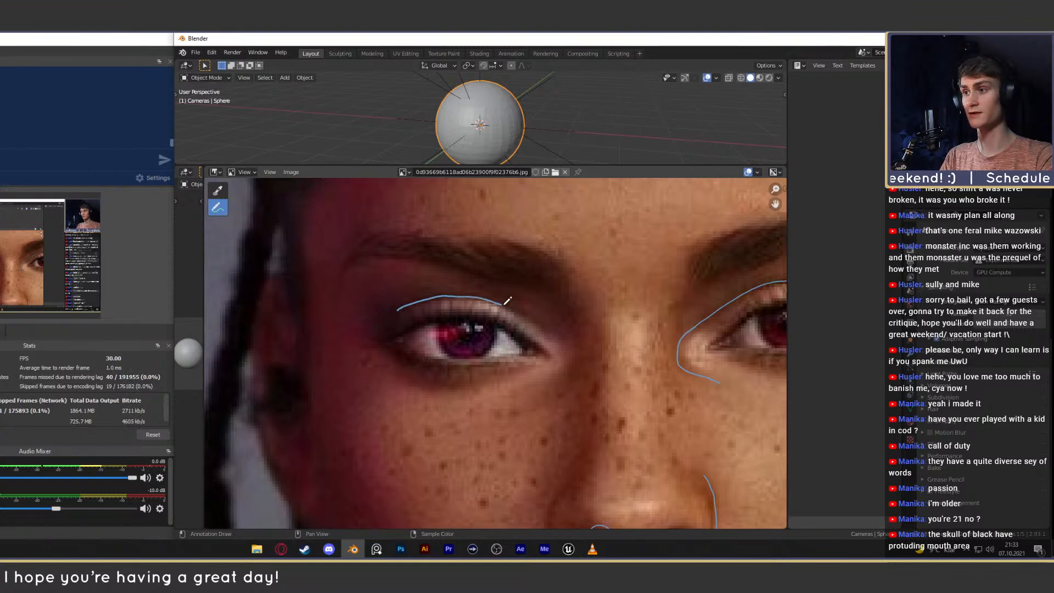
Try tracing the upper eyelid crease over the reference photo's unmarked eye and undo the stroke.
{"action": "left_click_drag", "start_coordinate": [504, 304], "coordinate": [537, 320]}
{"action": "key", "text": "ctrl+z"}
Switch to the browser and look through the open female face references, ending with the mia.png portrait.
{"action": "left_click", "coordinate": [281, 548]}
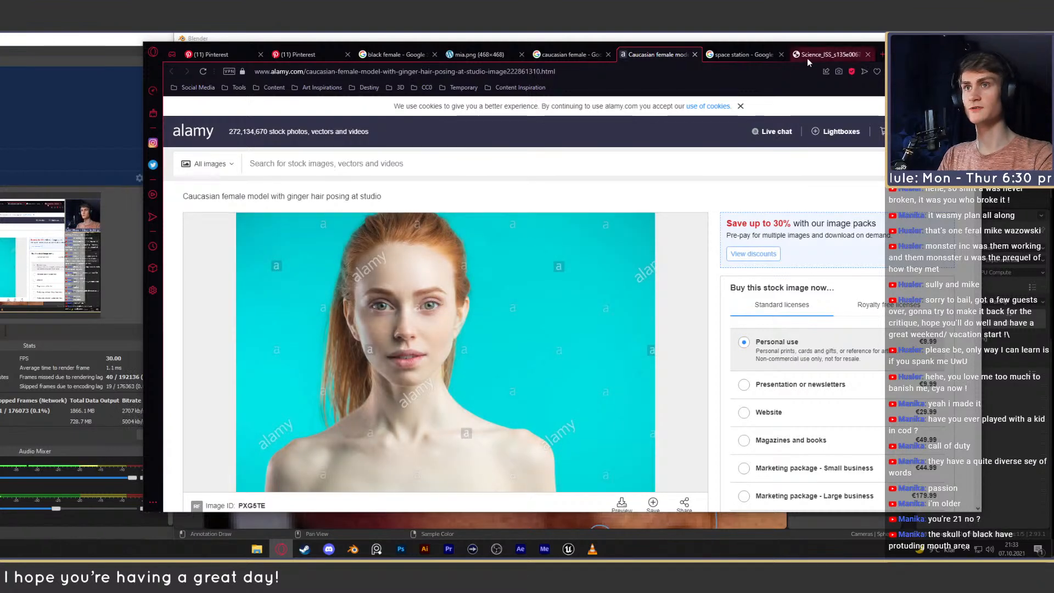
{"action": "left_click", "coordinate": [806, 57]}
{"action": "left_click", "coordinate": [770, 55]}
{"action": "left_click", "coordinate": [564, 53]}
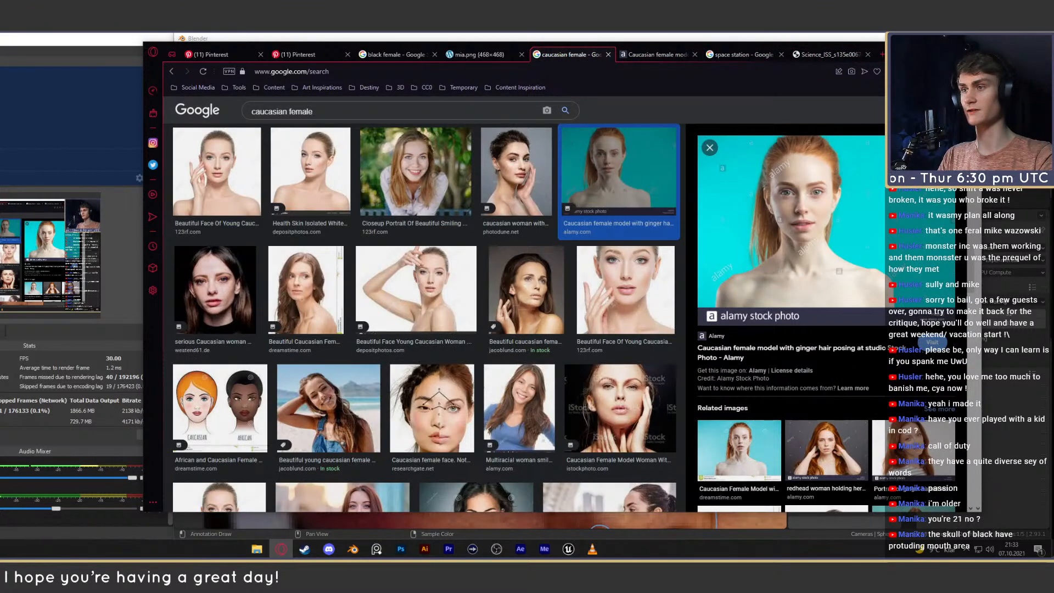
{"action": "left_click", "coordinate": [477, 55]}
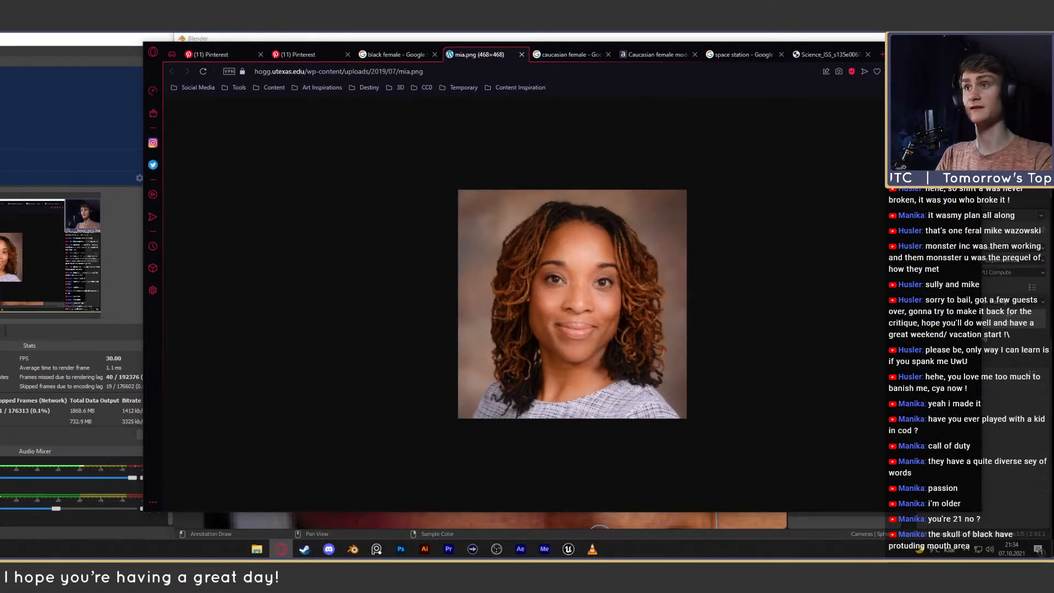
{"action": "key", "text": "ctrl+t"}
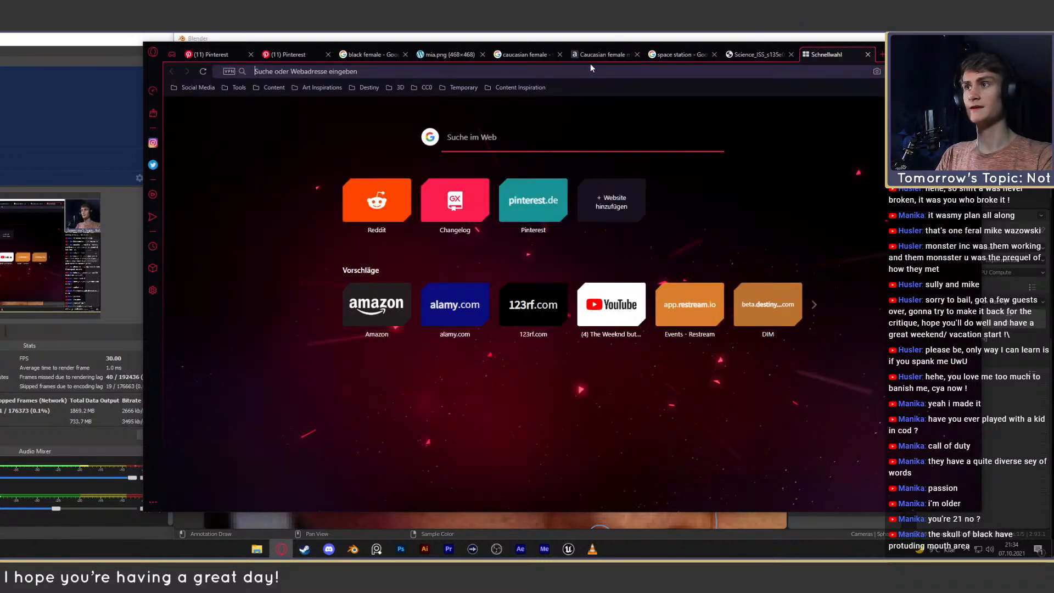
{"action": "type", "text": "eyelid"}
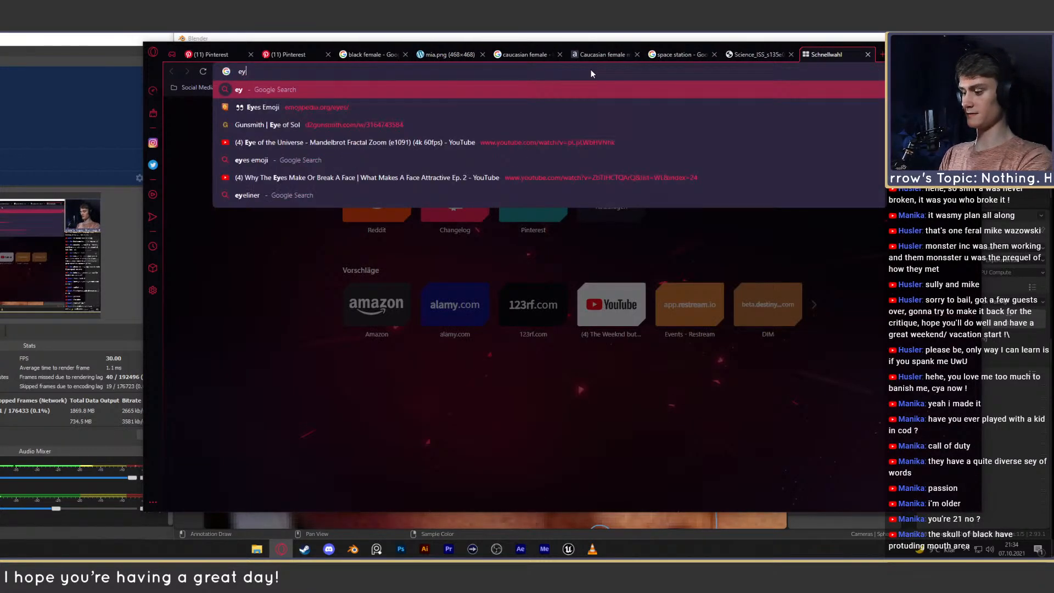
{"action": "key", "text": "BackSpace"}
{"action": "key", "text": "BackSpace"}
{"action": "key", "text": "BackSpace"}
{"action": "key", "text": "BackSpace"}
{"action": "key", "text": "BackSpace"}
{"action": "key", "text": "BackSpace"}
{"action": "key", "text": "BackSpace"}
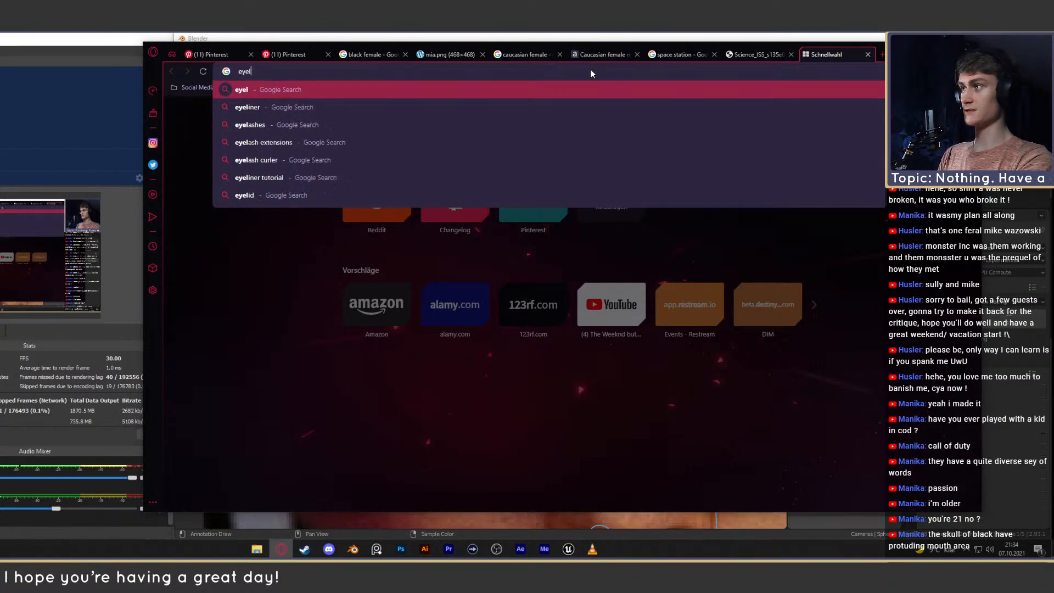
{"action": "left_click", "coordinate": [256, 549]}
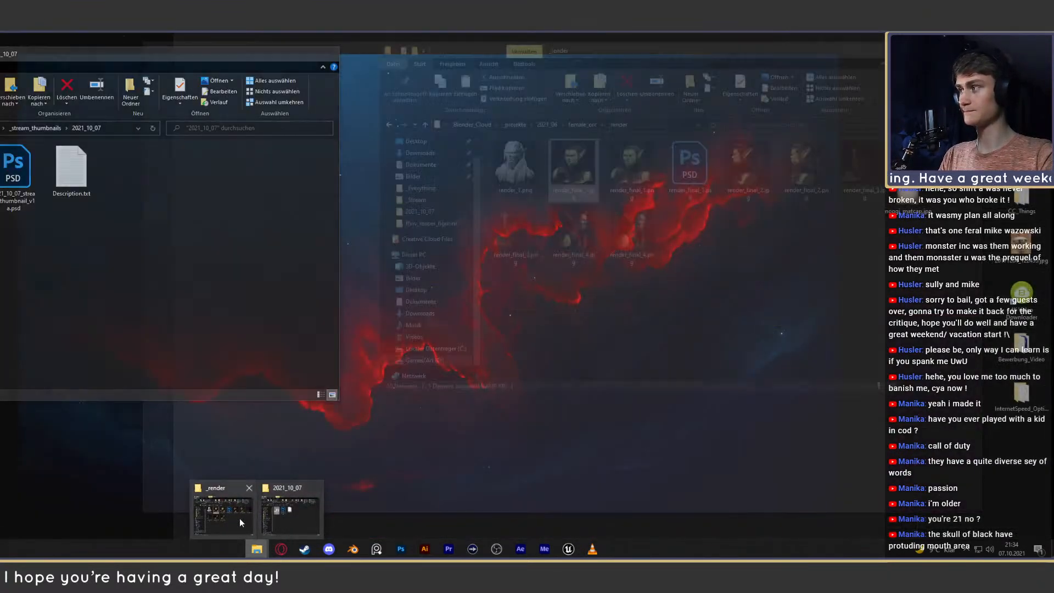
{"action": "left_click", "coordinate": [239, 518]}
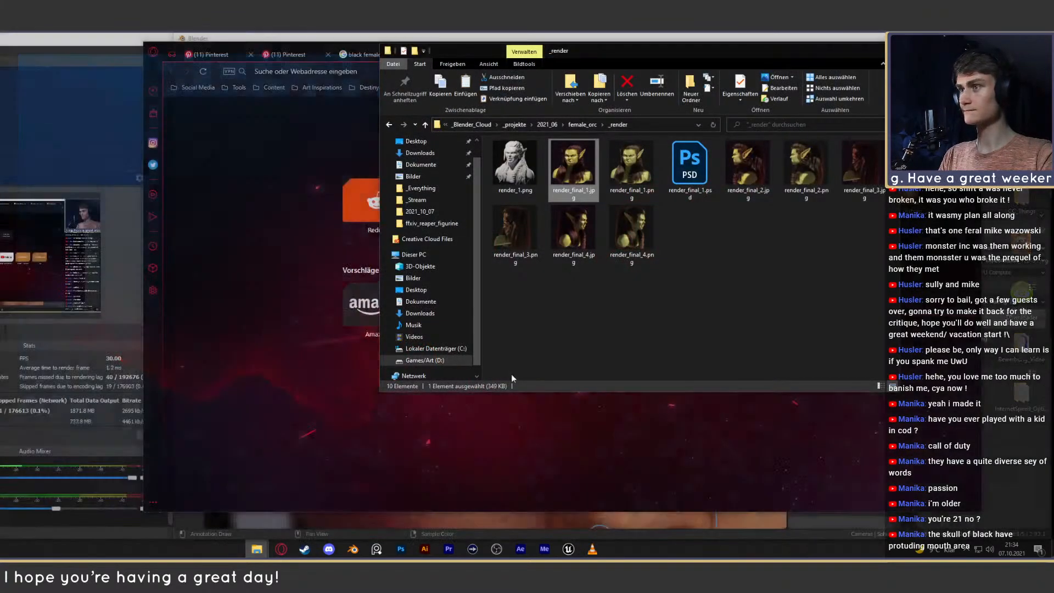
{"action": "left_click", "coordinate": [843, 51]}
Bring up the 2021_10_07 folder window in File Explorer and navigate to the _referenzen folder inside _Blender_Cloud on drive D.
{"action": "left_click", "coordinate": [253, 550]}
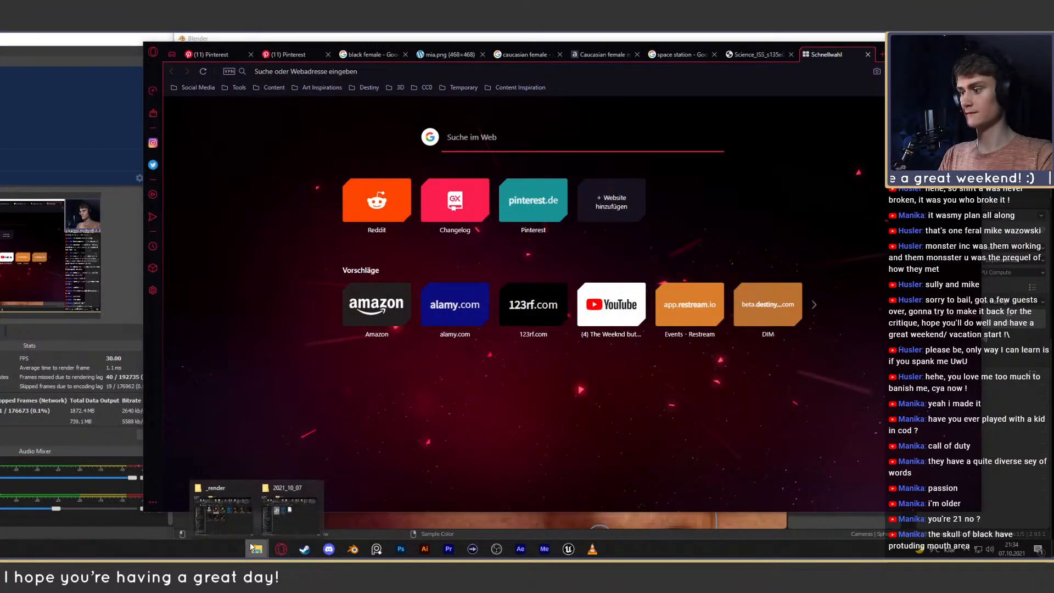
{"action": "left_click", "coordinate": [285, 508]}
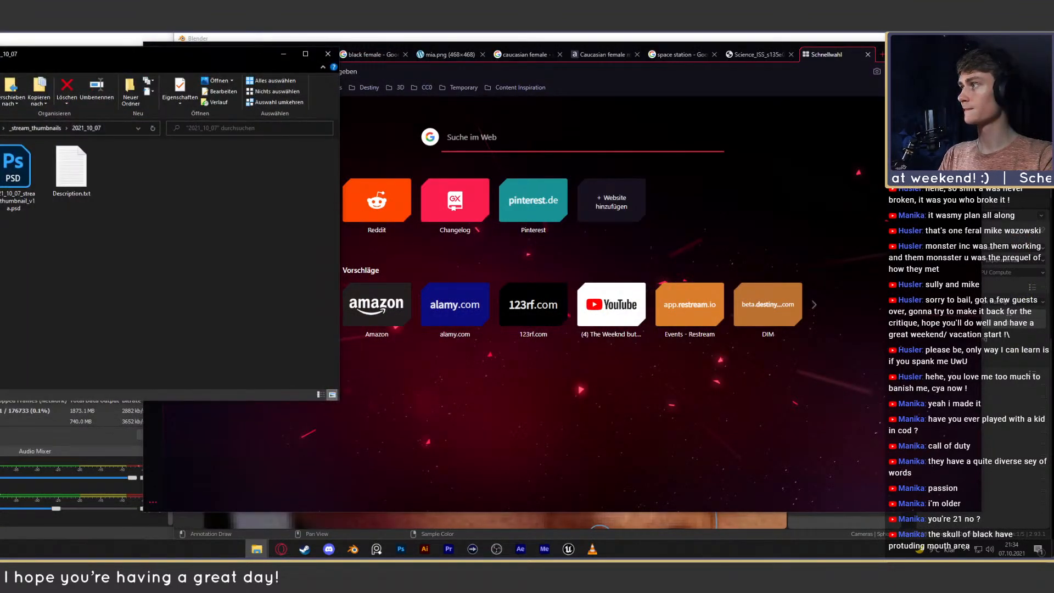
{"action": "left_click", "coordinate": [2, 128]}
{"action": "left_click", "coordinate": [9, 130]}
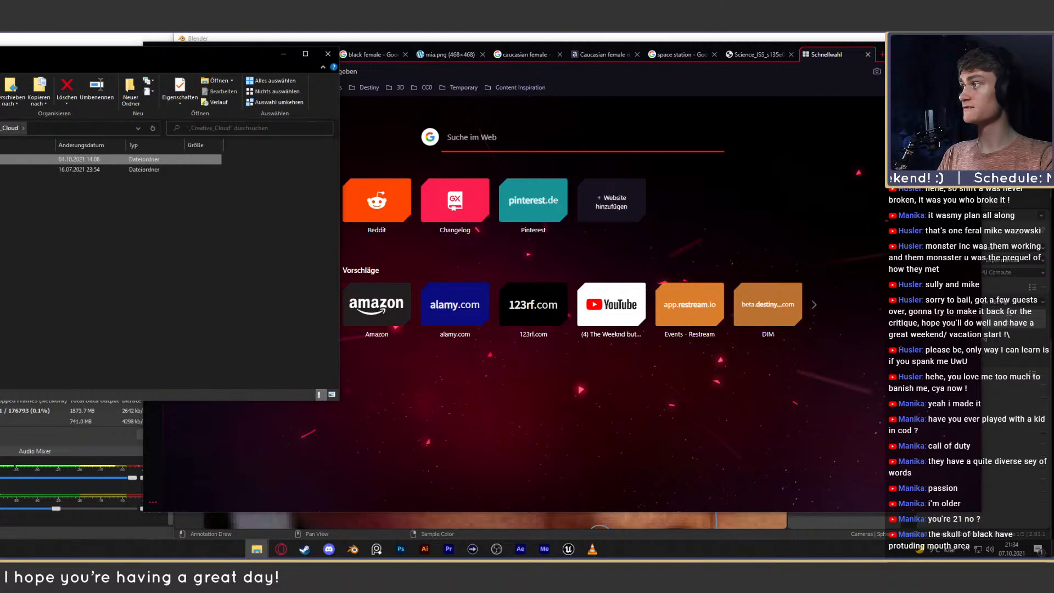
{"action": "left_click_drag", "start_coordinate": [59, 64], "coordinate": [502, 81]}
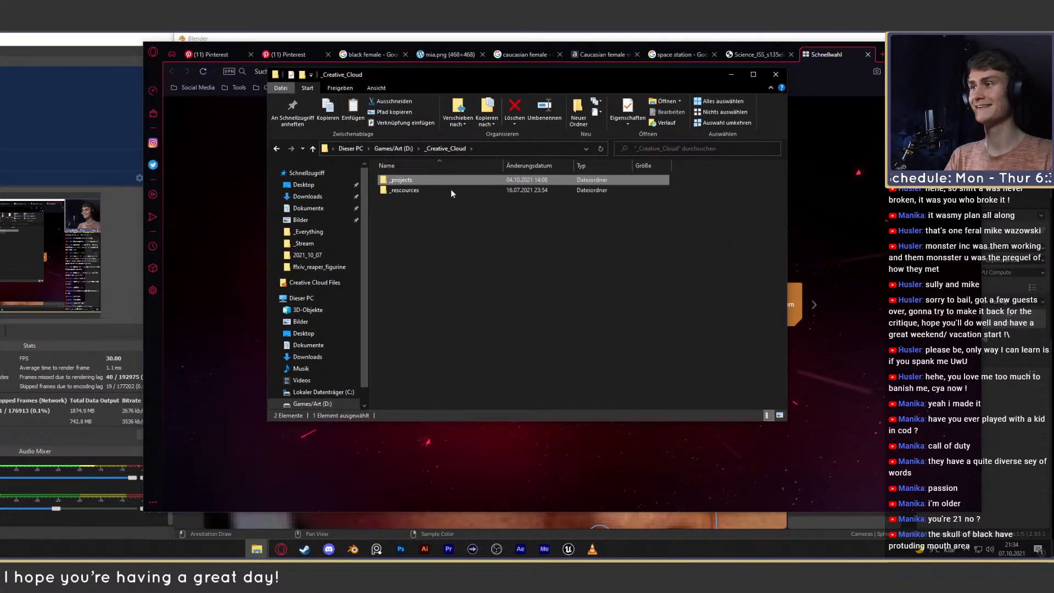
{"action": "left_click", "coordinate": [393, 148]}
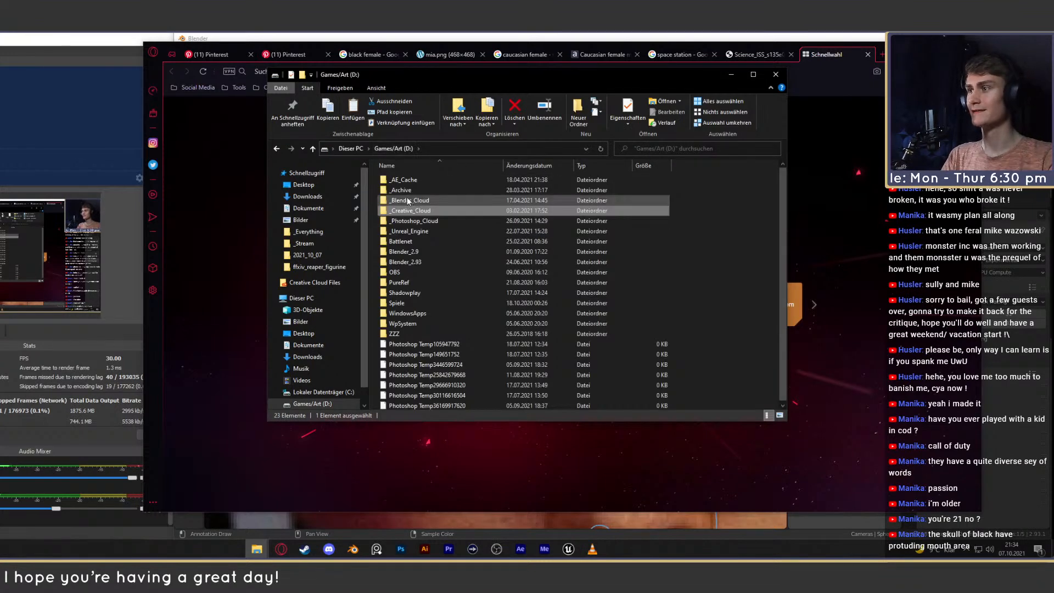
{"action": "double_click", "coordinate": [408, 200]}
{"action": "left_click", "coordinate": [407, 221]}
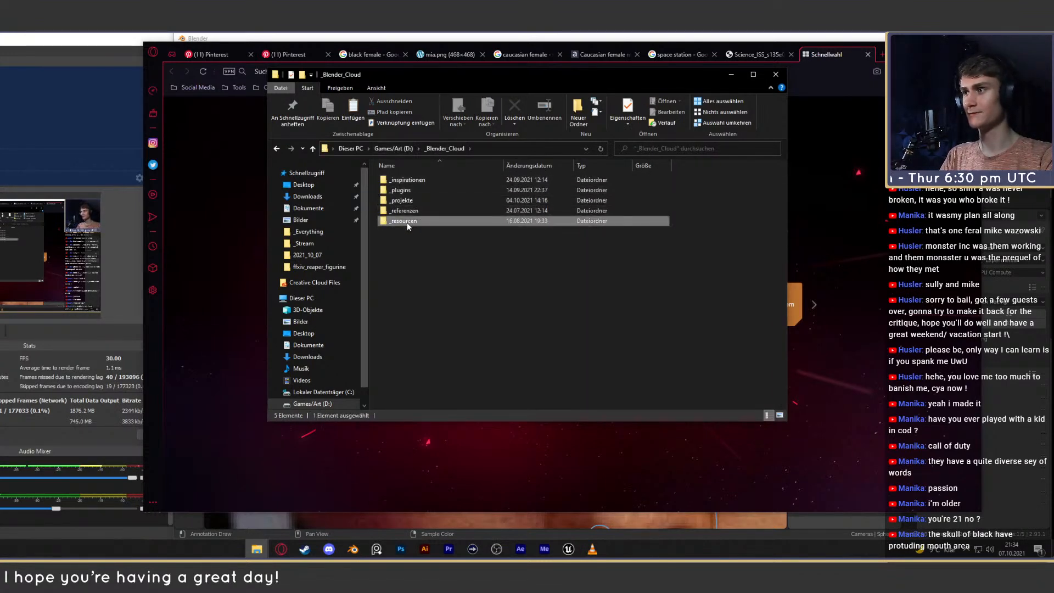
{"action": "double_click", "coordinate": [406, 221]}
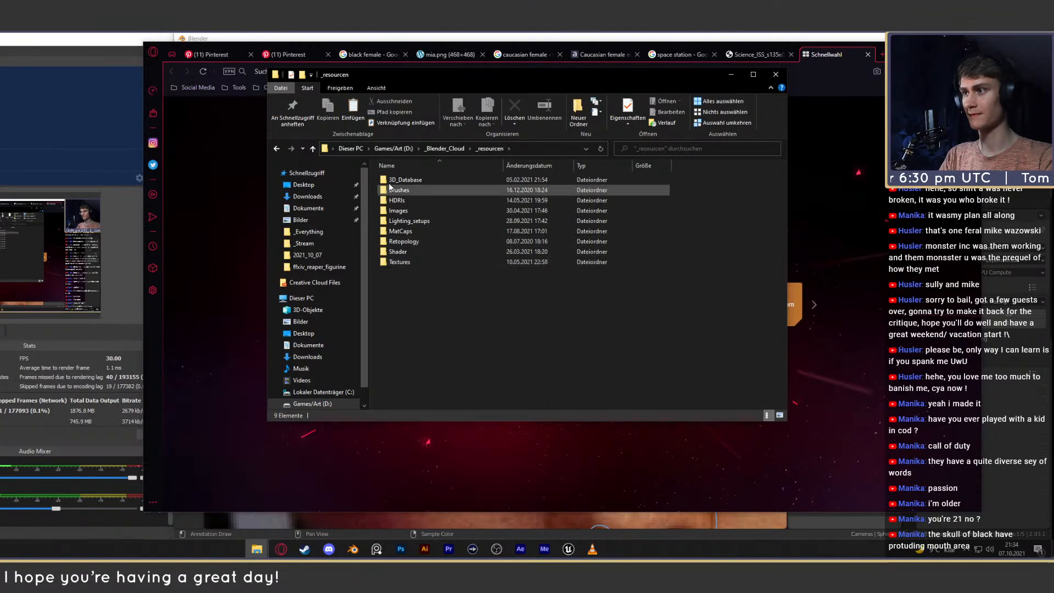
{"action": "left_click", "coordinate": [447, 148]}
{"action": "double_click", "coordinate": [402, 212]}
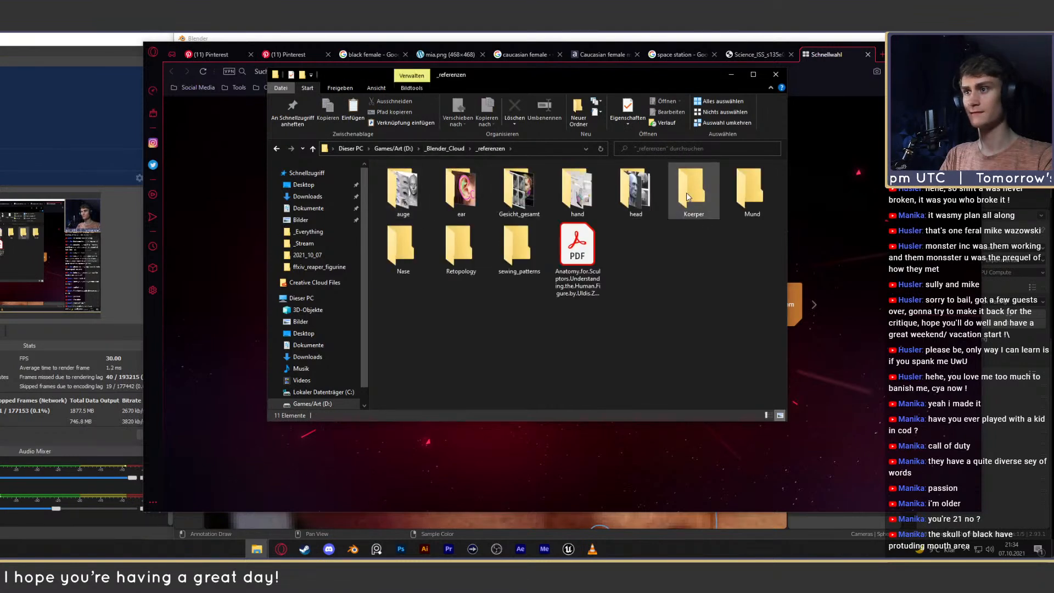
Find the eye references in the auge folder, examine the eyelid folds in anatomy-for-sculptors-acsfolds (1).jpg, and close the image.
{"action": "double_click", "coordinate": [506, 194]}
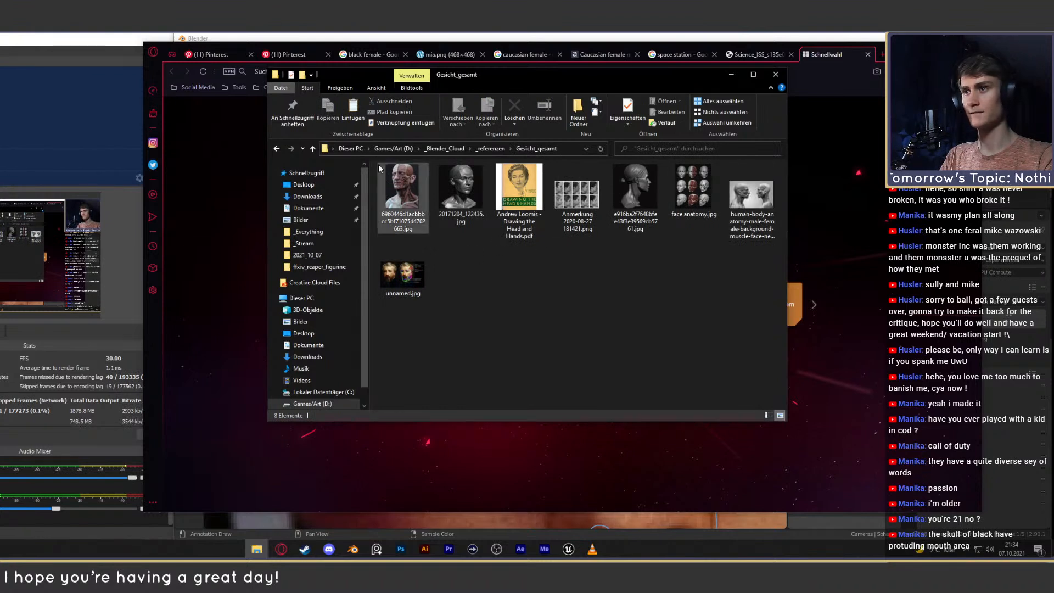
{"action": "left_click", "coordinate": [276, 148]}
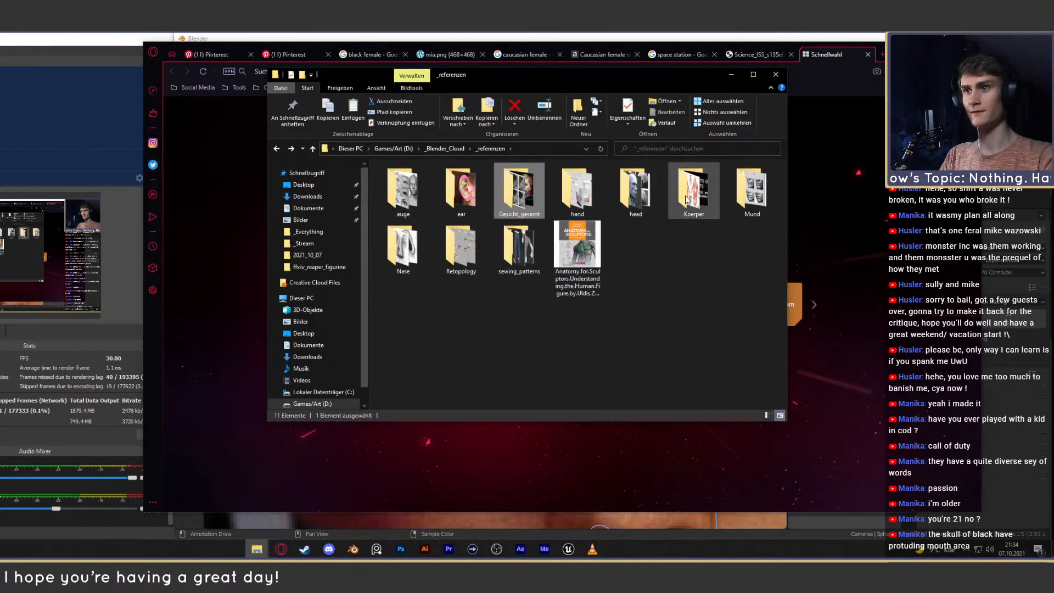
{"action": "left_click", "coordinate": [750, 190]}
{"action": "left_click", "coordinate": [406, 203]}
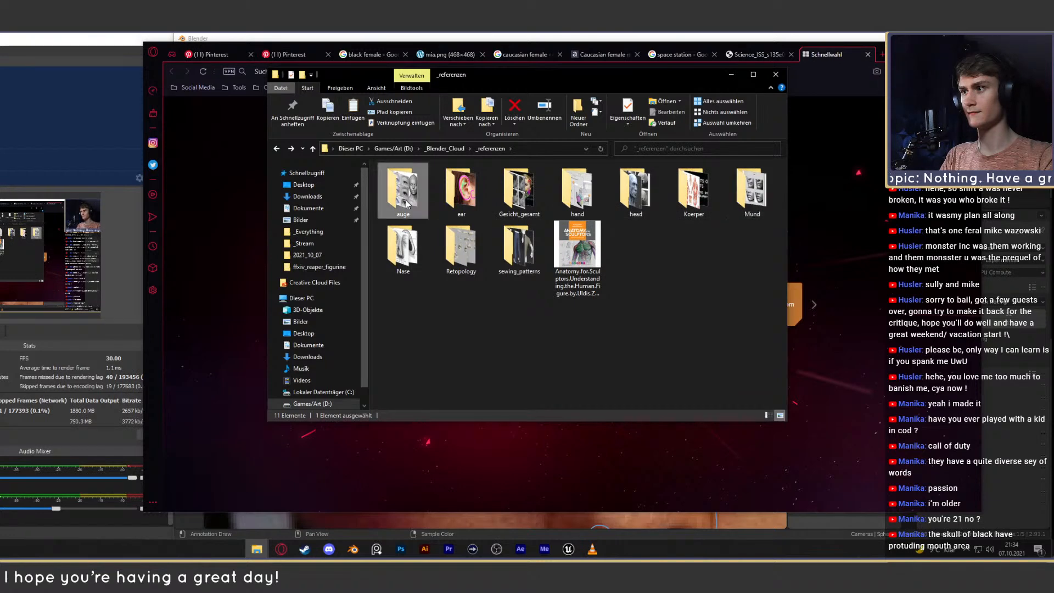
{"action": "double_click", "coordinate": [406, 203]}
{"action": "left_click", "coordinate": [401, 188]}
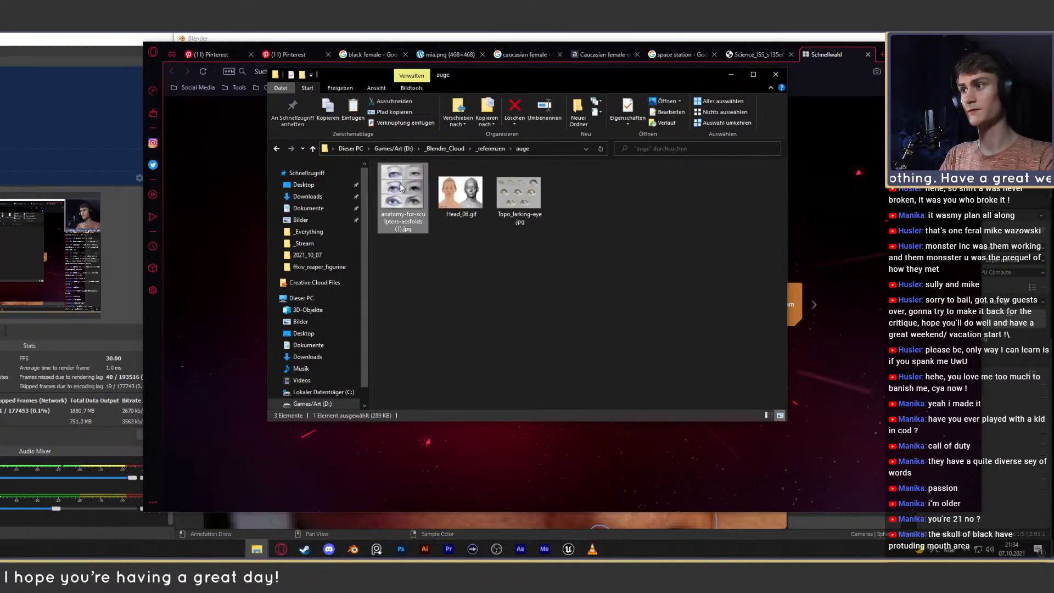
{"action": "double_click", "coordinate": [400, 187]}
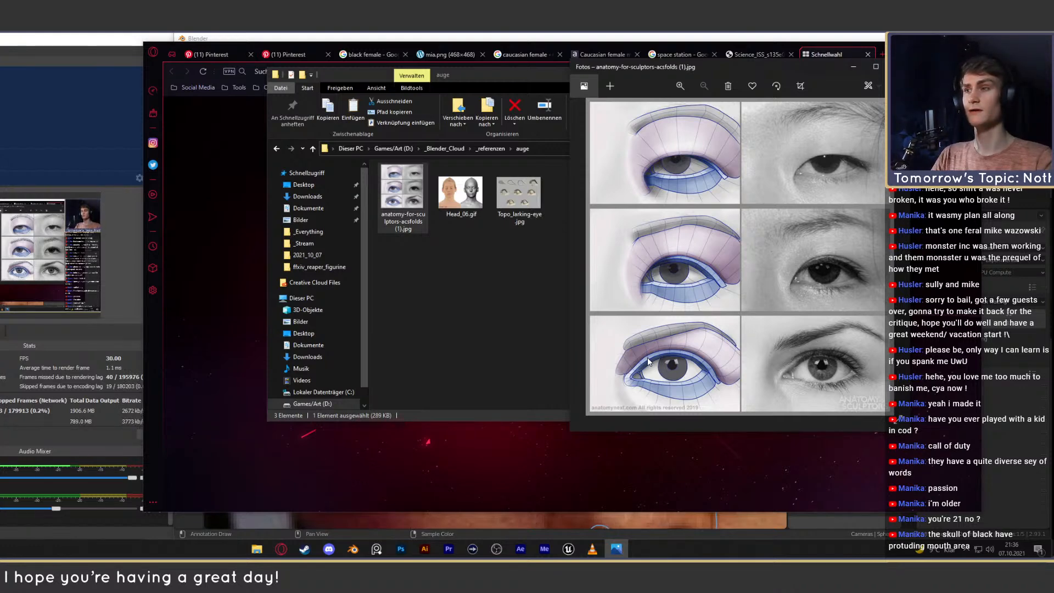
{"action": "left_click", "coordinate": [899, 66]}
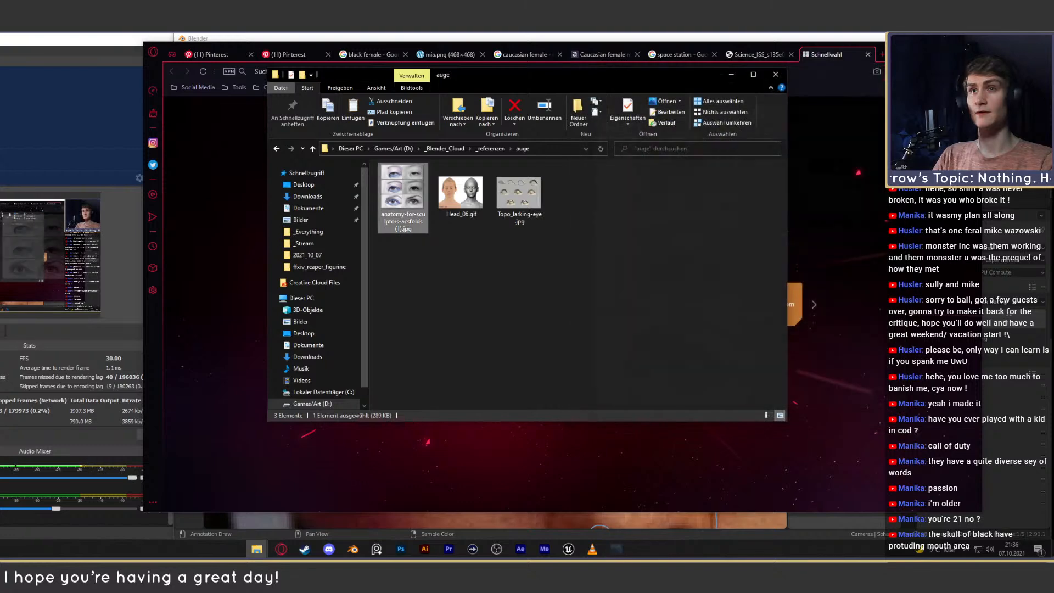
Return to Blender and outline the fold below the brow and the upper eyelid on the reference photo's unmarked eye.
{"action": "left_click", "coordinate": [856, 39]}
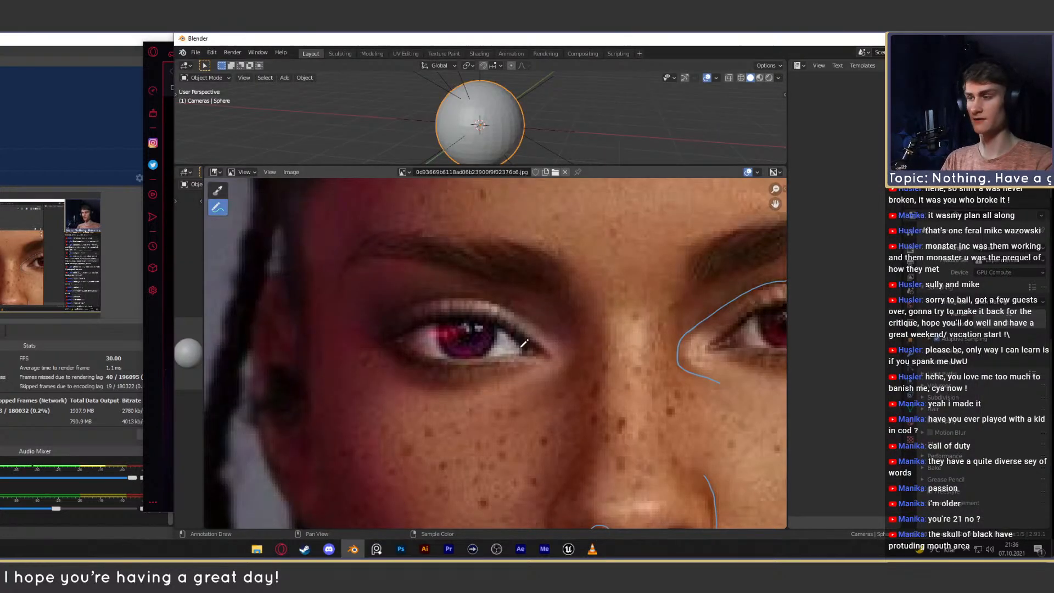
{"action": "middle_click_drag", "start_coordinate": [514, 315], "coordinate": [489, 314]}
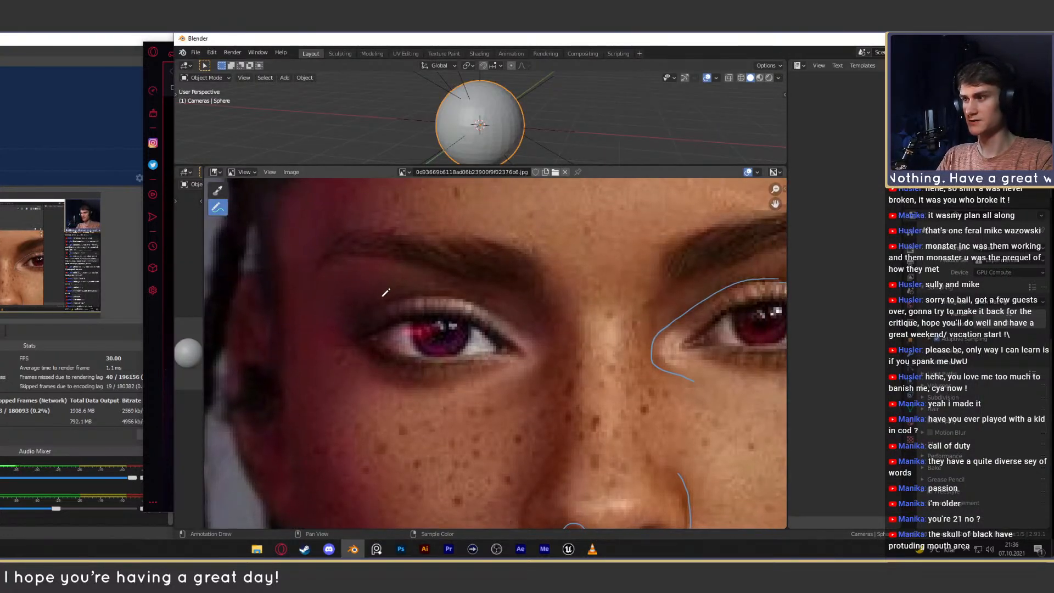
{"action": "mouse_move", "coordinate": [402, 294]}
{"action": "left_mouse_down"}
{"action": "mouse_move", "coordinate": [329, 291]}
{"action": "mouse_move", "coordinate": [369, 254]}
{"action": "mouse_move", "coordinate": [456, 268]}
{"action": "mouse_move", "coordinate": [509, 301]}
{"action": "mouse_move", "coordinate": [428, 298]}
{"action": "left_mouse_up"}
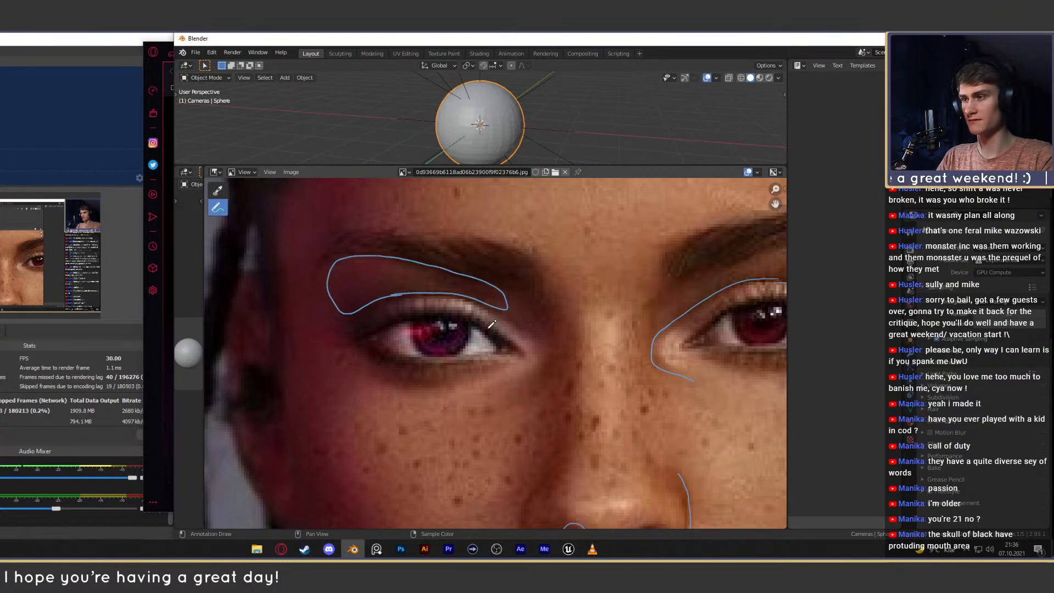
{"action": "mouse_move", "coordinate": [492, 324]}
{"action": "left_mouse_down"}
{"action": "mouse_move", "coordinate": [528, 355]}
{"action": "mouse_move", "coordinate": [500, 306]}
{"action": "mouse_move", "coordinate": [457, 291]}
{"action": "mouse_move", "coordinate": [399, 292]}
{"action": "mouse_move", "coordinate": [353, 314]}
{"action": "mouse_move", "coordinate": [379, 334]}
{"action": "mouse_move", "coordinate": [461, 317]}
{"action": "mouse_move", "coordinate": [368, 334]}
{"action": "mouse_move", "coordinate": [504, 350]}
{"action": "mouse_move", "coordinate": [378, 336]}
{"action": "mouse_move", "coordinate": [440, 326]}
{"action": "mouse_move", "coordinate": [439, 302]}
{"action": "mouse_move", "coordinate": [453, 320]}
{"action": "left_mouse_up"}
{"action": "key", "text": "ctrl+z"}
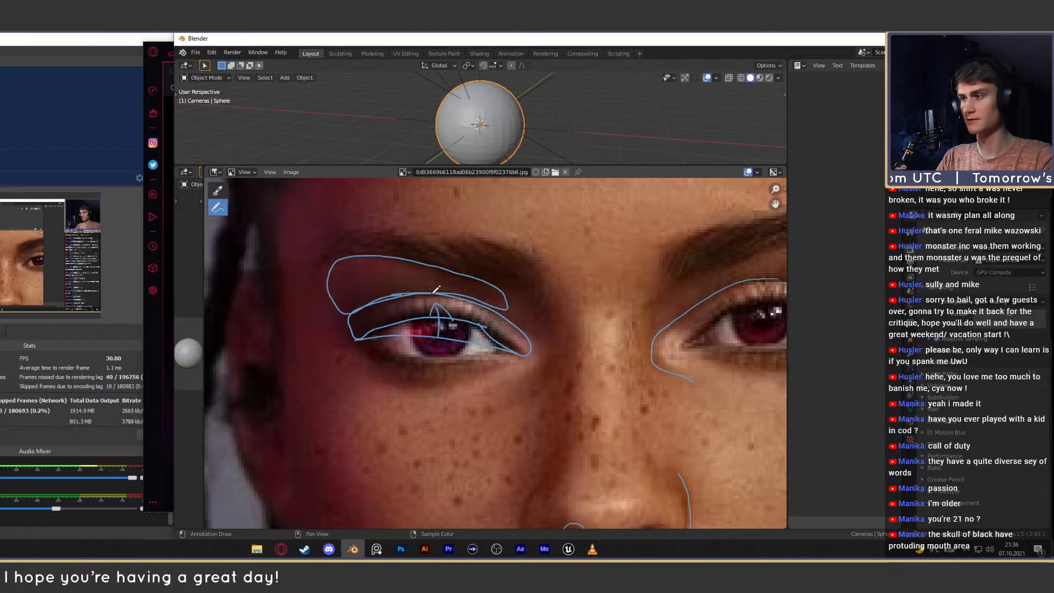
Try drawing a curve over the fold above the outlined eyelid and undo the latest annotation strokes.
{"action": "mouse_move", "coordinate": [351, 301]}
{"action": "left_mouse_down"}
{"action": "mouse_move", "coordinate": [428, 277]}
{"action": "mouse_move", "coordinate": [491, 283]}
{"action": "mouse_move", "coordinate": [530, 324]}
{"action": "mouse_move", "coordinate": [533, 346]}
{"action": "left_mouse_up"}
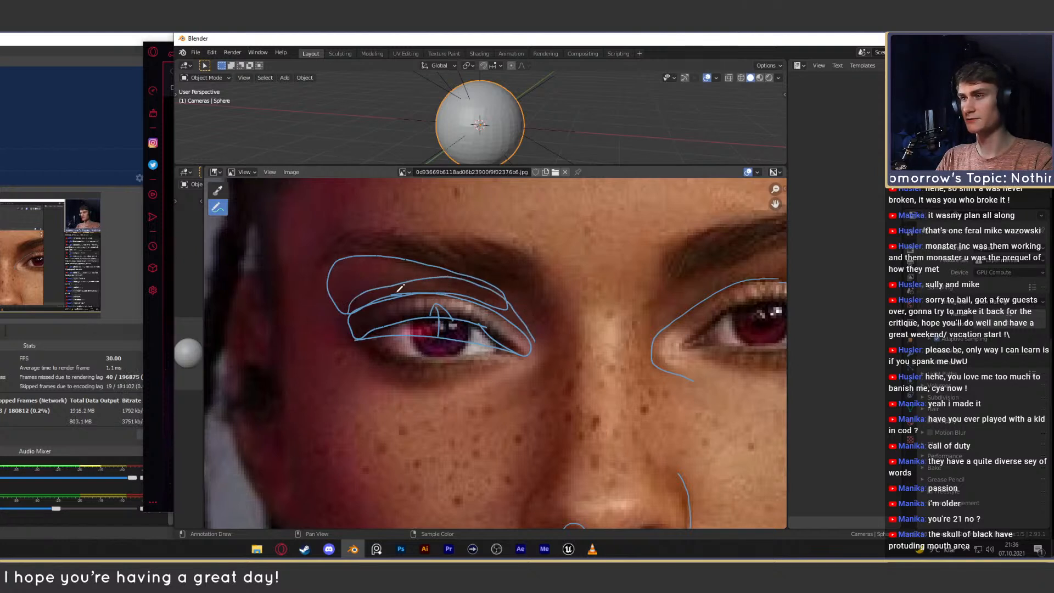
{"action": "key", "text": "ctrl+z"}
{"action": "key", "text": "ctrl+z"}
{"action": "key", "text": "ctrl+z"}
{"action": "key", "text": "ctrl+z"}
{"action": "key", "text": "ctrl+z"}
{"action": "key", "text": "ctrl+z"}
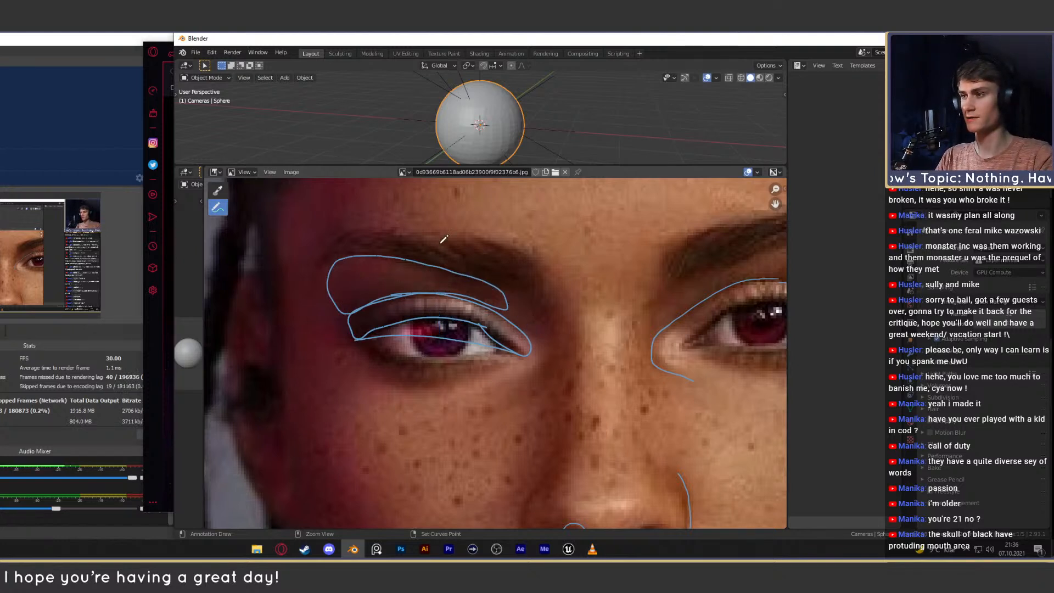
Switch the displayed image to the render unknown_2021.09.27-06.27_1.png and examine the annotated eyes up close.
{"action": "left_click", "coordinate": [404, 172]}
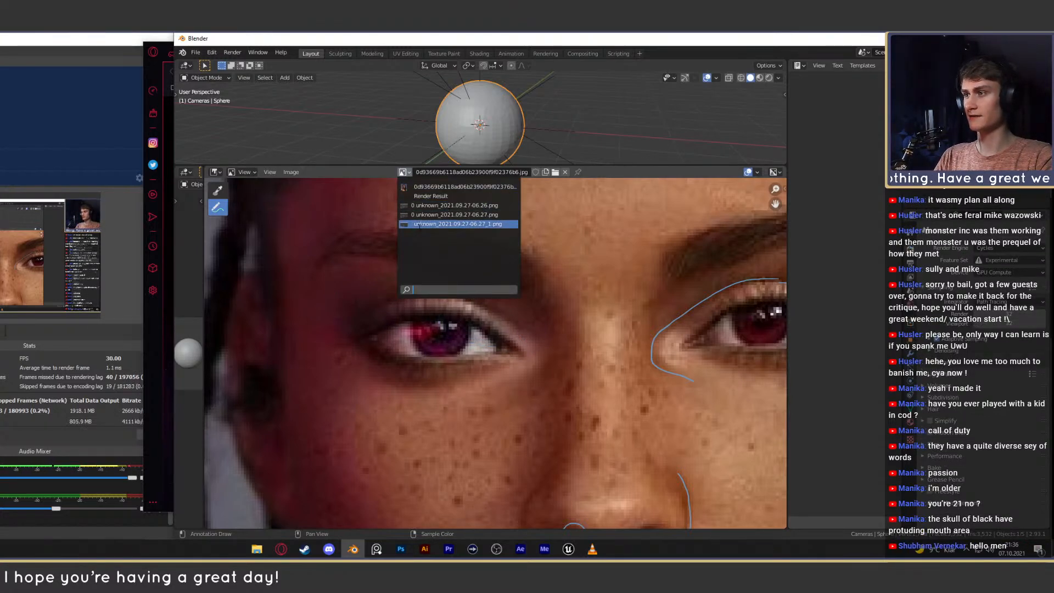
{"action": "left_click", "coordinate": [457, 224]}
{"action": "middle_click_drag", "start_coordinate": [489, 329], "coordinate": [563, 294]}
{"action": "mouse_move", "coordinate": [437, 321]}
{"action": "left_mouse_down"}
{"action": "mouse_move", "coordinate": [429, 305]}
{"action": "mouse_move", "coordinate": [339, 299]}
{"action": "left_mouse_up"}
{"action": "key", "text": "ctrl+z"}
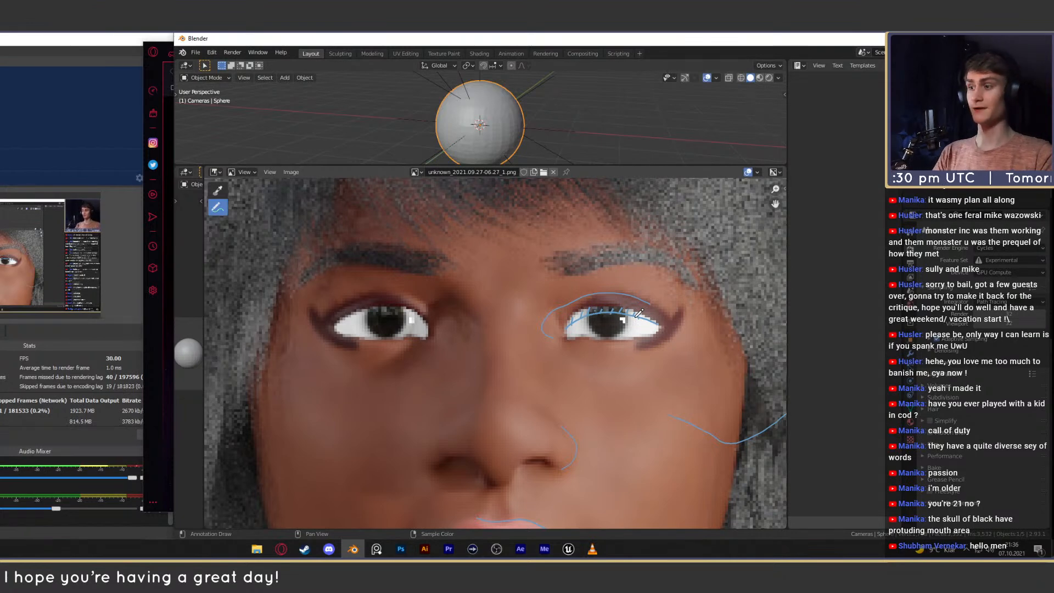
{"action": "mouse_move", "coordinate": [638, 313]}
{"action": "middle_mouse_down"}
{"action": "mouse_move", "coordinate": [543, 274]}
{"action": "mouse_move", "coordinate": [540, 351]}
{"action": "middle_mouse_up"}
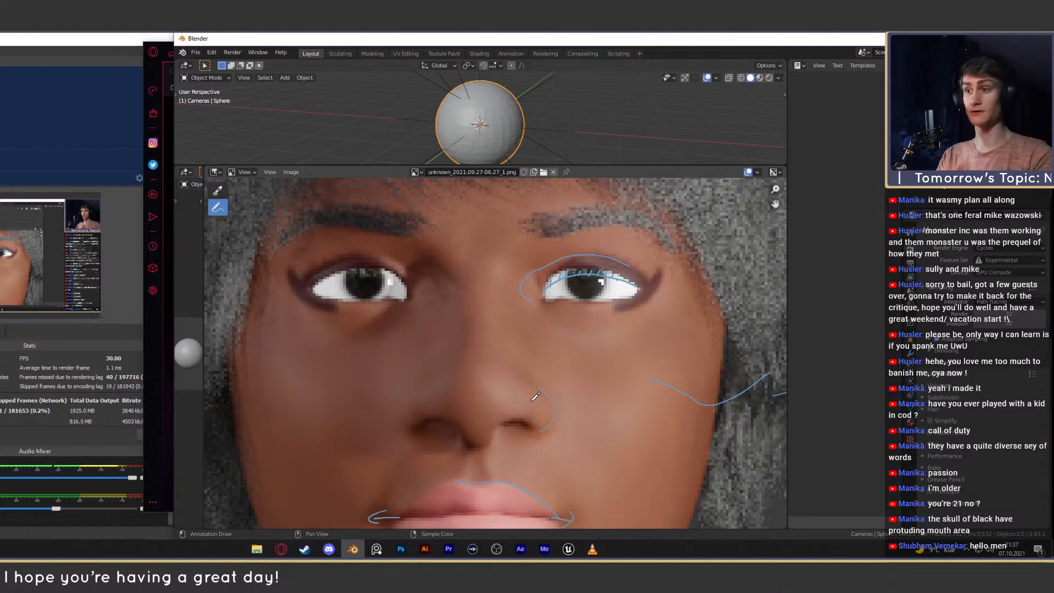
{"action": "middle_click_drag", "start_coordinate": [552, 270], "coordinate": [539, 296]}
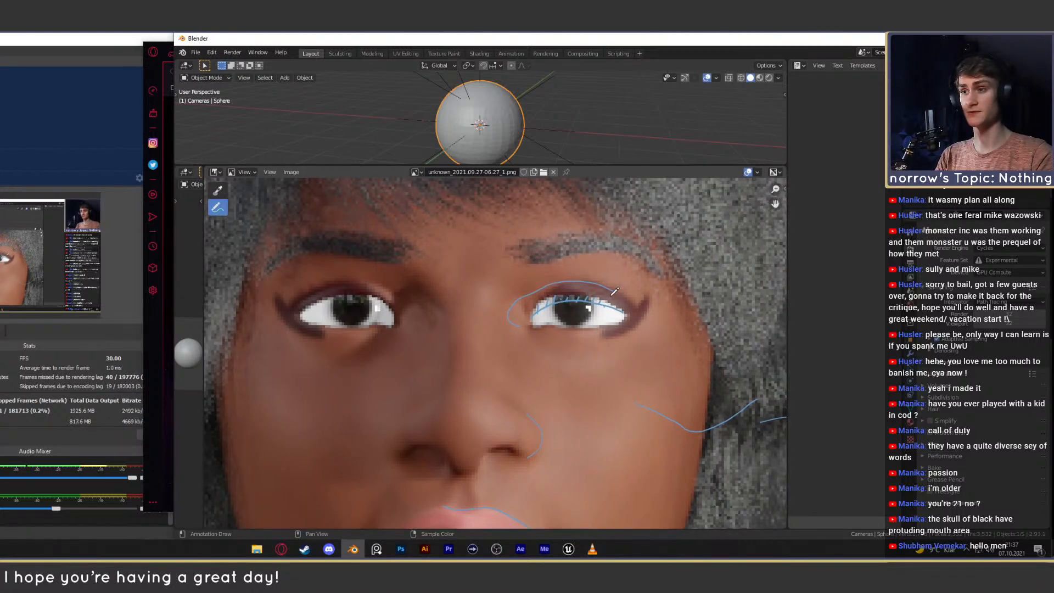
{"action": "middle_click_drag", "start_coordinate": [615, 291], "coordinate": [591, 281]}
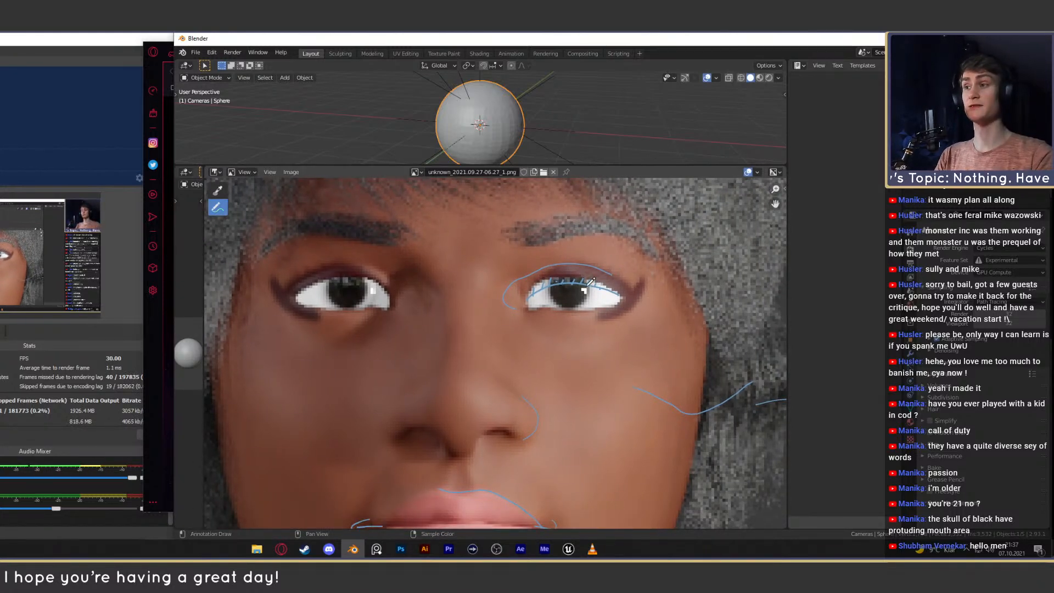
Examine the render's nose, lips and chin up close, and view the whole face down to the collar.
{"action": "middle_click_drag", "start_coordinate": [575, 340], "coordinate": [582, 255]}
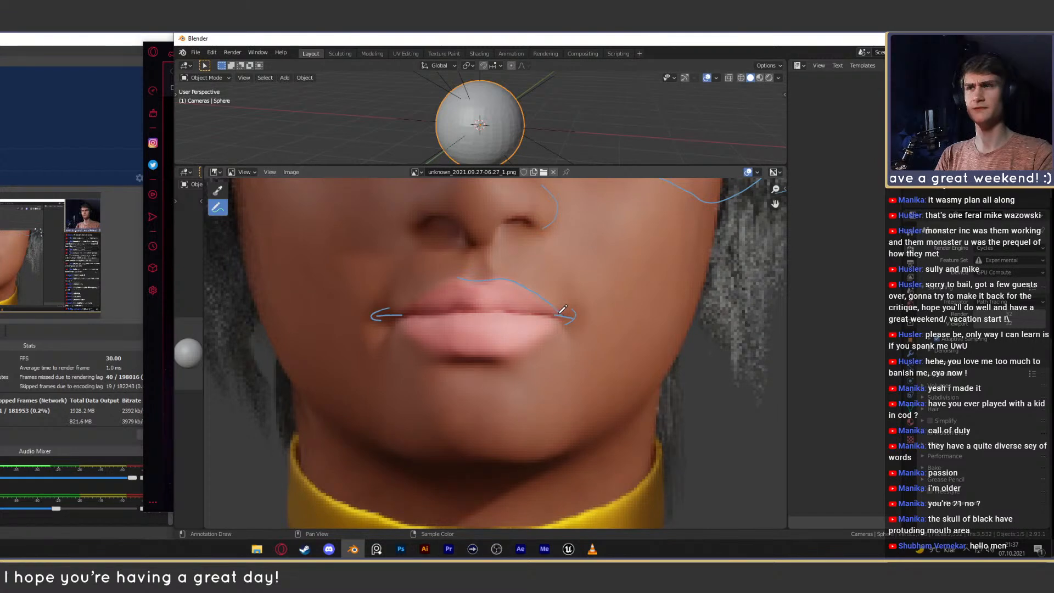
{"action": "middle_click_drag", "start_coordinate": [559, 308], "coordinate": [573, 314]}
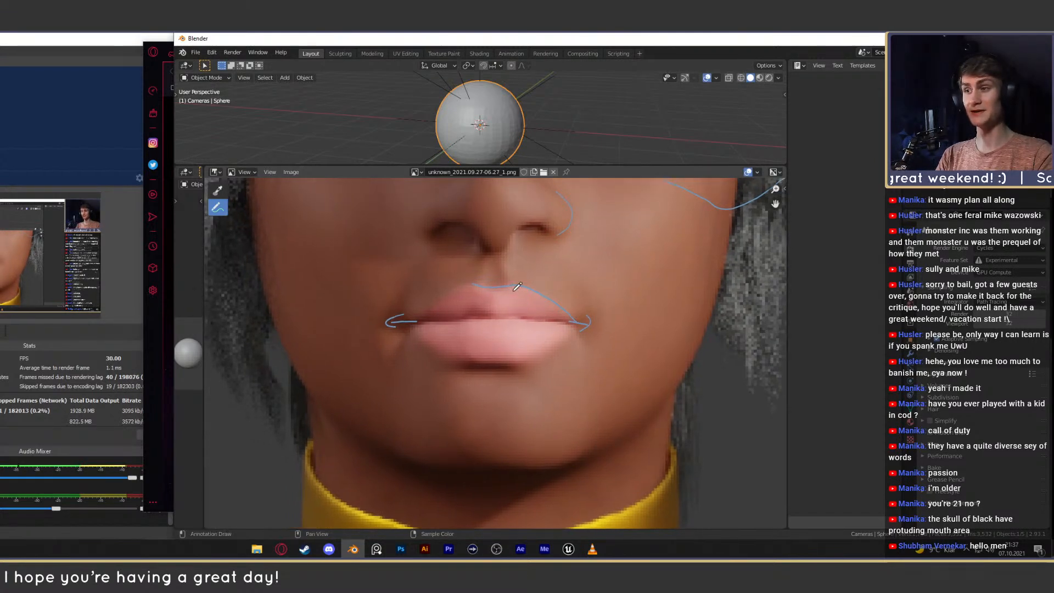
{"action": "mouse_move", "coordinate": [558, 249]}
{"action": "left_mouse_down", "text": "ctrl+alt"}
{"action": "mouse_move", "coordinate": [532, 340]}
{"action": "mouse_move", "coordinate": [557, 308]}
{"action": "left_mouse_up", "text": "ctrl+alt"}
{"action": "mouse_move", "coordinate": [527, 343]}
{"action": "left_mouse_down", "text": "alt"}
{"action": "mouse_move", "coordinate": [532, 372]}
{"action": "mouse_move", "coordinate": [572, 315]}
{"action": "mouse_move", "coordinate": [537, 334]}
{"action": "mouse_move", "coordinate": [555, 285]}
{"action": "mouse_move", "coordinate": [593, 340]}
{"action": "left_mouse_up", "text": "alt"}
{"action": "left_click_drag", "start_coordinate": [564, 264], "coordinate": [574, 315], "text": "ctrl+alt"}
{"action": "left_click_drag", "start_coordinate": [571, 357], "coordinate": [557, 313], "text": "alt"}
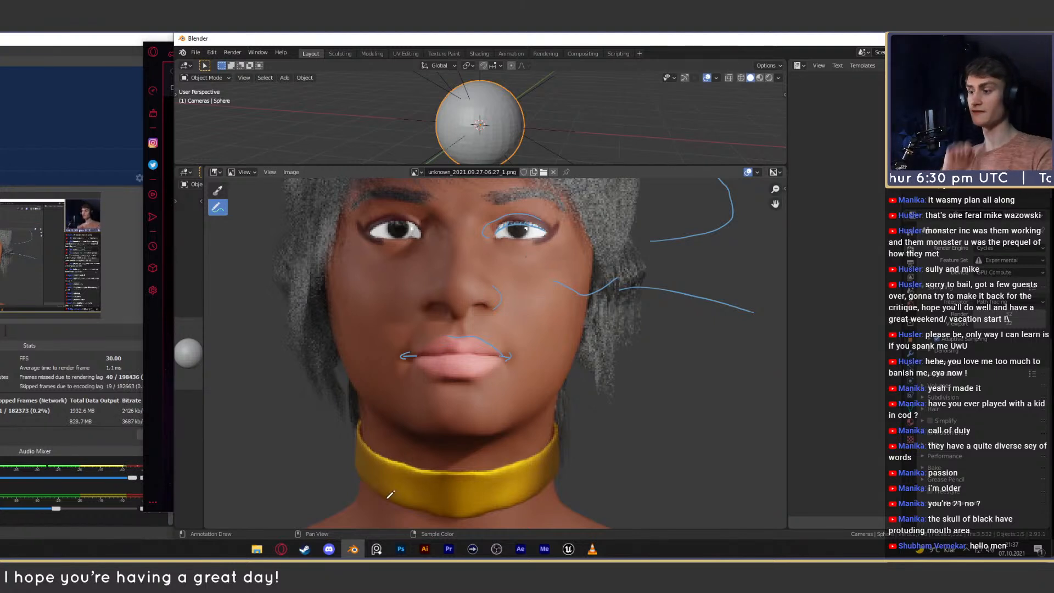
Switch to the Opera browser and find the open "caucasian female" image search results.
{"action": "mouse_move", "coordinate": [282, 549]}
{"action": "left_click", "coordinate": [285, 526]}
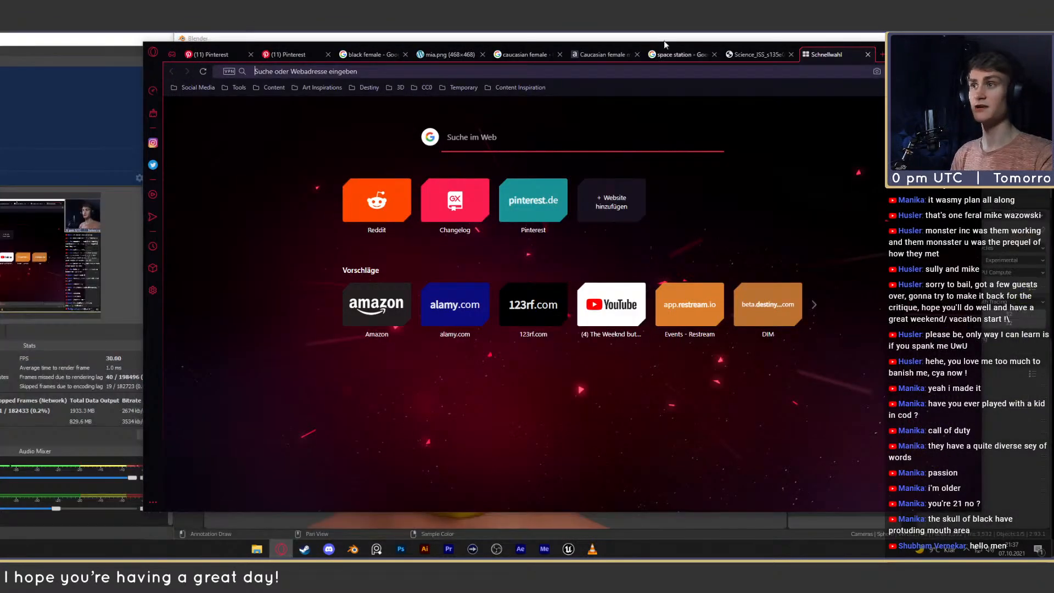
{"action": "left_click", "coordinate": [749, 55]}
{"action": "left_click", "coordinate": [685, 55]}
{"action": "left_click", "coordinate": [604, 54]}
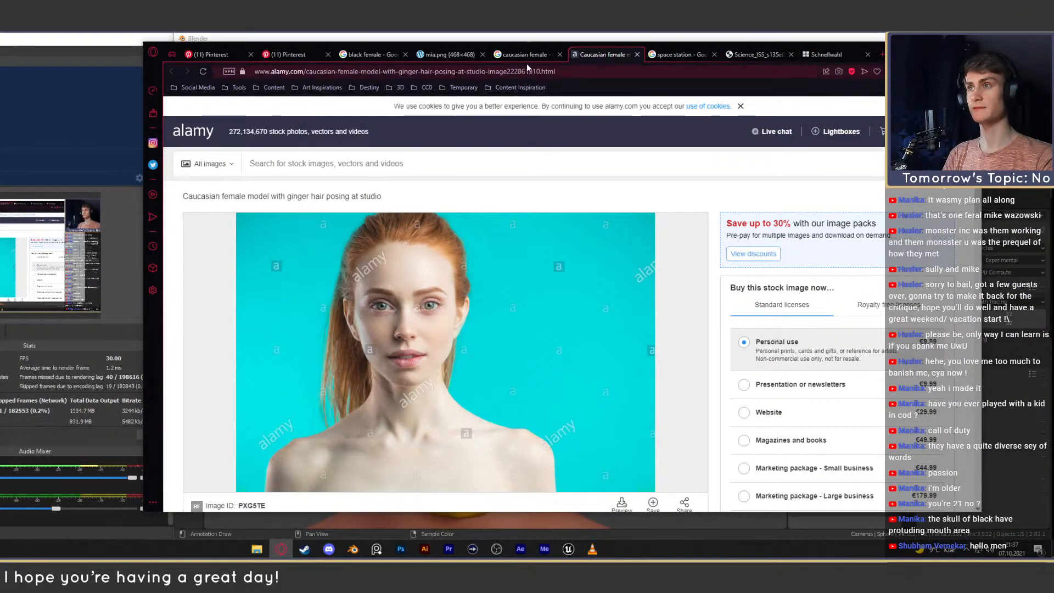
{"action": "left_click", "coordinate": [517, 54]}
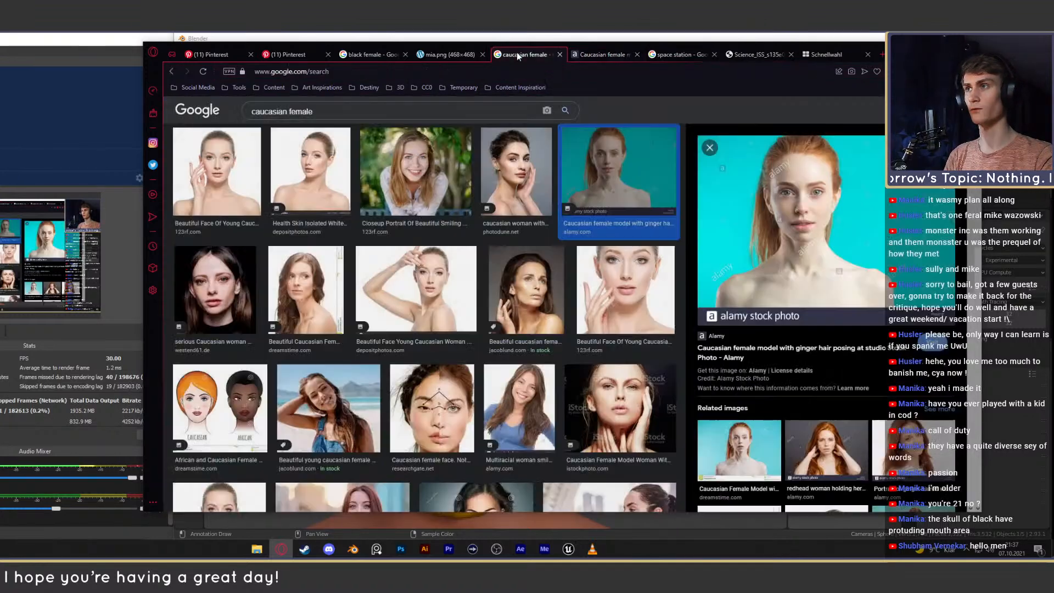
Compare the faces in several portrait previews, ending with the redhead woman holding her healthy and shiny hair.
{"action": "left_click", "coordinate": [217, 170]}
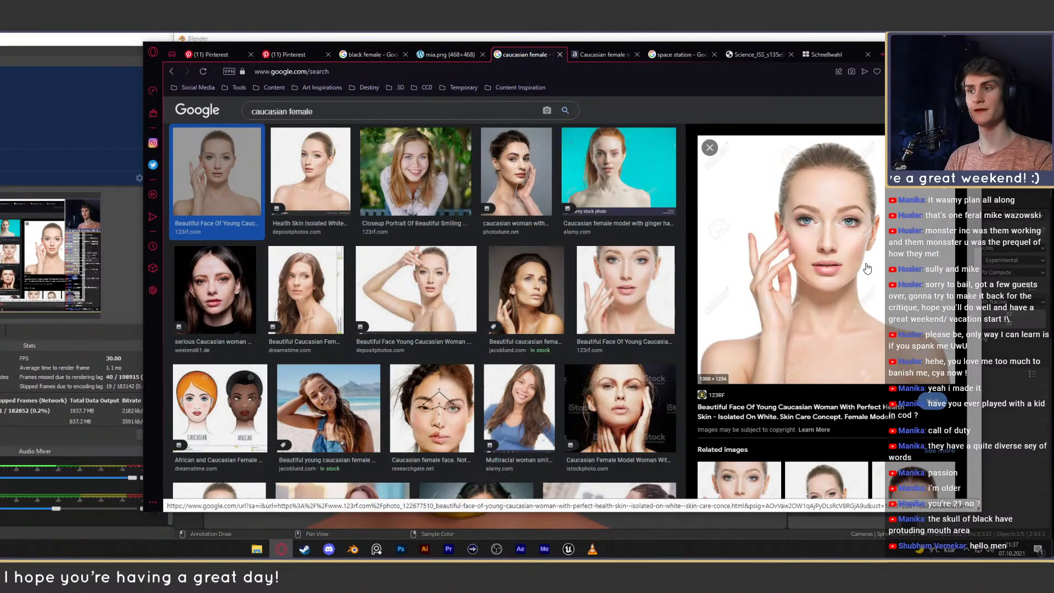
{"action": "left_click", "coordinate": [565, 308]}
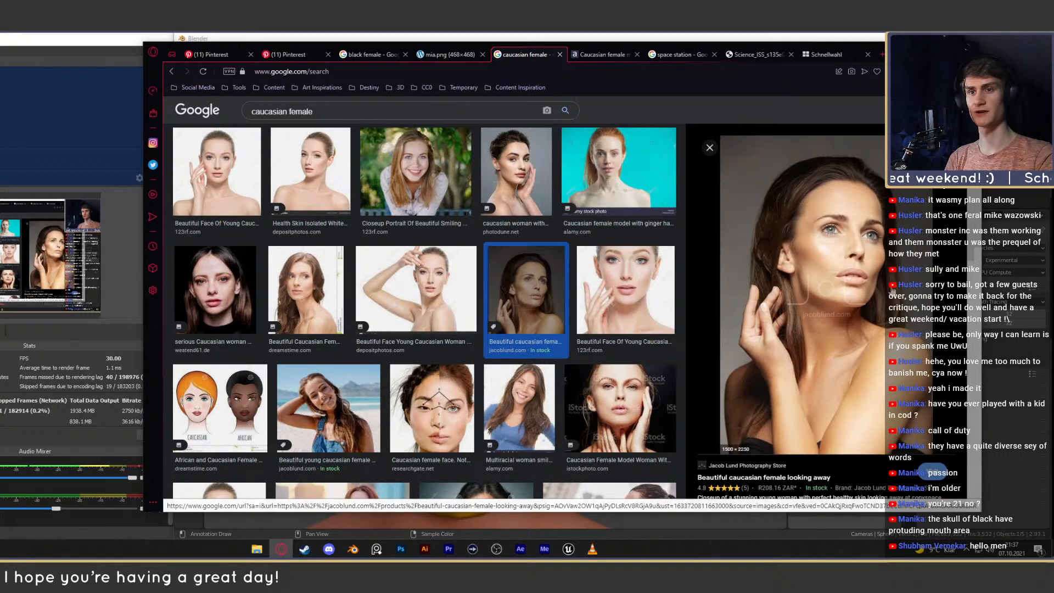
{"action": "left_click", "coordinate": [620, 182]}
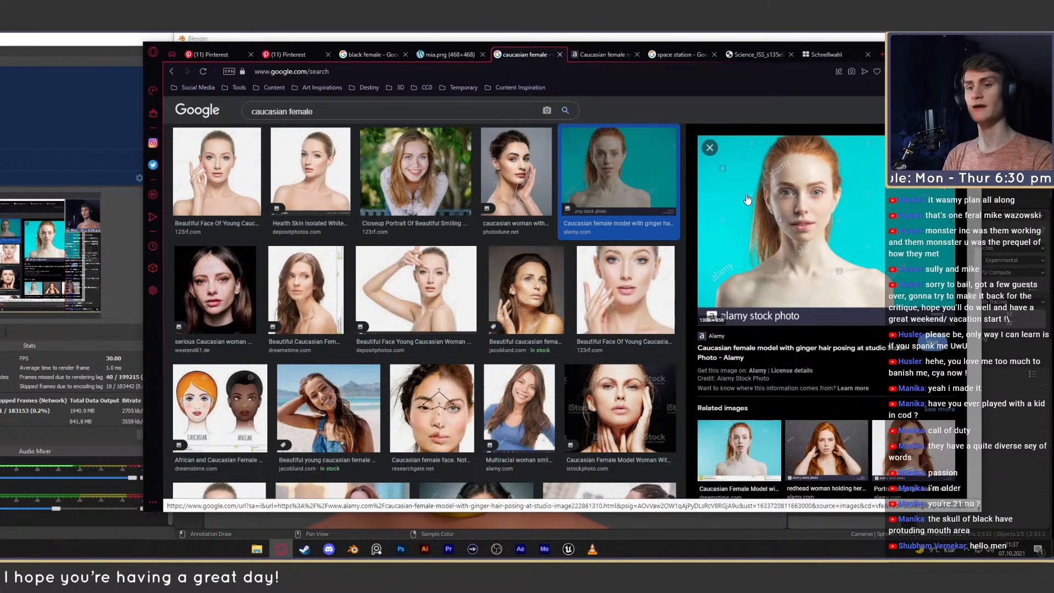
{"action": "left_click", "coordinate": [826, 450]}
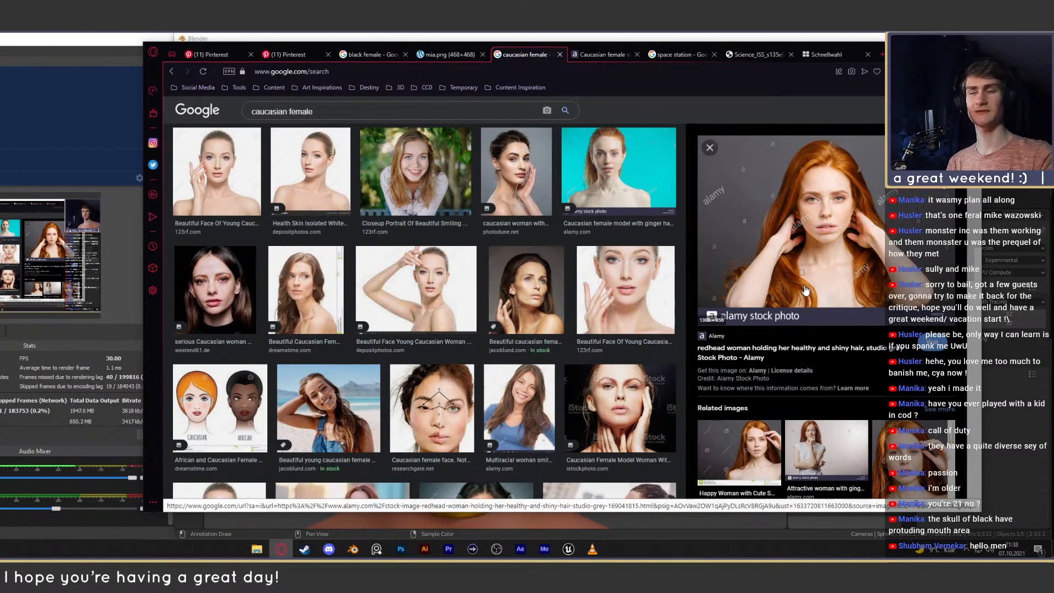
Close the empty start page and return to Blender to examine the cheeks and overall face of the render.
{"action": "left_click", "coordinate": [867, 55]}
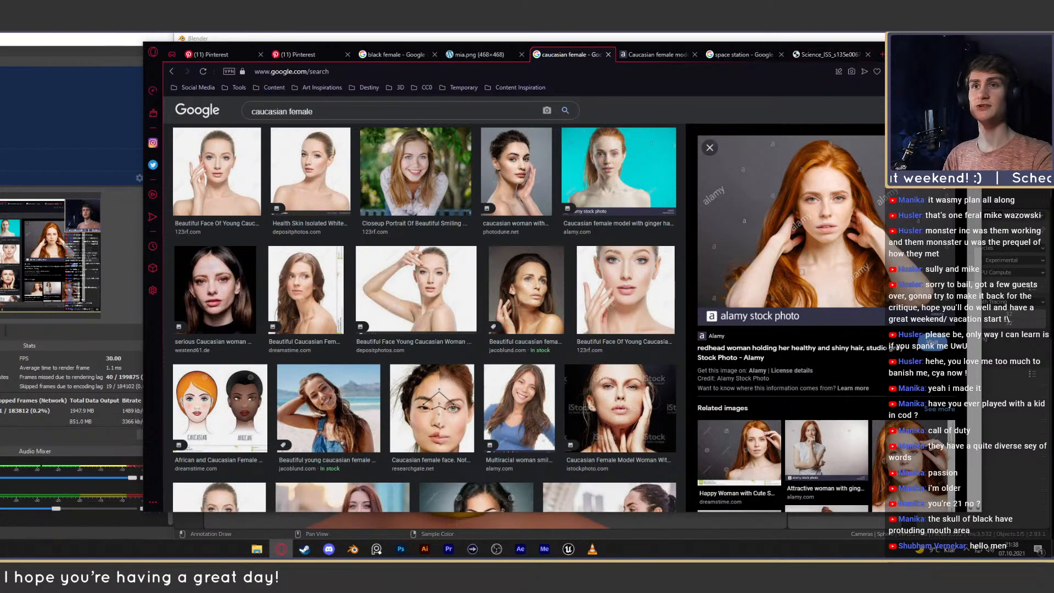
{"action": "left_click", "coordinate": [922, 48]}
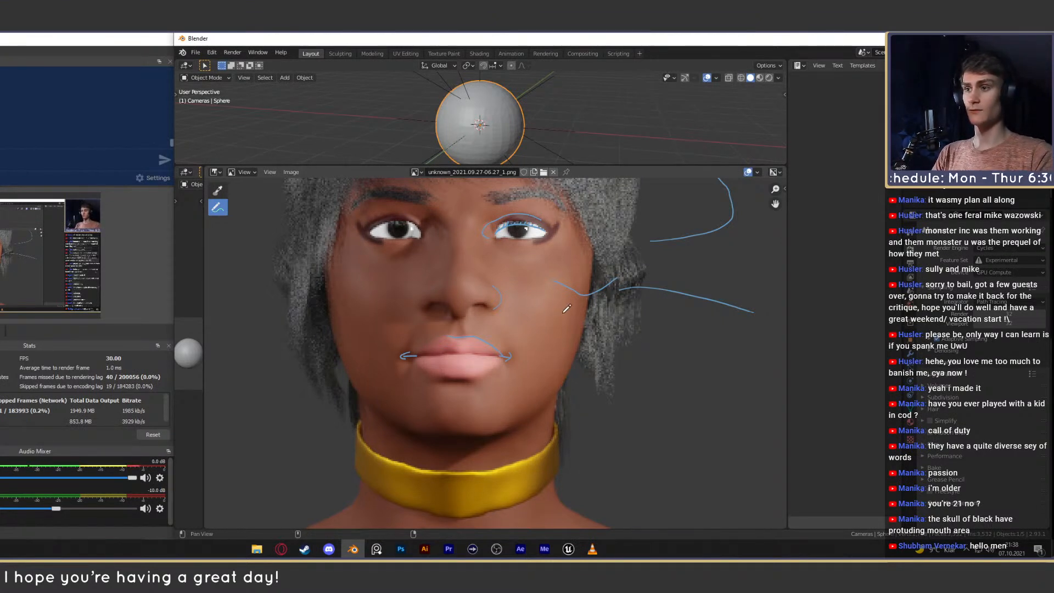
{"action": "mouse_move", "coordinate": [567, 305]}
{"action": "middle_mouse_down"}
{"action": "mouse_move", "coordinate": [558, 321]}
{"action": "mouse_move", "coordinate": [597, 332]}
{"action": "mouse_move", "coordinate": [622, 304]}
{"action": "middle_mouse_up"}
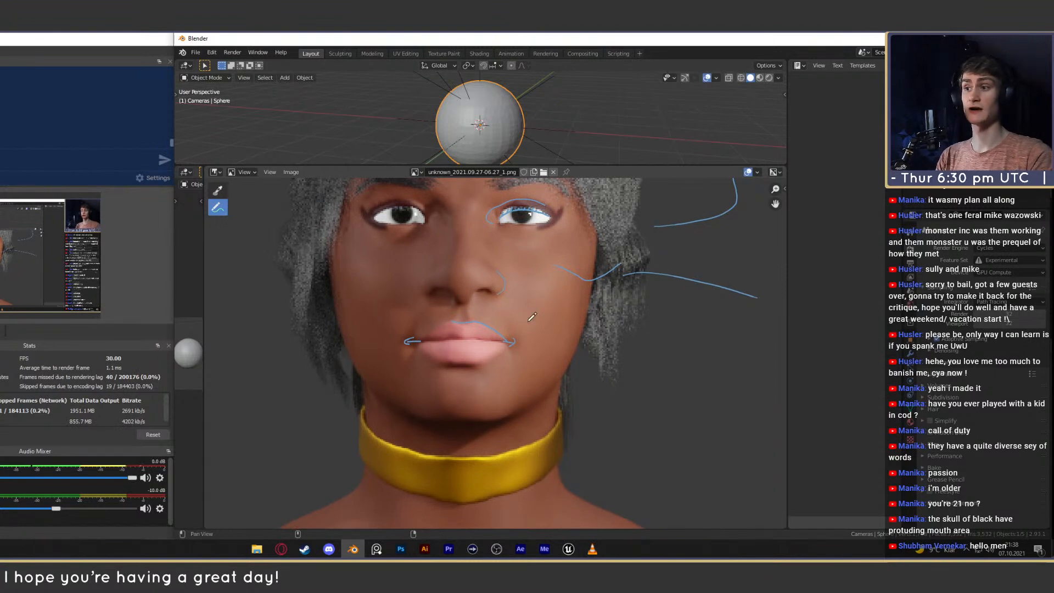
{"action": "middle_click_drag", "start_coordinate": [530, 316], "coordinate": [524, 331]}
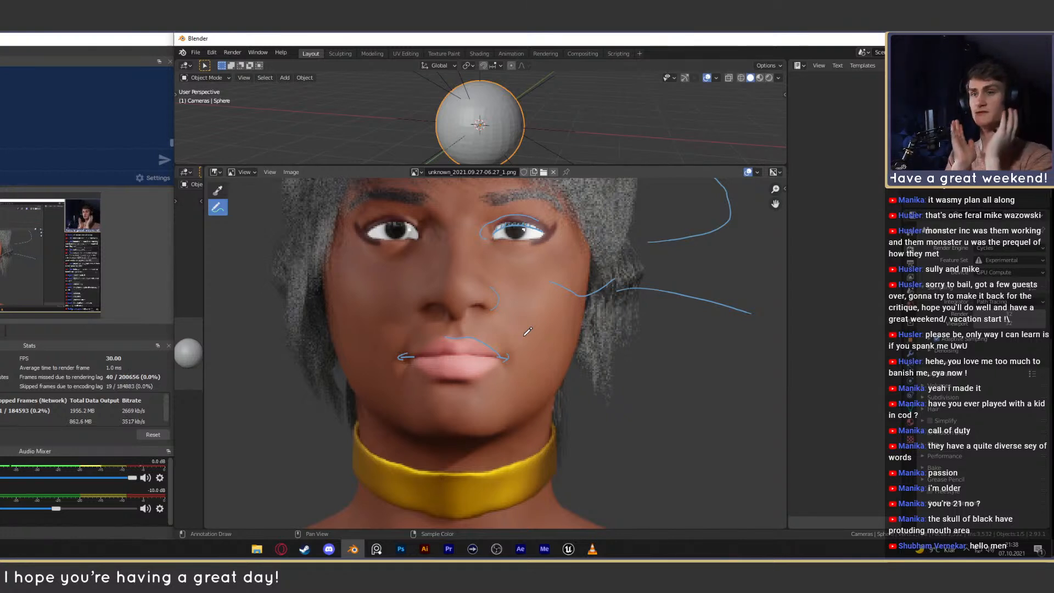
{"action": "middle_click_drag", "start_coordinate": [546, 241], "coordinate": [584, 278]}
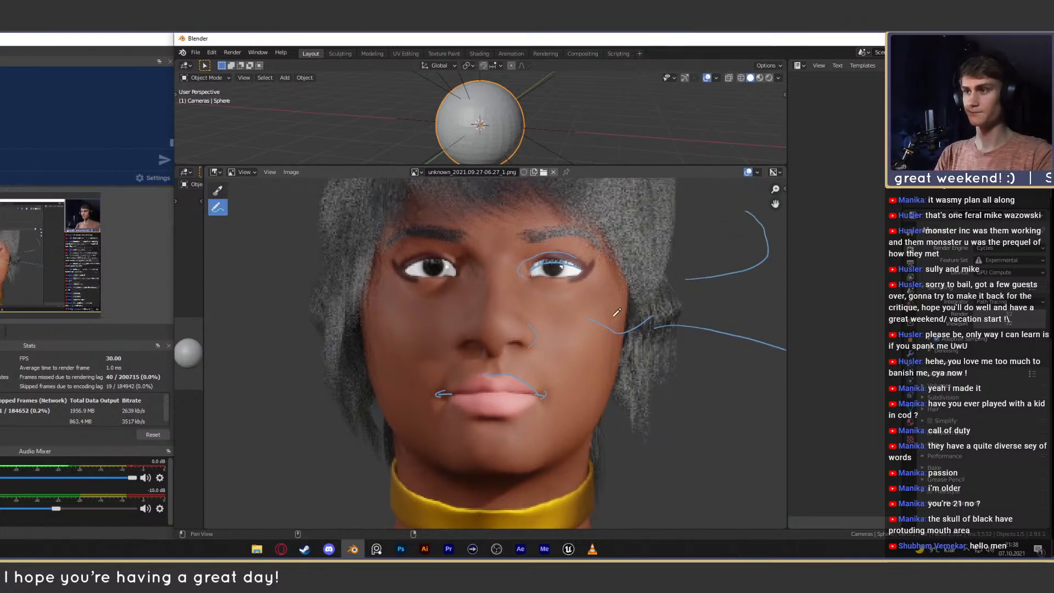
Switch back to the browser and search for images of "anatomy for sculptors fat pads", replacing the open space station photo.
{"action": "left_click", "coordinate": [282, 549]}
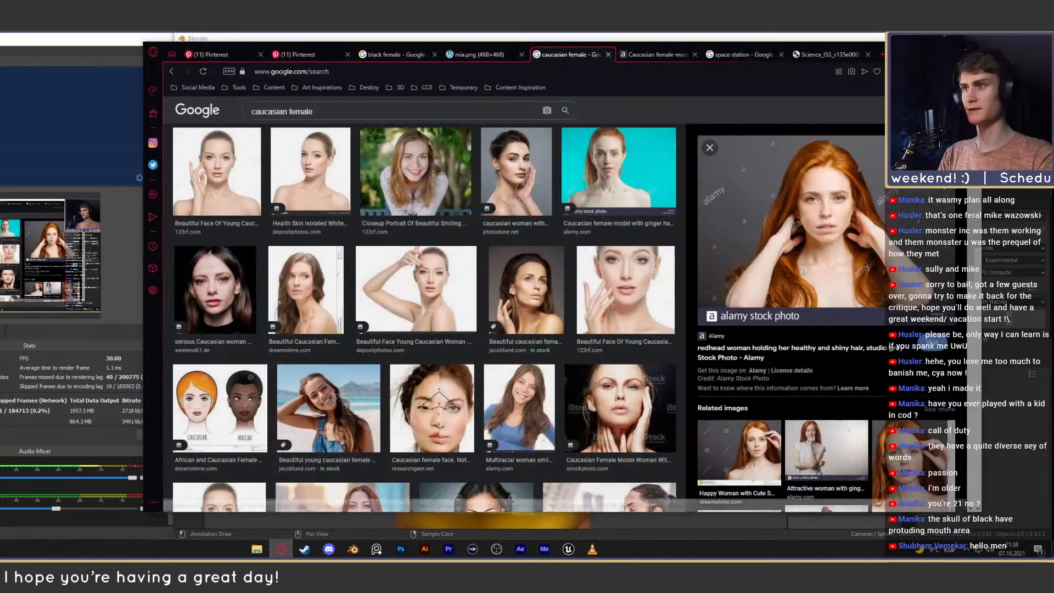
{"action": "left_click", "coordinate": [831, 54]}
{"action": "left_click", "coordinate": [782, 72]}
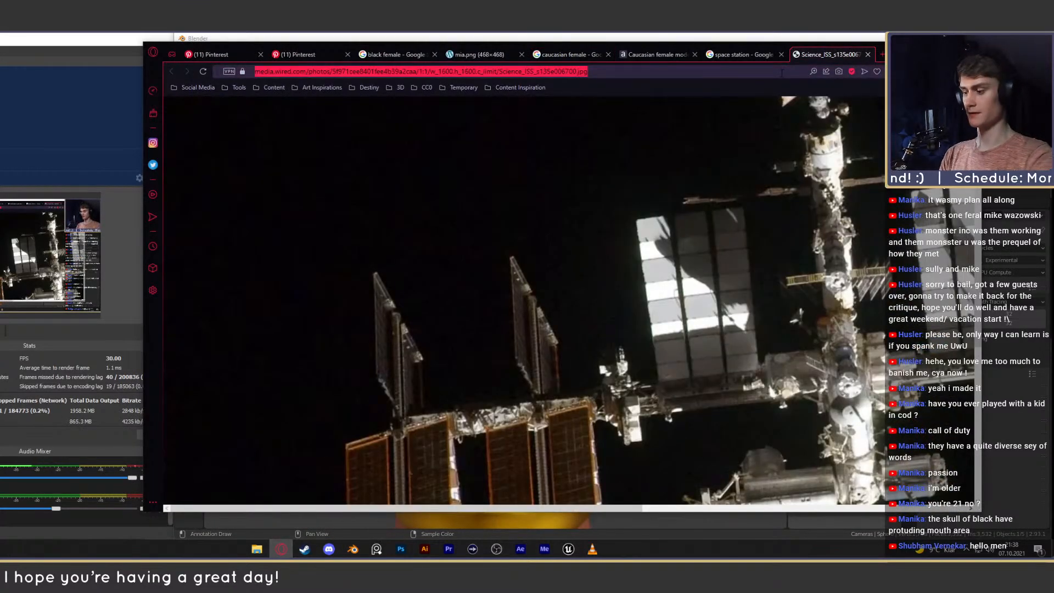
{"action": "type", "text": "anatom"}
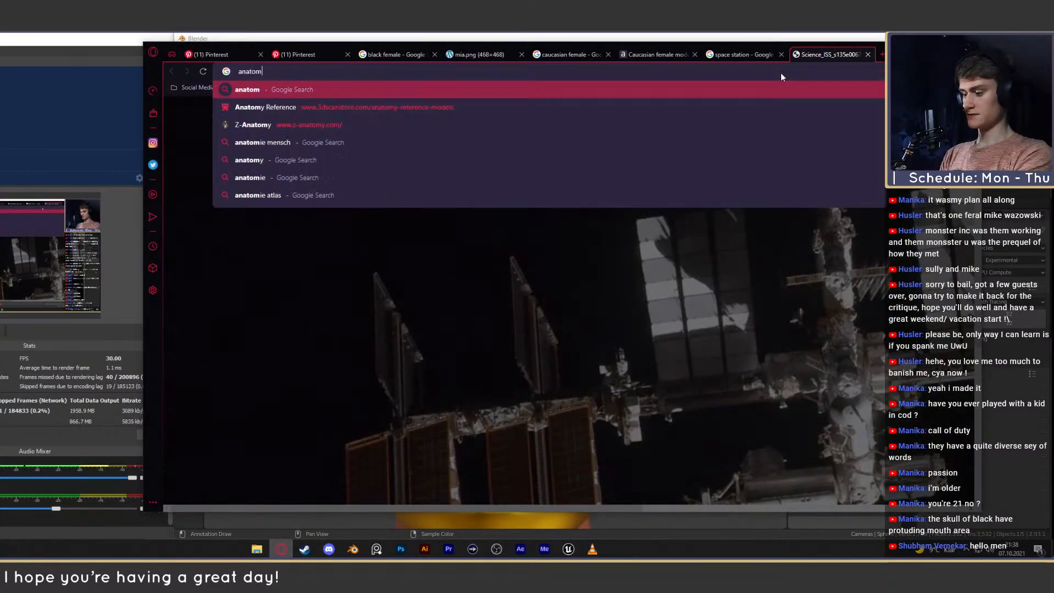
{"action": "type", "text": "y for sc"}
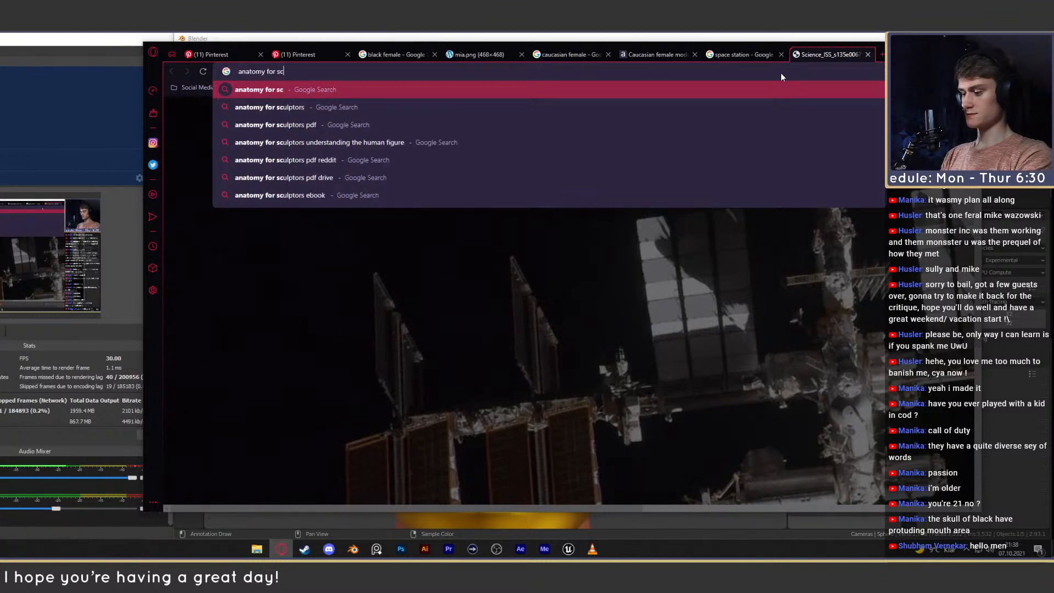
{"action": "type", "text": "ulptors fat pads"}
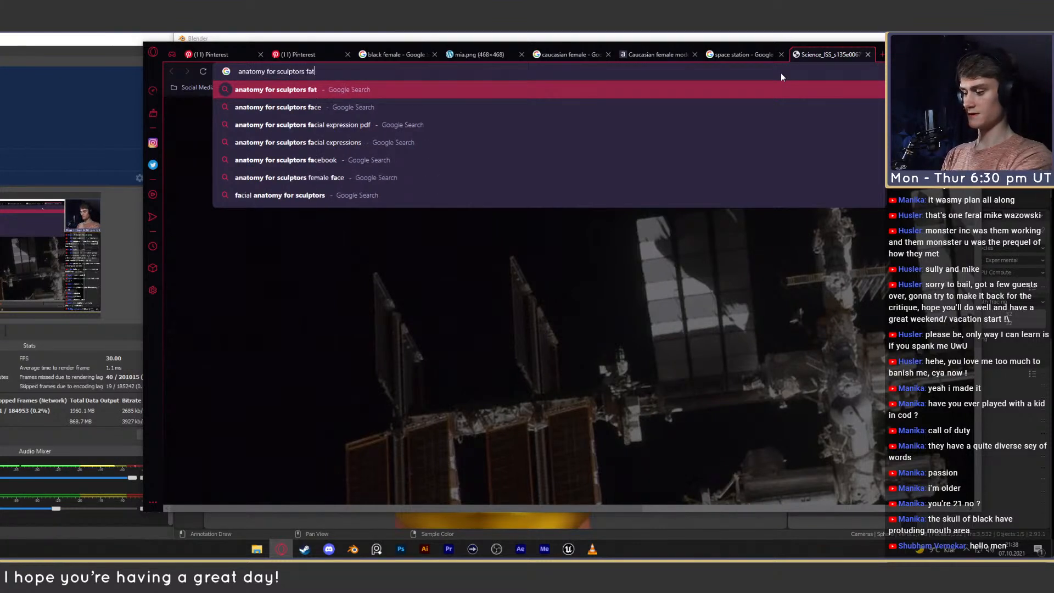
{"action": "key", "text": "Return"}
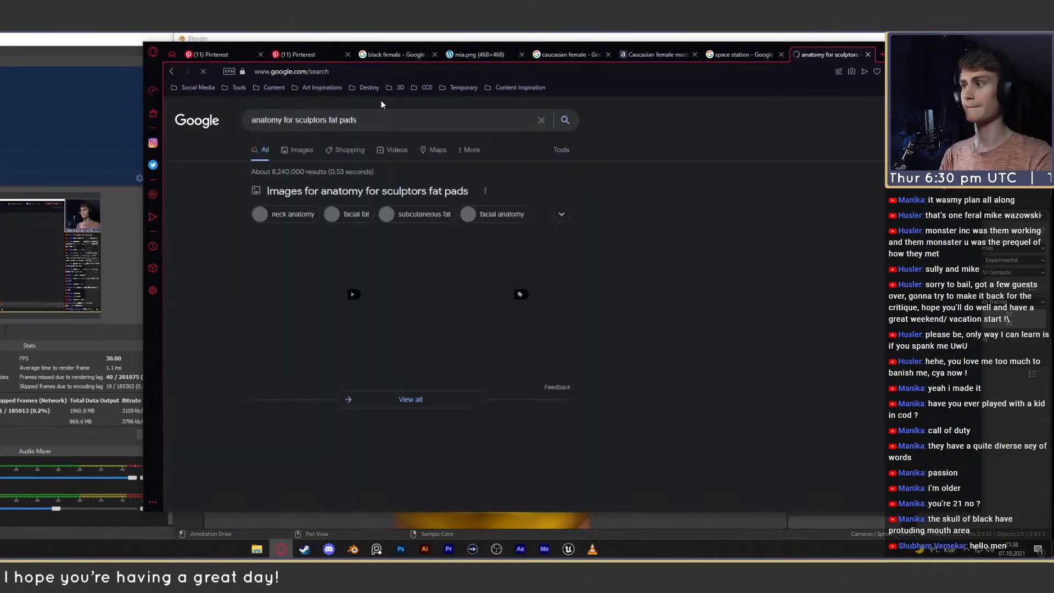
{"action": "left_click", "coordinate": [294, 148]}
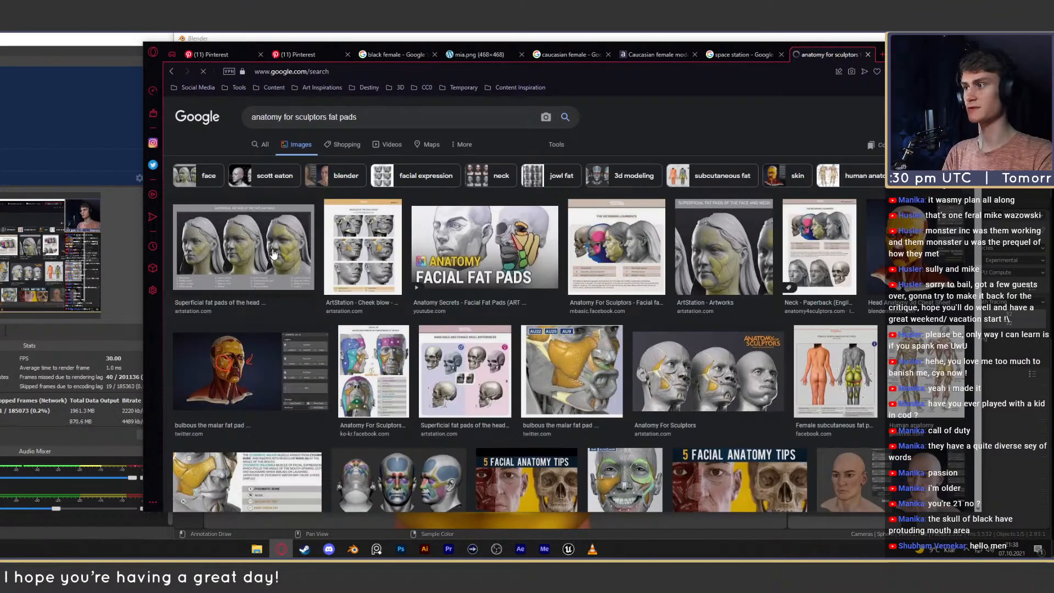
Preview the superficial fat pads of the head and neck image and save it as anatomy-for-sculptors-fat.jpg in the zaro folder.
{"action": "left_click", "coordinate": [244, 247]}
{"action": "right_click", "coordinate": [756, 226]}
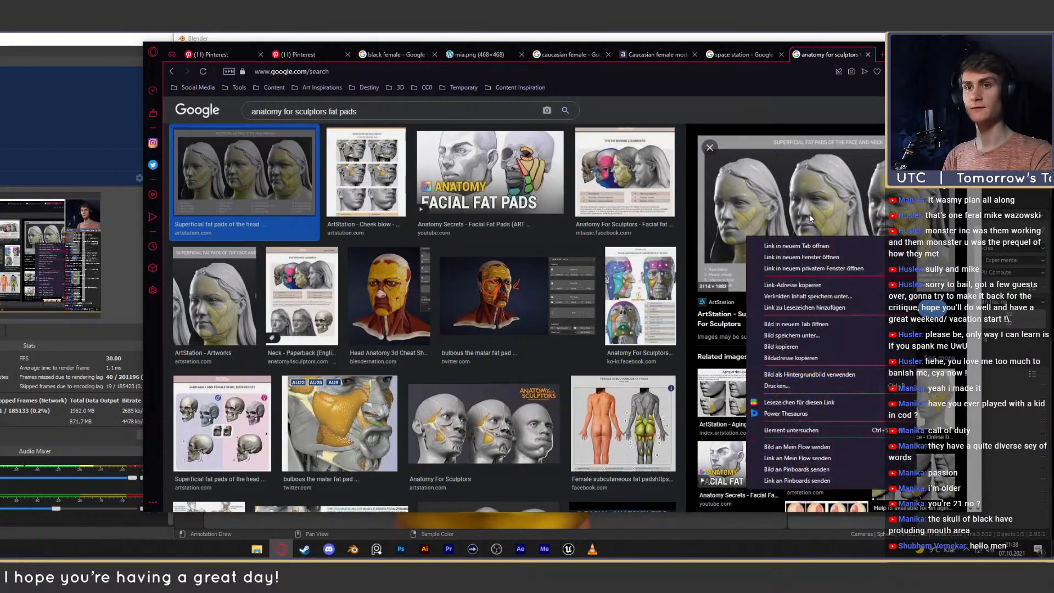
{"action": "left_click", "coordinate": [813, 335]}
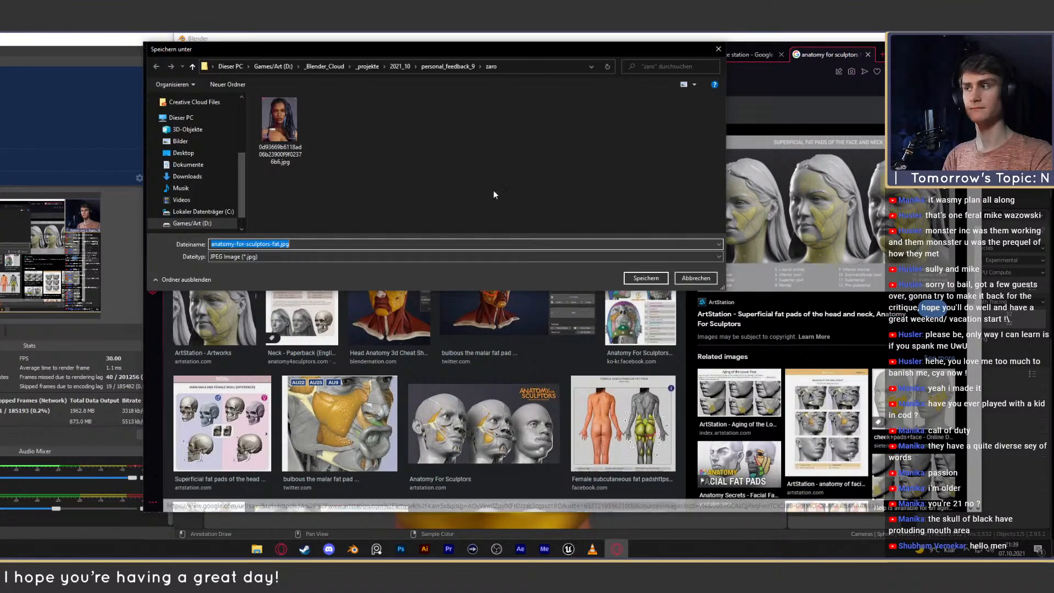
{"action": "key", "text": "Return"}
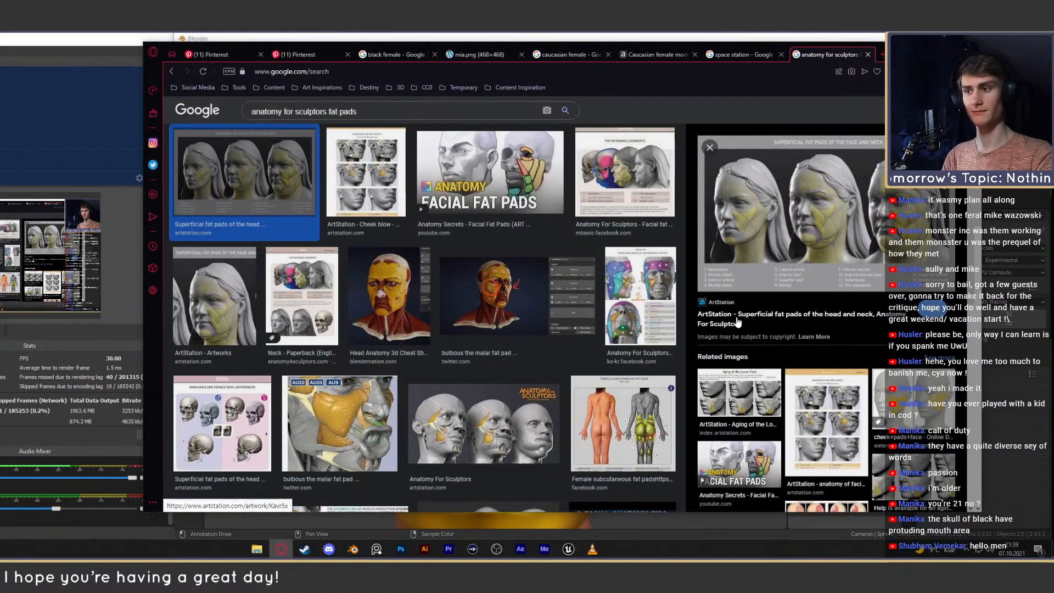
{"action": "right_click", "coordinate": [781, 243]}
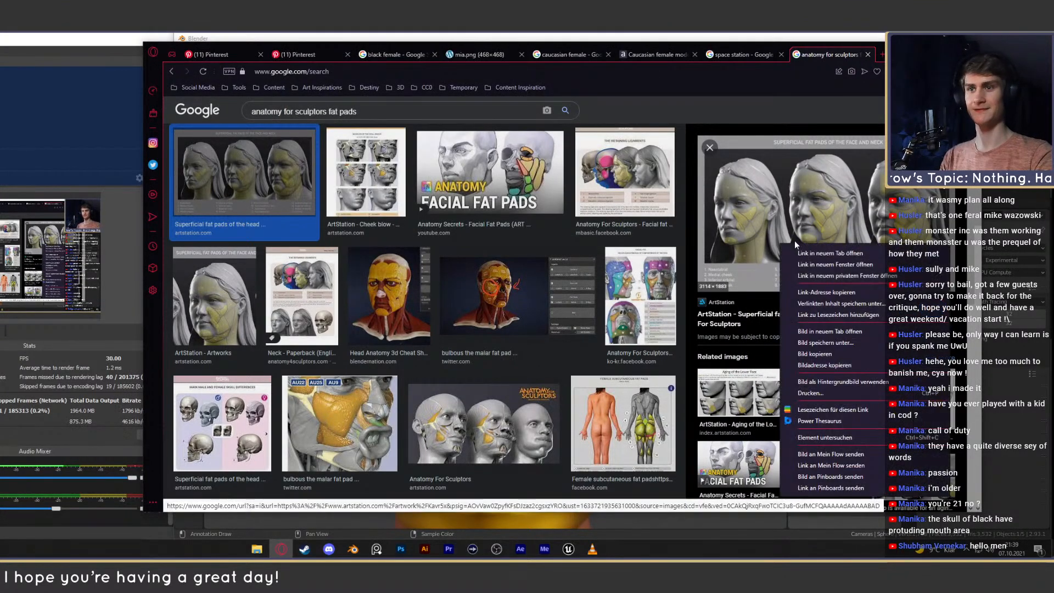
{"action": "left_click", "coordinate": [832, 304]}
{"action": "key", "text": "Return"}
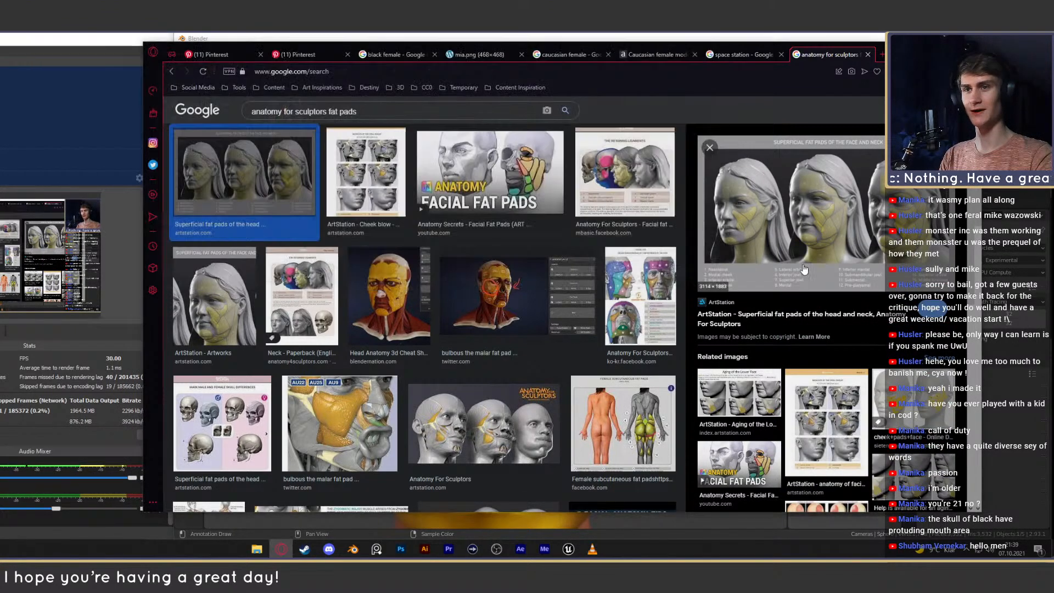
Open the image's ArtStation page, show the fat pads chart on its own at large size, and reposition the browser window to view it fully.
{"action": "left_click", "coordinate": [805, 261]}
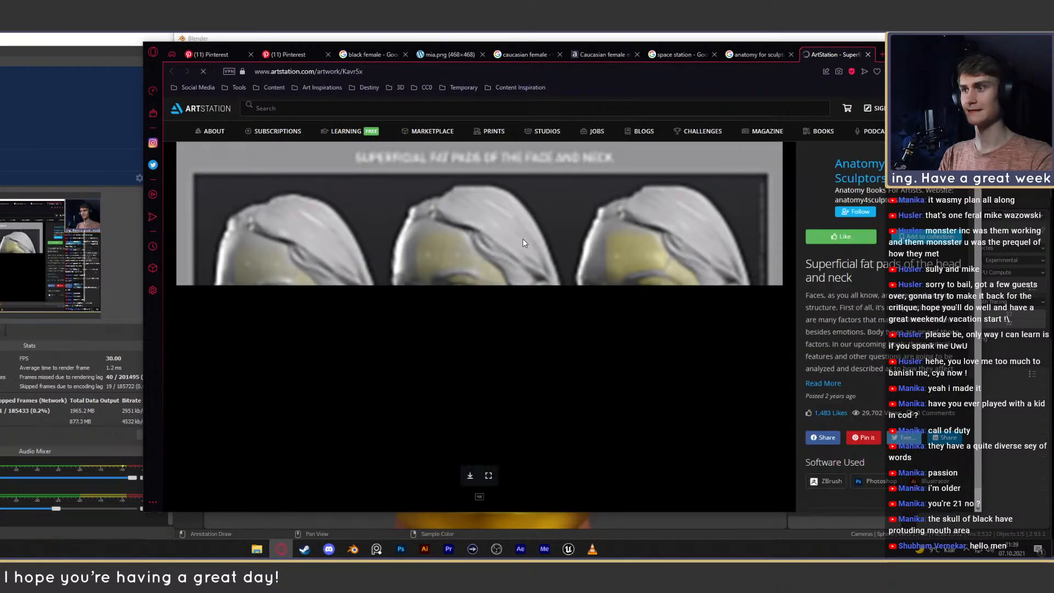
{"action": "right_click", "coordinate": [481, 305]}
{"action": "left_click", "coordinate": [535, 317]}
{"action": "left_click", "coordinate": [837, 55]}
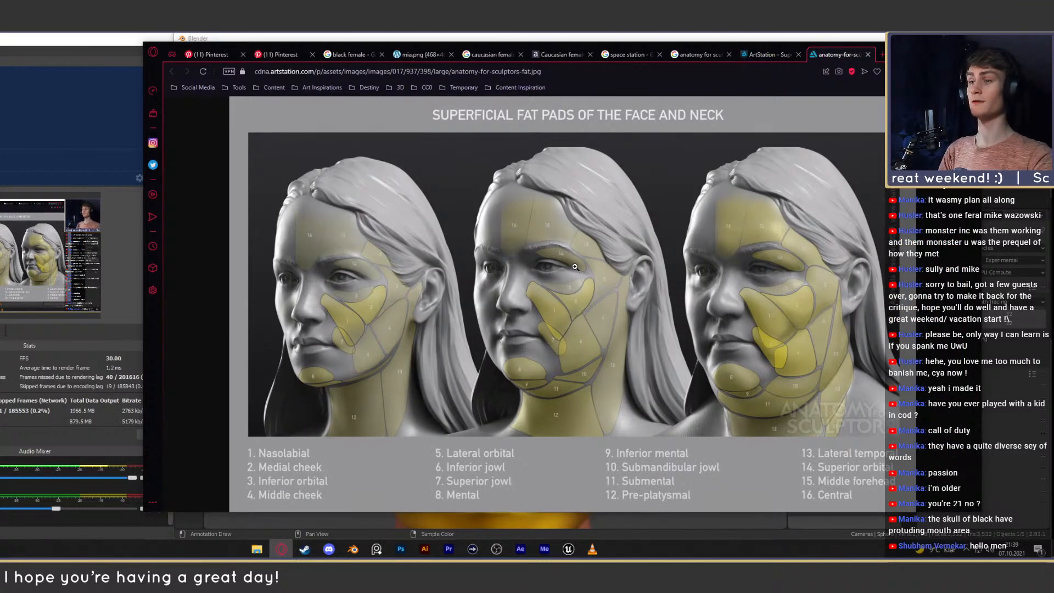
{"action": "left_click_drag", "start_coordinate": [895, 55], "coordinate": [849, 55]}
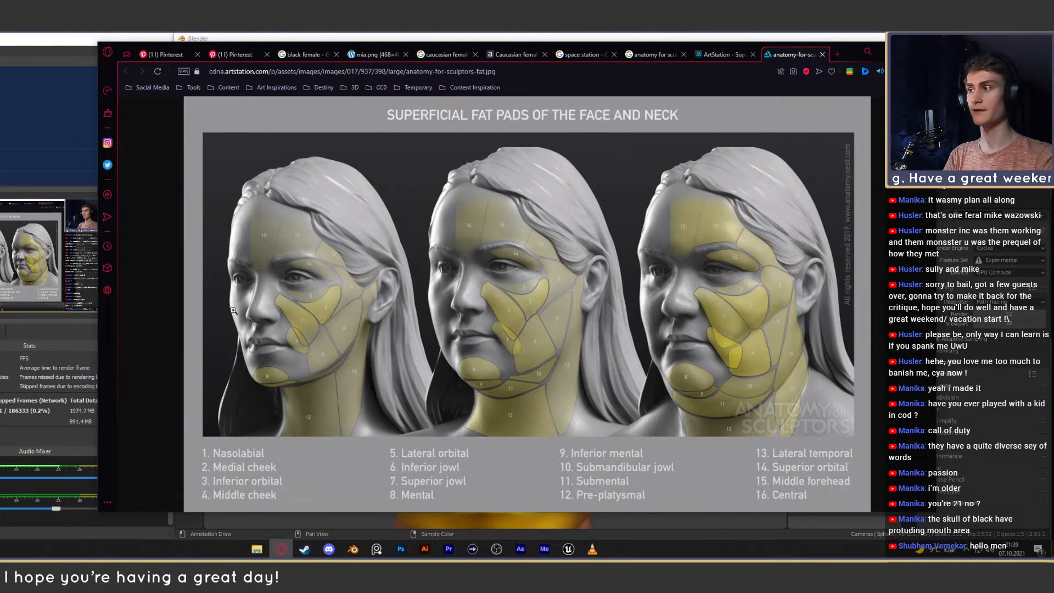
Switch to Blender and compare the profile render unknown_2021.09.27-06.27.png with the three-quarter render unknown_2021.09.27-06.26.png.
{"action": "key", "text": "alt+Tab"}
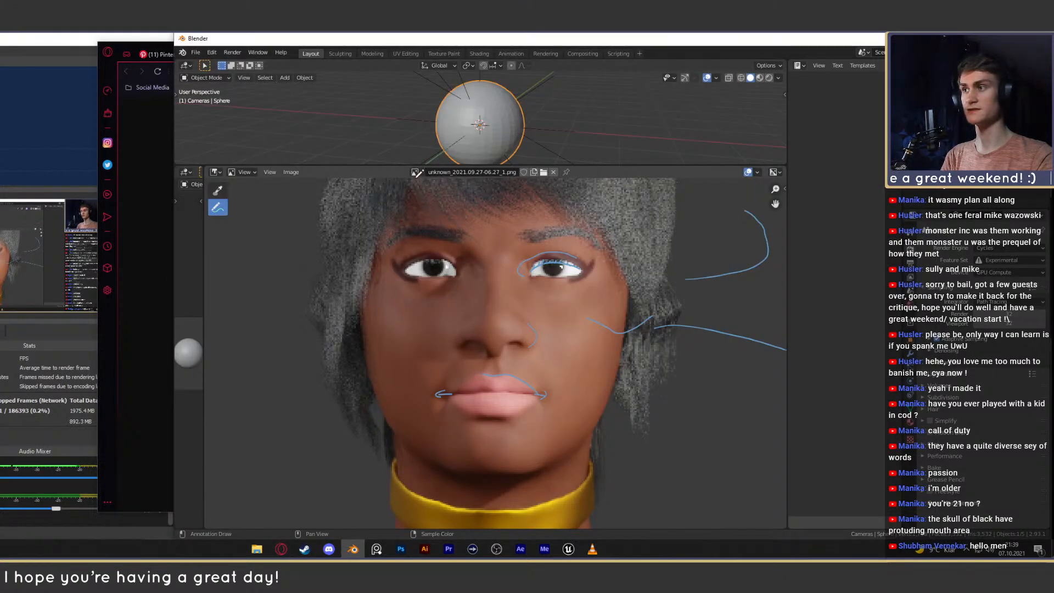
{"action": "left_click", "coordinate": [418, 173]}
{"action": "left_click", "coordinate": [439, 223]}
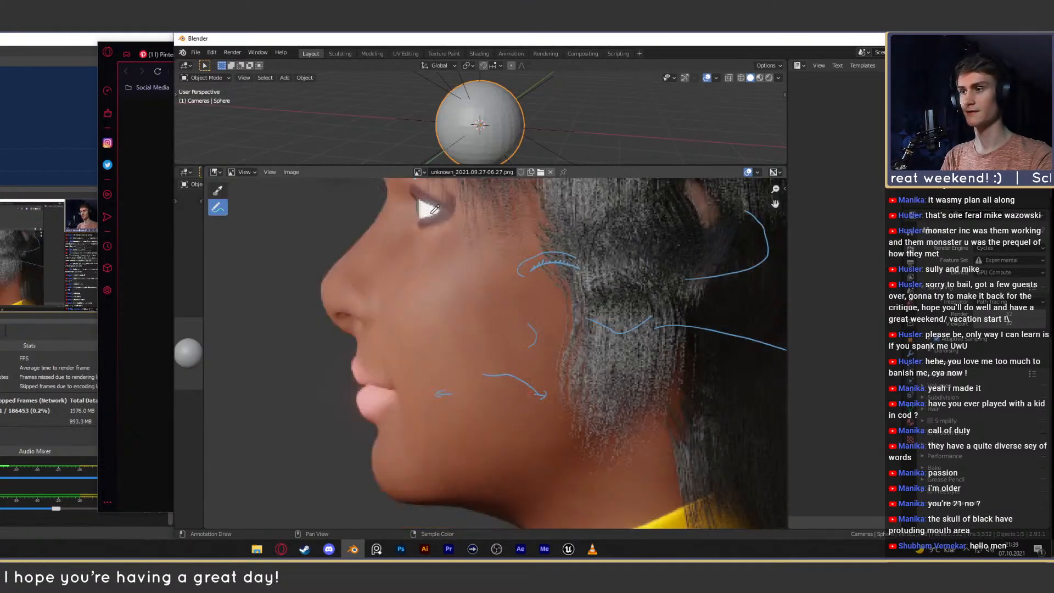
{"action": "left_click", "coordinate": [417, 172]}
{"action": "left_click", "coordinate": [455, 205]}
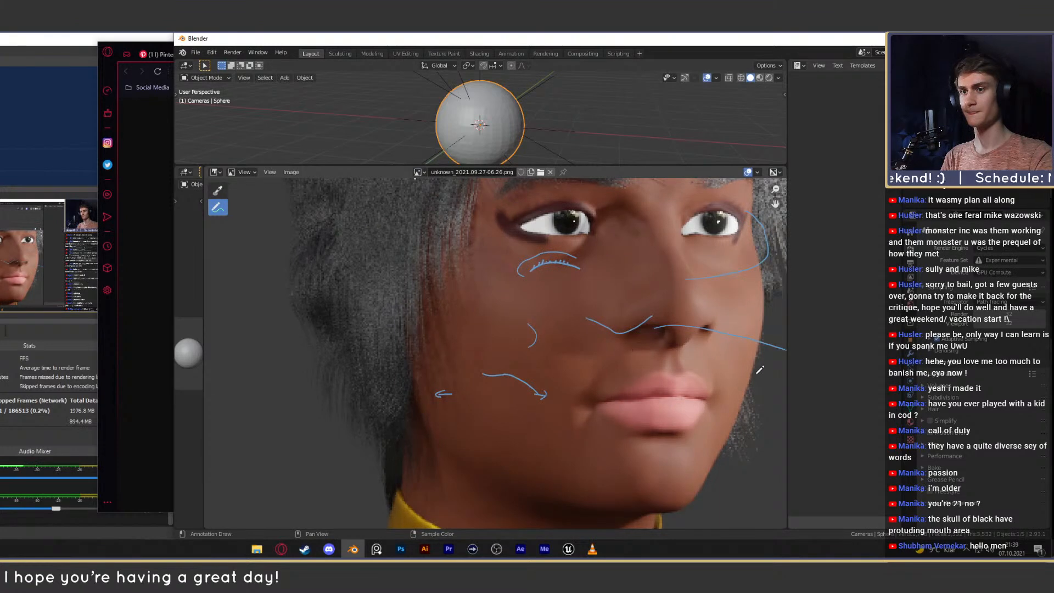
{"action": "scroll", "coordinate": [760, 370], "scroll_direction": "down", "scroll_amount": 1}
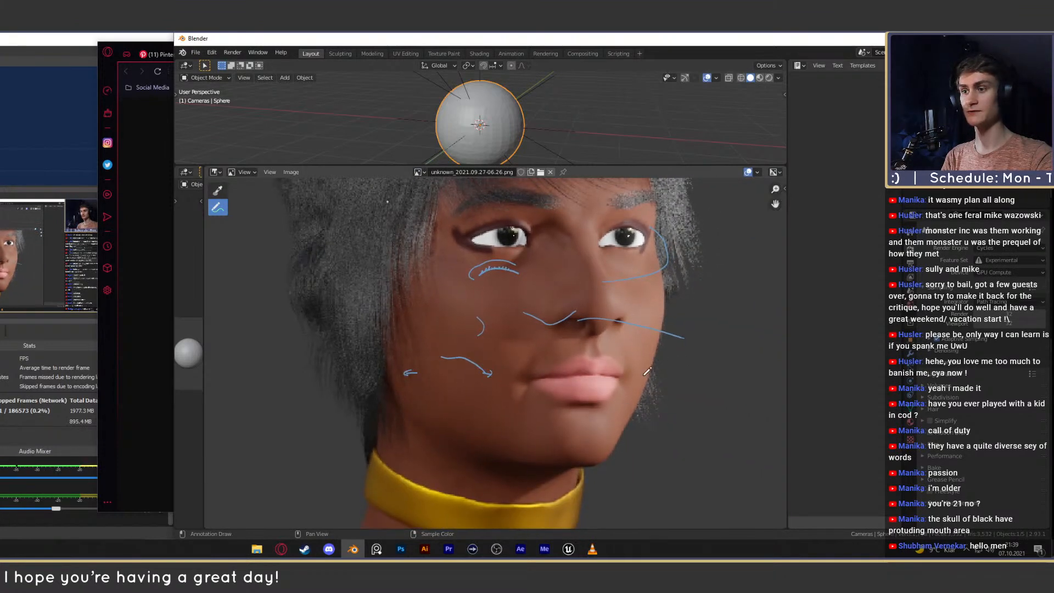
Bring the fat pads chart back up for reference, then put the browser away and examine the three-quarter render's cheeks in Blender.
{"action": "left_click", "coordinate": [276, 554]}
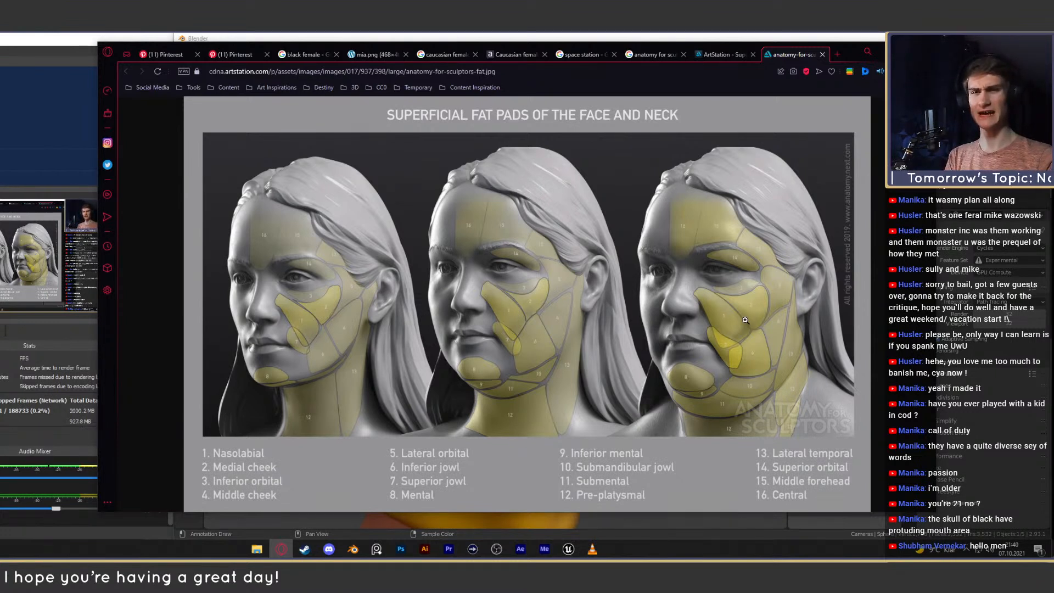
{"action": "left_click", "coordinate": [879, 56]}
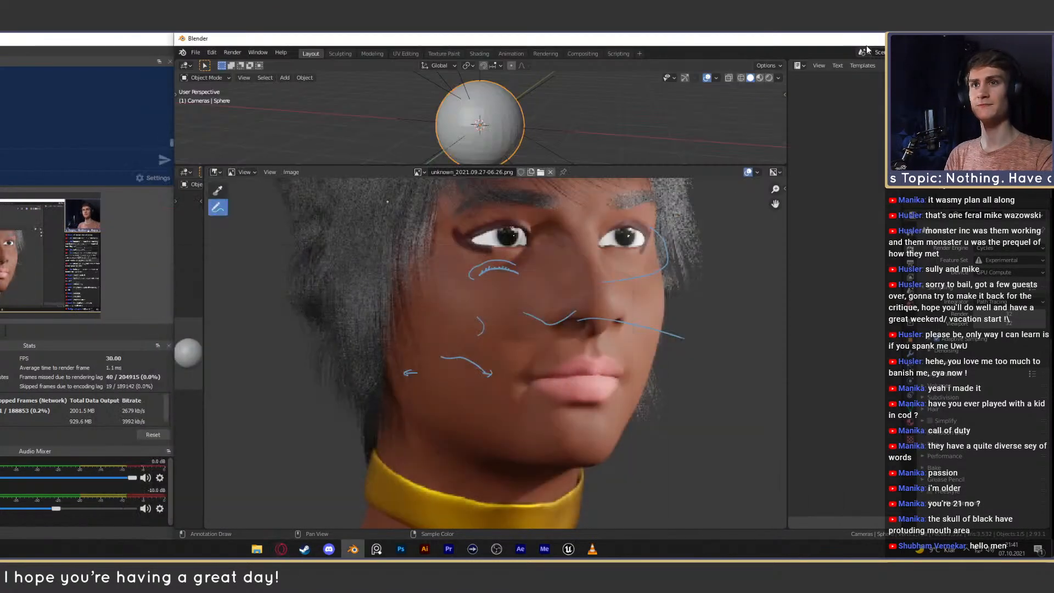
{"action": "scroll", "coordinate": [631, 324], "scroll_direction": "down", "scroll_amount": 5}
{"action": "scroll", "coordinate": [631, 324], "scroll_direction": "up", "scroll_amount": 5}
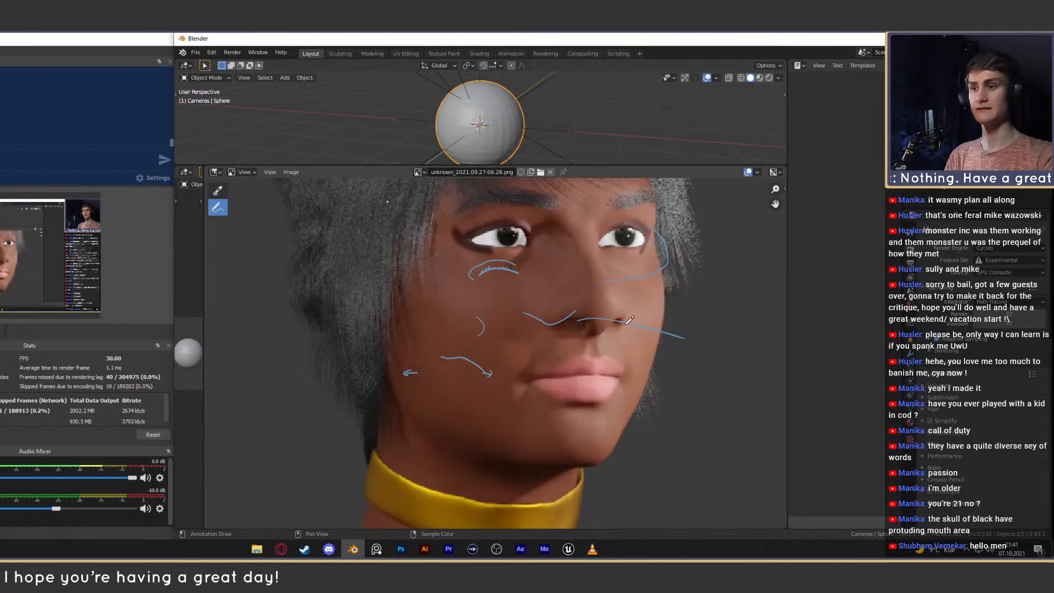
{"action": "middle_click_drag", "start_coordinate": [634, 311], "coordinate": [585, 315]}
{"action": "scroll", "coordinate": [588, 311], "scroll_direction": "down", "scroll_amount": 1}
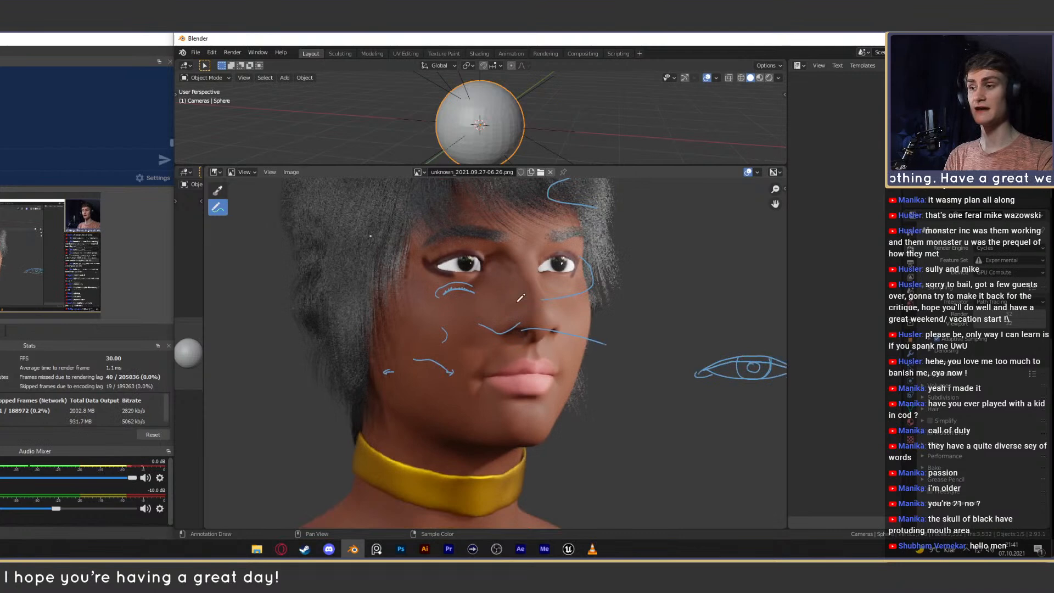
Display the profile render again, then the front render unknown_2021.09.27-06.27_1.png, and examine its cheeks and eye area up close.
{"action": "left_click", "coordinate": [418, 171]}
{"action": "left_click", "coordinate": [469, 215]}
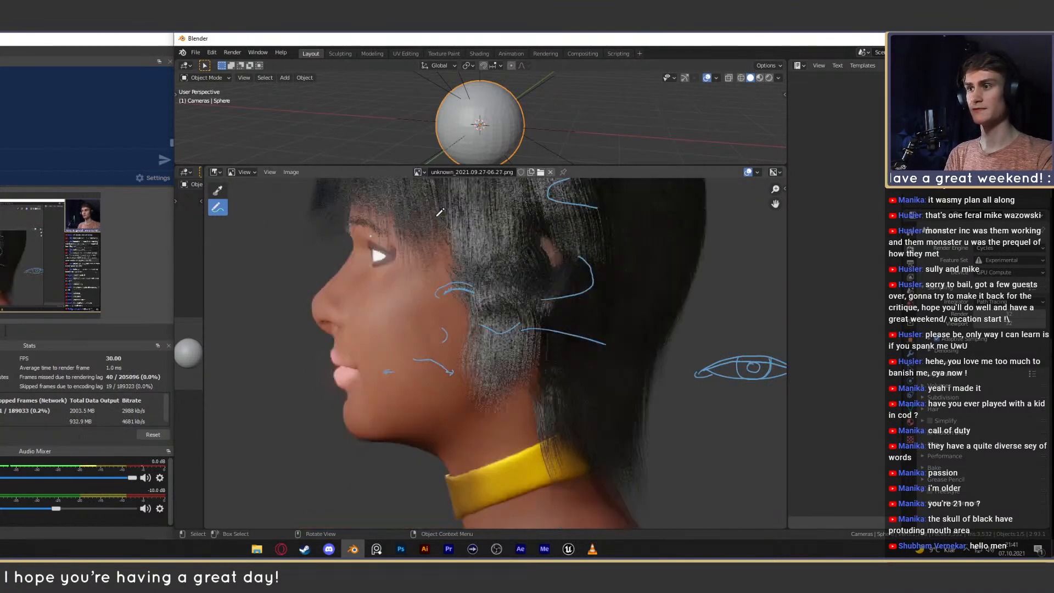
{"action": "left_click", "coordinate": [418, 172]}
{"action": "left_click", "coordinate": [473, 224]}
{"action": "scroll", "coordinate": [505, 337], "scroll_direction": "up", "scroll_amount": 3}
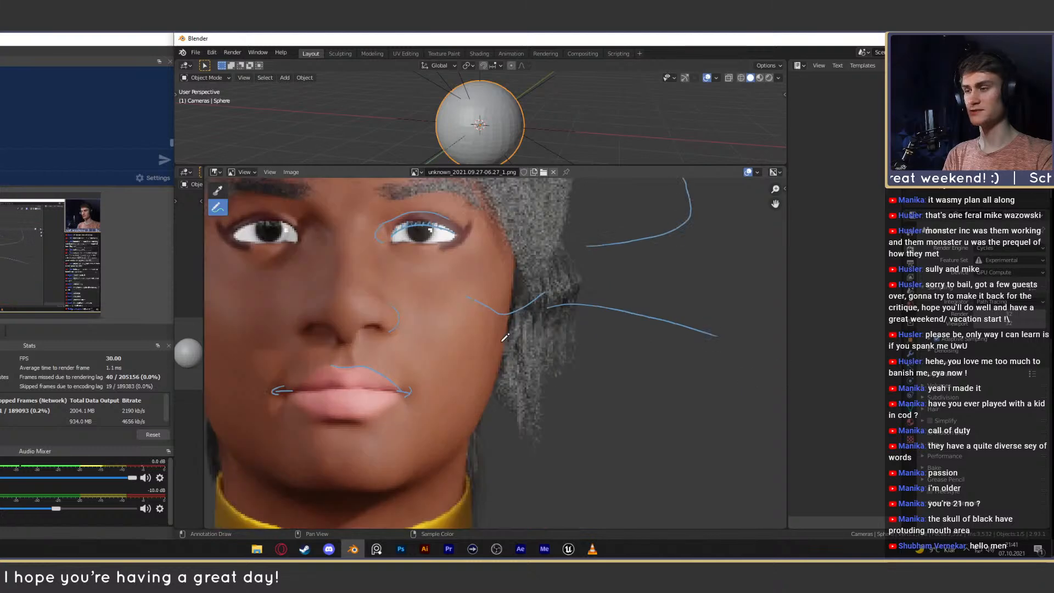
{"action": "scroll", "coordinate": [542, 324], "scroll_direction": "down", "scroll_amount": 2}
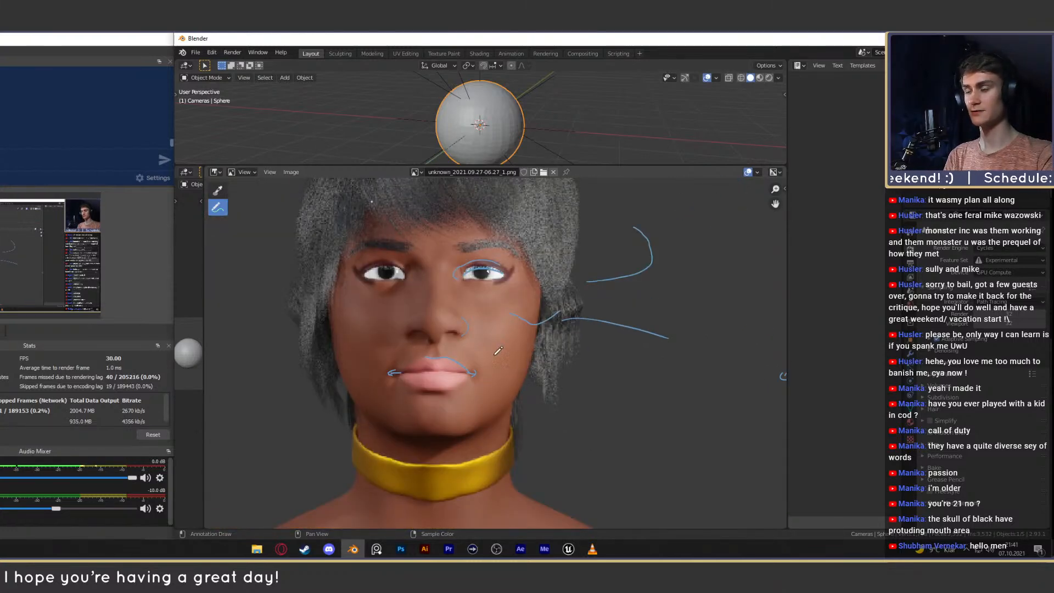
{"action": "scroll", "coordinate": [533, 297], "scroll_direction": "up", "scroll_amount": 2}
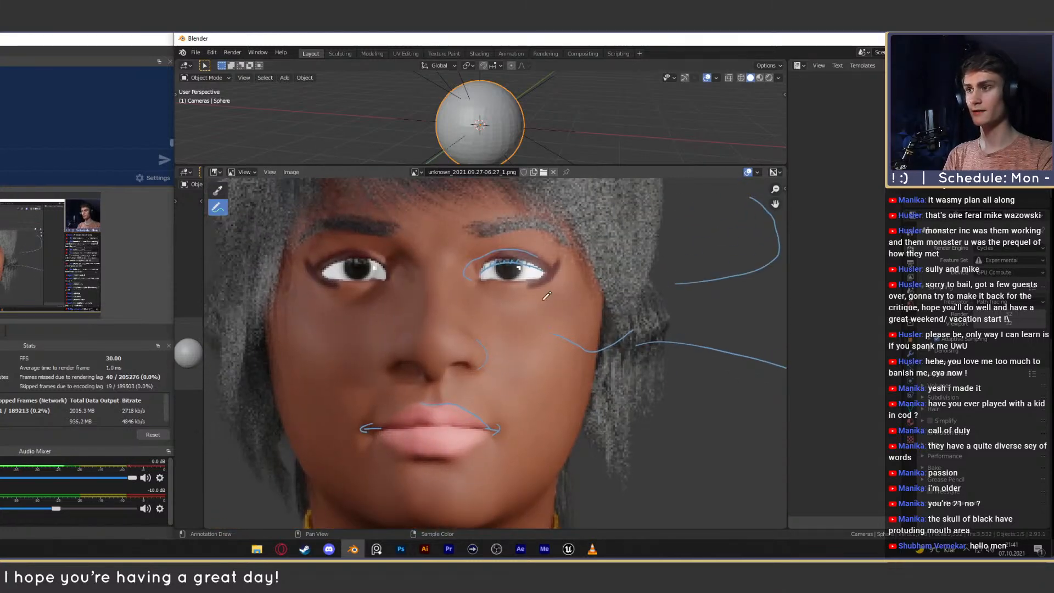
Circle the area between the eyebrow and upper eyelid and mark the chin on the front render, undoing each annotation stroke.
{"action": "left_click_drag", "start_coordinate": [565, 250], "coordinate": [519, 229]}
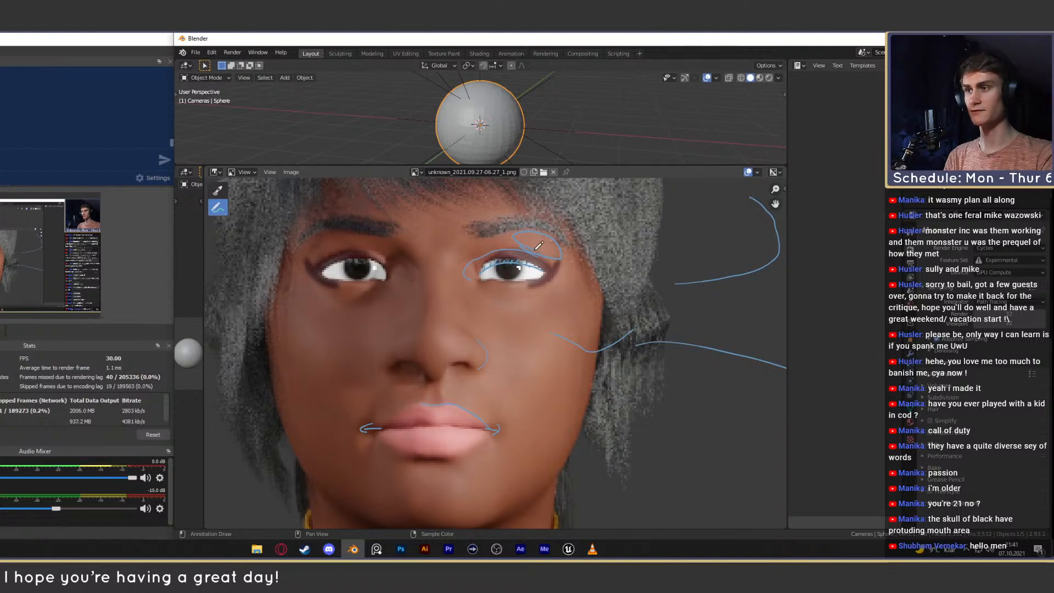
{"action": "key", "text": "ctrl+z"}
{"action": "middle_click_drag", "start_coordinate": [512, 332], "coordinate": [521, 249]}
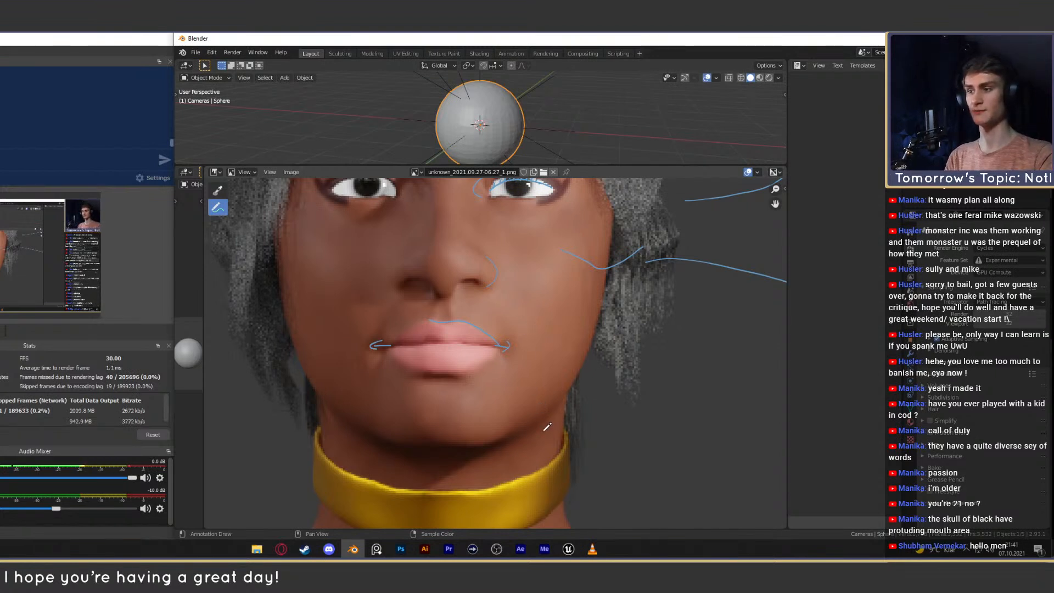
{"action": "middle_click_drag", "start_coordinate": [547, 427], "coordinate": [643, 361]}
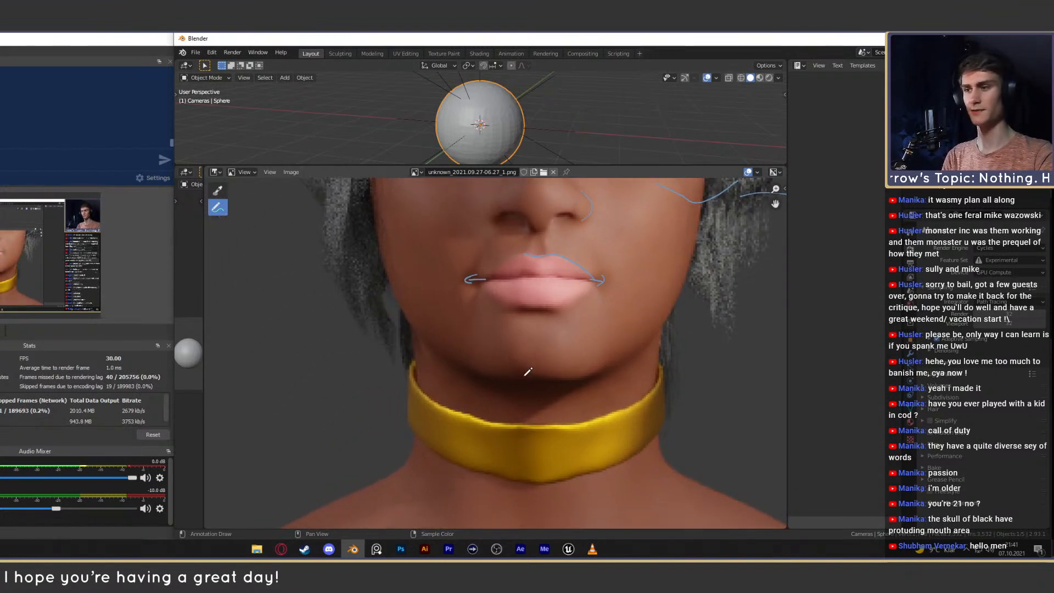
{"action": "mouse_move", "coordinate": [505, 381]}
{"action": "left_mouse_down"}
{"action": "mouse_move", "coordinate": [482, 376]}
{"action": "mouse_move", "coordinate": [514, 392]}
{"action": "mouse_move", "coordinate": [647, 353]}
{"action": "mouse_move", "coordinate": [490, 381]}
{"action": "left_mouse_up"}
{"action": "key", "text": "ctrl+z"}
Examine the front render's facial proportions, both close on the face and across the whole bust.
{"action": "scroll", "coordinate": [496, 345], "scroll_direction": "down", "scroll_amount": 4}
{"action": "scroll", "coordinate": [546, 338], "scroll_direction": "up", "scroll_amount": 2}
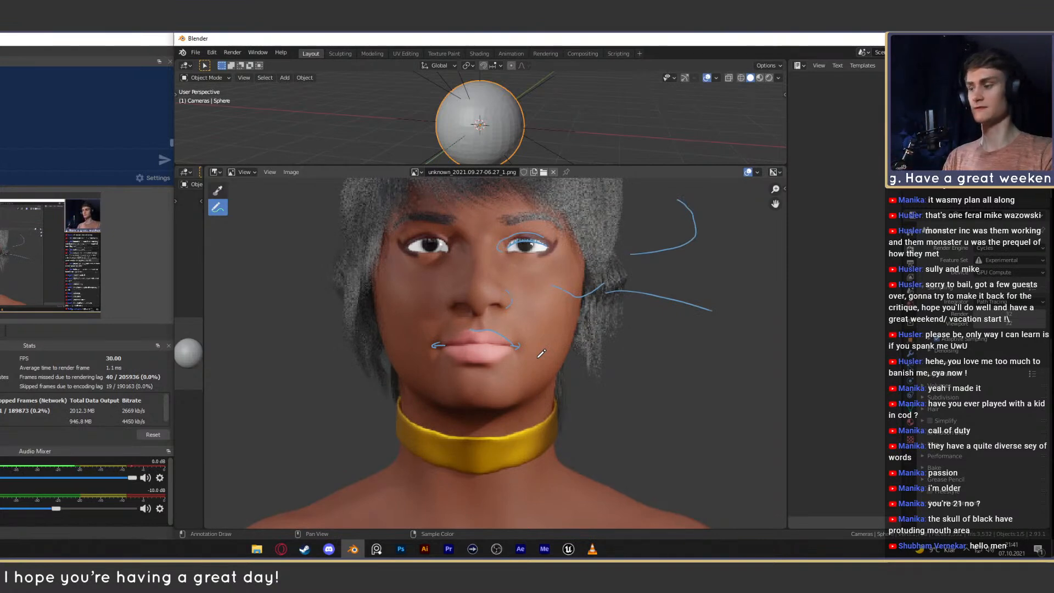
{"action": "scroll", "coordinate": [525, 305], "scroll_direction": "up", "scroll_amount": 1}
{"action": "scroll", "coordinate": [434, 280], "scroll_direction": "up", "scroll_amount": 1}
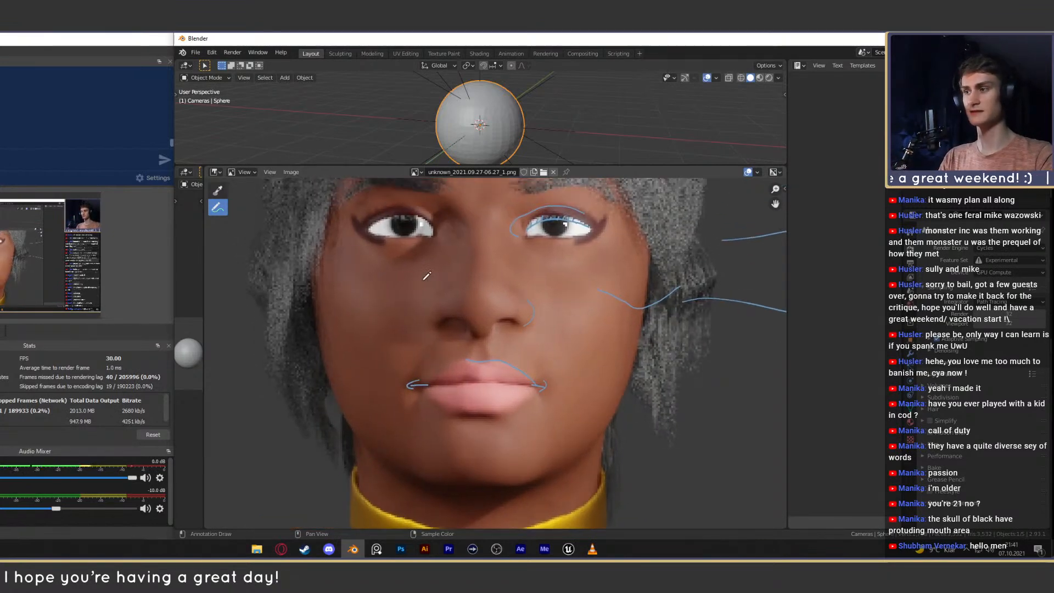
{"action": "middle_click_drag", "start_coordinate": [565, 271], "coordinate": [572, 284]}
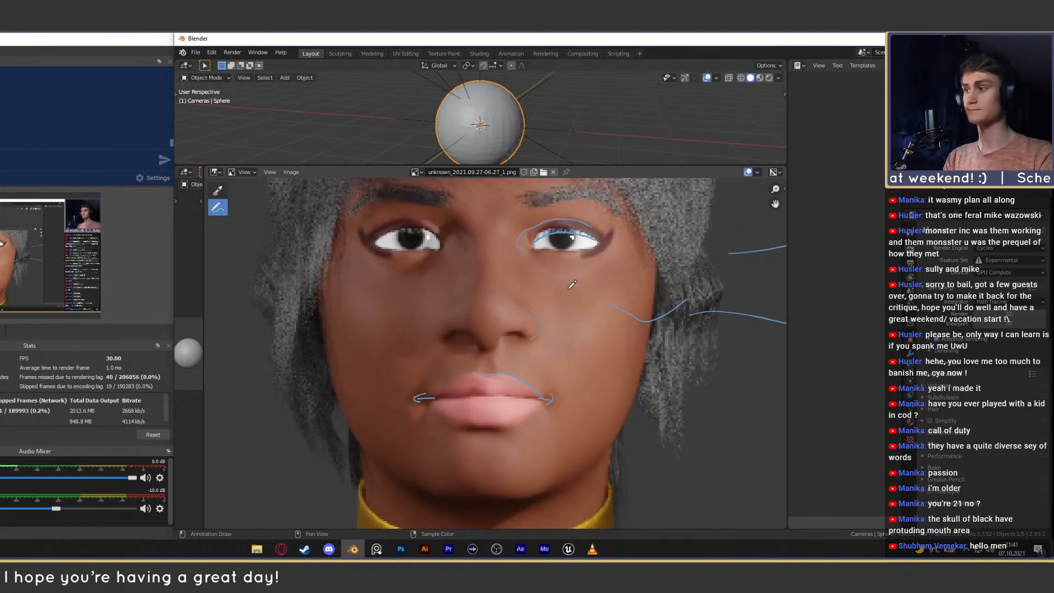
{"action": "scroll", "coordinate": [572, 284], "scroll_direction": "down", "scroll_amount": 6}
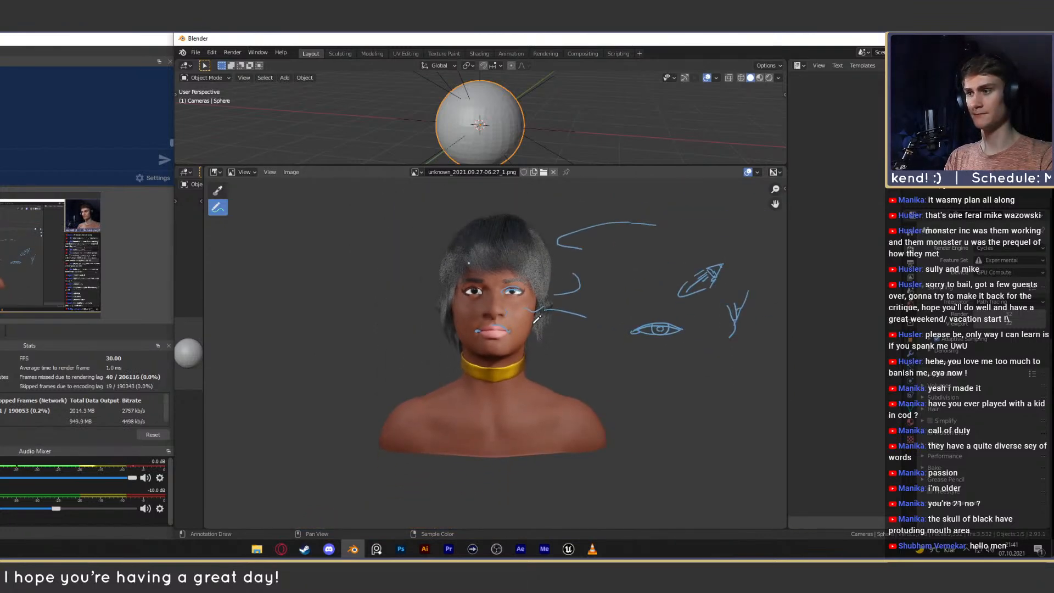
{"action": "scroll", "coordinate": [536, 318], "scroll_direction": "up", "scroll_amount": 4}
{"action": "scroll", "coordinate": [542, 364], "scroll_direction": "down", "scroll_amount": 1}
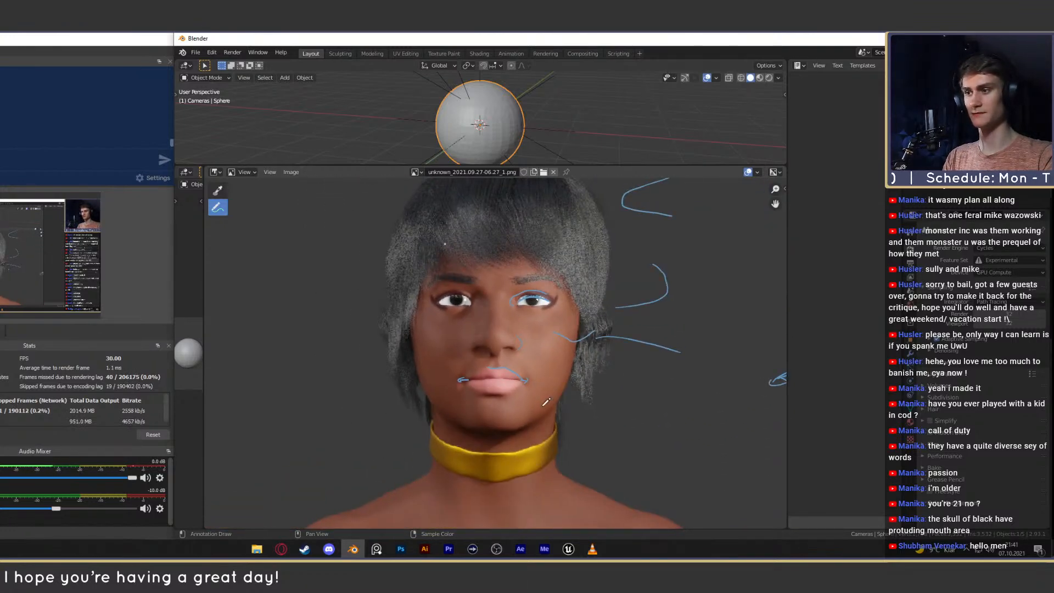
{"action": "middle_click_drag", "start_coordinate": [574, 372], "coordinate": [533, 446]}
{"action": "scroll", "coordinate": [566, 354], "scroll_direction": "down", "scroll_amount": 3}
{"action": "scroll", "coordinate": [564, 279], "scroll_direction": "up", "scroll_amount": 4}
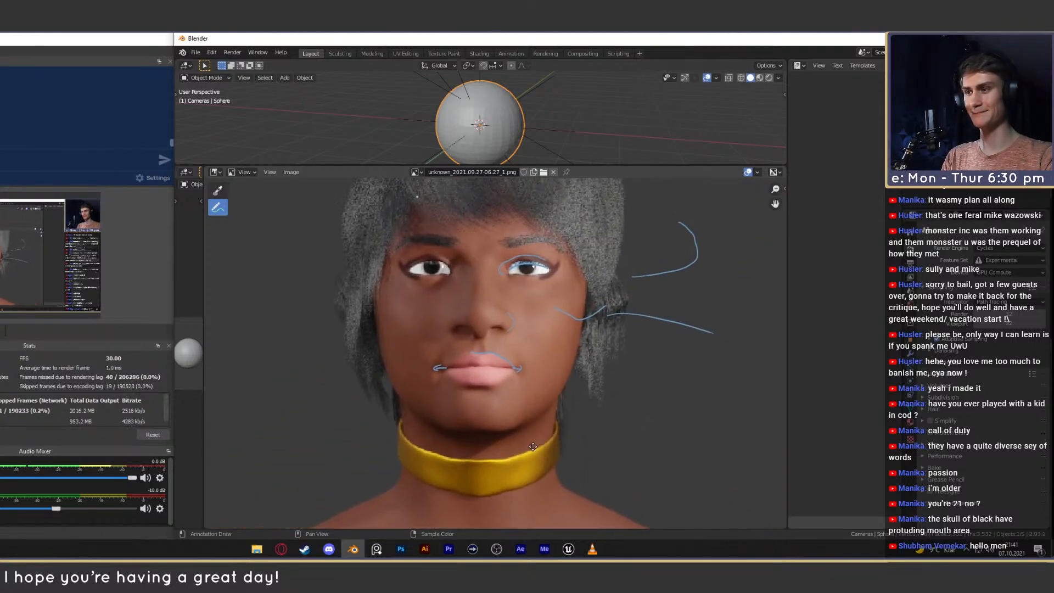
{"action": "middle_click_drag", "start_coordinate": [529, 354], "coordinate": [539, 373]}
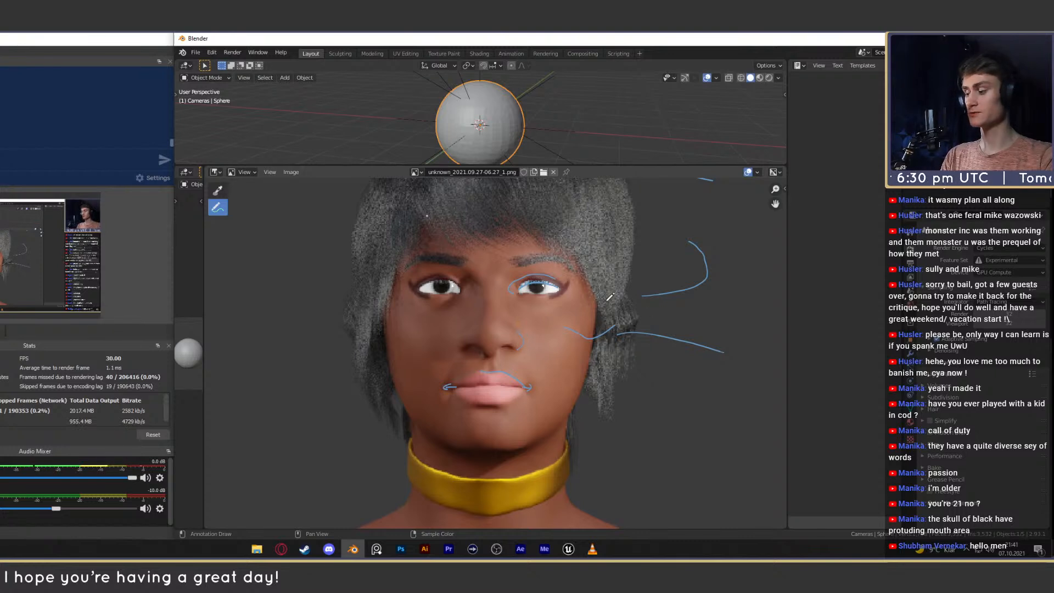
{"action": "scroll", "coordinate": [519, 328], "scroll_direction": "down", "scroll_amount": 2}
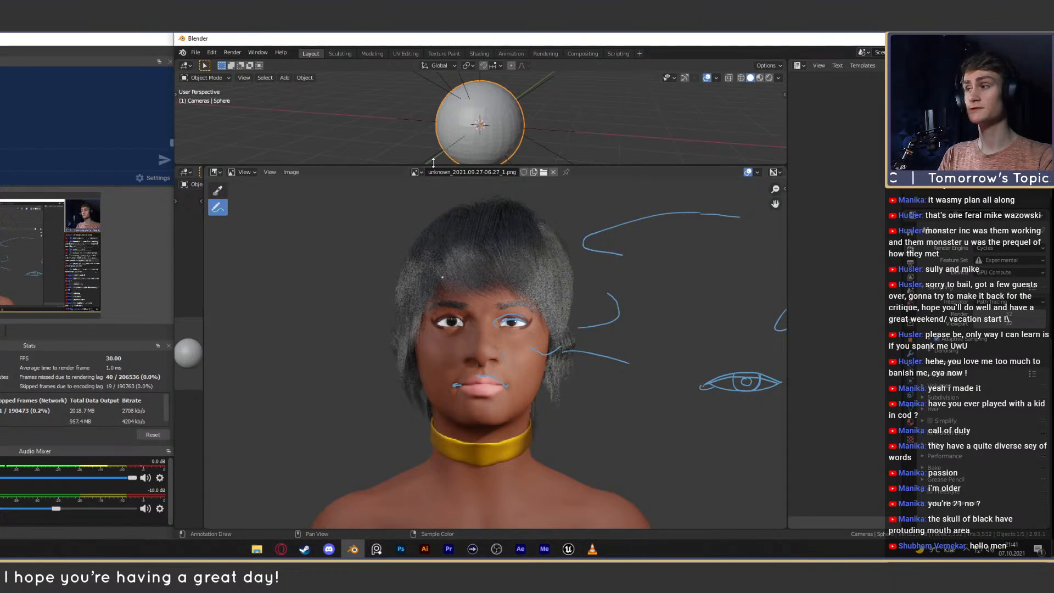
Switch to Photoshop, close the quick_sketch_day_249 document, and put away the auge reference folder window.
{"action": "left_click", "coordinate": [401, 549]}
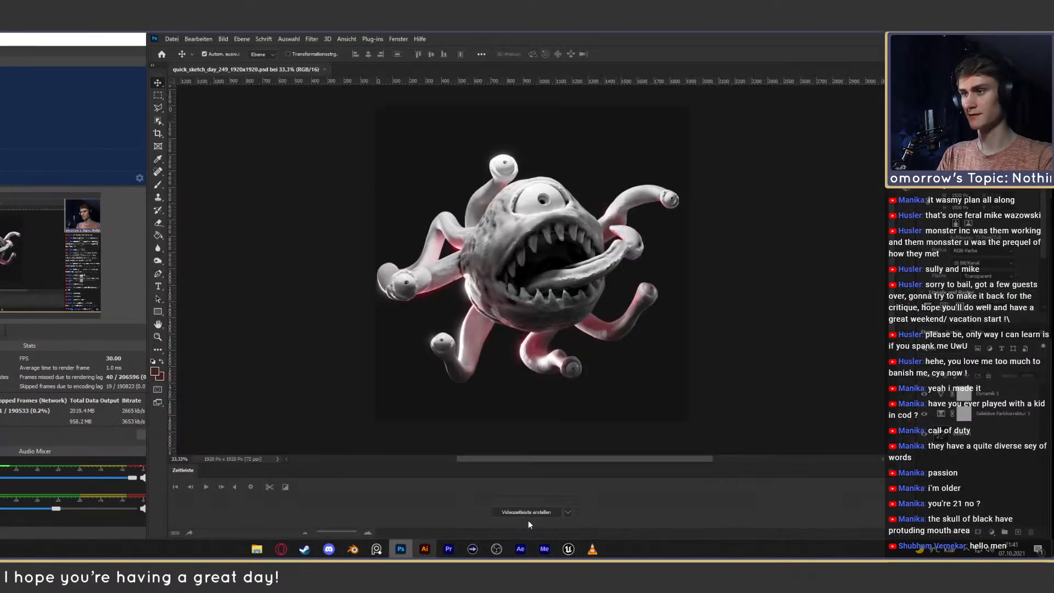
{"action": "left_click", "coordinate": [324, 69]}
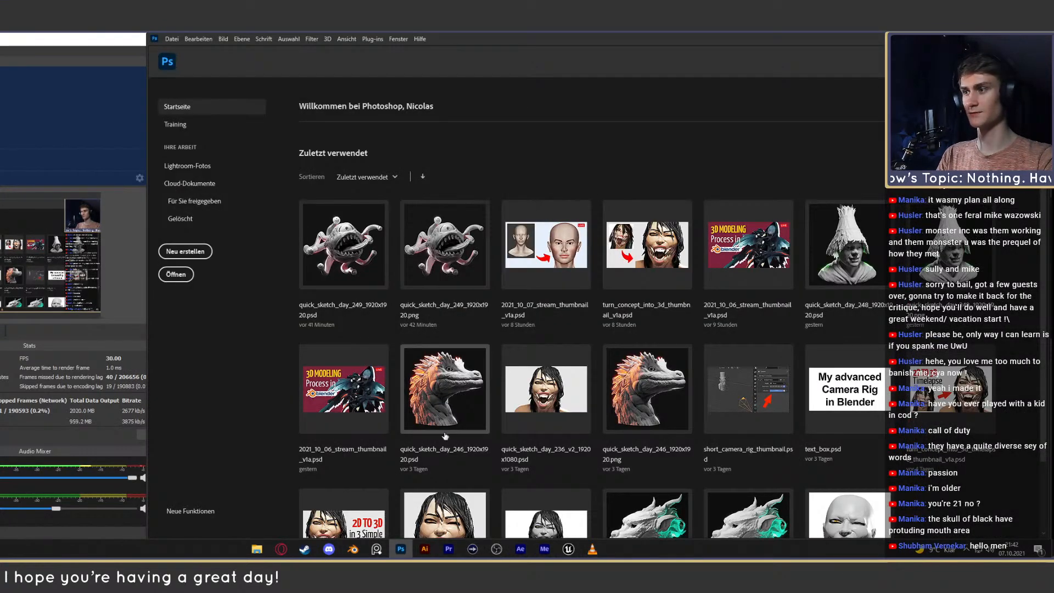
{"action": "mouse_move", "coordinate": [250, 552]}
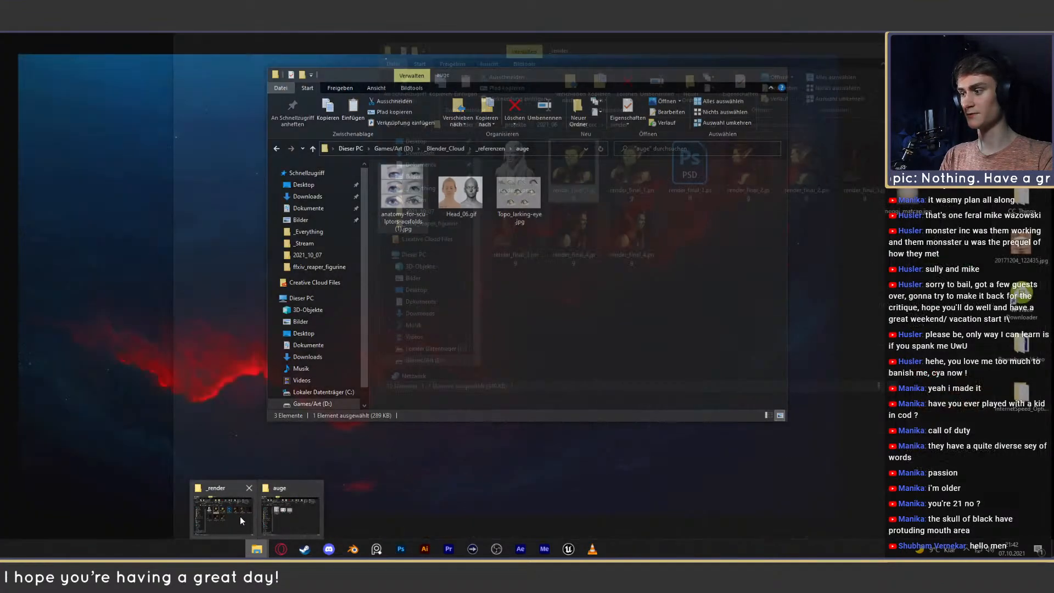
{"action": "left_click", "coordinate": [284, 515]}
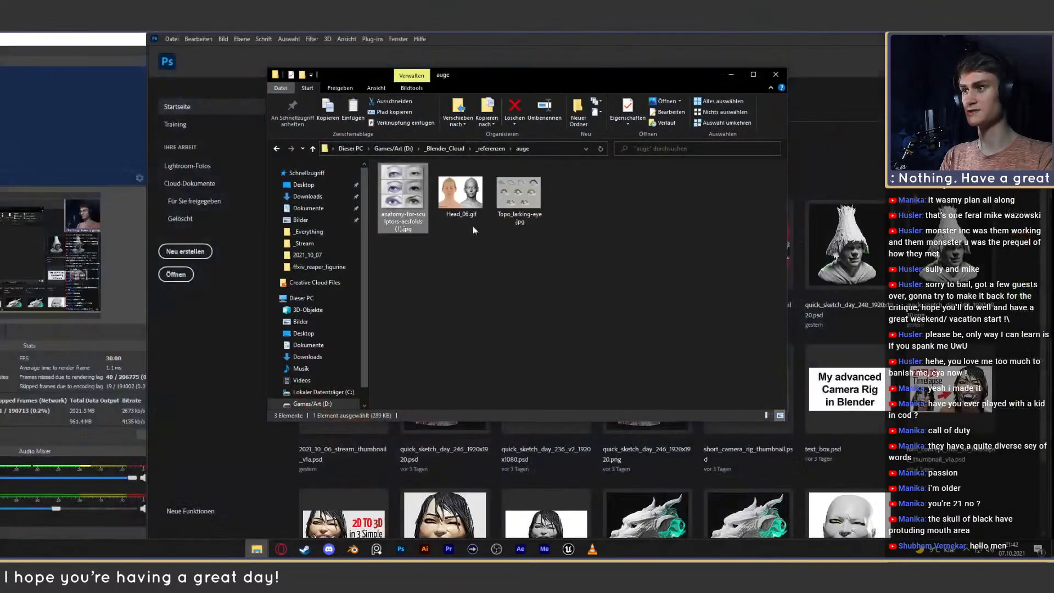
{"action": "left_click", "coordinate": [731, 74]}
Browse from the _projekte folder to 2021_10, personal_feedback_9, zaro and open unknown_2021.09.27-06.27_1.png in Photoshop.
{"action": "mouse_move", "coordinate": [256, 549]}
{"action": "left_click", "coordinate": [233, 528]}
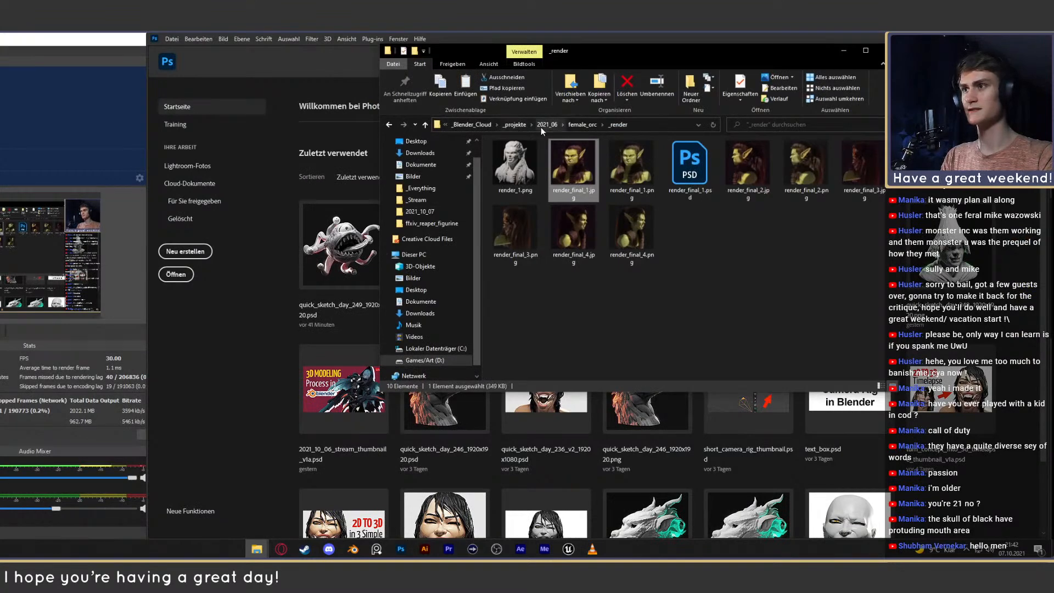
{"action": "left_click", "coordinate": [514, 125]}
{"action": "double_click", "coordinate": [513, 373]}
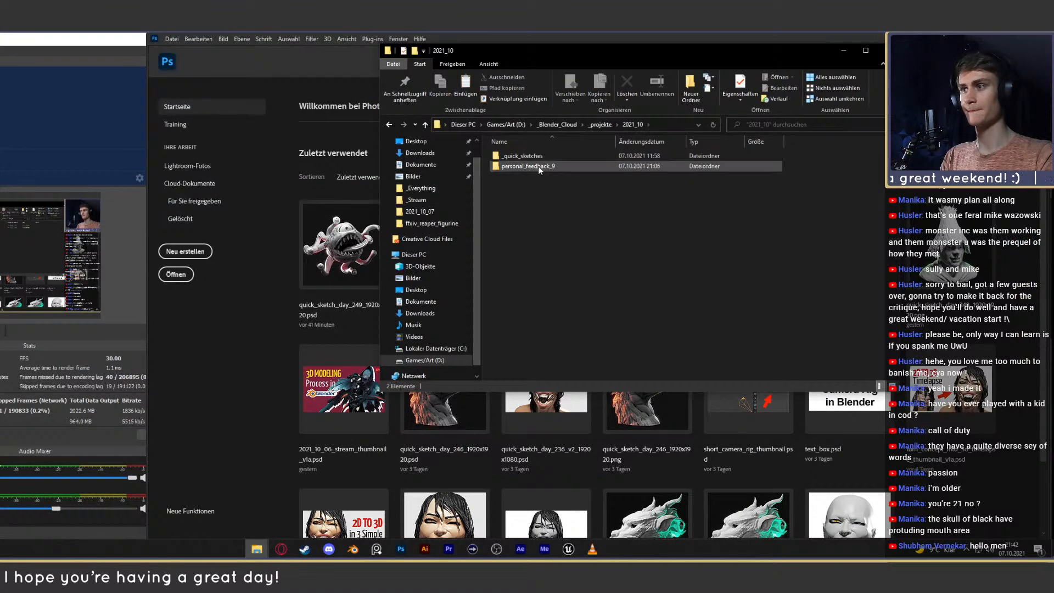
{"action": "double_click", "coordinate": [540, 165]}
{"action": "double_click", "coordinate": [510, 186]}
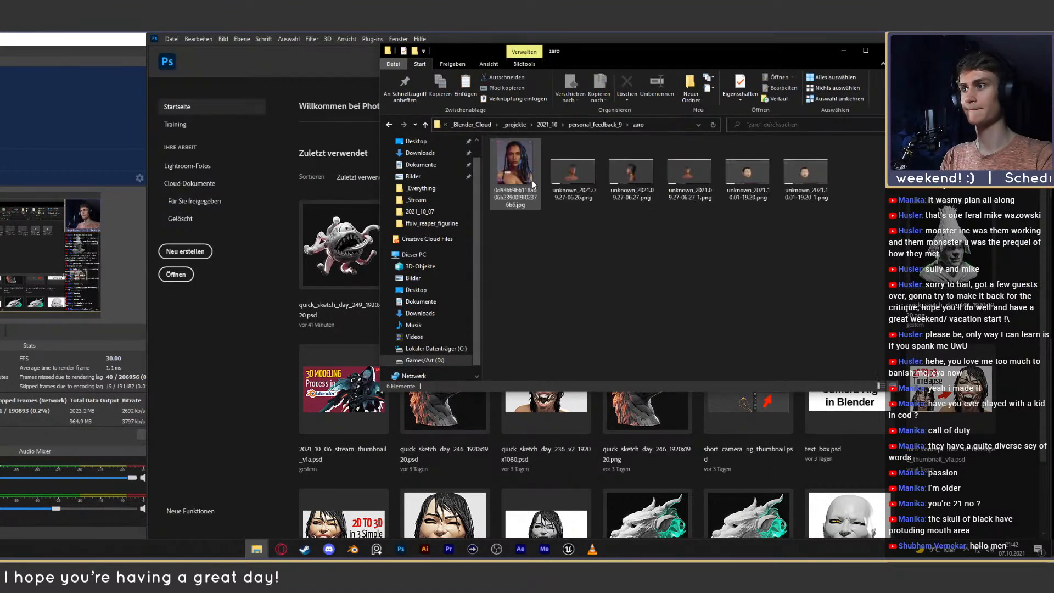
{"action": "left_click_drag", "start_coordinate": [689, 179], "coordinate": [691, 434]}
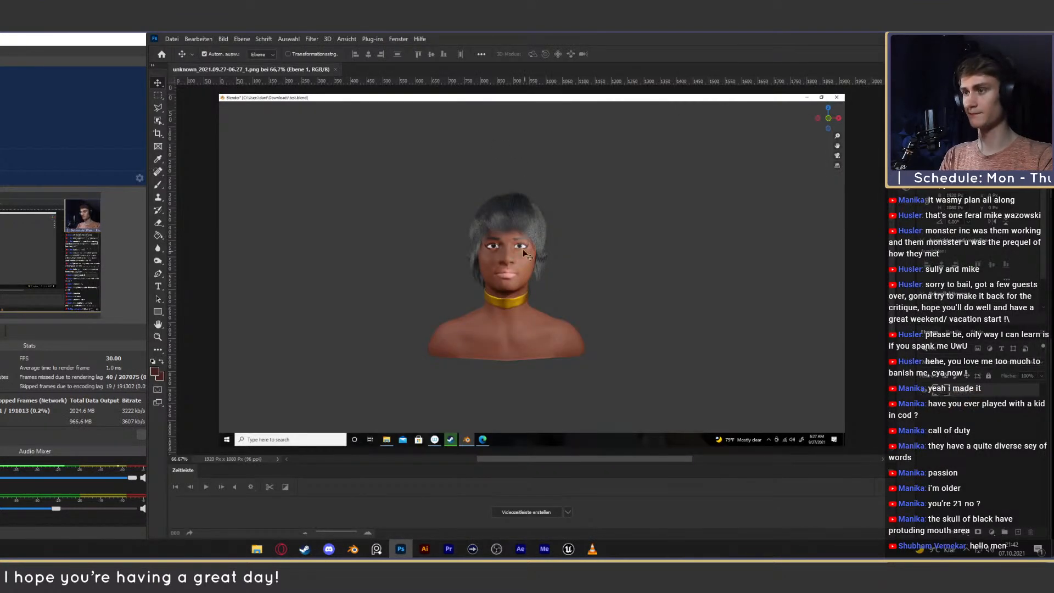
Open the front portrait render in the Liquify (Verflüssigen) filter.
{"action": "key", "text": "z"}
{"action": "left_click_drag", "start_coordinate": [507, 248], "coordinate": [561, 251]}
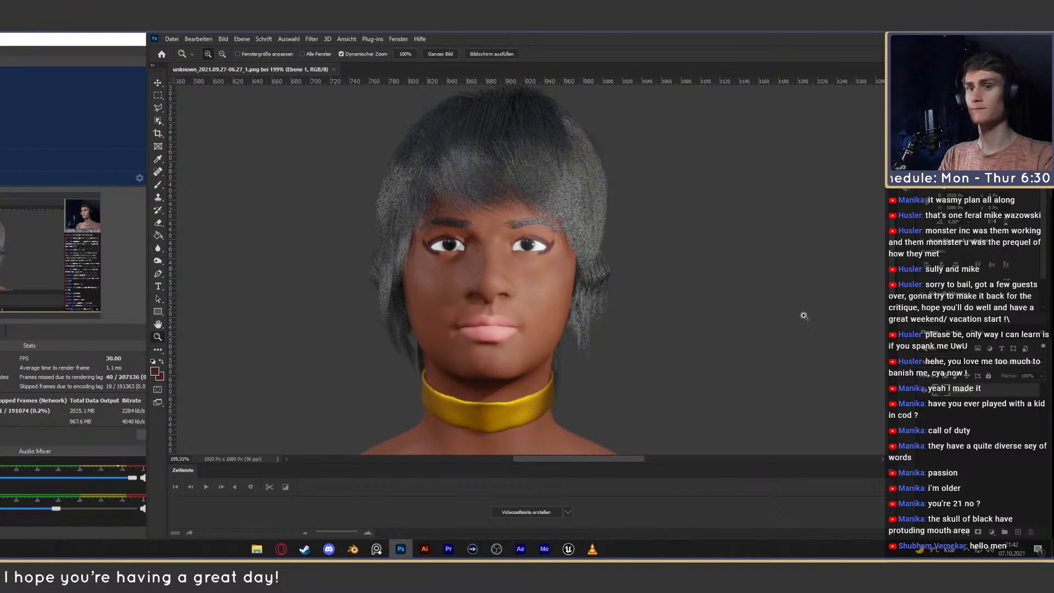
{"action": "right_click", "coordinate": [981, 391]}
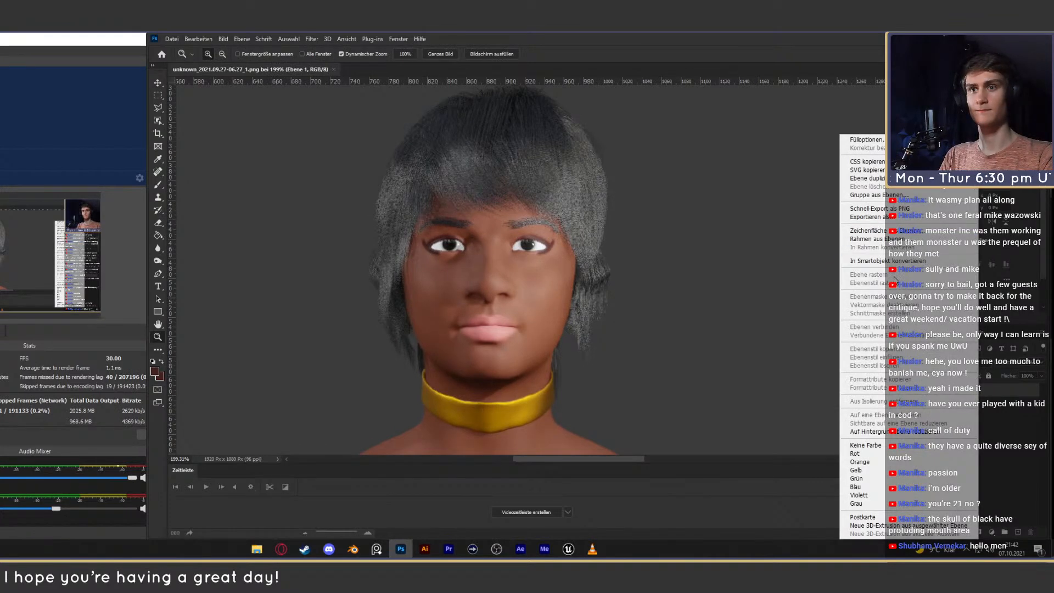
{"action": "key", "text": "Escape"}
{"action": "left_click", "coordinate": [311, 39]}
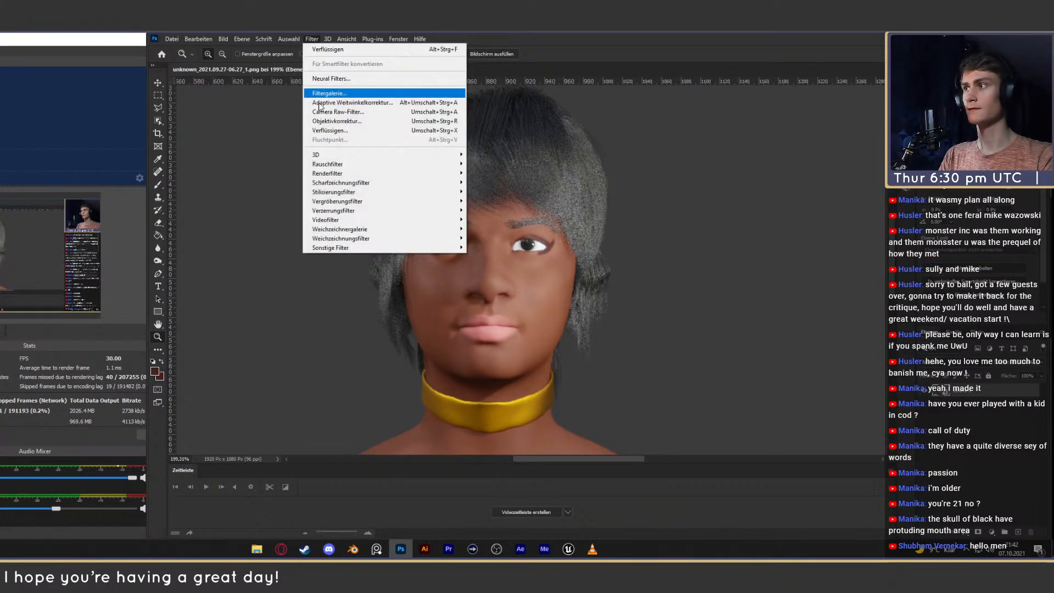
{"action": "left_click", "coordinate": [331, 50]}
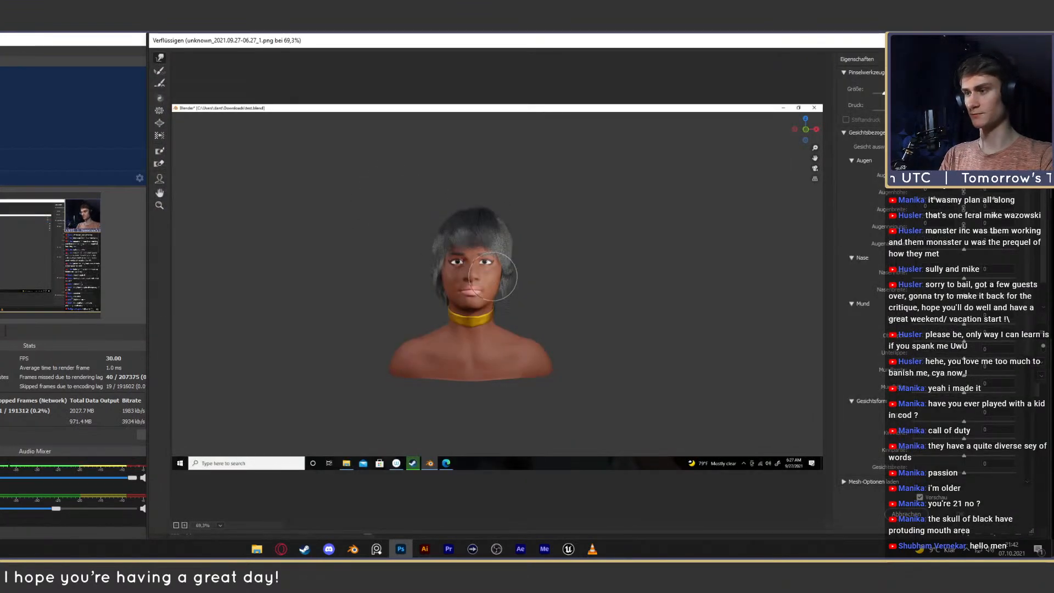
Widen the mouth of the front portrait slightly with Forward Warp and apply the Liquify (Verflüssigen) filter.
{"action": "left_click_drag", "start_coordinate": [478, 266], "coordinate": [498, 268]}
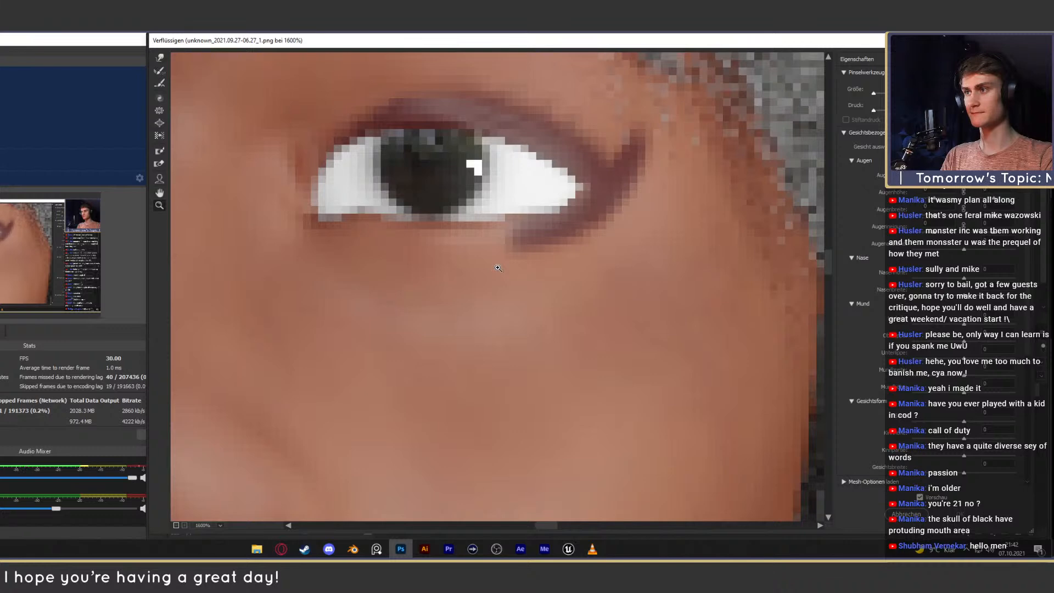
{"action": "left_click", "coordinate": [433, 310], "text": "alt"}
{"action": "left_click", "coordinate": [434, 310], "text": "alt"}
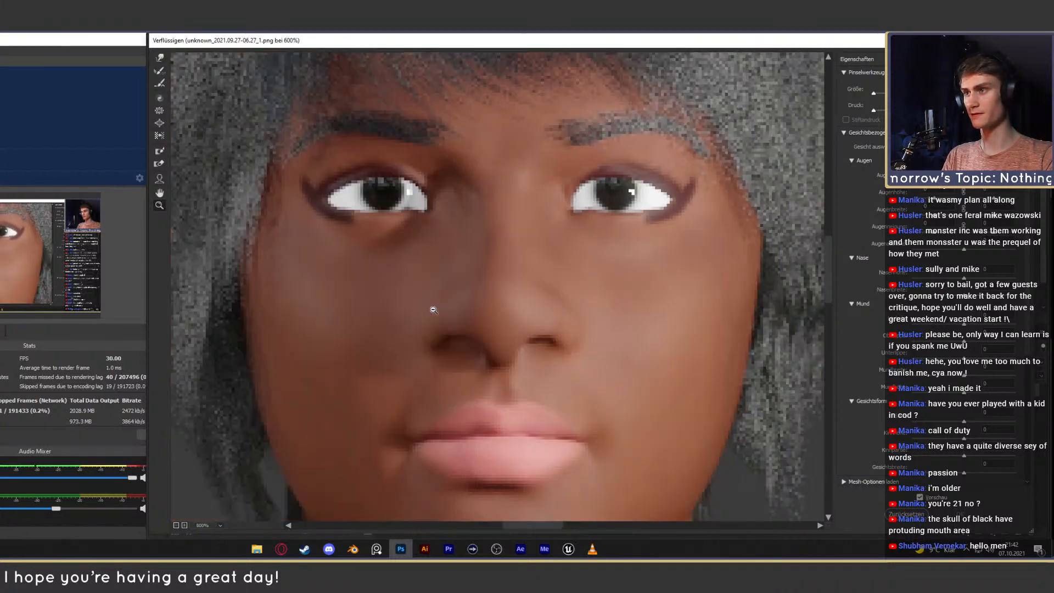
{"action": "left_click", "coordinate": [431, 306], "text": "alt"}
{"action": "left_click_drag", "start_coordinate": [561, 307], "coordinate": [539, 303]}
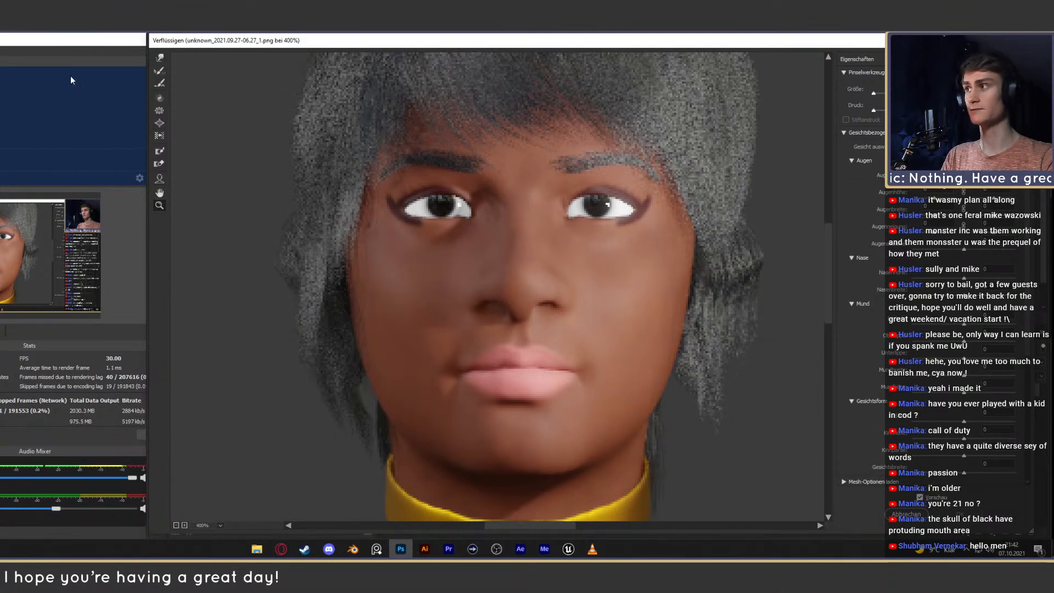
{"action": "left_click", "coordinate": [160, 58]}
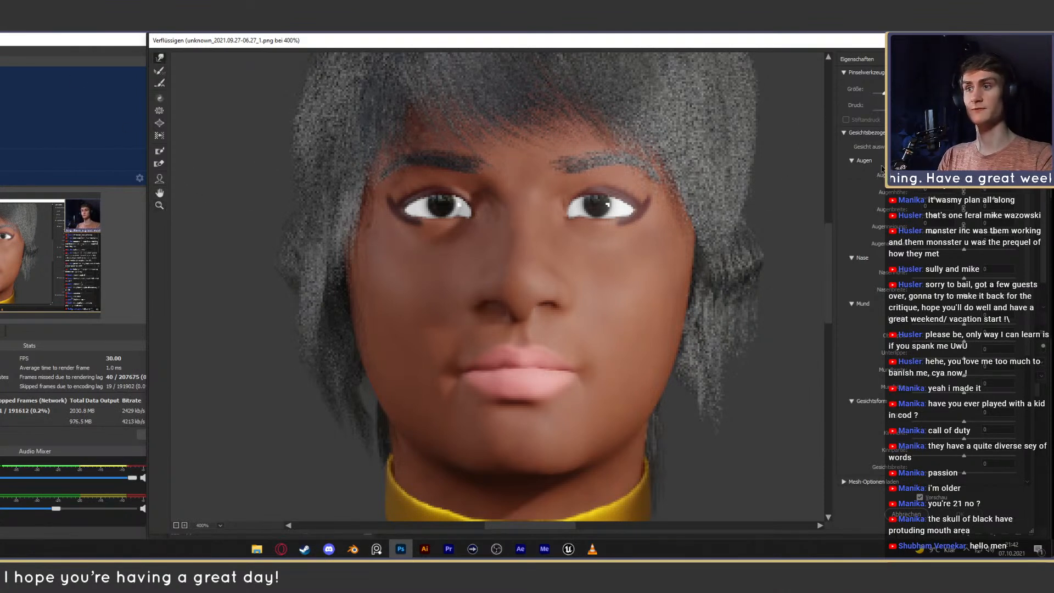
{"action": "scroll", "coordinate": [900, 280], "scroll_direction": "down", "scroll_amount": 1}
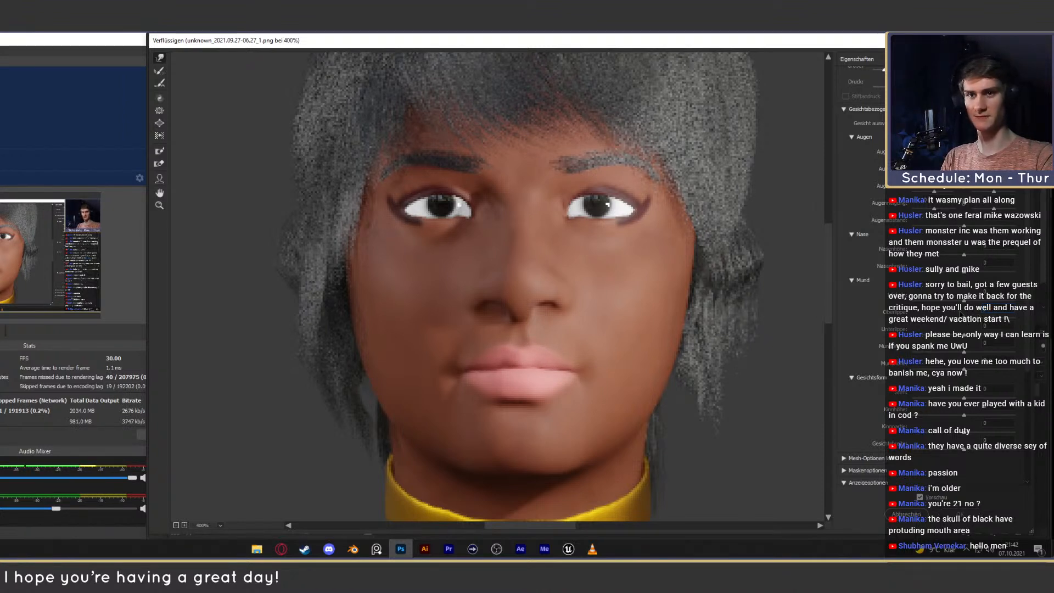
{"action": "scroll", "coordinate": [865, 147], "scroll_direction": "up", "scroll_amount": 1}
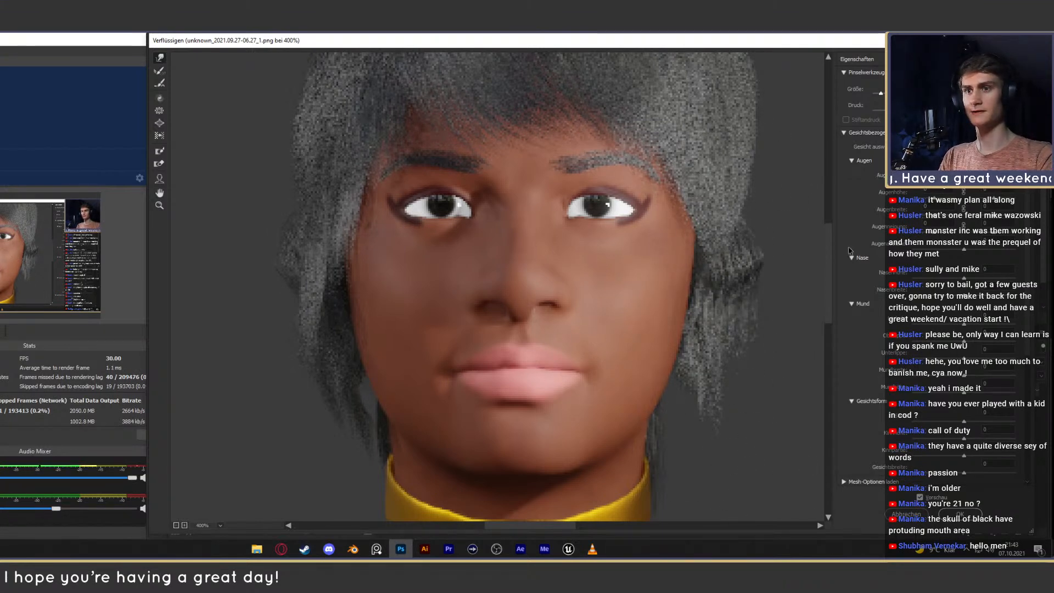
{"action": "scroll", "coordinate": [833, 239], "scroll_direction": "up", "scroll_amount": 3}
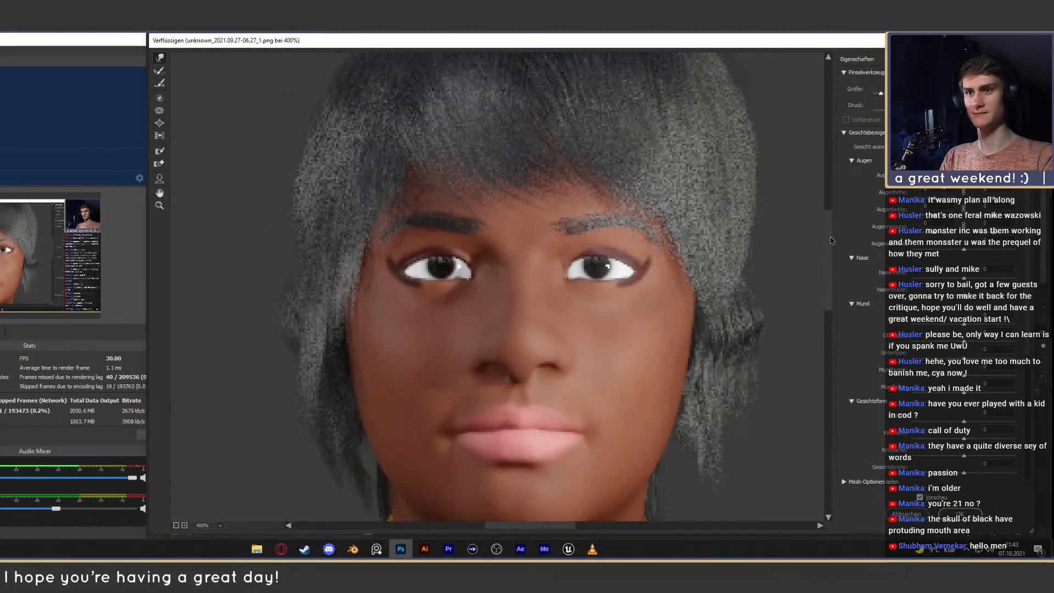
{"action": "scroll", "coordinate": [829, 236], "scroll_direction": "down", "scroll_amount": 3}
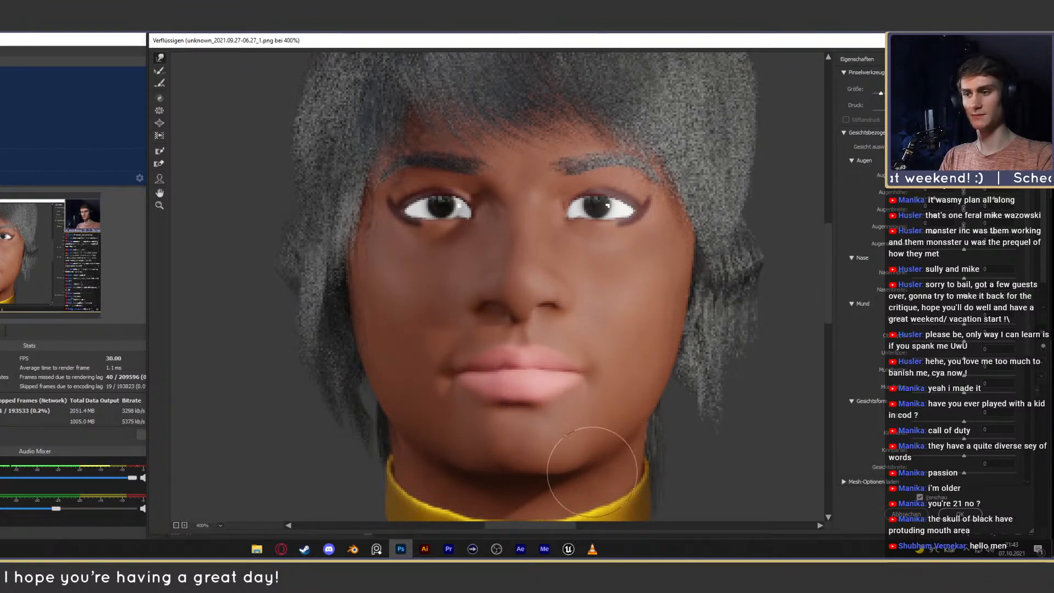
{"action": "left_click", "coordinate": [961, 513]}
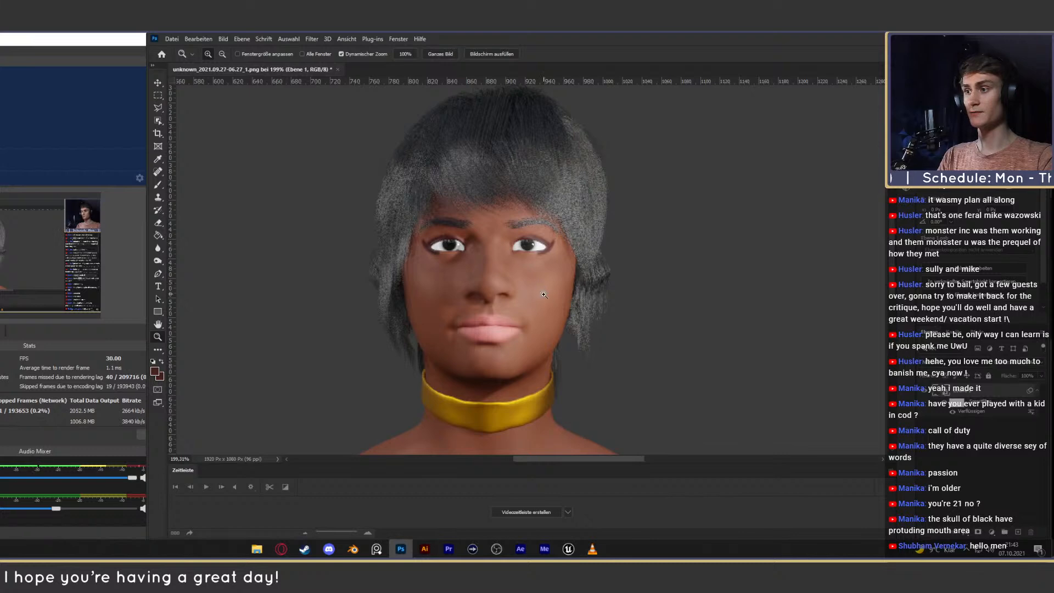
Add a new layer and paint broader, shaded nostril wings on both sides of the nose with the brush at 15% opacity.
{"action": "left_click_drag", "start_coordinate": [504, 275], "coordinate": [546, 259]}
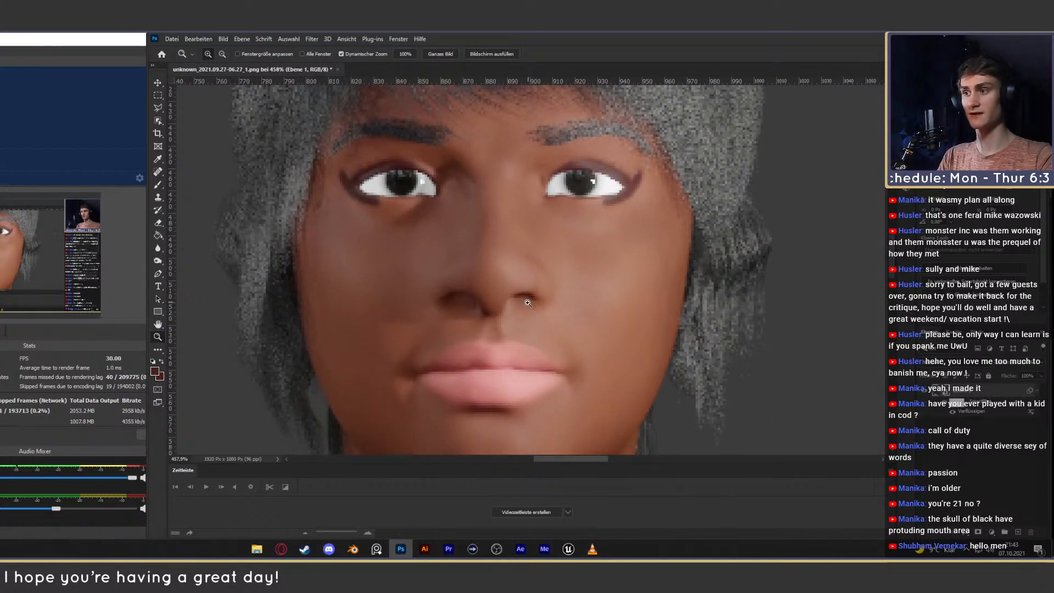
{"action": "left_click", "coordinate": [1018, 533]}
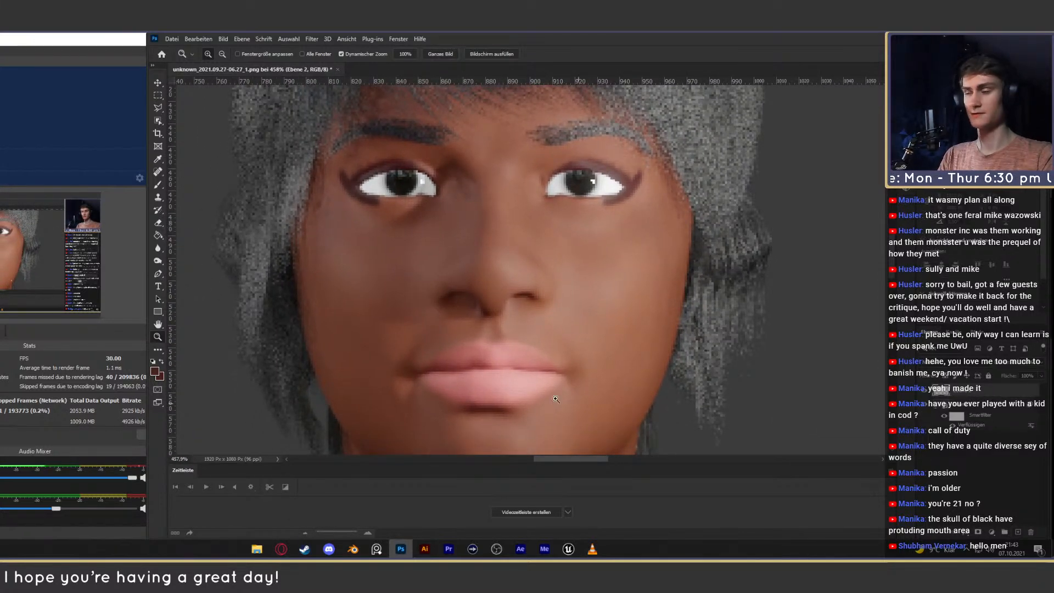
{"action": "key", "text": "b"}
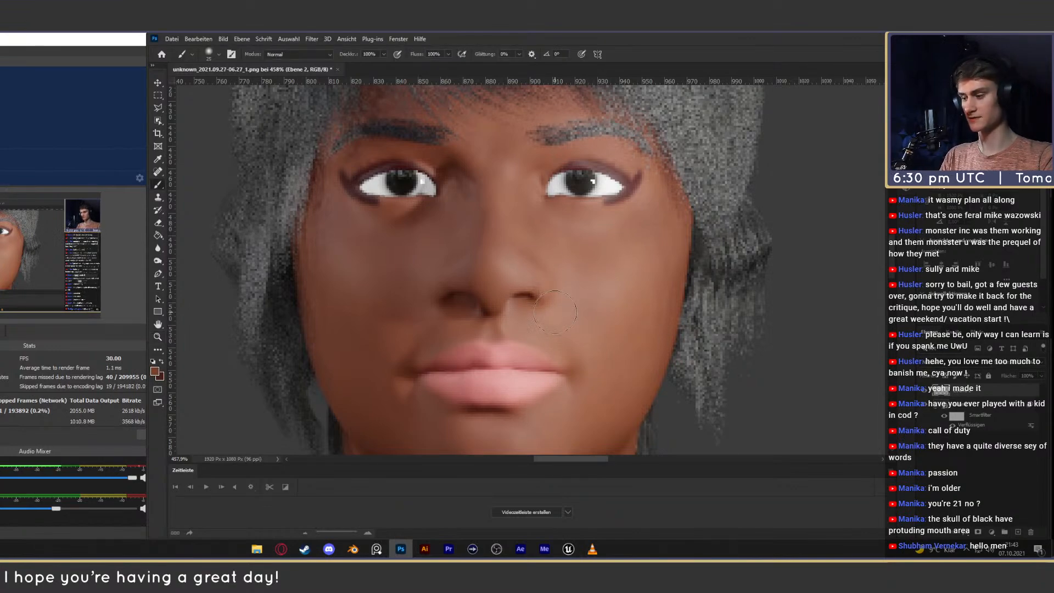
{"action": "key", "text": "z"}
{"action": "left_click_drag", "start_coordinate": [539, 296], "coordinate": [541, 333]}
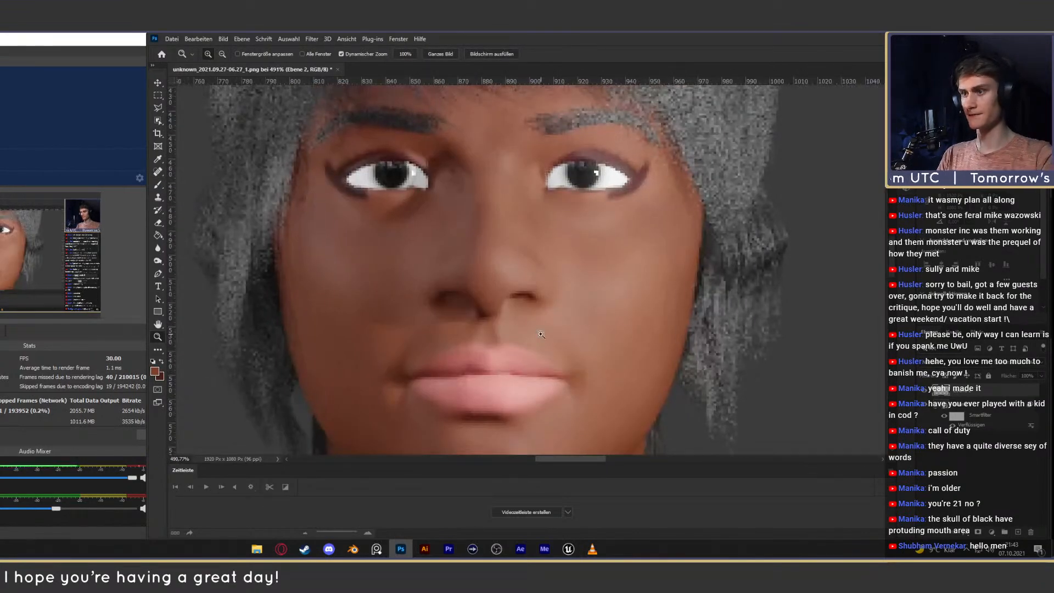
{"action": "key", "text": "b"}
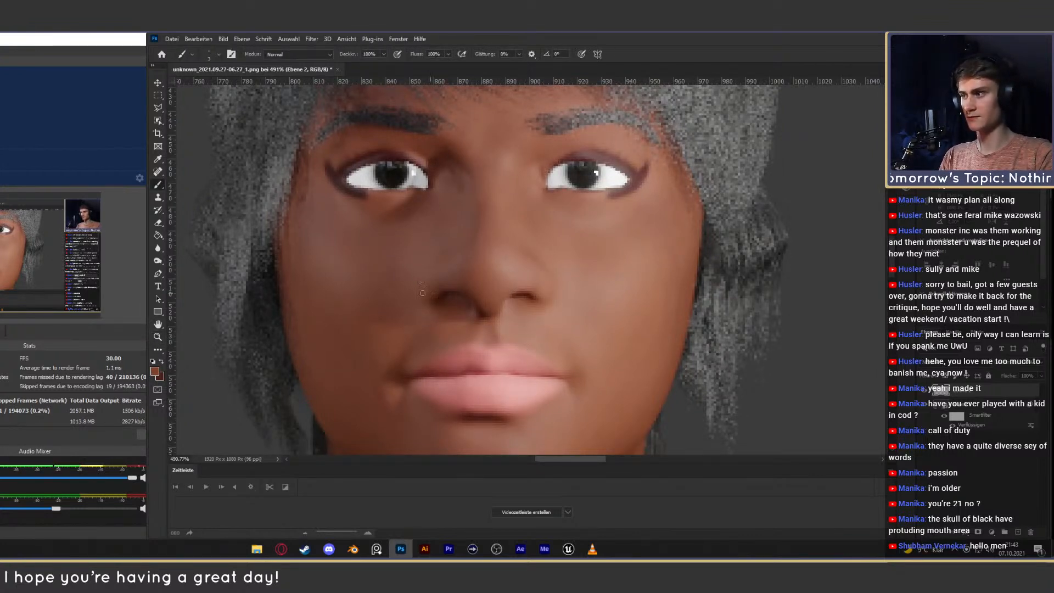
{"action": "left_click", "coordinate": [383, 54]}
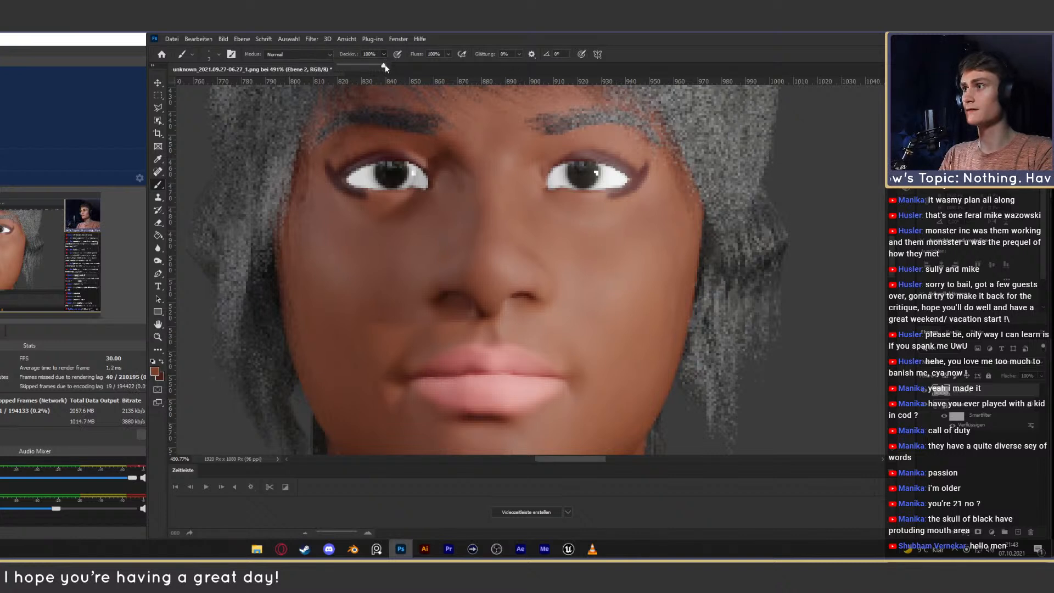
{"action": "left_click_drag", "start_coordinate": [384, 64], "coordinate": [354, 68]}
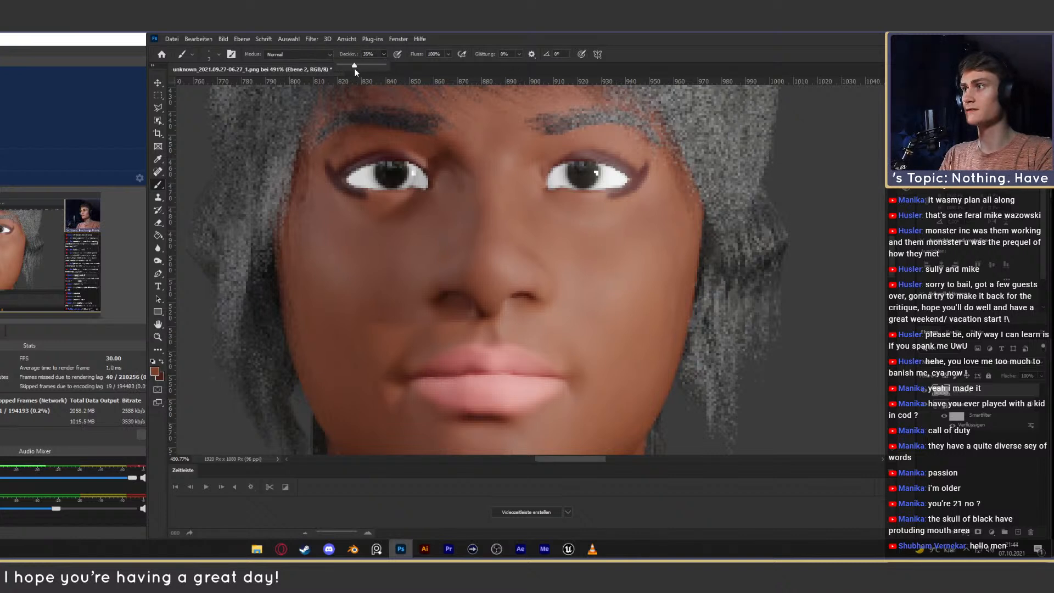
{"action": "left_click", "coordinate": [646, 58]}
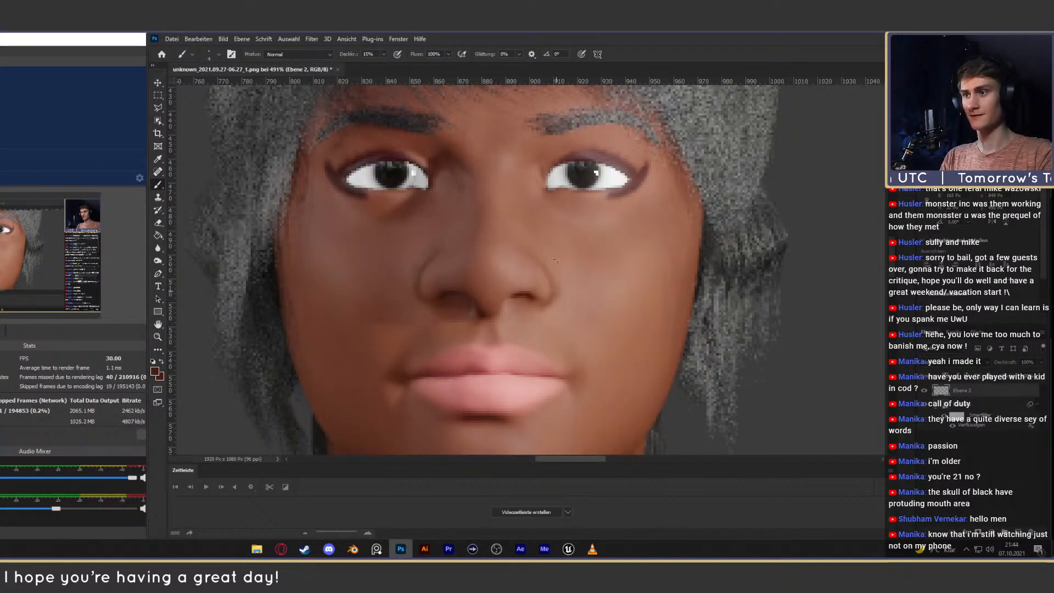
{"action": "key", "text": "e"}
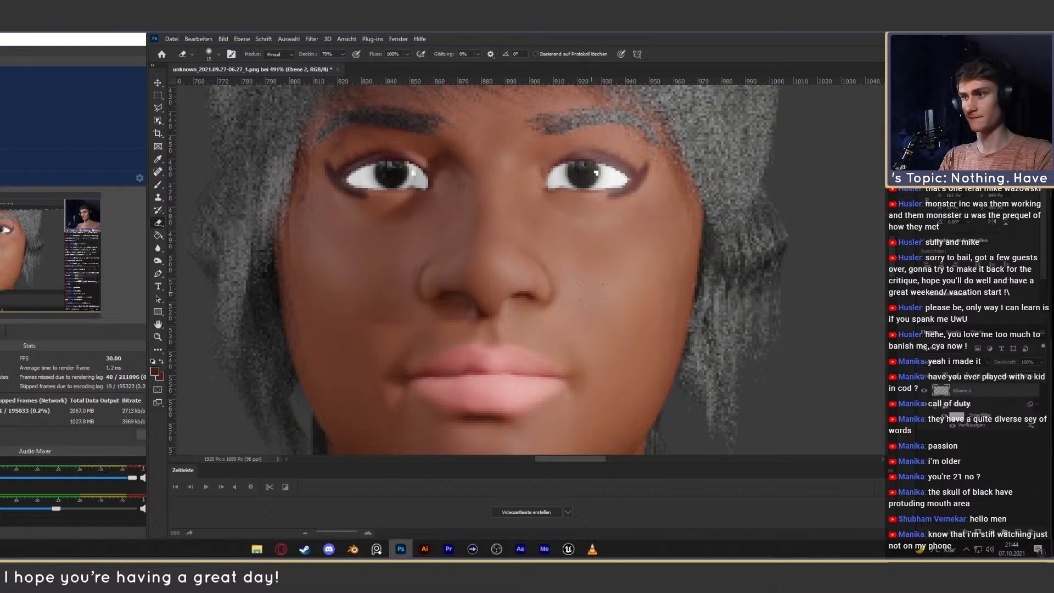
Examine the reshaped mouth and repainted nose across the whole bust and close on the face.
{"action": "key", "text": "z"}
{"action": "left_click", "coordinate": [512, 258], "text": "alt"}
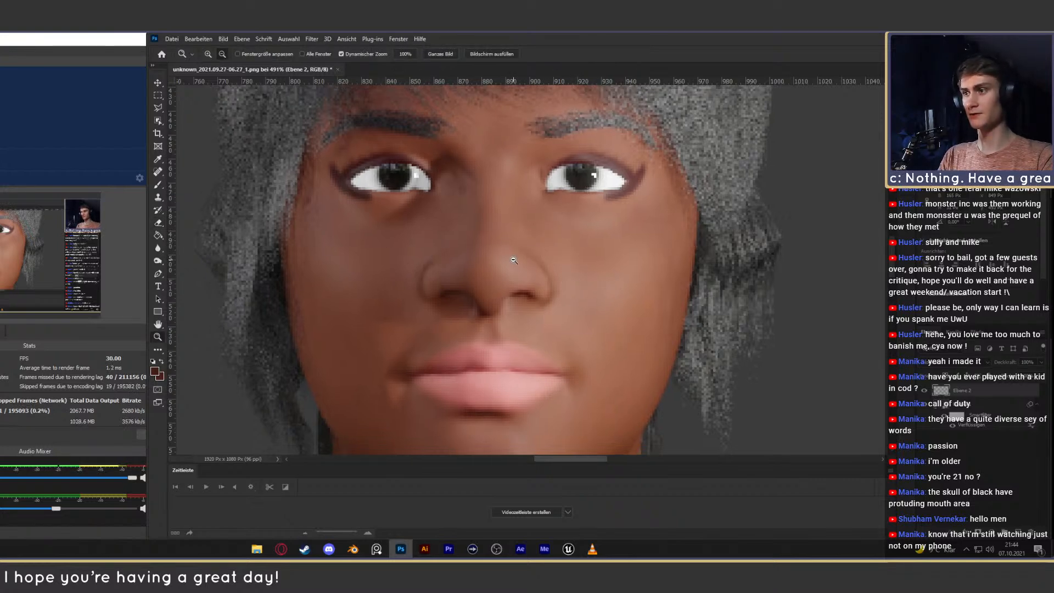
{"action": "left_click", "coordinate": [503, 253]}
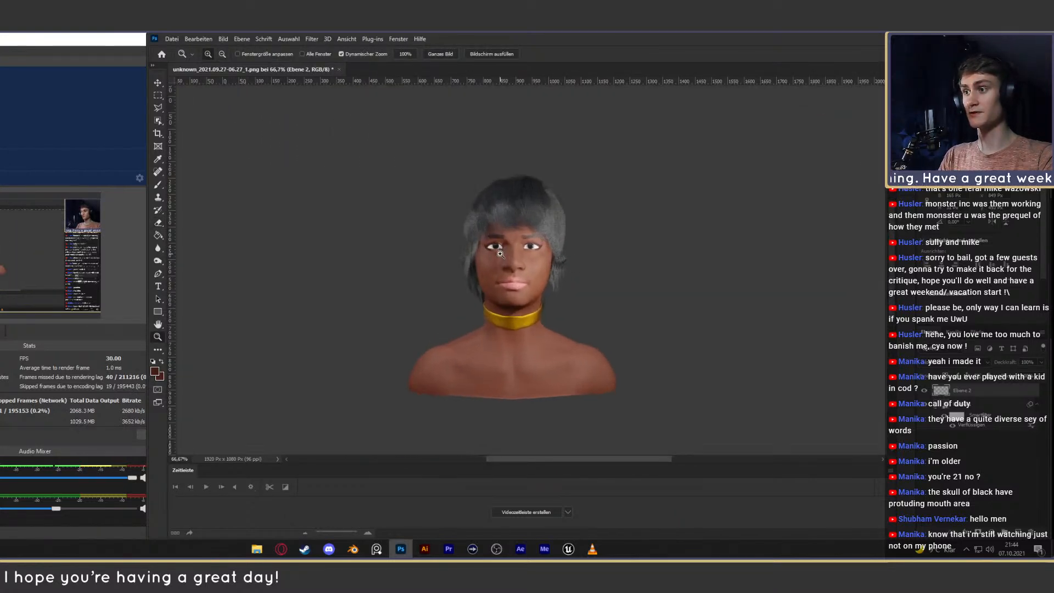
{"action": "left_click_drag", "start_coordinate": [581, 273], "coordinate": [535, 251]}
{"action": "left_click_drag", "start_coordinate": [593, 304], "coordinate": [558, 277]}
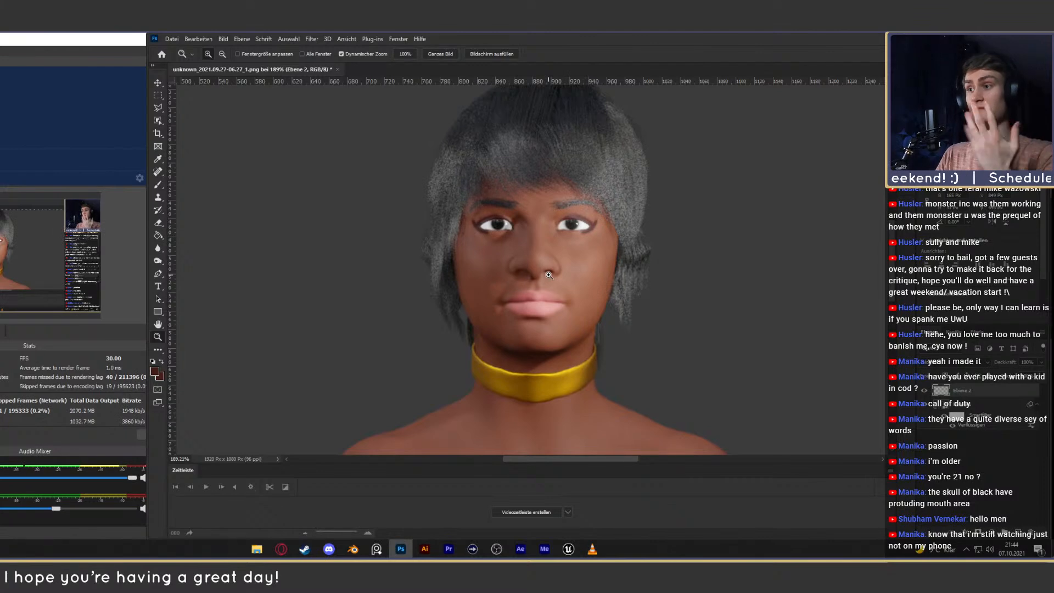
{"action": "left_click", "coordinate": [540, 276]}
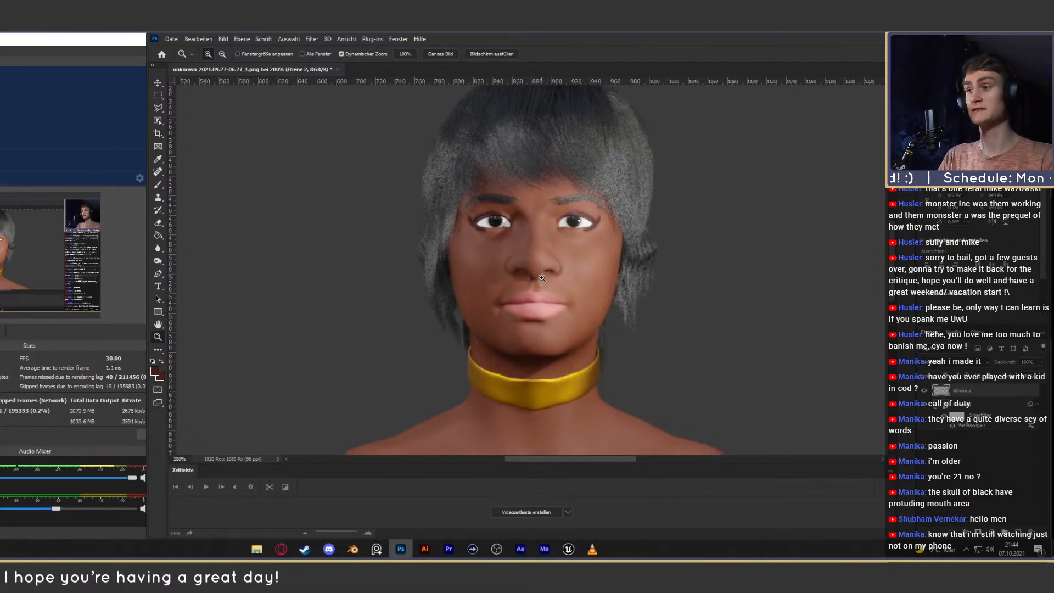
{"action": "left_click", "coordinate": [540, 276]}
{"action": "left_click", "coordinate": [540, 276]}
{"action": "left_click_drag", "start_coordinate": [573, 190], "coordinate": [586, 233]}
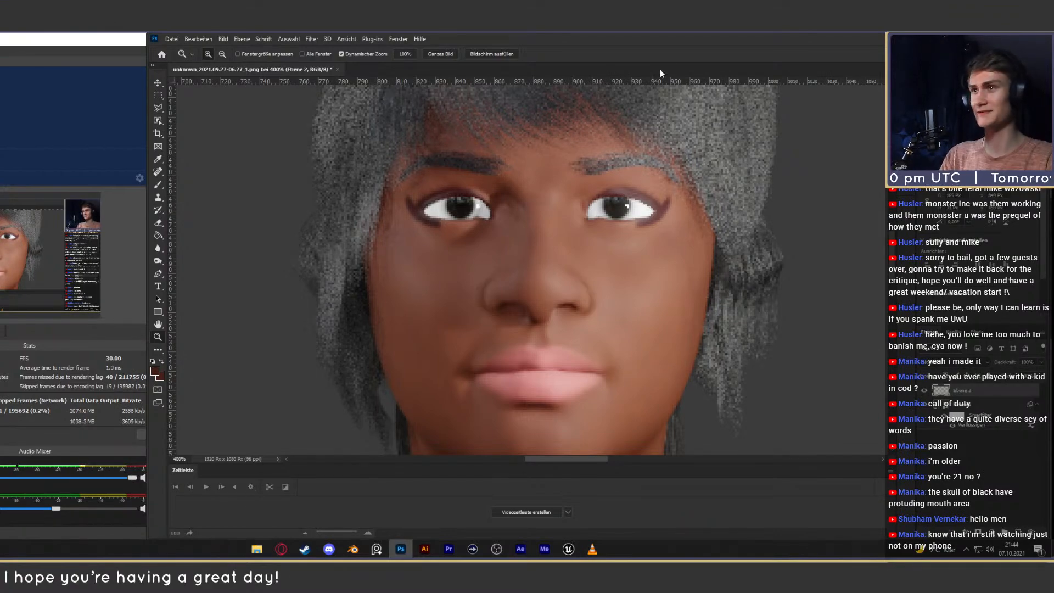
{"action": "left_click_drag", "start_coordinate": [610, 204], "coordinate": [626, 224]}
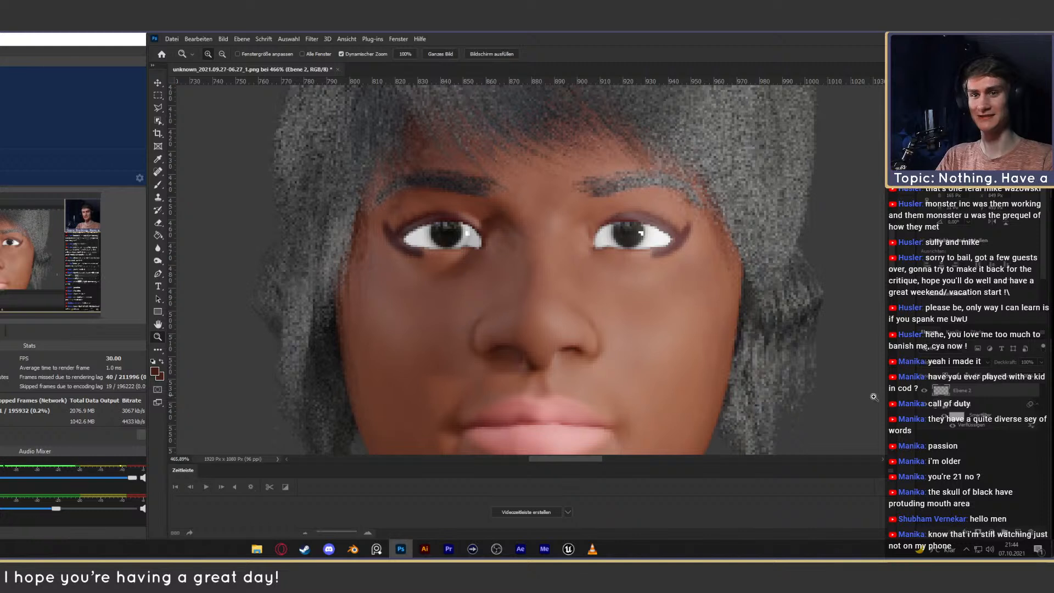
Add a Brightness/Contrast (Helligkeit/Kontrast) adjustment layer and invert its mask to black.
{"action": "left_click", "coordinate": [990, 531]}
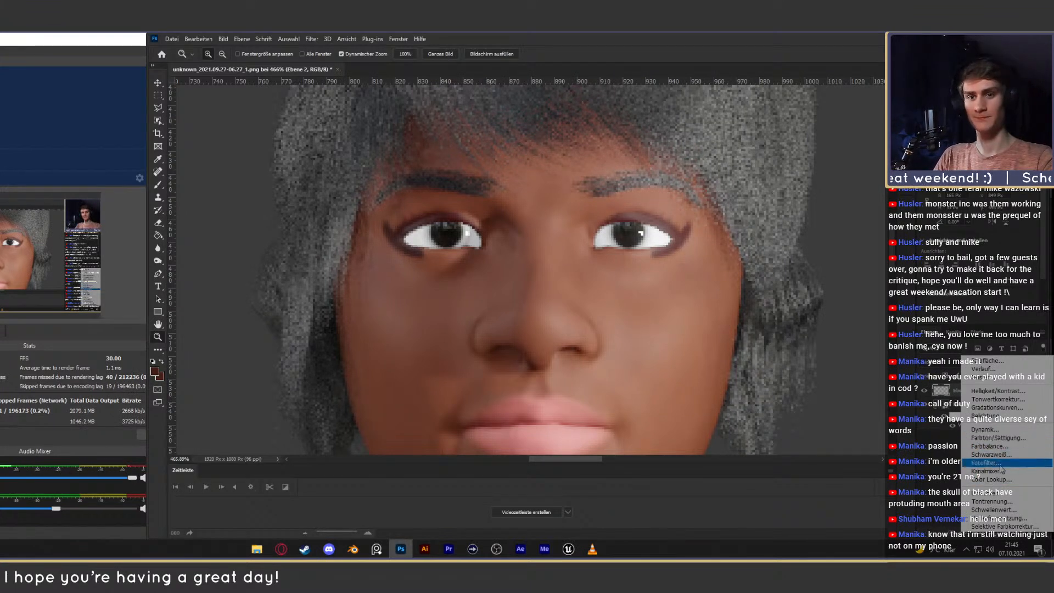
{"action": "left_click", "coordinate": [996, 391]}
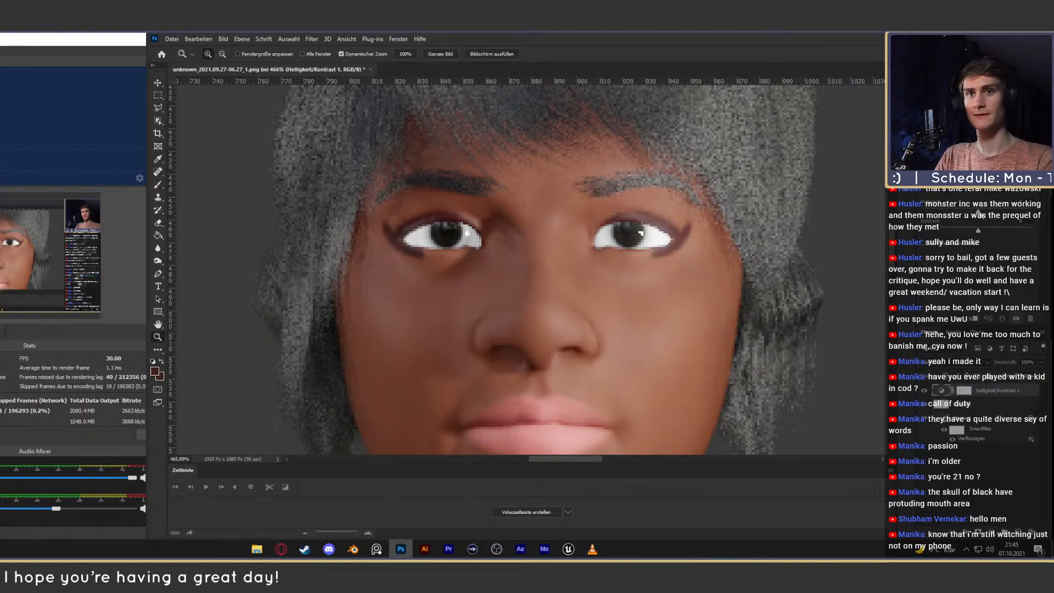
{"action": "left_click", "coordinate": [963, 390]}
{"action": "key", "text": "ctrl+i"}
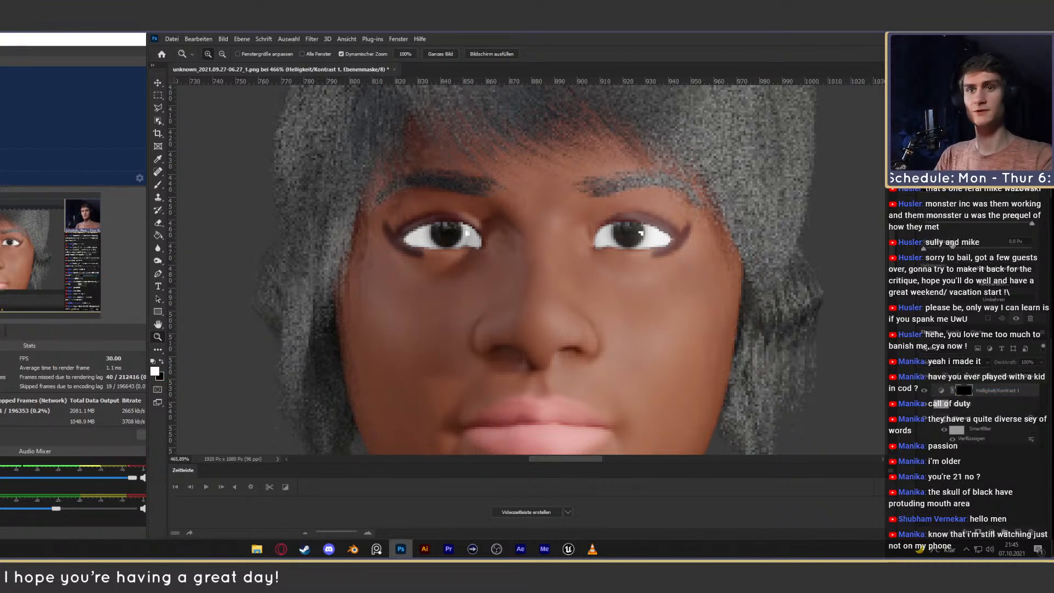
{"action": "left_click", "coordinate": [942, 390]}
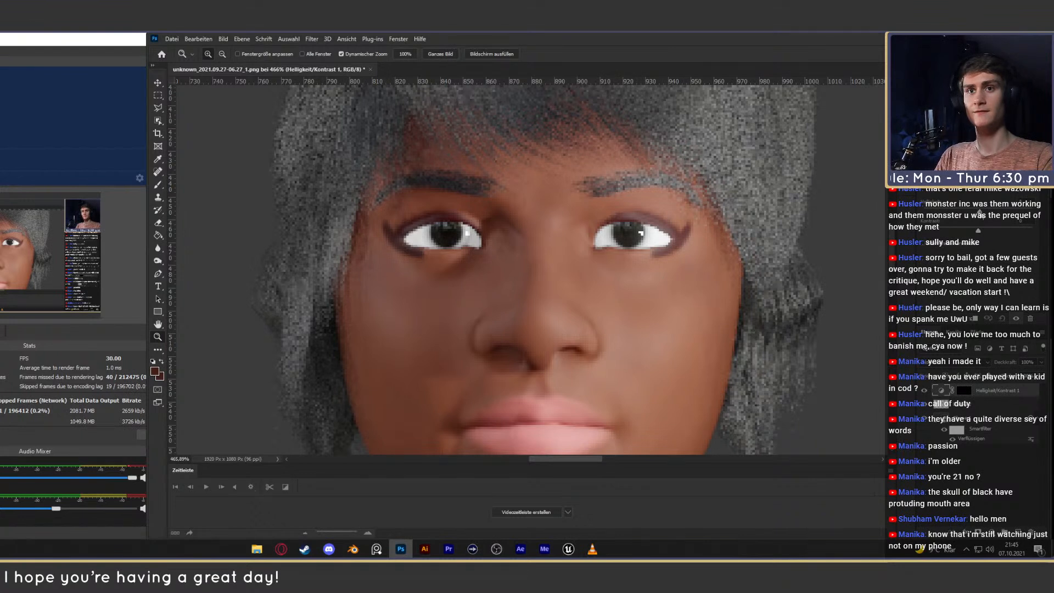
Select the eyeball areas beneath the upper lids of both eyes with the Polygonal Lasso.
{"action": "key", "text": "l"}
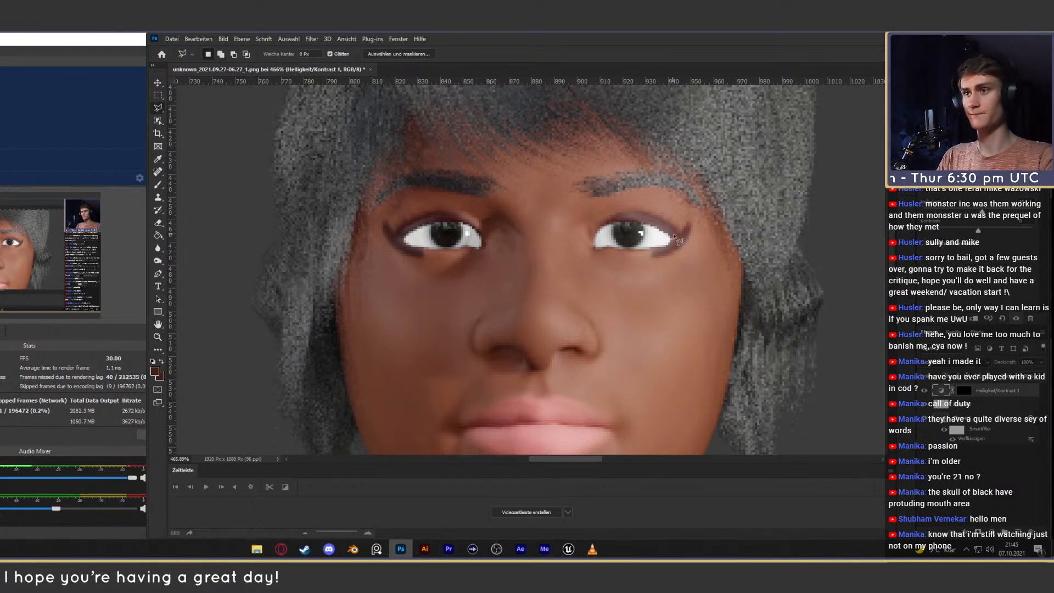
{"action": "mouse_move", "coordinate": [649, 227]}
{"action": "left_mouse_down"}
{"action": "mouse_move", "coordinate": [600, 233]}
{"action": "mouse_move", "coordinate": [623, 223]}
{"action": "mouse_move", "coordinate": [673, 240]}
{"action": "left_mouse_up"}
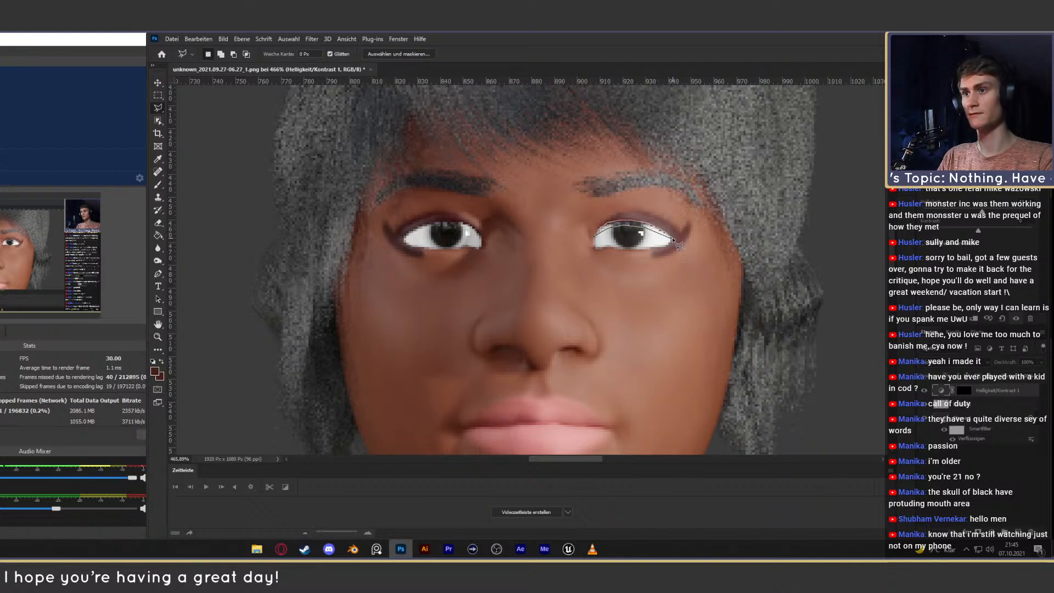
{"action": "left_click", "coordinate": [479, 237]}
{"action": "left_click_drag", "start_coordinate": [451, 233], "coordinate": [416, 240]}
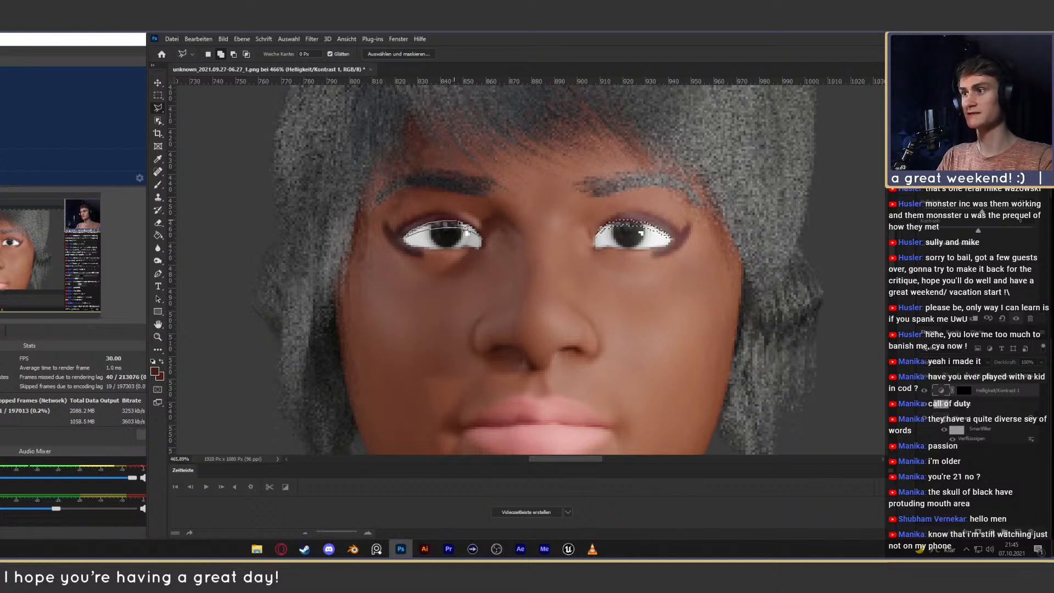
{"action": "left_click_drag", "start_coordinate": [467, 226], "coordinate": [489, 248]}
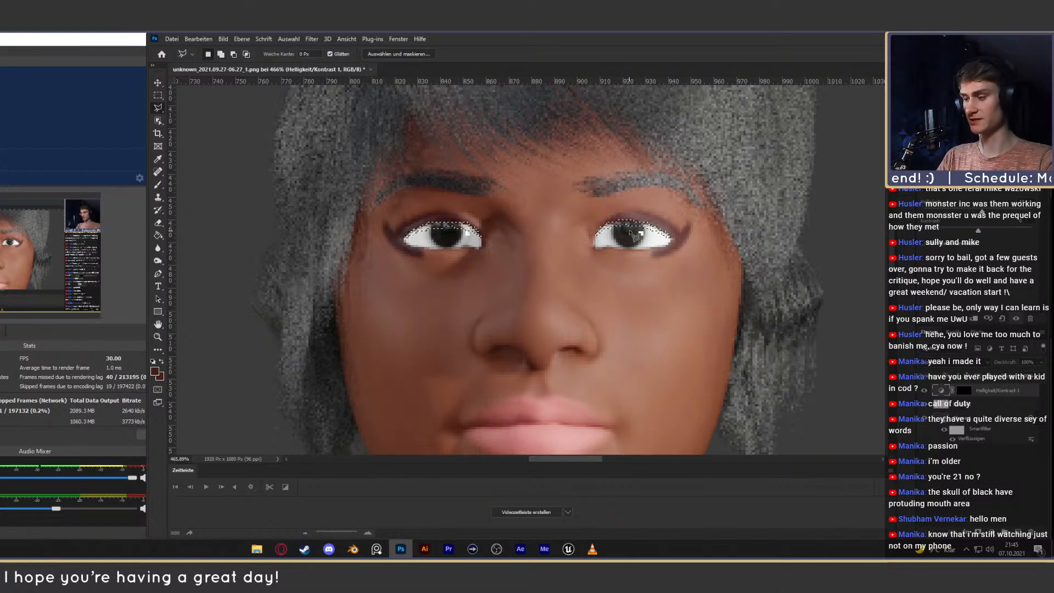
Paint the selected eye areas white in the Brightness/Contrast mask at 100% brush opacity and clear the selection.
{"action": "key", "text": "b"}
{"action": "left_click", "coordinate": [963, 390]}
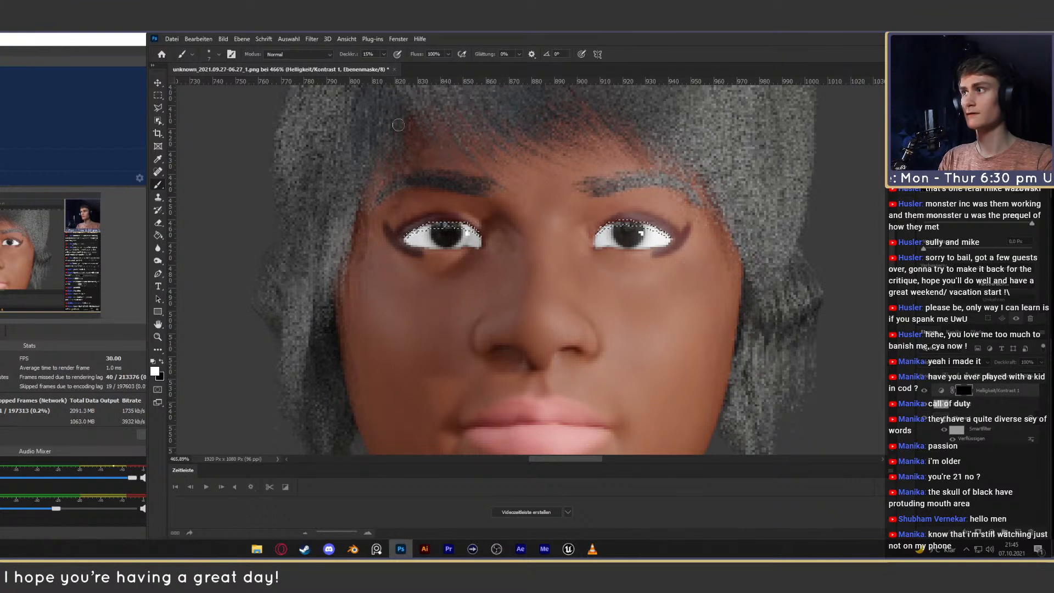
{"action": "left_click_drag", "start_coordinate": [383, 66], "coordinate": [426, 66]}
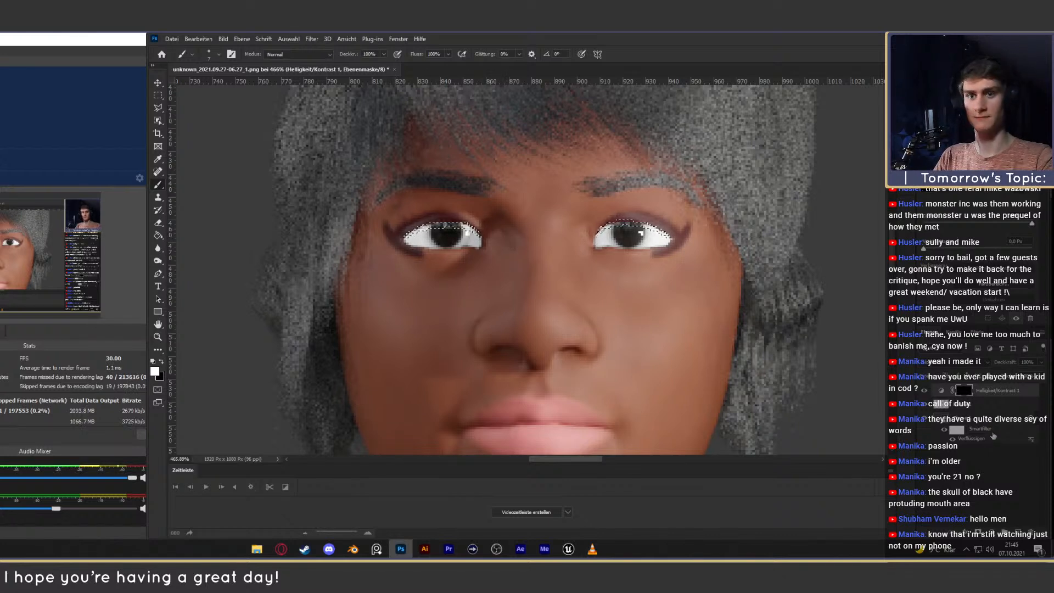
{"action": "key", "text": "ctrl+d"}
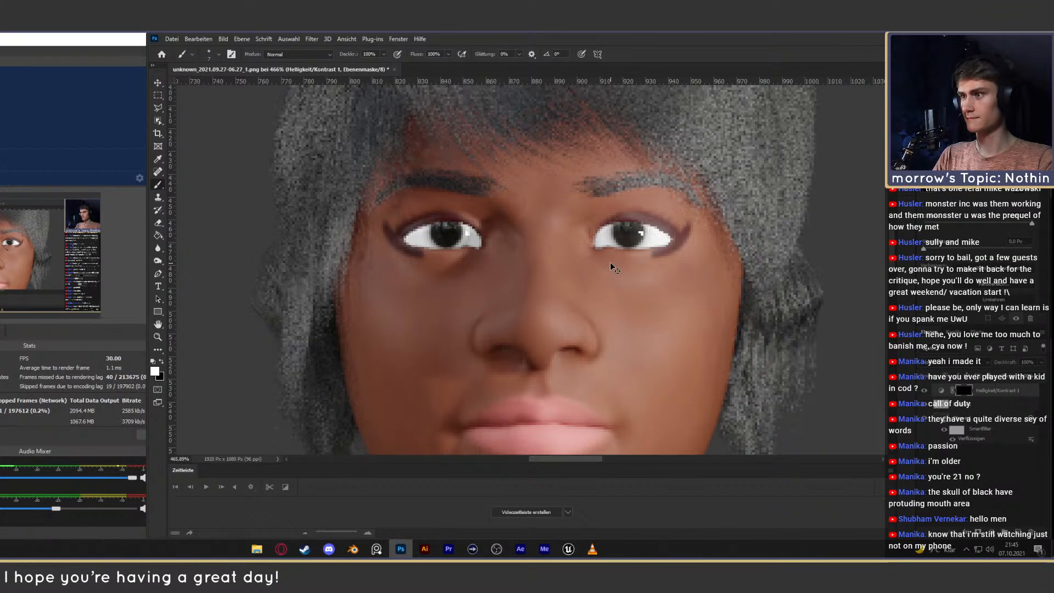
Compare both eyes with the Brightness/Contrast adjustment layer hidden and shown, close on the upper face.
{"action": "left_click", "coordinate": [942, 391]}
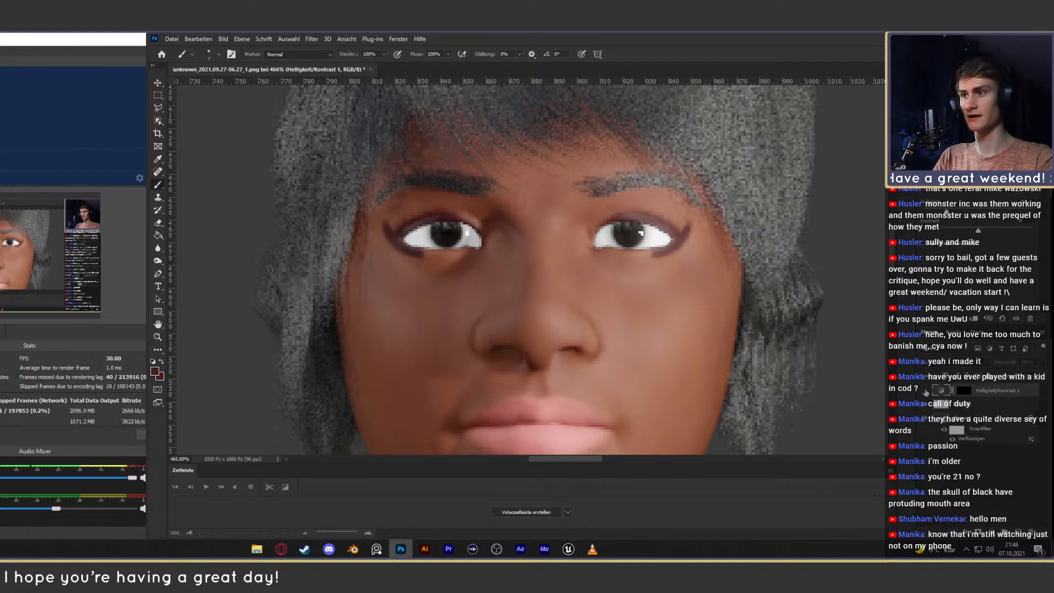
{"action": "key", "text": "z"}
{"action": "left_click_drag", "start_coordinate": [556, 268], "coordinate": [541, 212]}
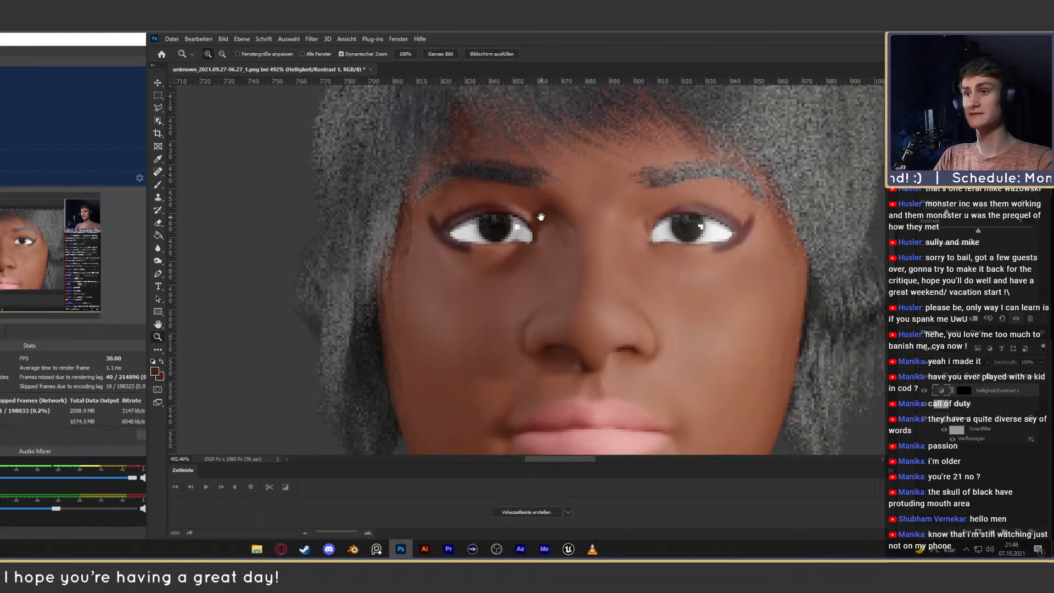
{"action": "left_click", "coordinate": [924, 392]}
{"action": "left_click", "coordinate": [924, 393]}
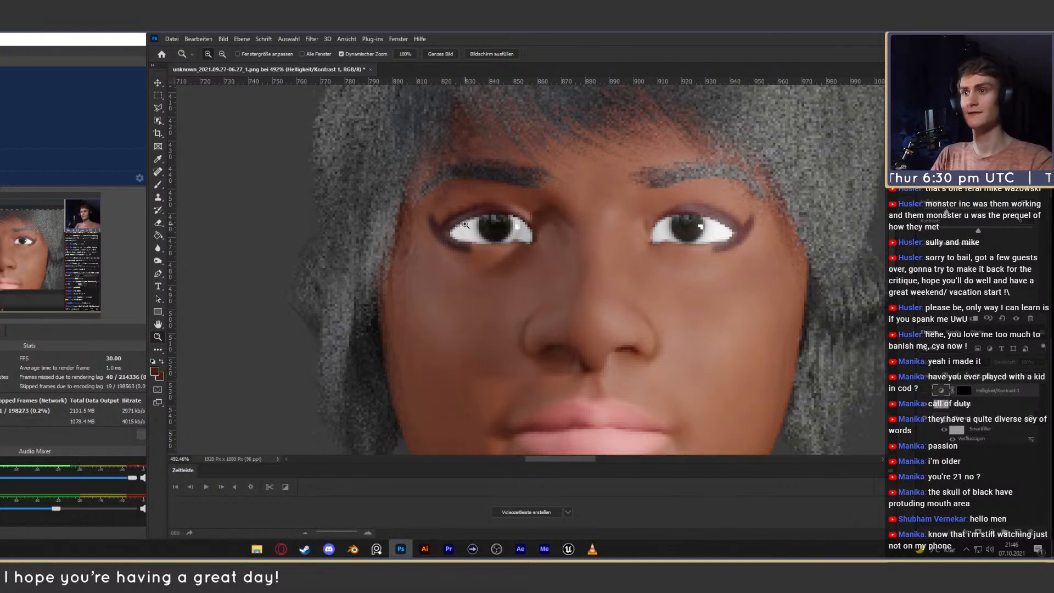
{"action": "left_click", "coordinate": [924, 391]}
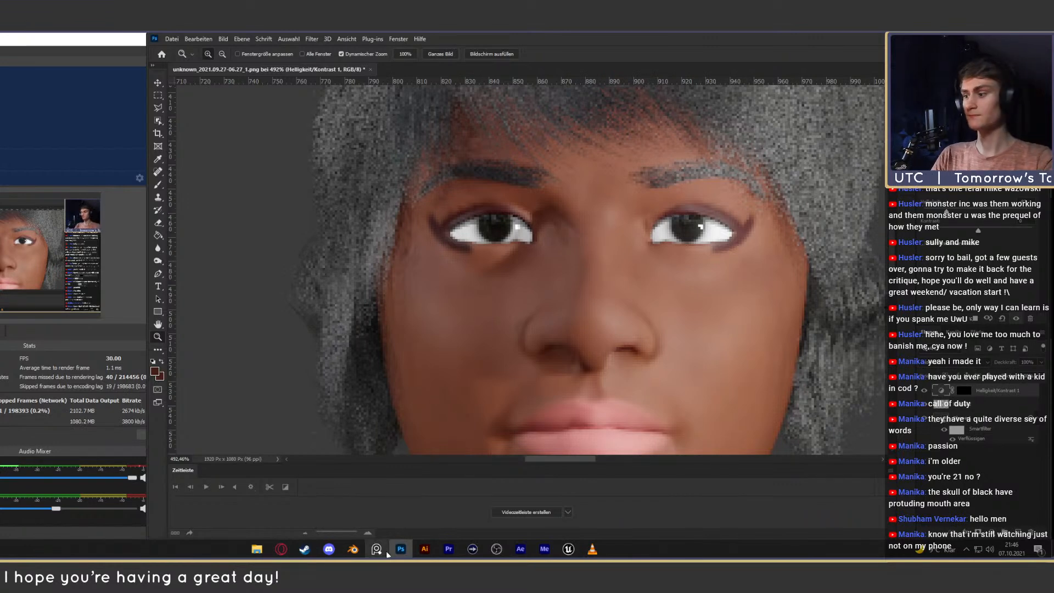
Switch to the Opera browser and enlarge the Anatomy For Sculptors image of the superficial fat pads of the face and neck.
{"action": "left_click", "coordinate": [281, 549]}
{"action": "left_click", "coordinate": [721, 60]}
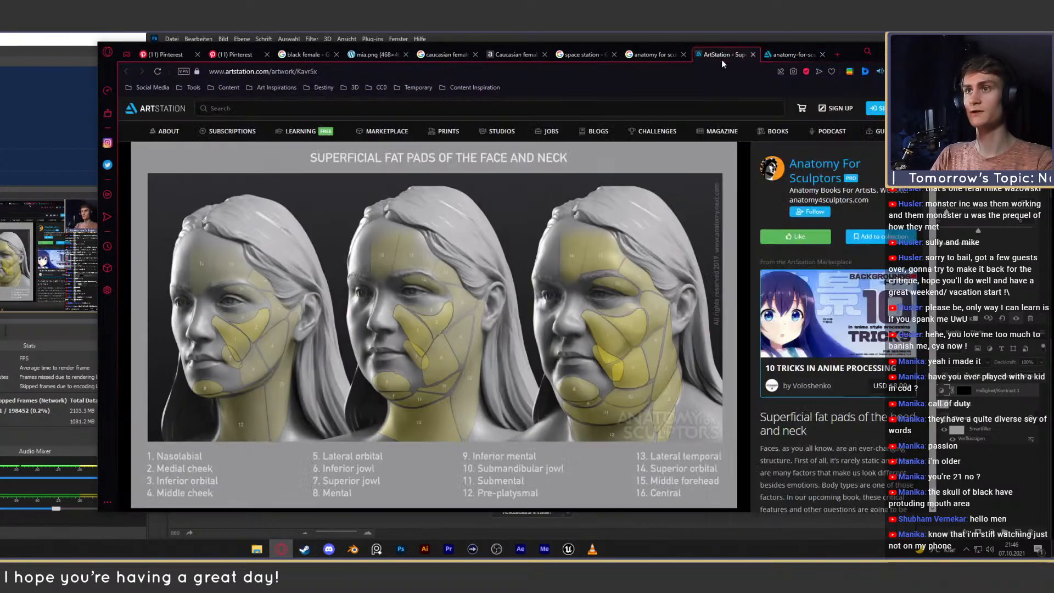
{"action": "left_click", "coordinate": [775, 55]}
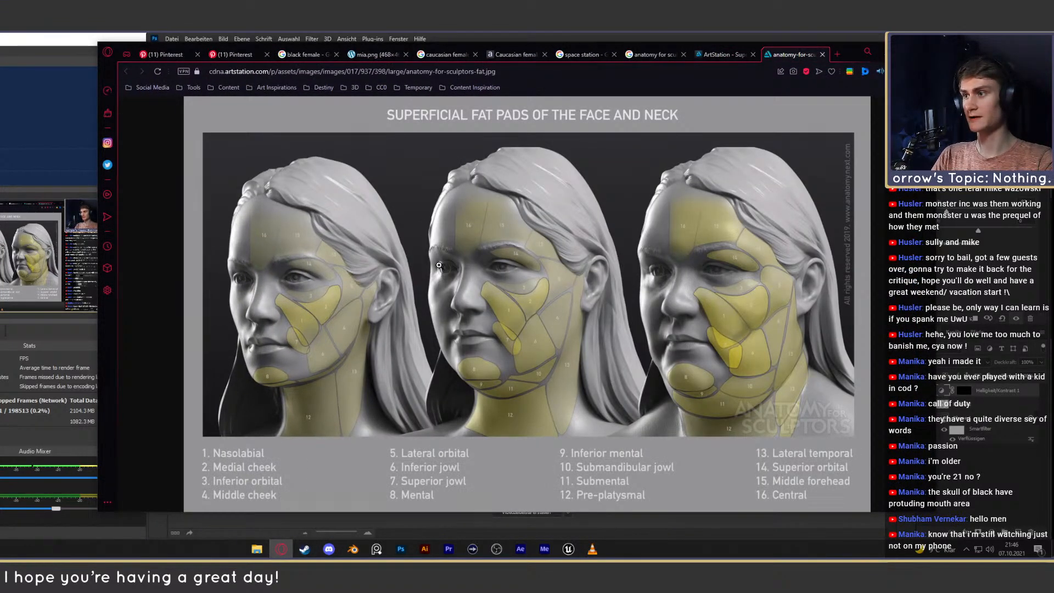
{"action": "left_click", "coordinate": [439, 265]}
{"action": "scroll", "coordinate": [438, 265], "scroll_direction": "up", "scroll_amount": 3, "text": "ctrl"}
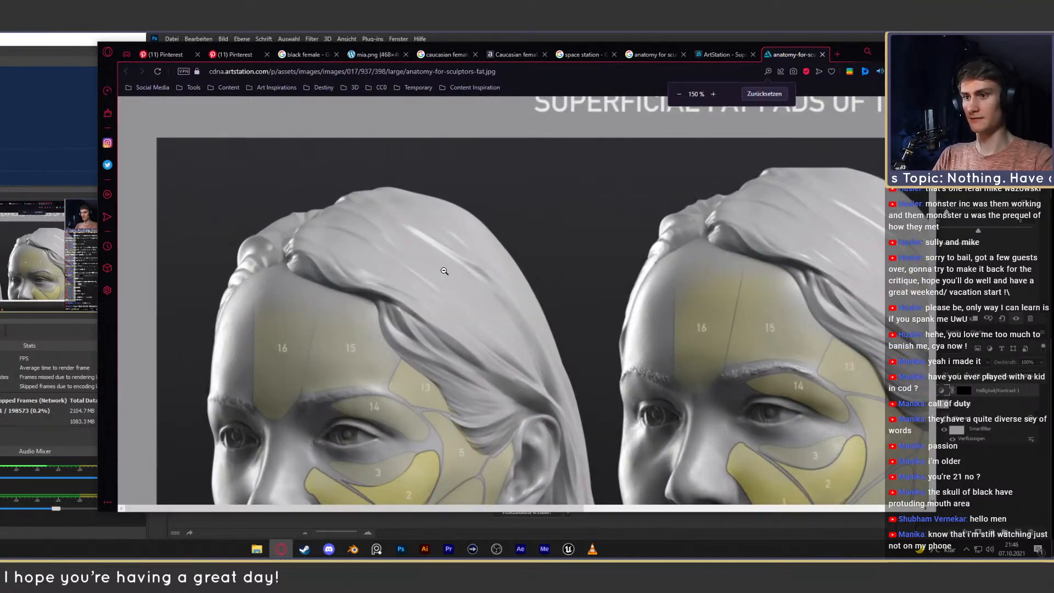
Examine the eyelids and lid creases on the slimmest head of the fat pads reference at 250% and 150% zoom.
{"action": "scroll", "coordinate": [445, 268], "scroll_direction": "down", "scroll_amount": 4}
{"action": "scroll", "coordinate": [222, 242], "scroll_direction": "up", "scroll_amount": 2}
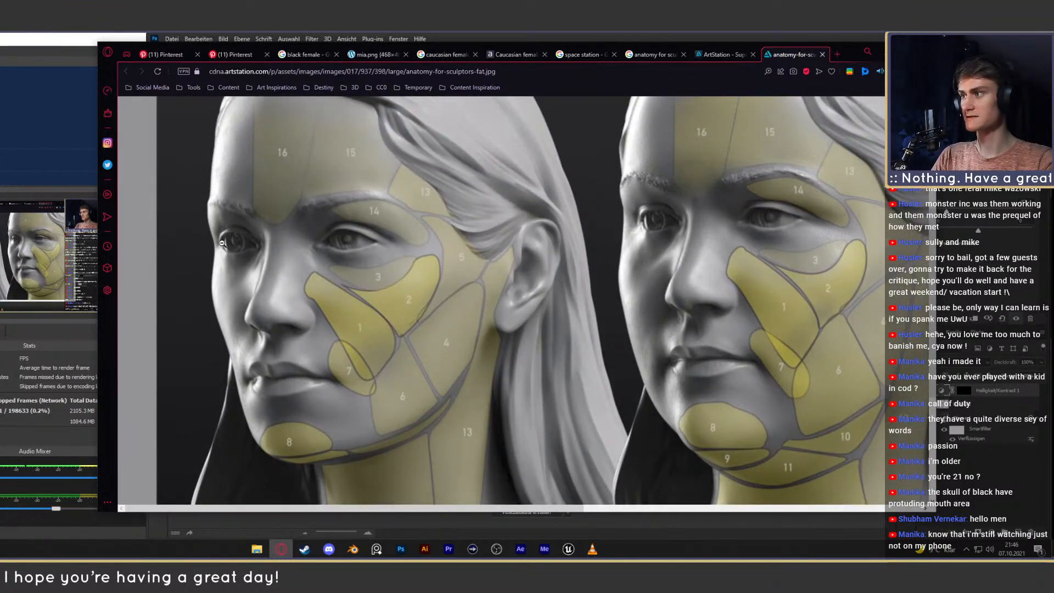
{"action": "scroll", "coordinate": [219, 242], "scroll_direction": "up", "scroll_amount": 3, "text": "ctrl"}
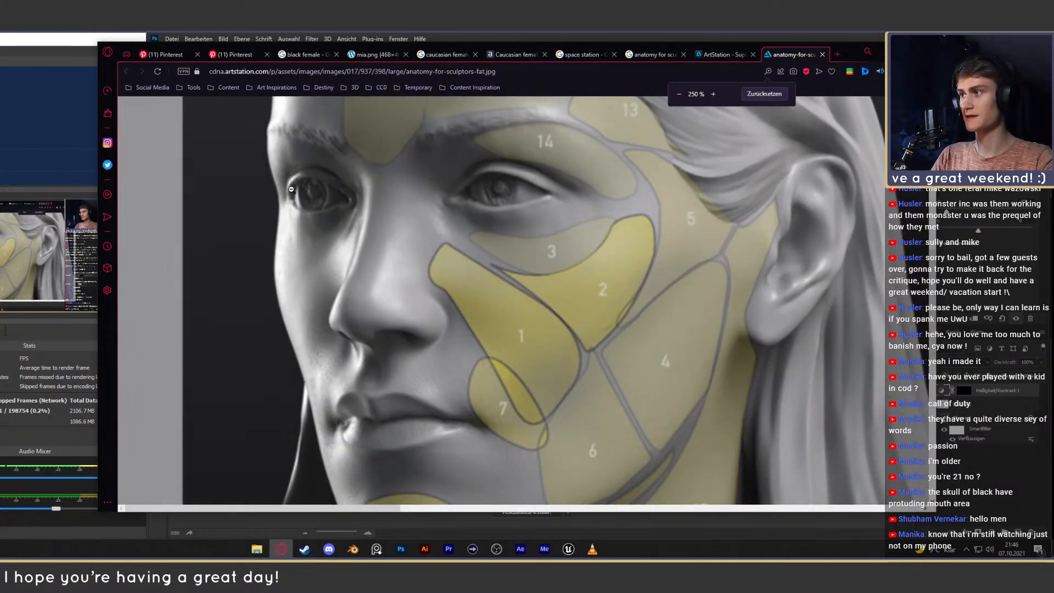
{"action": "scroll", "coordinate": [324, 207], "scroll_direction": "down", "scroll_amount": 3, "text": "ctrl"}
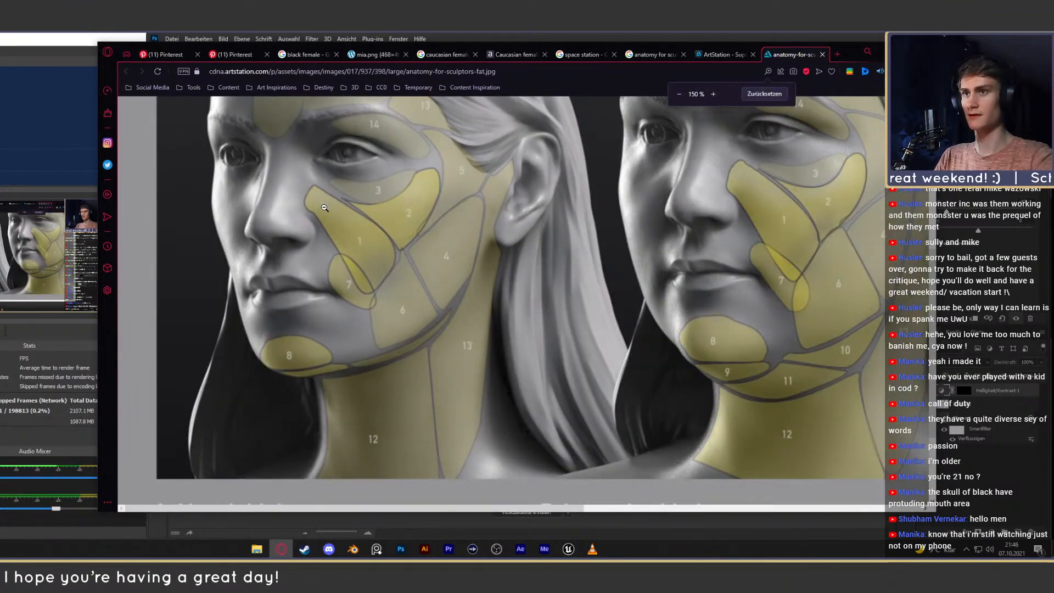
{"action": "scroll", "coordinate": [713, 184], "scroll_direction": "up", "scroll_amount": 1}
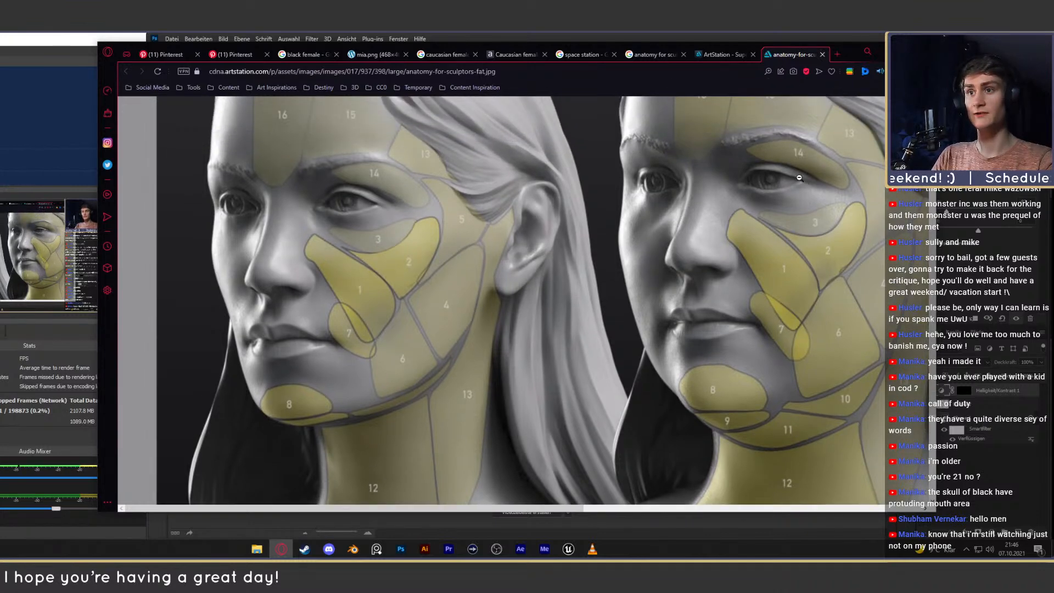
Examine the eye area of the middle head in the fat pads reference at 250% zoom and return to Photoshop.
{"action": "left_click", "coordinate": [792, 192]}
{"action": "left_click", "coordinate": [651, 229]}
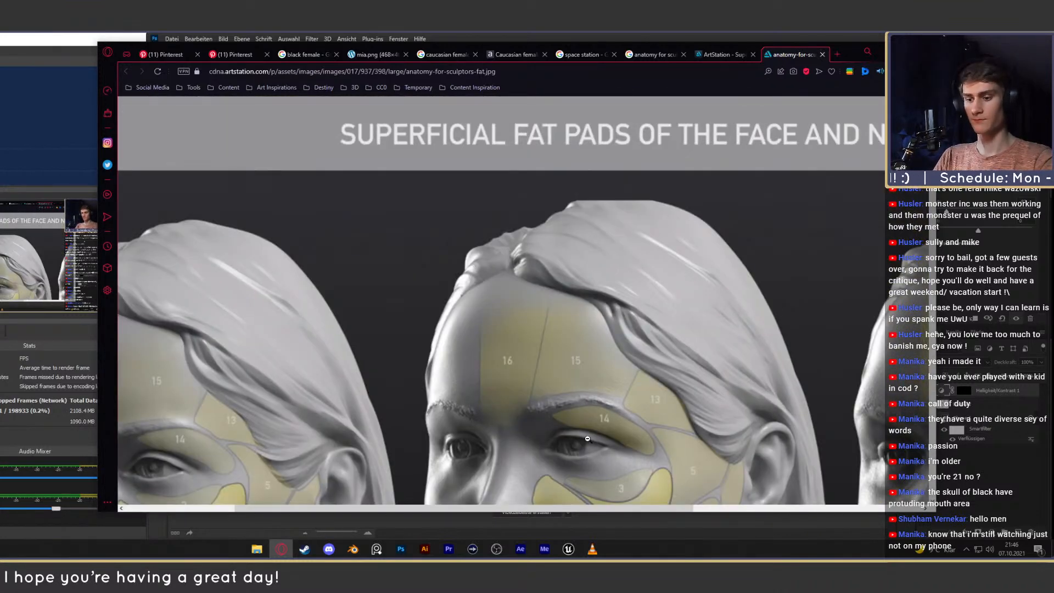
{"action": "scroll", "coordinate": [587, 438], "scroll_direction": "up", "scroll_amount": 3, "text": "ctrl"}
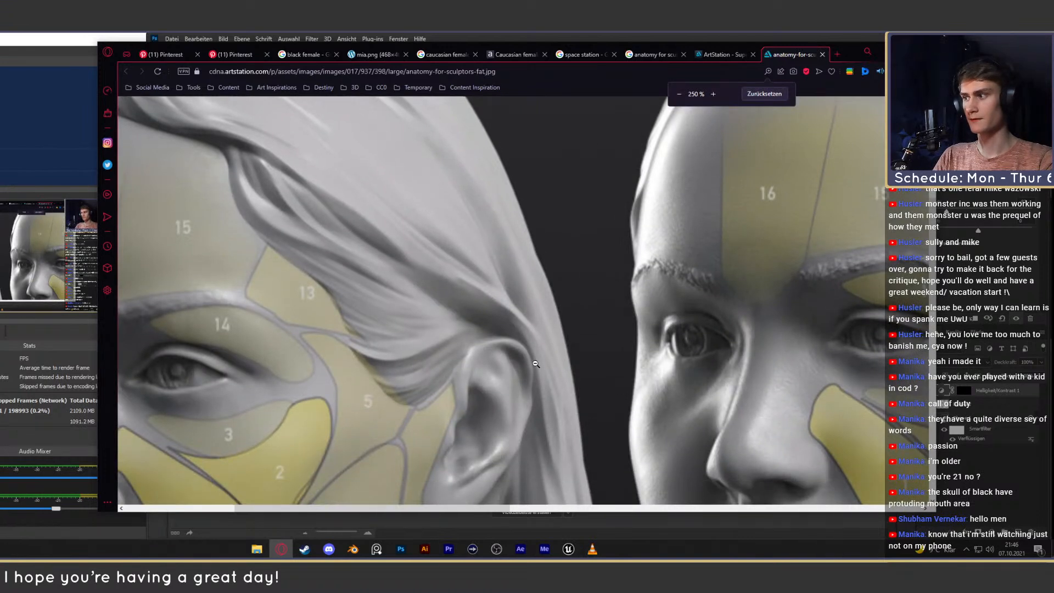
{"action": "scroll", "coordinate": [536, 363], "scroll_direction": "down", "scroll_amount": 1}
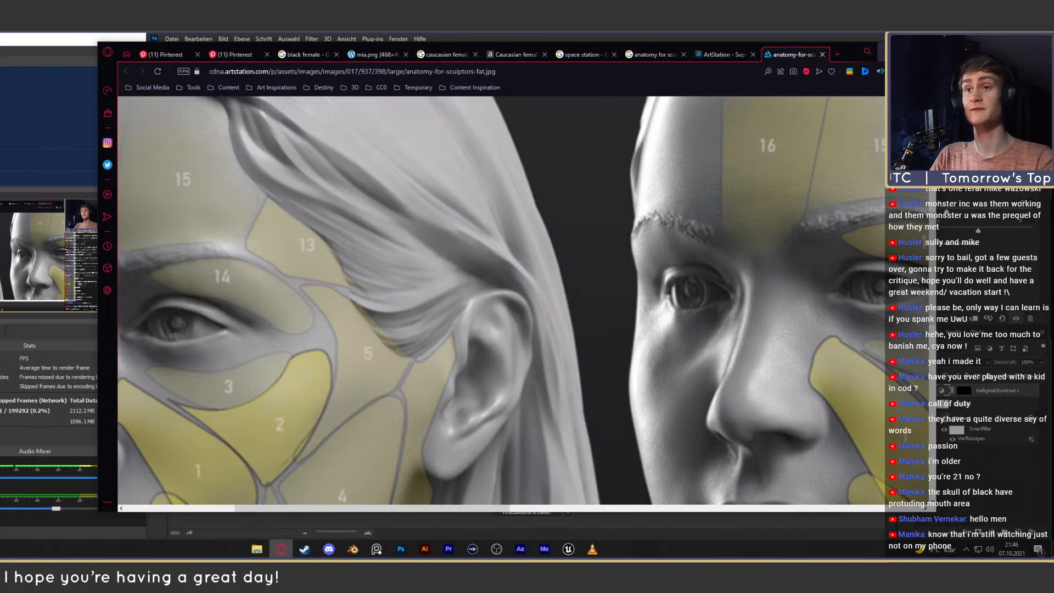
{"action": "left_click", "coordinate": [891, 51]}
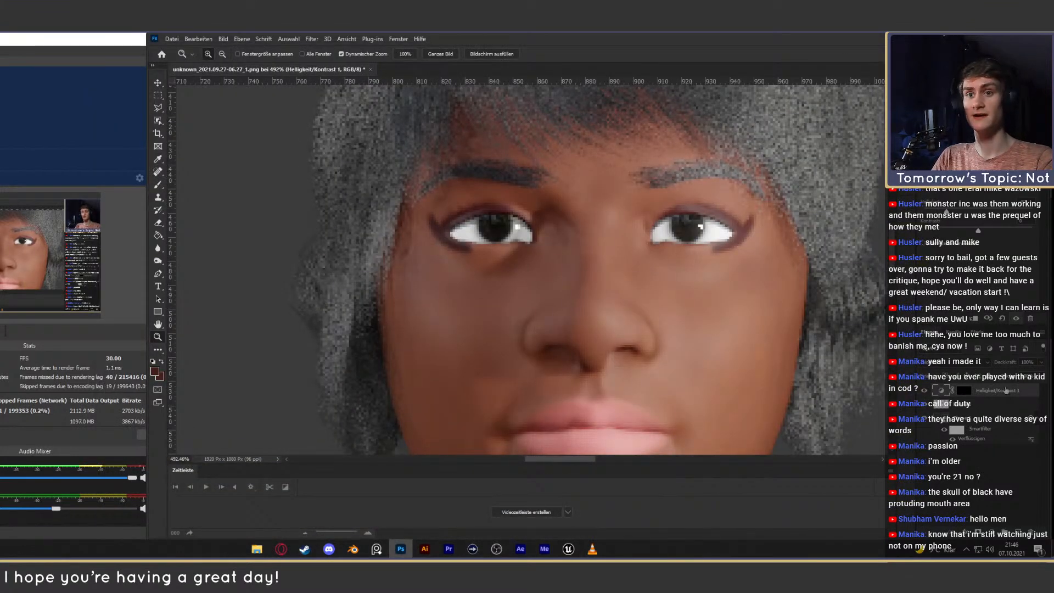
Add a new empty layer and place it below the Brightness/Contrast (Helligkeit/Kontrast) adjustment layer.
{"action": "left_click_drag", "start_coordinate": [577, 278], "coordinate": [595, 250]}
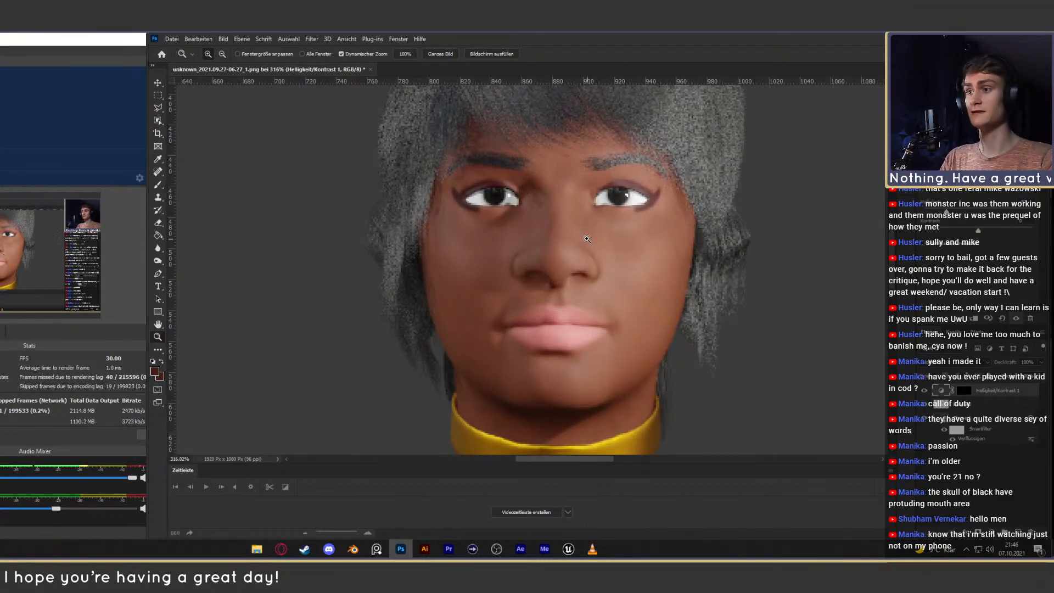
{"action": "left_click_drag", "start_coordinate": [587, 239], "coordinate": [562, 309]}
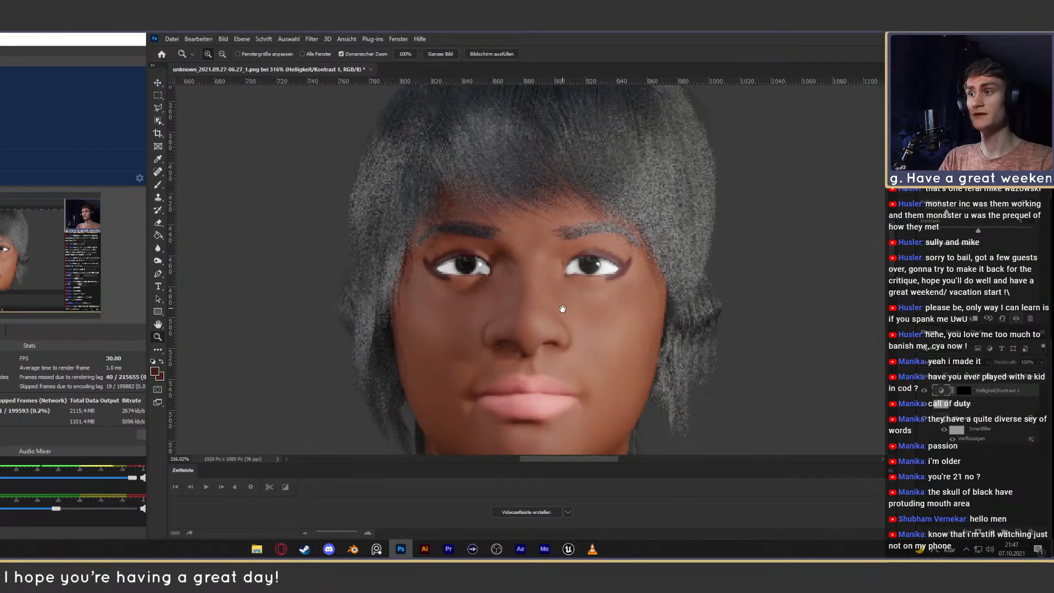
{"action": "left_click_drag", "start_coordinate": [590, 260], "coordinate": [609, 259]}
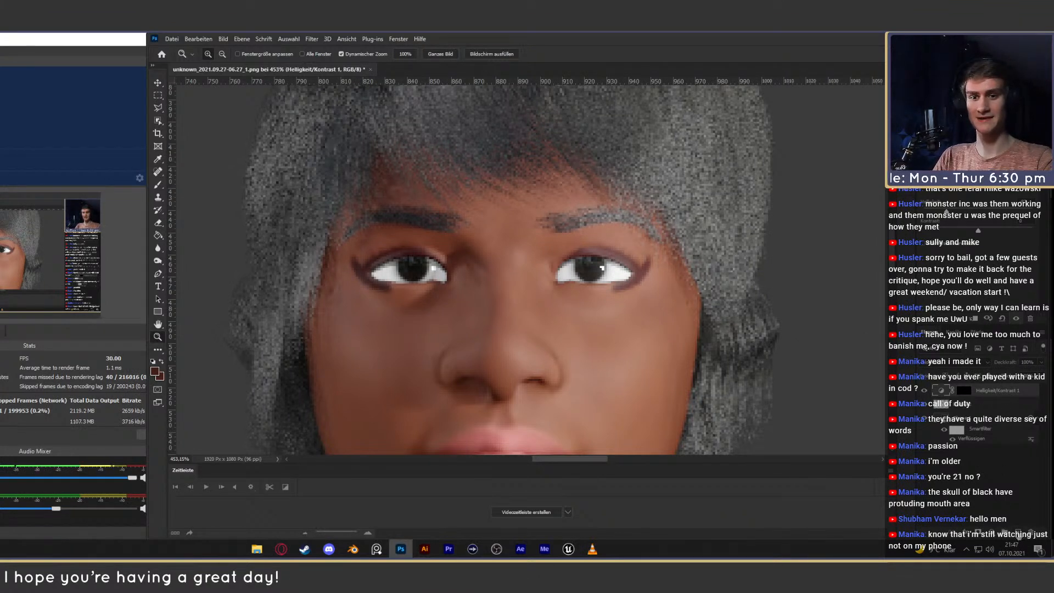
{"action": "key", "text": "ctrl+shift+alt+n"}
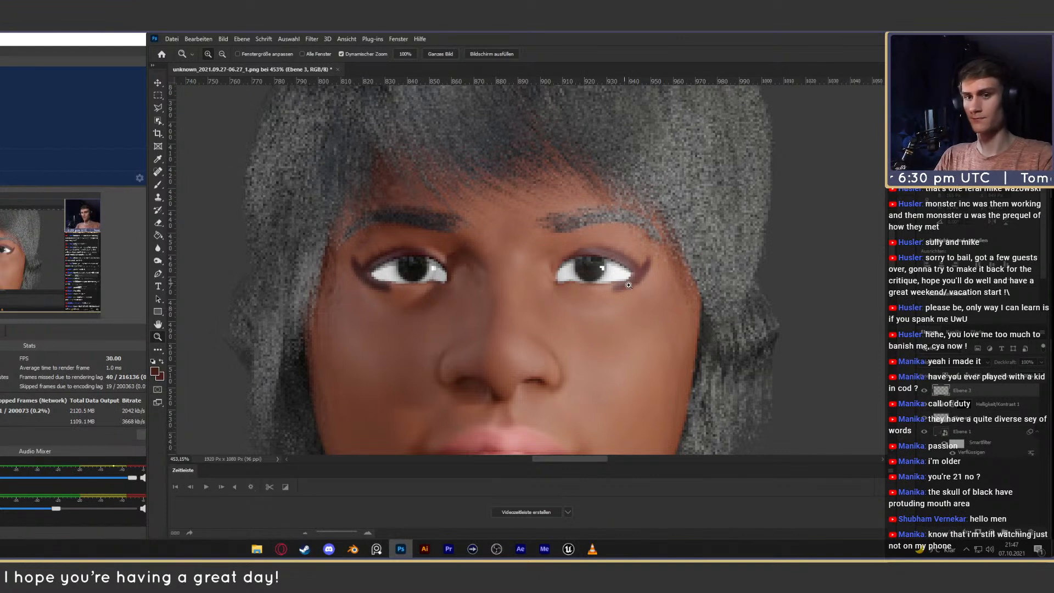
{"action": "left_click_drag", "start_coordinate": [976, 394], "coordinate": [974, 410]}
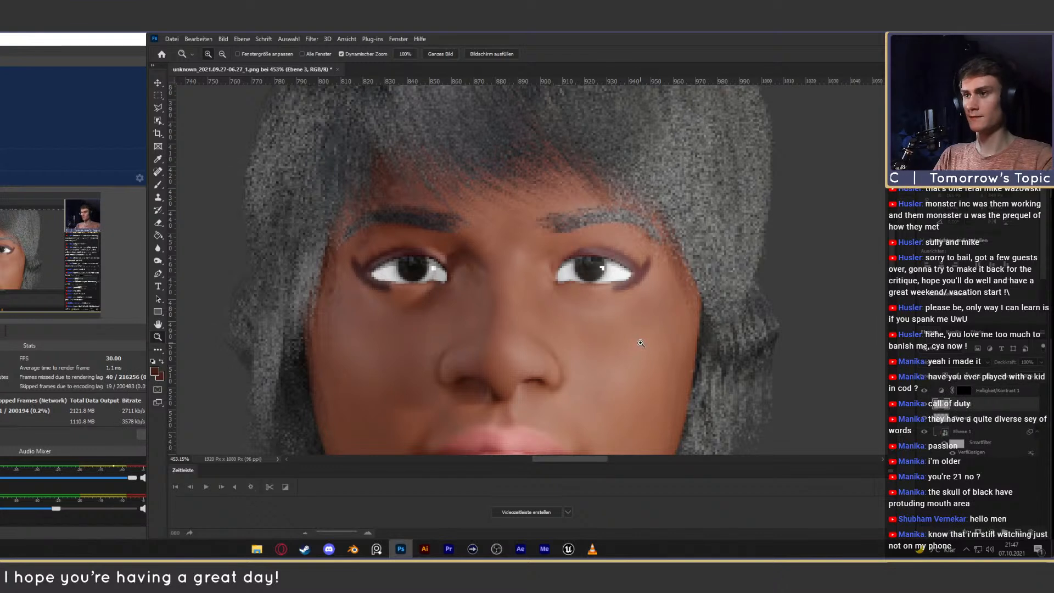
Paint shading along the upper lids and lid creases of both eyes at 14% brush opacity with colours sampled from the face.
{"action": "key", "text": "b"}
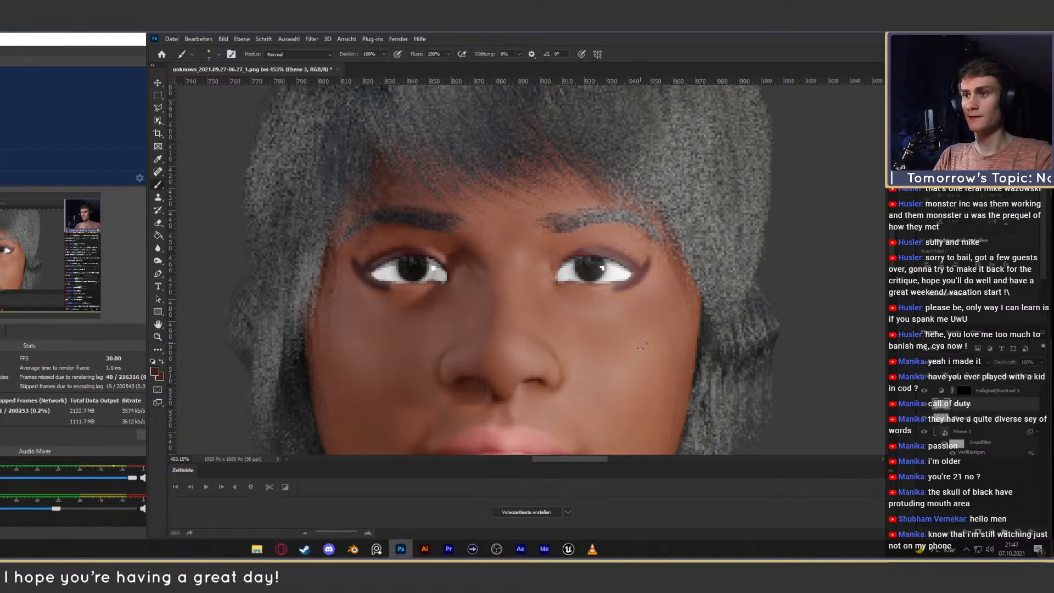
{"action": "left_click", "coordinate": [565, 259], "text": "alt"}
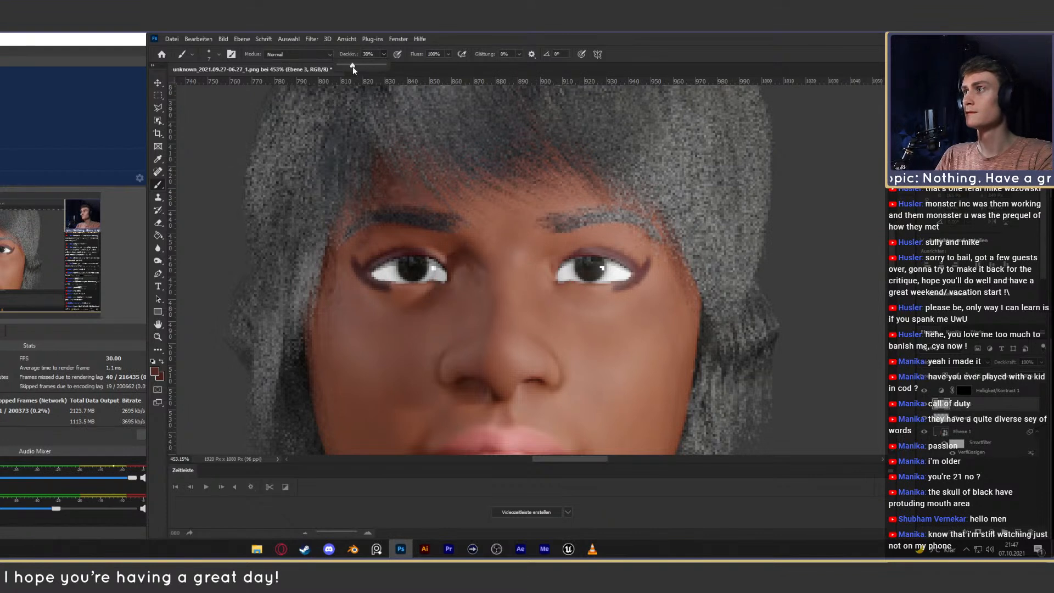
{"action": "left_click_drag", "start_coordinate": [352, 67], "coordinate": [347, 67]}
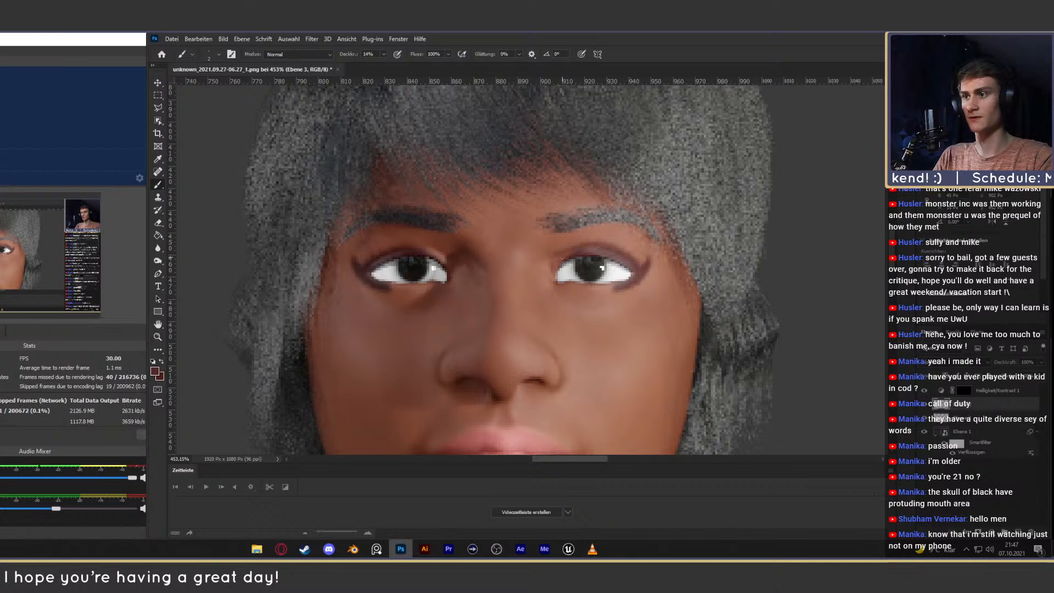
{"action": "left_click", "coordinate": [589, 259], "text": "alt"}
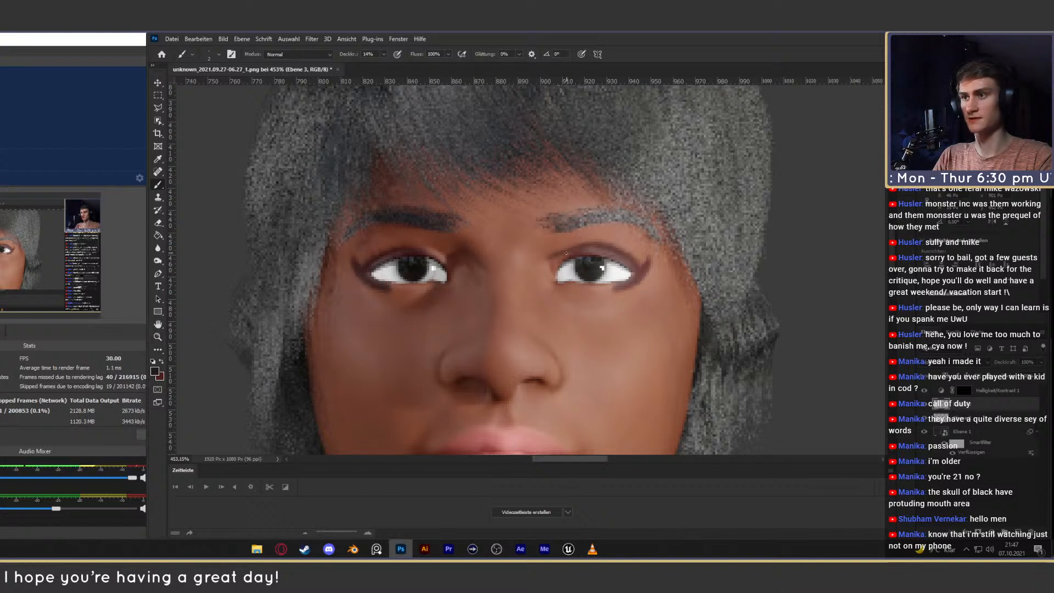
{"action": "scroll", "coordinate": [563, 250], "scroll_direction": "left", "scroll_amount": 2, "text": "ctrl"}
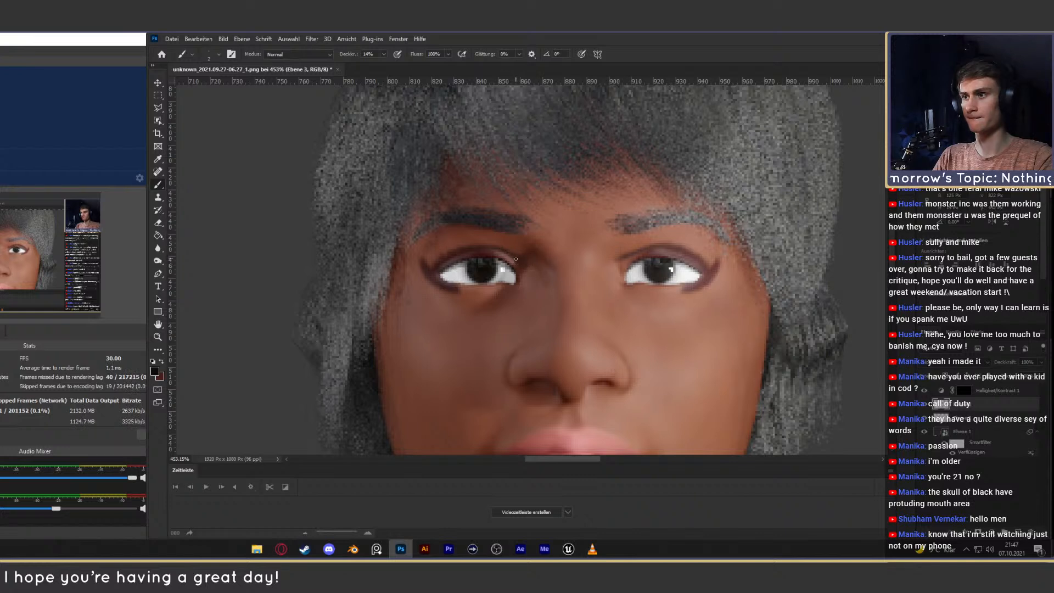
{"action": "left_click_drag", "start_coordinate": [613, 257], "coordinate": [582, 261]}
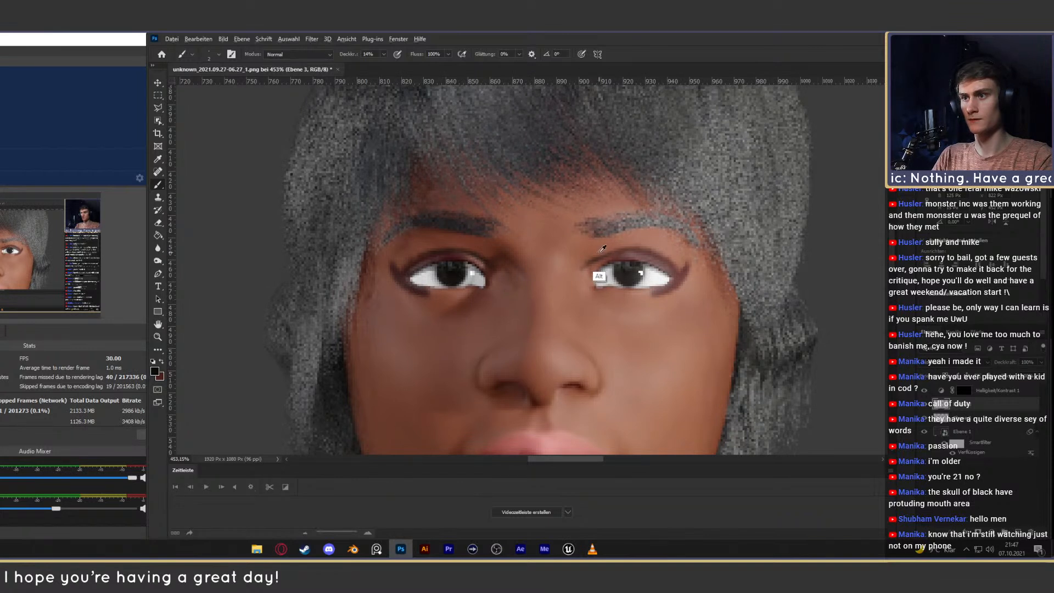
{"action": "left_click", "coordinate": [592, 283], "text": "alt"}
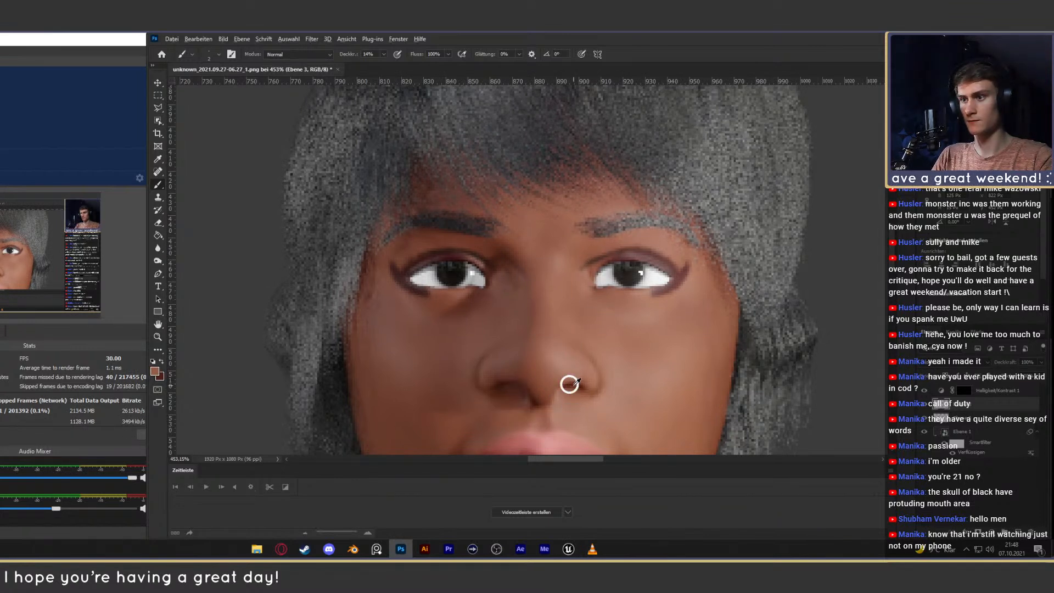
{"action": "left_click", "coordinate": [499, 382], "text": "alt"}
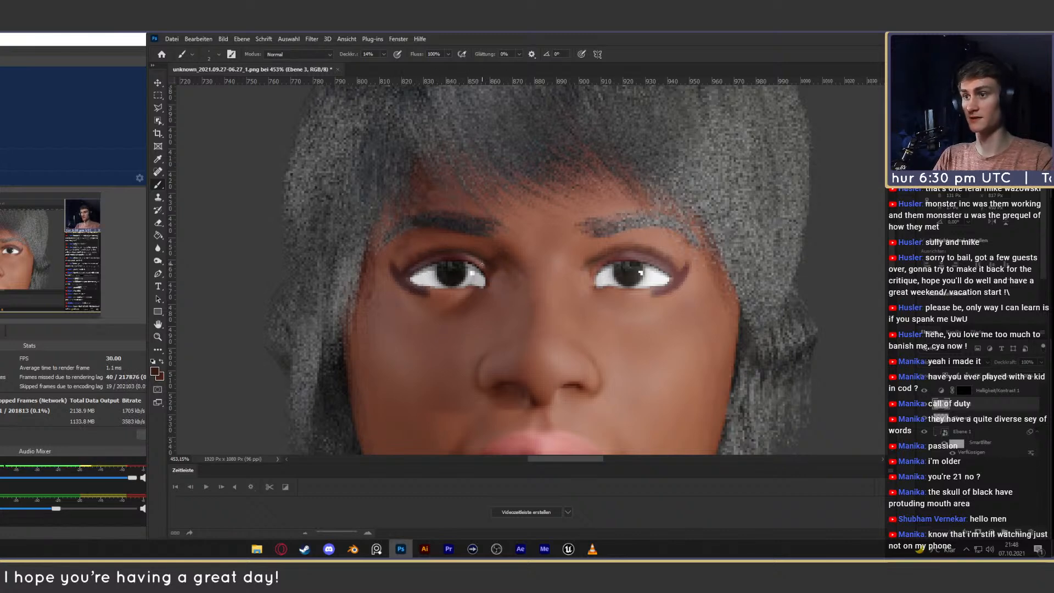
{"action": "key", "text": "z"}
{"action": "left_click_drag", "start_coordinate": [583, 306], "coordinate": [565, 260]}
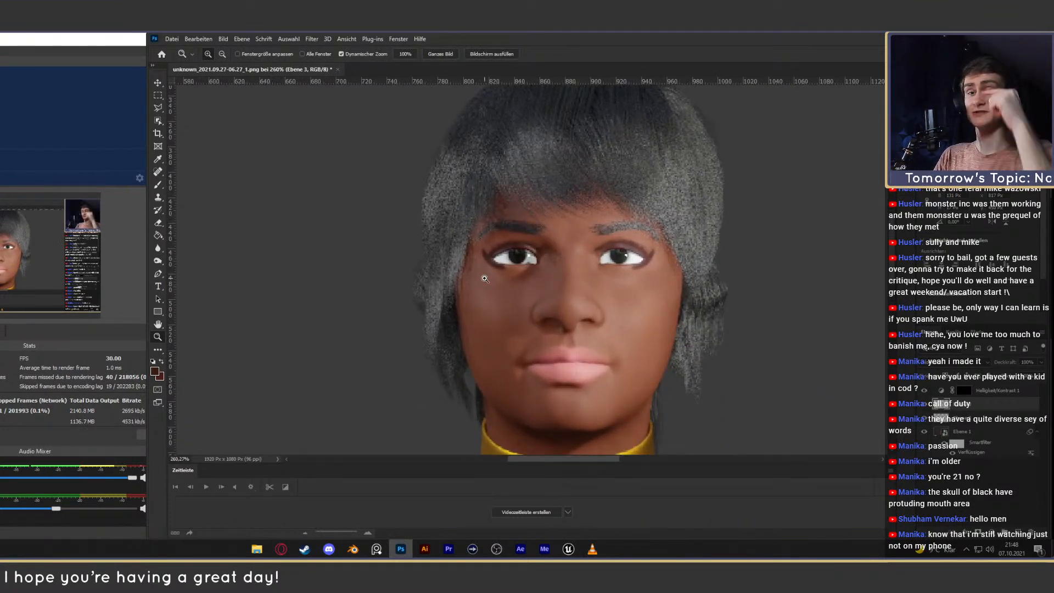
{"action": "left_click_drag", "start_coordinate": [594, 253], "coordinate": [647, 271]}
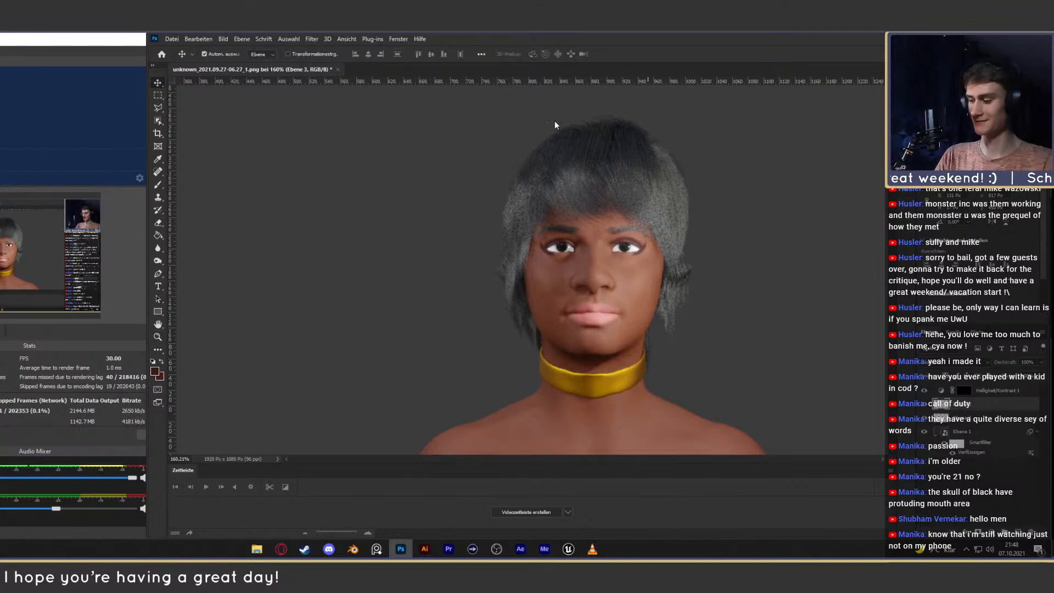
Save the paint-over as the Photoshop file unknown_2021.09.27-06.27_1_V2.psd in the personal_feedback_9 subfolder with maximised compatibility.
{"action": "key", "text": "ctrl+shift+s"}
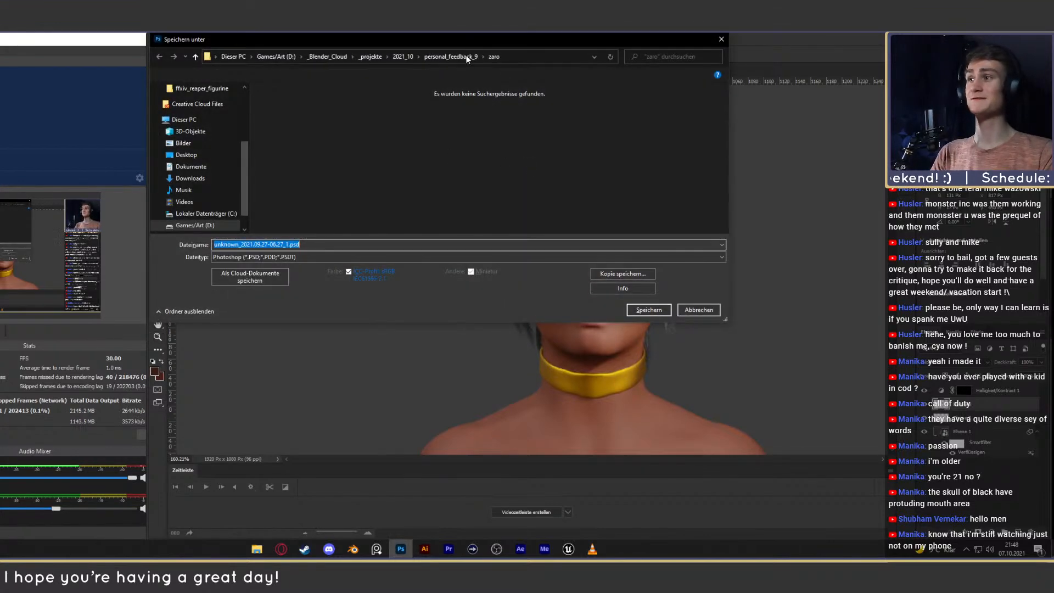
{"action": "left_click_drag", "start_coordinate": [473, 39], "coordinate": [569, 72]}
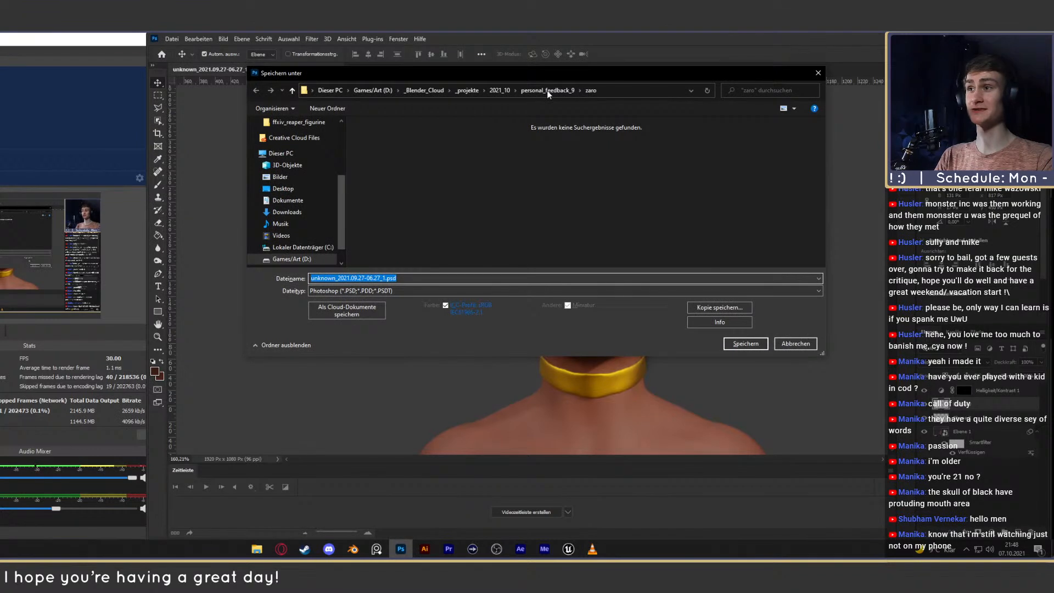
{"action": "left_click", "coordinate": [547, 90]}
{"action": "double_click", "coordinate": [371, 167]}
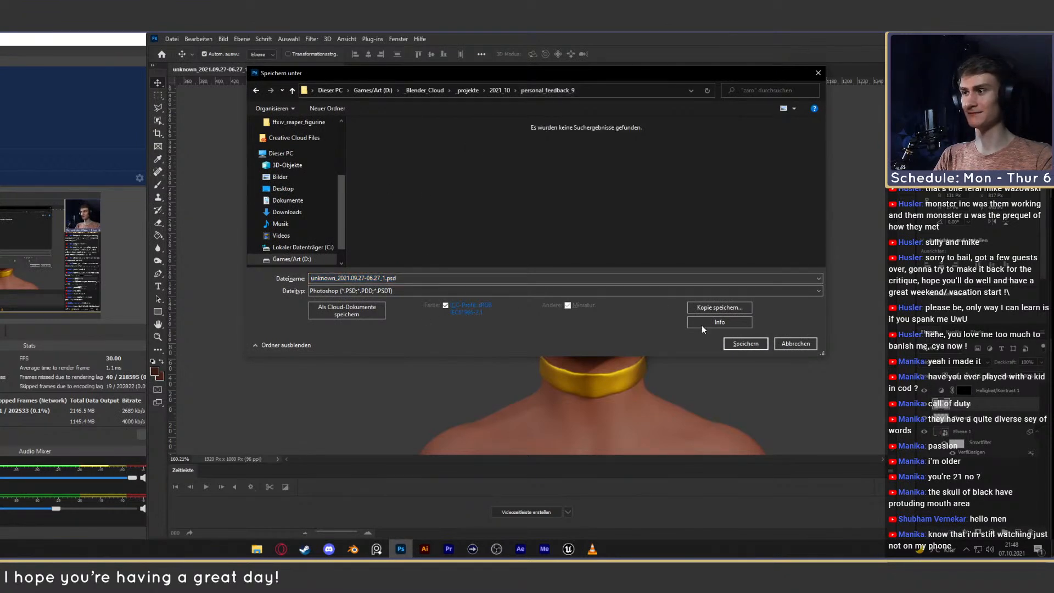
{"action": "left_click", "coordinate": [388, 279]}
{"action": "left_click", "coordinate": [385, 279]}
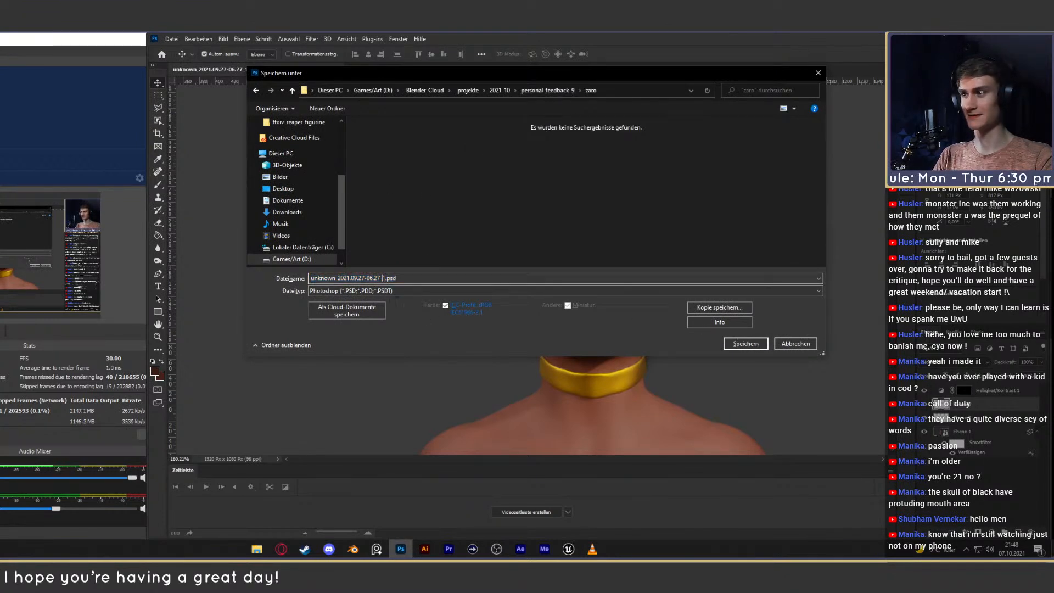
{"action": "type", "text": "_"}
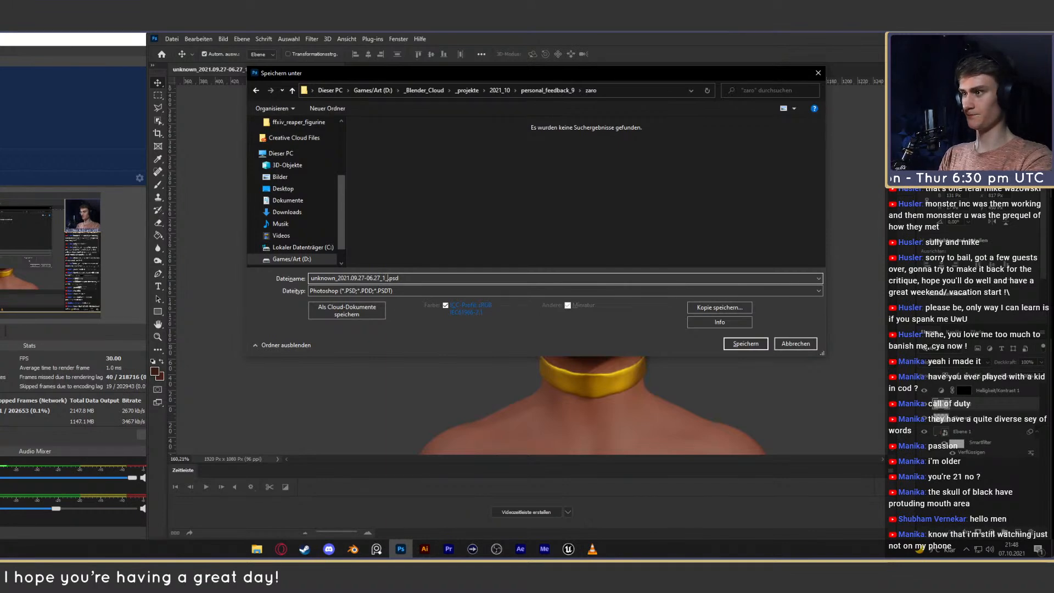
{"action": "type", "text": "V"}
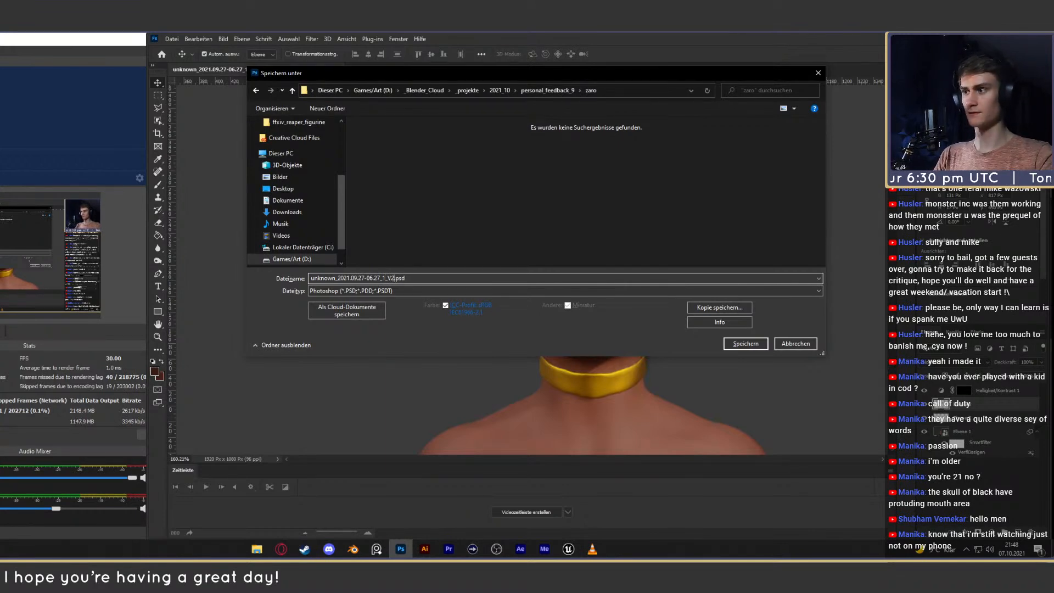
{"action": "type", "text": "2"}
{"action": "left_click", "coordinate": [746, 343]}
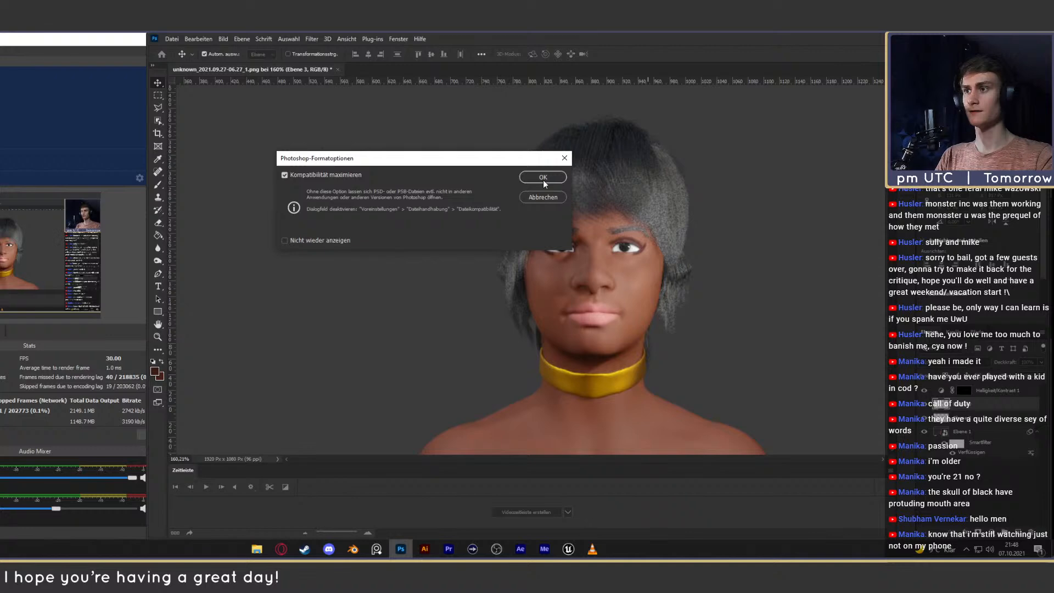
{"action": "left_click", "coordinate": [543, 177]}
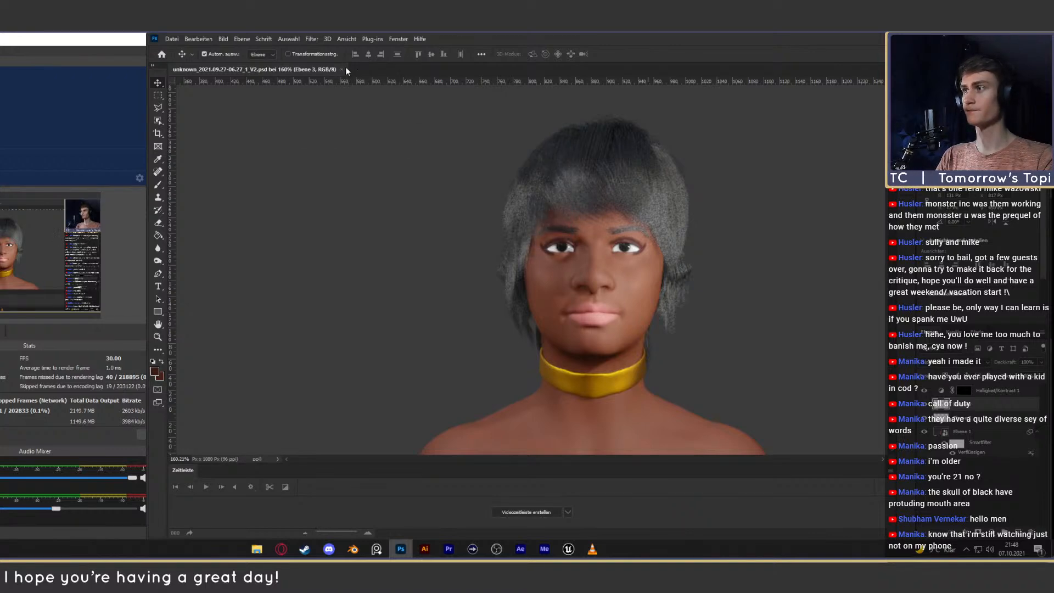
Close the saved document and reopen unknown_2021.09.27-06.27_1_V2.psd from the recent files.
{"action": "left_click", "coordinate": [344, 68]}
{"action": "left_click", "coordinate": [172, 39]}
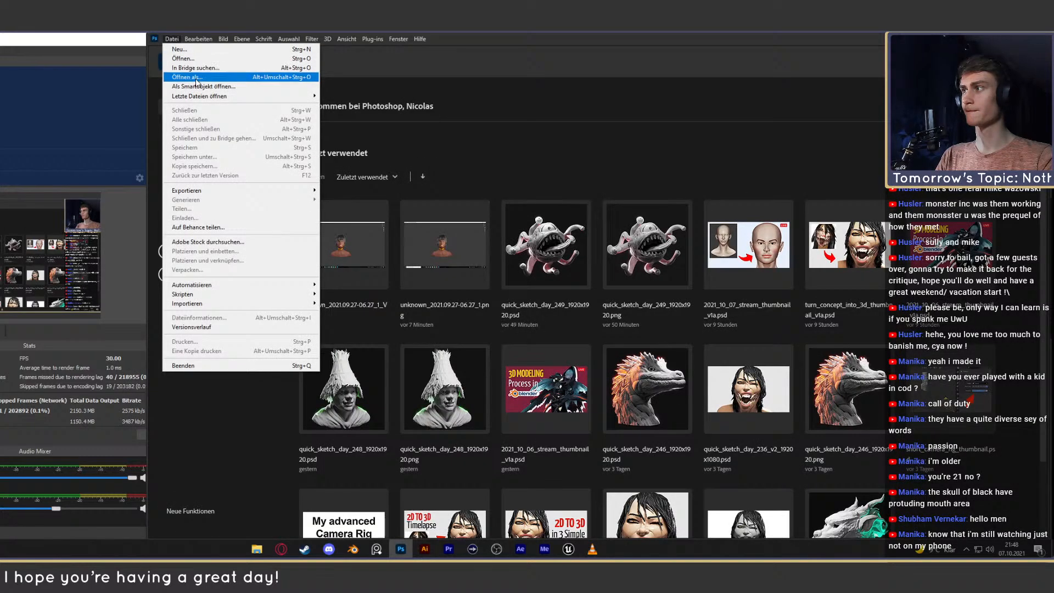
{"action": "mouse_move", "coordinate": [219, 97]}
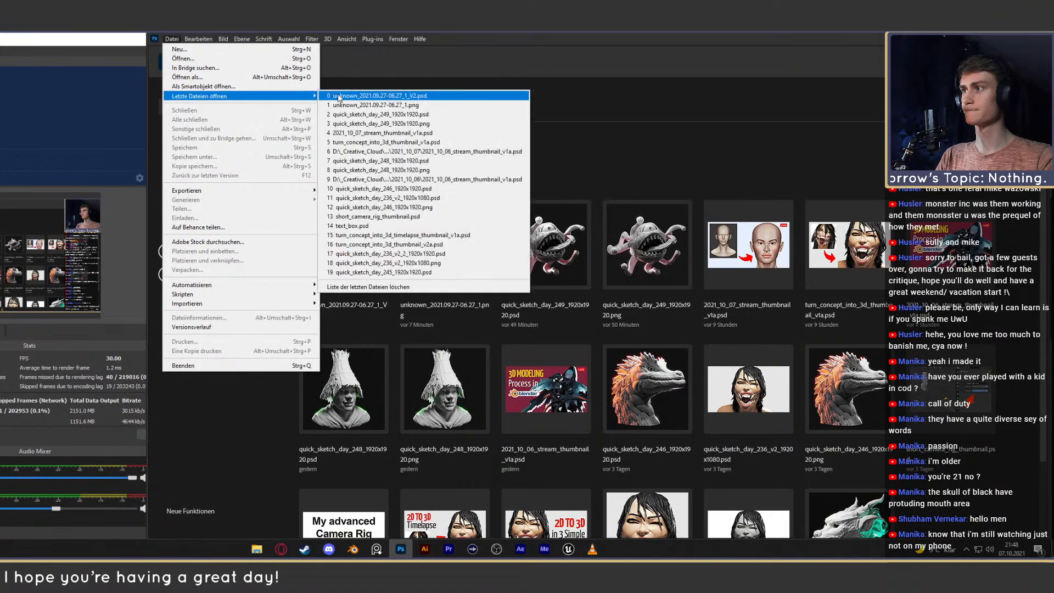
{"action": "left_click", "coordinate": [376, 97]}
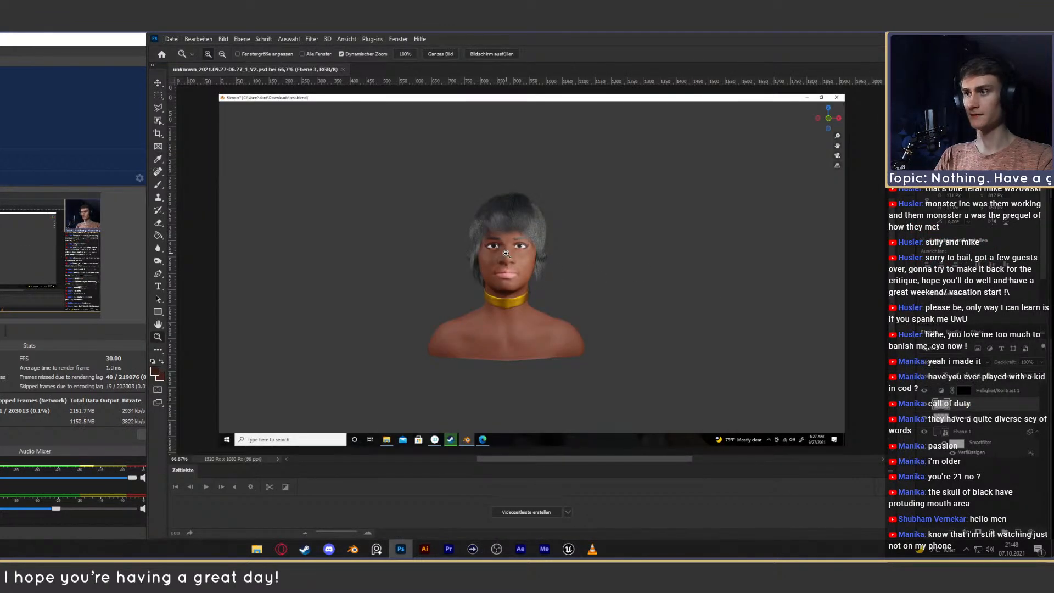
{"action": "left_click_drag", "start_coordinate": [506, 253], "coordinate": [554, 253]}
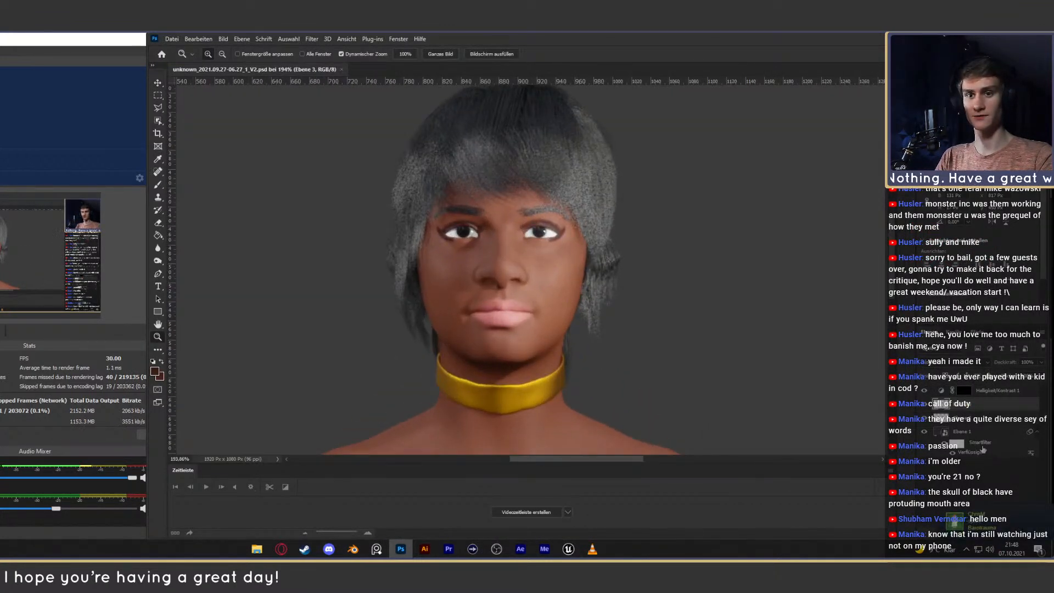
Duplicate the liquified Ebene 1 below itself, group the original with the layers up to Helligkeit/Kontrast 1, and select the duplicate.
{"action": "left_click_drag", "start_coordinate": [980, 435], "coordinate": [985, 465], "text": "alt"}
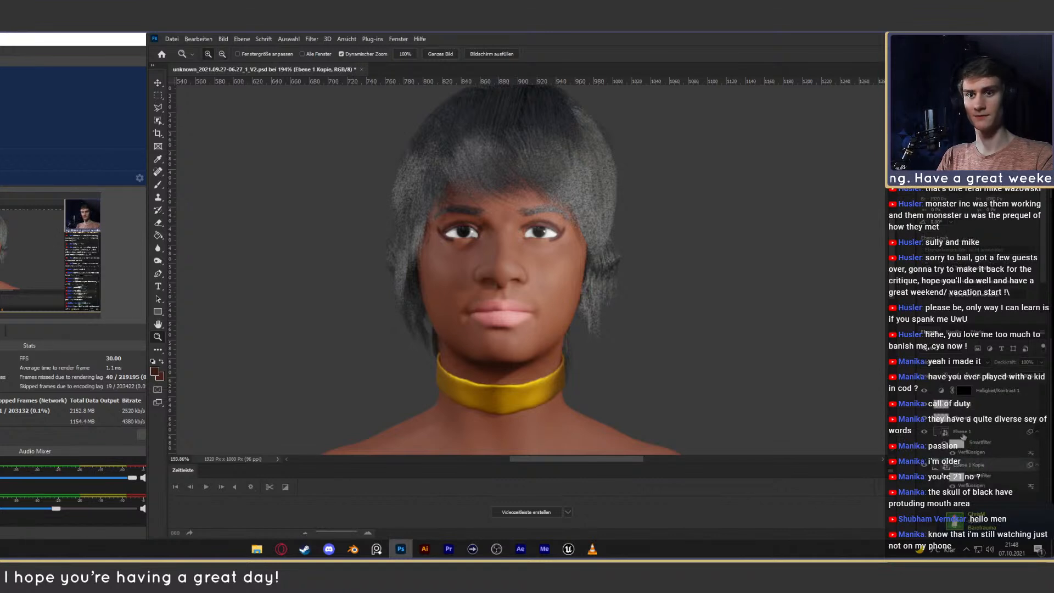
{"action": "left_click", "coordinate": [1002, 433]}
{"action": "left_click", "coordinate": [1001, 394], "text": "shift"}
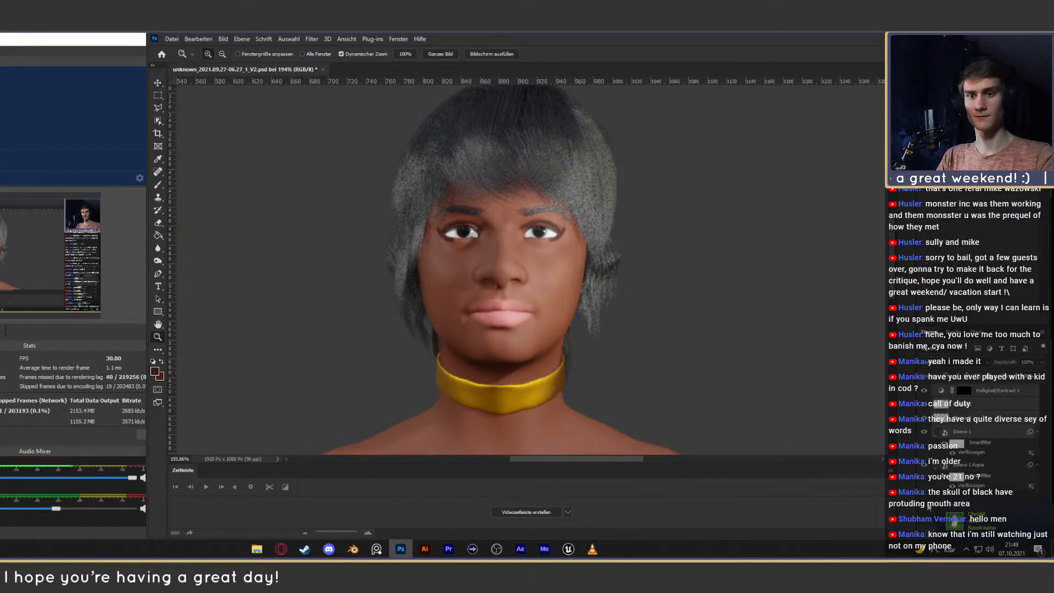
{"action": "left_click", "coordinate": [1004, 531]}
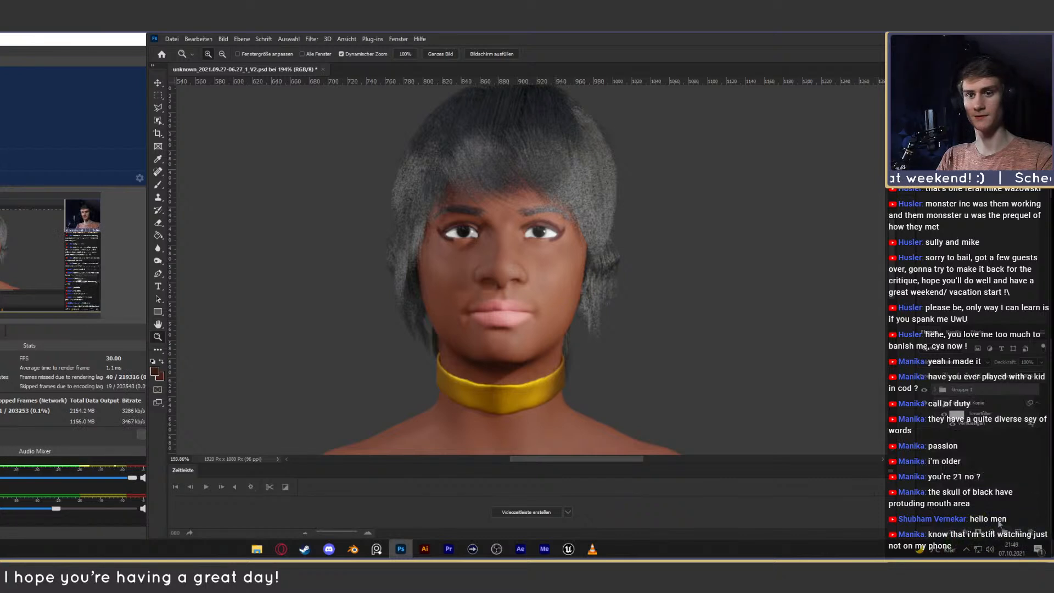
{"action": "left_click", "coordinate": [963, 405]}
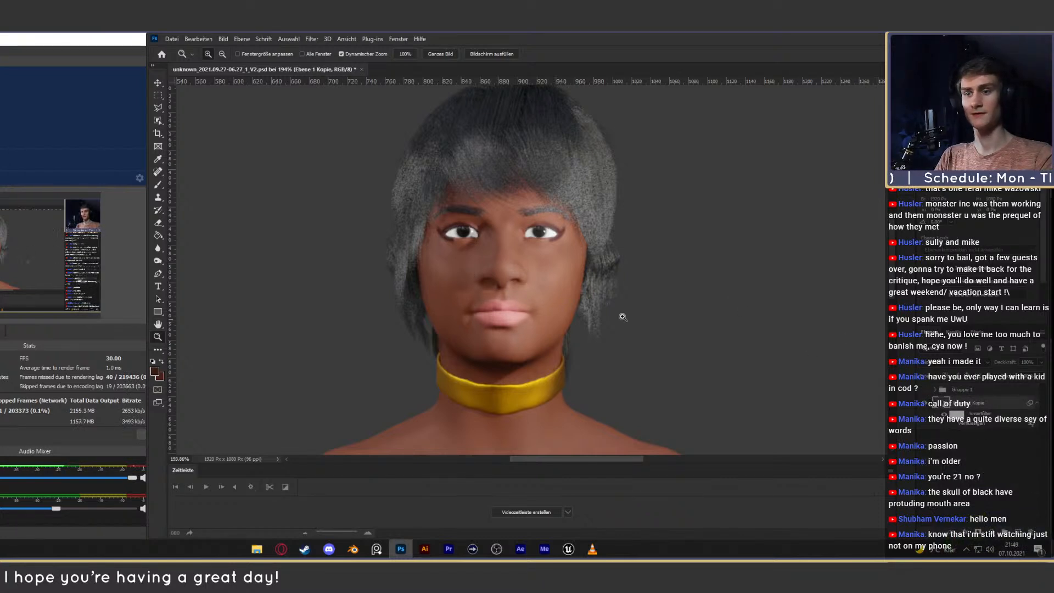
Compare the face, especially the nose and mouth, with and without the correction group at 98% and 404% zoom.
{"action": "left_click_drag", "start_coordinate": [509, 283], "coordinate": [476, 281]}
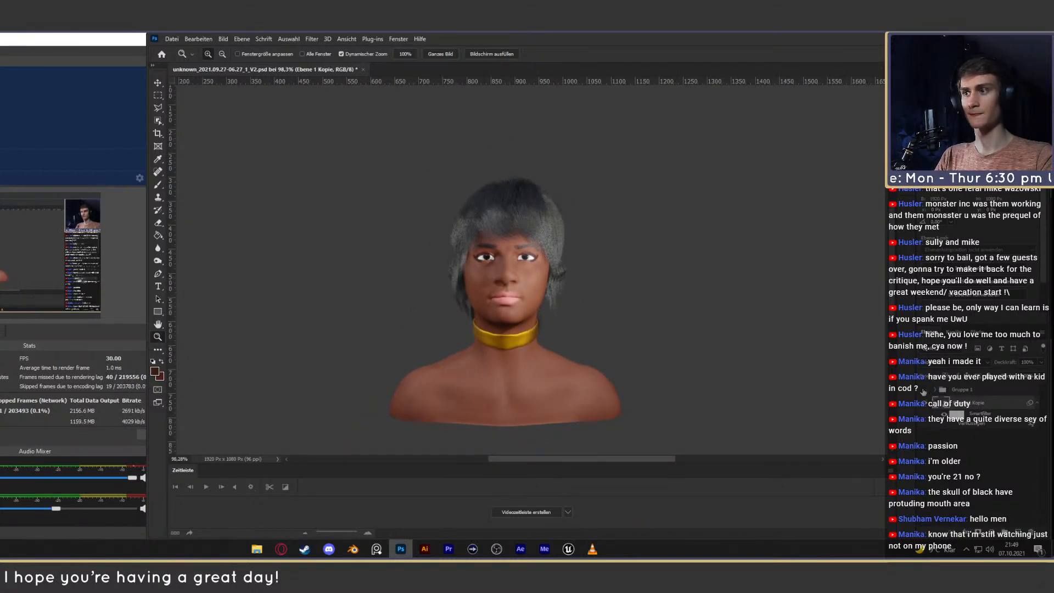
{"action": "left_click", "coordinate": [923, 390]}
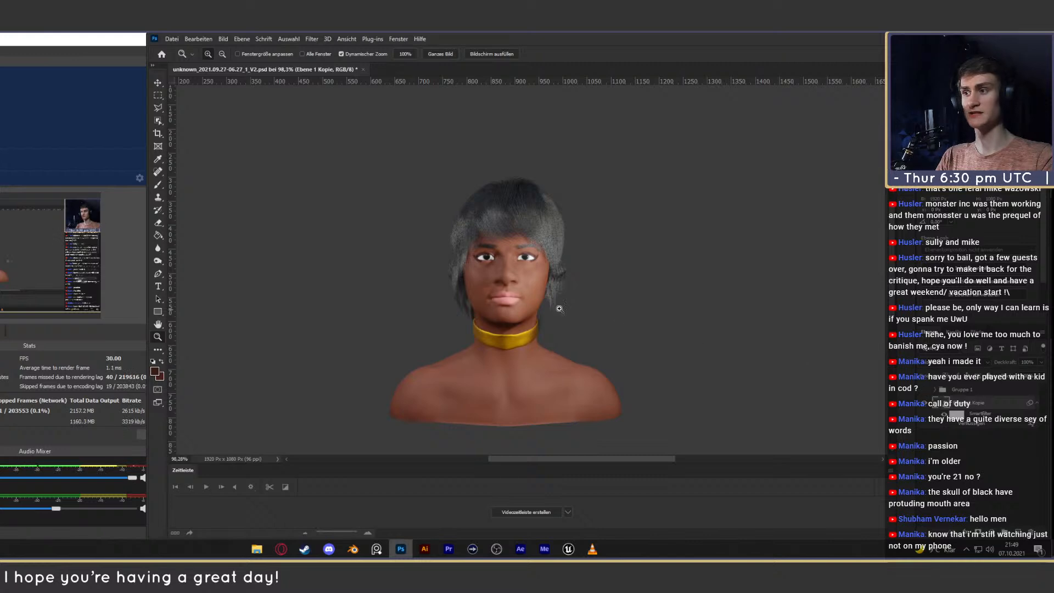
{"action": "left_click_drag", "start_coordinate": [501, 292], "coordinate": [551, 311]}
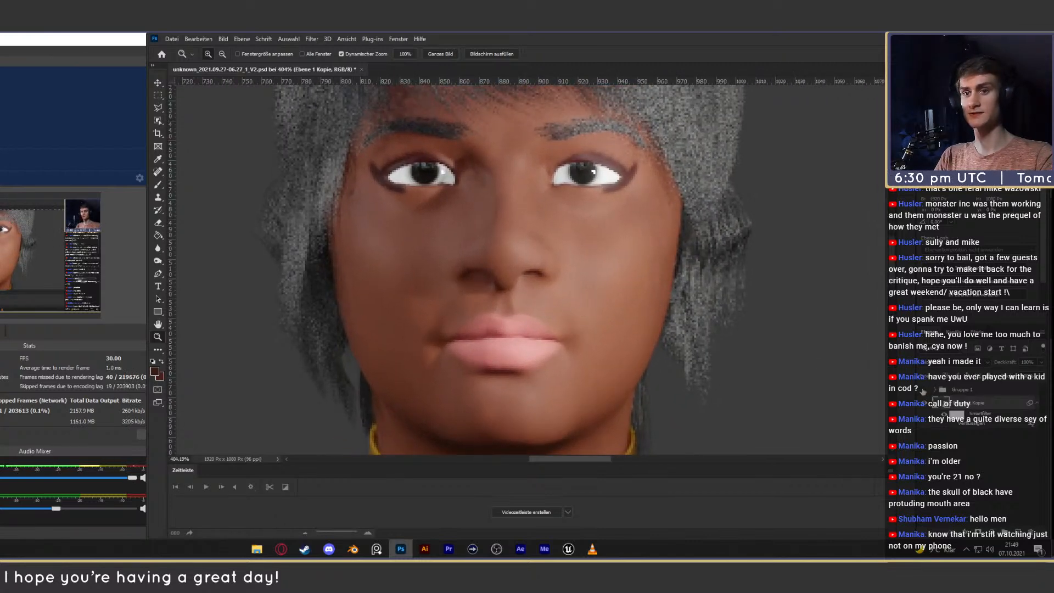
{"action": "left_click", "coordinate": [924, 390]}
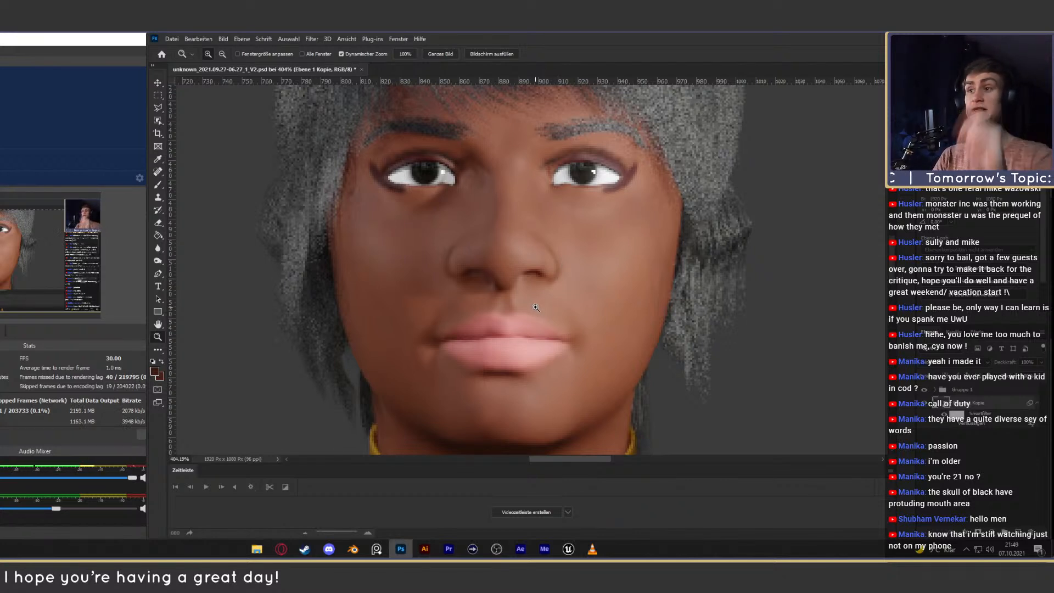
{"action": "left_click", "coordinate": [923, 390]}
{"action": "left_click", "coordinate": [923, 390]}
{"action": "left_click_drag", "start_coordinate": [557, 339], "coordinate": [502, 338]}
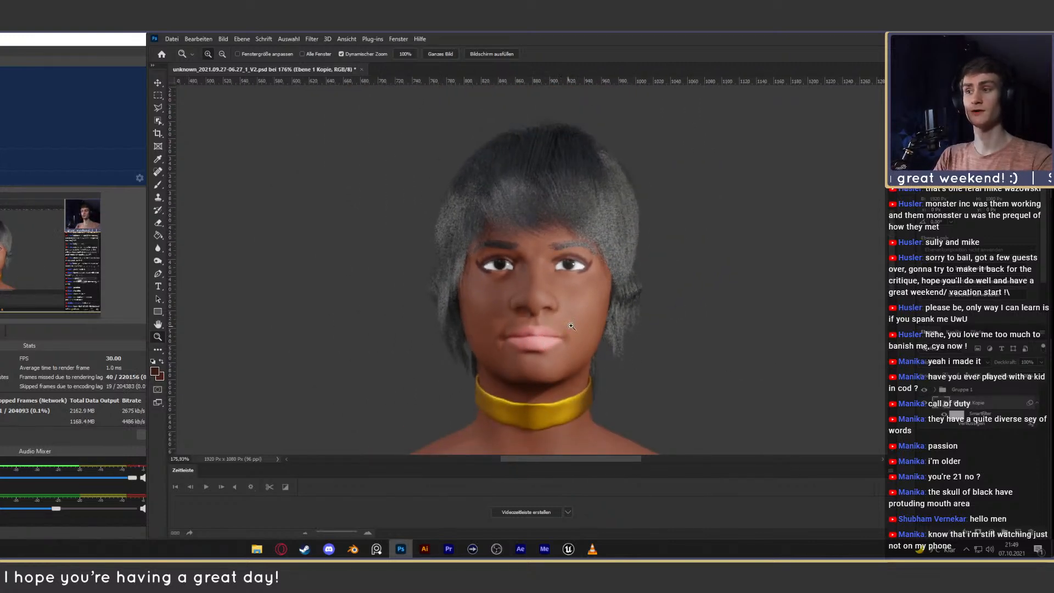
Compare the eyes and nose with and without the correction group at 484% zoom.
{"action": "left_click_drag", "start_coordinate": [558, 260], "coordinate": [588, 264]}
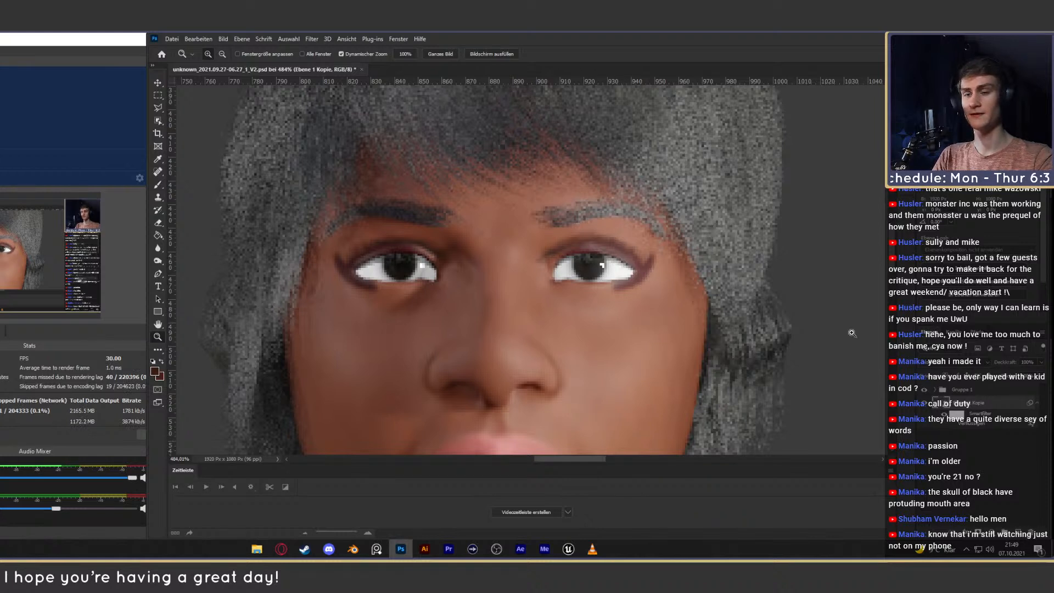
{"action": "left_click", "coordinate": [924, 391]}
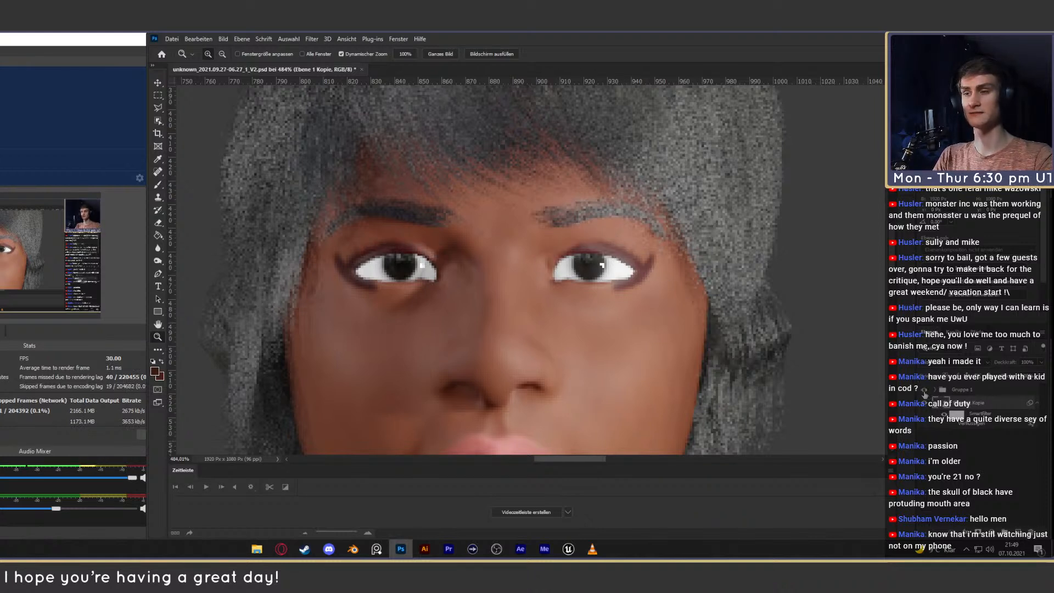
{"action": "left_click", "coordinate": [923, 391]}
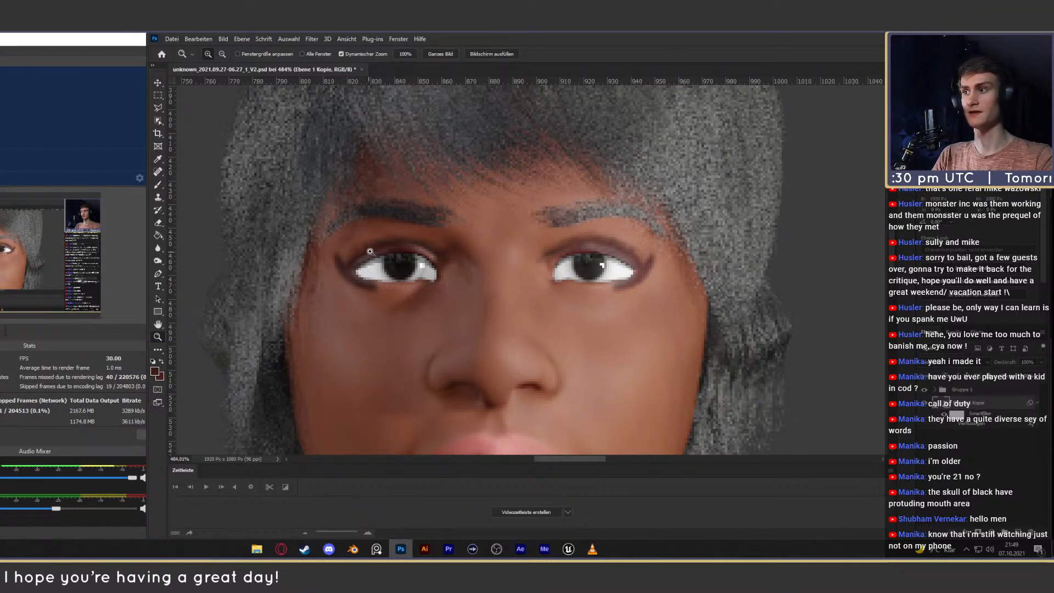
{"action": "left_click", "coordinate": [924, 391]}
{"action": "left_click", "coordinate": [924, 391]}
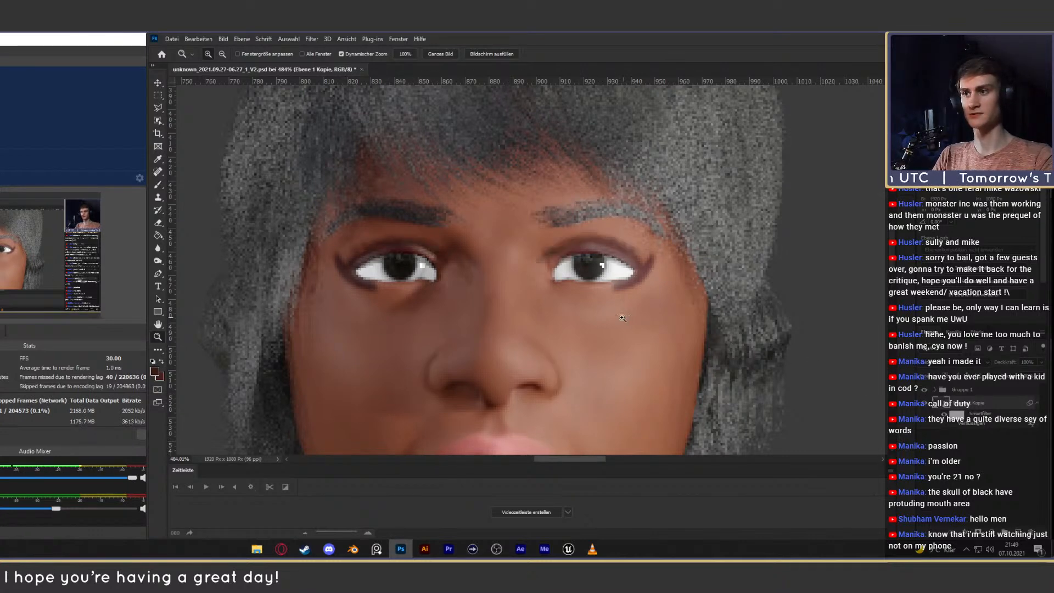
{"action": "left_click_drag", "start_coordinate": [625, 284], "coordinate": [604, 305]}
{"action": "left_click_drag", "start_coordinate": [592, 344], "coordinate": [599, 297]}
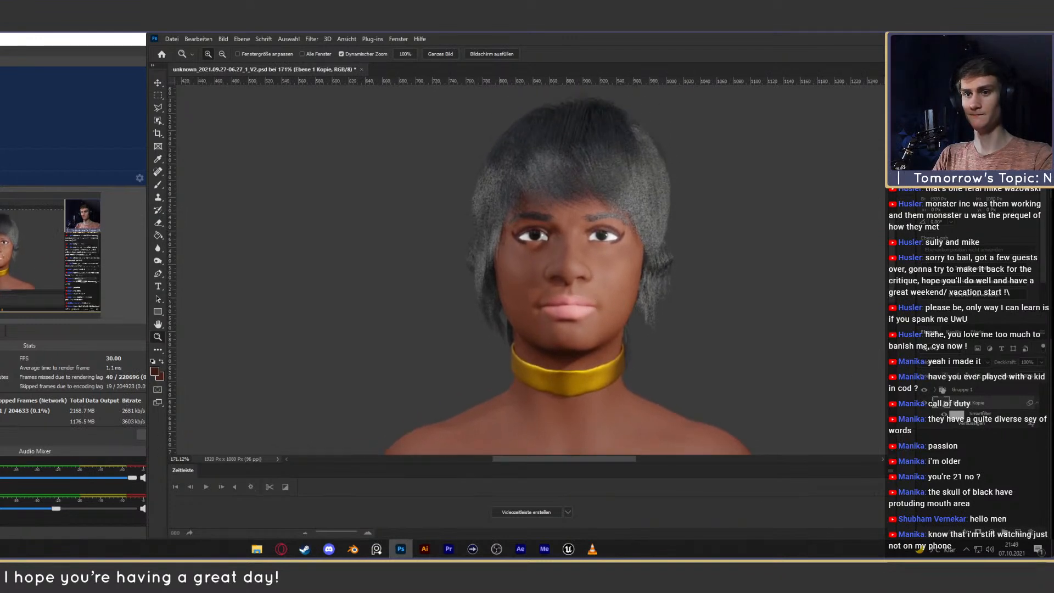
Compare the whole portrait with and without the correction group at 171% and 94% zoom.
{"action": "left_click", "coordinate": [923, 391]}
{"action": "left_click", "coordinate": [924, 391]}
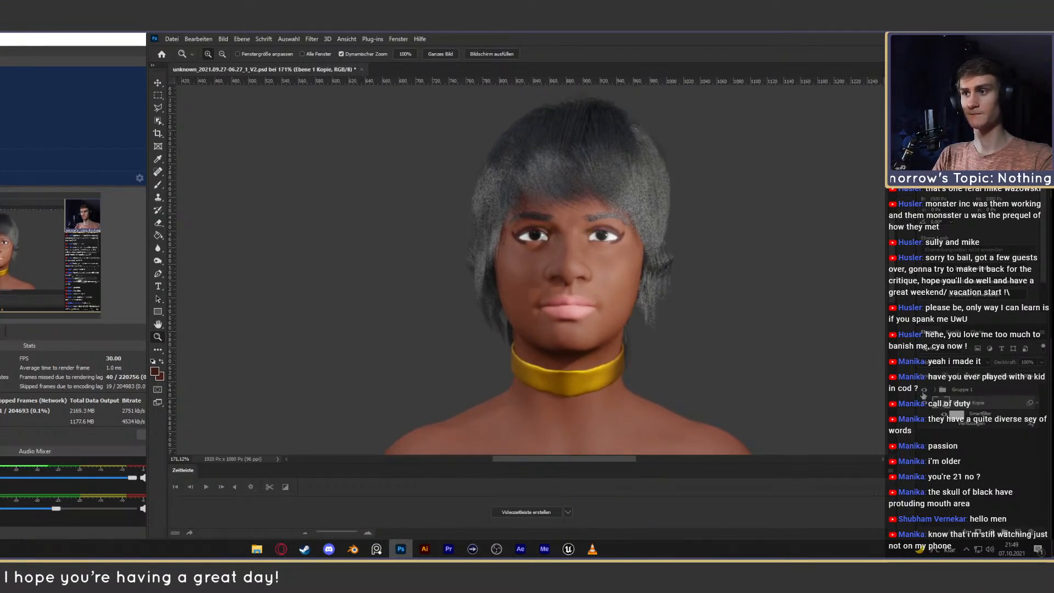
{"action": "left_click", "coordinate": [923, 391]}
{"action": "left_click", "coordinate": [924, 390]}
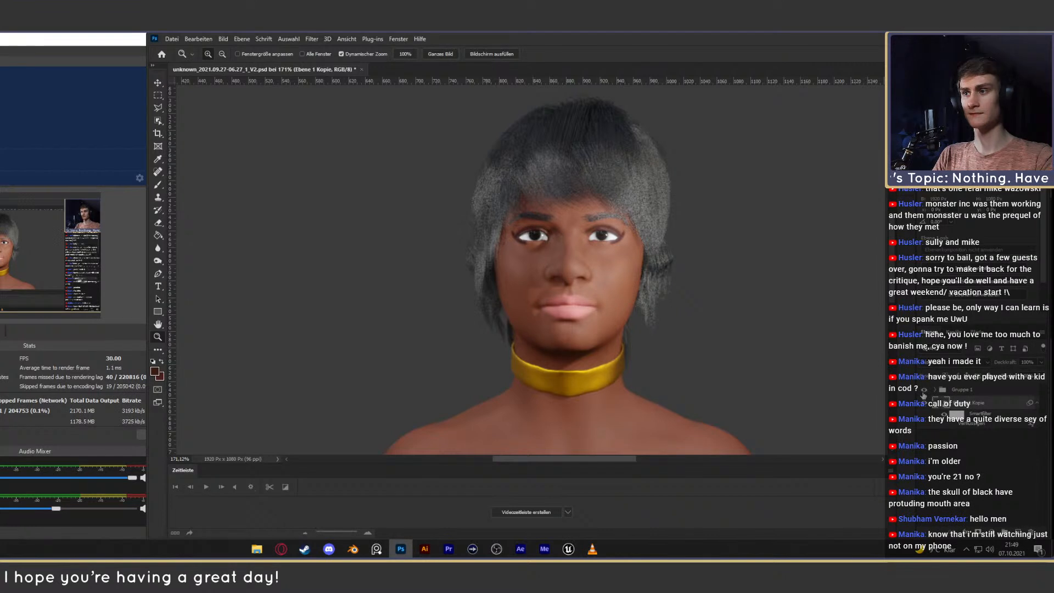
{"action": "left_click_drag", "start_coordinate": [661, 332], "coordinate": [615, 301]}
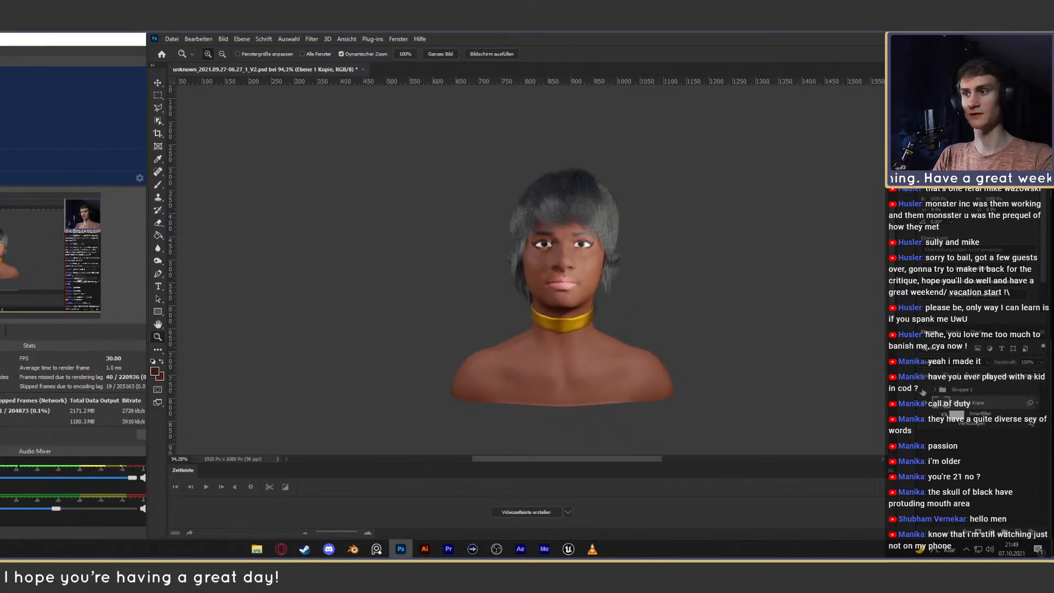
{"action": "left_click", "coordinate": [923, 389]}
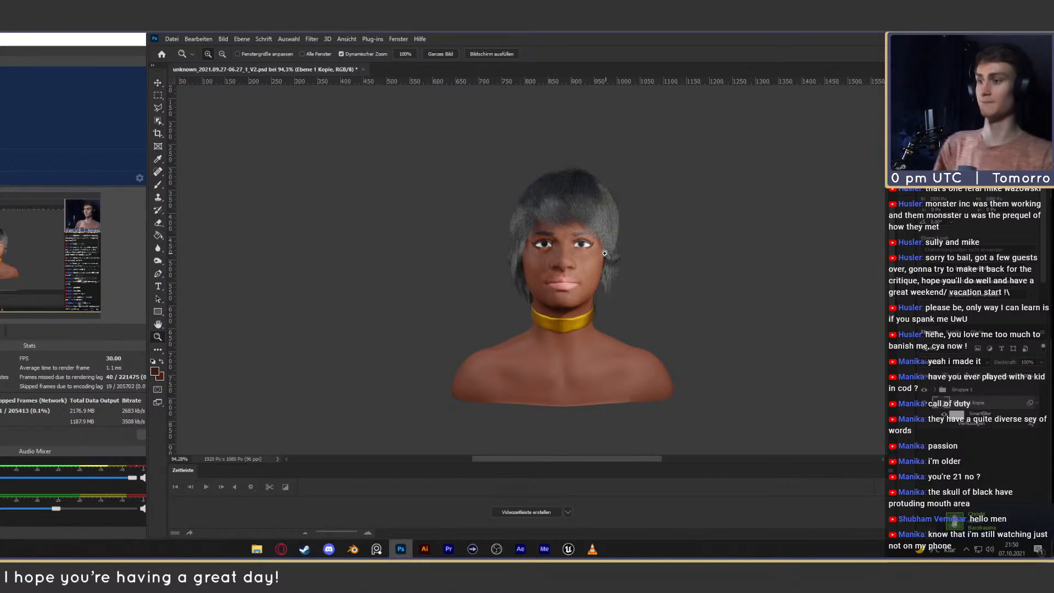
Examine the eyes and eyelids of the corrected portrait at 232% and 484% zoom.
{"action": "left_click_drag", "start_coordinate": [605, 262], "coordinate": [649, 256]}
{"action": "left_click_drag", "start_coordinate": [513, 229], "coordinate": [598, 227]}
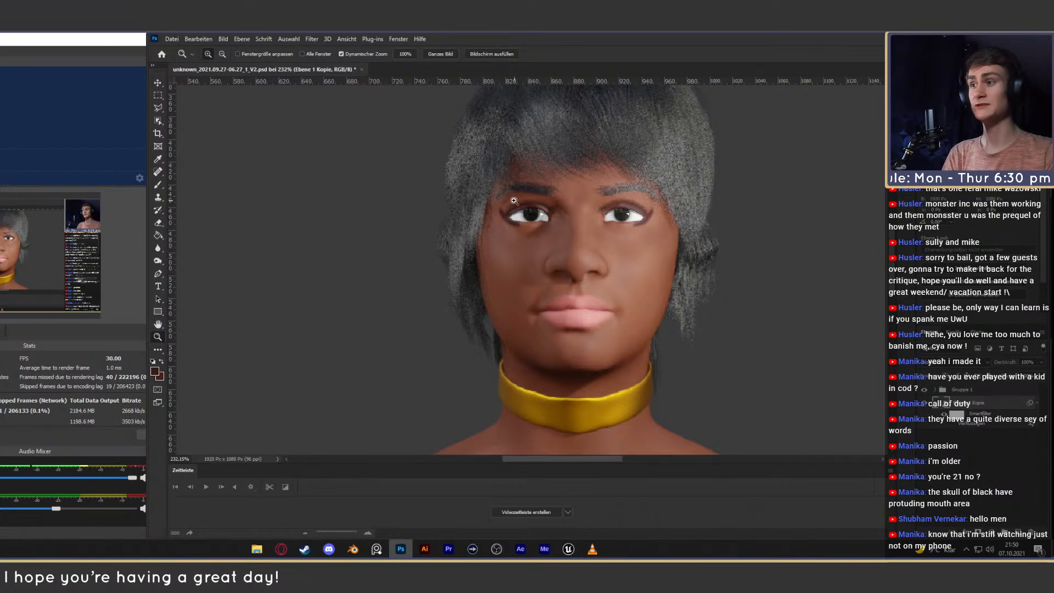
{"action": "left_click_drag", "start_coordinate": [648, 216], "coordinate": [676, 217]}
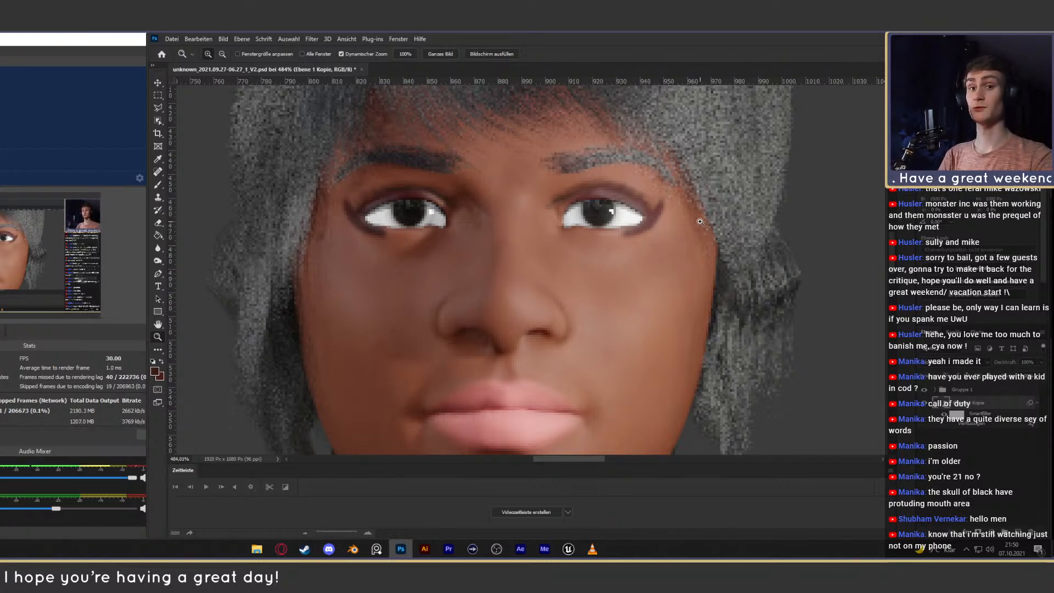
Save the changes to the paint-over document and switch to Blender.
{"action": "left_click_drag", "start_coordinate": [585, 263], "coordinate": [534, 259]}
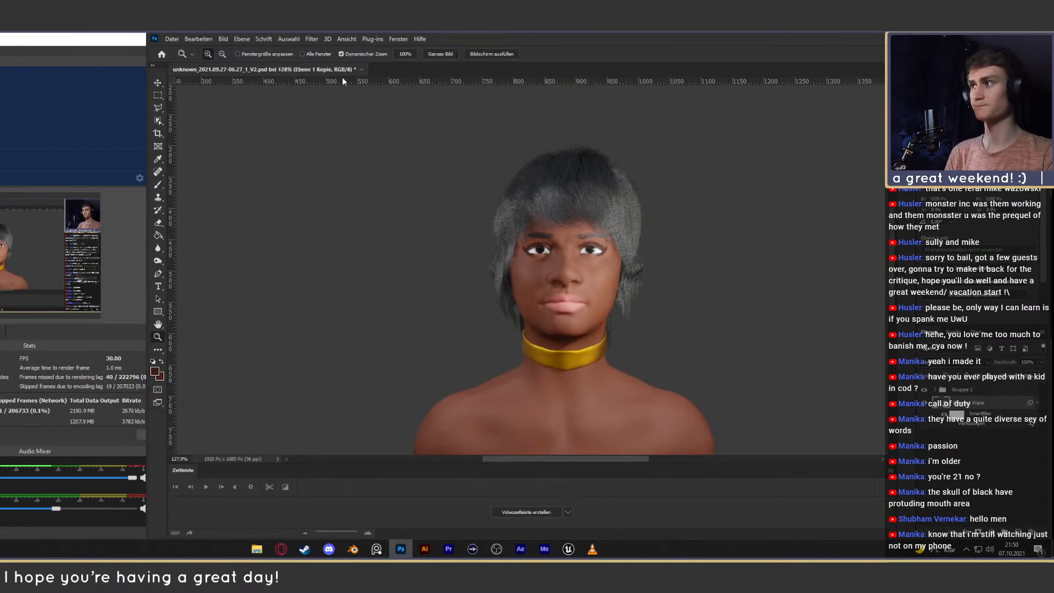
{"action": "key", "text": "ctrl+s"}
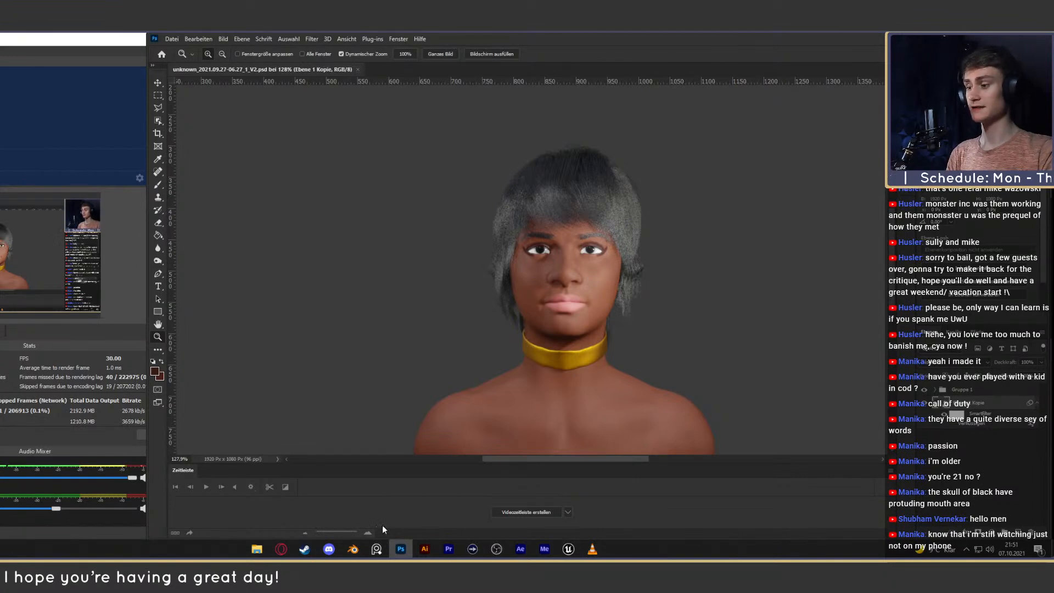
{"action": "left_click", "coordinate": [353, 549]}
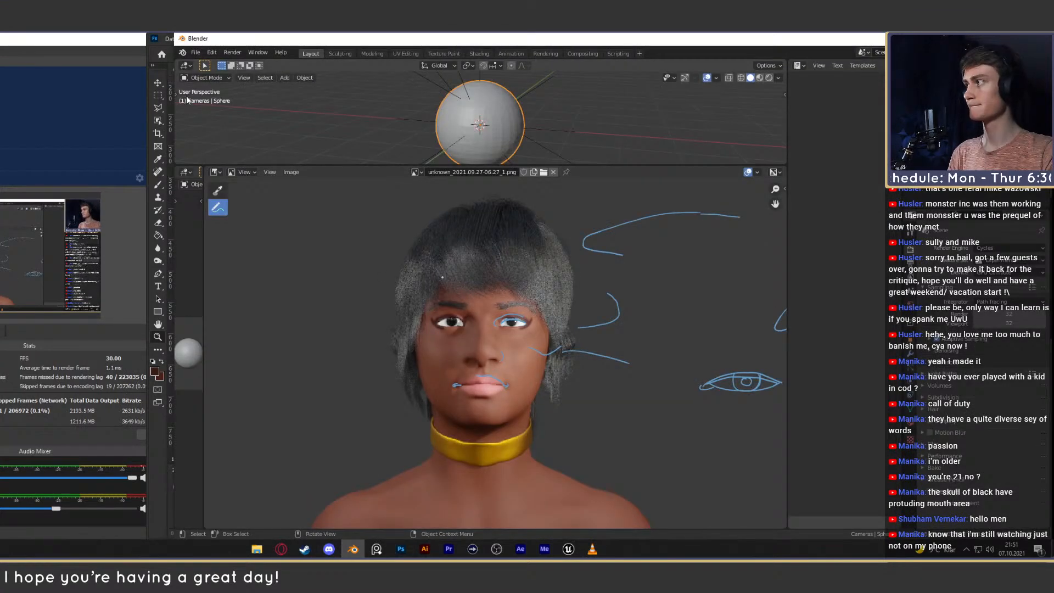
Start a new Blender file, discarding the unsaved annotated portrait scene.
{"action": "left_click", "coordinate": [195, 52]}
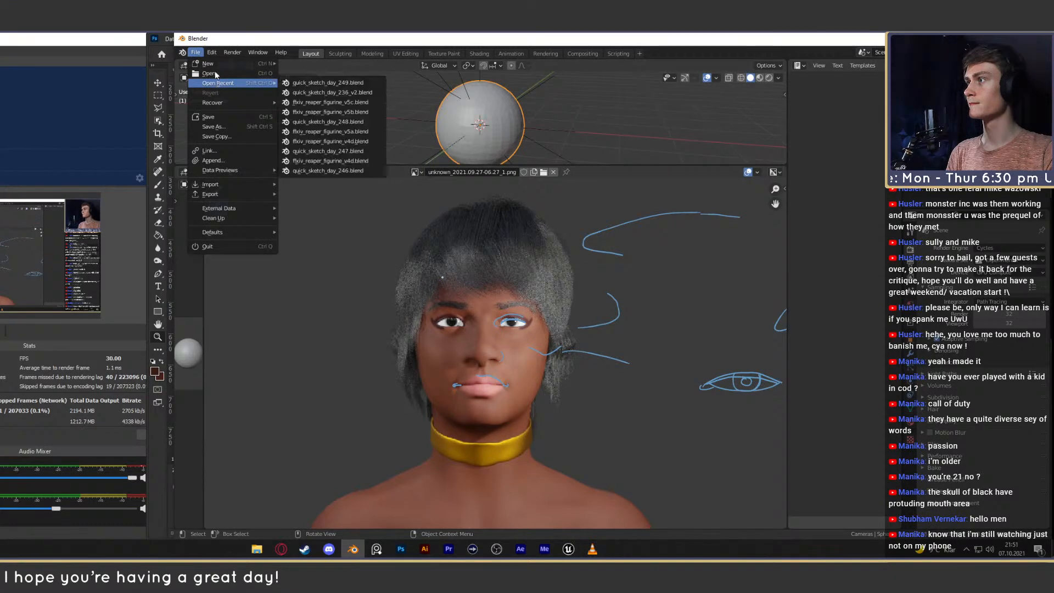
{"action": "left_click", "coordinate": [215, 73]}
{"action": "left_click", "coordinate": [631, 308]}
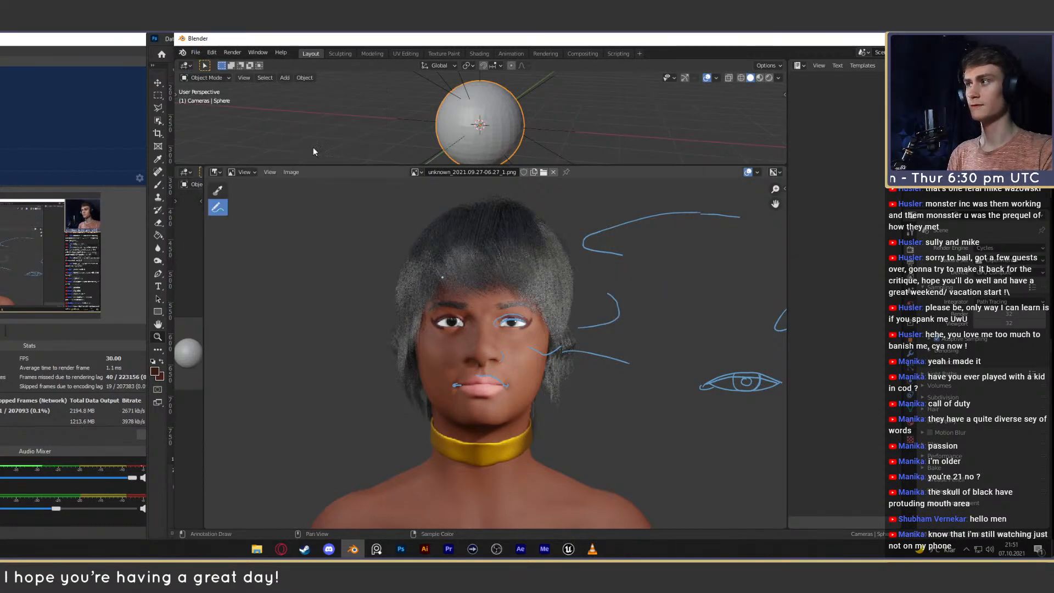
{"action": "left_click", "coordinate": [194, 52]}
{"action": "mouse_move", "coordinate": [208, 65]}
{"action": "left_click", "coordinate": [293, 63]}
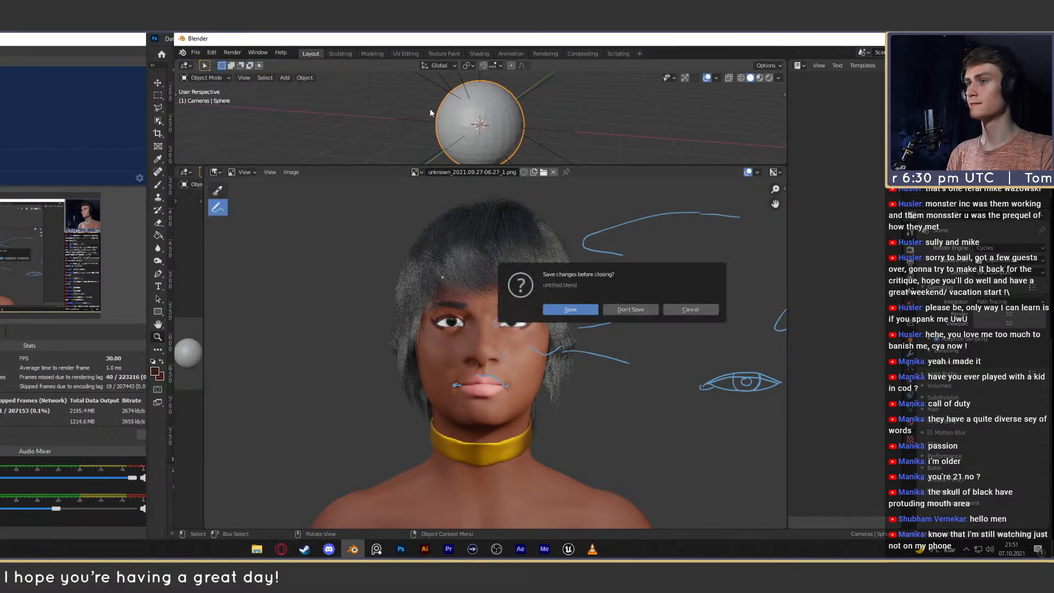
{"action": "left_click", "coordinate": [623, 309]}
Enlarge the 3D viewport, turn the area below it into an Image Editor and load unknown_2021.10.01-19.20_1.png from the zaro folder there.
{"action": "left_click_drag", "start_coordinate": [472, 517], "coordinate": [471, 298]}
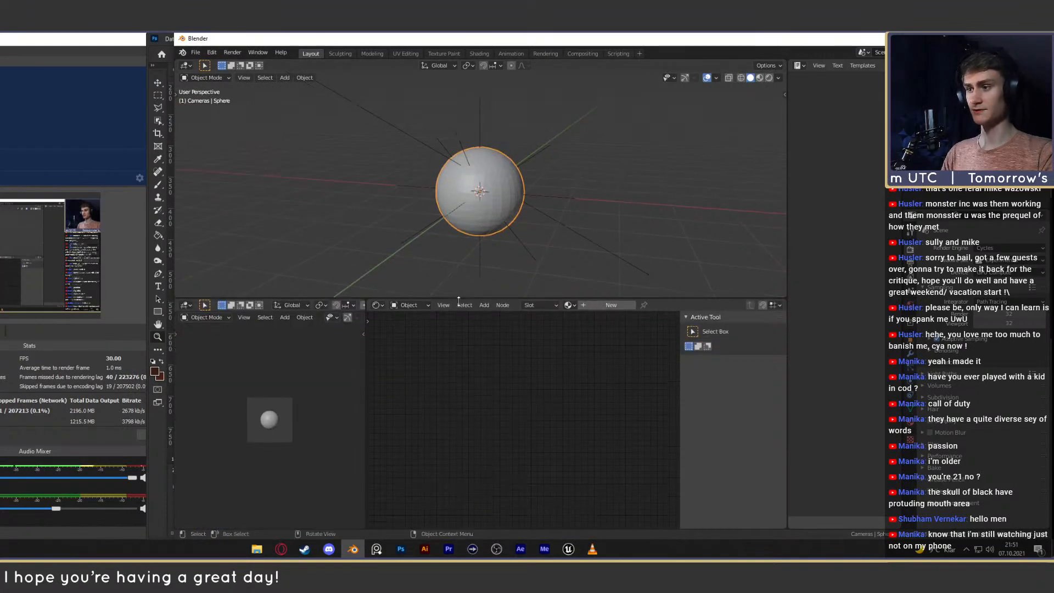
{"action": "key", "text": "shift+F10"}
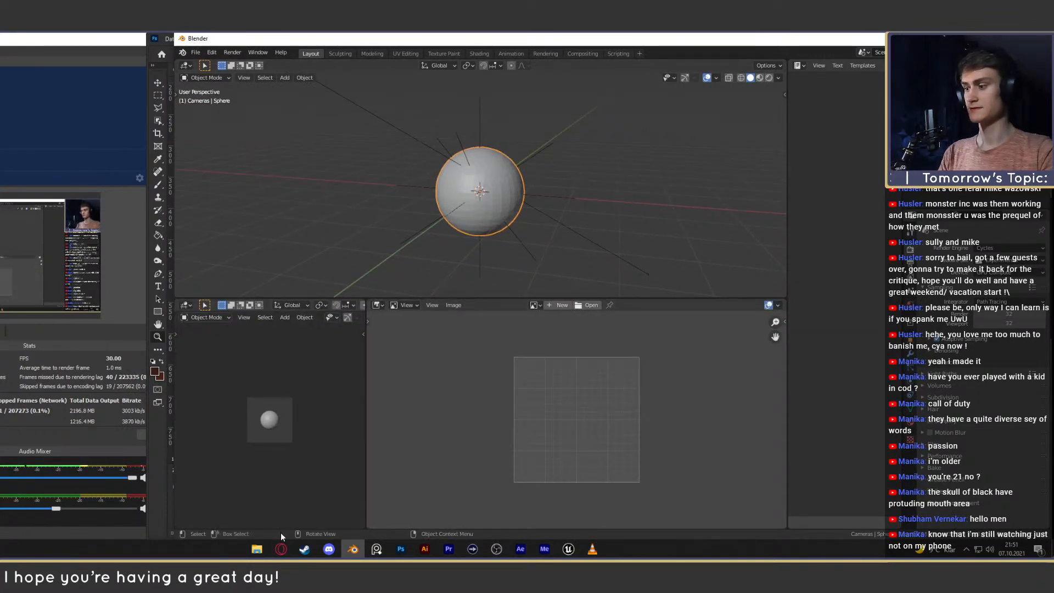
{"action": "mouse_move", "coordinate": [257, 549]}
{"action": "left_click", "coordinate": [291, 507]}
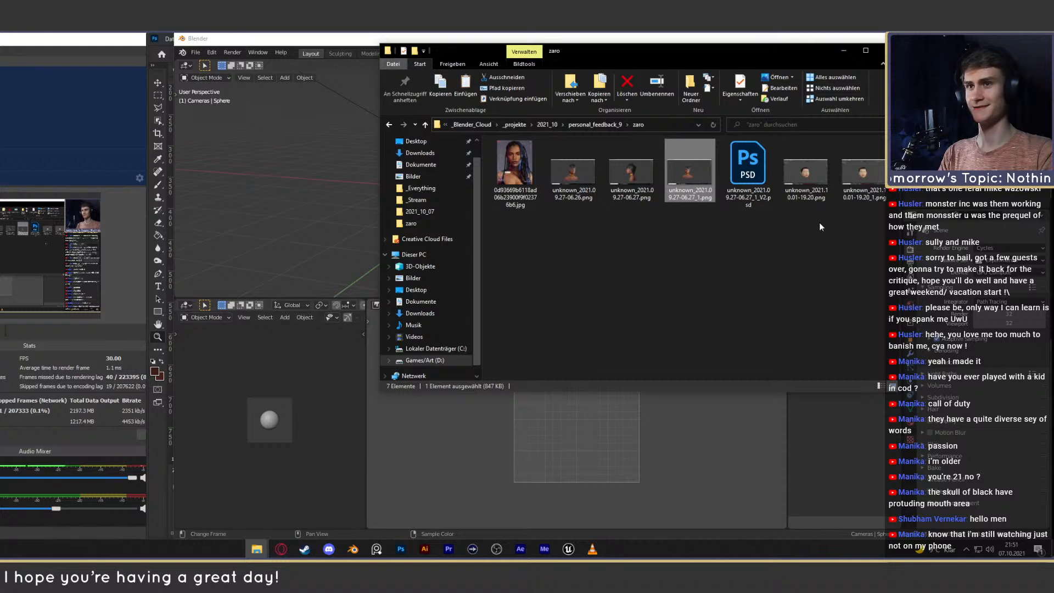
{"action": "left_click_drag", "start_coordinate": [861, 177], "coordinate": [629, 453]}
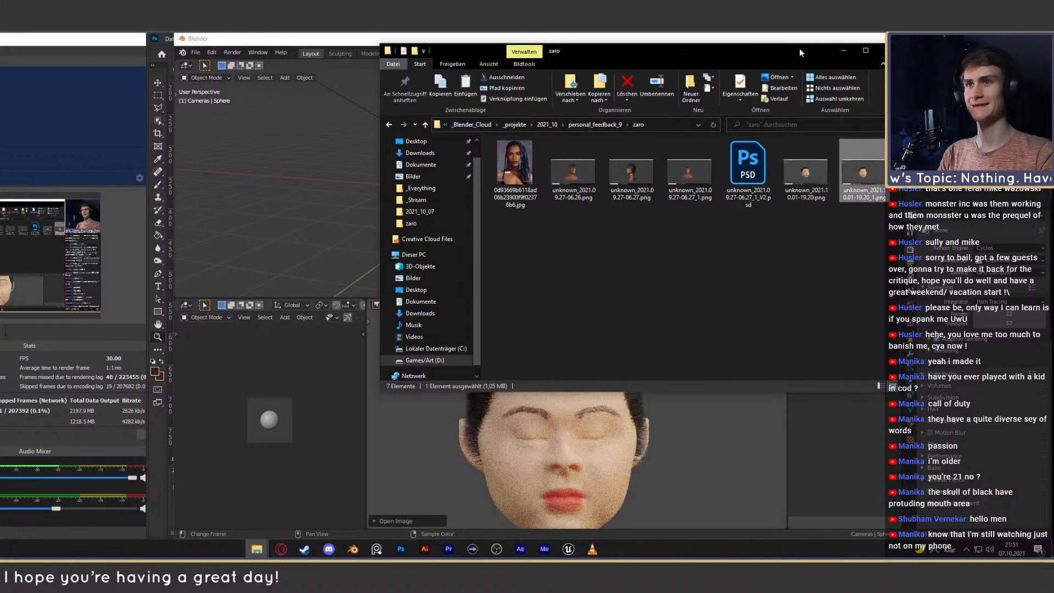
{"action": "left_click", "coordinate": [843, 50]}
Examine the head's overall shape and facial proportions in the loaded render, from the full screenshot to a close framing.
{"action": "scroll", "coordinate": [579, 409], "scroll_direction": "down", "scroll_amount": 3}
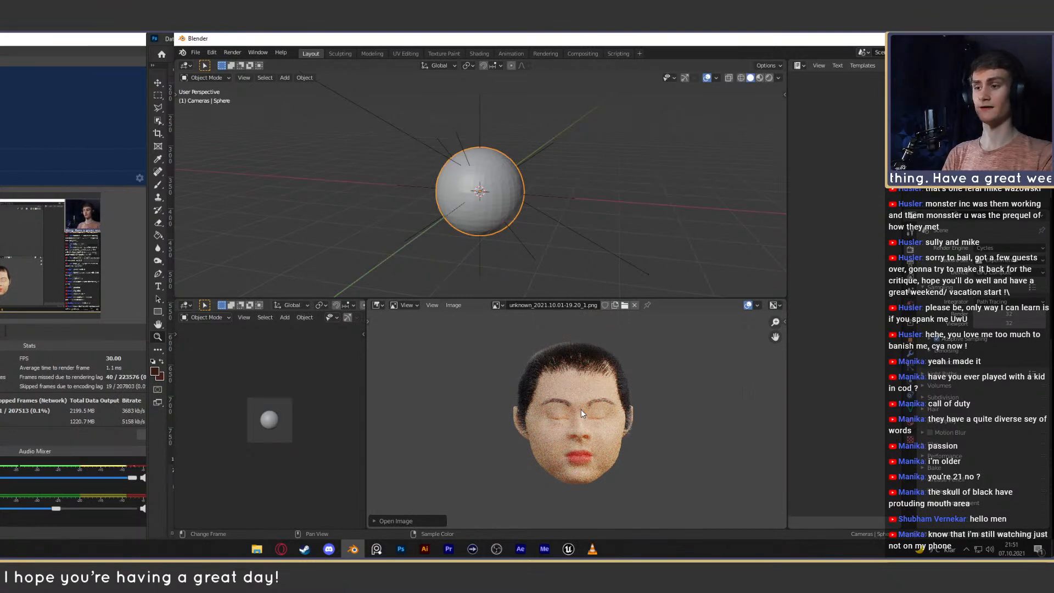
{"action": "scroll", "coordinate": [580, 411], "scroll_direction": "down", "scroll_amount": 3}
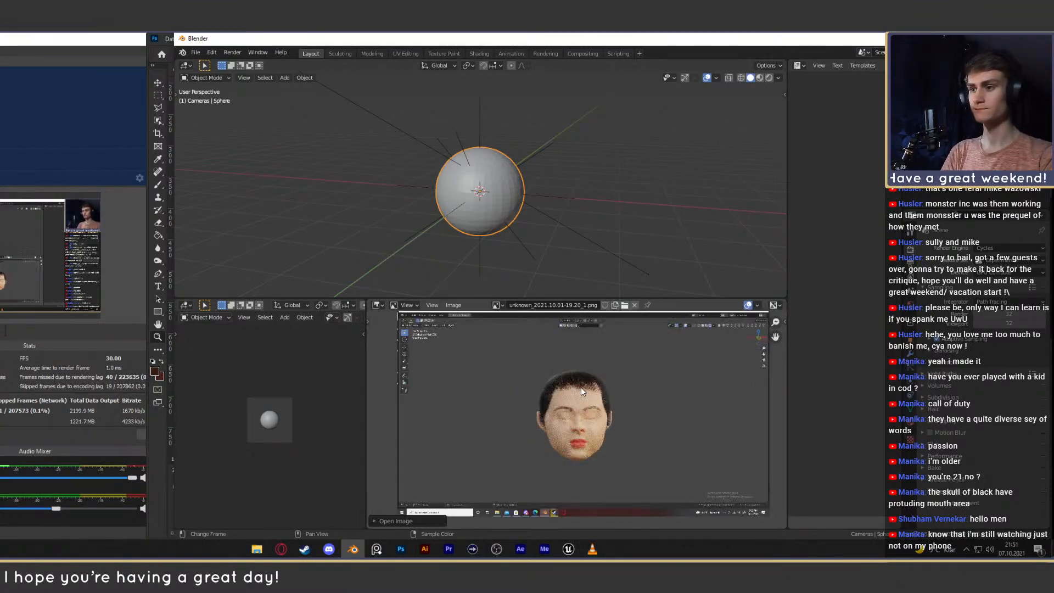
{"action": "scroll", "coordinate": [580, 412], "scroll_direction": "up", "scroll_amount": 3}
{"action": "mouse_move", "coordinate": [591, 398]}
{"action": "middle_mouse_down"}
{"action": "mouse_move", "coordinate": [588, 409]}
{"action": "mouse_move", "coordinate": [593, 384]}
{"action": "middle_mouse_up"}
{"action": "scroll", "coordinate": [589, 409], "scroll_direction": "up", "scroll_amount": 2}
{"action": "scroll", "coordinate": [595, 377], "scroll_direction": "down", "scroll_amount": 1}
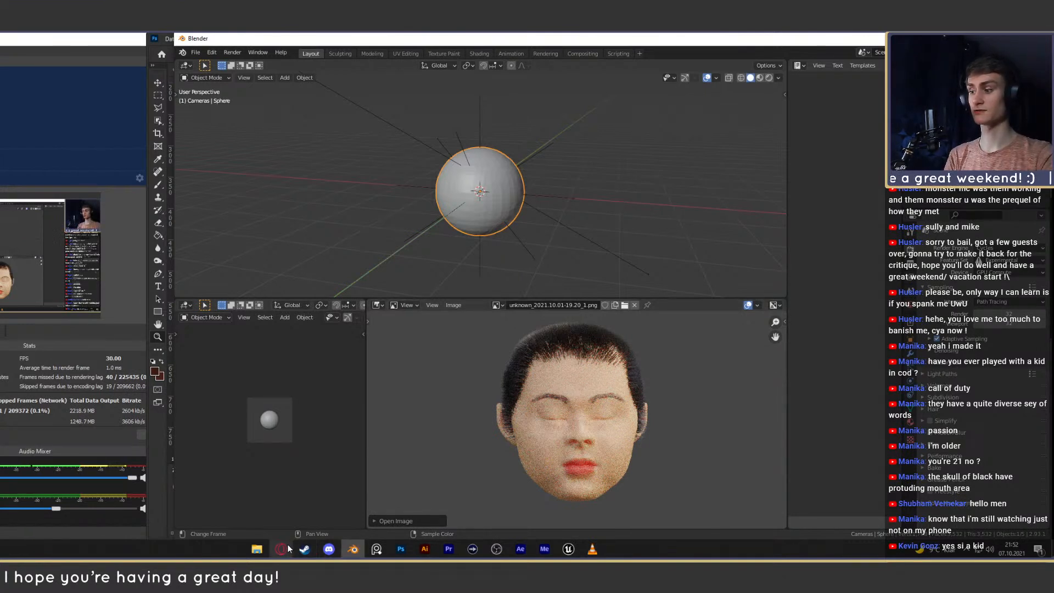
Switch to the Opera browser and search Google Images for "chibi".
{"action": "mouse_move", "coordinate": [287, 546]}
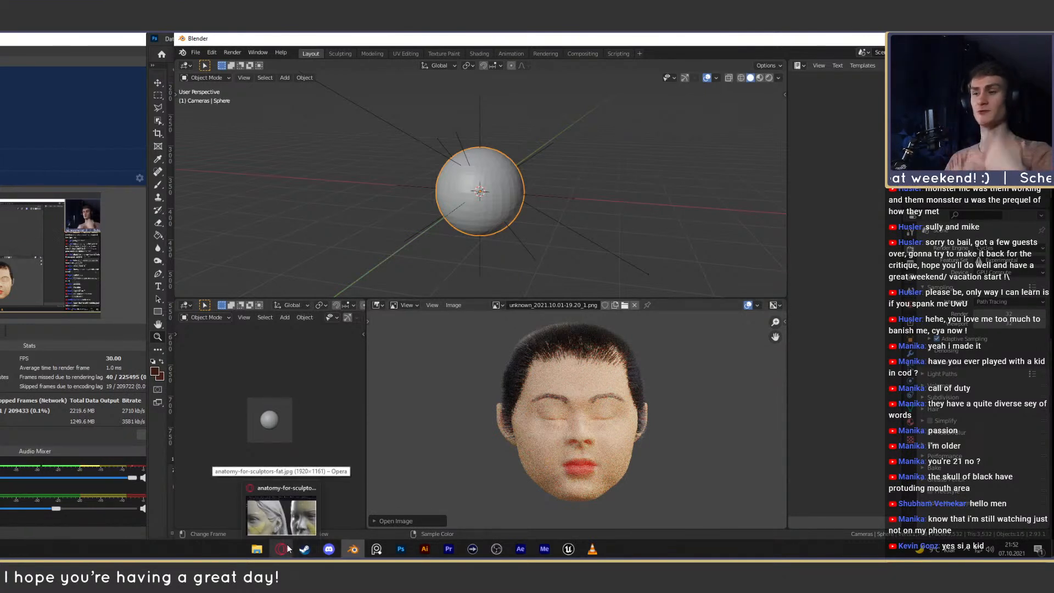
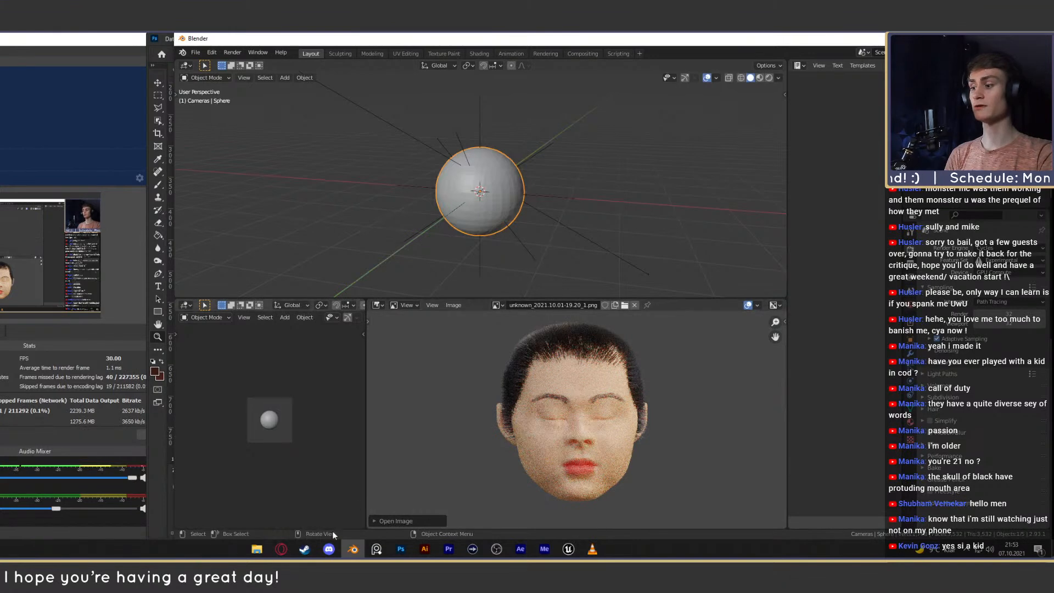
{"action": "left_click", "coordinate": [284, 549]}
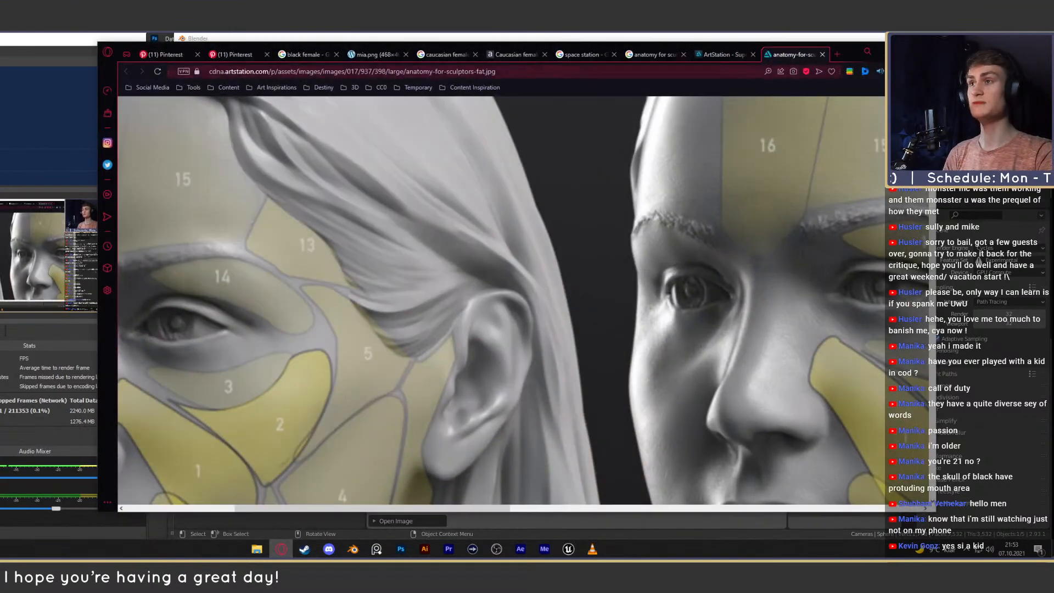
{"action": "left_click", "coordinate": [675, 73]}
{"action": "type", "text": "chibi"}
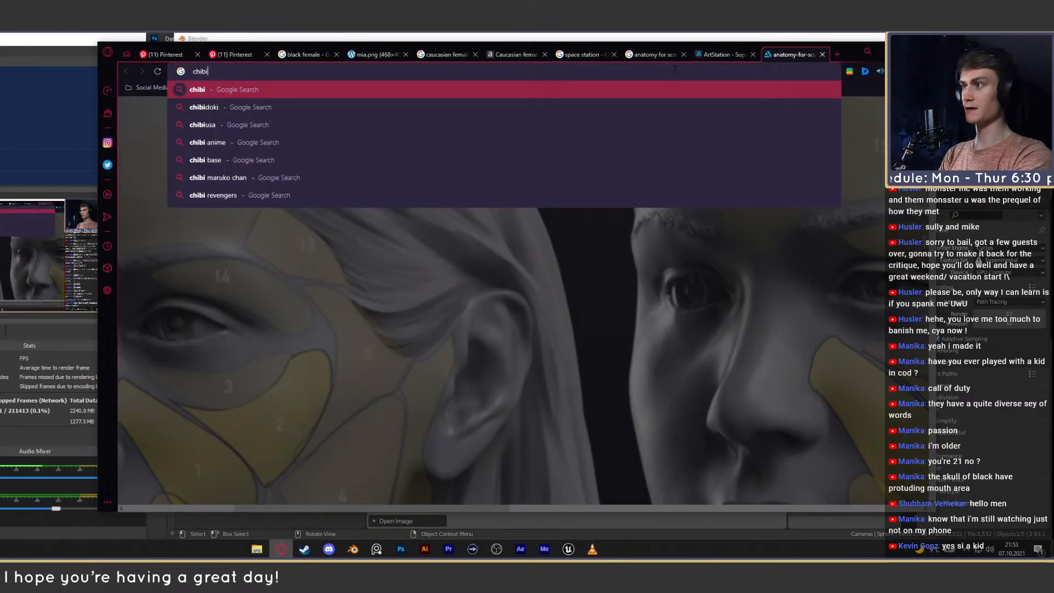
{"action": "key", "text": "Return"}
{"action": "left_click", "coordinate": [372, 222]}
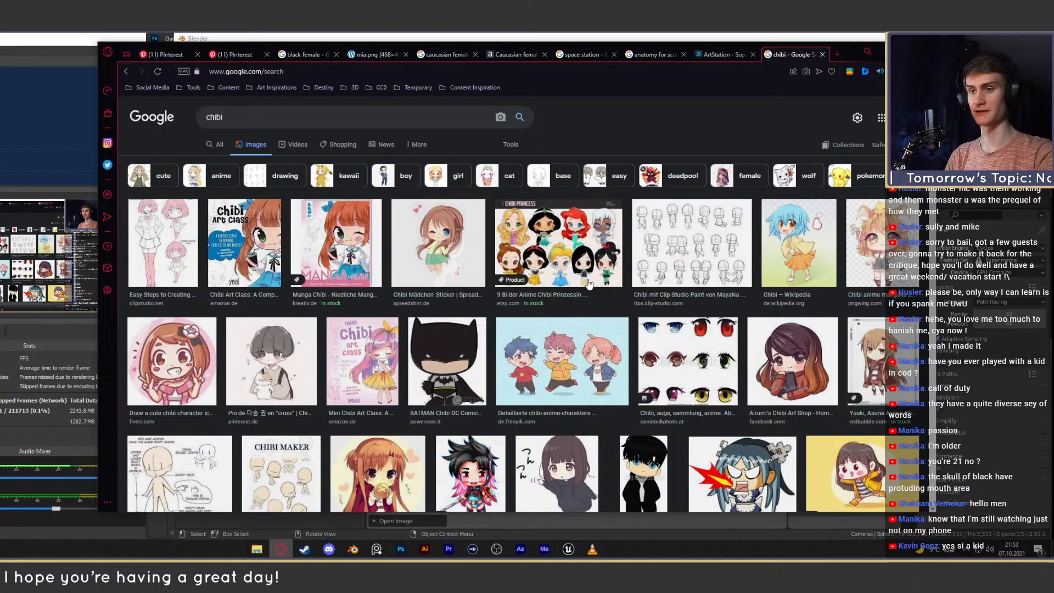
Refine the image search to "chibi anime" and preview the brown-haired girl with the rose crown.
{"action": "left_click", "coordinate": [272, 121]}
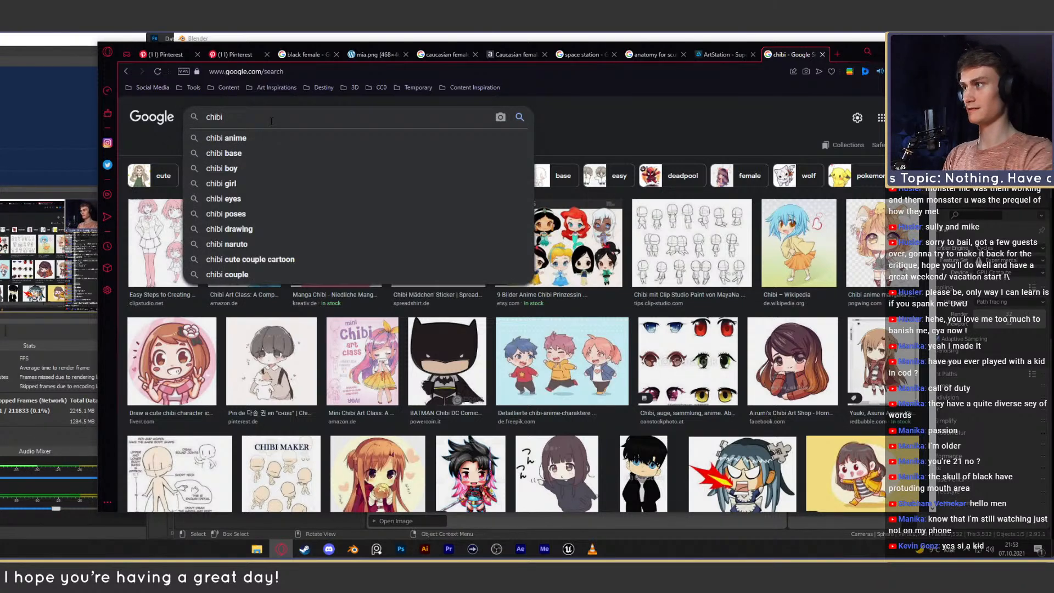
{"action": "type", "text": "anime"}
{"action": "key", "text": "Return"}
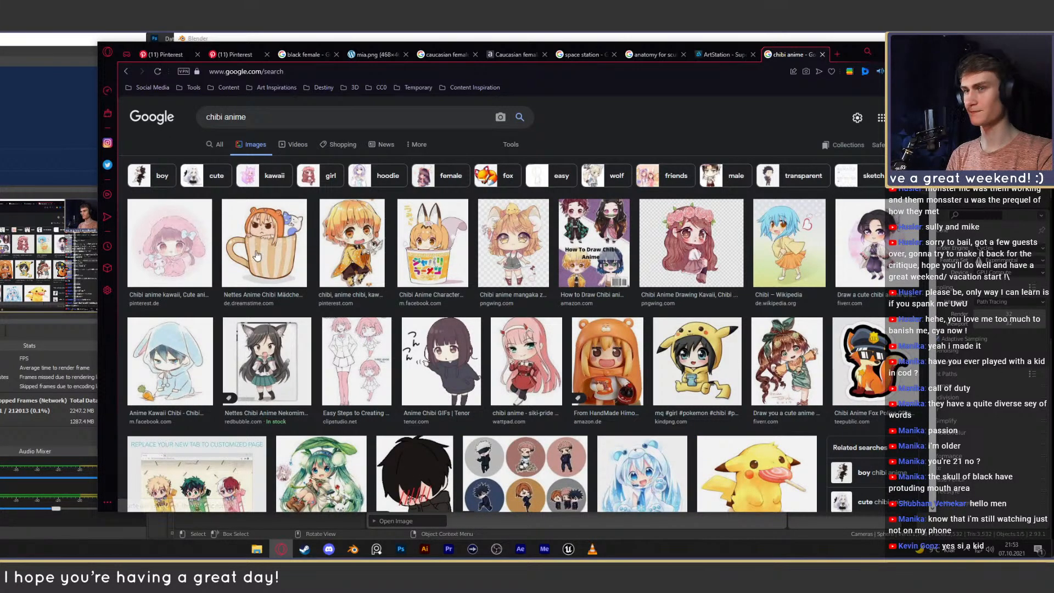
{"action": "left_click", "coordinate": [685, 235]}
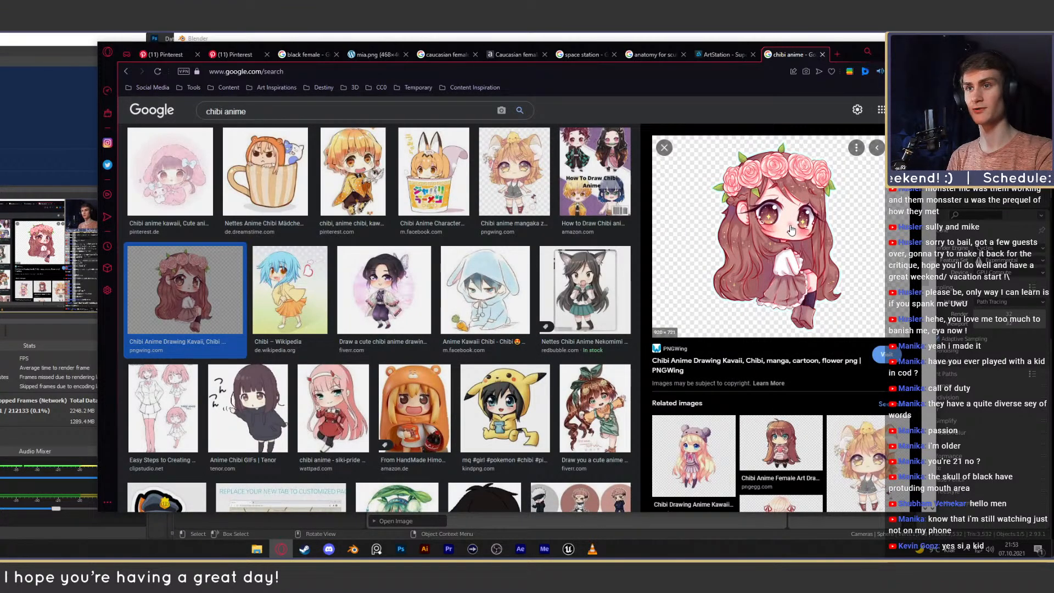
Search Google Images for "toddler" in a new browser tab.
{"action": "key", "text": "ctrl+t"}
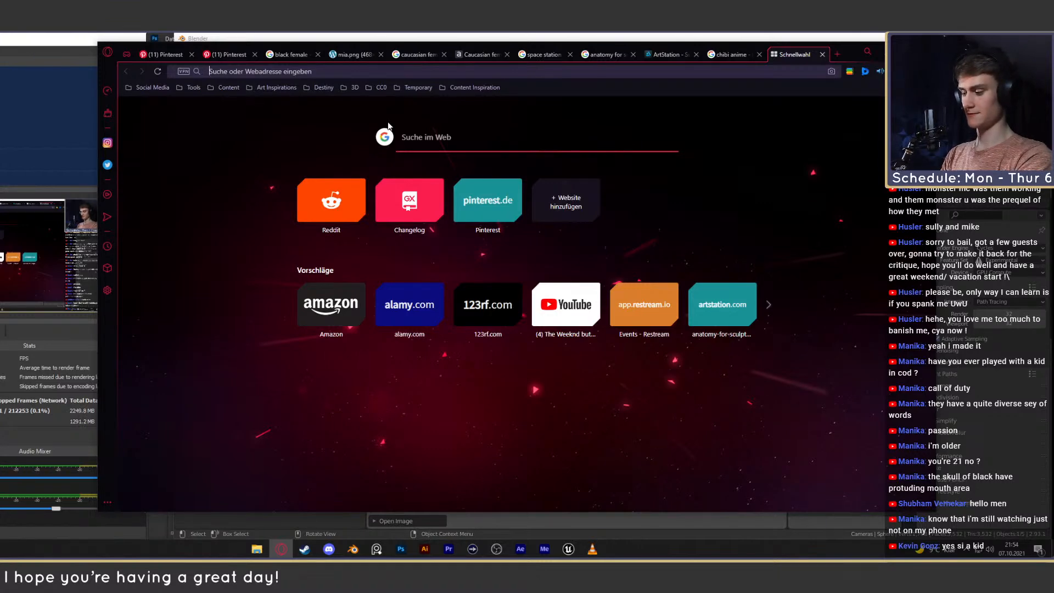
{"action": "type", "text": "toddler"}
{"action": "key", "text": "Return"}
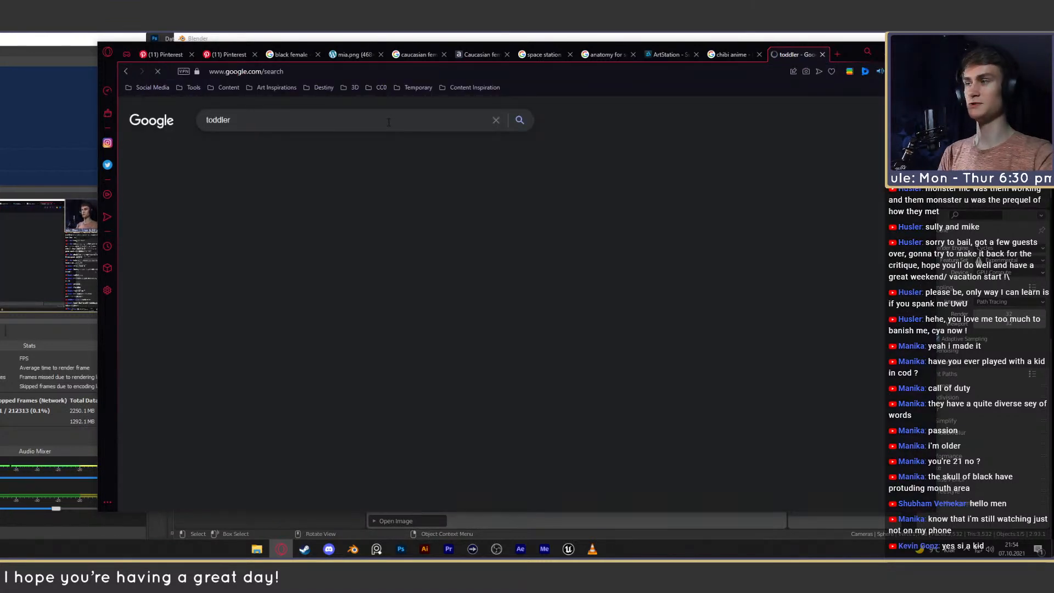
{"action": "left_click", "coordinate": [254, 154]}
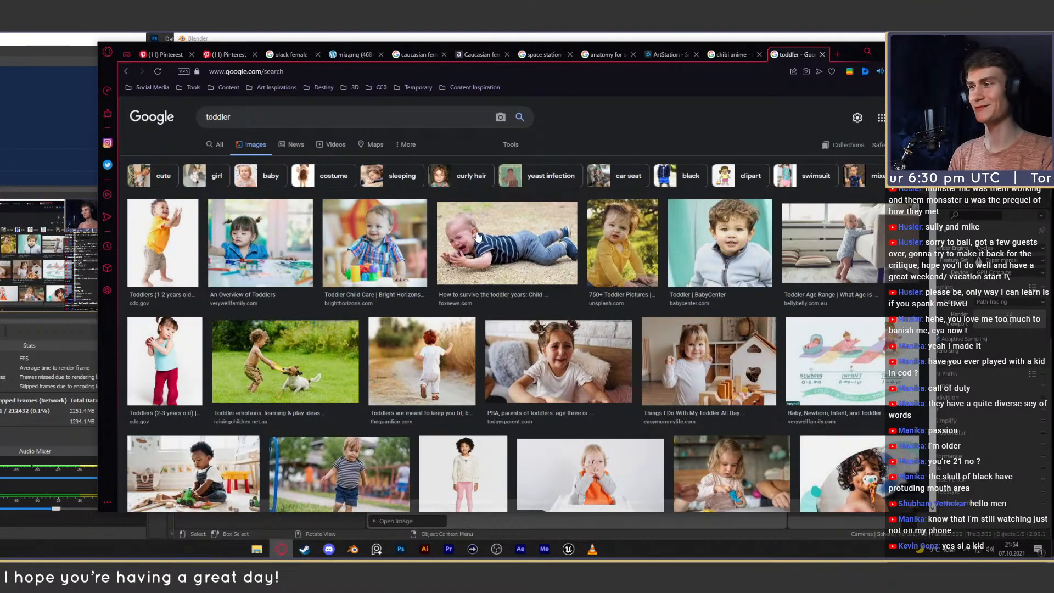
Preview the crying toddler and the "Toddler Growth and Development" photo, and compare the latter's proportions with the chibi drawing.
{"action": "left_click", "coordinate": [477, 236]}
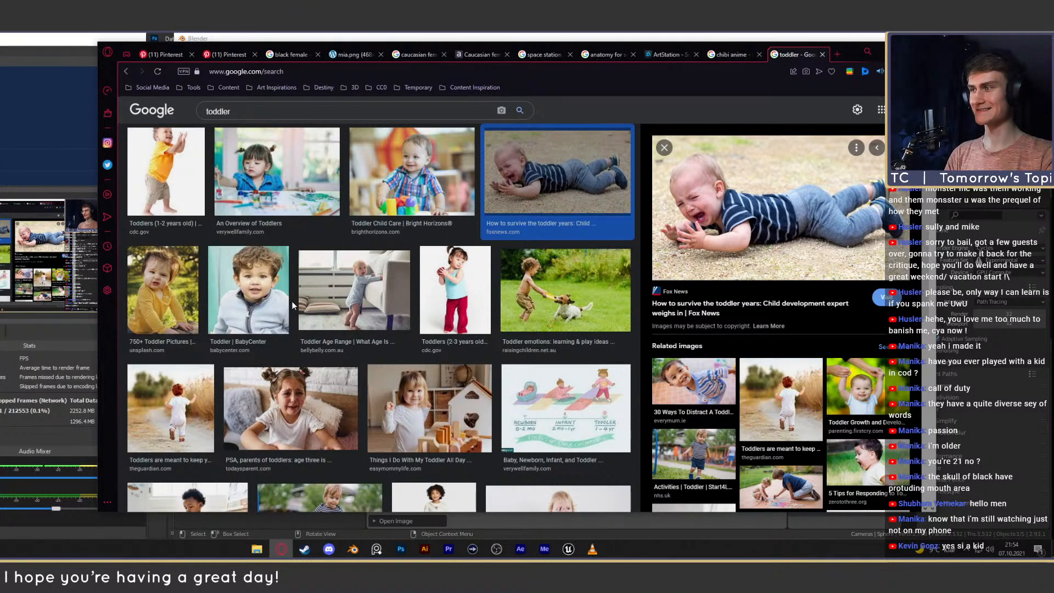
{"action": "left_click", "coordinate": [567, 299]}
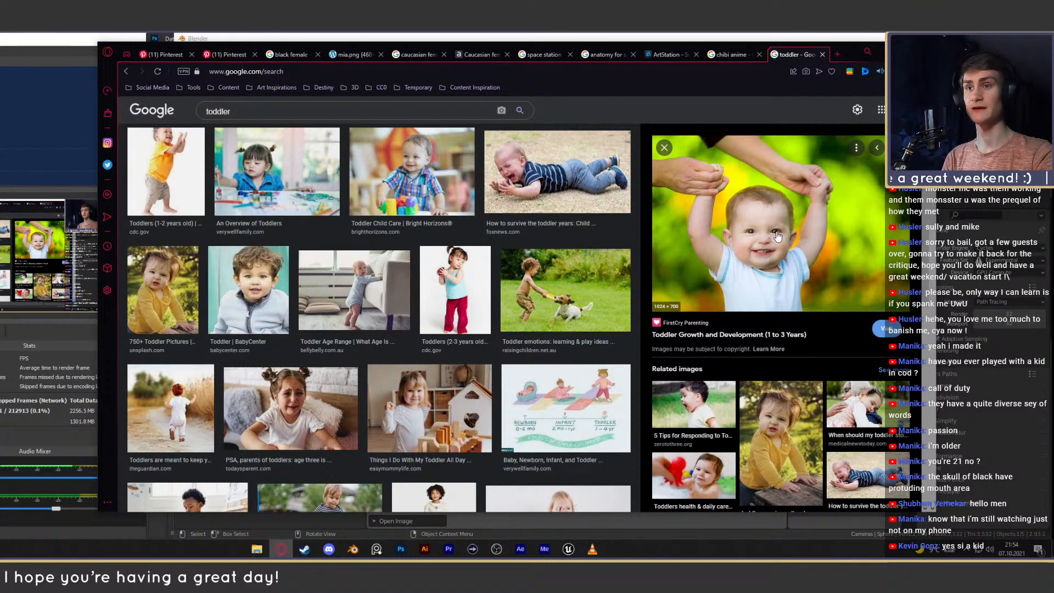
{"action": "left_click", "coordinate": [733, 56]}
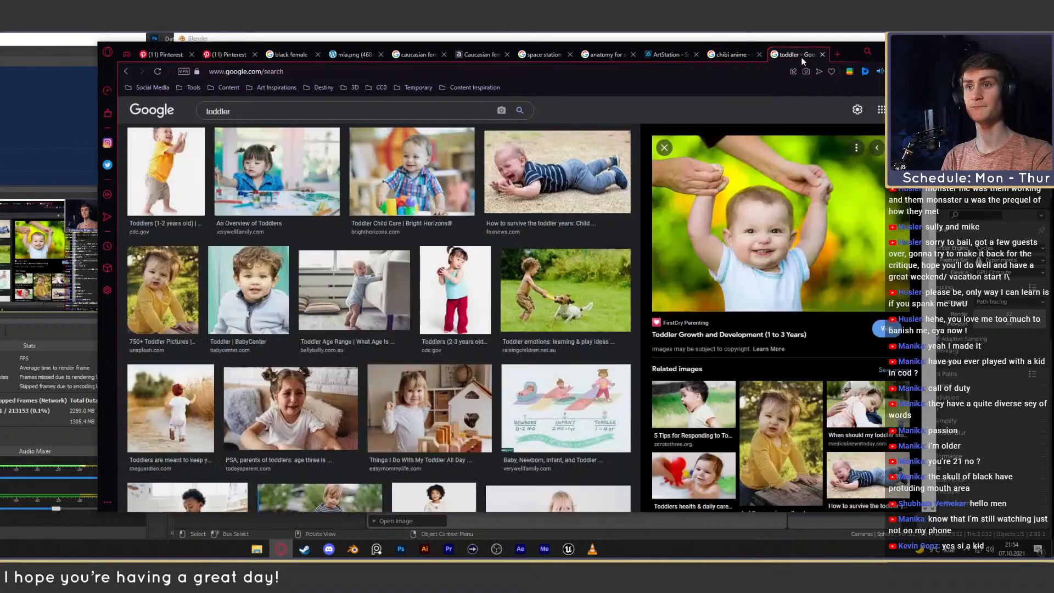
{"action": "left_click", "coordinate": [796, 54]}
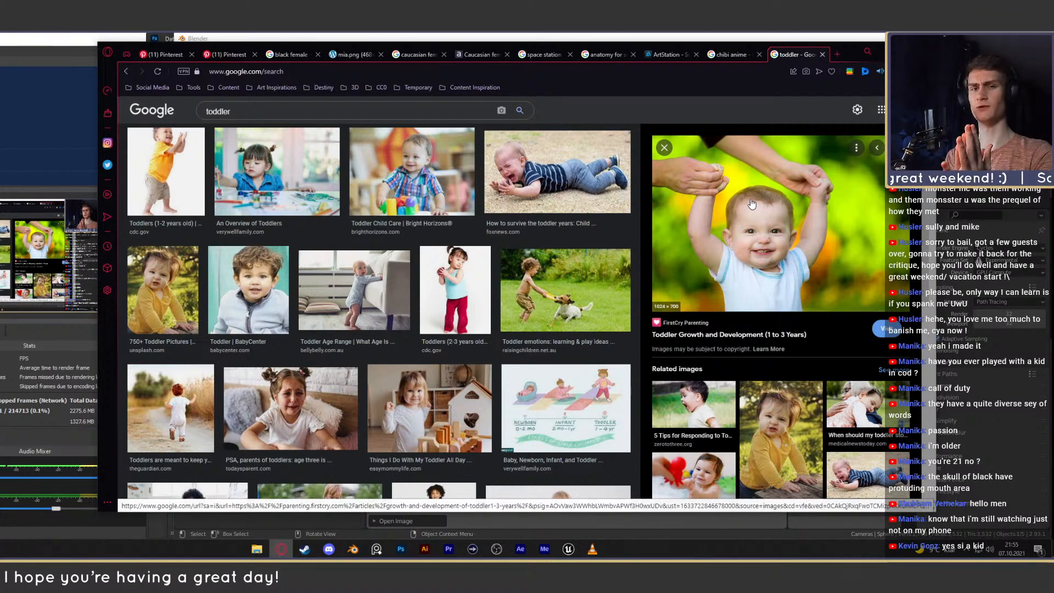
Search Google for "do eyes grow with age".
{"action": "left_click", "coordinate": [383, 71]}
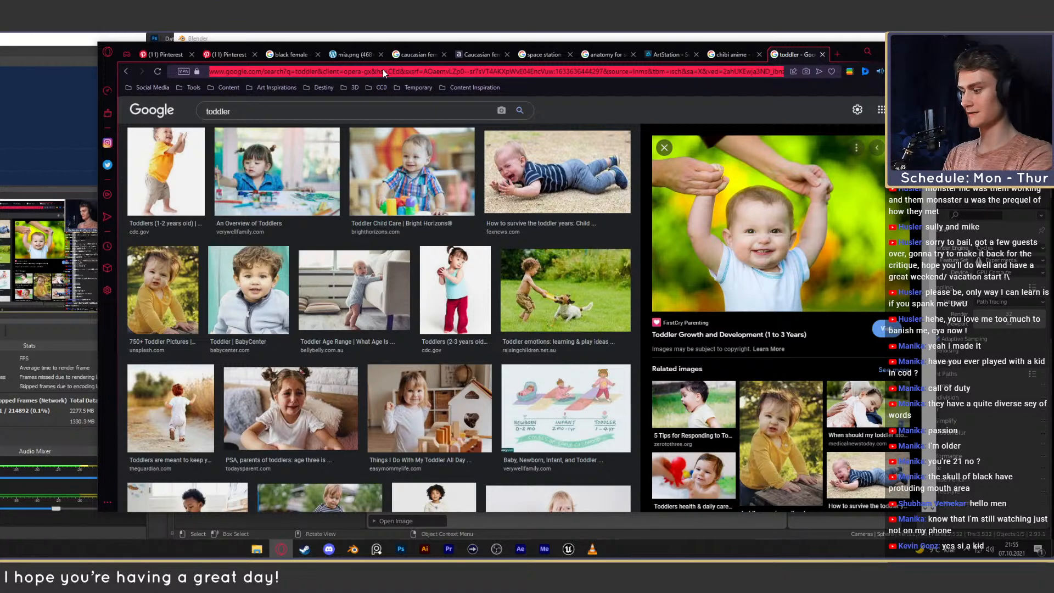
{"action": "type", "text": "do ey"}
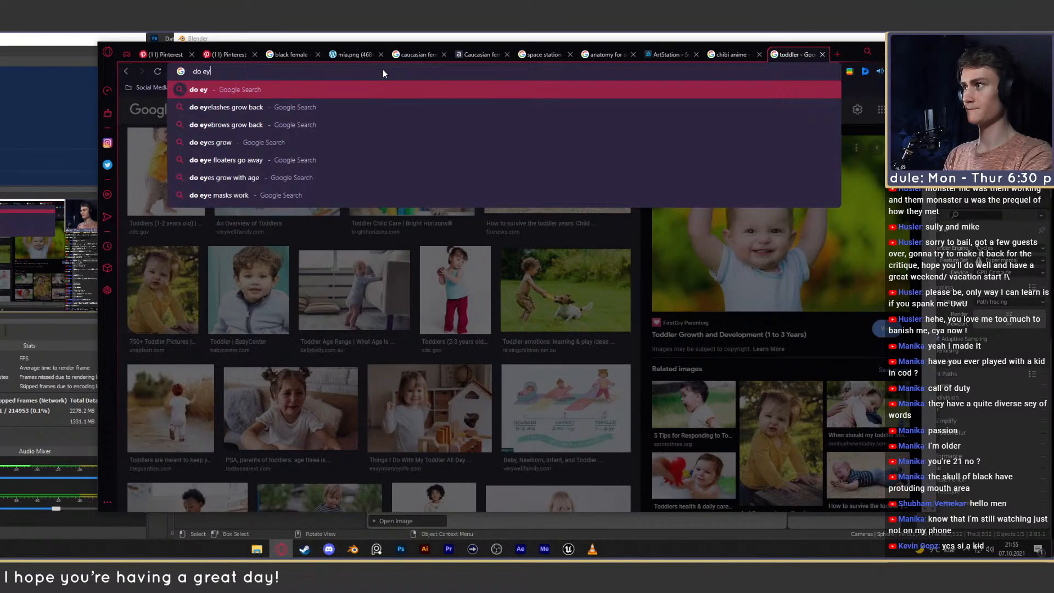
{"action": "type", "text": "es gro"}
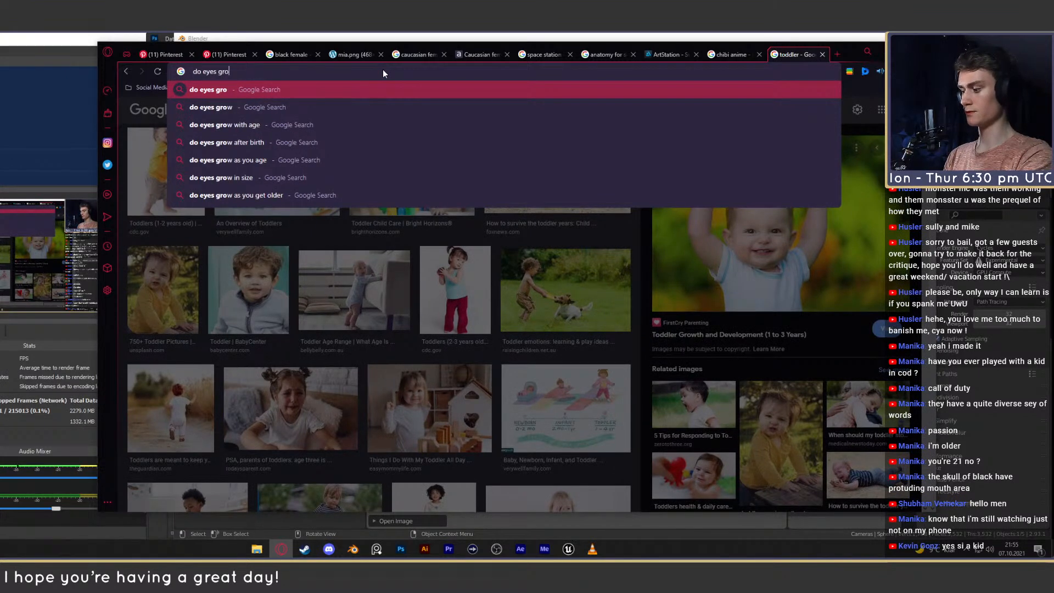
{"action": "type", "text": "w"}
{"action": "key", "text": "Down"}
{"action": "key", "text": "Return"}
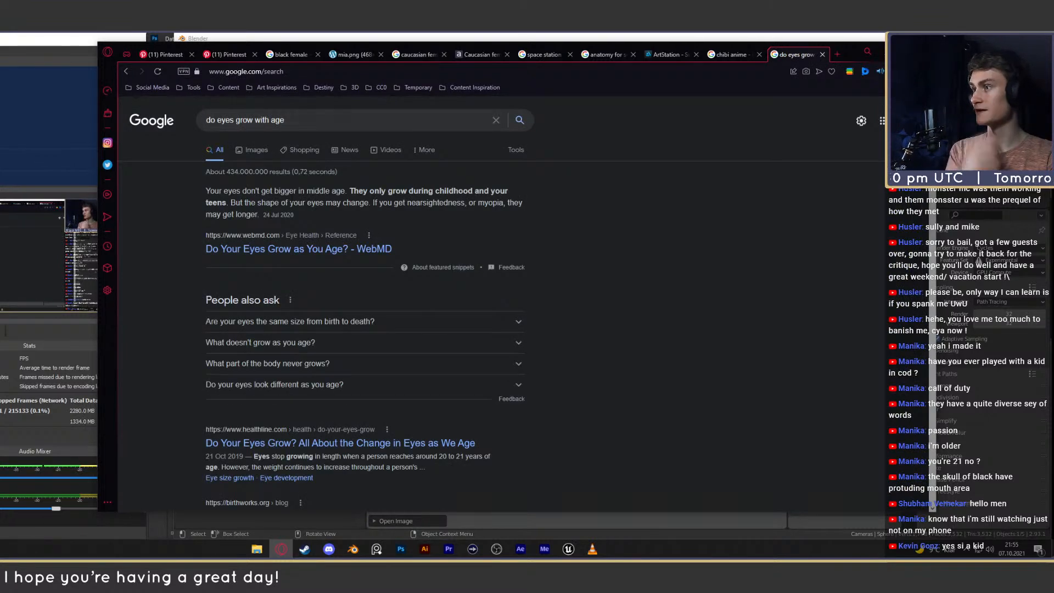
Read the featured WebMD answer about eye growth, then return to the toddler image results.
{"action": "left_click_drag", "start_coordinate": [232, 191], "coordinate": [449, 187]}
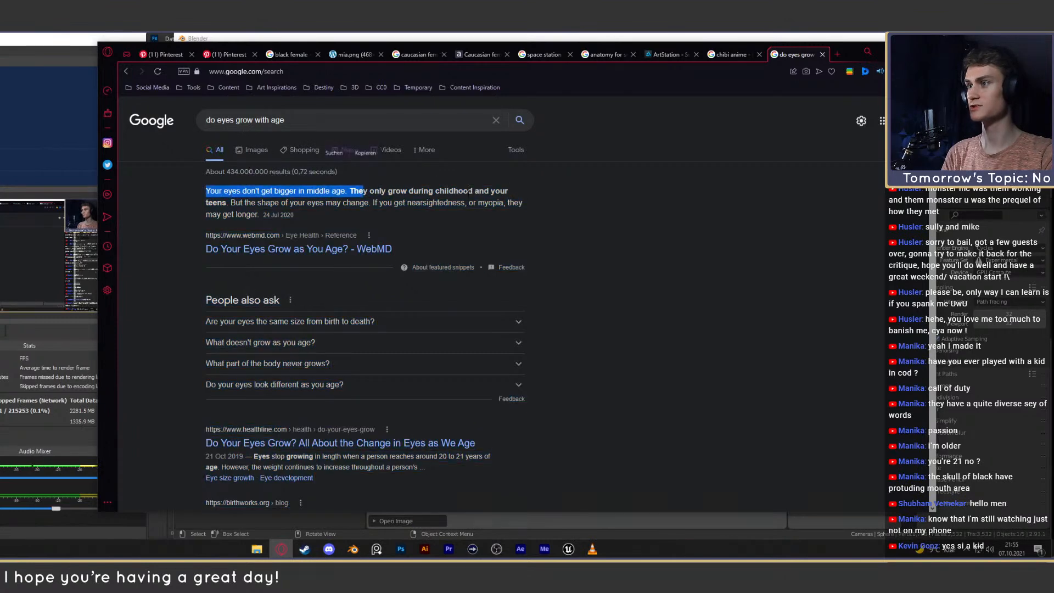
{"action": "left_click", "coordinate": [291, 221]}
{"action": "left_click_drag", "start_coordinate": [231, 202], "coordinate": [489, 202]}
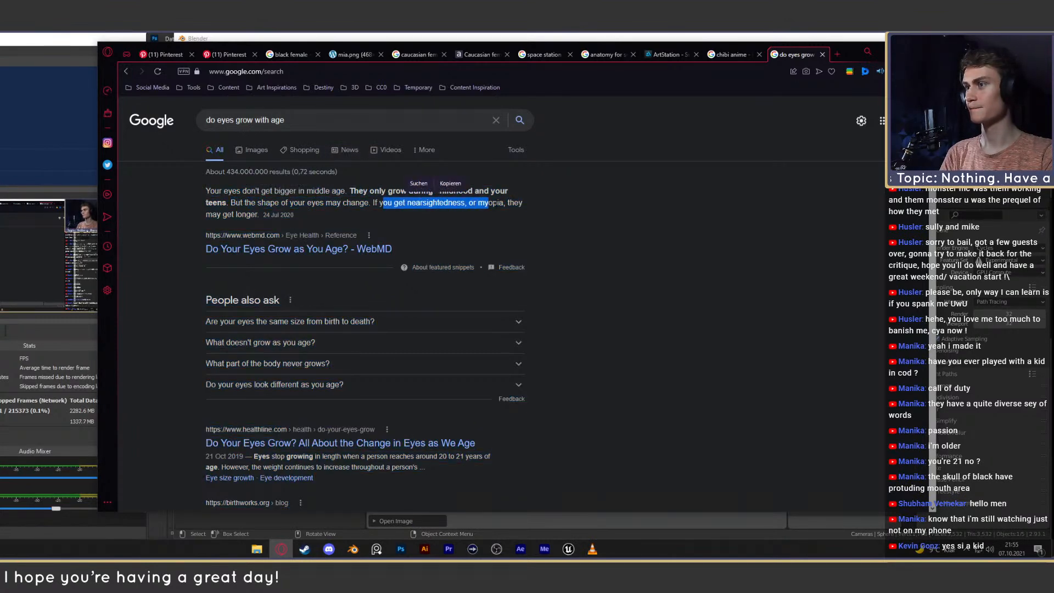
{"action": "left_click", "coordinate": [503, 203]}
{"action": "left_click", "coordinate": [125, 72]}
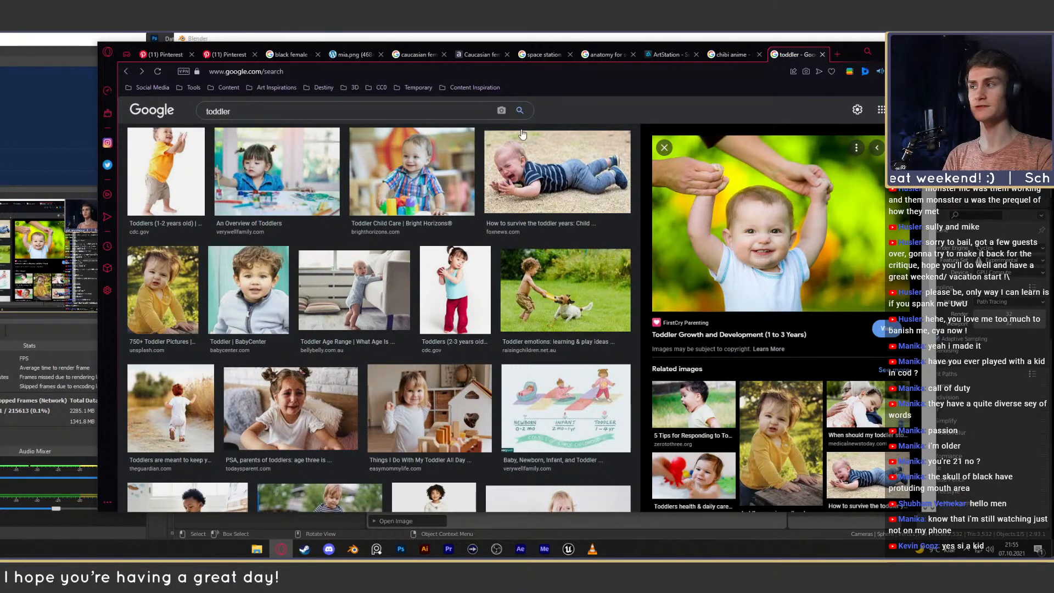
Search Google Images for "man" in a new browser tab.
{"action": "left_click", "coordinate": [836, 54]}
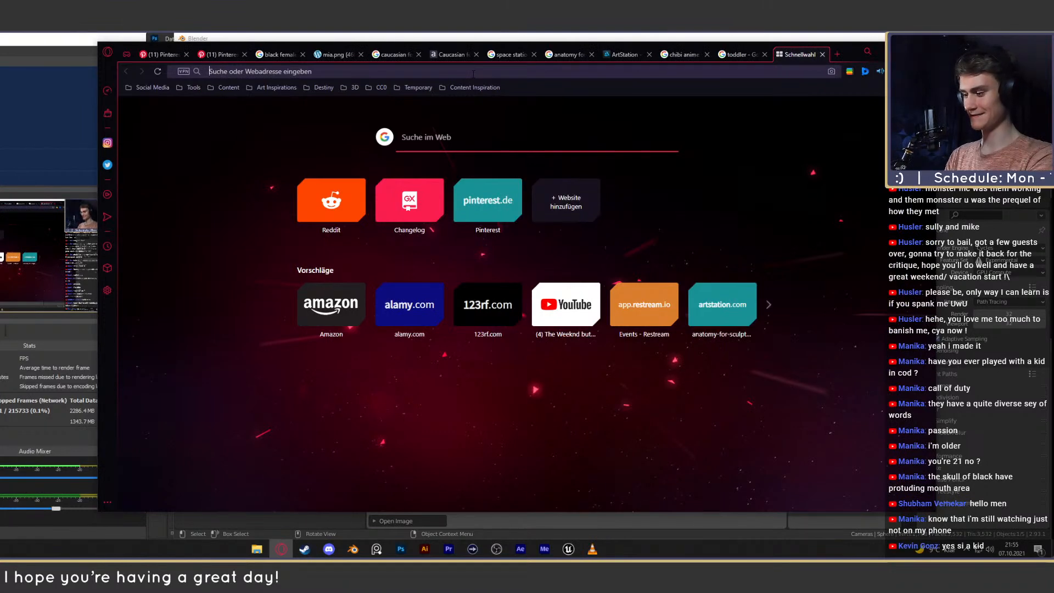
{"action": "type", "text": "man"}
{"action": "key", "text": "Return"}
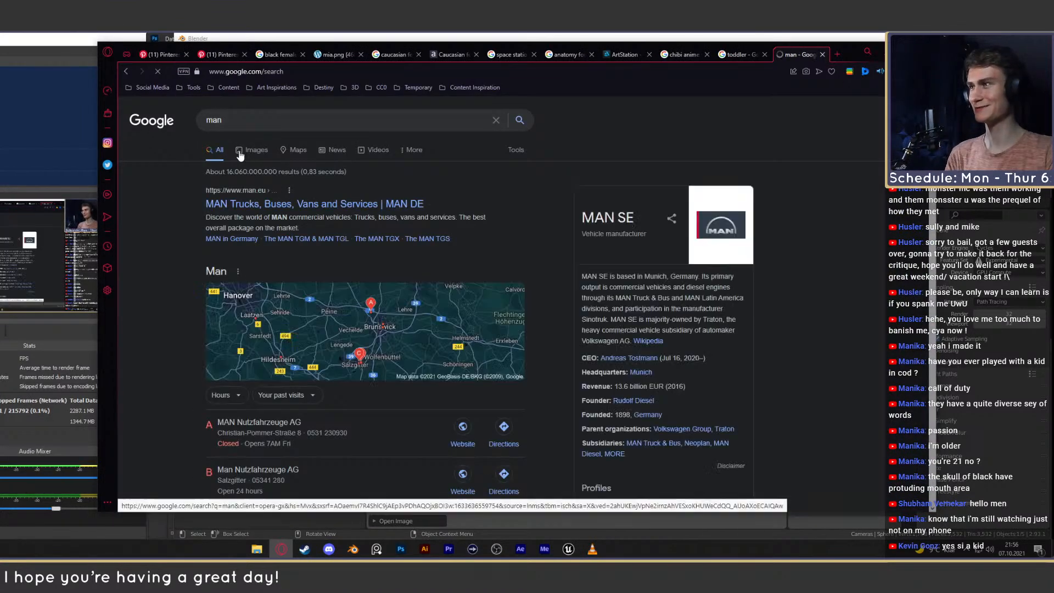
{"action": "left_click", "coordinate": [240, 154]}
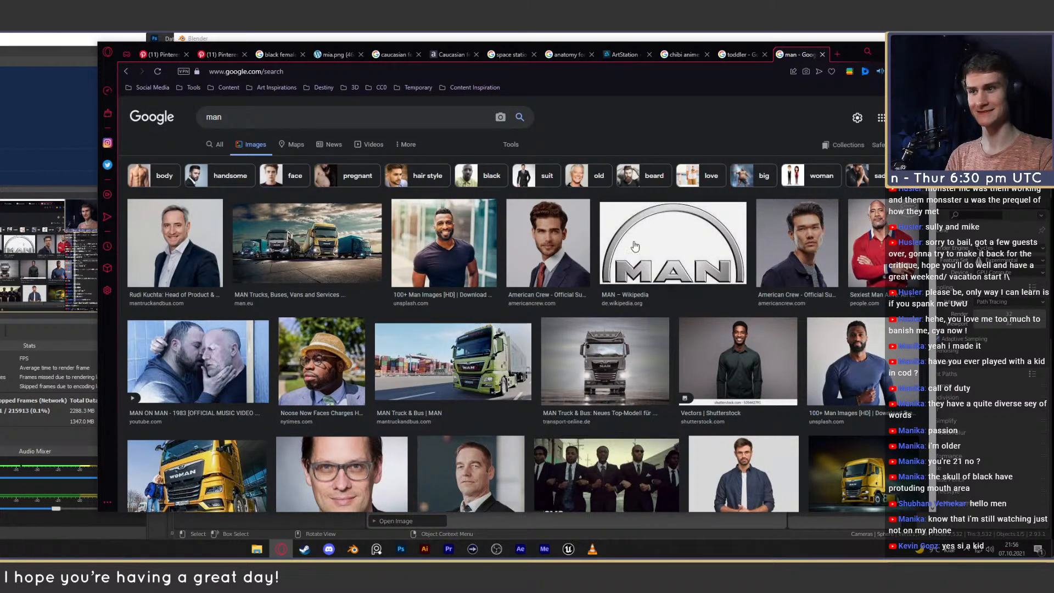
Preview the American Crew portrait of the bearded man and compare its facial proportions with the toddler photo and the Blender head render.
{"action": "left_click", "coordinate": [535, 241]}
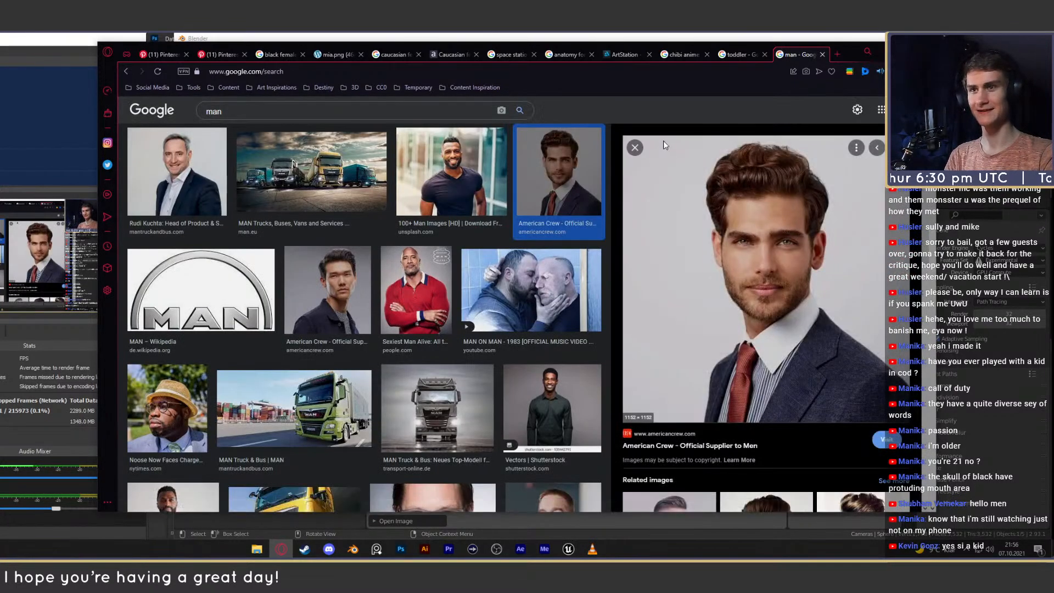
{"action": "left_click", "coordinate": [732, 55]}
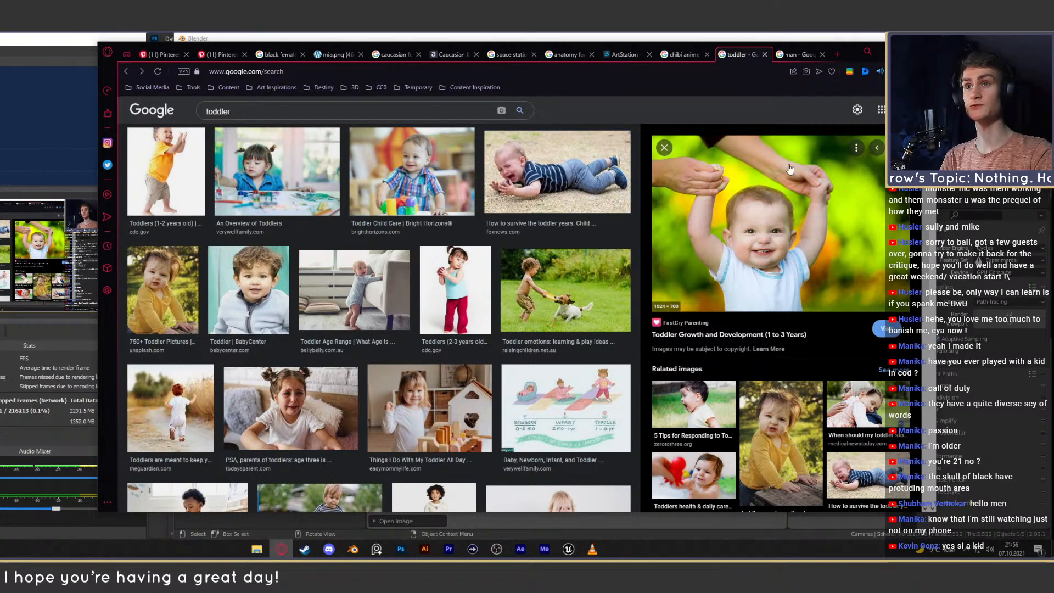
{"action": "left_click", "coordinate": [800, 54]}
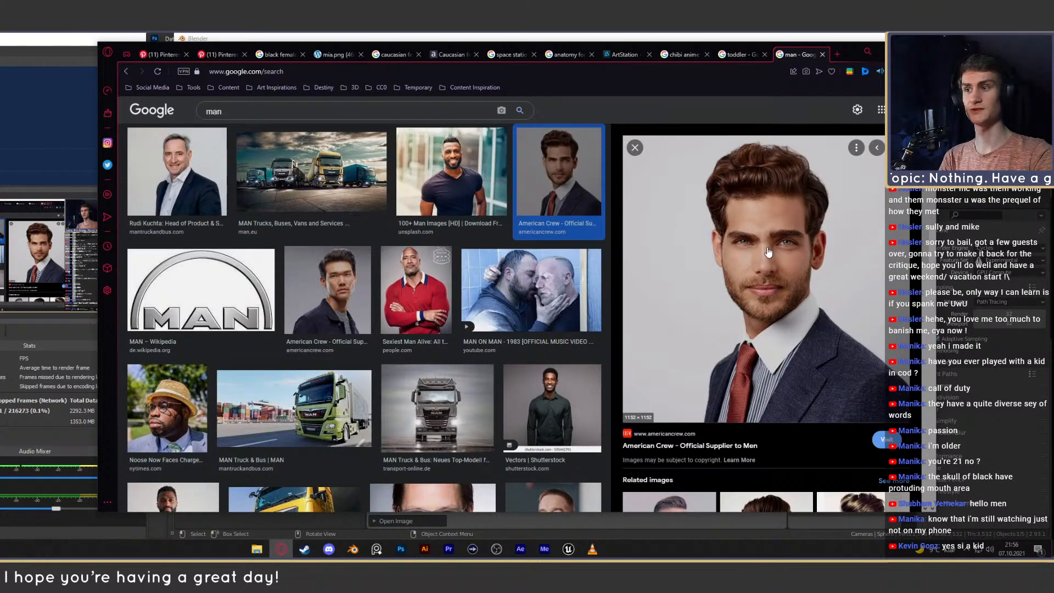
{"action": "left_click", "coordinate": [738, 54]}
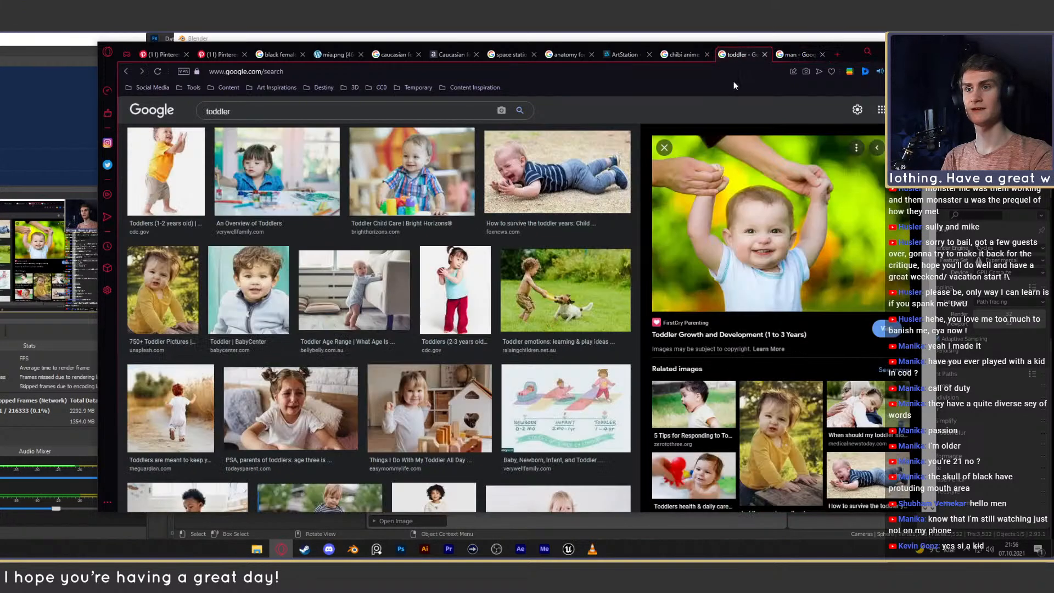
{"action": "left_click", "coordinate": [798, 55]}
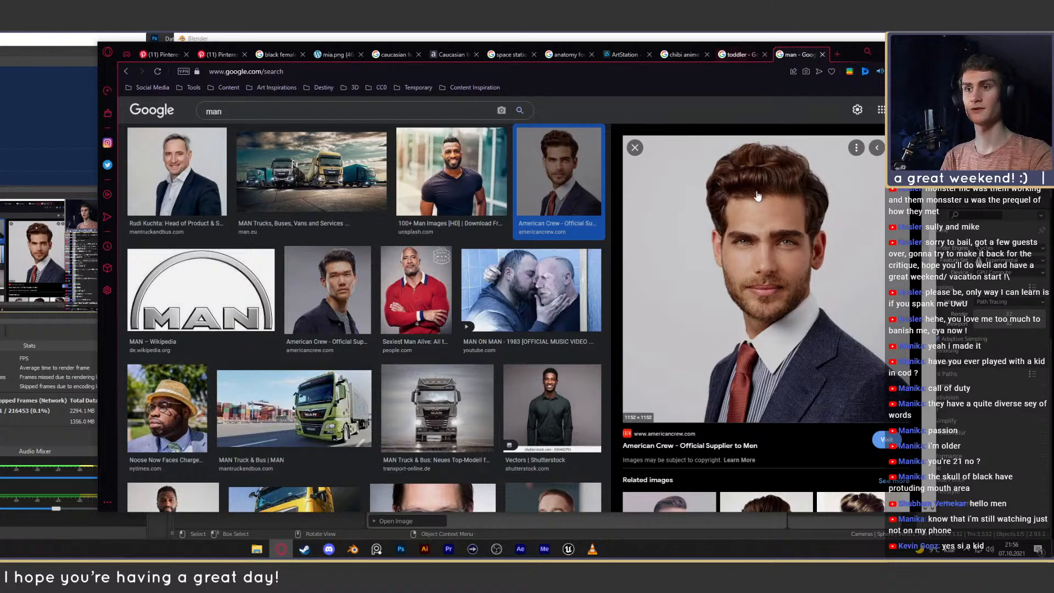
{"action": "left_click", "coordinate": [741, 55]}
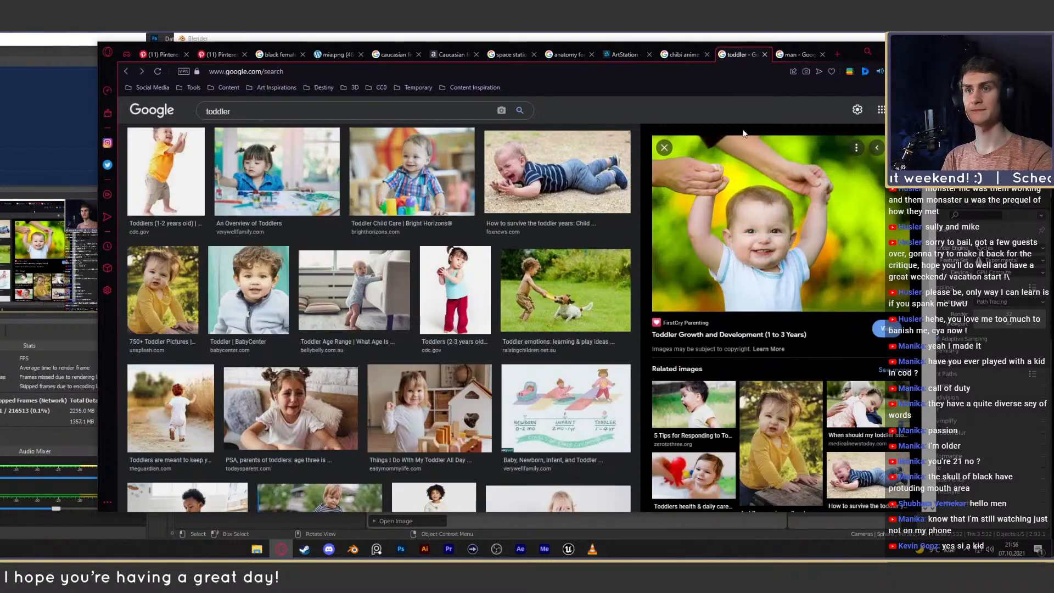
{"action": "left_click", "coordinate": [798, 55]}
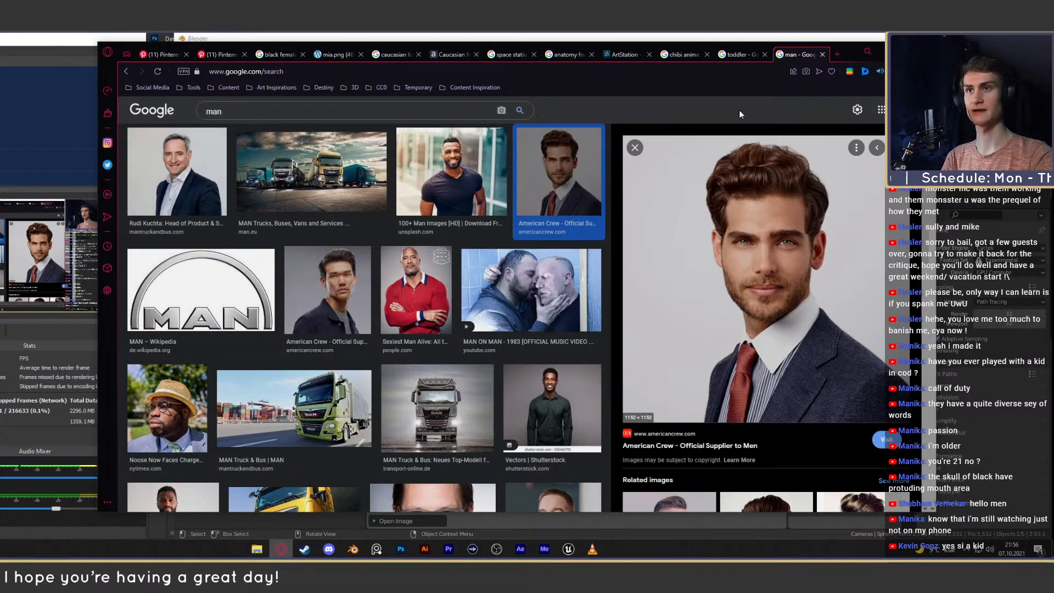
{"action": "left_click", "coordinate": [738, 55]}
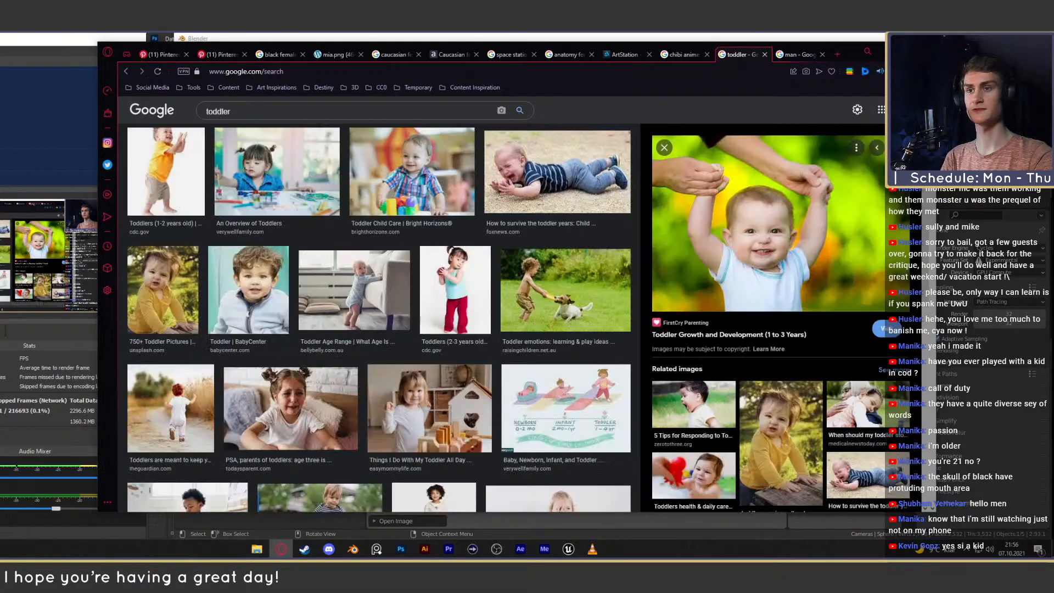
{"action": "left_click", "coordinate": [799, 57]}
{"action": "left_click", "coordinate": [743, 57]}
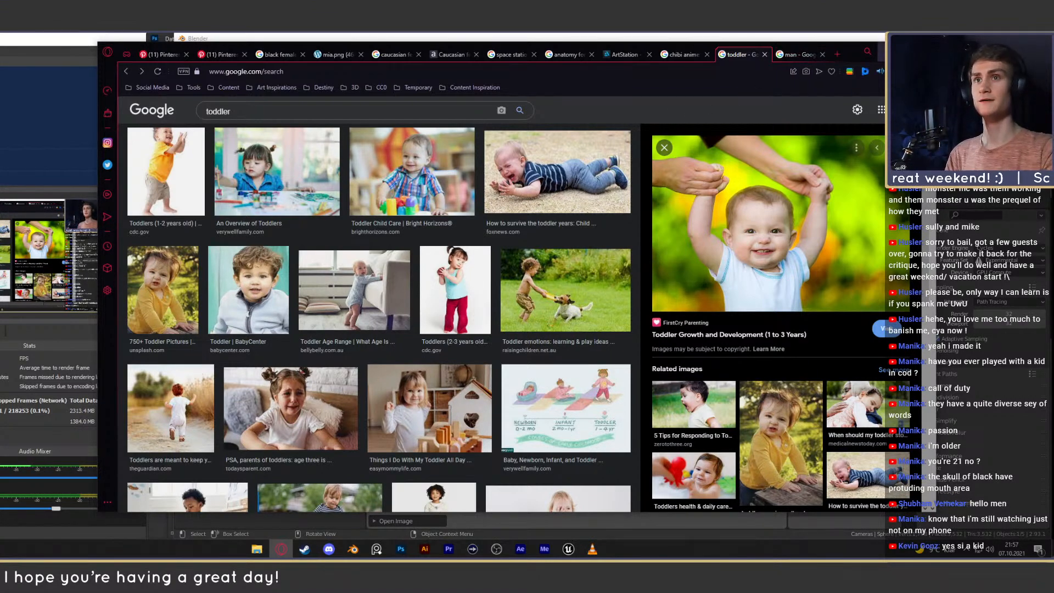
{"action": "left_click", "coordinate": [807, 39]}
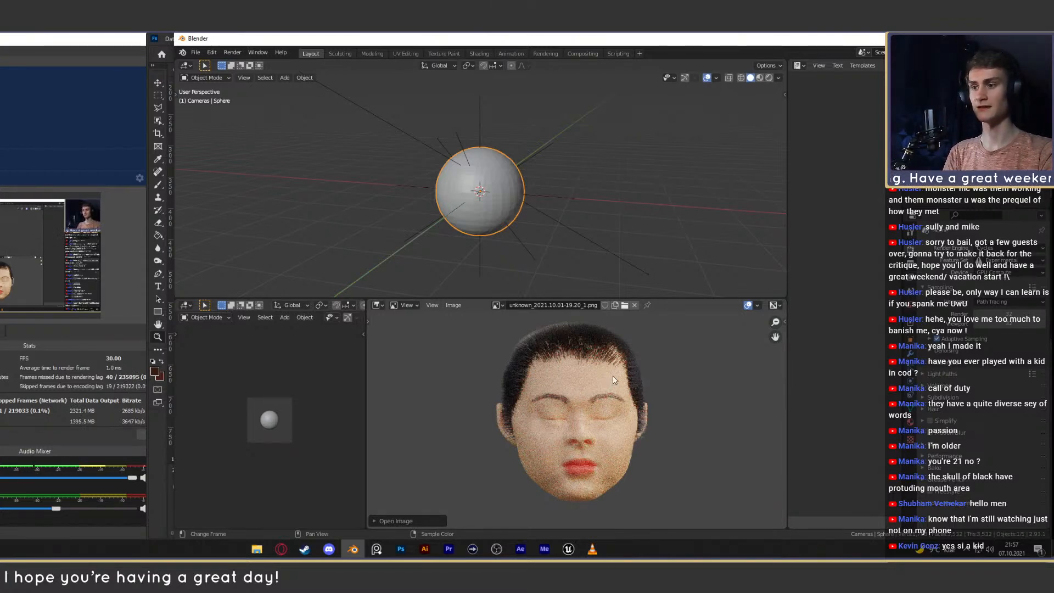
Return to the browser and search Google Images for "3 year old".
{"action": "left_click", "coordinate": [281, 548]}
{"action": "triple_click", "coordinate": [362, 110]}
{"action": "type", "text": "3"}
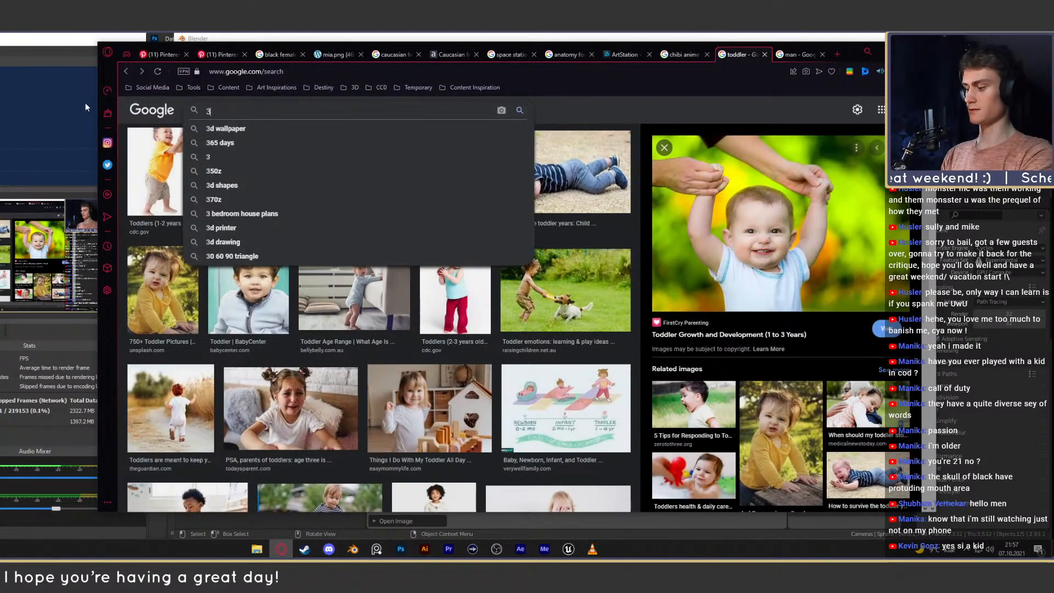
{"action": "type", "text": " year ol"}
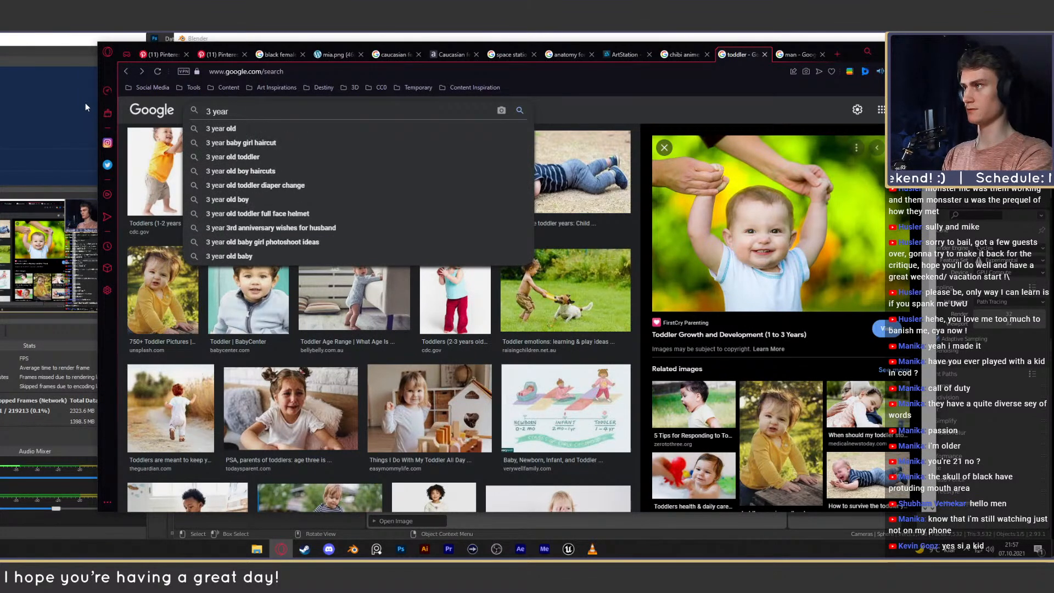
{"action": "type", "text": "d"}
{"action": "key", "text": "Return"}
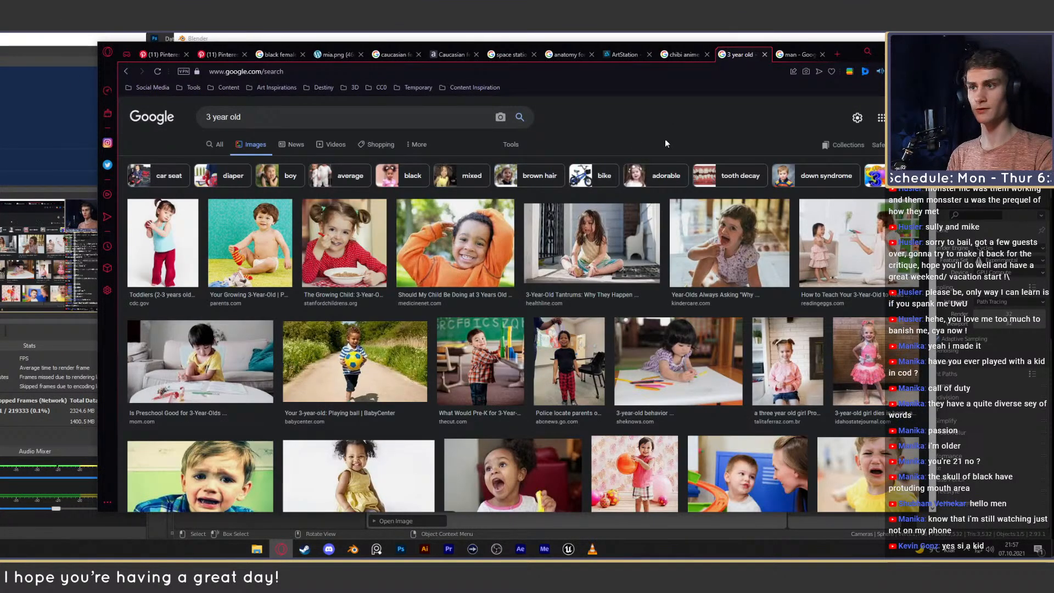
Browse the "3 year old" image results and preview the Pinterest photo of the boy in a black sweater.
{"action": "scroll", "coordinate": [647, 320], "scroll_direction": "down", "scroll_amount": 3}
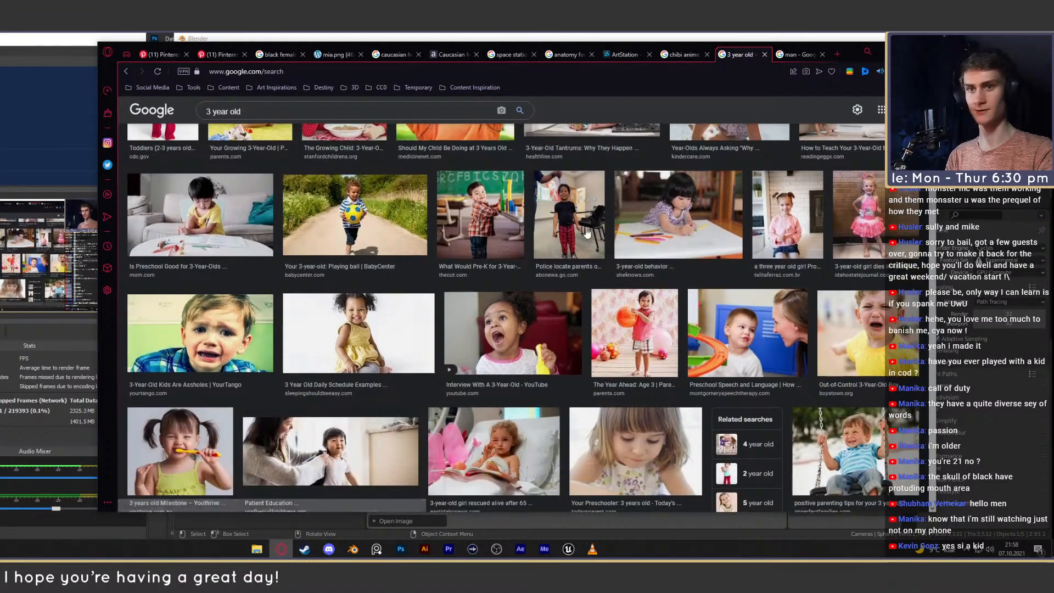
{"action": "scroll", "coordinate": [589, 225], "scroll_direction": "down", "scroll_amount": 1}
{"action": "scroll", "coordinate": [589, 225], "scroll_direction": "down", "scroll_amount": 3}
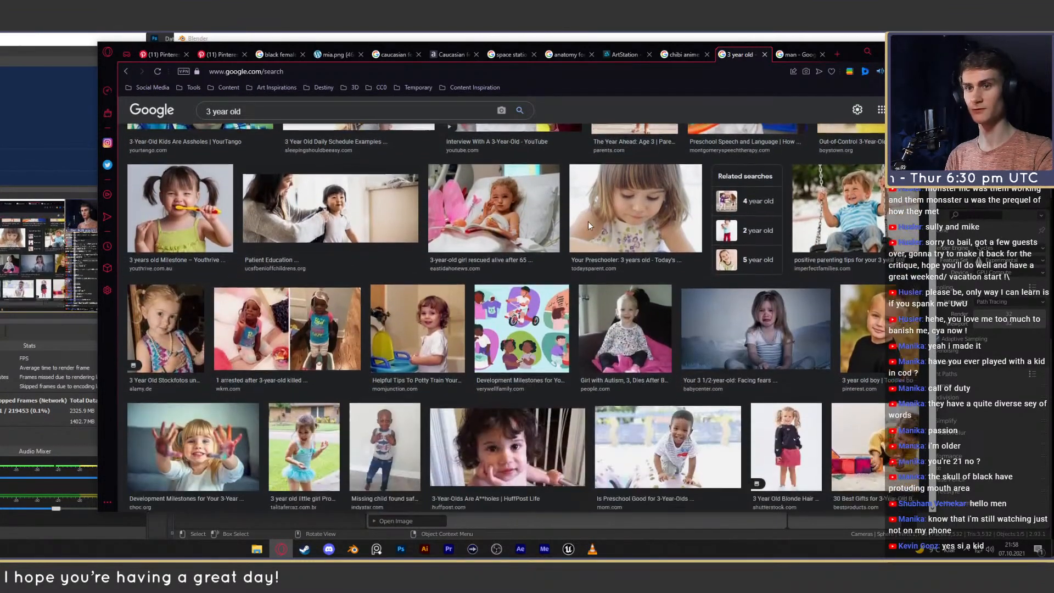
{"action": "left_click", "coordinate": [859, 329]}
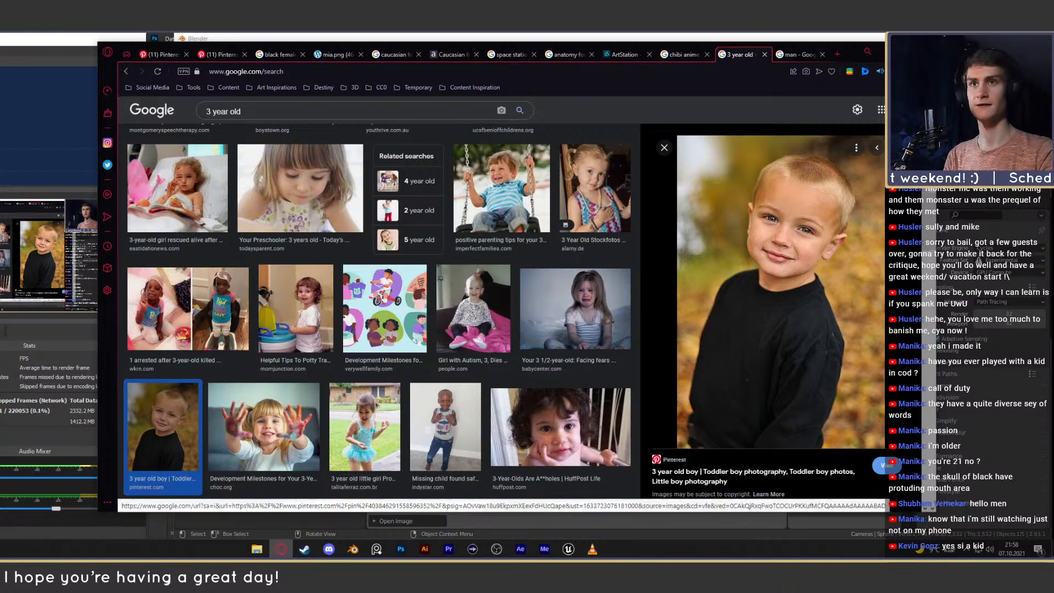
Switch to Blender and annotate a downward-tapering trapezoid around the facial features on the head render, from above the brows to the chin.
{"action": "left_click", "coordinate": [852, 38]}
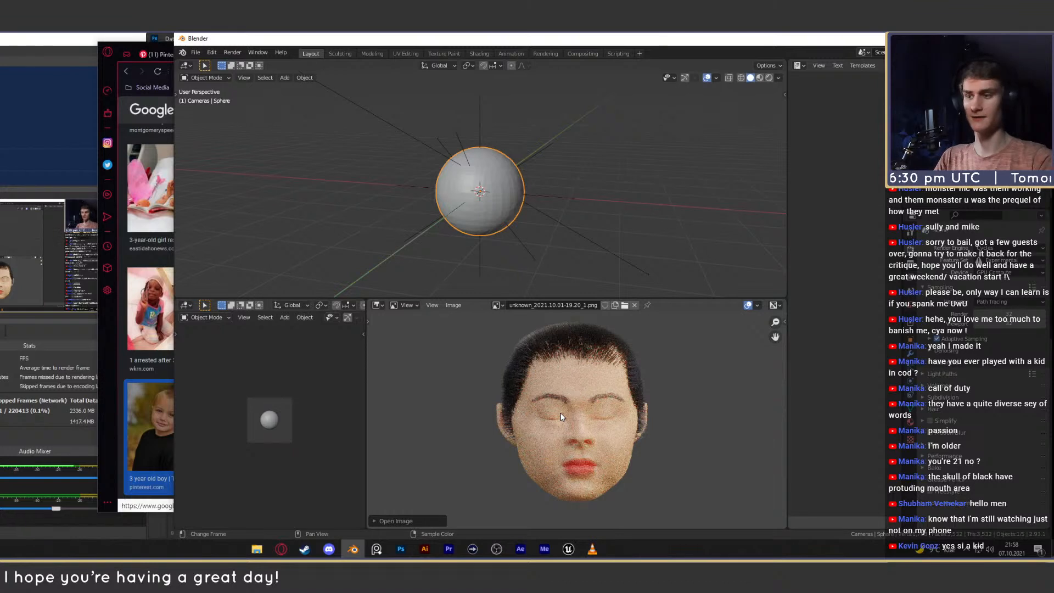
{"action": "scroll", "coordinate": [588, 367], "scroll_direction": "up", "scroll_amount": 2}
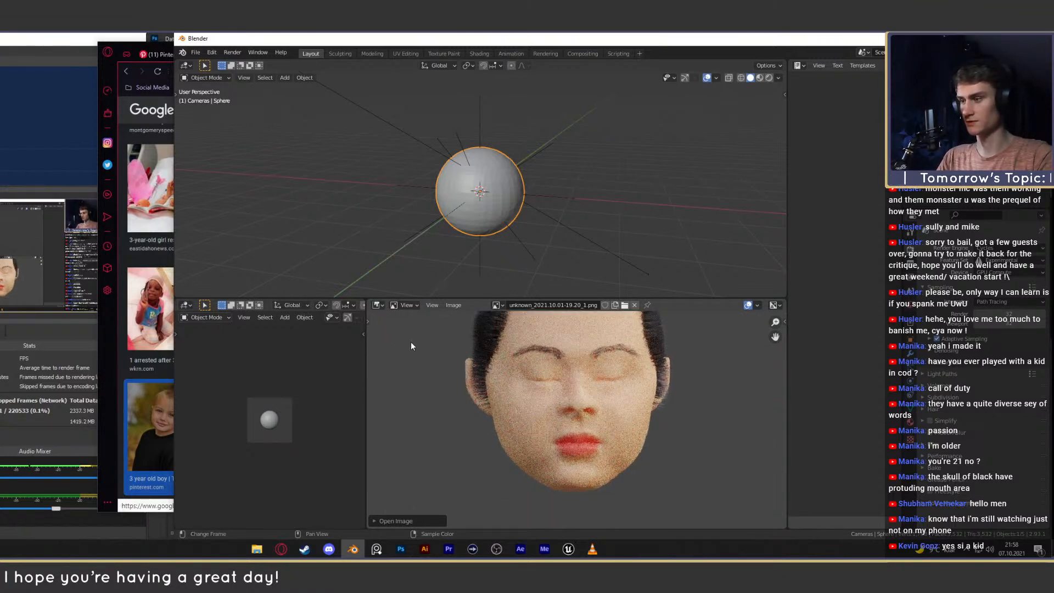
{"action": "key", "text": "t"}
{"action": "left_click", "coordinate": [380, 340]}
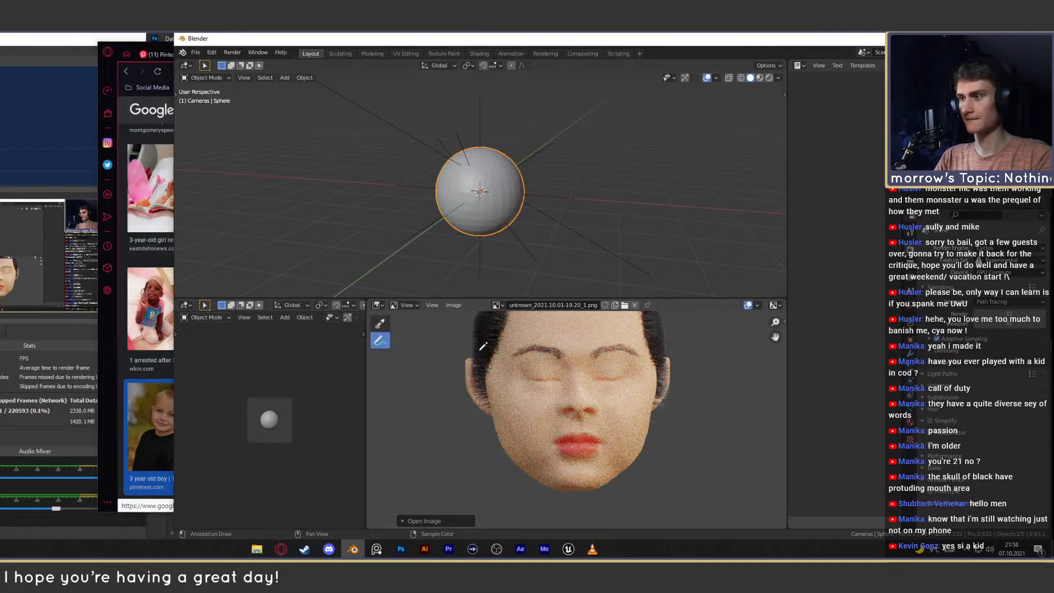
{"action": "left_click_drag", "start_coordinate": [635, 342], "coordinate": [532, 337]}
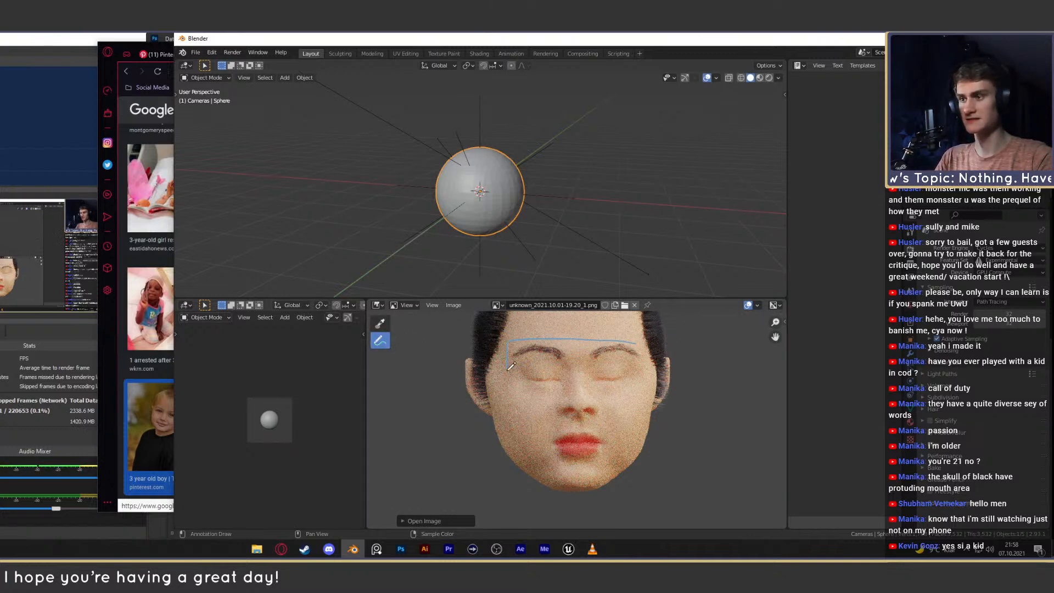
{"action": "key", "text": "ctrl+z"}
{"action": "mouse_move", "coordinate": [631, 345]}
{"action": "left_mouse_down"}
{"action": "mouse_move", "coordinate": [504, 343]}
{"action": "mouse_move", "coordinate": [533, 425]}
{"action": "mouse_move", "coordinate": [608, 463]}
{"action": "mouse_move", "coordinate": [645, 341]}
{"action": "left_mouse_up"}
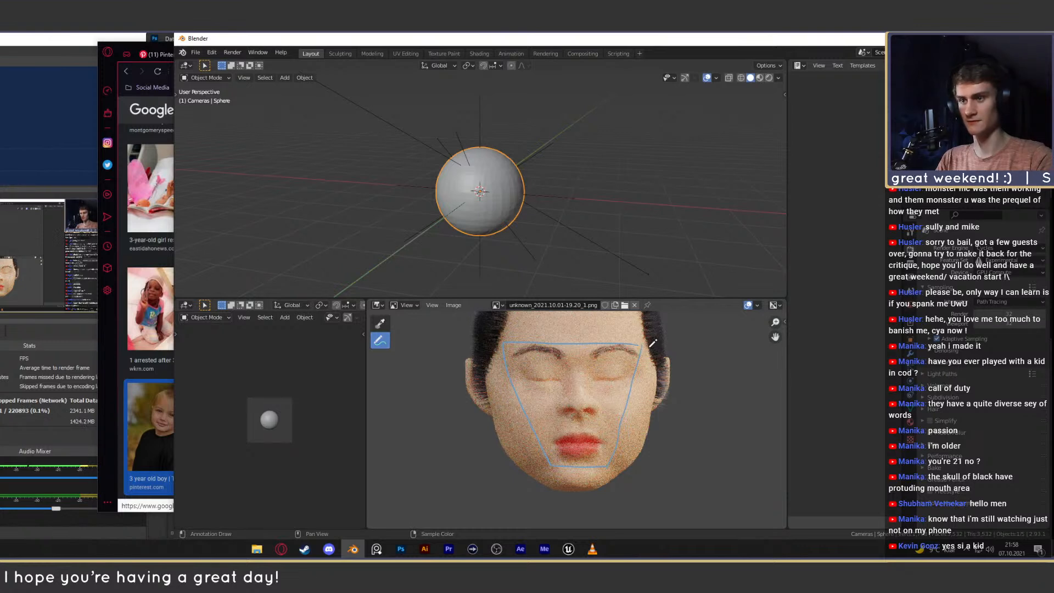
Annotate a short horizontal mark beside the trapezoid's lower corner and a downward arrow along the outer cheek.
{"action": "left_click_drag", "start_coordinate": [646, 351], "coordinate": [645, 421]}
{"action": "key", "text": "ctrl+z"}
{"action": "left_click_drag", "start_coordinate": [625, 466], "coordinate": [634, 465]}
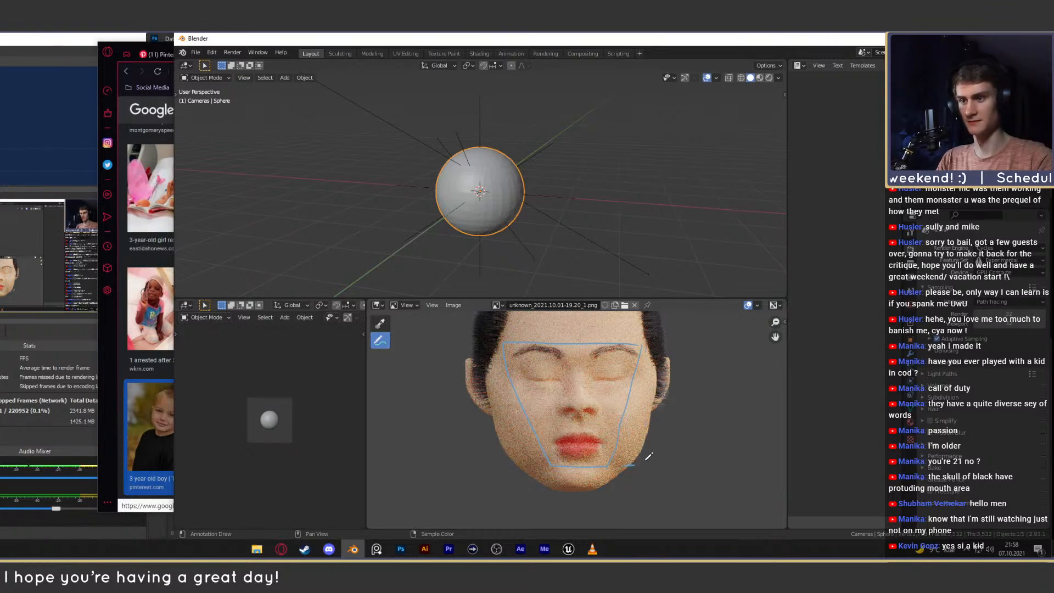
{"action": "left_click_drag", "start_coordinate": [653, 347], "coordinate": [641, 420]}
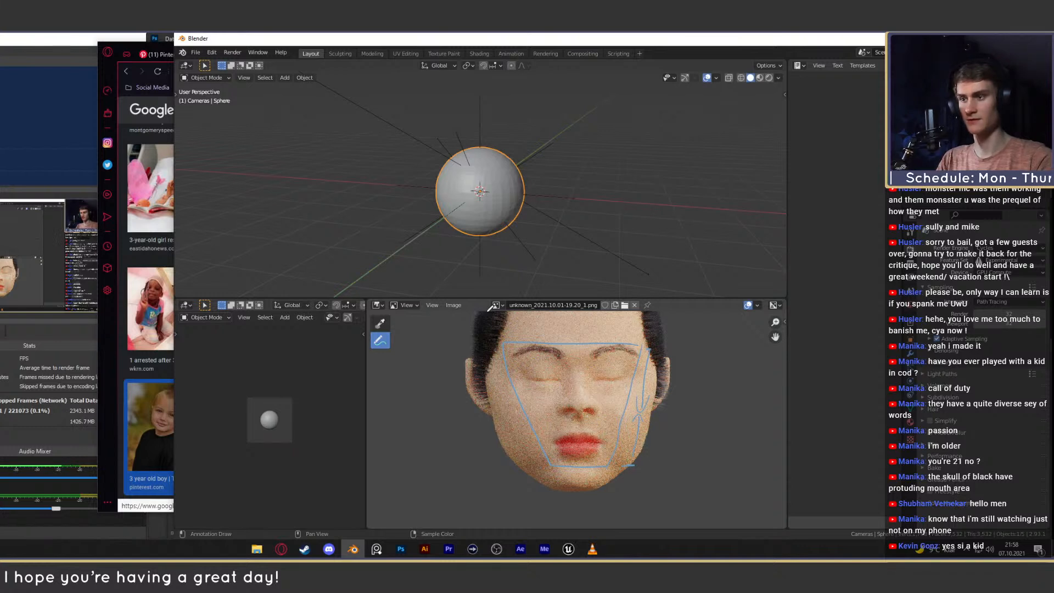
Draw small opposing arrows on the nose bridge and downward arrows on one eyebrow and closed eye.
{"action": "left_click_drag", "start_coordinate": [578, 400], "coordinate": [581, 380]}
{"action": "key", "text": "ctrl+z"}
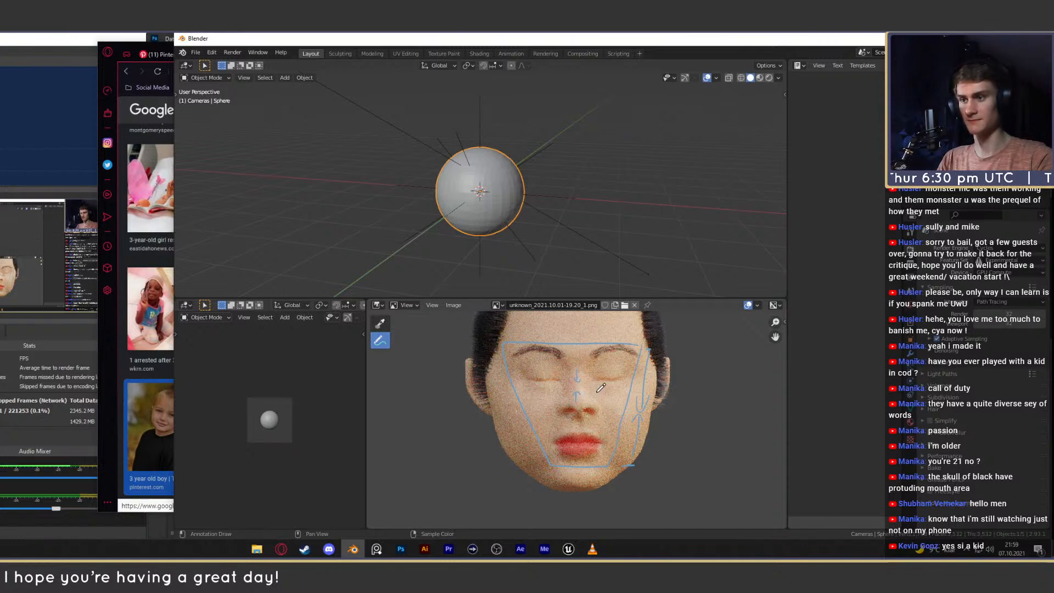
{"action": "left_click_drag", "start_coordinate": [609, 375], "coordinate": [612, 383]}
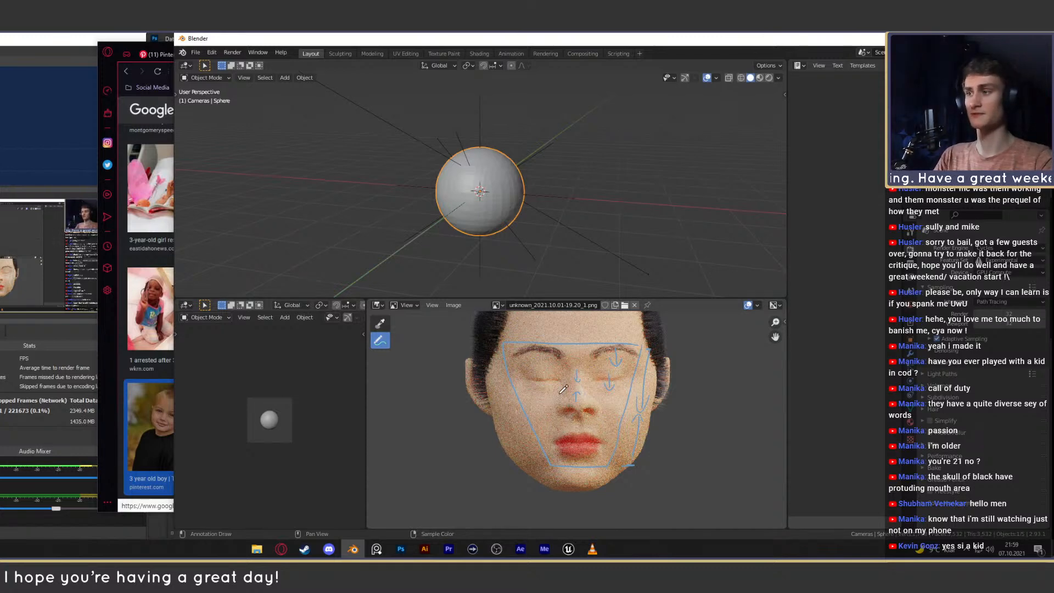
Switch to the browser and preview the crying 3-year-old boy and the Alamy photo of the blonde girl as proportion references.
{"action": "left_click", "coordinate": [105, 376]}
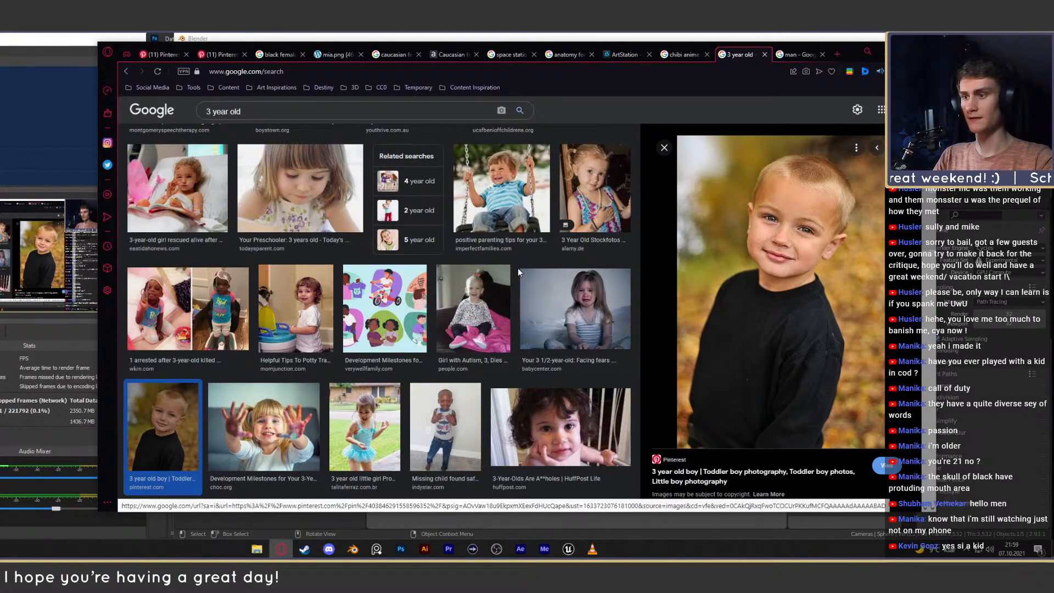
{"action": "scroll", "coordinate": [519, 268], "scroll_direction": "up", "scroll_amount": 3}
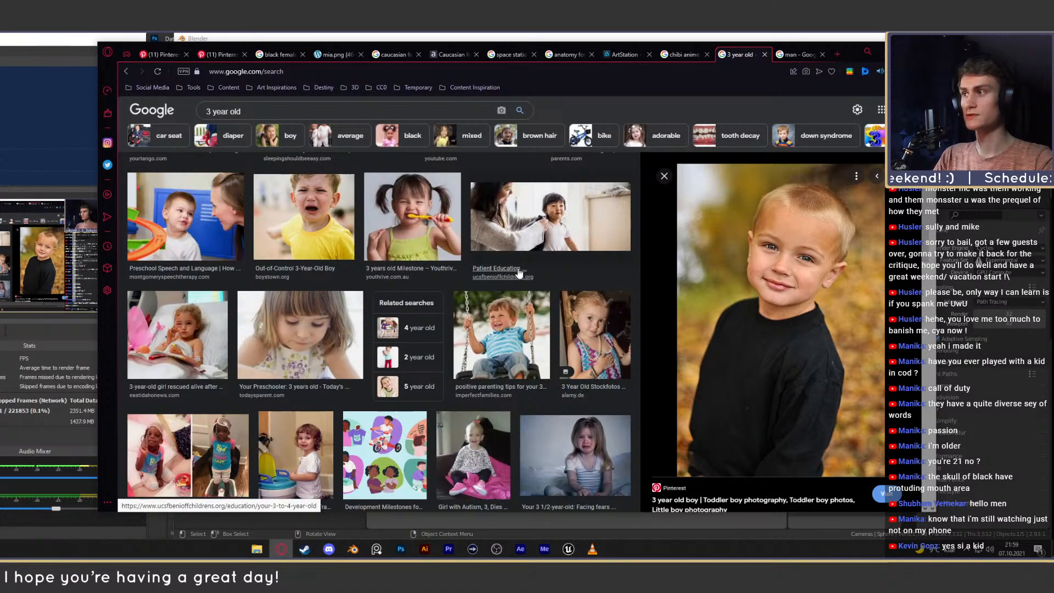
{"action": "left_click", "coordinate": [314, 220]}
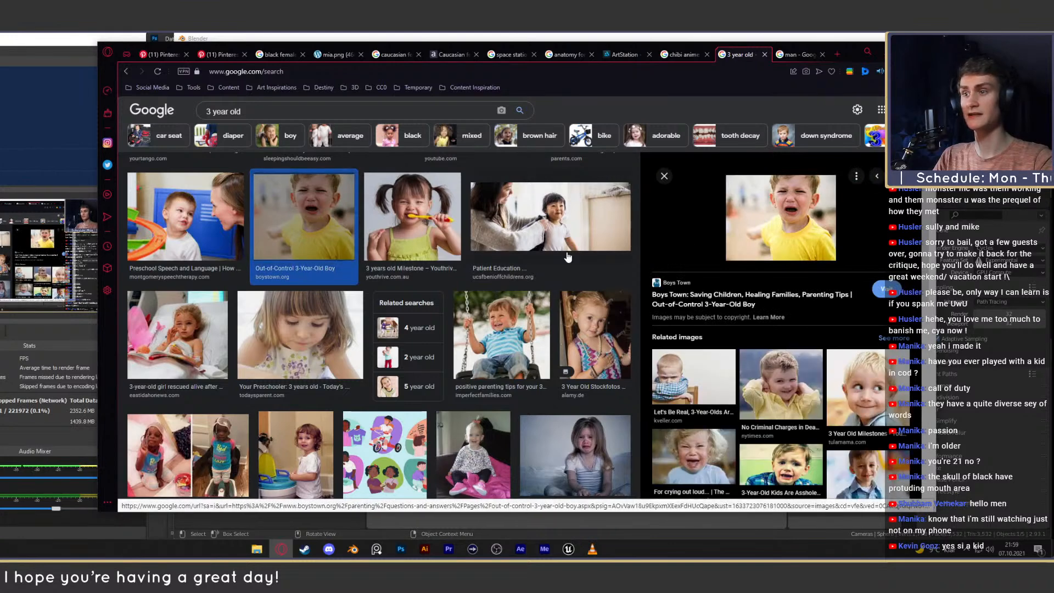
{"action": "left_click", "coordinate": [601, 350]}
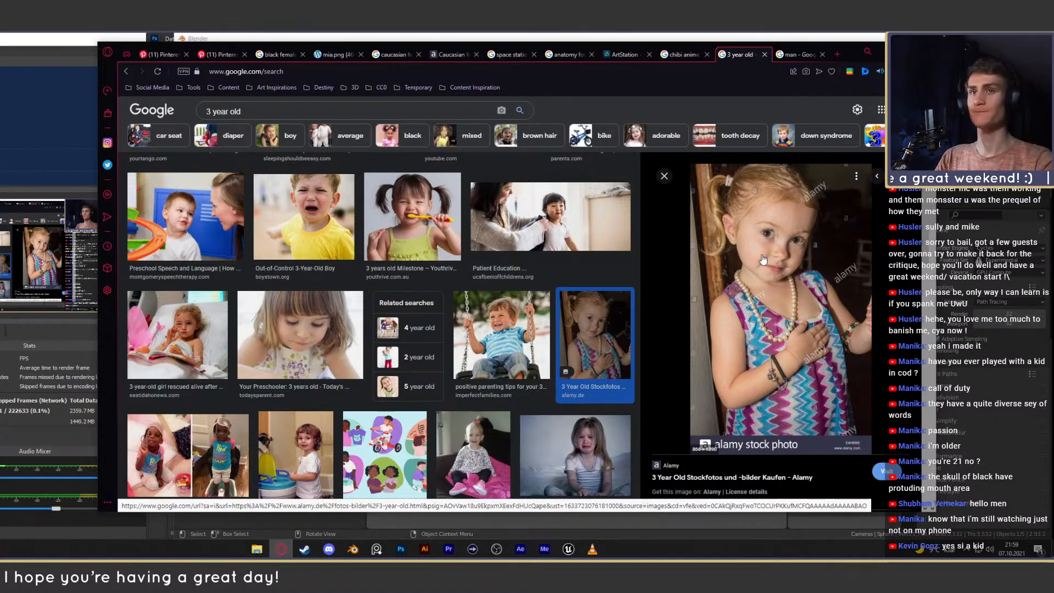
Switch to Blender, try outlining the cheeks and jaw on the head render, and undo those contour strokes.
{"action": "key", "text": "alt+Tab"}
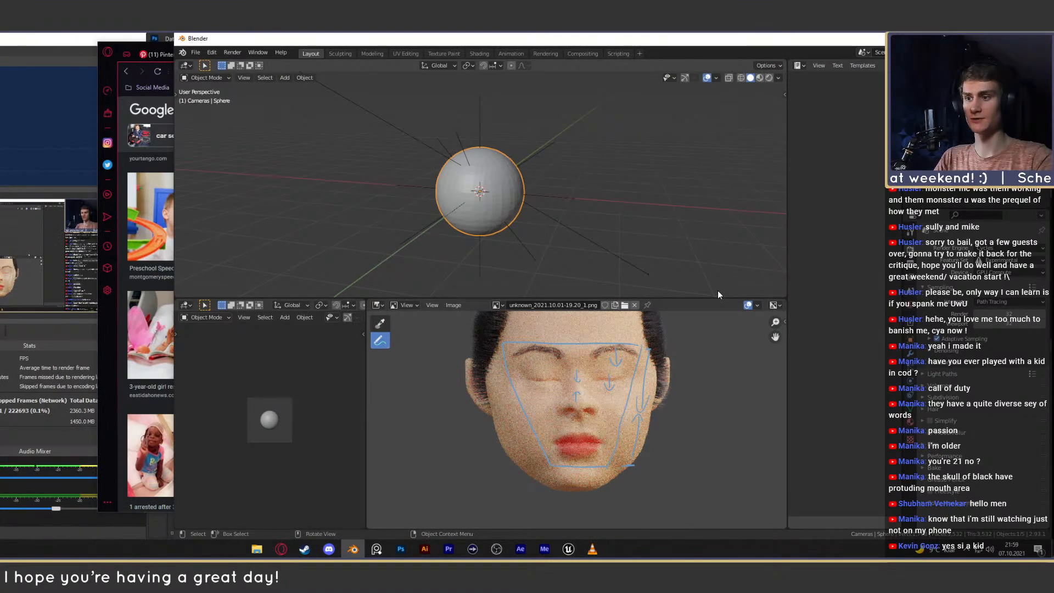
{"action": "scroll", "coordinate": [559, 398], "scroll_direction": "up", "scroll_amount": 2}
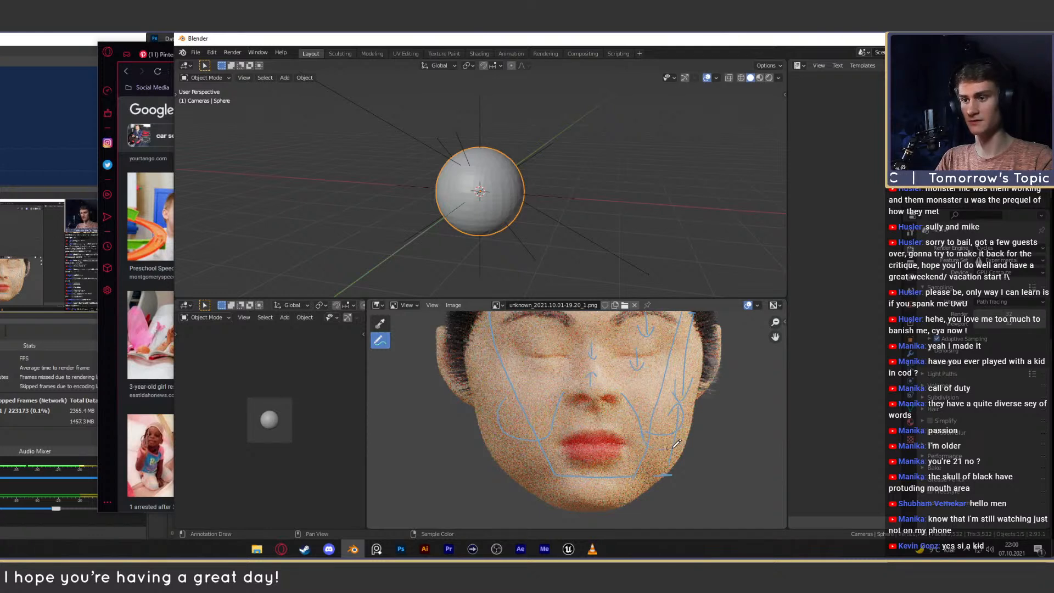
{"action": "mouse_move", "coordinate": [647, 477]}
{"action": "left_mouse_down"}
{"action": "mouse_move", "coordinate": [661, 478]}
{"action": "mouse_move", "coordinate": [690, 424]}
{"action": "left_mouse_up"}
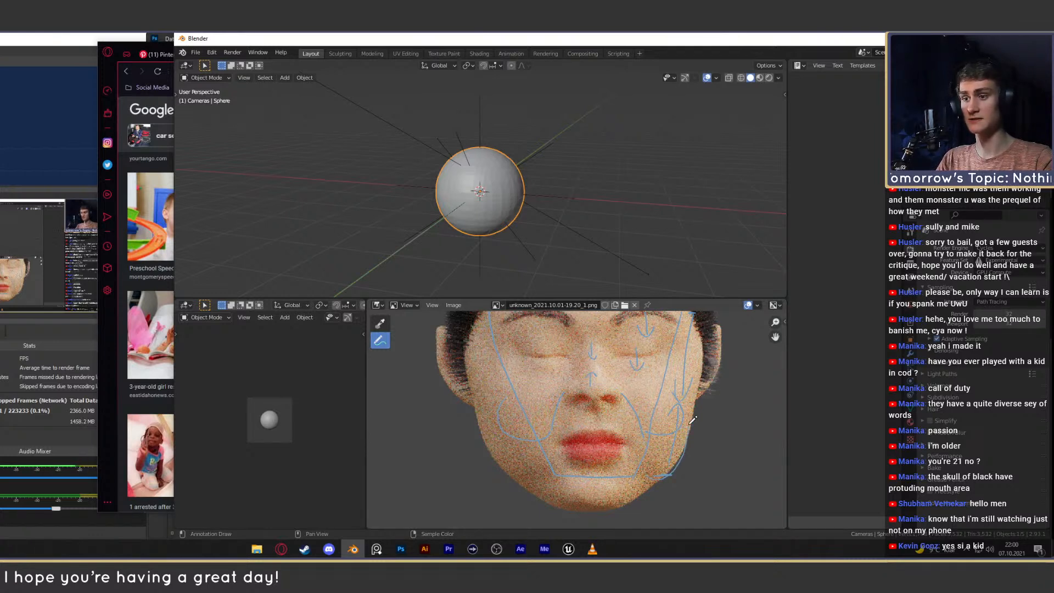
{"action": "key", "text": "ctrl+z"}
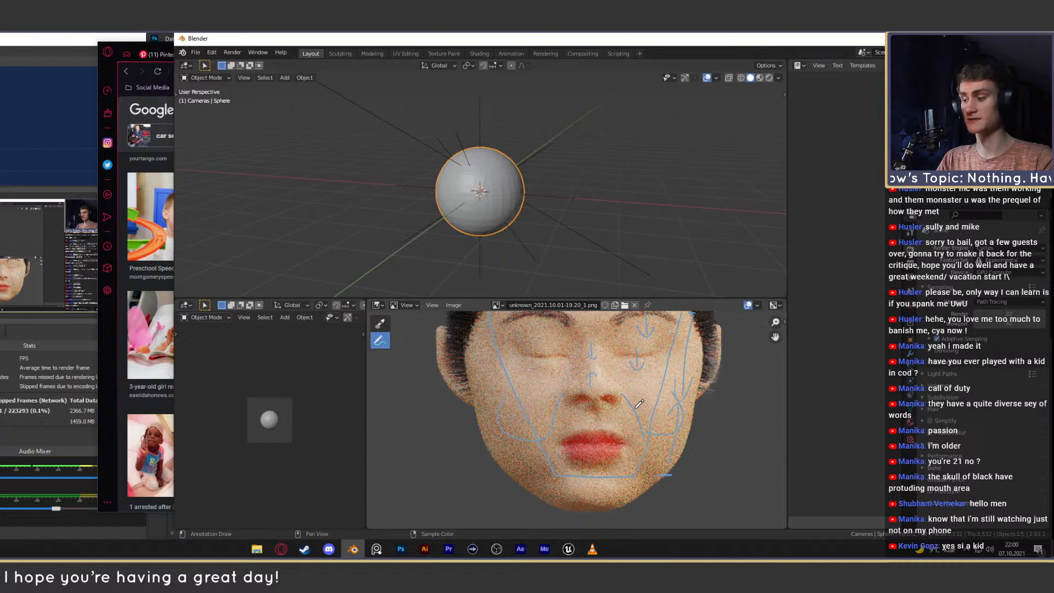
{"action": "key", "text": "ctrl+z"}
{"action": "key", "text": "ctrl+z"}
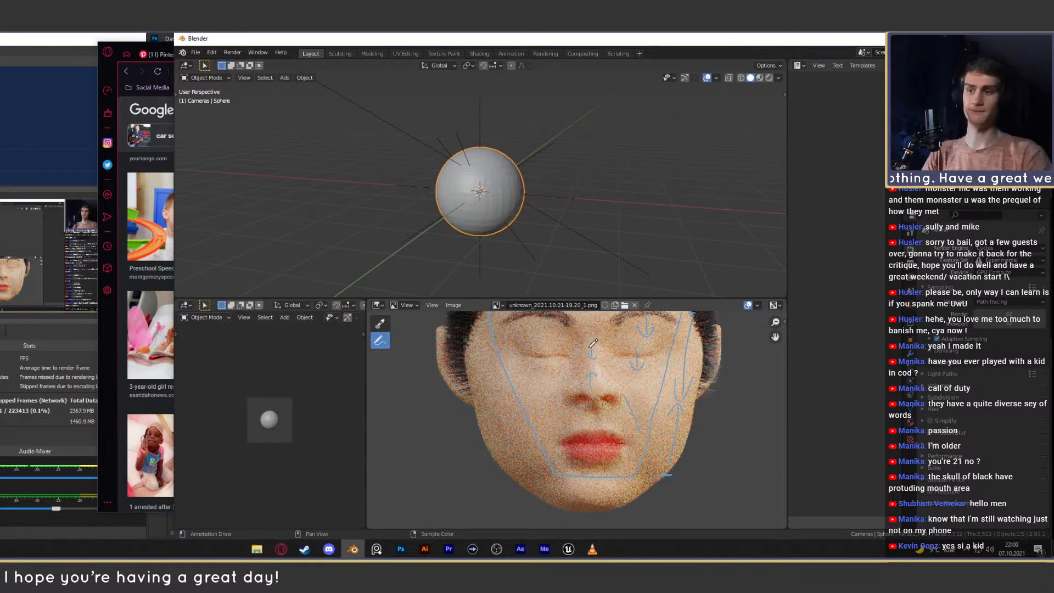
{"action": "middle_click_drag", "start_coordinate": [594, 447], "coordinate": [649, 419], "text": "ctrl"}
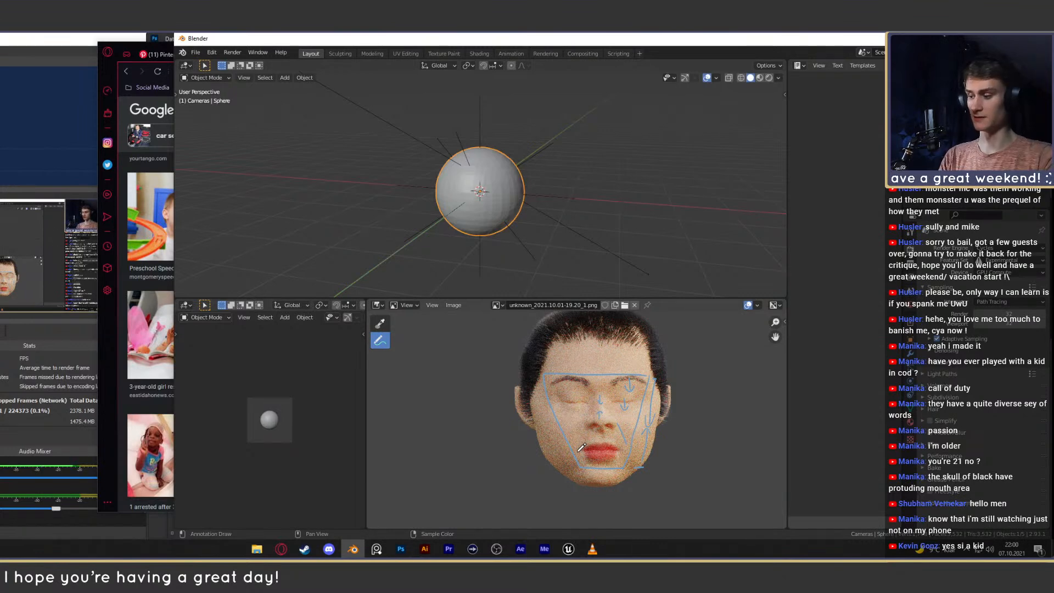
Switch to the browser and preview the Pinterest photo of the 3-year-old boy in a black shirt, comparing its lower face with the head render.
{"action": "scroll", "coordinate": [604, 417], "scroll_direction": "up", "scroll_amount": 4}
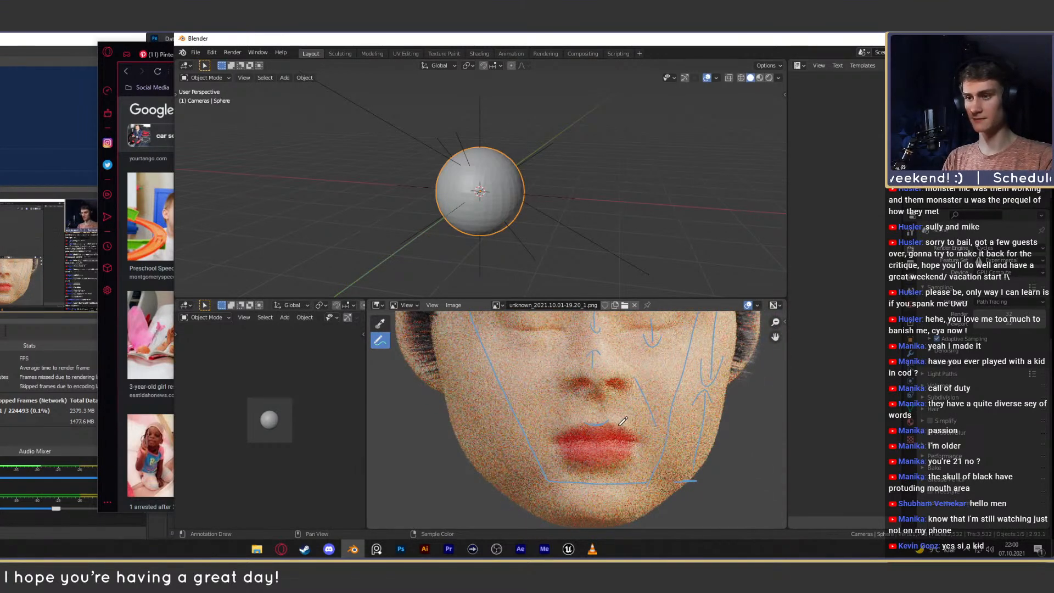
{"action": "left_click", "coordinate": [131, 422]}
{"action": "scroll", "coordinate": [165, 384], "scroll_direction": "down", "scroll_amount": 3}
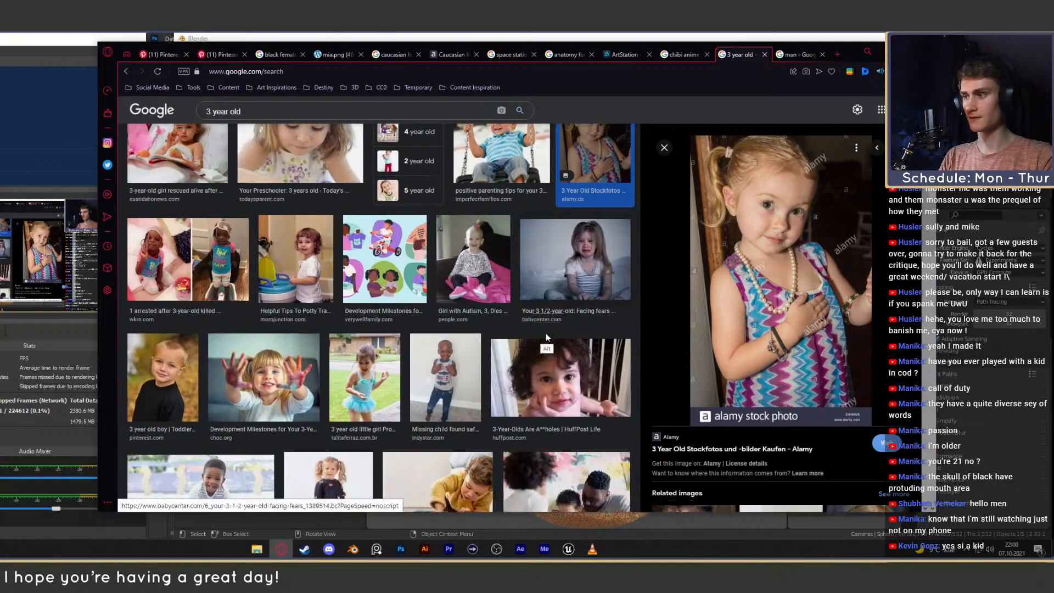
{"action": "left_click", "coordinate": [163, 378]}
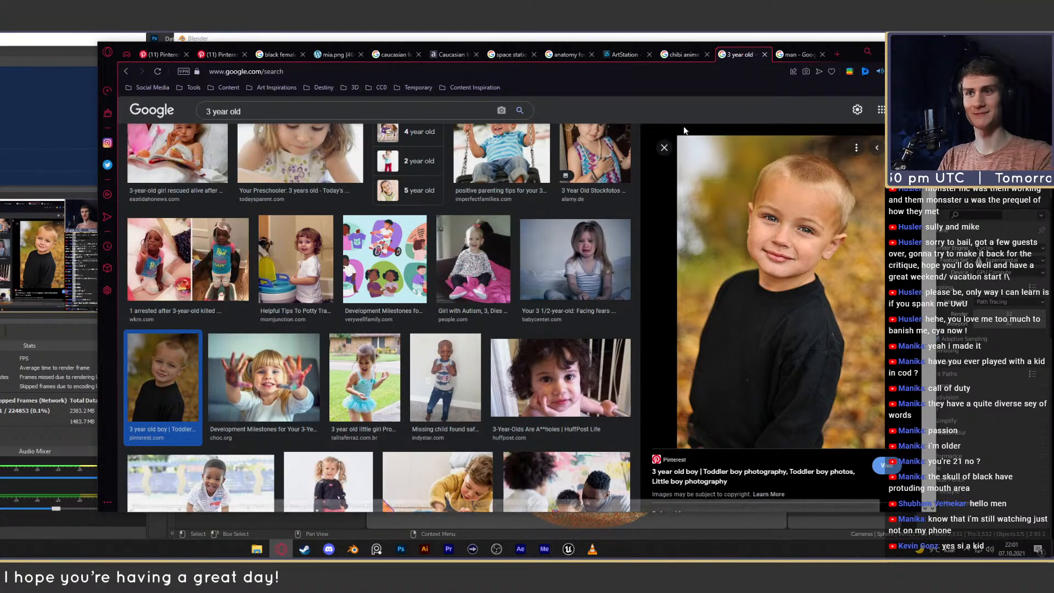
{"action": "left_click", "coordinate": [682, 38]}
{"action": "middle_click_drag", "start_coordinate": [634, 418], "coordinate": [630, 411]}
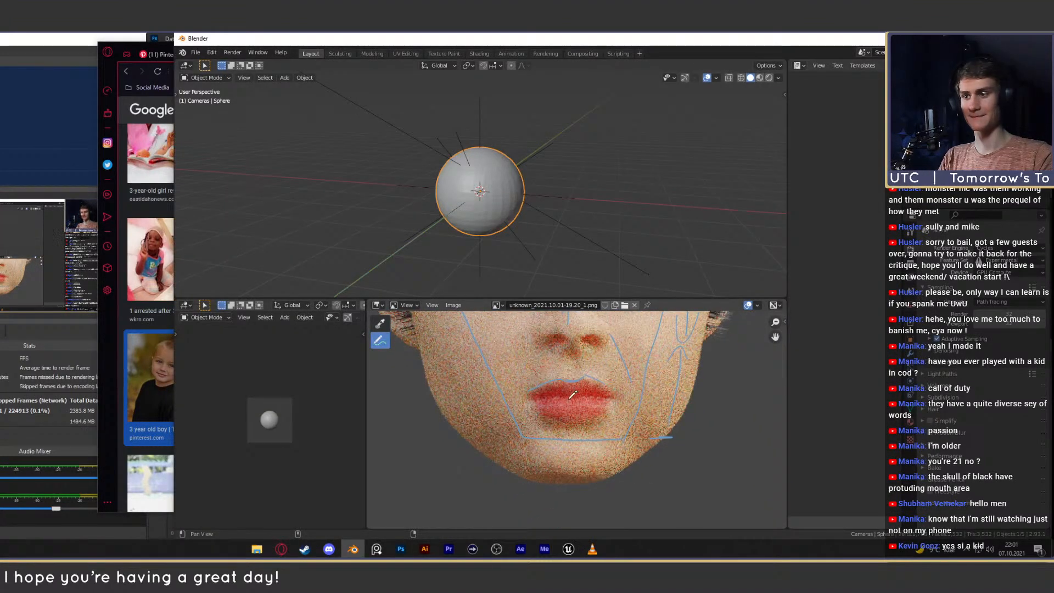
{"action": "left_click", "coordinate": [117, 410]}
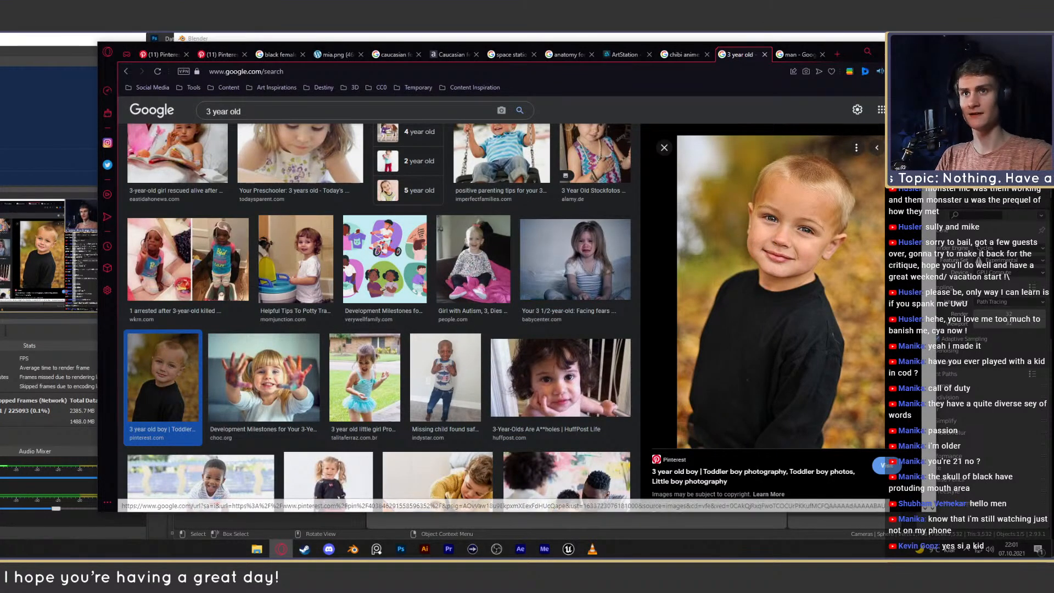
Switch to Blender and annotate curved strokes bulging outward around the lower cheek and jaw of the head render.
{"action": "left_click", "coordinate": [780, 38]}
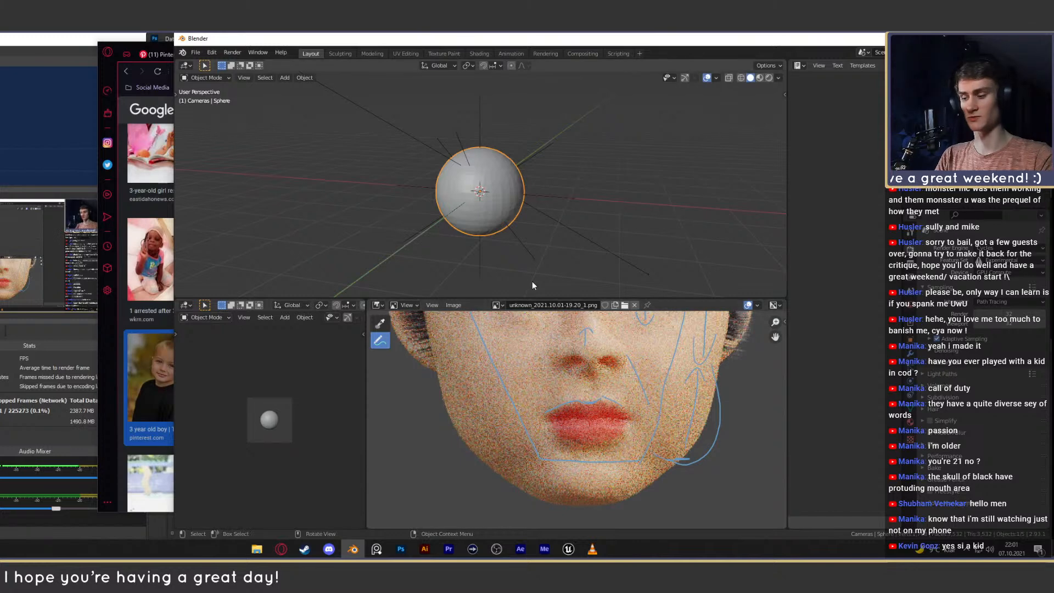
{"action": "scroll", "coordinate": [728, 401], "scroll_direction": "down", "scroll_amount": 3}
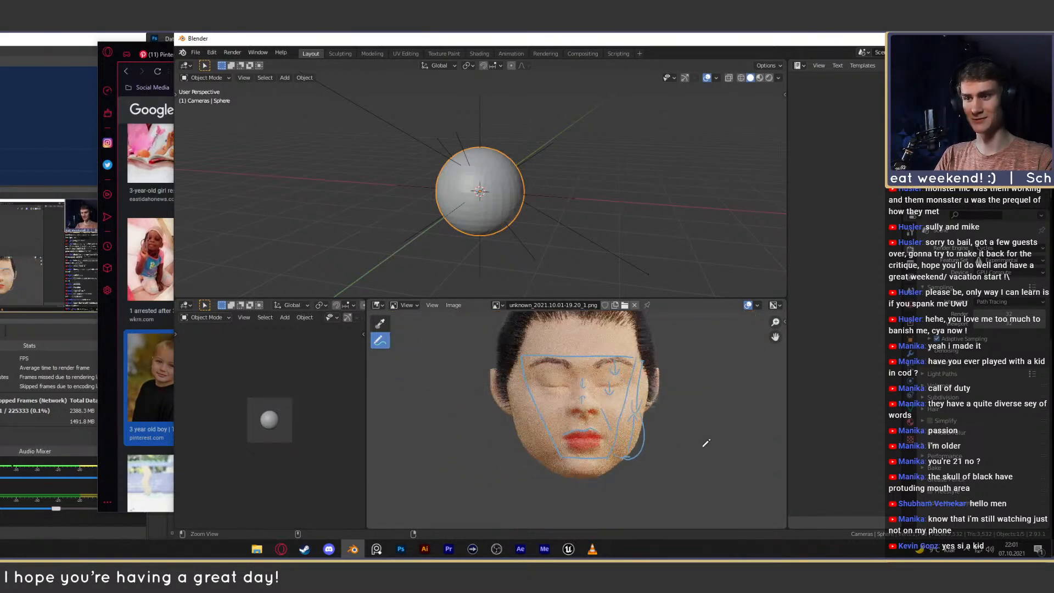
{"action": "scroll", "coordinate": [680, 429], "scroll_direction": "up", "scroll_amount": 2}
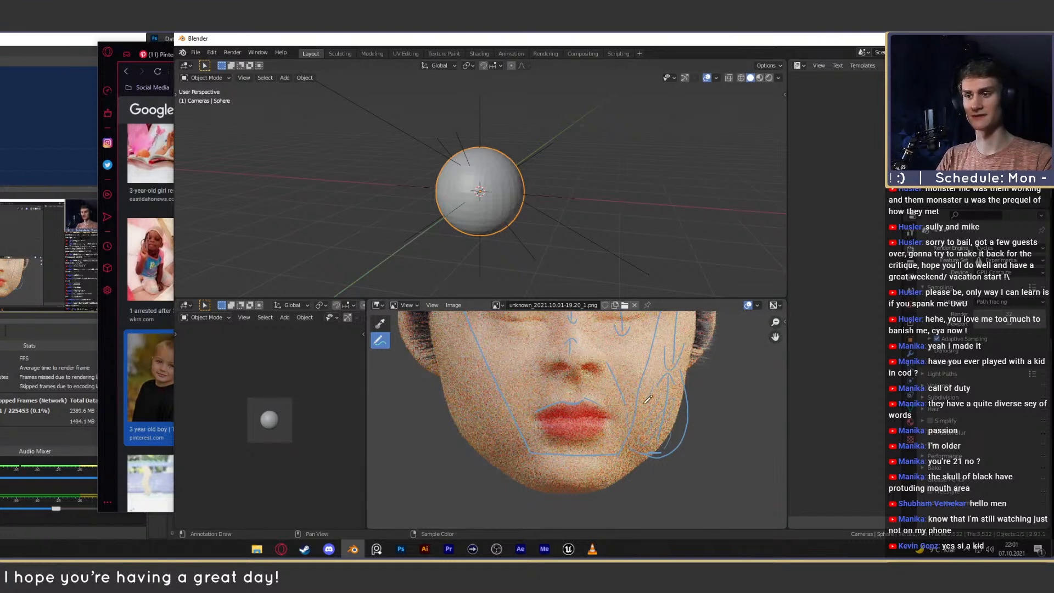
{"action": "scroll", "coordinate": [369, 326], "scroll_direction": "up", "scroll_amount": 1}
{"action": "middle_click_drag", "start_coordinate": [602, 383], "coordinate": [556, 431]}
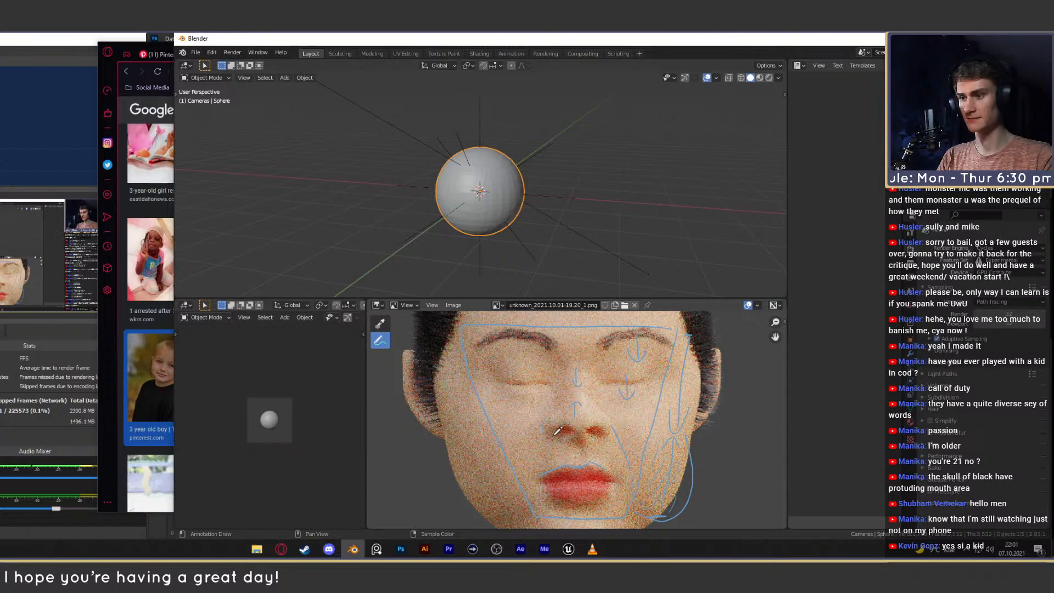
{"action": "middle_click_drag", "start_coordinate": [635, 395], "coordinate": [622, 406]}
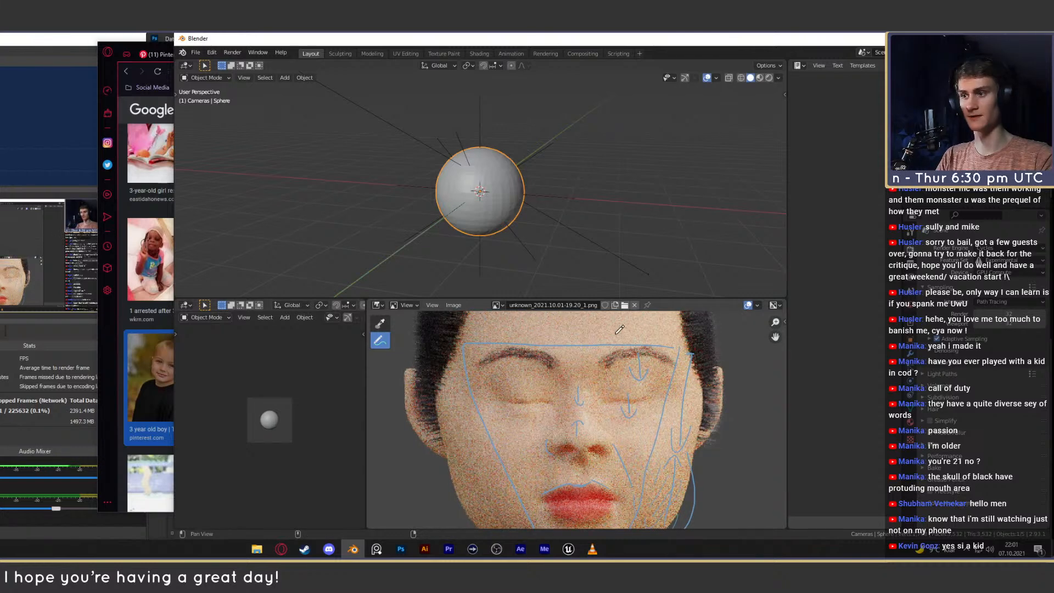
{"action": "scroll", "coordinate": [608, 416], "scroll_direction": "down", "scroll_amount": 2}
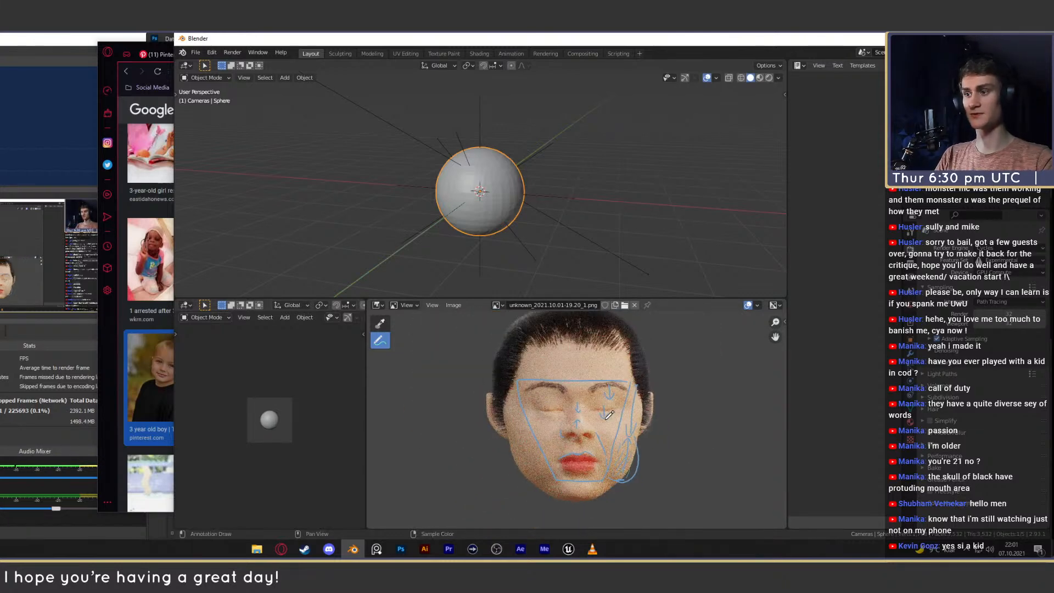
Switch to Photoshop, close unknown_2021.09.27-06.27_1_V2.psd, and open unknown_2021.10.01-19.20_1.png from the project folder.
{"action": "left_click", "coordinate": [401, 549]}
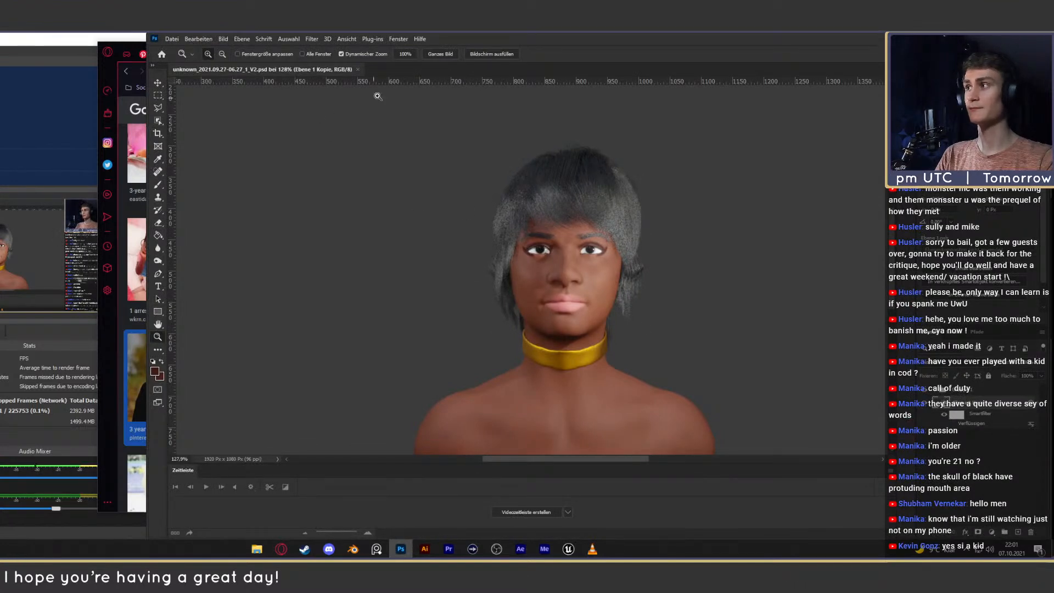
{"action": "left_click", "coordinate": [156, 83]}
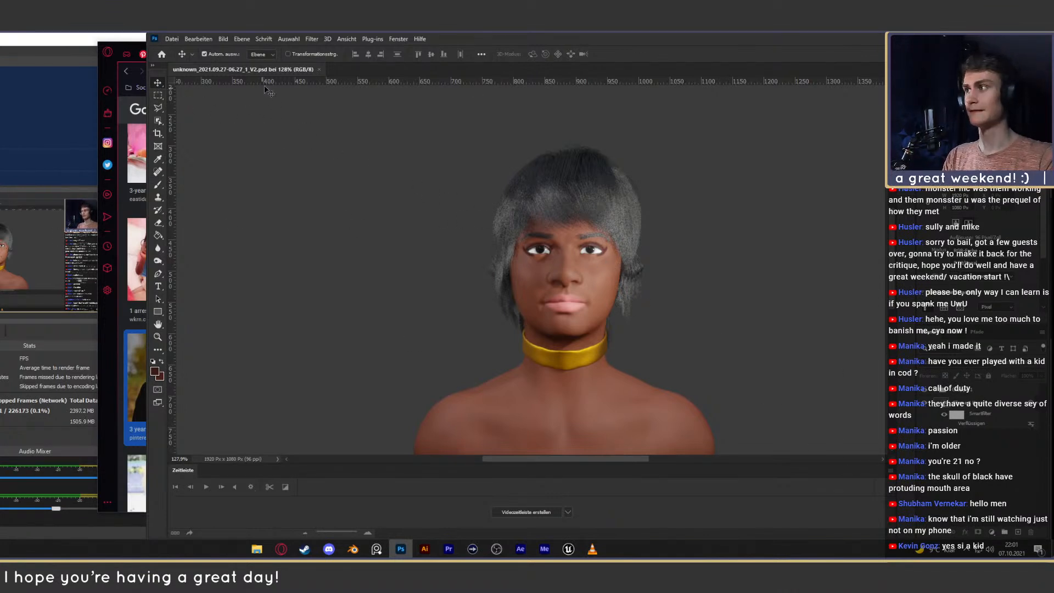
{"action": "left_click", "coordinate": [319, 70]}
{"action": "mouse_move", "coordinate": [258, 549]}
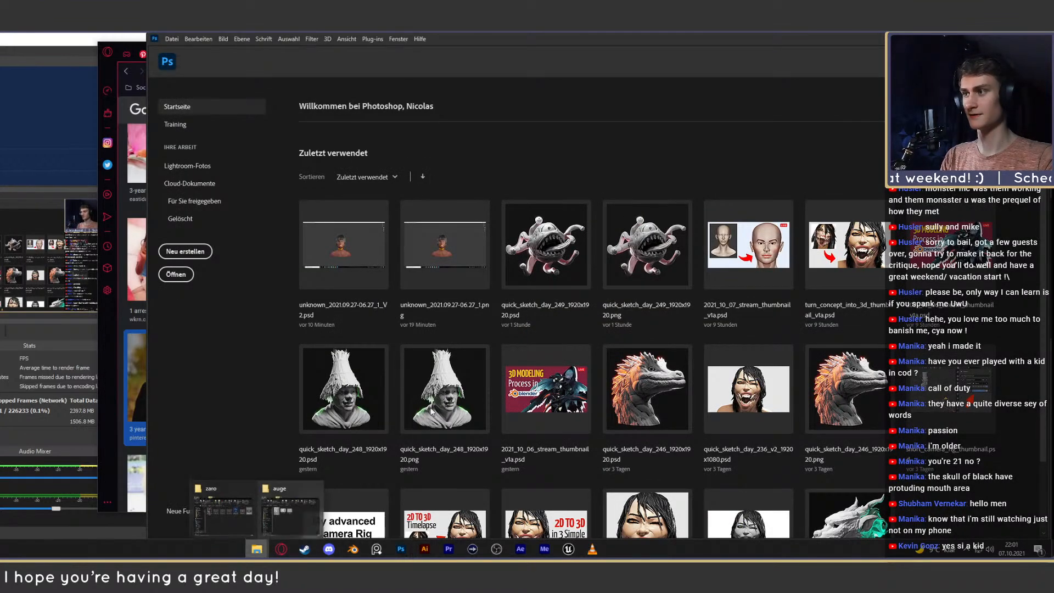
{"action": "left_click", "coordinate": [259, 518]}
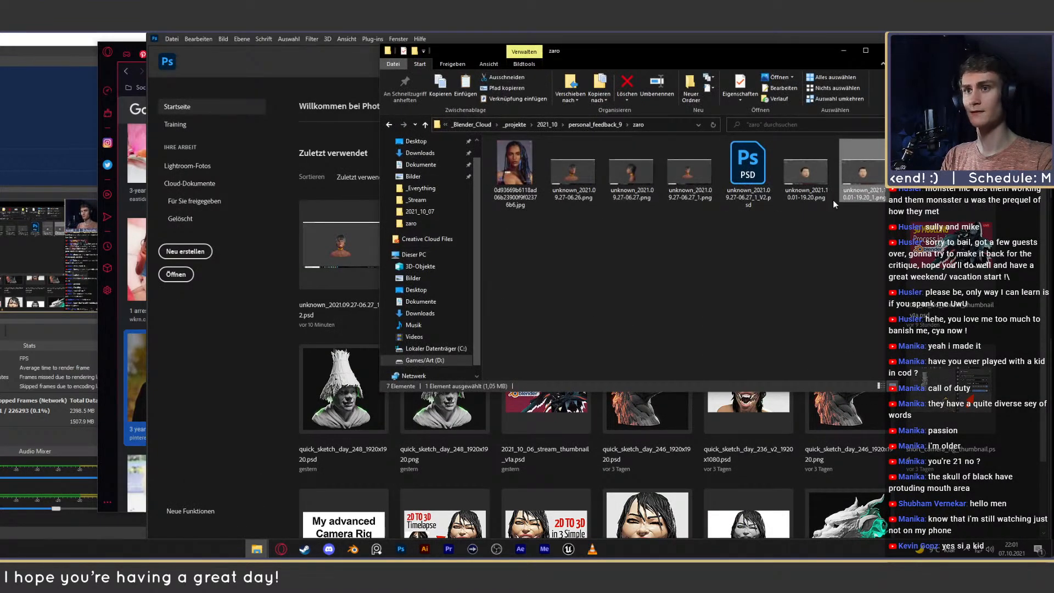
{"action": "double_click", "coordinate": [852, 184]}
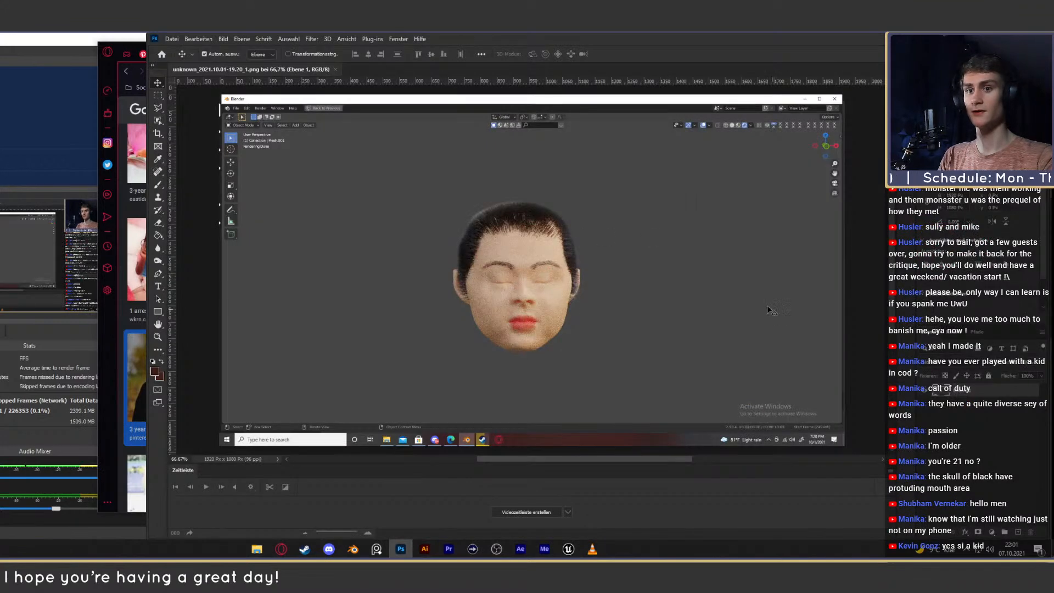
Duplicate the head render's layer and convert the copy to a smart object.
{"action": "key", "text": "z"}
{"action": "left_click_drag", "start_coordinate": [483, 260], "coordinate": [508, 263]}
{"action": "left_click_drag", "start_coordinate": [557, 304], "coordinate": [516, 253]}
{"action": "right_click", "coordinate": [972, 394]}
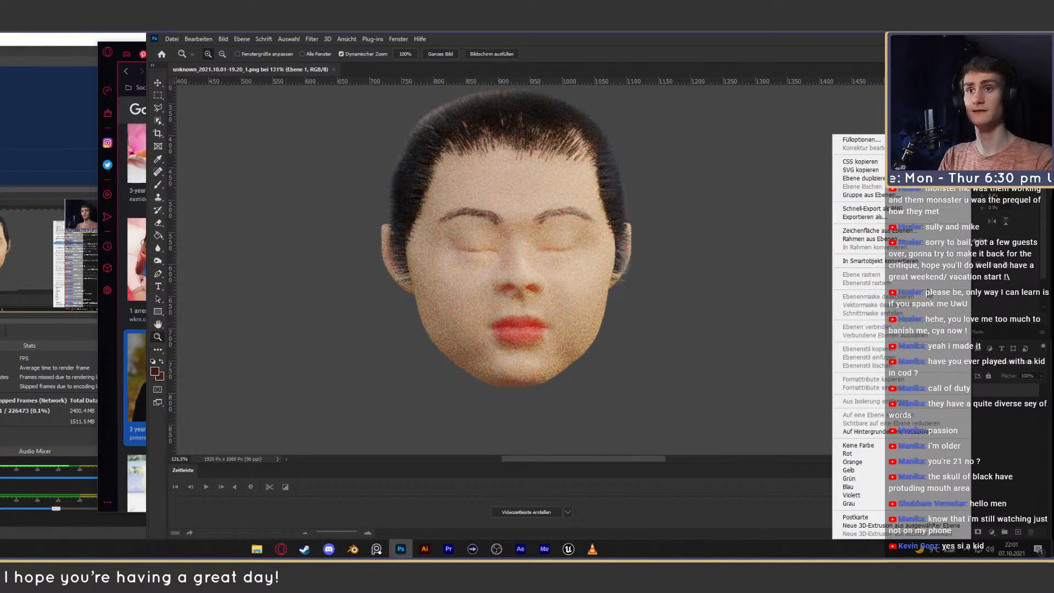
{"action": "left_click", "coordinate": [983, 411]}
{"action": "key", "text": "ctrl+j"}
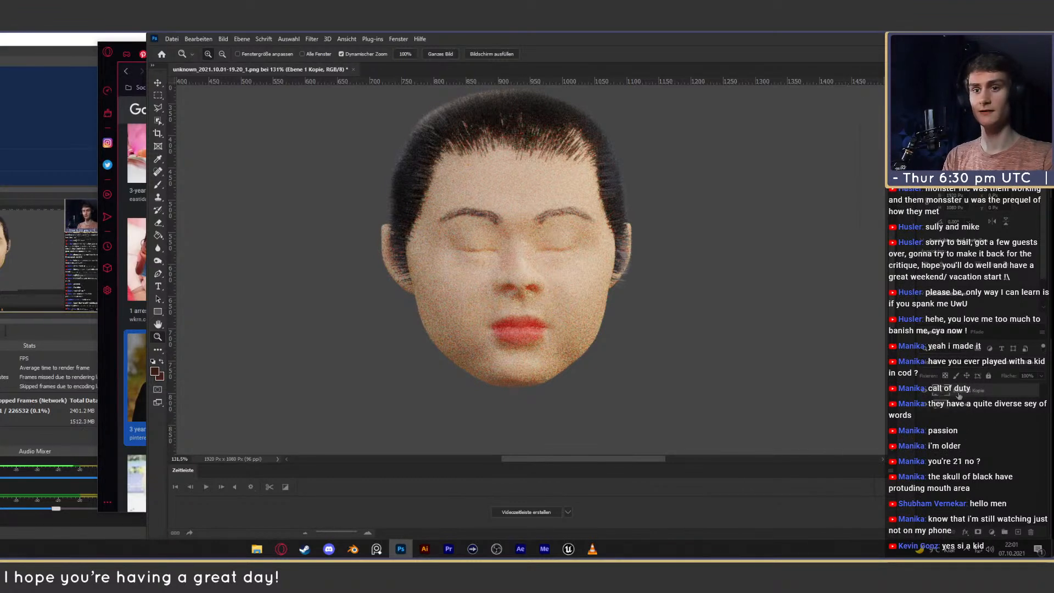
{"action": "right_click", "coordinate": [960, 390]}
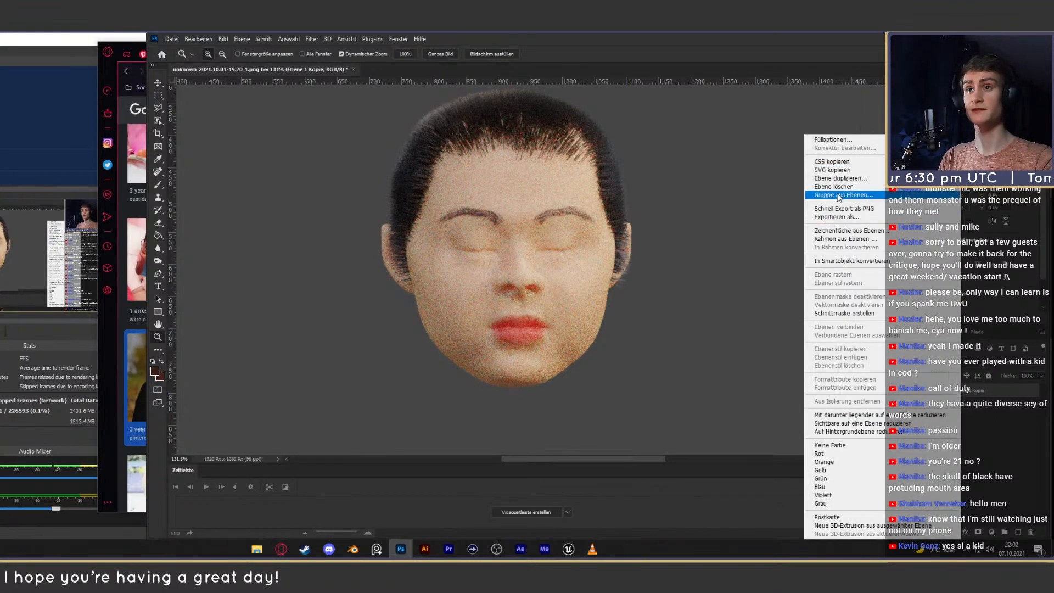
{"action": "left_click", "coordinate": [1011, 448]}
{"action": "right_click", "coordinate": [973, 392]}
{"action": "left_click", "coordinate": [864, 262]}
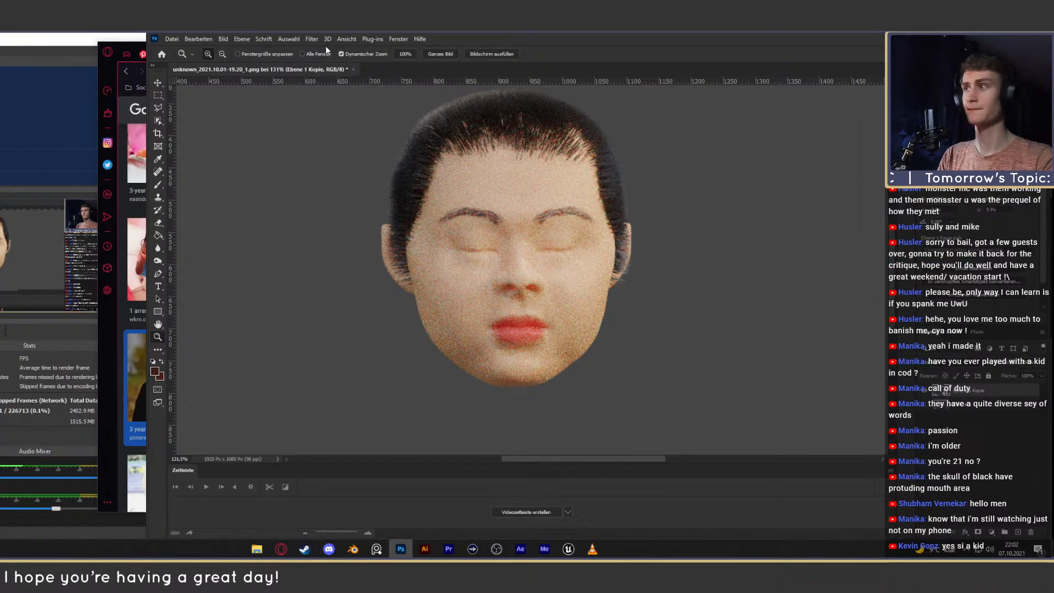
Open the Liquify filter on the layer copy and push the eyebrows and closed eyes downward with a large brush.
{"action": "left_click", "coordinate": [312, 39]}
{"action": "left_click", "coordinate": [331, 131]}
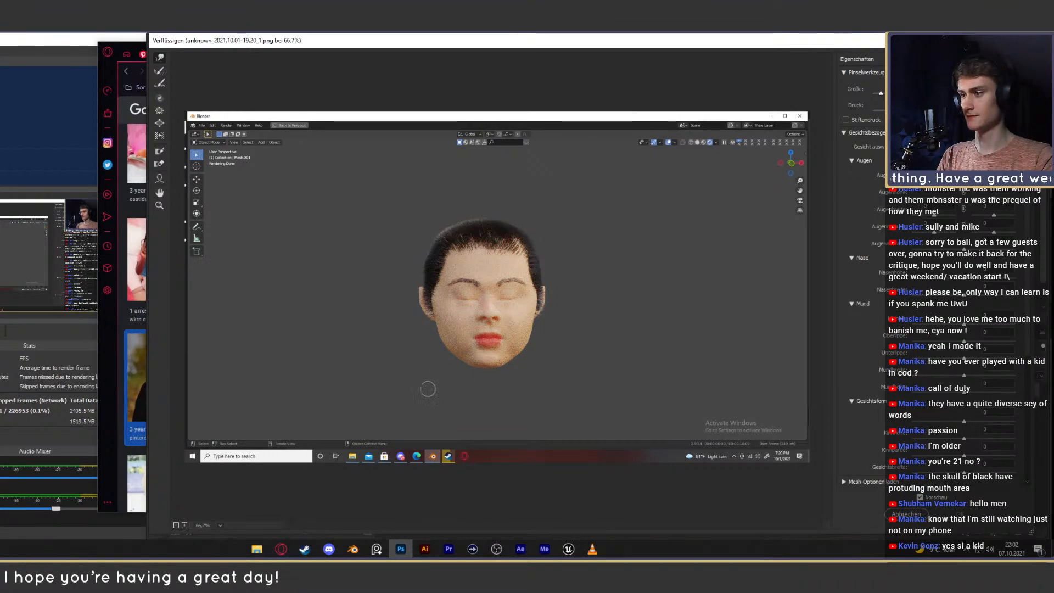
{"action": "left_click", "coordinate": [184, 525]}
{"action": "left_click", "coordinate": [184, 525]}
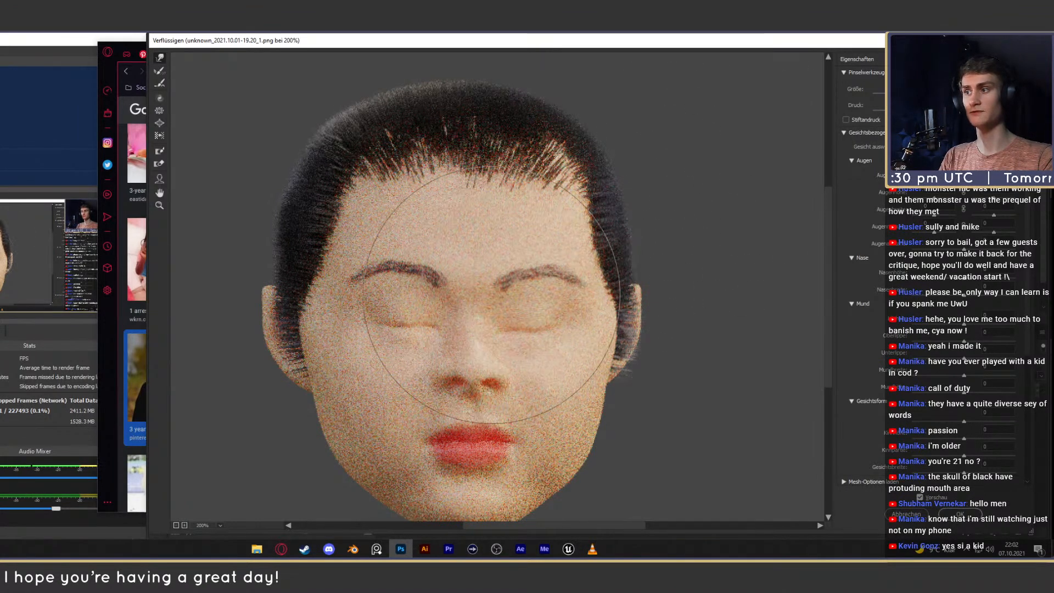
{"action": "mouse_move", "coordinate": [401, 292]}
{"action": "left_mouse_down"}
{"action": "mouse_move", "coordinate": [399, 301]}
{"action": "mouse_move", "coordinate": [392, 292]}
{"action": "left_mouse_up"}
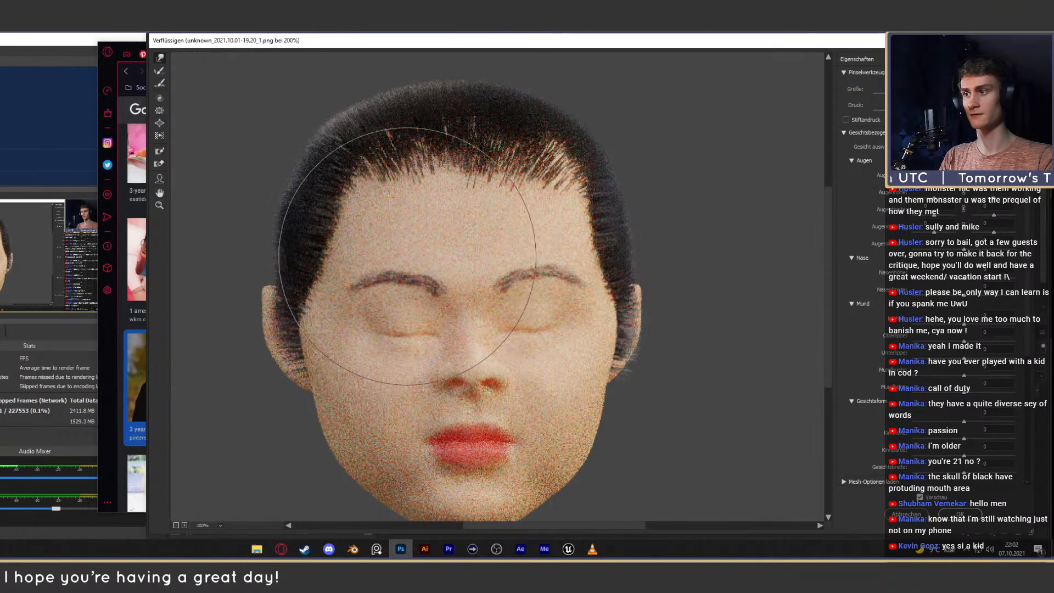
{"action": "left_click_drag", "start_coordinate": [404, 255], "coordinate": [399, 262]}
{"action": "left_click_drag", "start_coordinate": [537, 256], "coordinate": [537, 265]}
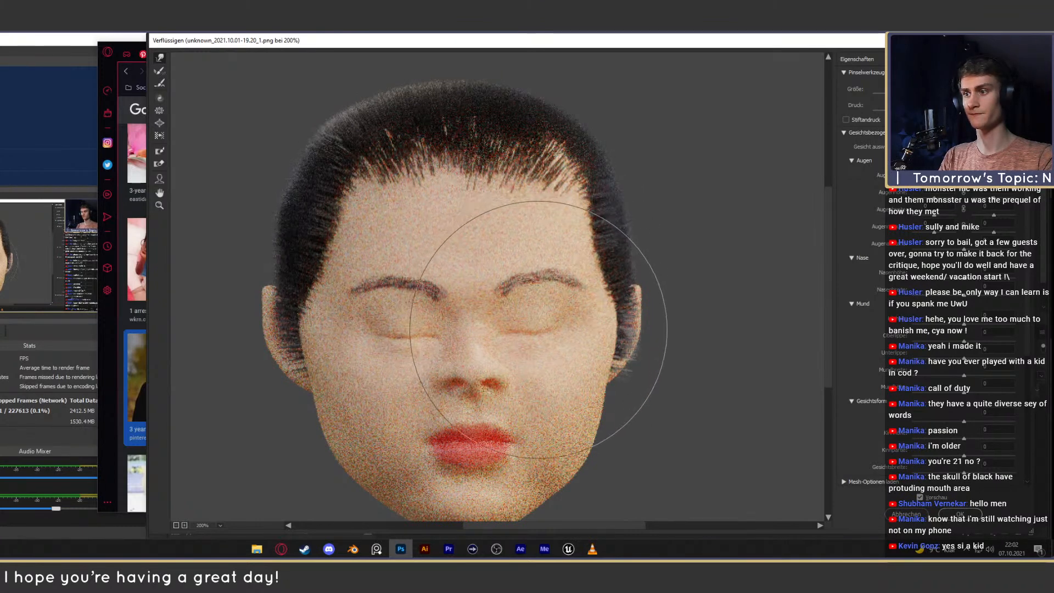
{"action": "left_click_drag", "start_coordinate": [539, 315], "coordinate": [539, 322]}
{"action": "left_click_drag", "start_coordinate": [477, 256], "coordinate": [479, 257]}
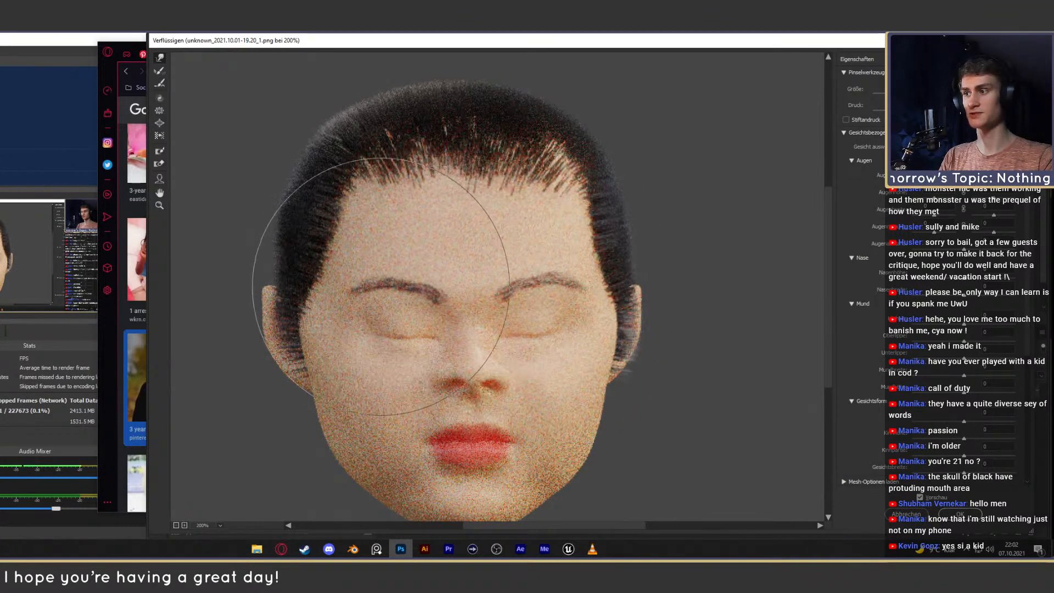
{"action": "left_click_drag", "start_coordinate": [383, 289], "coordinate": [384, 300]}
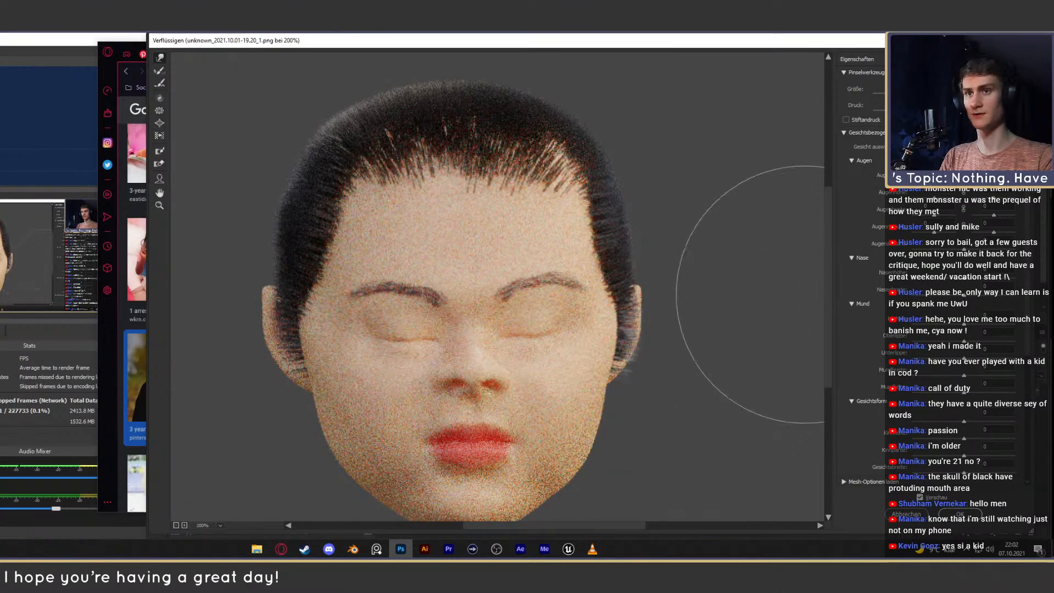
Refine the lowered brows and eyes with the Liquify brush and compare them with the original using the preview.
{"action": "left_click_drag", "start_coordinate": [830, 237], "coordinate": [830, 254]}
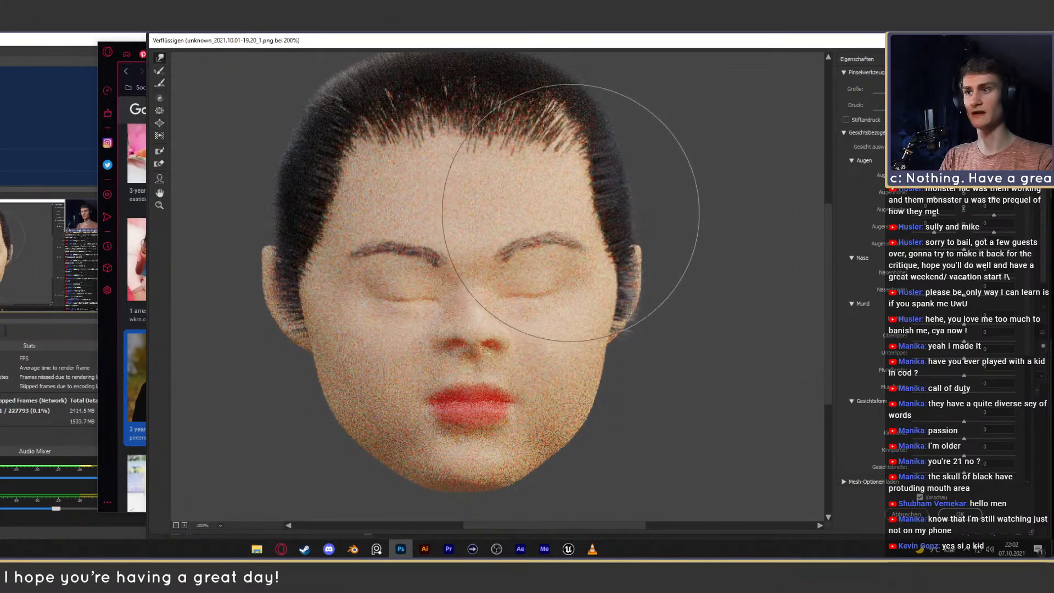
{"action": "left_click_drag", "start_coordinate": [574, 236], "coordinate": [575, 244]}
{"action": "mouse_move", "coordinate": [348, 265]}
{"action": "left_mouse_down"}
{"action": "mouse_move", "coordinate": [346, 273]}
{"action": "mouse_move", "coordinate": [370, 270]}
{"action": "left_mouse_up"}
{"action": "left_click_drag", "start_coordinate": [544, 275], "coordinate": [543, 269]}
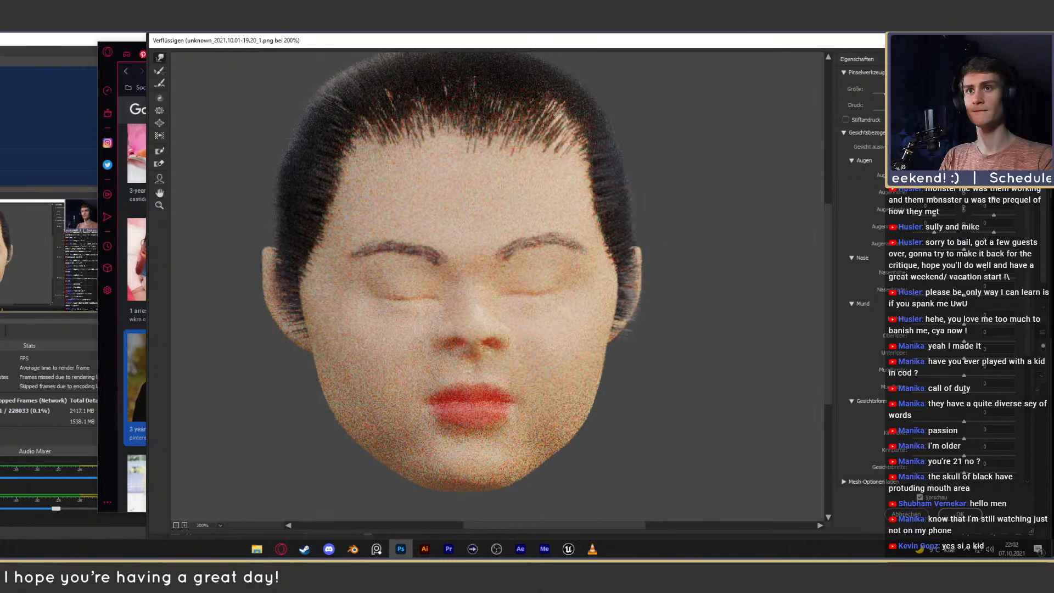
{"action": "left_click", "coordinate": [920, 498]}
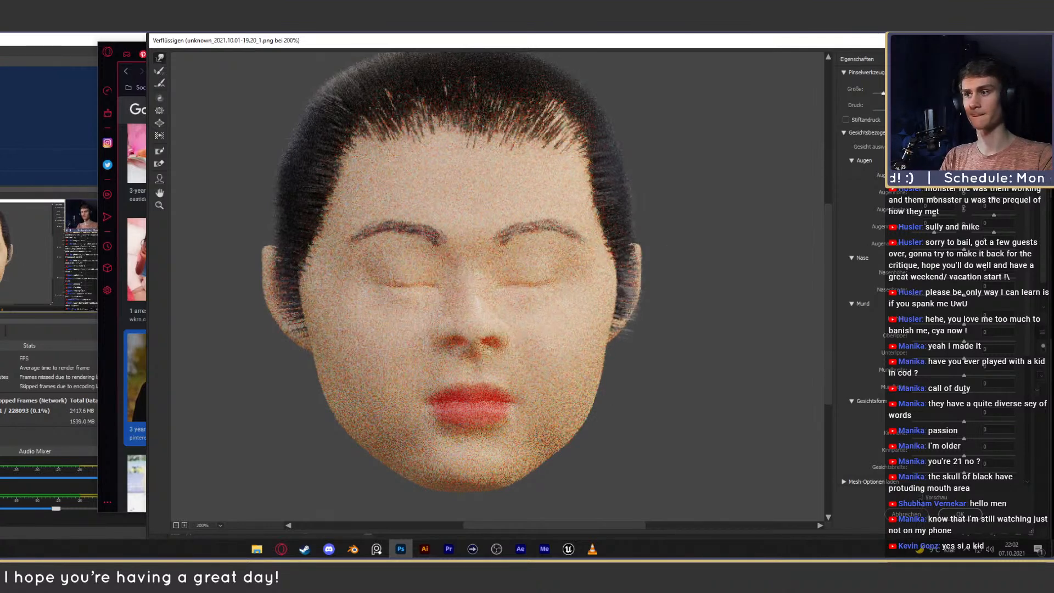
{"action": "left_click", "coordinate": [920, 499]}
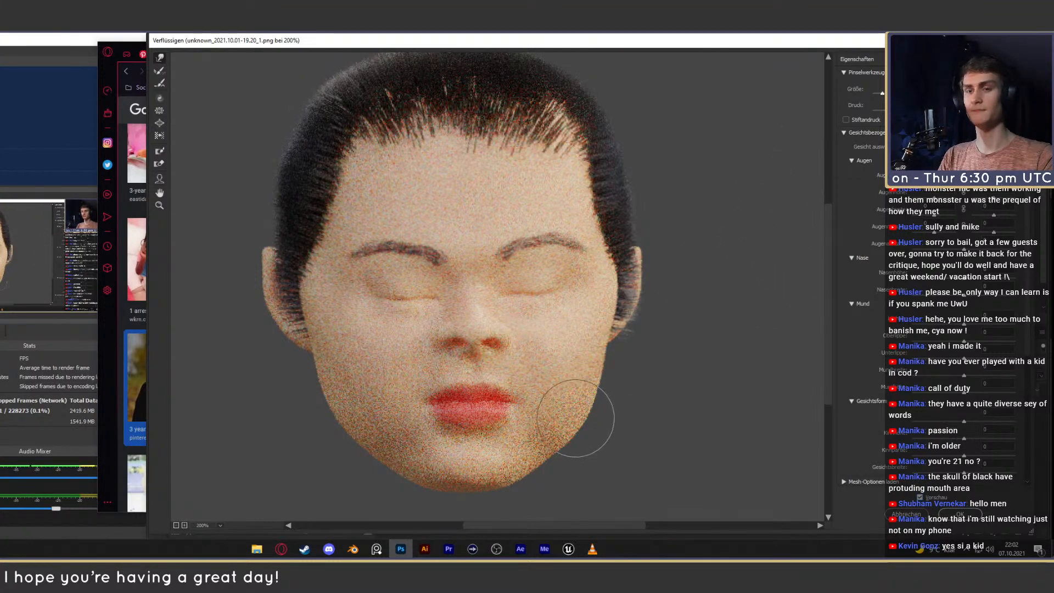
Compare the Alamy photo of the ginger-haired woman with the 3-year-old boy photo in the browser, and return to Photoshop's Liquify window.
{"action": "left_click", "coordinate": [102, 455]}
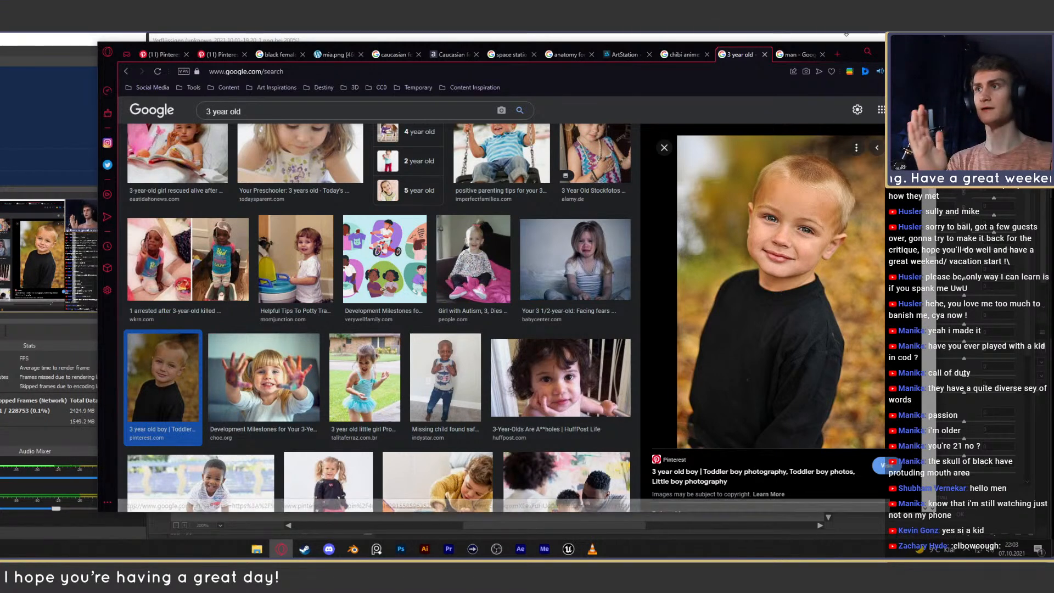
{"action": "left_click", "coordinate": [578, 55]}
{"action": "left_click", "coordinate": [508, 54]}
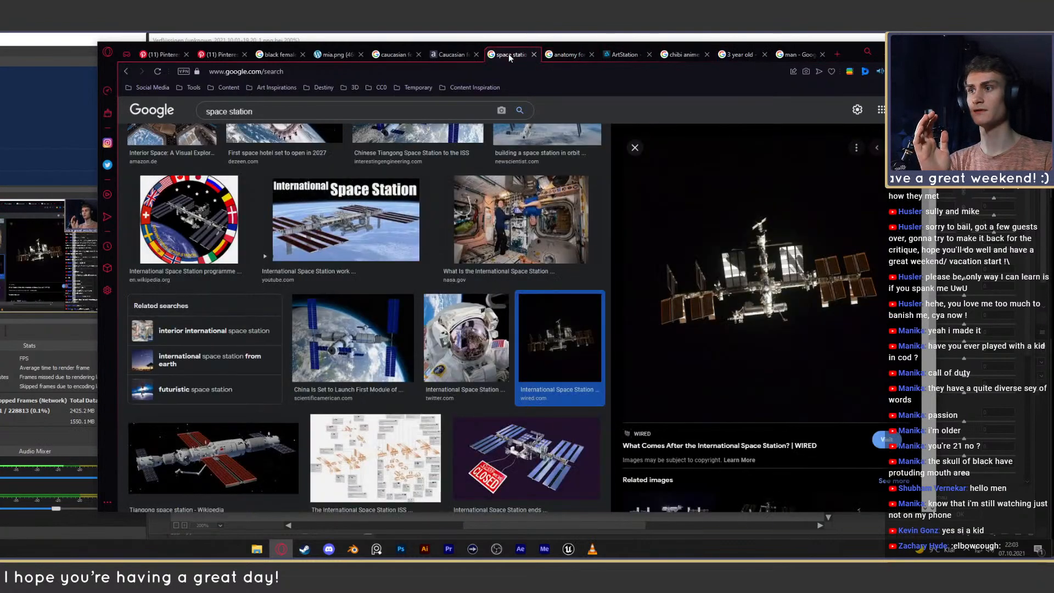
{"action": "left_click", "coordinate": [459, 54]}
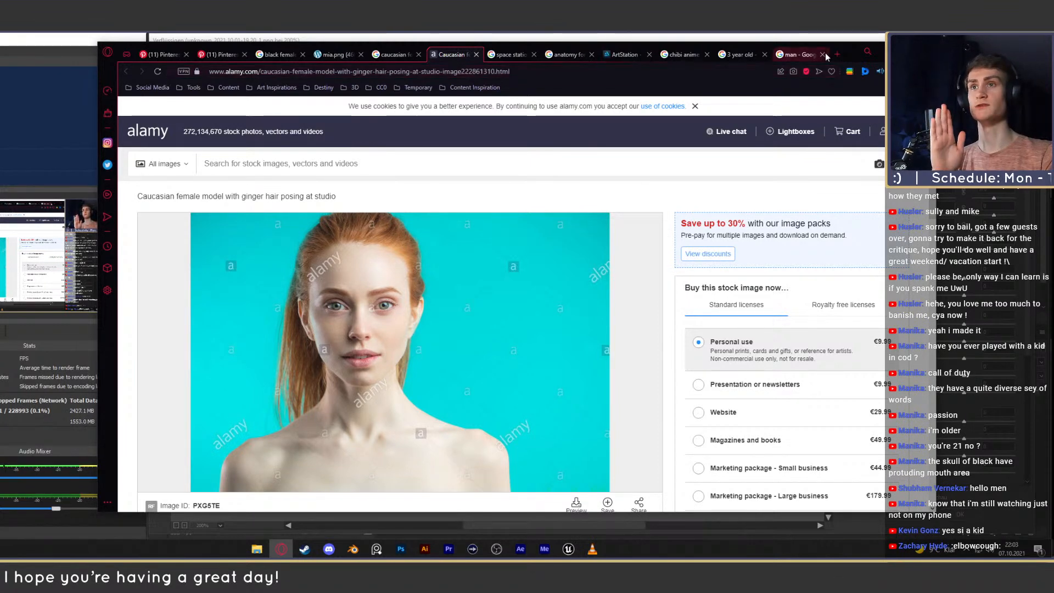
{"action": "left_click", "coordinate": [802, 54]}
{"action": "left_click", "coordinate": [734, 55]}
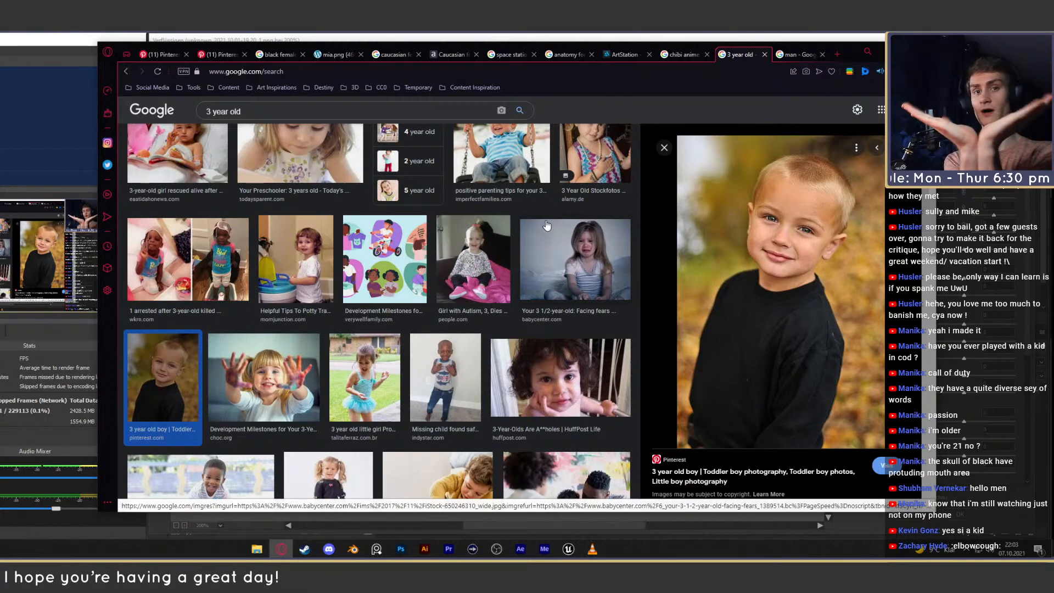
{"action": "left_click", "coordinate": [745, 40]}
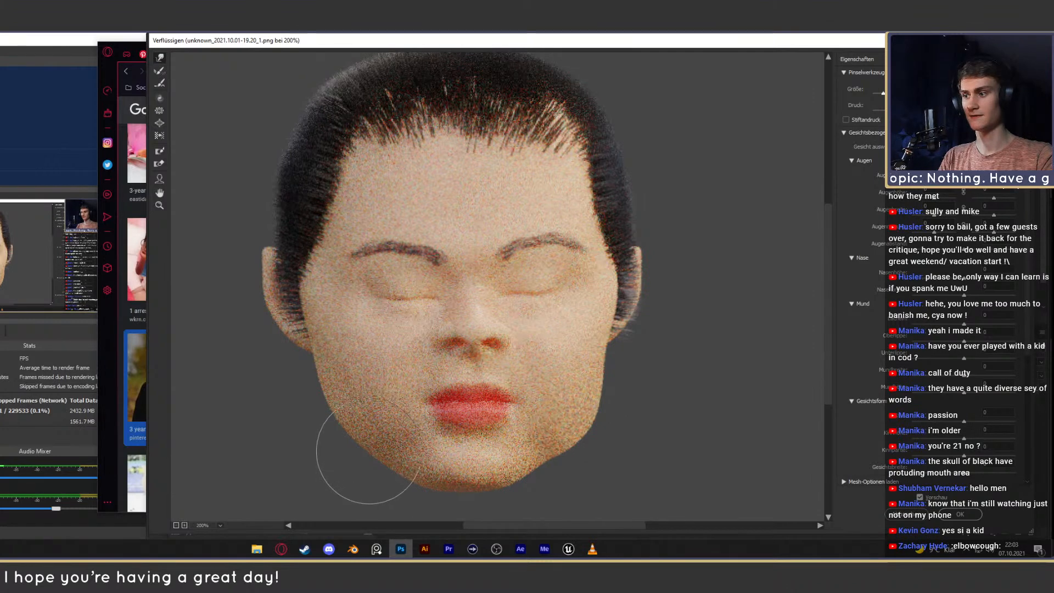
Push the head's jaw and chin contour slightly inward with the Liquify brush and apply the filter.
{"action": "left_click_drag", "start_coordinate": [360, 449], "coordinate": [349, 438]}
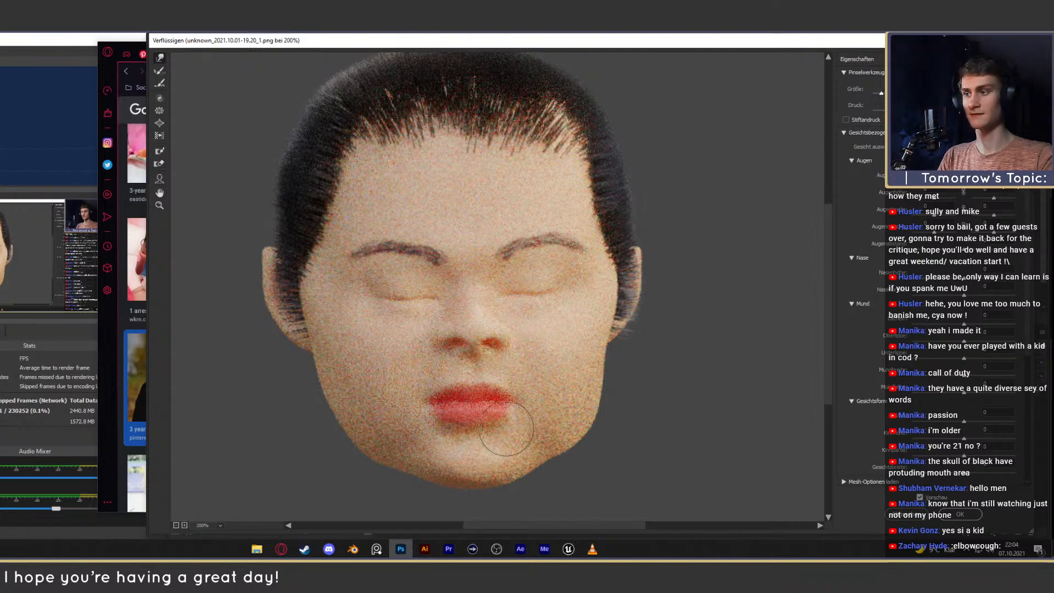
{"action": "left_click", "coordinate": [959, 515]}
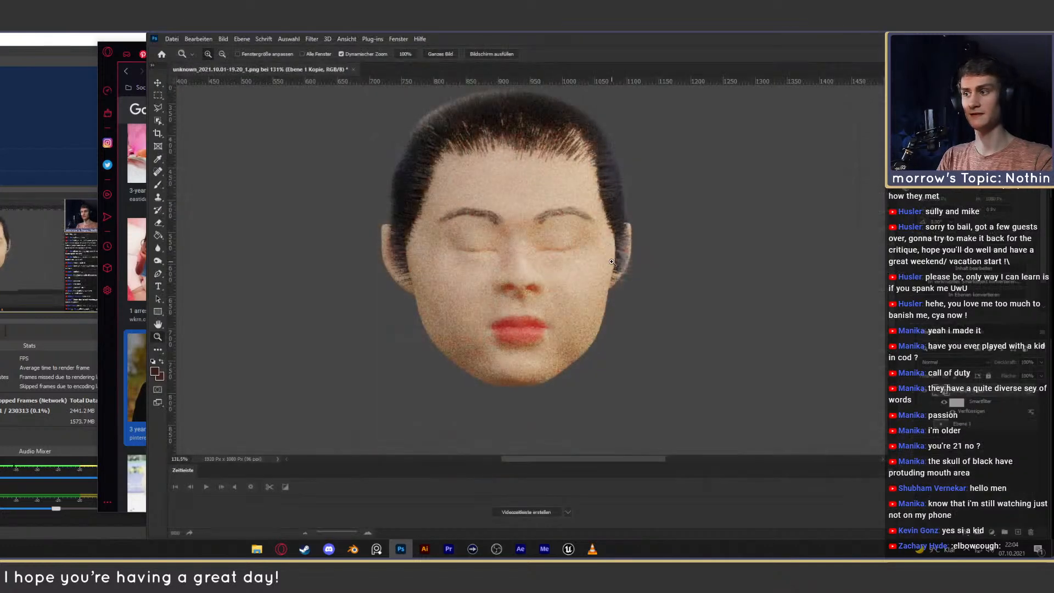
{"action": "left_click_drag", "start_coordinate": [543, 312], "coordinate": [435, 322]}
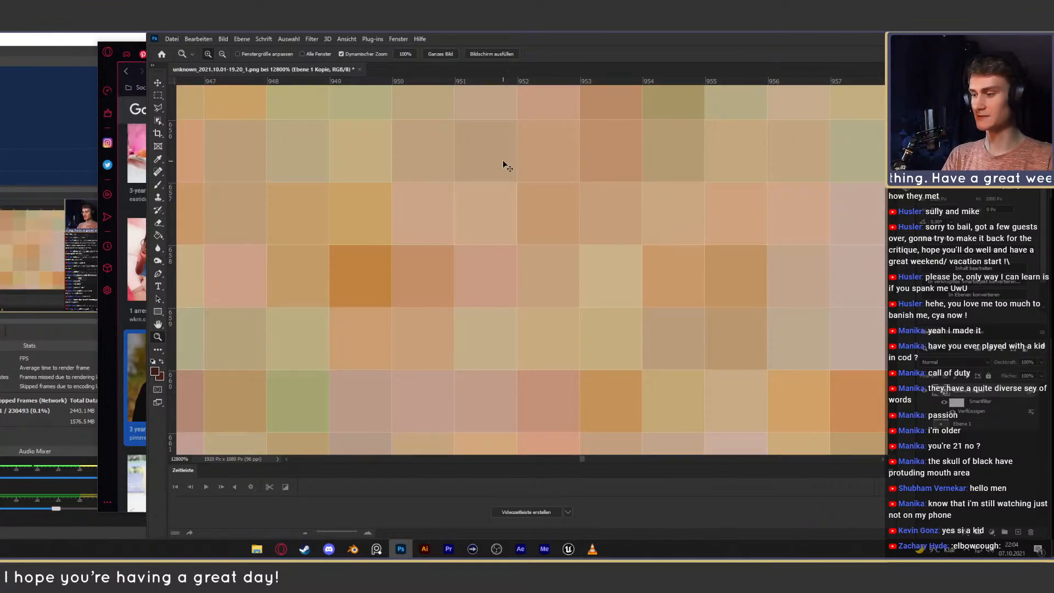
Save the document as unknown_2021.10.01-19.20_1_V2.psd in the zaro folder with maximized compatibility.
{"action": "key", "text": "ctrl+shift+s"}
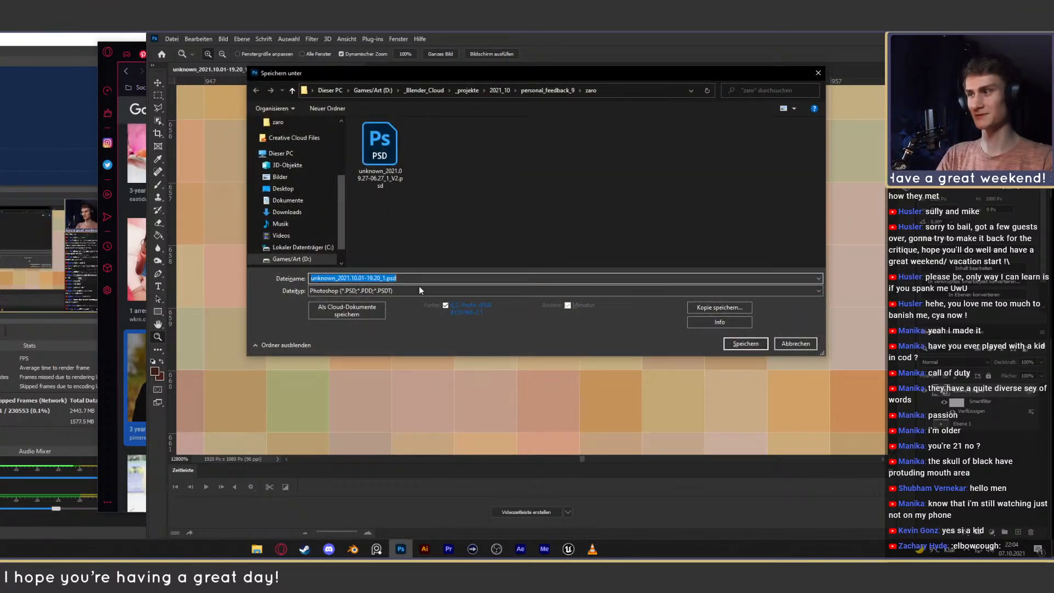
{"action": "left_click", "coordinate": [385, 278]}
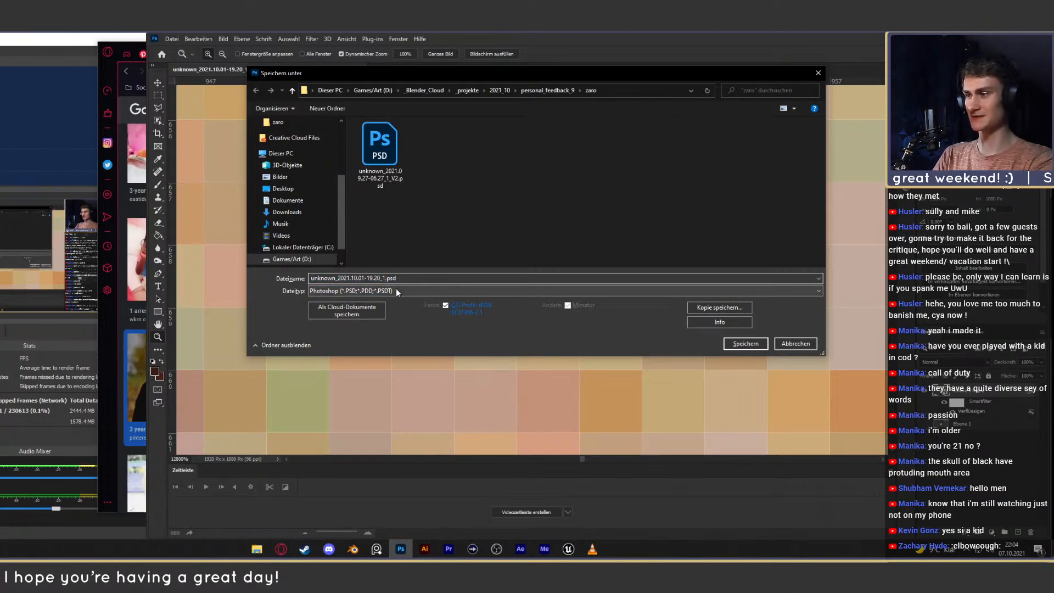
{"action": "type", "text": "_V2"}
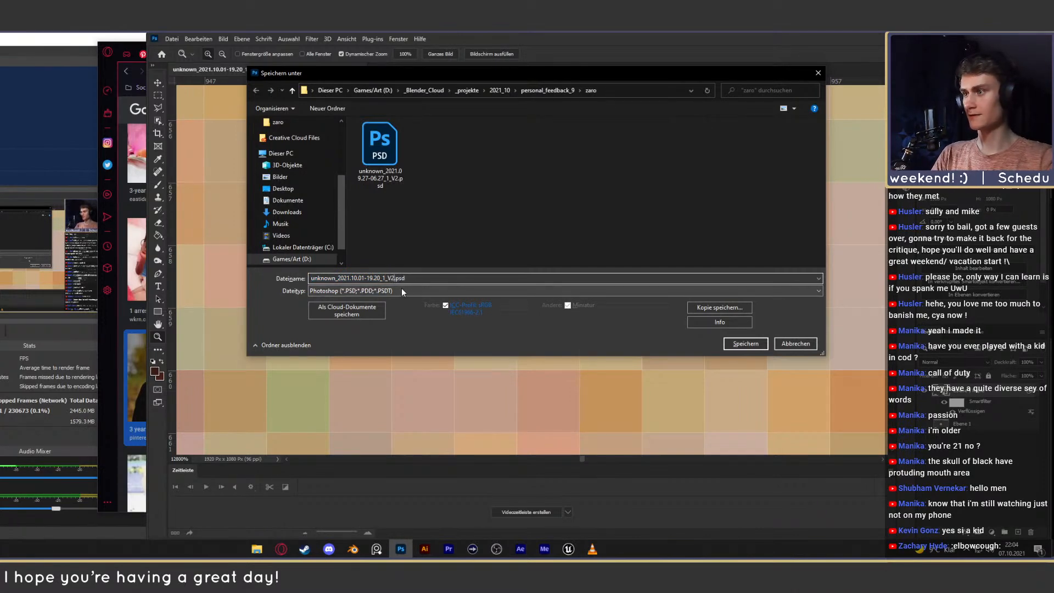
{"action": "left_click", "coordinate": [724, 344]}
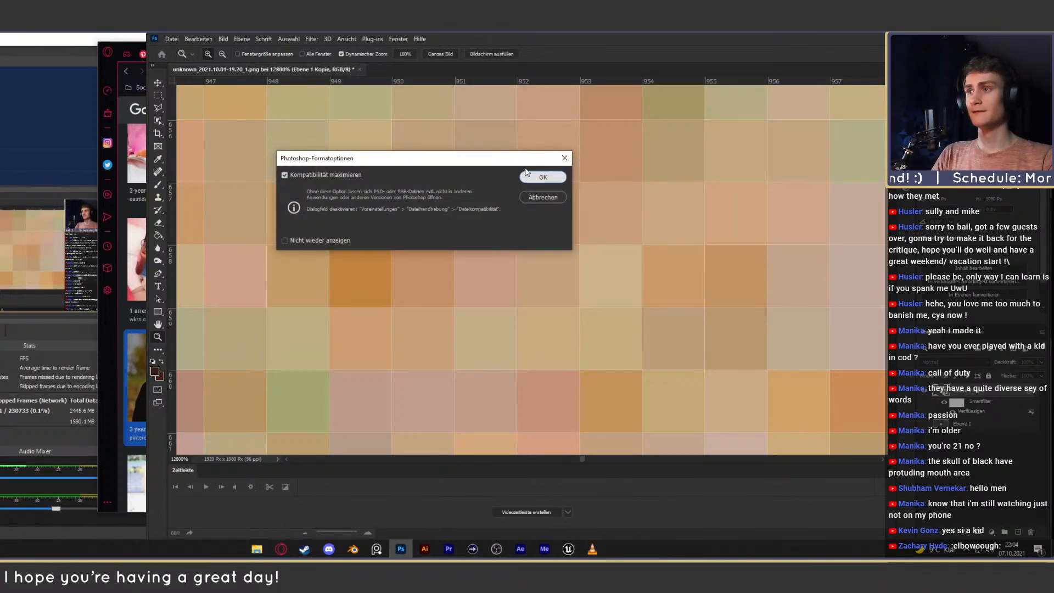
{"action": "left_click", "coordinate": [543, 176]}
Close the saved document and reopen unknown_2021.10.01-19.20_1_V2.psd from the recent files.
{"action": "left_click", "coordinate": [172, 39]}
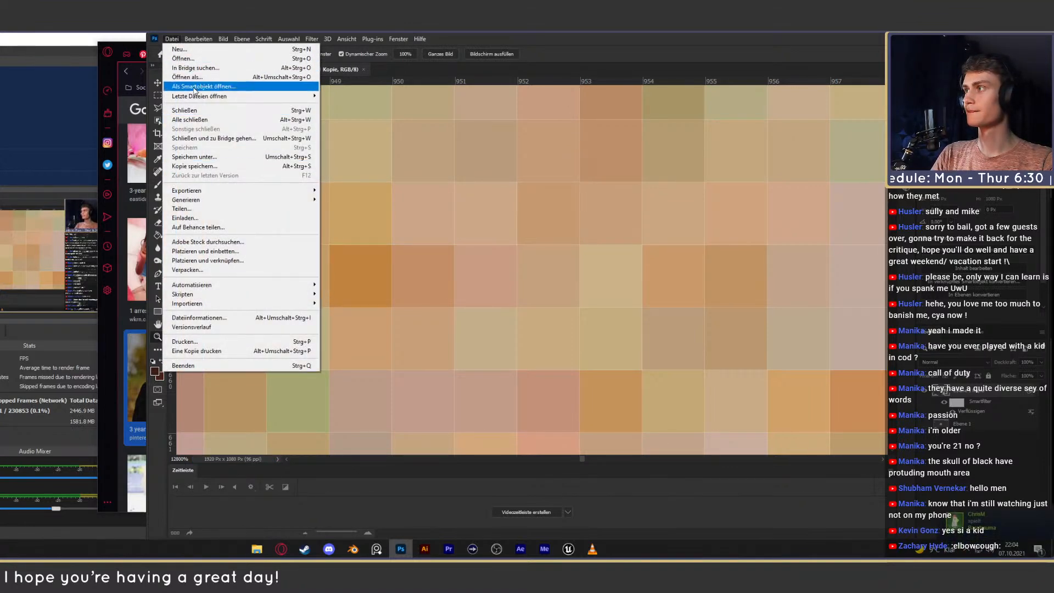
{"action": "mouse_move", "coordinate": [209, 96]}
{"action": "left_click", "coordinate": [354, 96]}
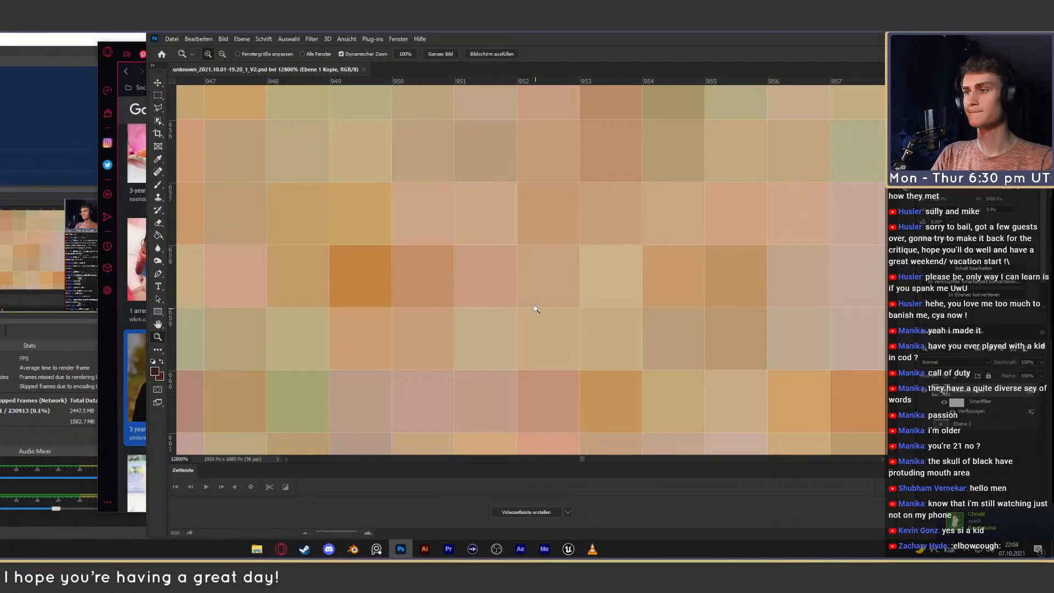
{"action": "left_click", "coordinate": [363, 69]}
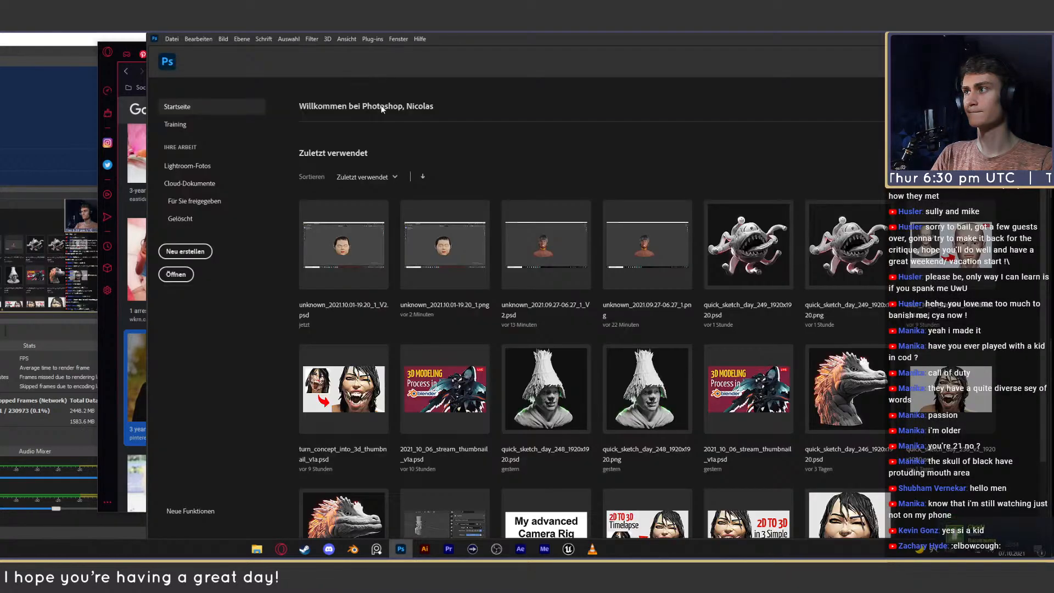
{"action": "left_click", "coordinate": [176, 39]}
{"action": "left_click", "coordinate": [412, 231]}
{"action": "left_click", "coordinate": [372, 238]}
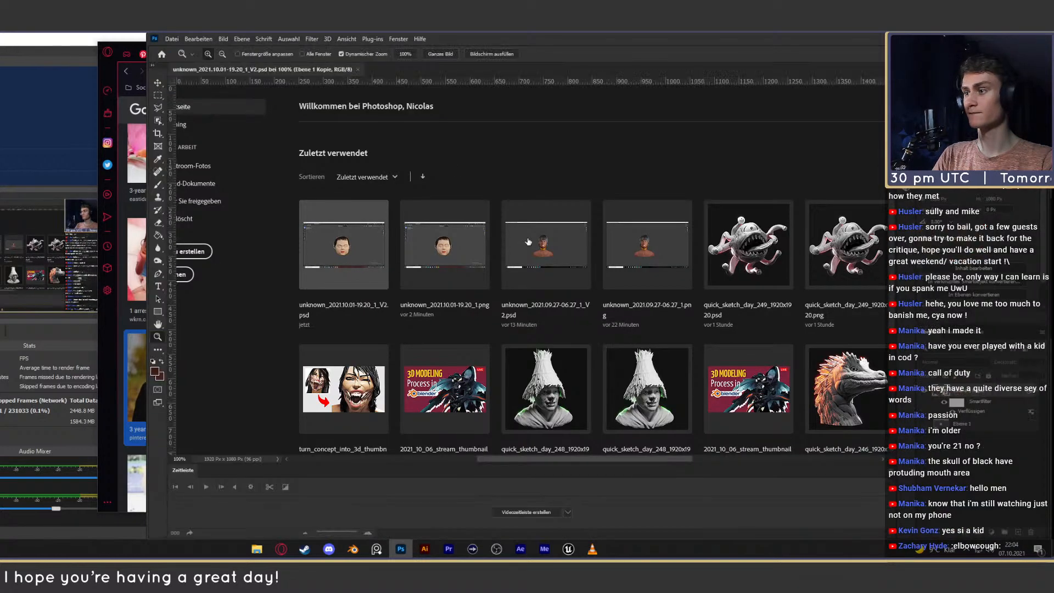
{"action": "left_click_drag", "start_coordinate": [513, 314], "coordinate": [555, 306]}
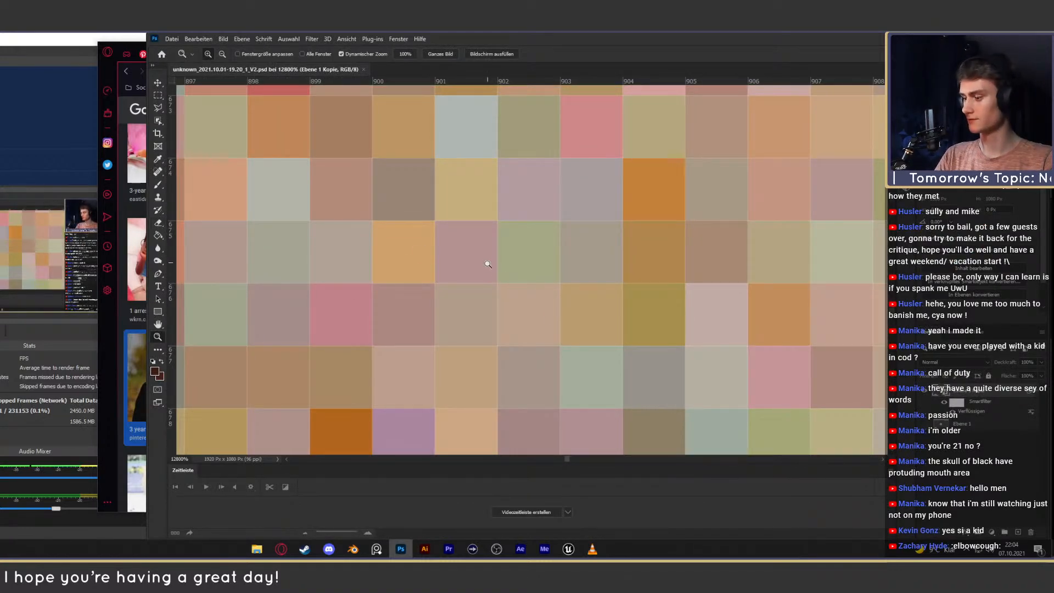
{"action": "left_click_drag", "start_coordinate": [499, 275], "coordinate": [341, 396]}
{"action": "left_click_drag", "start_coordinate": [186, 460], "coordinate": [676, 347]}
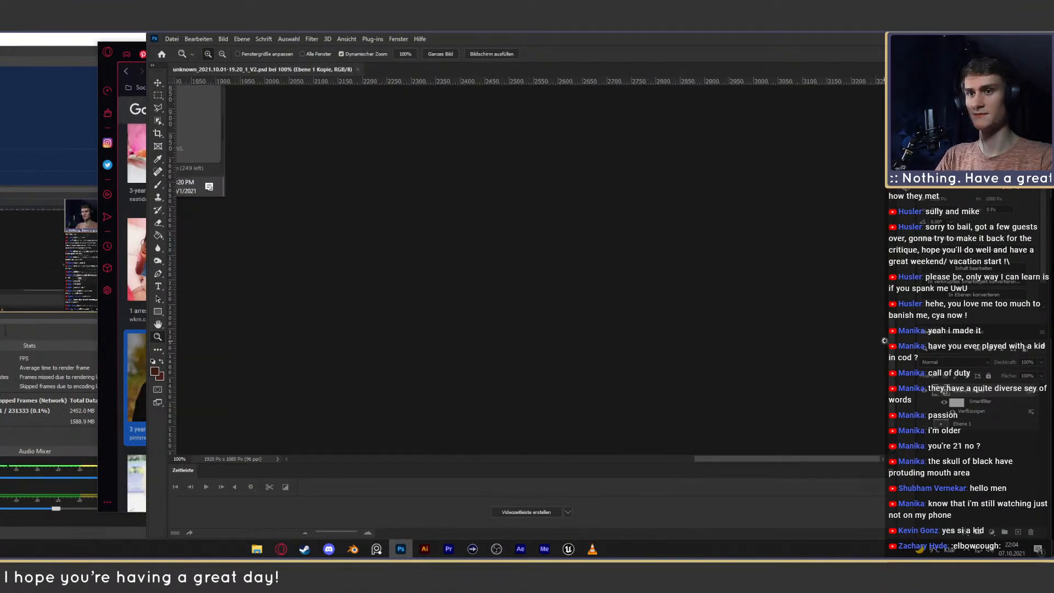
{"action": "scroll", "coordinate": [873, 351], "scroll_direction": "up", "scroll_amount": 5}
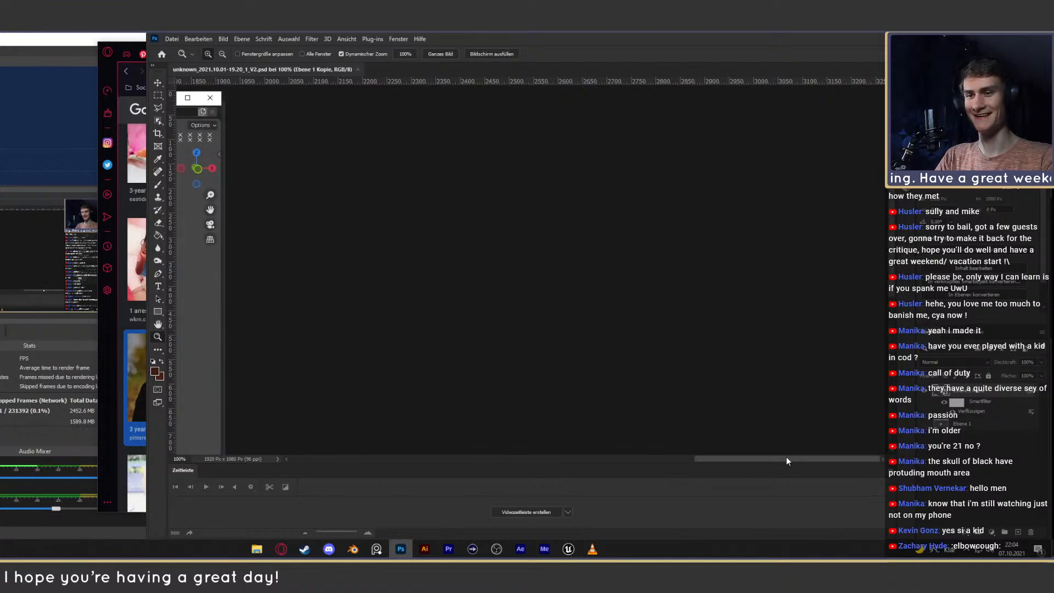
Add a new empty layer above the Ebene 1 Kopie layer for painting over the rendered head.
{"action": "left_click_drag", "start_coordinate": [786, 458], "coordinate": [580, 464]}
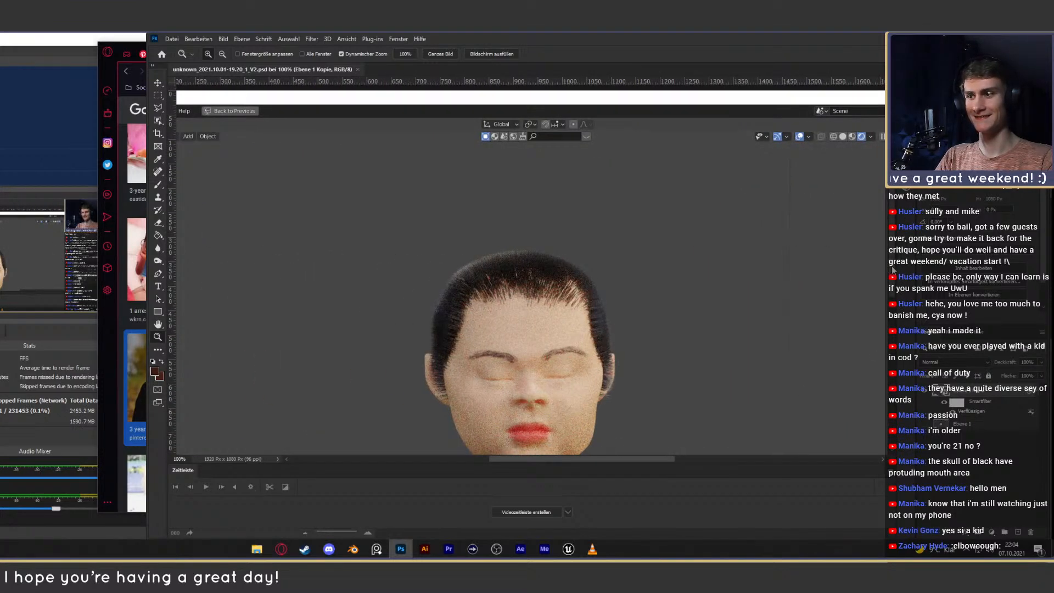
{"action": "scroll", "coordinate": [774, 313], "scroll_direction": "down", "scroll_amount": 2}
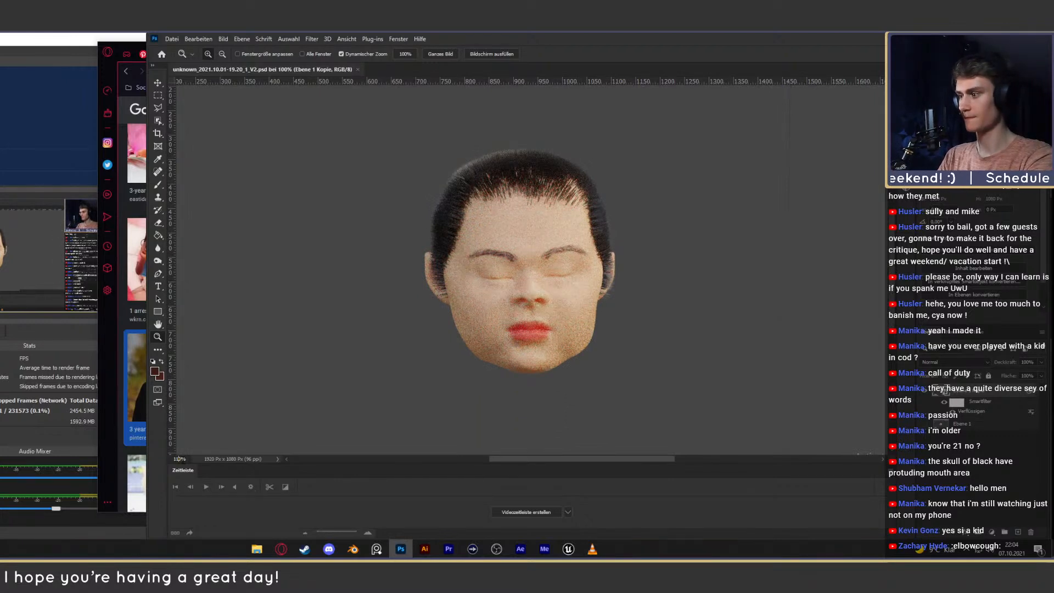
{"action": "key", "text": "Return"}
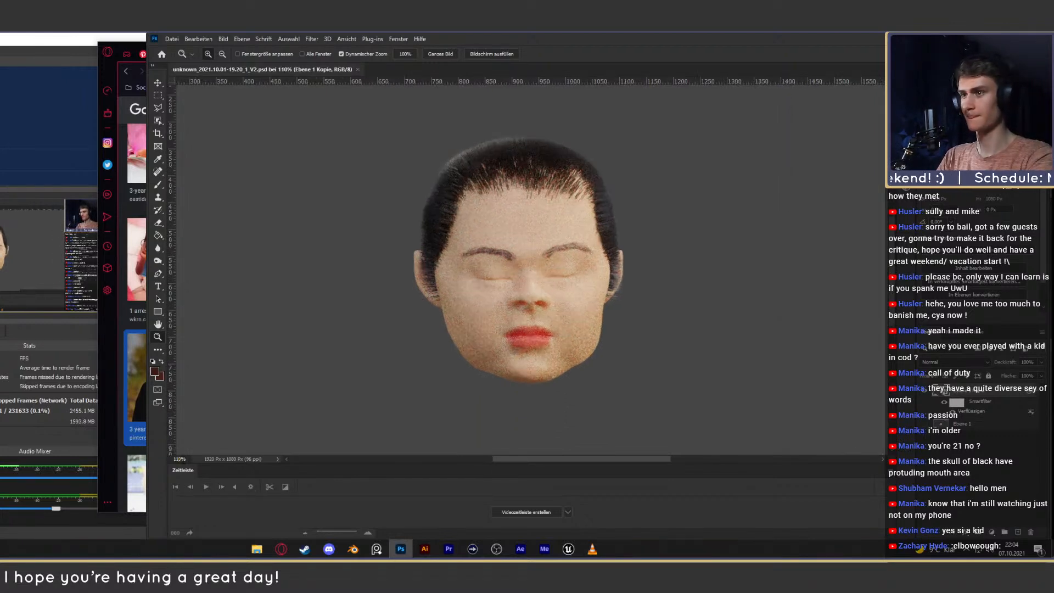
{"action": "left_click", "coordinate": [1017, 531]}
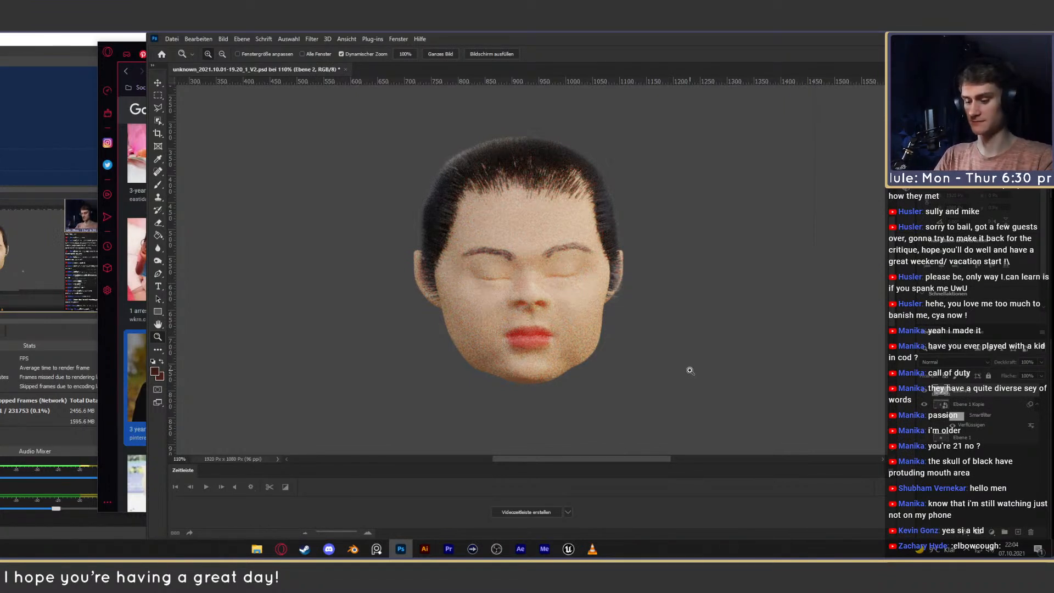
Paint the folds running from nose to mouth with a 7 px brush in a colour sampled near the nose, and refine them with the Eraser.
{"action": "key", "text": "b"}
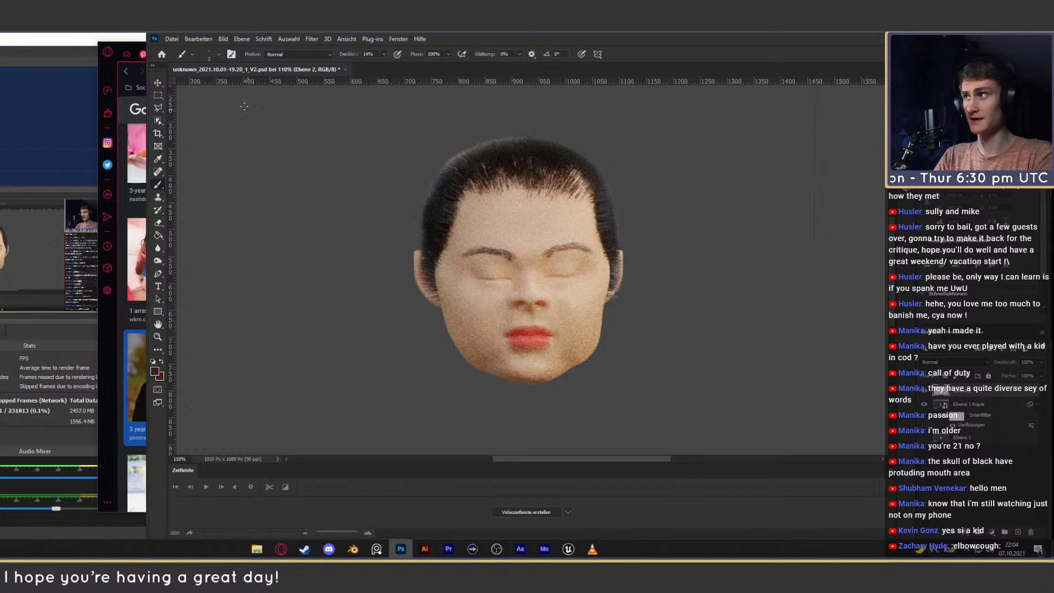
{"action": "left_click", "coordinate": [218, 55]}
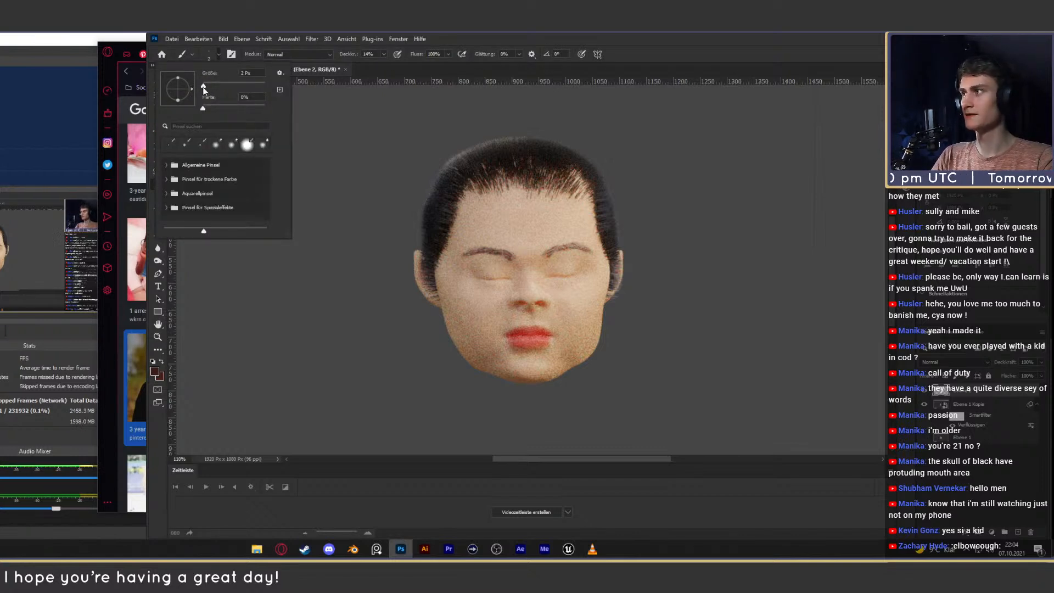
{"action": "left_click_drag", "start_coordinate": [204, 85], "coordinate": [205, 86]}
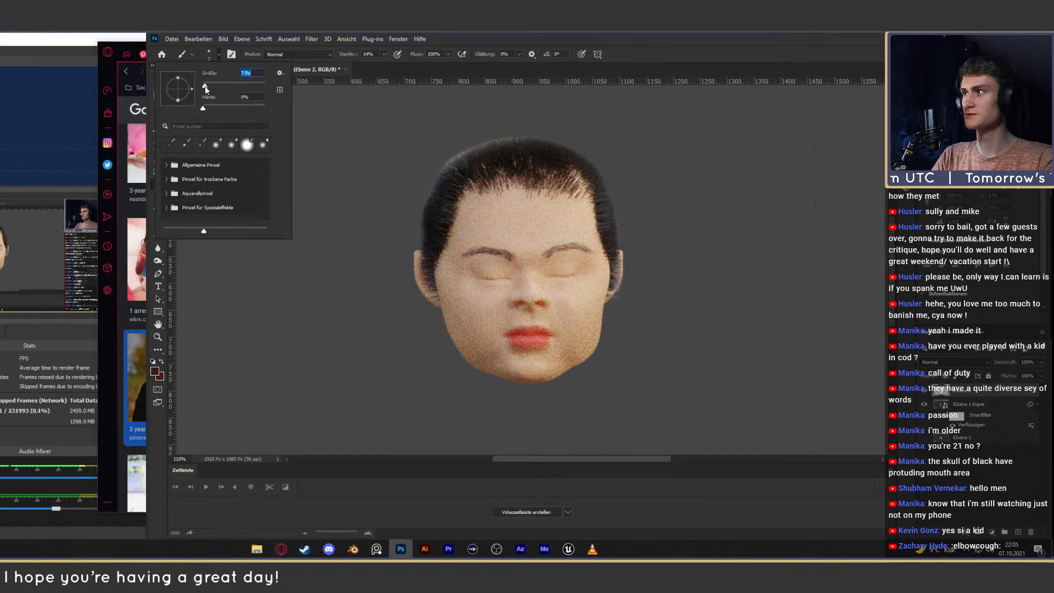
{"action": "left_click", "coordinate": [656, 54]}
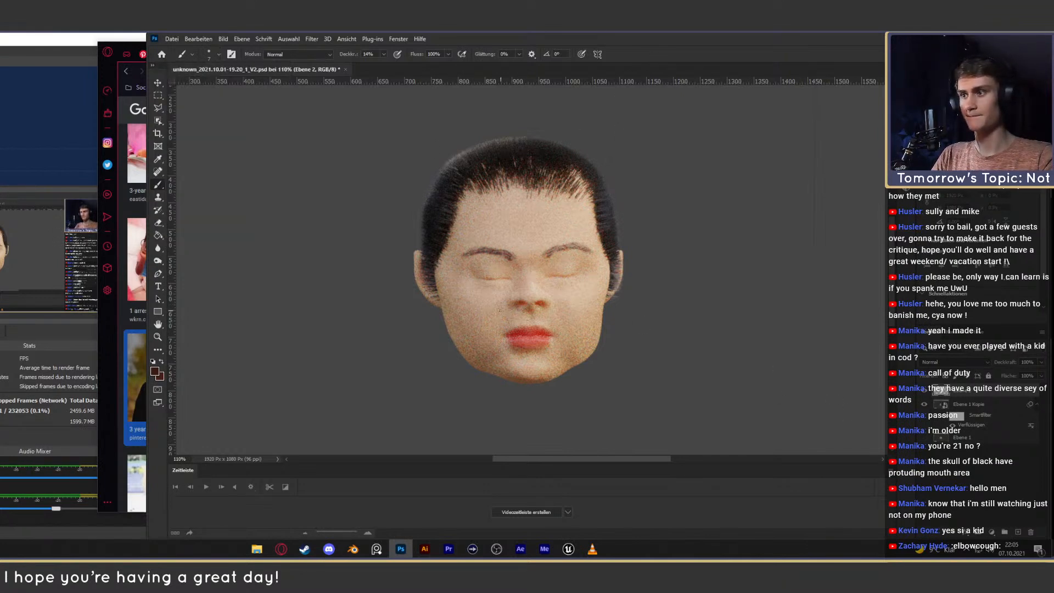
{"action": "left_click", "coordinate": [520, 302], "text": "alt"}
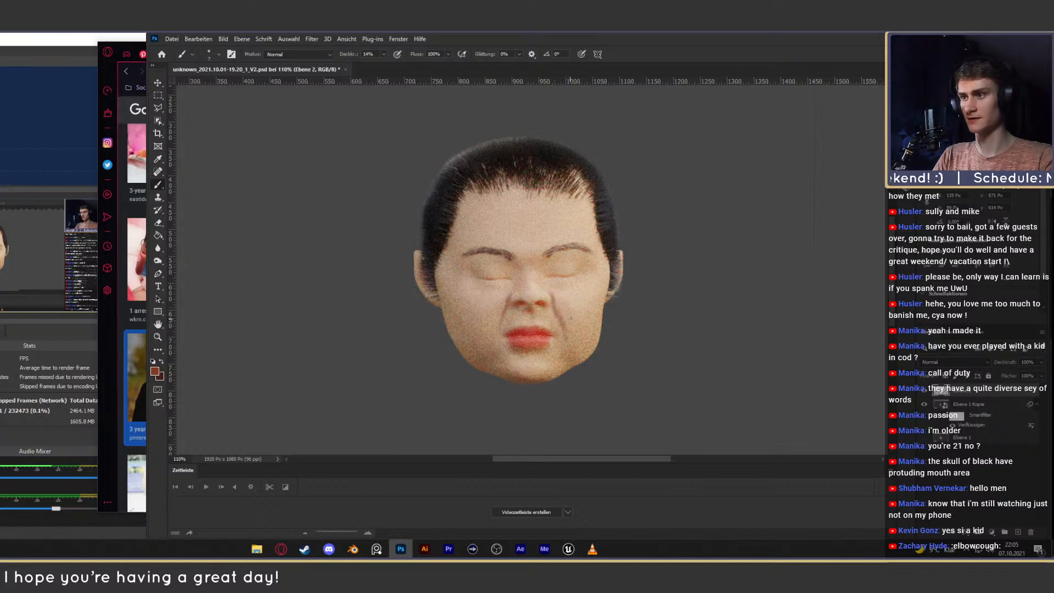
{"action": "key", "text": "e"}
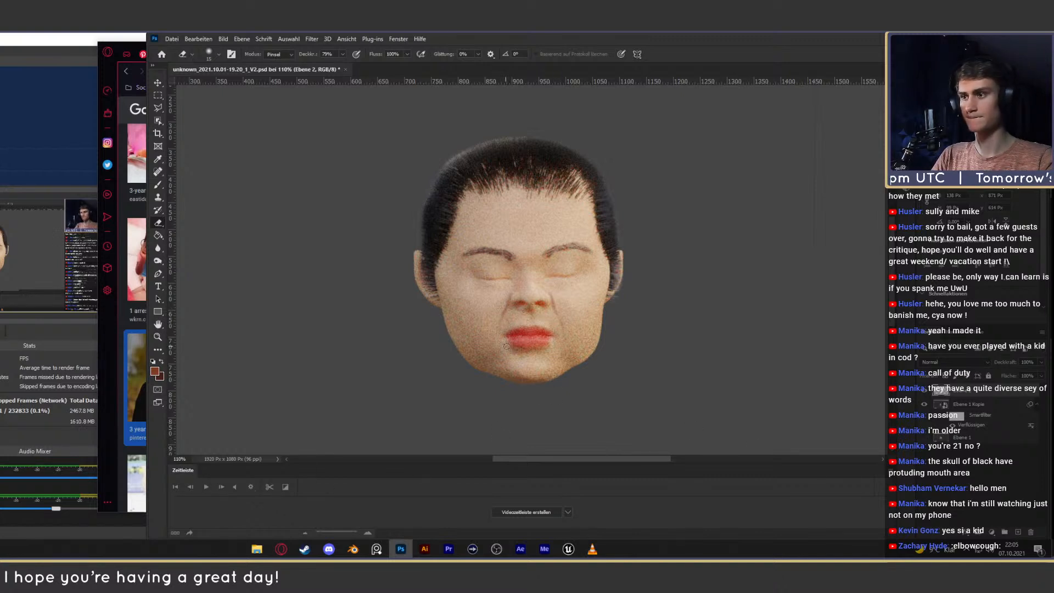
Open the Liquify filter on the Ebene 1 Kopie layer and push the top of the head upward and its side outward.
{"action": "key", "text": "z"}
{"action": "left_click", "coordinate": [177, 458]}
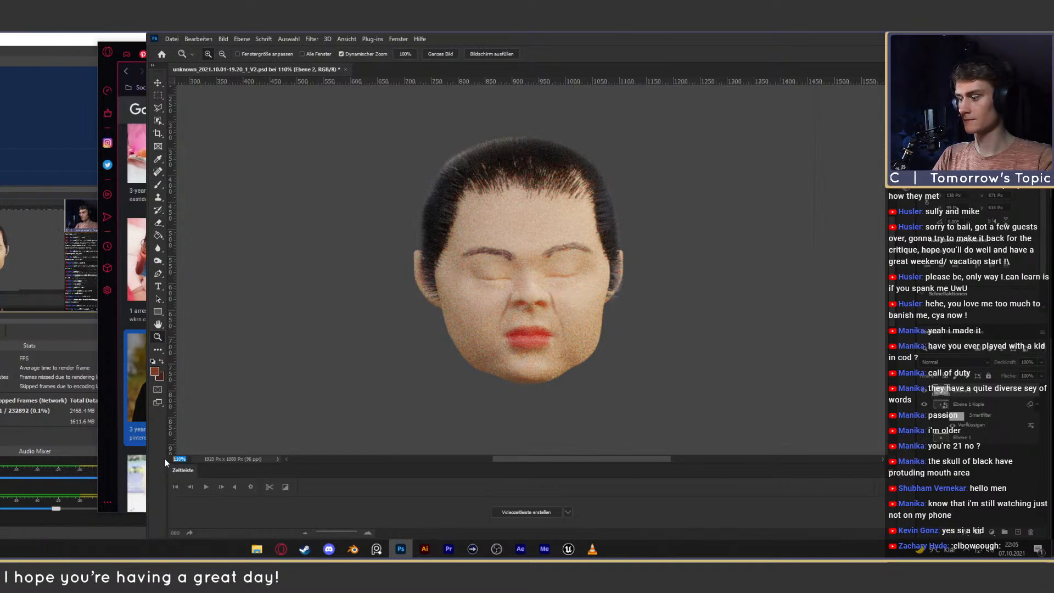
{"action": "type", "text": "75"}
{"action": "key", "text": "Return"}
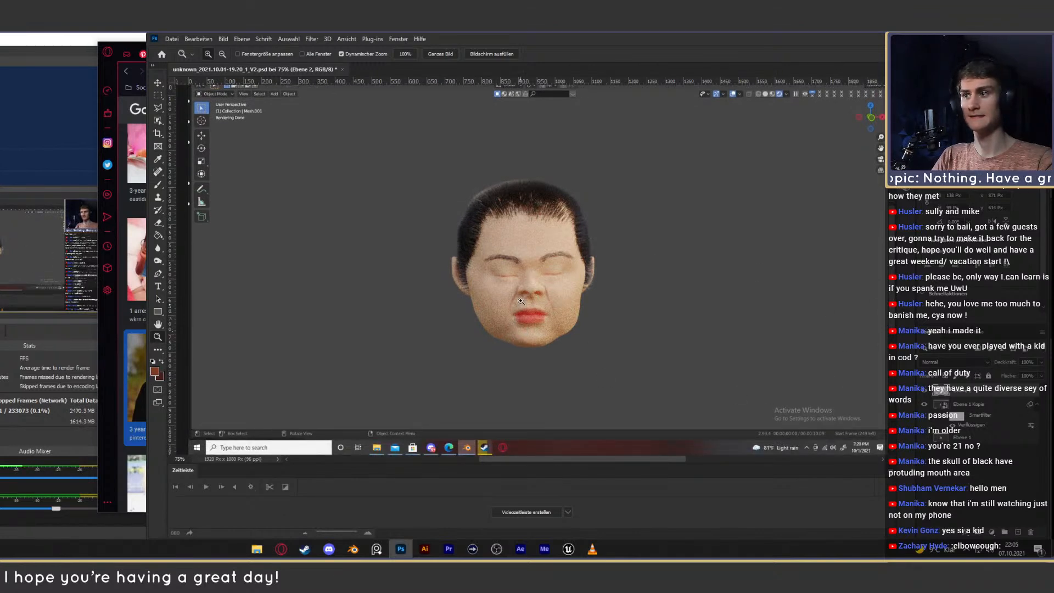
{"action": "left_click", "coordinate": [972, 413]}
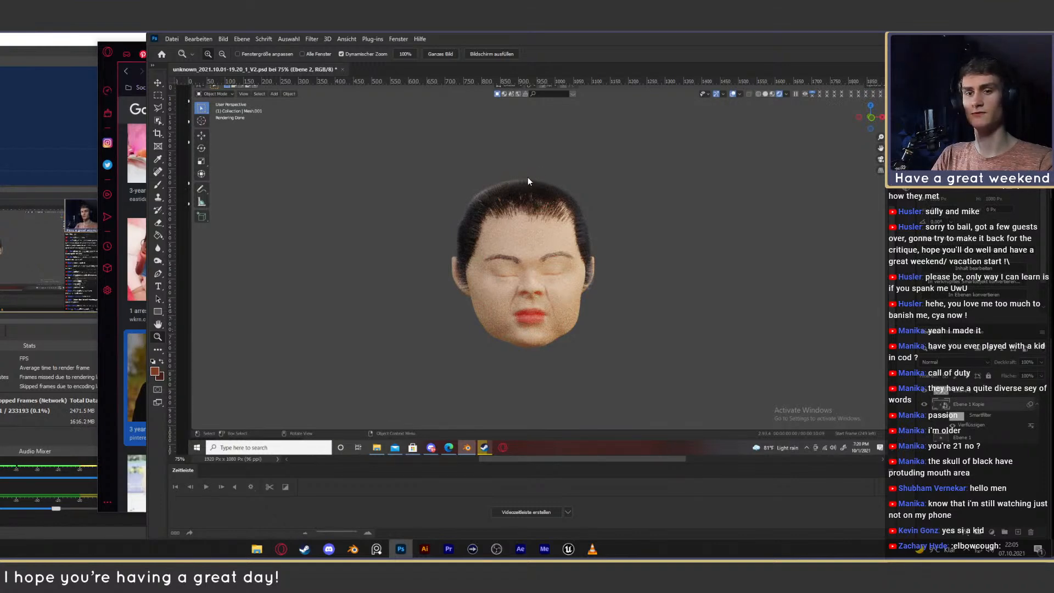
{"action": "key", "text": "ctrl+shift+x"}
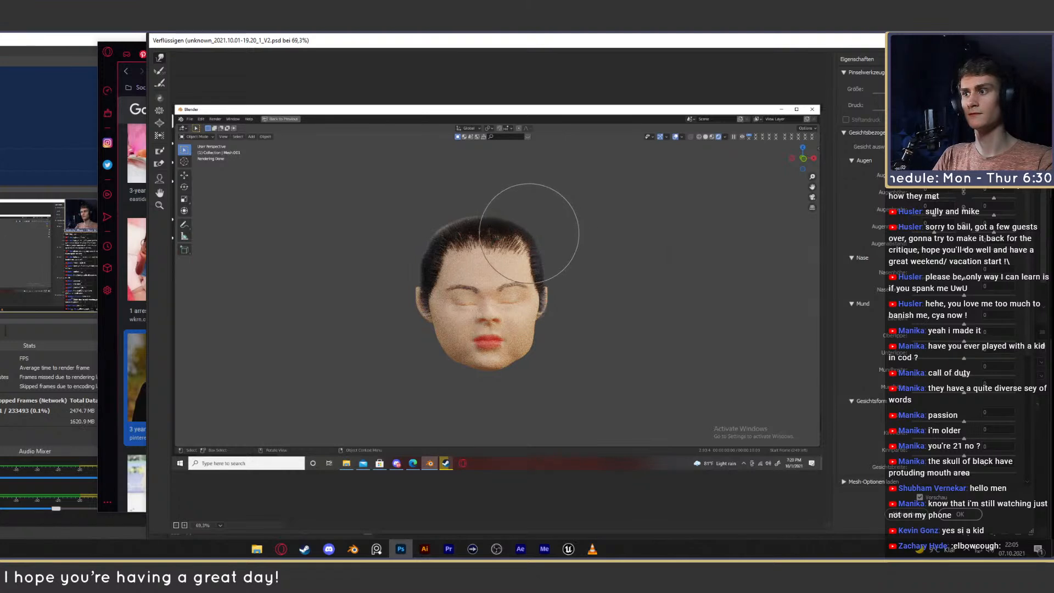
{"action": "mouse_move", "coordinate": [513, 233]}
{"action": "left_mouse_down"}
{"action": "mouse_move", "coordinate": [426, 240]}
{"action": "mouse_move", "coordinate": [503, 229]}
{"action": "left_mouse_up"}
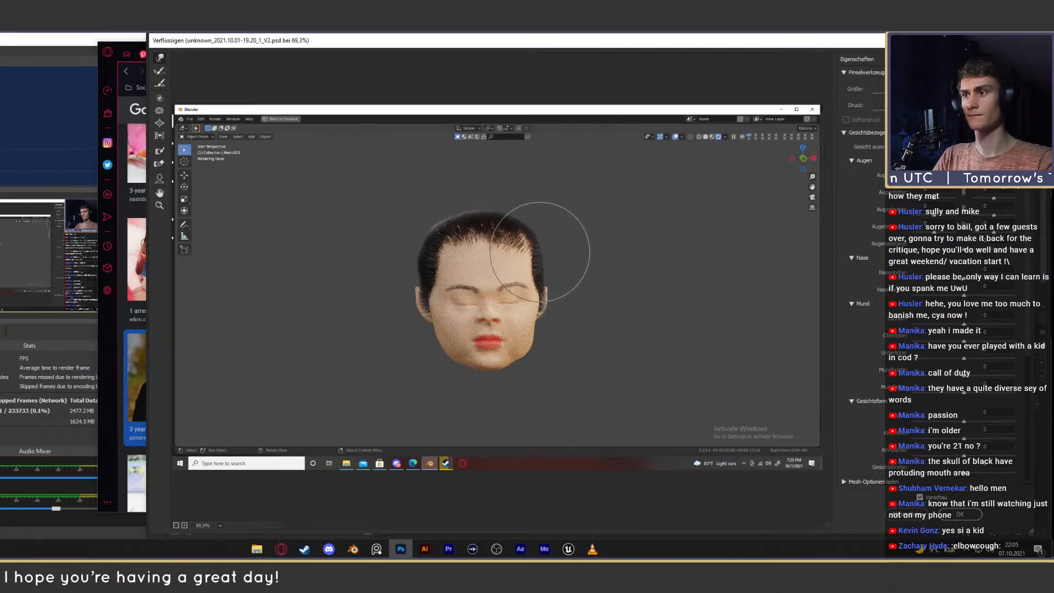
{"action": "left_click_drag", "start_coordinate": [546, 259], "coordinate": [548, 254]}
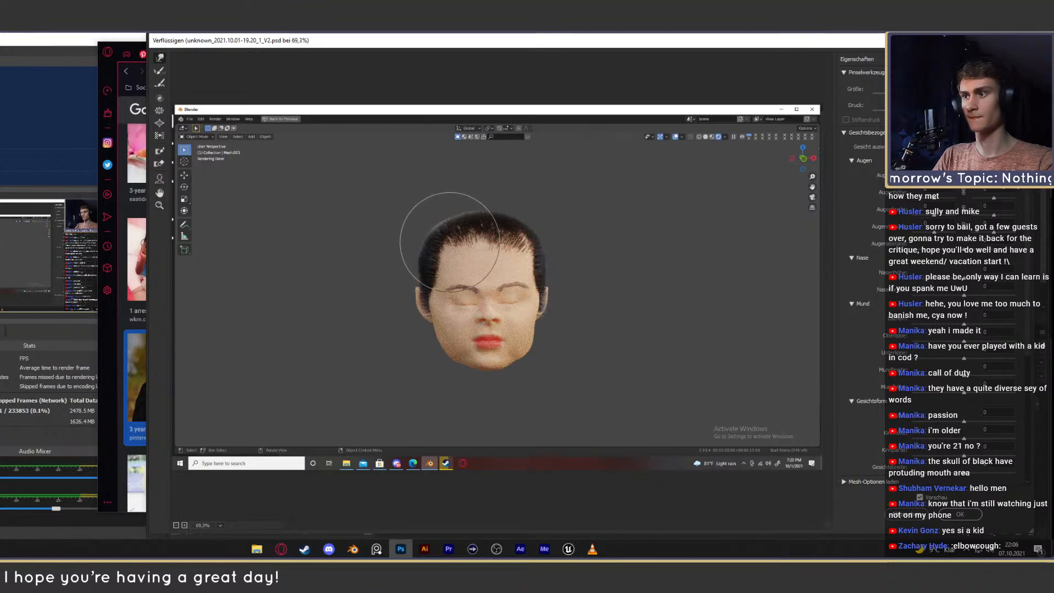
Compare the liquified head with the original by toggling the preview, and apply the Liquify changes.
{"action": "left_click", "coordinate": [920, 497]}
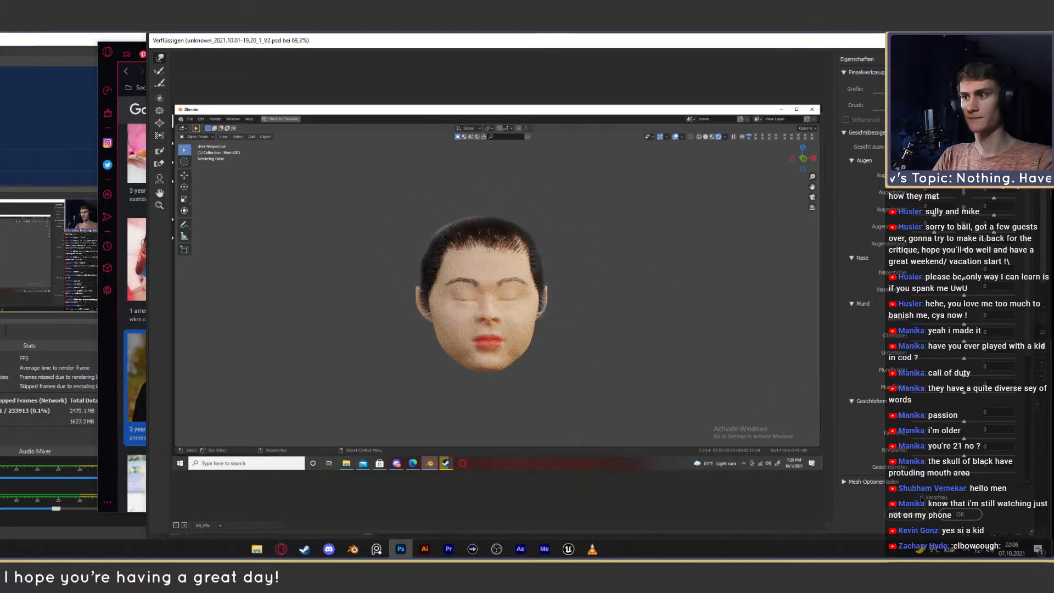
{"action": "left_click", "coordinate": [920, 498]}
{"action": "left_click", "coordinate": [921, 497]}
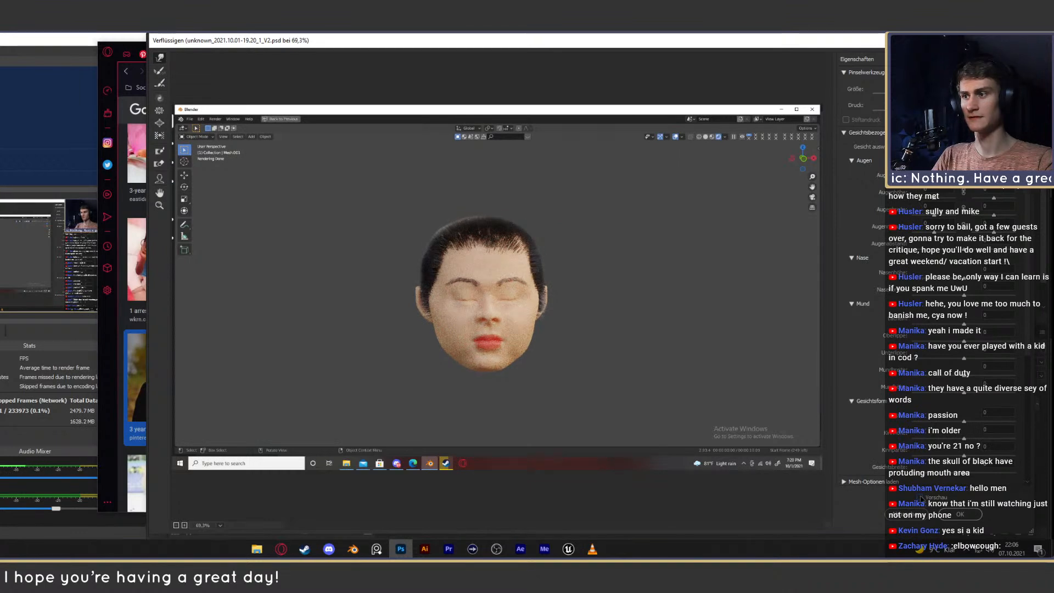
{"action": "left_click", "coordinate": [920, 497]}
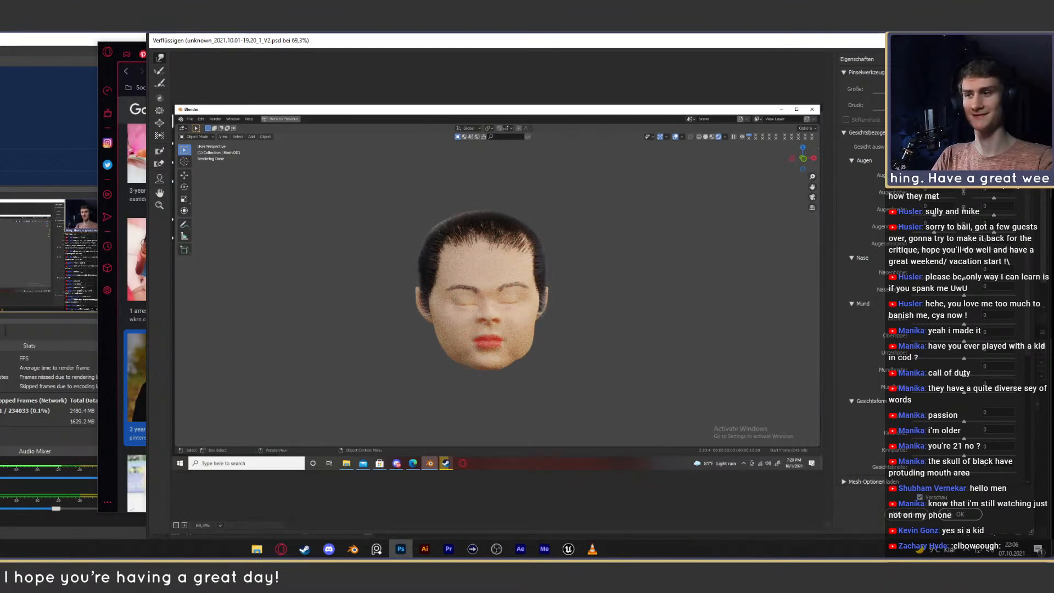
{"action": "left_click", "coordinate": [920, 497]}
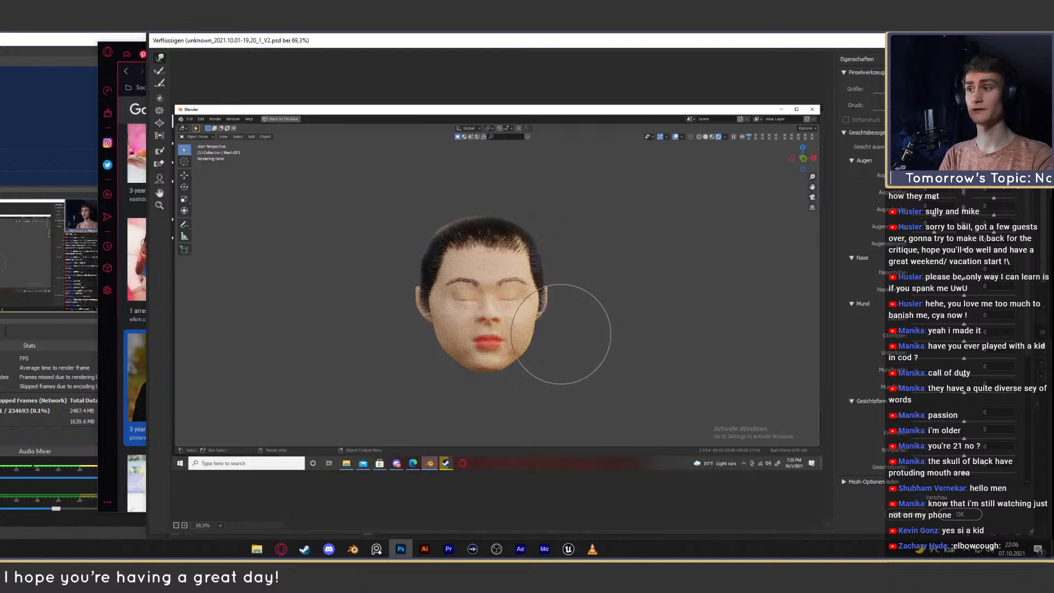
{"action": "left_click", "coordinate": [919, 498]}
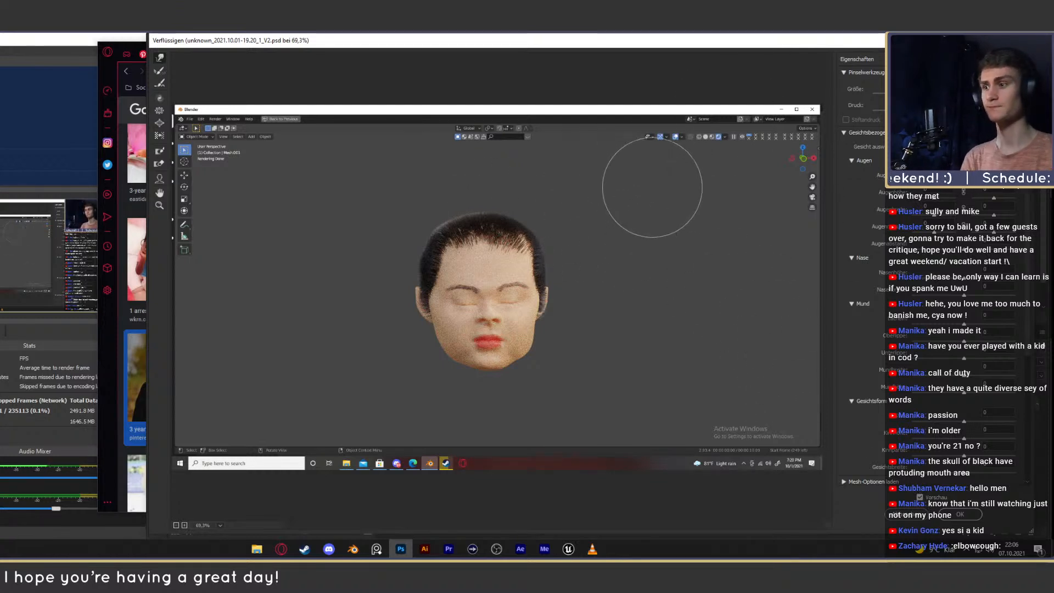
{"action": "left_click", "coordinate": [968, 518]}
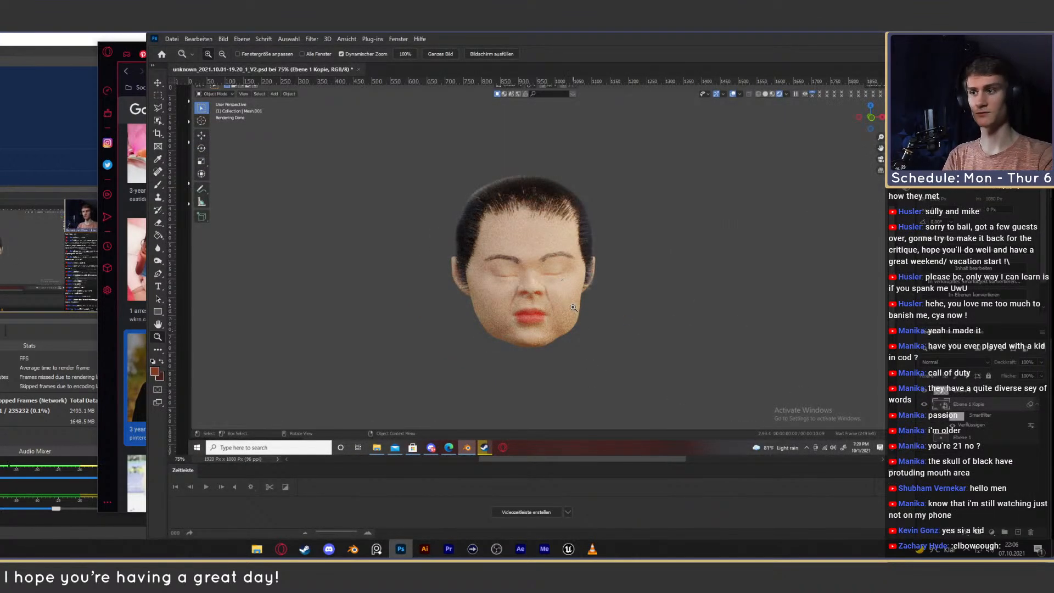
Check the image with the Ebene 1 Kopie layer hidden and shown, deselect all layers and save the document.
{"action": "left_click", "coordinate": [926, 405]}
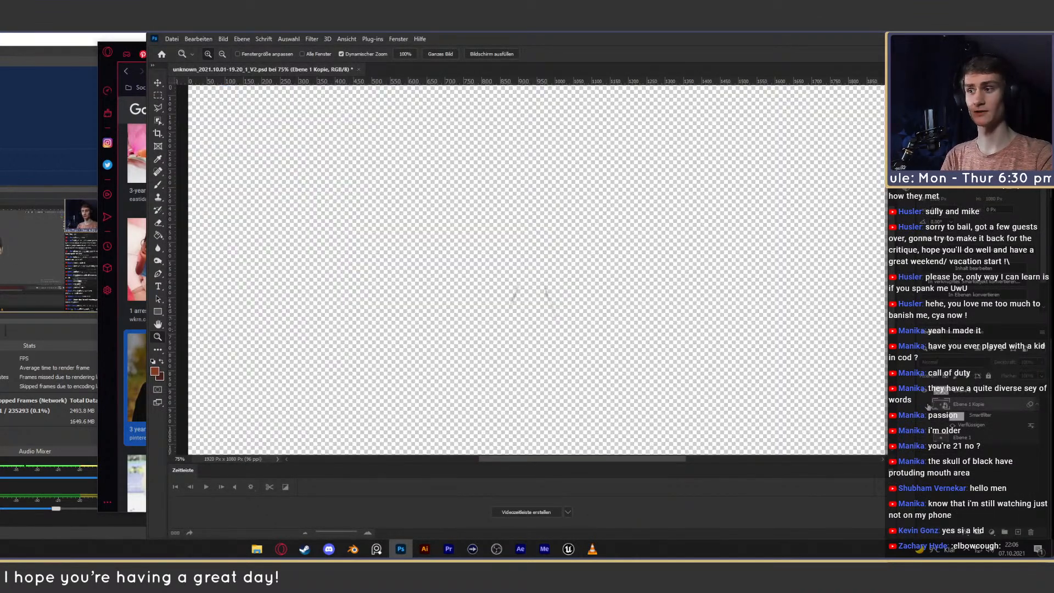
{"action": "left_click", "coordinate": [158, 83]}
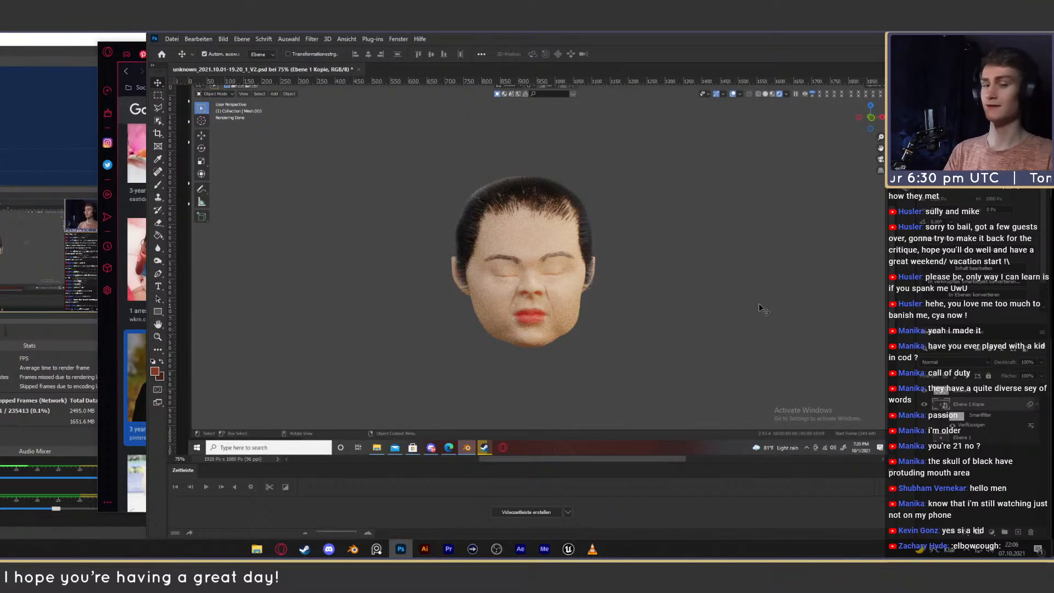
{"action": "left_click", "coordinate": [934, 478]}
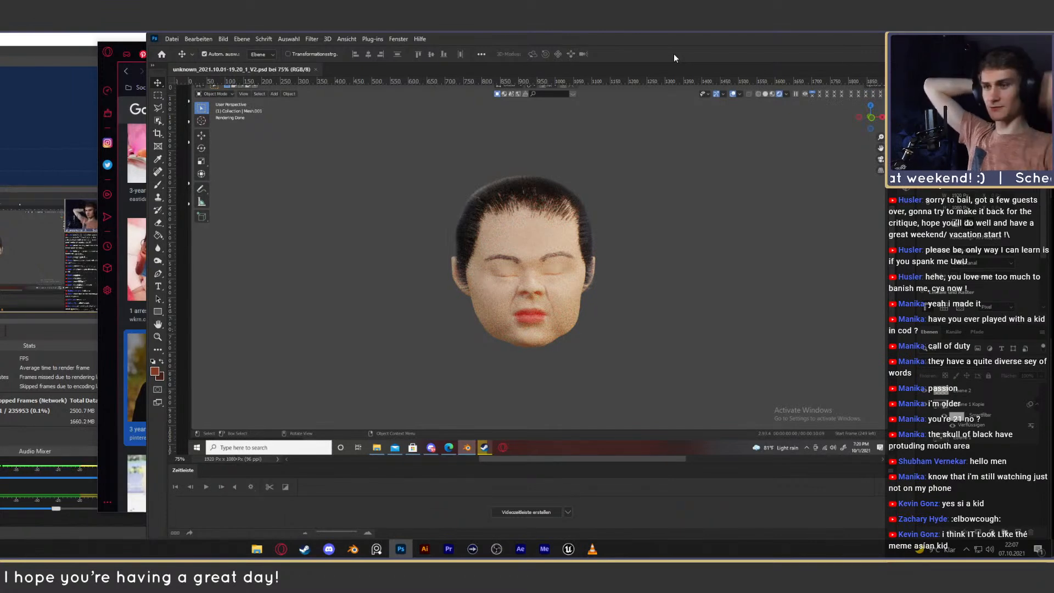
Switch to the Opera browser and search Google Images for "meme asian kid".
{"action": "left_click", "coordinate": [281, 549]}
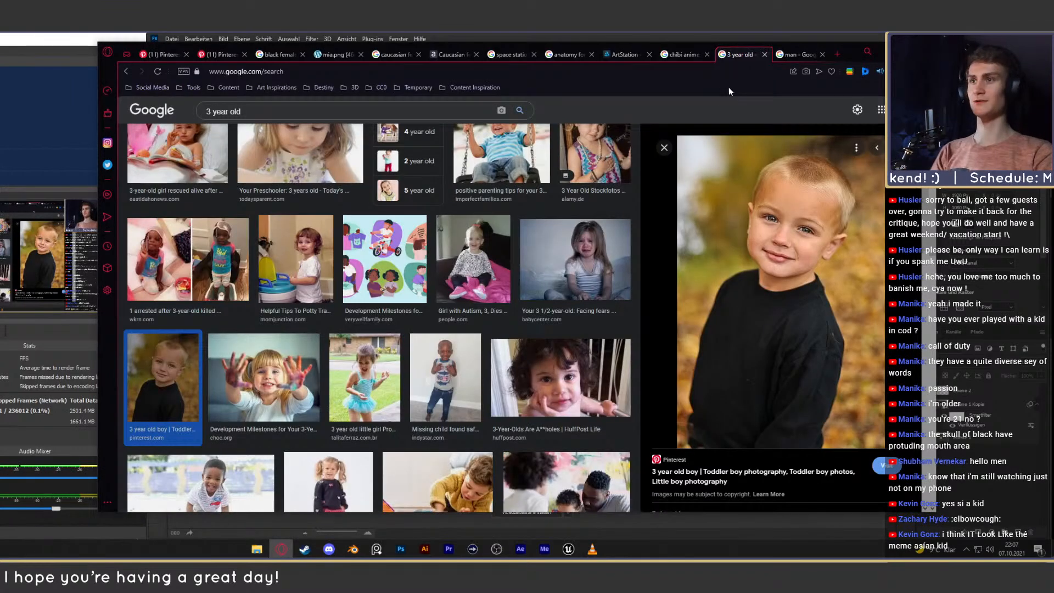
{"action": "left_click", "coordinate": [679, 75]}
{"action": "type", "text": "mem"}
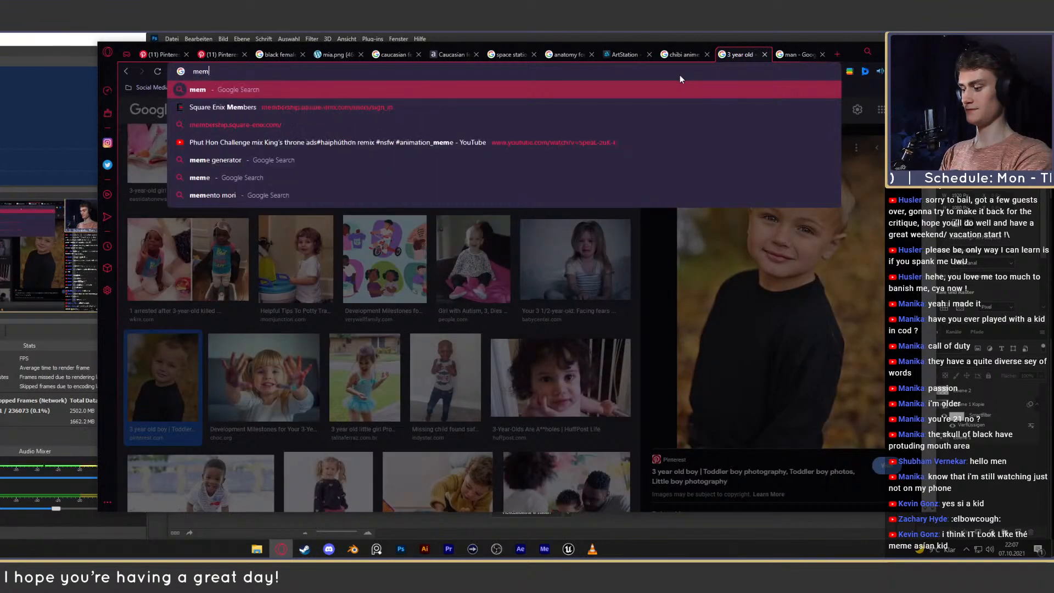
{"action": "type", "text": "e asiank"}
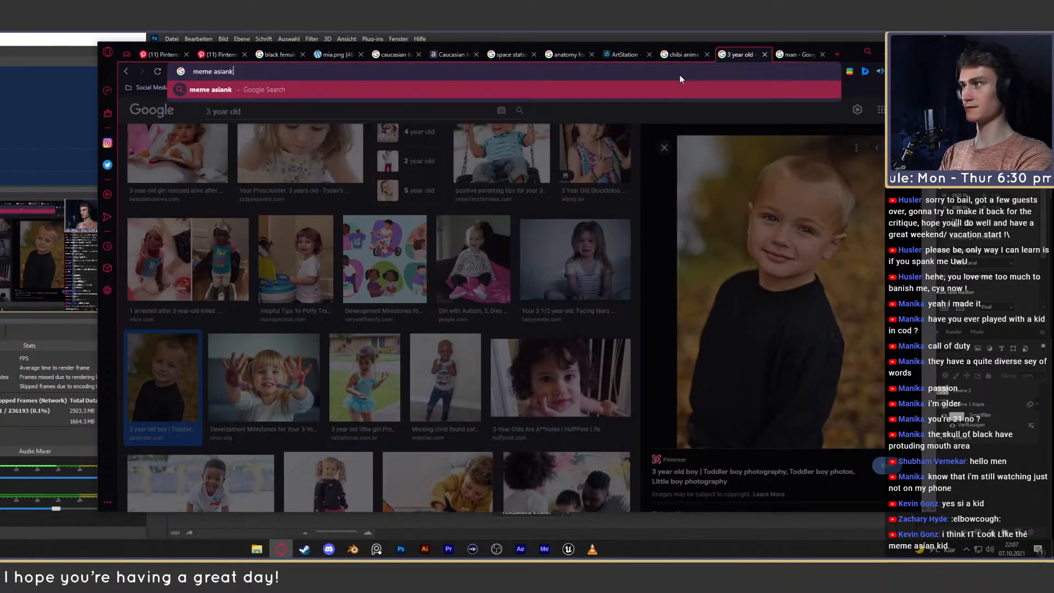
{"action": "key", "text": "BackSpace"}
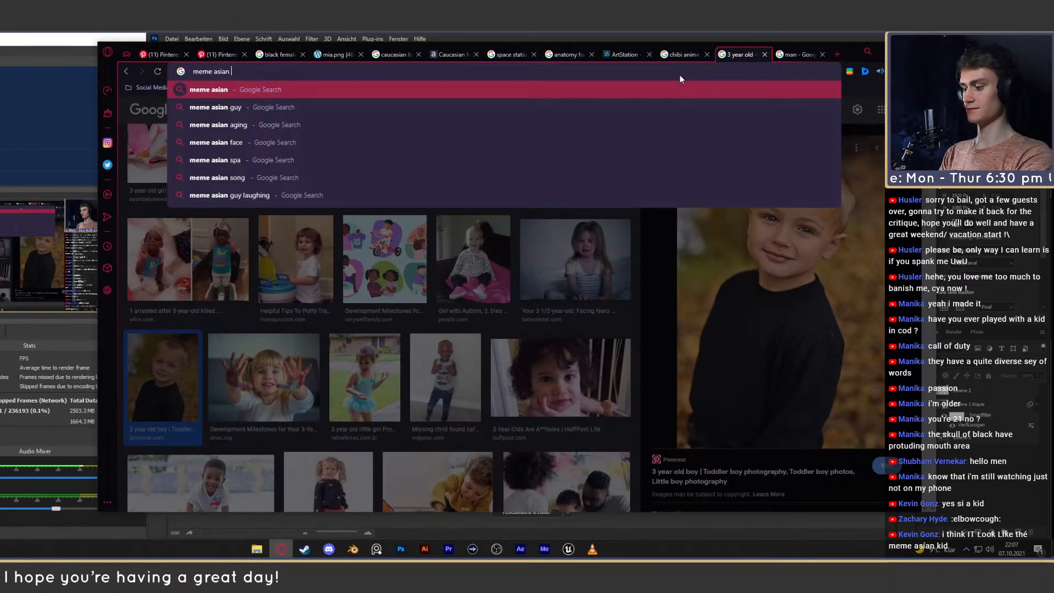
{"action": "type", "text": "kid"}
{"action": "key", "text": "Return"}
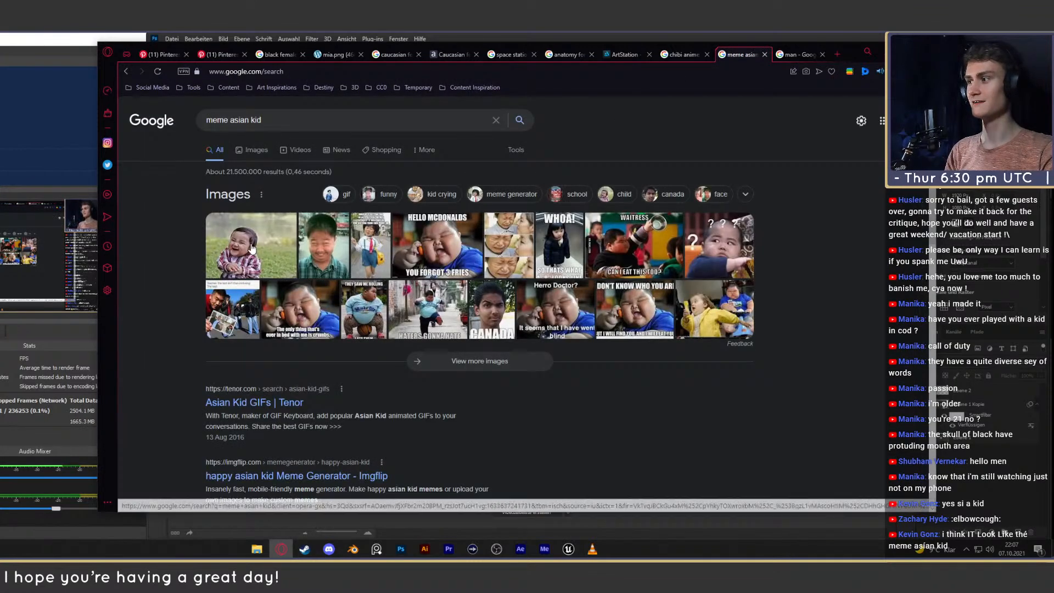
{"action": "left_click", "coordinate": [255, 149]}
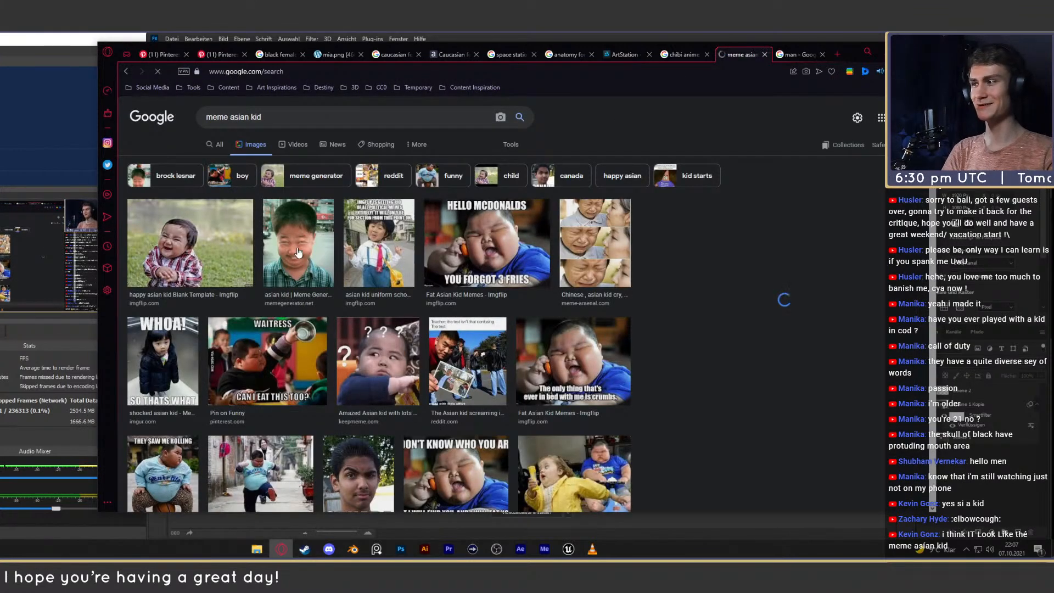
Preview the "happy asian kid Blank Template" image and look through the other results for a face reference.
{"action": "left_click", "coordinate": [267, 290]}
{"action": "left_click", "coordinate": [298, 178]}
{"action": "left_click", "coordinate": [201, 190]}
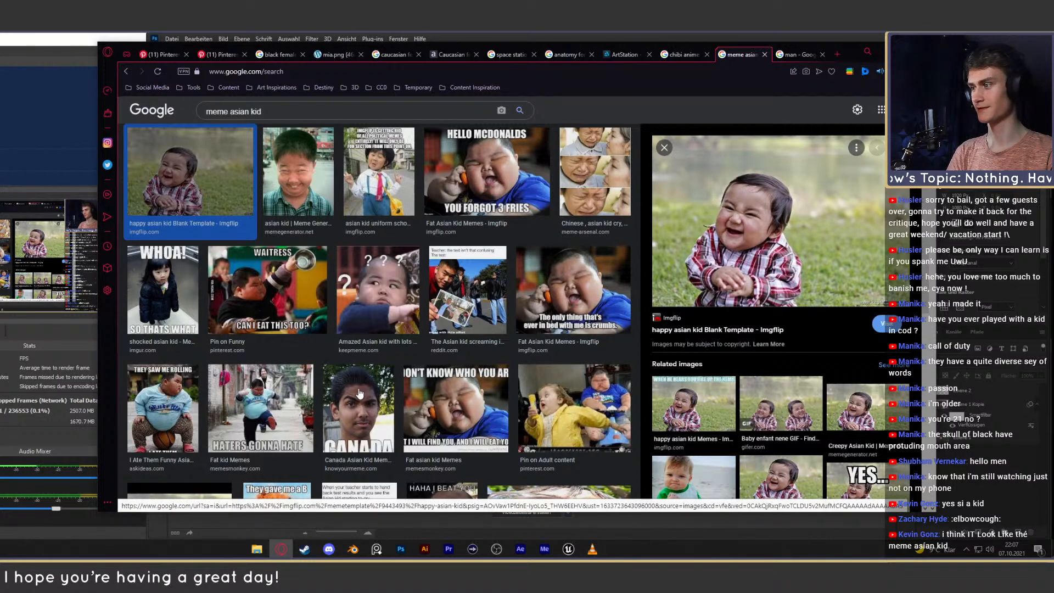
{"action": "scroll", "coordinate": [384, 379], "scroll_direction": "down", "scroll_amount": 3}
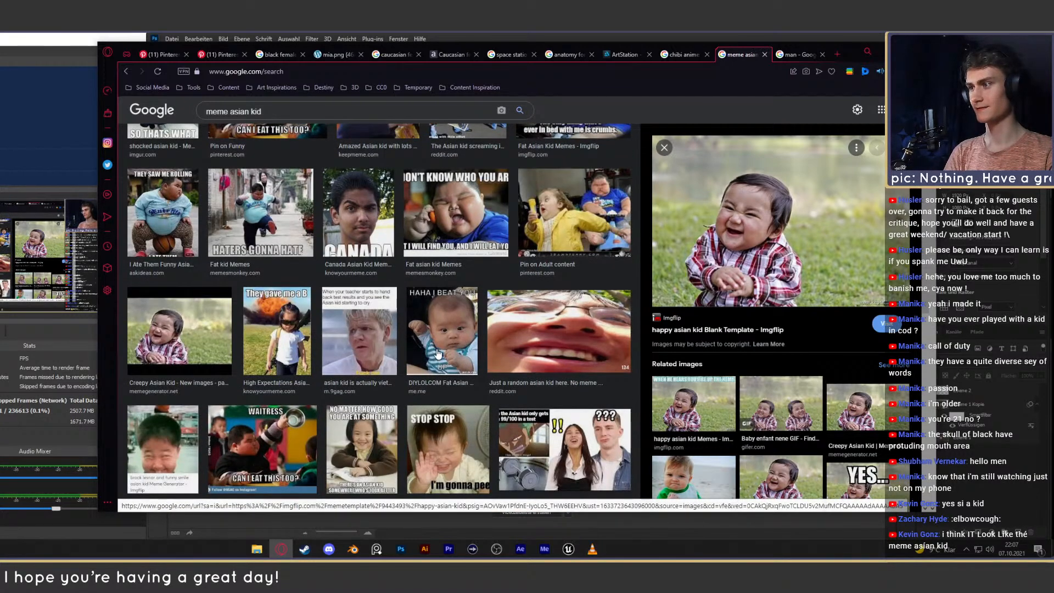
{"action": "scroll", "coordinate": [439, 352], "scroll_direction": "up", "scroll_amount": 5}
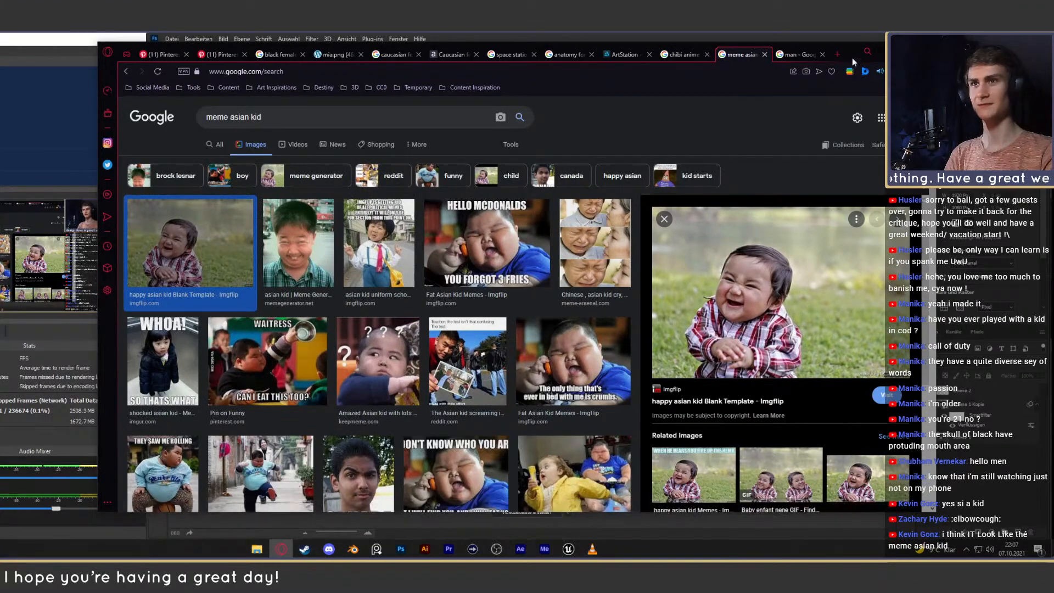
{"action": "mouse_move", "coordinate": [852, 58]}
{"action": "left_mouse_down"}
{"action": "mouse_move", "coordinate": [432, 94]}
{"action": "mouse_move", "coordinate": [344, 69]}
{"action": "mouse_move", "coordinate": [858, 84]}
{"action": "mouse_move", "coordinate": [845, 61]}
{"action": "left_mouse_up"}
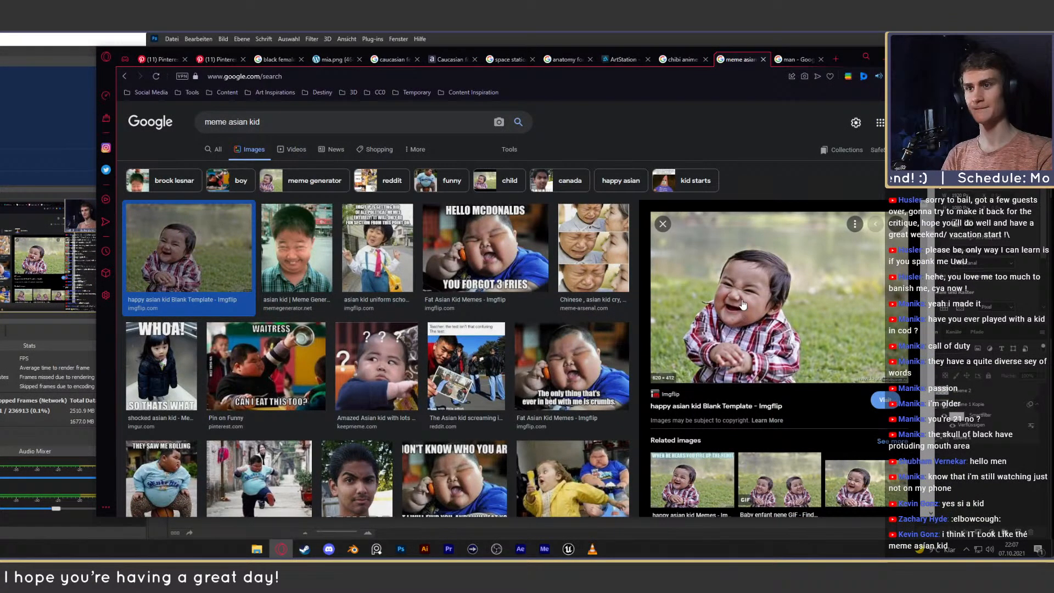
Close the reference tabs opened after the "caucasian female" search, including the meme, chibi and anatomy searches, and return to Photoshop.
{"action": "left_click", "coordinate": [763, 59]}
{"action": "left_click", "coordinate": [762, 60]}
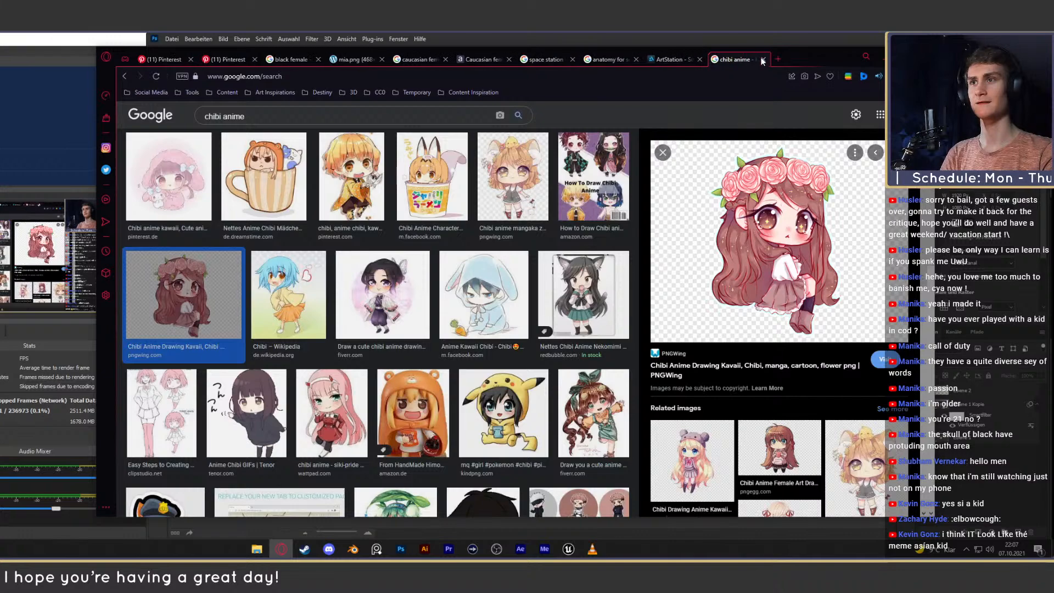
{"action": "left_click", "coordinate": [762, 60]}
{"action": "left_click", "coordinate": [762, 60]}
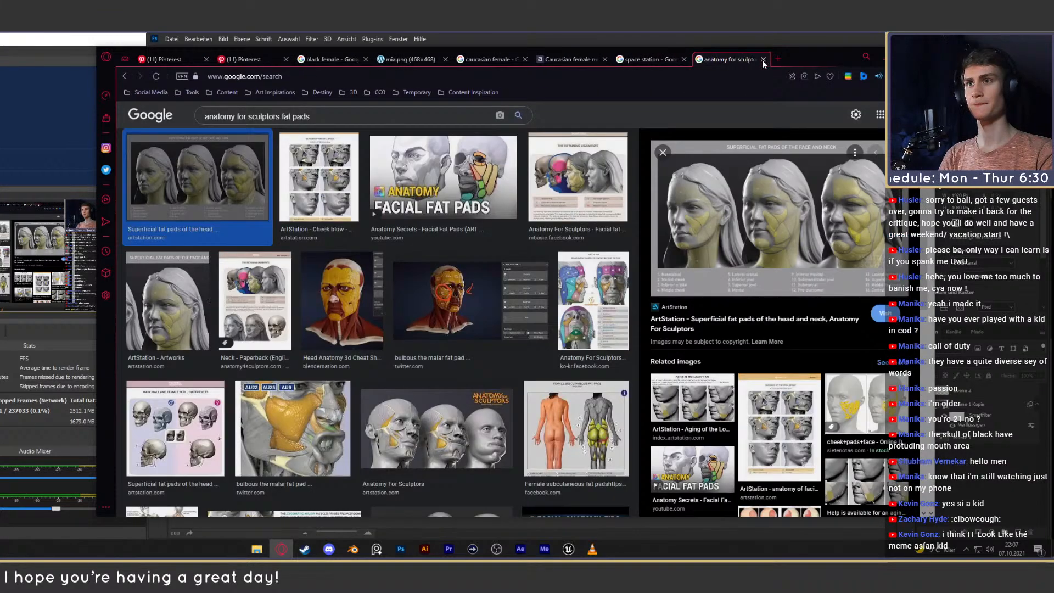
{"action": "left_click", "coordinate": [762, 60]}
{"action": "left_click", "coordinate": [761, 61]}
{"action": "left_click", "coordinate": [713, 60]}
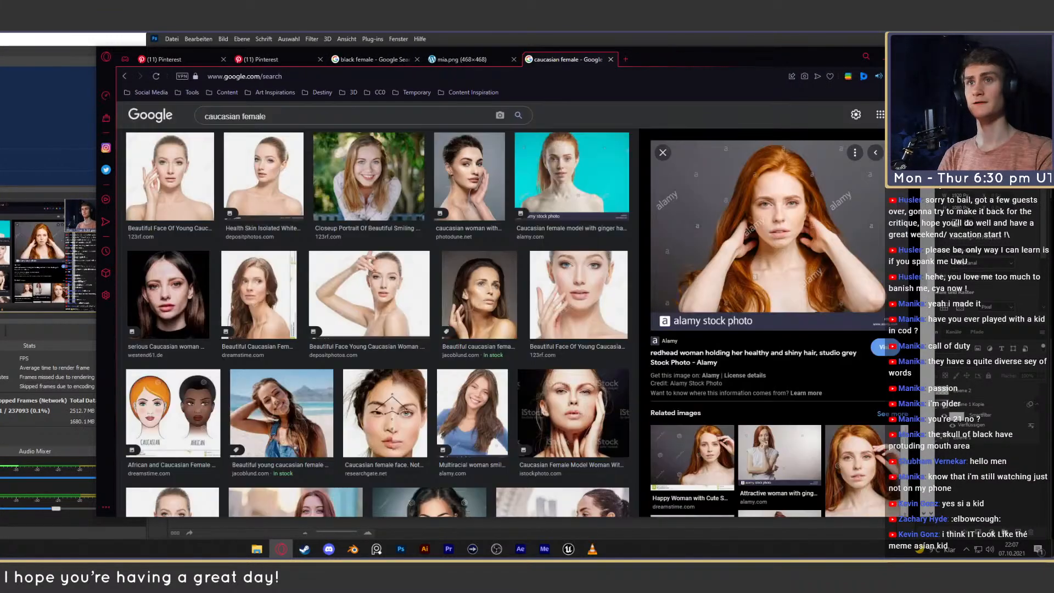
{"action": "left_click", "coordinate": [881, 57]}
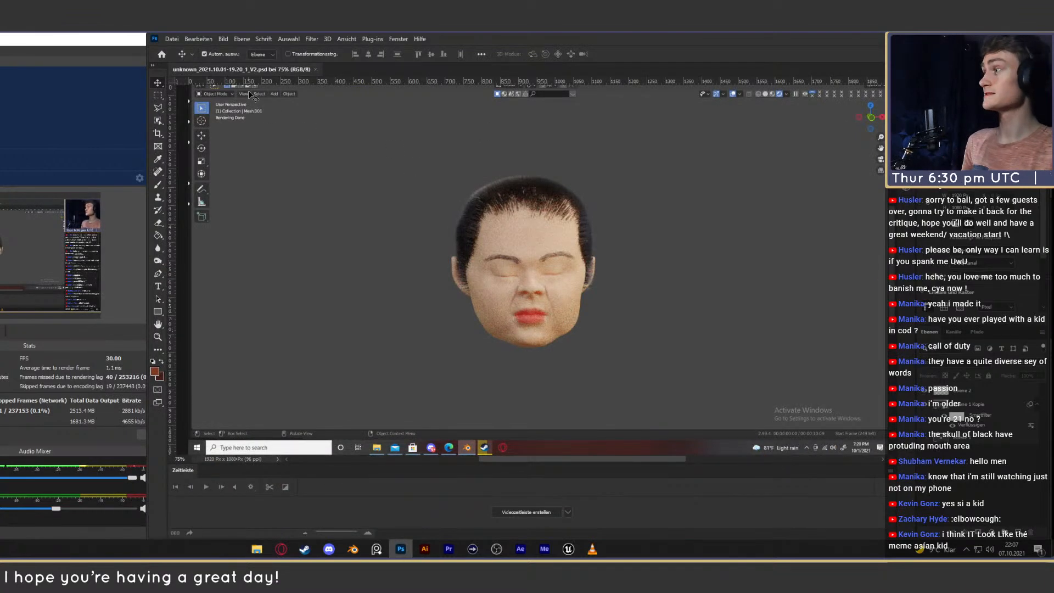
Close the unknown_2021.10.01-19.20_1_V2.psd document and go up to the personal_feedback_9 folder in File Explorer.
{"action": "left_click", "coordinate": [317, 68]}
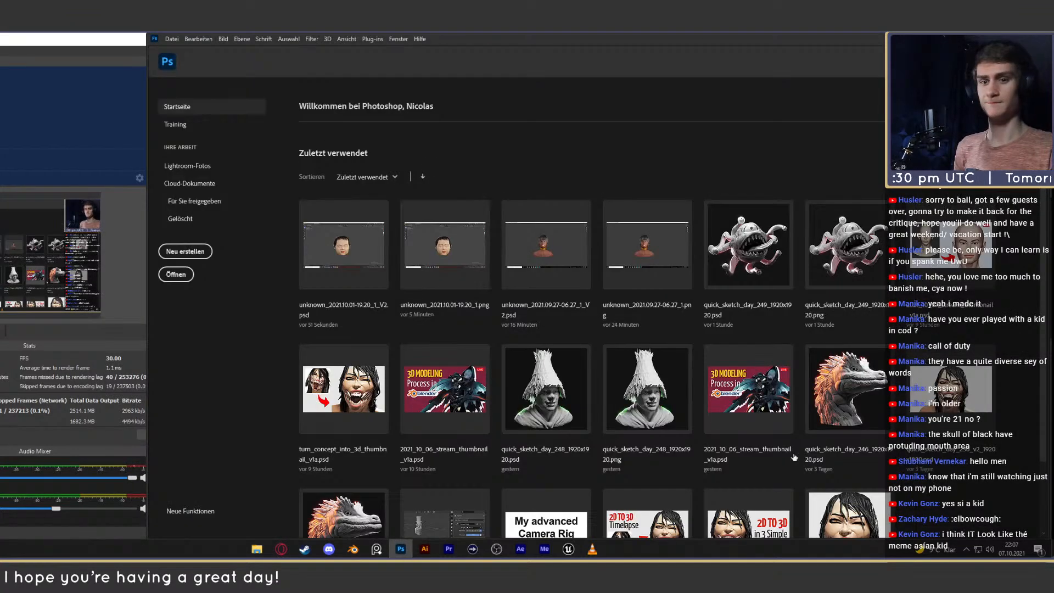
{"action": "mouse_move", "coordinate": [258, 549]}
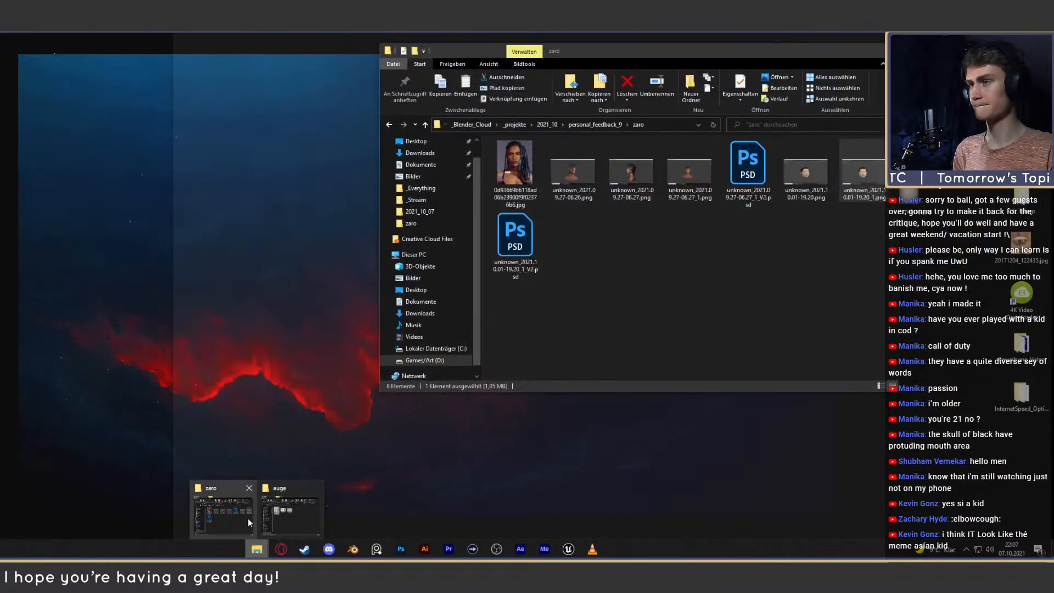
{"action": "left_click", "coordinate": [248, 518]}
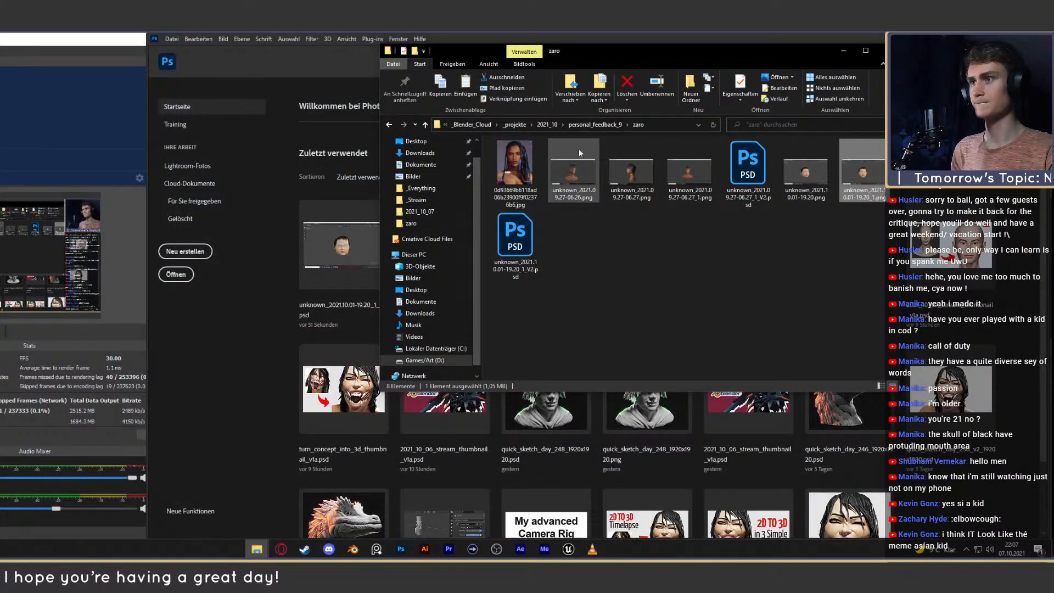
{"action": "left_click", "coordinate": [592, 124]}
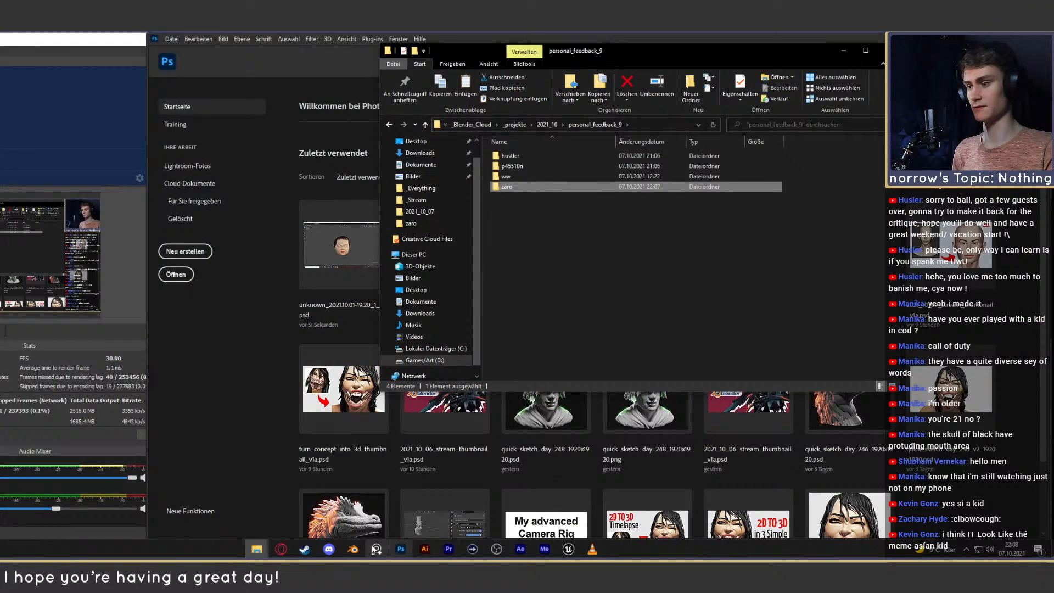
Look through the personal_feedback channel in Discord for the head submission, and open the hustler folder in File Explorer.
{"action": "left_click", "coordinate": [328, 549]}
{"action": "scroll", "coordinate": [544, 266], "scroll_direction": "down", "scroll_amount": 20}
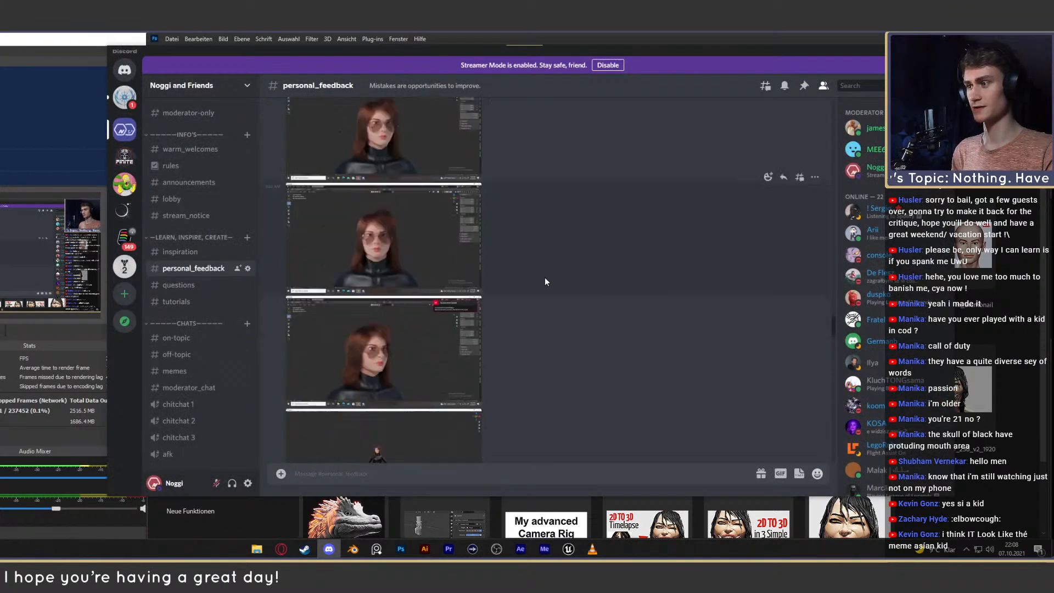
{"action": "scroll", "coordinate": [546, 288], "scroll_direction": "down", "scroll_amount": 10}
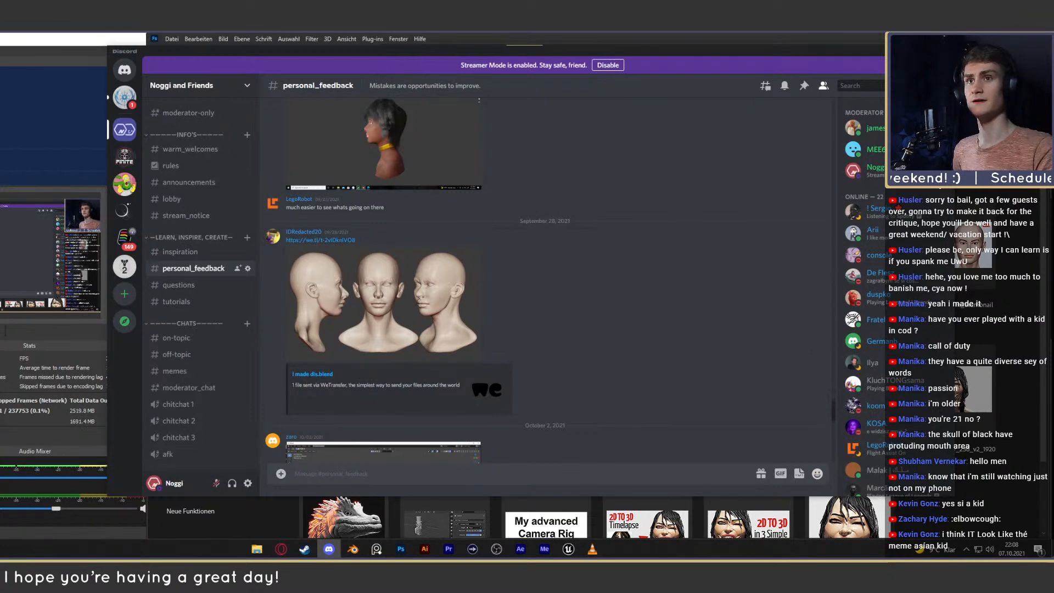
{"action": "left_click", "coordinate": [922, 51]}
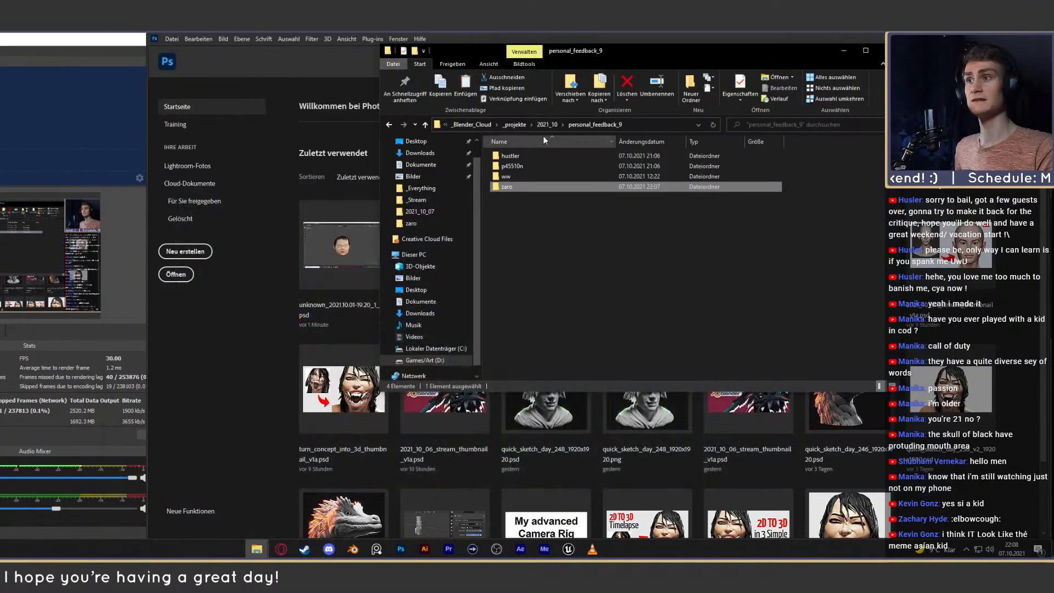
{"action": "double_click", "coordinate": [522, 155]}
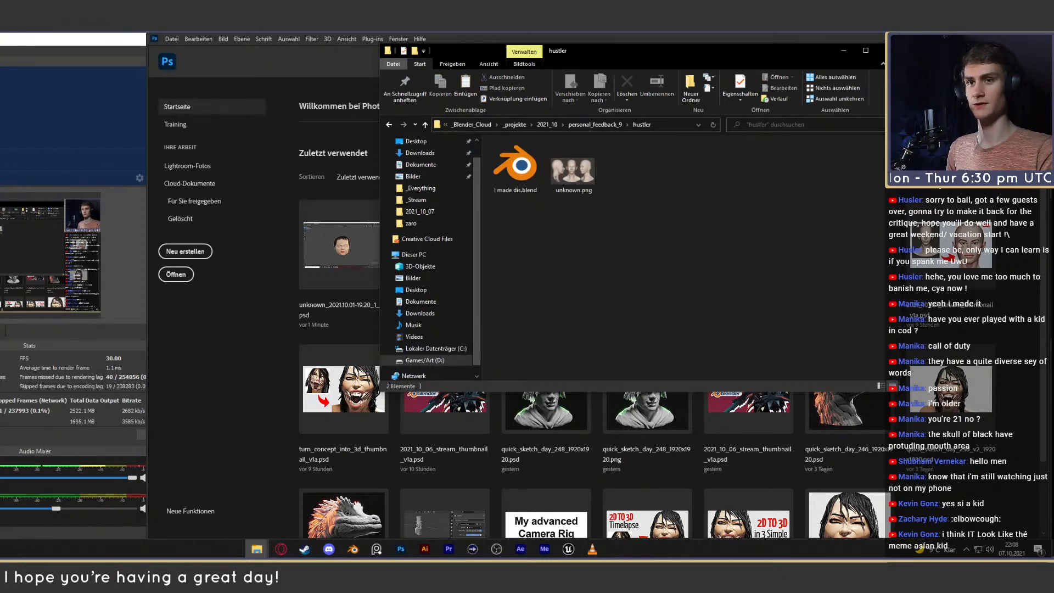
Open 2021_10_07_stream_thumbnail_v1a.psd in Photoshop and crop the canvas to the large painted head.
{"action": "left_click", "coordinate": [952, 267]}
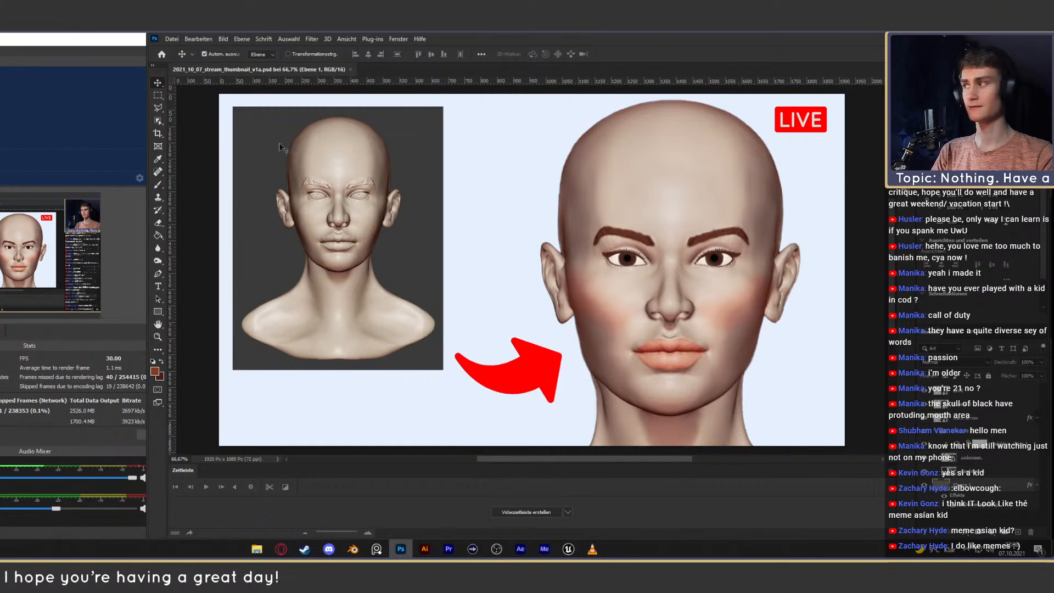
{"action": "left_click", "coordinate": [158, 134]}
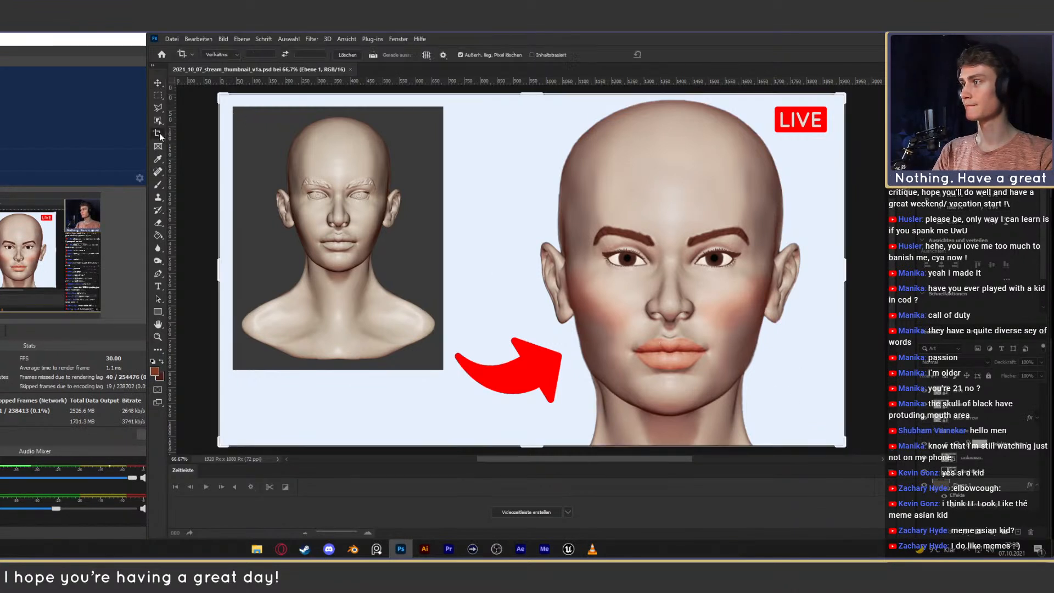
{"action": "left_click_drag", "start_coordinate": [220, 269], "coordinate": [371, 272]}
{"action": "left_click_drag", "start_coordinate": [695, 274], "coordinate": [676, 277]}
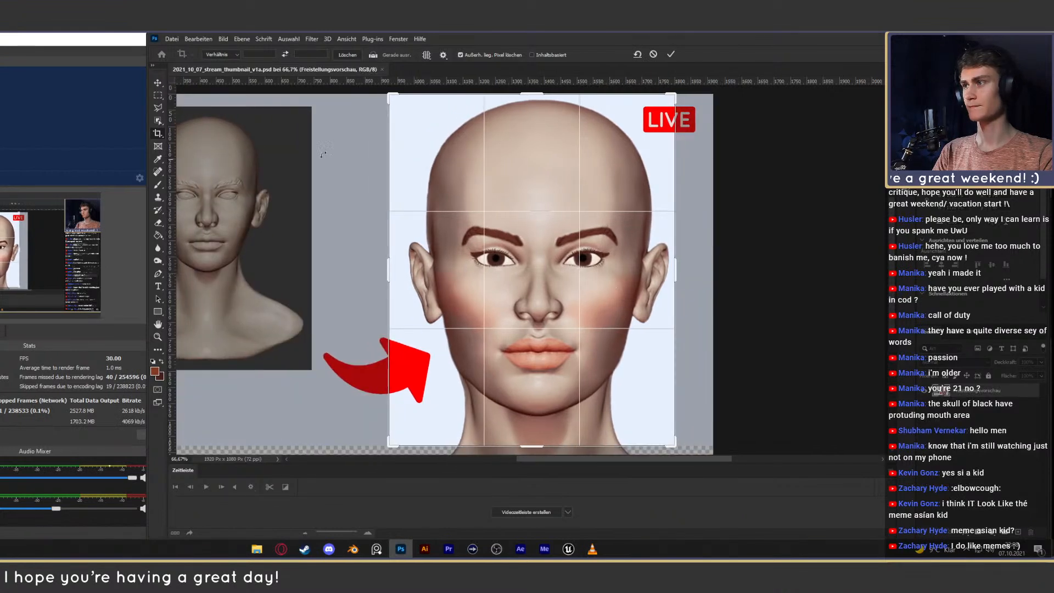
{"action": "left_click", "coordinate": [157, 83]}
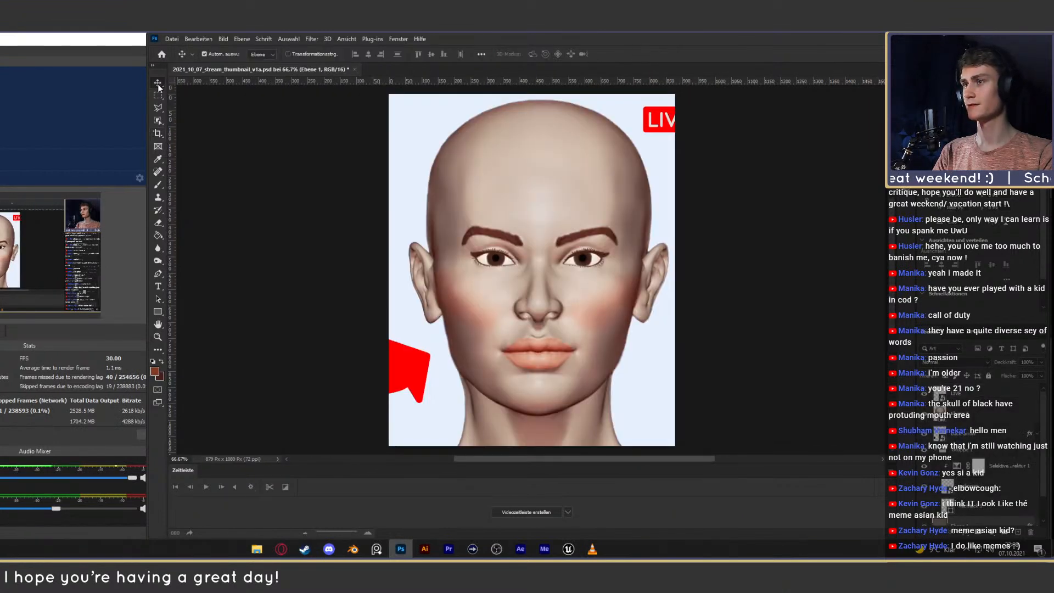
Delete the LIVE label and the red arrow from the cropped image.
{"action": "left_click", "coordinate": [661, 128]}
{"action": "key", "text": "Delete"}
{"action": "left_click", "coordinate": [415, 359]}
{"action": "key", "text": "Delete"}
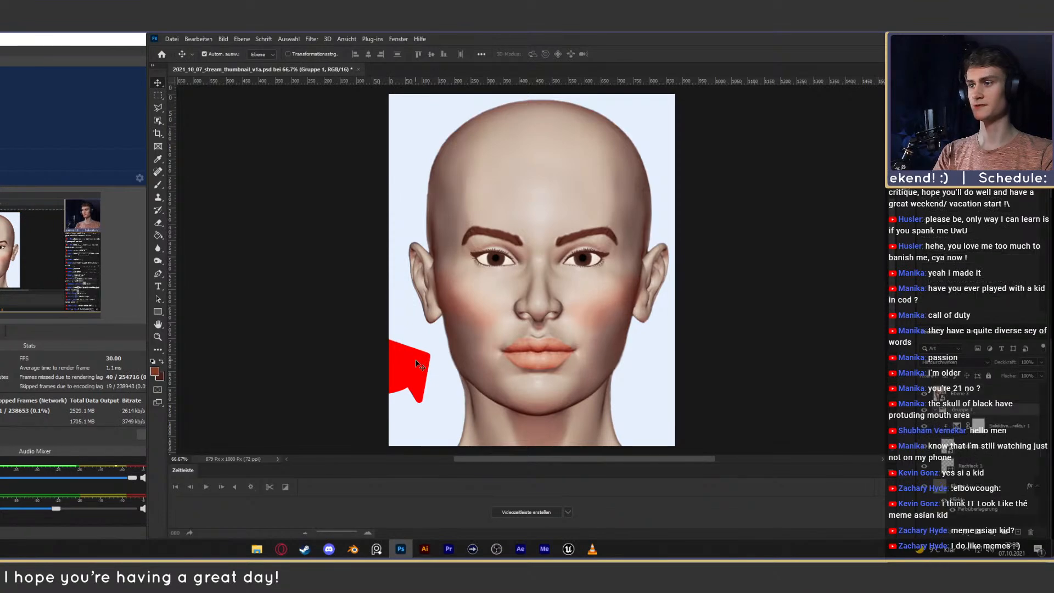
Save the cropped document as 2021_10_07_stream_thumbnail_v1a.psd in _Blender_Cloud/_projekte/2021_10/personal_feedback_9/hustler.
{"action": "key", "text": "ctrl+shift+s"}
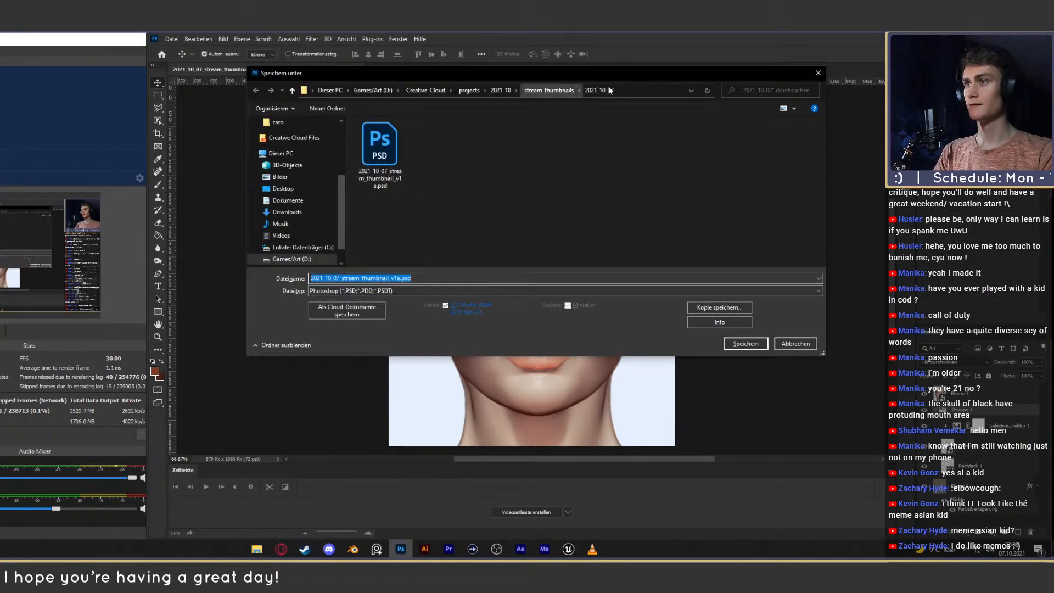
{"action": "left_click", "coordinate": [371, 90]}
{"action": "left_click", "coordinate": [381, 158]}
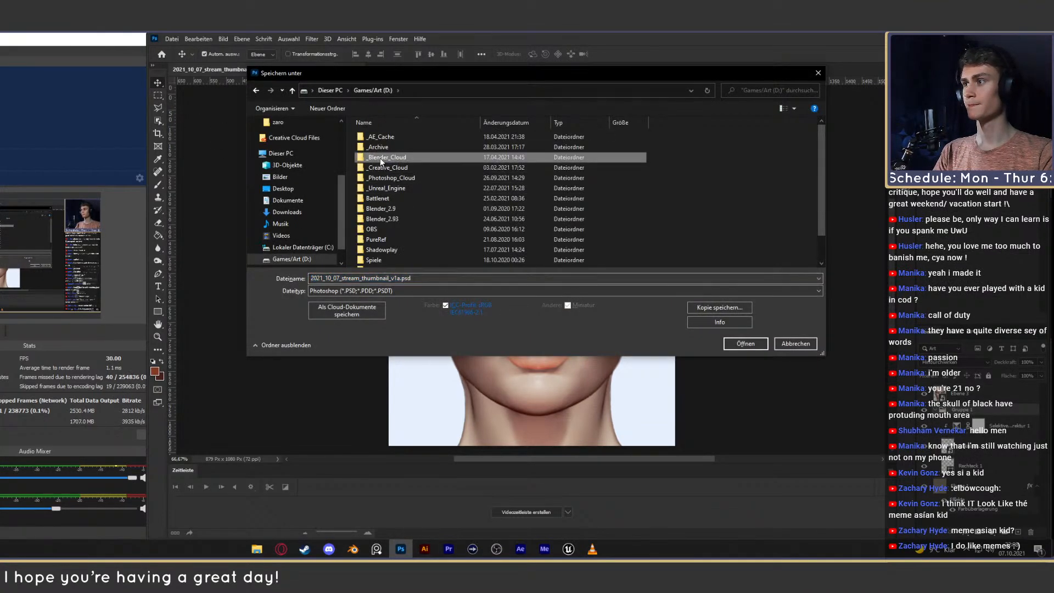
{"action": "double_click", "coordinate": [380, 157]}
{"action": "double_click", "coordinate": [400, 147]}
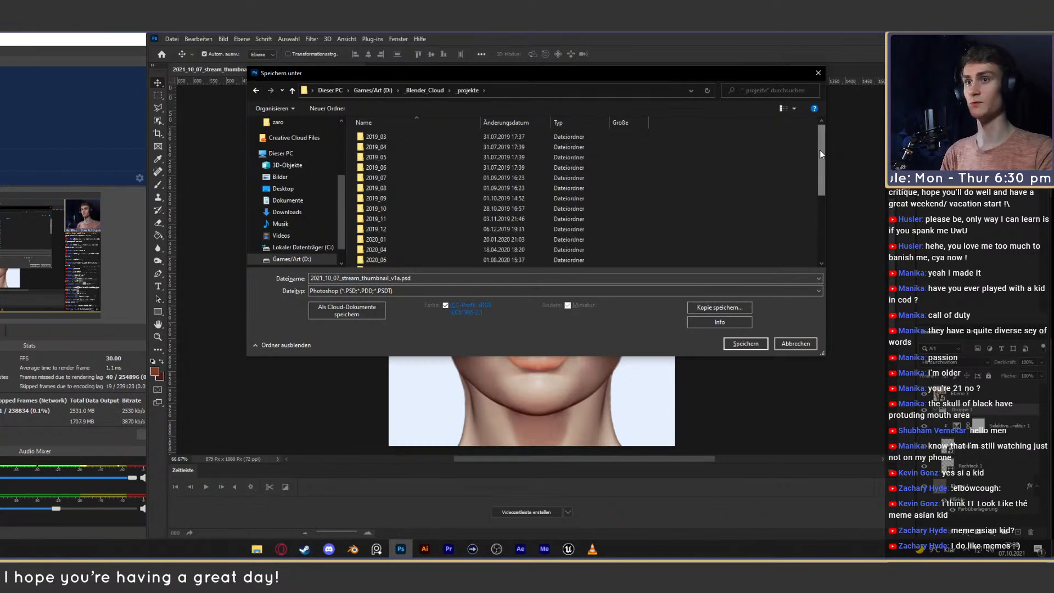
{"action": "scroll", "coordinate": [820, 154], "scroll_direction": "down", "scroll_amount": 5}
{"action": "double_click", "coordinate": [381, 262]}
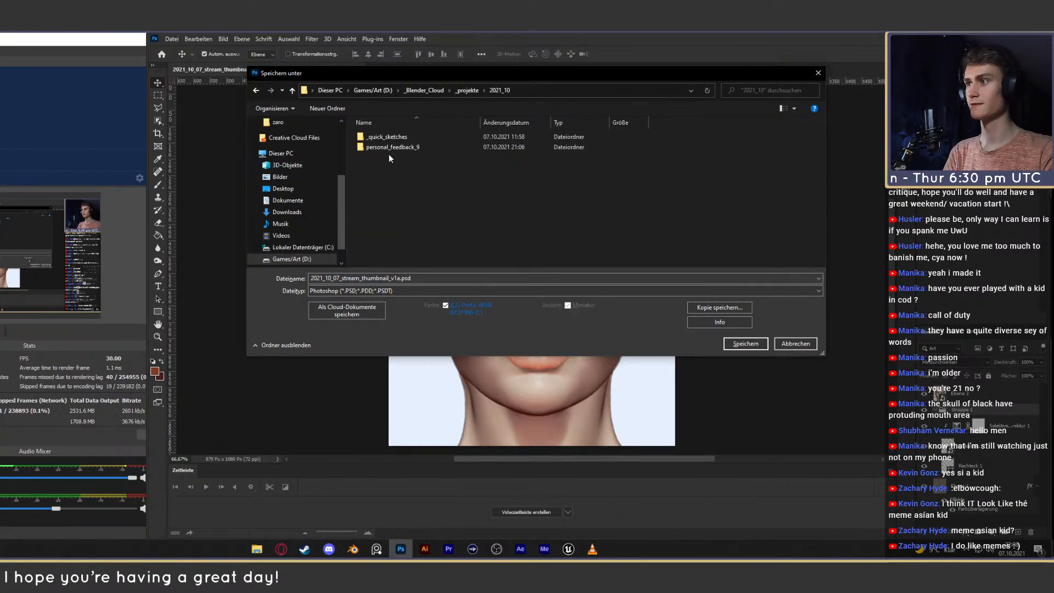
{"action": "double_click", "coordinate": [391, 147]}
{"action": "double_click", "coordinate": [394, 139]}
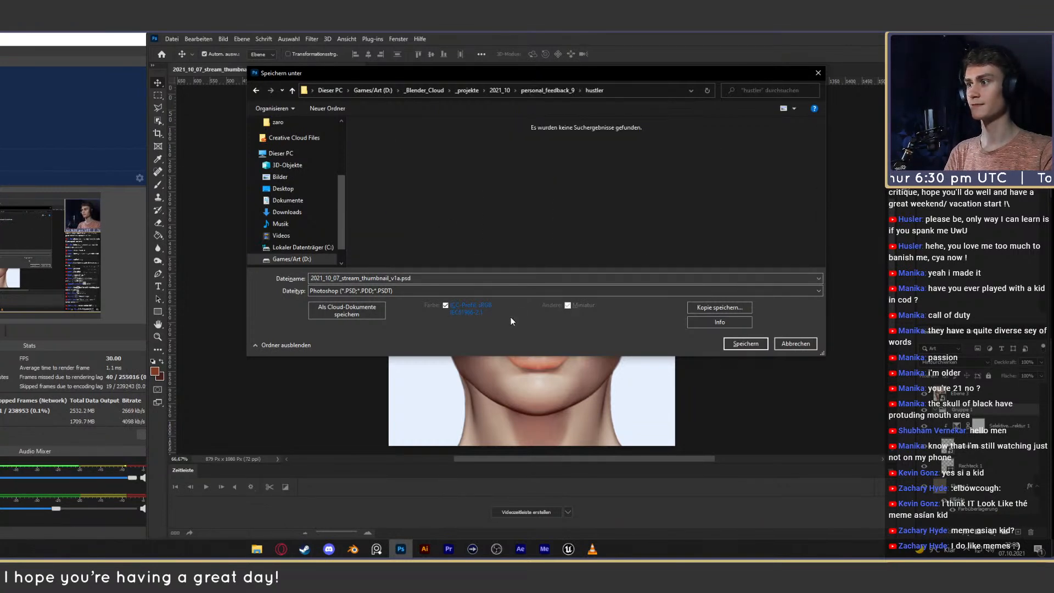
{"action": "left_click", "coordinate": [735, 345]}
{"action": "left_click", "coordinate": [527, 176]}
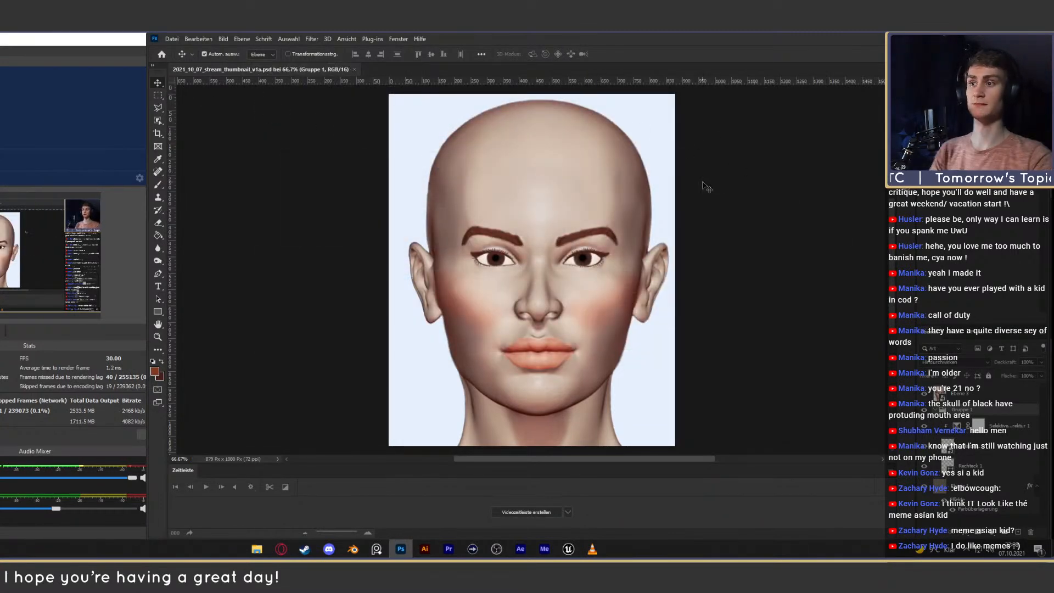
Check the image with the Ebene 3 layer hidden and shown, and open its smart object contents.
{"action": "left_click", "coordinate": [935, 409]}
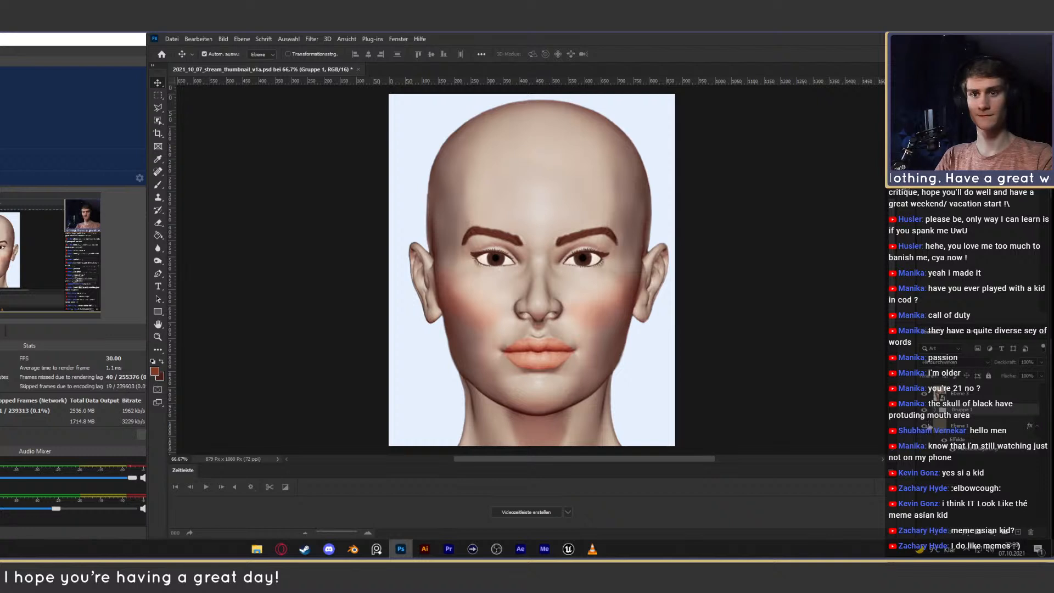
{"action": "left_click", "coordinate": [925, 393]}
{"action": "left_click", "coordinate": [924, 394]}
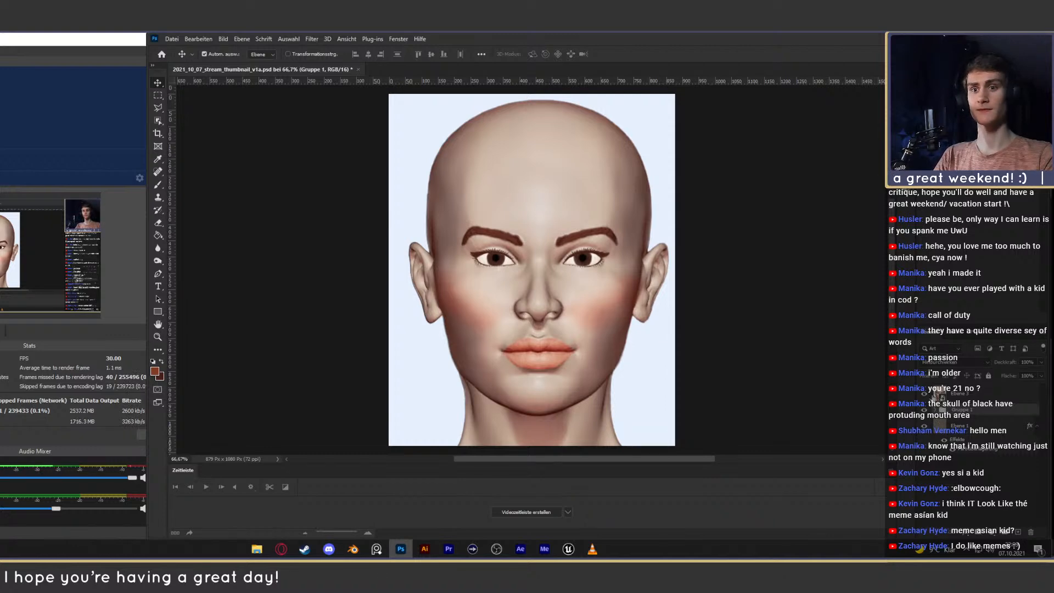
{"action": "double_click", "coordinate": [941, 394]}
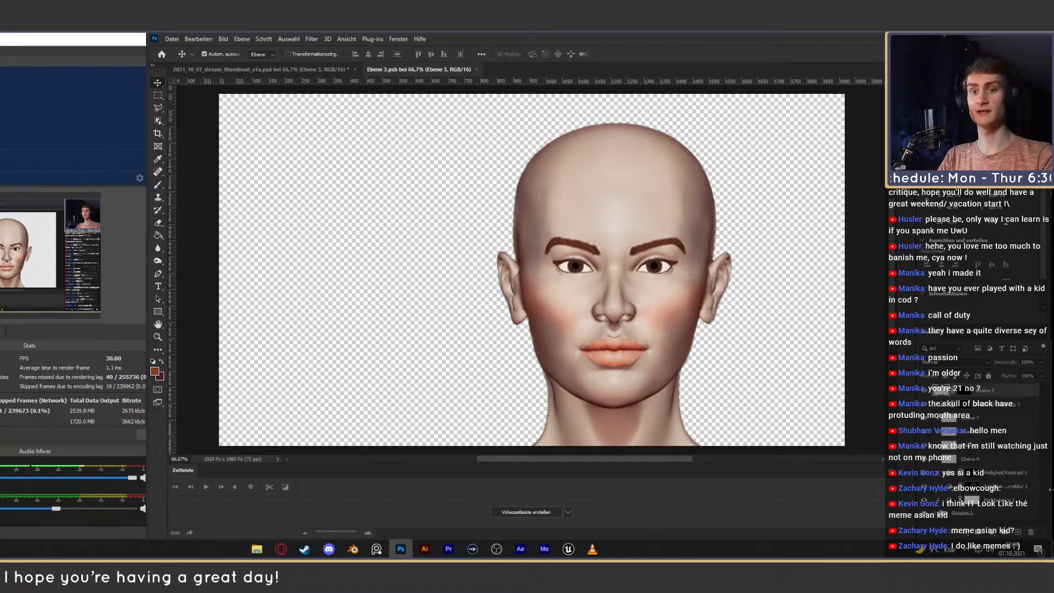
Hide the Verflüssigen smart filter, the colour and eyebrow paint layers and the eye layer to expose the original sculpt.
{"action": "left_click", "coordinate": [936, 513]}
{"action": "scroll", "coordinate": [968, 483], "scroll_direction": "down", "scroll_amount": 3}
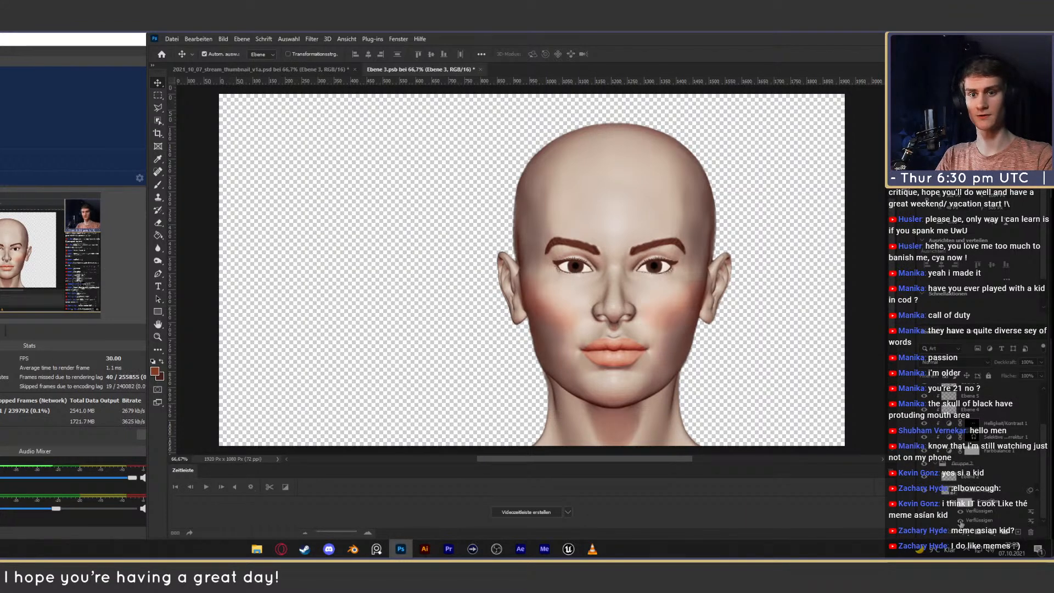
{"action": "left_click", "coordinate": [961, 520]}
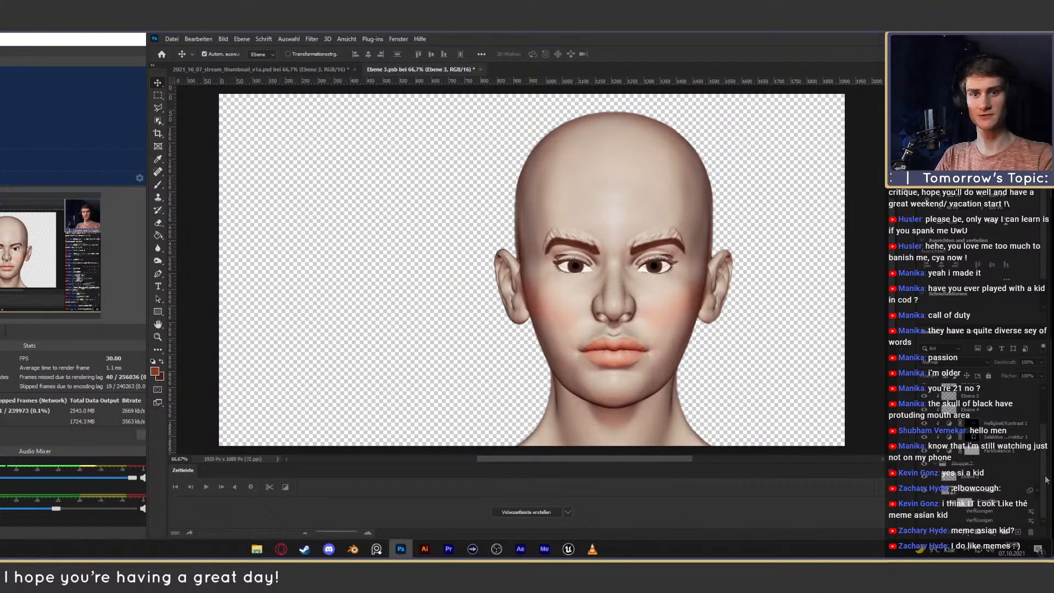
{"action": "mouse_move", "coordinate": [1045, 476]}
{"action": "left_mouse_down"}
{"action": "mouse_move", "coordinate": [1046, 438]}
{"action": "mouse_move", "coordinate": [1045, 462]}
{"action": "left_mouse_up"}
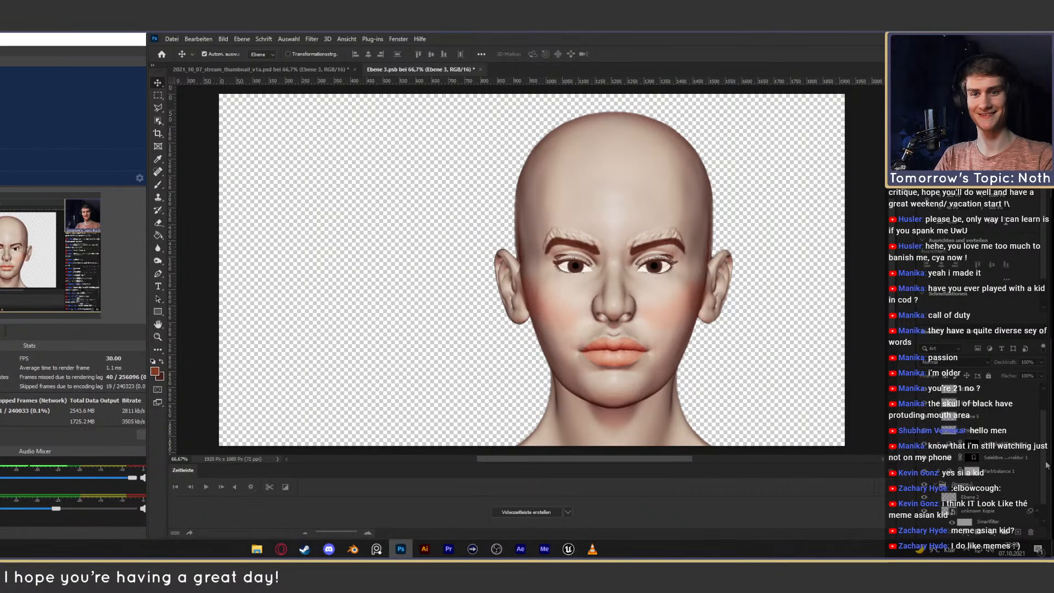
{"action": "left_click", "coordinate": [925, 486]}
{"action": "scroll", "coordinate": [945, 410], "scroll_direction": "up", "scroll_amount": 2}
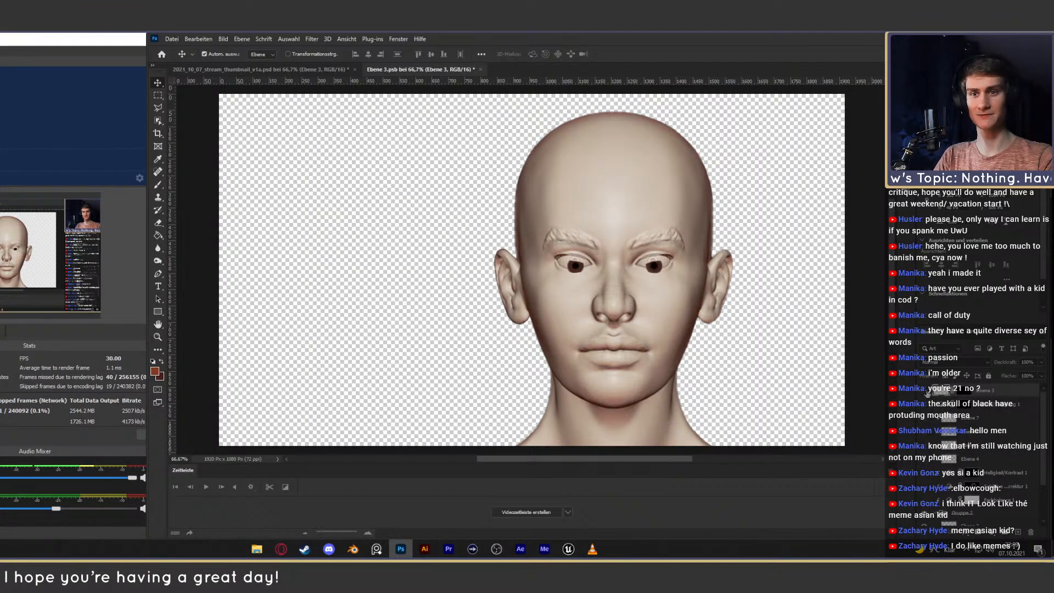
{"action": "left_click", "coordinate": [927, 394]}
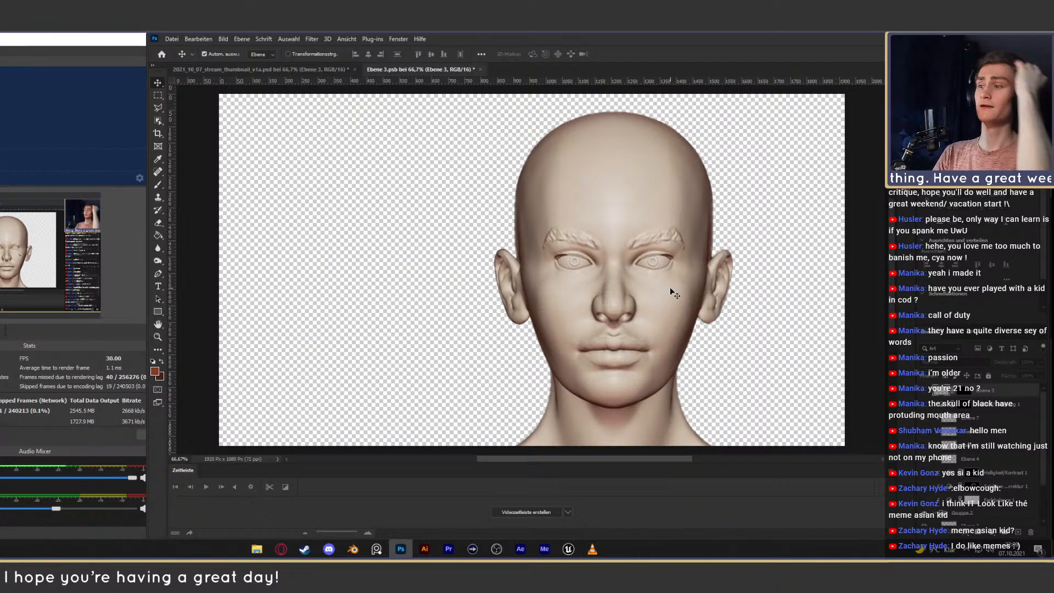
Compare the sculpted head with and without the Verflüssigen smart filter.
{"action": "scroll", "coordinate": [995, 425], "scroll_direction": "down", "scroll_amount": 4}
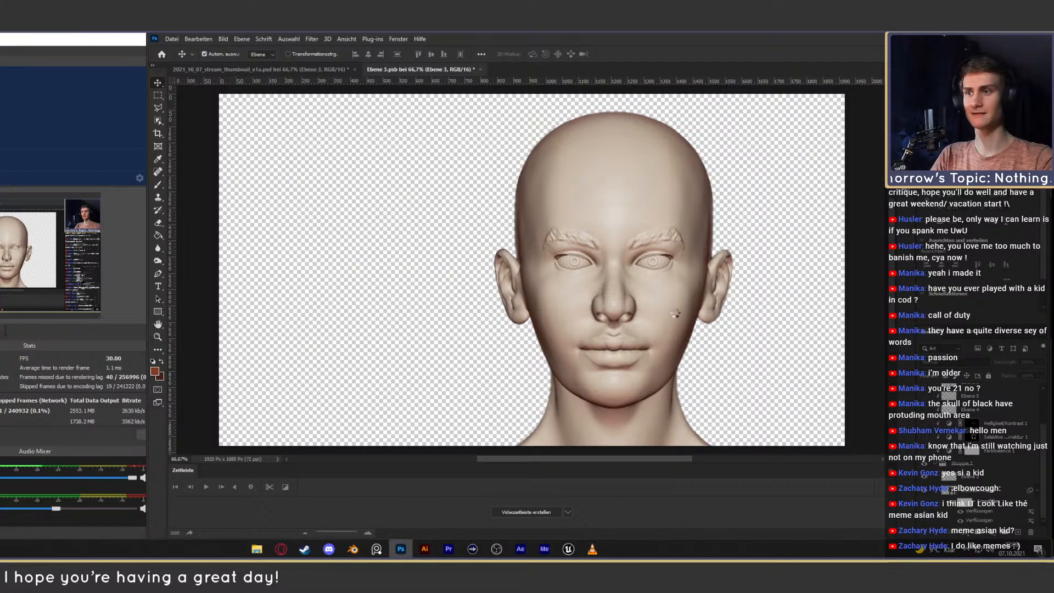
{"action": "key", "text": "ctrl+z"}
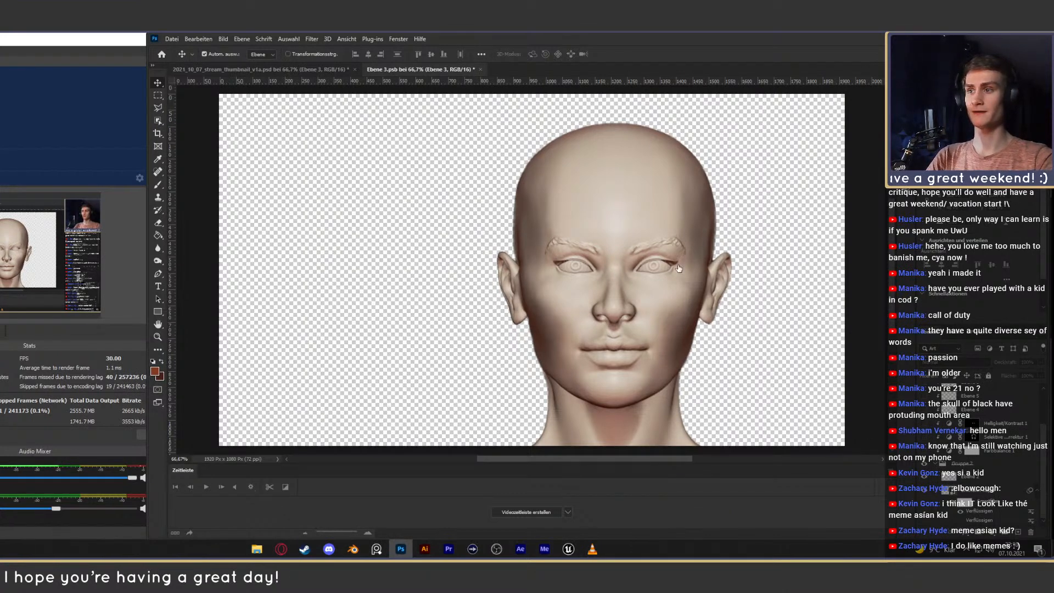
{"action": "key", "text": "ctrl+shift+z"}
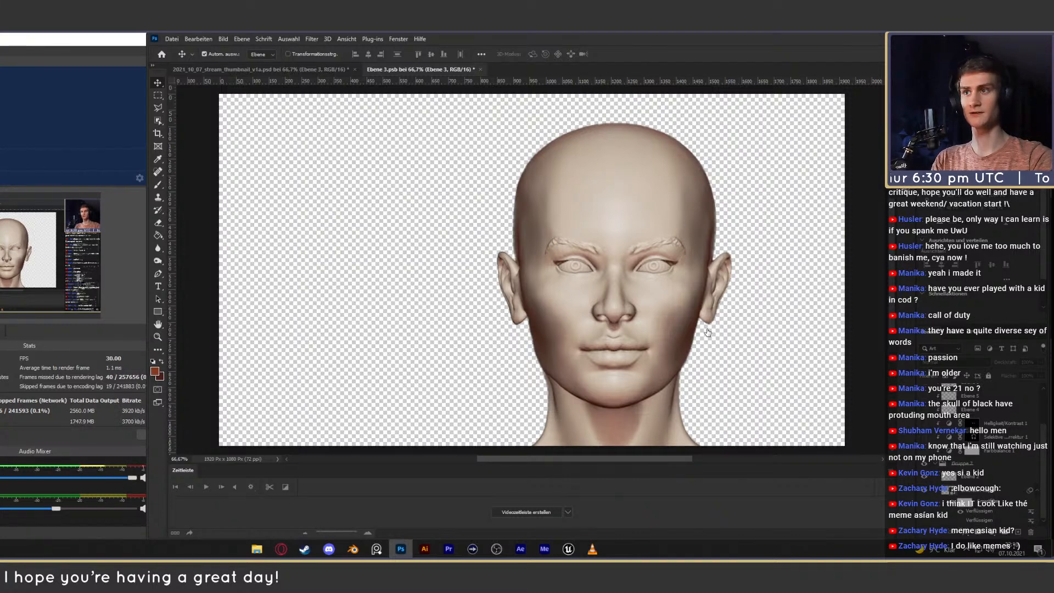
{"action": "key", "text": "ctrl+z"}
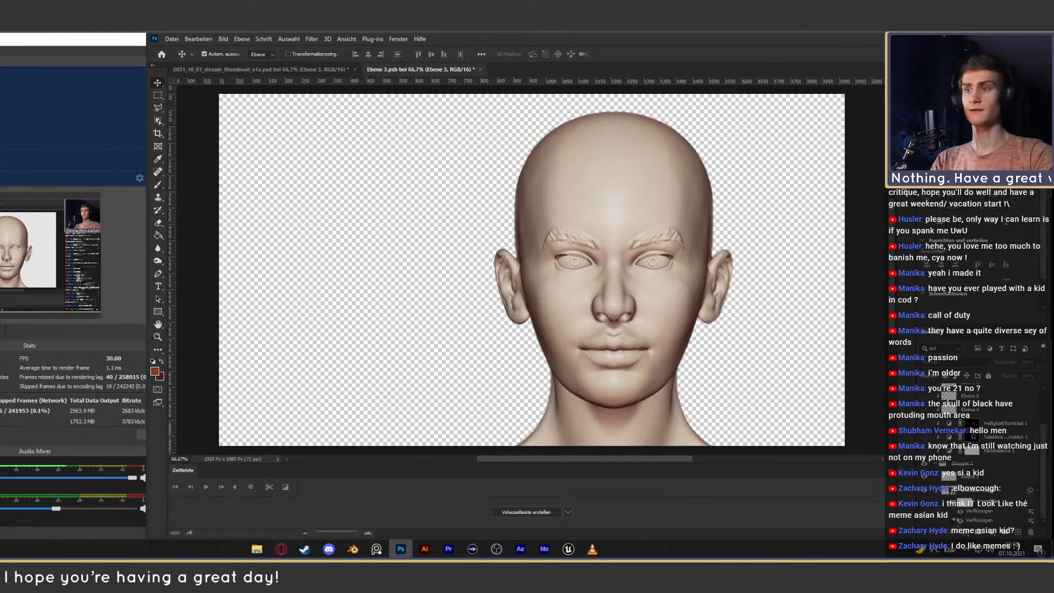
Toggle the lower Verflüssigen smart filter to compare the head's skull and jaw shape before and after liquifying.
{"action": "key", "text": "ctrl+z"}
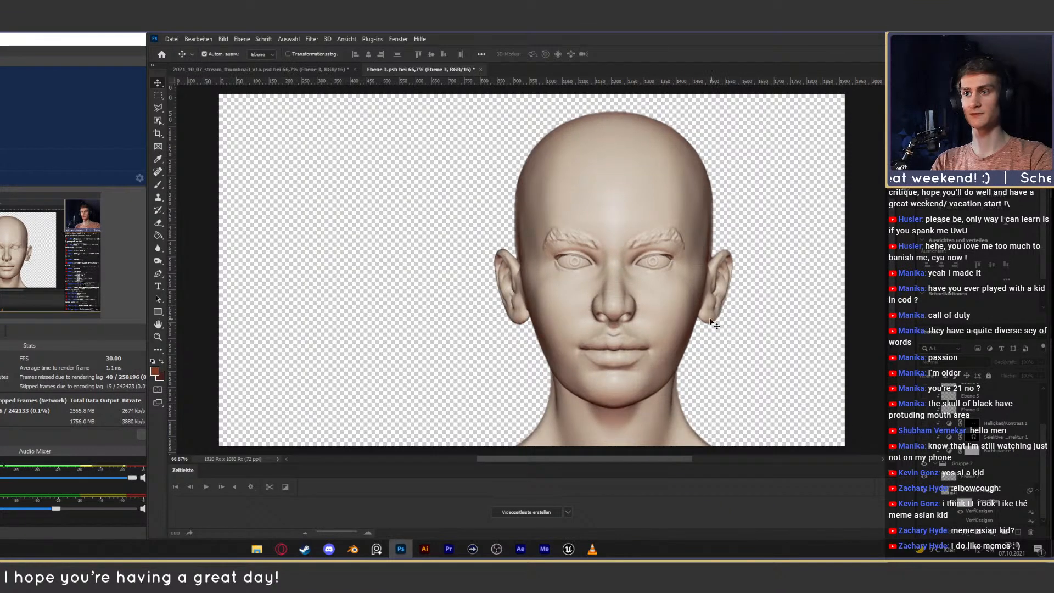
{"action": "left_click", "coordinate": [960, 520]}
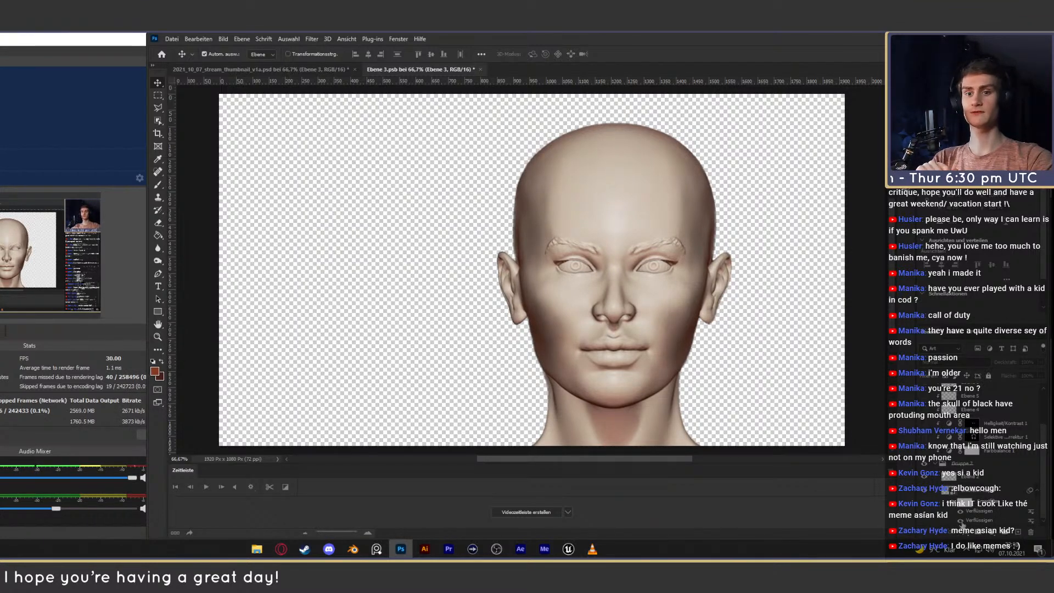
{"action": "left_click", "coordinate": [960, 520]}
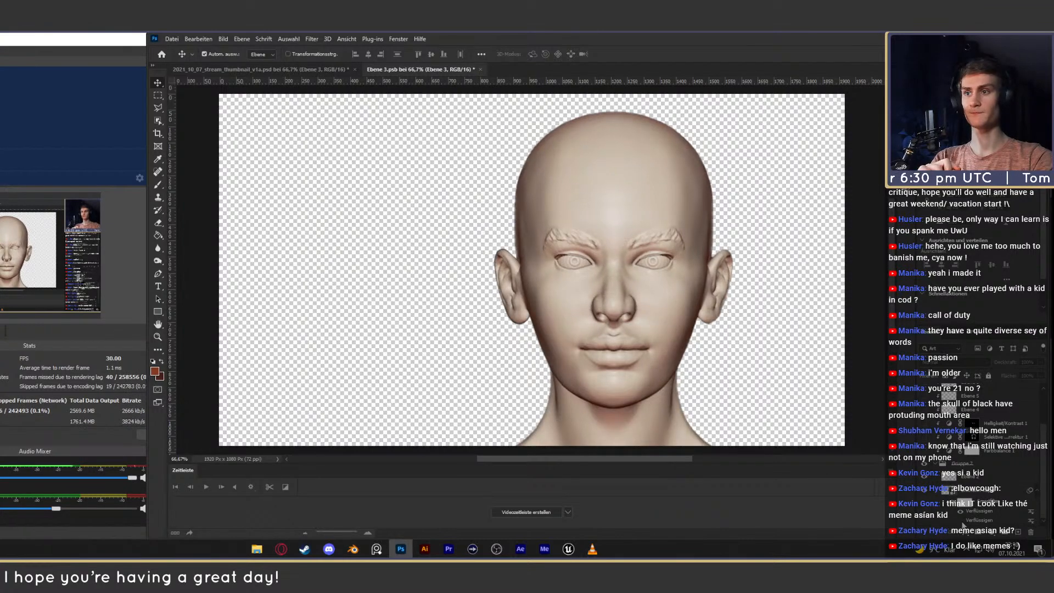
Switch to Discord, open the male and female skull comparison from the tutorials channel in the browser, examine it enlarged, and return to Photoshop.
{"action": "left_click", "coordinate": [329, 548]}
{"action": "scroll", "coordinate": [431, 273], "scroll_direction": "down", "scroll_amount": 1}
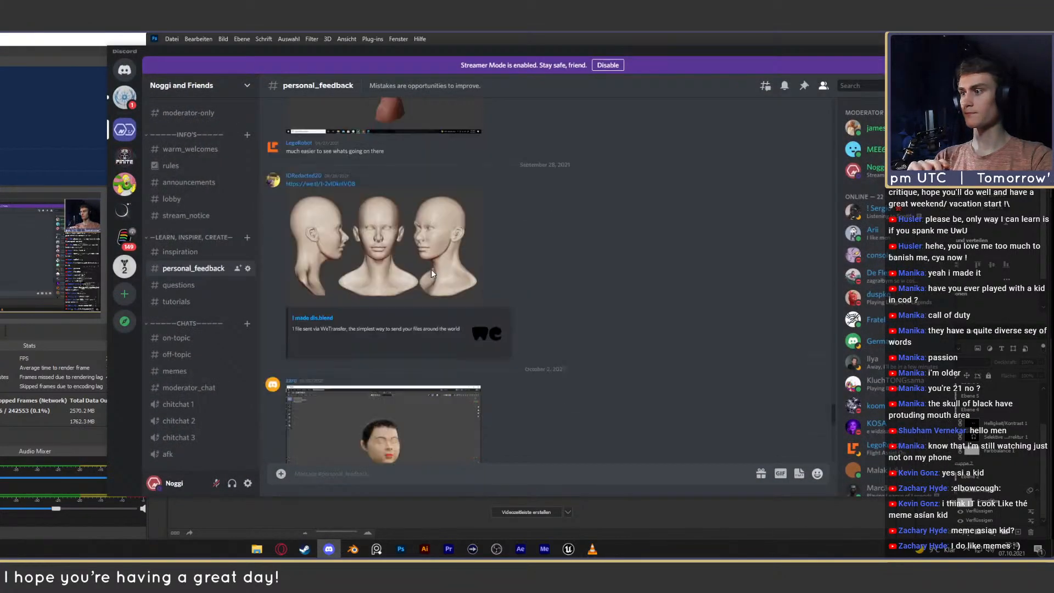
{"action": "scroll", "coordinate": [431, 273], "scroll_direction": "down", "scroll_amount": 5}
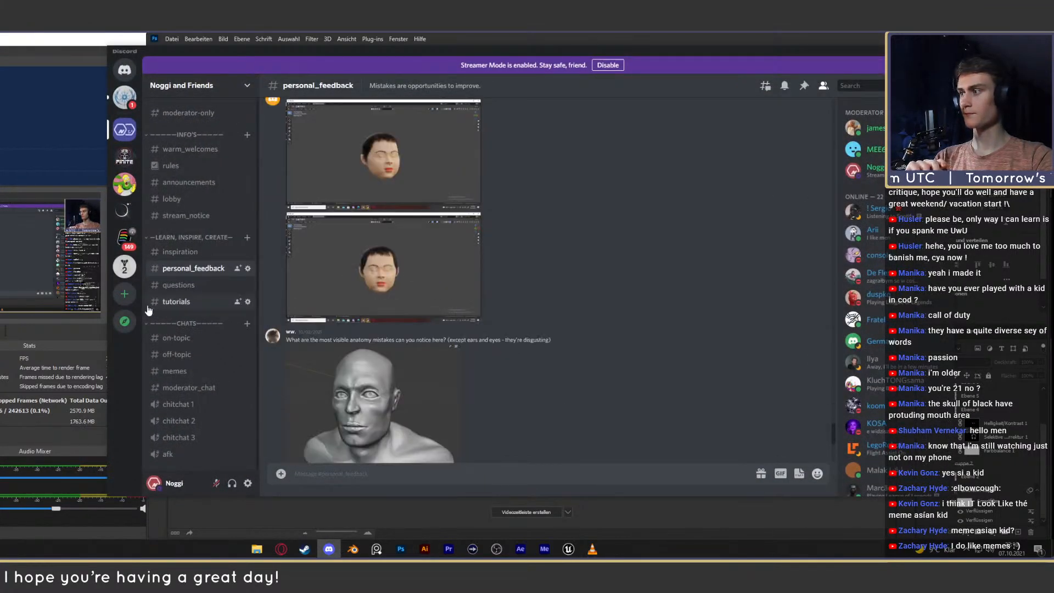
{"action": "left_click", "coordinate": [188, 301]}
{"action": "left_click", "coordinate": [320, 329]}
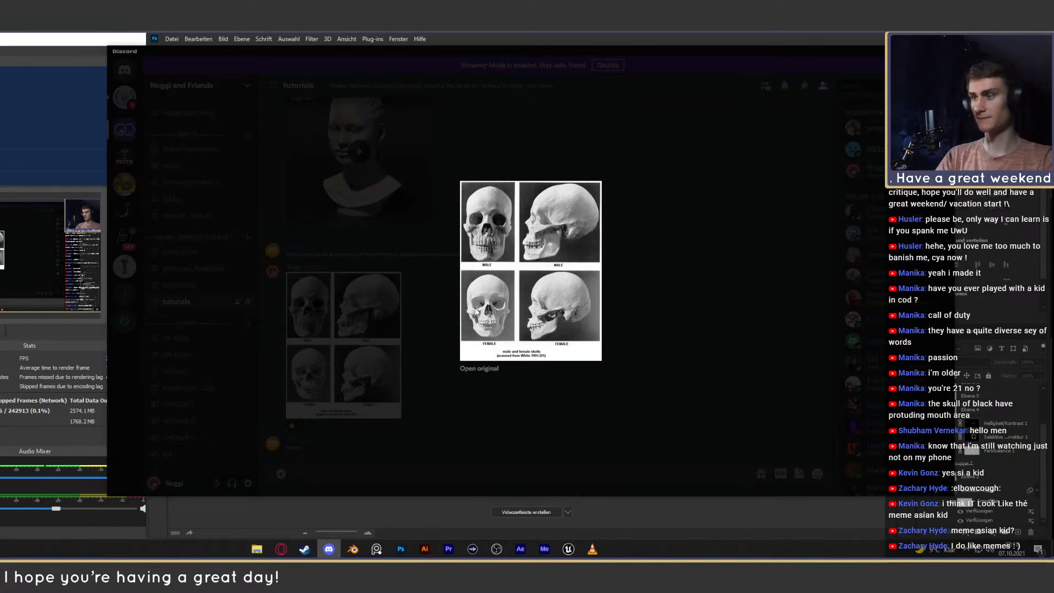
{"action": "left_click", "coordinate": [478, 369]}
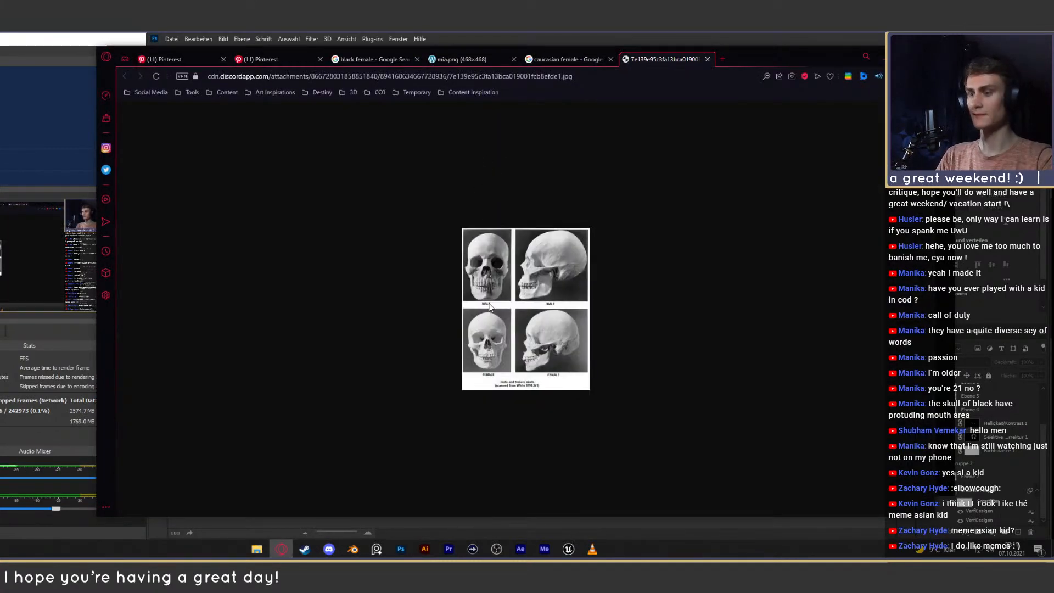
{"action": "scroll", "coordinate": [490, 306], "scroll_direction": "up", "scroll_amount": 4, "text": "ctrl"}
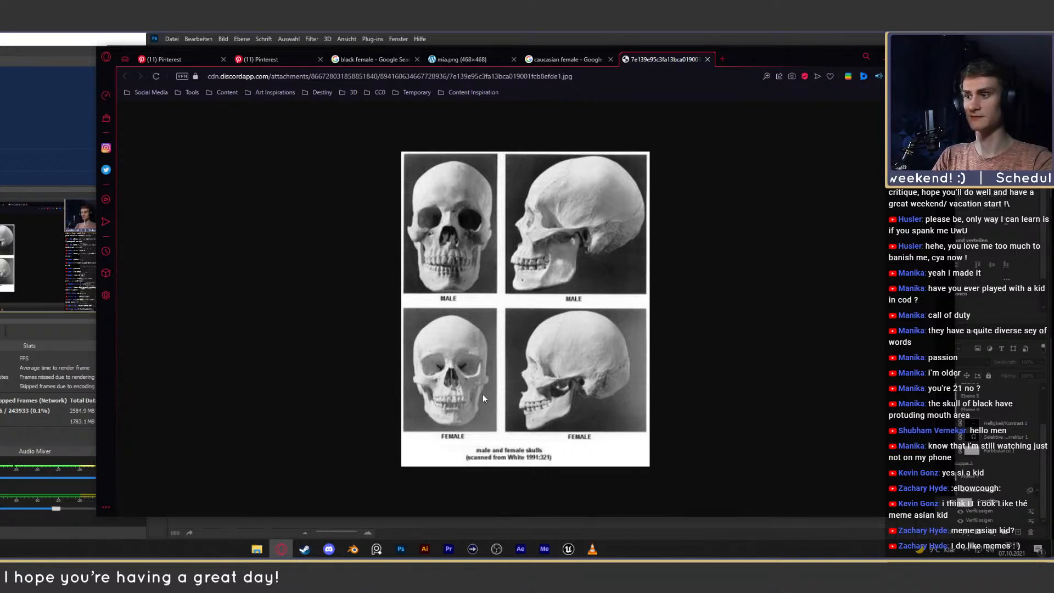
{"action": "left_click", "coordinate": [878, 54]}
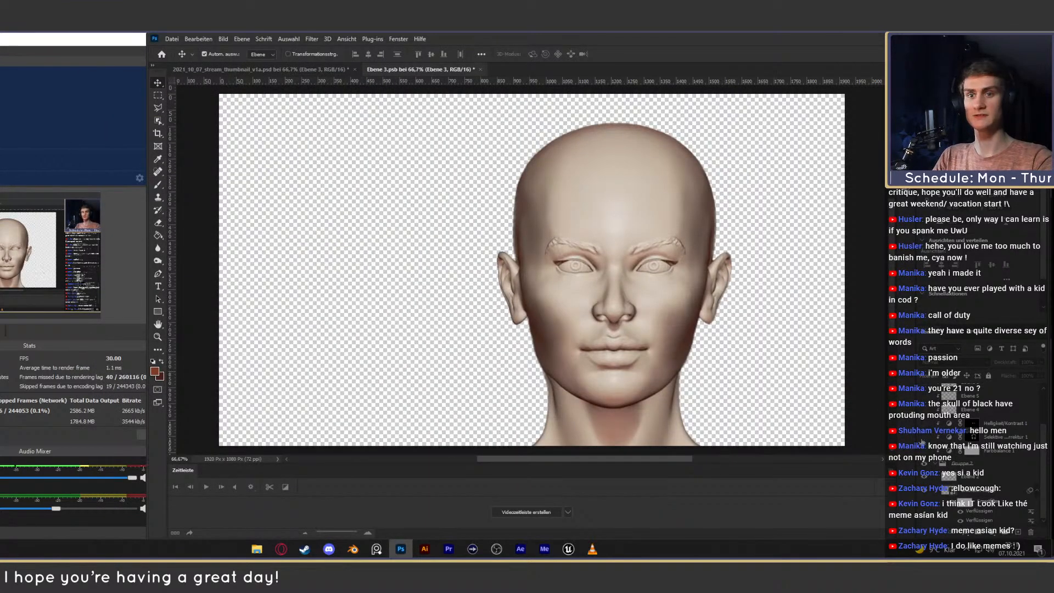
Compare the head before and after the Verflüssigen filter, first as a whole and in close-up on the facial features.
{"action": "left_click", "coordinate": [960, 520]}
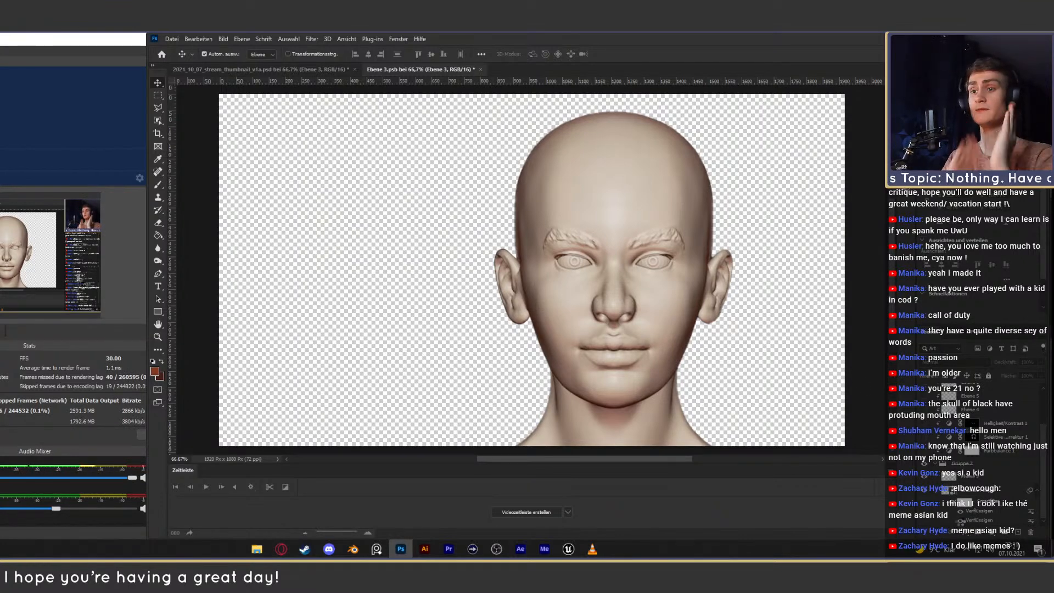
{"action": "left_click", "coordinate": [960, 519]}
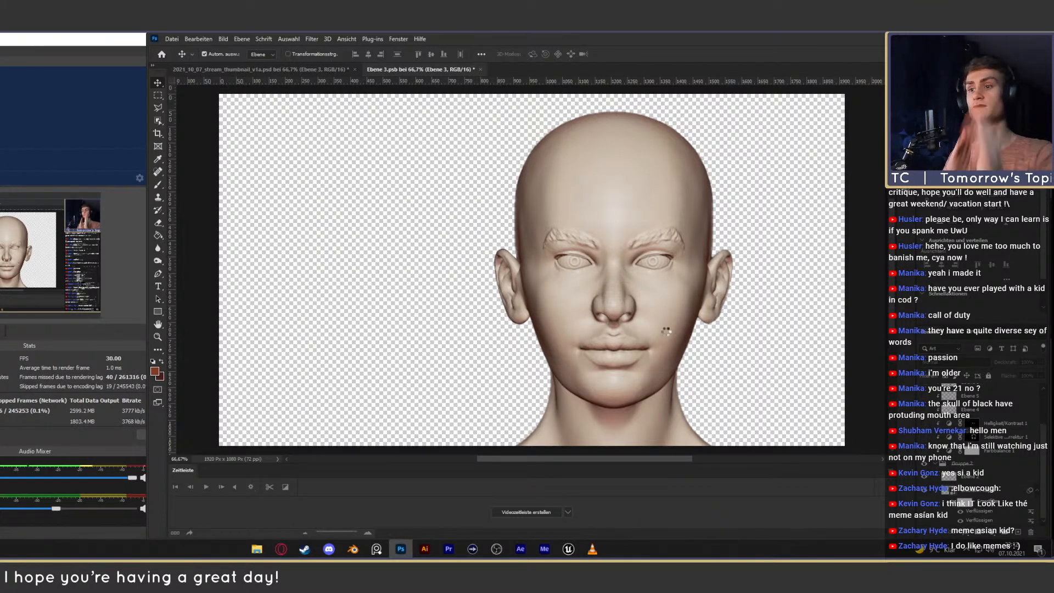
{"action": "key", "text": "ctrl+z"}
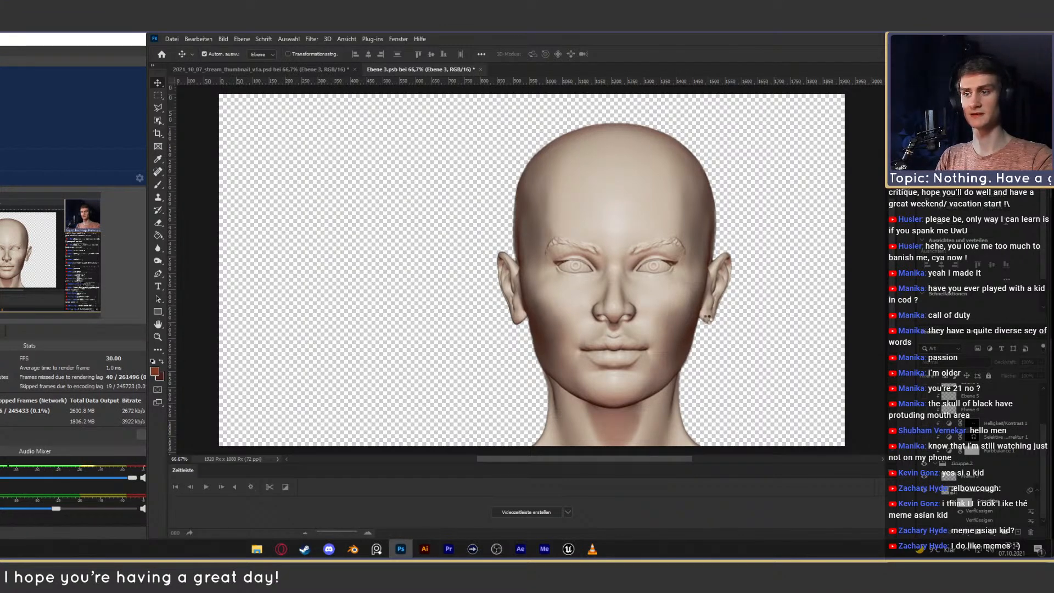
{"action": "key", "text": "ctrl+z"}
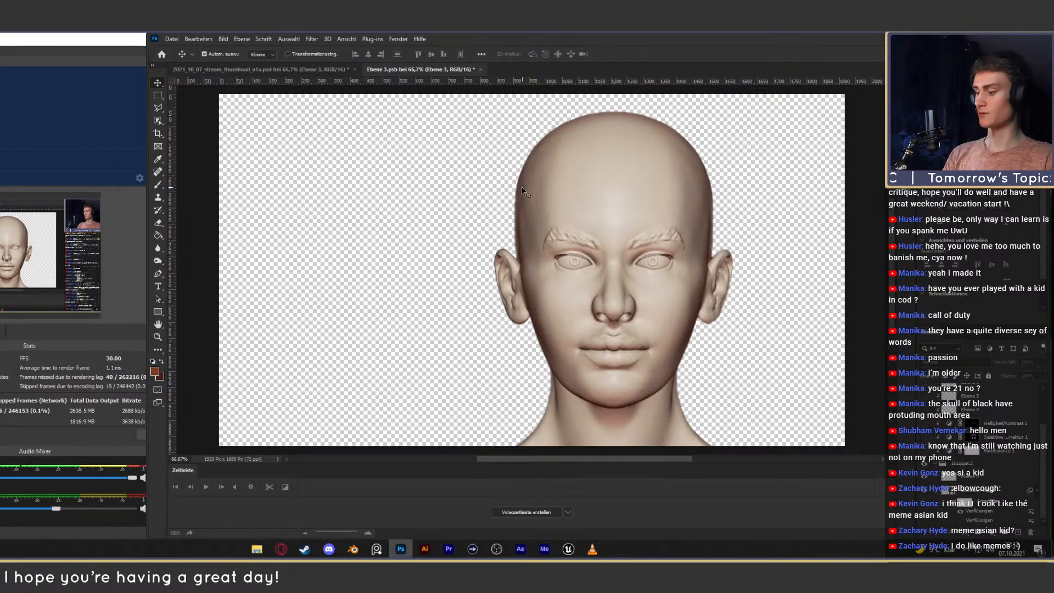
{"action": "key", "text": "z"}
{"action": "left_click_drag", "start_coordinate": [614, 311], "coordinate": [628, 253]}
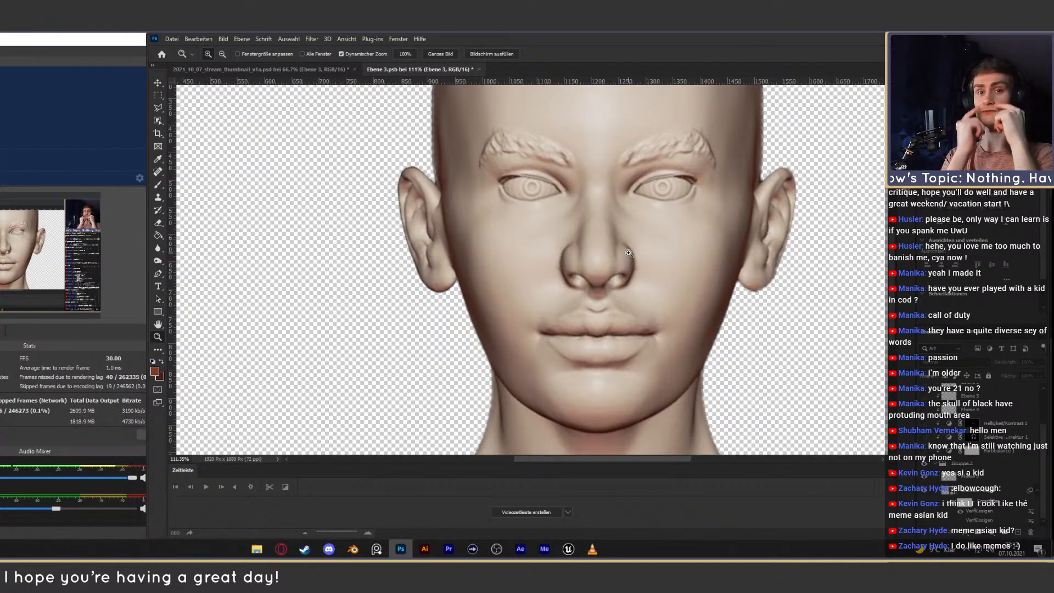
{"action": "left_click", "coordinate": [960, 521]}
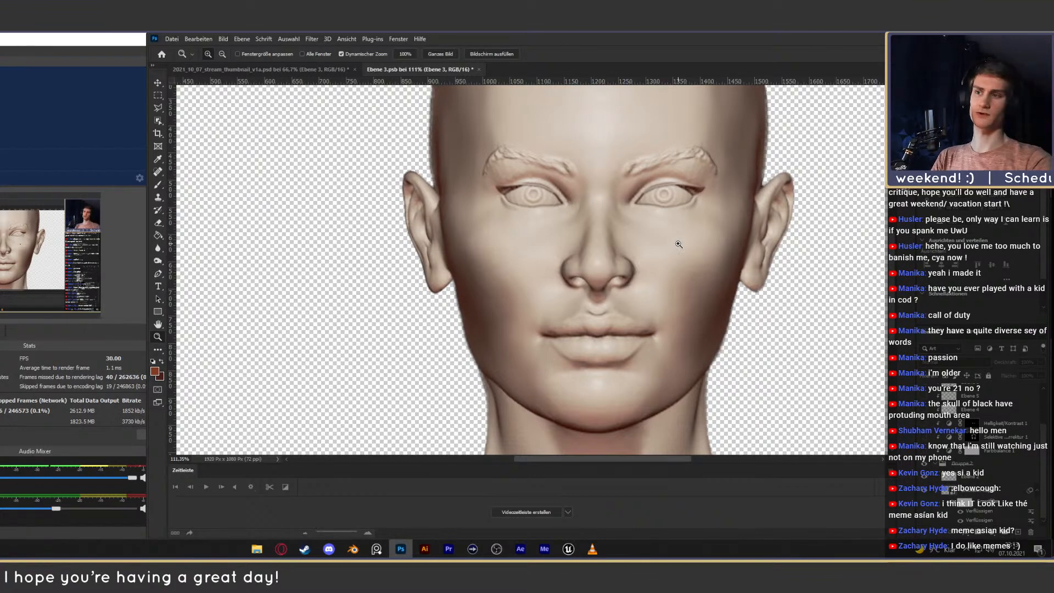
Switch to Opera, open the ginger-haired model photo from the caucasian female results in its own tab, and examine her face enlarged.
{"action": "left_click", "coordinate": [281, 549]}
{"action": "left_click", "coordinate": [568, 59]}
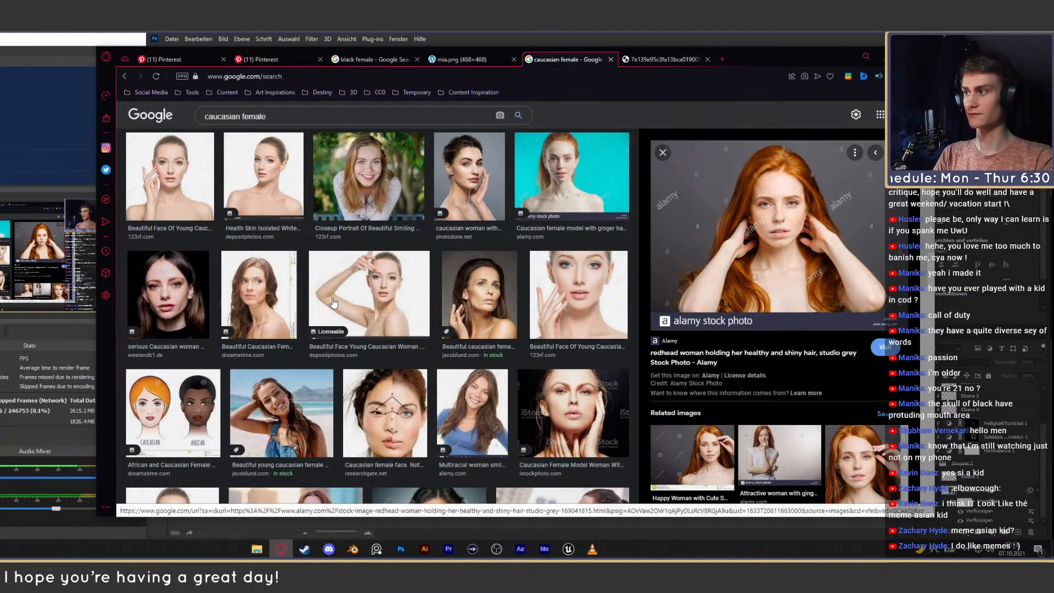
{"action": "left_click", "coordinate": [574, 185]}
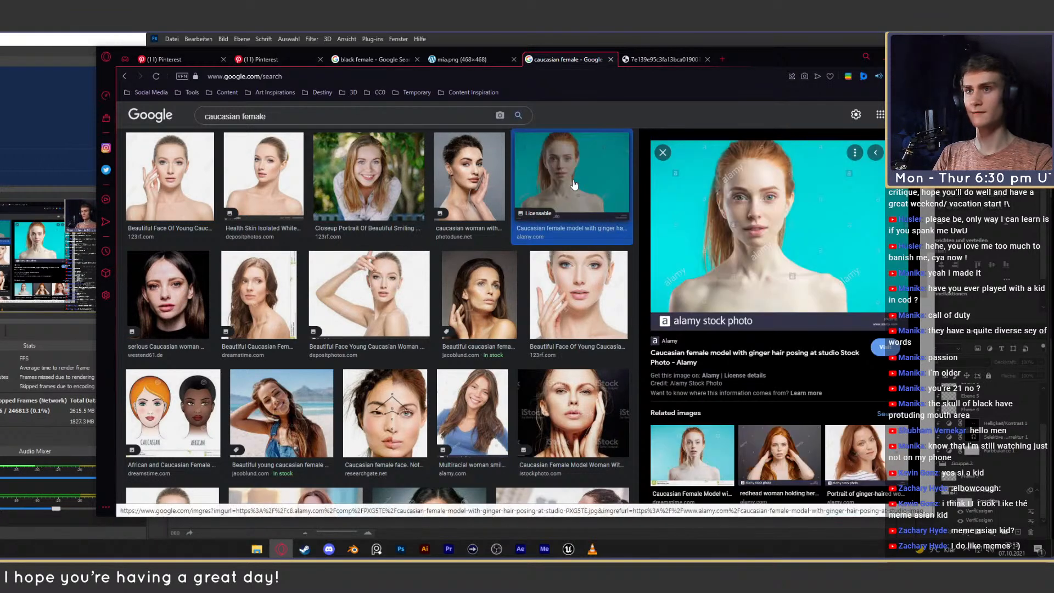
{"action": "right_click", "coordinate": [759, 237]}
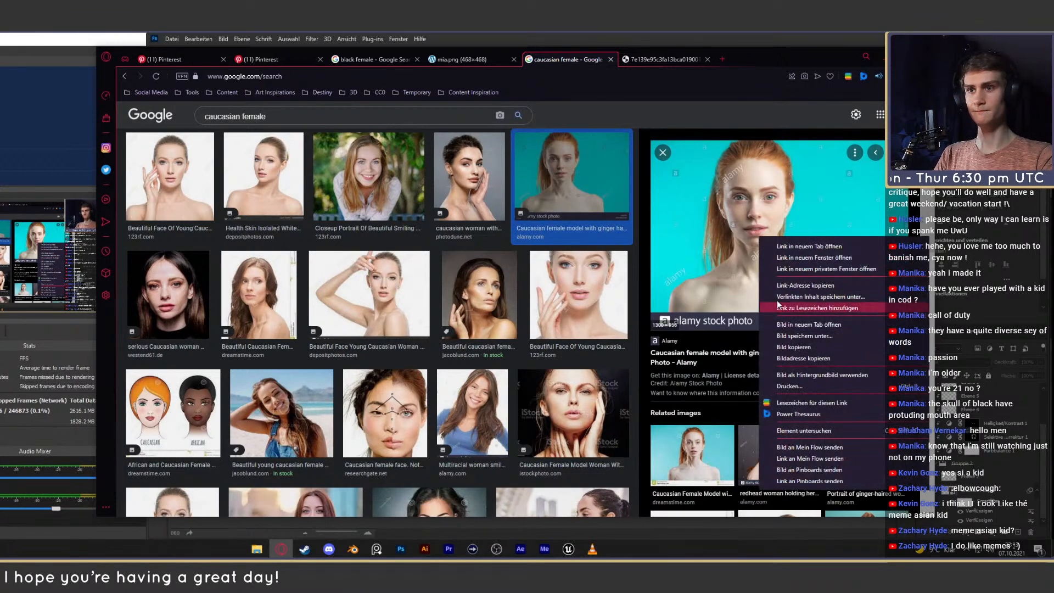
{"action": "left_click", "coordinate": [803, 325]}
{"action": "left_click", "coordinate": [667, 57]}
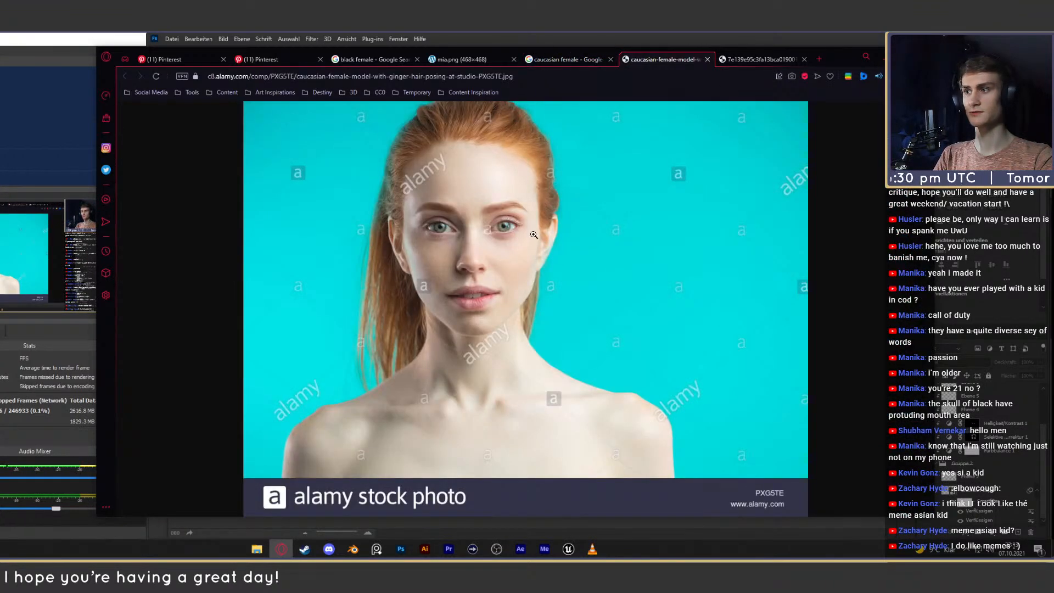
{"action": "mouse_move", "coordinate": [474, 261]}
{"action": "left_mouse_down"}
{"action": "mouse_move", "coordinate": [499, 259]}
{"action": "mouse_move", "coordinate": [492, 269]}
{"action": "left_mouse_up"}
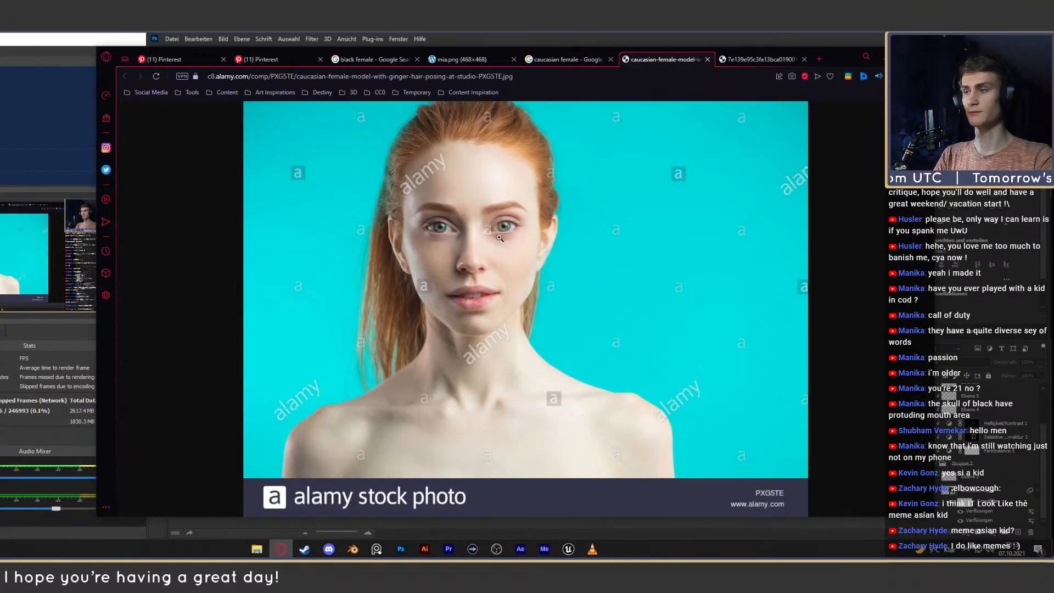
{"action": "left_click", "coordinate": [490, 270]}
{"action": "scroll", "coordinate": [457, 295], "scroll_direction": "up", "scroll_amount": 4, "text": "ctrl"}
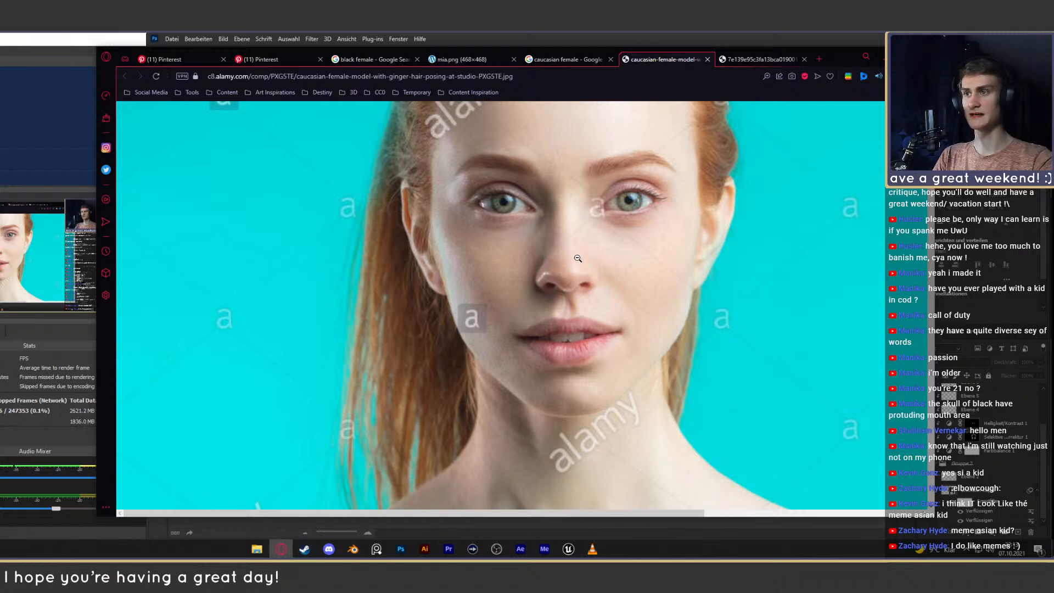
Find the Depositphotos portrait of the woman touching her cheek among the caucasian female results and examine its full-size image.
{"action": "left_click", "coordinate": [766, 60]}
{"action": "left_click", "coordinate": [571, 61]}
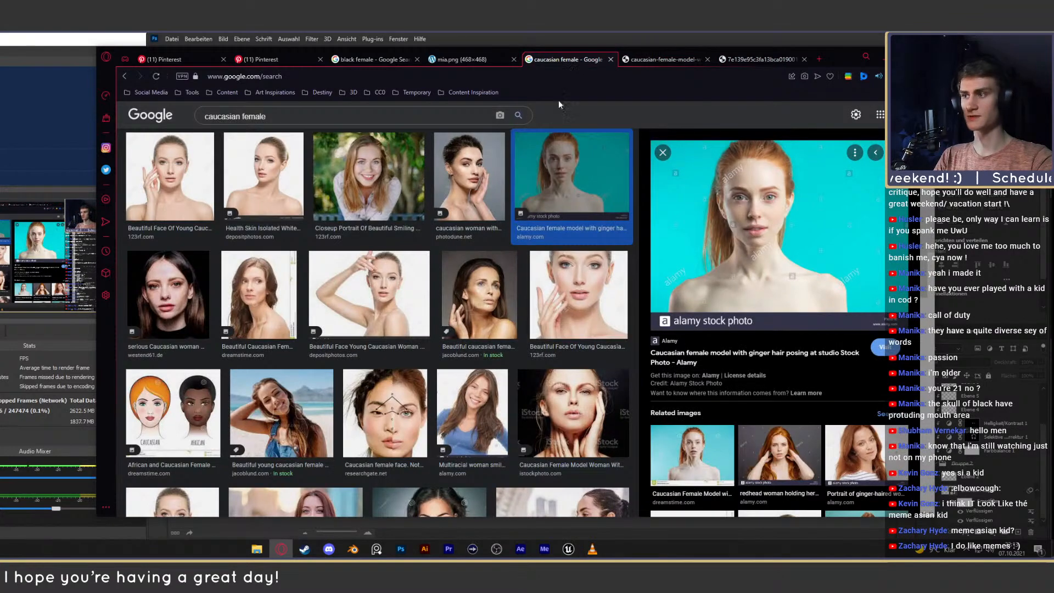
{"action": "scroll", "coordinate": [382, 336], "scroll_direction": "down", "scroll_amount": 3}
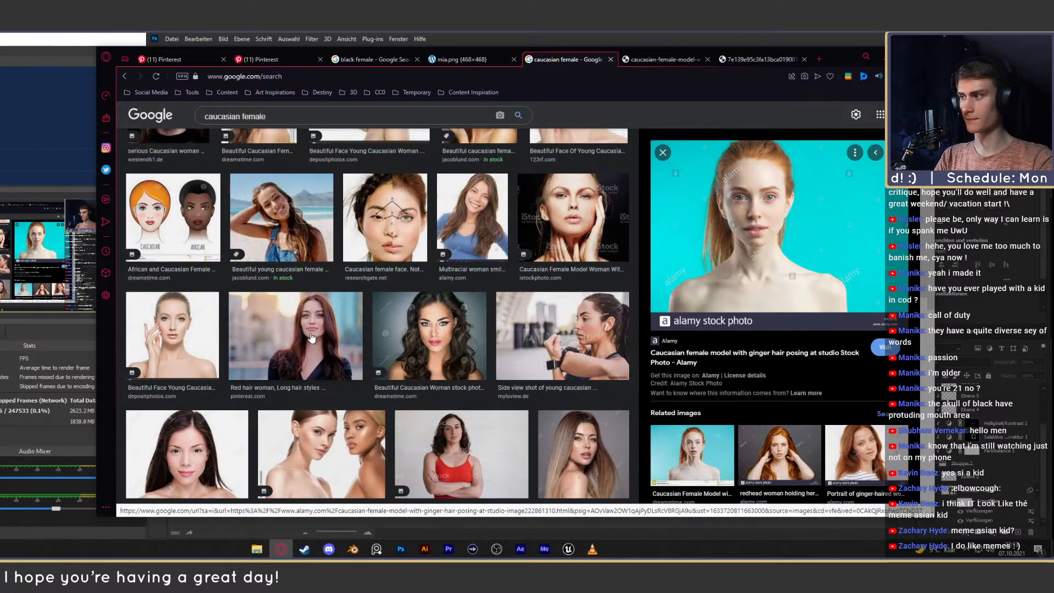
{"action": "middle_click", "coordinate": [215, 335]}
{"action": "left_click", "coordinate": [701, 62]}
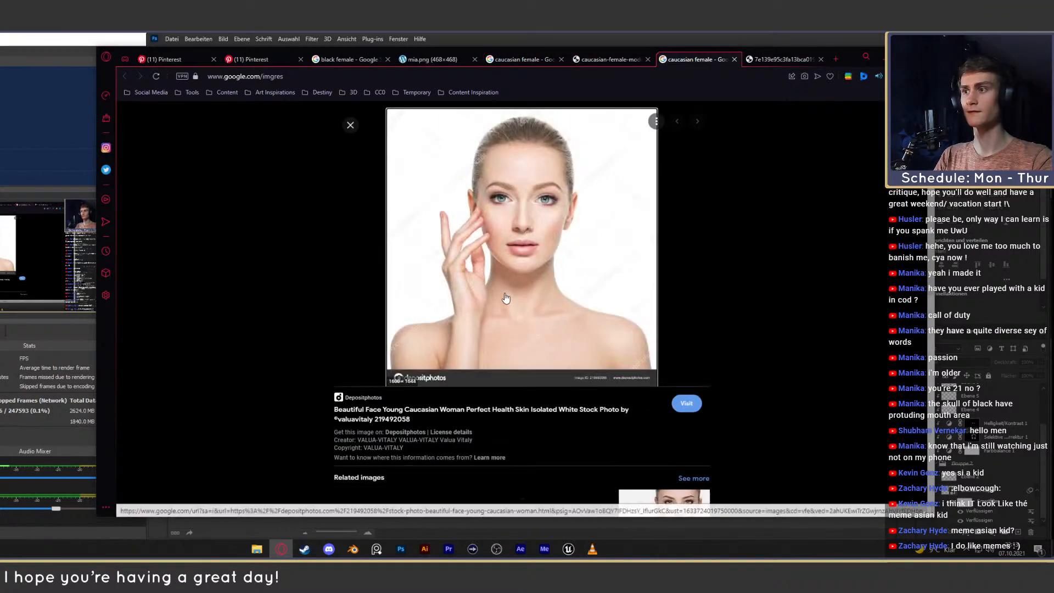
{"action": "right_click", "coordinate": [509, 282]}
{"action": "left_click", "coordinate": [545, 370]}
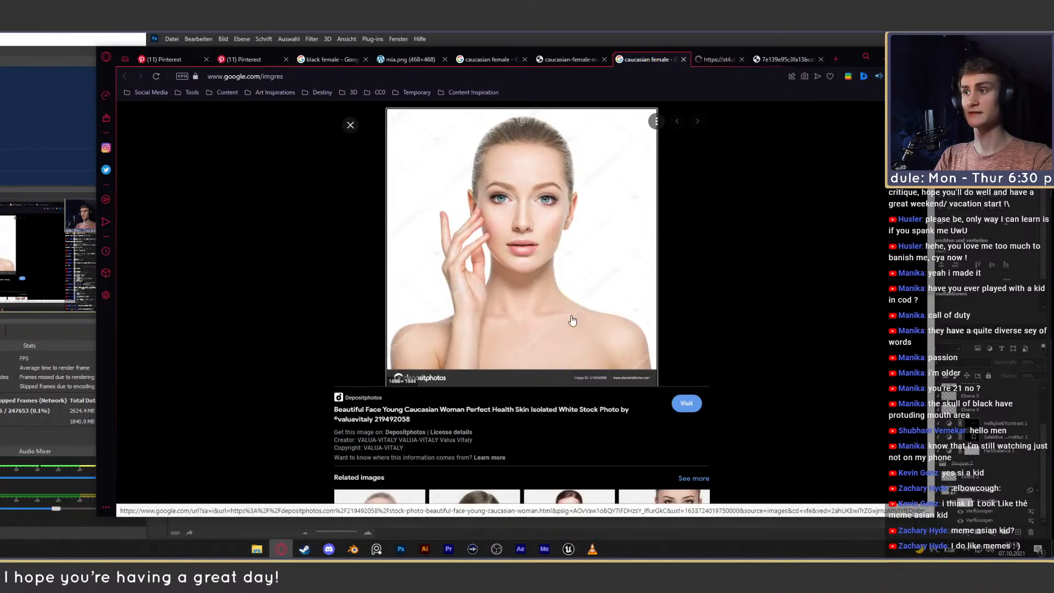
{"action": "left_click", "coordinate": [708, 59]}
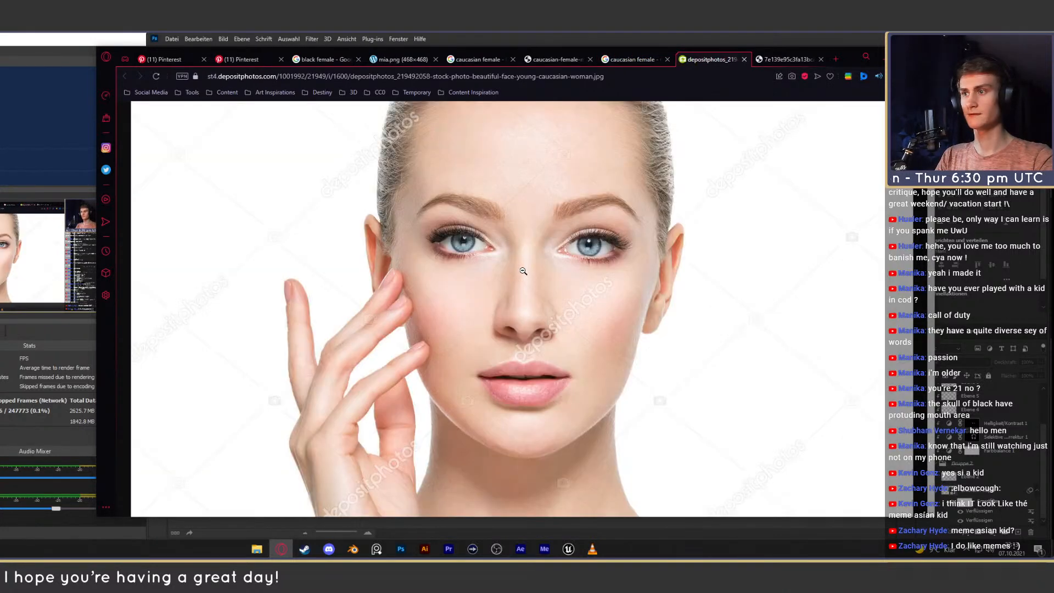
{"action": "left_click", "coordinate": [524, 271]}
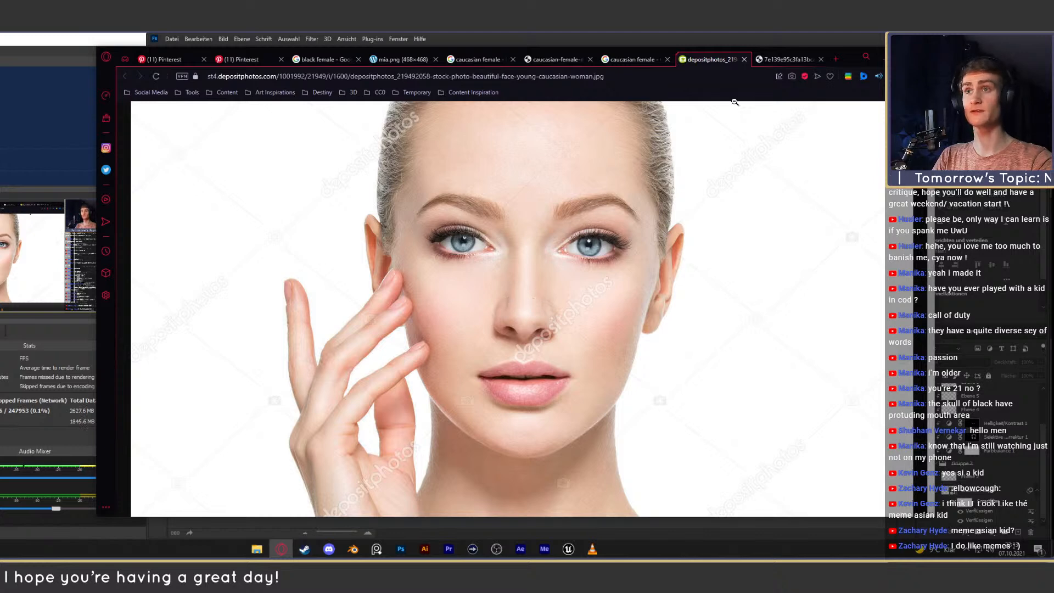
Search Google Images for "nose anatomy" and open the Evita Clinic Anatomy Of Nose diagram in its own tab.
{"action": "left_click", "coordinate": [835, 59]}
{"action": "type", "text": "nose anatomy"}
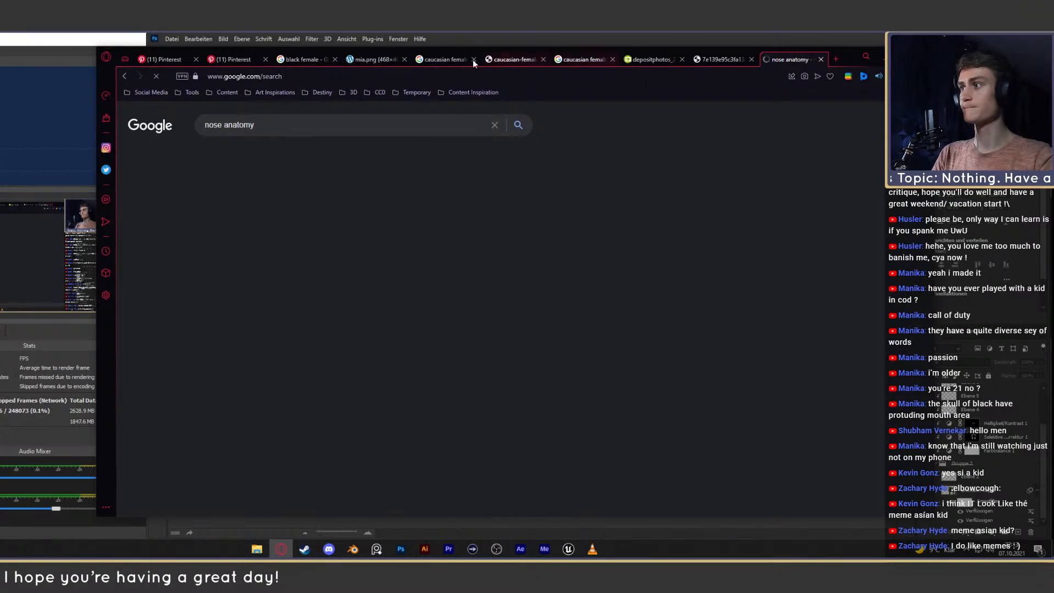
{"action": "left_click", "coordinate": [252, 153]}
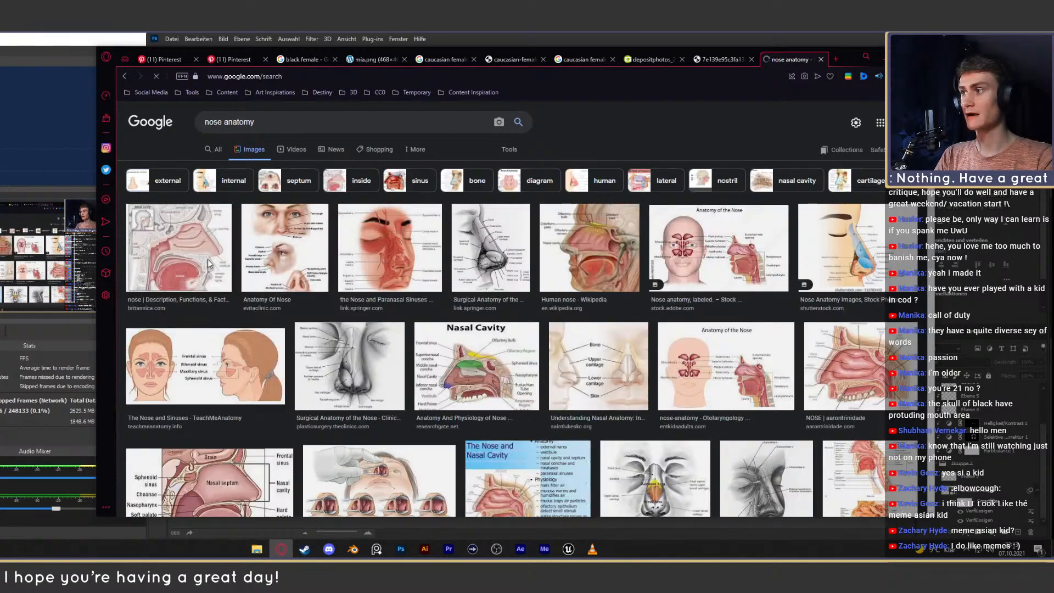
{"action": "left_click", "coordinate": [299, 256]}
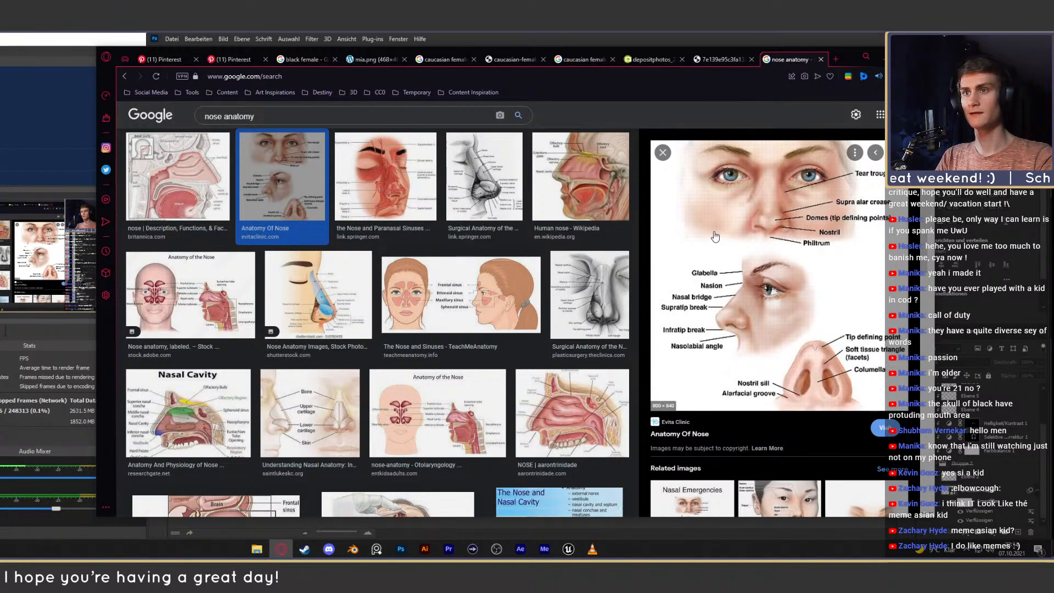
{"action": "right_click", "coordinate": [717, 321]}
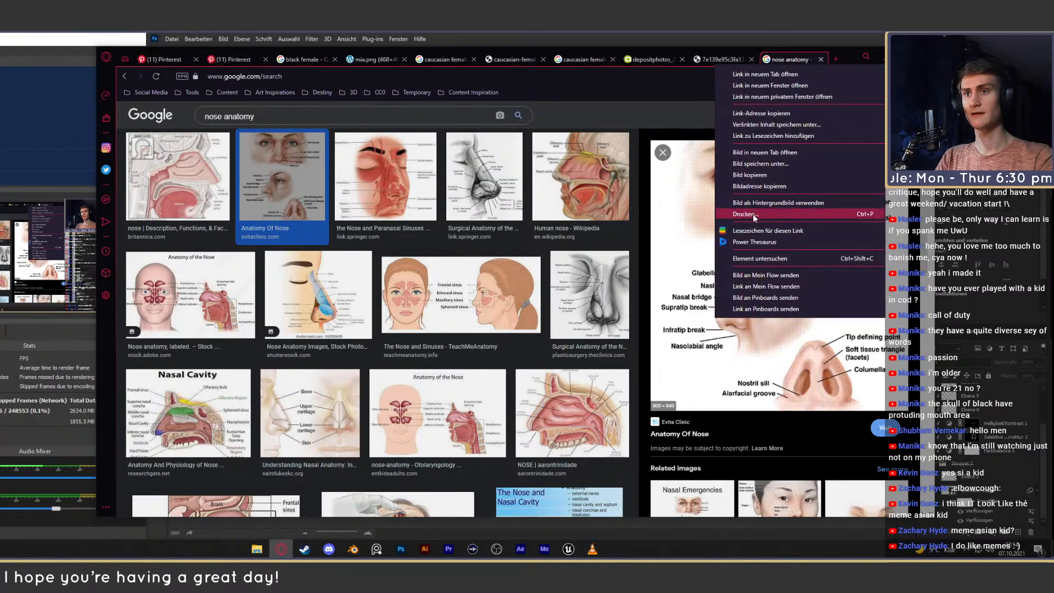
{"action": "left_click", "coordinate": [765, 150]}
{"action": "left_click", "coordinate": [809, 58]}
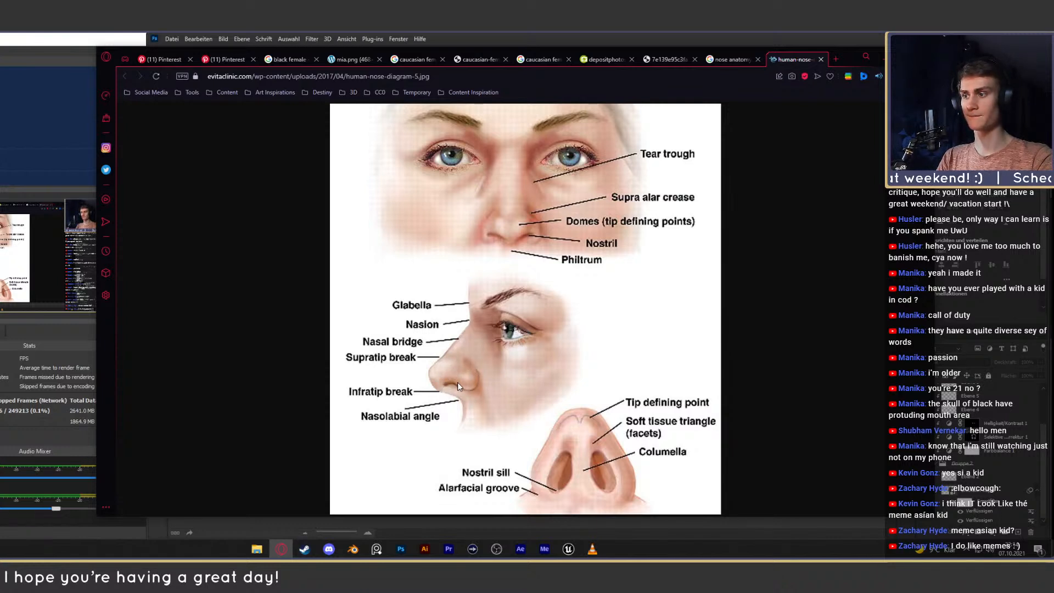
Switch to File Explorer and look through the _projekte month folders, checking the renders of the 2021_06 dream_real_face project.
{"action": "mouse_move", "coordinate": [257, 549]}
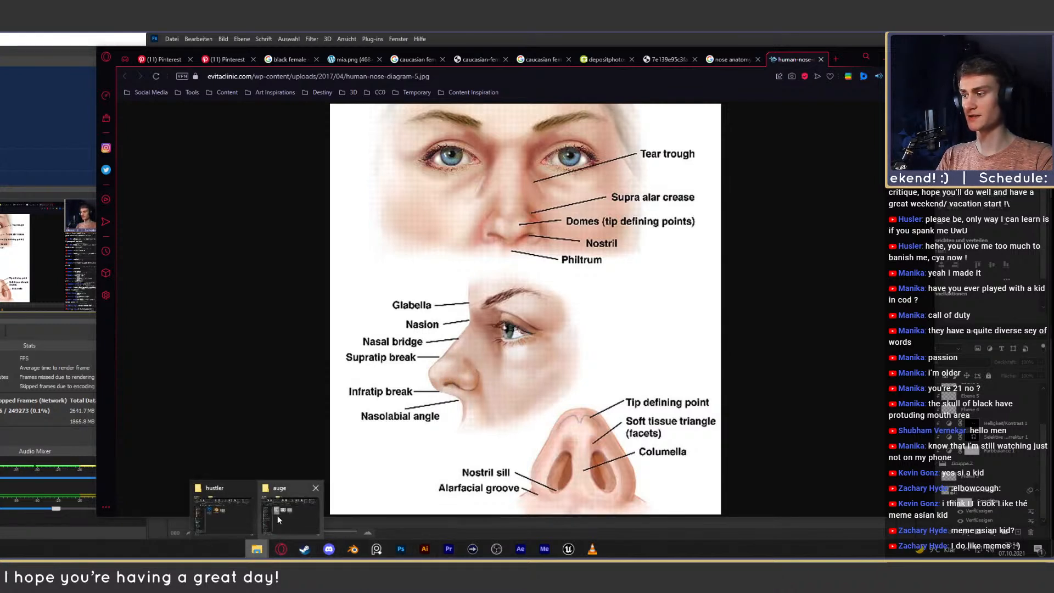
{"action": "left_click", "coordinate": [223, 516]}
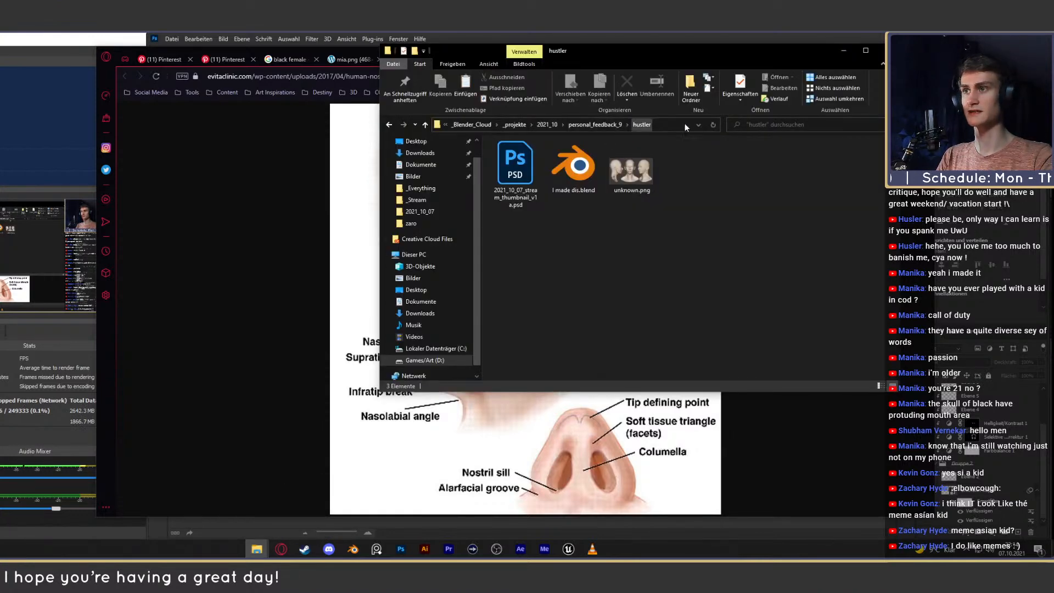
{"action": "left_click", "coordinate": [547, 125]}
{"action": "left_click", "coordinate": [598, 125]}
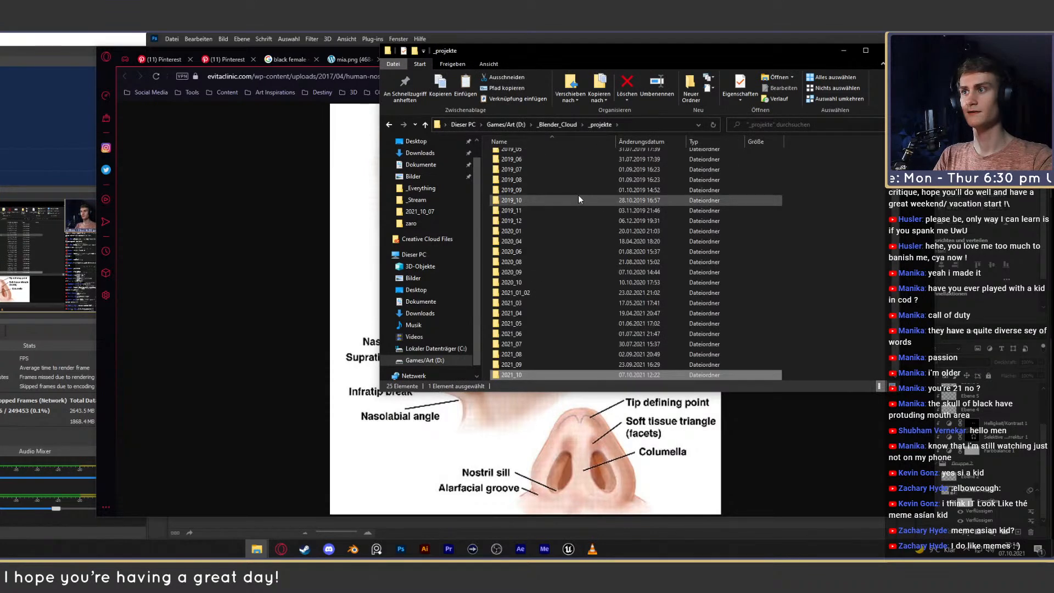
{"action": "double_click", "coordinate": [523, 354]}
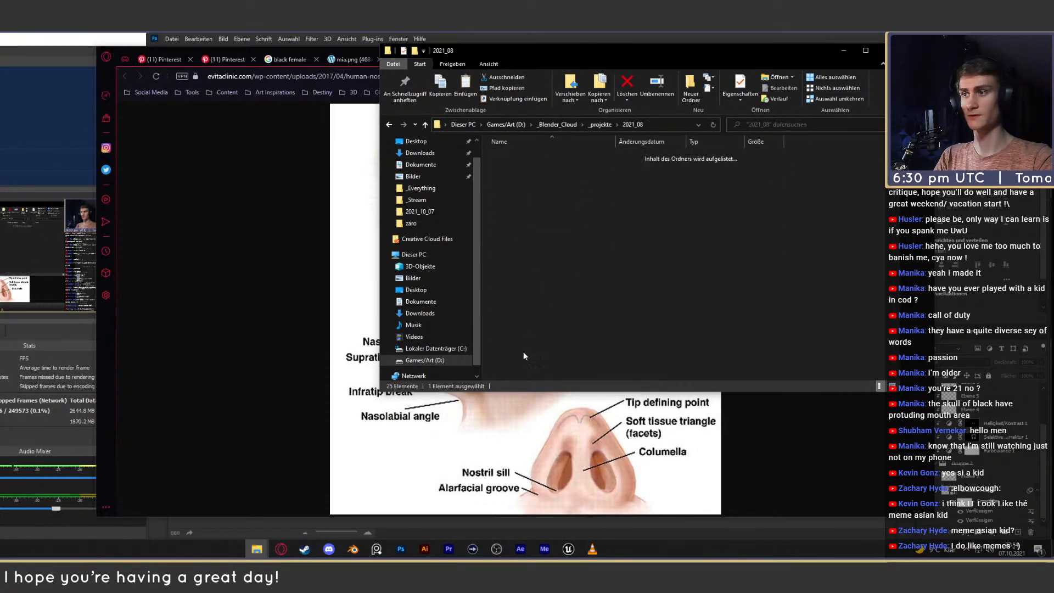
{"action": "left_click", "coordinate": [601, 127]}
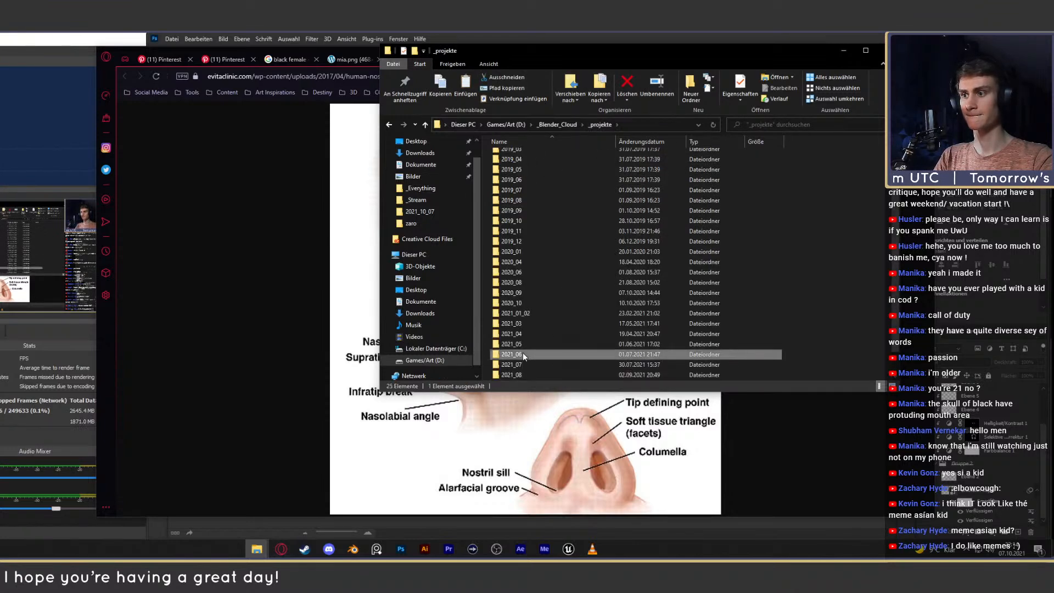
{"action": "double_click", "coordinate": [522, 353]}
{"action": "double_click", "coordinate": [535, 204]}
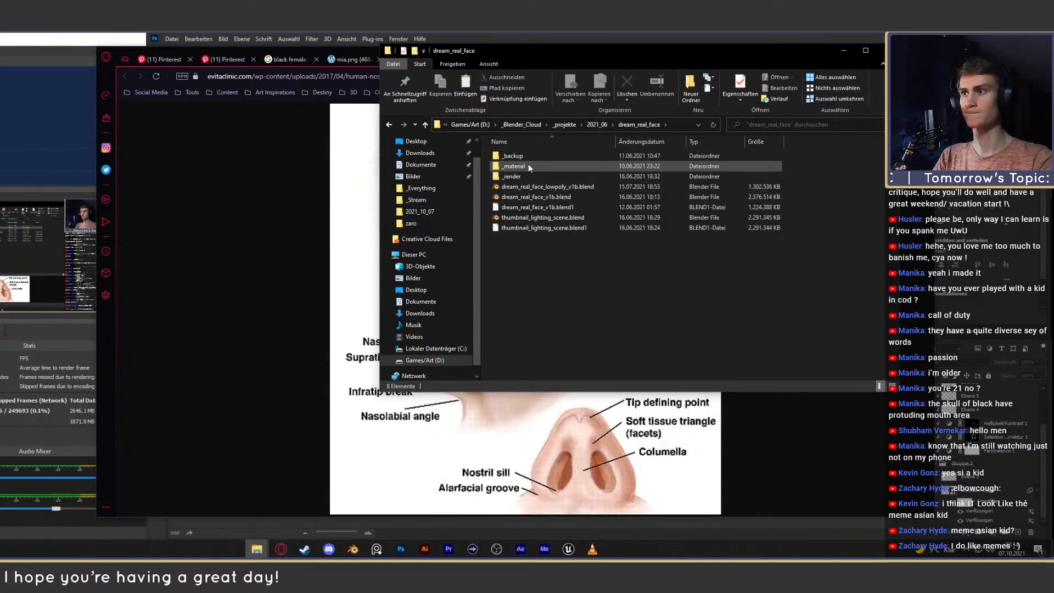
{"action": "double_click", "coordinate": [518, 176]}
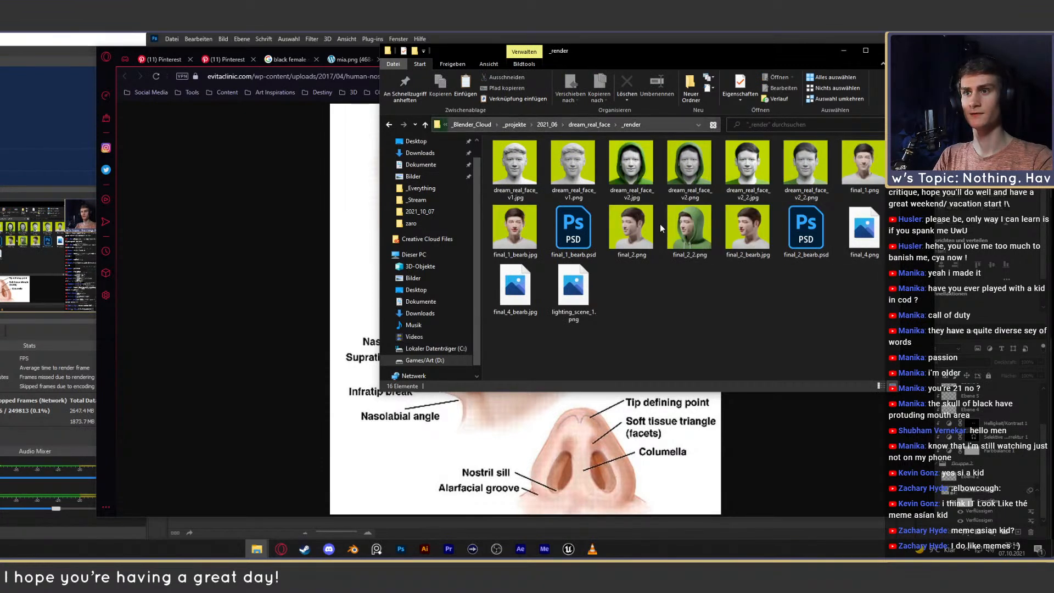
{"action": "left_click", "coordinate": [389, 124]}
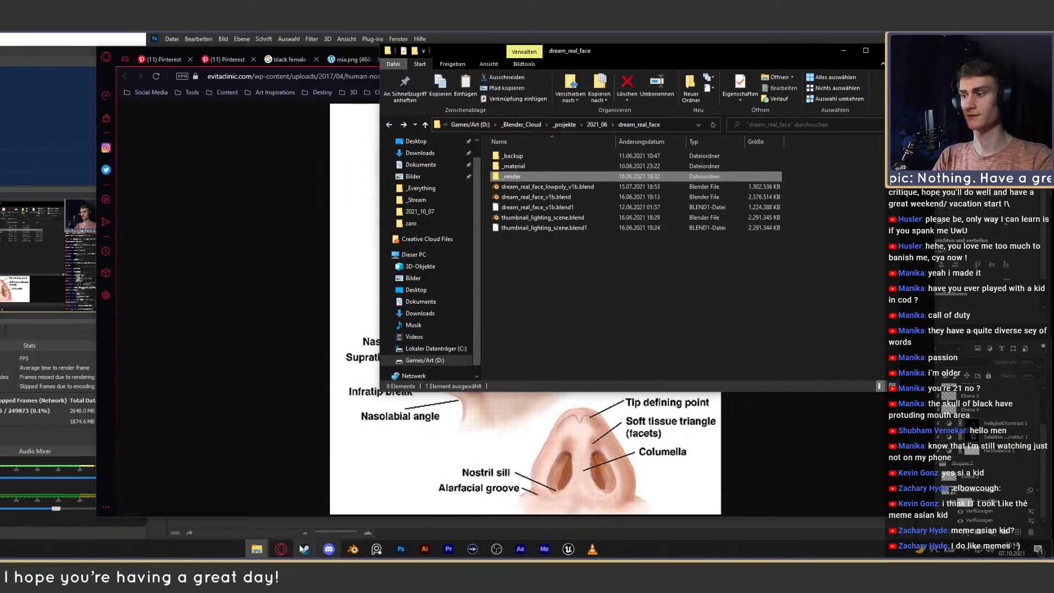
In the second folder window, browse to _Creative_Cloud's _projects folder on drive D and check the 2021_08 folder.
{"action": "left_click", "coordinate": [258, 546]}
{"action": "left_click", "coordinate": [291, 510]}
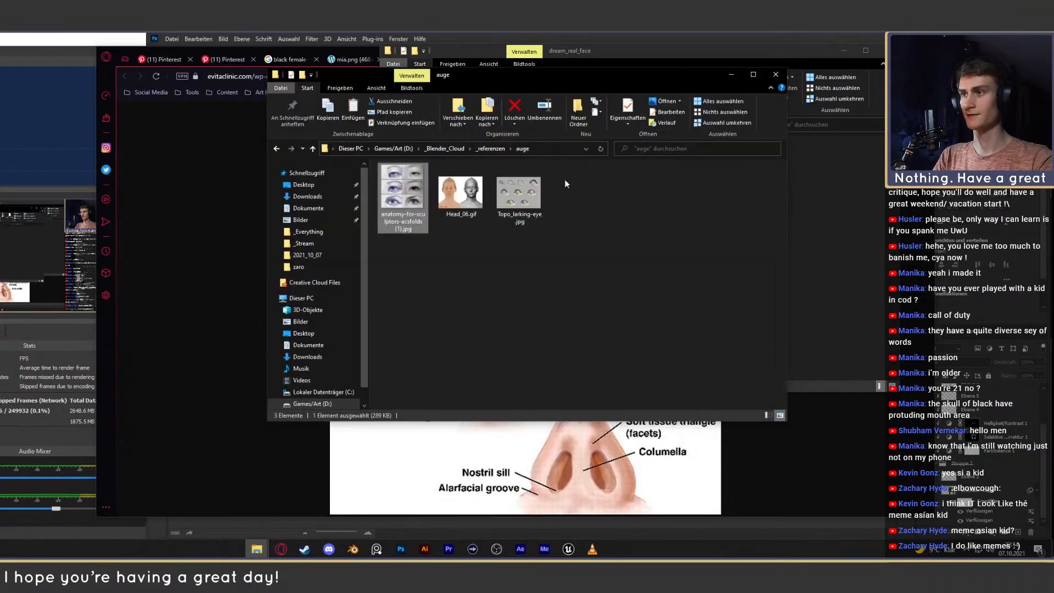
{"action": "left_click", "coordinate": [384, 148]}
{"action": "double_click", "coordinate": [414, 209]}
{"action": "double_click", "coordinate": [409, 179]}
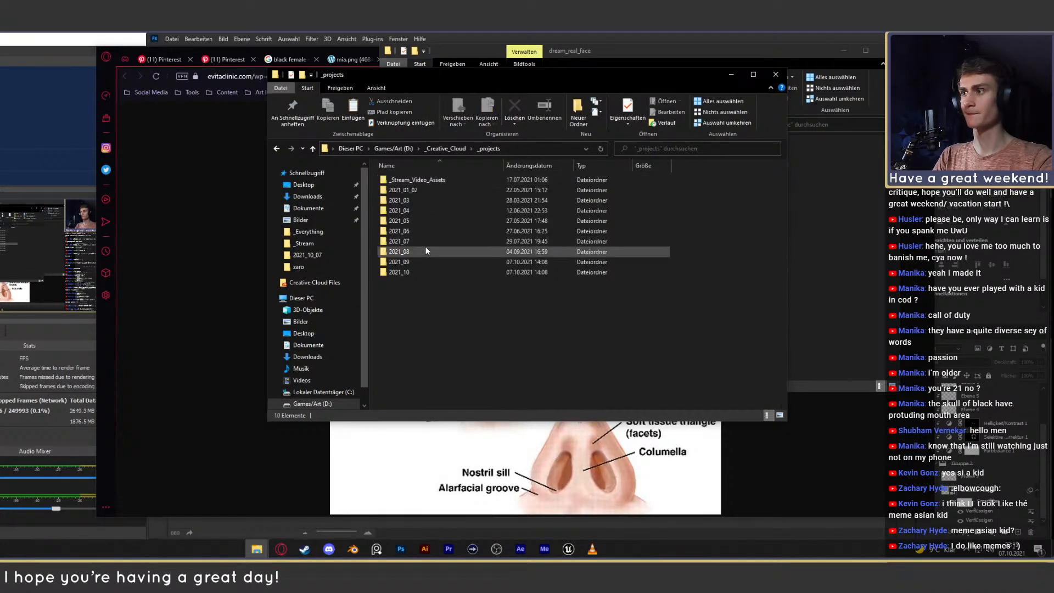
{"action": "double_click", "coordinate": [411, 251]}
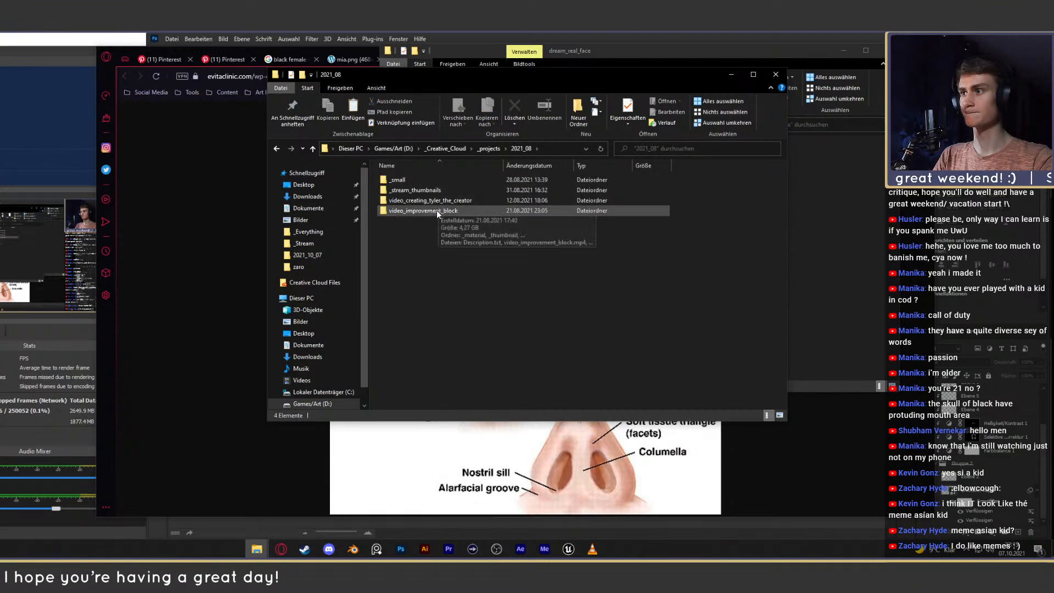
{"action": "left_click", "coordinate": [488, 148]}
Open sculpting_nose_thumbnail_v1a.jpg from the 2021_07 video_sculpting_nose project and examine the coloured nose anatomy in an enlarged window.
{"action": "double_click", "coordinate": [413, 241]}
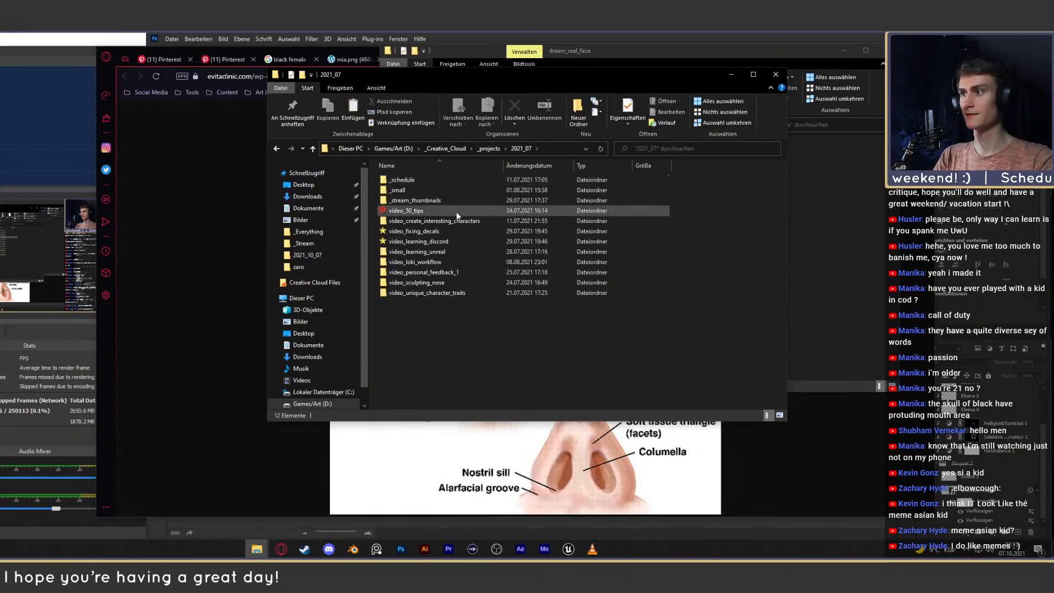
{"action": "double_click", "coordinate": [442, 281]}
{"action": "double_click", "coordinate": [423, 189]}
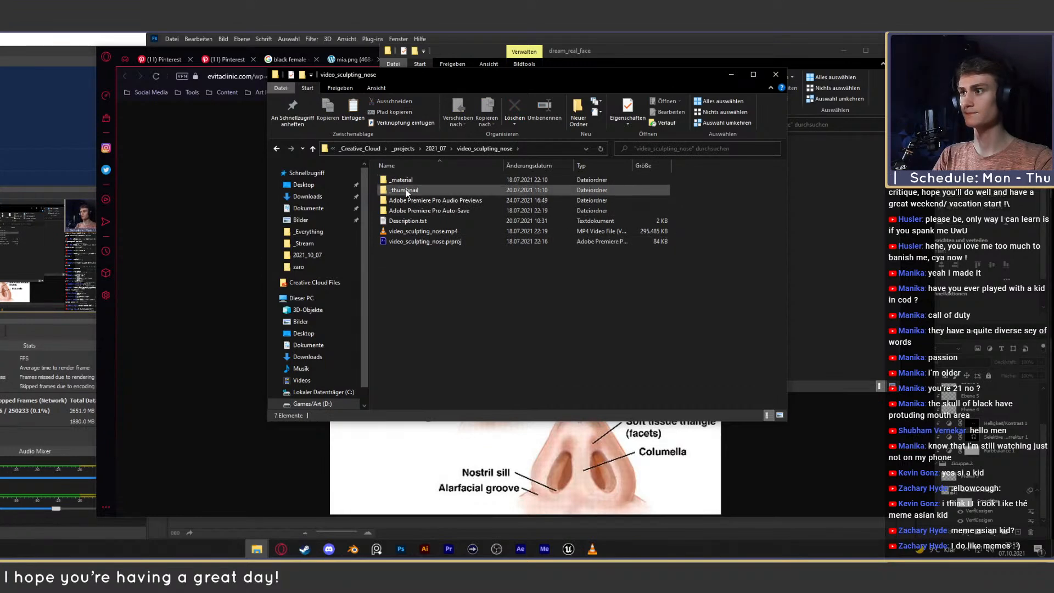
{"action": "double_click", "coordinate": [461, 198]}
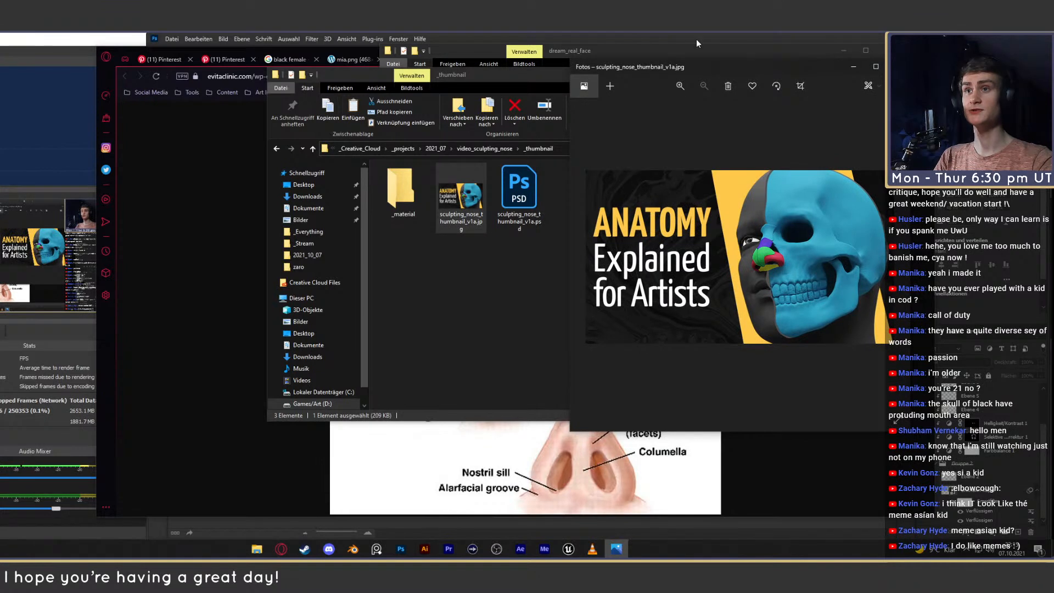
{"action": "left_click_drag", "start_coordinate": [799, 68], "coordinate": [787, 67]}
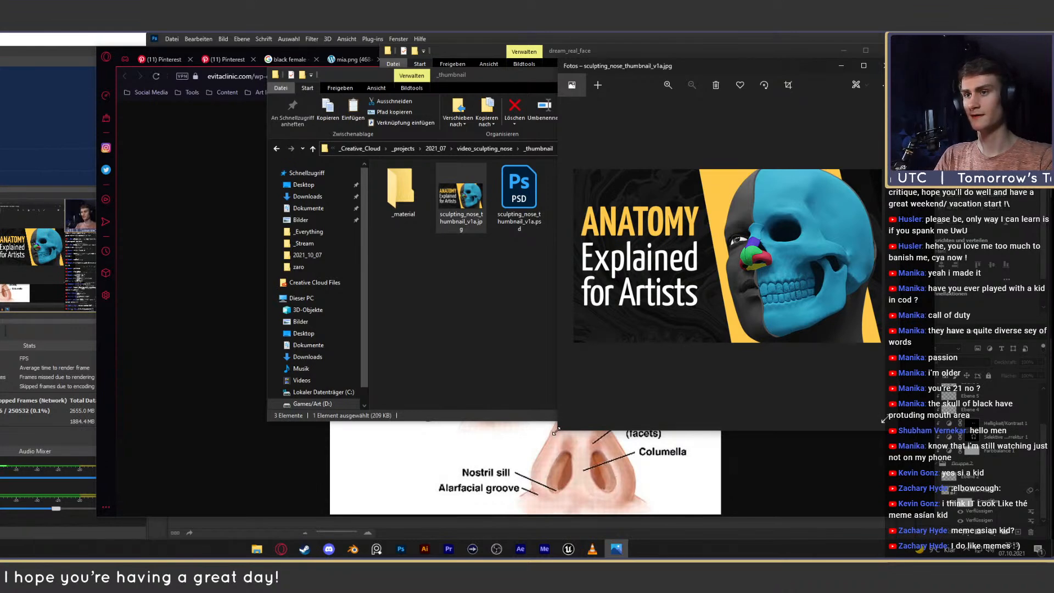
{"action": "left_click_drag", "start_coordinate": [557, 432], "coordinate": [301, 511]}
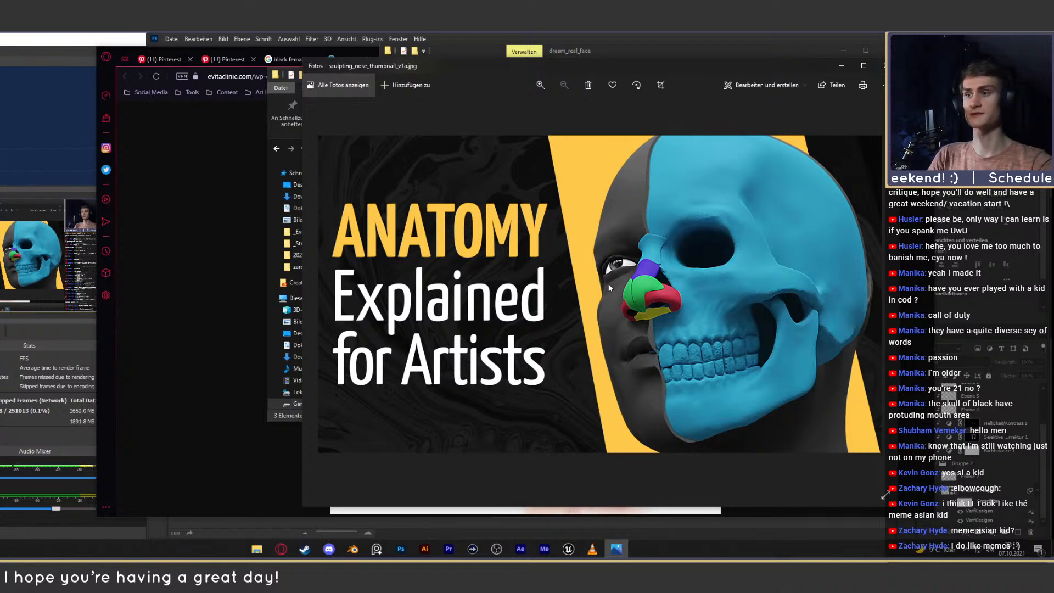
{"action": "left_click", "coordinate": [882, 65]}
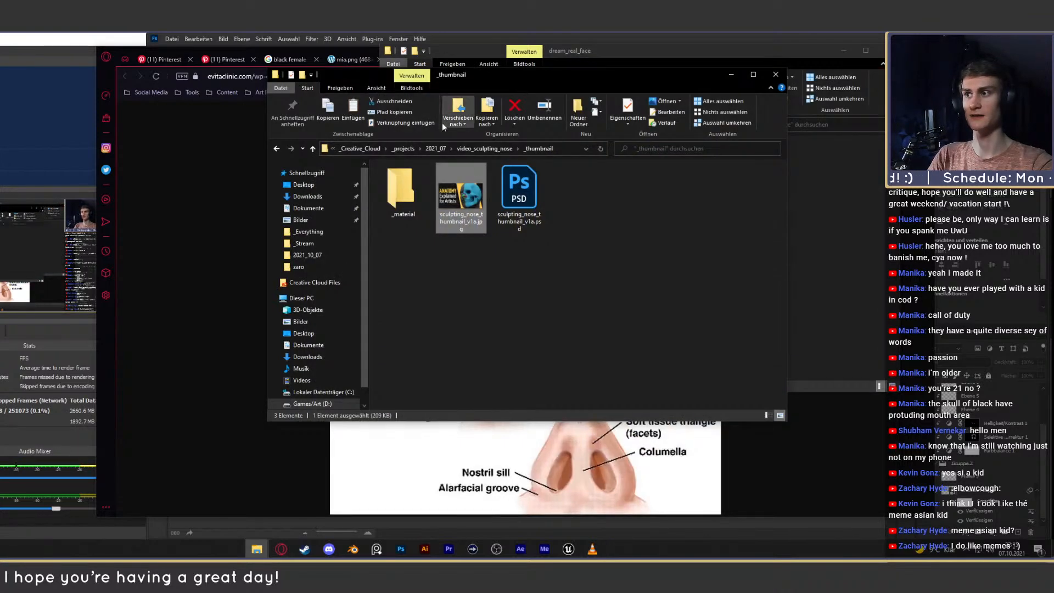
Look through the video_sculpting_nose project's _material and _thumbnail folders for nose anatomy images.
{"action": "left_click", "coordinate": [494, 146]}
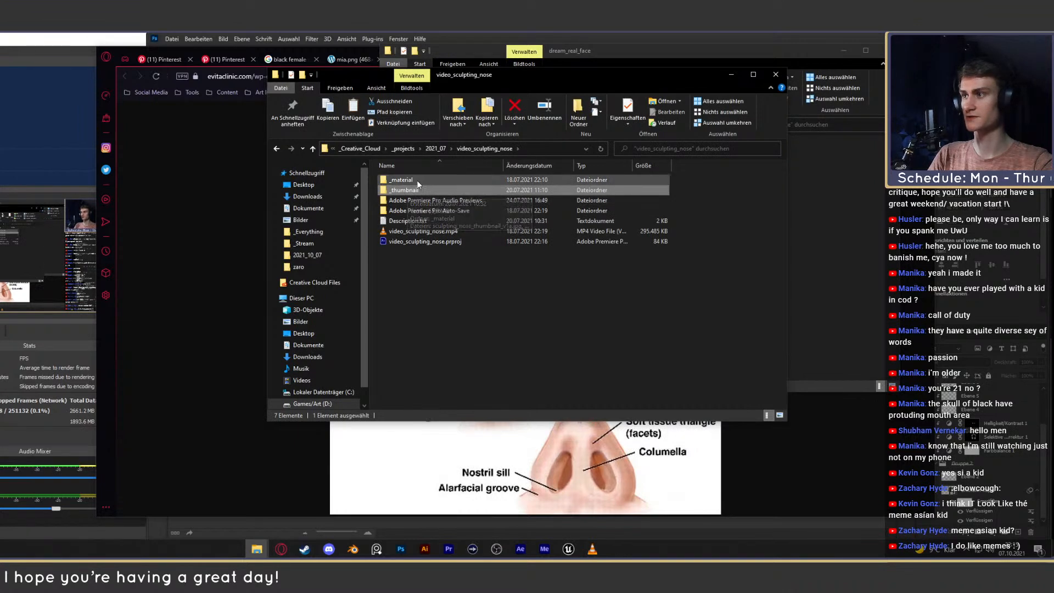
{"action": "double_click", "coordinate": [414, 179]}
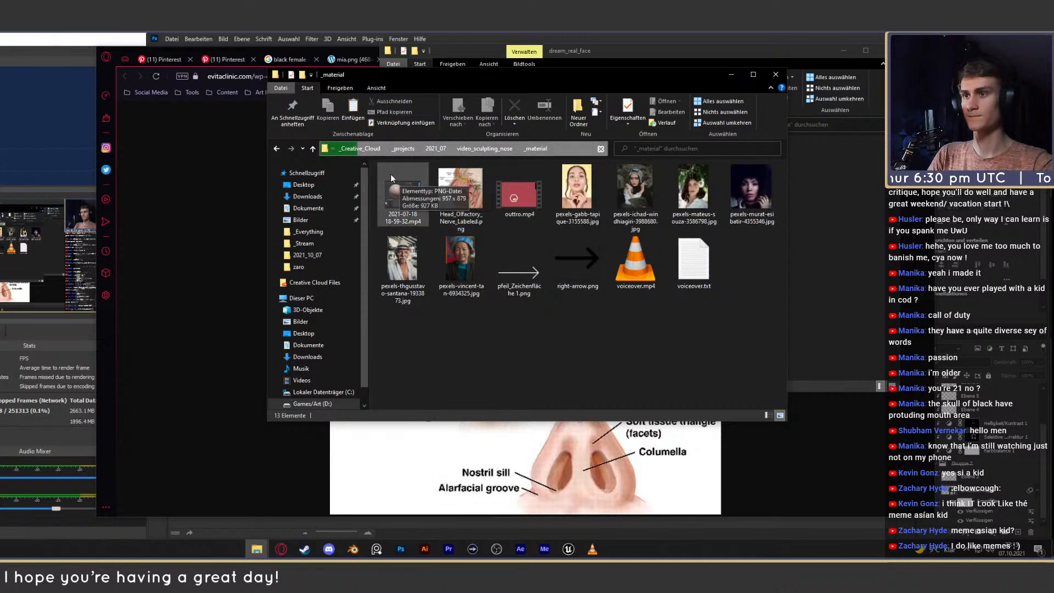
{"action": "left_click", "coordinate": [275, 150]}
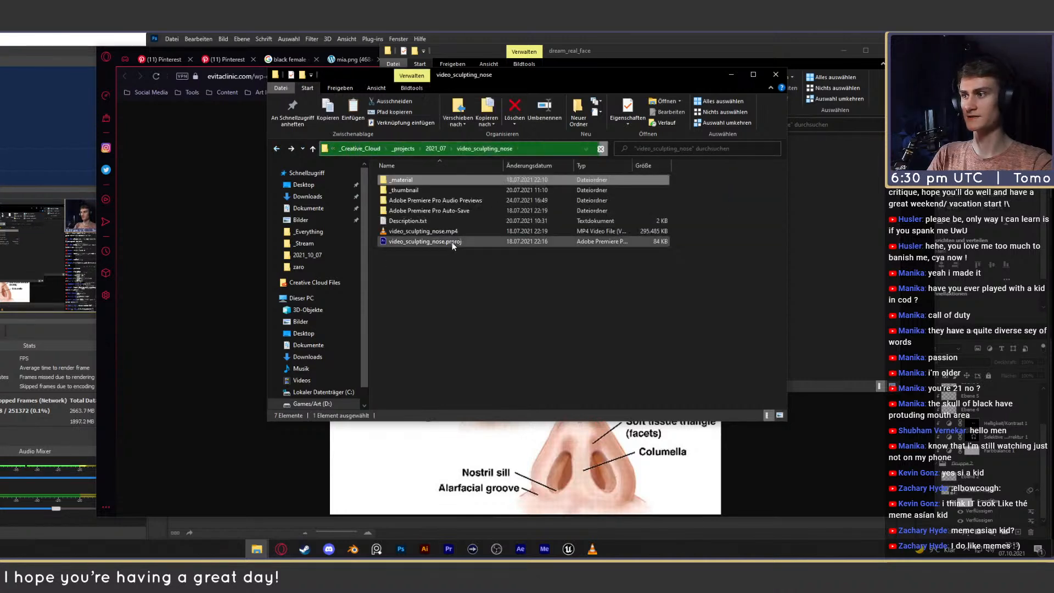
{"action": "double_click", "coordinate": [413, 189]}
{"action": "key", "text": "alt+Left"}
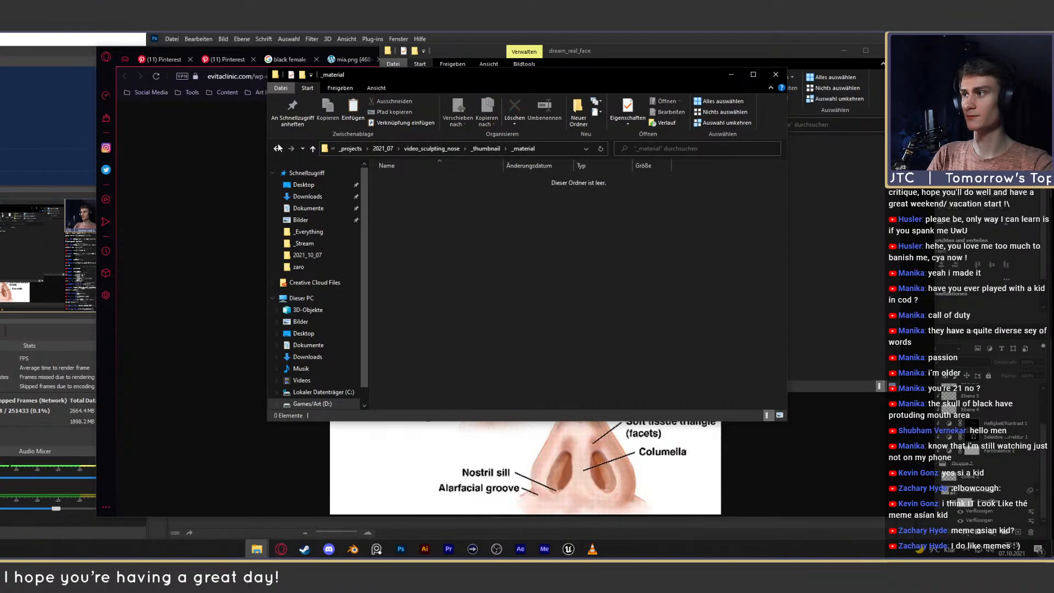
{"action": "double_click", "coordinate": [418, 189]}
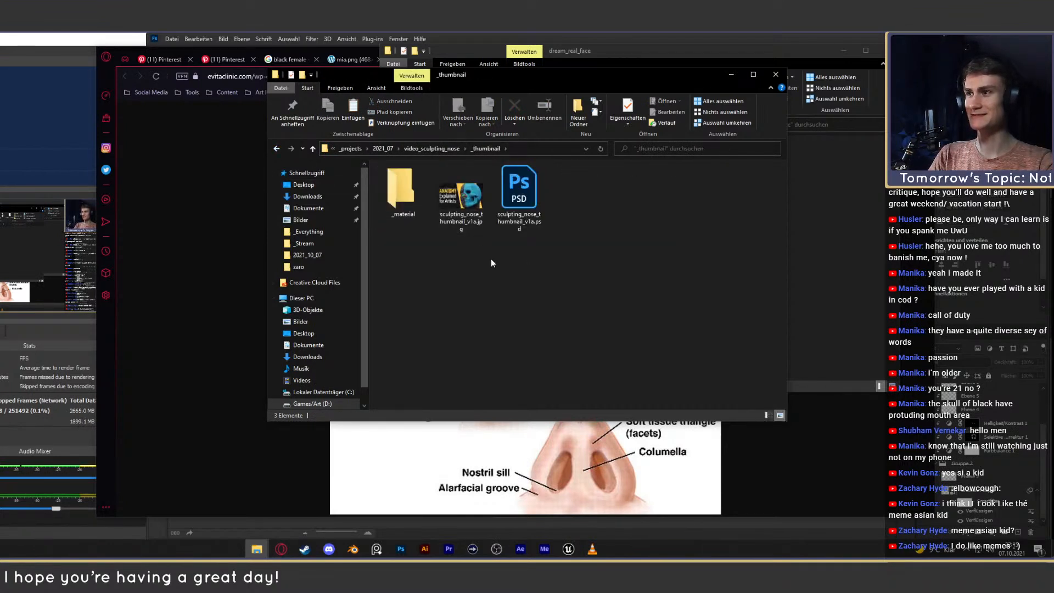
{"action": "left_click", "coordinate": [422, 148]}
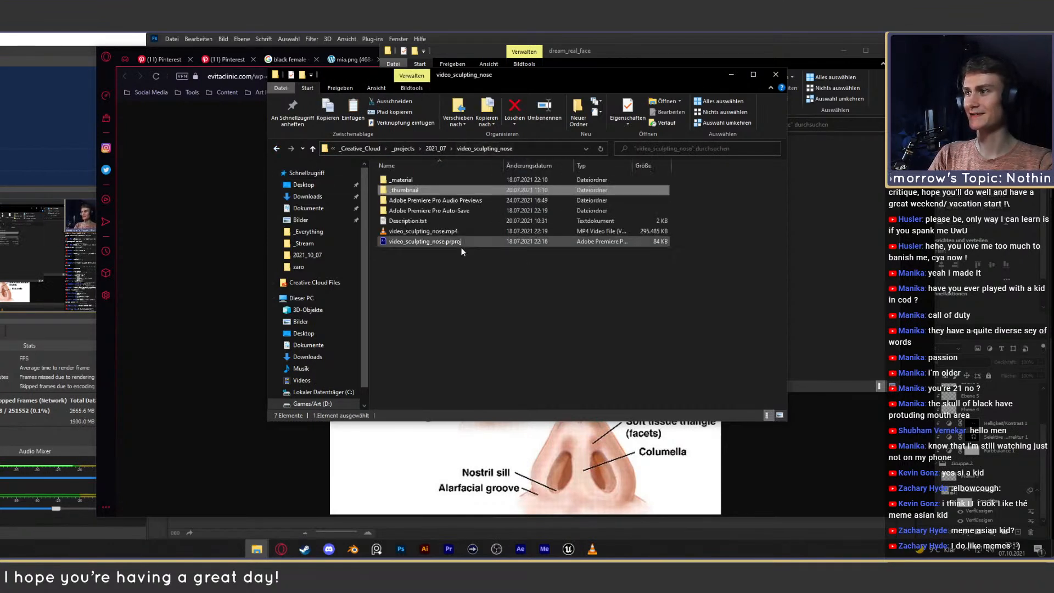
Play video_sculpting_nose.mp4 in VLC and pause it at 00:19 on the colour-coded nose shown in front and side view.
{"action": "left_click", "coordinate": [426, 231]}
{"action": "double_click", "coordinate": [425, 231]}
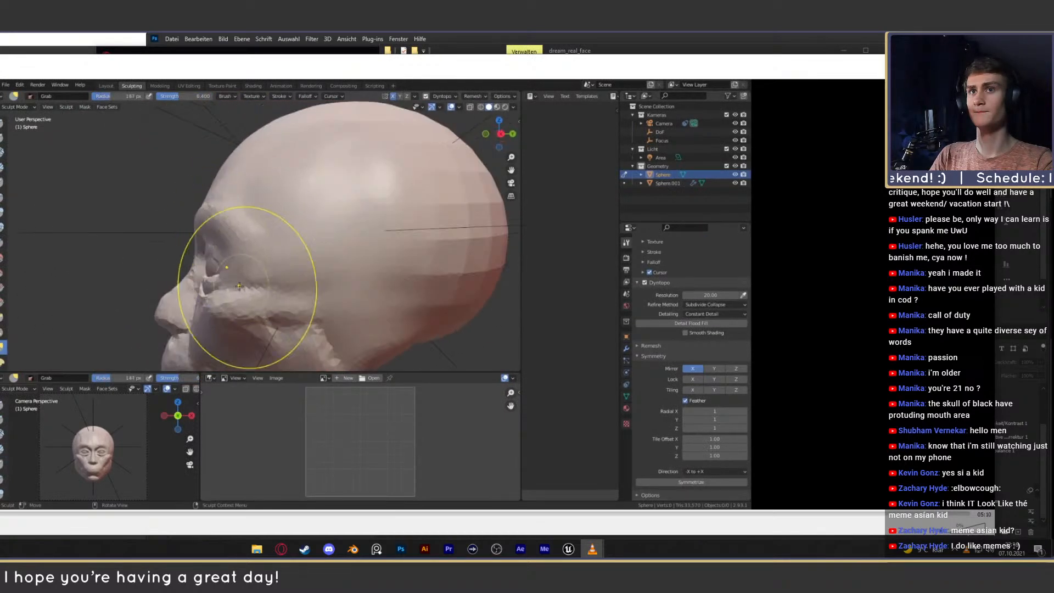
{"action": "left_click_drag", "start_coordinate": [994, 55], "coordinate": [419, 75]}
{"action": "left_click_drag", "start_coordinate": [288, 88], "coordinate": [723, 69]}
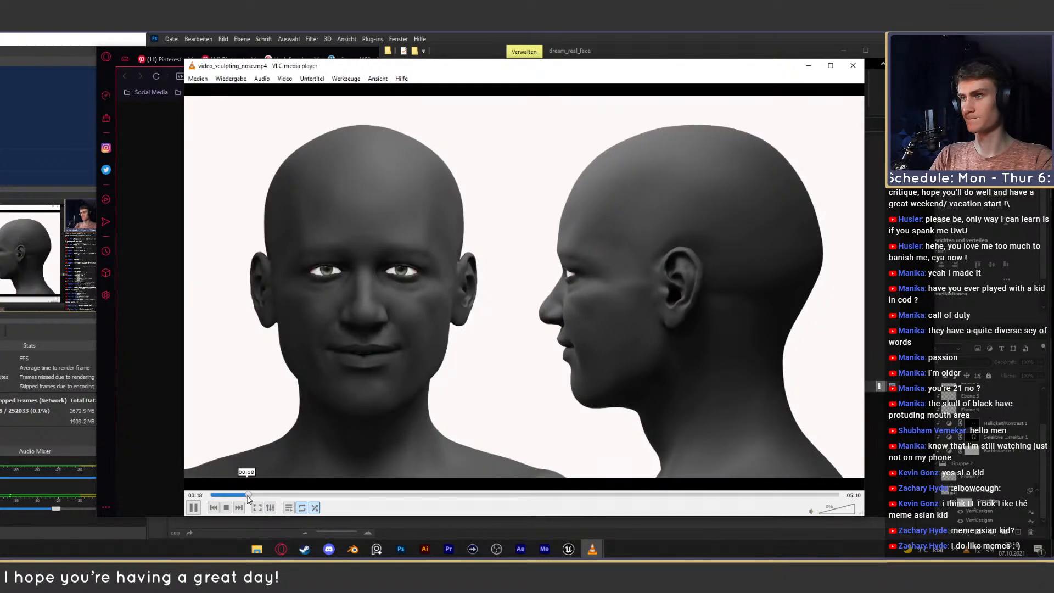
{"action": "left_click", "coordinate": [245, 494]}
{"action": "left_click", "coordinate": [193, 507]}
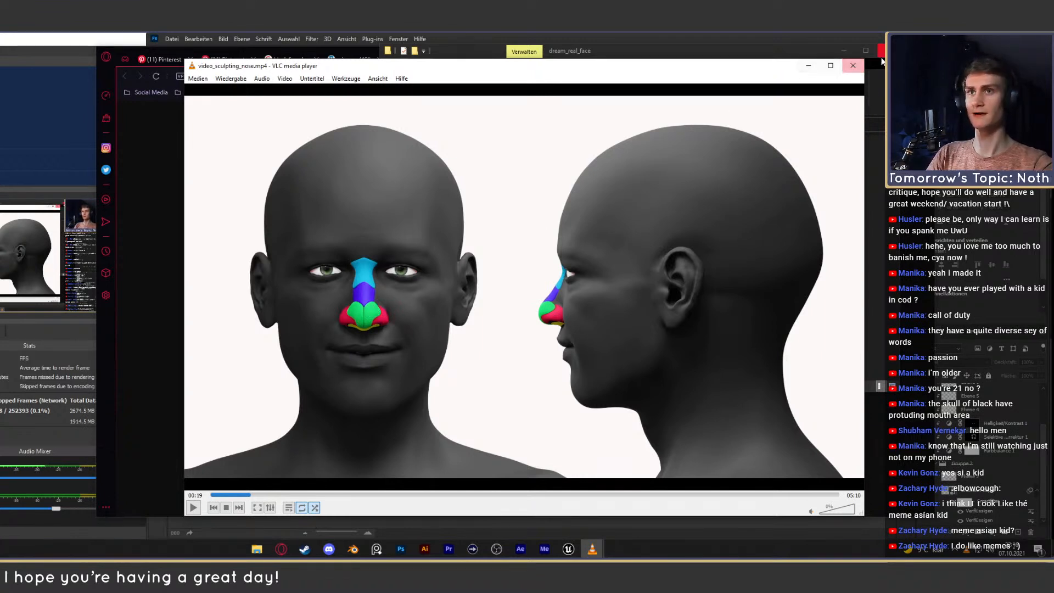
Switch to Photoshop and examine the nose of the bald head in the enlarged front view.
{"action": "left_click", "coordinate": [257, 549]}
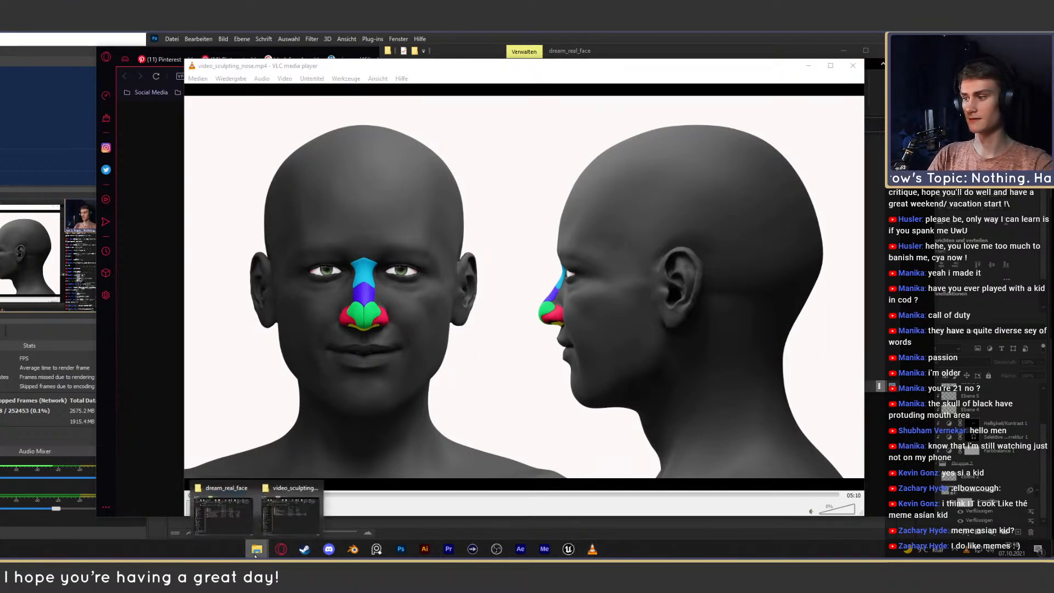
{"action": "left_click", "coordinate": [405, 552]}
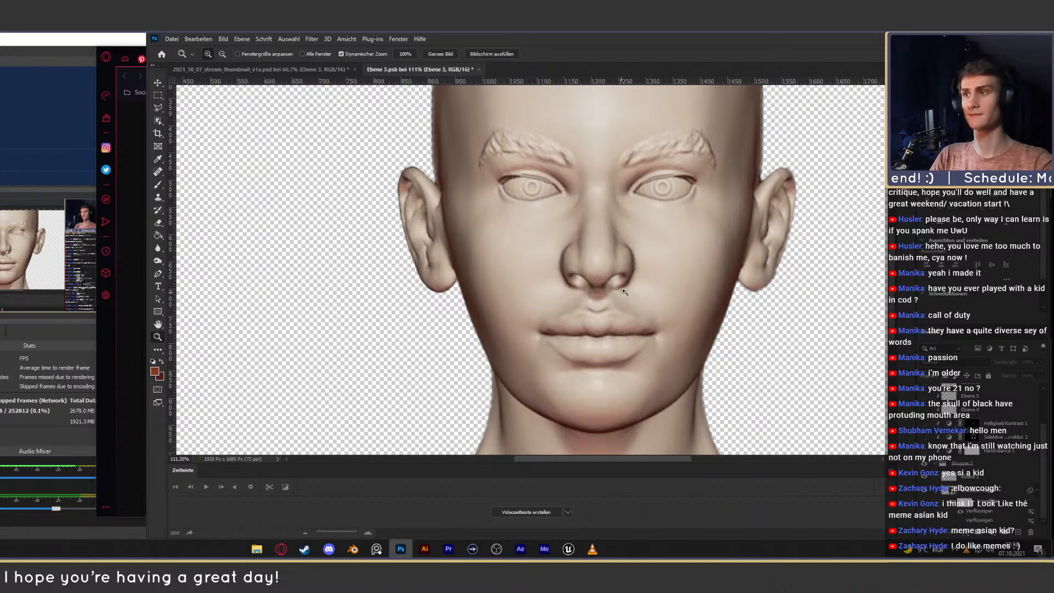
{"action": "left_click", "coordinate": [282, 549]}
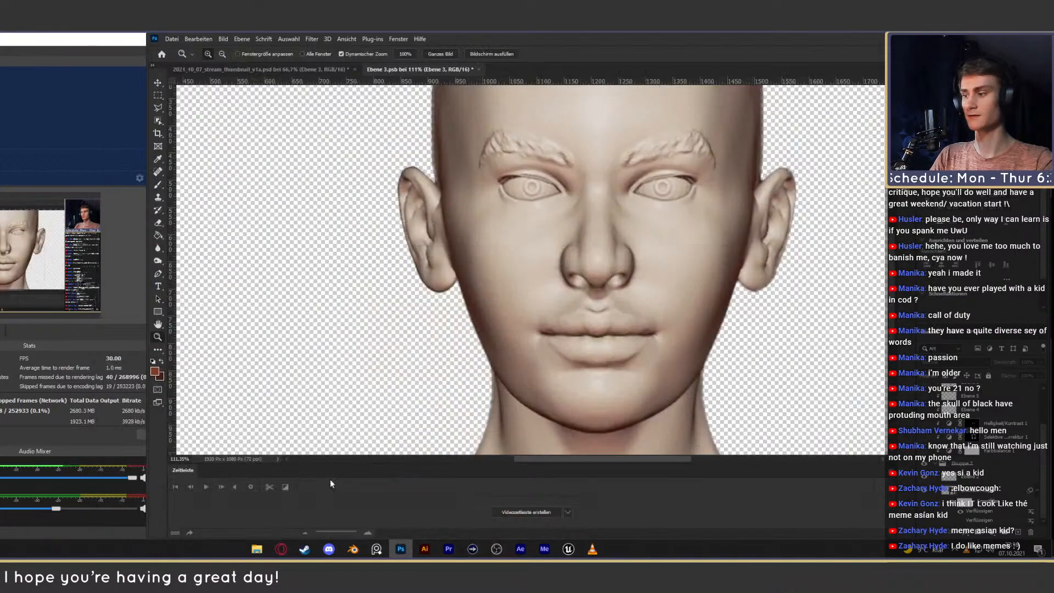
{"action": "left_click", "coordinate": [281, 549]}
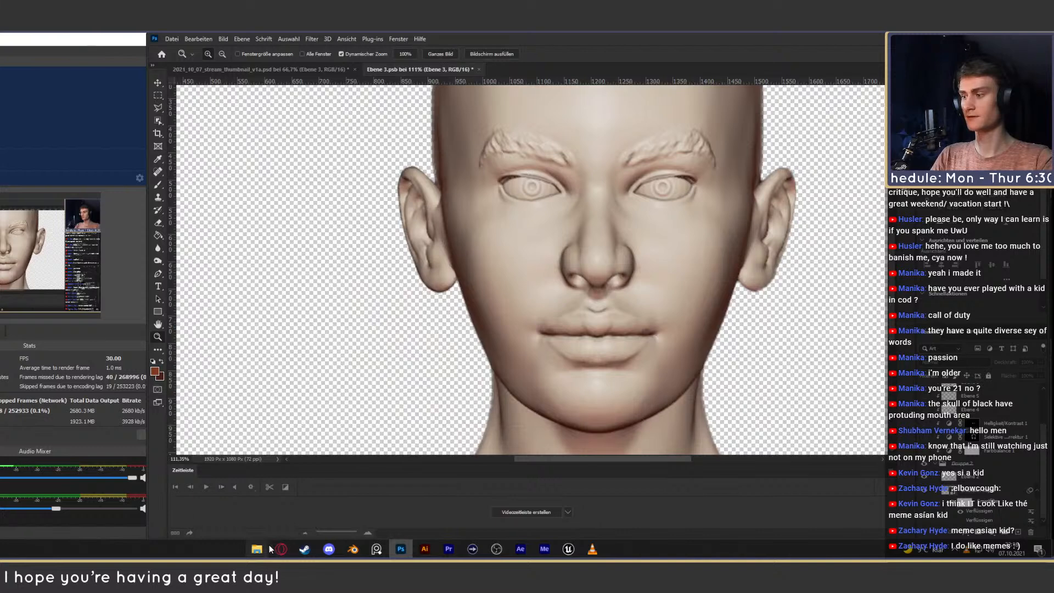
Open unknown.png from the hustler folder in 2021_10's personal_feedback_9, examine the three original head views, and return to Photoshop.
{"action": "mouse_move", "coordinate": [270, 548]}
{"action": "left_click", "coordinate": [239, 515]}
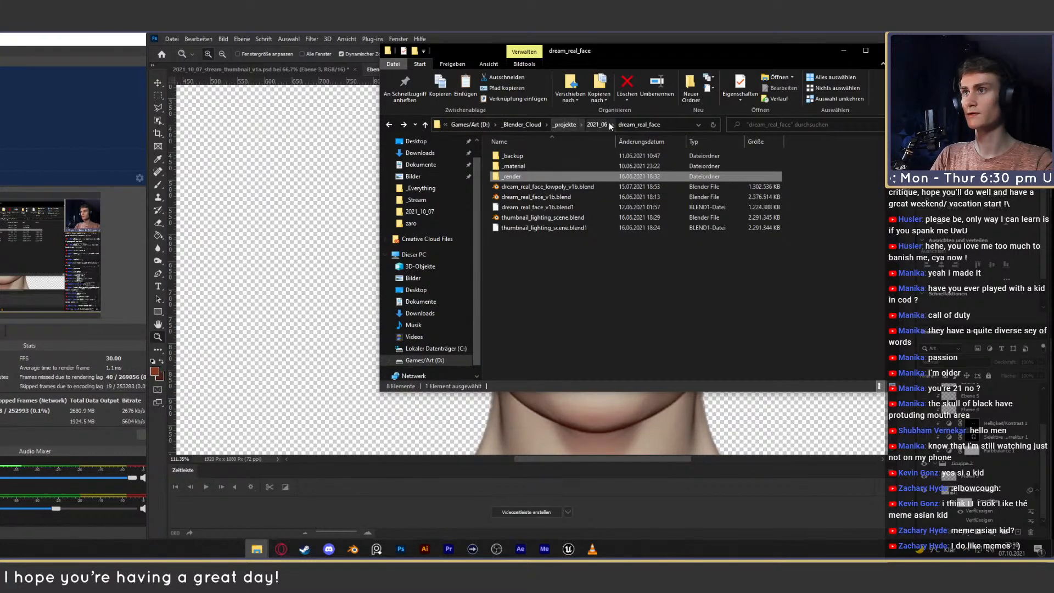
{"action": "left_click", "coordinate": [564, 125]}
{"action": "left_click", "coordinate": [518, 374]}
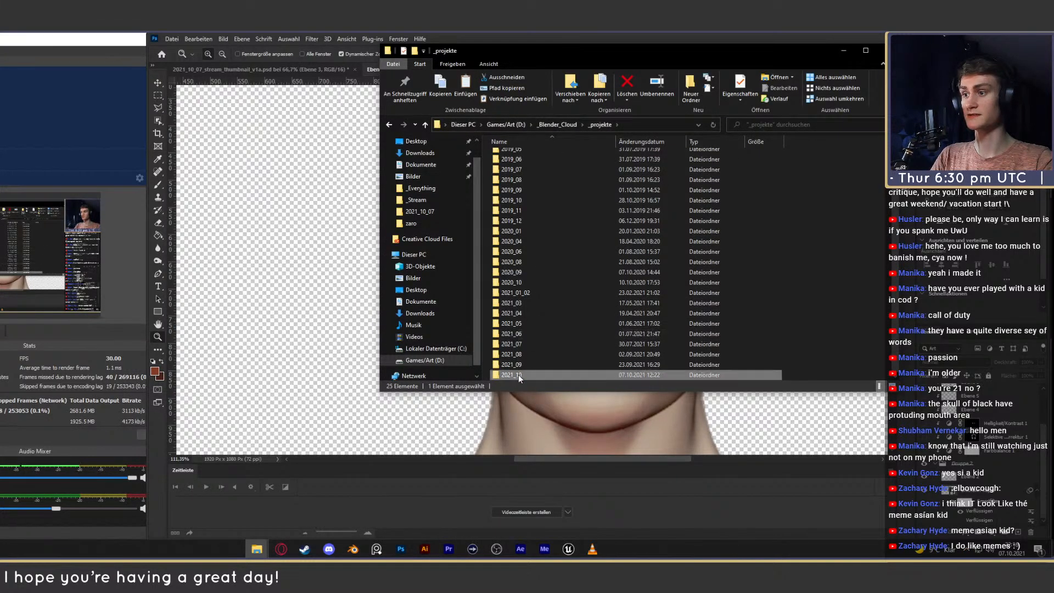
{"action": "double_click", "coordinate": [518, 374]}
{"action": "double_click", "coordinate": [545, 164]}
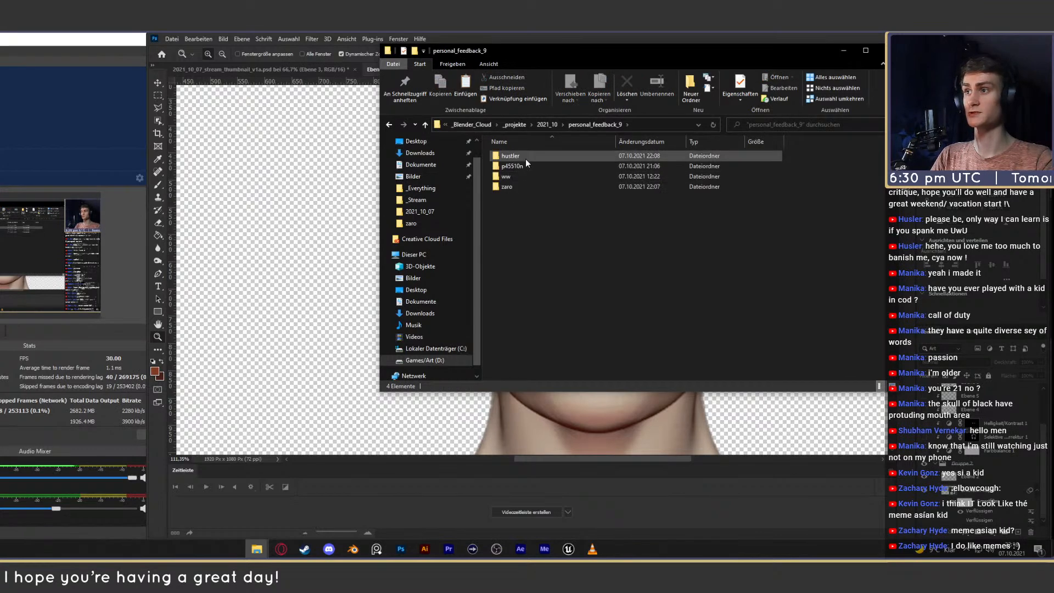
{"action": "double_click", "coordinate": [527, 157]}
{"action": "double_click", "coordinate": [637, 169]}
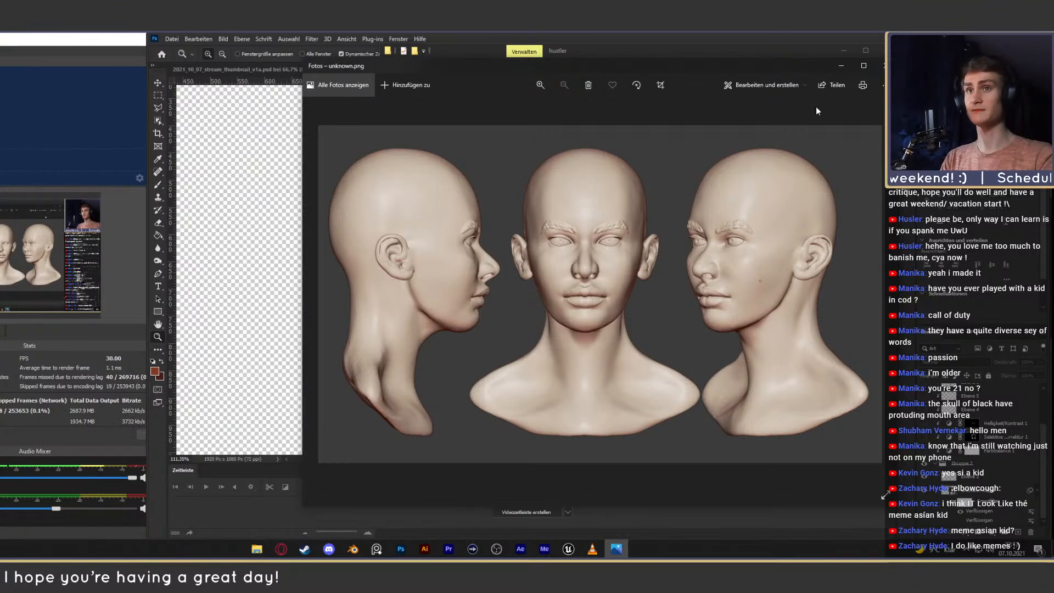
{"action": "left_click", "coordinate": [885, 65]}
{"action": "left_click", "coordinate": [887, 50]}
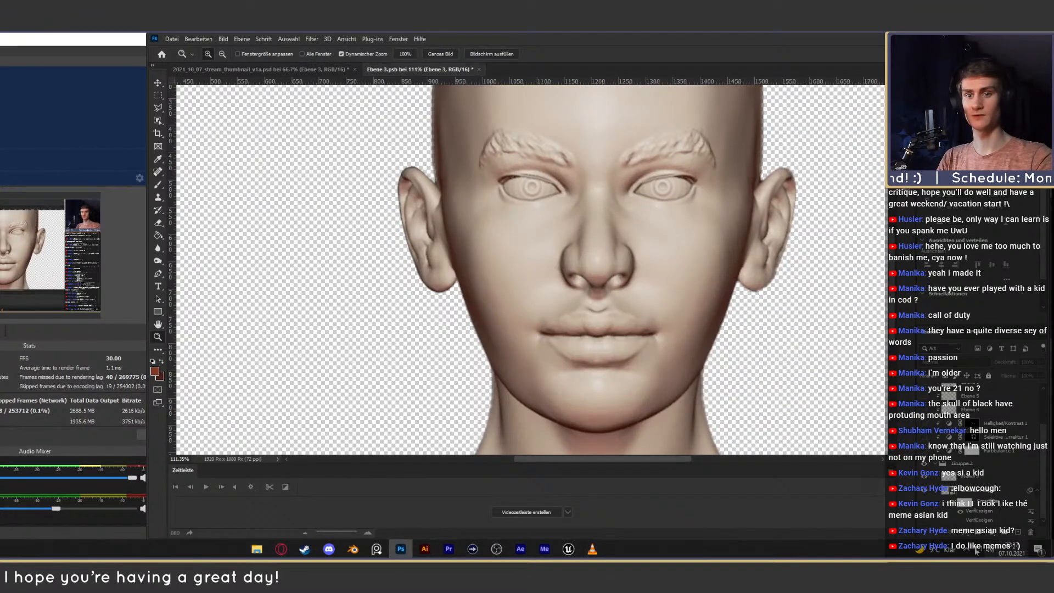
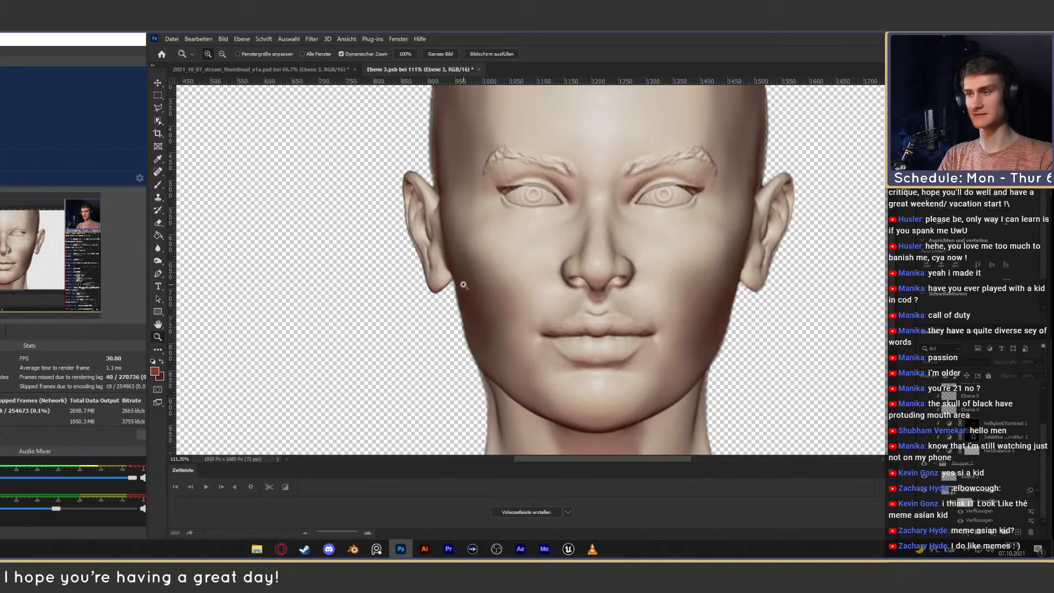
Reopen unknown.png from the hustler folder, enlarge it to 184%, examine the nose in the three-quarter and front views, and return to Photoshop.
{"action": "left_click", "coordinate": [297, 70]}
{"action": "left_click", "coordinate": [406, 71]}
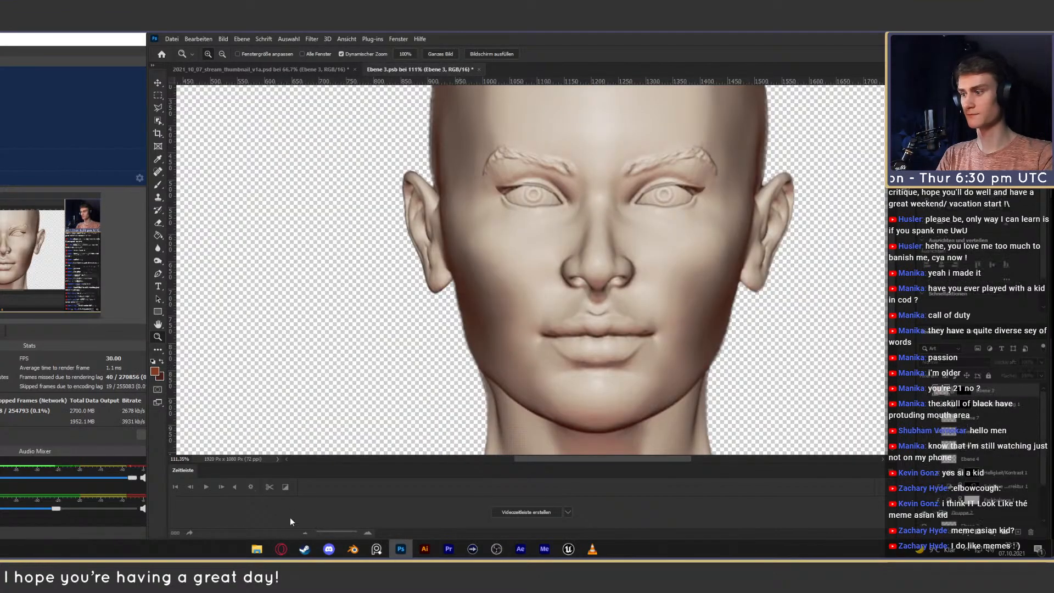
{"action": "mouse_move", "coordinate": [252, 548]}
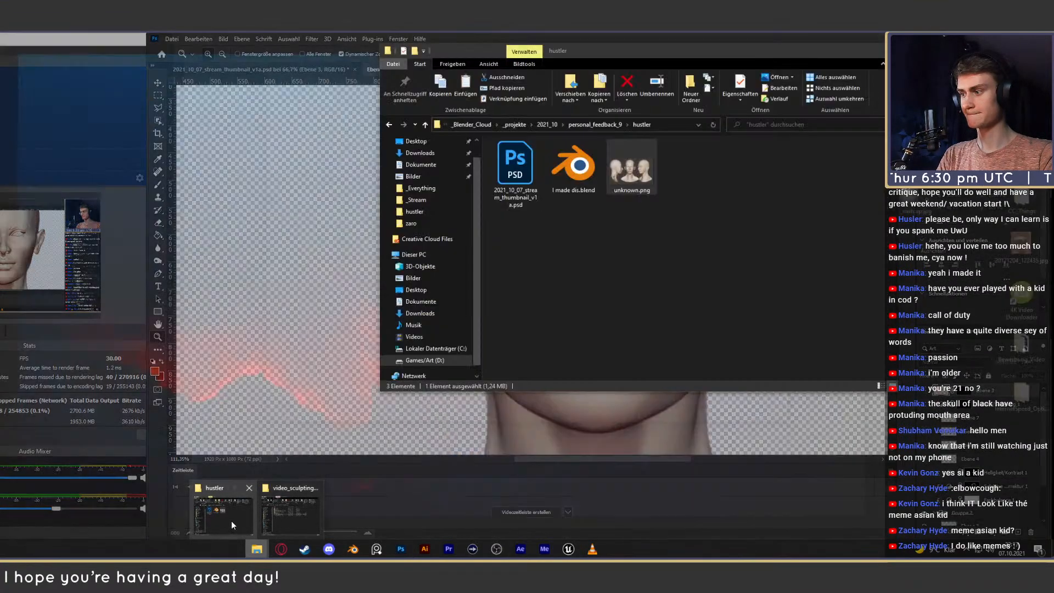
{"action": "left_click", "coordinate": [232, 520]}
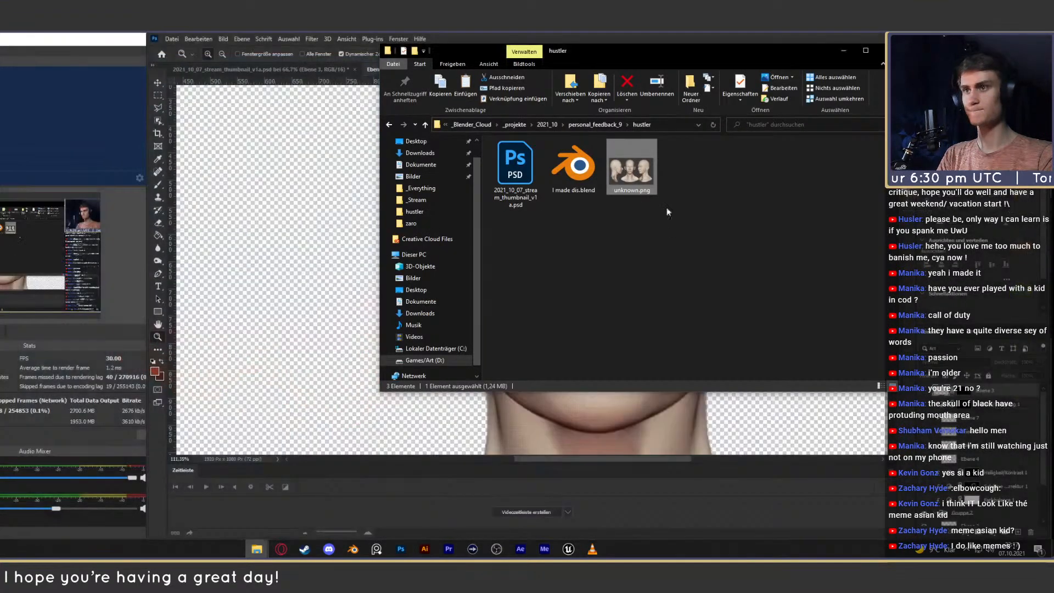
{"action": "double_click", "coordinate": [627, 182]}
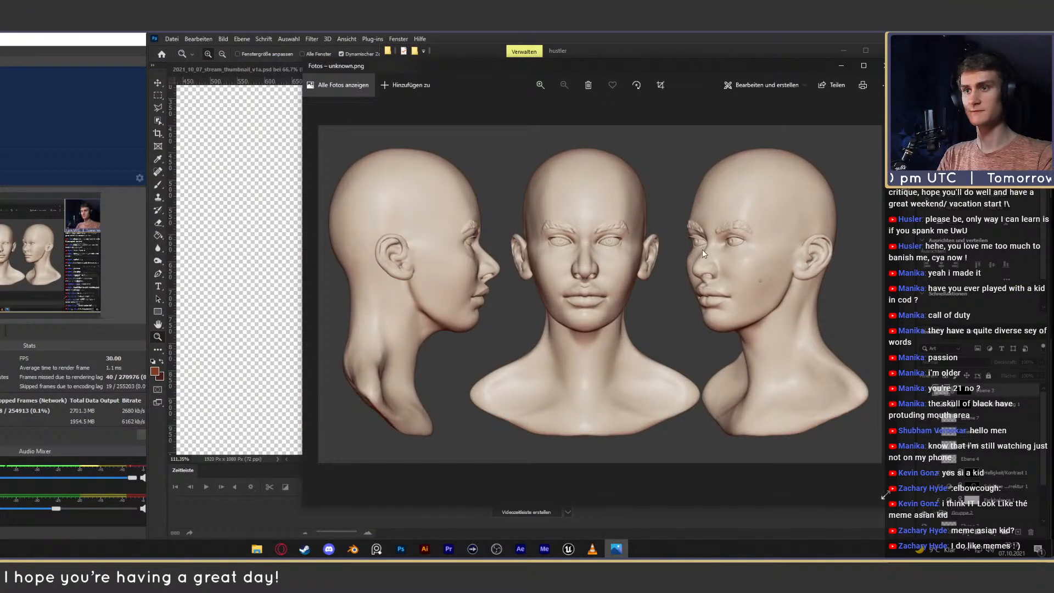
{"action": "left_click", "coordinate": [539, 85]}
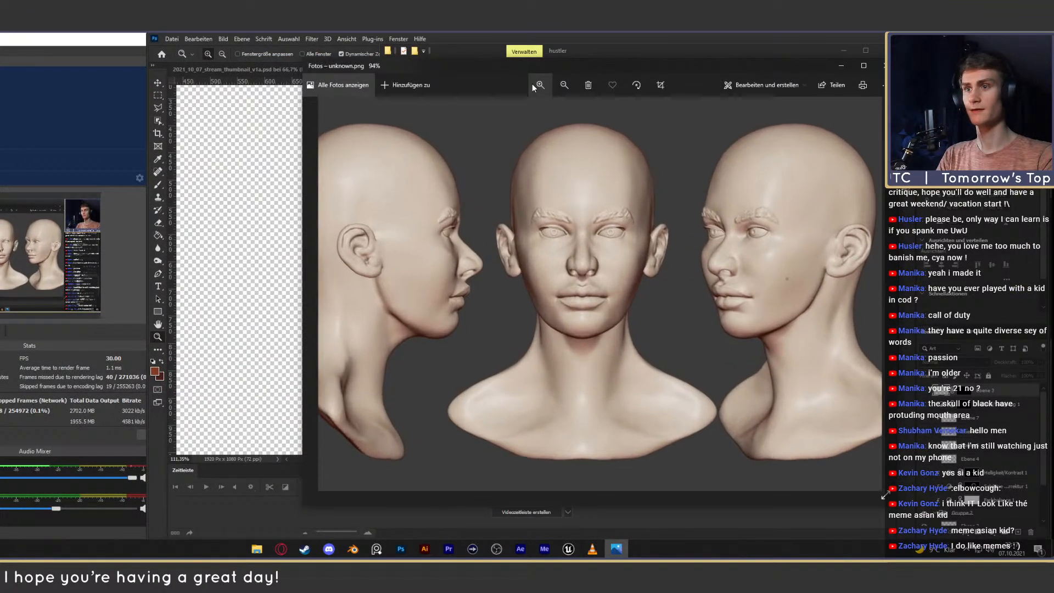
{"action": "left_click", "coordinate": [539, 85]}
{"action": "left_click", "coordinate": [539, 85]}
{"action": "left_click_drag", "start_coordinate": [775, 306], "coordinate": [532, 327]}
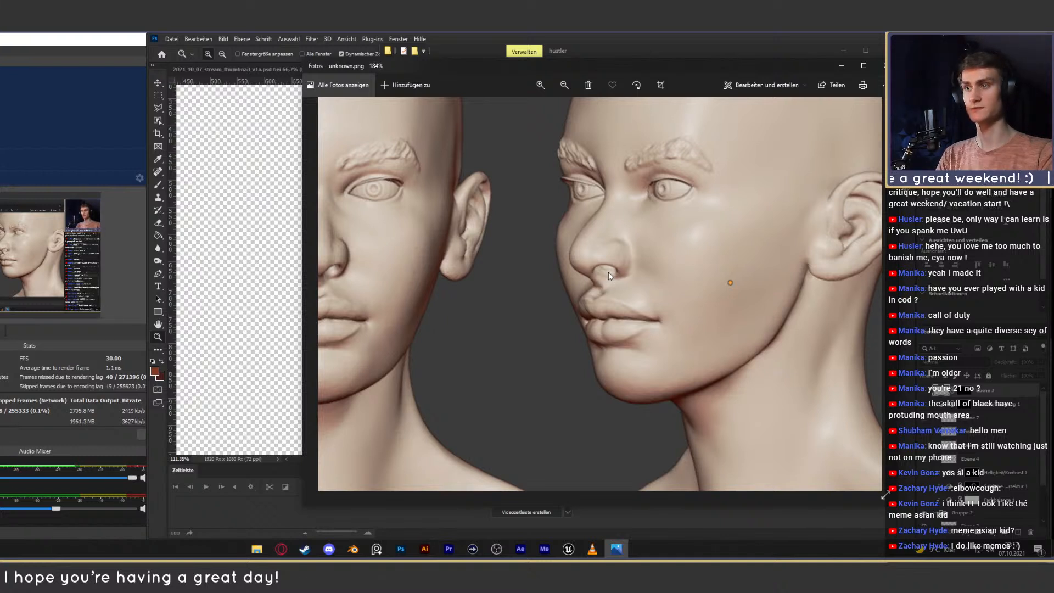
{"action": "left_click_drag", "start_coordinate": [575, 311], "coordinate": [706, 256]}
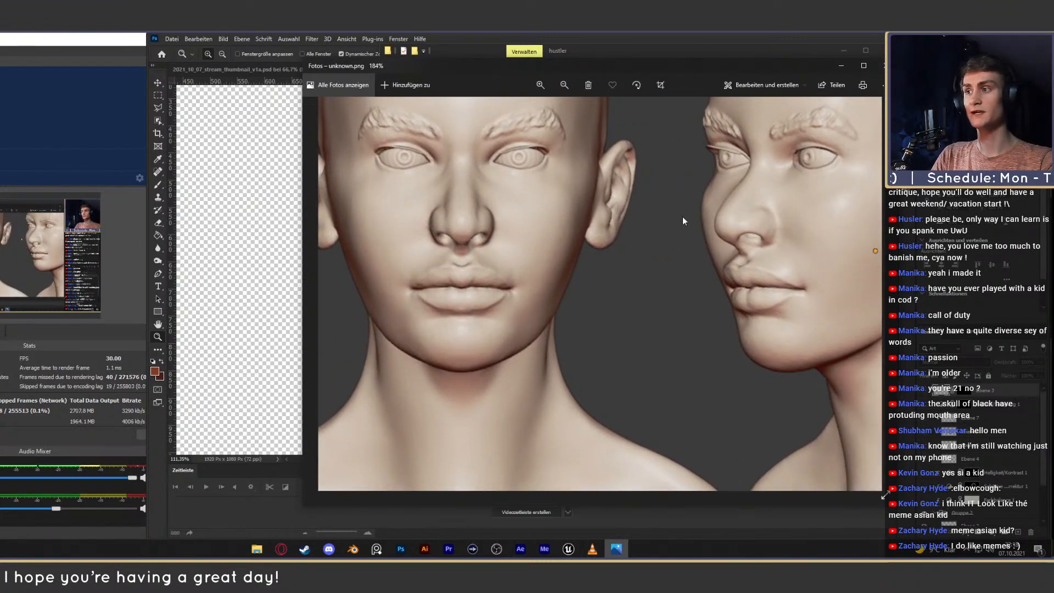
{"action": "left_click", "coordinate": [882, 65]}
{"action": "left_click", "coordinate": [887, 50]}
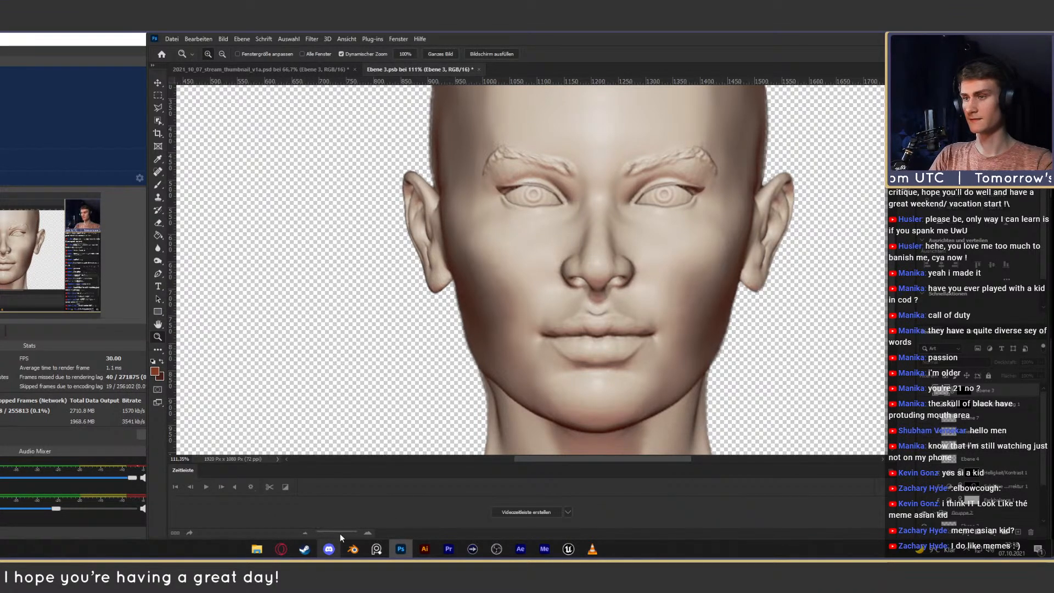
Switch to the Opera browser, study the noses in the nose anatomy diagrams and Caucasian female portraits, and return to Photoshop.
{"action": "left_click", "coordinate": [281, 549]}
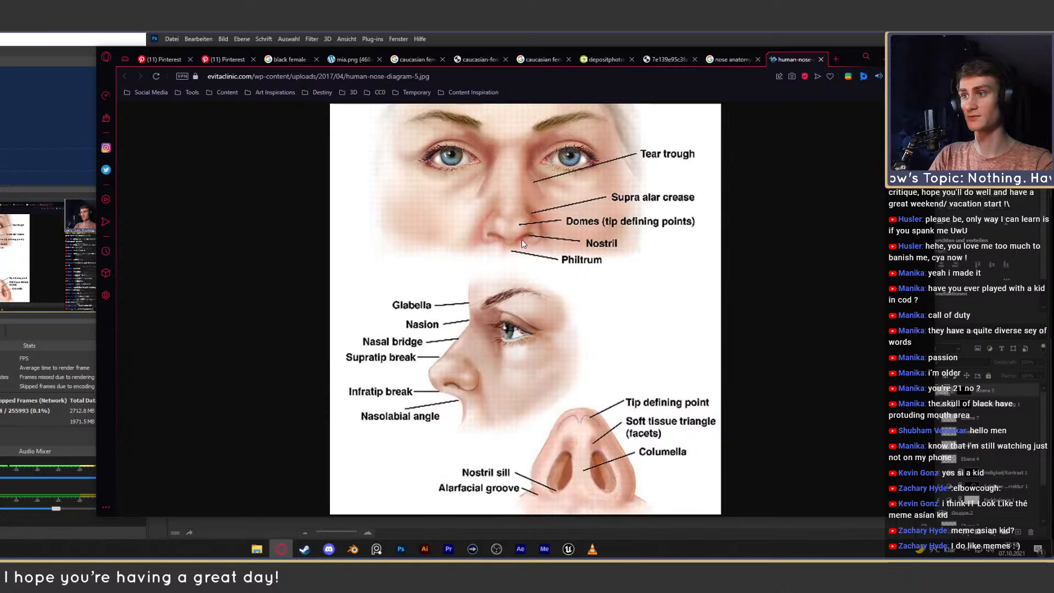
{"action": "left_click", "coordinate": [731, 59]}
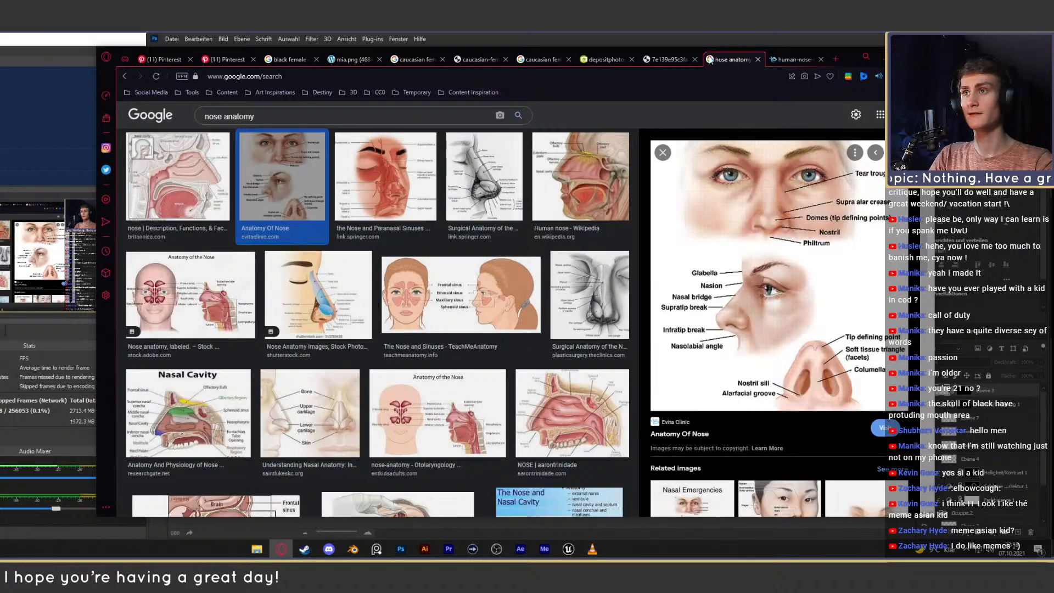
{"action": "left_click", "coordinate": [593, 59]}
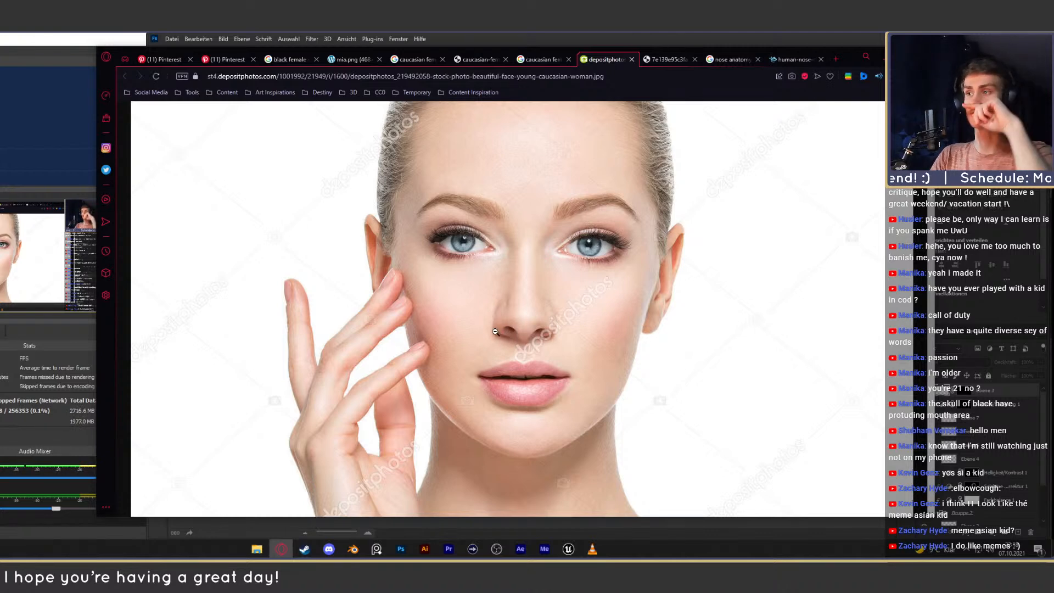
{"action": "left_click", "coordinate": [541, 61]}
{"action": "left_click", "coordinate": [480, 60]}
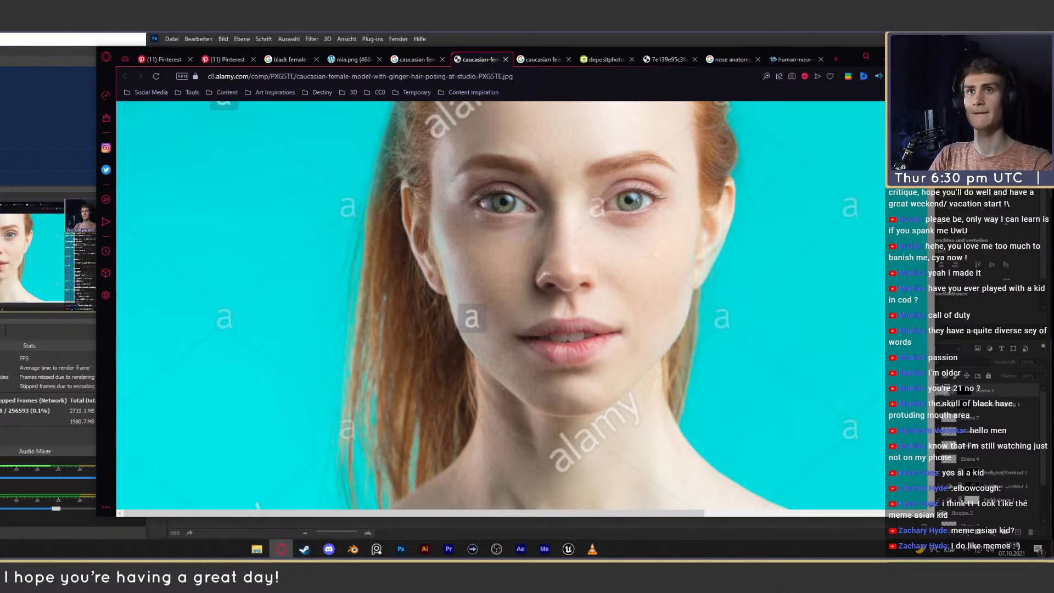
{"action": "key", "text": "alt+Tab"}
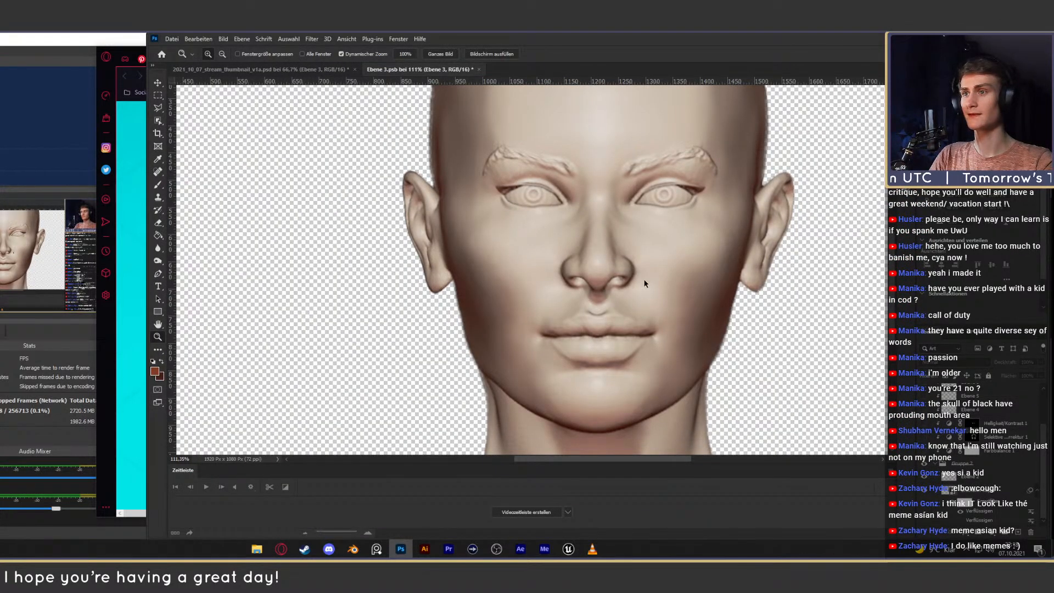
Undo and redo the last face edit to compare the nose and eyebrows before and after, finishing on the original head at 66.7% zoom.
{"action": "key", "text": "ctrl+z"}
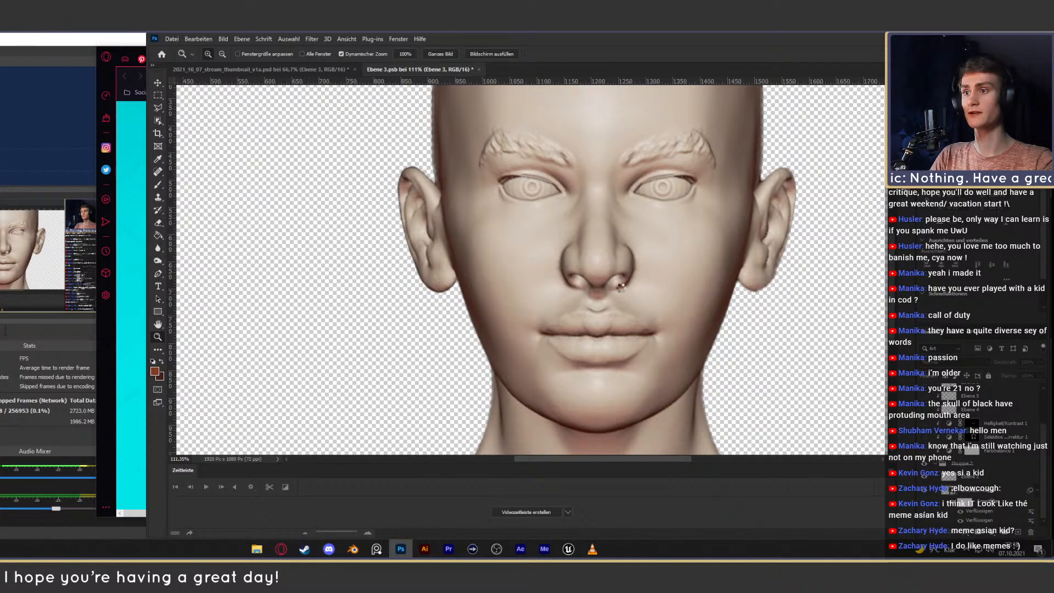
{"action": "key", "text": "ctrl+z"}
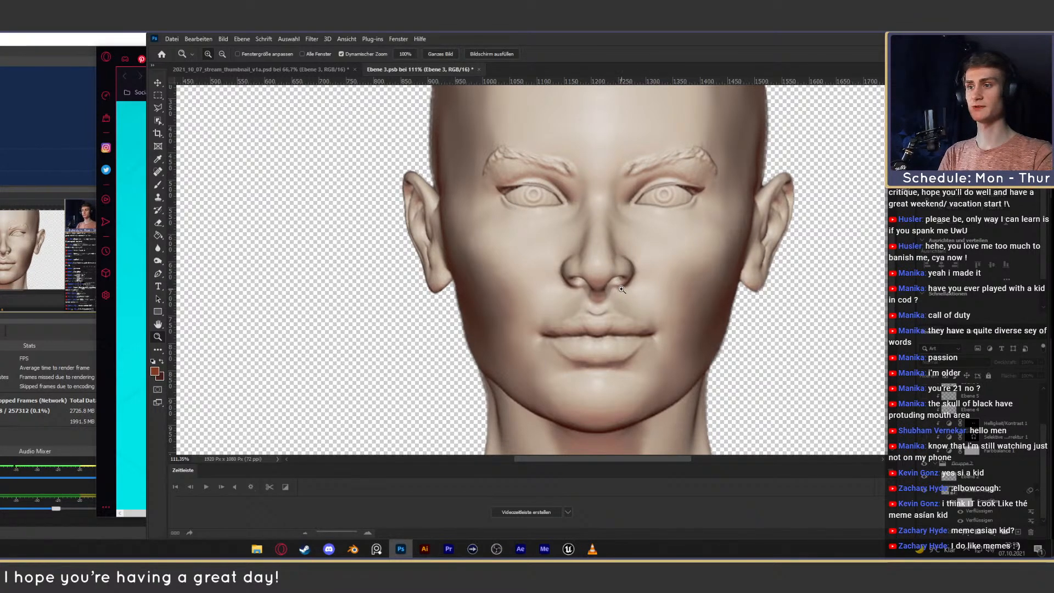
{"action": "left_click", "coordinate": [962, 522]}
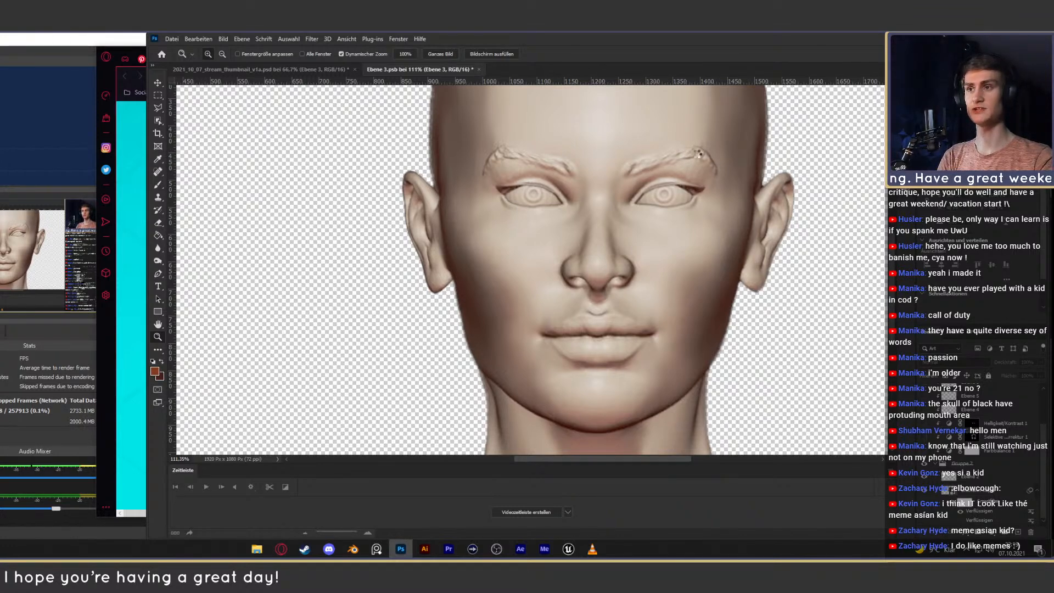
{"action": "key", "text": "ctrl+z"}
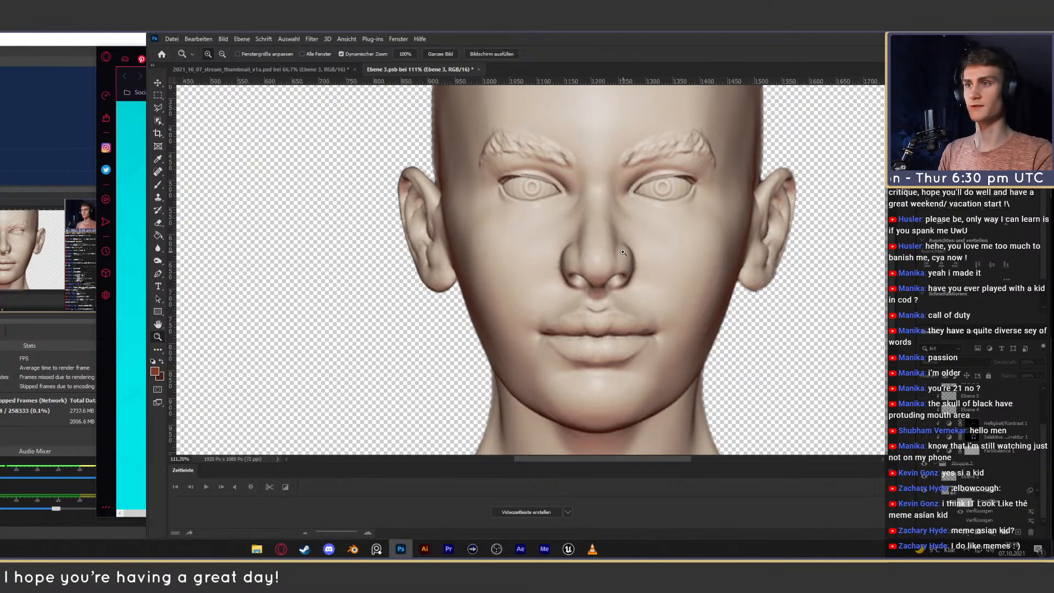
{"action": "left_click_drag", "start_coordinate": [622, 253], "coordinate": [555, 294]}
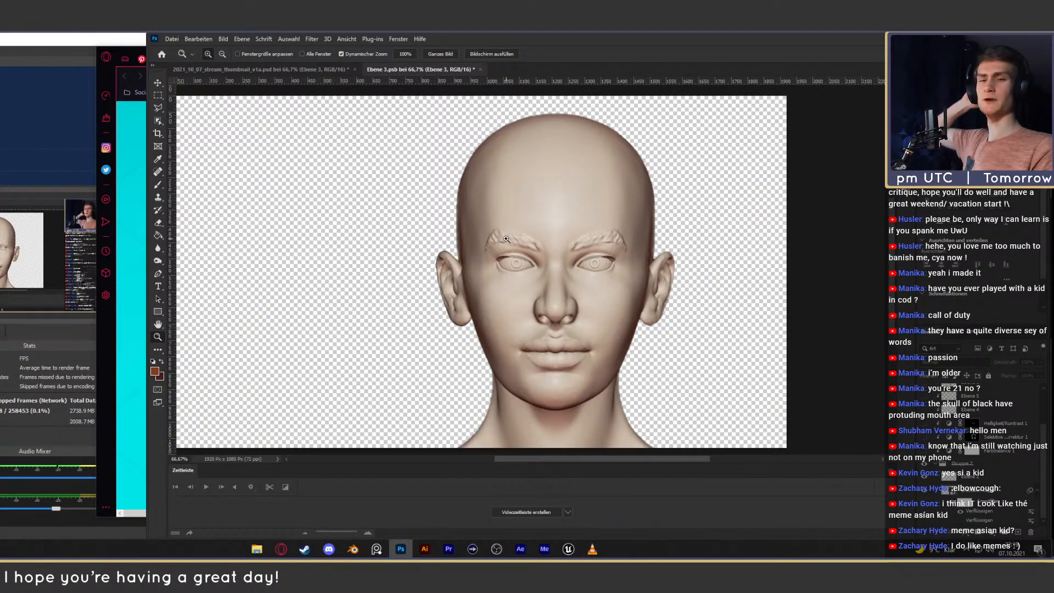
Compare the head's eyebrows with the ginger-haired, Depositphotos and iStock close-up portraits among the browser's Caucasian female references.
{"action": "left_click", "coordinate": [277, 549]}
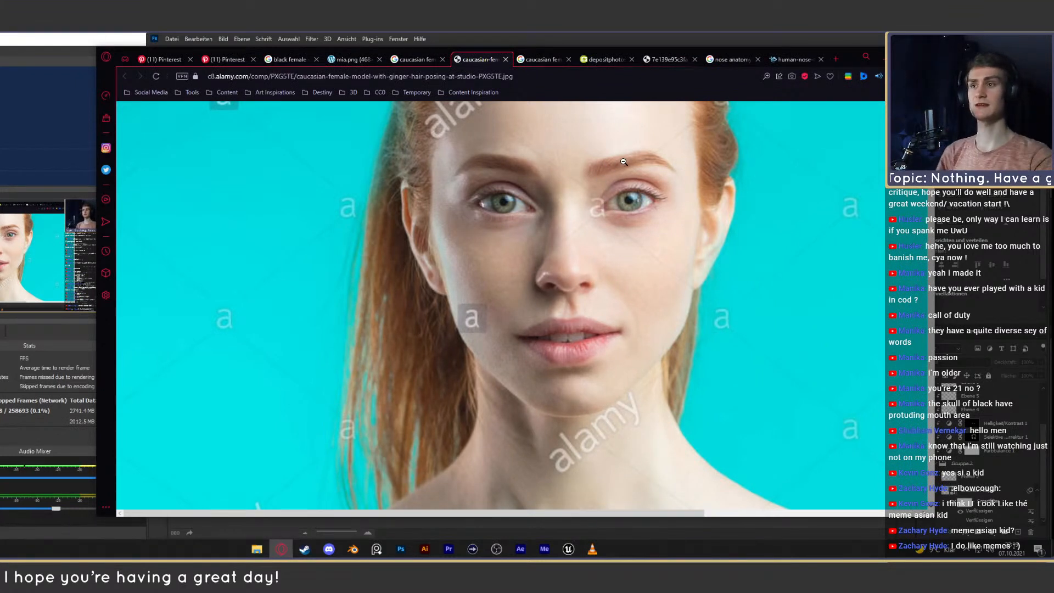
{"action": "key", "text": "alt+Tab"}
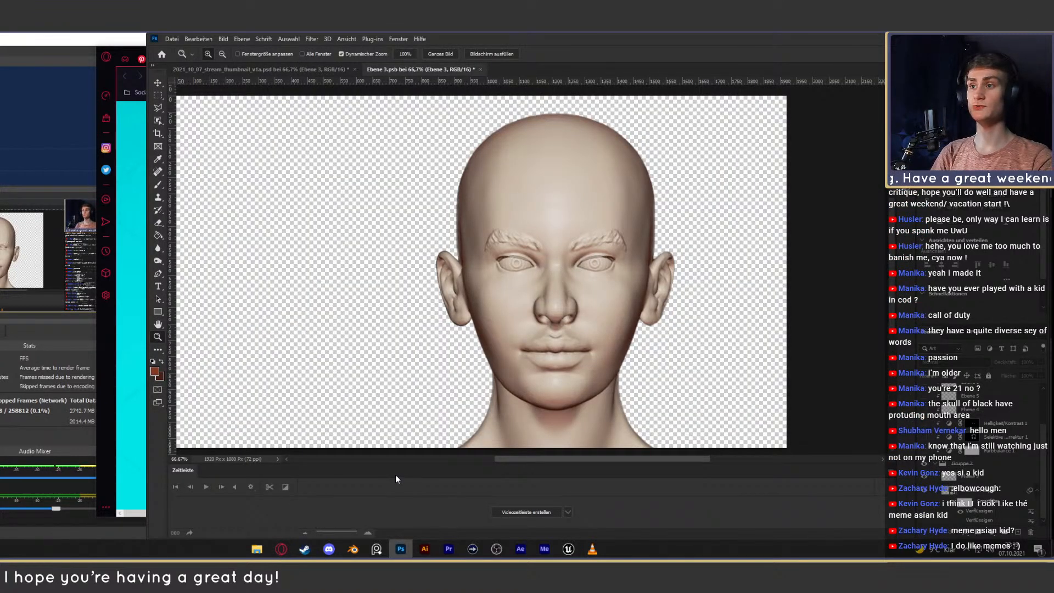
{"action": "key", "text": "alt+Tab"}
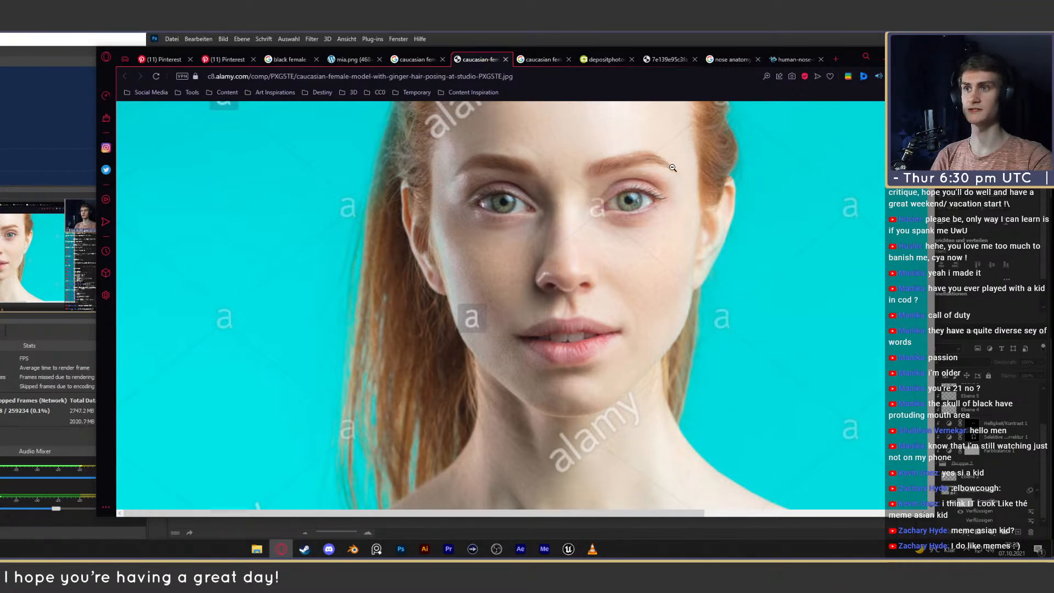
{"action": "left_click", "coordinate": [607, 65]}
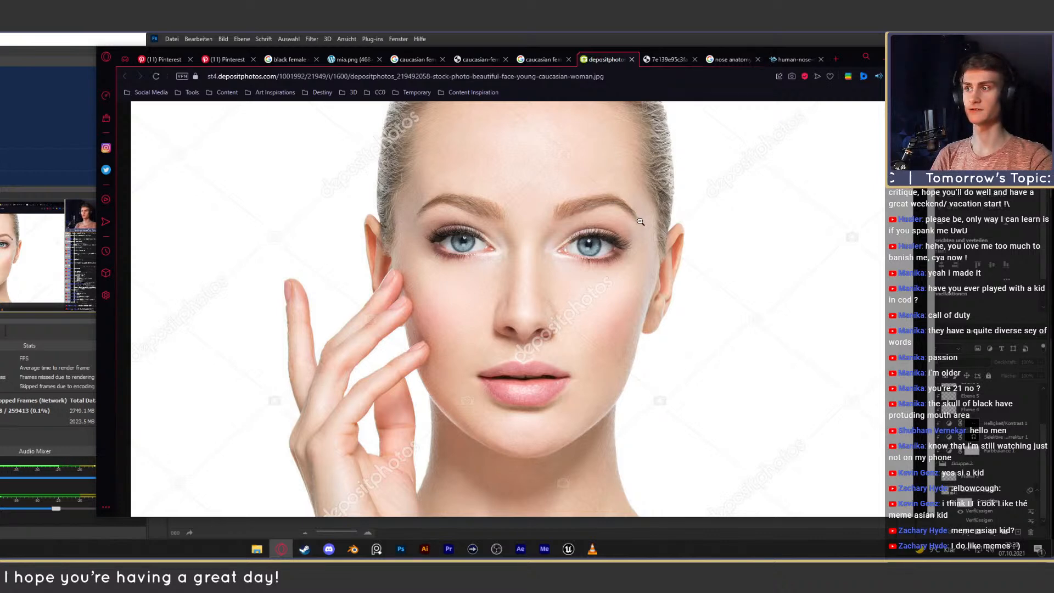
{"action": "left_click", "coordinate": [670, 60]}
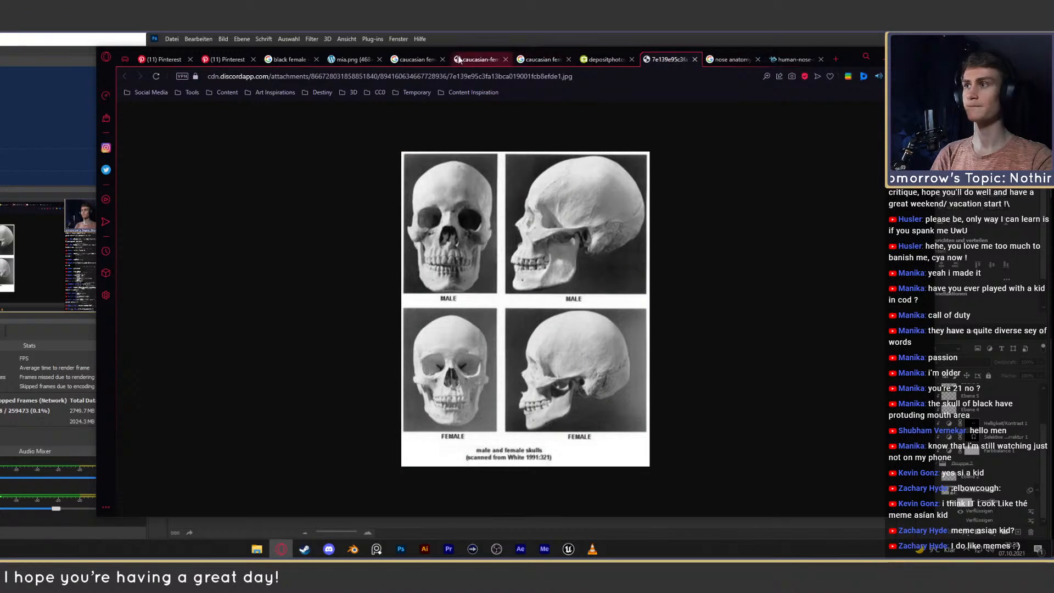
{"action": "left_click", "coordinate": [476, 59]}
{"action": "left_click", "coordinate": [423, 58]}
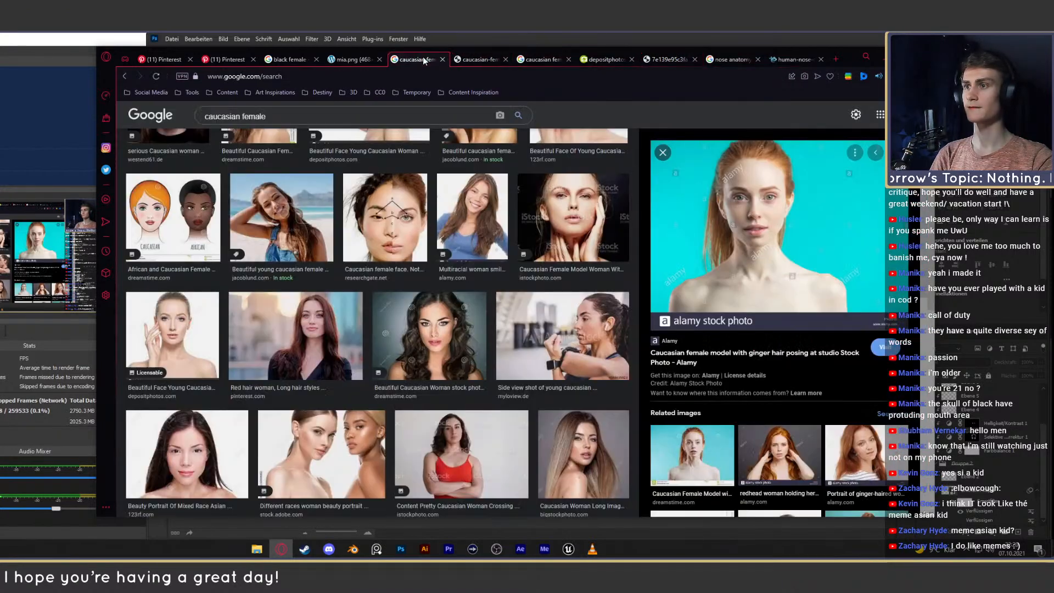
{"action": "left_click", "coordinate": [573, 217]}
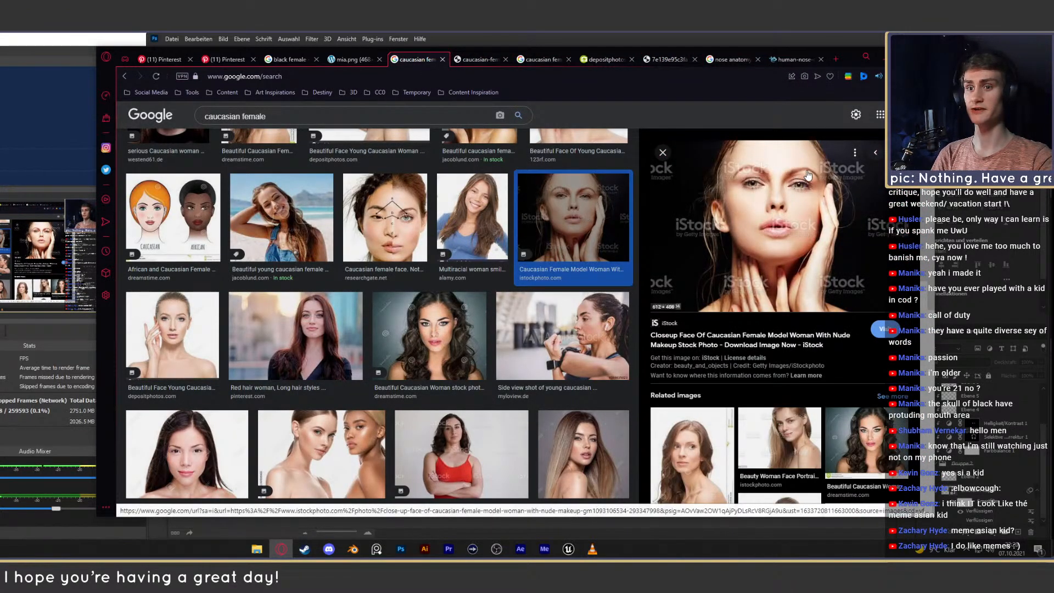
Replace the Caucasian female image search with one for "female eyebrows".
{"action": "scroll", "coordinate": [489, 278], "scroll_direction": "up", "scroll_amount": 4}
{"action": "scroll", "coordinate": [489, 279], "scroll_direction": "up", "scroll_amount": 1}
{"action": "left_click_drag", "start_coordinate": [267, 122], "coordinate": [200, 122]}
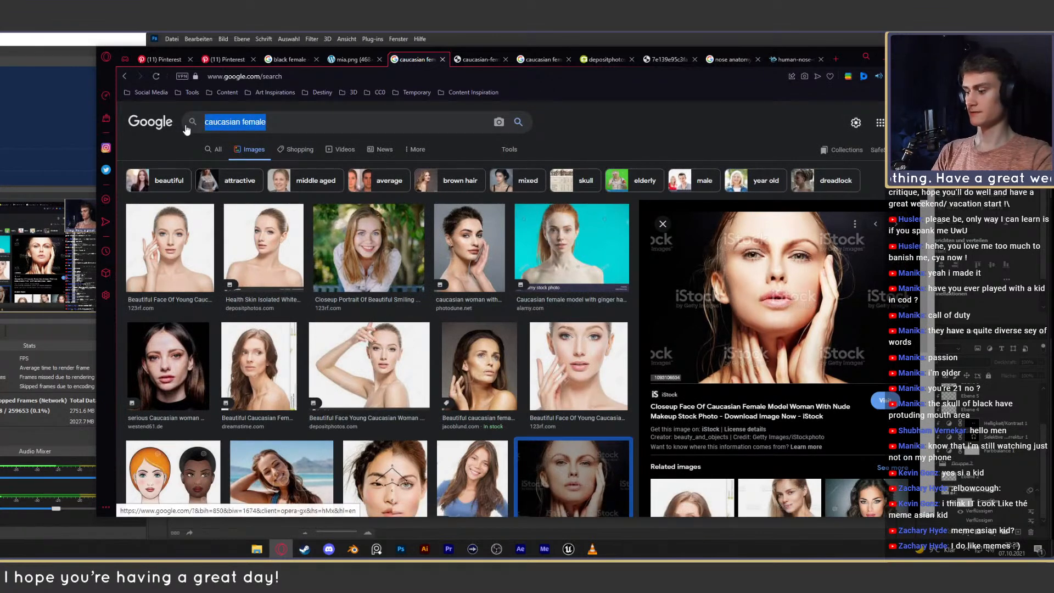
{"action": "type", "text": "female "}
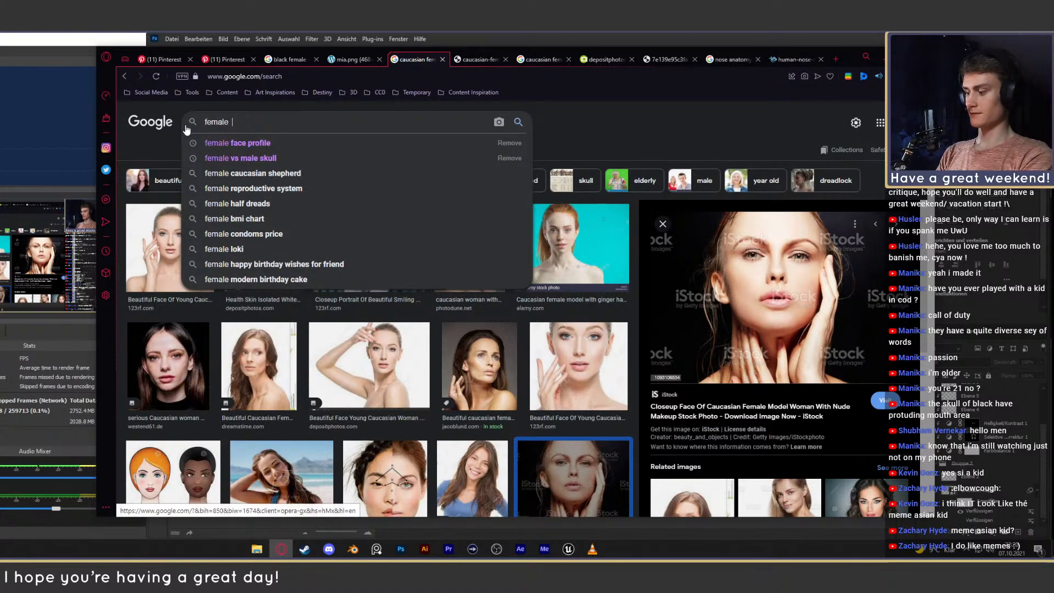
{"action": "type", "text": " eyebrows"}
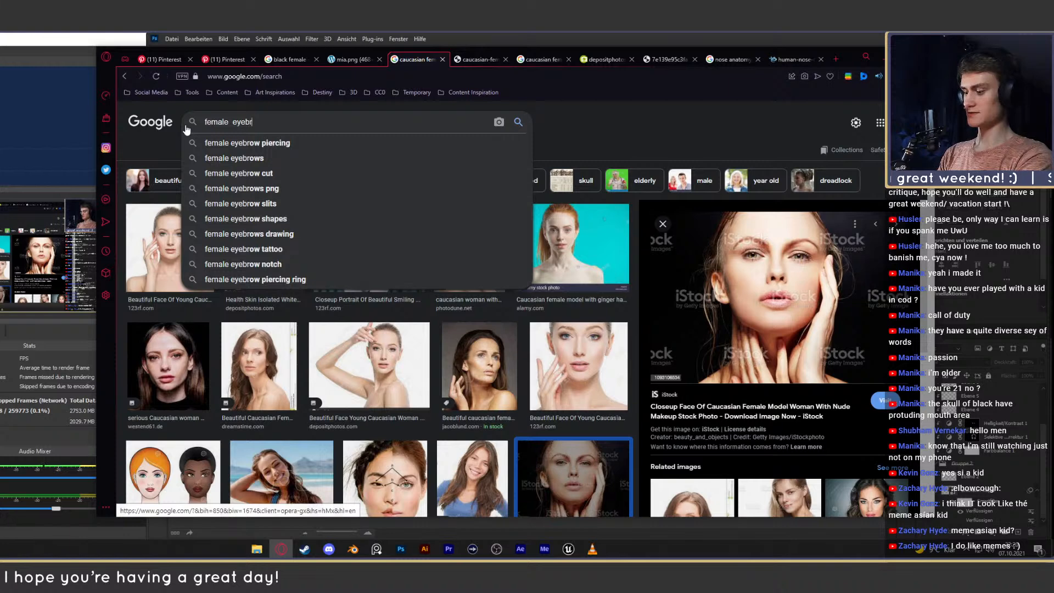
{"action": "key", "text": "Return"}
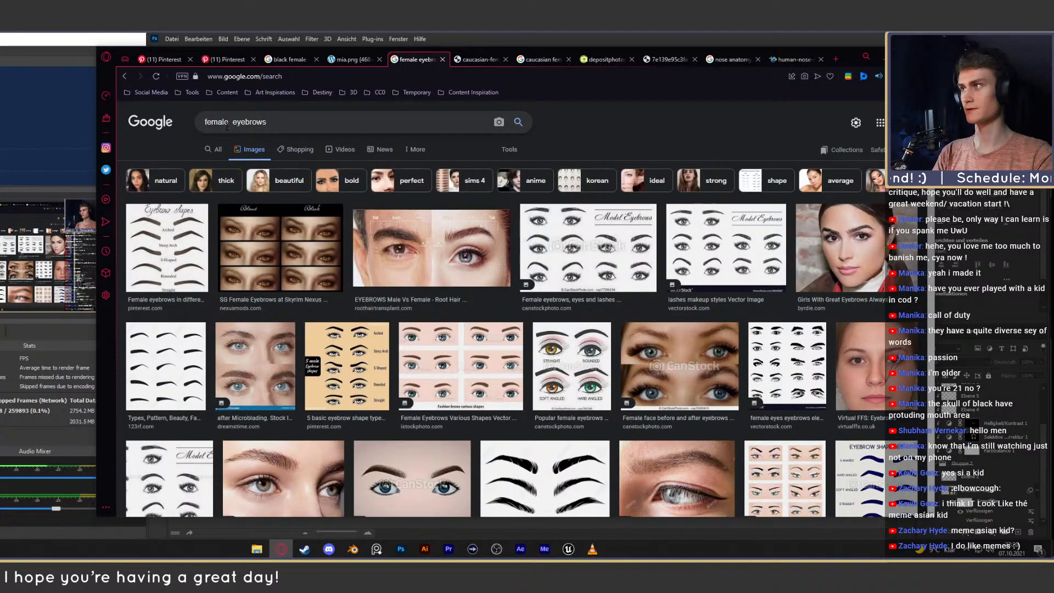
Refine the image search to "female thick eyebrows" and preview several portraits, ending on the Ohmymag natural eyebrows photo.
{"action": "type", "text": "thick"}
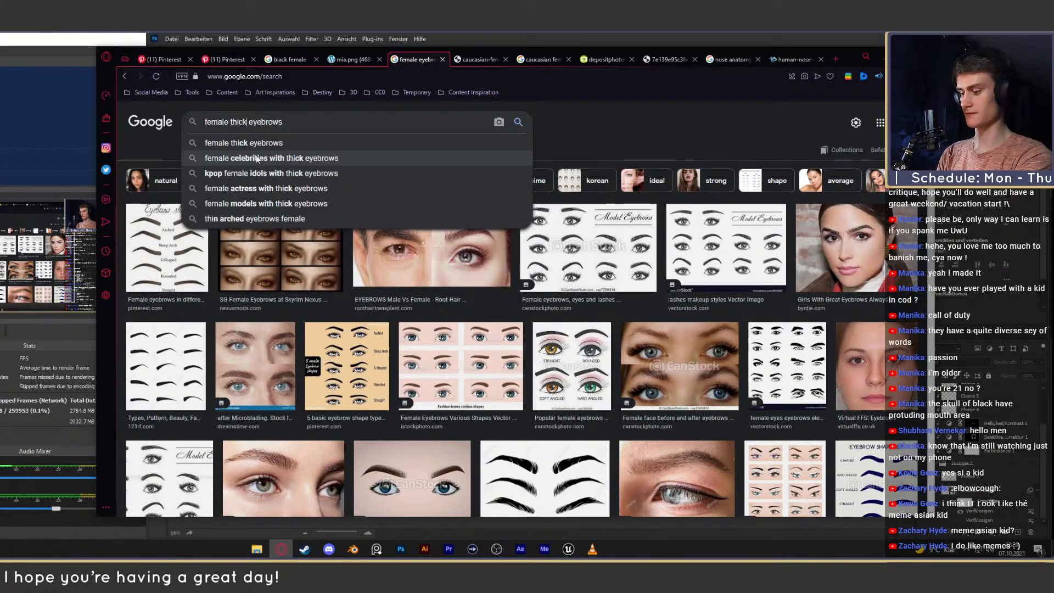
{"action": "key", "text": "Return"}
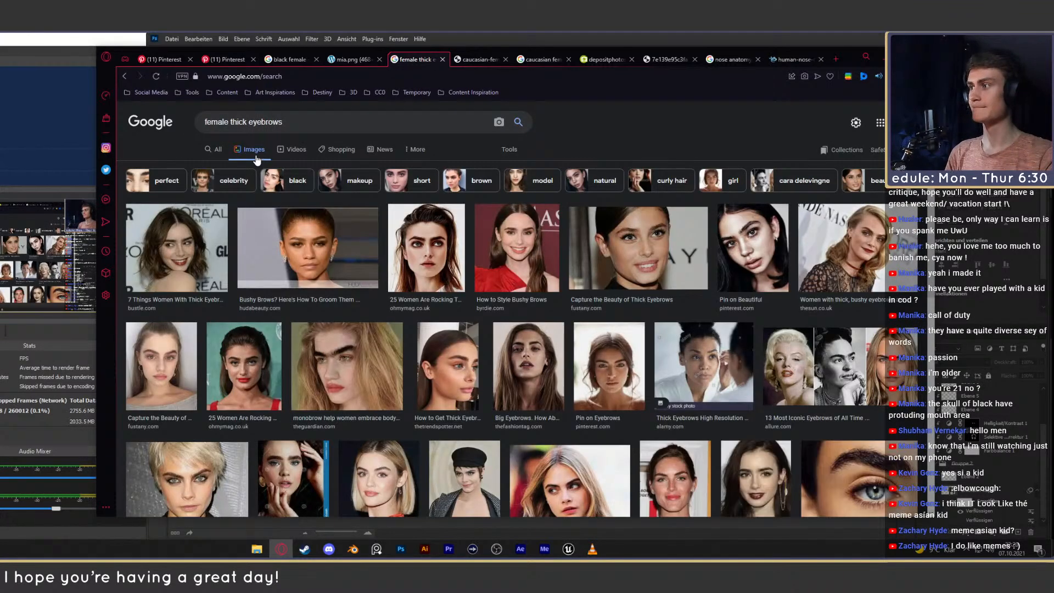
{"action": "left_click", "coordinate": [216, 237]}
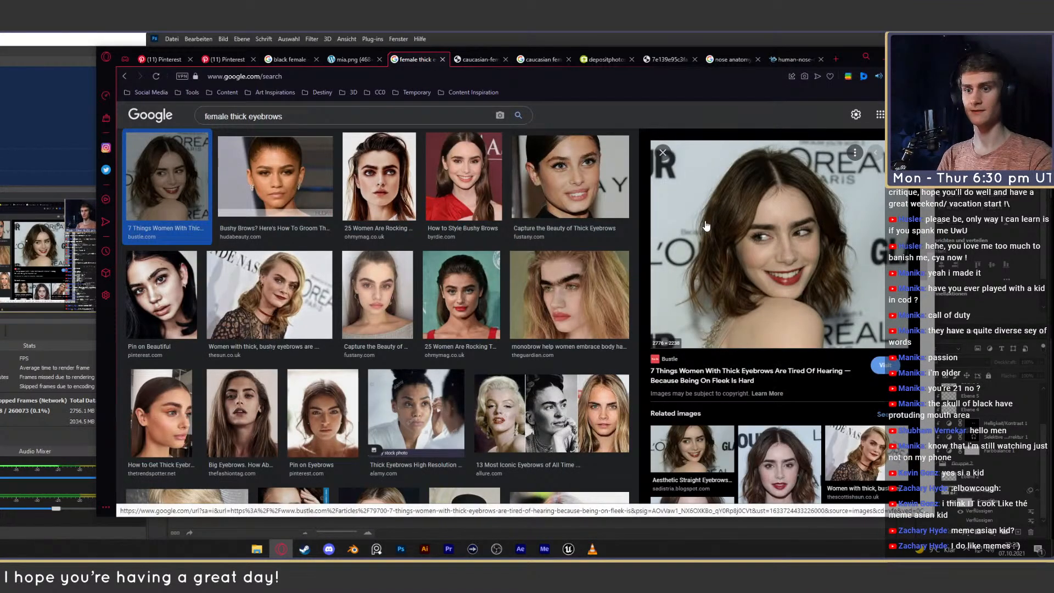
{"action": "left_click", "coordinate": [753, 457]}
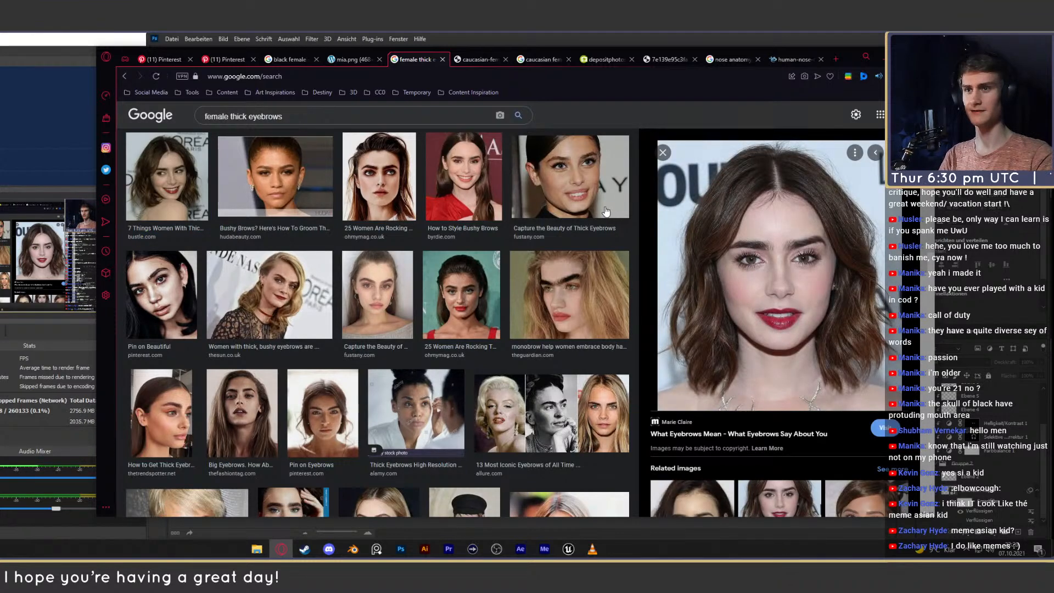
{"action": "left_click", "coordinate": [362, 194]}
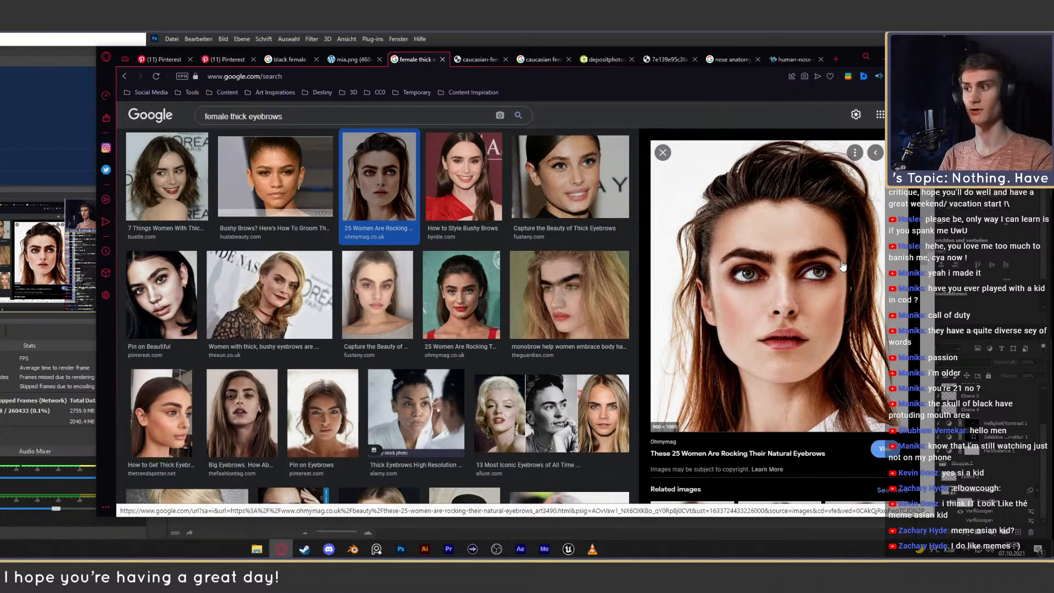
Preview the Fustany, Guardian and Bellazon thick-eyebrow portraits in the image results, finishing back on the head in Photoshop.
{"action": "left_click", "coordinate": [377, 301]}
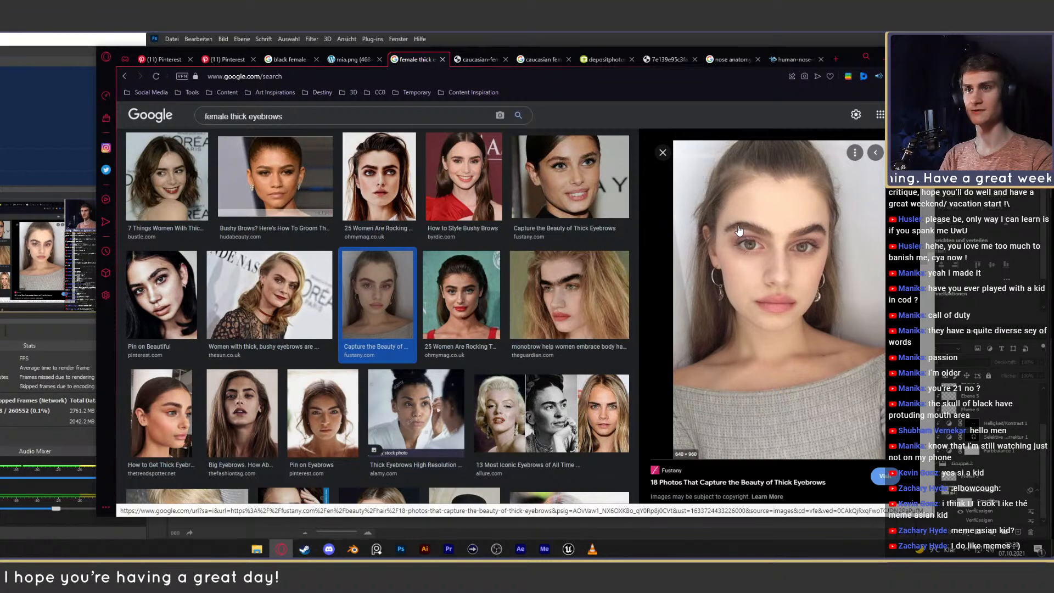
{"action": "left_click", "coordinate": [559, 298]}
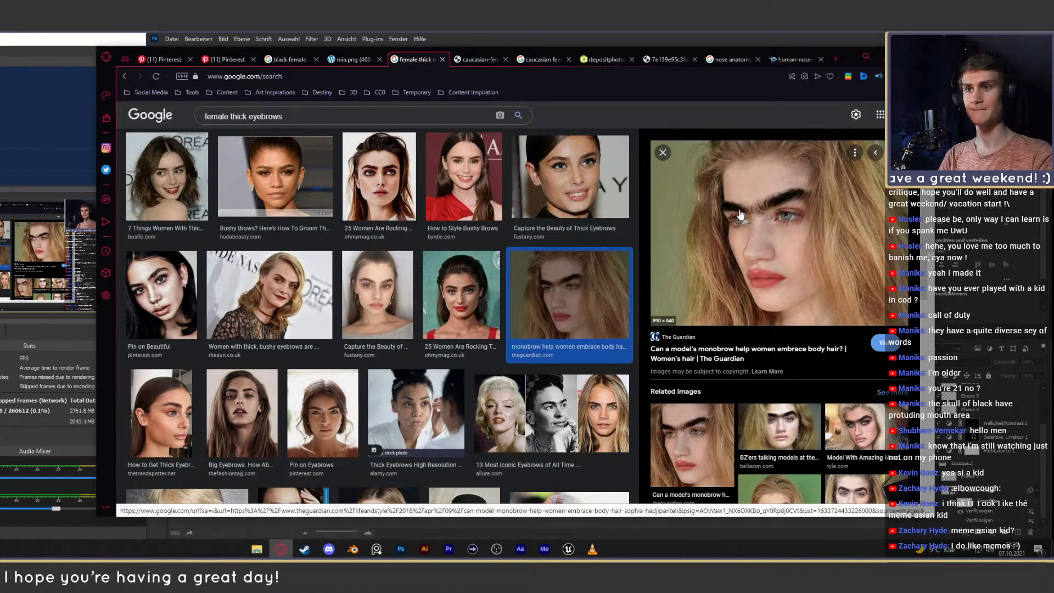
{"action": "left_click", "coordinate": [807, 425]}
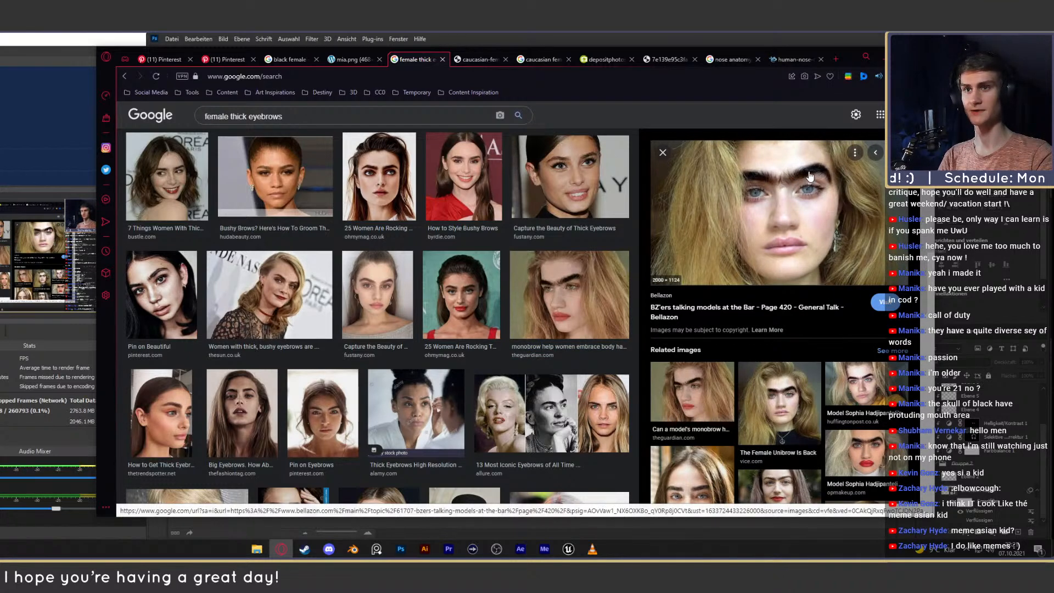
{"action": "left_click", "coordinate": [880, 55]}
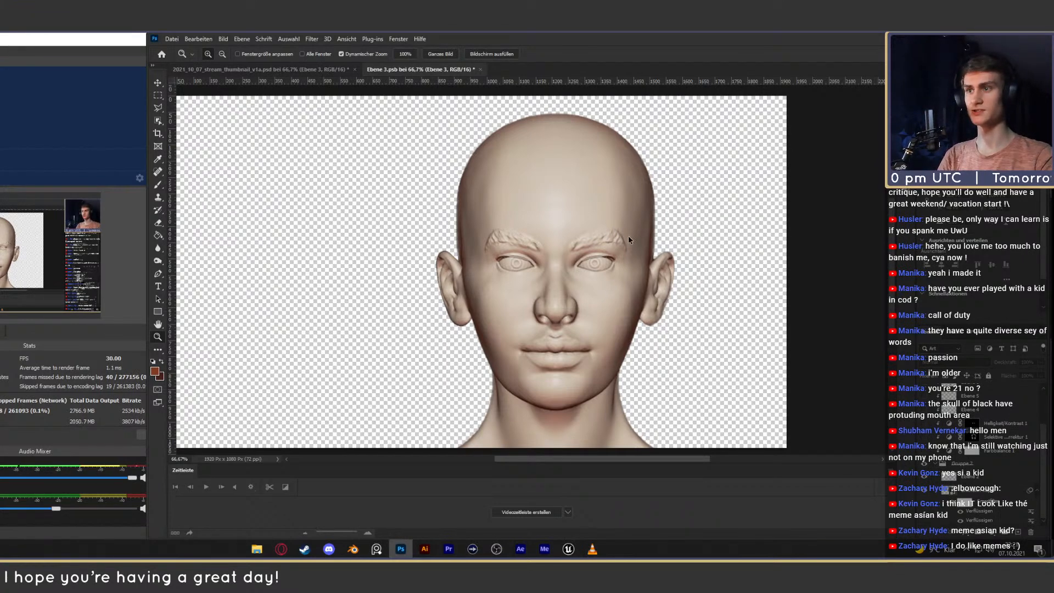
Restore the face edit and prepare a bright red brush at 100% opacity on a new layer.
{"action": "key", "text": "ctrl+z"}
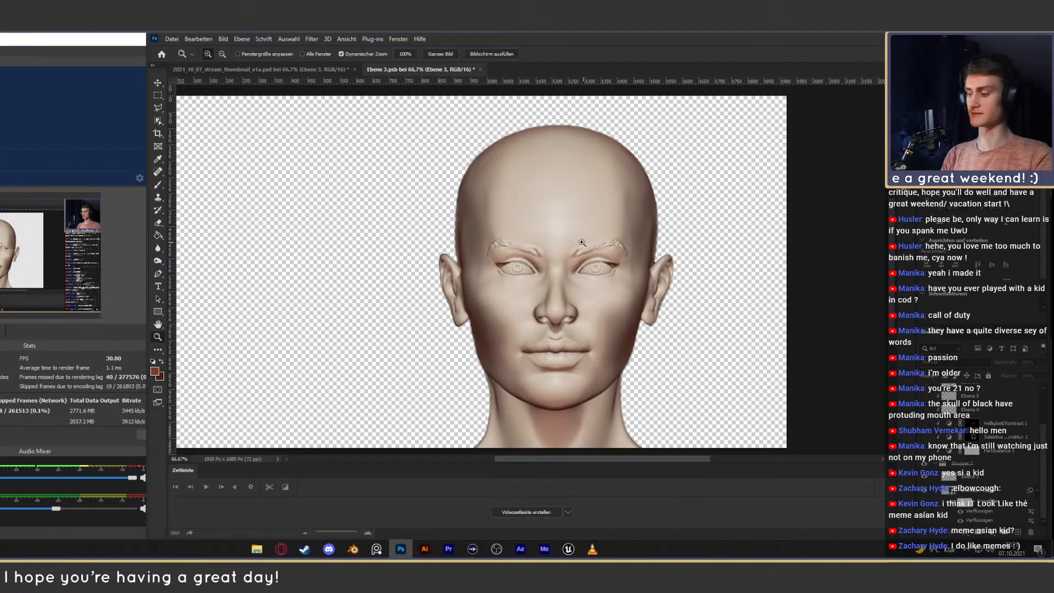
{"action": "scroll", "coordinate": [986, 403], "scroll_direction": "up", "scroll_amount": 3}
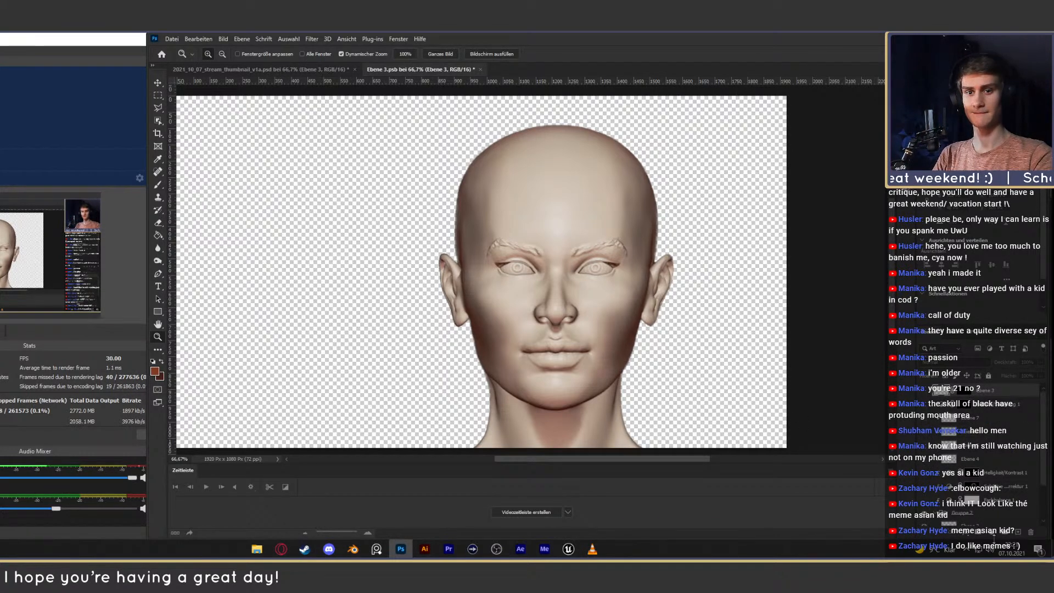
{"action": "left_click", "coordinate": [1017, 532]}
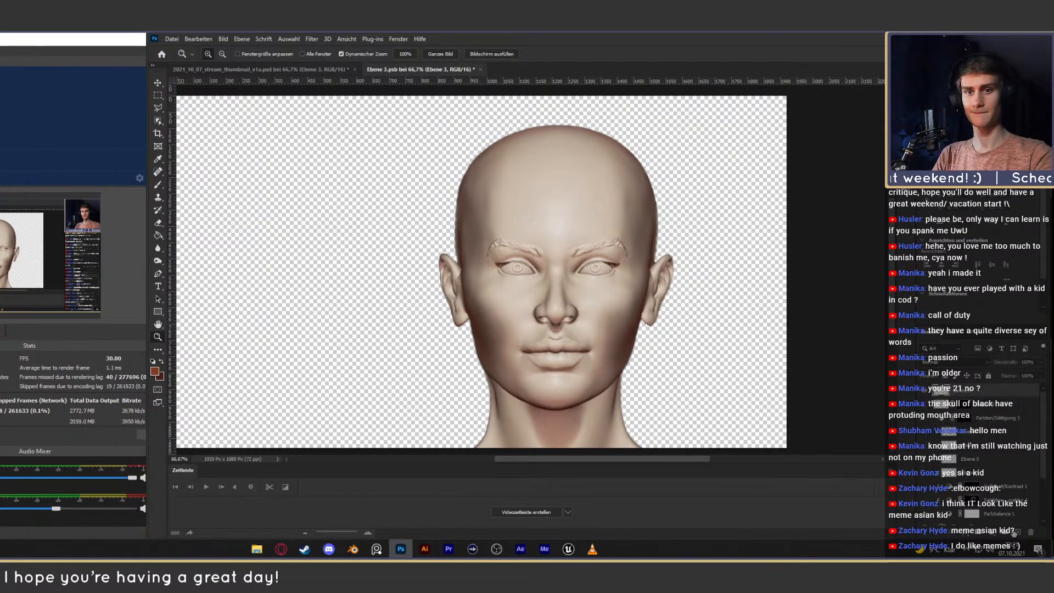
{"action": "left_click", "coordinate": [154, 373]}
{"action": "left_click_drag", "start_coordinate": [705, 158], "coordinate": [702, 96]}
{"action": "key", "text": "Return"}
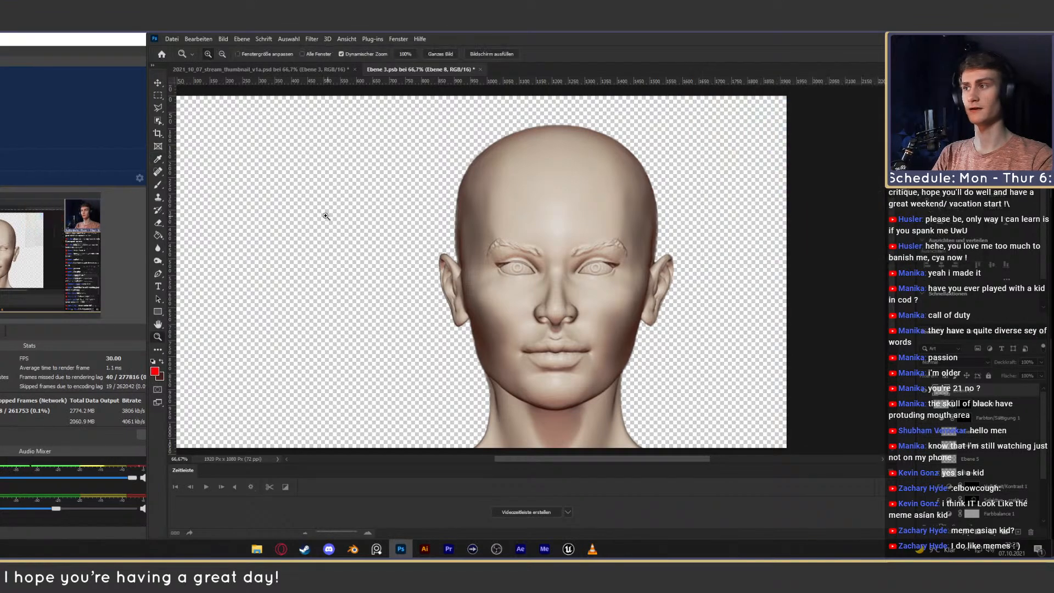
{"action": "key", "text": "z"}
{"action": "key", "text": "b"}
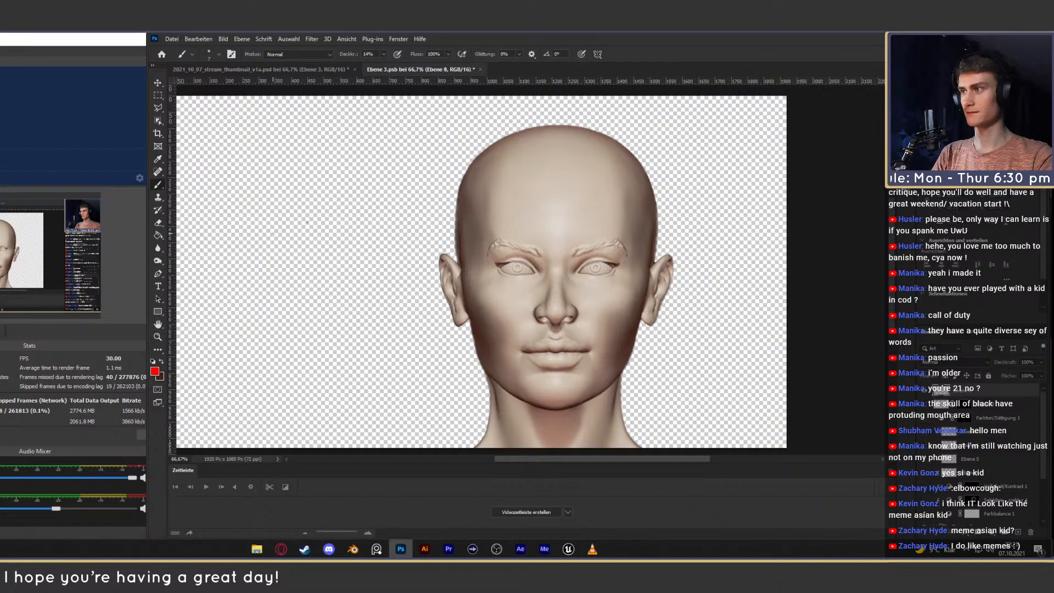
{"action": "mouse_move", "coordinate": [383, 55]}
{"action": "left_mouse_down"}
{"action": "mouse_move", "coordinate": [490, 64]}
{"action": "mouse_move", "coordinate": [658, 52]}
{"action": "left_mouse_up"}
Sketch two red eyebrow outlines stacked beside the head, one with an angled underside and one with a nearly flat underside.
{"action": "mouse_move", "coordinate": [262, 245]}
{"action": "left_mouse_down"}
{"action": "mouse_move", "coordinate": [377, 224]}
{"action": "mouse_move", "coordinate": [409, 264]}
{"action": "left_mouse_up"}
{"action": "mouse_move", "coordinate": [270, 266]}
{"action": "left_mouse_down"}
{"action": "mouse_move", "coordinate": [367, 244]}
{"action": "mouse_move", "coordinate": [409, 264]}
{"action": "left_mouse_up"}
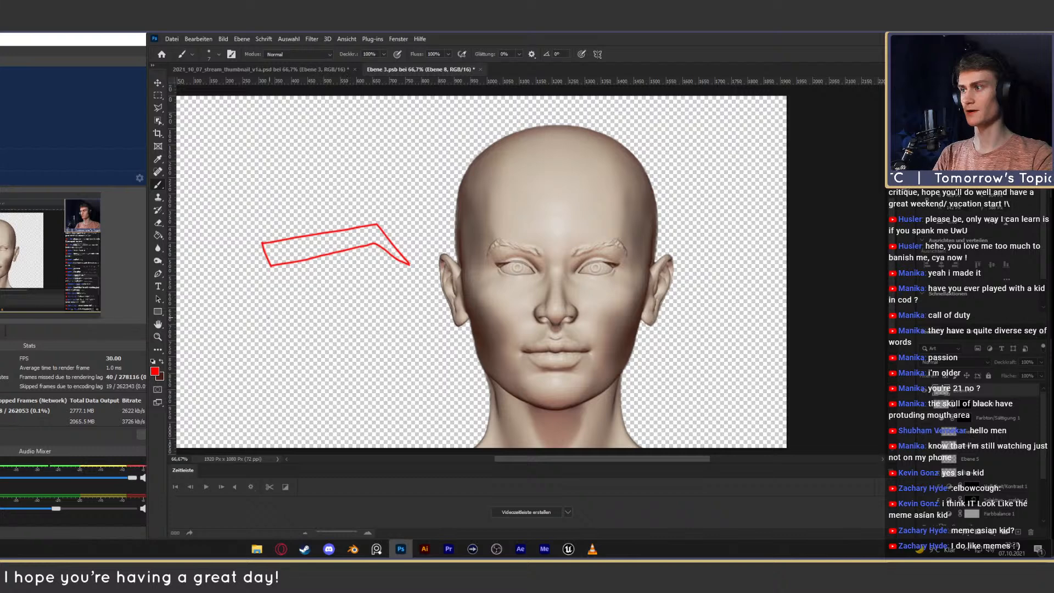
{"action": "mouse_move", "coordinate": [270, 310]}
{"action": "left_mouse_down"}
{"action": "mouse_move", "coordinate": [366, 294]}
{"action": "mouse_move", "coordinate": [415, 333]}
{"action": "left_mouse_up"}
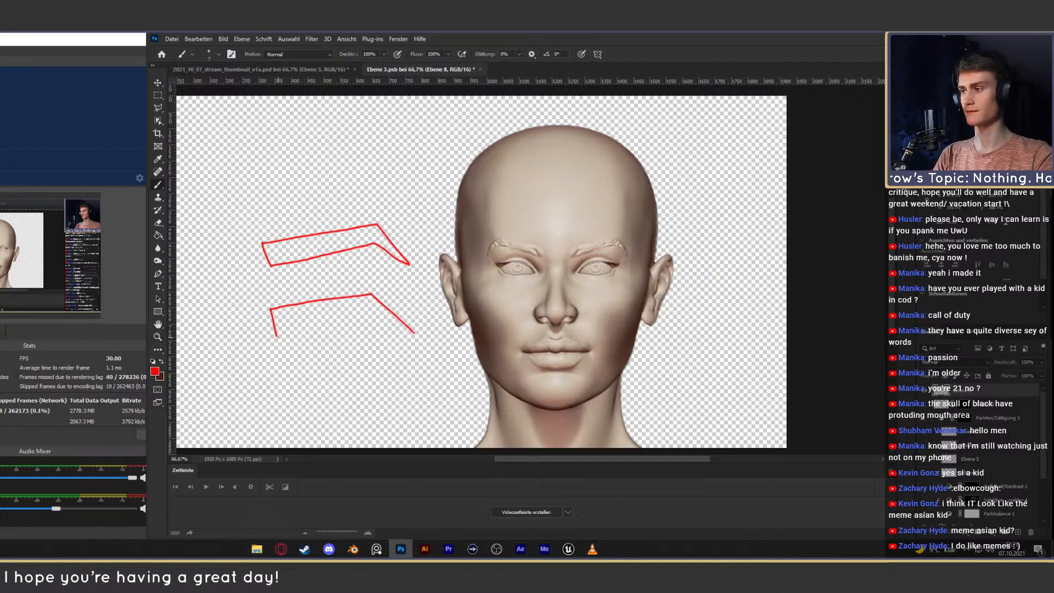
{"action": "left_click_drag", "start_coordinate": [276, 336], "coordinate": [425, 338]}
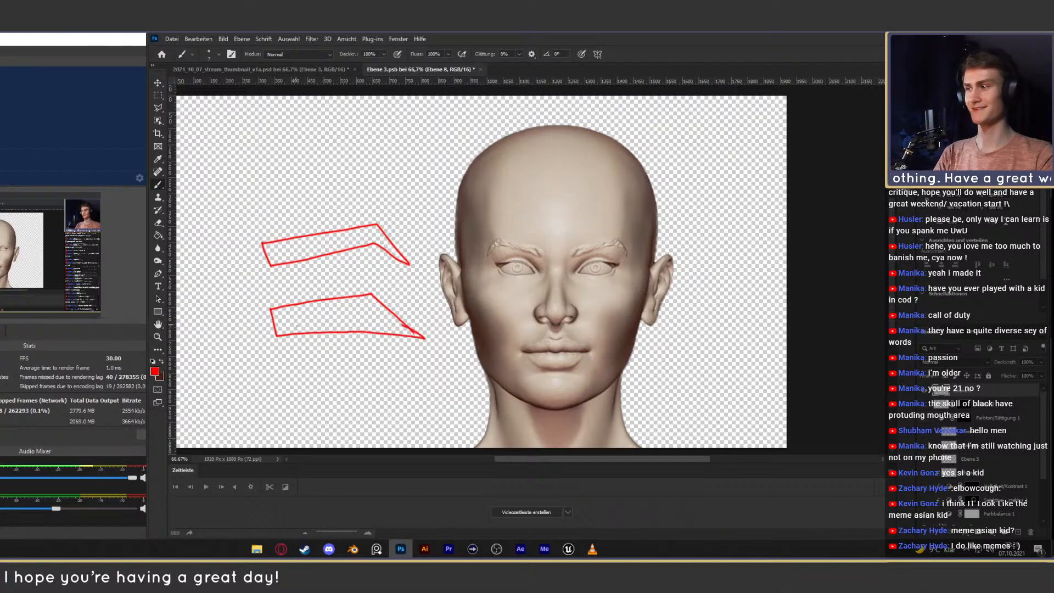
Circle the thick area near the arch of the lower eyebrow sketch and the inner end of the upper one.
{"action": "mouse_move", "coordinate": [352, 309]}
{"action": "left_mouse_down"}
{"action": "mouse_move", "coordinate": [346, 322]}
{"action": "mouse_move", "coordinate": [375, 312]}
{"action": "mouse_move", "coordinate": [364, 305]}
{"action": "mouse_move", "coordinate": [384, 316]}
{"action": "mouse_move", "coordinate": [366, 301]}
{"action": "left_mouse_up"}
{"action": "key", "text": "ctrl+z"}
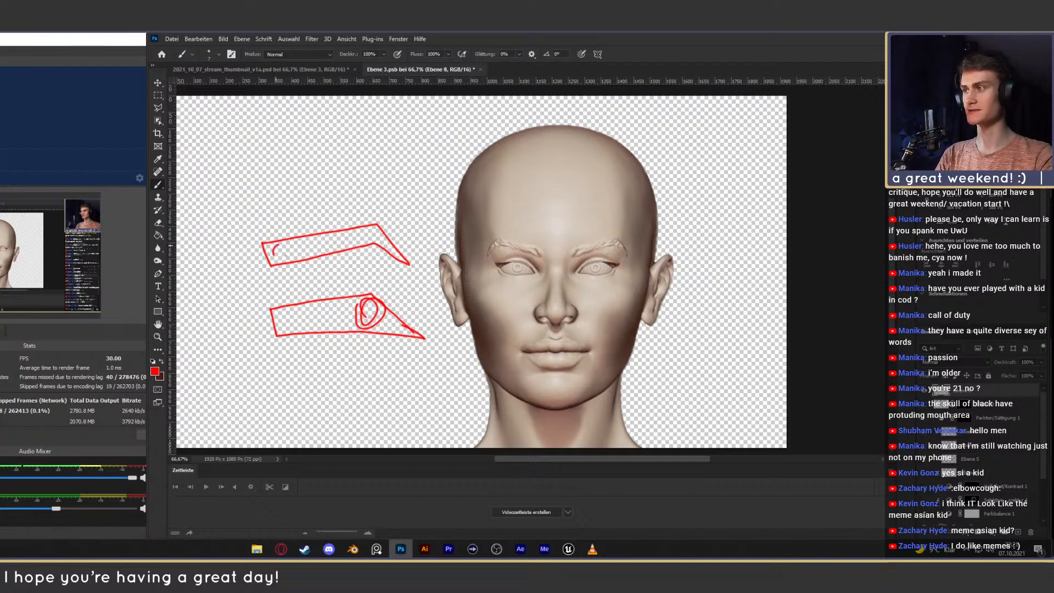
{"action": "left_click_drag", "start_coordinate": [276, 251], "coordinate": [306, 248]}
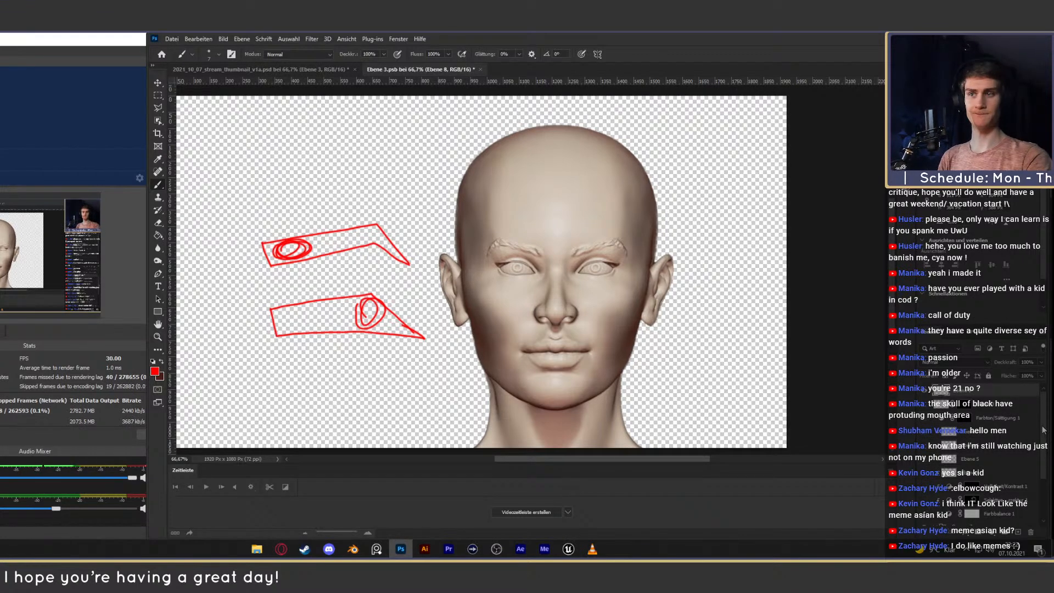
Compare the original and reshaped heads by toggling the Liquify (Verflüssigen) smart filter's visibility, finishing with the reshaped version.
{"action": "scroll", "coordinate": [1042, 430], "scroll_direction": "down", "scroll_amount": 3}
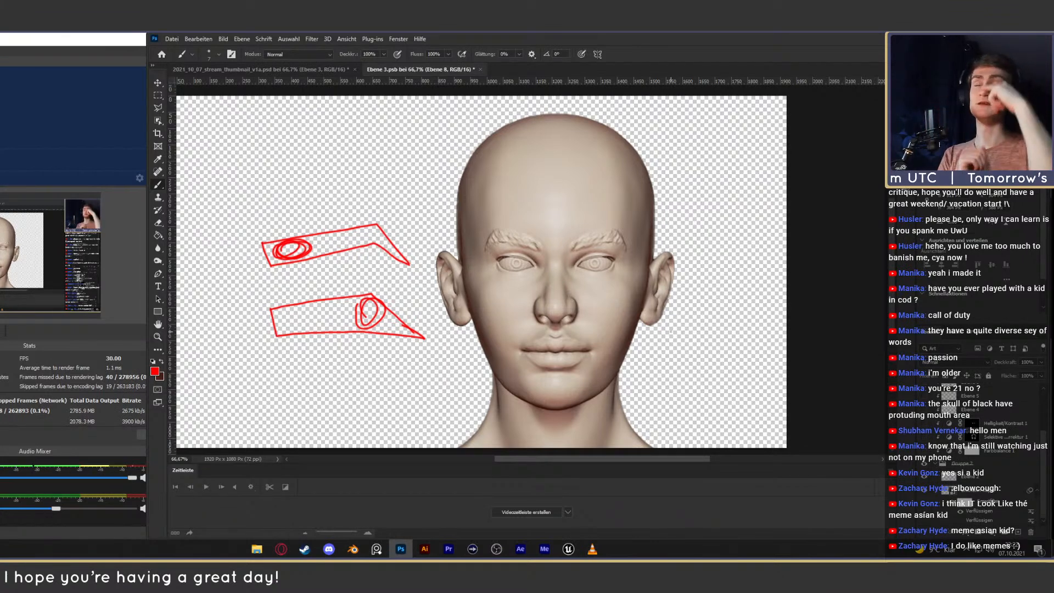
{"action": "left_click", "coordinate": [959, 520]}
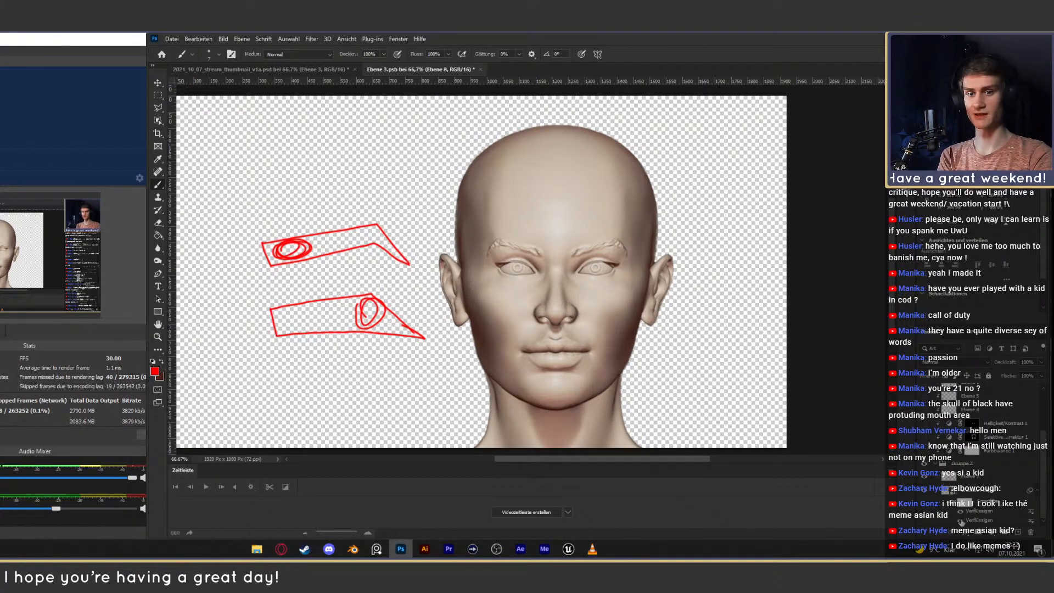
{"action": "left_click", "coordinate": [960, 520]}
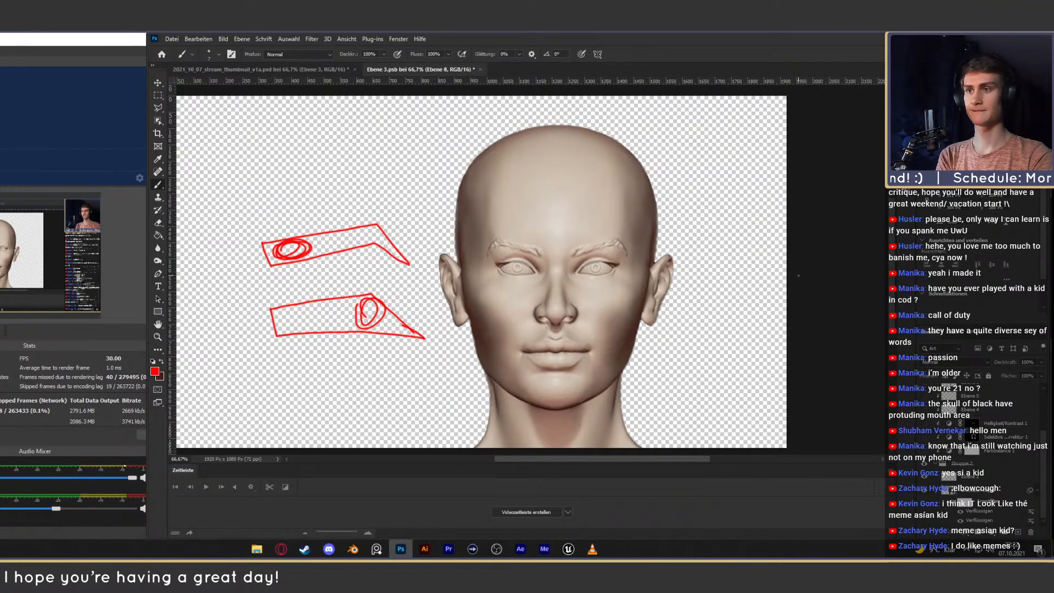
{"action": "left_click_drag", "start_coordinate": [890, 260], "coordinate": [888, 255]}
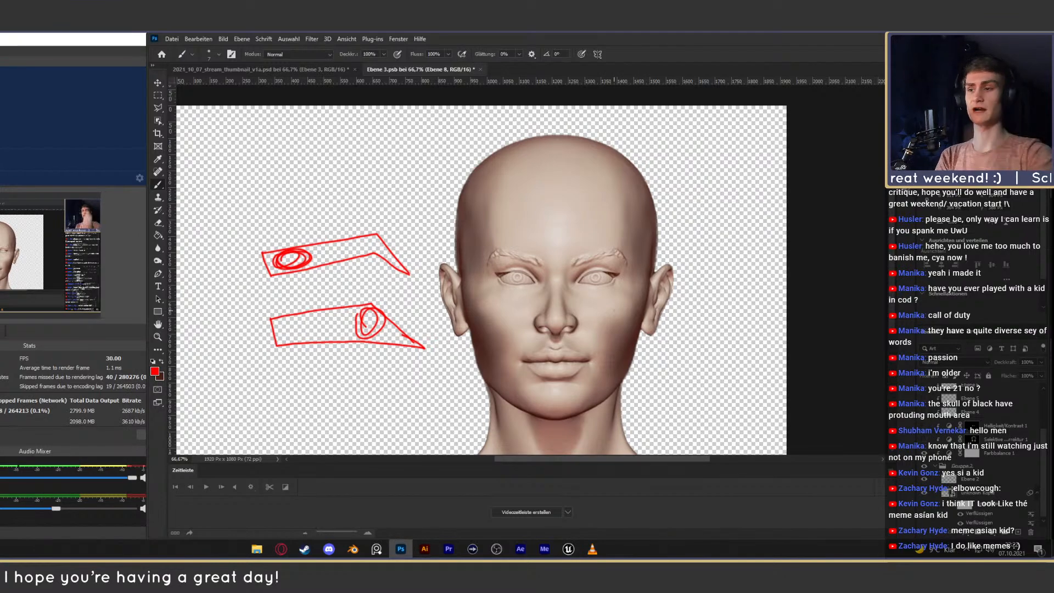
Compare the eyebrow shapes in the Fustany, Inebra, Byrdie, Huda Beauty and Pinterest portraits in the browser, finishing back in Photoshop.
{"action": "left_click", "coordinate": [281, 549]}
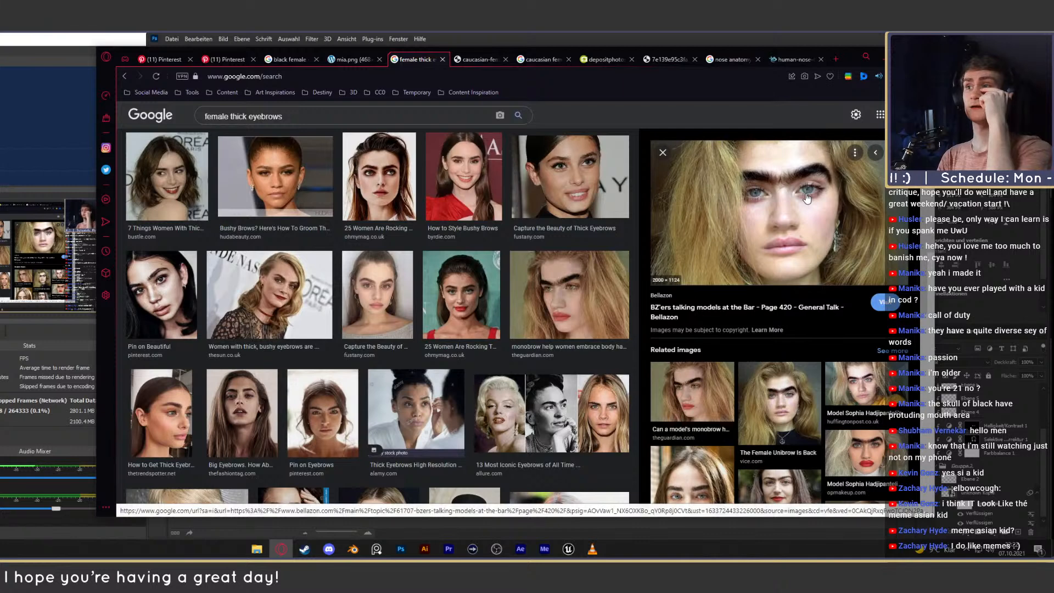
{"action": "left_click", "coordinate": [570, 176]}
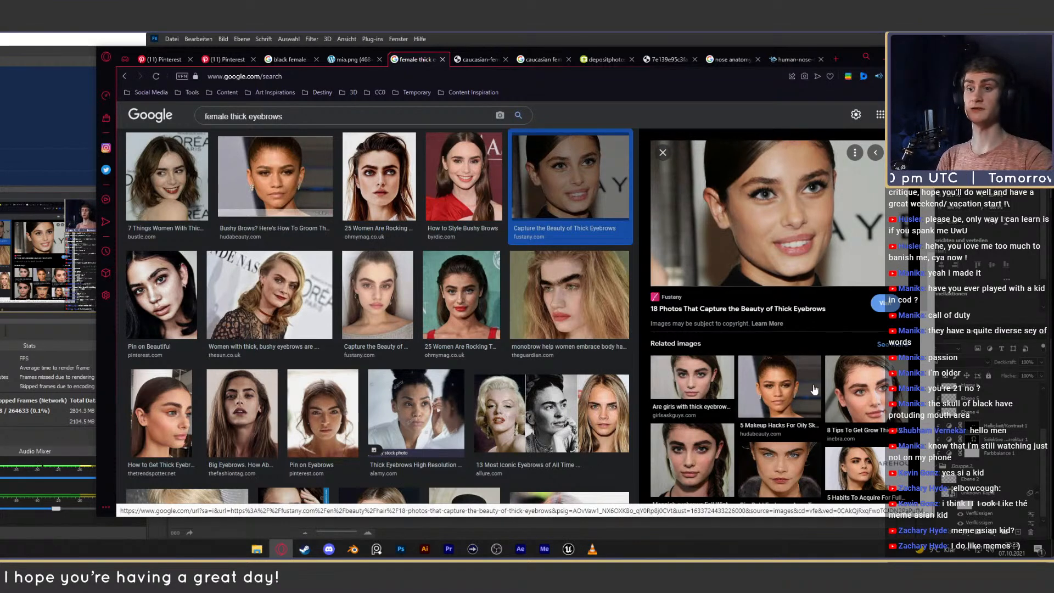
{"action": "left_click", "coordinate": [839, 367]}
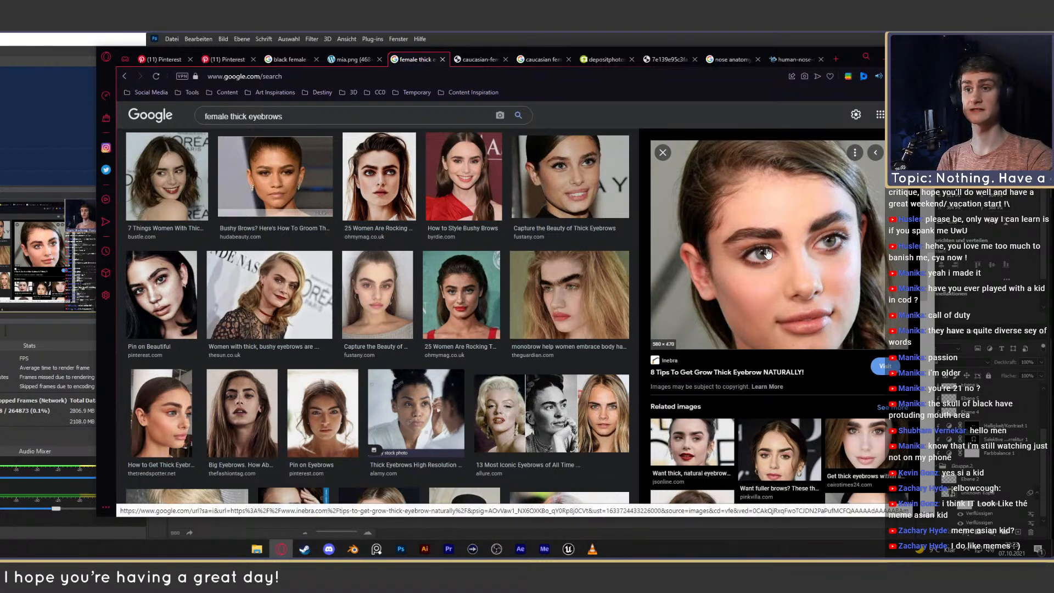
{"action": "left_click", "coordinate": [473, 174]}
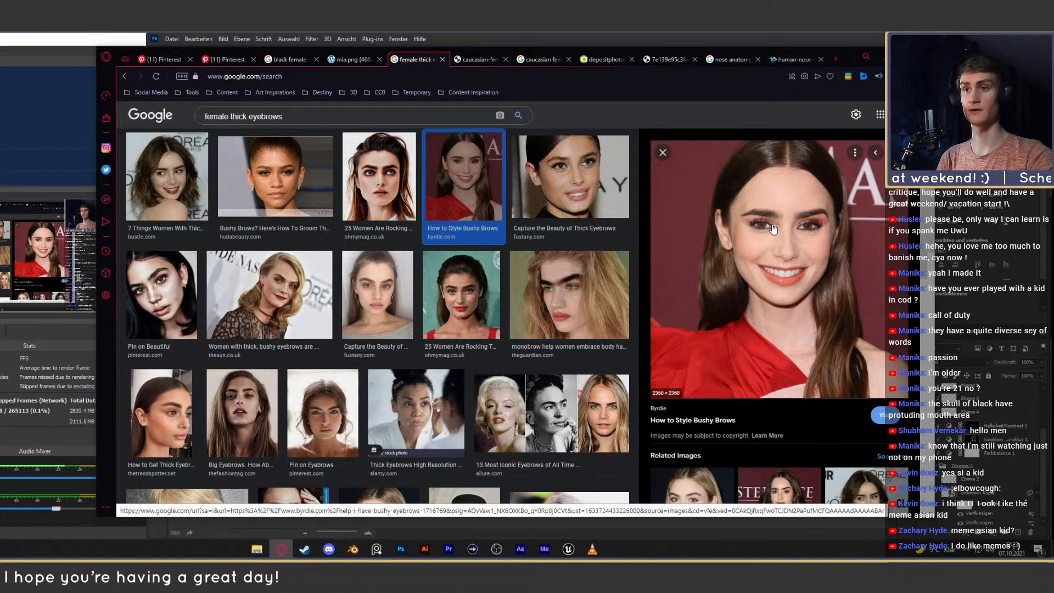
{"action": "left_click", "coordinate": [255, 178]}
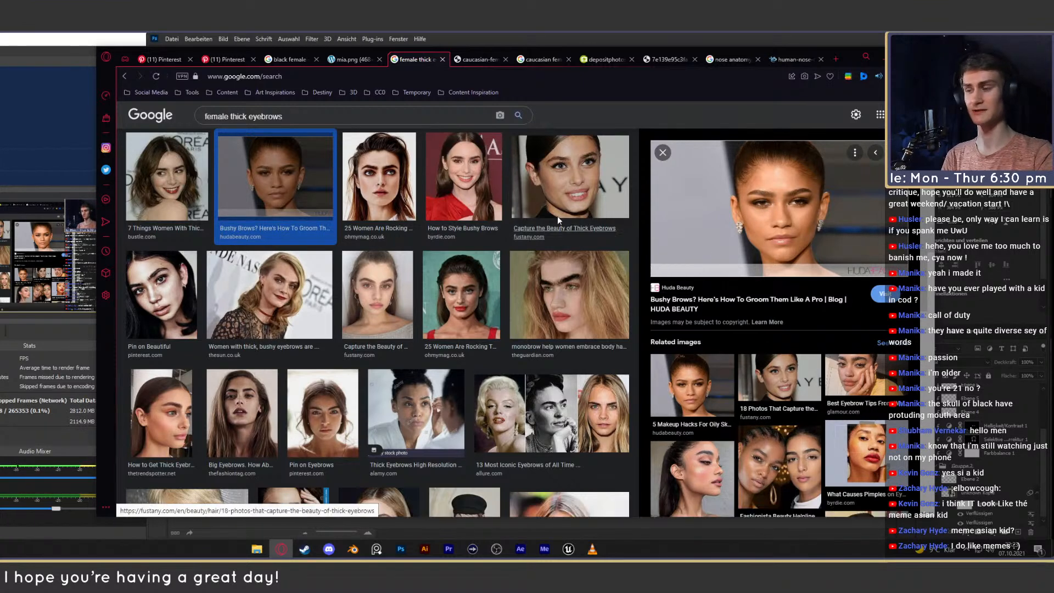
{"action": "left_click", "coordinate": [322, 412]}
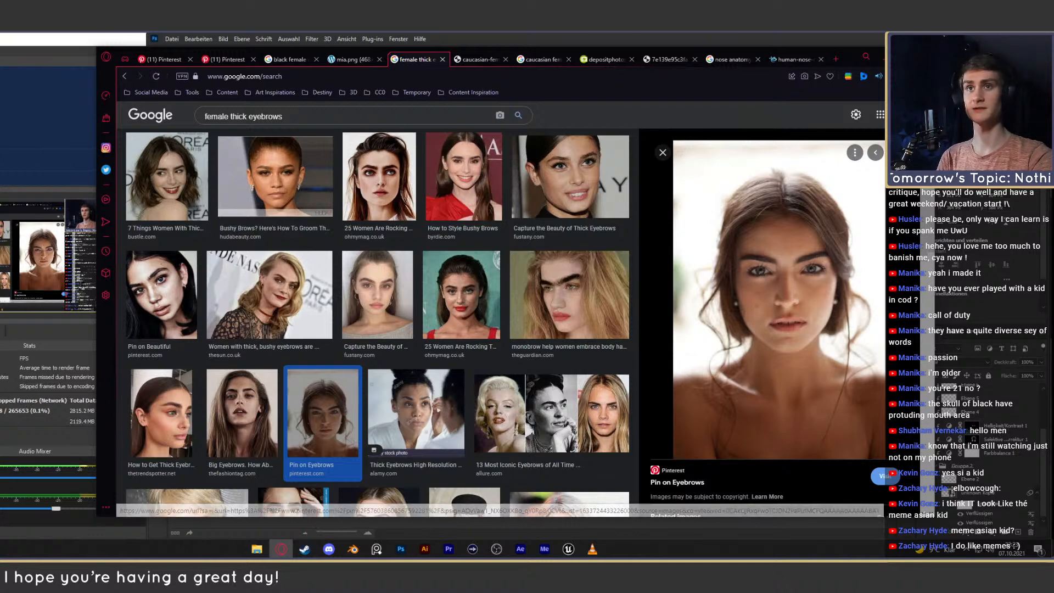
{"action": "key", "text": "alt+Tab"}
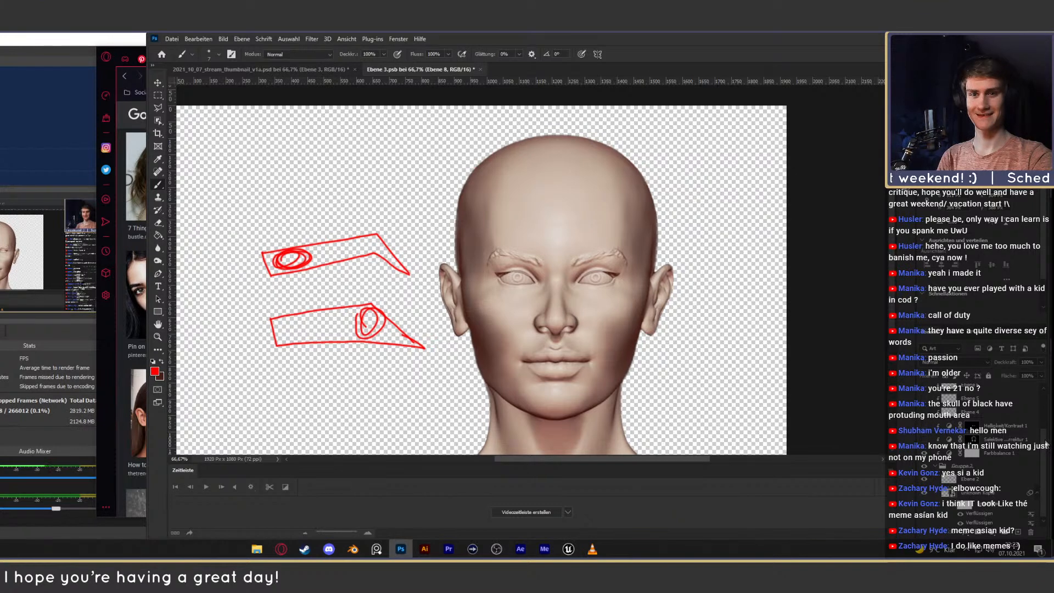
Briefly preview the painted brown eyebrows layer on the head, and make the dark painted eyes layer visible.
{"action": "scroll", "coordinate": [1046, 444], "scroll_direction": "up", "scroll_amount": 2}
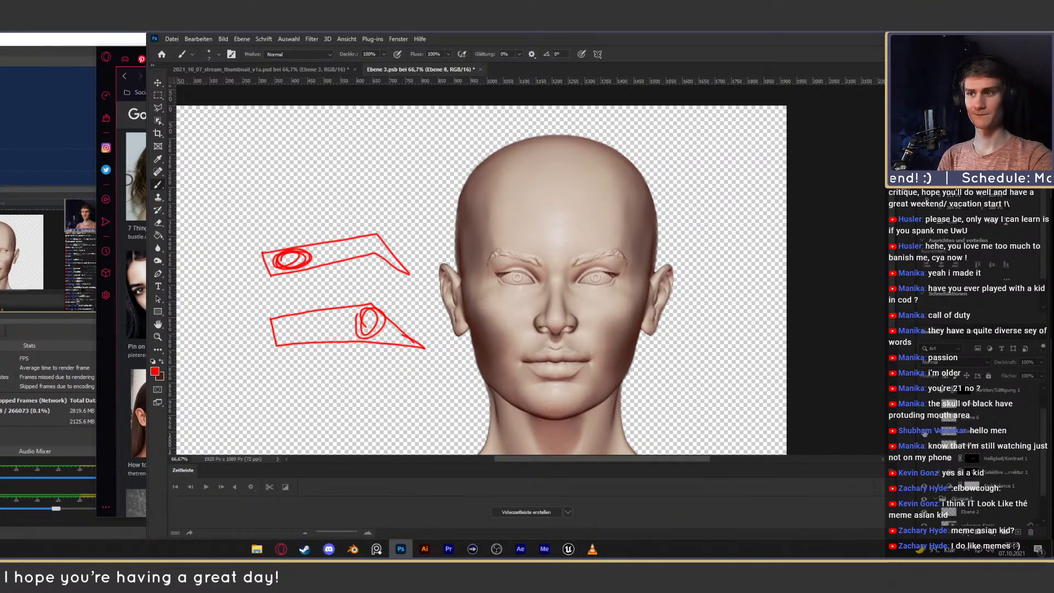
{"action": "left_click", "coordinate": [924, 406]}
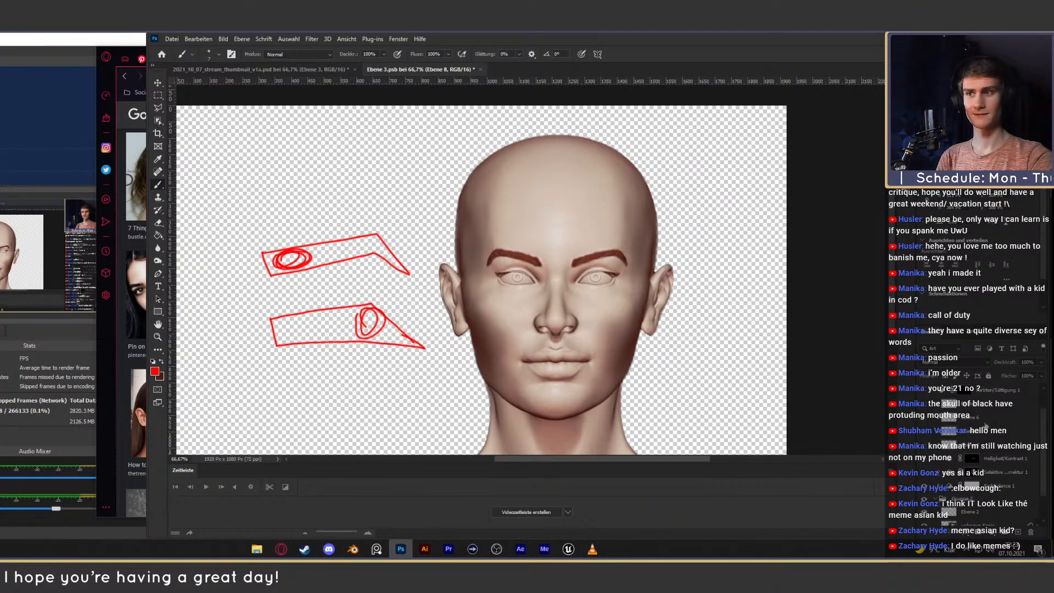
{"action": "left_click", "coordinate": [924, 406]}
{"action": "left_click_drag", "start_coordinate": [1046, 440], "coordinate": [1043, 419]}
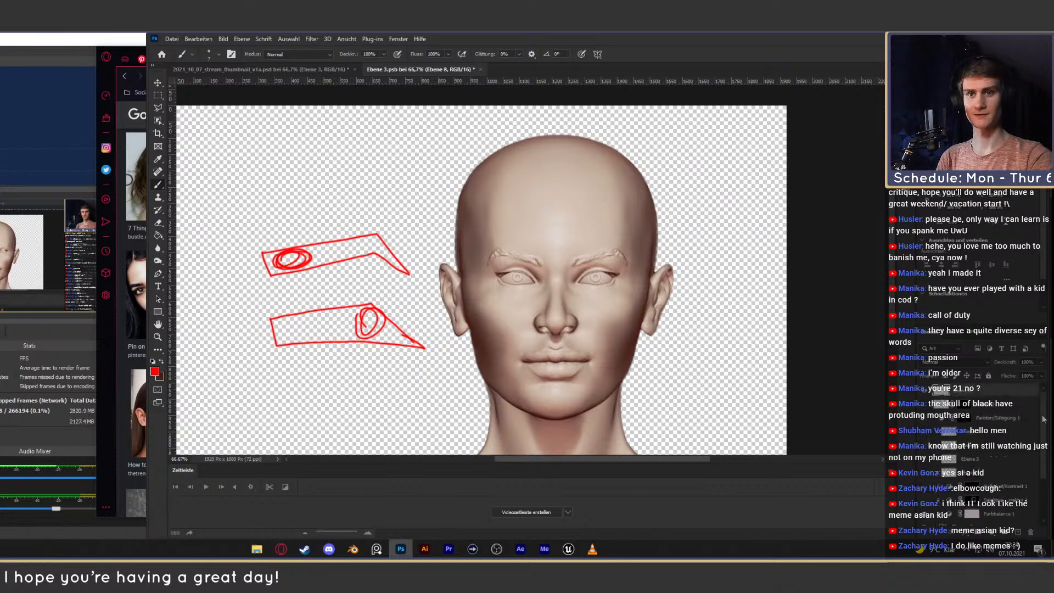
{"action": "left_click", "coordinate": [924, 408]}
{"action": "left_click", "coordinate": [925, 407]}
{"action": "left_click", "coordinate": [925, 407]}
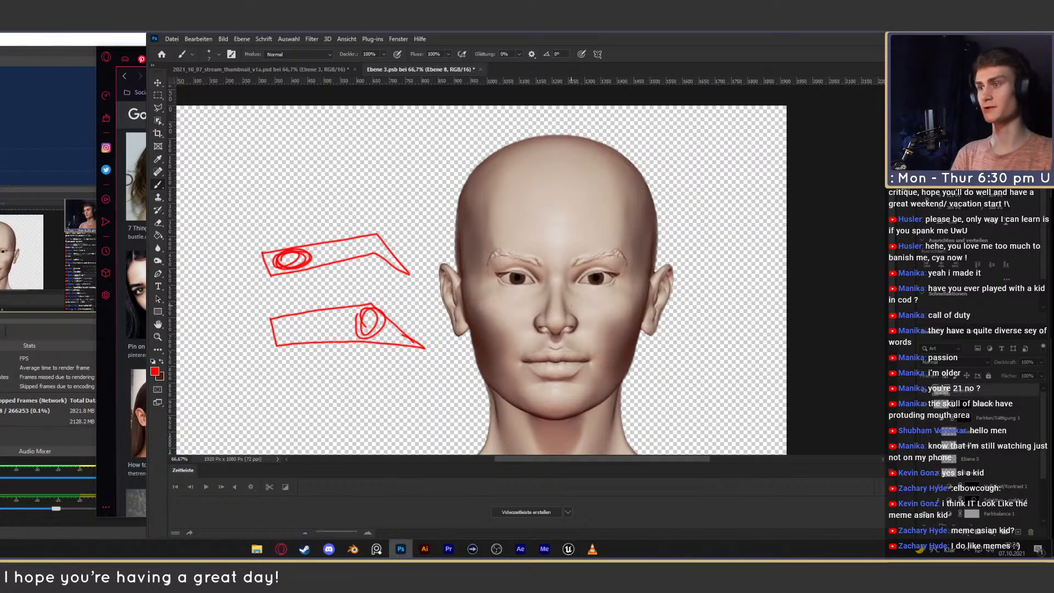
Examine the face up close and compare it with and without the painted eyes, leaving the eyes visible.
{"action": "key", "text": "z"}
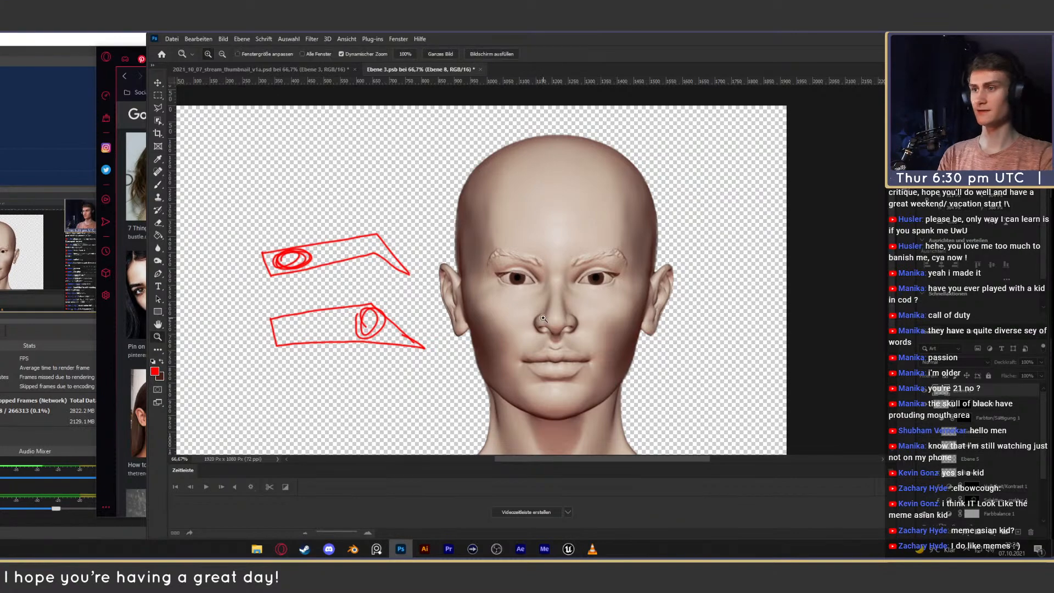
{"action": "left_click_drag", "start_coordinate": [538, 317], "coordinate": [594, 331]}
{"action": "key", "text": "space"}
{"action": "left_click_drag", "start_coordinate": [594, 331], "coordinate": [571, 285]}
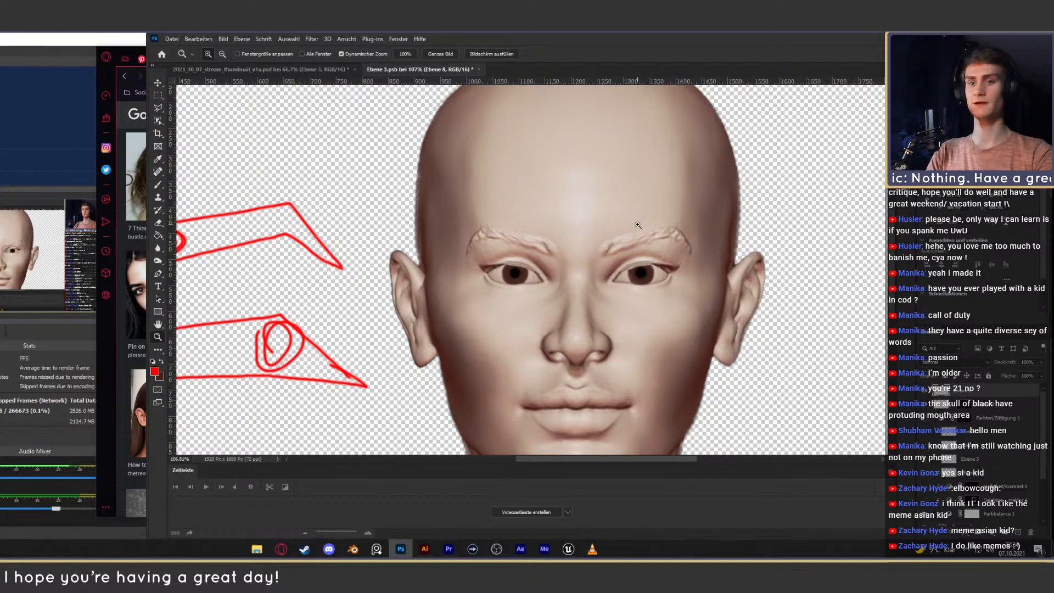
{"action": "left_click_drag", "start_coordinate": [584, 321], "coordinate": [602, 306]}
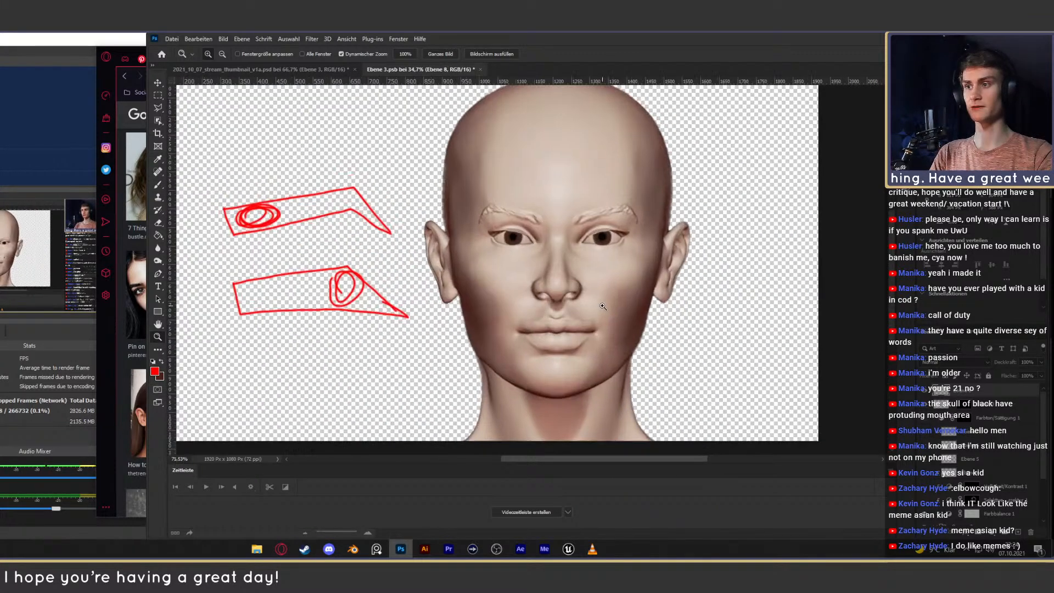
{"action": "left_click", "coordinate": [925, 405]}
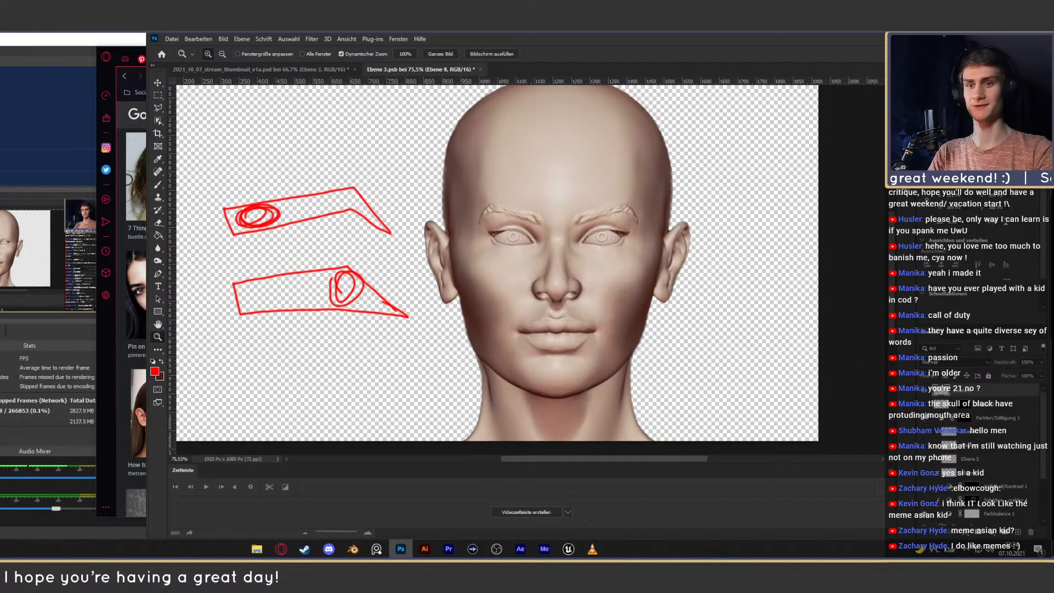
{"action": "left_click", "coordinate": [925, 405]}
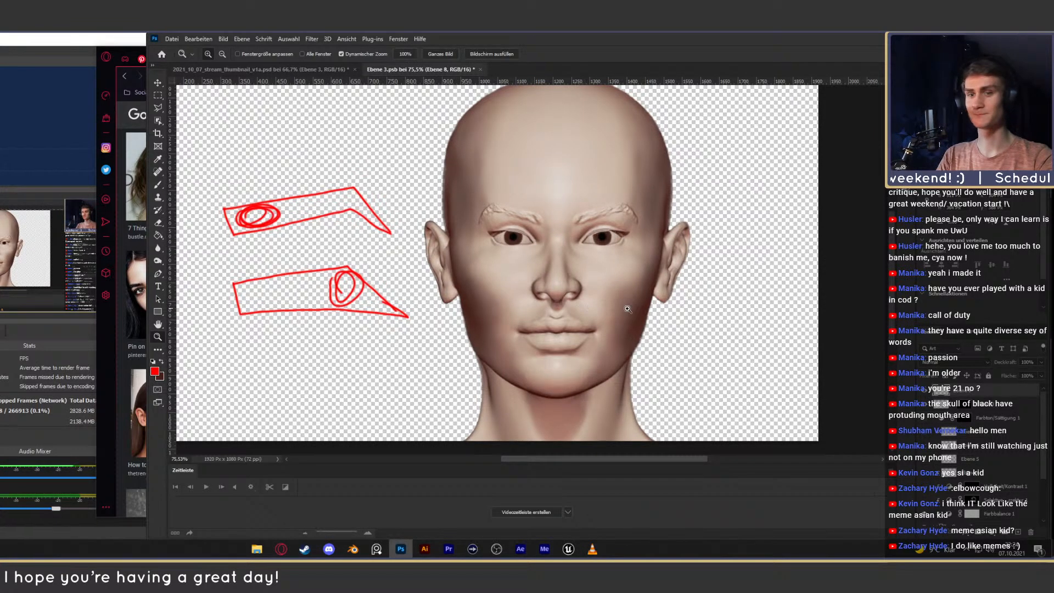
{"action": "left_click_drag", "start_coordinate": [1045, 408], "coordinate": [1047, 461]}
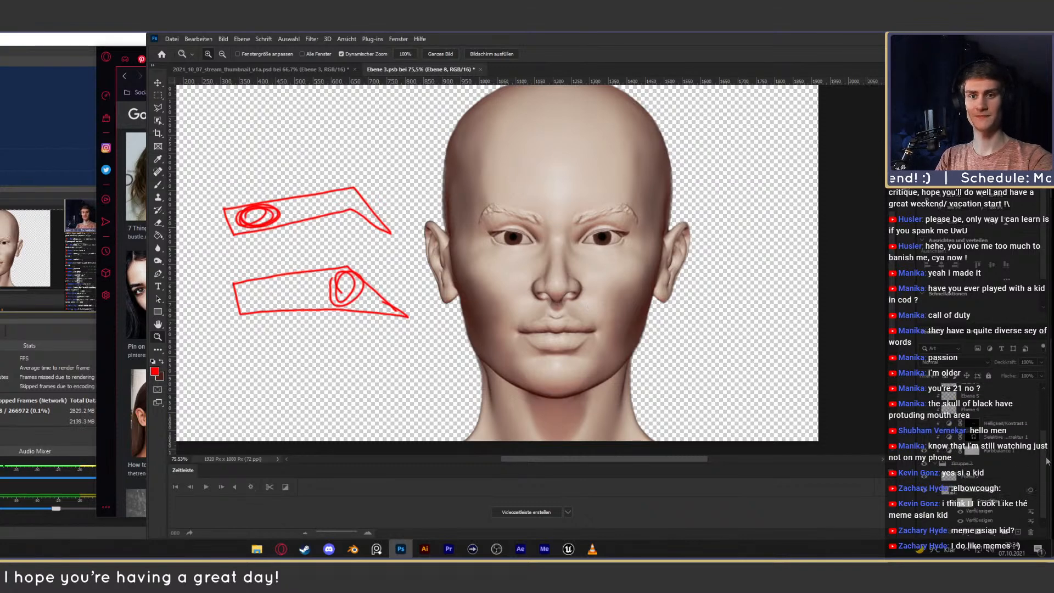
Make the selective colour (Selektive Farbkorrektur 2) and Helligkeit/Kontrast 1 adjustments visible on the head, briefly comparing their effect.
{"action": "left_click", "coordinate": [924, 438]}
{"action": "left_click", "coordinate": [925, 438]}
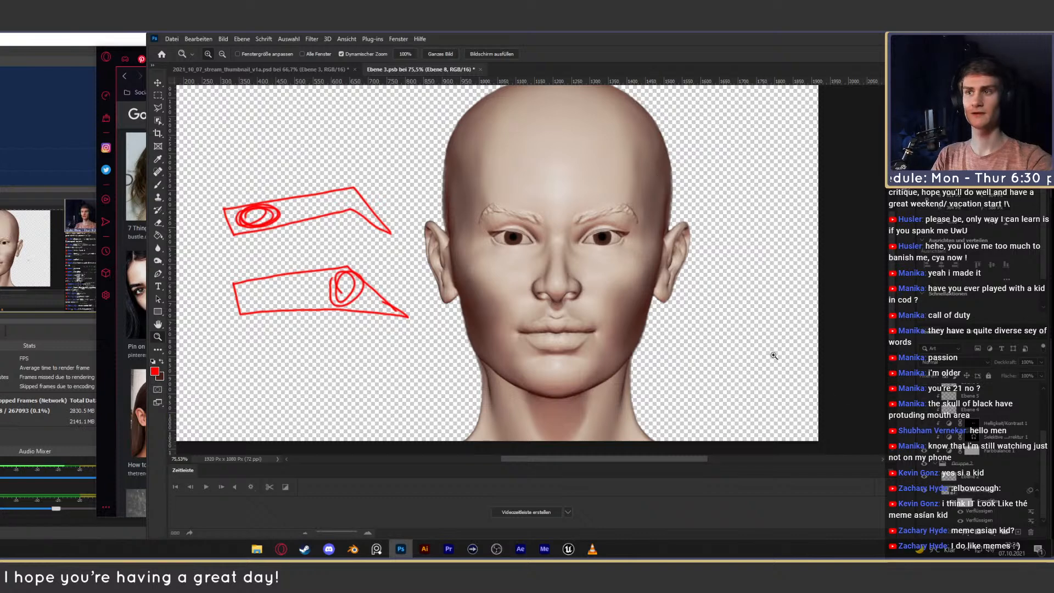
{"action": "left_click", "coordinate": [924, 438]}
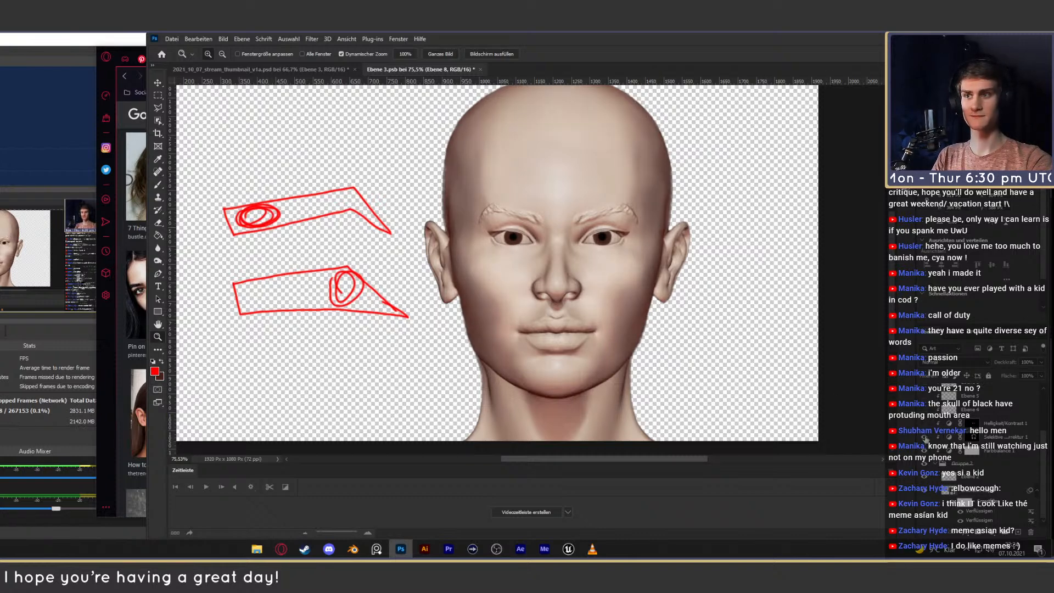
{"action": "left_click", "coordinate": [925, 424]}
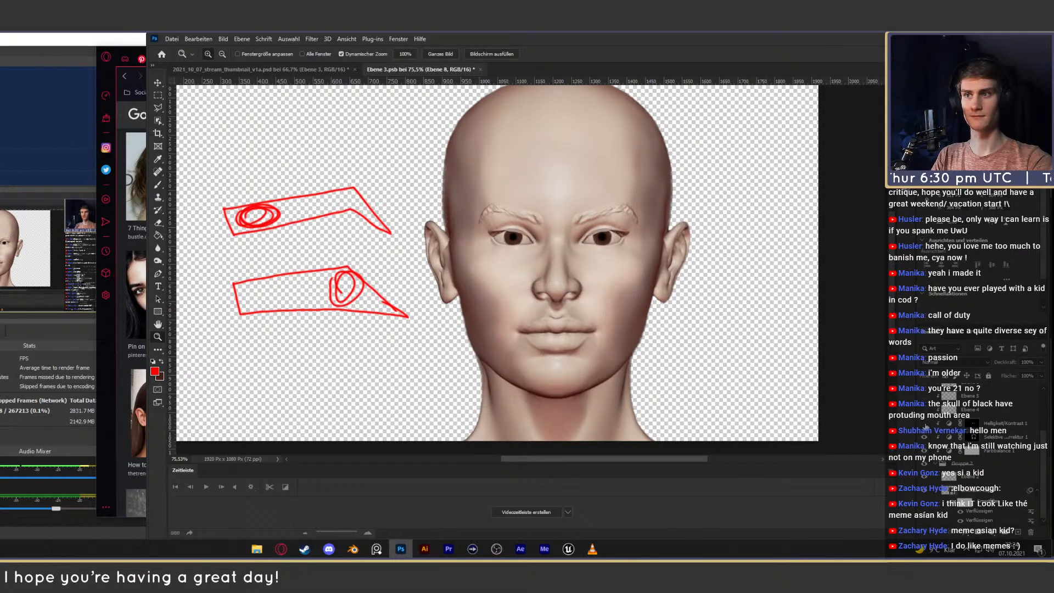
{"action": "left_click", "coordinate": [926, 424]}
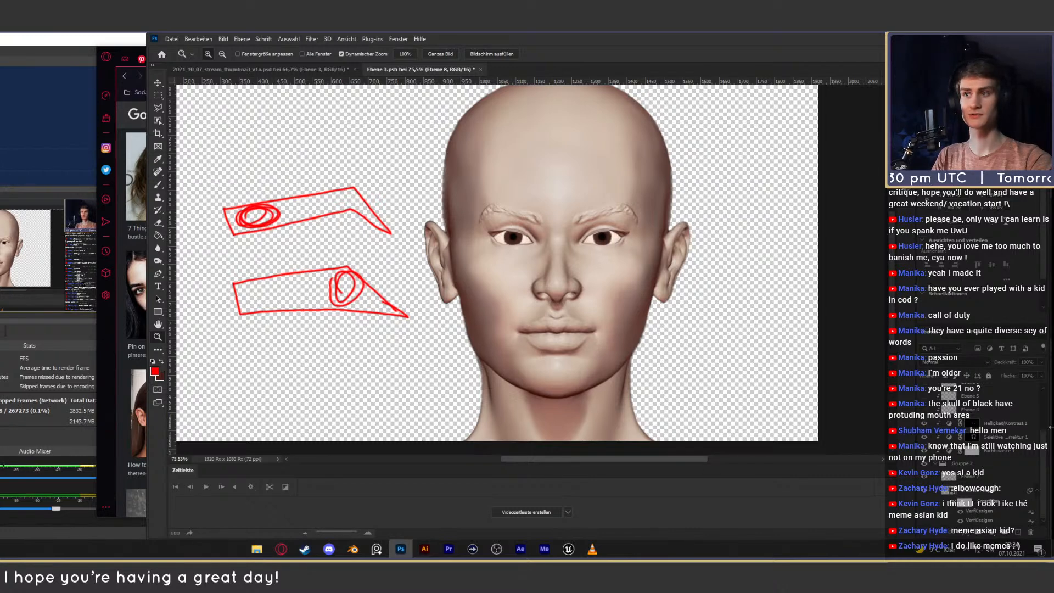
Make the painted eyeliner, the blush and lip colour, and the brown eyebrow layers visible on the face.
{"action": "left_click_drag", "start_coordinate": [1046, 449], "coordinate": [1043, 411]}
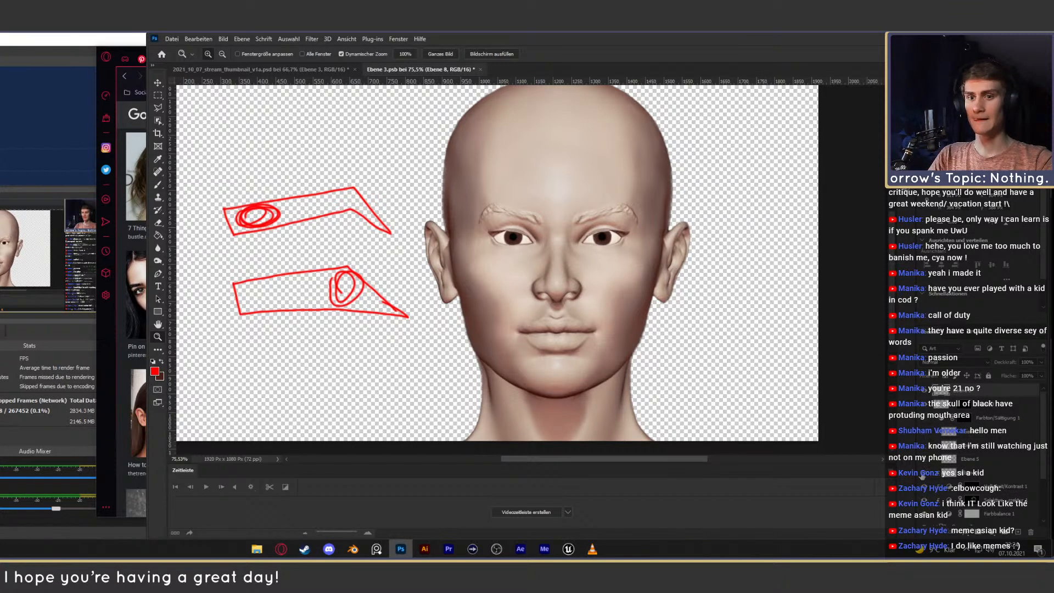
{"action": "left_click", "coordinate": [949, 476], "text": "ctrl"}
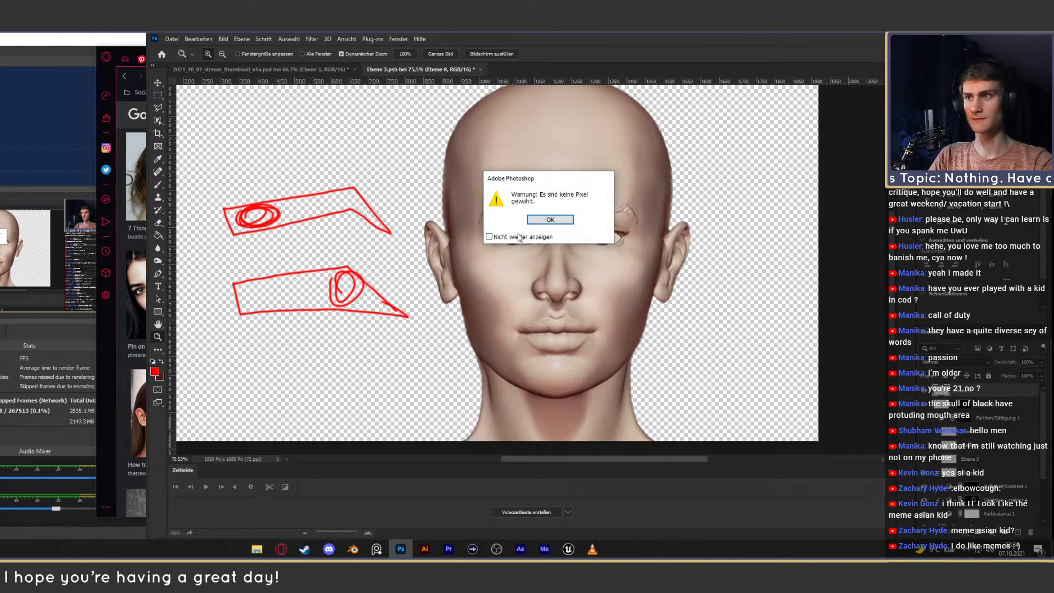
{"action": "left_click", "coordinate": [550, 219]}
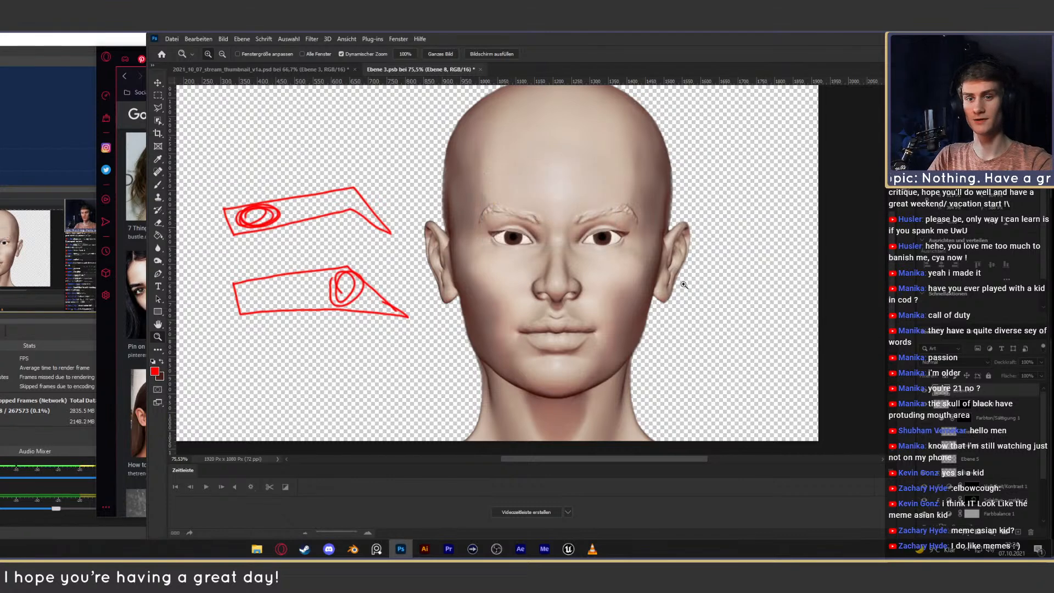
{"action": "left_click", "coordinate": [927, 465]}
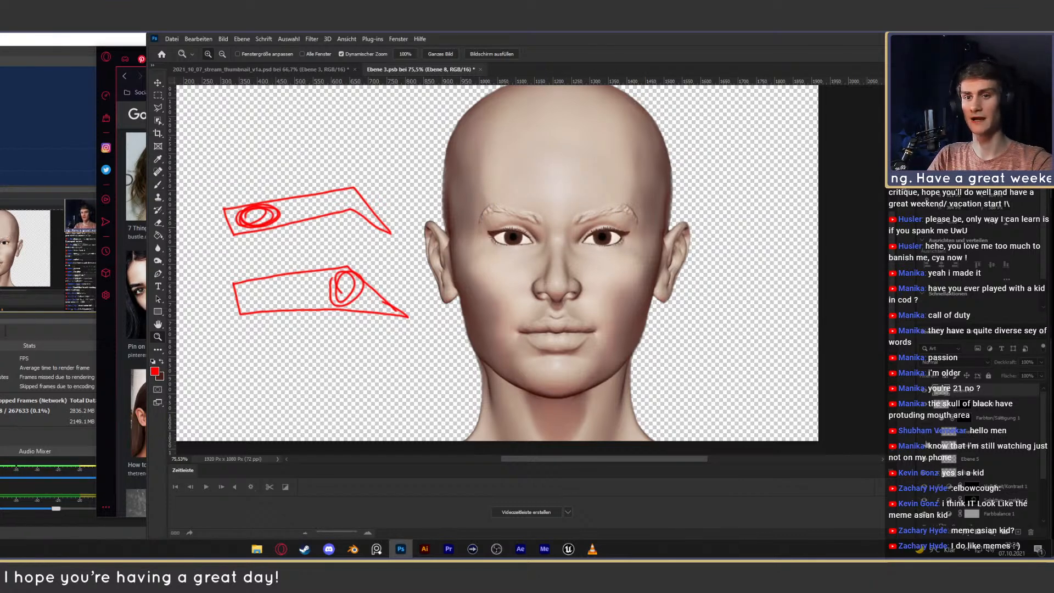
{"action": "left_click", "coordinate": [923, 449]}
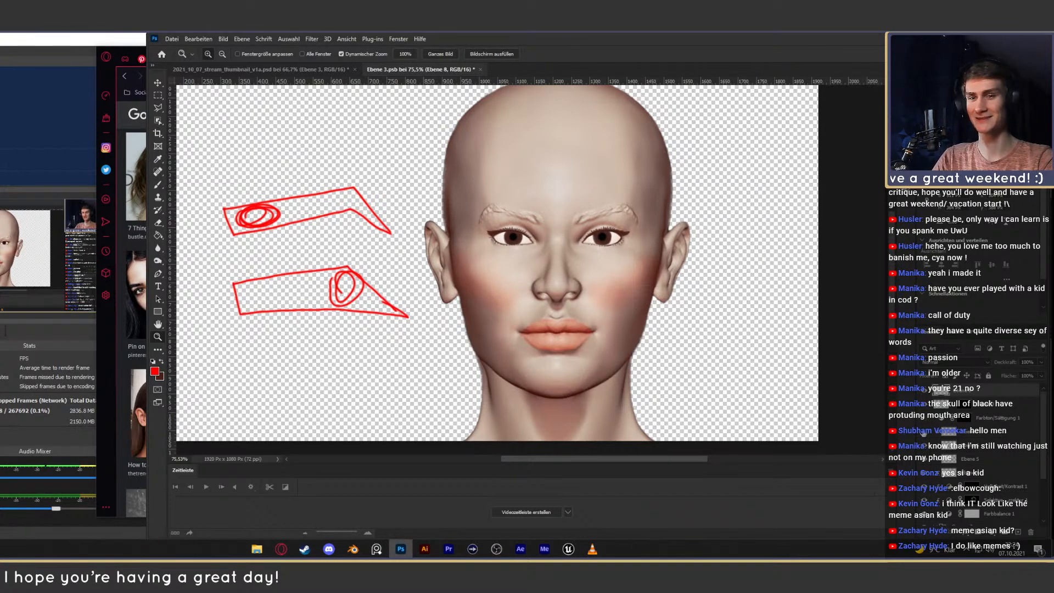
{"action": "left_click", "coordinate": [925, 434]}
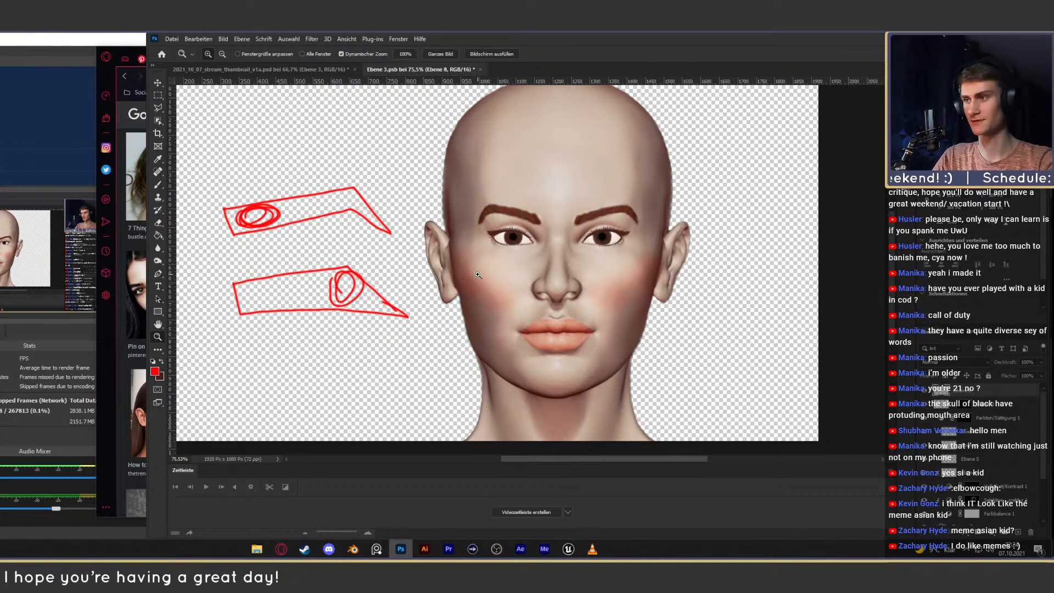
Switch to Blender and start a new file, discarding the changes to the current untitled scene.
{"action": "left_click_drag", "start_coordinate": [475, 273], "coordinate": [441, 277]}
{"action": "left_click", "coordinate": [158, 84]}
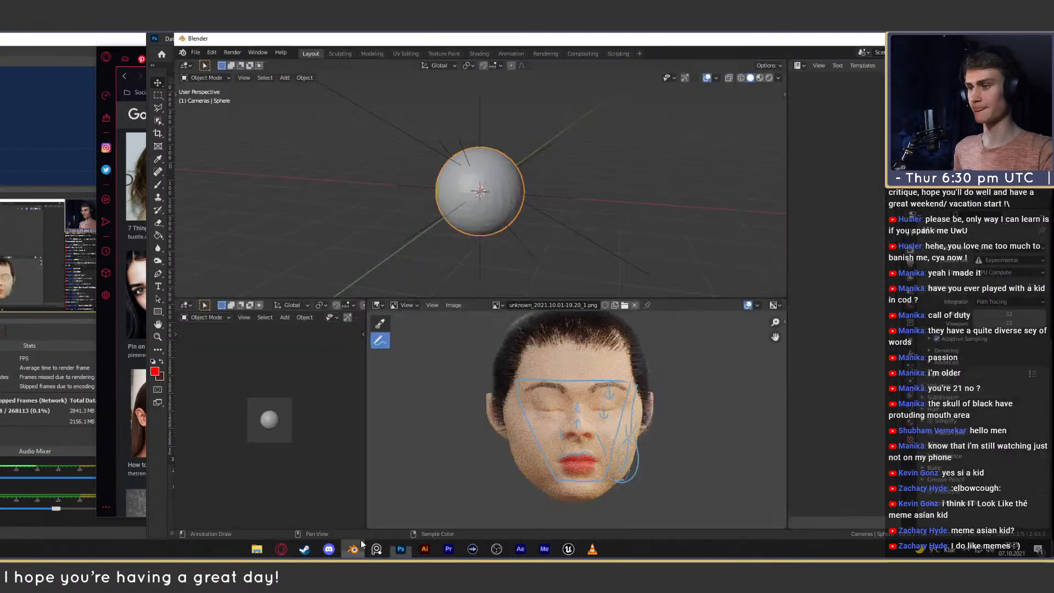
{"action": "left_click", "coordinate": [352, 548]}
{"action": "left_click", "coordinate": [202, 55]}
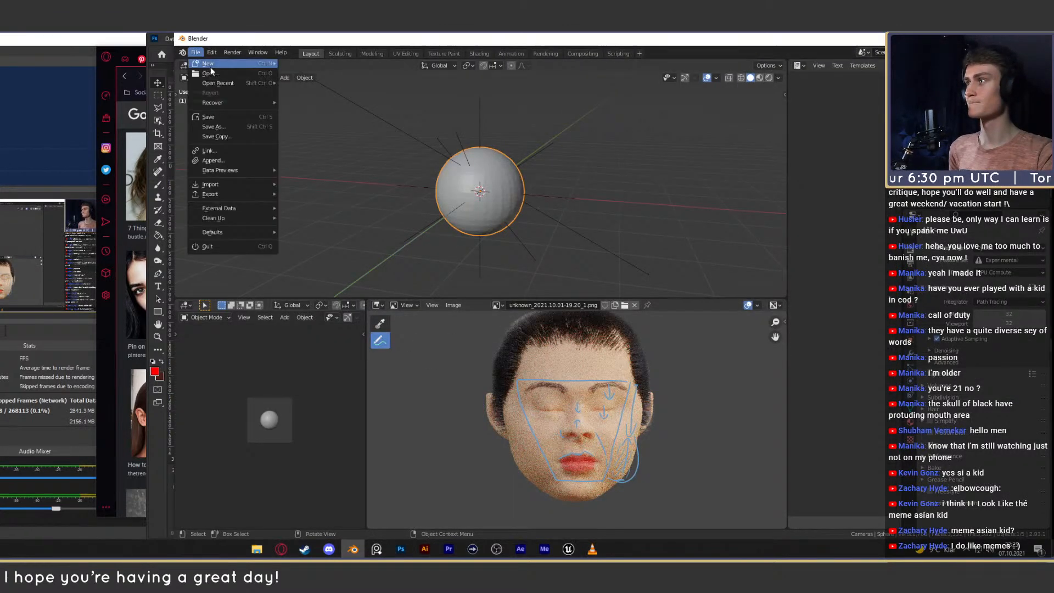
{"action": "left_click", "coordinate": [195, 52]}
{"action": "mouse_move", "coordinate": [237, 68]}
{"action": "left_click", "coordinate": [302, 64]}
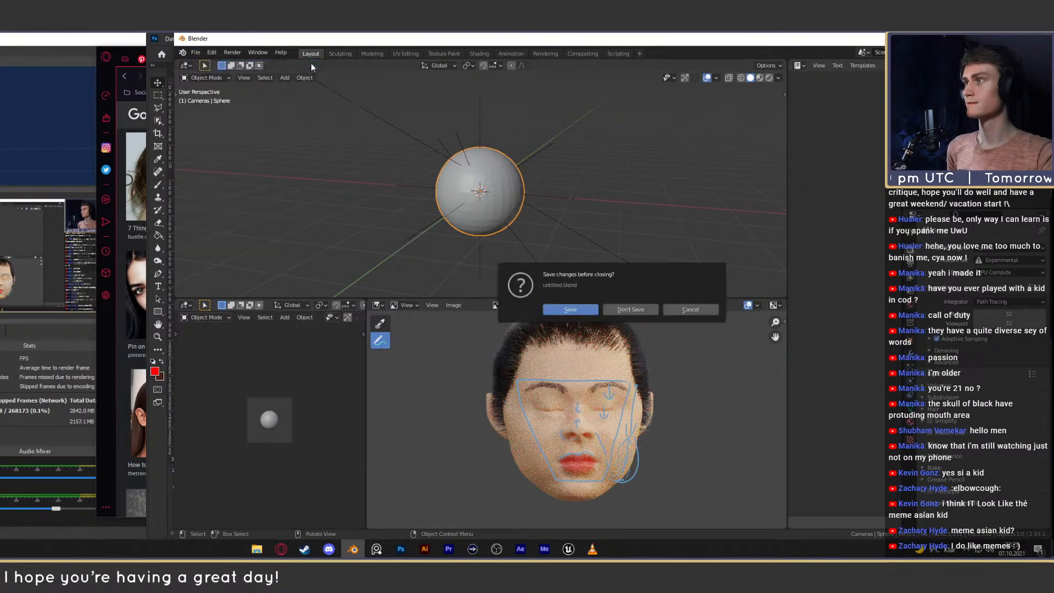
{"action": "left_click", "coordinate": [632, 310]}
Append the h1 collection from the submitted file "i made dis.blend" in the Blender project folder.
{"action": "mouse_move", "coordinate": [261, 554]}
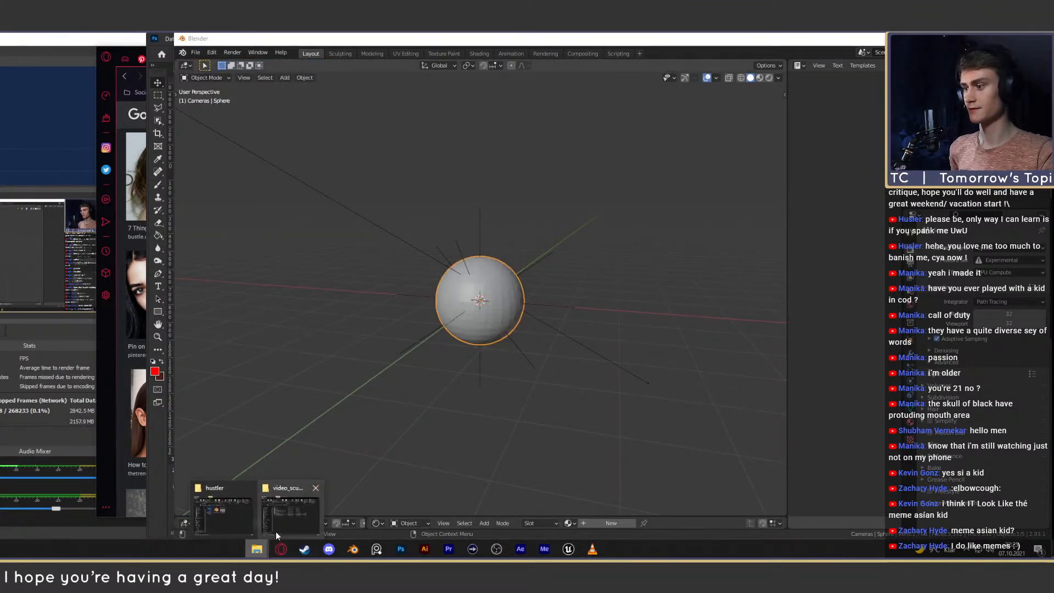
{"action": "left_click", "coordinate": [294, 505]}
{"action": "left_click_drag", "start_coordinate": [573, 165], "coordinate": [558, 446]}
{"action": "left_click", "coordinate": [509, 472]}
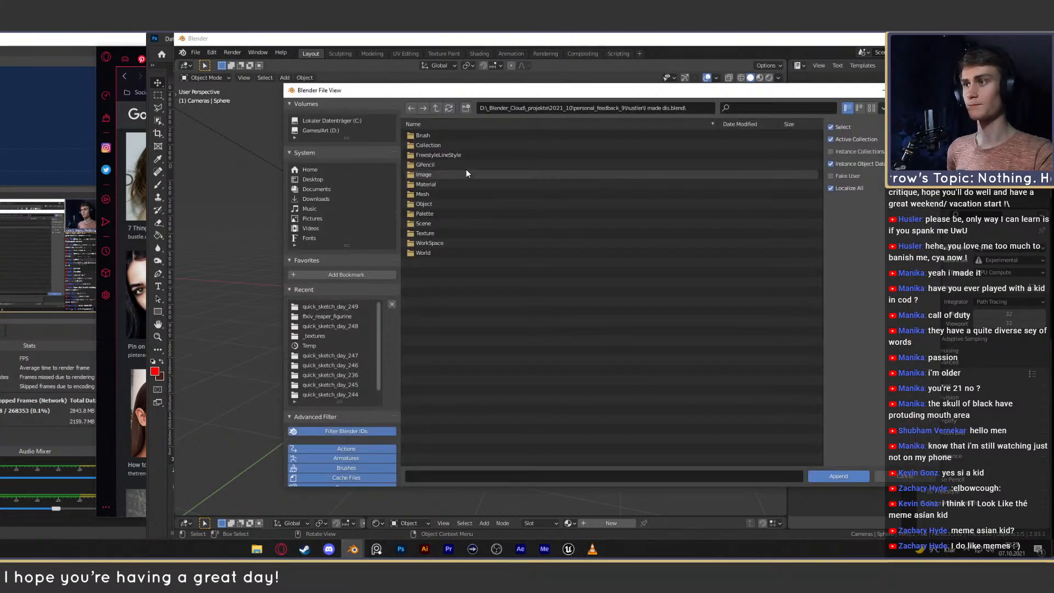
{"action": "left_click", "coordinate": [430, 192]}
{"action": "left_click", "coordinate": [436, 109]}
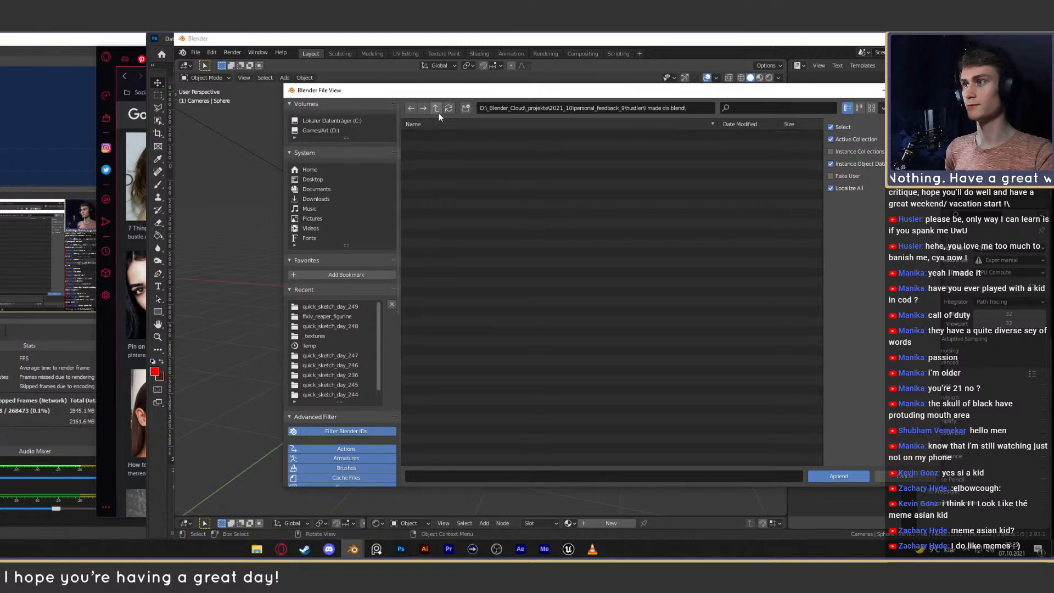
{"action": "left_click", "coordinate": [435, 145]}
{"action": "left_click", "coordinate": [427, 136]}
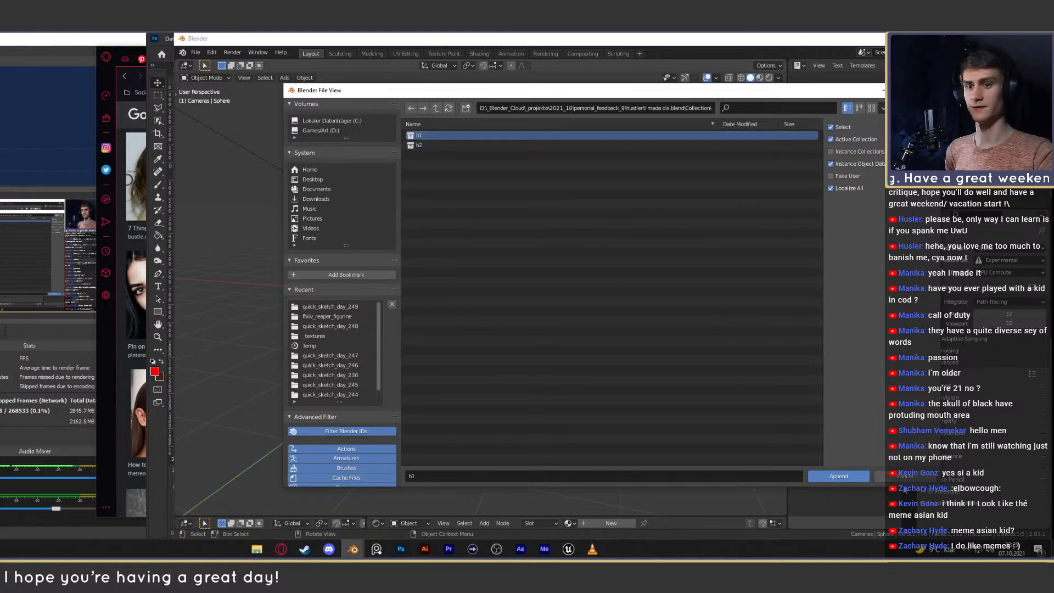
{"action": "left_click", "coordinate": [839, 476]}
Delete the default sphere that overlaps the appended bust.
{"action": "left_click", "coordinate": [536, 301]}
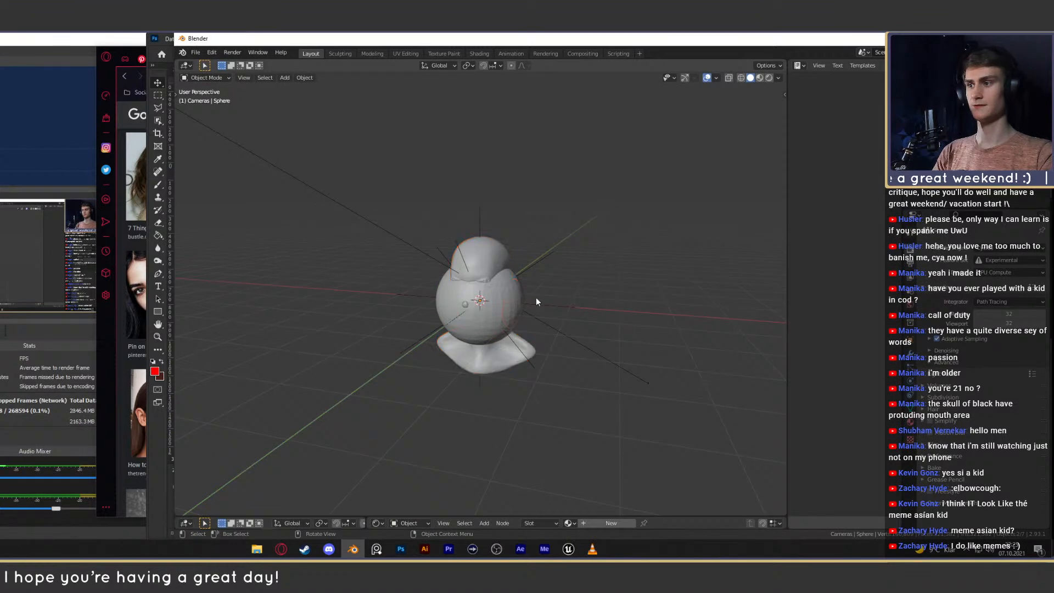
{"action": "key", "text": "Delete"}
{"action": "scroll", "coordinate": [578, 286], "scroll_direction": "up", "scroll_amount": 1}
{"action": "middle_click_drag", "start_coordinate": [568, 308], "coordinate": [396, 183]}
{"action": "scroll", "coordinate": [591, 293], "scroll_direction": "up", "scroll_amount": 2}
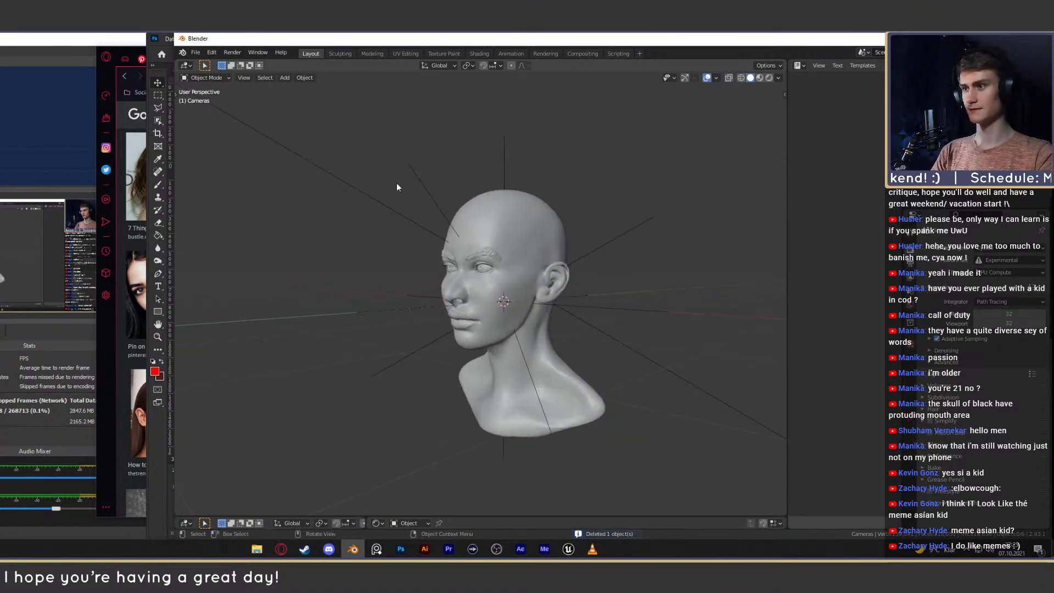
Append the h2 collection from the same submitted file.
{"action": "left_click", "coordinate": [244, 78]}
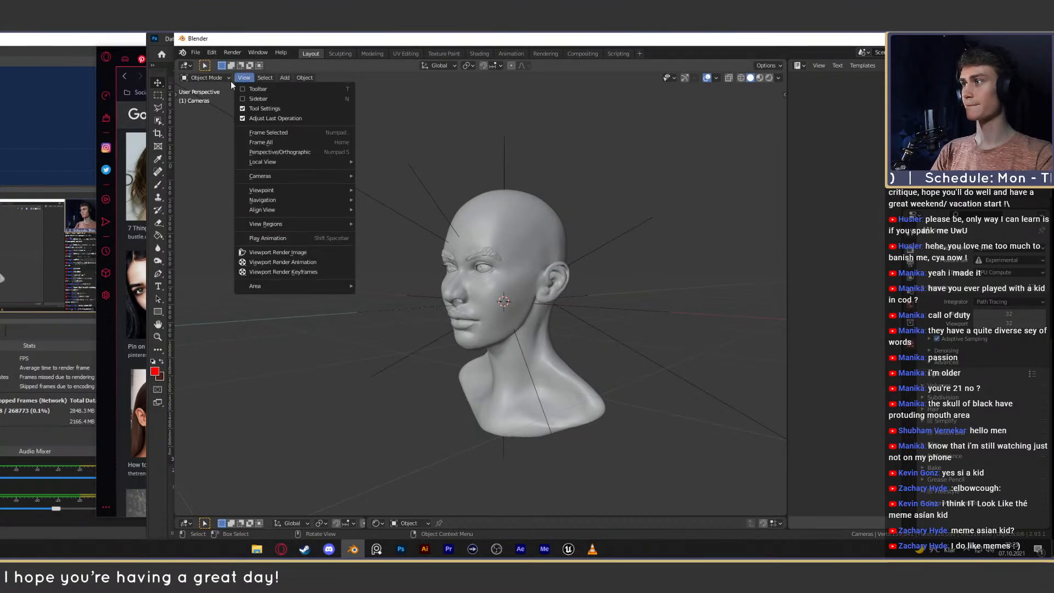
{"action": "left_click", "coordinate": [195, 52]}
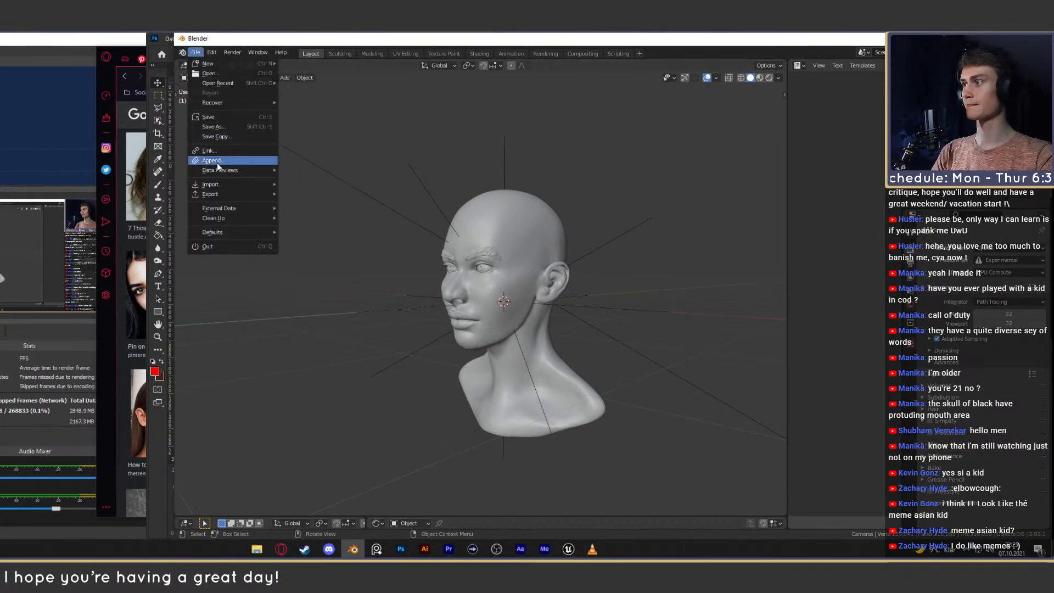
{"action": "left_click", "coordinate": [220, 164]}
{"action": "left_click", "coordinate": [421, 146]}
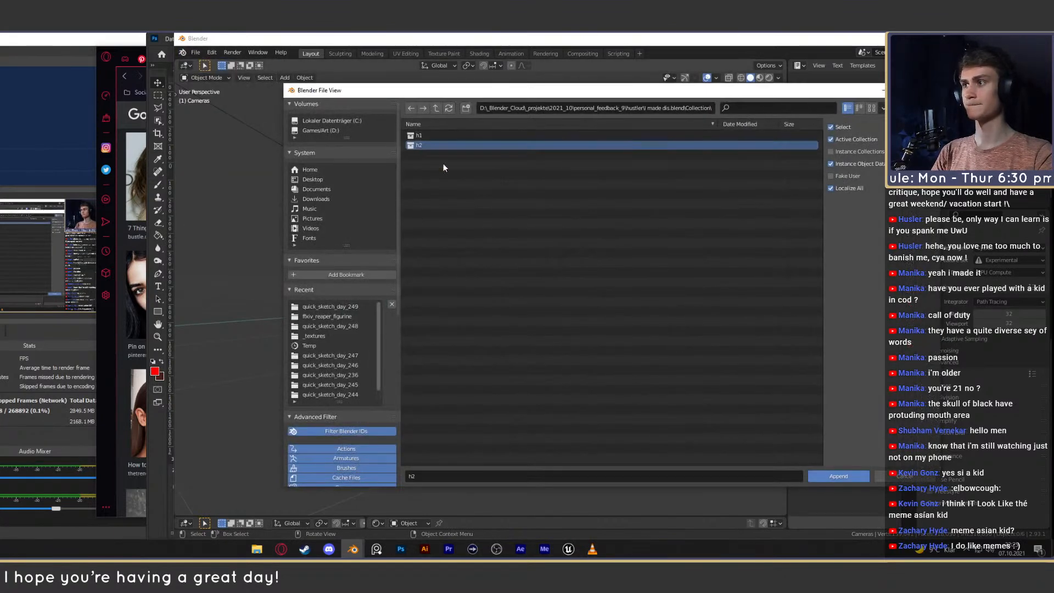
{"action": "left_click", "coordinate": [835, 473]}
Delete the overlapping hd 35 head and the oversized eyes that came with the h2 collection.
{"action": "middle_click_drag", "start_coordinate": [538, 282], "coordinate": [617, 223]}
{"action": "left_click", "coordinate": [529, 250]}
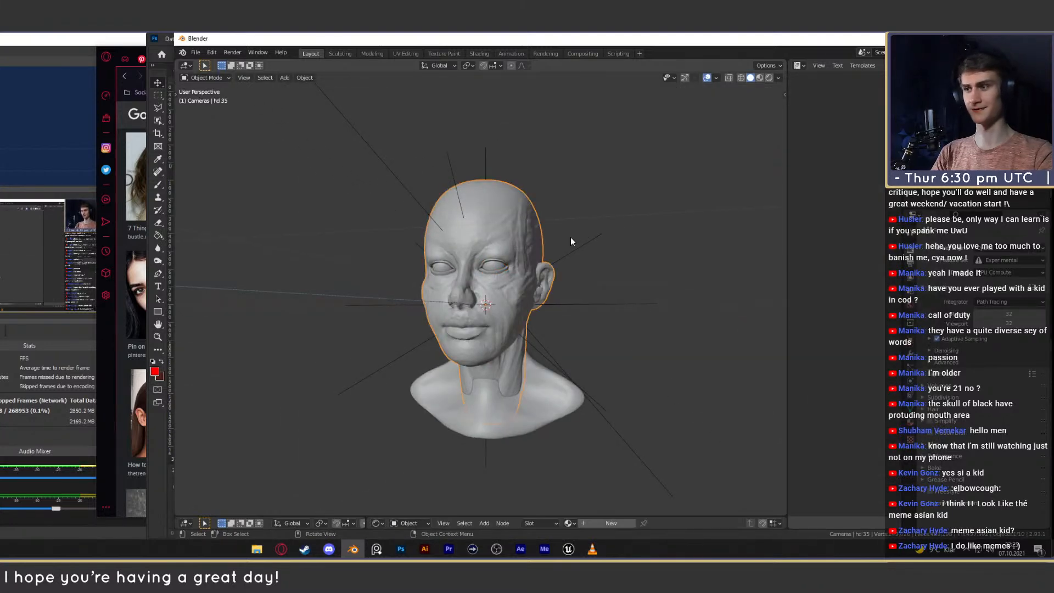
{"action": "key", "text": "Delete"}
{"action": "middle_click_drag", "start_coordinate": [513, 335], "coordinate": [518, 311]}
{"action": "scroll", "coordinate": [518, 311], "scroll_direction": "up", "scroll_amount": 2}
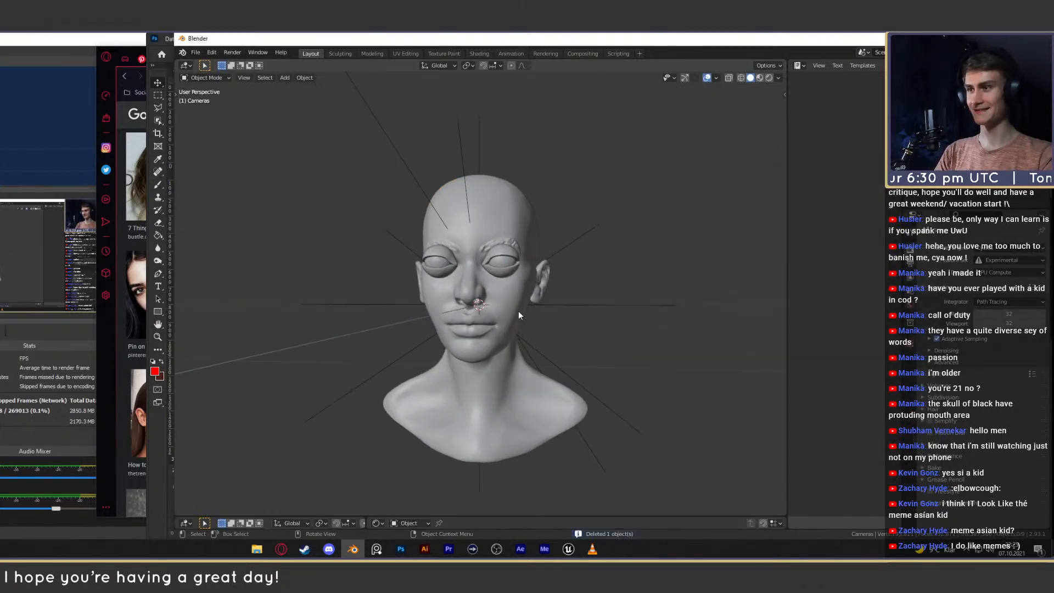
{"action": "left_click", "coordinate": [510, 257]}
{"action": "key", "text": "Delete"}
{"action": "scroll", "coordinate": [527, 285], "scroll_direction": "down", "scroll_amount": 2}
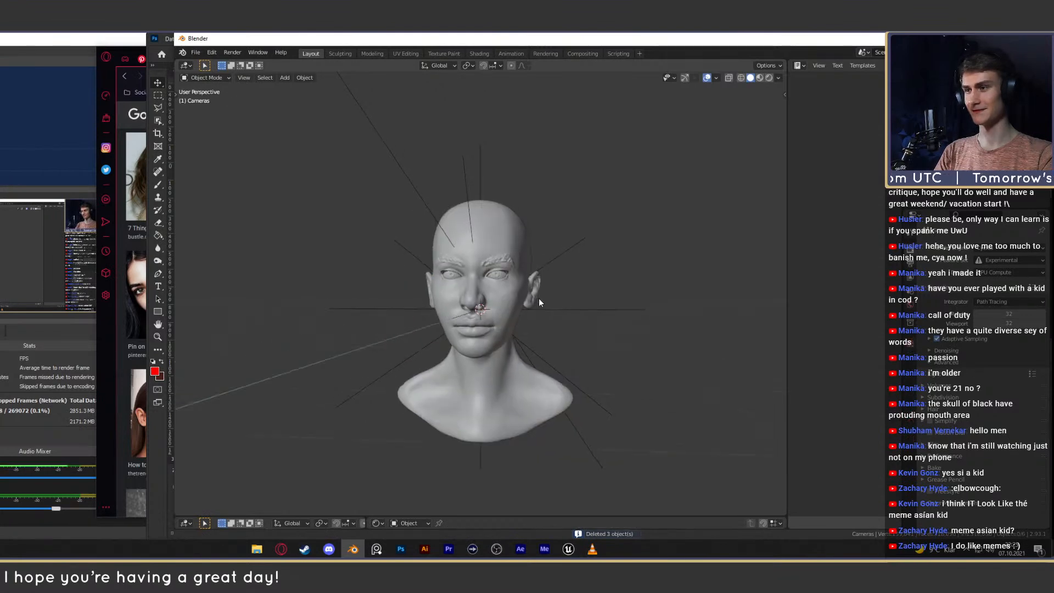
Inspect the remaining bust up close and select its head mesh.
{"action": "scroll", "coordinate": [525, 296], "scroll_direction": "up", "scroll_amount": 5}
{"action": "middle_click_drag", "start_coordinate": [526, 295], "coordinate": [579, 321]}
{"action": "scroll", "coordinate": [583, 258], "scroll_direction": "down", "scroll_amount": 5}
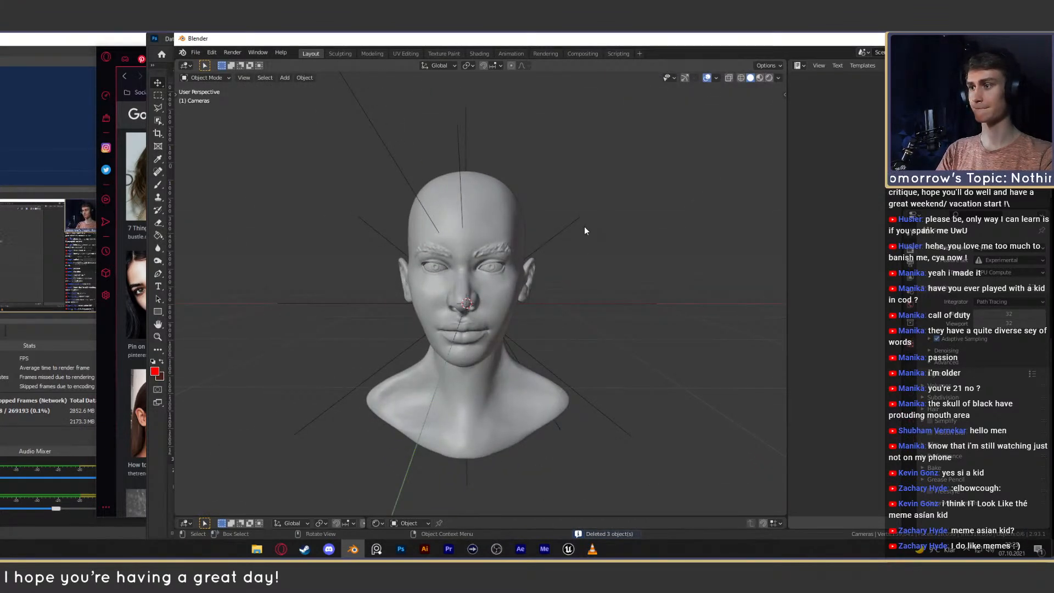
{"action": "left_click", "coordinate": [511, 214]}
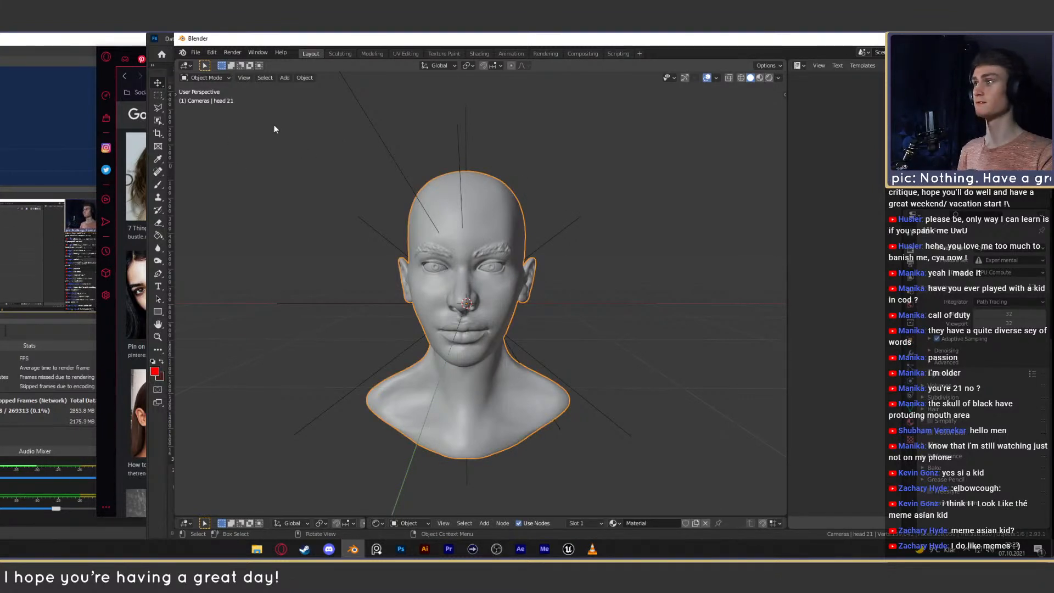
Switch to OBS and mute the first audio source in the mixer.
{"action": "left_click", "coordinate": [33, 44]}
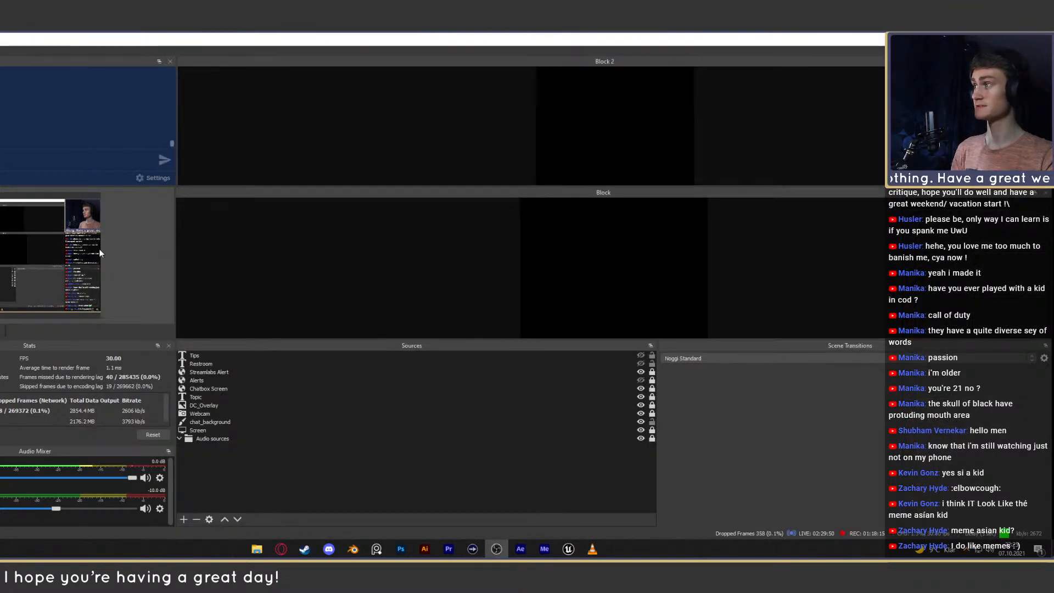
{"action": "left_click", "coordinate": [145, 478]}
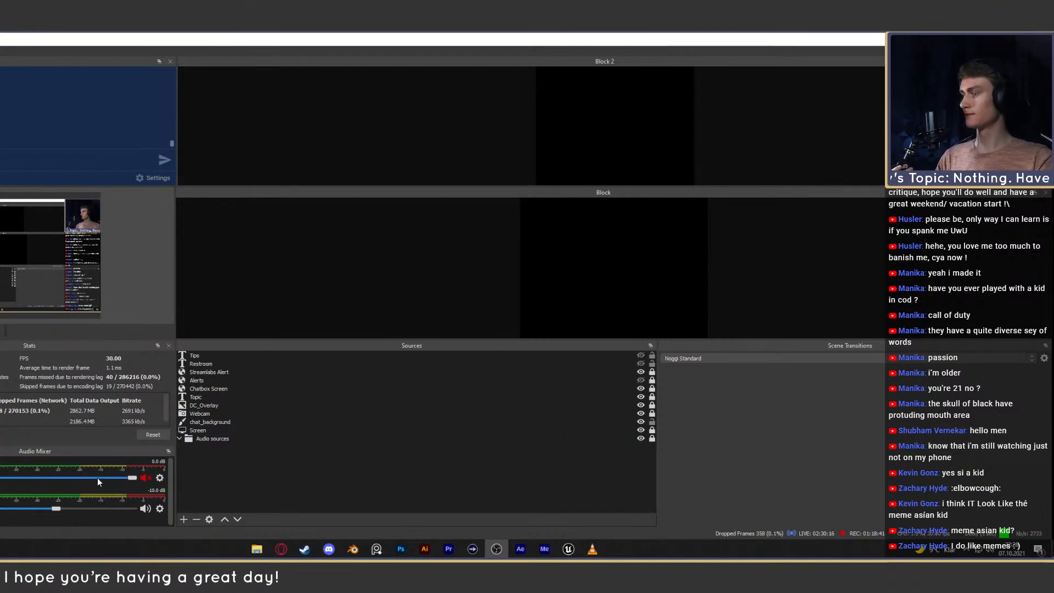
Return to Blender and activate the Grab brush in the Sculpting workspace for the selected head.
{"action": "left_click", "coordinate": [353, 549]}
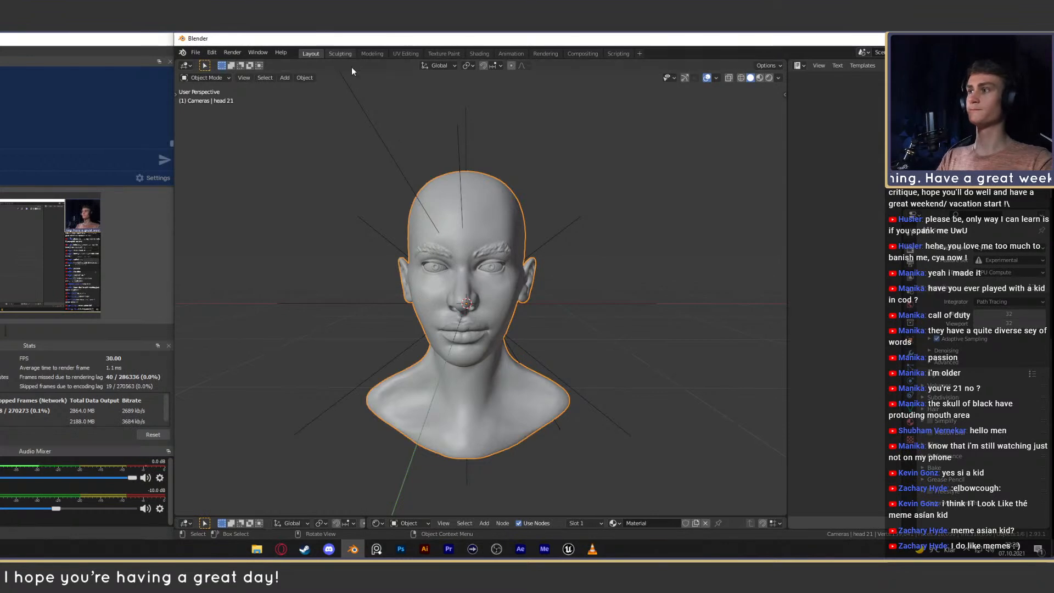
{"action": "left_click", "coordinate": [340, 53]}
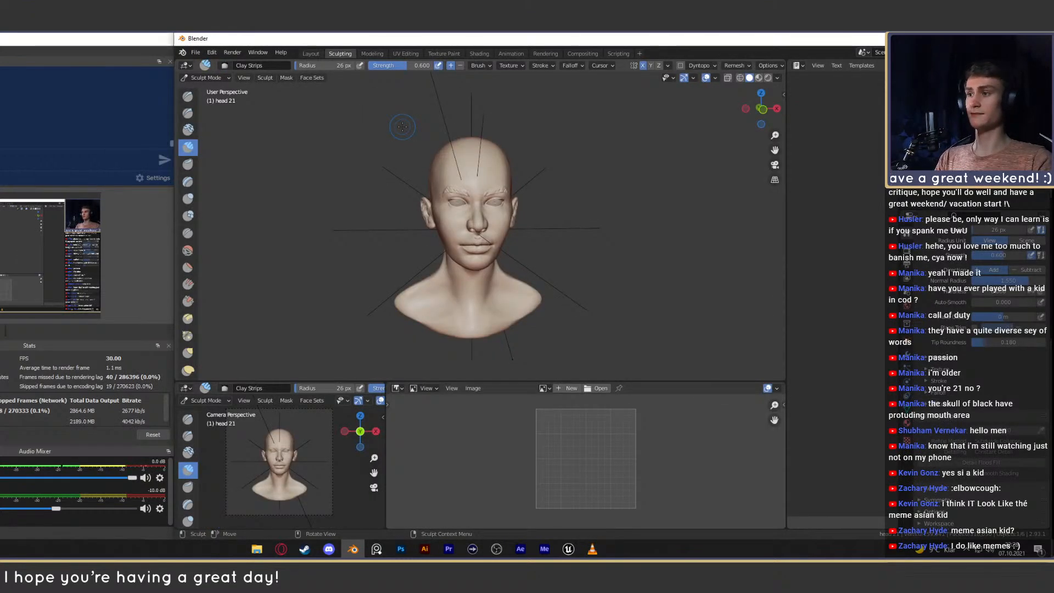
{"action": "mouse_move", "coordinate": [503, 308]}
{"action": "middle_mouse_down"}
{"action": "mouse_move", "coordinate": [475, 316]}
{"action": "mouse_move", "coordinate": [477, 306]}
{"action": "middle_mouse_up"}
{"action": "scroll", "coordinate": [481, 269], "scroll_direction": "up", "scroll_amount": 2}
{"action": "key", "text": "g"}
Reshape the jaw corners below the ears from underneath the chin with the Grab brush at about 172 px radius.
{"action": "scroll", "coordinate": [492, 265], "scroll_direction": "up", "scroll_amount": 3}
{"action": "mouse_move", "coordinate": [492, 266]}
{"action": "middle_mouse_down"}
{"action": "mouse_move", "coordinate": [467, 280]}
{"action": "mouse_move", "coordinate": [536, 259]}
{"action": "mouse_move", "coordinate": [443, 240]}
{"action": "mouse_move", "coordinate": [540, 273]}
{"action": "mouse_move", "coordinate": [556, 162]}
{"action": "mouse_move", "coordinate": [541, 195]}
{"action": "middle_mouse_up"}
{"action": "key", "text": "f"}
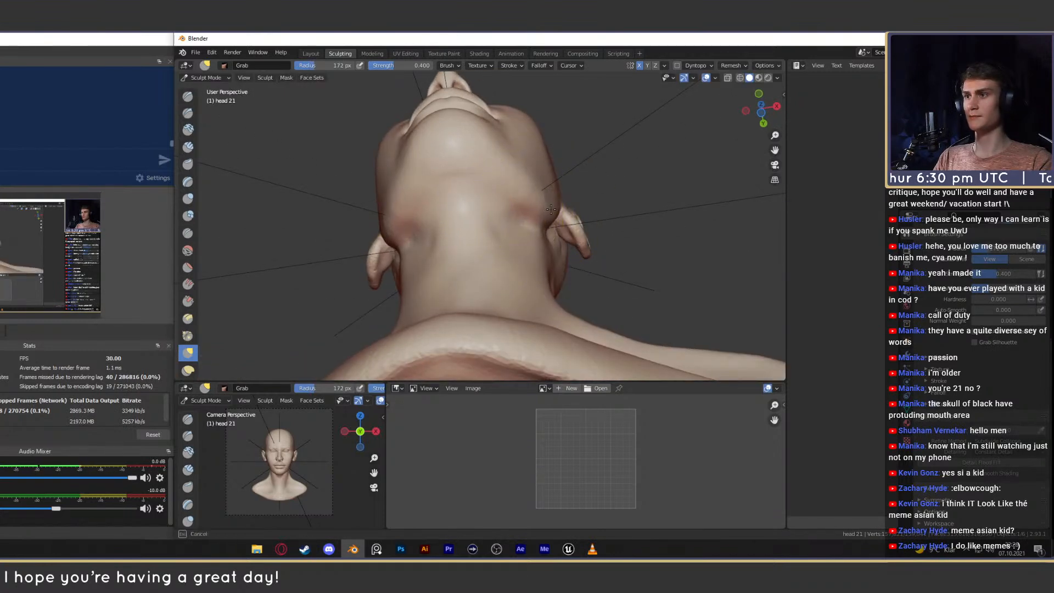
{"action": "mouse_move", "coordinate": [551, 206]}
{"action": "middle_mouse_down"}
{"action": "mouse_move", "coordinate": [552, 269]}
{"action": "mouse_move", "coordinate": [566, 250]}
{"action": "mouse_move", "coordinate": [565, 329]}
{"action": "mouse_move", "coordinate": [570, 249]}
{"action": "middle_mouse_up"}
{"action": "key", "text": "f"}
{"action": "left_click", "coordinate": [531, 248]}
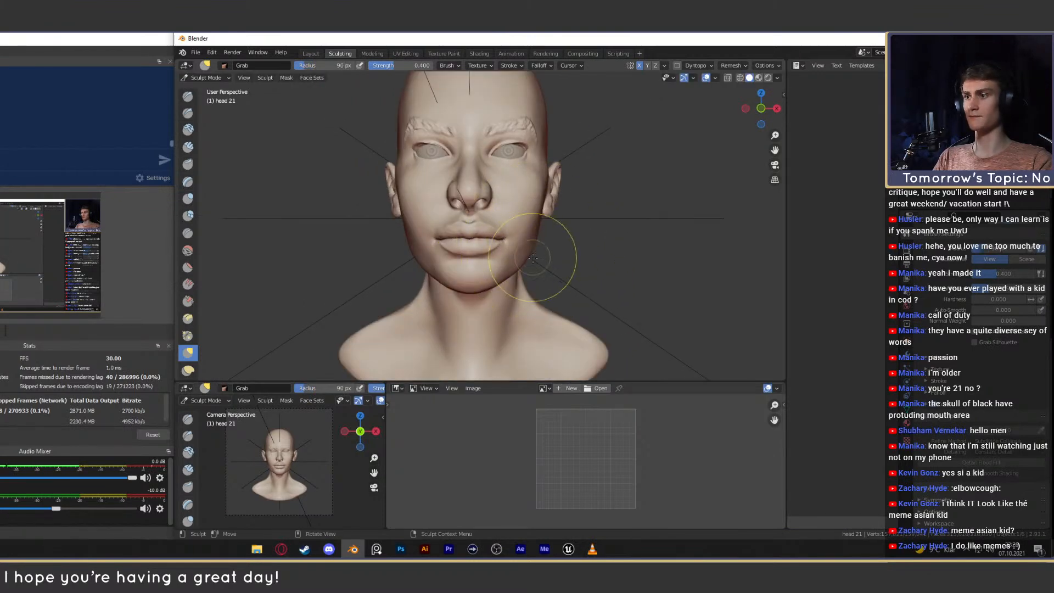
Adjust the lower jaw contour beside the mouth with the Grab brush at a radius of about 154 px.
{"action": "scroll", "coordinate": [543, 253], "scroll_direction": "up", "scroll_amount": 3}
{"action": "key", "text": "f"}
{"action": "left_click", "coordinate": [574, 264]}
{"action": "left_click_drag", "start_coordinate": [556, 265], "coordinate": [561, 253]}
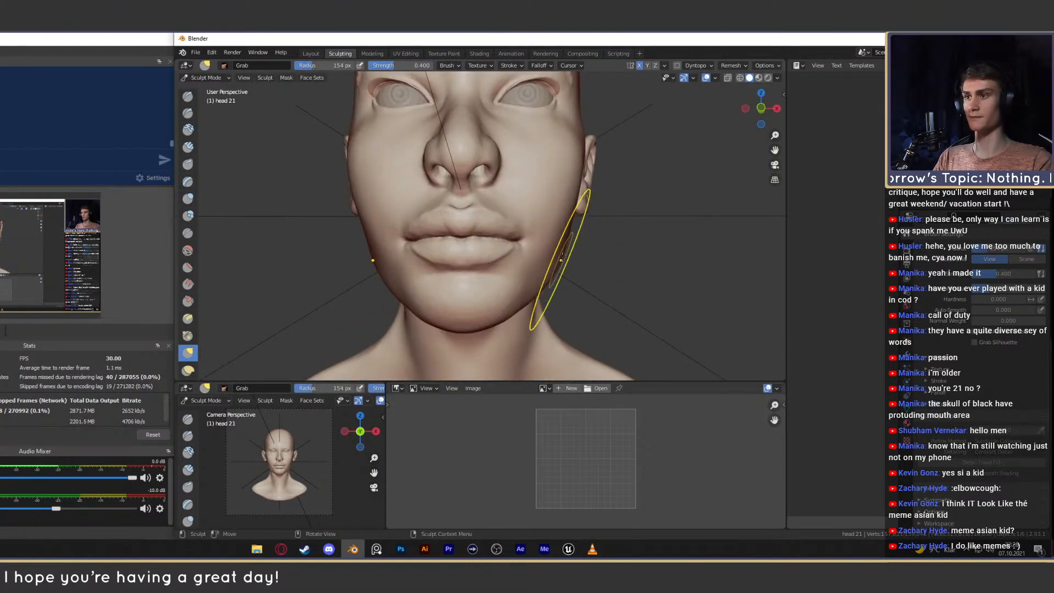
{"action": "mouse_move", "coordinate": [570, 252]}
{"action": "middle_mouse_down"}
{"action": "mouse_move", "coordinate": [541, 245]}
{"action": "mouse_move", "coordinate": [568, 216]}
{"action": "mouse_move", "coordinate": [559, 278]}
{"action": "middle_mouse_up"}
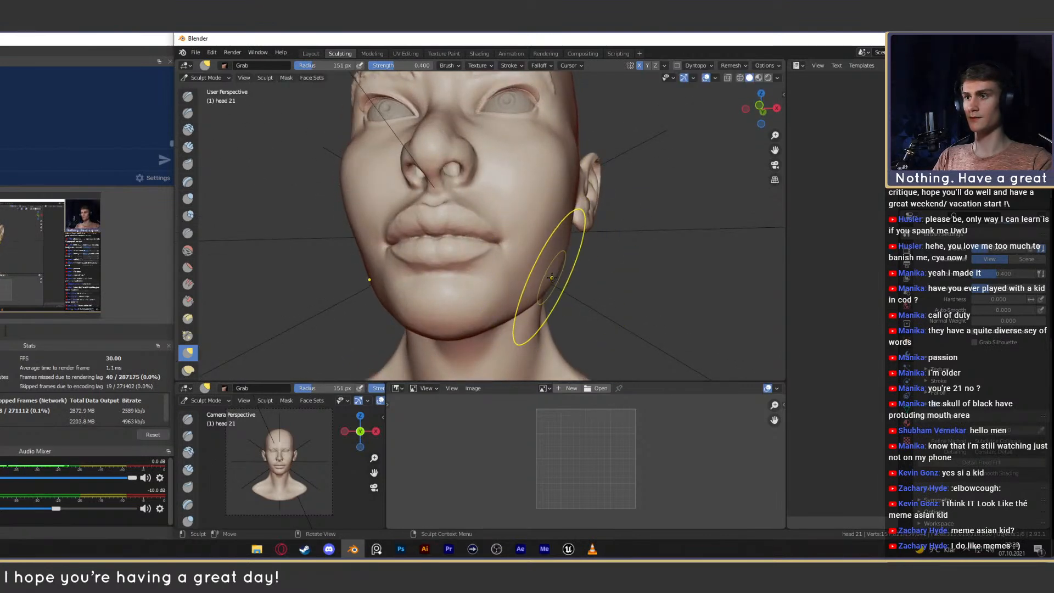
{"action": "scroll", "coordinate": [530, 264], "scroll_direction": "down", "scroll_amount": 5}
{"action": "mouse_move", "coordinate": [530, 264]}
{"action": "left_mouse_down", "text": "alt"}
{"action": "mouse_move", "coordinate": [537, 282]}
{"action": "mouse_move", "coordinate": [505, 267]}
{"action": "mouse_move", "coordinate": [528, 264]}
{"action": "left_mouse_up", "text": "alt"}
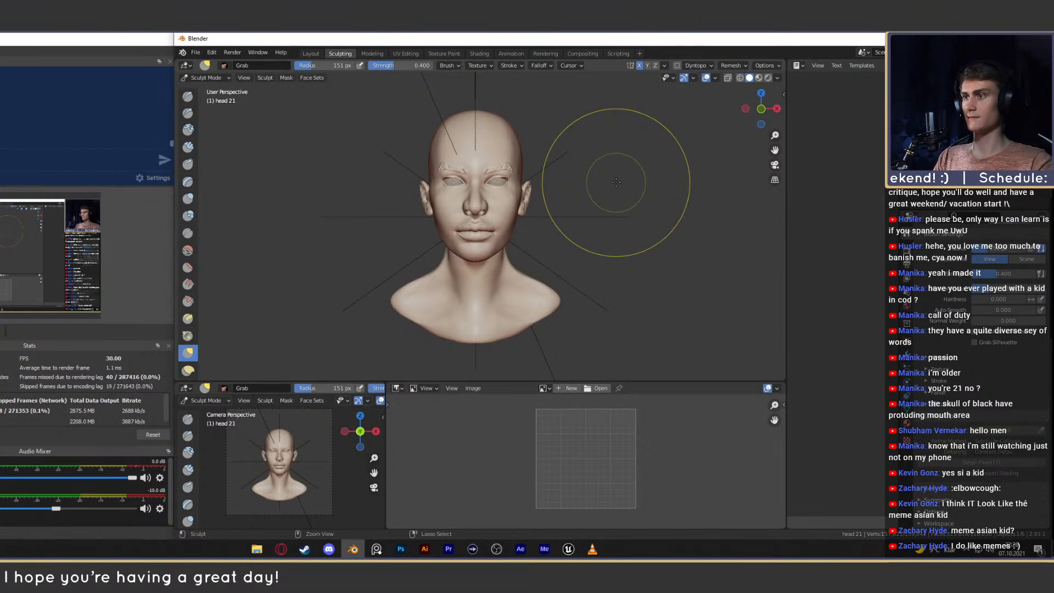
In the Layout workspace, remove the leftover camera objects and the h2 collection from the scene.
{"action": "key", "text": "ctrl+Tab"}
{"action": "left_click", "coordinate": [311, 53]}
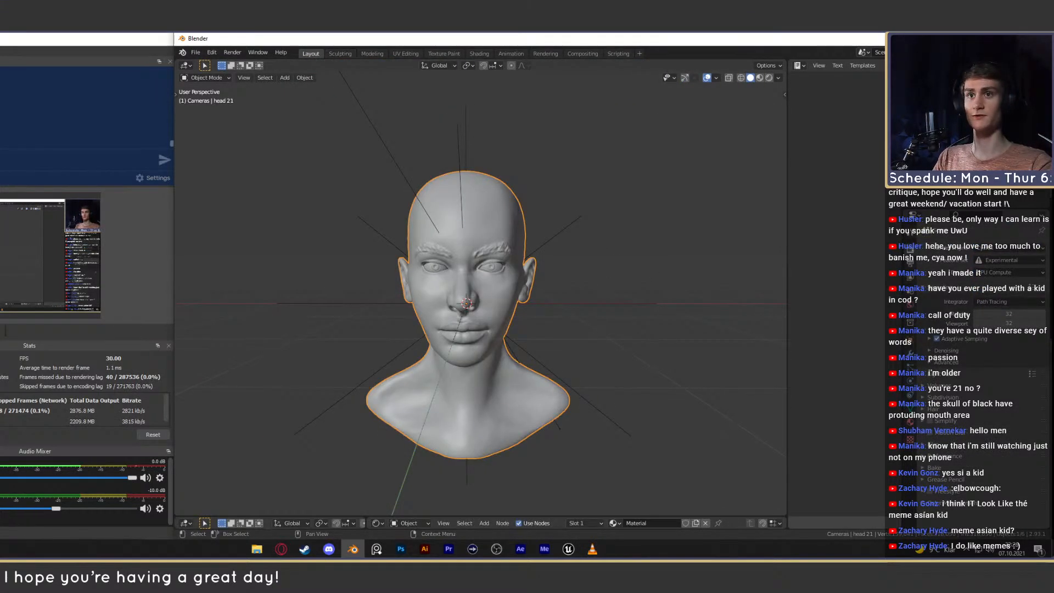
{"action": "key", "text": "alt+a"}
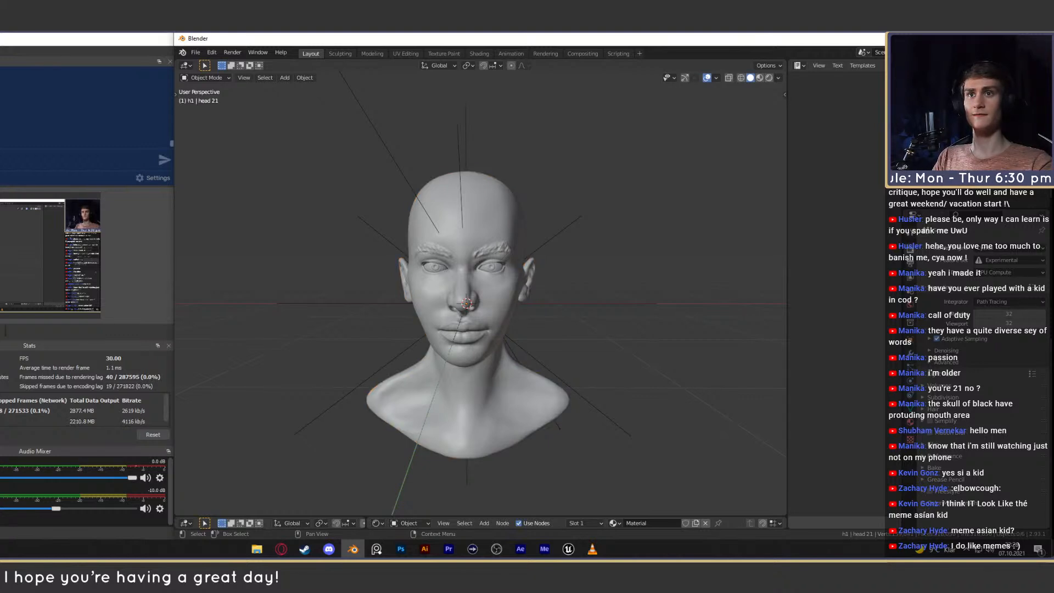
{"action": "left_click", "coordinate": [927, 99]}
{"action": "right_click", "coordinate": [926, 98]}
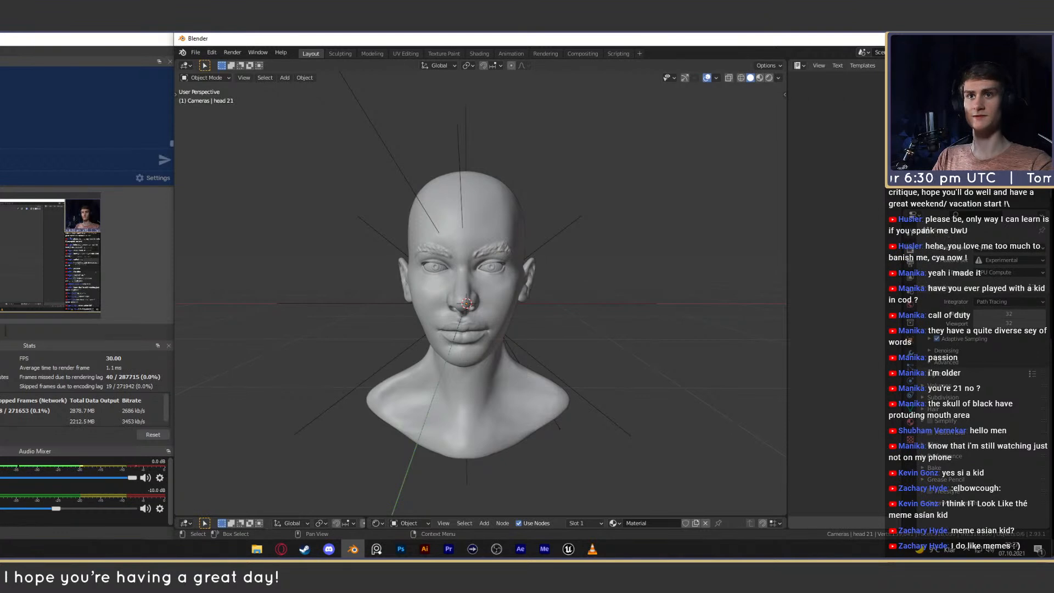
{"action": "left_click", "coordinate": [1020, 99]}
{"action": "left_click", "coordinate": [1020, 108]}
{"action": "right_click", "coordinate": [926, 102]}
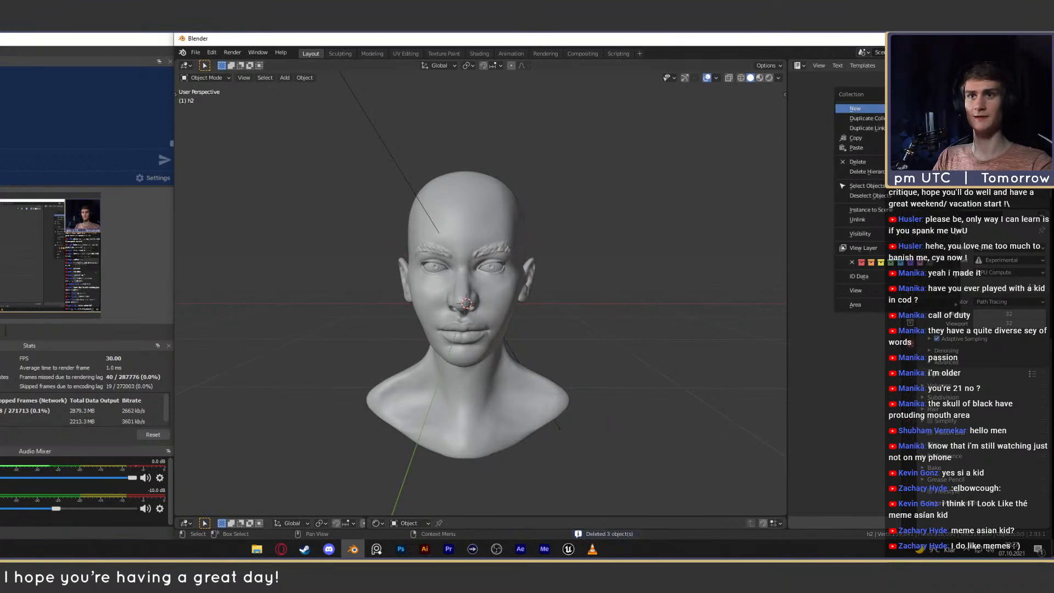
{"action": "left_click", "coordinate": [868, 169]}
Delete the Cameras and Light collections along with the remaining light, keeping the h1 collection.
{"action": "right_click", "coordinate": [941, 92]}
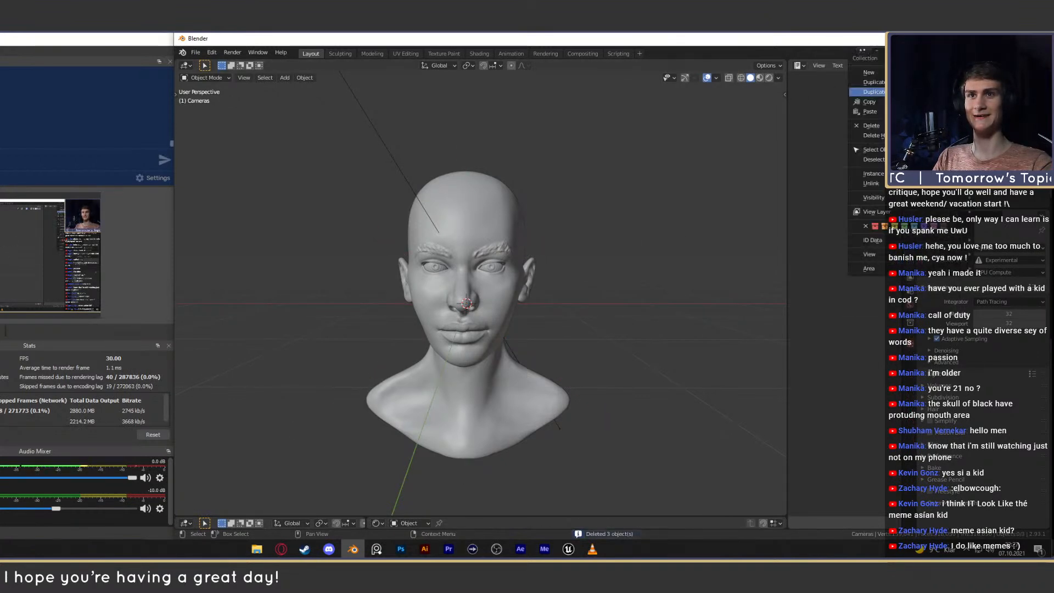
{"action": "left_click", "coordinate": [942, 126]}
{"action": "right_click", "coordinate": [941, 102]}
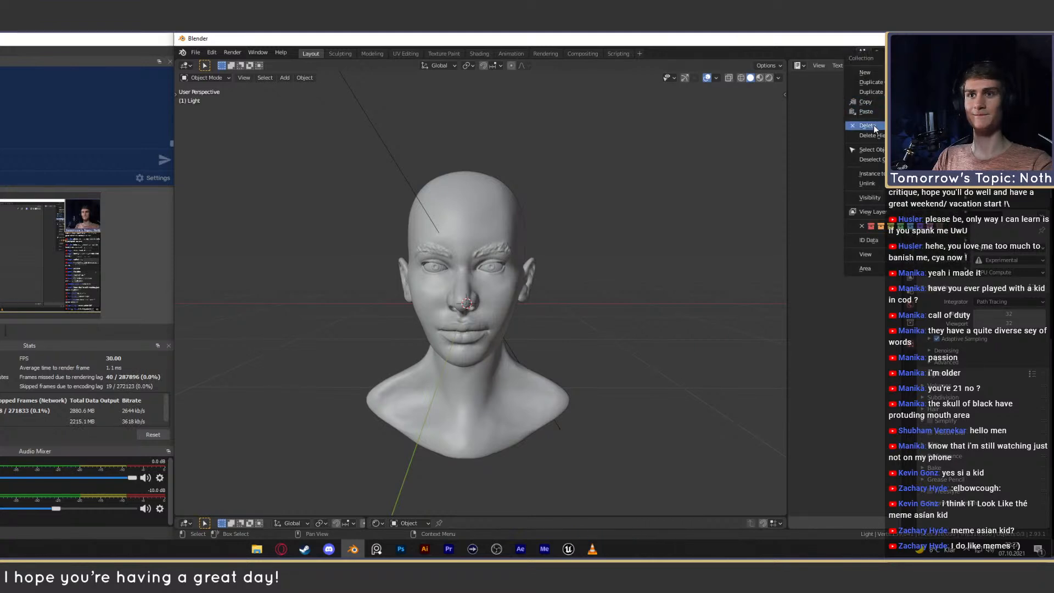
{"action": "left_click", "coordinate": [941, 125]}
{"action": "key", "text": "x"}
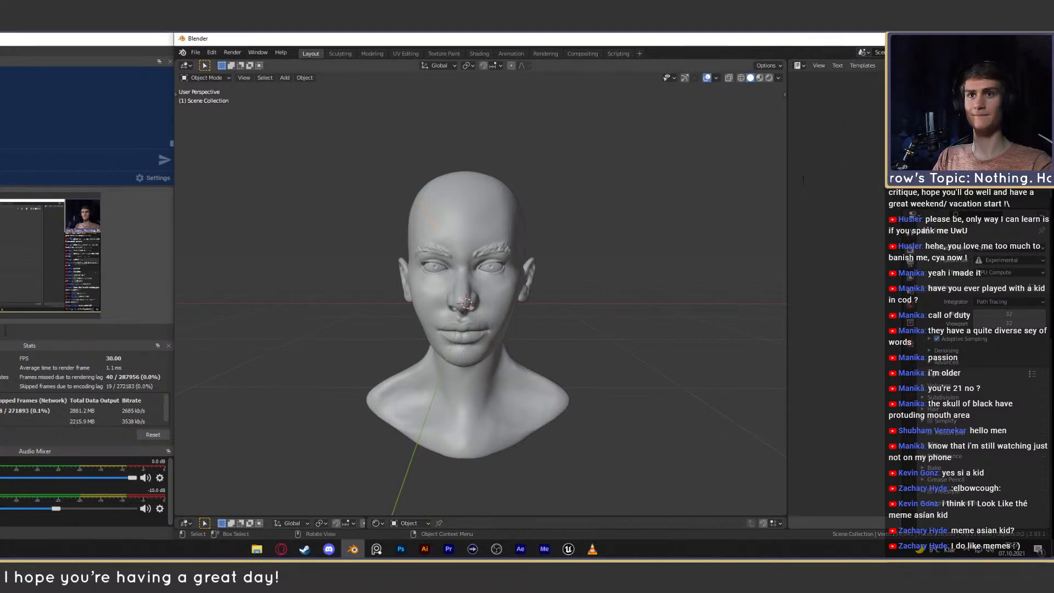
{"action": "right_click", "coordinate": [941, 125]}
{"action": "left_click", "coordinate": [877, 125]}
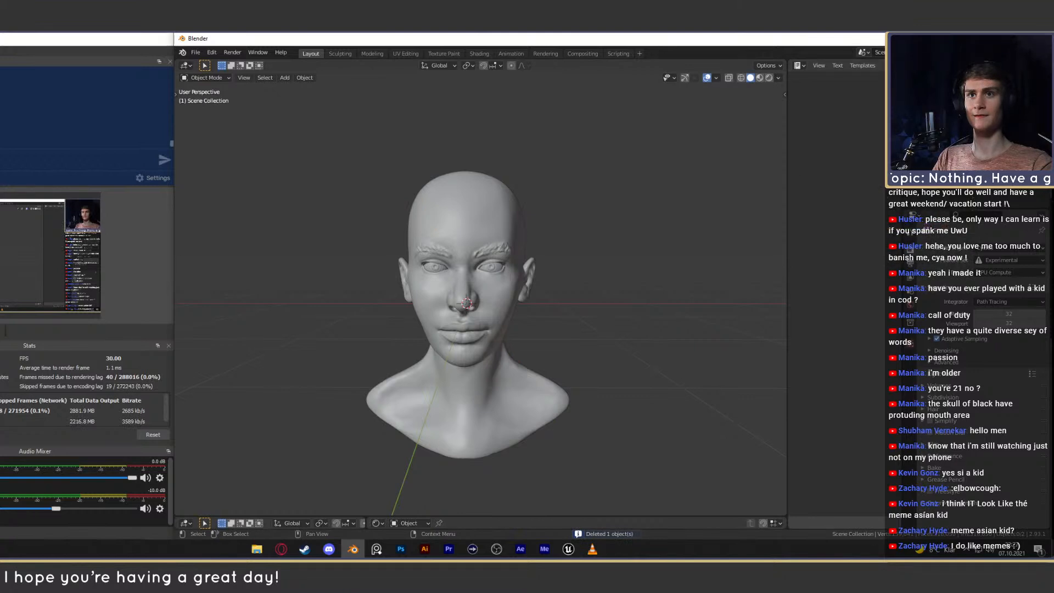
{"action": "right_click", "coordinate": [867, 126]}
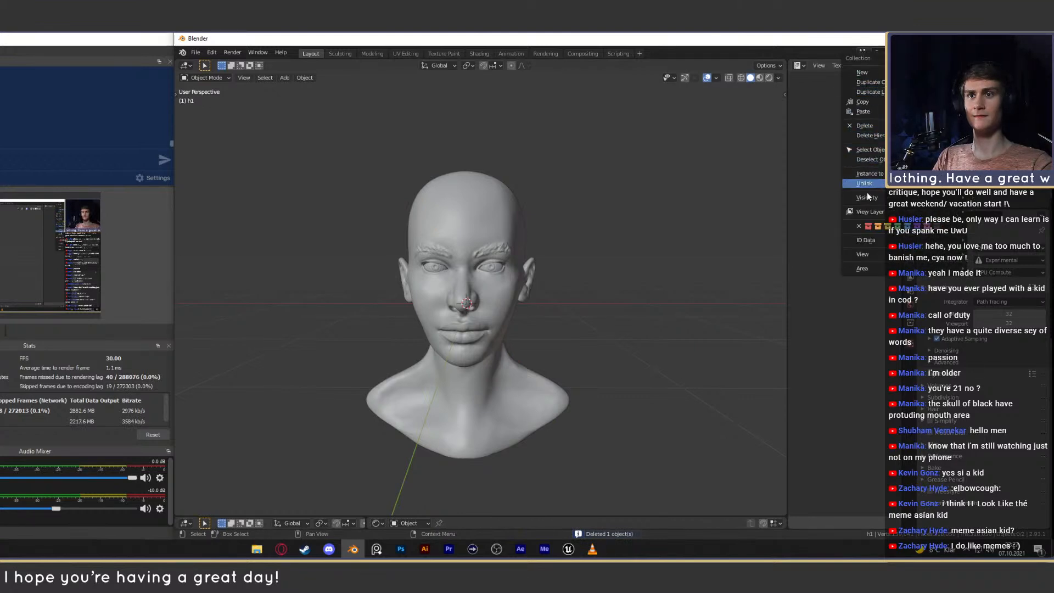
{"action": "left_click", "coordinate": [871, 87]}
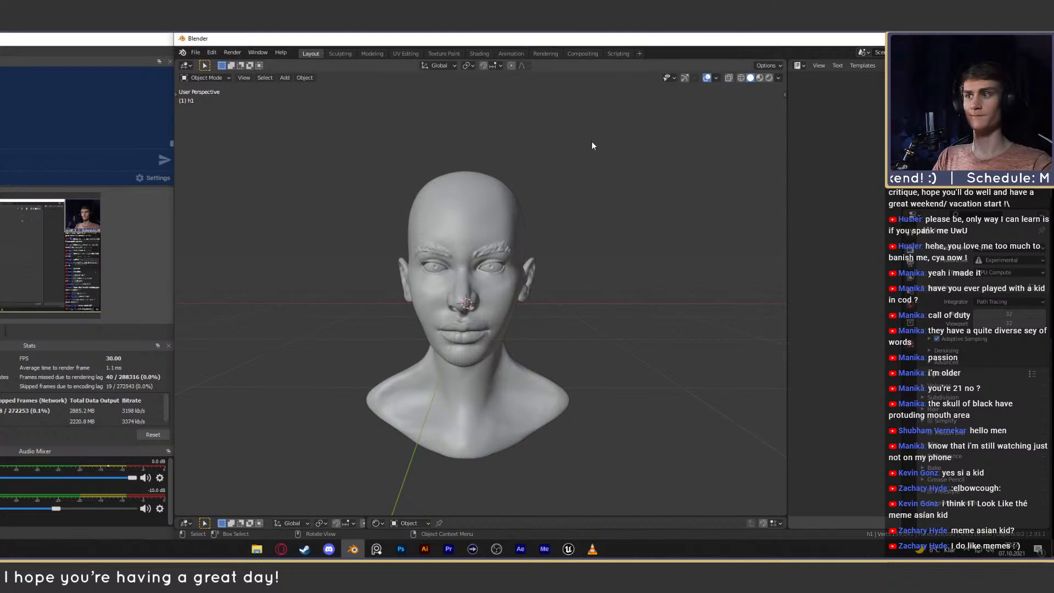
Return to sculpting the head mesh and nudge the side of the jaw inward with a 132 px Grab brush.
{"action": "left_click", "coordinate": [933, 99]}
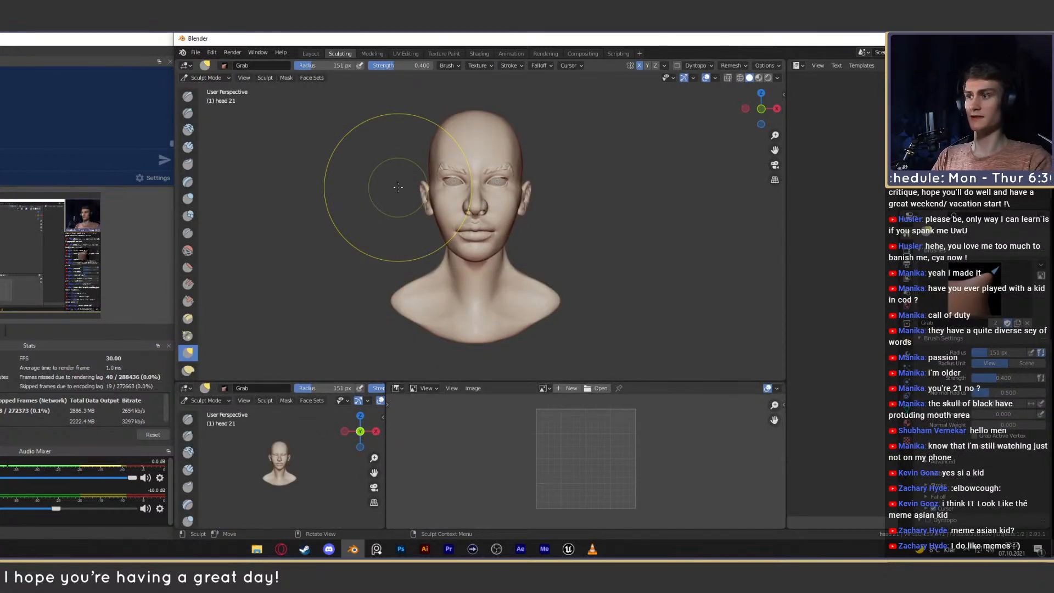
{"action": "mouse_move", "coordinate": [398, 187]}
{"action": "middle_mouse_down"}
{"action": "mouse_move", "coordinate": [428, 230]}
{"action": "mouse_move", "coordinate": [482, 258]}
{"action": "mouse_move", "coordinate": [463, 270]}
{"action": "mouse_move", "coordinate": [546, 259]}
{"action": "middle_mouse_up"}
{"action": "key", "text": "f"}
{"action": "left_click", "coordinate": [537, 256]}
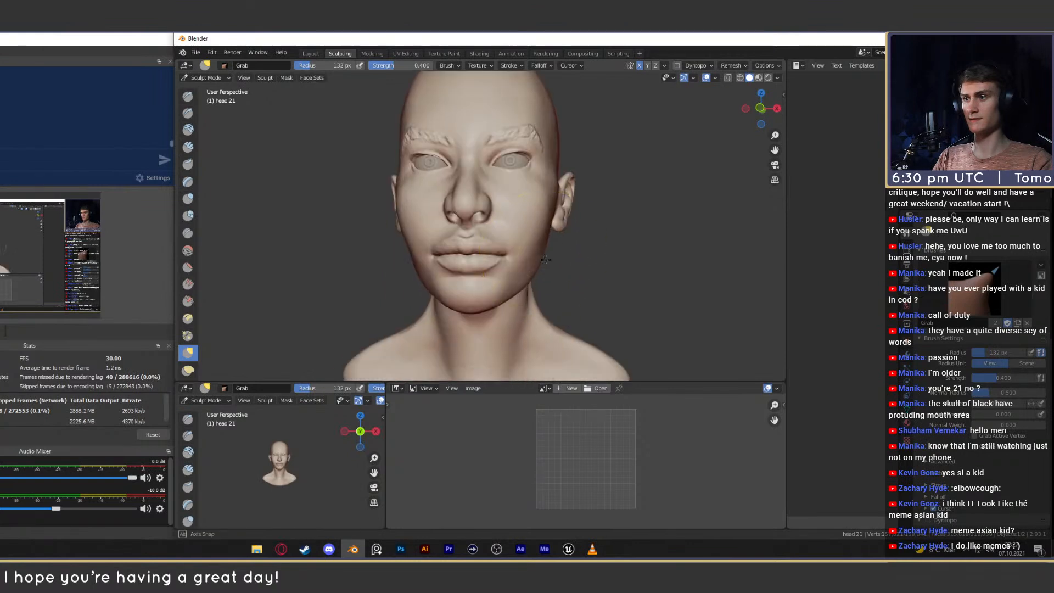
{"action": "scroll", "coordinate": [546, 259], "scroll_direction": "up", "scroll_amount": 2}
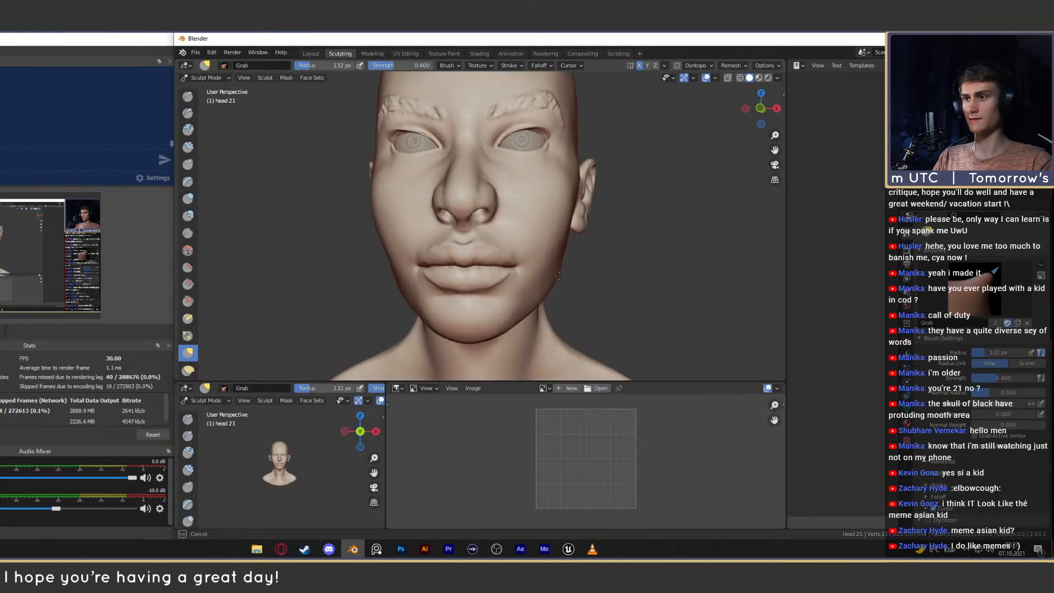
{"action": "left_click_drag", "start_coordinate": [560, 276], "coordinate": [556, 274]}
{"action": "scroll", "coordinate": [551, 272], "scroll_direction": "down", "scroll_amount": 3}
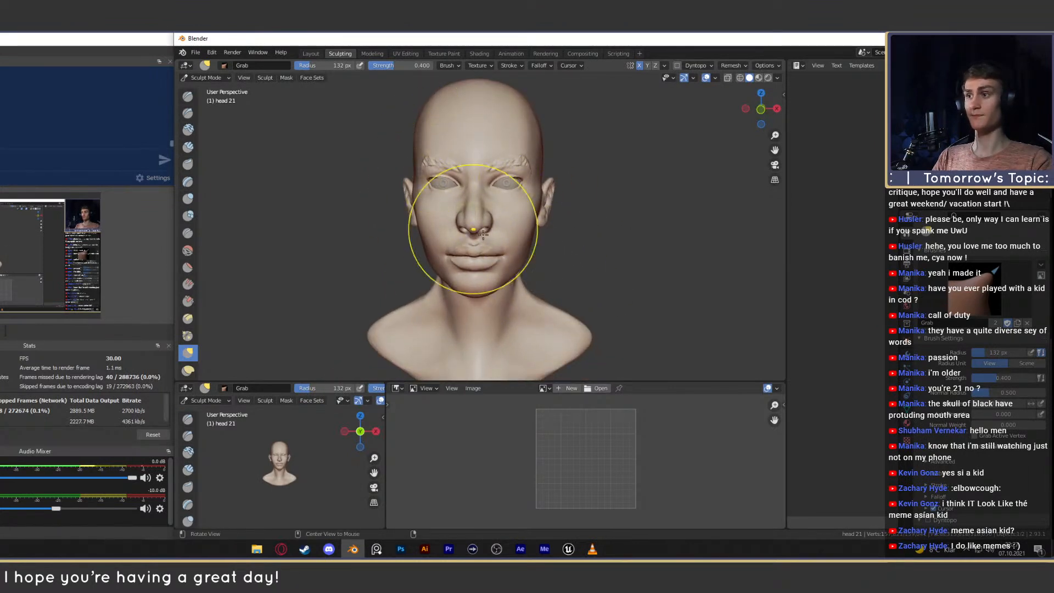
Reshape the top of the skull in side view with a much larger Grab brush.
{"action": "mouse_move", "coordinate": [468, 224]}
{"action": "middle_mouse_down"}
{"action": "mouse_move", "coordinate": [516, 240]}
{"action": "mouse_move", "coordinate": [522, 200]}
{"action": "mouse_move", "coordinate": [483, 200]}
{"action": "middle_mouse_up"}
{"action": "key", "text": "f"}
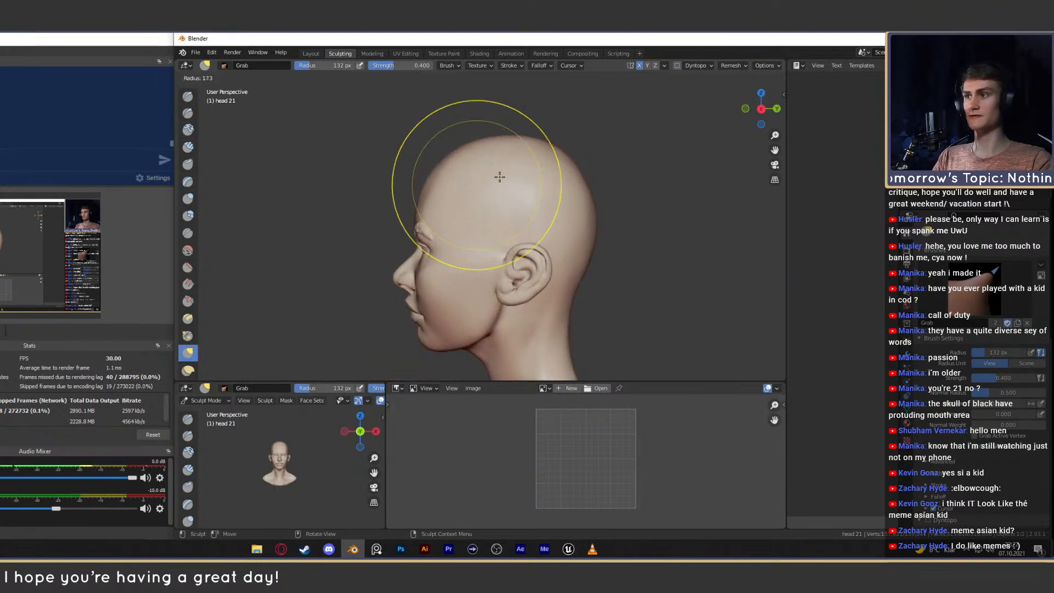
{"action": "left_click", "coordinate": [530, 170]}
{"action": "middle_click_drag", "start_coordinate": [530, 170], "coordinate": [511, 241]}
{"action": "key", "text": "f"}
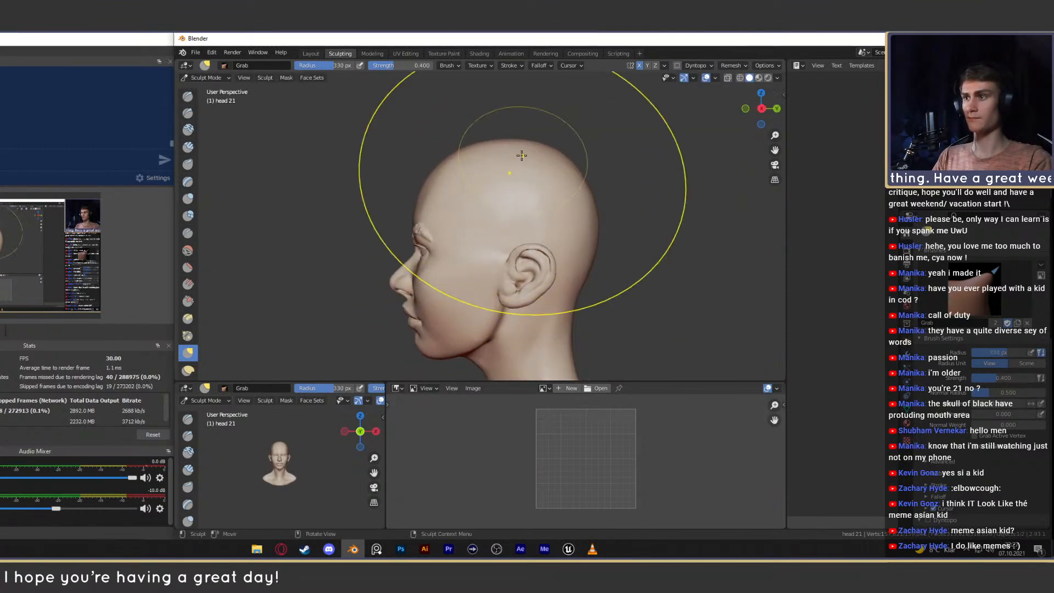
{"action": "left_click", "coordinate": [521, 156]}
{"action": "left_click_drag", "start_coordinate": [521, 155], "coordinate": [517, 158]}
Shift the eye region of the face slightly downward from the front, using a large Grab brush of about 241 px.
{"action": "mouse_move", "coordinate": [471, 223]}
{"action": "middle_mouse_down"}
{"action": "mouse_move", "coordinate": [541, 247]}
{"action": "mouse_move", "coordinate": [527, 218]}
{"action": "middle_mouse_up"}
{"action": "key", "text": "f"}
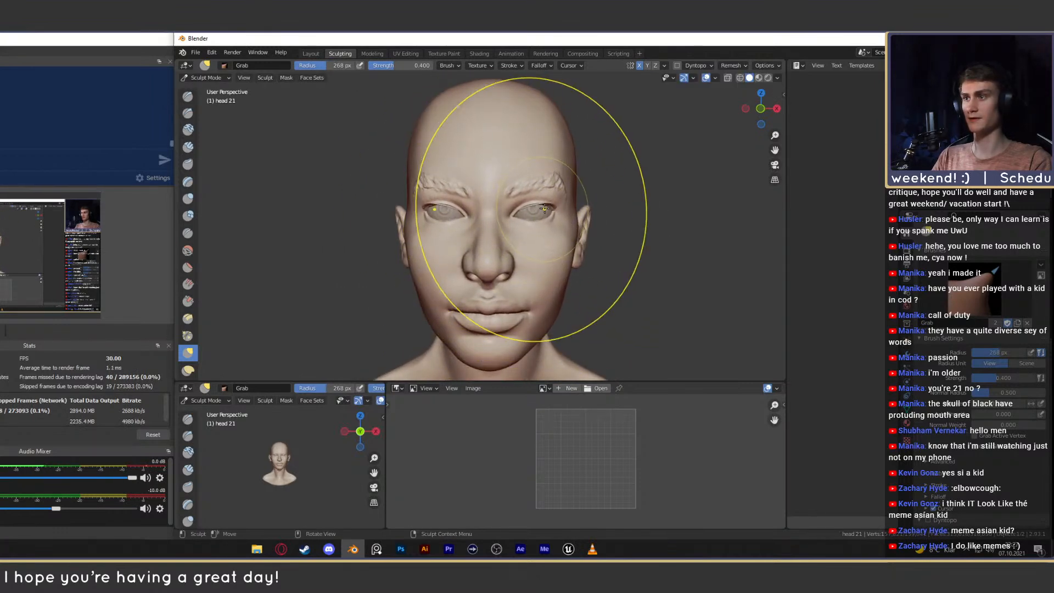
{"action": "key", "text": "f"}
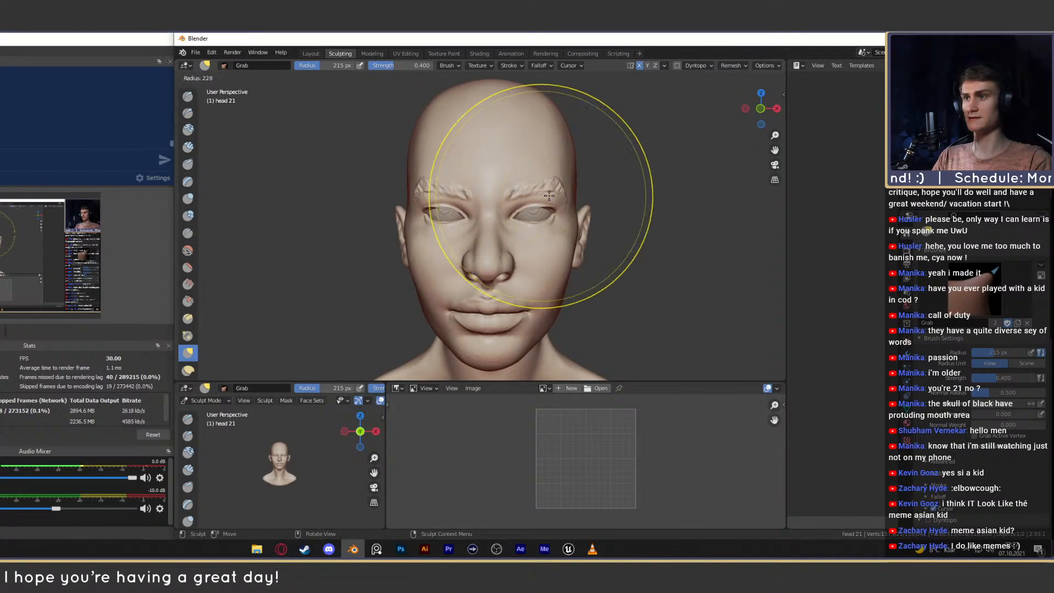
{"action": "left_click", "coordinate": [548, 196]}
{"action": "mouse_move", "coordinate": [547, 197]}
{"action": "left_mouse_down"}
{"action": "mouse_move", "coordinate": [548, 186]}
{"action": "mouse_move", "coordinate": [535, 213]}
{"action": "left_mouse_up"}
{"action": "key", "text": "f"}
{"action": "left_click", "coordinate": [544, 186]}
{"action": "key", "text": "f"}
{"action": "left_click", "coordinate": [541, 220]}
{"action": "key", "text": "f"}
{"action": "left_click", "coordinate": [531, 215]}
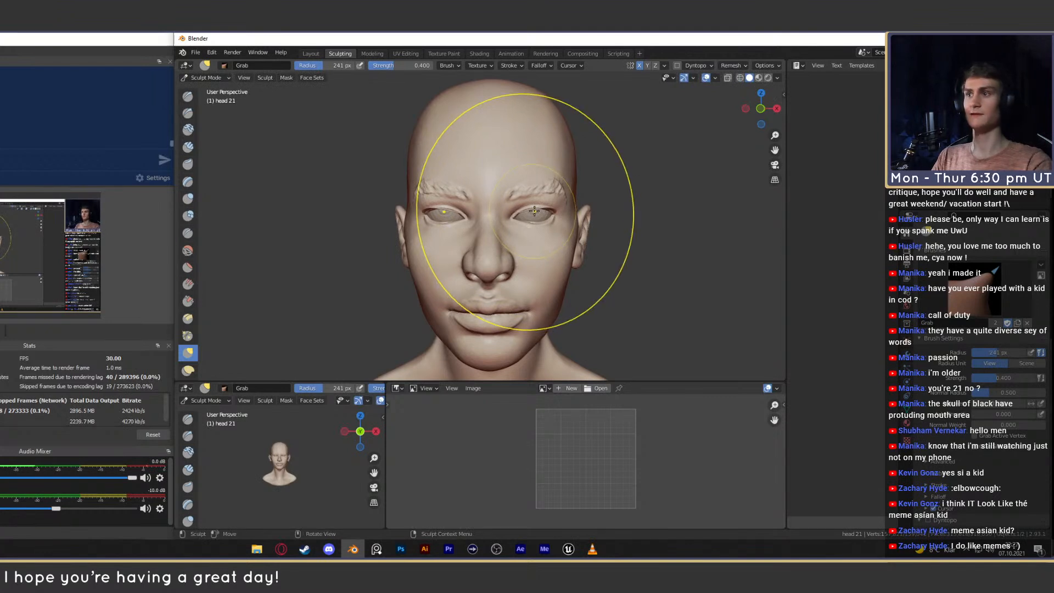
Switch sculpting to the eyeballs object and move it about 0.044 m down along the vertical axis.
{"action": "key", "text": "d"}
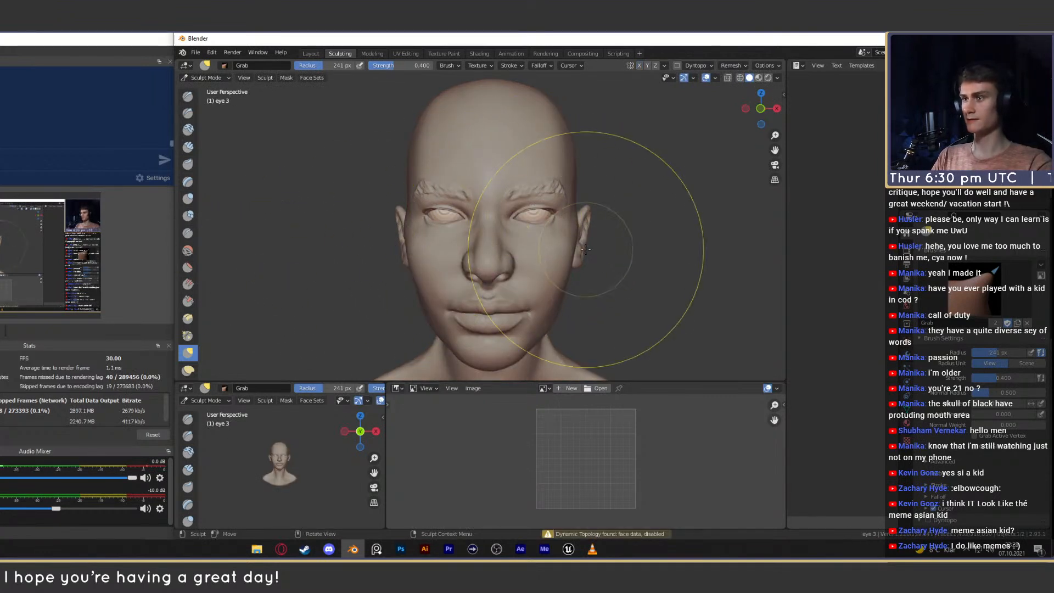
{"action": "scroll", "coordinate": [186, 311], "scroll_direction": "down", "scroll_amount": 2}
{"action": "scroll", "coordinate": [187, 311], "scroll_direction": "down", "scroll_amount": 5}
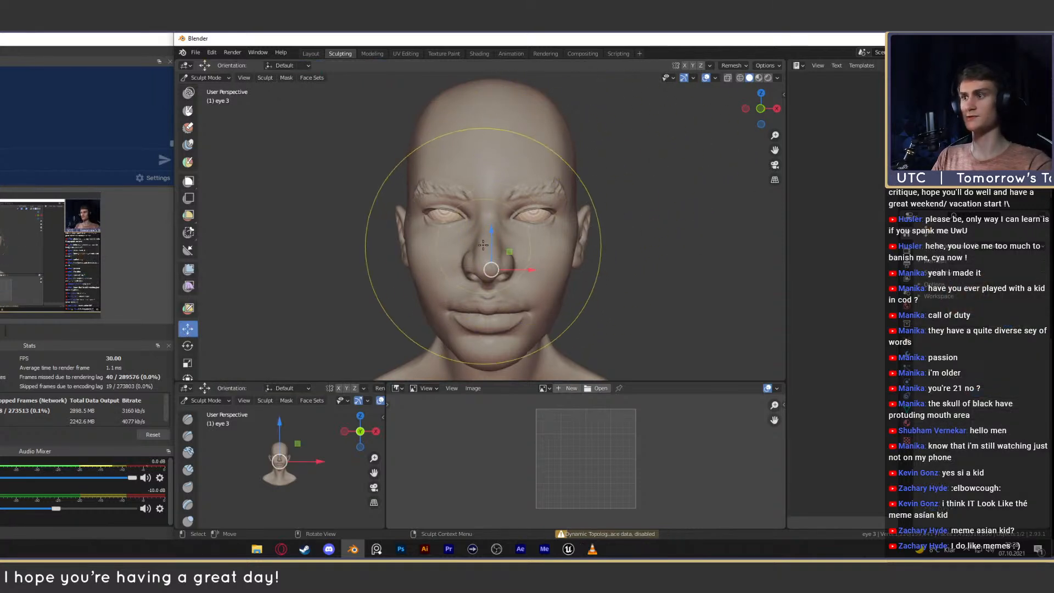
{"action": "left_click_drag", "start_coordinate": [490, 229], "coordinate": [490, 237]}
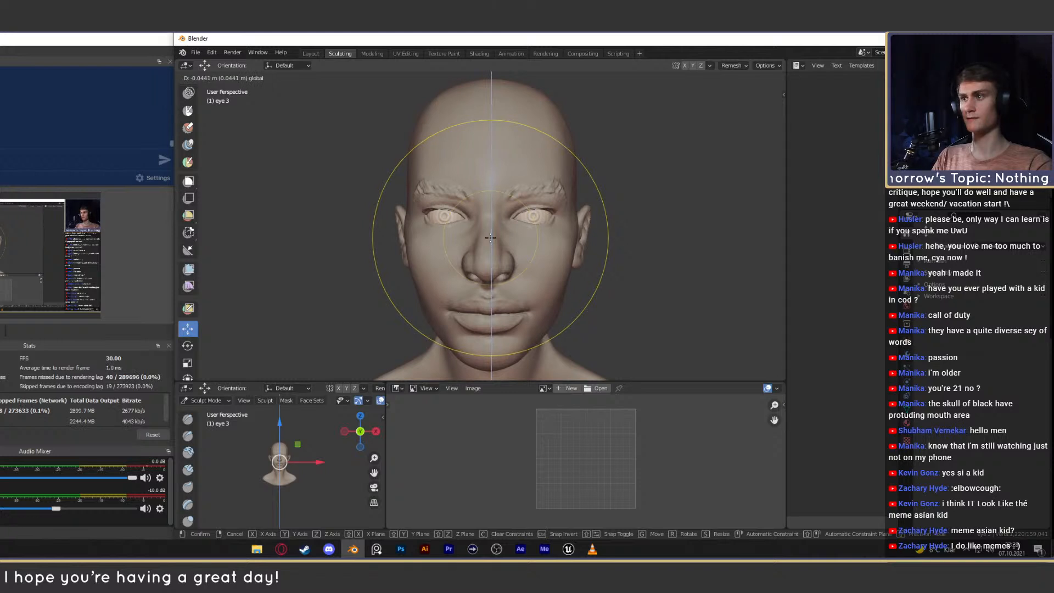
Make the head mesh the sculpted object again and set the Mask brush strength to 1.000.
{"action": "left_click", "coordinate": [311, 53]}
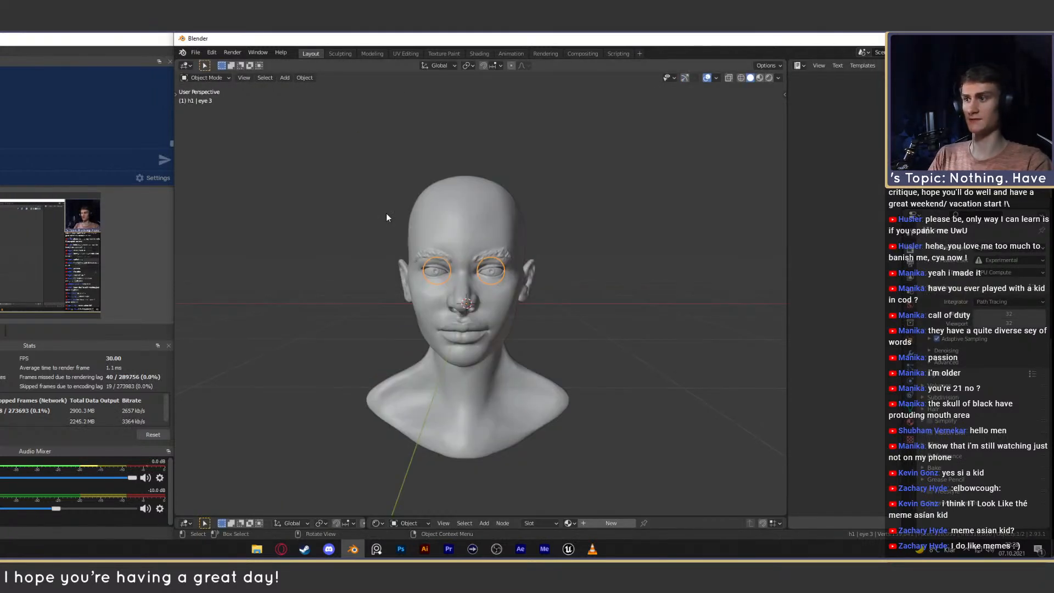
{"action": "left_click", "coordinate": [456, 194]}
{"action": "mouse_move", "coordinate": [456, 193]}
{"action": "middle_mouse_down"}
{"action": "mouse_move", "coordinate": [566, 276]}
{"action": "mouse_move", "coordinate": [542, 325]}
{"action": "mouse_move", "coordinate": [546, 309]}
{"action": "mouse_move", "coordinate": [512, 294]}
{"action": "mouse_move", "coordinate": [459, 250]}
{"action": "mouse_move", "coordinate": [462, 239]}
{"action": "mouse_move", "coordinate": [529, 236]}
{"action": "mouse_move", "coordinate": [513, 247]}
{"action": "mouse_move", "coordinate": [508, 233]}
{"action": "mouse_move", "coordinate": [600, 236]}
{"action": "mouse_move", "coordinate": [532, 224]}
{"action": "mouse_move", "coordinate": [482, 176]}
{"action": "middle_mouse_up"}
{"action": "scroll", "coordinate": [542, 319], "scroll_direction": "up", "scroll_amount": 2}
{"action": "key", "text": "ctrl+Page_Down"}
{"action": "scroll", "coordinate": [471, 258], "scroll_direction": "up", "scroll_amount": 3}
{"action": "key", "text": "m"}
{"action": "middle_click_drag", "start_coordinate": [481, 240], "coordinate": [461, 250]}
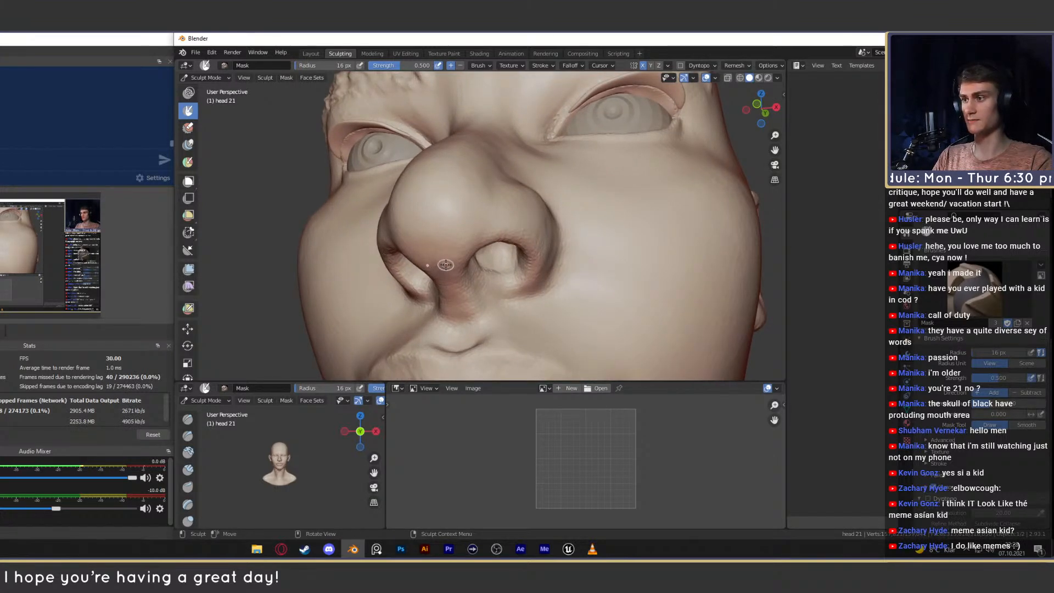
{"action": "key", "text": "shift+f"}
{"action": "left_click", "coordinate": [468, 270]}
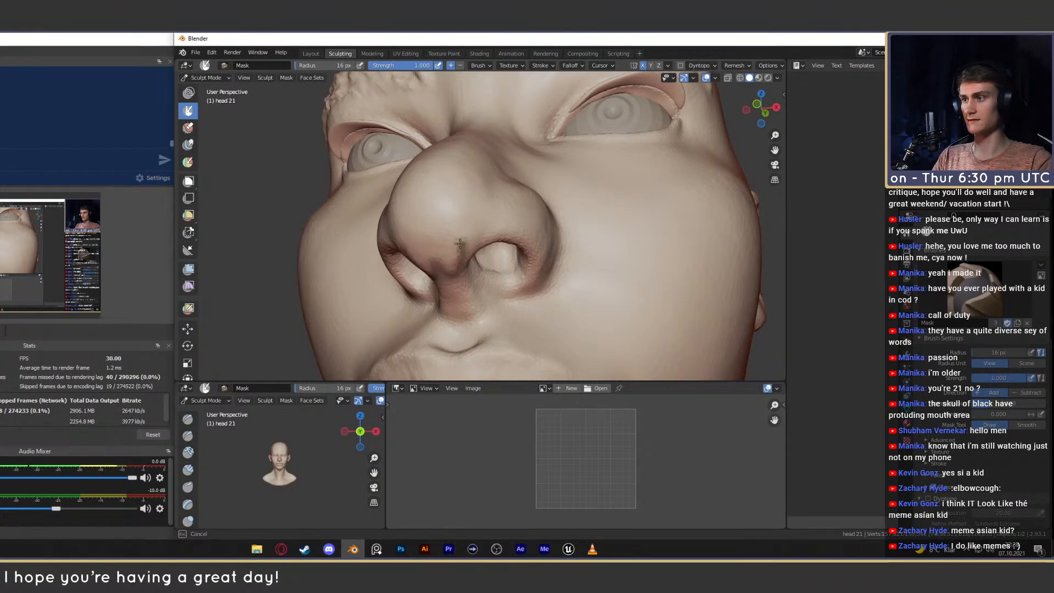
Trace a mask line from the nostril up the side of the nose tip and across the bridge.
{"action": "middle_click_drag", "start_coordinate": [474, 220], "coordinate": [439, 283]}
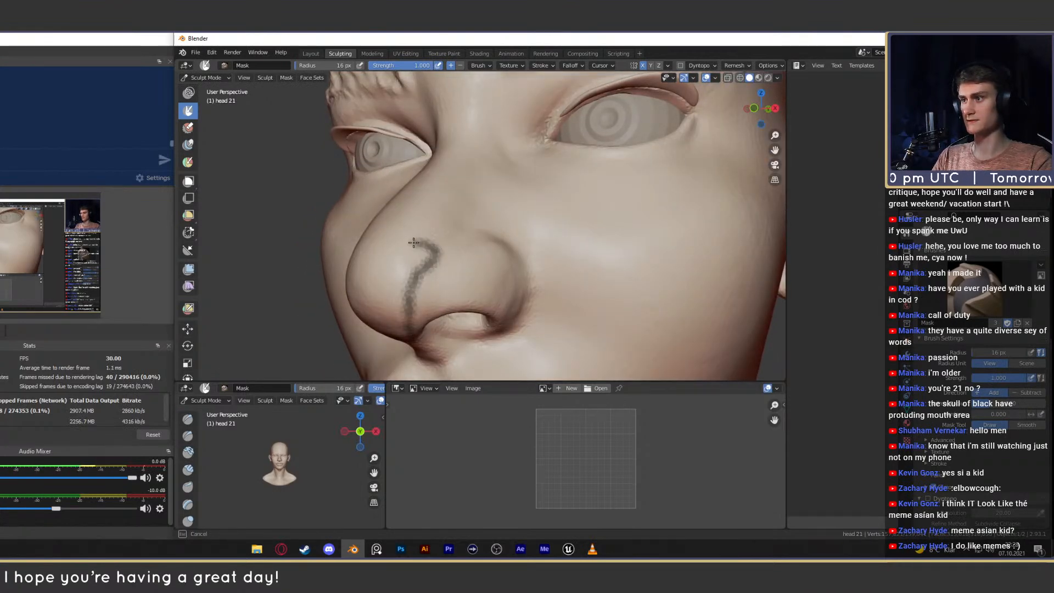
{"action": "middle_click_drag", "start_coordinate": [423, 245], "coordinate": [431, 284]}
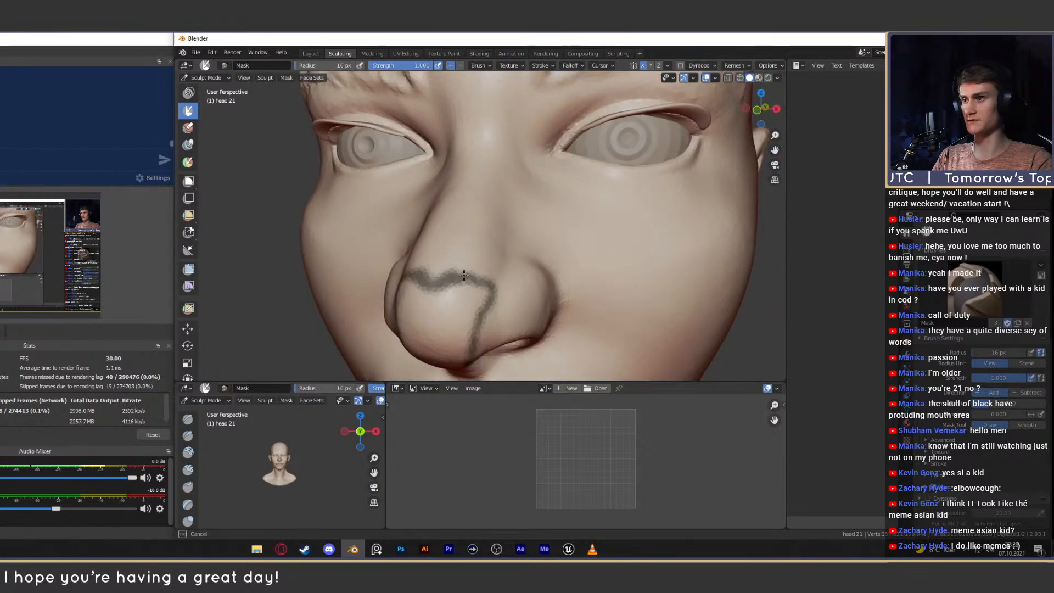
{"action": "middle_click_drag", "start_coordinate": [495, 276], "coordinate": [471, 238]}
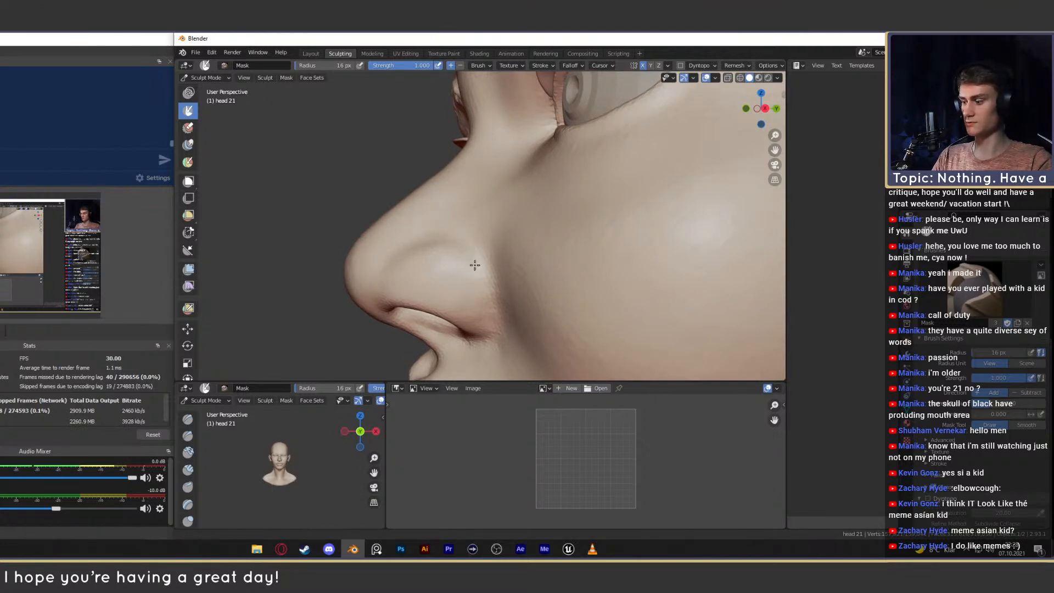
Paint a soft mask over the nostril wing with the Mask brush enlarged to 175 px radius.
{"action": "middle_click_drag", "start_coordinate": [475, 265], "coordinate": [454, 252]}
{"action": "key", "text": "f"}
{"action": "left_click", "coordinate": [540, 252]}
{"action": "key", "text": "f"}
{"action": "left_click", "coordinate": [477, 250]}
{"action": "left_click_drag", "start_coordinate": [461, 245], "coordinate": [457, 241]}
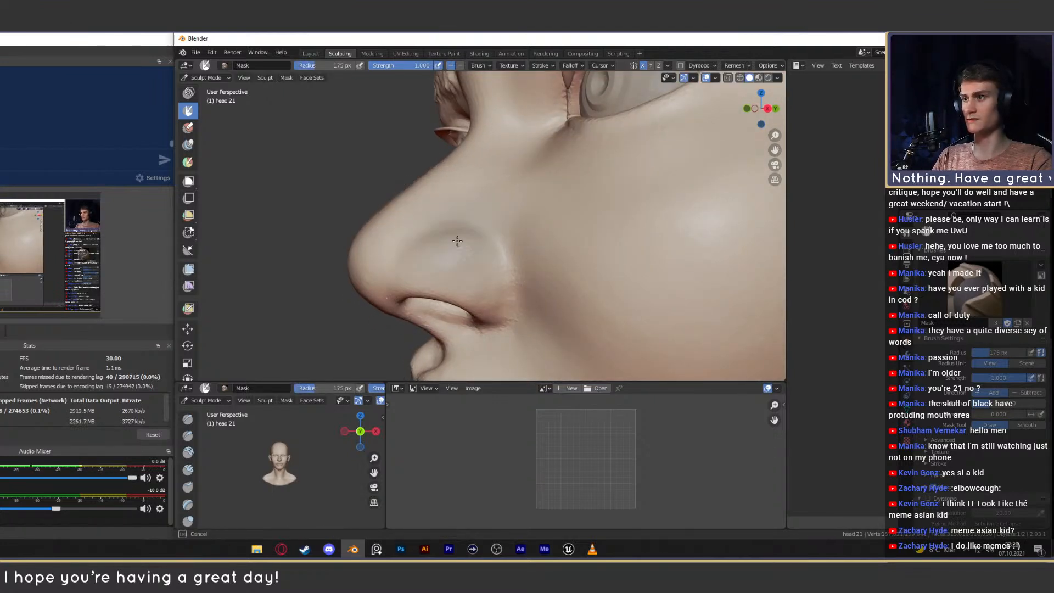
Reshape the nostril wing from the front with the Grab brush at a radius of 172 px.
{"action": "key", "text": "g"}
{"action": "middle_click_drag", "start_coordinate": [479, 235], "coordinate": [494, 225]}
{"action": "key", "text": "f"}
{"action": "left_click", "coordinate": [557, 233]}
{"action": "left_click_drag", "start_coordinate": [492, 236], "coordinate": [485, 243]}
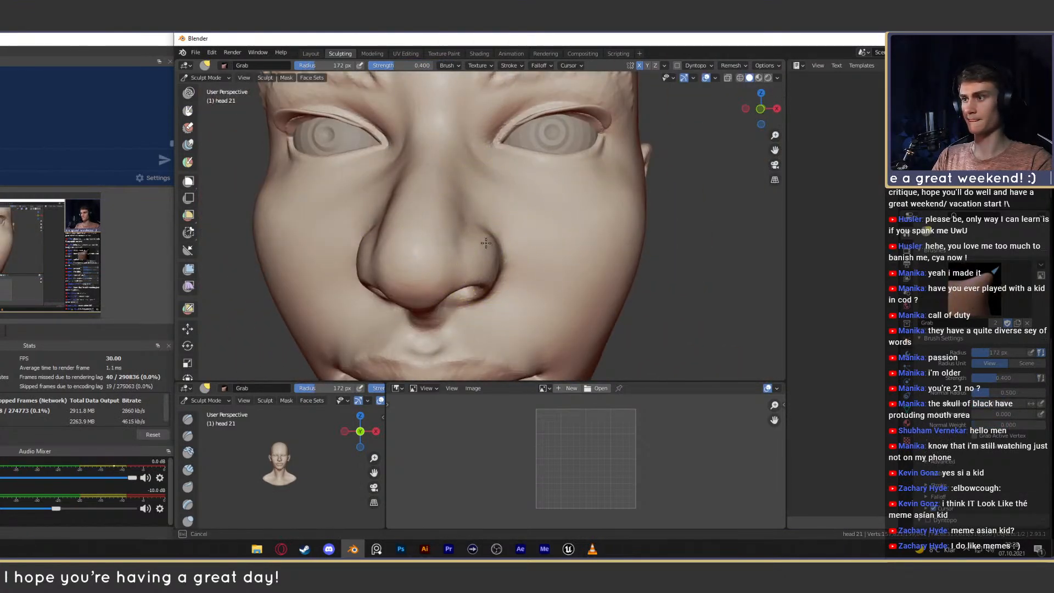
Reshape the sides of the nose and nostril wings with the Grab brush at radii of 158 and 160 px.
{"action": "key", "text": "f"}
{"action": "mouse_move", "coordinate": [480, 237]}
{"action": "middle_mouse_down"}
{"action": "mouse_move", "coordinate": [496, 234]}
{"action": "mouse_move", "coordinate": [493, 255]}
{"action": "mouse_move", "coordinate": [487, 236]}
{"action": "middle_mouse_up"}
{"action": "left_click", "coordinate": [578, 232]}
{"action": "key", "text": "f"}
{"action": "left_click", "coordinate": [499, 233]}
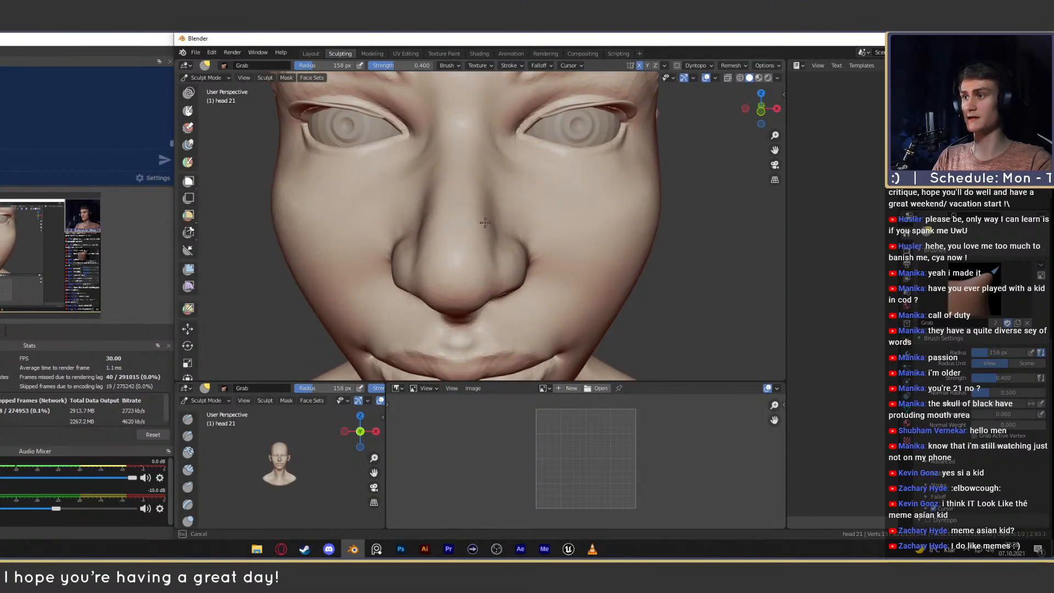
{"action": "key", "text": "f"}
{"action": "left_click", "coordinate": [481, 219]}
{"action": "mouse_move", "coordinate": [481, 218]}
{"action": "middle_mouse_down"}
{"action": "mouse_move", "coordinate": [487, 249]}
{"action": "mouse_move", "coordinate": [488, 229]}
{"action": "mouse_move", "coordinate": [574, 249]}
{"action": "mouse_move", "coordinate": [577, 216]}
{"action": "mouse_move", "coordinate": [463, 244]}
{"action": "mouse_move", "coordinate": [375, 153]}
{"action": "middle_mouse_up"}
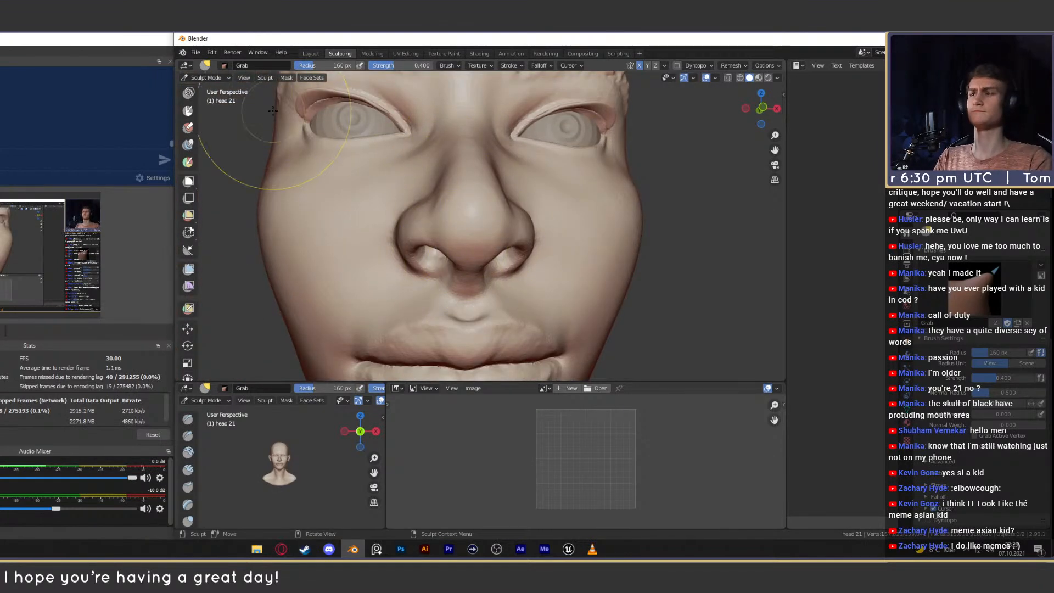
Reshape the nose tip from the front with the Grab brush enlarged to 205 px, ending on the Crease brush.
{"action": "middle_click_drag", "start_coordinate": [467, 222], "coordinate": [483, 270]}
{"action": "scroll", "coordinate": [491, 253], "scroll_direction": "up", "scroll_amount": 2}
{"action": "left_click", "coordinate": [491, 252]}
{"action": "key", "text": "f"}
{"action": "left_click", "coordinate": [494, 245]}
{"action": "left_click_drag", "start_coordinate": [488, 225], "coordinate": [486, 217]}
{"action": "mouse_move", "coordinate": [496, 170]}
{"action": "left_mouse_down", "text": "ctrl+alt"}
{"action": "mouse_move", "coordinate": [483, 256]}
{"action": "mouse_move", "coordinate": [478, 235]}
{"action": "left_mouse_up", "text": "ctrl+alt"}
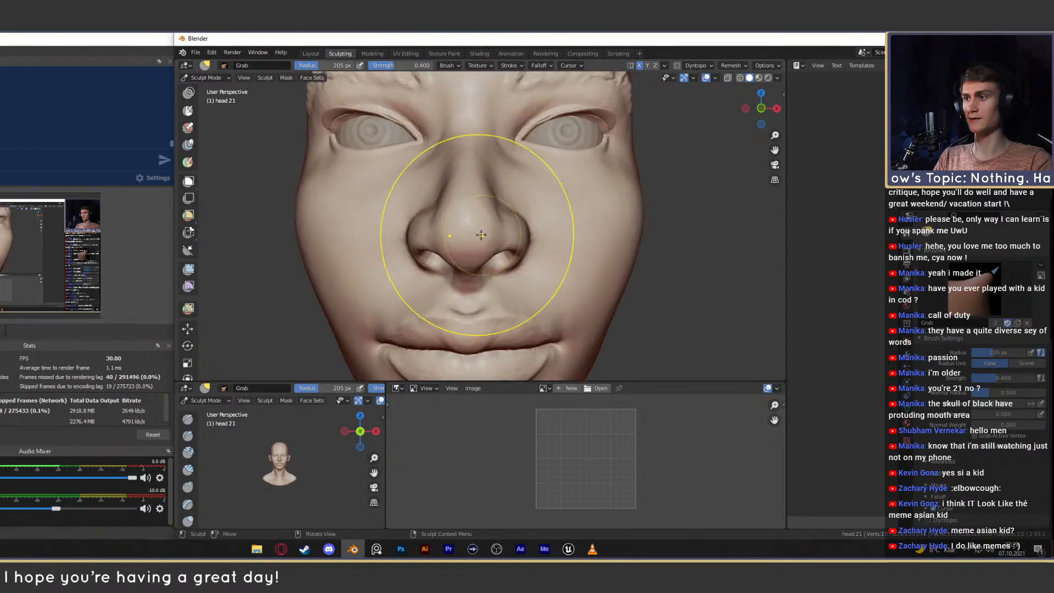
{"action": "key", "text": "f"}
{"action": "left_click", "coordinate": [492, 239]}
{"action": "key", "text": "shift+c"}
{"action": "middle_click_drag", "start_coordinate": [526, 253], "coordinate": [498, 239]}
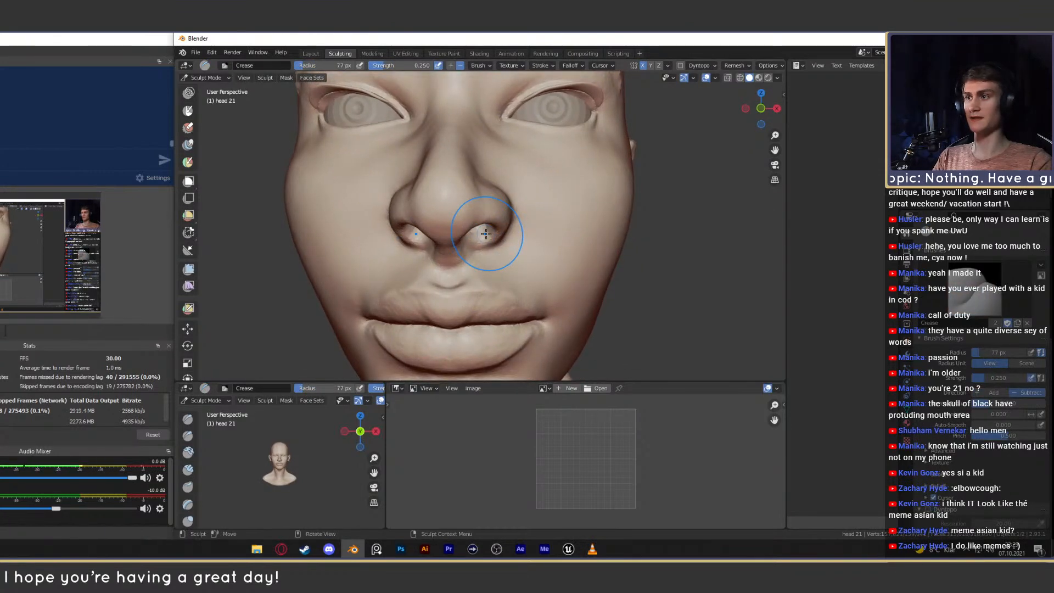
Switch to the browser and study female face photos in the thick-eyebrows image results and the open Caucasian model references.
{"action": "left_click", "coordinate": [281, 549]}
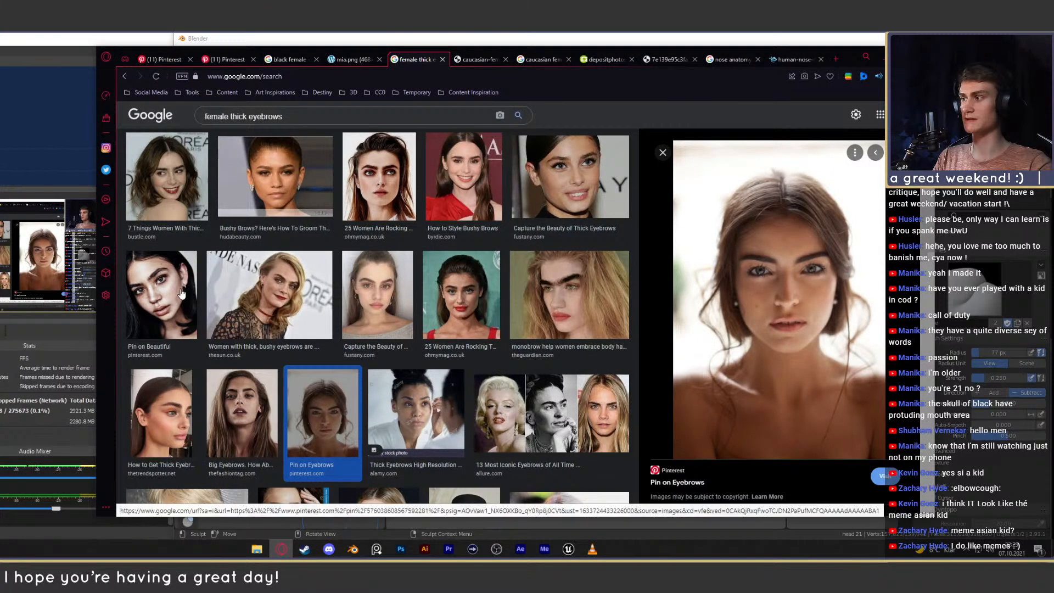
{"action": "left_click", "coordinate": [161, 294]}
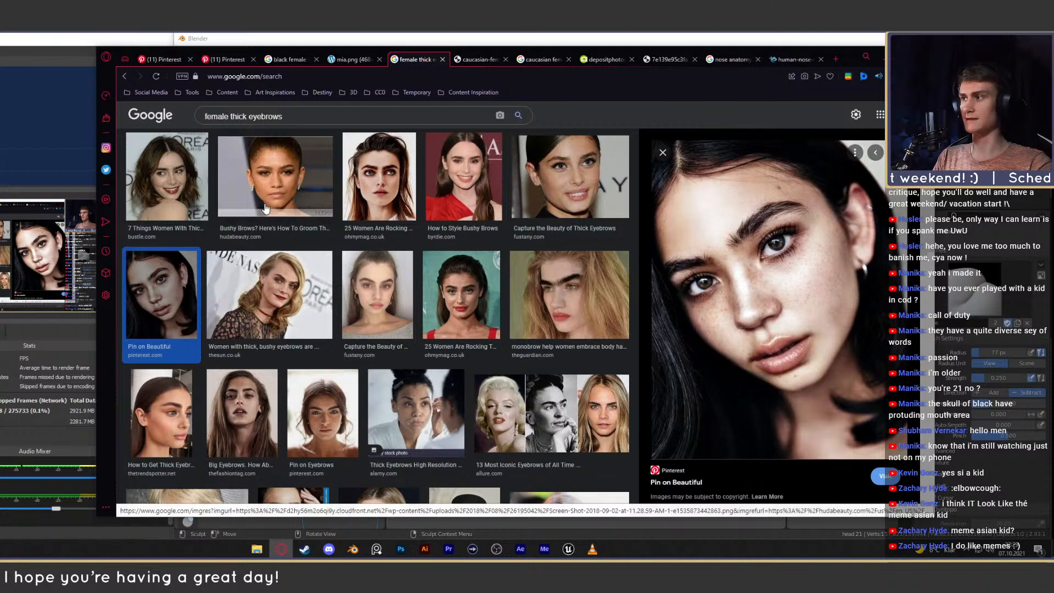
{"action": "left_click", "coordinate": [165, 177]}
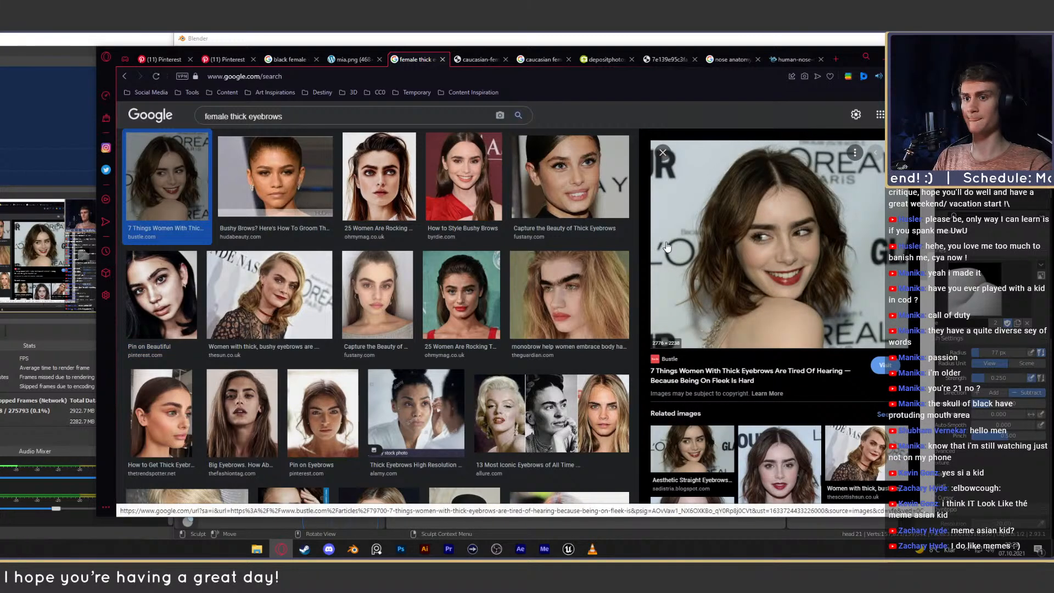
{"action": "left_click", "coordinate": [805, 488]}
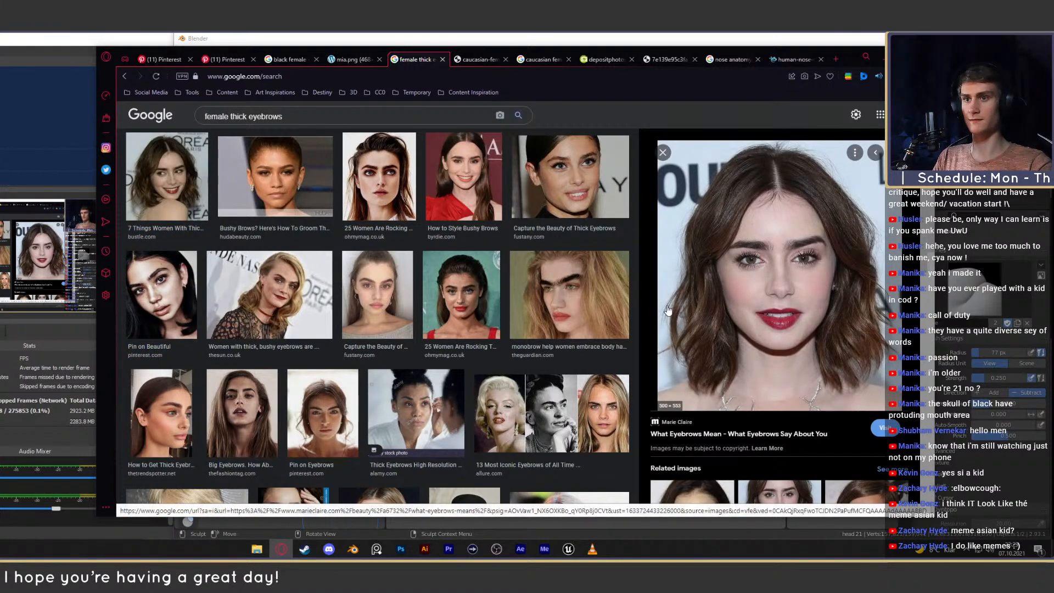
{"action": "left_click", "coordinate": [480, 59]}
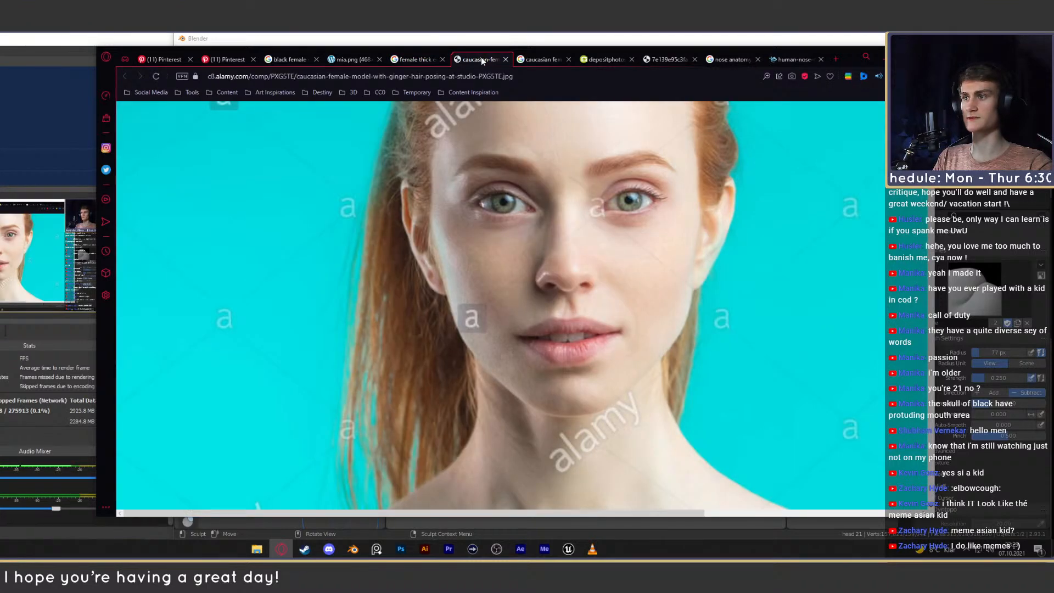
{"action": "left_click", "coordinate": [536, 63]}
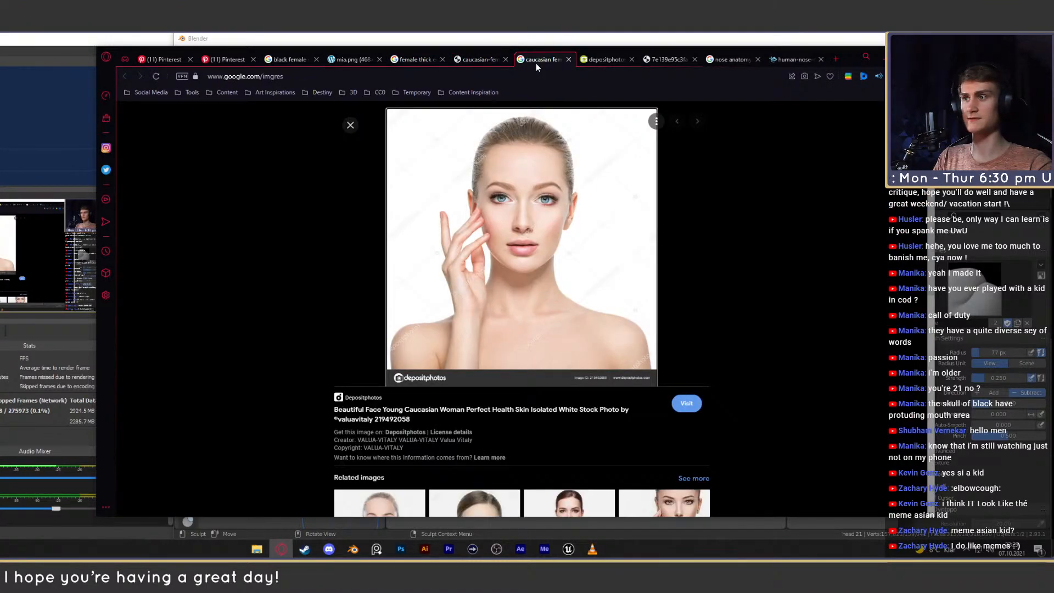
{"action": "right_click", "coordinate": [527, 227]}
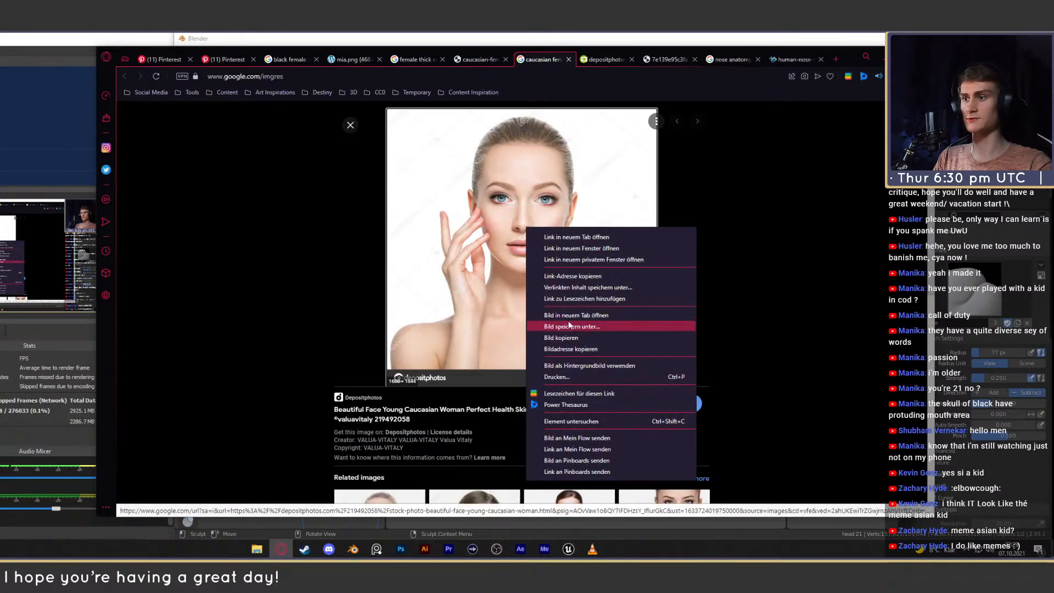
{"action": "left_click", "coordinate": [591, 63]}
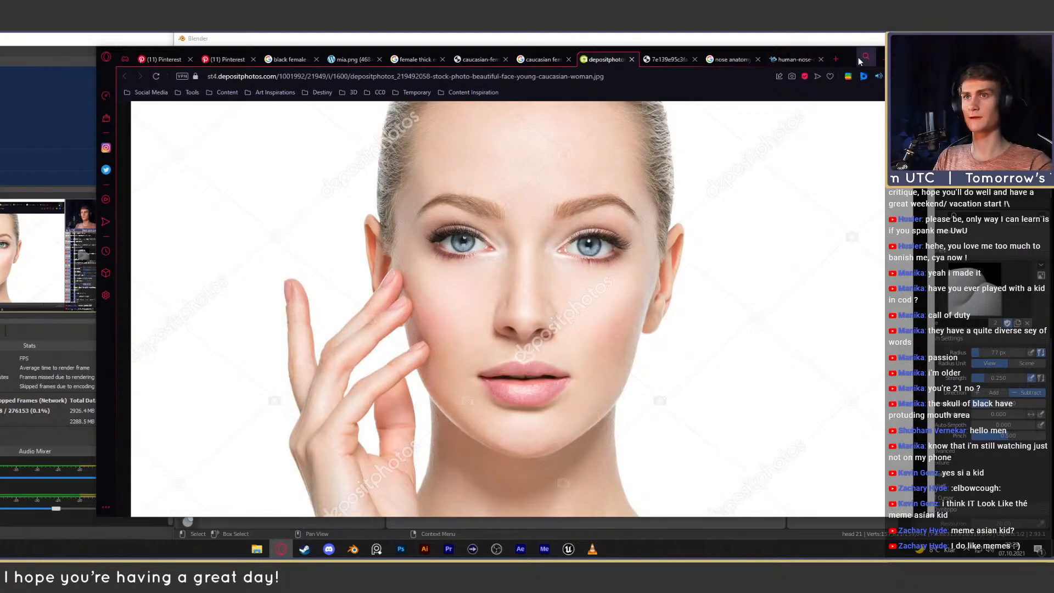
Place the browser window beside the Blender head and compare its nose with the Caucasian female reference photos.
{"action": "left_click_drag", "start_coordinate": [935, 87], "coordinate": [616, 88]}
{"action": "mouse_move", "coordinate": [536, 54]}
{"action": "left_mouse_down"}
{"action": "mouse_move", "coordinate": [164, 57]}
{"action": "mouse_move", "coordinate": [250, 54]}
{"action": "left_mouse_up"}
{"action": "left_click", "coordinate": [529, 253]}
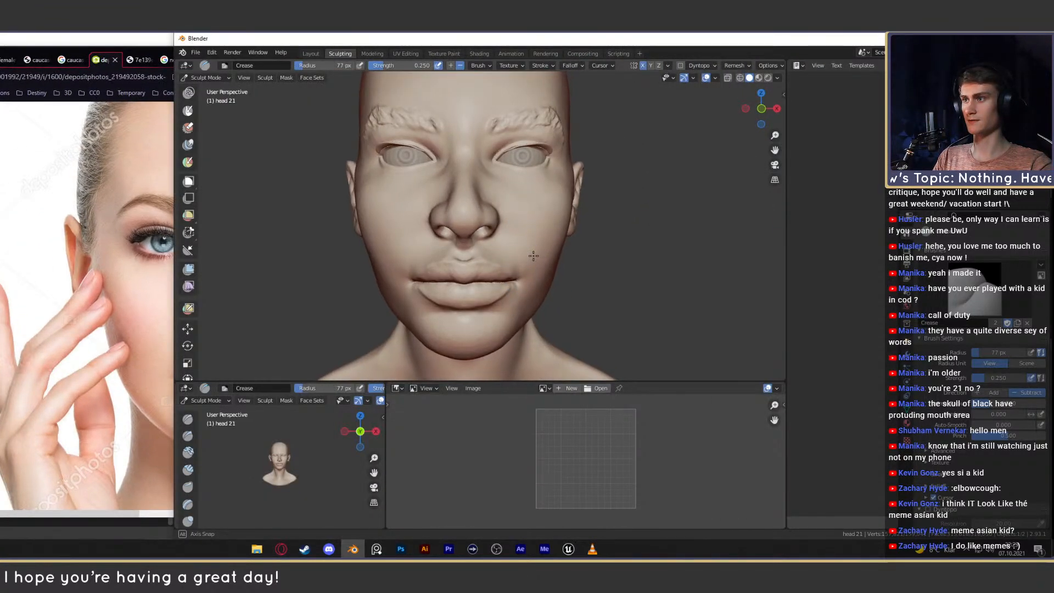
{"action": "left_click", "coordinate": [138, 49]}
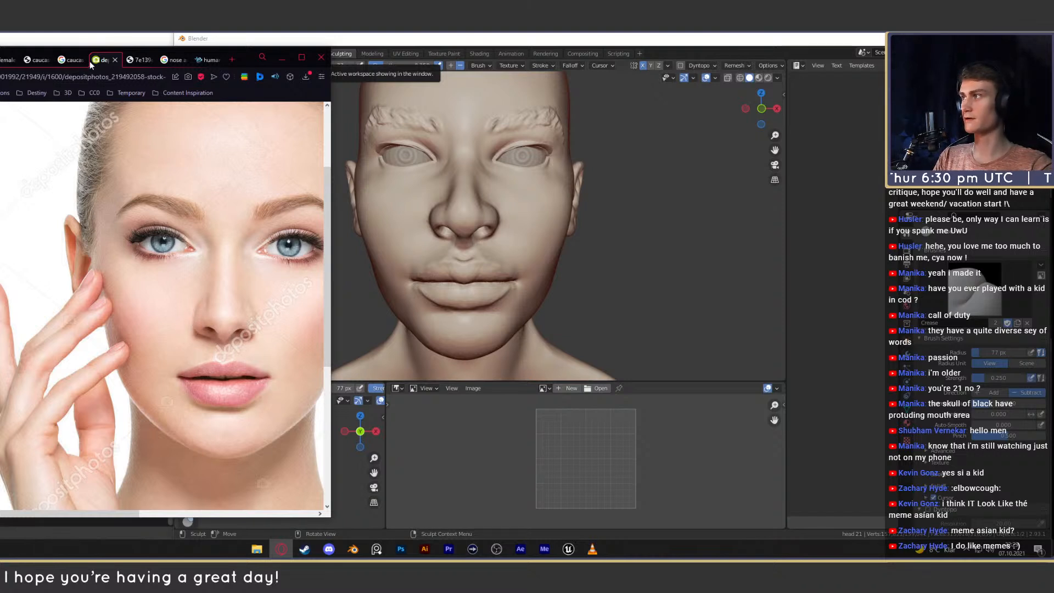
{"action": "left_click", "coordinate": [70, 60]}
{"action": "left_click", "coordinate": [33, 60]}
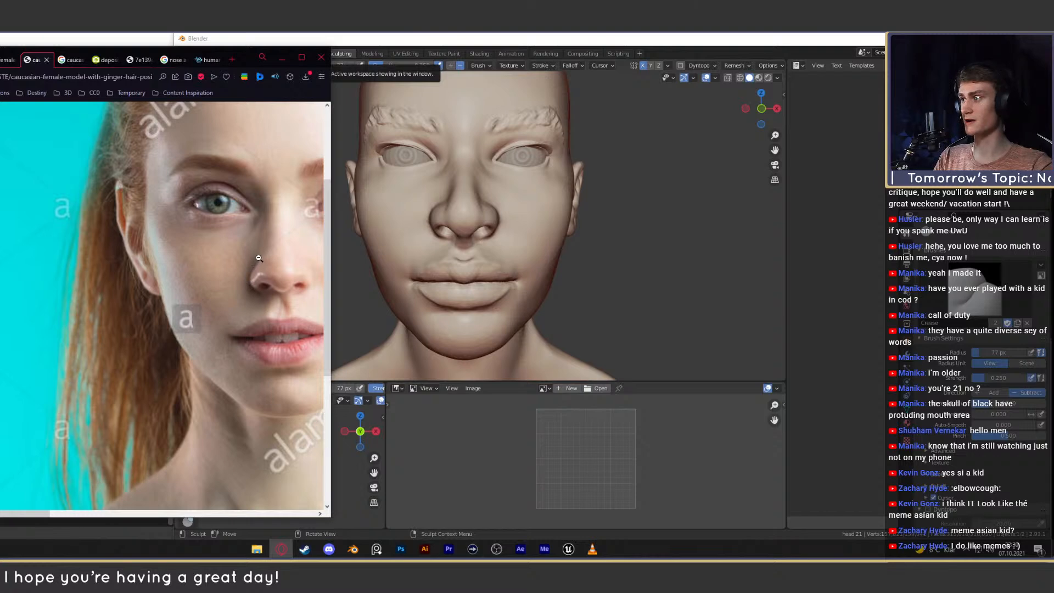
Open the Marie Claire portrait in its own tab, examine the nose enlarged, and return to Blender.
{"action": "left_click", "coordinate": [6, 60]}
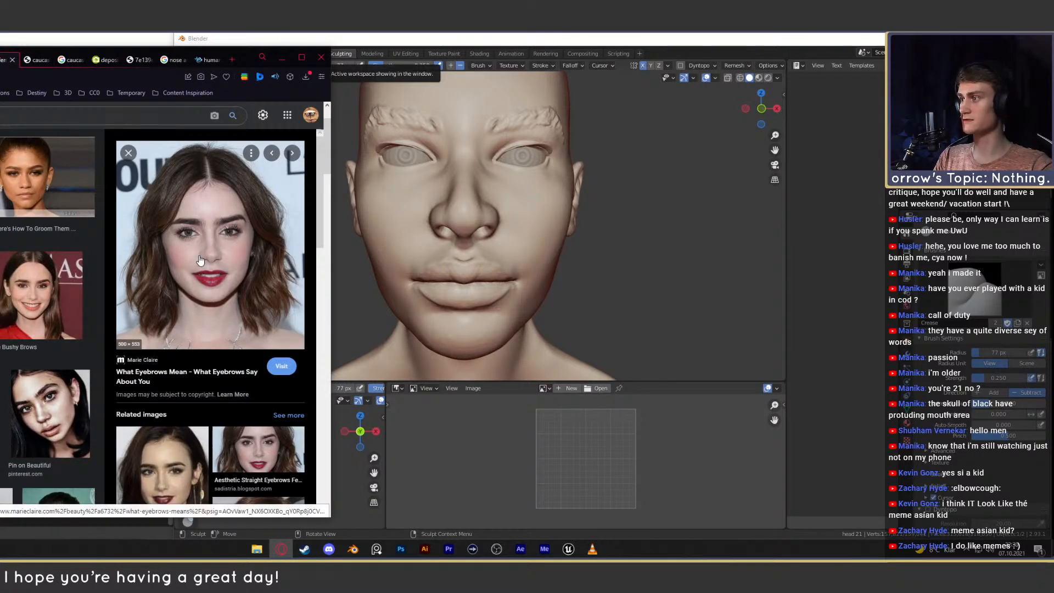
{"action": "right_click", "coordinate": [198, 255]}
{"action": "left_click", "coordinate": [242, 342]}
{"action": "left_click", "coordinate": [18, 60]}
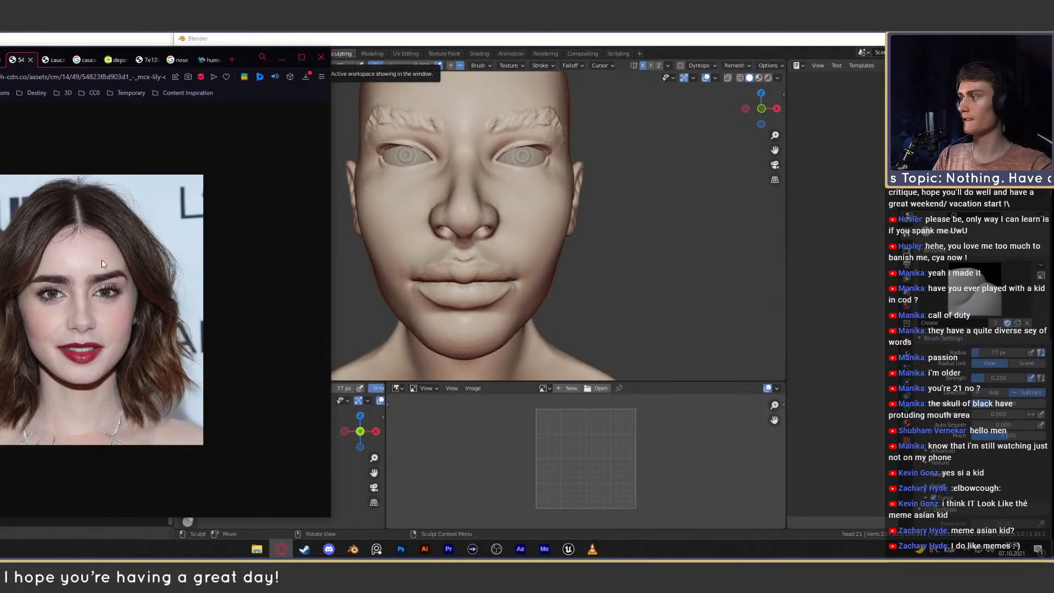
{"action": "scroll", "coordinate": [102, 282], "scroll_direction": "up", "scroll_amount": 4, "text": "ctrl"}
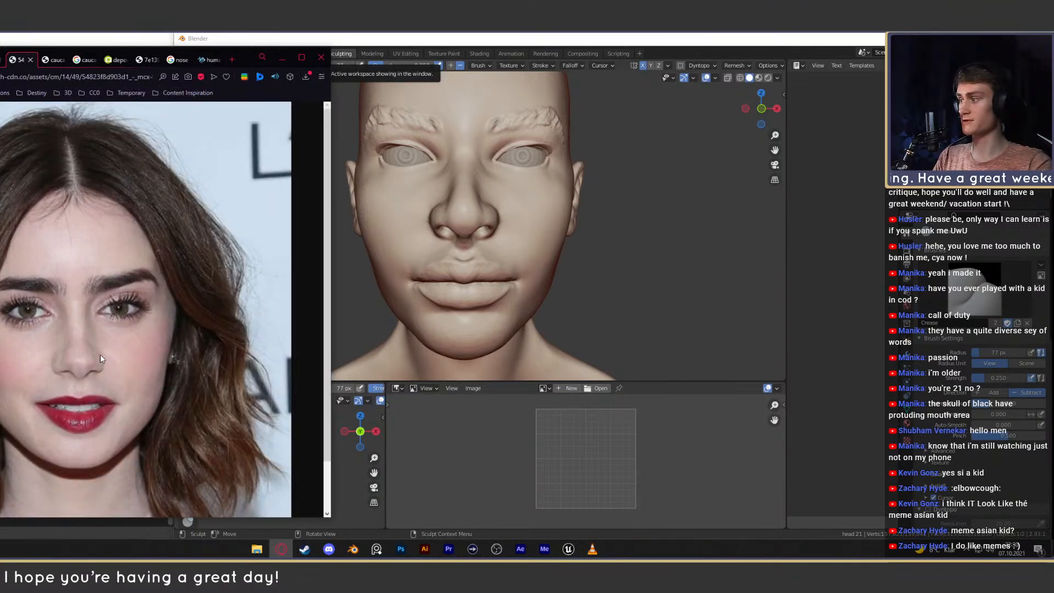
{"action": "left_click", "coordinate": [280, 57]}
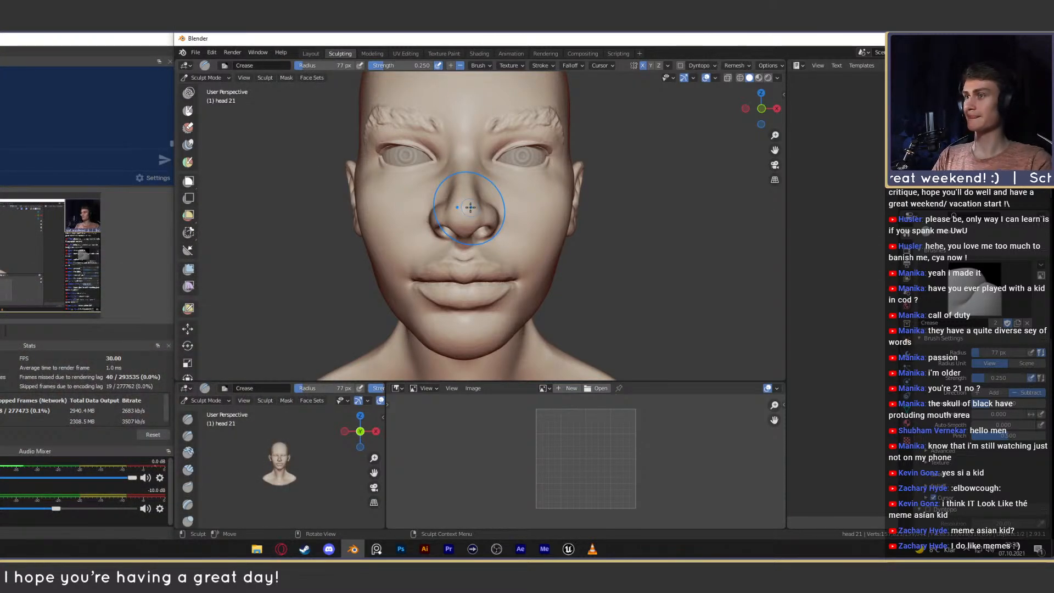
Push the nostril wings inward with the Grab brush at a radius of 104 px.
{"action": "scroll", "coordinate": [501, 253], "scroll_direction": "up", "scroll_amount": 5}
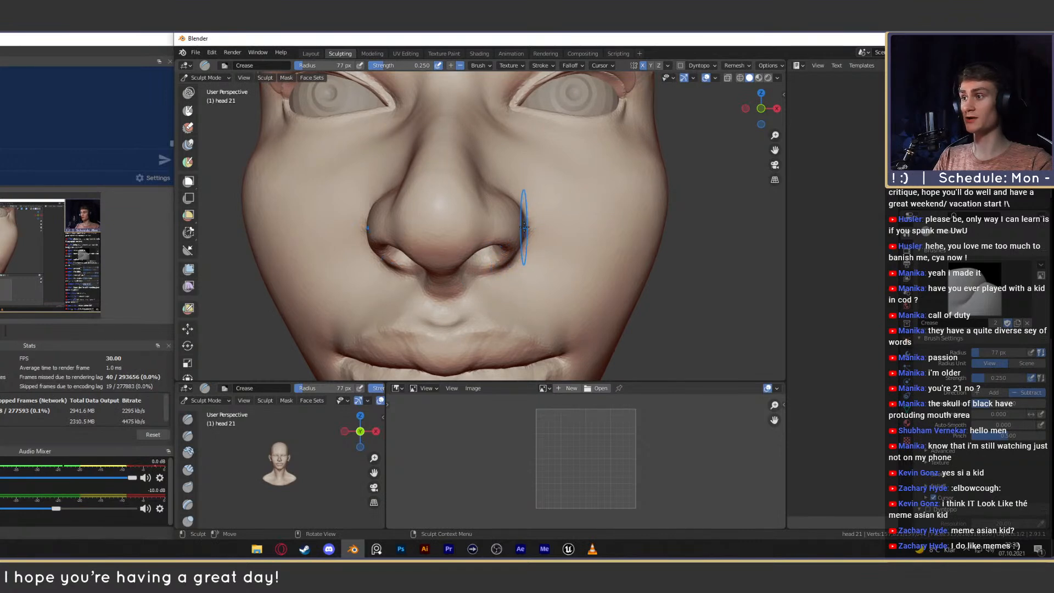
{"action": "key", "text": "f"}
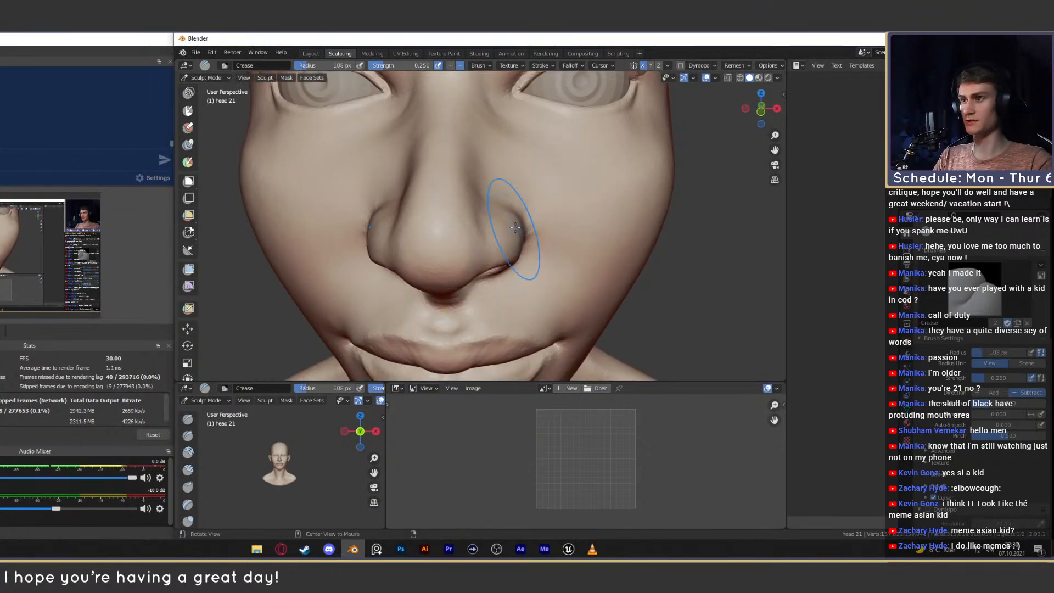
{"action": "left_click", "coordinate": [527, 261]}
{"action": "mouse_move", "coordinate": [527, 261]}
{"action": "middle_mouse_down"}
{"action": "mouse_move", "coordinate": [483, 205]}
{"action": "mouse_move", "coordinate": [487, 217]}
{"action": "mouse_move", "coordinate": [509, 217]}
{"action": "mouse_move", "coordinate": [529, 202]}
{"action": "mouse_move", "coordinate": [508, 235]}
{"action": "middle_mouse_up"}
{"action": "key", "text": "f"}
{"action": "left_click", "coordinate": [498, 224]}
{"action": "key", "text": "f"}
{"action": "left_click", "coordinate": [507, 237]}
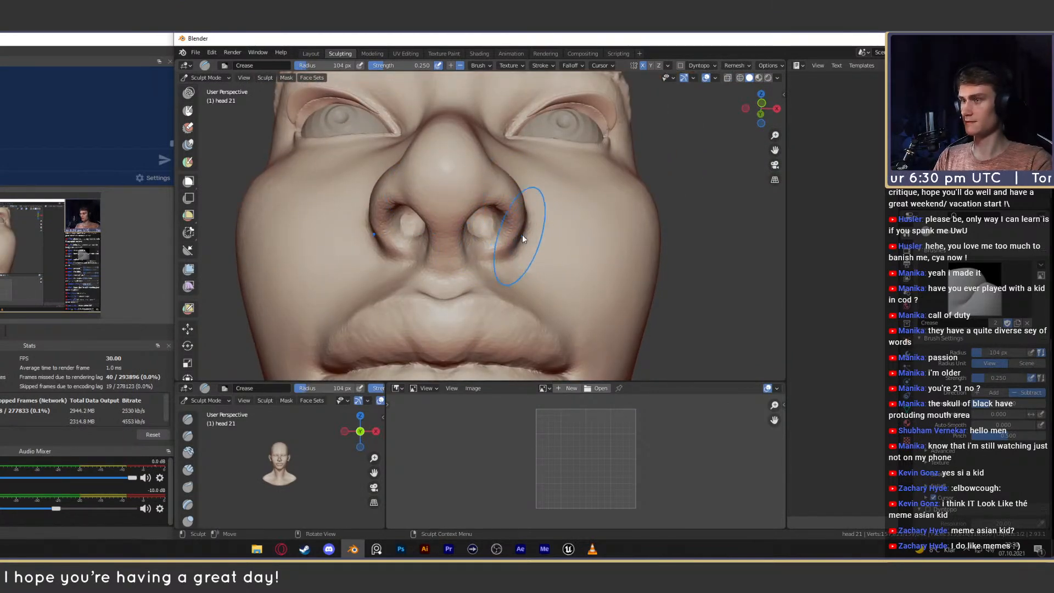
{"action": "key", "text": "g"}
{"action": "middle_click_drag", "start_coordinate": [503, 231], "coordinate": [510, 244]}
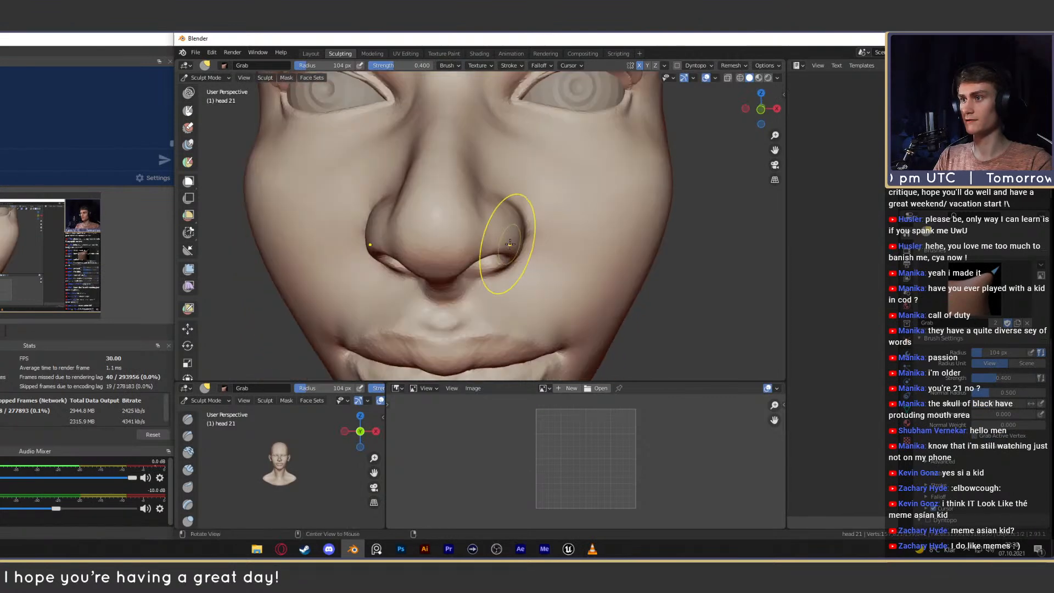
{"action": "left_click_drag", "start_coordinate": [522, 216], "coordinate": [498, 223], "text": "alt"}
Narrow and smooth the nostril wings further with the Grab brush enlarged to 142 px.
{"action": "key", "text": "f"}
{"action": "left_click", "coordinate": [510, 210]}
{"action": "left_click_drag", "start_coordinate": [503, 221], "coordinate": [498, 225]}
{"action": "mouse_move", "coordinate": [503, 218]}
{"action": "left_mouse_down"}
{"action": "mouse_move", "coordinate": [515, 191]}
{"action": "mouse_move", "coordinate": [515, 253]}
{"action": "left_mouse_up"}
{"action": "left_click_drag", "start_coordinate": [515, 253], "coordinate": [515, 257], "text": "alt"}
{"action": "scroll", "coordinate": [525, 229], "scroll_direction": "up", "scroll_amount": 4}
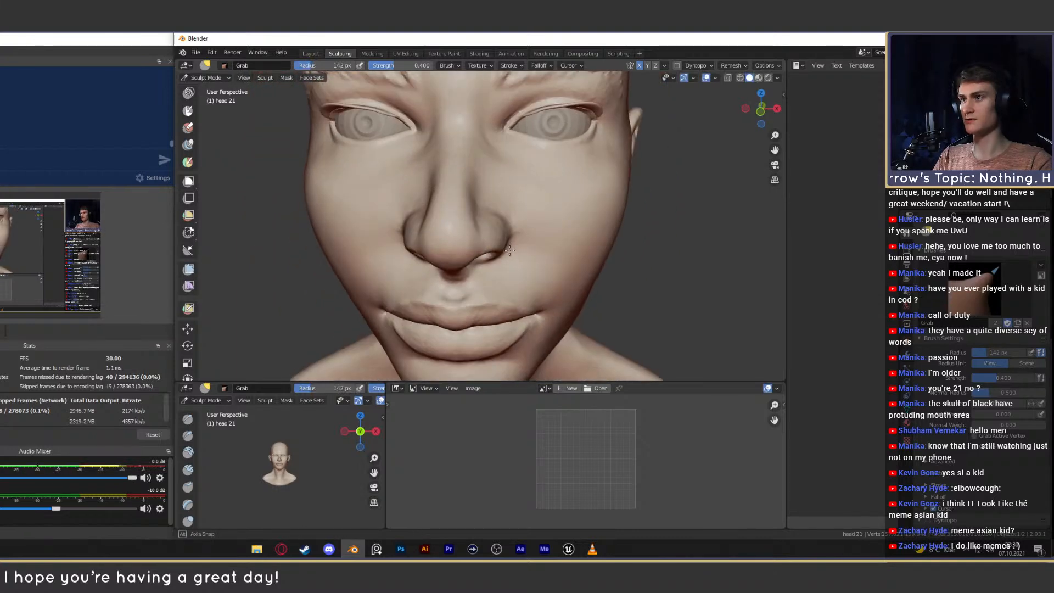
{"action": "left_click_drag", "start_coordinate": [504, 216], "coordinate": [506, 215]}
{"action": "mouse_move", "coordinate": [506, 258]}
{"action": "left_mouse_down", "text": "alt"}
{"action": "mouse_move", "coordinate": [509, 228]}
{"action": "mouse_move", "coordinate": [429, 230]}
{"action": "left_mouse_up", "text": "alt"}
{"action": "mouse_move", "coordinate": [428, 230]}
{"action": "left_mouse_down", "text": "alt+shift"}
{"action": "mouse_move", "coordinate": [531, 225]}
{"action": "mouse_move", "coordinate": [541, 232]}
{"action": "mouse_move", "coordinate": [523, 287]}
{"action": "mouse_move", "coordinate": [539, 220]}
{"action": "mouse_move", "coordinate": [515, 225]}
{"action": "mouse_move", "coordinate": [513, 258]}
{"action": "mouse_move", "coordinate": [504, 220]}
{"action": "mouse_move", "coordinate": [483, 209]}
{"action": "mouse_move", "coordinate": [508, 234]}
{"action": "mouse_move", "coordinate": [506, 225]}
{"action": "left_mouse_up", "text": "alt+shift"}
Carve the fold where the nostril wing meets the cheek with the Crease brush at 79 px radius.
{"action": "key", "text": "shift+c"}
{"action": "key", "text": "f"}
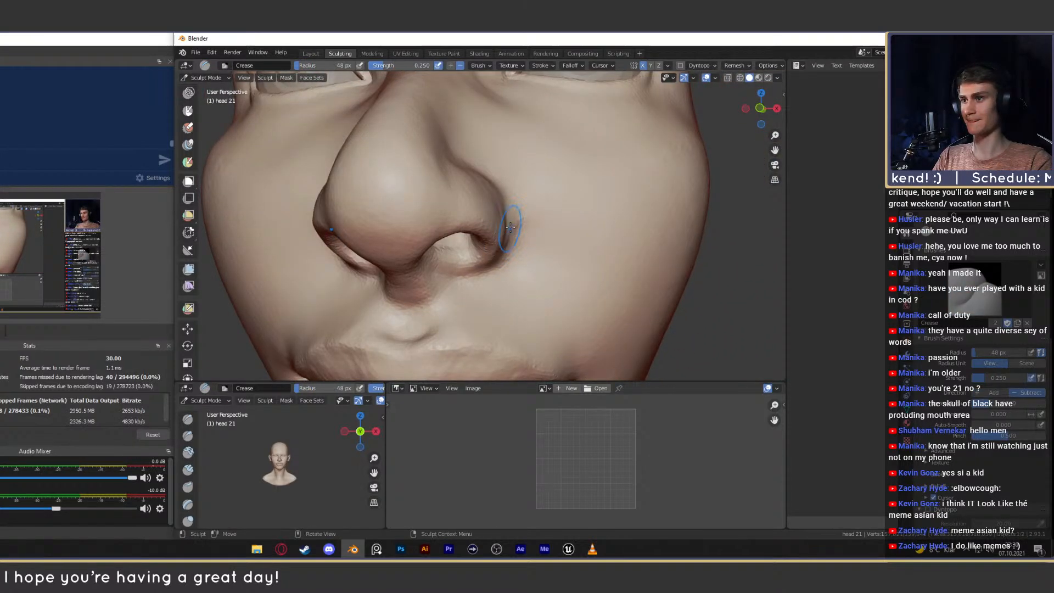
{"action": "key", "text": "f"}
{"action": "left_click", "coordinate": [529, 224]}
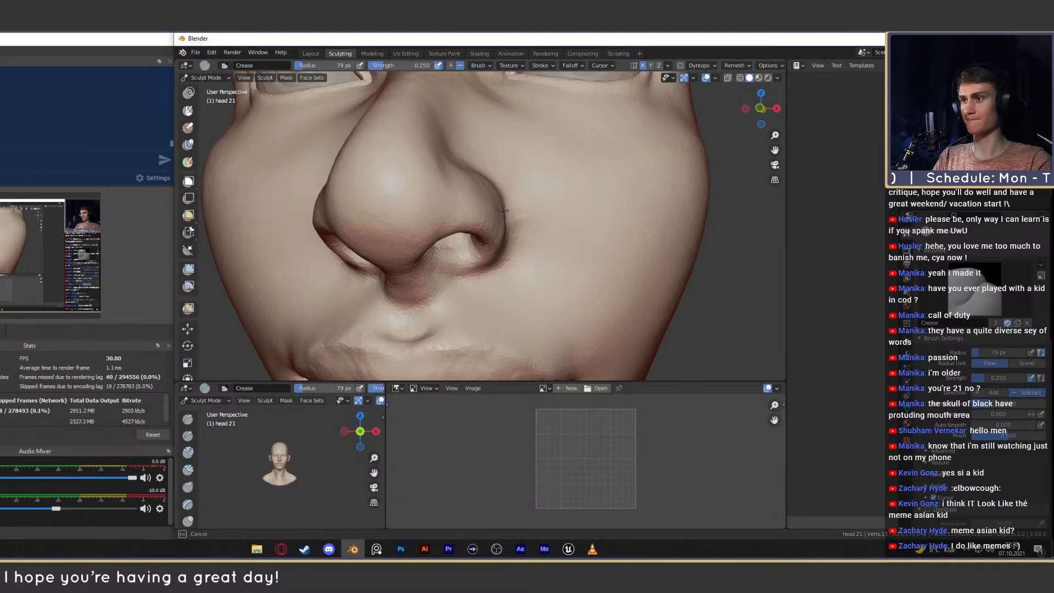
{"action": "left_click_drag", "start_coordinate": [508, 231], "coordinate": [504, 239]}
{"action": "mouse_move", "coordinate": [508, 206]}
{"action": "left_mouse_down", "text": "ctrl+alt"}
{"action": "mouse_move", "coordinate": [510, 229]}
{"action": "mouse_move", "coordinate": [522, 217]}
{"action": "mouse_move", "coordinate": [494, 236]}
{"action": "mouse_move", "coordinate": [492, 215]}
{"action": "mouse_move", "coordinate": [502, 254]}
{"action": "mouse_move", "coordinate": [518, 219]}
{"action": "mouse_move", "coordinate": [433, 245]}
{"action": "left_mouse_up", "text": "ctrl+alt"}
Adjust the outer shape of the nostril wing with a resized Grab brush.
{"action": "key", "text": "g"}
{"action": "key", "text": "f"}
{"action": "left_click", "coordinate": [510, 212]}
{"action": "mouse_move", "coordinate": [458, 253]}
{"action": "left_mouse_down", "text": "ctrl+alt"}
{"action": "mouse_move", "coordinate": [459, 228]}
{"action": "mouse_move", "coordinate": [483, 222]}
{"action": "mouse_move", "coordinate": [477, 212]}
{"action": "mouse_move", "coordinate": [513, 174]}
{"action": "mouse_move", "coordinate": [514, 250]}
{"action": "mouse_move", "coordinate": [514, 221]}
{"action": "left_mouse_up", "text": "ctrl+alt"}
{"action": "key", "text": "f"}
{"action": "left_click", "coordinate": [433, 219]}
Set the Clay Strips radius to 24 px, and refine the side of the nose above the wing using Grab at 114 px.
{"action": "key", "text": "c"}
{"action": "key", "text": "f"}
{"action": "left_click", "coordinate": [458, 215]}
{"action": "scroll", "coordinate": [514, 221], "scroll_direction": "up", "scroll_amount": 3}
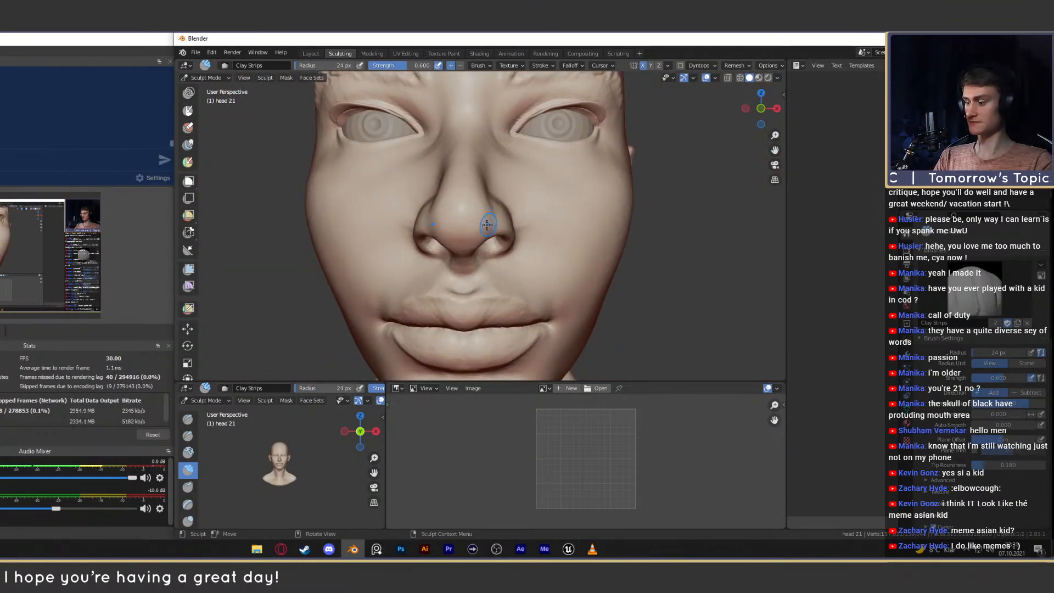
{"action": "key", "text": "g"}
{"action": "scroll", "coordinate": [499, 229], "scroll_direction": "up", "scroll_amount": 1}
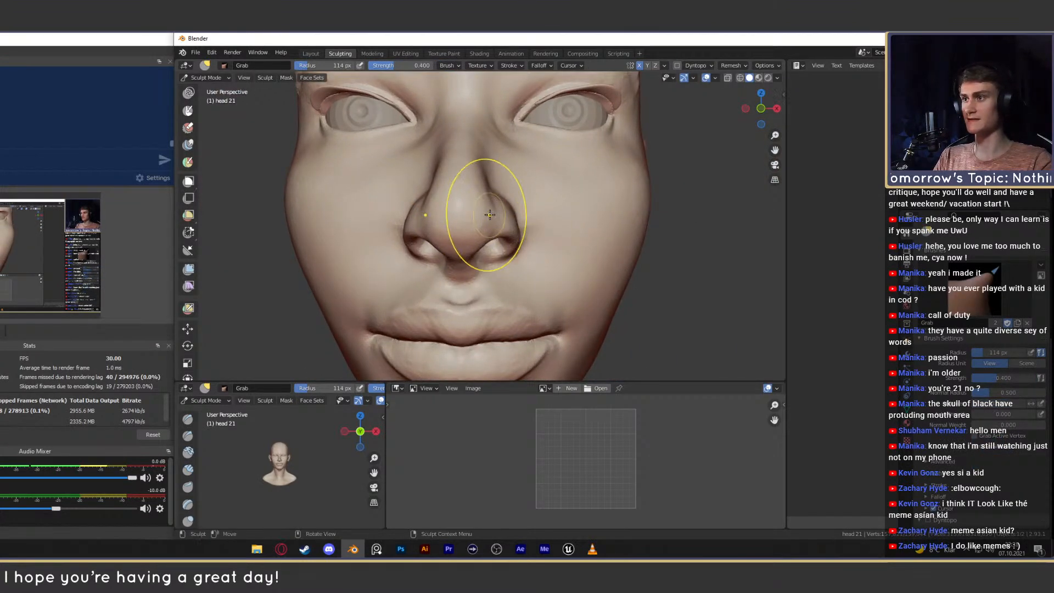
{"action": "left_click_drag", "start_coordinate": [481, 188], "coordinate": [483, 189]}
{"action": "left_click_drag", "start_coordinate": [483, 188], "coordinate": [503, 235], "text": "ctrl+alt"}
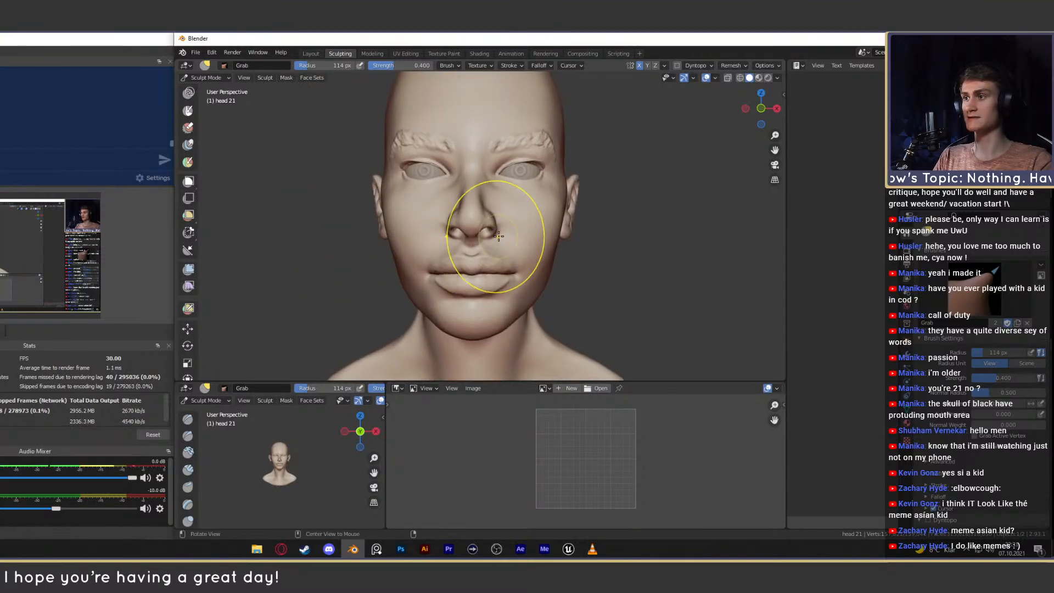
Take Clay Strips at 56 px to the nostril area, and resize the Crease brush to 48 px.
{"action": "scroll", "coordinate": [500, 239], "scroll_direction": "up", "scroll_amount": 2}
{"action": "key", "text": "c"}
{"action": "middle_click_drag", "start_coordinate": [494, 256], "coordinate": [489, 240]}
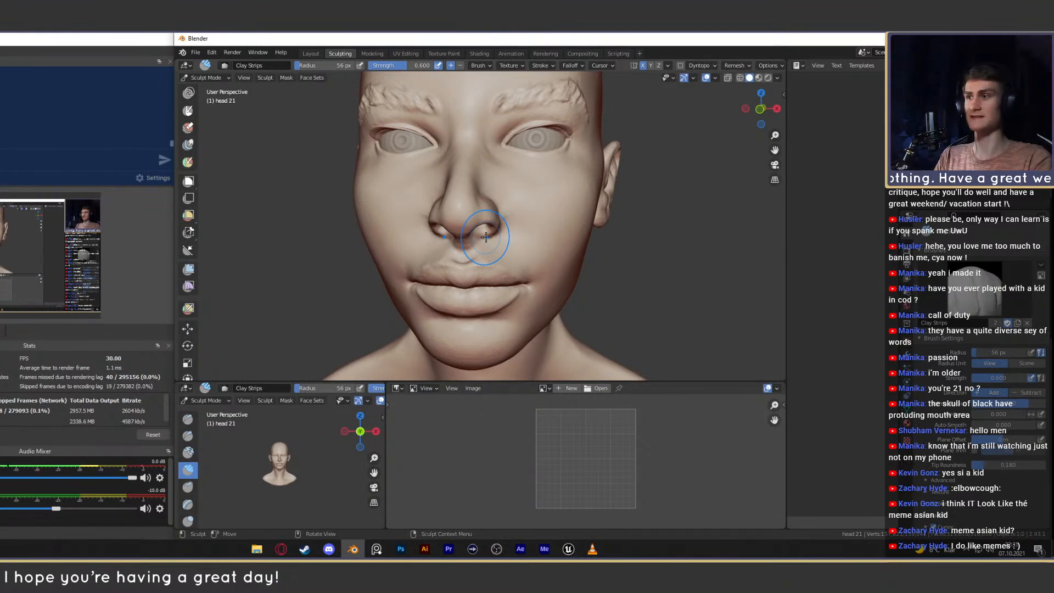
{"action": "mouse_move", "coordinate": [479, 243]}
{"action": "middle_mouse_down"}
{"action": "mouse_move", "coordinate": [413, 237]}
{"action": "mouse_move", "coordinate": [509, 234]}
{"action": "mouse_move", "coordinate": [454, 233]}
{"action": "mouse_move", "coordinate": [513, 219]}
{"action": "mouse_move", "coordinate": [544, 227]}
{"action": "mouse_move", "coordinate": [439, 195]}
{"action": "mouse_move", "coordinate": [466, 228]}
{"action": "mouse_move", "coordinate": [545, 219]}
{"action": "mouse_move", "coordinate": [510, 235]}
{"action": "middle_mouse_up"}
{"action": "scroll", "coordinate": [477, 225], "scroll_direction": "up", "scroll_amount": 4}
{"action": "key", "text": "shift+c"}
{"action": "key", "text": "f"}
{"action": "left_click", "coordinate": [455, 228]}
Try to mask a curved band around the back of the nostril wing with the Mask brush at 48 px radius.
{"action": "key", "text": "m"}
{"action": "left_click_drag", "start_coordinate": [511, 233], "coordinate": [541, 159]}
{"action": "middle_click_drag", "start_coordinate": [541, 159], "coordinate": [521, 206]}
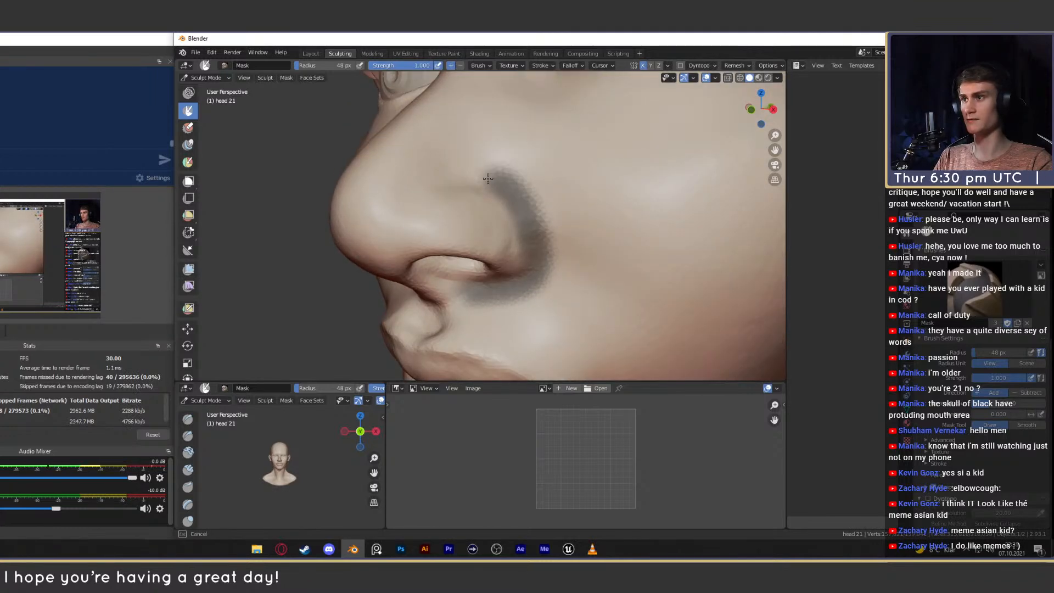
{"action": "middle_click_drag", "start_coordinate": [454, 175], "coordinate": [491, 183]}
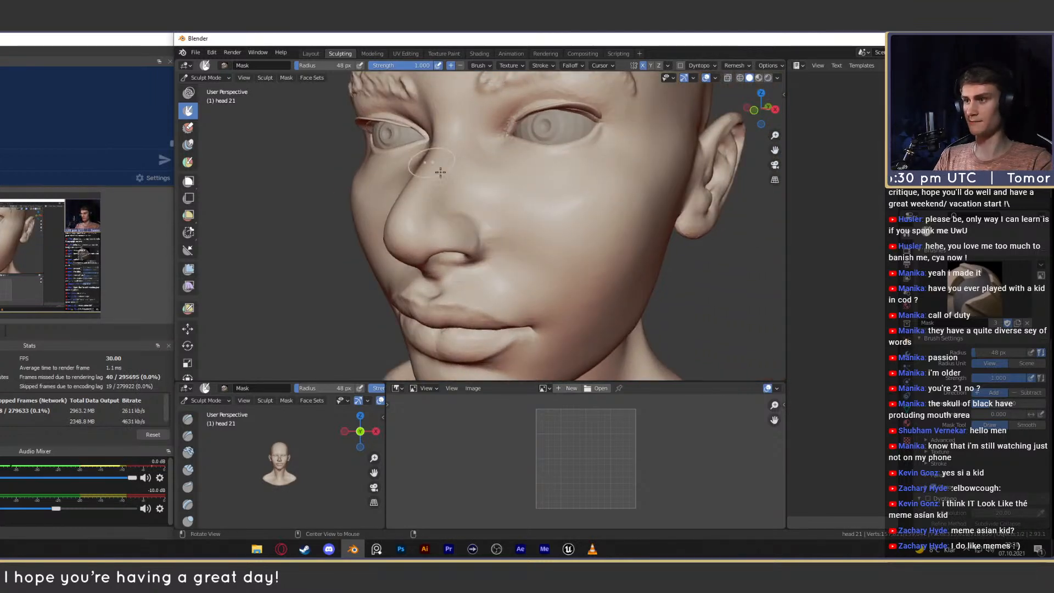
Deepen the crease behind and above the nostril wing with the Crease brush at 54 px radius.
{"action": "middle_click_drag", "start_coordinate": [485, 279], "coordinate": [511, 245]}
{"action": "key", "text": "c"}
{"action": "key", "text": "shift+c"}
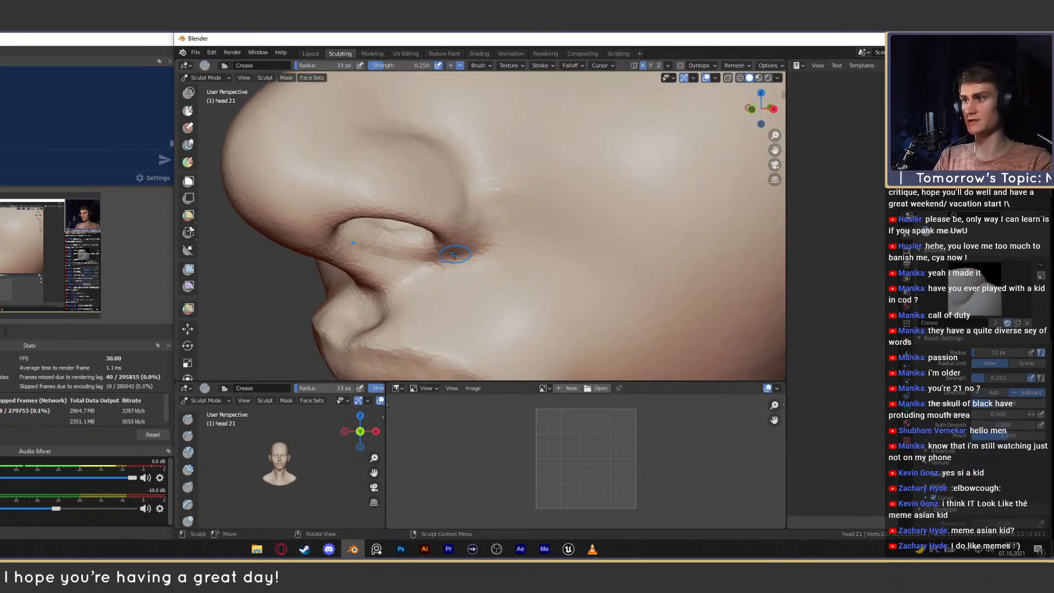
{"action": "left_click", "coordinate": [473, 185]}
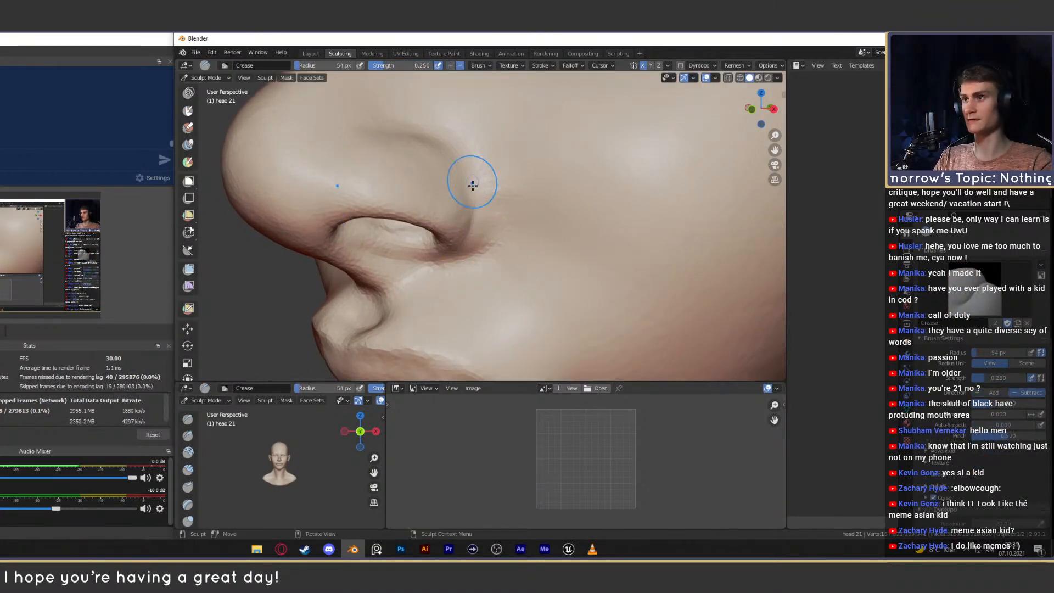
{"action": "mouse_move", "coordinate": [475, 202]}
{"action": "middle_mouse_down"}
{"action": "mouse_move", "coordinate": [466, 223]}
{"action": "mouse_move", "coordinate": [486, 213]}
{"action": "middle_mouse_up"}
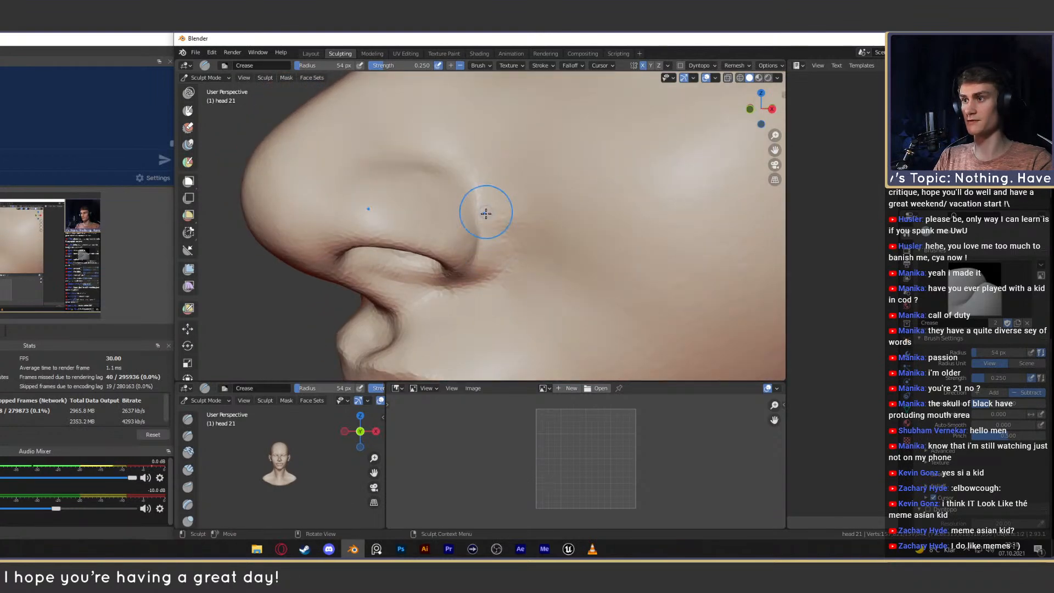
{"action": "left_click_drag", "start_coordinate": [474, 187], "coordinate": [399, 155]}
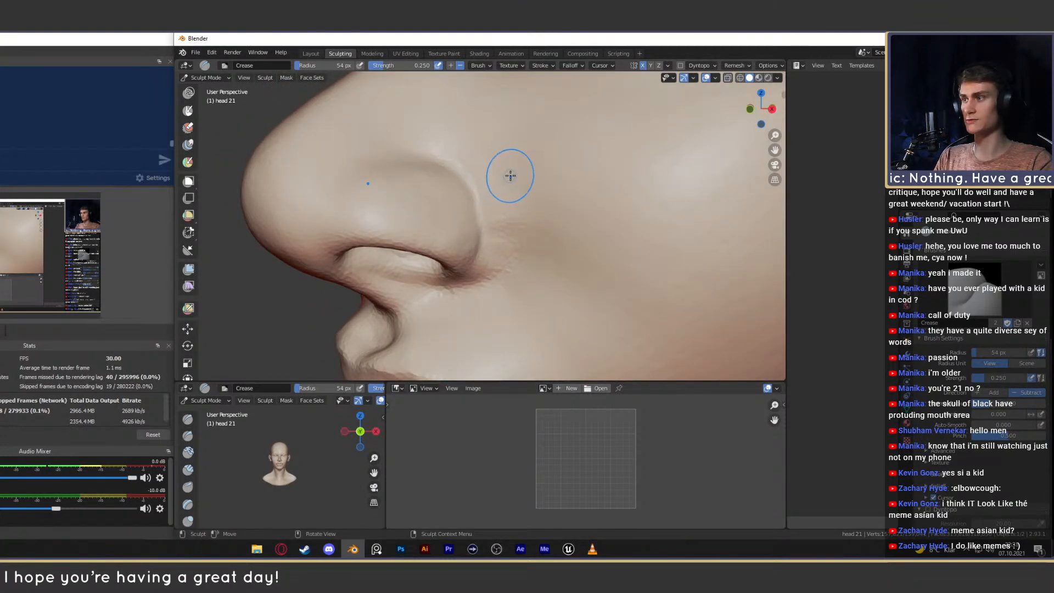
Build up the cheek surface beside the nostril wing with Clay Strips at 87 px radius.
{"action": "key", "text": "c"}
{"action": "middle_click_drag", "start_coordinate": [495, 182], "coordinate": [435, 205]}
{"action": "key", "text": "f"}
{"action": "left_click", "coordinate": [451, 184]}
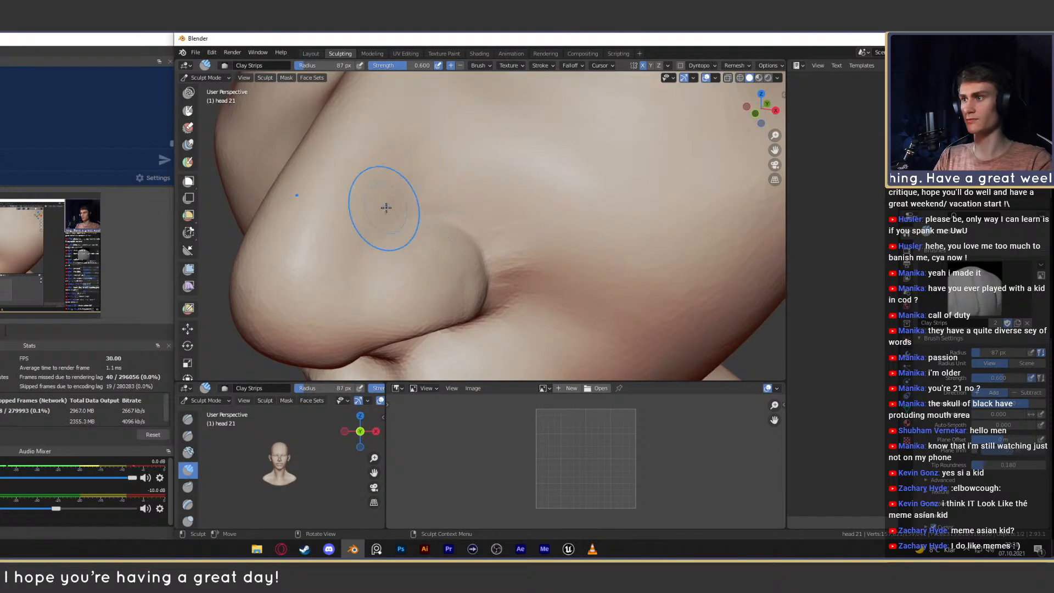
{"action": "left_click_drag", "start_coordinate": [462, 185], "coordinate": [470, 202]}
{"action": "left_click_drag", "start_coordinate": [520, 249], "coordinate": [533, 311]}
{"action": "middle_click_drag", "start_coordinate": [534, 311], "coordinate": [508, 214]}
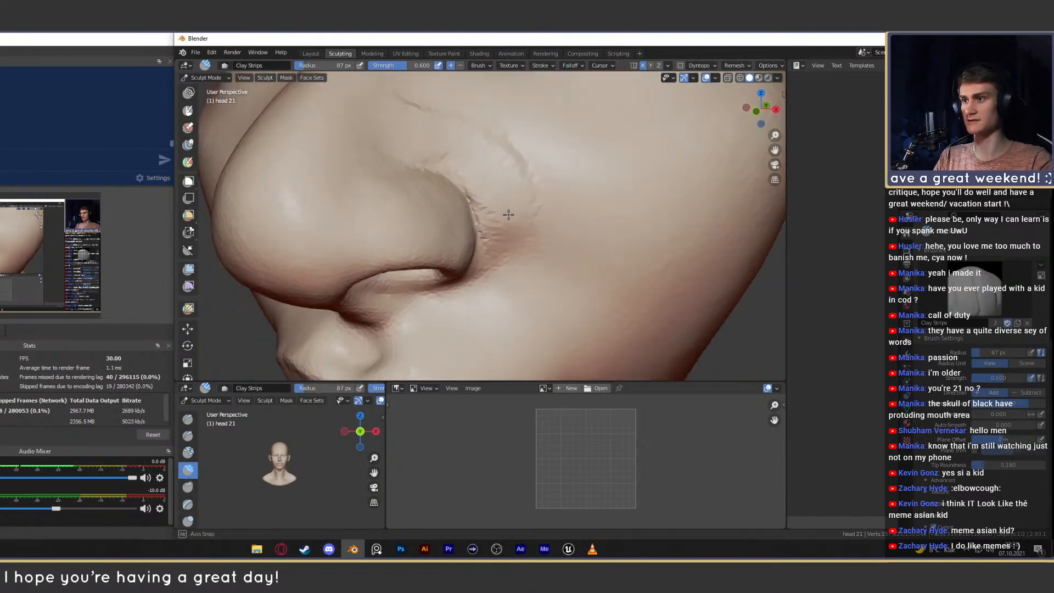
{"action": "left_click_drag", "start_coordinate": [514, 231], "coordinate": [498, 317]}
{"action": "middle_click_drag", "start_coordinate": [498, 318], "coordinate": [511, 232]}
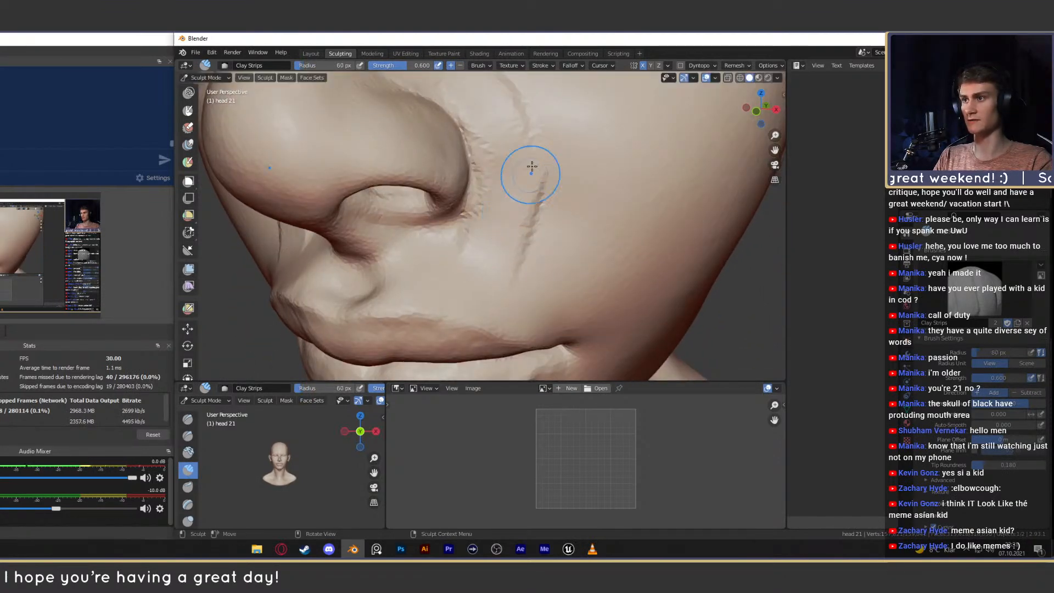
Add Clay Strips strokes between the nostril wing and the mouth corner, at 119 px and 59 px radius.
{"action": "left_click_drag", "start_coordinate": [531, 169], "coordinate": [513, 169]}
{"action": "key", "text": "f"}
{"action": "left_click", "coordinate": [530, 165]}
{"action": "mouse_move", "coordinate": [549, 250]}
{"action": "left_mouse_down"}
{"action": "mouse_move", "coordinate": [537, 220]}
{"action": "mouse_move", "coordinate": [565, 245]}
{"action": "left_mouse_up"}
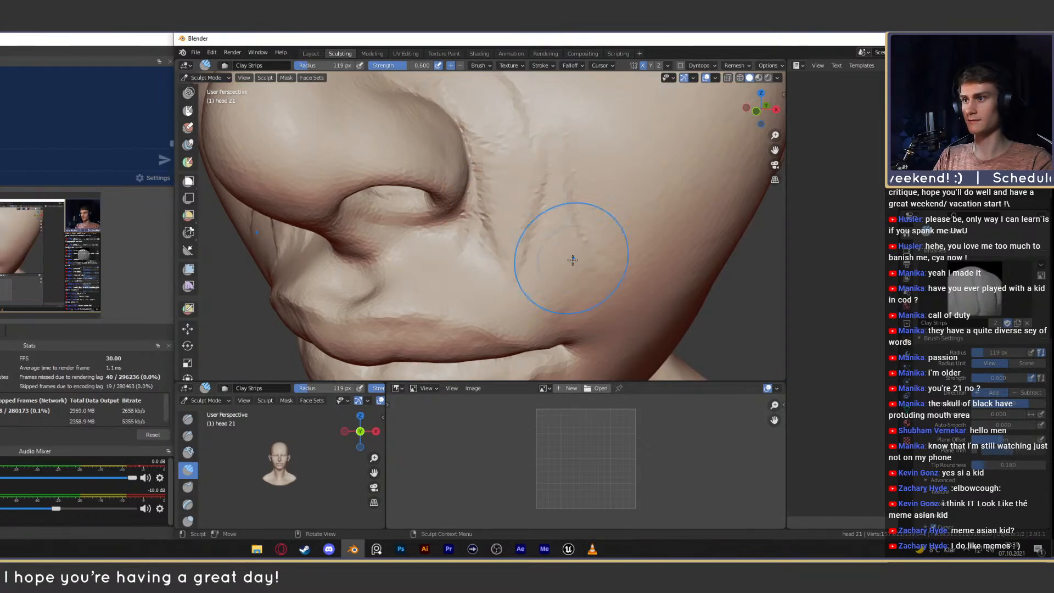
{"action": "key", "text": "f"}
{"action": "left_click", "coordinate": [509, 230]}
{"action": "left_click_drag", "start_coordinate": [465, 239], "coordinate": [495, 193]}
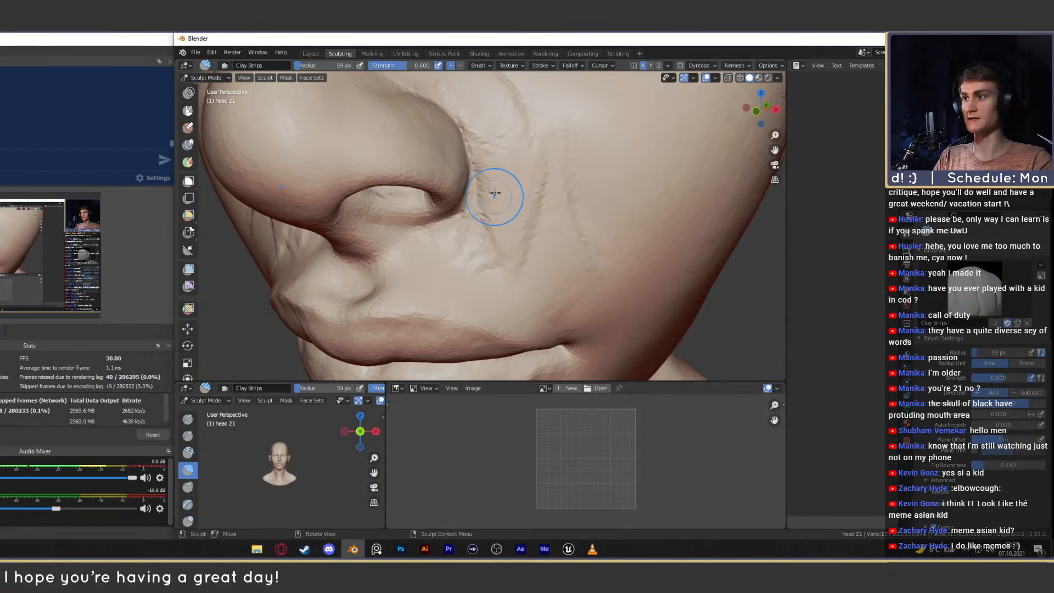
{"action": "middle_click_drag", "start_coordinate": [499, 182], "coordinate": [490, 211]}
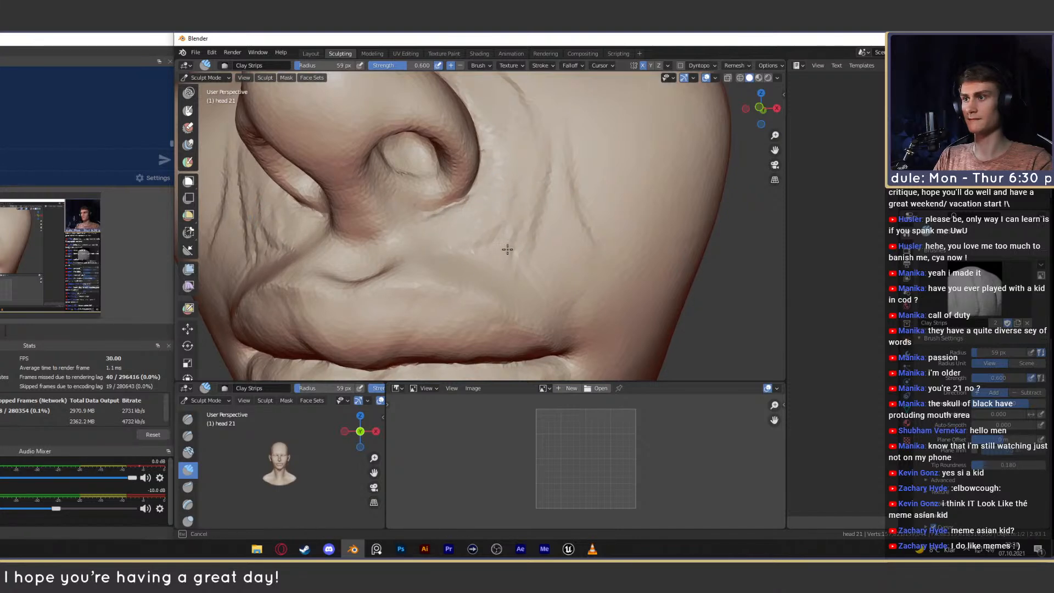
Fill the fold running from the nostril wing down the cheek with Clay Strips at 75 px.
{"action": "mouse_move", "coordinate": [507, 249]}
{"action": "left_mouse_down"}
{"action": "mouse_move", "coordinate": [543, 249]}
{"action": "mouse_move", "coordinate": [494, 281]}
{"action": "mouse_move", "coordinate": [553, 146]}
{"action": "mouse_move", "coordinate": [545, 150]}
{"action": "left_mouse_up"}
{"action": "key", "text": "f"}
{"action": "left_click", "coordinate": [513, 282]}
{"action": "left_click_drag", "start_coordinate": [545, 149], "coordinate": [529, 235], "text": "alt"}
{"action": "key", "text": "f"}
{"action": "left_click", "coordinate": [519, 222]}
{"action": "left_click_drag", "start_coordinate": [540, 302], "coordinate": [516, 236]}
{"action": "left_click_drag", "start_coordinate": [548, 268], "coordinate": [512, 225]}
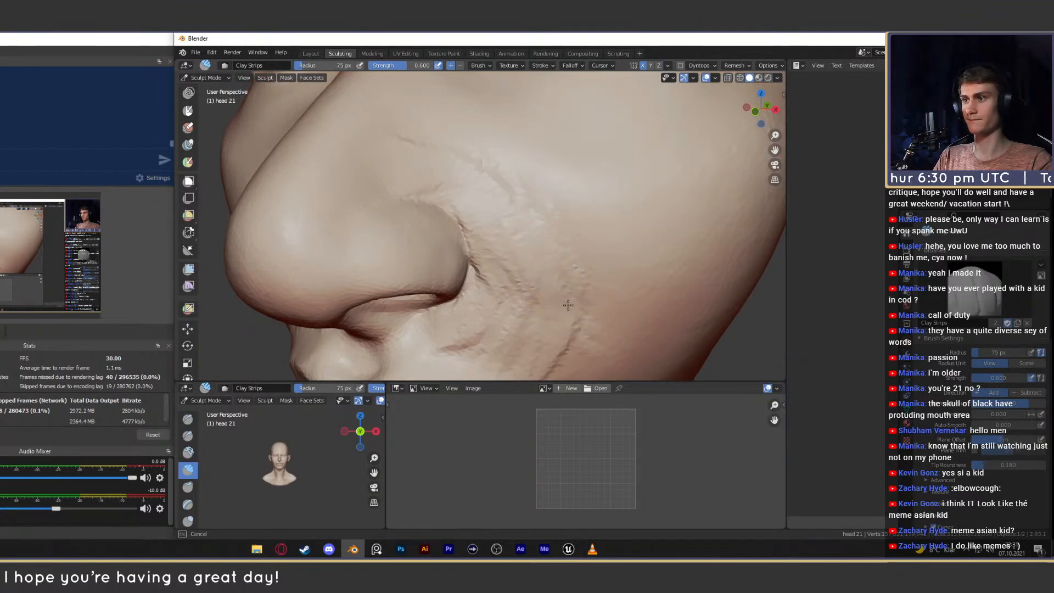
Smooth the side of the nose above the nostril wing.
{"action": "key", "text": "f"}
{"action": "left_click", "coordinate": [494, 179]}
{"action": "mouse_move", "coordinate": [411, 154]}
{"action": "left_mouse_down", "text": "shift"}
{"action": "mouse_move", "coordinate": [442, 155]}
{"action": "mouse_move", "coordinate": [412, 156]}
{"action": "left_mouse_up", "text": "shift"}
{"action": "left_click_drag", "start_coordinate": [344, 205], "coordinate": [384, 178], "text": "shift"}
{"action": "left_click_drag", "start_coordinate": [472, 176], "coordinate": [424, 188], "text": "alt"}
Shape the transition from the nostril wing to the side of the nose with Clay Strips at 64 px and 87 px.
{"action": "key", "text": "f"}
{"action": "left_click", "coordinate": [451, 190]}
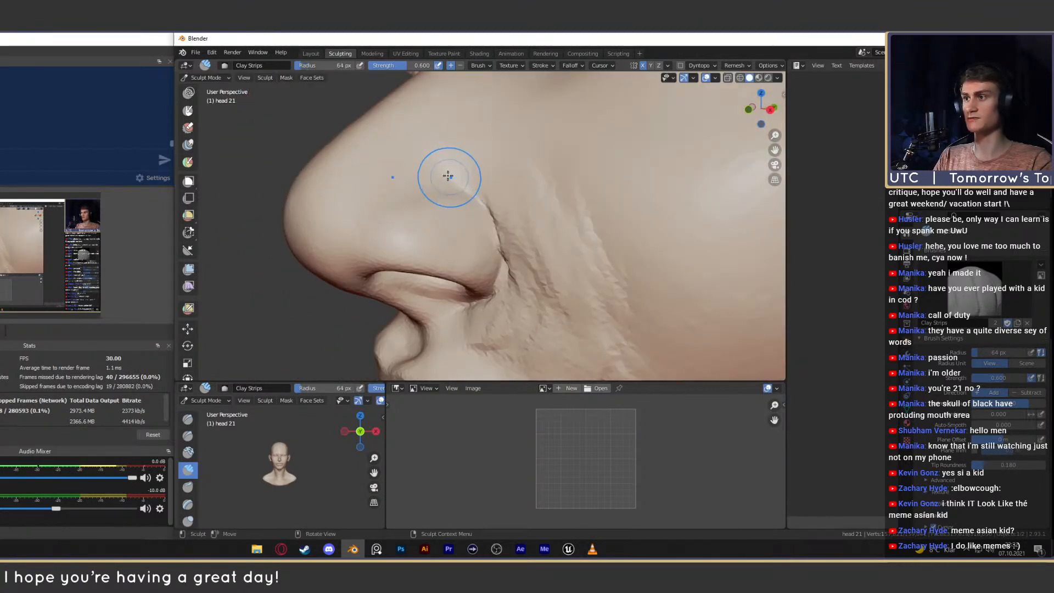
{"action": "key", "text": "f"}
{"action": "left_click", "coordinate": [417, 194]}
{"action": "middle_click_drag", "start_coordinate": [416, 193], "coordinate": [431, 196]}
{"action": "left_click_drag", "start_coordinate": [431, 196], "coordinate": [423, 198]}
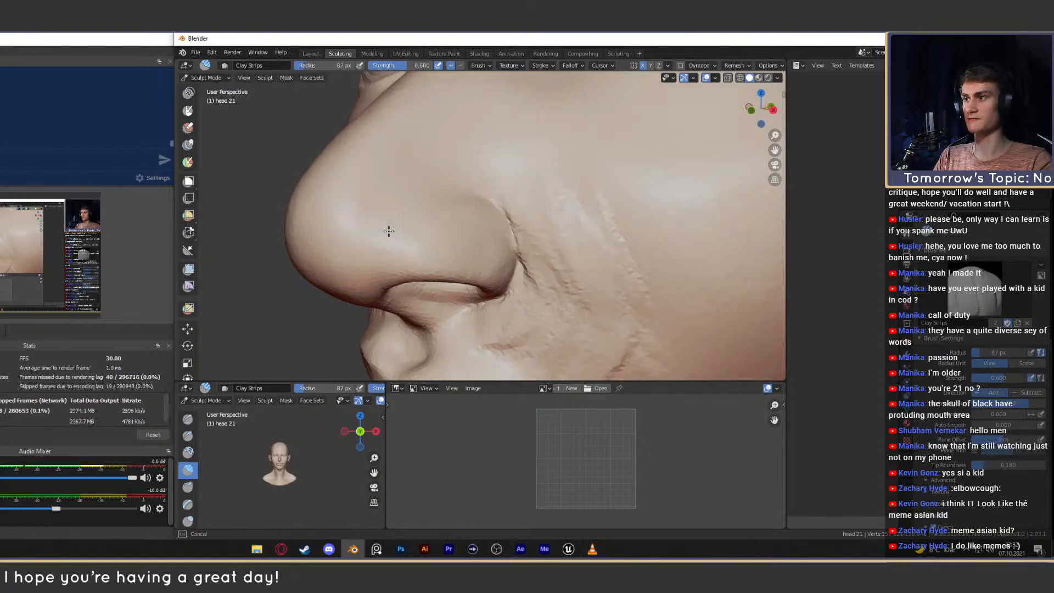
{"action": "left_click_drag", "start_coordinate": [389, 231], "coordinate": [387, 181]}
Smooth the rough strokes on the cheek beside the nose and above the upper lip at 133 px and 117 px.
{"action": "mouse_move", "coordinate": [387, 181]}
{"action": "middle_mouse_down"}
{"action": "mouse_move", "coordinate": [442, 193]}
{"action": "mouse_move", "coordinate": [472, 184]}
{"action": "mouse_move", "coordinate": [439, 203]}
{"action": "middle_mouse_up"}
{"action": "key", "text": "f"}
{"action": "left_click", "coordinate": [522, 204]}
{"action": "left_click_drag", "start_coordinate": [527, 212], "coordinate": [532, 218]}
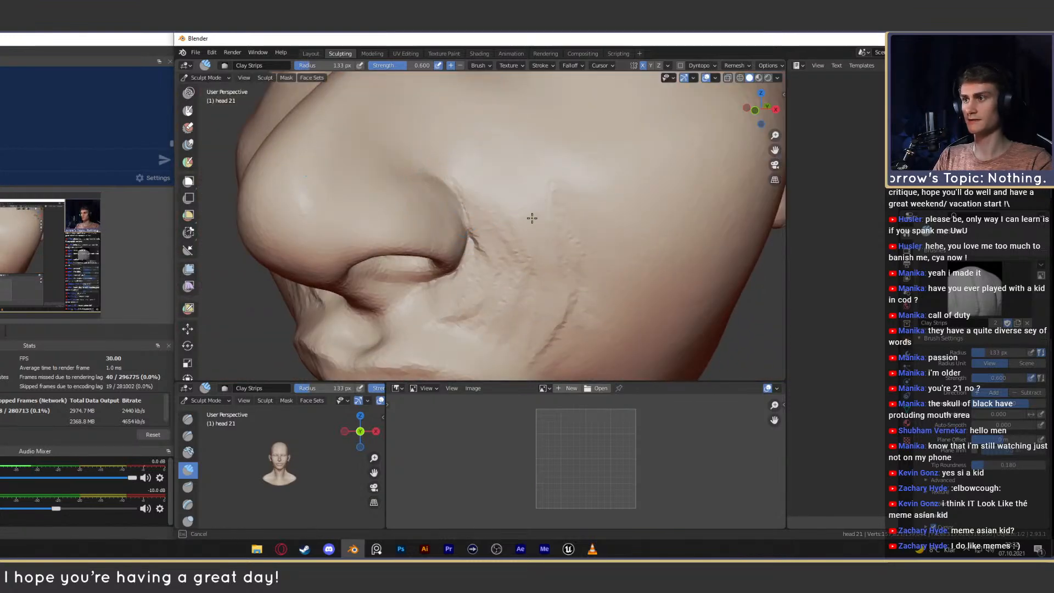
{"action": "middle_click_drag", "start_coordinate": [496, 215], "coordinate": [539, 272]}
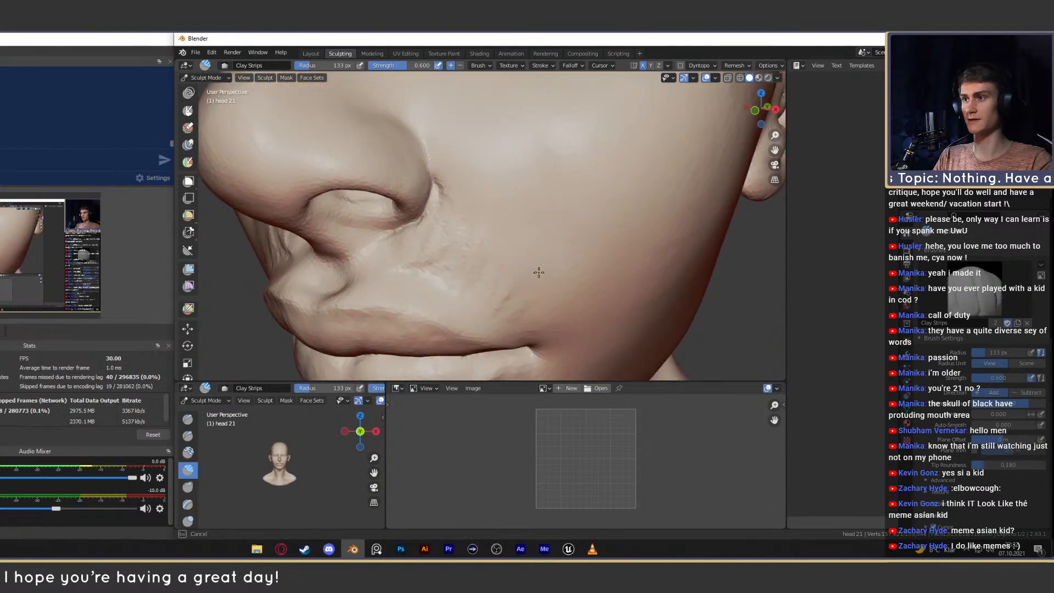
{"action": "left_click_drag", "start_coordinate": [438, 254], "coordinate": [446, 258]}
{"action": "key", "text": "f"}
{"action": "left_click", "coordinate": [467, 263]}
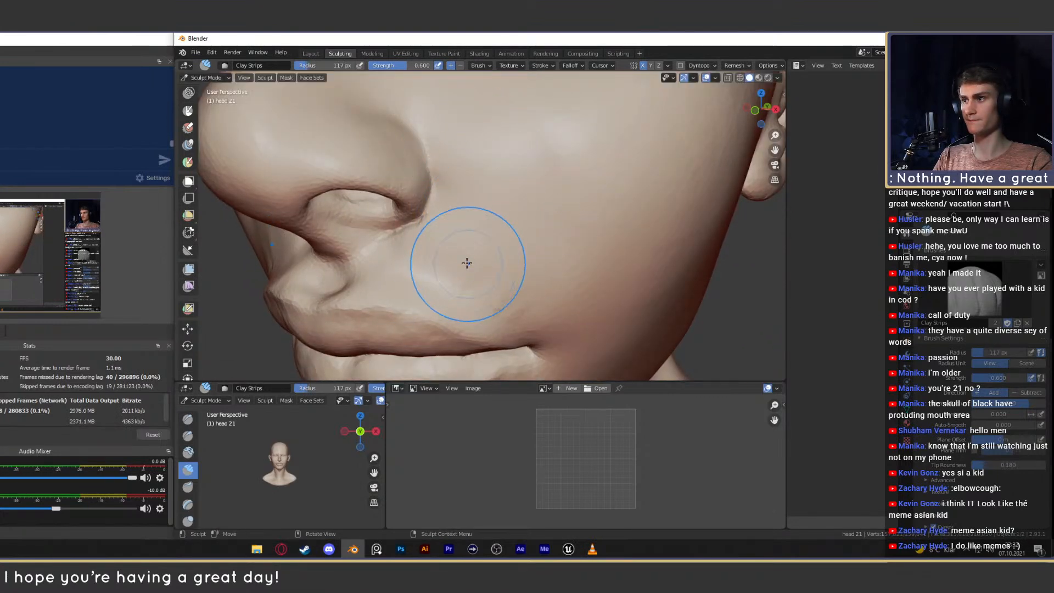
Sharpen the crease along the back of the nostril wing with the Crease brush at 33 px radius.
{"action": "left_click_drag", "start_coordinate": [496, 176], "coordinate": [494, 258], "text": "ctrl+alt"}
{"action": "mouse_move", "coordinate": [478, 241]}
{"action": "left_mouse_down", "text": "alt"}
{"action": "mouse_move", "coordinate": [513, 241]}
{"action": "mouse_move", "coordinate": [501, 242]}
{"action": "mouse_move", "coordinate": [510, 228]}
{"action": "mouse_move", "coordinate": [477, 231]}
{"action": "left_mouse_up", "text": "alt"}
{"action": "left_click_drag", "start_coordinate": [476, 231], "coordinate": [428, 174], "text": "ctrl+alt"}
{"action": "key", "text": "shift+c"}
{"action": "key", "text": "f"}
{"action": "left_click", "coordinate": [512, 235]}
{"action": "mouse_move", "coordinate": [512, 235]}
{"action": "left_mouse_down", "text": "alt"}
{"action": "mouse_move", "coordinate": [502, 200]}
{"action": "mouse_move", "coordinate": [480, 227]}
{"action": "left_mouse_up", "text": "alt"}
{"action": "key", "text": "f"}
{"action": "left_click", "coordinate": [489, 147]}
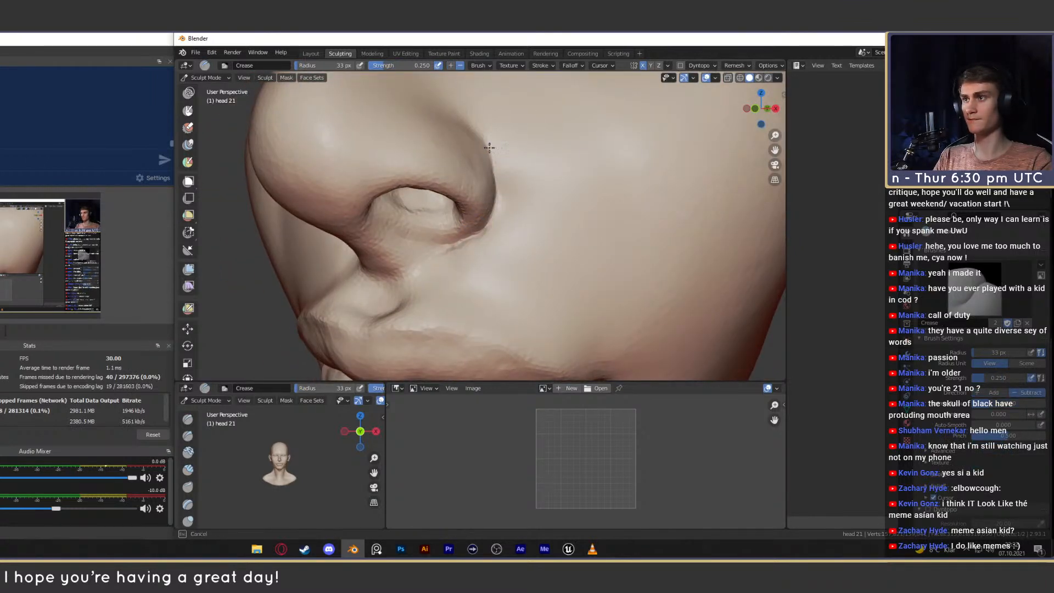
{"action": "left_click_drag", "start_coordinate": [475, 119], "coordinate": [529, 177], "text": "ctrl+alt"}
{"action": "mouse_move", "coordinate": [529, 177]}
{"action": "middle_mouse_down"}
{"action": "mouse_move", "coordinate": [525, 137]}
{"action": "mouse_move", "coordinate": [522, 177]}
{"action": "mouse_move", "coordinate": [473, 114]}
{"action": "middle_mouse_up"}
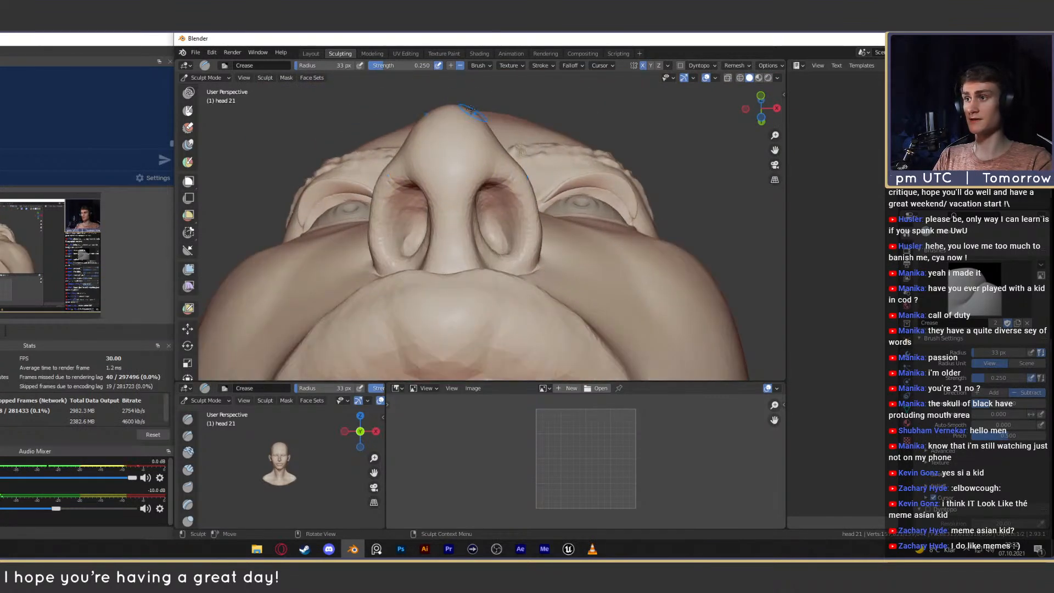
Adjust the nostril wings from below with the Grab brush at 112 px, and enlarge it to 157 px.
{"action": "key", "text": "g"}
{"action": "key", "text": "f"}
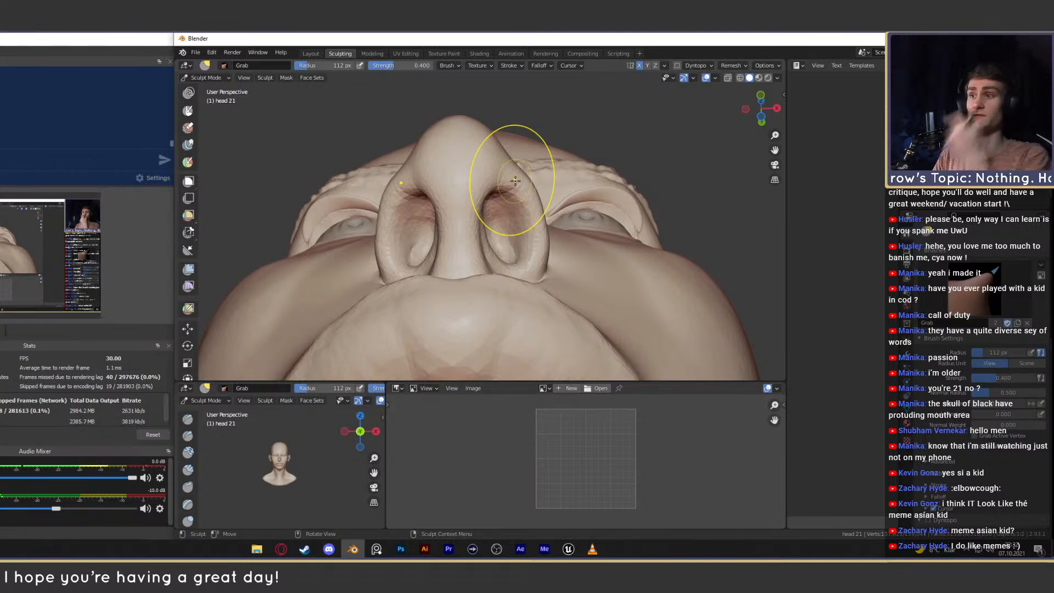
{"action": "middle_click_drag", "start_coordinate": [512, 216], "coordinate": [512, 222]}
{"action": "key", "text": "f"}
{"action": "left_click", "coordinate": [534, 194]}
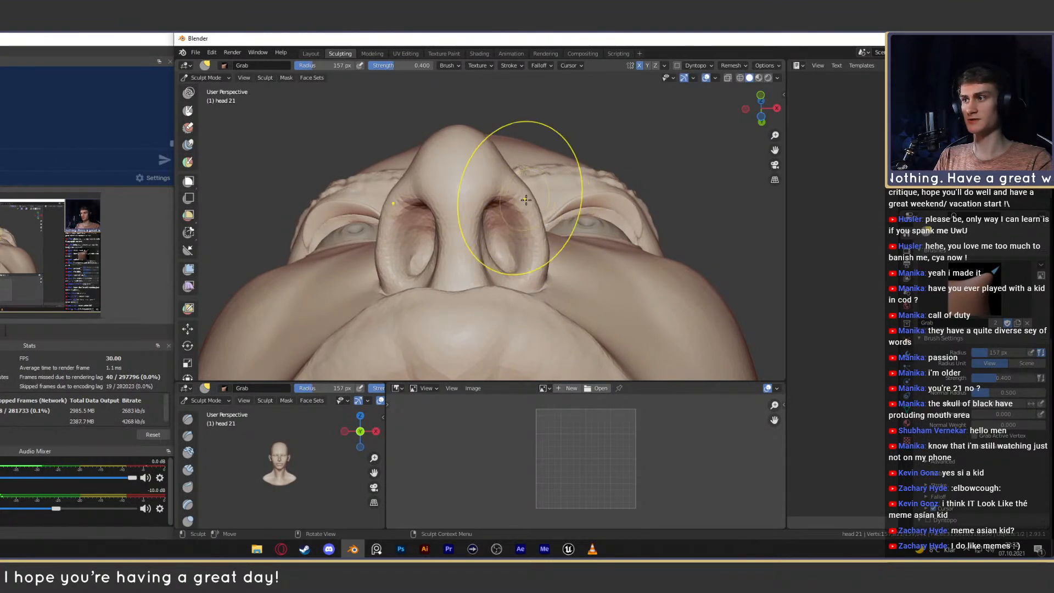
Nudge the front of the nostril wings inward from below using Grab at 127 px and 147 px.
{"action": "key", "text": "f"}
{"action": "left_click", "coordinate": [509, 200]}
{"action": "left_click_drag", "start_coordinate": [530, 200], "coordinate": [524, 200]}
{"action": "left_click_drag", "start_coordinate": [528, 200], "coordinate": [523, 199]}
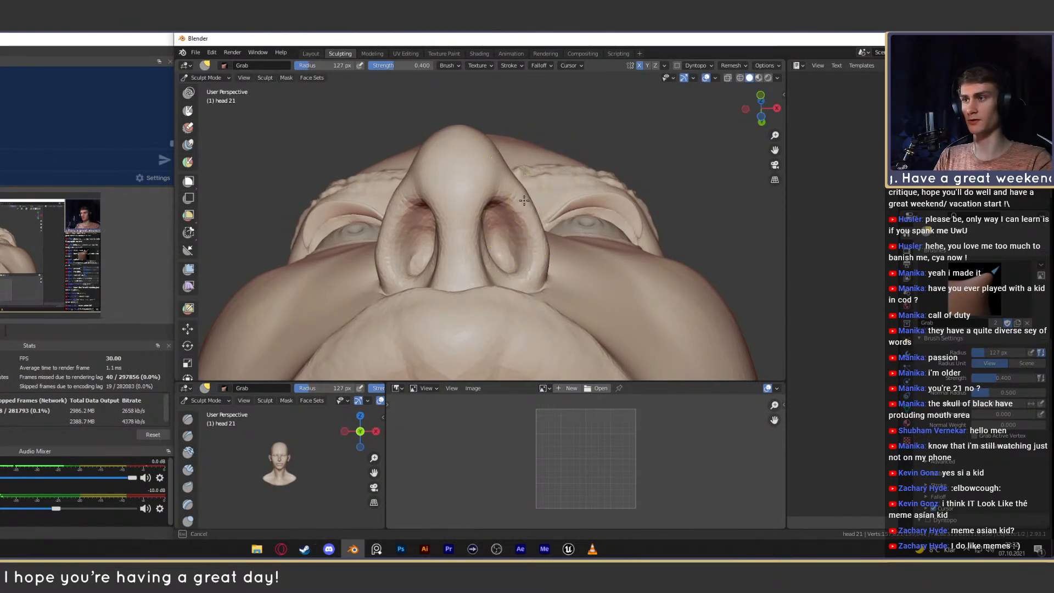
{"action": "key", "text": "f"}
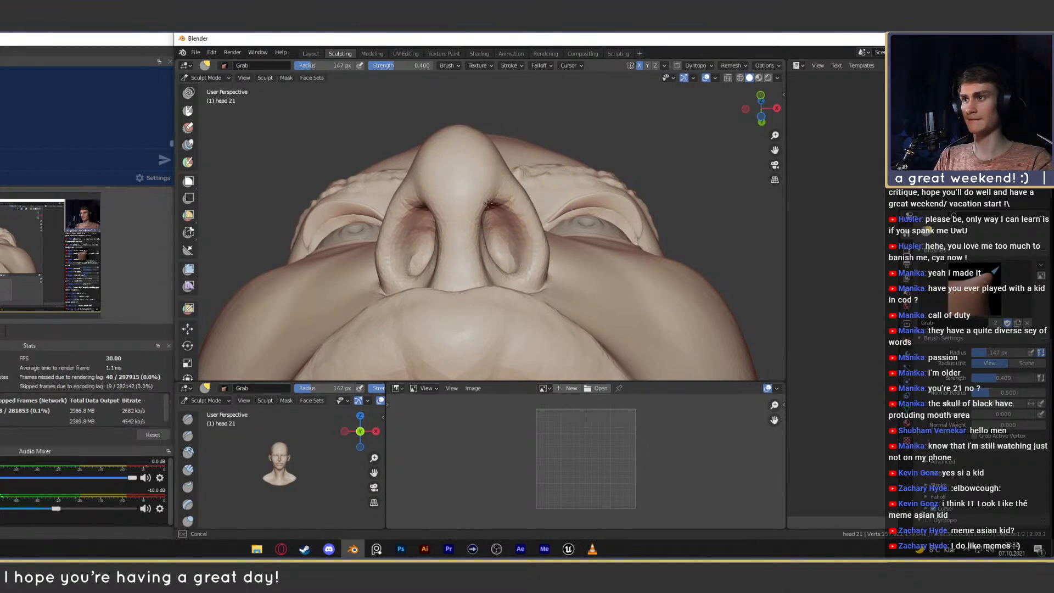
{"action": "left_click_drag", "start_coordinate": [488, 204], "coordinate": [488, 202]}
Refine the nose tip in profile with Grab at 197 px, and reduce the brush radius to 130 px.
{"action": "mouse_move", "coordinate": [535, 179]}
{"action": "middle_mouse_down"}
{"action": "mouse_move", "coordinate": [461, 242]}
{"action": "mouse_move", "coordinate": [473, 255]}
{"action": "middle_mouse_up"}
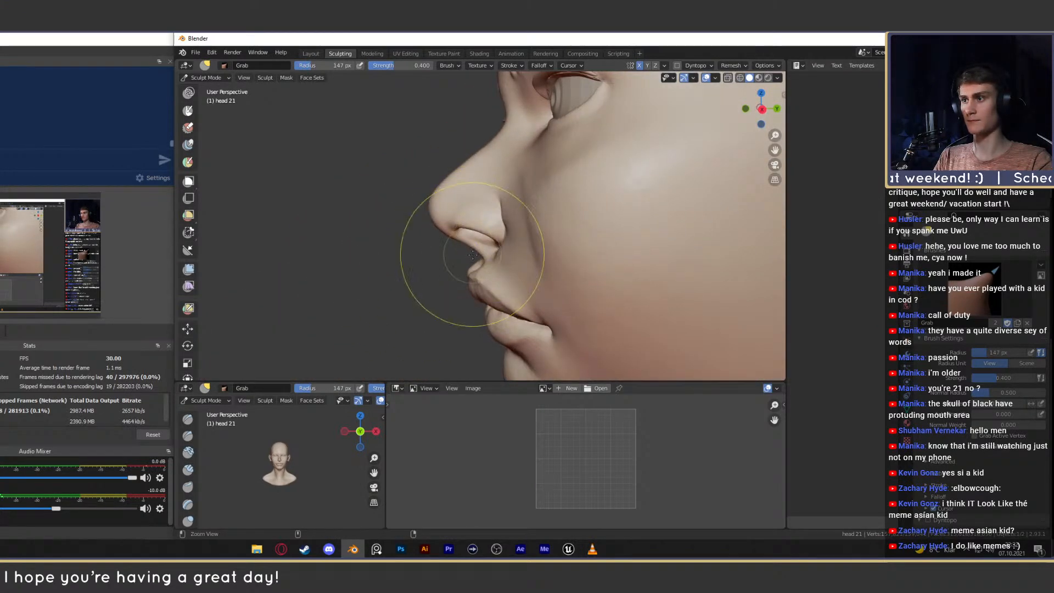
{"action": "middle_click_drag", "start_coordinate": [483, 212], "coordinate": [586, 231]}
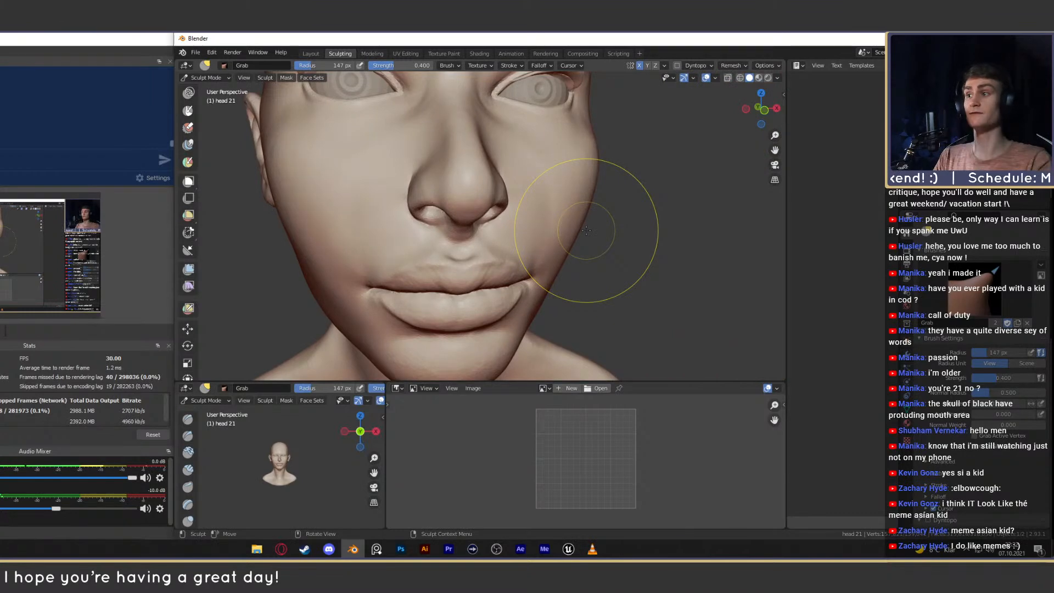
{"action": "mouse_move", "coordinate": [489, 220]}
{"action": "middle_mouse_down"}
{"action": "mouse_move", "coordinate": [542, 247]}
{"action": "mouse_move", "coordinate": [483, 212]}
{"action": "mouse_move", "coordinate": [488, 246]}
{"action": "mouse_move", "coordinate": [467, 247]}
{"action": "mouse_move", "coordinate": [494, 252]}
{"action": "mouse_move", "coordinate": [485, 219]}
{"action": "mouse_move", "coordinate": [435, 213]}
{"action": "mouse_move", "coordinate": [616, 184]}
{"action": "middle_mouse_up"}
{"action": "key", "text": "f"}
{"action": "left_click", "coordinate": [472, 218]}
{"action": "key", "text": "f"}
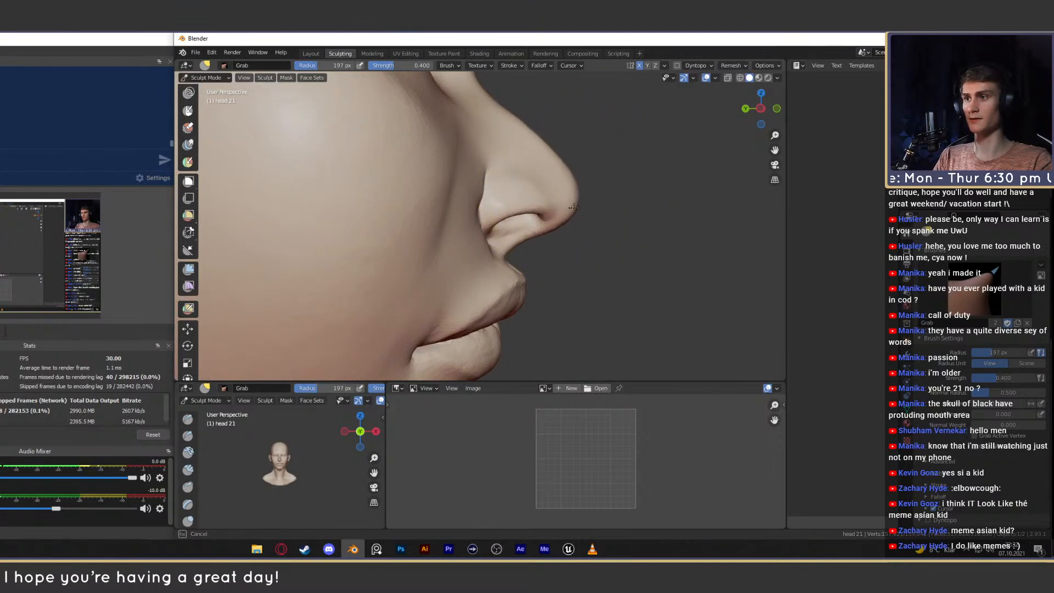
{"action": "left_click", "coordinate": [535, 208]}
{"action": "mouse_move", "coordinate": [535, 208]}
{"action": "middle_mouse_down"}
{"action": "mouse_move", "coordinate": [530, 229]}
{"action": "mouse_move", "coordinate": [497, 254]}
{"action": "mouse_move", "coordinate": [530, 222]}
{"action": "middle_mouse_up"}
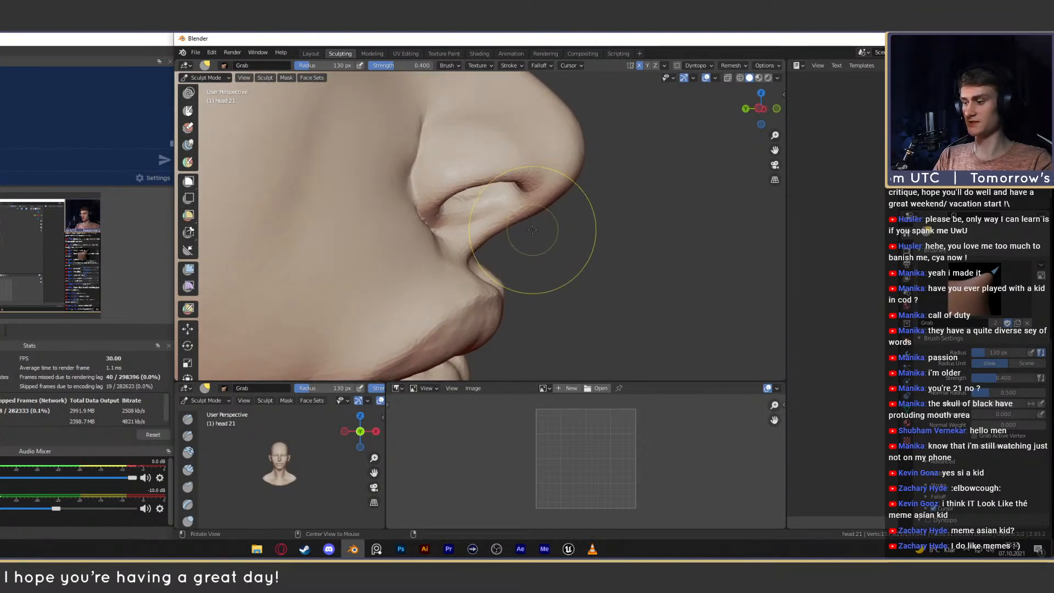
Try masking the columella beneath the nose tip with the Mask brush at 35 px radius.
{"action": "key", "text": "m"}
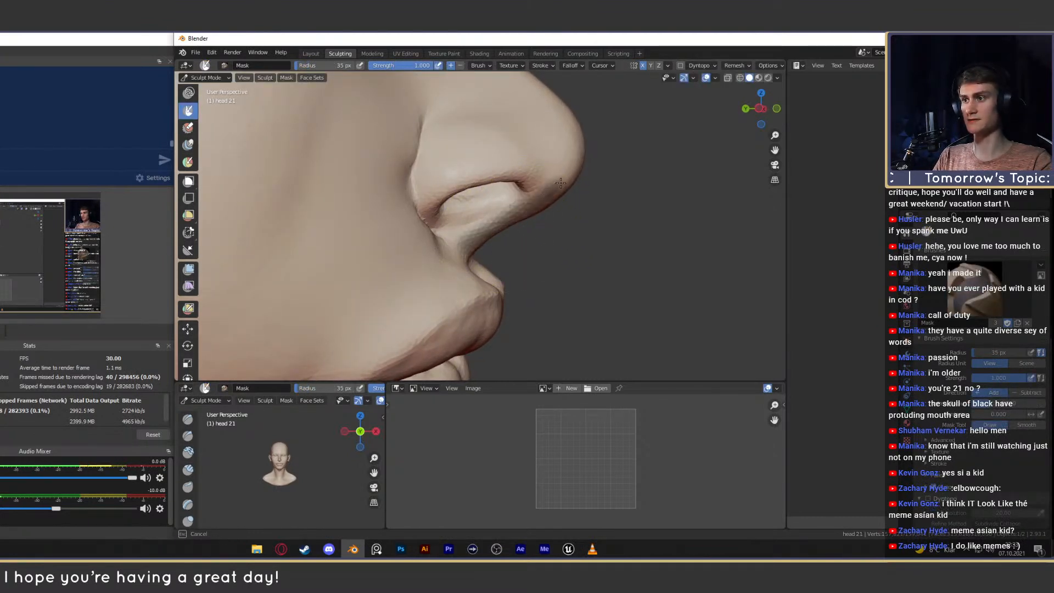
{"action": "key", "text": "f"}
{"action": "left_click", "coordinate": [553, 218]}
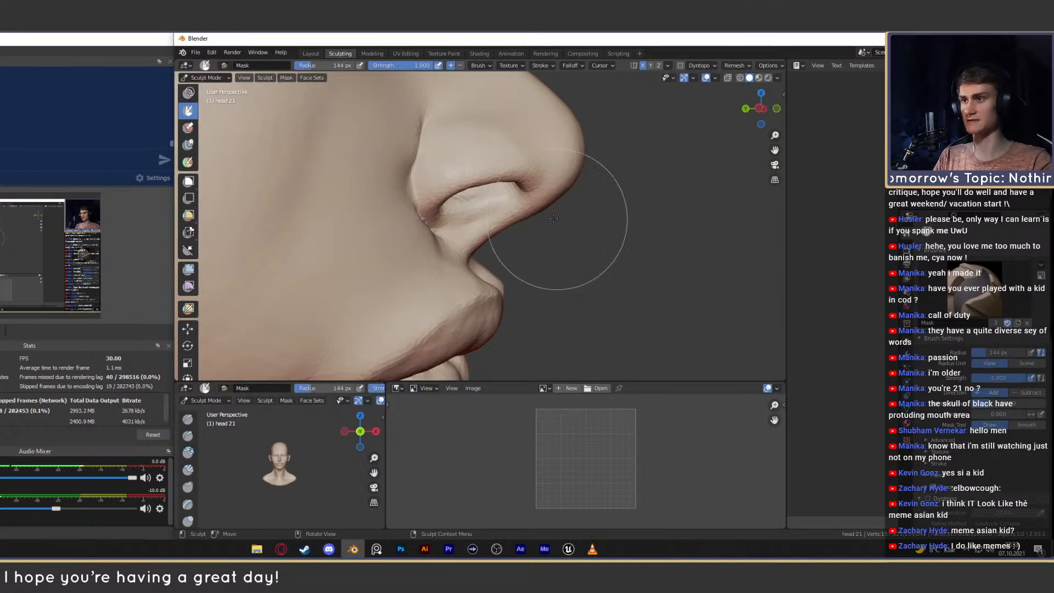
Reshape the columella and its base above the upper lip with Grab at 144 px and a smaller radius.
{"action": "key", "text": "g"}
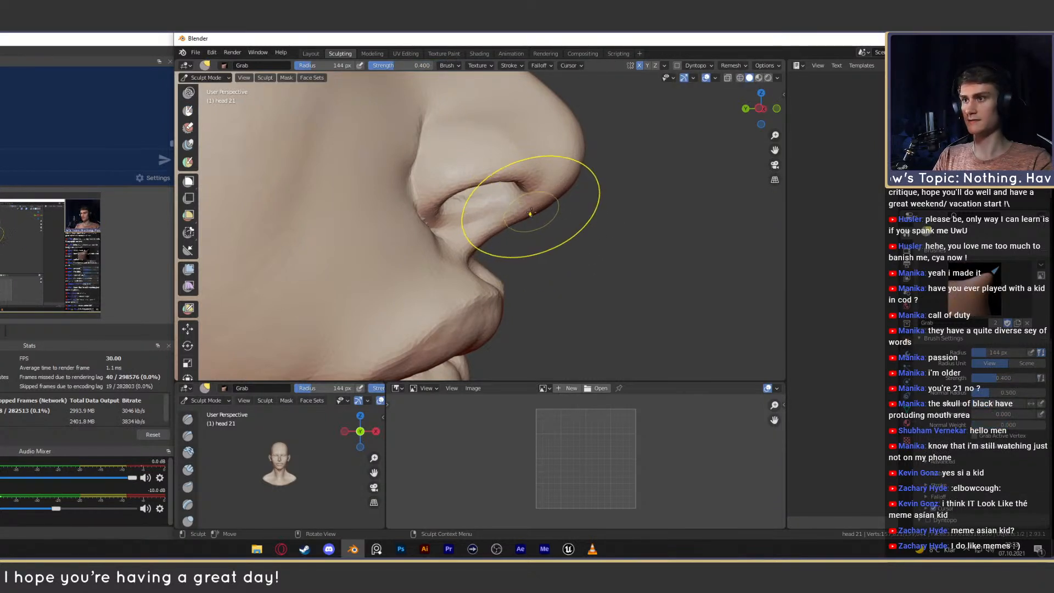
{"action": "key", "text": "f"}
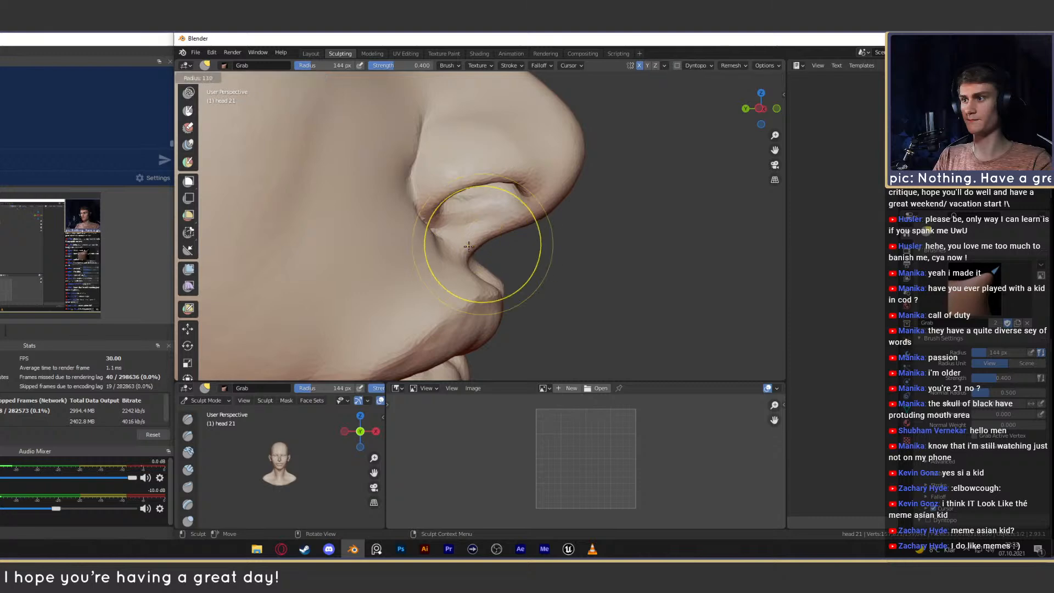
{"action": "left_click", "coordinate": [545, 240]}
{"action": "middle_click_drag", "start_coordinate": [546, 240], "coordinate": [423, 256]}
{"action": "left_click_drag", "start_coordinate": [423, 256], "coordinate": [435, 250]}
Adjust the profile of the nose tip using the Grab brush at 162 px radius.
{"action": "middle_click_drag", "start_coordinate": [435, 250], "coordinate": [556, 224]}
{"action": "key", "text": "f"}
{"action": "left_click", "coordinate": [627, 225]}
{"action": "middle_click_drag", "start_coordinate": [551, 173], "coordinate": [552, 193], "text": "shift"}
{"action": "key", "text": "f"}
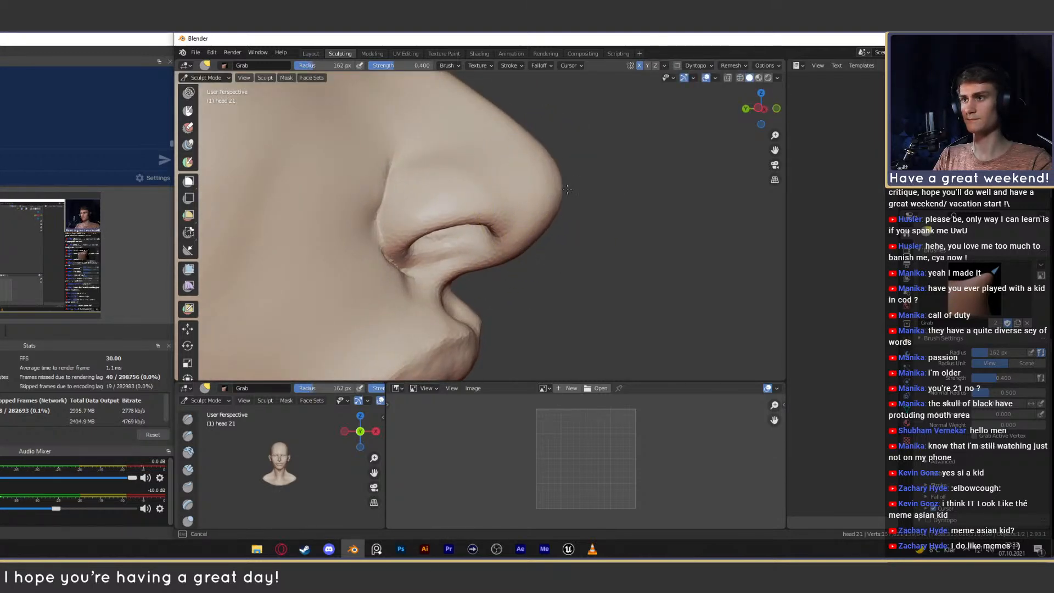
{"action": "left_click", "coordinate": [563, 190]}
Mark the columella and underside of the nose tip with a 35 px mask, and clear the mask.
{"action": "key", "text": "m"}
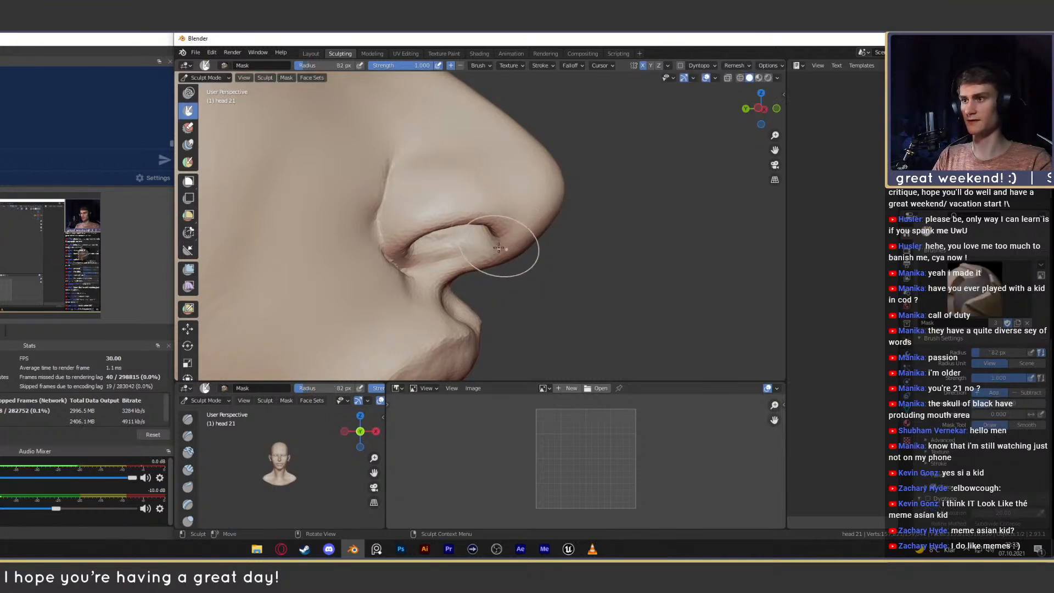
{"action": "key", "text": "f"}
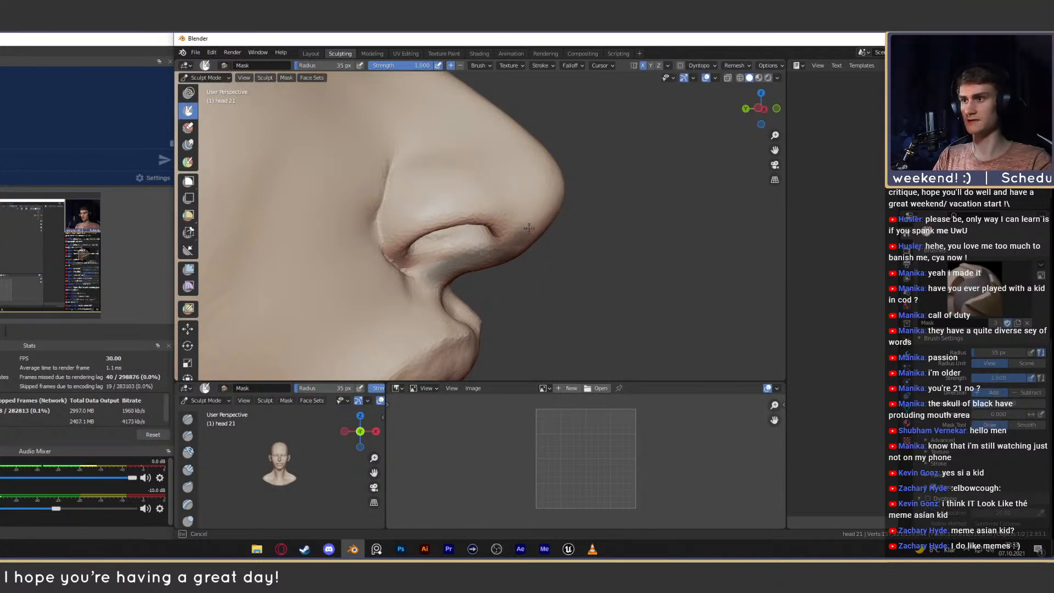
{"action": "mouse_move", "coordinate": [531, 230]}
{"action": "left_mouse_down"}
{"action": "mouse_move", "coordinate": [493, 254]}
{"action": "mouse_move", "coordinate": [519, 247]}
{"action": "left_mouse_up"}
{"action": "key", "text": "alt+m"}
Try marking the slope of the nose bridge down to the tip with a 13 px mask, and undo it.
{"action": "mouse_move", "coordinate": [560, 151]}
{"action": "left_mouse_down", "text": "alt"}
{"action": "mouse_move", "coordinate": [519, 230]}
{"action": "mouse_move", "coordinate": [539, 254]}
{"action": "mouse_move", "coordinate": [483, 165]}
{"action": "mouse_move", "coordinate": [444, 132]}
{"action": "left_mouse_up", "text": "alt"}
{"action": "key", "text": "g"}
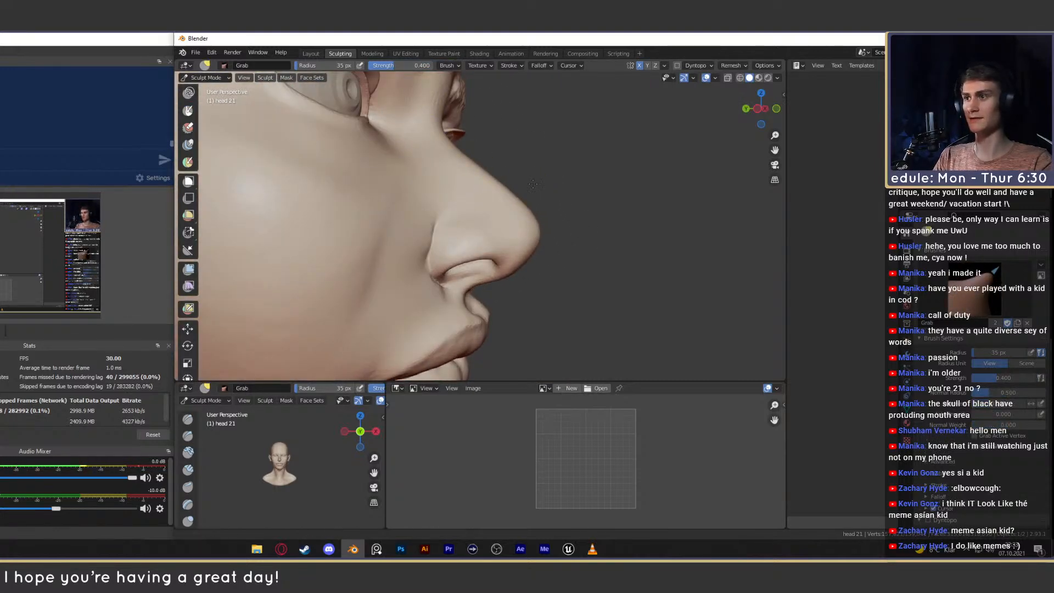
{"action": "mouse_move", "coordinate": [533, 184]}
{"action": "left_mouse_down", "text": "alt"}
{"action": "mouse_move", "coordinate": [535, 219]}
{"action": "mouse_move", "coordinate": [546, 201]}
{"action": "mouse_move", "coordinate": [571, 205]}
{"action": "mouse_move", "coordinate": [556, 266]}
{"action": "mouse_move", "coordinate": [550, 224]}
{"action": "left_mouse_up", "text": "alt"}
{"action": "key", "text": "m"}
{"action": "key", "text": "f"}
{"action": "left_click", "coordinate": [548, 209]}
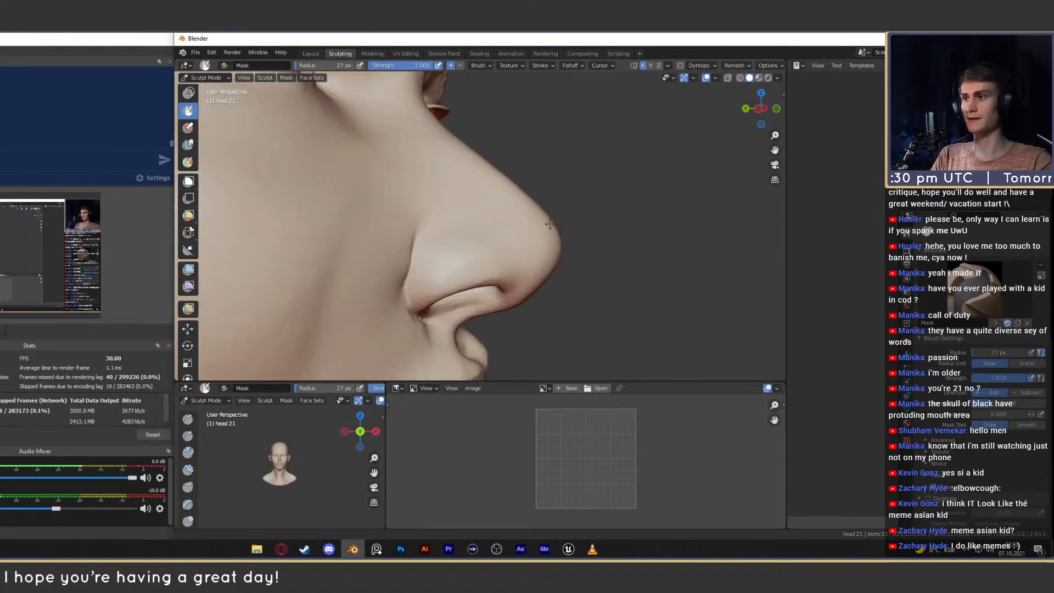
{"action": "key", "text": "f"}
{"action": "left_click", "coordinate": [553, 230]}
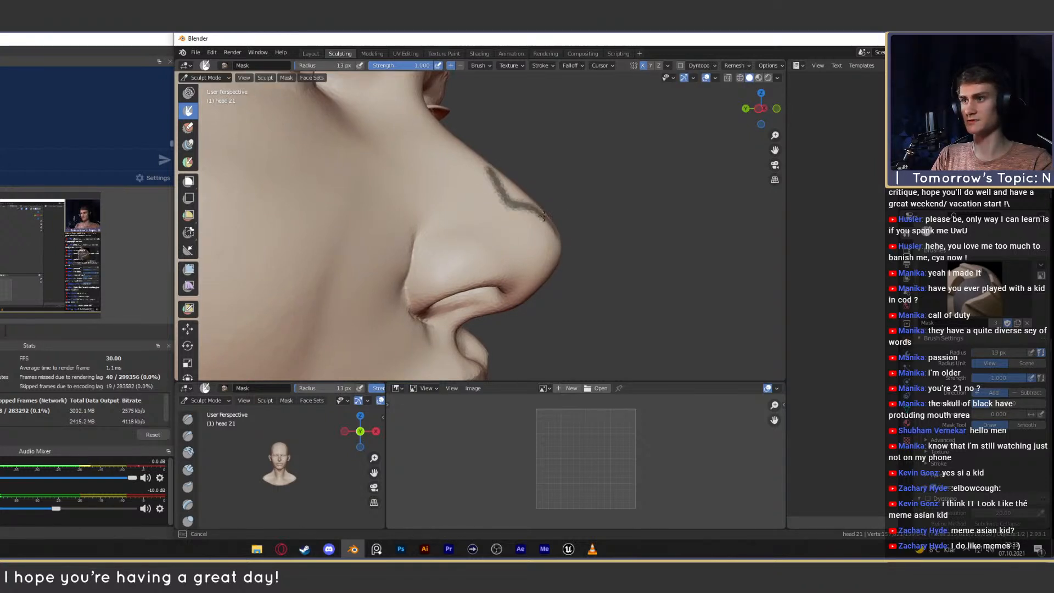
{"action": "left_click_drag", "start_coordinate": [543, 216], "coordinate": [560, 238]}
{"action": "key", "text": "ctrl+z"}
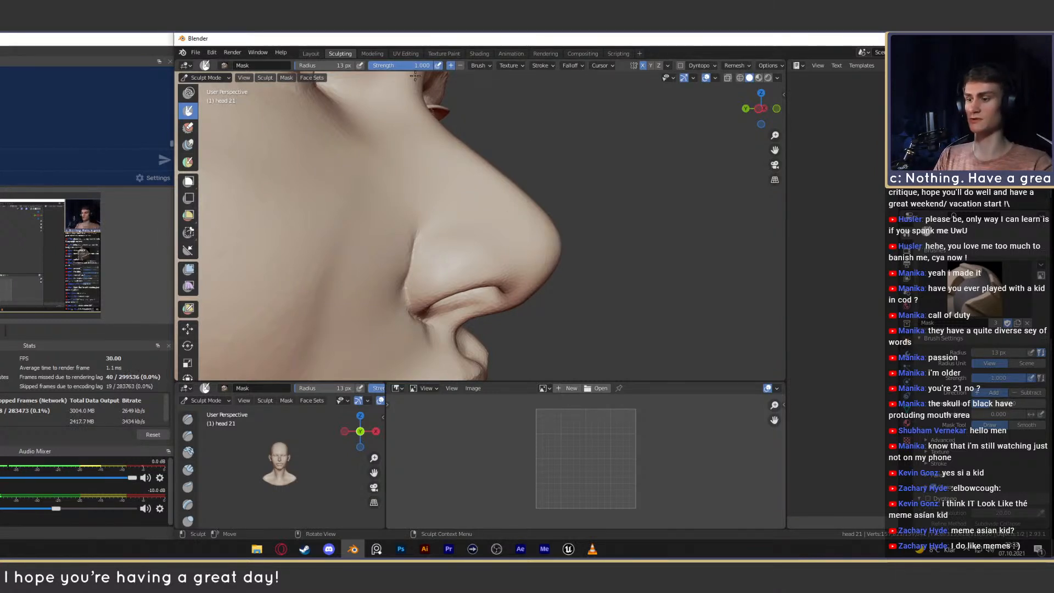
Switch to the browser, look through the open reference images and search for female face profile photos in a new tab.
{"action": "left_click", "coordinate": [281, 548]}
{"action": "left_click", "coordinate": [82, 59]}
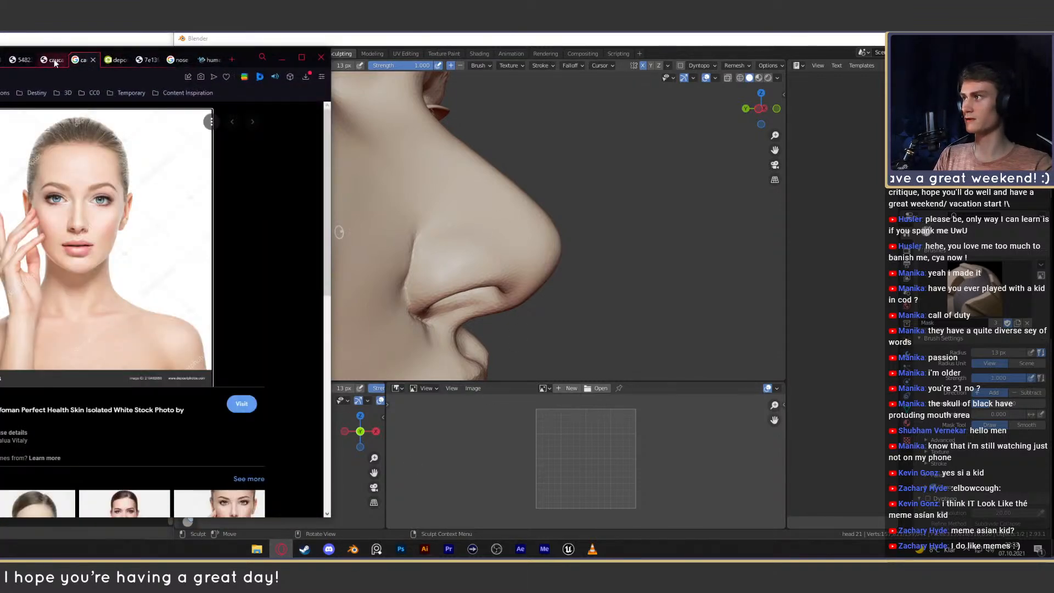
{"action": "left_click", "coordinate": [54, 60]}
{"action": "left_click", "coordinate": [117, 63]}
{"action": "left_click", "coordinate": [145, 59]}
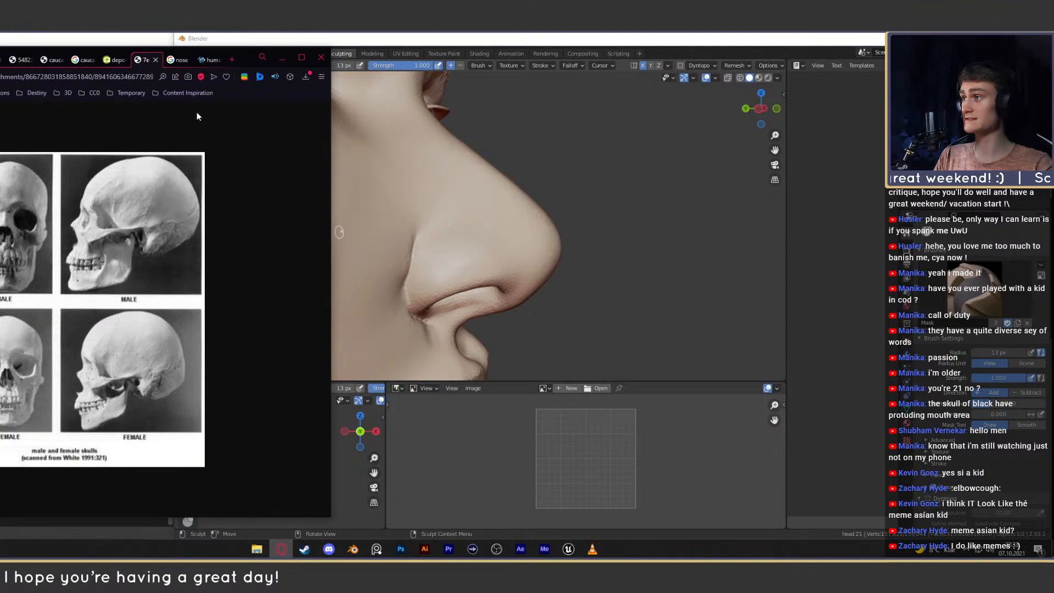
{"action": "left_click", "coordinate": [231, 59]}
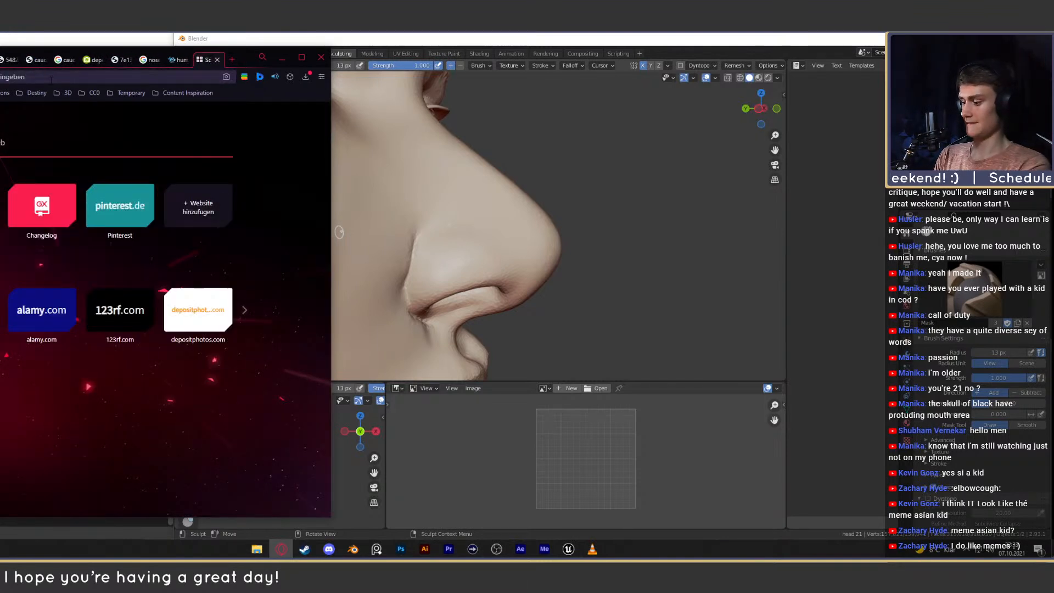
{"action": "left_click", "coordinate": [51, 77]}
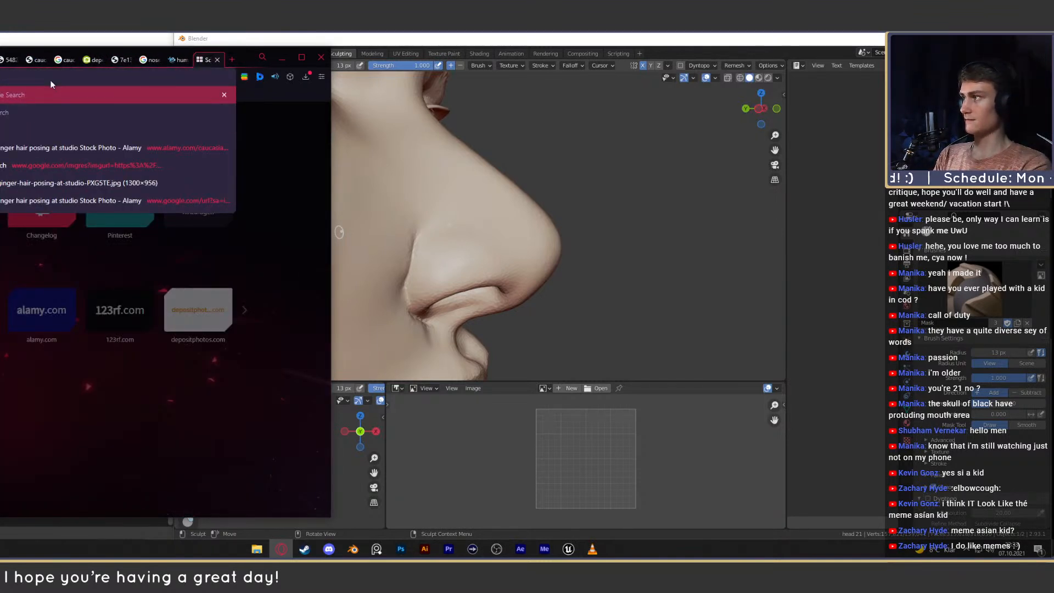
{"action": "type", "text": "meme"}
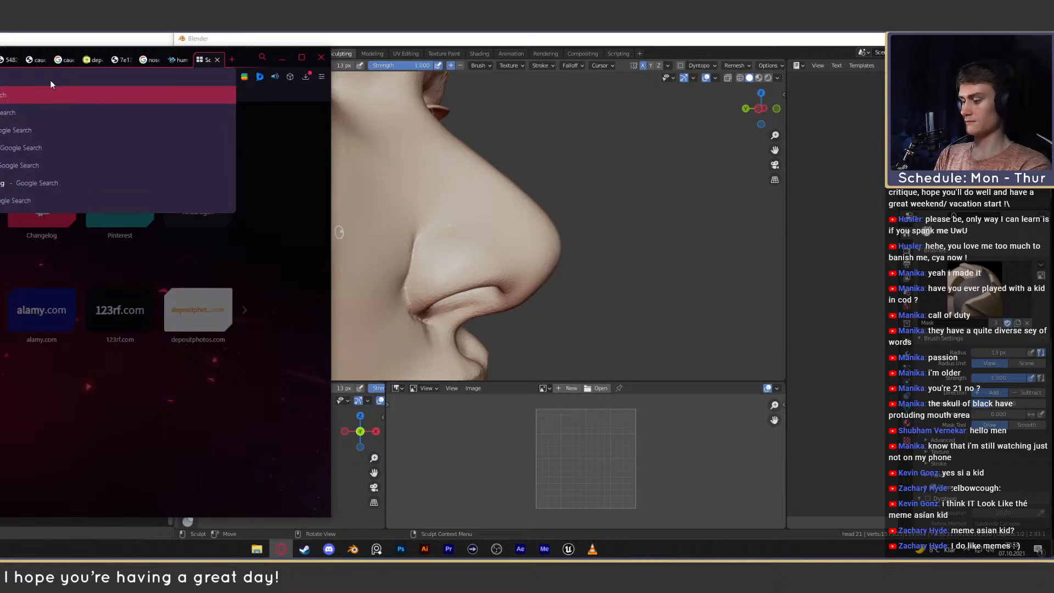
{"action": "key", "text": "Return"}
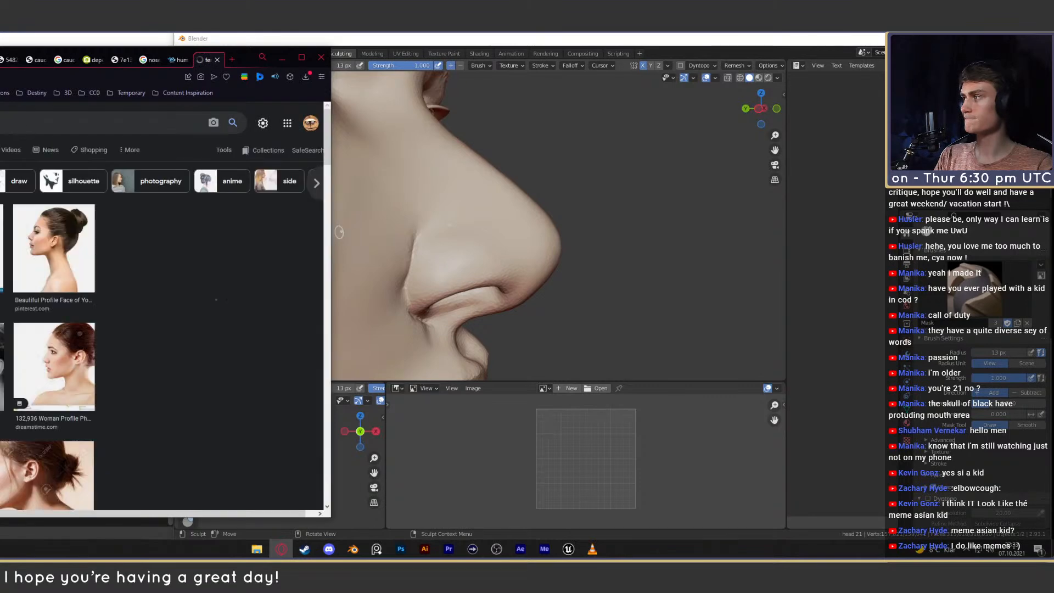
Preview the female profile results, open the "Beautiful Profile Face of Young Woman" image separately and examine her nose profile enlarged.
{"action": "left_click", "coordinate": [162, 255]}
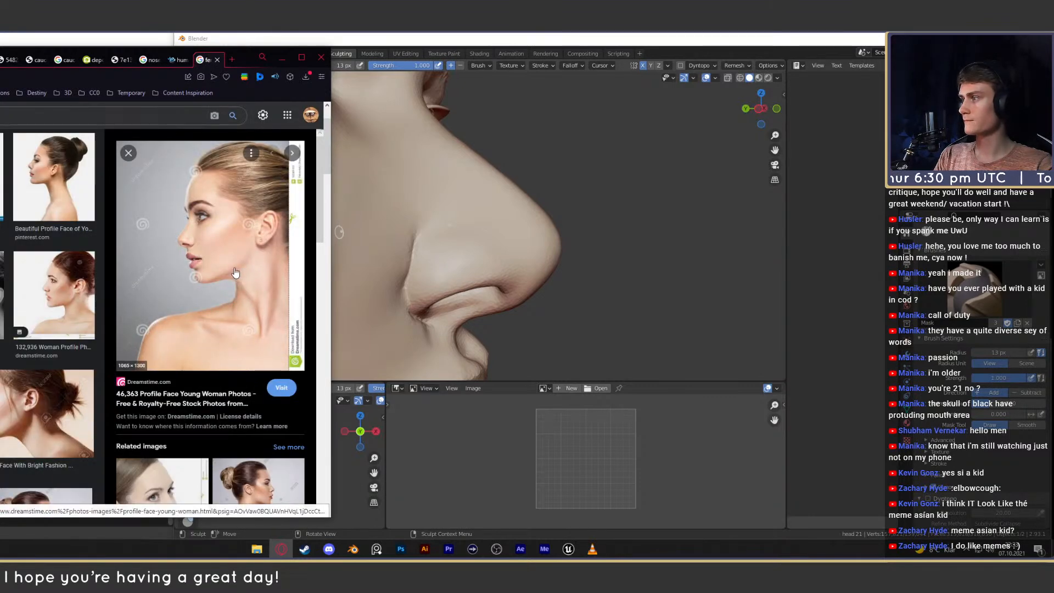
{"action": "left_click", "coordinate": [55, 294]}
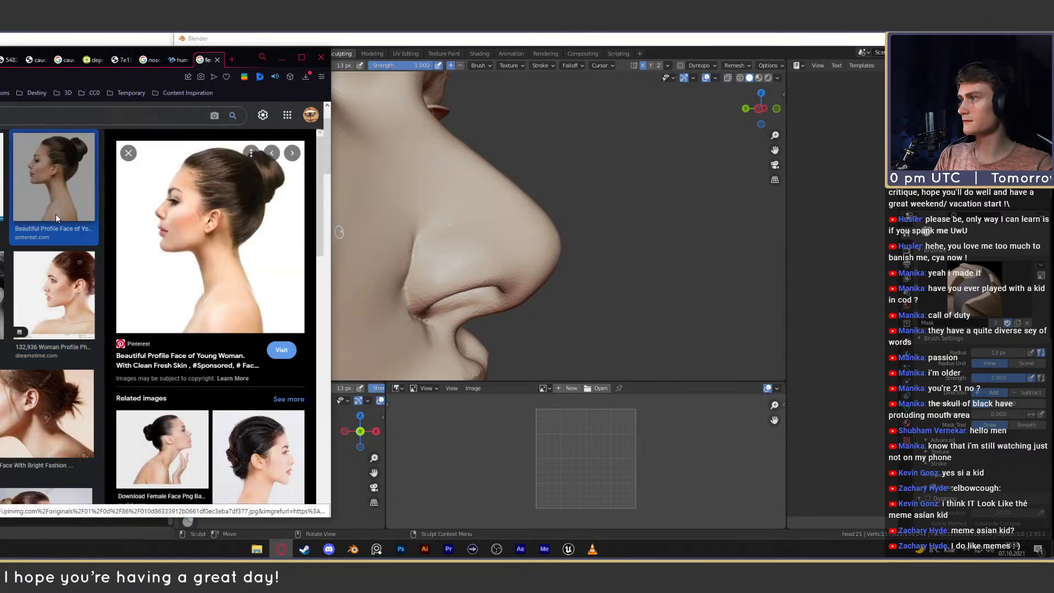
{"action": "right_click", "coordinate": [198, 242]}
{"action": "left_click", "coordinate": [245, 330]}
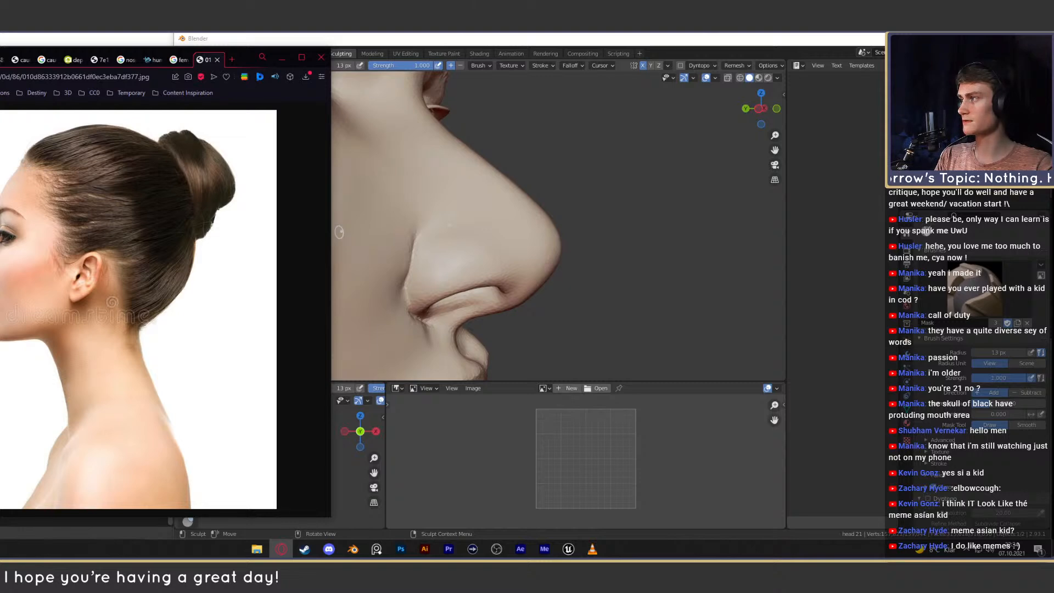
{"action": "scroll", "coordinate": [10, 359], "scroll_direction": "up", "scroll_amount": 6, "text": "ctrl"}
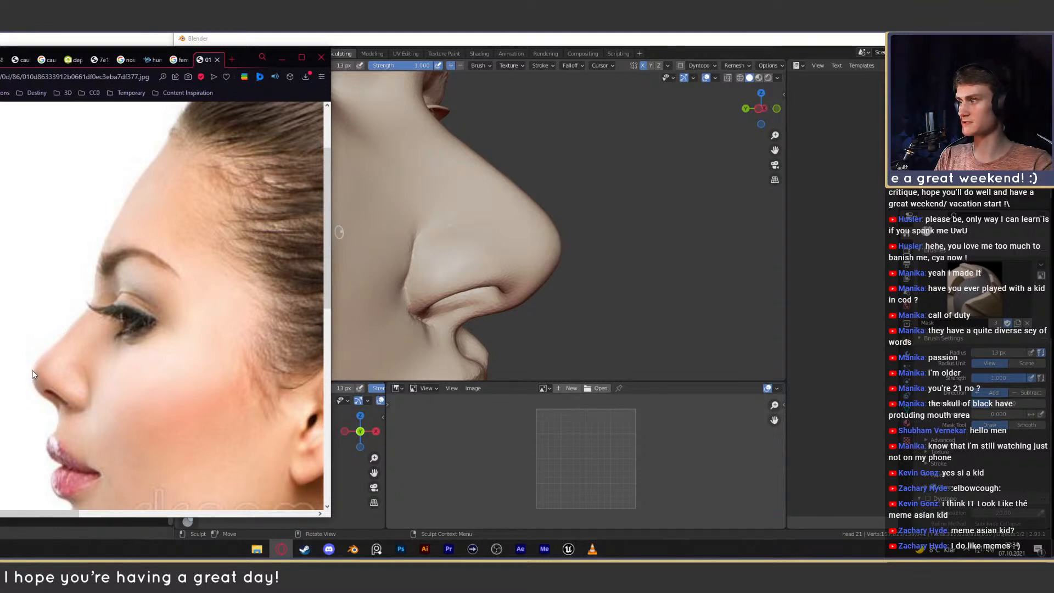
Close the enlarged image and compare the nose profiles in the black-and-white portraits and the Alamy jewelry portrait from the results.
{"action": "left_click", "coordinate": [183, 60]}
{"action": "left_click", "coordinate": [206, 59]}
{"action": "left_click", "coordinate": [217, 59]}
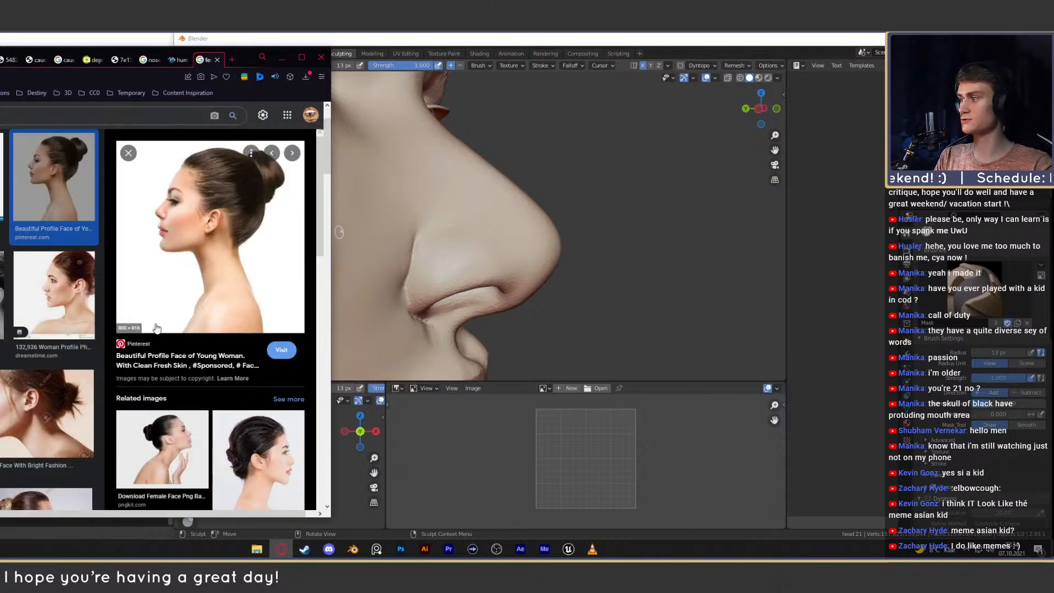
{"action": "left_click", "coordinate": [3, 324]}
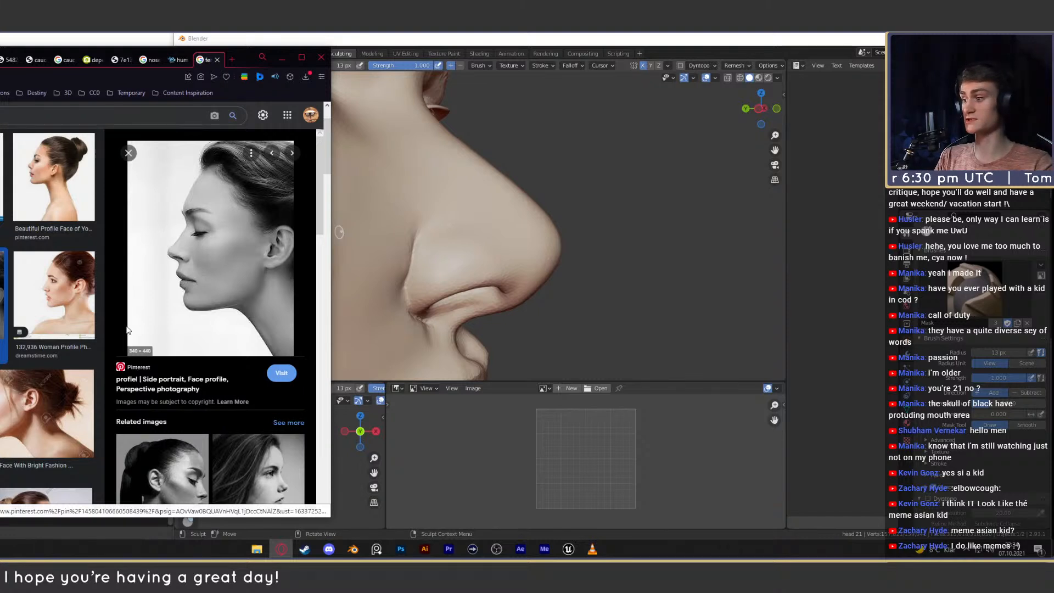
{"action": "scroll", "coordinate": [43, 311], "scroll_direction": "down", "scroll_amount": 3}
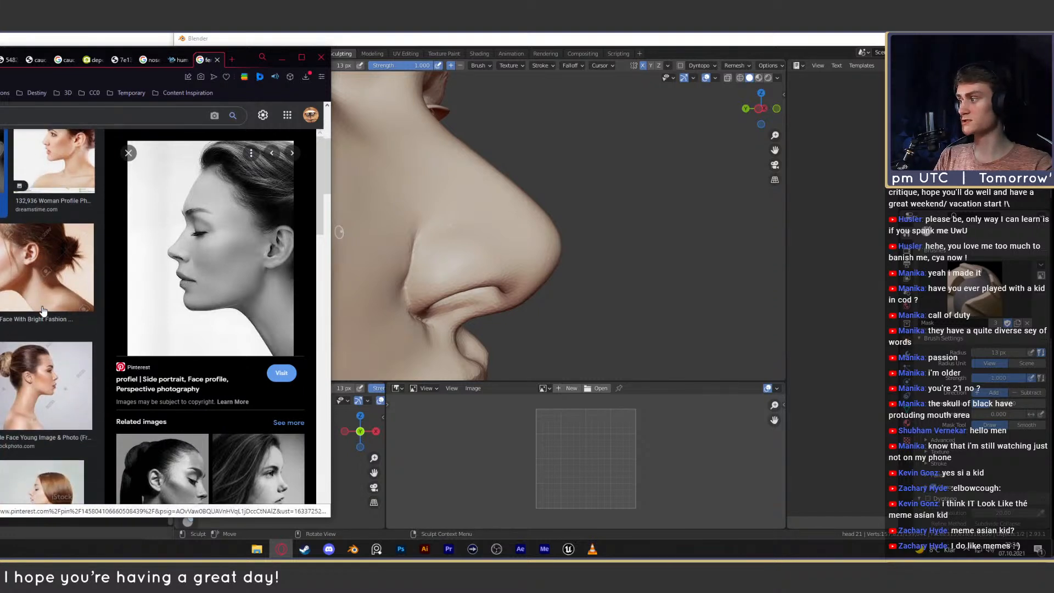
{"action": "scroll", "coordinate": [43, 310], "scroll_direction": "up", "scroll_amount": 1}
{"action": "left_click", "coordinate": [232, 466]}
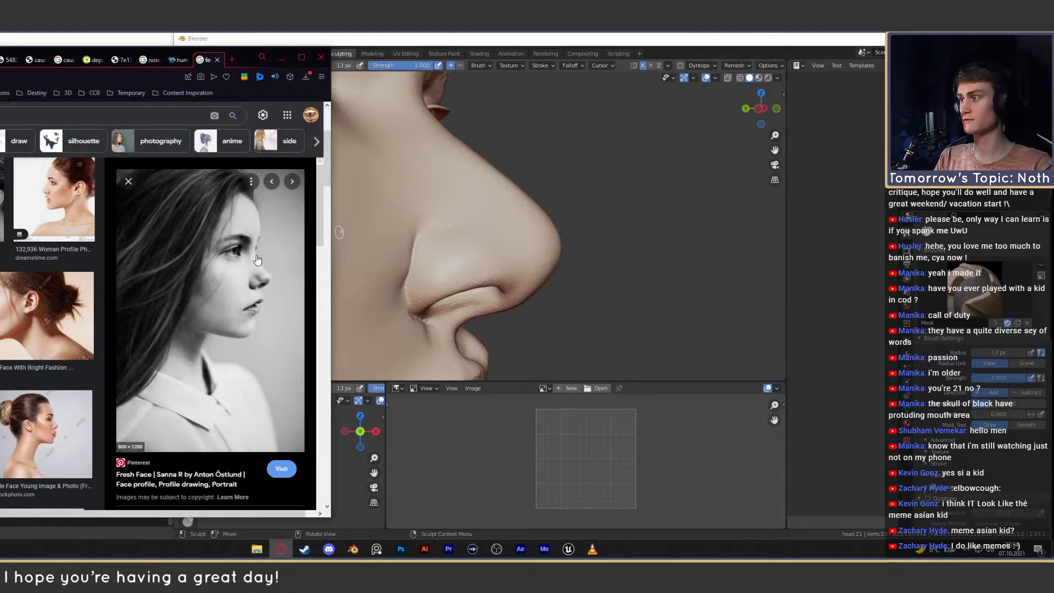
{"action": "scroll", "coordinate": [47, 280], "scroll_direction": "down", "scroll_amount": 2}
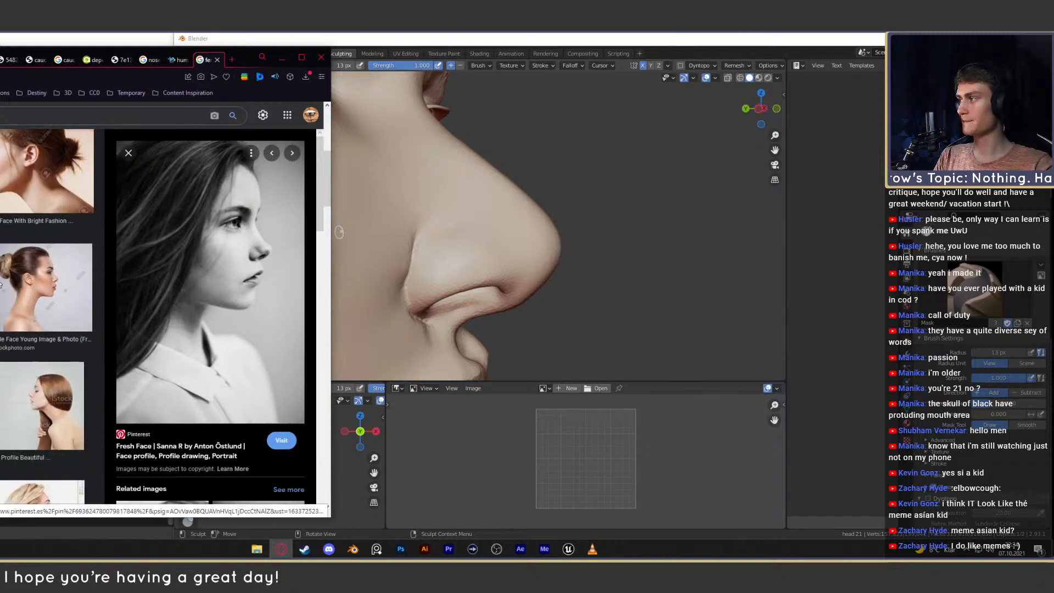
{"action": "scroll", "coordinate": [47, 279], "scroll_direction": "up", "scroll_amount": 1}
{"action": "left_click", "coordinate": [2, 280]}
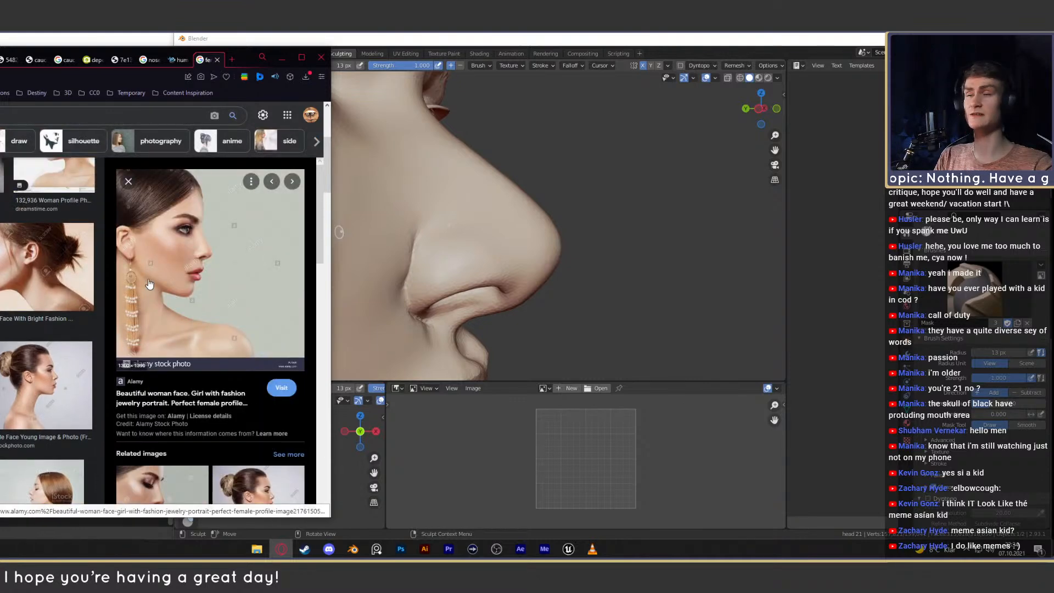
{"action": "scroll", "coordinate": [214, 238], "scroll_direction": "up", "scroll_amount": 1}
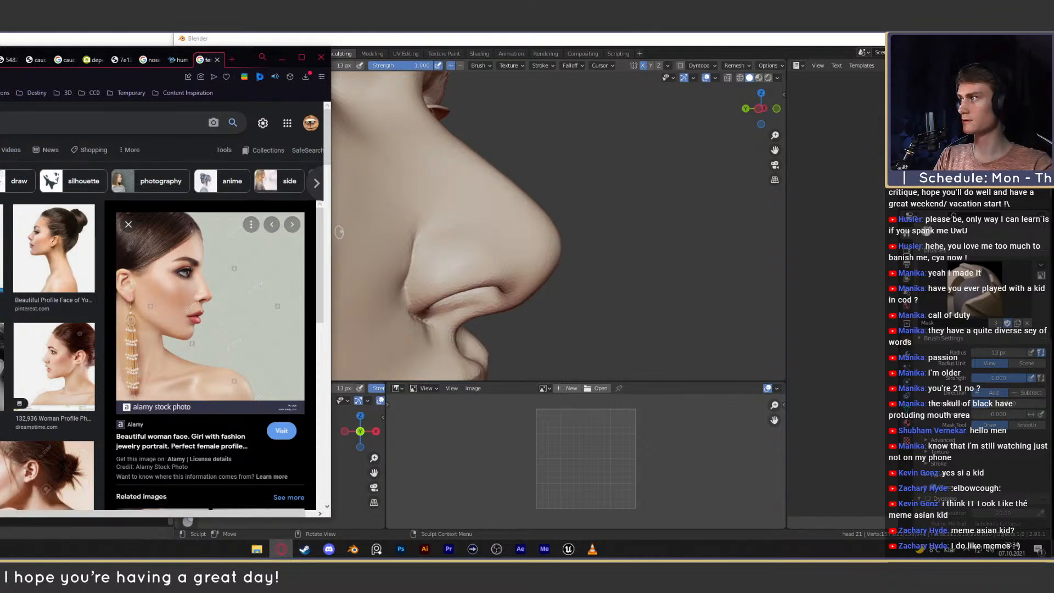
Search for Indian woman profile images and preview the Pinterest, Alamy and Adobe Stock results.
{"action": "left_click", "coordinate": [105, 123]}
{"action": "key", "text": "Escape"}
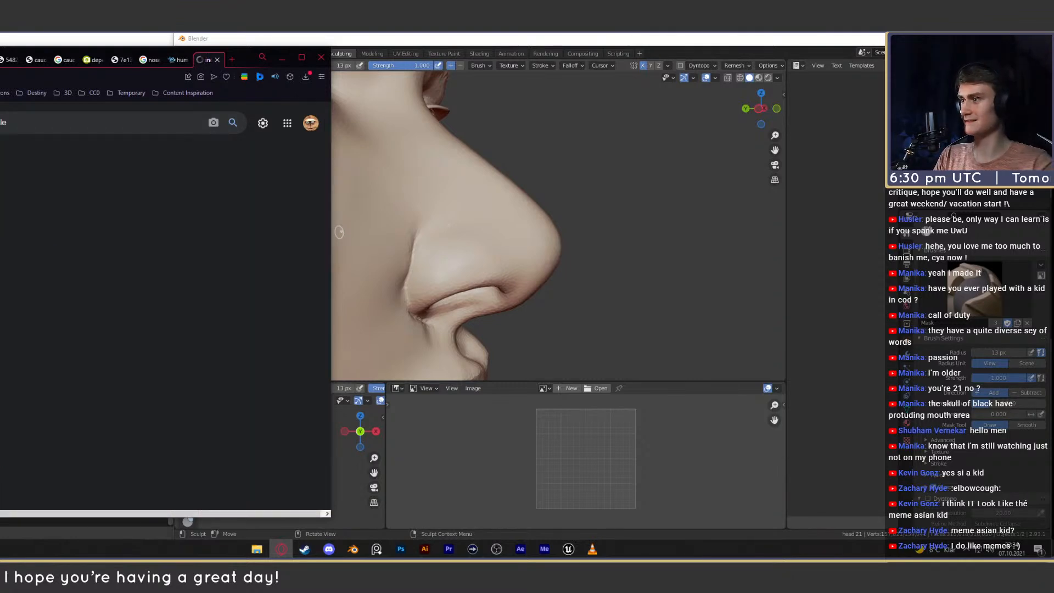
{"action": "left_click", "coordinate": [67, 291]}
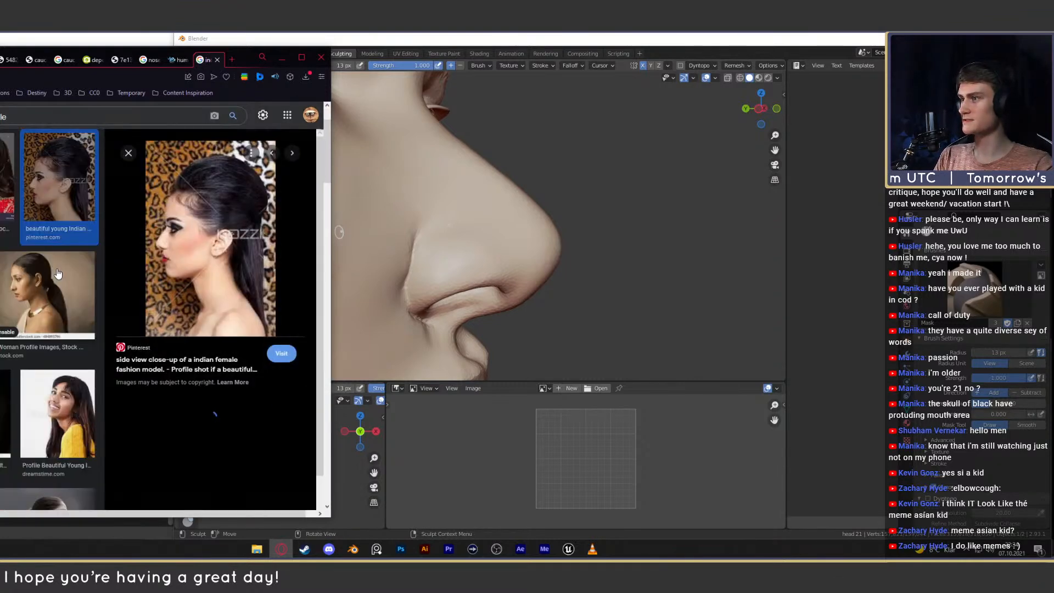
{"action": "left_click", "coordinate": [7, 181]}
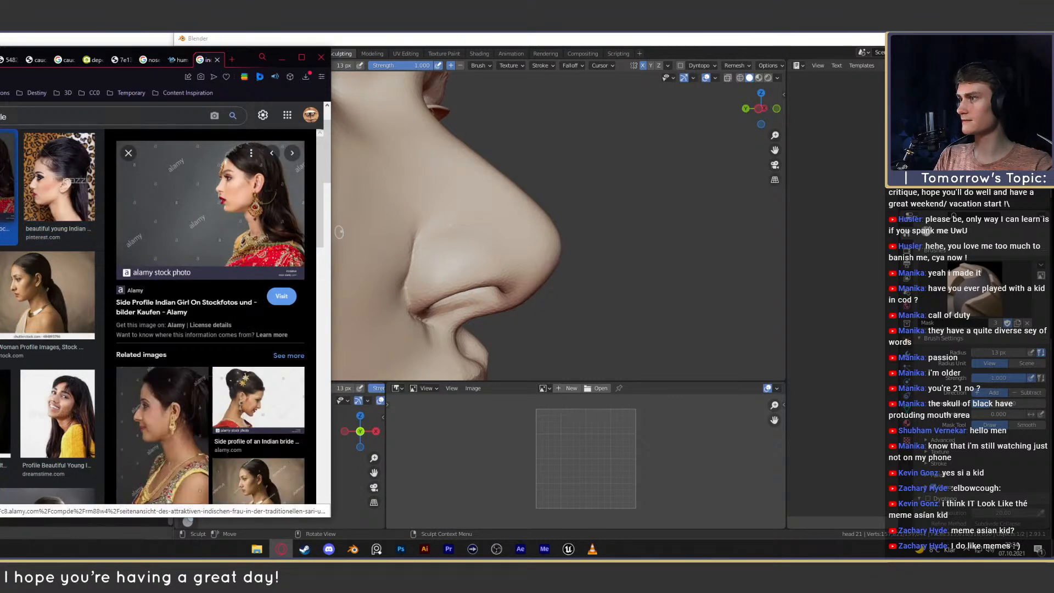
{"action": "left_click", "coordinate": [1, 181]}
{"action": "left_click", "coordinate": [1, 220]}
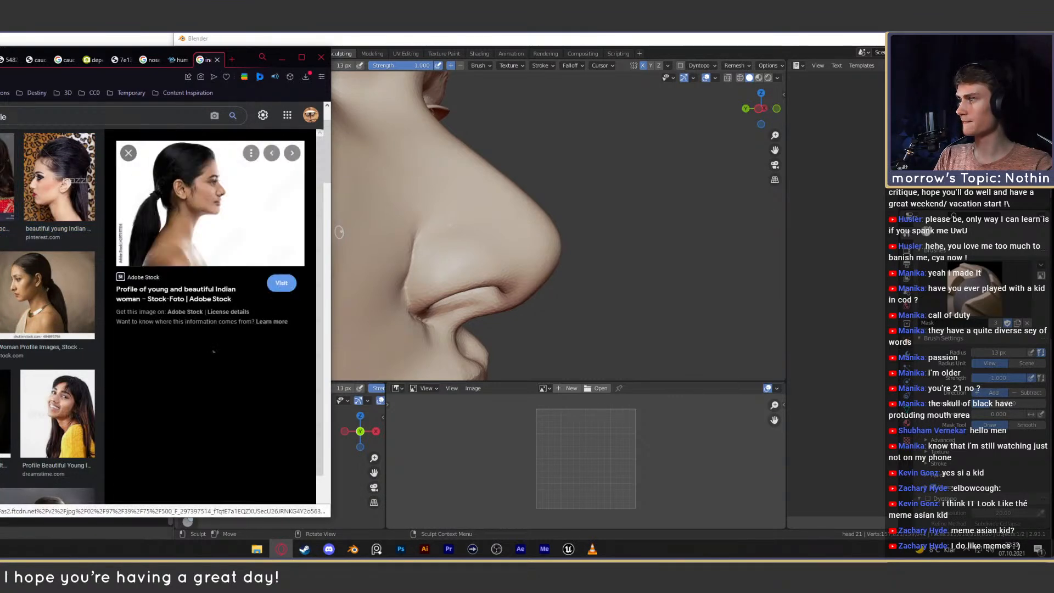
Open the Adobe Stock and Shutterstock profile photos of Indian women as full images in separate tabs.
{"action": "right_click", "coordinate": [225, 197]}
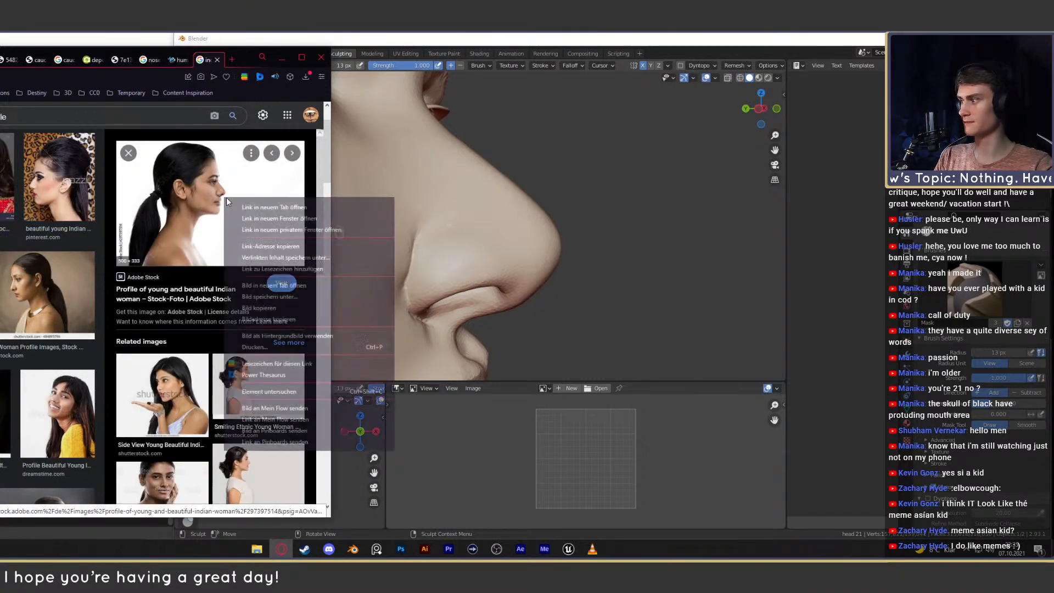
{"action": "left_click", "coordinate": [266, 288]}
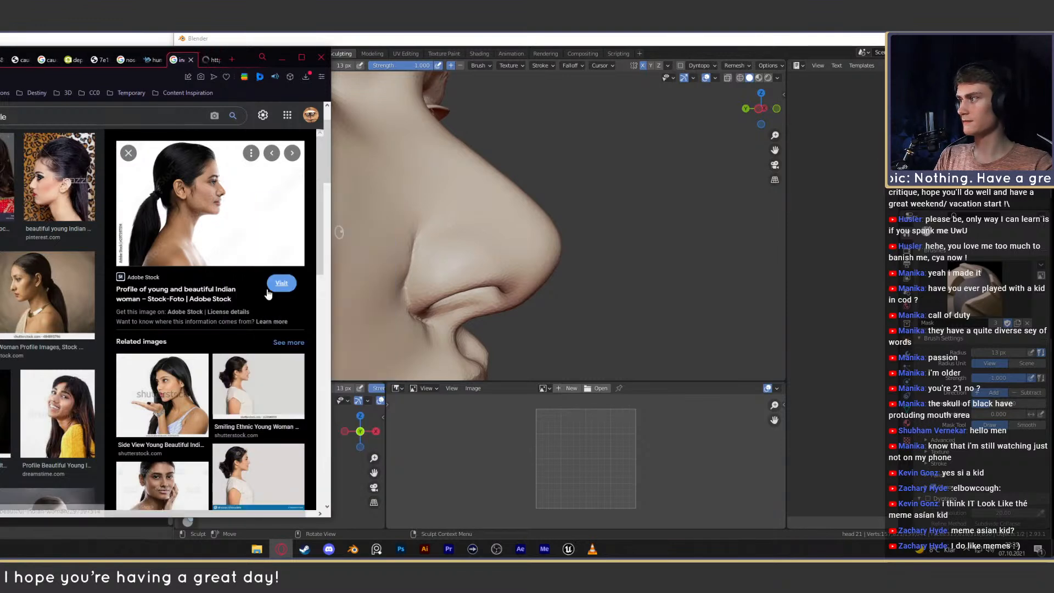
{"action": "right_click", "coordinate": [37, 280]}
{"action": "left_click", "coordinate": [4, 303]}
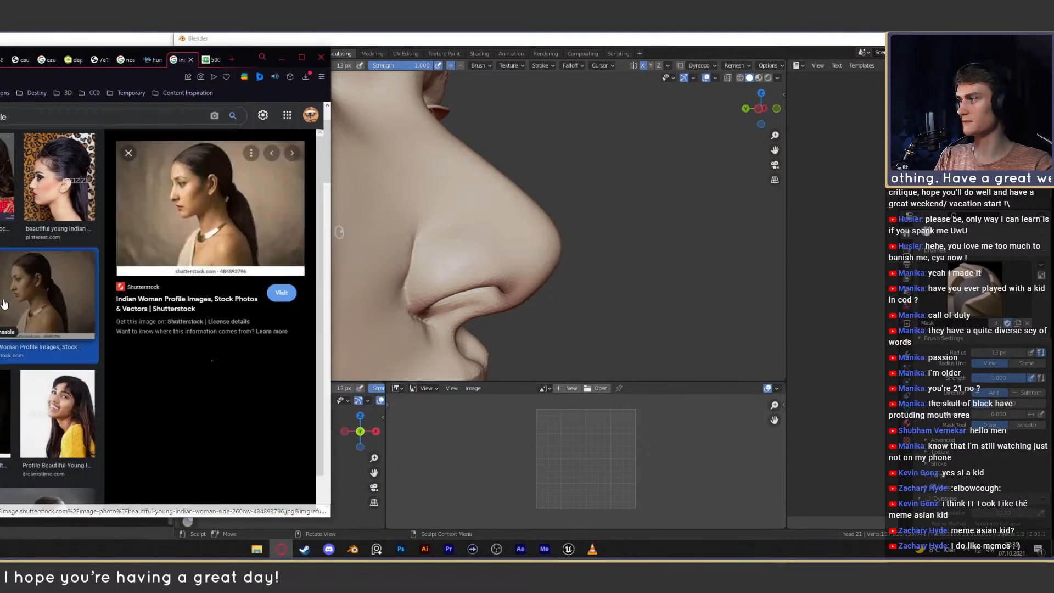
{"action": "right_click", "coordinate": [211, 216]}
{"action": "left_click", "coordinate": [264, 303]}
Examine the nose profile in the enlarged Adobe Stock photo and the Shutterstock photo, and return to Blender.
{"action": "left_click", "coordinate": [189, 59]}
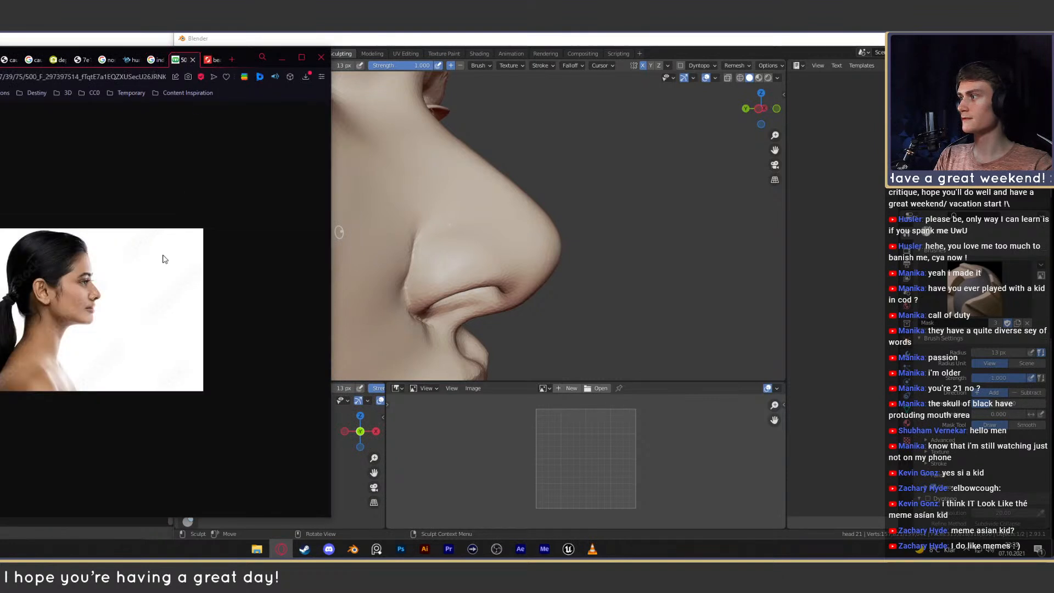
{"action": "scroll", "coordinate": [105, 300], "scroll_direction": "up", "scroll_amount": 7, "text": "ctrl"}
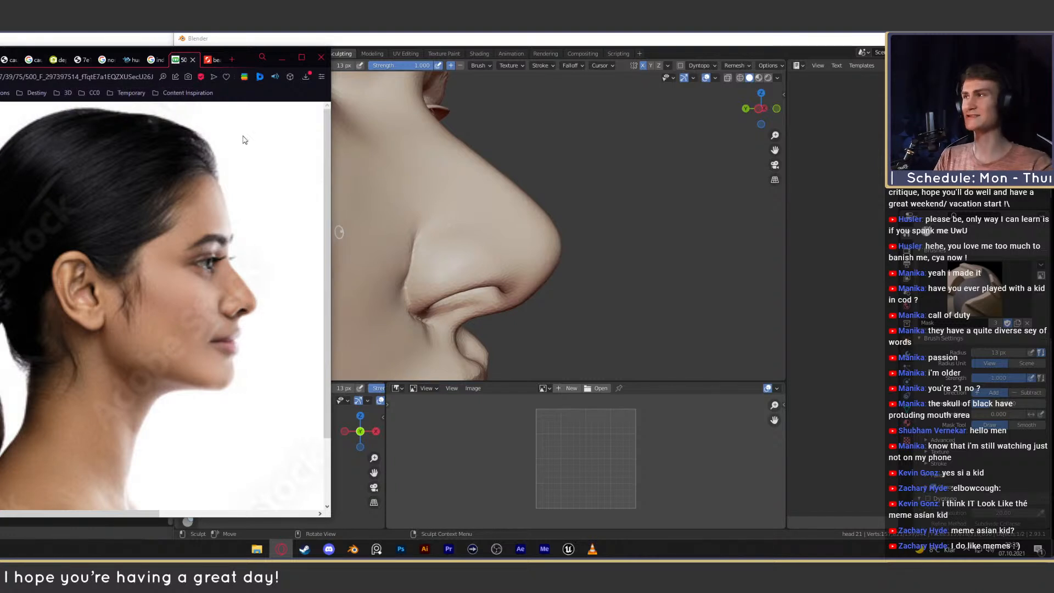
{"action": "left_click", "coordinate": [210, 59]}
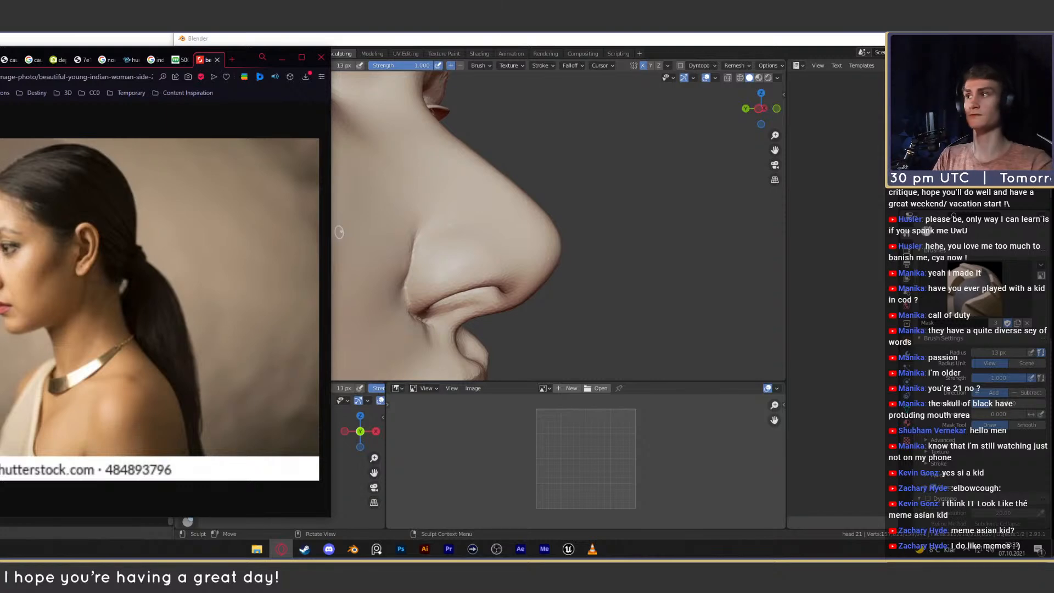
{"action": "left_click", "coordinate": [281, 57]}
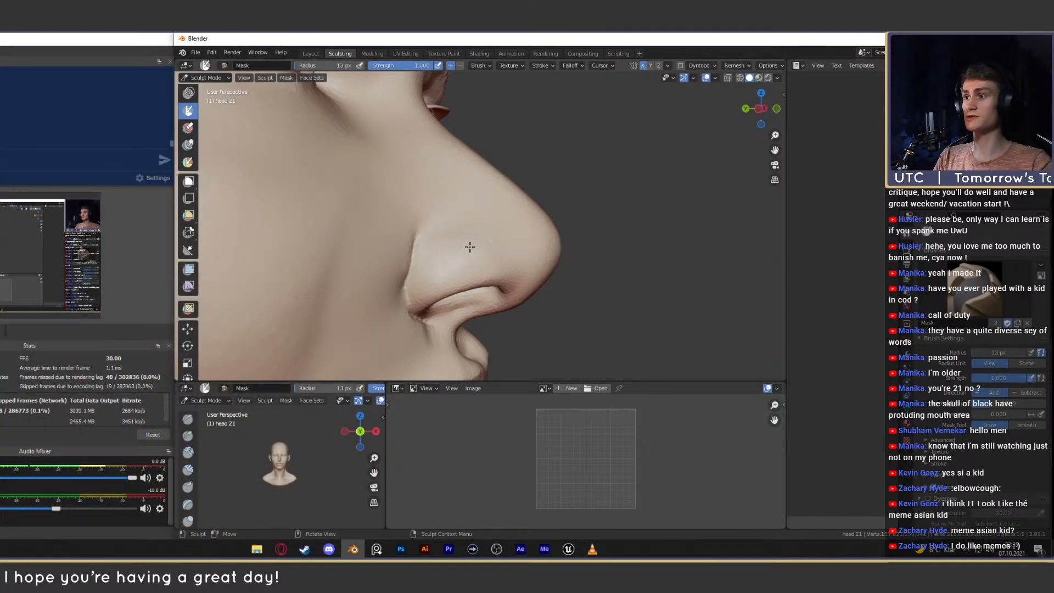
Reshape the lower nose bridge above the tip using the Grab brush at 107 px and 87 px radius.
{"action": "scroll", "coordinate": [594, 245], "scroll_direction": "down", "scroll_amount": 3}
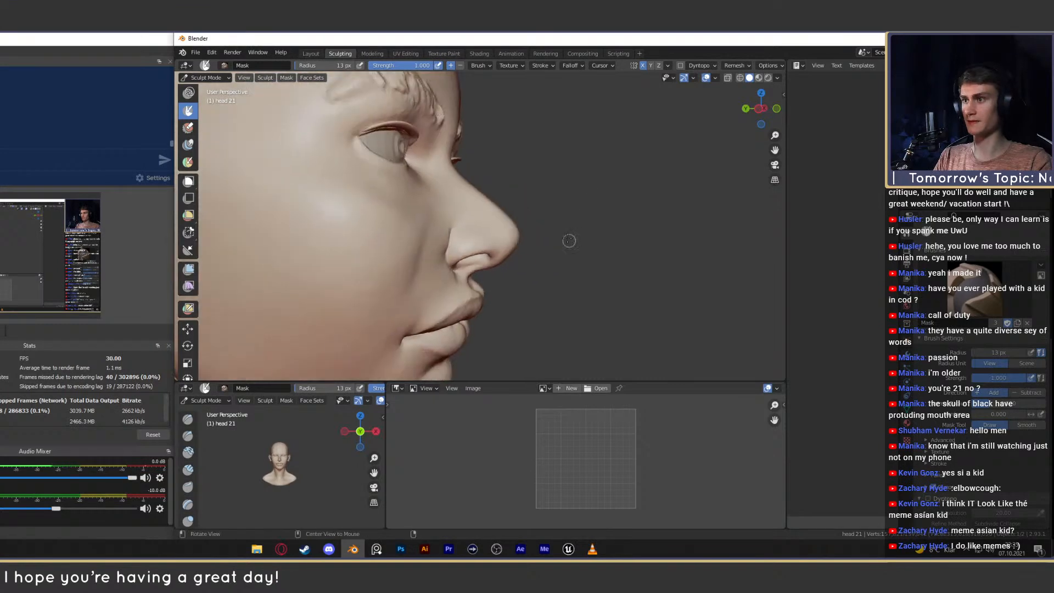
{"action": "key", "text": "g"}
{"action": "key", "text": "f"}
{"action": "left_click", "coordinate": [515, 216]}
{"action": "middle_click_drag", "start_coordinate": [506, 241], "coordinate": [497, 216], "text": "ctrl"}
{"action": "key", "text": "f"}
{"action": "left_click", "coordinate": [549, 216]}
{"action": "left_click_drag", "start_coordinate": [494, 218], "coordinate": [503, 212]}
{"action": "middle_click_drag", "start_coordinate": [529, 228], "coordinate": [504, 231], "text": "ctrl"}
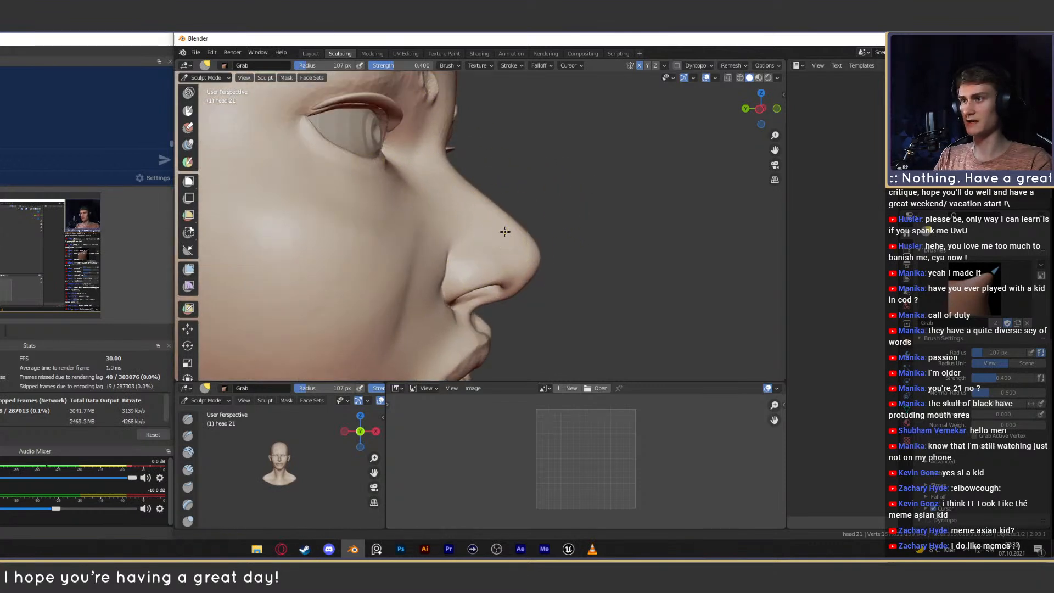
{"action": "key", "text": "f"}
{"action": "left_click", "coordinate": [498, 227]}
{"action": "left_click_drag", "start_coordinate": [506, 214], "coordinate": [501, 220]}
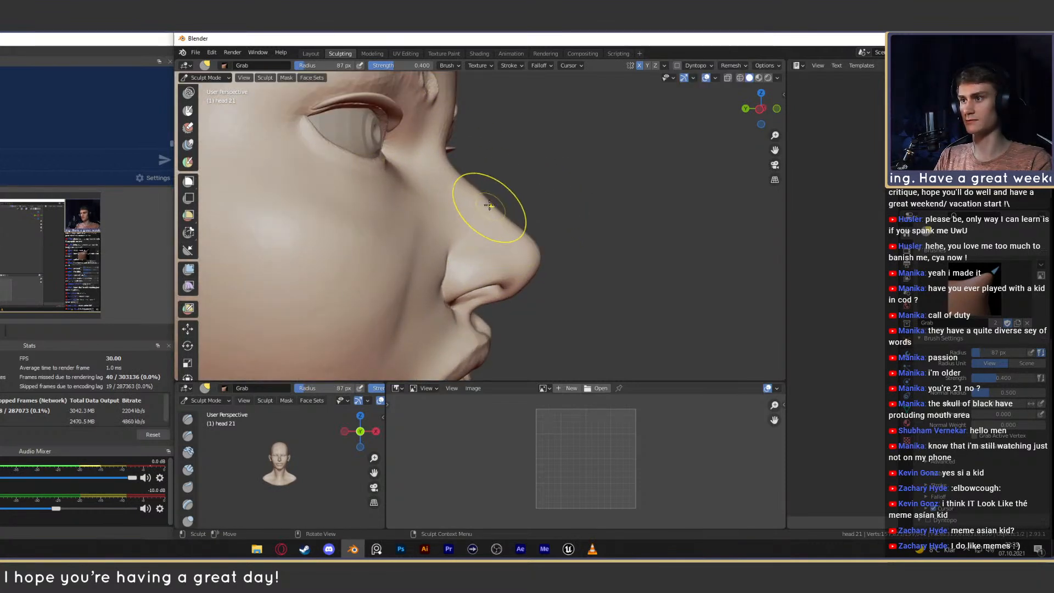
Refine the nose profile just above the tip using the Grab brush at 76 px and 124 px radius.
{"action": "key", "text": "f"}
{"action": "left_click", "coordinate": [472, 215]}
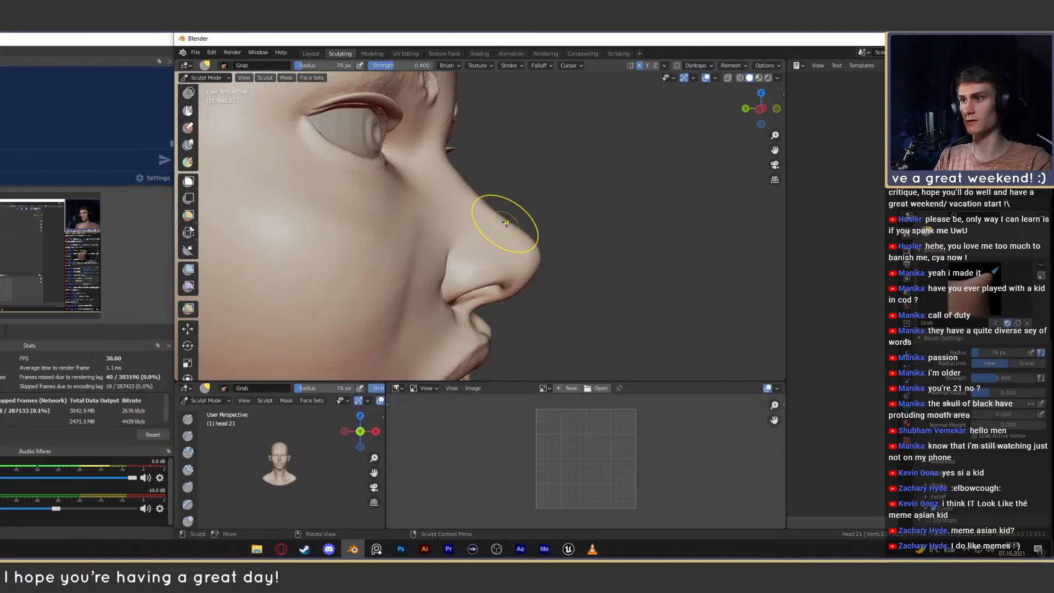
{"action": "key", "text": "f"}
{"action": "left_click", "coordinate": [529, 222]}
{"action": "mouse_move", "coordinate": [494, 178]}
{"action": "left_mouse_down", "text": "ctrl+alt"}
{"action": "mouse_move", "coordinate": [486, 248]}
{"action": "mouse_move", "coordinate": [506, 212]}
{"action": "left_mouse_up", "text": "ctrl+alt"}
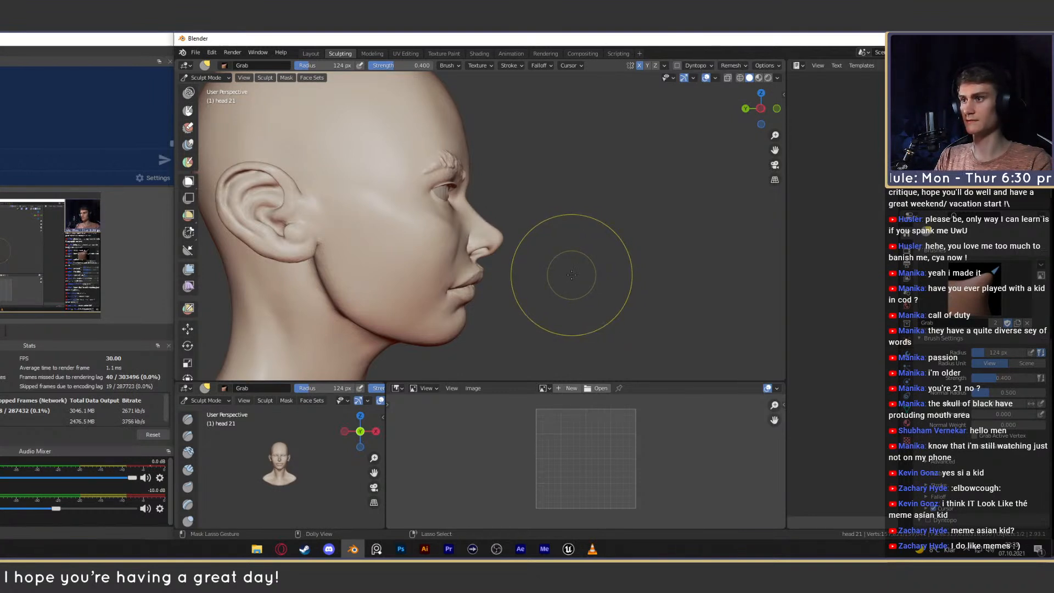
{"action": "scroll", "coordinate": [500, 265], "scroll_direction": "down", "scroll_amount": 4}
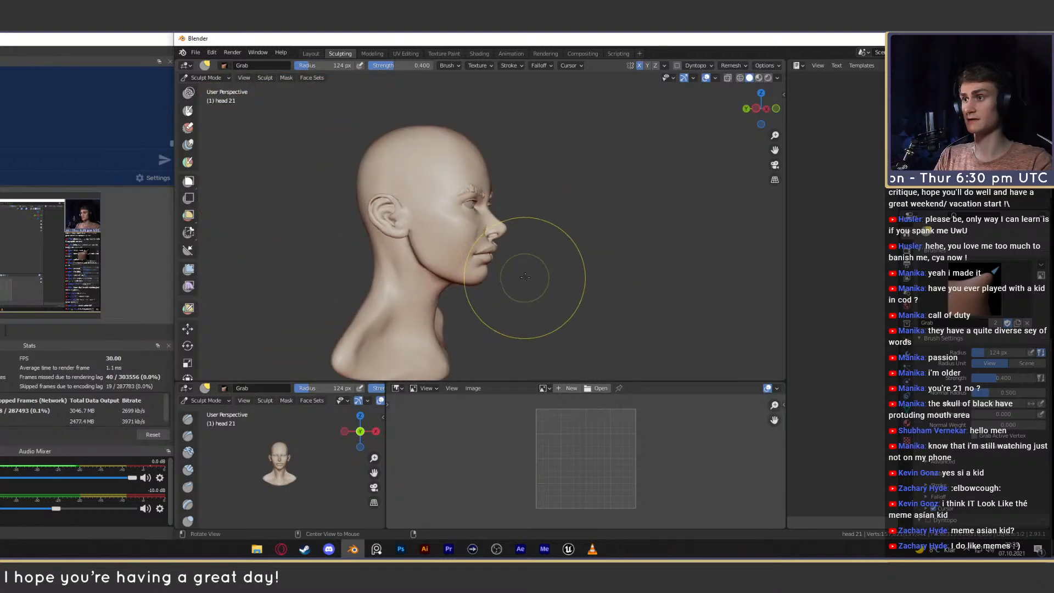
{"action": "left_click_drag", "start_coordinate": [525, 277], "coordinate": [455, 239], "text": "alt"}
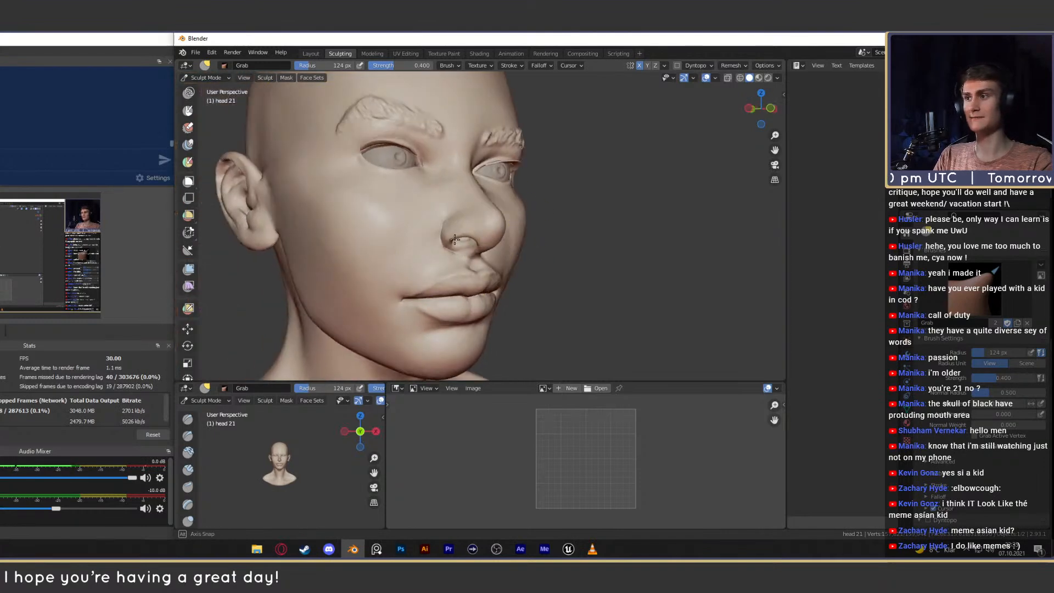
Build up the cheek beside the nostril wing using the Clay Strips brush at 35 px and 67 px radius.
{"action": "middle_click_drag", "start_coordinate": [454, 239], "coordinate": [439, 253]}
{"action": "mouse_move", "coordinate": [439, 252]}
{"action": "middle_mouse_down", "text": "ctrl"}
{"action": "mouse_move", "coordinate": [428, 238]}
{"action": "mouse_move", "coordinate": [480, 230]}
{"action": "mouse_move", "coordinate": [476, 207]}
{"action": "middle_mouse_up", "text": "ctrl"}
{"action": "key", "text": "f"}
{"action": "left_click", "coordinate": [454, 208]}
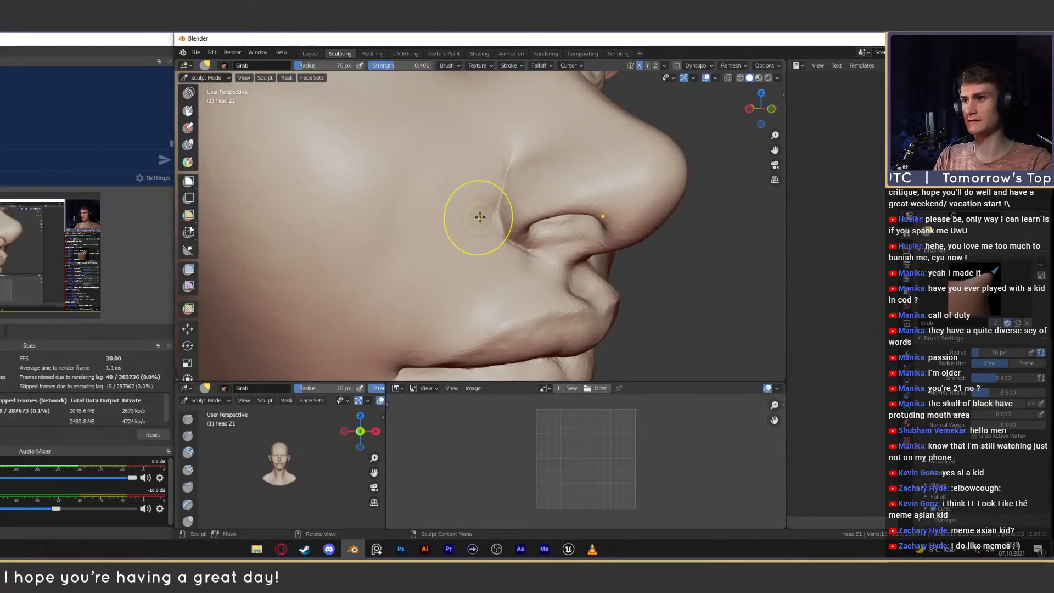
{"action": "key", "text": "c"}
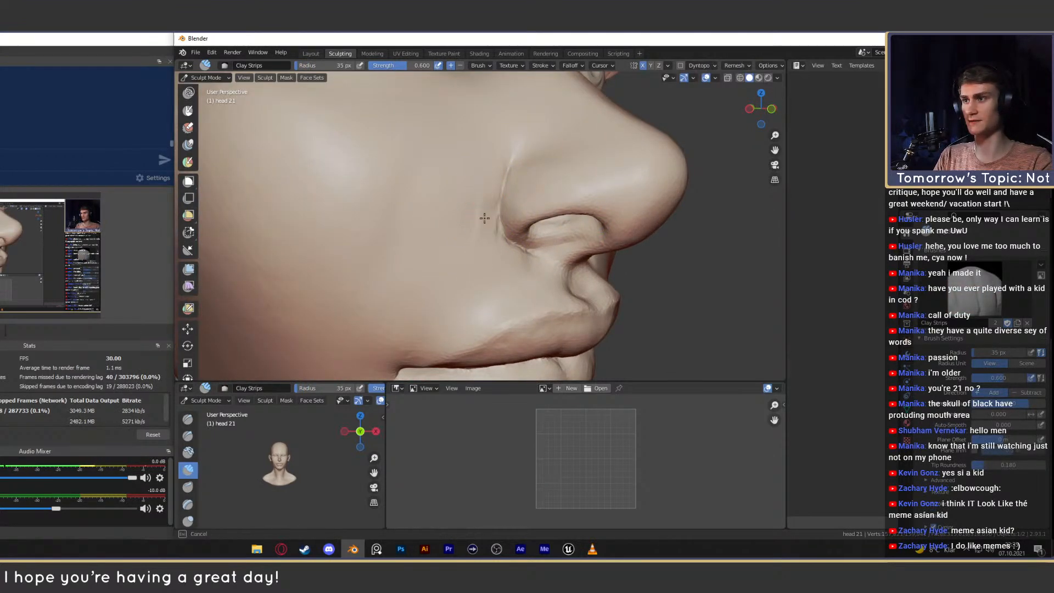
{"action": "mouse_move", "coordinate": [485, 218]}
{"action": "left_mouse_down"}
{"action": "mouse_move", "coordinate": [476, 242]}
{"action": "mouse_move", "coordinate": [471, 216]}
{"action": "mouse_move", "coordinate": [475, 234]}
{"action": "left_mouse_up"}
{"action": "key", "text": "f"}
{"action": "left_click", "coordinate": [483, 256]}
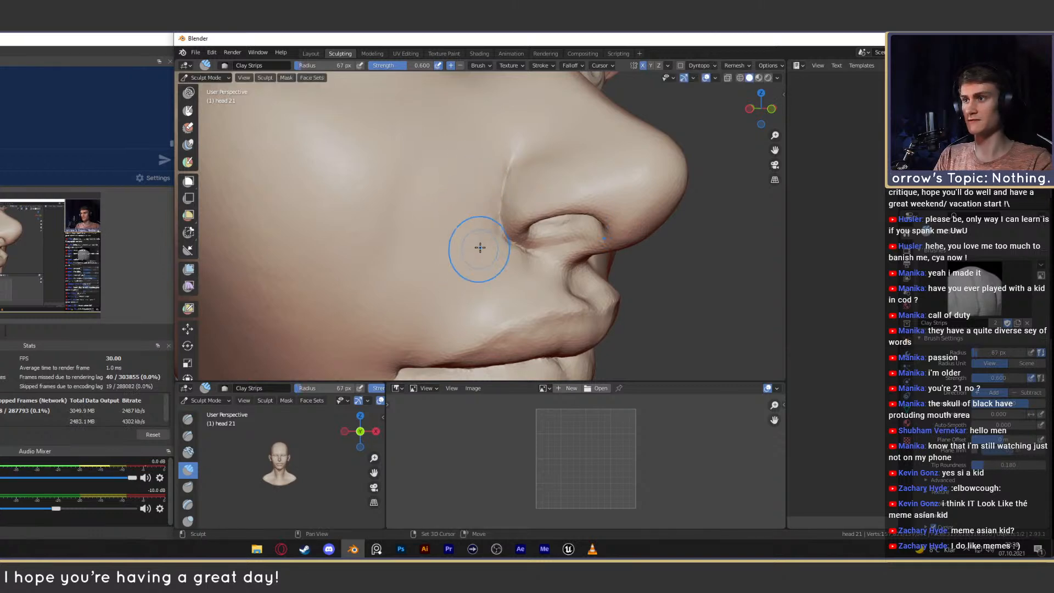
Switch back to the Grab brush and adjust the facial form up to the brow, ending at 79 px radius.
{"action": "mouse_move", "coordinate": [477, 193]}
{"action": "middle_mouse_down", "text": "ctrl"}
{"action": "mouse_move", "coordinate": [505, 219]}
{"action": "mouse_move", "coordinate": [483, 207]}
{"action": "mouse_move", "coordinate": [513, 209]}
{"action": "mouse_move", "coordinate": [447, 212]}
{"action": "mouse_move", "coordinate": [435, 196]}
{"action": "middle_mouse_up", "text": "ctrl"}
{"action": "key", "text": "g"}
{"action": "key", "text": "f"}
{"action": "left_click", "coordinate": [461, 196]}
{"action": "mouse_move", "coordinate": [435, 195]}
{"action": "left_mouse_down"}
{"action": "mouse_move", "coordinate": [433, 186]}
{"action": "mouse_move", "coordinate": [456, 229]}
{"action": "mouse_move", "coordinate": [596, 221]}
{"action": "mouse_move", "coordinate": [502, 222]}
{"action": "mouse_move", "coordinate": [459, 236]}
{"action": "mouse_move", "coordinate": [512, 246]}
{"action": "mouse_move", "coordinate": [517, 225]}
{"action": "mouse_move", "coordinate": [470, 189]}
{"action": "mouse_move", "coordinate": [478, 237]}
{"action": "mouse_move", "coordinate": [520, 189]}
{"action": "left_mouse_up"}
{"action": "key", "text": "f"}
{"action": "left_click", "coordinate": [564, 219]}
{"action": "key", "text": "f"}
{"action": "left_click", "coordinate": [509, 224]}
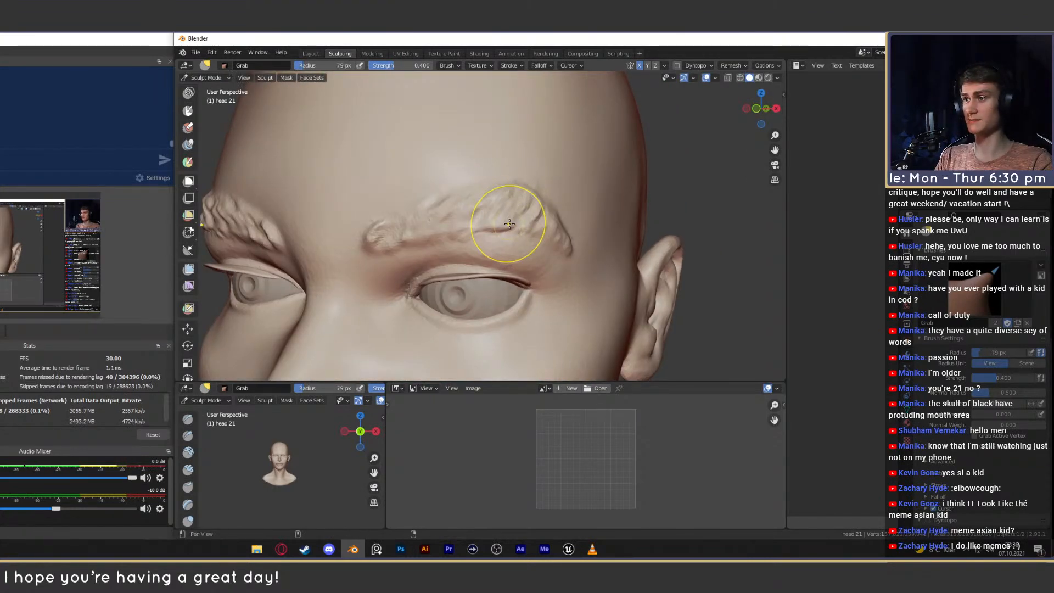
Undo the last brow adjustment and lift the lower edge of the eyebrow arch using the Grab brush at 96 px and 105 px radius.
{"action": "left_click_drag", "start_coordinate": [509, 224], "coordinate": [512, 218], "text": "alt+shift"}
{"action": "mouse_move", "coordinate": [512, 218]}
{"action": "left_mouse_down", "text": "alt"}
{"action": "mouse_move", "coordinate": [524, 221]}
{"action": "mouse_move", "coordinate": [532, 207]}
{"action": "mouse_move", "coordinate": [503, 222]}
{"action": "mouse_move", "coordinate": [527, 213]}
{"action": "left_mouse_up", "text": "alt"}
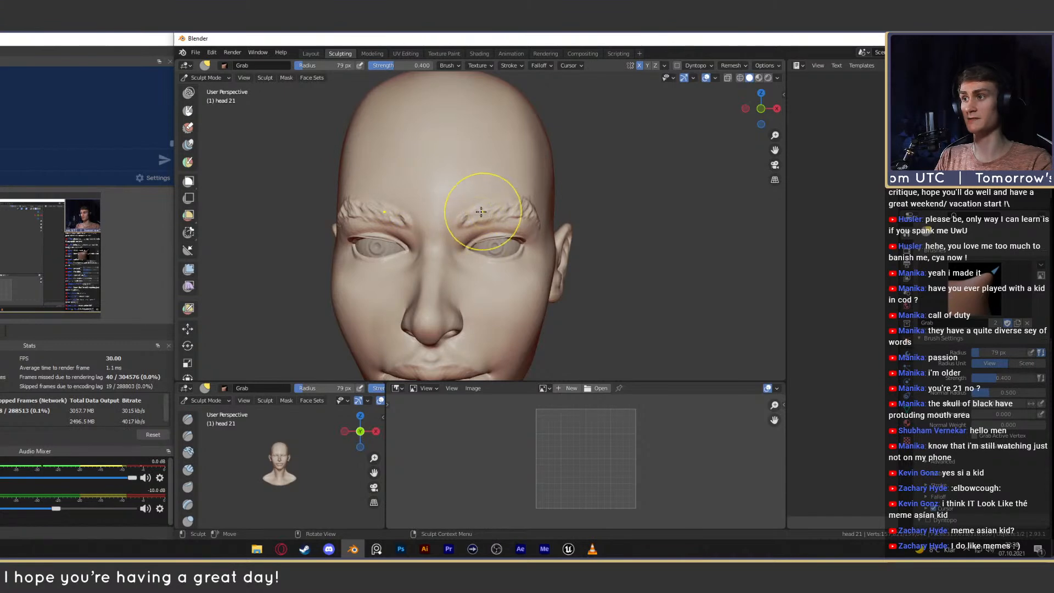
{"action": "mouse_move", "coordinate": [524, 208]}
{"action": "left_mouse_down", "text": "alt"}
{"action": "mouse_move", "coordinate": [489, 214]}
{"action": "mouse_move", "coordinate": [482, 183]}
{"action": "mouse_move", "coordinate": [499, 203]}
{"action": "mouse_move", "coordinate": [510, 189]}
{"action": "mouse_move", "coordinate": [504, 200]}
{"action": "mouse_move", "coordinate": [529, 201]}
{"action": "mouse_move", "coordinate": [513, 202]}
{"action": "left_mouse_up", "text": "alt"}
{"action": "key", "text": "f"}
{"action": "left_click", "coordinate": [512, 201]}
{"action": "key", "text": "ctrl+z"}
{"action": "key", "text": "f"}
{"action": "left_click", "coordinate": [516, 174]}
{"action": "key", "text": "f"}
{"action": "left_click", "coordinate": [489, 199]}
{"action": "key", "text": "f"}
{"action": "left_click", "coordinate": [560, 200]}
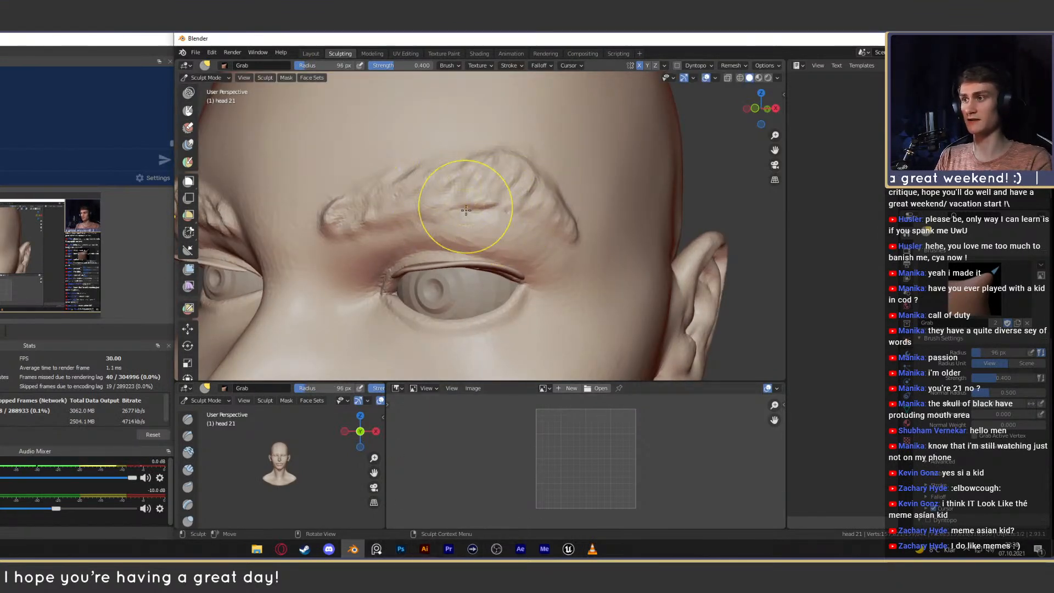
{"action": "mouse_move", "coordinate": [505, 212]}
{"action": "left_mouse_down"}
{"action": "mouse_move", "coordinate": [501, 198]}
{"action": "mouse_move", "coordinate": [525, 218]}
{"action": "mouse_move", "coordinate": [511, 183]}
{"action": "left_mouse_up"}
{"action": "key", "text": "f"}
{"action": "left_click", "coordinate": [494, 199]}
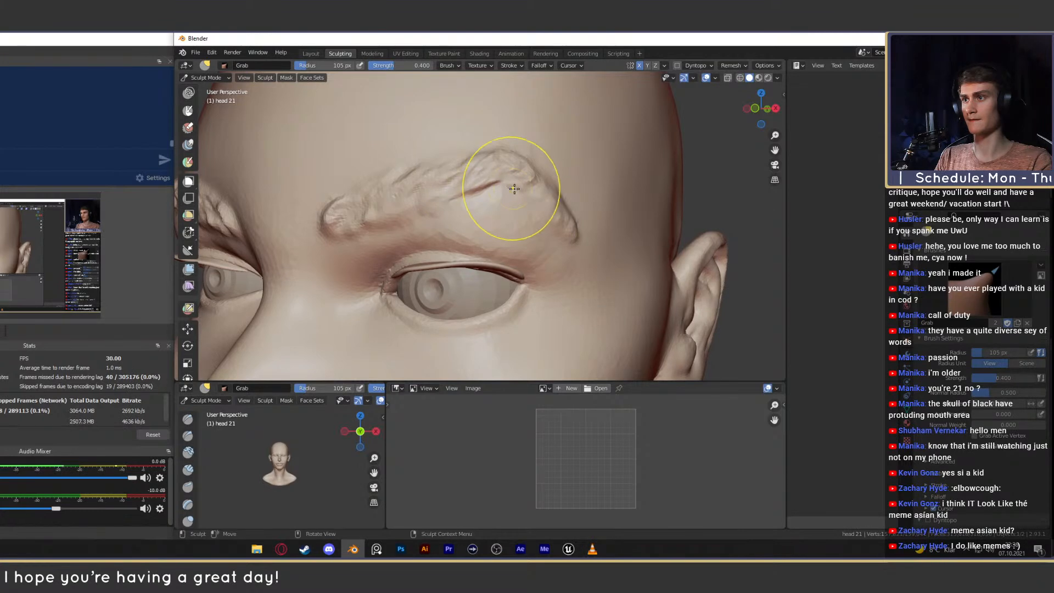
Shape the outer half of the eyebrow from a side angle using the Grab brush at 138 px radius.
{"action": "mouse_move", "coordinate": [510, 184]}
{"action": "middle_mouse_down", "text": "ctrl"}
{"action": "mouse_move", "coordinate": [497, 221]}
{"action": "mouse_move", "coordinate": [536, 212]}
{"action": "mouse_move", "coordinate": [499, 204]}
{"action": "mouse_move", "coordinate": [522, 179]}
{"action": "mouse_move", "coordinate": [475, 218]}
{"action": "mouse_move", "coordinate": [492, 196]}
{"action": "middle_mouse_up", "text": "ctrl"}
{"action": "key", "text": "f"}
{"action": "left_click", "coordinate": [507, 196]}
{"action": "left_click_drag", "start_coordinate": [505, 198], "coordinate": [482, 192]}
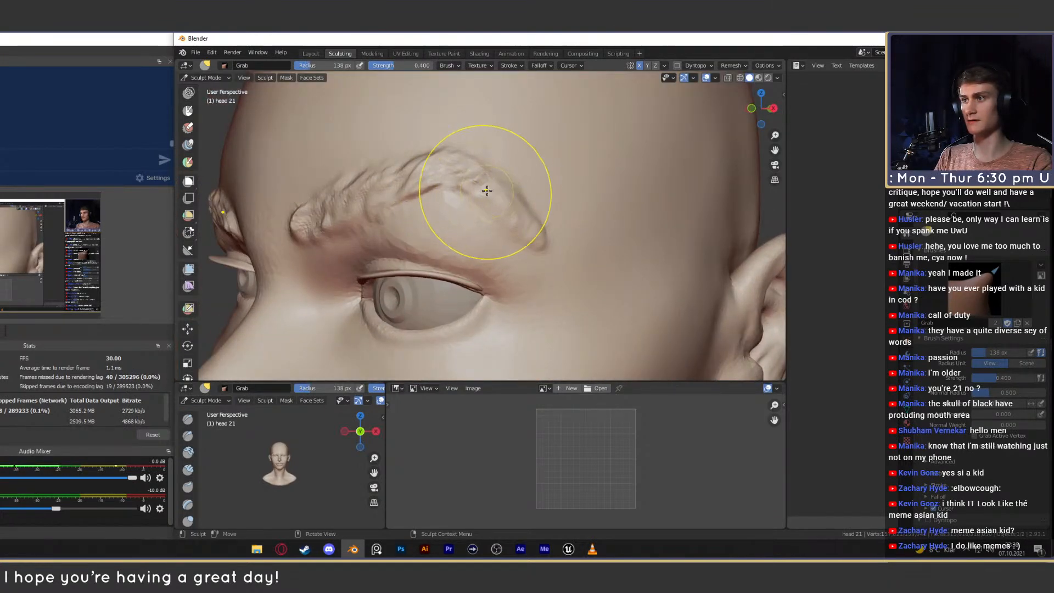
{"action": "key", "text": "f"}
{"action": "left_click", "coordinate": [459, 192]}
Raise the peak of the eyebrow arch and pull its outer end outward and down with the Grab brush at 82 px and 98 px radius.
{"action": "middle_click_drag", "start_coordinate": [460, 193], "coordinate": [500, 203]}
{"action": "key", "text": "f"}
{"action": "left_click", "coordinate": [519, 201]}
{"action": "mouse_move", "coordinate": [518, 201]}
{"action": "left_mouse_down"}
{"action": "mouse_move", "coordinate": [494, 165]}
{"action": "mouse_move", "coordinate": [538, 159]}
{"action": "left_mouse_up"}
{"action": "middle_click_drag", "start_coordinate": [546, 161], "coordinate": [528, 165]}
{"action": "key", "text": "f"}
{"action": "left_click", "coordinate": [532, 192]}
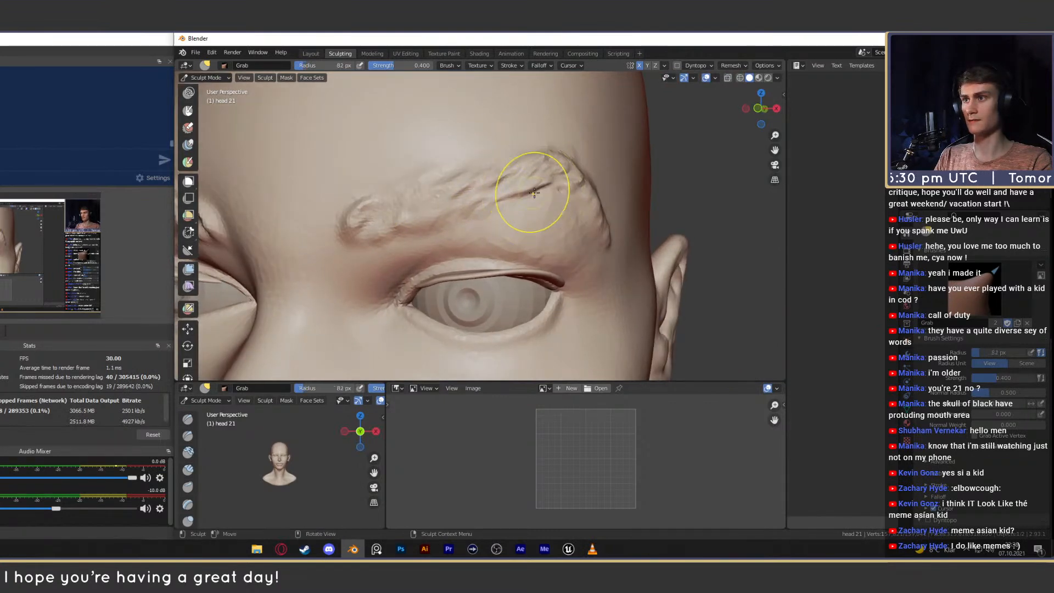
{"action": "left_click_drag", "start_coordinate": [557, 192], "coordinate": [571, 204]}
{"action": "middle_click_drag", "start_coordinate": [572, 204], "coordinate": [498, 213]}
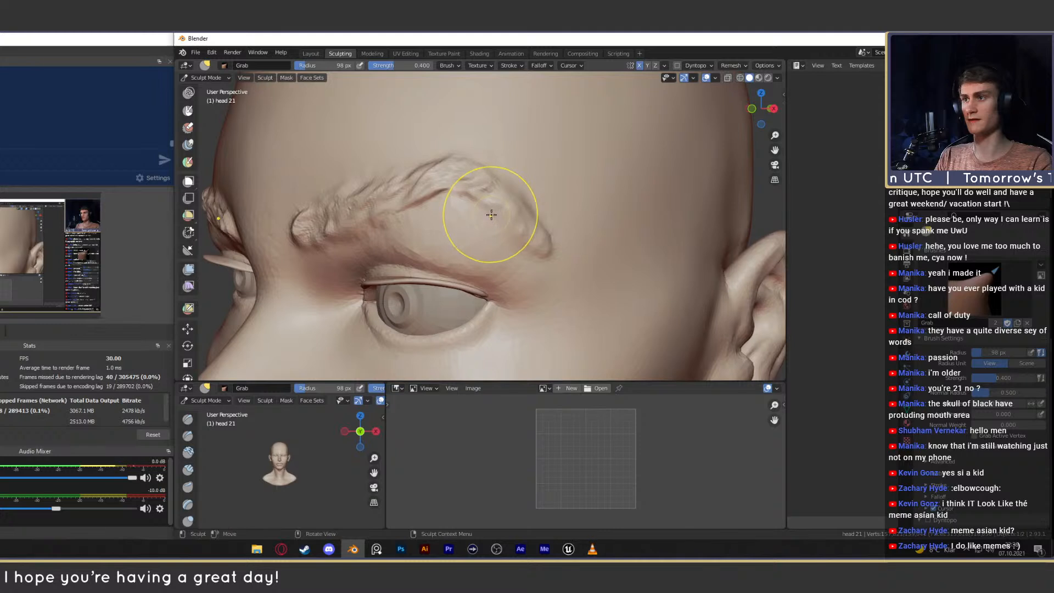
{"action": "mouse_move", "coordinate": [491, 214]}
{"action": "left_mouse_down"}
{"action": "mouse_move", "coordinate": [551, 241]}
{"action": "mouse_move", "coordinate": [544, 232]}
{"action": "mouse_move", "coordinate": [499, 254]}
{"action": "mouse_move", "coordinate": [491, 233]}
{"action": "mouse_move", "coordinate": [516, 228]}
{"action": "left_mouse_up"}
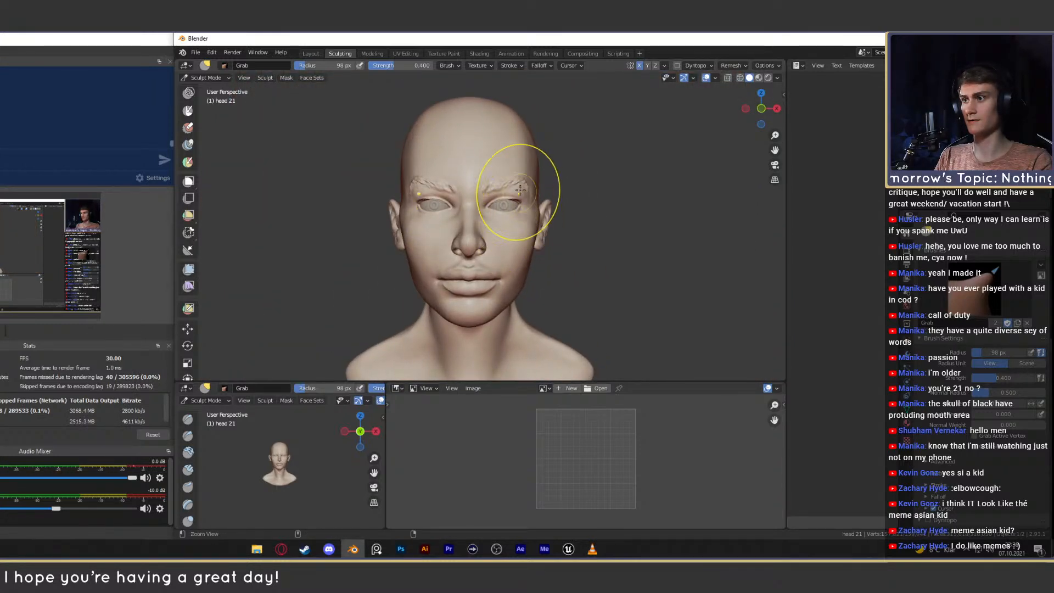
Check the brows from the front and pull the eyebrow arch inward using the Grab brush, finishing at 91 px radius.
{"action": "scroll", "coordinate": [531, 220], "scroll_direction": "down", "scroll_amount": 2}
{"action": "mouse_move", "coordinate": [523, 267]}
{"action": "left_mouse_down", "text": "ctrl+alt"}
{"action": "mouse_move", "coordinate": [521, 222]}
{"action": "mouse_move", "coordinate": [582, 224]}
{"action": "mouse_move", "coordinate": [471, 225]}
{"action": "left_mouse_up", "text": "ctrl+alt"}
{"action": "left_click_drag", "start_coordinate": [494, 192], "coordinate": [494, 135], "text": "ctrl+alt"}
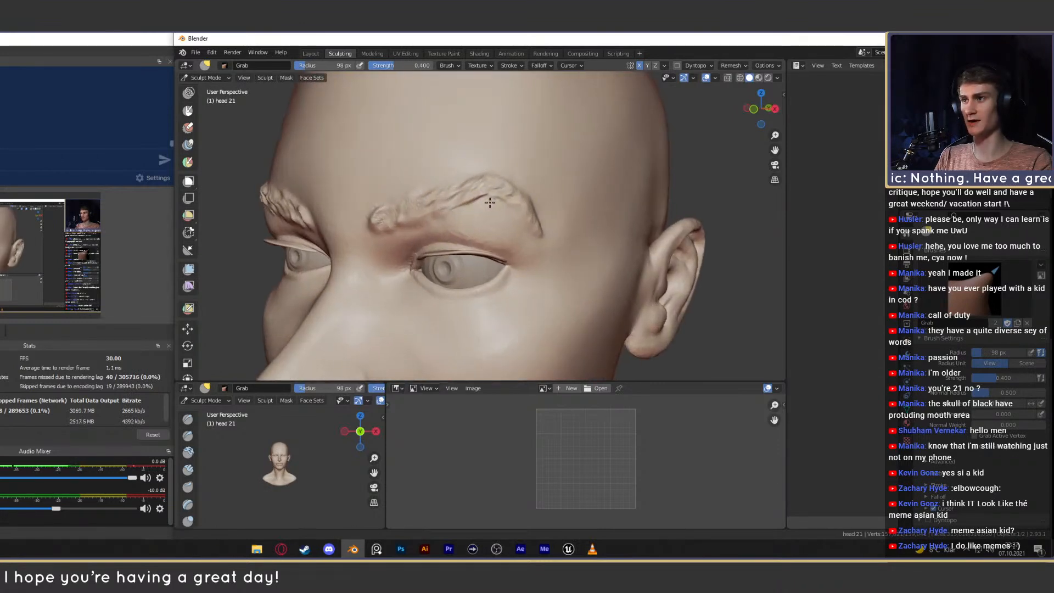
{"action": "key", "text": "f"}
{"action": "left_click", "coordinate": [496, 193]}
{"action": "mouse_move", "coordinate": [494, 192]}
{"action": "left_mouse_down"}
{"action": "mouse_move", "coordinate": [483, 242]}
{"action": "mouse_move", "coordinate": [505, 212]}
{"action": "mouse_move", "coordinate": [456, 186]}
{"action": "left_mouse_up"}
{"action": "key", "text": "f"}
{"action": "left_click", "coordinate": [456, 211]}
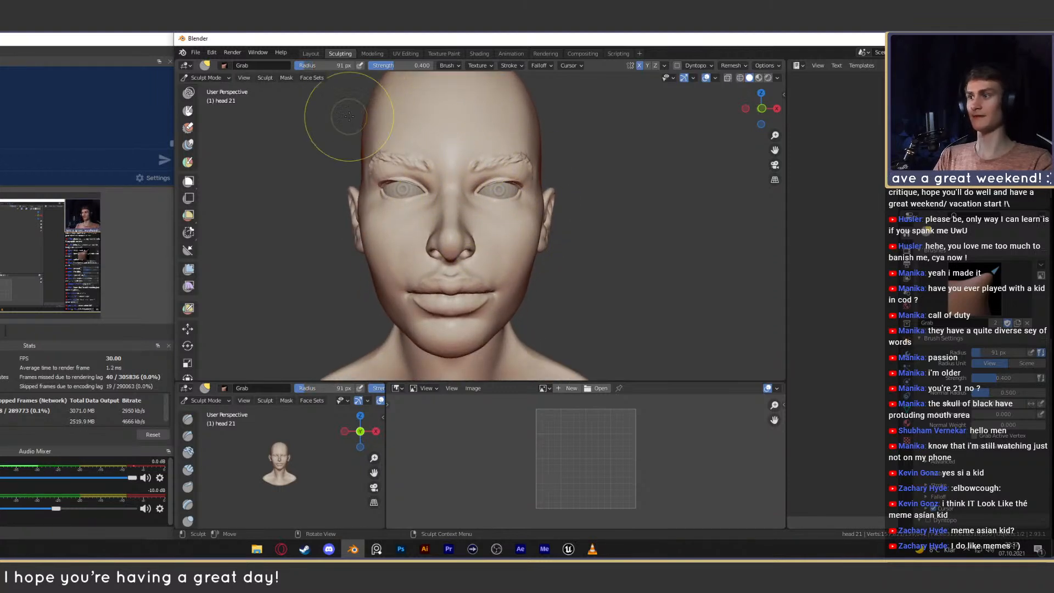
Lower the eye openings and surrounding lids slightly from the front using the Grab brush at 188 px and 213 px radius.
{"action": "mouse_move", "coordinate": [500, 213]}
{"action": "left_mouse_down", "text": "alt+shift"}
{"action": "mouse_move", "coordinate": [487, 238]}
{"action": "mouse_move", "coordinate": [515, 202]}
{"action": "left_mouse_up", "text": "alt+shift"}
{"action": "key", "text": "f"}
{"action": "left_click", "coordinate": [488, 236]}
{"action": "key", "text": "f"}
{"action": "left_click", "coordinate": [507, 196]}
{"action": "key", "text": "f"}
{"action": "left_click", "coordinate": [516, 202]}
{"action": "key", "text": "f"}
{"action": "left_click", "coordinate": [513, 200]}
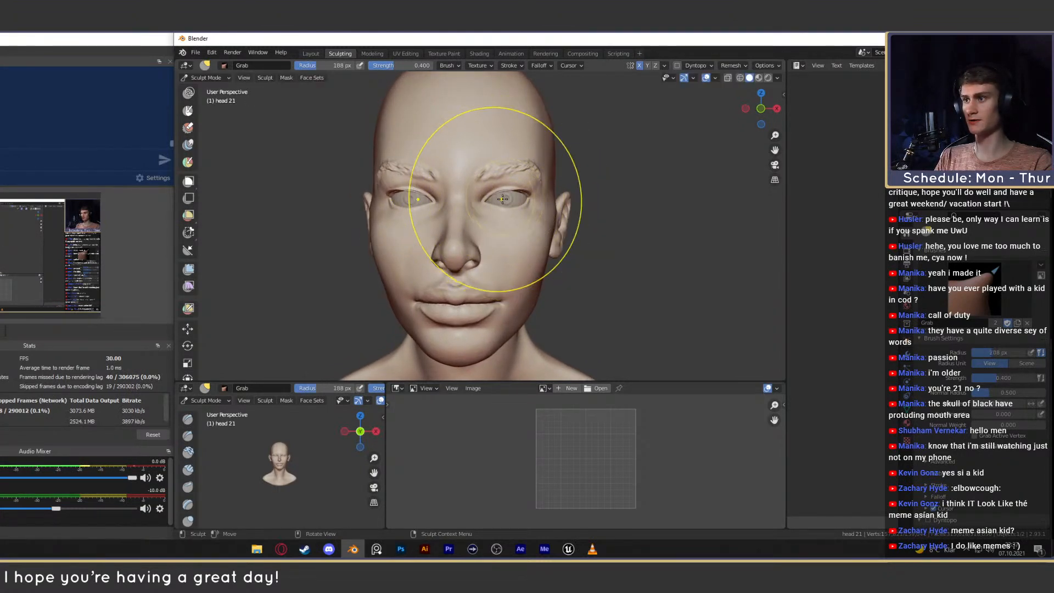
{"action": "left_click", "coordinate": [509, 206]}
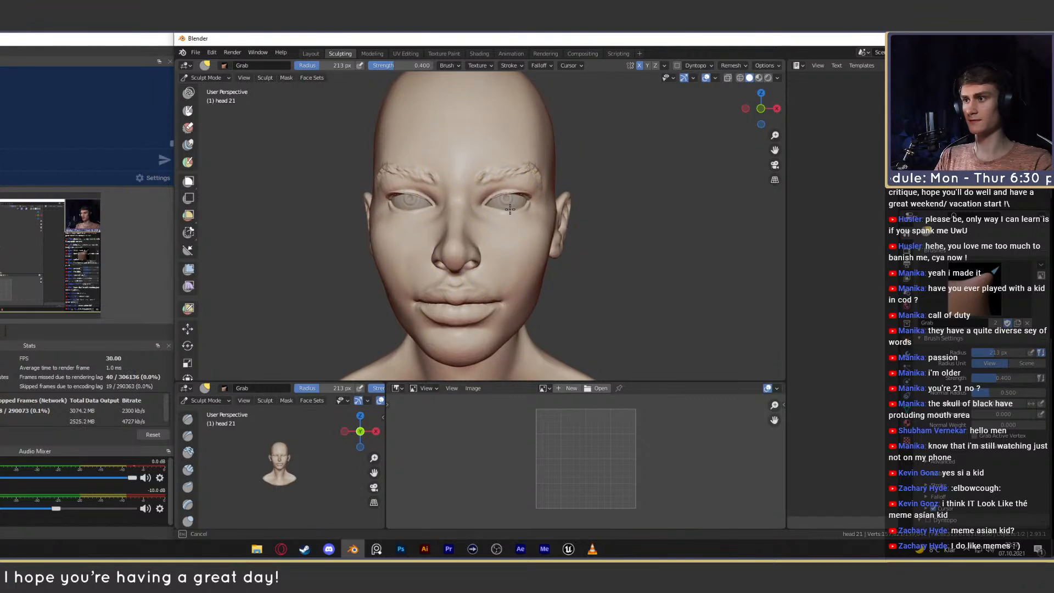
{"action": "left_click_drag", "start_coordinate": [504, 208], "coordinate": [506, 209]}
Switch sculpting to the eyeball object and move it slightly down along Z to fit the lids.
{"action": "mouse_move", "coordinate": [505, 209]}
{"action": "middle_mouse_down", "text": "shift"}
{"action": "mouse_move", "coordinate": [500, 222]}
{"action": "mouse_move", "coordinate": [507, 194]}
{"action": "middle_mouse_up", "text": "shift"}
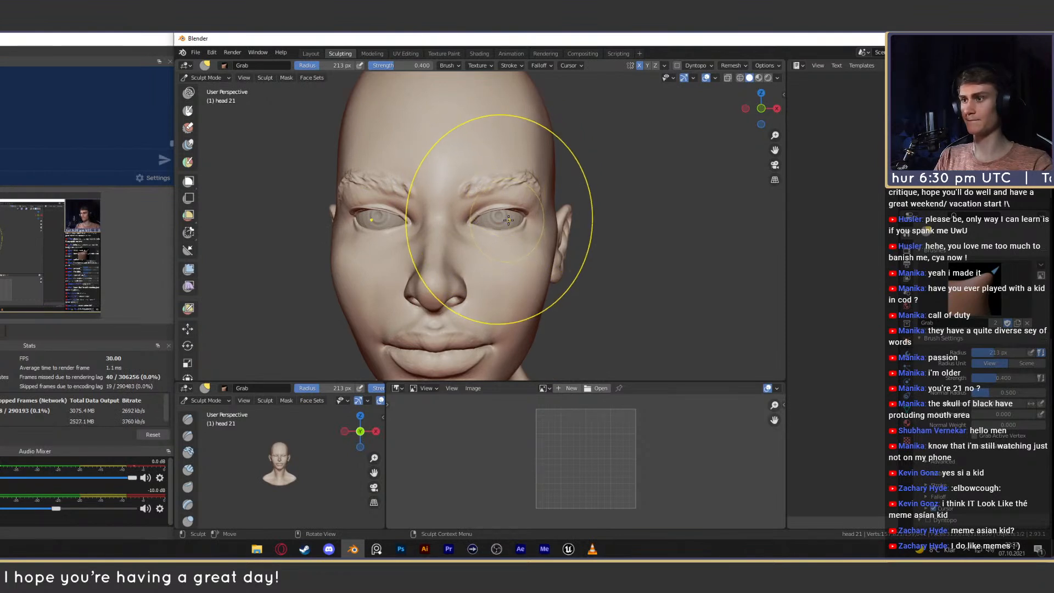
{"action": "key", "text": "d"}
{"action": "left_click", "coordinate": [188, 328]}
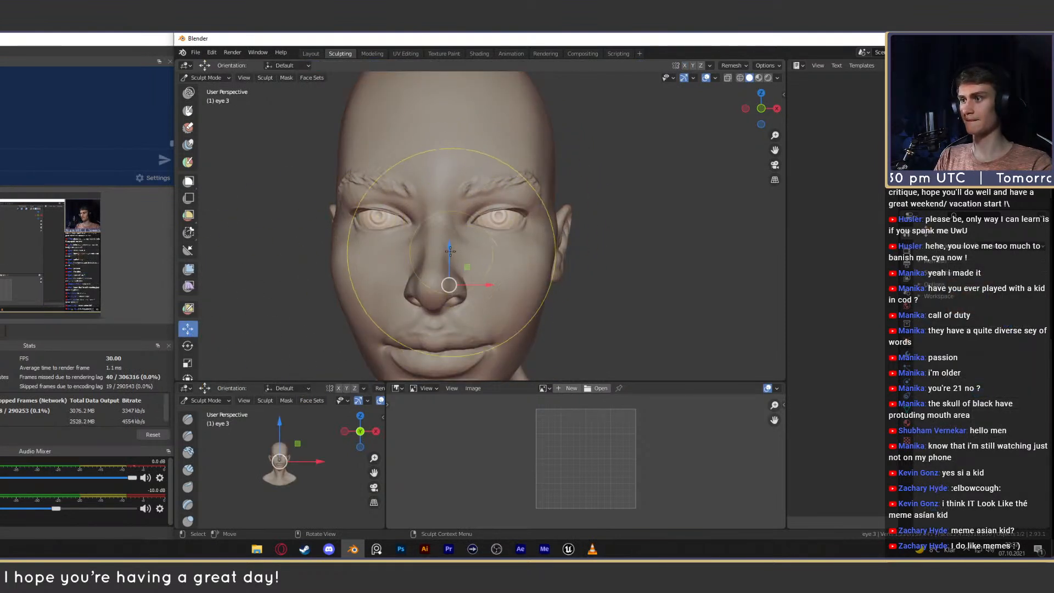
{"action": "left_click_drag", "start_coordinate": [449, 246], "coordinate": [449, 252]}
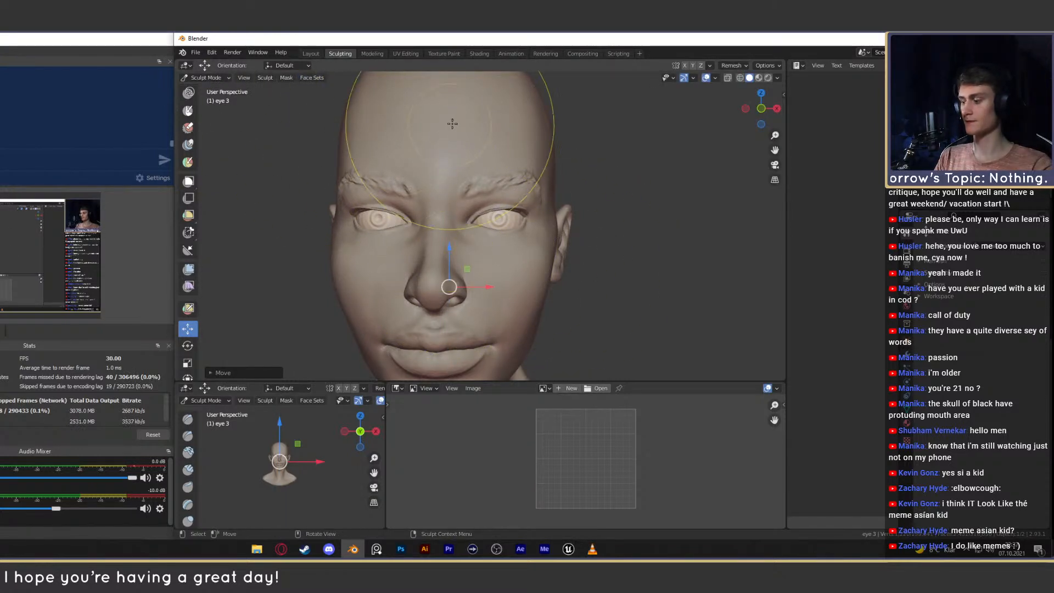
Switch sculpting to the head mesh and reshape the cheek beside the mouth with the Grab brush at a 193 px radius.
{"action": "key", "text": "f"}
{"action": "key", "text": "alt+q"}
{"action": "mouse_move", "coordinate": [537, 204]}
{"action": "middle_mouse_down", "text": "ctrl"}
{"action": "mouse_move", "coordinate": [534, 280]}
{"action": "mouse_move", "coordinate": [515, 256]}
{"action": "mouse_move", "coordinate": [419, 254]}
{"action": "mouse_move", "coordinate": [407, 207]}
{"action": "middle_mouse_up", "text": "ctrl"}
{"action": "key", "text": "g"}
{"action": "mouse_move", "coordinate": [461, 247]}
{"action": "middle_mouse_down"}
{"action": "mouse_move", "coordinate": [516, 245]}
{"action": "mouse_move", "coordinate": [478, 233]}
{"action": "mouse_move", "coordinate": [502, 235]}
{"action": "middle_mouse_up"}
{"action": "key", "text": "f"}
{"action": "left_click", "coordinate": [511, 232]}
{"action": "key", "text": "f"}
{"action": "left_click", "coordinate": [516, 235]}
{"action": "left_click_drag", "start_coordinate": [516, 235], "coordinate": [504, 231]}
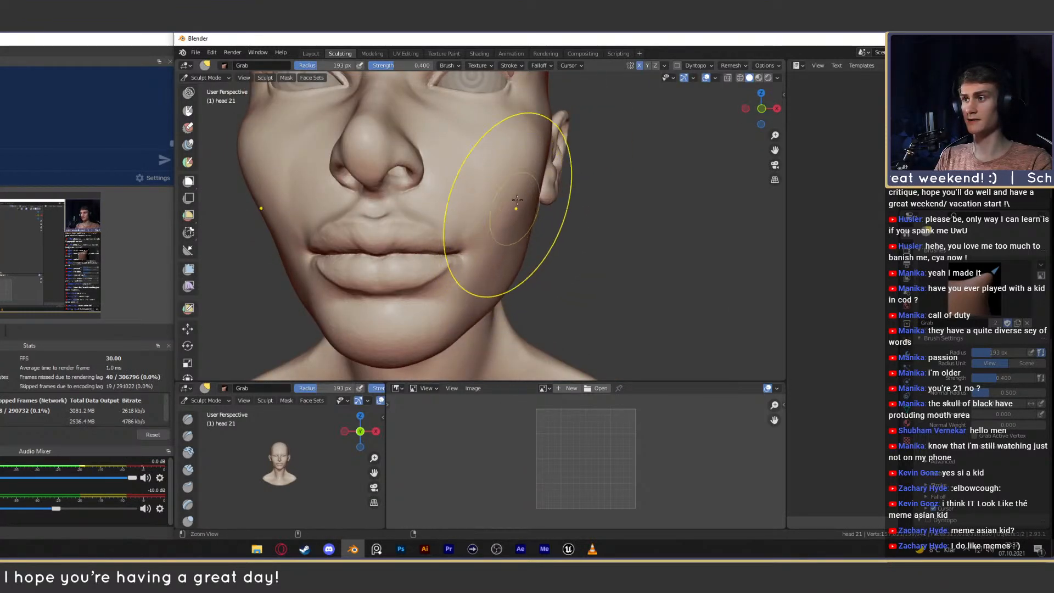
Reshape the lower cheek and jaw side with the Grab brush enlarged to a 220 px radius.
{"action": "scroll", "coordinate": [511, 230], "scroll_direction": "down", "scroll_amount": 6}
{"action": "scroll", "coordinate": [520, 225], "scroll_direction": "up", "scroll_amount": 3}
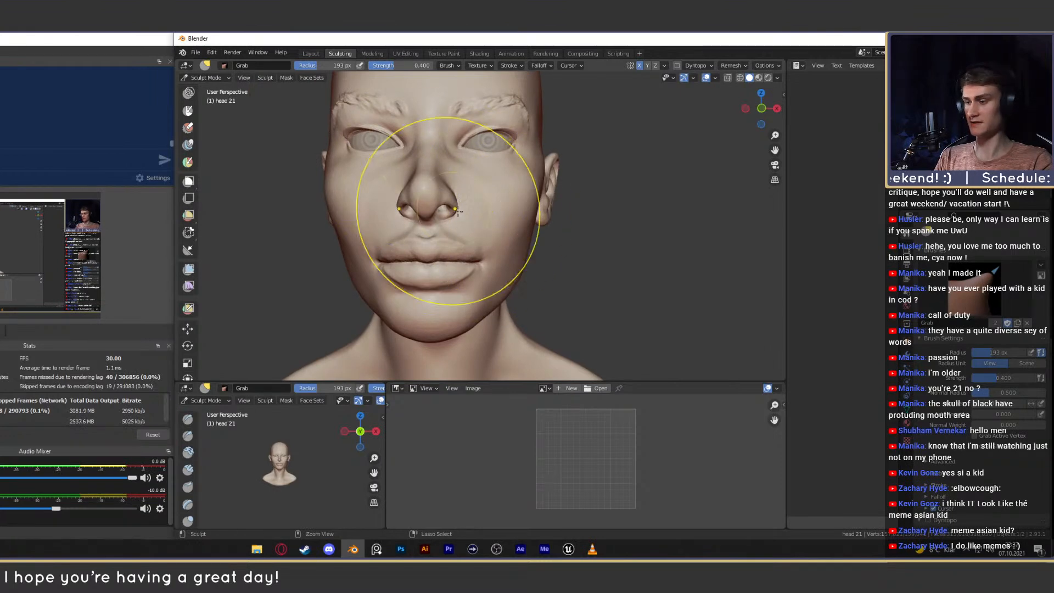
{"action": "mouse_move", "coordinate": [505, 252]}
{"action": "left_mouse_down", "text": "alt"}
{"action": "mouse_move", "coordinate": [510, 235]}
{"action": "mouse_move", "coordinate": [473, 248]}
{"action": "mouse_move", "coordinate": [524, 247]}
{"action": "left_mouse_up", "text": "alt"}
{"action": "key", "text": "f"}
{"action": "left_click", "coordinate": [524, 240]}
{"action": "left_click_drag", "start_coordinate": [523, 211], "coordinate": [515, 264], "text": "ctrl+alt"}
{"action": "mouse_move", "coordinate": [515, 263]}
{"action": "left_mouse_down", "text": "alt"}
{"action": "mouse_move", "coordinate": [536, 270]}
{"action": "mouse_move", "coordinate": [520, 252]}
{"action": "mouse_move", "coordinate": [483, 260]}
{"action": "left_mouse_up", "text": "alt"}
{"action": "mouse_move", "coordinate": [483, 260]}
{"action": "left_mouse_down", "text": "ctrl+alt"}
{"action": "mouse_move", "coordinate": [501, 242]}
{"action": "mouse_move", "coordinate": [538, 248]}
{"action": "mouse_move", "coordinate": [528, 274]}
{"action": "mouse_move", "coordinate": [529, 257]}
{"action": "mouse_move", "coordinate": [629, 235]}
{"action": "left_mouse_up", "text": "ctrl+alt"}
{"action": "key", "text": "f"}
{"action": "left_click", "coordinate": [506, 242]}
Refine the cheek contour beside the mouth corner with a resized Grab brush.
{"action": "key", "text": "f"}
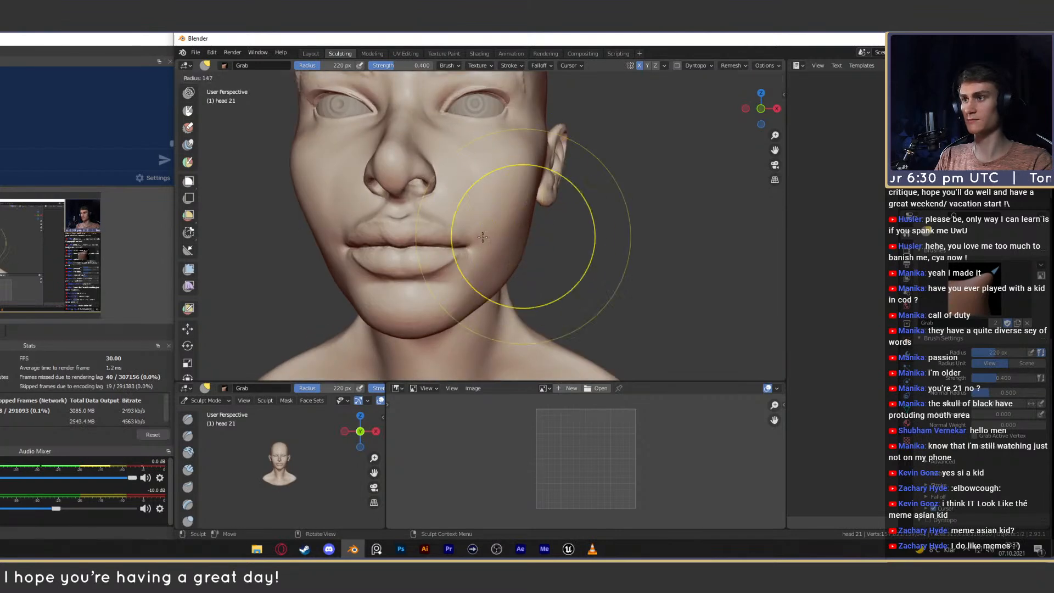
{"action": "left_click", "coordinate": [594, 236]}
{"action": "mouse_move", "coordinate": [508, 226]}
{"action": "left_mouse_down"}
{"action": "mouse_move", "coordinate": [452, 224]}
{"action": "mouse_move", "coordinate": [509, 233]}
{"action": "mouse_move", "coordinate": [507, 220]}
{"action": "mouse_move", "coordinate": [510, 252]}
{"action": "mouse_move", "coordinate": [510, 230]}
{"action": "left_mouse_up"}
{"action": "key", "text": "f"}
{"action": "left_click", "coordinate": [501, 231]}
{"action": "mouse_move", "coordinate": [509, 231]}
{"action": "left_mouse_down", "text": "alt"}
{"action": "mouse_move", "coordinate": [522, 241]}
{"action": "mouse_move", "coordinate": [509, 245]}
{"action": "left_mouse_up", "text": "alt"}
Sculpt the cheek hollow beside the nose and mouth with Clay Strips at an 82 px radius.
{"action": "key", "text": "c"}
{"action": "mouse_move", "coordinate": [492, 210]}
{"action": "left_mouse_down", "text": "alt"}
{"action": "mouse_move", "coordinate": [452, 214]}
{"action": "mouse_move", "coordinate": [484, 212]}
{"action": "mouse_move", "coordinate": [482, 237]}
{"action": "mouse_move", "coordinate": [512, 230]}
{"action": "mouse_move", "coordinate": [443, 231]}
{"action": "mouse_move", "coordinate": [467, 184]}
{"action": "left_mouse_up", "text": "alt"}
{"action": "key", "text": "f"}
{"action": "left_click", "coordinate": [459, 238]}
{"action": "key", "text": "shift+c"}
{"action": "key", "text": "c"}
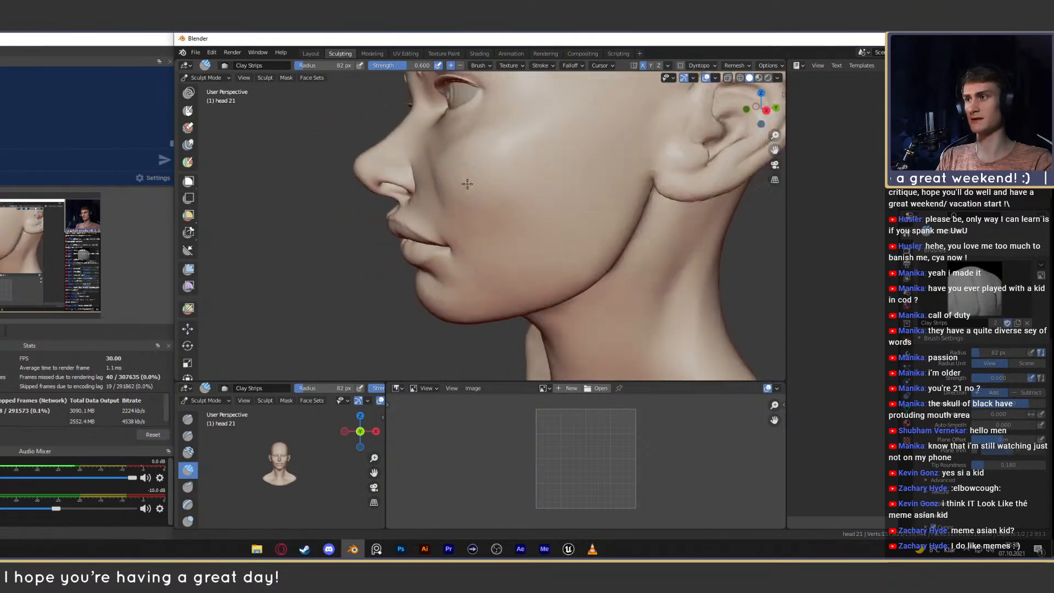
Adjust the profile contour of the front cheek with the Grab brush, using radii of 228 and 182 px.
{"action": "mouse_move", "coordinate": [467, 184]}
{"action": "middle_mouse_down", "text": "ctrl"}
{"action": "mouse_move", "coordinate": [464, 165]}
{"action": "mouse_move", "coordinate": [466, 200]}
{"action": "mouse_move", "coordinate": [488, 215]}
{"action": "mouse_move", "coordinate": [494, 243]}
{"action": "mouse_move", "coordinate": [504, 200]}
{"action": "mouse_move", "coordinate": [481, 211]}
{"action": "mouse_move", "coordinate": [489, 226]}
{"action": "mouse_move", "coordinate": [545, 226]}
{"action": "middle_mouse_up", "text": "ctrl"}
{"action": "key", "text": "g"}
{"action": "mouse_move", "coordinate": [508, 227]}
{"action": "left_mouse_down", "text": "alt"}
{"action": "mouse_move", "coordinate": [540, 228]}
{"action": "mouse_move", "coordinate": [493, 228]}
{"action": "mouse_move", "coordinate": [513, 229]}
{"action": "left_mouse_up", "text": "alt"}
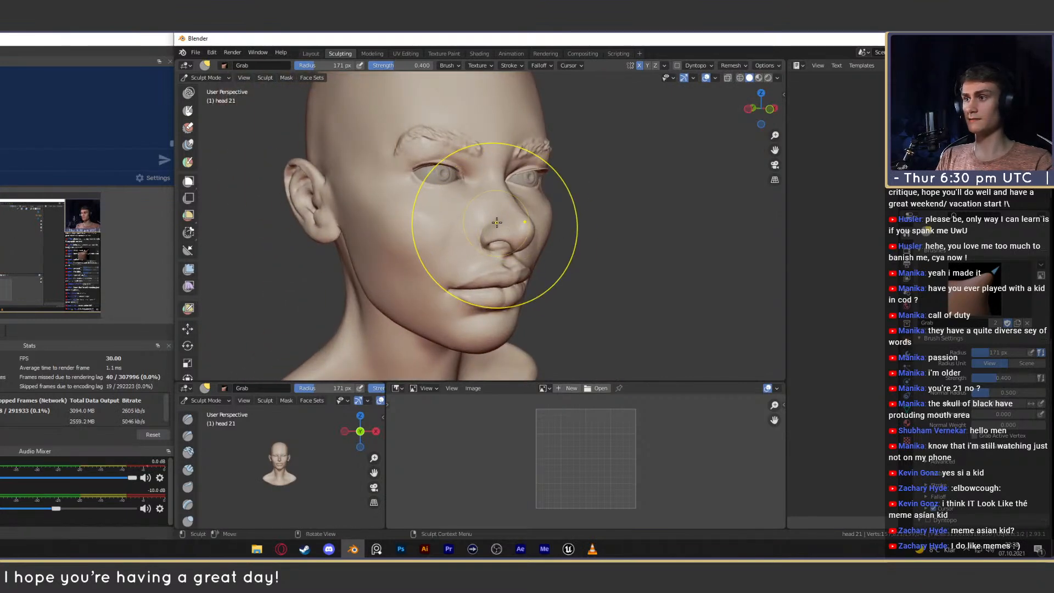
{"action": "middle_click_drag", "start_coordinate": [488, 253], "coordinate": [507, 251]}
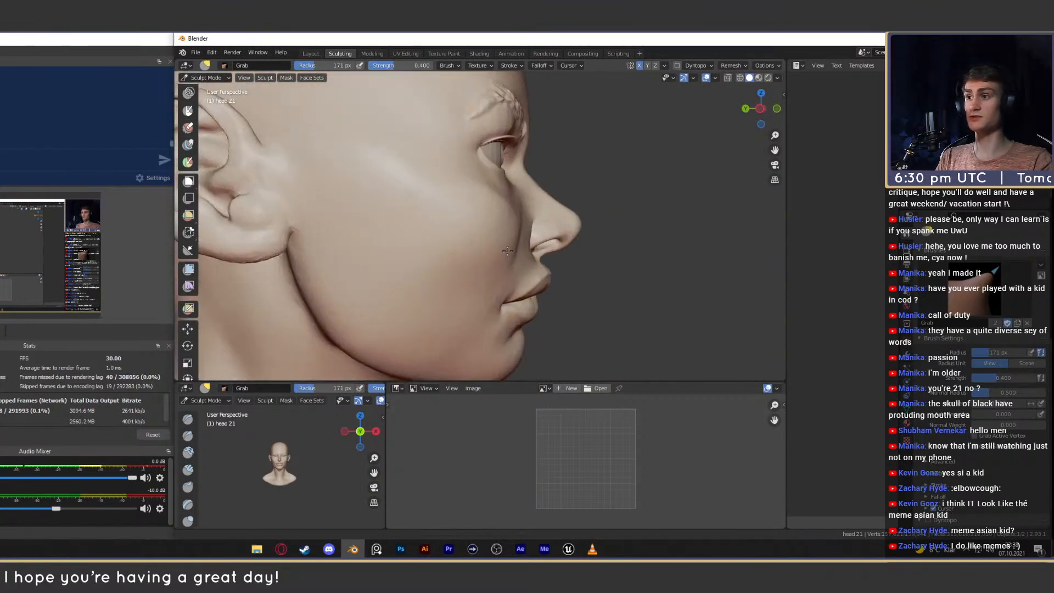
{"action": "key", "text": "f"}
{"action": "left_click", "coordinate": [602, 240]}
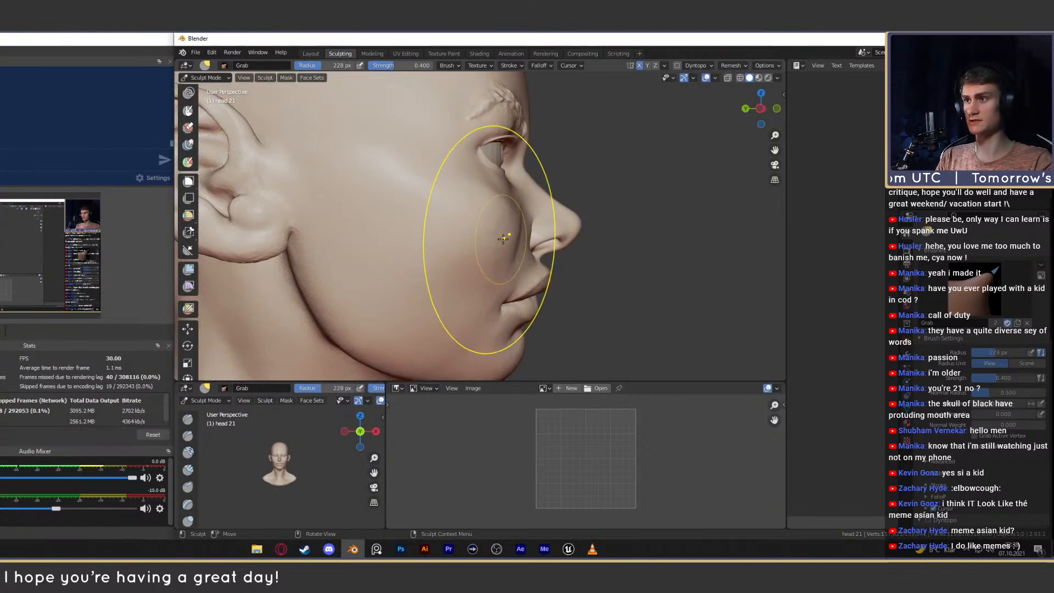
{"action": "key", "text": "f"}
{"action": "left_click", "coordinate": [500, 234]}
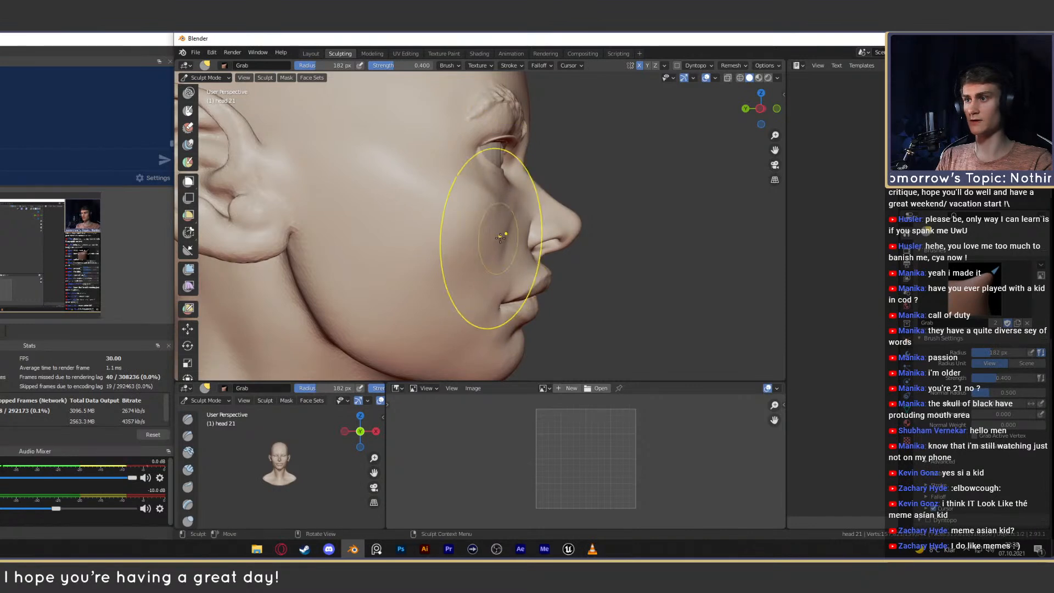
Reshape the cheekbone below the outer eye corner with the Grab brush at a 193 px radius.
{"action": "mouse_move", "coordinate": [500, 237]}
{"action": "middle_mouse_down"}
{"action": "mouse_move", "coordinate": [500, 261]}
{"action": "mouse_move", "coordinate": [462, 253]}
{"action": "mouse_move", "coordinate": [467, 297]}
{"action": "mouse_move", "coordinate": [488, 187]}
{"action": "mouse_move", "coordinate": [486, 259]}
{"action": "mouse_move", "coordinate": [502, 242]}
{"action": "middle_mouse_up"}
{"action": "key", "text": "f"}
{"action": "left_click", "coordinate": [472, 242]}
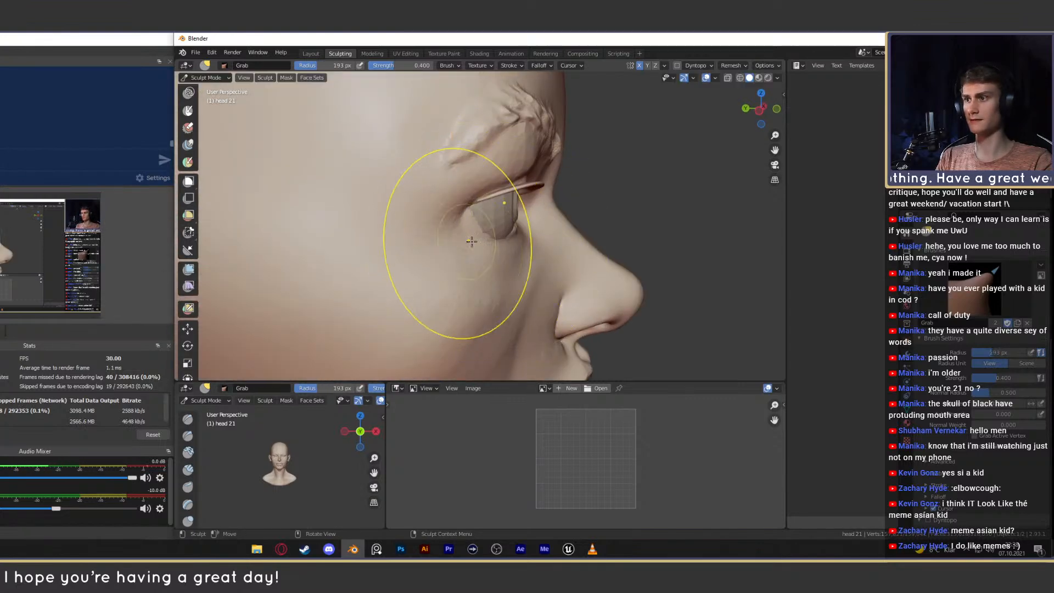
{"action": "key", "text": "f"}
{"action": "left_click", "coordinate": [479, 241]}
{"action": "left_click_drag", "start_coordinate": [484, 235], "coordinate": [487, 232]}
{"action": "middle_click_drag", "start_coordinate": [512, 226], "coordinate": [483, 236]}
{"action": "mouse_move", "coordinate": [568, 213]}
{"action": "middle_mouse_down"}
{"action": "mouse_move", "coordinate": [465, 243]}
{"action": "mouse_move", "coordinate": [515, 254]}
{"action": "mouse_move", "coordinate": [443, 216]}
{"action": "middle_mouse_up"}
{"action": "key", "text": "f"}
{"action": "left_click", "coordinate": [466, 254]}
Paint a mask patch in front of the ear with the Mask brush at 43 px and clear it.
{"action": "key", "text": "m"}
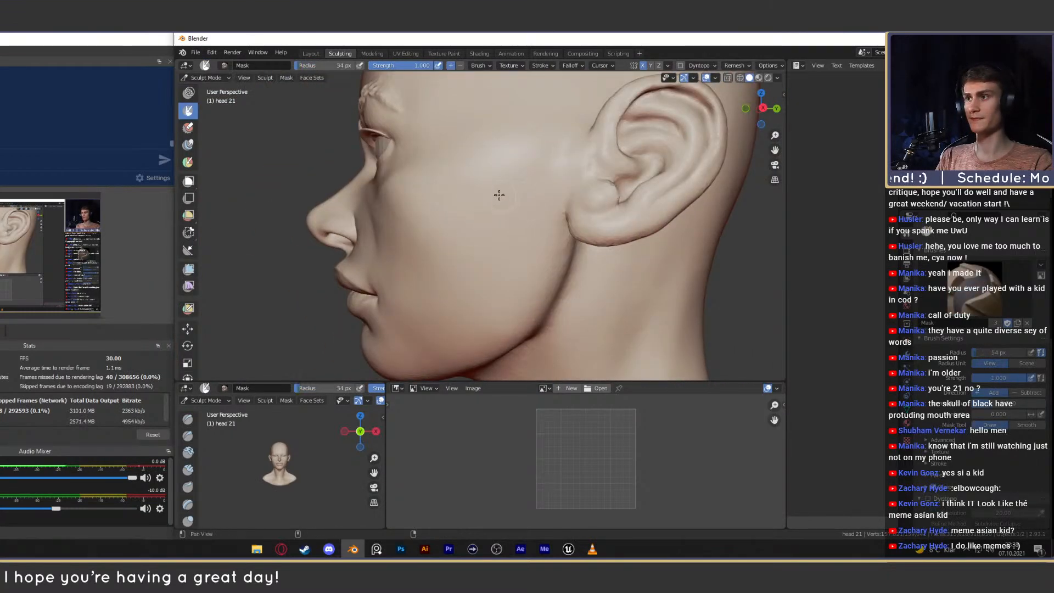
{"action": "left_click_drag", "start_coordinate": [499, 195], "coordinate": [524, 216], "text": "alt+shift"}
{"action": "key", "text": "f"}
{"action": "mouse_move", "coordinate": [525, 217]}
{"action": "left_mouse_down", "text": "alt"}
{"action": "mouse_move", "coordinate": [617, 201]}
{"action": "mouse_move", "coordinate": [603, 215]}
{"action": "left_mouse_up", "text": "alt"}
{"action": "left_click", "coordinate": [543, 218]}
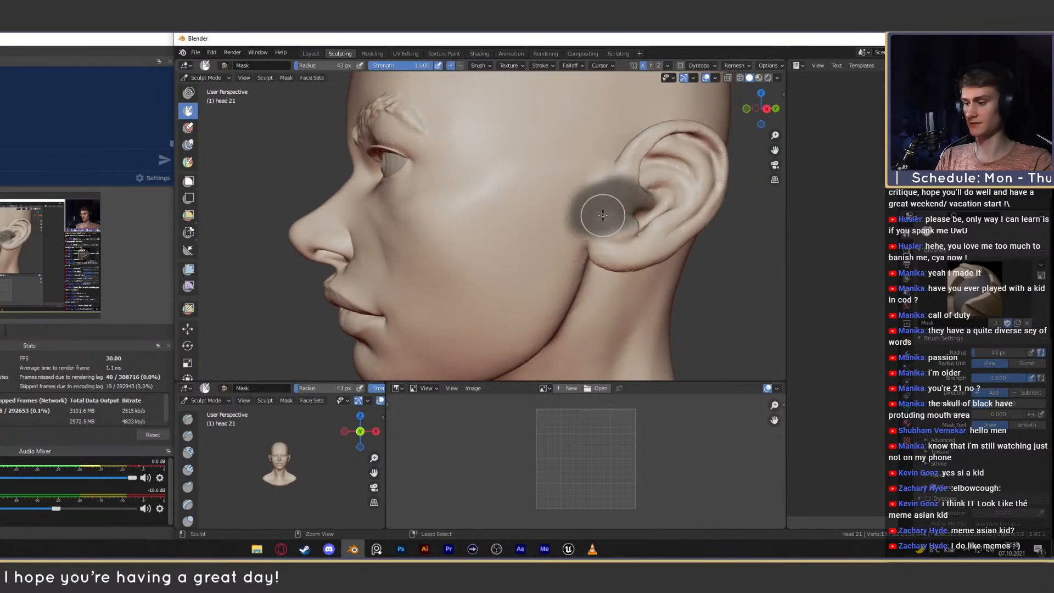
{"action": "mouse_move", "coordinate": [603, 215]}
{"action": "middle_mouse_down"}
{"action": "mouse_move", "coordinate": [717, 207]}
{"action": "mouse_move", "coordinate": [630, 204]}
{"action": "middle_mouse_up"}
{"action": "key", "text": "alt+m"}
Paint a mask band along the cheekbone from the ear to below the eye with the 43 px Mask brush.
{"action": "middle_click_drag", "start_coordinate": [516, 191], "coordinate": [616, 200]}
{"action": "left_click_drag", "start_coordinate": [616, 200], "coordinate": [461, 203]}
{"action": "middle_click_drag", "start_coordinate": [412, 214], "coordinate": [461, 215]}
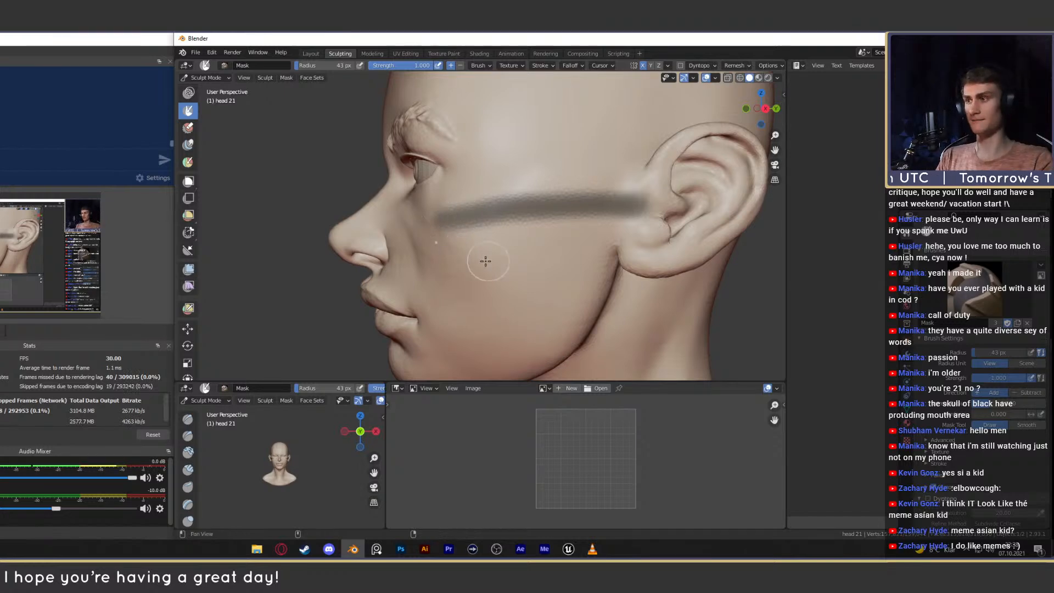
{"action": "mouse_move", "coordinate": [485, 261]}
{"action": "middle_mouse_down"}
{"action": "mouse_move", "coordinate": [591, 256]}
{"action": "mouse_move", "coordinate": [562, 268]}
{"action": "middle_mouse_up"}
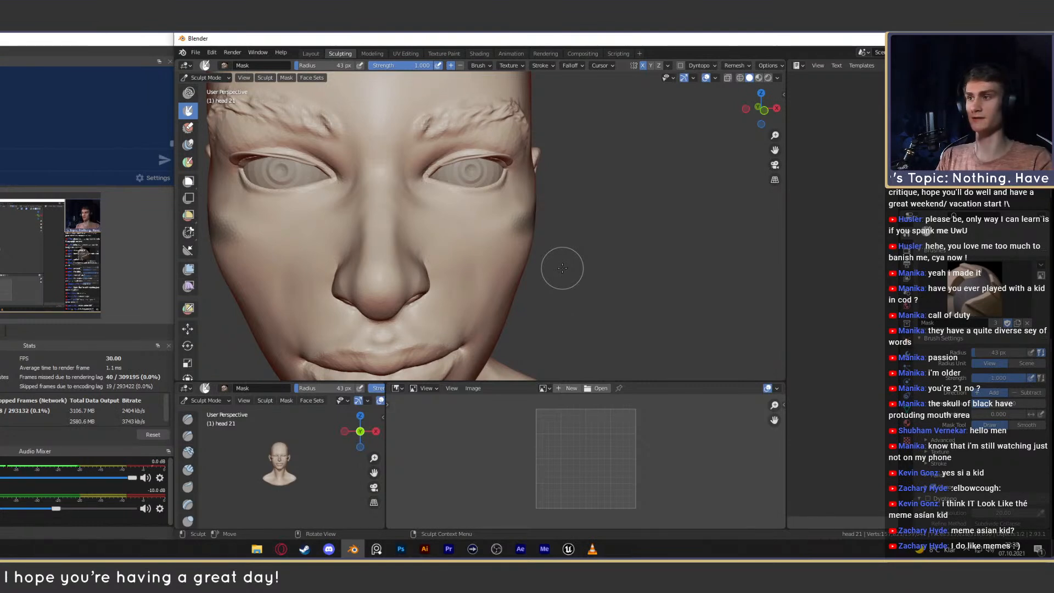
{"action": "mouse_move", "coordinate": [562, 268]}
{"action": "middle_mouse_down"}
{"action": "mouse_move", "coordinate": [586, 259]}
{"action": "mouse_move", "coordinate": [480, 266]}
{"action": "mouse_move", "coordinate": [467, 208]}
{"action": "mouse_move", "coordinate": [435, 205]}
{"action": "mouse_move", "coordinate": [415, 245]}
{"action": "middle_mouse_up"}
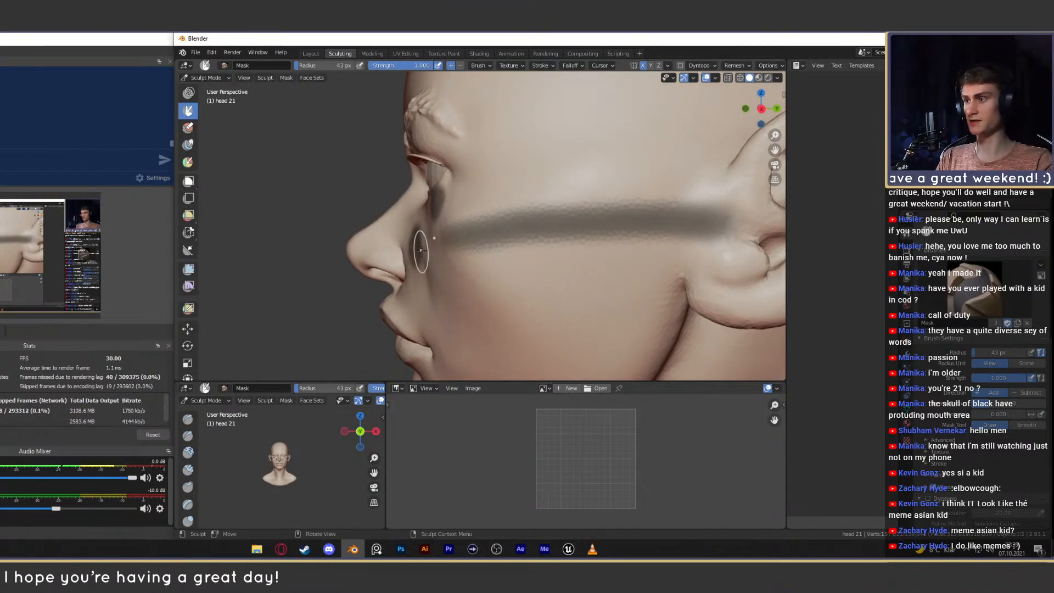
Undo the last mask stroke, mask a narrow strip below the eye at 29 px, and clear the whole mask.
{"action": "key", "text": "ctrl+z"}
{"action": "key", "text": "f"}
{"action": "left_click", "coordinate": [430, 248]}
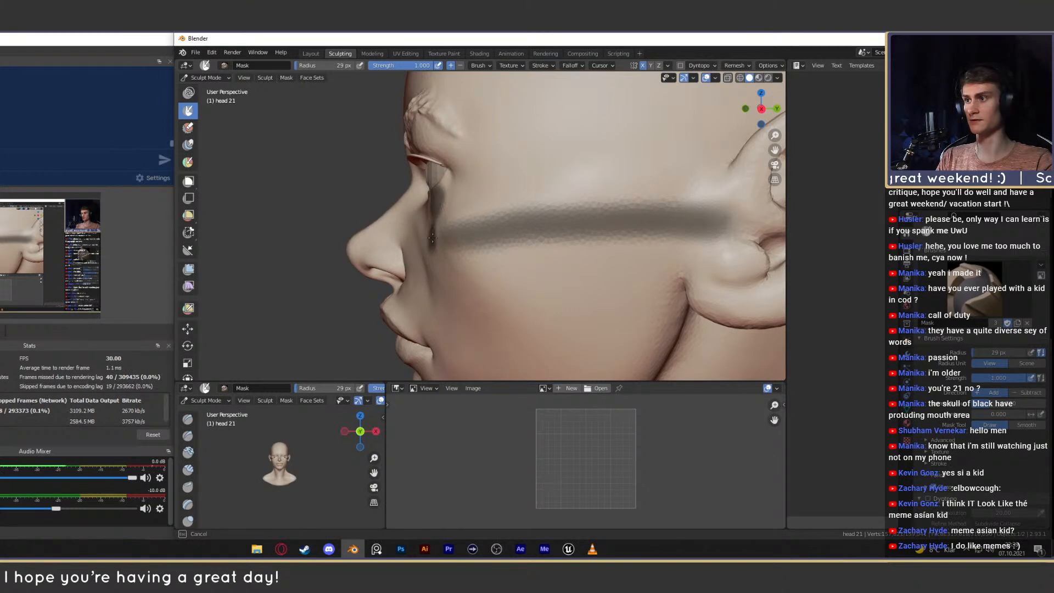
{"action": "key", "text": "F3"}
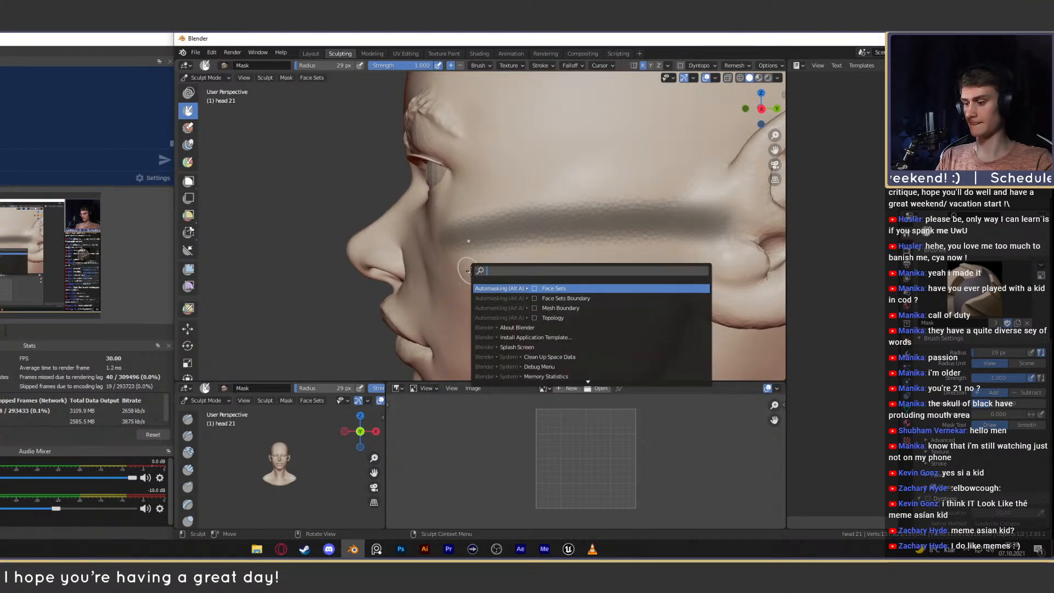
{"action": "key", "text": "Escape"}
{"action": "key", "text": "alt+m"}
Paint a thin 29 px mask line along the cheekbone from the ear towards the nose and clear the mask.
{"action": "middle_click_drag", "start_coordinate": [470, 266], "coordinate": [486, 250], "text": "shift"}
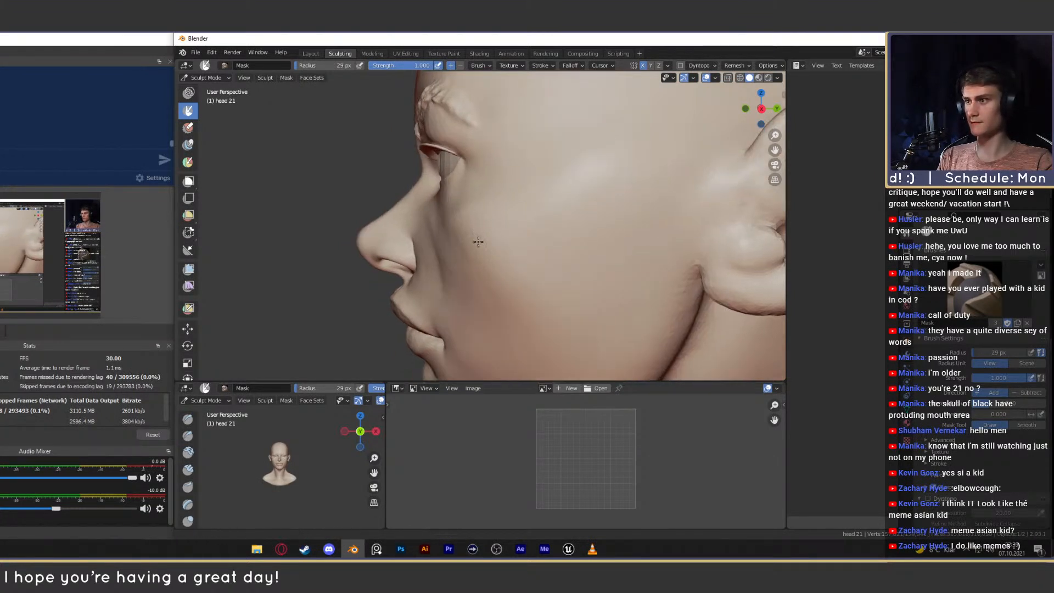
{"action": "left_click_drag", "start_coordinate": [735, 213], "coordinate": [456, 222]}
{"action": "mouse_move", "coordinate": [455, 222]}
{"action": "middle_mouse_down"}
{"action": "mouse_move", "coordinate": [518, 236]}
{"action": "mouse_move", "coordinate": [559, 292]}
{"action": "middle_mouse_up"}
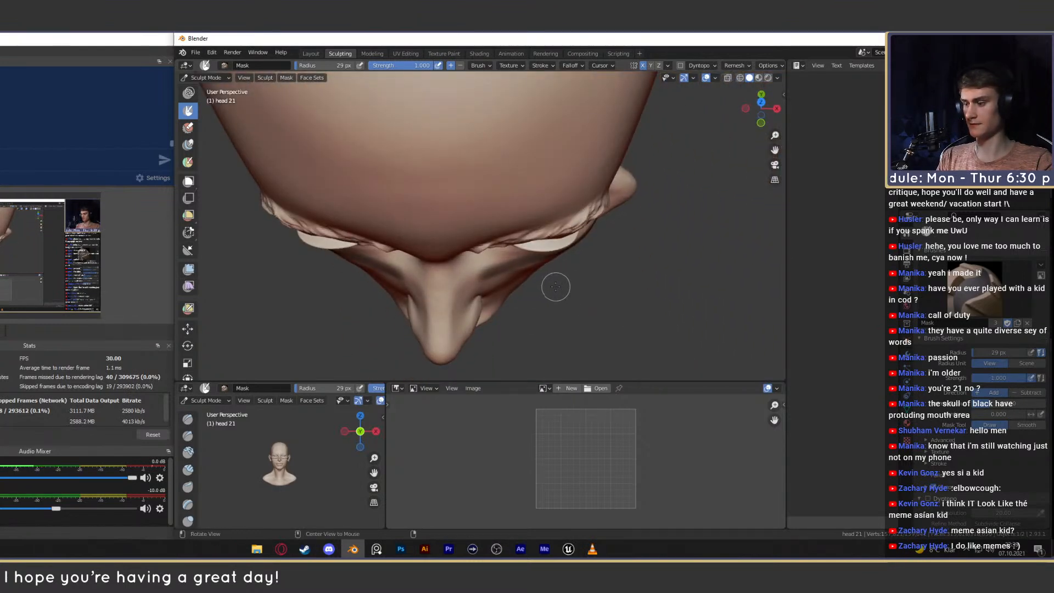
{"action": "key", "text": "alt+m"}
Reshape the transition between the nose wing and the cheek with the Grab brush at radii of 163 and 130 px.
{"action": "key", "text": "g"}
{"action": "left_click_drag", "start_coordinate": [536, 275], "coordinate": [423, 237], "text": "alt"}
{"action": "scroll", "coordinate": [422, 235], "scroll_direction": "up", "scroll_amount": 2}
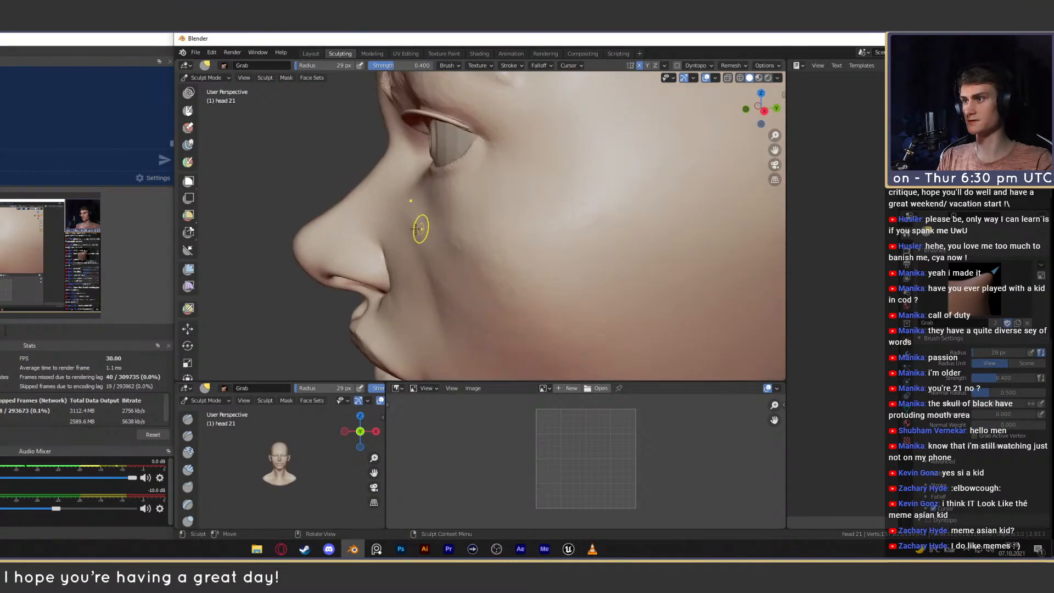
{"action": "key", "text": "f"}
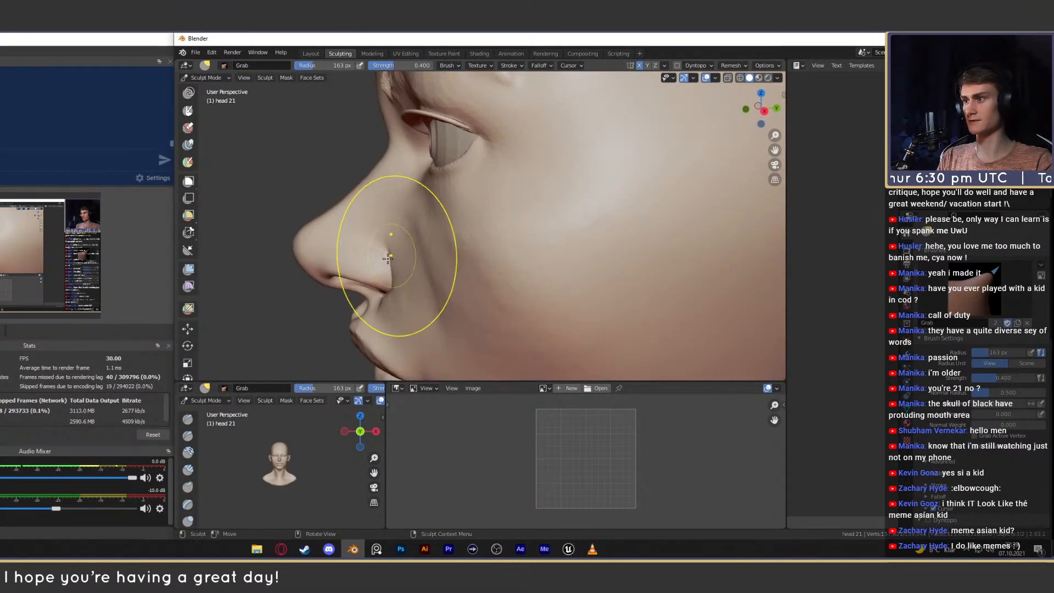
{"action": "mouse_move", "coordinate": [387, 258]}
{"action": "middle_mouse_down", "text": "shift"}
{"action": "mouse_move", "coordinate": [414, 240]}
{"action": "mouse_move", "coordinate": [571, 229]}
{"action": "middle_mouse_up", "text": "shift"}
{"action": "key", "text": "f"}
{"action": "left_click", "coordinate": [428, 238]}
{"action": "key", "text": "f"}
{"action": "left_click", "coordinate": [557, 231]}
{"action": "scroll", "coordinate": [472, 233], "scroll_direction": "down", "scroll_amount": 2}
{"action": "middle_click_drag", "start_coordinate": [456, 235], "coordinate": [594, 239]}
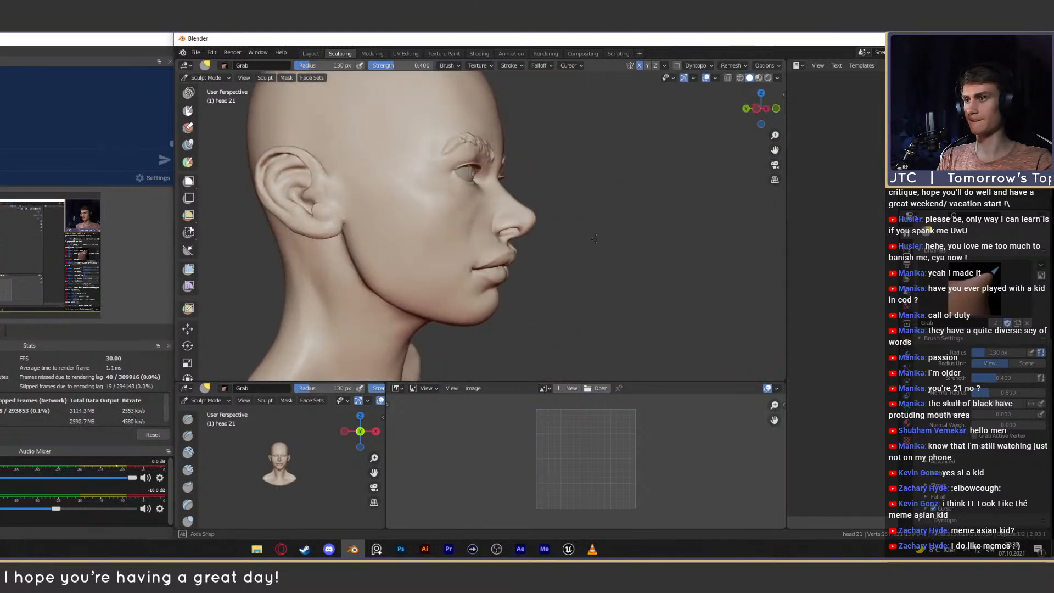
Try masking the fold between the nose wing and mouth corner, and undo the mask stroke.
{"action": "scroll", "coordinate": [506, 224], "scroll_direction": "up", "scroll_amount": 8}
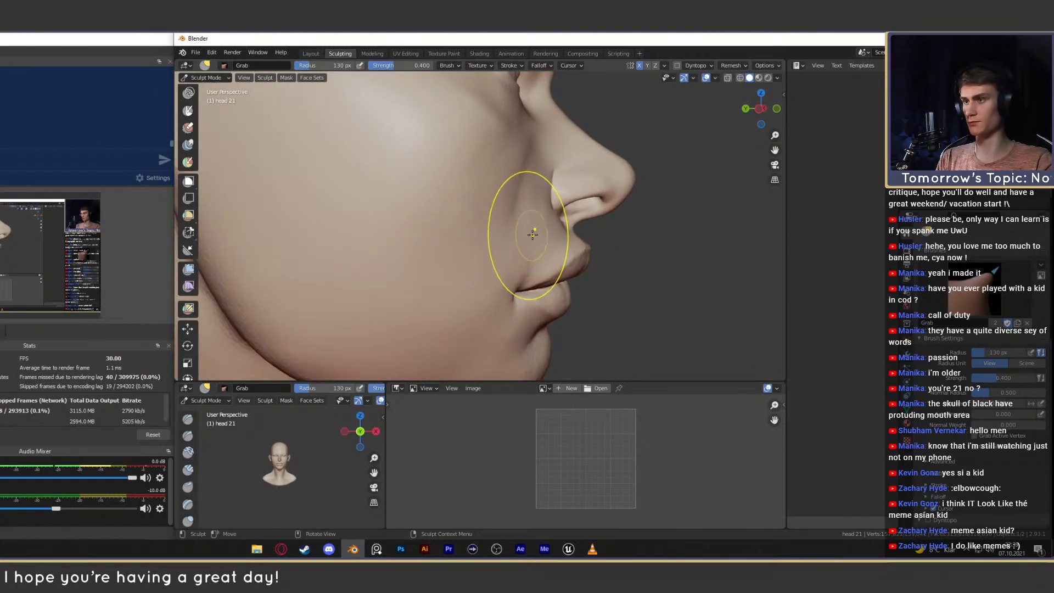
{"action": "key", "text": "m"}
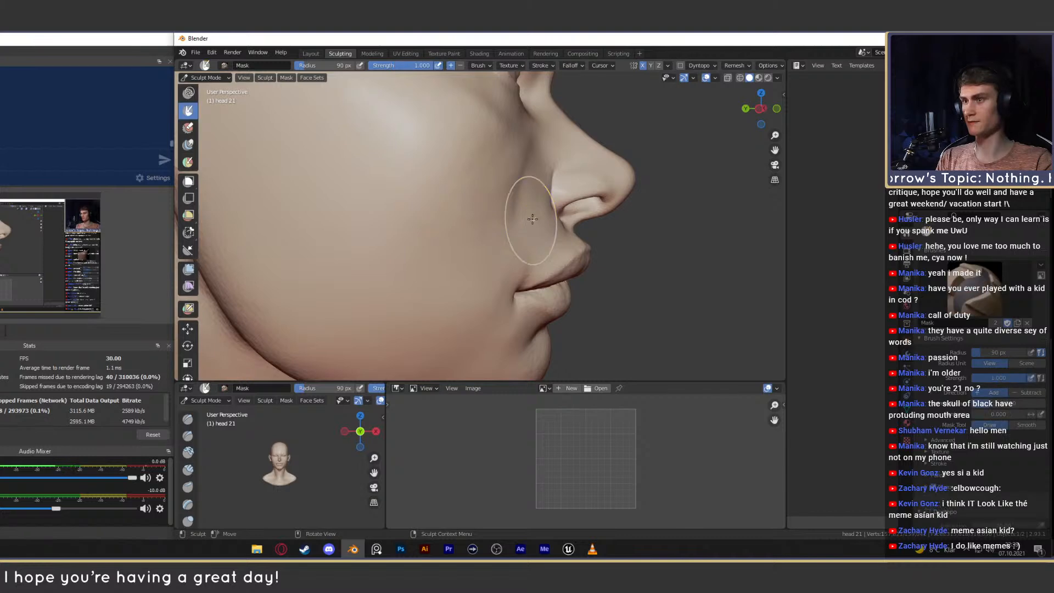
{"action": "mouse_move", "coordinate": [533, 220]}
{"action": "left_mouse_down"}
{"action": "mouse_move", "coordinate": [502, 257]}
{"action": "mouse_move", "coordinate": [530, 195]}
{"action": "left_mouse_up"}
{"action": "key", "text": "ctrl+z"}
Build up the cheek along the fold beside the nose with Clay Strips at strength 0.327 and radii of 53 to 76 px.
{"action": "key", "text": "c"}
{"action": "key", "text": "f"}
{"action": "left_click", "coordinate": [514, 202]}
{"action": "mouse_move", "coordinate": [518, 203]}
{"action": "middle_mouse_down"}
{"action": "mouse_move", "coordinate": [464, 217]}
{"action": "mouse_move", "coordinate": [447, 235]}
{"action": "mouse_move", "coordinate": [447, 206]}
{"action": "middle_mouse_up"}
{"action": "key", "text": "shift+f"}
{"action": "left_click", "coordinate": [453, 205]}
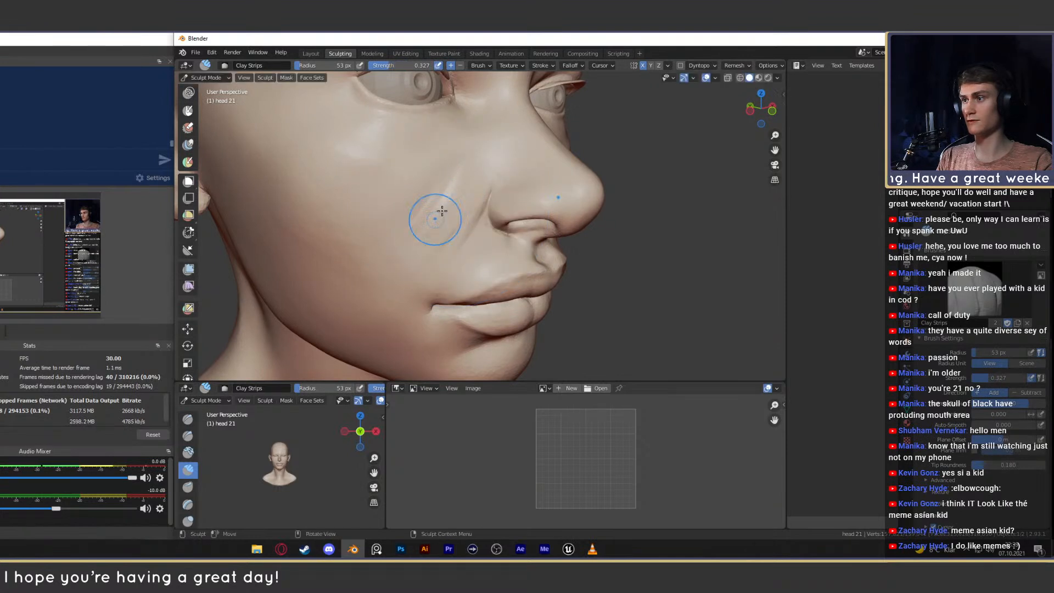
{"action": "middle_click_drag", "start_coordinate": [406, 286], "coordinate": [454, 208]}
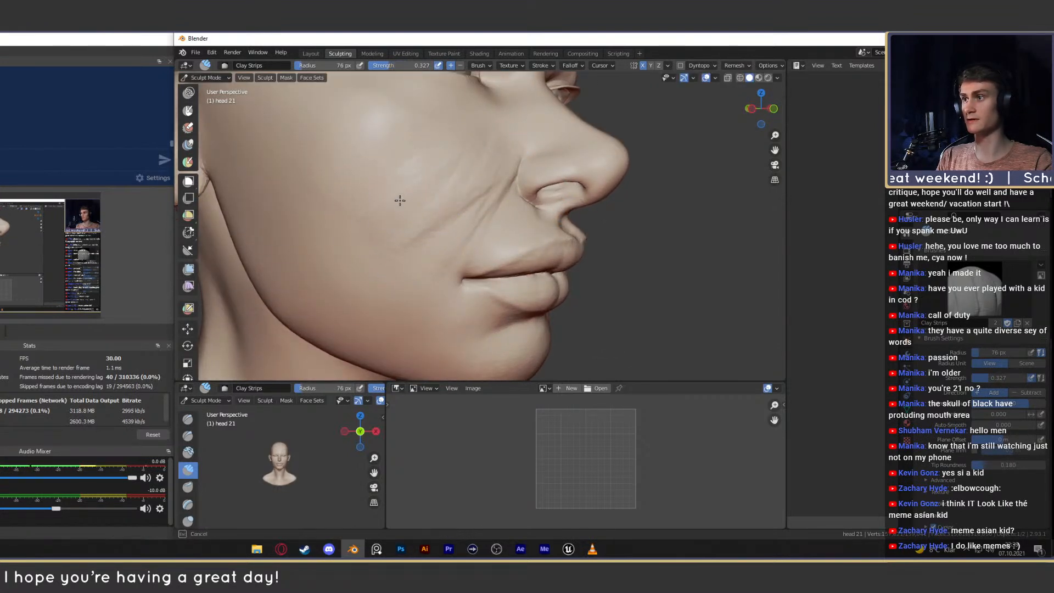
{"action": "middle_click_drag", "start_coordinate": [400, 200], "coordinate": [448, 185]}
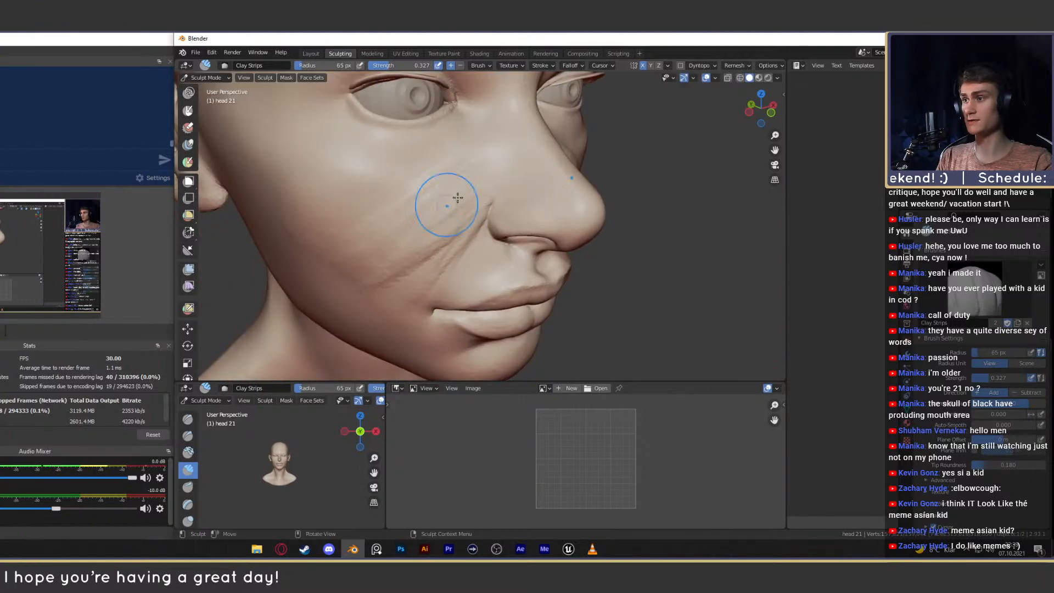
Blend the clay marks across the cheek beside the mouth with the brush radius set to 84 px.
{"action": "middle_click_drag", "start_coordinate": [371, 202], "coordinate": [415, 205]}
{"action": "key", "text": "f"}
{"action": "left_click", "coordinate": [460, 205]}
{"action": "left_click_drag", "start_coordinate": [447, 193], "coordinate": [444, 194]}
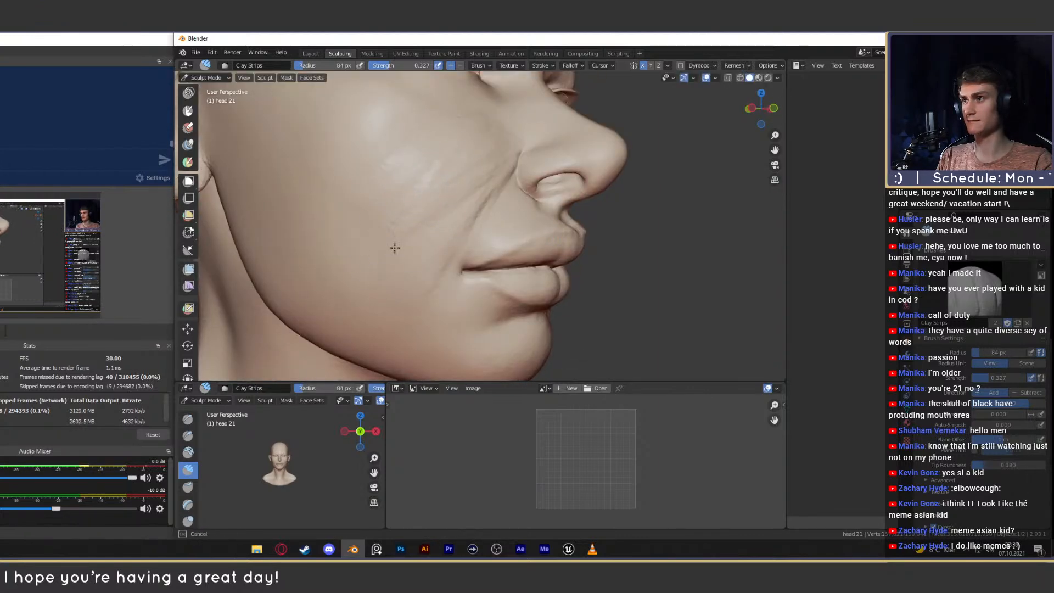
{"action": "left_click_drag", "start_coordinate": [391, 267], "coordinate": [391, 247]}
Soften the middle and upper cheek with large brush strokes at radii of 139 and 110 px.
{"action": "key", "text": "f"}
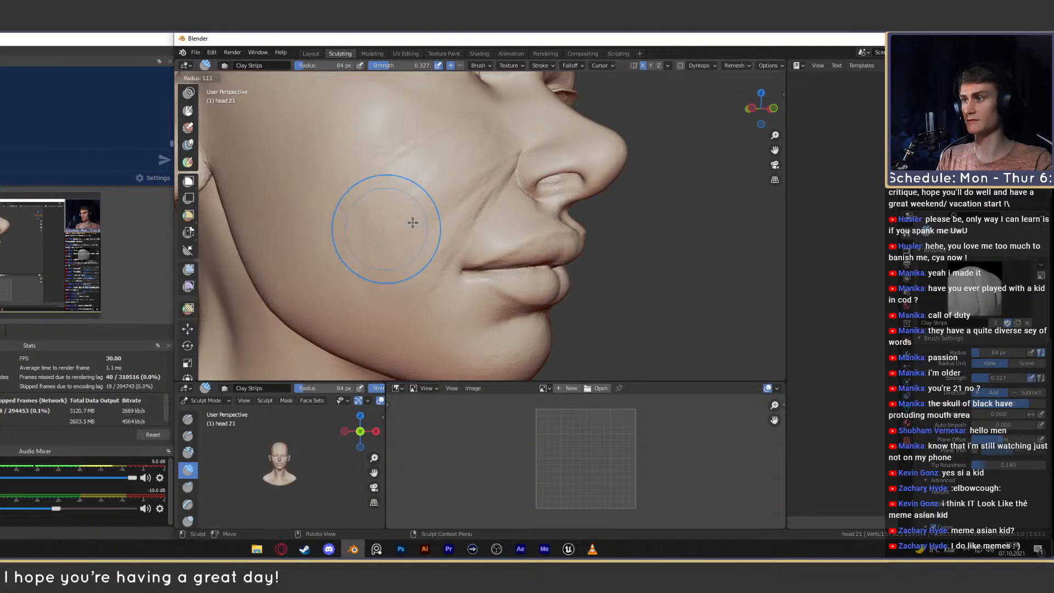
{"action": "left_click", "coordinate": [458, 225]}
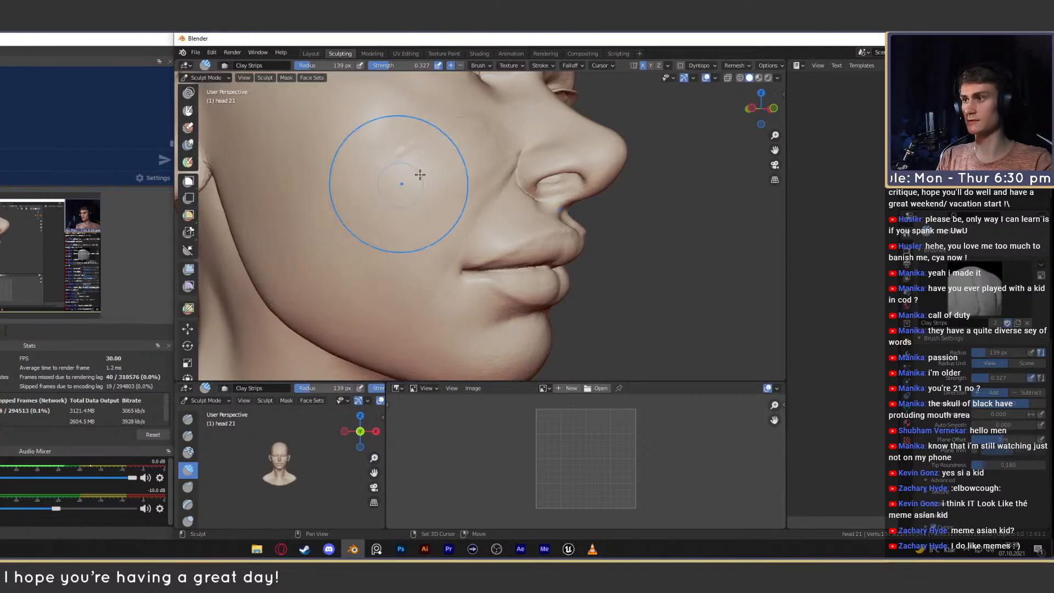
{"action": "middle_click_drag", "start_coordinate": [446, 168], "coordinate": [421, 168]}
{"action": "key", "text": "f"}
{"action": "left_click", "coordinate": [462, 170]}
{"action": "mouse_move", "coordinate": [407, 175]}
{"action": "left_mouse_down"}
{"action": "mouse_move", "coordinate": [400, 183]}
{"action": "mouse_move", "coordinate": [392, 163]}
{"action": "left_mouse_up"}
Add clay volume to the cheek beside the nose at a 47 px radius and blend it at 96 px.
{"action": "mouse_move", "coordinate": [400, 193]}
{"action": "middle_mouse_down"}
{"action": "mouse_move", "coordinate": [414, 208]}
{"action": "mouse_move", "coordinate": [427, 200]}
{"action": "middle_mouse_up"}
{"action": "key", "text": "f"}
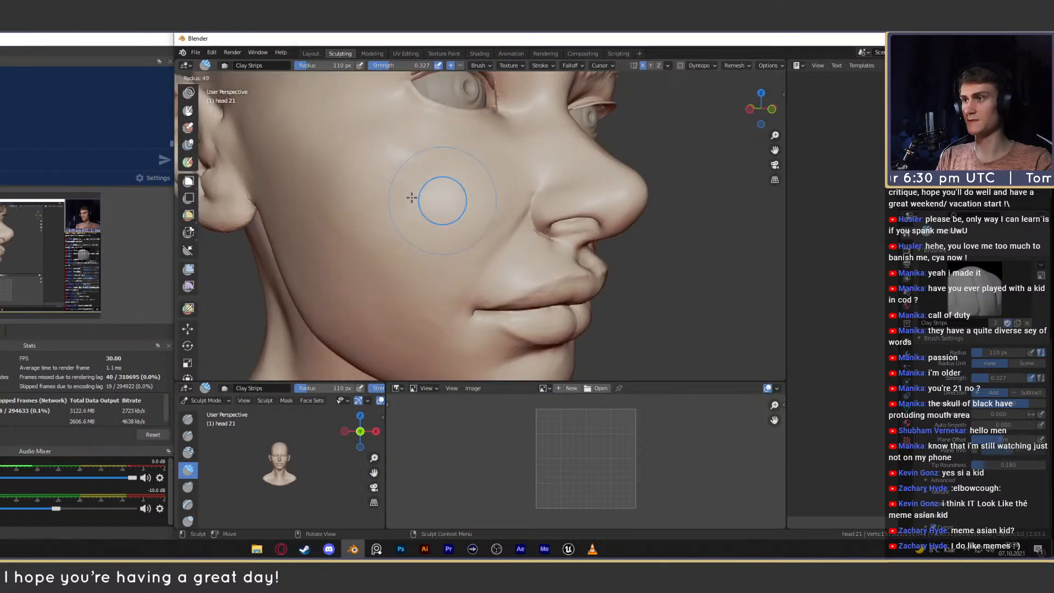
{"action": "left_click", "coordinate": [414, 197]}
{"action": "left_click_drag", "start_coordinate": [465, 164], "coordinate": [464, 176]}
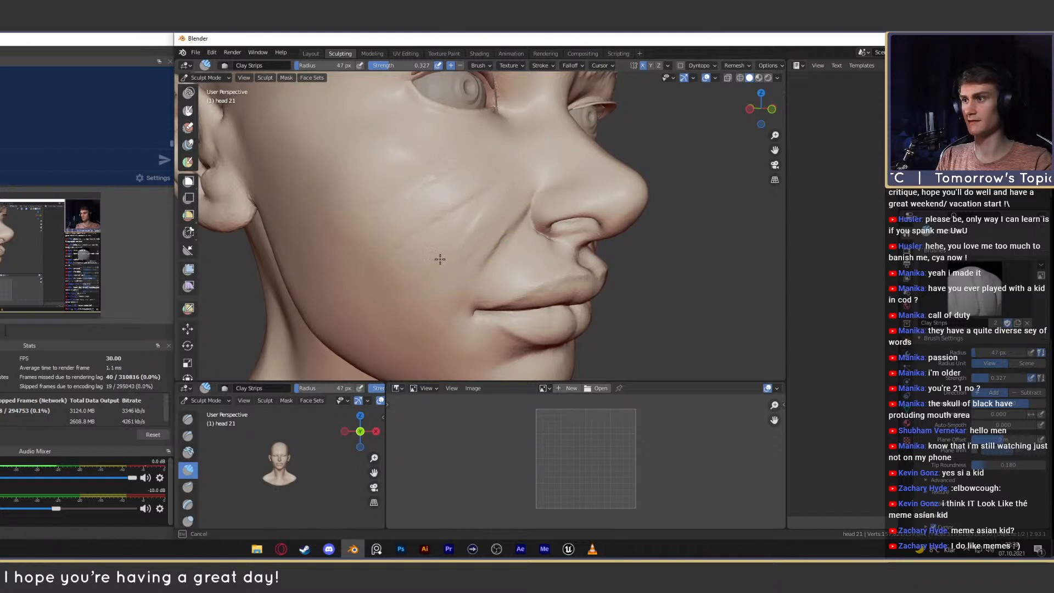
{"action": "key", "text": "f"}
{"action": "left_click", "coordinate": [483, 188]}
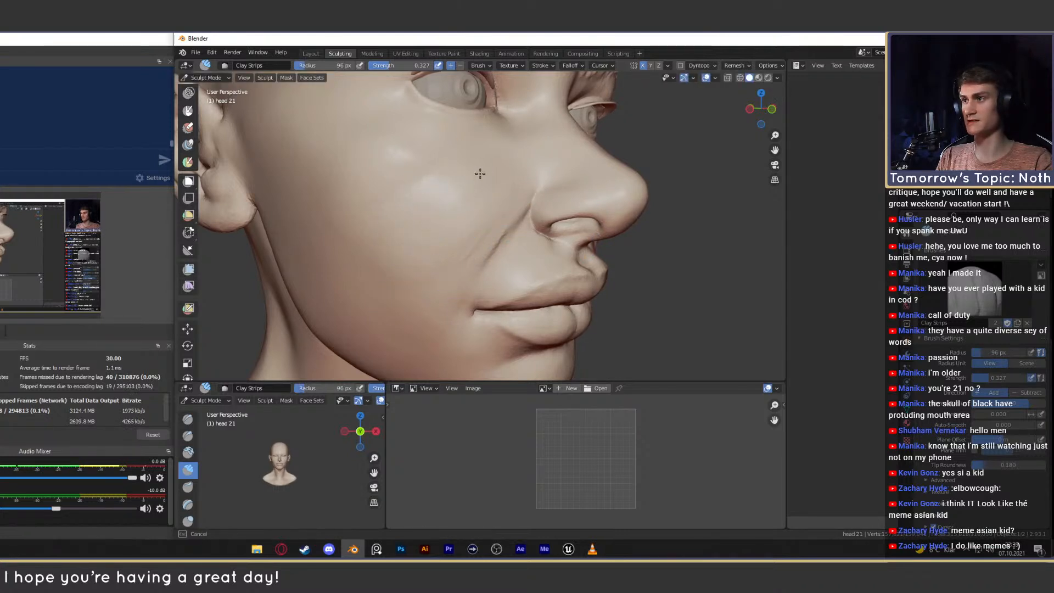
Refine the cheek above the mouth corner with Clay Strips at a 61 px radius.
{"action": "middle_click_drag", "start_coordinate": [474, 221], "coordinate": [384, 214]}
{"action": "key", "text": "f"}
{"action": "left_click", "coordinate": [393, 253]}
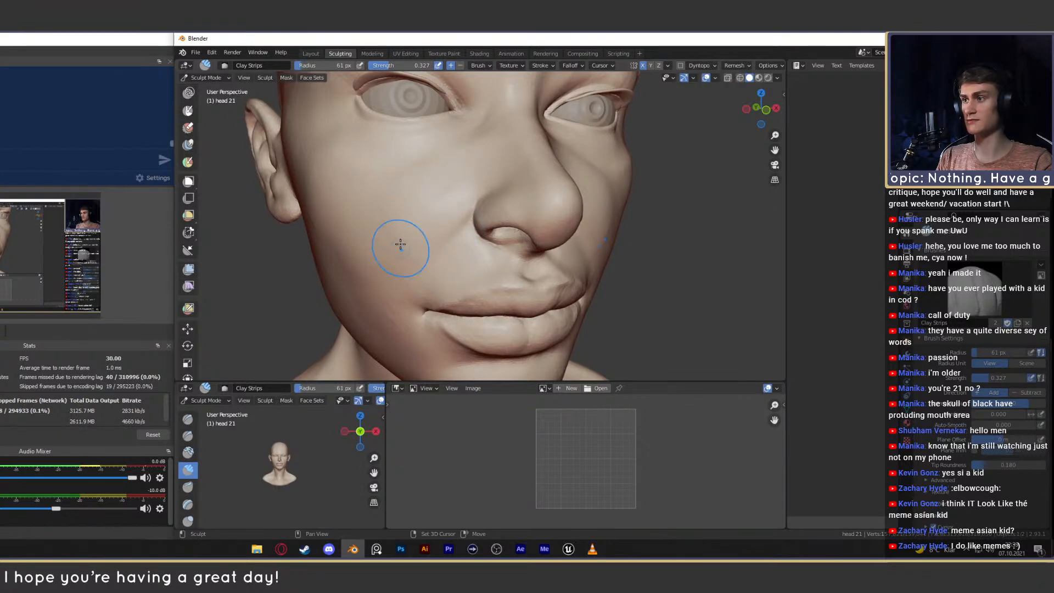
Work on the opposite cheek with Clay Strips at a 41 px radius and blend the surface at 101 px.
{"action": "mouse_move", "coordinate": [394, 231]}
{"action": "middle_mouse_down"}
{"action": "mouse_move", "coordinate": [468, 242]}
{"action": "mouse_move", "coordinate": [475, 221]}
{"action": "mouse_move", "coordinate": [485, 232]}
{"action": "mouse_move", "coordinate": [464, 231]}
{"action": "mouse_move", "coordinate": [492, 212]}
{"action": "middle_mouse_up"}
{"action": "key", "text": "f"}
{"action": "left_click", "coordinate": [458, 209]}
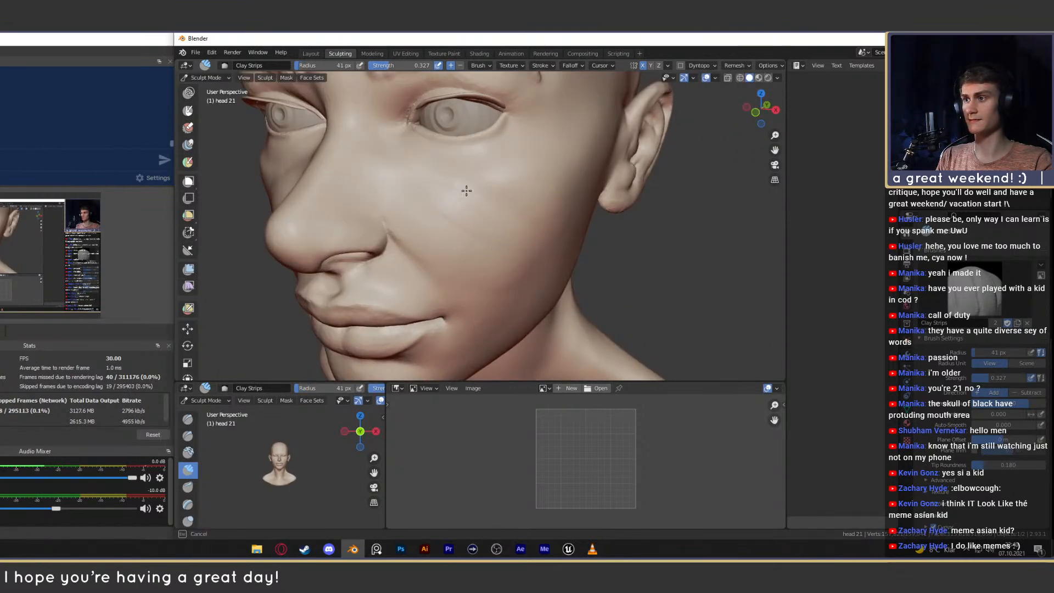
{"action": "left_click_drag", "start_coordinate": [511, 272], "coordinate": [497, 247]}
{"action": "key", "text": "f"}
{"action": "left_click", "coordinate": [471, 219]}
{"action": "left_click_drag", "start_coordinate": [467, 214], "coordinate": [476, 240]}
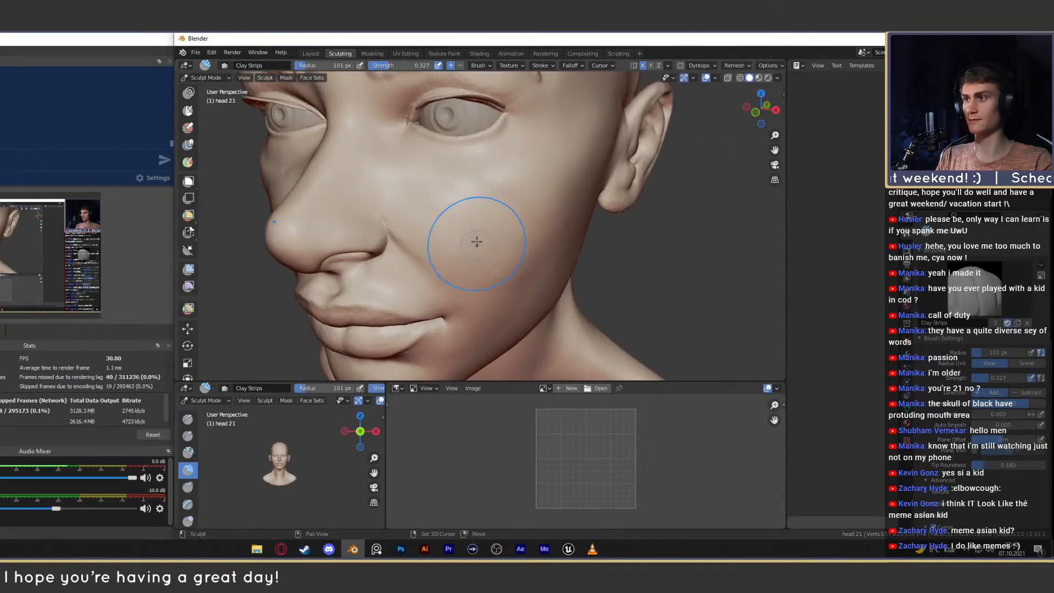
Examine the head's nose and lips in side profile and compare them with the side-view reference photos in the browser.
{"action": "mouse_move", "coordinate": [477, 242]}
{"action": "middle_mouse_down"}
{"action": "mouse_move", "coordinate": [532, 184]}
{"action": "mouse_move", "coordinate": [521, 247]}
{"action": "mouse_move", "coordinate": [499, 245]}
{"action": "mouse_move", "coordinate": [529, 231]}
{"action": "mouse_move", "coordinate": [529, 203]}
{"action": "mouse_move", "coordinate": [517, 226]}
{"action": "mouse_move", "coordinate": [464, 233]}
{"action": "mouse_move", "coordinate": [421, 218]}
{"action": "mouse_move", "coordinate": [492, 227]}
{"action": "mouse_move", "coordinate": [489, 200]}
{"action": "mouse_move", "coordinate": [517, 237]}
{"action": "mouse_move", "coordinate": [518, 212]}
{"action": "middle_mouse_up"}
{"action": "key", "text": "g"}
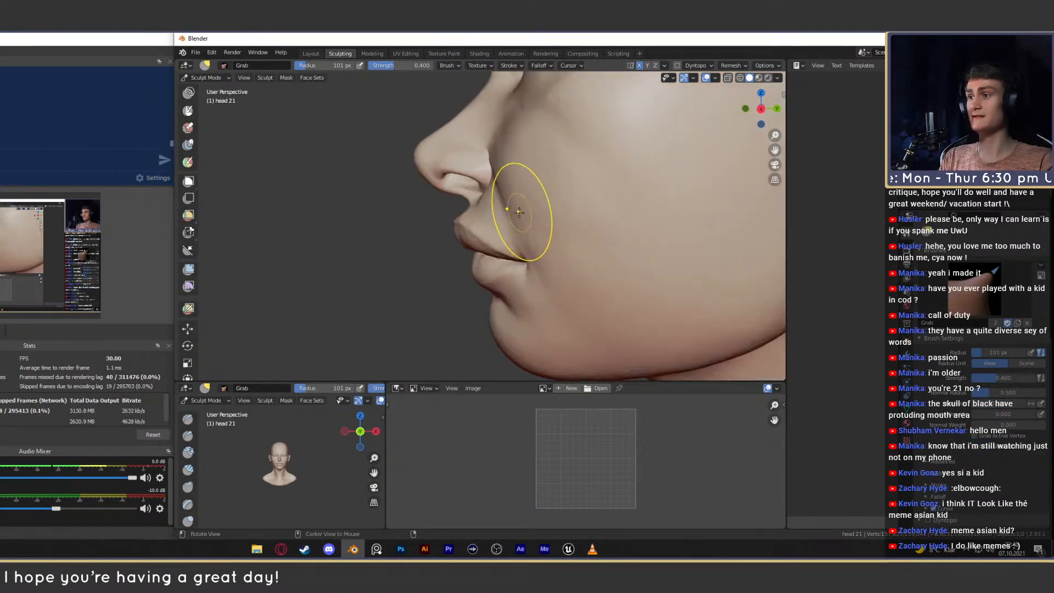
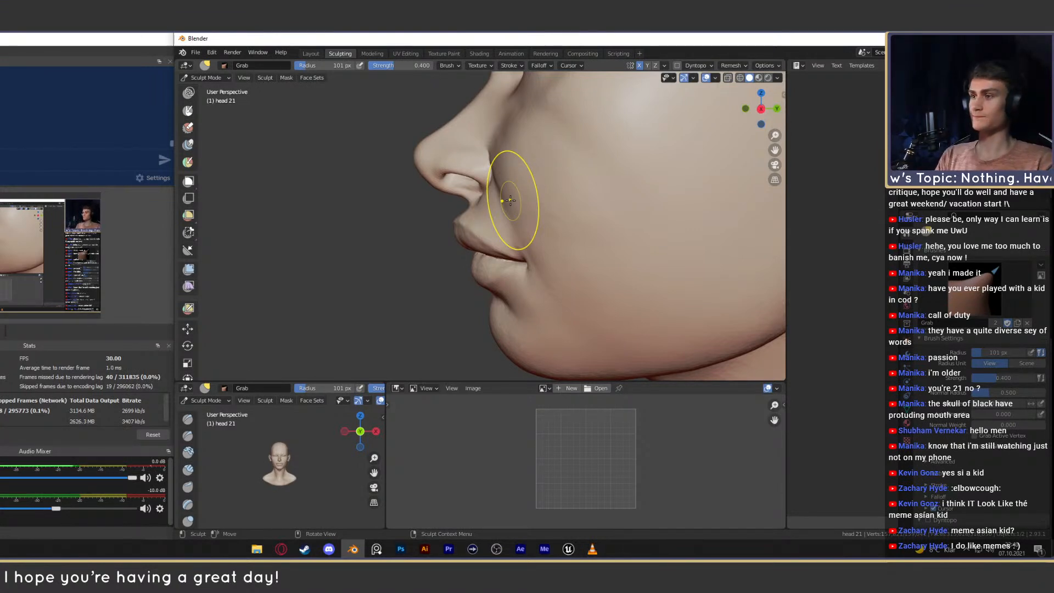
{"action": "middle_click_drag", "start_coordinate": [510, 200], "coordinate": [506, 247]}
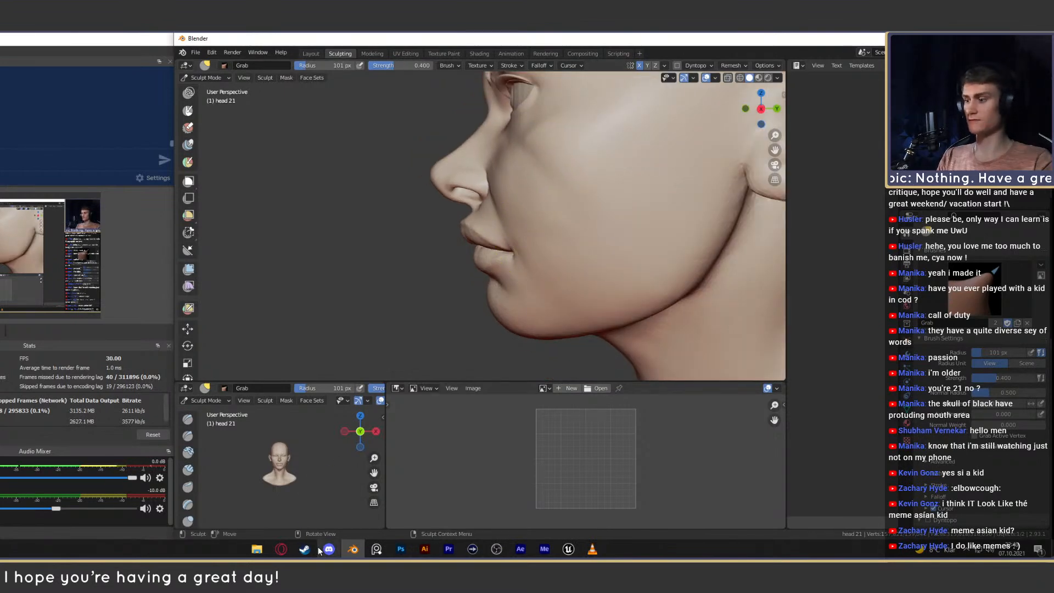
{"action": "left_click", "coordinate": [281, 549]}
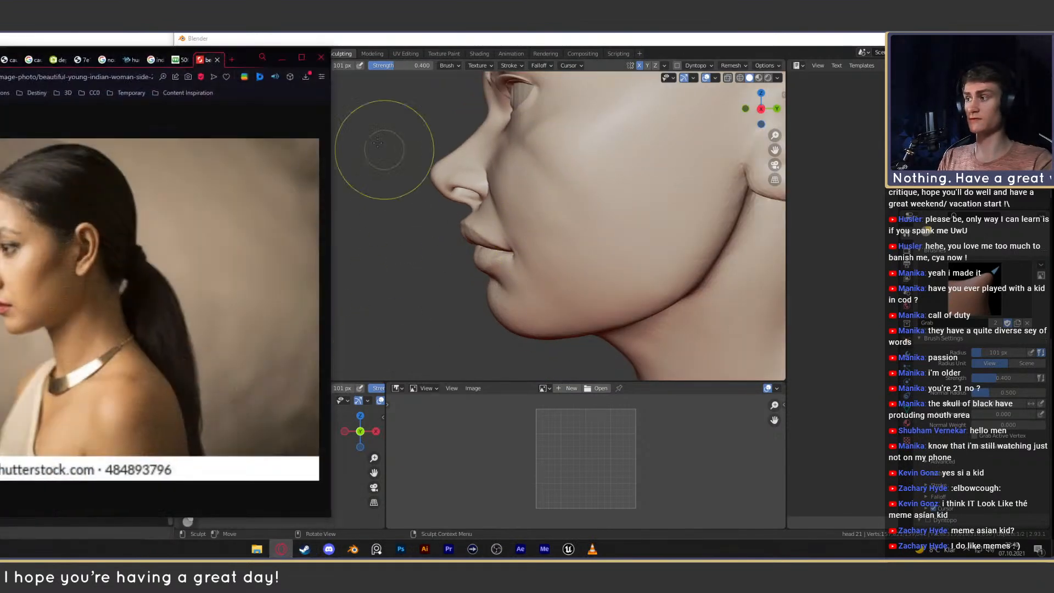
{"action": "left_click", "coordinate": [181, 61]}
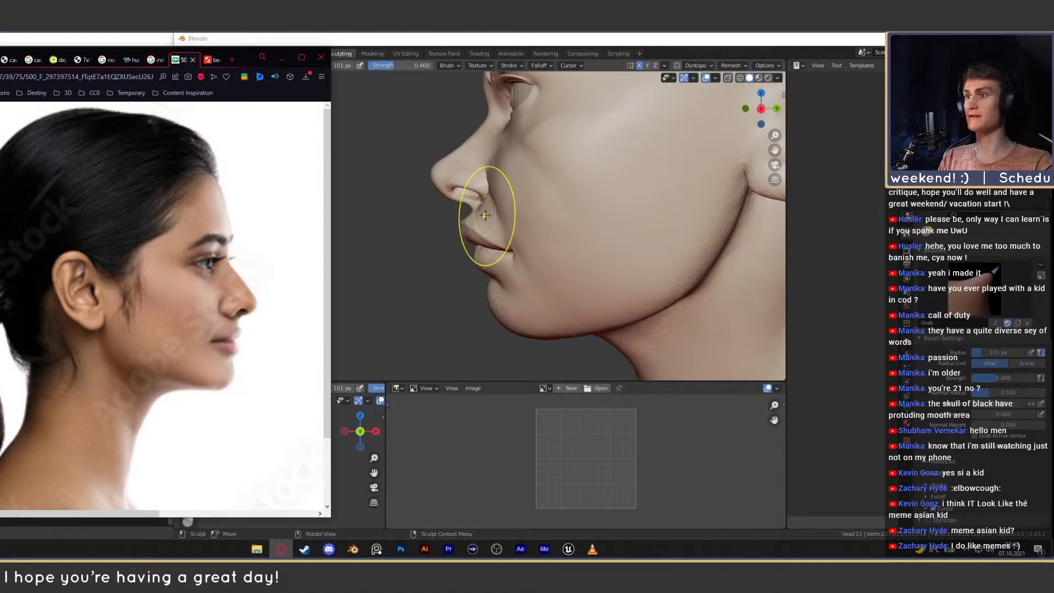
{"action": "left_click", "coordinate": [159, 61]}
{"action": "left_click", "coordinate": [210, 61]}
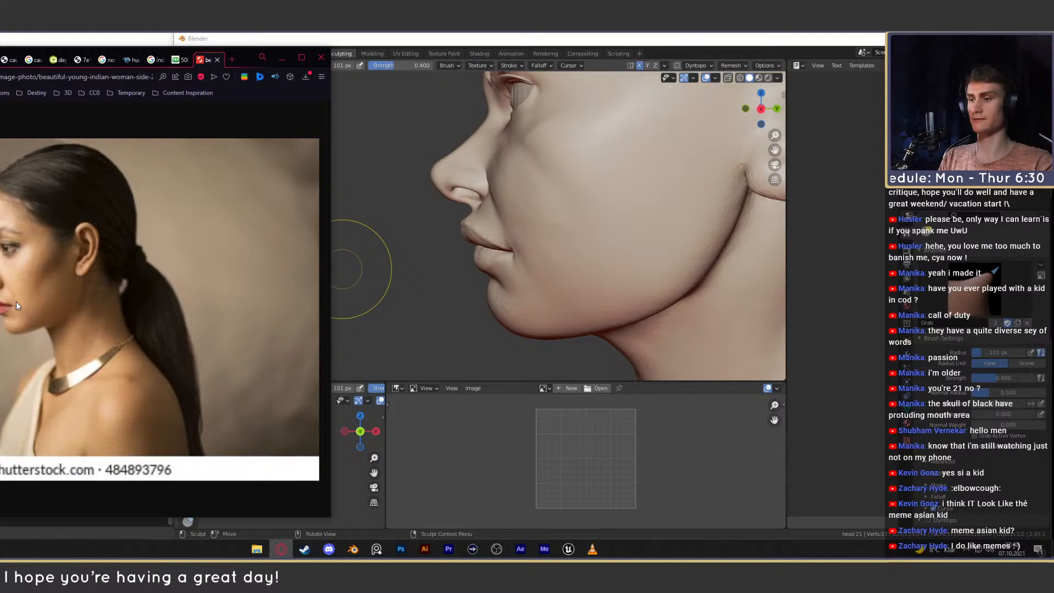
Return to Blender and try masking the crease beside the nostril at a 28 px radius.
{"action": "left_click", "coordinate": [634, 43]}
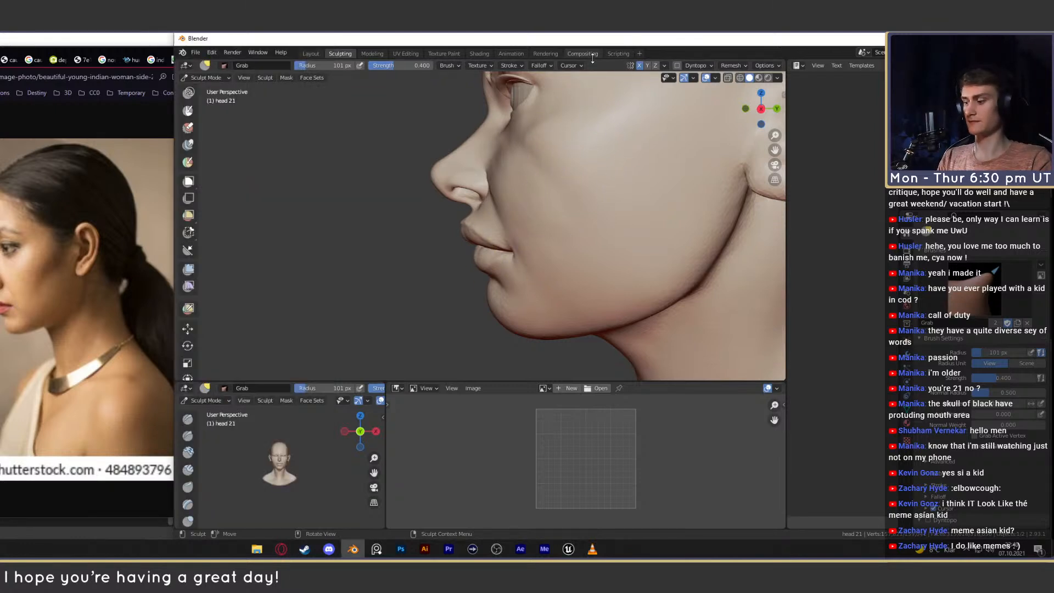
{"action": "key", "text": "f"}
{"action": "left_click", "coordinate": [508, 225]}
{"action": "scroll", "coordinate": [516, 219], "scroll_direction": "up", "scroll_amount": 2}
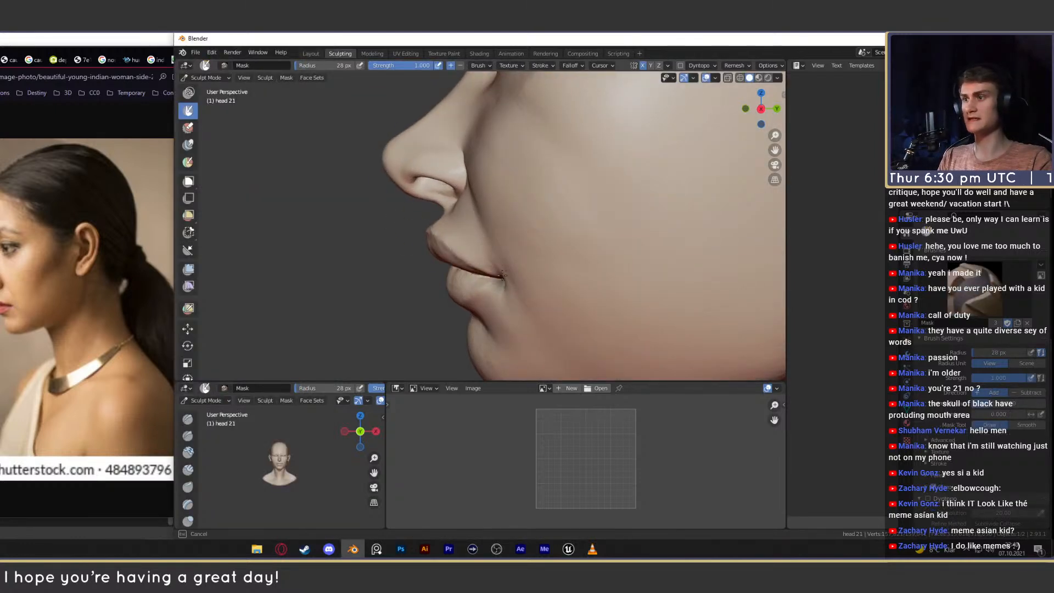
{"action": "middle_click_drag", "start_coordinate": [466, 182], "coordinate": [484, 198], "text": "shift"}
{"action": "left_click_drag", "start_coordinate": [486, 189], "coordinate": [484, 187]}
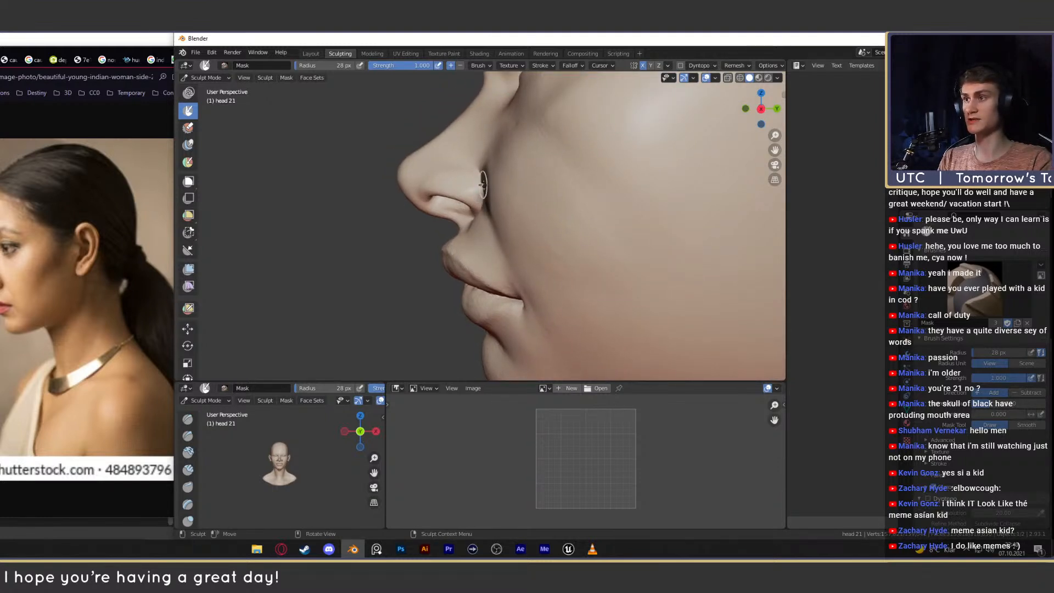
{"action": "key", "text": "ctrl+z"}
Try masking the lips from the mouth corner forward in side profile at a 25 px radius.
{"action": "mouse_move", "coordinate": [489, 198]}
{"action": "middle_mouse_down", "text": "shift"}
{"action": "mouse_move", "coordinate": [485, 184]}
{"action": "mouse_move", "coordinate": [505, 324]}
{"action": "mouse_move", "coordinate": [499, 278]}
{"action": "mouse_move", "coordinate": [582, 236]}
{"action": "middle_mouse_up", "text": "shift"}
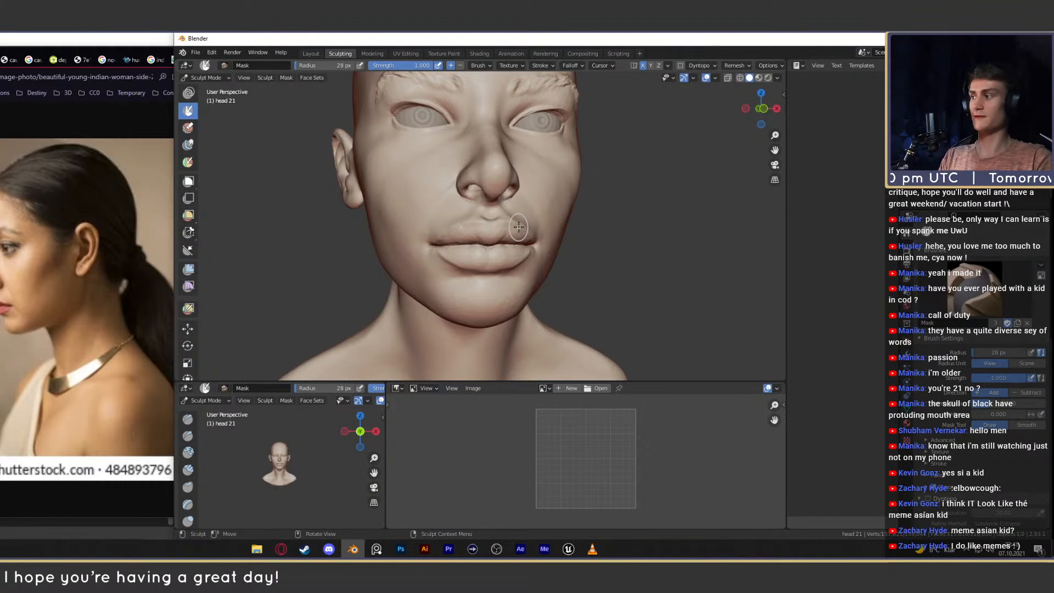
{"action": "mouse_move", "coordinate": [516, 263]}
{"action": "middle_mouse_down"}
{"action": "mouse_move", "coordinate": [387, 257]}
{"action": "mouse_move", "coordinate": [481, 249]}
{"action": "middle_mouse_up"}
{"action": "key", "text": "f"}
{"action": "left_click", "coordinate": [461, 252]}
{"action": "key", "text": "f"}
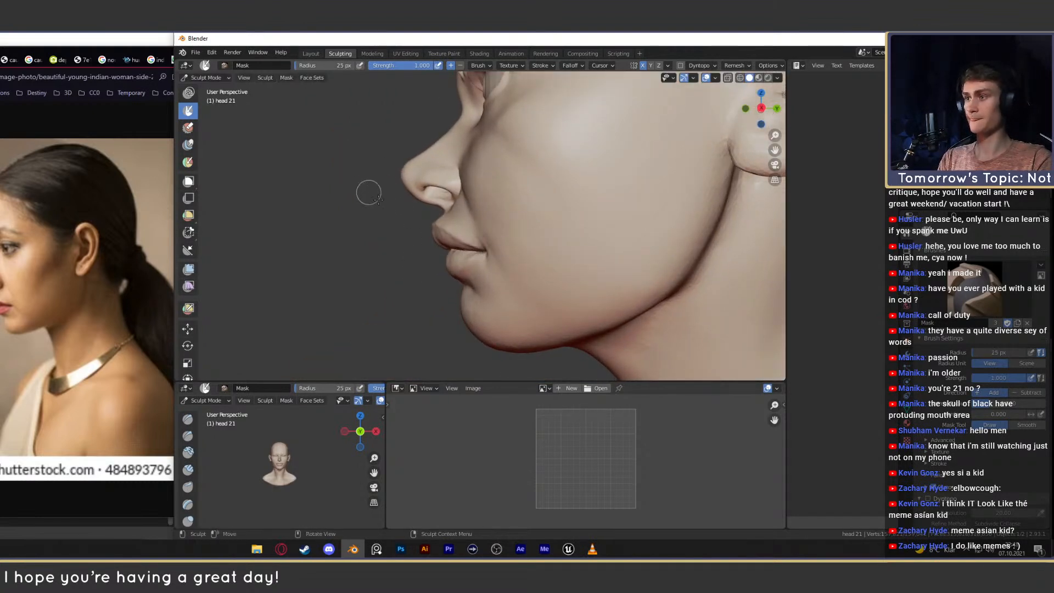
{"action": "left_click_drag", "start_coordinate": [480, 253], "coordinate": [502, 264], "text": "alt+shift"}
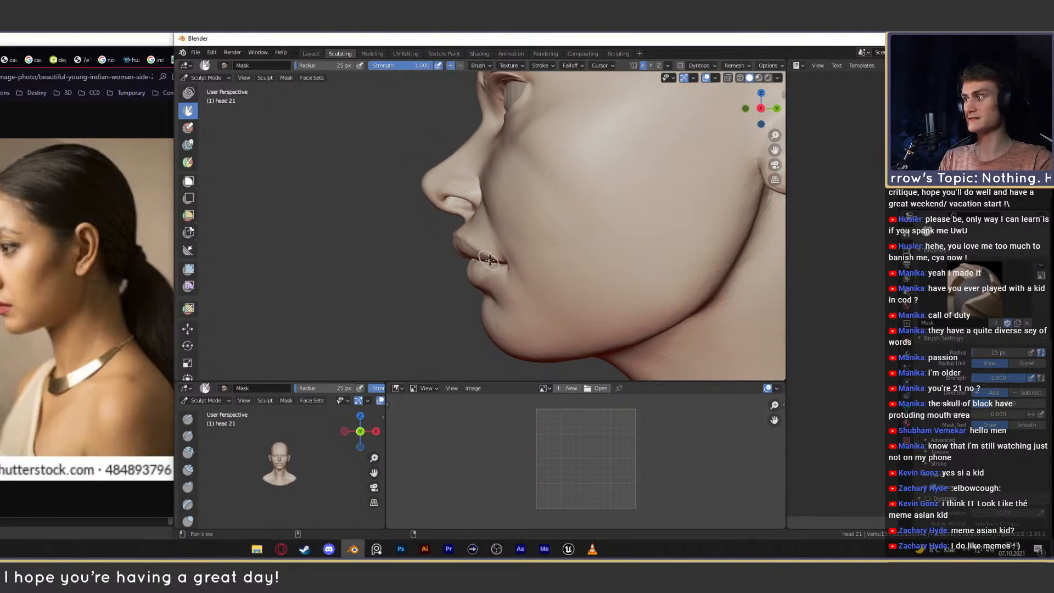
{"action": "middle_click_drag", "start_coordinate": [489, 260], "coordinate": [484, 251], "text": "shift"}
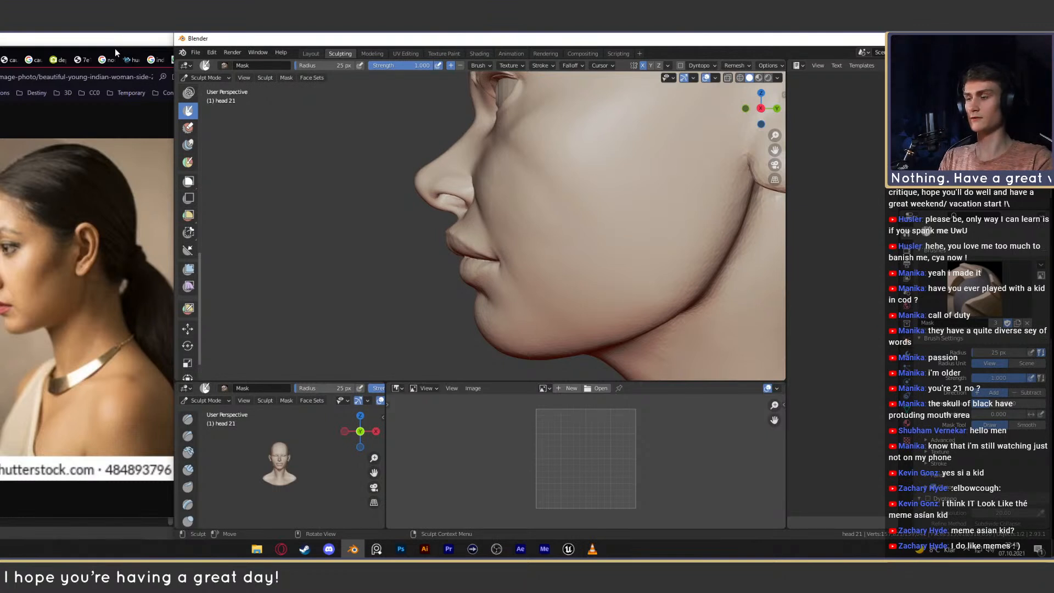
{"action": "middle_click_drag", "start_coordinate": [481, 273], "coordinate": [475, 275]}
{"action": "left_click_drag", "start_coordinate": [490, 264], "coordinate": [455, 259]}
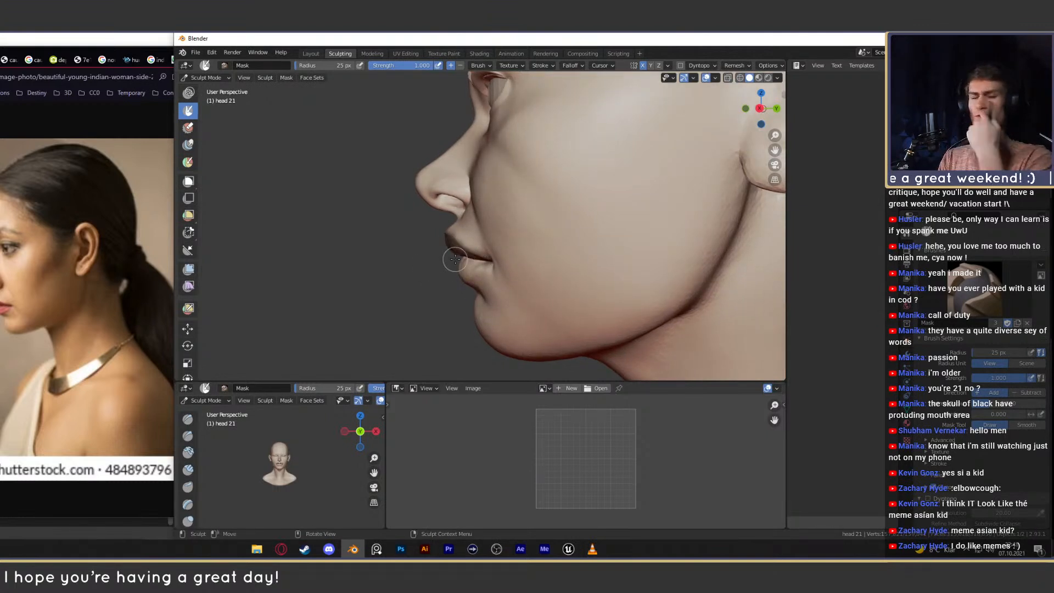
{"action": "key", "text": "ctrl+z"}
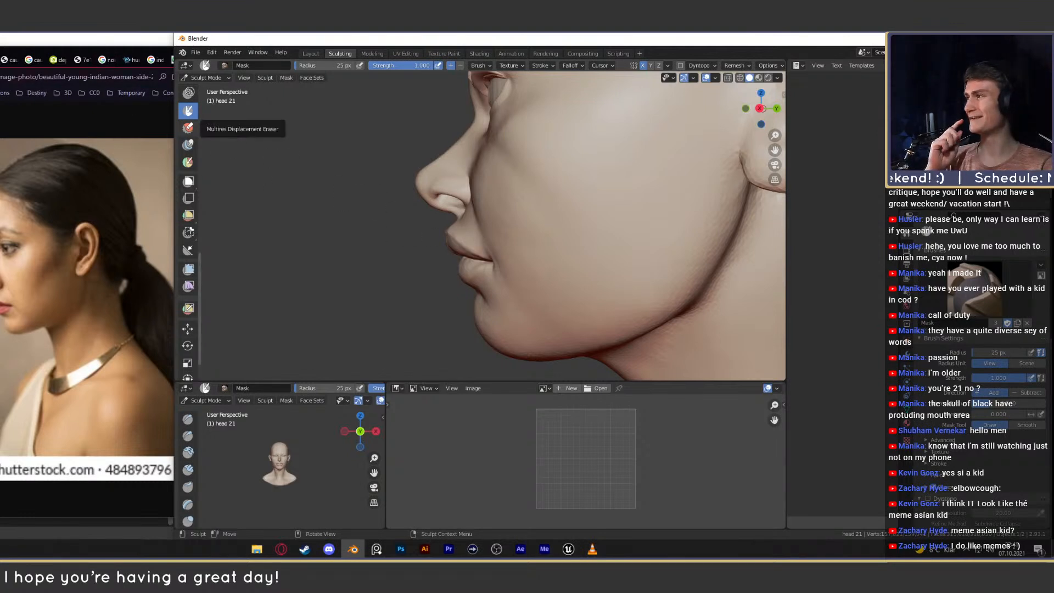
Switch to the browser and check the white-background profile photo, the image search results and the human nose diagram.
{"action": "left_click", "coordinate": [159, 59]}
{"action": "left_click", "coordinate": [183, 61]}
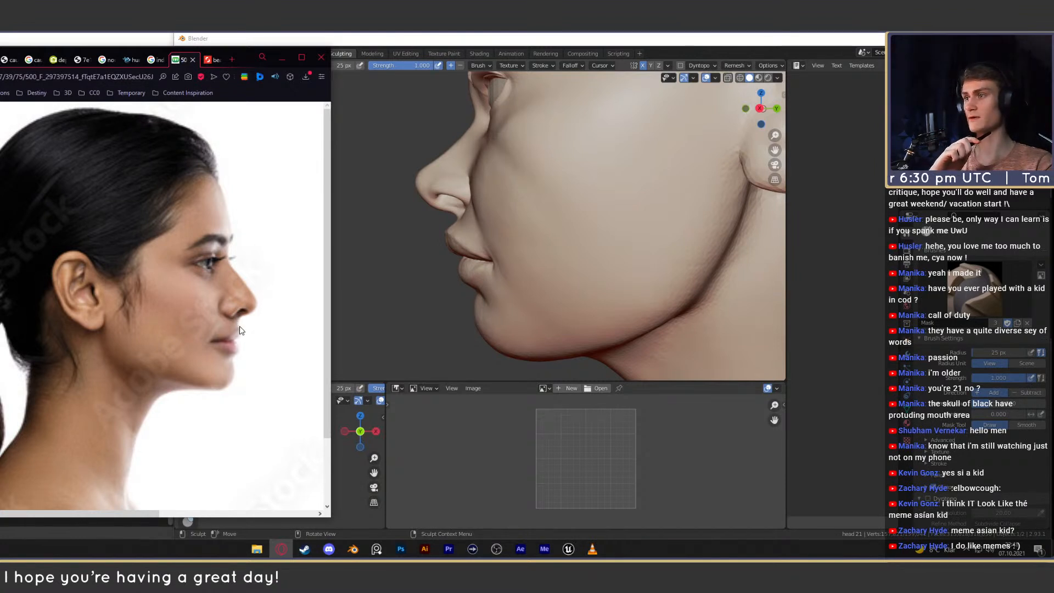
{"action": "left_click", "coordinate": [154, 60]}
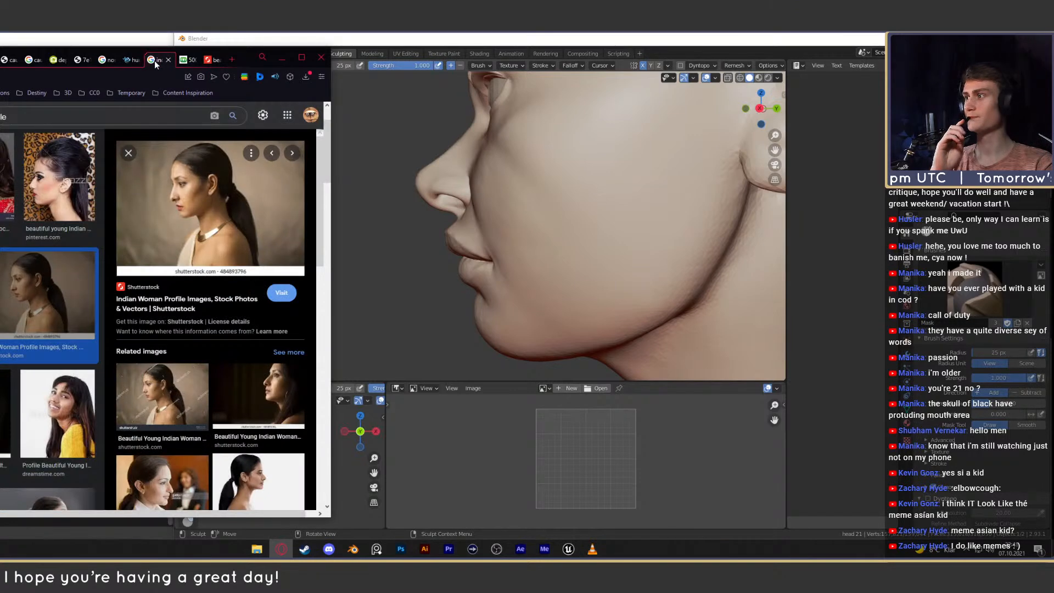
{"action": "left_click", "coordinate": [131, 61]}
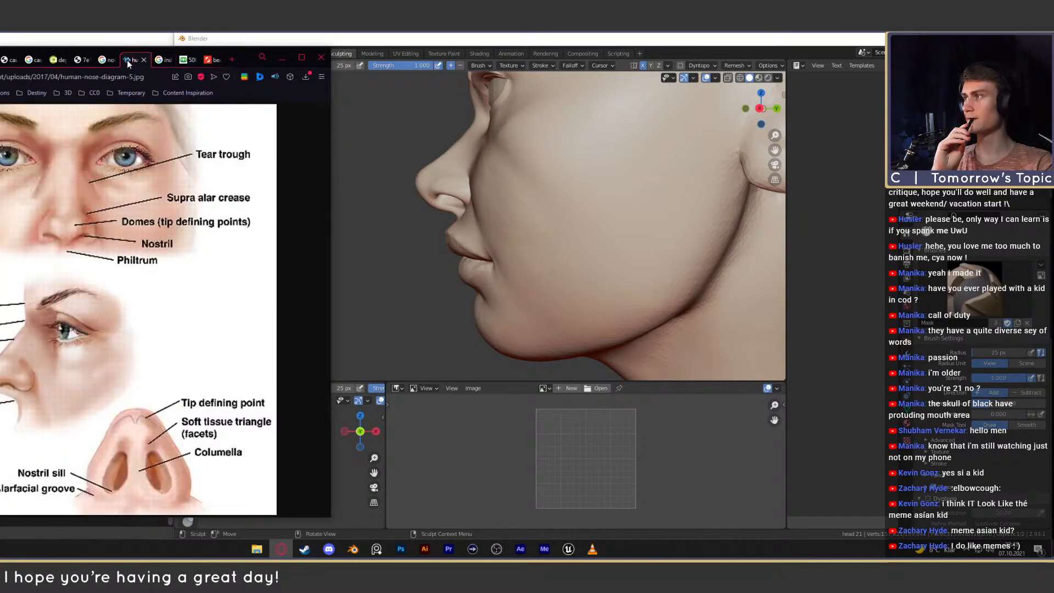
Open the Alamy side-profile photo from the image results in its own tab and examine the face.
{"action": "left_click", "coordinate": [161, 60]}
{"action": "key", "text": "Left"}
{"action": "key", "text": "Left"}
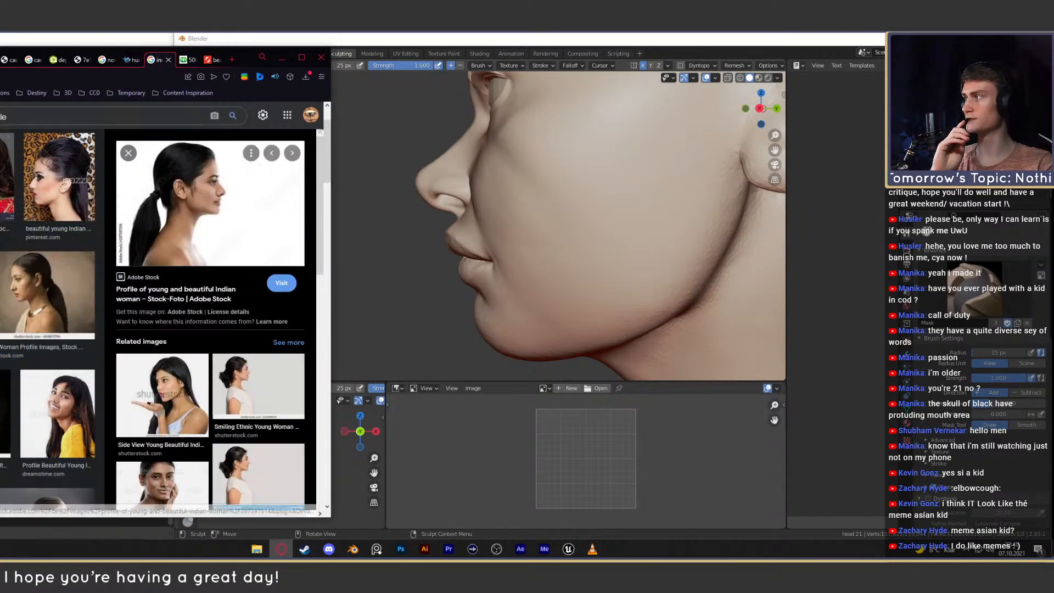
{"action": "key", "text": "Left"}
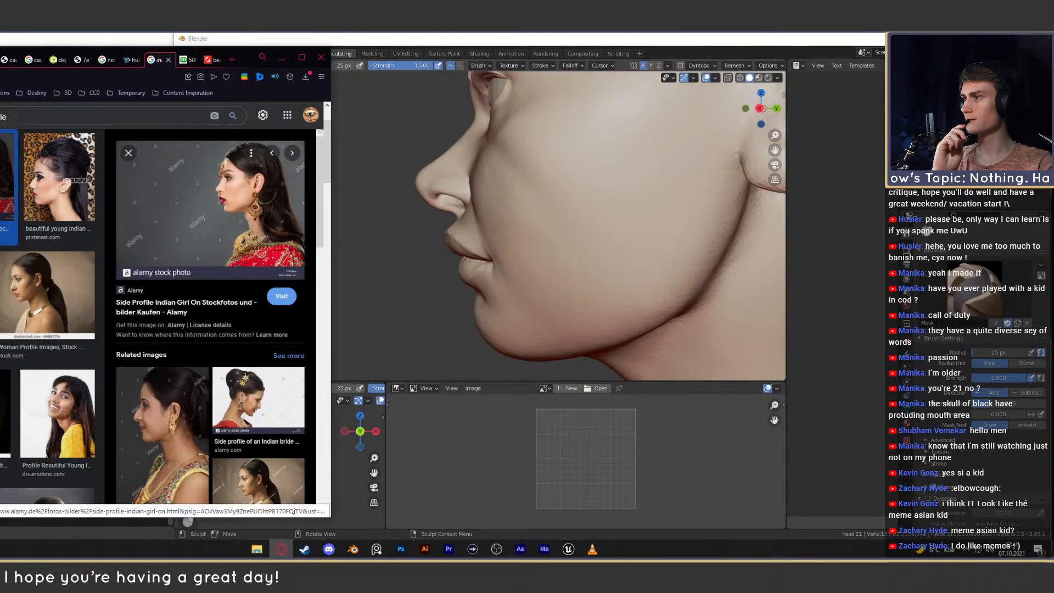
{"action": "right_click", "coordinate": [200, 193]}
{"action": "left_click", "coordinate": [236, 294]}
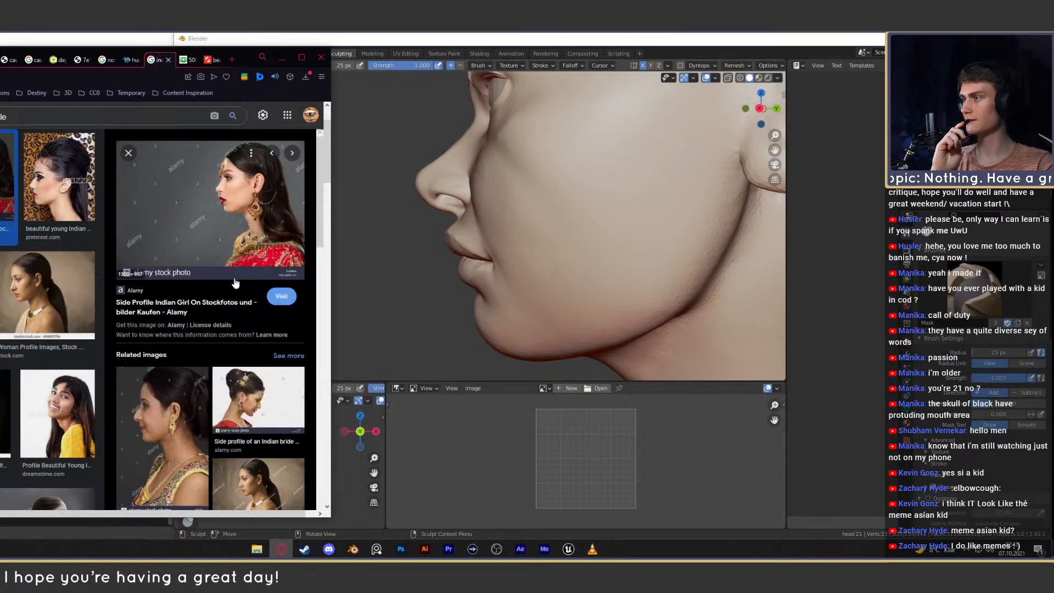
{"action": "left_click", "coordinate": [215, 60]}
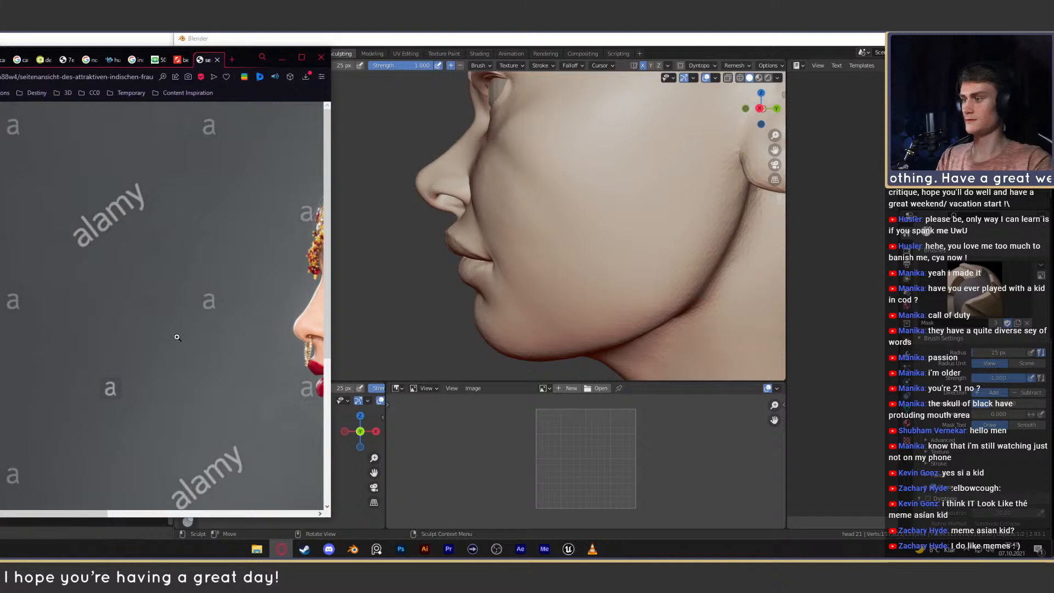
{"action": "left_click_drag", "start_coordinate": [97, 510], "coordinate": [203, 511]}
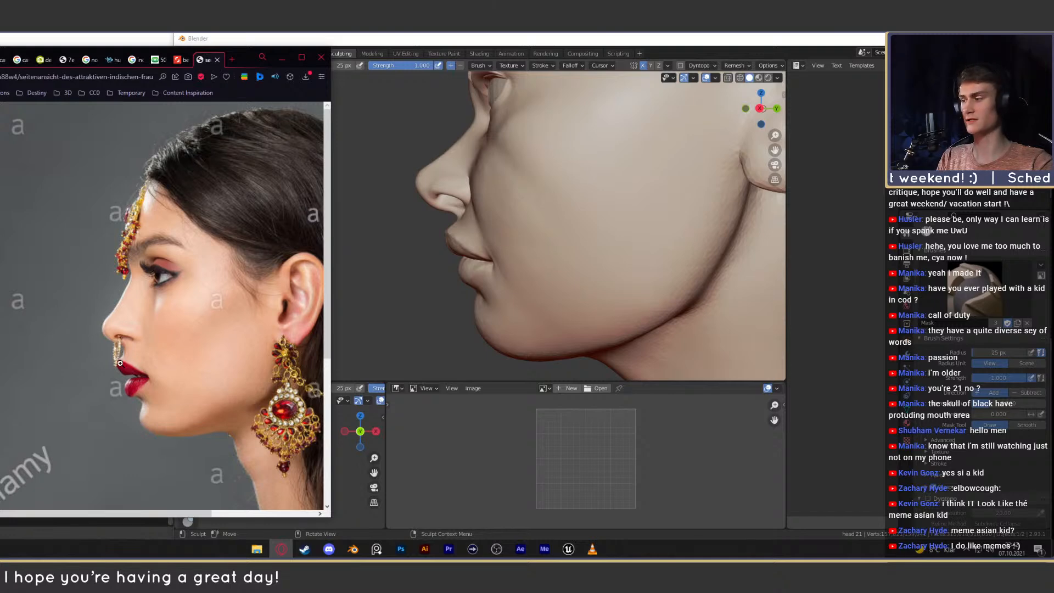
Revisit the other profile photo references and go back to the earlier image search for female profile faces.
{"action": "left_click", "coordinate": [180, 61]}
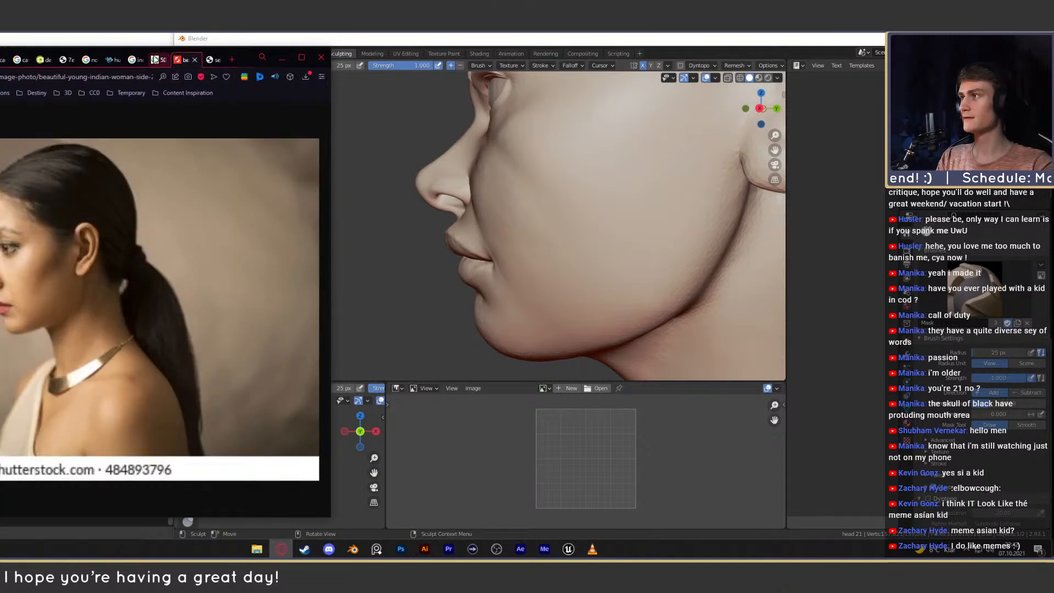
{"action": "left_click", "coordinate": [155, 59]}
{"action": "left_click", "coordinate": [135, 60]}
{"action": "key", "text": "alt+Left"}
{"action": "key", "text": "alt+Left"}
{"action": "key", "text": "alt+Left"}
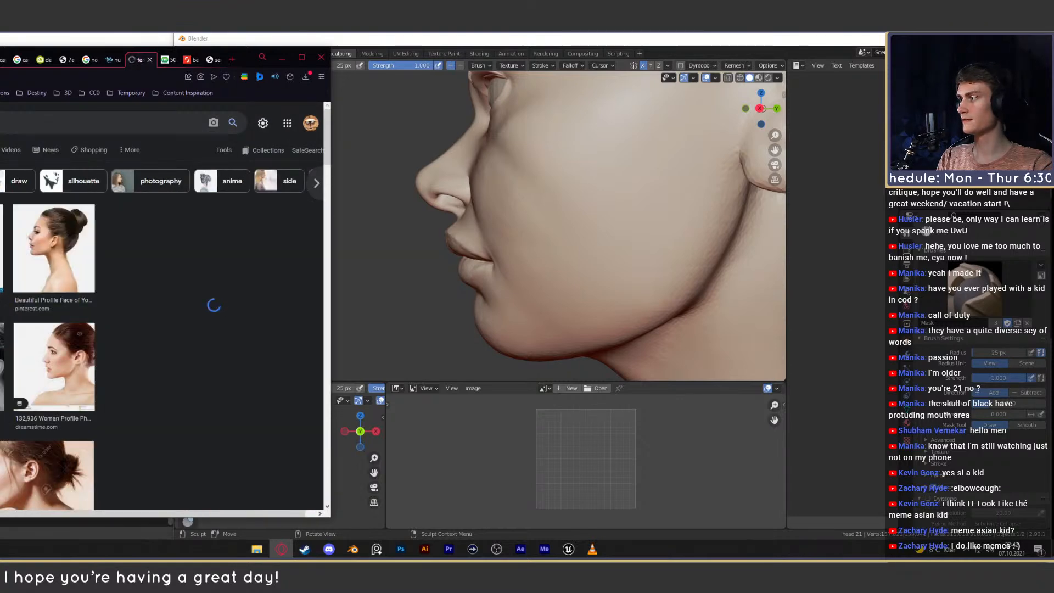
Examine the nose, lips and chin in several profile photos from the image results, ending with the Bigstock one.
{"action": "left_click", "coordinate": [64, 172]}
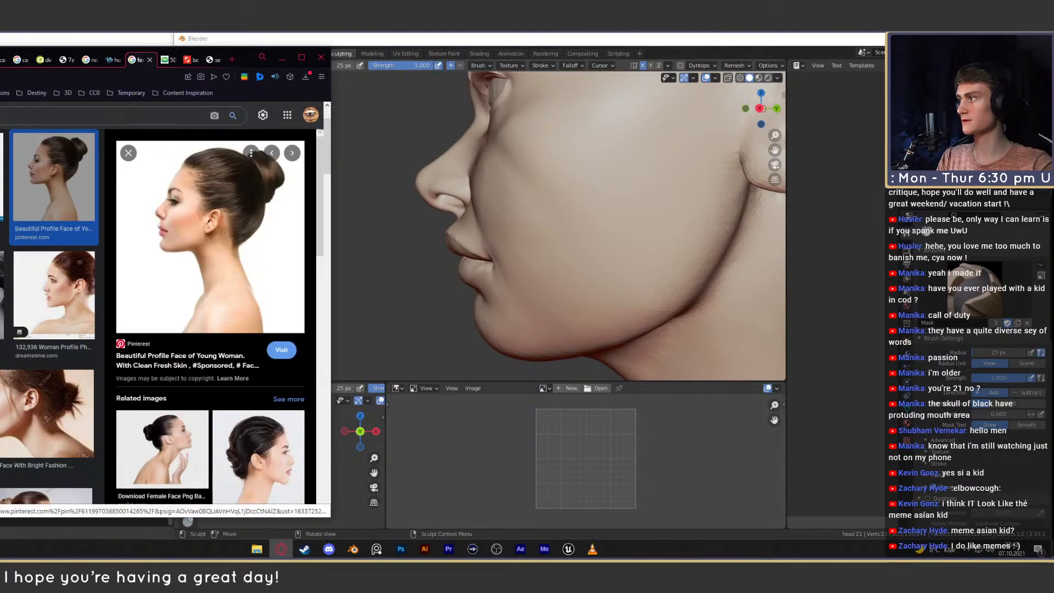
{"action": "left_click", "coordinate": [1, 231]}
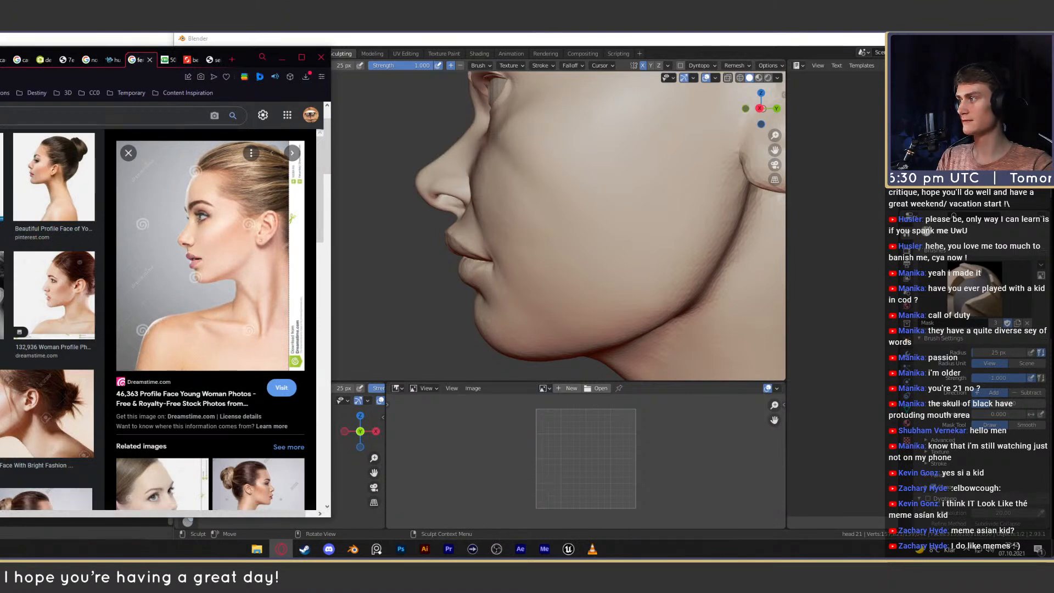
{"action": "left_click", "coordinate": [2, 296]}
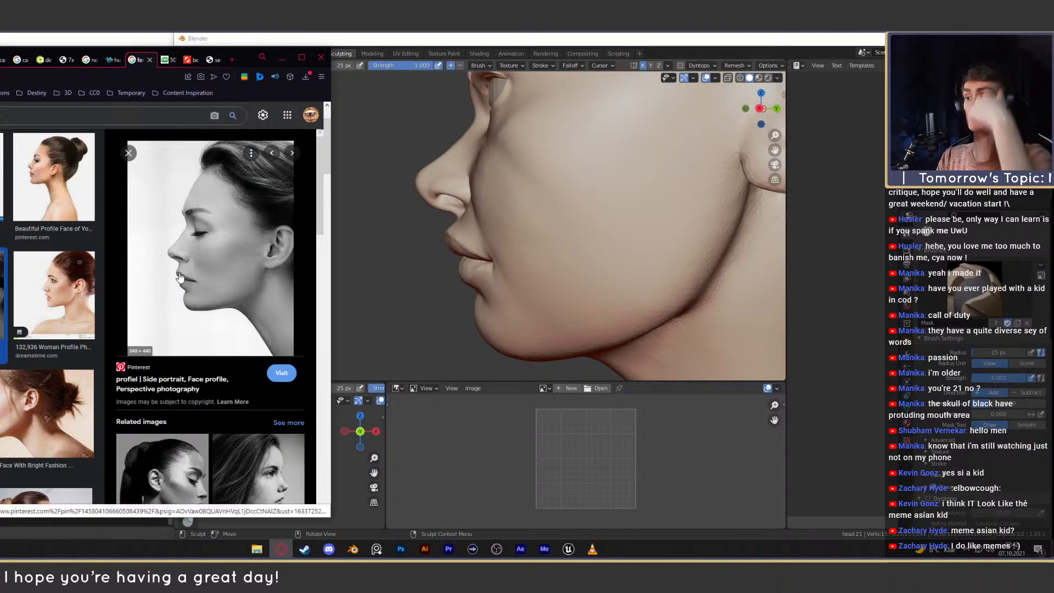
{"action": "left_click", "coordinate": [38, 415]}
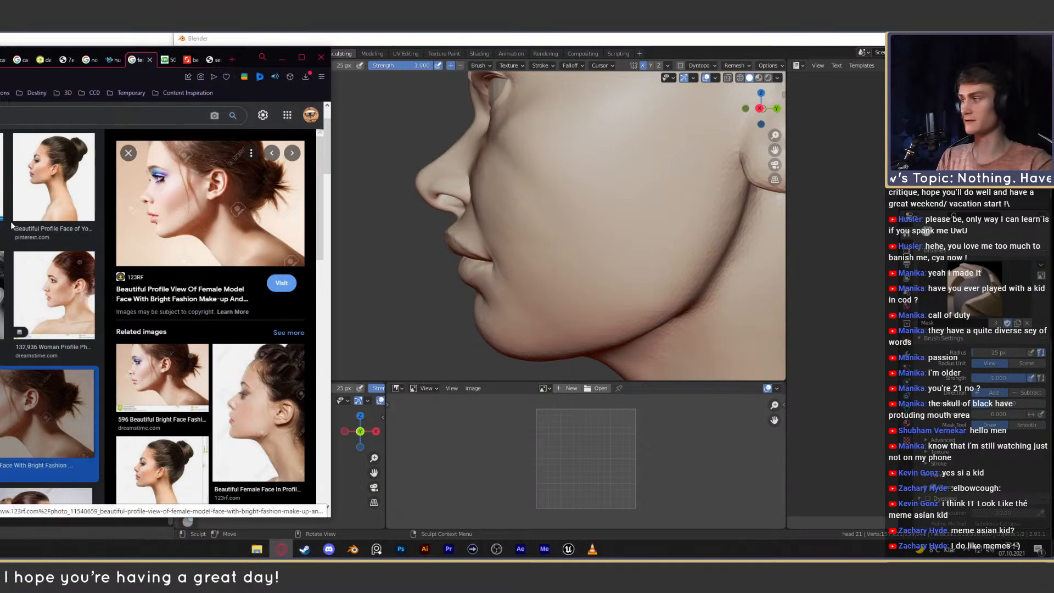
{"action": "left_click", "coordinate": [54, 176]}
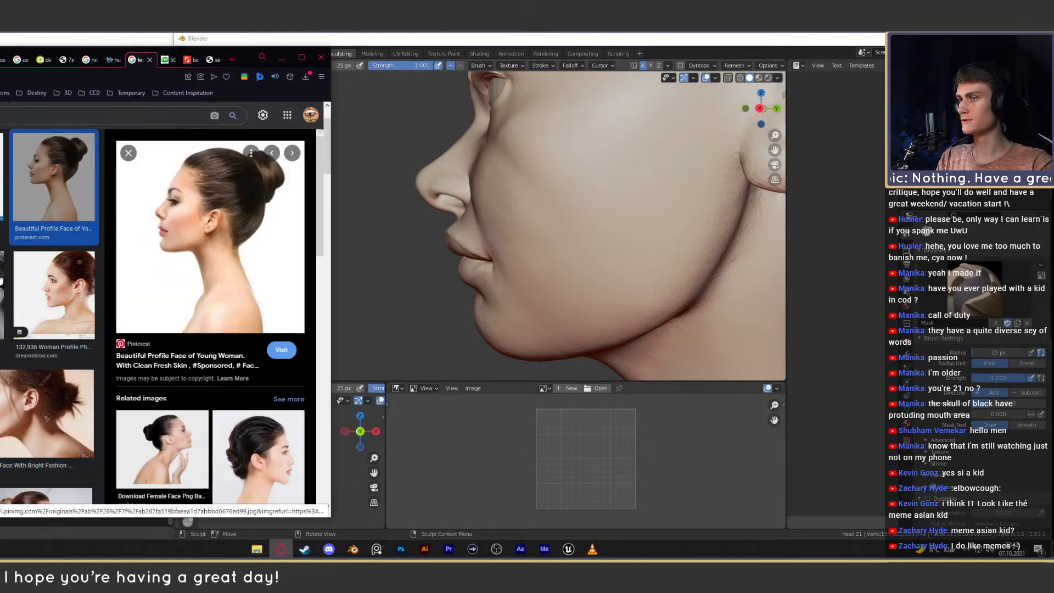
{"action": "scroll", "coordinate": [1, 280], "scroll_direction": "down", "scroll_amount": 3}
{"action": "left_click", "coordinate": [46, 336]}
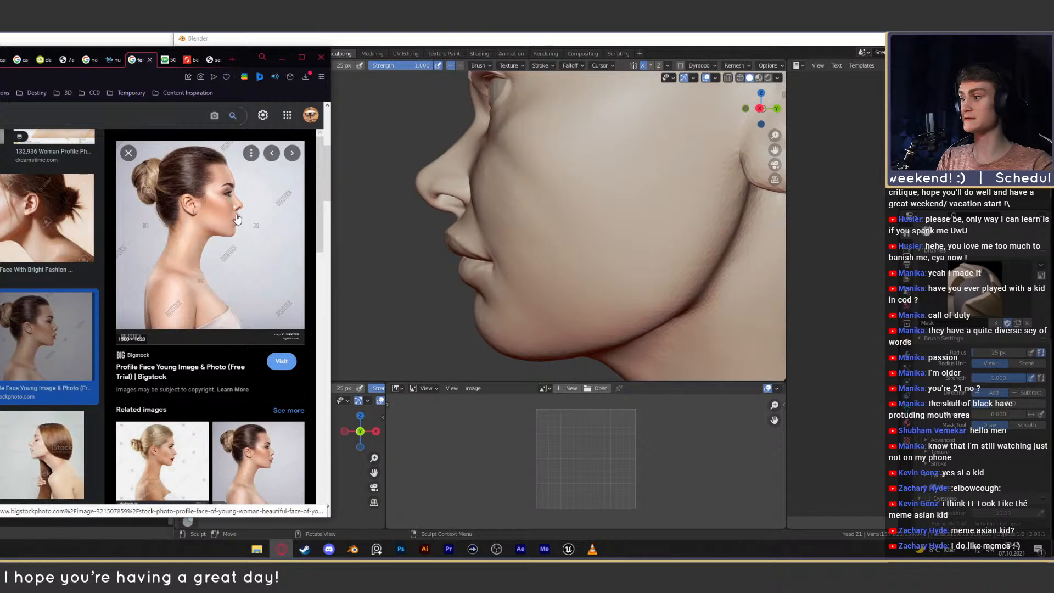
Switch back to Blender and adjust the upper lip's profile with the Grab brush at radii of 85 and 105 px.
{"action": "left_click", "coordinate": [333, 65]}
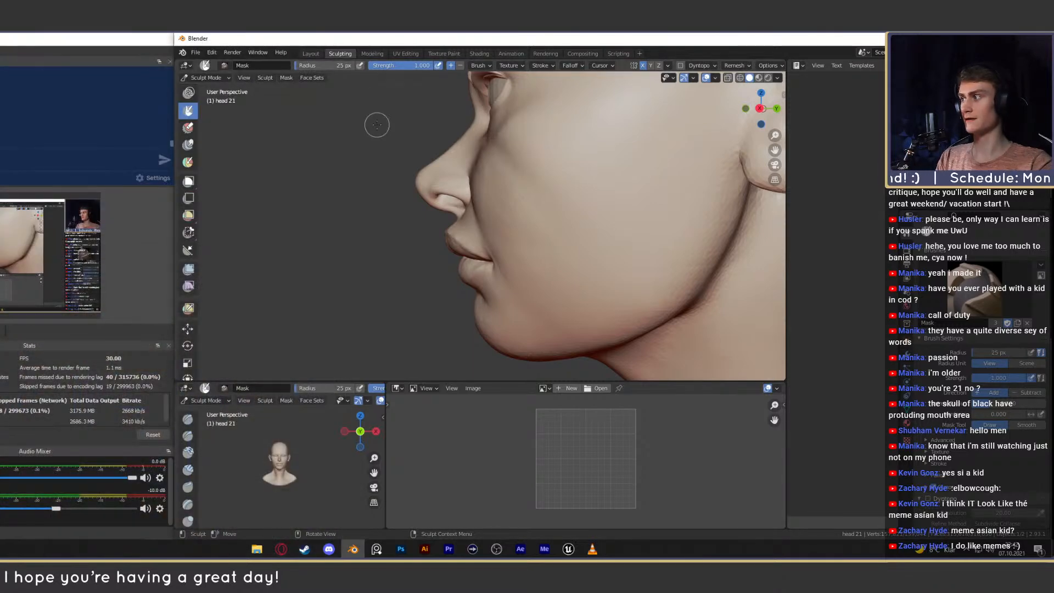
{"action": "key", "text": "g"}
{"action": "mouse_move", "coordinate": [528, 241]}
{"action": "middle_mouse_down"}
{"action": "mouse_move", "coordinate": [541, 285]}
{"action": "mouse_move", "coordinate": [576, 242]}
{"action": "mouse_move", "coordinate": [598, 233]}
{"action": "middle_mouse_up"}
{"action": "key", "text": "f"}
{"action": "left_click", "coordinate": [571, 247]}
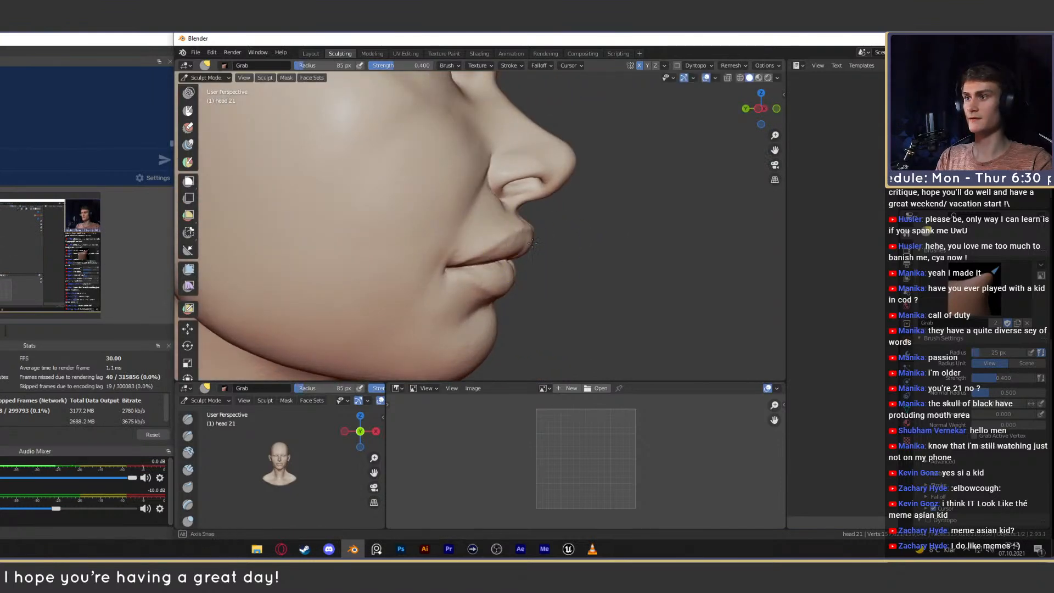
{"action": "key", "text": "f"}
{"action": "left_click", "coordinate": [576, 241]}
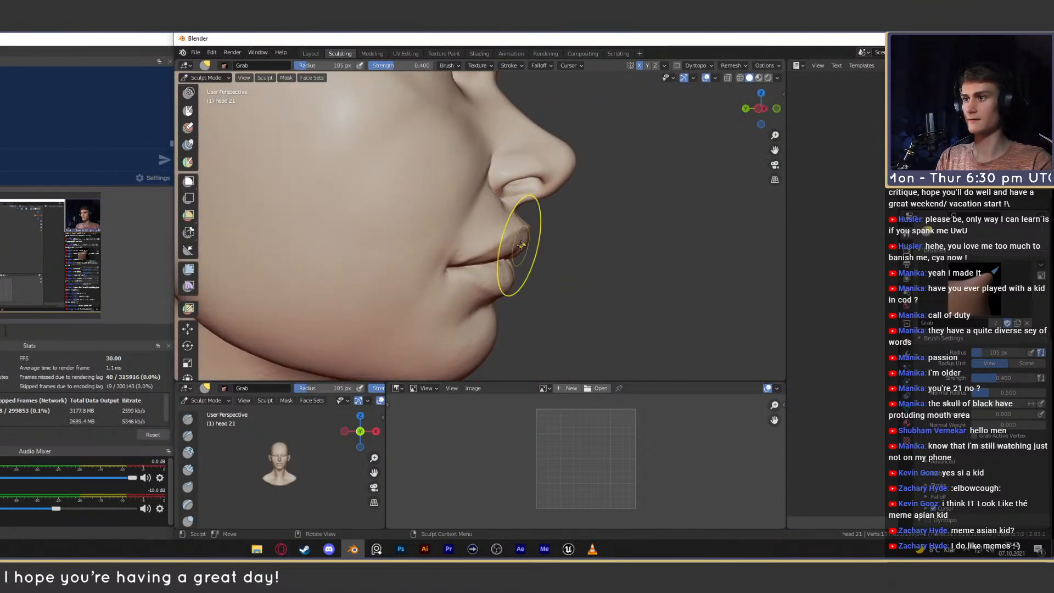
Reshape the area between the nose base and the upper lip with the Grab brush at 82 px.
{"action": "middle_click_drag", "start_coordinate": [514, 242], "coordinate": [523, 234]}
{"action": "scroll", "coordinate": [524, 230], "scroll_direction": "up", "scroll_amount": 2}
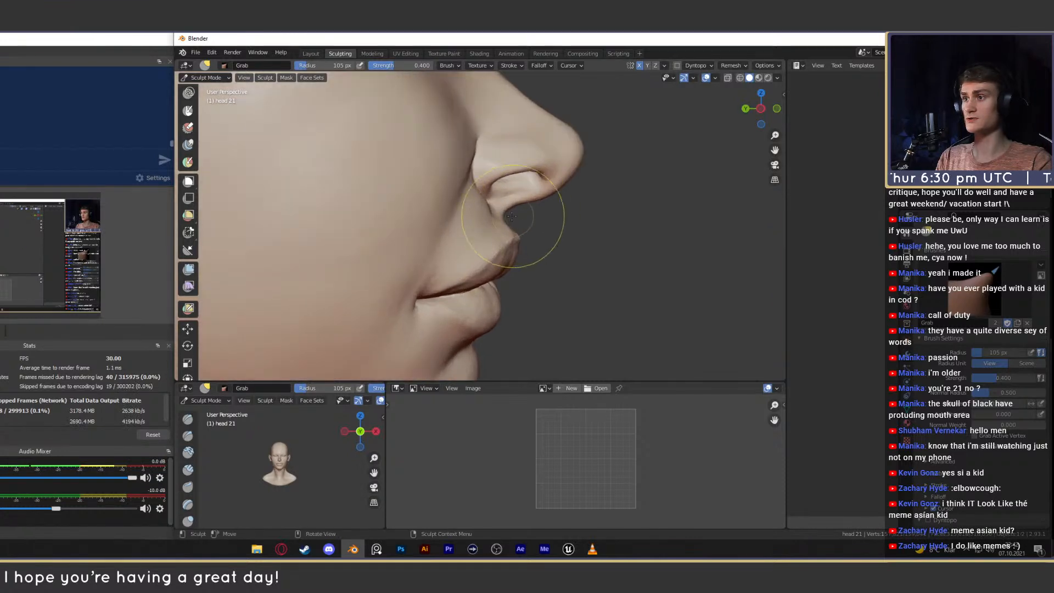
{"action": "key", "text": "f"}
{"action": "left_click", "coordinate": [546, 216]}
{"action": "left_click_drag", "start_coordinate": [512, 224], "coordinate": [506, 212]}
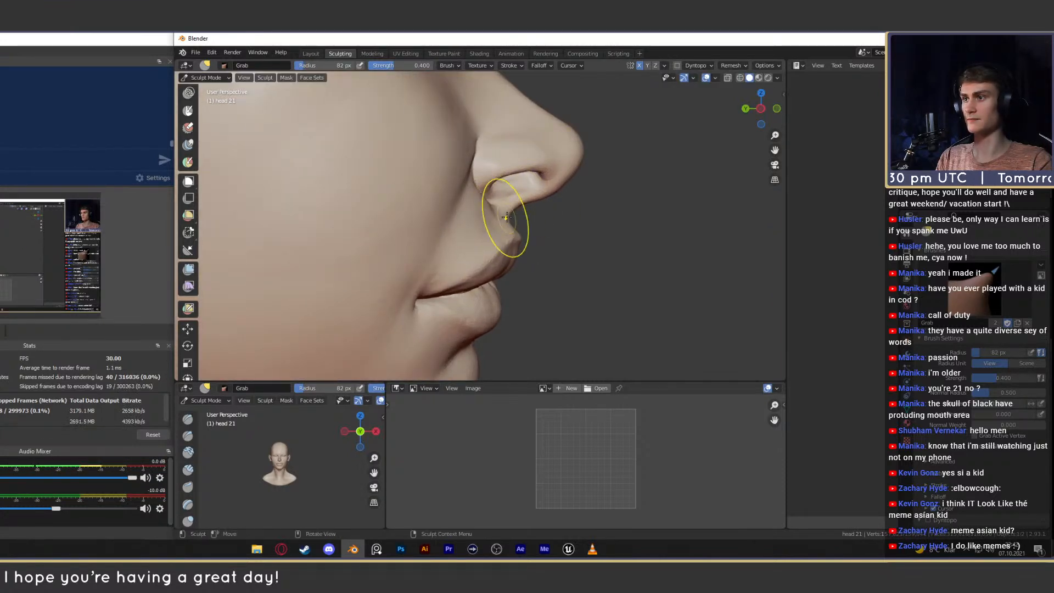
{"action": "middle_click_drag", "start_coordinate": [513, 231], "coordinate": [511, 216], "text": "shift"}
Adjust the lips and mouth corners with the Grab brush at a 131 px radius.
{"action": "key", "text": "f"}
{"action": "left_click", "coordinate": [592, 230]}
{"action": "mouse_move", "coordinate": [512, 251]}
{"action": "middle_mouse_down"}
{"action": "mouse_move", "coordinate": [511, 223]}
{"action": "mouse_move", "coordinate": [510, 261]}
{"action": "mouse_move", "coordinate": [485, 202]}
{"action": "mouse_move", "coordinate": [522, 294]}
{"action": "mouse_move", "coordinate": [517, 328]}
{"action": "mouse_move", "coordinate": [491, 269]}
{"action": "middle_mouse_up"}
{"action": "key", "text": "f"}
{"action": "left_click", "coordinate": [508, 249]}
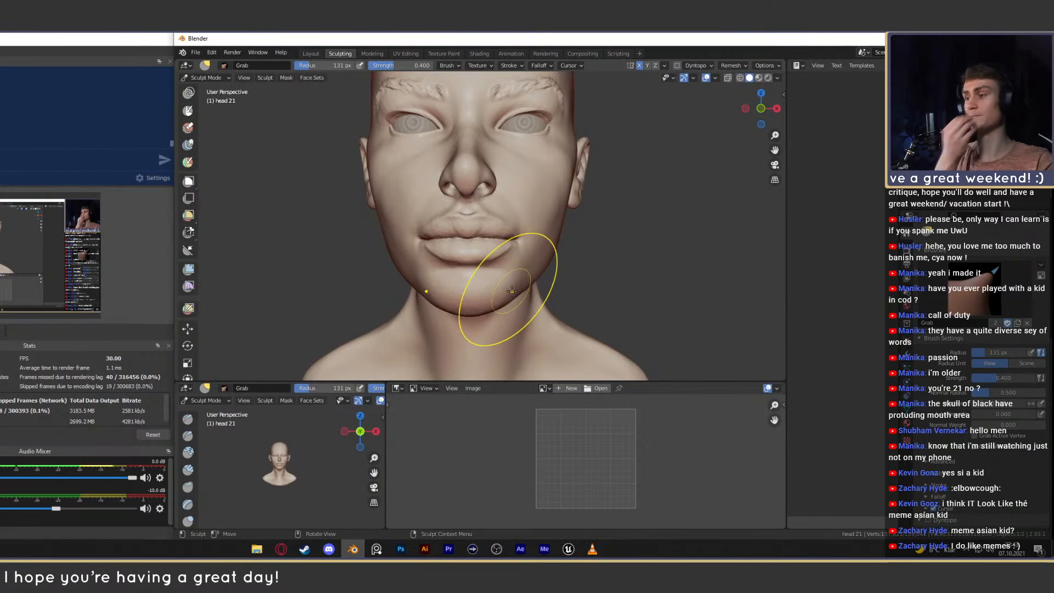
{"action": "mouse_move", "coordinate": [482, 264]}
{"action": "middle_mouse_down"}
{"action": "mouse_move", "coordinate": [501, 249]}
{"action": "mouse_move", "coordinate": [546, 245]}
{"action": "middle_mouse_up"}
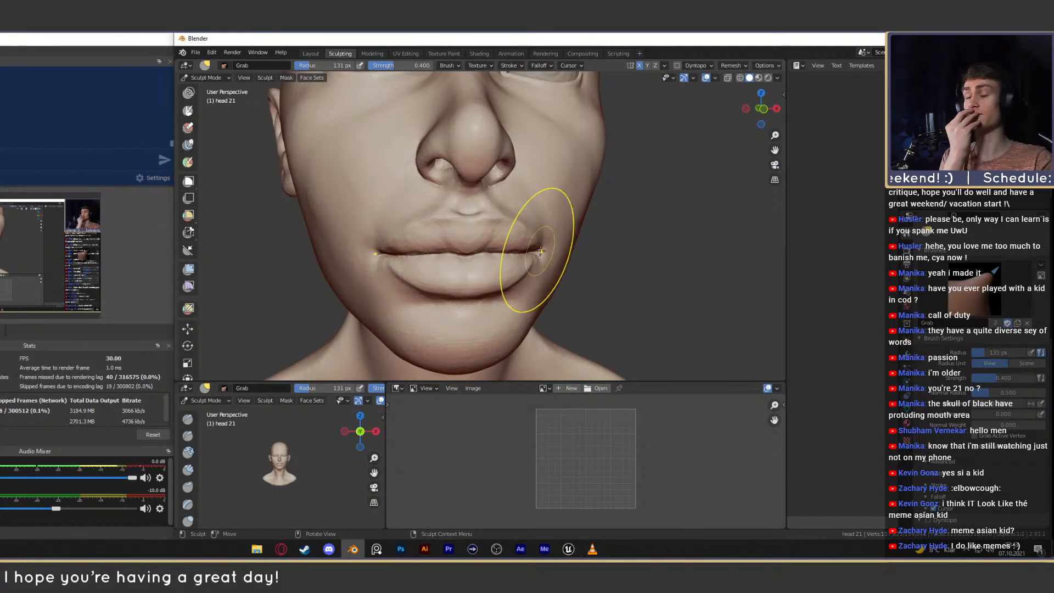
Try to mask the upper lip's edge beneath the nose with the Mask brush at 16 px.
{"action": "key", "text": "c"}
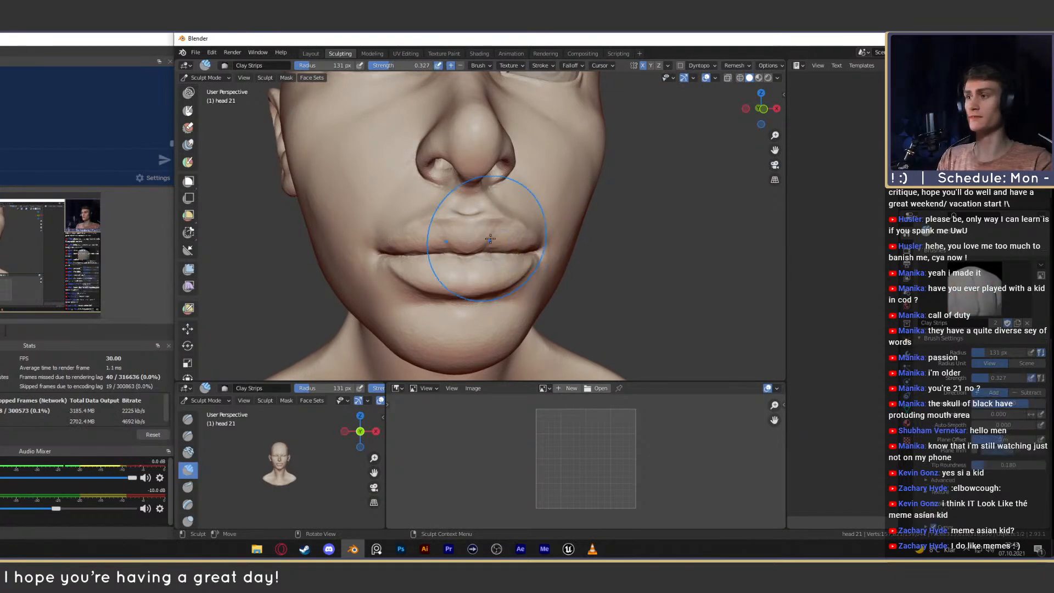
{"action": "mouse_move", "coordinate": [527, 247]}
{"action": "middle_mouse_down"}
{"action": "mouse_move", "coordinate": [506, 229]}
{"action": "mouse_move", "coordinate": [544, 241]}
{"action": "middle_mouse_up"}
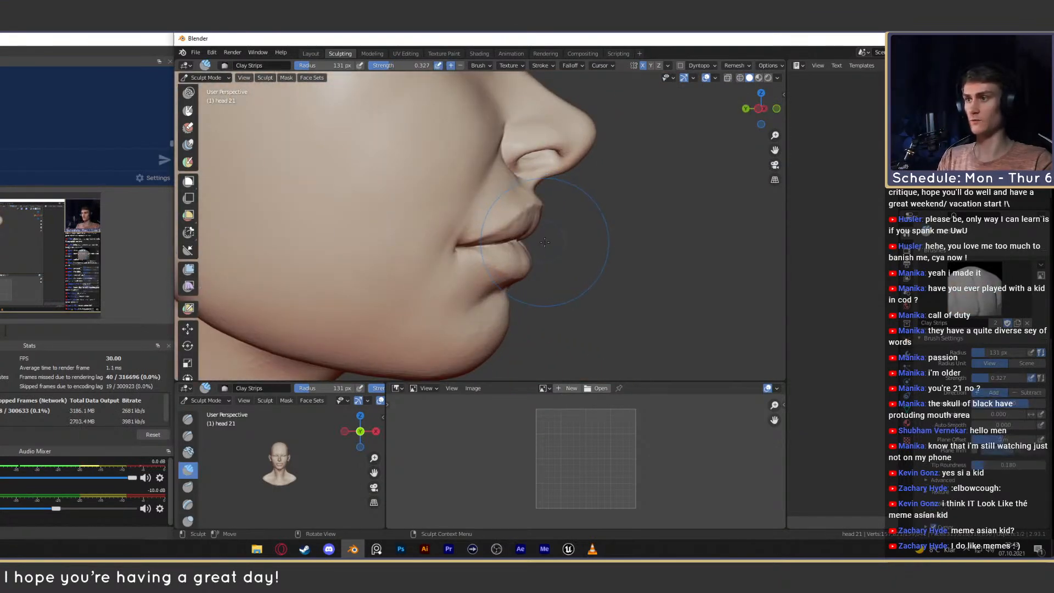
{"action": "key", "text": "m"}
{"action": "scroll", "coordinate": [483, 208], "scroll_direction": "up", "scroll_amount": 4}
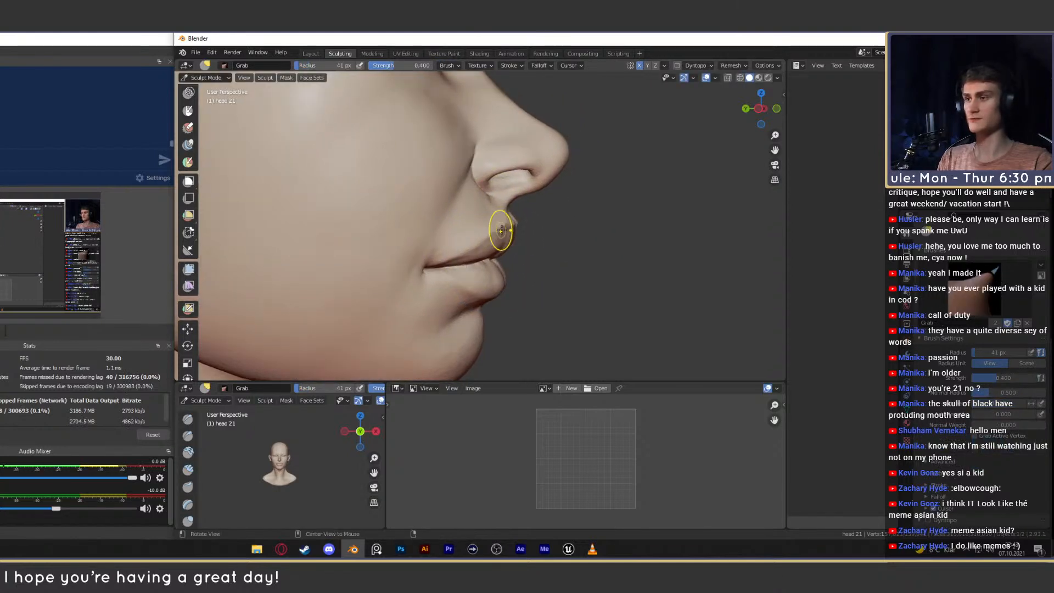
{"action": "key", "text": "f"}
{"action": "left_click", "coordinate": [508, 207]}
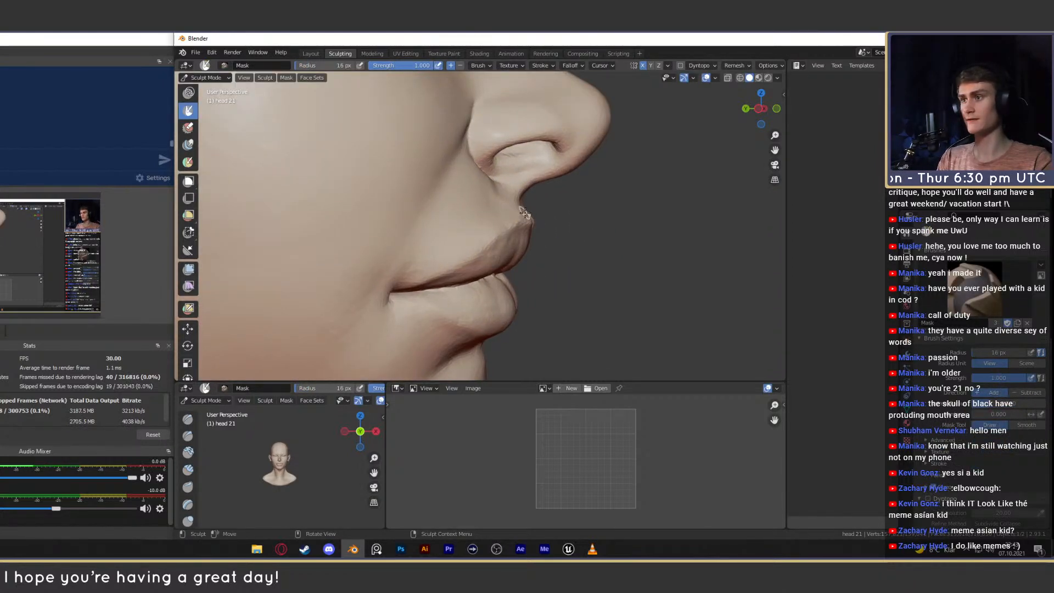
{"action": "mouse_move", "coordinate": [524, 213]}
{"action": "left_mouse_down"}
{"action": "mouse_move", "coordinate": [518, 190]}
{"action": "mouse_move", "coordinate": [524, 201]}
{"action": "left_mouse_up"}
{"action": "key", "text": "ctrl+z"}
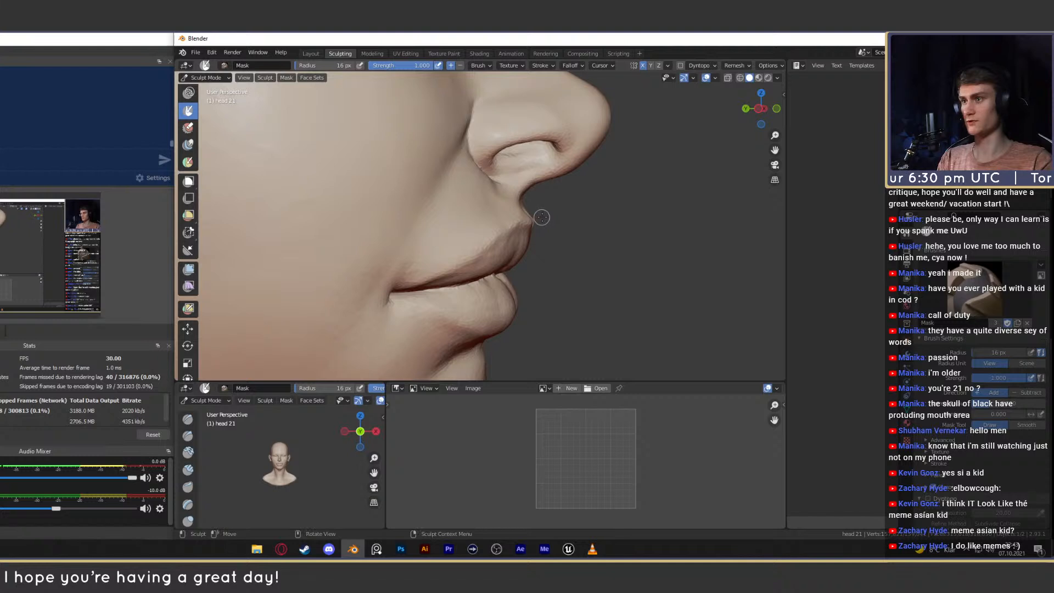
Move the groove under the nose slightly inward with the Grab brush at about 108 px.
{"action": "mouse_move", "coordinate": [541, 216]}
{"action": "middle_mouse_down"}
{"action": "mouse_move", "coordinate": [553, 208]}
{"action": "mouse_move", "coordinate": [534, 225]}
{"action": "mouse_move", "coordinate": [509, 220]}
{"action": "middle_mouse_up"}
{"action": "key", "text": "g"}
{"action": "scroll", "coordinate": [508, 214], "scroll_direction": "up", "scroll_amount": 2}
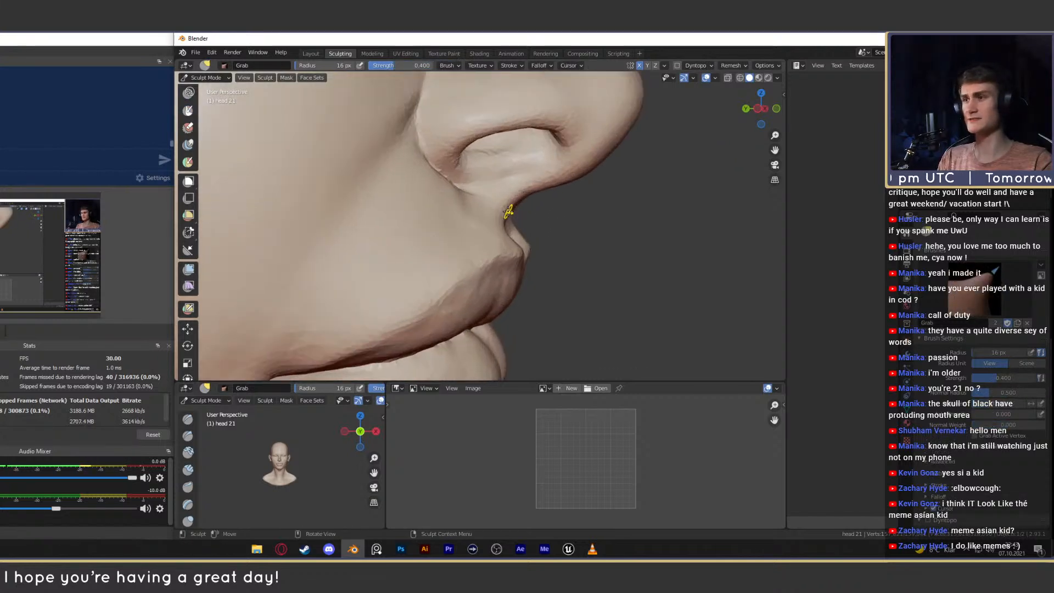
{"action": "key", "text": "f"}
{"action": "left_click", "coordinate": [573, 216]}
{"action": "left_click_drag", "start_coordinate": [512, 218], "coordinate": [511, 218]}
{"action": "middle_click_drag", "start_coordinate": [511, 218], "coordinate": [503, 269]}
{"action": "scroll", "coordinate": [502, 269], "scroll_direction": "down", "scroll_amount": 3}
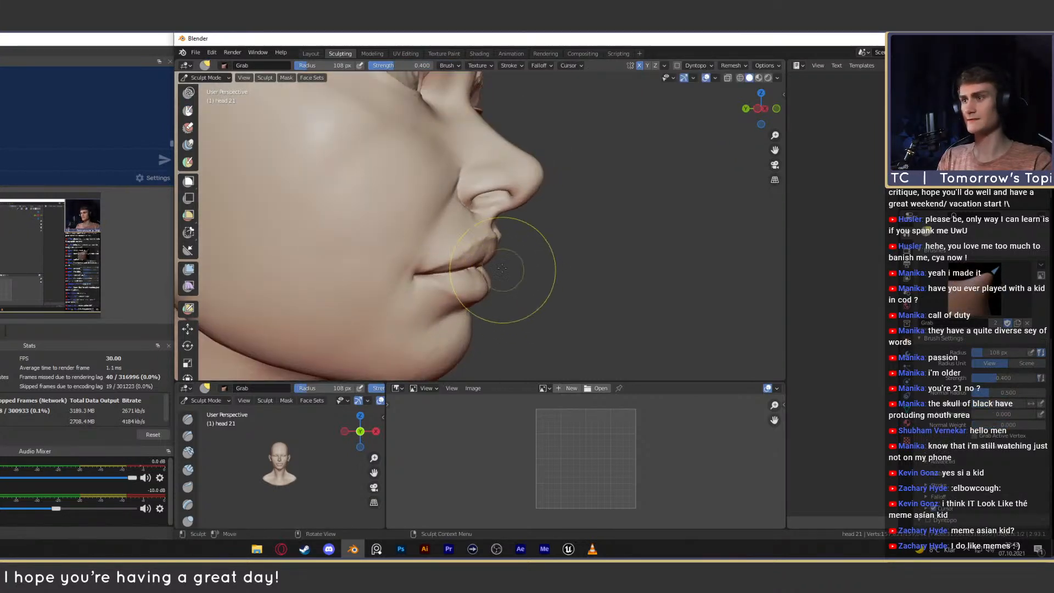
Refine the lips' forward projection in side view with the Grab brush at 118 and 103 px.
{"action": "key", "text": "f"}
{"action": "left_click", "coordinate": [594, 263]}
{"action": "left_click_drag", "start_coordinate": [476, 270], "coordinate": [473, 261]}
{"action": "mouse_move", "coordinate": [517, 222]}
{"action": "middle_mouse_down", "text": "ctrl"}
{"action": "mouse_move", "coordinate": [510, 270]}
{"action": "mouse_move", "coordinate": [522, 270]}
{"action": "middle_mouse_up", "text": "ctrl"}
{"action": "key", "text": "f"}
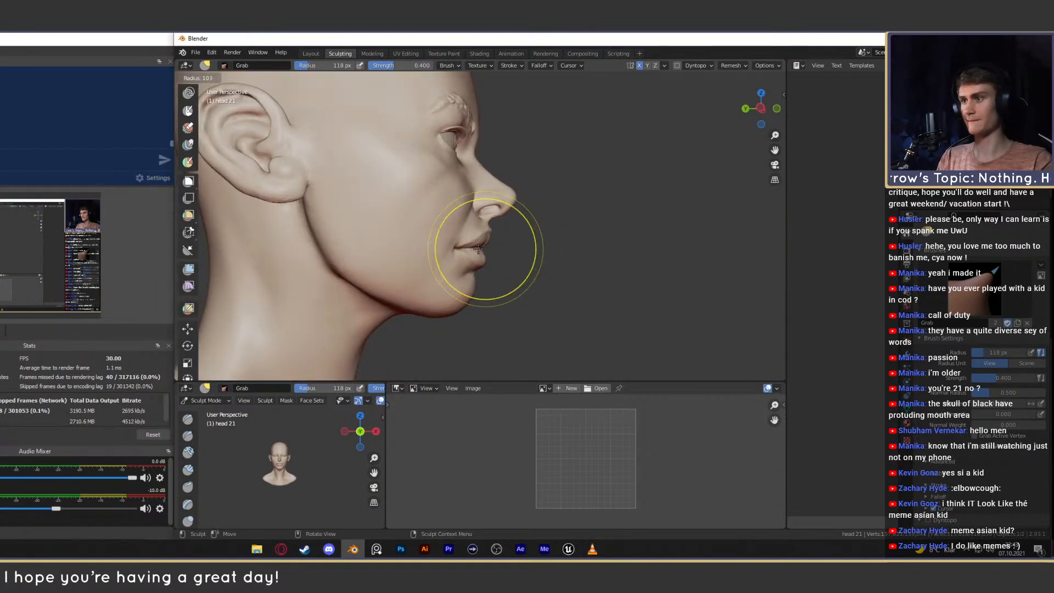
{"action": "left_click", "coordinate": [537, 254]}
{"action": "left_click_drag", "start_coordinate": [478, 260], "coordinate": [493, 252]}
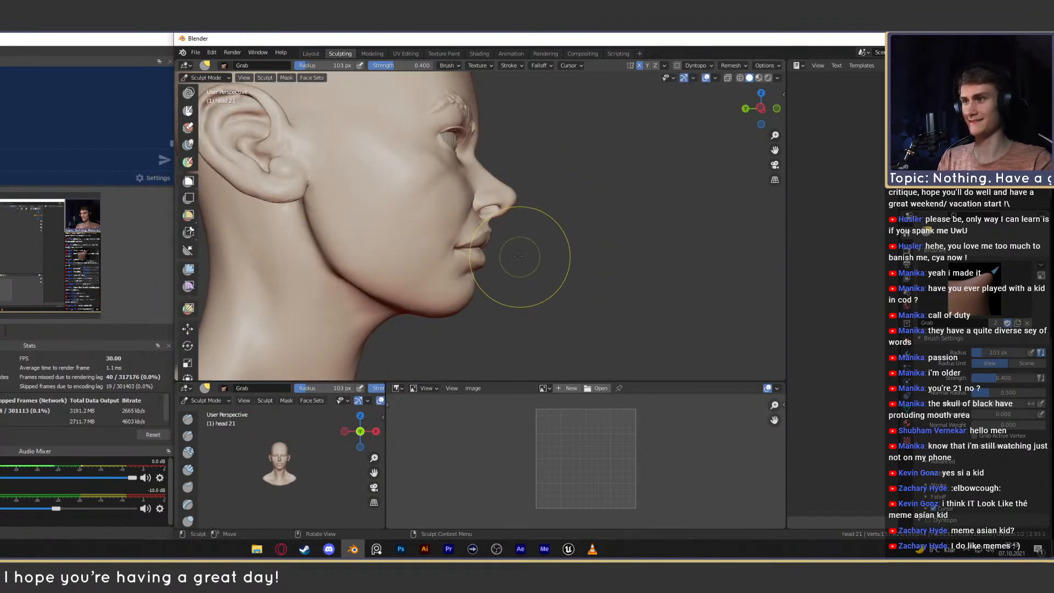
Shape the side of the lips from a low angle with the Grab brush enlarged to about 229 px.
{"action": "mouse_move", "coordinate": [512, 254]}
{"action": "middle_mouse_down"}
{"action": "mouse_move", "coordinate": [477, 235]}
{"action": "mouse_move", "coordinate": [442, 249]}
{"action": "mouse_move", "coordinate": [508, 237]}
{"action": "mouse_move", "coordinate": [409, 138]}
{"action": "mouse_move", "coordinate": [489, 249]}
{"action": "mouse_move", "coordinate": [439, 258]}
{"action": "mouse_move", "coordinate": [433, 236]}
{"action": "mouse_move", "coordinate": [484, 229]}
{"action": "mouse_move", "coordinate": [517, 204]}
{"action": "mouse_move", "coordinate": [510, 195]}
{"action": "mouse_move", "coordinate": [531, 204]}
{"action": "mouse_move", "coordinate": [479, 274]}
{"action": "mouse_move", "coordinate": [499, 228]}
{"action": "mouse_move", "coordinate": [479, 254]}
{"action": "mouse_move", "coordinate": [490, 230]}
{"action": "mouse_move", "coordinate": [500, 276]}
{"action": "middle_mouse_up"}
{"action": "key", "text": "f"}
{"action": "left_click", "coordinate": [453, 239]}
{"action": "key", "text": "f"}
{"action": "left_click", "coordinate": [514, 229]}
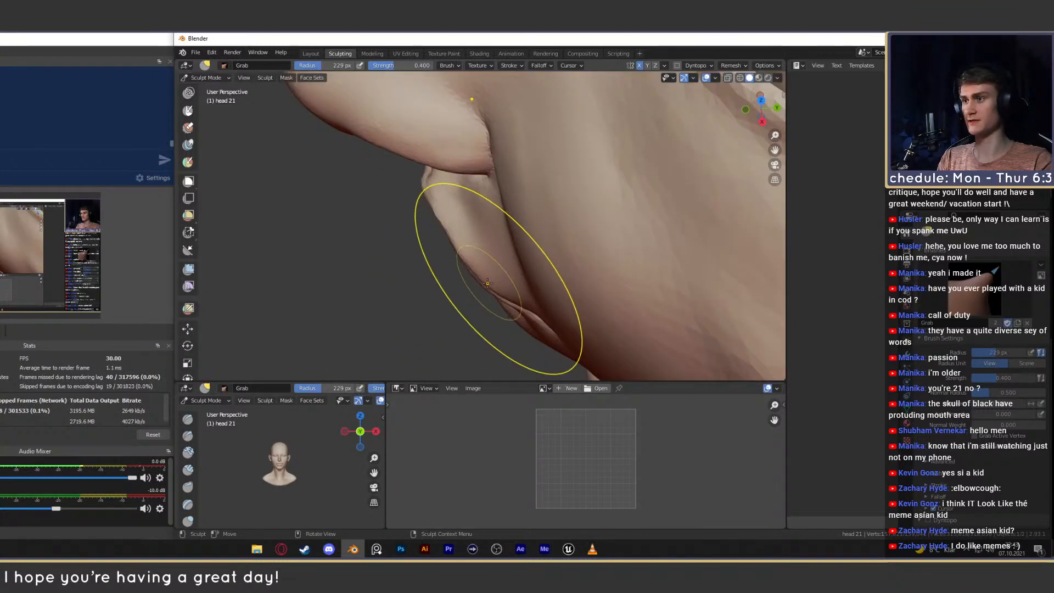
{"action": "key", "text": "f"}
{"action": "left_click", "coordinate": [493, 277]}
{"action": "left_click_drag", "start_coordinate": [496, 278], "coordinate": [493, 275]}
Lift the side of the lips near the mouth corner with the Grab brush at 206 px.
{"action": "mouse_move", "coordinate": [492, 275]}
{"action": "middle_mouse_down"}
{"action": "mouse_move", "coordinate": [502, 231]}
{"action": "mouse_move", "coordinate": [491, 251]}
{"action": "middle_mouse_up"}
{"action": "key", "text": "f"}
{"action": "left_click", "coordinate": [505, 247]}
{"action": "left_click_drag", "start_coordinate": [510, 255], "coordinate": [515, 237]}
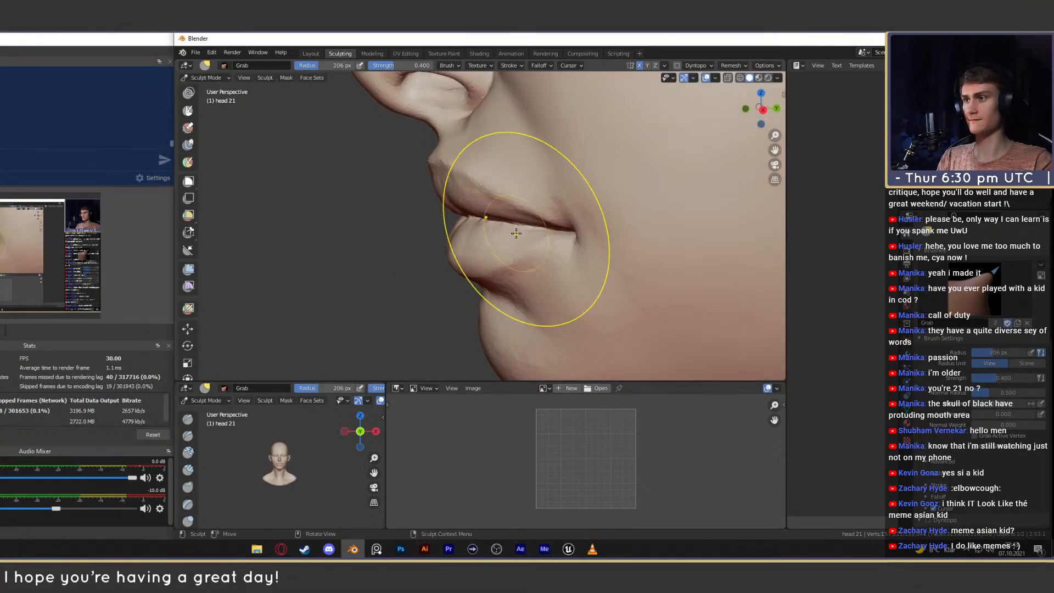
Adjust the curvature of the lips and mouth area from below with the Grab brush at 110 and 69 px.
{"action": "scroll", "coordinate": [518, 232], "scroll_direction": "down", "scroll_amount": 3}
{"action": "middle_click_drag", "start_coordinate": [520, 231], "coordinate": [607, 214]}
{"action": "left_click_drag", "start_coordinate": [607, 214], "coordinate": [604, 258], "text": "ctrl+alt"}
{"action": "left_click_drag", "start_coordinate": [472, 236], "coordinate": [471, 147], "text": "alt"}
{"action": "mouse_move", "coordinate": [506, 199]}
{"action": "left_mouse_down", "text": "ctrl+alt"}
{"action": "mouse_move", "coordinate": [516, 165]}
{"action": "mouse_move", "coordinate": [518, 197]}
{"action": "left_mouse_up", "text": "ctrl+alt"}
{"action": "key", "text": "f"}
{"action": "left_click", "coordinate": [574, 222]}
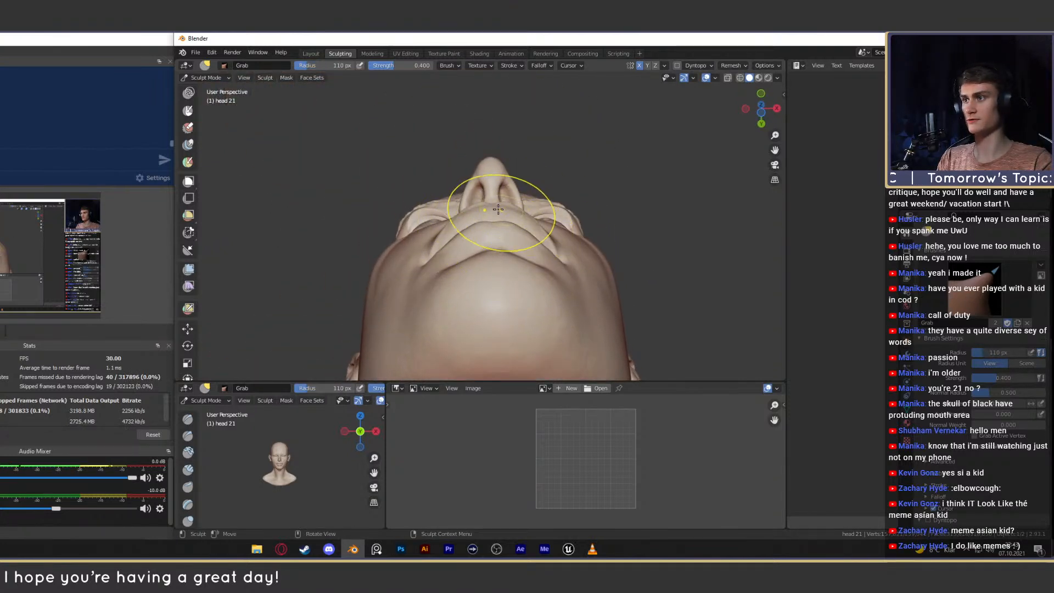
{"action": "left_click_drag", "start_coordinate": [559, 232], "coordinate": [531, 220], "text": "alt"}
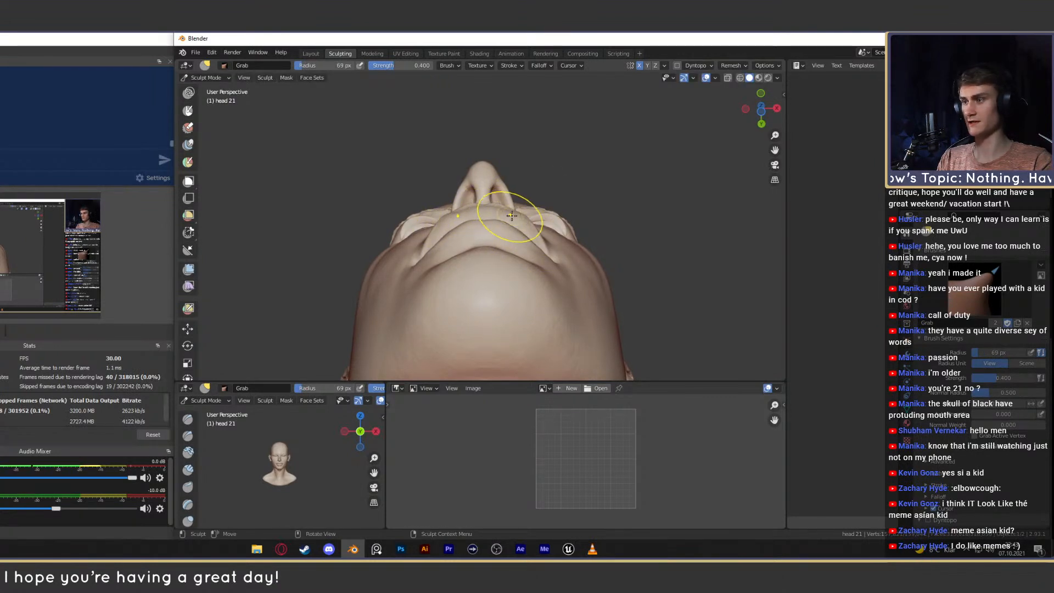
{"action": "middle_click_drag", "start_coordinate": [535, 235], "coordinate": [529, 224]}
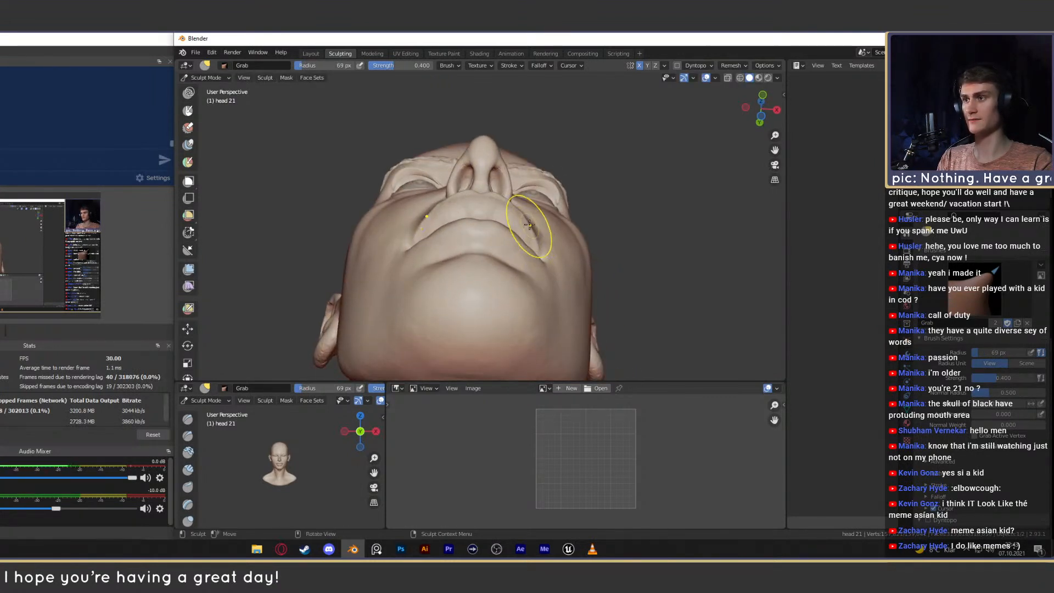
{"action": "middle_click_drag", "start_coordinate": [475, 195], "coordinate": [488, 234]}
{"action": "mouse_move", "coordinate": [498, 248]}
{"action": "middle_mouse_down"}
{"action": "mouse_move", "coordinate": [536, 237]}
{"action": "mouse_move", "coordinate": [487, 266]}
{"action": "mouse_move", "coordinate": [493, 227]}
{"action": "mouse_move", "coordinate": [544, 239]}
{"action": "mouse_move", "coordinate": [512, 247]}
{"action": "middle_mouse_up"}
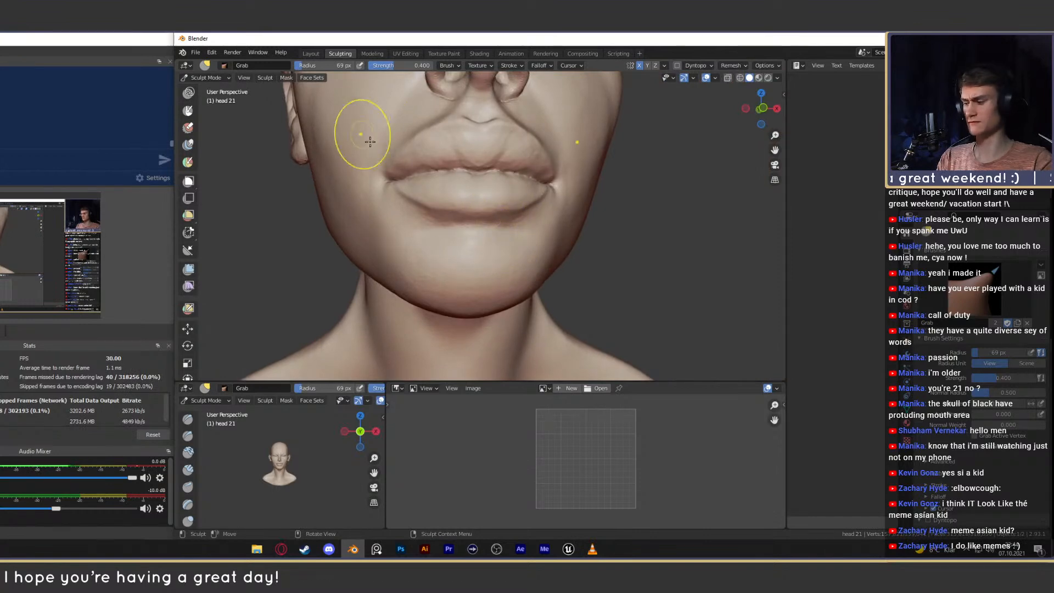
Try to rework the area beneath the lower lip with Clay Strips at 43 px and the Mask brush.
{"action": "key", "text": "c"}
{"action": "mouse_move", "coordinate": [499, 262]}
{"action": "left_mouse_down", "text": "alt"}
{"action": "mouse_move", "coordinate": [541, 236]}
{"action": "mouse_move", "coordinate": [479, 214]}
{"action": "mouse_move", "coordinate": [486, 242]}
{"action": "mouse_move", "coordinate": [497, 240]}
{"action": "mouse_move", "coordinate": [473, 235]}
{"action": "left_mouse_up", "text": "alt"}
{"action": "key", "text": "f"}
{"action": "left_click", "coordinate": [469, 236]}
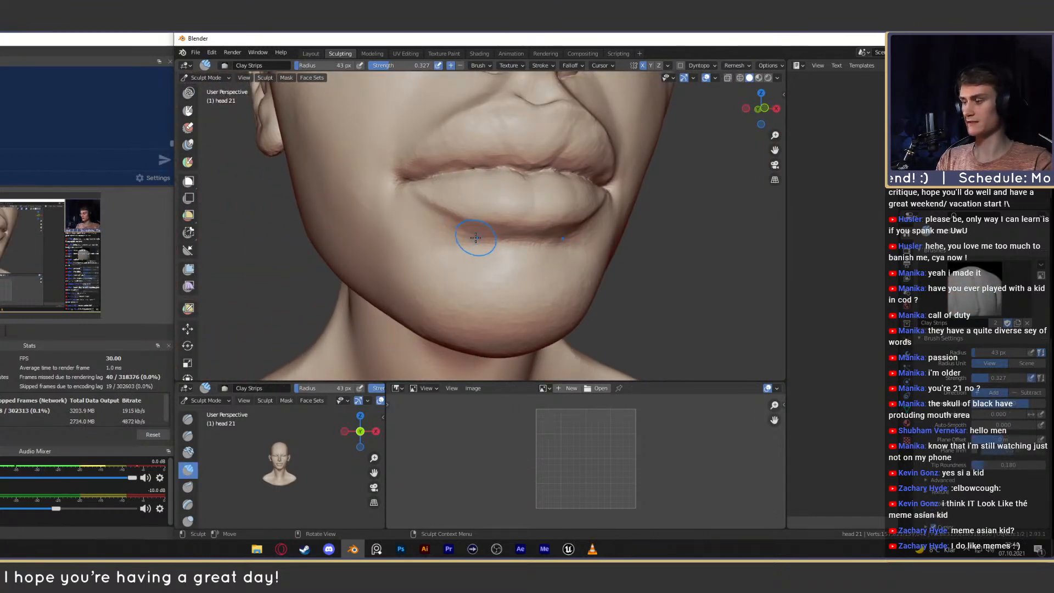
{"action": "key", "text": "m"}
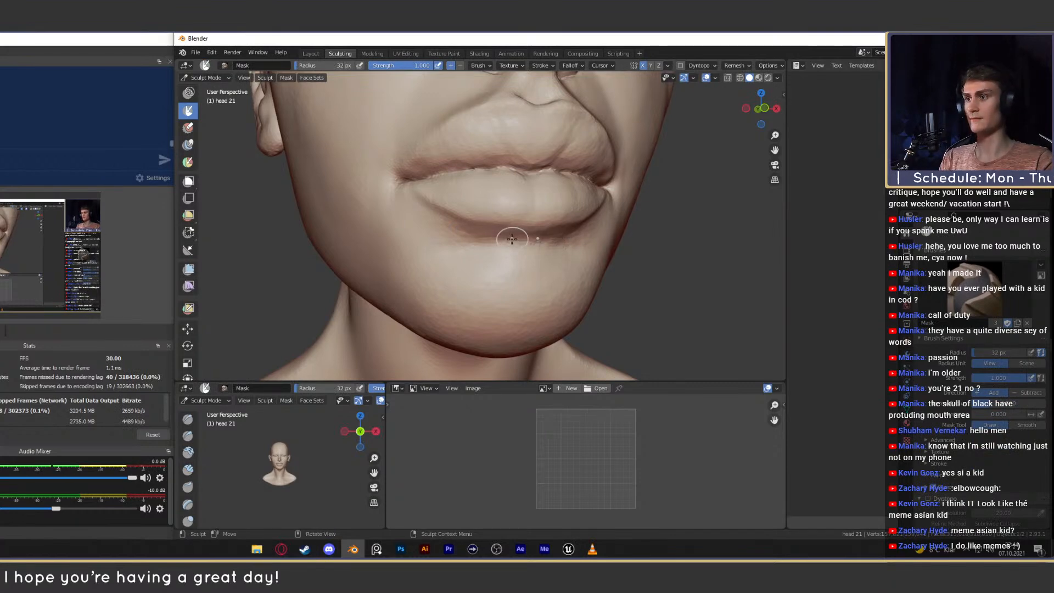
{"action": "mouse_move", "coordinate": [537, 241]}
{"action": "left_mouse_down", "text": "alt"}
{"action": "mouse_move", "coordinate": [597, 238]}
{"action": "mouse_move", "coordinate": [555, 216]}
{"action": "mouse_move", "coordinate": [566, 205]}
{"action": "mouse_move", "coordinate": [545, 226]}
{"action": "mouse_move", "coordinate": [575, 214]}
{"action": "mouse_move", "coordinate": [574, 227]}
{"action": "mouse_move", "coordinate": [529, 240]}
{"action": "mouse_move", "coordinate": [487, 240]}
{"action": "mouse_move", "coordinate": [439, 212]}
{"action": "mouse_move", "coordinate": [467, 239]}
{"action": "mouse_move", "coordinate": [526, 247]}
{"action": "mouse_move", "coordinate": [521, 231]}
{"action": "mouse_move", "coordinate": [542, 225]}
{"action": "mouse_move", "coordinate": [518, 252]}
{"action": "mouse_move", "coordinate": [499, 242]}
{"action": "mouse_move", "coordinate": [508, 269]}
{"action": "mouse_move", "coordinate": [497, 272]}
{"action": "left_mouse_up", "text": "alt"}
{"action": "key", "text": "f"}
{"action": "left_click", "coordinate": [604, 238]}
{"action": "key", "text": "ctrl+z"}
{"action": "key", "text": "ctrl+z"}
Reshape the jawline behind the chin in side view with the Grab brush at 231 px.
{"action": "key", "text": "c"}
{"action": "key", "text": "g"}
{"action": "key", "text": "f"}
{"action": "left_click", "coordinate": [560, 252]}
{"action": "key", "text": "f"}
{"action": "left_click", "coordinate": [538, 263]}
{"action": "key", "text": "f"}
{"action": "left_click", "coordinate": [538, 267]}
{"action": "left_click_drag", "start_coordinate": [457, 270], "coordinate": [494, 263], "text": "alt+shift"}
{"action": "left_click_drag", "start_coordinate": [430, 251], "coordinate": [430, 238]}
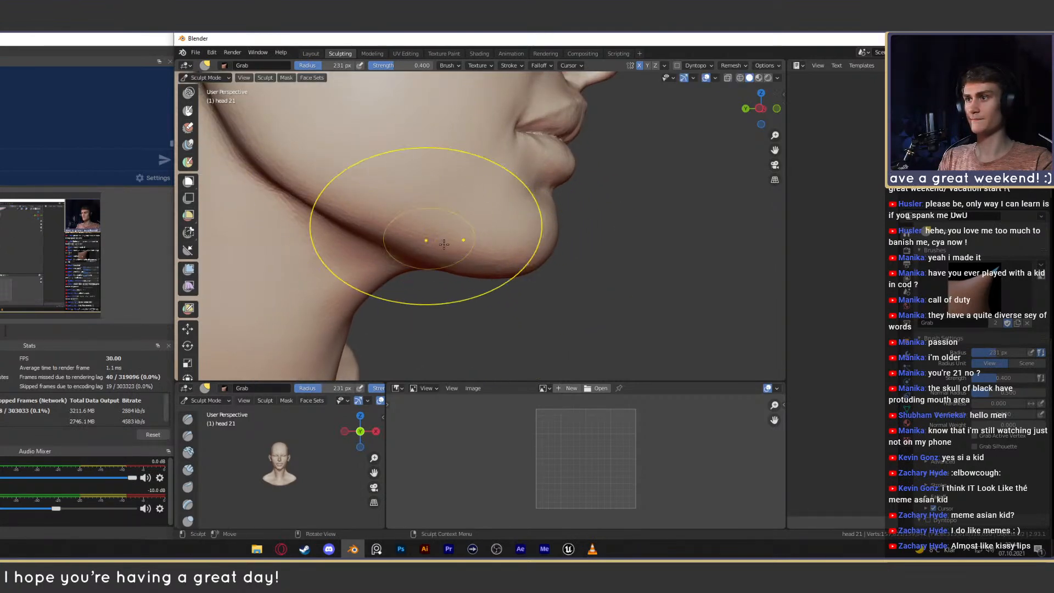
Adjust the jaw's contour beside the chin from the front with the Grab brush at 199 px.
{"action": "left_click_drag", "start_coordinate": [497, 275], "coordinate": [467, 247]}
{"action": "key", "text": "c"}
{"action": "key", "text": "m"}
{"action": "left_click_drag", "start_coordinate": [581, 254], "coordinate": [565, 250], "text": "alt"}
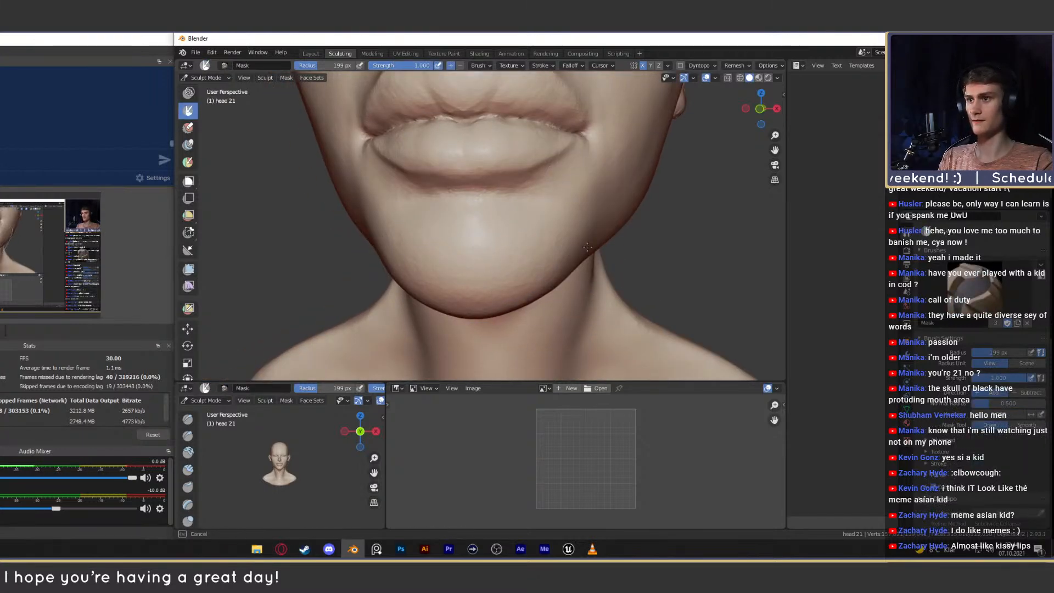
{"action": "key", "text": "g"}
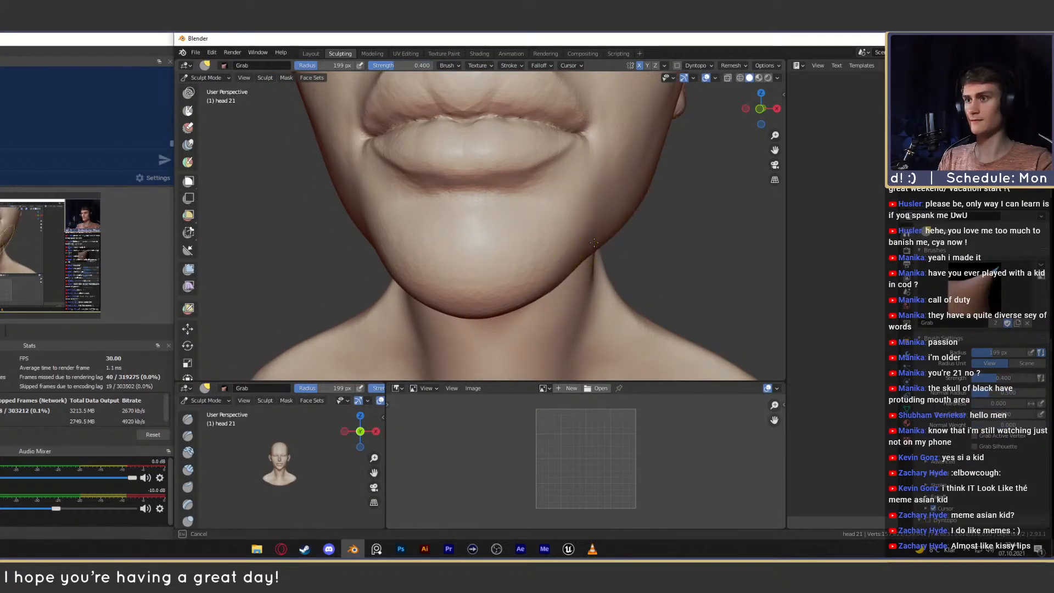
Sculpt the hollow below the middle of the lower lip with Clay Strips at 59 px.
{"action": "key", "text": "c"}
{"action": "scroll", "coordinate": [483, 236], "scroll_direction": "up", "scroll_amount": 4}
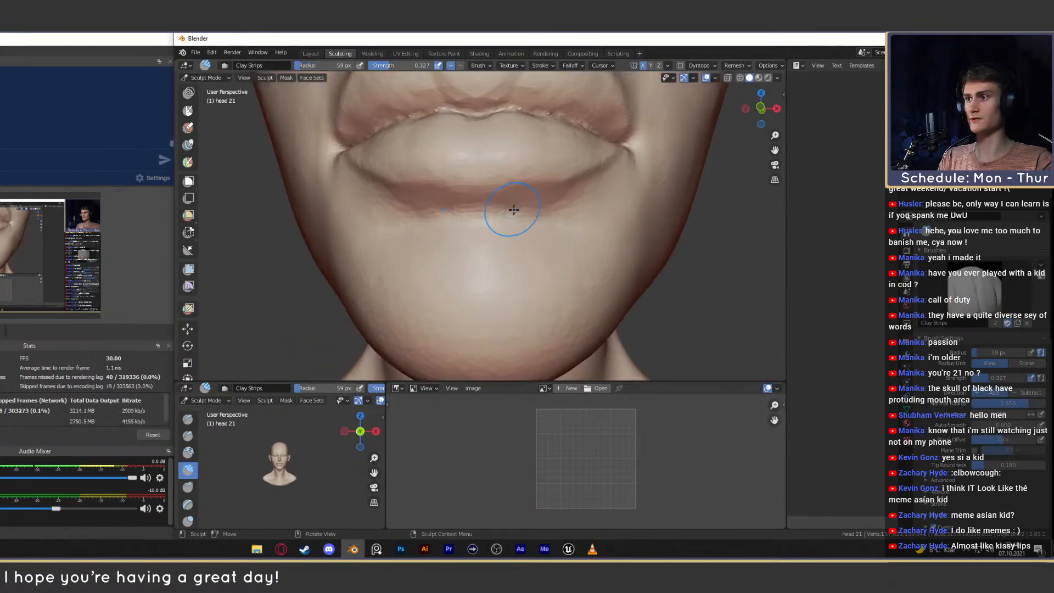
{"action": "mouse_move", "coordinate": [503, 212]}
{"action": "left_mouse_down"}
{"action": "mouse_move", "coordinate": [482, 221]}
{"action": "mouse_move", "coordinate": [471, 210]}
{"action": "mouse_move", "coordinate": [535, 212]}
{"action": "left_mouse_up"}
{"action": "middle_click_drag", "start_coordinate": [535, 212], "coordinate": [494, 225]}
Add Clay Strips strokes at 52 px from beneath the lower lip up toward the mouth corner.
{"action": "key", "text": "f"}
{"action": "left_click", "coordinate": [500, 225]}
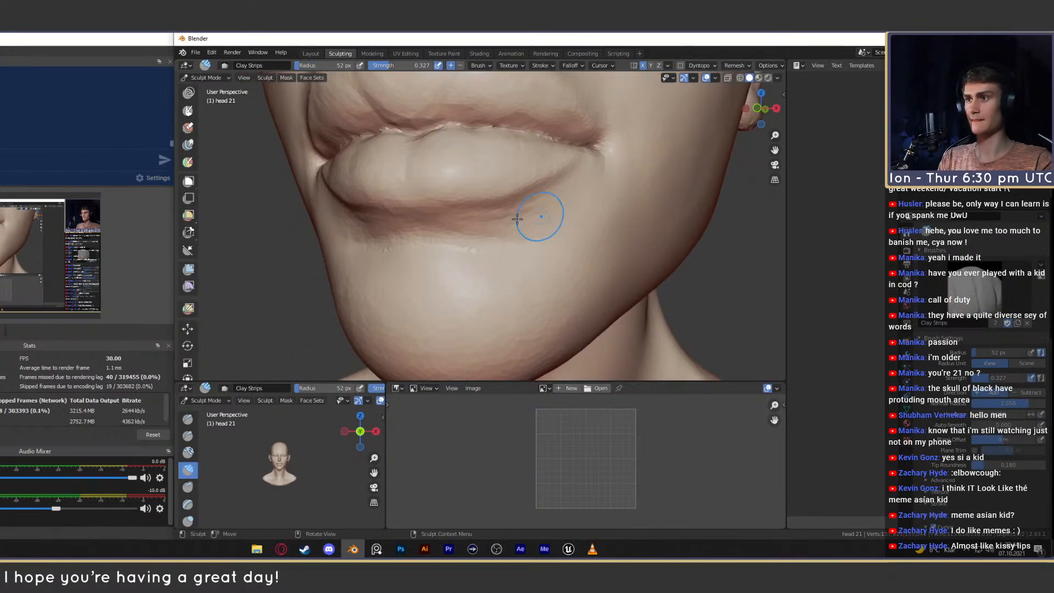
{"action": "left_click_drag", "start_coordinate": [539, 218], "coordinate": [550, 199]}
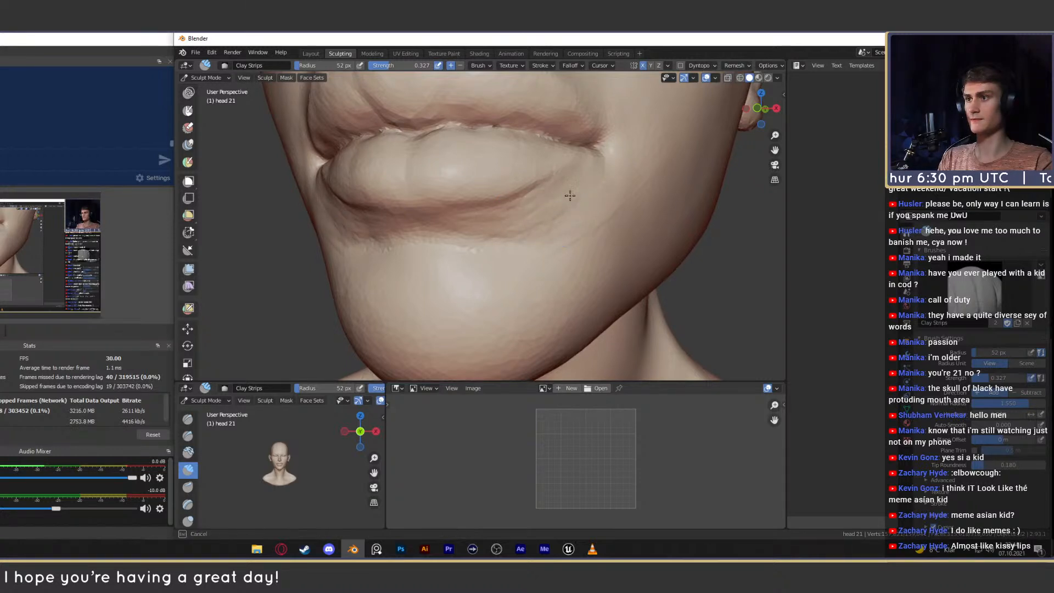
{"action": "left_click_drag", "start_coordinate": [477, 229], "coordinate": [512, 238]}
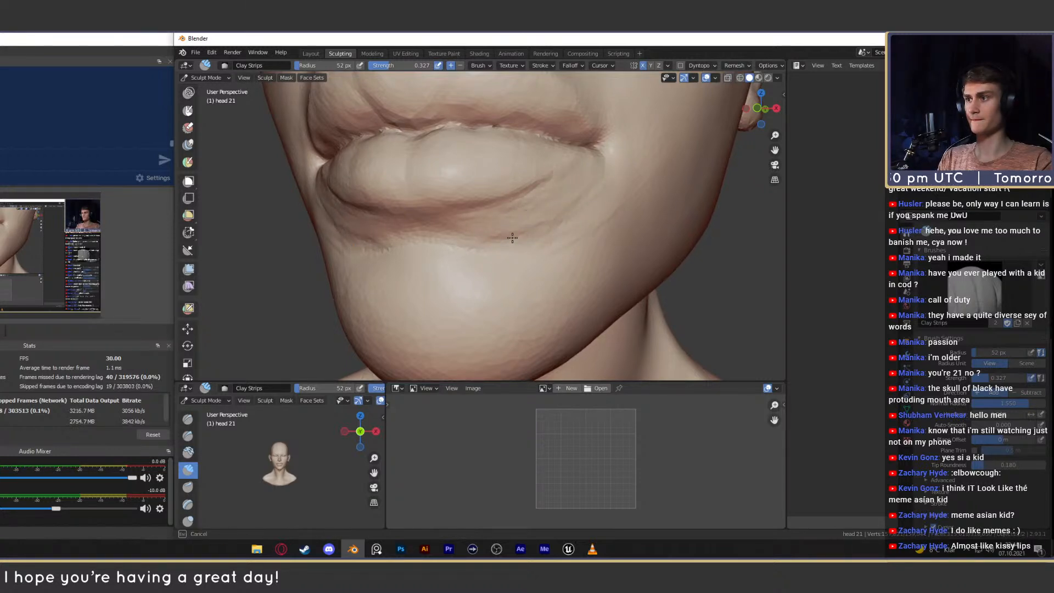
Refine and blend the transition between lower lip and chin with Clay Strips at 34, 50 and 68 px.
{"action": "key", "text": "f"}
{"action": "left_click", "coordinate": [514, 234]}
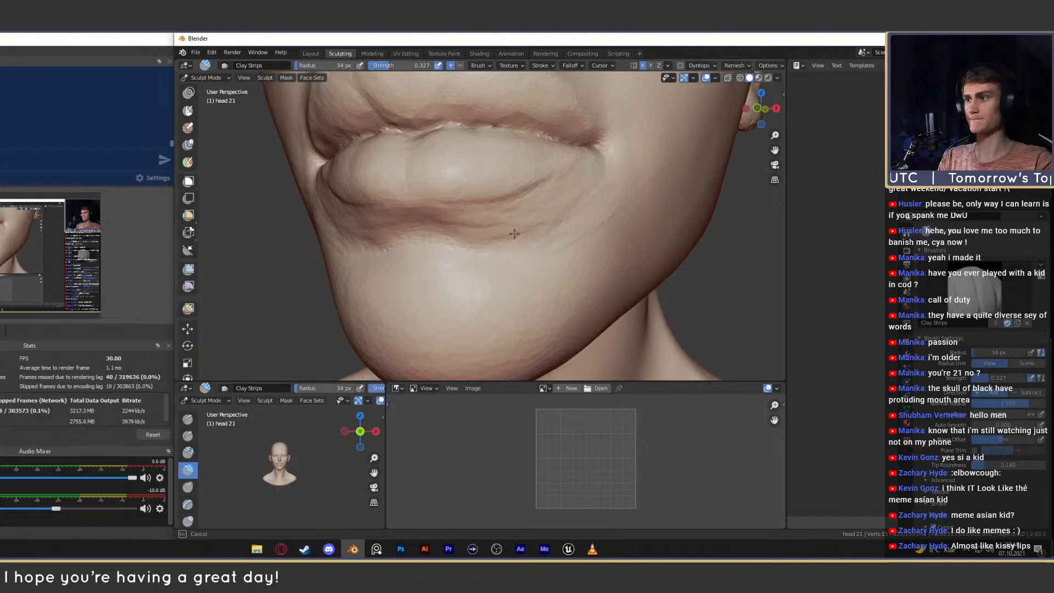
{"action": "mouse_move", "coordinate": [459, 239]}
{"action": "middle_mouse_down"}
{"action": "mouse_move", "coordinate": [622, 221]}
{"action": "mouse_move", "coordinate": [529, 232]}
{"action": "middle_mouse_up"}
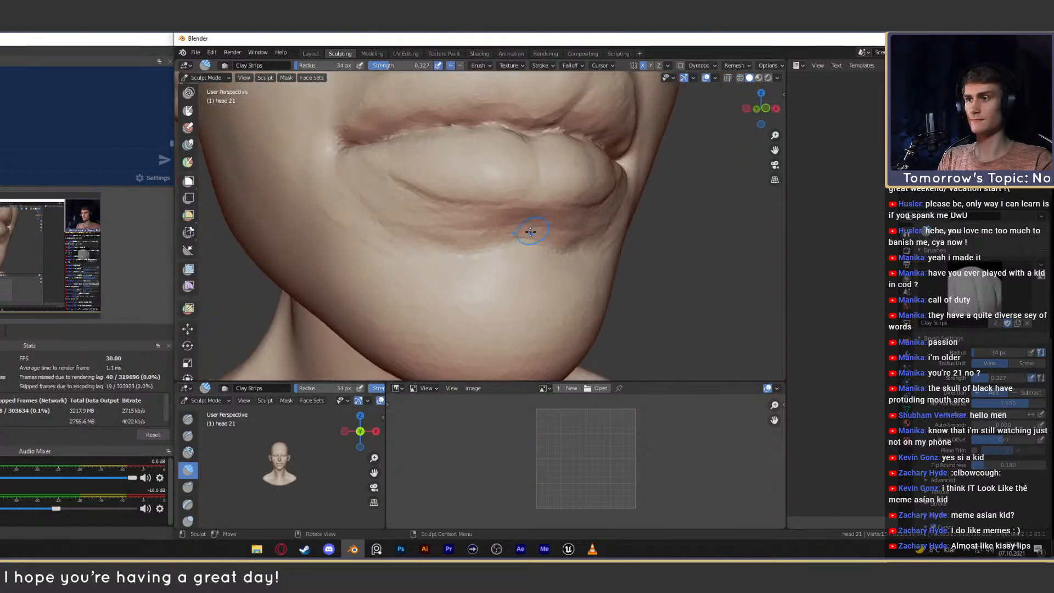
{"action": "key", "text": "f"}
{"action": "left_click", "coordinate": [460, 225]}
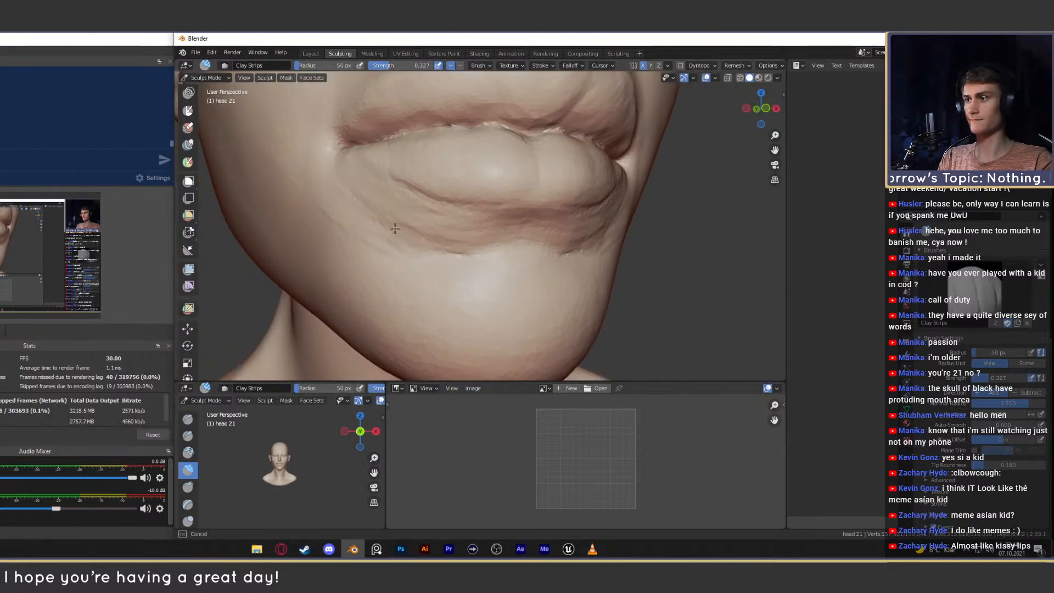
{"action": "key", "text": "f"}
{"action": "left_click", "coordinate": [421, 229]}
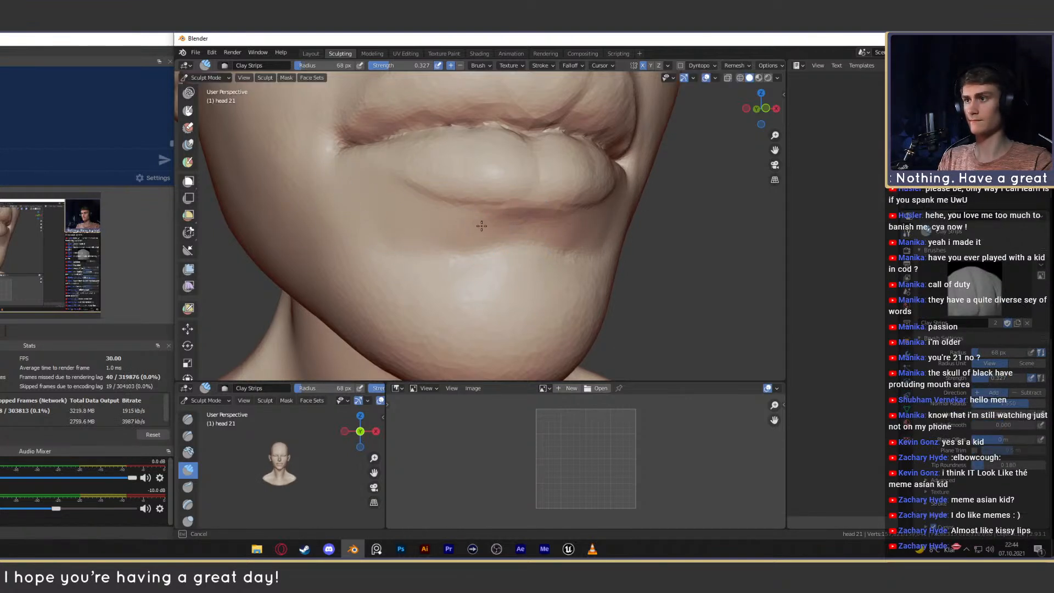
Carve a crease along the underside of the lower lip with the Crease brush at 54 and 42 px.
{"action": "key", "text": "shift+c"}
{"action": "left_click_drag", "start_coordinate": [502, 203], "coordinate": [575, 205]}
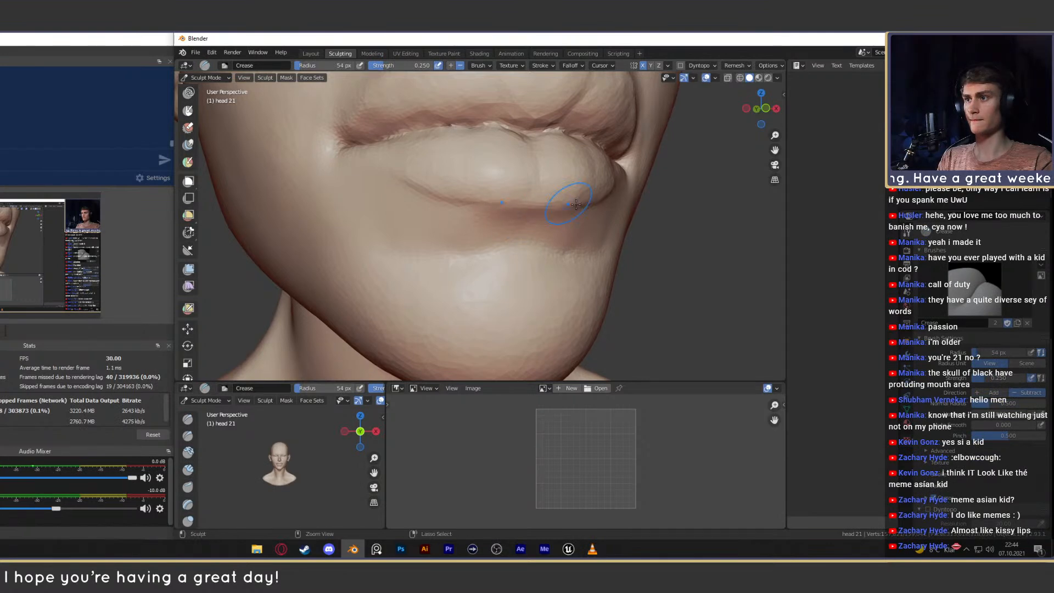
{"action": "left_click_drag", "start_coordinate": [511, 213], "coordinate": [565, 208], "text": "ctrl"}
{"action": "middle_click_drag", "start_coordinate": [580, 152], "coordinate": [511, 242], "text": "ctrl"}
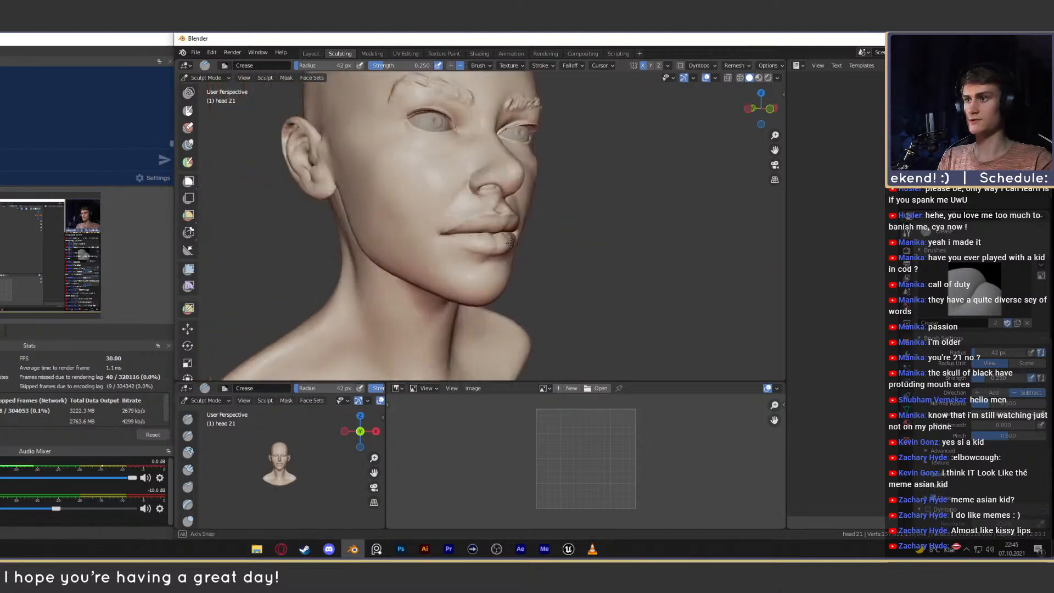
{"action": "left_click_drag", "start_coordinate": [511, 243], "coordinate": [461, 239], "text": "alt"}
Adjust the shape of the cheek beside the nose with the Grab brush at 65 px.
{"action": "key", "text": "c"}
{"action": "mouse_move", "coordinate": [521, 223]}
{"action": "left_mouse_down", "text": "alt"}
{"action": "mouse_move", "coordinate": [534, 219]}
{"action": "mouse_move", "coordinate": [512, 249]}
{"action": "mouse_move", "coordinate": [551, 225]}
{"action": "mouse_move", "coordinate": [525, 232]}
{"action": "mouse_move", "coordinate": [537, 204]}
{"action": "left_mouse_up", "text": "alt"}
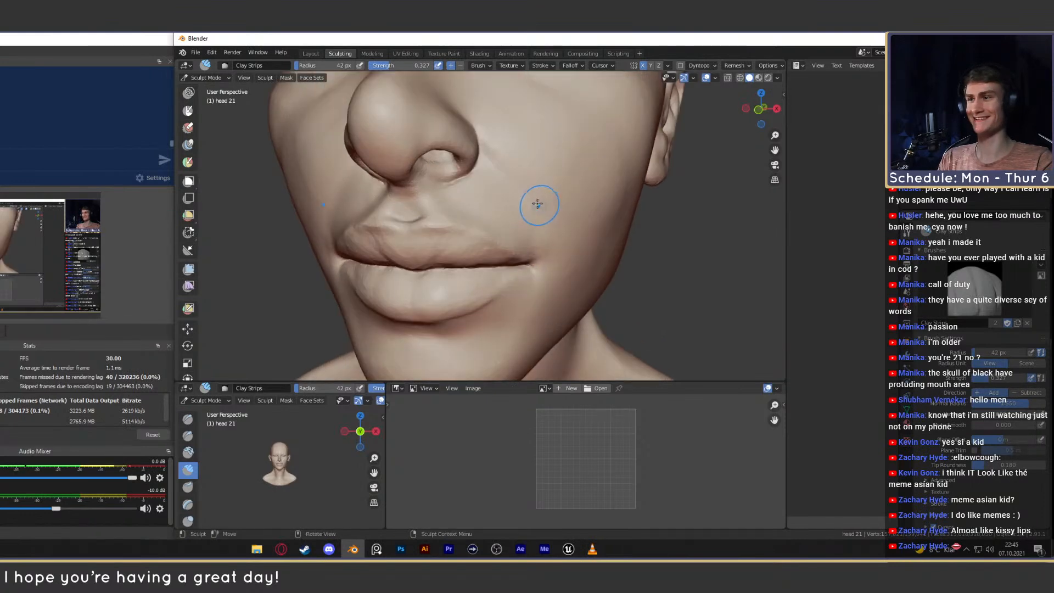
{"action": "key", "text": "g"}
{"action": "key", "text": "f"}
{"action": "left_click", "coordinate": [530, 202]}
{"action": "mouse_move", "coordinate": [529, 202]}
{"action": "middle_mouse_down", "text": "ctrl"}
{"action": "mouse_move", "coordinate": [517, 235]}
{"action": "mouse_move", "coordinate": [551, 216]}
{"action": "mouse_move", "coordinate": [546, 230]}
{"action": "mouse_move", "coordinate": [592, 233]}
{"action": "middle_mouse_up", "text": "ctrl"}
{"action": "middle_click_drag", "start_coordinate": [505, 258], "coordinate": [496, 235], "text": "ctrl"}
{"action": "key", "text": "f"}
{"action": "left_click", "coordinate": [449, 236]}
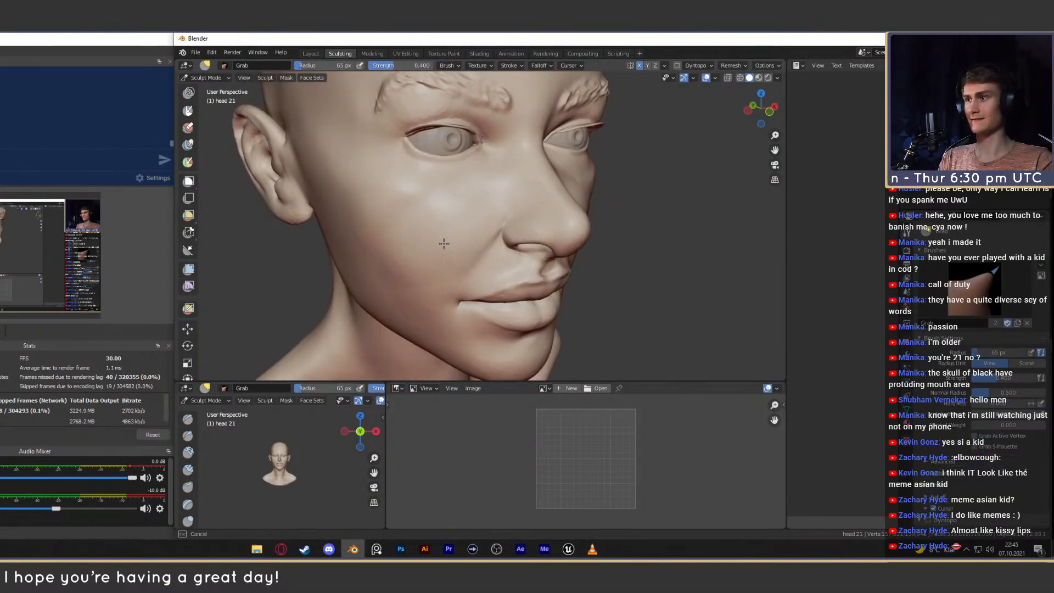
{"action": "left_click_drag", "start_coordinate": [443, 244], "coordinate": [439, 247]}
{"action": "left_click_drag", "start_coordinate": [494, 236], "coordinate": [423, 233], "text": "alt"}
{"action": "mouse_move", "coordinate": [521, 187]}
{"action": "left_mouse_down", "text": "ctrl+alt"}
{"action": "mouse_move", "coordinate": [532, 221]}
{"action": "mouse_move", "coordinate": [562, 212]}
{"action": "left_mouse_up", "text": "ctrl+alt"}
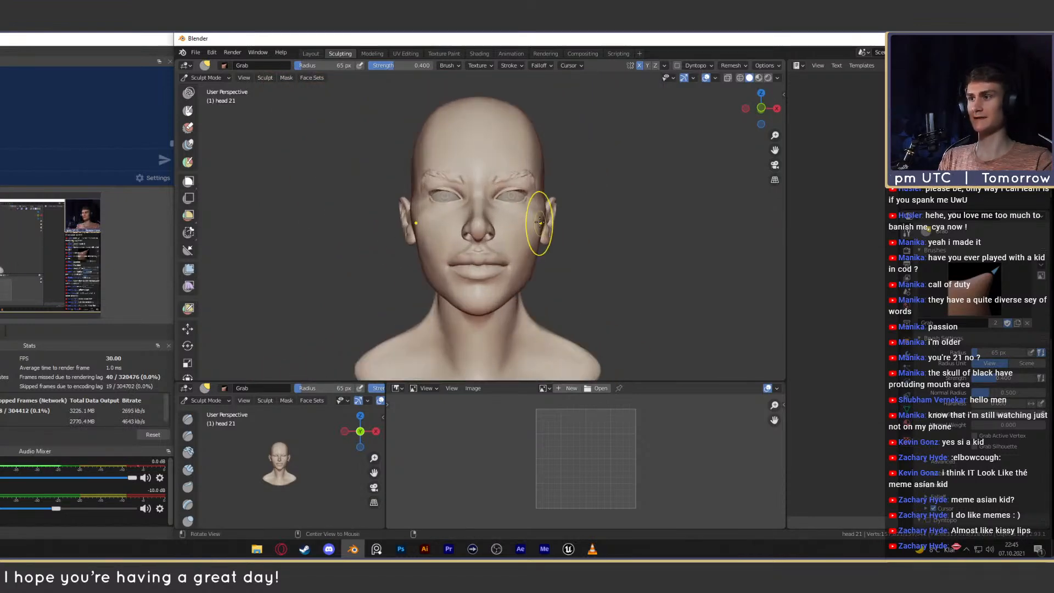
Reshape the top of the skull from the side profile with the Grab brush at 310 px.
{"action": "mouse_move", "coordinate": [541, 224]}
{"action": "middle_mouse_down"}
{"action": "mouse_move", "coordinate": [494, 234]}
{"action": "mouse_move", "coordinate": [536, 223]}
{"action": "mouse_move", "coordinate": [494, 192]}
{"action": "mouse_move", "coordinate": [470, 209]}
{"action": "middle_mouse_up"}
{"action": "key", "text": "f"}
{"action": "left_click", "coordinate": [493, 164]}
{"action": "key", "text": "f"}
{"action": "mouse_move", "coordinate": [493, 164]}
{"action": "middle_mouse_down", "text": "shift"}
{"action": "mouse_move", "coordinate": [480, 186]}
{"action": "mouse_move", "coordinate": [508, 165]}
{"action": "middle_mouse_up", "text": "shift"}
{"action": "left_click", "coordinate": [501, 167]}
{"action": "left_click_drag", "start_coordinate": [499, 145], "coordinate": [497, 153]}
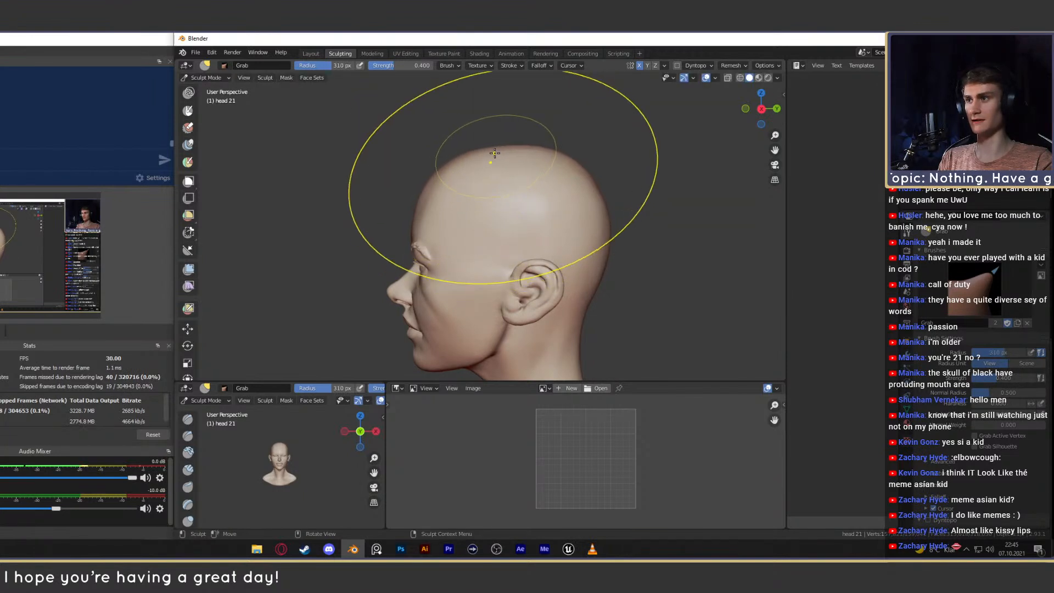
Pull the back of the skull slightly inward in profile with the Grab brush at 379 px.
{"action": "key", "text": "f"}
{"action": "left_click", "coordinate": [603, 200]}
{"action": "left_click_drag", "start_coordinate": [603, 200], "coordinate": [593, 217]}
{"action": "middle_click_drag", "start_coordinate": [589, 220], "coordinate": [585, 207], "text": "shift"}
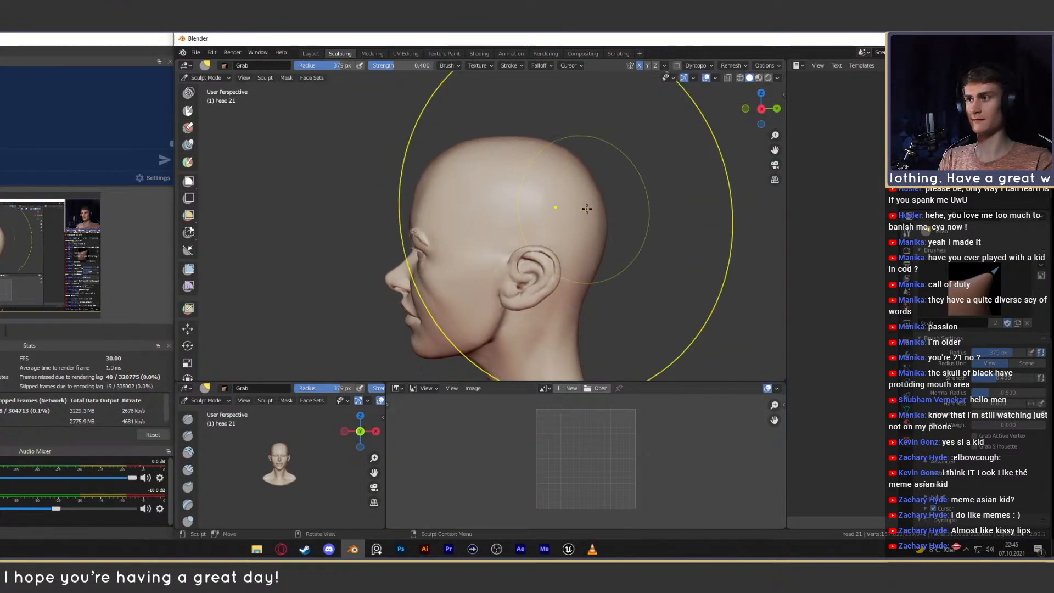
Raise the front of the crown above the forehead in profile with the Grab brush at 223 px.
{"action": "key", "text": "f"}
{"action": "left_click", "coordinate": [562, 178]}
{"action": "key", "text": "f"}
{"action": "left_click", "coordinate": [449, 167]}
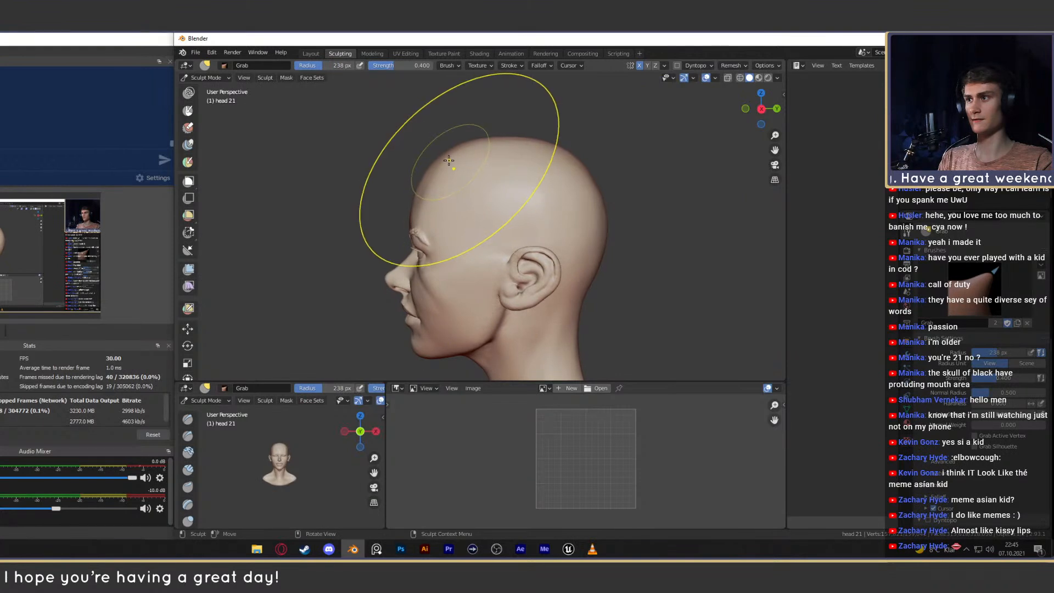
{"action": "key", "text": "f"}
{"action": "left_click", "coordinate": [454, 176]}
{"action": "key", "text": "f"}
{"action": "left_click", "coordinate": [466, 160]}
{"action": "left_click_drag", "start_coordinate": [466, 160], "coordinate": [468, 150]}
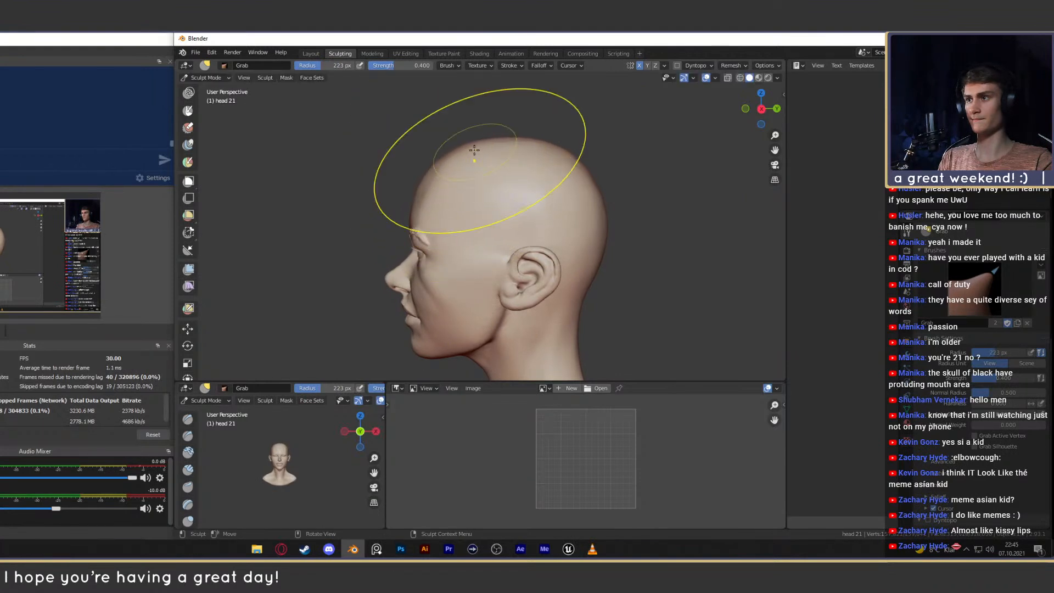
Set the Grab brush radius to 125 px with the face viewed from the front.
{"action": "mouse_move", "coordinate": [482, 177]}
{"action": "middle_mouse_down"}
{"action": "mouse_move", "coordinate": [543, 223]}
{"action": "mouse_move", "coordinate": [522, 216]}
{"action": "mouse_move", "coordinate": [516, 198]}
{"action": "middle_mouse_up"}
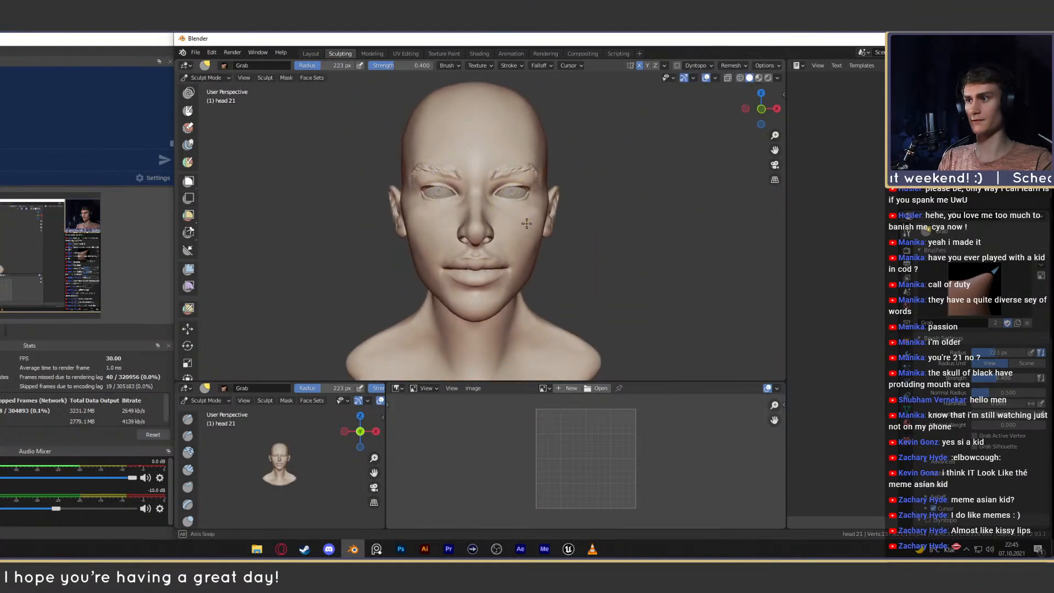
{"action": "scroll", "coordinate": [509, 245], "scroll_direction": "up", "scroll_amount": 2}
{"action": "middle_click_drag", "start_coordinate": [511, 244], "coordinate": [516, 228], "text": "shift"}
{"action": "key", "text": "f"}
{"action": "left_click", "coordinate": [467, 235]}
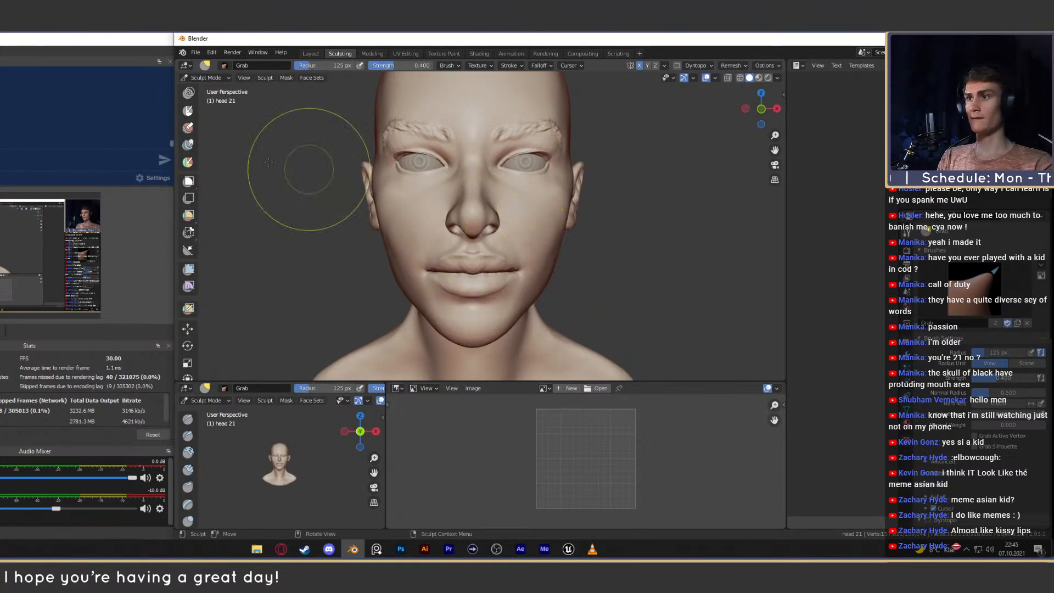
Switch to the Layout workspace and open the eye object in Edit Mode with face selection.
{"action": "left_click", "coordinate": [311, 53]}
{"action": "scroll", "coordinate": [483, 282], "scroll_direction": "up", "scroll_amount": 3}
{"action": "middle_click_drag", "start_coordinate": [483, 281], "coordinate": [518, 292]}
{"action": "scroll", "coordinate": [518, 292], "scroll_direction": "up", "scroll_amount": 2}
{"action": "left_click", "coordinate": [539, 210]}
{"action": "middle_click_drag", "start_coordinate": [539, 209], "coordinate": [515, 277]}
{"action": "scroll", "coordinate": [536, 261], "scroll_direction": "up", "scroll_amount": 3}
{"action": "key", "text": "Tab"}
{"action": "scroll", "coordinate": [510, 307], "scroll_direction": "up", "scroll_amount": 3}
{"action": "middle_click_drag", "start_coordinate": [461, 178], "coordinate": [508, 263], "text": "shift"}
{"action": "scroll", "coordinate": [565, 252], "scroll_direction": "down", "scroll_amount": 5}
{"action": "scroll", "coordinate": [566, 251], "scroll_direction": "up", "scroll_amount": 5}
{"action": "middle_click_drag", "start_coordinate": [436, 248], "coordinate": [487, 254], "text": "shift"}
{"action": "key", "text": "3"}
{"action": "scroll", "coordinate": [461, 258], "scroll_direction": "up", "scroll_amount": 3}
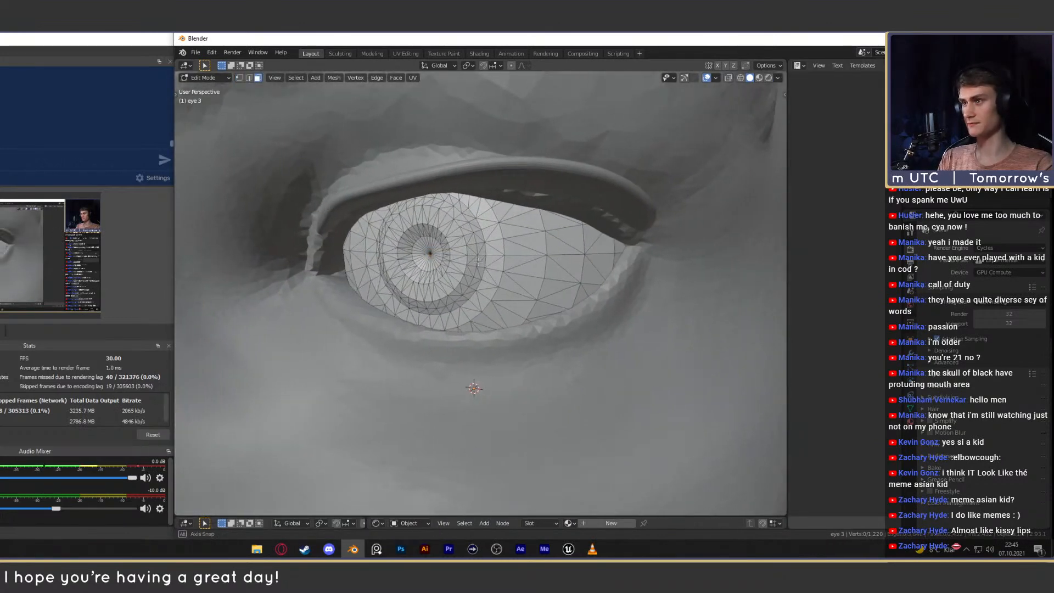
Try to circle-select the ring of iris faces on the eye between the eyelids.
{"action": "key", "text": "c"}
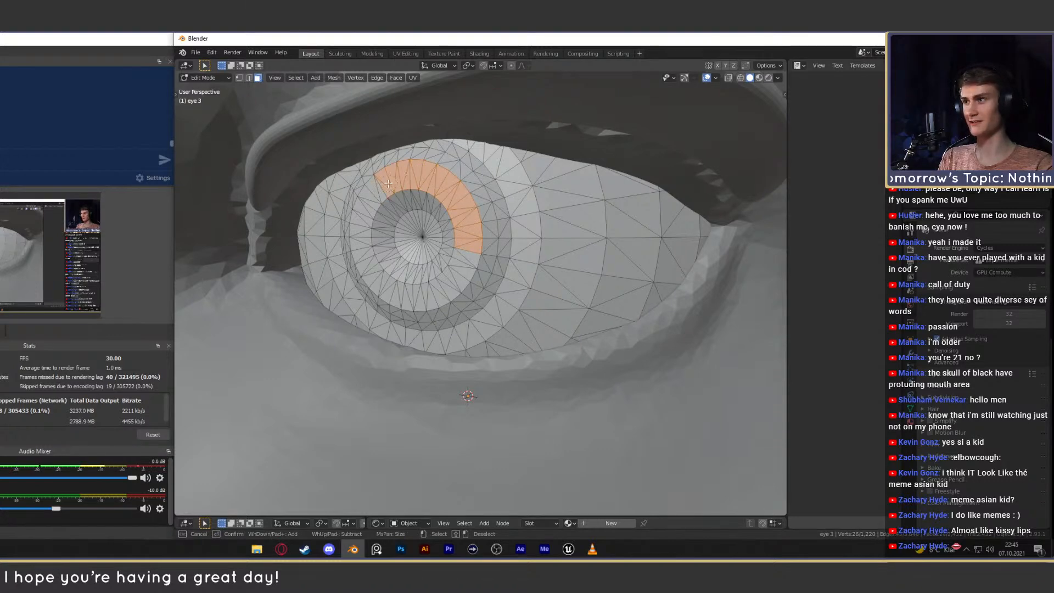
{"action": "left_click_drag", "start_coordinate": [388, 283], "coordinate": [409, 293]}
{"action": "key", "text": "Escape"}
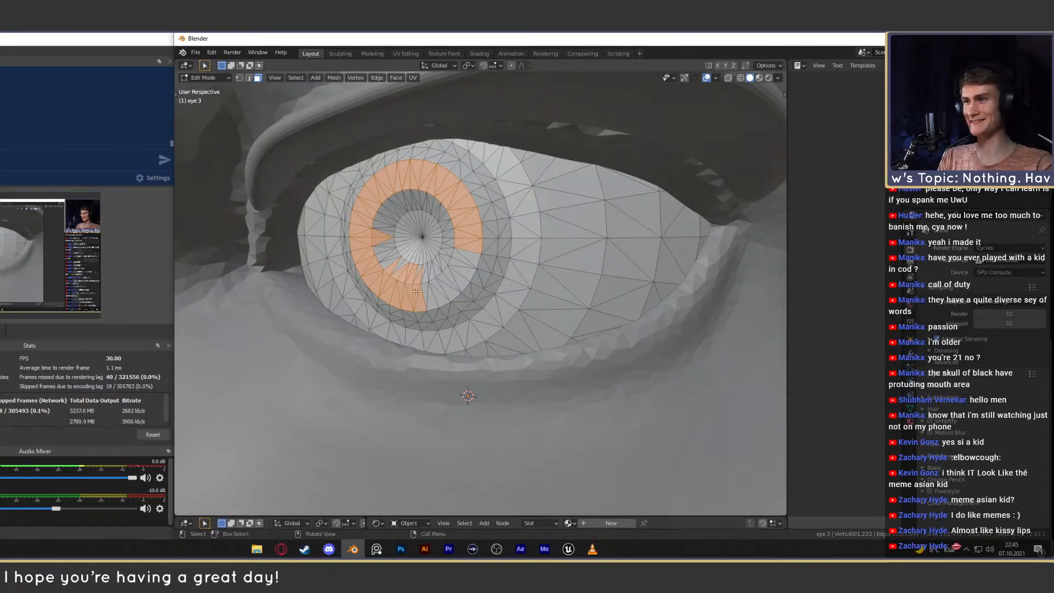
{"action": "middle_click_drag", "start_coordinate": [505, 241], "coordinate": [479, 261]}
{"action": "key", "text": "2"}
{"action": "left_click", "coordinate": [468, 269]}
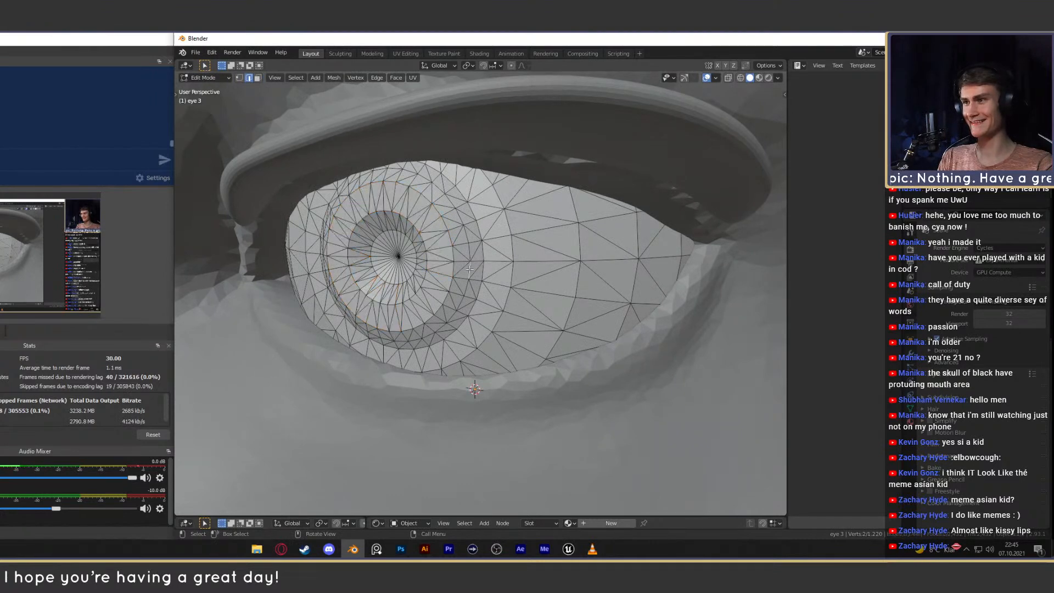
{"action": "middle_click_drag", "start_coordinate": [474, 251], "coordinate": [596, 215]}
{"action": "key", "text": "3"}
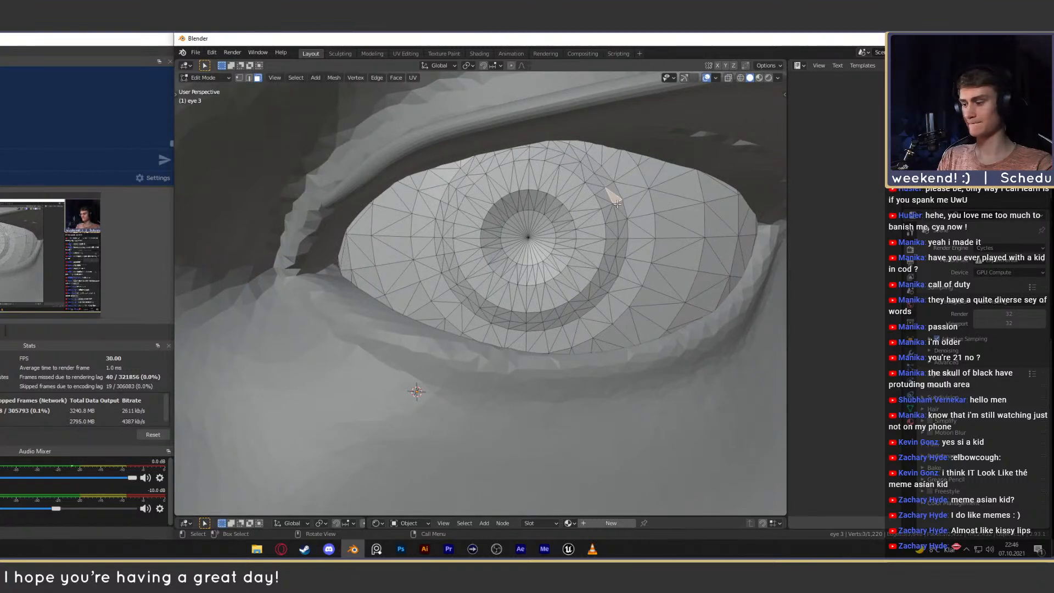
Try to circle-select the full iris and pupil faces while the eyelids still surround the eye.
{"action": "key", "text": "c"}
{"action": "mouse_move", "coordinate": [583, 209]}
{"action": "left_mouse_down"}
{"action": "mouse_move", "coordinate": [562, 185]}
{"action": "mouse_move", "coordinate": [503, 187]}
{"action": "left_mouse_up"}
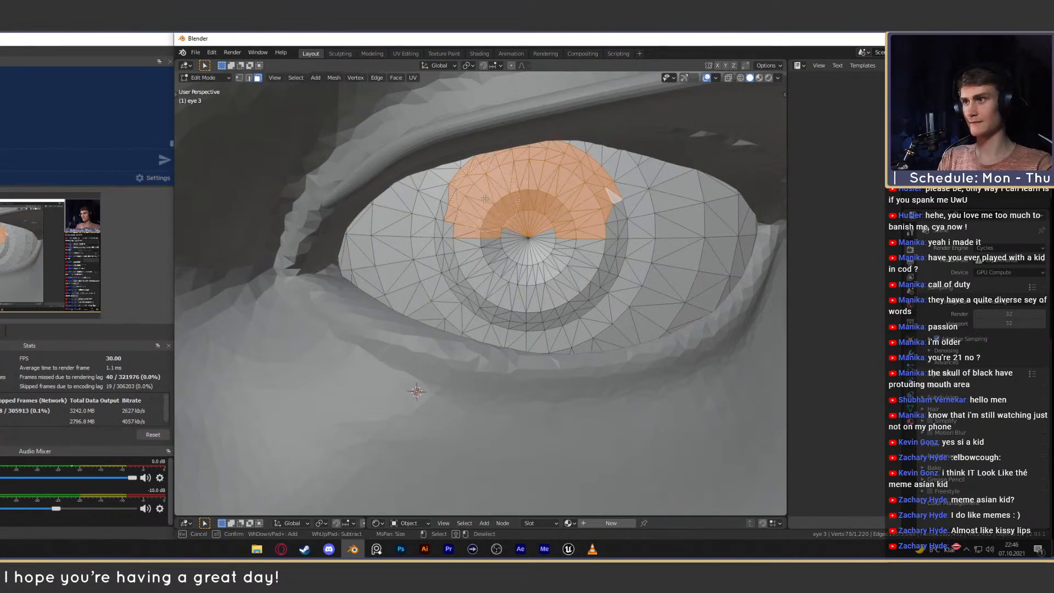
{"action": "mouse_move", "coordinate": [474, 224]}
{"action": "left_mouse_down"}
{"action": "mouse_move", "coordinate": [477, 257]}
{"action": "mouse_move", "coordinate": [540, 307]}
{"action": "mouse_move", "coordinate": [576, 277]}
{"action": "mouse_move", "coordinate": [581, 231]}
{"action": "left_mouse_up"}
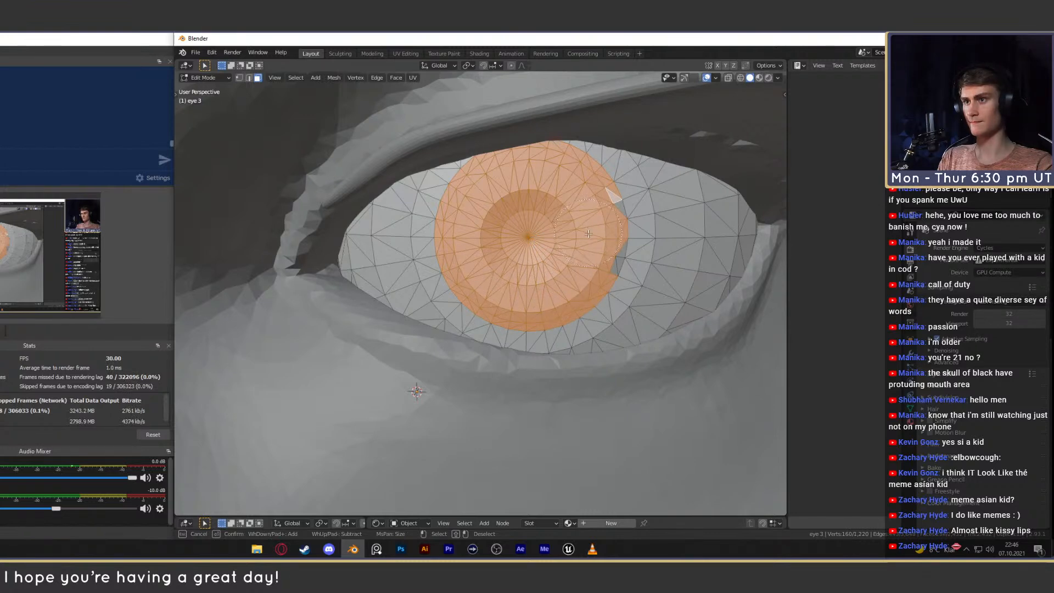
{"action": "right_click", "coordinate": [585, 221]}
{"action": "scroll", "coordinate": [515, 239], "scroll_direction": "down", "scroll_amount": 6}
{"action": "scroll", "coordinate": [514, 241], "scroll_direction": "up", "scroll_amount": 5}
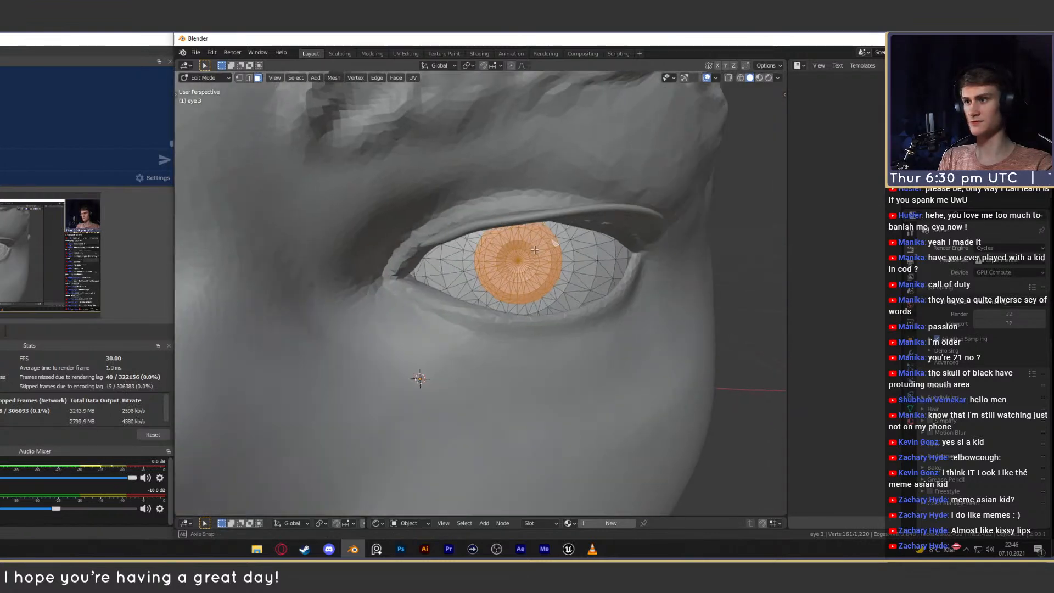
{"action": "scroll", "coordinate": [514, 241], "scroll_direction": "down", "scroll_amount": 4}
{"action": "middle_click_drag", "start_coordinate": [535, 263], "coordinate": [561, 261]}
{"action": "key", "text": "a"}
{"action": "key", "text": "alt+a"}
Isolate the eye object in local view while editing its mesh.
{"action": "scroll", "coordinate": [561, 261], "scroll_direction": "up", "scroll_amount": 4}
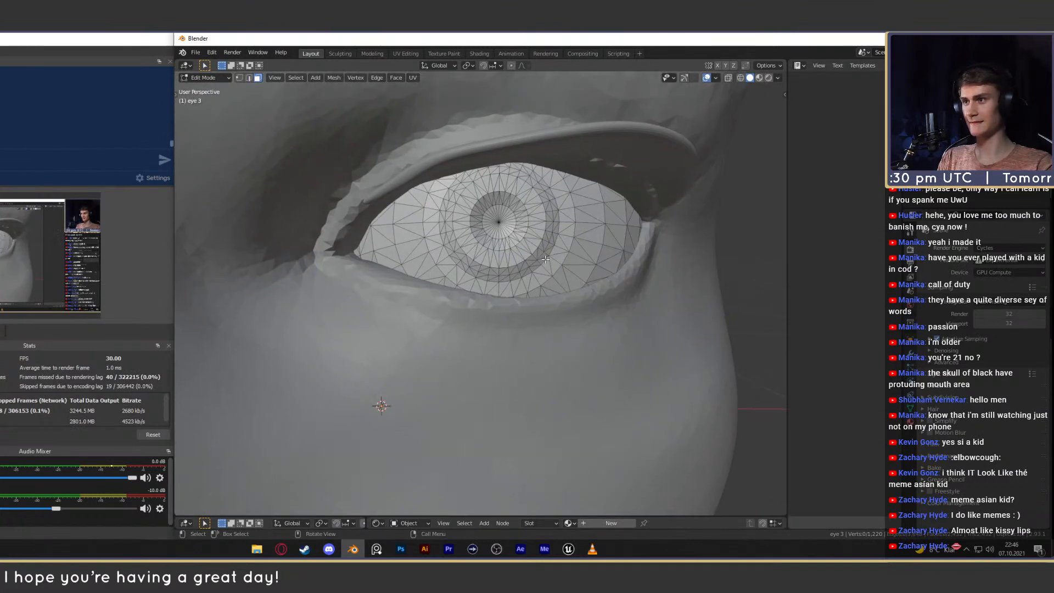
{"action": "key", "text": "Tab"}
{"action": "scroll", "coordinate": [545, 258], "scroll_direction": "down", "scroll_amount": 4}
{"action": "scroll", "coordinate": [546, 258], "scroll_direction": "up", "scroll_amount": 4}
{"action": "key", "text": "Tab"}
{"action": "middle_click_drag", "start_coordinate": [546, 258], "coordinate": [479, 233]}
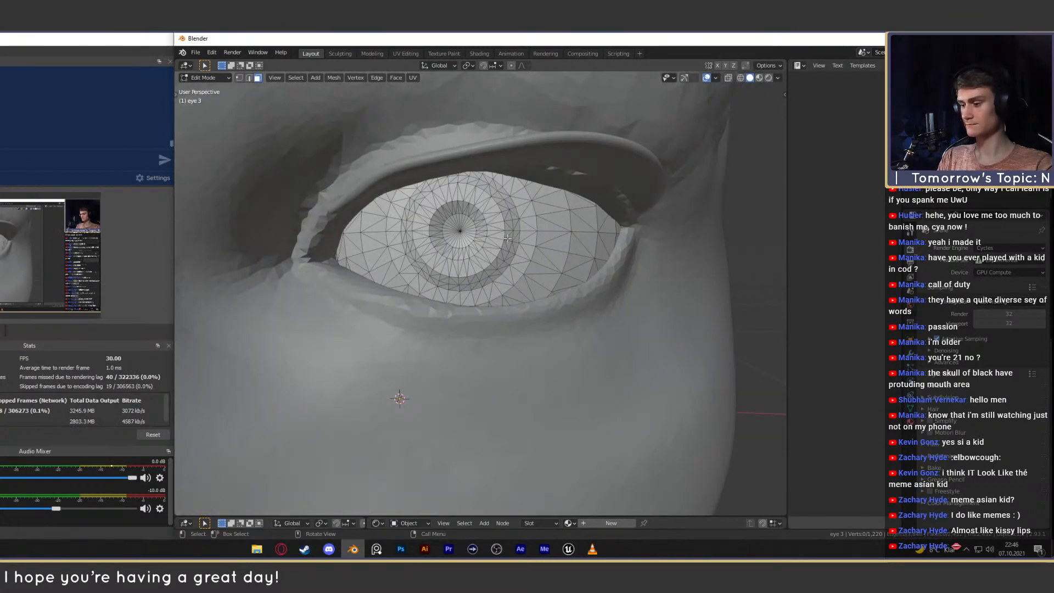
{"action": "key", "text": "KP_Divide"}
{"action": "scroll", "coordinate": [494, 237], "scroll_direction": "up", "scroll_amount": 6}
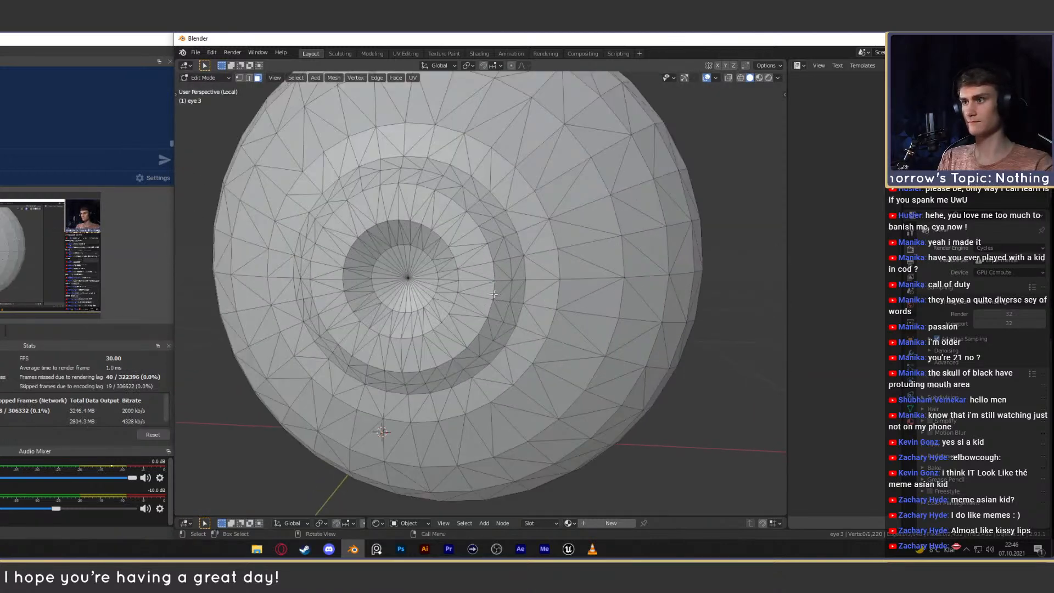
{"action": "scroll", "coordinate": [483, 253], "scroll_direction": "down", "scroll_amount": 6}
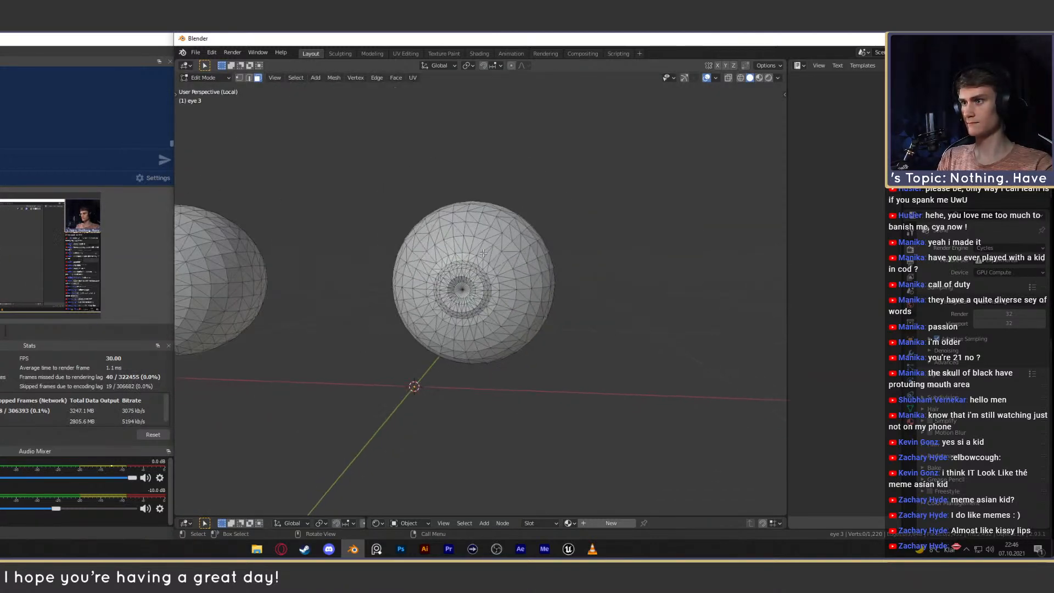
Circle-select all iris and pupil faces on the first isolated eyeball.
{"action": "scroll", "coordinate": [477, 255], "scroll_direction": "up", "scroll_amount": 5}
{"action": "key", "text": "c"}
{"action": "mouse_move", "coordinate": [469, 269]}
{"action": "left_mouse_down"}
{"action": "mouse_move", "coordinate": [434, 240]}
{"action": "mouse_move", "coordinate": [402, 258]}
{"action": "mouse_move", "coordinate": [397, 277]}
{"action": "left_mouse_up"}
{"action": "right_click", "coordinate": [396, 277]}
{"action": "mouse_move", "coordinate": [471, 271]}
{"action": "middle_mouse_down"}
{"action": "mouse_move", "coordinate": [487, 267]}
{"action": "mouse_move", "coordinate": [478, 233]}
{"action": "middle_mouse_up"}
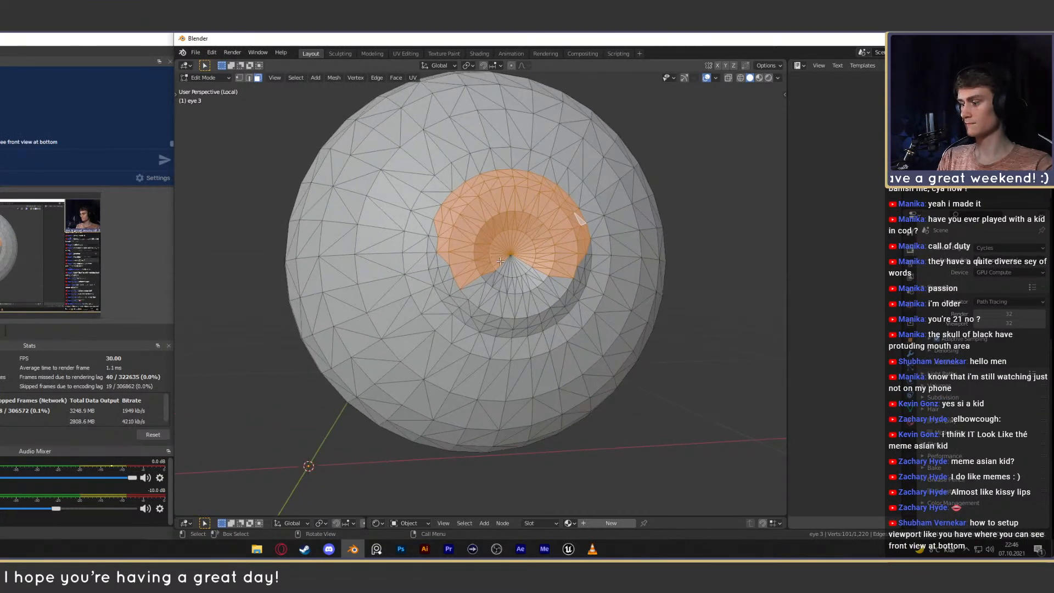
{"action": "key", "text": "c"}
{"action": "mouse_move", "coordinate": [467, 258]}
{"action": "left_mouse_down"}
{"action": "mouse_move", "coordinate": [476, 281]}
{"action": "mouse_move", "coordinate": [514, 299]}
{"action": "left_mouse_up"}
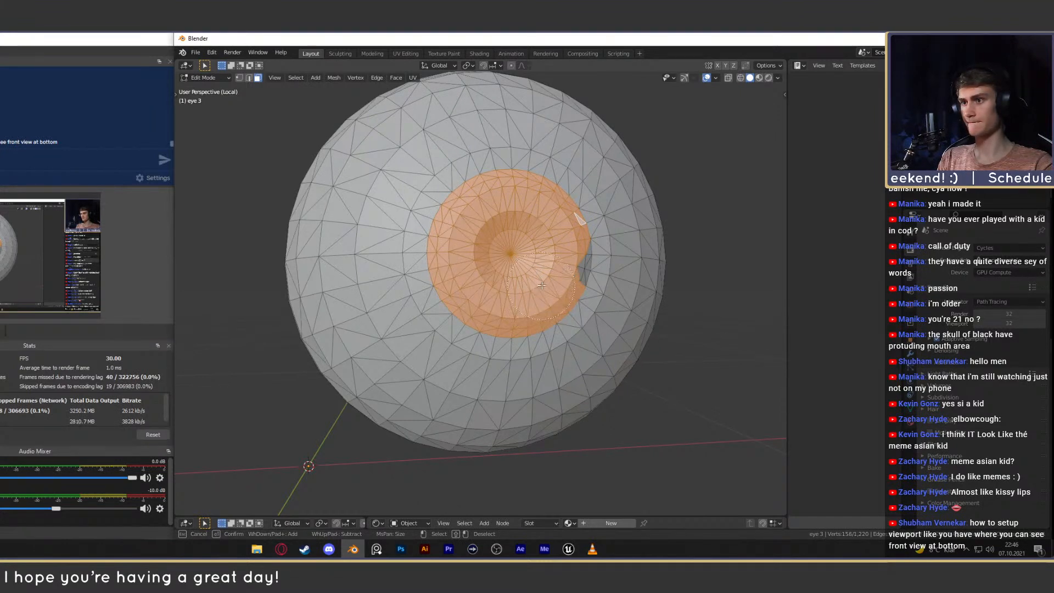
{"action": "right_click", "coordinate": [554, 253]}
Add the iris and pupil faces of the other eyeball to the selection with circle select.
{"action": "scroll", "coordinate": [470, 266], "scroll_direction": "down", "scroll_amount": 3}
{"action": "middle_click_drag", "start_coordinate": [440, 258], "coordinate": [605, 260], "text": "shift"}
{"action": "scroll", "coordinate": [577, 274], "scroll_direction": "up", "scroll_amount": 5}
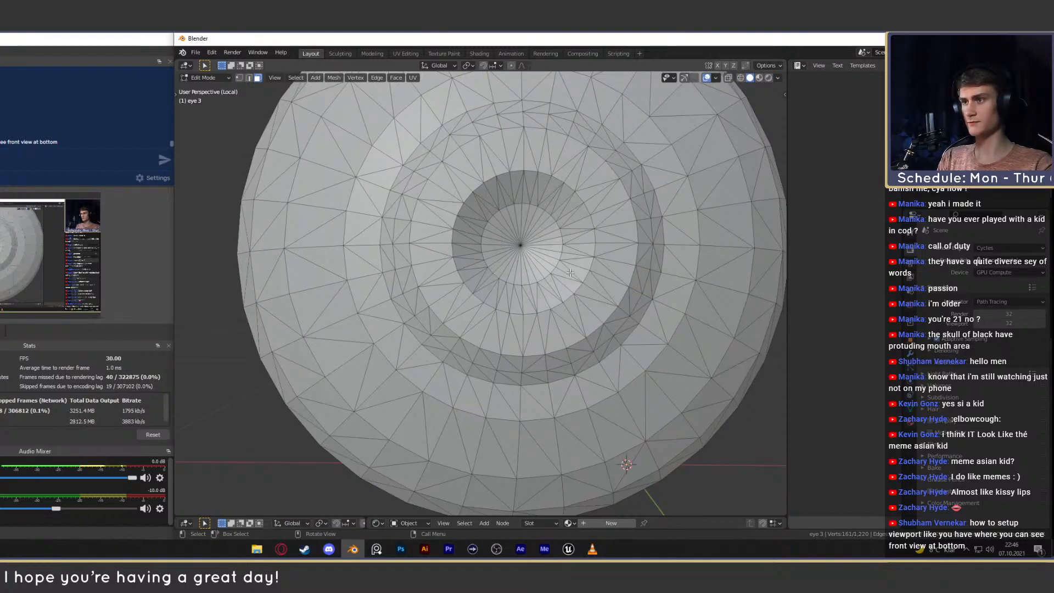
{"action": "scroll", "coordinate": [543, 236], "scroll_direction": "down", "scroll_amount": 3}
{"action": "key", "text": "c"}
{"action": "left_click_drag", "start_coordinate": [568, 231], "coordinate": [529, 220]}
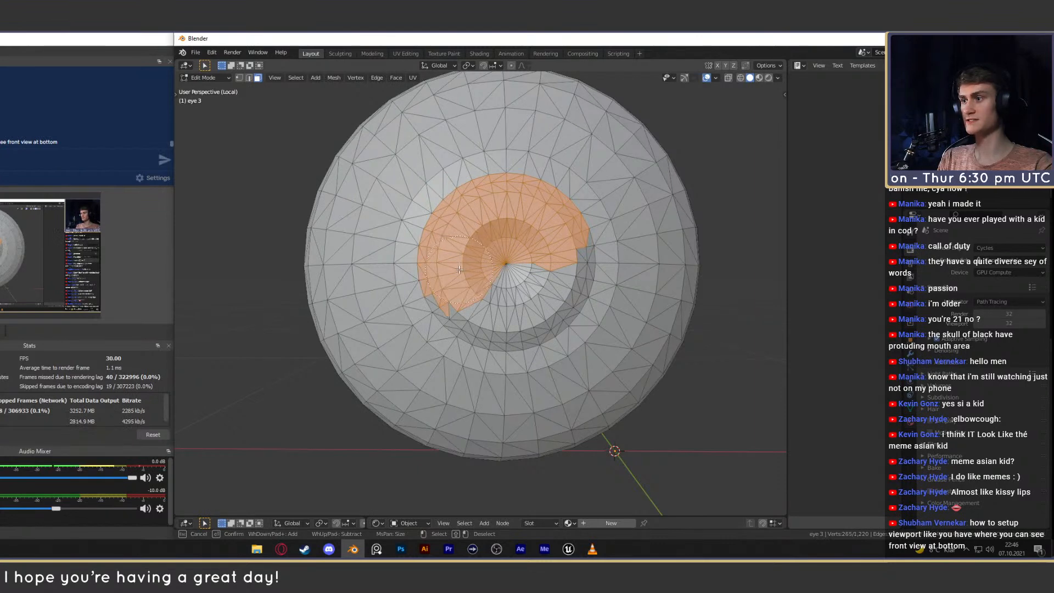
{"action": "mouse_move", "coordinate": [474, 299]}
{"action": "left_mouse_down"}
{"action": "mouse_move", "coordinate": [516, 336]}
{"action": "mouse_move", "coordinate": [552, 310]}
{"action": "mouse_move", "coordinate": [565, 271]}
{"action": "mouse_move", "coordinate": [554, 253]}
{"action": "left_mouse_up"}
{"action": "right_click", "coordinate": [551, 252]}
Try to flatten the selected iris faces by scaling them to 0 along the global X axis.
{"action": "scroll", "coordinate": [582, 261], "scroll_direction": "down", "scroll_amount": 6}
{"action": "middle_click_drag", "start_coordinate": [608, 266], "coordinate": [664, 275]}
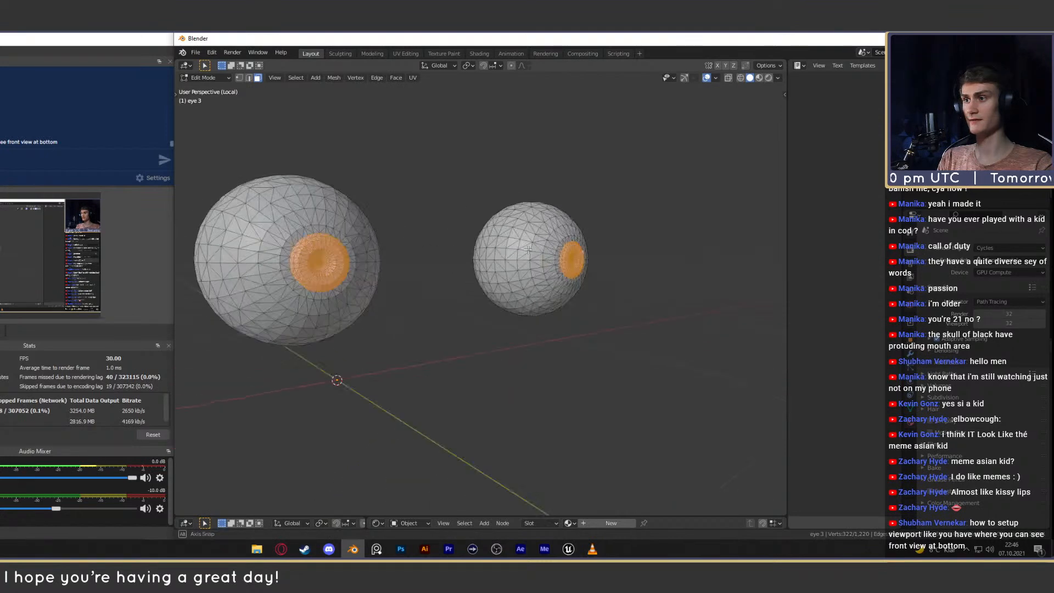
{"action": "scroll", "coordinate": [581, 280], "scroll_direction": "up", "scroll_amount": 4}
{"action": "middle_click_drag", "start_coordinate": [574, 282], "coordinate": [540, 287]}
{"action": "scroll", "coordinate": [540, 288], "scroll_direction": "up", "scroll_amount": 1}
{"action": "middle_click_drag", "start_coordinate": [616, 278], "coordinate": [556, 291], "text": "shift"}
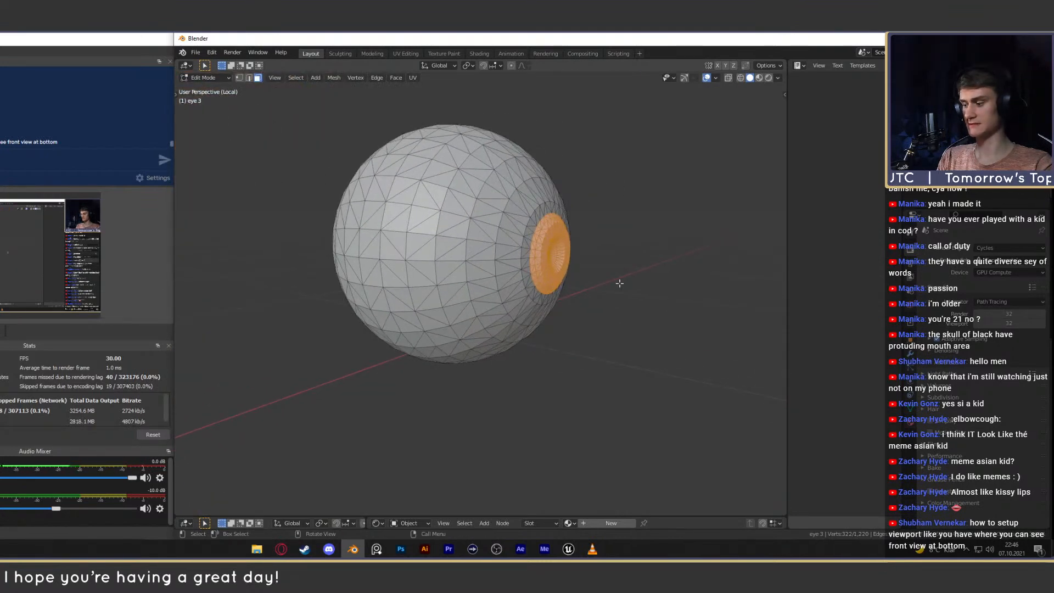
{"action": "key", "text": "s"}
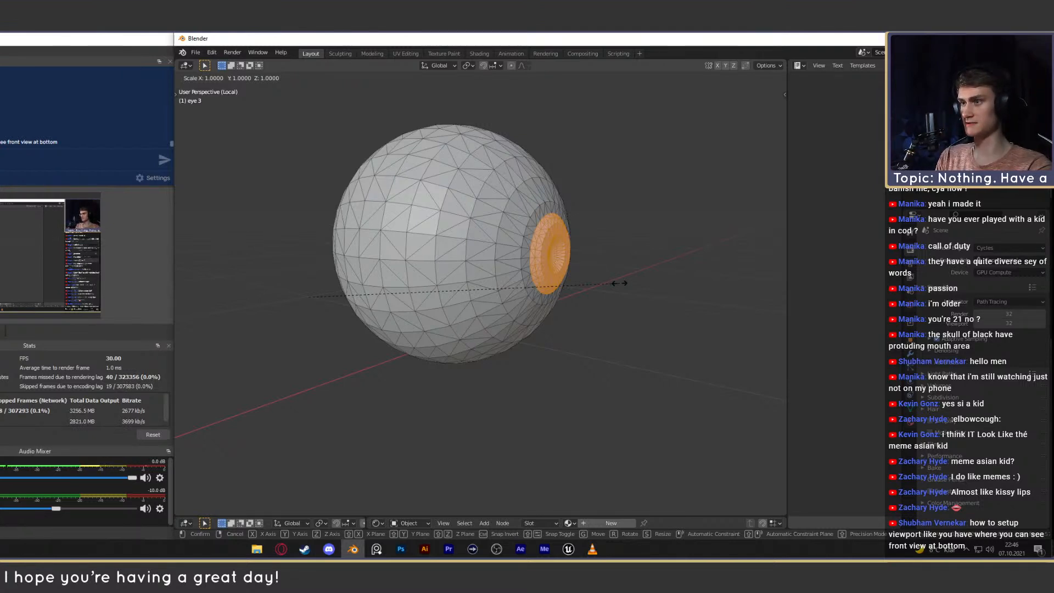
{"action": "type", "text": "x"}
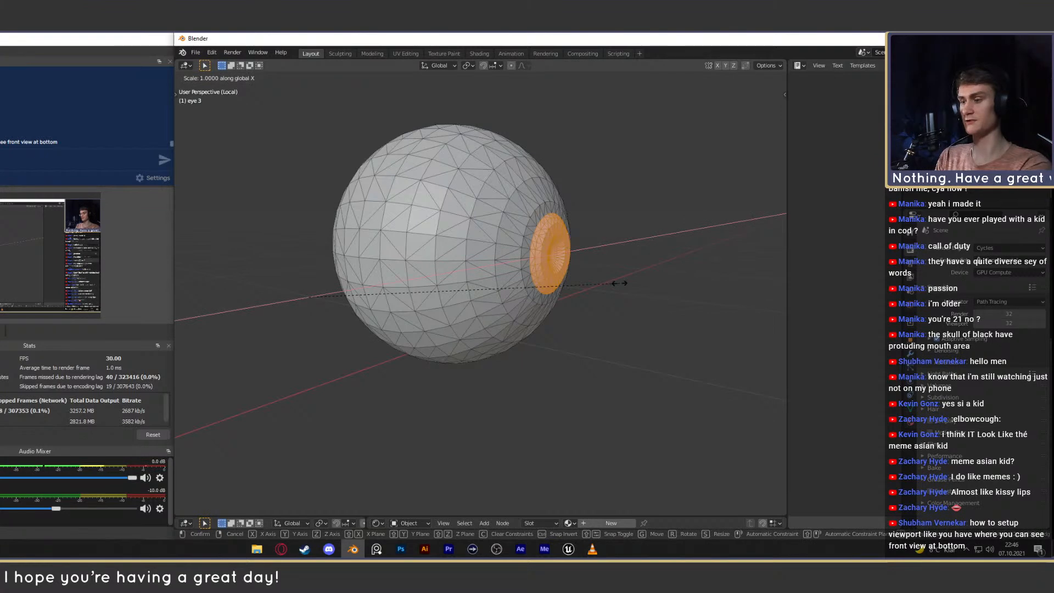
{"action": "type", "text": "0"}
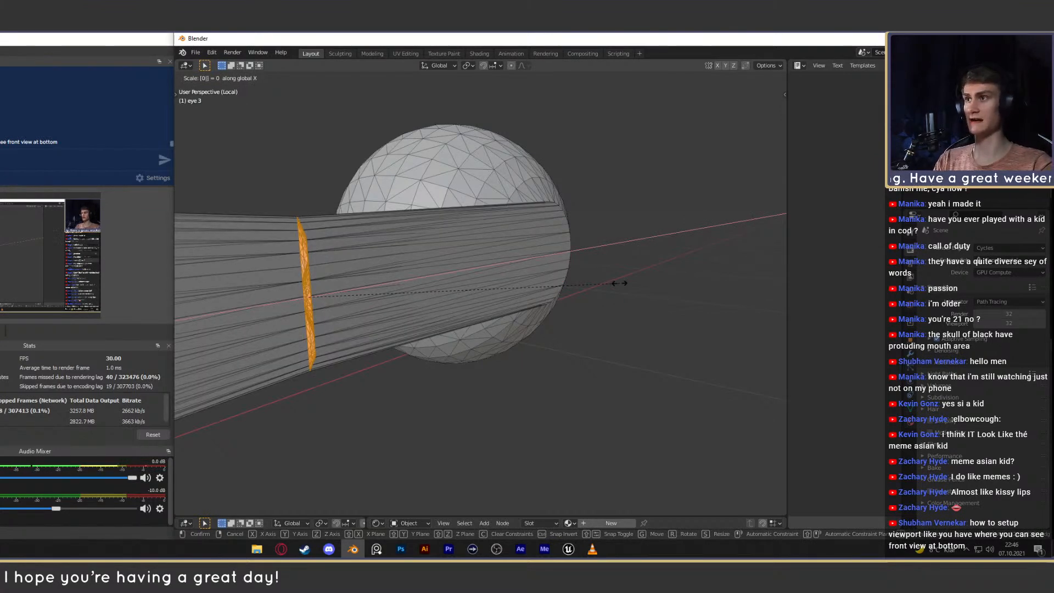
{"action": "key", "text": "Return"}
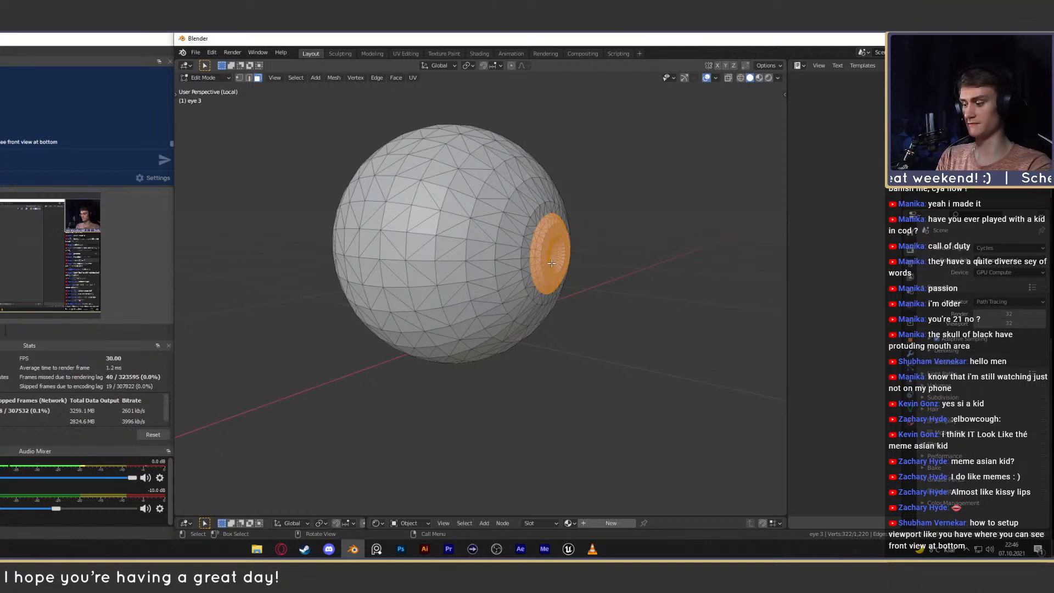
Flatten the selected iris faces of both eyeballs by scaling them to 0 along the global Y axis.
{"action": "key", "text": "s"}
{"action": "type", "text": "y"}
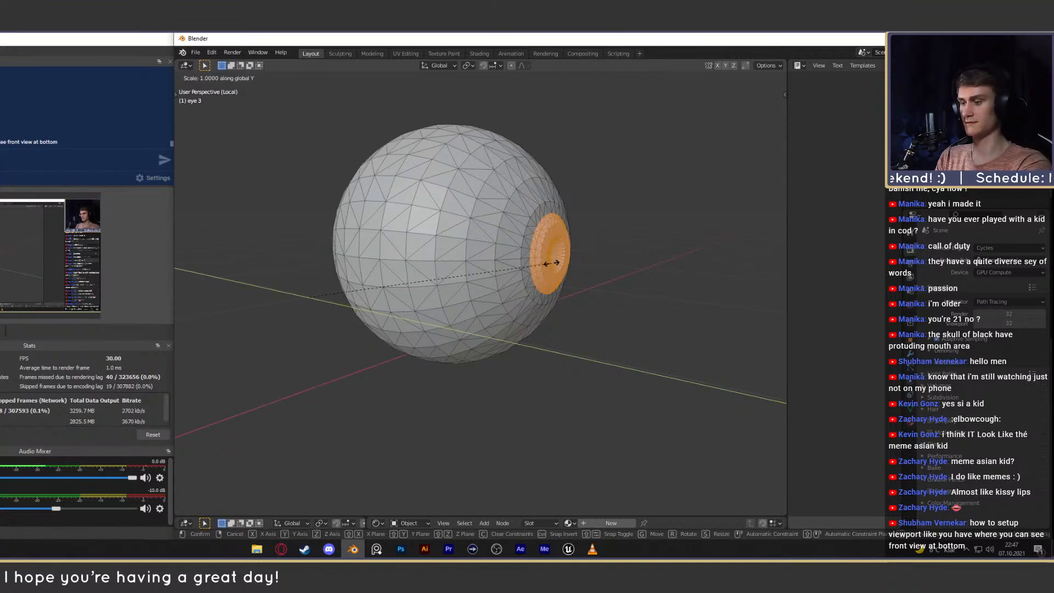
{"action": "type", "text": "0"}
{"action": "key", "text": "Return"}
{"action": "middle_click_drag", "start_coordinate": [551, 264], "coordinate": [449, 269]}
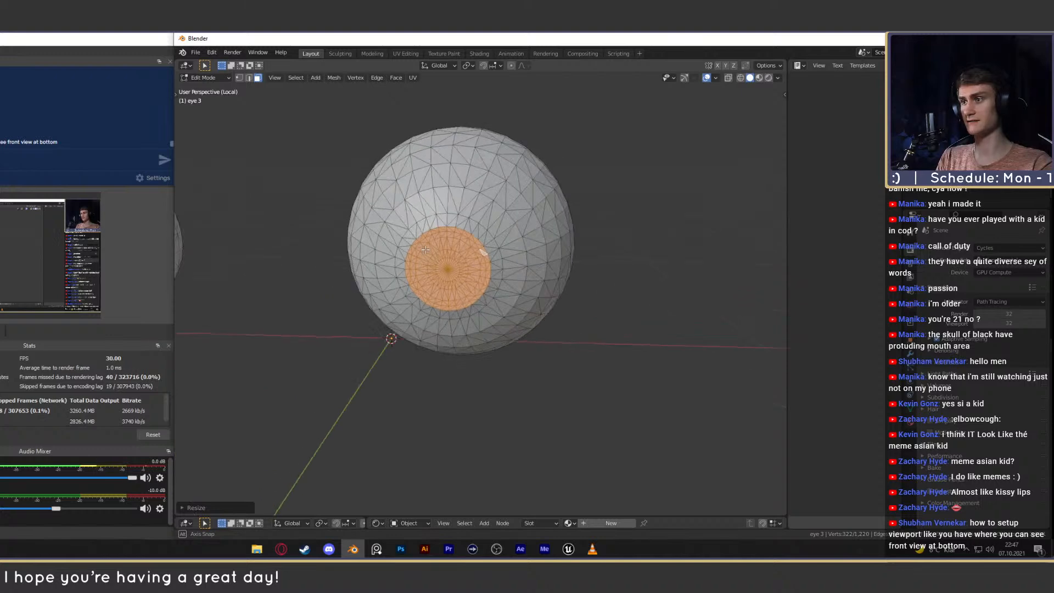
Extrude the selected iris faces of both eyeballs inward by about 0.009 m to recess them.
{"action": "scroll", "coordinate": [449, 269], "scroll_direction": "up", "scroll_amount": 3}
{"action": "middle_click_drag", "start_coordinate": [631, 273], "coordinate": [549, 268]}
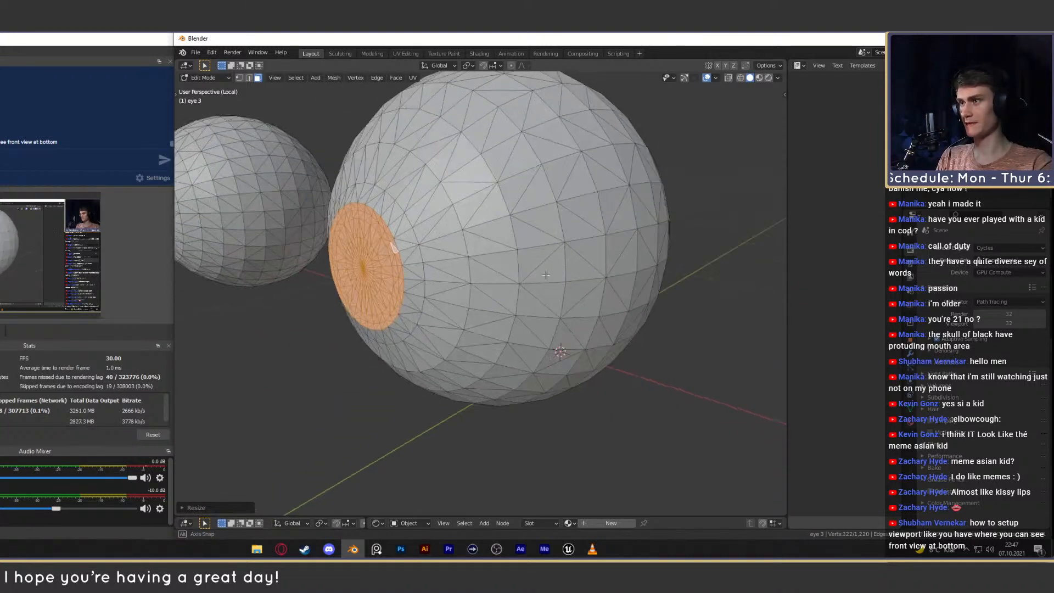
{"action": "scroll", "coordinate": [559, 266], "scroll_direction": "up", "scroll_amount": 4}
{"action": "key", "text": "e"}
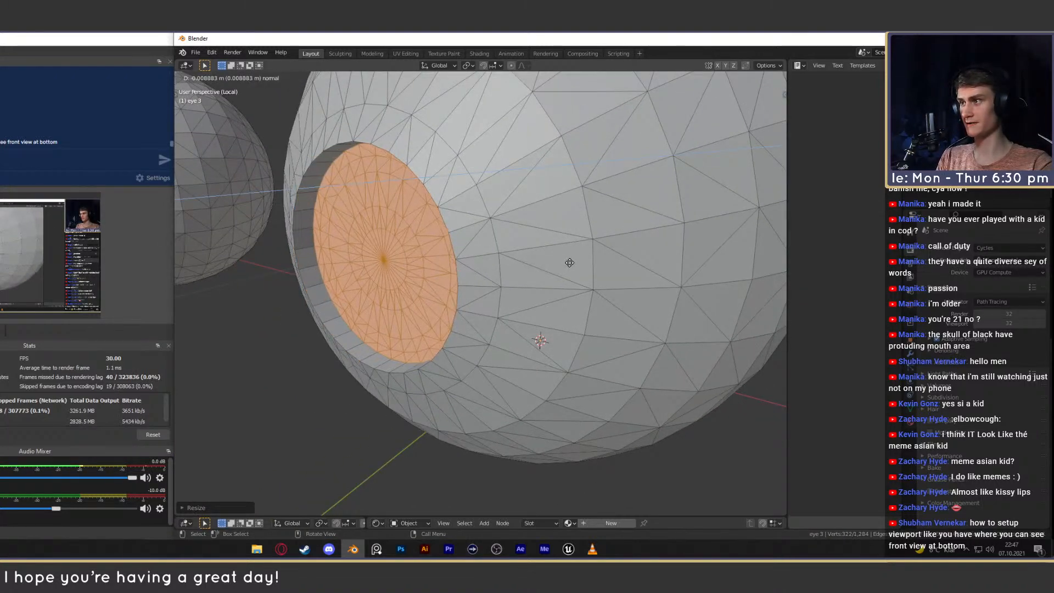
{"action": "left_click", "coordinate": [570, 262]}
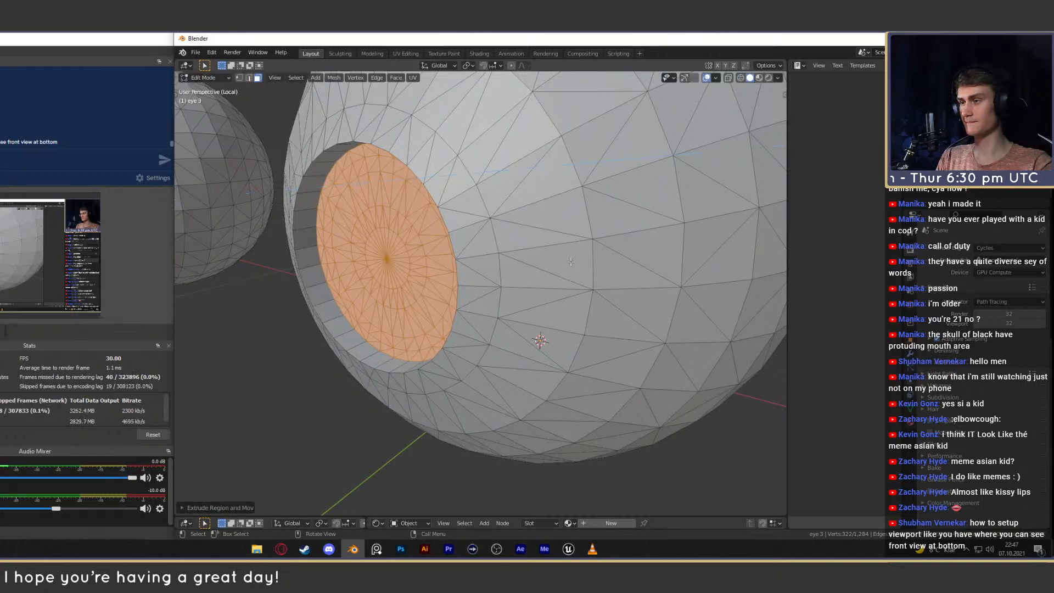
{"action": "middle_click_drag", "start_coordinate": [571, 262], "coordinate": [611, 251]}
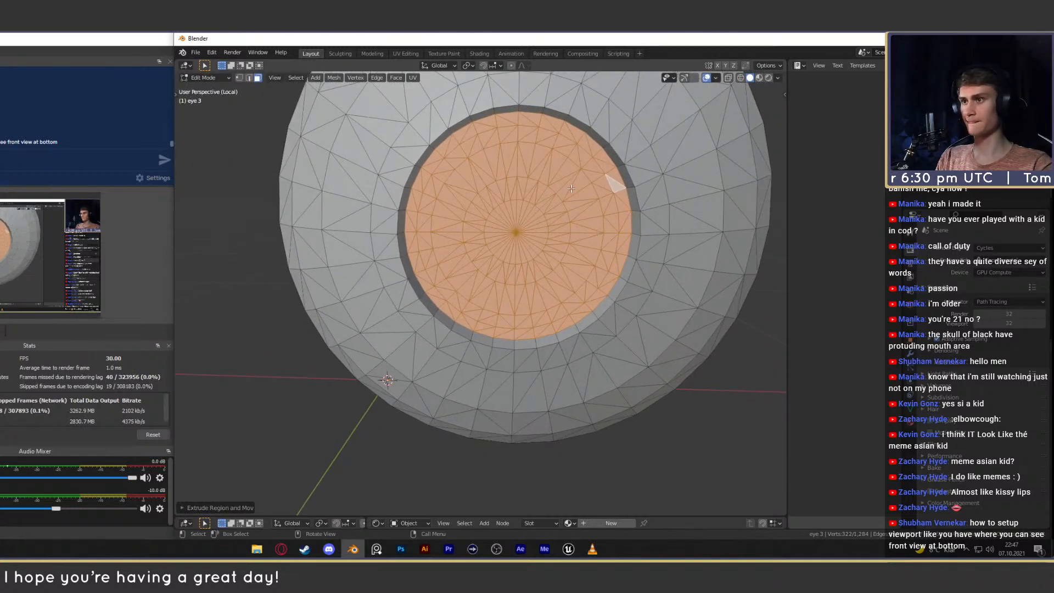
Circle-select only the pupil faces at the centre of the first eyeball's iris and extrude them inward.
{"action": "key", "text": "a"}
{"action": "key", "text": "alt+a"}
{"action": "key", "text": "c"}
{"action": "mouse_move", "coordinate": [549, 236]}
{"action": "left_mouse_down"}
{"action": "mouse_move", "coordinate": [510, 225]}
{"action": "mouse_move", "coordinate": [521, 242]}
{"action": "left_mouse_up"}
{"action": "right_click", "coordinate": [522, 241]}
{"action": "middle_click_drag", "start_coordinate": [521, 241], "coordinate": [689, 251]}
{"action": "key", "text": "e"}
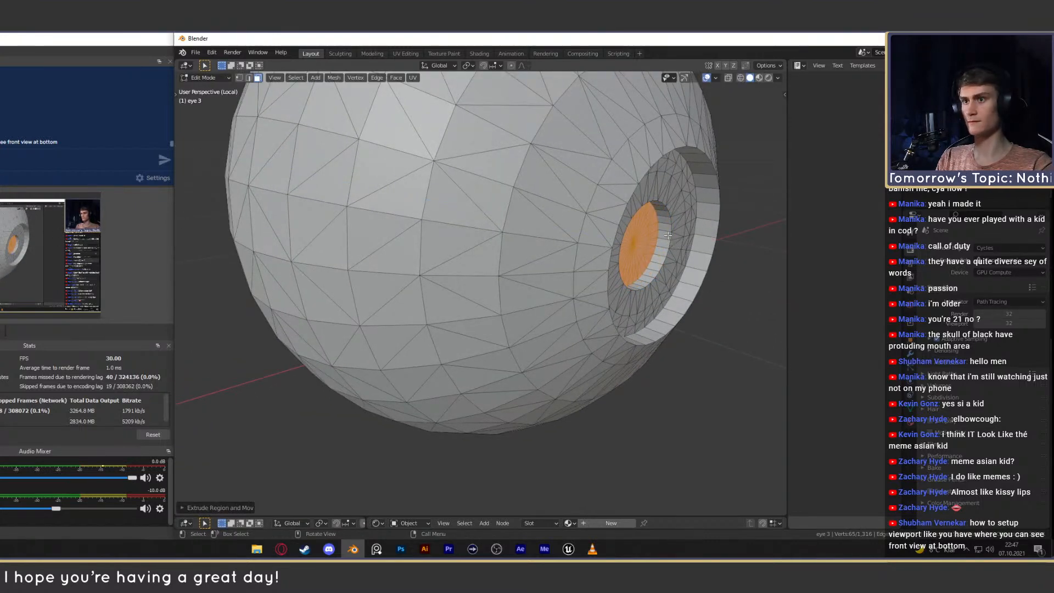
Add the pupil's side wall to the selection and move it about 0.006 m along global Y with proportional editing, size 0.04.
{"action": "left_click", "coordinate": [666, 230], "text": "alt+shift"}
{"action": "middle_click_drag", "start_coordinate": [719, 246], "coordinate": [571, 95]}
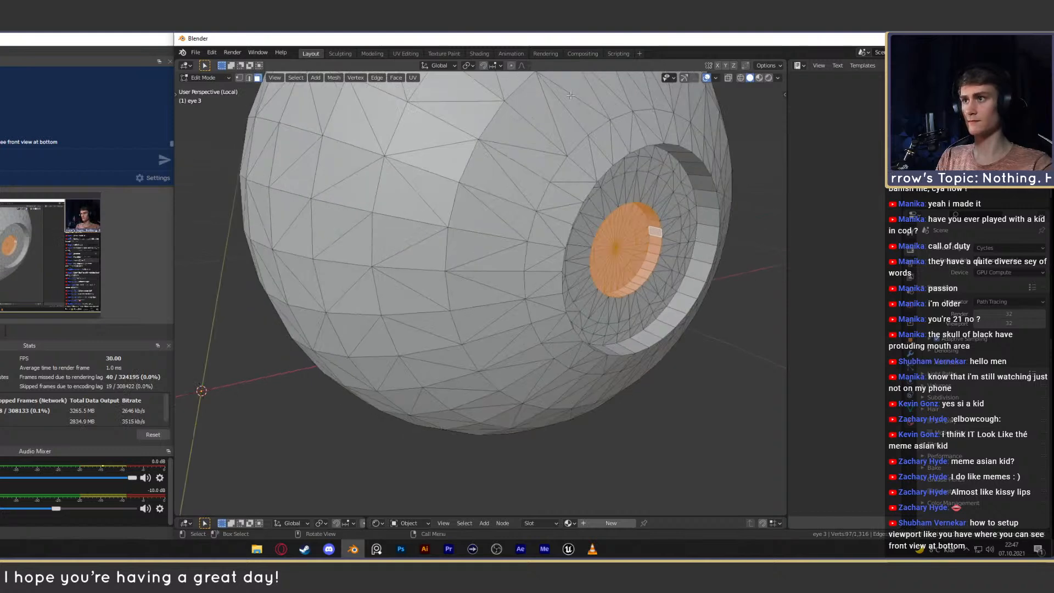
{"action": "left_click", "coordinate": [512, 65]}
{"action": "left_click", "coordinate": [522, 66]}
{"action": "left_click", "coordinate": [497, 158]}
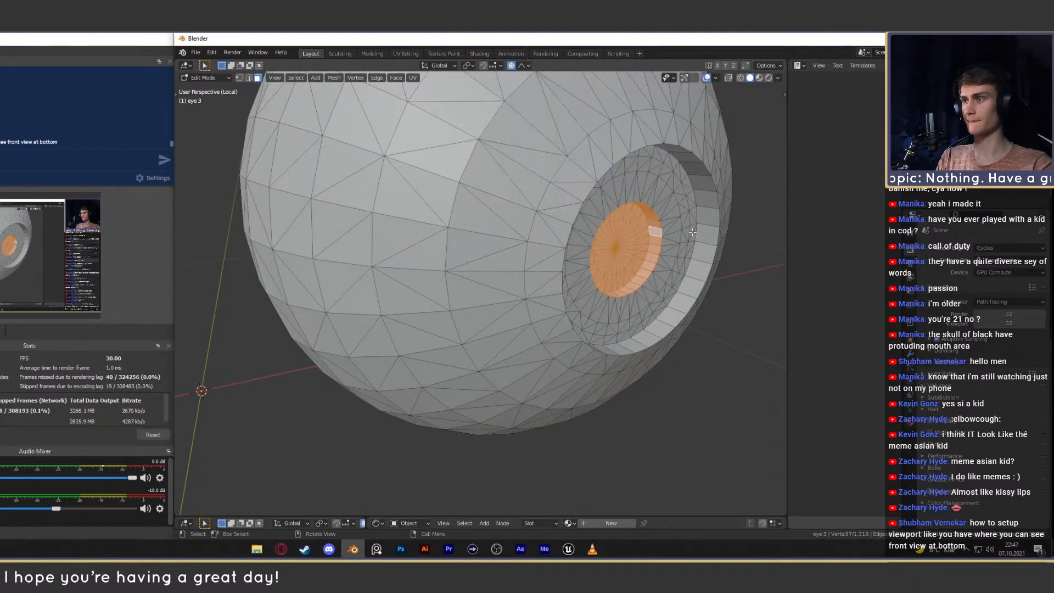
{"action": "key", "text": "g"}
{"action": "key", "text": "x"}
{"action": "key", "text": "y"}
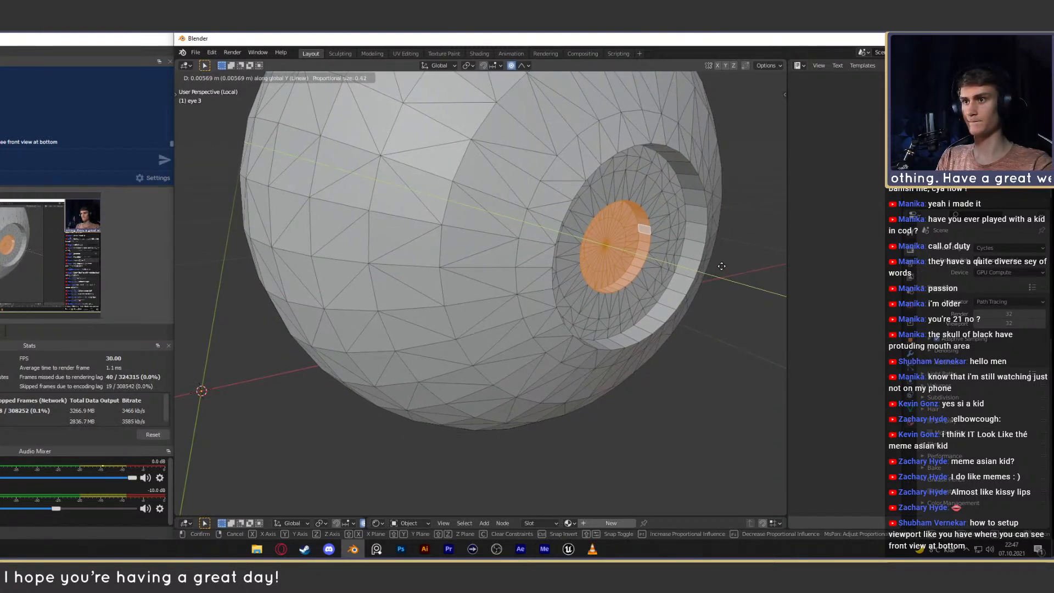
{"action": "scroll", "coordinate": [721, 266], "scroll_direction": "up", "scroll_amount": 20}
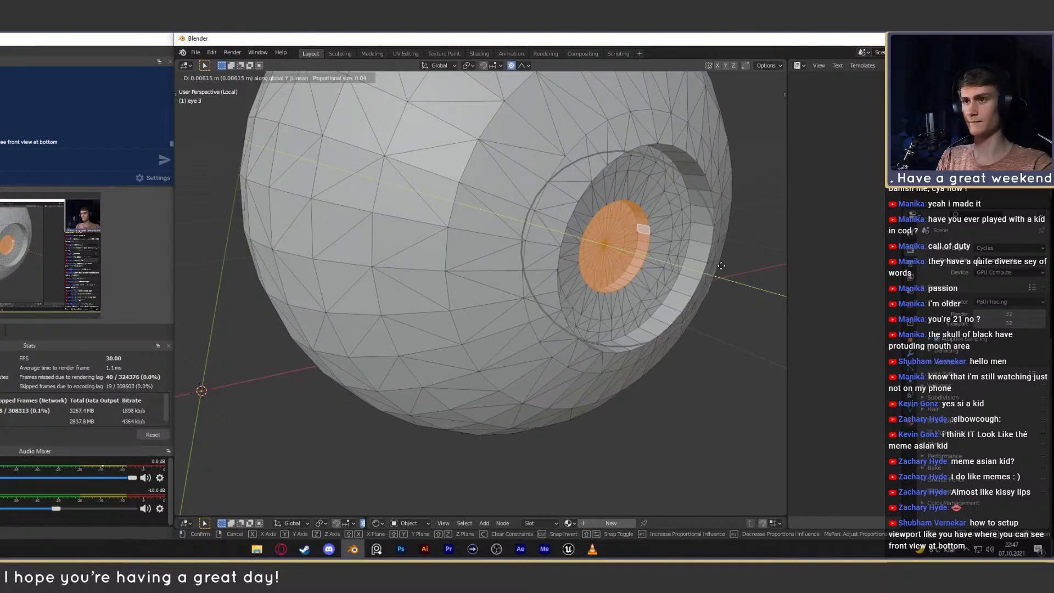
{"action": "left_click", "coordinate": [720, 266]}
Circle-select the pupil faces of the other eyeball and extrude them inward by about 0.004 m.
{"action": "scroll", "coordinate": [720, 266], "scroll_direction": "down", "scroll_amount": 4}
{"action": "middle_click_drag", "start_coordinate": [516, 247], "coordinate": [589, 266]}
{"action": "scroll", "coordinate": [456, 229], "scroll_direction": "down", "scroll_amount": 4}
{"action": "scroll", "coordinate": [583, 231], "scroll_direction": "up", "scroll_amount": 4}
{"action": "scroll", "coordinate": [589, 266], "scroll_direction": "up", "scroll_amount": 4}
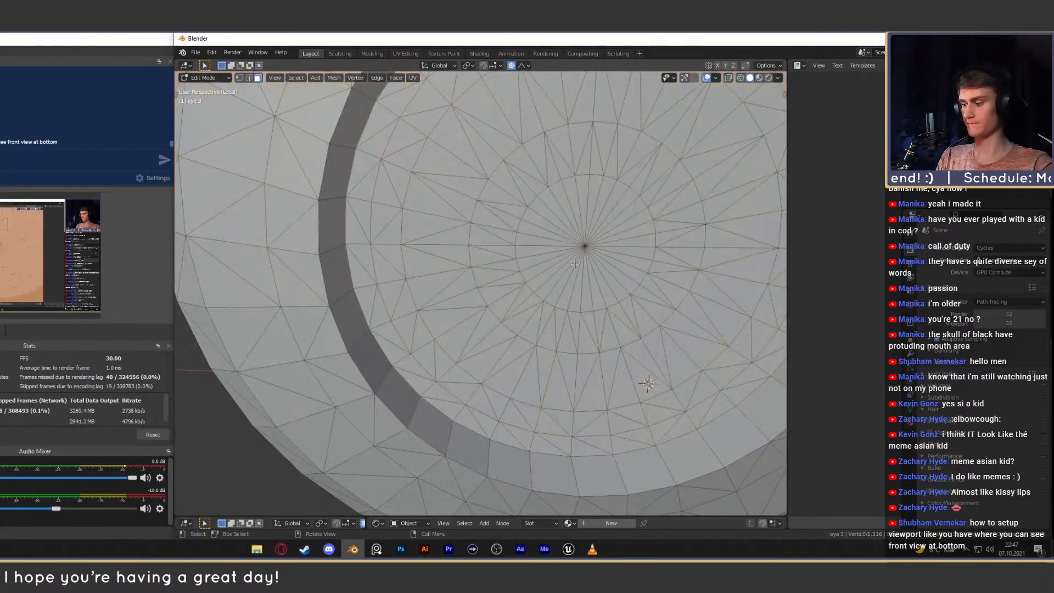
{"action": "key", "text": "c"}
{"action": "left_click_drag", "start_coordinate": [574, 264], "coordinate": [613, 239]}
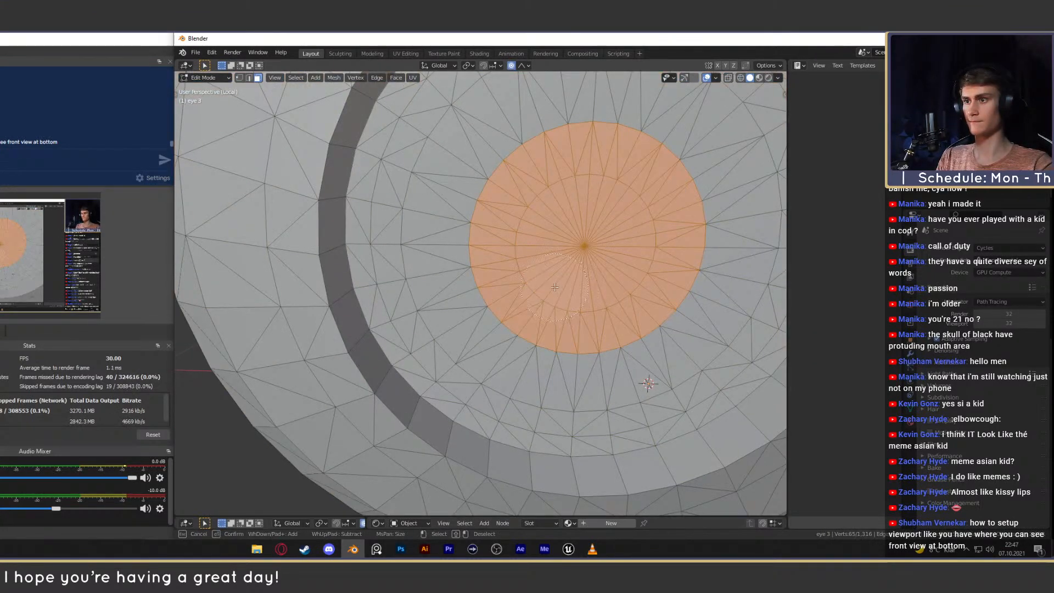
{"action": "right_click", "coordinate": [555, 287]}
{"action": "scroll", "coordinate": [554, 287], "scroll_direction": "down", "scroll_amount": 6}
{"action": "middle_click_drag", "start_coordinate": [554, 287], "coordinate": [698, 267]}
{"action": "key", "text": "e"}
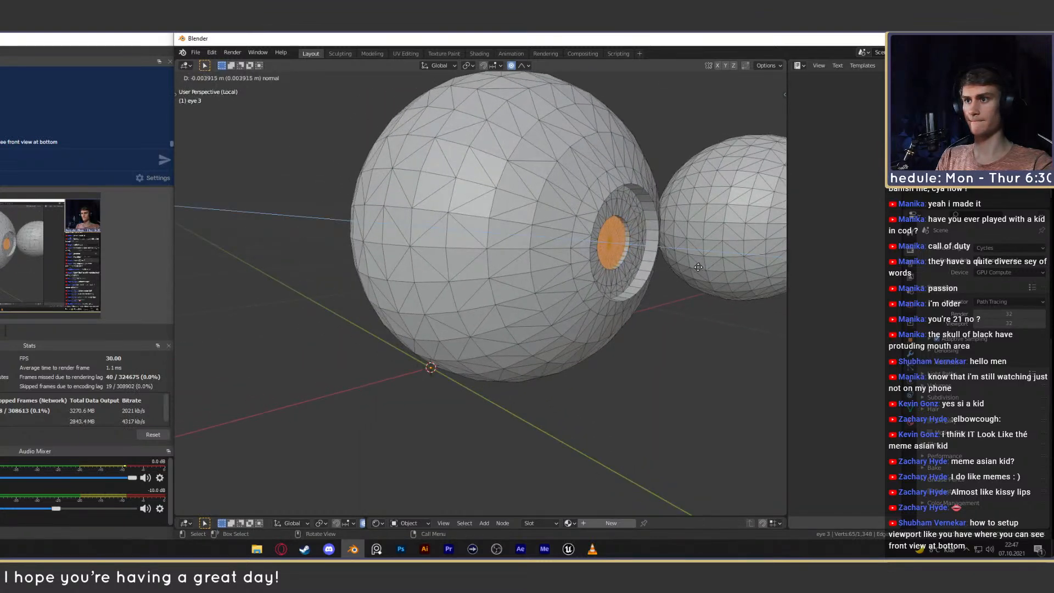
{"action": "left_click", "coordinate": [697, 267]}
Add this pupil's side wall and the first eyeball's pupil faces to the selection.
{"action": "scroll", "coordinate": [670, 221], "scroll_direction": "up", "scroll_amount": 5}
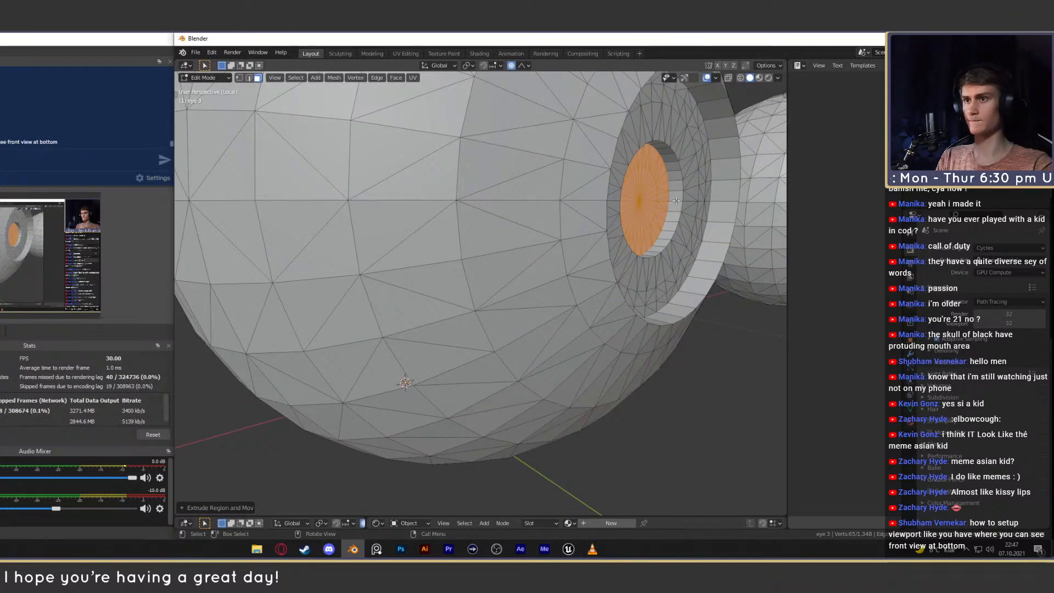
{"action": "left_click", "coordinate": [676, 195], "text": "alt+shift"}
{"action": "scroll", "coordinate": [676, 201], "scroll_direction": "down", "scroll_amount": 4}
{"action": "middle_click_drag", "start_coordinate": [676, 201], "coordinate": [448, 242], "text": "shift"}
{"action": "middle_click_drag", "start_coordinate": [549, 247], "coordinate": [461, 252]}
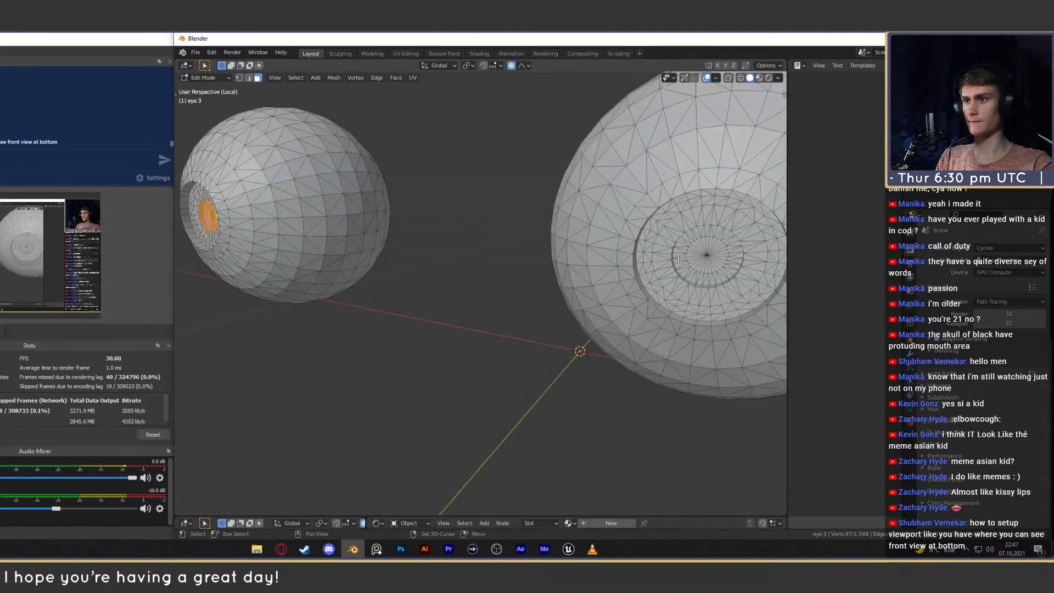
{"action": "middle_click_drag", "start_coordinate": [706, 254], "coordinate": [494, 250], "text": "shift"}
{"action": "mouse_move", "coordinate": [494, 251]}
{"action": "middle_mouse_down"}
{"action": "mouse_move", "coordinate": [475, 251]}
{"action": "mouse_move", "coordinate": [598, 214]}
{"action": "mouse_move", "coordinate": [681, 220]}
{"action": "middle_mouse_up"}
{"action": "scroll", "coordinate": [475, 251], "scroll_direction": "up", "scroll_amount": 4}
{"action": "scroll", "coordinate": [480, 212], "scroll_direction": "down", "scroll_amount": 2}
{"action": "key", "text": "c"}
{"action": "right_click", "coordinate": [464, 233]}
Move the selected pupils about 0.0018 m along global Y using proportional editing with a size of 0.02.
{"action": "key", "text": "g"}
{"action": "key", "text": "x"}
{"action": "scroll", "coordinate": [696, 232], "scroll_direction": "down", "scroll_amount": 10}
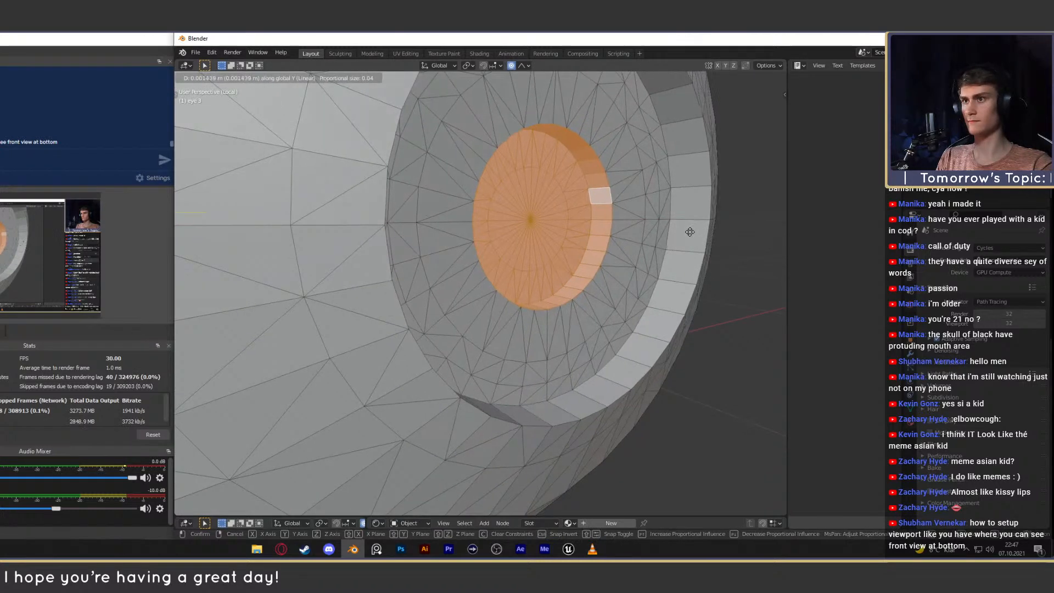
{"action": "key", "text": "y"}
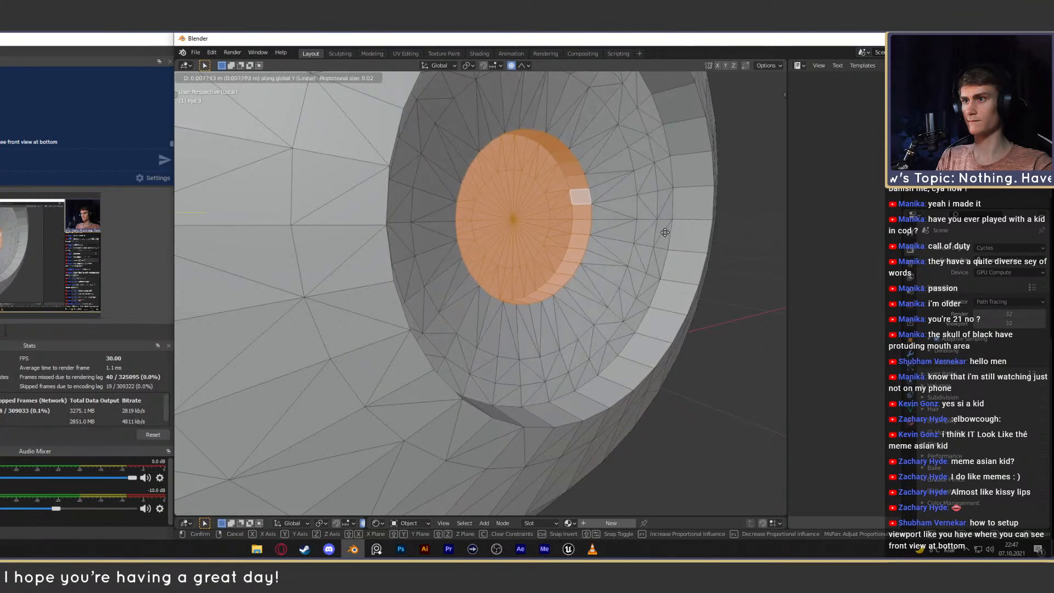
{"action": "left_click", "coordinate": [664, 232]}
Leave Edit Mode and local view to show the eyeballs within the whole head.
{"action": "scroll", "coordinate": [630, 254], "scroll_direction": "down", "scroll_amount": 9}
{"action": "key", "text": "Tab"}
{"action": "middle_click_drag", "start_coordinate": [631, 254], "coordinate": [526, 303]}
{"action": "scroll", "coordinate": [568, 261], "scroll_direction": "down", "scroll_amount": 6}
{"action": "key", "text": "KP_Divide"}
{"action": "scroll", "coordinate": [573, 269], "scroll_direction": "down", "scroll_amount": 9}
{"action": "scroll", "coordinate": [541, 295], "scroll_direction": "up", "scroll_amount": 1}
{"action": "scroll", "coordinate": [528, 300], "scroll_direction": "up", "scroll_amount": 4}
{"action": "scroll", "coordinate": [536, 301], "scroll_direction": "up", "scroll_amount": 3}
Scale the selected pupils of both eyeballs by about 1.34 around their individual origins, with a proportional size of 0.07.
{"action": "key", "text": "Tab"}
{"action": "scroll", "coordinate": [533, 312], "scroll_direction": "up", "scroll_amount": 5}
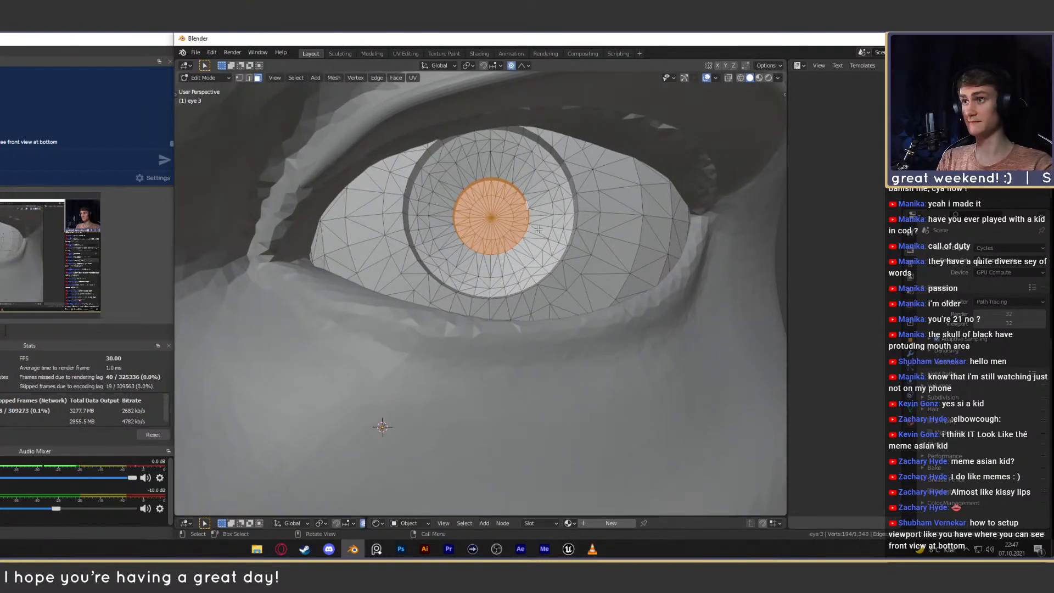
{"action": "left_click", "coordinate": [513, 66]}
{"action": "scroll", "coordinate": [514, 110], "scroll_direction": "down", "scroll_amount": 8}
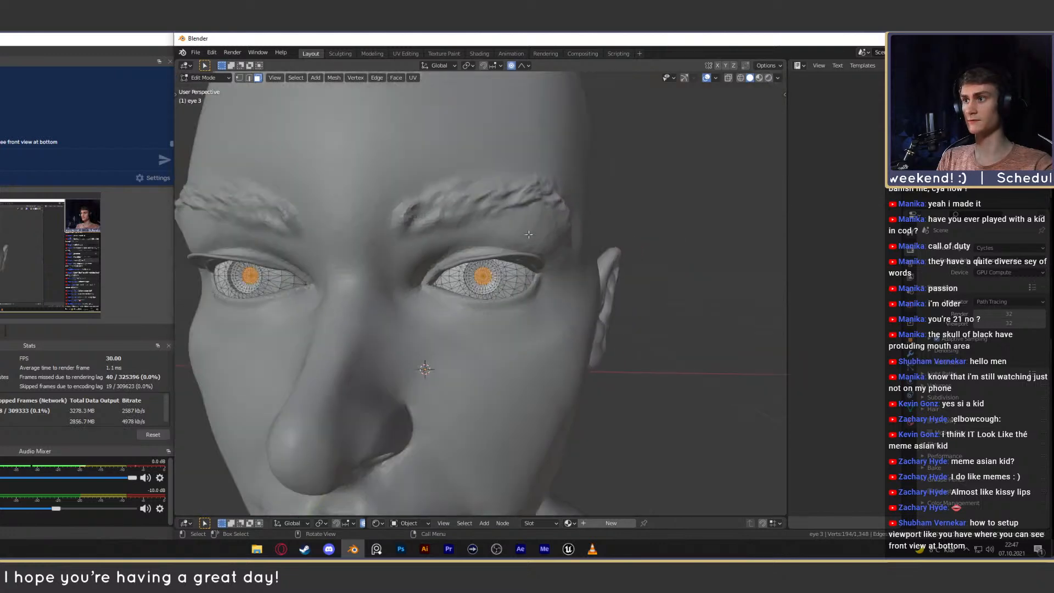
{"action": "middle_click_drag", "start_coordinate": [513, 110], "coordinate": [502, 118]}
{"action": "left_click", "coordinate": [467, 66]}
{"action": "left_click", "coordinate": [490, 98]}
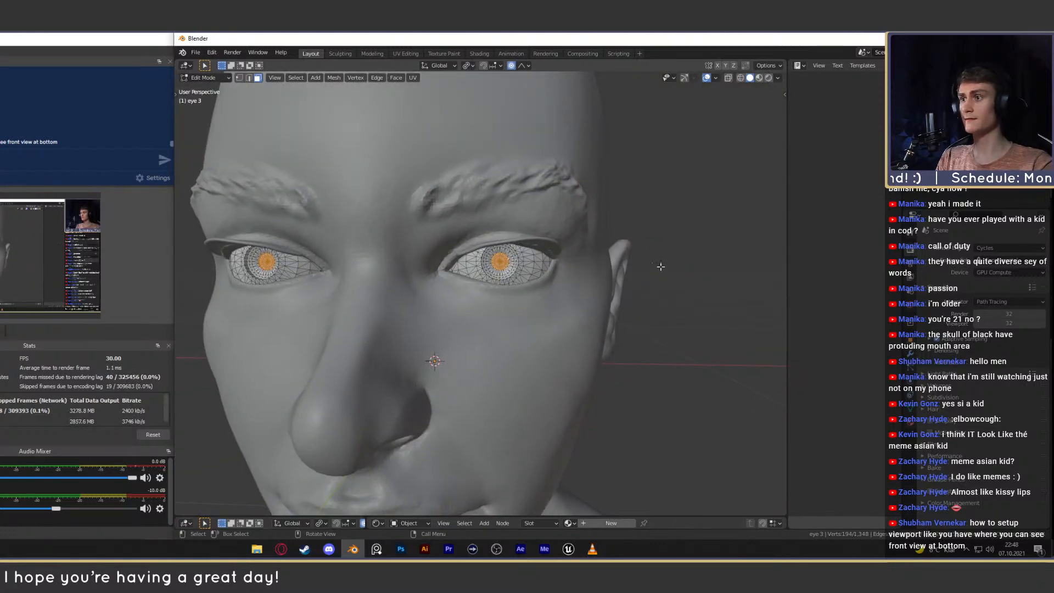
{"action": "key", "text": "s"}
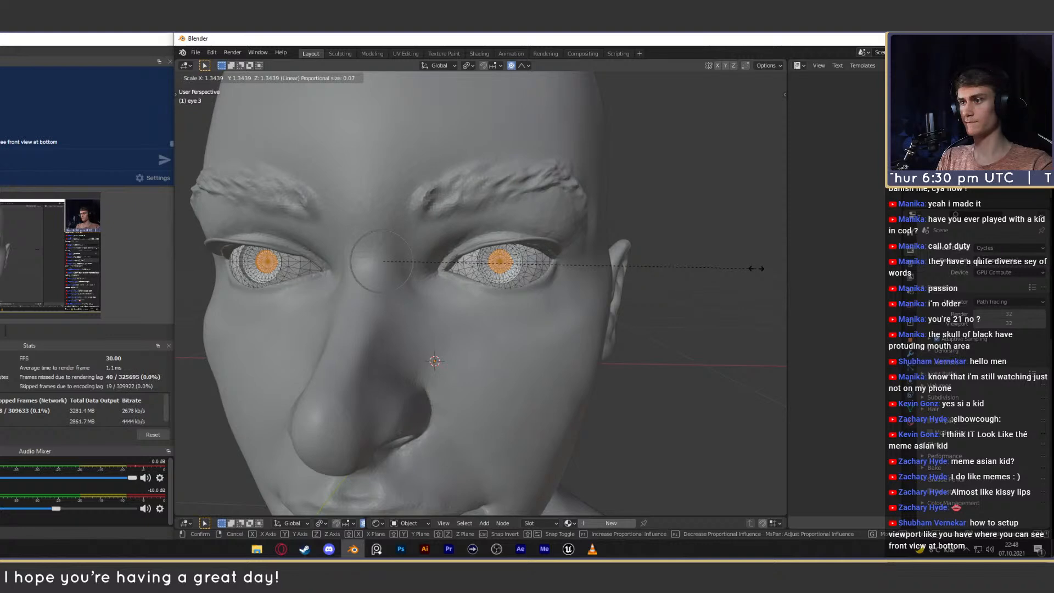
{"action": "left_click", "coordinate": [756, 268]}
Adjust the depth of both eyeballs in their sockets by moving them along global Y in Object Mode.
{"action": "middle_click_drag", "start_coordinate": [756, 269], "coordinate": [564, 279]}
{"action": "key", "text": "g"}
{"action": "key", "text": "y"}
{"action": "left_click", "coordinate": [577, 282]}
{"action": "scroll", "coordinate": [599, 276], "scroll_direction": "up", "scroll_amount": 4}
{"action": "key", "text": "g"}
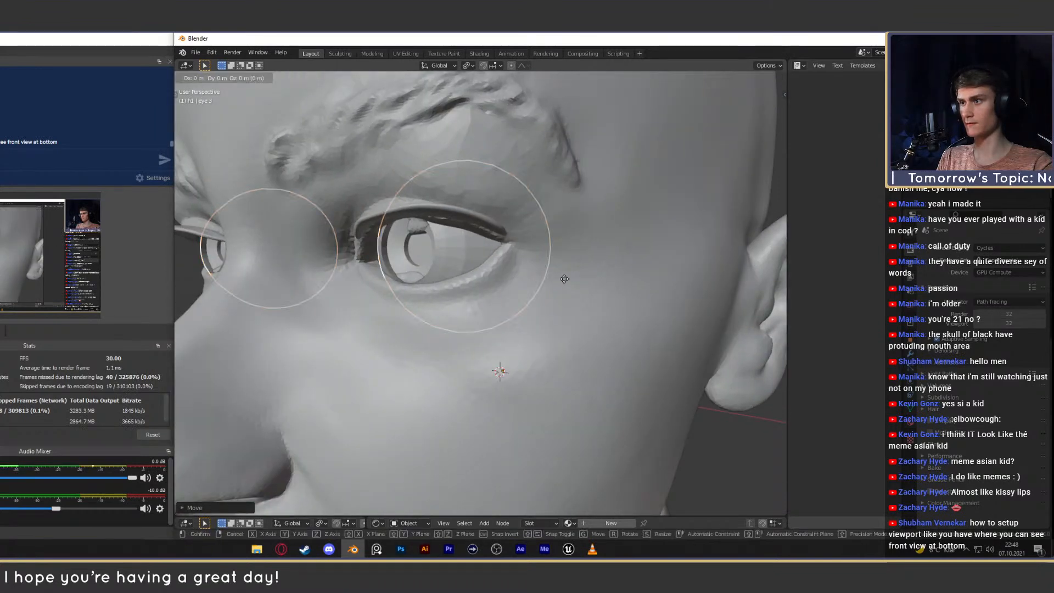
{"action": "key", "text": "y"}
{"action": "left_click", "coordinate": [563, 279]}
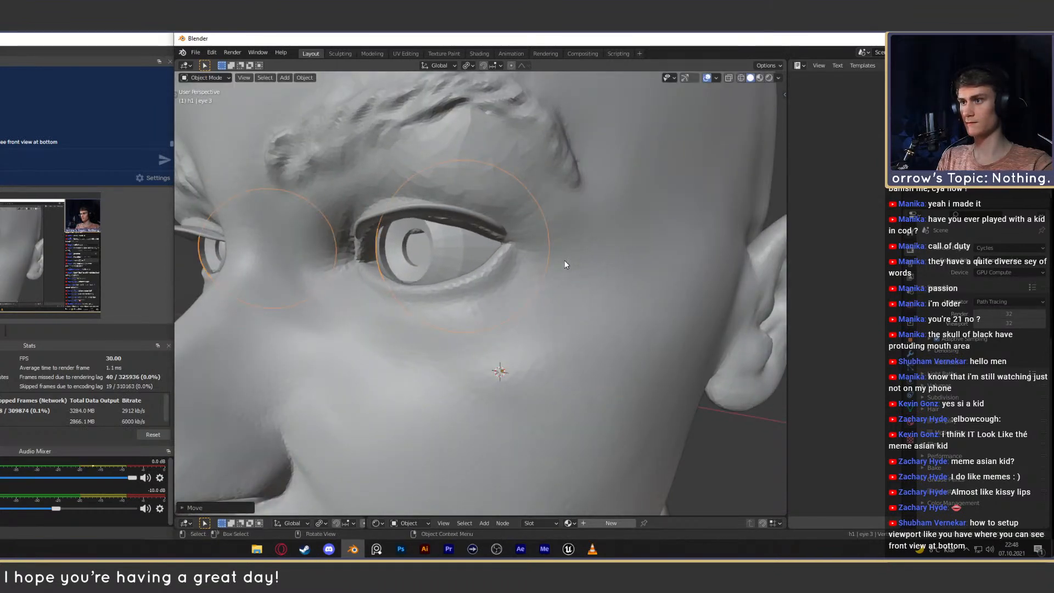
Switch to the Sculpting workspace, choose the Crease brush and check the eyelids around the recessed irises from several angles.
{"action": "left_click", "coordinate": [341, 53]}
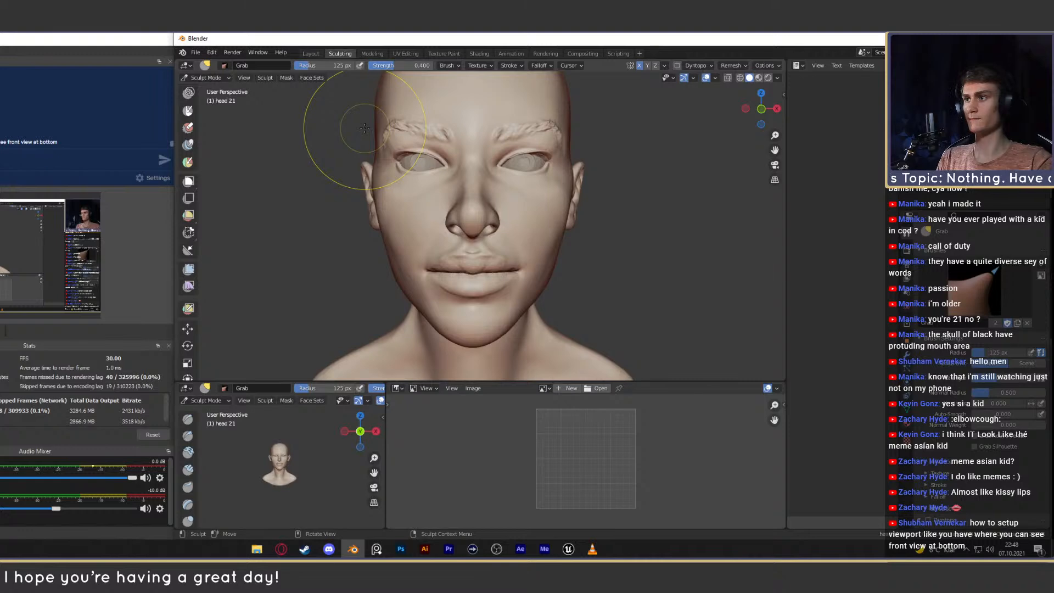
{"action": "scroll", "coordinate": [508, 230], "scroll_direction": "up", "scroll_amount": 8}
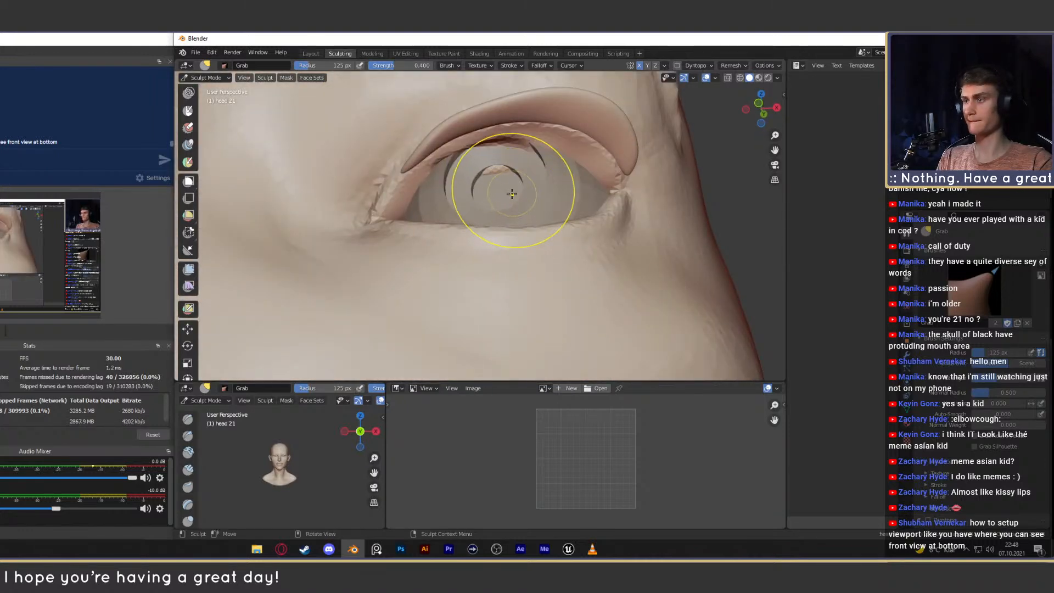
{"action": "key", "text": "shift+c"}
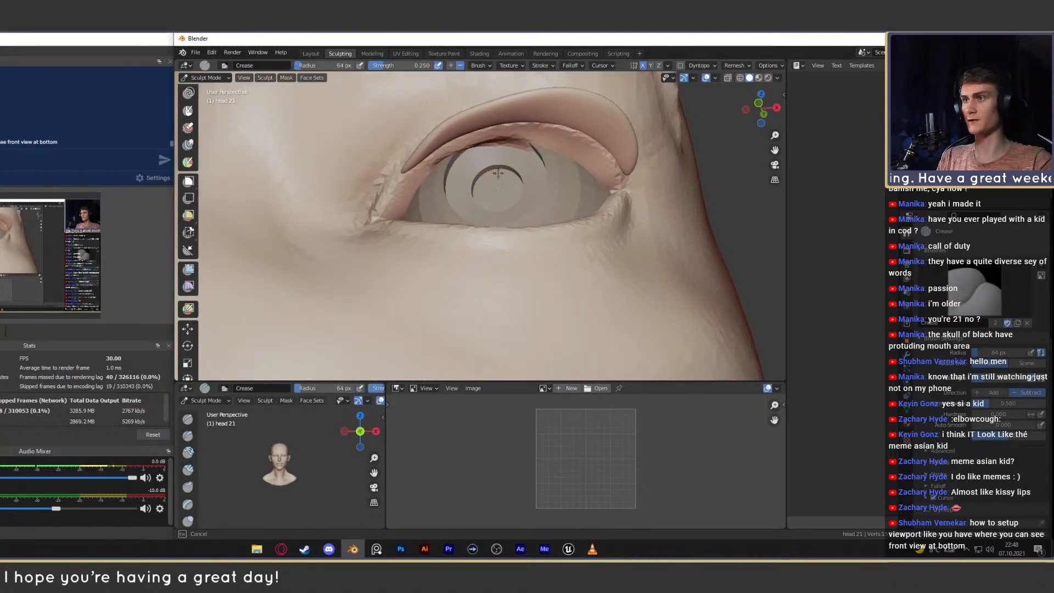
{"action": "middle_click_drag", "start_coordinate": [498, 173], "coordinate": [508, 299]}
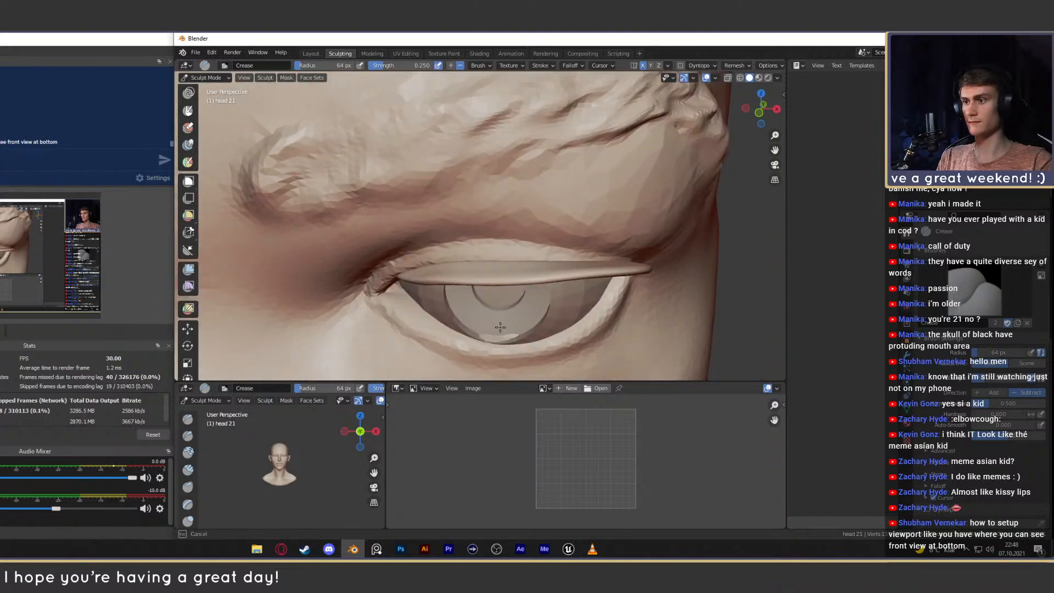
{"action": "mouse_move", "coordinate": [468, 328]}
{"action": "middle_mouse_down"}
{"action": "mouse_move", "coordinate": [513, 258]}
{"action": "mouse_move", "coordinate": [470, 236]}
{"action": "mouse_move", "coordinate": [459, 212]}
{"action": "mouse_move", "coordinate": [457, 225]}
{"action": "mouse_move", "coordinate": [460, 141]}
{"action": "middle_mouse_up"}
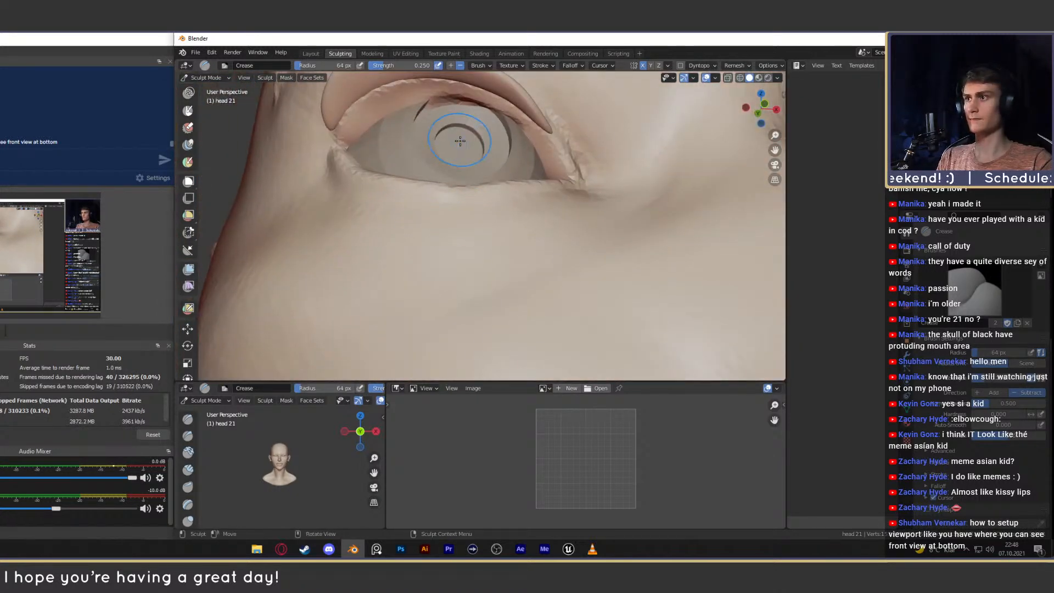
{"action": "left_click_drag", "start_coordinate": [405, 128], "coordinate": [485, 277], "text": "alt"}
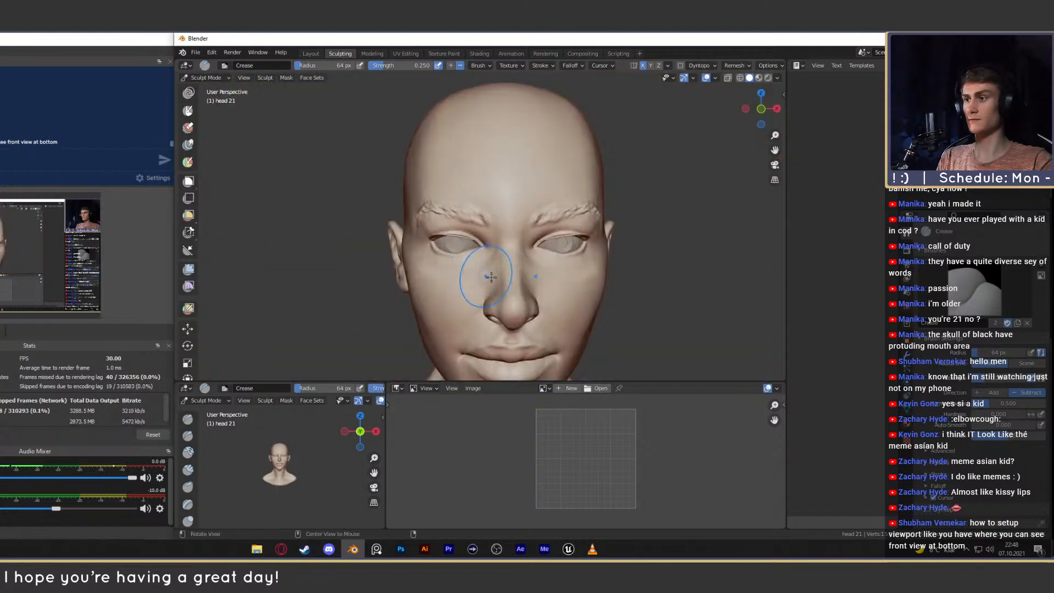
{"action": "left_click_drag", "start_coordinate": [476, 211], "coordinate": [477, 252], "text": "alt"}
{"action": "mouse_move", "coordinate": [480, 297]}
{"action": "left_mouse_down", "text": "ctrl+alt"}
{"action": "mouse_move", "coordinate": [482, 214]}
{"action": "mouse_move", "coordinate": [486, 263]}
{"action": "left_mouse_up", "text": "ctrl+alt"}
{"action": "mouse_move", "coordinate": [486, 264]}
{"action": "left_mouse_down", "text": "ctrl+alt"}
{"action": "mouse_move", "coordinate": [488, 225]}
{"action": "mouse_move", "coordinate": [532, 212]}
{"action": "mouse_move", "coordinate": [518, 216]}
{"action": "left_mouse_up", "text": "ctrl+alt"}
Adjust the eyelids to fit the eyeballs with the Grab brush, using radii of 154 px and 95 px.
{"action": "key", "text": "g"}
{"action": "key", "text": "f"}
{"action": "left_click", "coordinate": [569, 216]}
{"action": "key", "text": "f"}
{"action": "left_click", "coordinate": [511, 235]}
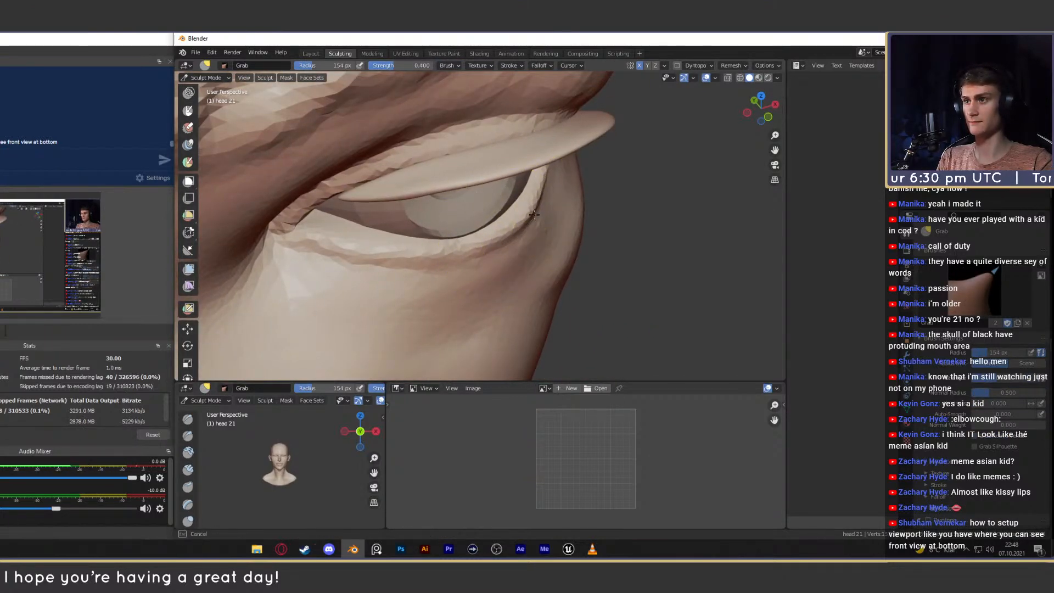
{"action": "left_click_drag", "start_coordinate": [548, 198], "coordinate": [551, 160], "text": "alt"}
{"action": "key", "text": "f"}
{"action": "left_click", "coordinate": [625, 160]}
{"action": "mouse_move", "coordinate": [539, 122]}
{"action": "left_mouse_down", "text": "alt"}
{"action": "mouse_move", "coordinate": [531, 160]}
{"action": "mouse_move", "coordinate": [419, 206]}
{"action": "mouse_move", "coordinate": [407, 238]}
{"action": "mouse_move", "coordinate": [398, 194]}
{"action": "mouse_move", "coordinate": [444, 229]}
{"action": "mouse_move", "coordinate": [383, 173]}
{"action": "mouse_move", "coordinate": [423, 200]}
{"action": "left_mouse_up", "text": "alt"}
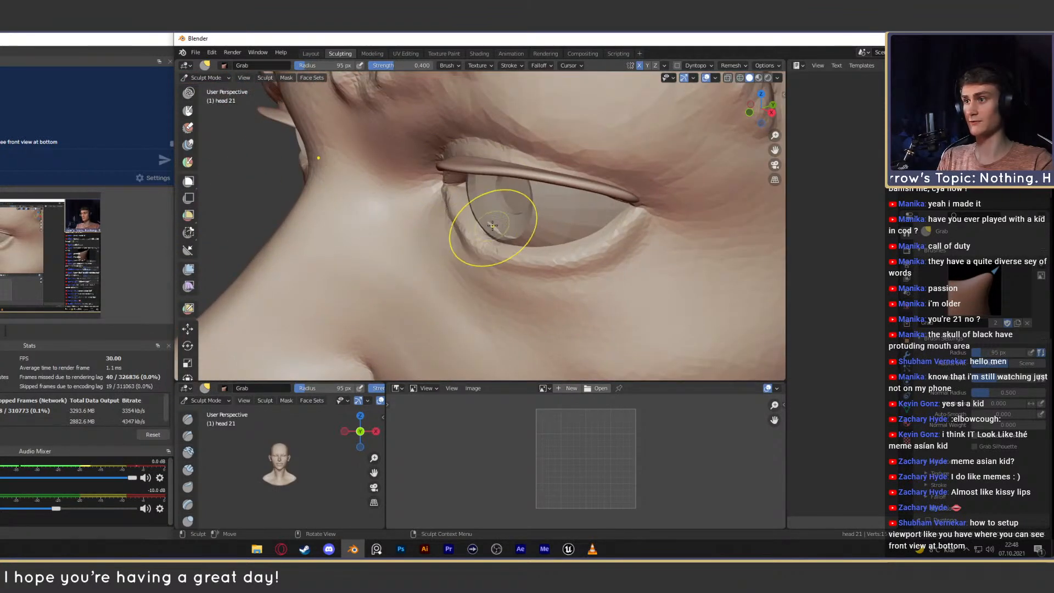
{"action": "mouse_move", "coordinate": [502, 229]}
{"action": "left_mouse_down", "text": "alt"}
{"action": "mouse_move", "coordinate": [469, 223]}
{"action": "mouse_move", "coordinate": [501, 224]}
{"action": "mouse_move", "coordinate": [494, 212]}
{"action": "mouse_move", "coordinate": [548, 235]}
{"action": "mouse_move", "coordinate": [501, 247]}
{"action": "mouse_move", "coordinate": [482, 214]}
{"action": "mouse_move", "coordinate": [419, 192]}
{"action": "mouse_move", "coordinate": [350, 270]}
{"action": "mouse_move", "coordinate": [532, 328]}
{"action": "mouse_move", "coordinate": [483, 224]}
{"action": "left_mouse_up", "text": "alt"}
Refine the eyelid edge with the Crease brush at a radius of 43 px.
{"action": "key", "text": "shift+c"}
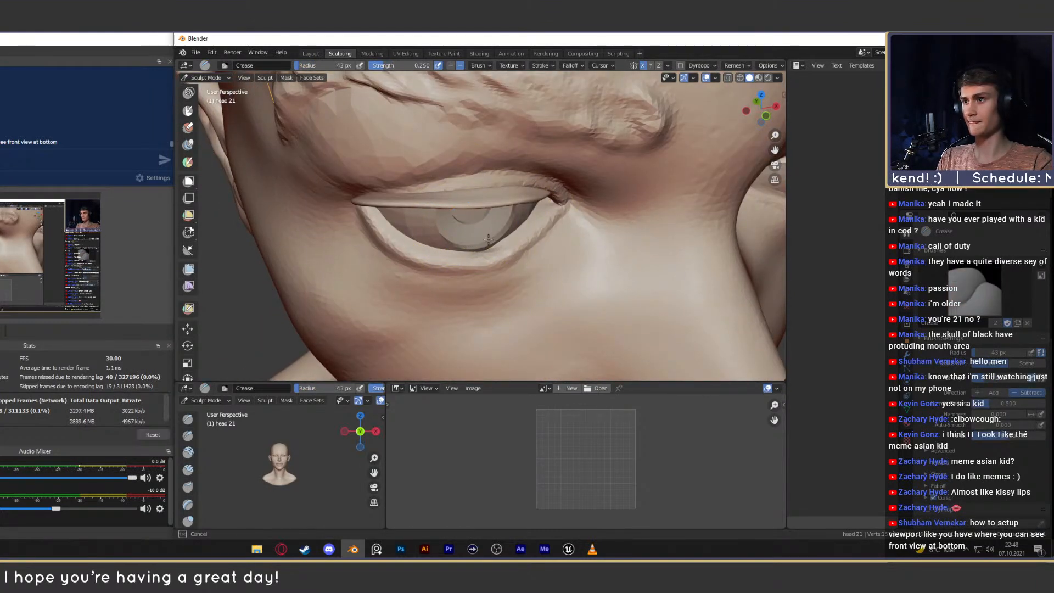
{"action": "mouse_move", "coordinate": [539, 186]}
{"action": "left_mouse_down", "text": "ctrl+alt"}
{"action": "mouse_move", "coordinate": [532, 202]}
{"action": "mouse_move", "coordinate": [515, 199]}
{"action": "left_mouse_up", "text": "ctrl+alt"}
{"action": "mouse_move", "coordinate": [576, 211]}
{"action": "left_mouse_down", "text": "alt"}
{"action": "mouse_move", "coordinate": [535, 211]}
{"action": "mouse_move", "coordinate": [593, 217]}
{"action": "left_mouse_up", "text": "alt"}
Reshape the eyelids and eye corners with the Grab brush, ending with a brush radius of 121 px.
{"action": "key", "text": "g"}
{"action": "key", "text": "f"}
{"action": "left_click", "coordinate": [583, 206]}
{"action": "mouse_move", "coordinate": [518, 219]}
{"action": "left_mouse_down", "text": "alt"}
{"action": "mouse_move", "coordinate": [553, 224]}
{"action": "mouse_move", "coordinate": [506, 209]}
{"action": "mouse_move", "coordinate": [520, 216]}
{"action": "mouse_move", "coordinate": [468, 222]}
{"action": "mouse_move", "coordinate": [469, 209]}
{"action": "left_mouse_up", "text": "alt"}
{"action": "key", "text": "f"}
{"action": "left_click", "coordinate": [532, 210]}
{"action": "key", "text": "f"}
{"action": "left_click", "coordinate": [483, 209]}
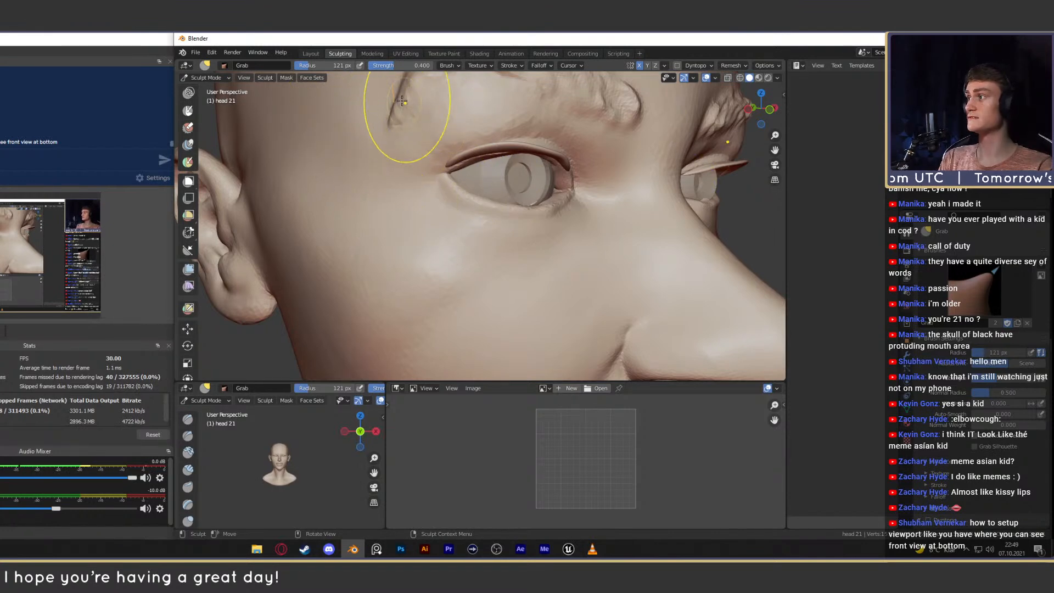
Check the whole head from the front and enlarge the editor area beneath the main viewport.
{"action": "scroll", "coordinate": [519, 294], "scroll_direction": "down", "scroll_amount": 6}
{"action": "mouse_move", "coordinate": [551, 282]}
{"action": "middle_mouse_down"}
{"action": "mouse_move", "coordinate": [482, 253]}
{"action": "mouse_move", "coordinate": [581, 229]}
{"action": "middle_mouse_up"}
{"action": "scroll", "coordinate": [587, 475], "scroll_direction": "up", "scroll_amount": 1}
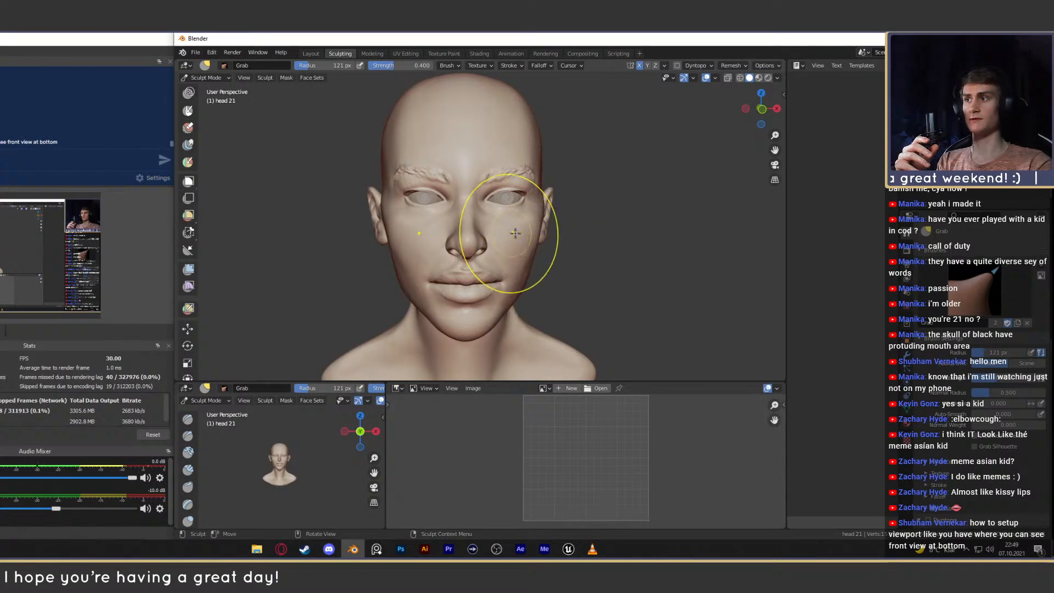
{"action": "mouse_move", "coordinate": [483, 235]}
{"action": "middle_mouse_down"}
{"action": "mouse_move", "coordinate": [605, 252]}
{"action": "mouse_move", "coordinate": [599, 277]}
{"action": "mouse_move", "coordinate": [590, 256]}
{"action": "middle_mouse_up"}
{"action": "scroll", "coordinate": [603, 254], "scroll_direction": "up", "scroll_amount": 6}
{"action": "scroll", "coordinate": [390, 108], "scroll_direction": "down", "scroll_amount": 6}
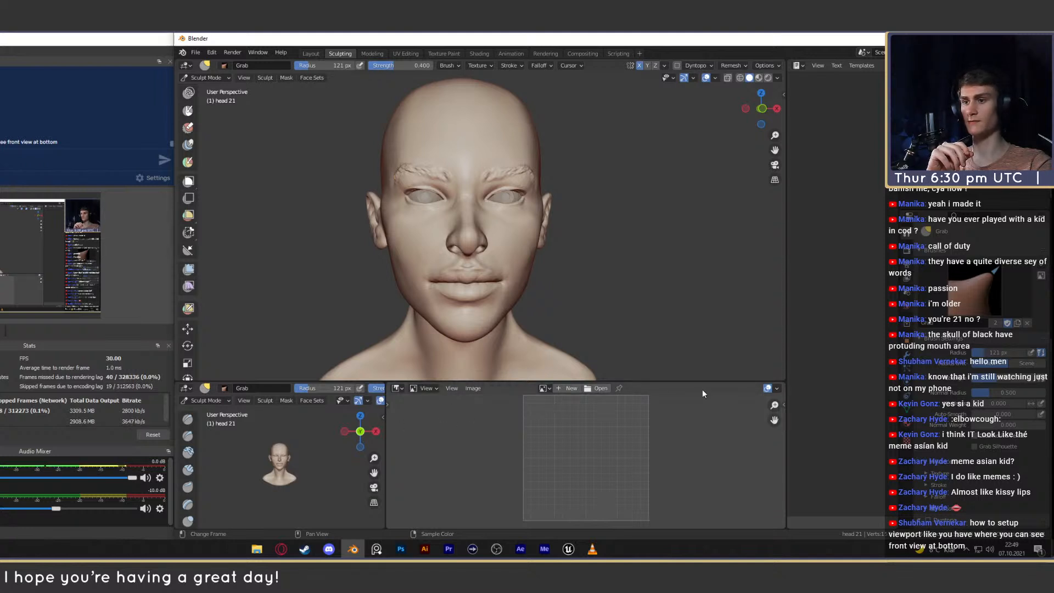
{"action": "left_click_drag", "start_coordinate": [701, 383], "coordinate": [696, 326]}
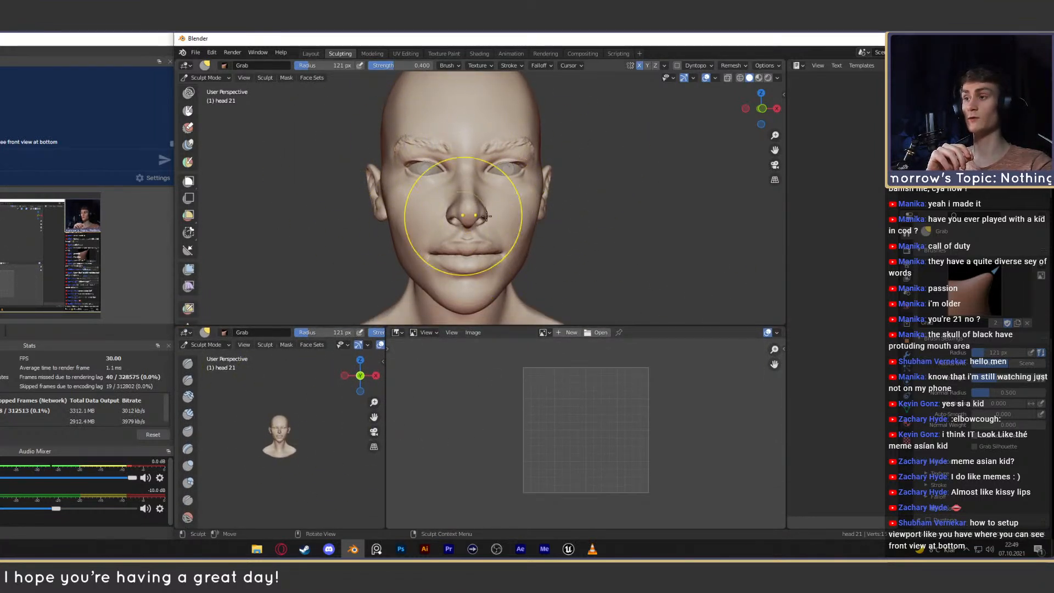
Resize the areas beneath the main viewport and join them so the small 3D viewport replaces the Image Editor.
{"action": "left_click_drag", "start_coordinate": [659, 327], "coordinate": [686, 357]}
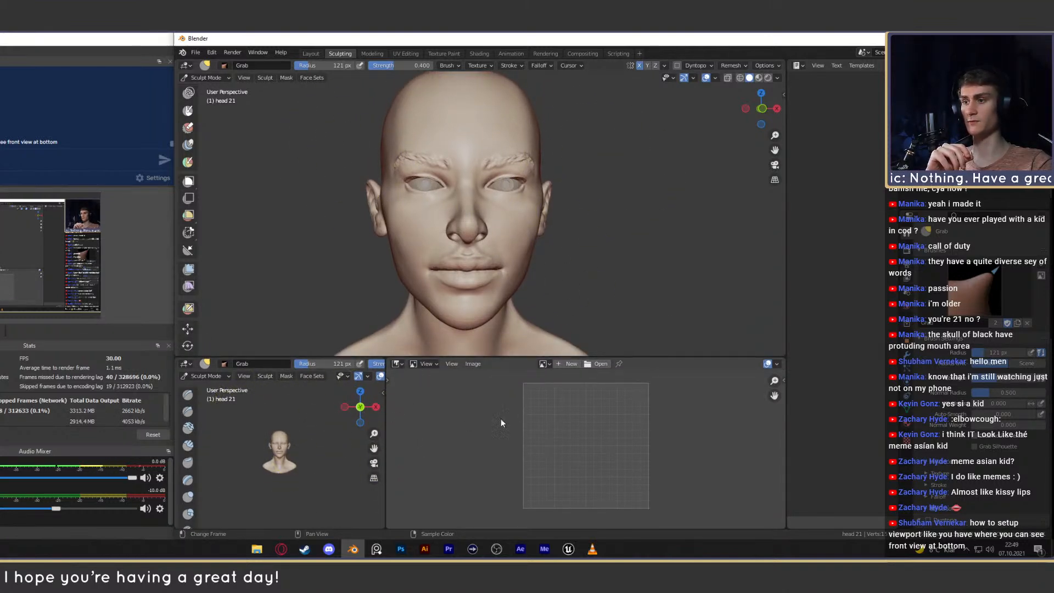
{"action": "mouse_move", "coordinate": [385, 415]}
{"action": "left_mouse_down"}
{"action": "mouse_move", "coordinate": [474, 416]}
{"action": "mouse_move", "coordinate": [388, 416]}
{"action": "mouse_move", "coordinate": [436, 416]}
{"action": "left_mouse_up"}
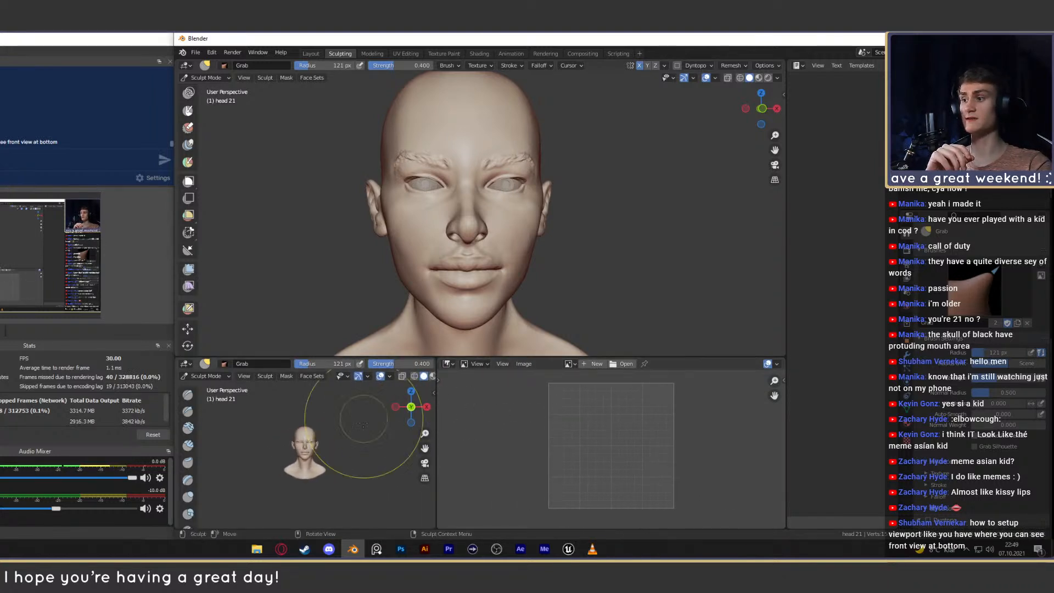
{"action": "right_click", "coordinate": [436, 418]}
{"action": "key", "text": "Escape"}
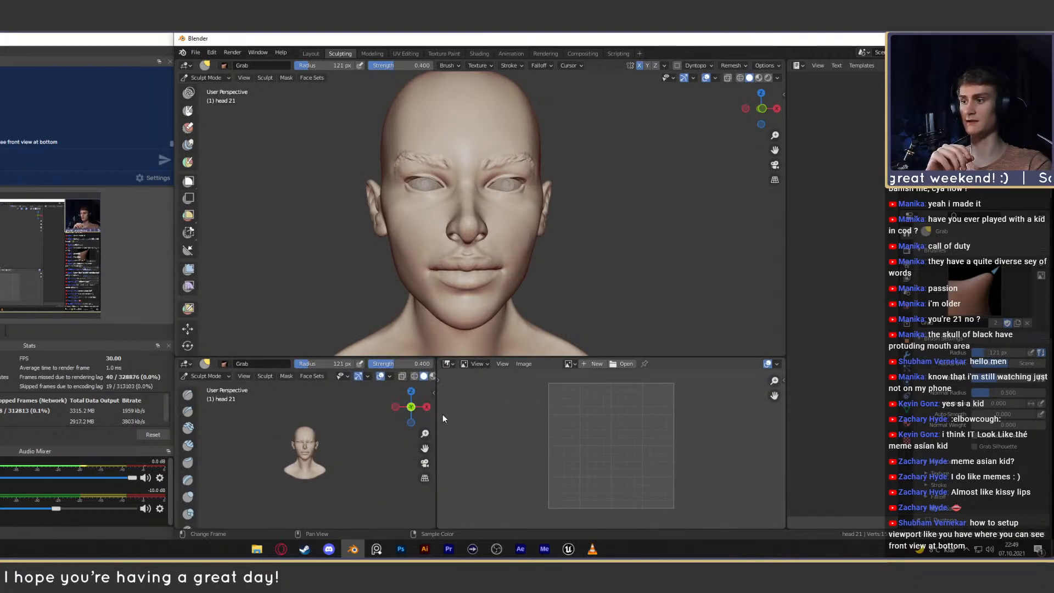
{"action": "right_click", "coordinate": [436, 416]}
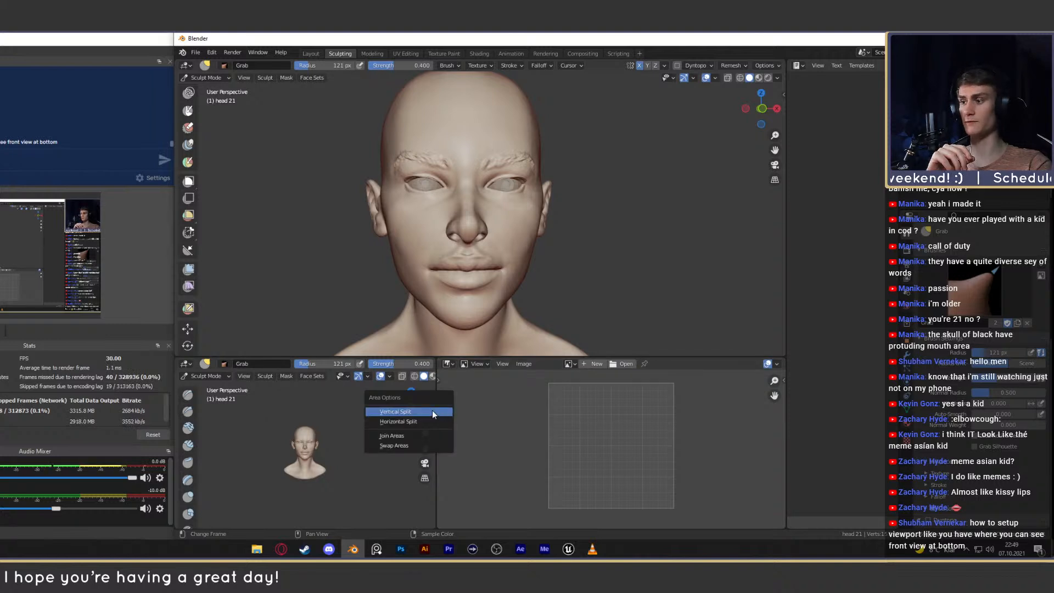
{"action": "left_click", "coordinate": [400, 434]}
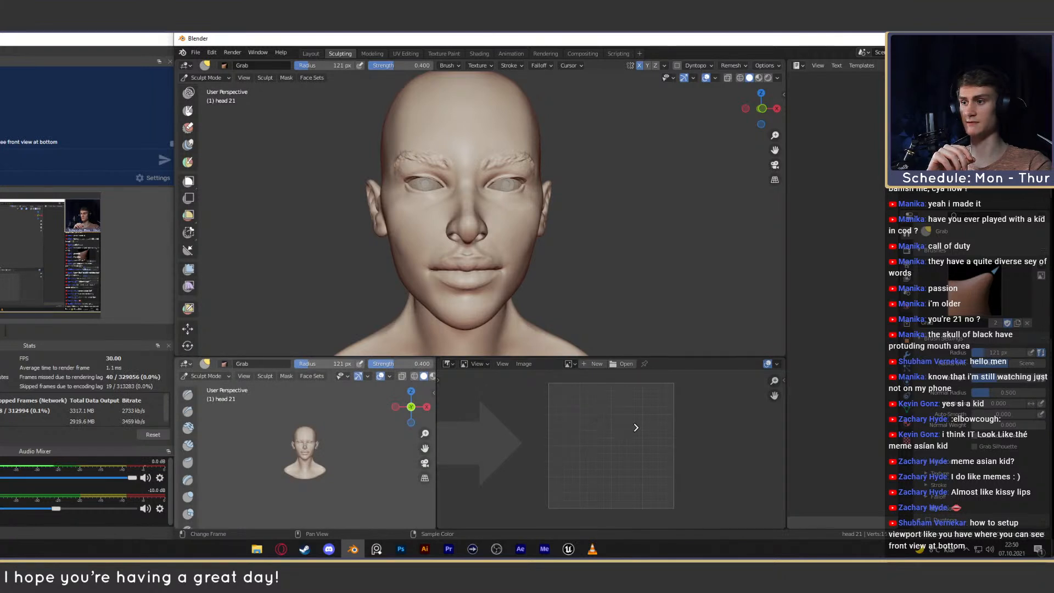
{"action": "left_click", "coordinate": [643, 428]}
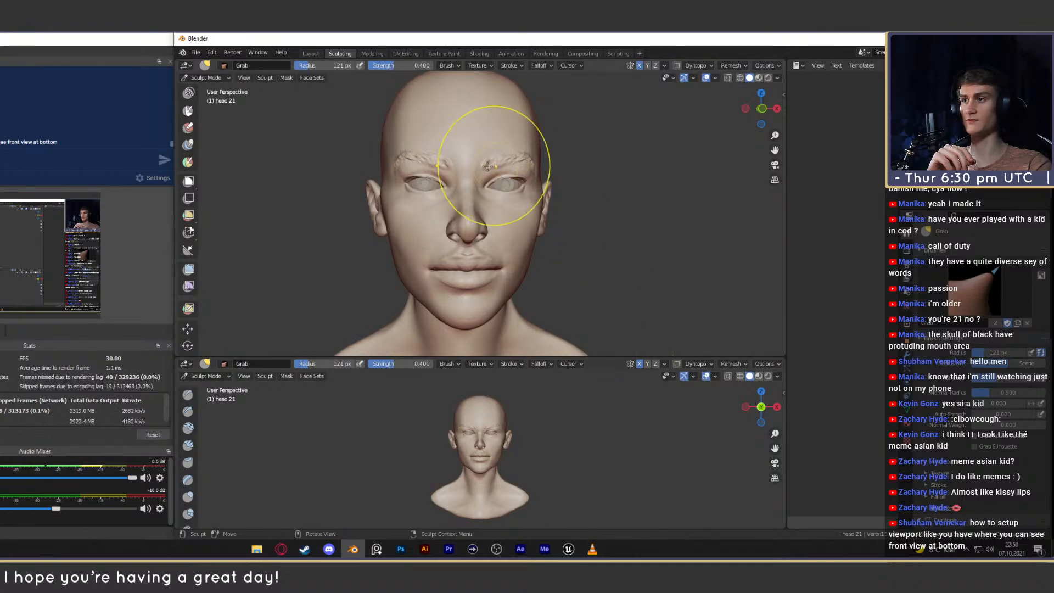
Join the main viewport with the area beneath it so a single 3D viewport fills the space.
{"action": "right_click", "coordinate": [610, 357]}
{"action": "left_click", "coordinate": [591, 357]}
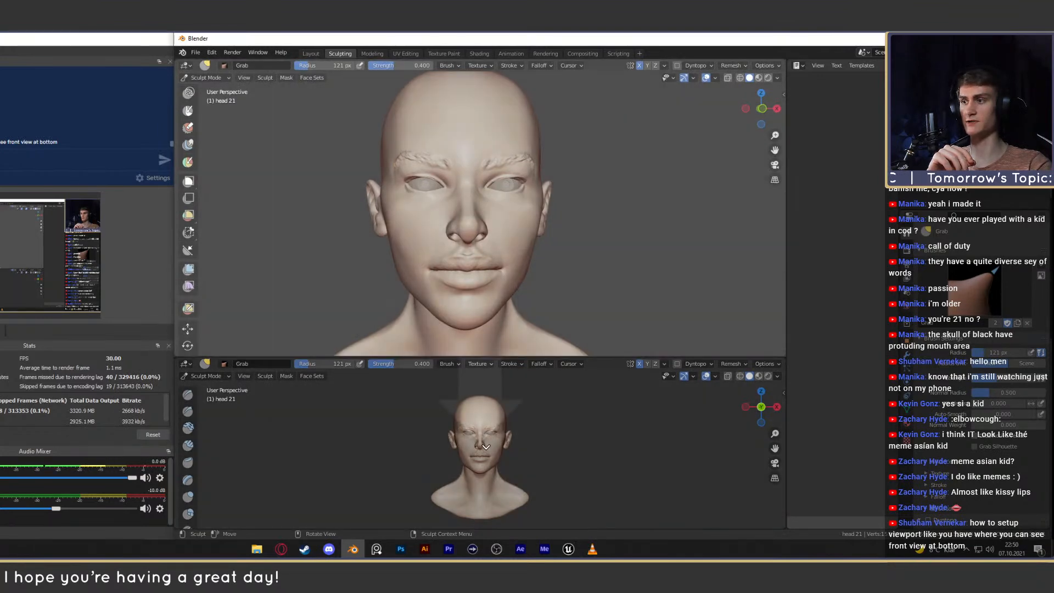
{"action": "left_click", "coordinate": [486, 446]}
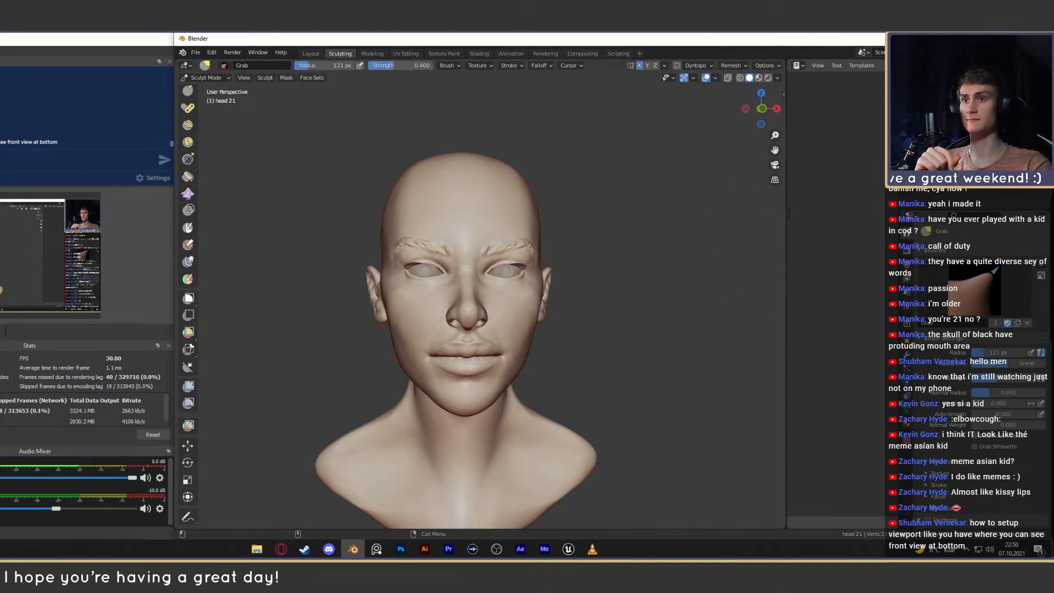
Split the 3D viewport horizontally into an upper and a lower area of similar height.
{"action": "right_click", "coordinate": [786, 213]}
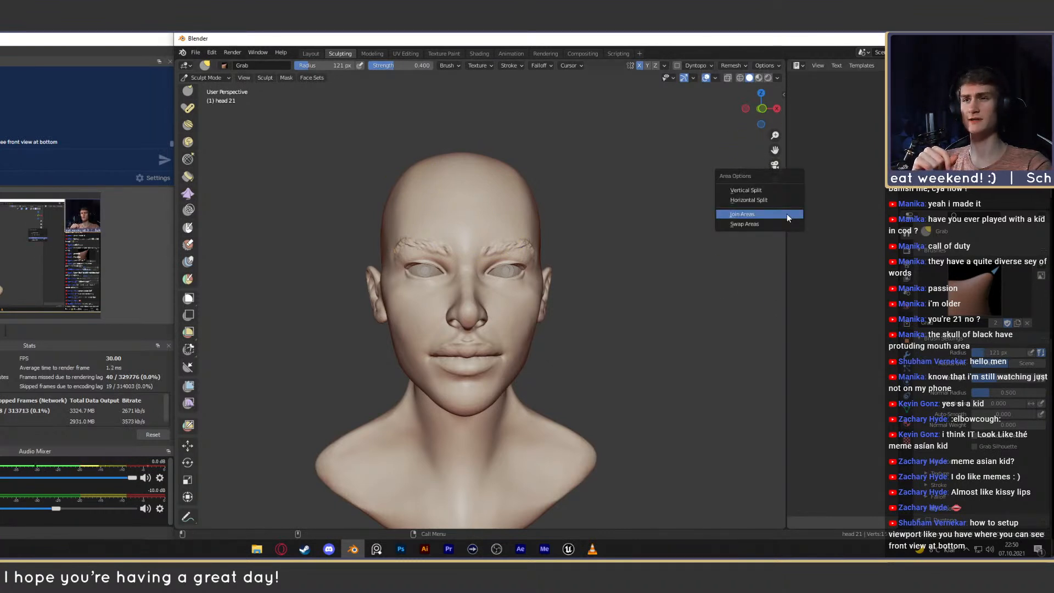
{"action": "left_click", "coordinate": [750, 201]}
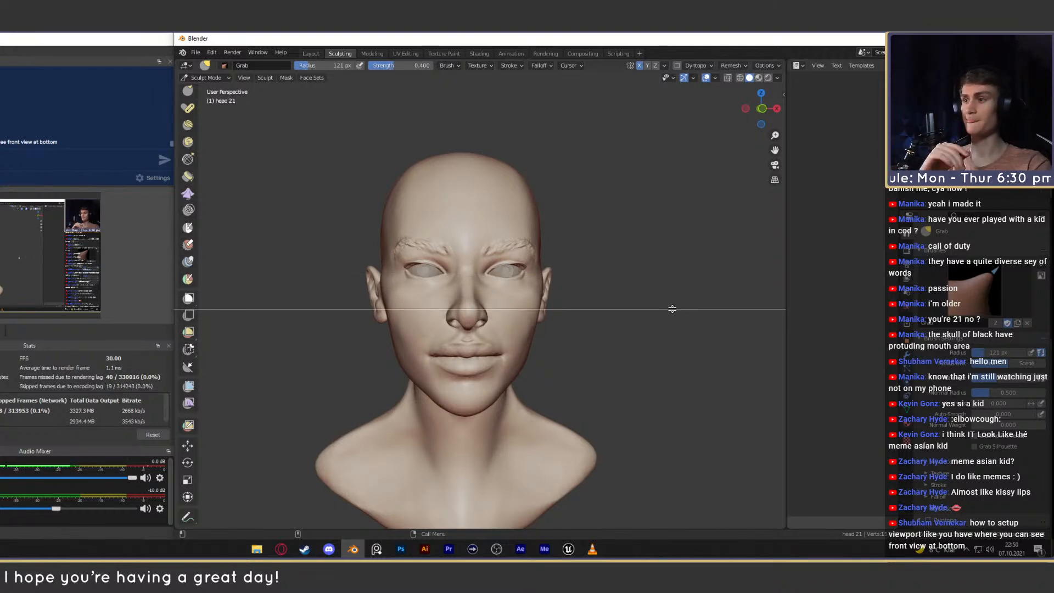
{"action": "left_click", "coordinate": [672, 309]}
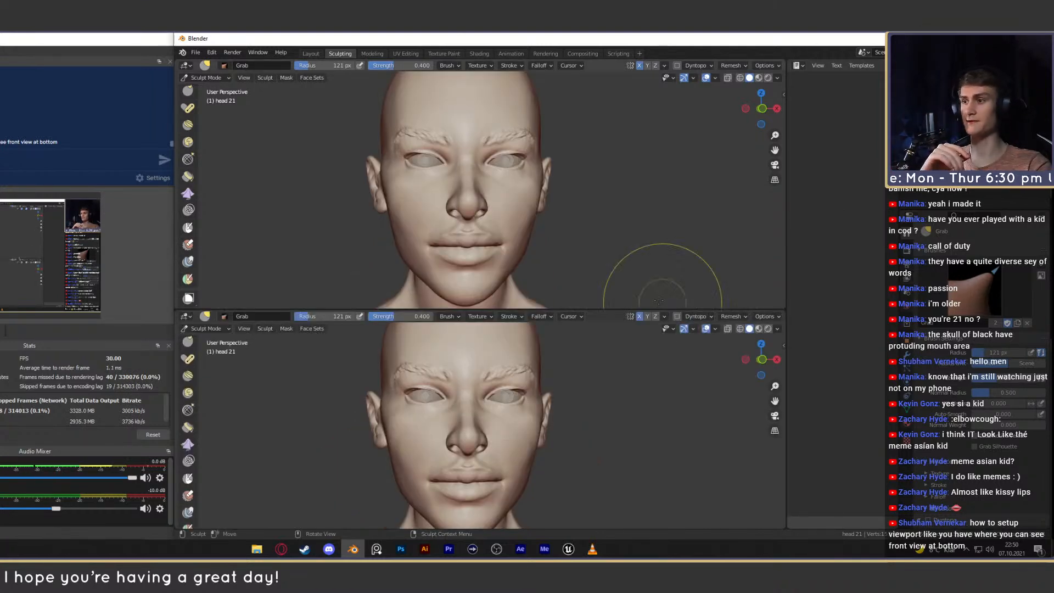
Split the lower 3D viewport vertically into two side-by-side areas.
{"action": "right_click", "coordinate": [616, 309]}
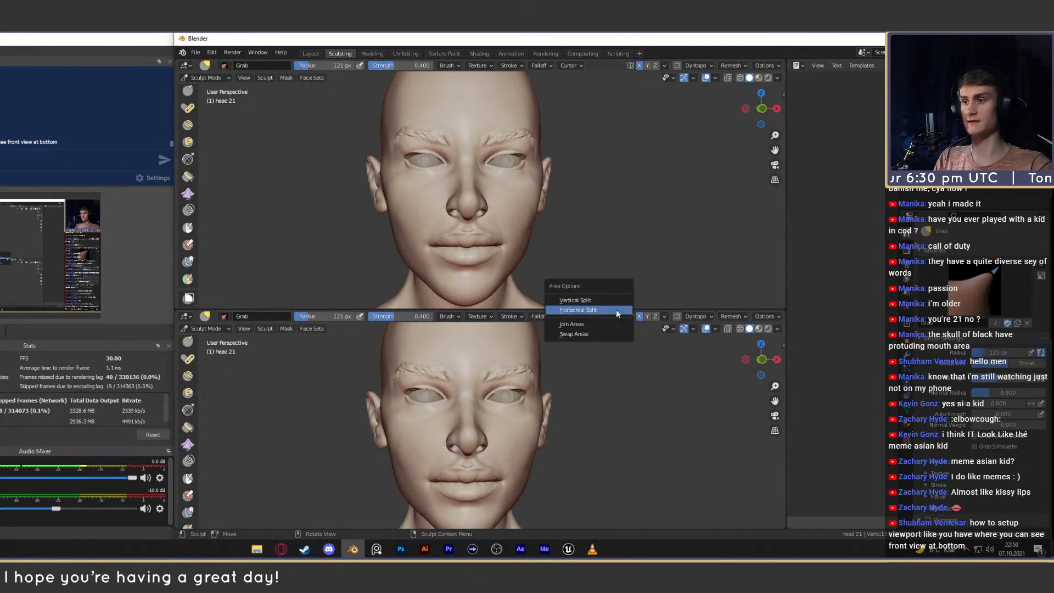
{"action": "right_click", "coordinate": [602, 310]}
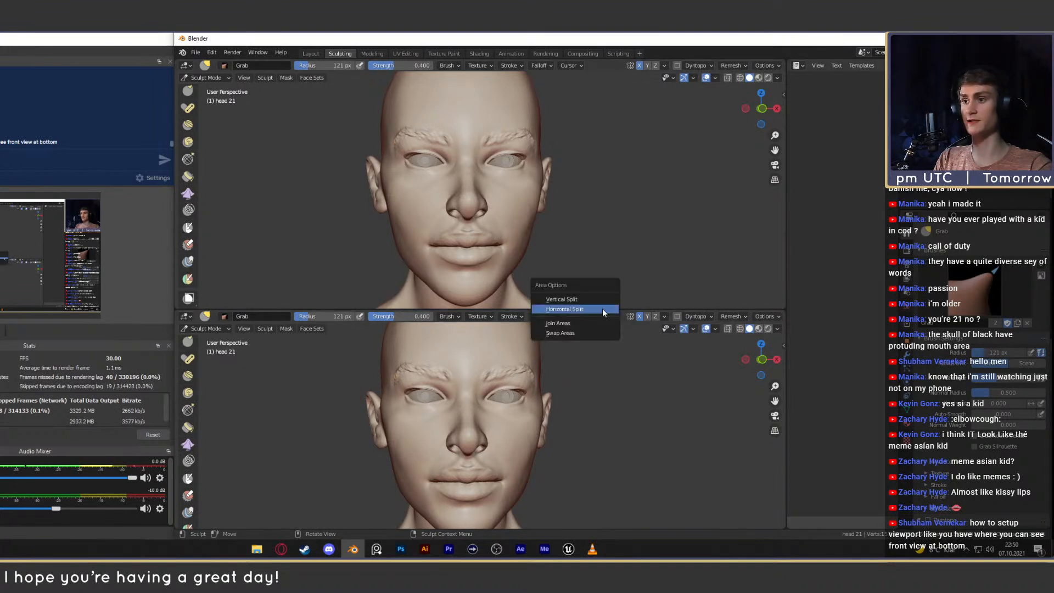
{"action": "left_click", "coordinate": [564, 302]}
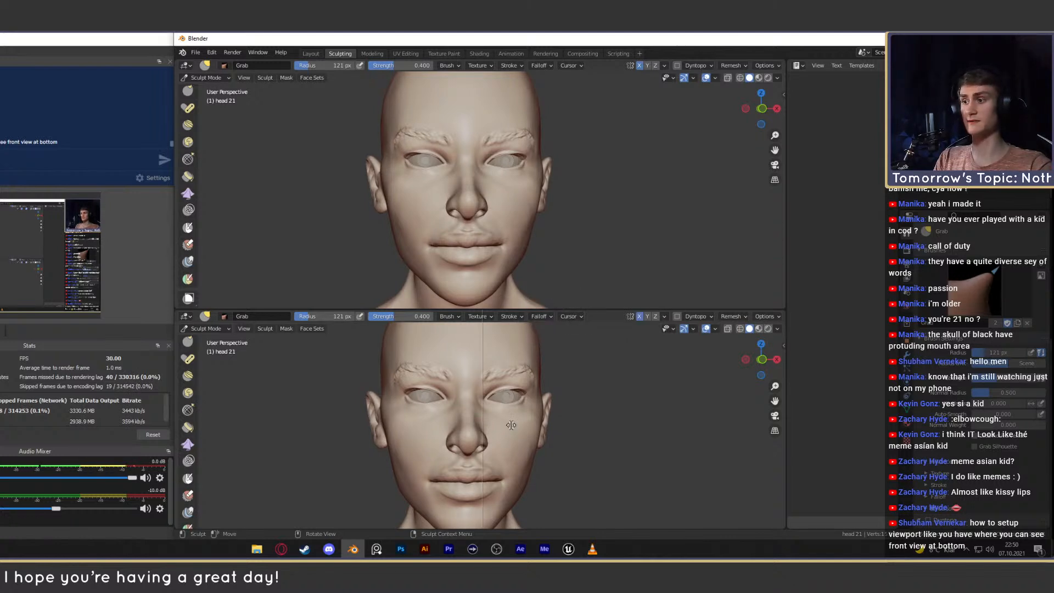
{"action": "left_click", "coordinate": [500, 403]}
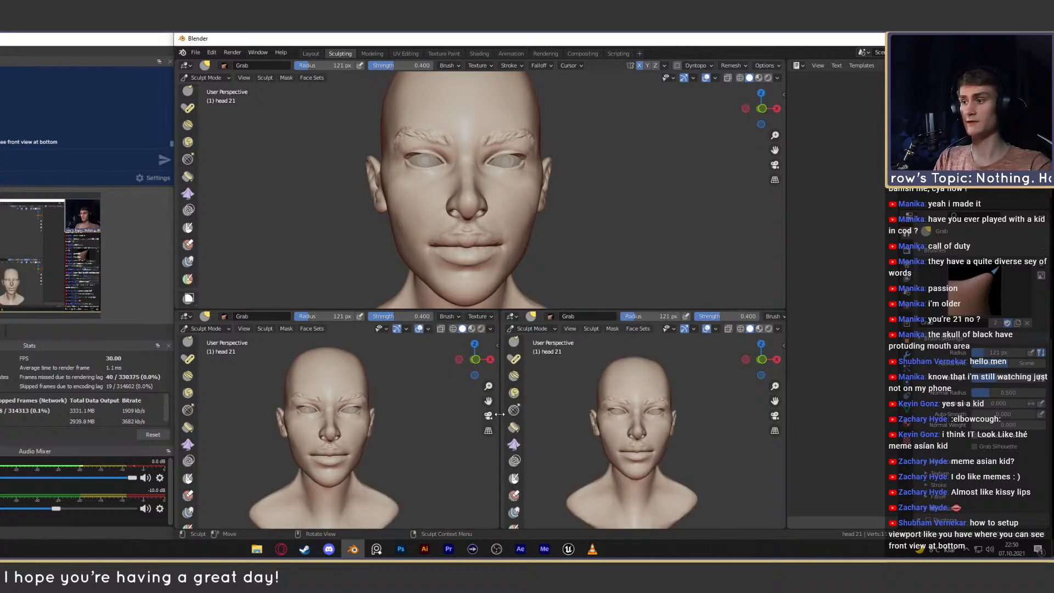
Narrow the small bust viewport, change the area beside it to the Image Editor, and enlarge the main viewport.
{"action": "scroll", "coordinate": [326, 422], "scroll_direction": "down", "scroll_amount": 3}
{"action": "scroll", "coordinate": [330, 423], "scroll_direction": "up", "scroll_amount": 4}
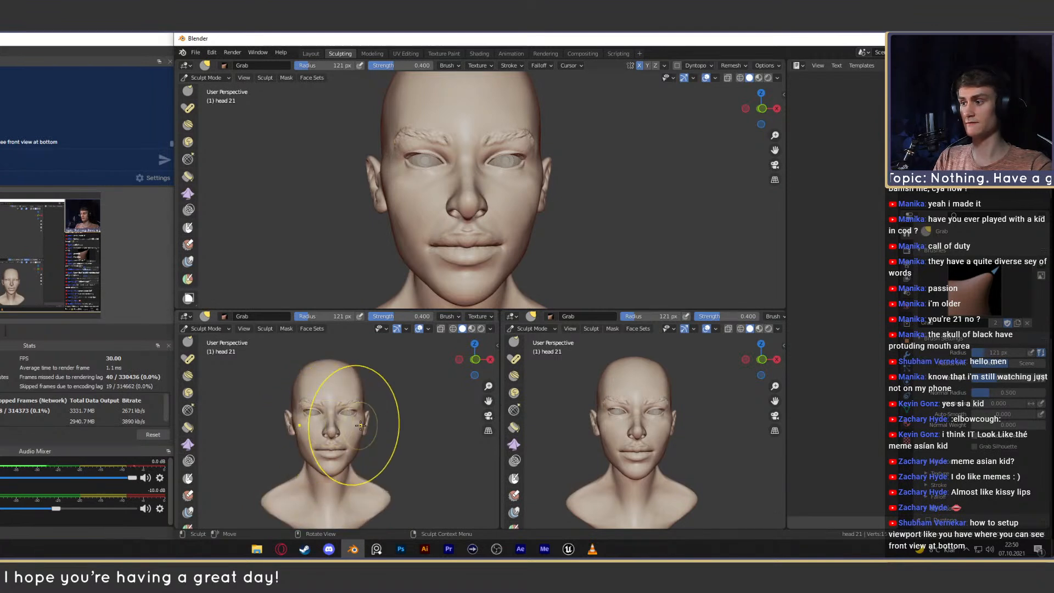
{"action": "middle_click_drag", "start_coordinate": [341, 424], "coordinate": [347, 424], "text": "shift"}
{"action": "left_click_drag", "start_coordinate": [501, 409], "coordinate": [416, 409]}
{"action": "key", "text": "shift+F10"}
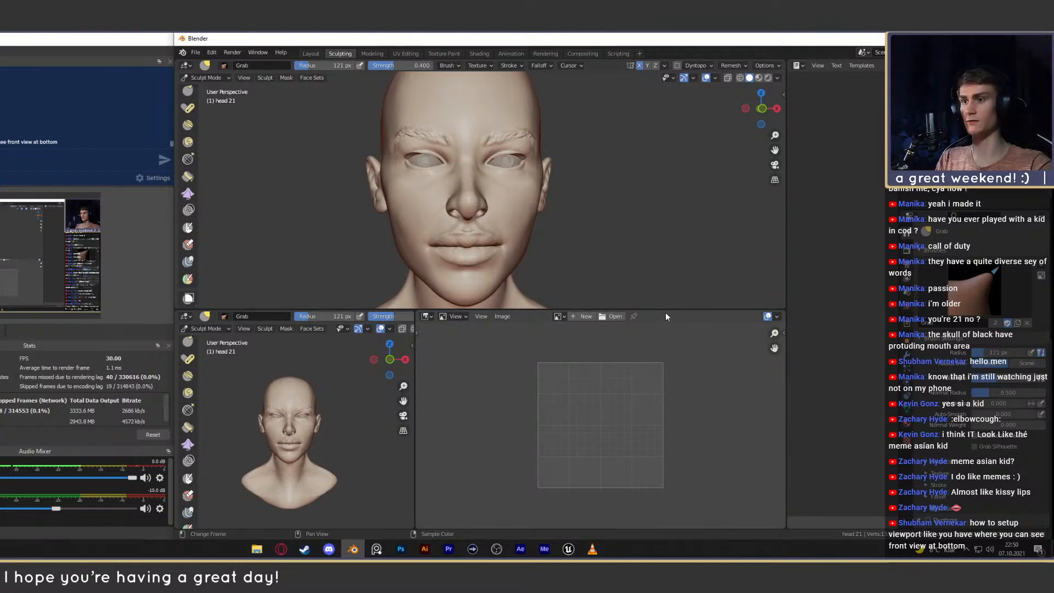
{"action": "left_click_drag", "start_coordinate": [666, 310], "coordinate": [659, 341]}
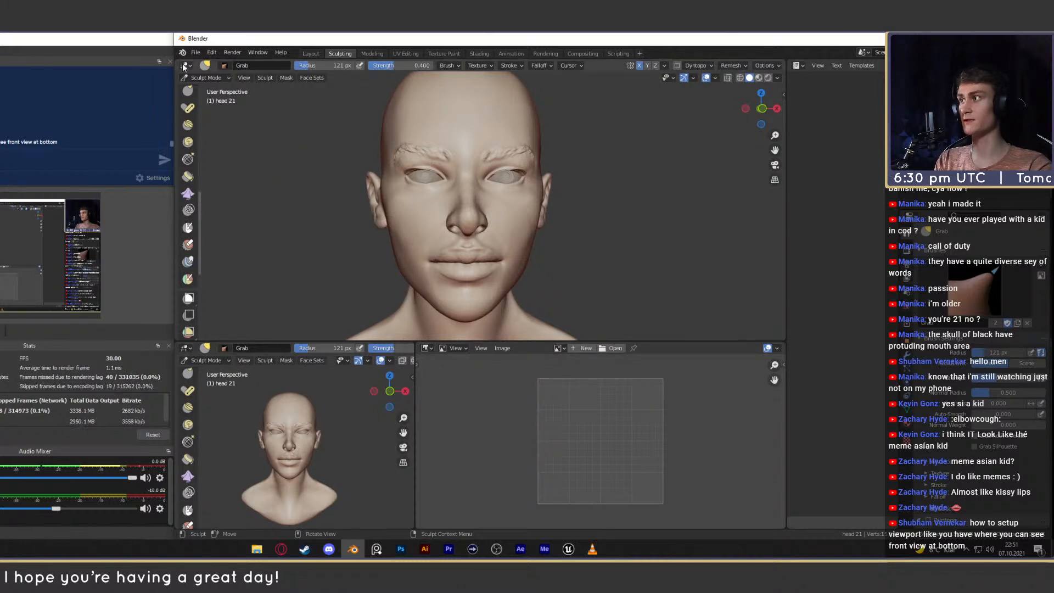
Look through the editor types for the area beside the small viewport and change it to the Timeline.
{"action": "left_click", "coordinate": [426, 349]}
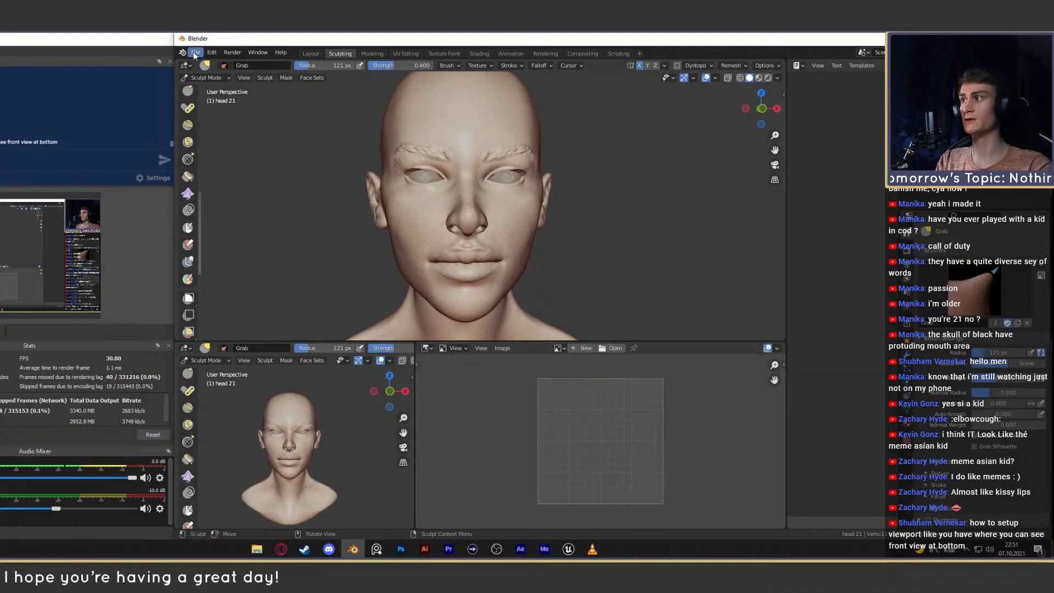
{"action": "left_click", "coordinate": [186, 65]}
{"action": "left_click", "coordinate": [209, 92]}
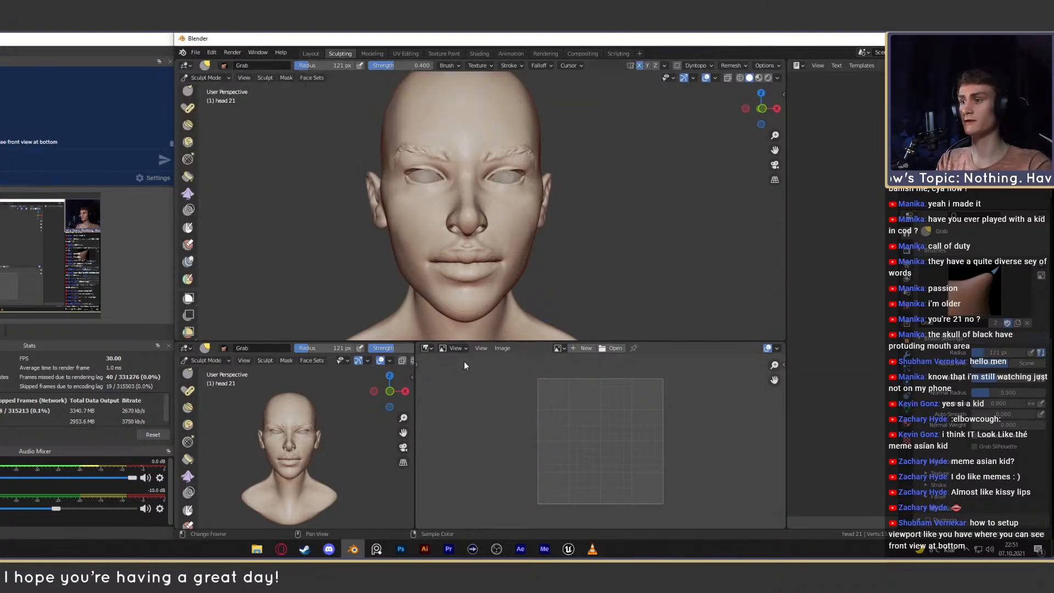
{"action": "left_click", "coordinate": [425, 347]}
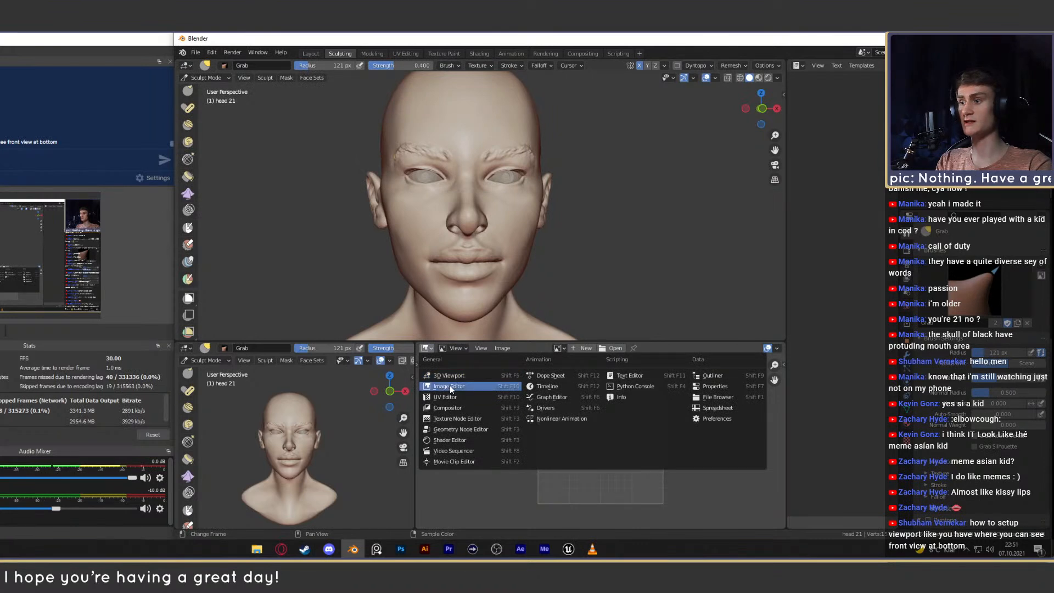
{"action": "left_click", "coordinate": [449, 384]}
{"action": "left_click", "coordinate": [426, 348]}
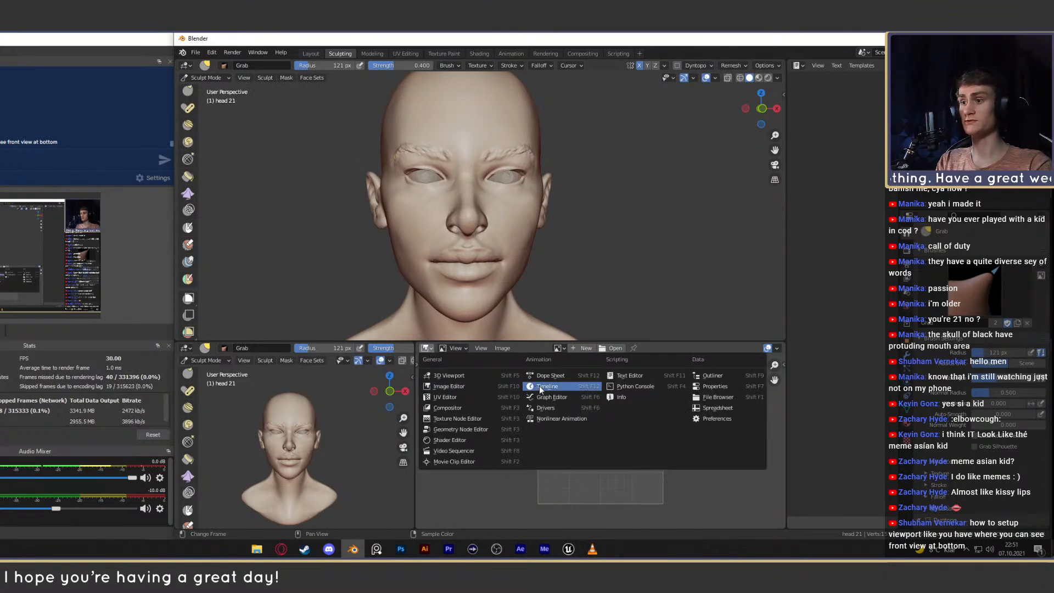
{"action": "left_click", "coordinate": [541, 387]}
Show the head's material nodes in the Shader Editor and return that area to the Image Editor.
{"action": "left_click", "coordinate": [426, 348]}
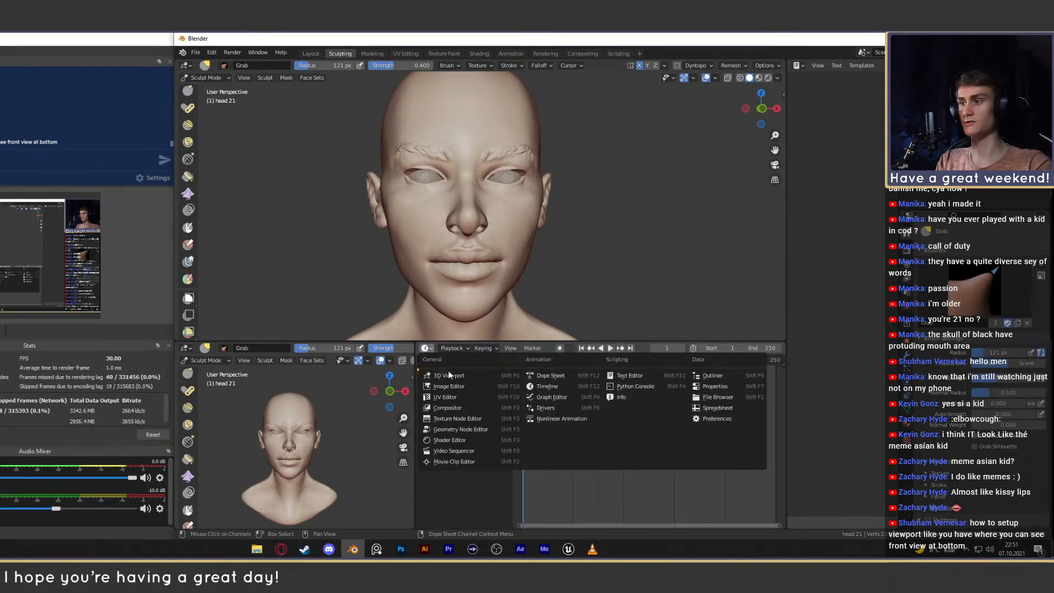
{"action": "left_click", "coordinate": [450, 439]}
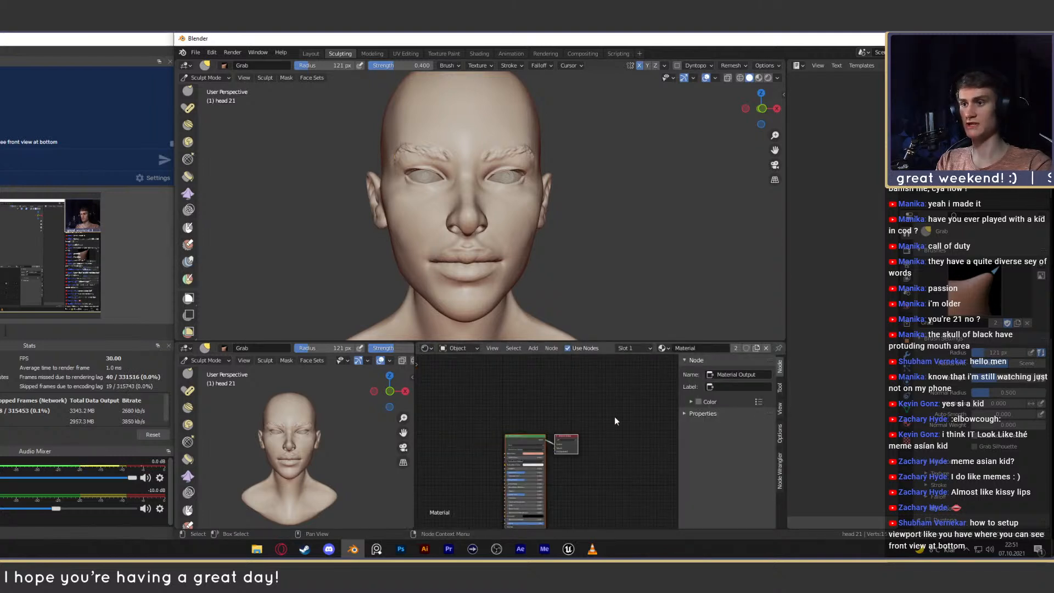
{"action": "key", "text": "Home"}
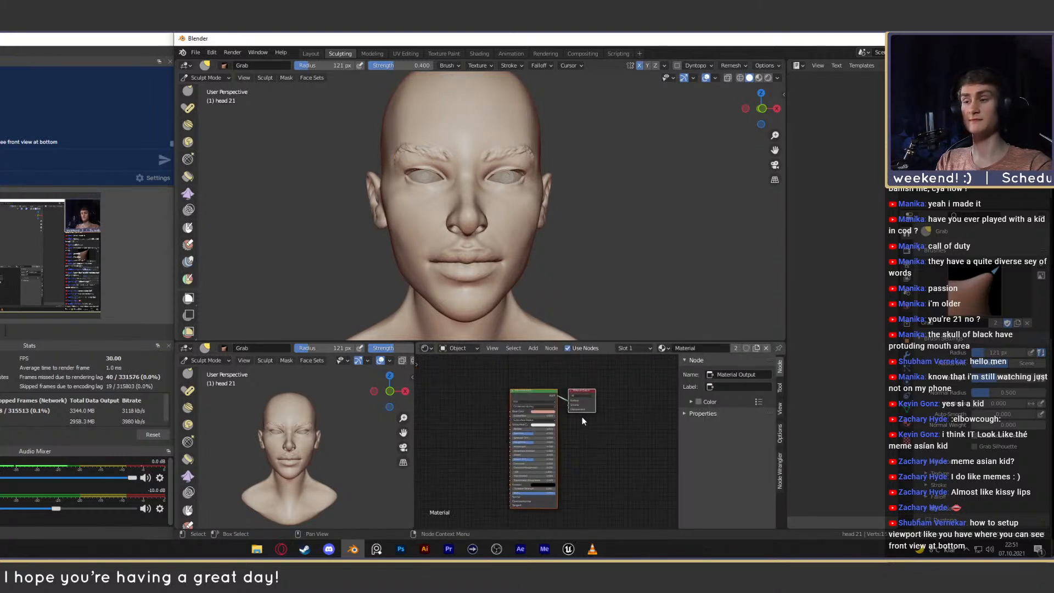
{"action": "left_click", "coordinate": [426, 348]}
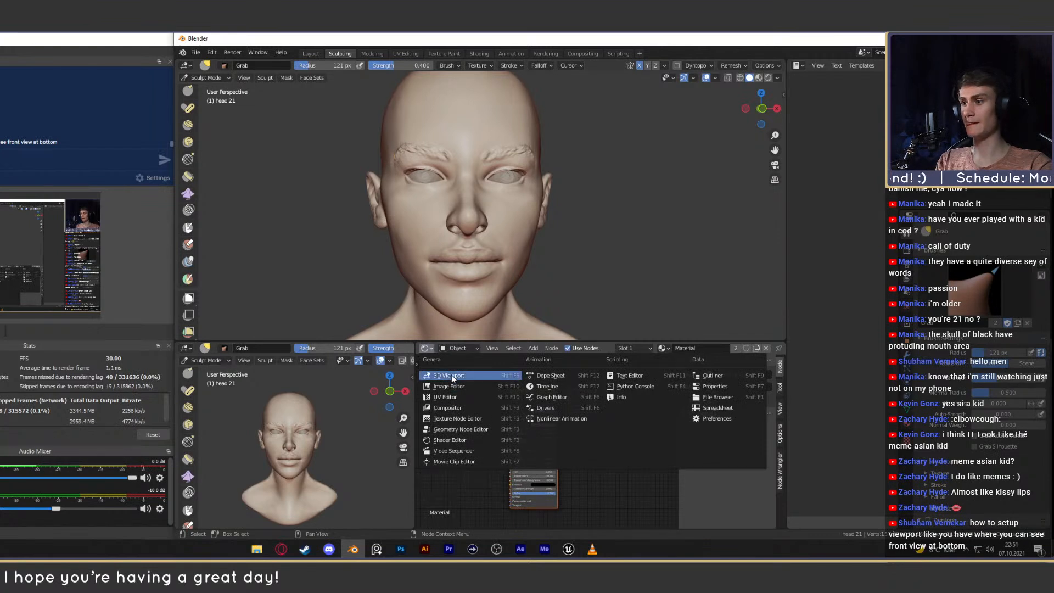
{"action": "left_click", "coordinate": [448, 386]}
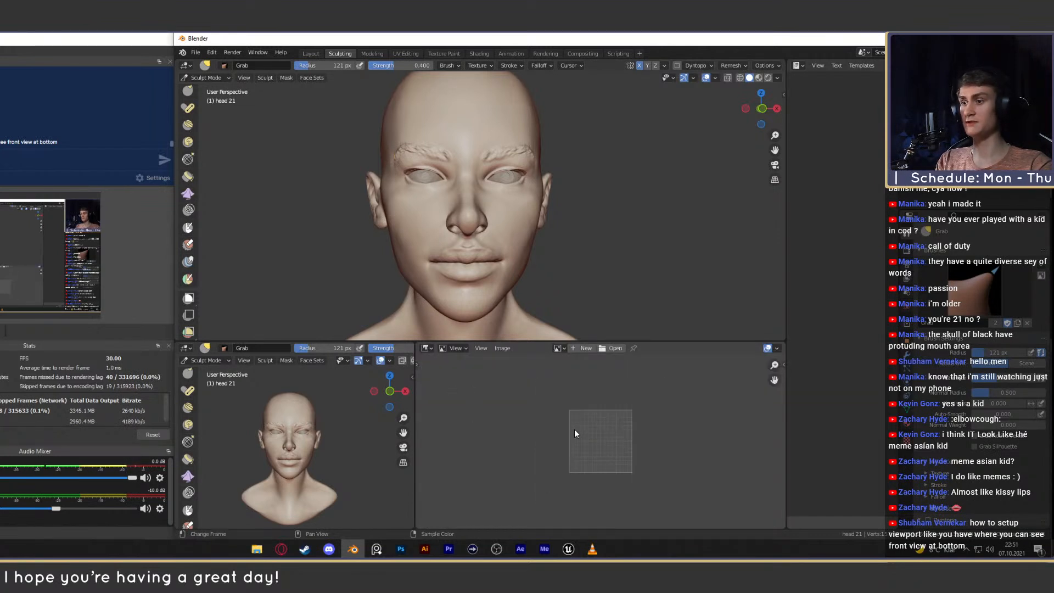
{"action": "scroll", "coordinate": [574, 429], "scroll_direction": "up", "scroll_amount": 2}
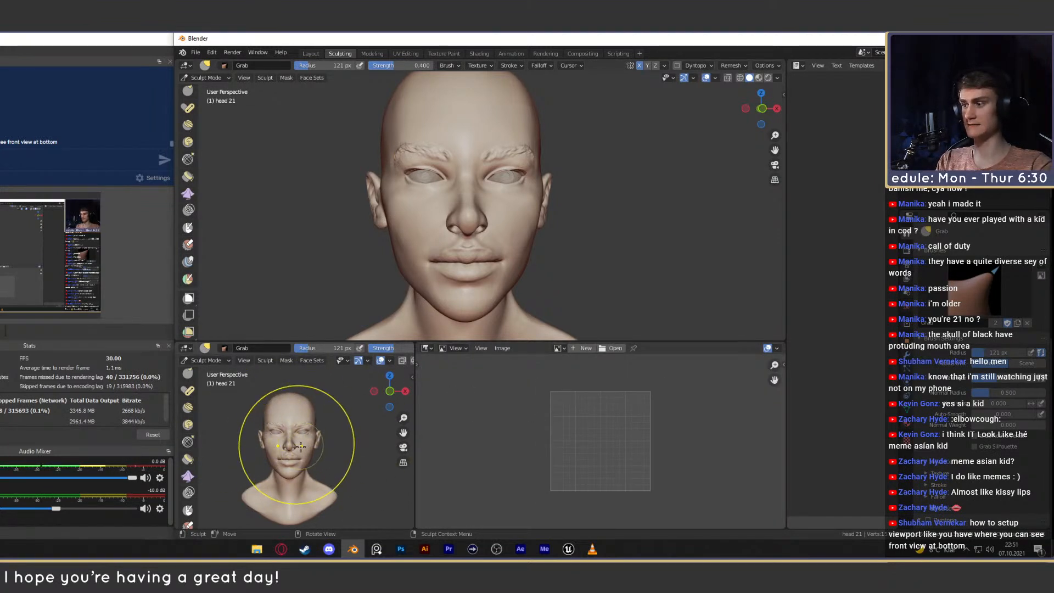
Frame the whole bust in the small viewport and bring the main viewport in close on the eyes and brows.
{"action": "scroll", "coordinate": [322, 453], "scroll_direction": "down", "scroll_amount": 2}
{"action": "scroll", "coordinate": [319, 454], "scroll_direction": "up", "scroll_amount": 1}
{"action": "middle_click_drag", "start_coordinate": [320, 454], "coordinate": [320, 453]}
{"action": "scroll", "coordinate": [320, 451], "scroll_direction": "up", "scroll_amount": 1}
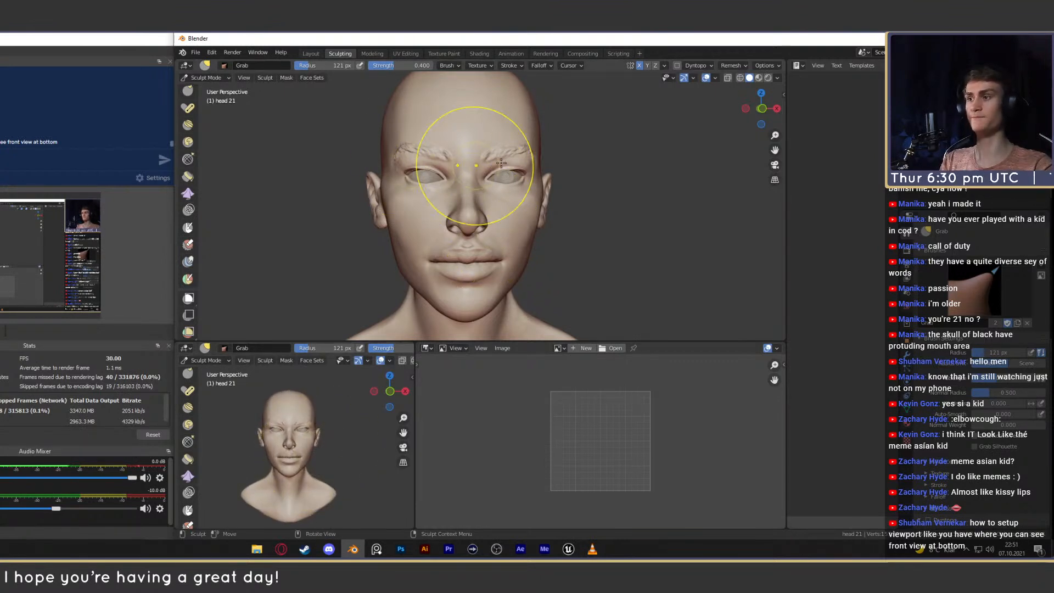
{"action": "mouse_move", "coordinate": [600, 141]}
{"action": "middle_mouse_down"}
{"action": "mouse_move", "coordinate": [530, 176]}
{"action": "mouse_move", "coordinate": [481, 261]}
{"action": "mouse_move", "coordinate": [617, 233]}
{"action": "mouse_move", "coordinate": [533, 237]}
{"action": "mouse_move", "coordinate": [530, 252]}
{"action": "mouse_move", "coordinate": [527, 200]}
{"action": "middle_mouse_up"}
{"action": "scroll", "coordinate": [576, 240], "scroll_direction": "up", "scroll_amount": 2}
{"action": "scroll", "coordinate": [529, 236], "scroll_direction": "up", "scroll_amount": 3}
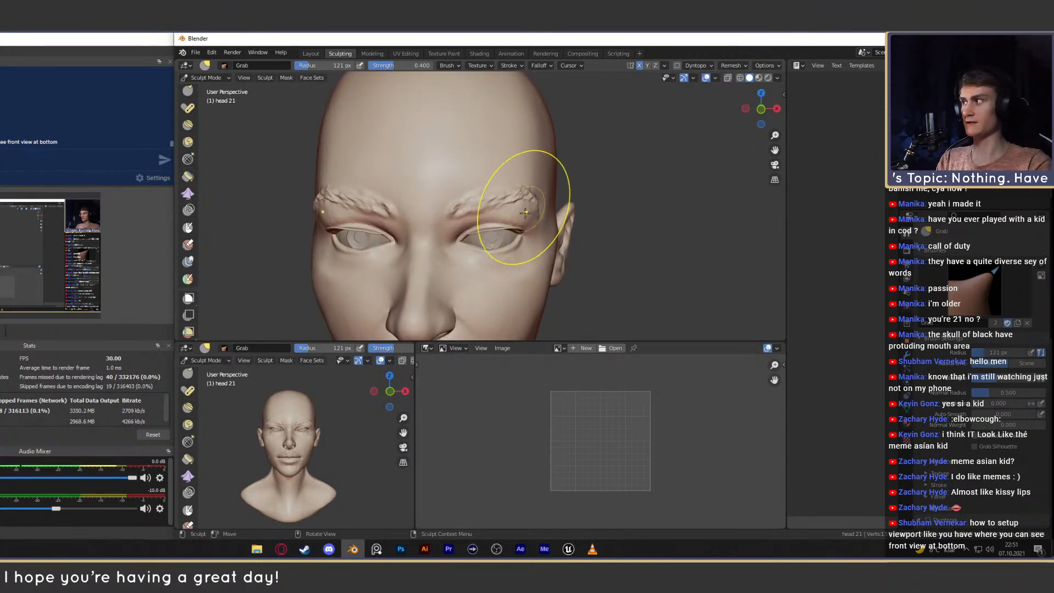
Switch to the web browser and examine the female face reference photos for the shape of the eyes and brows.
{"action": "left_click", "coordinate": [281, 548]}
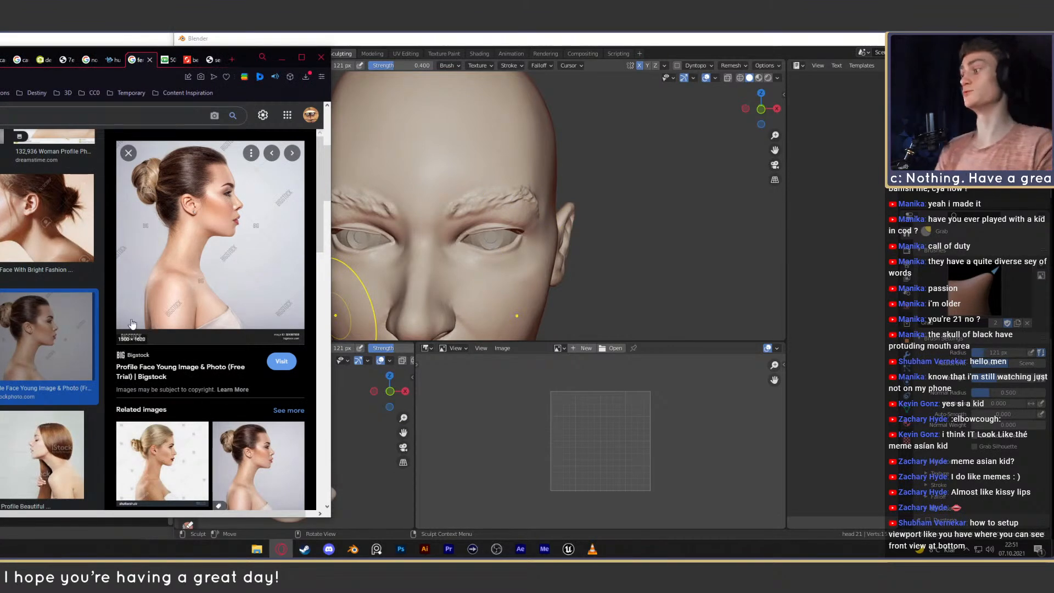
{"action": "scroll", "coordinate": [132, 324], "scroll_direction": "up", "scroll_amount": 2}
{"action": "left_click", "coordinate": [45, 60]}
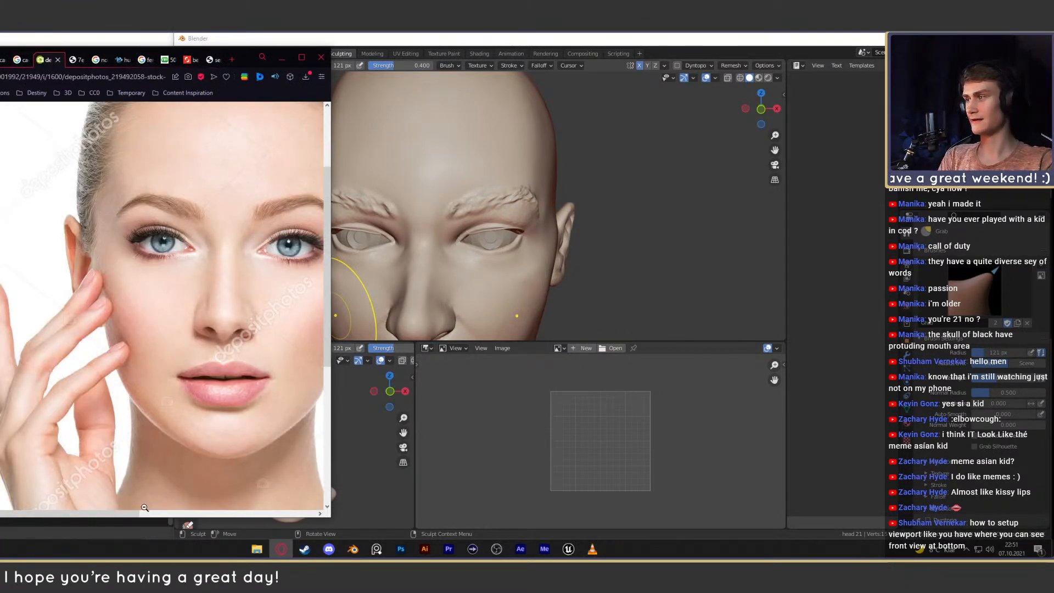
{"action": "left_click_drag", "start_coordinate": [98, 514], "coordinate": [172, 511]}
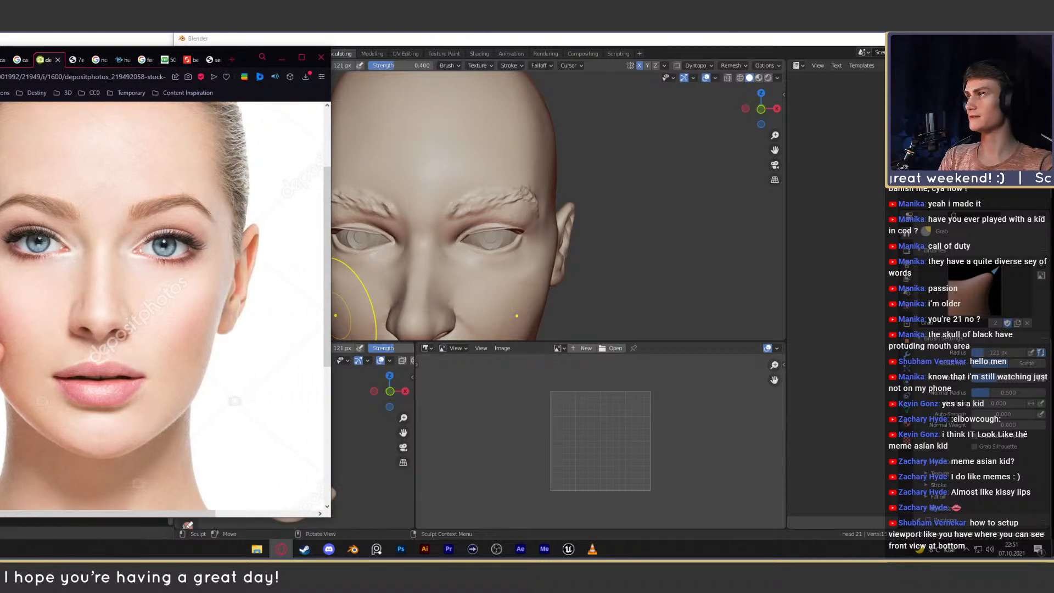
{"action": "left_click", "coordinate": [77, 60]}
{"action": "left_click", "coordinate": [45, 60]}
{"action": "left_click", "coordinate": [20, 60]}
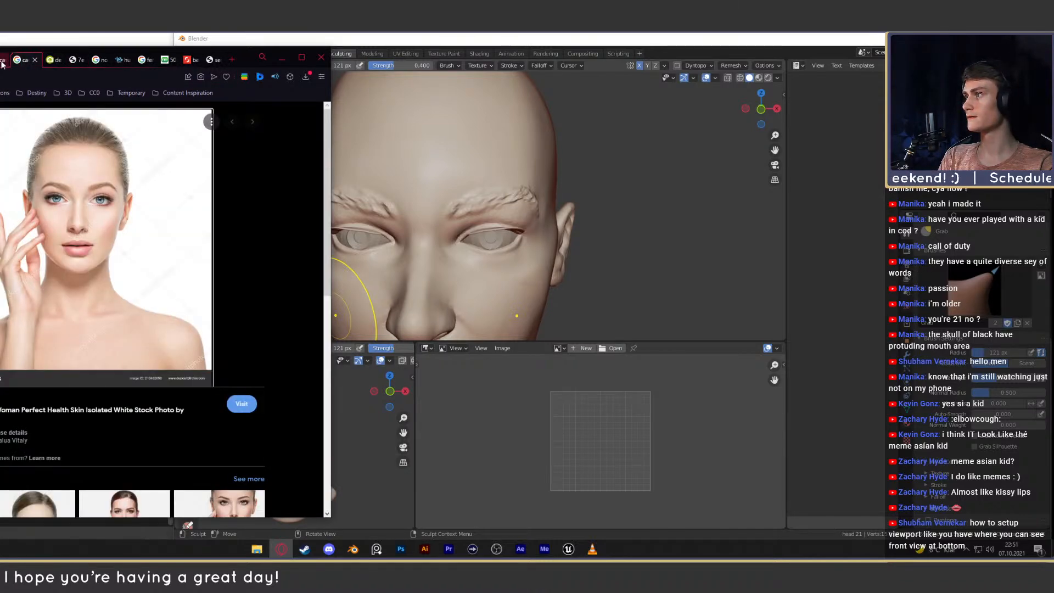
{"action": "left_click", "coordinate": [2, 62]}
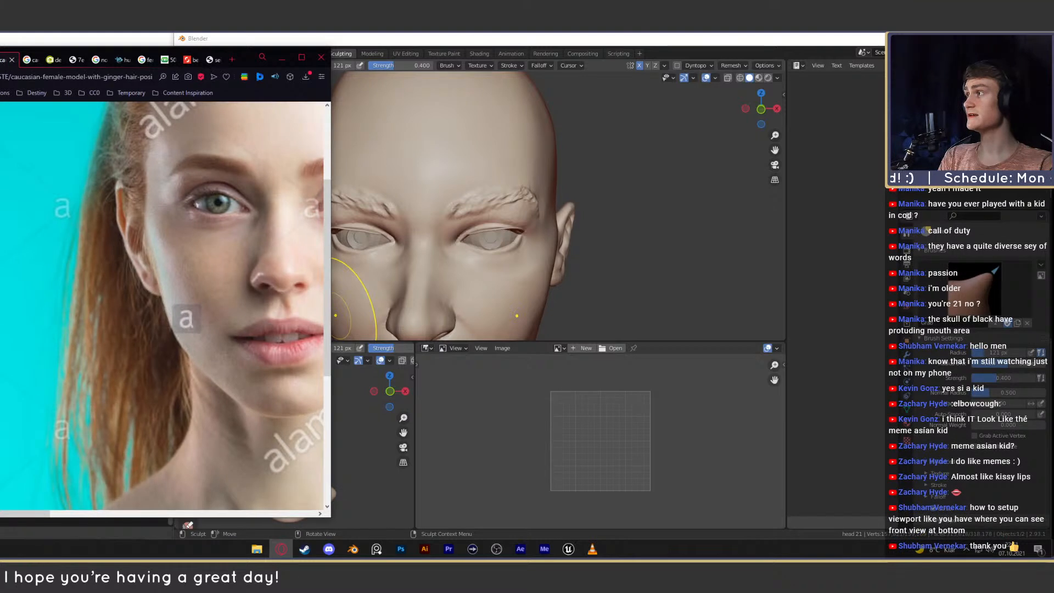
Compare the eyes and brows in the female face reference photos in the browser and return to Blender.
{"action": "left_click", "coordinate": [0, 60]}
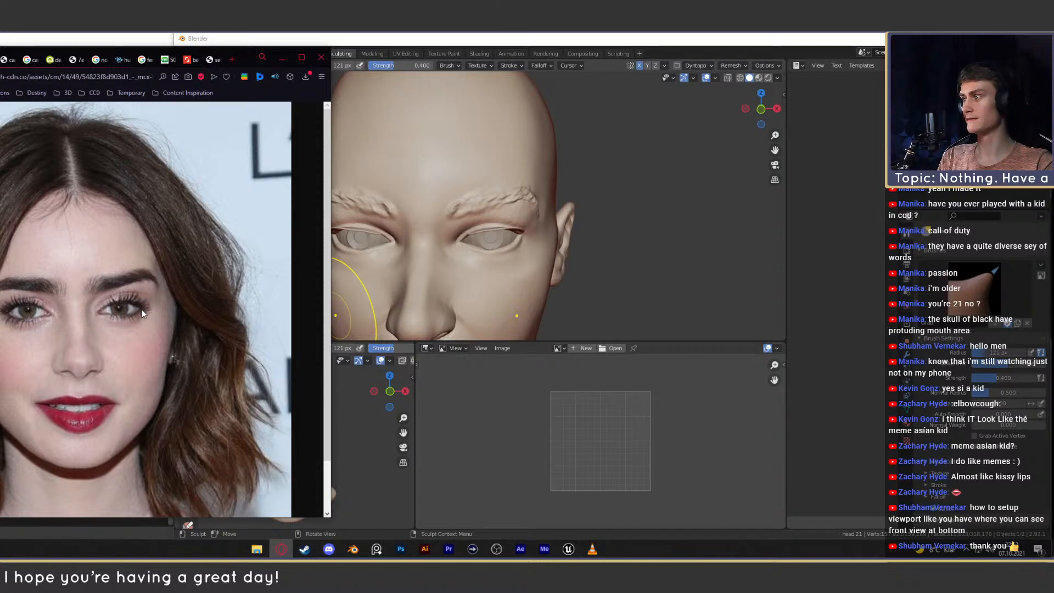
{"action": "left_click", "coordinate": [6, 60]}
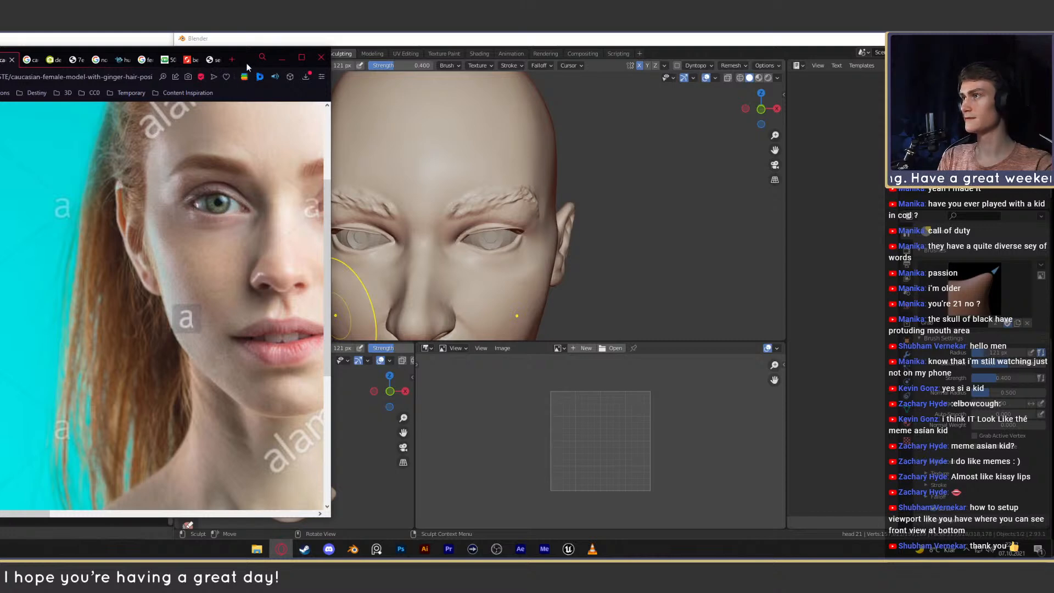
{"action": "left_click_drag", "start_coordinate": [246, 63], "coordinate": [472, 59]}
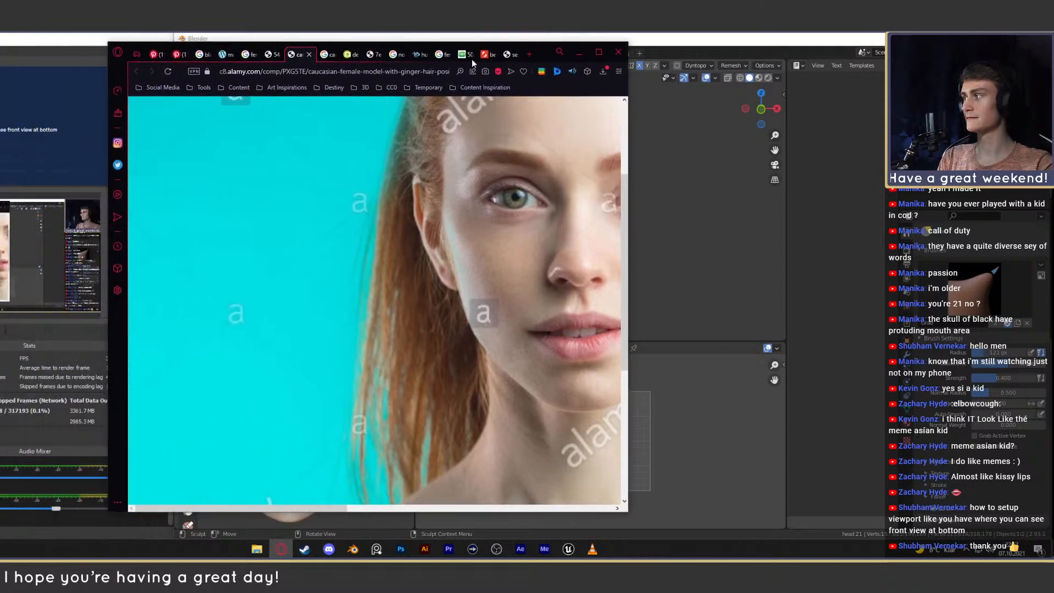
{"action": "left_click", "coordinate": [331, 54]}
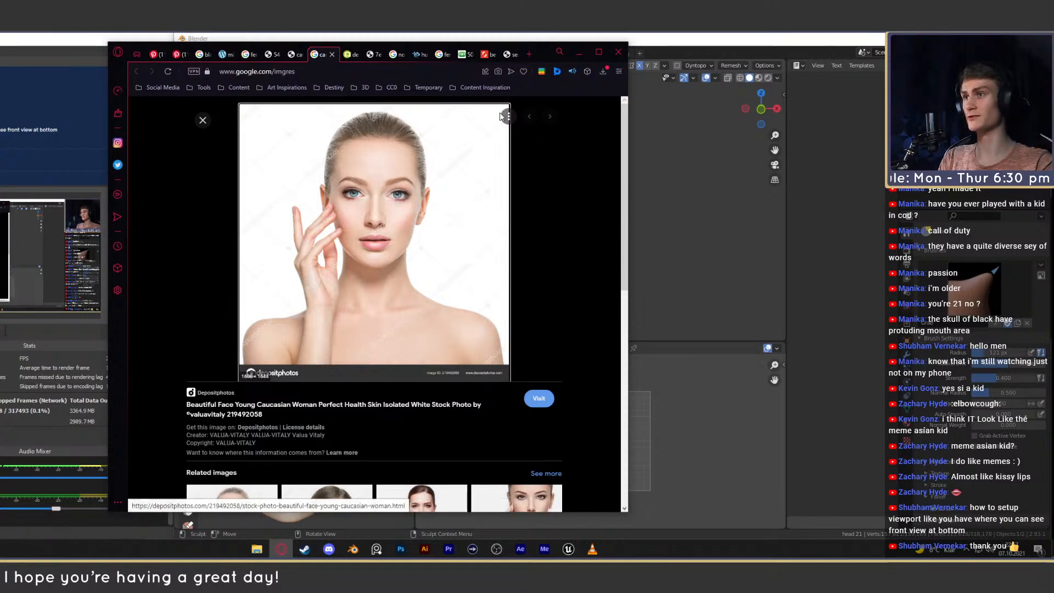
{"action": "left_click", "coordinate": [579, 52]}
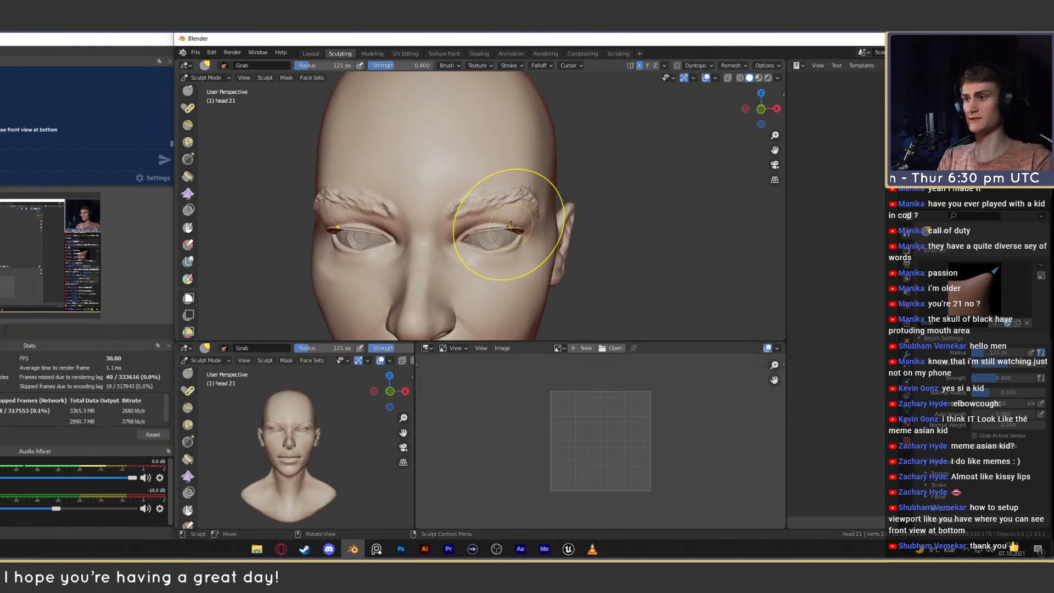
Nudge the outer part of the lower eyelid slightly outward with the Grab brush at a 135 px radius.
{"action": "left_click_drag", "start_coordinate": [473, 263], "coordinate": [494, 245], "text": "alt"}
{"action": "left_click_drag", "start_coordinate": [483, 263], "coordinate": [455, 225], "text": "ctrl+alt"}
{"action": "mouse_move", "coordinate": [445, 269]}
{"action": "left_mouse_down", "text": "alt+shift"}
{"action": "mouse_move", "coordinate": [465, 236]}
{"action": "mouse_move", "coordinate": [502, 237]}
{"action": "left_mouse_up", "text": "alt+shift"}
{"action": "mouse_move", "coordinate": [483, 236]}
{"action": "left_mouse_down", "text": "ctrl+alt"}
{"action": "mouse_move", "coordinate": [483, 214]}
{"action": "mouse_move", "coordinate": [443, 241]}
{"action": "mouse_move", "coordinate": [461, 247]}
{"action": "left_mouse_up", "text": "ctrl+alt"}
{"action": "key", "text": "f"}
{"action": "left_click", "coordinate": [464, 233]}
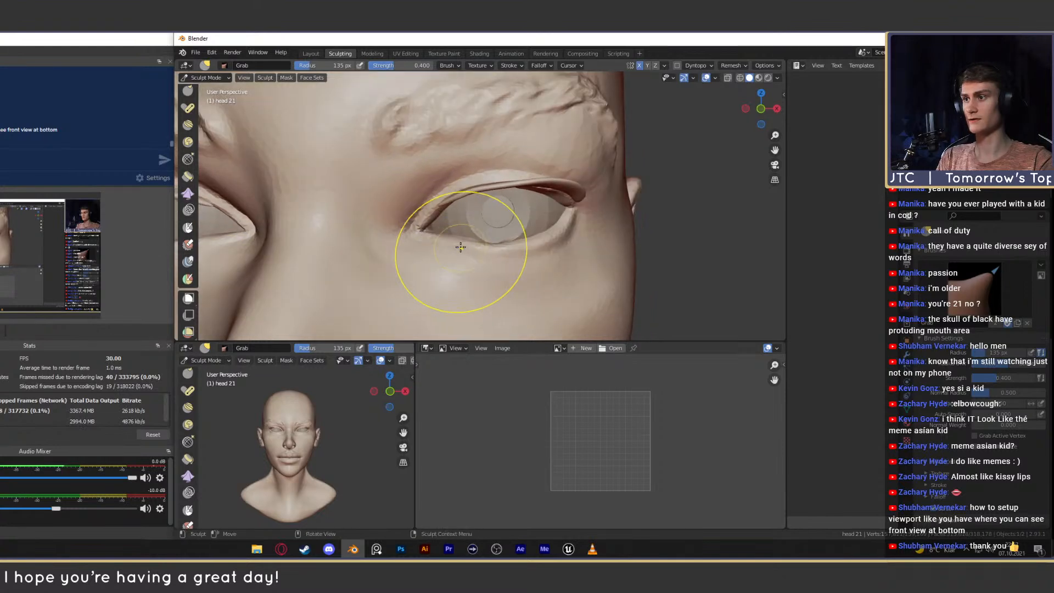
{"action": "left_click_drag", "start_coordinate": [542, 225], "coordinate": [552, 228]}
Reduce the Grab brush radius to 99 px for working around the eye.
{"action": "key", "text": "f"}
{"action": "left_click", "coordinate": [428, 235]}
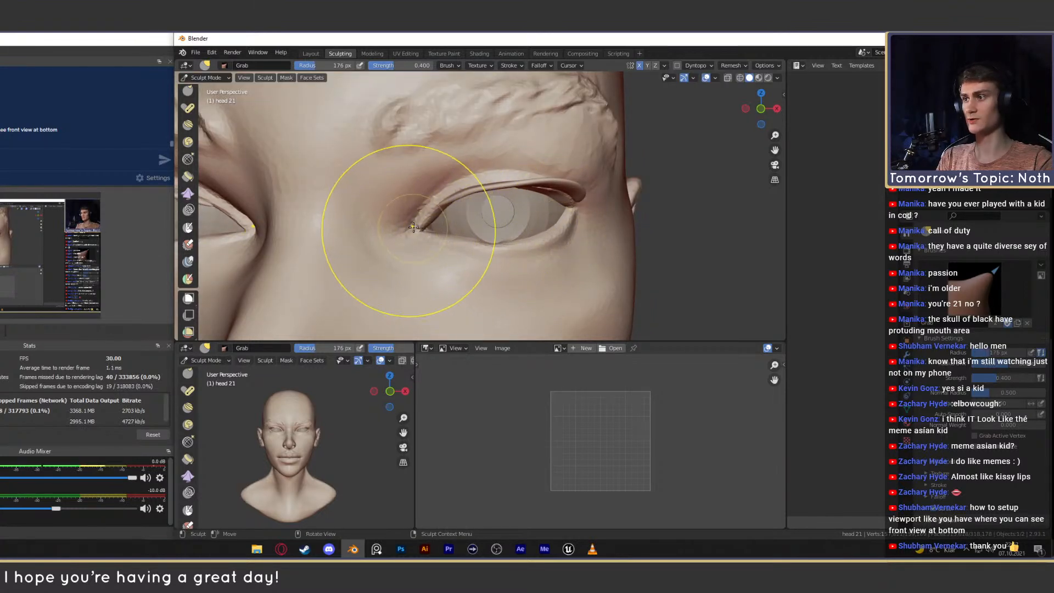
{"action": "key", "text": "f"}
{"action": "left_click", "coordinate": [488, 208]}
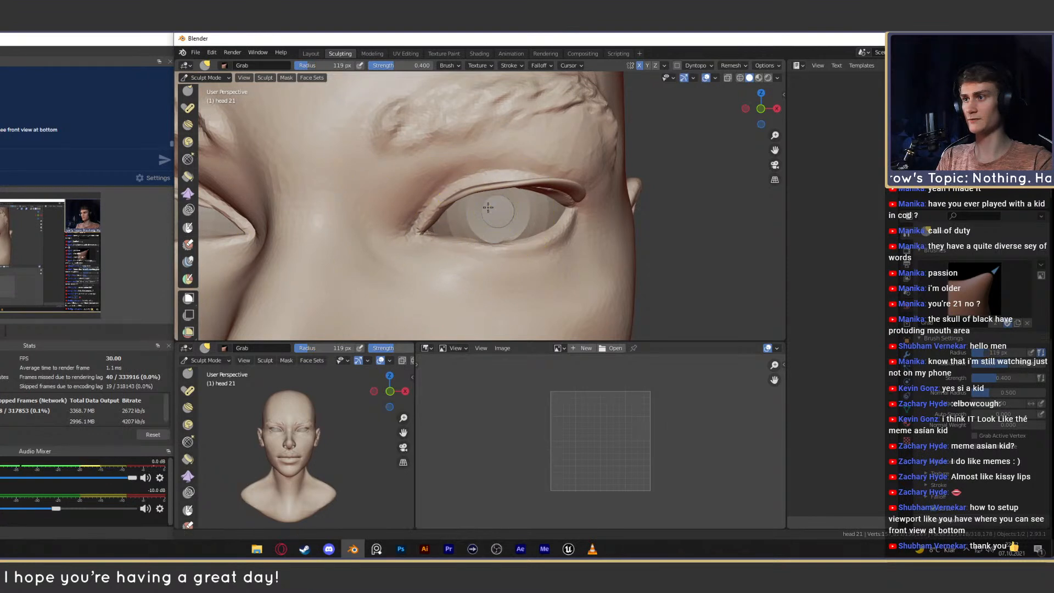
{"action": "middle_click_drag", "start_coordinate": [487, 208], "coordinate": [477, 210], "text": "shift"}
{"action": "middle_click_drag", "start_coordinate": [542, 196], "coordinate": [534, 202]}
{"action": "key", "text": "f"}
{"action": "left_click", "coordinate": [483, 259]}
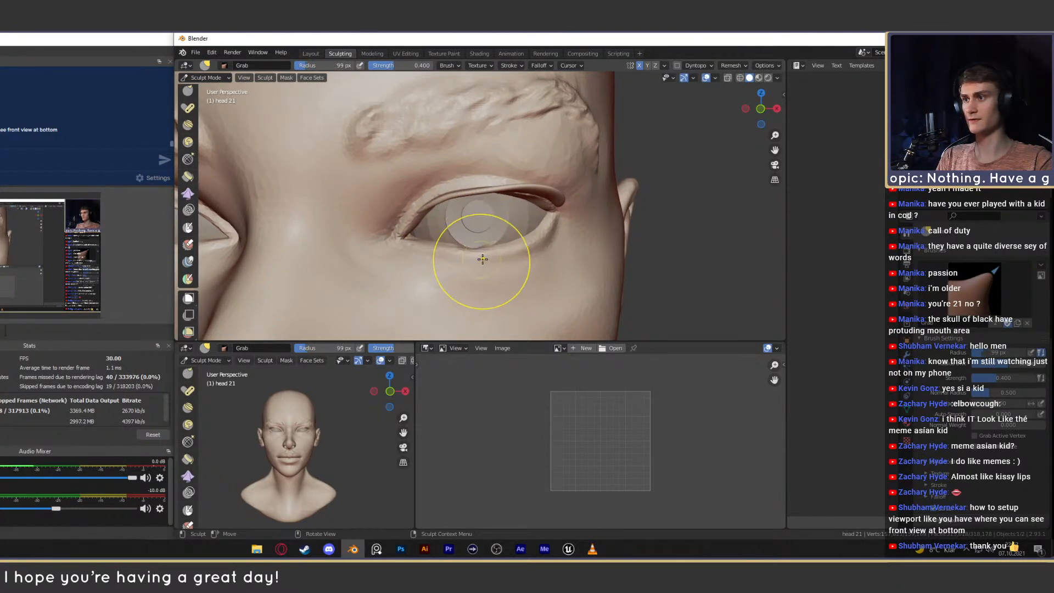
{"action": "mouse_move", "coordinate": [492, 207]}
{"action": "left_mouse_down", "text": "ctrl+alt"}
{"action": "mouse_move", "coordinate": [489, 273]}
{"action": "mouse_move", "coordinate": [501, 256]}
{"action": "mouse_move", "coordinate": [494, 203]}
{"action": "left_mouse_up", "text": "ctrl+alt"}
Switch to the Mask brush, inspect the face from the front and in profile, and set the radius to 26 px at the nostril.
{"action": "key", "text": "m"}
{"action": "middle_click_drag", "start_coordinate": [492, 271], "coordinate": [494, 235], "text": "ctrl"}
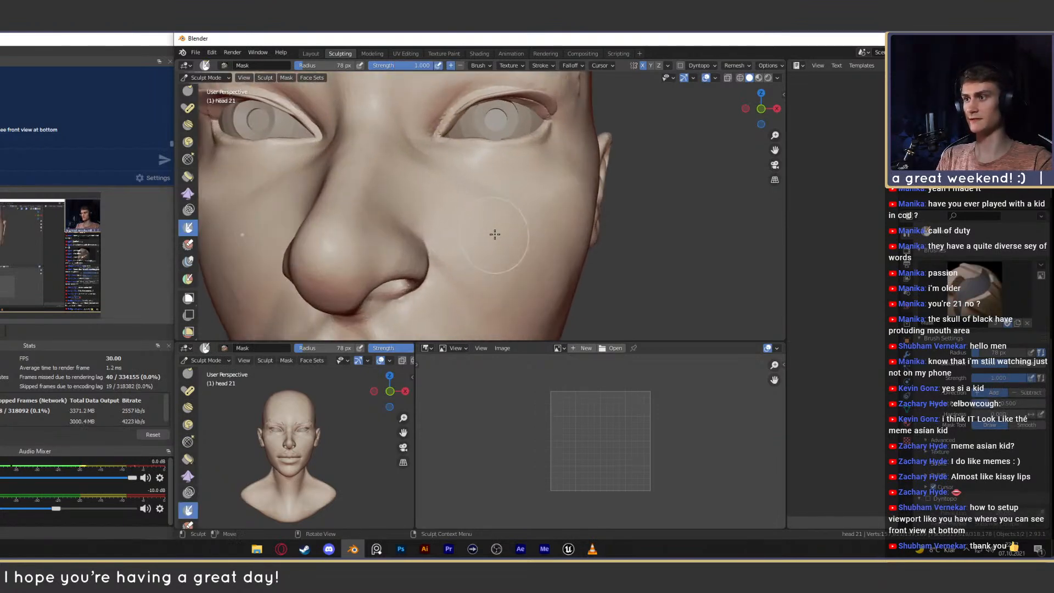
{"action": "mouse_move", "coordinate": [474, 233]}
{"action": "left_mouse_down"}
{"action": "mouse_move", "coordinate": [508, 241]}
{"action": "mouse_move", "coordinate": [540, 213]}
{"action": "mouse_move", "coordinate": [461, 230]}
{"action": "mouse_move", "coordinate": [537, 210]}
{"action": "left_mouse_up"}
{"action": "scroll", "coordinate": [540, 268], "scroll_direction": "down", "scroll_amount": 5}
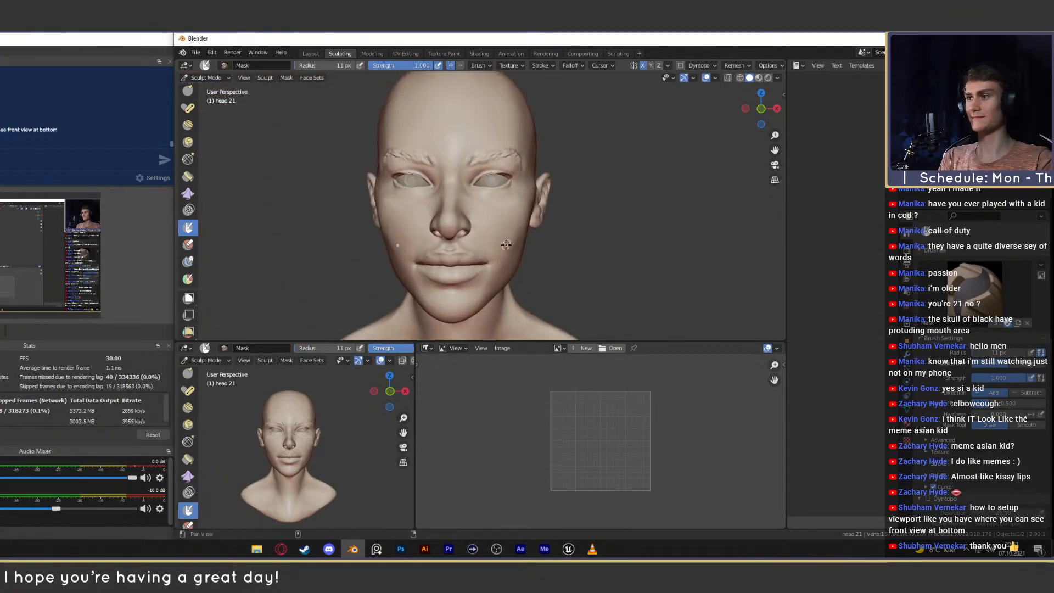
{"action": "scroll", "coordinate": [505, 242], "scroll_direction": "down", "scroll_amount": 4}
{"action": "mouse_move", "coordinate": [510, 246]}
{"action": "middle_mouse_down"}
{"action": "mouse_move", "coordinate": [565, 250]}
{"action": "mouse_move", "coordinate": [497, 248]}
{"action": "middle_mouse_up"}
{"action": "left_click_drag", "start_coordinate": [498, 248], "coordinate": [436, 170], "text": "ctrl+alt"}
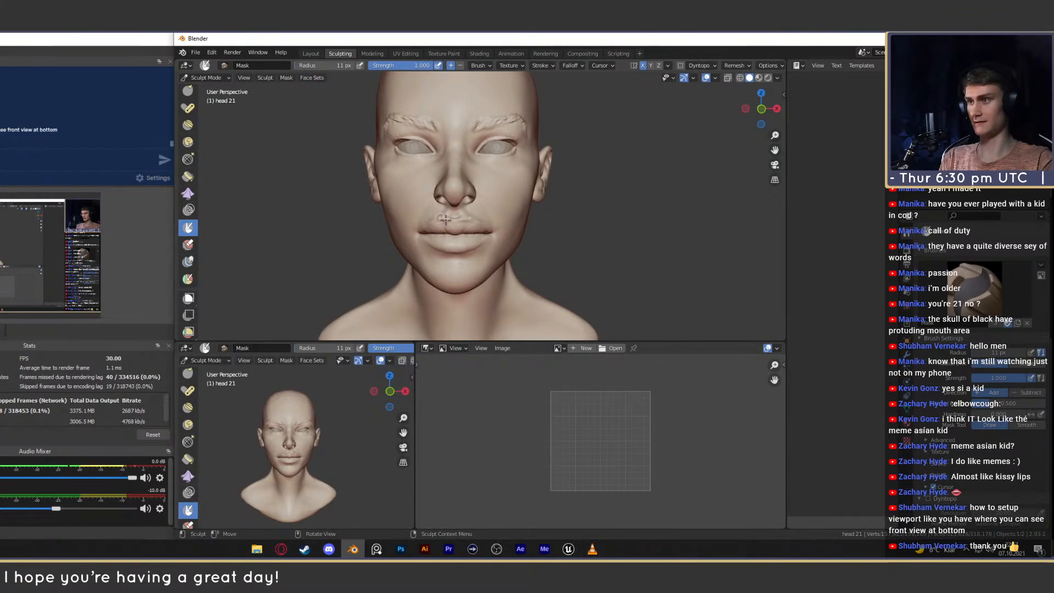
{"action": "scroll", "coordinate": [446, 220], "scroll_direction": "up", "scroll_amount": 4}
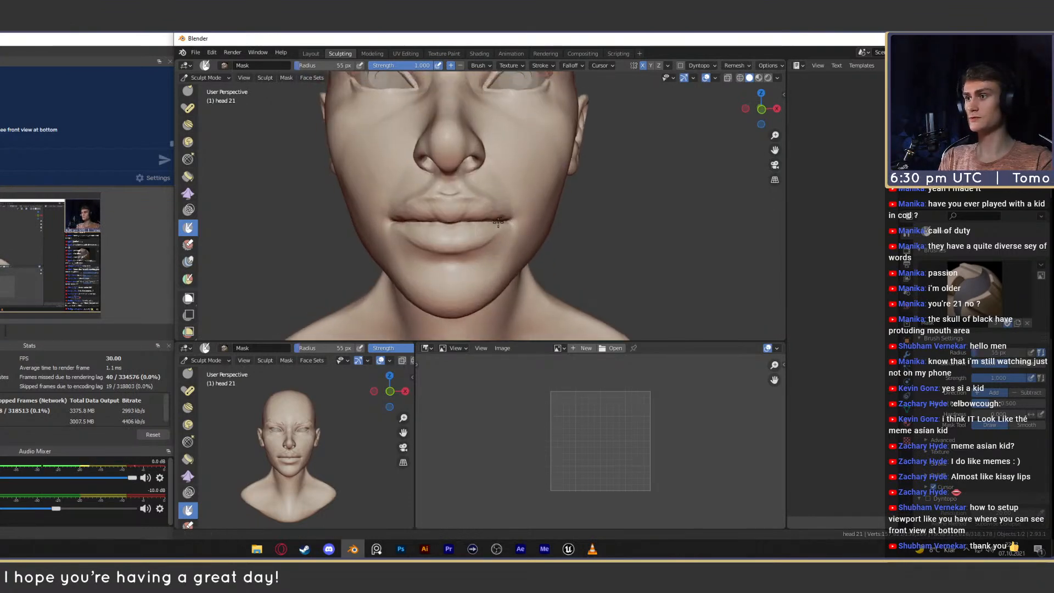
{"action": "mouse_move", "coordinate": [498, 221]}
{"action": "middle_mouse_down"}
{"action": "mouse_move", "coordinate": [569, 213]}
{"action": "mouse_move", "coordinate": [521, 212]}
{"action": "middle_mouse_up"}
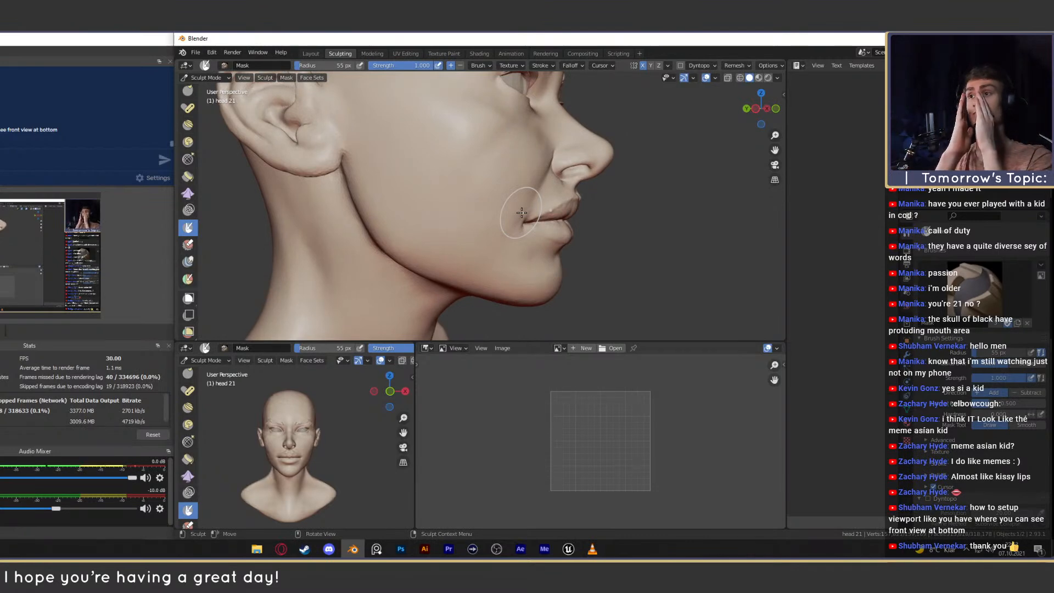
{"action": "mouse_move", "coordinate": [545, 203]}
{"action": "middle_mouse_down"}
{"action": "mouse_move", "coordinate": [373, 195]}
{"action": "mouse_move", "coordinate": [462, 206]}
{"action": "middle_mouse_up"}
{"action": "scroll", "coordinate": [414, 190], "scroll_direction": "up", "scroll_amount": 3}
{"action": "key", "text": "f"}
{"action": "left_click", "coordinate": [398, 191]}
{"action": "left_click_drag", "start_coordinate": [463, 206], "coordinate": [414, 219]}
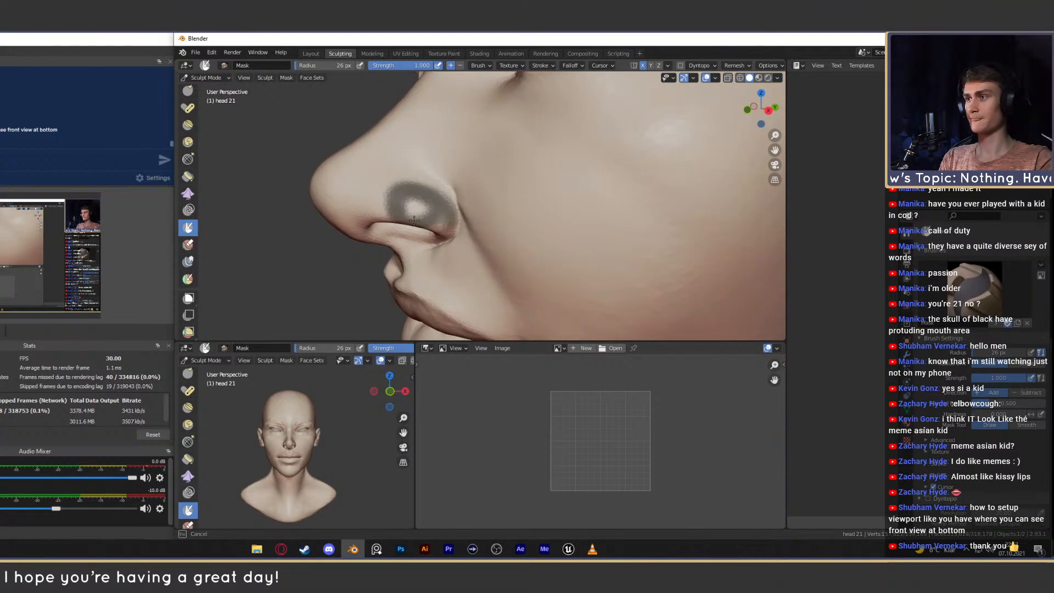
{"action": "key", "text": "ctrl+z"}
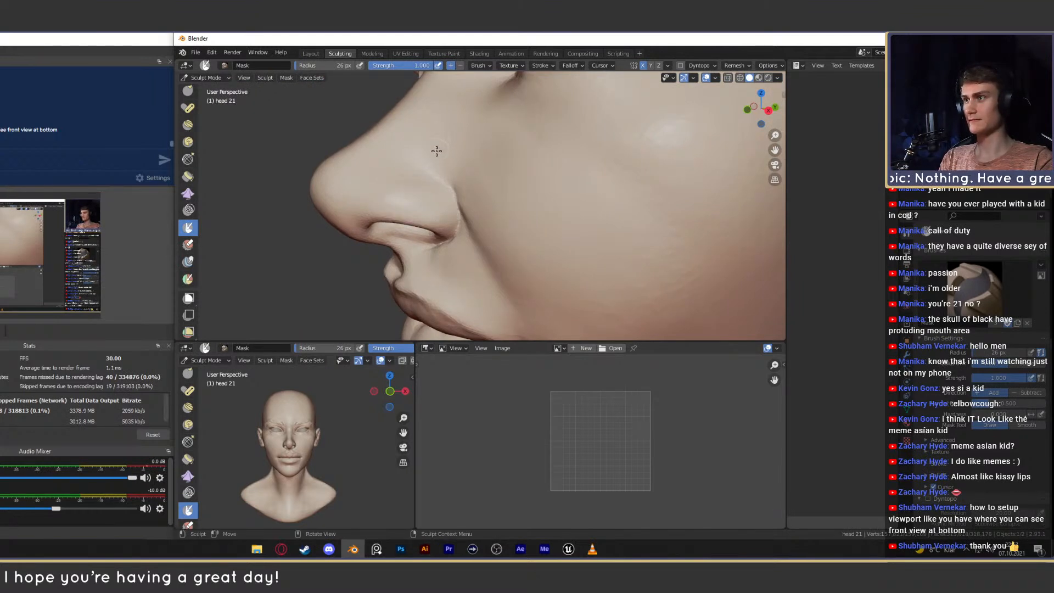
{"action": "middle_click_drag", "start_coordinate": [444, 193], "coordinate": [460, 127]}
{"action": "mouse_move", "coordinate": [460, 126]}
{"action": "left_mouse_down"}
{"action": "mouse_move", "coordinate": [449, 171]}
{"action": "mouse_move", "coordinate": [478, 158]}
{"action": "left_mouse_up"}
{"action": "key", "text": "ctrl+z"}
{"action": "key", "text": "ctrl+z"}
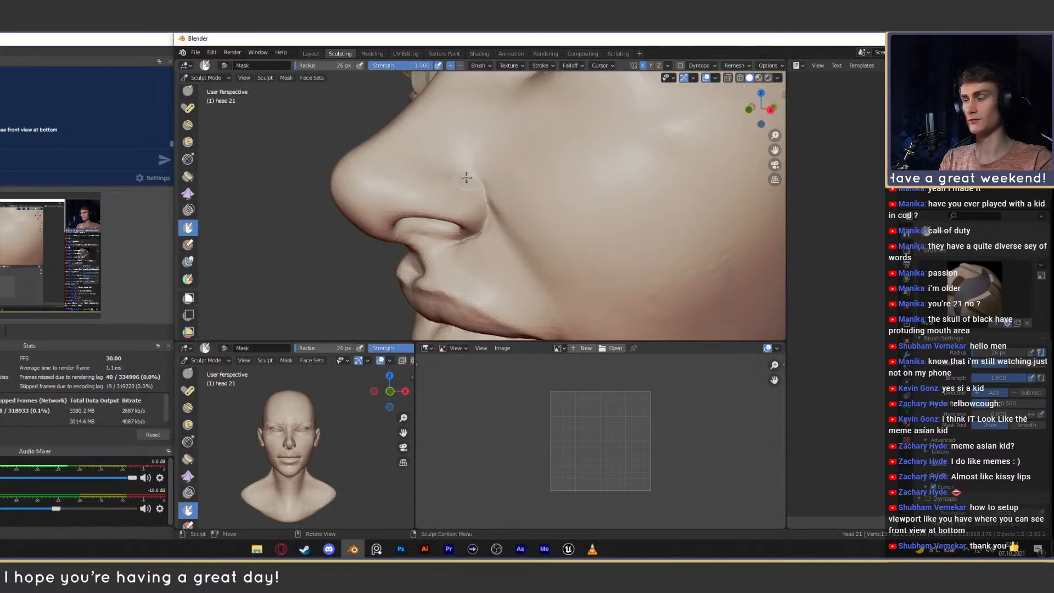
{"action": "left_click_drag", "start_coordinate": [390, 204], "coordinate": [444, 176]}
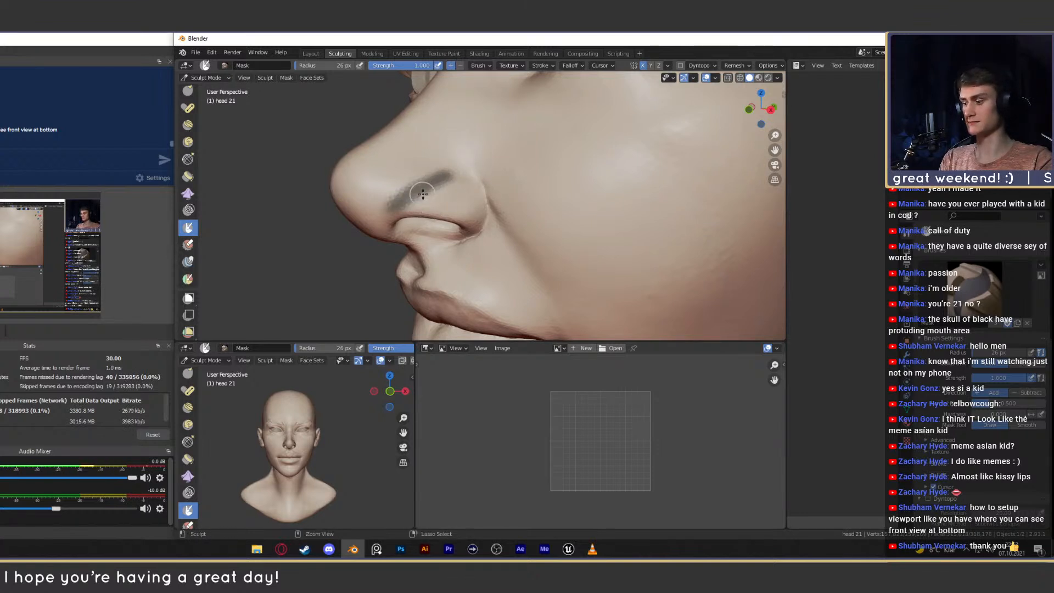
{"action": "key", "text": "ctrl+z"}
{"action": "left_click_drag", "start_coordinate": [386, 206], "coordinate": [483, 207]}
{"action": "key", "text": "ctrl+z"}
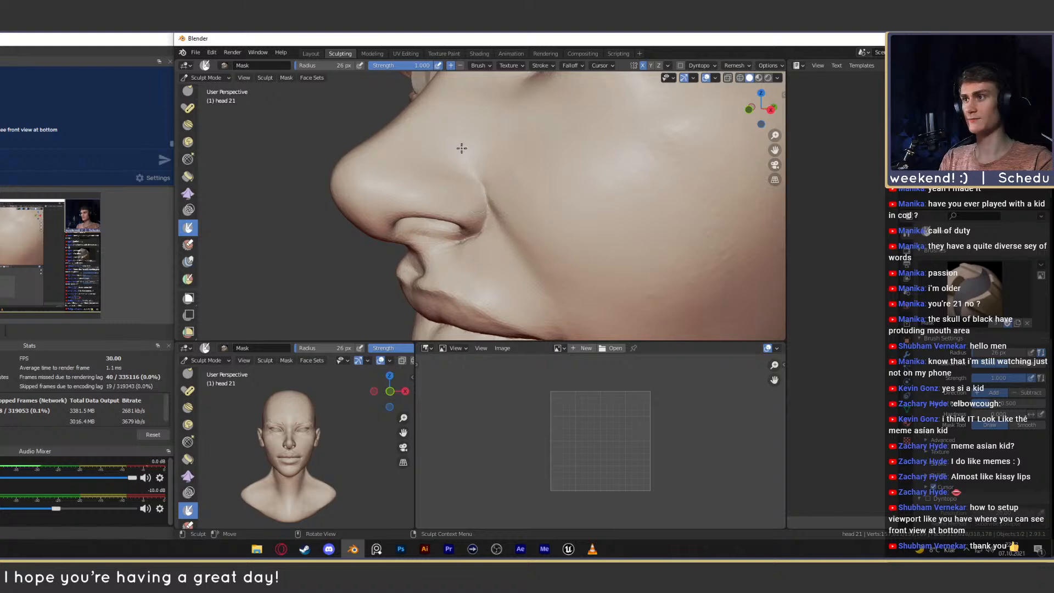
Mask a mark on the side of the nose above the nostril wing and reduce the brush radius to 14 px.
{"action": "left_click_drag", "start_coordinate": [462, 118], "coordinate": [459, 167]}
{"action": "mouse_move", "coordinate": [482, 206]}
{"action": "left_mouse_down", "text": "ctrl+alt"}
{"action": "mouse_move", "coordinate": [496, 190]}
{"action": "mouse_move", "coordinate": [582, 176]}
{"action": "left_mouse_up", "text": "ctrl+alt"}
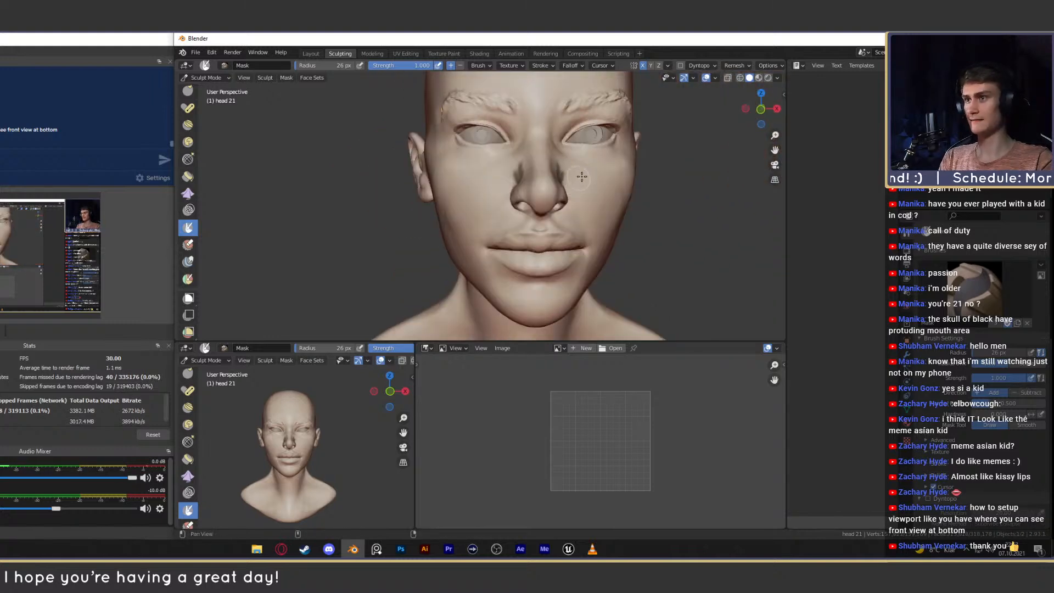
{"action": "mouse_move", "coordinate": [576, 131]}
{"action": "left_mouse_down", "text": "alt+shift"}
{"action": "mouse_move", "coordinate": [483, 231]}
{"action": "mouse_move", "coordinate": [496, 181]}
{"action": "mouse_move", "coordinate": [534, 184]}
{"action": "left_mouse_up", "text": "alt+shift"}
{"action": "key", "text": "f"}
{"action": "left_click", "coordinate": [506, 207]}
{"action": "left_click_drag", "start_coordinate": [420, 125], "coordinate": [392, 230]}
{"action": "mouse_move", "coordinate": [440, 234]}
{"action": "left_mouse_down"}
{"action": "mouse_move", "coordinate": [449, 125]}
{"action": "mouse_move", "coordinate": [440, 228]}
{"action": "left_mouse_up"}
{"action": "key", "text": "ctrl+z"}
{"action": "mouse_move", "coordinate": [430, 195]}
{"action": "left_mouse_down"}
{"action": "mouse_move", "coordinate": [442, 234]}
{"action": "mouse_move", "coordinate": [475, 188]}
{"action": "left_mouse_up"}
{"action": "mouse_move", "coordinate": [475, 187]}
{"action": "left_mouse_down", "text": "alt"}
{"action": "mouse_move", "coordinate": [519, 177]}
{"action": "mouse_move", "coordinate": [471, 111]}
{"action": "mouse_move", "coordinate": [455, 192]}
{"action": "left_mouse_up", "text": "alt"}
{"action": "key", "text": "ctrl+z"}
{"action": "key", "text": "ctrl+z"}
{"action": "key", "text": "ctrl+z"}
{"action": "left_click_drag", "start_coordinate": [433, 230], "coordinate": [473, 231]}
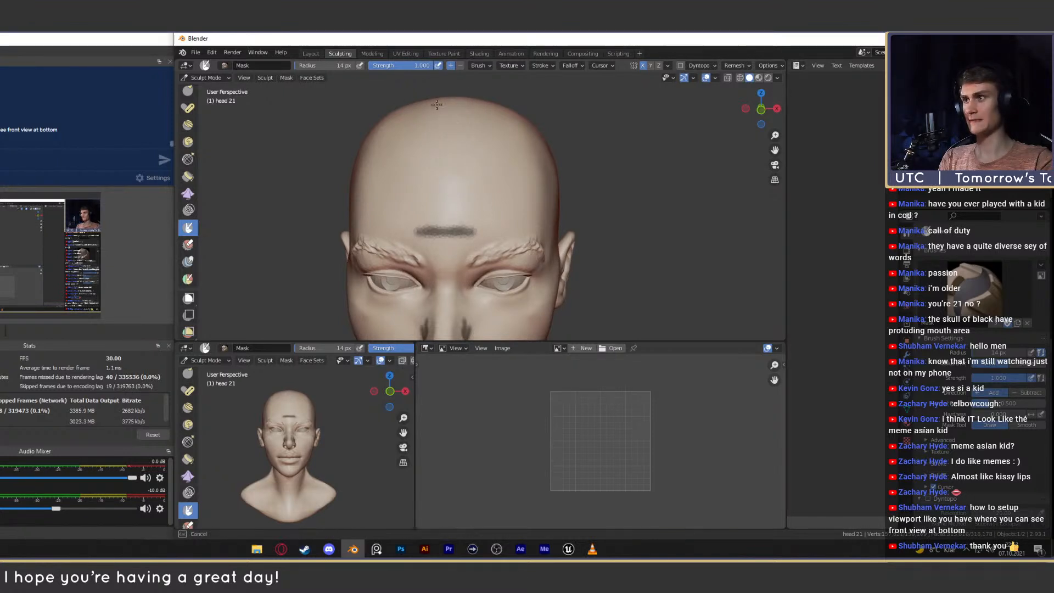
{"action": "mouse_move", "coordinate": [436, 104]}
{"action": "left_mouse_down"}
{"action": "mouse_move", "coordinate": [480, 112]}
{"action": "mouse_move", "coordinate": [484, 152]}
{"action": "mouse_move", "coordinate": [502, 140]}
{"action": "left_mouse_up"}
{"action": "key", "text": "ctrl+z"}
{"action": "key", "text": "ctrl+z"}
Draw downward-pointing mask arrows on the upper forehead and mask strokes on the side of the jaw.
{"action": "mouse_move", "coordinate": [503, 187]}
{"action": "left_mouse_down", "text": "alt+shift"}
{"action": "mouse_move", "coordinate": [518, 125]}
{"action": "mouse_move", "coordinate": [509, 224]}
{"action": "left_mouse_up", "text": "alt+shift"}
{"action": "left_click_drag", "start_coordinate": [509, 224], "coordinate": [509, 118], "text": "alt+shift"}
{"action": "mouse_move", "coordinate": [582, 212]}
{"action": "left_mouse_down", "text": "alt"}
{"action": "mouse_move", "coordinate": [488, 203]}
{"action": "mouse_move", "coordinate": [527, 167]}
{"action": "mouse_move", "coordinate": [521, 118]}
{"action": "left_mouse_up", "text": "alt"}
{"action": "mouse_move", "coordinate": [521, 118]}
{"action": "left_mouse_down", "text": "alt+shift"}
{"action": "mouse_move", "coordinate": [478, 195]}
{"action": "mouse_move", "coordinate": [470, 250]}
{"action": "mouse_move", "coordinate": [531, 145]}
{"action": "left_mouse_up", "text": "alt+shift"}
{"action": "mouse_move", "coordinate": [532, 146]}
{"action": "left_mouse_down"}
{"action": "mouse_move", "coordinate": [475, 269]}
{"action": "mouse_move", "coordinate": [507, 234]}
{"action": "left_mouse_up"}
{"action": "key", "text": "ctrl+z"}
{"action": "mouse_move", "coordinate": [545, 212]}
{"action": "middle_mouse_down"}
{"action": "mouse_move", "coordinate": [612, 192]}
{"action": "mouse_move", "coordinate": [576, 207]}
{"action": "middle_mouse_up"}
{"action": "mouse_move", "coordinate": [477, 196]}
{"action": "left_mouse_down"}
{"action": "mouse_move", "coordinate": [534, 199]}
{"action": "mouse_move", "coordinate": [496, 218]}
{"action": "left_mouse_up"}
Check the marked head from the front and draw a mask line down the temple.
{"action": "left_click_drag", "start_coordinate": [496, 218], "coordinate": [516, 242], "text": "ctrl+alt"}
{"action": "mouse_move", "coordinate": [516, 220]}
{"action": "left_mouse_down", "text": "alt"}
{"action": "mouse_move", "coordinate": [542, 205]}
{"action": "mouse_move", "coordinate": [507, 220]}
{"action": "left_mouse_up", "text": "alt"}
{"action": "mouse_move", "coordinate": [507, 219]}
{"action": "left_mouse_down", "text": "ctrl+alt"}
{"action": "mouse_move", "coordinate": [534, 201]}
{"action": "mouse_move", "coordinate": [494, 218]}
{"action": "mouse_move", "coordinate": [521, 203]}
{"action": "left_mouse_up", "text": "ctrl+alt"}
{"action": "left_click_drag", "start_coordinate": [527, 164], "coordinate": [526, 192], "text": "ctrl+alt"}
{"action": "left_click_drag", "start_coordinate": [526, 192], "coordinate": [550, 202], "text": "alt"}
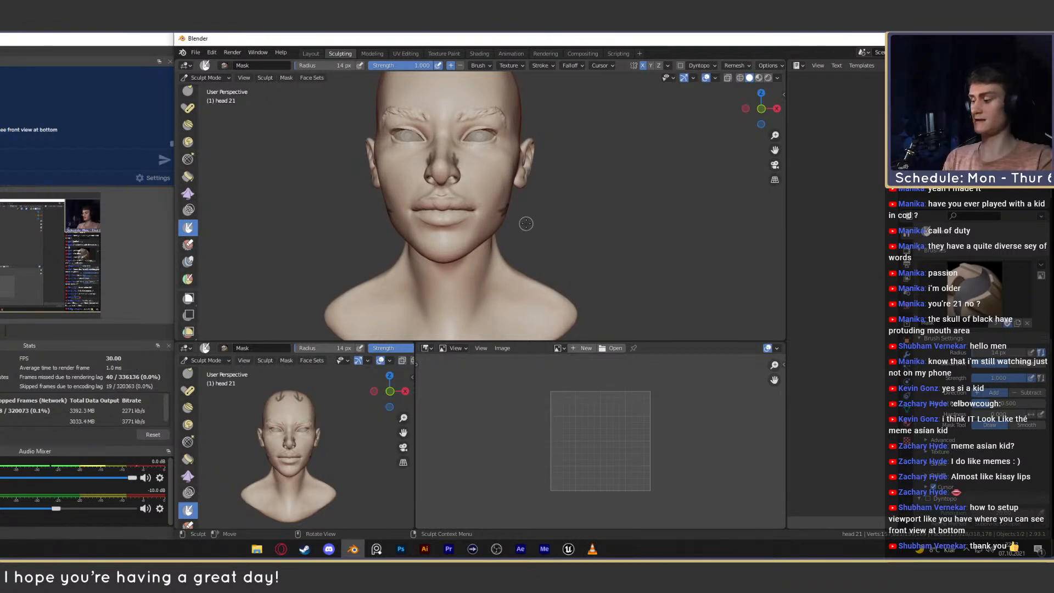
{"action": "middle_click_drag", "start_coordinate": [547, 158], "coordinate": [522, 196]}
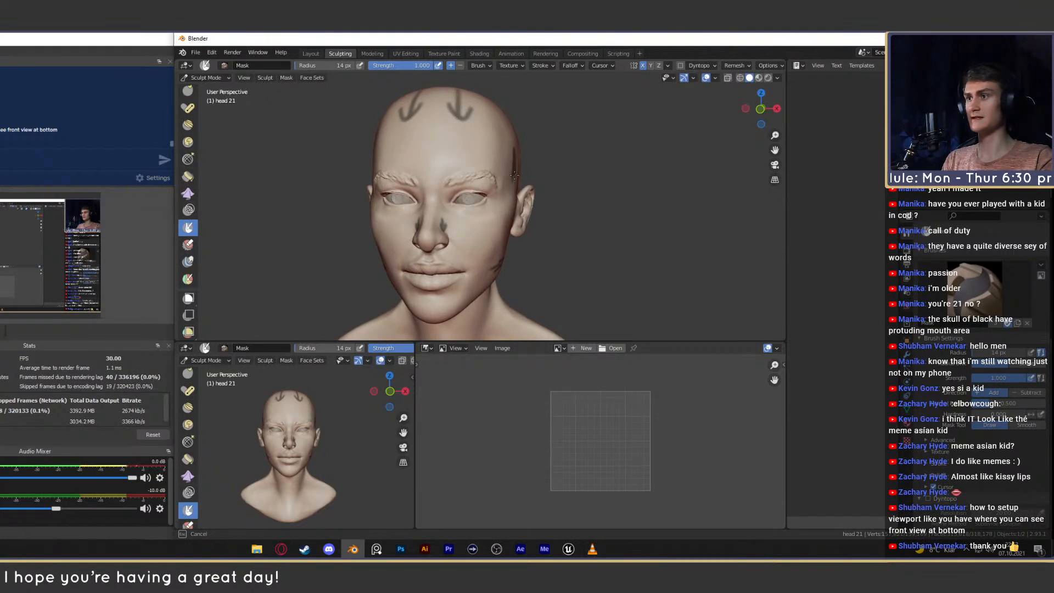
Mask the rear rim of the nostril wing with the brush radius at 21 px.
{"action": "mouse_move", "coordinate": [495, 259]}
{"action": "middle_mouse_down"}
{"action": "mouse_move", "coordinate": [501, 220]}
{"action": "mouse_move", "coordinate": [488, 219]}
{"action": "mouse_move", "coordinate": [536, 210]}
{"action": "mouse_move", "coordinate": [376, 230]}
{"action": "mouse_move", "coordinate": [469, 227]}
{"action": "mouse_move", "coordinate": [526, 202]}
{"action": "mouse_move", "coordinate": [566, 206]}
{"action": "mouse_move", "coordinate": [472, 259]}
{"action": "middle_mouse_up"}
{"action": "scroll", "coordinate": [564, 207], "scroll_direction": "up", "scroll_amount": 4}
{"action": "scroll", "coordinate": [472, 252], "scroll_direction": "up", "scroll_amount": 3}
{"action": "middle_click_drag", "start_coordinate": [536, 195], "coordinate": [521, 178]}
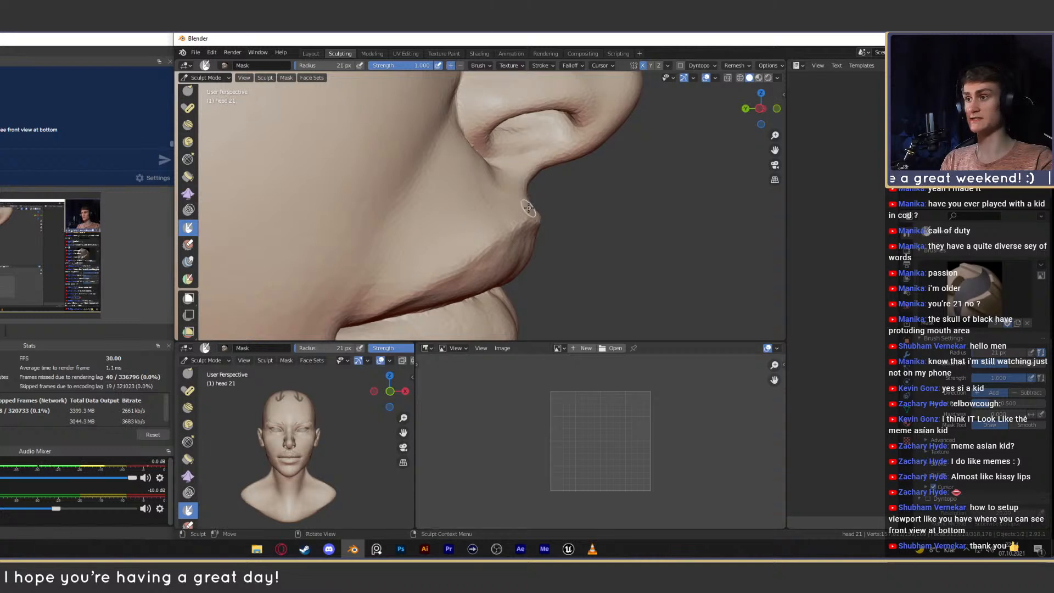
{"action": "mouse_move", "coordinate": [535, 211]}
{"action": "left_mouse_down"}
{"action": "mouse_move", "coordinate": [526, 204]}
{"action": "mouse_move", "coordinate": [542, 177]}
{"action": "mouse_move", "coordinate": [519, 190]}
{"action": "mouse_move", "coordinate": [531, 171]}
{"action": "mouse_move", "coordinate": [520, 195]}
{"action": "mouse_move", "coordinate": [535, 217]}
{"action": "left_mouse_up"}
{"action": "mouse_move", "coordinate": [525, 148]}
{"action": "middle_mouse_down", "text": "ctrl"}
{"action": "mouse_move", "coordinate": [516, 228]}
{"action": "mouse_move", "coordinate": [503, 208]}
{"action": "mouse_move", "coordinate": [525, 208]}
{"action": "mouse_move", "coordinate": [420, 204]}
{"action": "mouse_move", "coordinate": [458, 236]}
{"action": "mouse_move", "coordinate": [500, 199]}
{"action": "mouse_move", "coordinate": [500, 185]}
{"action": "mouse_move", "coordinate": [423, 189]}
{"action": "mouse_move", "coordinate": [400, 154]}
{"action": "middle_mouse_up", "text": "ctrl"}
{"action": "middle_click_drag", "start_coordinate": [379, 178], "coordinate": [510, 201], "text": "shift"}
{"action": "mouse_move", "coordinate": [442, 209]}
{"action": "left_mouse_down"}
{"action": "mouse_move", "coordinate": [426, 209]}
{"action": "mouse_move", "coordinate": [437, 212]}
{"action": "left_mouse_up"}
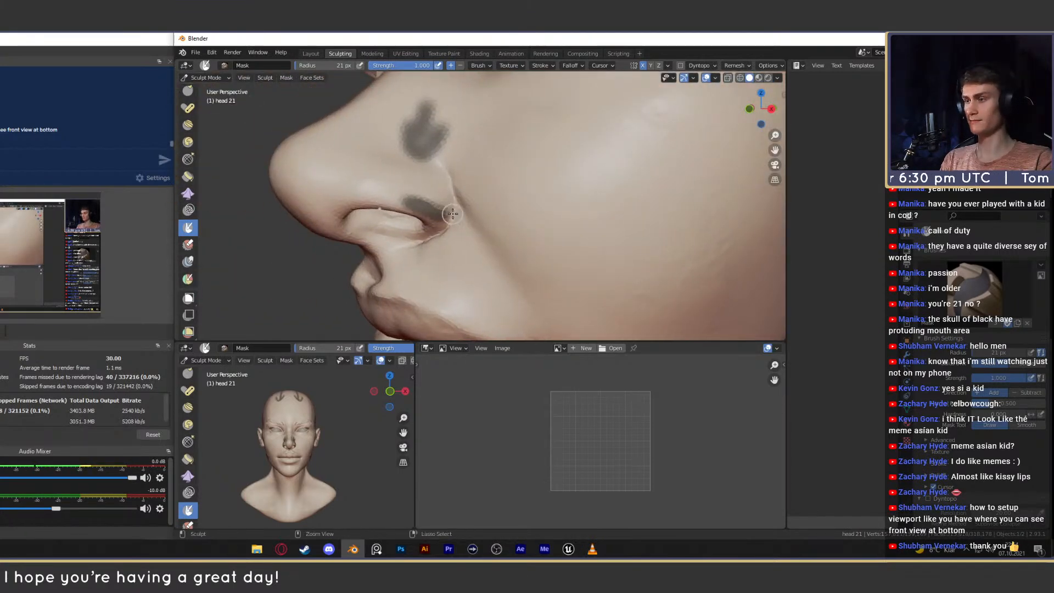
Draw an angled mask line around the outside of each nostril wing, replacing the first attempt.
{"action": "mouse_move", "coordinate": [555, 195]}
{"action": "middle_mouse_down"}
{"action": "mouse_move", "coordinate": [516, 179]}
{"action": "mouse_move", "coordinate": [516, 196]}
{"action": "middle_mouse_up"}
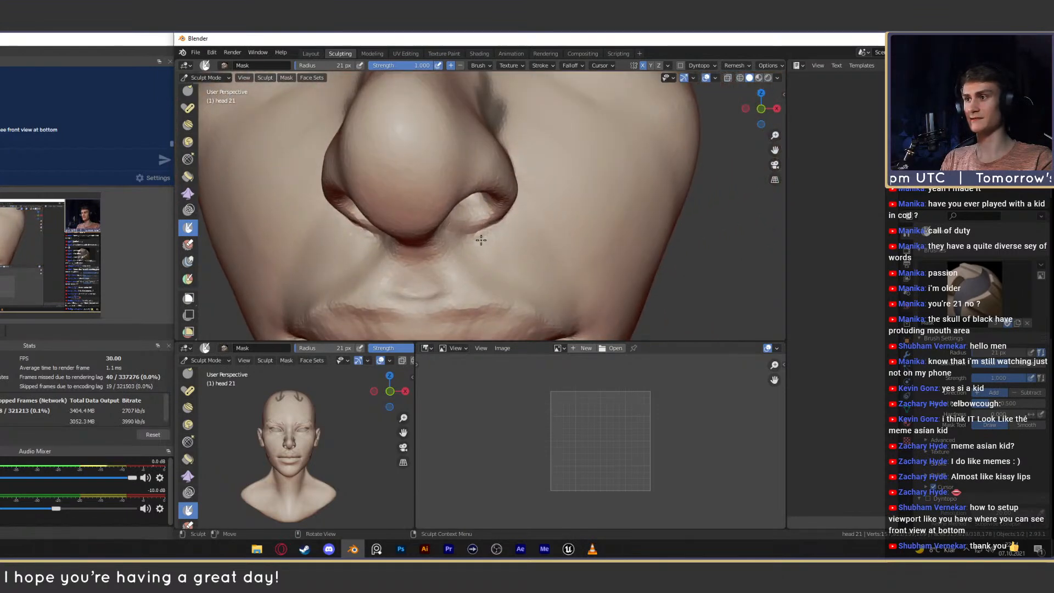
{"action": "mouse_move", "coordinate": [481, 240]}
{"action": "left_mouse_down"}
{"action": "mouse_move", "coordinate": [535, 226]}
{"action": "mouse_move", "coordinate": [528, 169]}
{"action": "left_mouse_up"}
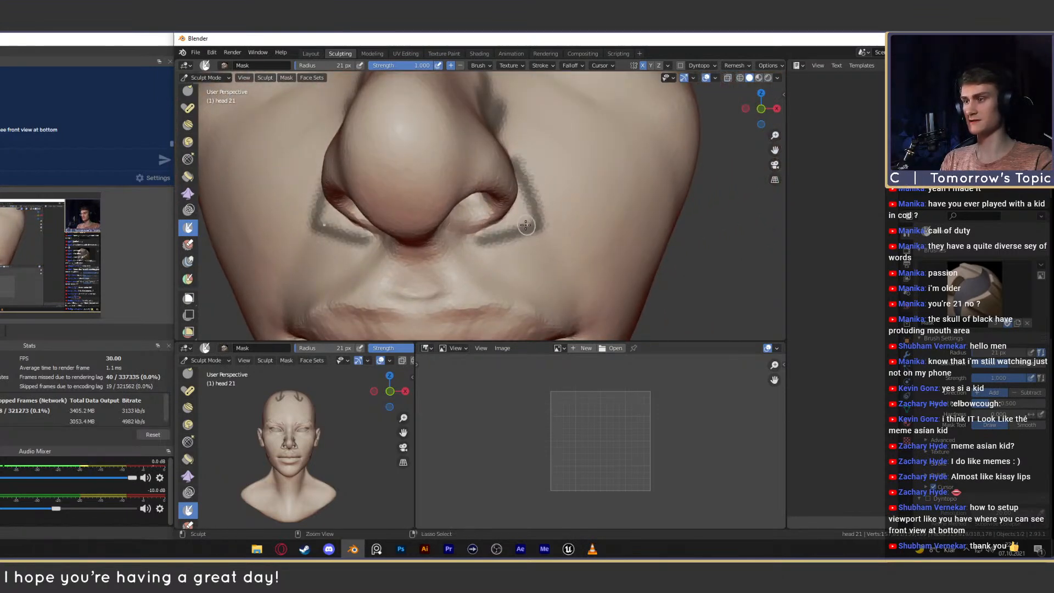
{"action": "key", "text": "ctrl+z"}
{"action": "left_click_drag", "start_coordinate": [477, 242], "coordinate": [525, 182]}
{"action": "left_click_drag", "start_coordinate": [535, 137], "coordinate": [525, 240], "text": "ctrl+alt"}
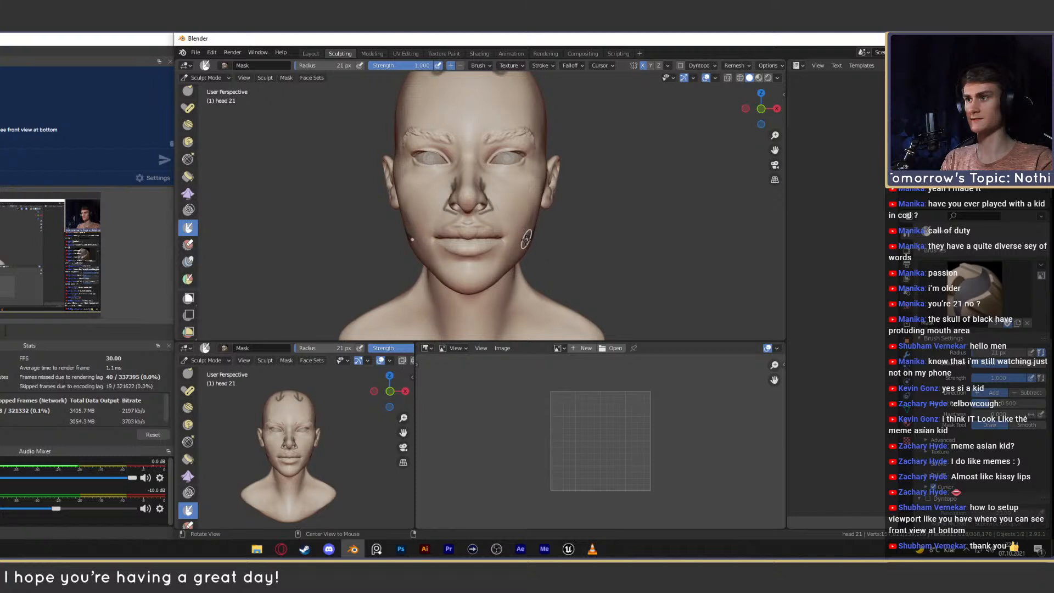
{"action": "scroll", "coordinate": [526, 240], "scroll_direction": "up", "scroll_amount": 6}
{"action": "middle_click_drag", "start_coordinate": [529, 165], "coordinate": [515, 179], "text": "shift"}
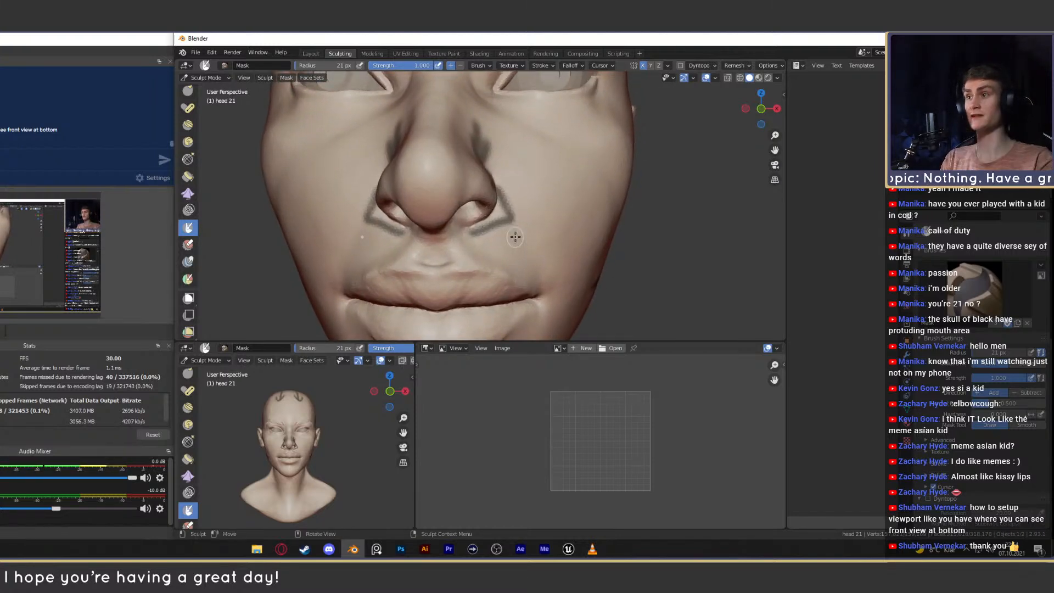
Mark the area between the nose and upper lip and the area below the lower lip with a 16 px mask brush.
{"action": "mouse_move", "coordinate": [522, 185]}
{"action": "middle_mouse_down"}
{"action": "mouse_move", "coordinate": [398, 201]}
{"action": "mouse_move", "coordinate": [476, 153]}
{"action": "middle_mouse_up"}
{"action": "scroll", "coordinate": [476, 154], "scroll_direction": "down", "scroll_amount": 5}
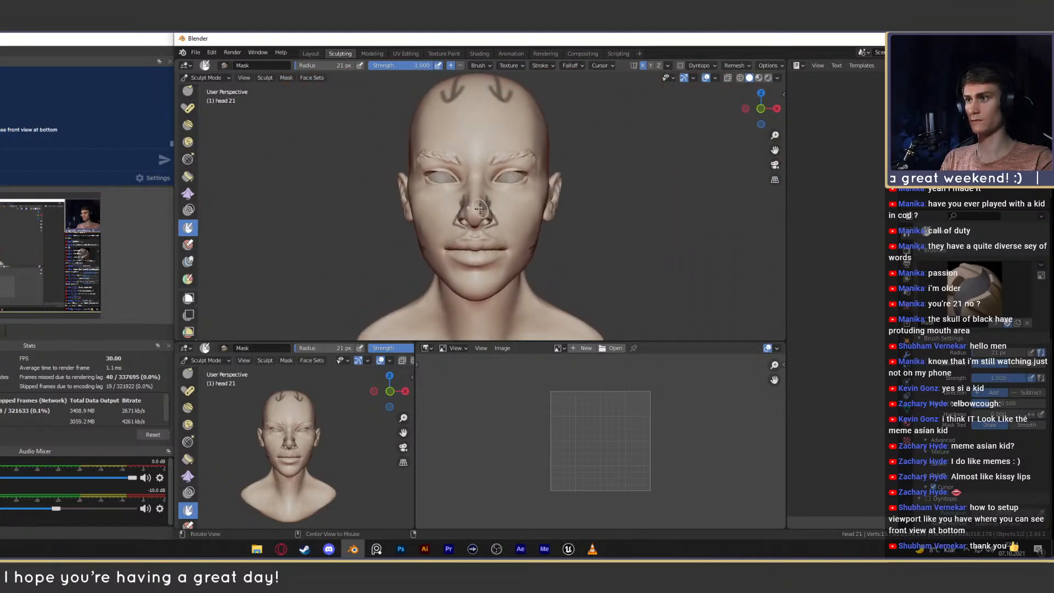
{"action": "mouse_move", "coordinate": [511, 190]}
{"action": "left_mouse_down", "text": "alt+shift"}
{"action": "mouse_move", "coordinate": [518, 244]}
{"action": "mouse_move", "coordinate": [461, 305]}
{"action": "mouse_move", "coordinate": [494, 198]}
{"action": "left_mouse_up", "text": "alt+shift"}
{"action": "mouse_move", "coordinate": [494, 198]}
{"action": "middle_mouse_down", "text": "shift"}
{"action": "mouse_move", "coordinate": [499, 108]}
{"action": "mouse_move", "coordinate": [463, 280]}
{"action": "mouse_move", "coordinate": [478, 88]}
{"action": "middle_mouse_up", "text": "shift"}
{"action": "mouse_move", "coordinate": [374, 203]}
{"action": "middle_mouse_down"}
{"action": "mouse_move", "coordinate": [471, 213]}
{"action": "mouse_move", "coordinate": [518, 164]}
{"action": "middle_mouse_up"}
{"action": "left_click_drag", "start_coordinate": [519, 158], "coordinate": [519, 174]}
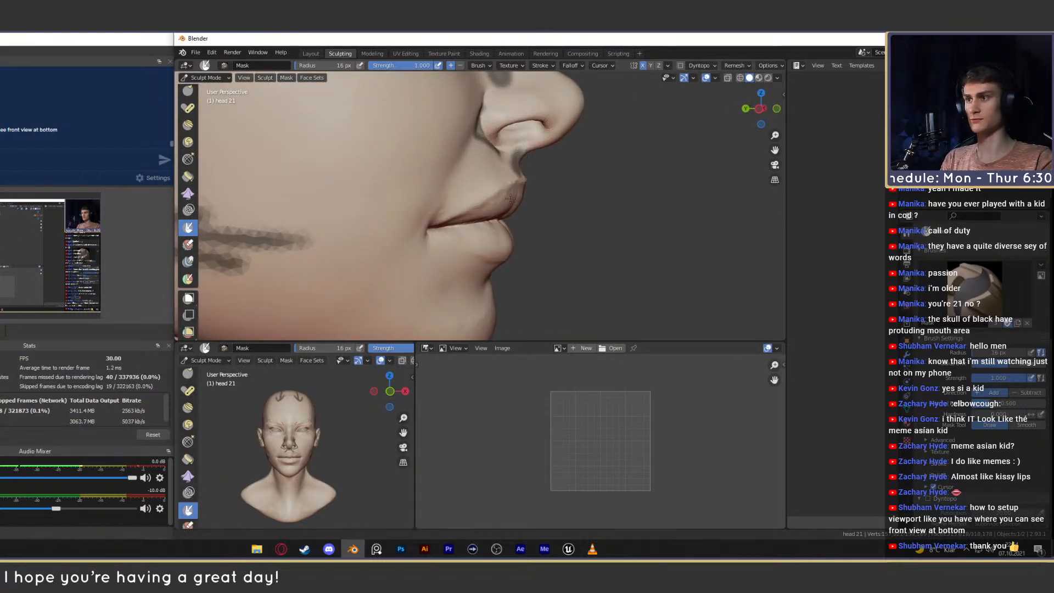
{"action": "middle_click_drag", "start_coordinate": [510, 198], "coordinate": [512, 161], "text": "shift"}
{"action": "left_click_drag", "start_coordinate": [489, 247], "coordinate": [484, 254]}
Mask the inner end and lower edge of the eyebrow, redrawing the line along the brow's underside.
{"action": "mouse_move", "coordinate": [486, 253]}
{"action": "middle_mouse_down"}
{"action": "mouse_move", "coordinate": [510, 209]}
{"action": "mouse_move", "coordinate": [377, 209]}
{"action": "mouse_move", "coordinate": [529, 203]}
{"action": "mouse_move", "coordinate": [445, 181]}
{"action": "mouse_move", "coordinate": [489, 183]}
{"action": "middle_mouse_up"}
{"action": "scroll", "coordinate": [525, 197], "scroll_direction": "up", "scroll_amount": 3}
{"action": "scroll", "coordinate": [478, 199], "scroll_direction": "down", "scroll_amount": 7}
{"action": "scroll", "coordinate": [474, 183], "scroll_direction": "up", "scroll_amount": 10}
{"action": "scroll", "coordinate": [501, 166], "scroll_direction": "down", "scroll_amount": 3}
{"action": "mouse_move", "coordinate": [403, 214]}
{"action": "left_mouse_down"}
{"action": "mouse_move", "coordinate": [394, 186]}
{"action": "mouse_move", "coordinate": [425, 208]}
{"action": "left_mouse_up"}
{"action": "middle_click_drag", "start_coordinate": [429, 205], "coordinate": [405, 207]}
{"action": "key", "text": "ctrl+z"}
{"action": "left_click_drag", "start_coordinate": [387, 215], "coordinate": [482, 199]}
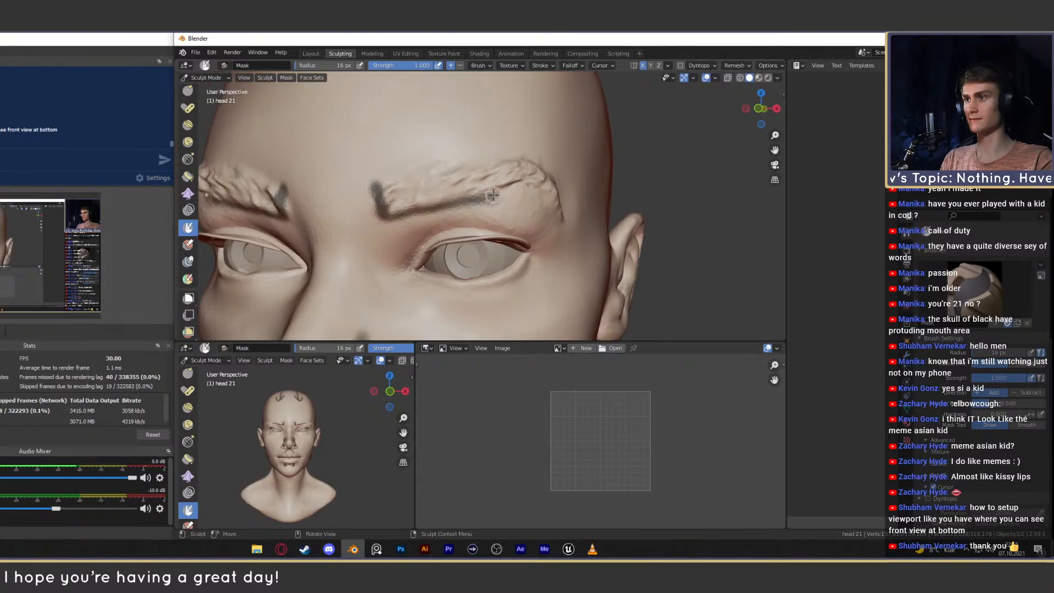
{"action": "key", "text": "ctrl+z"}
{"action": "left_click_drag", "start_coordinate": [388, 218], "coordinate": [473, 197]}
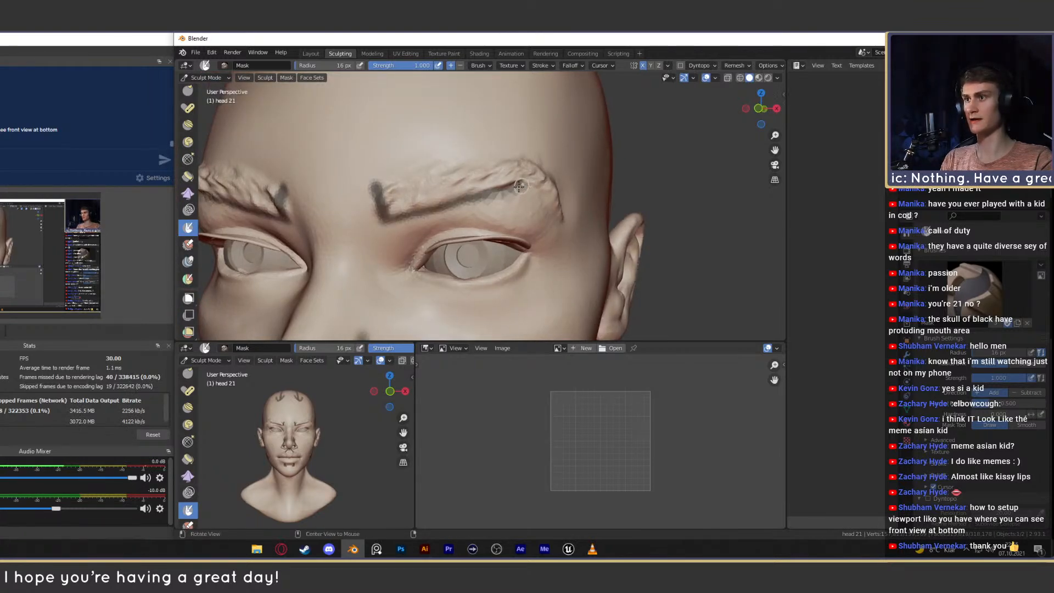
Complete the eyebrow's mask outline around the tail and along its upper edge.
{"action": "middle_click_drag", "start_coordinate": [519, 186], "coordinate": [527, 209]}
{"action": "mouse_move", "coordinate": [538, 226]}
{"action": "left_mouse_down"}
{"action": "mouse_move", "coordinate": [481, 160]}
{"action": "mouse_move", "coordinate": [356, 192]}
{"action": "left_mouse_up"}
{"action": "mouse_move", "coordinate": [446, 153]}
{"action": "left_mouse_down", "text": "ctrl+alt"}
{"action": "mouse_move", "coordinate": [443, 181]}
{"action": "mouse_move", "coordinate": [491, 183]}
{"action": "mouse_move", "coordinate": [492, 240]}
{"action": "mouse_move", "coordinate": [500, 235]}
{"action": "mouse_move", "coordinate": [505, 217]}
{"action": "mouse_move", "coordinate": [462, 222]}
{"action": "mouse_move", "coordinate": [479, 222]}
{"action": "left_mouse_up", "text": "ctrl+alt"}
{"action": "left_click_drag", "start_coordinate": [479, 247], "coordinate": [479, 195], "text": "ctrl+alt"}
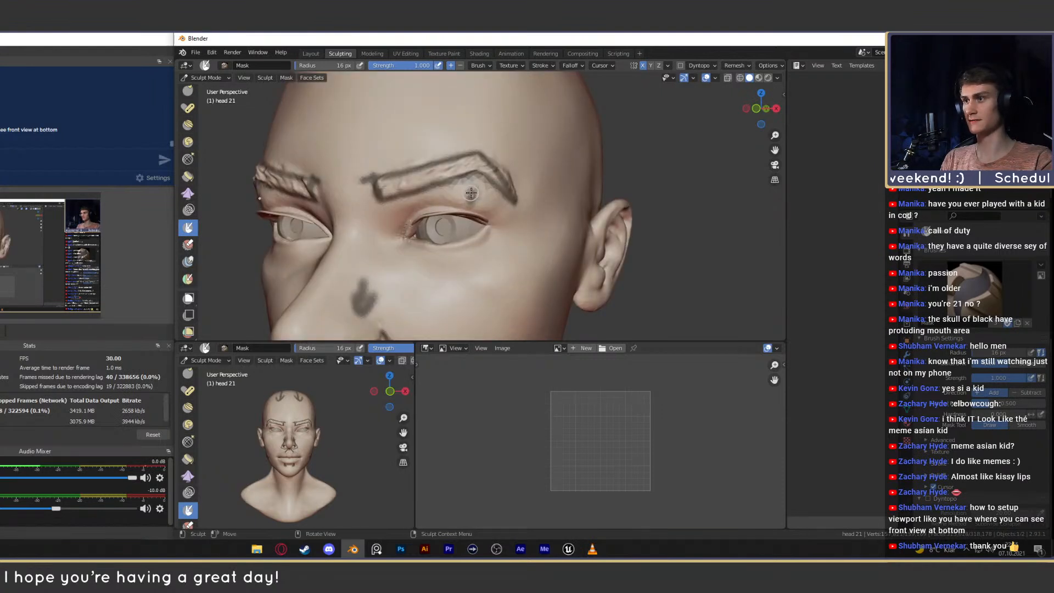
Mark the area beneath the outer part of the eyebrow with a 9 px mask brush.
{"action": "middle_click_drag", "start_coordinate": [477, 198], "coordinate": [476, 190], "text": "ctrl"}
{"action": "key", "text": "f"}
{"action": "left_click", "coordinate": [468, 204]}
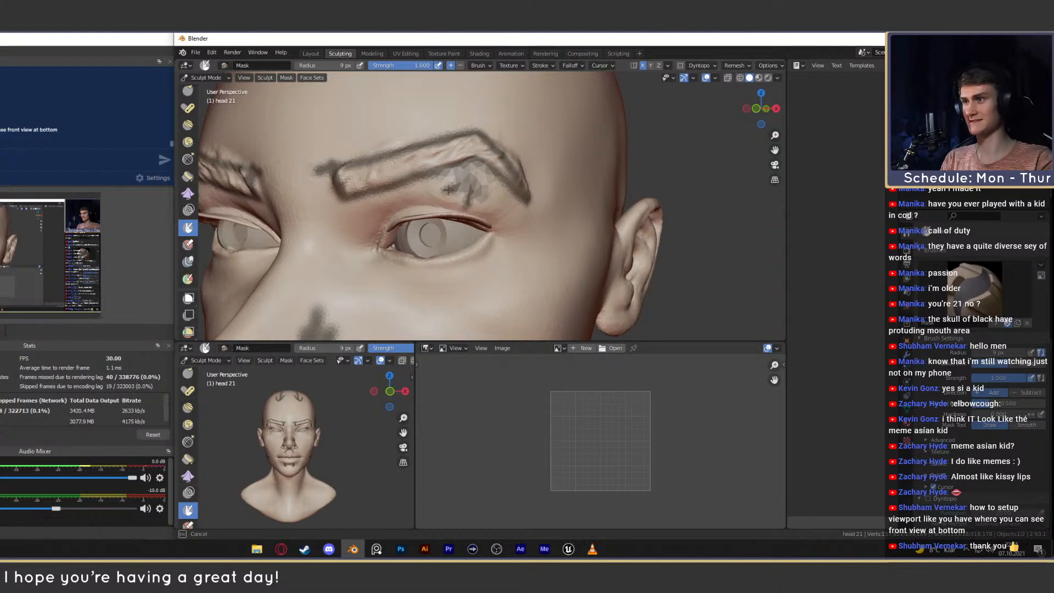
{"action": "middle_click_drag", "start_coordinate": [498, 141], "coordinate": [521, 225], "text": "ctrl"}
{"action": "mouse_move", "coordinate": [517, 170]}
{"action": "middle_mouse_down", "text": "ctrl"}
{"action": "mouse_move", "coordinate": [517, 211]}
{"action": "mouse_move", "coordinate": [521, 171]}
{"action": "middle_mouse_up", "text": "ctrl"}
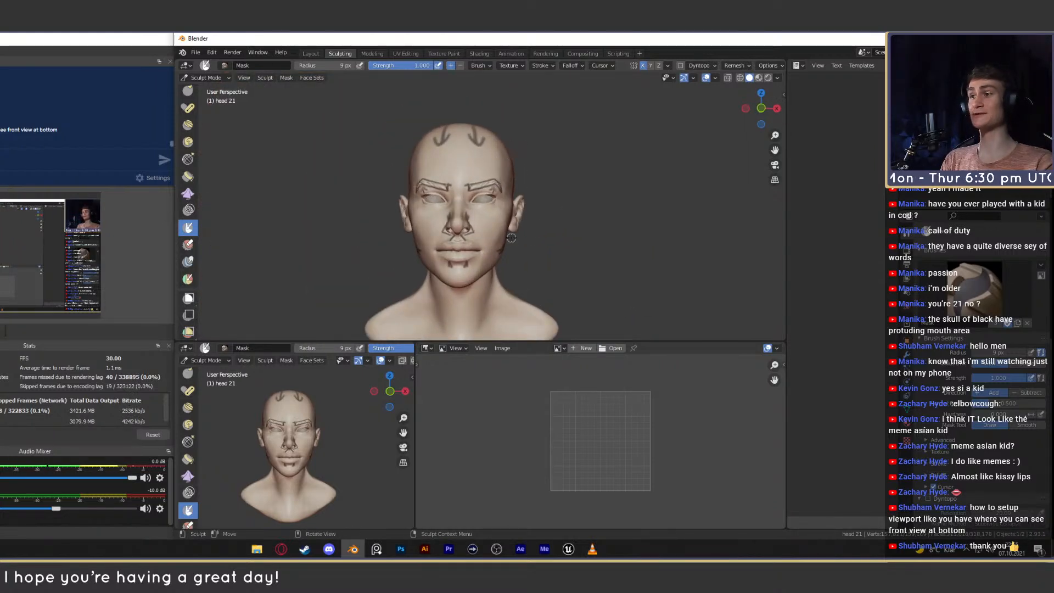
{"action": "scroll", "coordinate": [516, 222], "scroll_direction": "up", "scroll_amount": 5}
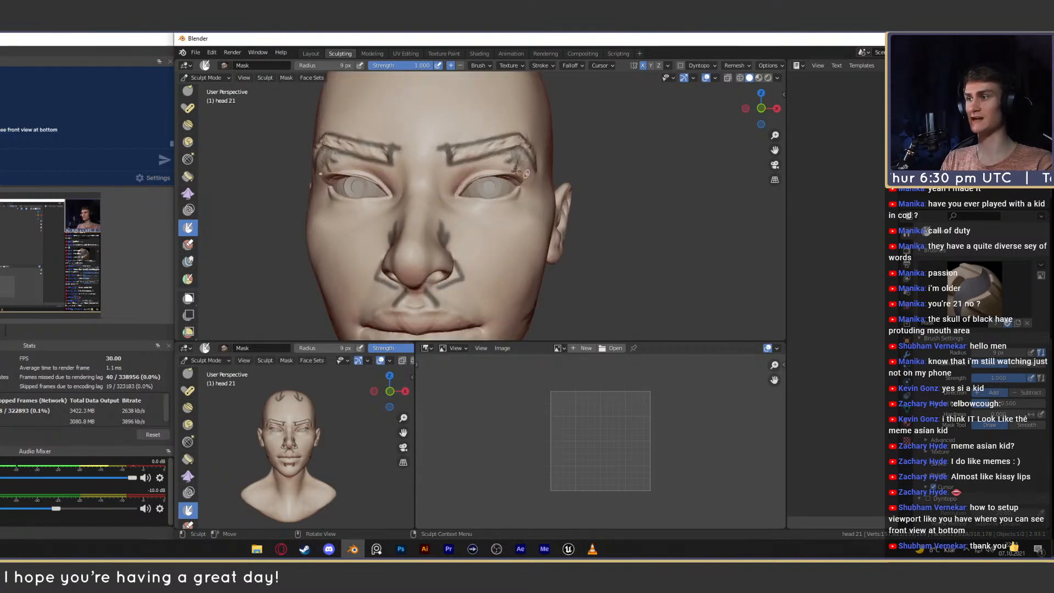
{"action": "scroll", "coordinate": [516, 172], "scroll_direction": "down", "scroll_amount": 4}
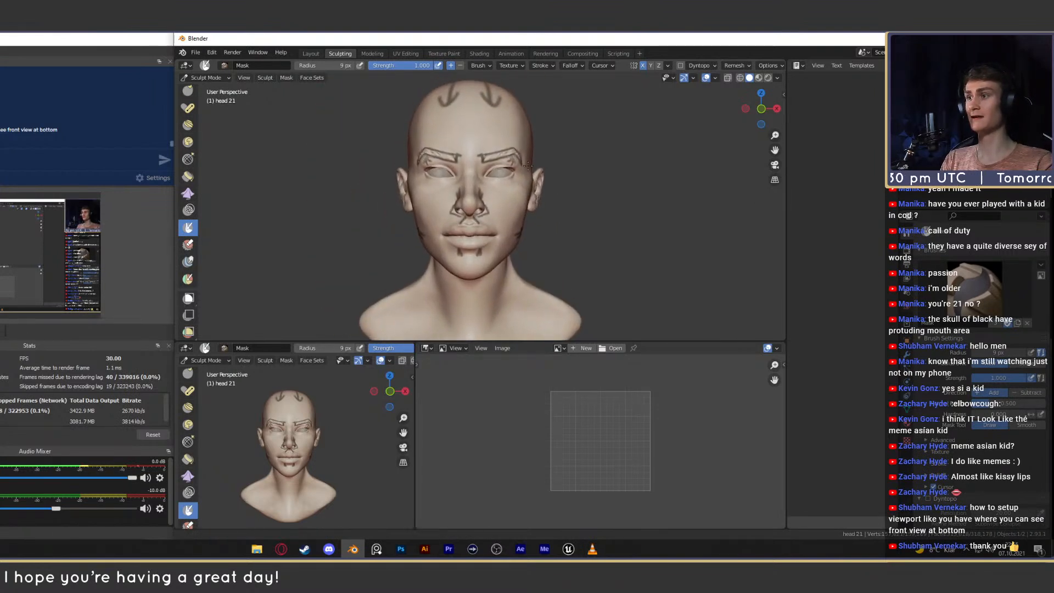
{"action": "middle_click_drag", "start_coordinate": [529, 165], "coordinate": [564, 171]}
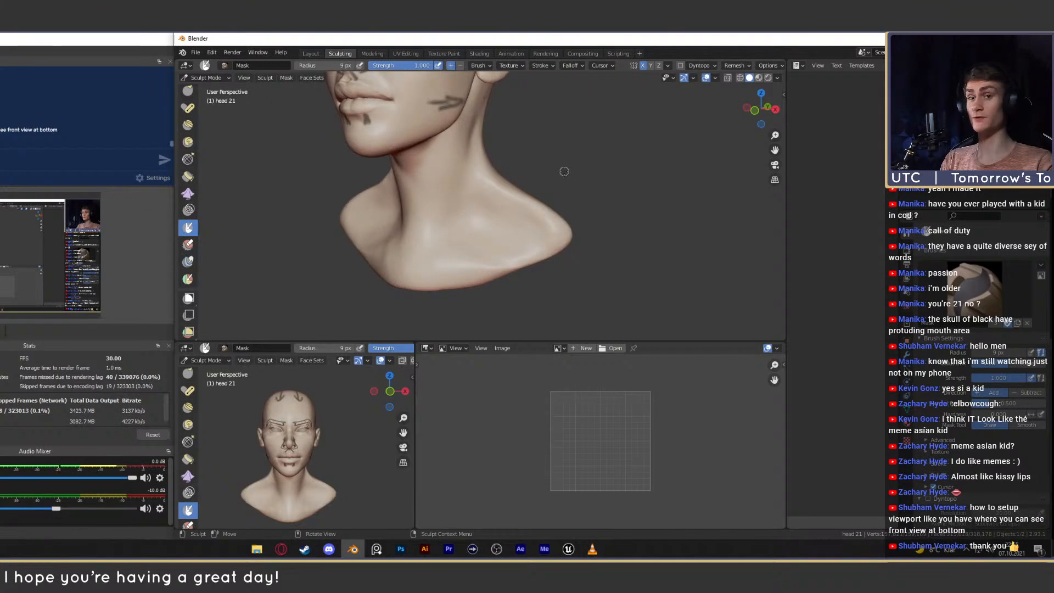
Set Clay Strips to a 52 px radius and examine the neck and shoulders from the front and side.
{"action": "key", "text": "c"}
{"action": "mouse_move", "coordinate": [525, 245]}
{"action": "middle_mouse_down"}
{"action": "mouse_move", "coordinate": [502, 248]}
{"action": "mouse_move", "coordinate": [505, 212]}
{"action": "mouse_move", "coordinate": [488, 215]}
{"action": "middle_mouse_up"}
{"action": "key", "text": "f"}
{"action": "left_click", "coordinate": [483, 214]}
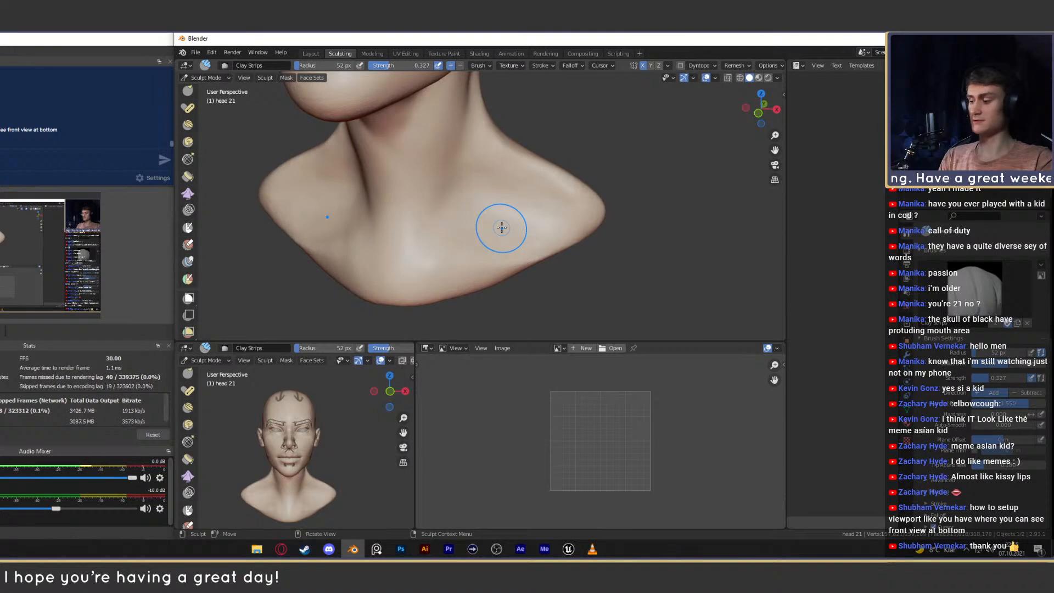
{"action": "mouse_move", "coordinate": [506, 225]}
{"action": "middle_mouse_down"}
{"action": "mouse_move", "coordinate": [518, 246]}
{"action": "mouse_move", "coordinate": [536, 228]}
{"action": "mouse_move", "coordinate": [533, 242]}
{"action": "mouse_move", "coordinate": [496, 200]}
{"action": "mouse_move", "coordinate": [518, 167]}
{"action": "mouse_move", "coordinate": [497, 225]}
{"action": "mouse_move", "coordinate": [529, 219]}
{"action": "mouse_move", "coordinate": [487, 207]}
{"action": "middle_mouse_up"}
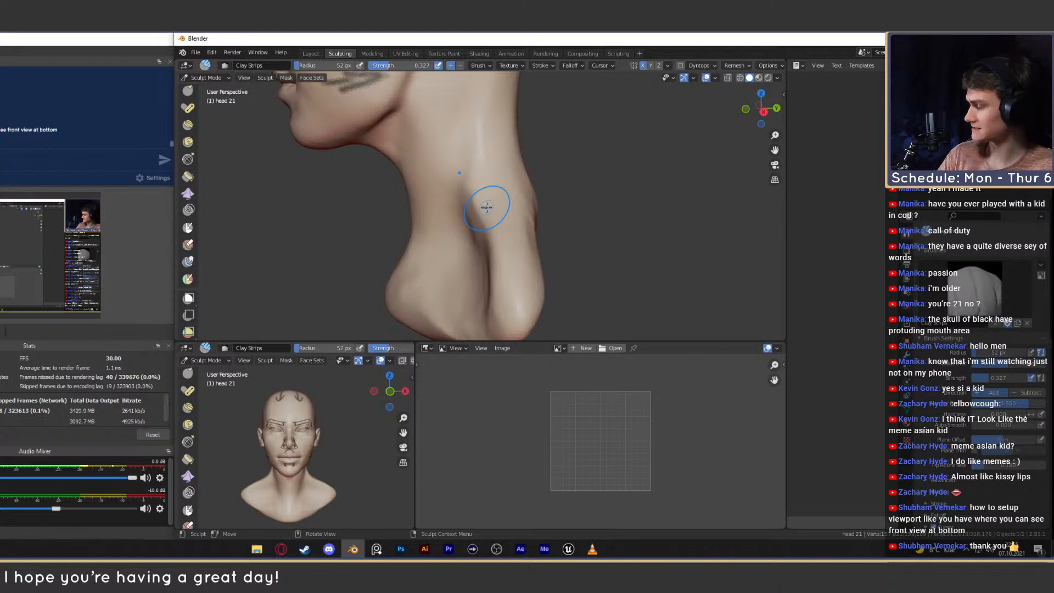
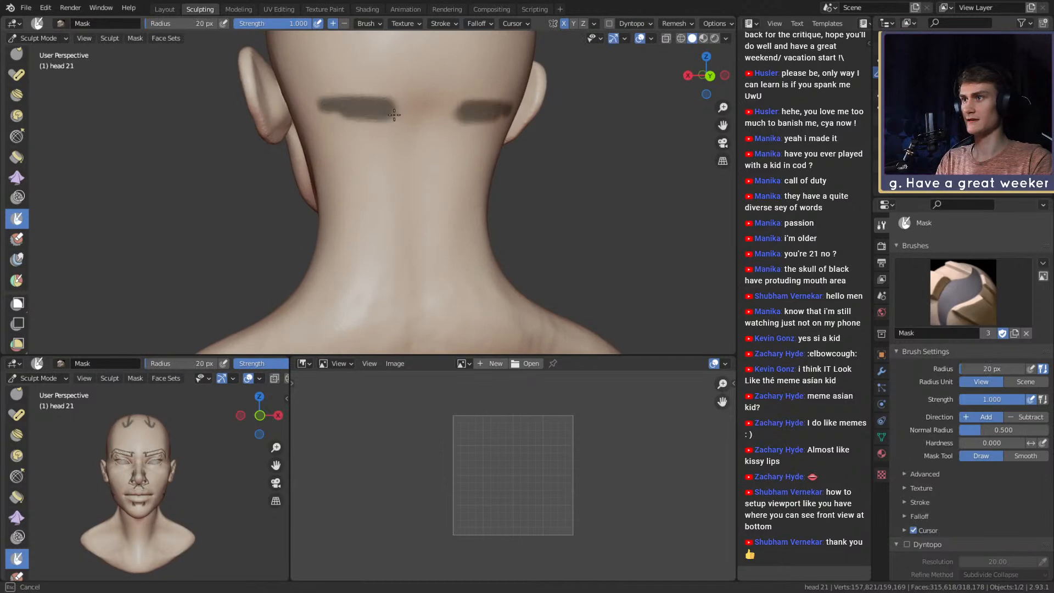
Mask along the back of the neck and try a 17 px mask line curving from the neck's side onto the shoulder.
{"action": "mouse_move", "coordinate": [378, 223]}
{"action": "left_mouse_down", "text": "alt+shift"}
{"action": "mouse_move", "coordinate": [375, 183]}
{"action": "mouse_move", "coordinate": [449, 164]}
{"action": "left_mouse_up", "text": "alt+shift"}
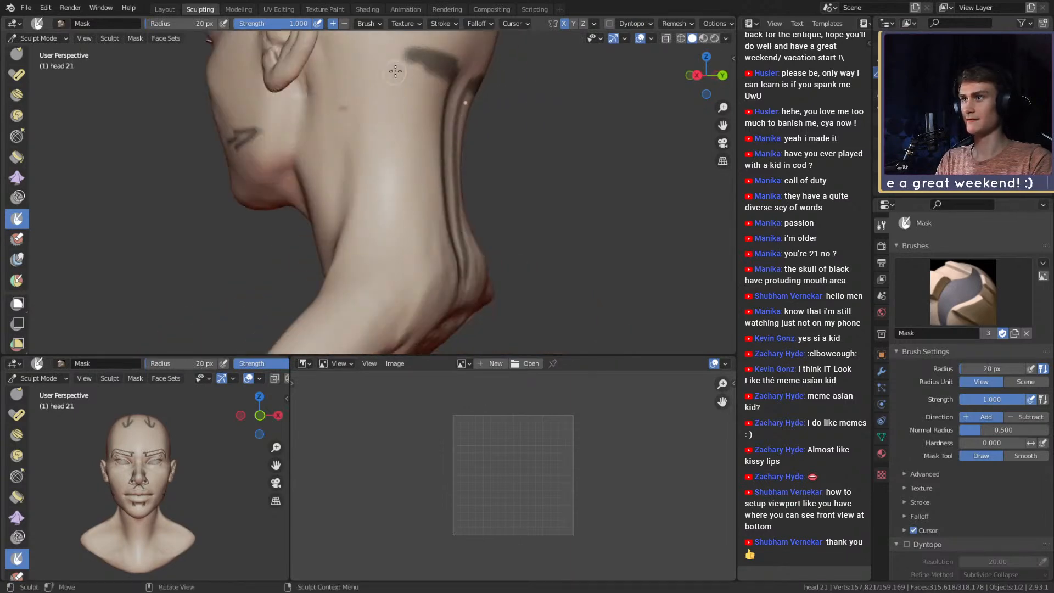
{"action": "mouse_move", "coordinate": [406, 57]}
{"action": "left_mouse_down"}
{"action": "mouse_move", "coordinate": [378, 182]}
{"action": "mouse_move", "coordinate": [464, 209]}
{"action": "mouse_move", "coordinate": [432, 169]}
{"action": "mouse_move", "coordinate": [421, 195]}
{"action": "mouse_move", "coordinate": [423, 171]}
{"action": "left_mouse_up"}
{"action": "key", "text": "ctrl+z"}
{"action": "key", "text": "f"}
{"action": "left_click", "coordinate": [423, 171]}
{"action": "left_click_drag", "start_coordinate": [408, 237], "coordinate": [400, 269]}
{"action": "mouse_move", "coordinate": [401, 269]}
{"action": "middle_mouse_down", "text": "shift"}
{"action": "mouse_move", "coordinate": [385, 188]}
{"action": "mouse_move", "coordinate": [413, 173]}
{"action": "middle_mouse_up", "text": "shift"}
{"action": "mouse_move", "coordinate": [393, 148]}
{"action": "left_mouse_down"}
{"action": "mouse_move", "coordinate": [391, 187]}
{"action": "mouse_move", "coordinate": [512, 256]}
{"action": "left_mouse_up"}
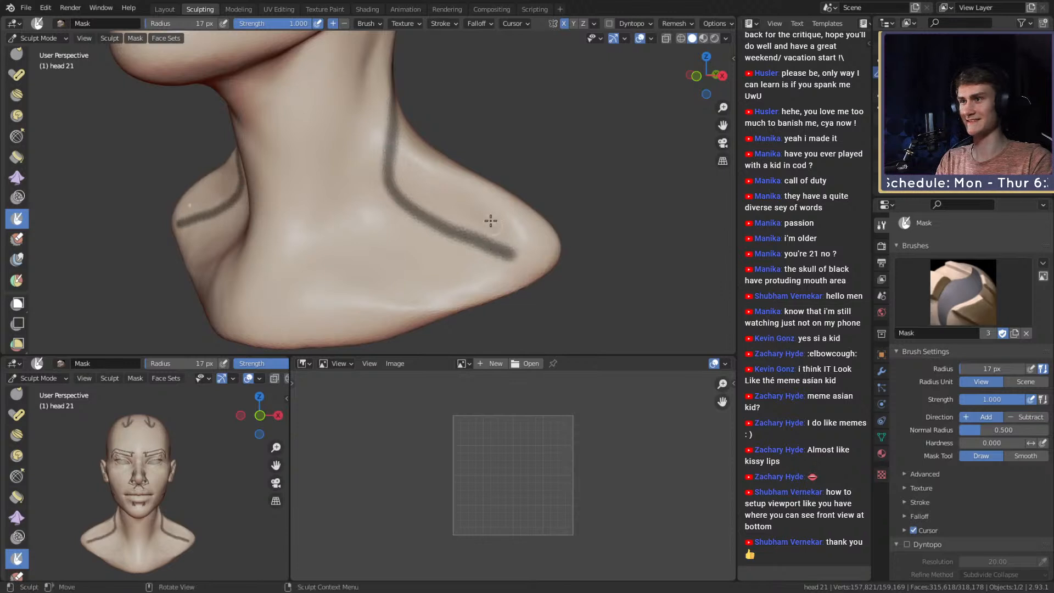
{"action": "scroll", "coordinate": [471, 223], "scroll_direction": "down", "scroll_amount": 5}
{"action": "scroll", "coordinate": [386, 202], "scroll_direction": "up", "scroll_amount": 4}
{"action": "mouse_move", "coordinate": [454, 224]}
{"action": "middle_mouse_down"}
{"action": "mouse_move", "coordinate": [386, 201]}
{"action": "mouse_move", "coordinate": [384, 218]}
{"action": "mouse_move", "coordinate": [419, 212]}
{"action": "mouse_move", "coordinate": [405, 136]}
{"action": "middle_mouse_up"}
{"action": "key", "text": "alt+m"}
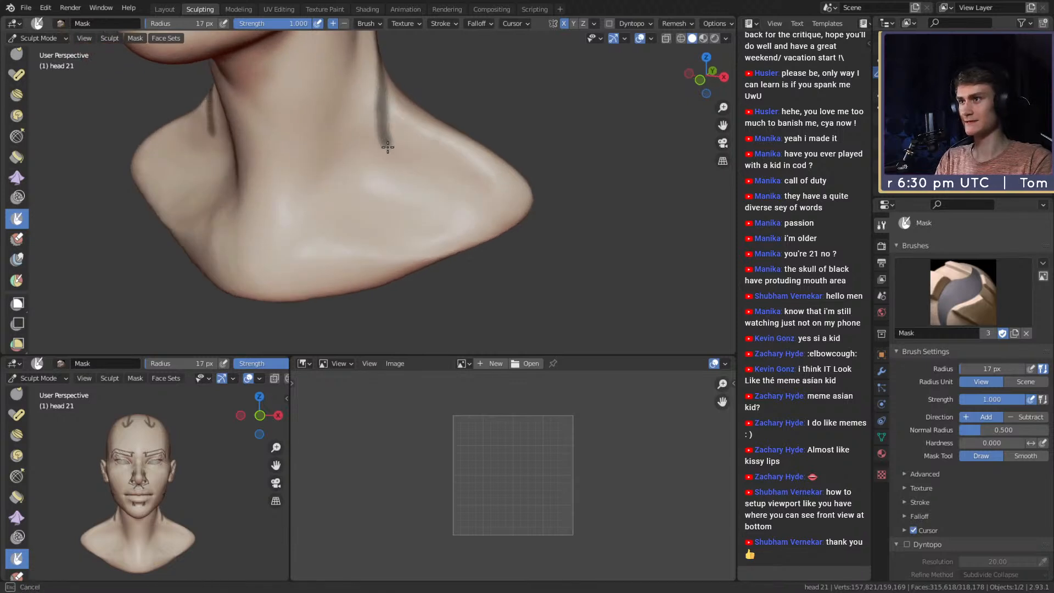
Redraw the mask line from the side of the neck straight down to the bust's lower edge.
{"action": "left_click_drag", "start_coordinate": [399, 200], "coordinate": [415, 243]}
{"action": "key", "text": "ctrl+z"}
{"action": "left_click_drag", "start_coordinate": [383, 106], "coordinate": [426, 252]}
{"action": "mouse_move", "coordinate": [293, 237]}
{"action": "left_mouse_down"}
{"action": "mouse_move", "coordinate": [479, 234]}
{"action": "mouse_move", "coordinate": [377, 228]}
{"action": "mouse_move", "coordinate": [430, 230]}
{"action": "left_mouse_up"}
{"action": "key", "text": "ctrl+z"}
{"action": "mouse_move", "coordinate": [404, 211]}
{"action": "middle_mouse_down"}
{"action": "mouse_move", "coordinate": [430, 192]}
{"action": "mouse_move", "coordinate": [395, 203]}
{"action": "mouse_move", "coordinate": [351, 155]}
{"action": "middle_mouse_up"}
{"action": "mouse_move", "coordinate": [352, 155]}
{"action": "left_mouse_down"}
{"action": "mouse_move", "coordinate": [354, 181]}
{"action": "mouse_move", "coordinate": [379, 188]}
{"action": "mouse_move", "coordinate": [335, 151]}
{"action": "left_mouse_up"}
{"action": "key", "text": "ctrl+z"}
{"action": "middle_click_drag", "start_coordinate": [421, 216], "coordinate": [407, 196]}
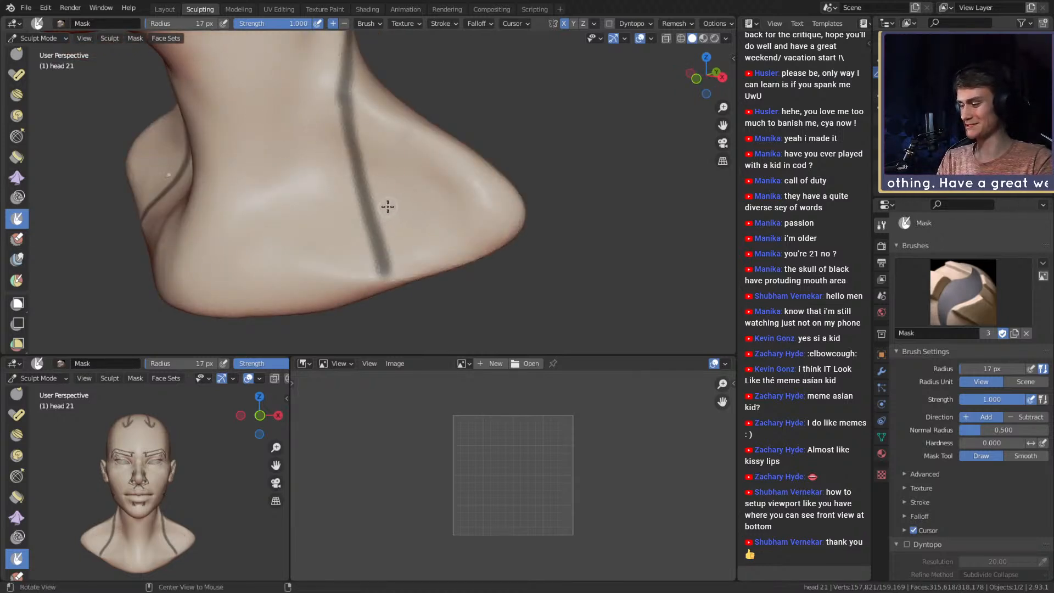
Clear the entire mask from the head and switch to the Crease brush with a 26 px radius.
{"action": "key", "text": "alt+m"}
{"action": "key", "text": "c"}
{"action": "key", "text": "f"}
{"action": "left_click", "coordinate": [393, 188]}
{"action": "middle_click_drag", "start_coordinate": [393, 188], "coordinate": [377, 176]}
{"action": "mouse_move", "coordinate": [362, 135]}
{"action": "middle_mouse_down", "text": "shift"}
{"action": "mouse_move", "coordinate": [446, 225]}
{"action": "mouse_move", "coordinate": [412, 172]}
{"action": "mouse_move", "coordinate": [367, 168]}
{"action": "middle_mouse_up", "text": "shift"}
{"action": "key", "text": "shift+c"}
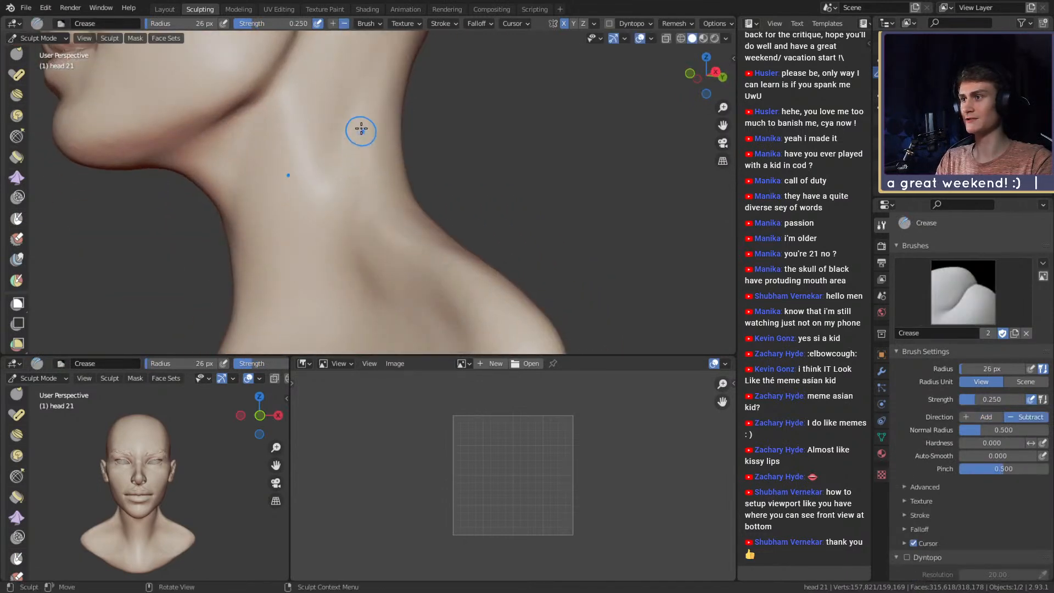
Carve a crease up the side of the neck from the base of the shoulder slope.
{"action": "left_click_drag", "start_coordinate": [361, 128], "coordinate": [365, 126]}
{"action": "mouse_move", "coordinate": [342, 259]}
{"action": "left_mouse_down"}
{"action": "mouse_move", "coordinate": [341, 273]}
{"action": "mouse_move", "coordinate": [348, 213]}
{"action": "left_mouse_up"}
{"action": "middle_click_drag", "start_coordinate": [357, 216], "coordinate": [371, 246], "text": "shift"}
{"action": "left_click_drag", "start_coordinate": [373, 247], "coordinate": [376, 153]}
{"action": "middle_click_drag", "start_coordinate": [376, 153], "coordinate": [380, 167]}
{"action": "middle_click_drag", "start_coordinate": [367, 211], "coordinate": [377, 236], "text": "shift"}
{"action": "left_click_drag", "start_coordinate": [378, 236], "coordinate": [413, 110]}
Extend the neck crease upward toward the area behind the ear.
{"action": "middle_click_drag", "start_coordinate": [409, 164], "coordinate": [324, 172]}
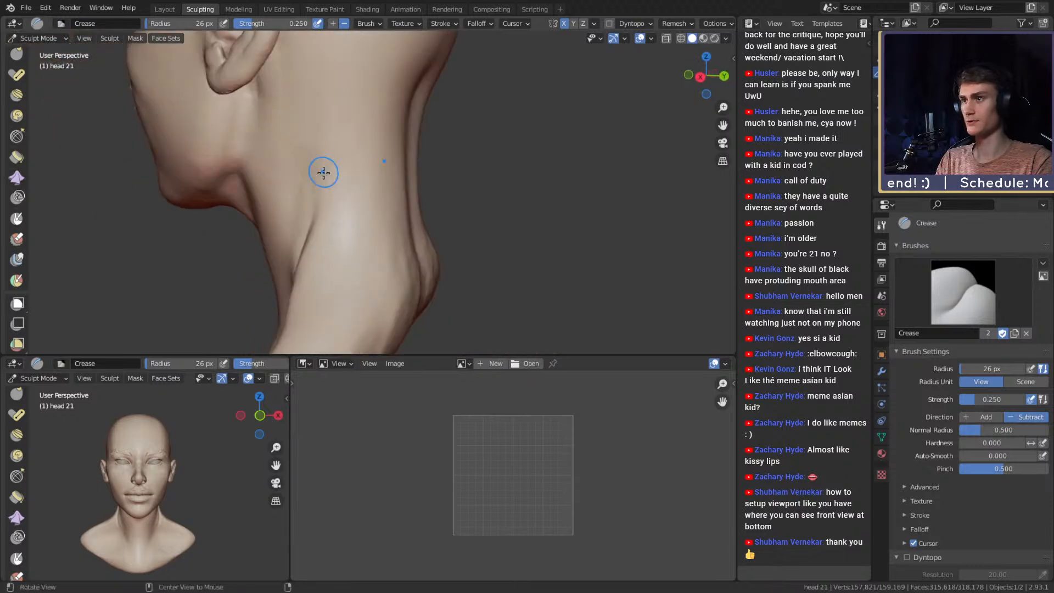
{"action": "mouse_move", "coordinate": [324, 192]}
{"action": "left_mouse_down"}
{"action": "mouse_move", "coordinate": [320, 202]}
{"action": "mouse_move", "coordinate": [366, 62]}
{"action": "left_mouse_up"}
{"action": "middle_click_drag", "start_coordinate": [329, 182], "coordinate": [393, 188]}
{"action": "left_click_drag", "start_coordinate": [396, 84], "coordinate": [401, 101]}
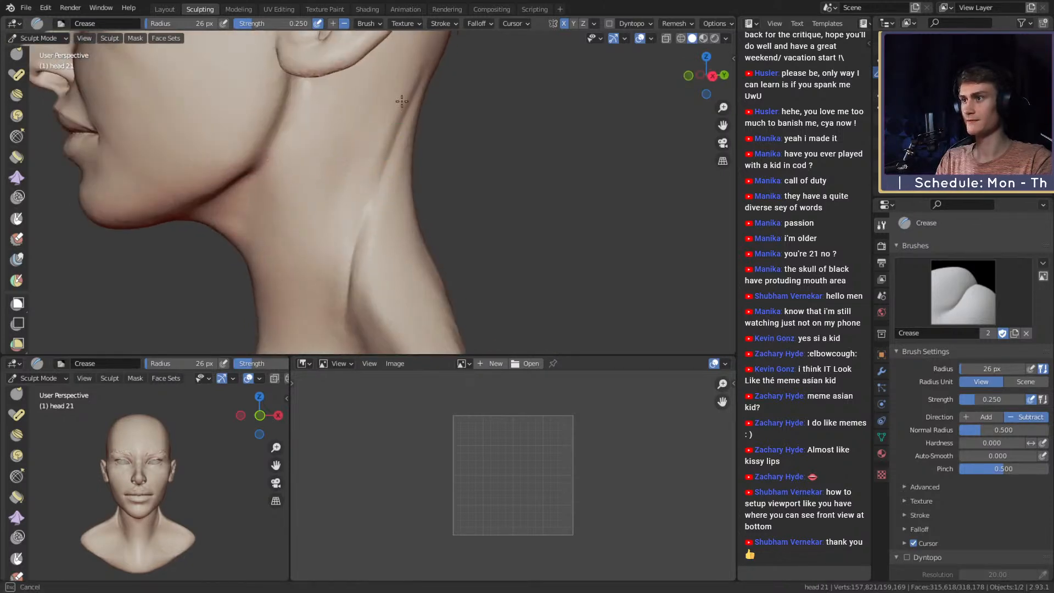
Rough in the hollow between the neck and shoulder with Clay Strips at a 59 px radius.
{"action": "mouse_move", "coordinate": [375, 187]}
{"action": "middle_mouse_down"}
{"action": "mouse_move", "coordinate": [384, 200]}
{"action": "mouse_move", "coordinate": [405, 160]}
{"action": "mouse_move", "coordinate": [433, 214]}
{"action": "mouse_move", "coordinate": [372, 180]}
{"action": "middle_mouse_up"}
{"action": "key", "text": "c"}
{"action": "key", "text": "f"}
{"action": "left_click", "coordinate": [418, 180]}
{"action": "mouse_move", "coordinate": [357, 165]}
{"action": "left_mouse_down"}
{"action": "mouse_move", "coordinate": [402, 258]}
{"action": "mouse_move", "coordinate": [421, 269]}
{"action": "mouse_move", "coordinate": [463, 205]}
{"action": "mouse_move", "coordinate": [396, 218]}
{"action": "left_mouse_up"}
{"action": "key", "text": "shift+c"}
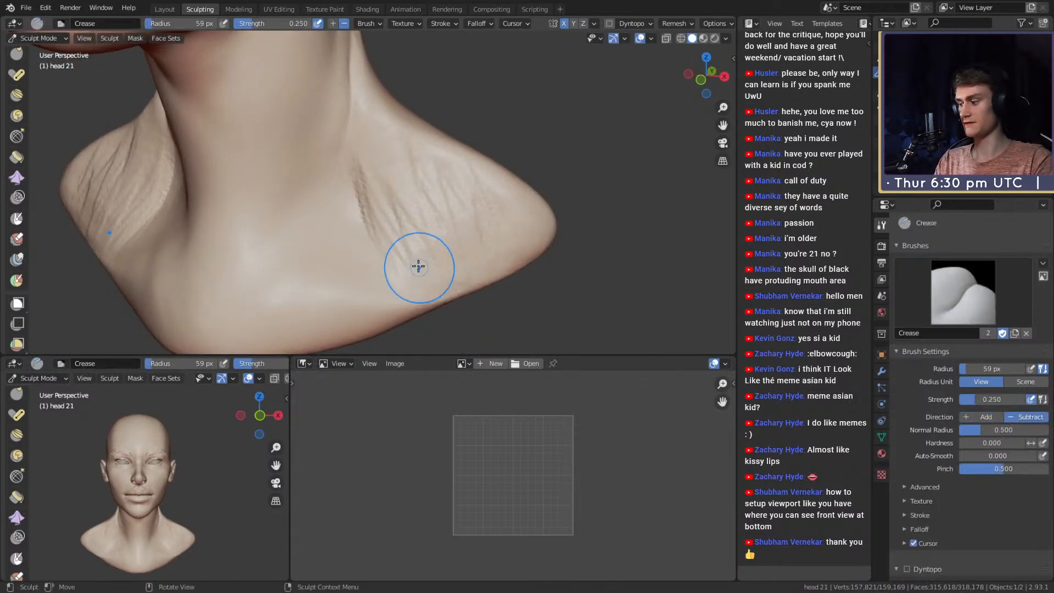
{"action": "middle_click_drag", "start_coordinate": [412, 266], "coordinate": [388, 230]}
Shape the pit of the neck and the collarbones out to the shoulders with Clay Strips, enlarging the radius to 31 px.
{"action": "key", "text": "c"}
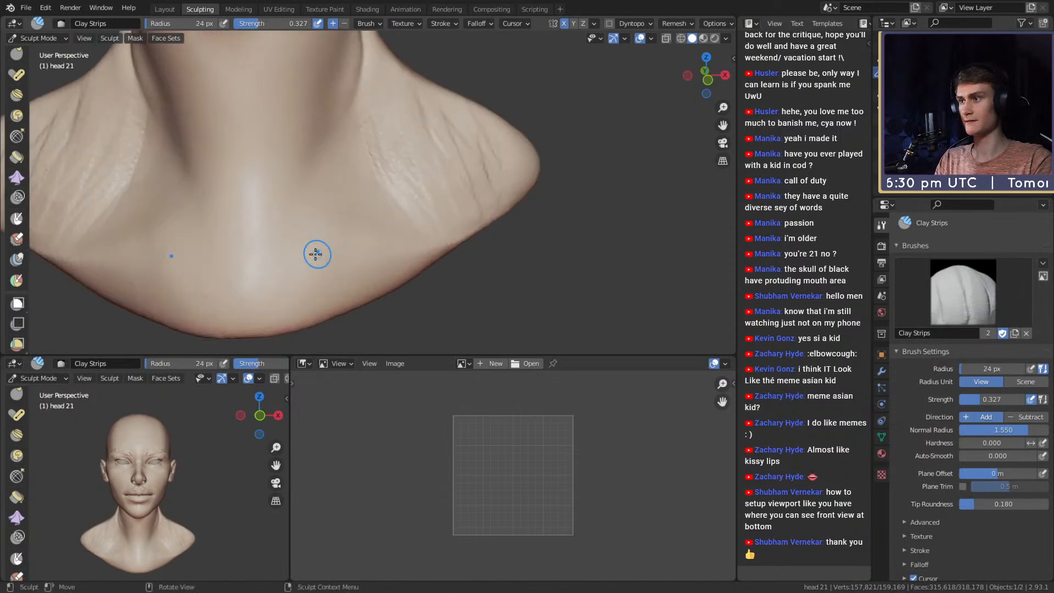
{"action": "mouse_move", "coordinate": [264, 239]}
{"action": "left_mouse_down"}
{"action": "mouse_move", "coordinate": [273, 223]}
{"action": "mouse_move", "coordinate": [286, 248]}
{"action": "left_mouse_up"}
{"action": "key", "text": "f"}
{"action": "left_click", "coordinate": [351, 222]}
{"action": "mouse_move", "coordinate": [356, 221]}
{"action": "left_mouse_down"}
{"action": "mouse_move", "coordinate": [497, 210]}
{"action": "mouse_move", "coordinate": [432, 221]}
{"action": "mouse_move", "coordinate": [493, 220]}
{"action": "left_mouse_up"}
{"action": "left_click_drag", "start_coordinate": [419, 219], "coordinate": [397, 238]}
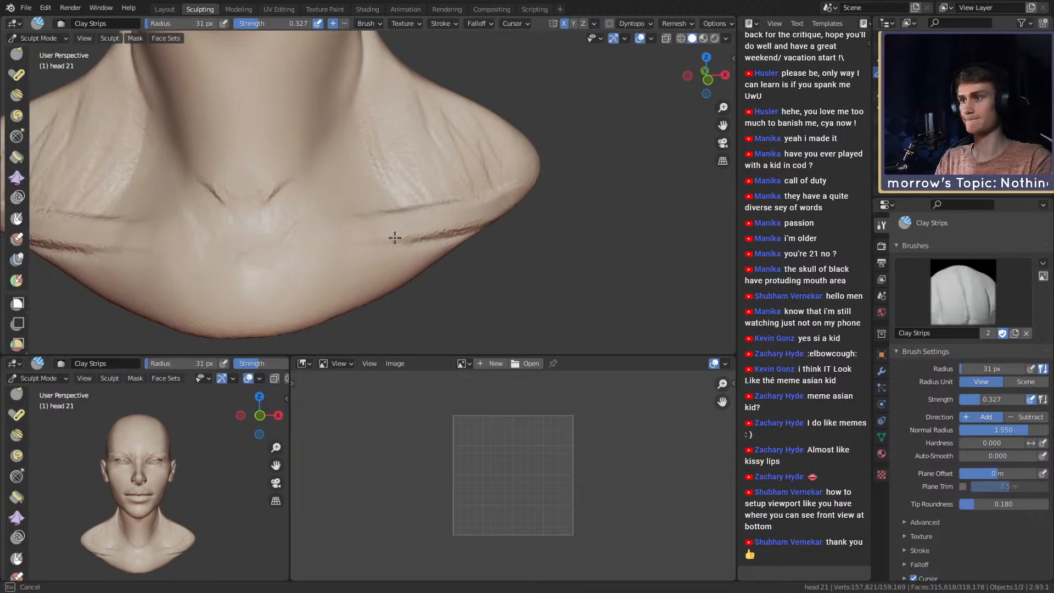
Pull the front edge of the collarbone and shoulder forward with a 145 px Grab brush.
{"action": "mouse_move", "coordinate": [400, 225]}
{"action": "middle_mouse_down"}
{"action": "mouse_move", "coordinate": [334, 266]}
{"action": "mouse_move", "coordinate": [322, 234]}
{"action": "middle_mouse_up"}
{"action": "key", "text": "g"}
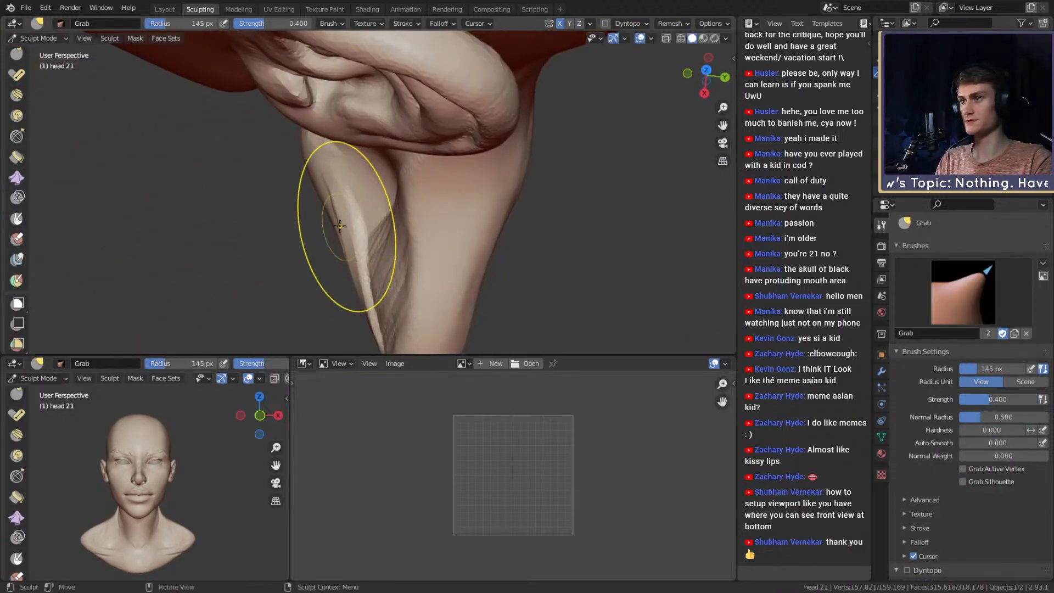
{"action": "mouse_move", "coordinate": [321, 219]}
{"action": "left_mouse_down"}
{"action": "mouse_move", "coordinate": [308, 209]}
{"action": "mouse_move", "coordinate": [313, 222]}
{"action": "left_mouse_up"}
{"action": "left_click_drag", "start_coordinate": [345, 264], "coordinate": [332, 285]}
{"action": "left_click_drag", "start_coordinate": [320, 195], "coordinate": [316, 173]}
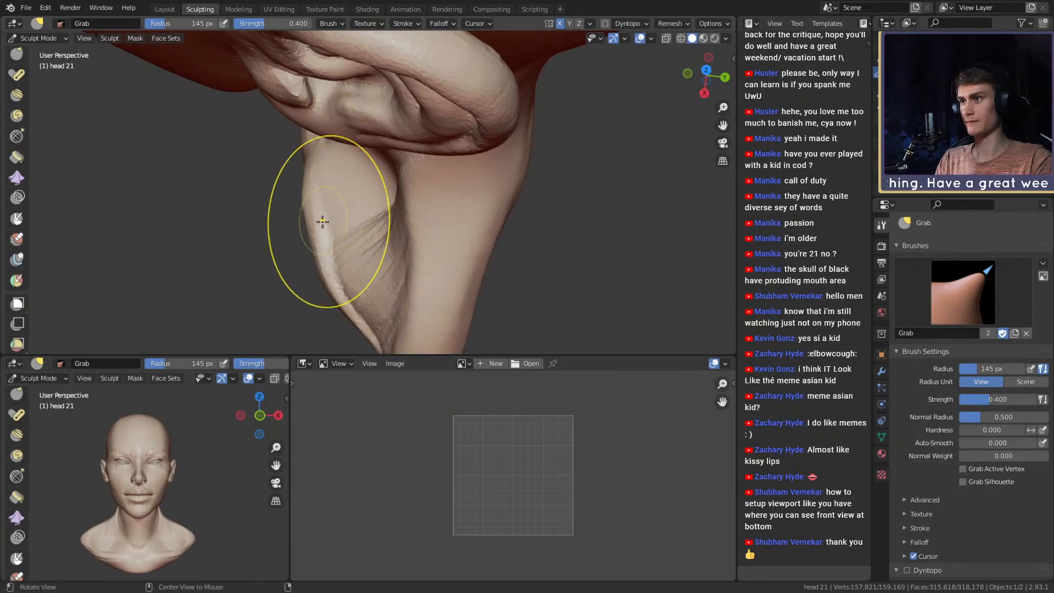
{"action": "middle_click_drag", "start_coordinate": [323, 221], "coordinate": [335, 215]}
{"action": "mouse_move", "coordinate": [379, 291]}
{"action": "middle_mouse_down"}
{"action": "mouse_move", "coordinate": [414, 229]}
{"action": "mouse_move", "coordinate": [405, 183]}
{"action": "mouse_move", "coordinate": [369, 218]}
{"action": "middle_mouse_up"}
Build up the slope from the neck to the shoulder with Clay Strips at 63 px radius and 0.594 strength.
{"action": "key", "text": "c"}
{"action": "middle_click_drag", "start_coordinate": [369, 219], "coordinate": [348, 224]}
{"action": "key", "text": "f"}
{"action": "left_click", "coordinate": [343, 222]}
{"action": "mouse_move", "coordinate": [329, 144]}
{"action": "left_mouse_down"}
{"action": "mouse_move", "coordinate": [325, 134]}
{"action": "mouse_move", "coordinate": [318, 216]}
{"action": "mouse_move", "coordinate": [357, 170]}
{"action": "mouse_move", "coordinate": [443, 221]}
{"action": "mouse_move", "coordinate": [402, 252]}
{"action": "mouse_move", "coordinate": [372, 190]}
{"action": "mouse_move", "coordinate": [322, 172]}
{"action": "mouse_move", "coordinate": [332, 210]}
{"action": "left_mouse_up"}
{"action": "key", "text": "shift+f"}
{"action": "left_click", "coordinate": [433, 208]}
{"action": "middle_click_drag", "start_coordinate": [341, 206], "coordinate": [378, 192]}
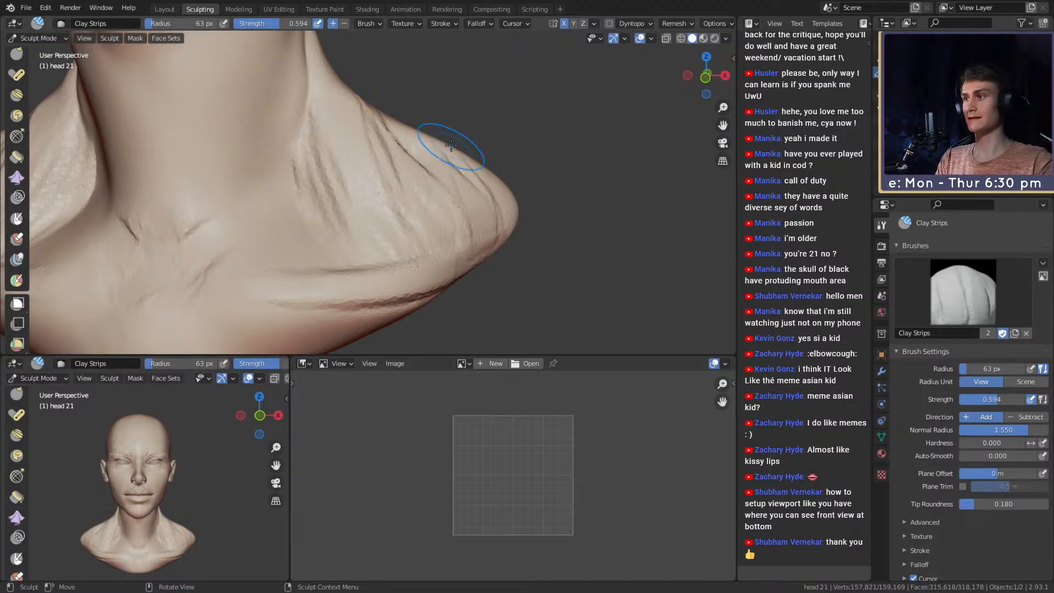
Smooth the rough clay strokes across the shoulder slope and collarbone.
{"action": "mouse_move", "coordinate": [433, 252]}
{"action": "middle_mouse_down"}
{"action": "mouse_move", "coordinate": [384, 285]}
{"action": "mouse_move", "coordinate": [414, 211]}
{"action": "mouse_move", "coordinate": [380, 248]}
{"action": "mouse_move", "coordinate": [405, 207]}
{"action": "mouse_move", "coordinate": [364, 205]}
{"action": "mouse_move", "coordinate": [323, 224]}
{"action": "mouse_move", "coordinate": [350, 152]}
{"action": "middle_mouse_up"}
{"action": "key", "text": "g"}
{"action": "key", "text": "f"}
{"action": "key", "text": "c"}
{"action": "mouse_move", "coordinate": [350, 153]}
{"action": "left_mouse_down", "text": "shift"}
{"action": "mouse_move", "coordinate": [313, 198]}
{"action": "mouse_move", "coordinate": [351, 219]}
{"action": "mouse_move", "coordinate": [301, 165]}
{"action": "mouse_move", "coordinate": [346, 209]}
{"action": "mouse_move", "coordinate": [383, 179]}
{"action": "mouse_move", "coordinate": [348, 181]}
{"action": "mouse_move", "coordinate": [365, 245]}
{"action": "left_mouse_up", "text": "shift"}
{"action": "middle_click_drag", "start_coordinate": [365, 245], "coordinate": [324, 260]}
{"action": "mouse_move", "coordinate": [324, 260]}
{"action": "left_mouse_down", "text": "shift"}
{"action": "mouse_move", "coordinate": [346, 249]}
{"action": "mouse_move", "coordinate": [327, 219]}
{"action": "mouse_move", "coordinate": [378, 252]}
{"action": "left_mouse_up", "text": "shift"}
{"action": "mouse_move", "coordinate": [379, 252]}
{"action": "middle_mouse_down"}
{"action": "mouse_move", "coordinate": [534, 279]}
{"action": "mouse_move", "coordinate": [431, 237]}
{"action": "mouse_move", "coordinate": [459, 233]}
{"action": "middle_mouse_up"}
Enable Front Faces Only in the Clay Strips brush's advanced settings.
{"action": "key", "text": "f"}
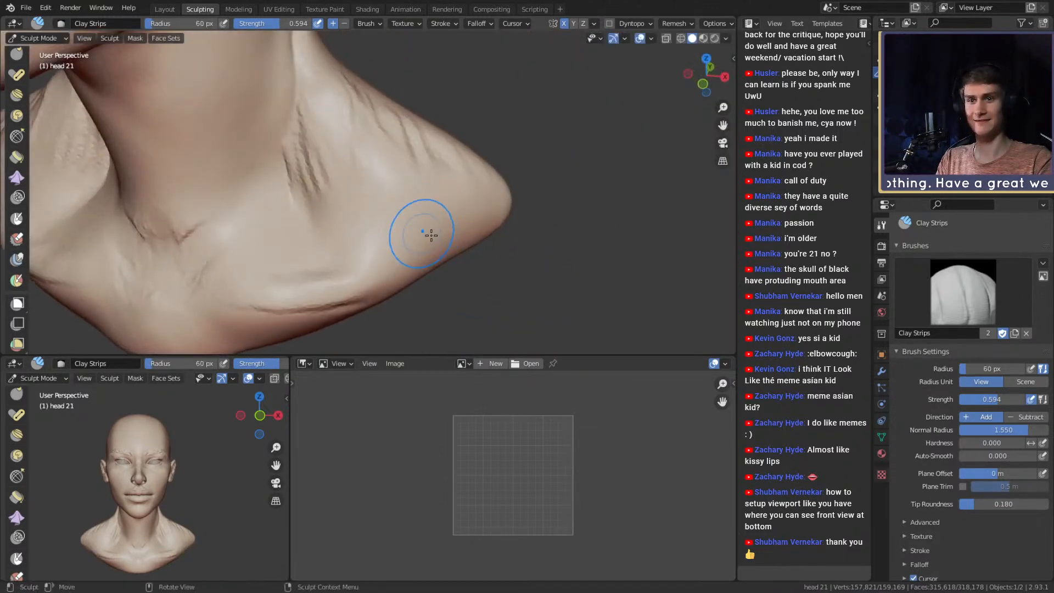
{"action": "left_click", "coordinate": [454, 233]}
{"action": "left_click", "coordinate": [900, 521]}
{"action": "scroll", "coordinate": [941, 487], "scroll_direction": "down", "scroll_amount": 3}
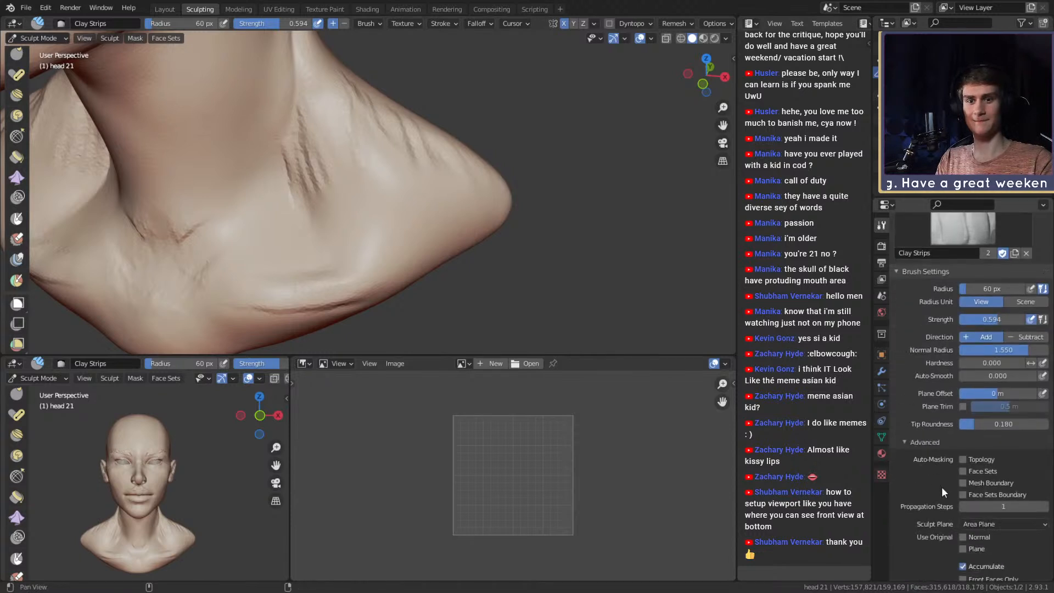
{"action": "scroll", "coordinate": [958, 559], "scroll_direction": "down", "scroll_amount": 1}
{"action": "left_click", "coordinate": [954, 553]}
Rework the shoulder and the hollow beside the neck with Clay Strips, using a 117 px radius for broad strokes.
{"action": "mouse_move", "coordinate": [295, 157]}
{"action": "left_mouse_down"}
{"action": "mouse_move", "coordinate": [365, 236]}
{"action": "mouse_move", "coordinate": [330, 172]}
{"action": "mouse_move", "coordinate": [369, 169]}
{"action": "mouse_move", "coordinate": [430, 196]}
{"action": "mouse_move", "coordinate": [439, 176]}
{"action": "left_mouse_up"}
{"action": "middle_click_drag", "start_coordinate": [445, 202], "coordinate": [405, 197]}
{"action": "mouse_move", "coordinate": [372, 239]}
{"action": "left_mouse_down"}
{"action": "mouse_move", "coordinate": [391, 199]}
{"action": "mouse_move", "coordinate": [400, 225]}
{"action": "left_mouse_up"}
{"action": "key", "text": "f"}
{"action": "left_click", "coordinate": [422, 171]}
{"action": "left_click_drag", "start_coordinate": [352, 187], "coordinate": [343, 227]}
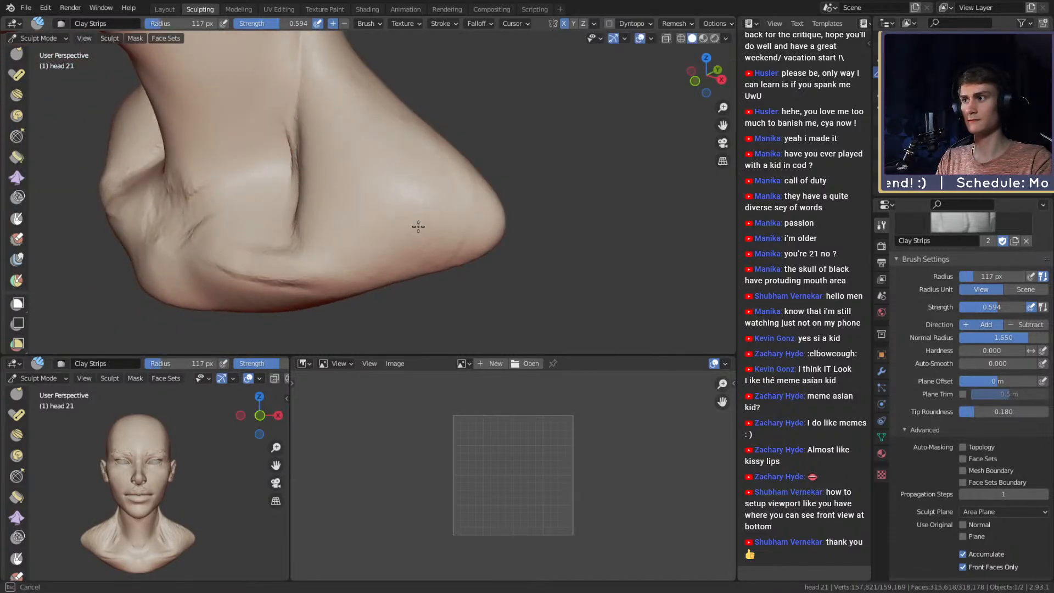
Sculpt the front neck muscles from the pit of the neck upward with Clay Strips at a 40 px radius.
{"action": "middle_click_drag", "start_coordinate": [418, 229], "coordinate": [405, 169]}
{"action": "key", "text": "f"}
{"action": "left_click", "coordinate": [373, 141]}
{"action": "mouse_move", "coordinate": [377, 145]}
{"action": "left_mouse_down"}
{"action": "mouse_move", "coordinate": [384, 224]}
{"action": "mouse_move", "coordinate": [385, 203]}
{"action": "left_mouse_up"}
{"action": "key", "text": "f"}
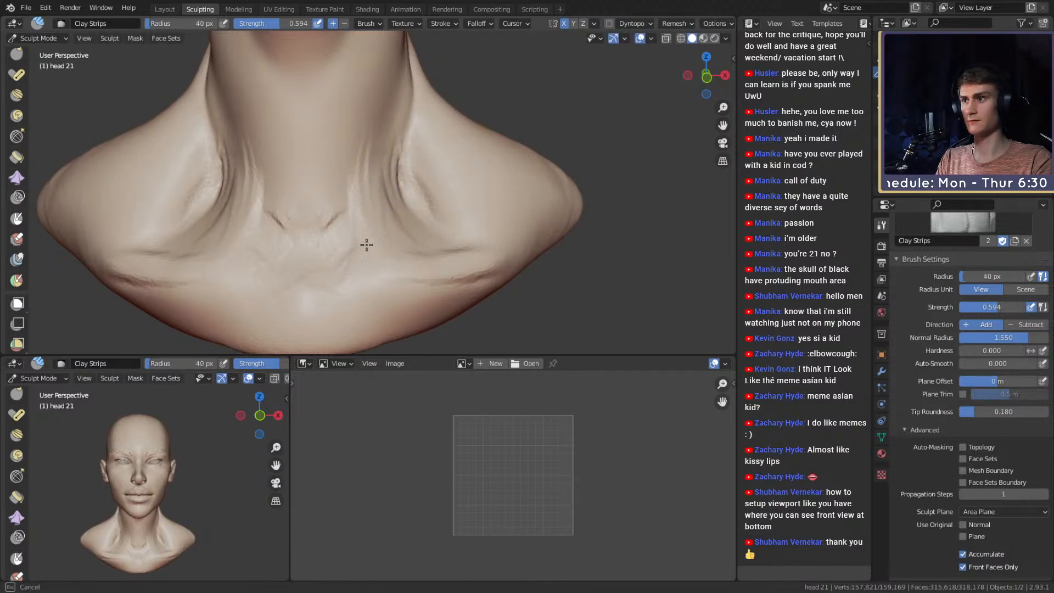
{"action": "left_click_drag", "start_coordinate": [345, 260], "coordinate": [371, 144]}
{"action": "left_click_drag", "start_coordinate": [361, 215], "coordinate": [387, 74]}
Continue shaping the neck muscle up toward the jaw with Clay Strips at a 56 px radius.
{"action": "middle_click_drag", "start_coordinate": [373, 146], "coordinate": [328, 154]}
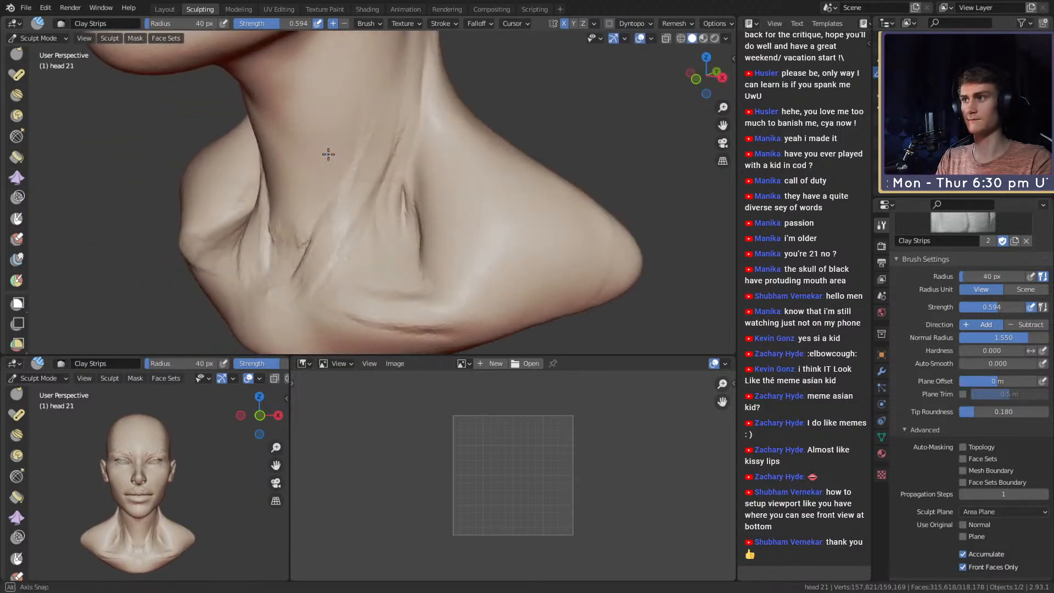
{"action": "key", "text": "f"}
{"action": "left_click", "coordinate": [387, 56]}
{"action": "left_click_drag", "start_coordinate": [387, 56], "coordinate": [384, 106]}
{"action": "middle_click_drag", "start_coordinate": [383, 106], "coordinate": [357, 141]}
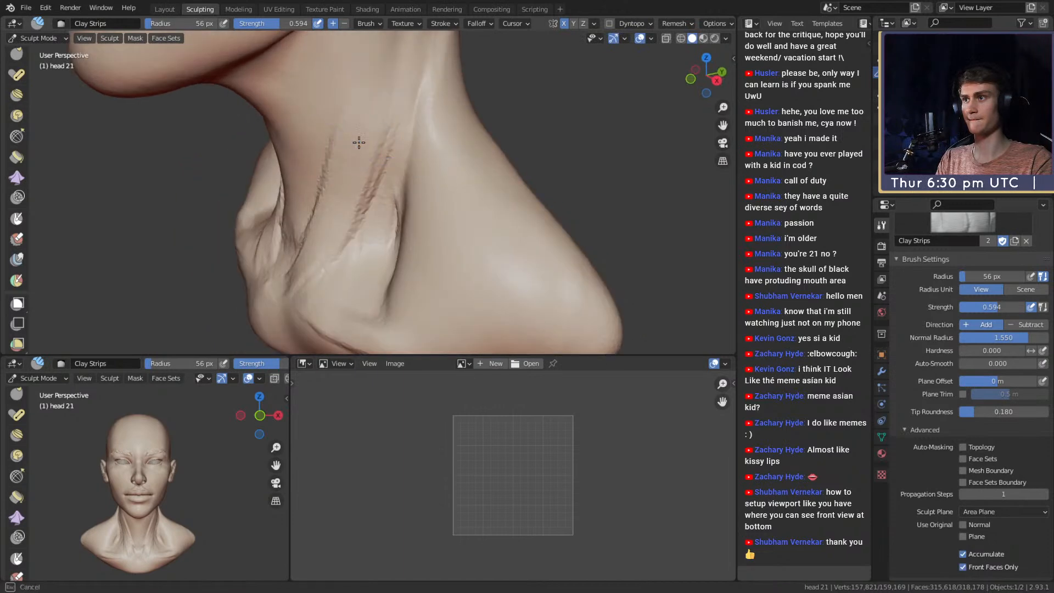
Adjust the form around the hollow beside the base of the neck with a 109 px Grab brush.
{"action": "mouse_move", "coordinate": [318, 245]}
{"action": "middle_mouse_down"}
{"action": "mouse_move", "coordinate": [390, 242]}
{"action": "mouse_move", "coordinate": [391, 188]}
{"action": "mouse_move", "coordinate": [381, 193]}
{"action": "mouse_move", "coordinate": [404, 186]}
{"action": "middle_mouse_up"}
{"action": "key", "text": "g"}
{"action": "key", "text": "f"}
{"action": "left_click", "coordinate": [404, 192]}
{"action": "key", "text": "f"}
{"action": "left_click", "coordinate": [415, 187]}
{"action": "left_click_drag", "start_coordinate": [419, 189], "coordinate": [407, 197]}
{"action": "key", "text": "f"}
{"action": "left_click", "coordinate": [405, 187]}
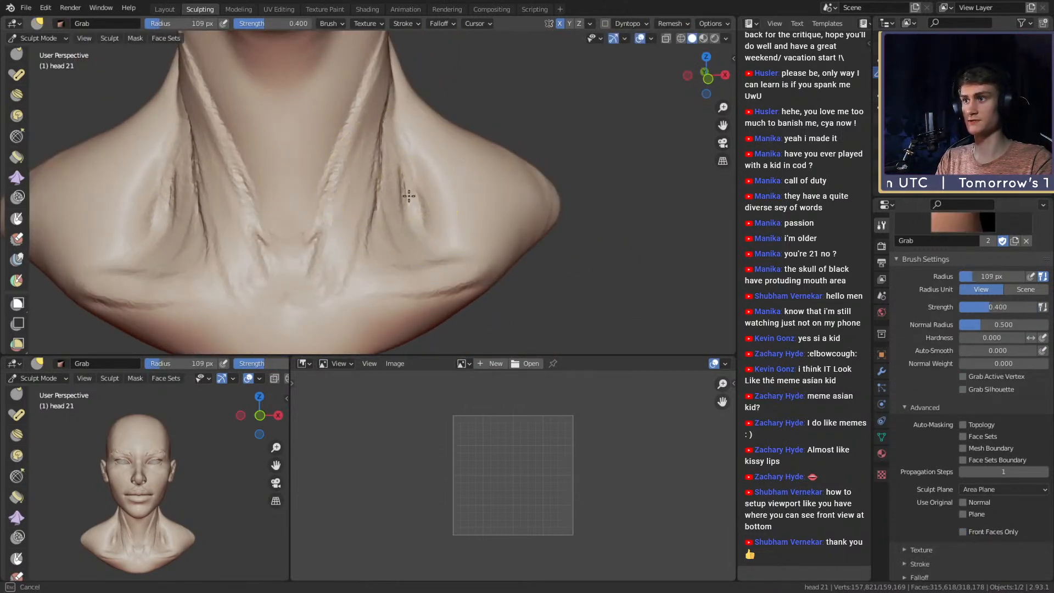
{"action": "left_click_drag", "start_coordinate": [401, 156], "coordinate": [404, 151]}
Sculpt the hollow between the neck muscle and the shoulder slope with Clay Strips at 60 px and 44 px.
{"action": "key", "text": "c"}
{"action": "key", "text": "f"}
{"action": "left_click", "coordinate": [384, 186]}
{"action": "middle_click_drag", "start_coordinate": [399, 196], "coordinate": [367, 208]}
{"action": "key", "text": "f"}
{"action": "left_click", "coordinate": [384, 219]}
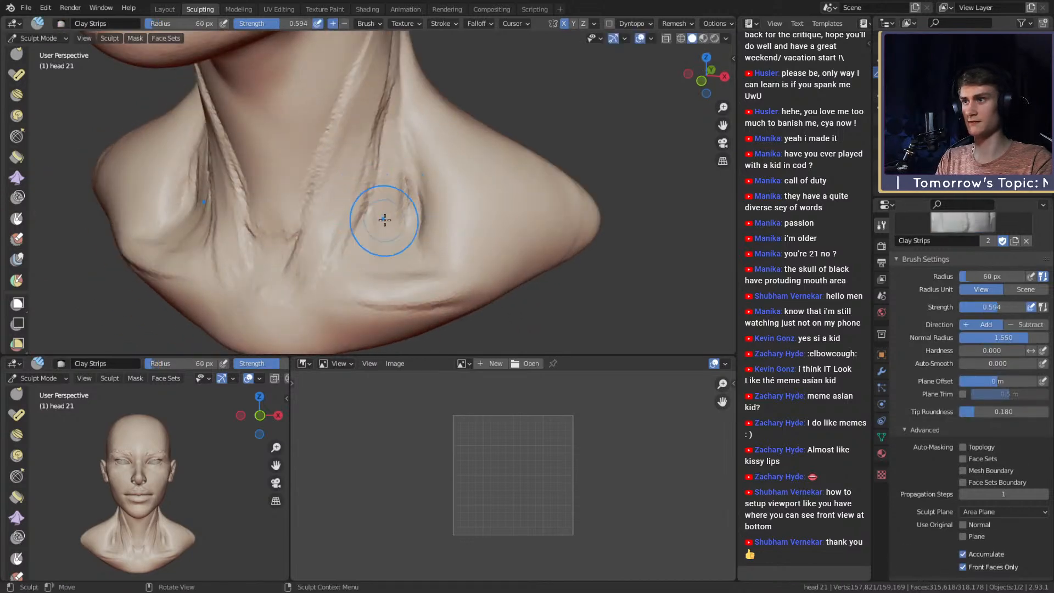
{"action": "mouse_move", "coordinate": [384, 211]}
{"action": "left_mouse_down"}
{"action": "mouse_move", "coordinate": [389, 111]}
{"action": "mouse_move", "coordinate": [393, 215]}
{"action": "left_mouse_up"}
{"action": "key", "text": "f"}
{"action": "left_click", "coordinate": [384, 217]}
{"action": "left_click_drag", "start_coordinate": [381, 219], "coordinate": [372, 231]}
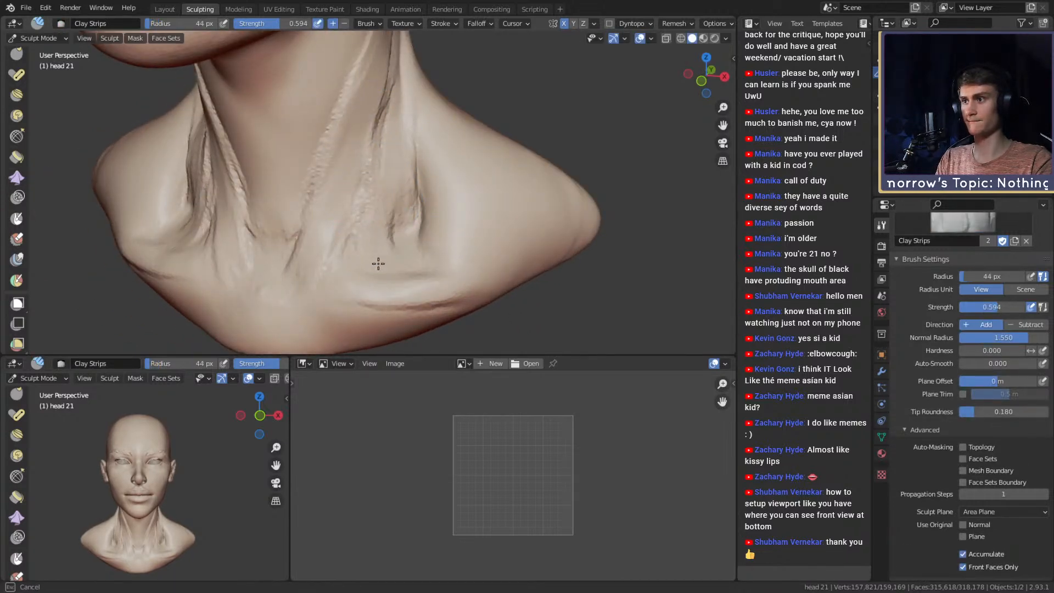
Define the neck muscle's lower end above the collarbone with Clay Strips and Crease at a 30 px radius.
{"action": "middle_click_drag", "start_coordinate": [378, 264], "coordinate": [376, 254]}
{"action": "key", "text": "f"}
{"action": "left_click", "coordinate": [372, 219]}
{"action": "mouse_move", "coordinate": [360, 192]}
{"action": "left_mouse_down"}
{"action": "mouse_move", "coordinate": [345, 242]}
{"action": "mouse_move", "coordinate": [351, 131]}
{"action": "mouse_move", "coordinate": [337, 251]}
{"action": "left_mouse_up"}
{"action": "key", "text": "shift+c"}
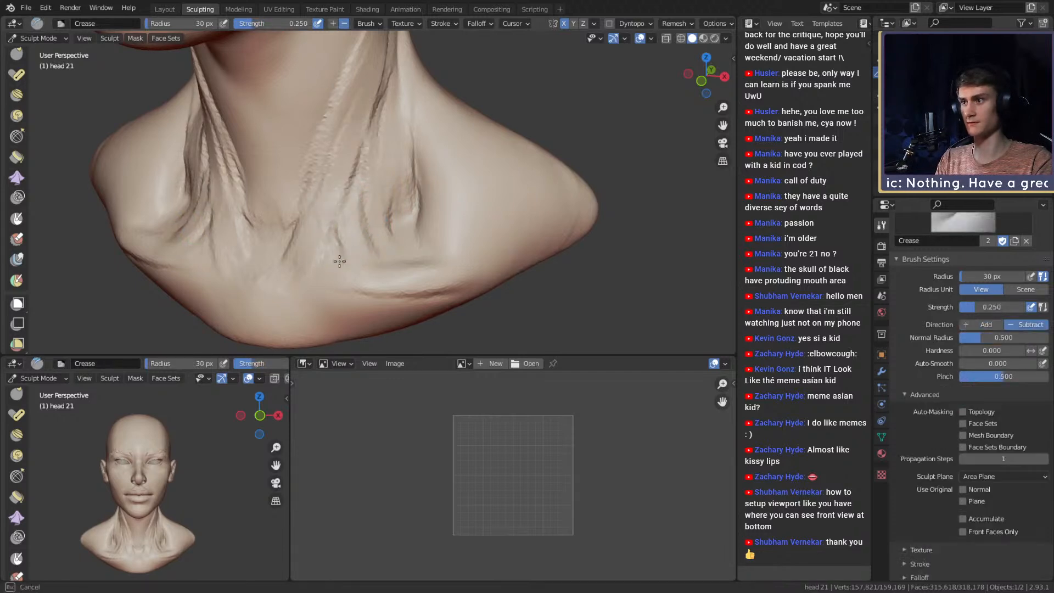
{"action": "middle_click_drag", "start_coordinate": [332, 246], "coordinate": [360, 242]}
Define the lower edge of the collarbone out to the shoulder with Clay Strips at a 32 px radius.
{"action": "key", "text": "c"}
{"action": "key", "text": "f"}
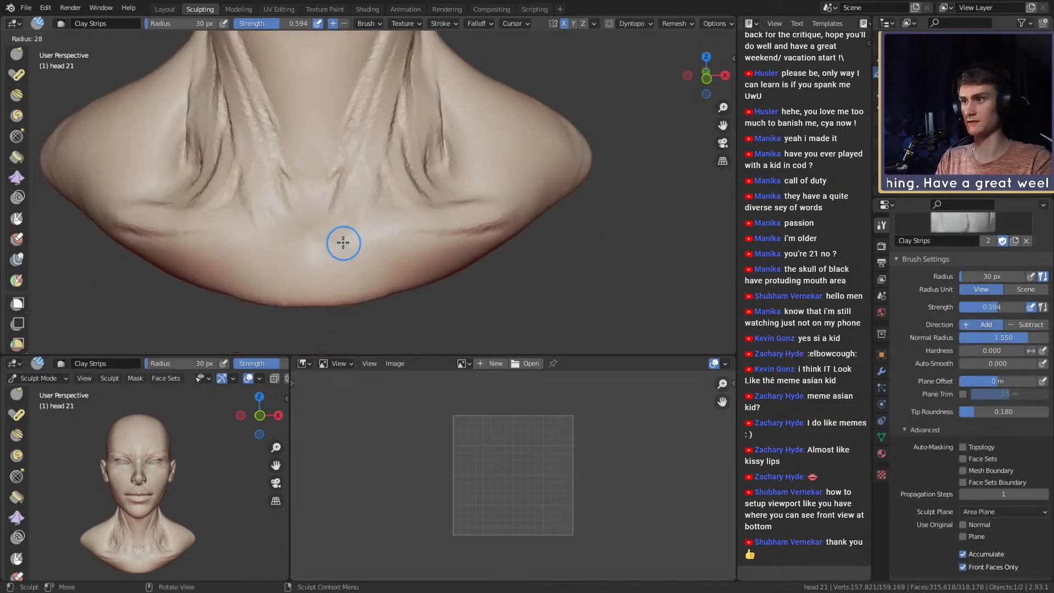
{"action": "left_click", "coordinate": [358, 243]}
{"action": "left_click_drag", "start_coordinate": [347, 251], "coordinate": [337, 226]}
{"action": "left_click_drag", "start_coordinate": [423, 230], "coordinate": [433, 229]}
{"action": "left_click_drag", "start_coordinate": [346, 252], "coordinate": [529, 192]}
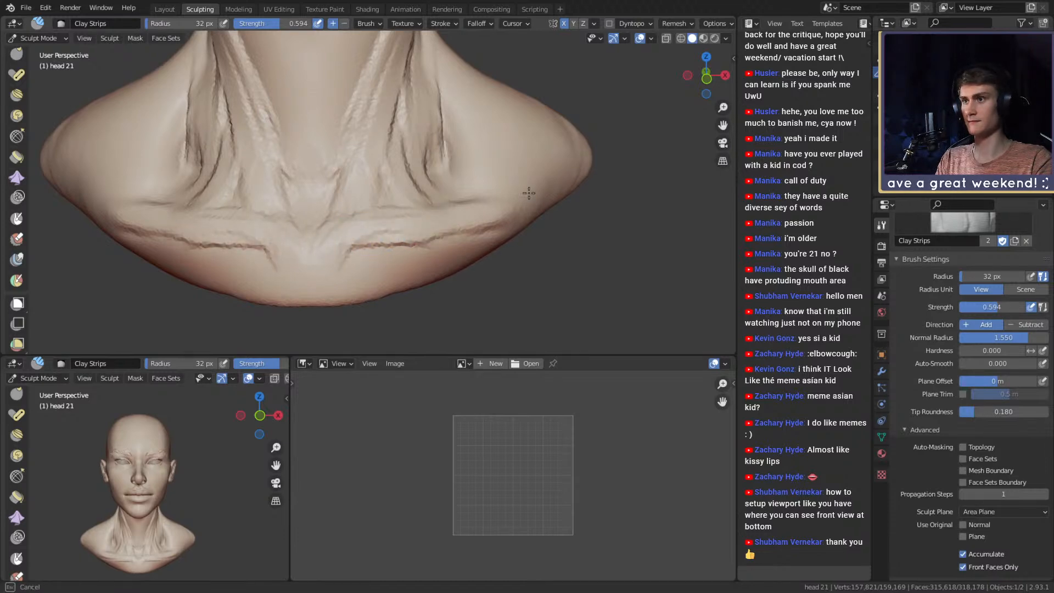
Pull the tip of the shoulder forward and inward with the Grab brush at a 380 px radius.
{"action": "mouse_move", "coordinate": [533, 192]}
{"action": "middle_mouse_down"}
{"action": "mouse_move", "coordinate": [514, 195]}
{"action": "mouse_move", "coordinate": [497, 227]}
{"action": "mouse_move", "coordinate": [443, 214]}
{"action": "mouse_move", "coordinate": [400, 265]}
{"action": "middle_mouse_up"}
{"action": "key", "text": "g"}
{"action": "key", "text": "f"}
{"action": "left_click", "coordinate": [456, 233]}
{"action": "middle_click_drag", "start_coordinate": [456, 233], "coordinate": [383, 268]}
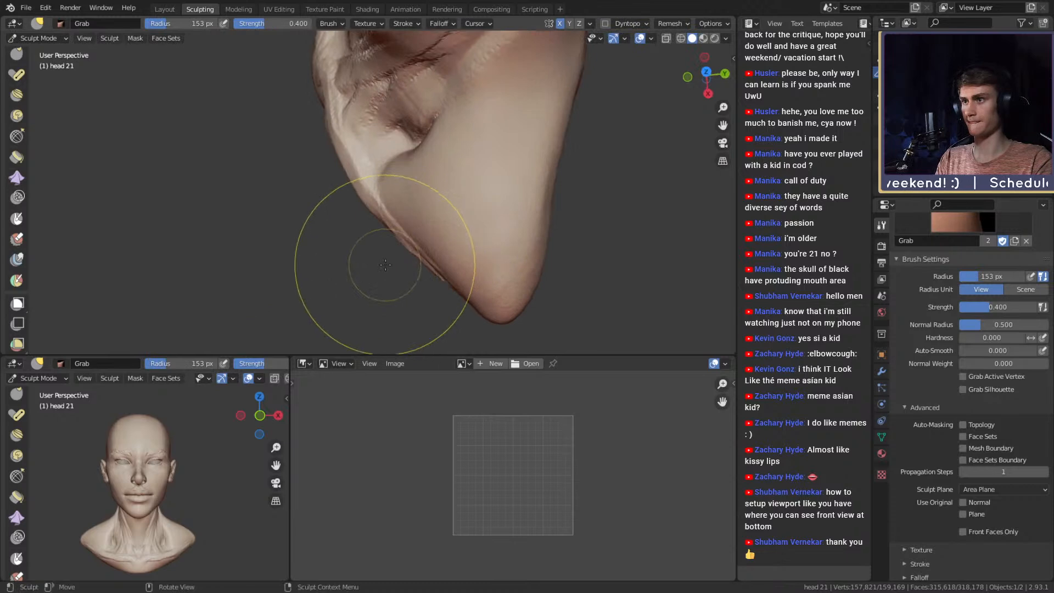
{"action": "key", "text": "f"}
{"action": "left_click", "coordinate": [498, 275]}
{"action": "left_click_drag", "start_coordinate": [494, 321], "coordinate": [449, 279]}
{"action": "scroll", "coordinate": [439, 269], "scroll_direction": "down", "scroll_amount": 3}
{"action": "middle_click_drag", "start_coordinate": [431, 259], "coordinate": [409, 241]}
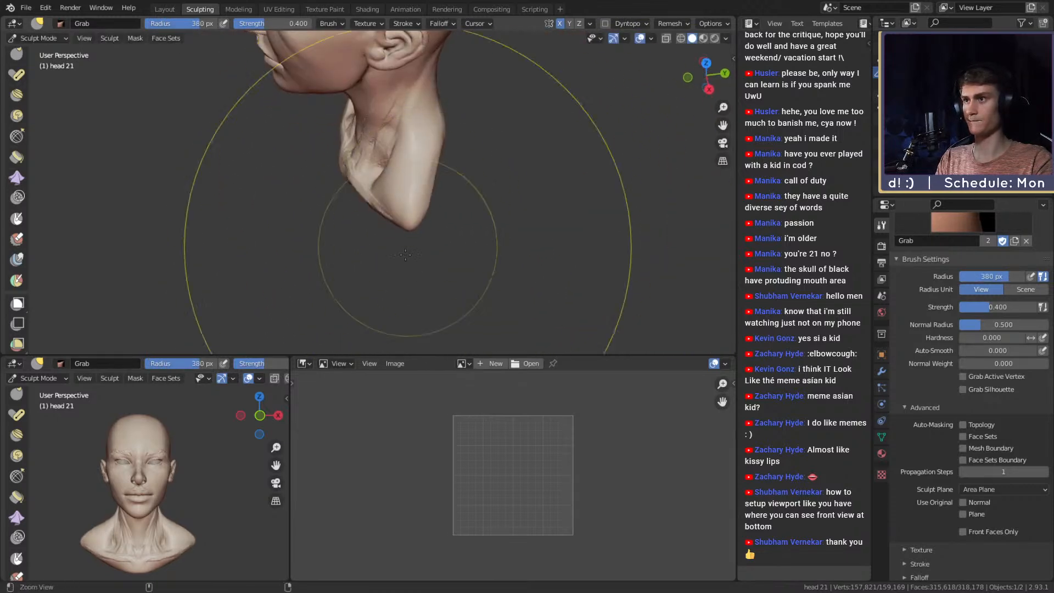
Pull the end of the shoulder forward and upward with the Grab brush at a 221 px radius.
{"action": "scroll", "coordinate": [404, 239], "scroll_direction": "up", "scroll_amount": 2}
{"action": "key", "text": "f"}
{"action": "left_click", "coordinate": [309, 234]}
{"action": "middle_click_drag", "start_coordinate": [350, 184], "coordinate": [372, 216]}
{"action": "scroll", "coordinate": [376, 227], "scroll_direction": "up", "scroll_amount": 2}
{"action": "key", "text": "f"}
{"action": "left_click", "coordinate": [369, 221]}
{"action": "left_click_drag", "start_coordinate": [379, 218], "coordinate": [333, 182]}
{"action": "mouse_move", "coordinate": [333, 182]}
{"action": "middle_mouse_down"}
{"action": "mouse_move", "coordinate": [424, 170]}
{"action": "mouse_move", "coordinate": [418, 132]}
{"action": "middle_mouse_up"}
{"action": "scroll", "coordinate": [417, 154], "scroll_direction": "down", "scroll_amount": 3}
{"action": "middle_click_drag", "start_coordinate": [417, 181], "coordinate": [429, 213]}
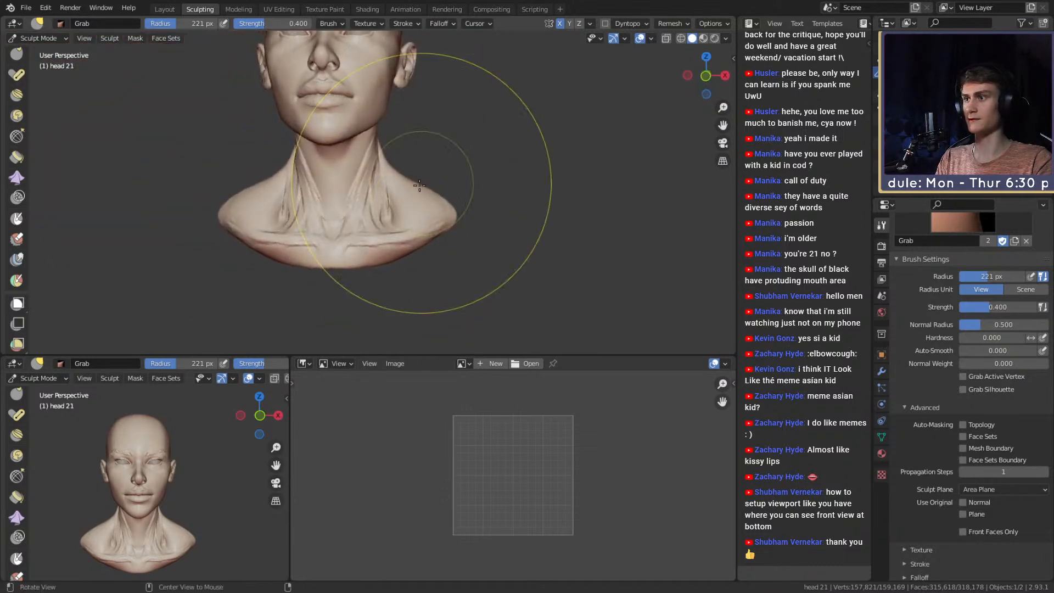
Smooth the hollow between the neck muscle and the shoulder slope with the brush radius at 116 px.
{"action": "scroll", "coordinate": [419, 176], "scroll_direction": "up", "scroll_amount": 3}
{"action": "key", "text": "f"}
{"action": "left_click", "coordinate": [344, 221]}
{"action": "left_click_drag", "start_coordinate": [357, 187], "coordinate": [379, 250], "text": "shift"}
{"action": "middle_click_drag", "start_coordinate": [418, 178], "coordinate": [399, 143], "text": "shift"}
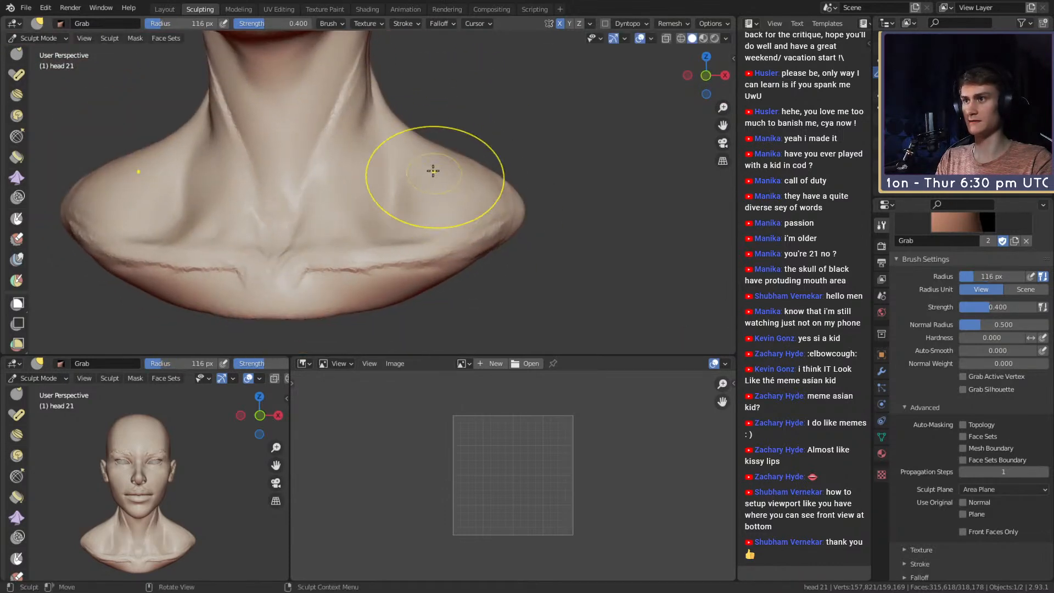
Pull the slope from the neck to the shoulder inward with the Grab brush at a 144 px radius.
{"action": "key", "text": "f"}
{"action": "left_click", "coordinate": [516, 147]}
{"action": "left_click_drag", "start_coordinate": [414, 124], "coordinate": [386, 137]}
{"action": "scroll", "coordinate": [439, 170], "scroll_direction": "down", "scroll_amount": 6}
{"action": "scroll", "coordinate": [400, 181], "scroll_direction": "up", "scroll_amount": 6}
{"action": "middle_click_drag", "start_coordinate": [442, 179], "coordinate": [420, 198]}
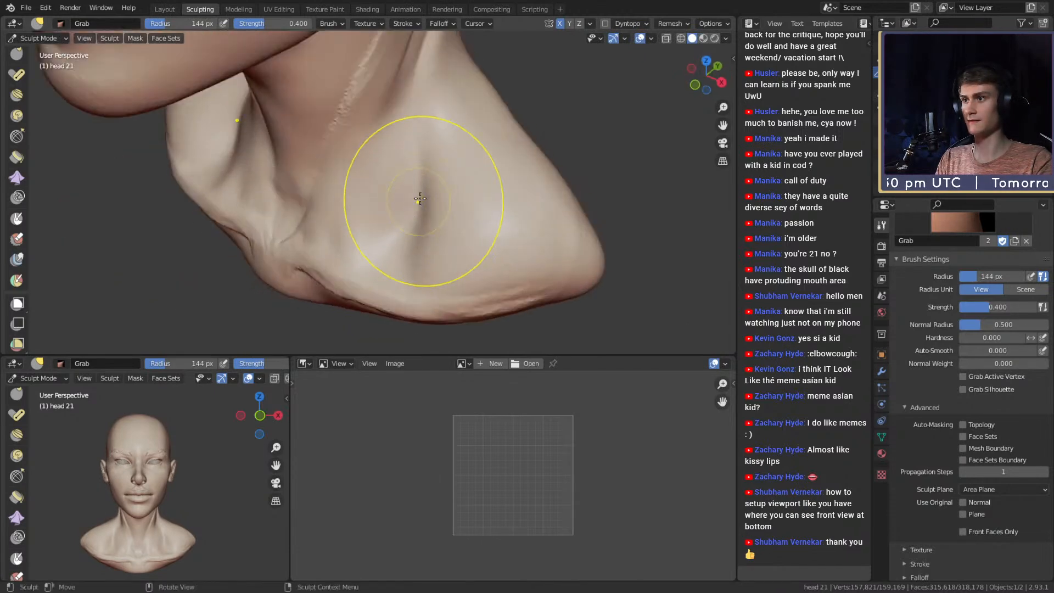
Drag the fold in front of the shoulder slope down toward the collarbone with the Grab brush.
{"action": "key", "text": "f"}
{"action": "left_click", "coordinate": [449, 198]}
{"action": "mouse_move", "coordinate": [423, 204]}
{"action": "left_mouse_down"}
{"action": "mouse_move", "coordinate": [413, 185]}
{"action": "mouse_move", "coordinate": [402, 252]}
{"action": "left_mouse_up"}
Rework the hollow above the collarbone with Clay Strips at a 48 px radius.
{"action": "key", "text": "c"}
{"action": "key", "text": "f"}
{"action": "left_click", "coordinate": [354, 214]}
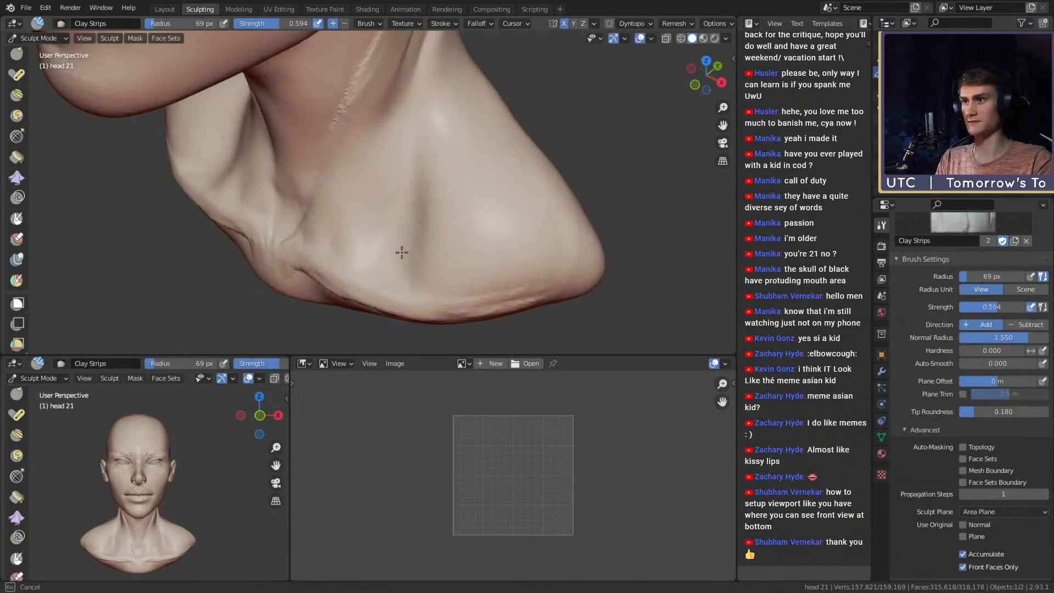
{"action": "middle_click_drag", "start_coordinate": [406, 181], "coordinate": [379, 233]}
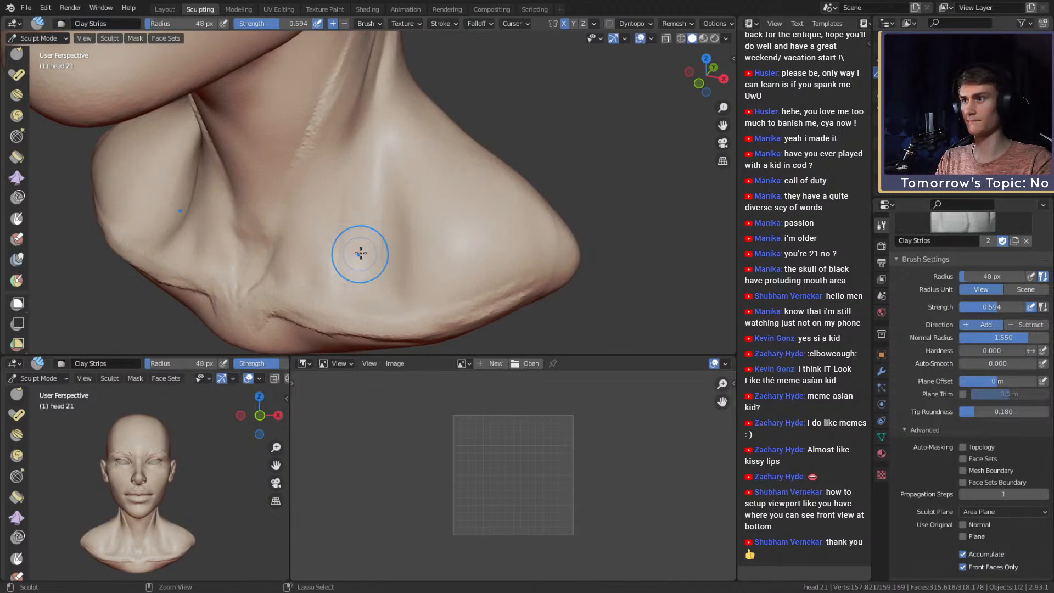
{"action": "key", "text": "f"}
{"action": "mouse_move", "coordinate": [433, 181]}
{"action": "left_mouse_down", "text": "alt"}
{"action": "mouse_move", "coordinate": [447, 169]}
{"action": "mouse_move", "coordinate": [440, 202]}
{"action": "mouse_move", "coordinate": [445, 186]}
{"action": "mouse_move", "coordinate": [384, 218]}
{"action": "left_mouse_up", "text": "alt"}
{"action": "left_click_drag", "start_coordinate": [396, 260], "coordinate": [409, 211], "text": "ctrl+alt"}
{"action": "left_click_drag", "start_coordinate": [409, 211], "coordinate": [368, 253], "text": "alt"}
Mark the borders of the trapezius from the neck to the shoulder with the Mask brush at a 22 px radius.
{"action": "key", "text": "m"}
{"action": "key", "text": "f"}
{"action": "left_click", "coordinate": [402, 257]}
{"action": "mouse_move", "coordinate": [441, 241]}
{"action": "left_mouse_down"}
{"action": "mouse_move", "coordinate": [324, 245]}
{"action": "mouse_move", "coordinate": [321, 47]}
{"action": "left_mouse_up"}
{"action": "mouse_move", "coordinate": [321, 47]}
{"action": "left_mouse_down", "text": "alt"}
{"action": "mouse_move", "coordinate": [358, 229]}
{"action": "mouse_move", "coordinate": [333, 206]}
{"action": "mouse_move", "coordinate": [341, 132]}
{"action": "mouse_move", "coordinate": [370, 252]}
{"action": "mouse_move", "coordinate": [339, 215]}
{"action": "left_mouse_up", "text": "alt"}
{"action": "middle_click_drag", "start_coordinate": [338, 214], "coordinate": [329, 215]}
{"action": "left_click_drag", "start_coordinate": [379, 224], "coordinate": [393, 113]}
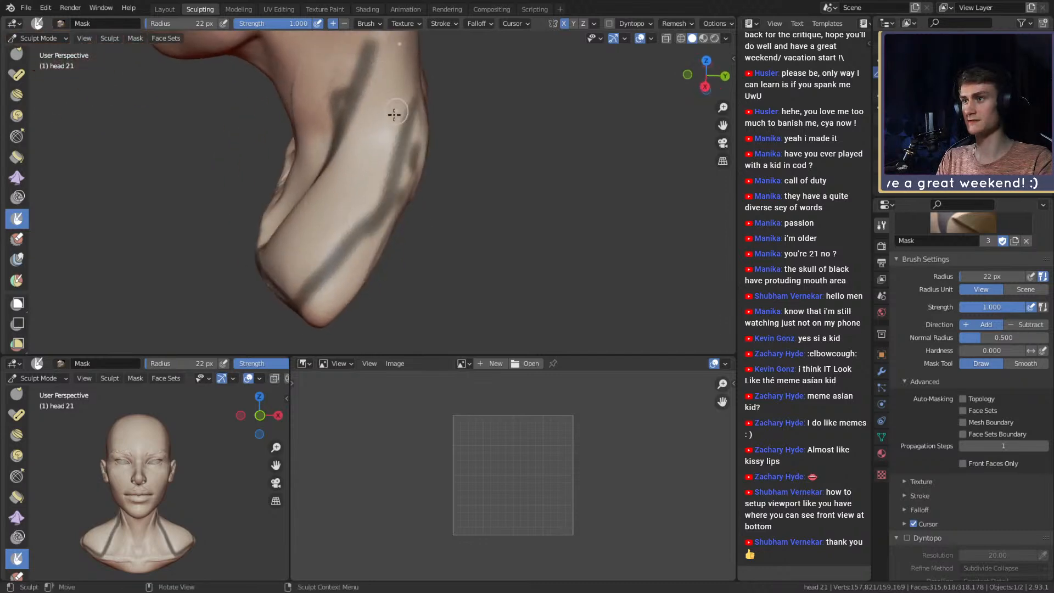
Try extra mask strokes across the shoulder, undo them and clear the whole mask from the bust.
{"action": "middle_click_drag", "start_coordinate": [393, 114], "coordinate": [466, 179]}
{"action": "mouse_move", "coordinate": [373, 219]}
{"action": "left_mouse_down"}
{"action": "mouse_move", "coordinate": [384, 295]}
{"action": "mouse_move", "coordinate": [420, 284]}
{"action": "left_mouse_up"}
{"action": "left_click_drag", "start_coordinate": [435, 222], "coordinate": [434, 288]}
{"action": "key", "text": "ctrl+z"}
{"action": "key", "text": "ctrl+z"}
{"action": "key", "text": "ctrl+z"}
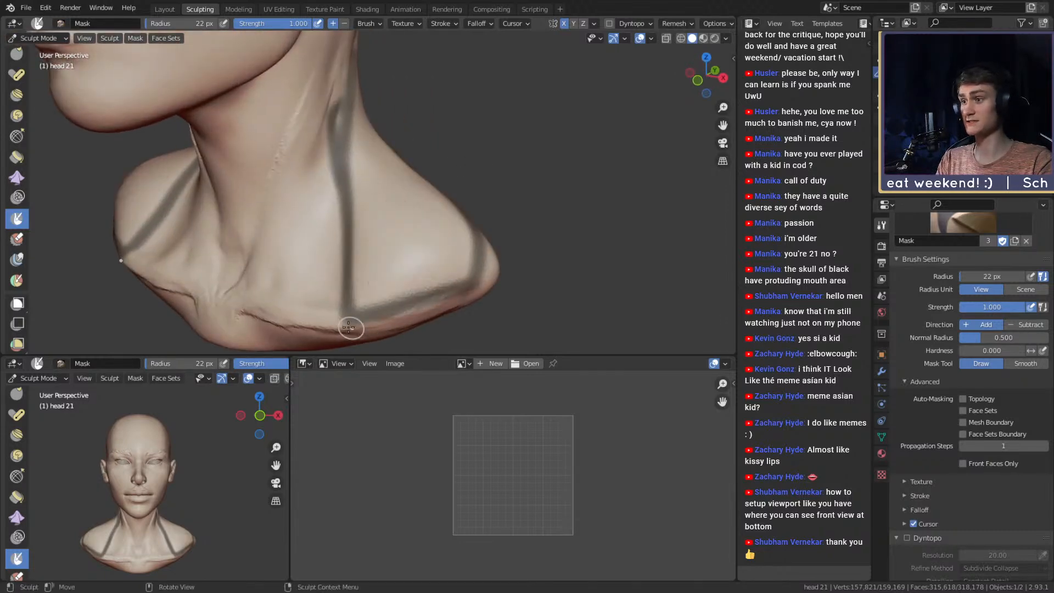
{"action": "middle_click_drag", "start_coordinate": [435, 172], "coordinate": [459, 214], "text": "ctrl"}
{"action": "key", "text": "alt+m"}
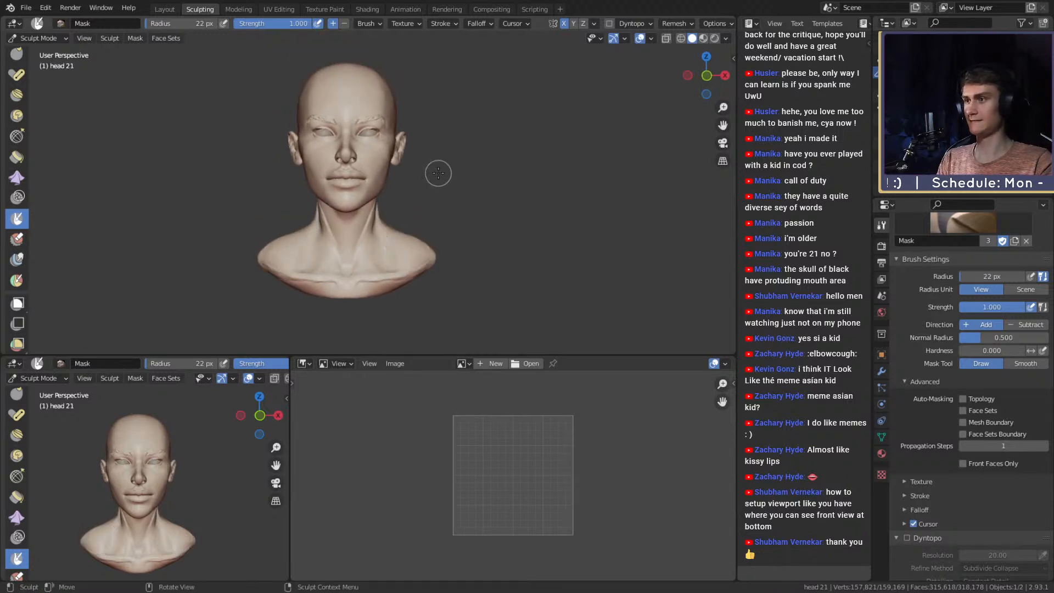
{"action": "scroll", "coordinate": [437, 181], "scroll_direction": "down", "scroll_amount": 3}
{"action": "scroll", "coordinate": [436, 200], "scroll_direction": "up", "scroll_amount": 3}
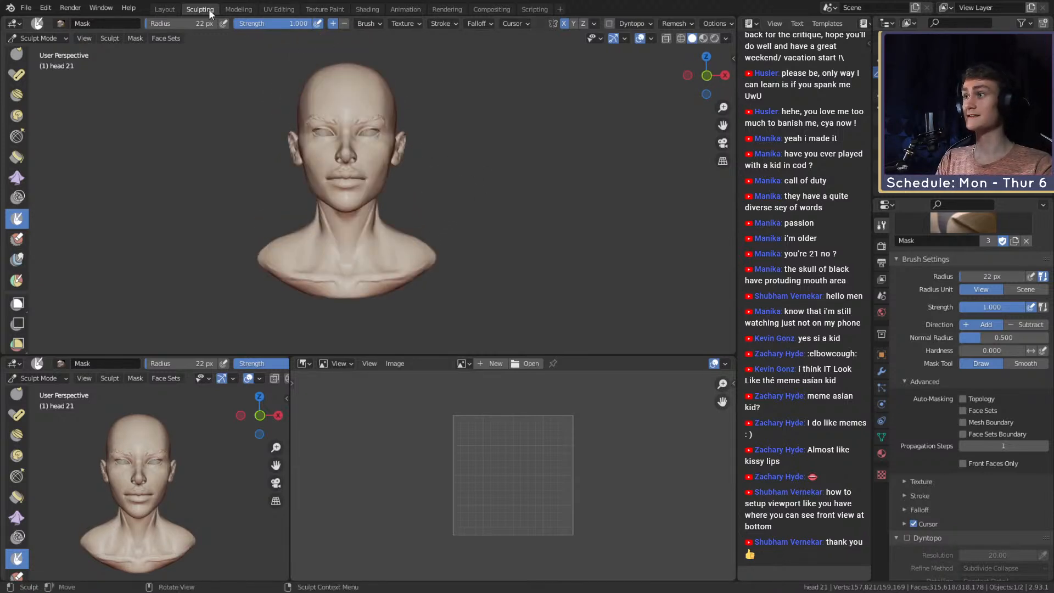
Switch to the Layout workspace and add a camera to the scene from the front view.
{"action": "left_click", "coordinate": [164, 9]}
{"action": "scroll", "coordinate": [372, 262], "scroll_direction": "down", "scroll_amount": 7}
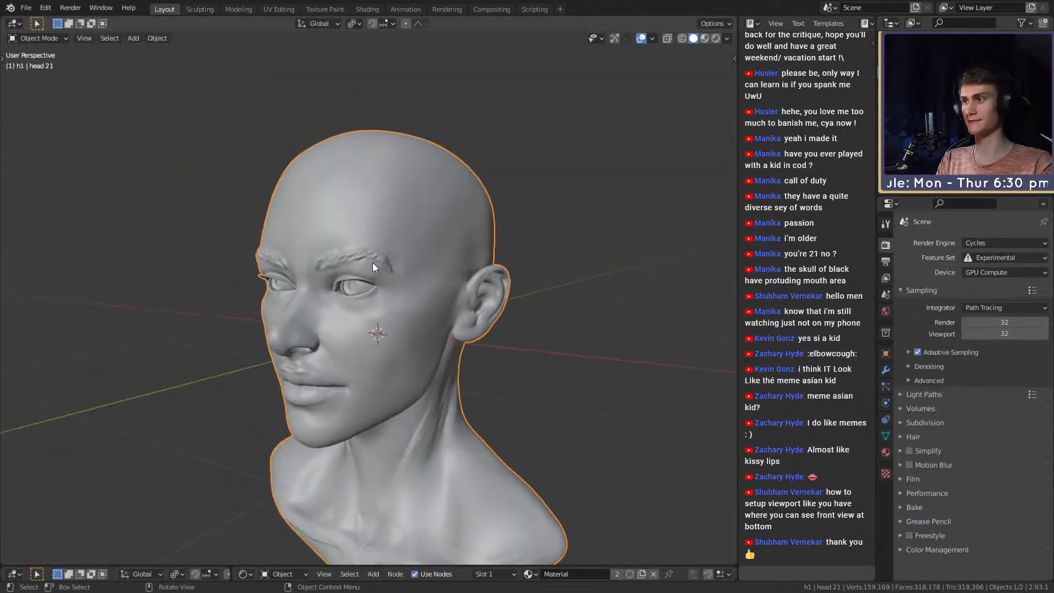
{"action": "mouse_move", "coordinate": [373, 262]}
{"action": "middle_mouse_down"}
{"action": "mouse_move", "coordinate": [452, 278]}
{"action": "mouse_move", "coordinate": [443, 298]}
{"action": "mouse_move", "coordinate": [516, 274]}
{"action": "mouse_move", "coordinate": [423, 287]}
{"action": "mouse_move", "coordinate": [436, 288]}
{"action": "middle_mouse_up"}
{"action": "key", "text": "KP_1"}
{"action": "key", "text": "shift+a"}
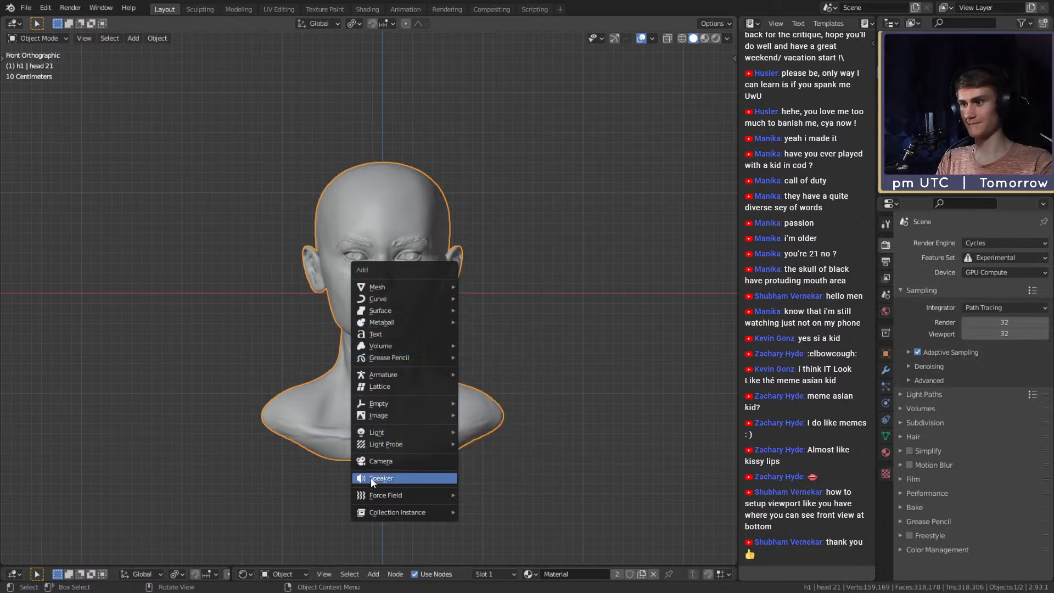
{"action": "left_click", "coordinate": [371, 461]}
Move the new camera along the Y axis to a position in front of the face.
{"action": "middle_click_drag", "start_coordinate": [505, 334], "coordinate": [499, 389]}
{"action": "key", "text": "g"}
{"action": "key", "text": "x"}
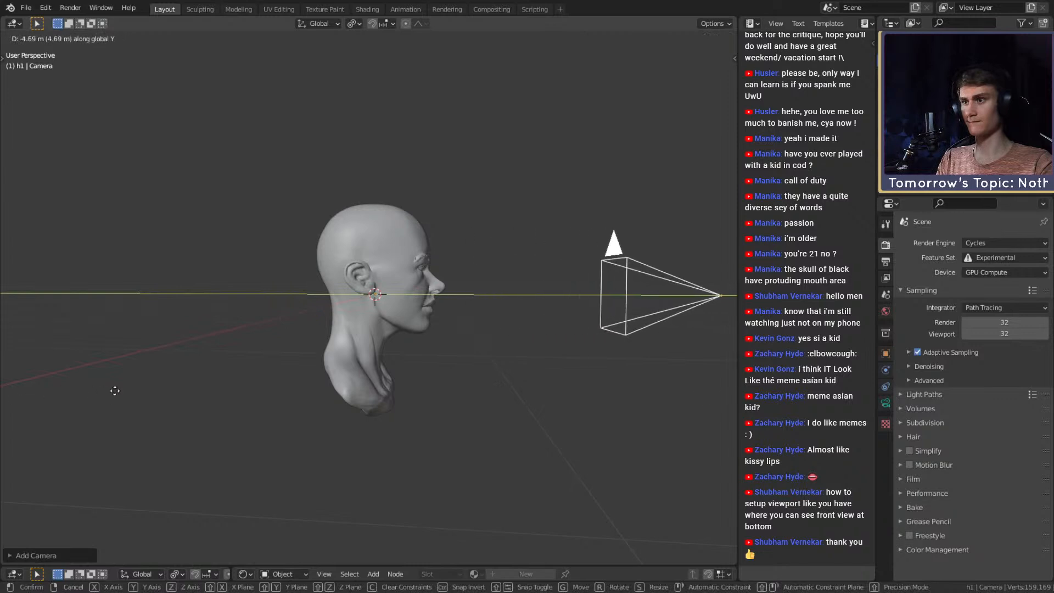
{"action": "left_click", "coordinate": [113, 390]}
Enlarge the lower 3D viewport in height and width and make it look through the camera.
{"action": "left_click_drag", "start_coordinate": [227, 565], "coordinate": [238, 278]}
{"action": "left_click_drag", "start_coordinate": [229, 388], "coordinate": [388, 390]}
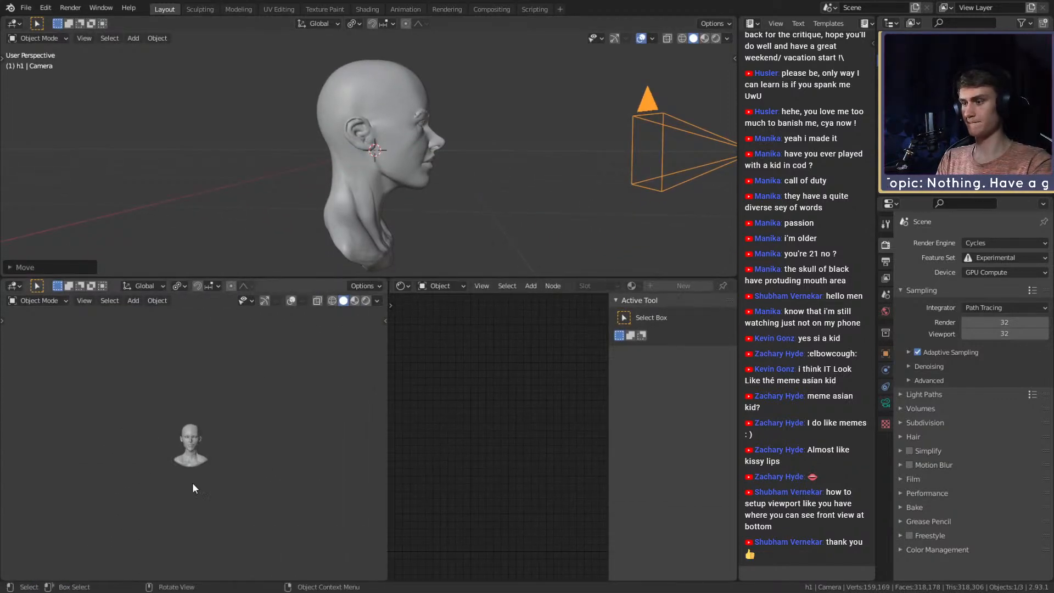
{"action": "key", "text": "KP_0"}
{"action": "scroll", "coordinate": [192, 482], "scroll_direction": "up", "scroll_amount": 4}
{"action": "middle_click_drag", "start_coordinate": [433, 170], "coordinate": [545, 127]}
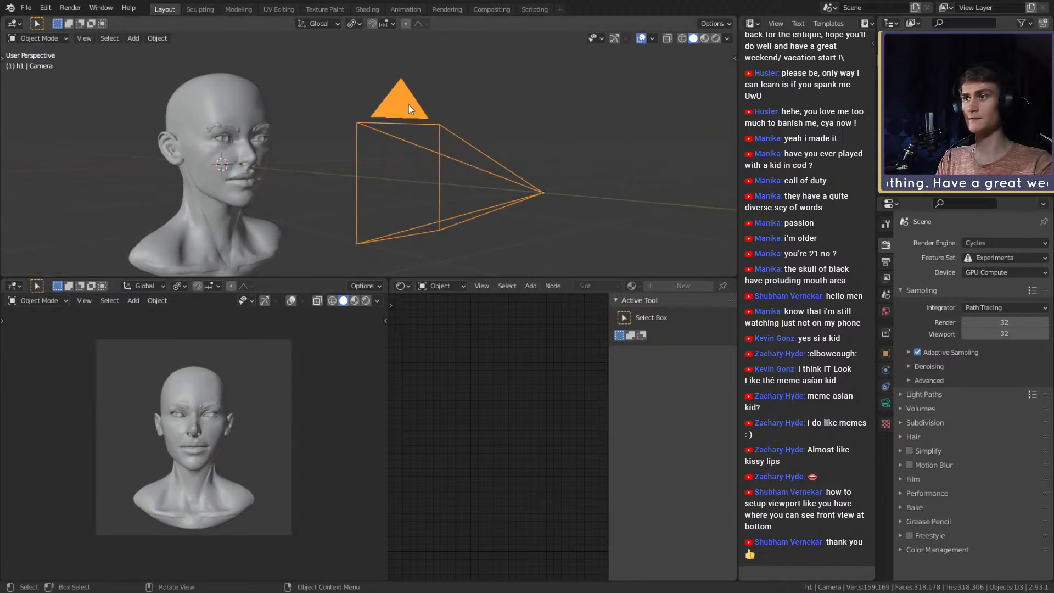
Set the camera's focal length to 85 mm.
{"action": "left_click", "coordinate": [885, 403]}
{"action": "left_click", "coordinate": [996, 298]}
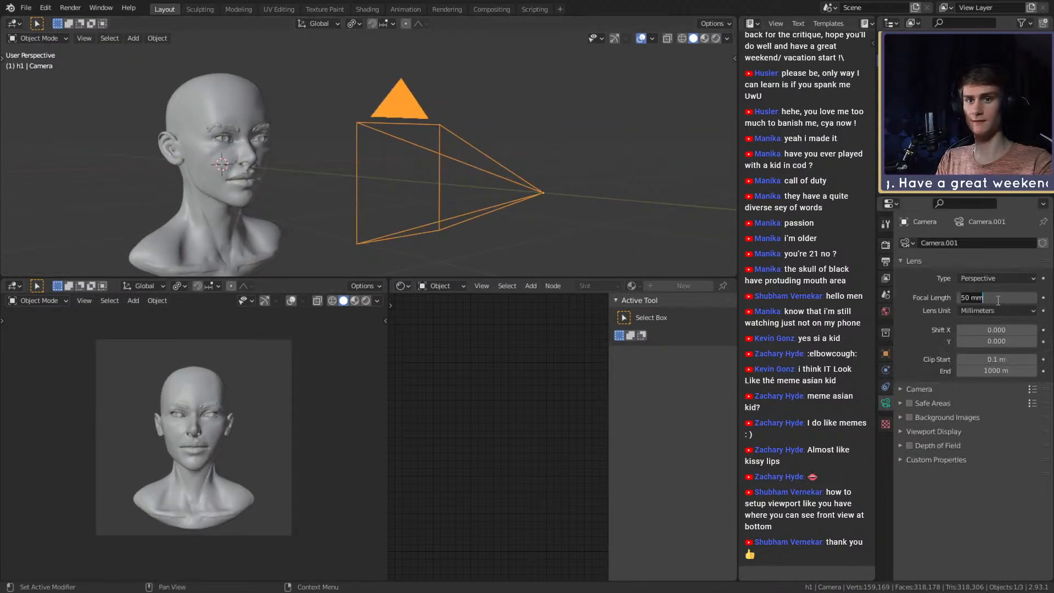
{"action": "key", "text": "ctrl+a"}
{"action": "type", "text": "85"}
{"action": "key", "text": "Return"}
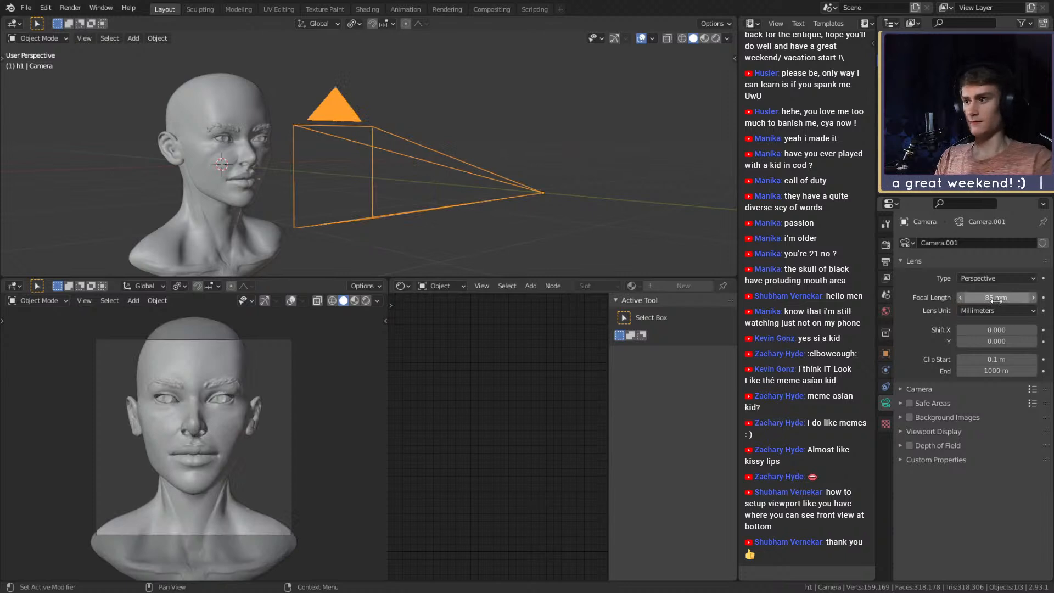
Move the camera farther from the head along the Y axis until nearly the whole bust fits the frame.
{"action": "scroll", "coordinate": [512, 209], "scroll_direction": "down", "scroll_amount": 4}
{"action": "key", "text": "g"}
{"action": "key", "text": "y"}
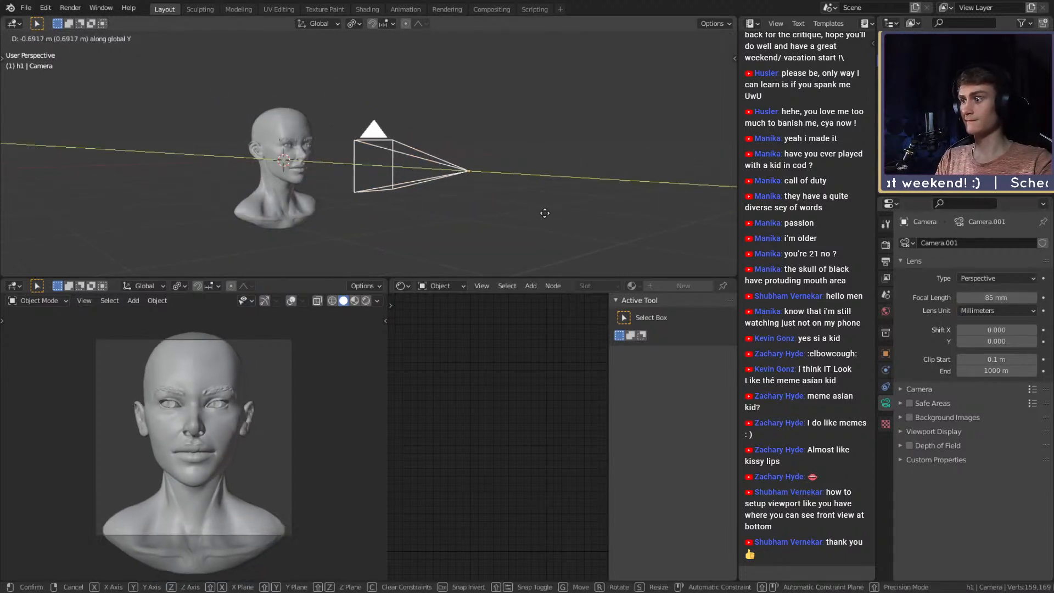
{"action": "left_click", "coordinate": [637, 215]}
{"action": "key", "text": "g"}
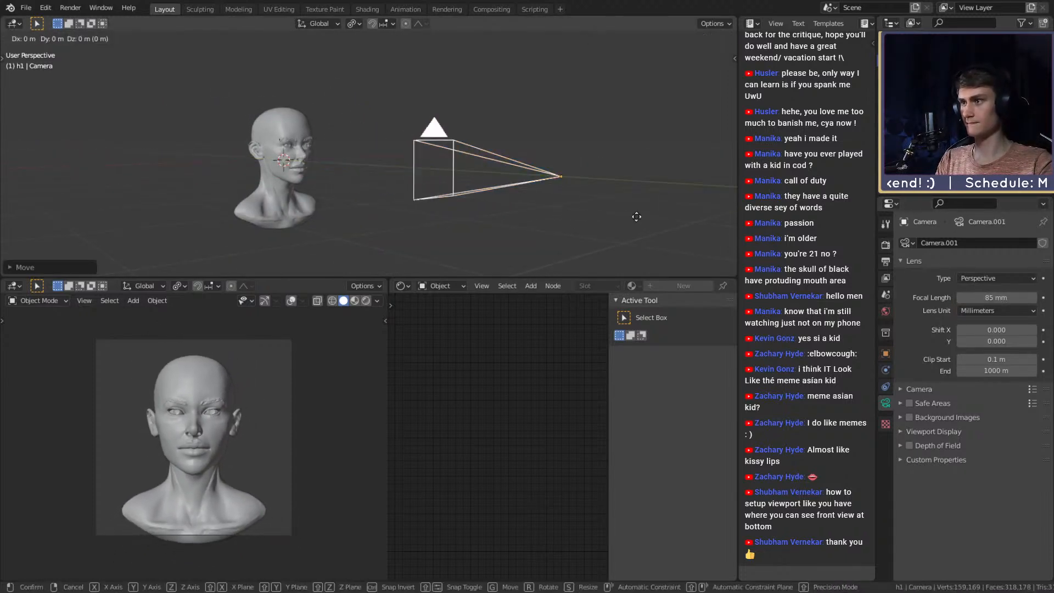
{"action": "right_click", "coordinate": [637, 216]}
Tilt the camera down about 3.4° around the X axis and raise it about 0.46 m along Z.
{"action": "key", "text": "r"}
{"action": "key", "text": "x"}
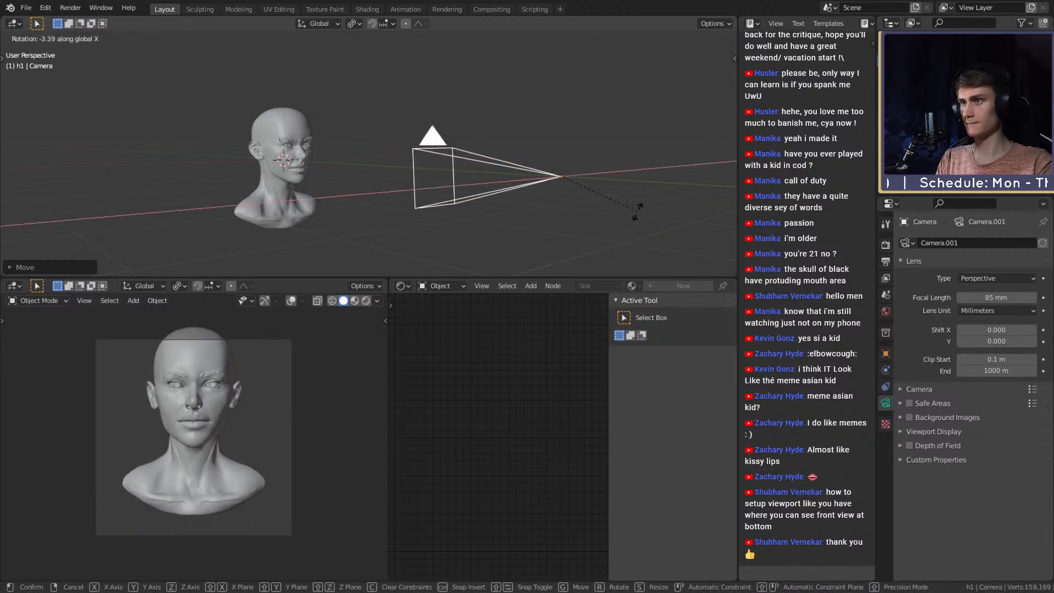
{"action": "left_click", "coordinate": [637, 209]}
{"action": "key", "text": "g"}
{"action": "key", "text": "z"}
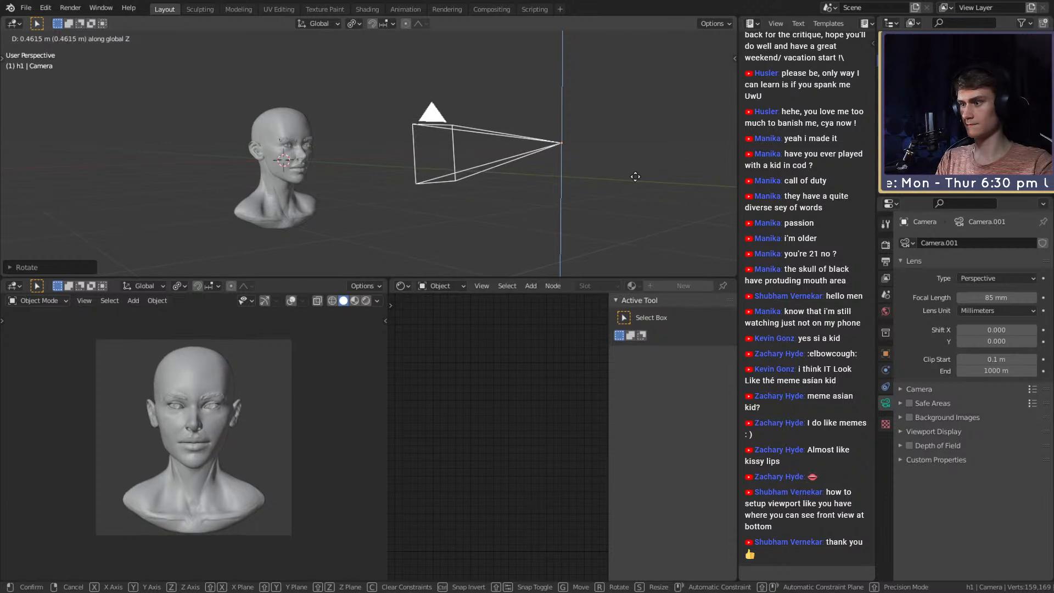
{"action": "left_click", "coordinate": [636, 173]}
Raise the camera slightly more along the Z axis to adjust the bust's framing.
{"action": "middle_click_drag", "start_coordinate": [644, 163], "coordinate": [537, 172]}
{"action": "scroll", "coordinate": [399, 194], "scroll_direction": "up", "scroll_amount": 3}
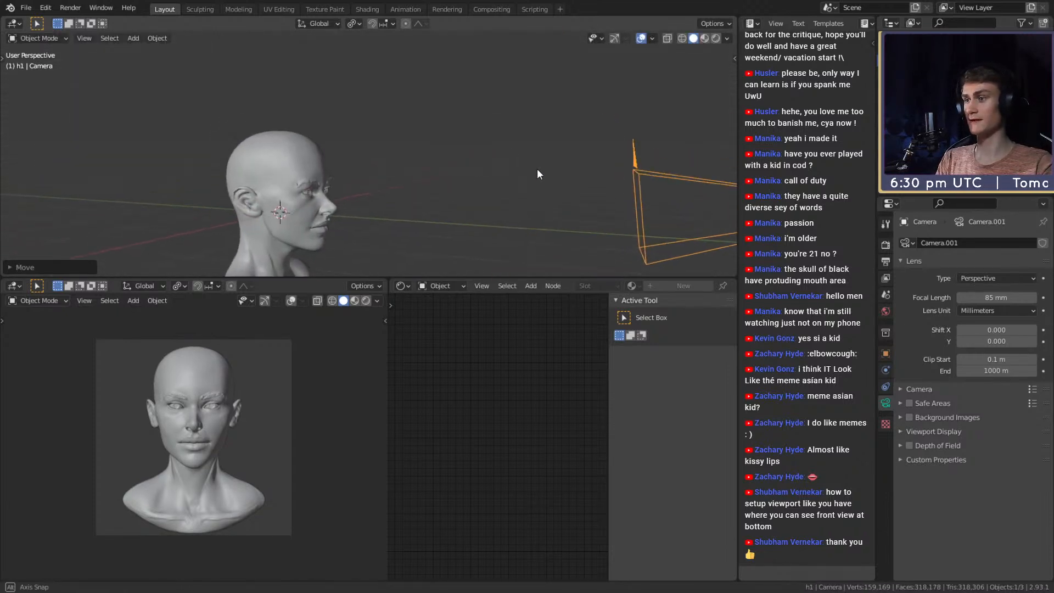
{"action": "scroll", "coordinate": [270, 454], "scroll_direction": "down", "scroll_amount": 1}
{"action": "key", "text": "g"}
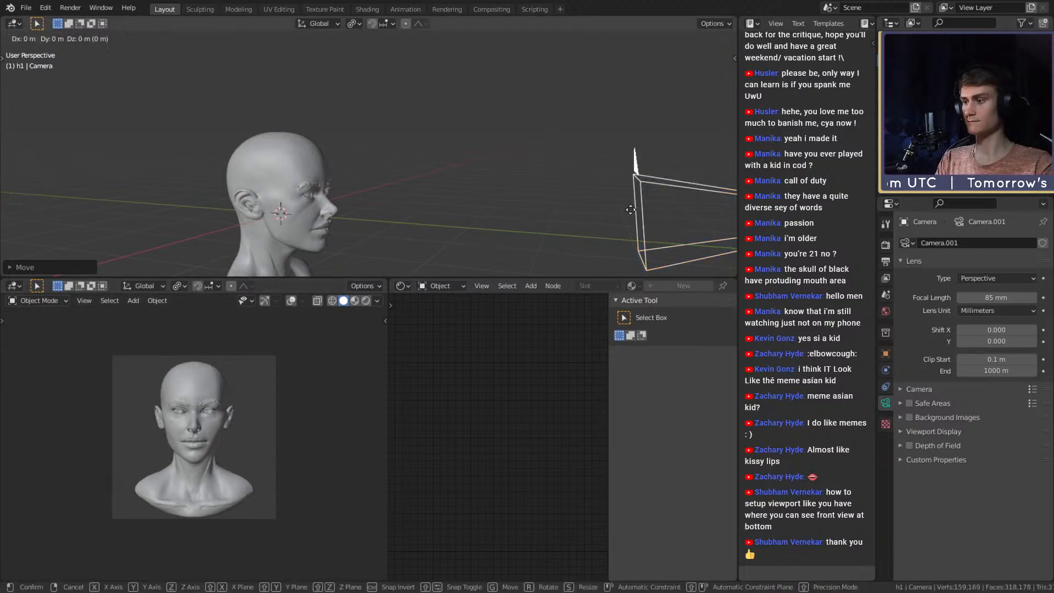
{"action": "key", "text": "z"}
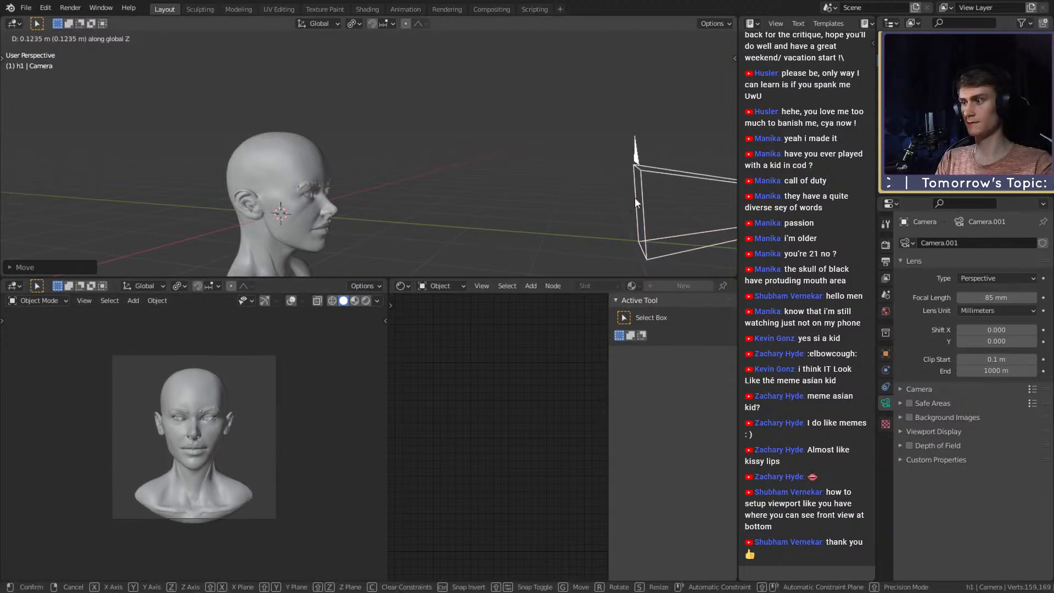
{"action": "left_click", "coordinate": [635, 196]}
Compare the whole reworked bust with the version in the second collection through the camera by alternating between the two collections.
{"action": "middle_click_drag", "start_coordinate": [423, 125], "coordinate": [427, 88]}
{"action": "scroll", "coordinate": [256, 422], "scroll_direction": "up", "scroll_amount": 4}
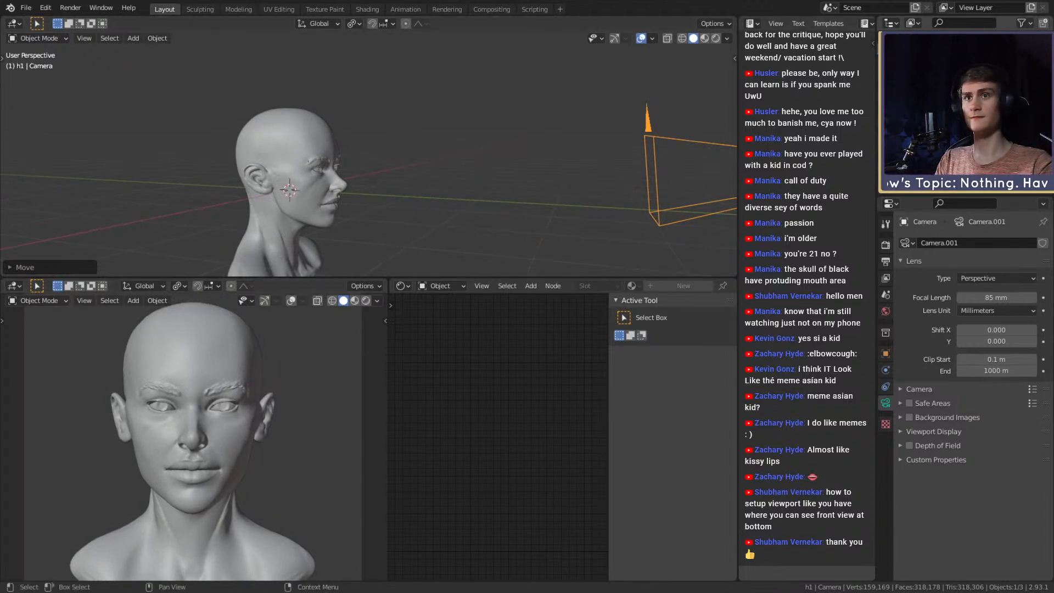
{"action": "key", "text": "2"}
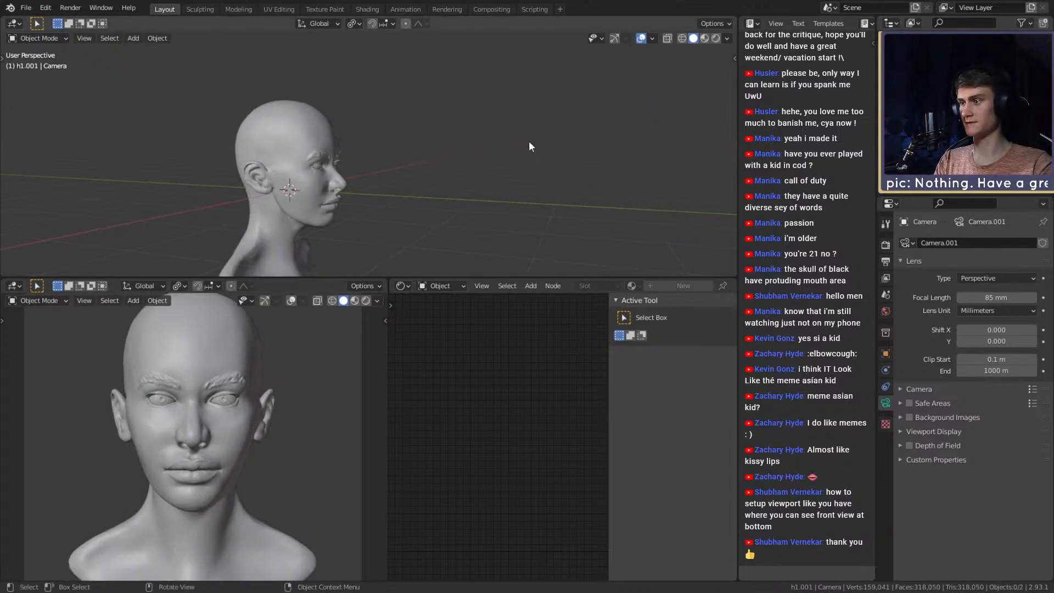
{"action": "scroll", "coordinate": [280, 411], "scroll_direction": "down", "scroll_amount": 1}
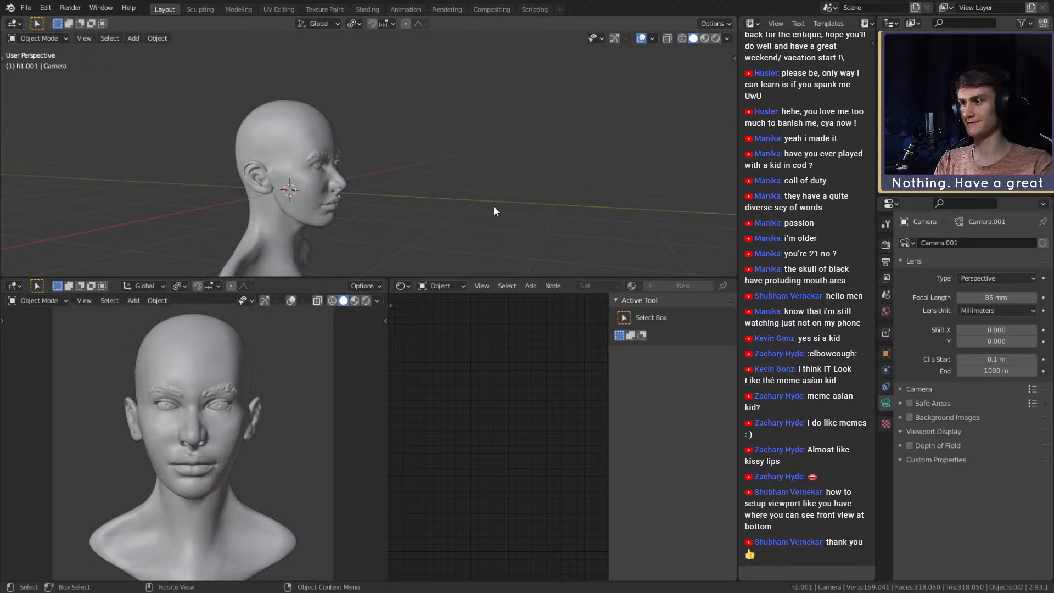
{"action": "key", "text": "1"}
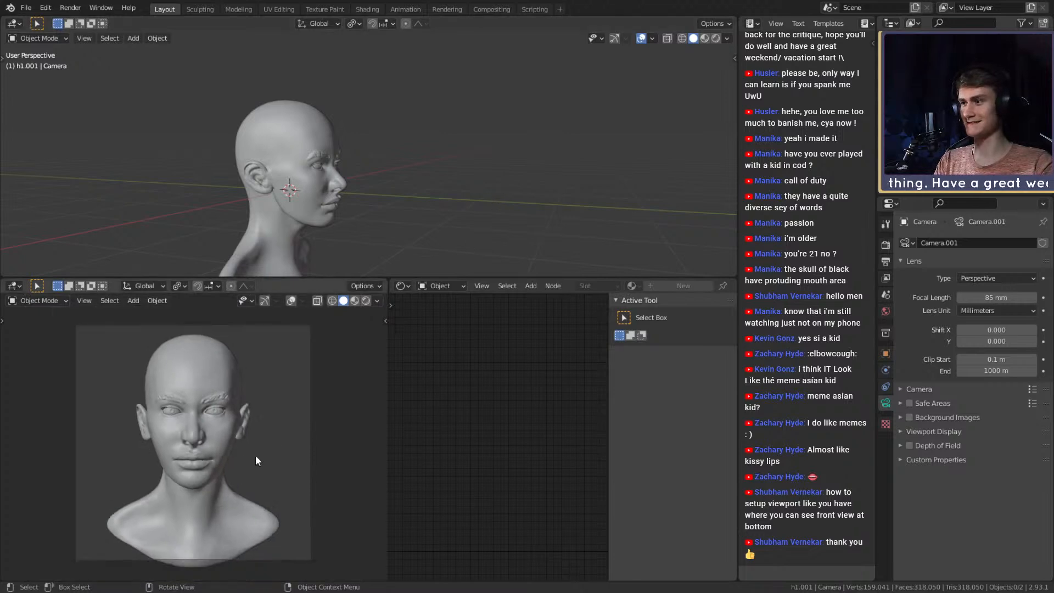
{"action": "key", "text": "2"}
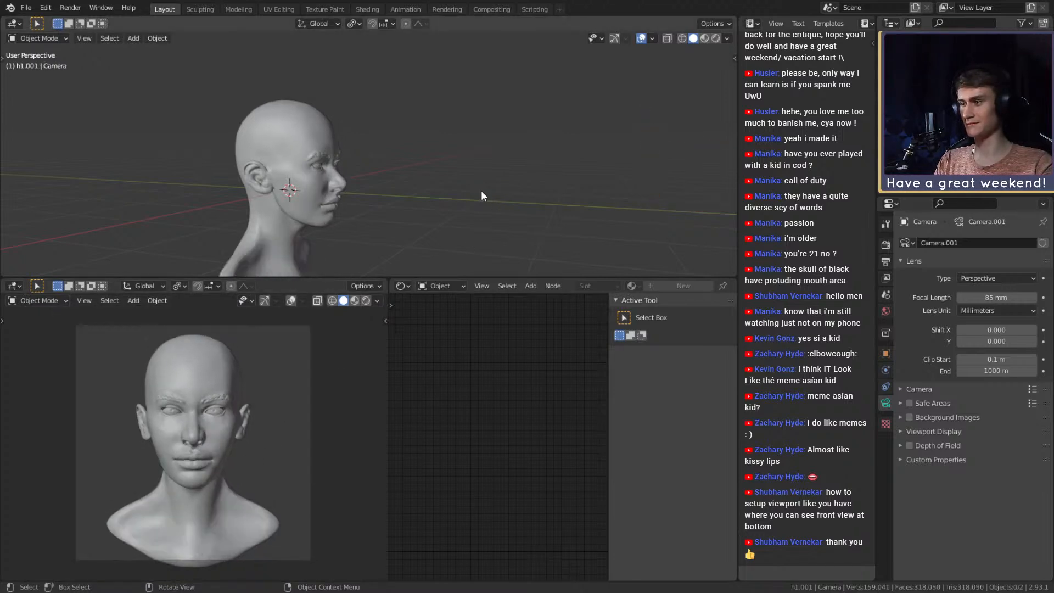
{"action": "key", "text": "1"}
{"action": "key", "text": "2"}
{"action": "key", "text": "1"}
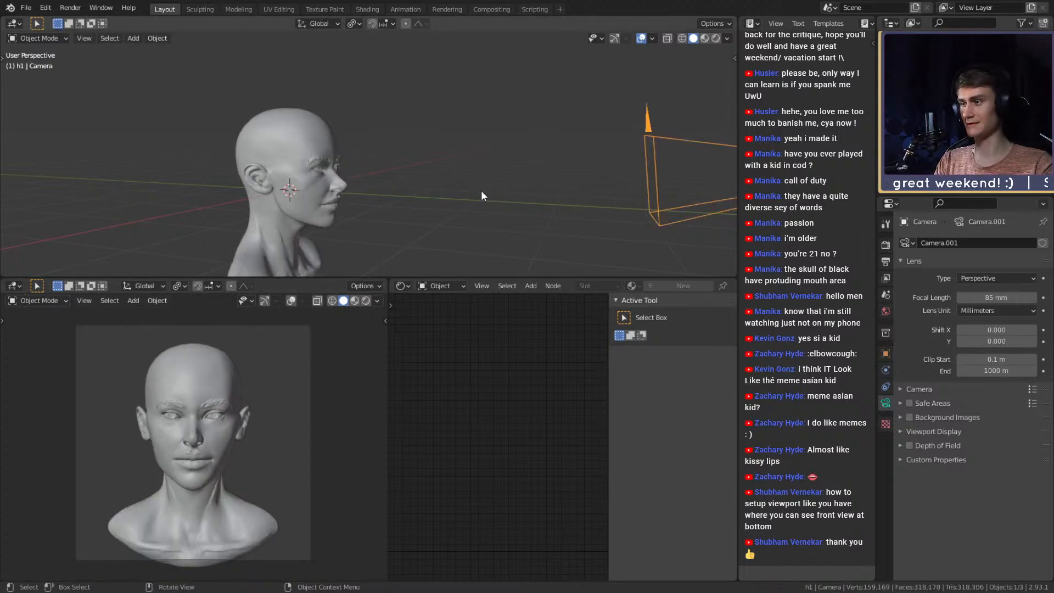
{"action": "key", "text": "2"}
{"action": "key", "text": "1"}
{"action": "key", "text": "2"}
Compare the faces of the two head versions up close in the camera view, alternating between their collections.
{"action": "scroll", "coordinate": [253, 384], "scroll_direction": "up", "scroll_amount": 5}
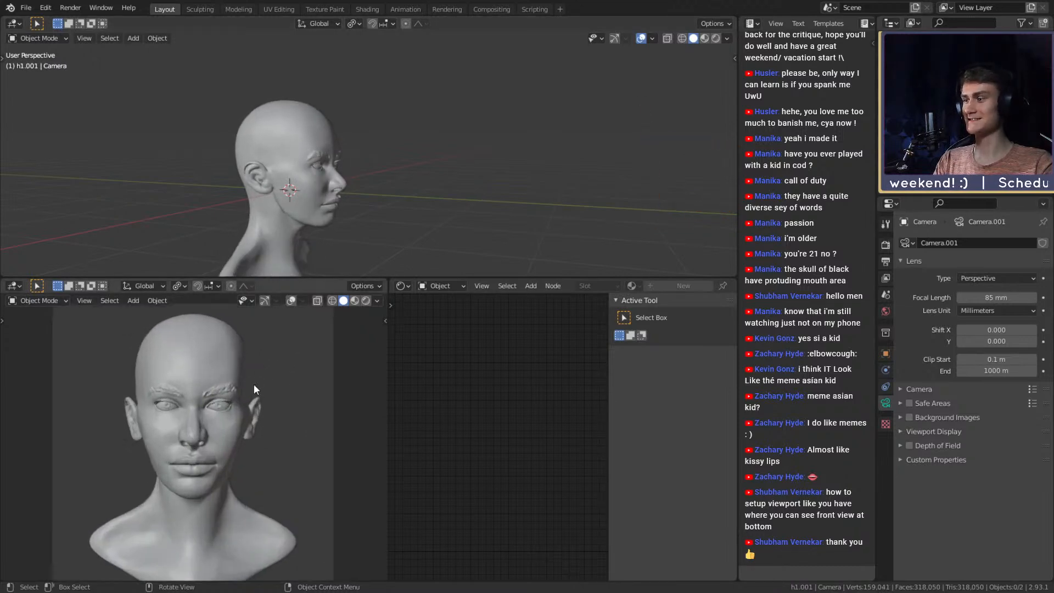
{"action": "key", "text": "1"}
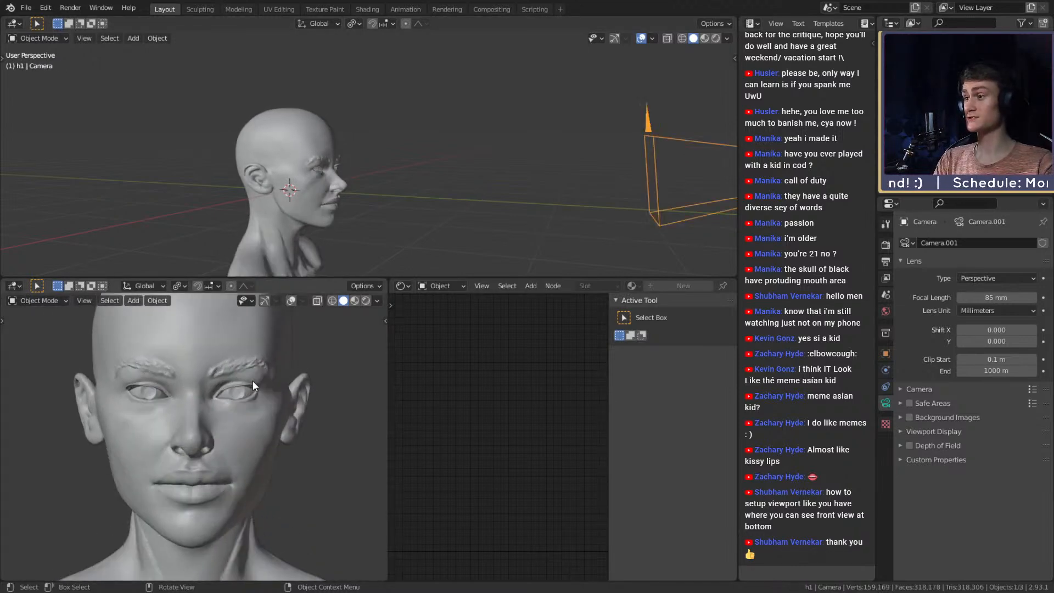
{"action": "key", "text": "KP_0"}
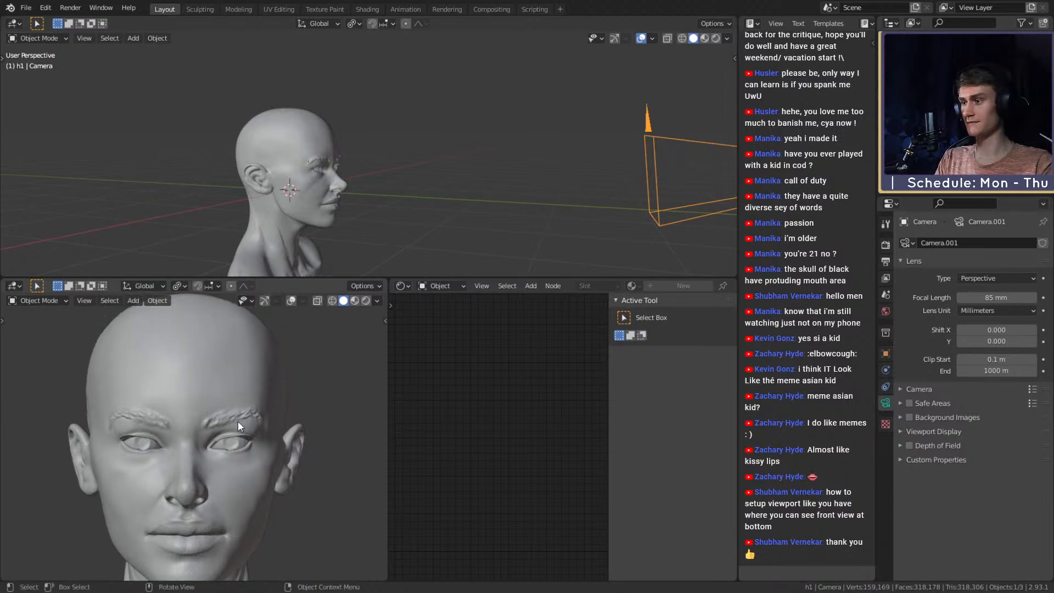
{"action": "key", "text": "2"}
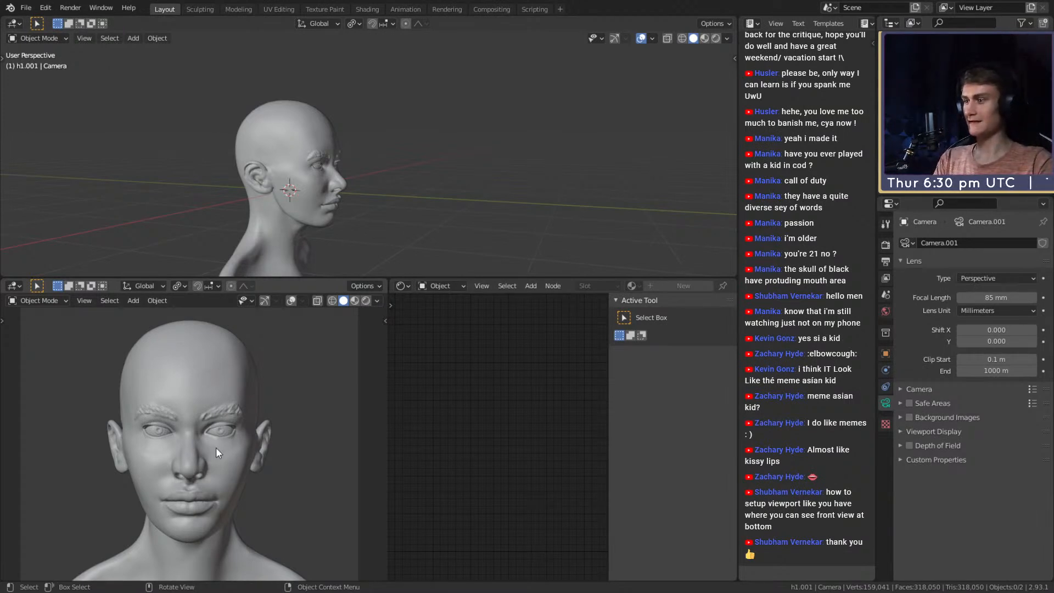
{"action": "key", "text": "1"}
{"action": "key", "text": "2"}
{"action": "key", "text": "1"}
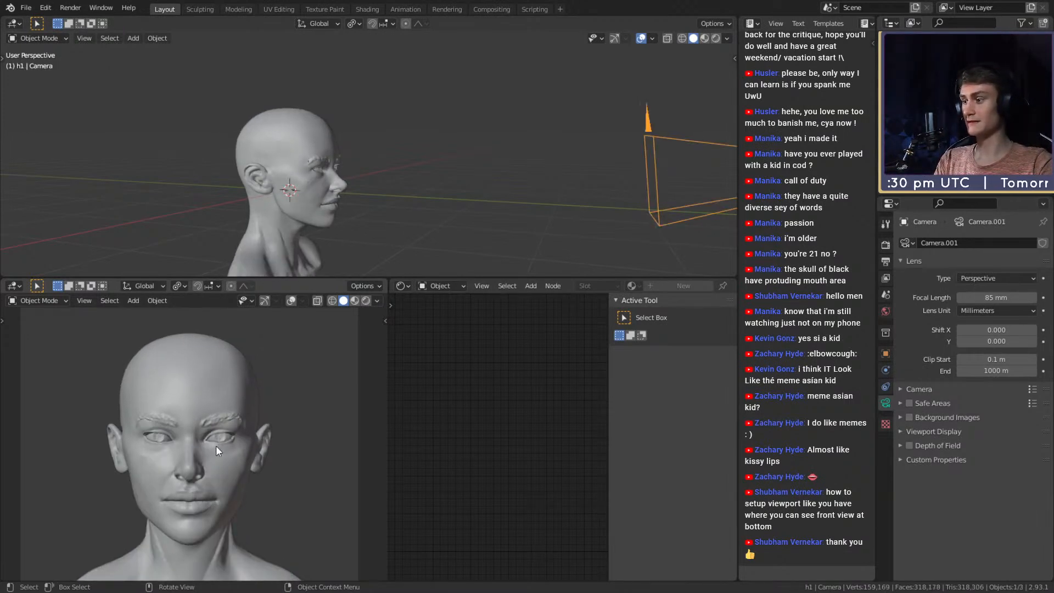
{"action": "key", "text": "2"}
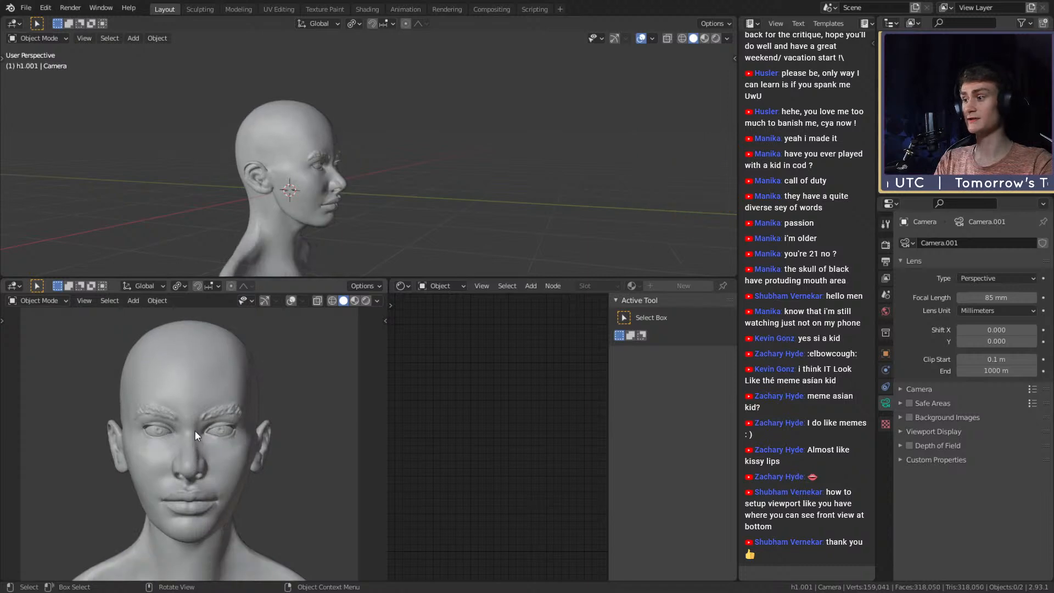
Alternate once more between the two head collections in the camera view, finishing on the reworked head in the first collection.
{"action": "key", "text": "1"}
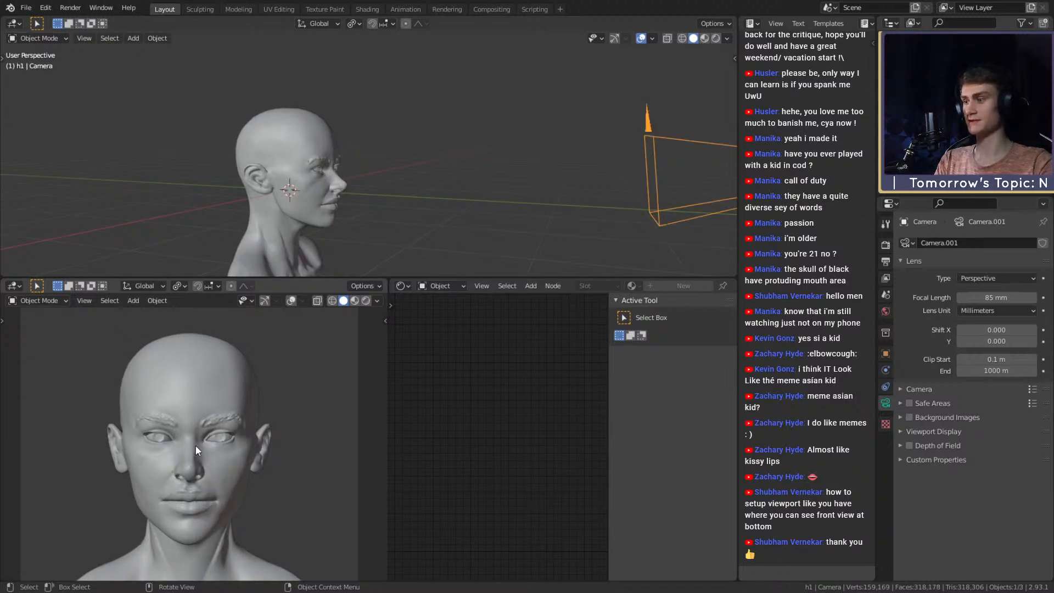
{"action": "key", "text": "2"}
{"action": "key", "text": "1"}
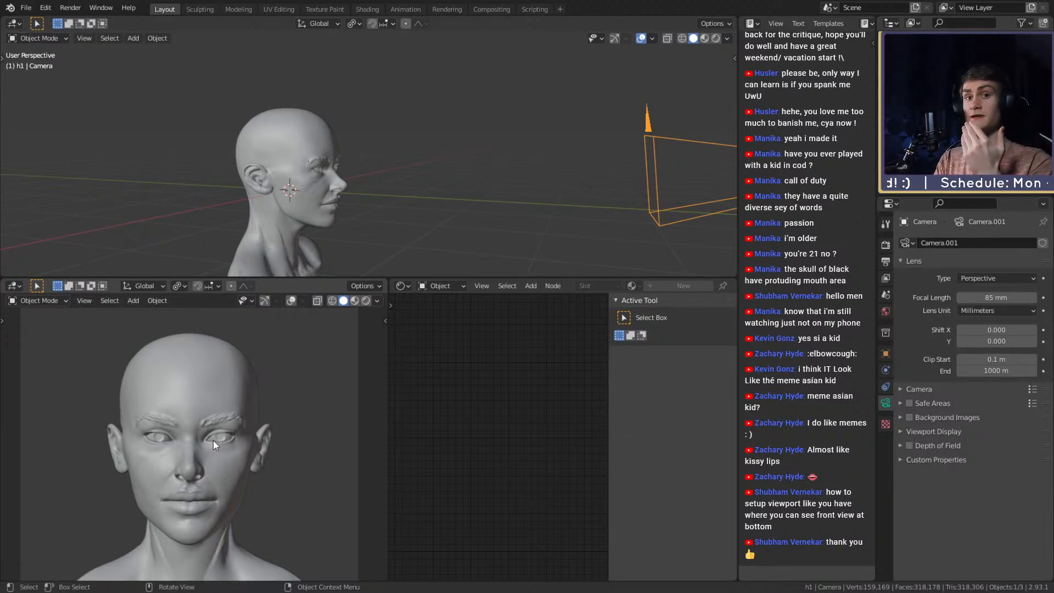
Examine the reworked head's eyes and nose up close from the side, finishing on a three-quarter view of the bust.
{"action": "scroll", "coordinate": [392, 190], "scroll_direction": "up", "scroll_amount": 7}
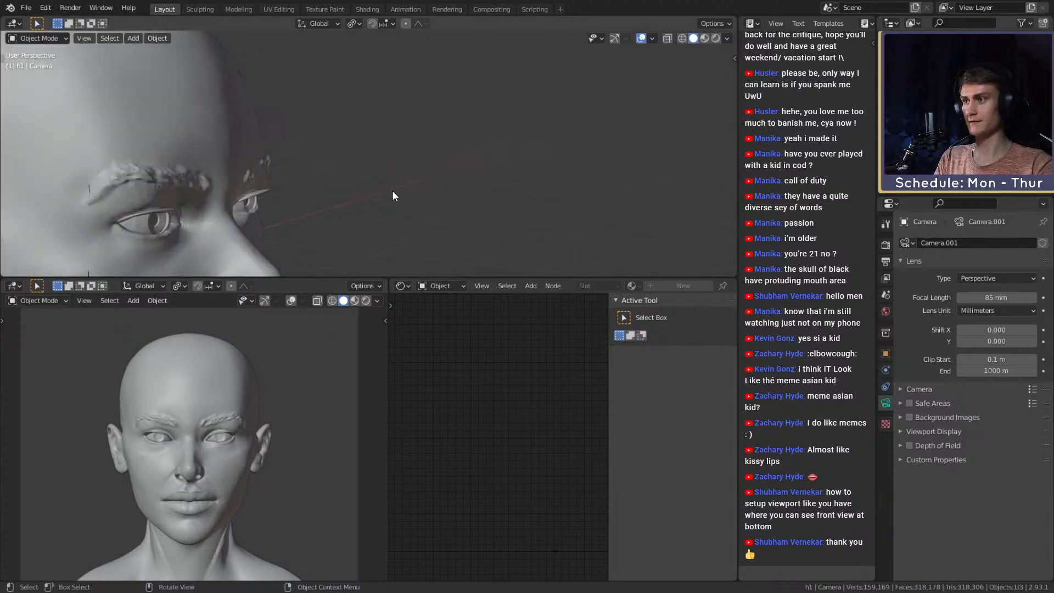
{"action": "middle_click_drag", "start_coordinate": [279, 257], "coordinate": [447, 146], "text": "shift"}
{"action": "scroll", "coordinate": [446, 146], "scroll_direction": "up", "scroll_amount": 2}
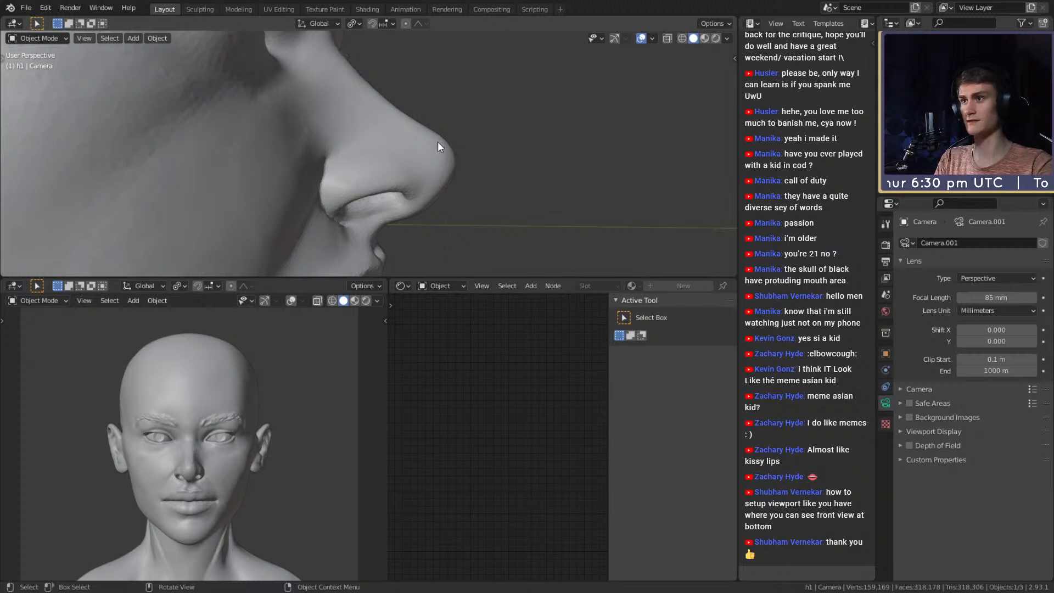
{"action": "scroll", "coordinate": [406, 159], "scroll_direction": "down", "scroll_amount": 9}
{"action": "middle_click_drag", "start_coordinate": [406, 159], "coordinate": [424, 186]}
Examine the reworked head's eyes, nose, lips and jaw from the front in the camera view.
{"action": "scroll", "coordinate": [216, 452], "scroll_direction": "up", "scroll_amount": 5}
{"action": "middle_click_drag", "start_coordinate": [207, 494], "coordinate": [202, 369], "text": "shift"}
{"action": "scroll", "coordinate": [203, 369], "scroll_direction": "down", "scroll_amount": 2}
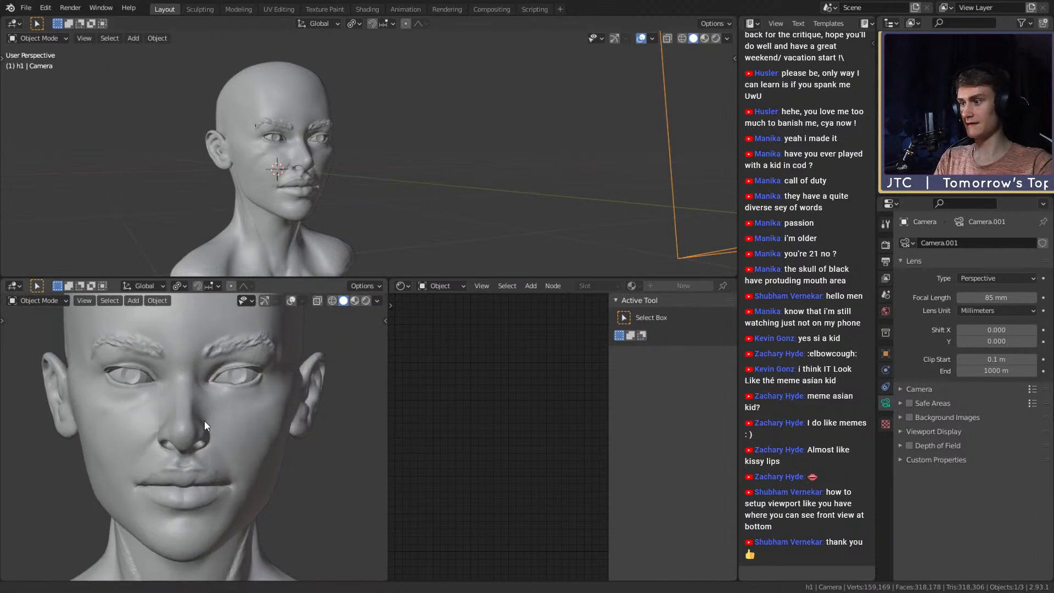
{"action": "mouse_move", "coordinate": [213, 427]}
{"action": "middle_mouse_down"}
{"action": "mouse_move", "coordinate": [206, 439]}
{"action": "mouse_move", "coordinate": [209, 419]}
{"action": "mouse_move", "coordinate": [207, 443]}
{"action": "middle_mouse_up"}
{"action": "scroll", "coordinate": [211, 396], "scroll_direction": "up", "scroll_amount": 3}
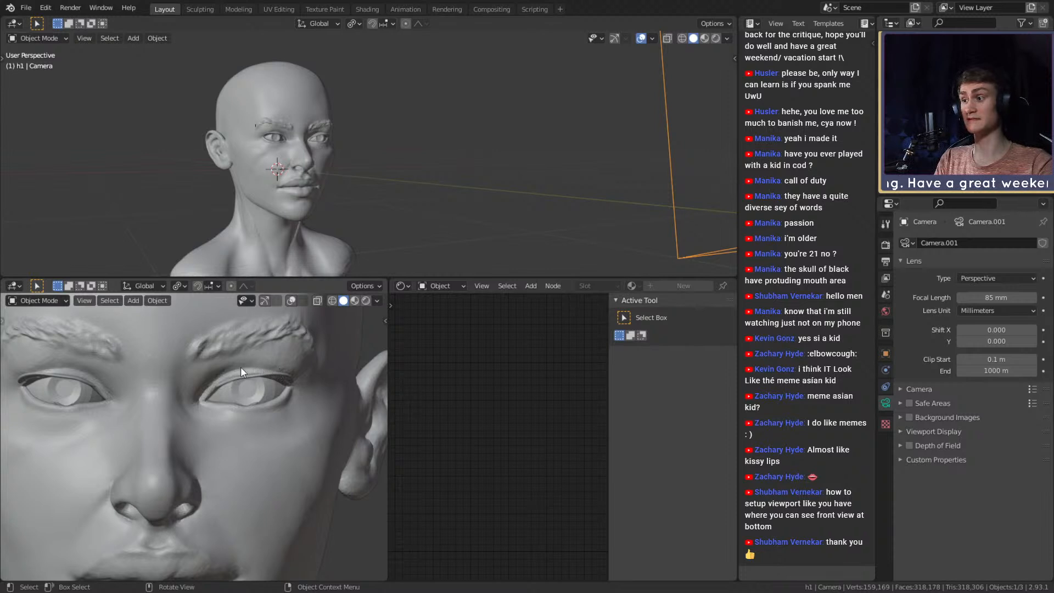
{"action": "scroll", "coordinate": [206, 417], "scroll_direction": "down", "scroll_amount": 4}
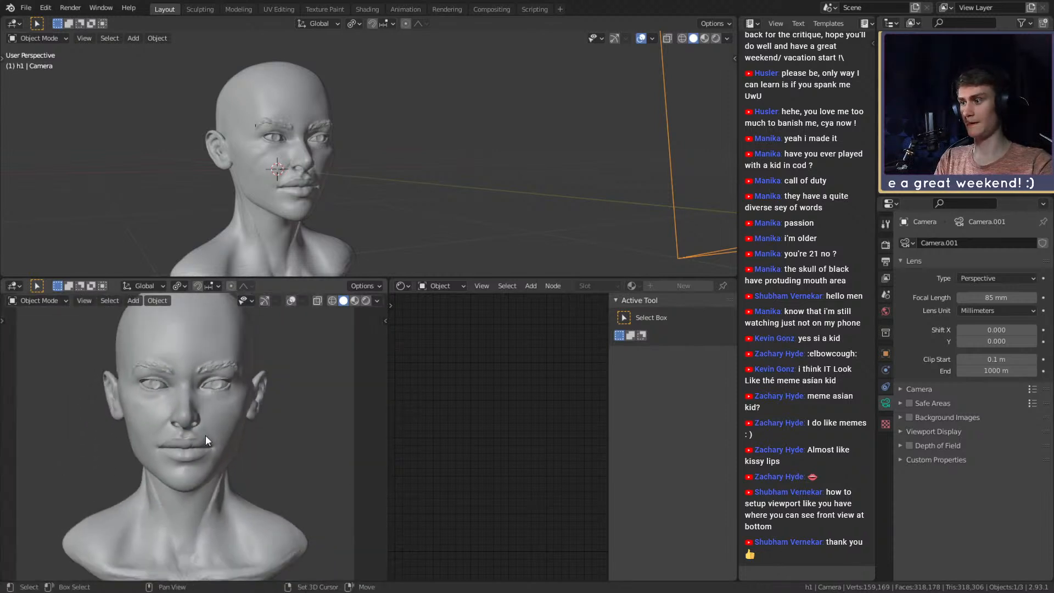
{"action": "scroll", "coordinate": [205, 435], "scroll_direction": "up", "scroll_amount": 3}
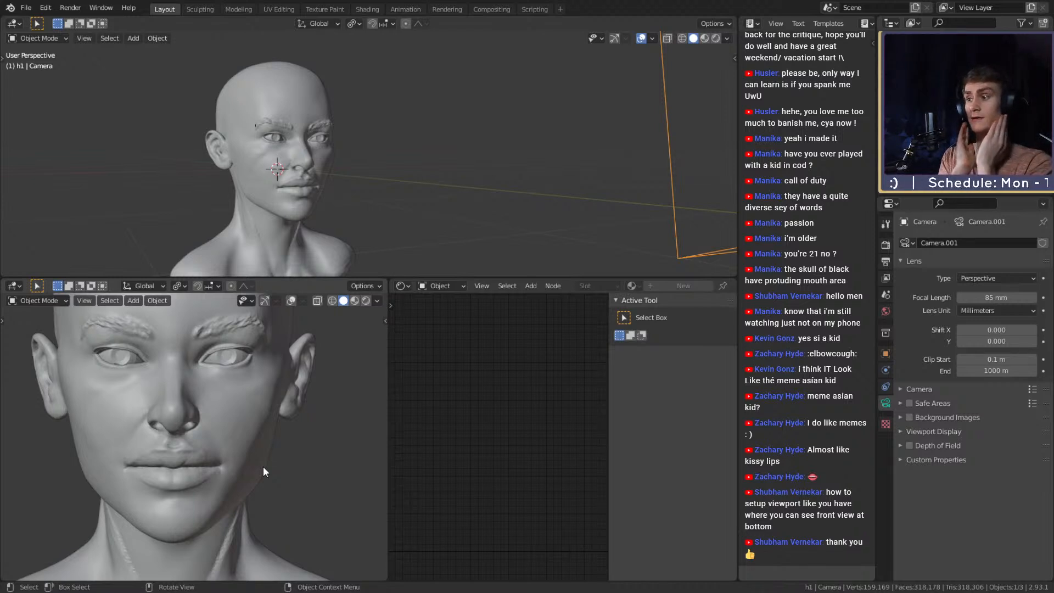
{"action": "scroll", "coordinate": [261, 465], "scroll_direction": "down", "scroll_amount": 4}
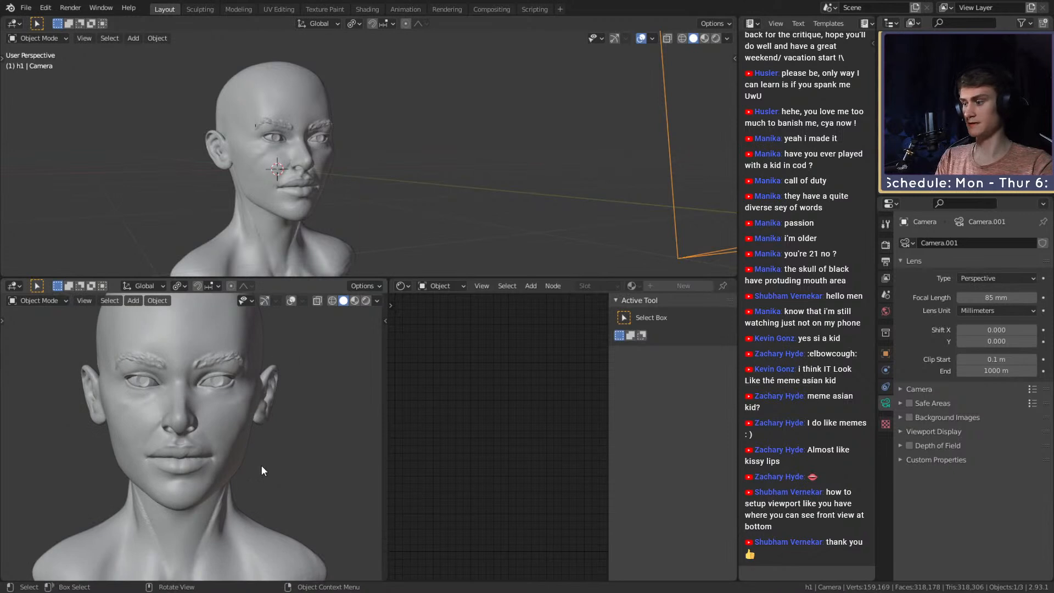
Compare the head, neck and shoulders of both versions in the camera view by alternating between their collections.
{"action": "key", "text": "2"}
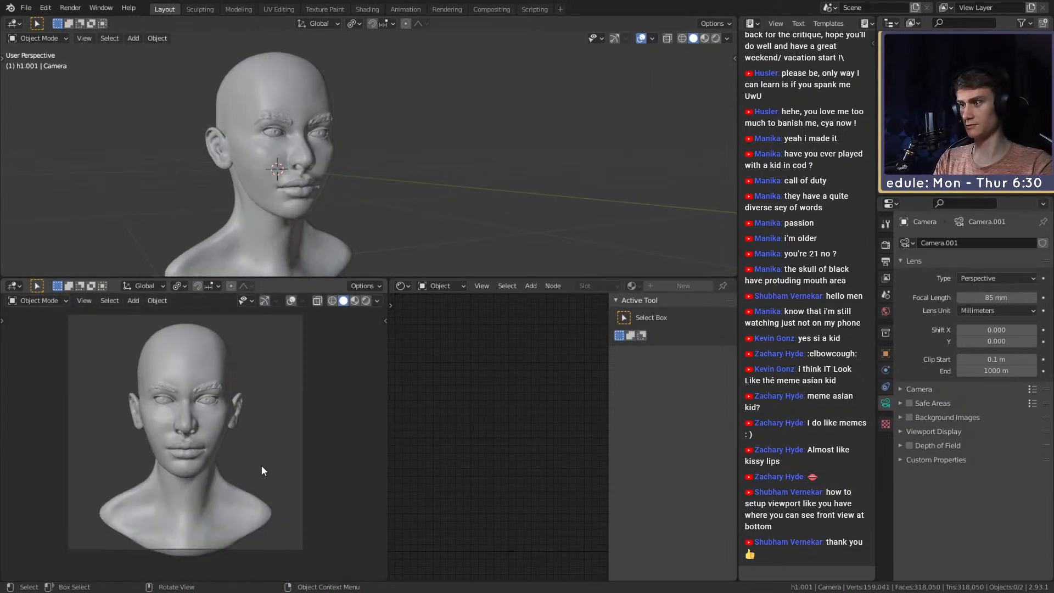
{"action": "scroll", "coordinate": [261, 465], "scroll_direction": "up", "scroll_amount": 2}
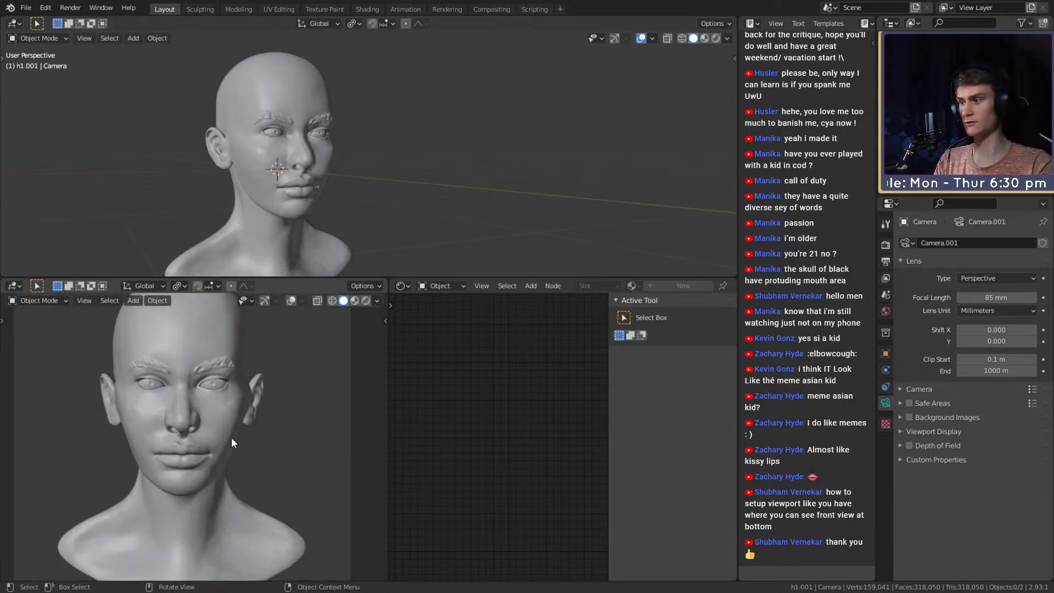
{"action": "key", "text": "1"}
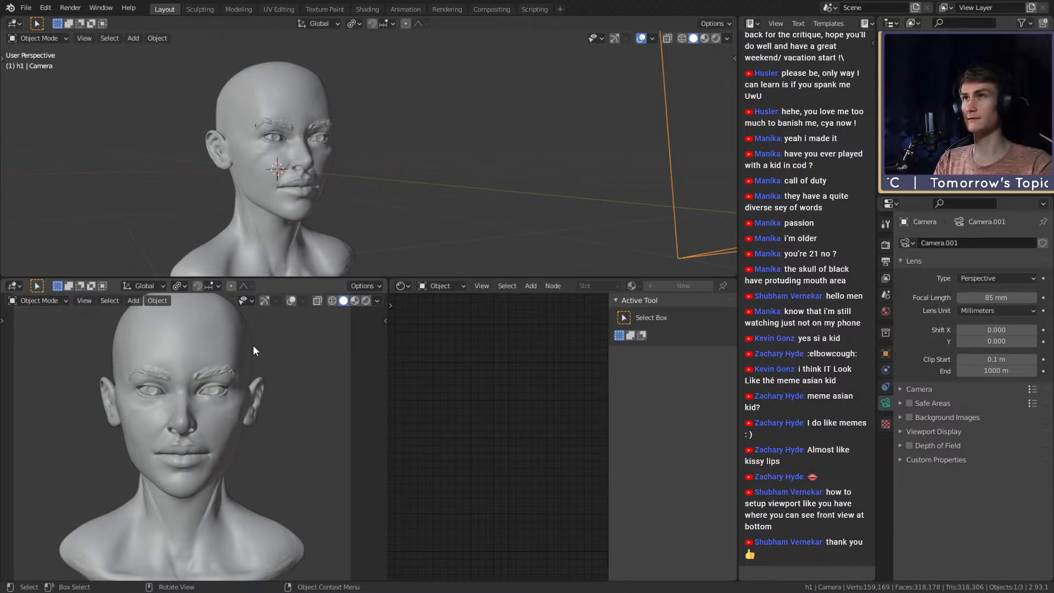
{"action": "key", "text": "2"}
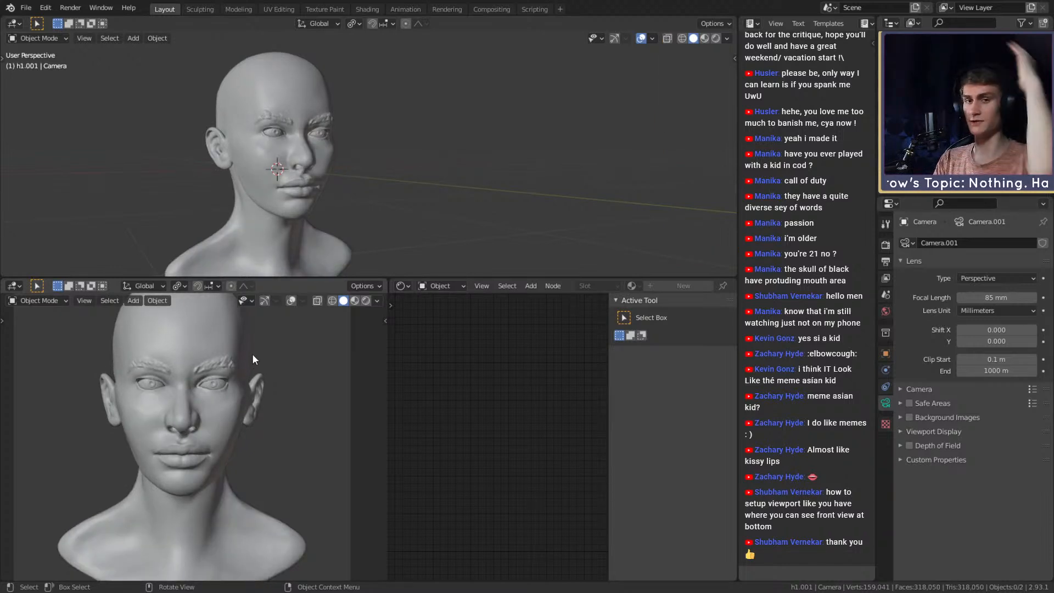
{"action": "key", "text": "1"}
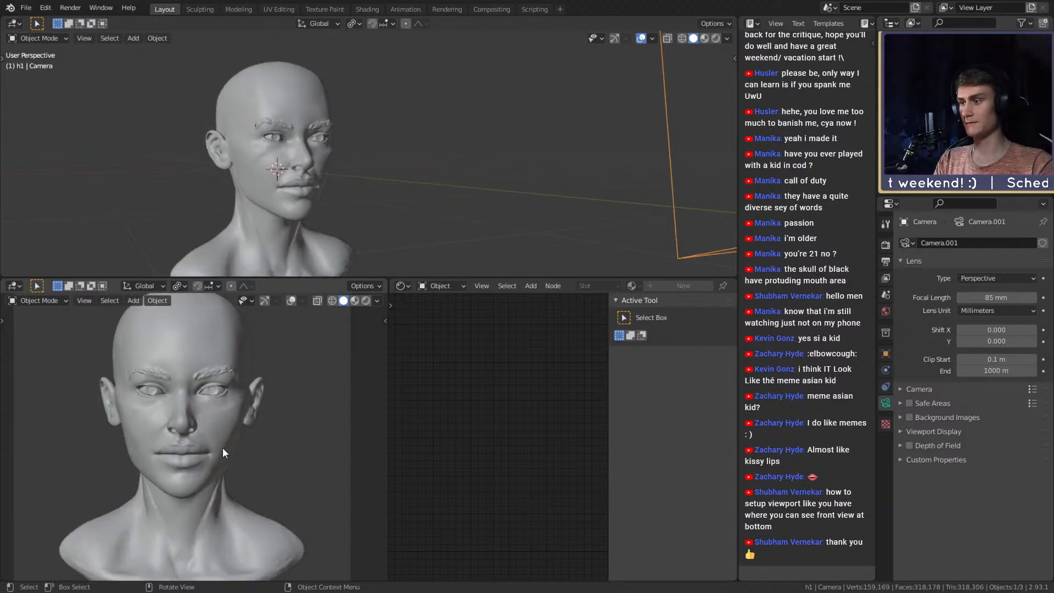
Compare the lower-face profiles of the two head versions from the side, alternating between their collections.
{"action": "middle_click_drag", "start_coordinate": [295, 154], "coordinate": [393, 148]}
{"action": "scroll", "coordinate": [401, 159], "scroll_direction": "up", "scroll_amount": 2}
{"action": "middle_click_drag", "start_coordinate": [412, 175], "coordinate": [437, 171], "text": "shift"}
{"action": "scroll", "coordinate": [400, 155], "scroll_direction": "up", "scroll_amount": 2}
{"action": "key", "text": "2"}
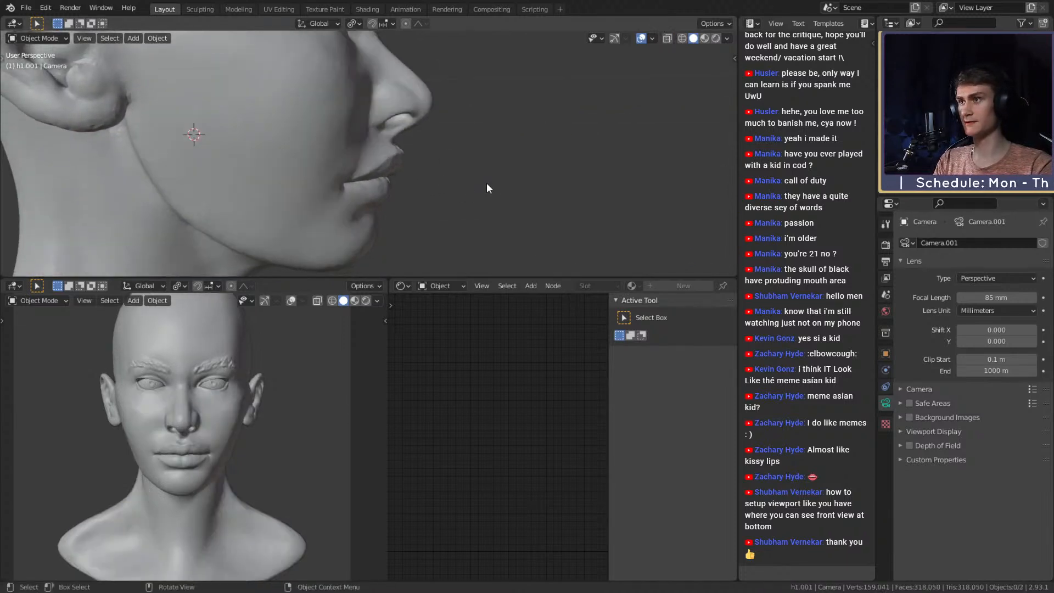
{"action": "key", "text": "1"}
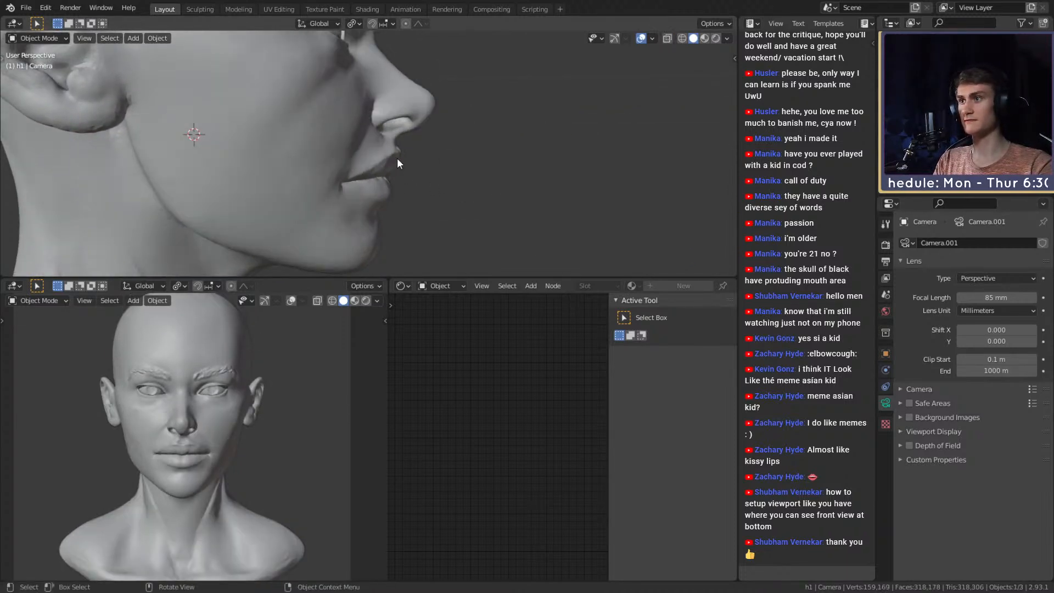
{"action": "key", "text": "2"}
{"action": "key", "text": "1"}
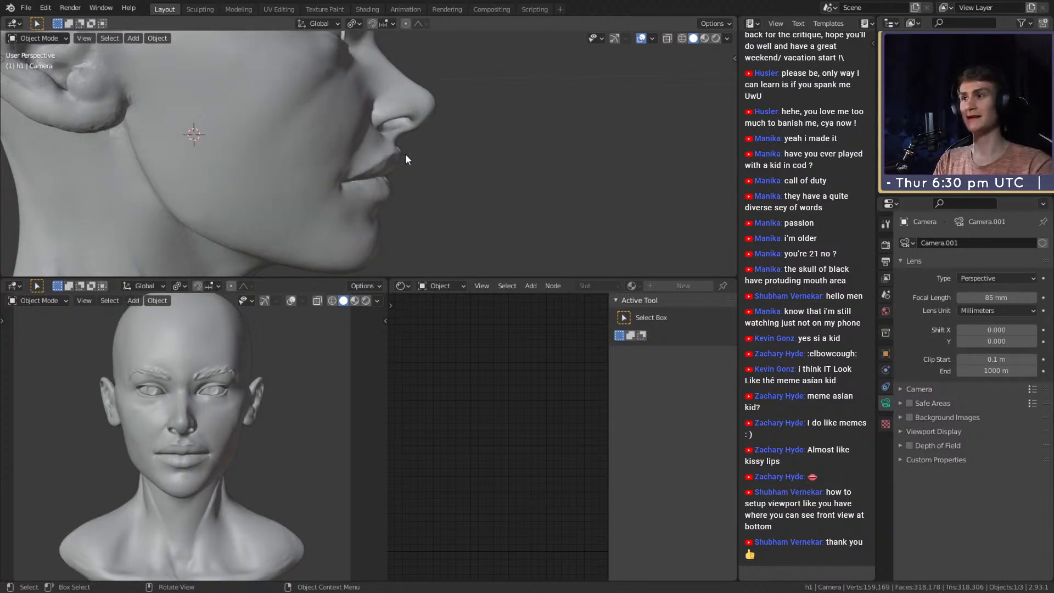
Compare the upper lip and the area beneath the nose in profile on both head versions.
{"action": "scroll", "coordinate": [440, 93], "scroll_direction": "up", "scroll_amount": 3}
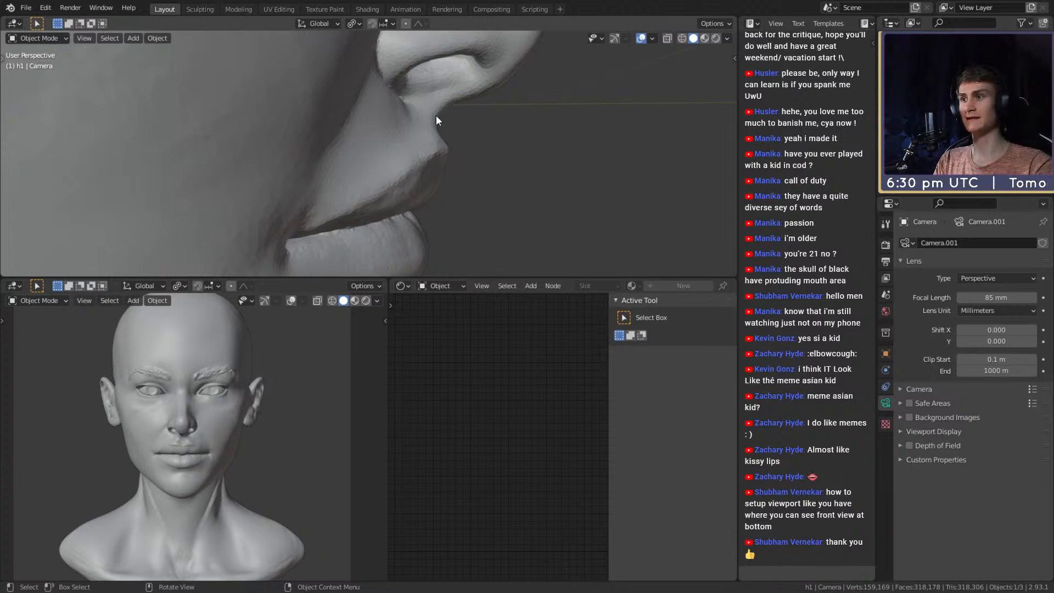
{"action": "key", "text": "2"}
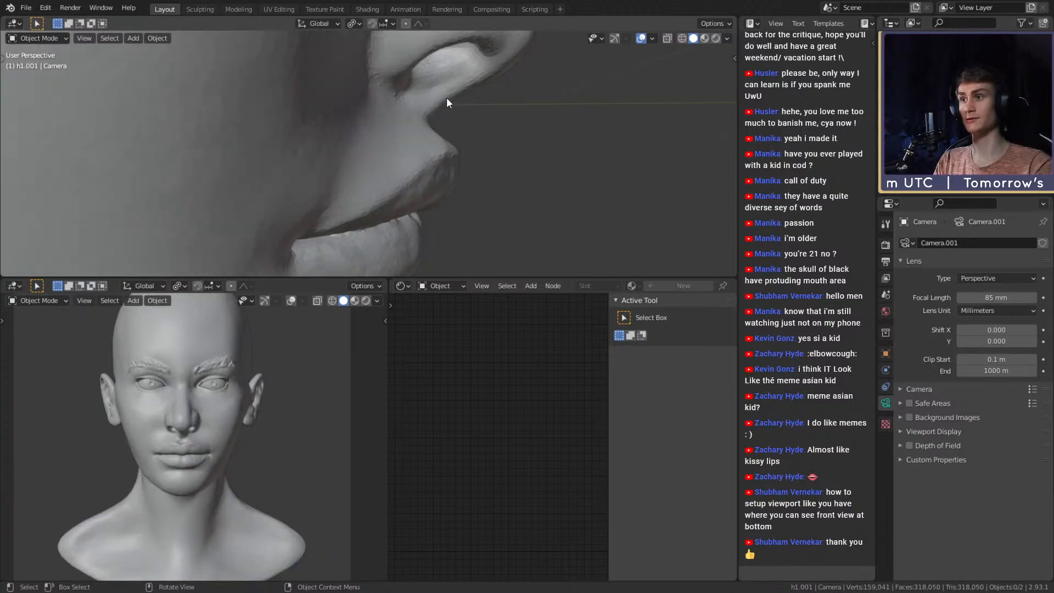
{"action": "key", "text": "1"}
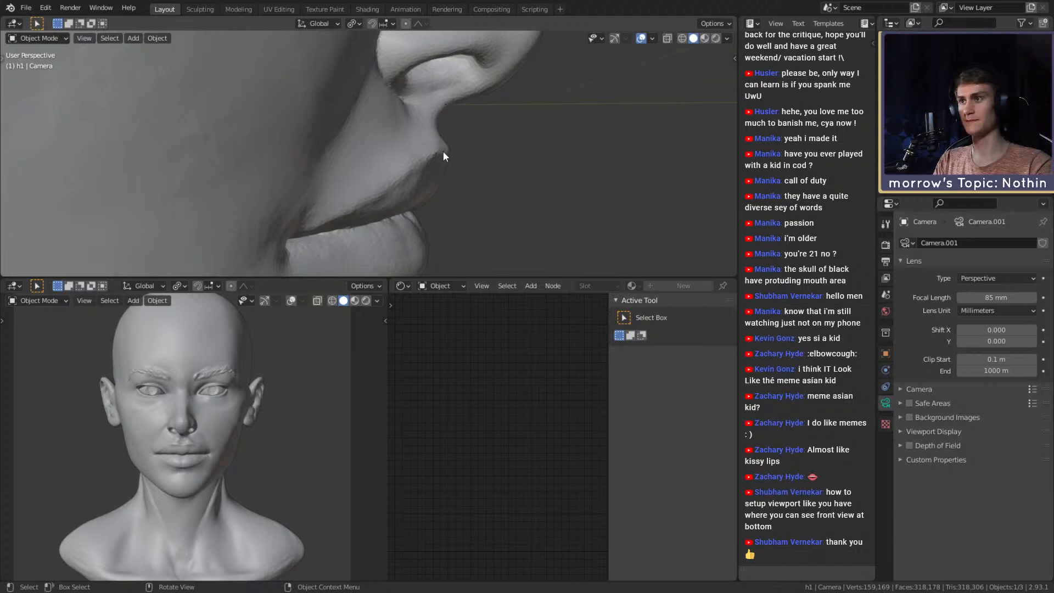
{"action": "scroll", "coordinate": [443, 151], "scroll_direction": "down", "scroll_amount": 6}
{"action": "key", "text": "2"}
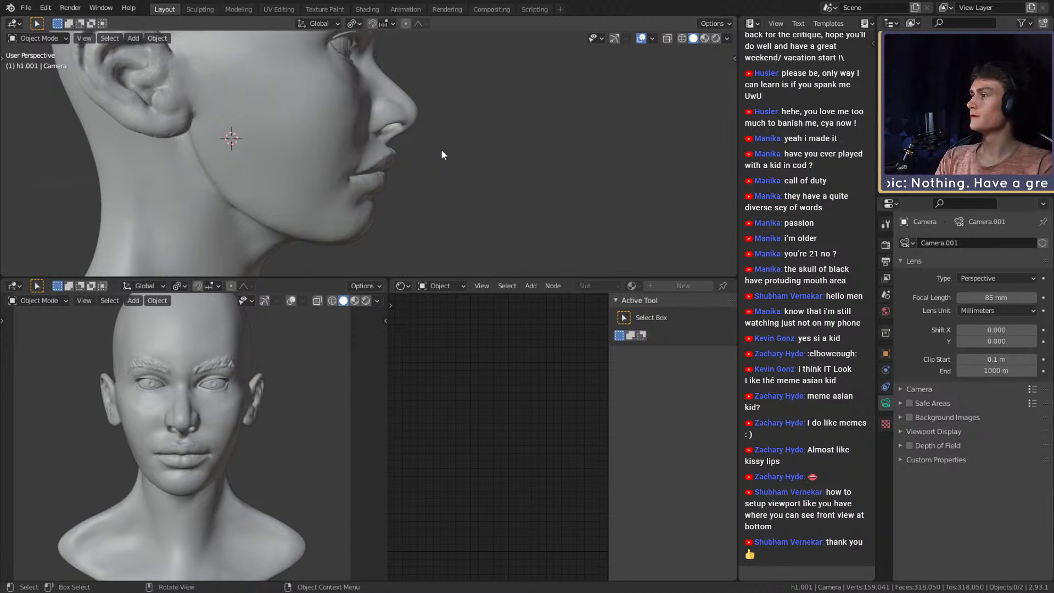
{"action": "key", "text": "1"}
Compare how the lips and chin project in side view on the two head versions.
{"action": "scroll", "coordinate": [423, 158], "scroll_direction": "up", "scroll_amount": 3}
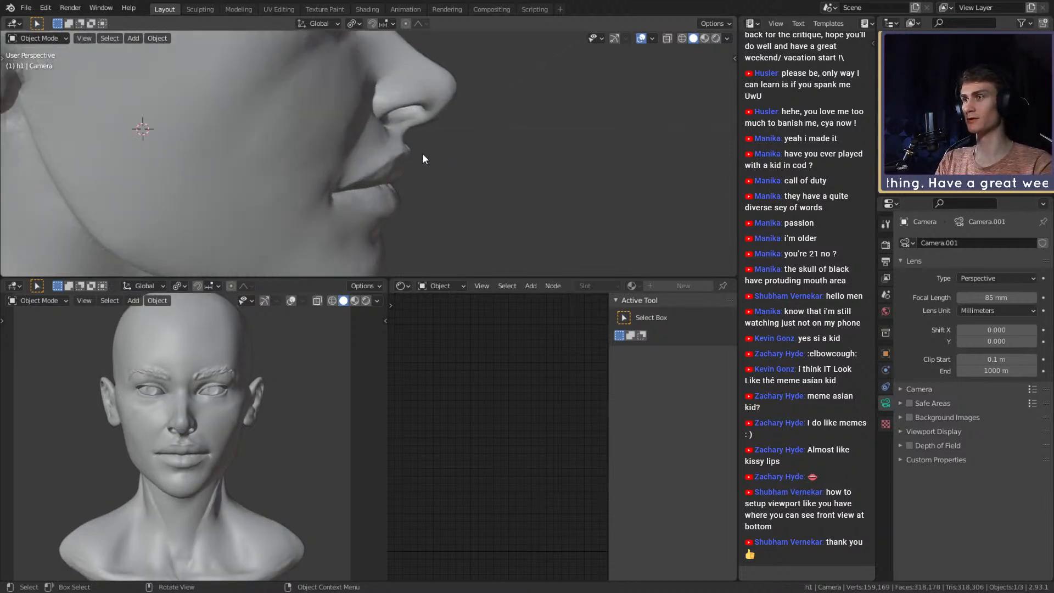
{"action": "middle_click_drag", "start_coordinate": [414, 176], "coordinate": [427, 137], "text": "shift"}
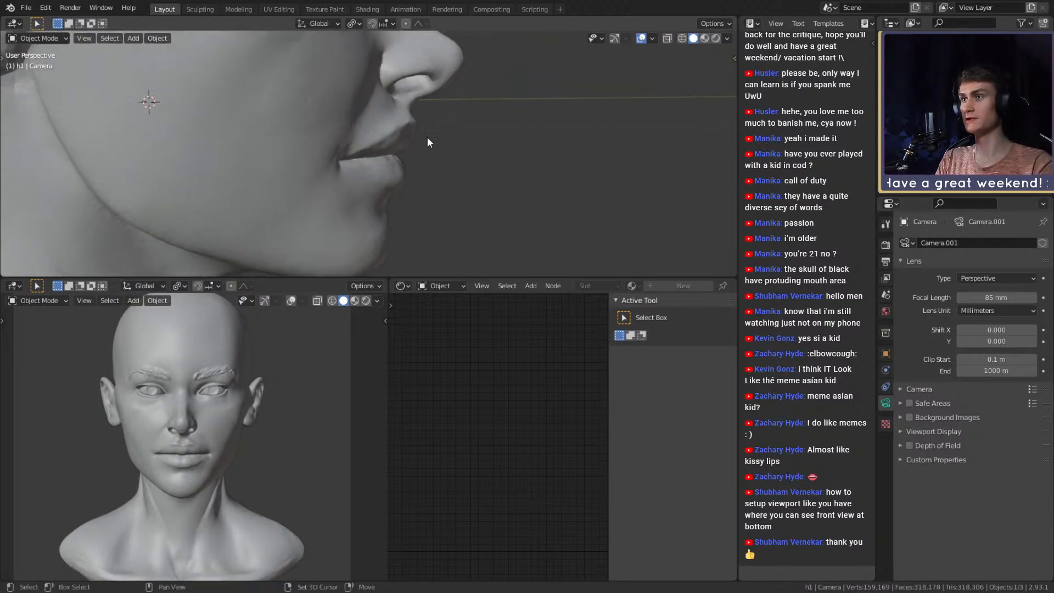
{"action": "key", "text": "2"}
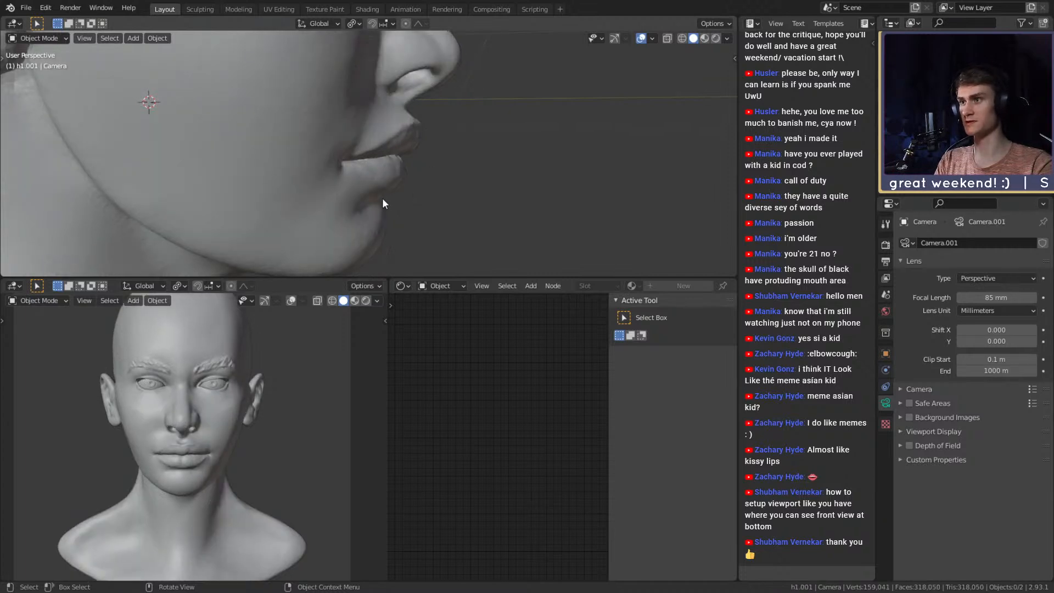
{"action": "key", "text": "1"}
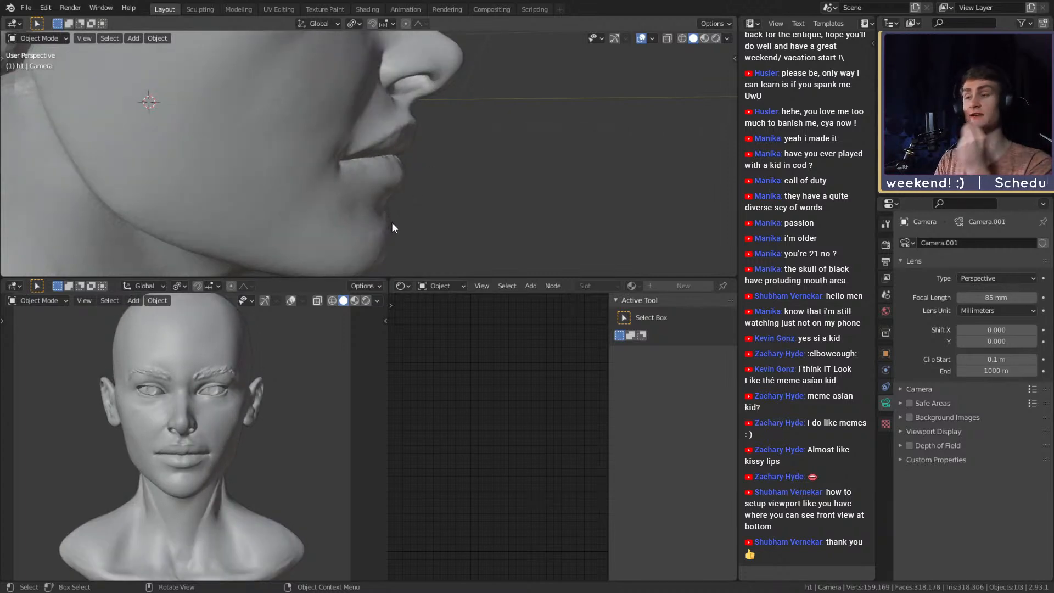
Compare the chin, jawline and upper neck of both head versions from the side.
{"action": "scroll", "coordinate": [391, 222], "scroll_direction": "down", "scroll_amount": 5}
{"action": "scroll", "coordinate": [392, 222], "scroll_direction": "up", "scroll_amount": 3}
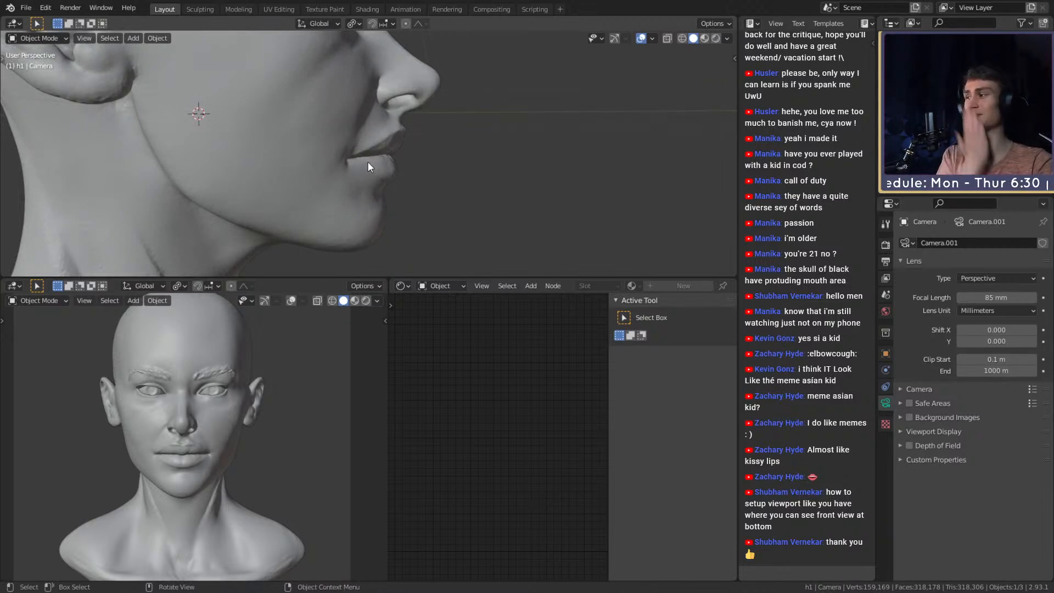
{"action": "middle_click_drag", "start_coordinate": [367, 162], "coordinate": [406, 153]}
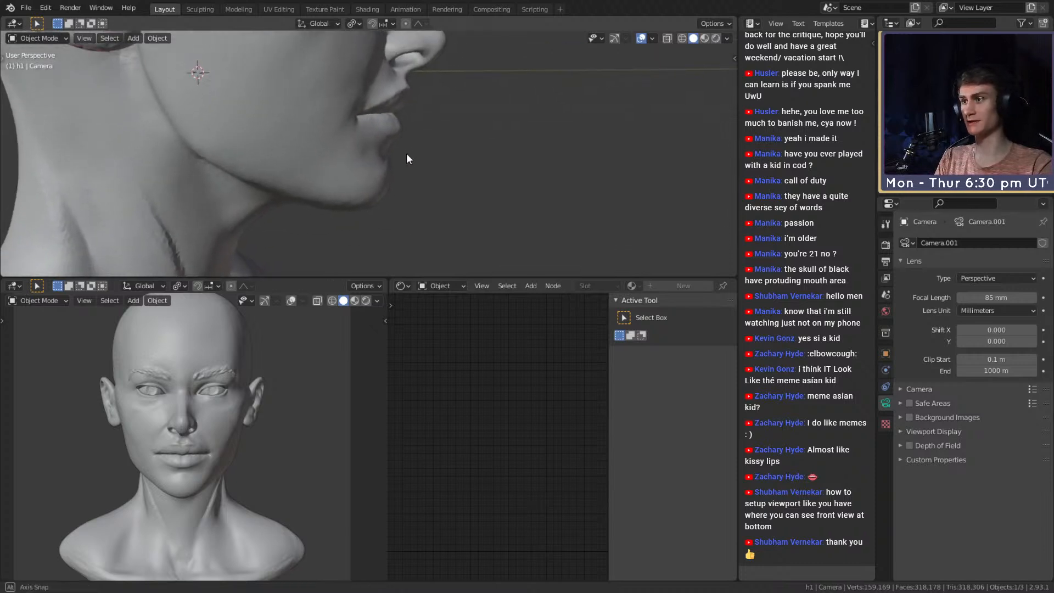
{"action": "key", "text": "2"}
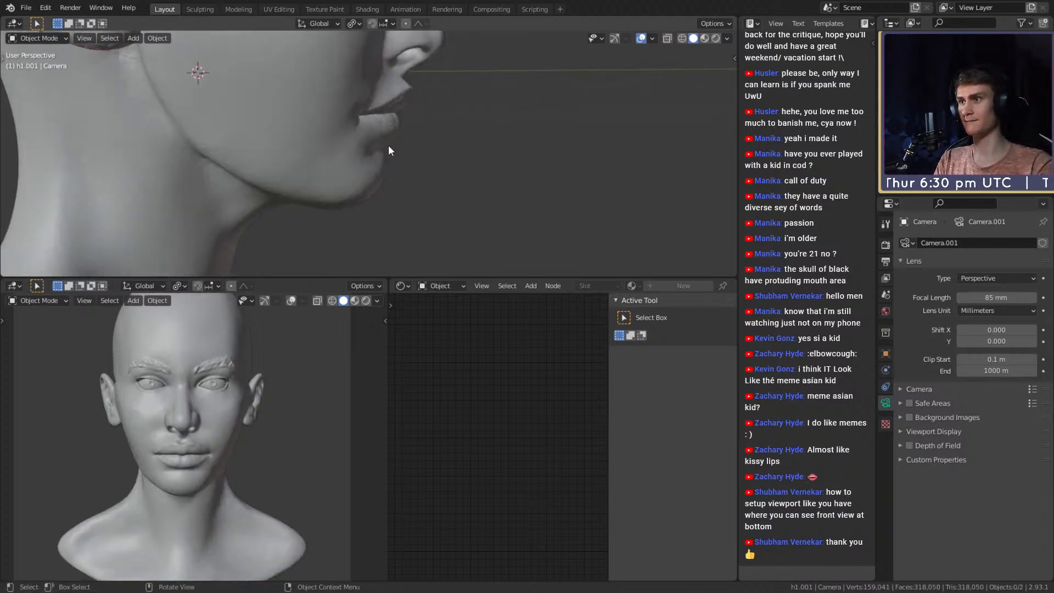
{"action": "key", "text": "1"}
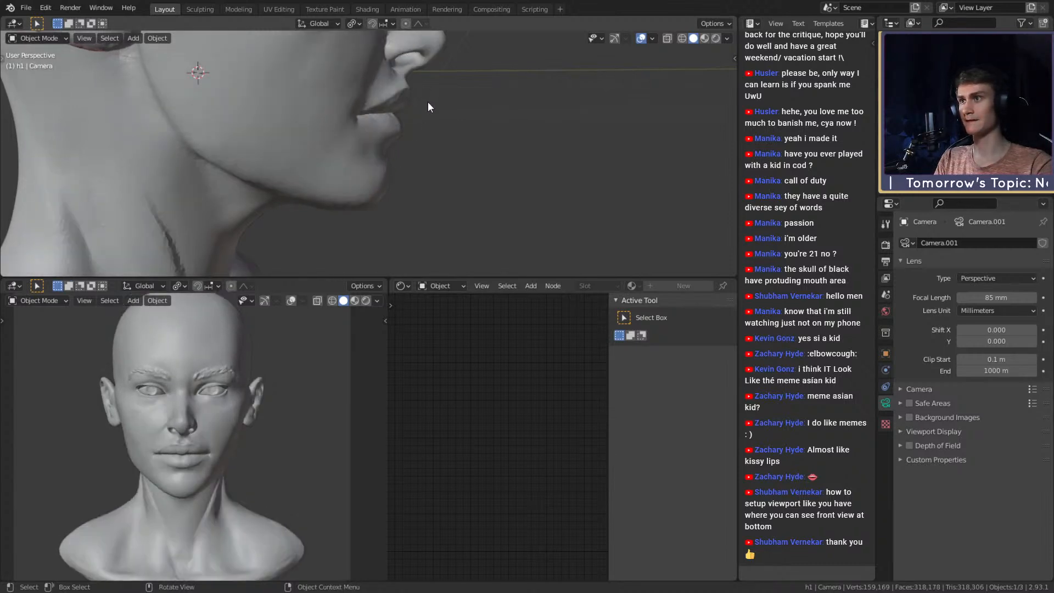
Compare the nose bridge, nose tip and nostril area in profile by alternating between the two head collections.
{"action": "middle_click_drag", "start_coordinate": [456, 70], "coordinate": [420, 122]}
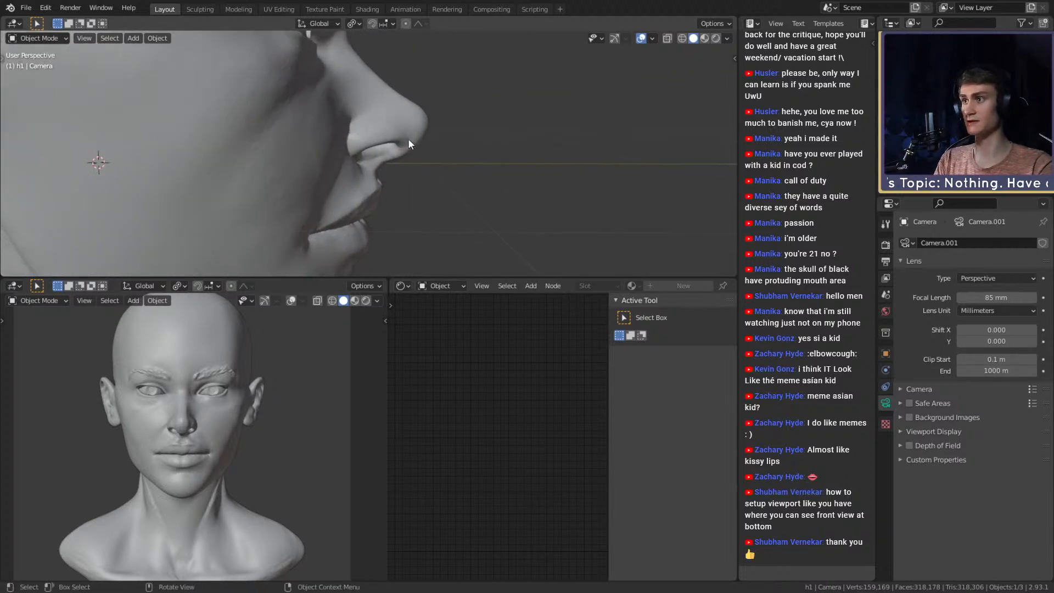
{"action": "key", "text": "2"}
{"action": "key", "text": "1"}
{"action": "key", "text": "2"}
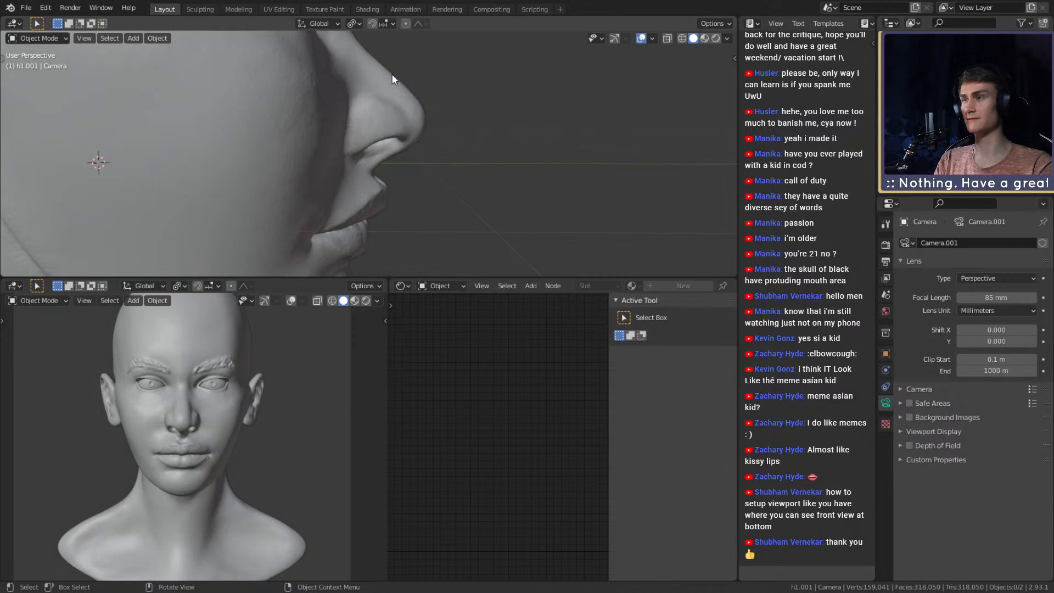
{"action": "mouse_move", "coordinate": [423, 116]}
{"action": "middle_mouse_down"}
{"action": "mouse_move", "coordinate": [430, 124]}
{"action": "mouse_move", "coordinate": [412, 119]}
{"action": "middle_mouse_up"}
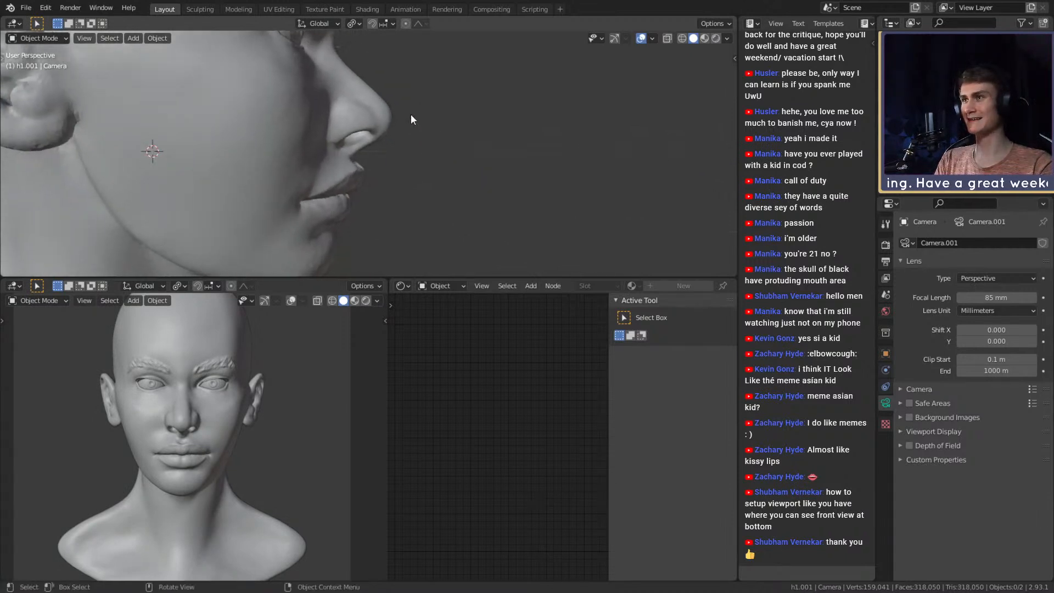
{"action": "key", "text": "1"}
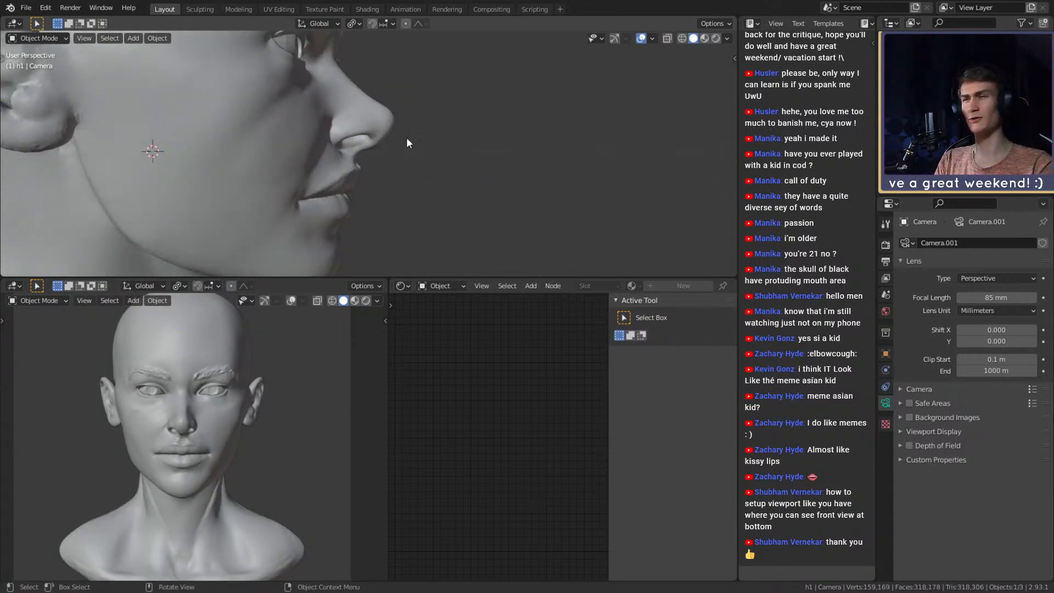
{"action": "key", "text": "2"}
{"action": "key", "text": "1"}
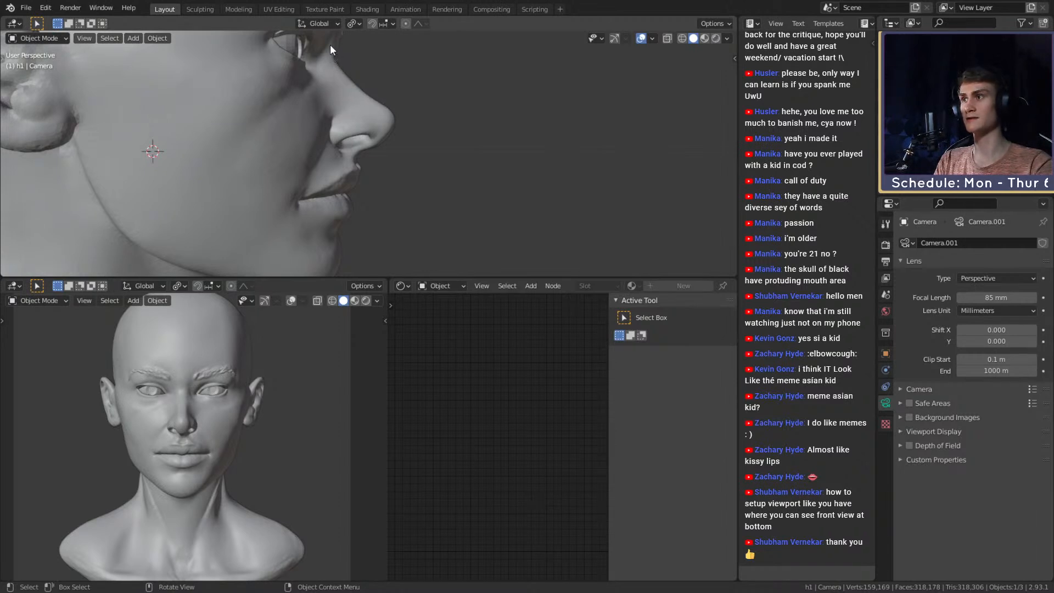
{"action": "key", "text": "2"}
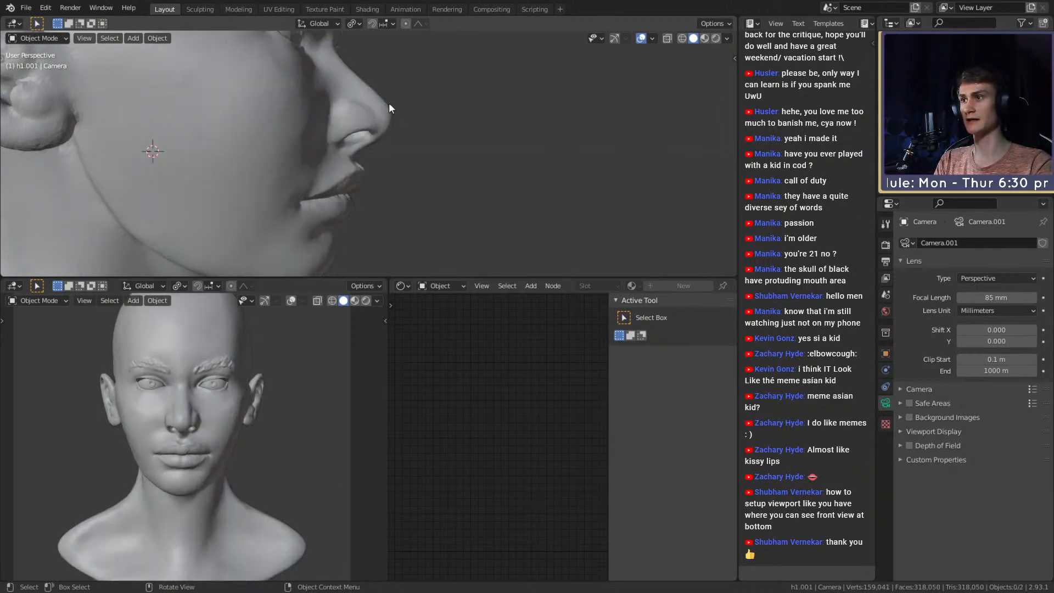
Compare the overall facial profile of the two head versions, from the brow down to the neck.
{"action": "scroll", "coordinate": [354, 67], "scroll_direction": "down", "scroll_amount": 3}
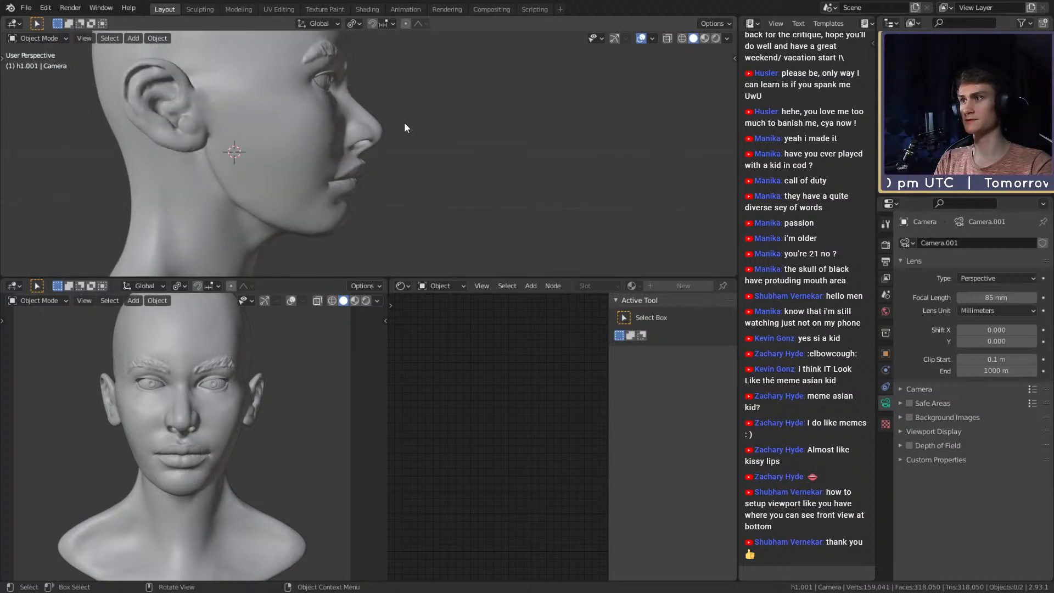
{"action": "key", "text": "1"}
{"action": "key", "text": "2"}
{"action": "key", "text": "1"}
{"action": "key", "text": "2"}
{"action": "key", "text": "1"}
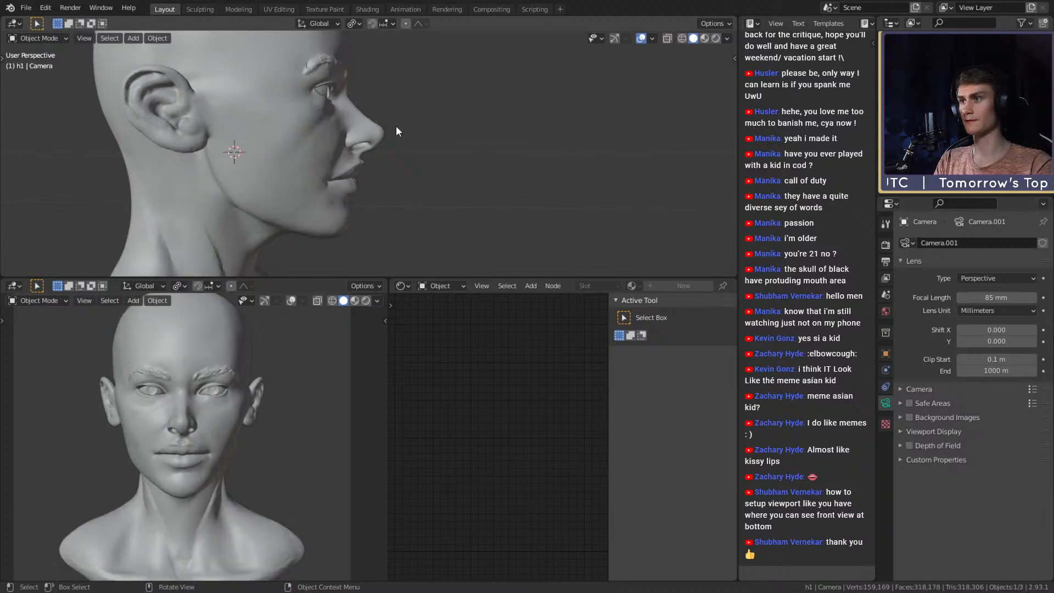
{"action": "key", "text": "2"}
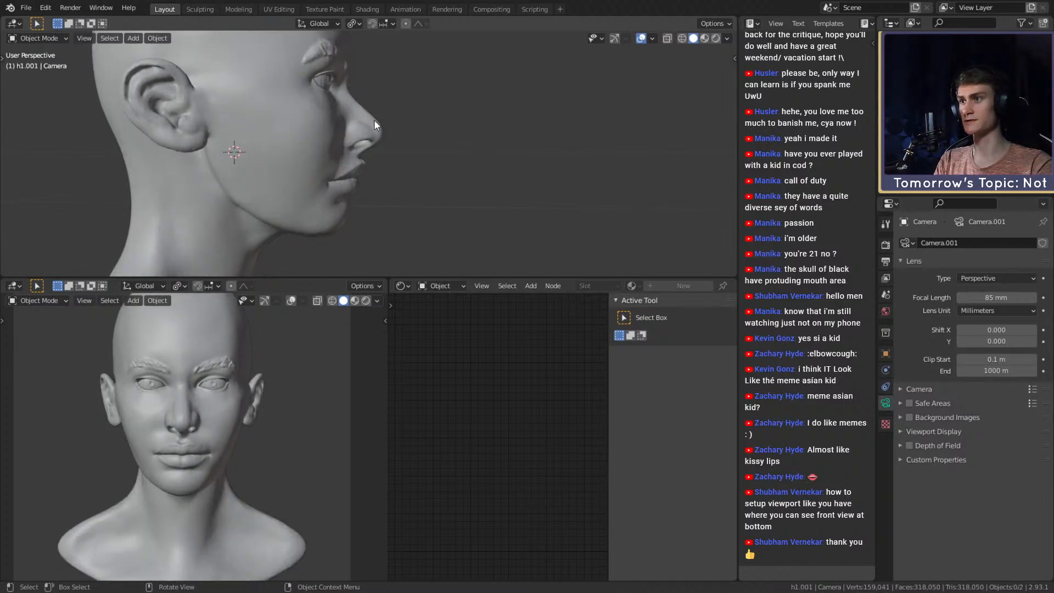
{"action": "key", "text": "1"}
{"action": "key", "text": "2"}
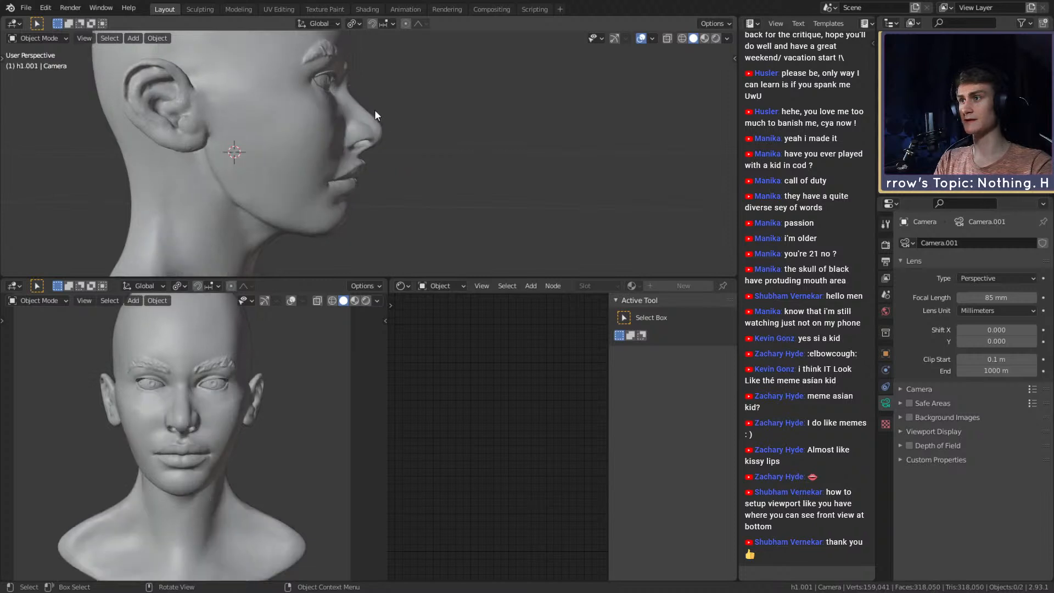
Examine the forehead, eye socket, cheek and nose from the side on both head versions.
{"action": "middle_click_drag", "start_coordinate": [370, 102], "coordinate": [430, 157], "text": "ctrl"}
{"action": "key", "text": "1"}
{"action": "scroll", "coordinate": [393, 145], "scroll_direction": "up", "scroll_amount": 3}
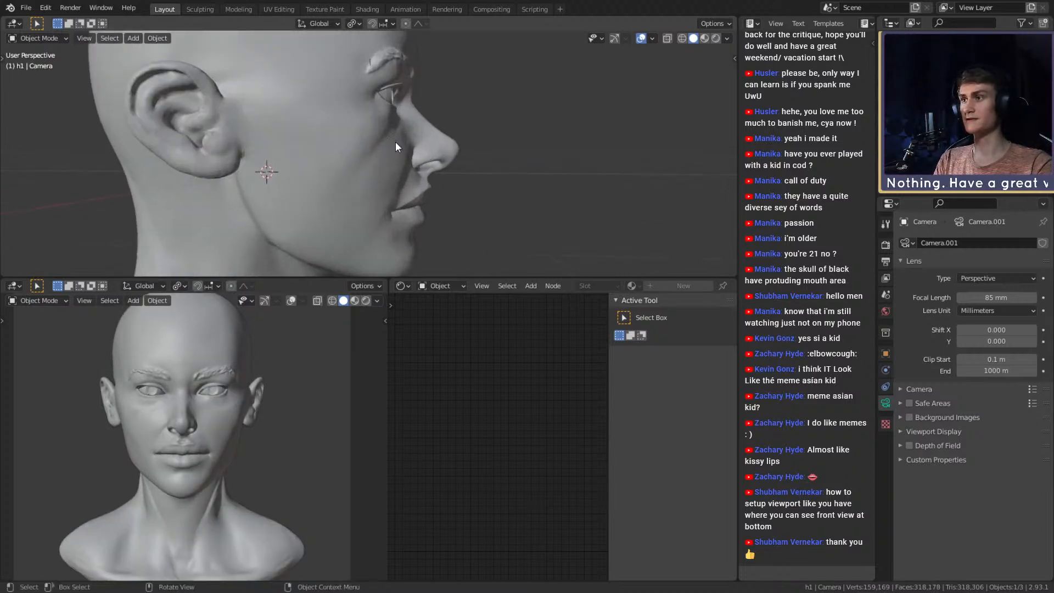
{"action": "key", "text": "2"}
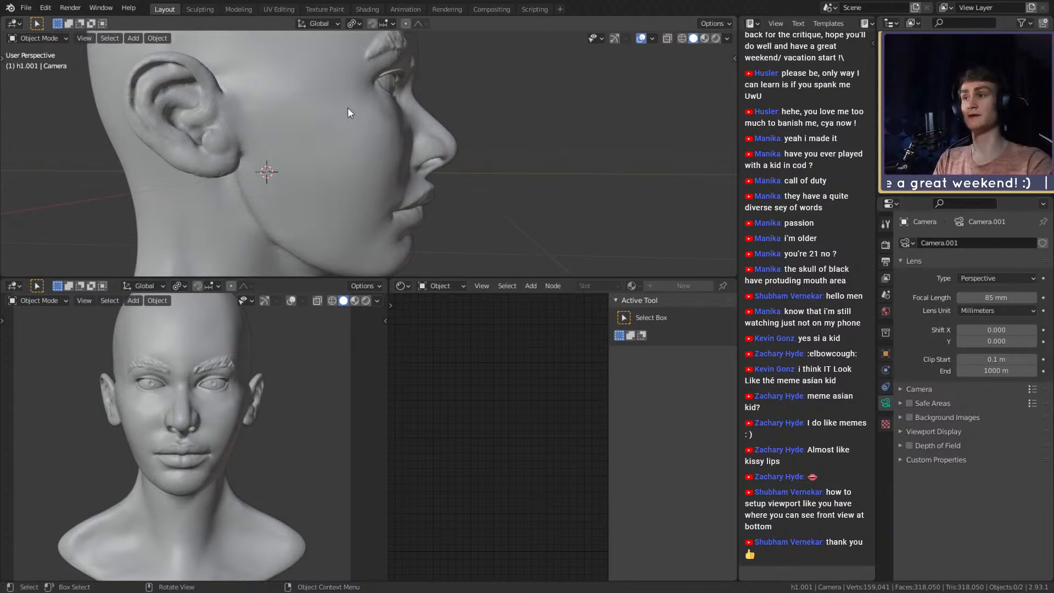
{"action": "scroll", "coordinate": [439, 141], "scroll_direction": "down", "scroll_amount": 1}
{"action": "scroll", "coordinate": [439, 140], "scroll_direction": "up", "scroll_amount": 1}
{"action": "scroll", "coordinate": [351, 95], "scroll_direction": "down", "scroll_amount": 2}
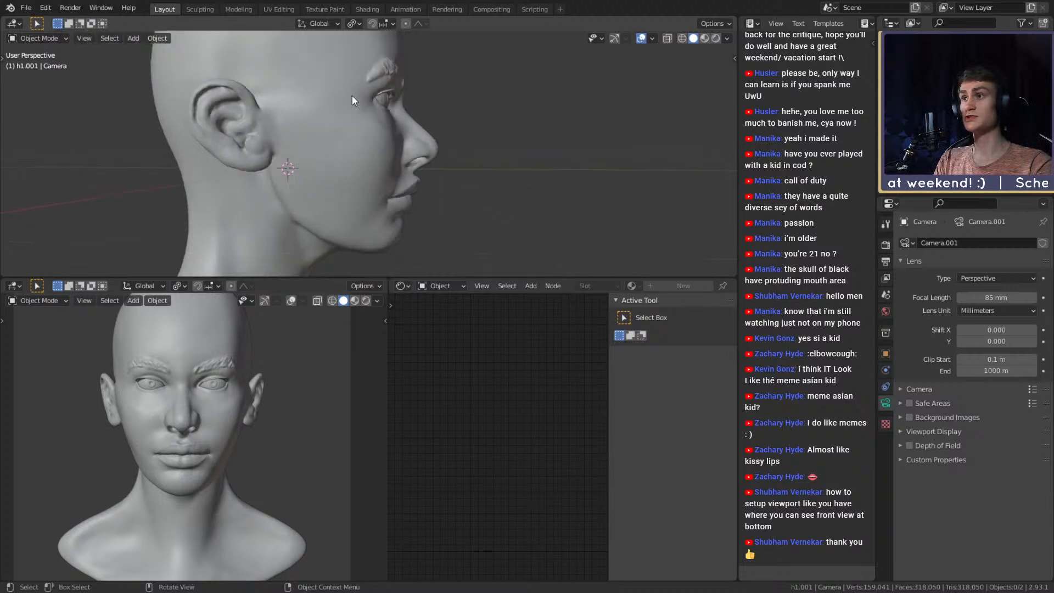
{"action": "scroll", "coordinate": [426, 156], "scroll_direction": "up", "scroll_amount": 2}
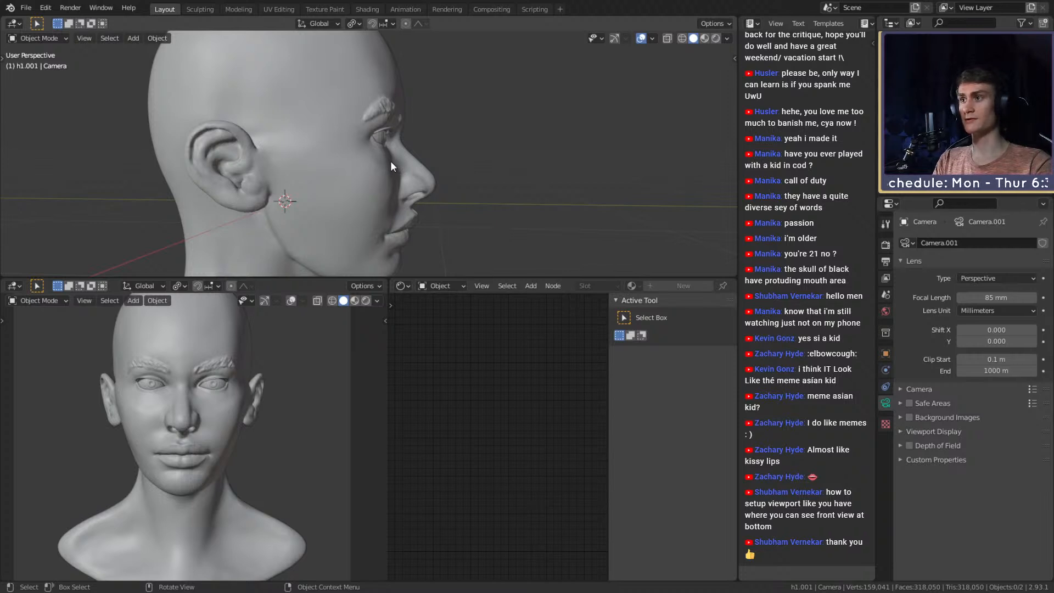
{"action": "key", "text": "1"}
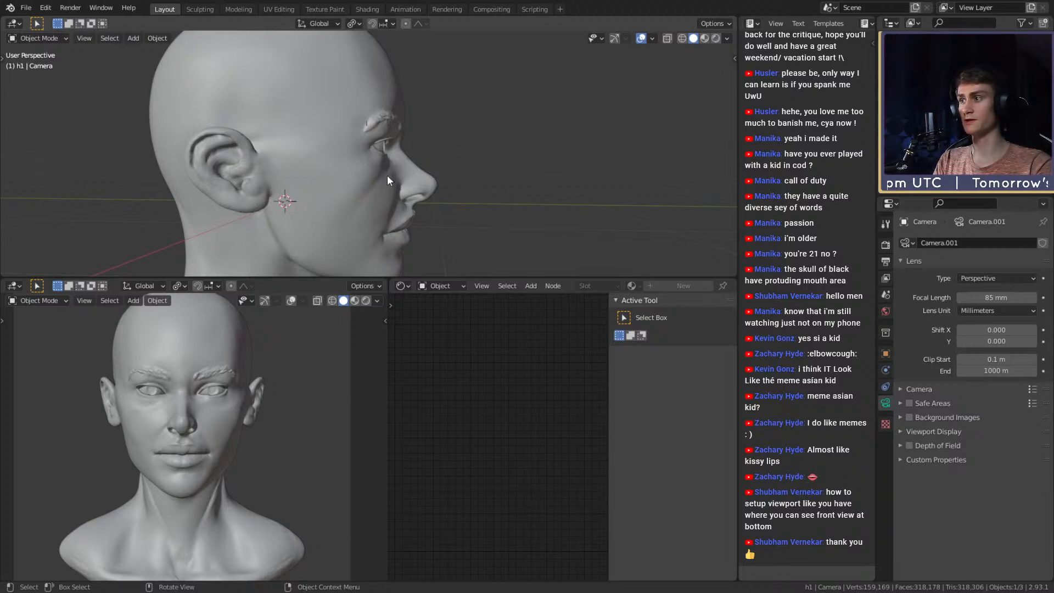
{"action": "key", "text": "2"}
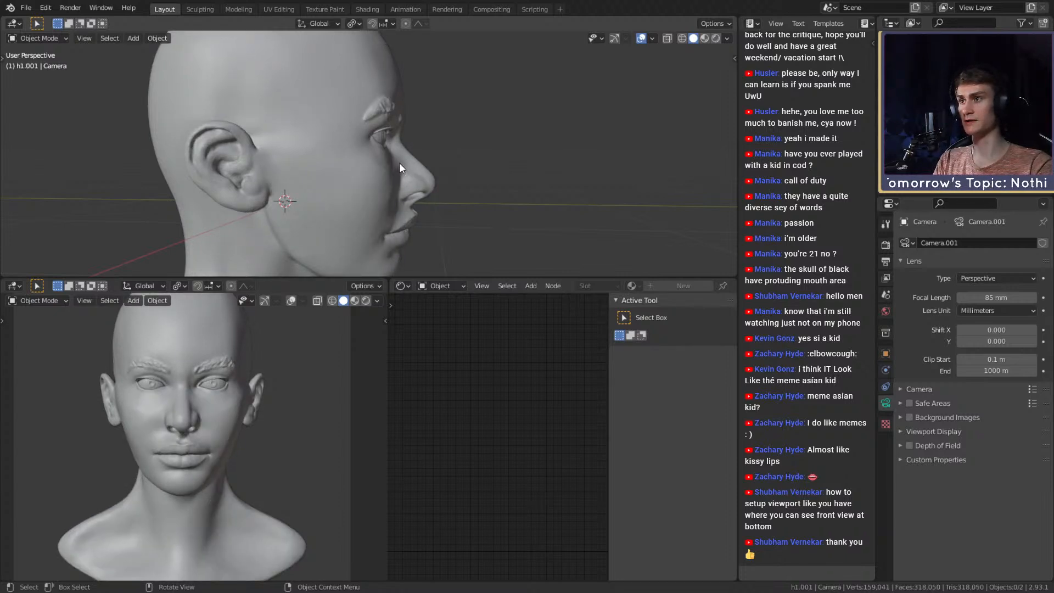
{"action": "key", "text": "1"}
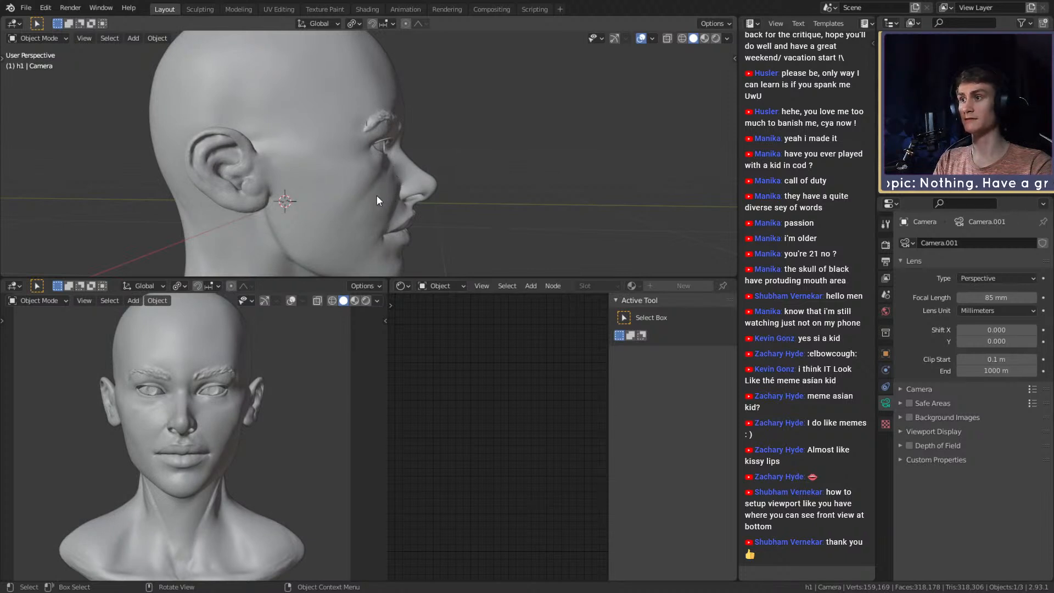
Compare the cheek, nose wing and mouth corner of both head versions in an angled side view.
{"action": "middle_click_drag", "start_coordinate": [433, 202], "coordinate": [384, 201]}
{"action": "middle_click_drag", "start_coordinate": [384, 201], "coordinate": [384, 163], "text": "shift"}
{"action": "scroll", "coordinate": [383, 164], "scroll_direction": "up", "scroll_amount": 2}
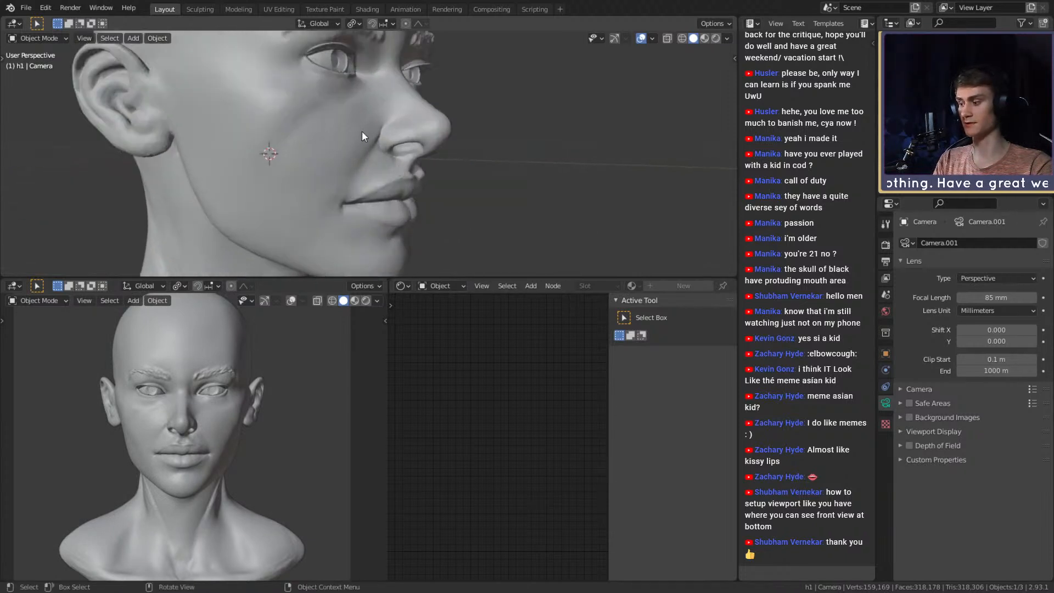
{"action": "key", "text": "2"}
{"action": "key", "text": "1"}
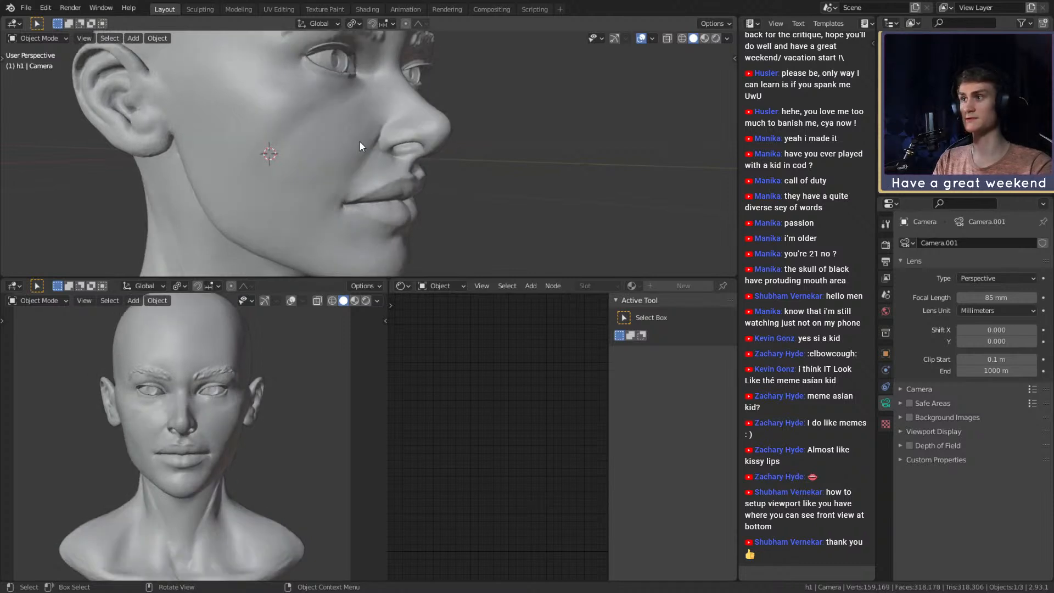
{"action": "middle_click_drag", "start_coordinate": [388, 114], "coordinate": [490, 156]}
{"action": "key", "text": "2"}
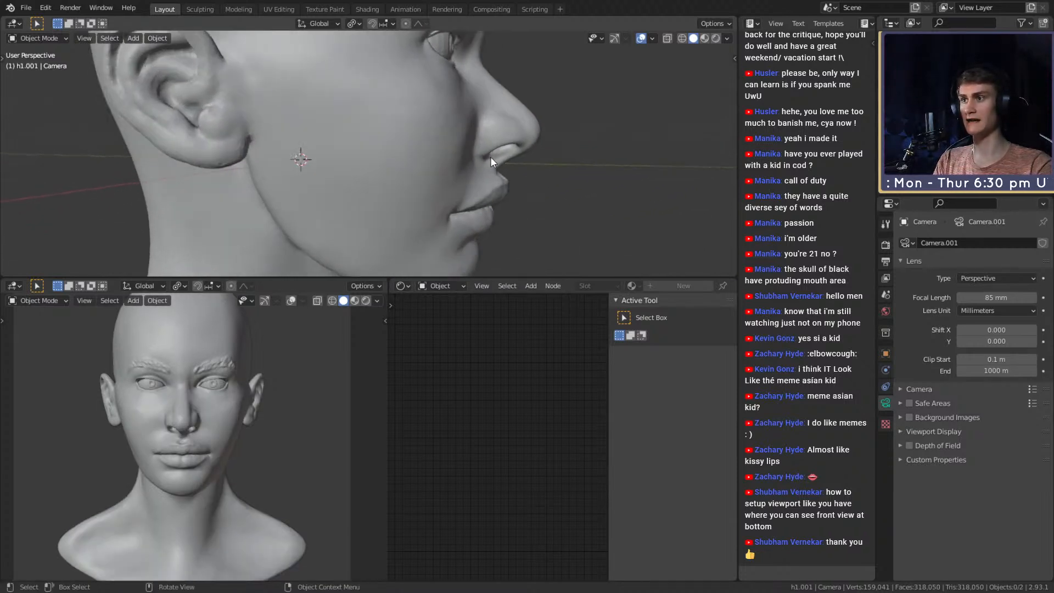
Compare the transition from the cheekbone to the nose and lips on the two head versions in three-quarter view.
{"action": "scroll", "coordinate": [478, 159], "scroll_direction": "down", "scroll_amount": 2}
{"action": "scroll", "coordinate": [466, 161], "scroll_direction": "up", "scroll_amount": 2}
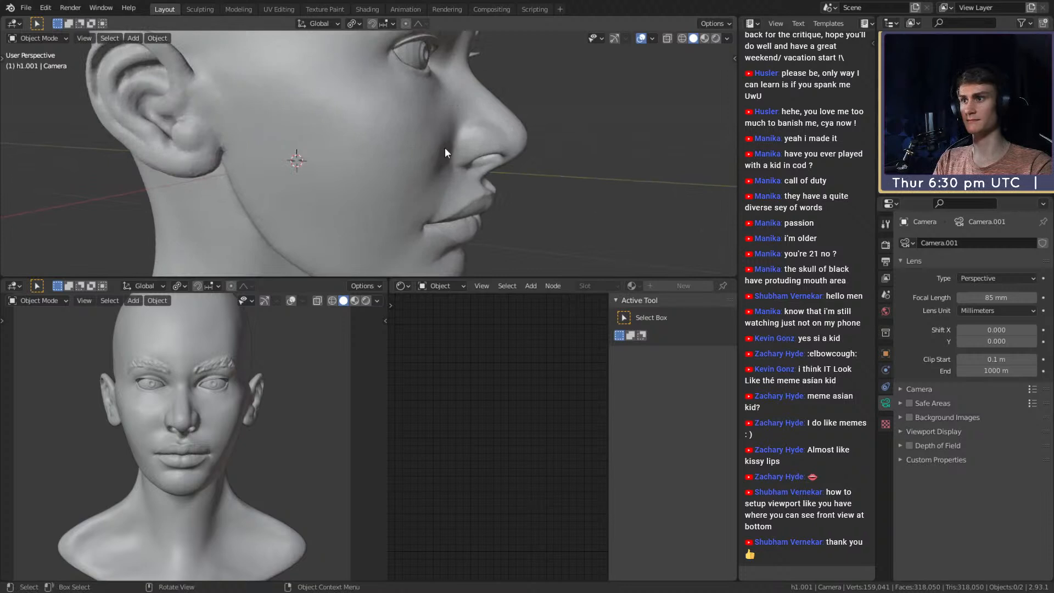
{"action": "key", "text": "1"}
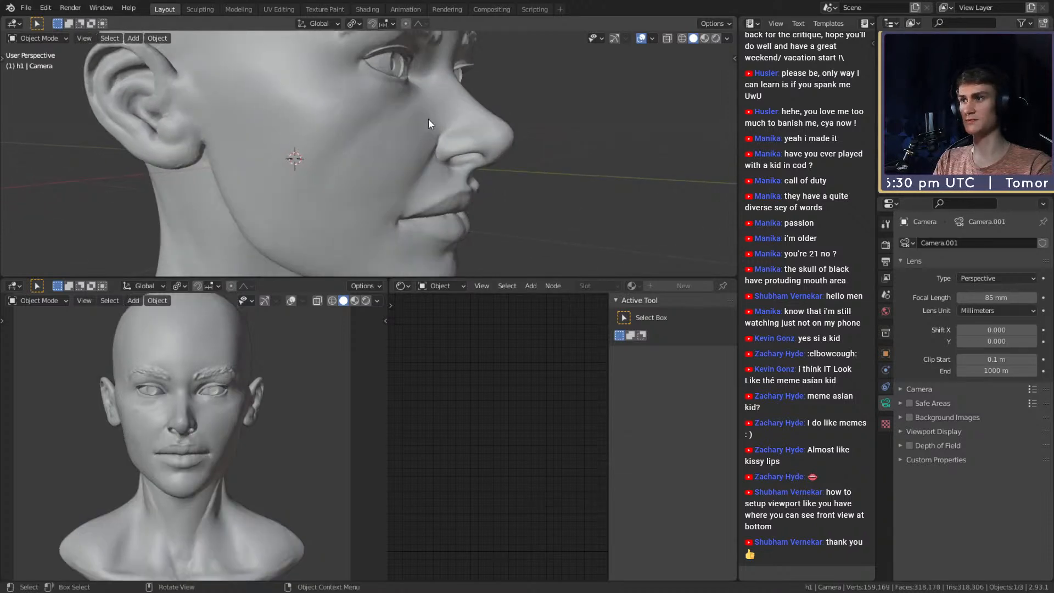
{"action": "key", "text": "2"}
{"action": "key", "text": "1"}
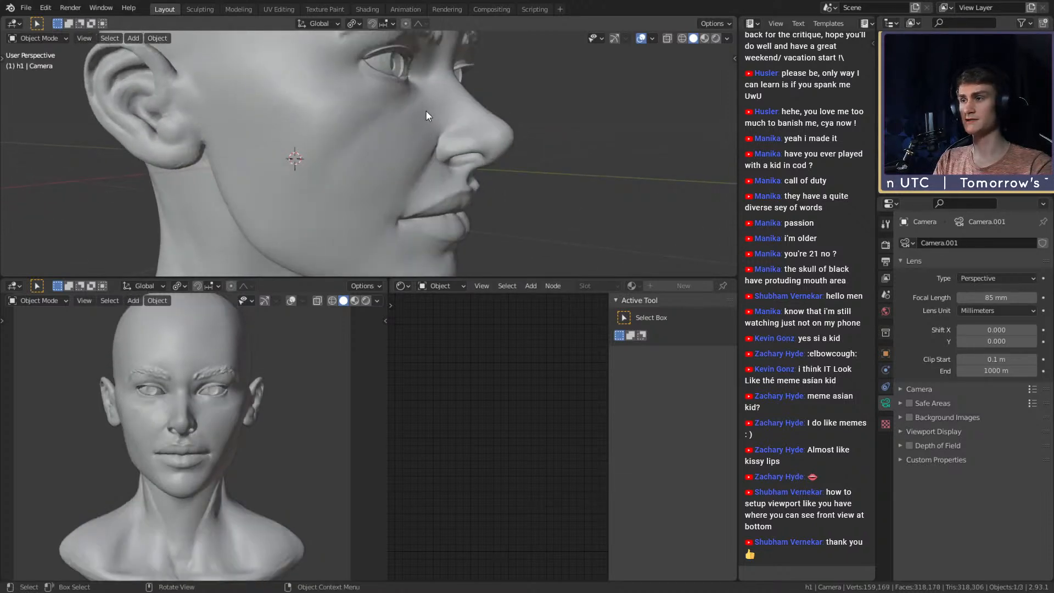
Compare the whole face of both head versions from the front.
{"action": "scroll", "coordinate": [417, 178], "scroll_direction": "down", "scroll_amount": 5}
{"action": "middle_click_drag", "start_coordinate": [417, 158], "coordinate": [358, 154]}
{"action": "scroll", "coordinate": [363, 155], "scroll_direction": "up", "scroll_amount": 3}
{"action": "key", "text": "2"}
{"action": "middle_click_drag", "start_coordinate": [433, 149], "coordinate": [390, 160]}
{"action": "key", "text": "1"}
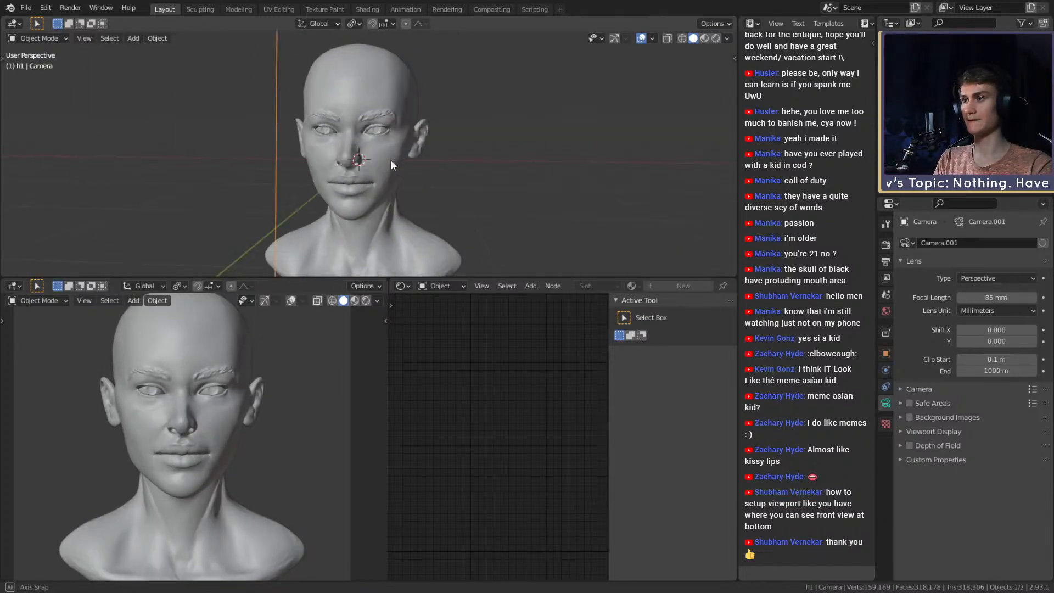
Compare the eyes and surrounding sockets of the two head versions from the front.
{"action": "scroll", "coordinate": [390, 160], "scroll_direction": "up", "scroll_amount": 3}
{"action": "scroll", "coordinate": [405, 160], "scroll_direction": "up", "scroll_amount": 6}
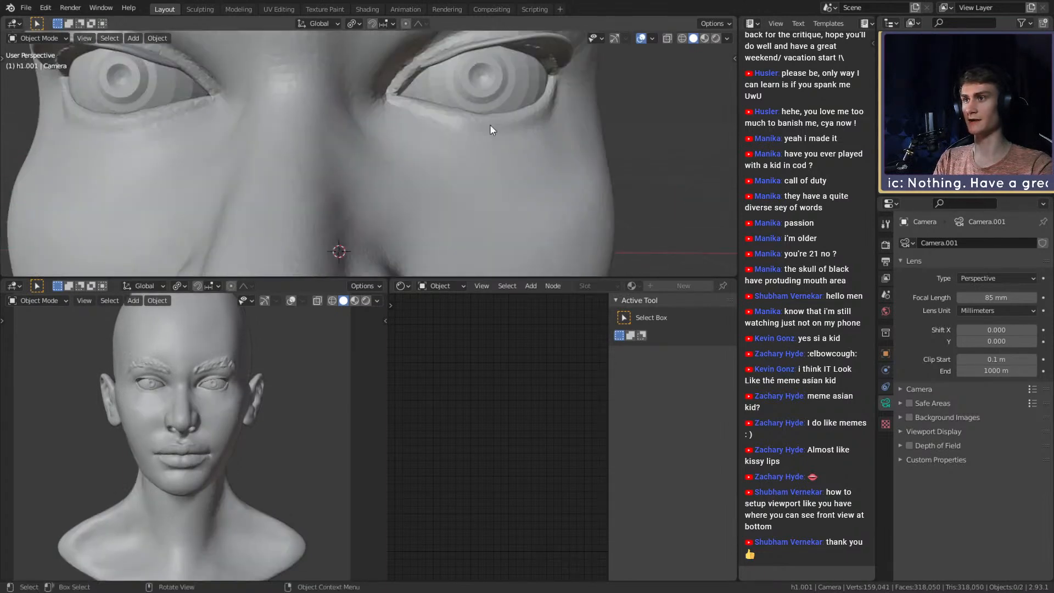
{"action": "key", "text": "2"}
{"action": "scroll", "coordinate": [460, 137], "scroll_direction": "up", "scroll_amount": 4}
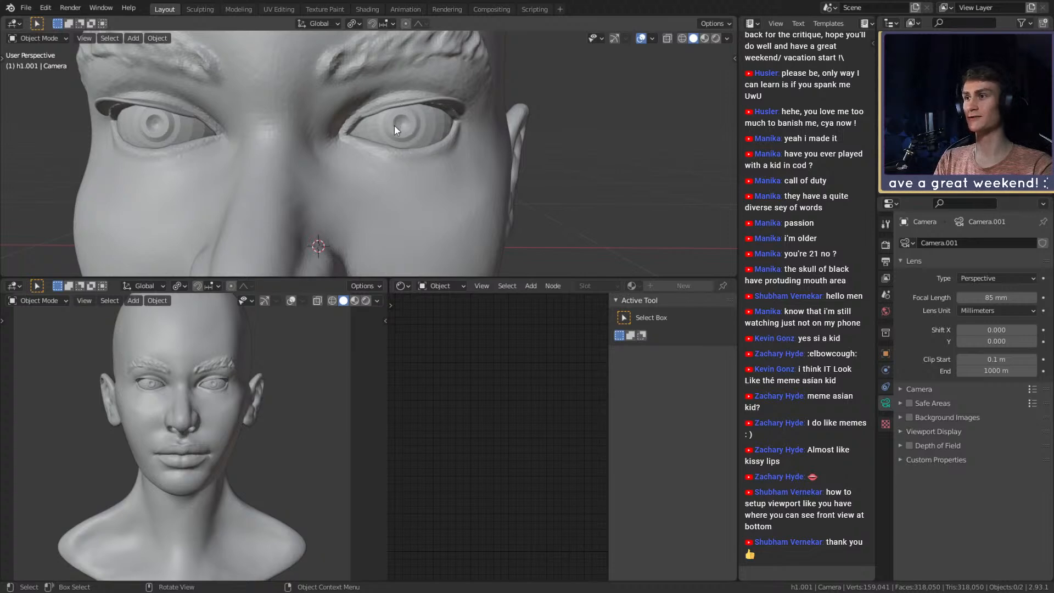
{"action": "key", "text": "1"}
{"action": "scroll", "coordinate": [394, 128], "scroll_direction": "down", "scroll_amount": 4}
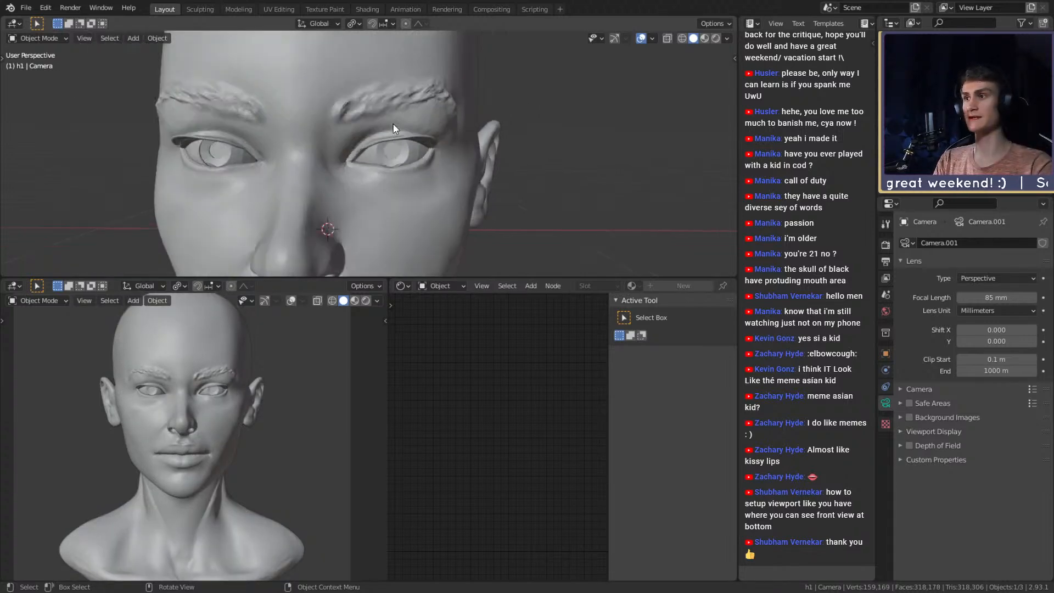
Inspect the eyebrows and the upper and lower eyelids on both head versions.
{"action": "scroll", "coordinate": [406, 148], "scroll_direction": "up", "scroll_amount": 3}
{"action": "key", "text": "2"}
{"action": "scroll", "coordinate": [426, 153], "scroll_direction": "up", "scroll_amount": 4}
{"action": "scroll", "coordinate": [446, 82], "scroll_direction": "down", "scroll_amount": 5}
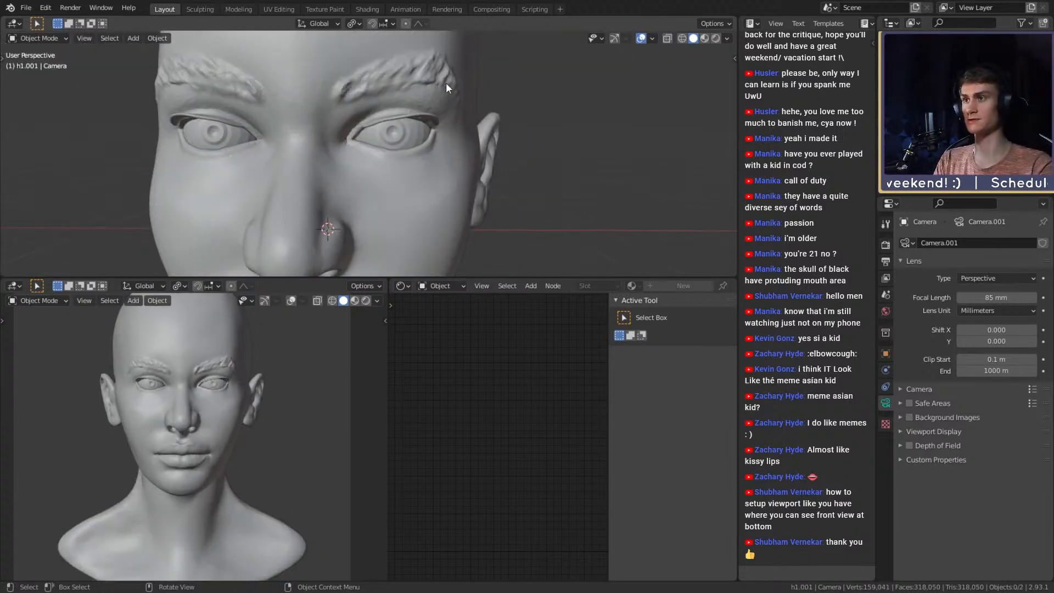
{"action": "key", "text": "1"}
{"action": "scroll", "coordinate": [382, 166], "scroll_direction": "up", "scroll_amount": 4}
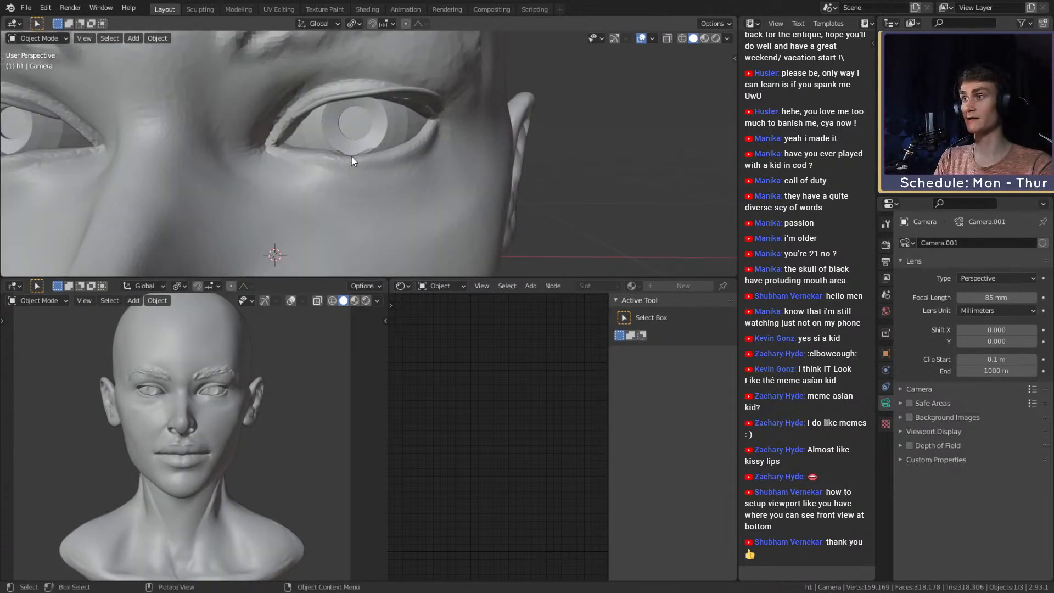
{"action": "middle_click_drag", "start_coordinate": [351, 156], "coordinate": [380, 134]}
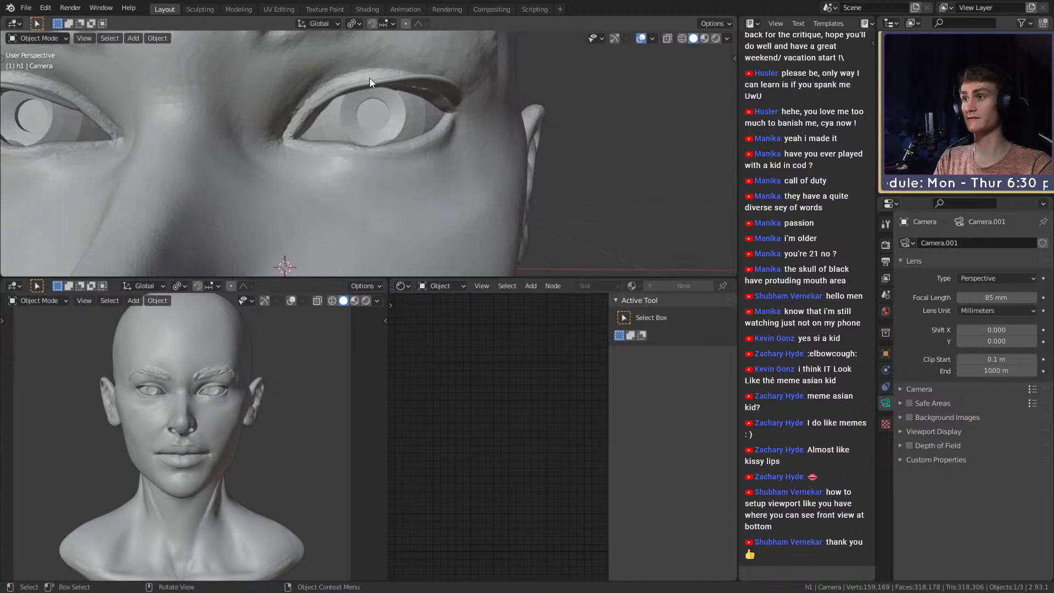
Compare the spacing and size of the facial features in front view by alternating between the two head collections.
{"action": "scroll", "coordinate": [397, 81], "scroll_direction": "down", "scroll_amount": 6}
{"action": "scroll", "coordinate": [347, 141], "scroll_direction": "up", "scroll_amount": 2}
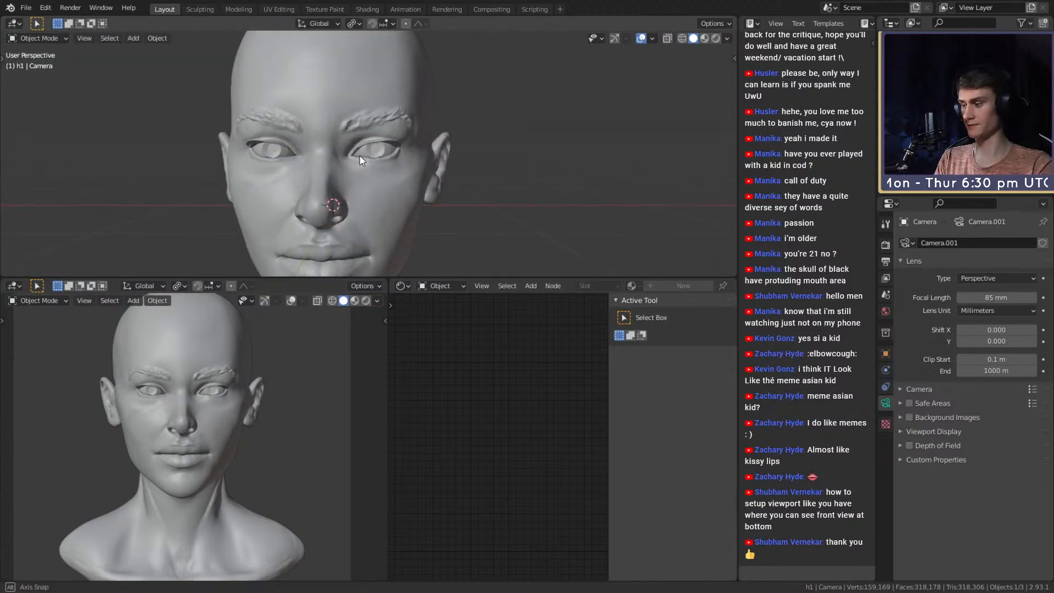
{"action": "key", "text": "2"}
{"action": "key", "text": "1"}
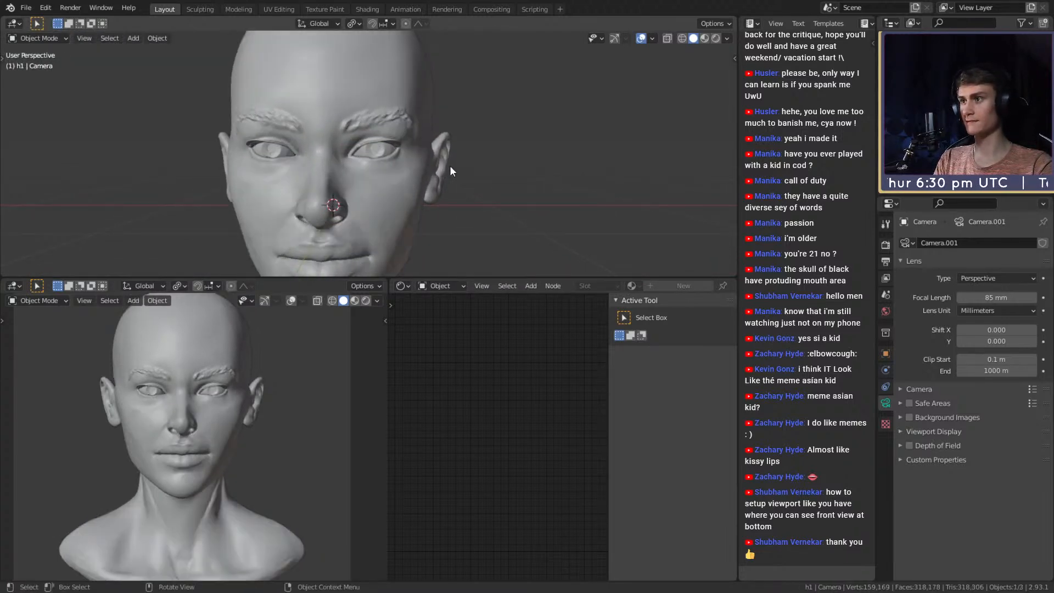
{"action": "key", "text": "2"}
{"action": "key", "text": "1"}
Compare the neck, collarbones and shoulders of both busts from the front and side.
{"action": "scroll", "coordinate": [450, 166], "scroll_direction": "down", "scroll_amount": 4}
{"action": "middle_click_drag", "start_coordinate": [416, 176], "coordinate": [468, 186]}
{"action": "scroll", "coordinate": [495, 212], "scroll_direction": "up", "scroll_amount": 4}
{"action": "middle_click_drag", "start_coordinate": [416, 215], "coordinate": [406, 186], "text": "shift"}
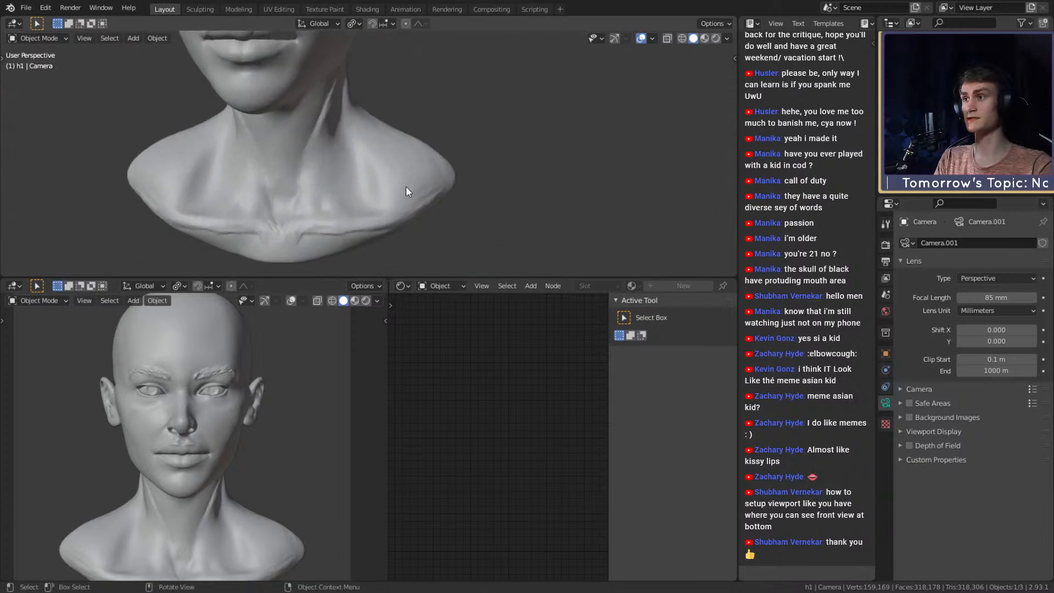
{"action": "key", "text": "2"}
{"action": "middle_click_drag", "start_coordinate": [390, 147], "coordinate": [344, 147]}
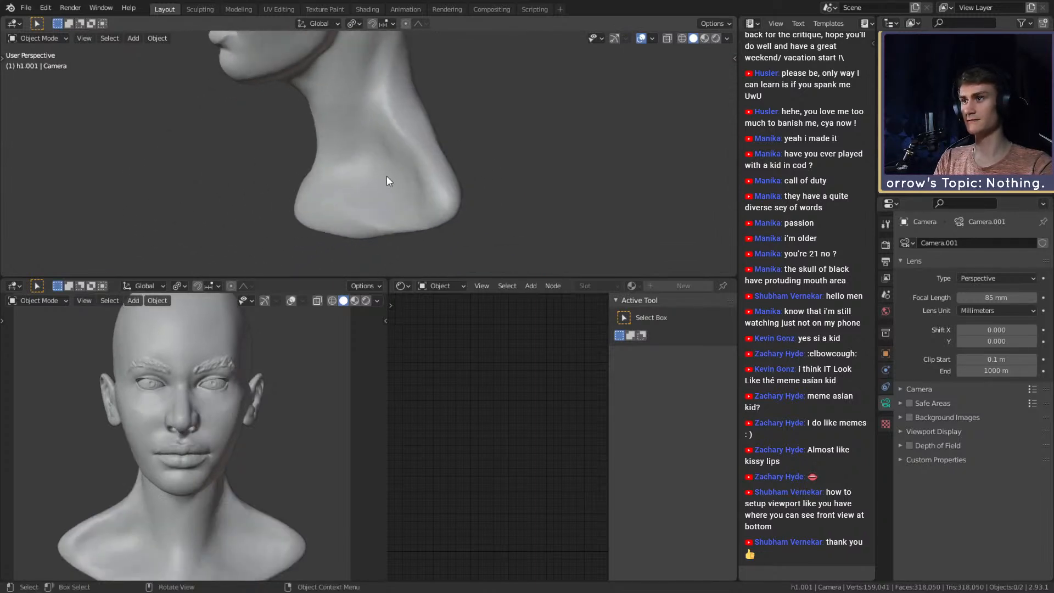
{"action": "key", "text": "1"}
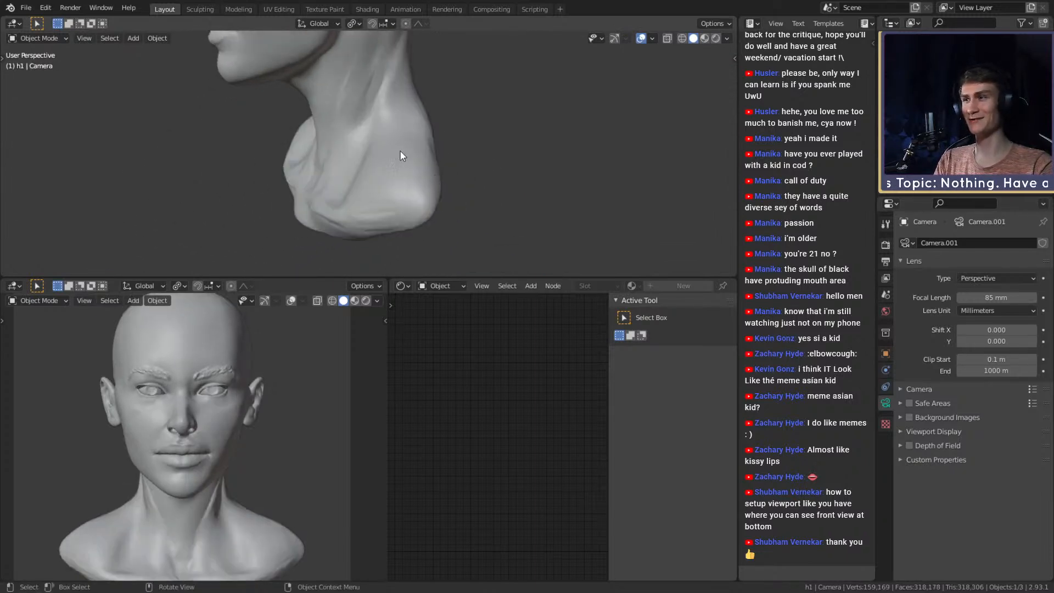
{"action": "key", "text": "2"}
{"action": "key", "text": "1"}
{"action": "middle_click_drag", "start_coordinate": [367, 191], "coordinate": [372, 97]}
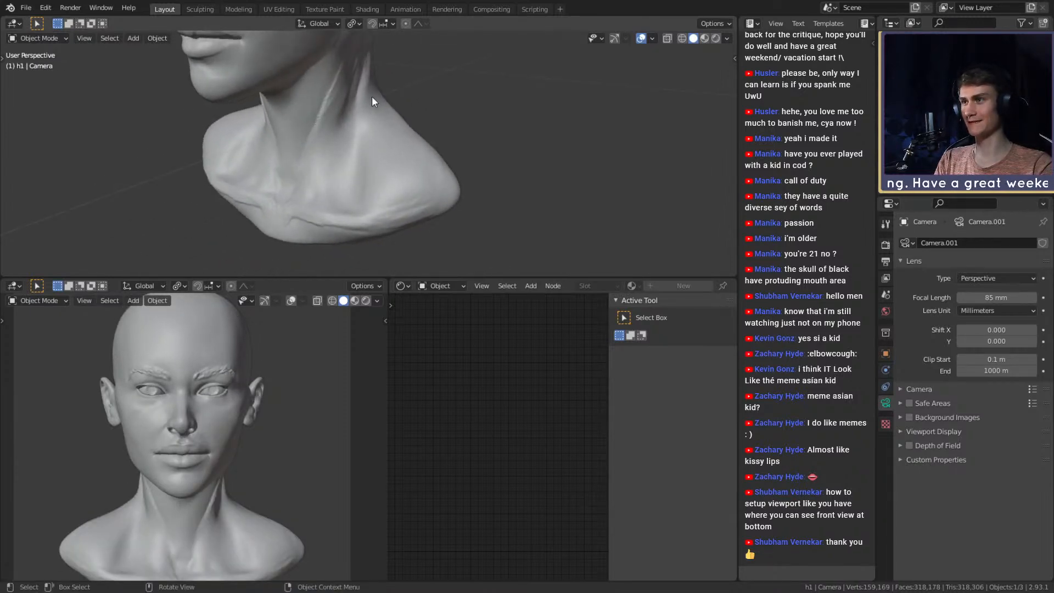
Compare the back of the neck and the upper back on the two busts.
{"action": "middle_click_drag", "start_coordinate": [378, 221], "coordinate": [404, 160]}
{"action": "key", "text": "2"}
{"action": "key", "text": "1"}
{"action": "key", "text": "2"}
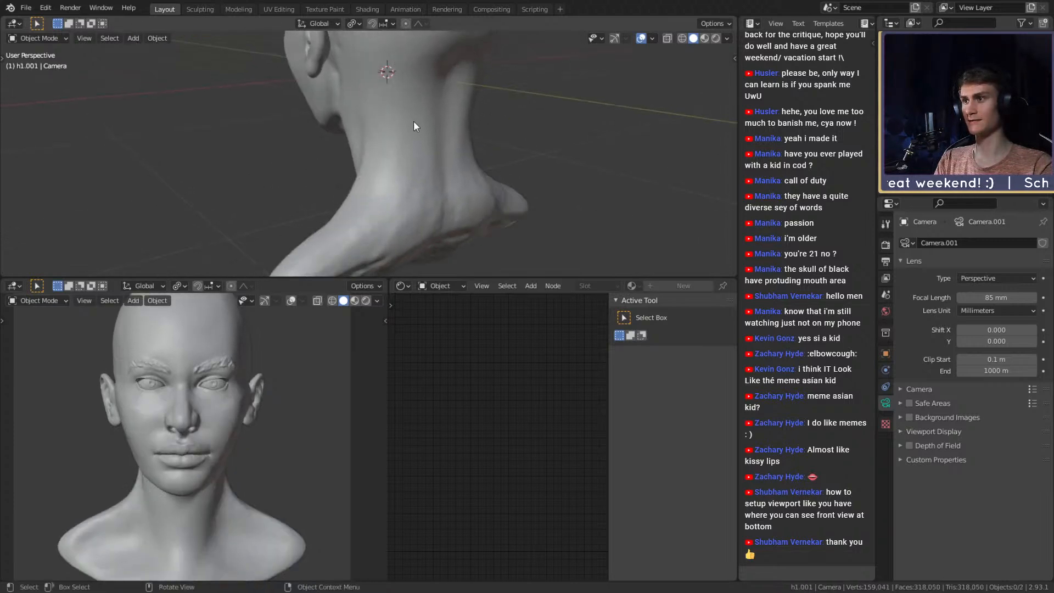
{"action": "middle_click_drag", "start_coordinate": [414, 121], "coordinate": [551, 146]}
{"action": "key", "text": "1"}
Save the bust file as "I made dis_V2.blend" with the h1 head version shown.
{"action": "mouse_move", "coordinate": [450, 151]}
{"action": "middle_mouse_down"}
{"action": "mouse_move", "coordinate": [471, 160]}
{"action": "mouse_move", "coordinate": [504, 144]}
{"action": "mouse_move", "coordinate": [442, 163]}
{"action": "mouse_move", "coordinate": [477, 124]}
{"action": "mouse_move", "coordinate": [447, 162]}
{"action": "middle_mouse_up"}
{"action": "scroll", "coordinate": [470, 157], "scroll_direction": "down", "scroll_amount": 2}
{"action": "scroll", "coordinate": [477, 123], "scroll_direction": "up", "scroll_amount": 2}
{"action": "left_click", "coordinate": [29, 8]}
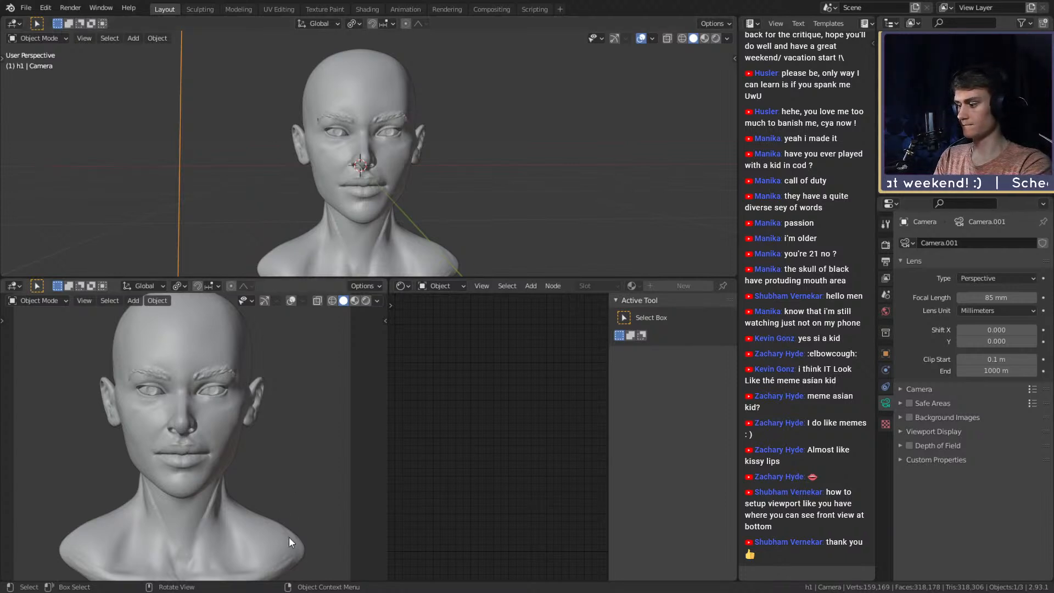
{"action": "key", "text": "ctrl+s"}
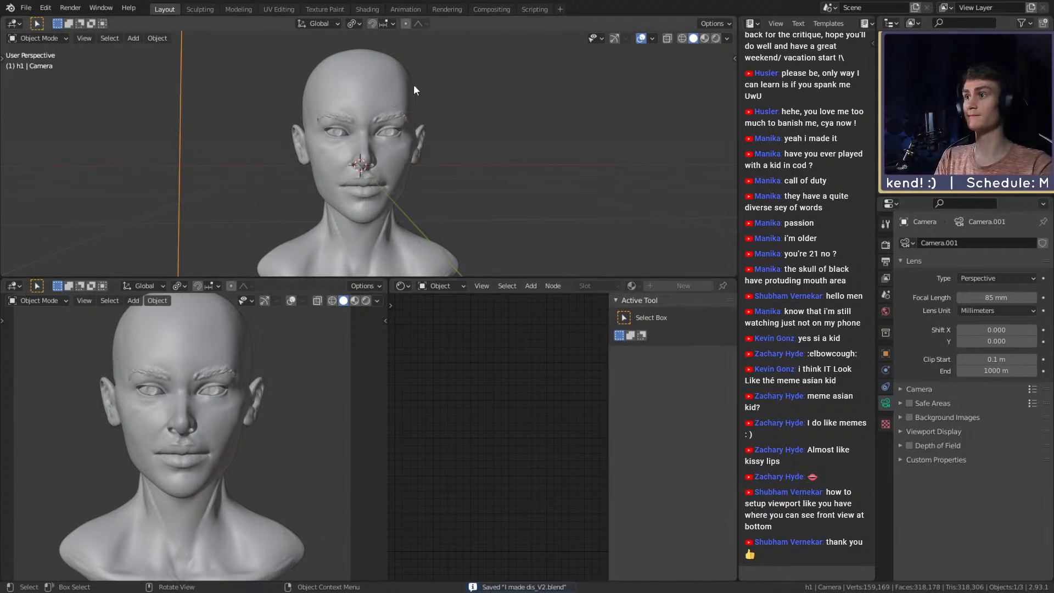
Start a new scene file from the default startup setup.
{"action": "left_click", "coordinate": [19, 9]}
{"action": "mouse_move", "coordinate": [31, 18]}
{"action": "left_click", "coordinate": [146, 20]}
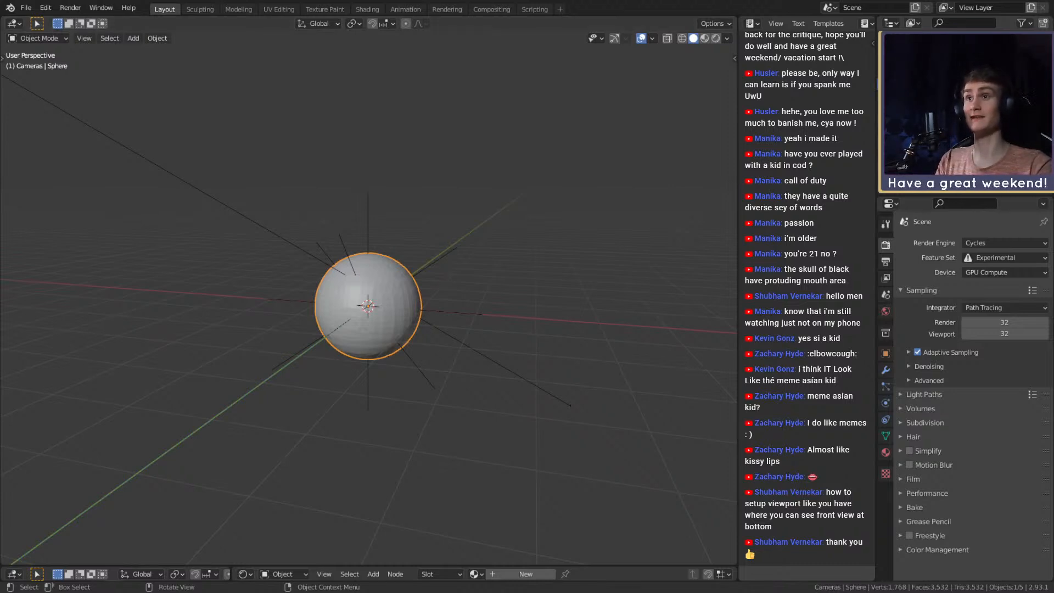
{"action": "left_click", "coordinate": [31, 8]}
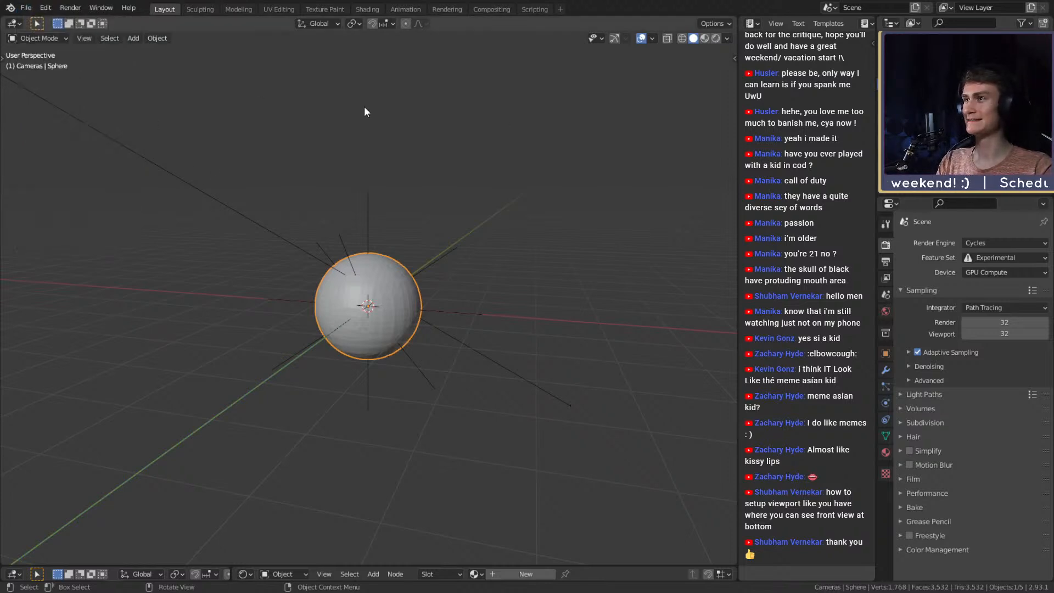
{"action": "left_click", "coordinate": [26, 7]}
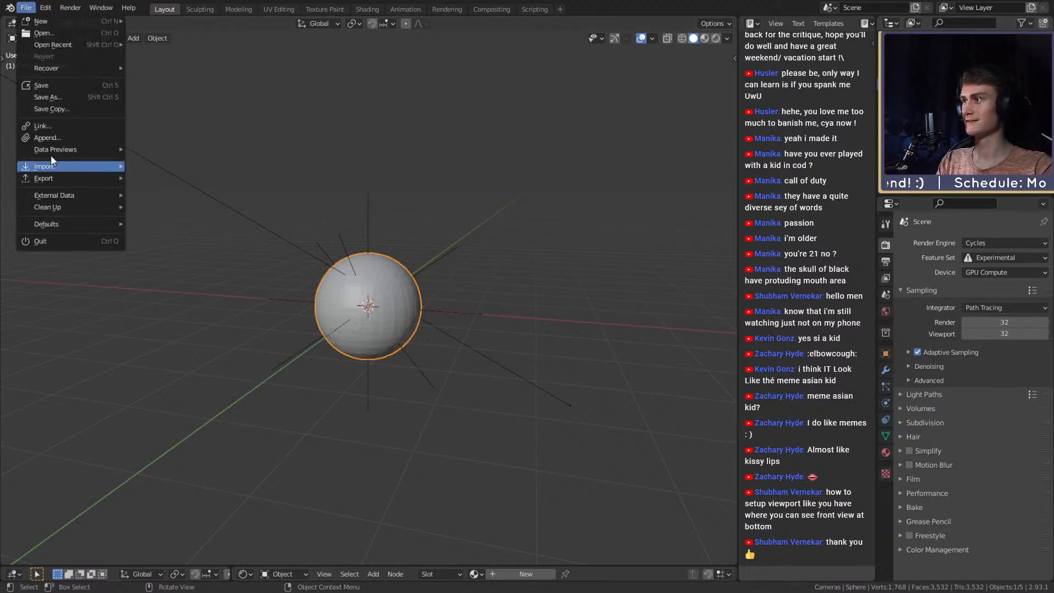
{"action": "mouse_move", "coordinate": [57, 167]}
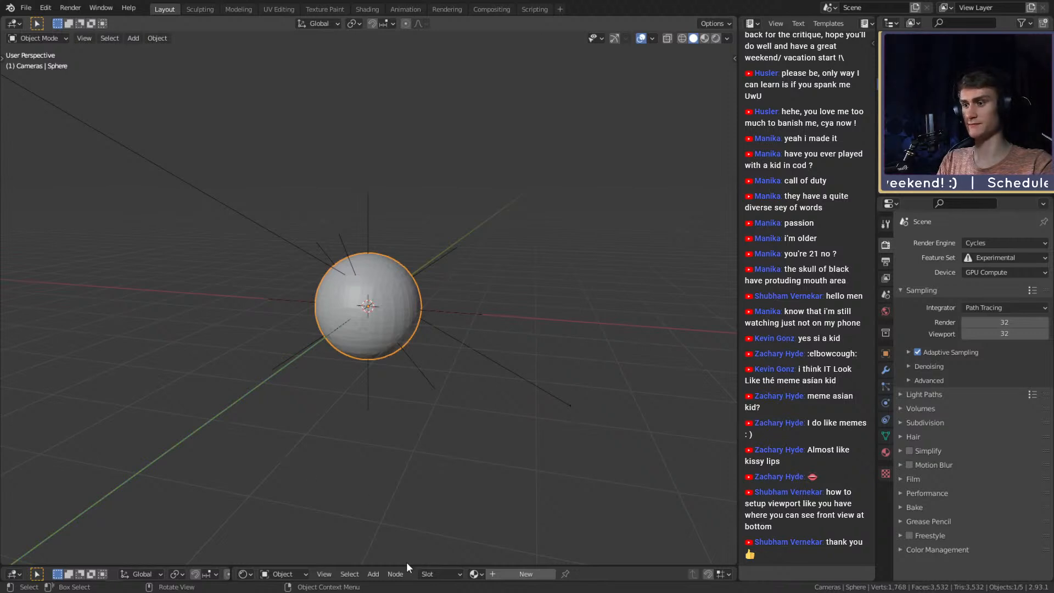
Enlarge the lower editor areas, switch the node editor to an Image Editor and open the bust image "unknown.png" in it.
{"action": "left_click_drag", "start_coordinate": [407, 565], "coordinate": [409, 324]}
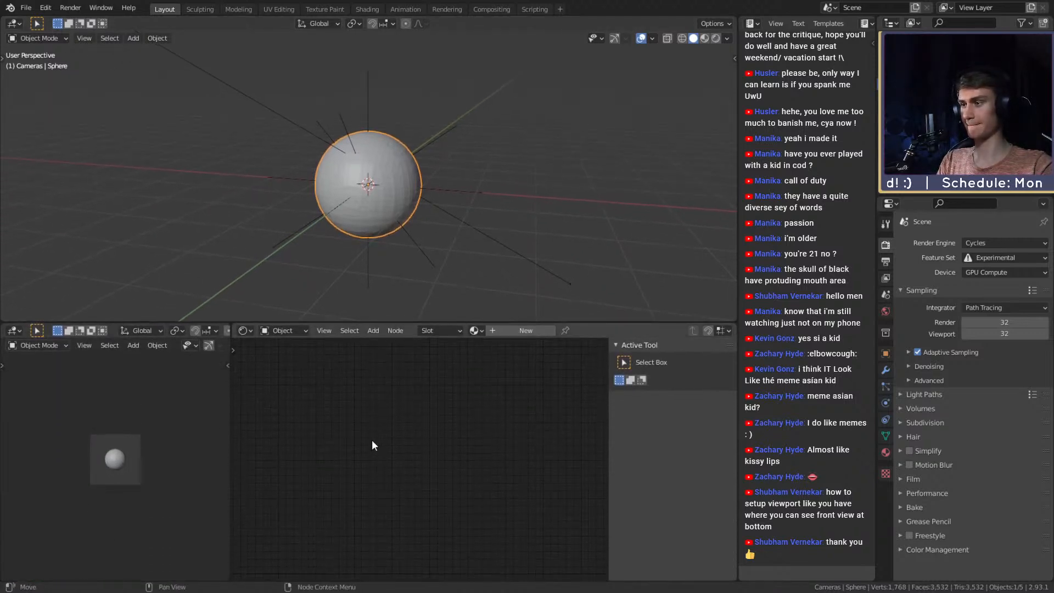
{"action": "key", "text": "shift+F10"}
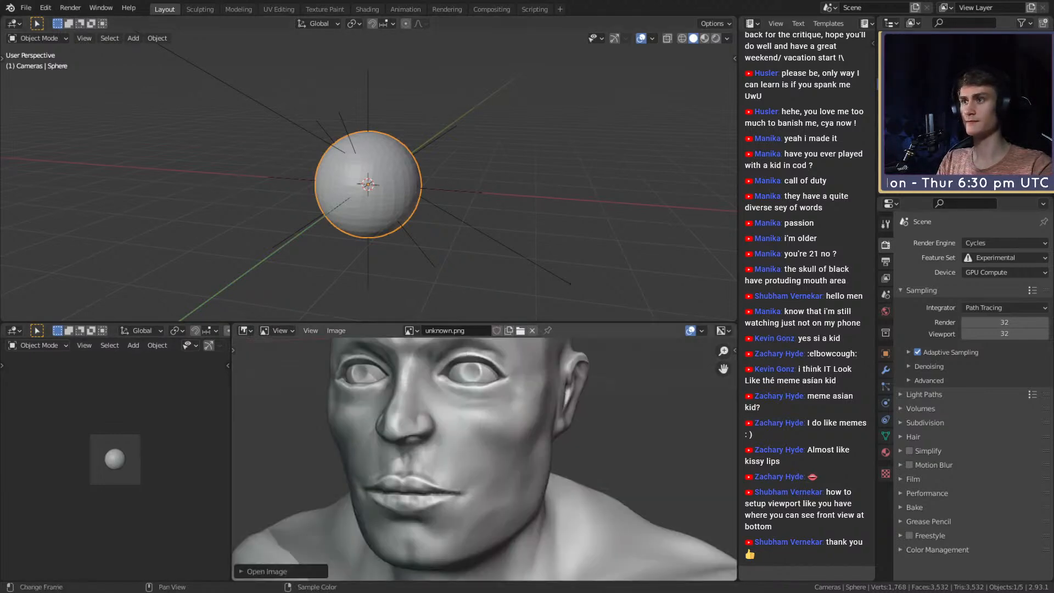
{"action": "scroll", "coordinate": [470, 453], "scroll_direction": "down", "scroll_amount": 4}
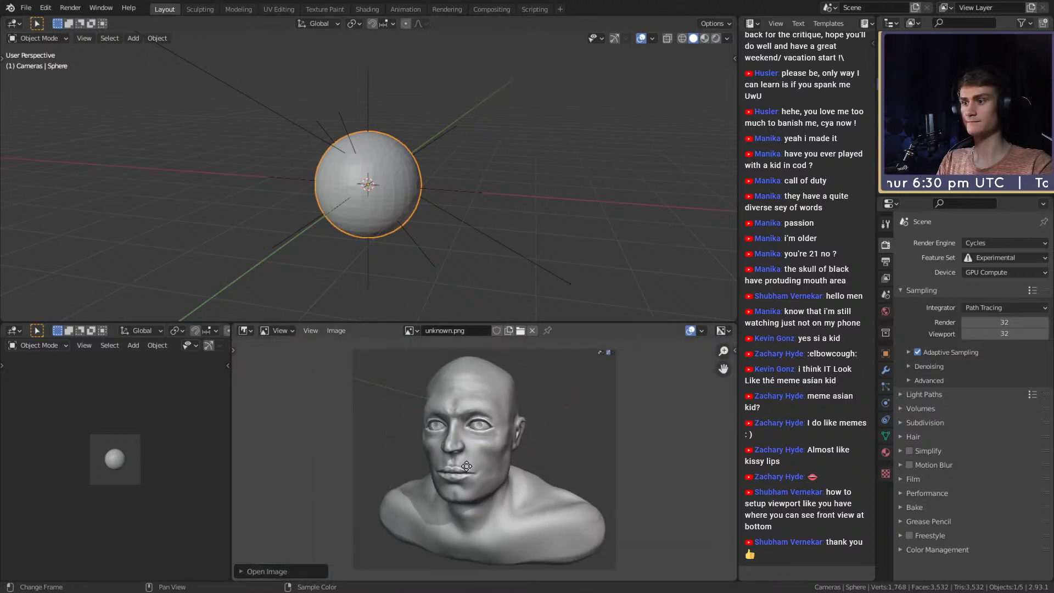
{"action": "scroll", "coordinate": [466, 466], "scroll_direction": "up", "scroll_amount": 1}
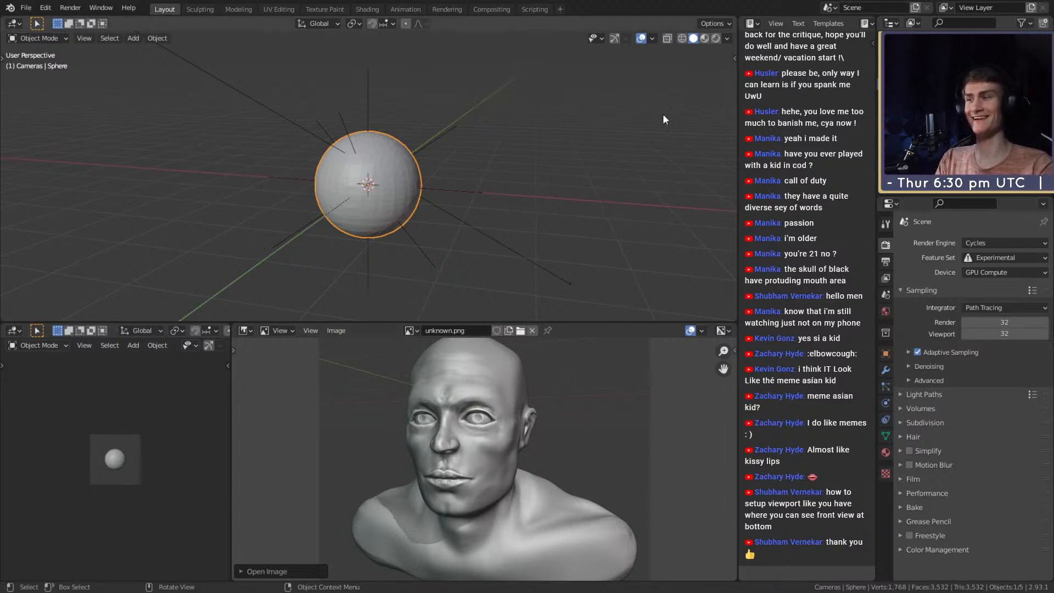
Examine the eyes, nose, mouth, ear and overall head shape of the sculpted bust in the opened image, both close up and as a whole.
{"action": "scroll", "coordinate": [522, 449], "scroll_direction": "down", "scroll_amount": 1}
{"action": "scroll", "coordinate": [522, 450], "scroll_direction": "up", "scroll_amount": 3}
{"action": "scroll", "coordinate": [515, 442], "scroll_direction": "down", "scroll_amount": 2}
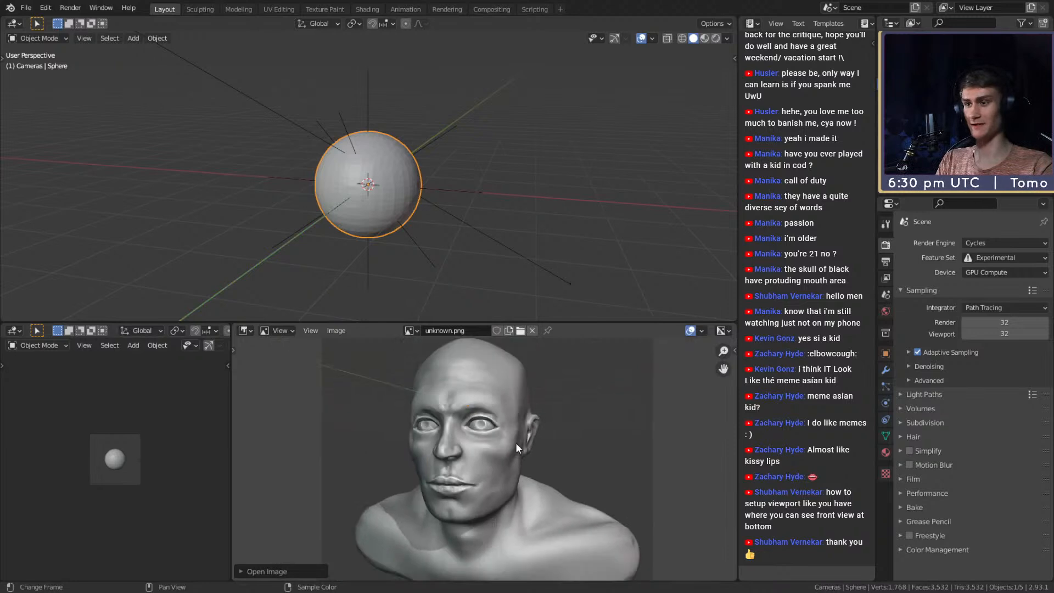
{"action": "scroll", "coordinate": [523, 423], "scroll_direction": "up", "scroll_amount": 2}
{"action": "middle_click_drag", "start_coordinate": [523, 423], "coordinate": [529, 439]}
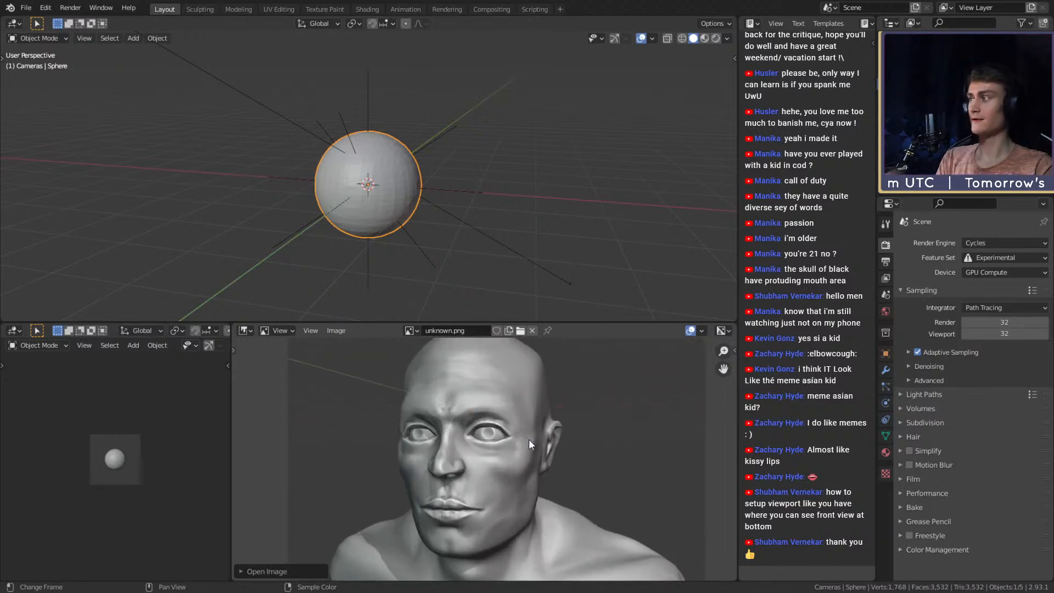
{"action": "scroll", "coordinate": [522, 435], "scroll_direction": "down", "scroll_amount": 1}
{"action": "scroll", "coordinate": [521, 432], "scroll_direction": "up", "scroll_amount": 2}
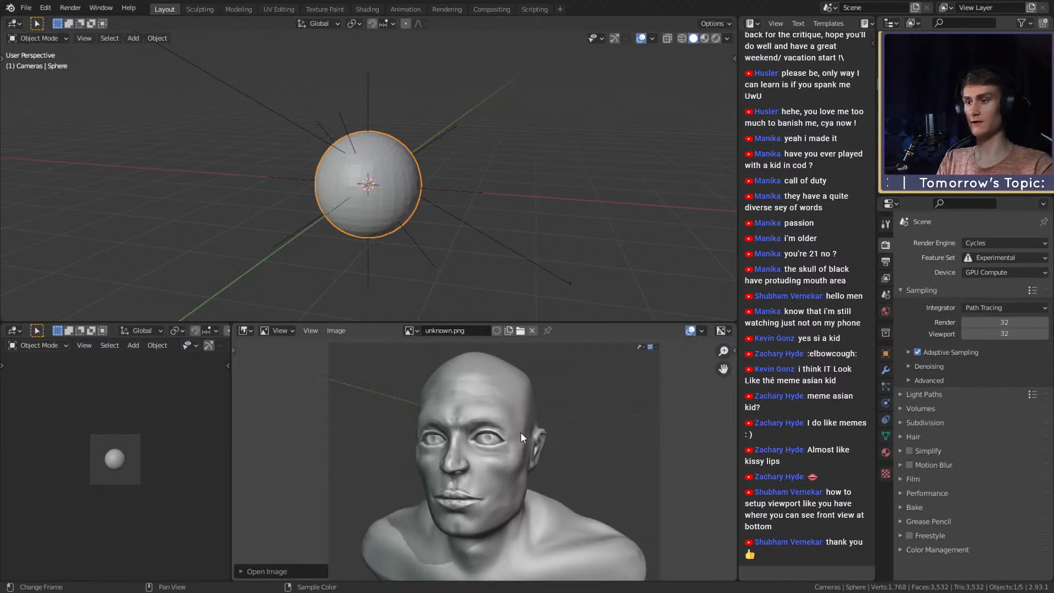
{"action": "scroll", "coordinate": [523, 434], "scroll_direction": "down", "scroll_amount": 1}
{"action": "middle_click_drag", "start_coordinate": [524, 434], "coordinate": [526, 433]}
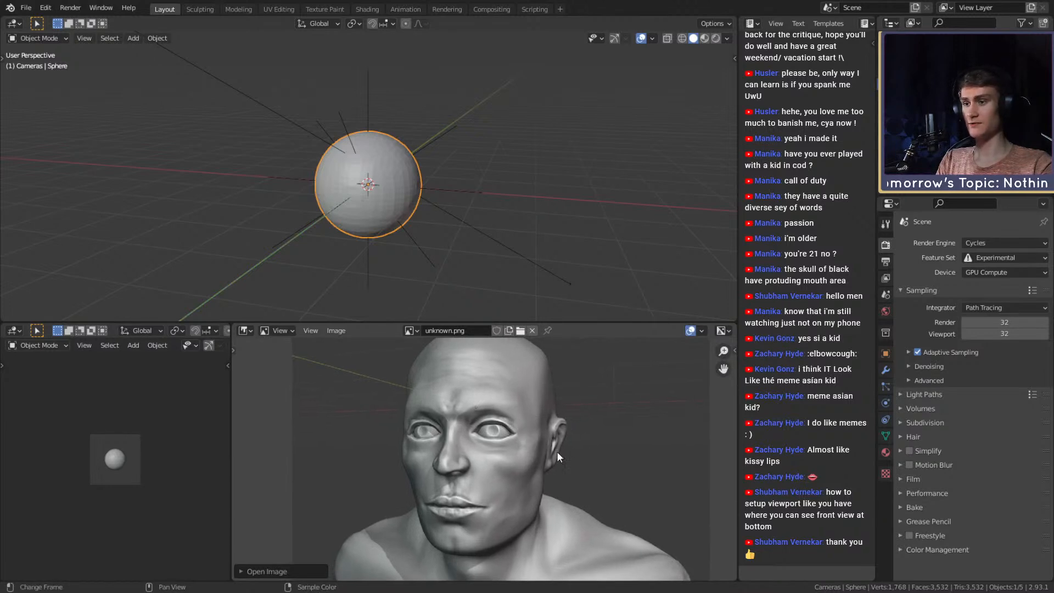
{"action": "scroll", "coordinate": [503, 446], "scroll_direction": "up", "scroll_amount": 1}
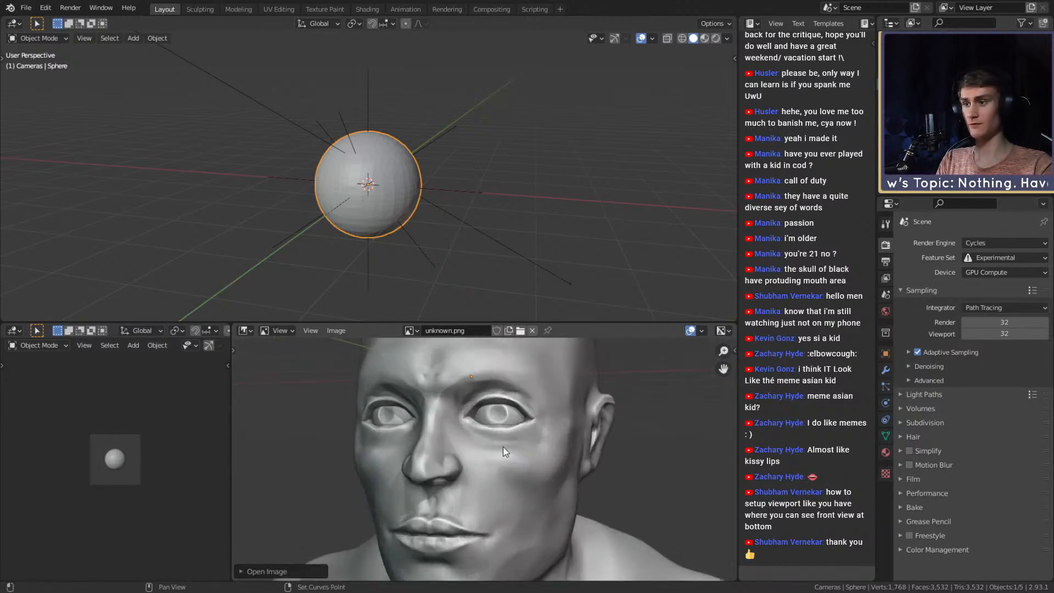
{"action": "scroll", "coordinate": [505, 436], "scroll_direction": "down", "scroll_amount": 1}
{"action": "scroll", "coordinate": [510, 438], "scroll_direction": "up", "scroll_amount": 1}
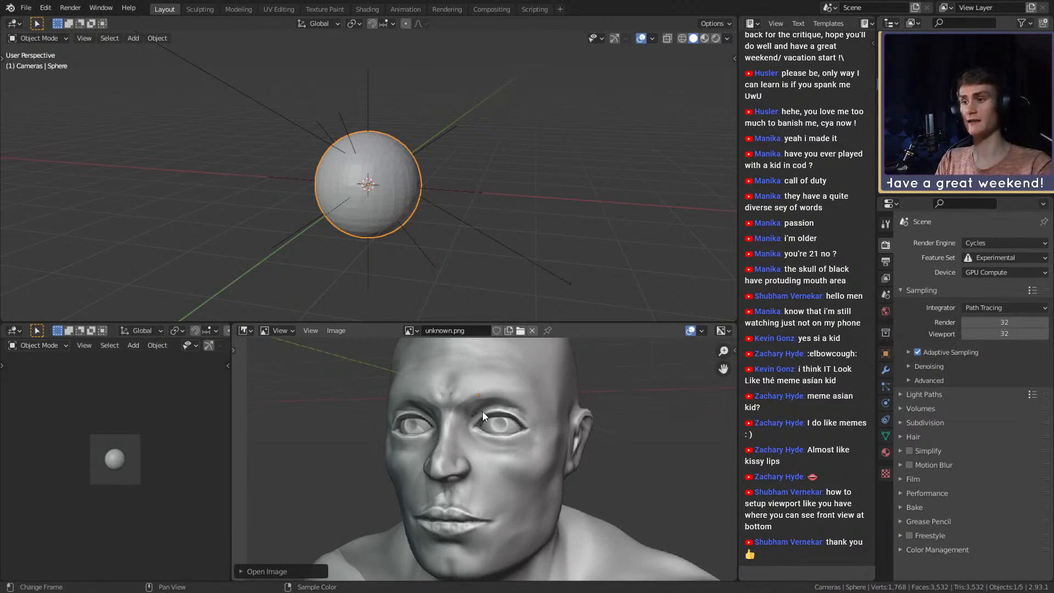
{"action": "scroll", "coordinate": [514, 440], "scroll_direction": "up", "scroll_amount": 2}
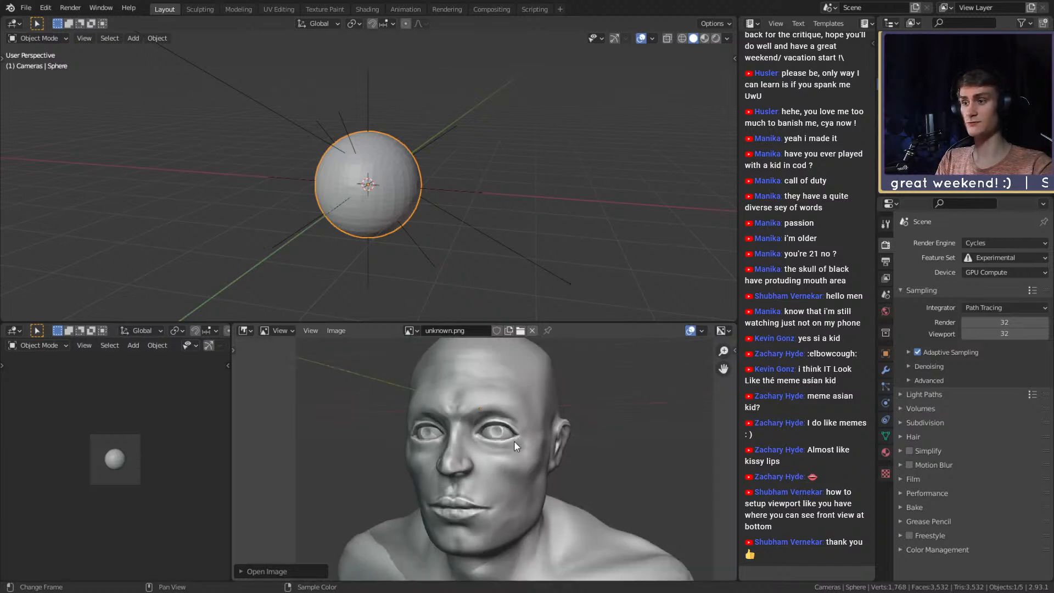
{"action": "scroll", "coordinate": [513, 431], "scroll_direction": "down", "scroll_amount": 3}
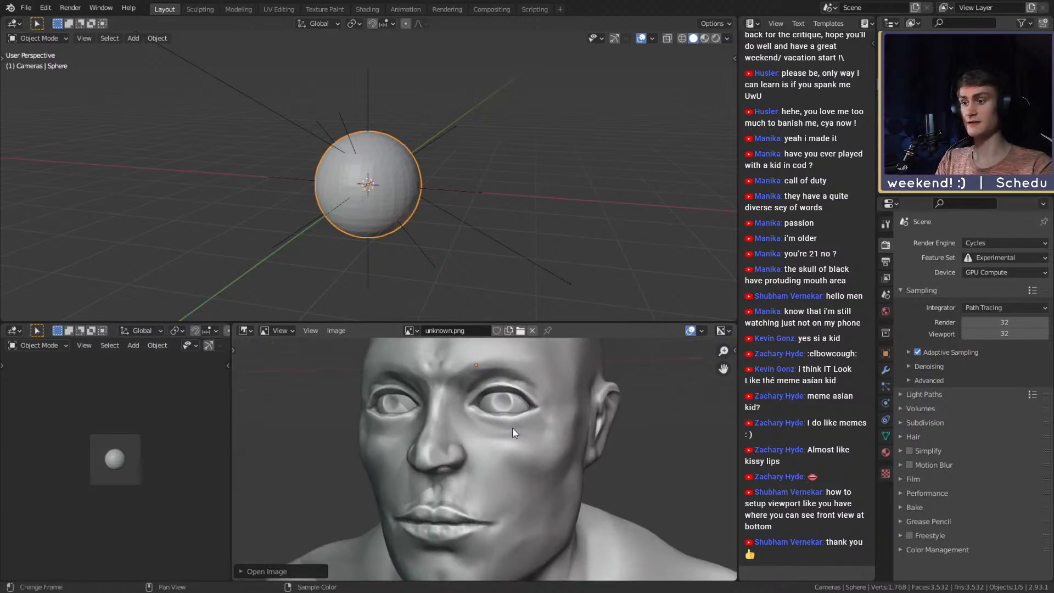